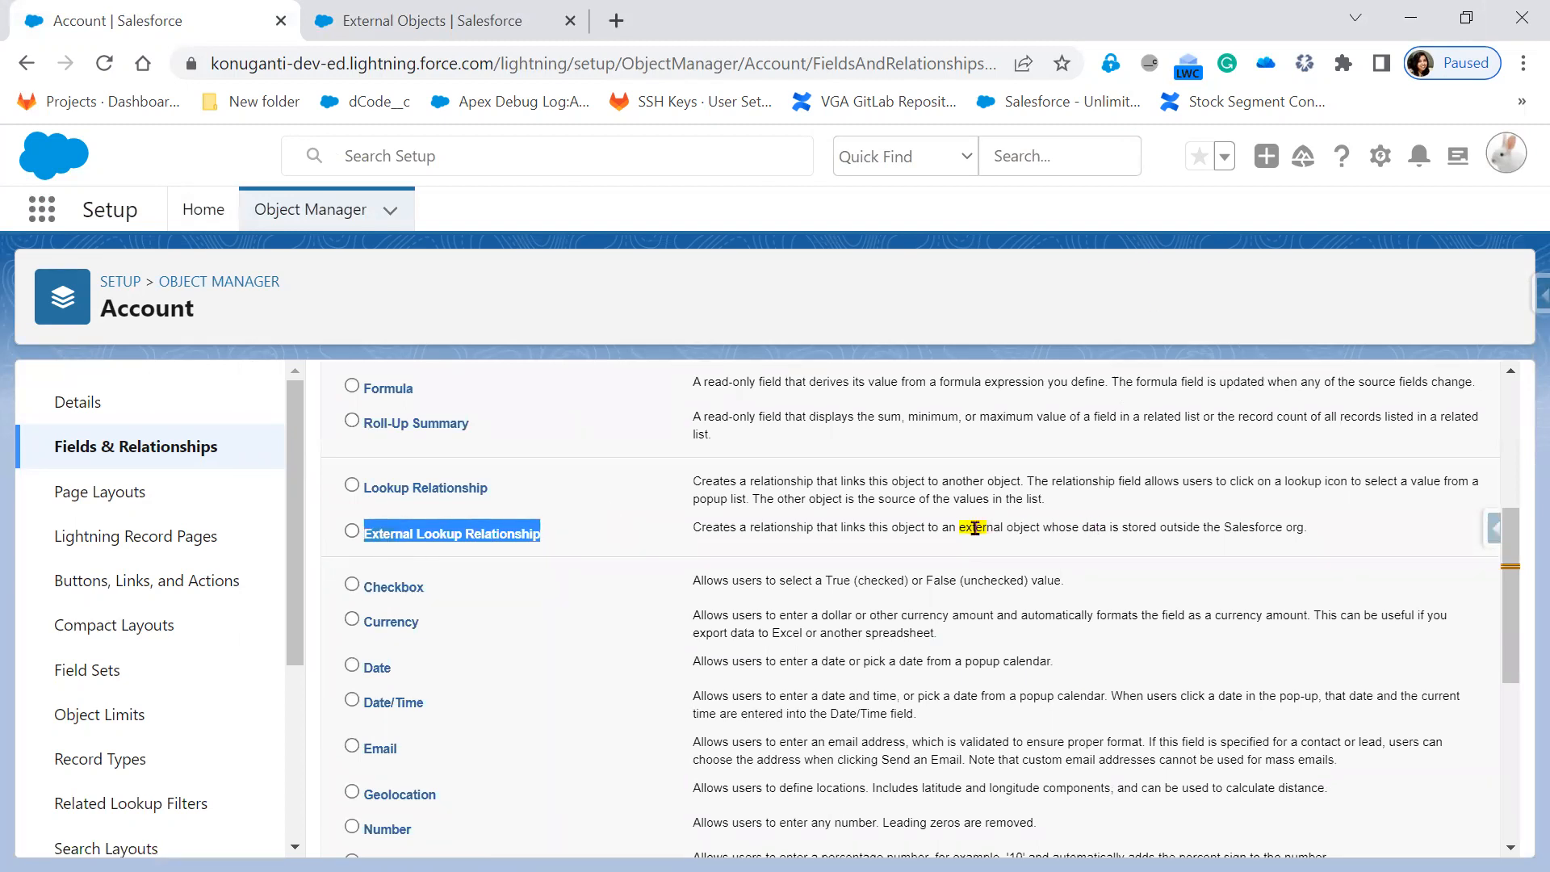
Read the description of the External Lookup Relationship data type in the Account object's new custom field options.
{"action": "left_click", "coordinate": [795, 527]}
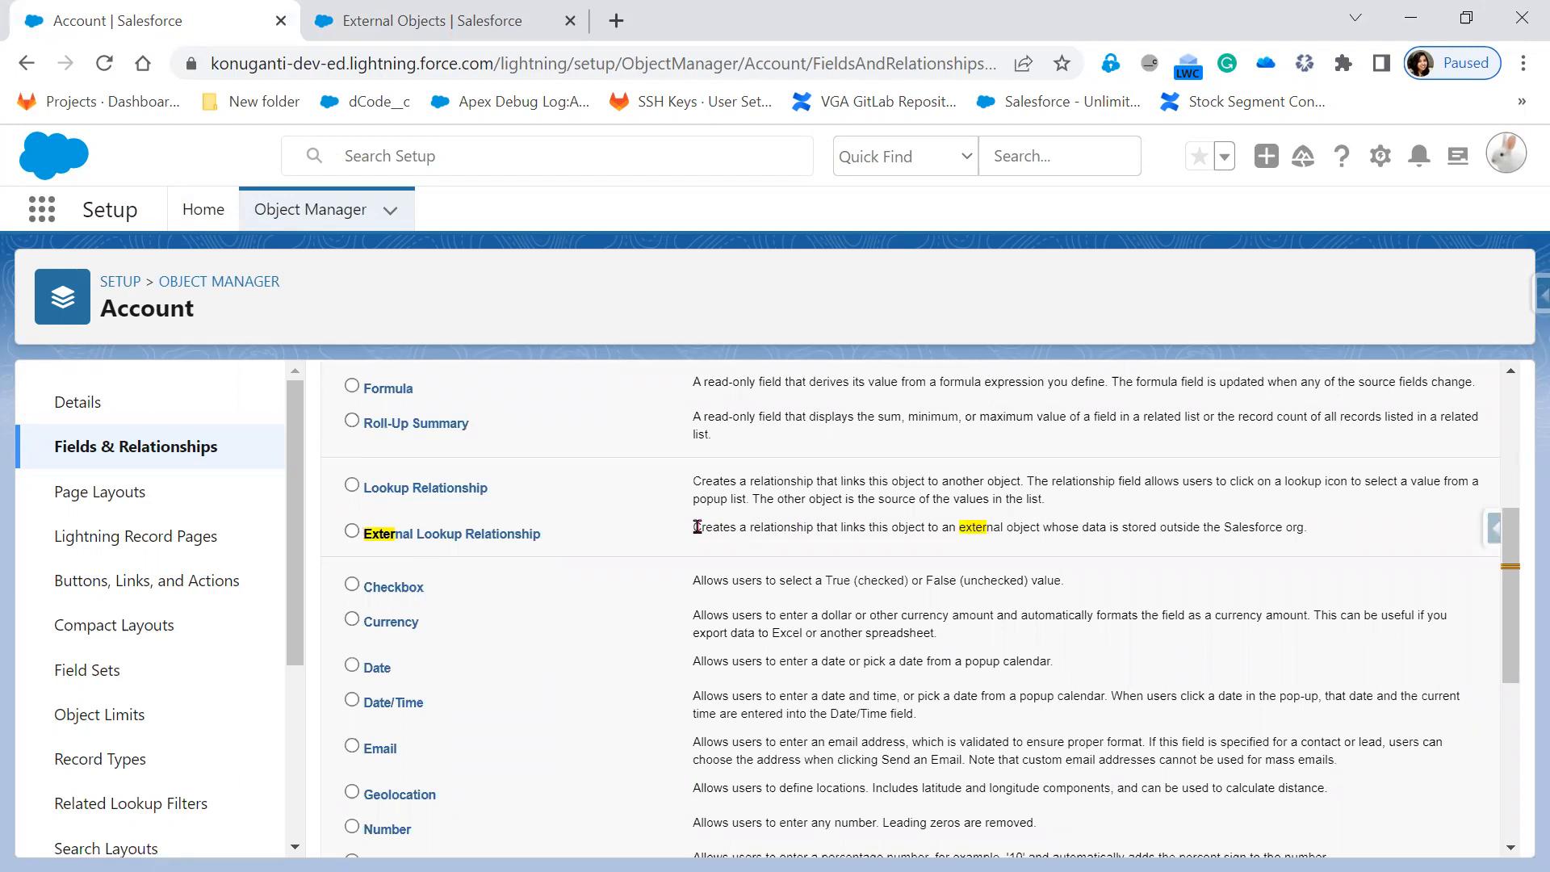
{"action": "left_click_drag", "start_coordinate": [697, 526], "coordinate": [743, 534]}
{"action": "left_click_drag", "start_coordinate": [1049, 528], "coordinate": [957, 525]}
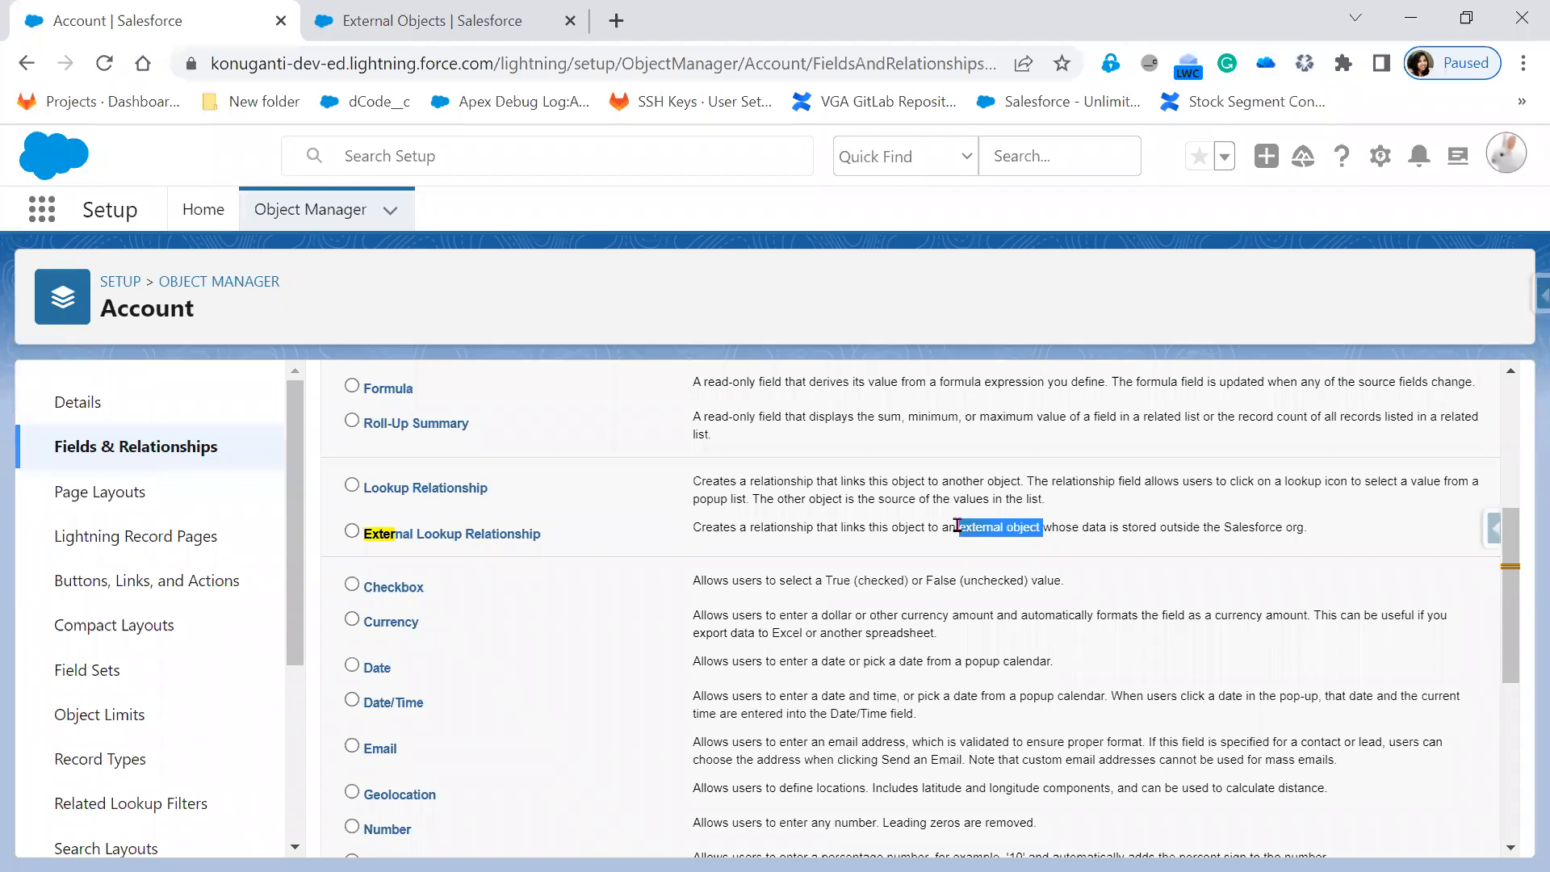
{"action": "left_click_drag", "start_coordinate": [750, 527], "coordinate": [1306, 551]}
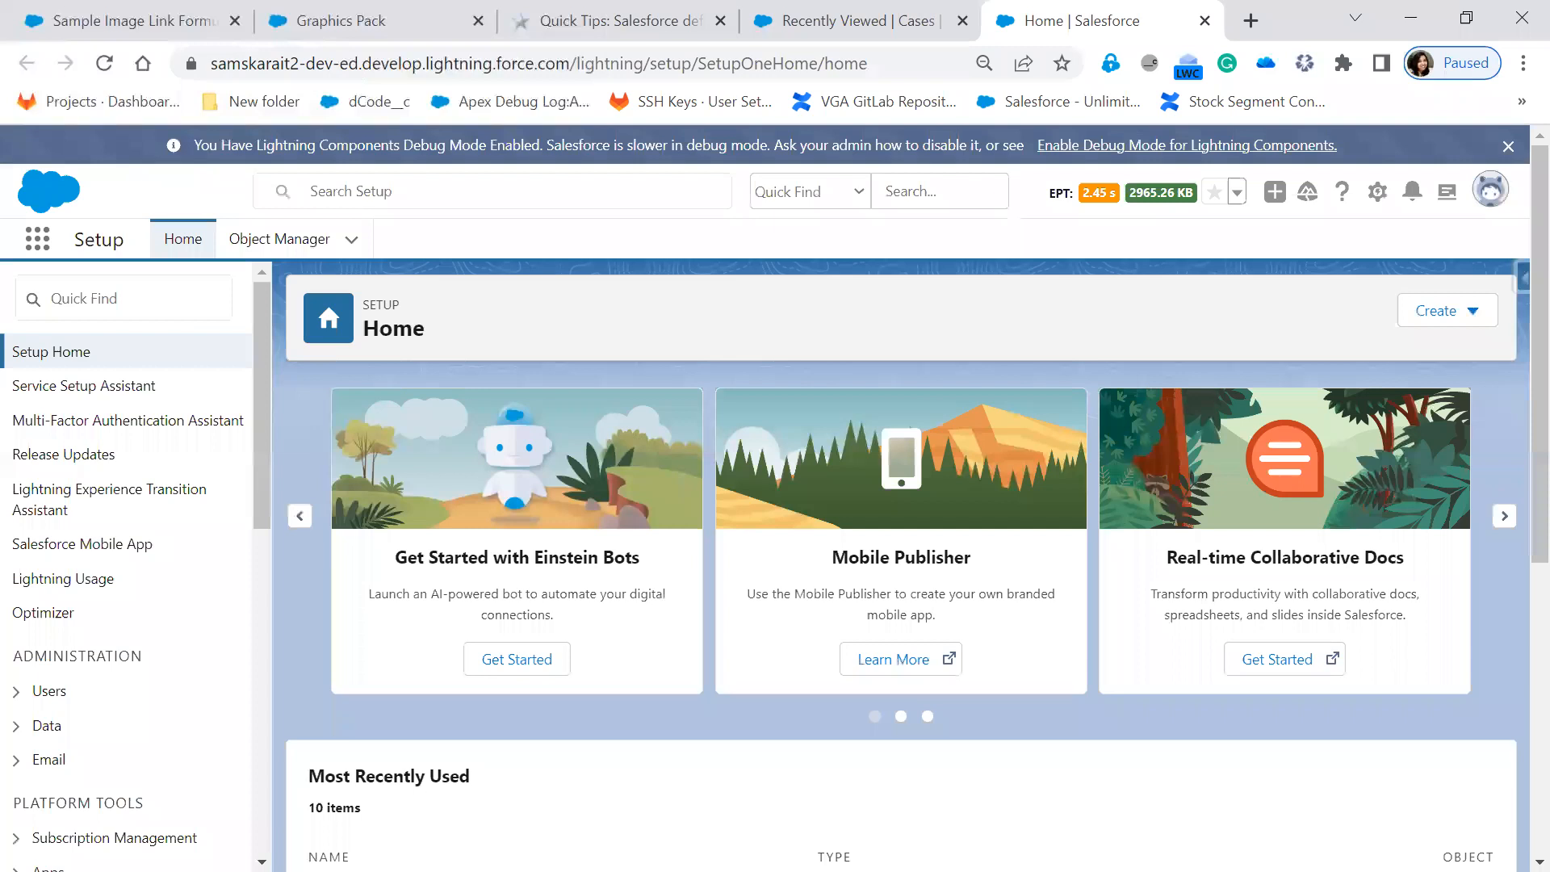
Start a new custom field on the Account object with the External Lookup Relationship data type.
{"action": "left_click", "coordinate": [267, 247]}
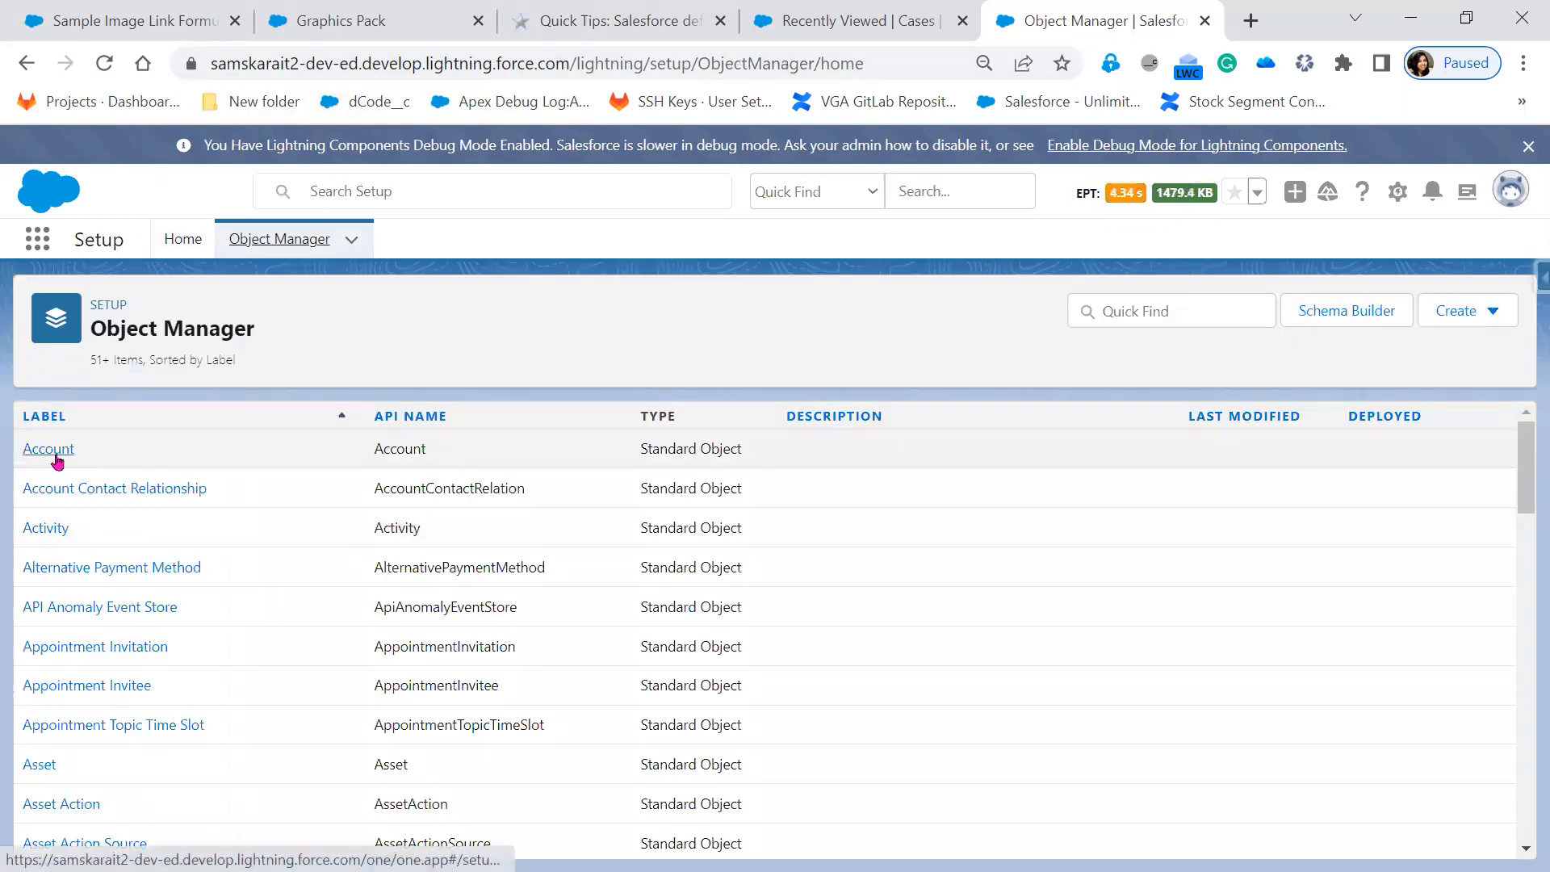
{"action": "left_click", "coordinate": [56, 457]}
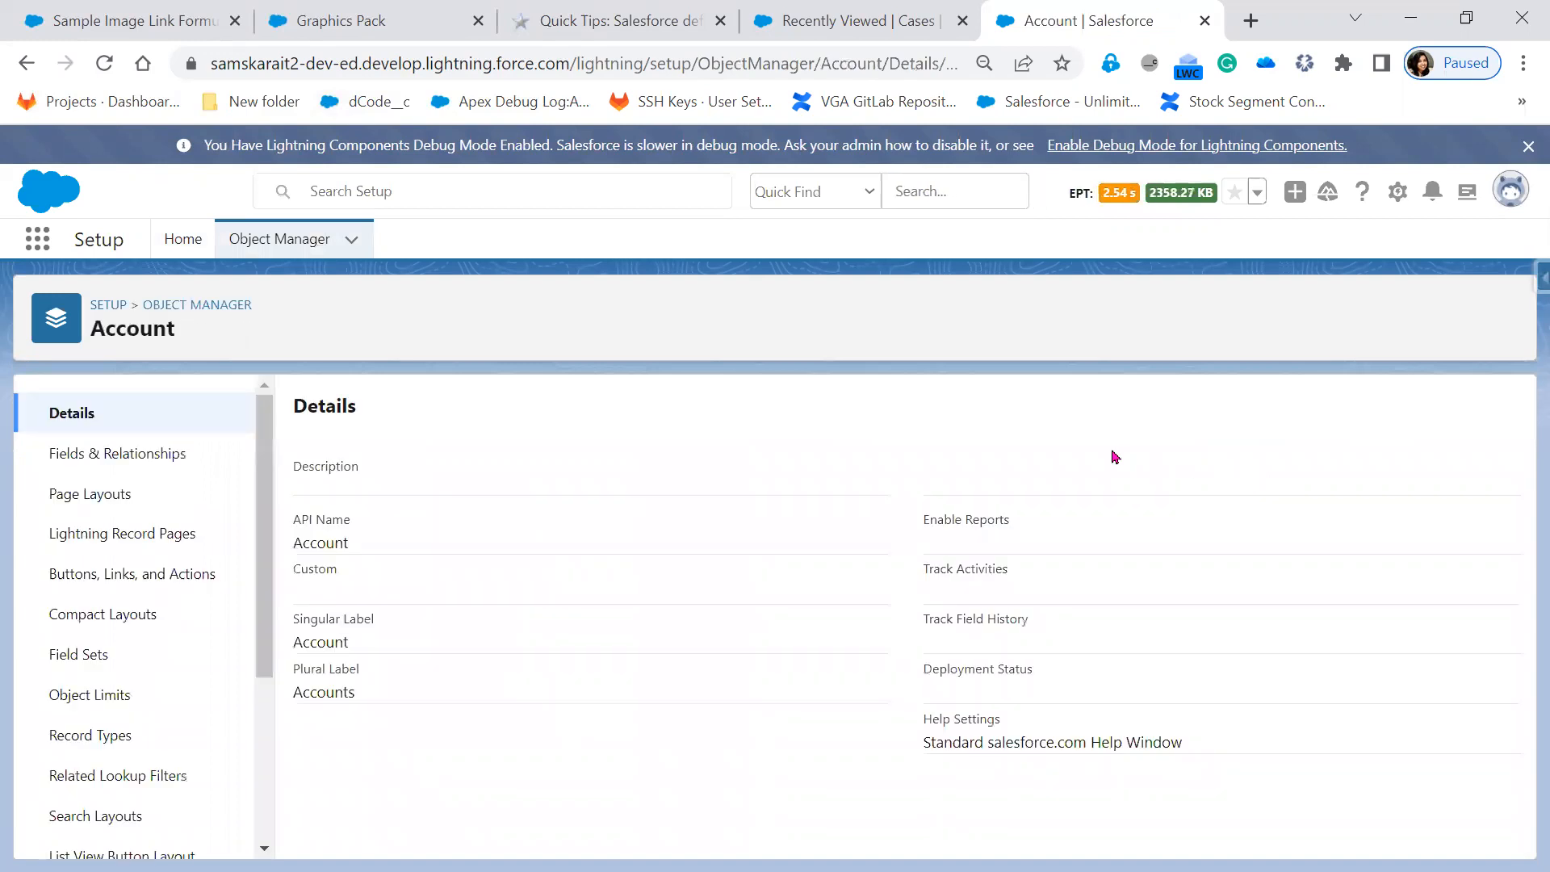
{"action": "left_click", "coordinate": [76, 457]}
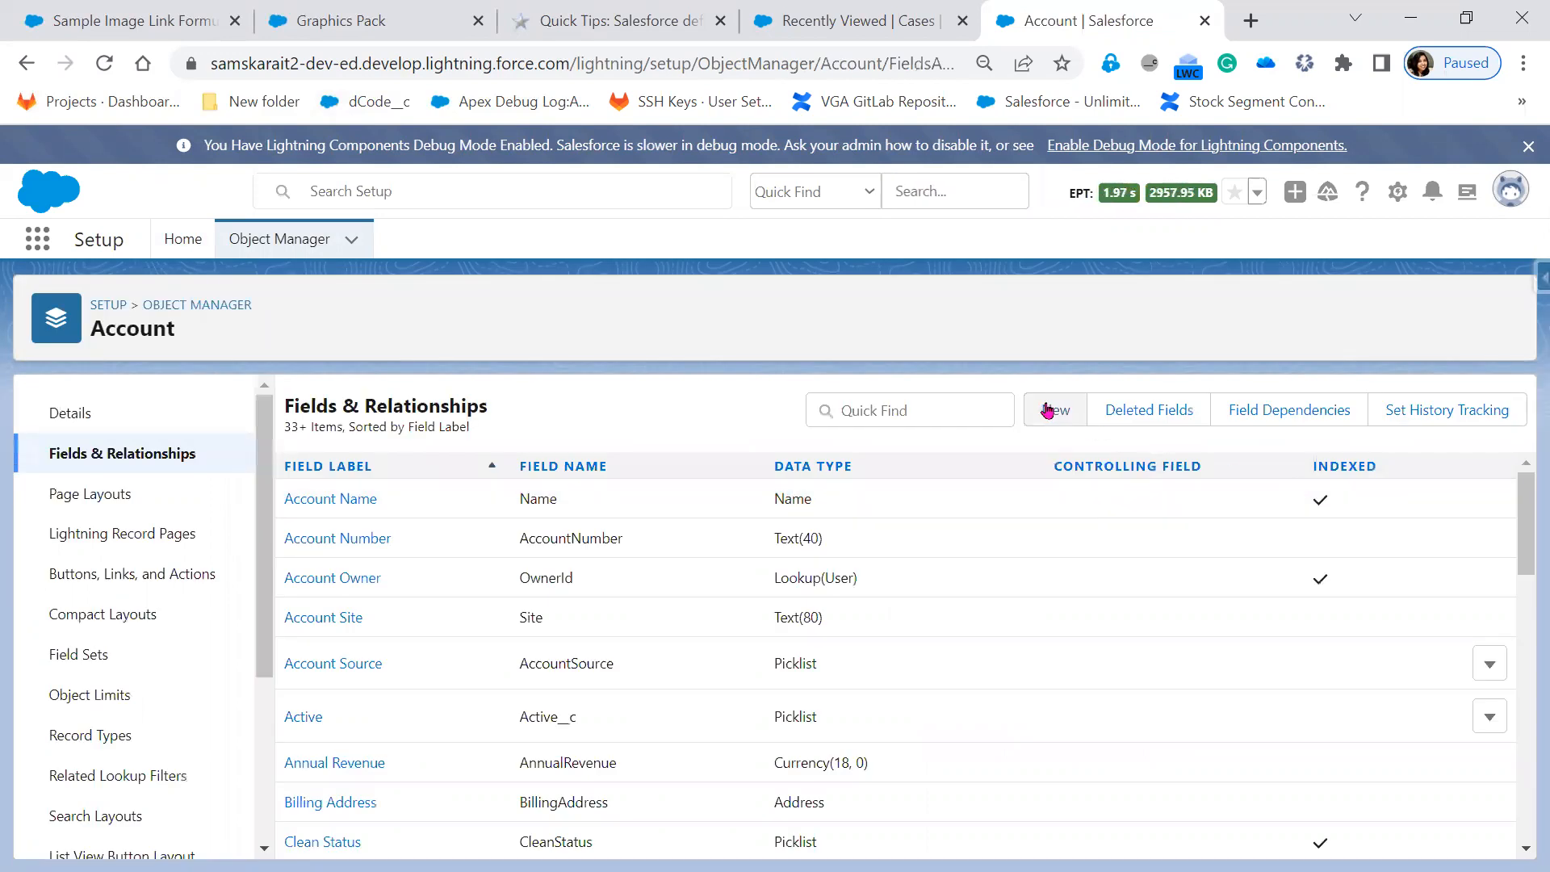
{"action": "left_click", "coordinate": [1051, 410]}
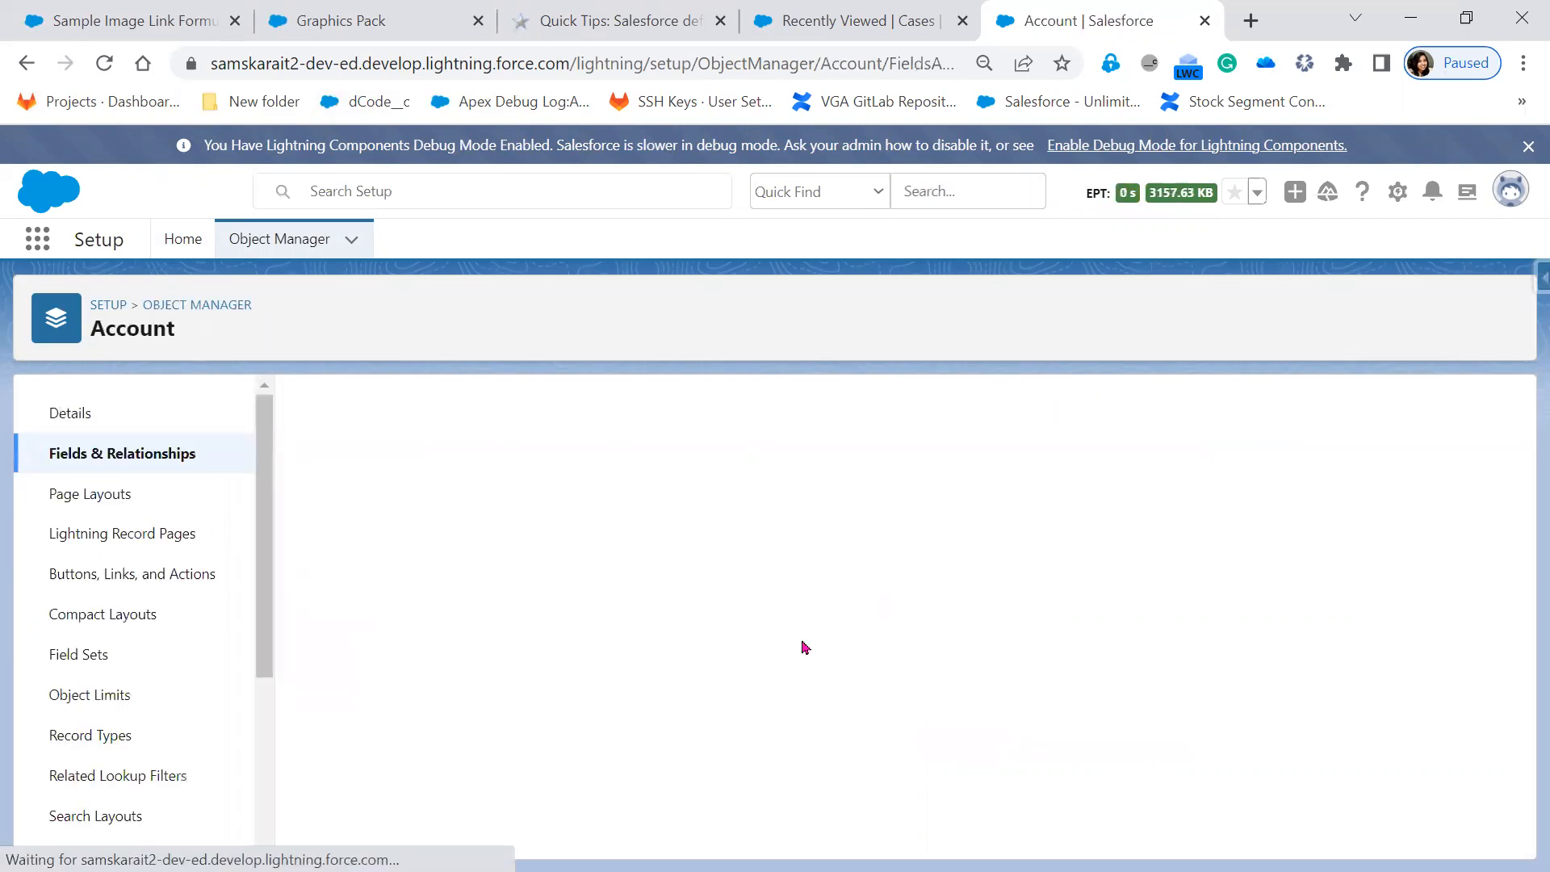
{"action": "scroll", "coordinate": [432, 759], "scroll_direction": "down", "scroll_amount": 2}
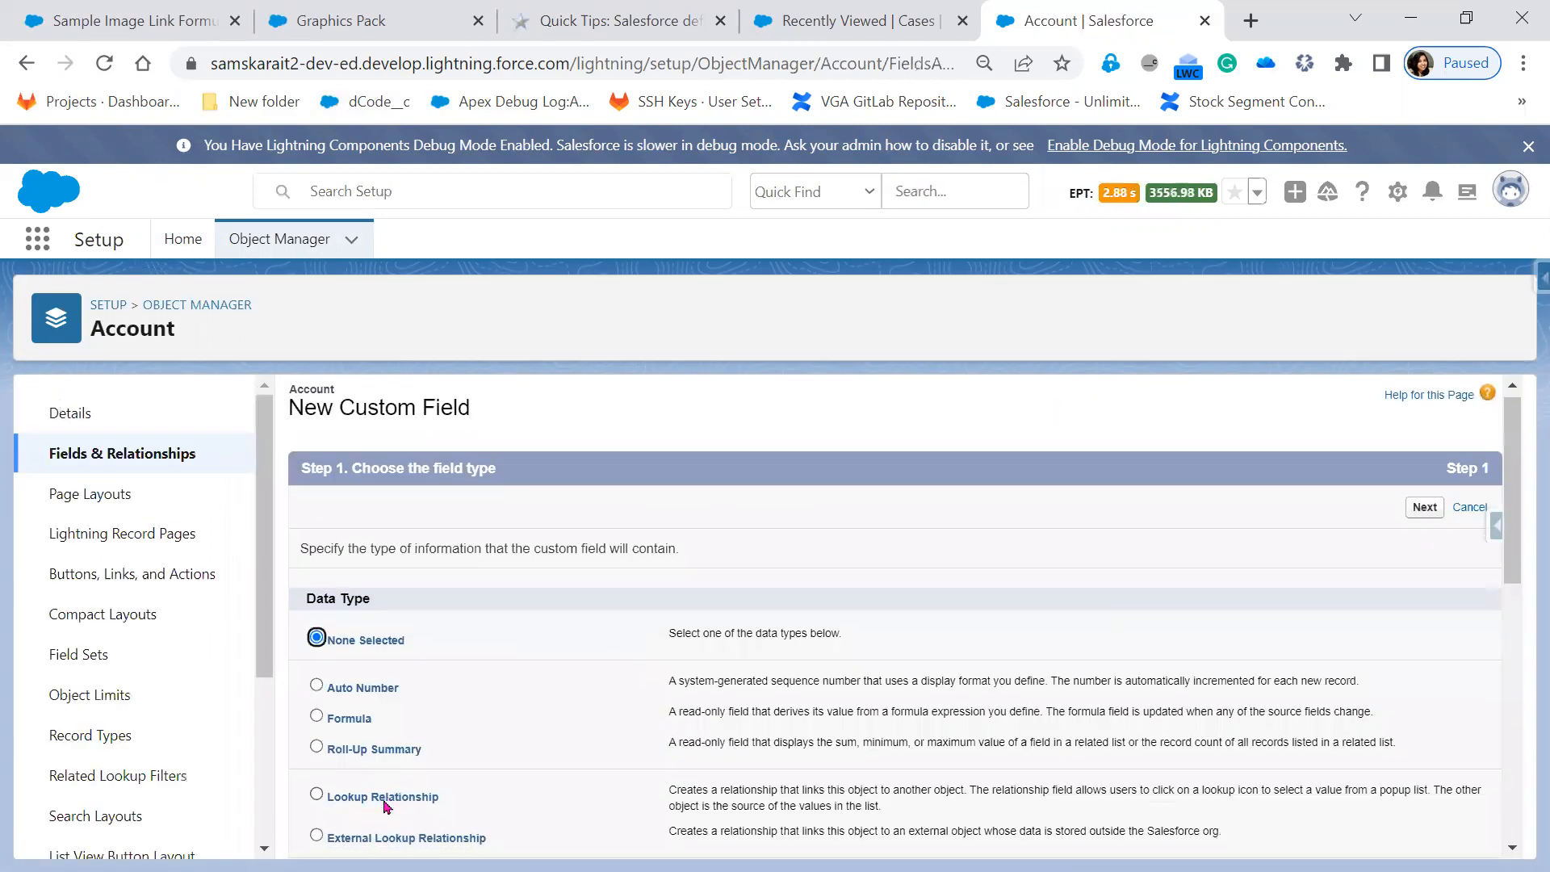
{"action": "left_click", "coordinate": [403, 725]}
{"action": "scroll", "coordinate": [1403, 654], "scroll_direction": "up", "scroll_amount": 2}
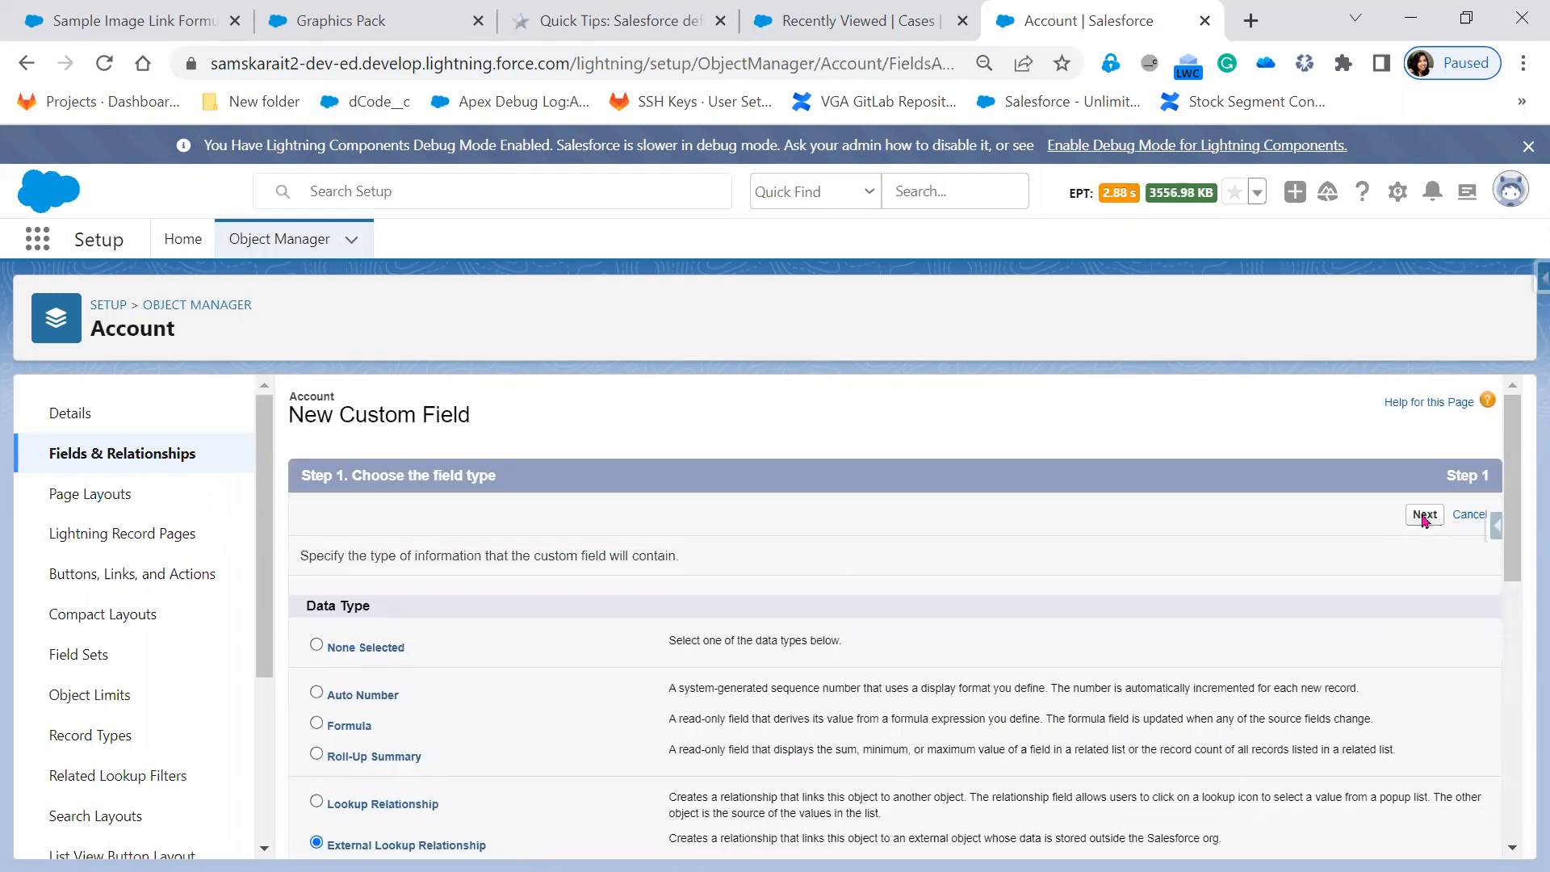
{"action": "left_click", "coordinate": [1424, 515]}
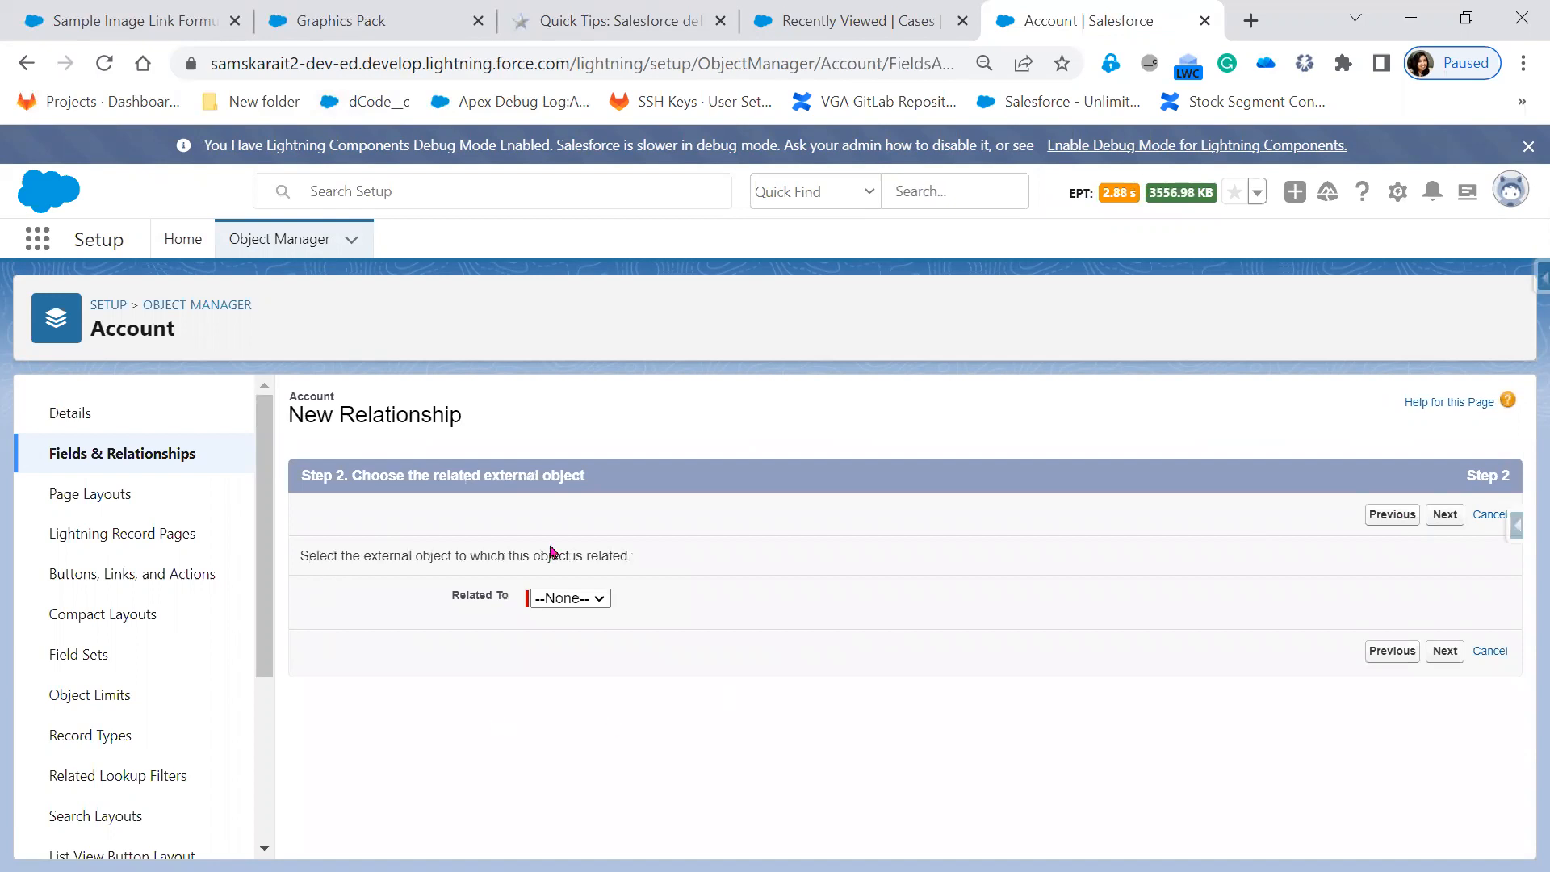
Read the related external object instruction and check the choices offered for Related To.
{"action": "left_click_drag", "start_coordinate": [363, 556], "coordinate": [454, 554]}
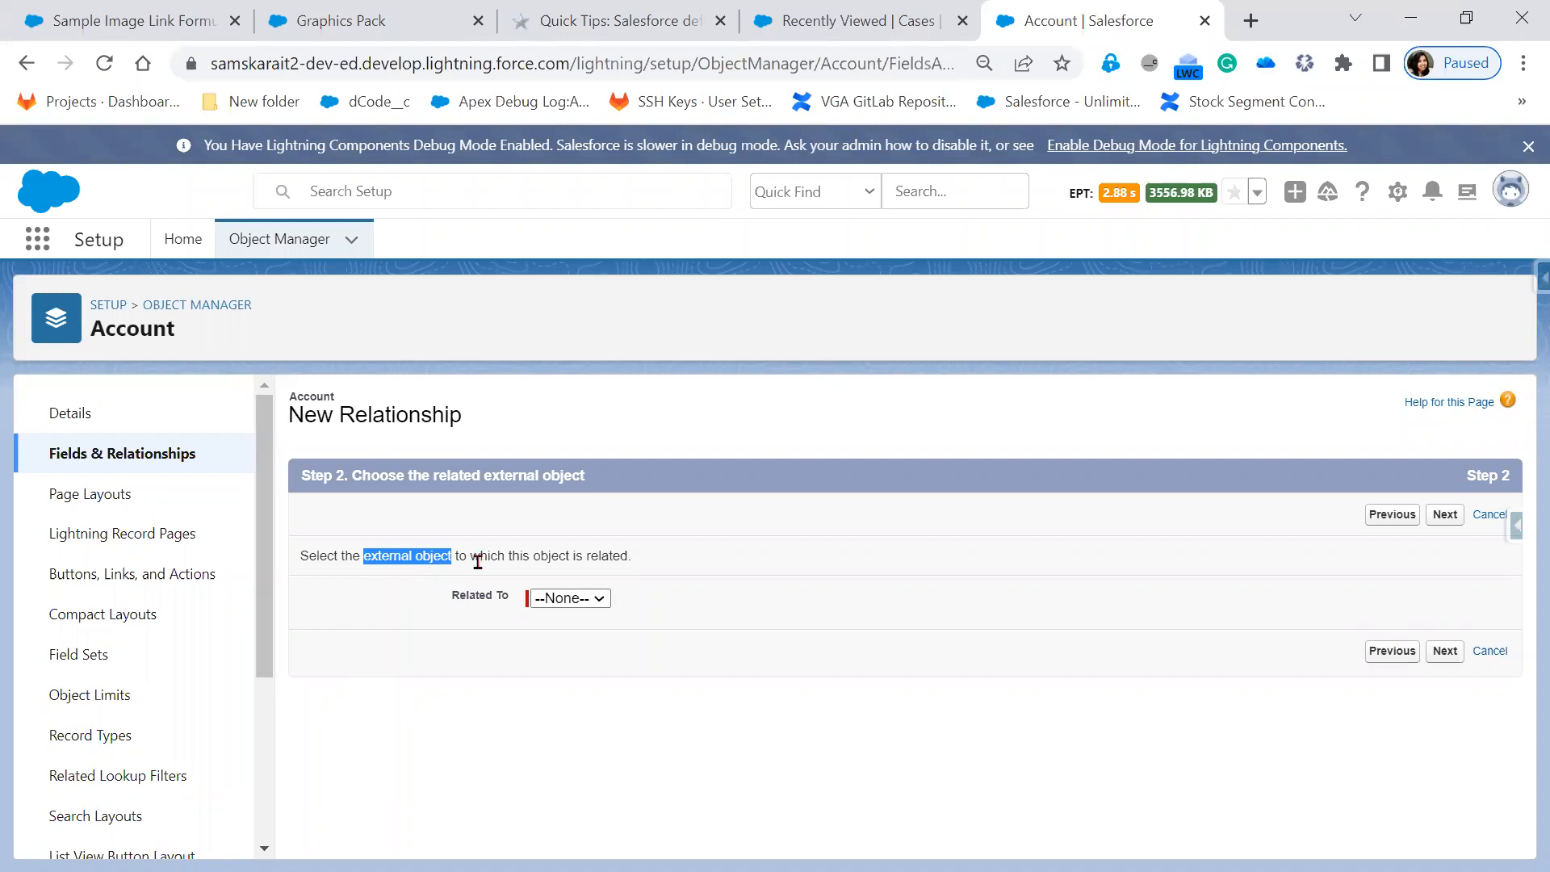
{"action": "left_click_drag", "start_coordinate": [509, 557], "coordinate": [675, 553]}
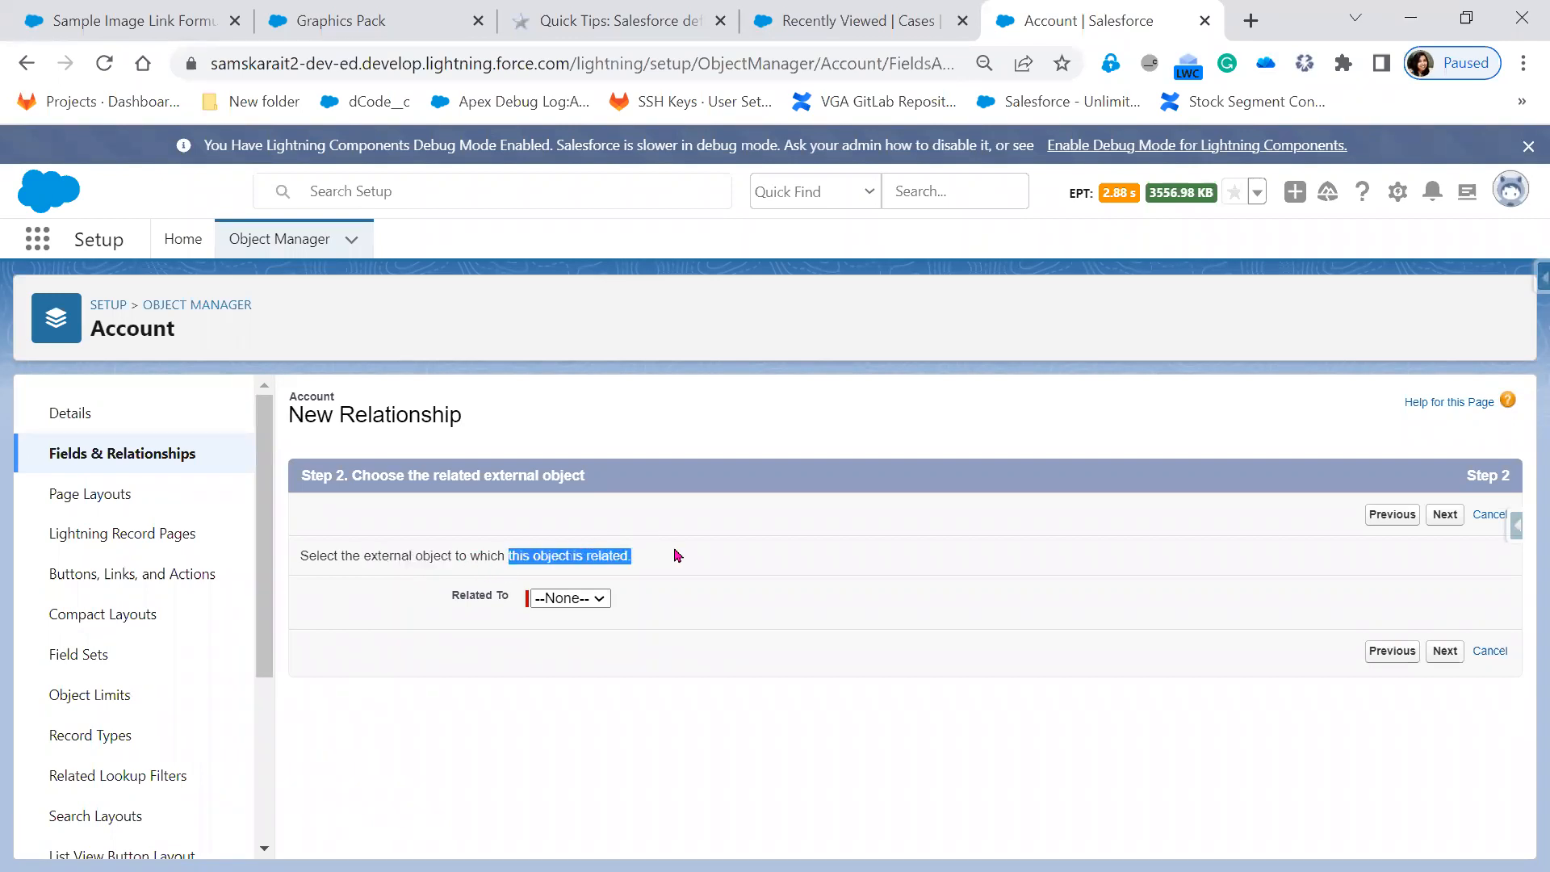
{"action": "left_click", "coordinate": [593, 598]}
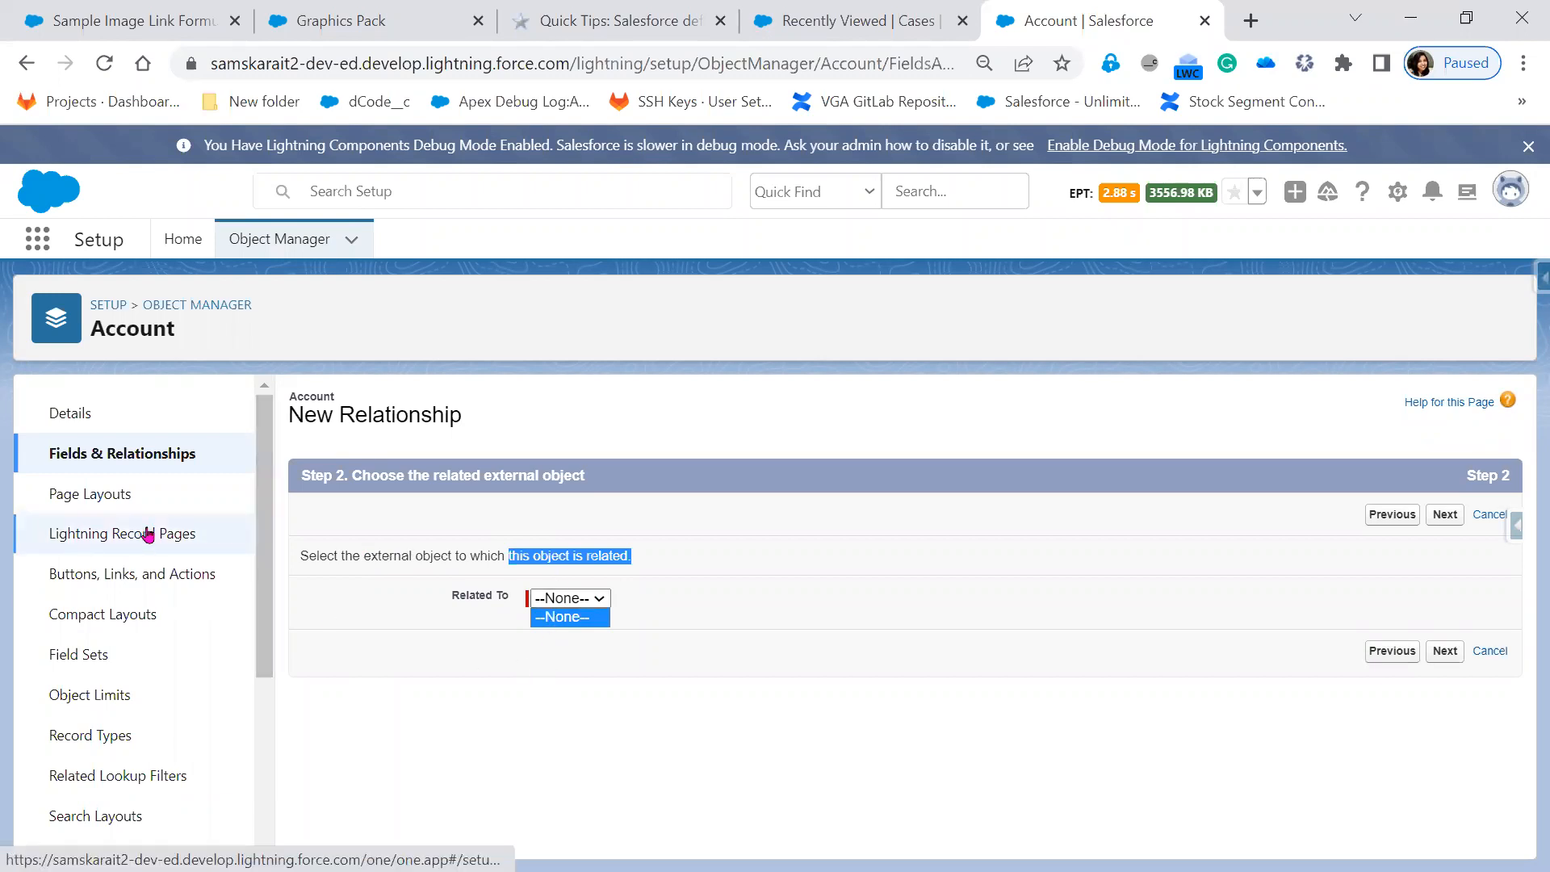
Find the External Objects setup page by searching for "Exter" and read its description.
{"action": "left_click", "coordinate": [182, 242]}
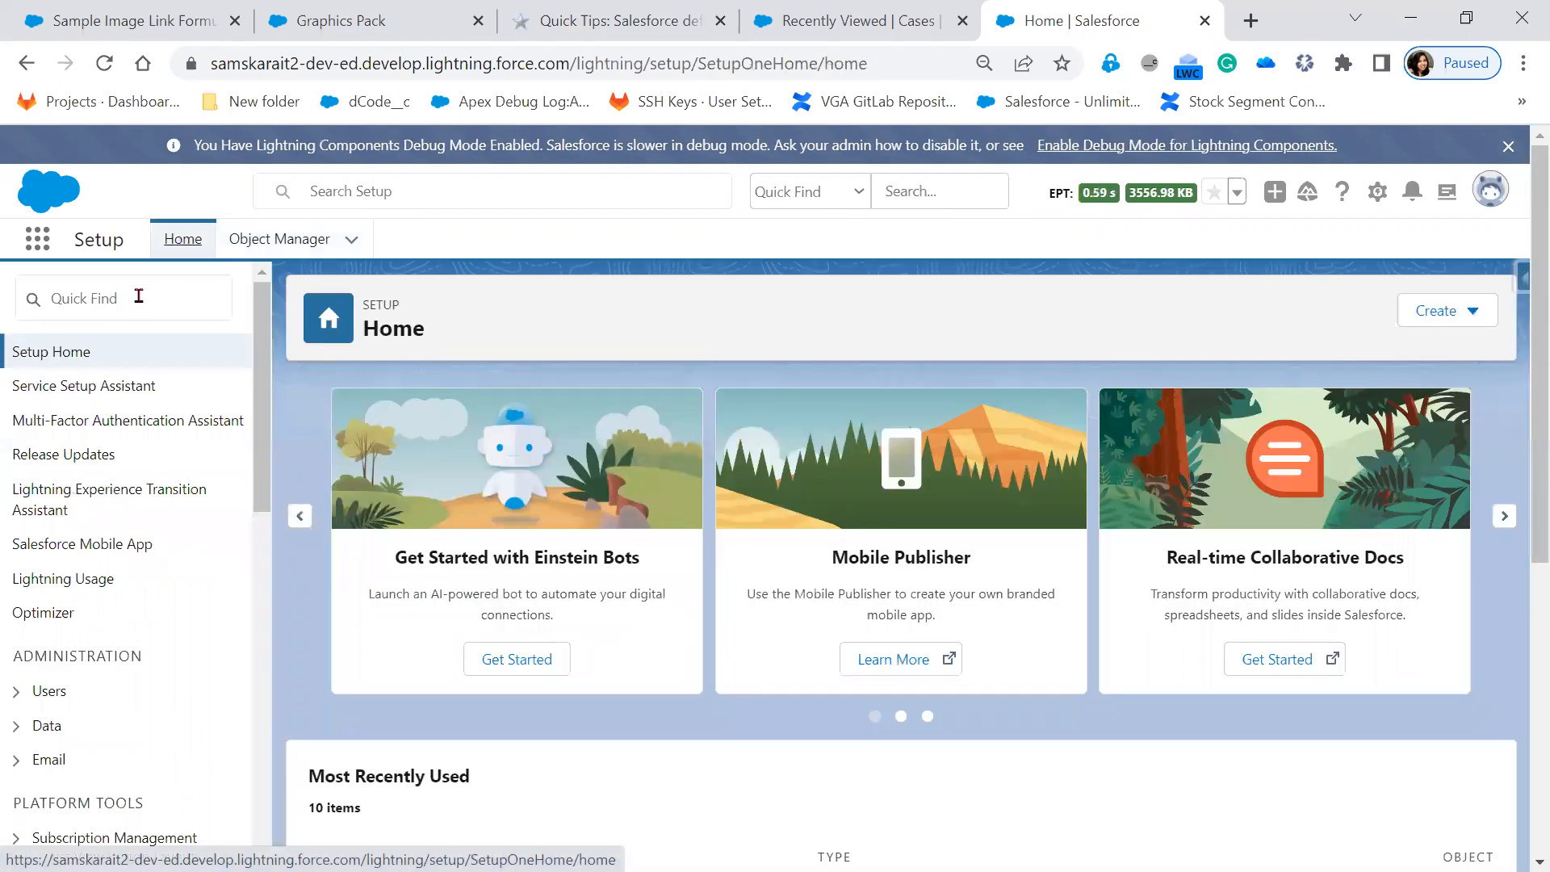
{"action": "left_click", "coordinate": [139, 293]}
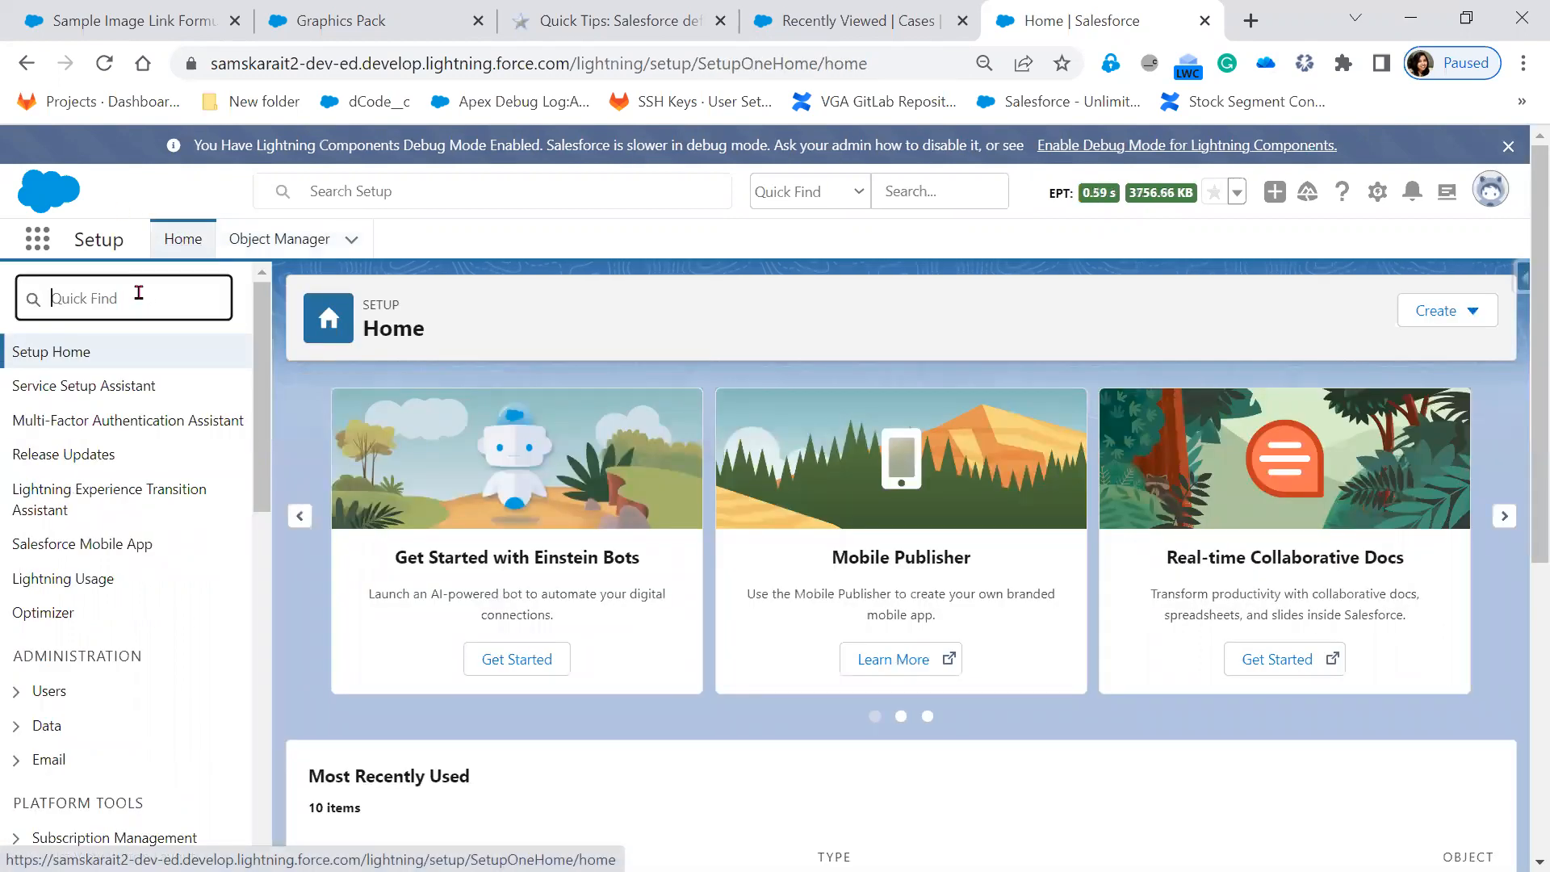
{"action": "type", "text": "E"}
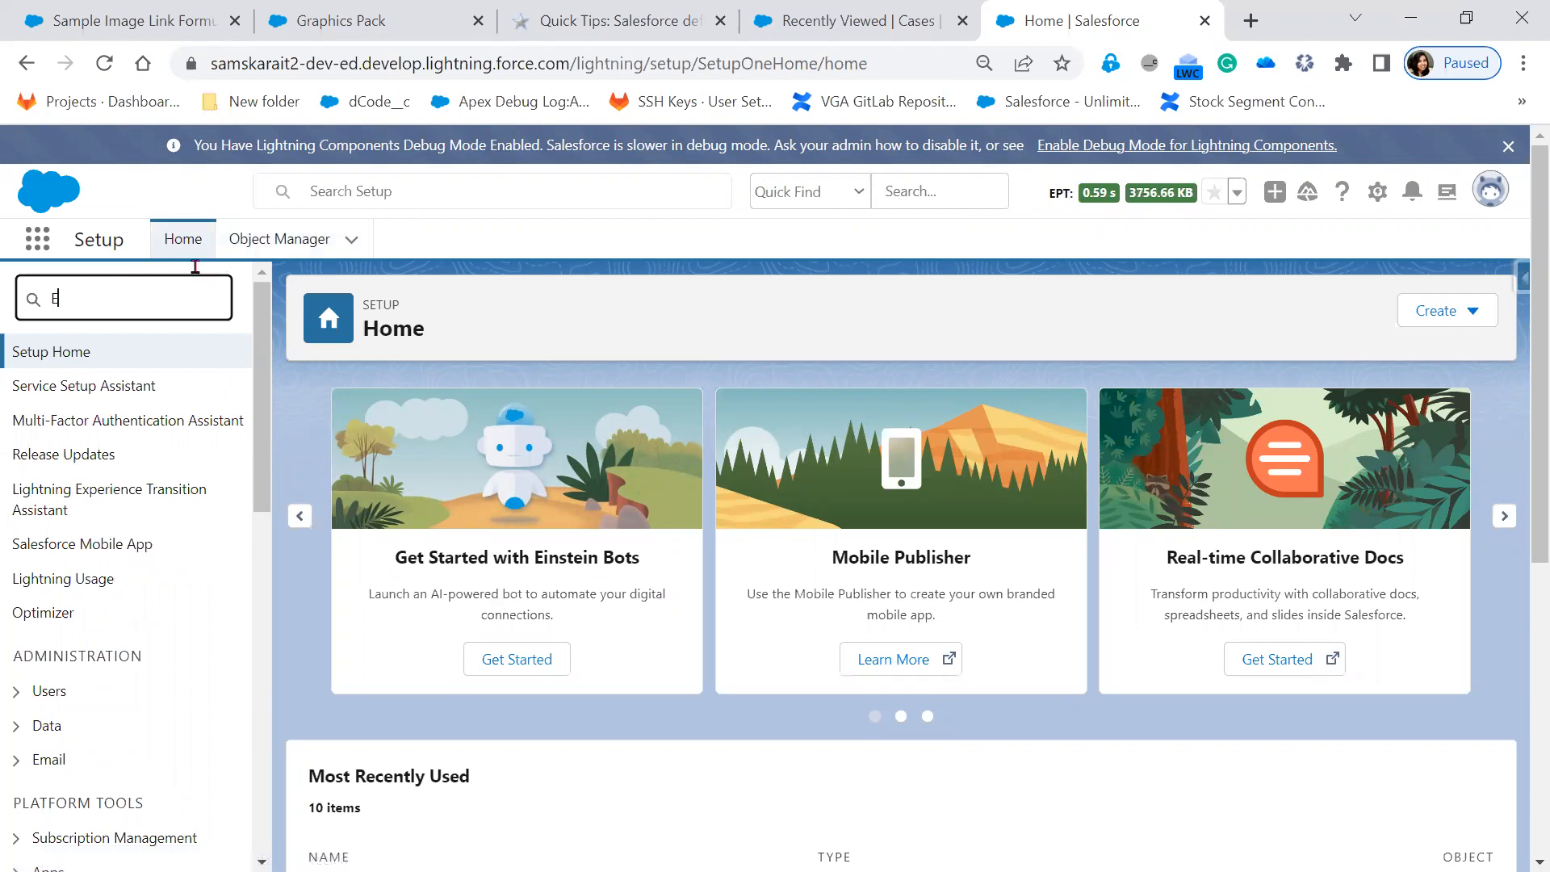
{"action": "type", "text": "xter"}
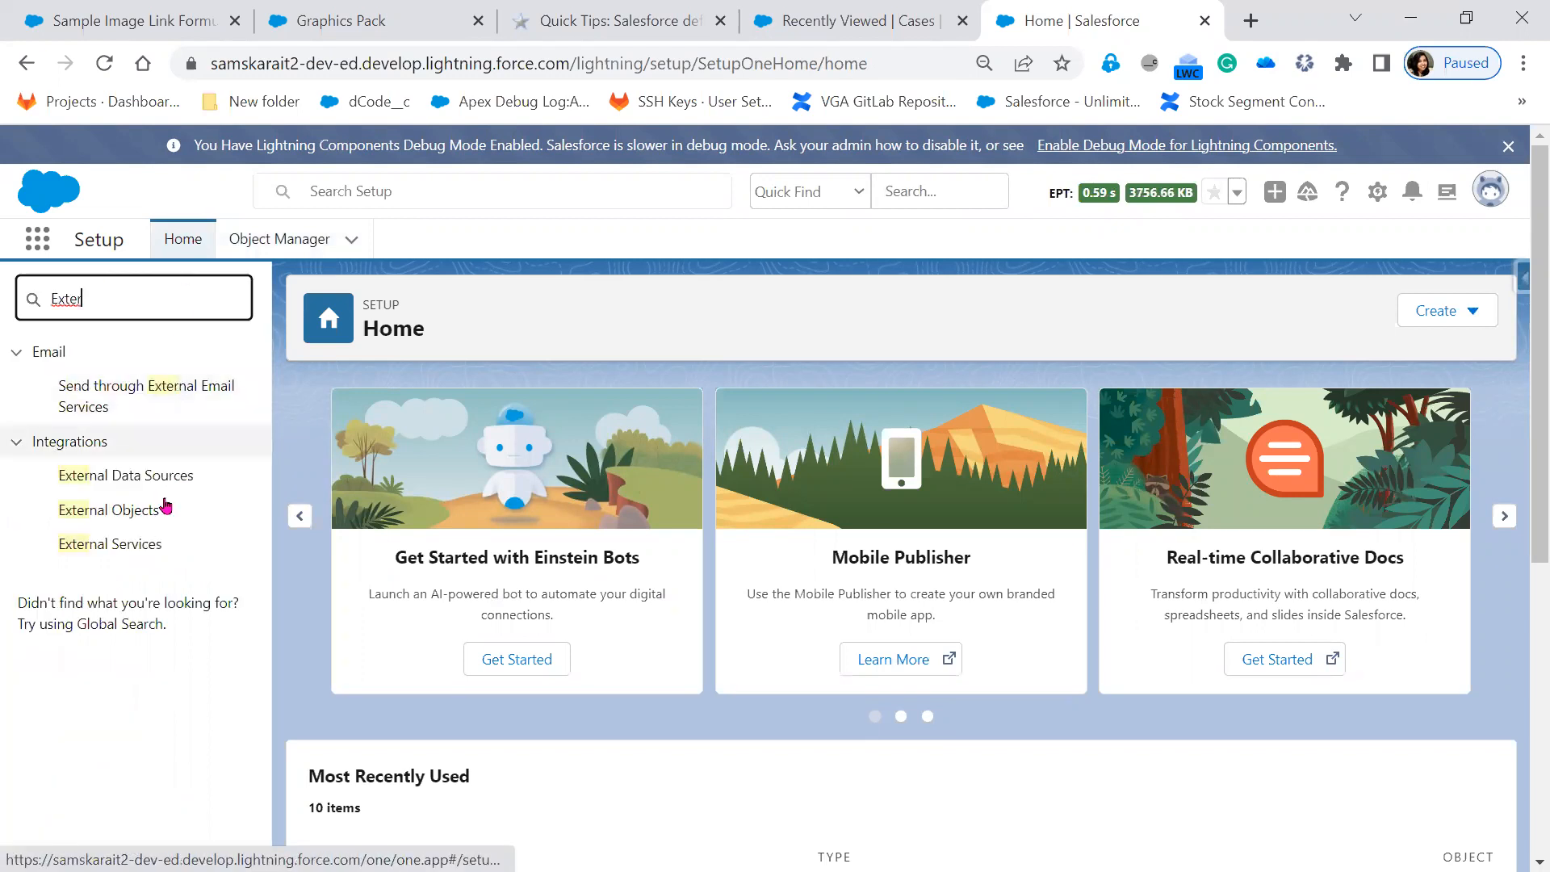
{"action": "left_click", "coordinate": [150, 513]}
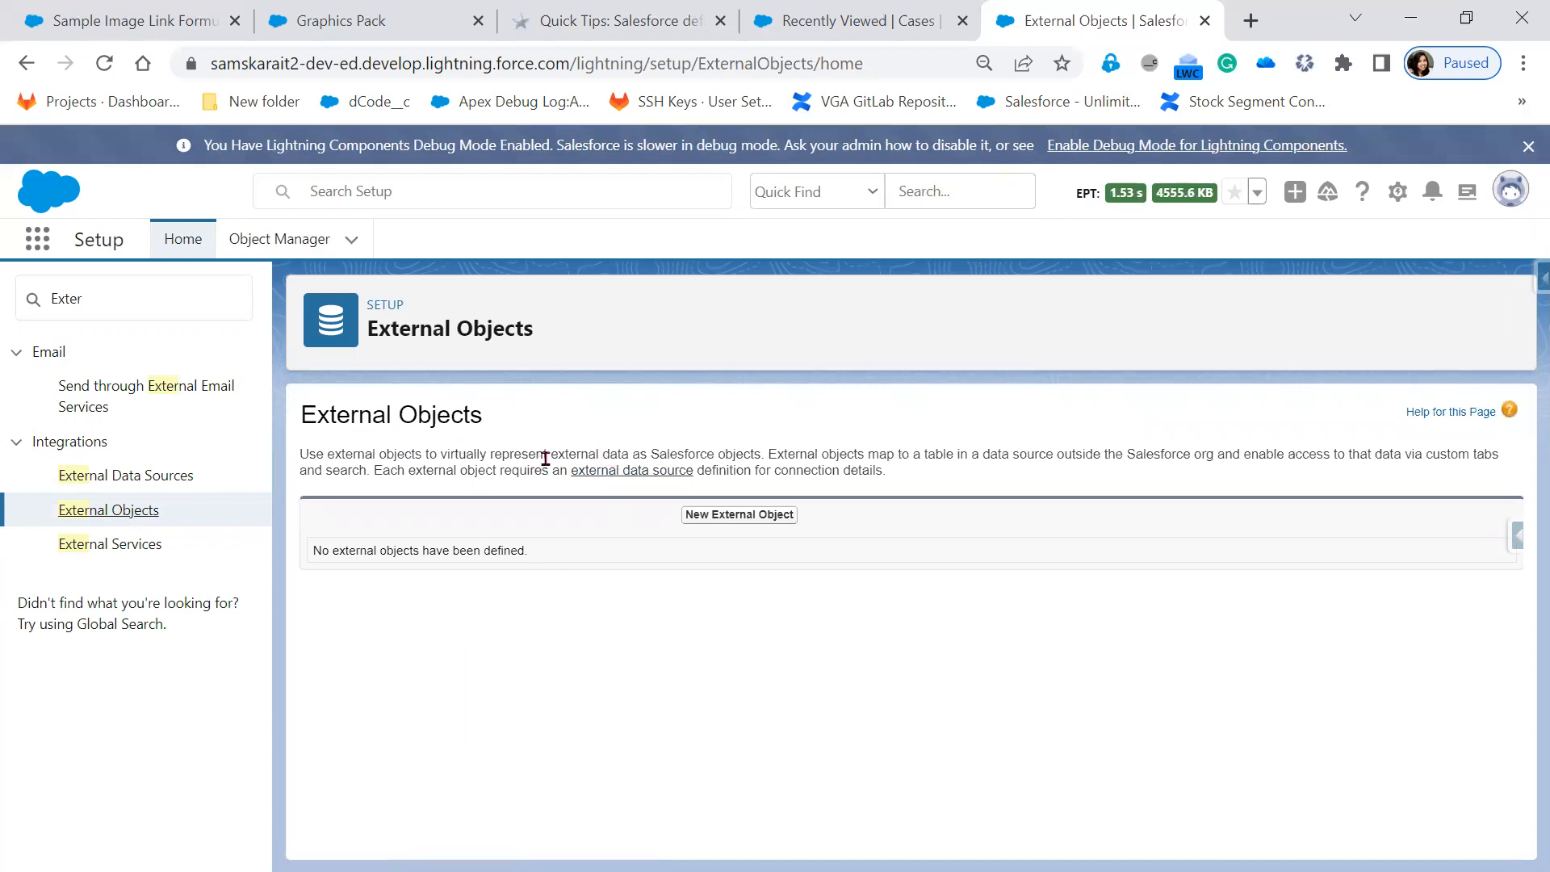
{"action": "left_click_drag", "start_coordinate": [547, 458], "coordinate": [1500, 457]}
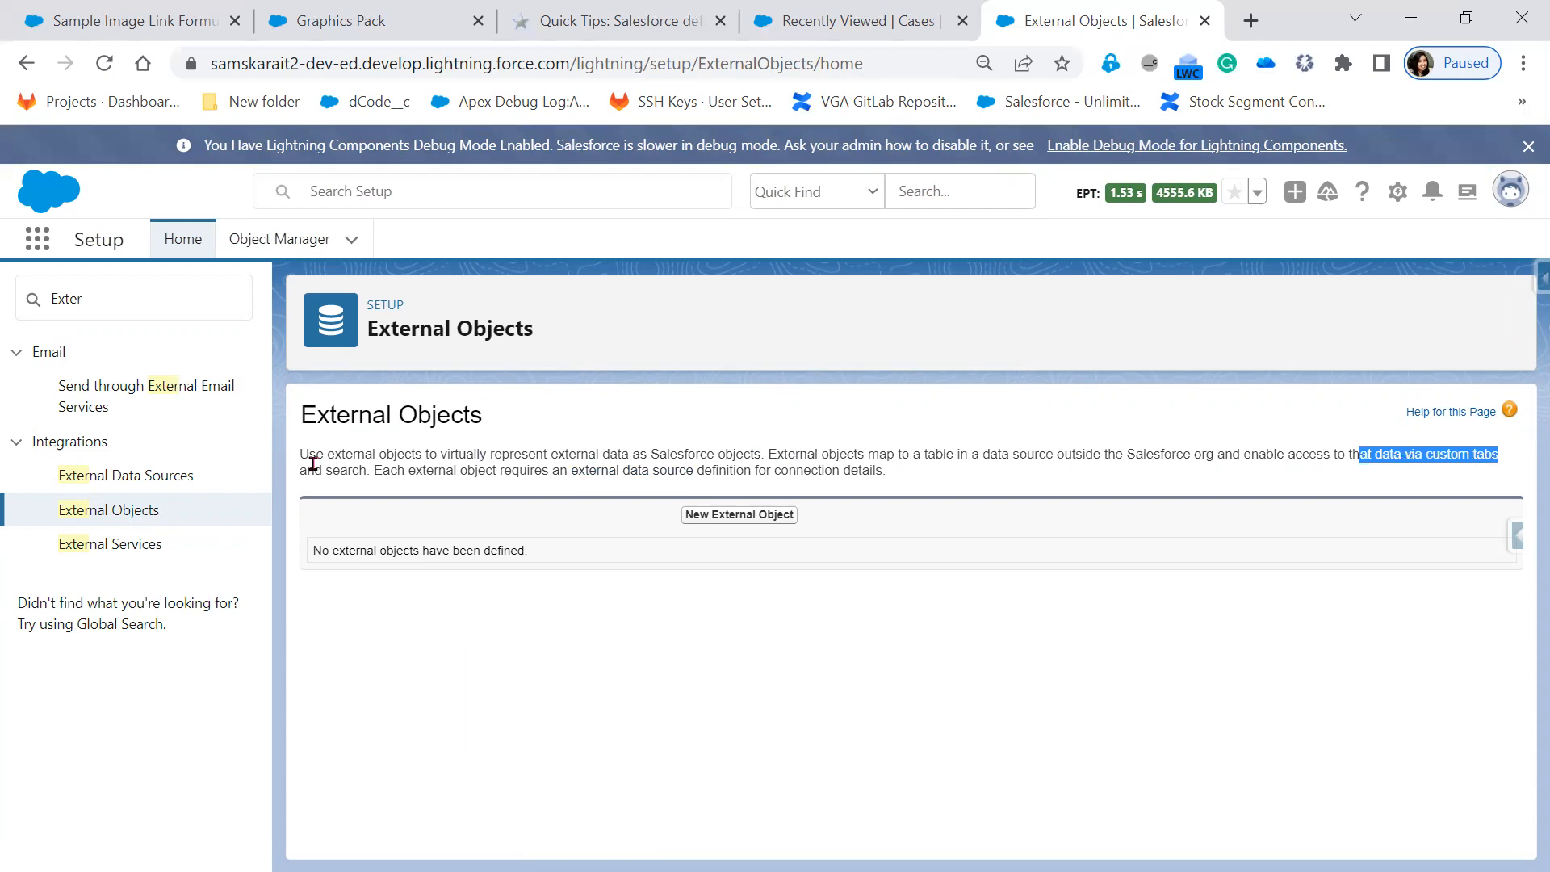
{"action": "left_click_drag", "start_coordinate": [316, 468], "coordinate": [357, 466]}
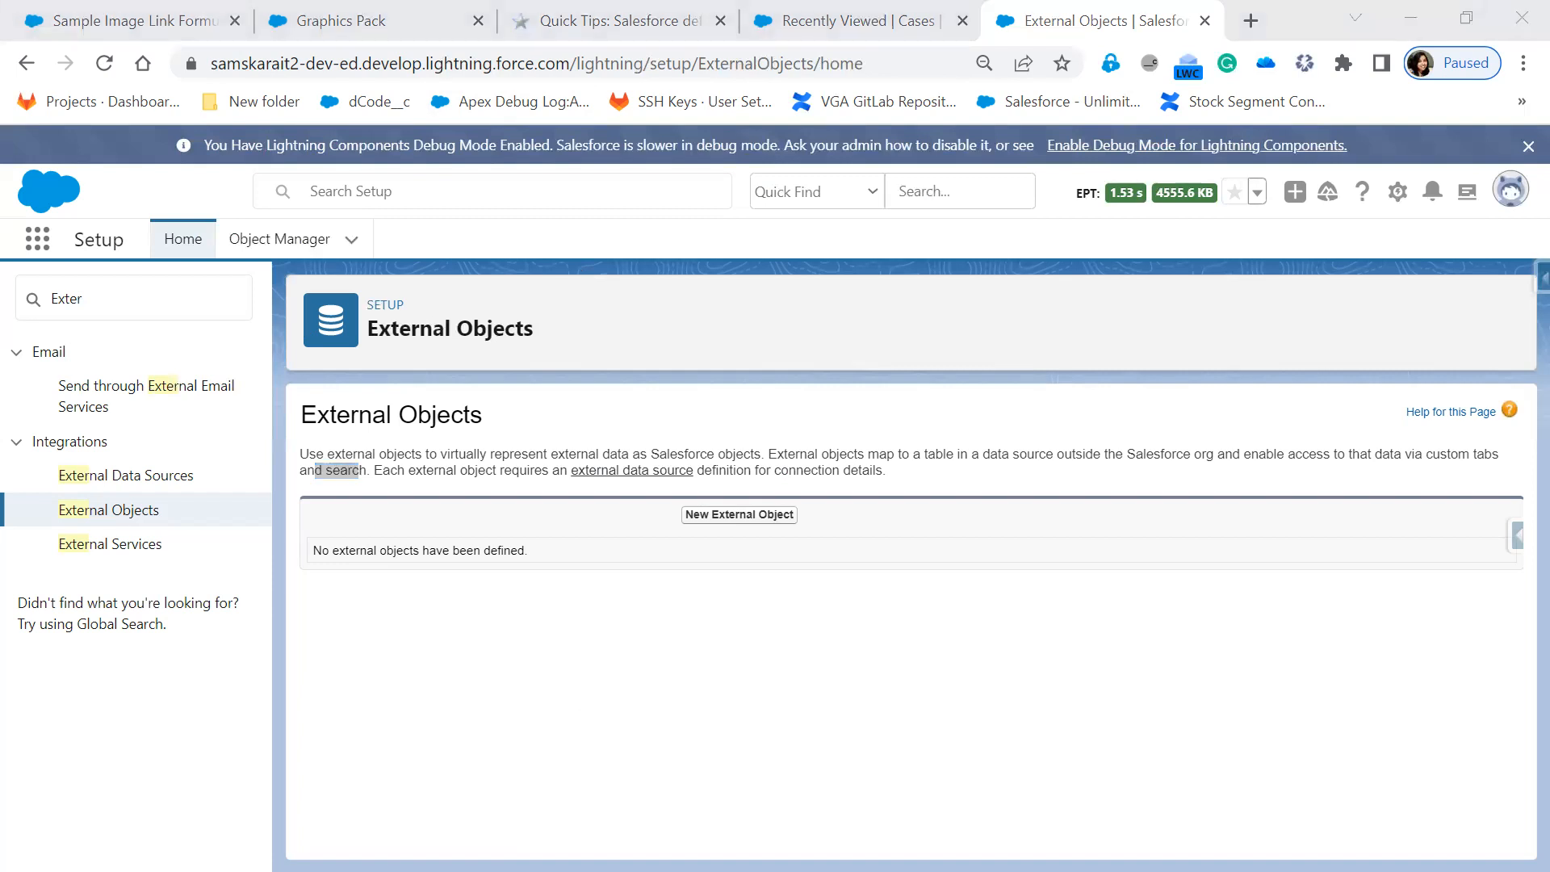
Switch to the other org's External Objects list, try to open the Orders external object, and return to the list.
{"action": "key", "text": "alt+Tab"}
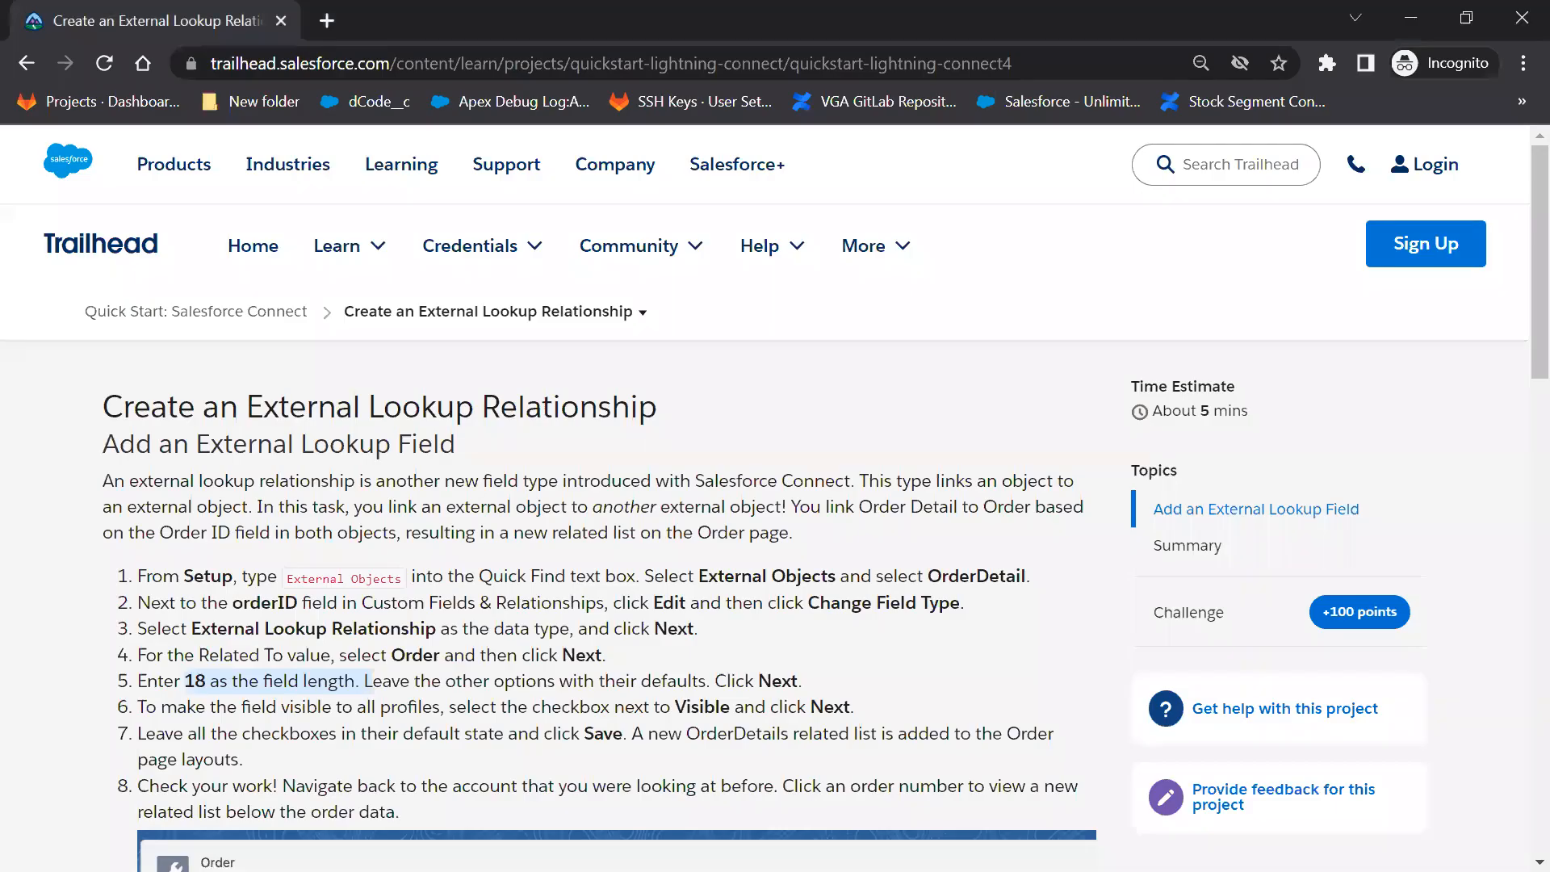
{"action": "key", "text": "alt+Tab"}
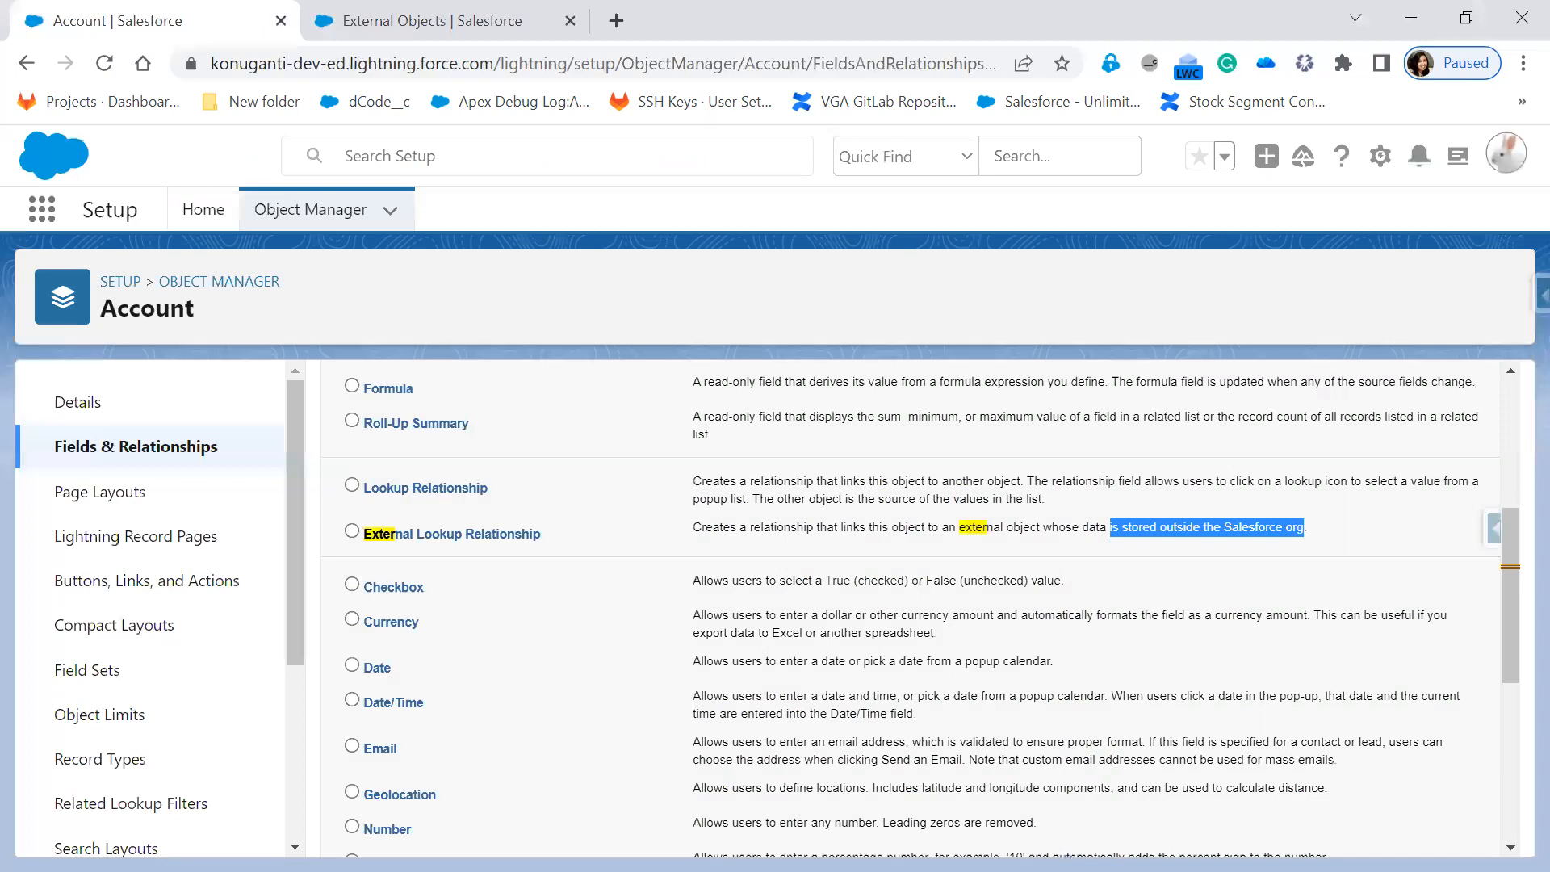
{"action": "left_click", "coordinate": [409, 35]}
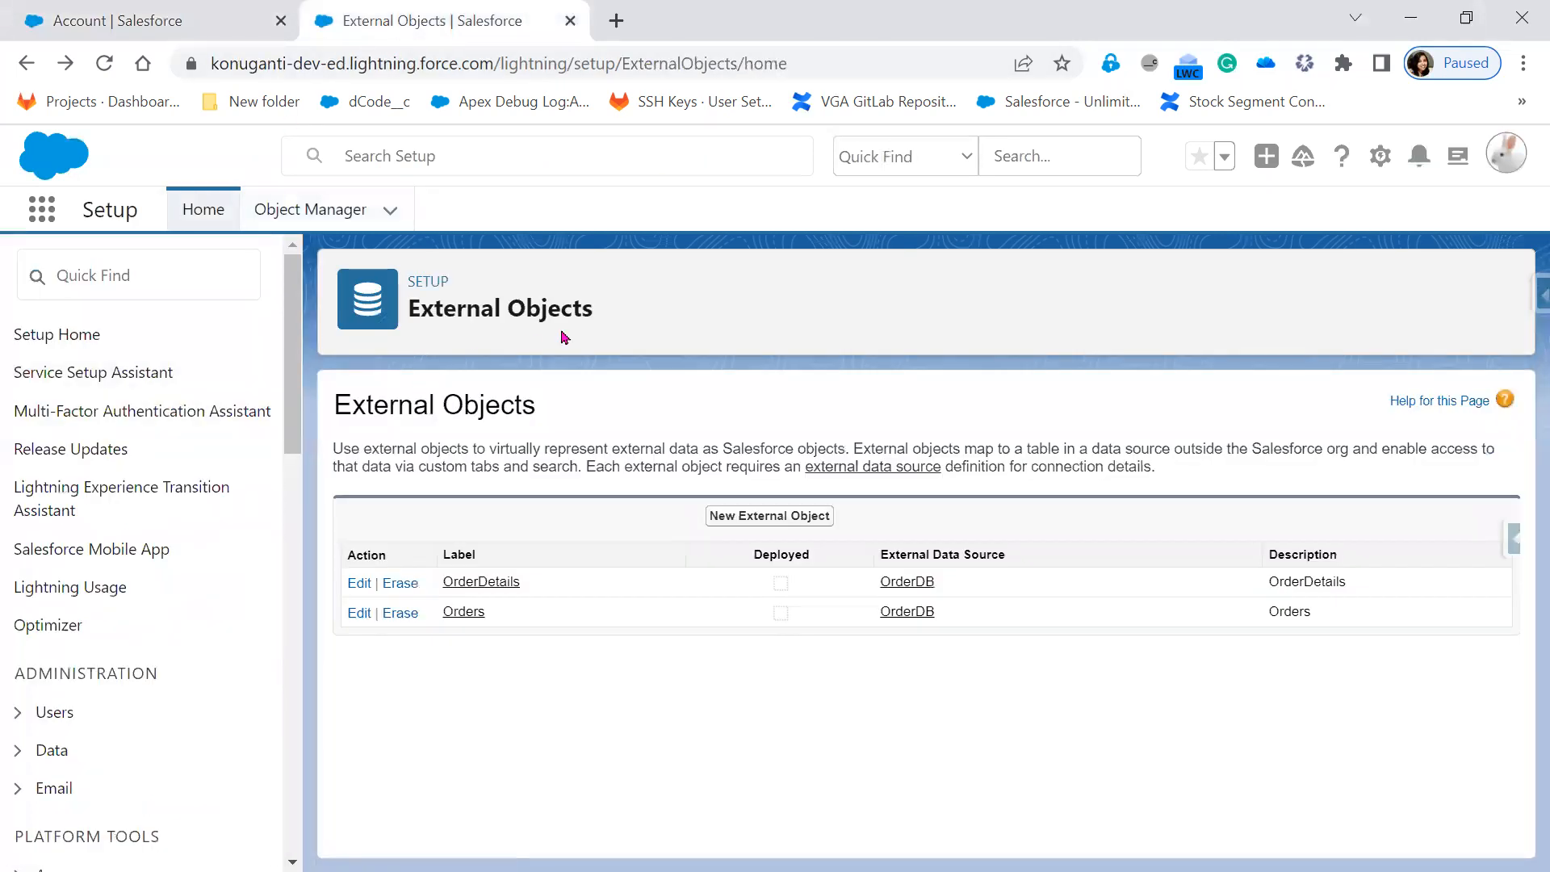
{"action": "left_click", "coordinate": [464, 613]}
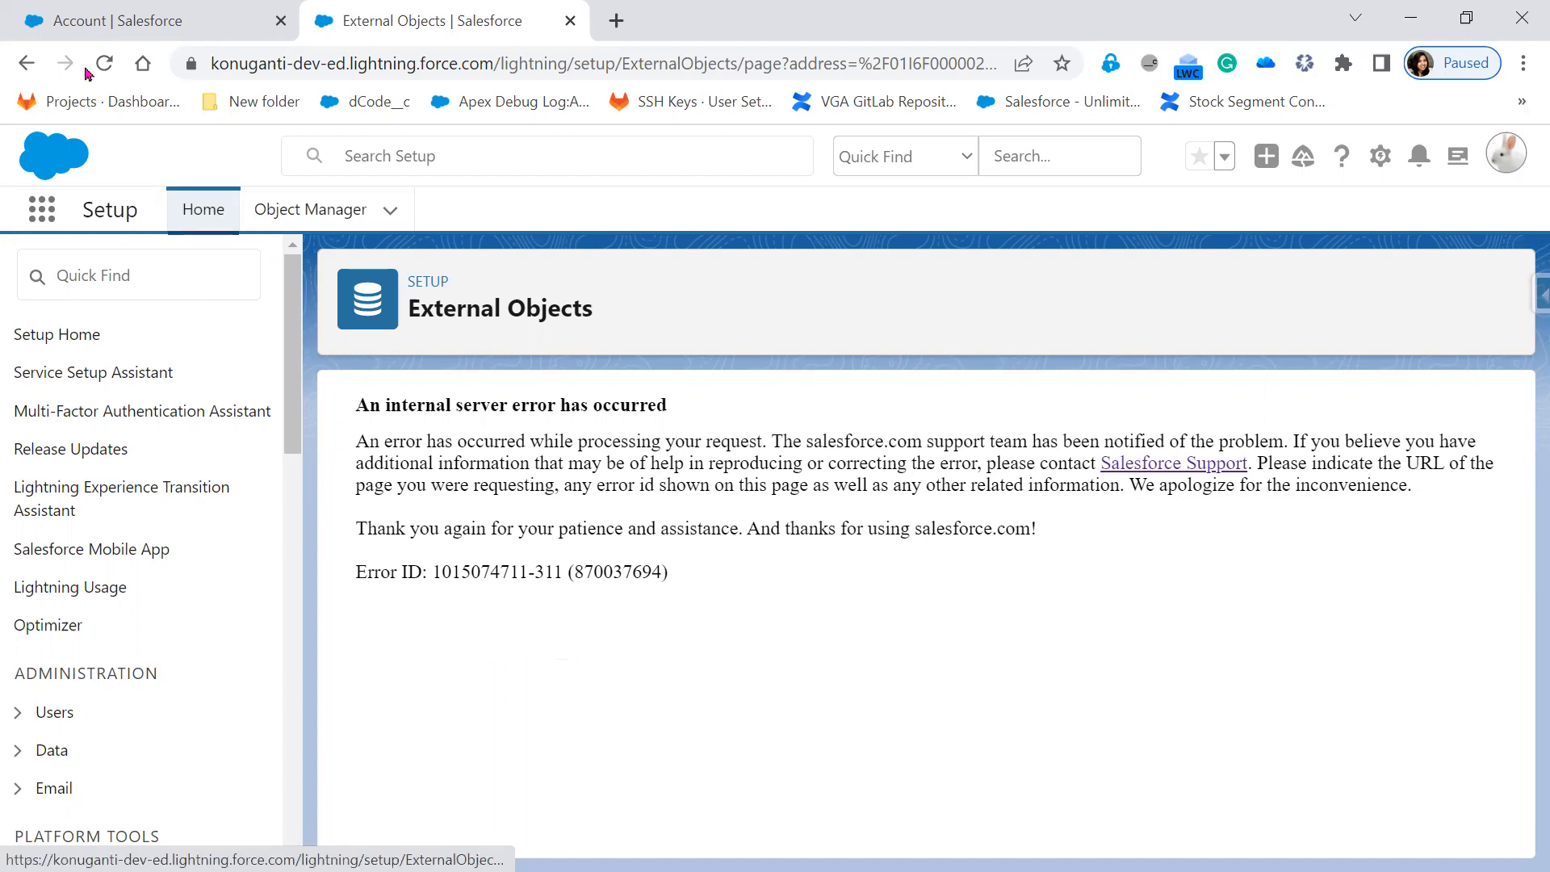
{"action": "left_click", "coordinate": [25, 72]}
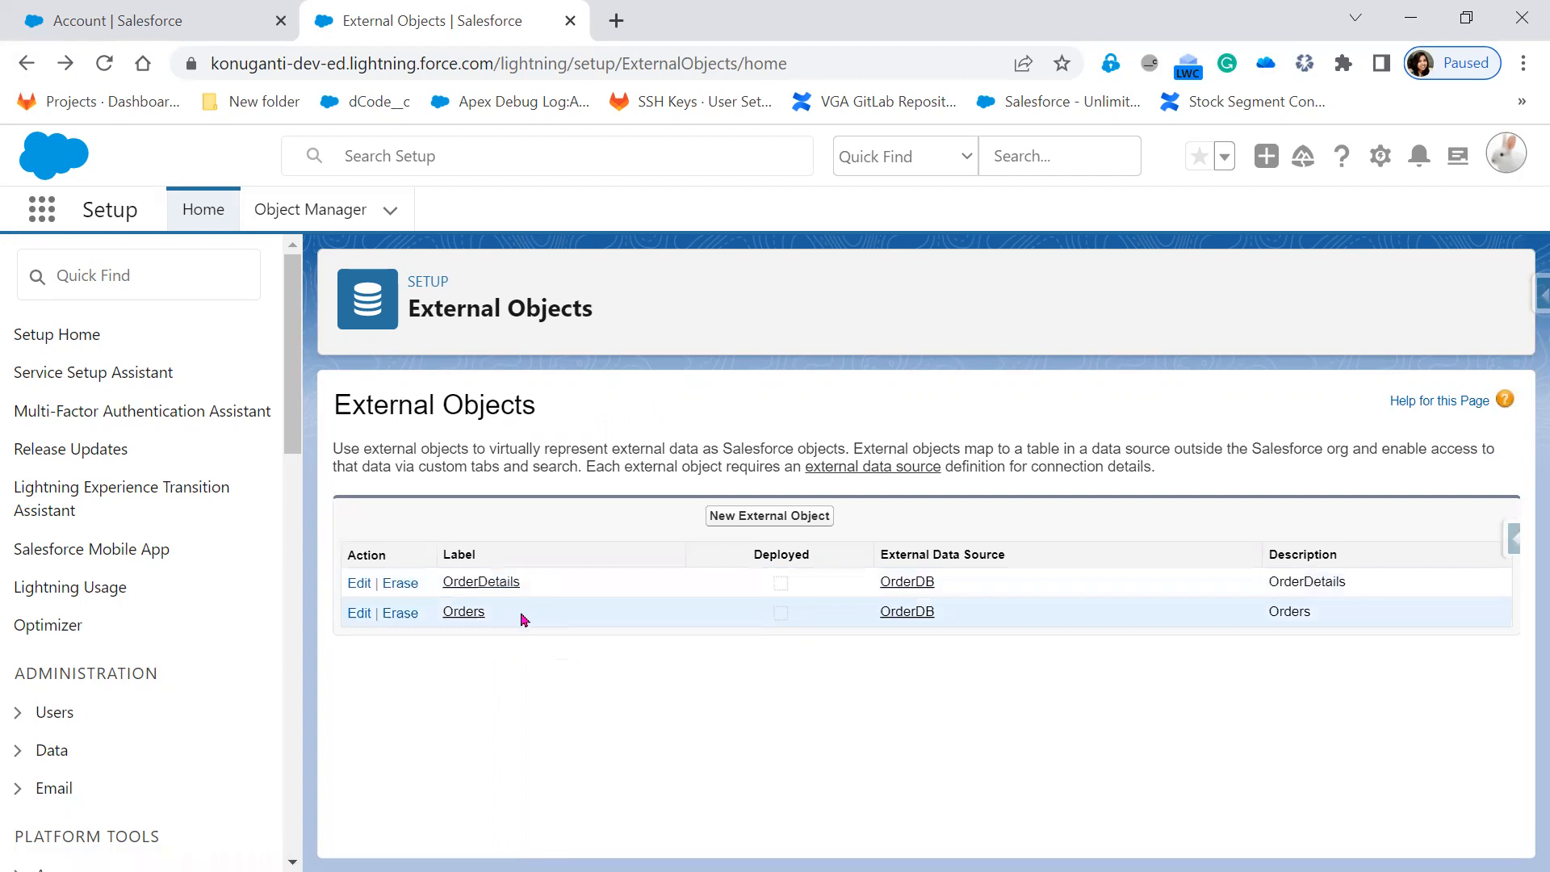
Choose External Lookup Relationship as the data type of the new Account field and proceed to the related object selection.
{"action": "left_click", "coordinate": [133, 9]}
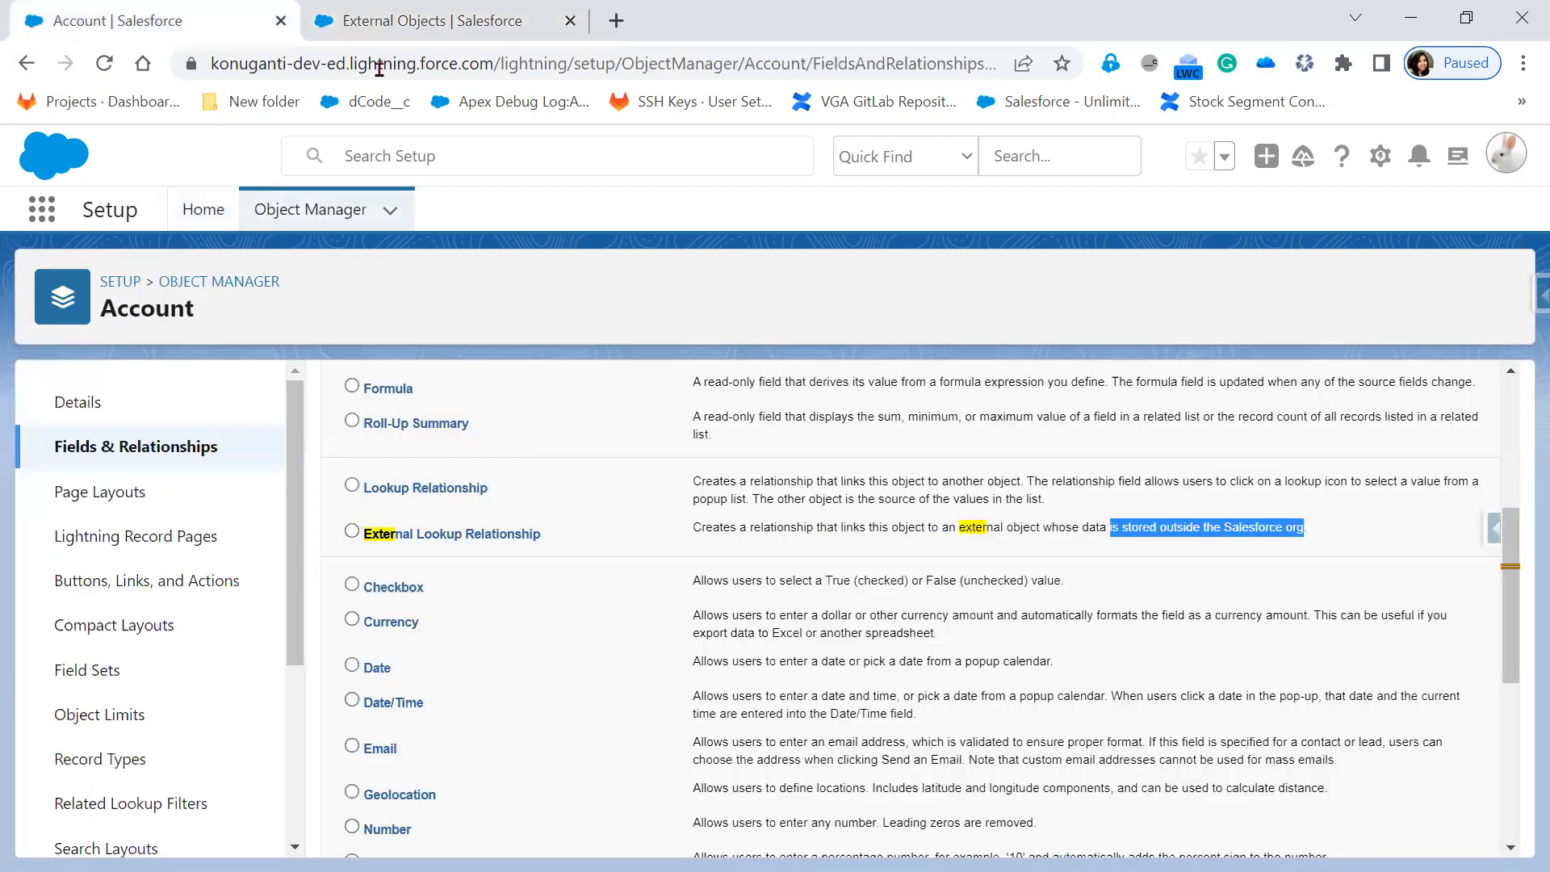
{"action": "left_click", "coordinate": [400, 541]}
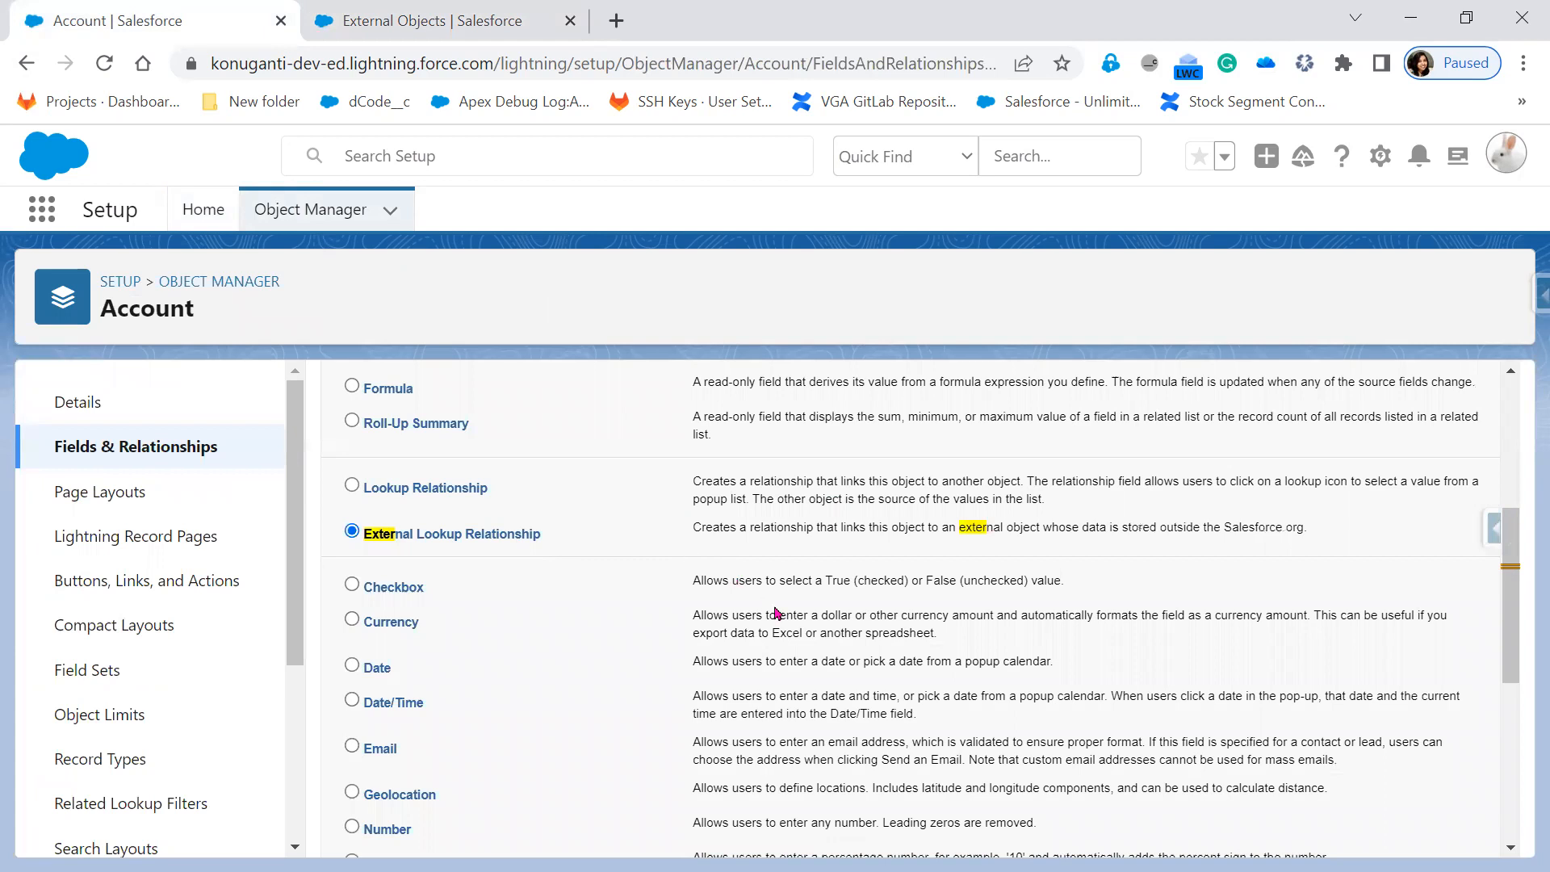
{"action": "scroll", "coordinate": [778, 605], "scroll_direction": "up", "scroll_amount": 5}
{"action": "left_click", "coordinate": [1415, 516]}
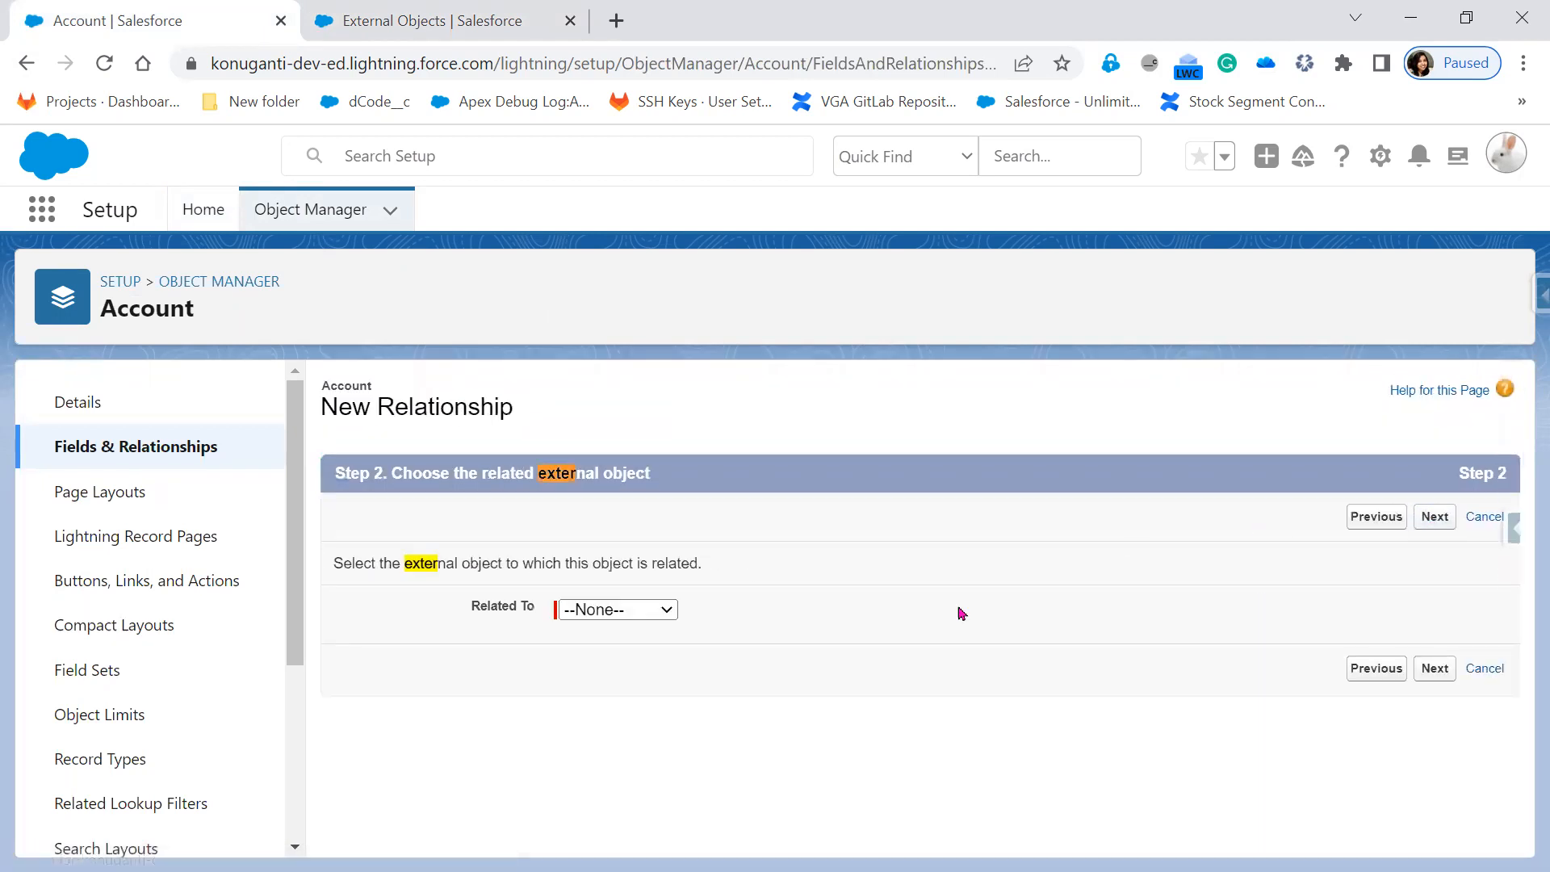
Compare the Related To choices with the External Objects list, then relate the Account field to OrderDetails and continue.
{"action": "left_click", "coordinate": [659, 611]}
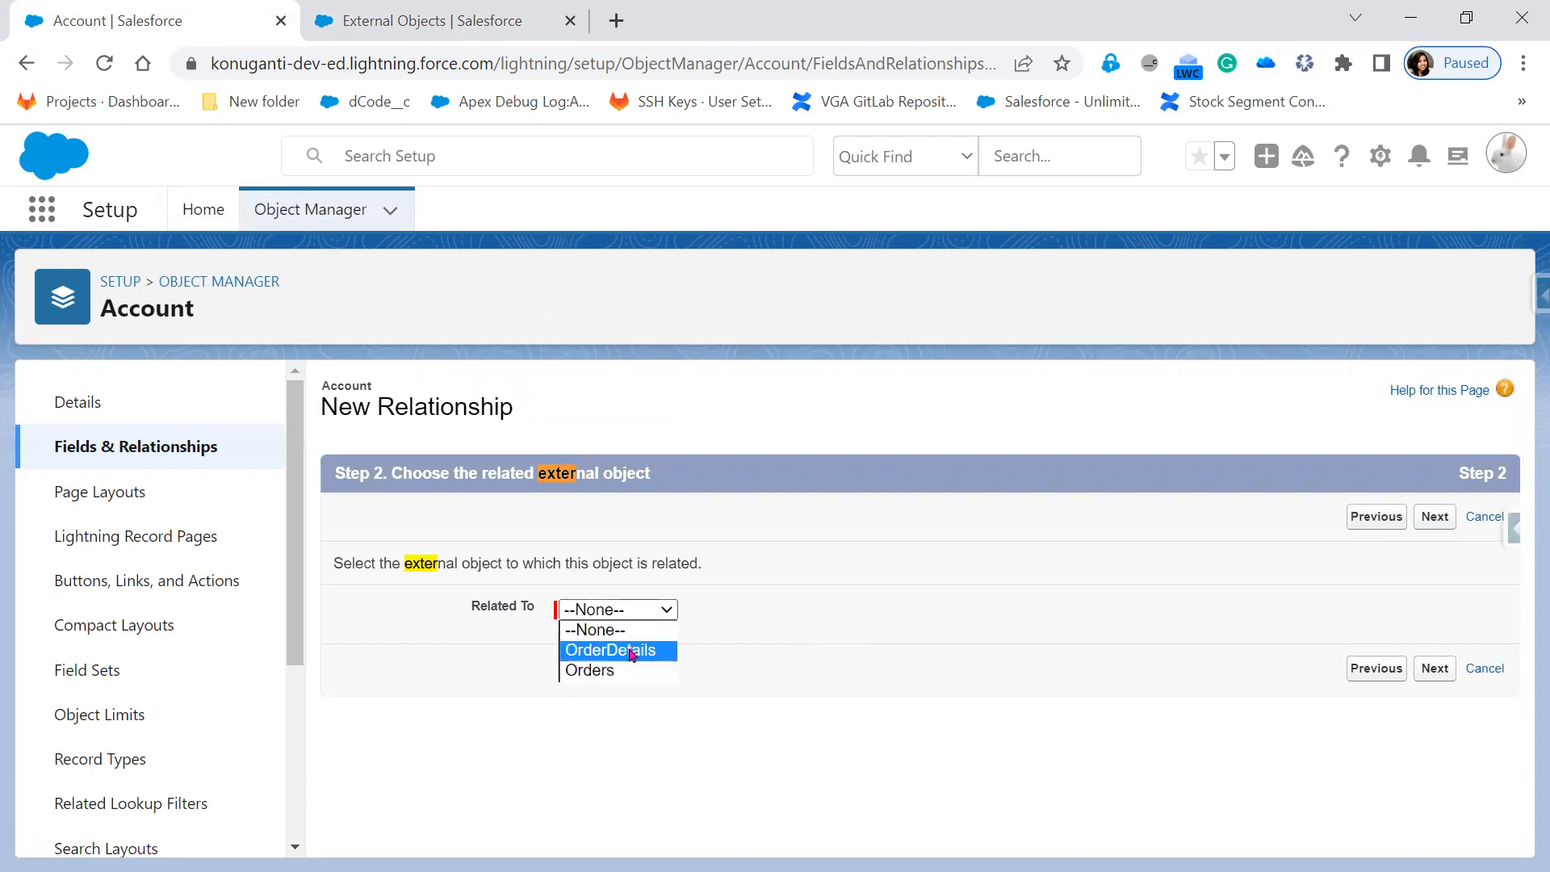
{"action": "left_click", "coordinate": [436, 22]}
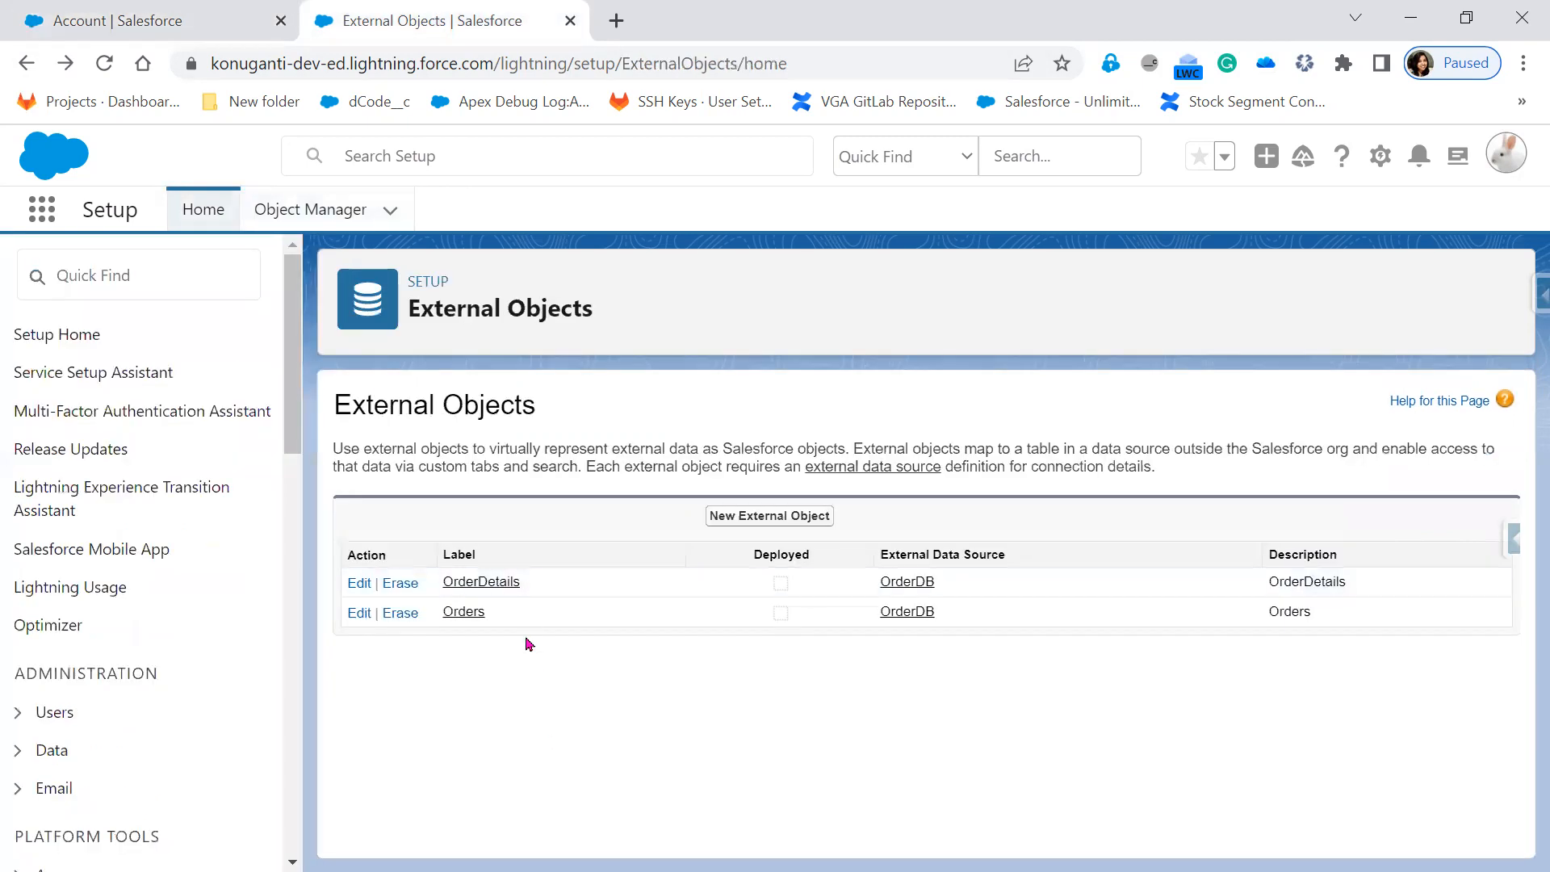
{"action": "left_click", "coordinate": [129, 21]}
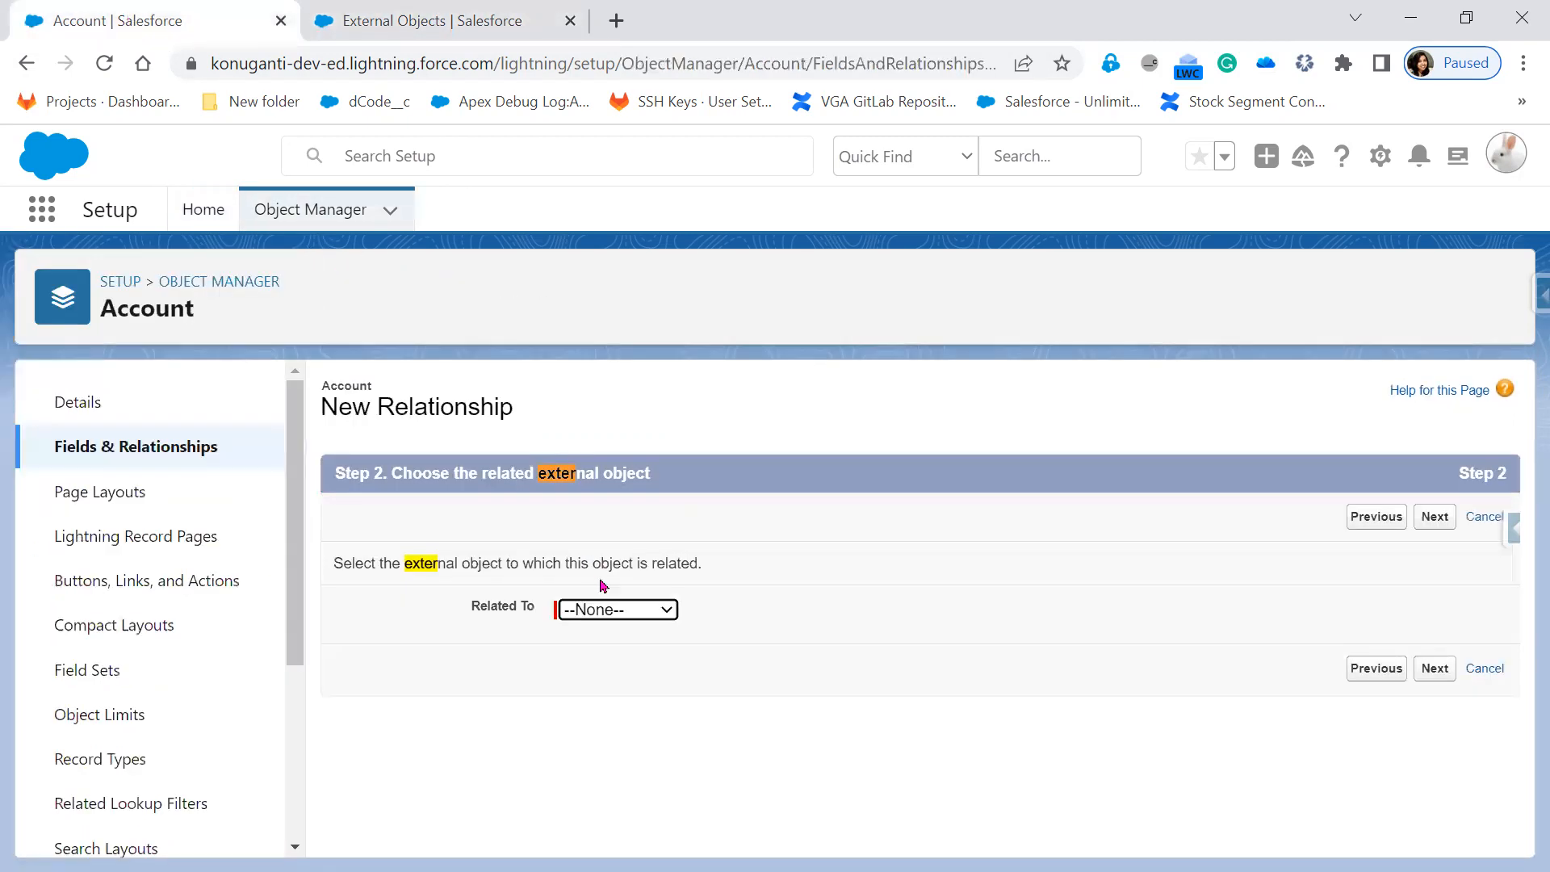
{"action": "left_click", "coordinate": [620, 612]}
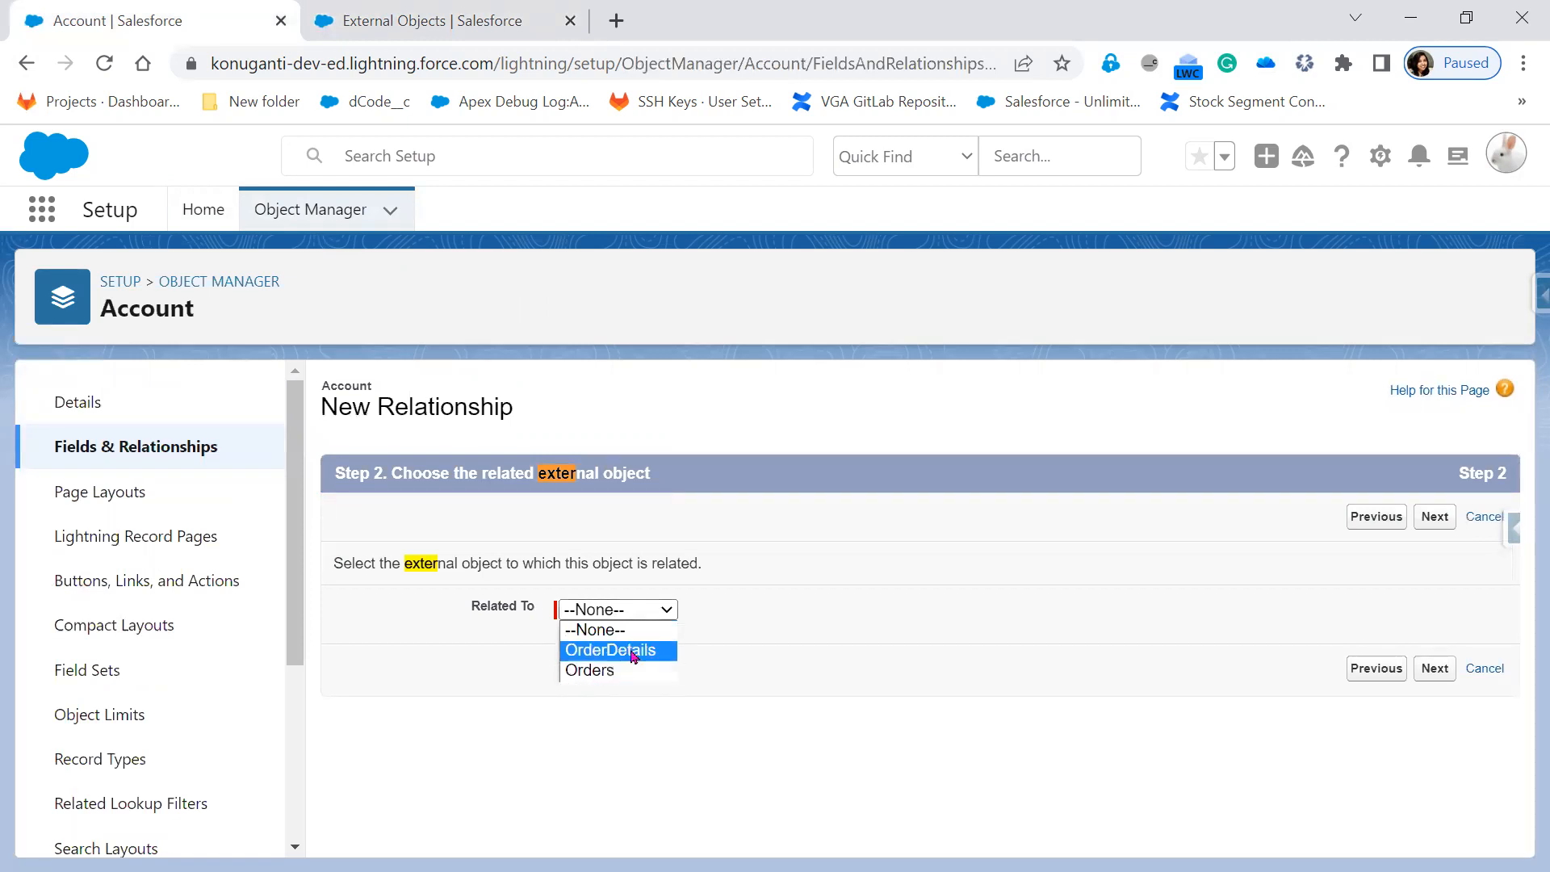
{"action": "left_click", "coordinate": [634, 653]}
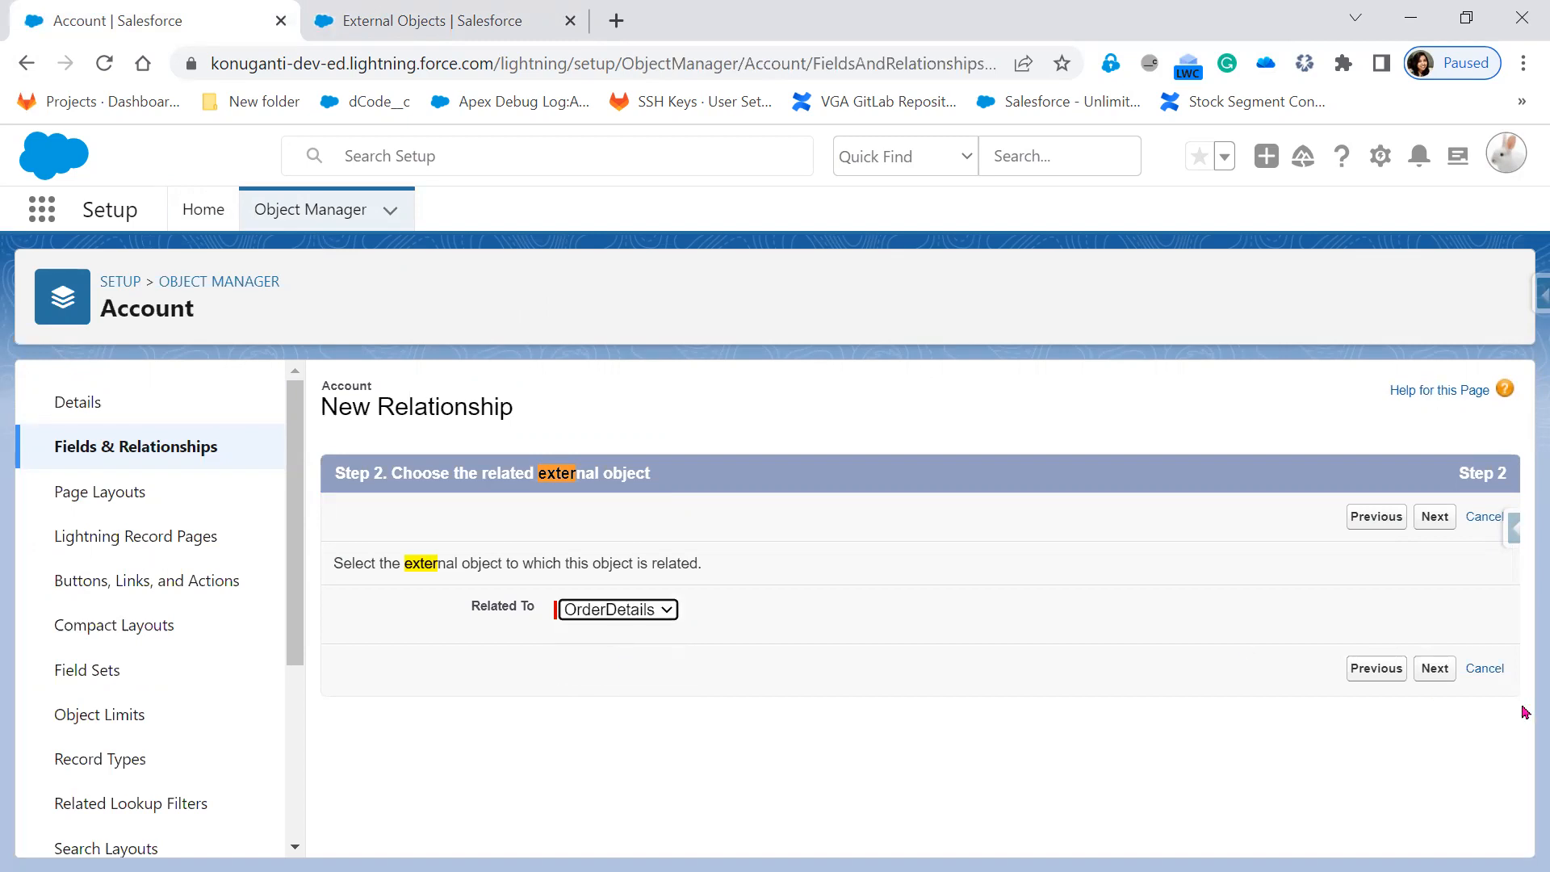
{"action": "left_click", "coordinate": [1431, 669]}
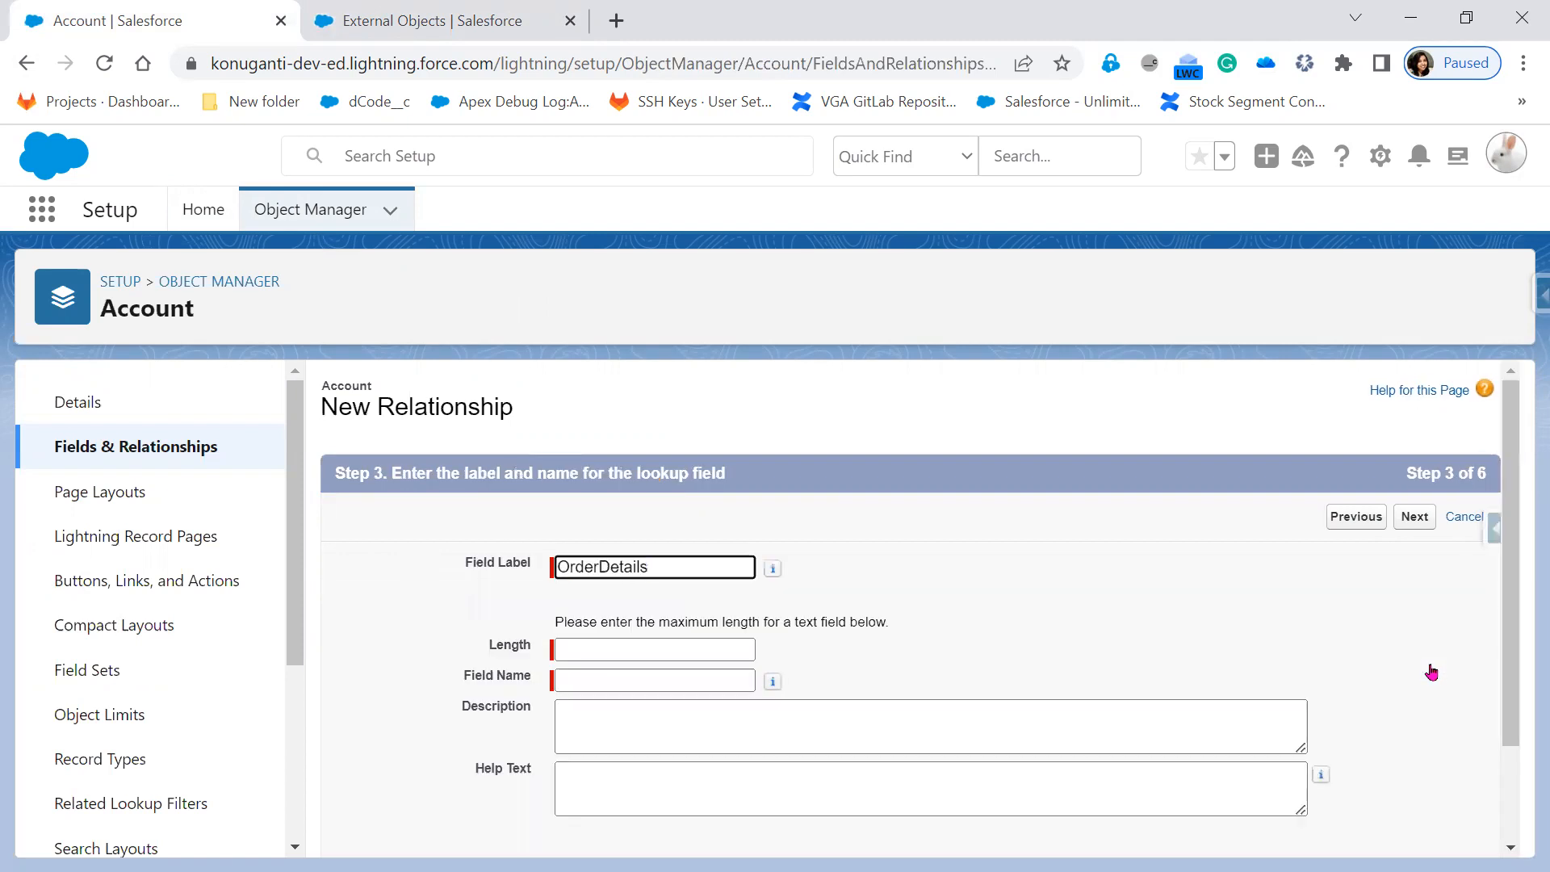
Keep the OrderDetails label for the lookup field, set its length to 10, and continue to field-level security.
{"action": "key", "text": "Tab"}
{"action": "left_click", "coordinate": [655, 650]}
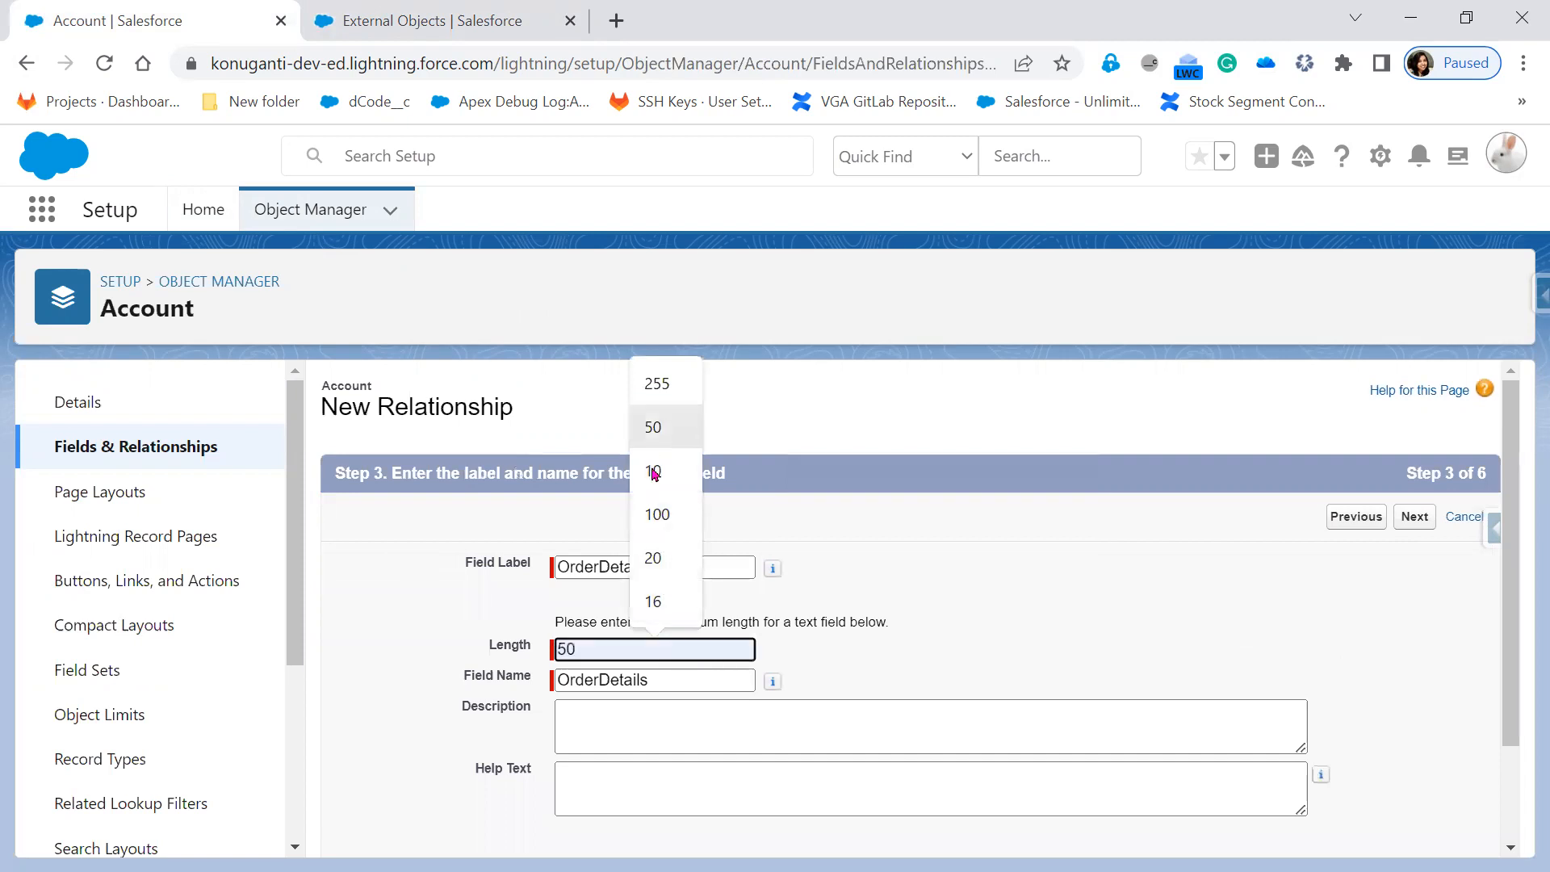
{"action": "key", "text": "Return"}
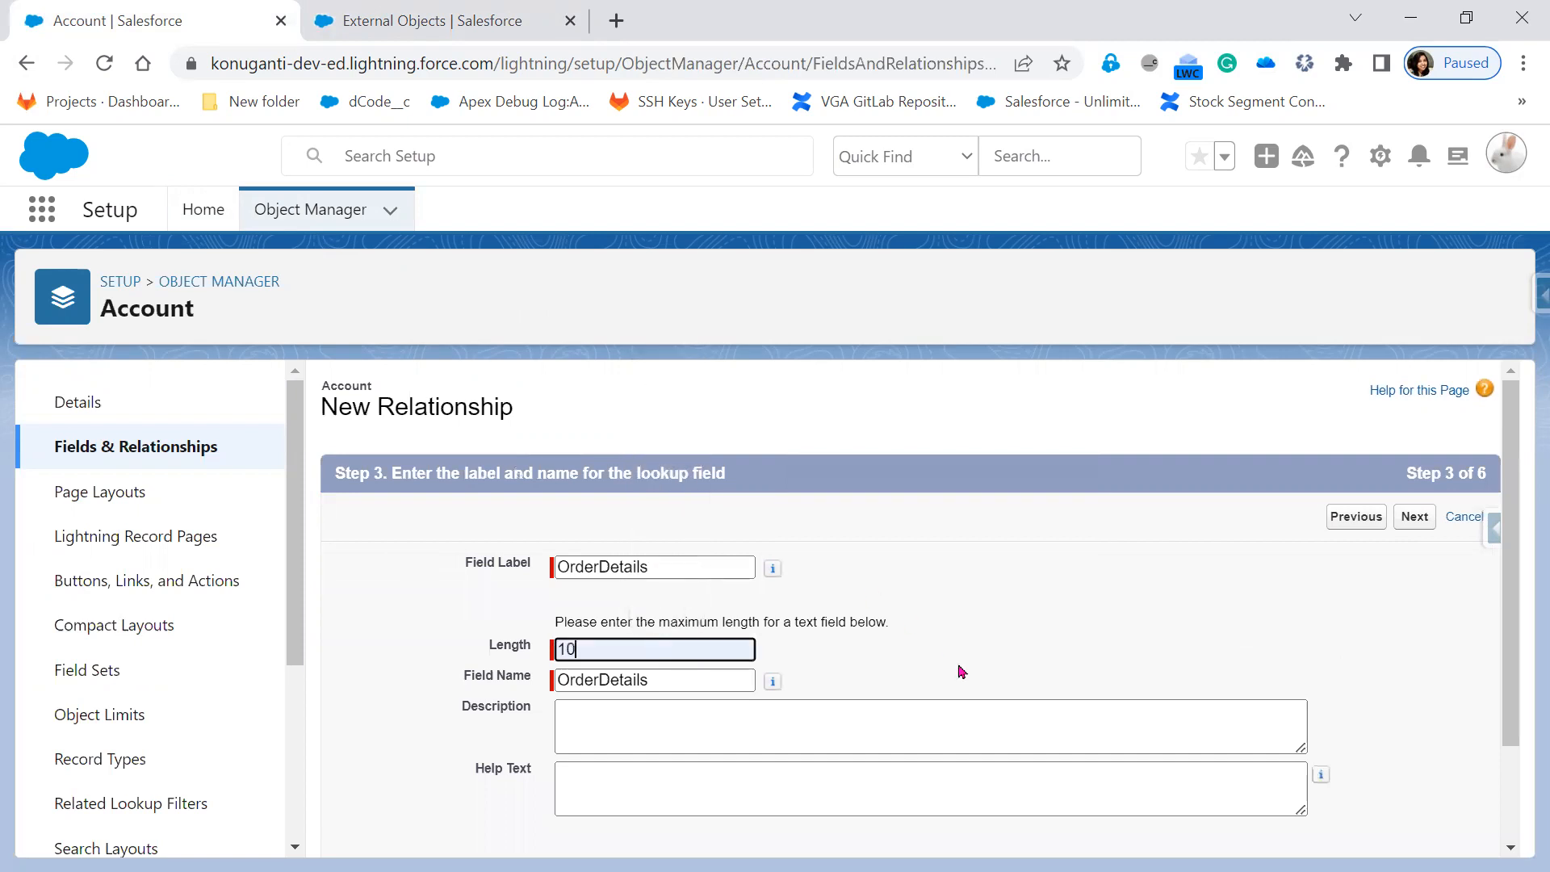
{"action": "scroll", "coordinate": [958, 682], "scroll_direction": "down", "scroll_amount": 2}
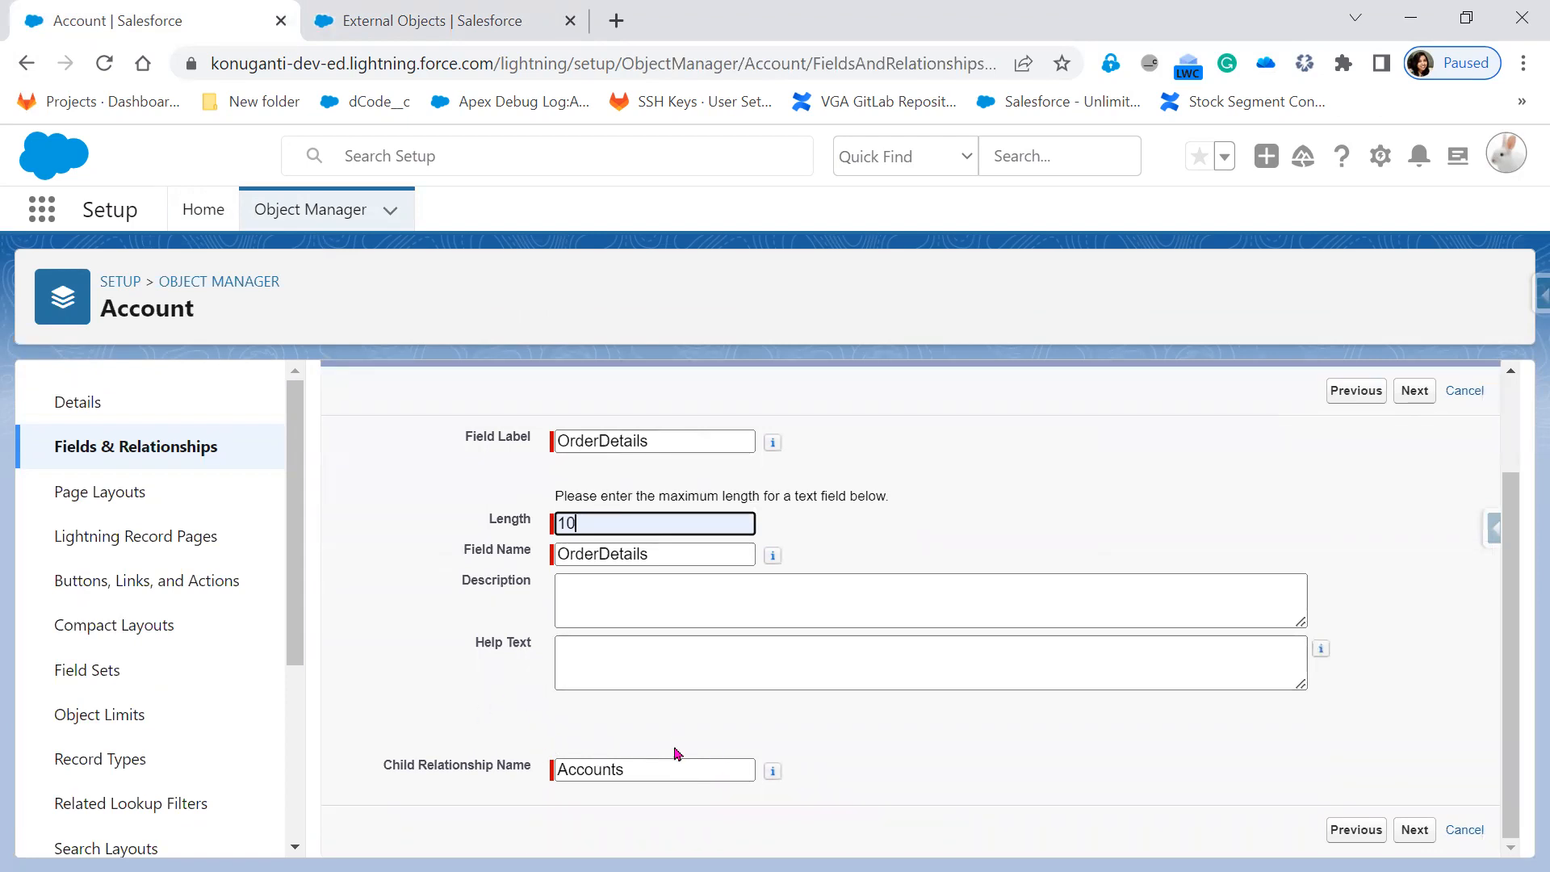
{"action": "scroll", "coordinate": [859, 754], "scroll_direction": "up", "scroll_amount": 2}
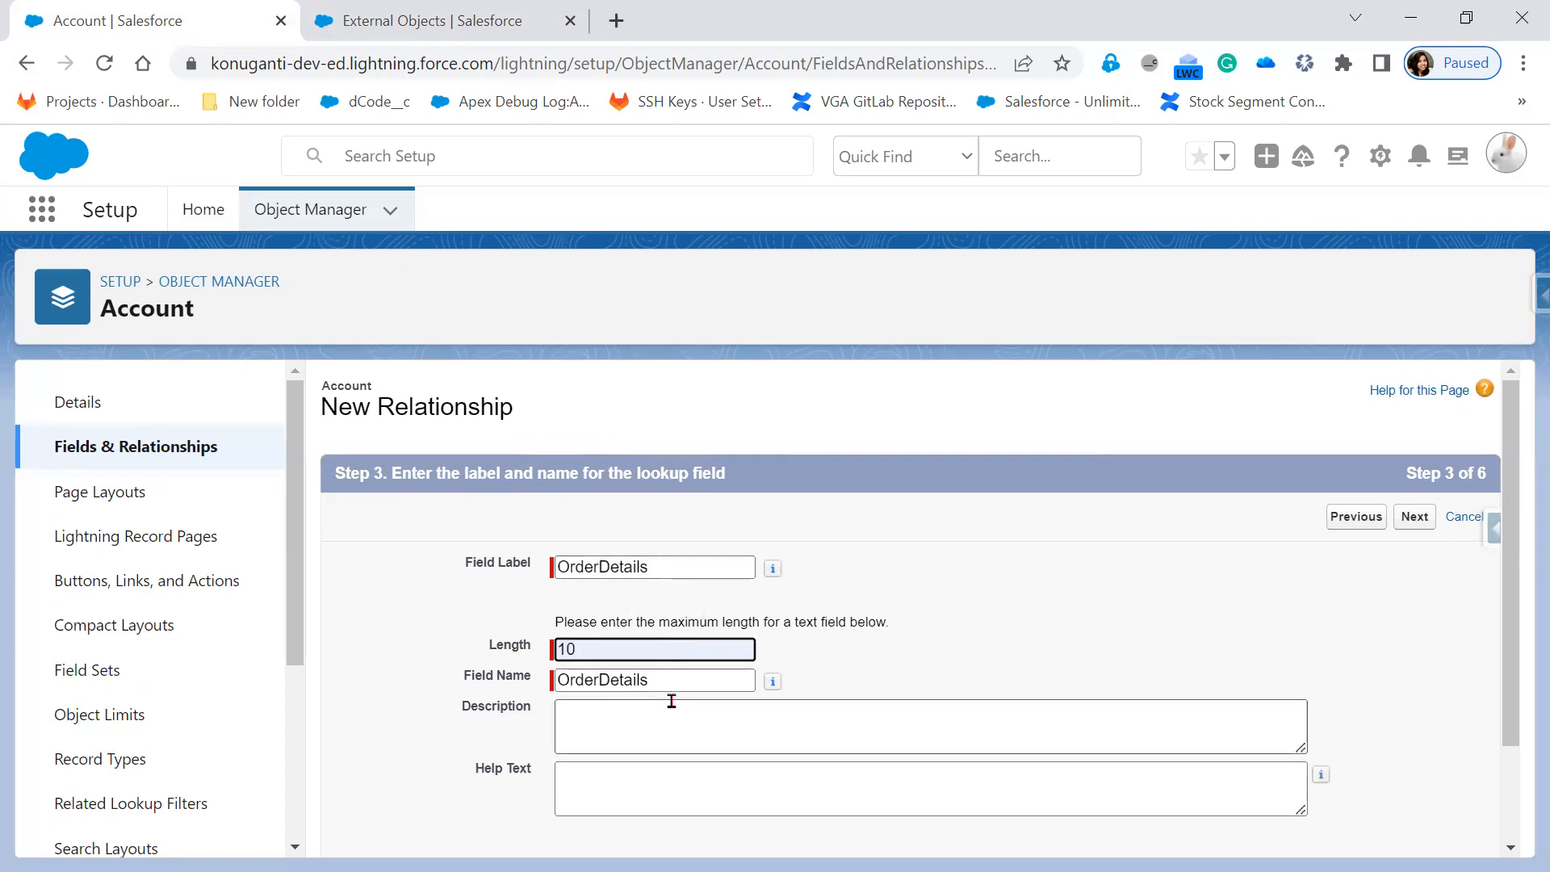
{"action": "scroll", "coordinate": [876, 729], "scroll_direction": "down", "scroll_amount": 2}
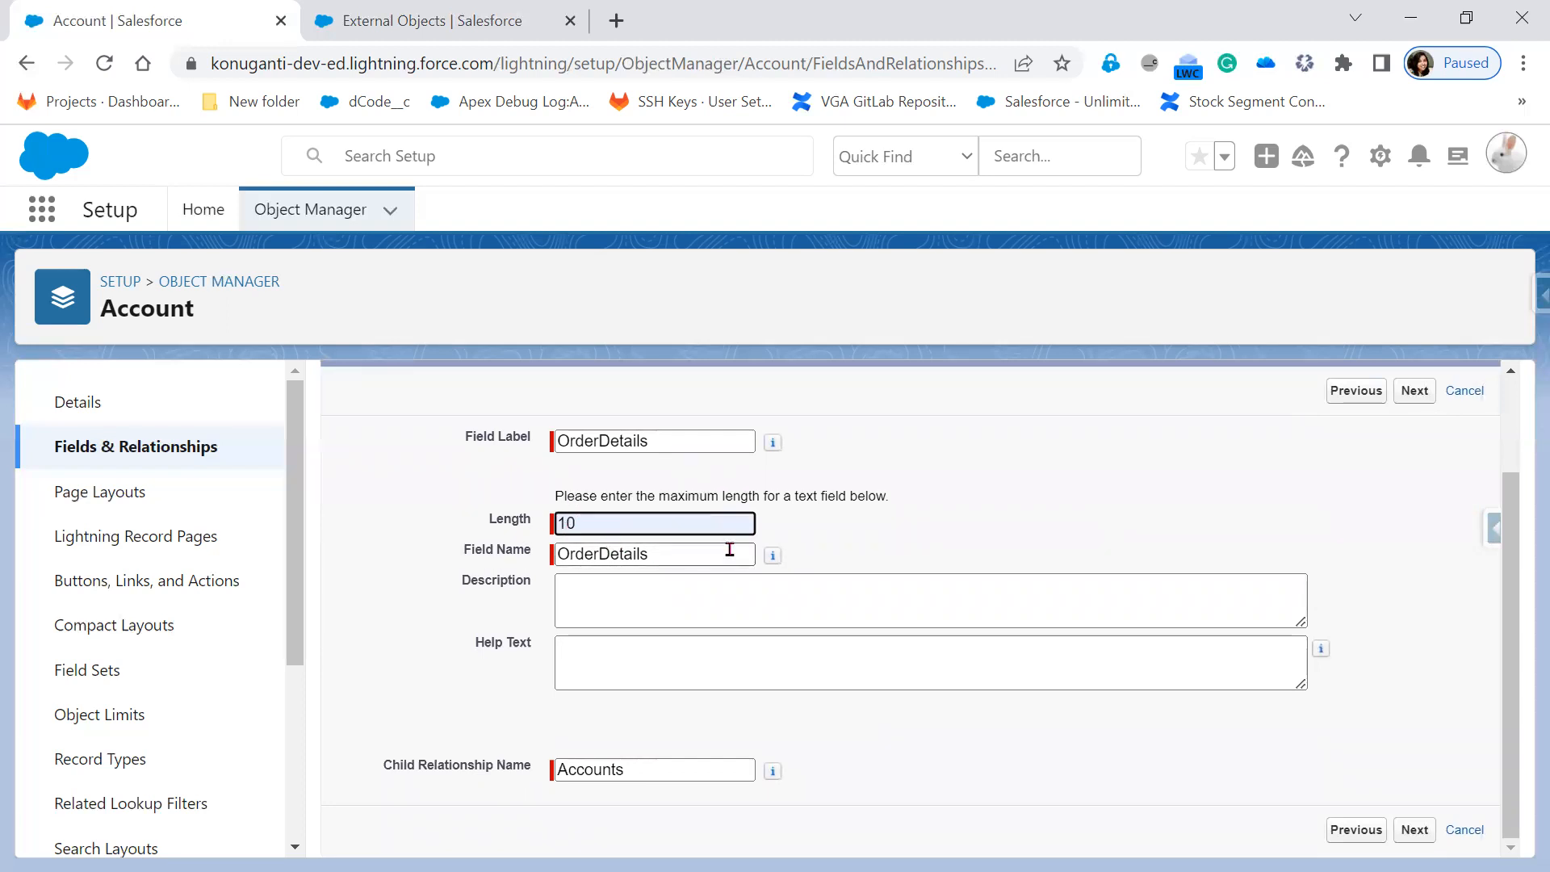
{"action": "scroll", "coordinate": [1134, 800], "scroll_direction": "up", "scroll_amount": 2}
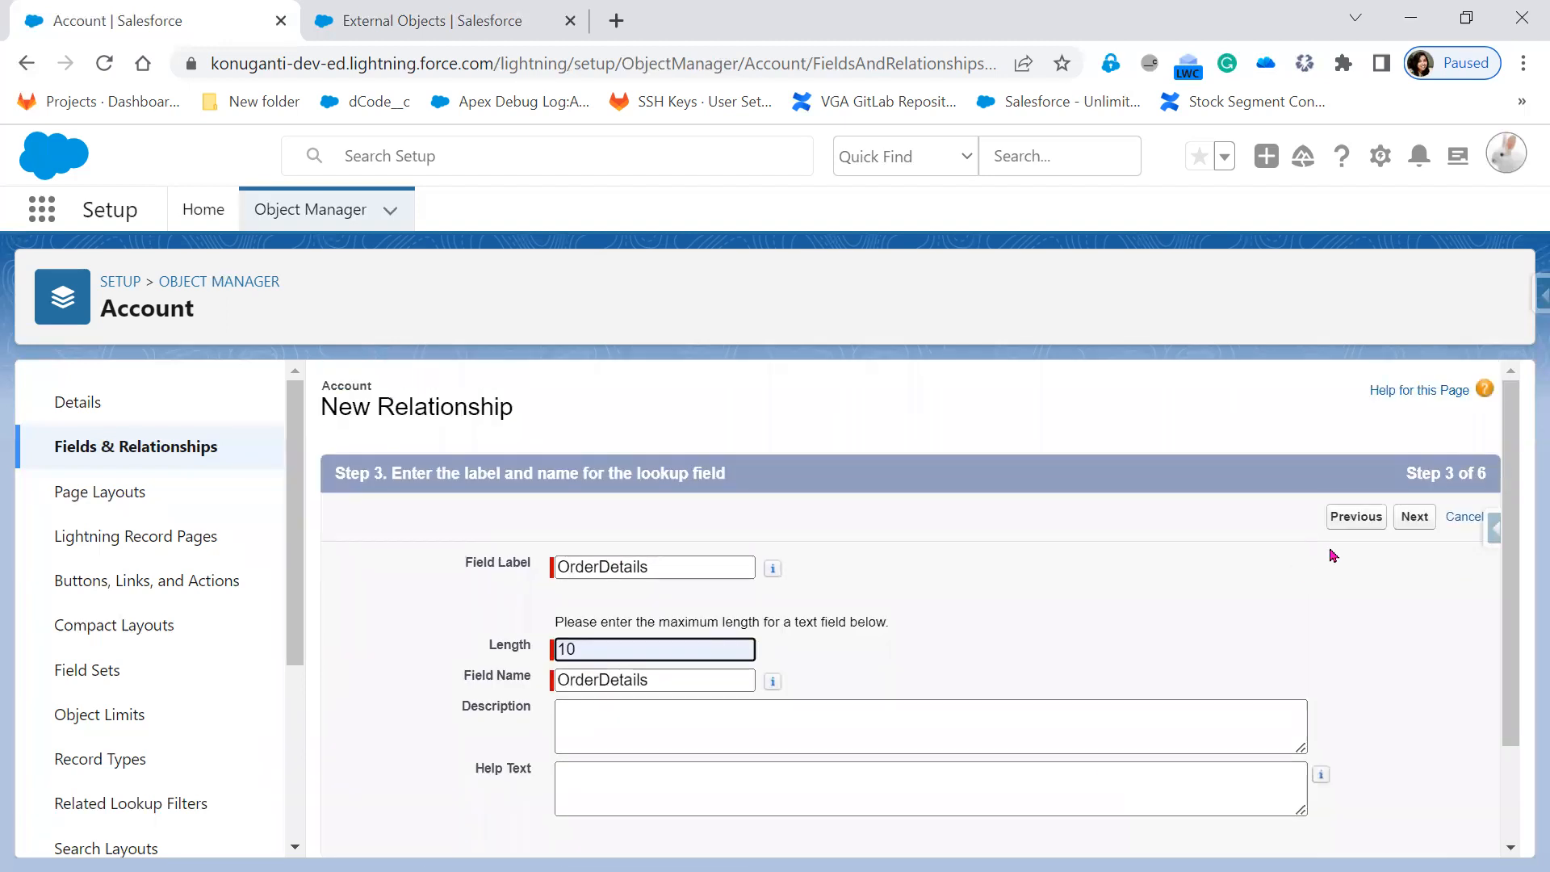
{"action": "left_click", "coordinate": [1415, 517]}
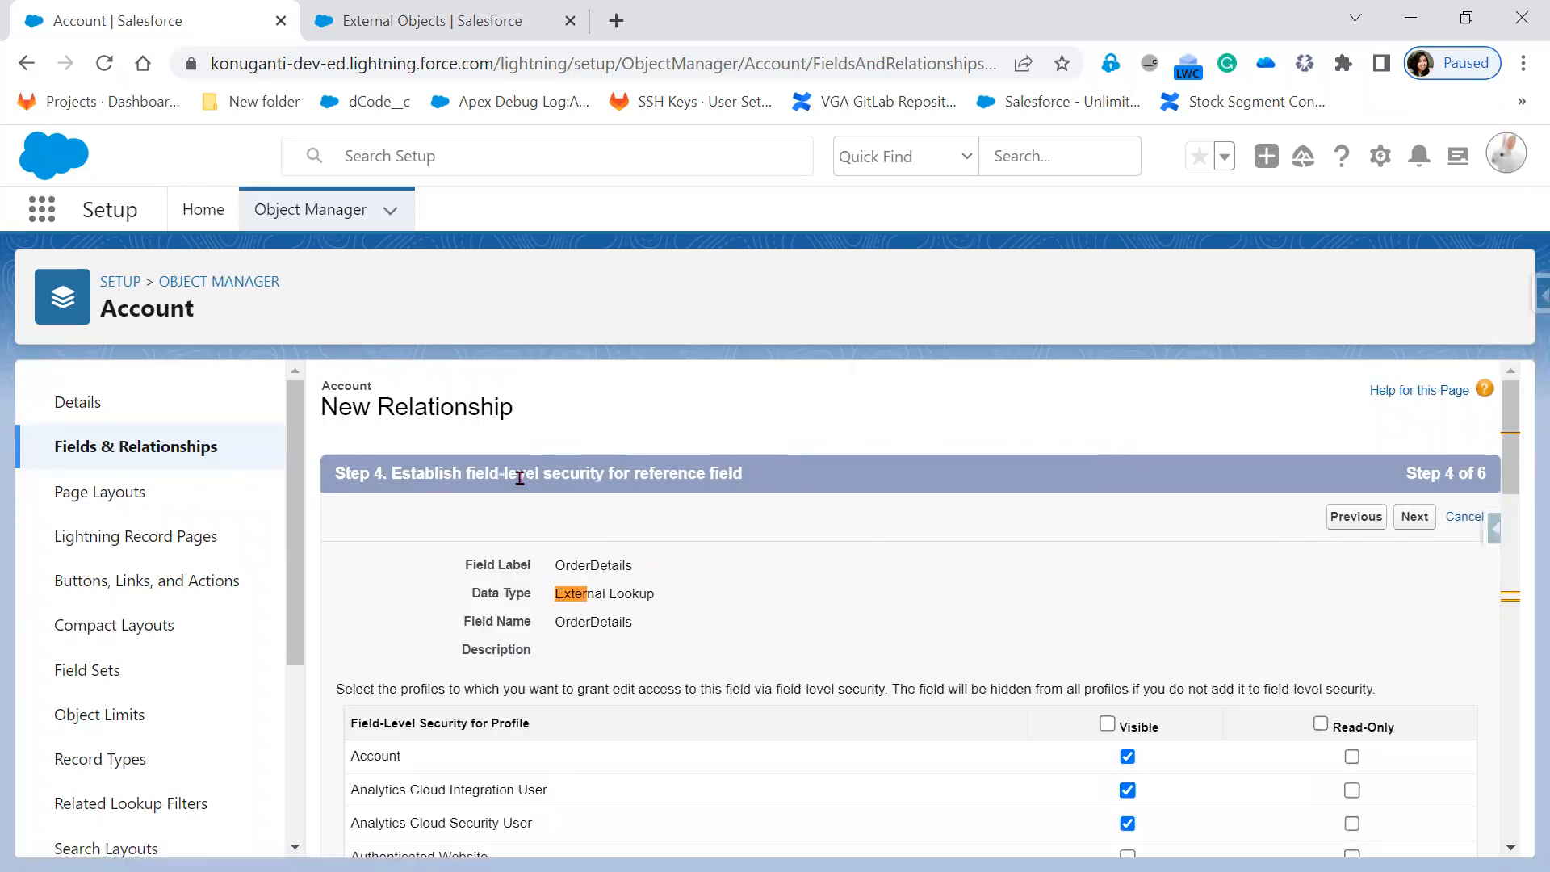
Accept the default field-level security and page layout settings, keep the related list on the OrderDetails Layout, and save the field.
{"action": "left_click_drag", "start_coordinate": [470, 473], "coordinate": [779, 483]}
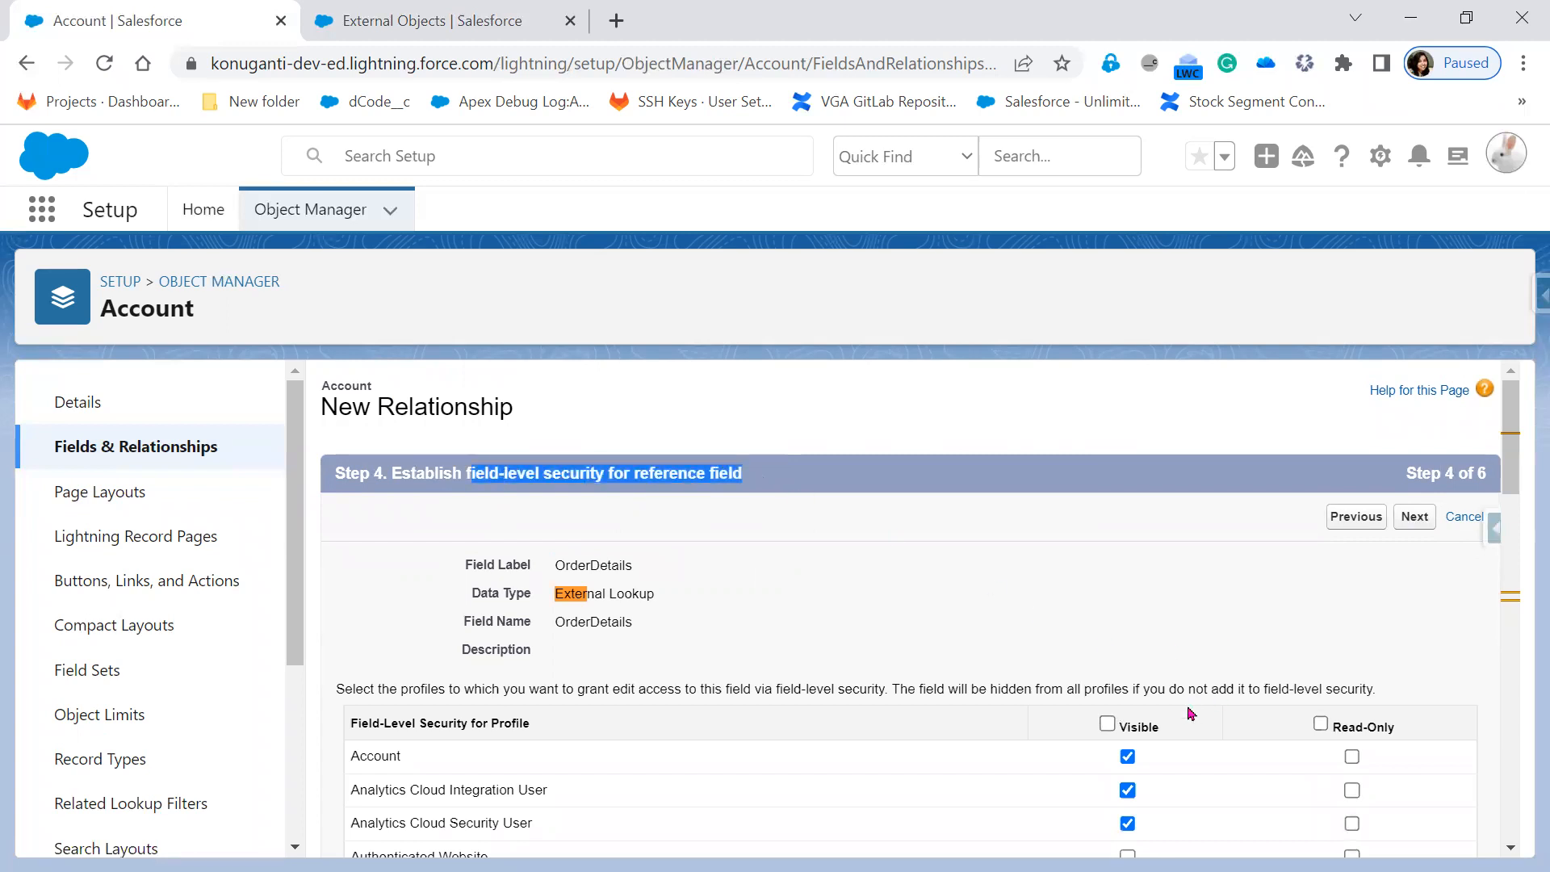
{"action": "left_click", "coordinate": [1423, 522]}
{"action": "left_click", "coordinate": [1424, 522]}
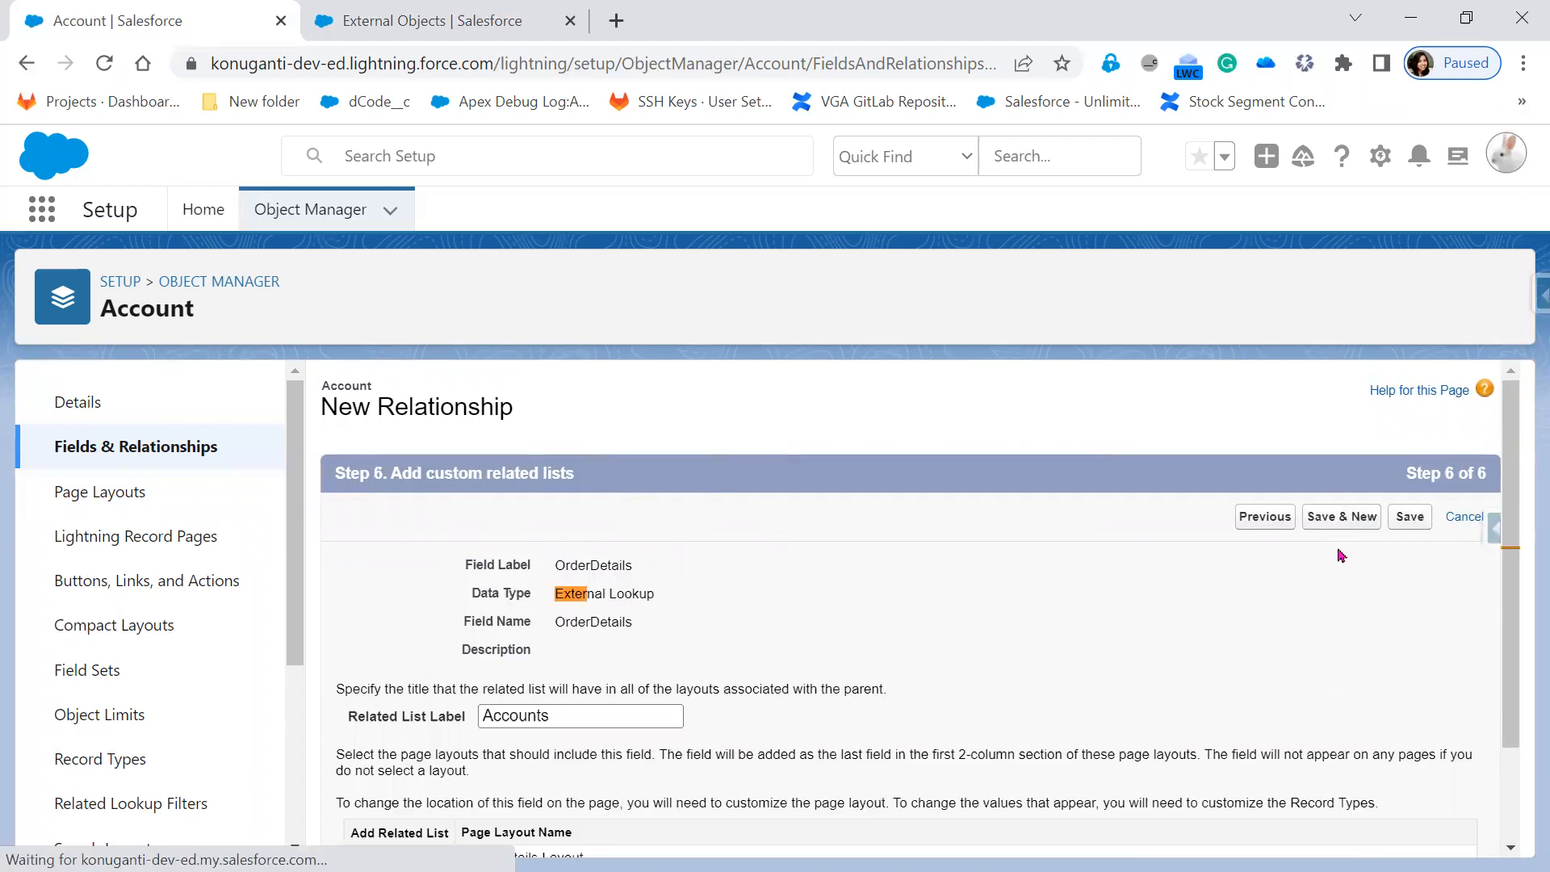
{"action": "scroll", "coordinate": [1034, 757], "scroll_direction": "down", "scroll_amount": 1}
{"action": "scroll", "coordinate": [1033, 756], "scroll_direction": "down", "scroll_amount": 1}
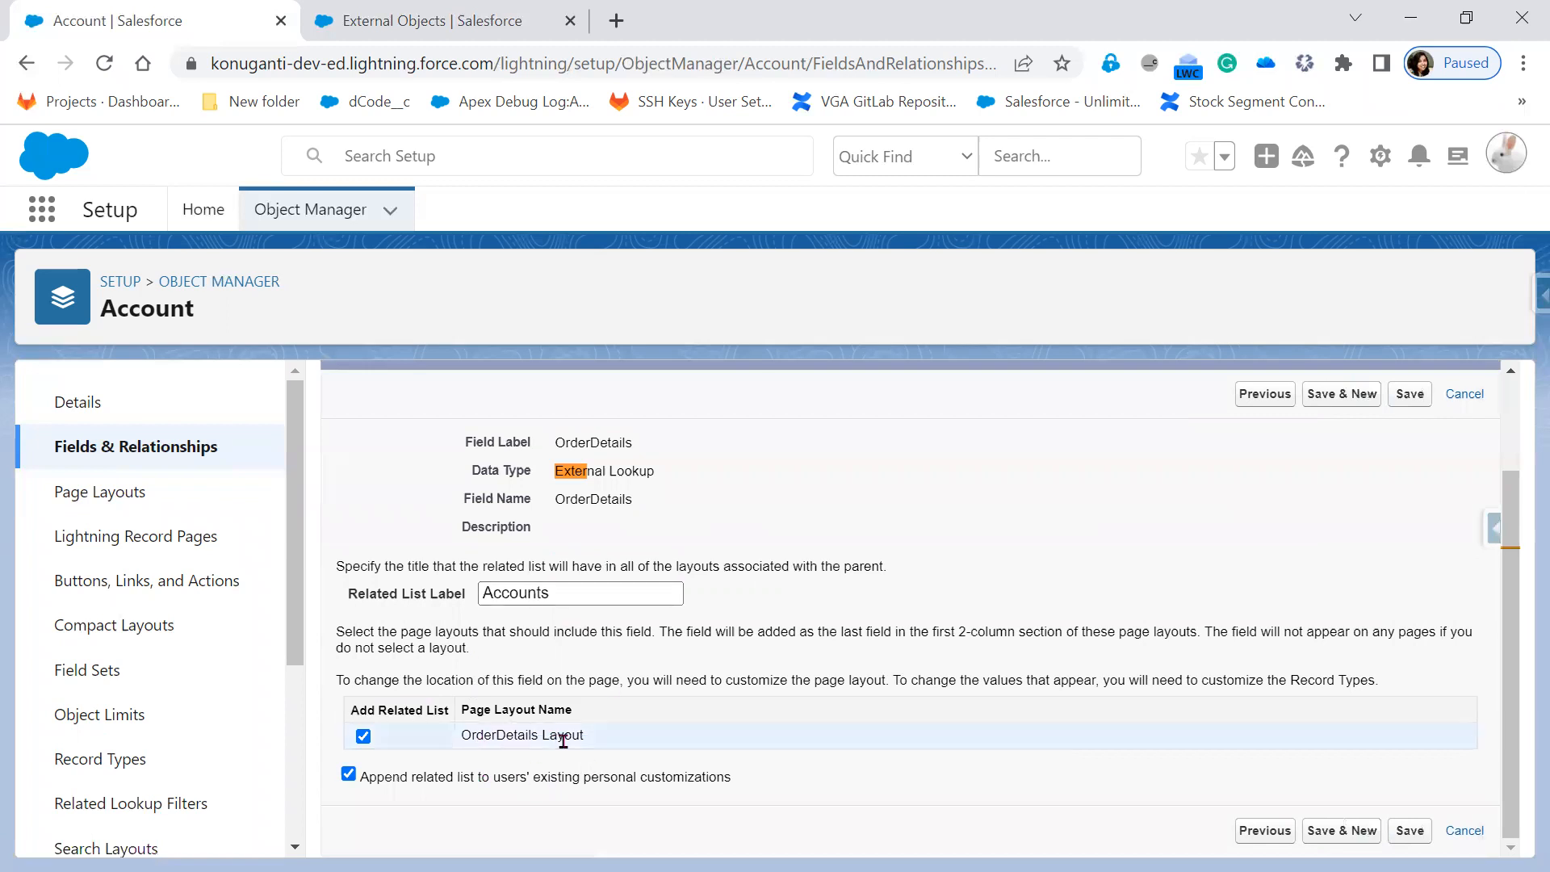
{"action": "scroll", "coordinate": [886, 754], "scroll_direction": "up", "scroll_amount": 2}
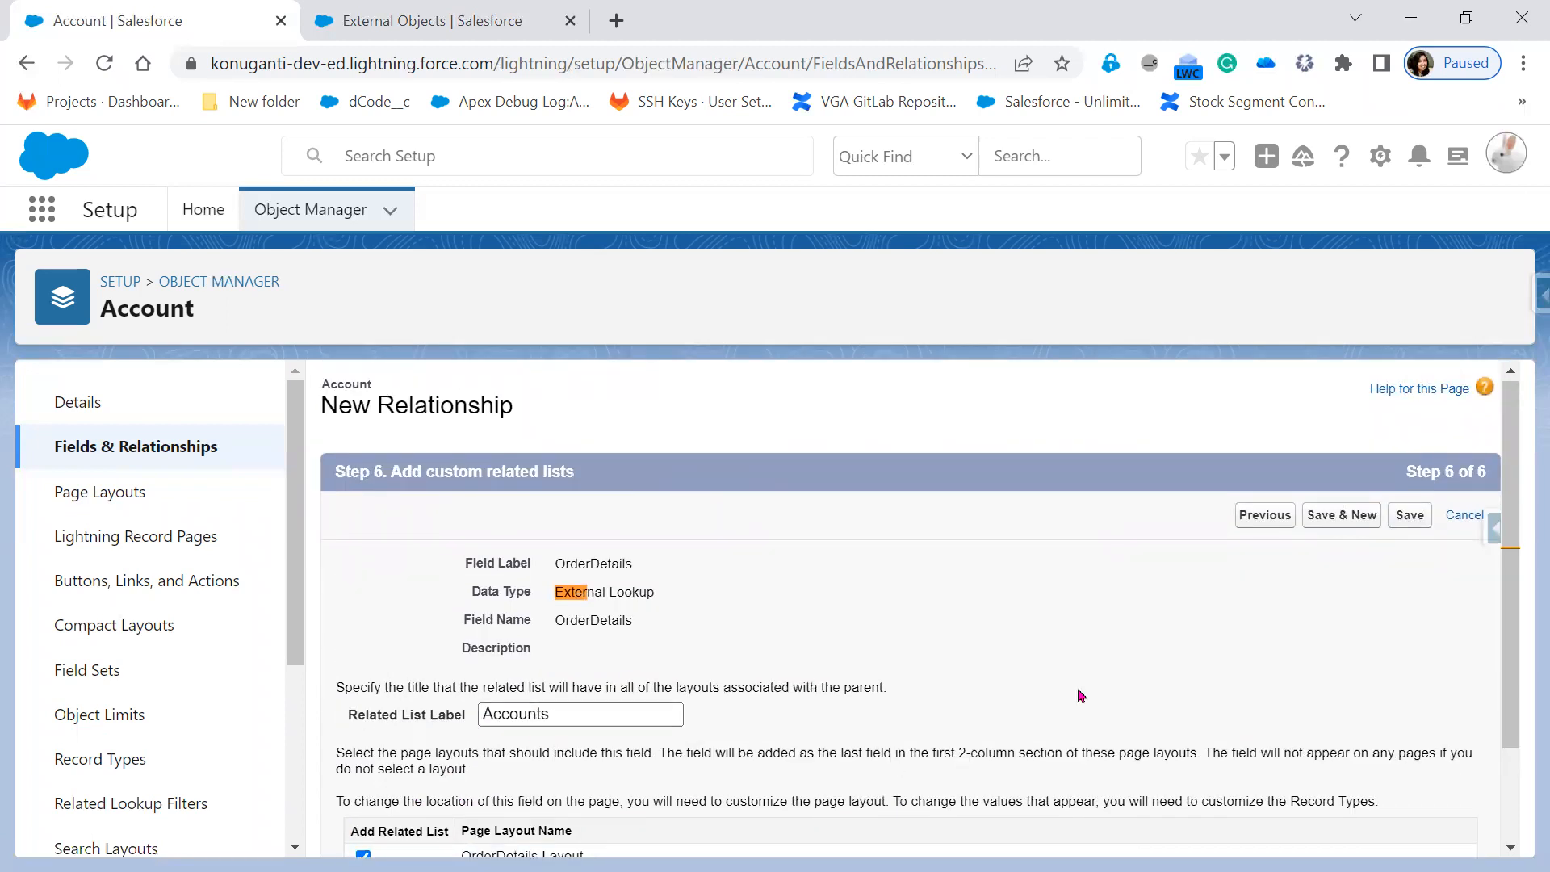
{"action": "left_click", "coordinate": [1408, 515]}
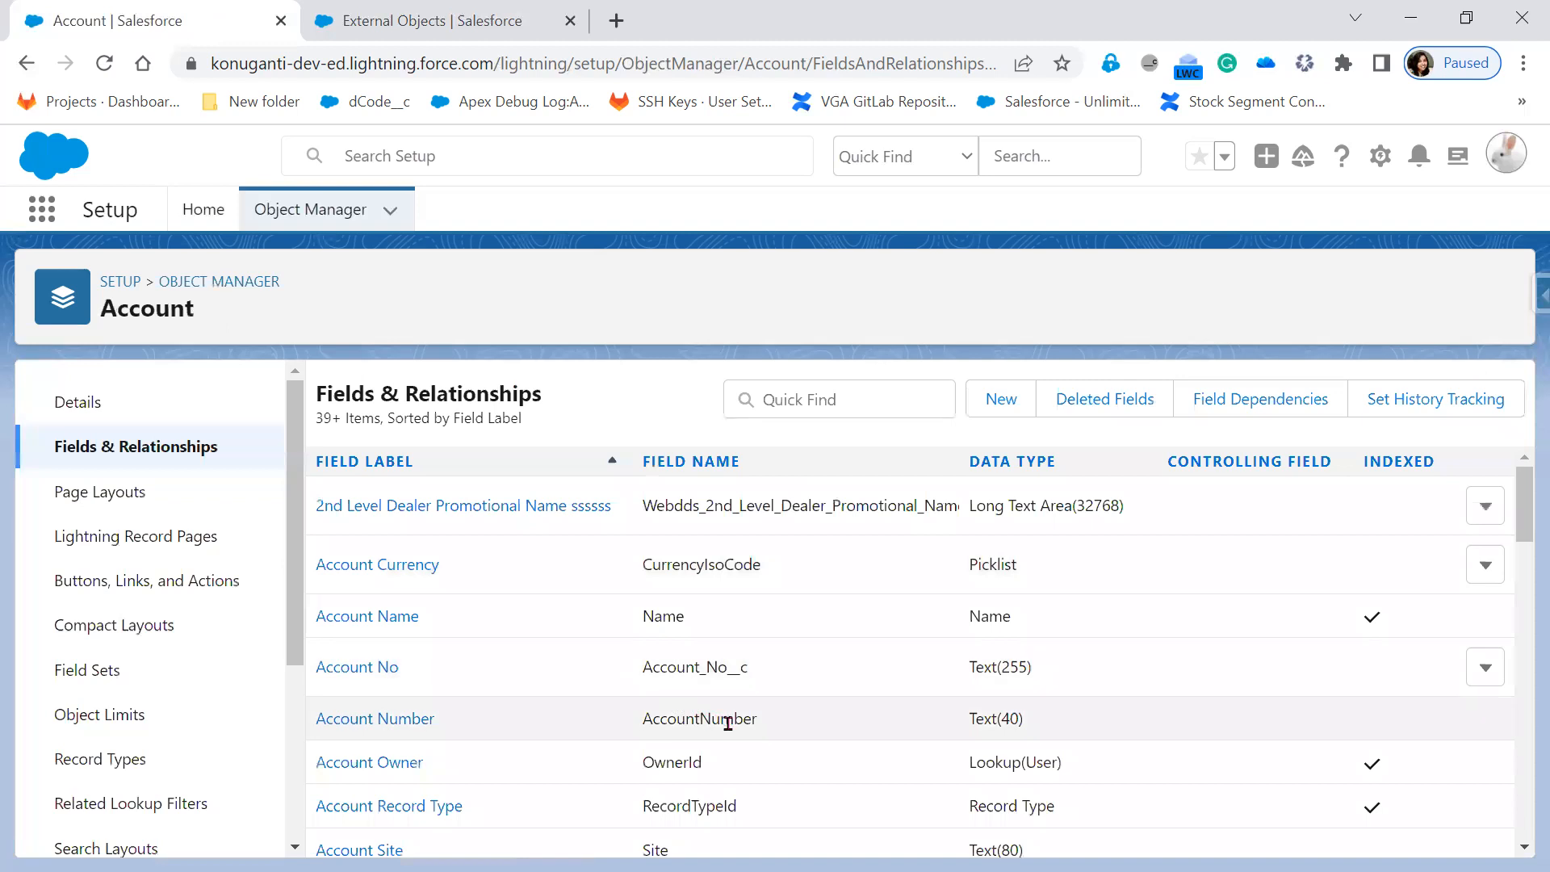
Search Account's fields for "order" and open the OrderDetails external lookup field.
{"action": "scroll", "coordinate": [716, 740], "scroll_direction": "down", "scroll_amount": 3}
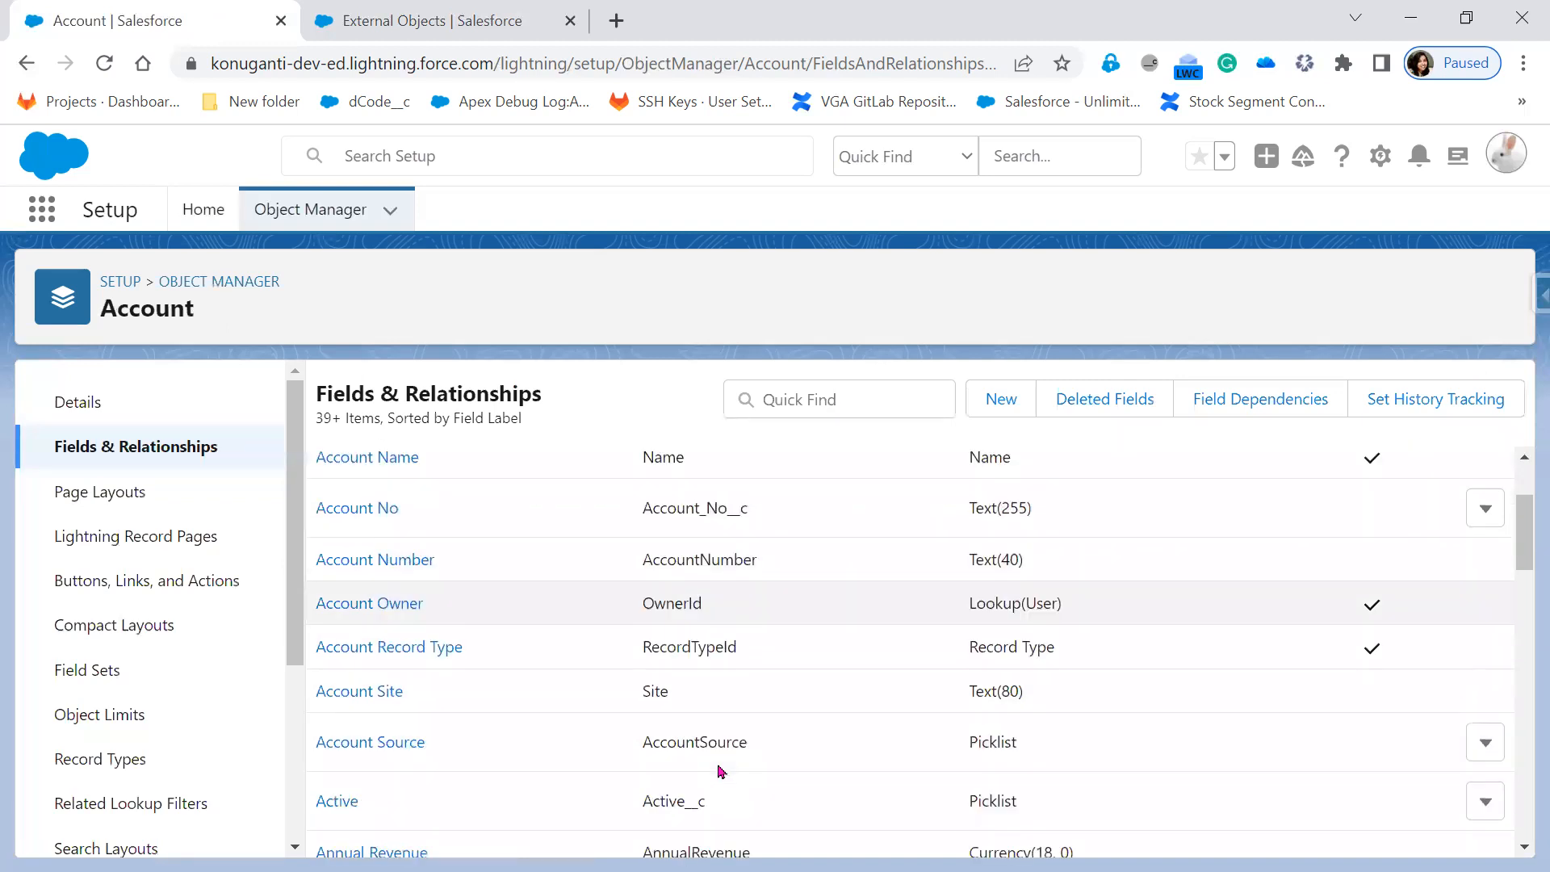
{"action": "left_click", "coordinate": [809, 404]}
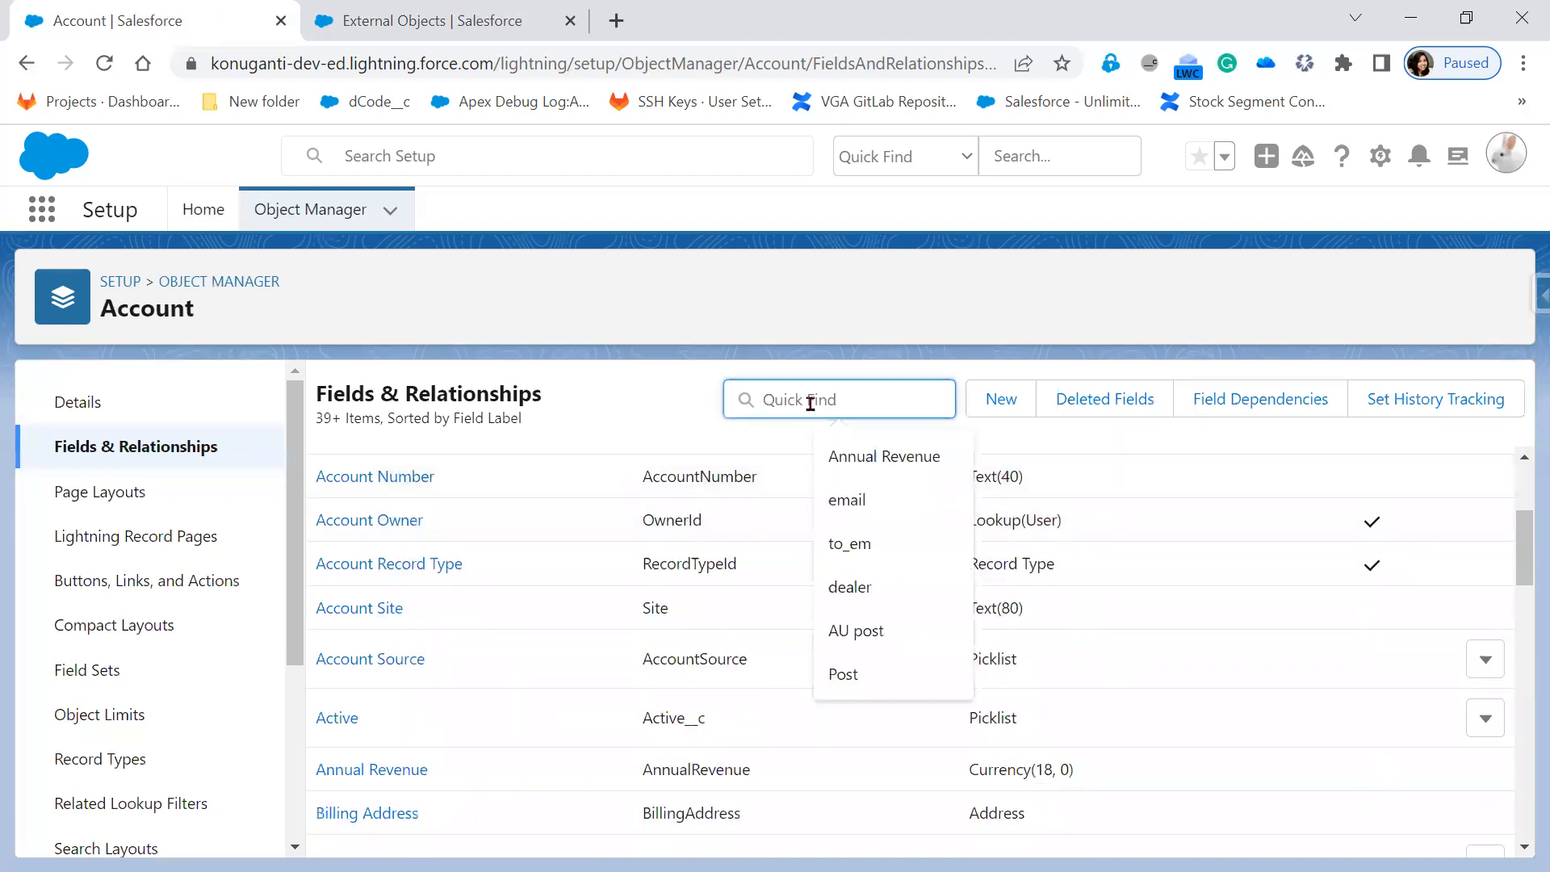
{"action": "type", "text": "order"}
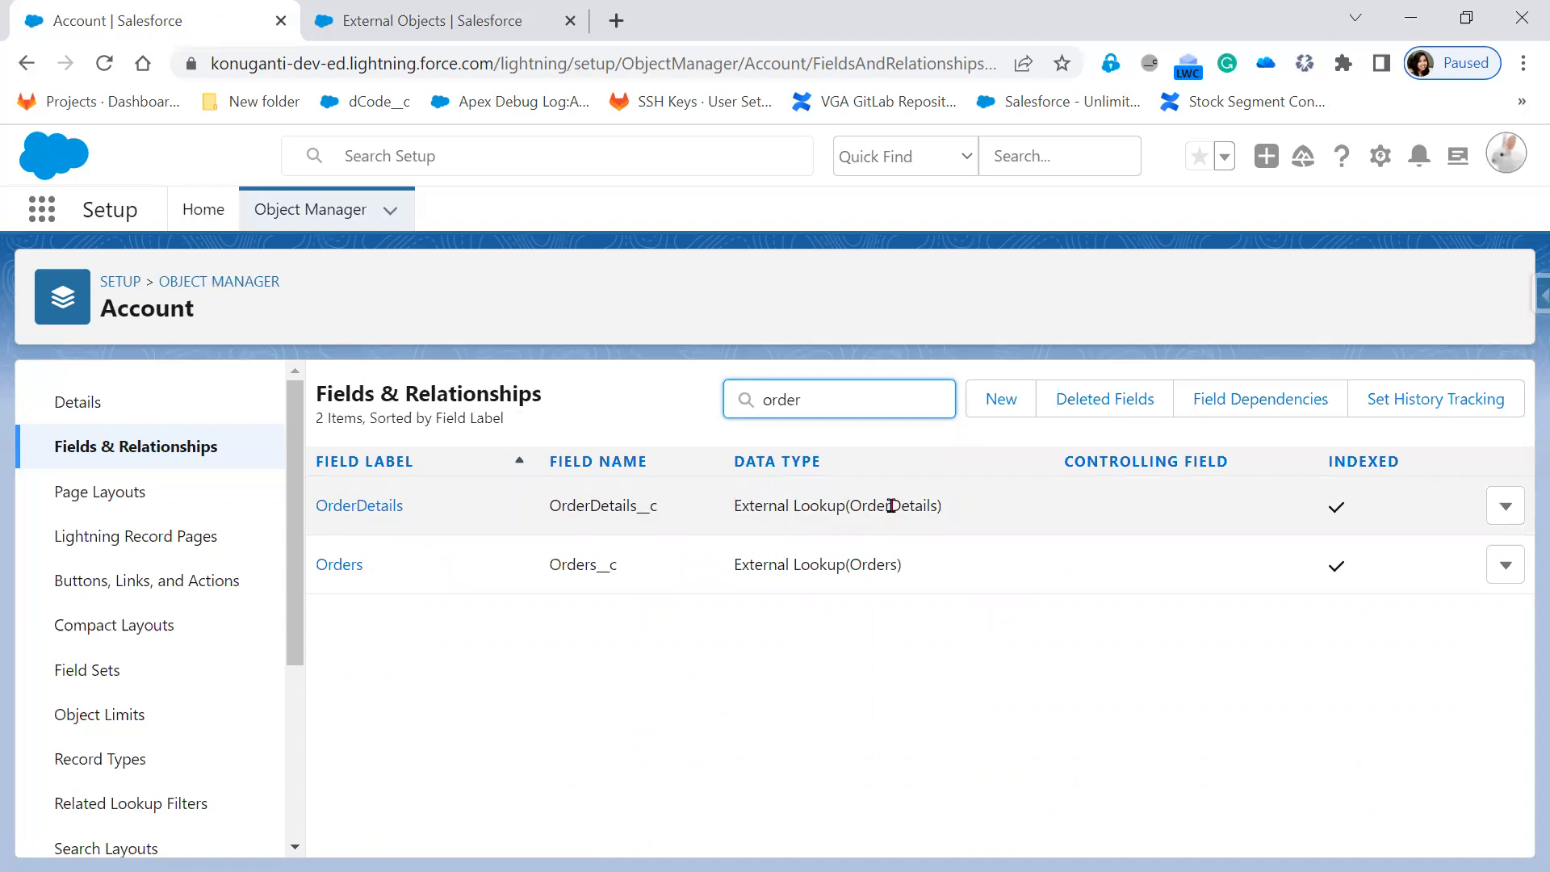
{"action": "left_click", "coordinate": [343, 506]}
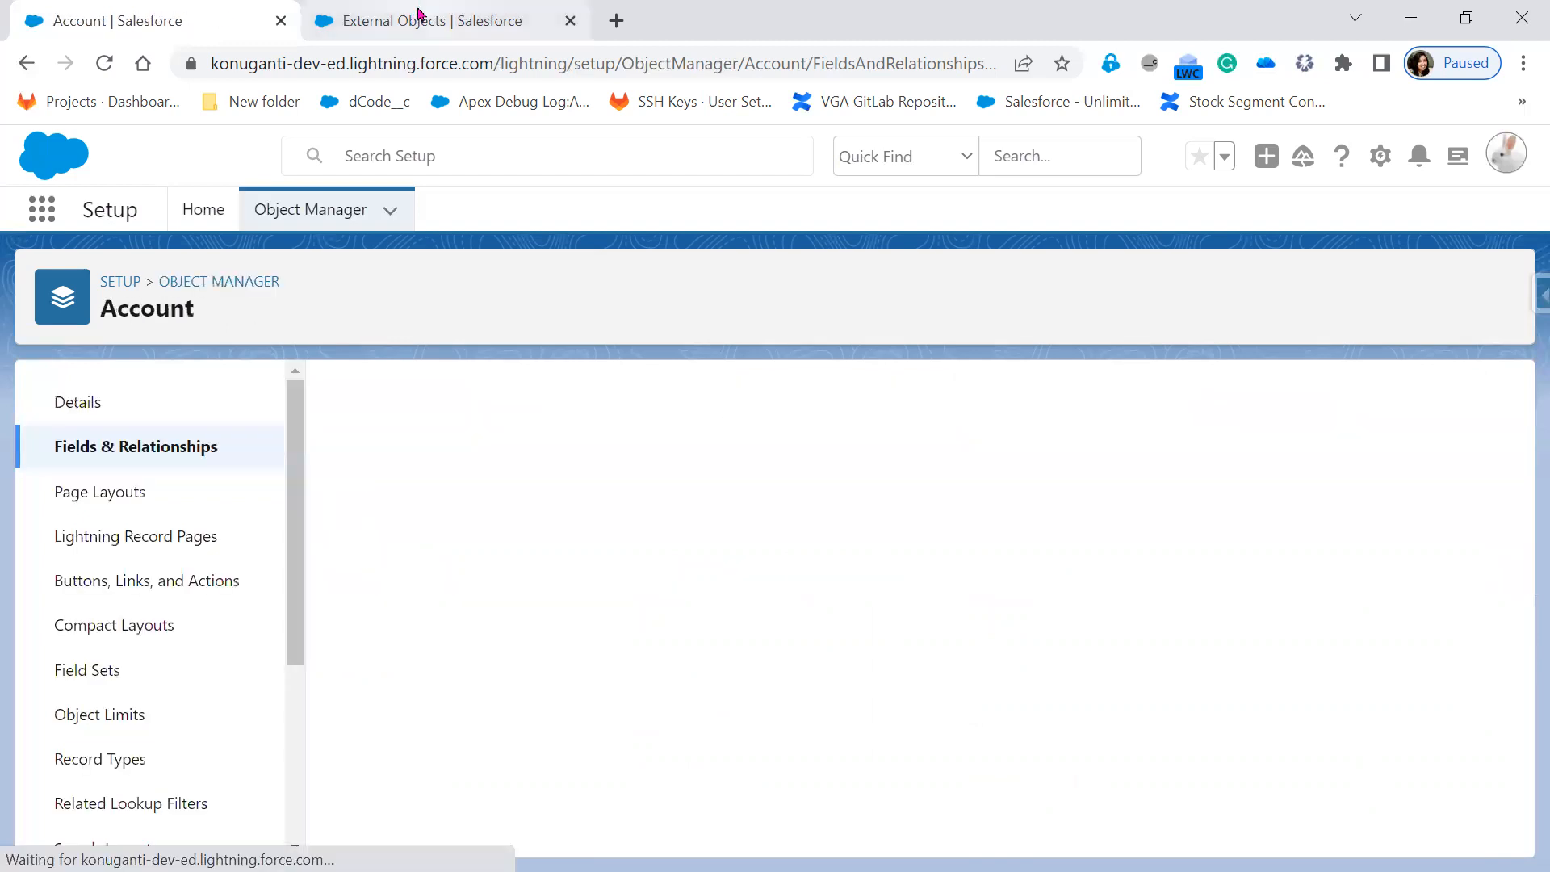
Switch to the other Salesforce browser tab, launch the Sales app, and open the Accusage Bulk Company account.
{"action": "left_click", "coordinate": [415, 15]}
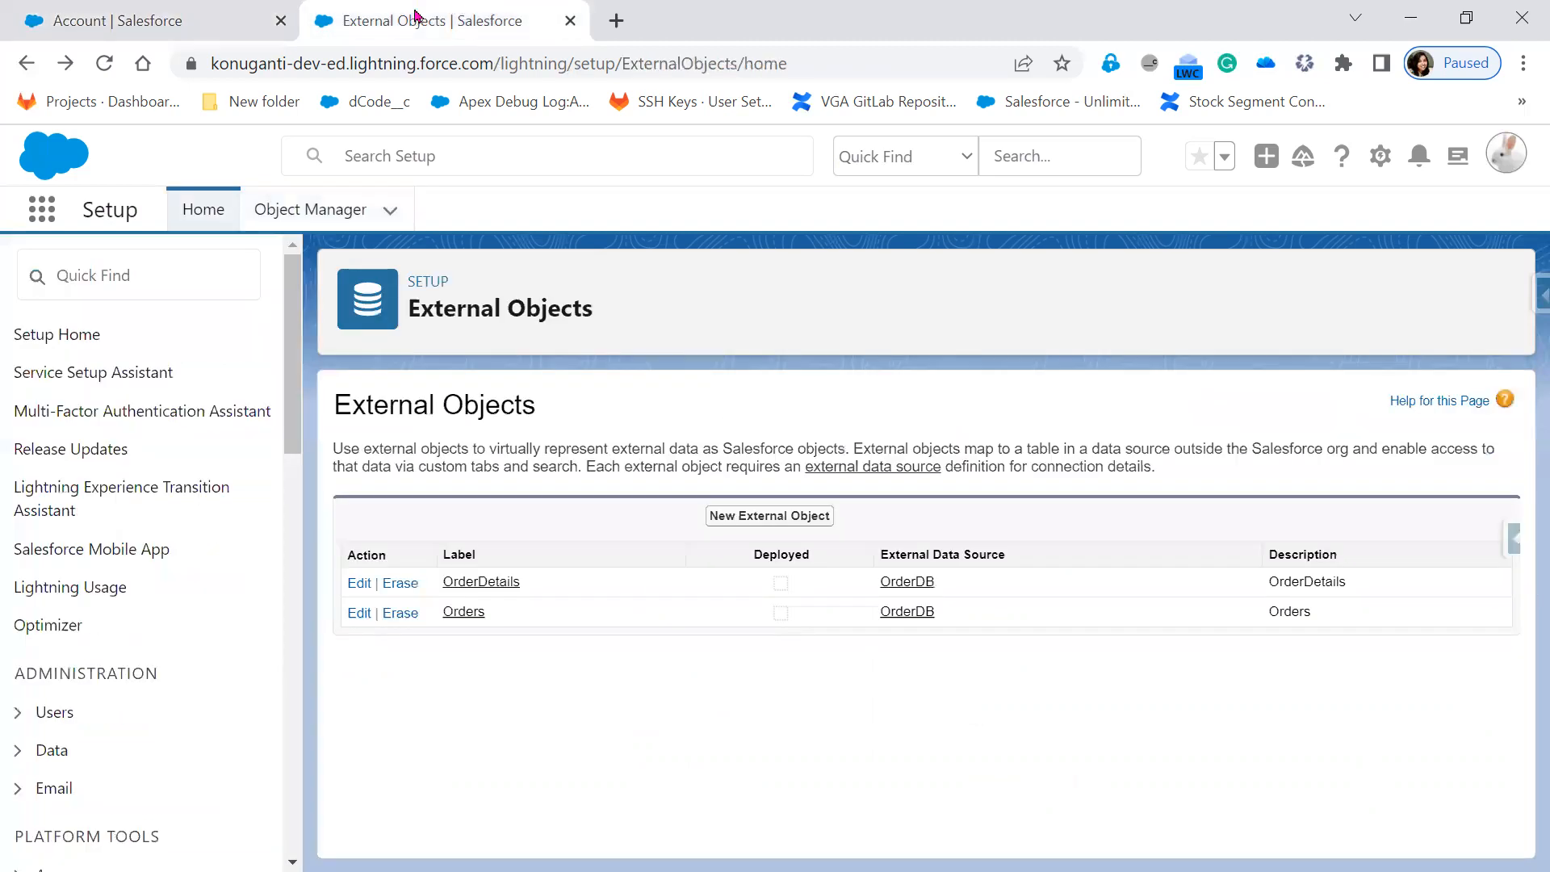
{"action": "left_click", "coordinate": [50, 219]}
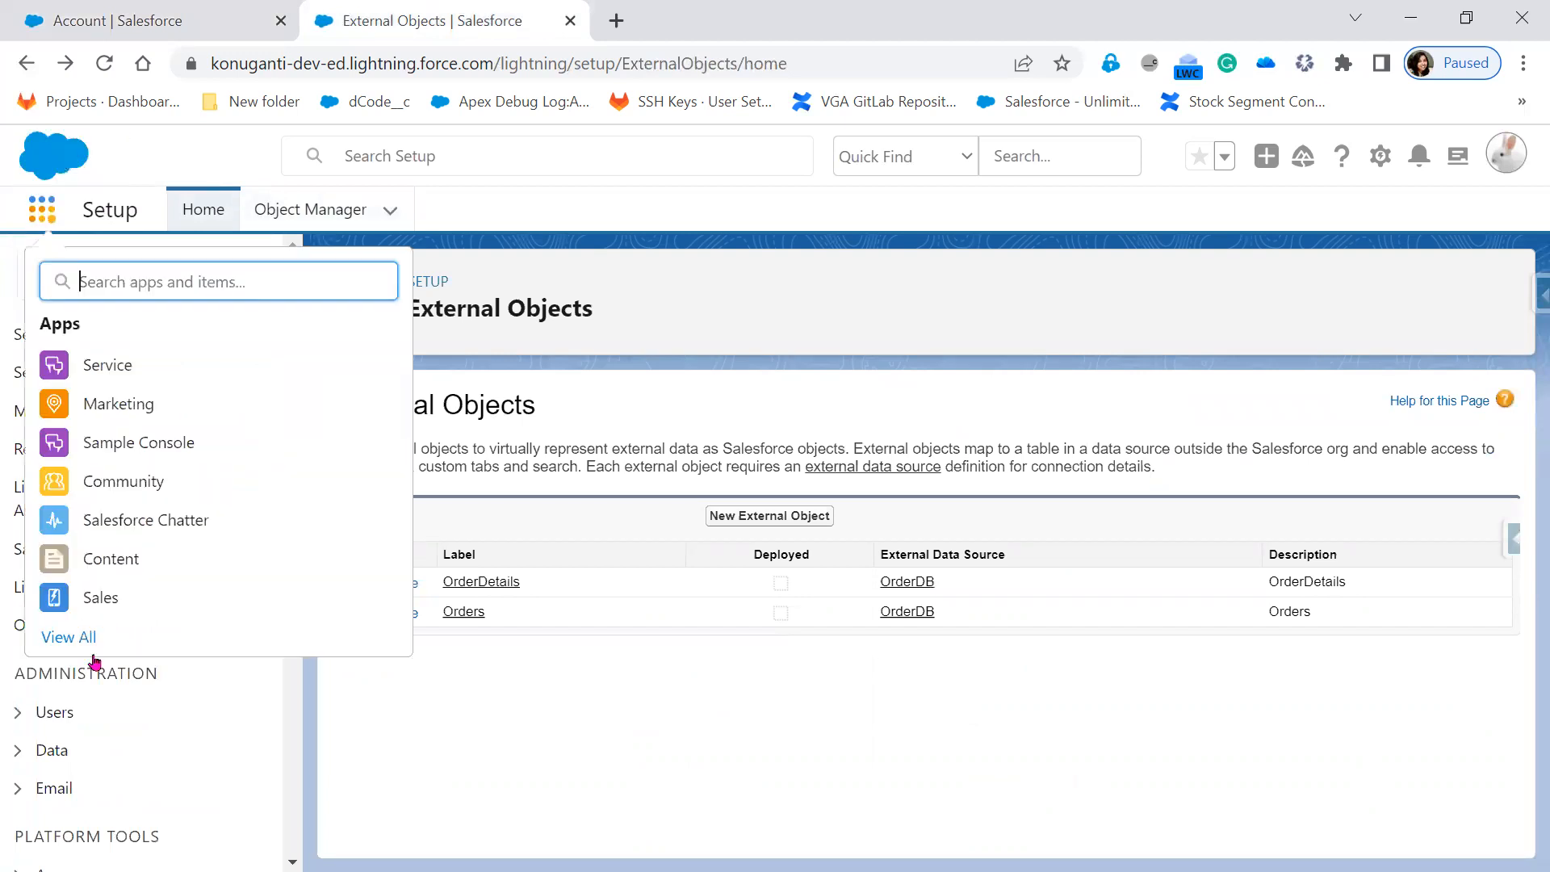
{"action": "left_click", "coordinate": [96, 604]}
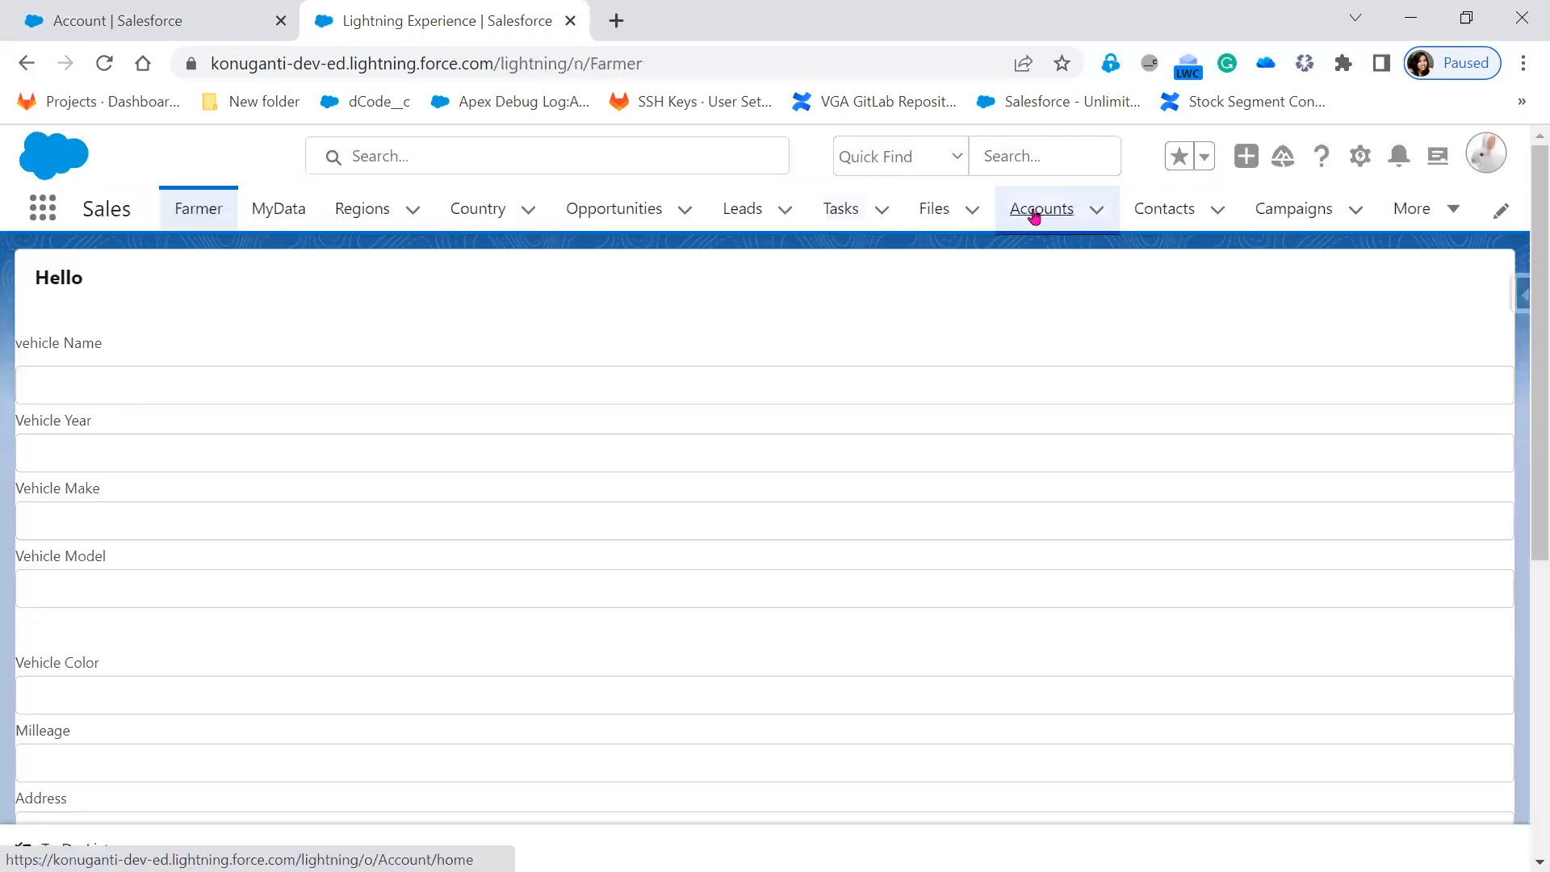
{"action": "left_click", "coordinate": [1035, 217]}
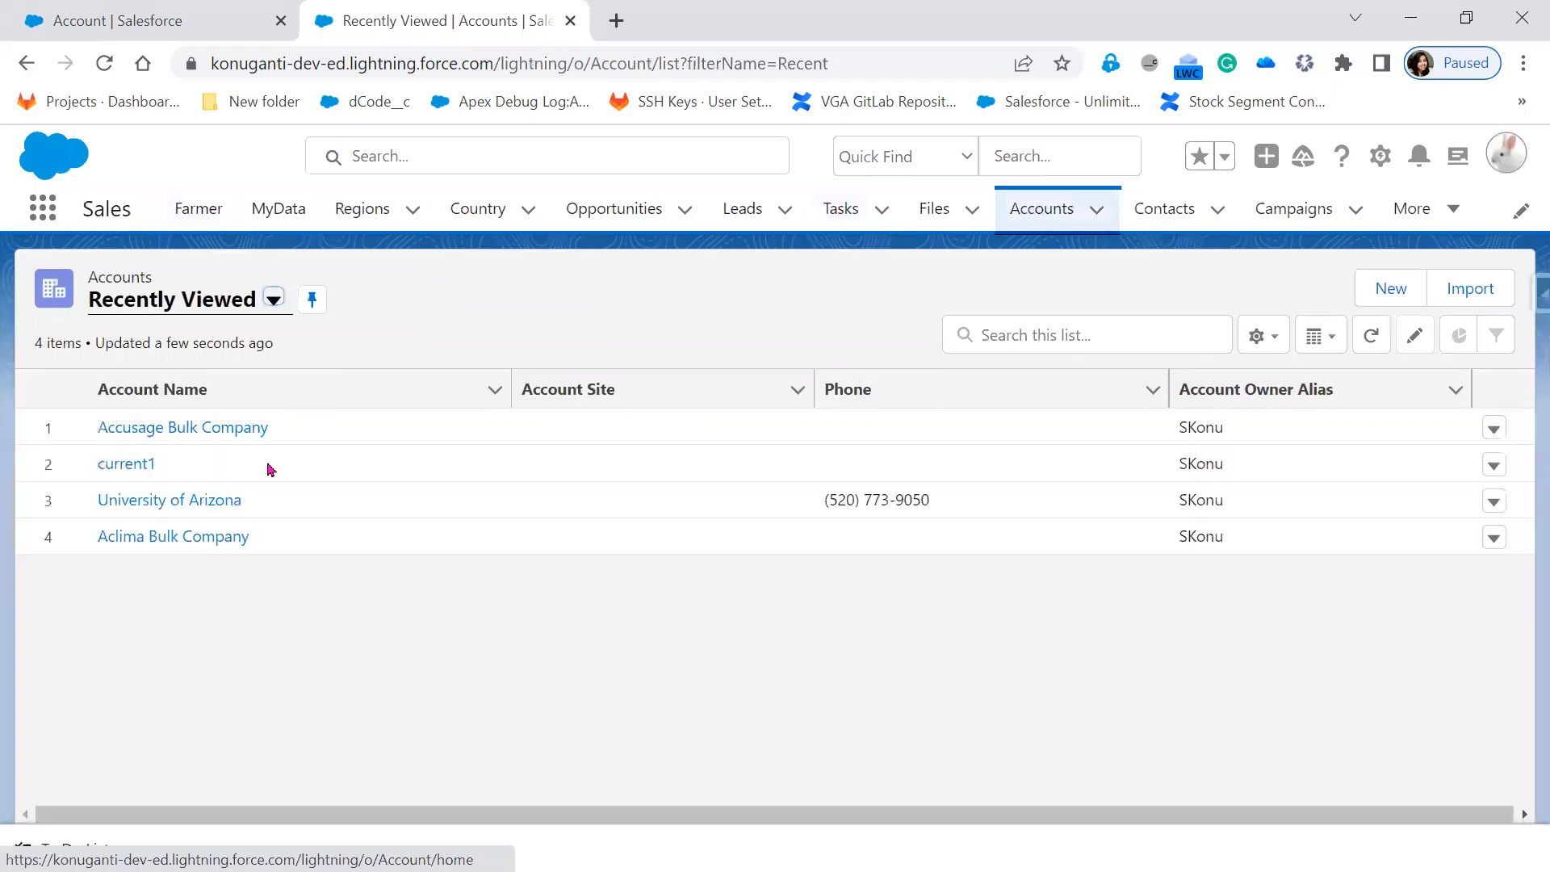
{"action": "left_click", "coordinate": [225, 434]}
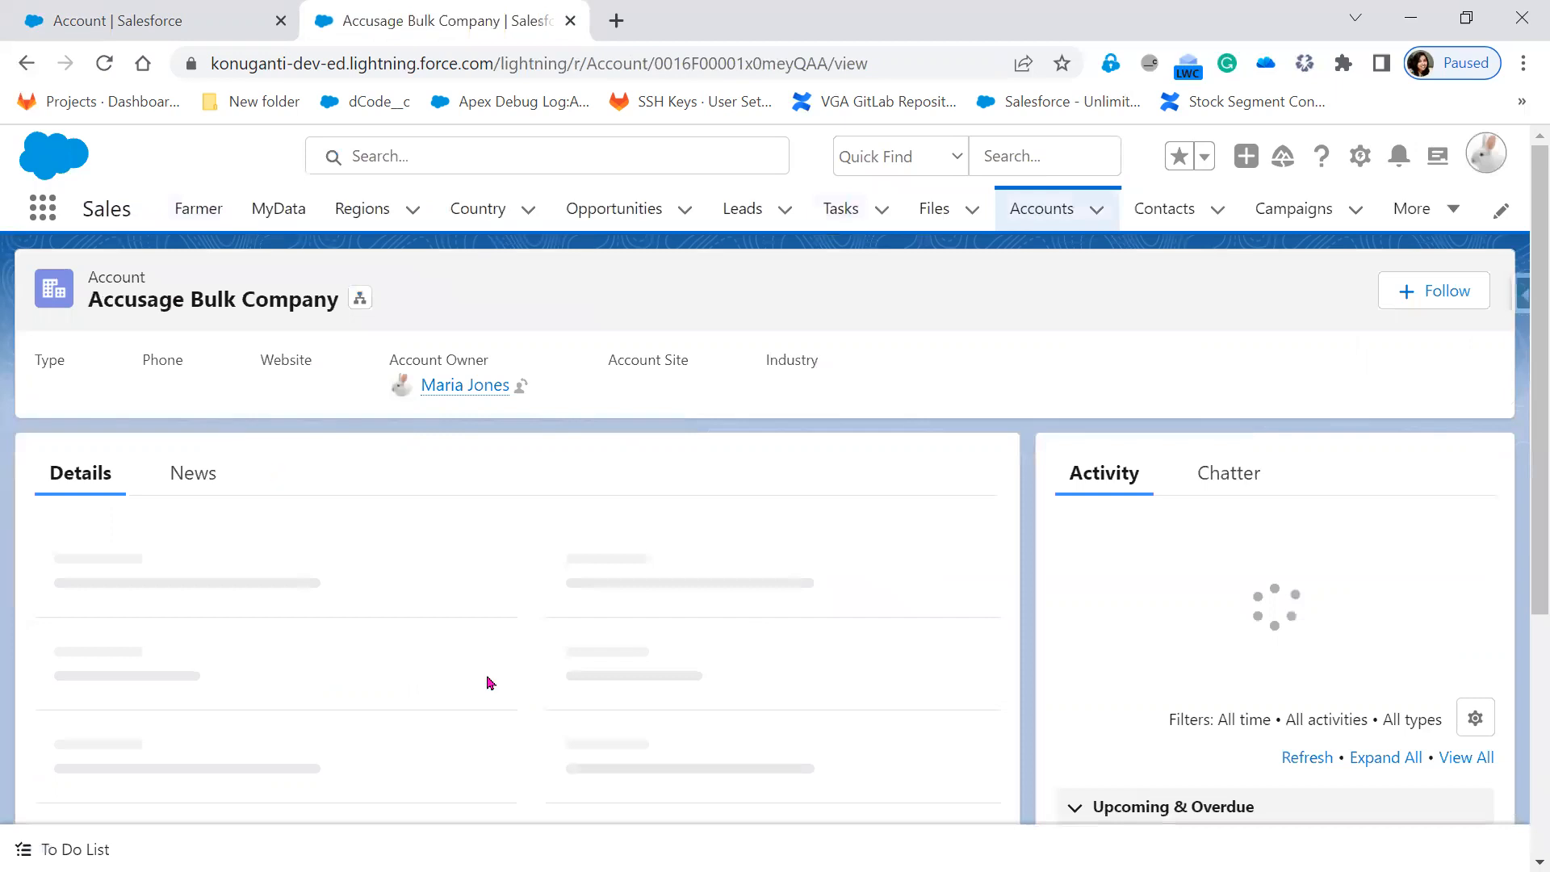
Examine the account's details for the Orders and OrderDetails lookup fields, then return to the start of the record.
{"action": "scroll", "coordinate": [489, 682], "scroll_direction": "down", "scroll_amount": 4}
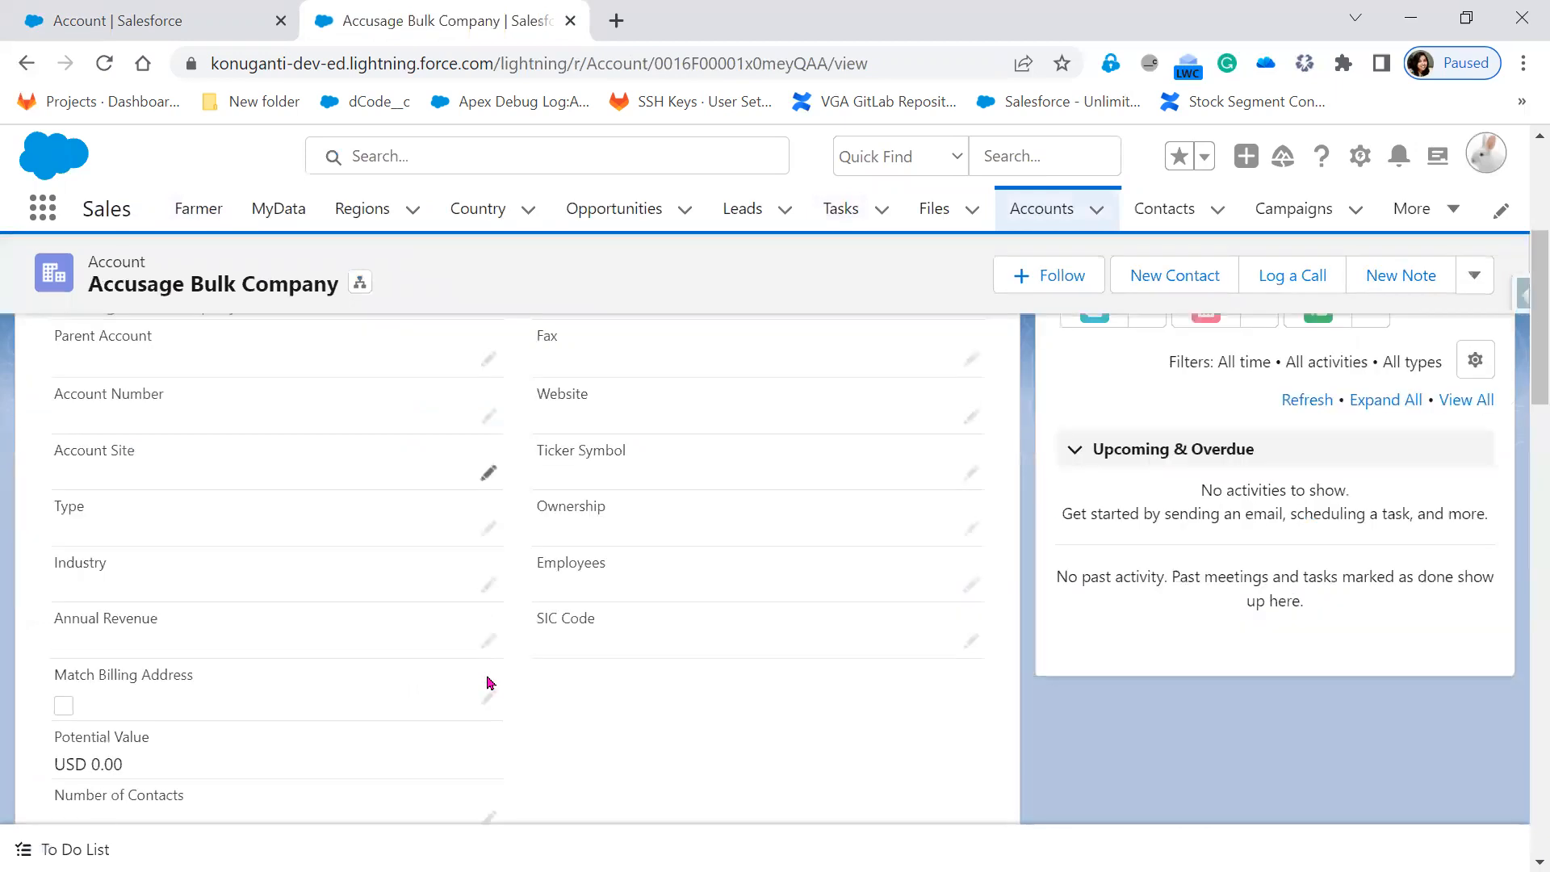
{"action": "scroll", "coordinate": [488, 682], "scroll_direction": "down", "scroll_amount": 3}
{"action": "scroll", "coordinate": [489, 682], "scroll_direction": "down", "scroll_amount": 4}
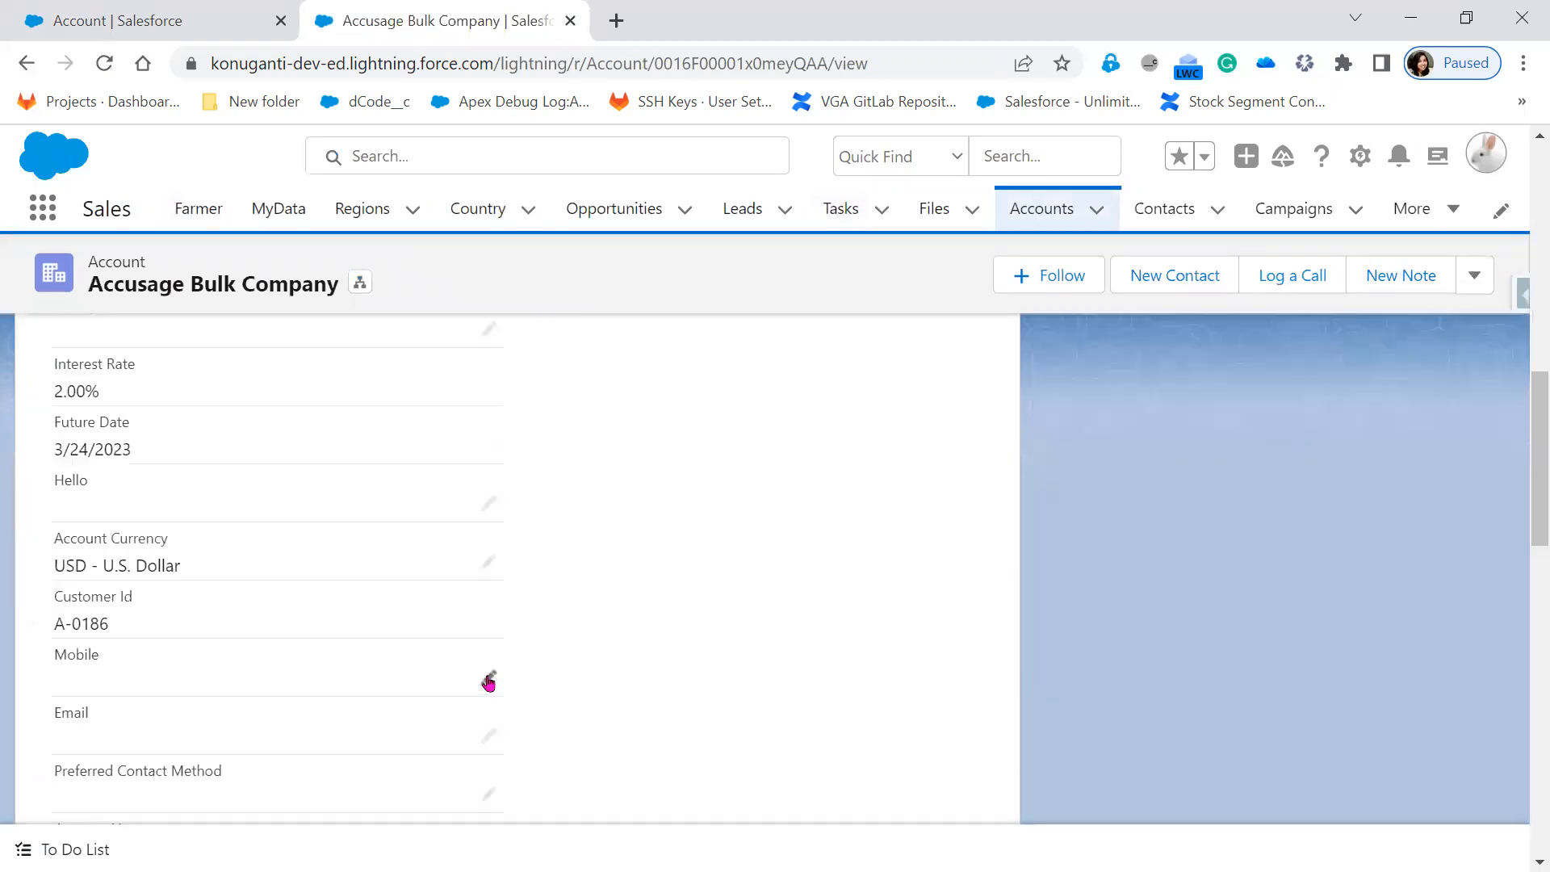
{"action": "scroll", "coordinate": [488, 682], "scroll_direction": "down", "scroll_amount": 3}
{"action": "scroll", "coordinate": [488, 682], "scroll_direction": "down", "scroll_amount": 3}
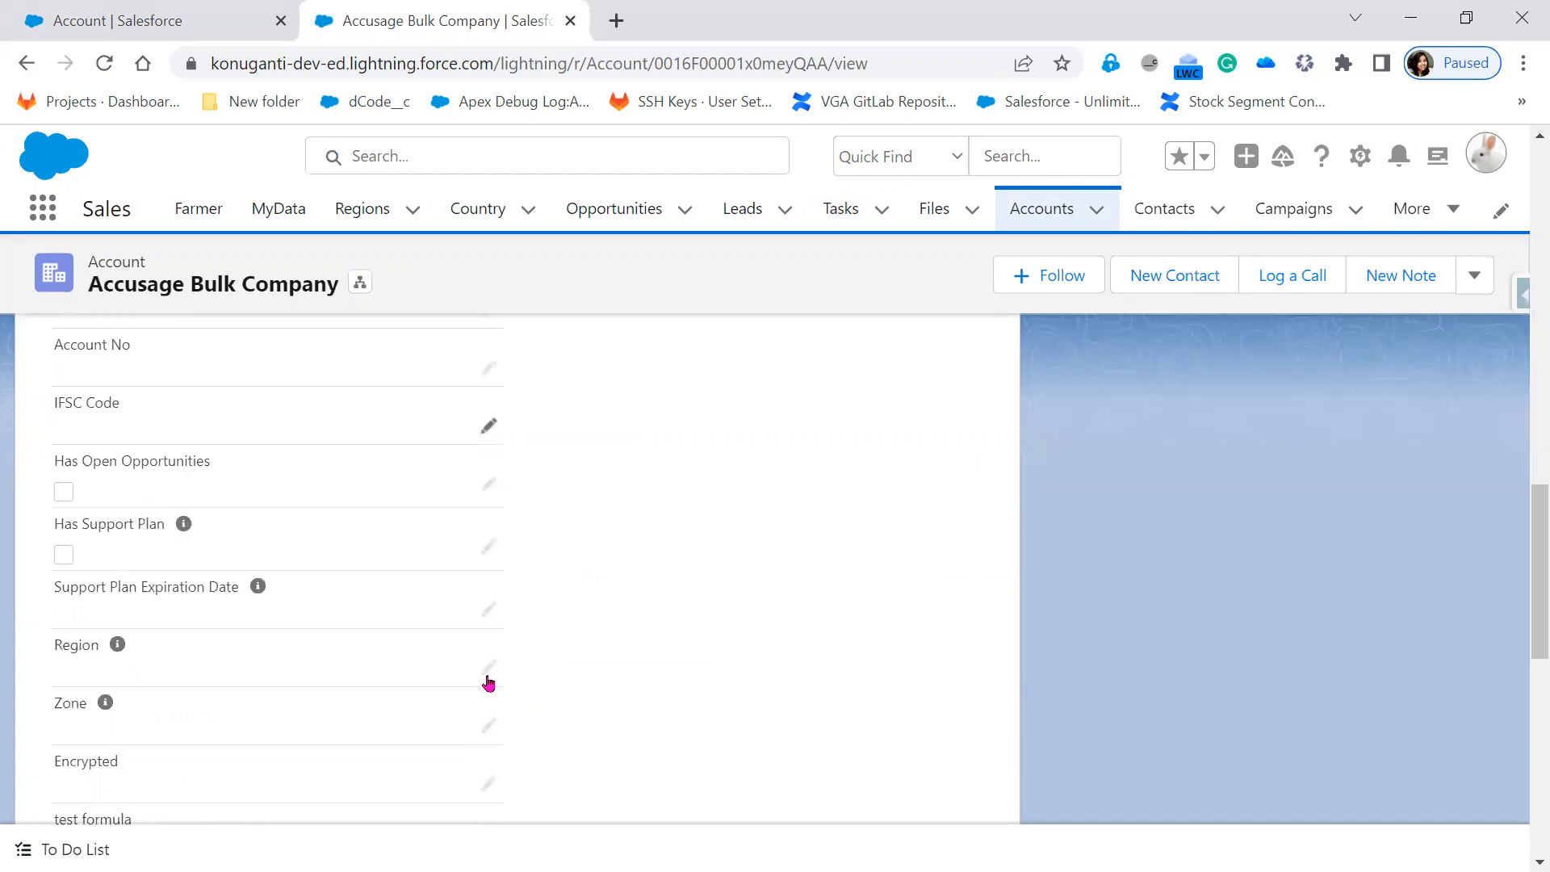
{"action": "scroll", "coordinate": [489, 683], "scroll_direction": "down", "scroll_amount": 1}
{"action": "scroll", "coordinate": [488, 682], "scroll_direction": "down", "scroll_amount": 2}
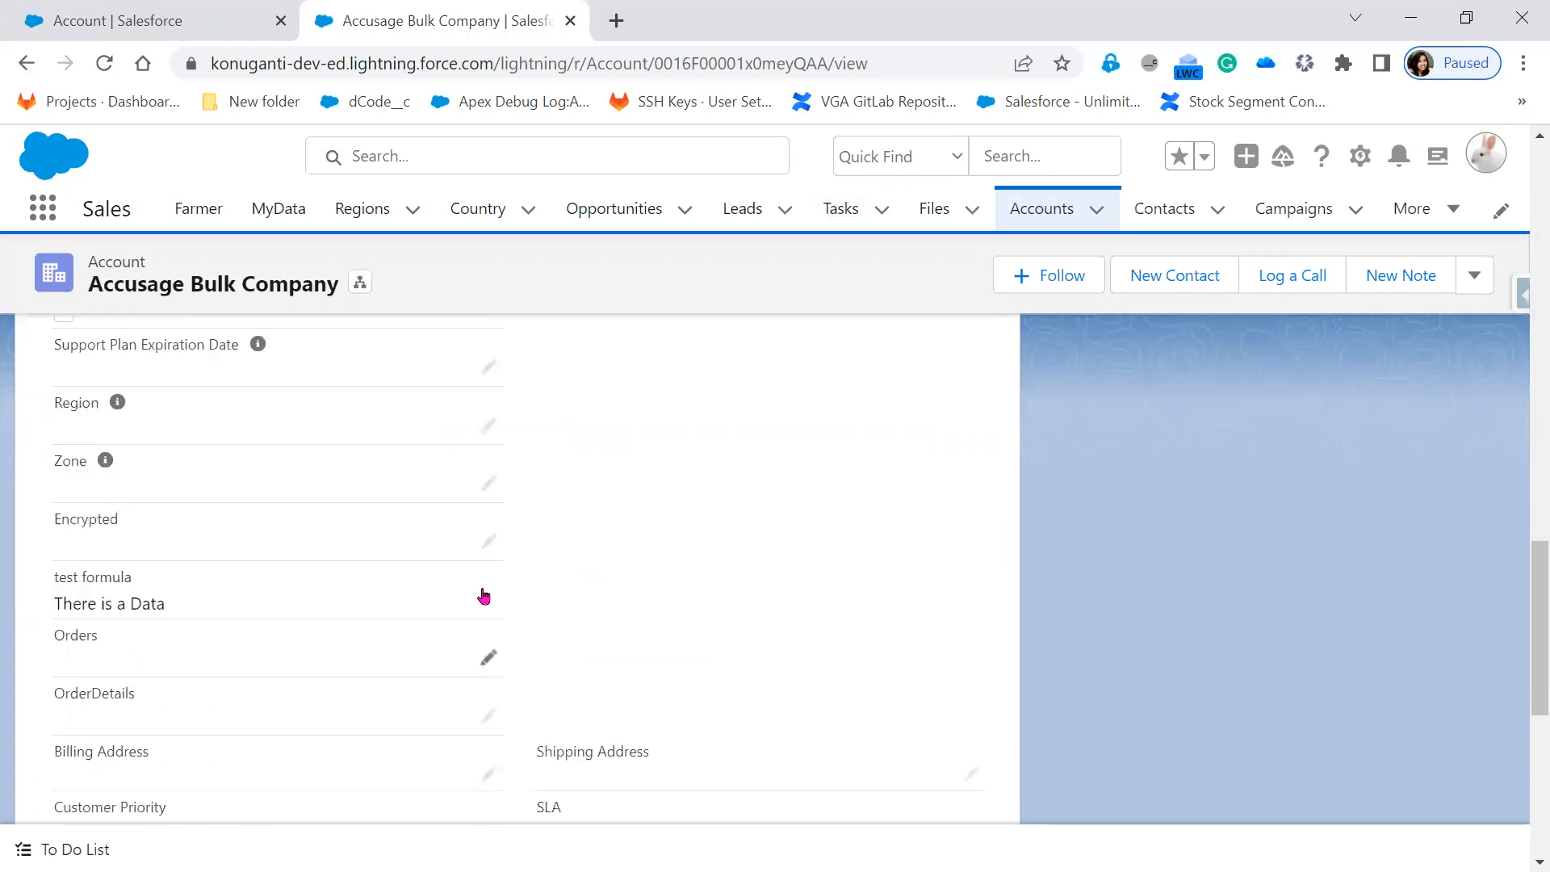
{"action": "scroll", "coordinate": [485, 598], "scroll_direction": "down", "scroll_amount": 2}
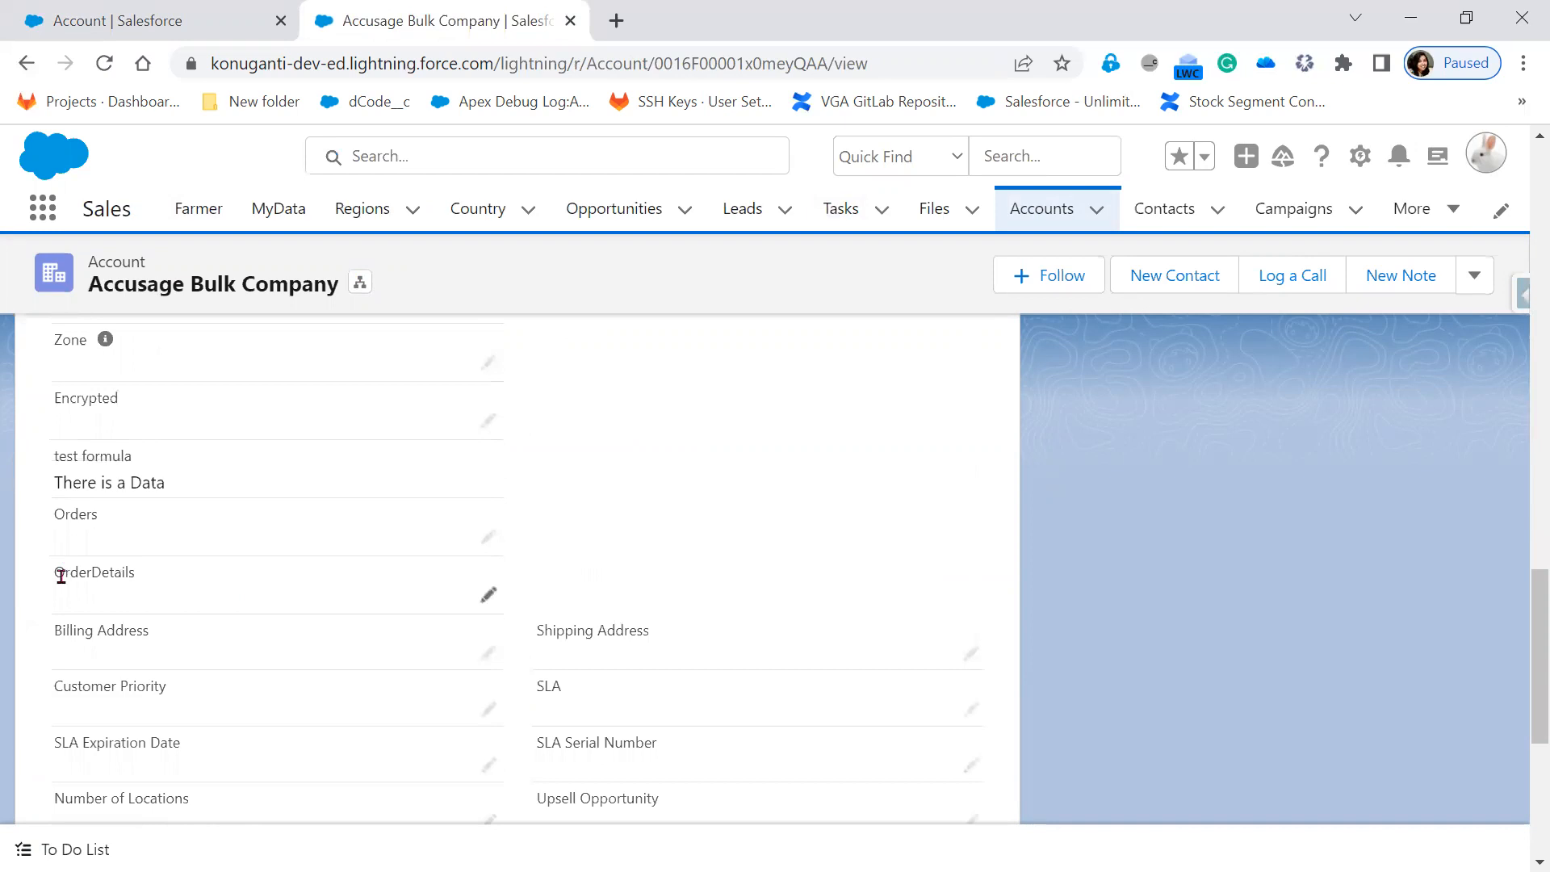
{"action": "double_click", "coordinate": [165, 575]}
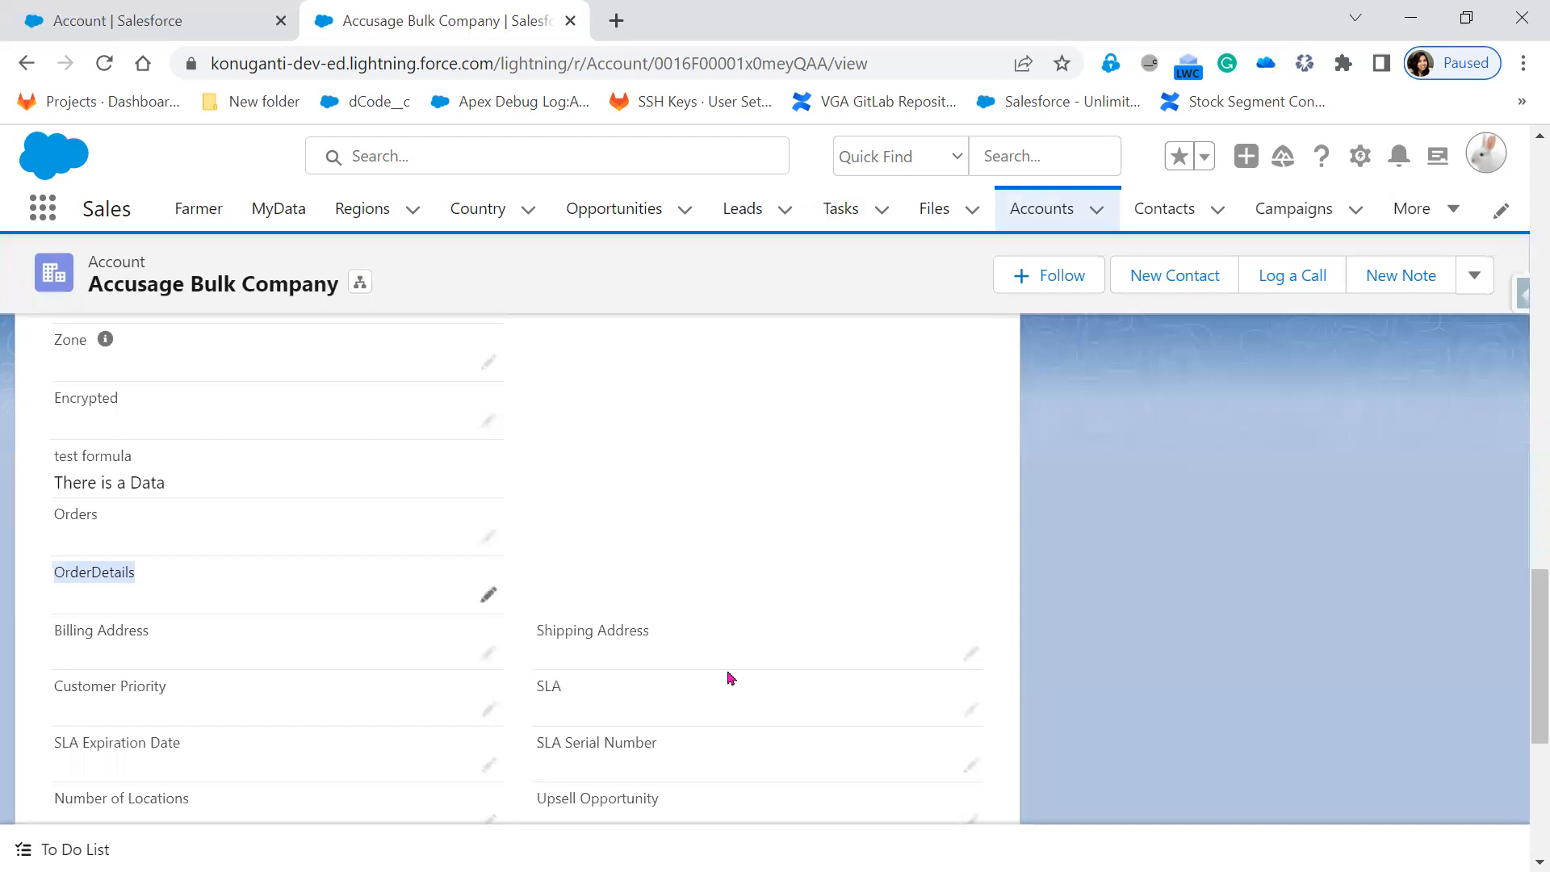
{"action": "scroll", "coordinate": [732, 672], "scroll_direction": "up", "scroll_amount": 8}
{"action": "scroll", "coordinate": [729, 677], "scroll_direction": "up", "scroll_amount": 5}
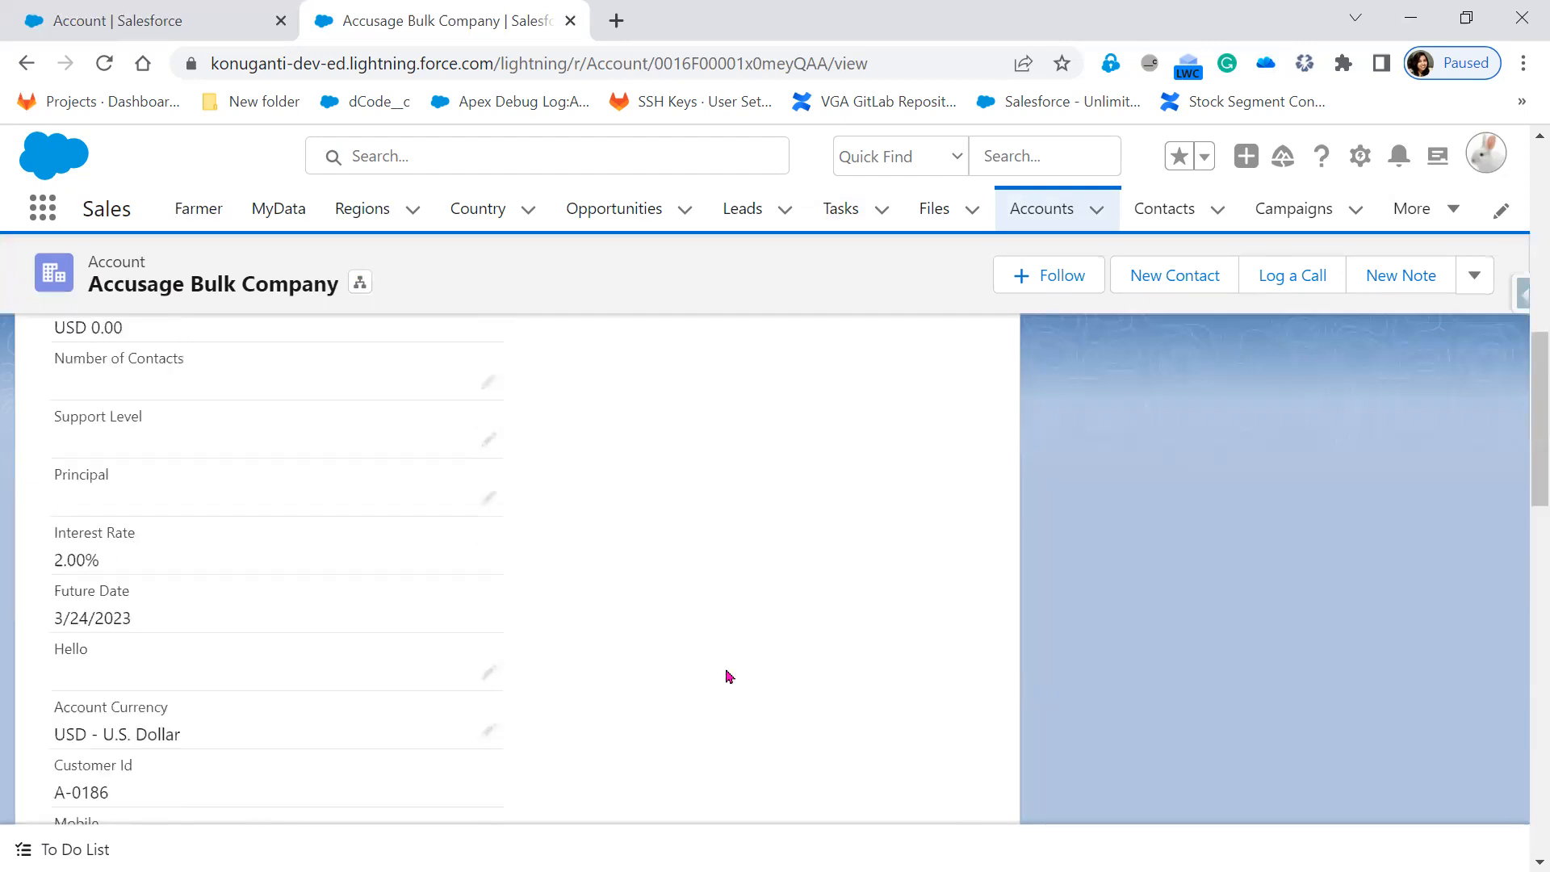
{"action": "scroll", "coordinate": [729, 677], "scroll_direction": "up", "scroll_amount": 5}
{"action": "scroll", "coordinate": [729, 676], "scroll_direction": "up", "scroll_amount": 3}
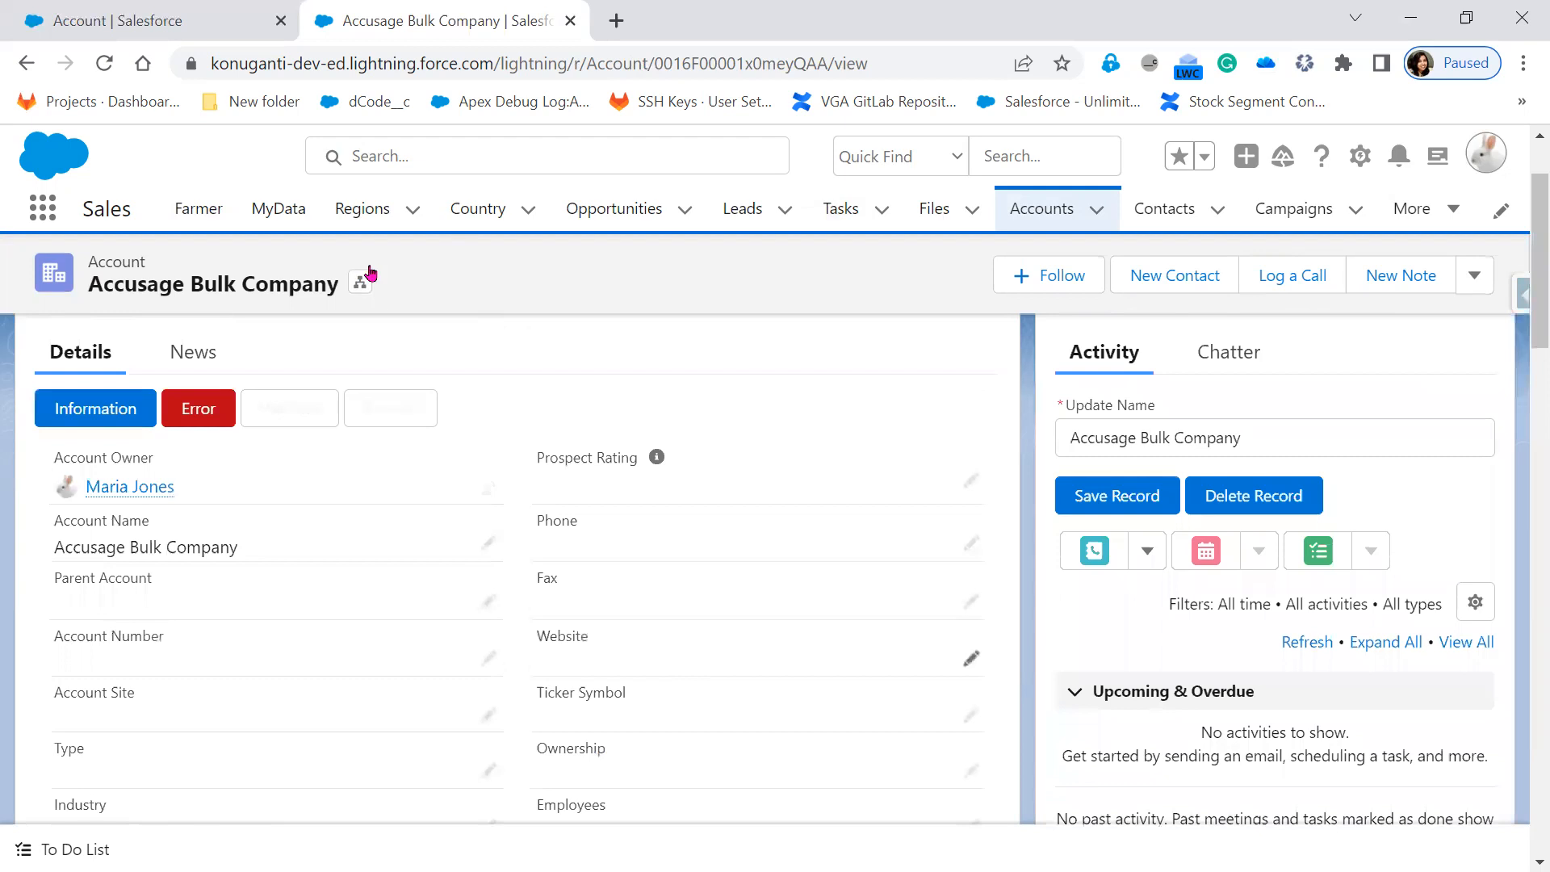
Open Opportunities in a new browser tab and show the details of the opportunity linked to the current1 account.
{"action": "left_click", "coordinate": [655, 216]}
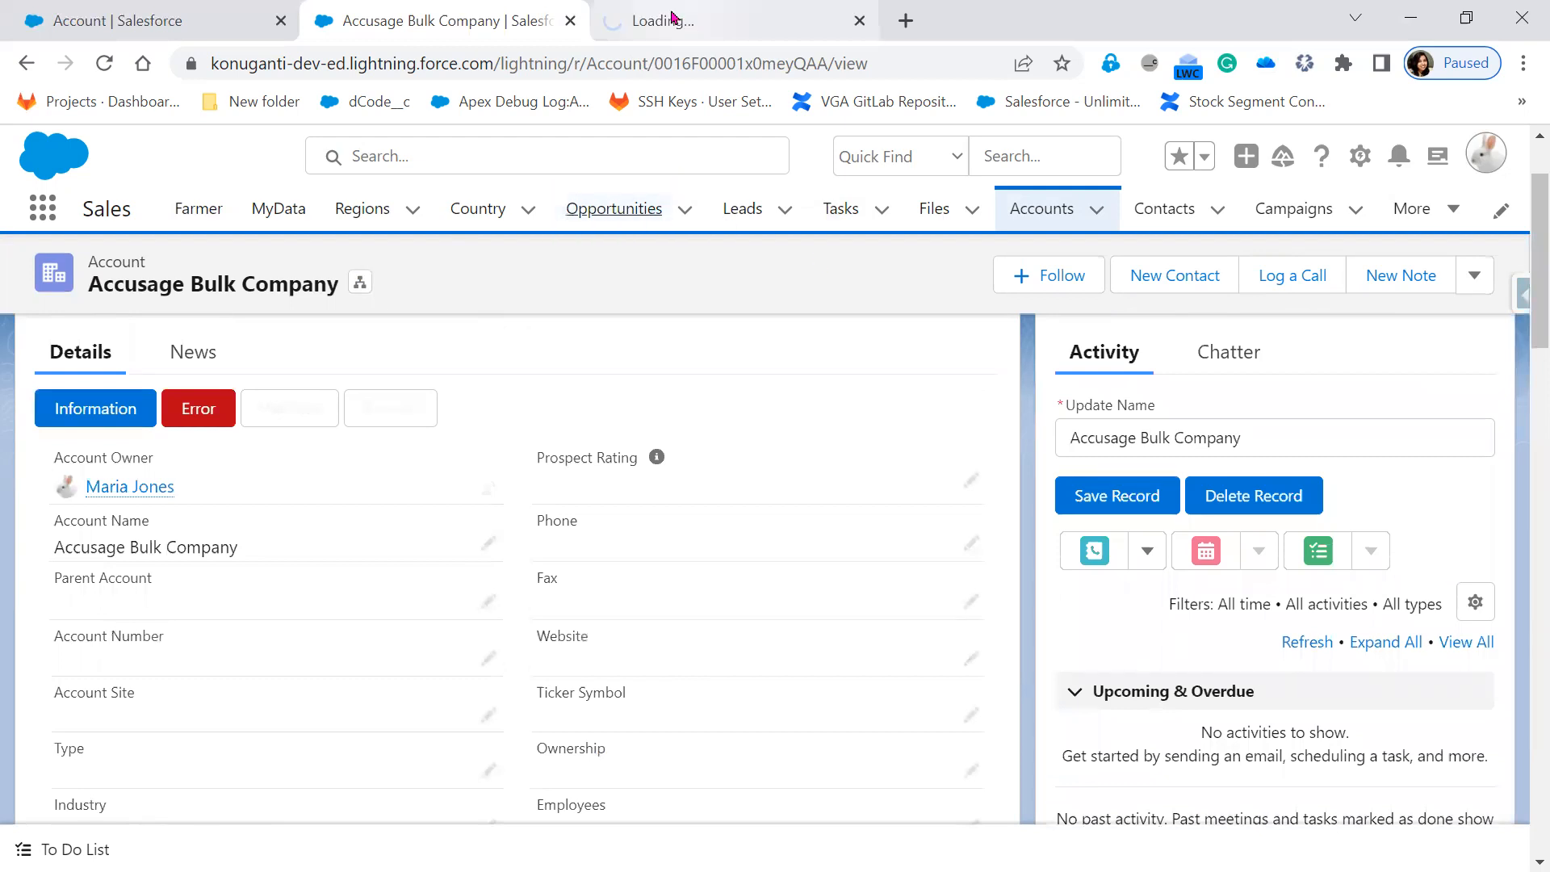
{"action": "left_click", "coordinate": [671, 16]}
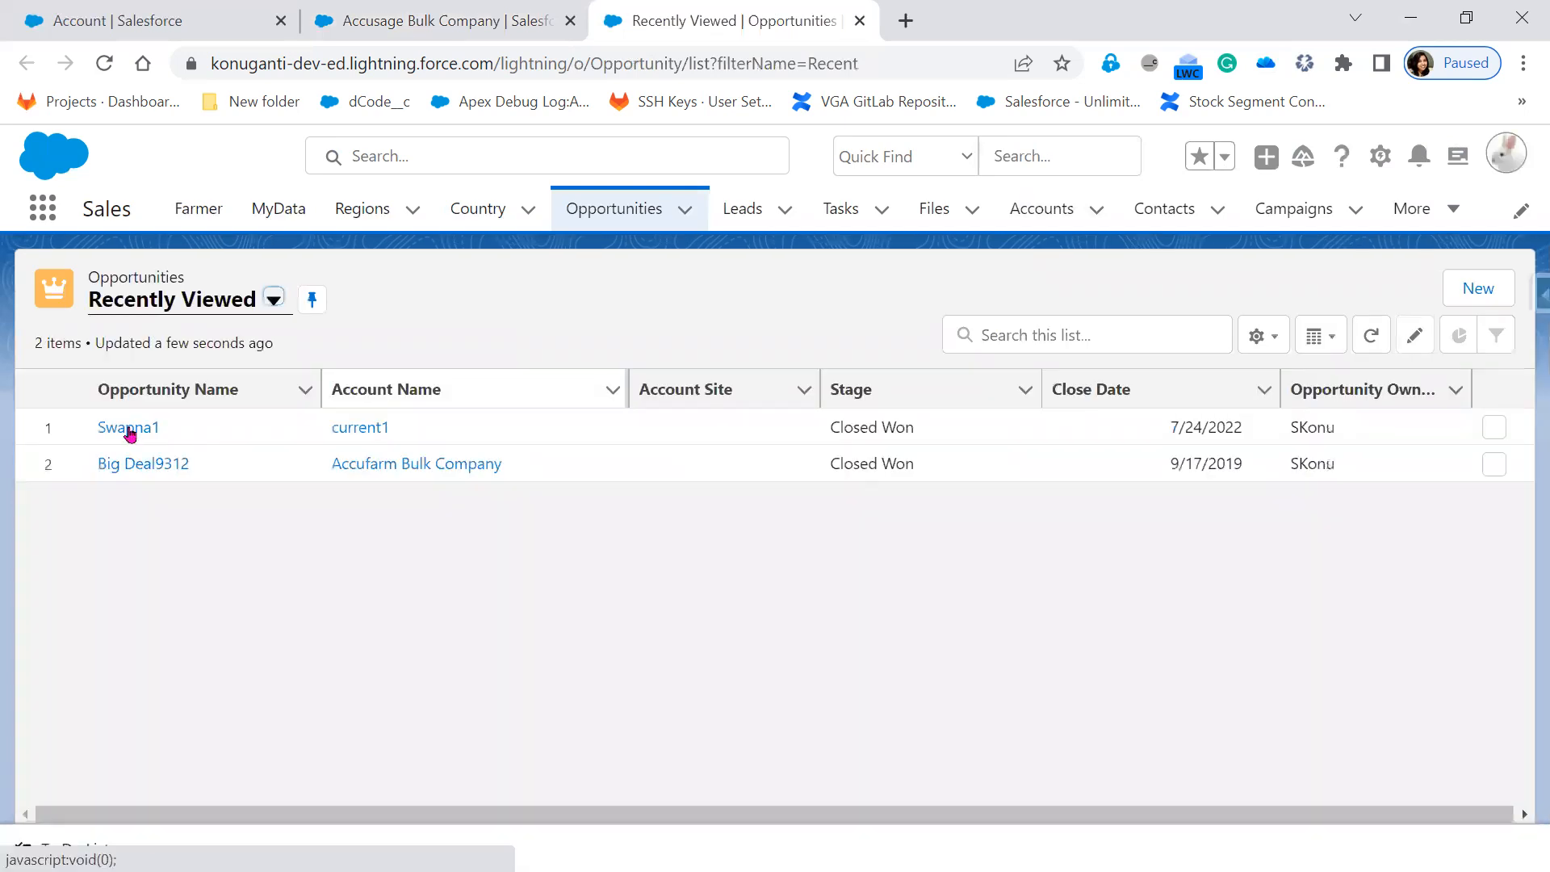
{"action": "left_click", "coordinate": [130, 430]}
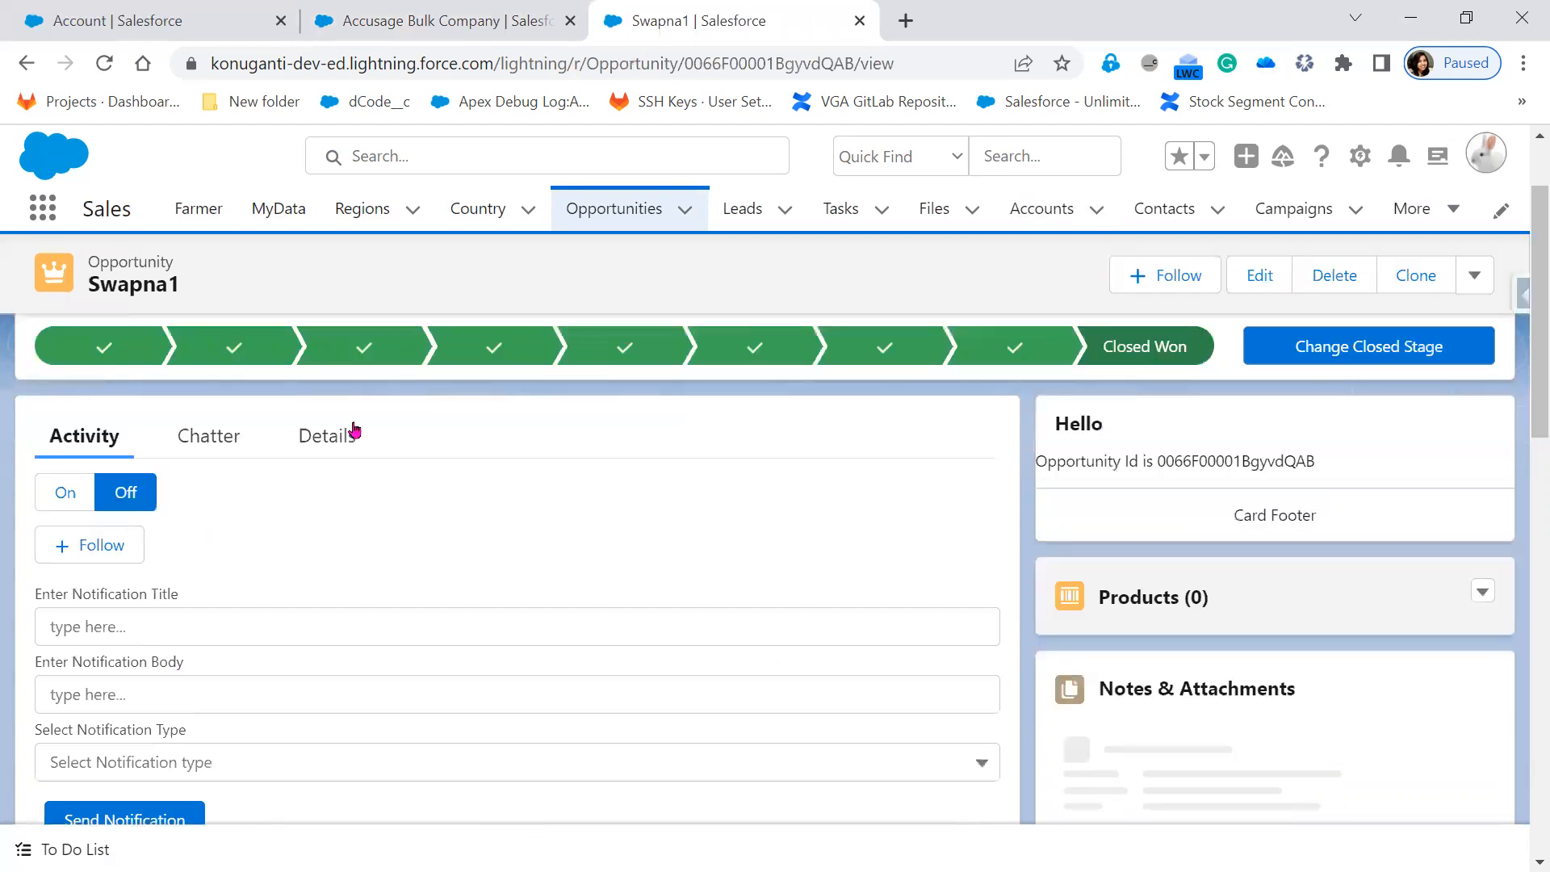
{"action": "left_click", "coordinate": [352, 431]}
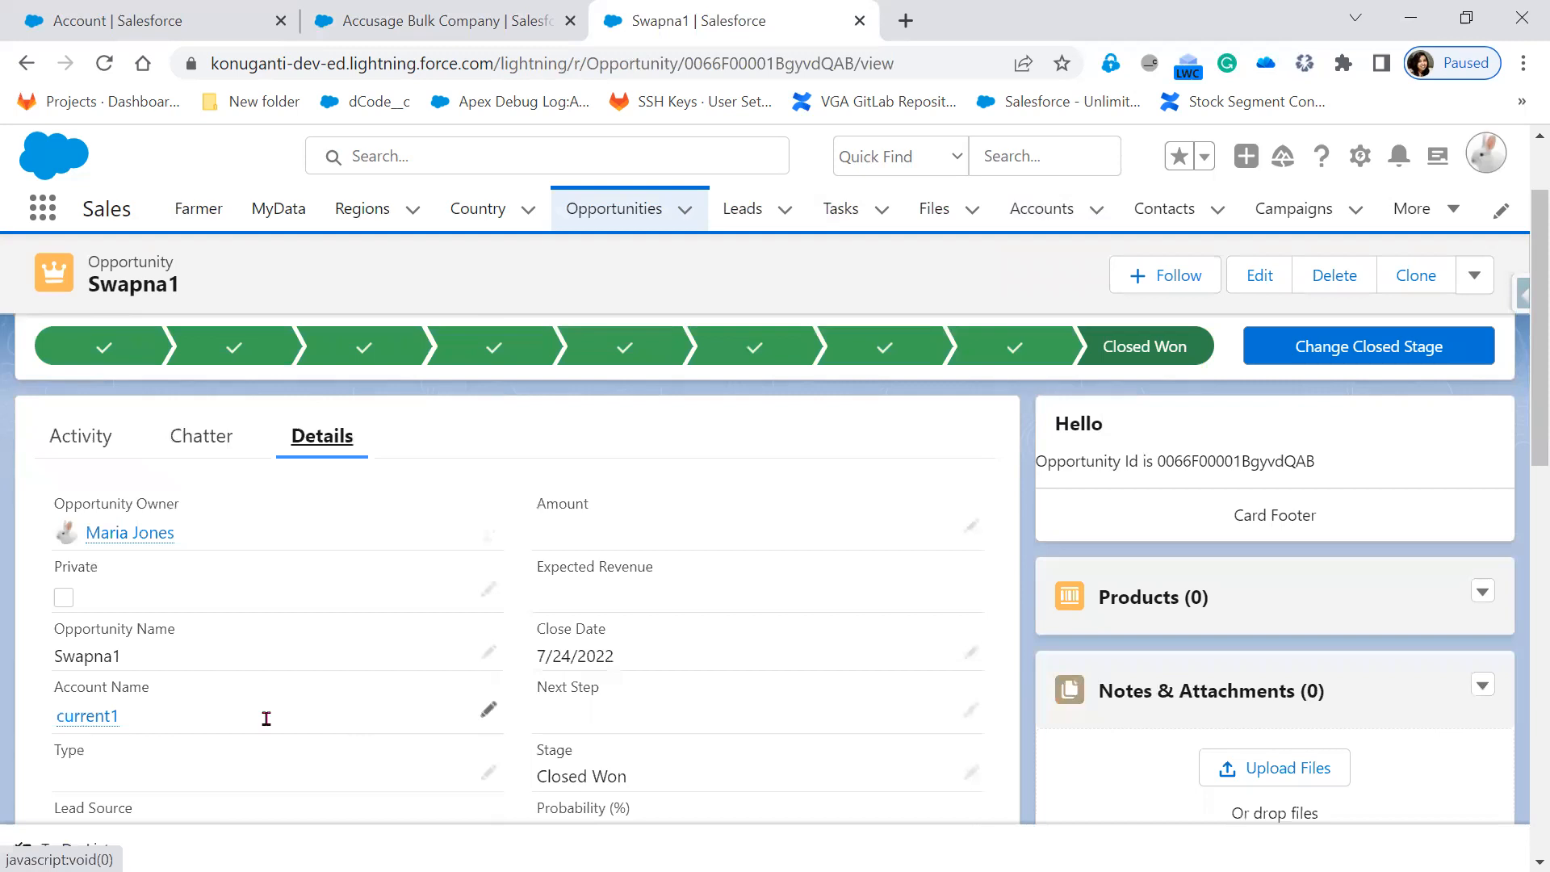
Clear the opportunity's Account Name in edit mode and show the recent accounts its standard lookup offers.
{"action": "left_click", "coordinate": [490, 718]}
{"action": "left_click", "coordinate": [479, 712]}
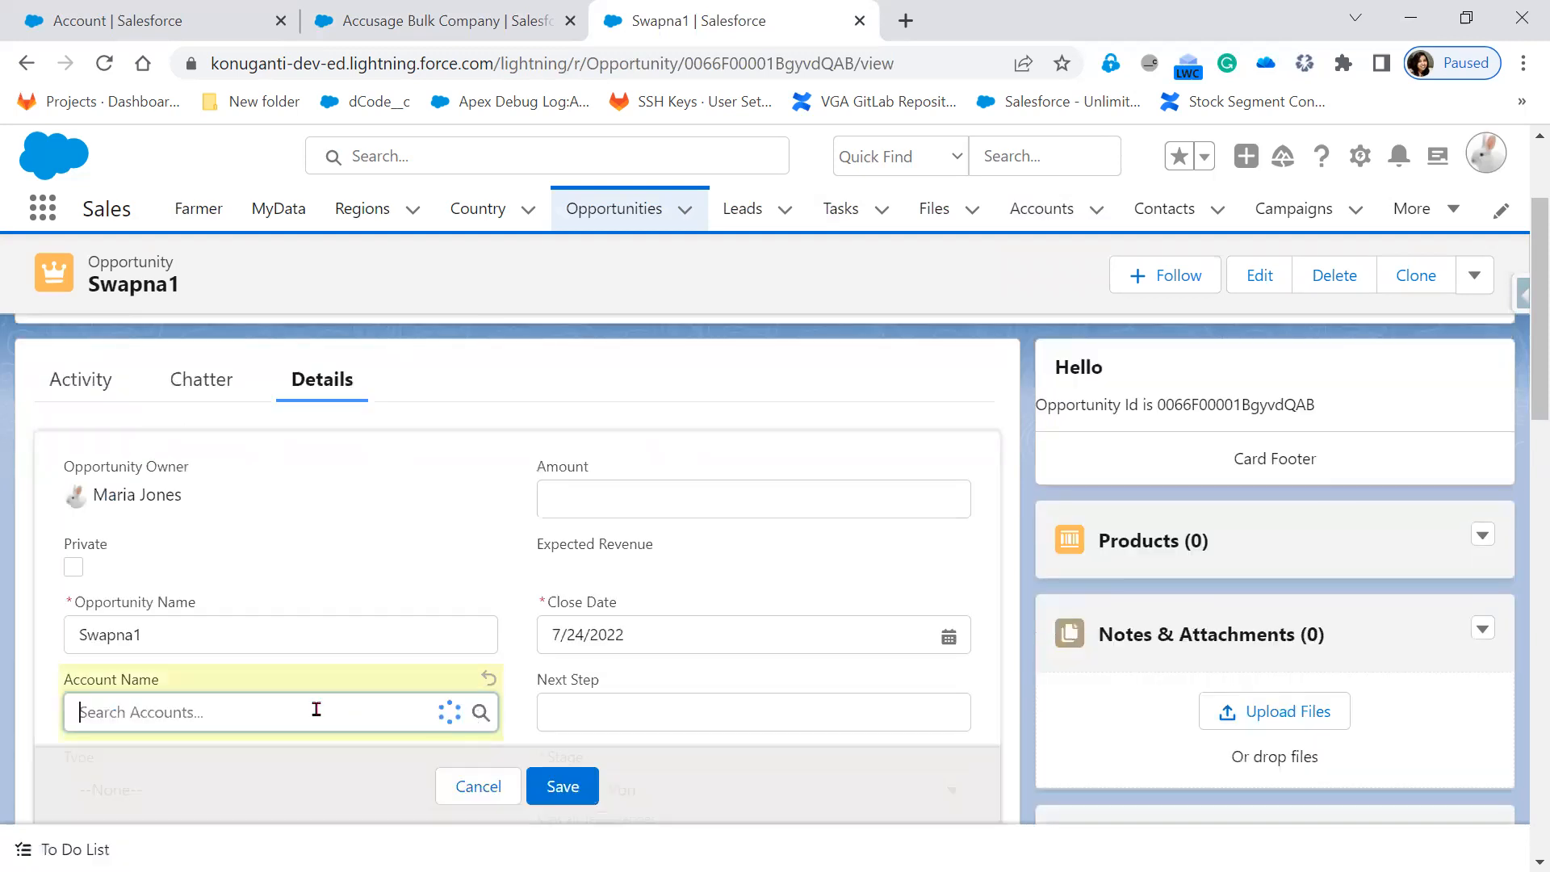
{"action": "left_click", "coordinate": [401, 713]}
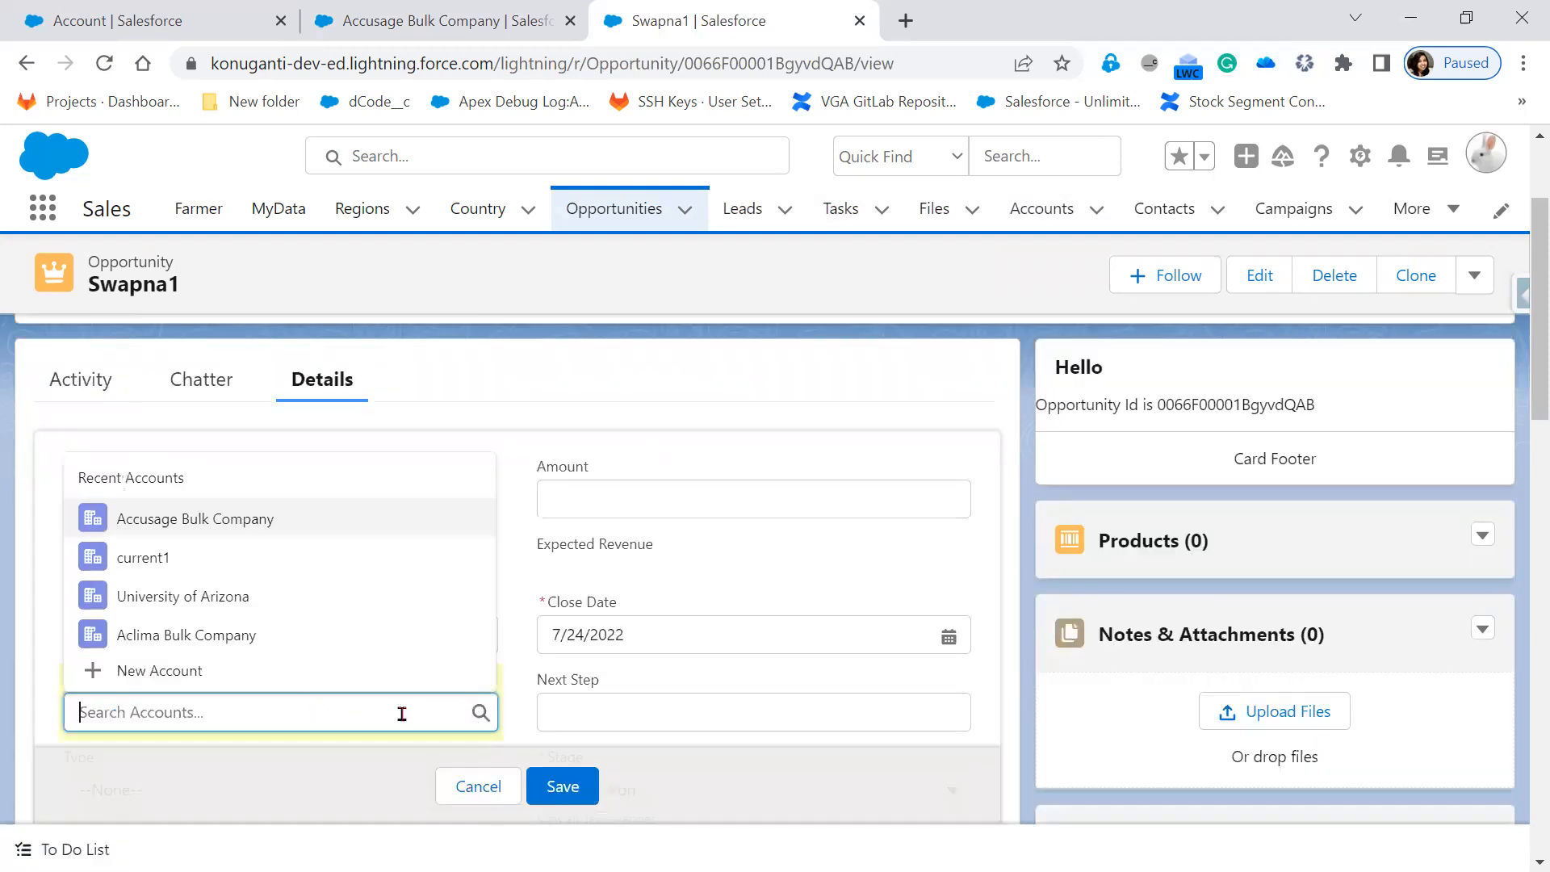
{"action": "left_click", "coordinate": [714, 678]}
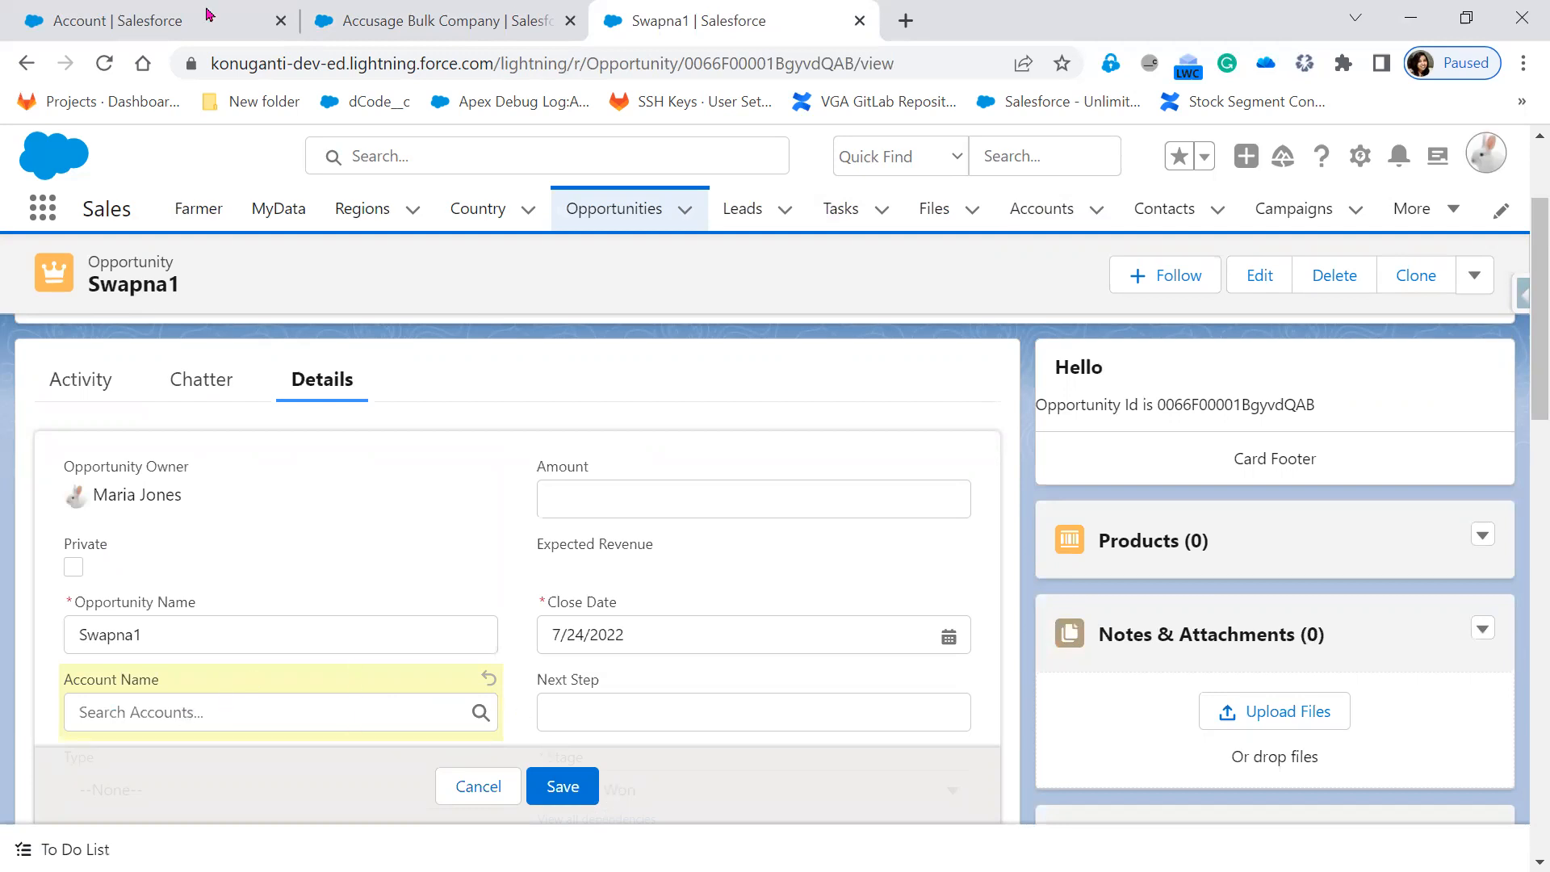
Return to the Accusage Bulk Company account in its browser tab and locate the OrderDetails field in its details.
{"action": "left_click", "coordinate": [168, 18]}
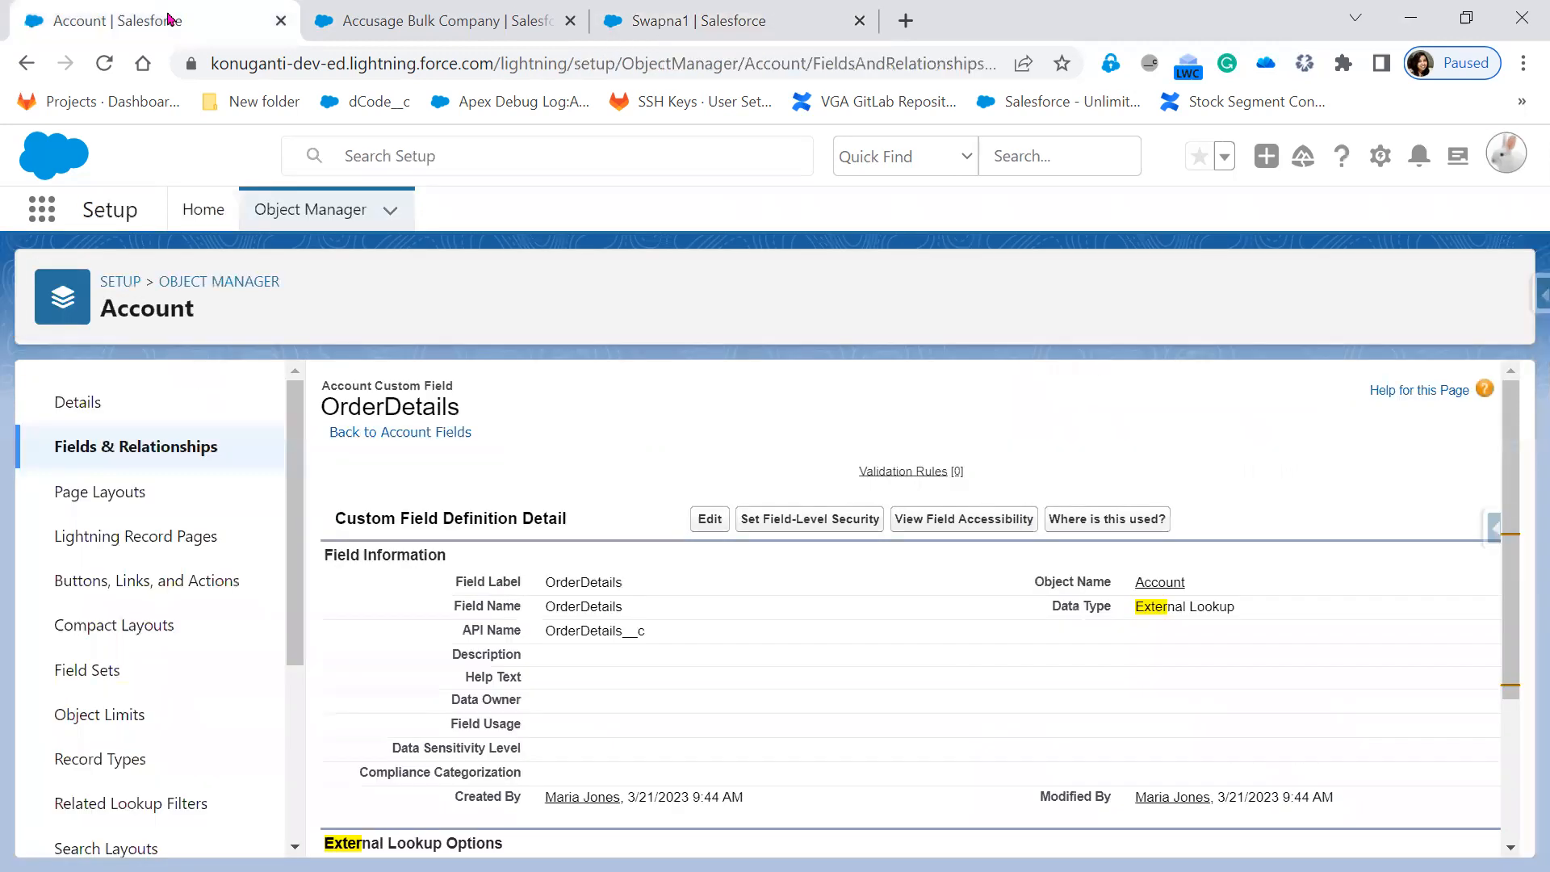
{"action": "left_click", "coordinate": [484, 24]}
{"action": "scroll", "coordinate": [450, 811], "scroll_direction": "down", "scroll_amount": 1}
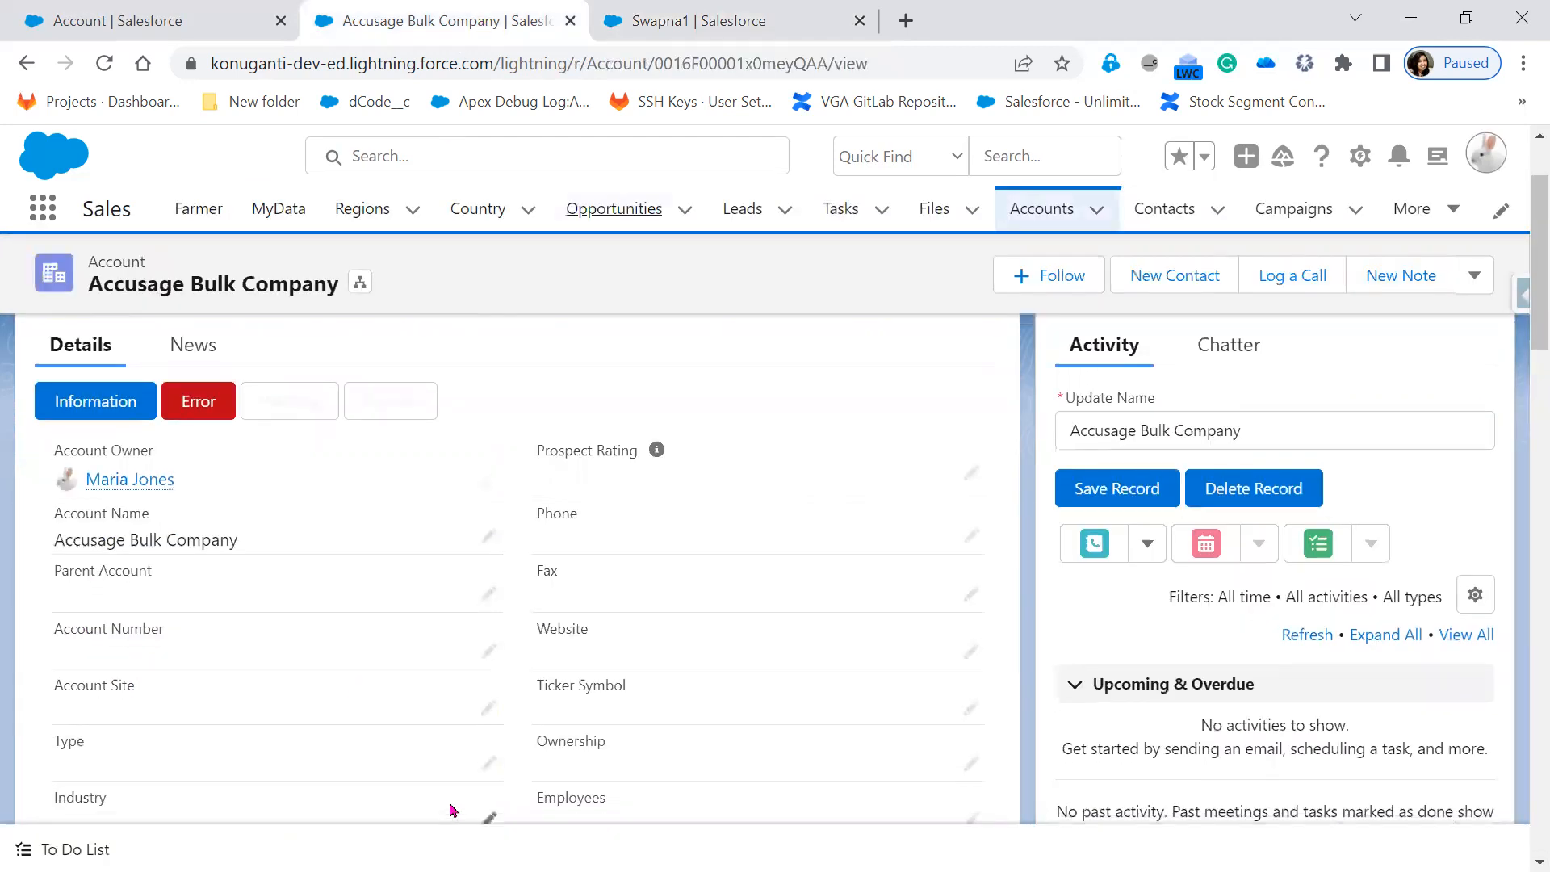
{"action": "scroll", "coordinate": [451, 812], "scroll_direction": "down", "scroll_amount": 5}
{"action": "scroll", "coordinate": [452, 810], "scroll_direction": "down", "scroll_amount": 6}
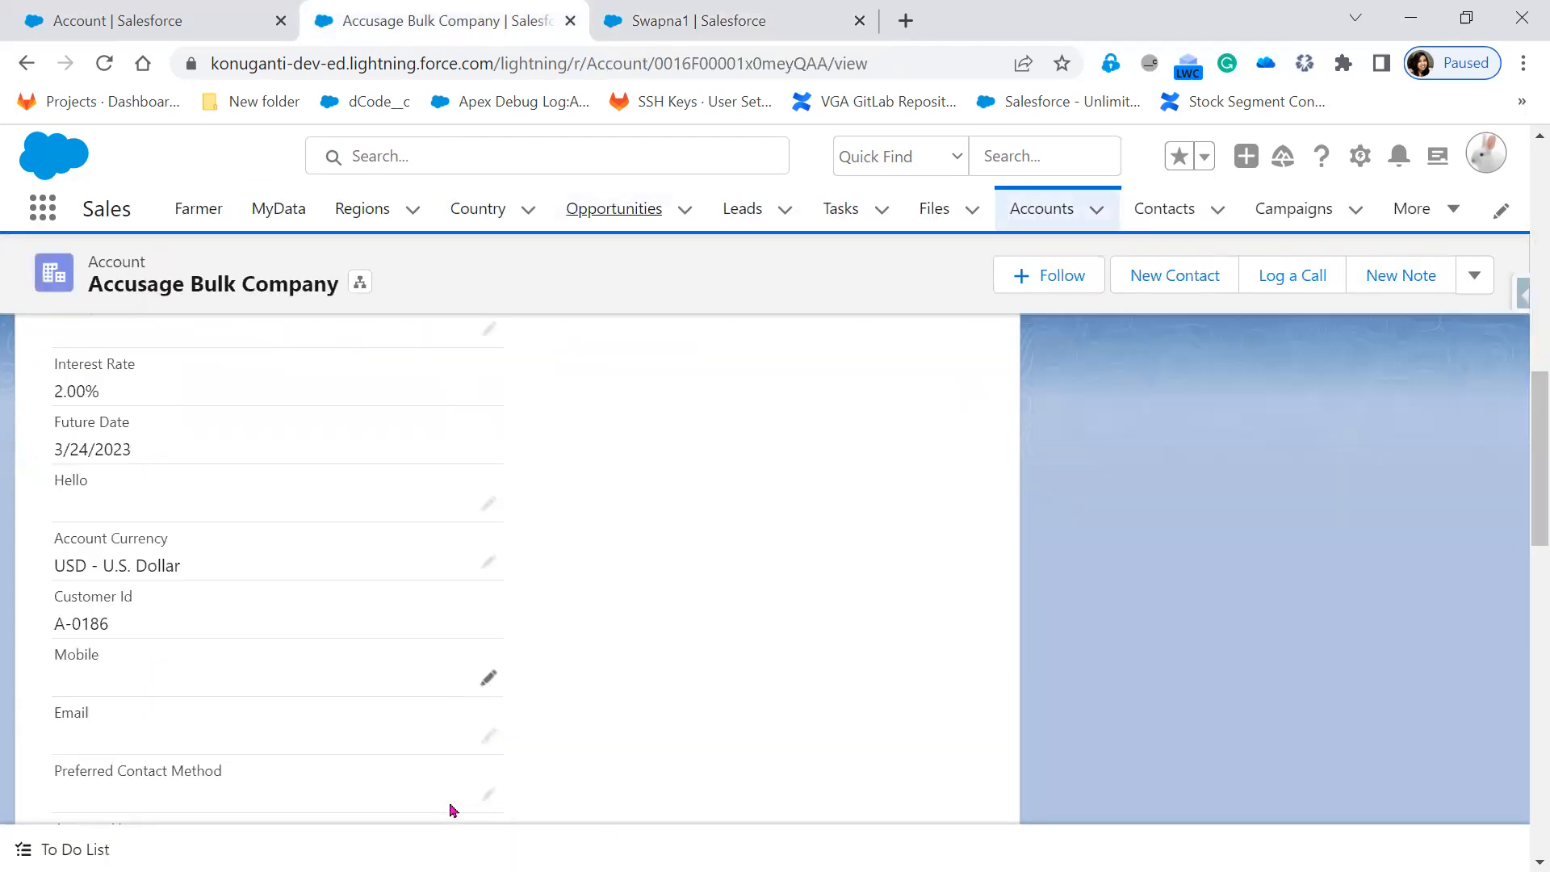
{"action": "scroll", "coordinate": [452, 807], "scroll_direction": "down", "scroll_amount": 4}
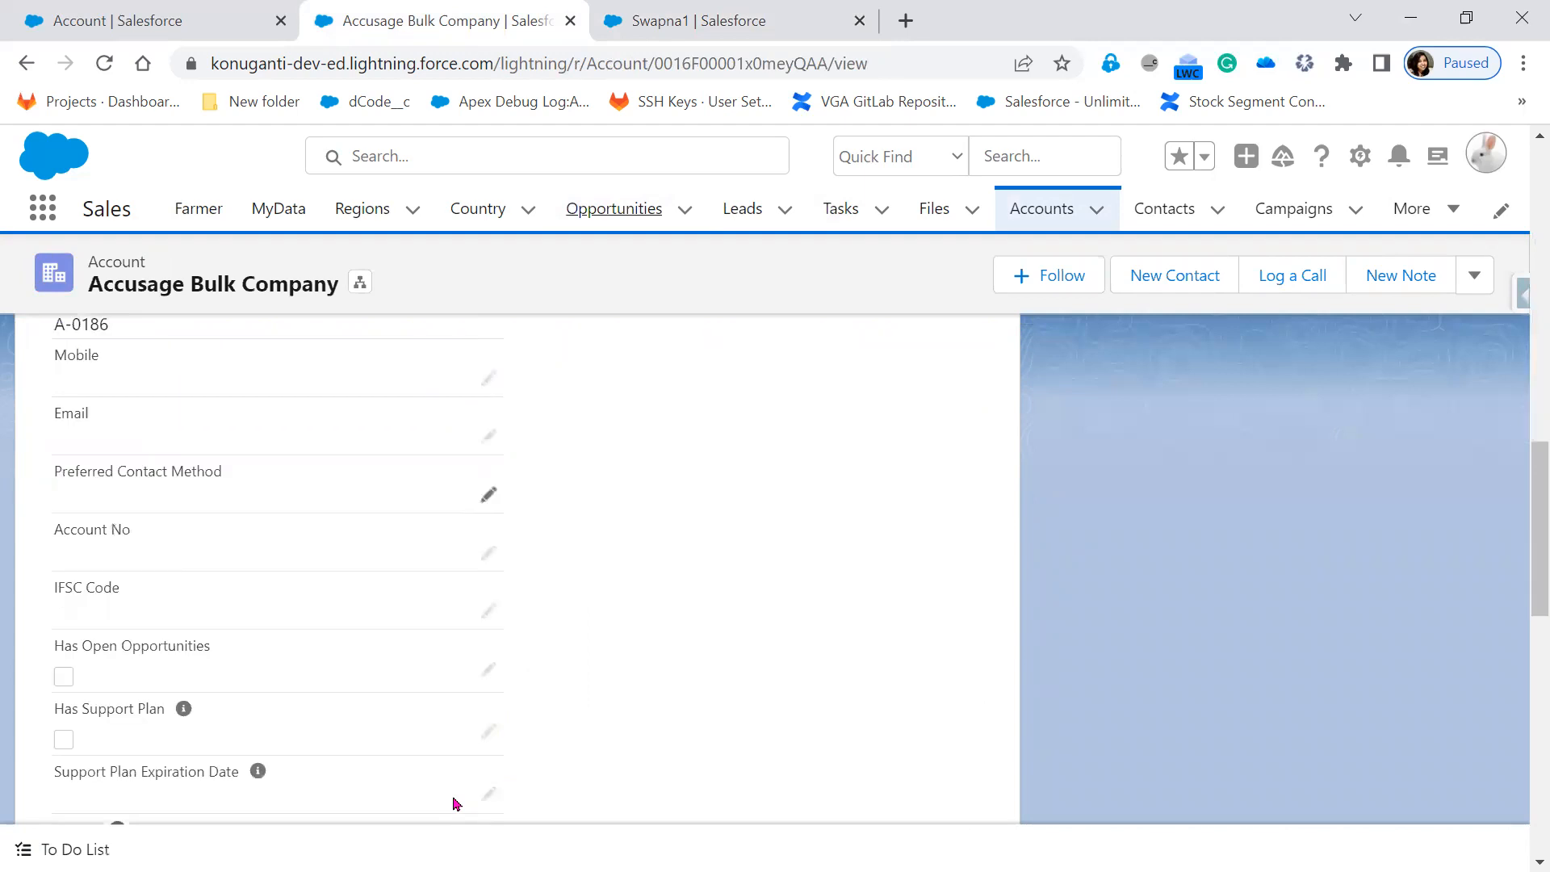
{"action": "scroll", "coordinate": [453, 803], "scroll_direction": "down", "scroll_amount": 5}
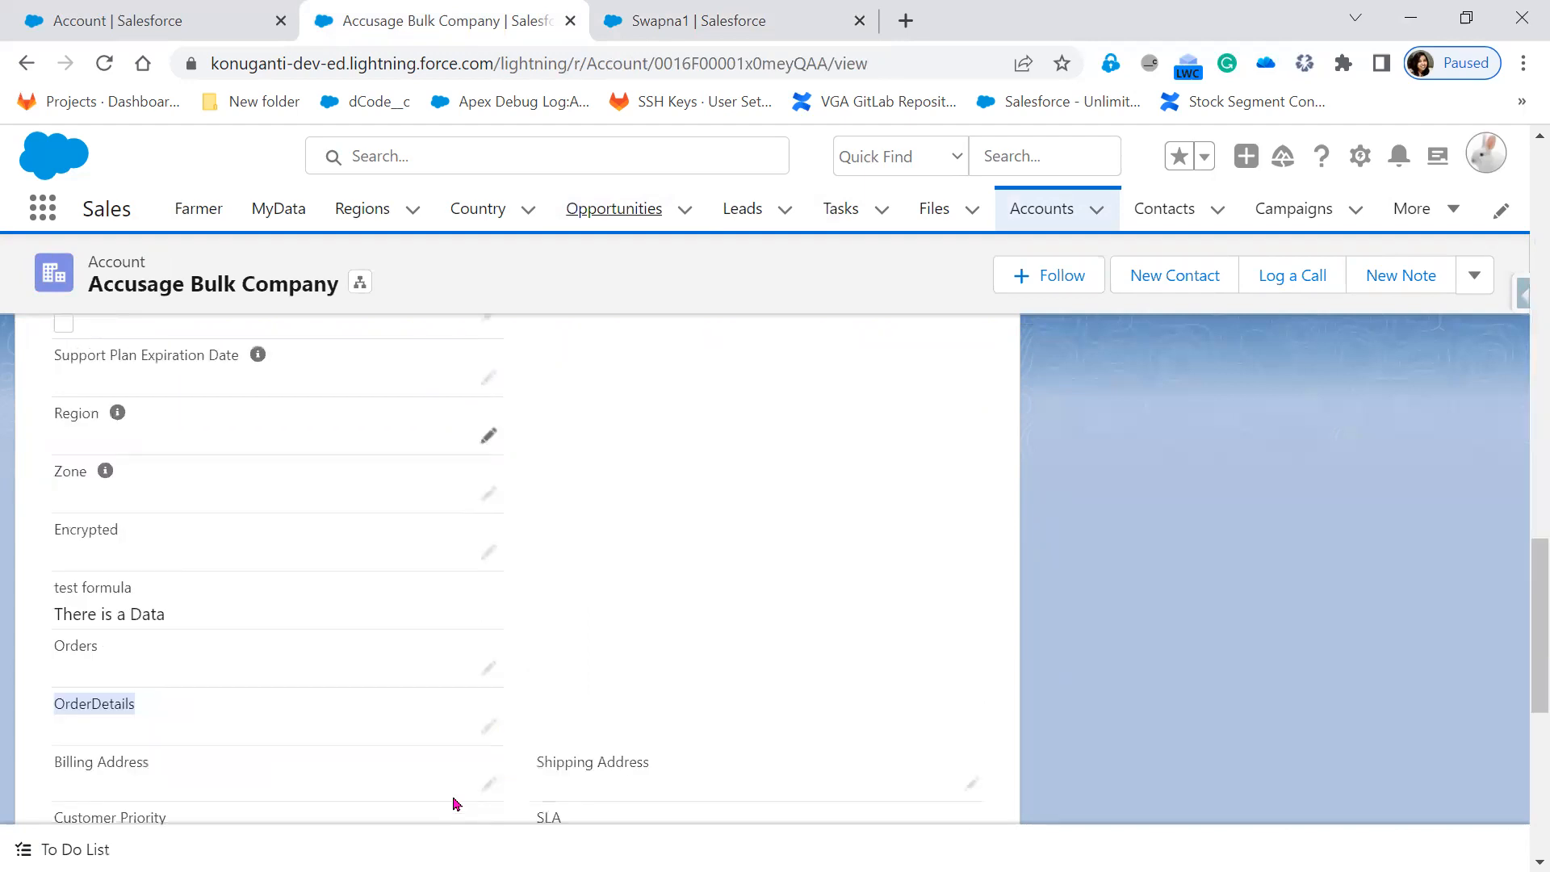
Enter 3434656dffhgj as the account's OrderDetails value and try to save the record.
{"action": "left_click", "coordinate": [488, 715]}
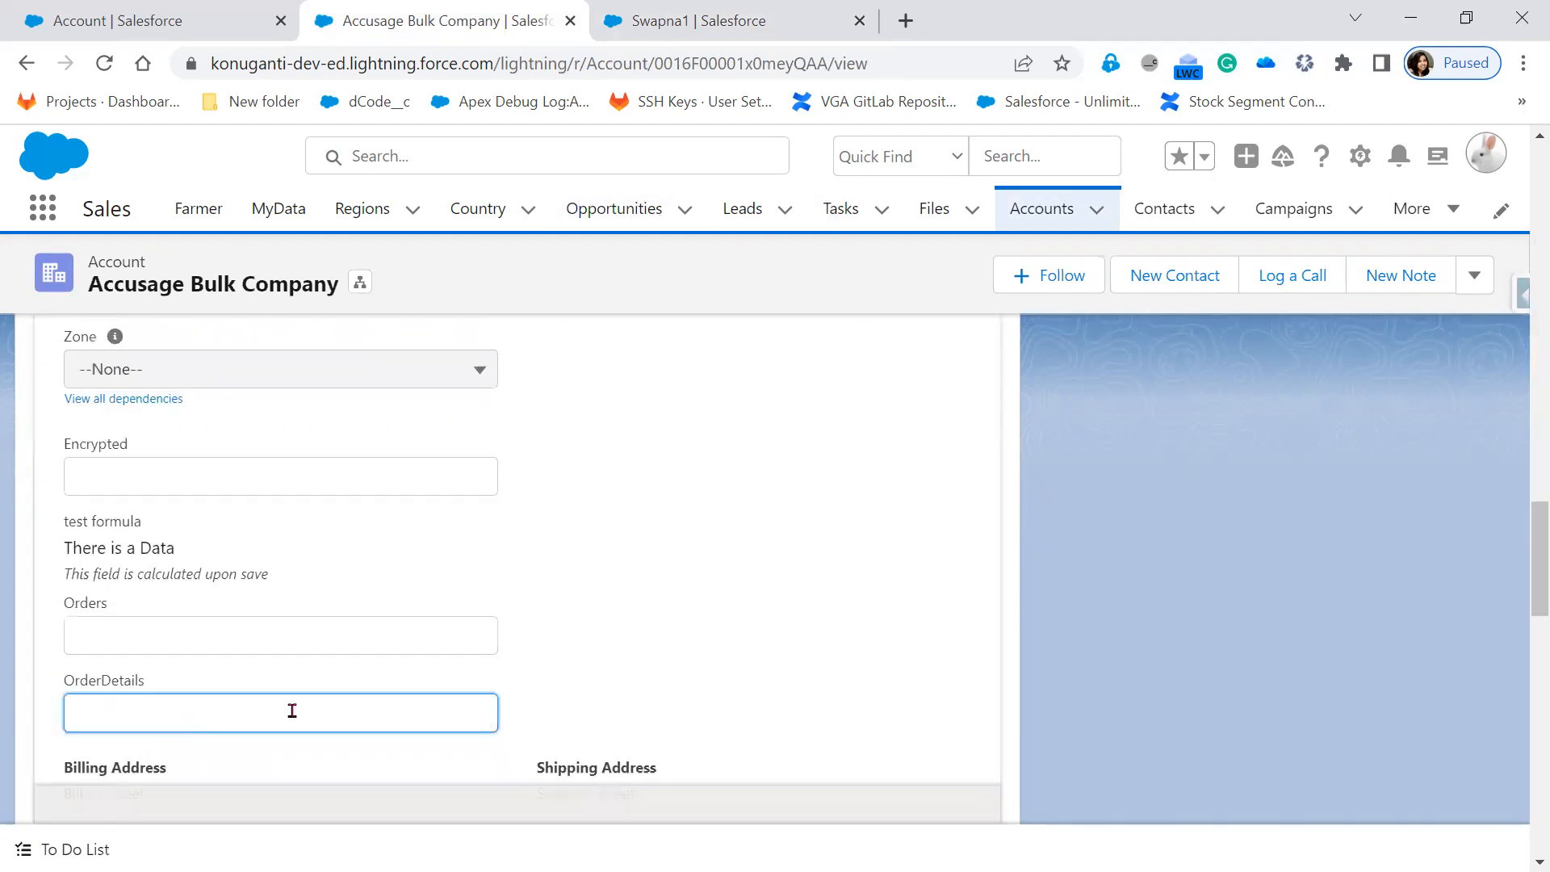
{"action": "scroll", "coordinate": [173, 460], "scroll_direction": "down", "scroll_amount": 3}
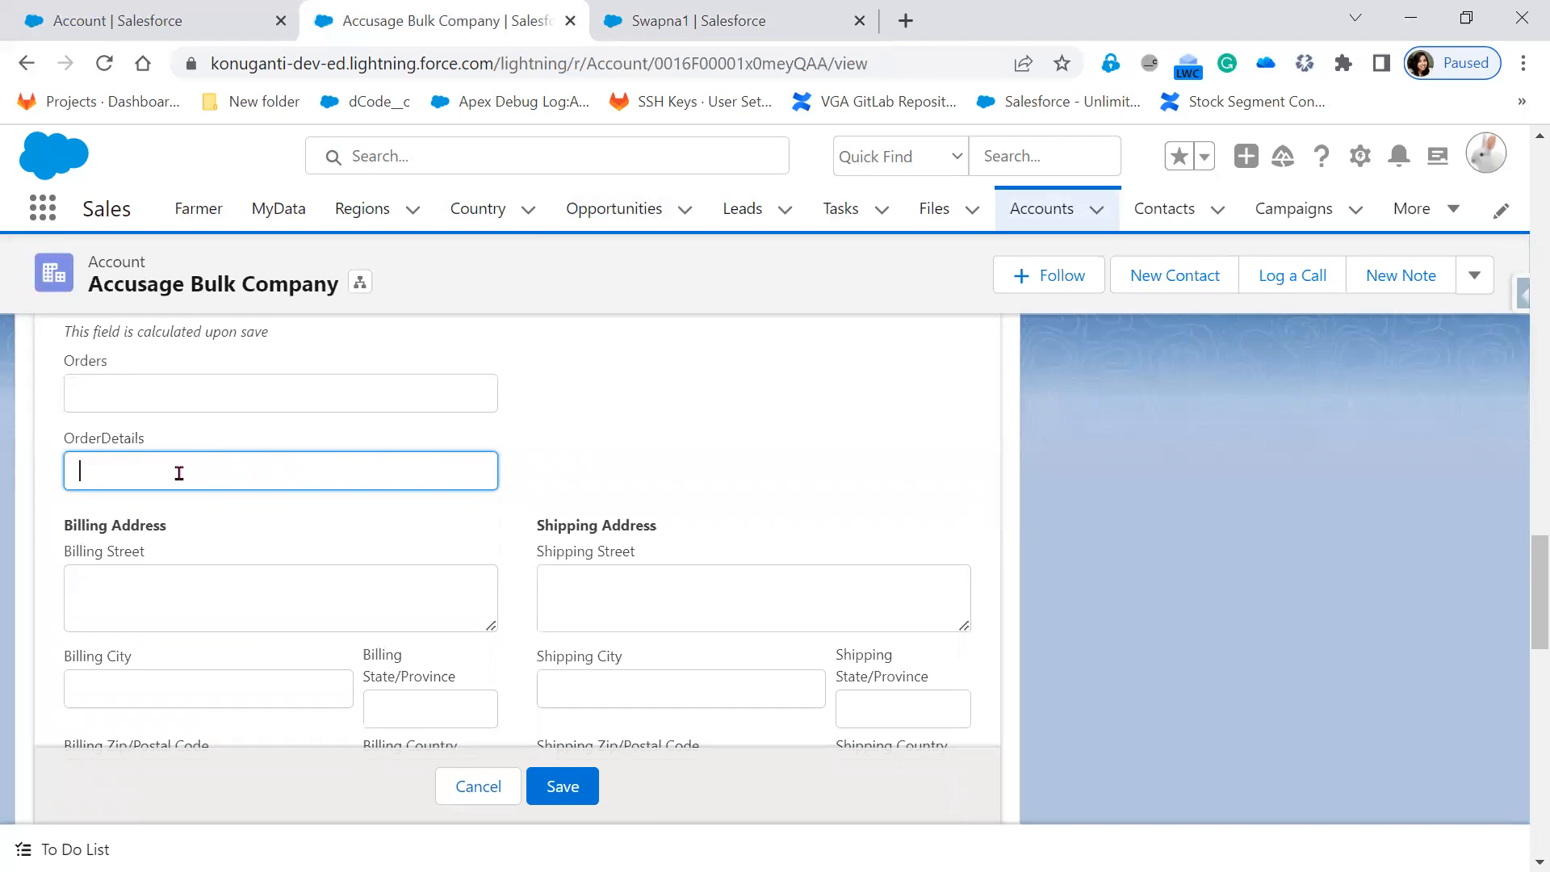
{"action": "type", "text": "3434656"}
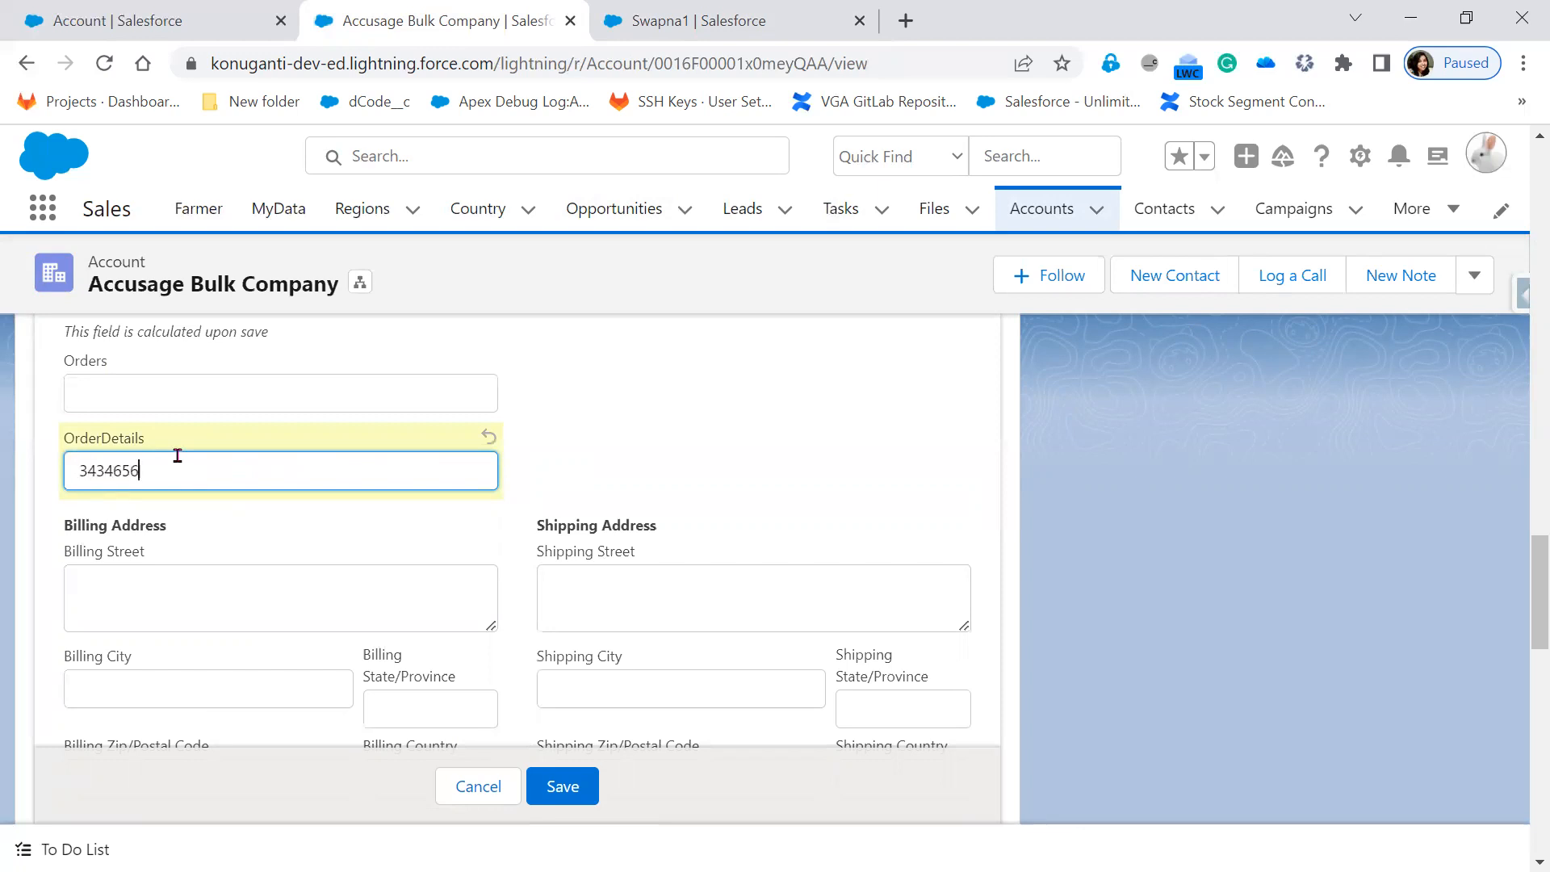
{"action": "type", "text": "dffhgj"}
{"action": "left_click", "coordinate": [718, 446]}
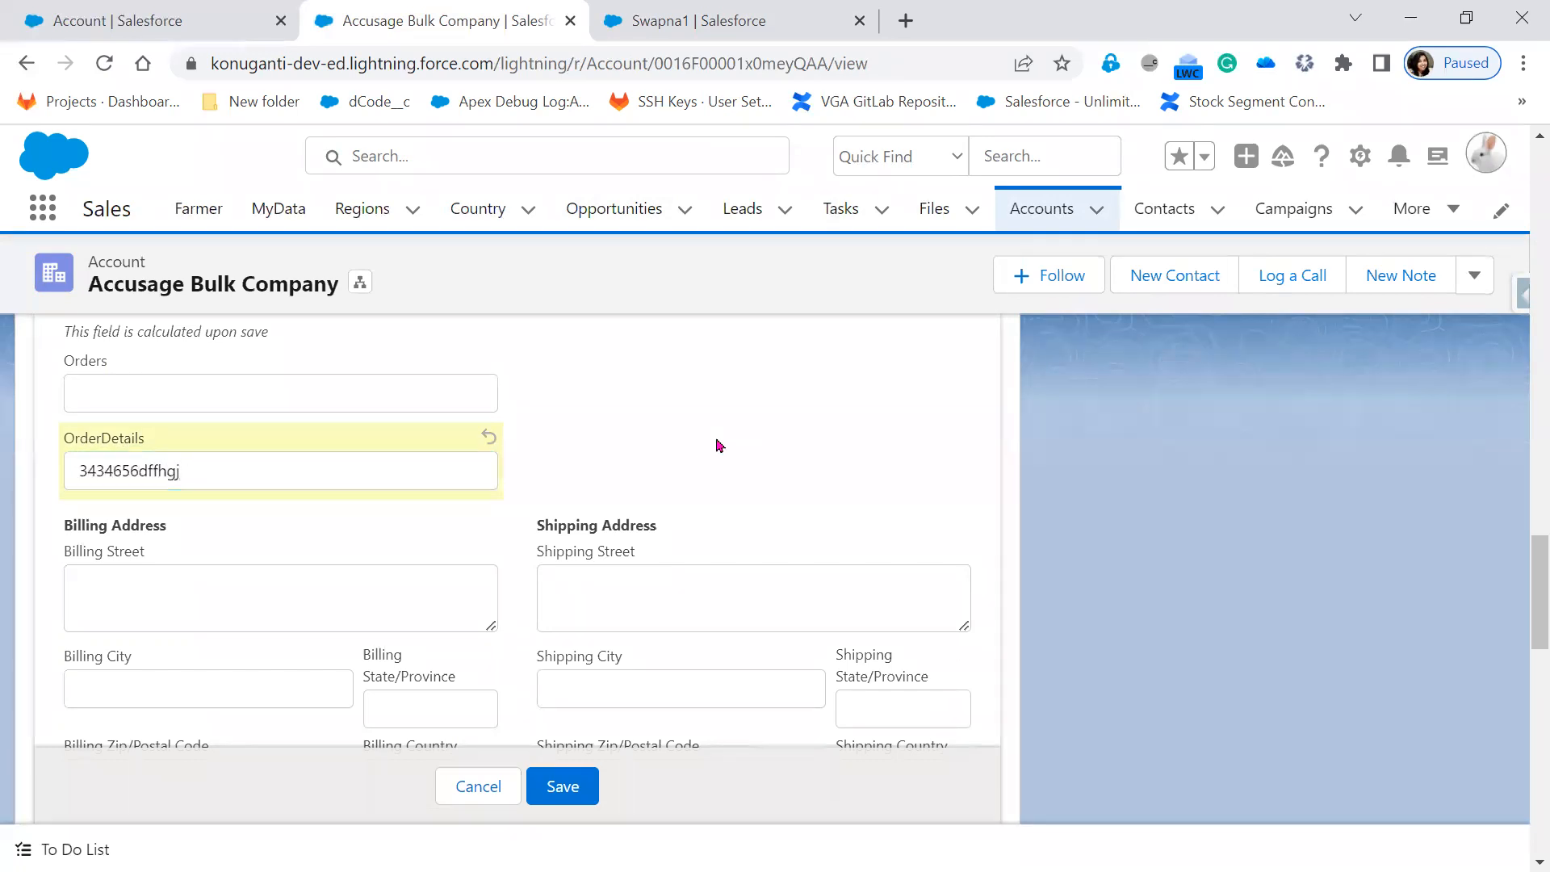
{"action": "left_click", "coordinate": [557, 789]}
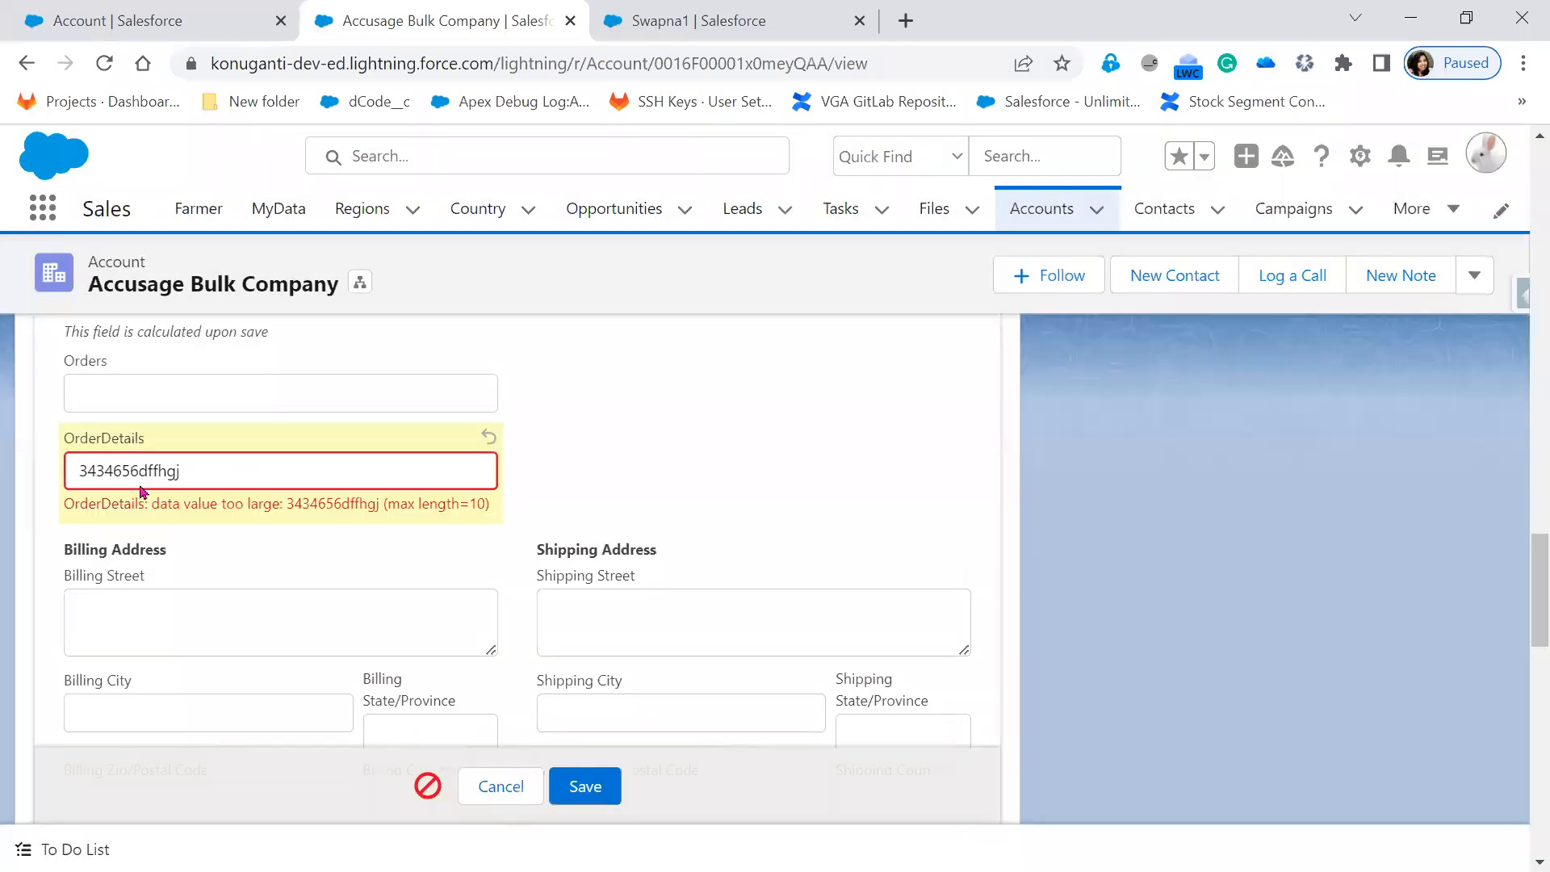
Shorten the OrderDetails value to 3436dffhgj and save the account.
{"action": "left_click_drag", "start_coordinate": [192, 471], "coordinate": [109, 469]}
{"action": "key", "text": "BackSpace"}
{"action": "key", "text": "Delete"}
{"action": "left_click", "coordinate": [601, 789]}
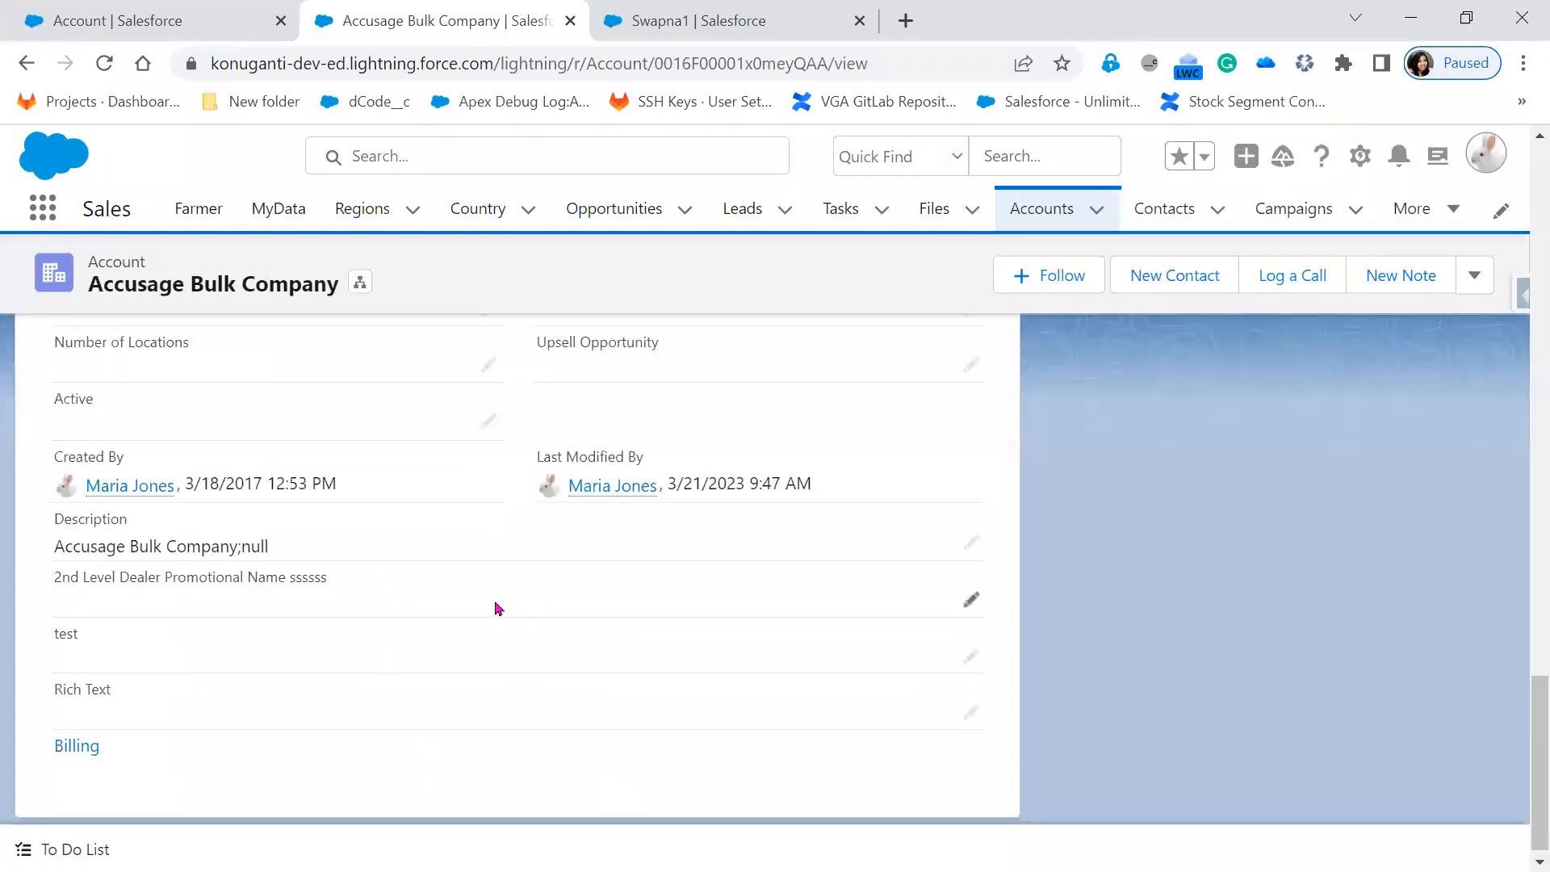
Examine the saved OrderDetails link on the account and preview the external record it points to.
{"action": "scroll", "coordinate": [214, 715], "scroll_direction": "up", "scroll_amount": 3}
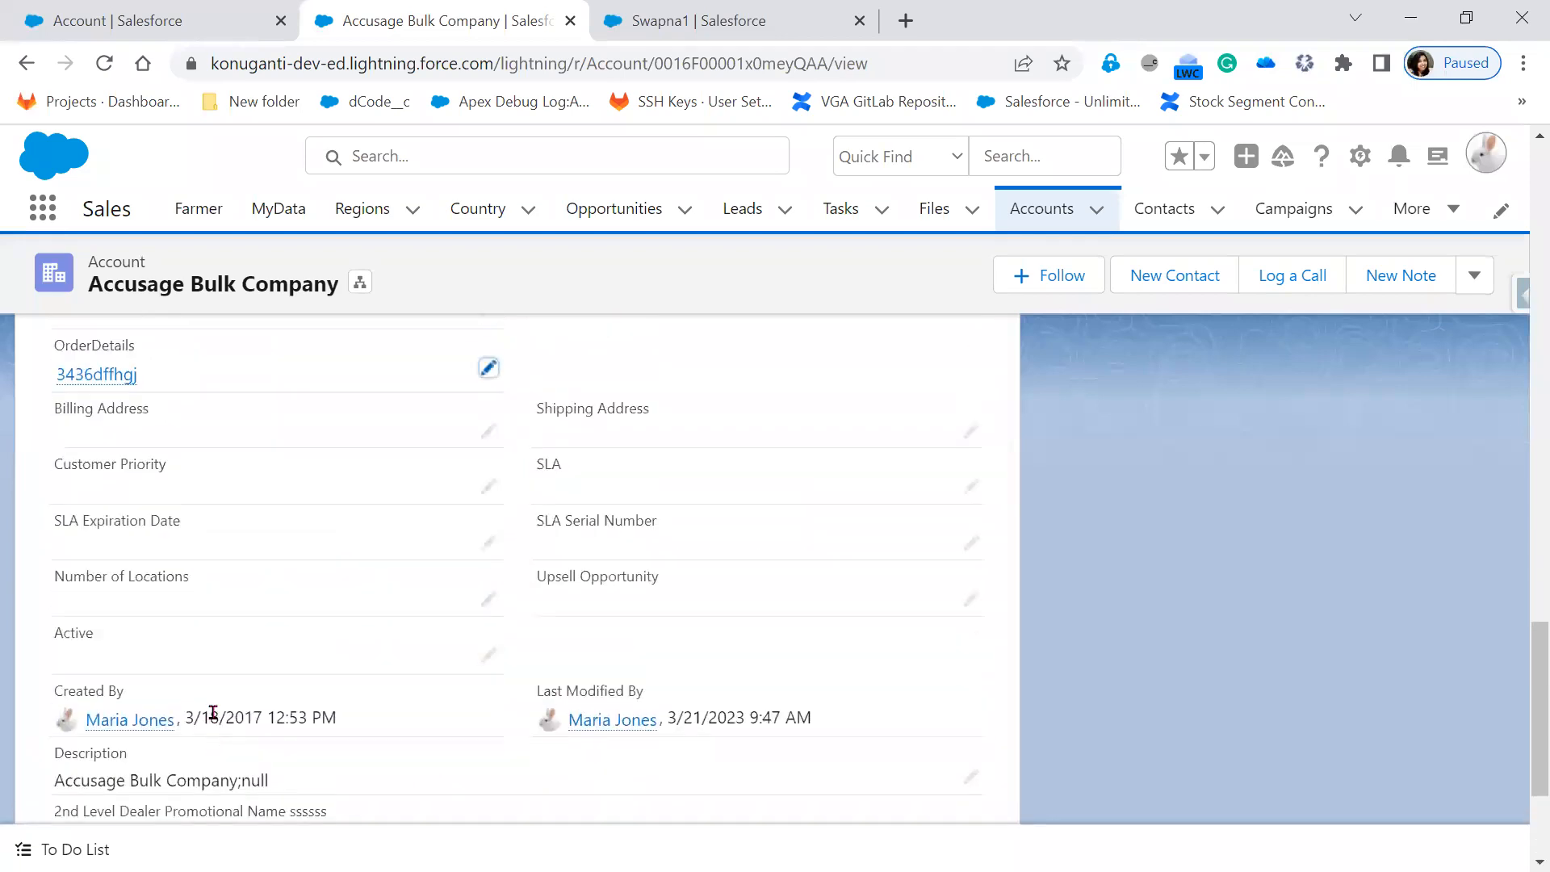
{"action": "scroll", "coordinate": [213, 713], "scroll_direction": "up", "scroll_amount": 2}
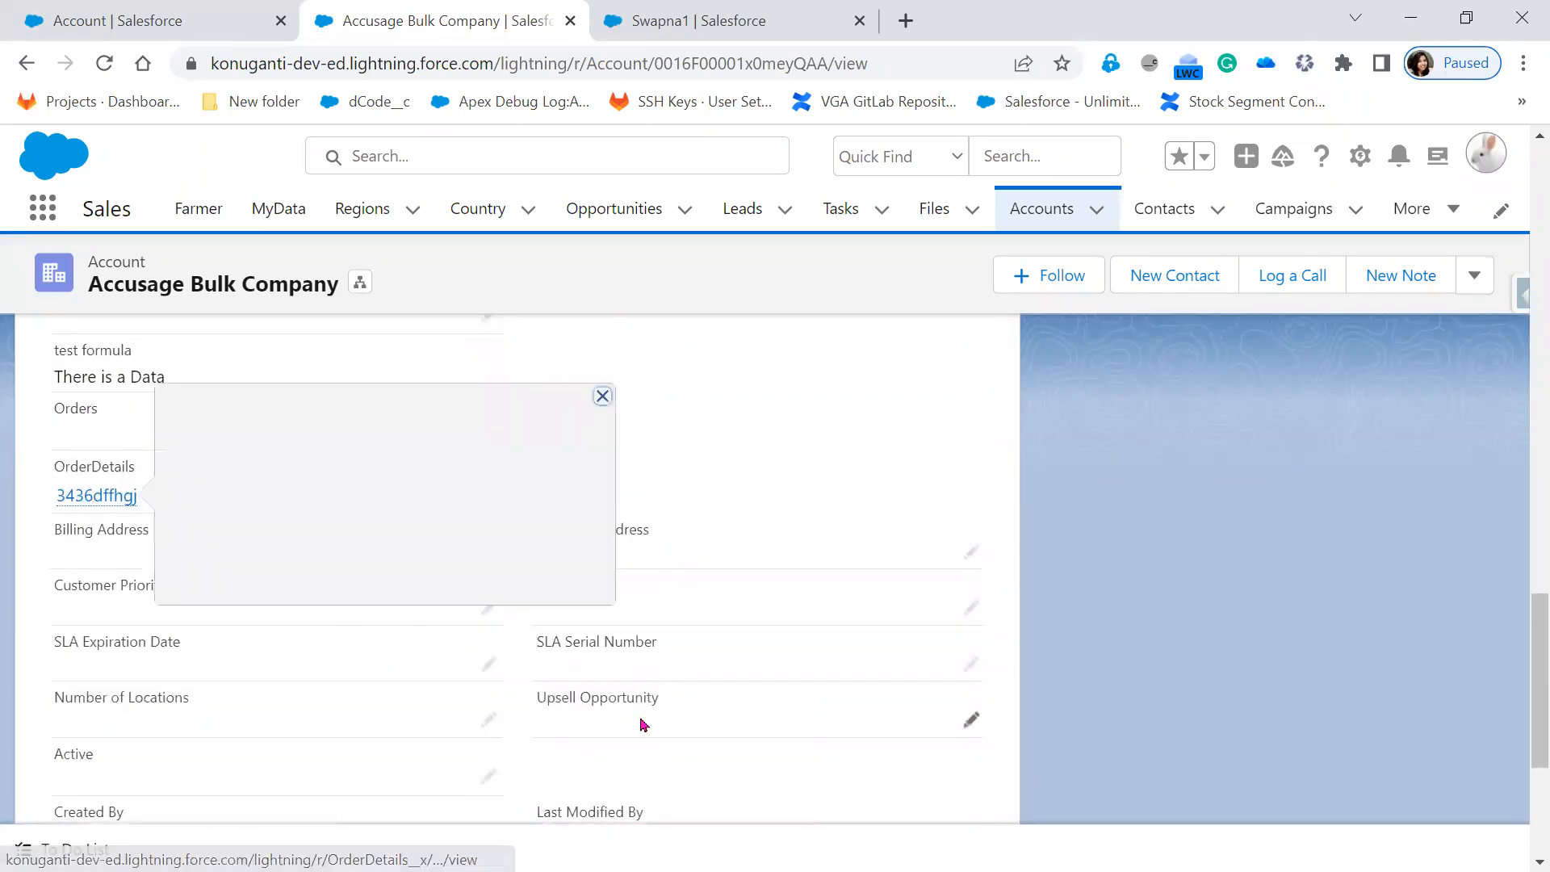
{"action": "mouse_move", "coordinate": [98, 498]}
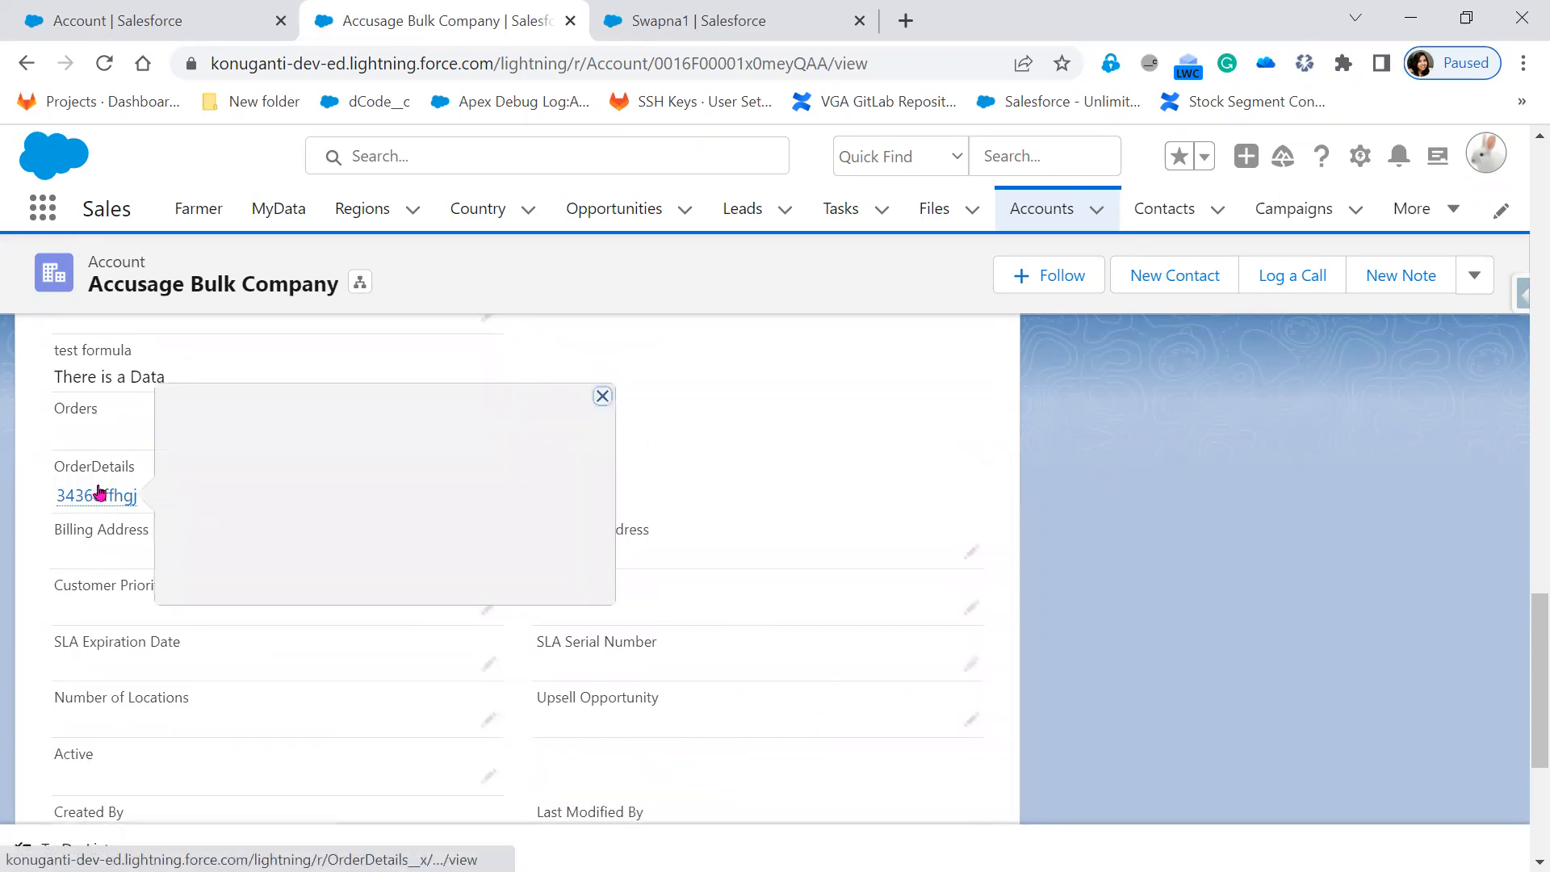
{"action": "left_click_drag", "start_coordinate": [223, 474], "coordinate": [599, 552]}
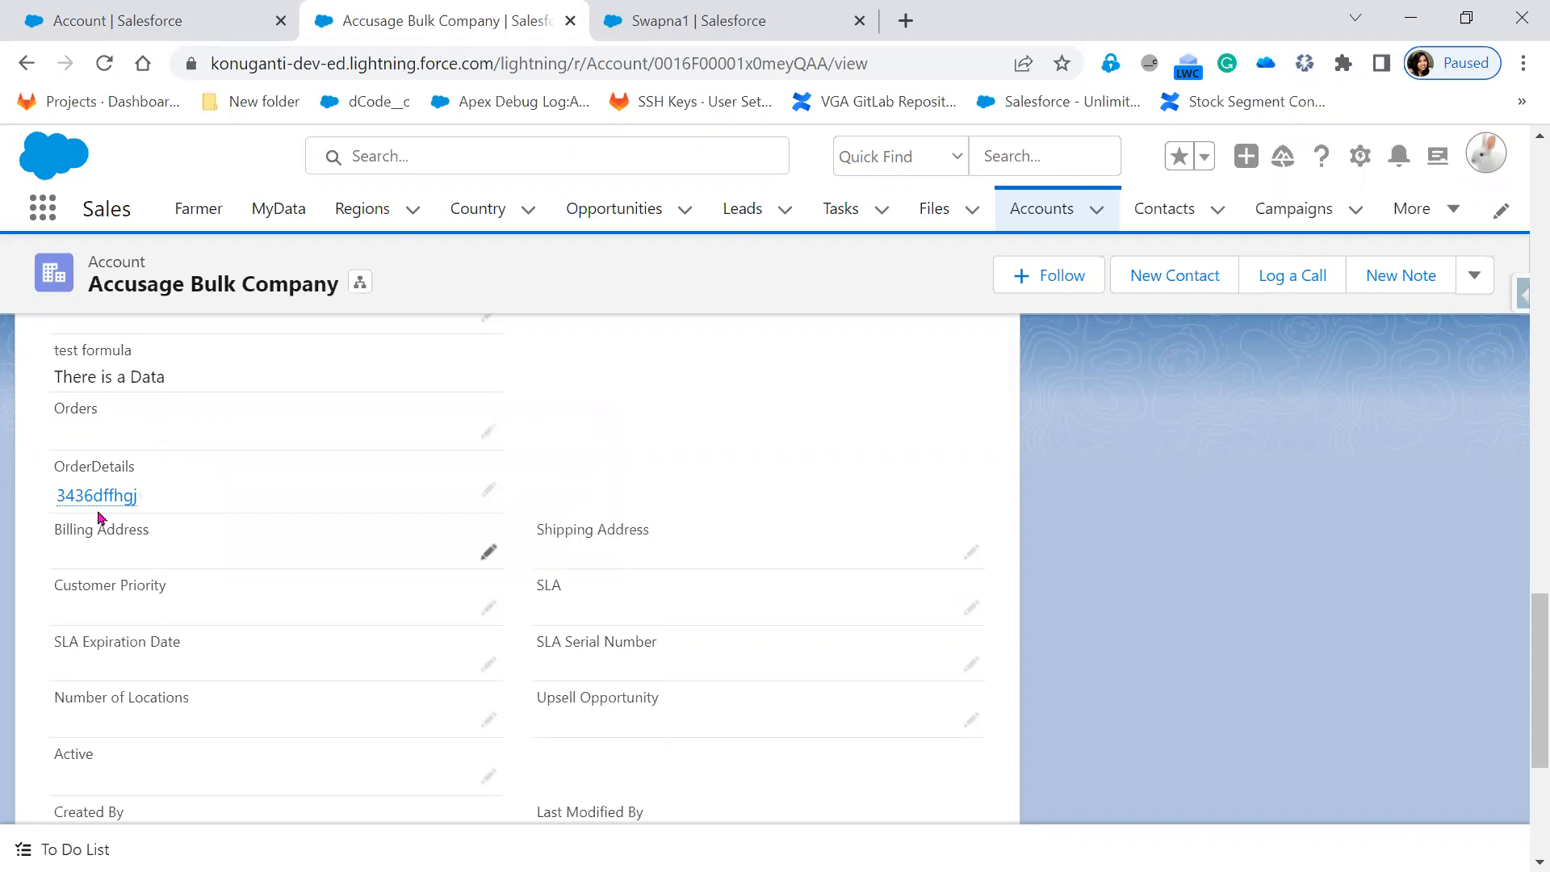
{"action": "mouse_move", "coordinate": [112, 501]}
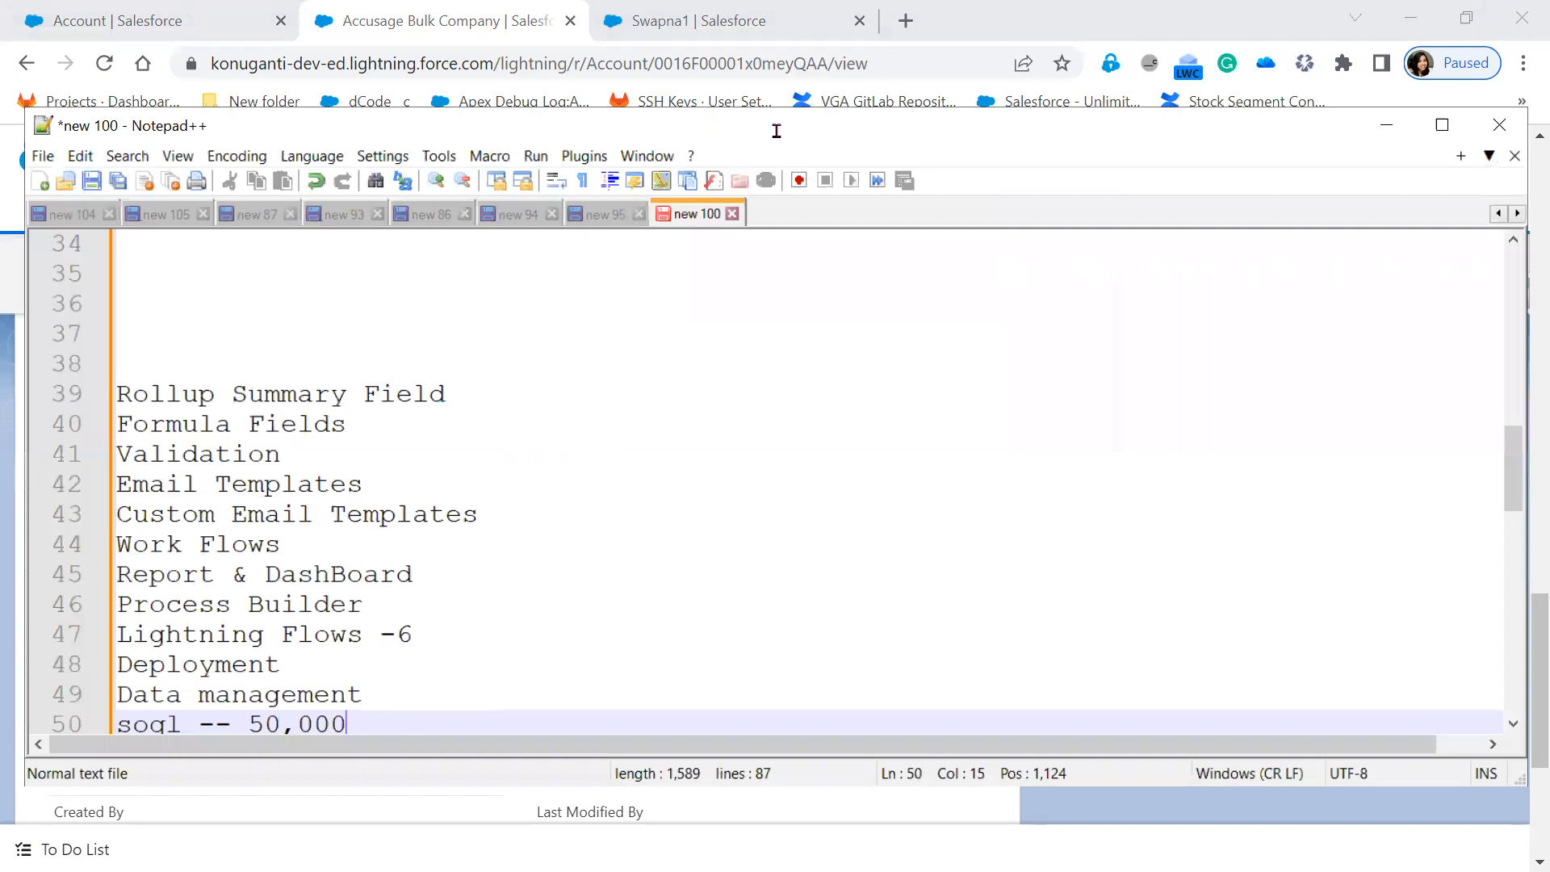
Switch to the new 100 notes in Notepad++, maximize the window, and add a block of blank lines below the query2 code.
{"action": "double_click", "coordinate": [775, 132]}
{"action": "scroll", "coordinate": [757, 666], "scroll_direction": "down", "scroll_amount": 10}
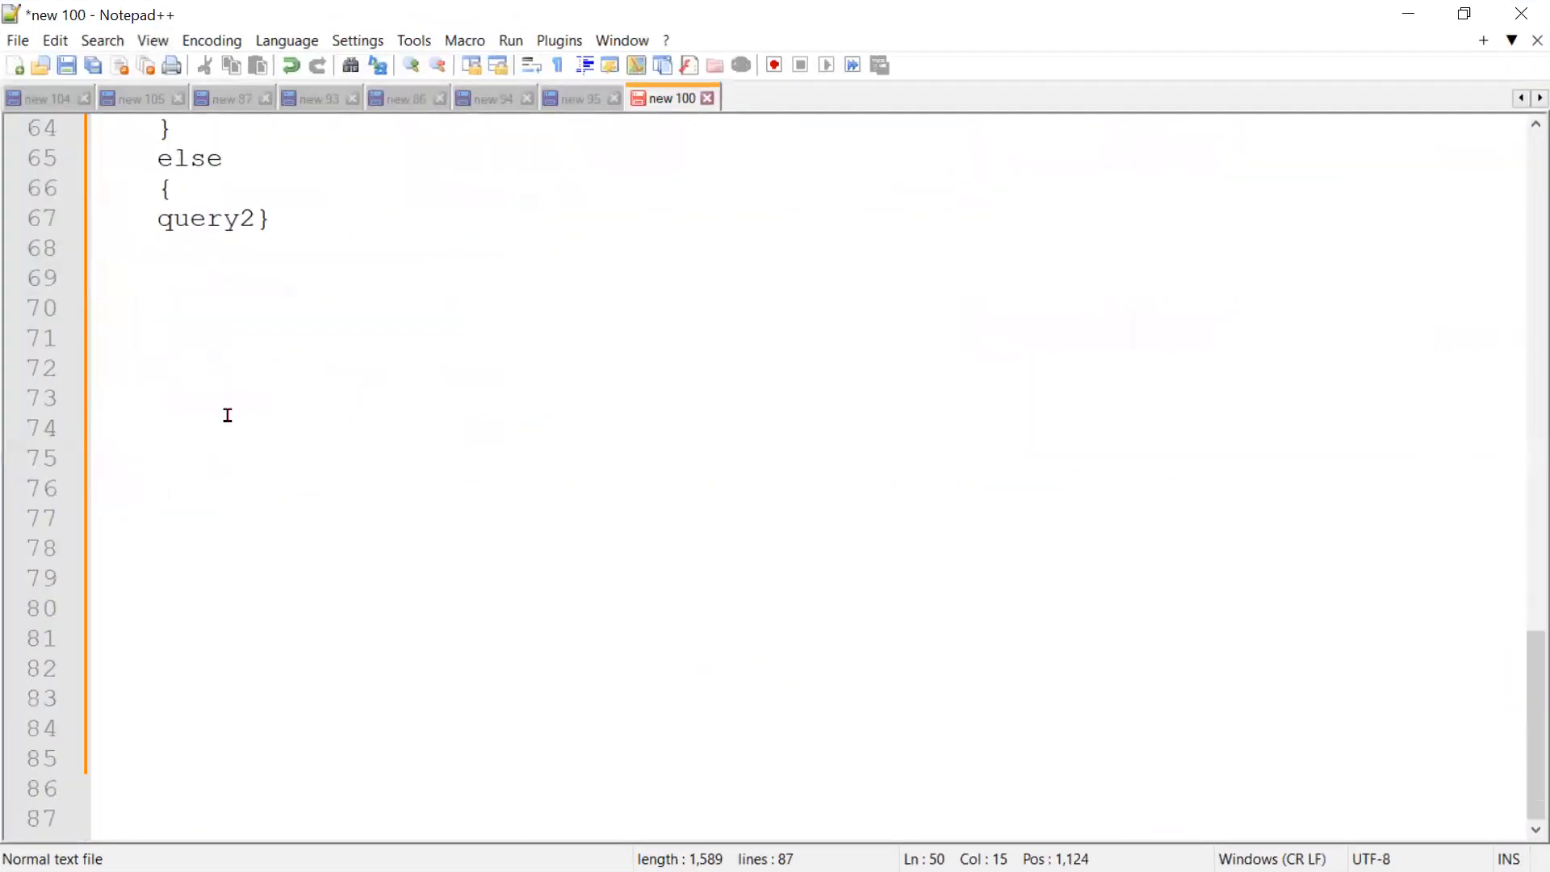
{"action": "left_click", "coordinate": [125, 309]}
{"action": "key", "text": "Return"}
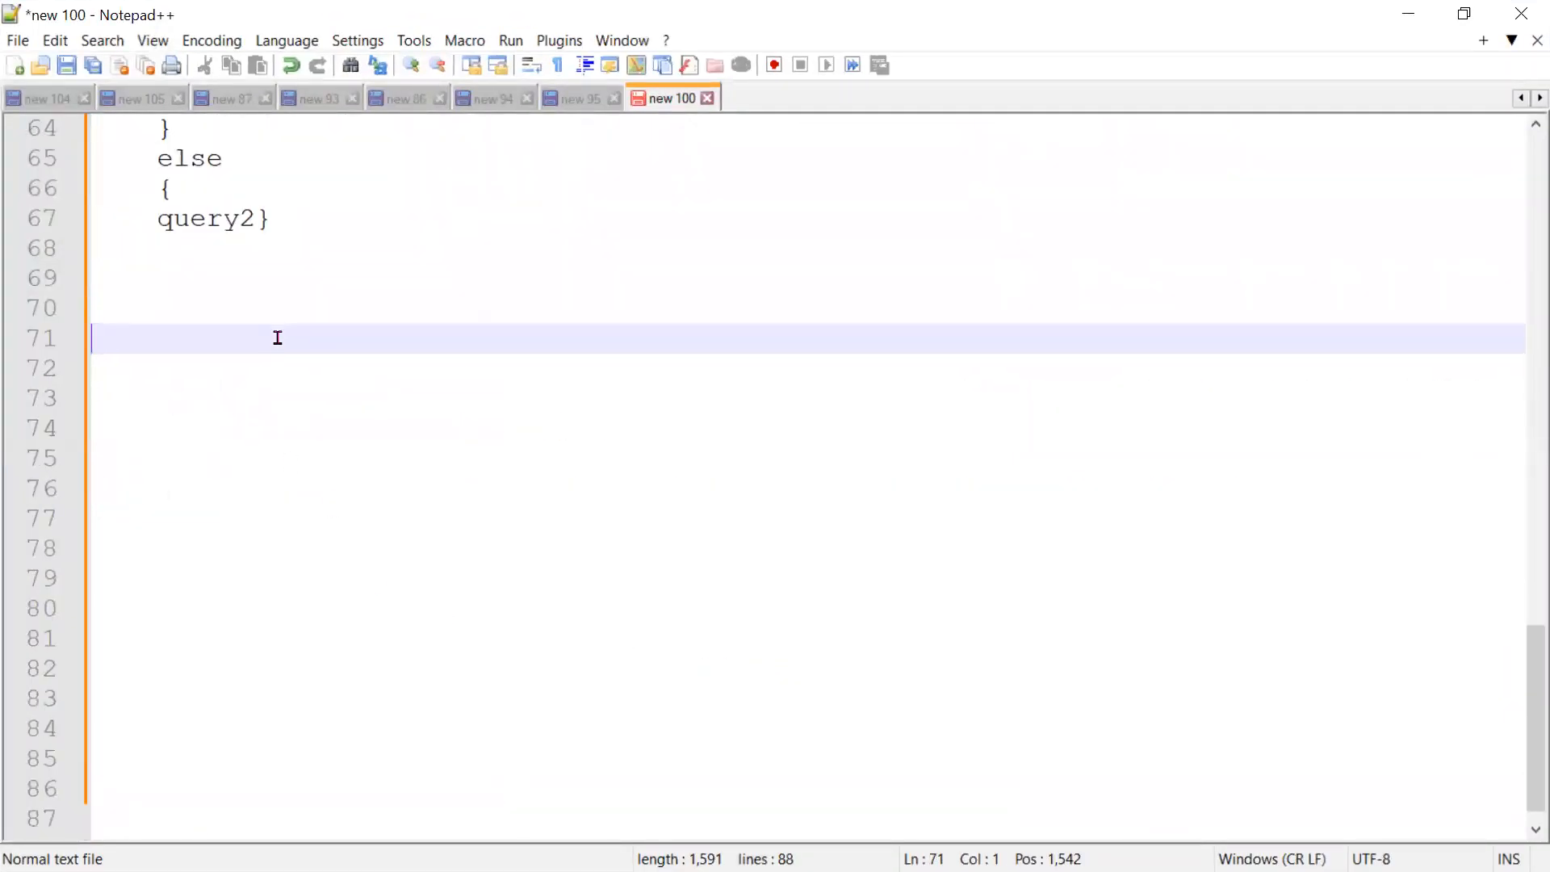
{"action": "key", "text": "Return"}
{"action": "key", "text": "Return"}
{"action": "key", "text": "Return"}
{"action": "key", "text": "Return"}
{"action": "key", "text": "Return"}
{"action": "key", "text": "Return"}
{"action": "key", "text": "Return"}
{"action": "key", "text": "Return"}
{"action": "key", "text": "Return"}
{"action": "key", "text": "Return"}
{"action": "key", "text": "Return"}
{"action": "key", "text": "Return"}
{"action": "key", "text": "Return"}
{"action": "key", "text": "Return"}
{"action": "key", "text": "Return"}
{"action": "key", "text": "Return"}
{"action": "key", "text": "Return"}
{"action": "key", "text": "Return"}
{"action": "key", "text": "Return"}
{"action": "key", "text": "Return"}
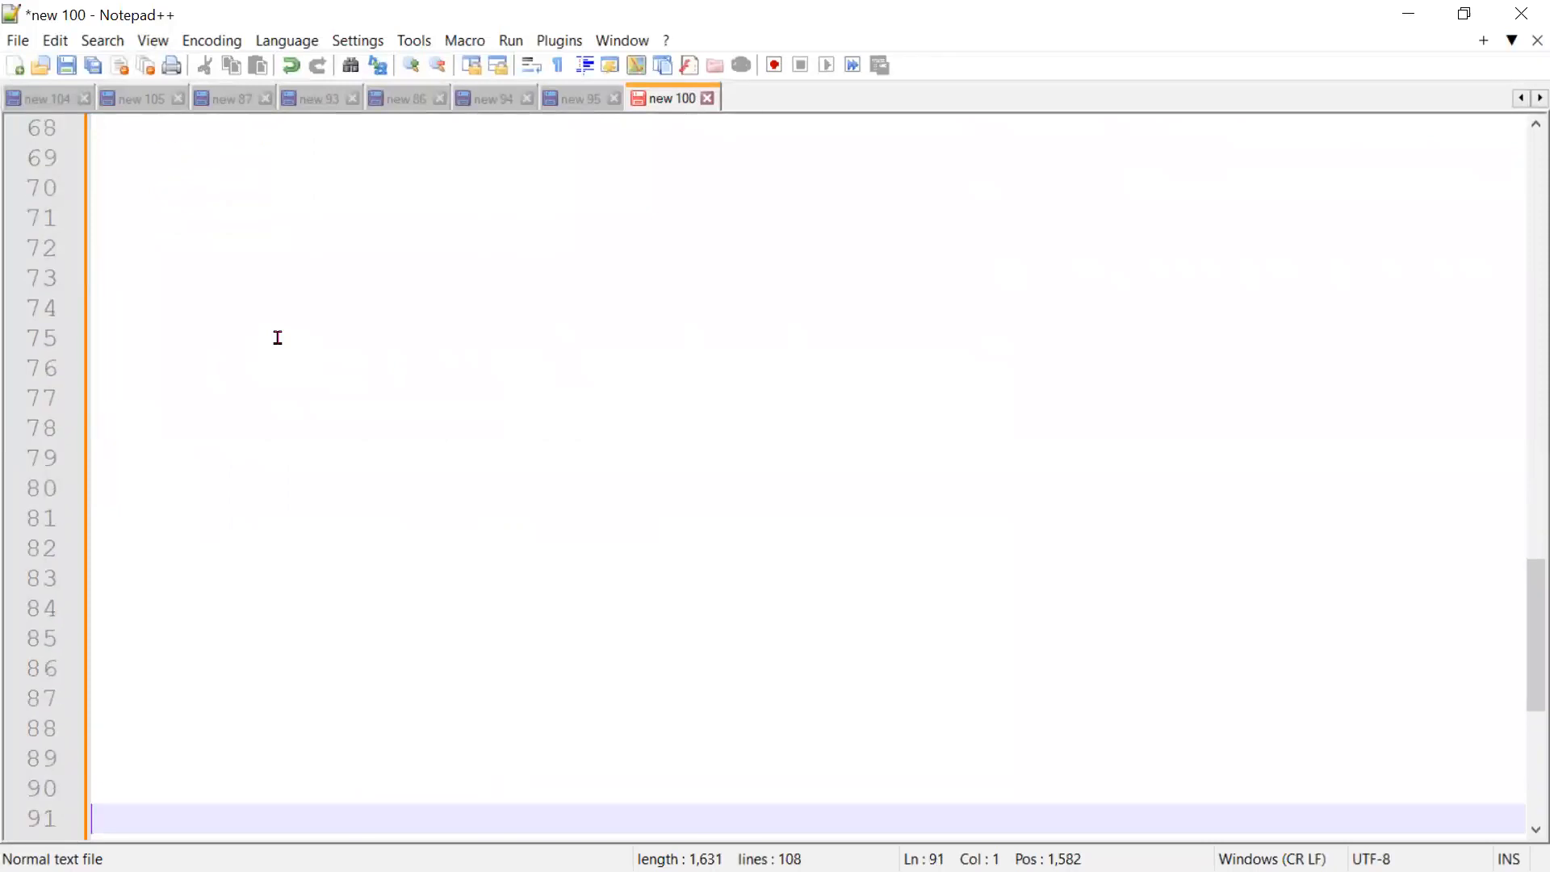
{"action": "key", "text": "Return"}
Write the heading "External Lookup Relationship :" on line 70 of the notes.
{"action": "left_click", "coordinate": [151, 159]}
{"action": "type", "text": "External "}
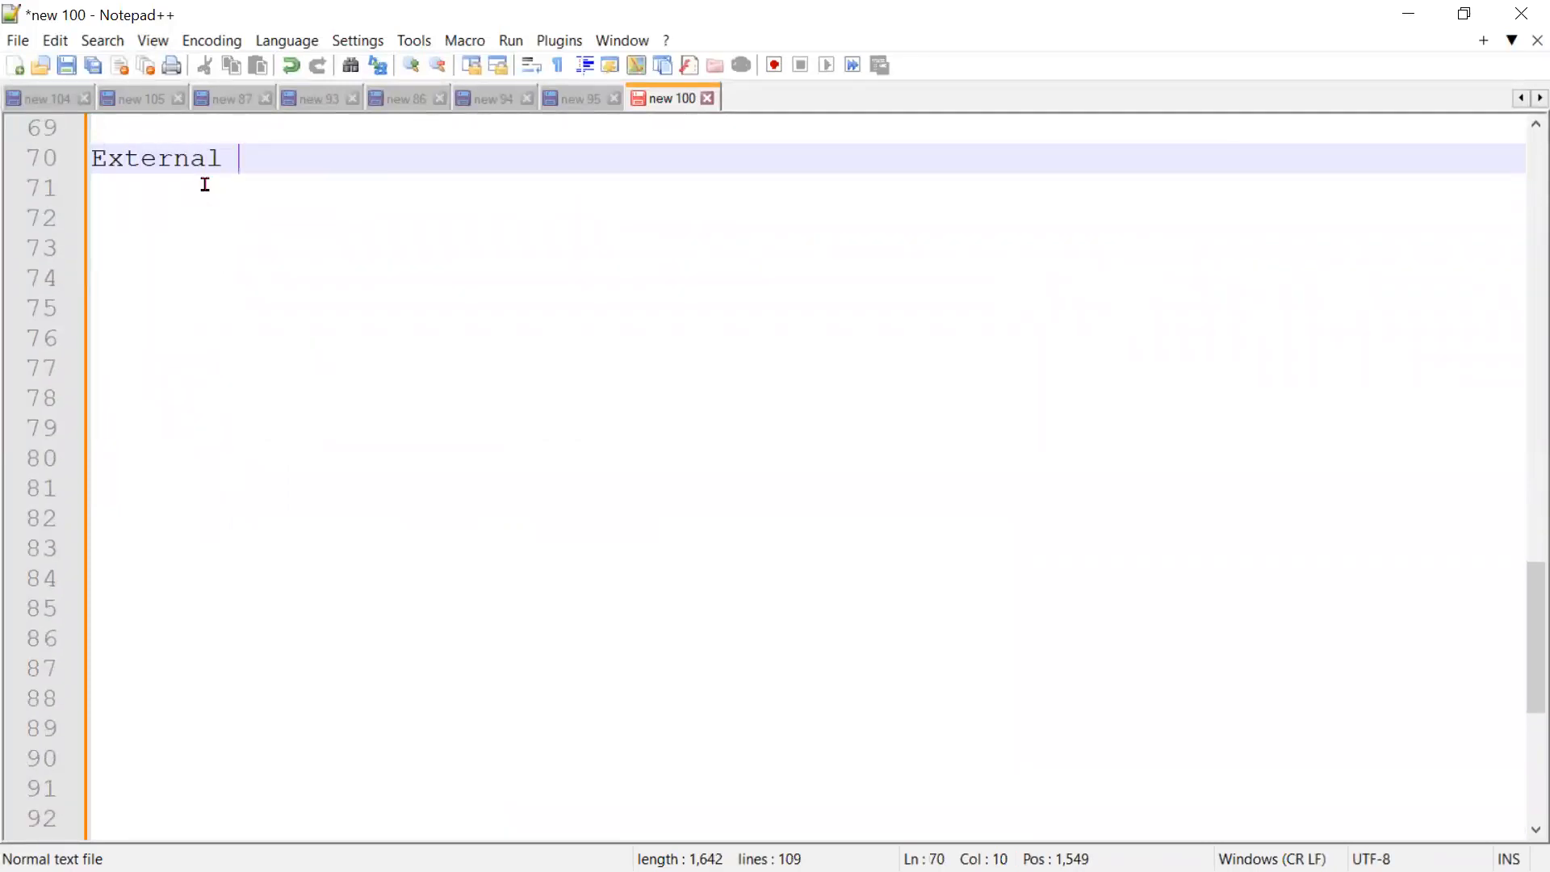
{"action": "type", "text": "Lookup"}
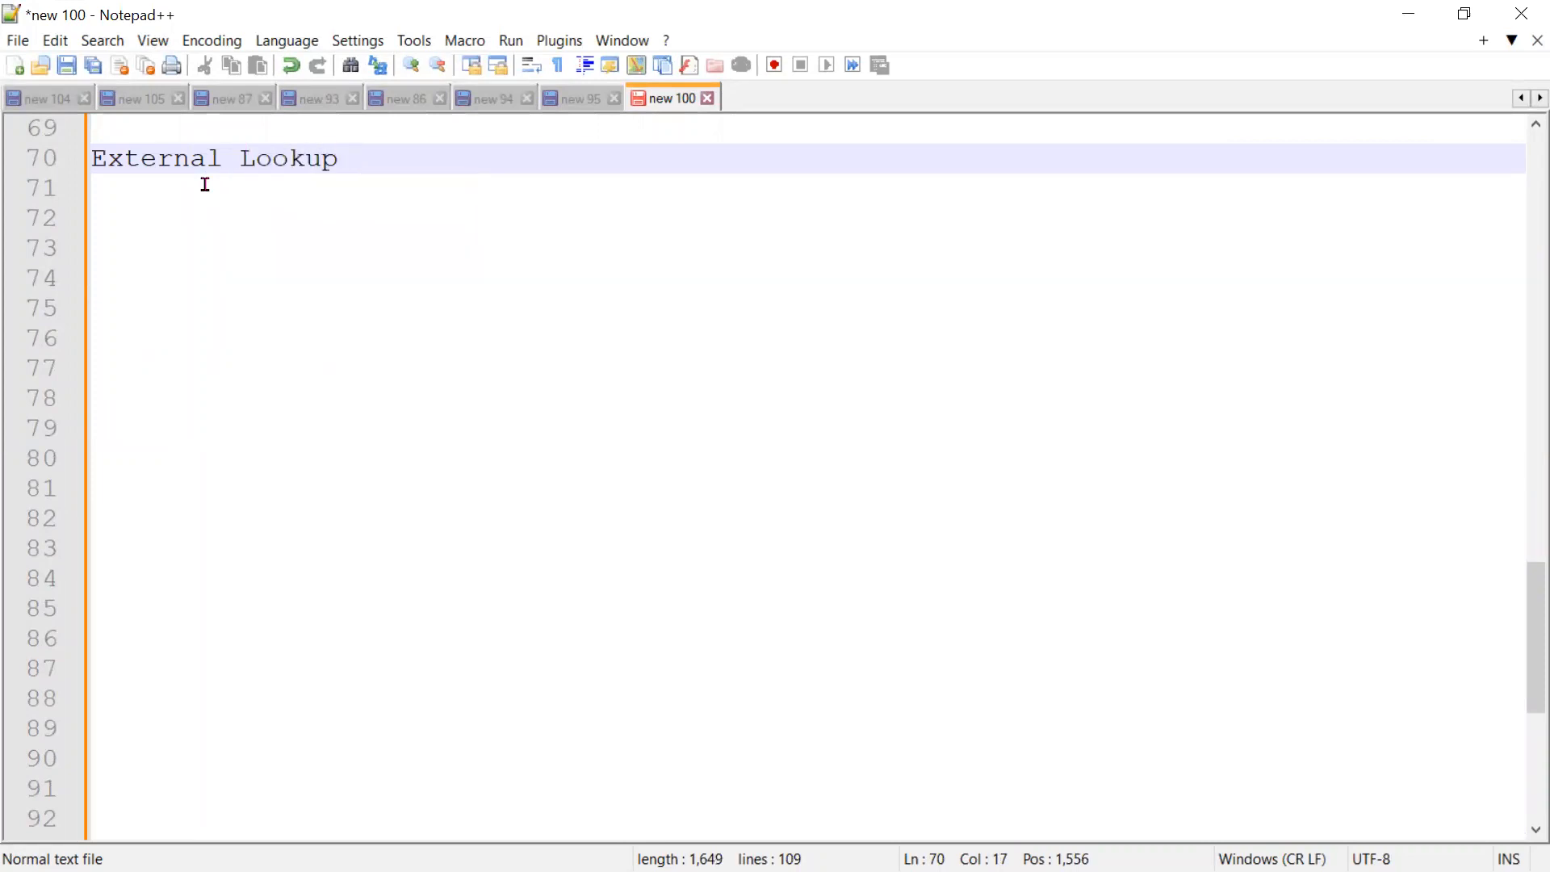
{"action": "type", "text": "Relationship :"}
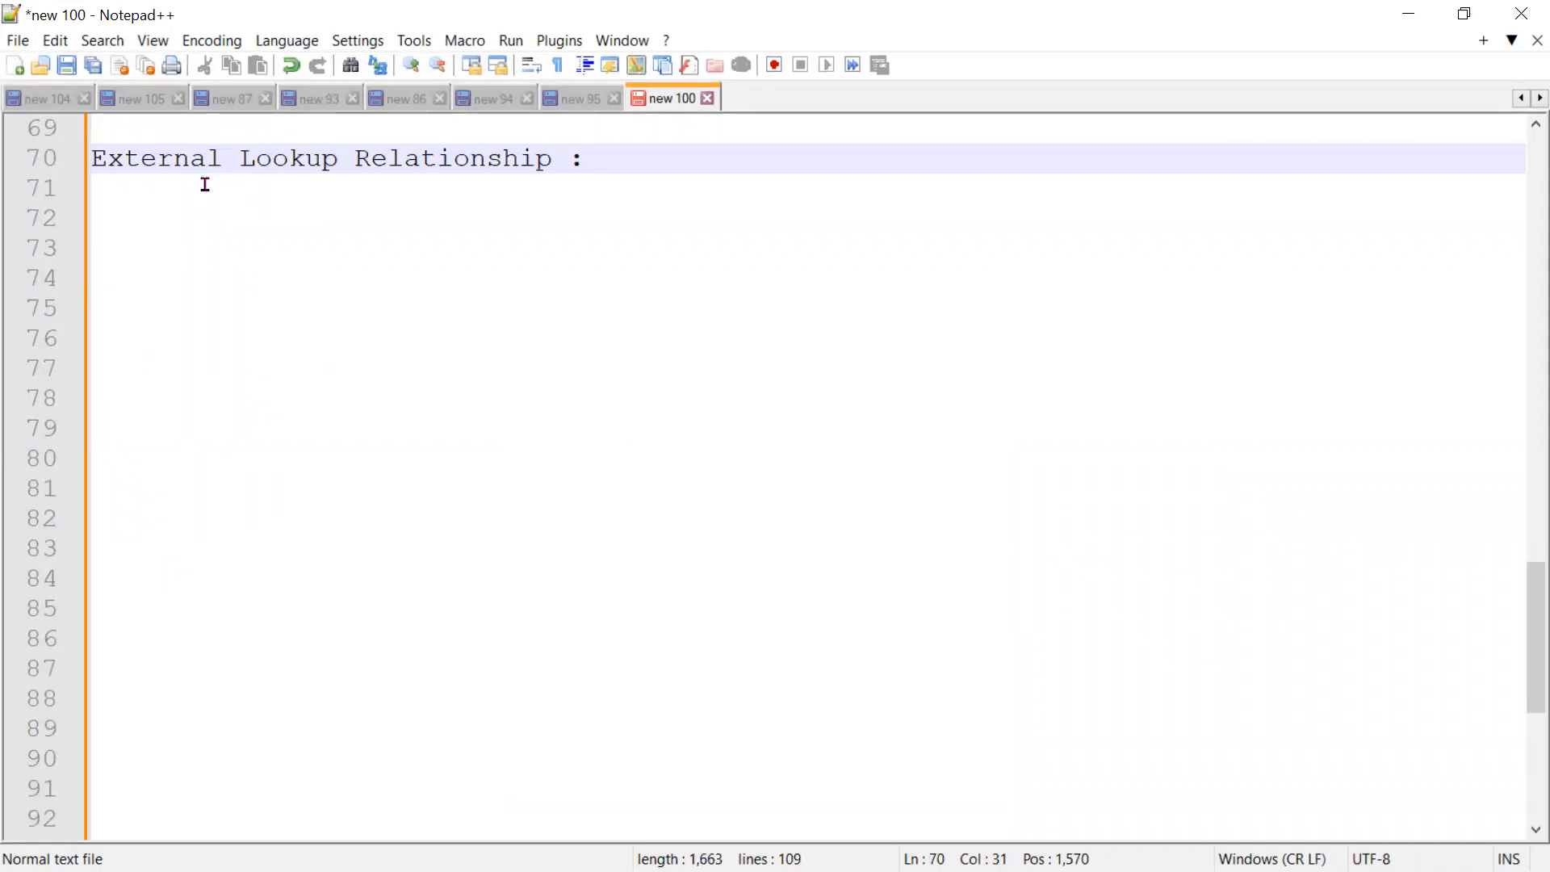
Leave a blank line under the heading and begin line 72 with "External Lookup Relationship".
{"action": "key", "text": "Return"}
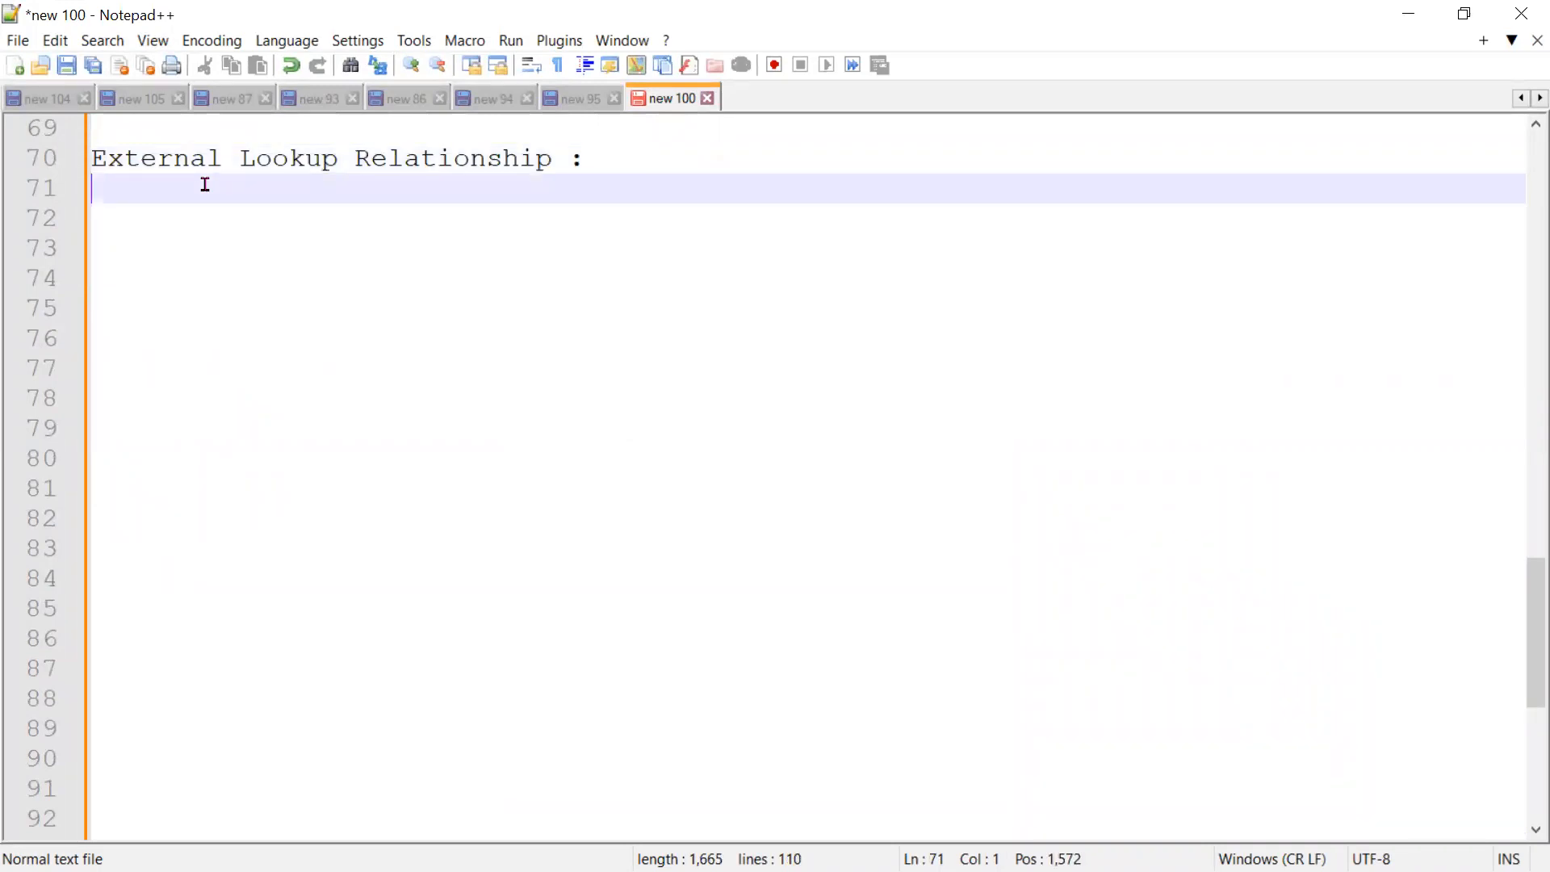
{"action": "key", "text": "Return"}
{"action": "type", "text": "Exter"}
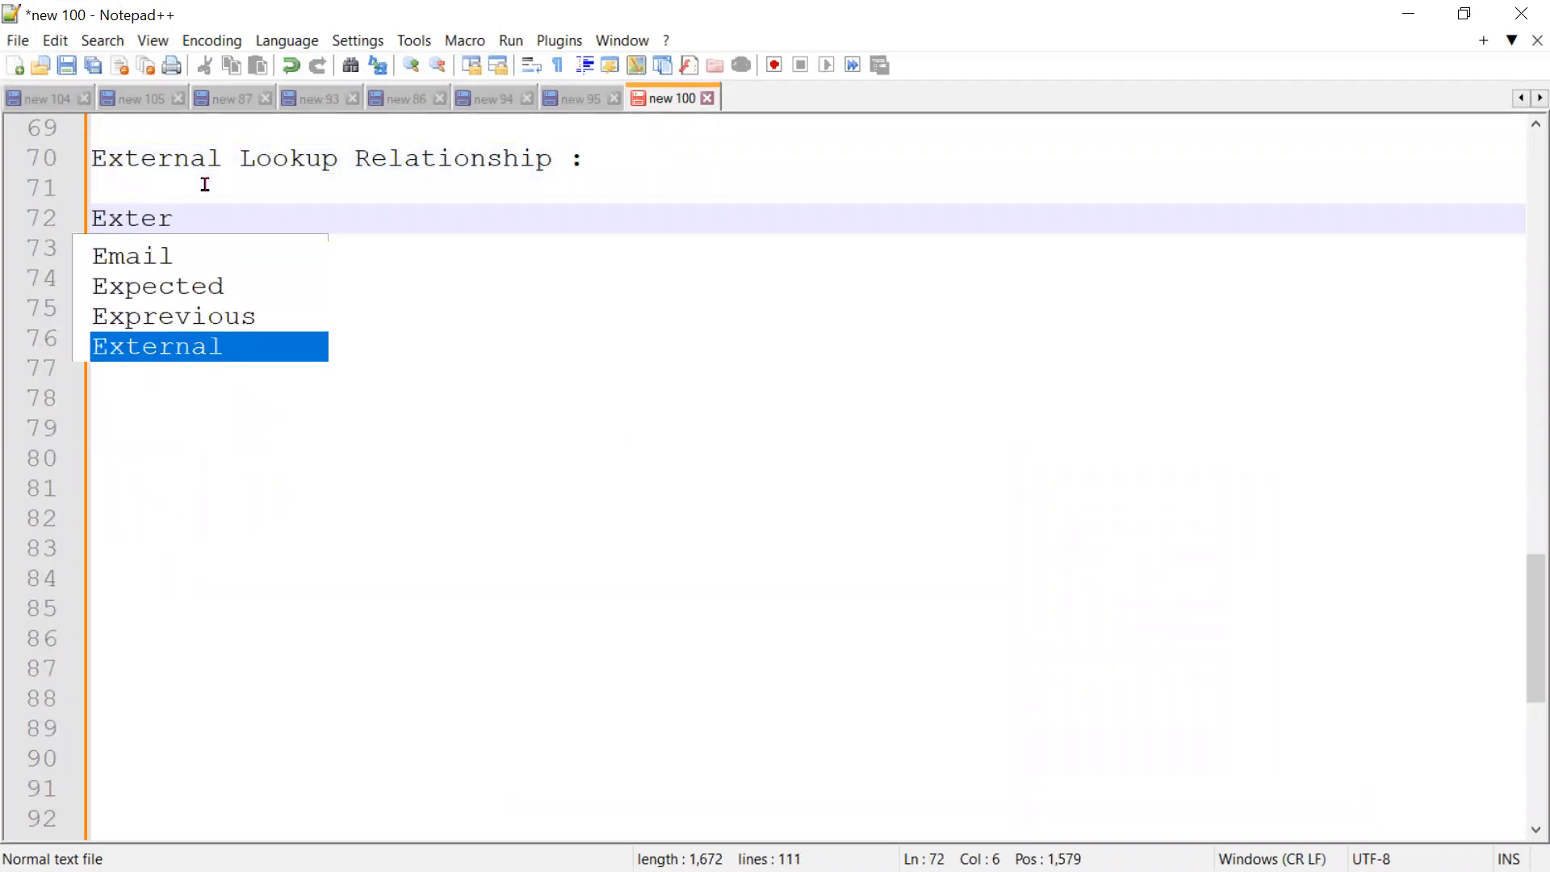
{"action": "key", "text": "Return"}
{"action": "type", "text": "Loo"}
{"action": "key", "text": "Return"}
{"action": "type", "text": "Rel"}
{"action": "key", "text": "Return"}
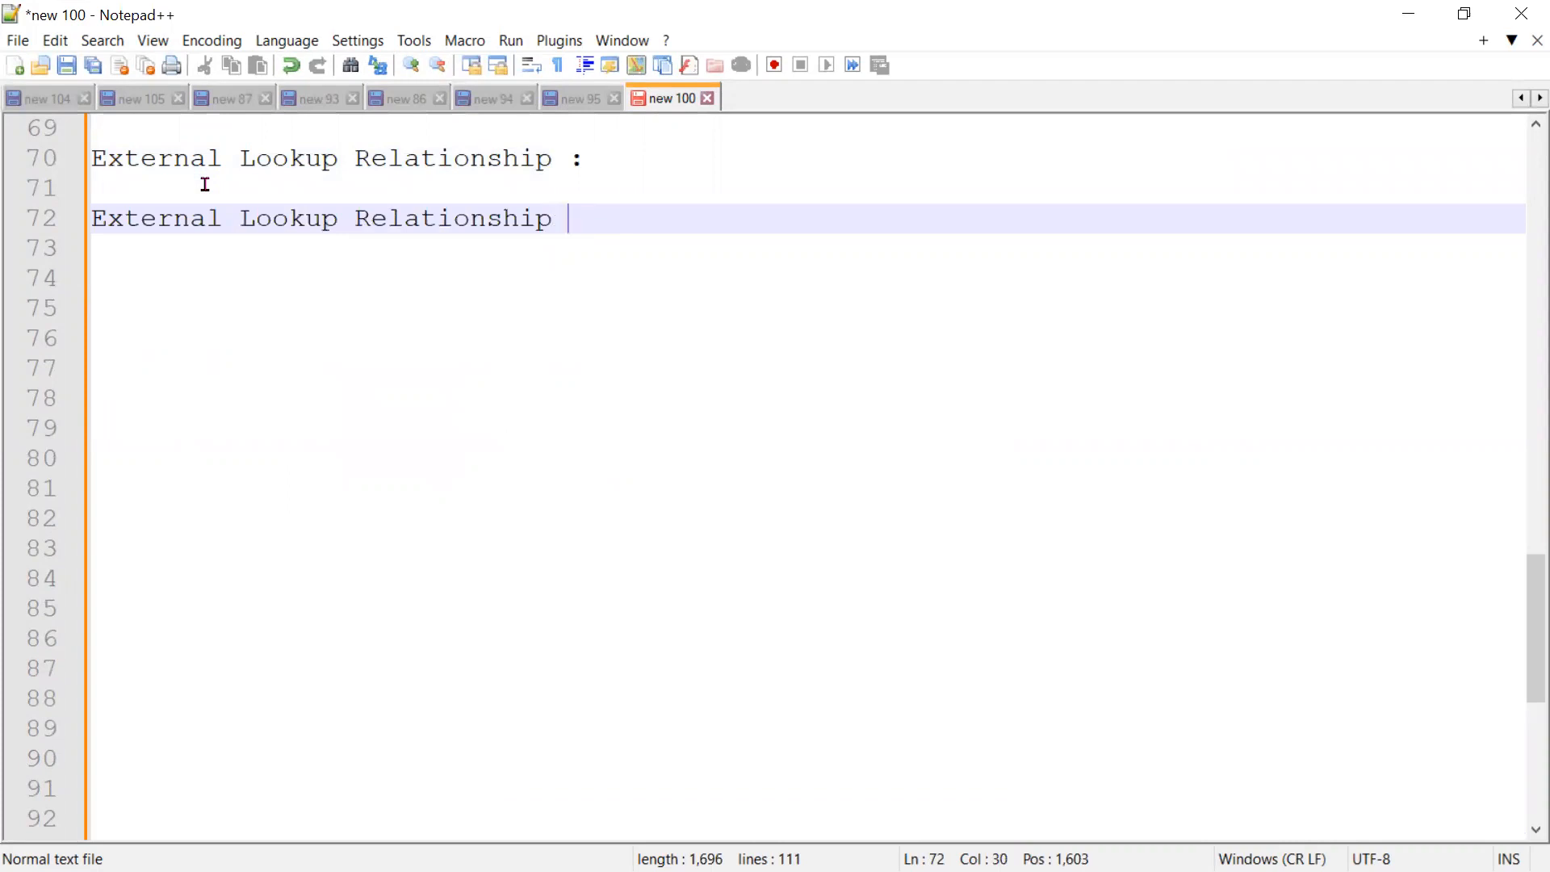
{"action": "key", "text": "BackSpace"}
Complete line 72 to read "External Lookup Relationships are used when developer would like to connect".
{"action": "type", "text": "s a"}
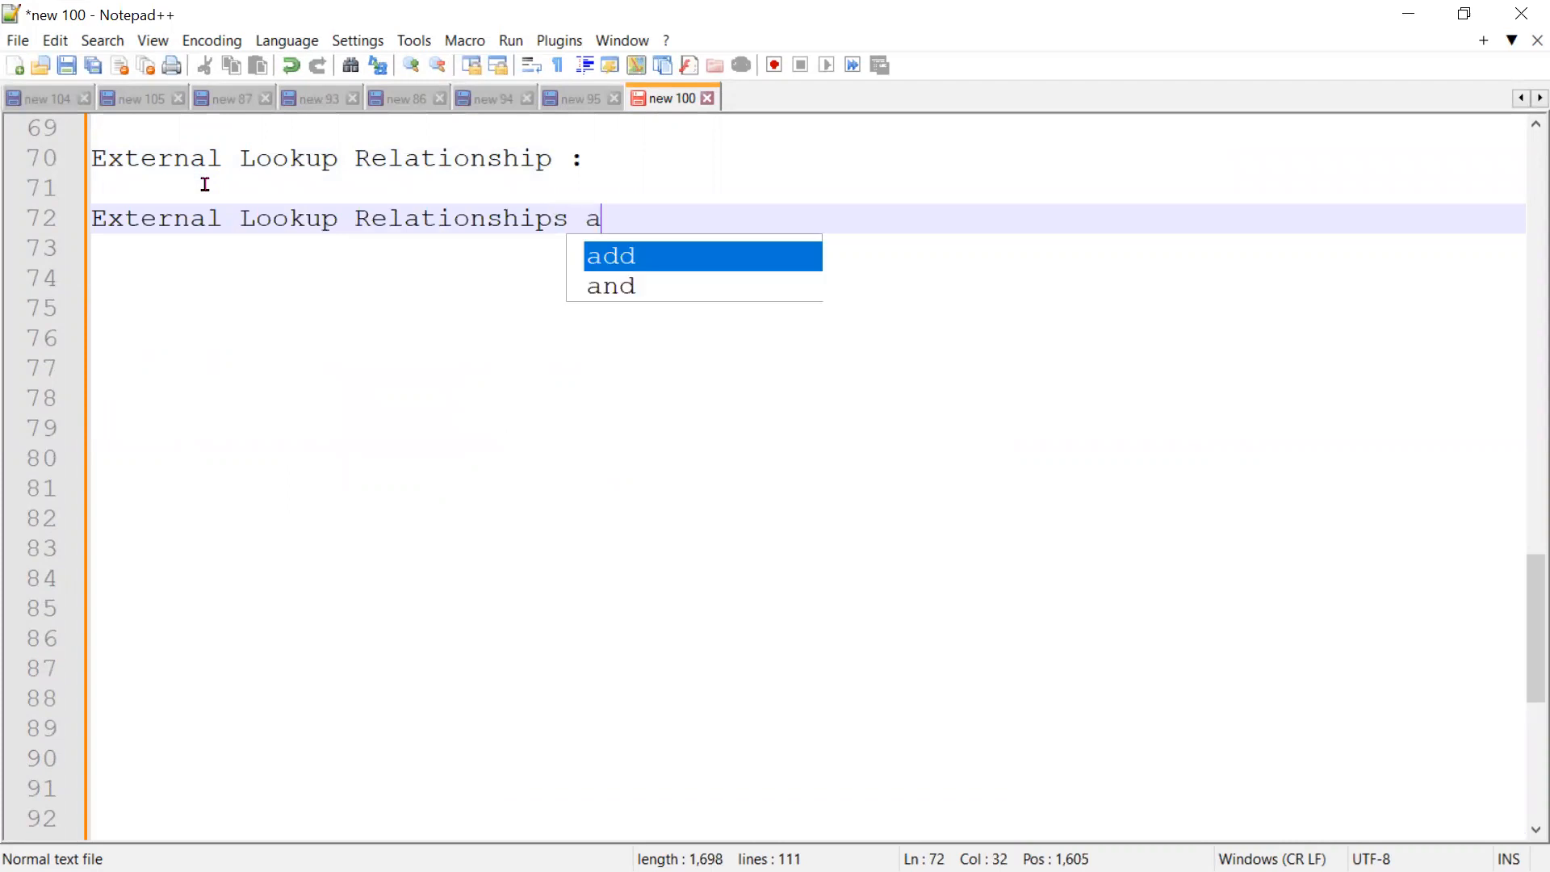
{"action": "type", "text": "re used "}
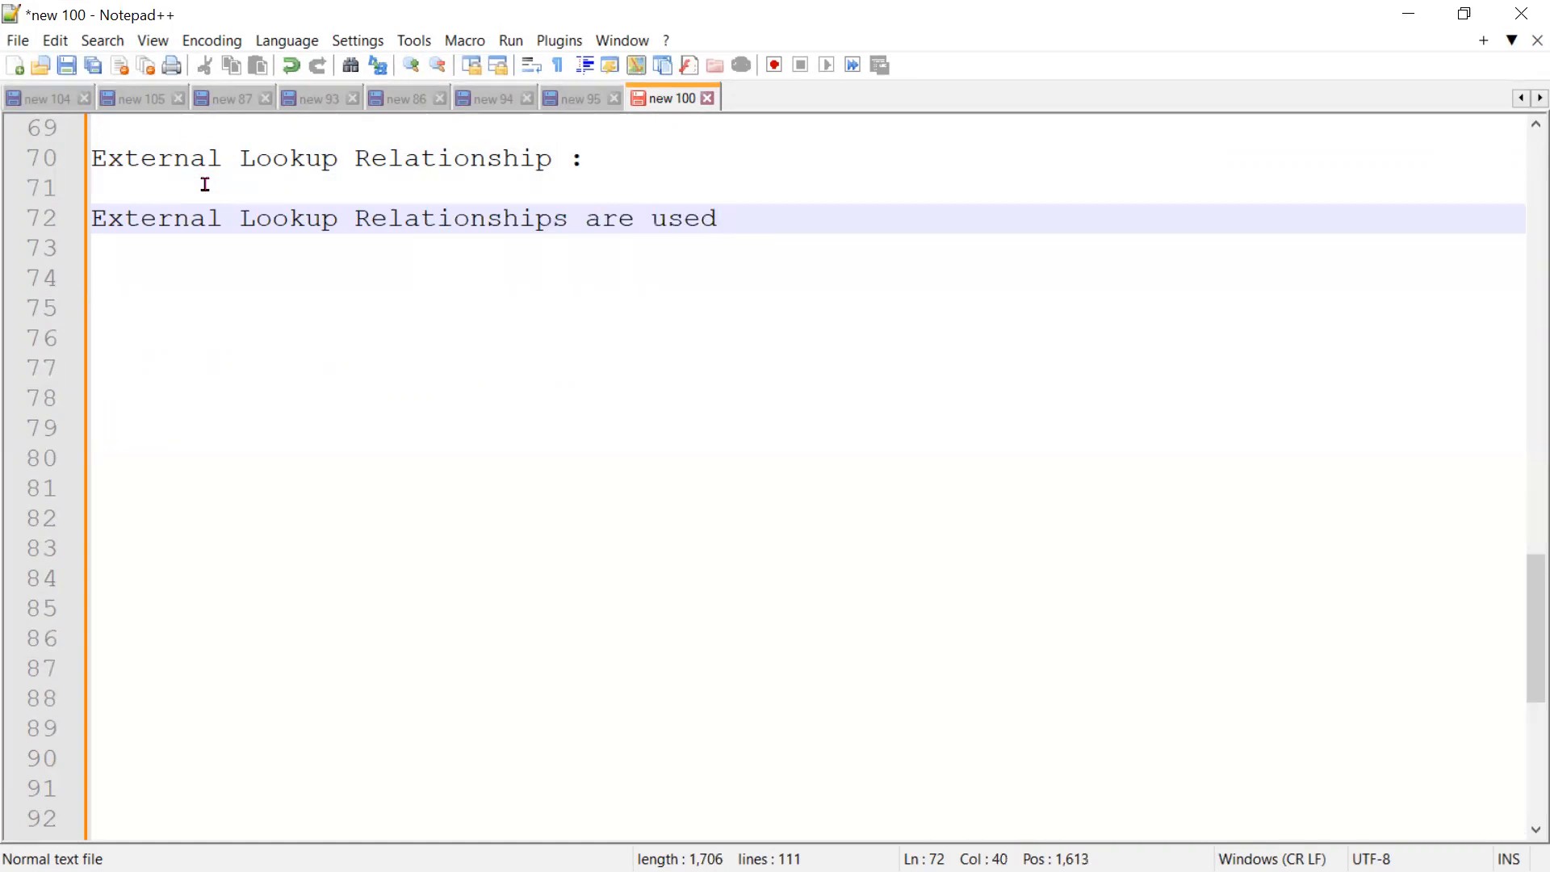
{"action": "type", "text": "when devv"}
{"action": "key", "text": "BackSpace"}
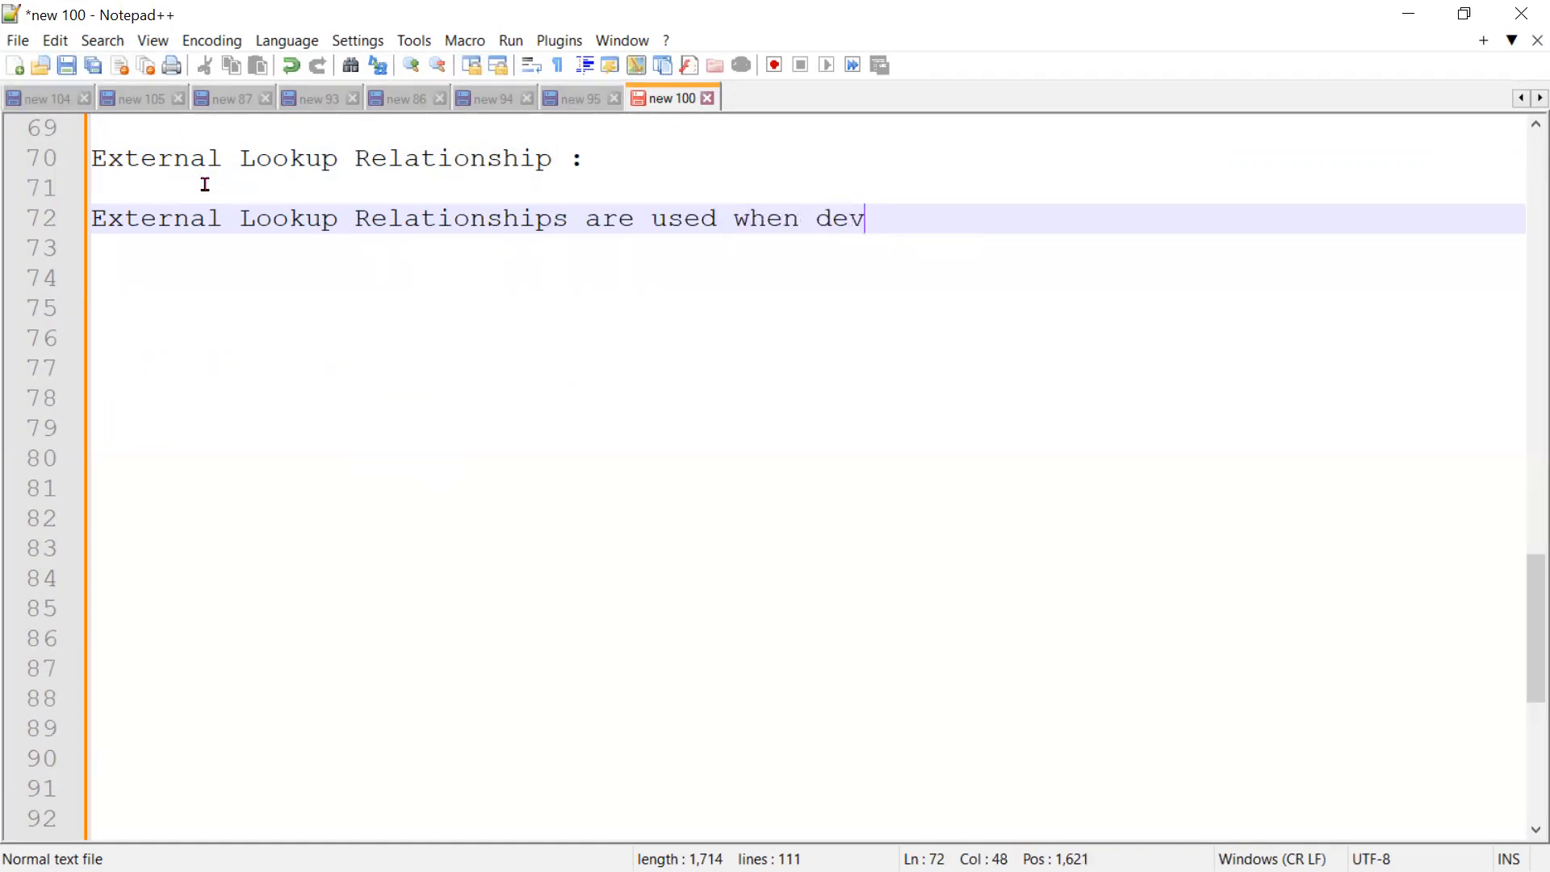
{"action": "type", "text": "eloper"}
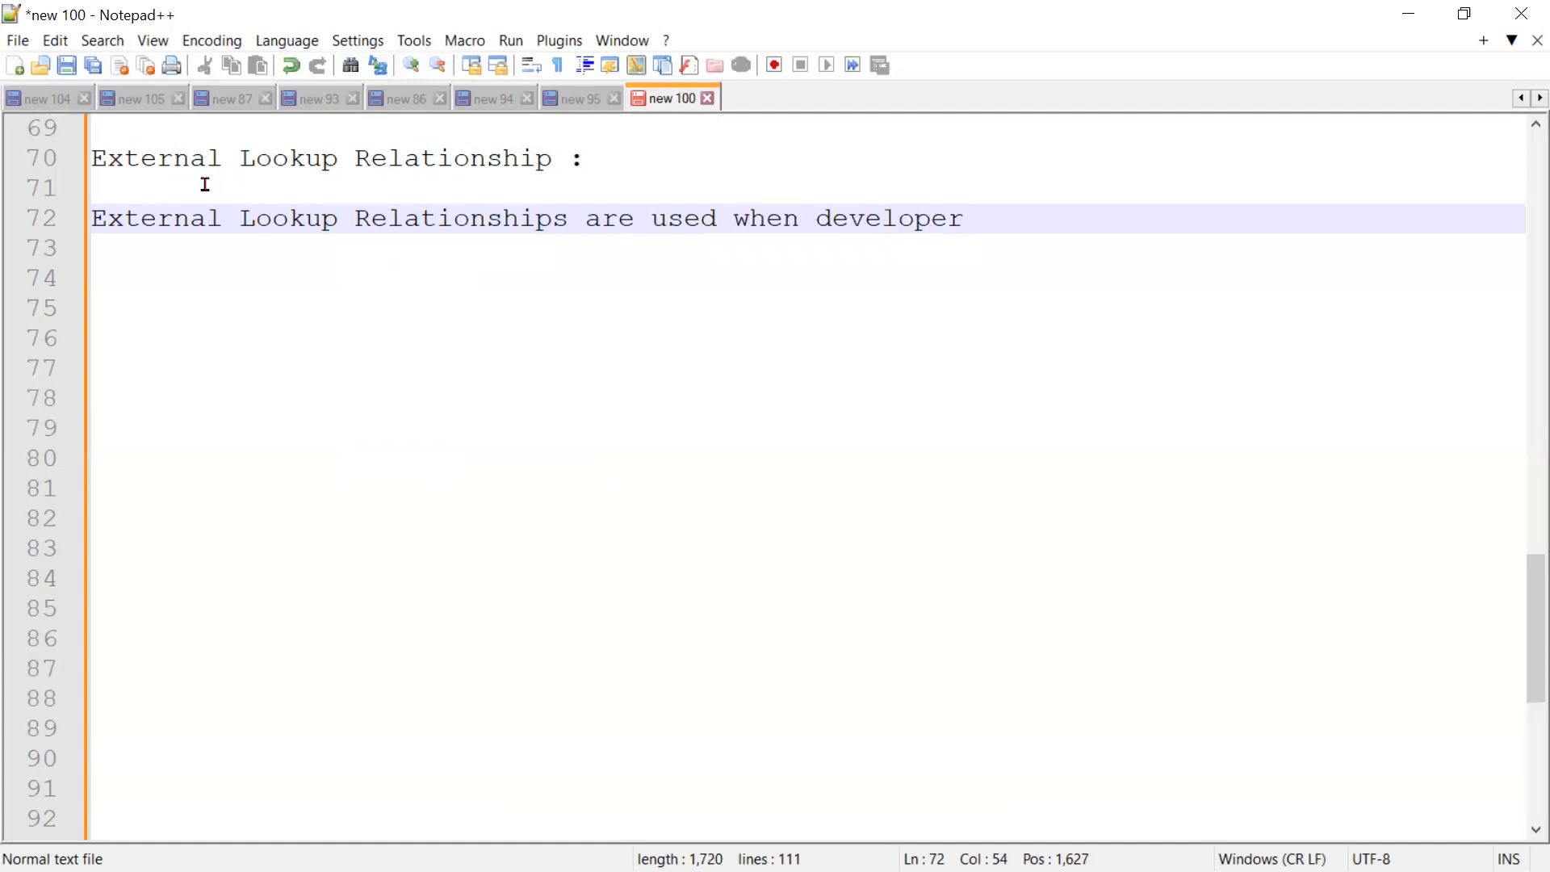
{"action": "type", "text": " w"}
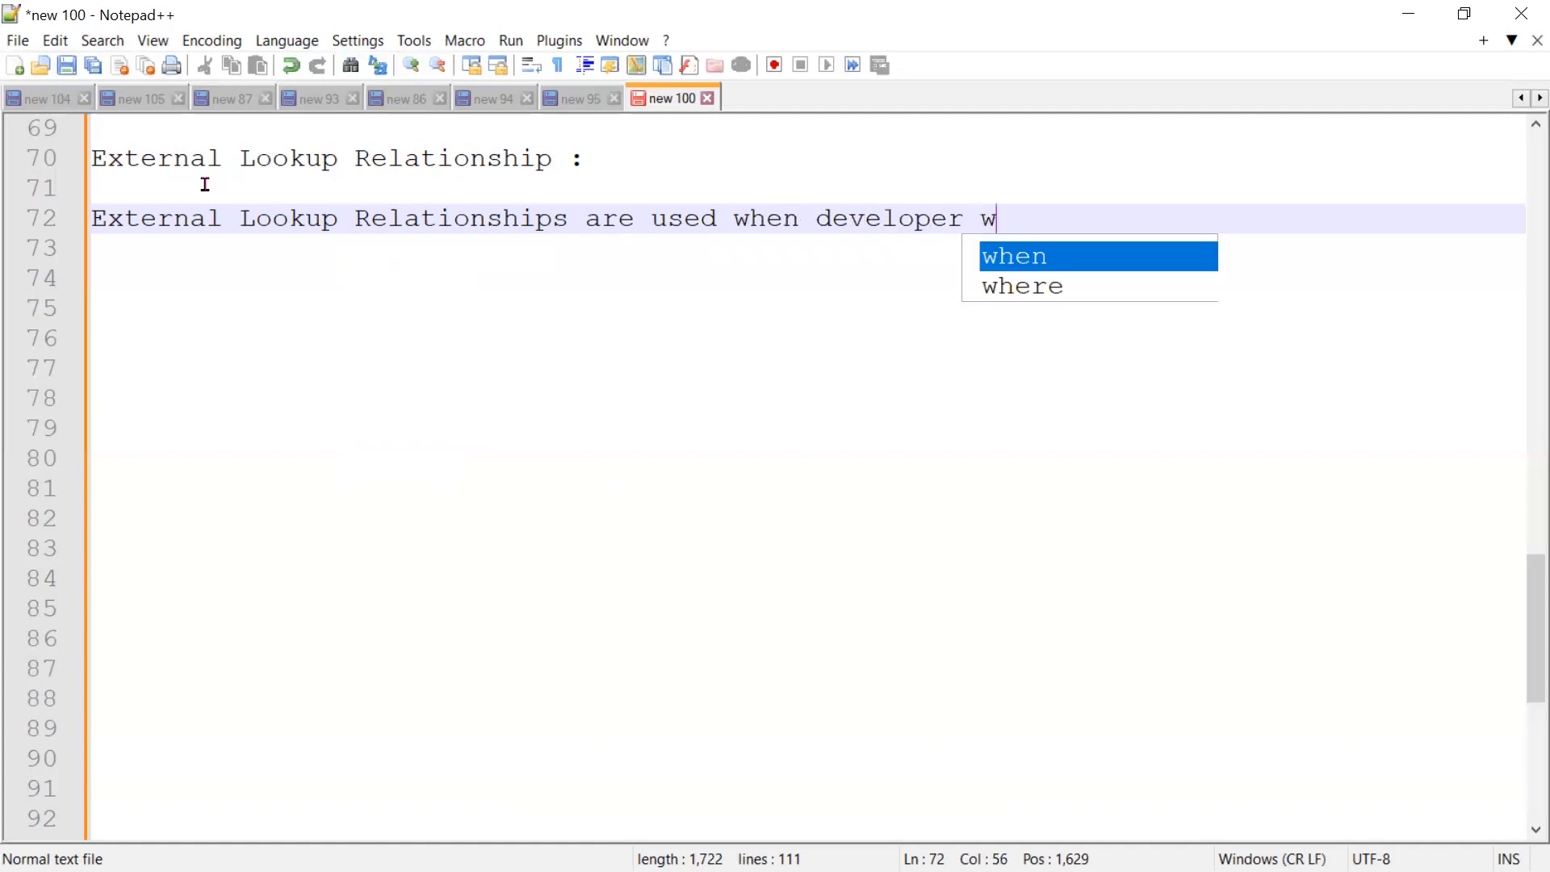
{"action": "type", "text": "ould li"}
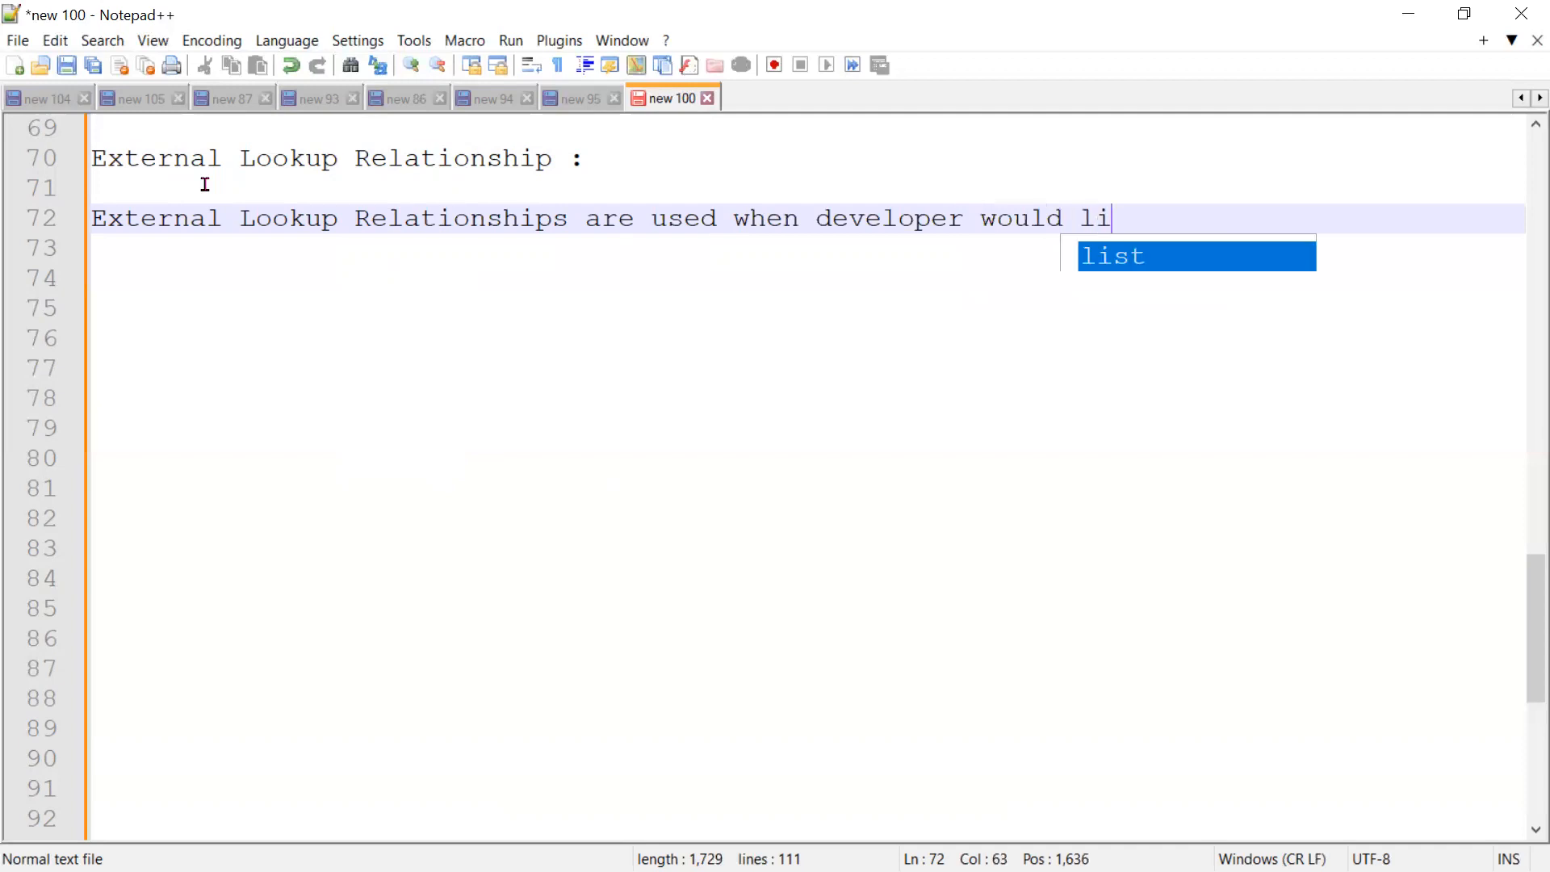
{"action": "type", "text": "ke to connect"}
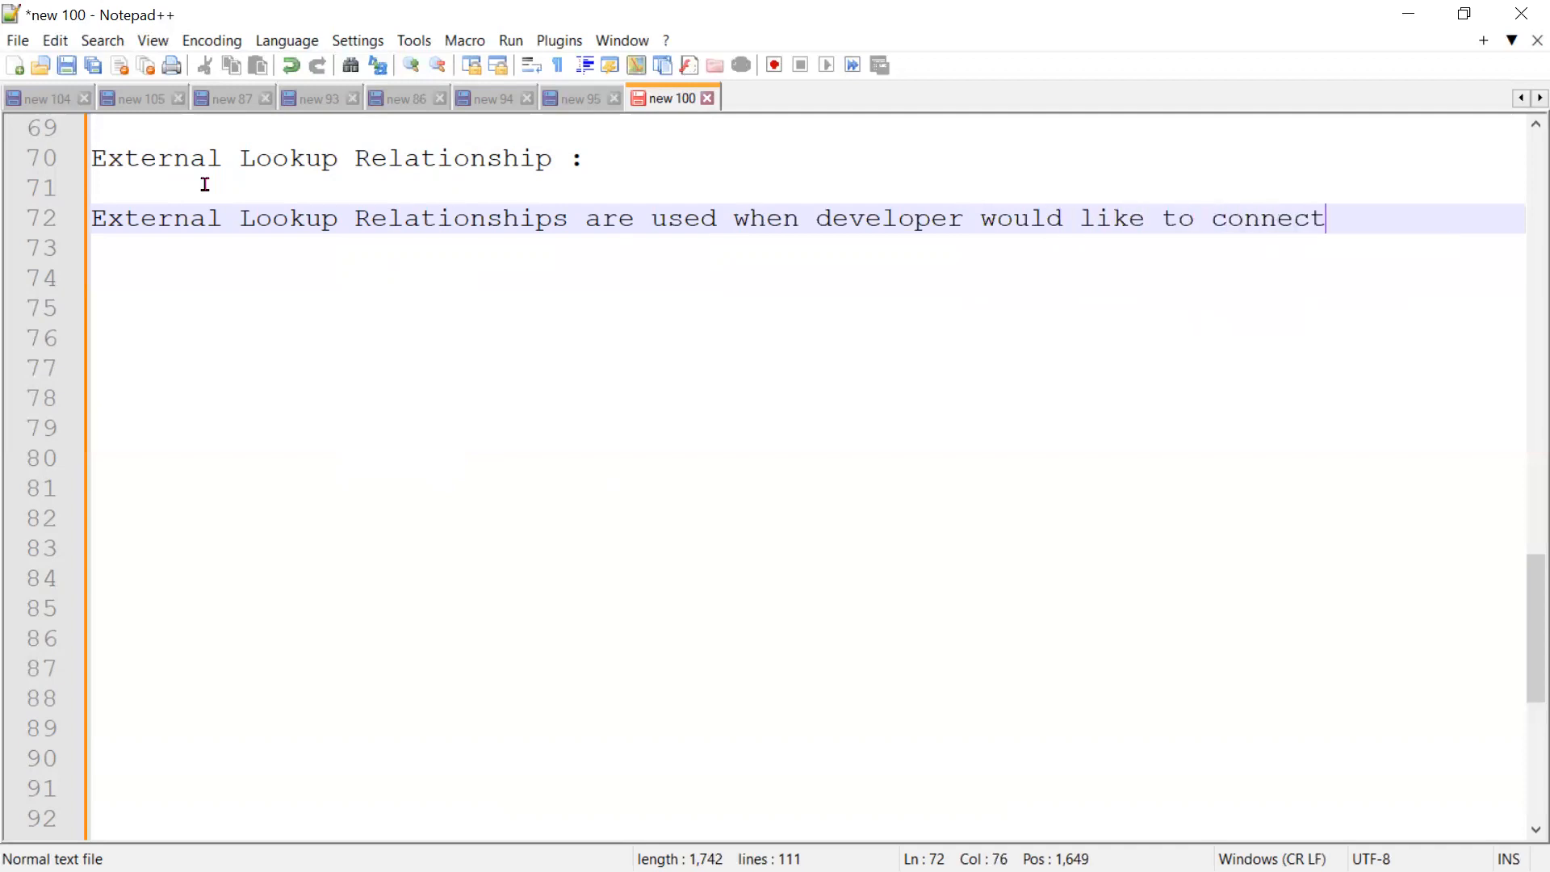
Continue the definition on line 73 with "Child Object of Salesforce -----> a Parent External Object".
{"action": "key", "text": "Return"}
{"action": "type", "text": "C"}
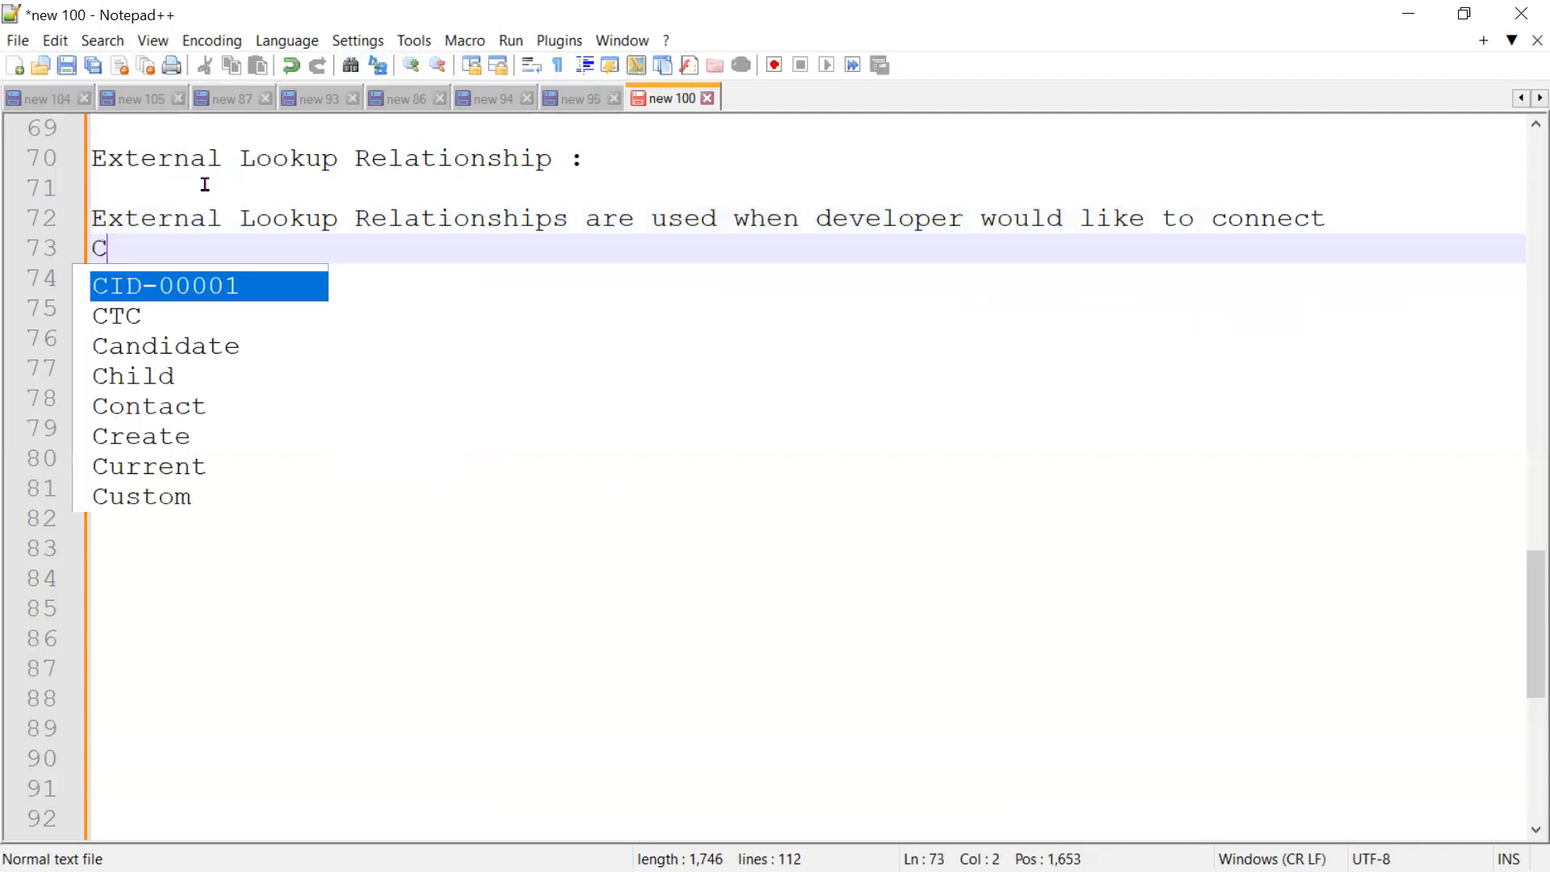
{"action": "type", "text": "hild O"}
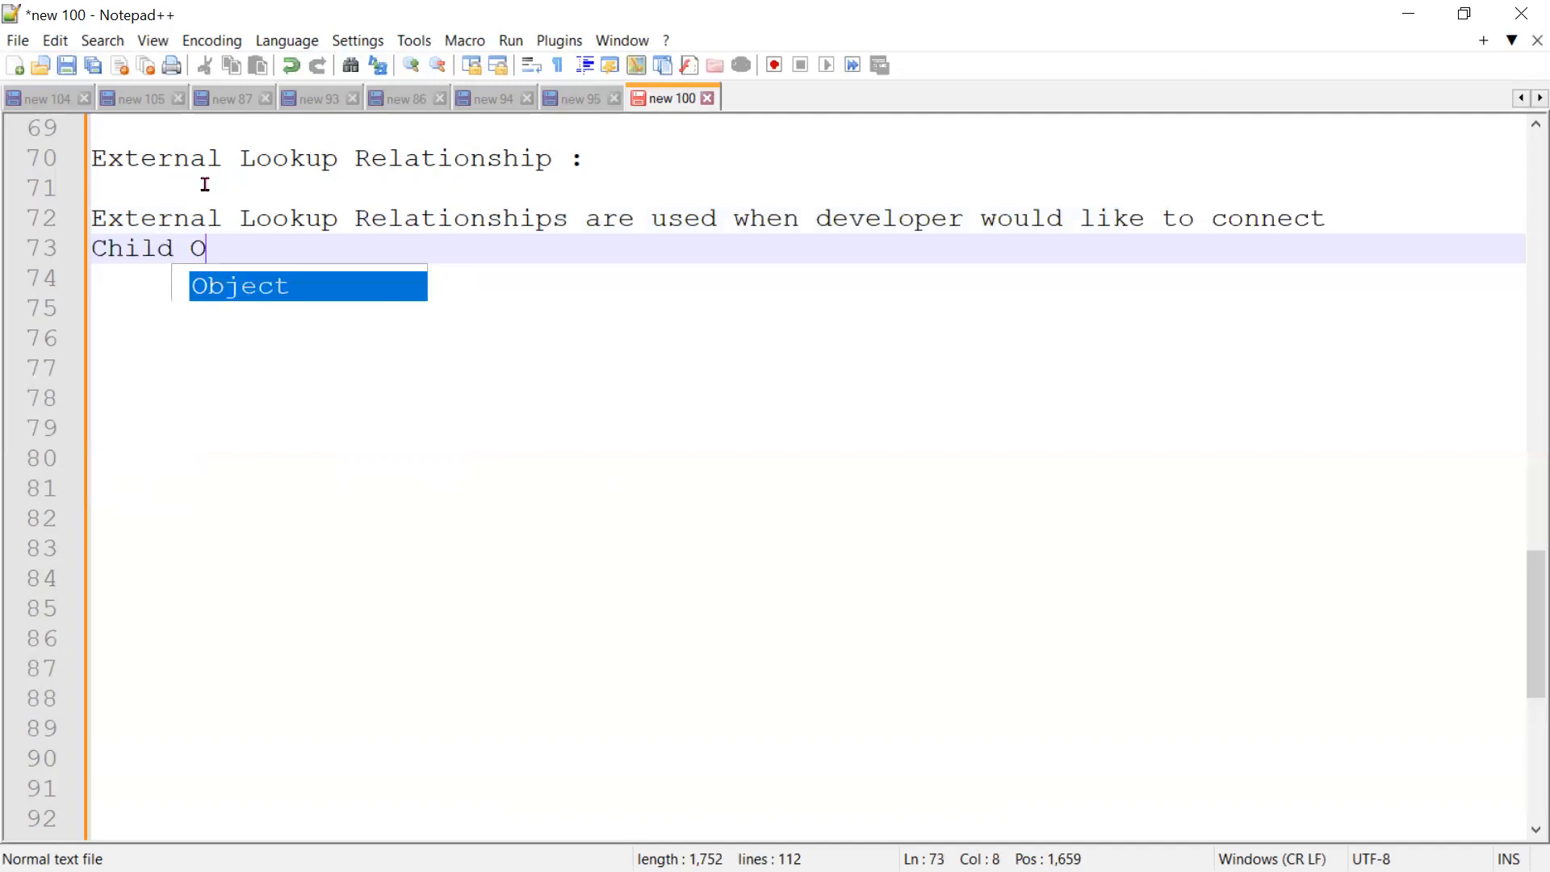
{"action": "type", "text": "bject of Salesforce -----> a Paretn"}
{"action": "key", "text": "BackSpace"}
{"action": "key", "text": "BackSpace"}
{"action": "key", "text": "BackSpace"}
{"action": "type", "text": "nt "}
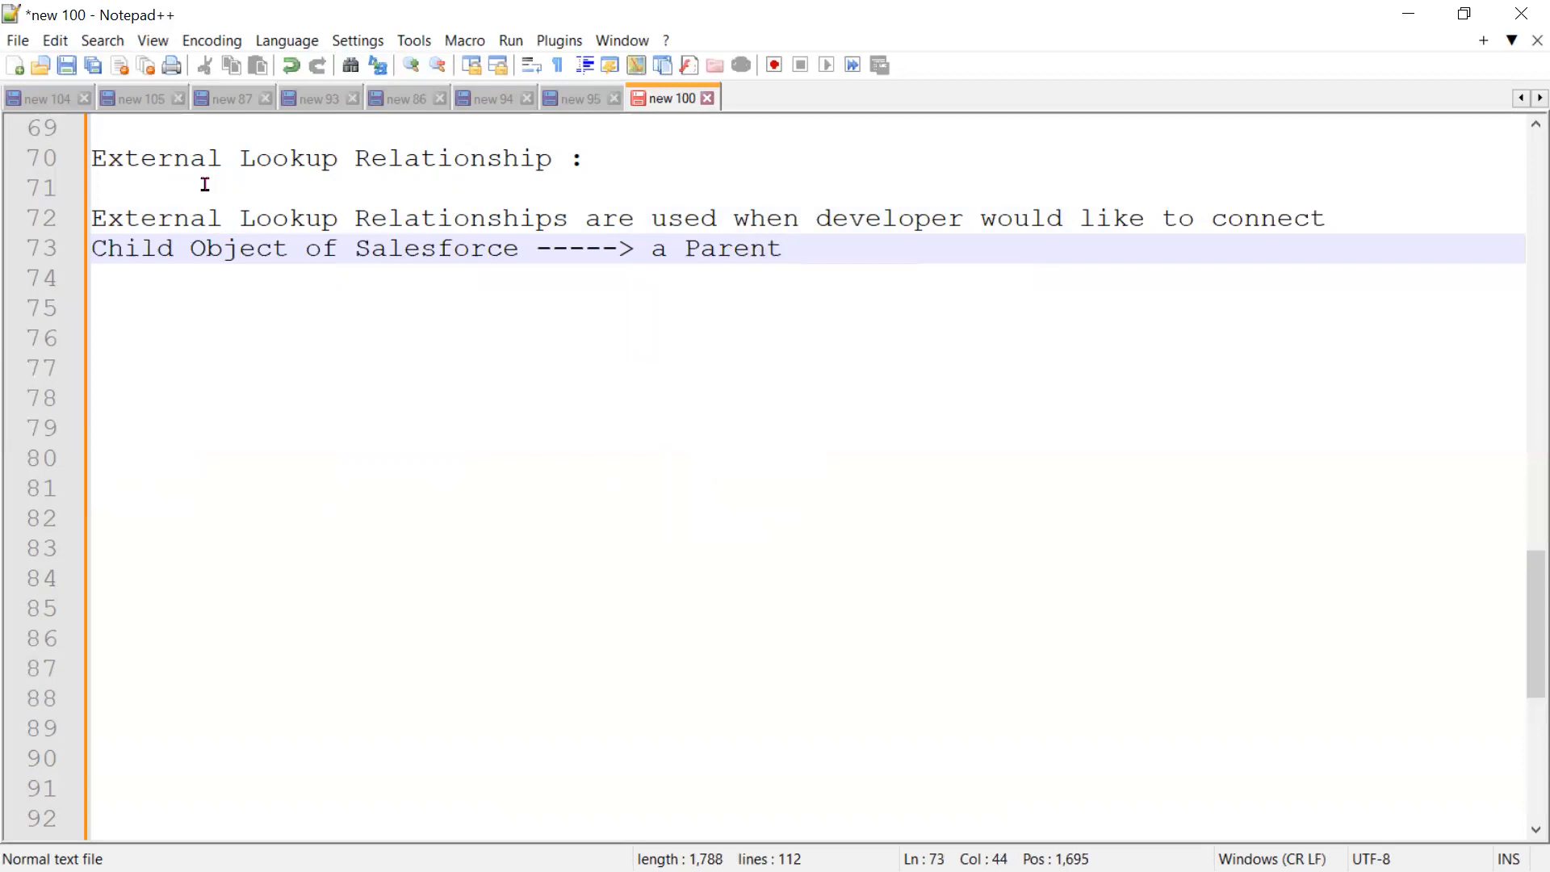
{"action": "type", "text": "Ext"}
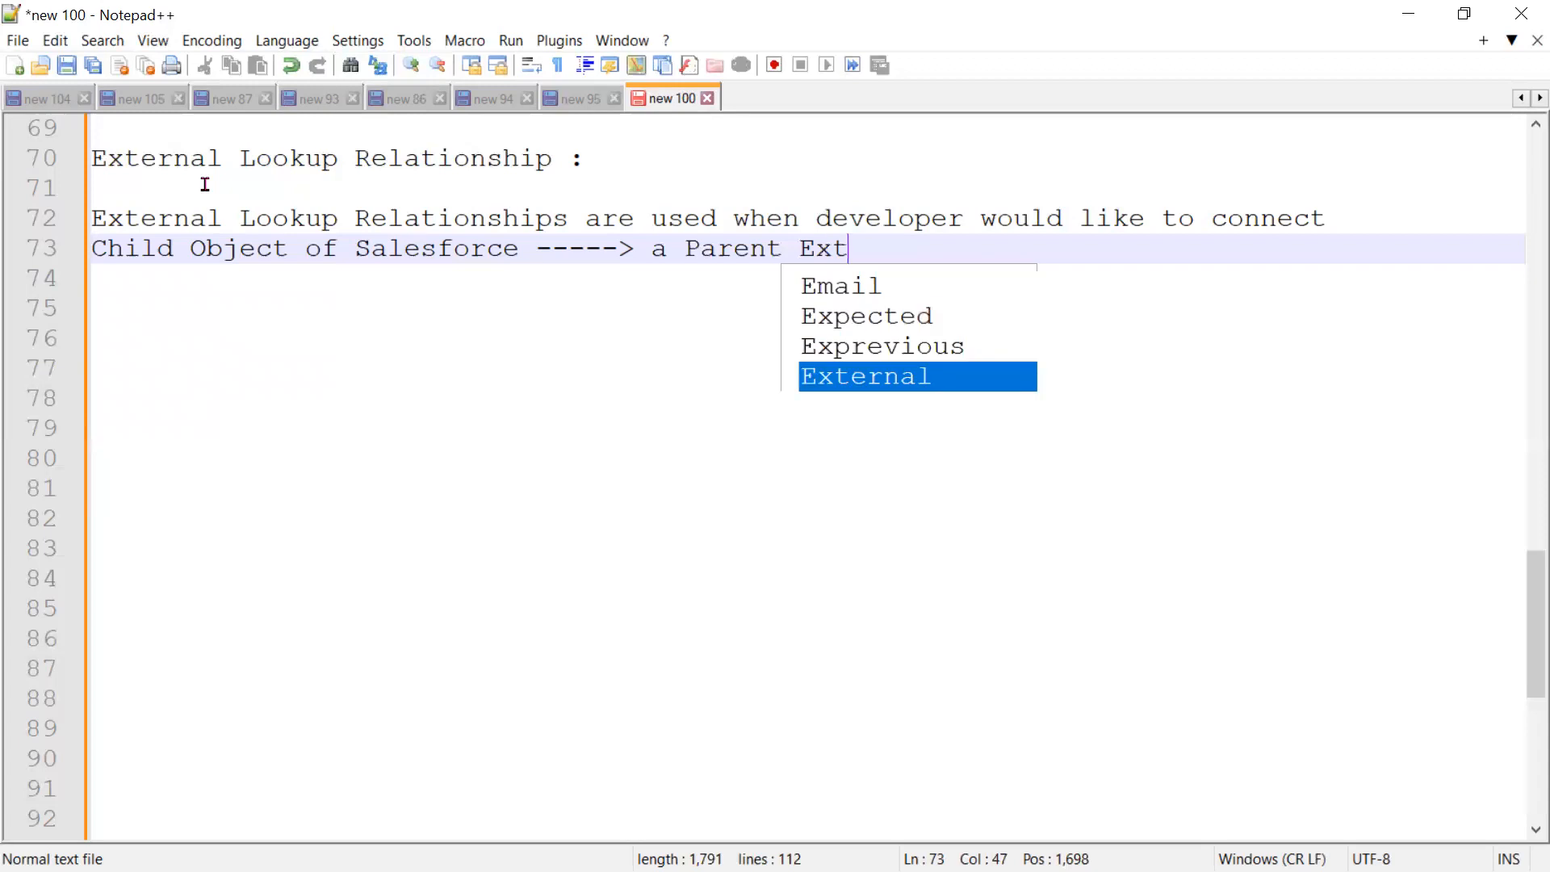
{"action": "type", "text": "ernal Object"}
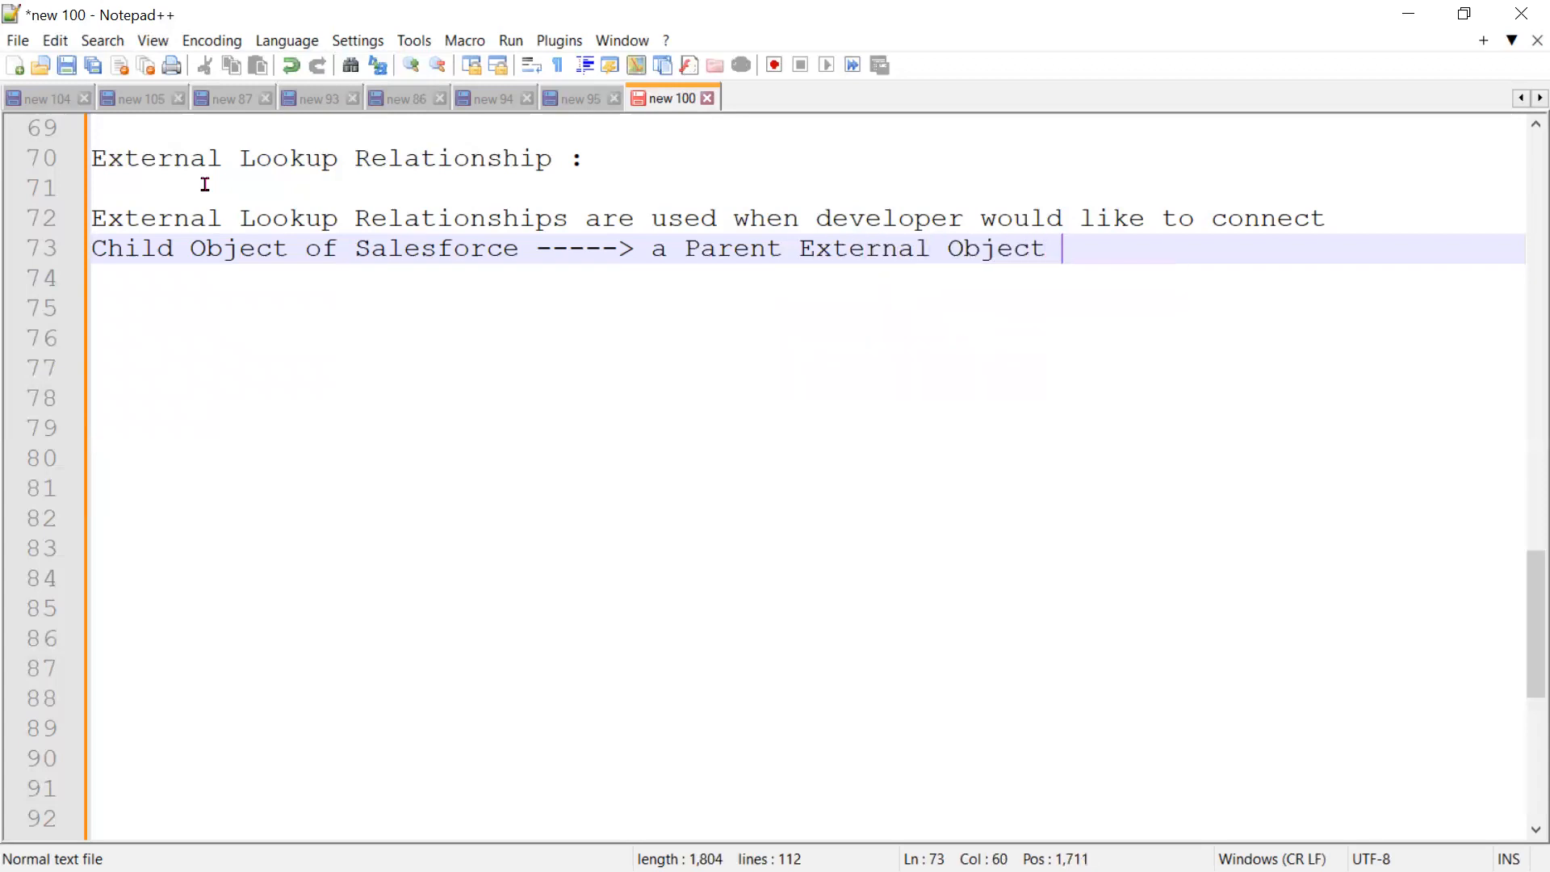
{"action": "key", "text": "Return"}
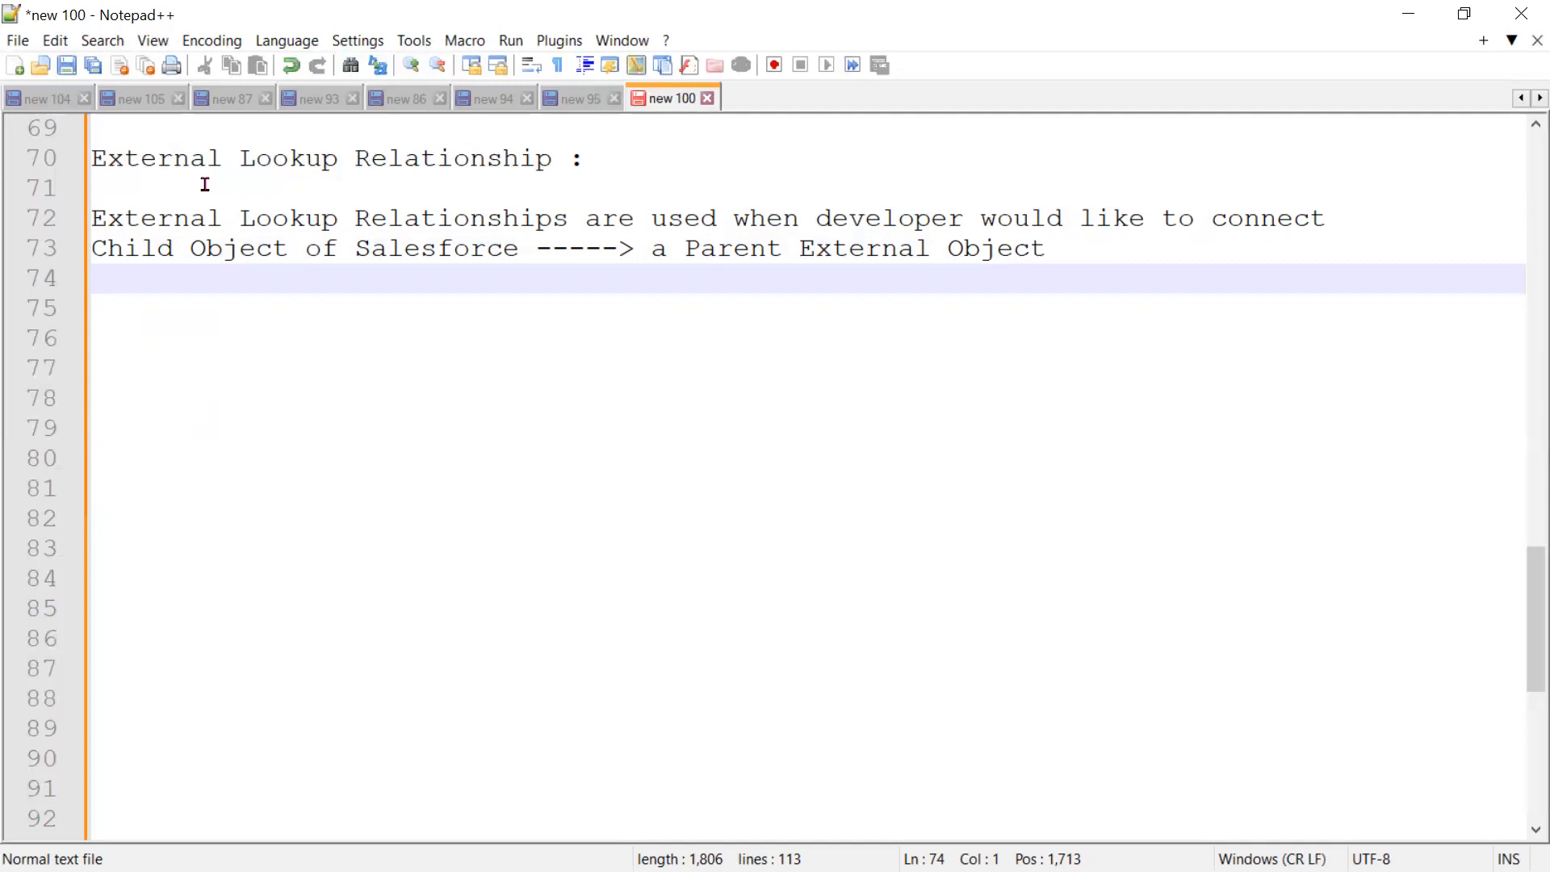
Insert "(Standard/Custom)" directly after "Salesforce" on line 73.
{"action": "left_click", "coordinate": [512, 248]}
{"action": "key", "text": "Right"}
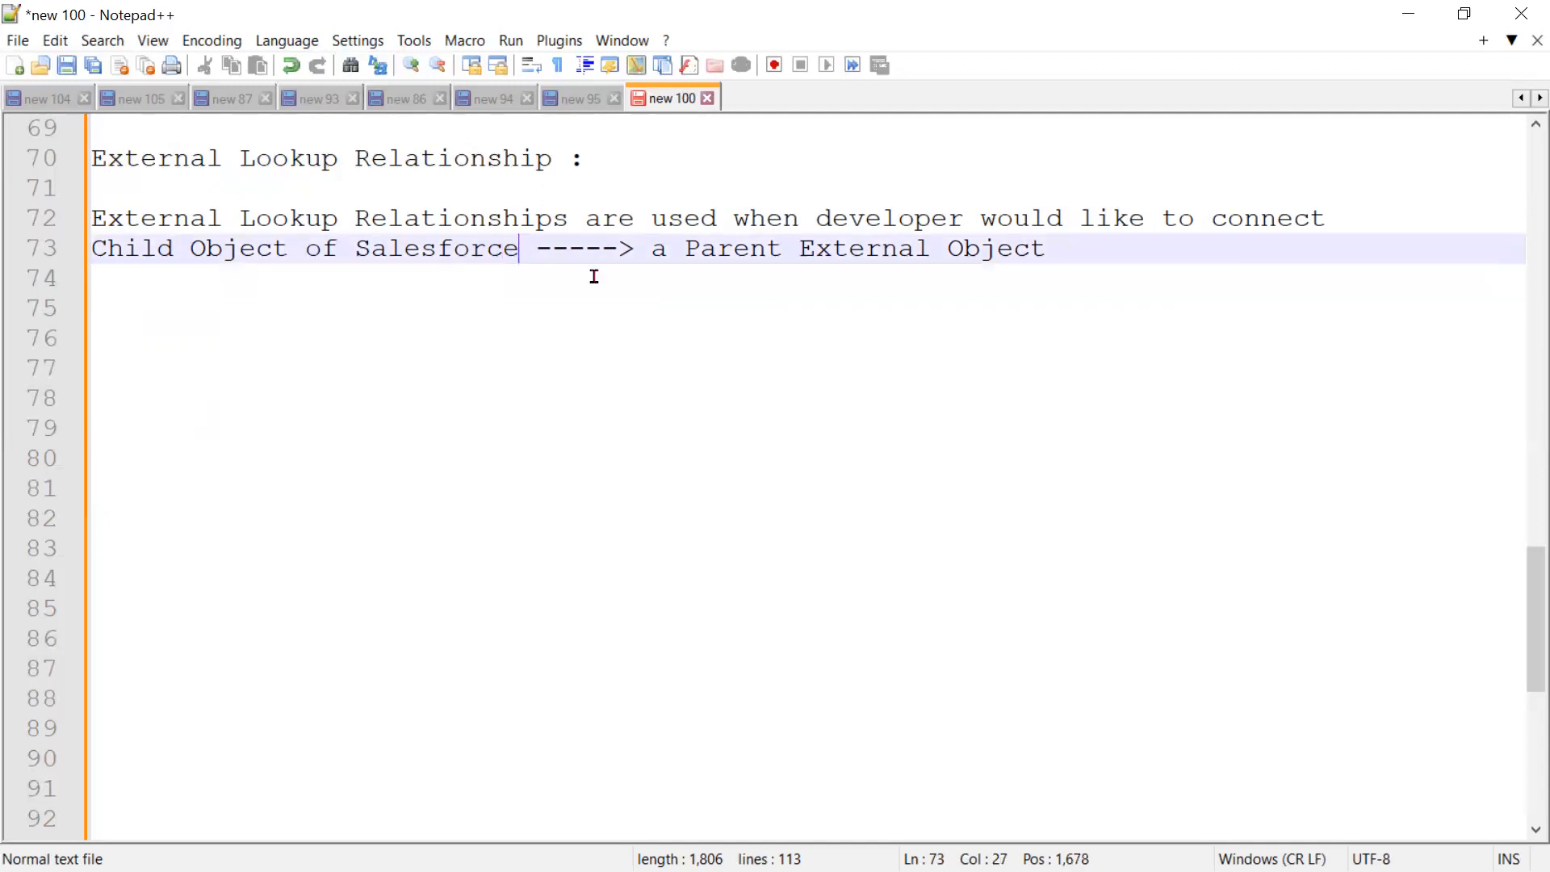
{"action": "type", "text": "(Standar"}
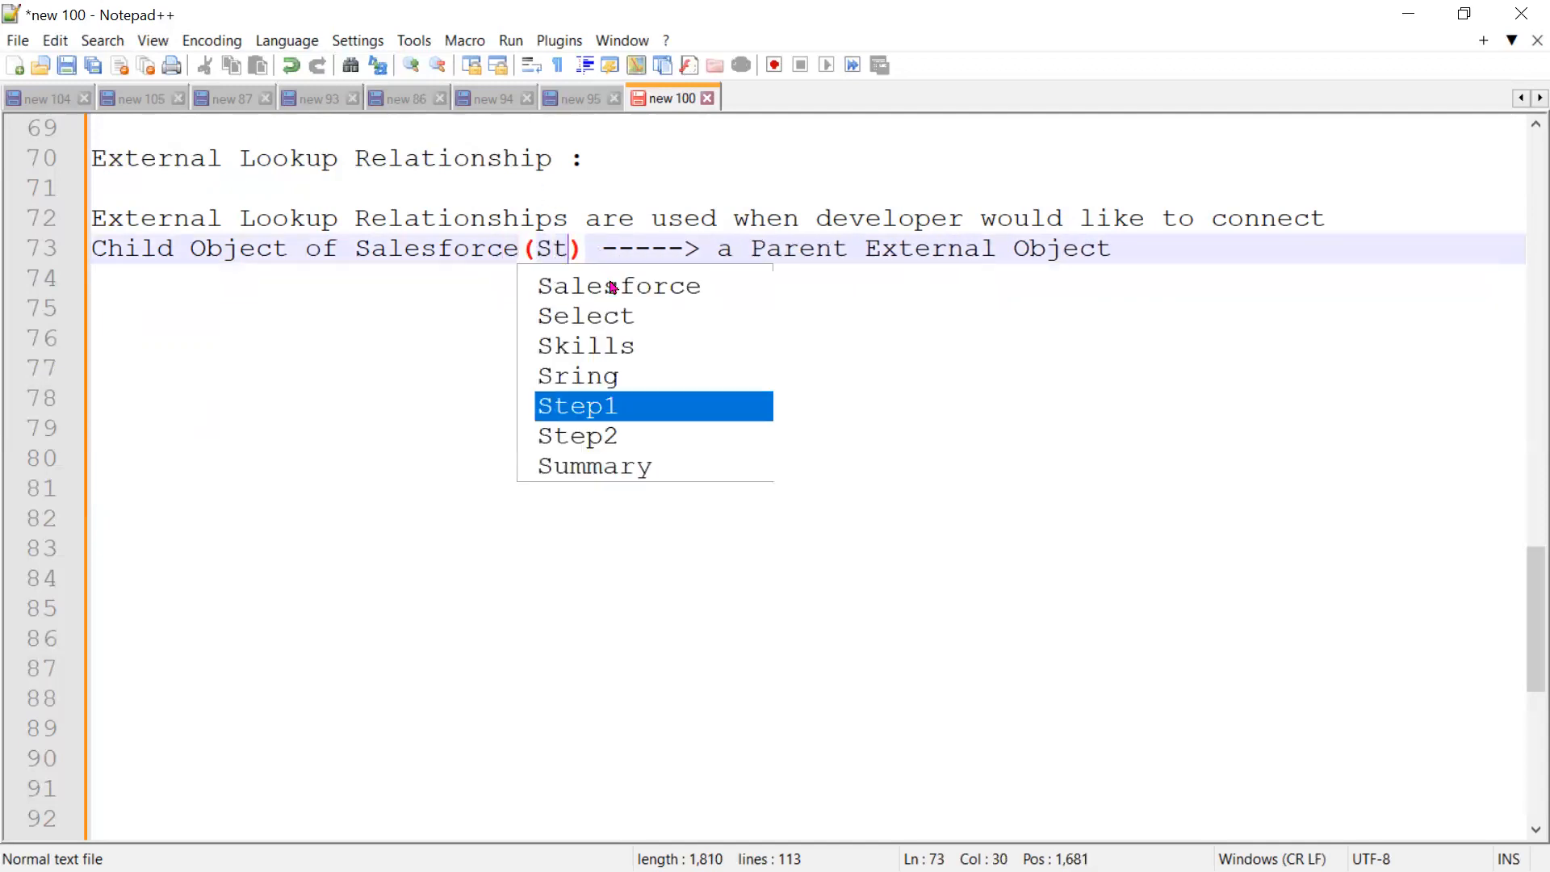
{"action": "type", "text": "d/Custo"}
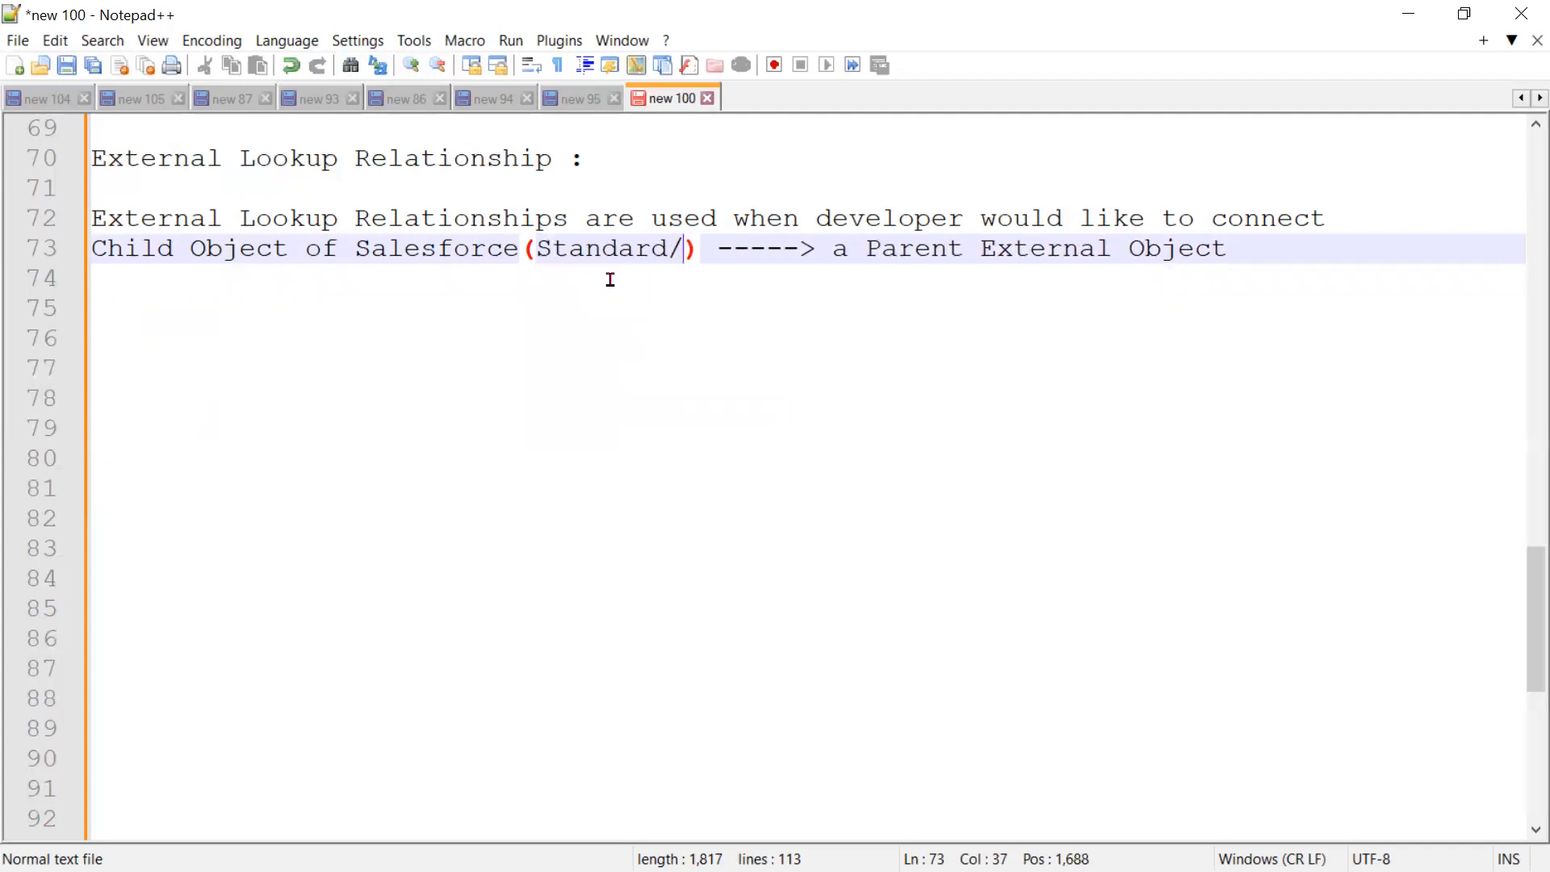
{"action": "type", "text": "mer"}
{"action": "key", "text": "BackSpace"}
{"action": "key", "text": "BackSpace"}
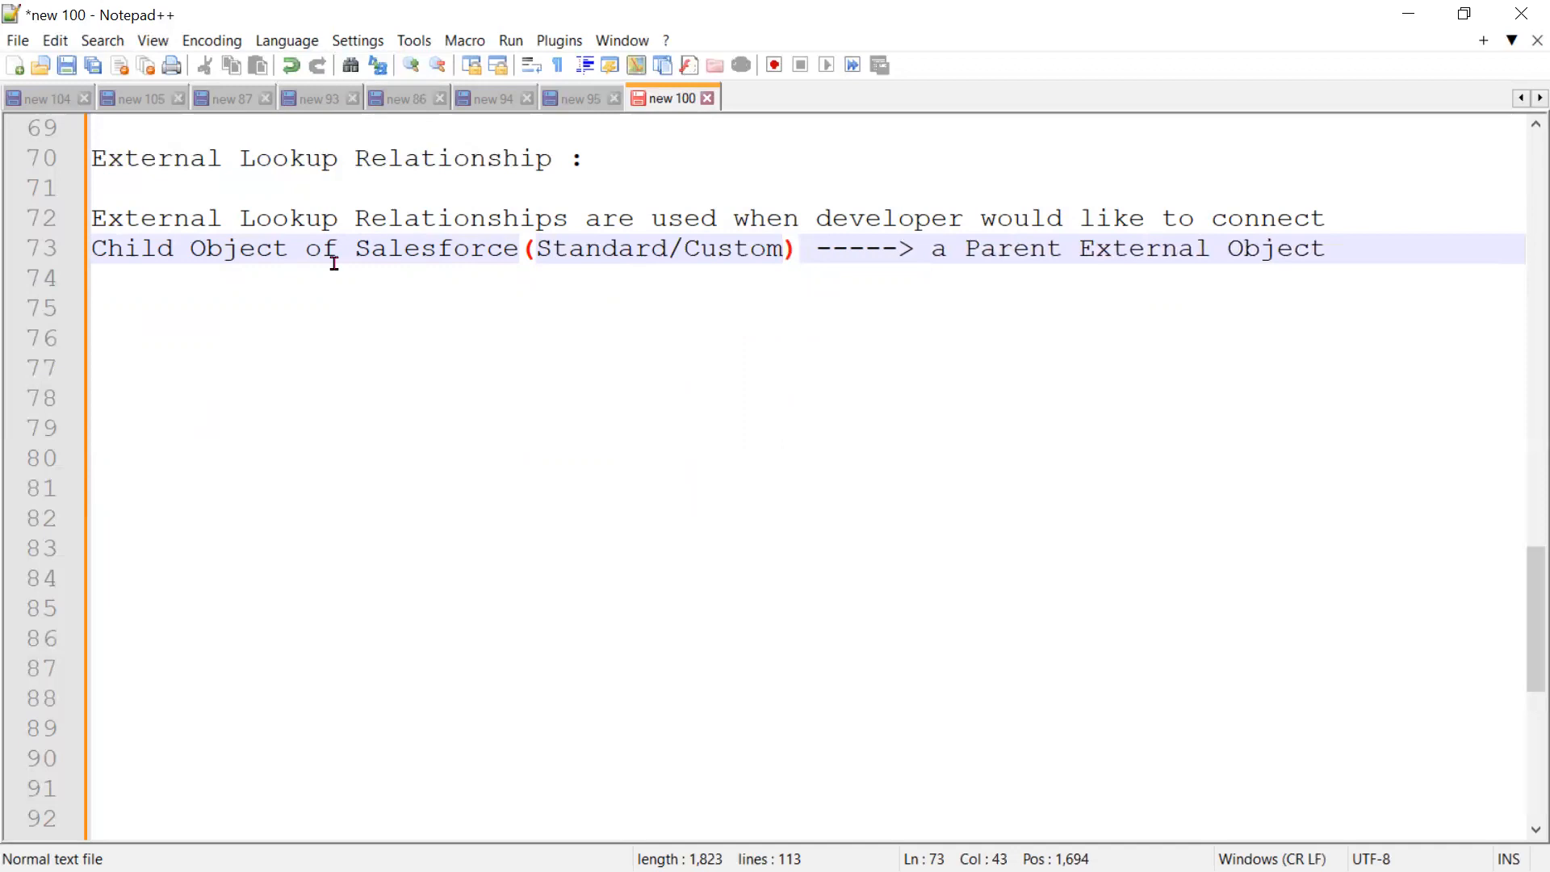
Skip a line below the definition and write "Developer has to enter External ID that matches with External Object" on line 75.
{"action": "left_click", "coordinate": [1332, 249]}
{"action": "key", "text": "Return"}
{"action": "key", "text": "Return"}
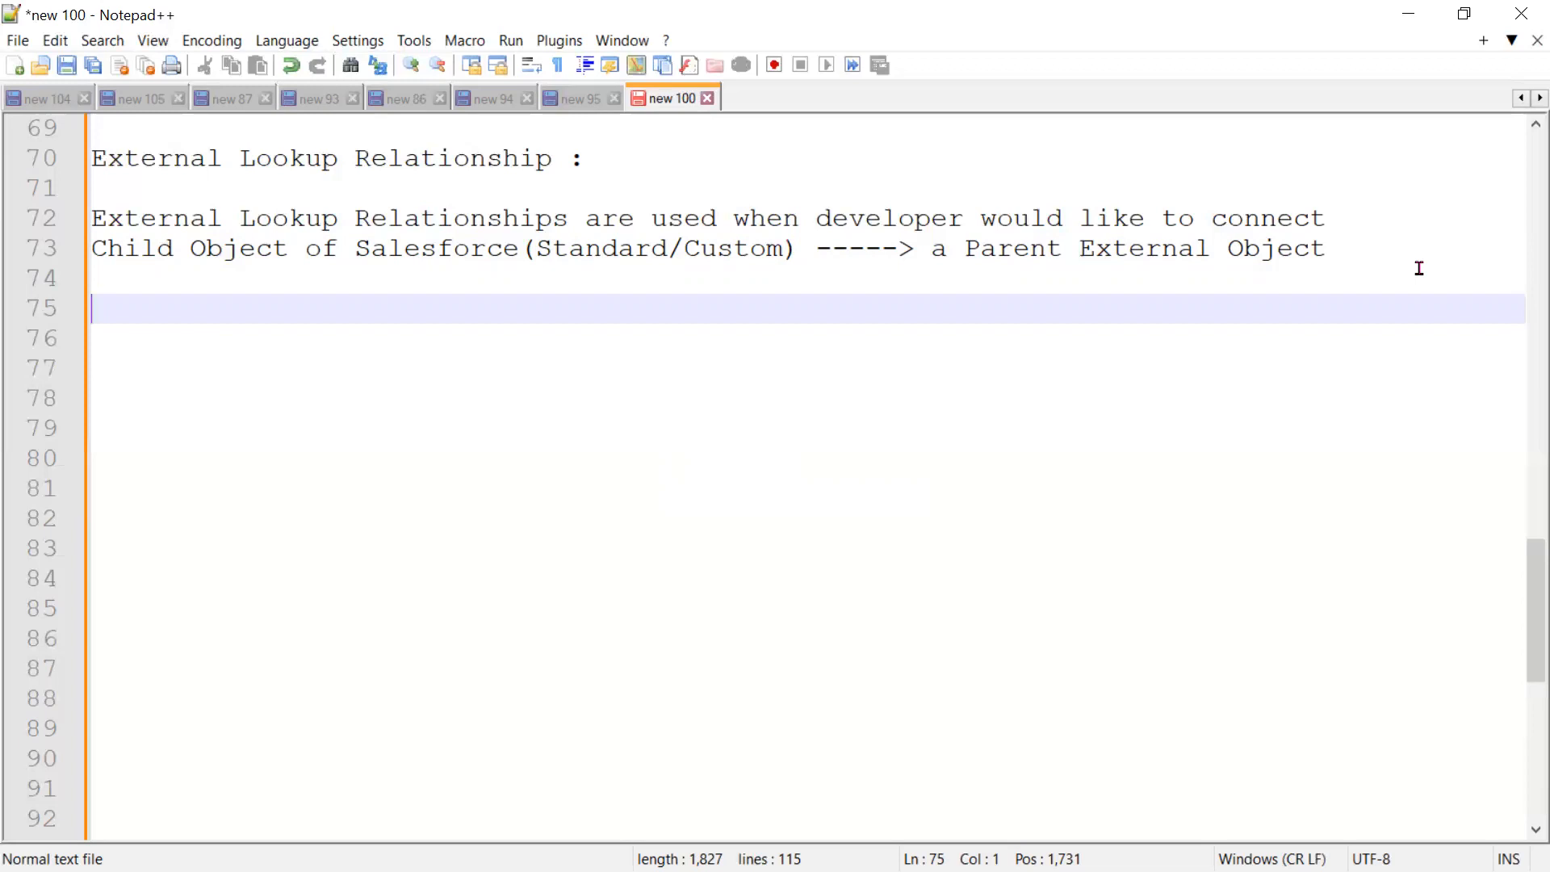
{"action": "type", "text": "Developer has to enter "}
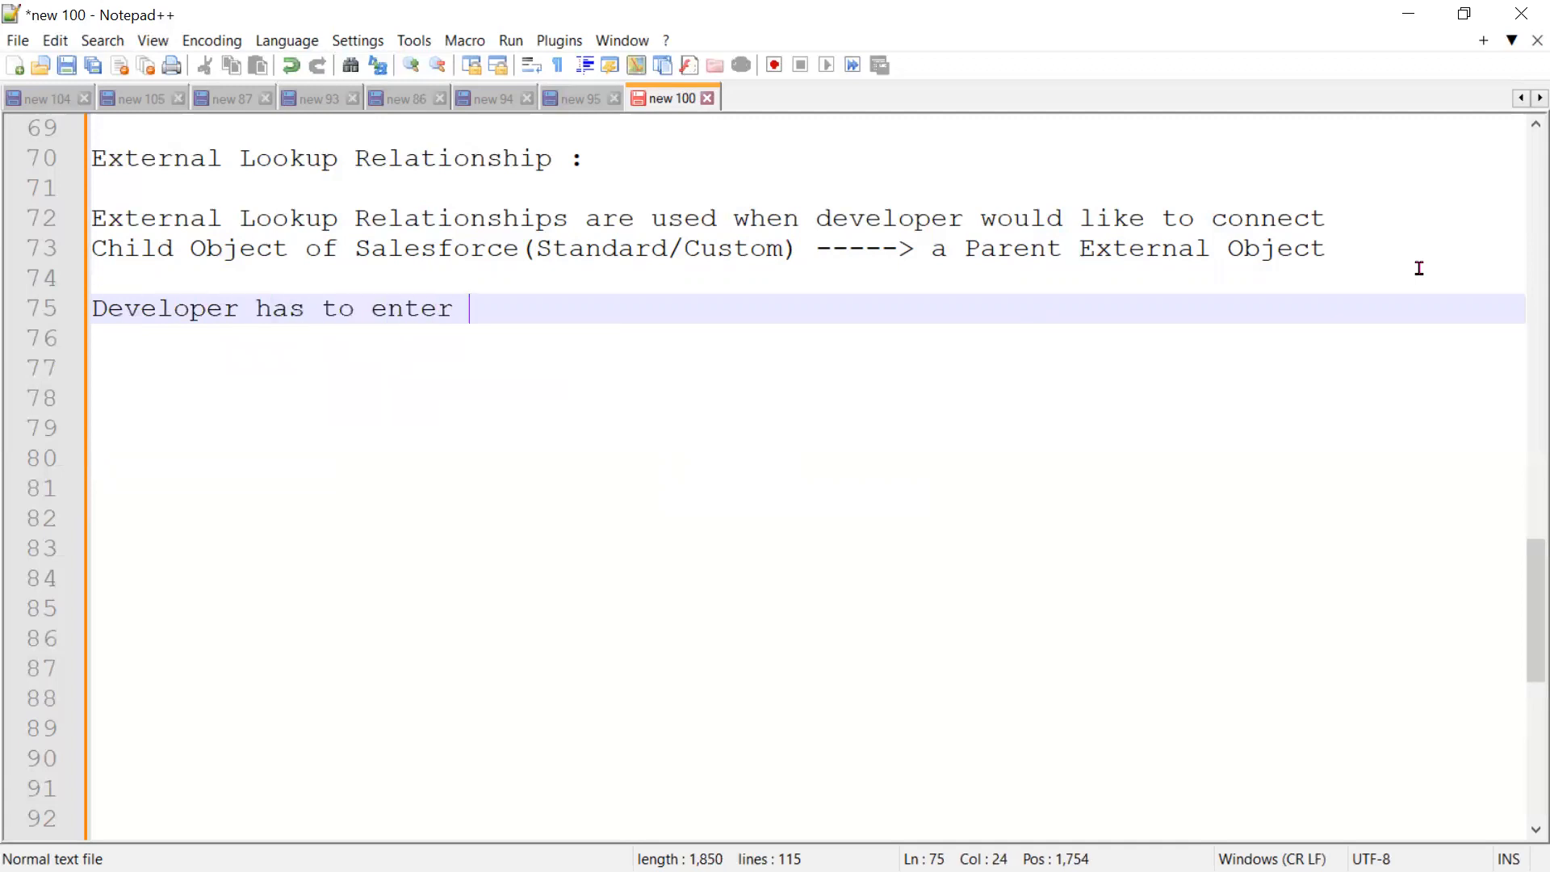
{"action": "type", "text": "External"}
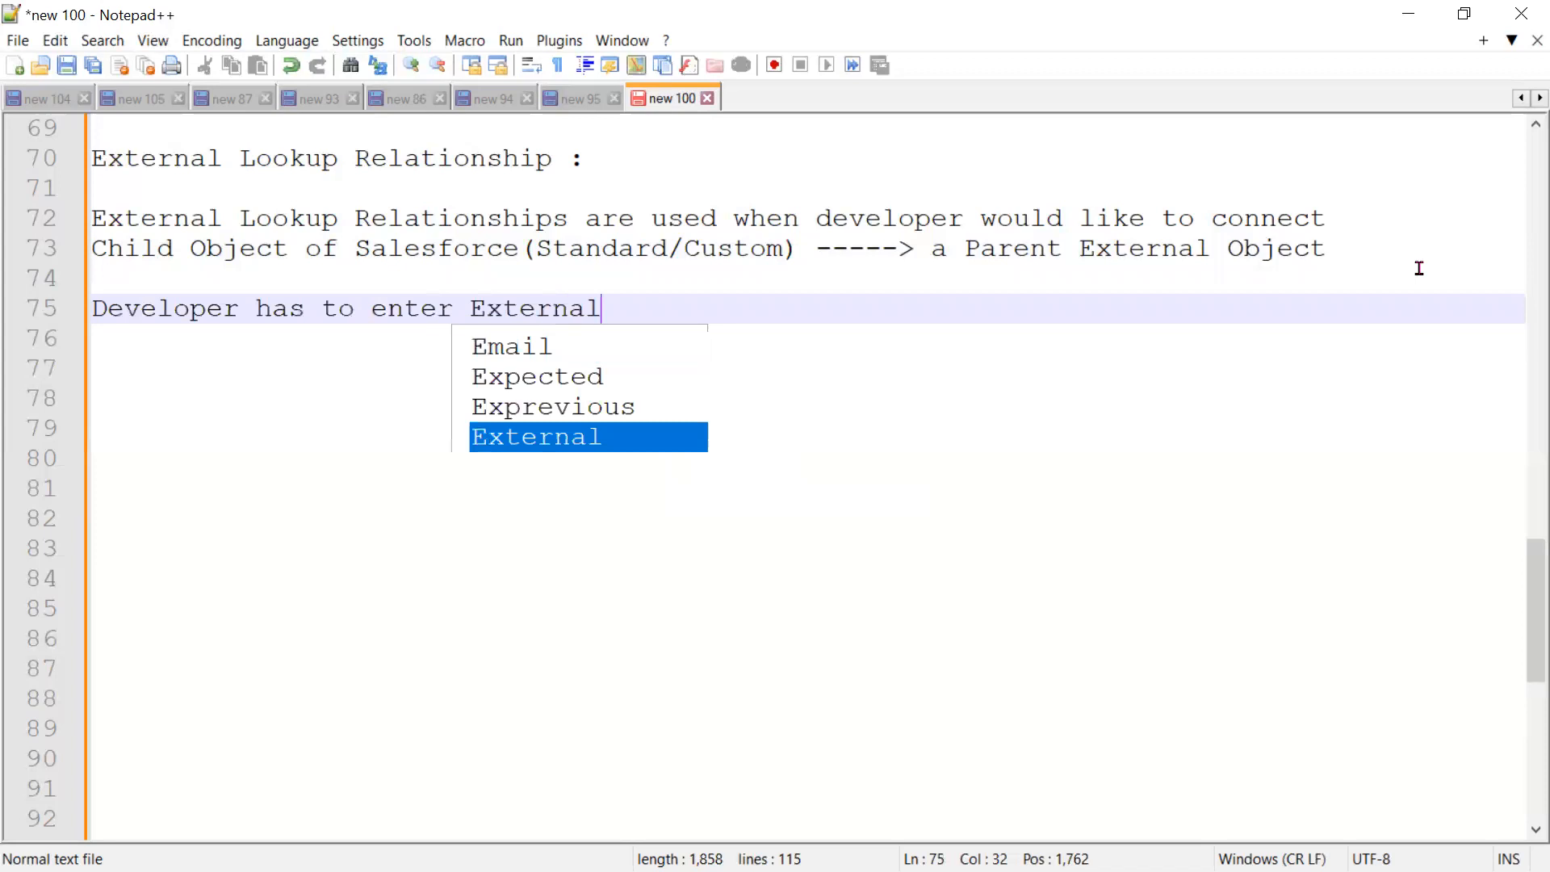
{"action": "type", "text": " ID "}
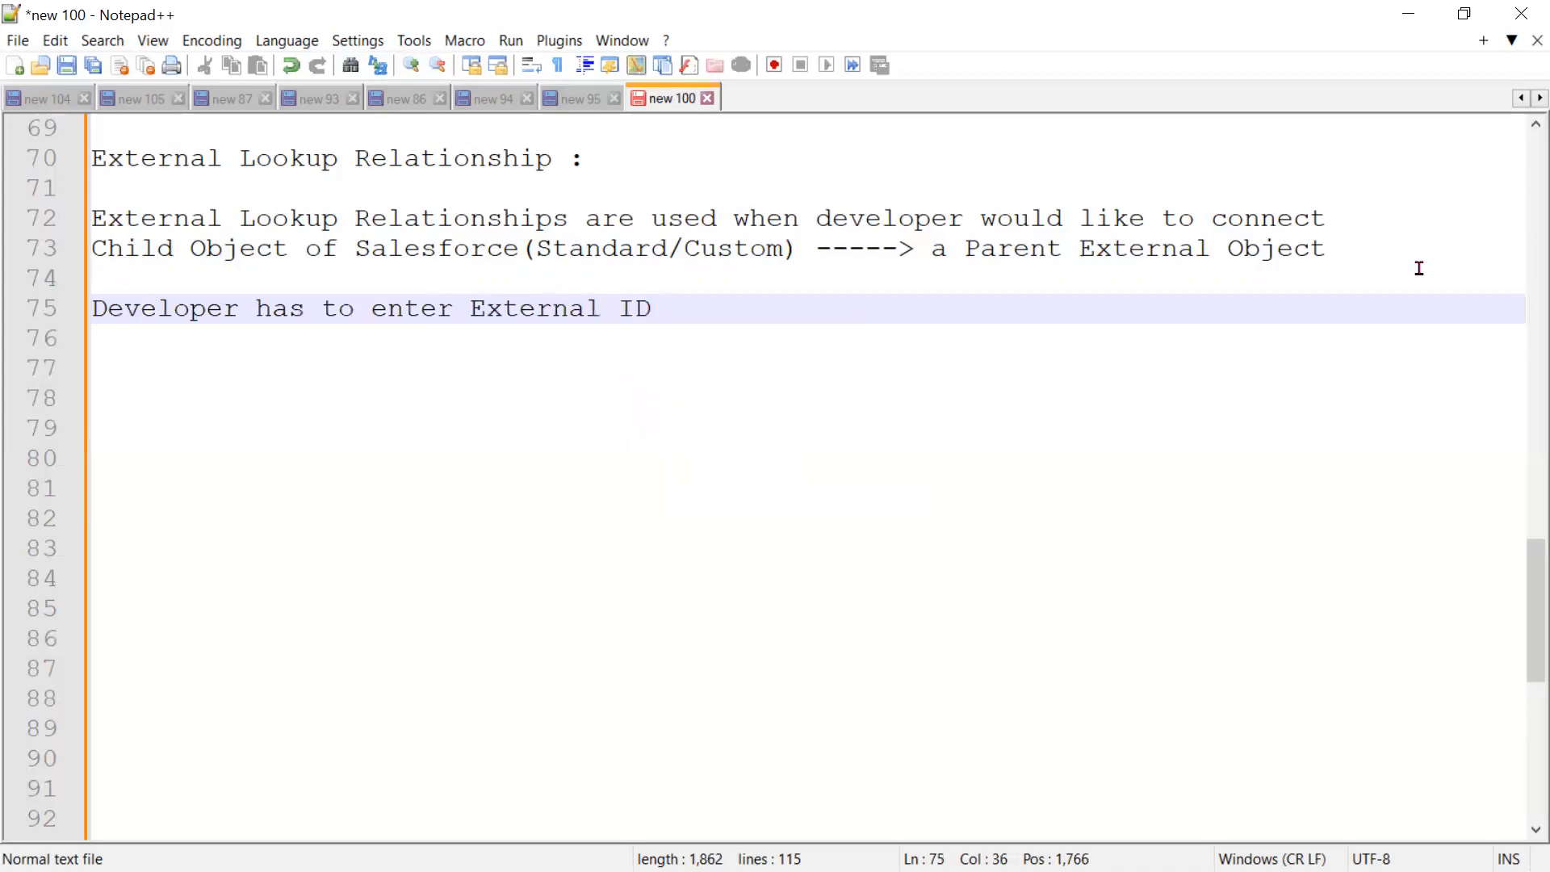
{"action": "type", "text": "th"}
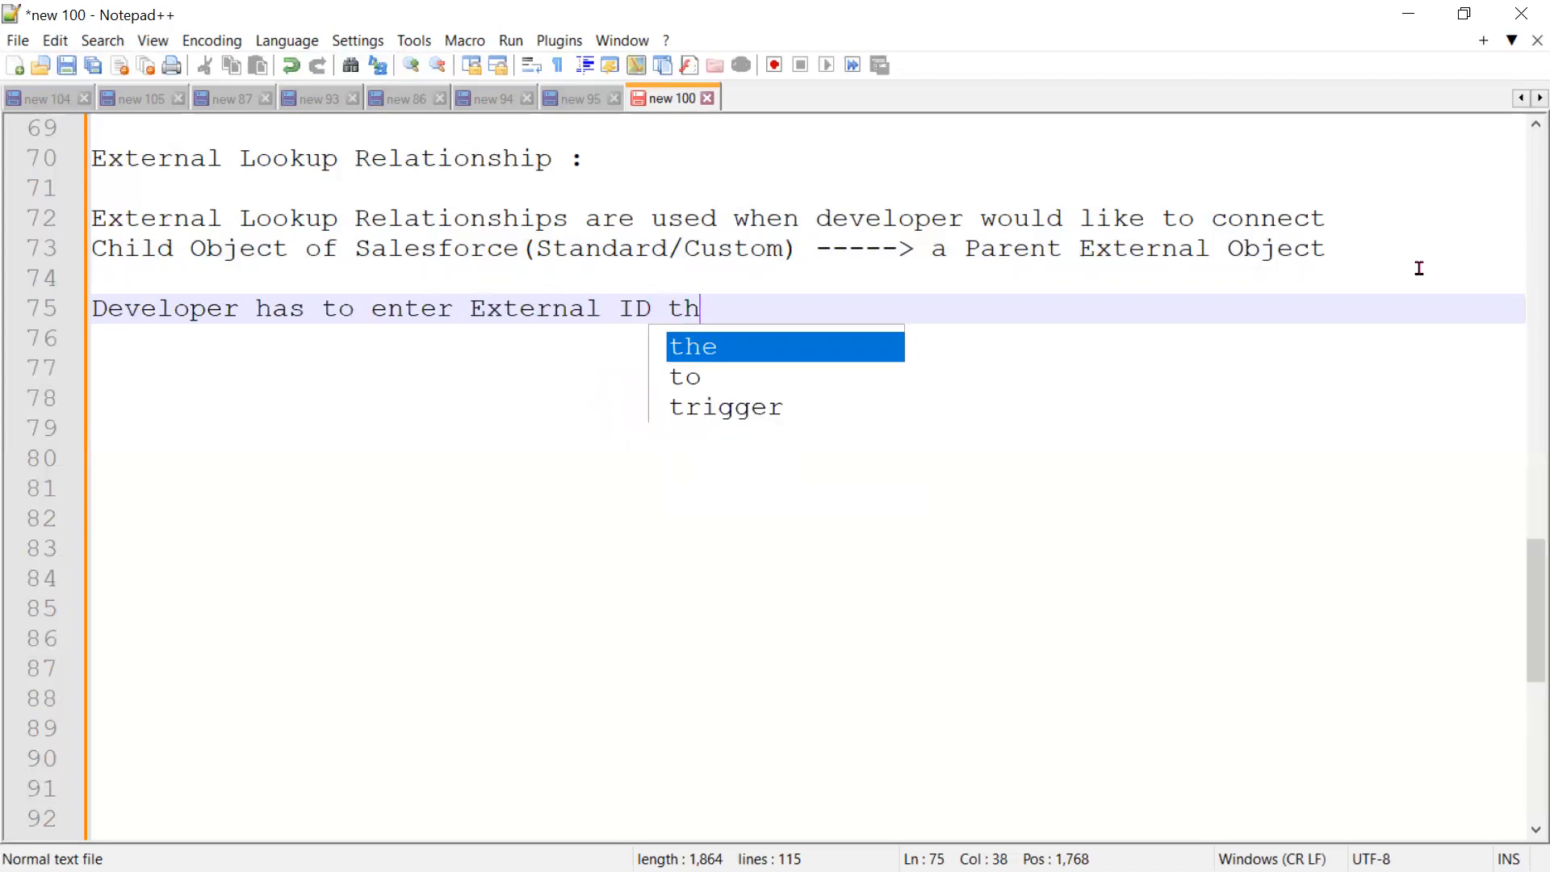
{"action": "type", "text": "at mat"}
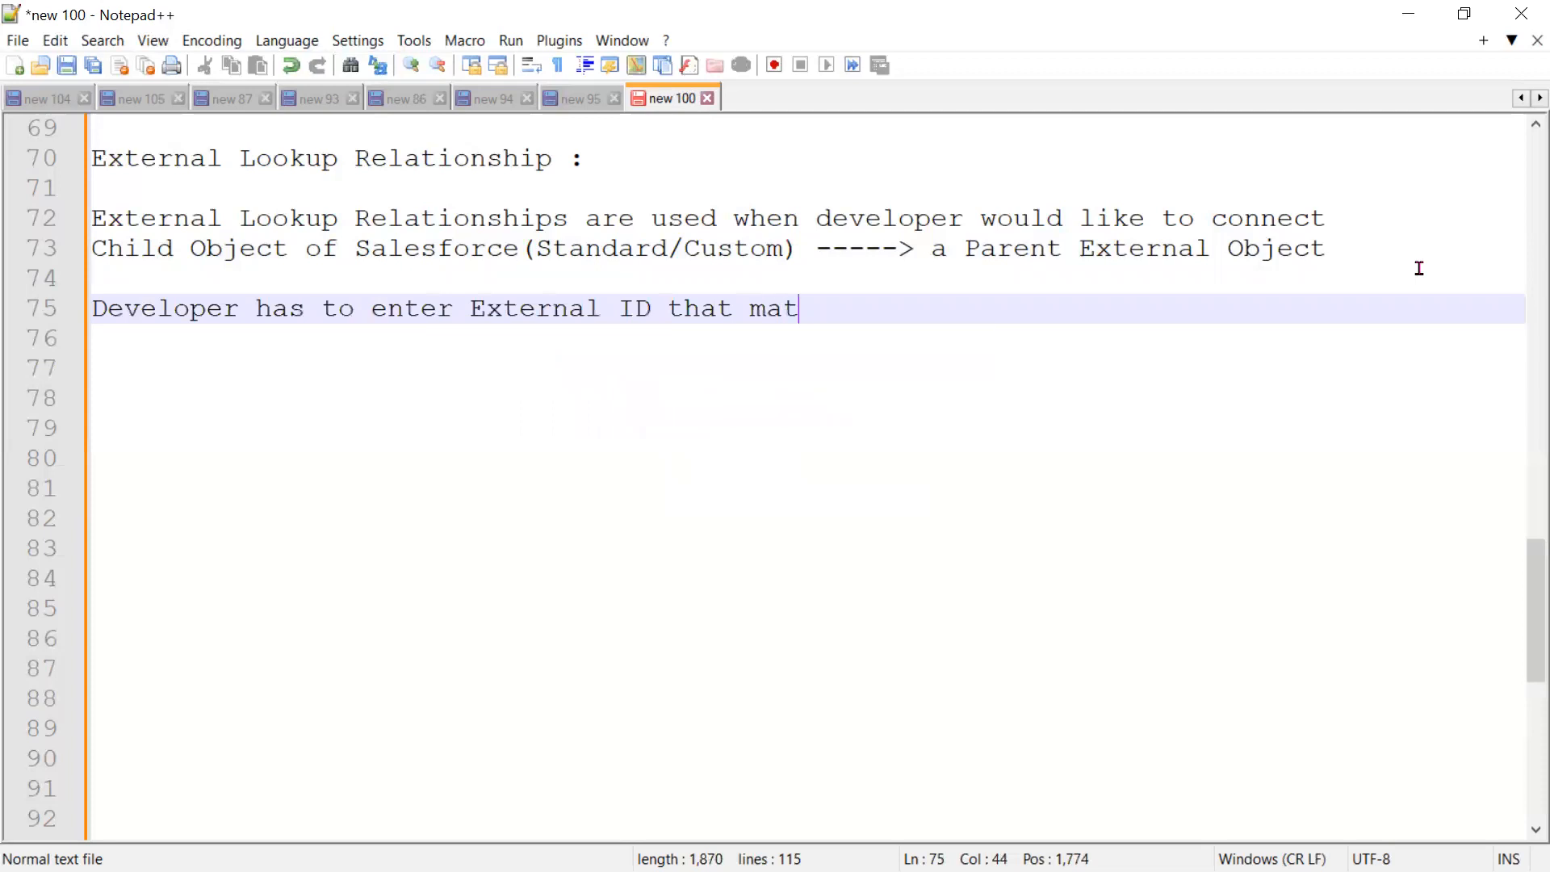
{"action": "type", "text": "ches with "}
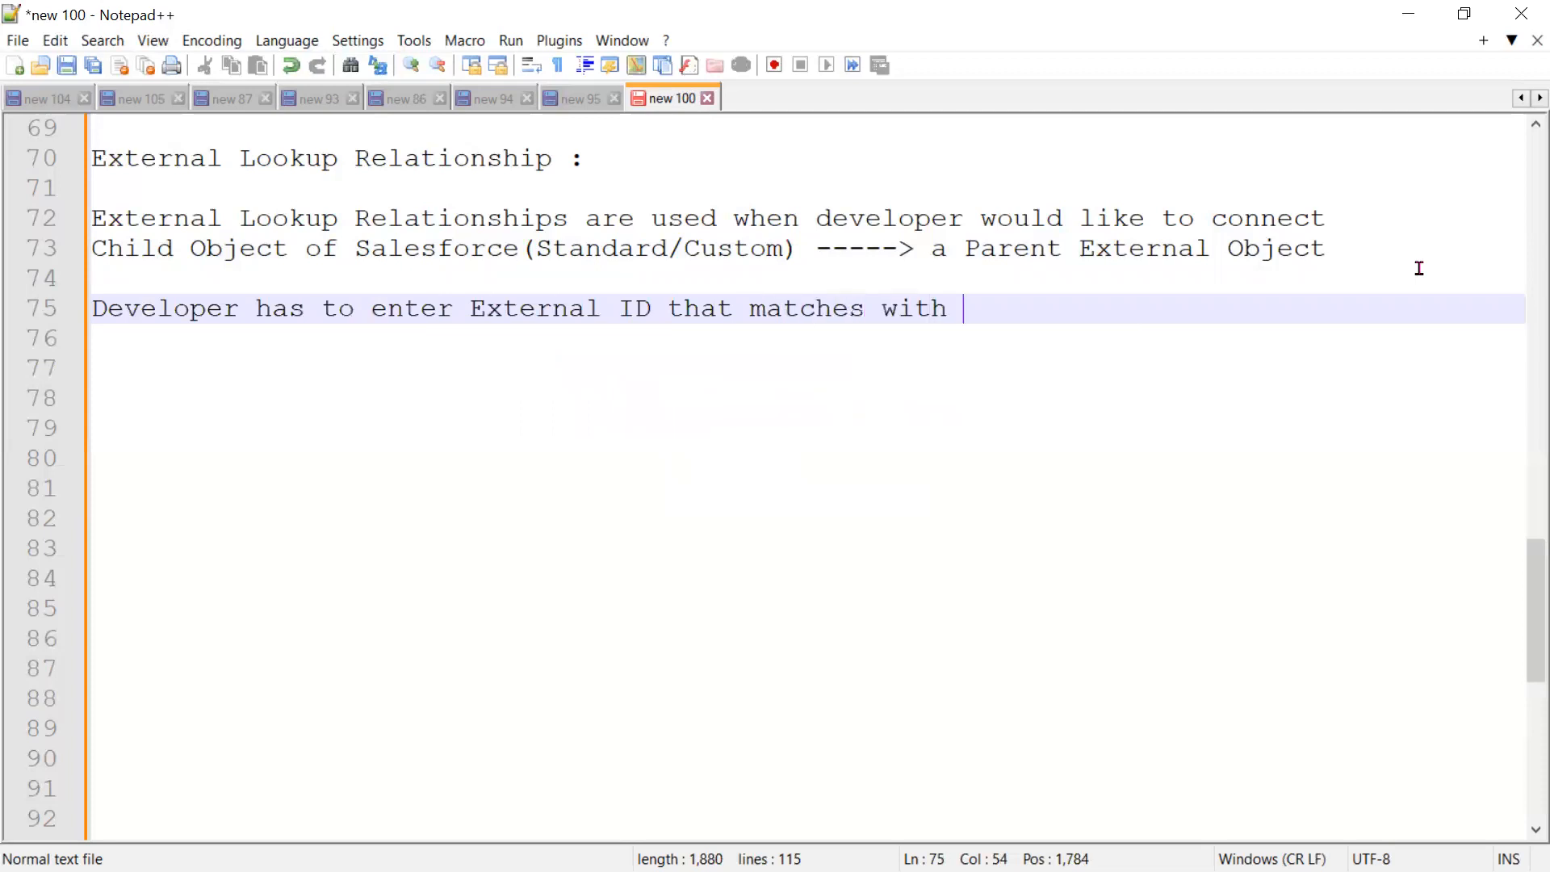
{"action": "type", "text": "External Object "}
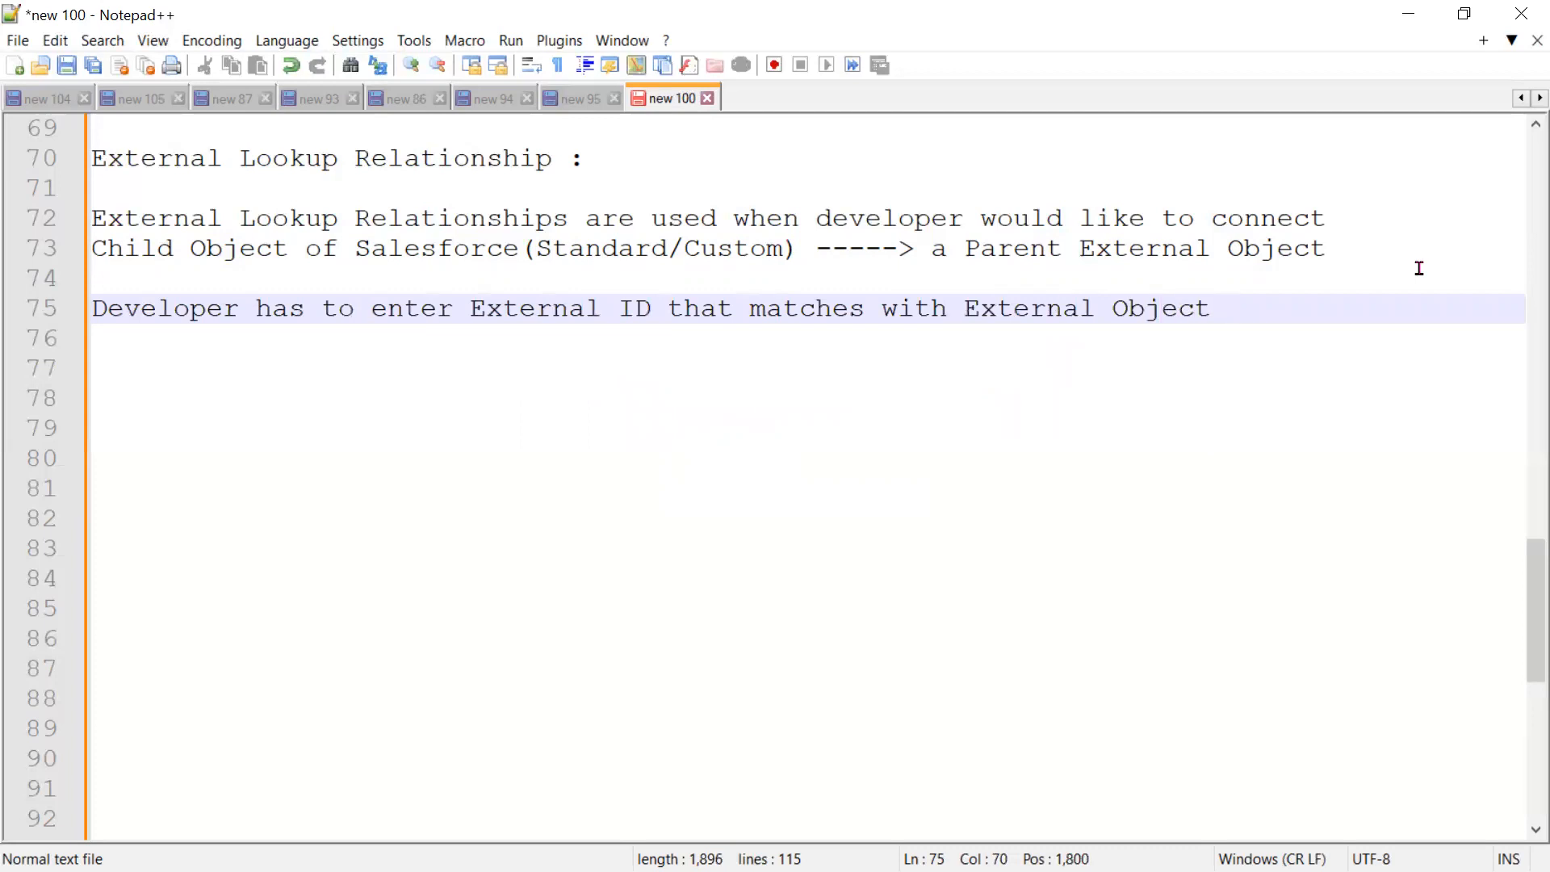
Append the note "(if it is not matching--> then Error 400 Bad Request)" to the External ID sentence, wrapping it onto line 76.
{"action": "type", "text": "(if i"}
{"action": "key", "text": "BackSpace"}
{"action": "type", "text": "it is"}
{"action": "key", "text": "Return"}
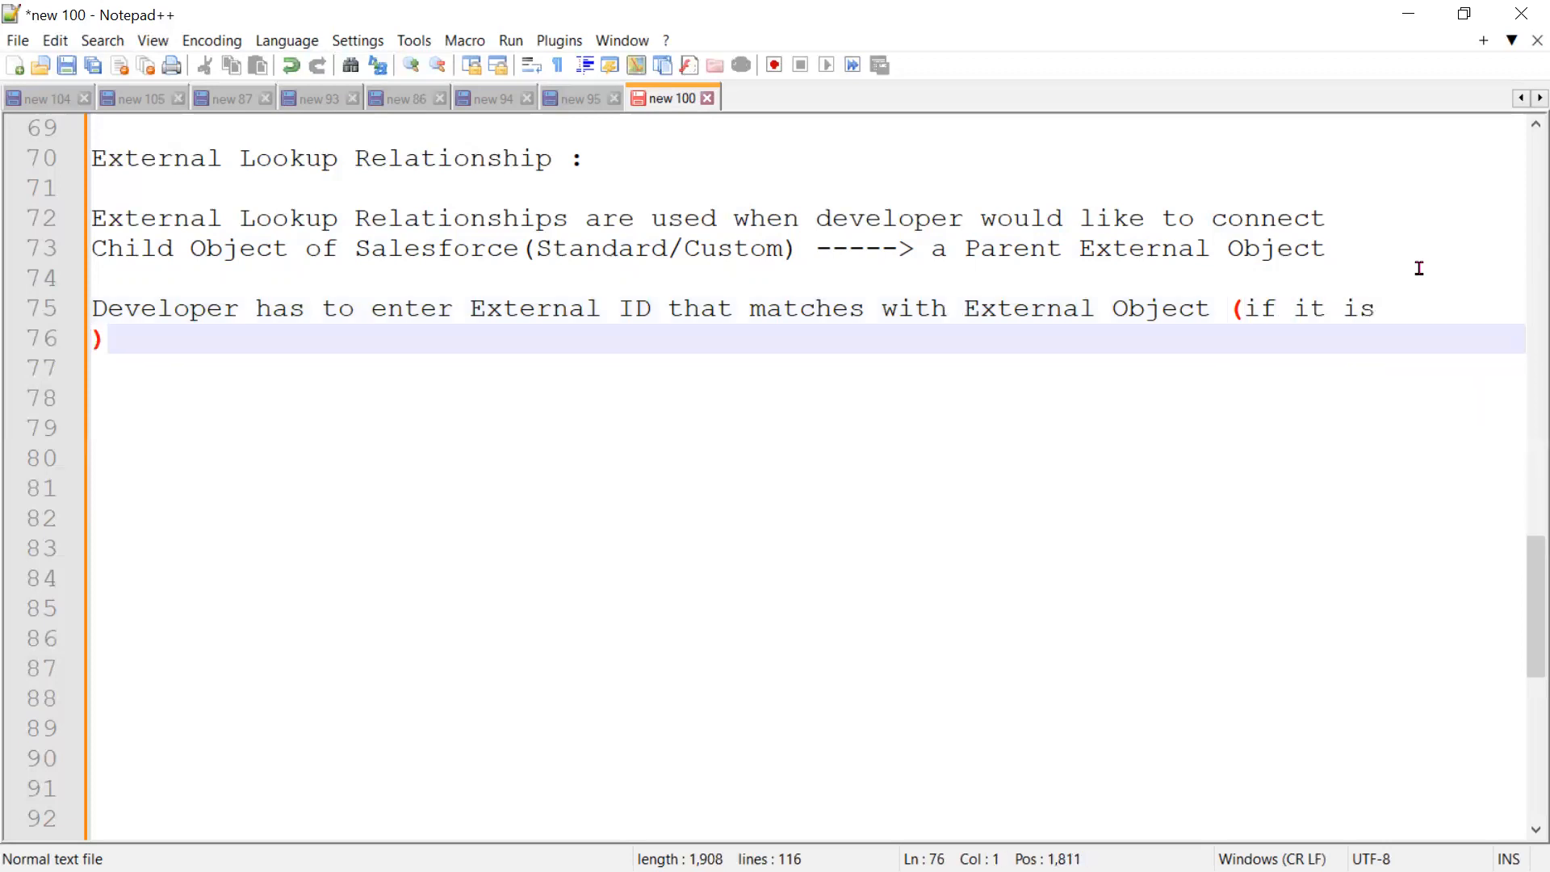
{"action": "type", "text": "not matc"}
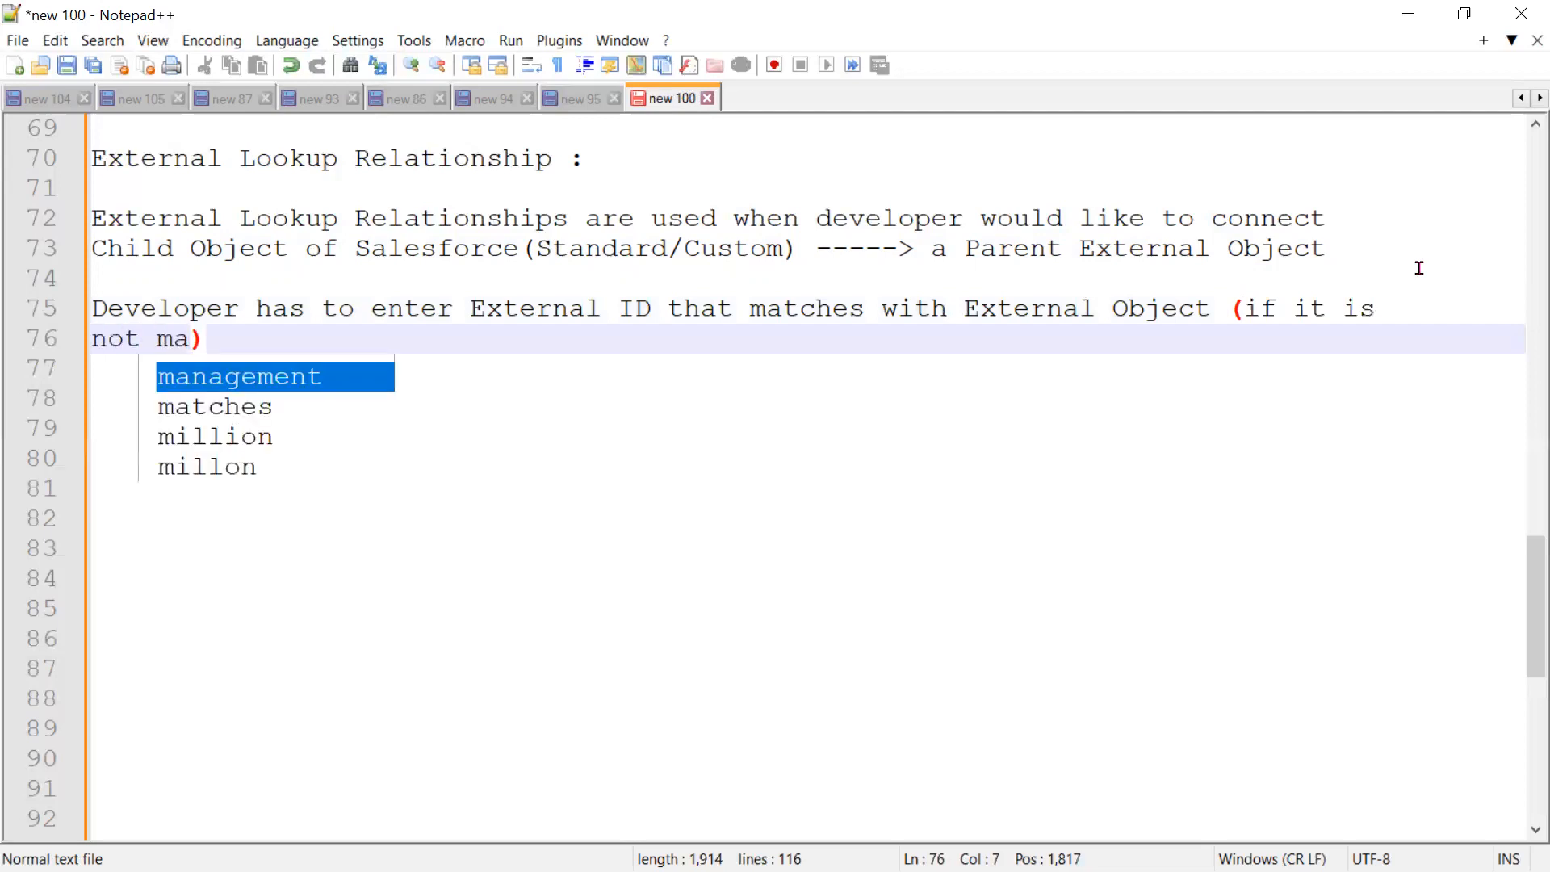
{"action": "type", "text": "hig"}
{"action": "key", "text": "BackSpace"}
{"action": "type", "text": "ng "}
{"action": "type", "text": "\"\""}
{"action": "key", "text": "BackSpace"}
{"action": "key", "text": "BackSpace"}
{"action": "key", "text": "BackSpace"}
{"action": "type", "text": "-->"}
{"action": "type", "text": " then Erro"}
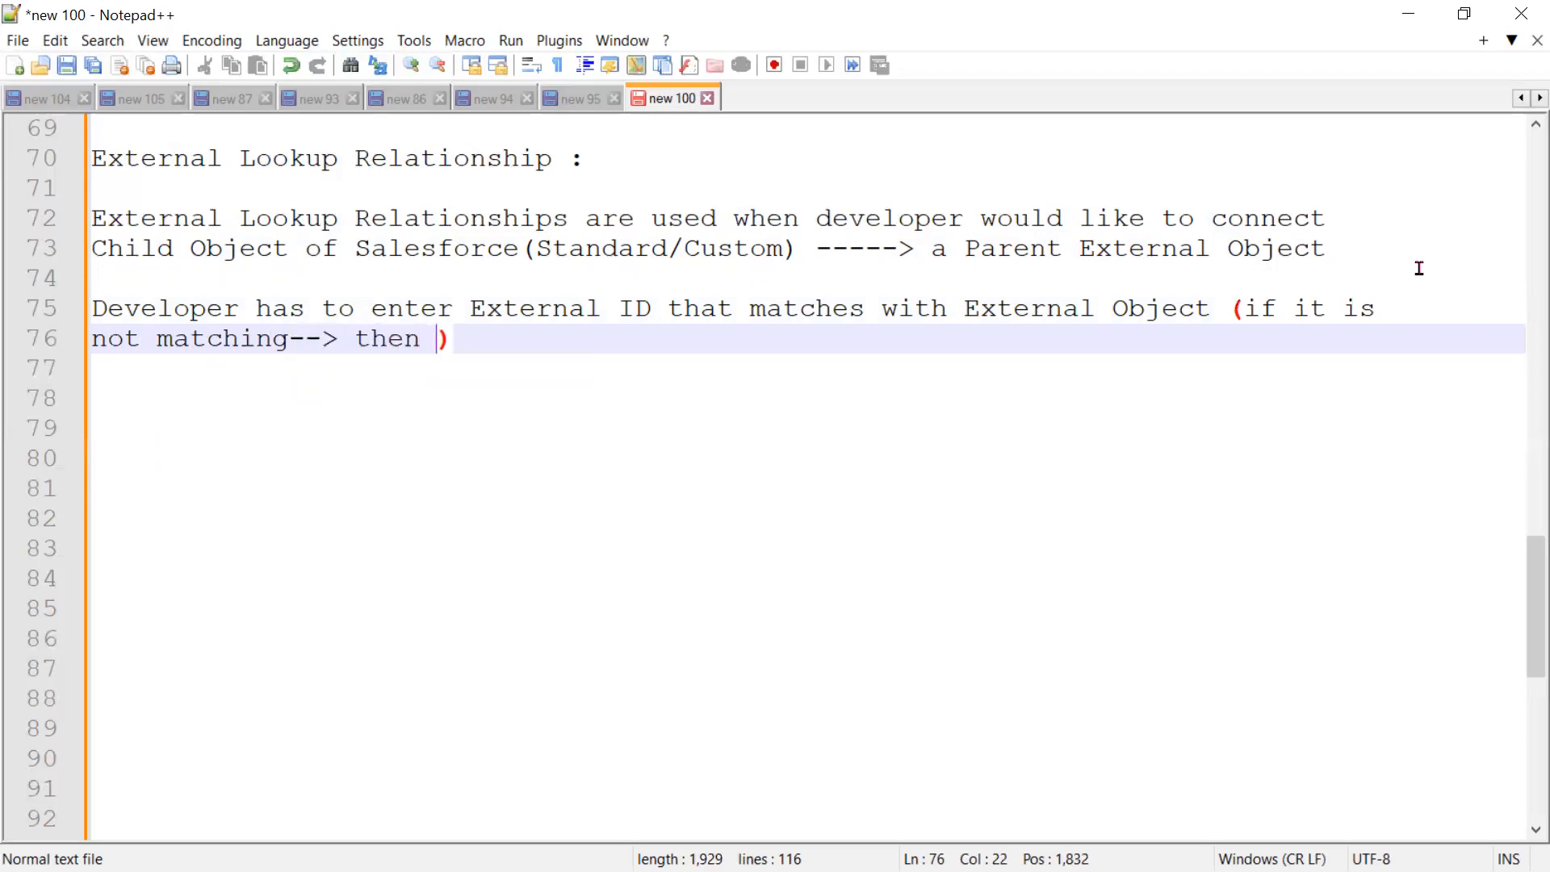
{"action": "type", "text": "r 400 Bad Request"}
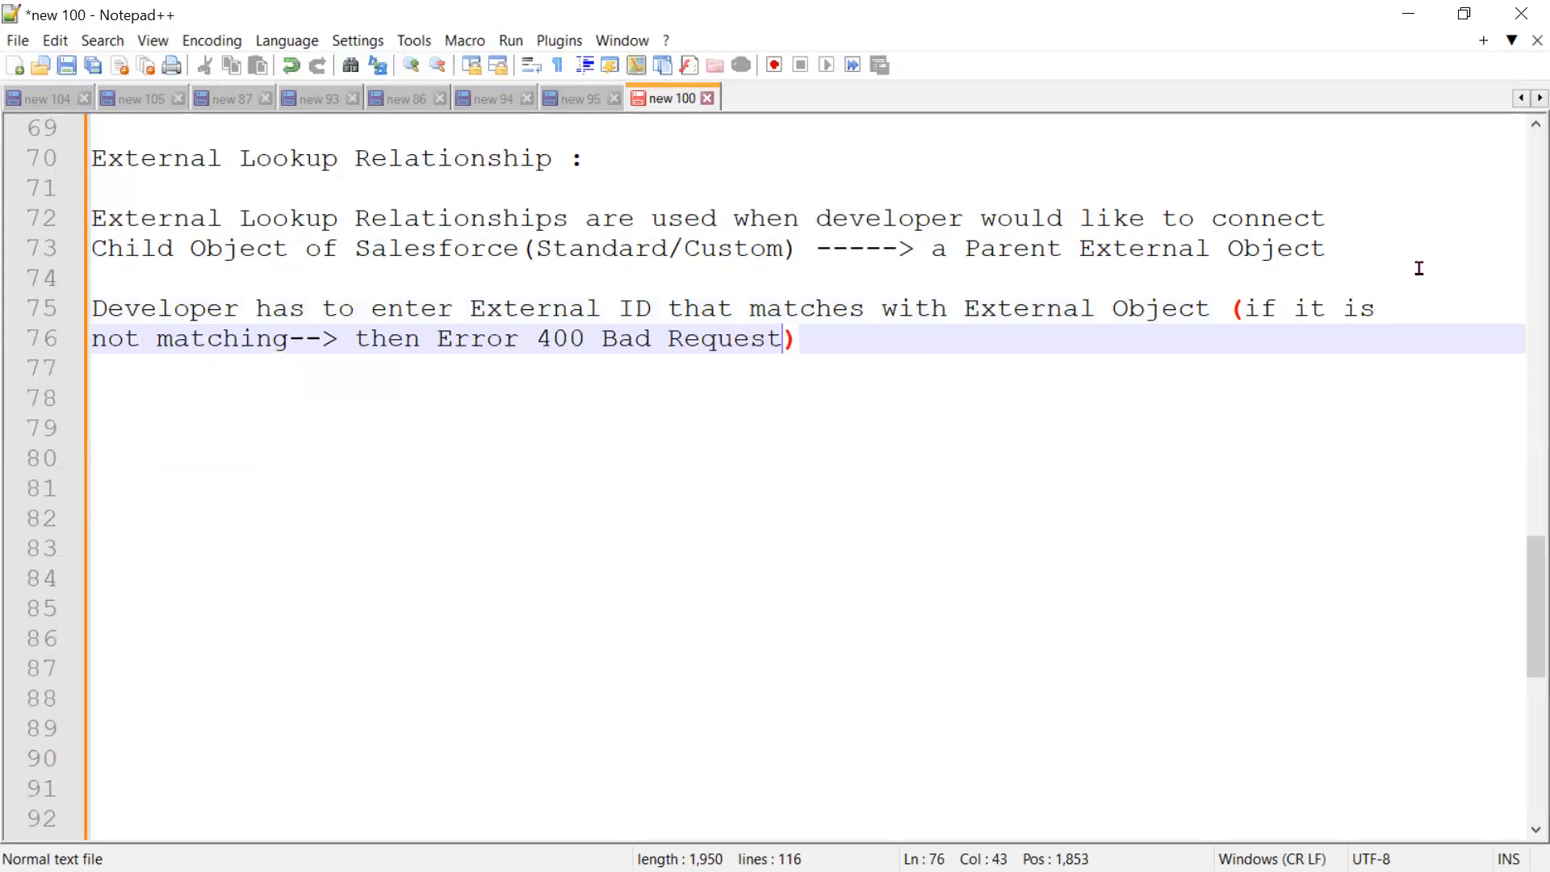
Copy "External Lookup Relationships" from line 72 to line 78 and put "Use" in front of it.
{"action": "left_click", "coordinate": [827, 340]}
{"action": "key", "text": "Return"}
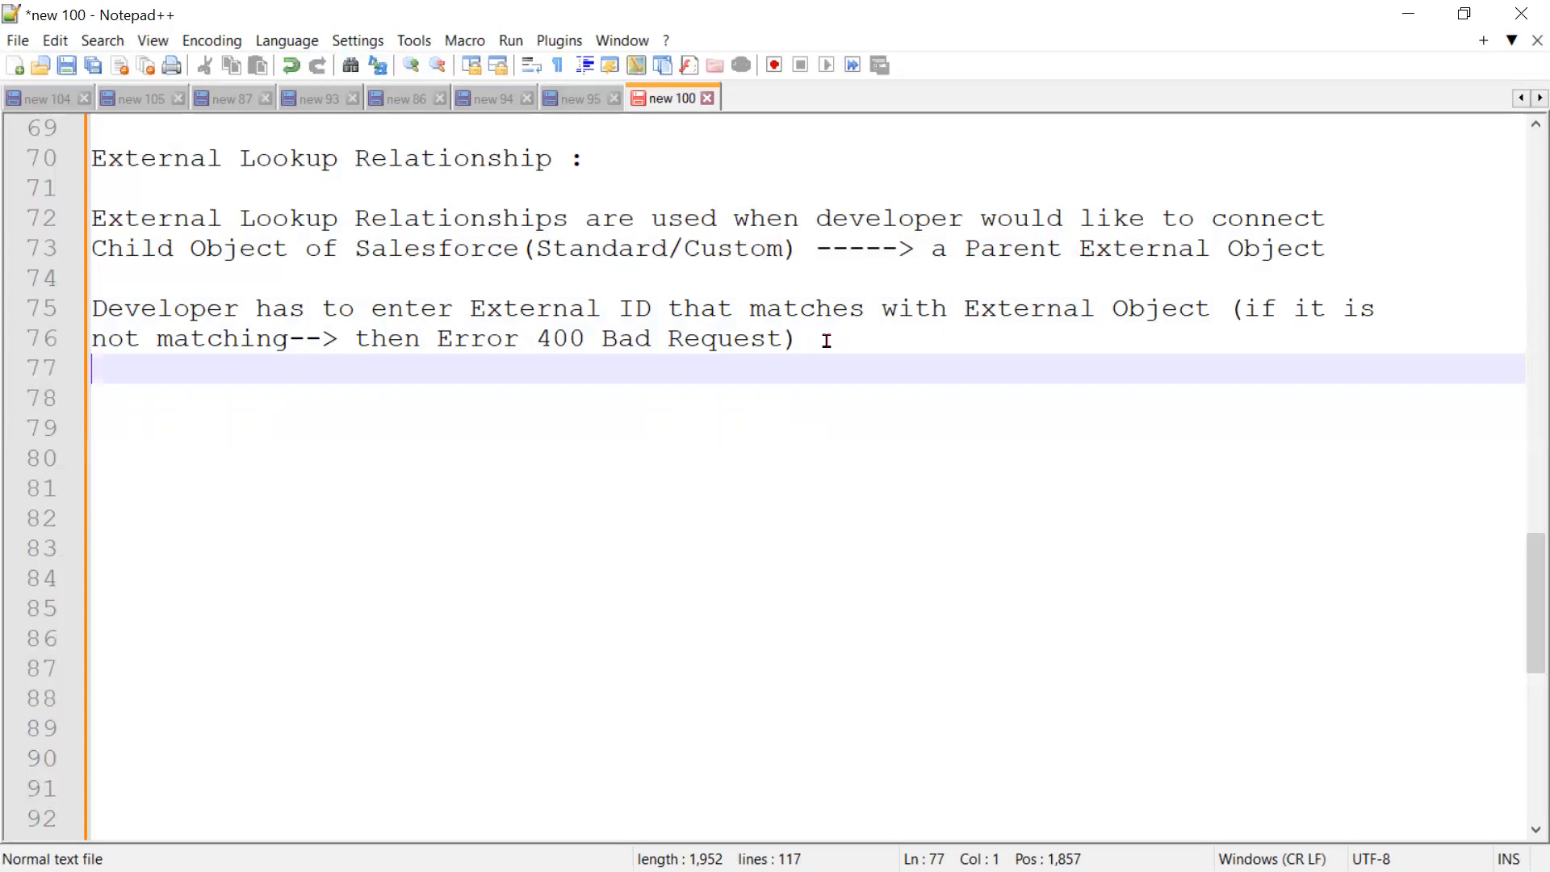
{"action": "left_click_drag", "start_coordinate": [568, 218], "coordinate": [71, 210]}
{"action": "key", "text": "ctrl+c"}
{"action": "left_click", "coordinate": [132, 404]}
{"action": "key", "text": "ctrl+v"}
{"action": "left_click", "coordinate": [91, 398]}
{"action": "type", "text": "Use"}
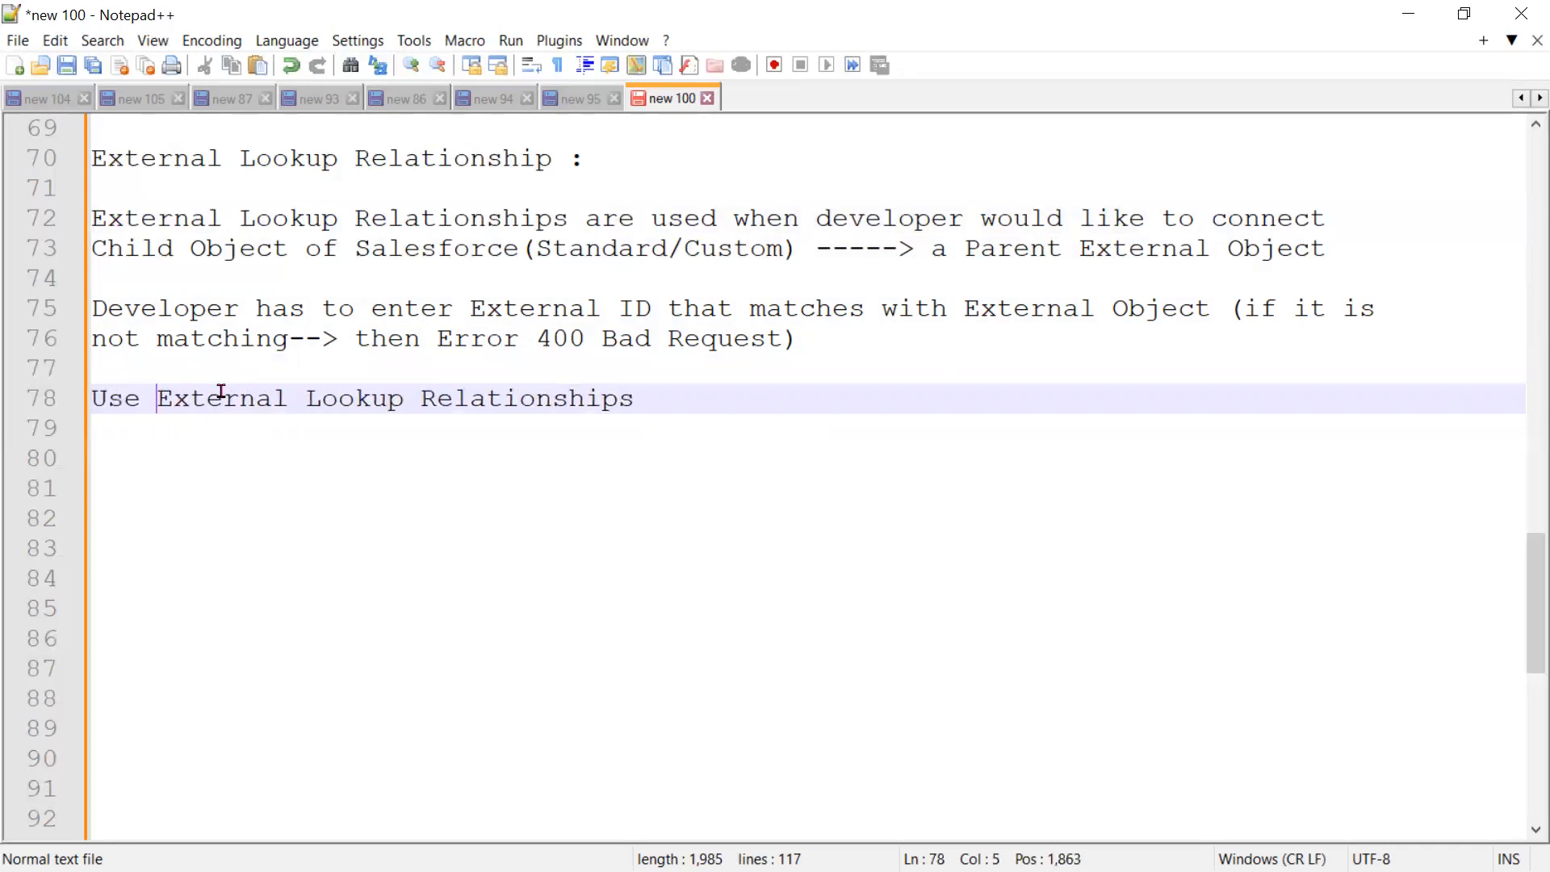
Complete line 78 with ", if you want to use external data (External ID)" and start a new line below it.
{"action": "left_click", "coordinate": [674, 398]}
{"action": "type", "text": ", if you want to use external data"}
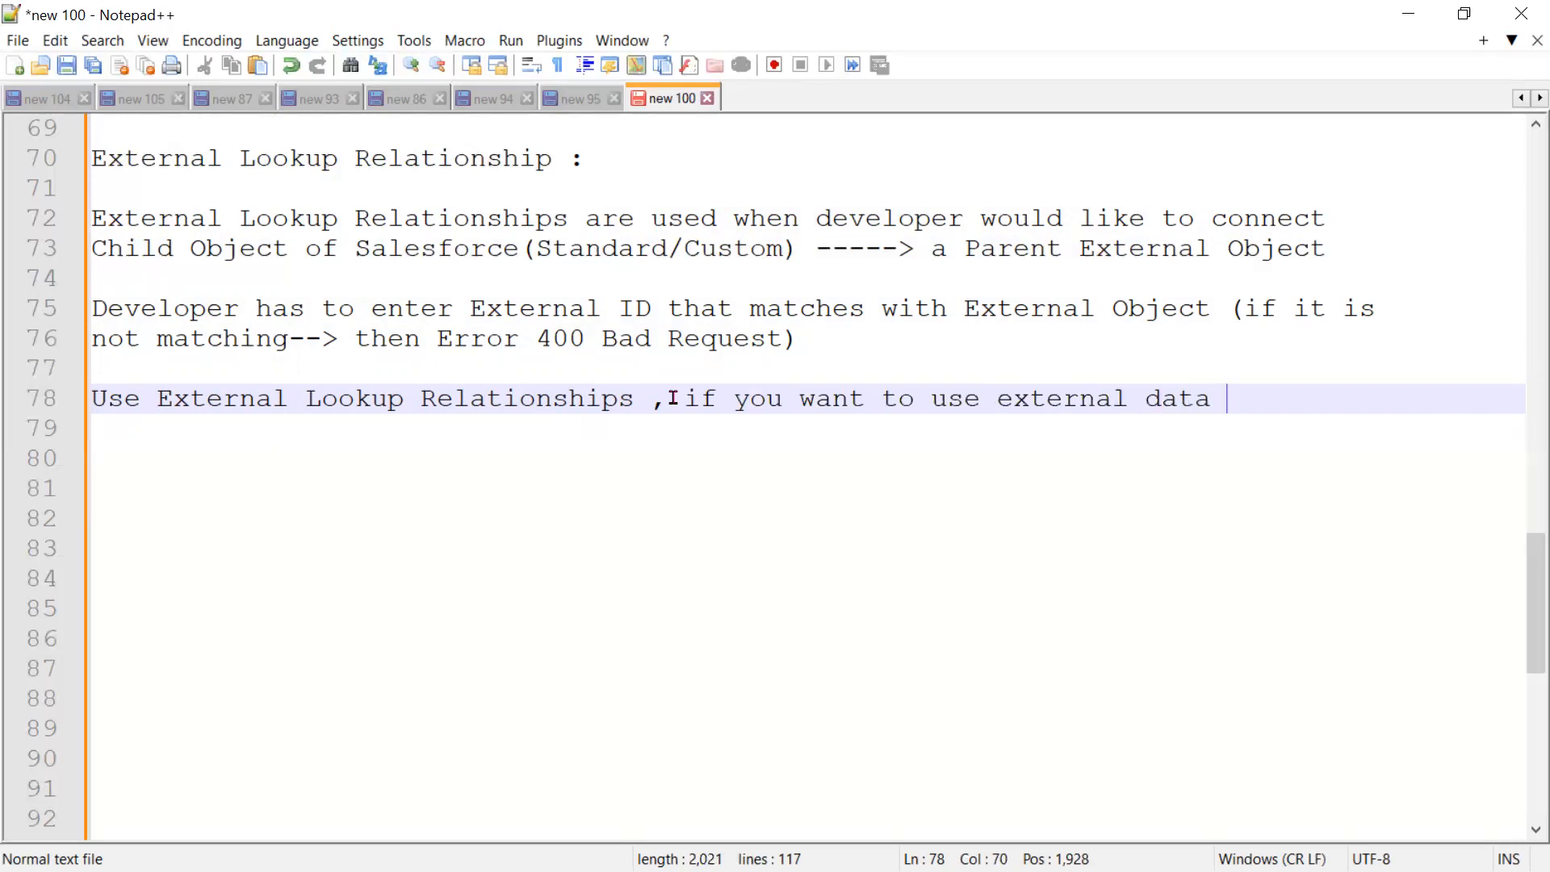
{"action": "type", "text": " (External "}
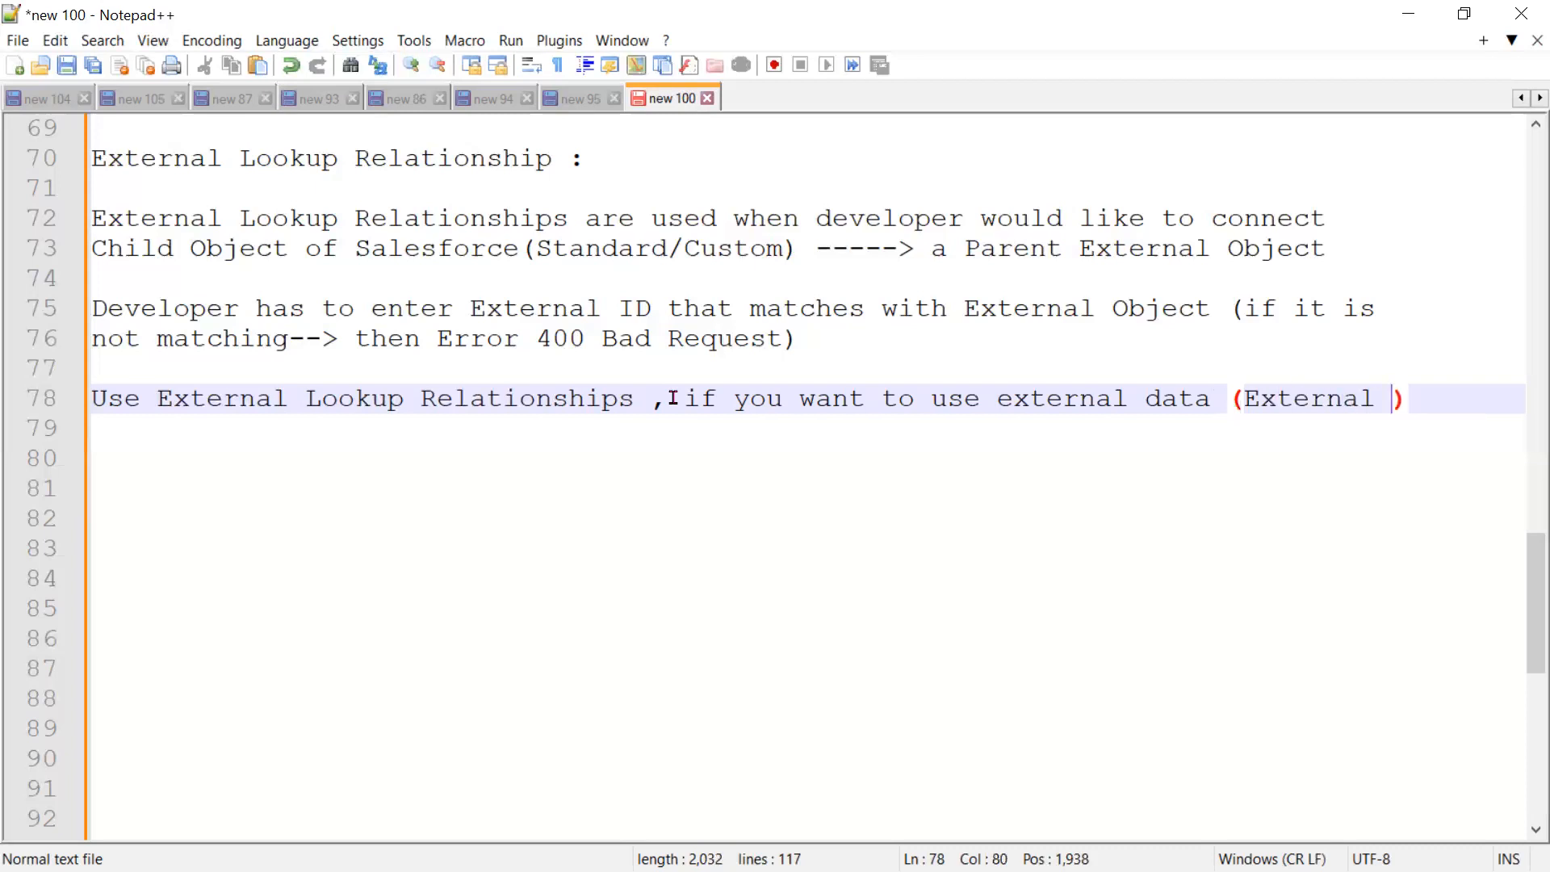
{"action": "type", "text": "ID)"}
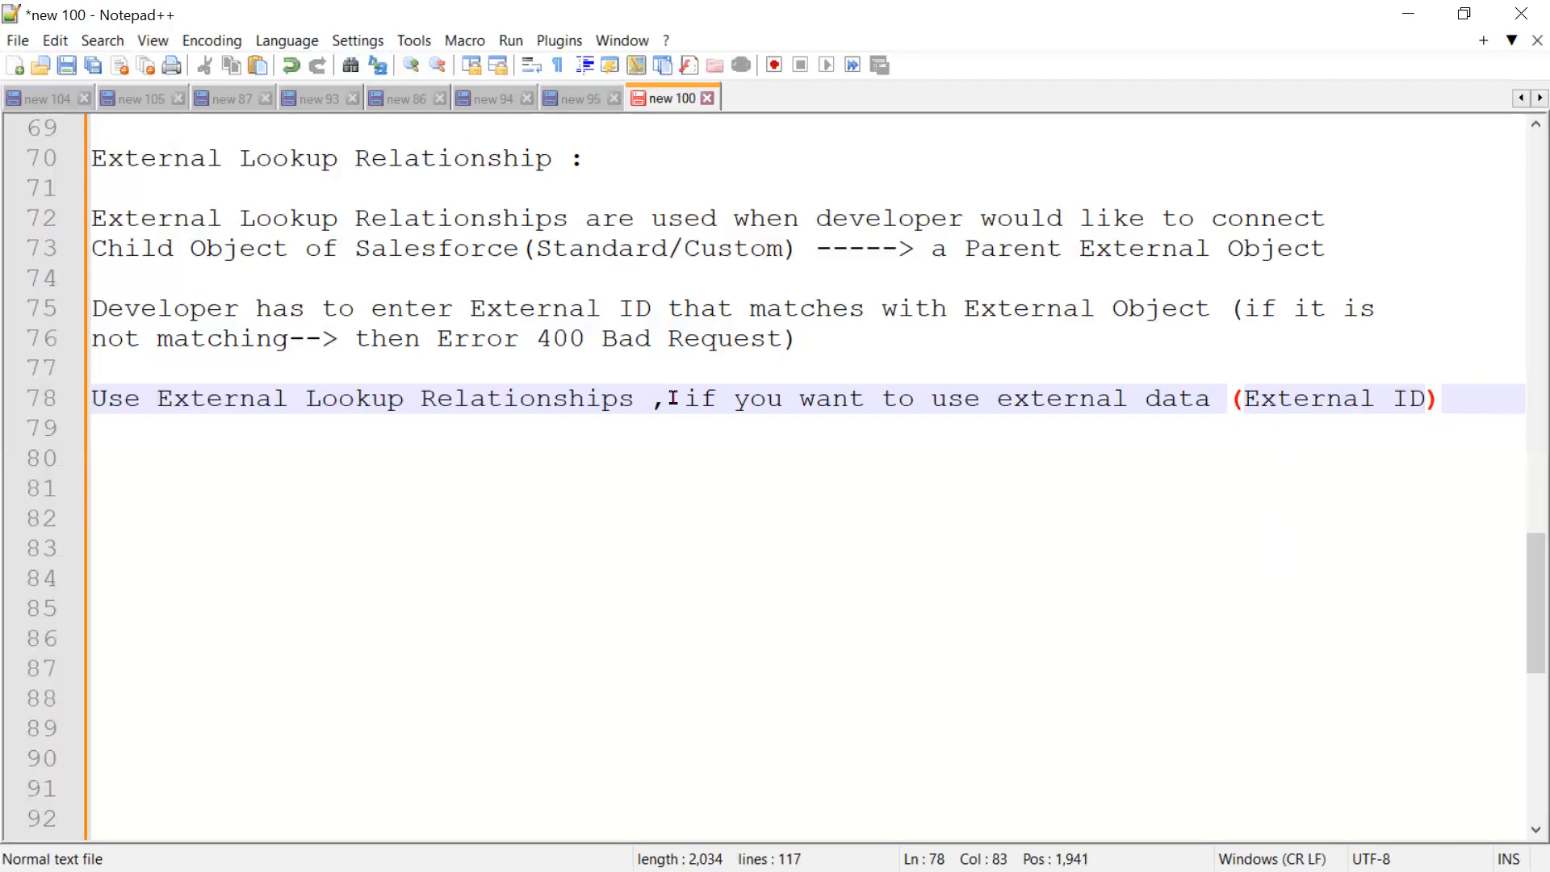
{"action": "key", "text": "Return"}
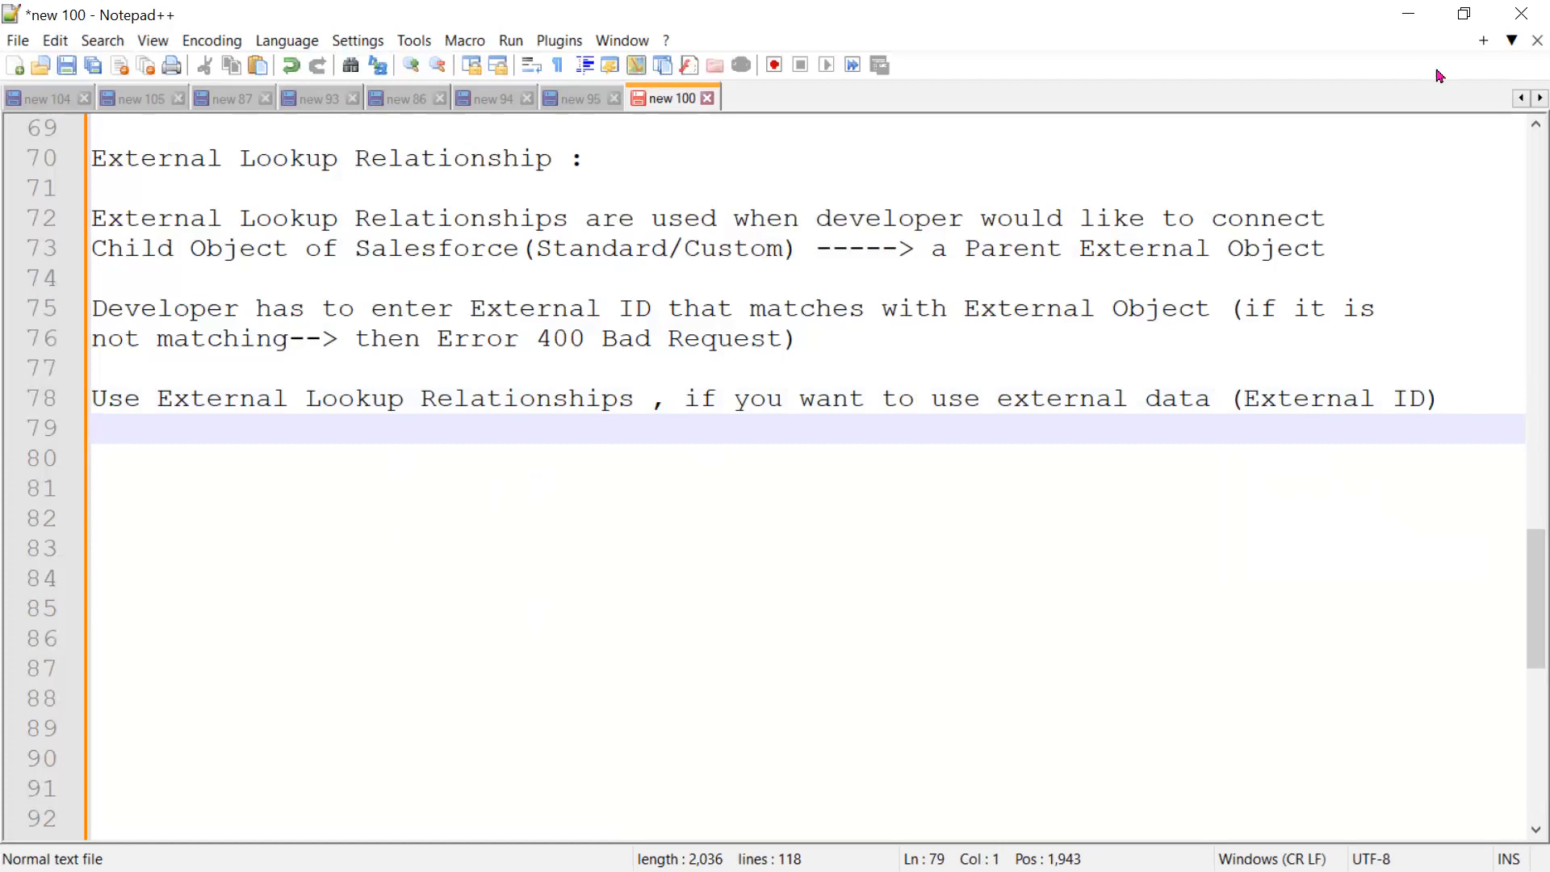
Switch to the Trailhead page in the browser and review the instructions for adding an external lookup field to OrderDetail.
{"action": "left_click", "coordinate": [1408, 14]}
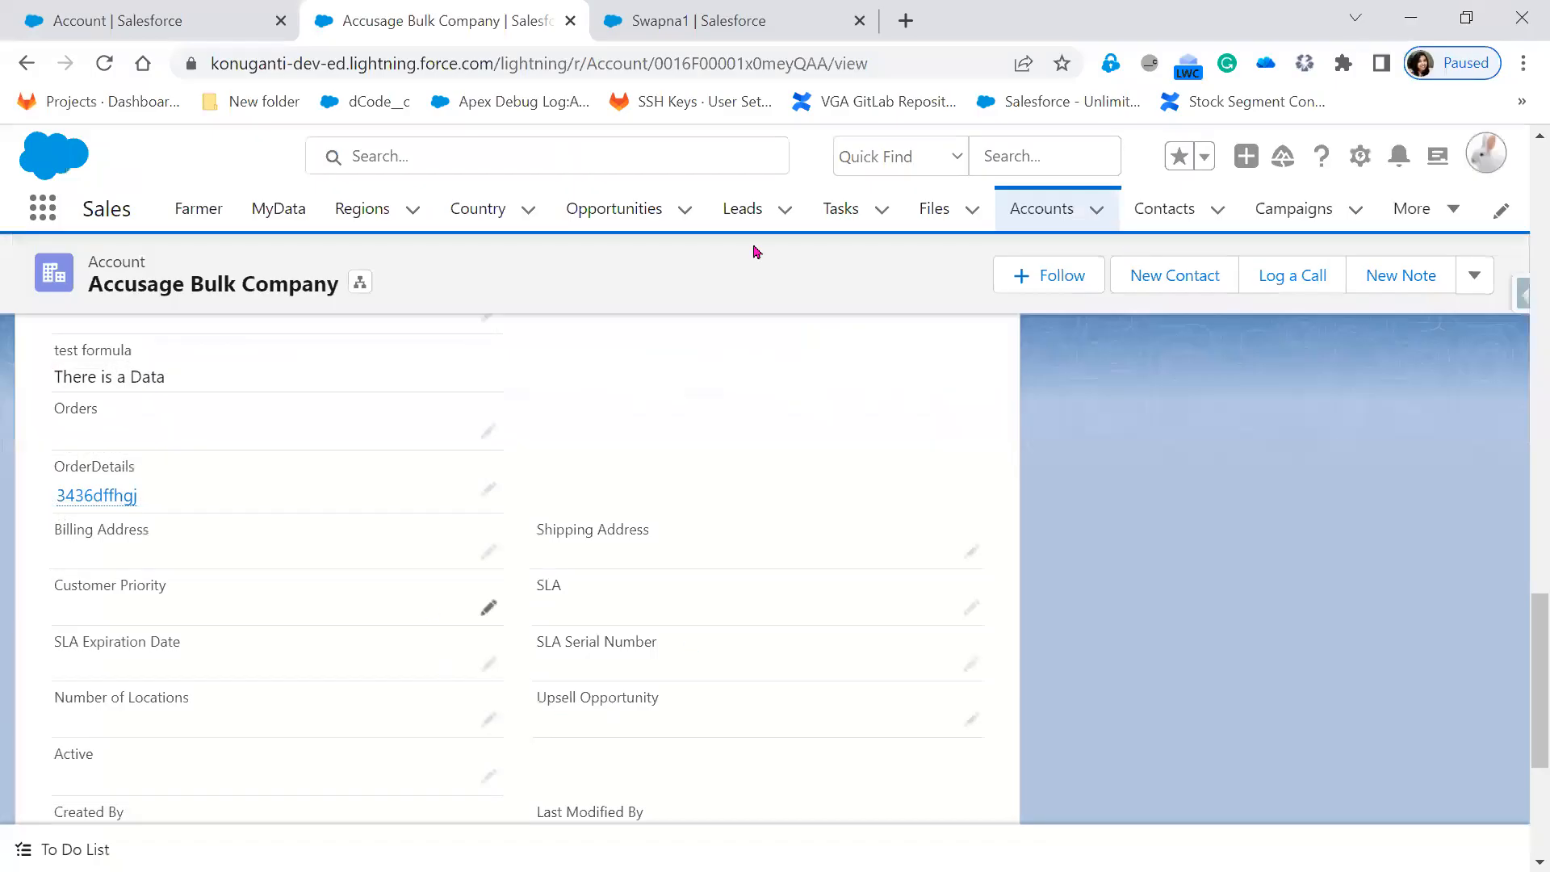
{"action": "left_click", "coordinate": [724, 27]}
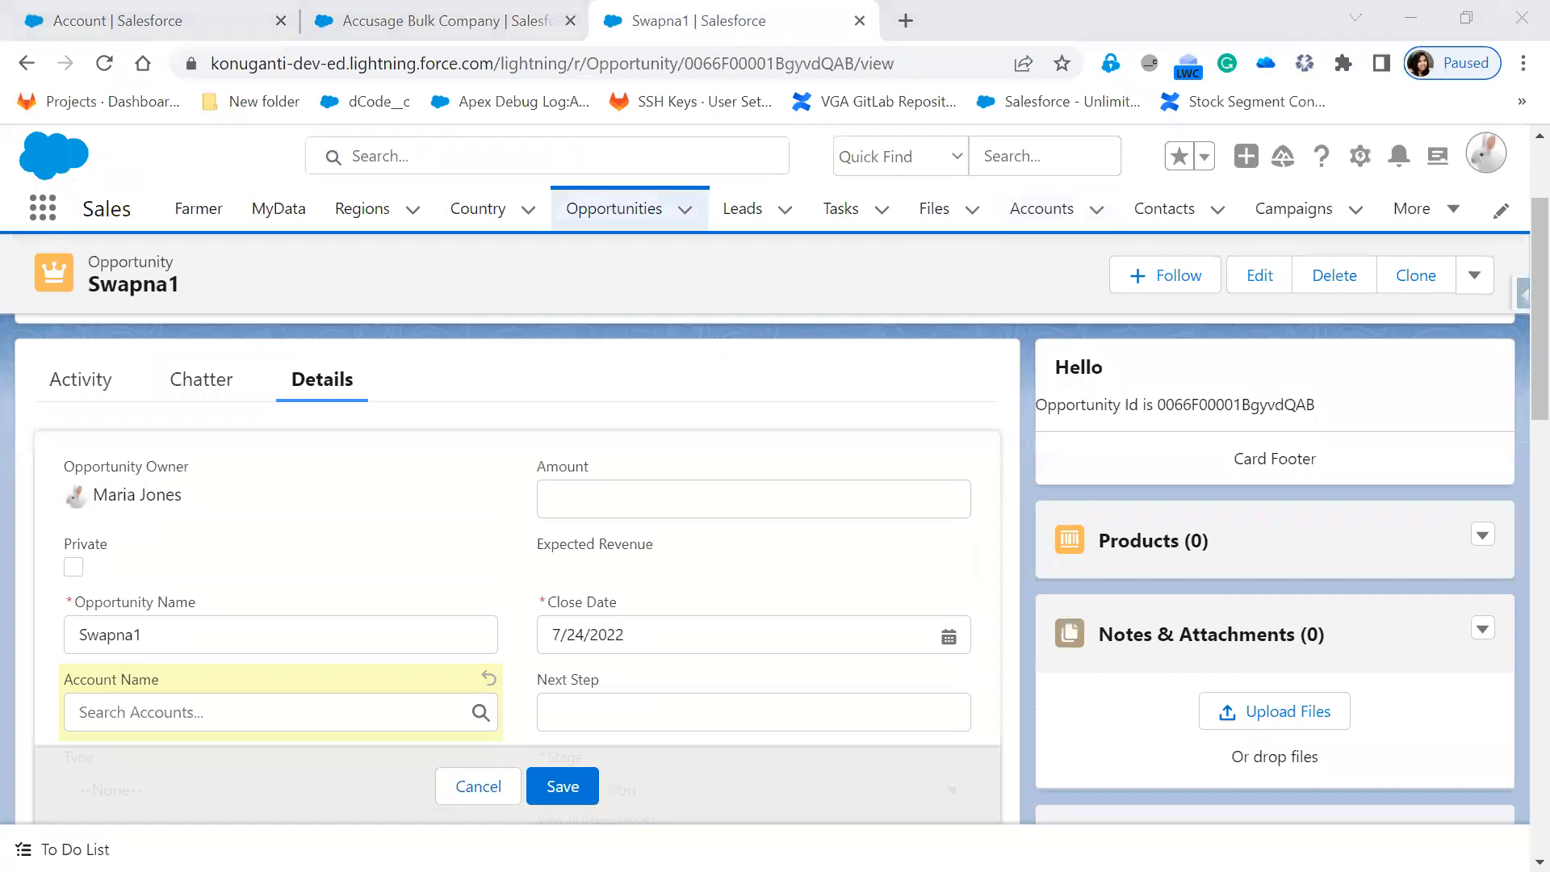
{"action": "key", "text": "alt+Tab"}
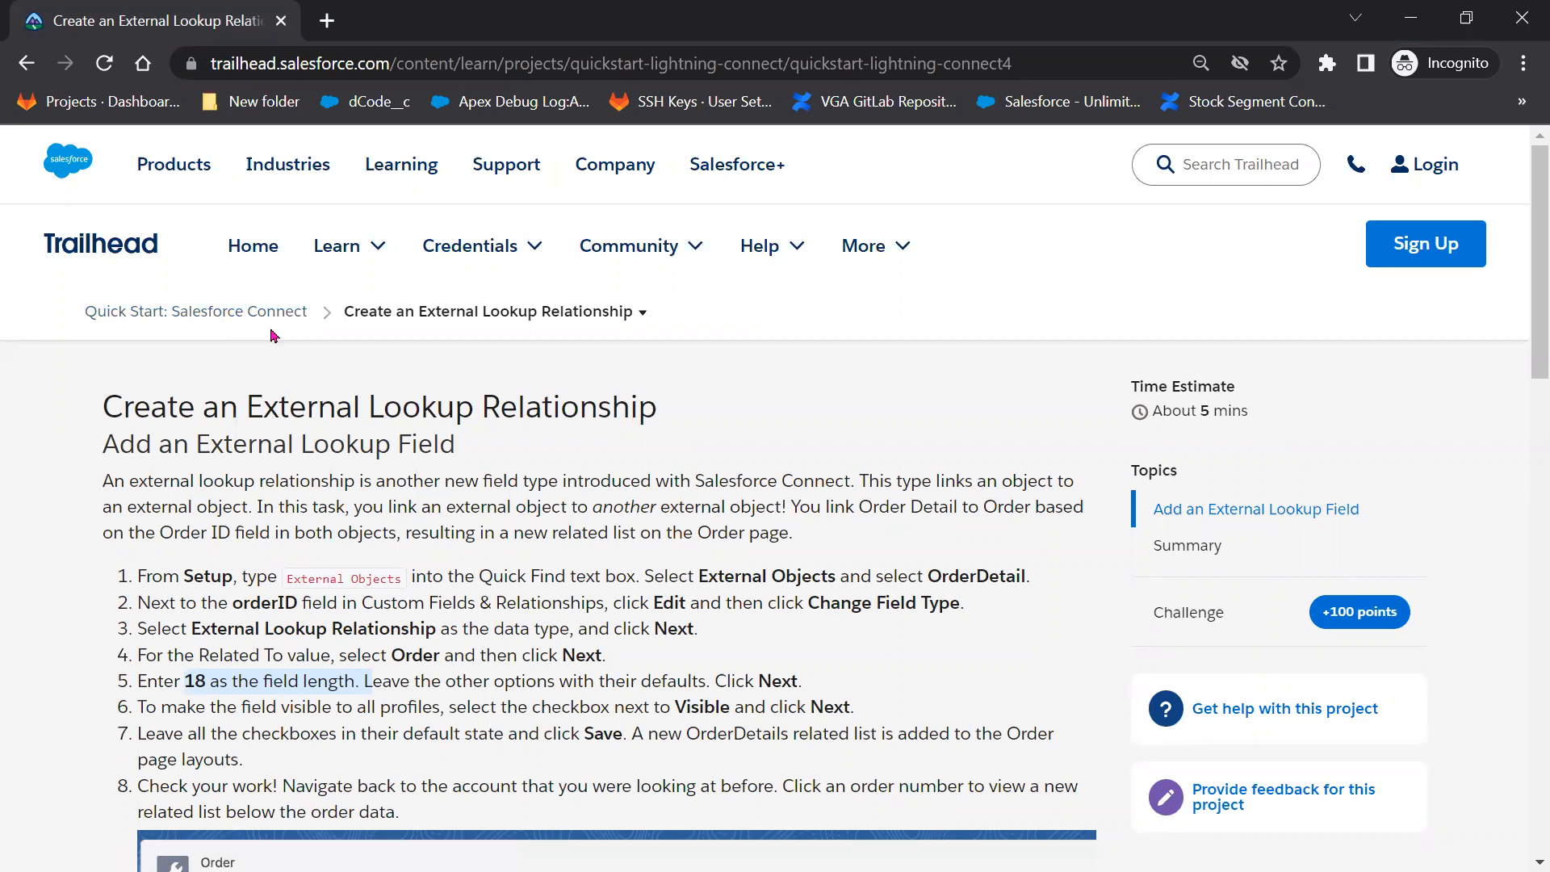
{"action": "scroll", "coordinate": [632, 675], "scroll_direction": "down", "scroll_amount": 2}
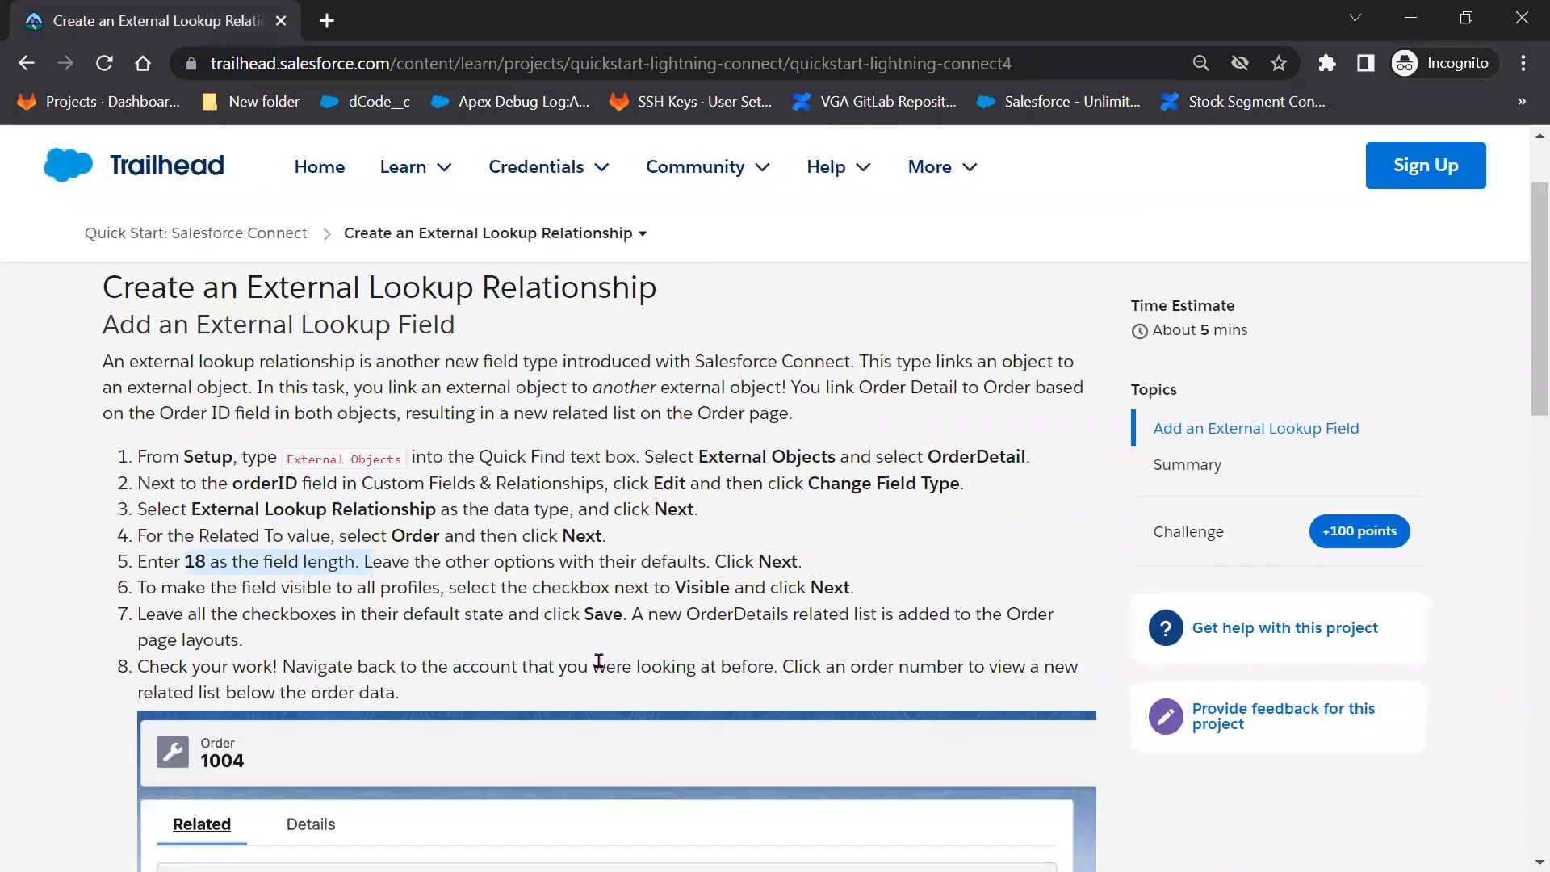
{"action": "scroll", "coordinate": [642, 570], "scroll_direction": "up", "scroll_amount": 2}
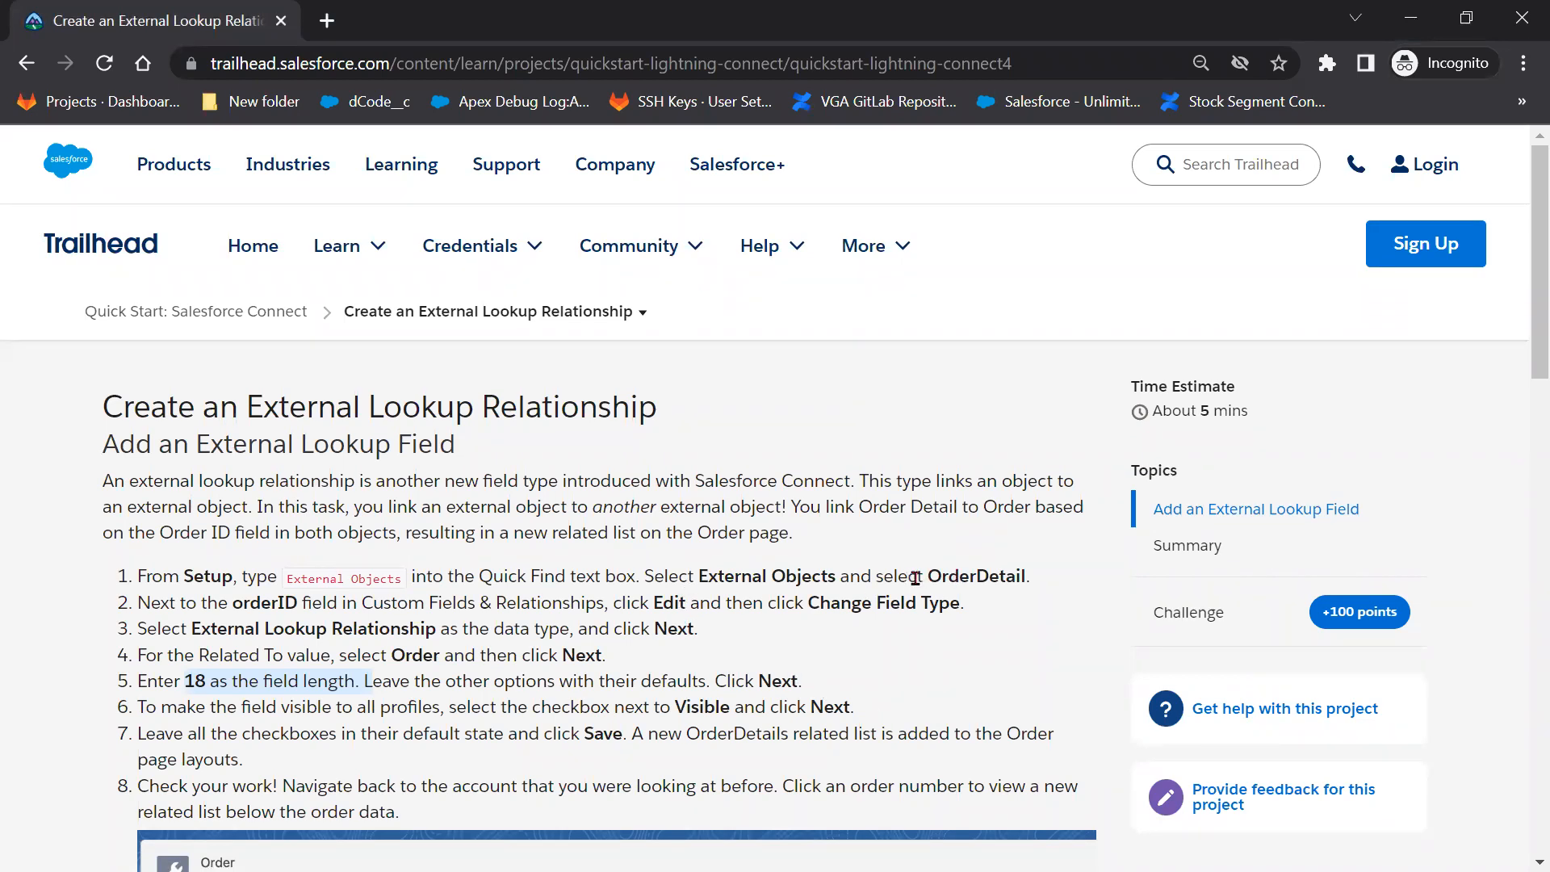
{"action": "left_click_drag", "start_coordinate": [928, 576], "coordinate": [1029, 574]}
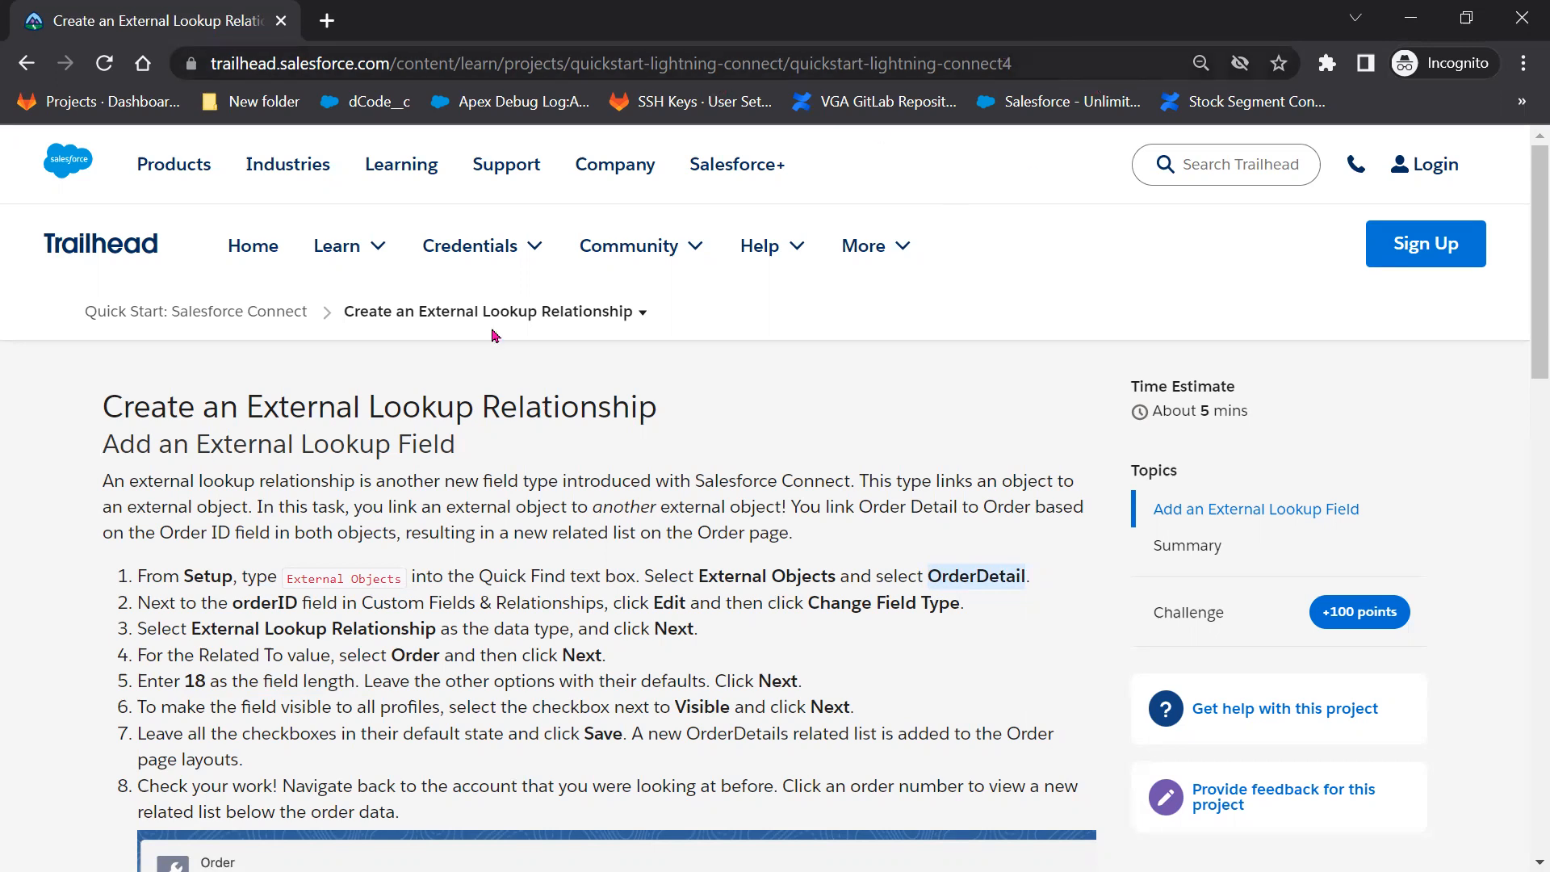
Open the parent Quick Start: Salesforce Connect project on Trailhead and select its web address.
{"action": "left_click", "coordinate": [234, 322]}
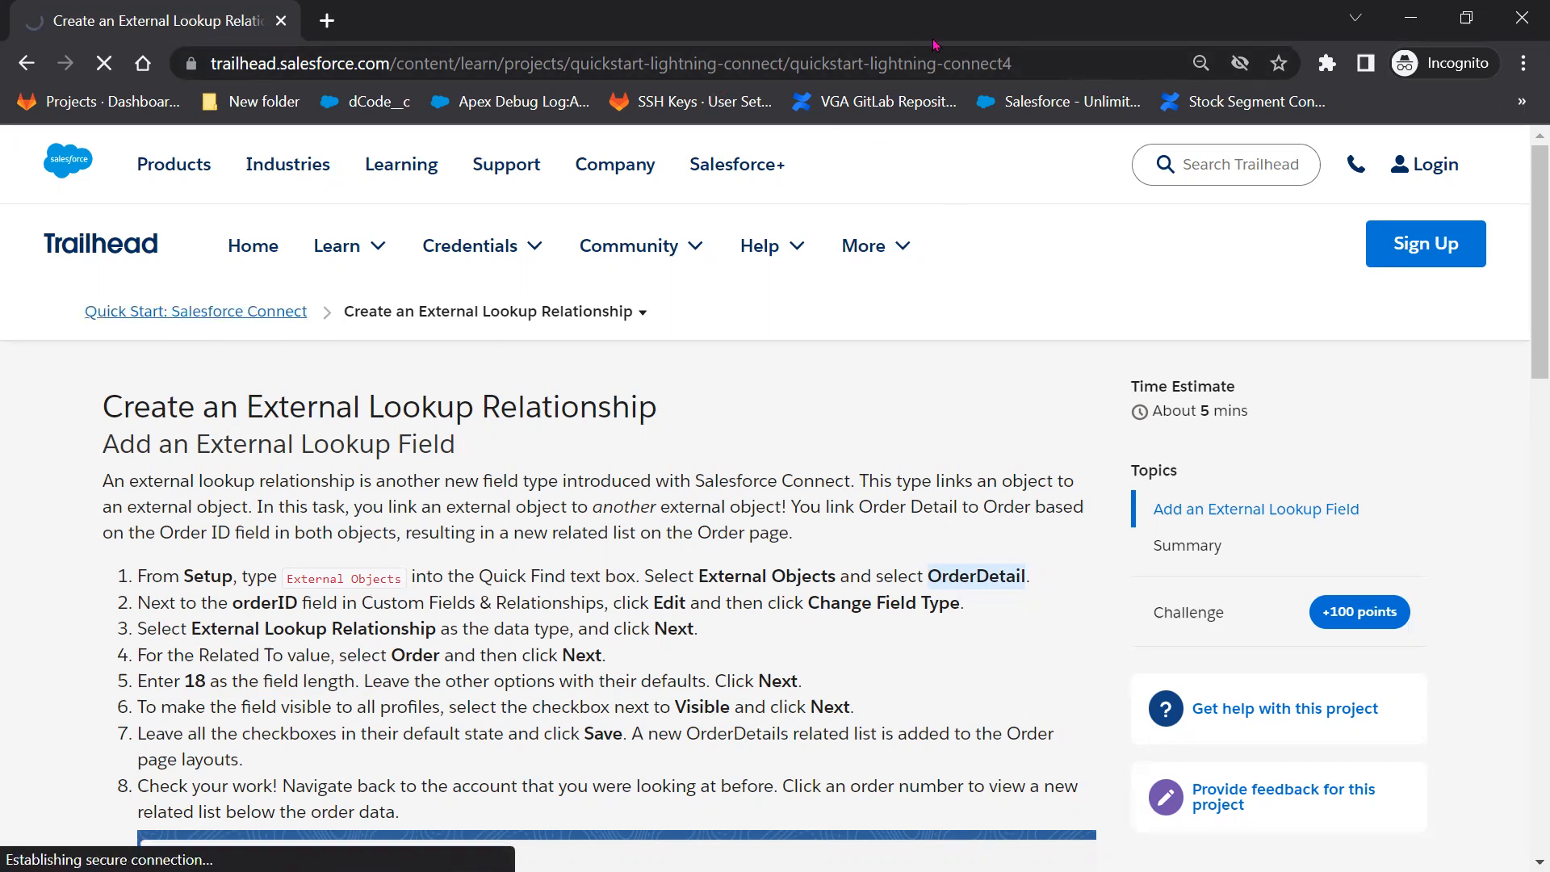
{"action": "left_click", "coordinate": [822, 63]}
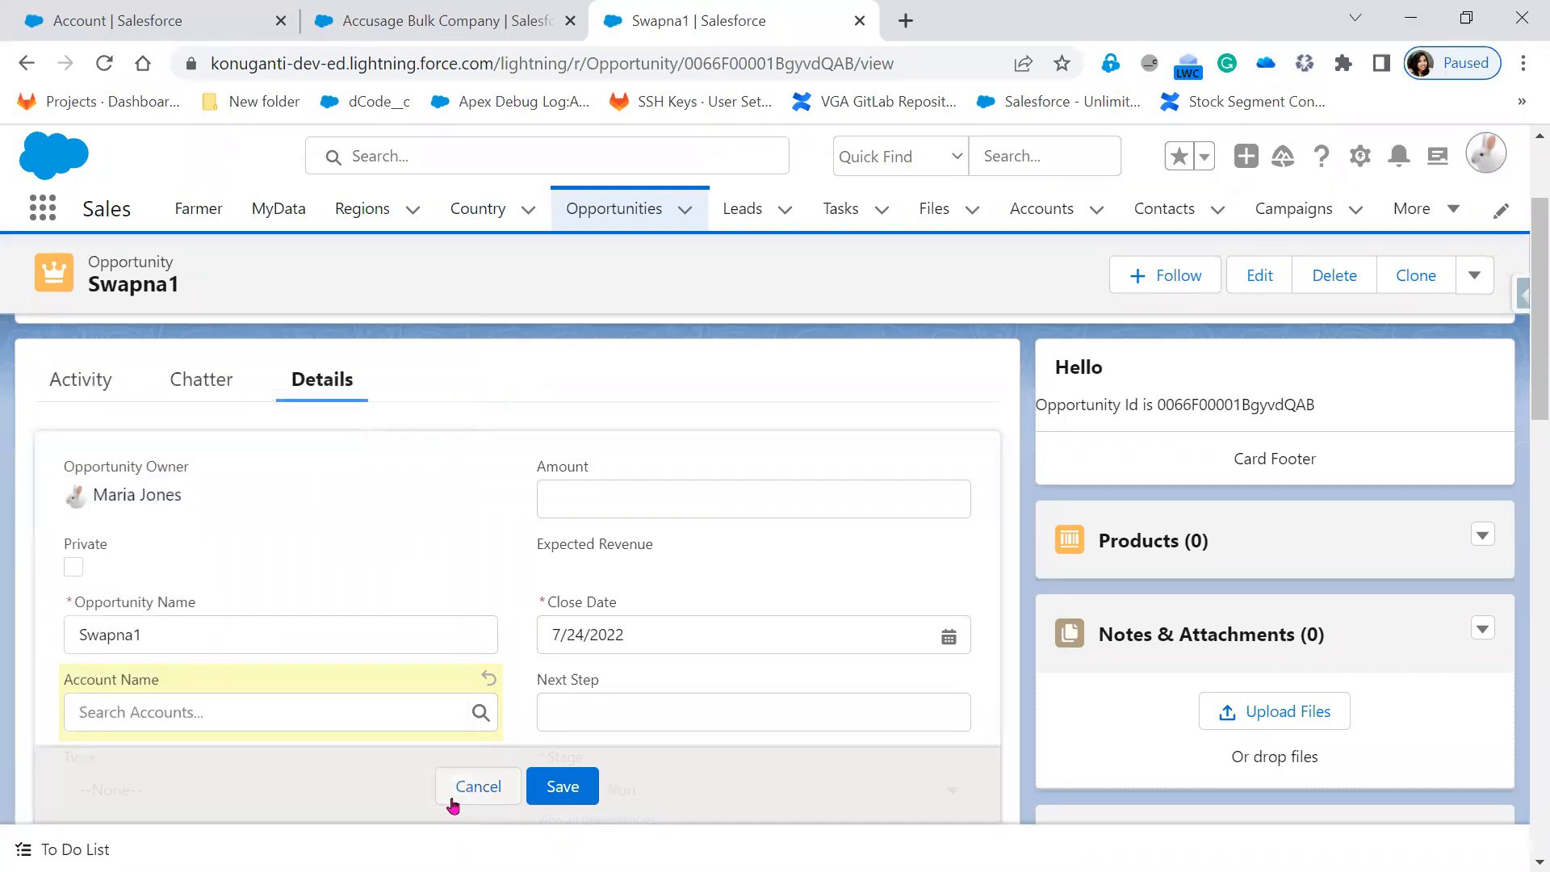
Discard the unsaved Account Name edit on the opportunity record and switch to the PowerPoint slide show.
{"action": "left_click", "coordinate": [484, 779]}
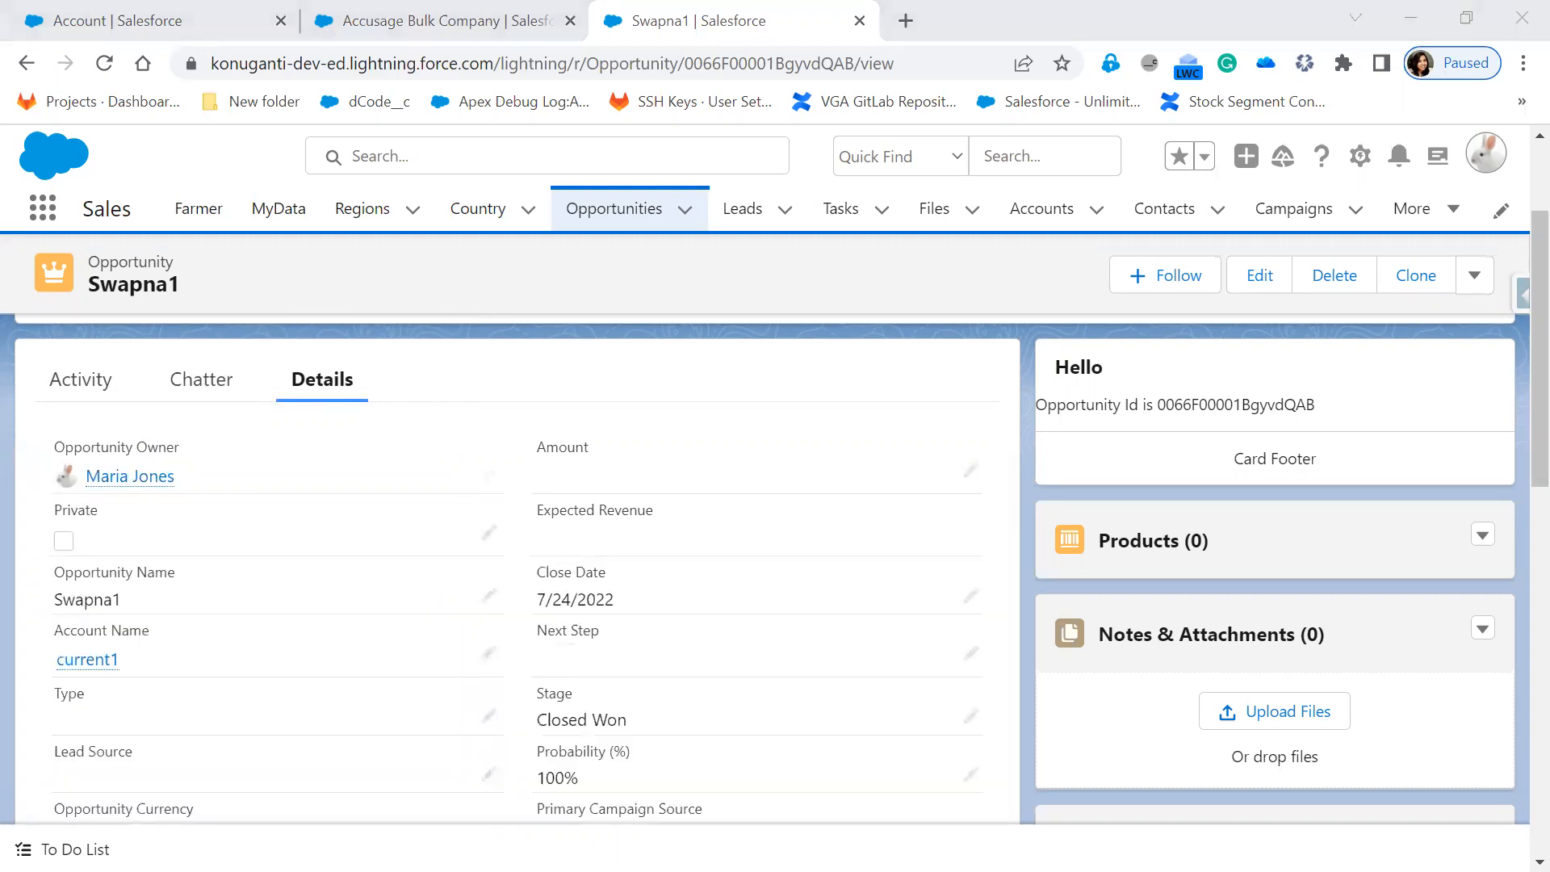
{"action": "key", "text": "alt+Tab"}
{"action": "left_click", "coordinate": [1073, 668]}
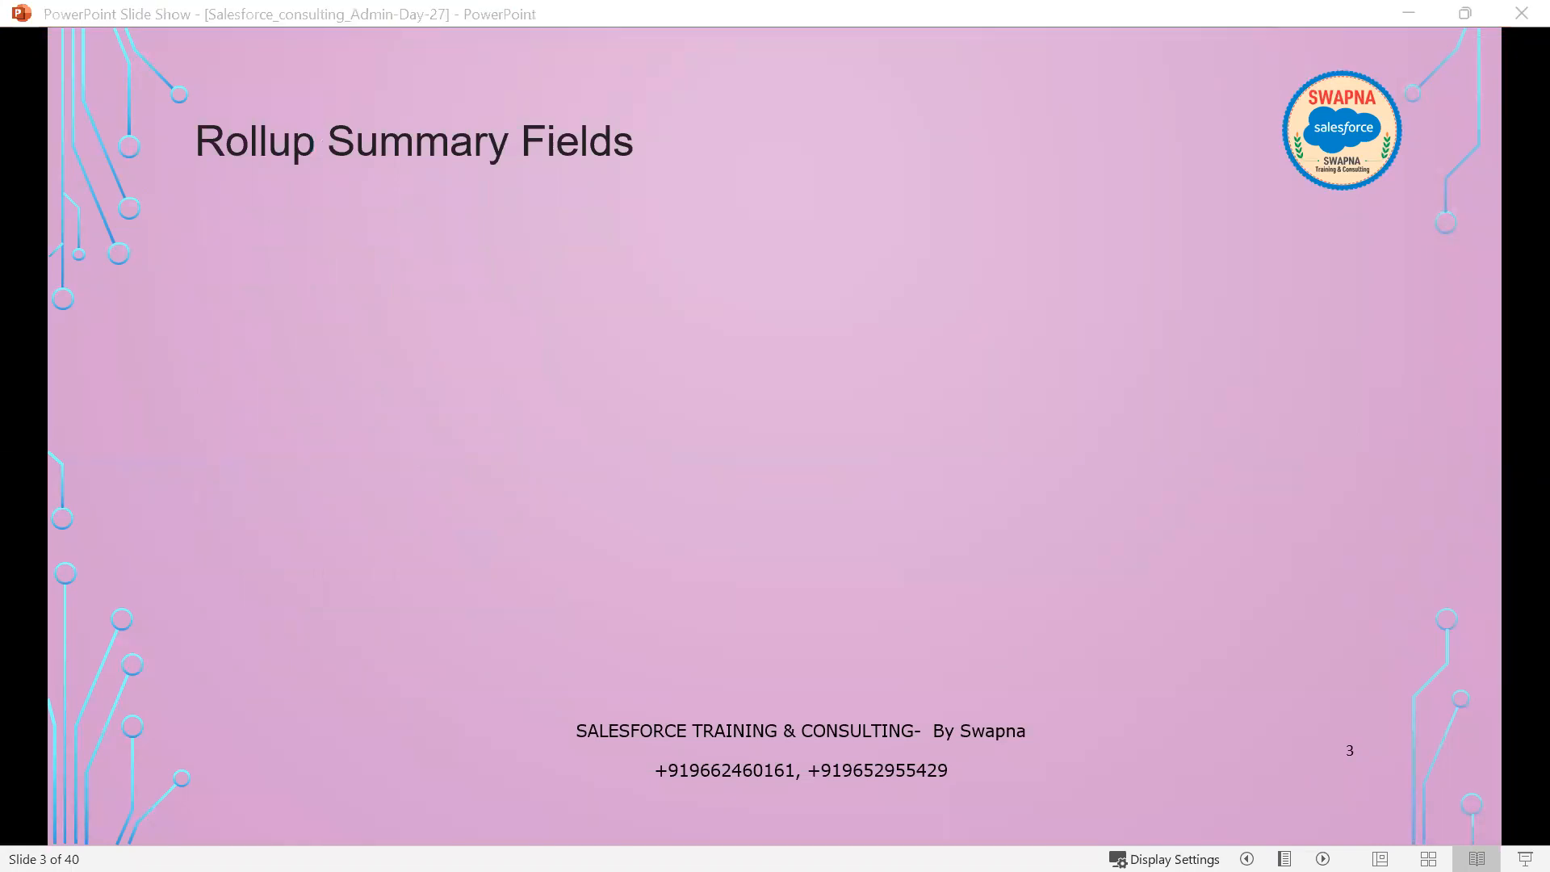
{"action": "key", "text": "alt+Tab"}
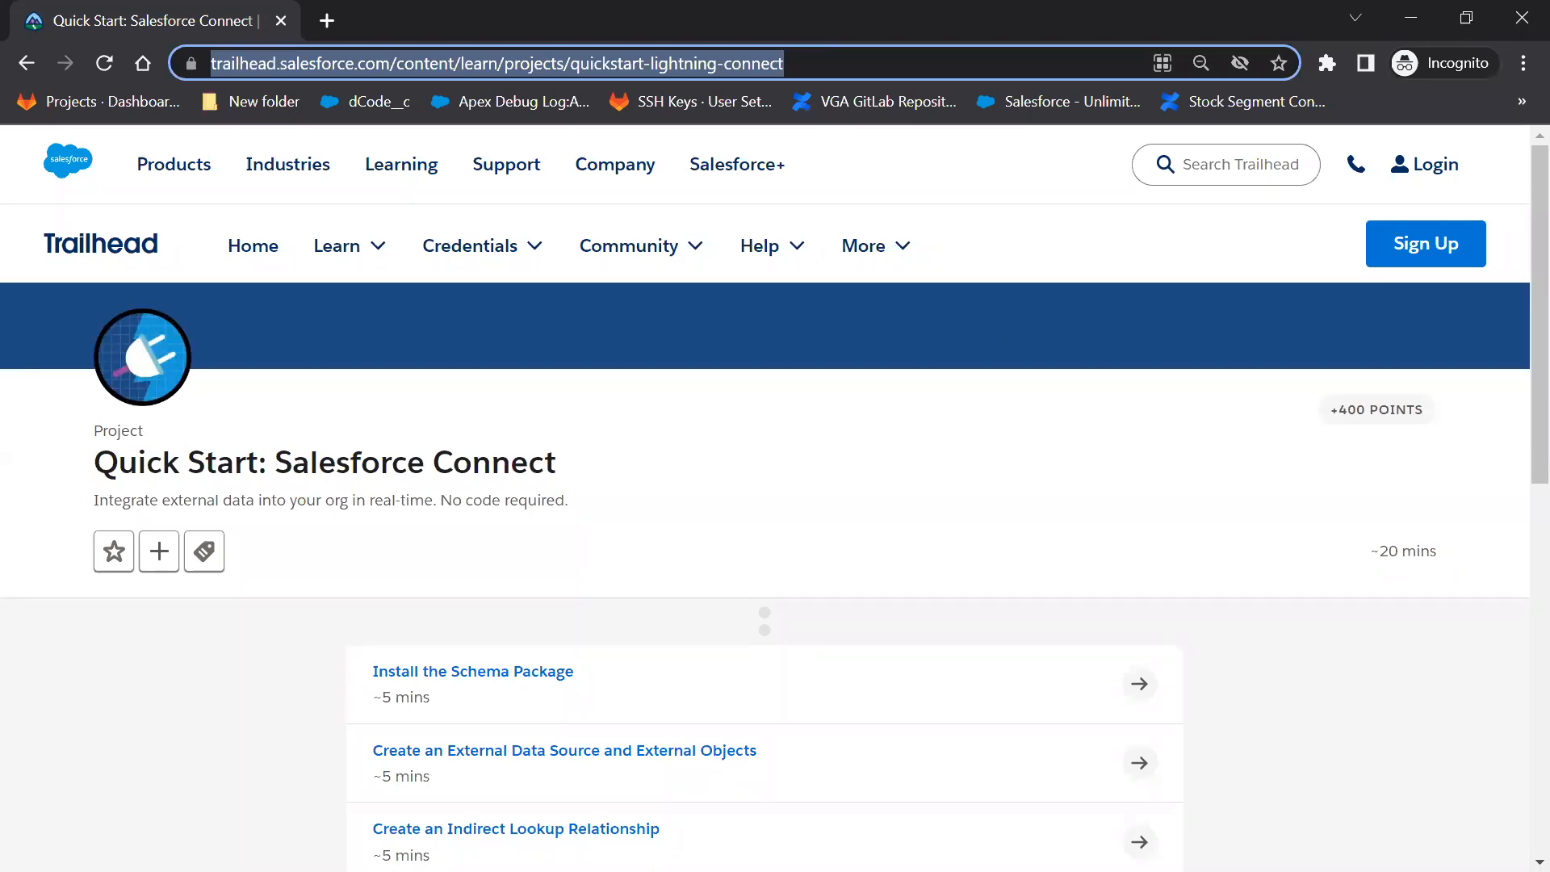
{"action": "key", "text": "alt+Tab"}
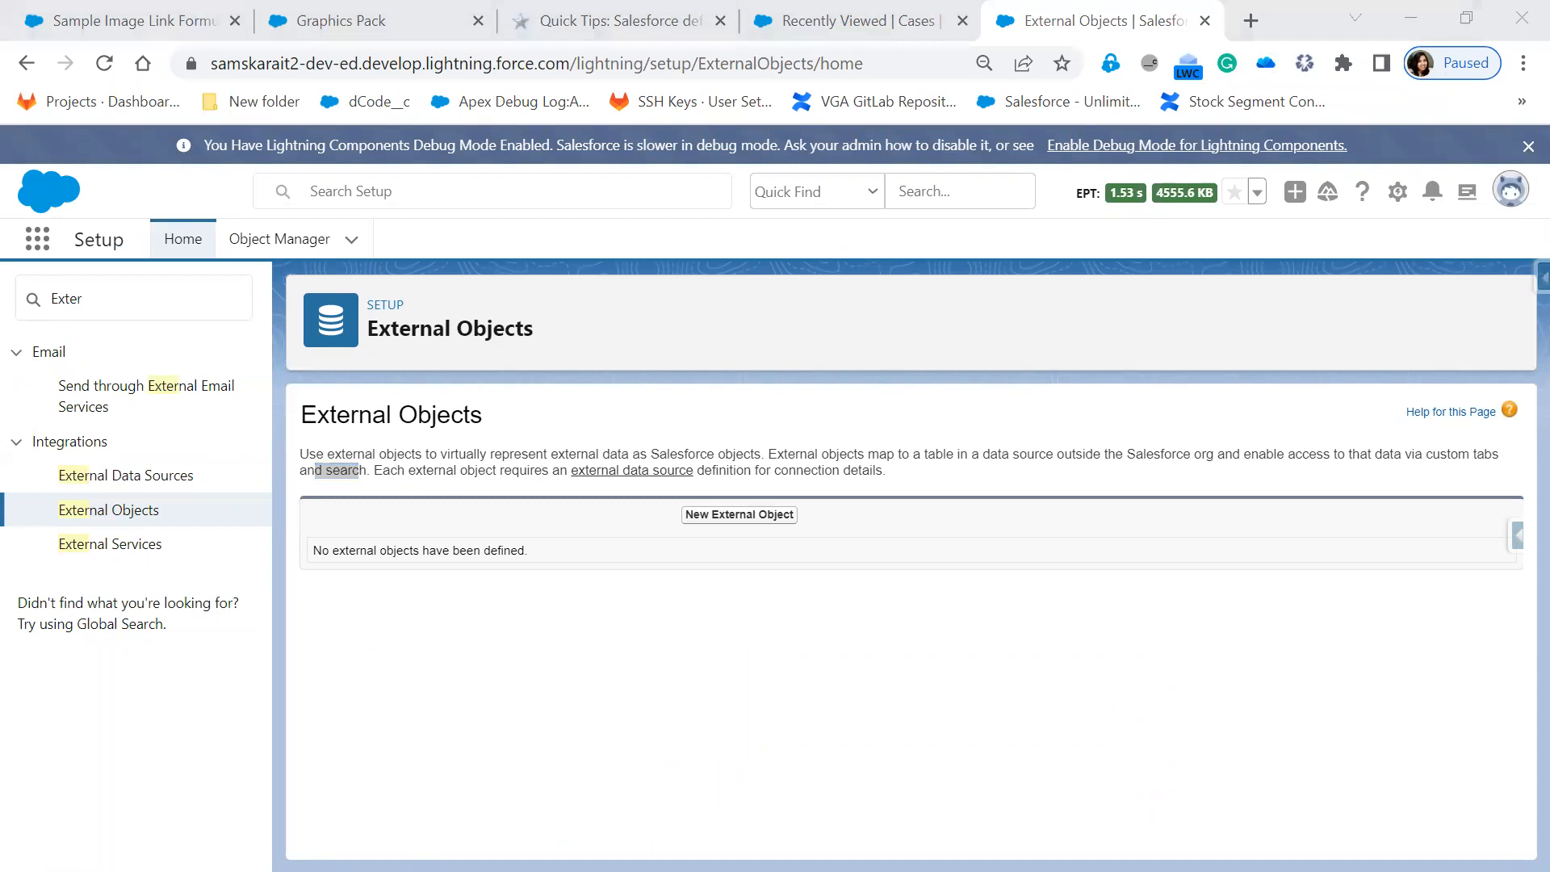
{"action": "left_click", "coordinate": [137, 28]}
{"action": "left_click", "coordinate": [339, 21]}
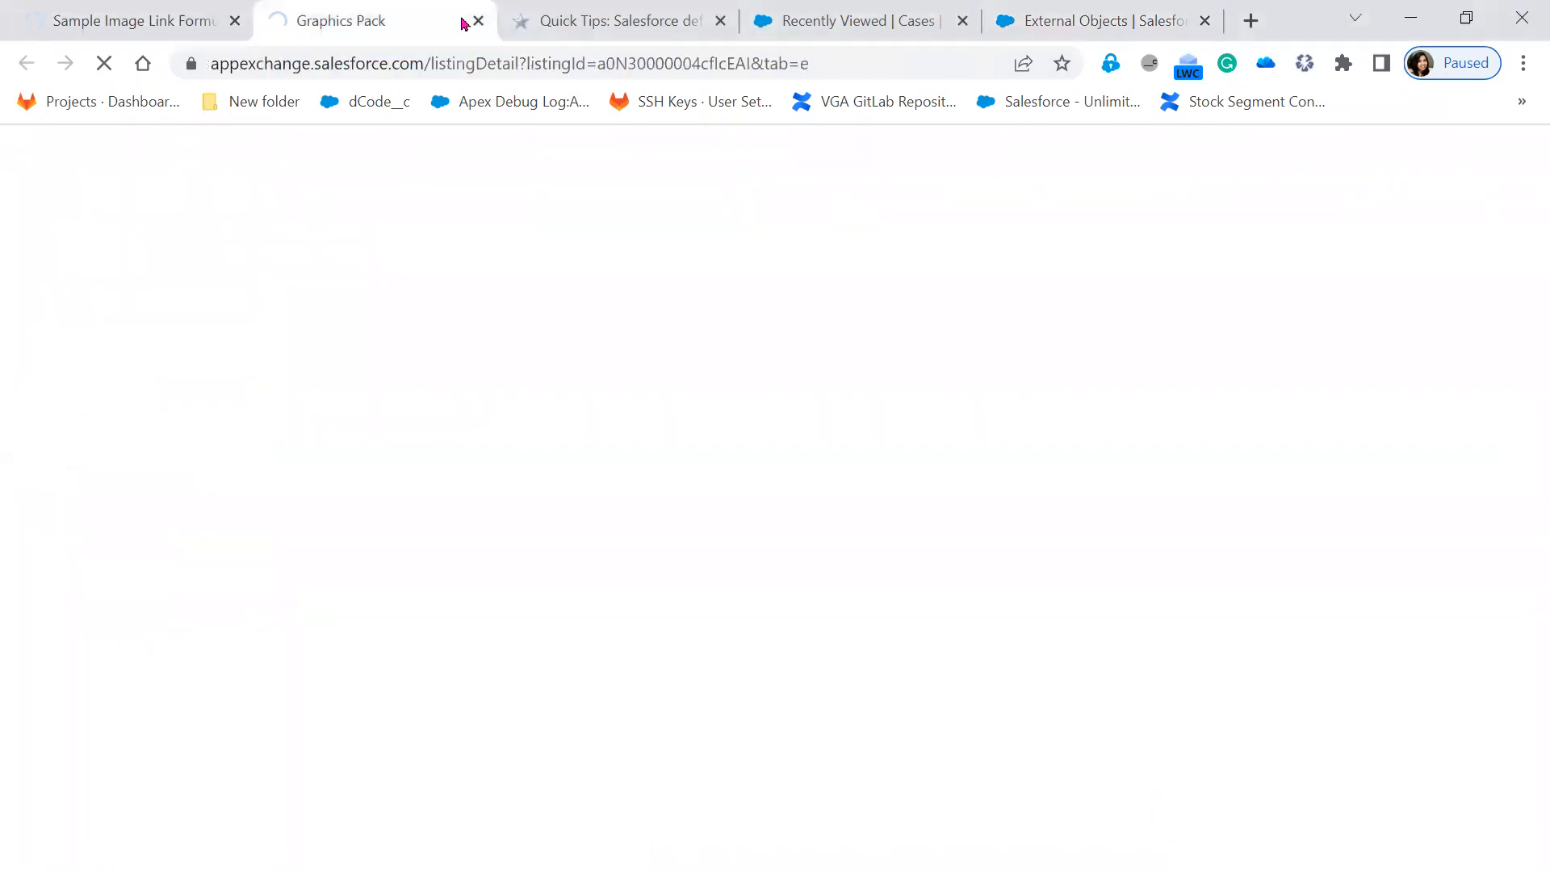
{"action": "left_click", "coordinate": [1411, 18]}
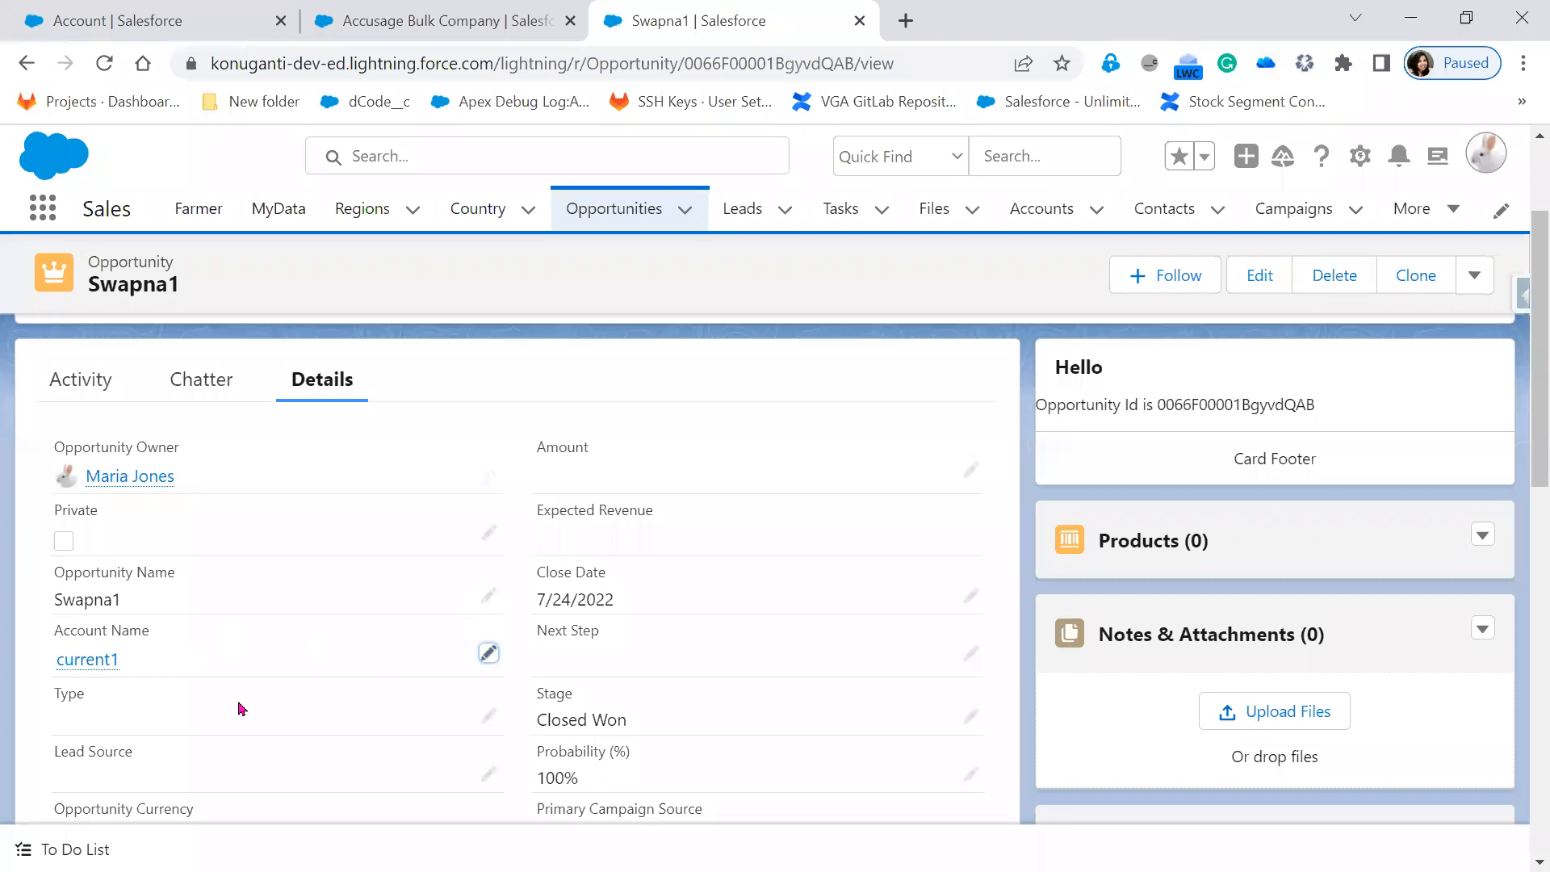
{"action": "scroll", "coordinate": [260, 753], "scroll_direction": "down", "scroll_amount": 2}
{"action": "scroll", "coordinate": [261, 752], "scroll_direction": "down", "scroll_amount": 6}
{"action": "scroll", "coordinate": [261, 752], "scroll_direction": "up", "scroll_amount": 4}
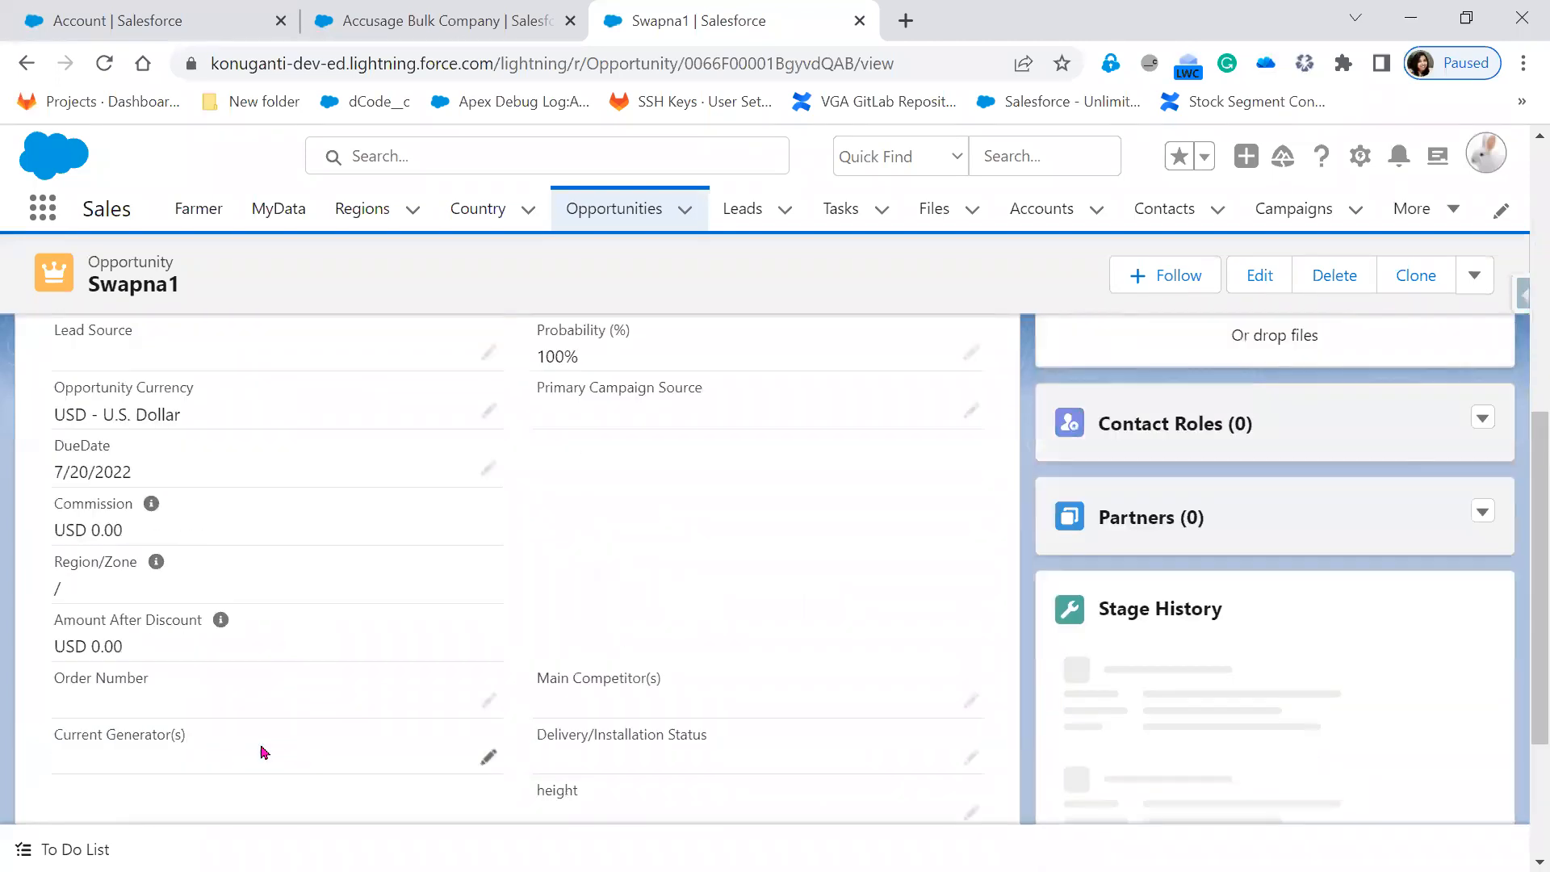
{"action": "scroll", "coordinate": [261, 752], "scroll_direction": "up", "scroll_amount": 3}
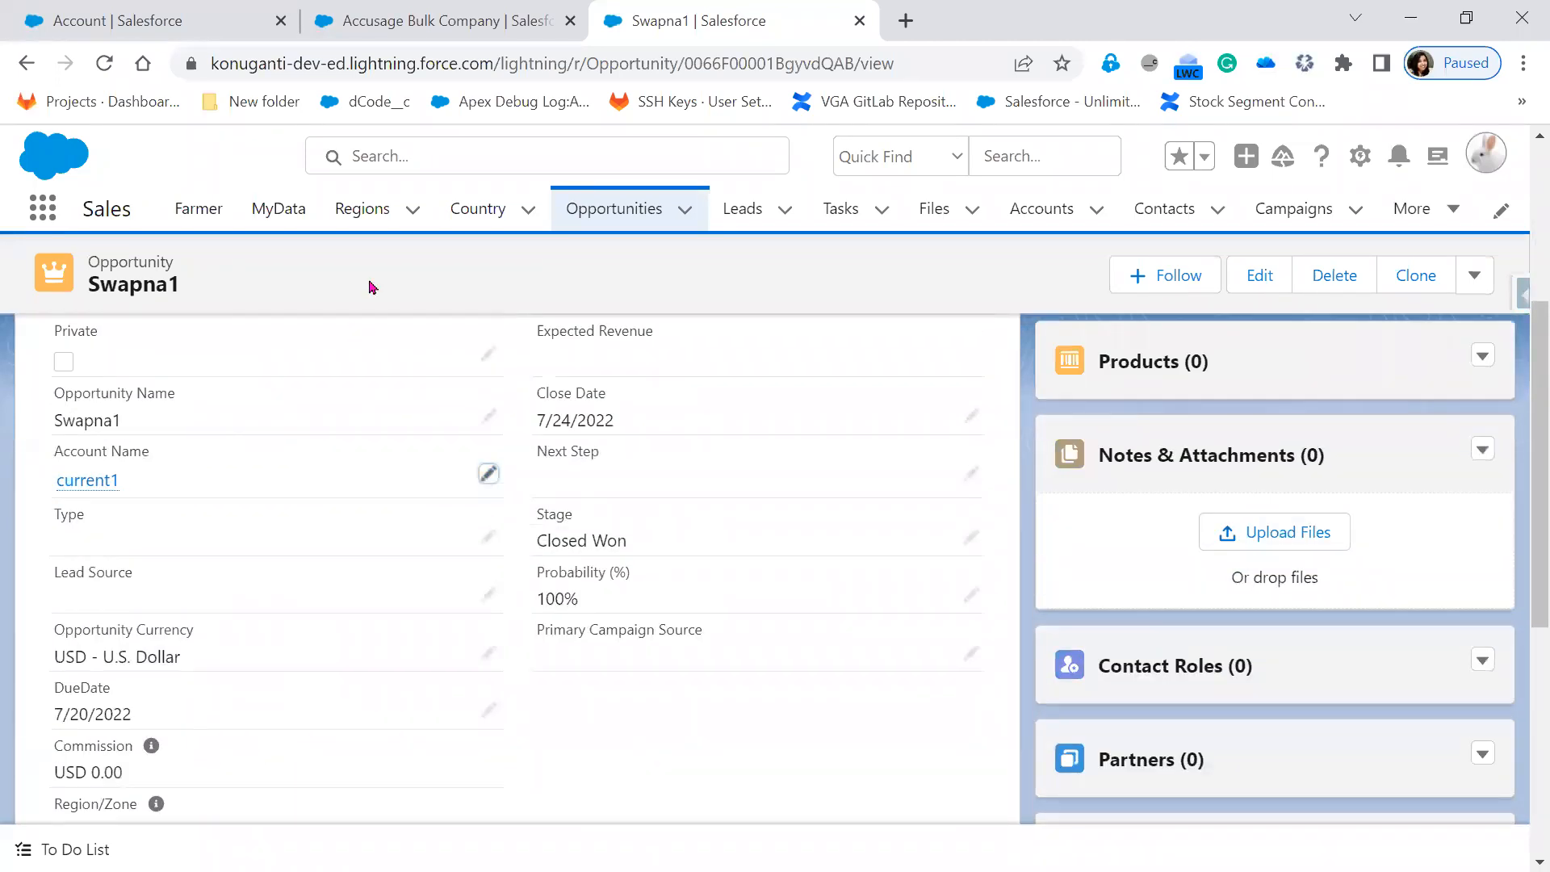
Examine the OrderDetails lookup preview on the Accusage Bulk Company account and highlight "herokuapp" in its request URL.
{"action": "left_click", "coordinate": [404, 32]}
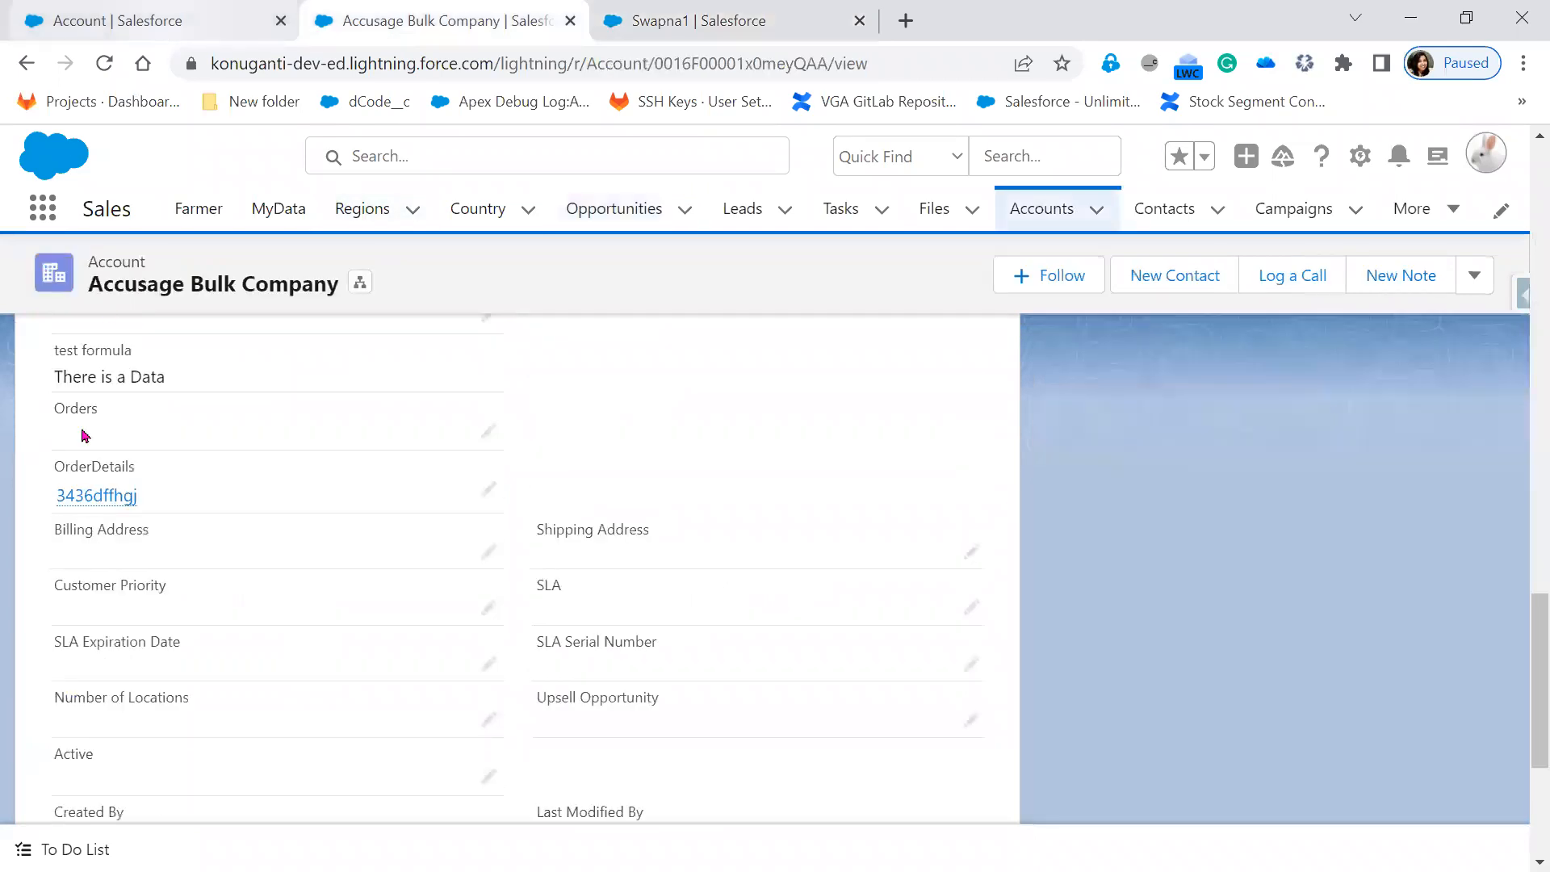
{"action": "mouse_move", "coordinate": [69, 499]}
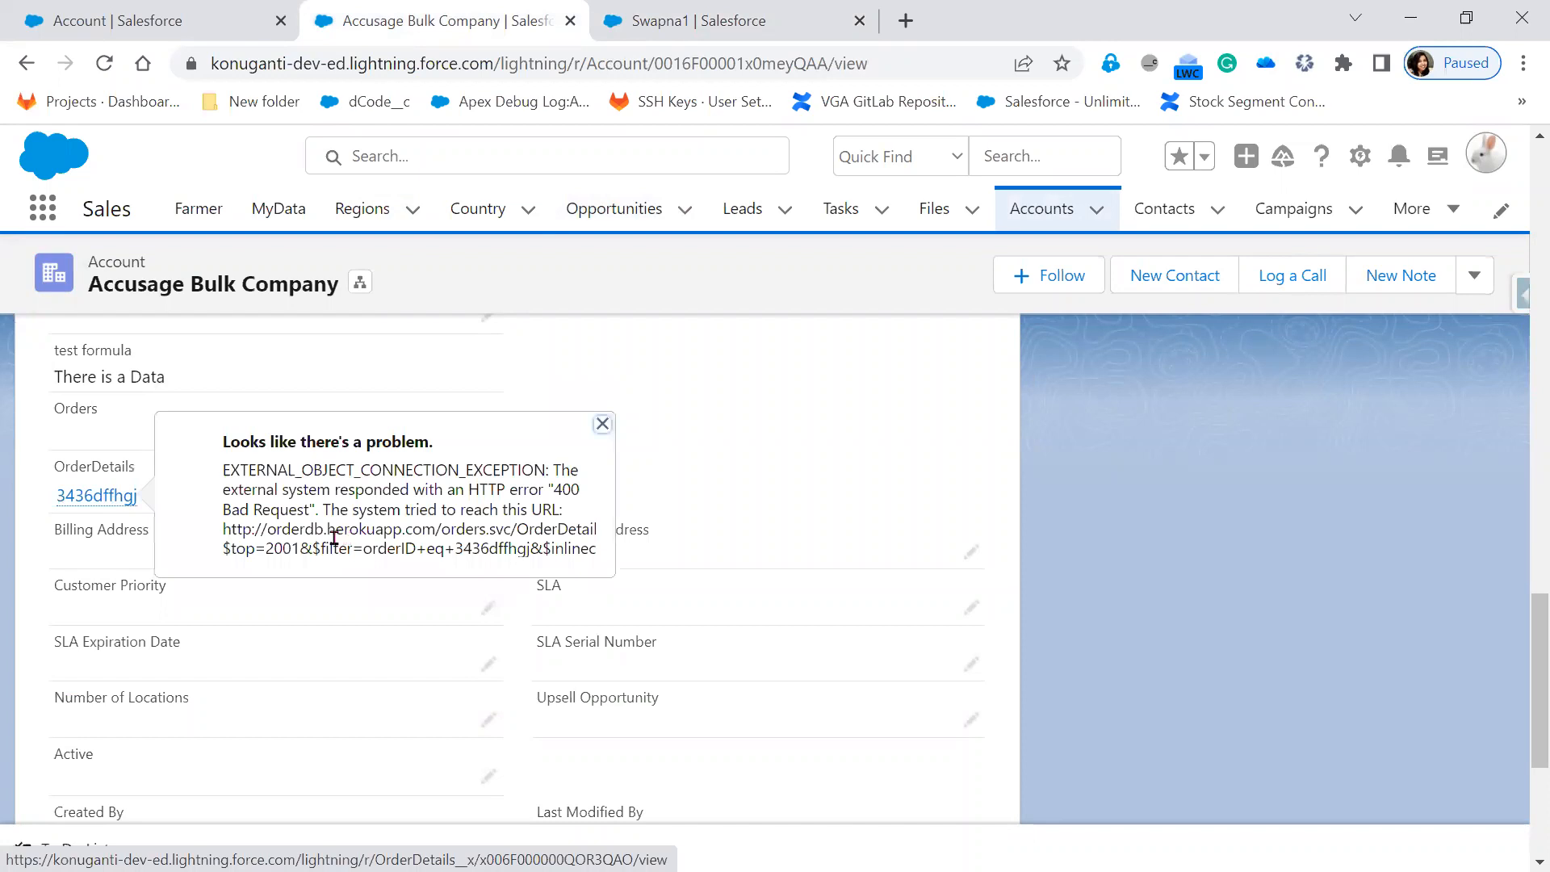
{"action": "left_click_drag", "start_coordinate": [327, 531], "coordinate": [398, 532]}
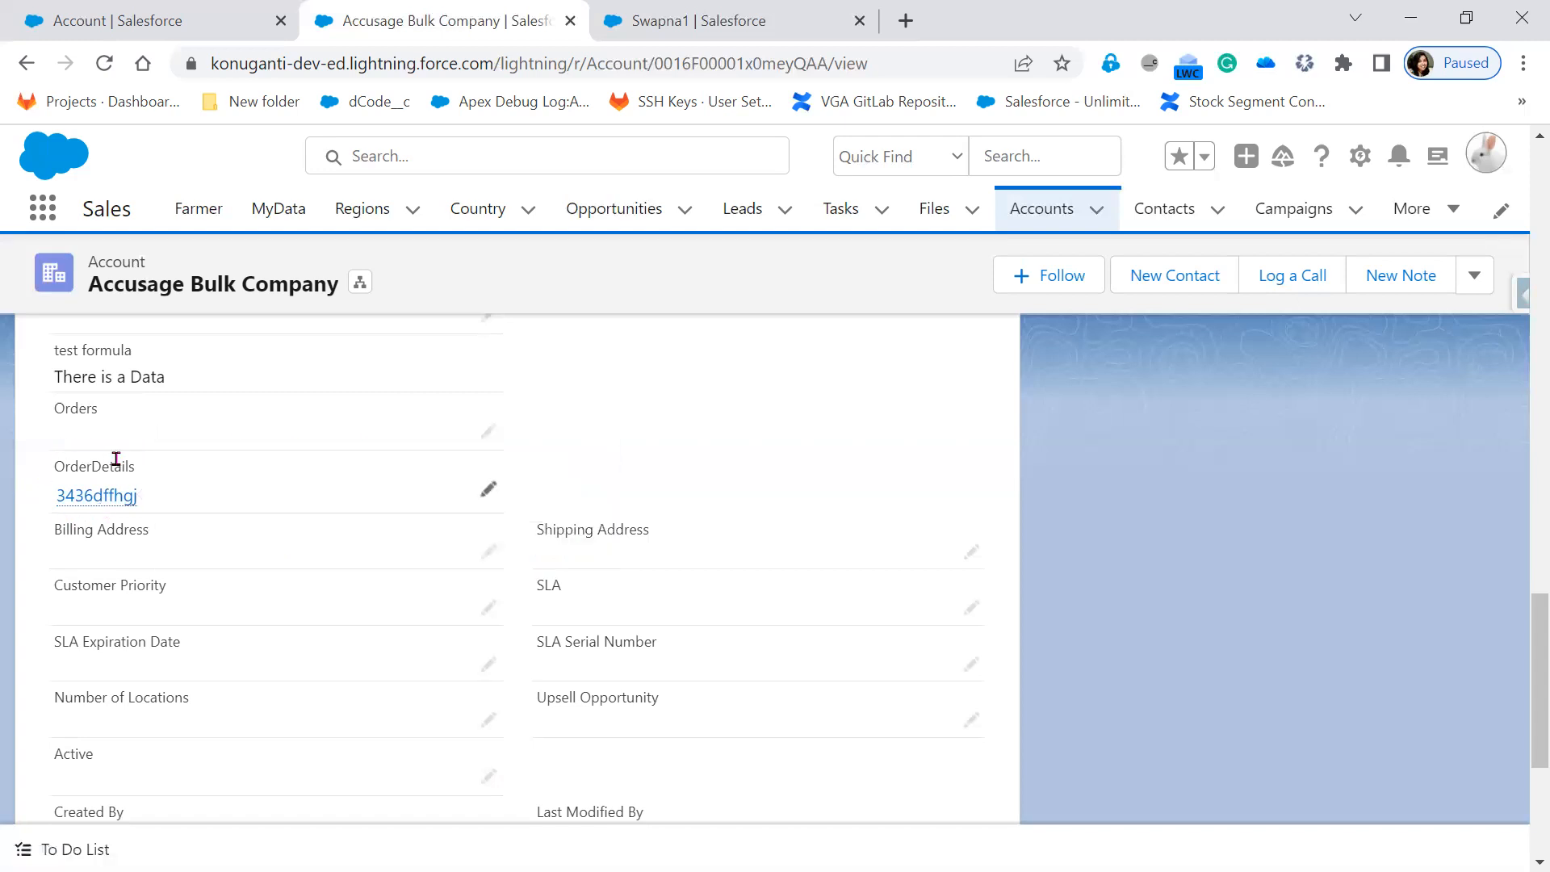
{"action": "mouse_move", "coordinate": [101, 498]}
Return to the PowerPoint slide show and advance the Rollup Summary Fields slide through the Position Object table to the P003 SFDC Developer entry.
{"action": "left_click", "coordinate": [1424, 30]}
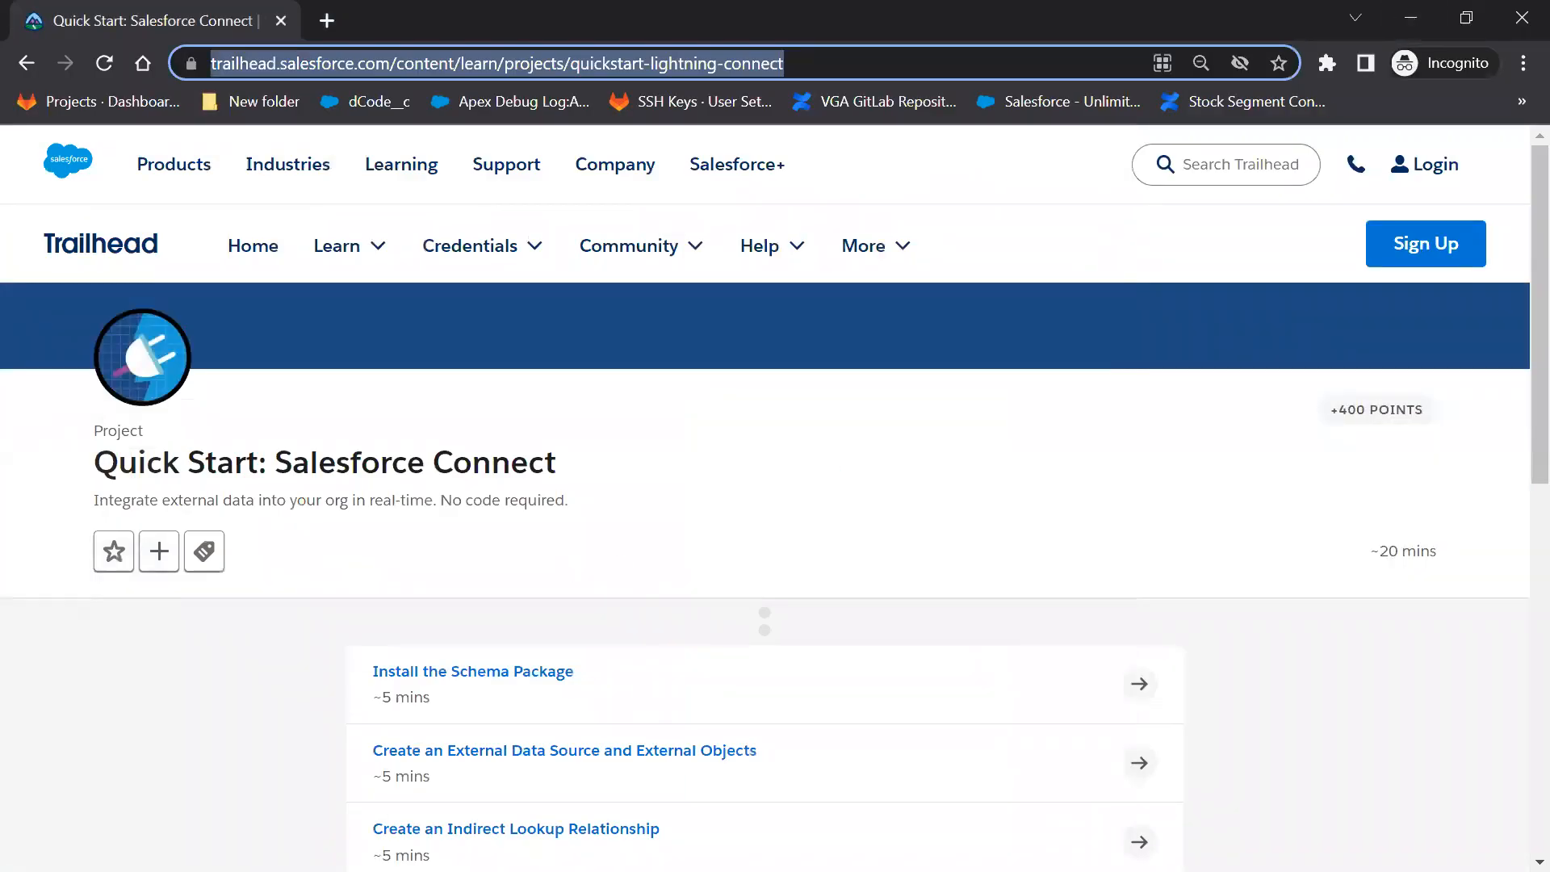
{"action": "left_click", "coordinate": [1410, 17]}
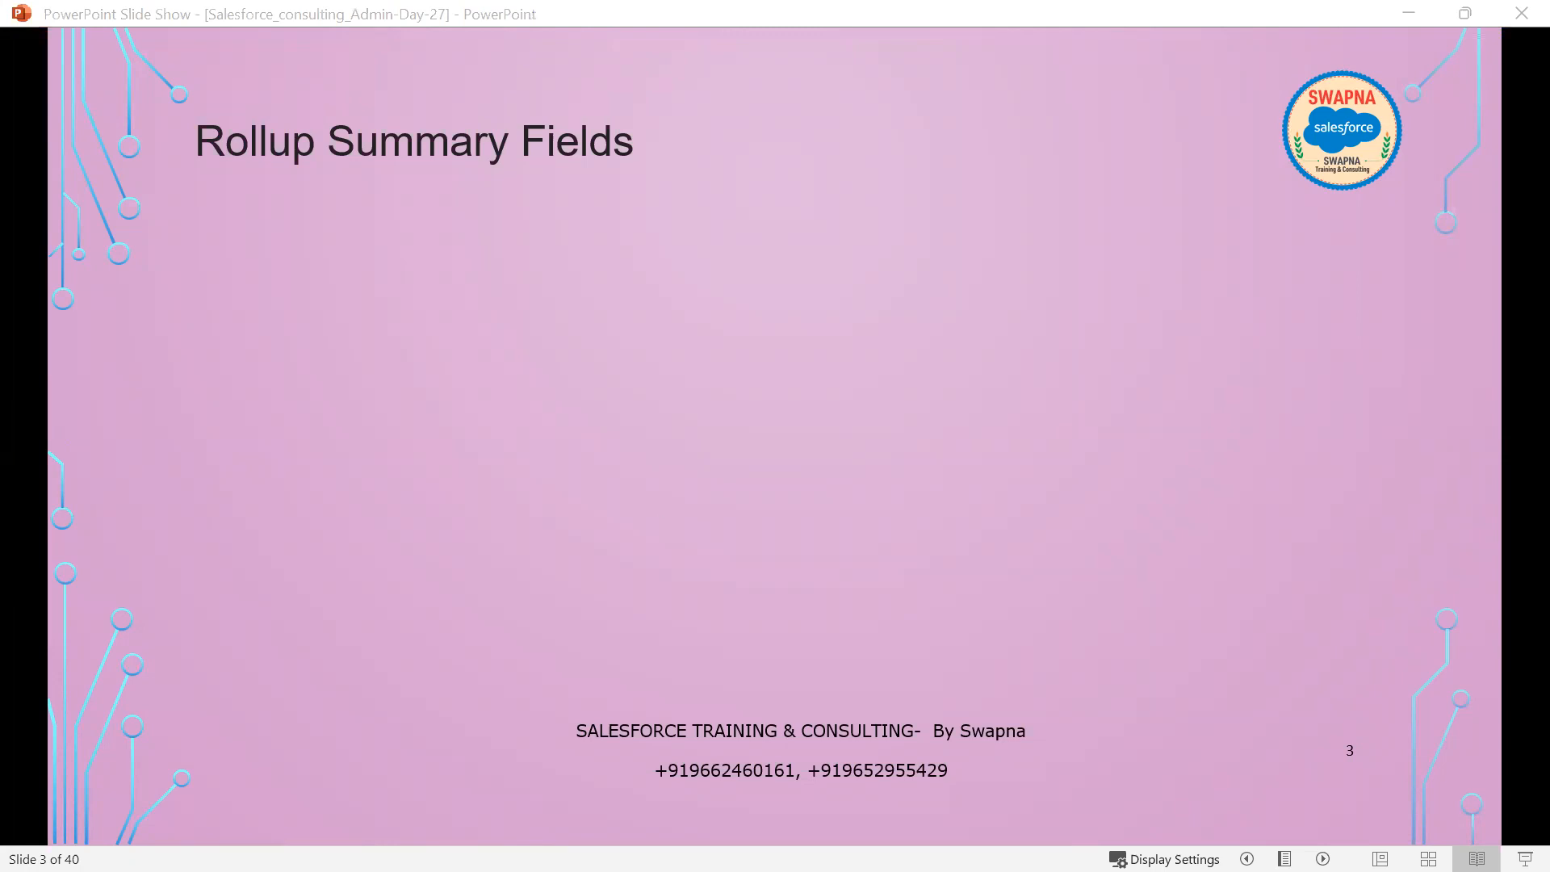
{"action": "left_click", "coordinate": [805, 469]}
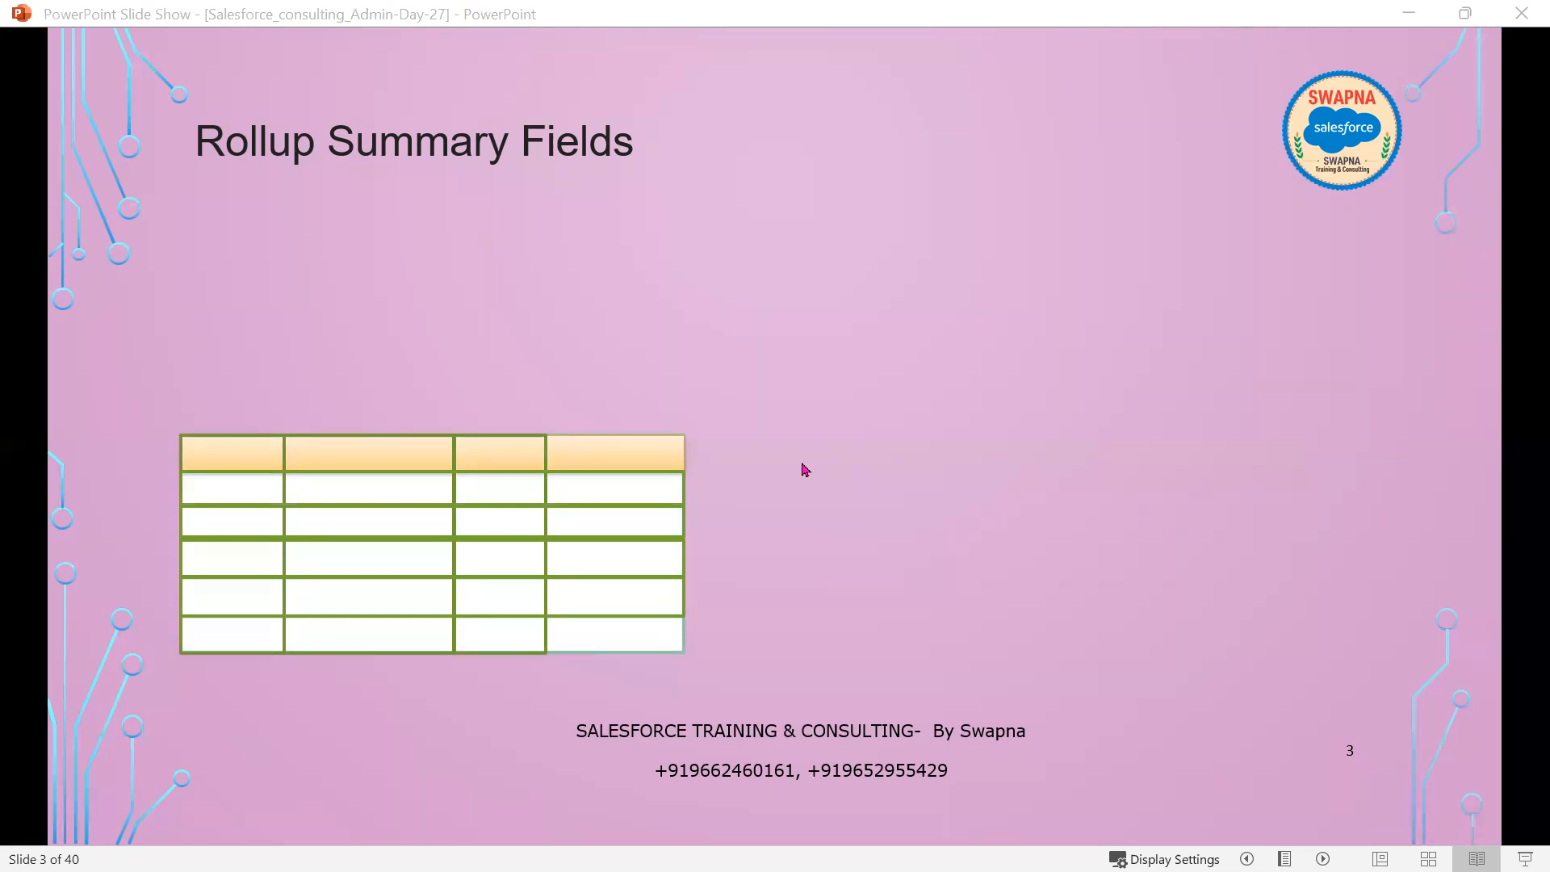
{"action": "left_click", "coordinate": [805, 469]}
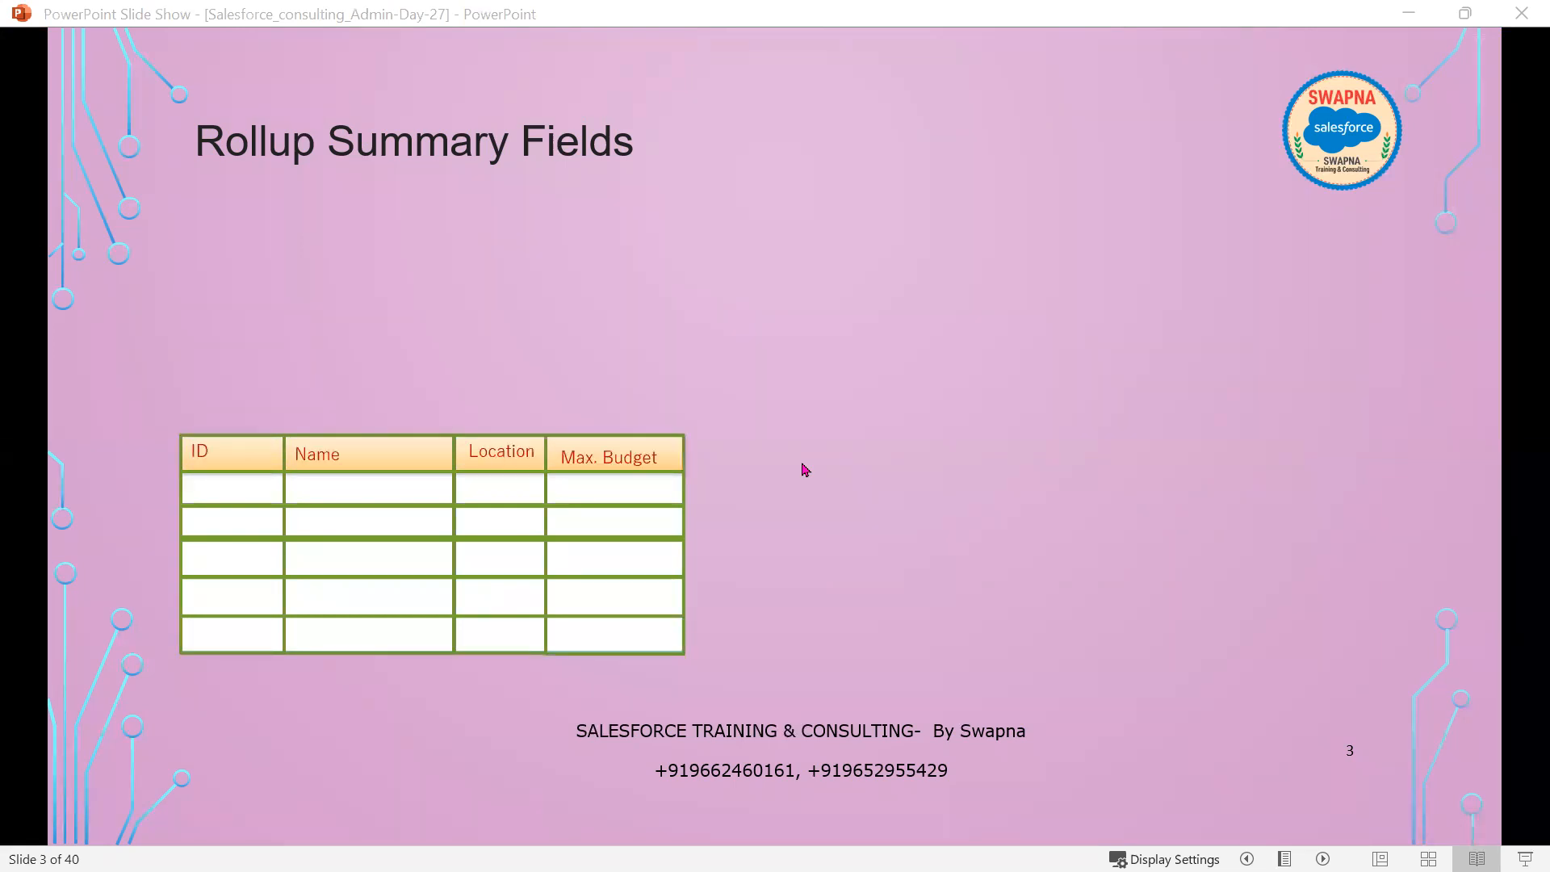
{"action": "left_click", "coordinate": [805, 469]}
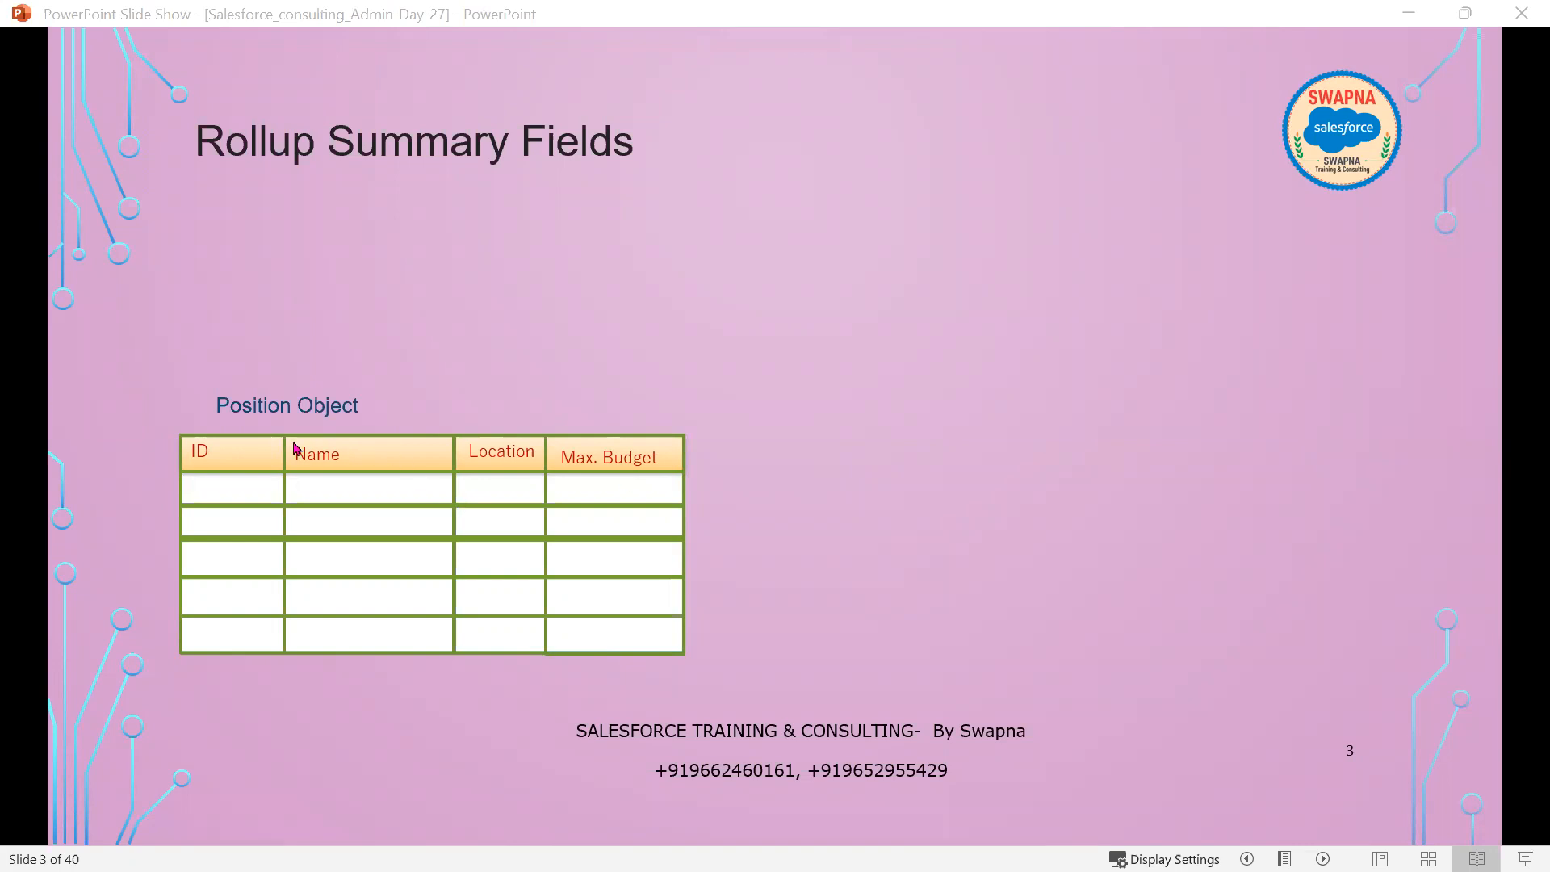
{"action": "left_click", "coordinate": [609, 497]}
{"action": "left_click", "coordinate": [610, 497]}
{"action": "left_click", "coordinate": [609, 496]}
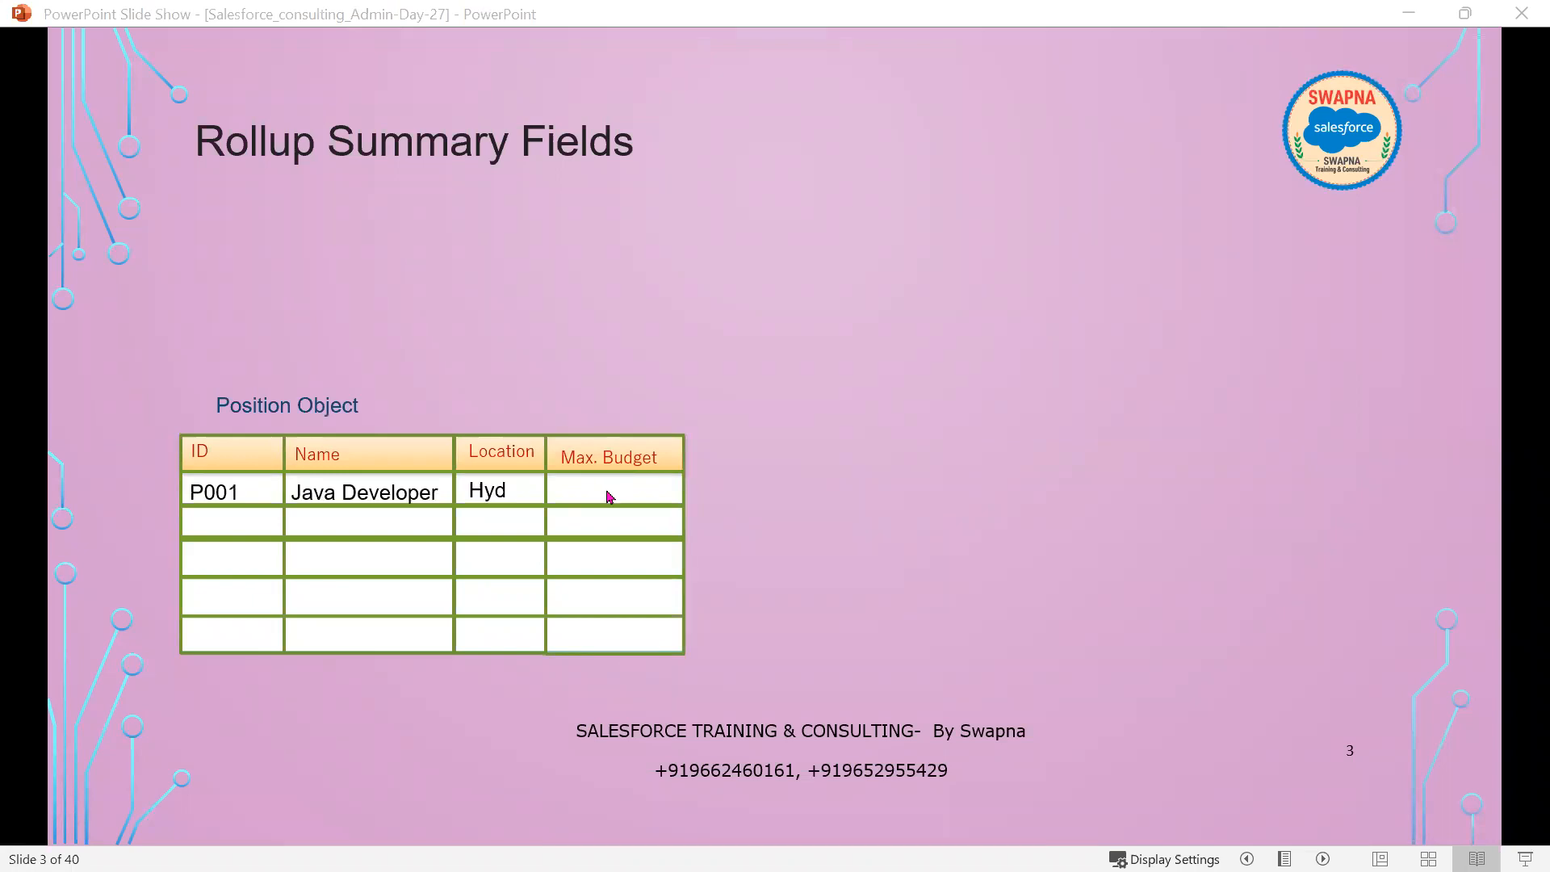
{"action": "left_click", "coordinate": [610, 497]}
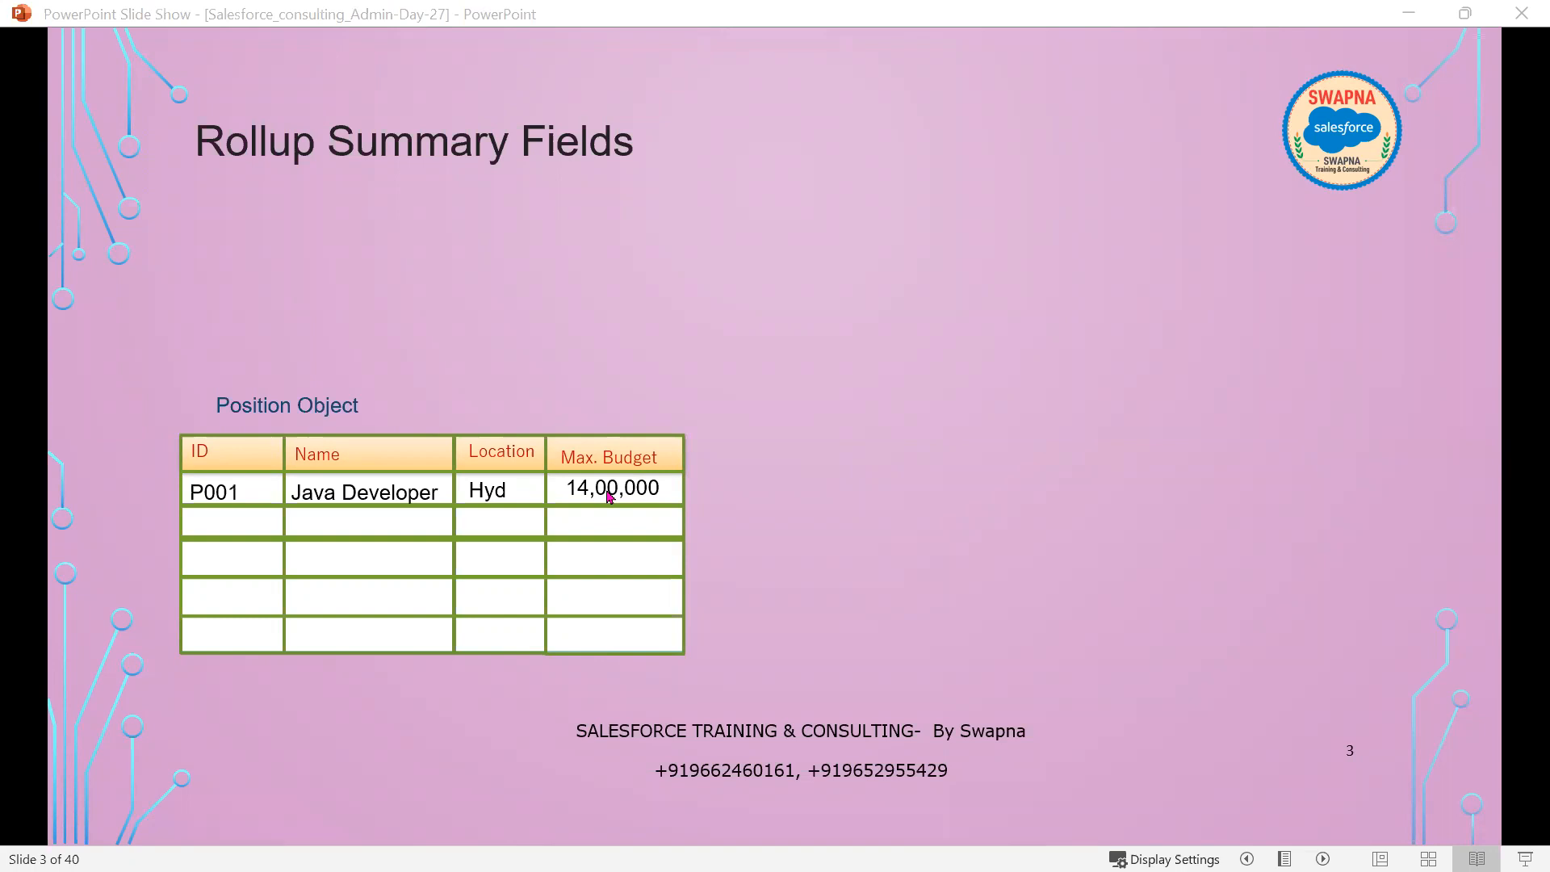
{"action": "left_click", "coordinate": [619, 537]}
{"action": "left_click", "coordinate": [619, 536]}
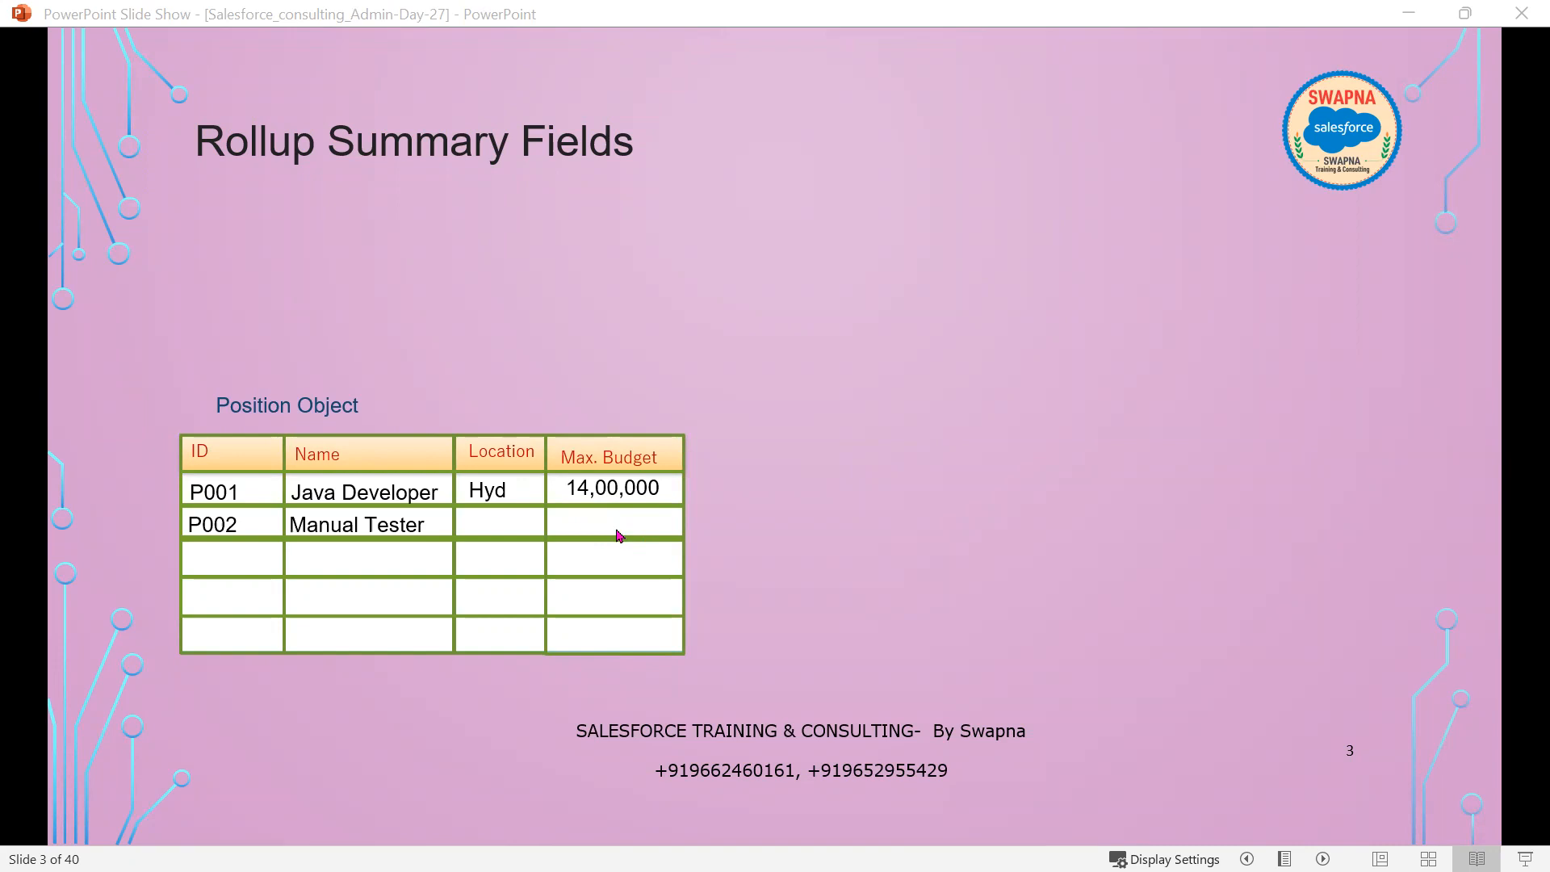
{"action": "left_click", "coordinate": [619, 536]}
{"action": "left_click", "coordinate": [619, 537]}
{"action": "left_click", "coordinate": [620, 537]}
{"action": "left_click", "coordinate": [619, 537]}
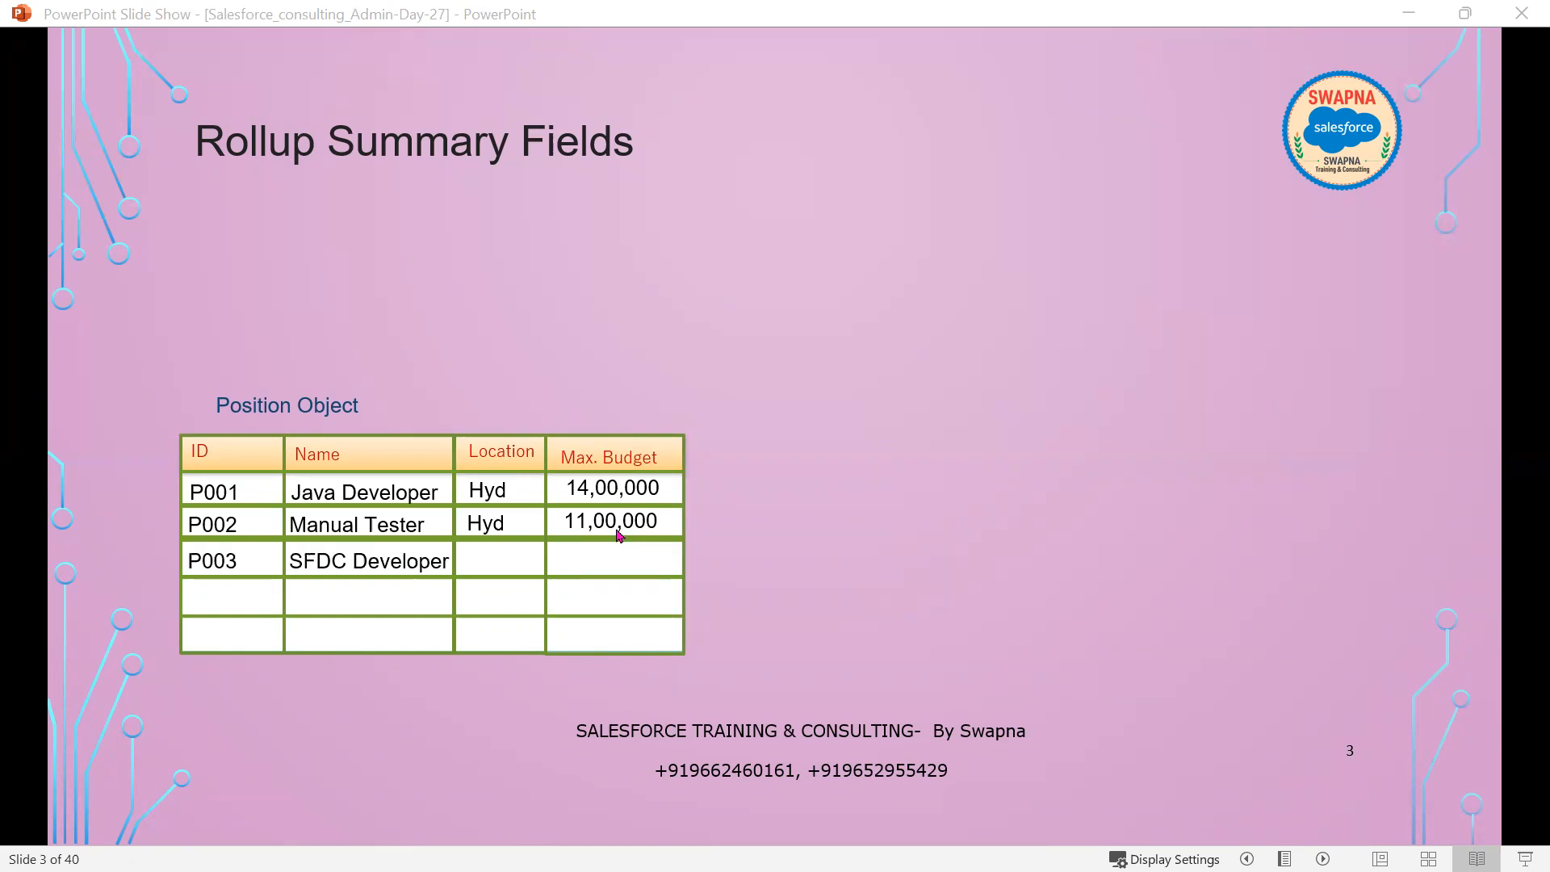
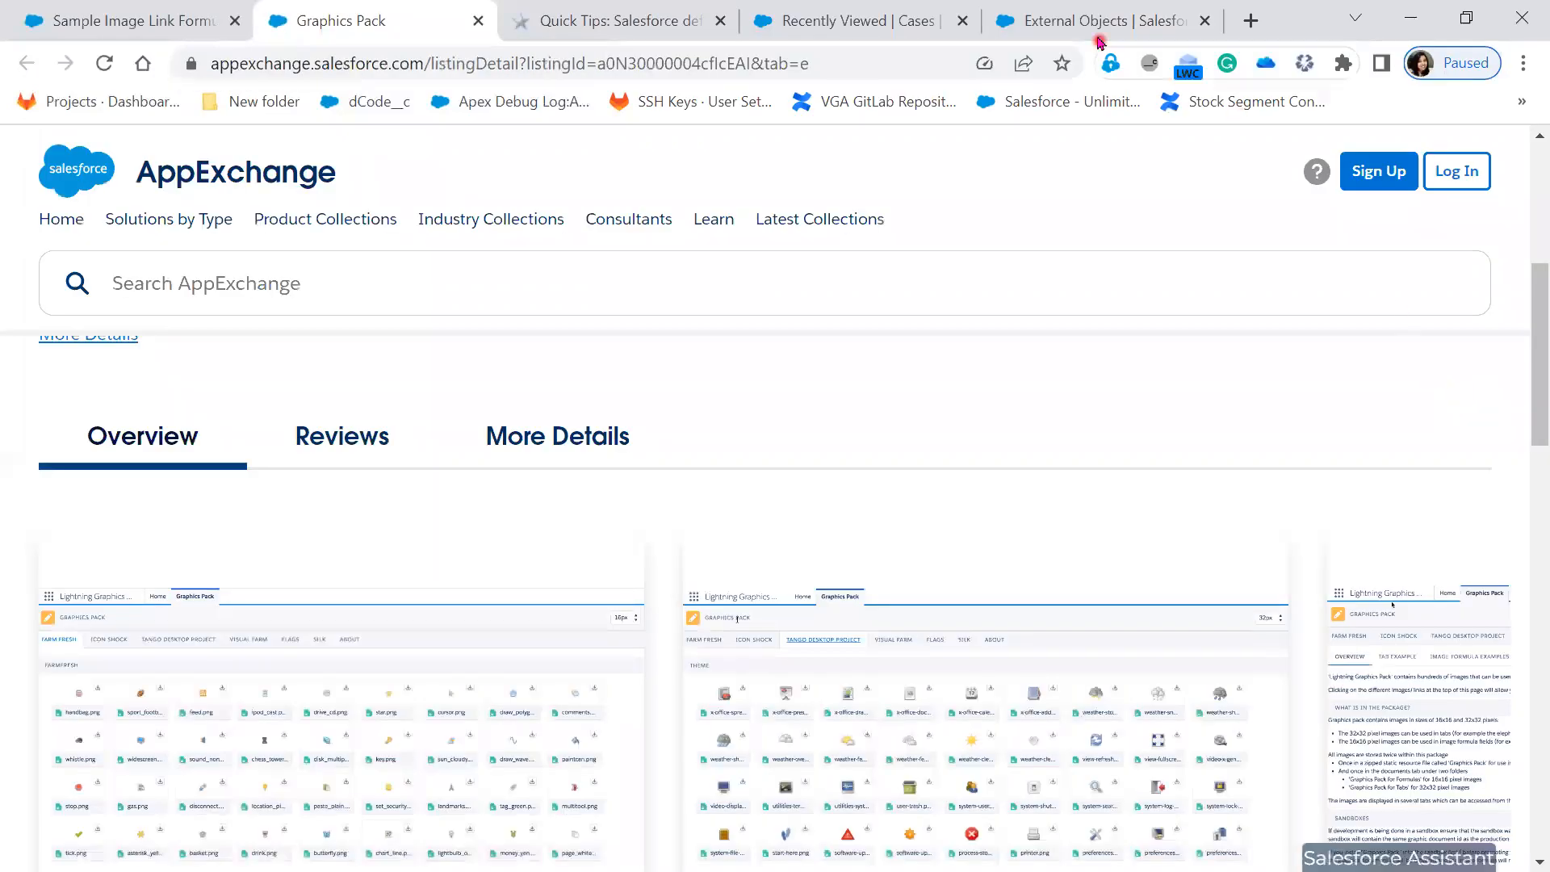
Switch to the Salesforce browser window, show the recently viewed Cases list and close the External Objects setup page.
{"action": "left_click", "coordinate": [1066, 17]}
{"action": "left_click", "coordinate": [864, 31]}
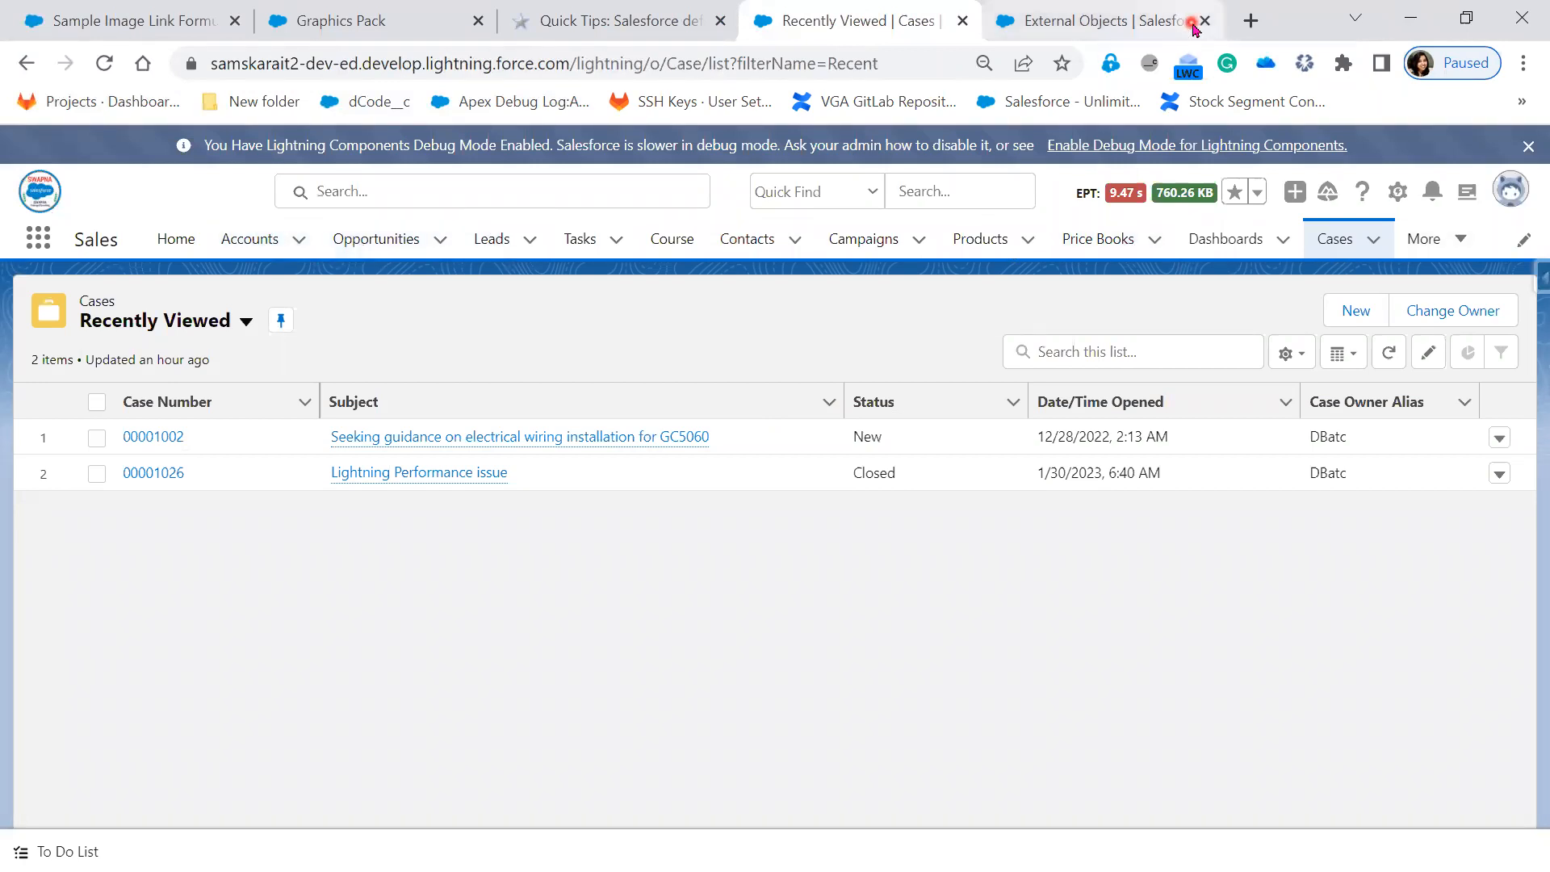
{"action": "left_click", "coordinate": [1207, 23]}
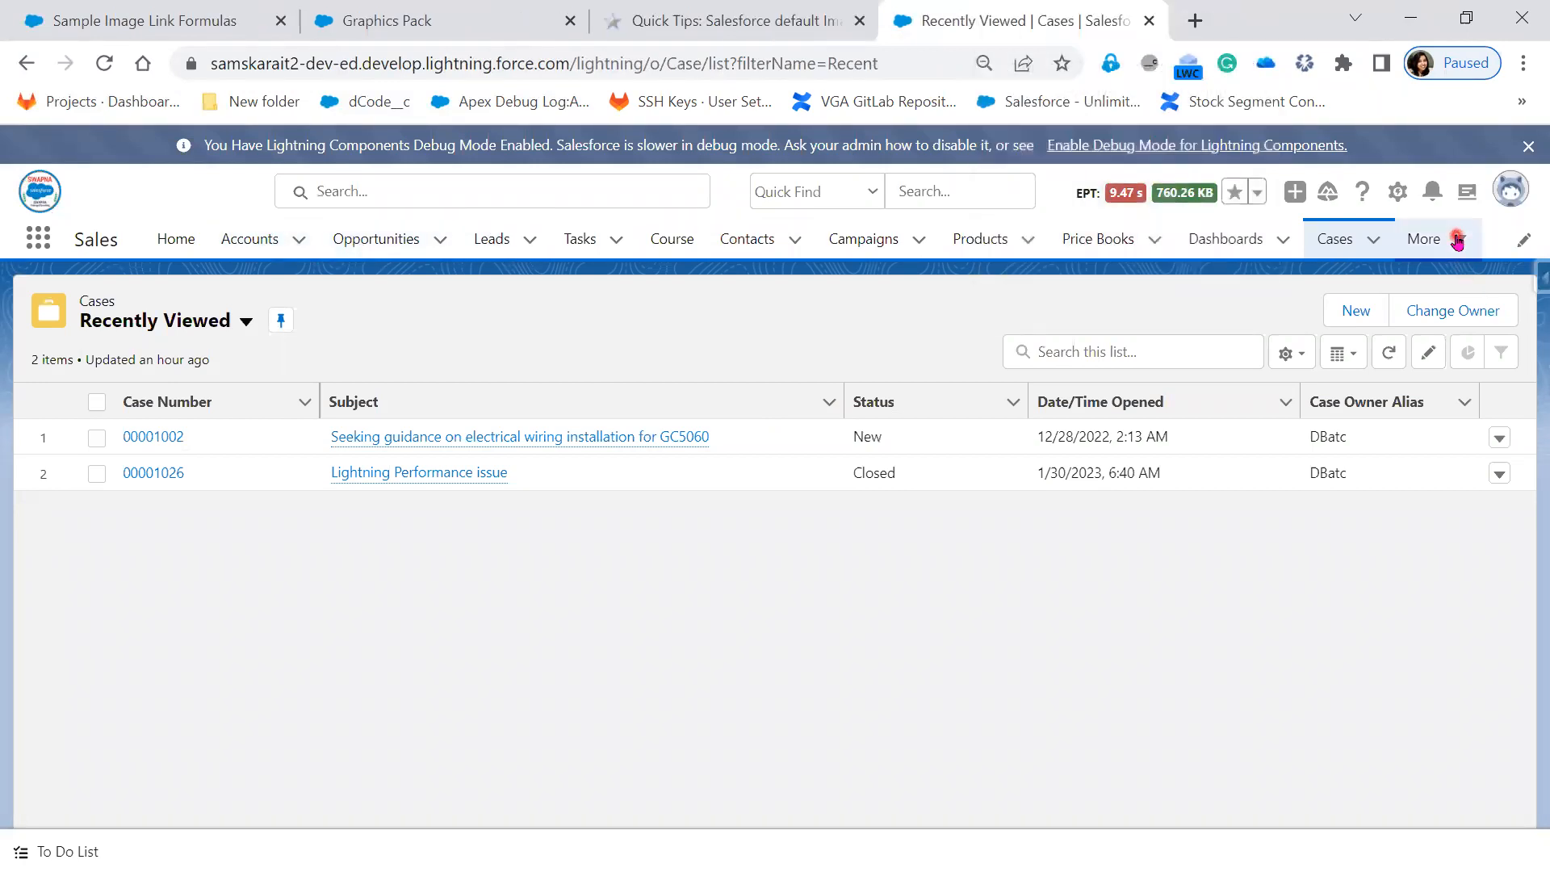
Open the Positions object and show its All list view.
{"action": "left_click", "coordinate": [1457, 240]}
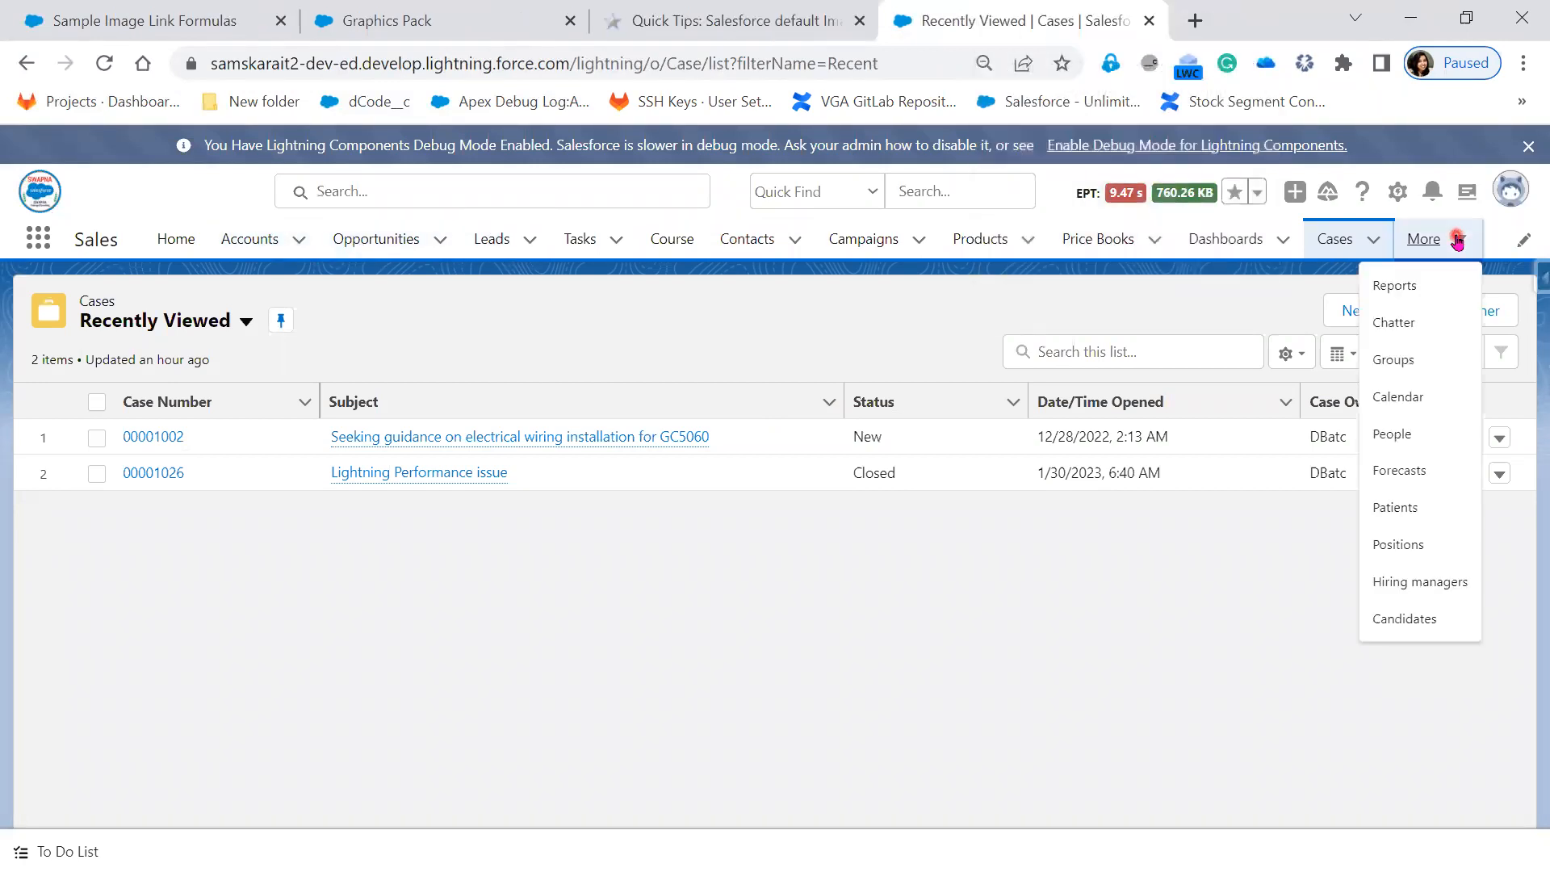
{"action": "left_click", "coordinate": [1425, 546]}
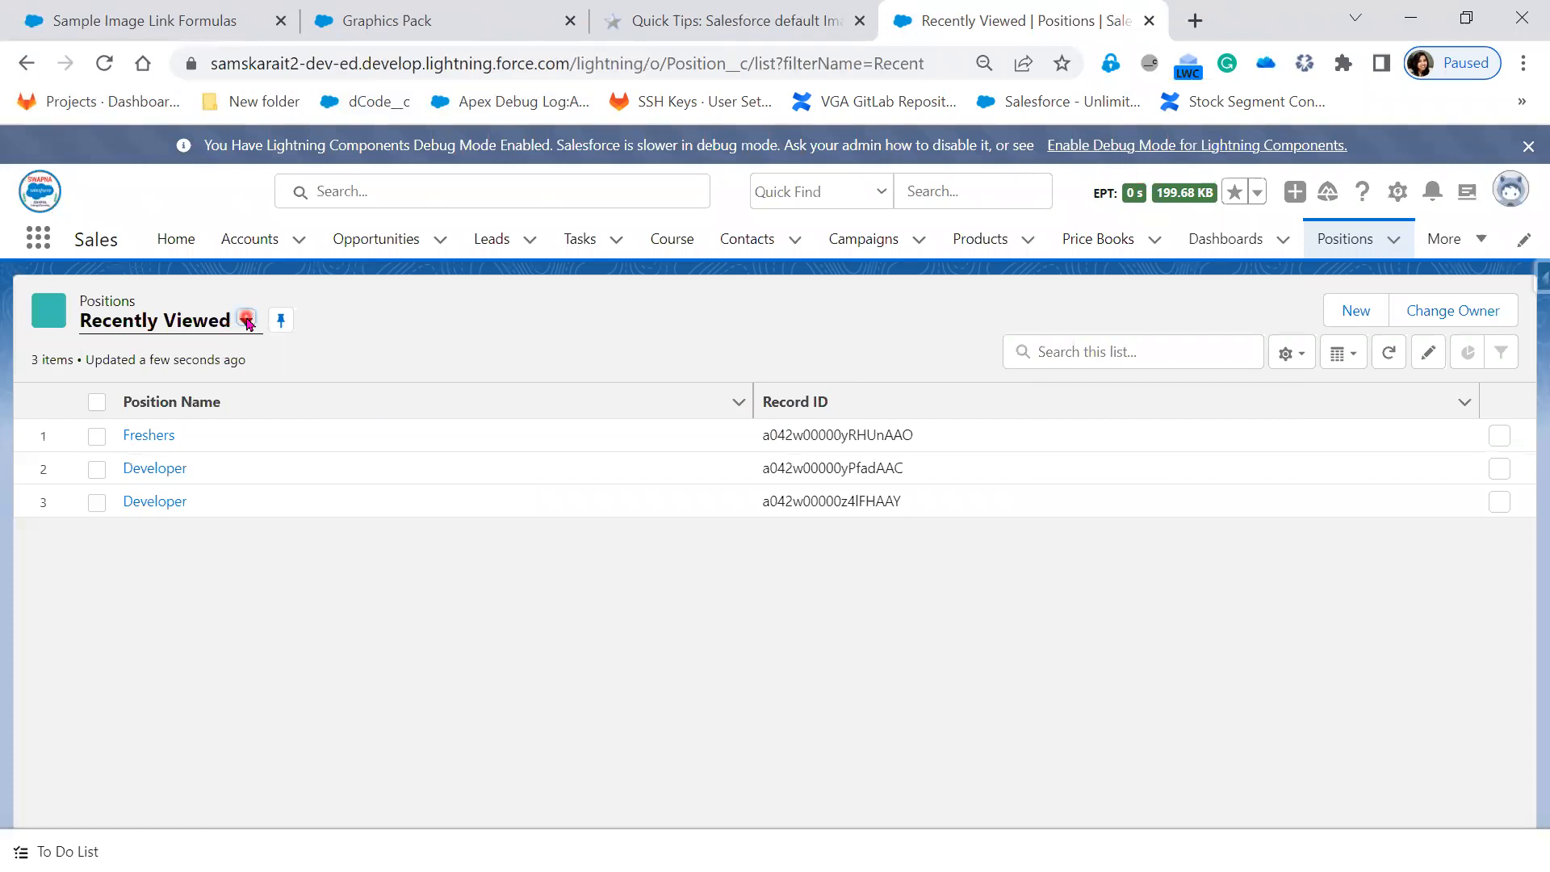
{"action": "left_click", "coordinate": [247, 322]}
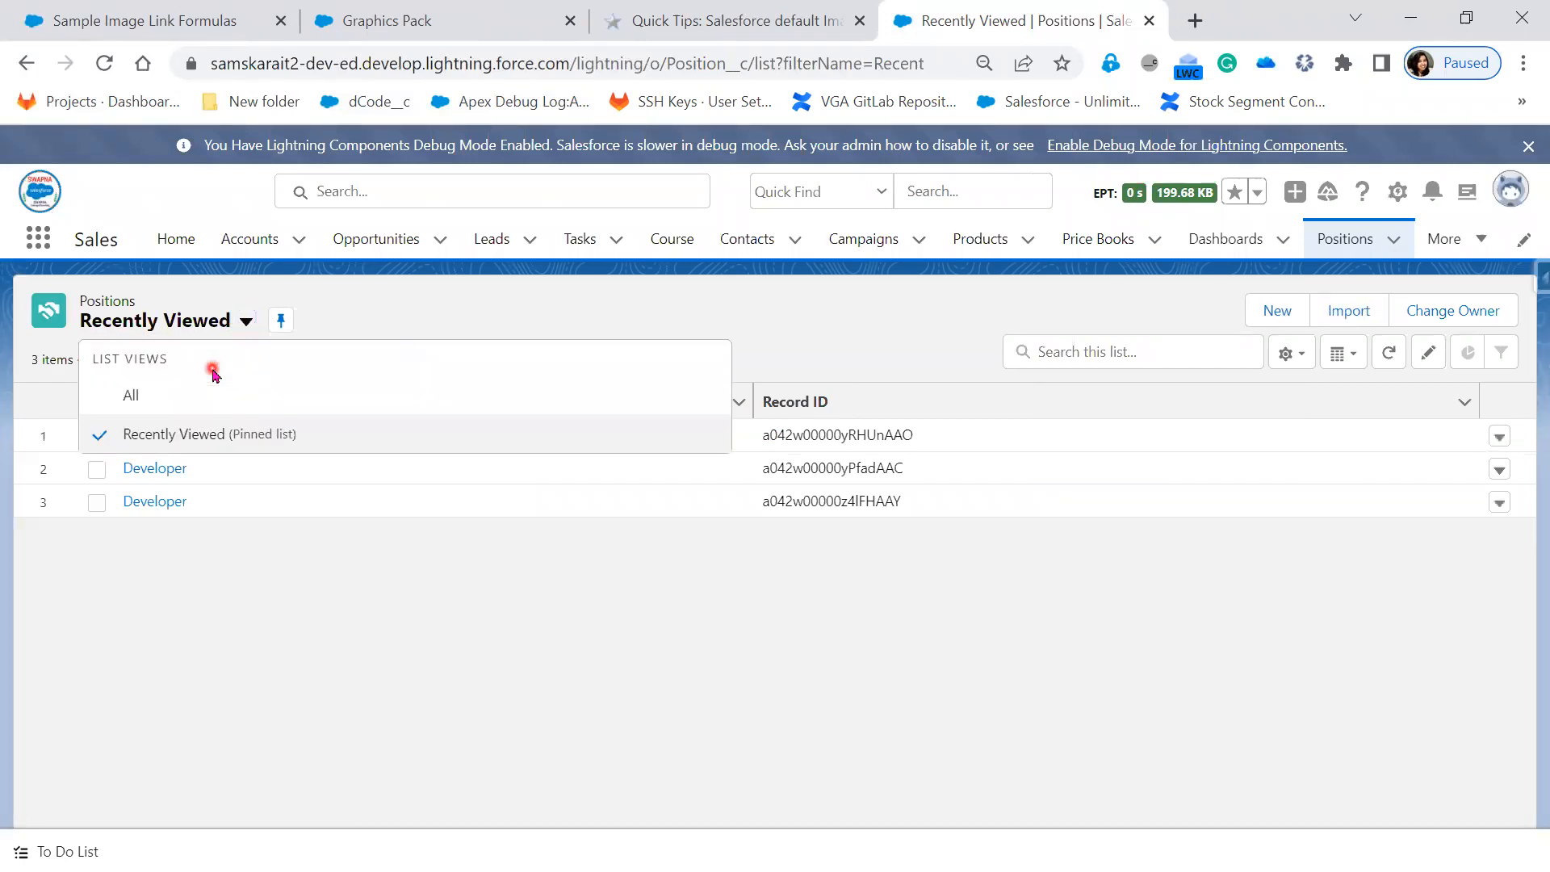
{"action": "left_click", "coordinate": [202, 397]}
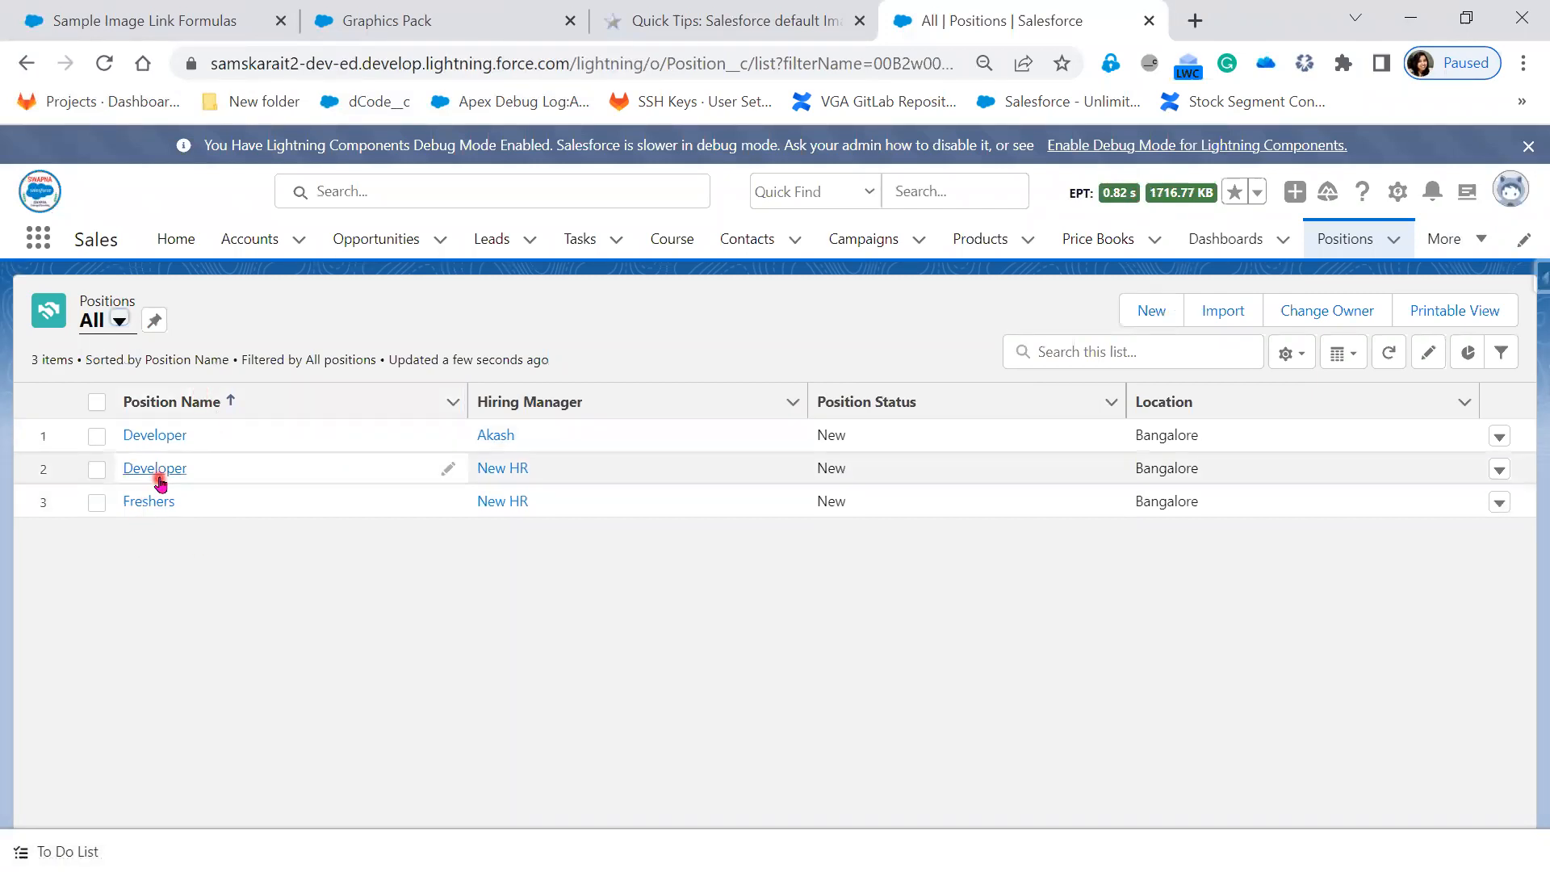
Rename the first Developer position in the list as "Salesforce Developer" and save the record.
{"action": "left_click", "coordinate": [1500, 438]}
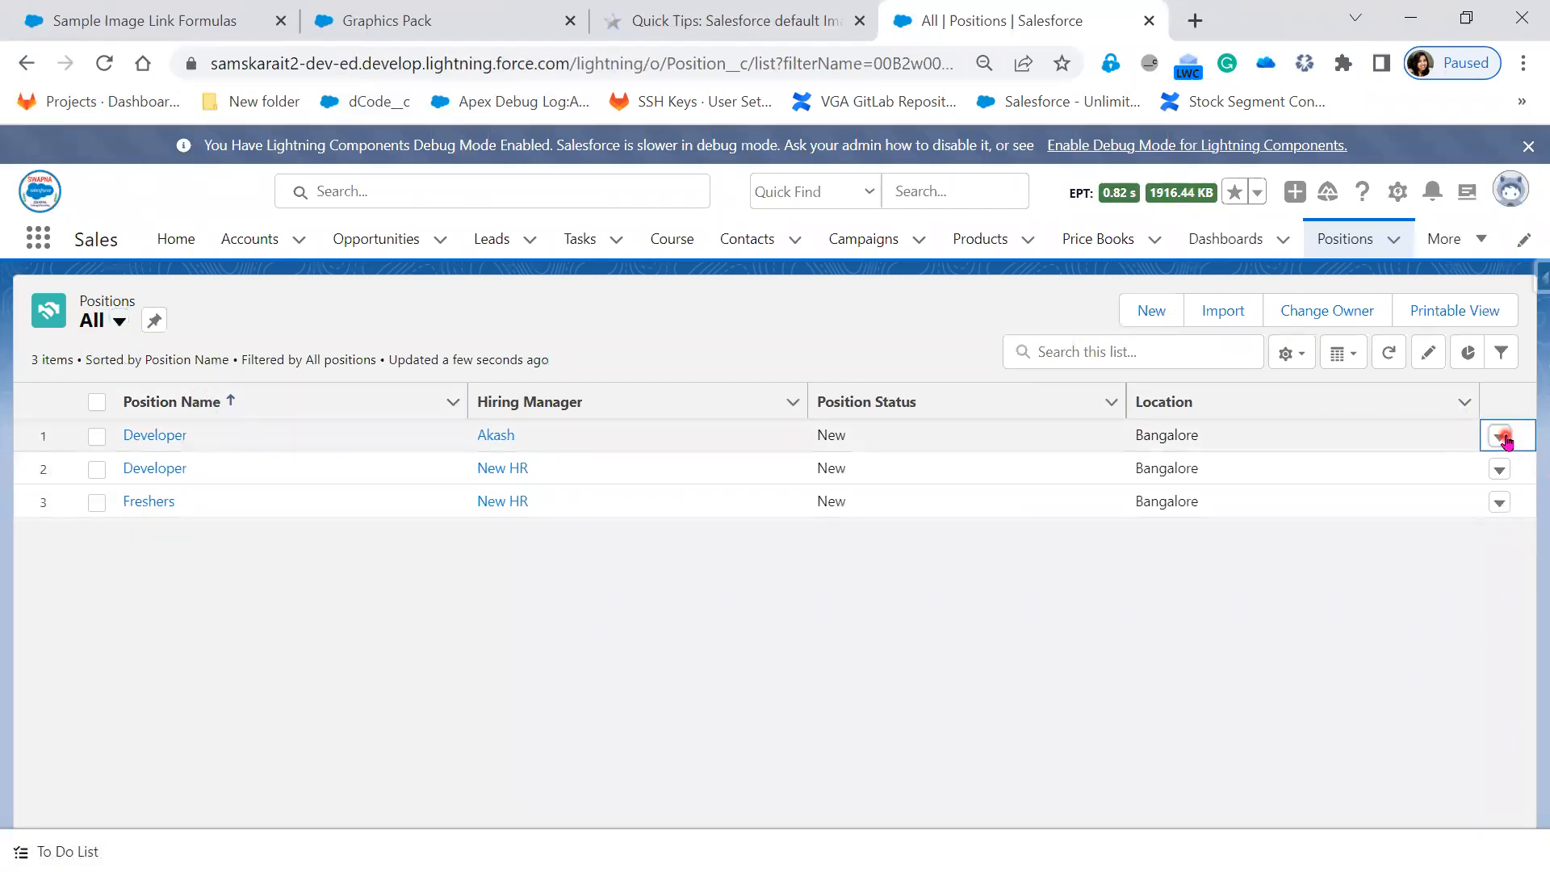
{"action": "left_click", "coordinate": [1452, 482]}
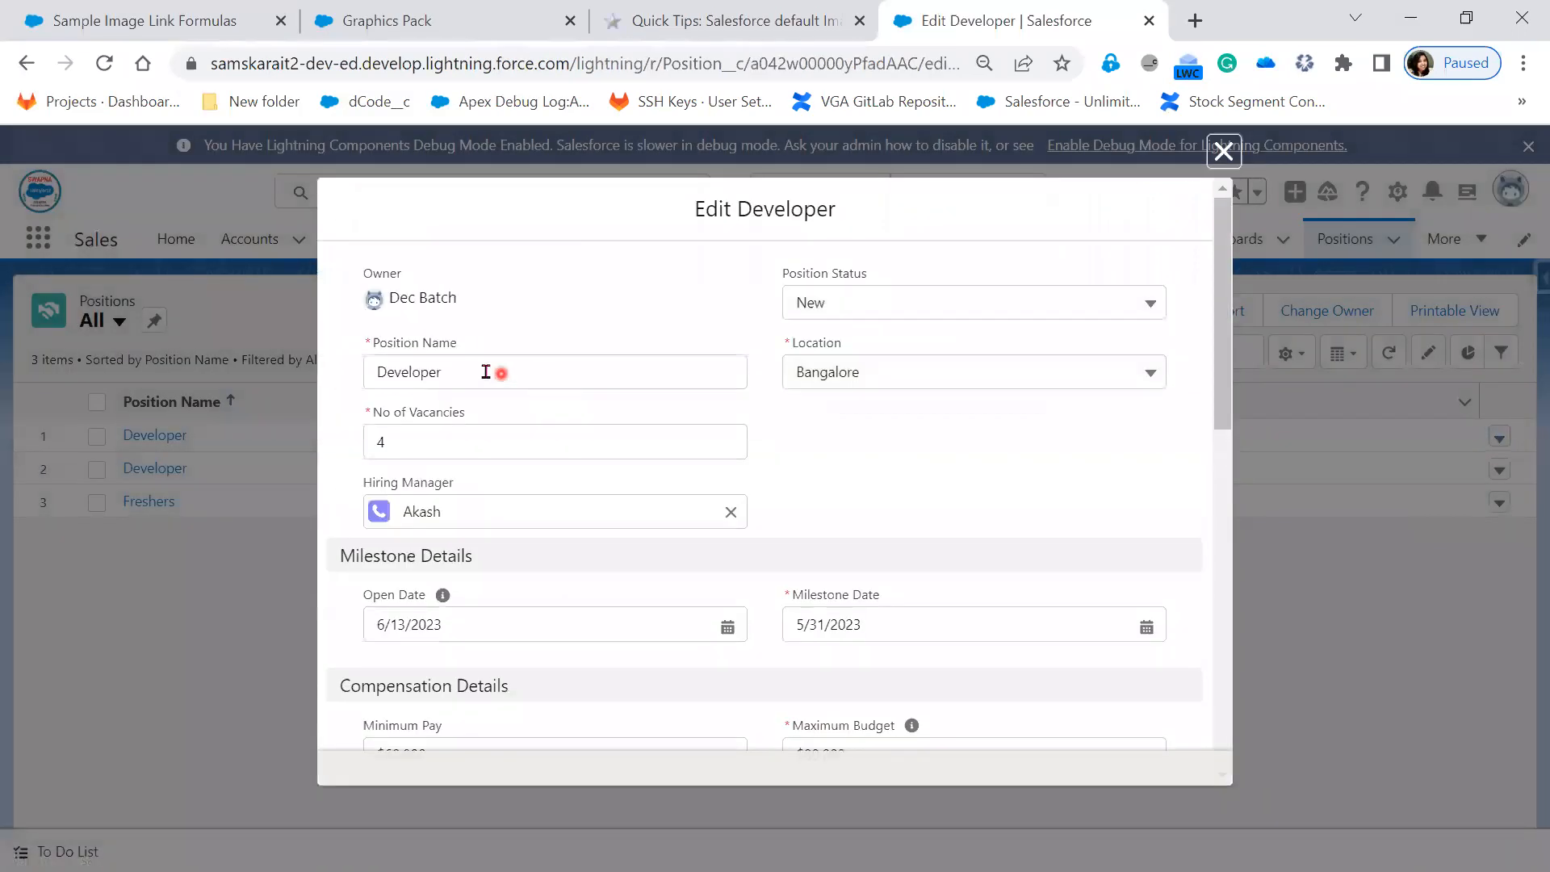
{"action": "left_click", "coordinate": [541, 370]}
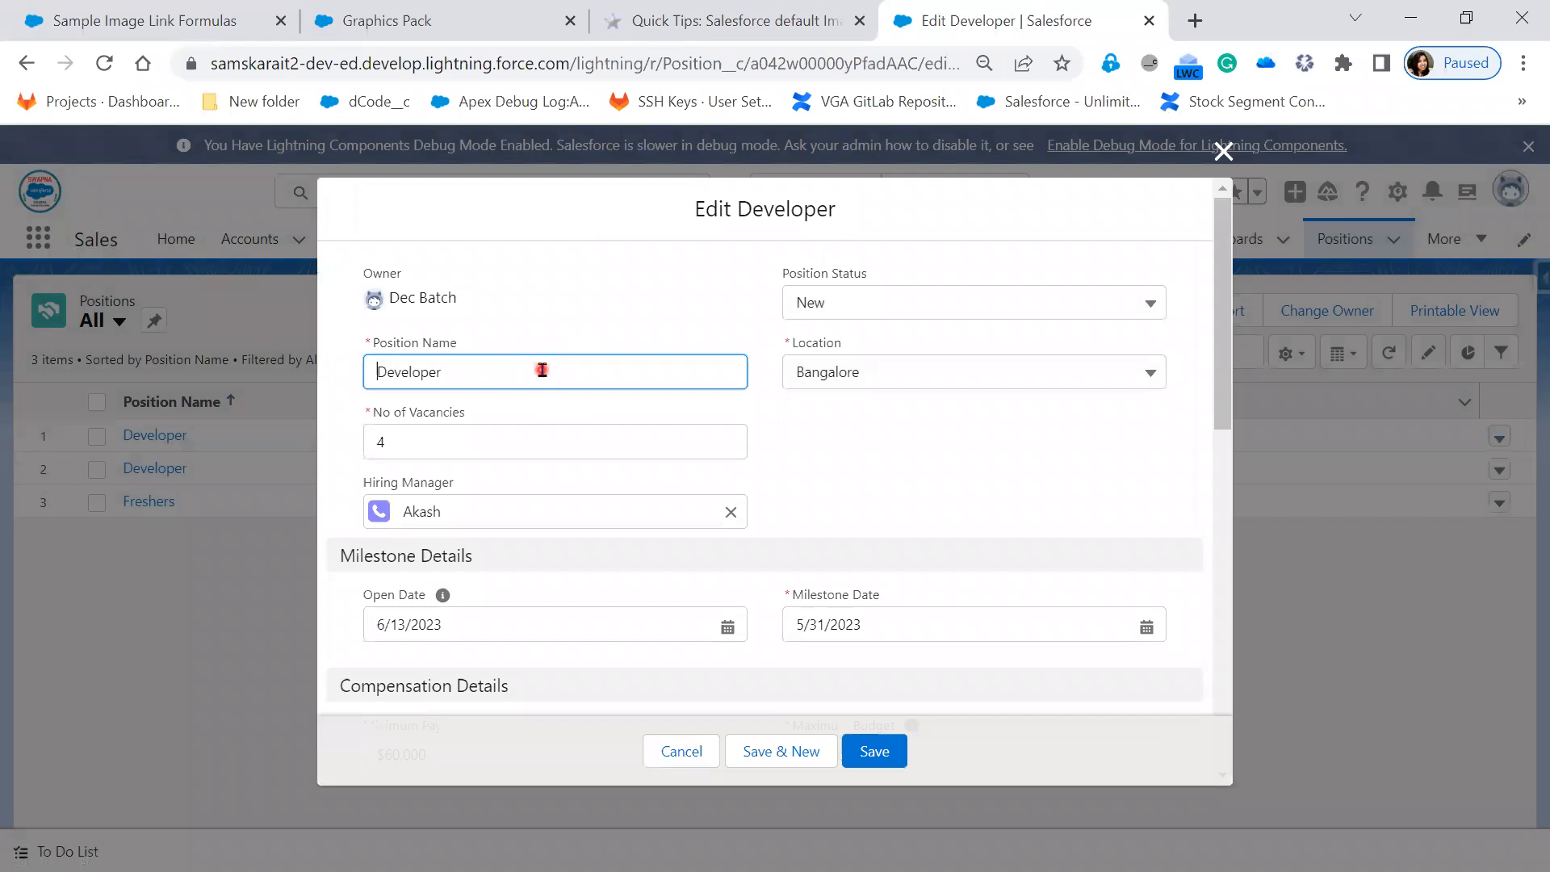
{"action": "type", "text": "Salesforce"}
{"action": "left_click", "coordinate": [880, 752]}
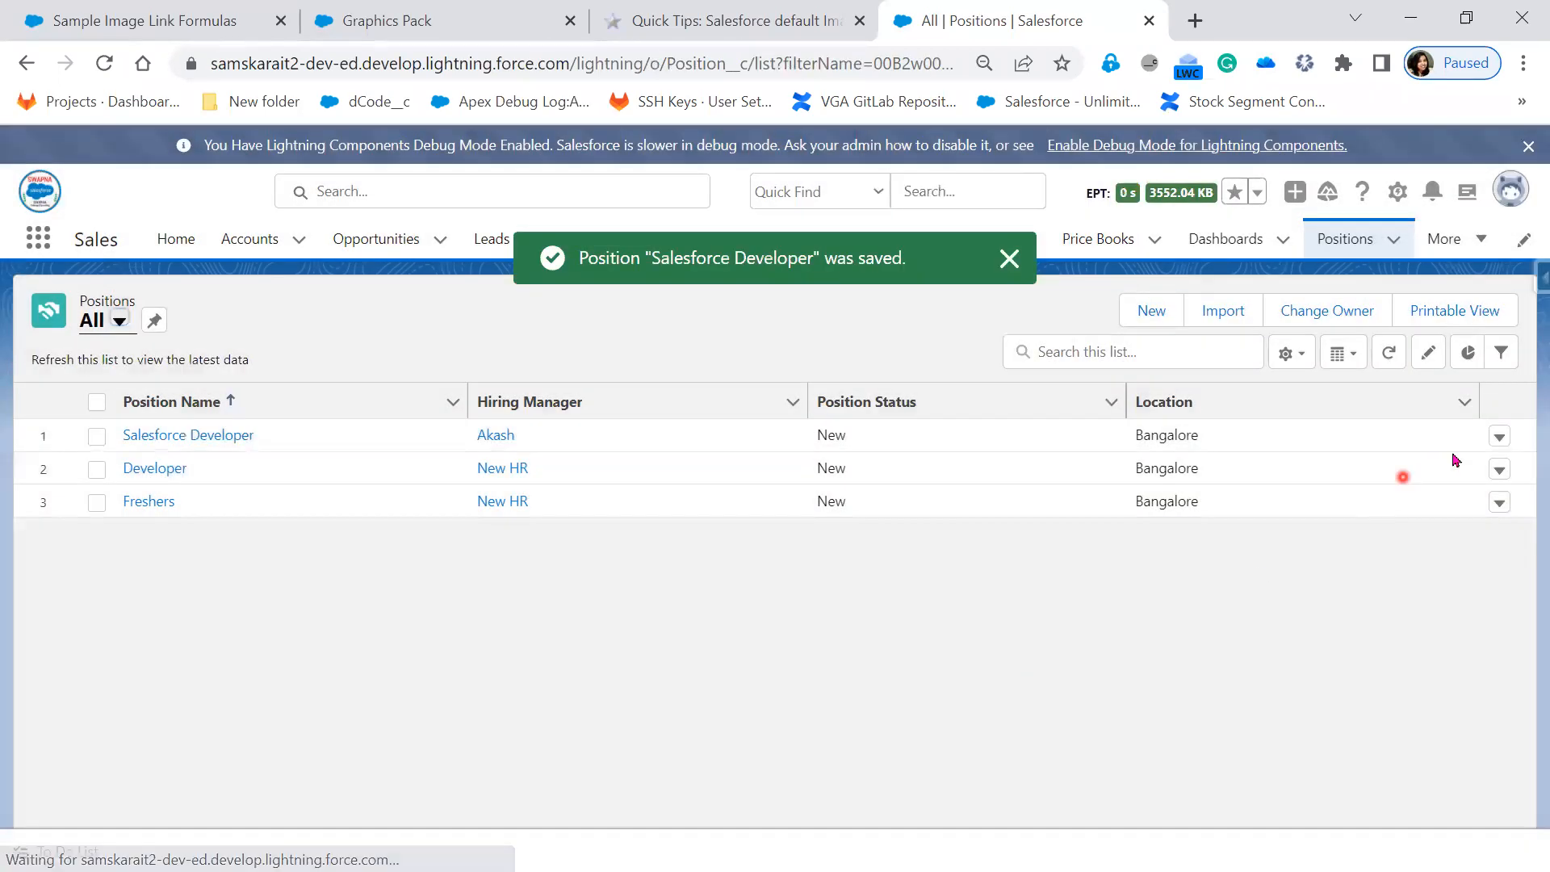
Rename the remaining Developer position as "Salesforce Lightning" and save the record.
{"action": "left_click", "coordinate": [1499, 469]}
{"action": "left_click", "coordinate": [1500, 436]}
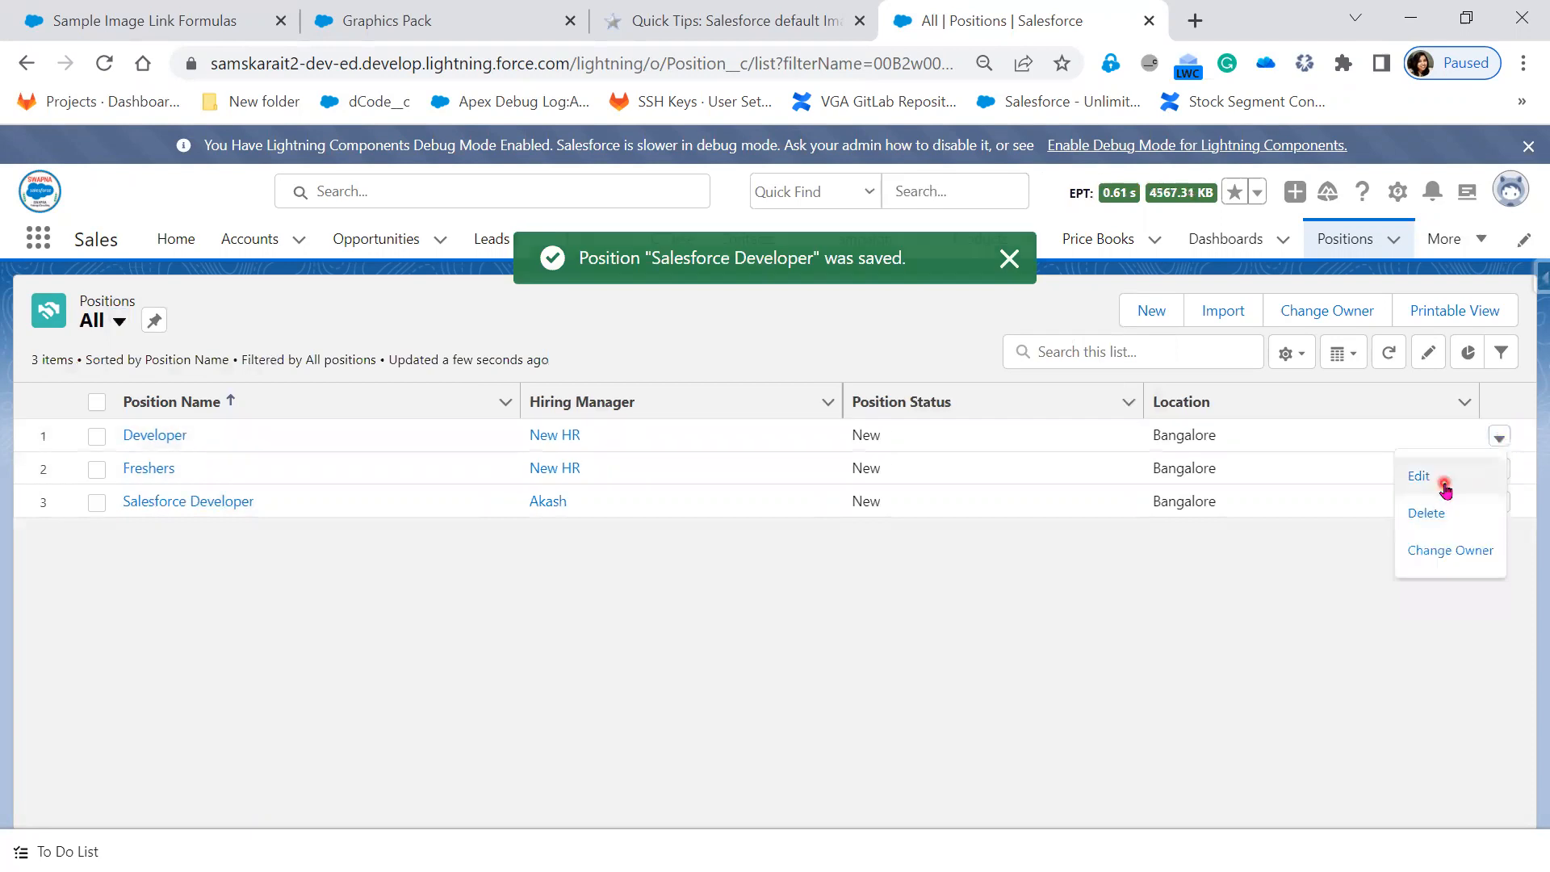
{"action": "left_click", "coordinate": [1419, 477]}
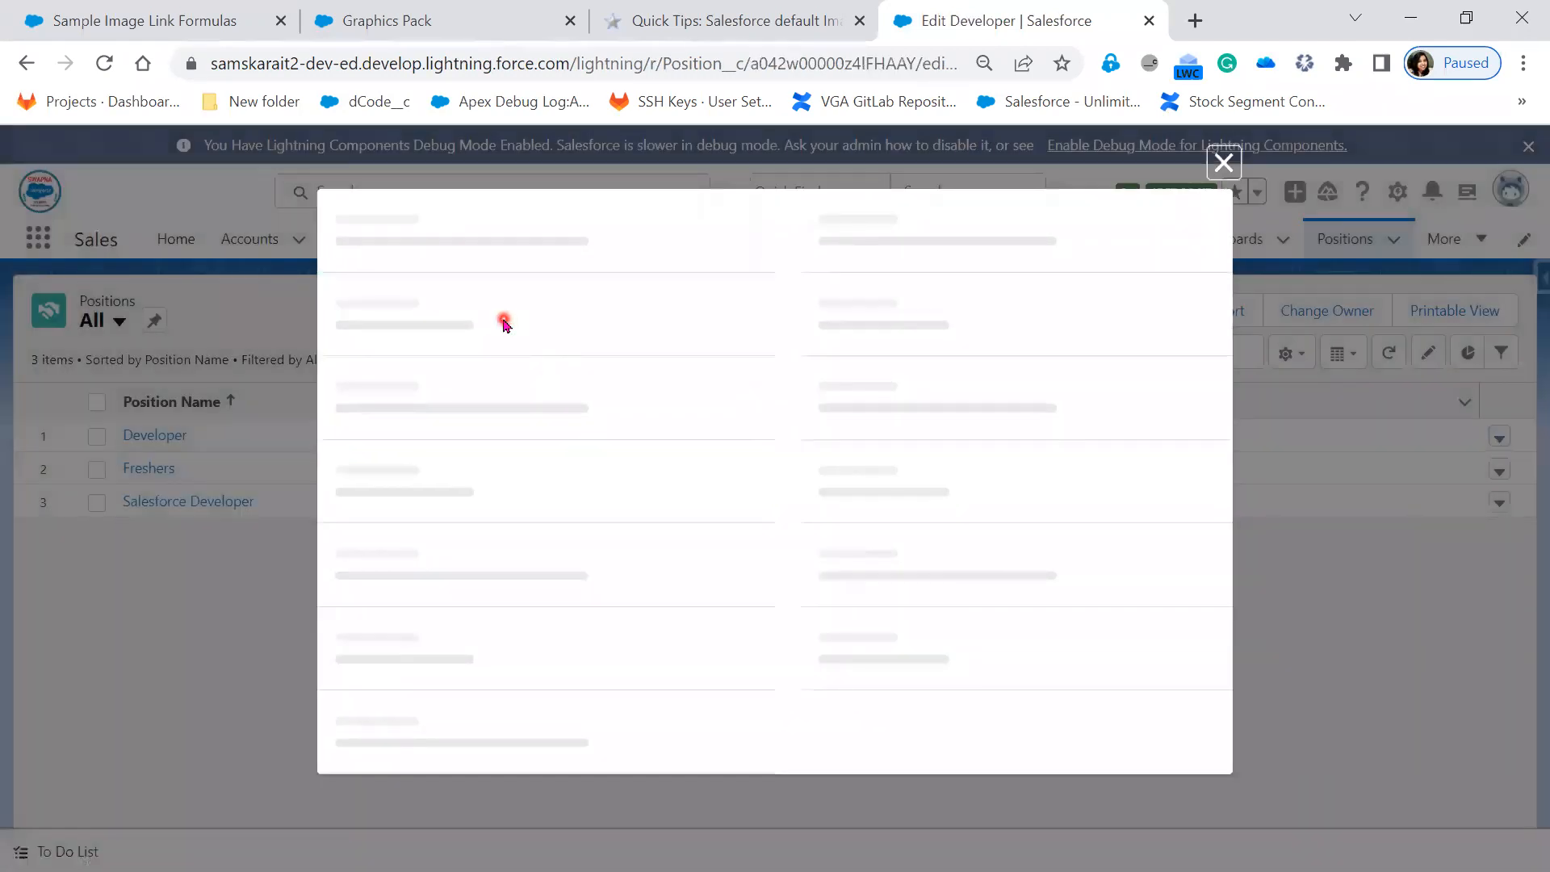
{"action": "double_click", "coordinate": [414, 372]}
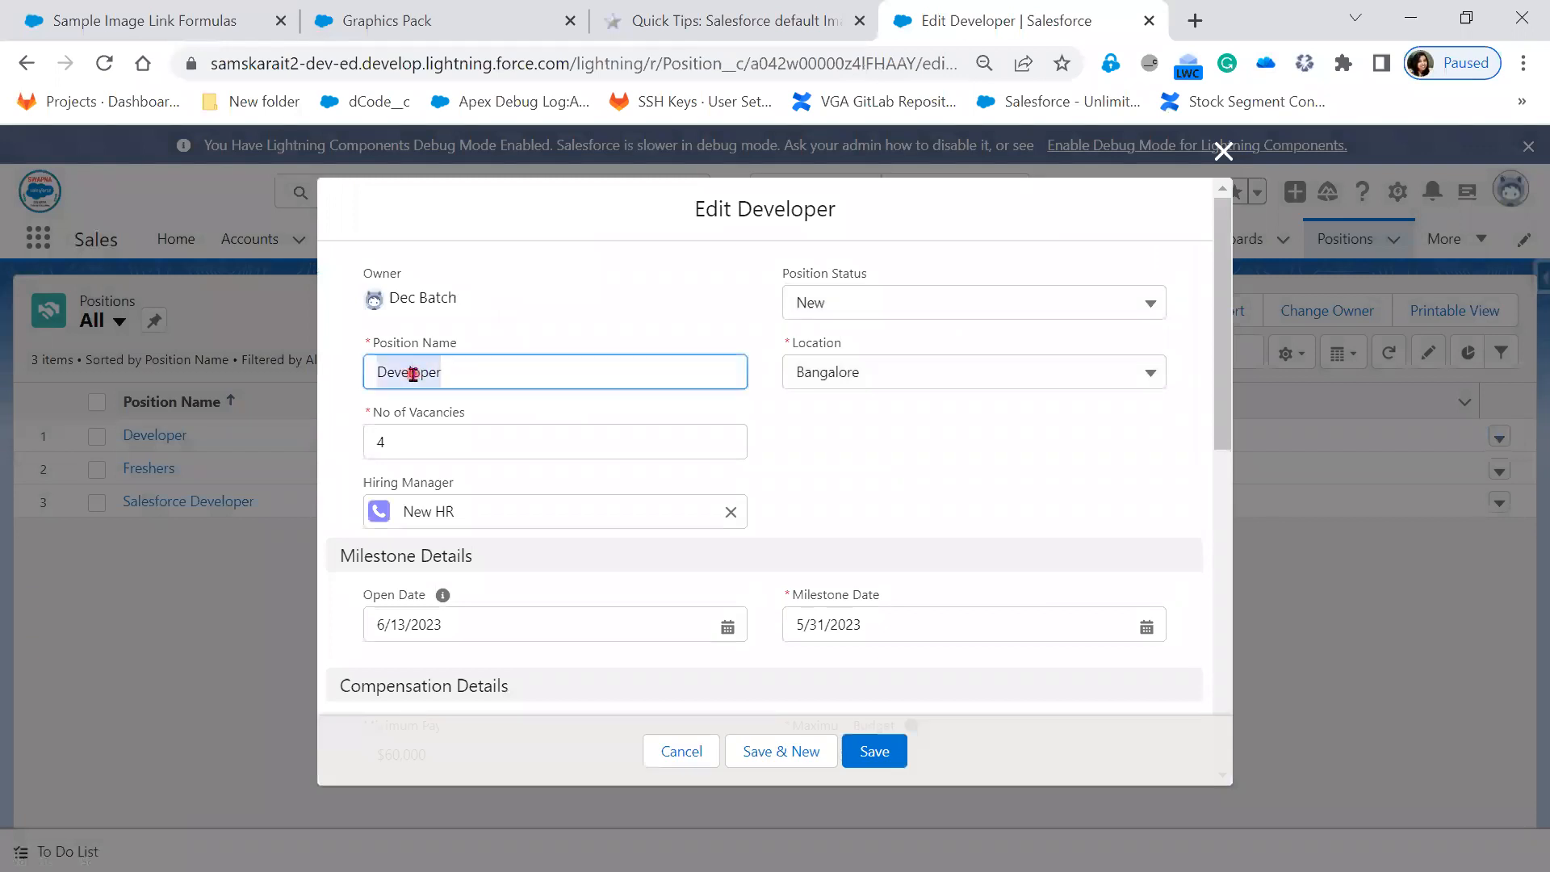
{"action": "type", "text": "Salesforce Lightning"}
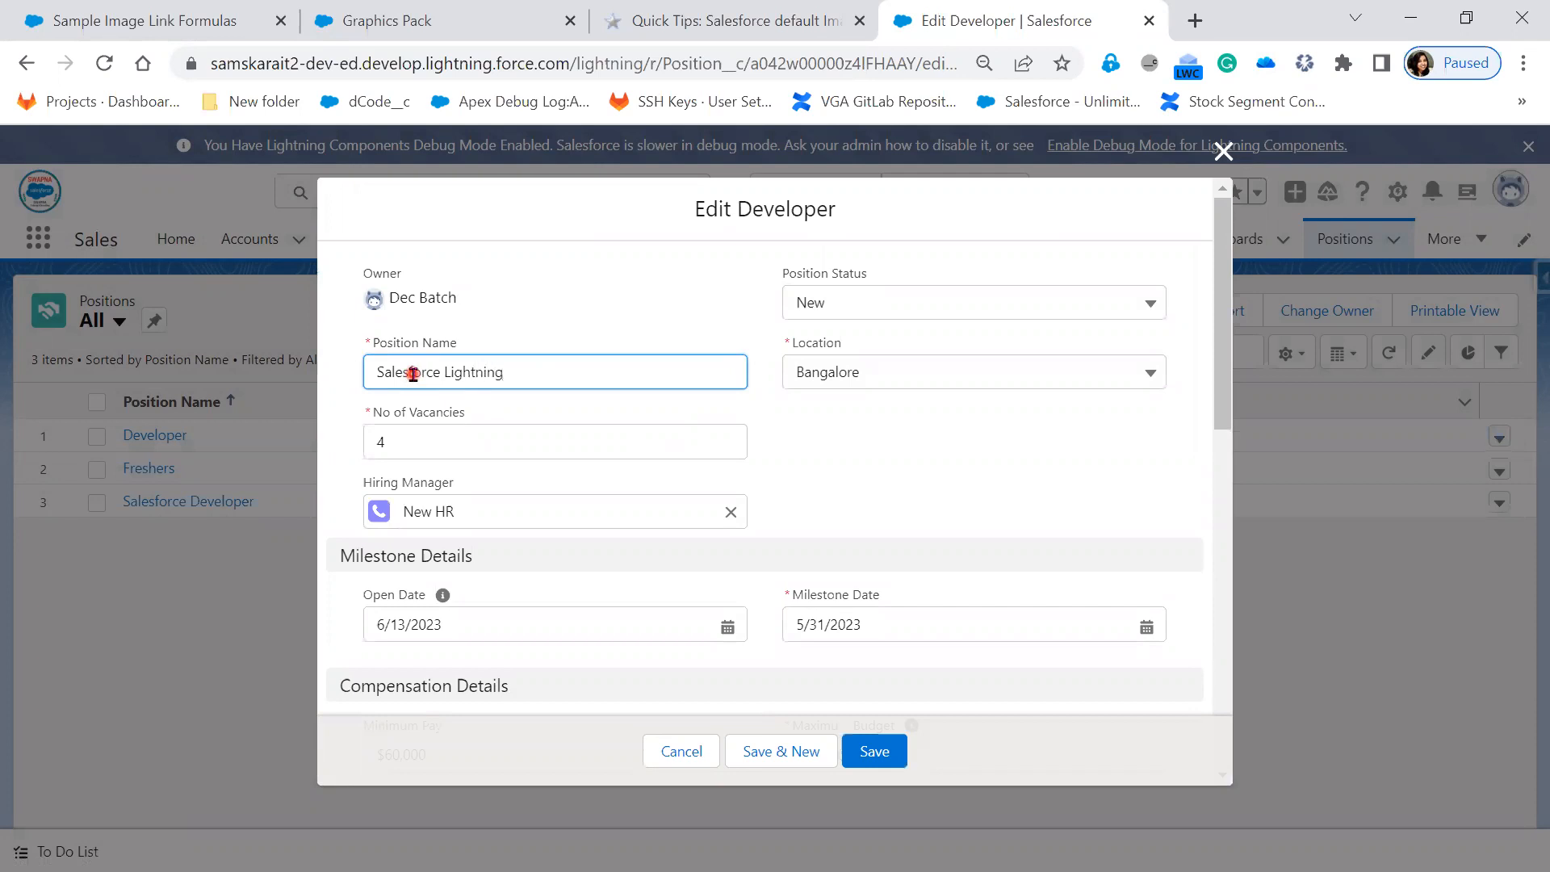
{"action": "left_click", "coordinate": [888, 751]}
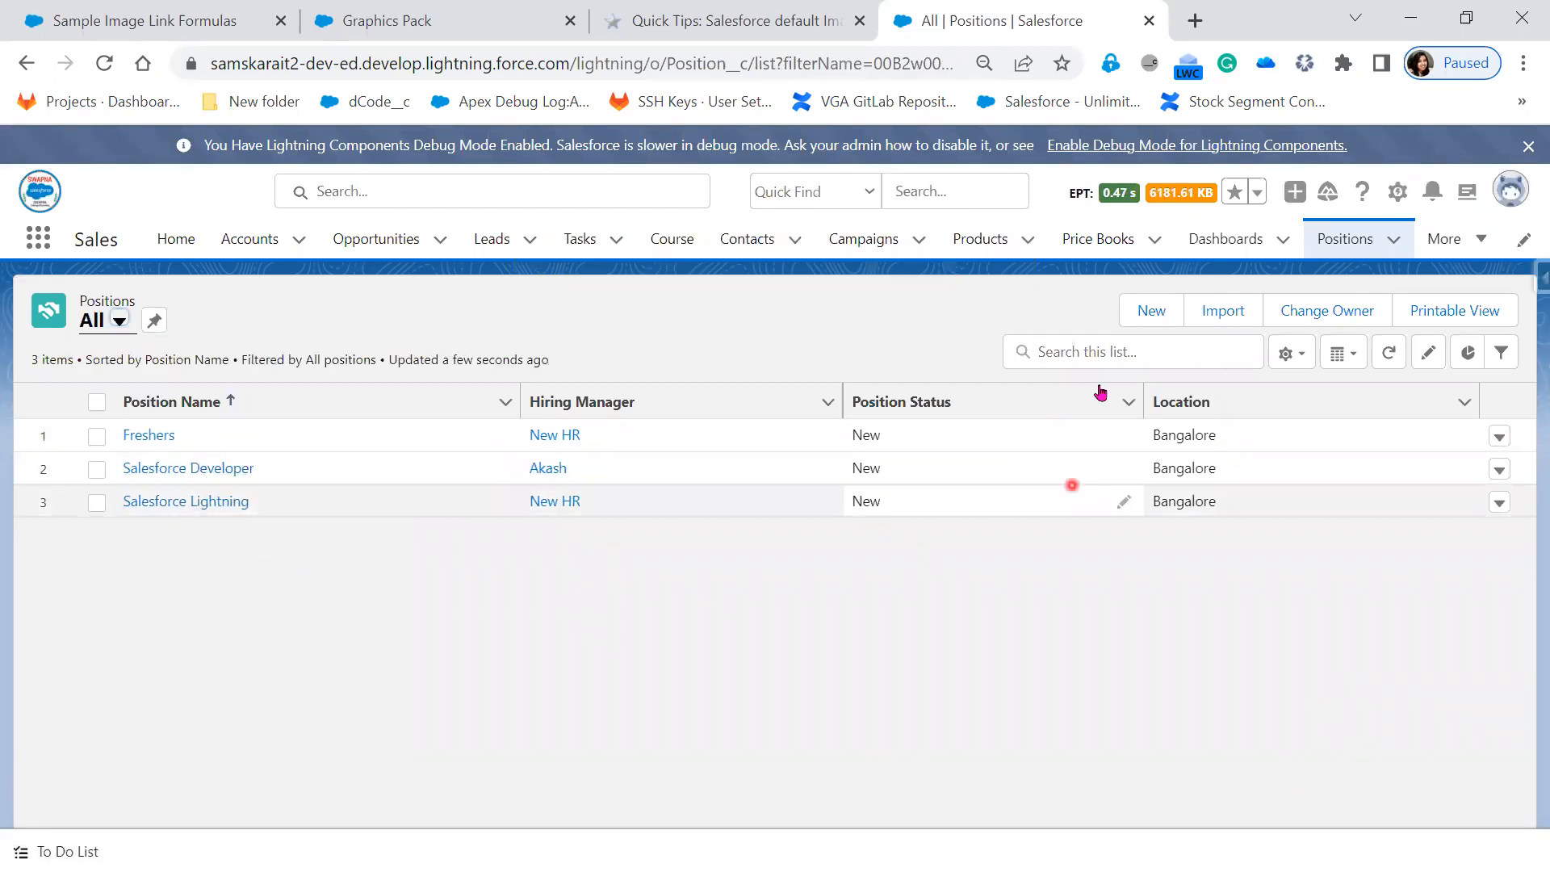
Open the Candidates object and show its All list view.
{"action": "left_click", "coordinate": [1483, 244]}
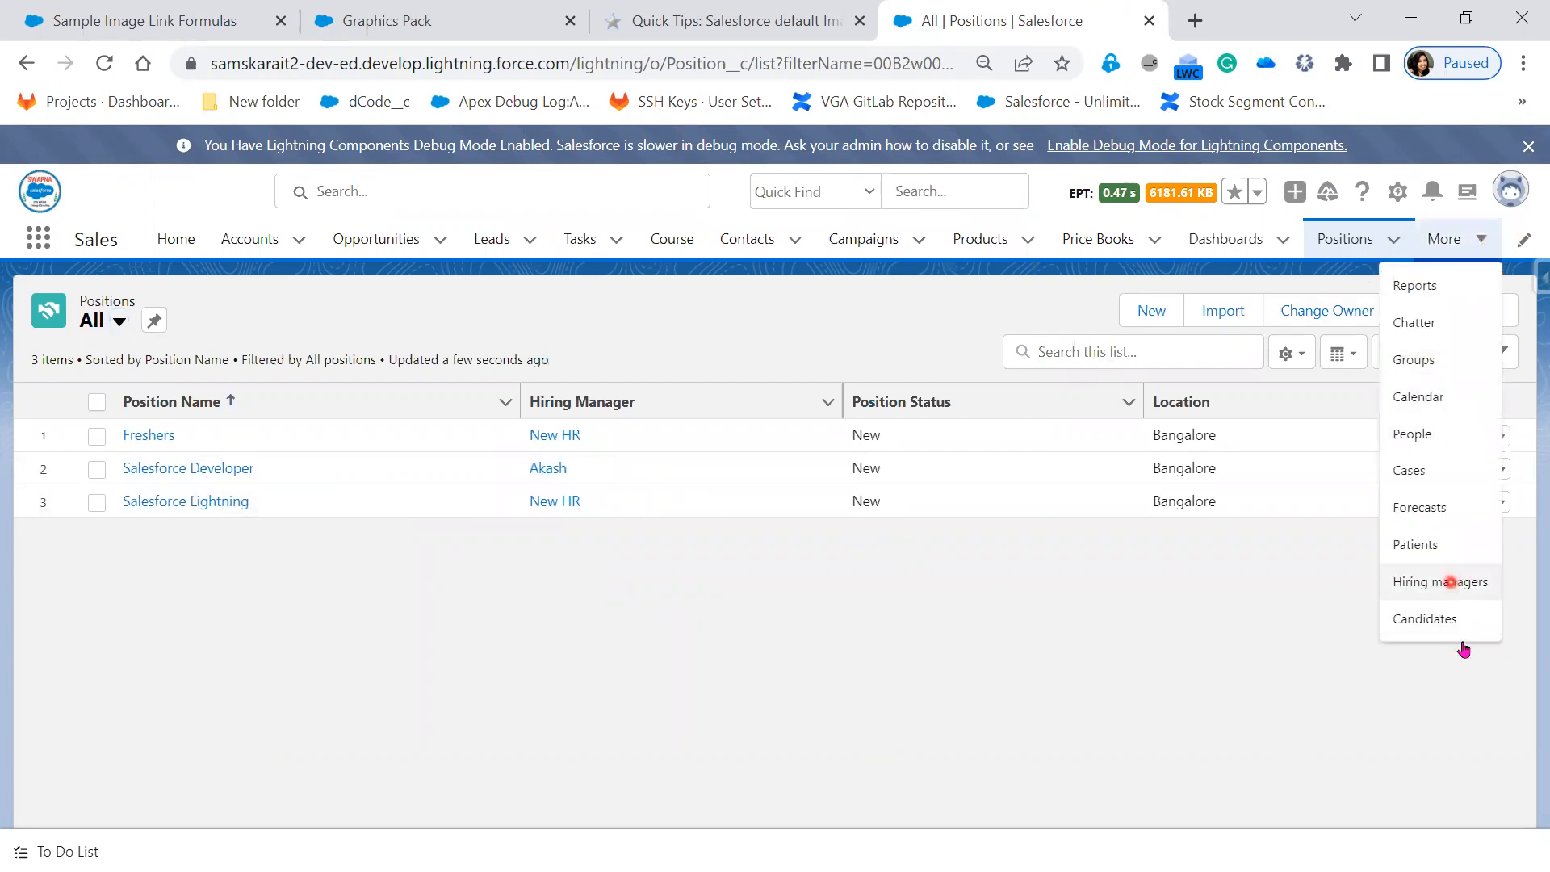
{"action": "left_click", "coordinate": [1453, 618]}
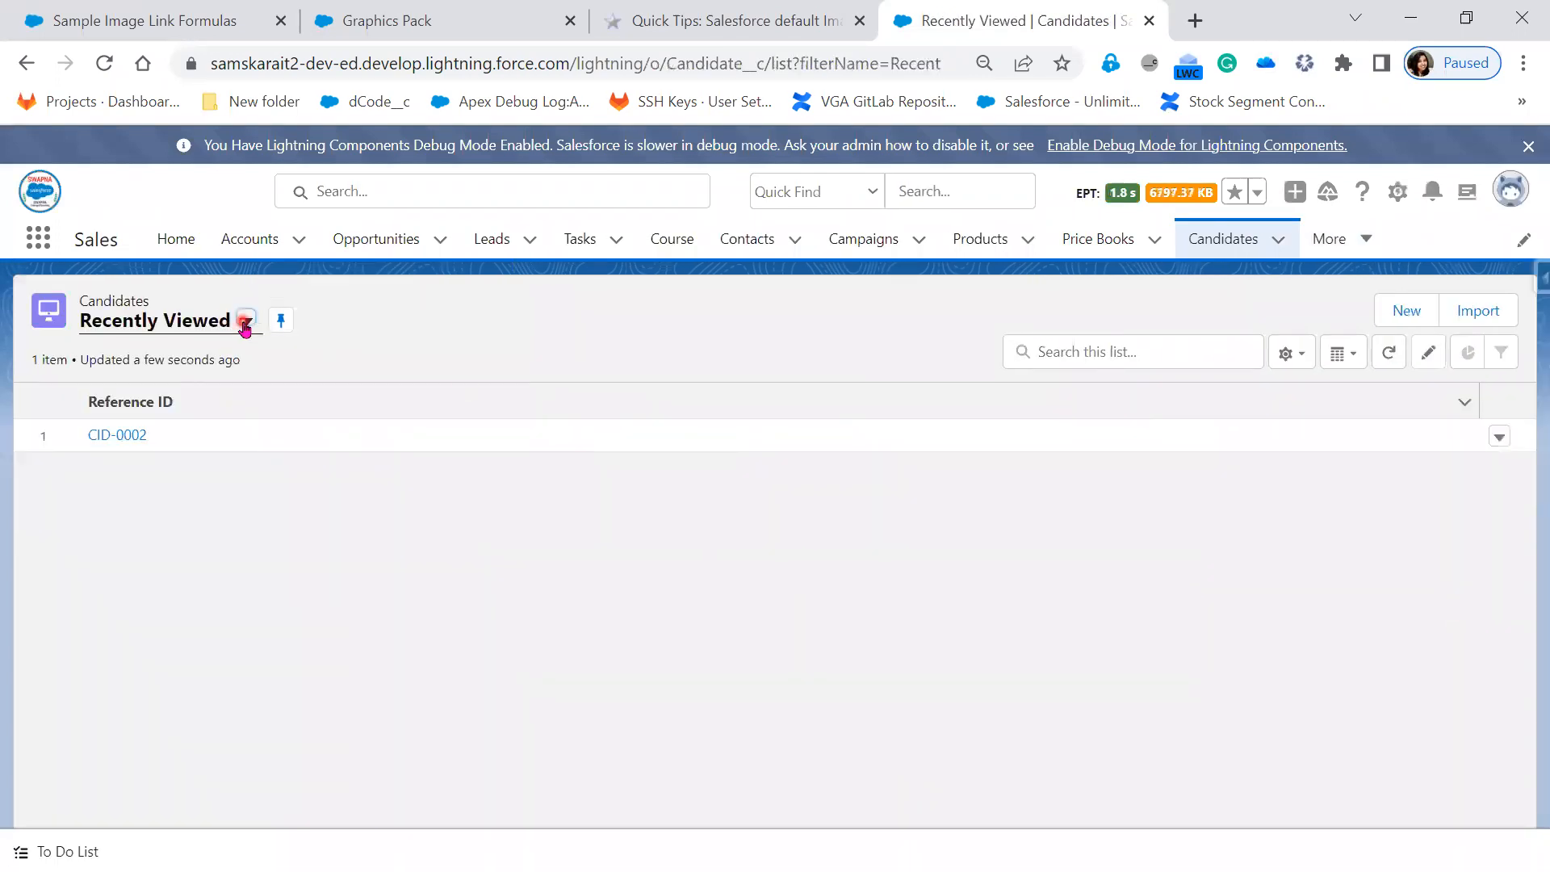
{"action": "left_click", "coordinate": [245, 323]}
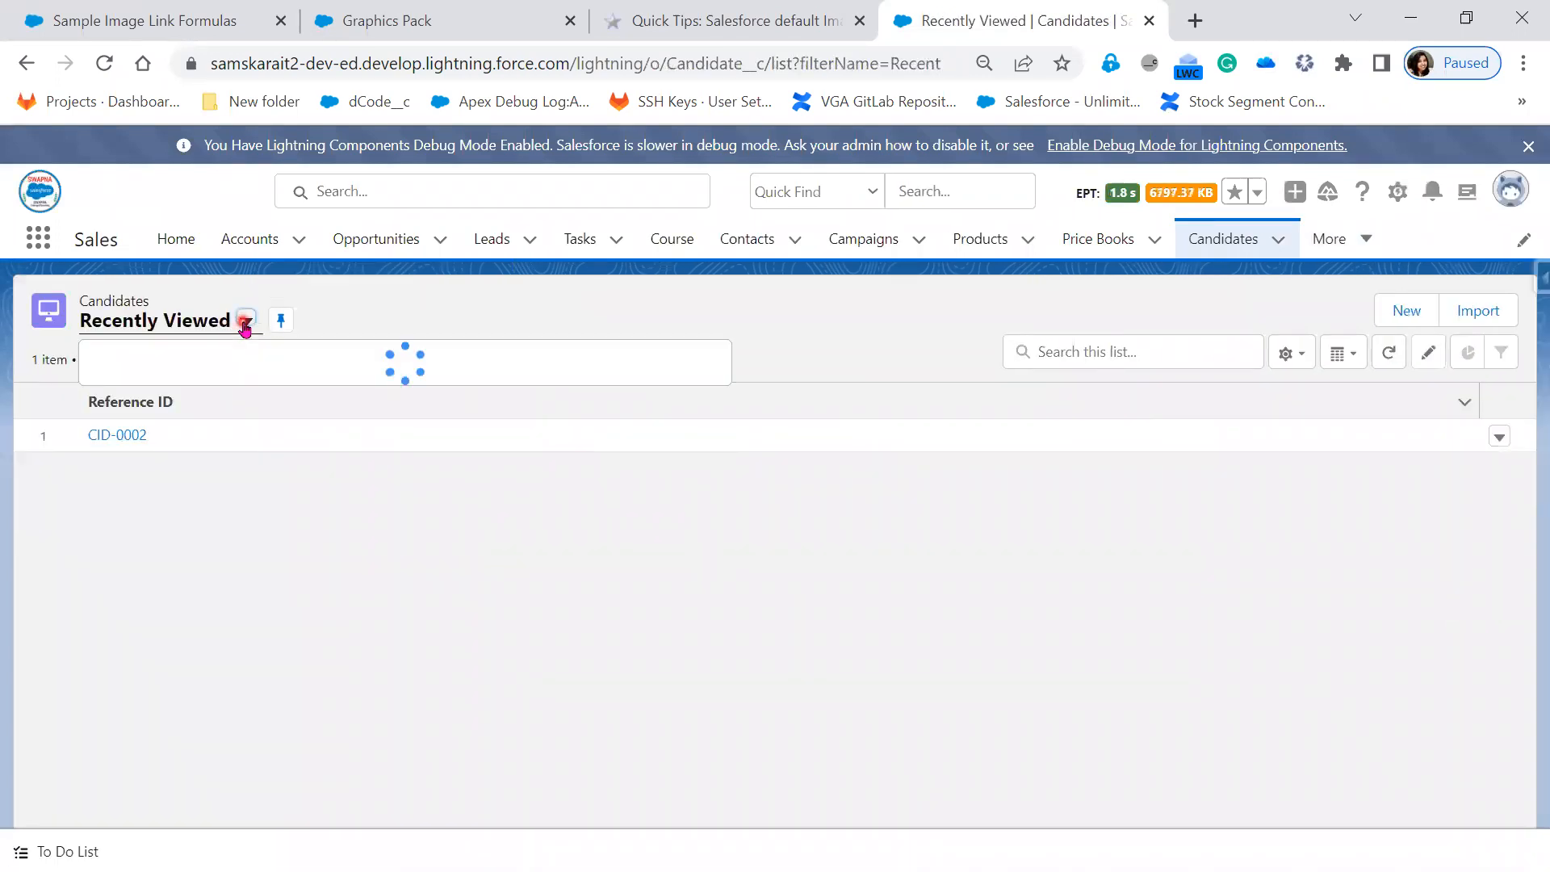
{"action": "left_click", "coordinate": [223, 391]}
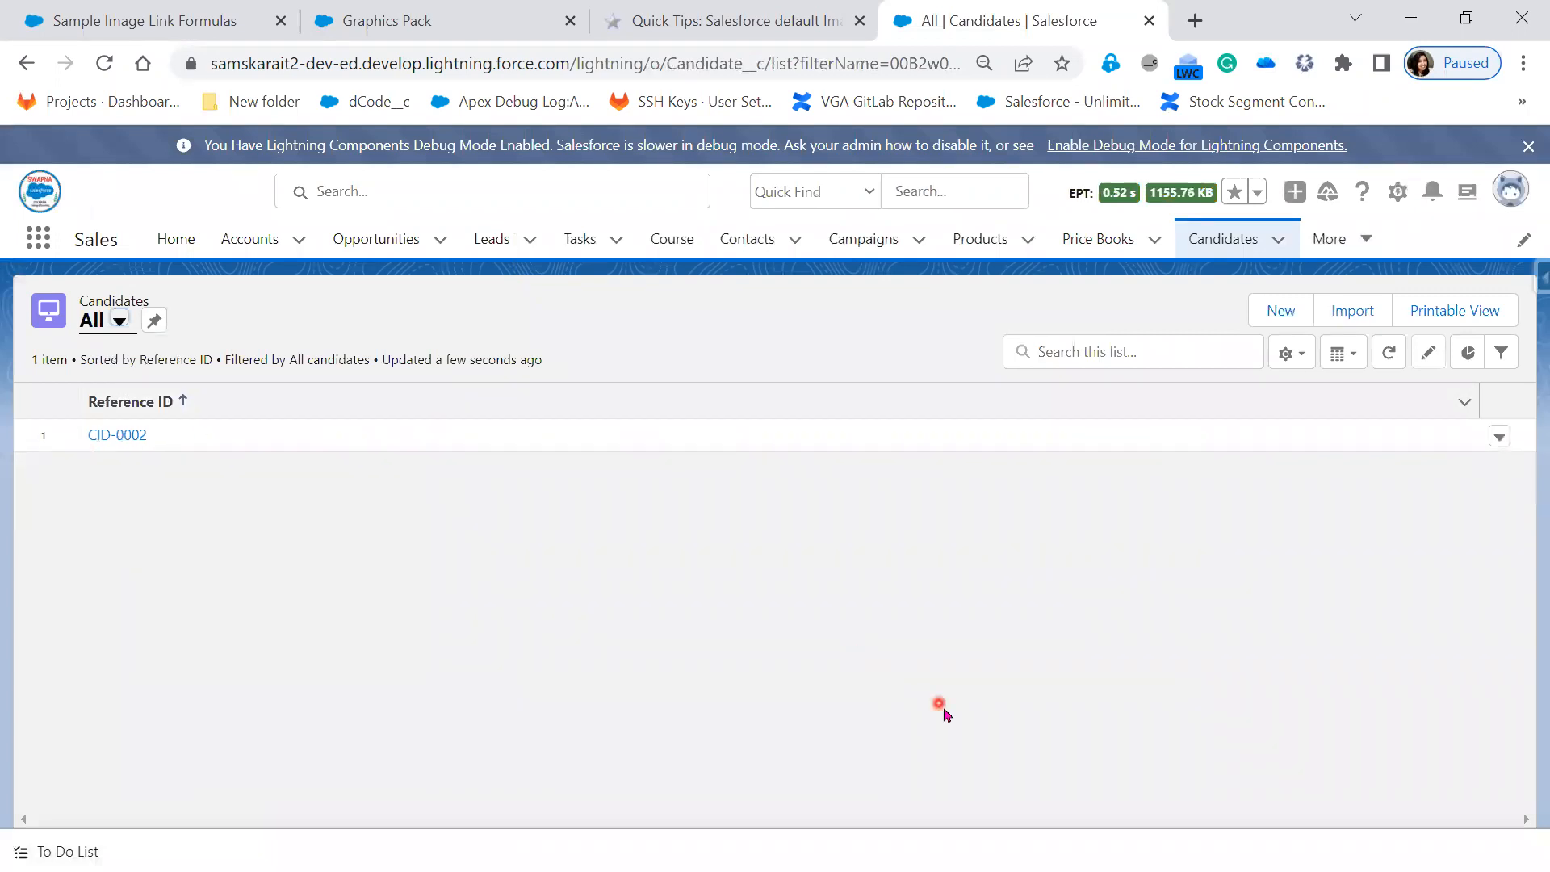
Add Candidate Name and Location to the visible fields of the All candidates list view and save the selection.
{"action": "left_click", "coordinate": [1292, 353]}
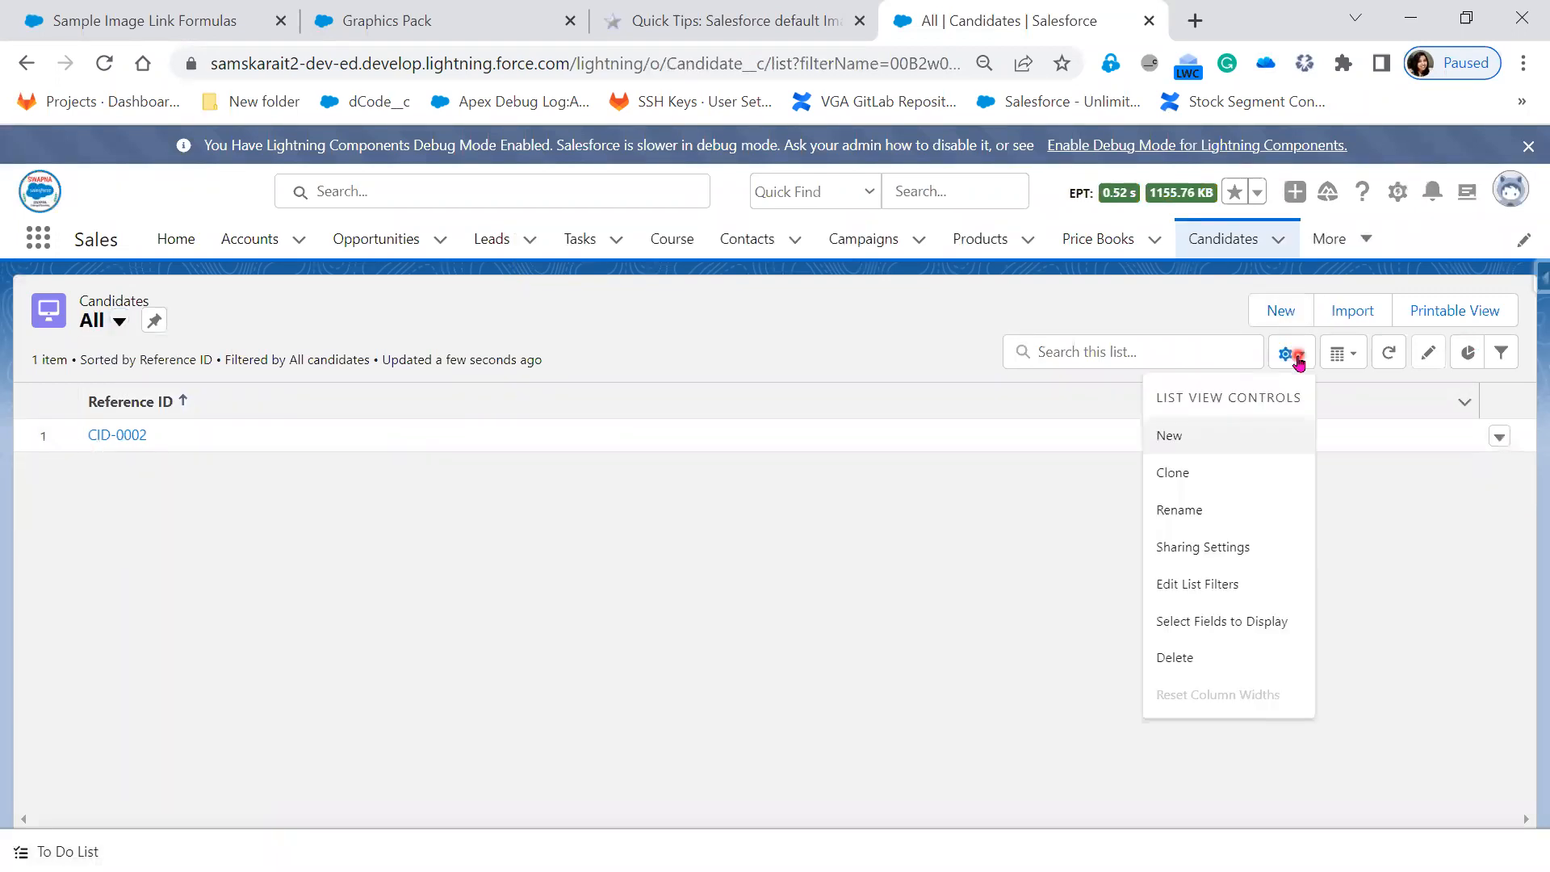
{"action": "left_click", "coordinate": [1229, 620]}
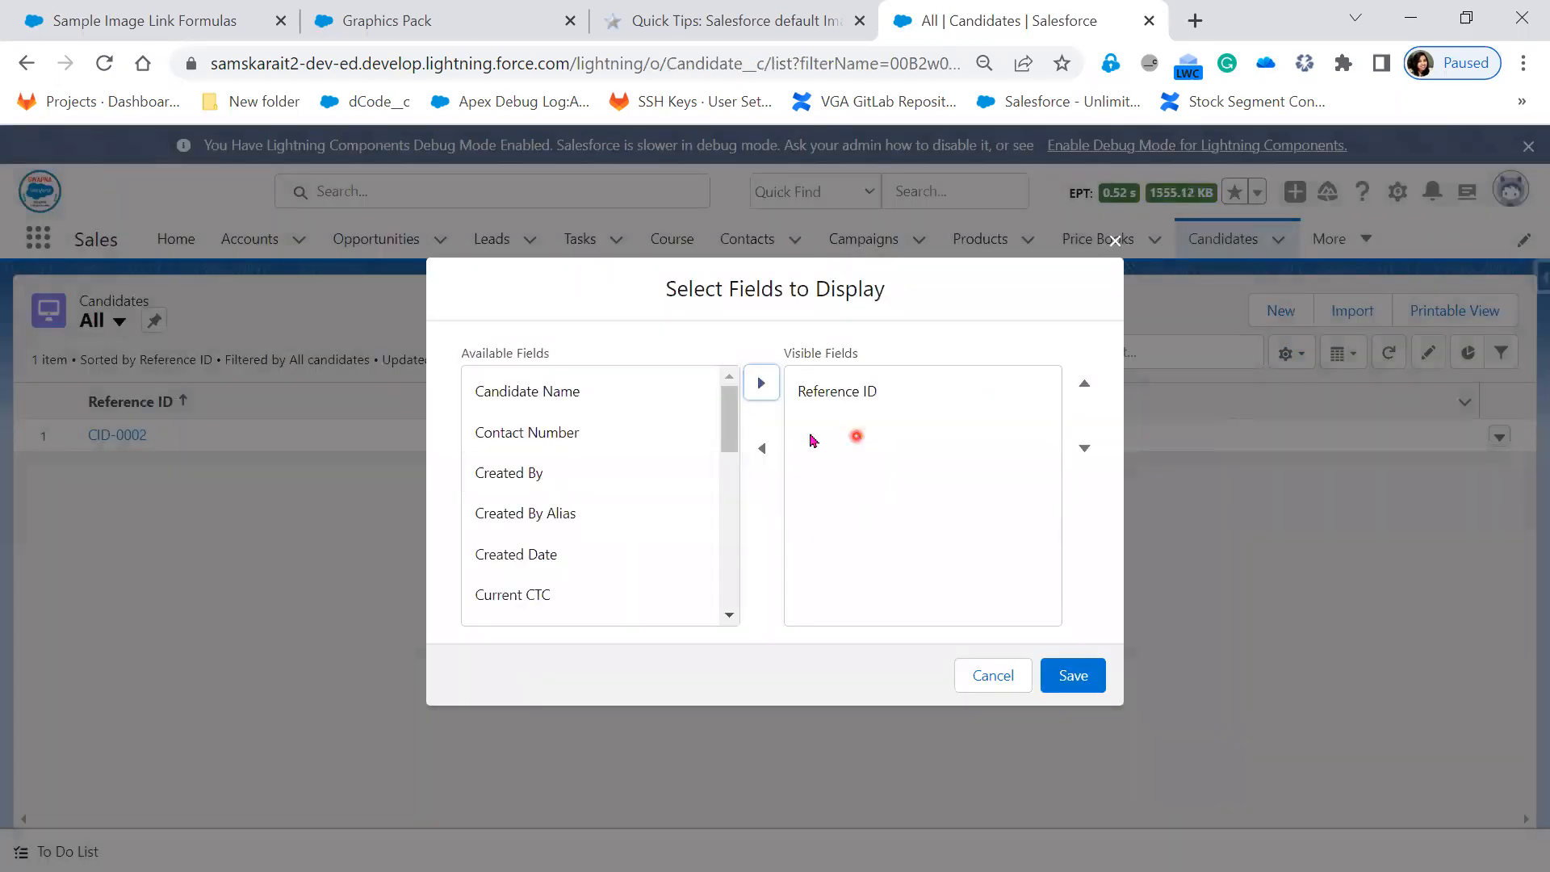
{"action": "left_click", "coordinate": [560, 437]}
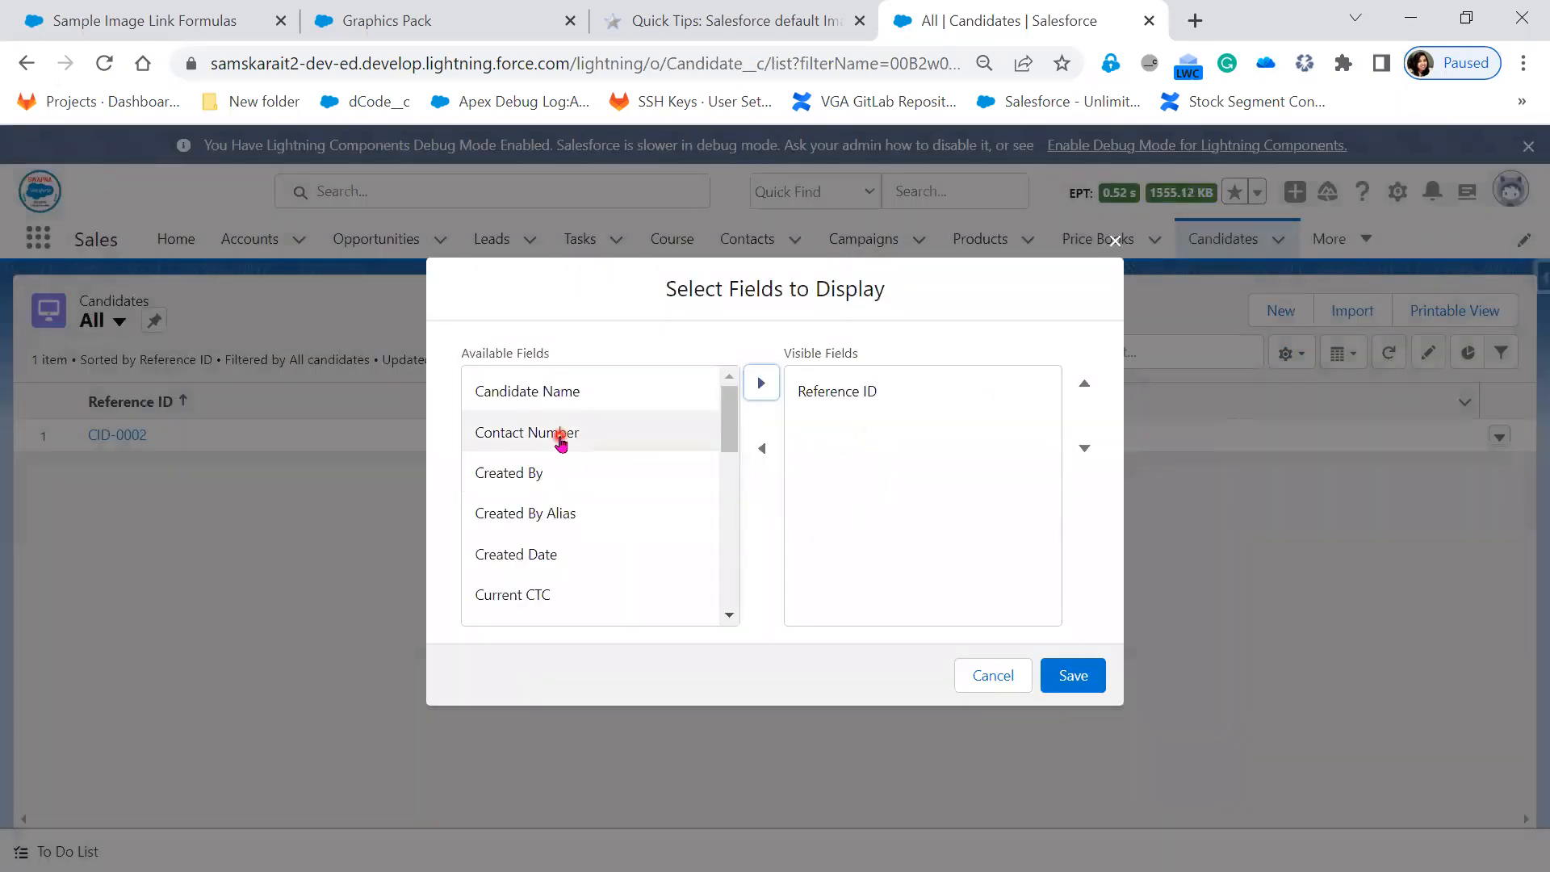
{"action": "left_click", "coordinate": [581, 394]}
{"action": "left_click", "coordinate": [761, 386]}
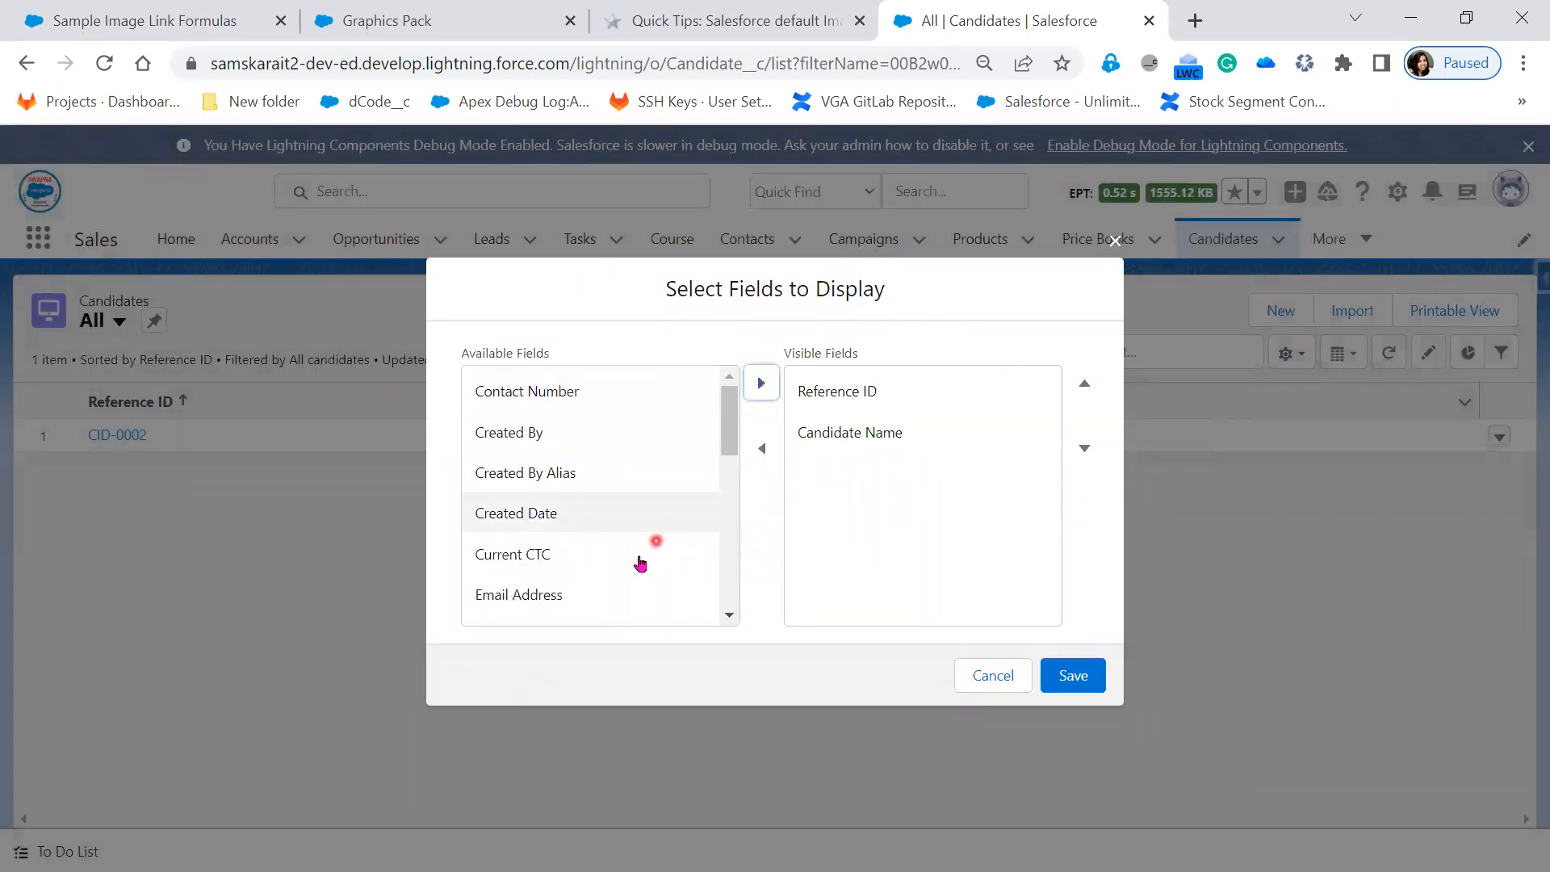
{"action": "scroll", "coordinate": [641, 563], "scroll_direction": "down", "scroll_amount": 3}
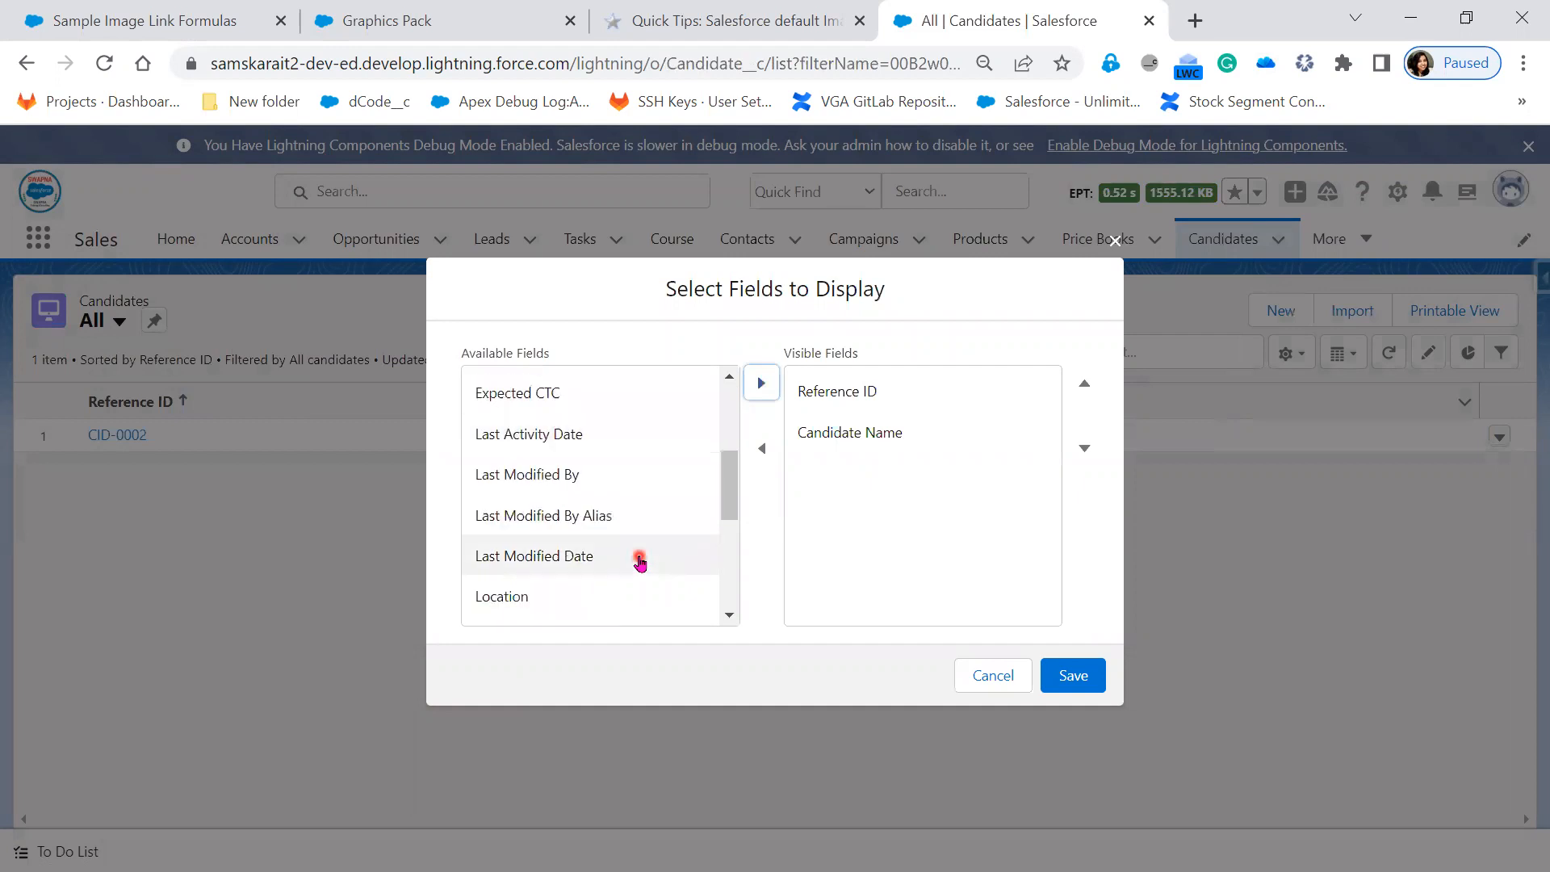
{"action": "scroll", "coordinate": [640, 562], "scroll_direction": "down", "scroll_amount": 1}
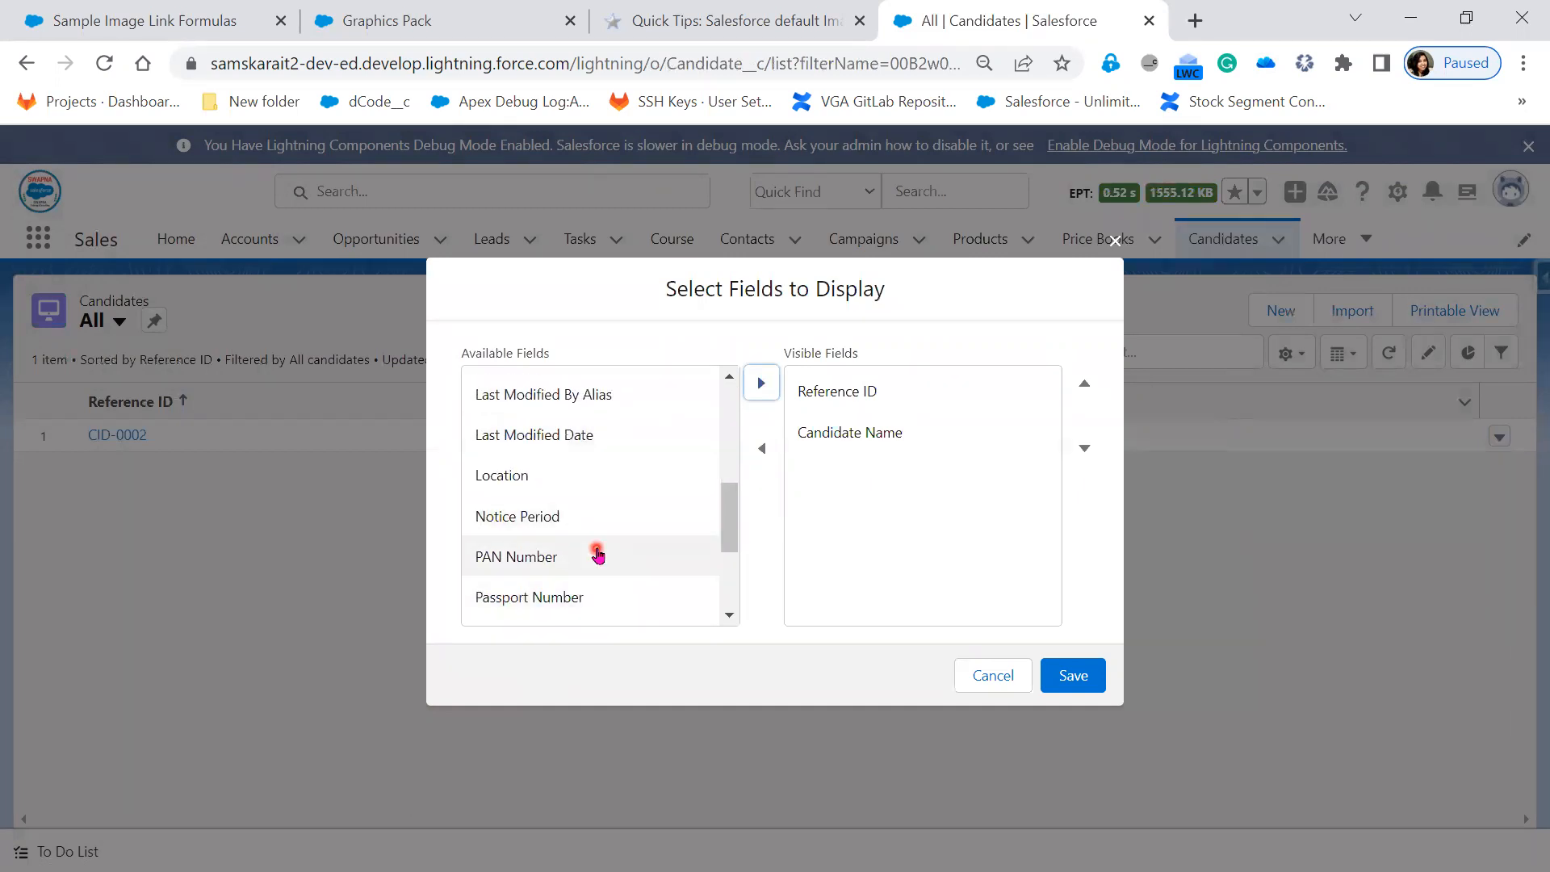
{"action": "scroll", "coordinate": [597, 554], "scroll_direction": "down", "scroll_amount": 1}
{"action": "scroll", "coordinate": [597, 556], "scroll_direction": "down", "scroll_amount": 1}
{"action": "scroll", "coordinate": [598, 556], "scroll_direction": "up", "scroll_amount": 2}
{"action": "scroll", "coordinate": [597, 556], "scroll_direction": "down", "scroll_amount": 1}
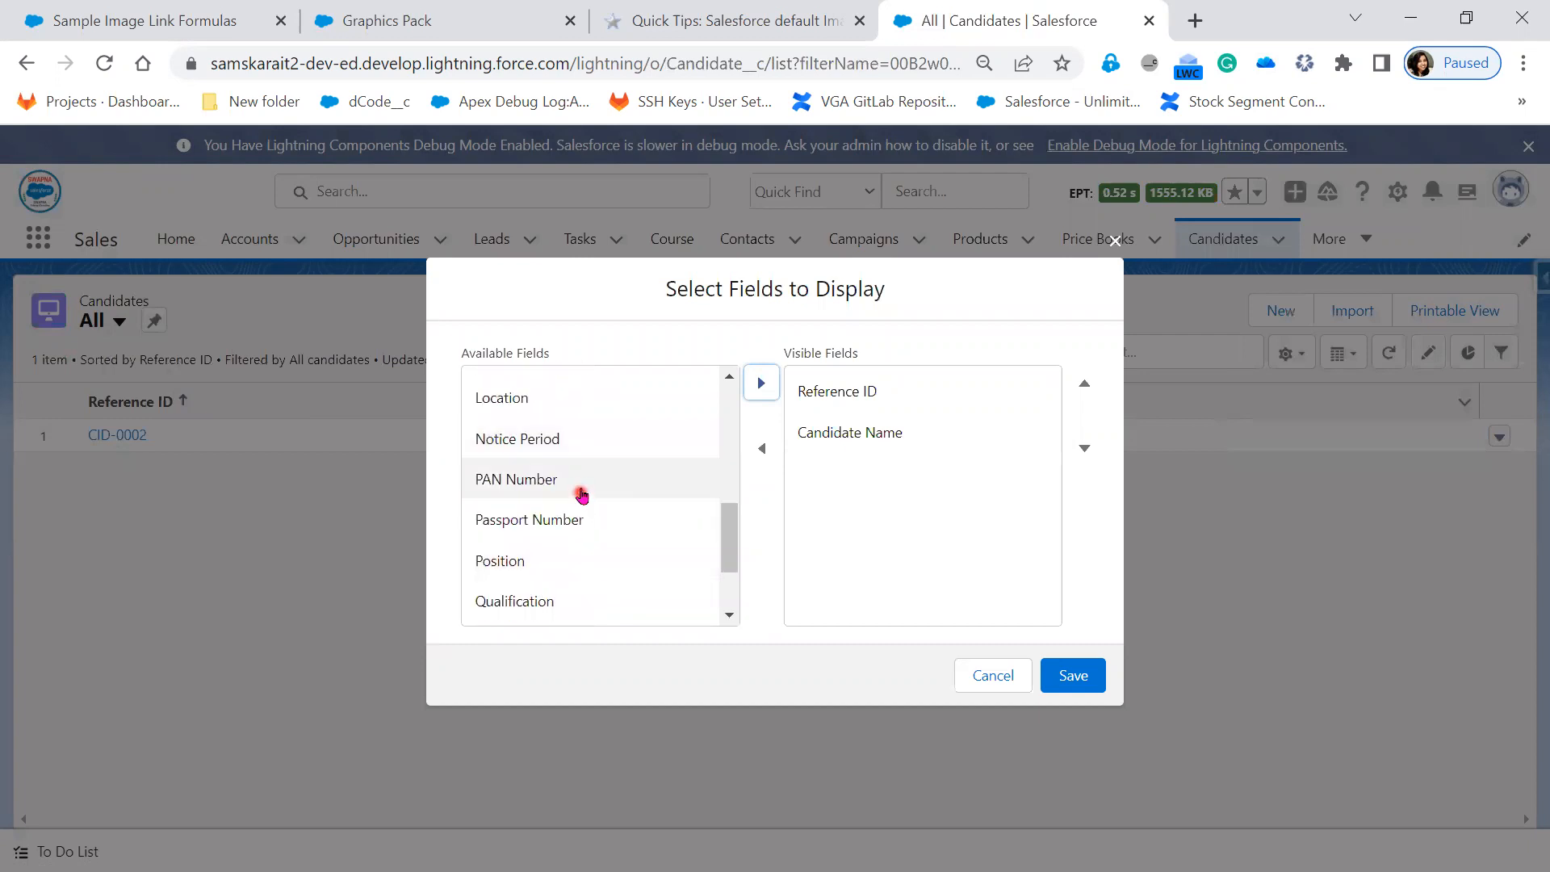
{"action": "scroll", "coordinate": [620, 536], "scroll_direction": "up", "scroll_amount": 1}
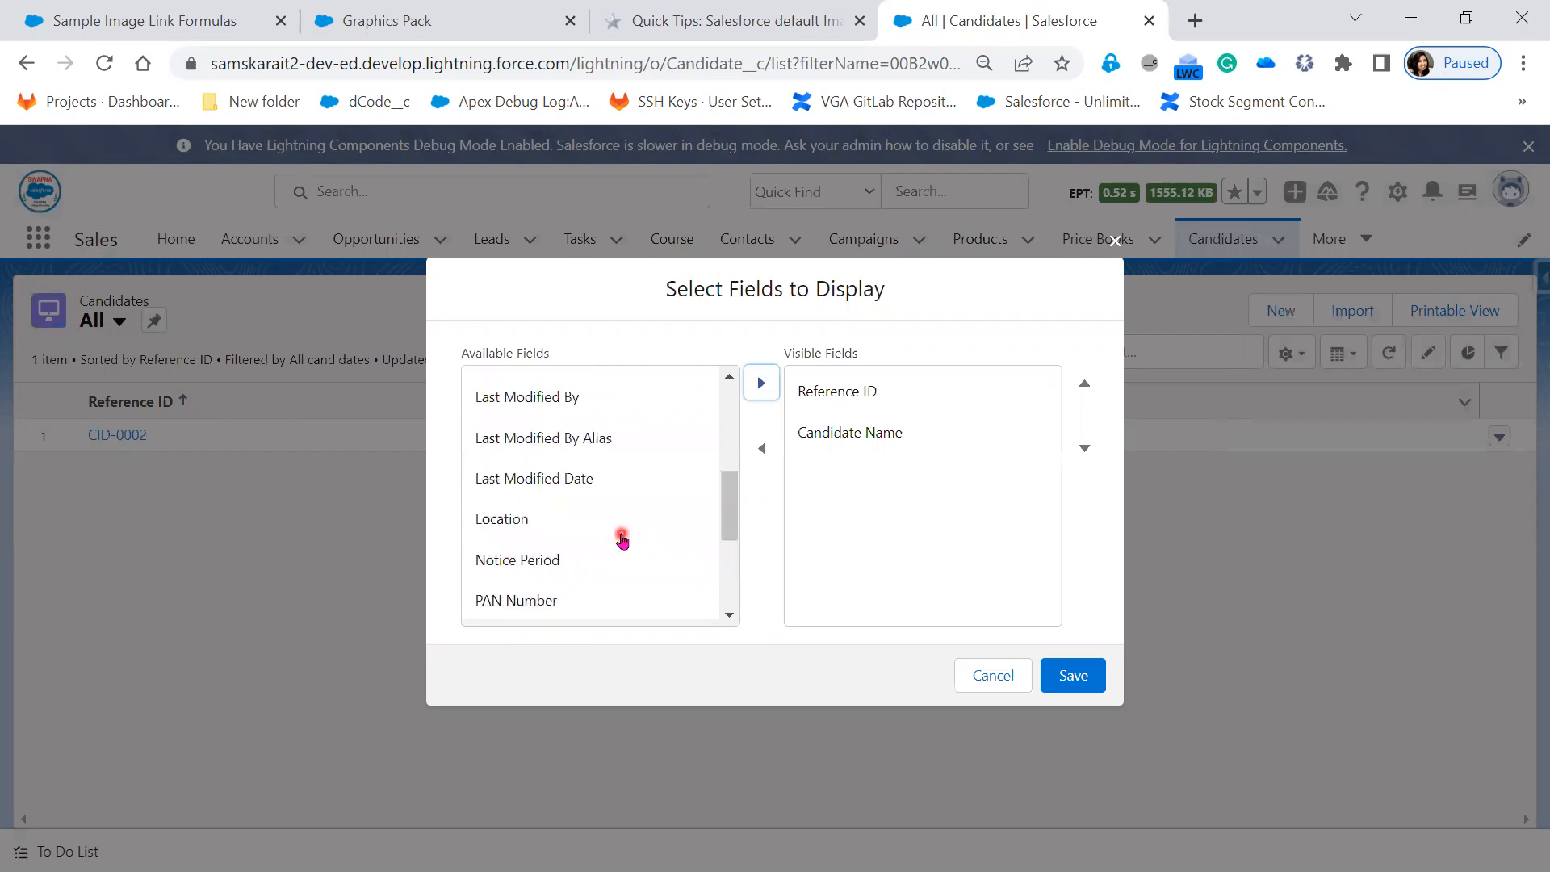
{"action": "left_click", "coordinate": [589, 529]}
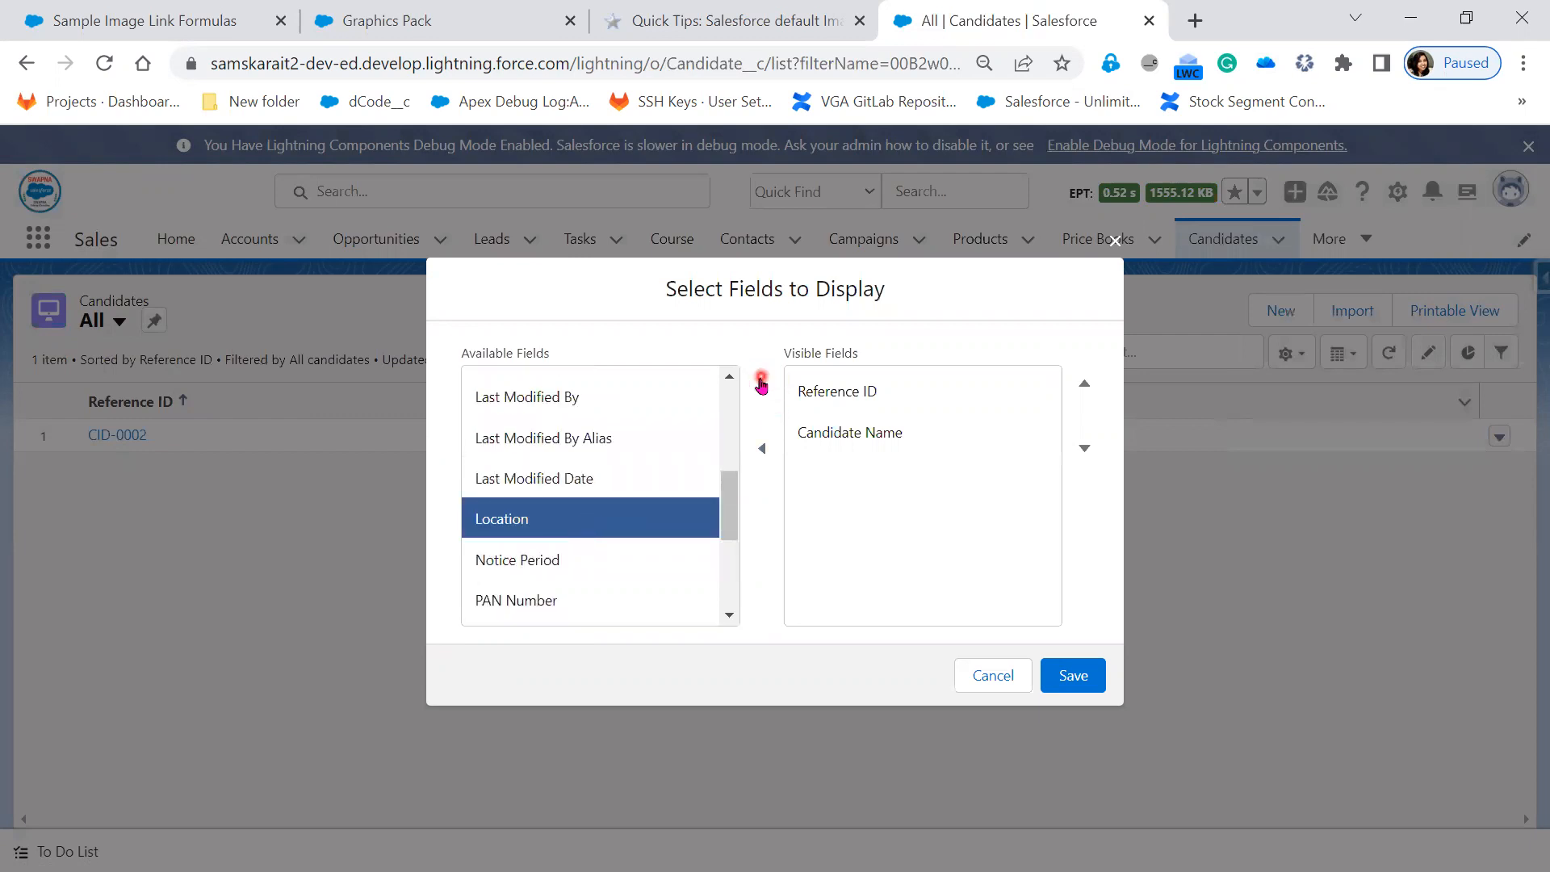
{"action": "left_click", "coordinate": [761, 383]}
{"action": "left_click", "coordinate": [1084, 683]}
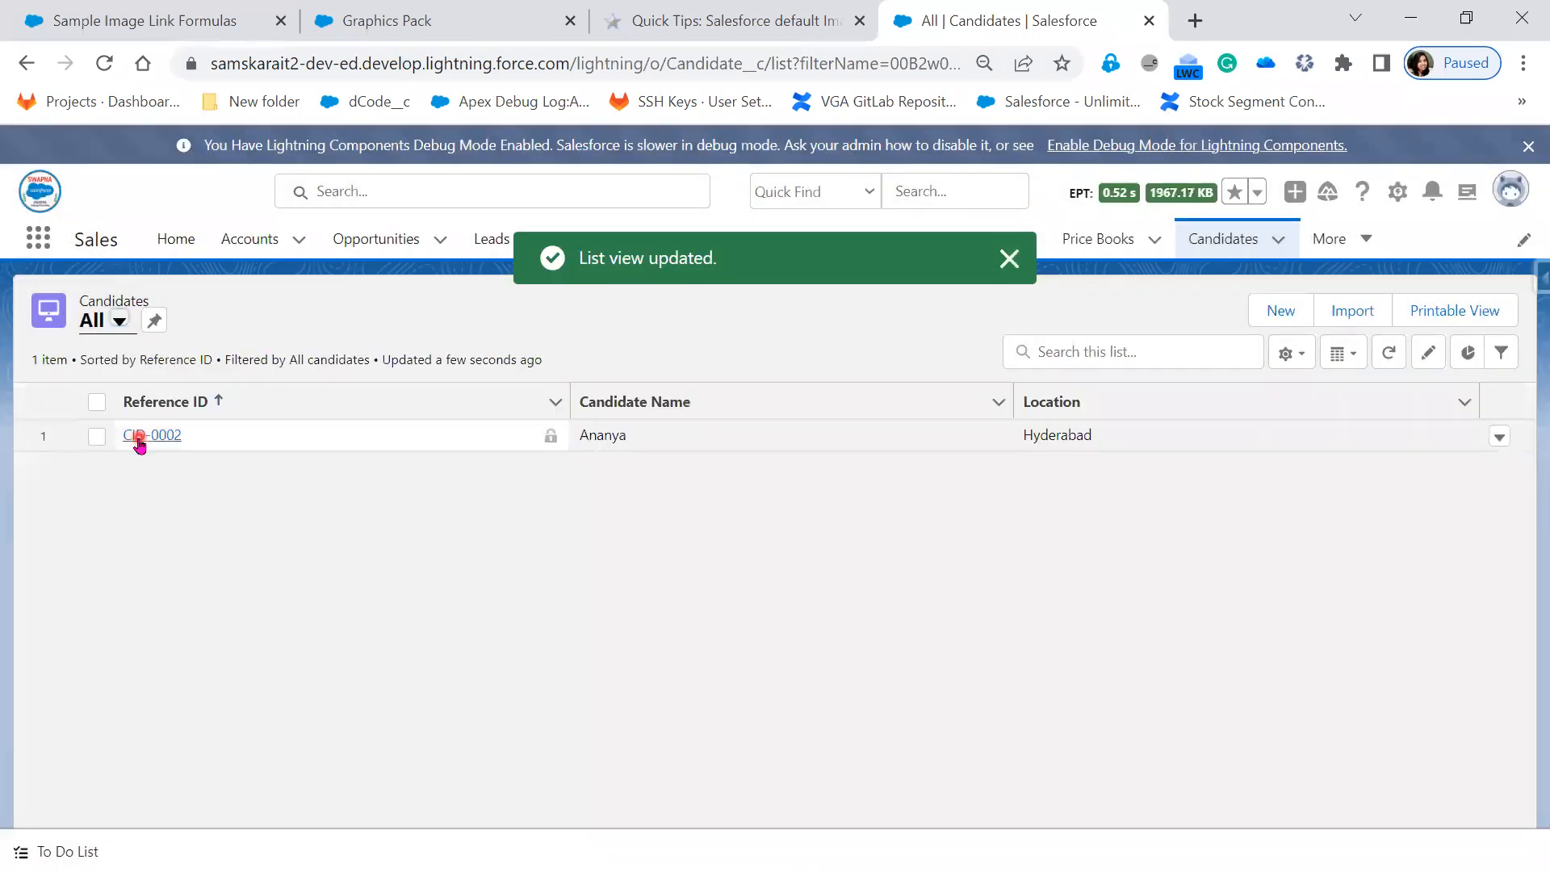
Add Position and Notice Period to the visible fields of the All candidates list view and save the selection.
{"action": "left_click", "coordinate": [139, 439]}
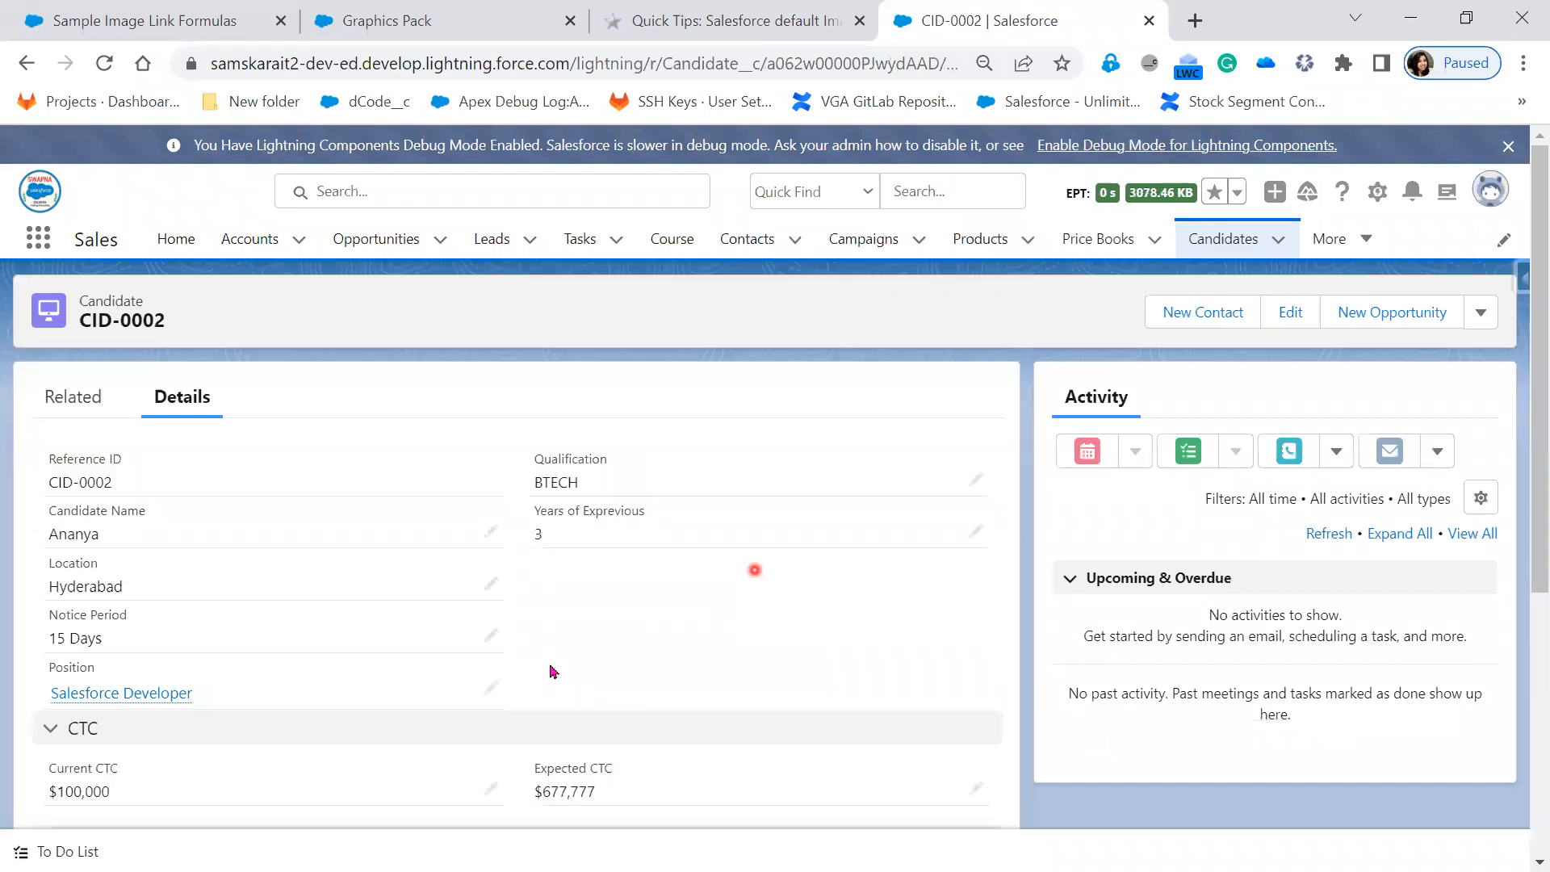
{"action": "left_click", "coordinate": [26, 63]}
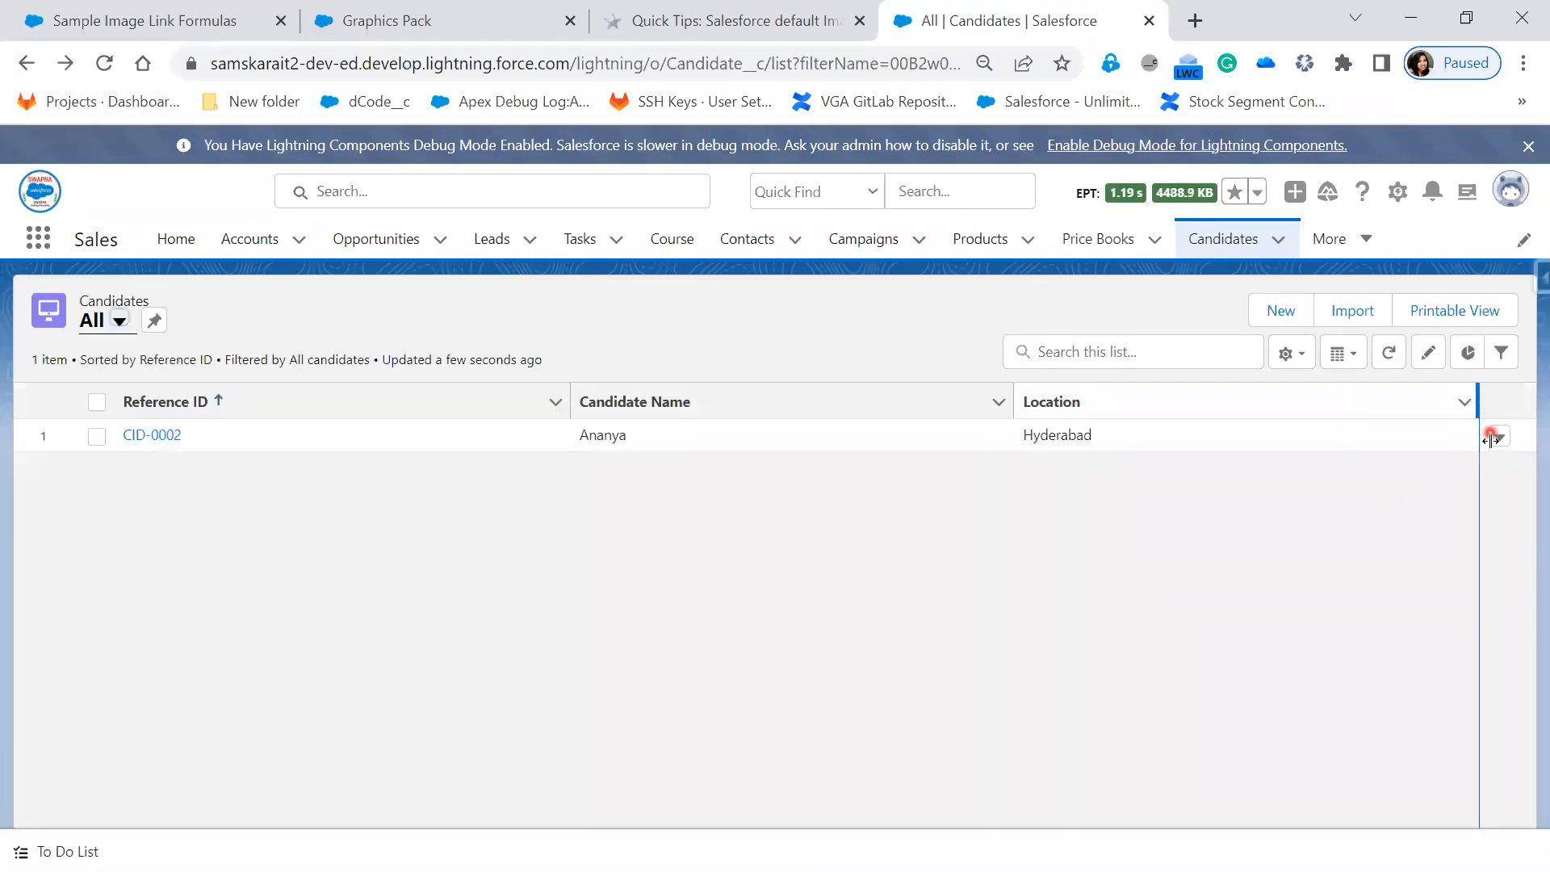
{"action": "left_click", "coordinate": [1290, 352]}
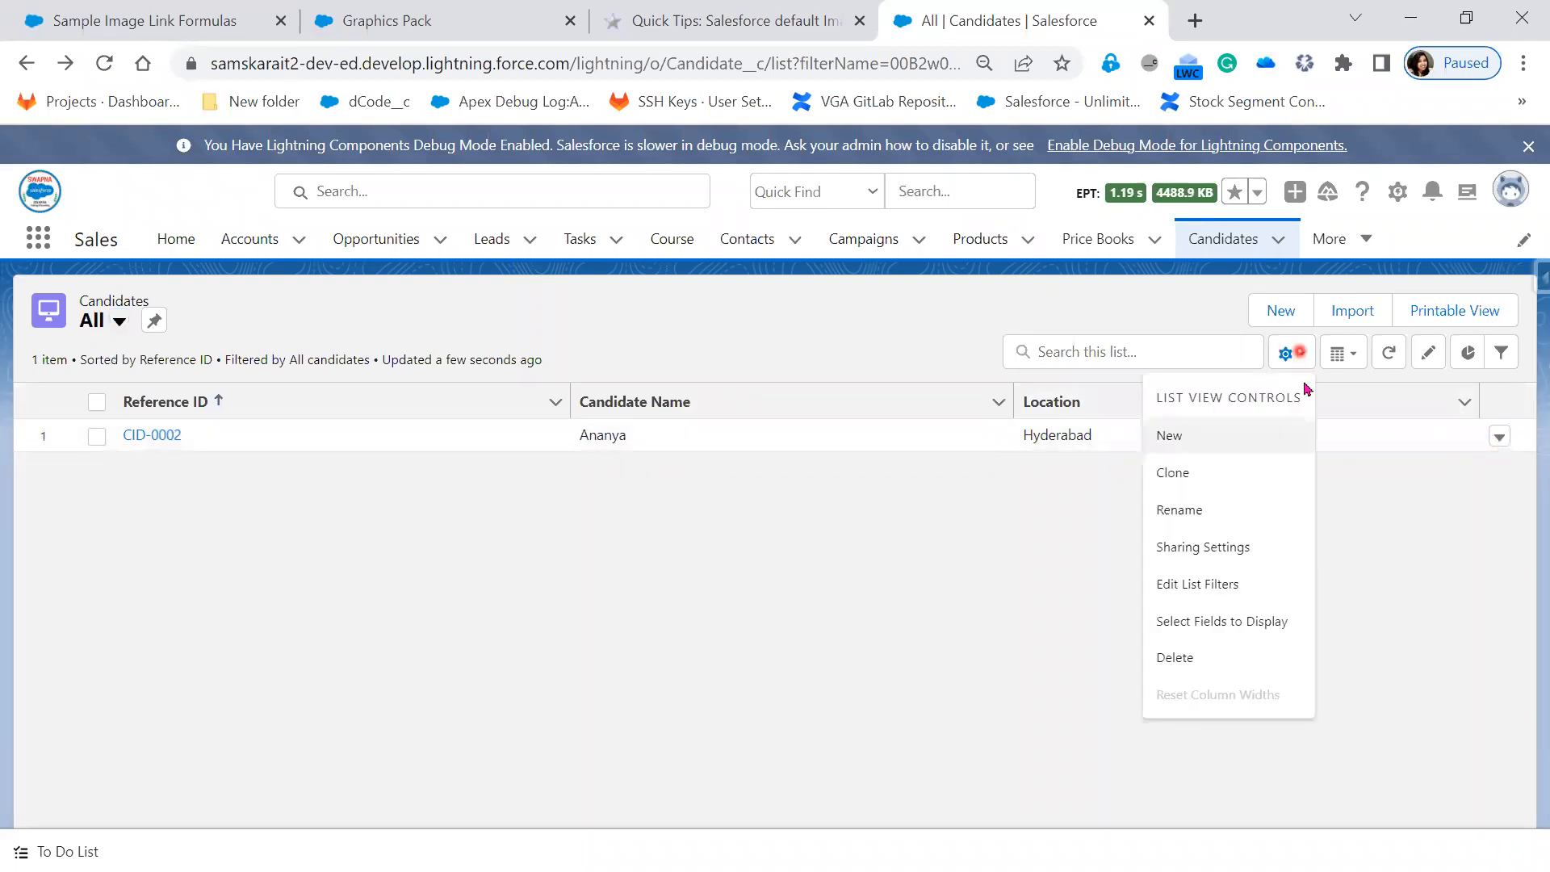
{"action": "left_click", "coordinate": [1226, 623]}
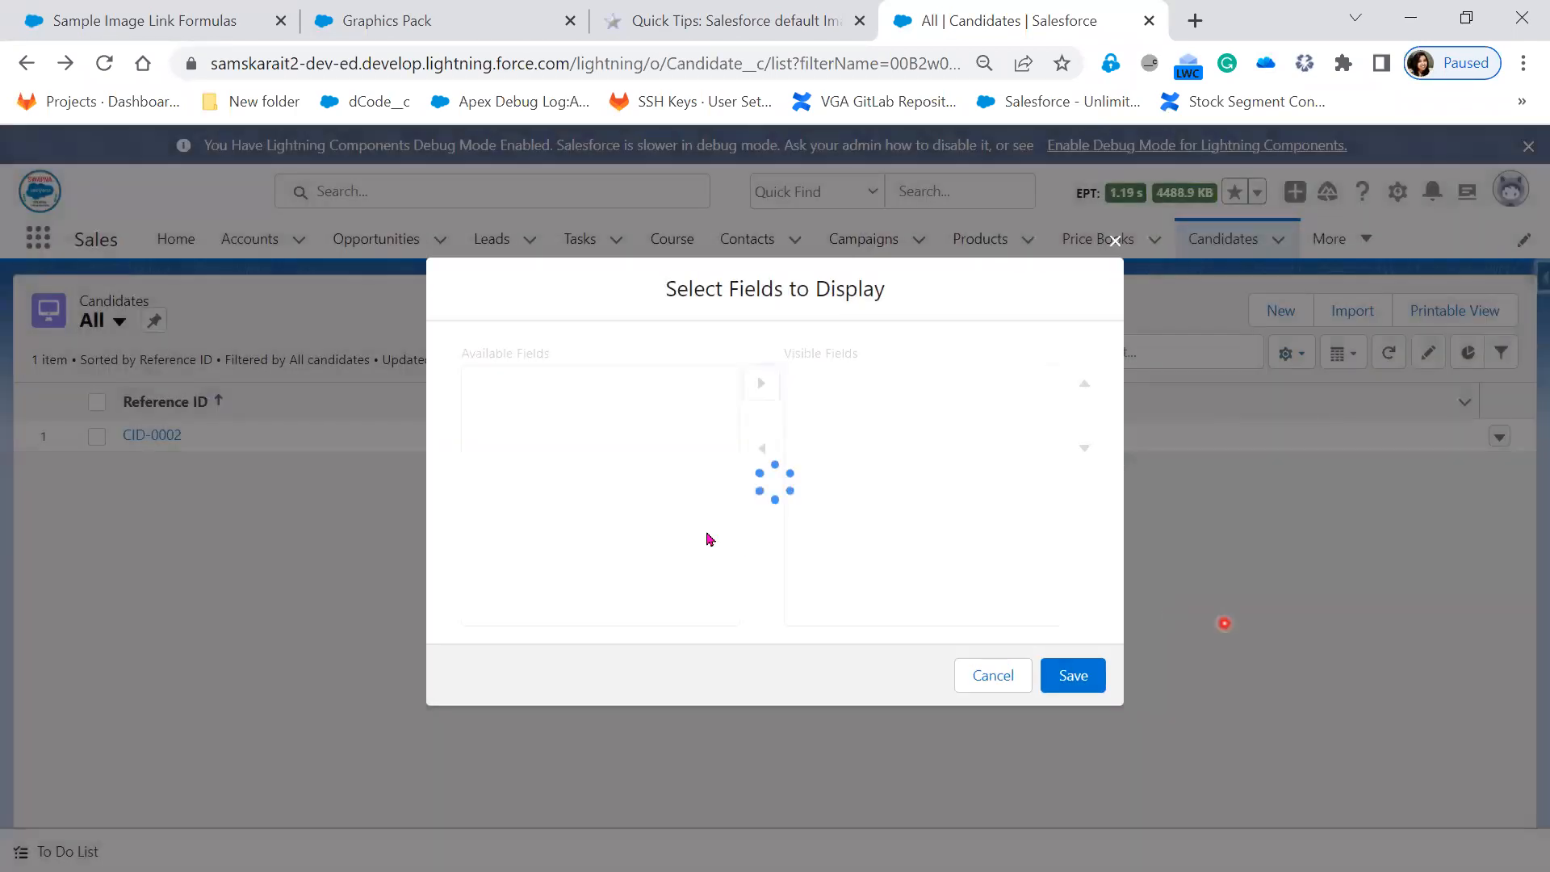
{"action": "scroll", "coordinate": [606, 517], "scroll_direction": "down", "scroll_amount": 1}
{"action": "scroll", "coordinate": [606, 520], "scroll_direction": "down", "scroll_amount": 5}
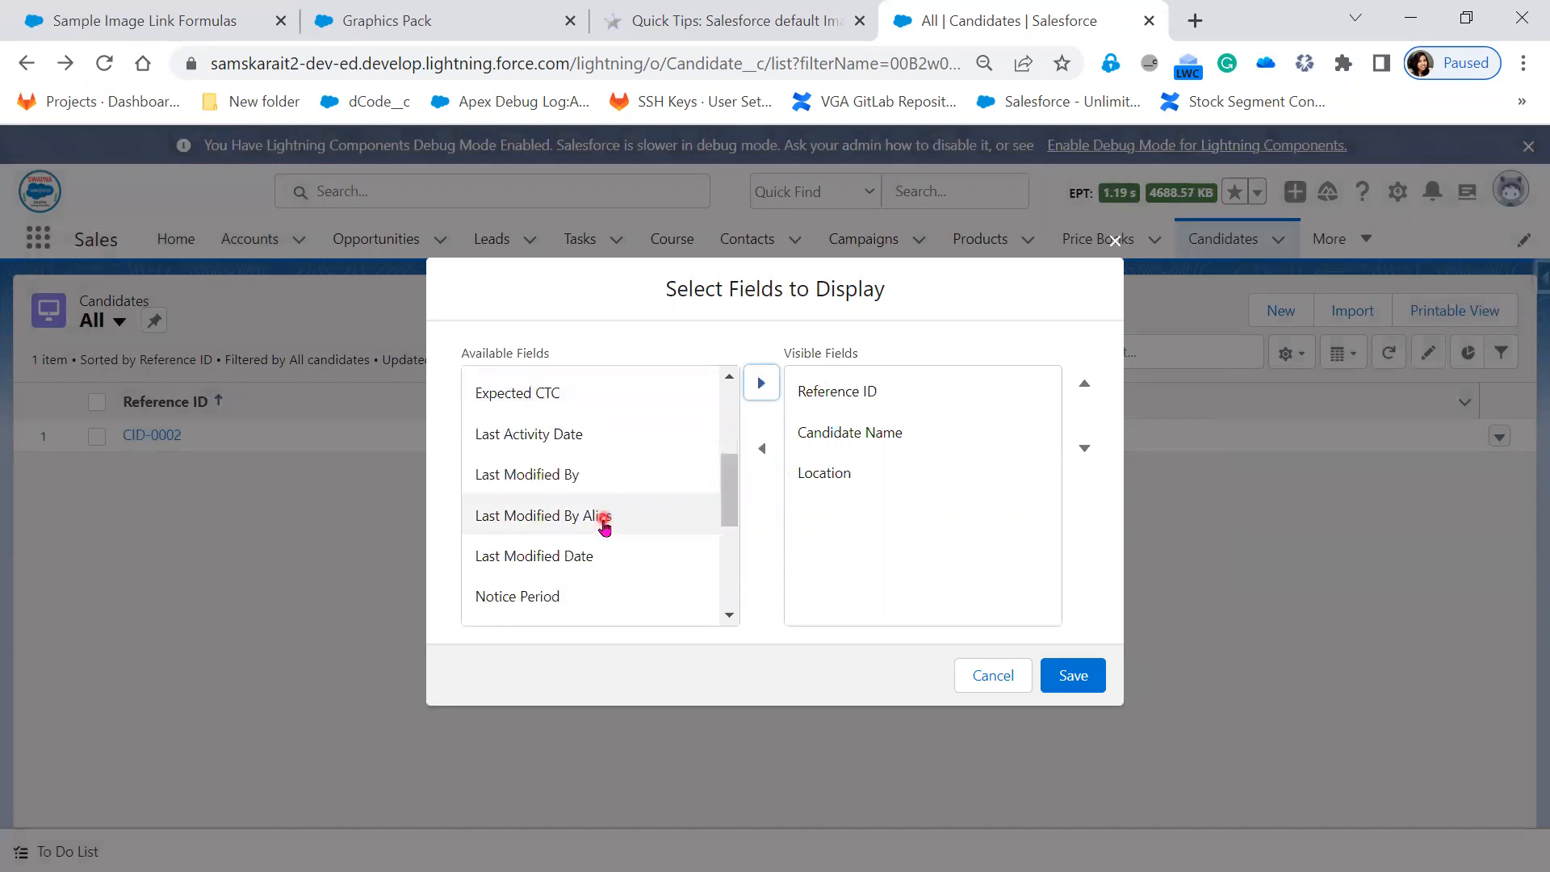
{"action": "left_click", "coordinate": [578, 598]}
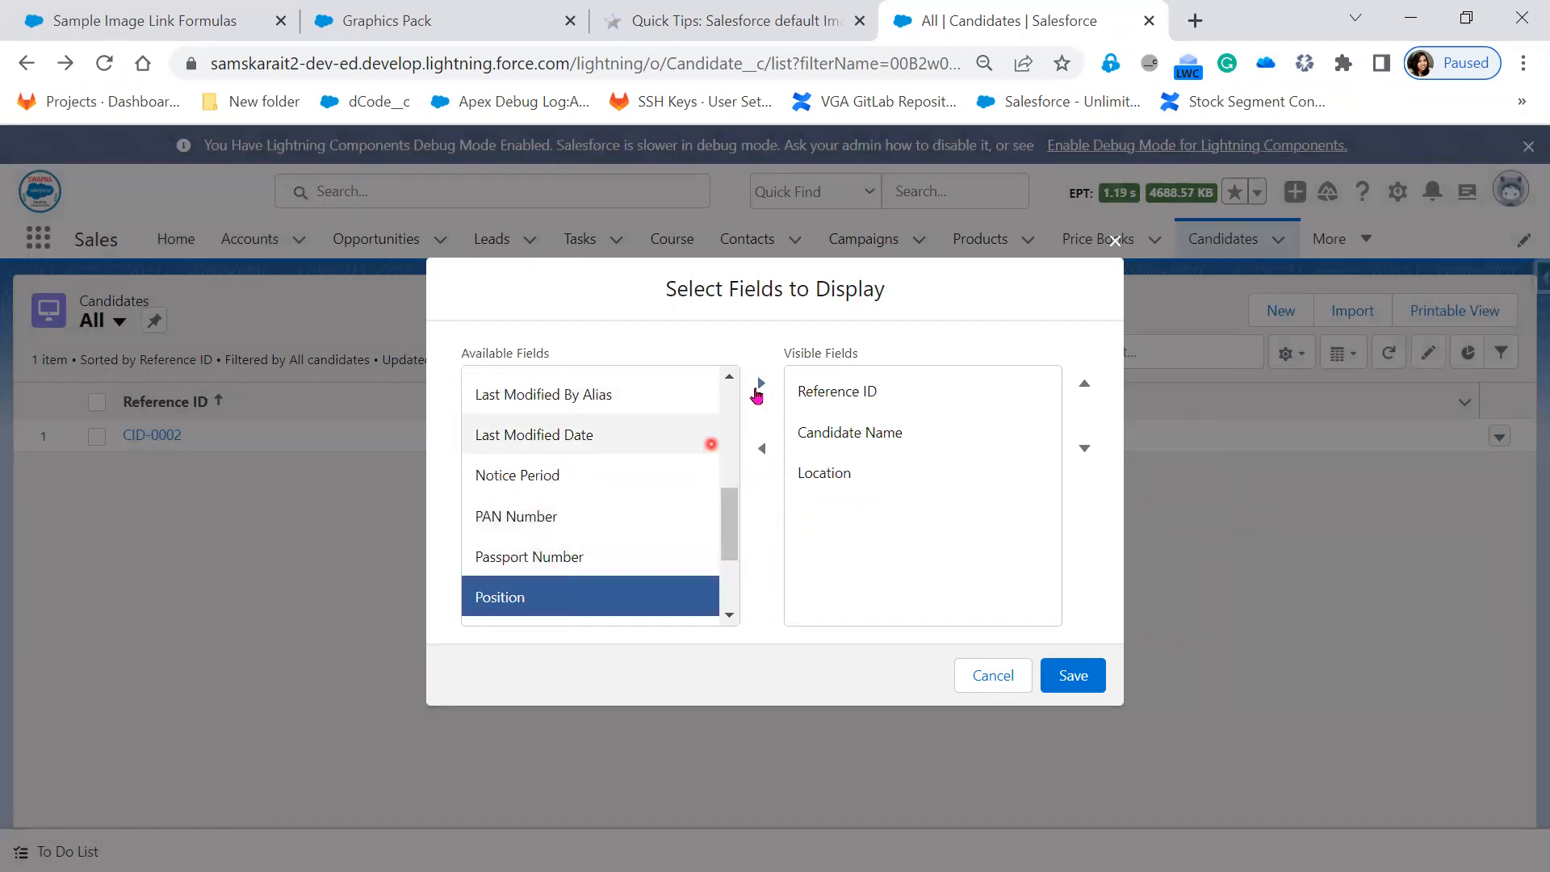
{"action": "left_click", "coordinate": [761, 383]}
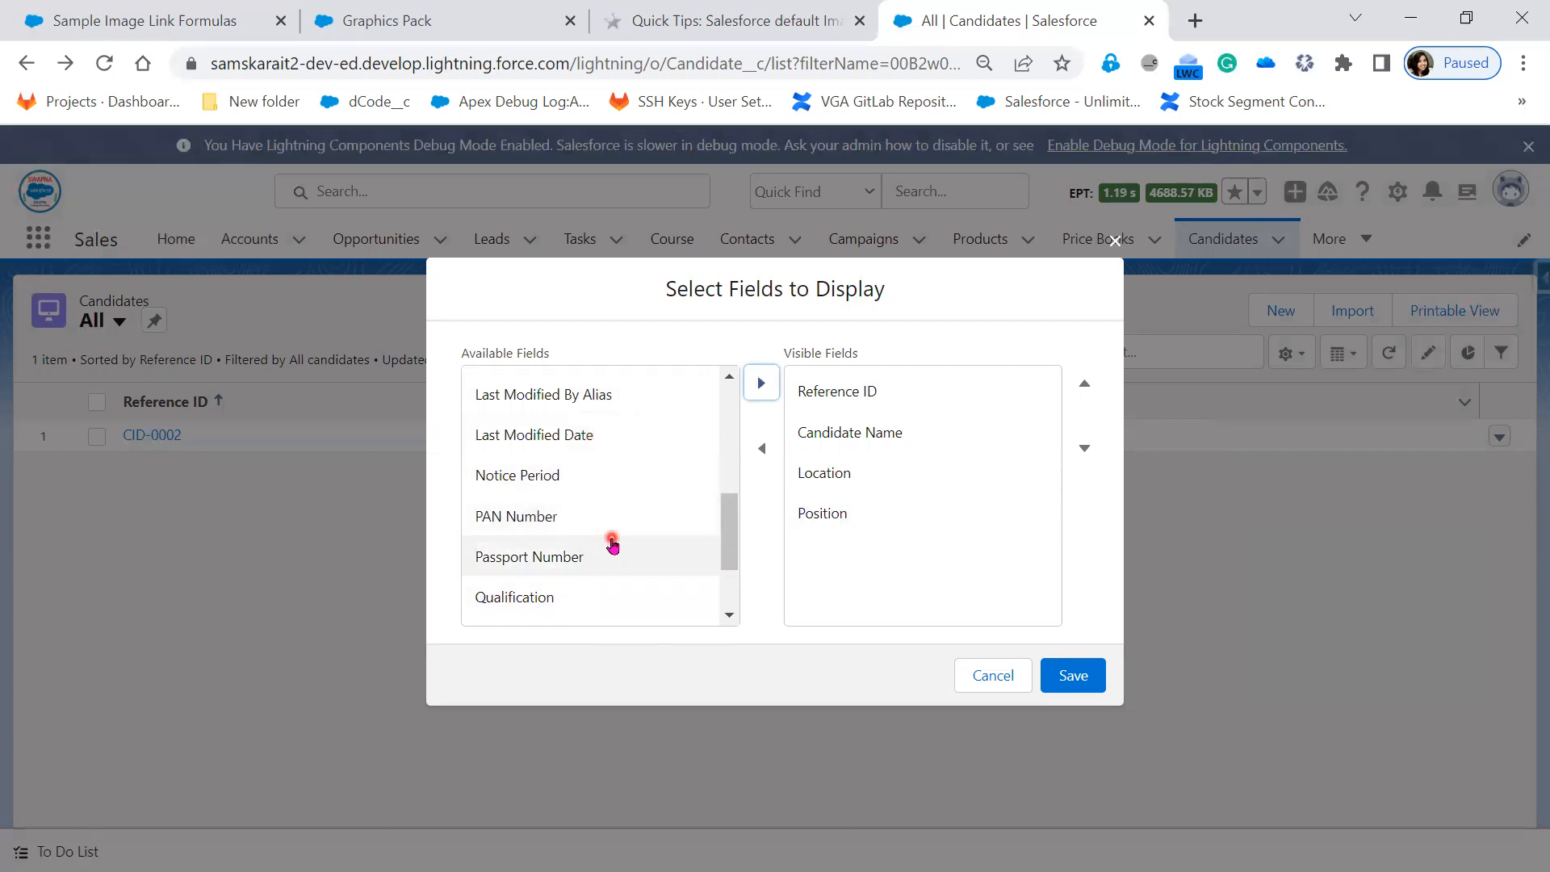
{"action": "left_click", "coordinate": [593, 490]}
{"action": "left_click", "coordinate": [761, 383]}
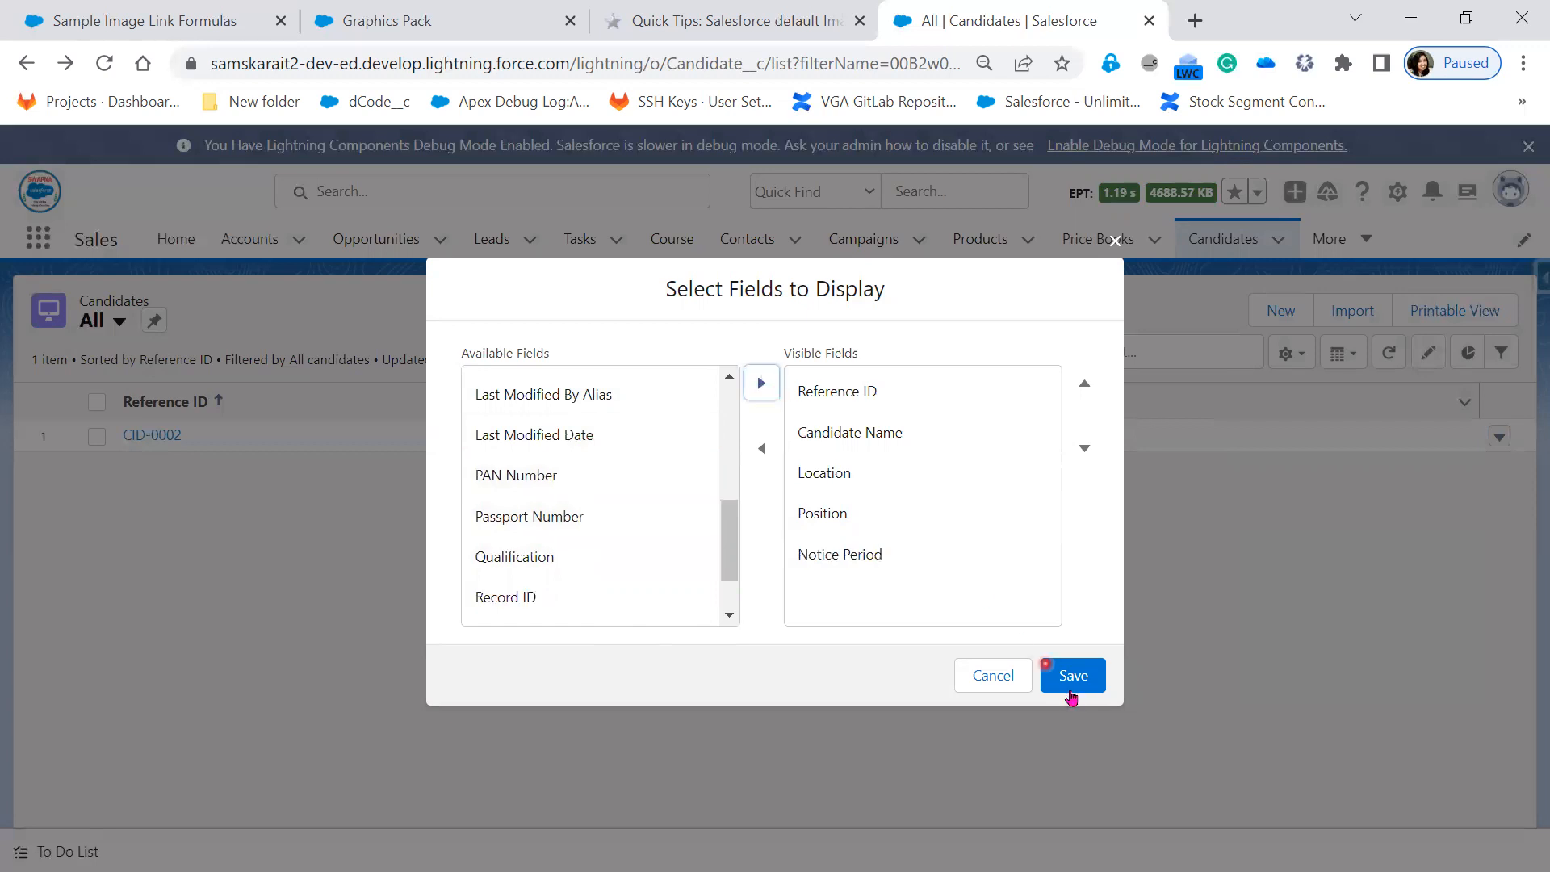
{"action": "left_click", "coordinate": [1074, 674]}
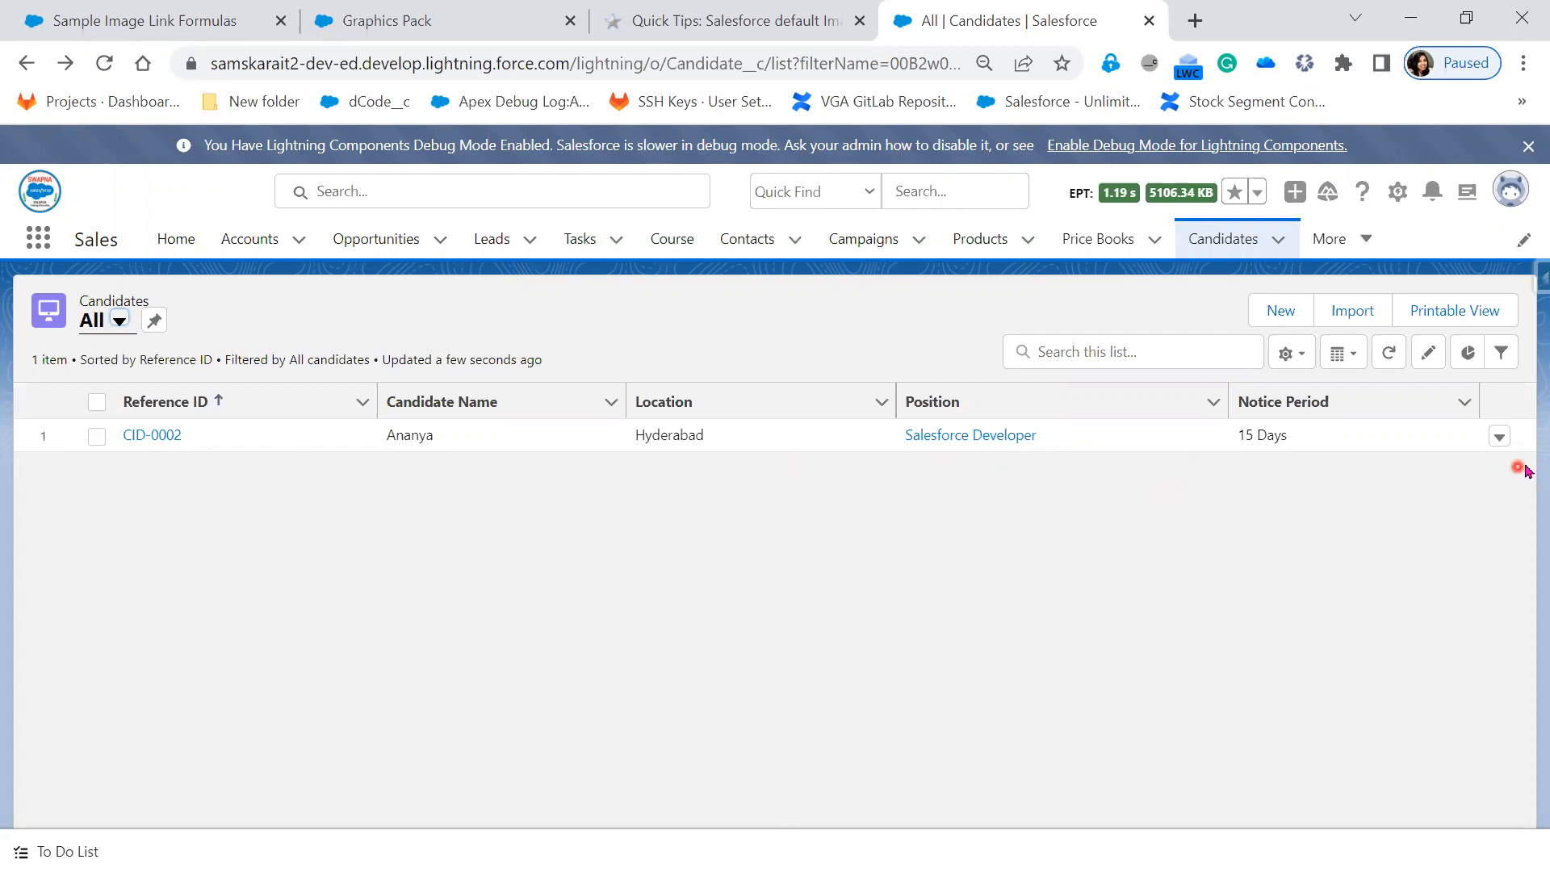
Clone the only candidate in the list under a different candidate name, keeping the Salesforce Developer position, and save the record.
{"action": "left_click", "coordinate": [1498, 436]}
{"action": "left_click", "coordinate": [1498, 437]}
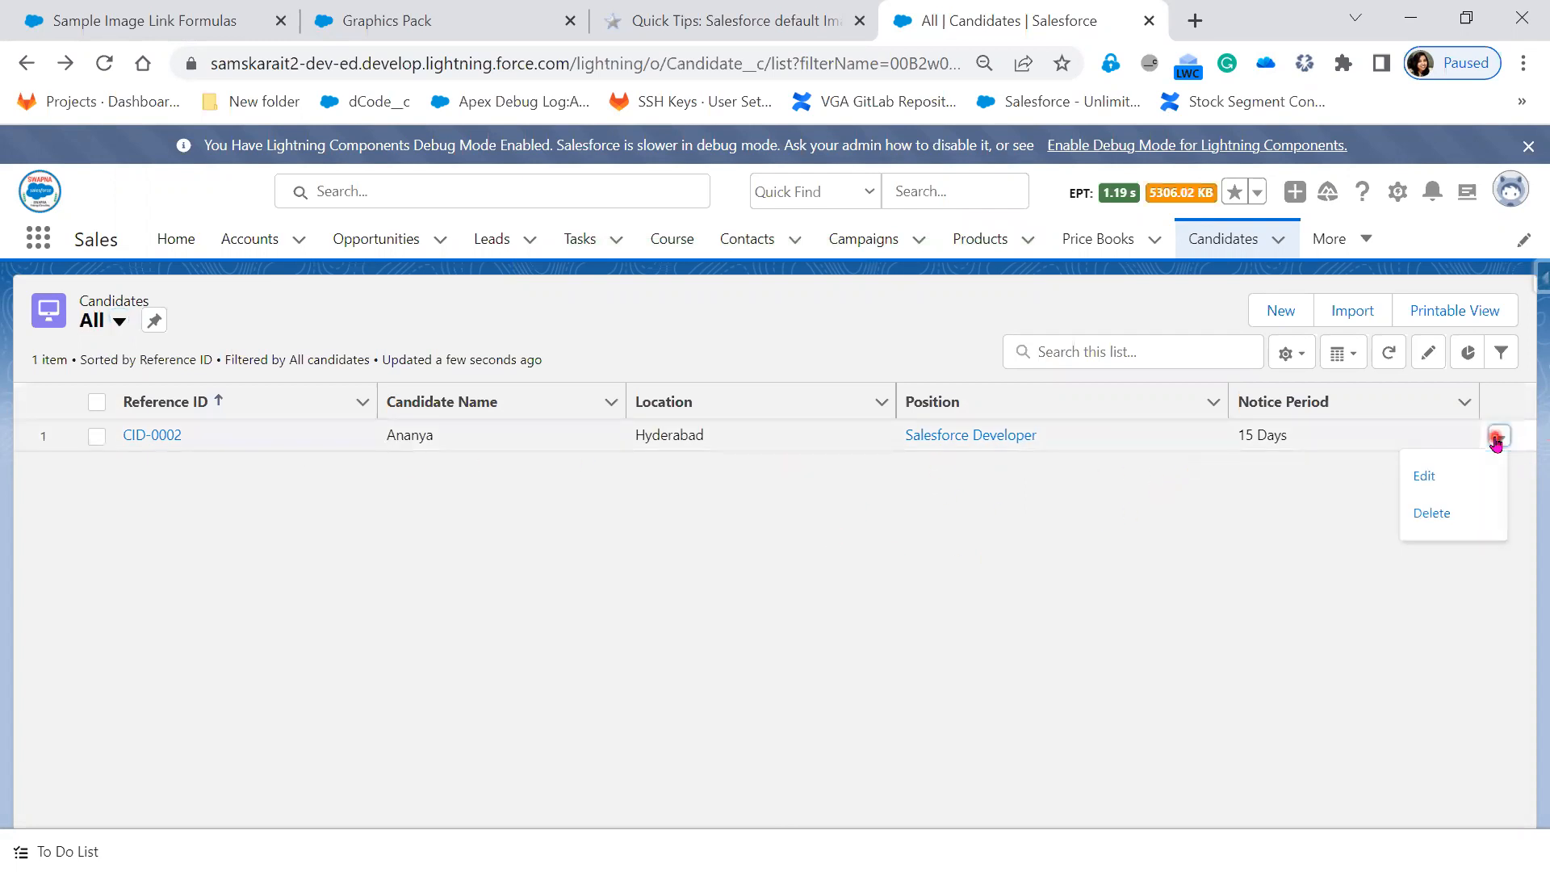
{"action": "left_click", "coordinate": [153, 437]}
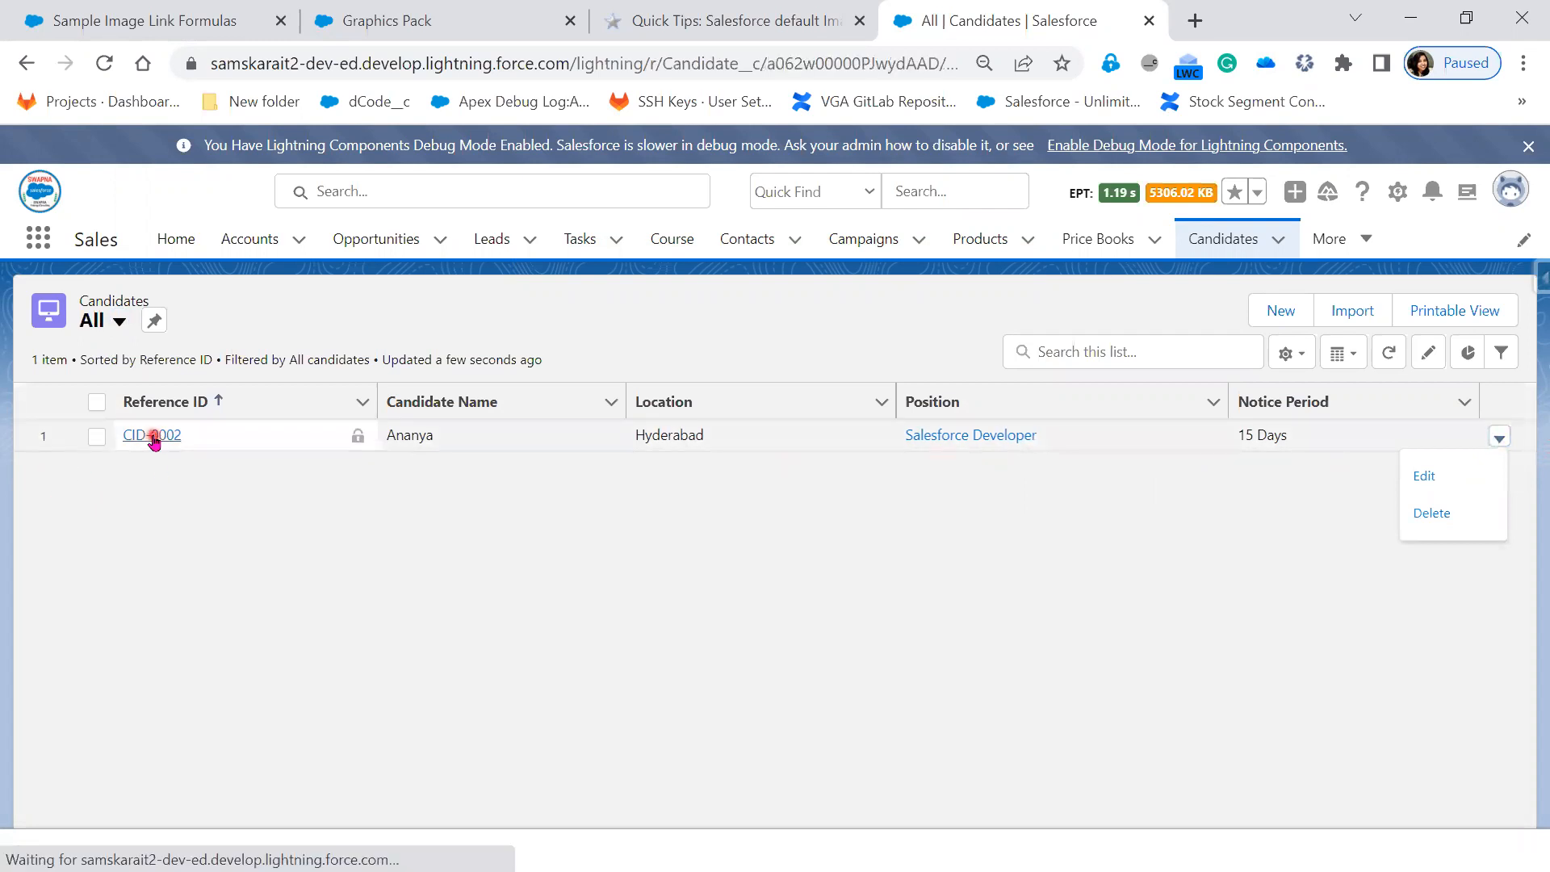
{"action": "left_click", "coordinate": [1480, 311]}
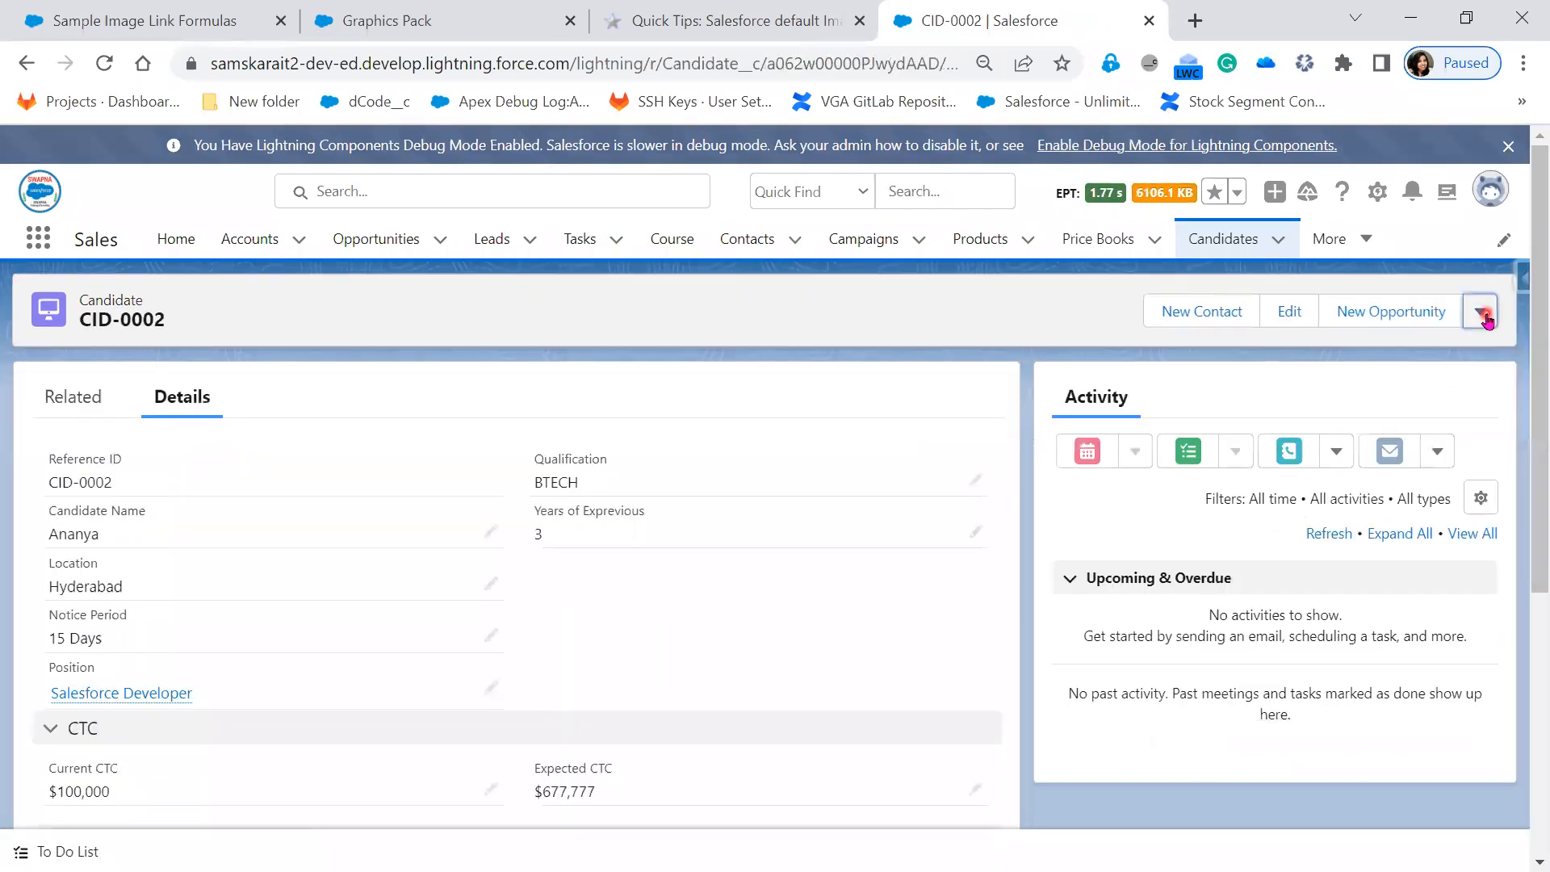
{"action": "left_click", "coordinate": [1439, 466]}
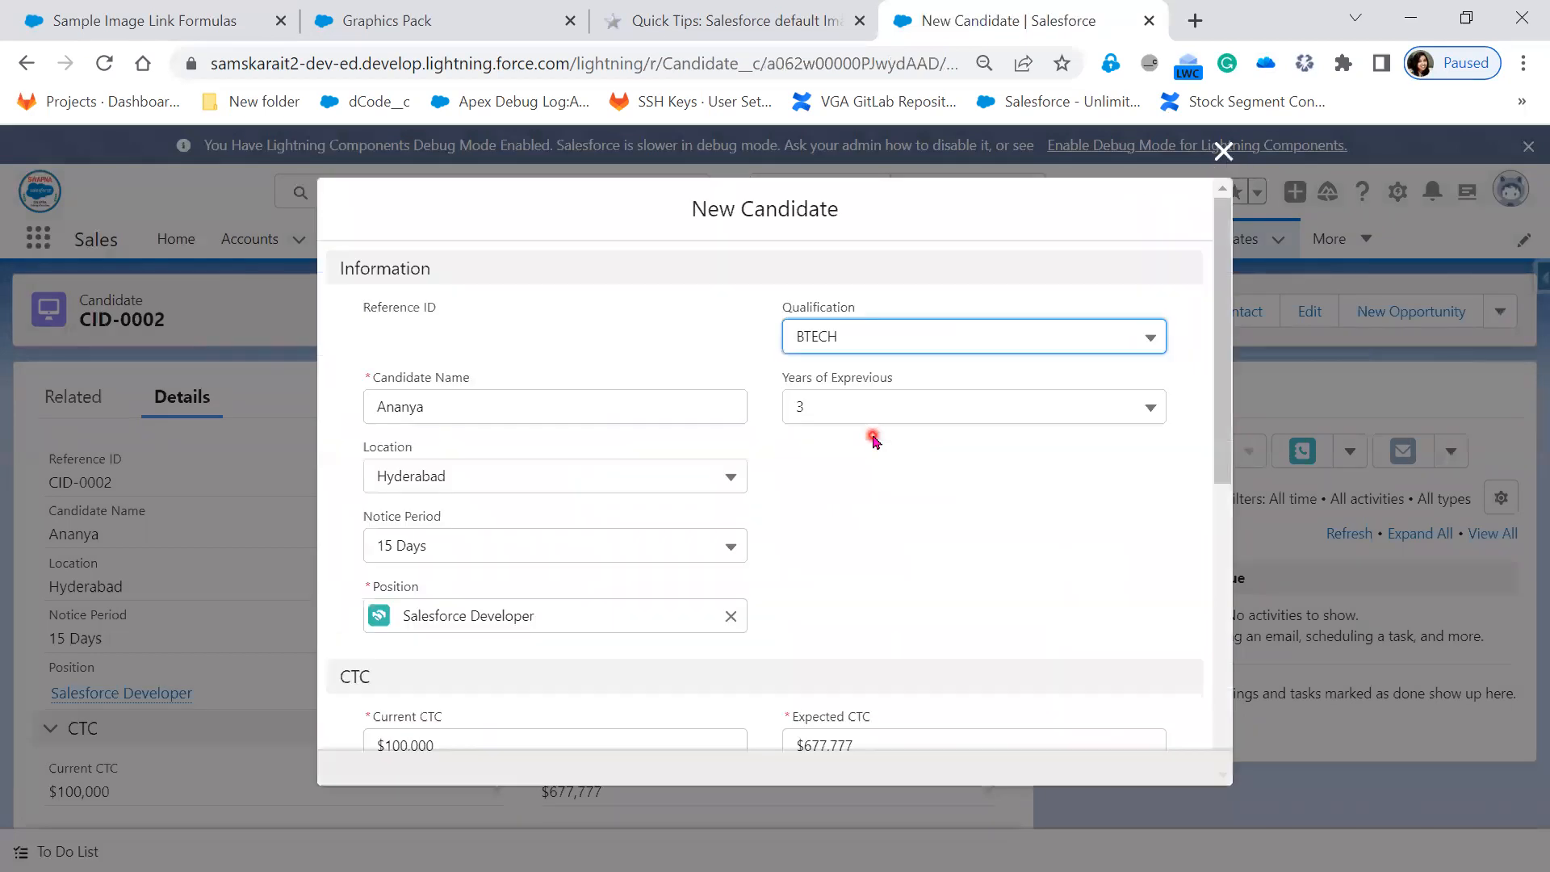
{"action": "left_click_drag", "start_coordinate": [520, 413], "coordinate": [352, 406]}
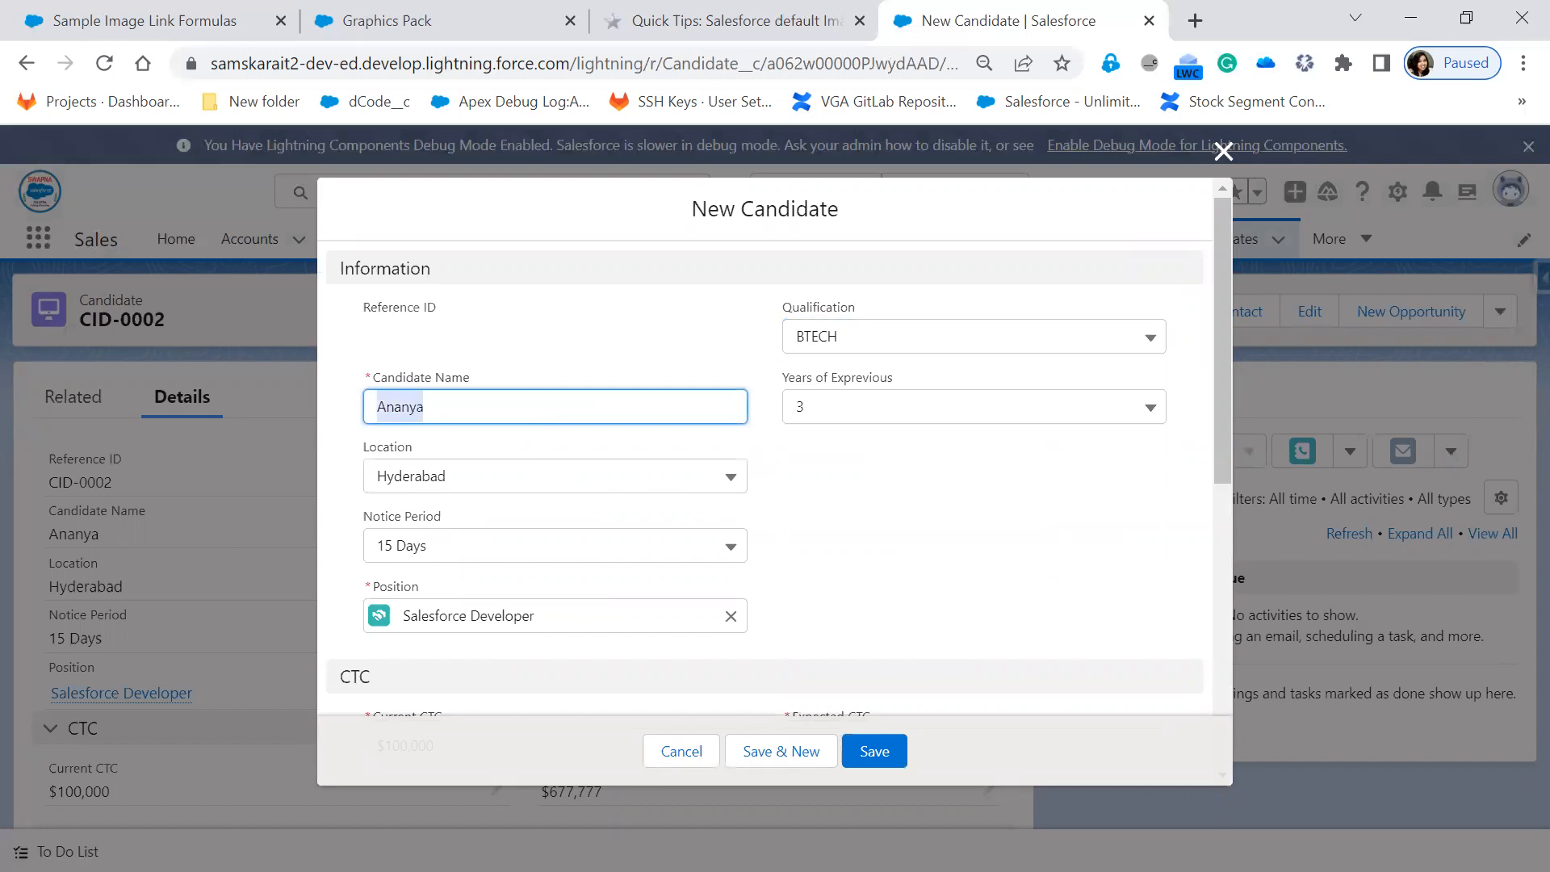
{"action": "key", "text": "alt+Tab"}
{"action": "type", "text": "R"}
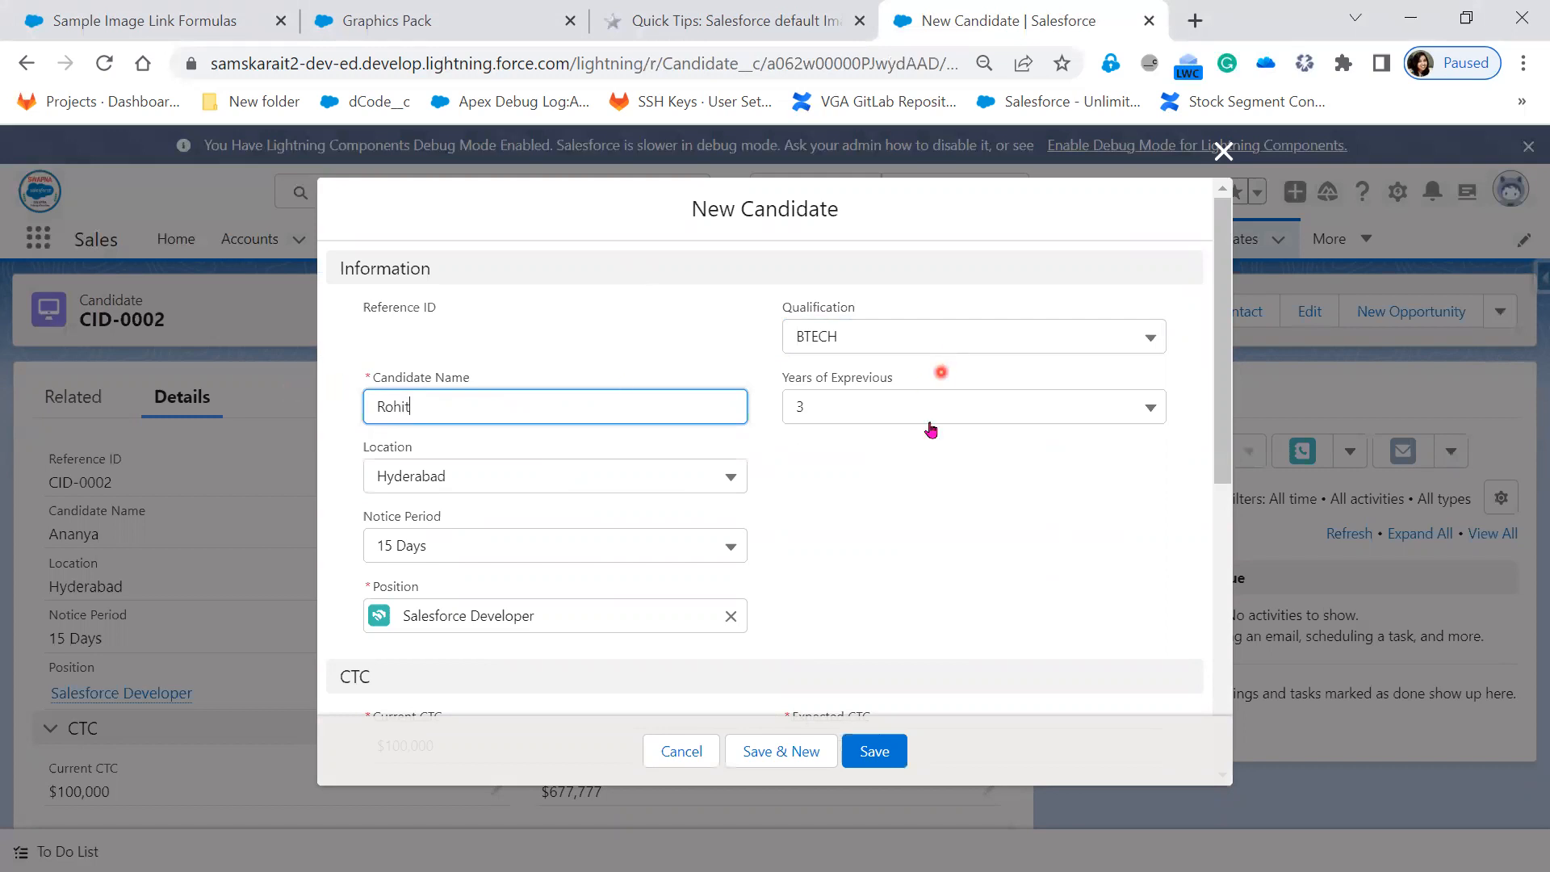
{"action": "scroll", "coordinate": [817, 570], "scroll_direction": "down", "scroll_amount": 3}
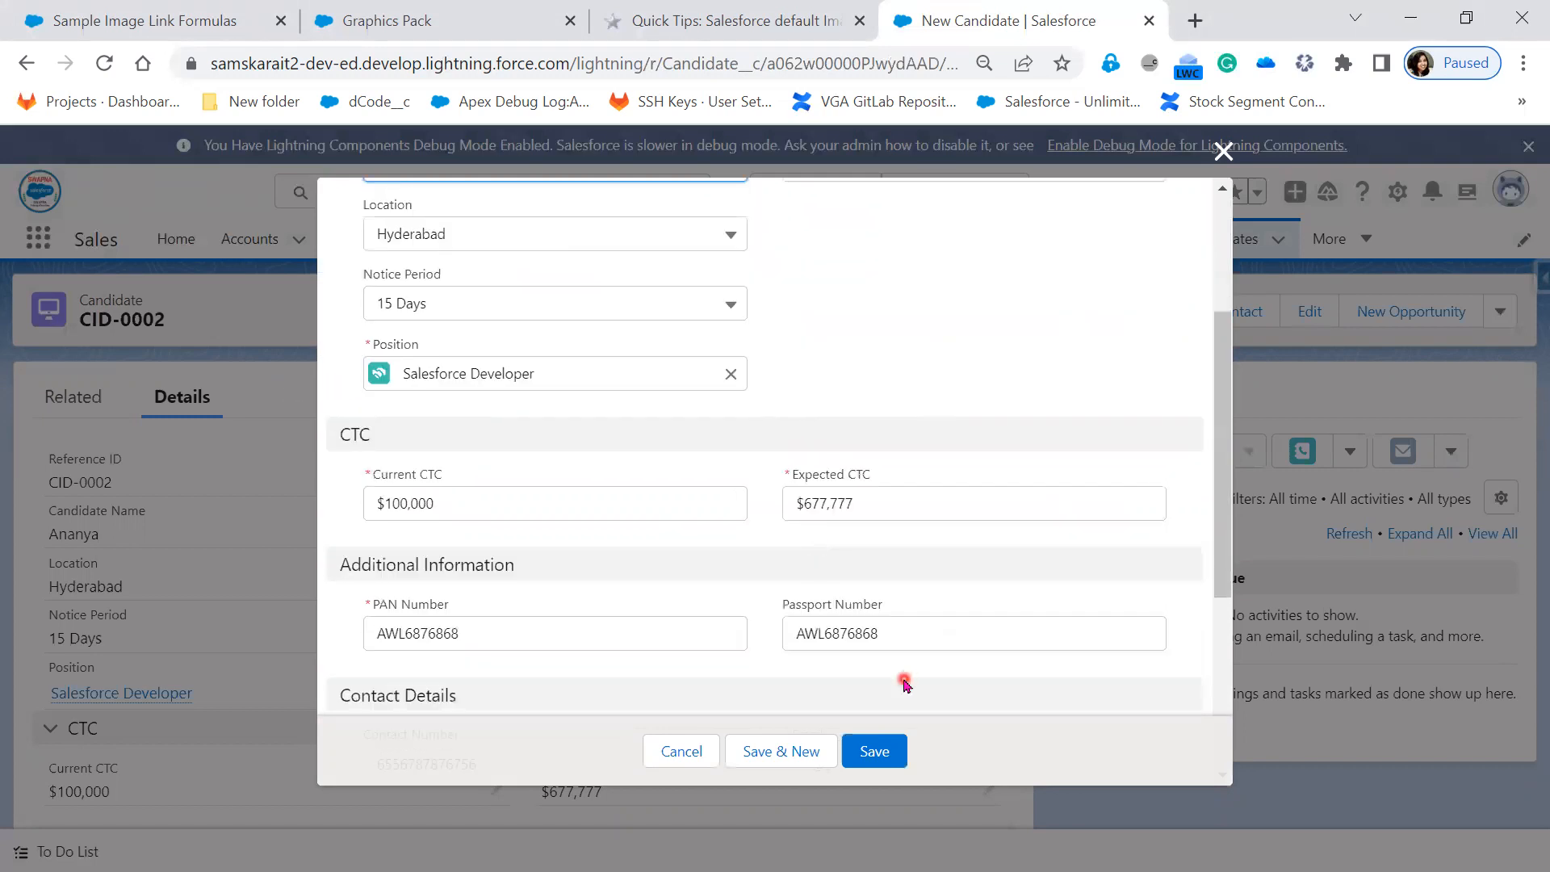
{"action": "scroll", "coordinate": [905, 684], "scroll_direction": "down", "scroll_amount": 3}
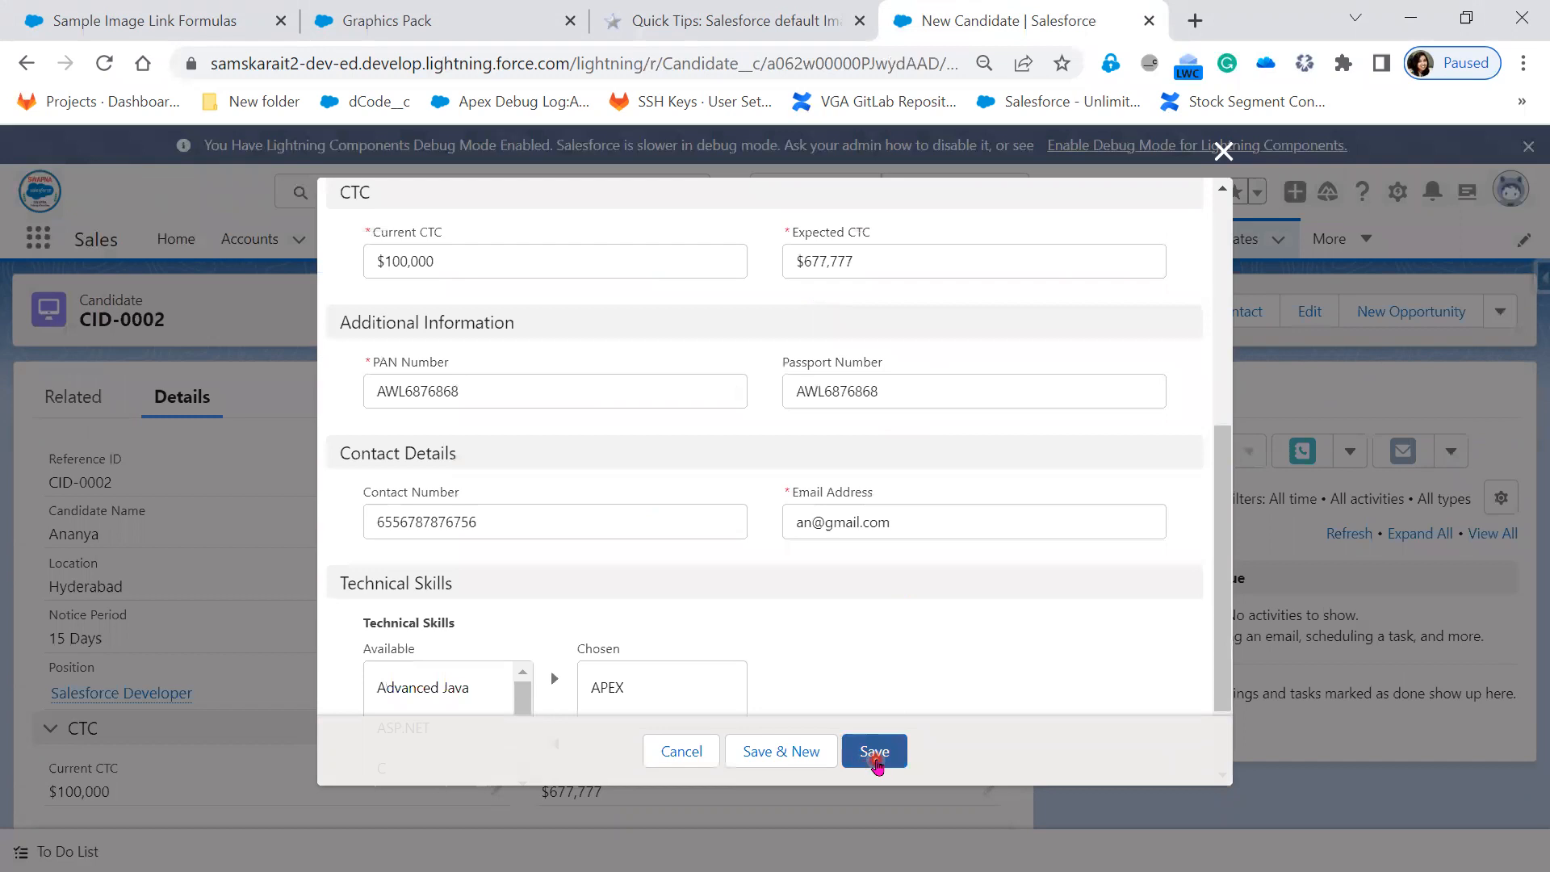
{"action": "scroll", "coordinate": [861, 692], "scroll_direction": "down", "scroll_amount": 2}
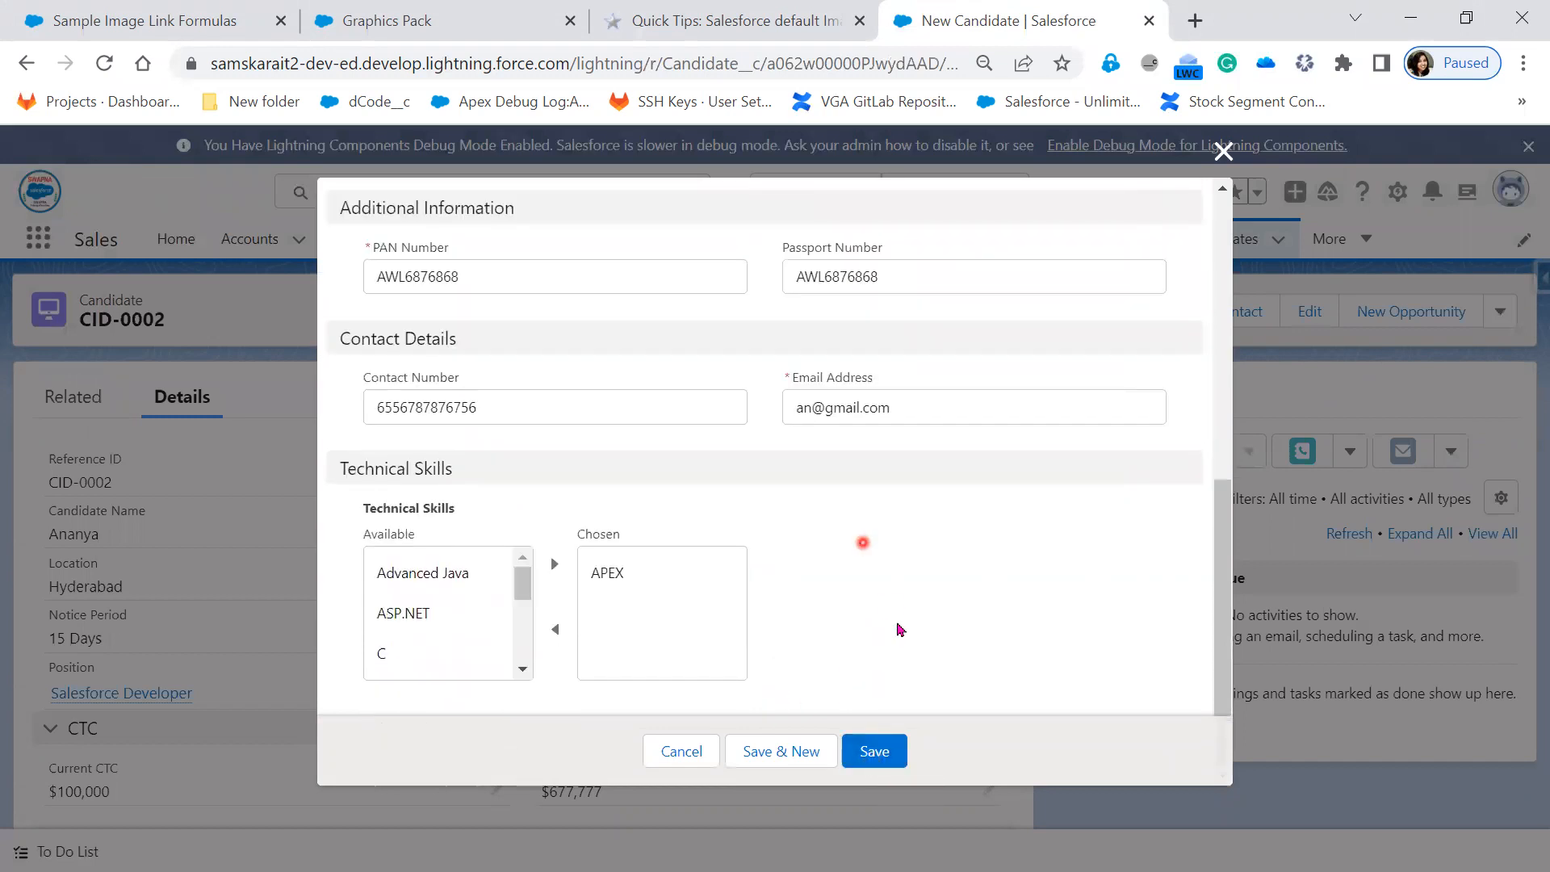
{"action": "scroll", "coordinate": [897, 629], "scroll_direction": "up", "scroll_amount": 8}
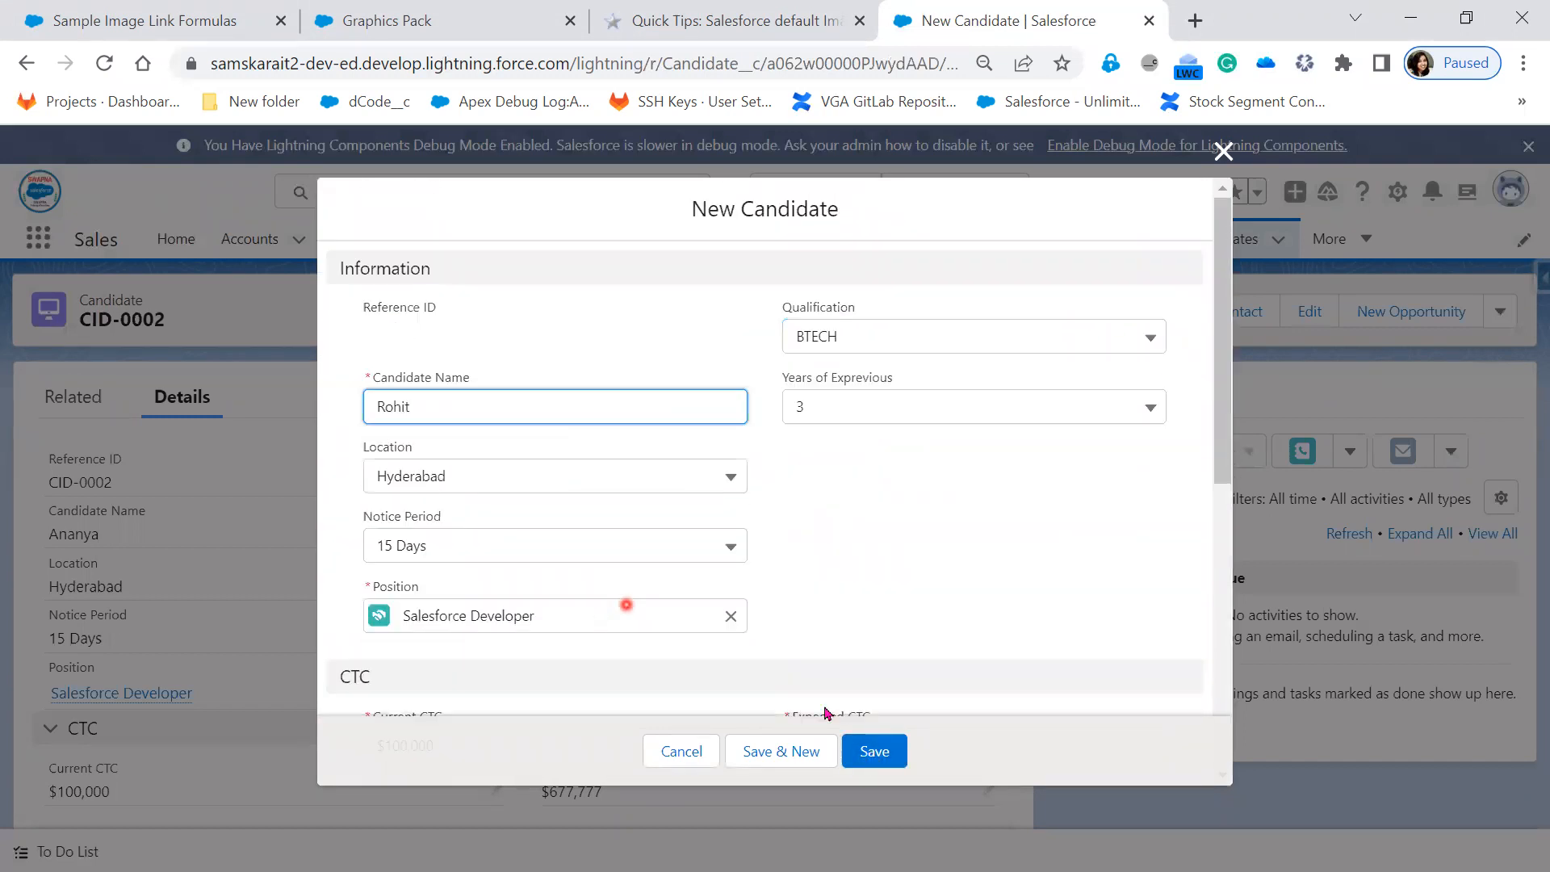
{"action": "left_click", "coordinate": [879, 753]}
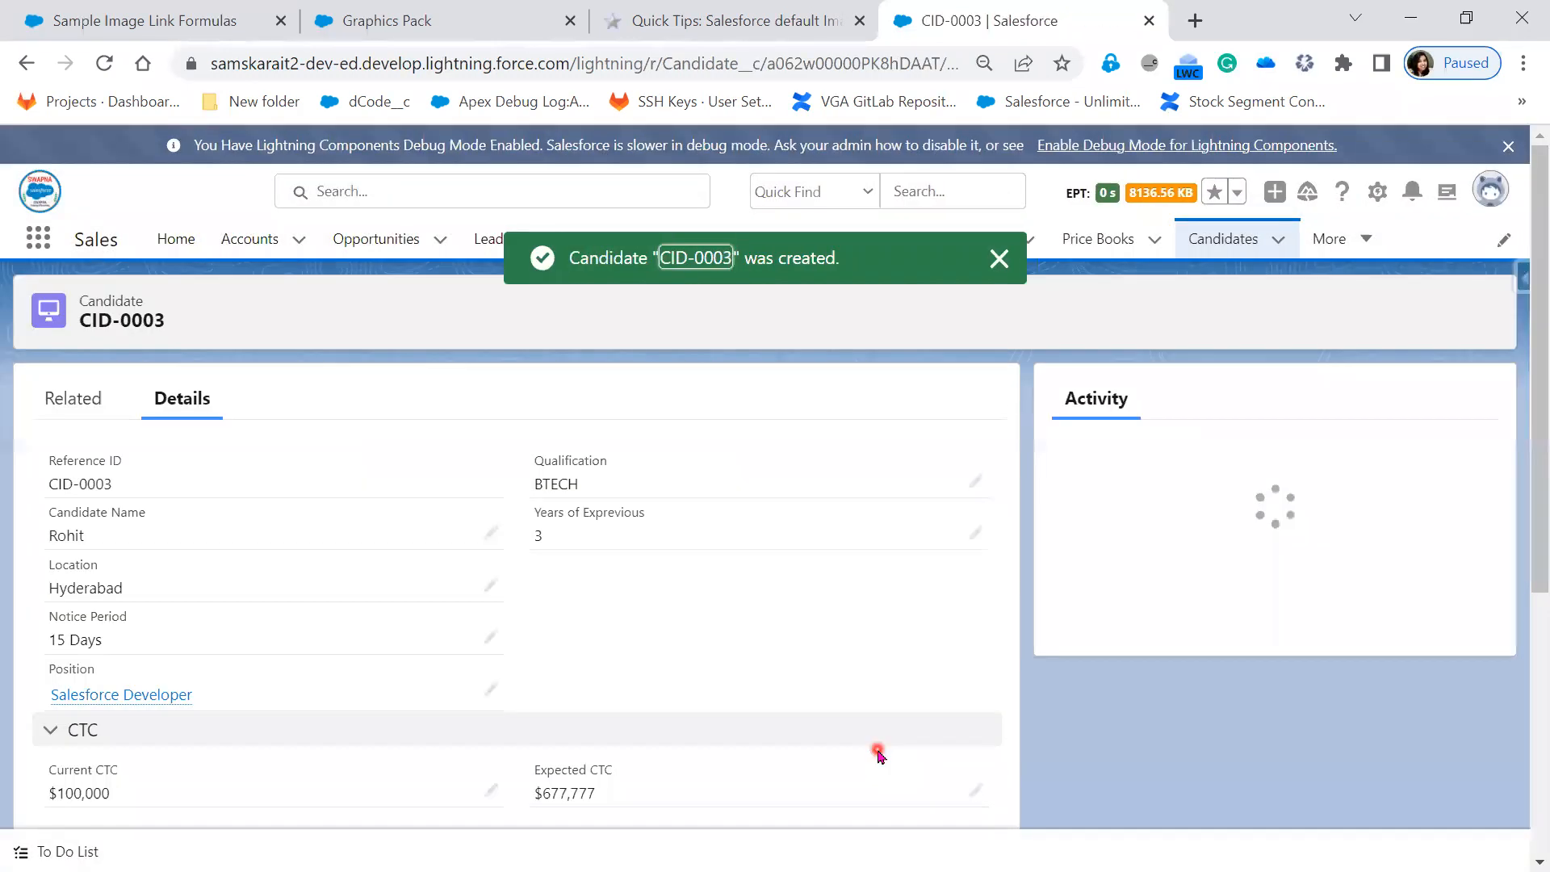
Clone the new candidate record with another candidate name and the position Salesforce Lightning, and save it.
{"action": "left_click", "coordinate": [1480, 313]}
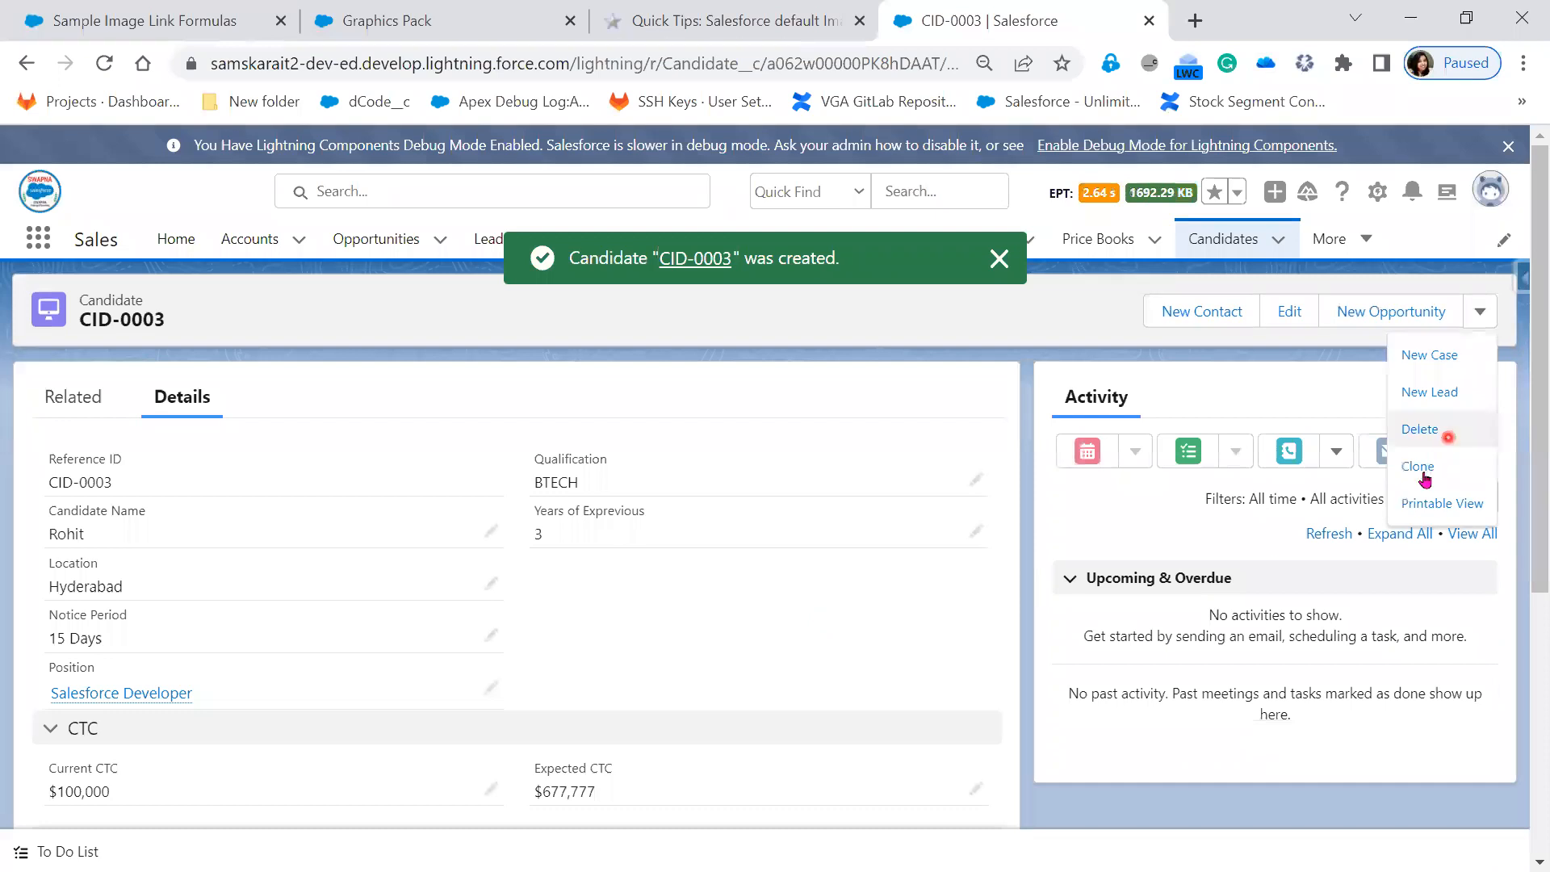
{"action": "left_click", "coordinate": [1419, 475]}
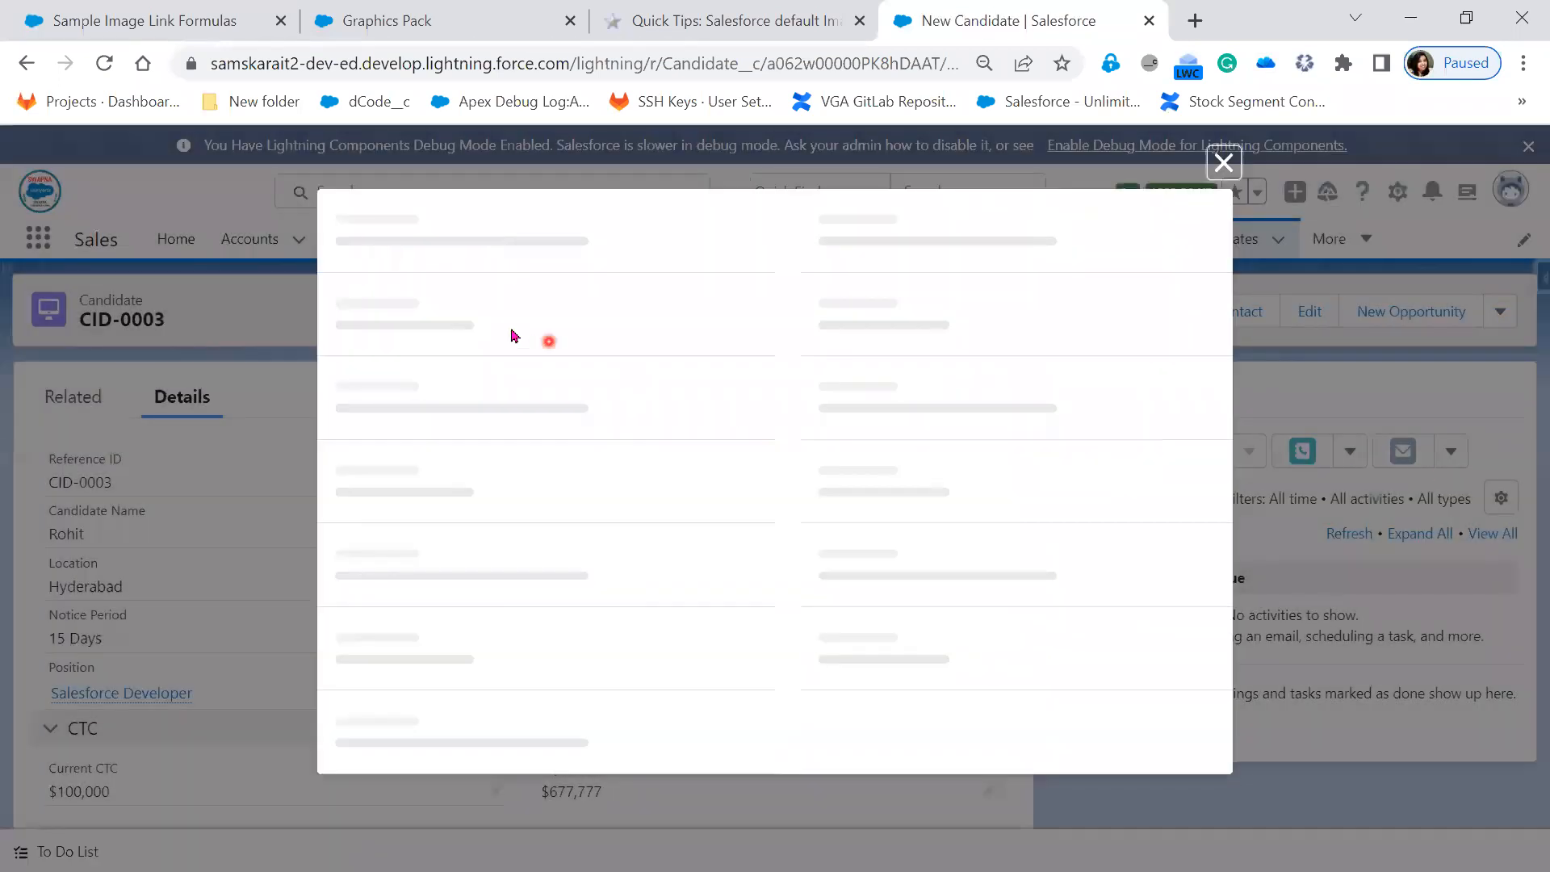
{"action": "left_click_drag", "start_coordinate": [410, 402], "coordinate": [289, 406]}
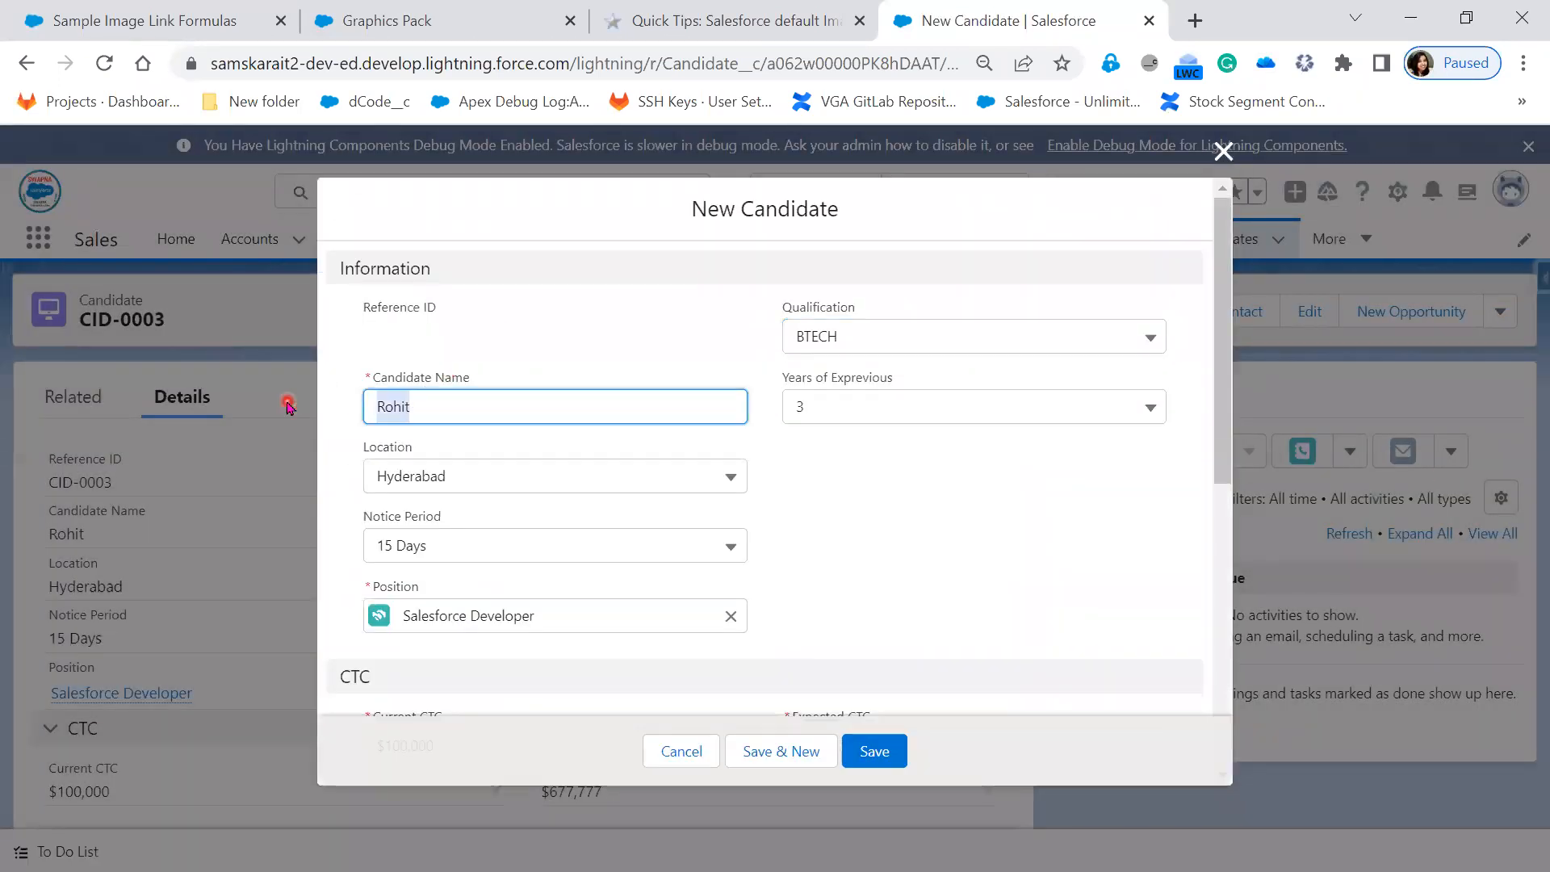
{"action": "type", "text": "Sailaja"}
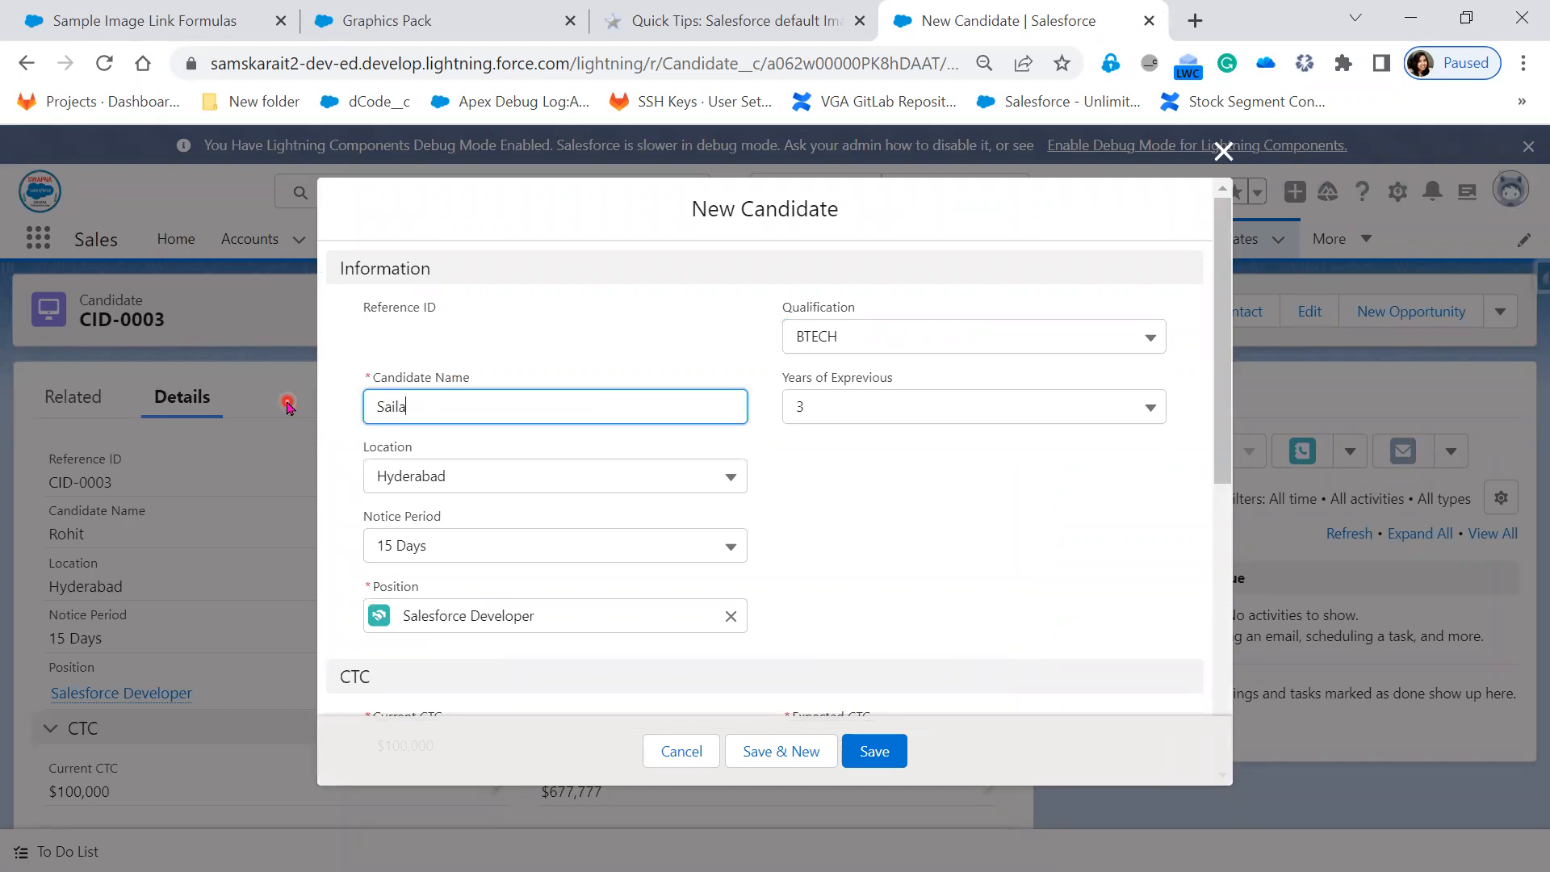
{"action": "left_click", "coordinate": [729, 619]}
{"action": "left_click", "coordinate": [609, 627]}
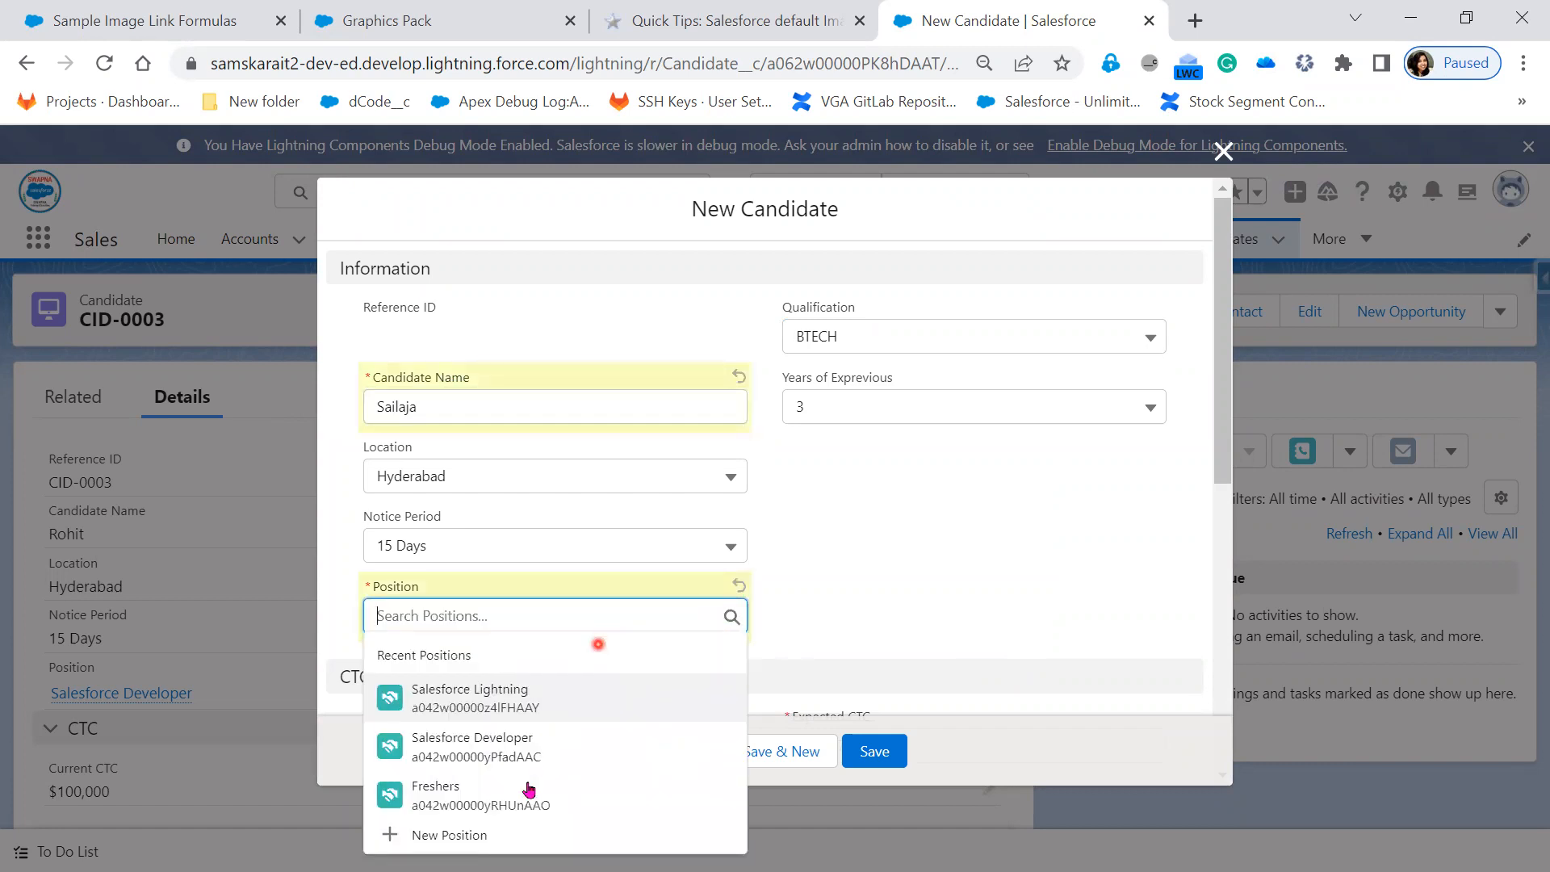
{"action": "left_click", "coordinate": [536, 699]}
{"action": "left_click", "coordinate": [893, 759]}
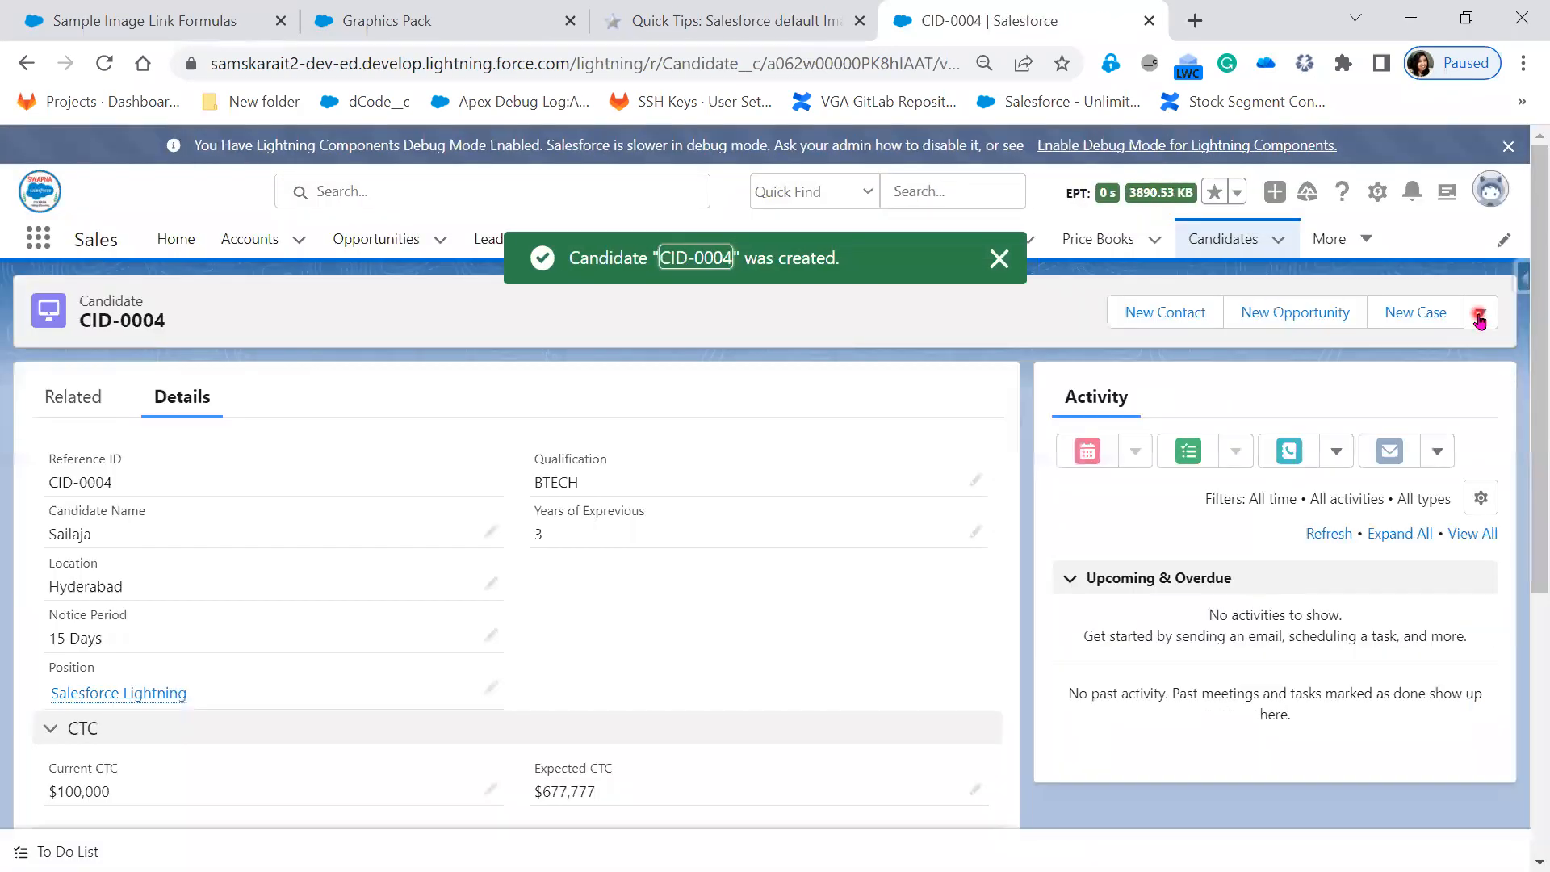
Clone the Salesforce Lightning candidate with a new candidate name, switch the position to Salesforce Developer, and save the record.
{"action": "left_click", "coordinate": [1479, 312]}
{"action": "left_click", "coordinate": [1451, 468]}
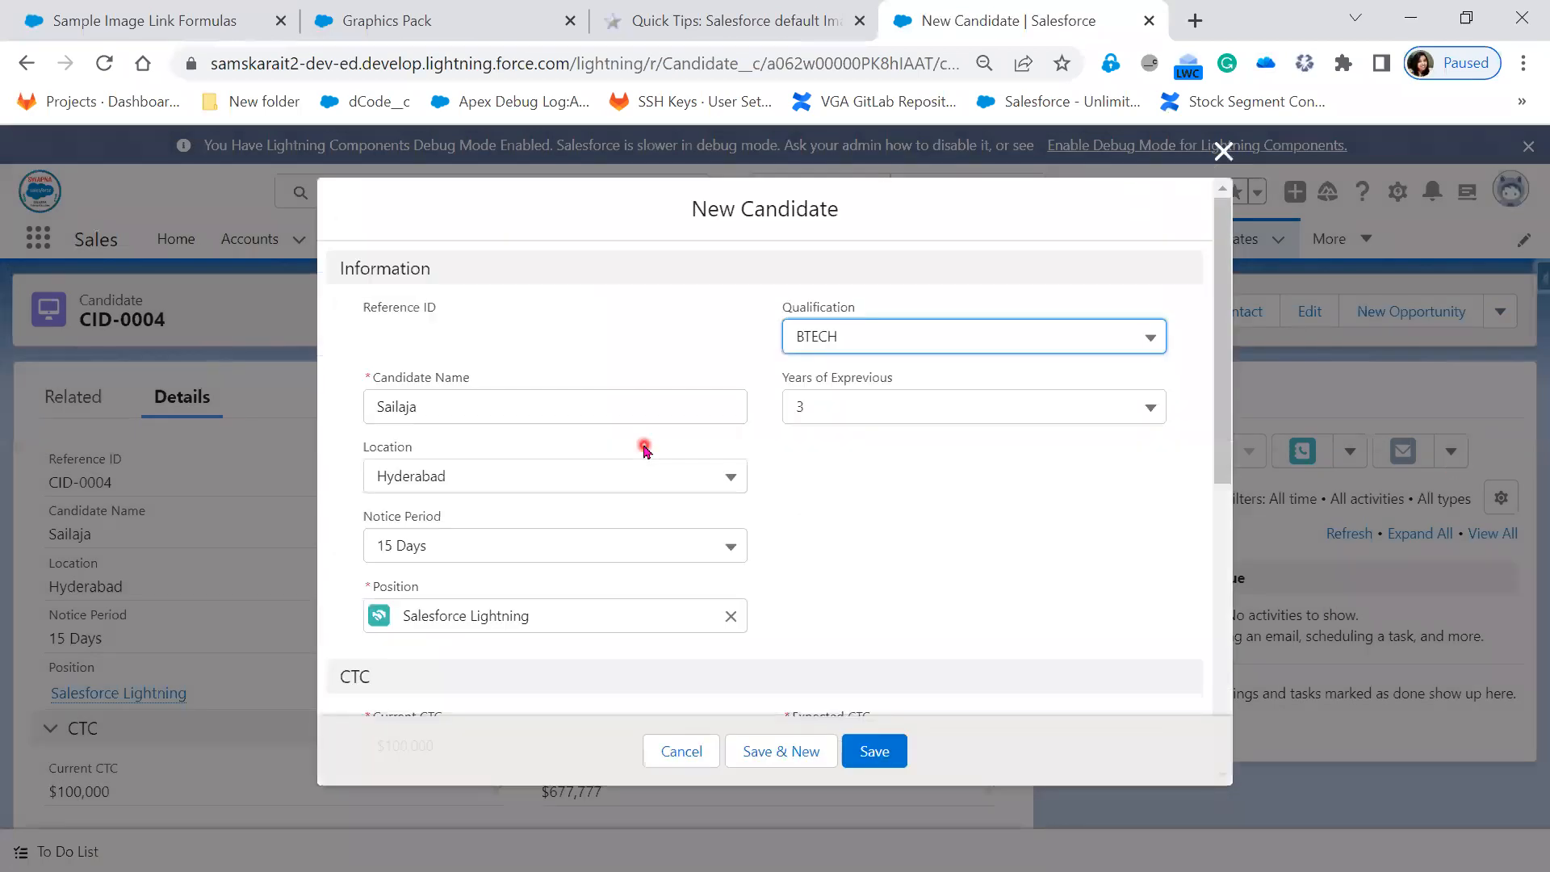
{"action": "left_click_drag", "start_coordinate": [470, 407], "coordinate": [328, 390]}
{"action": "type", "text": "Shankar"}
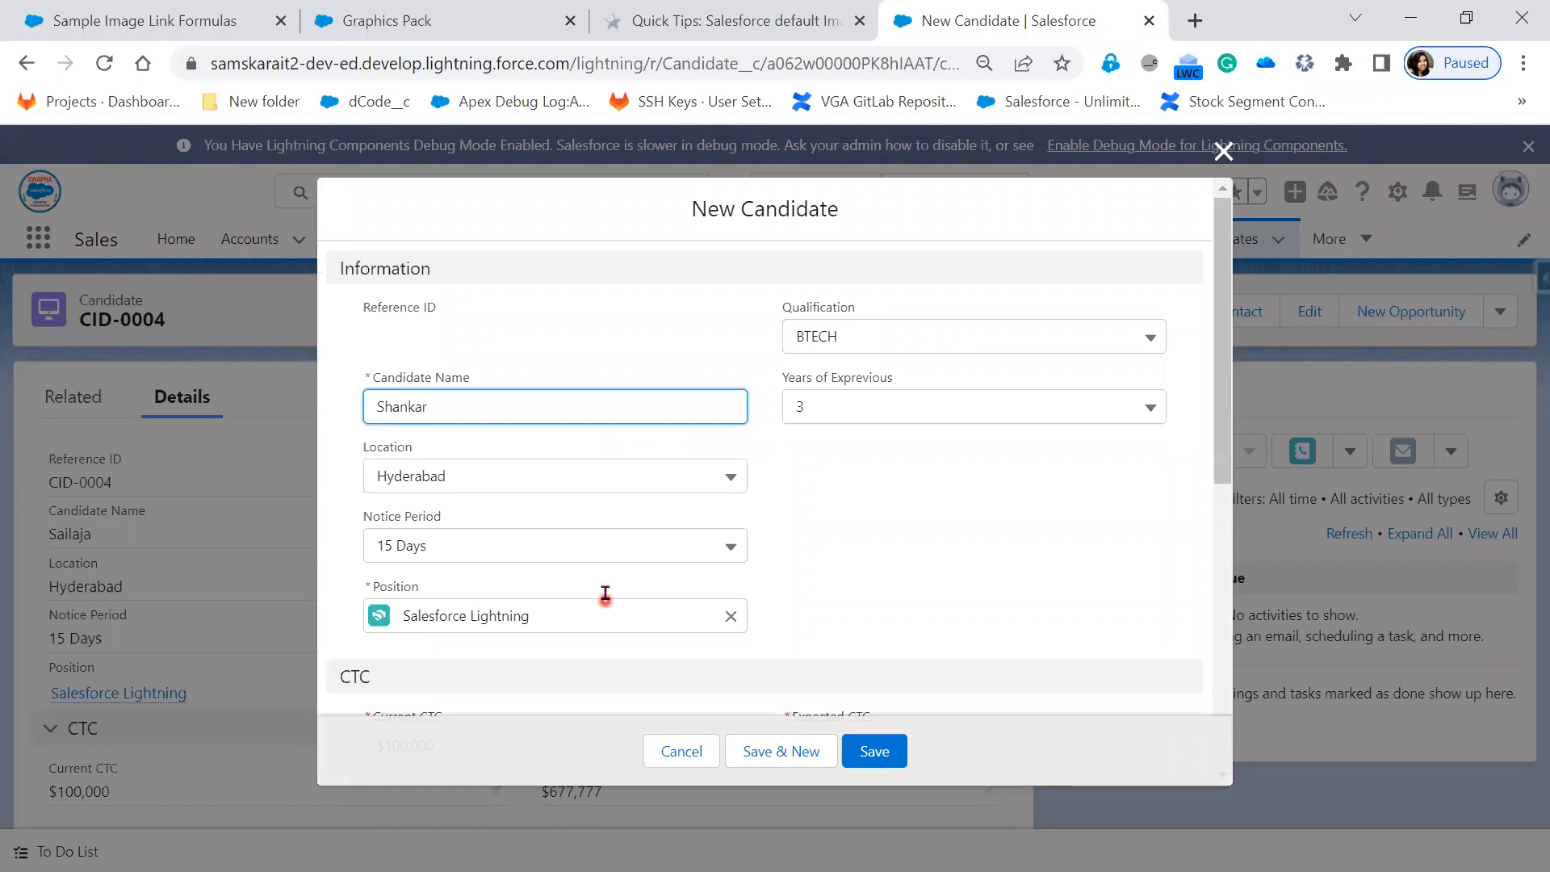
{"action": "left_click", "coordinate": [729, 616]}
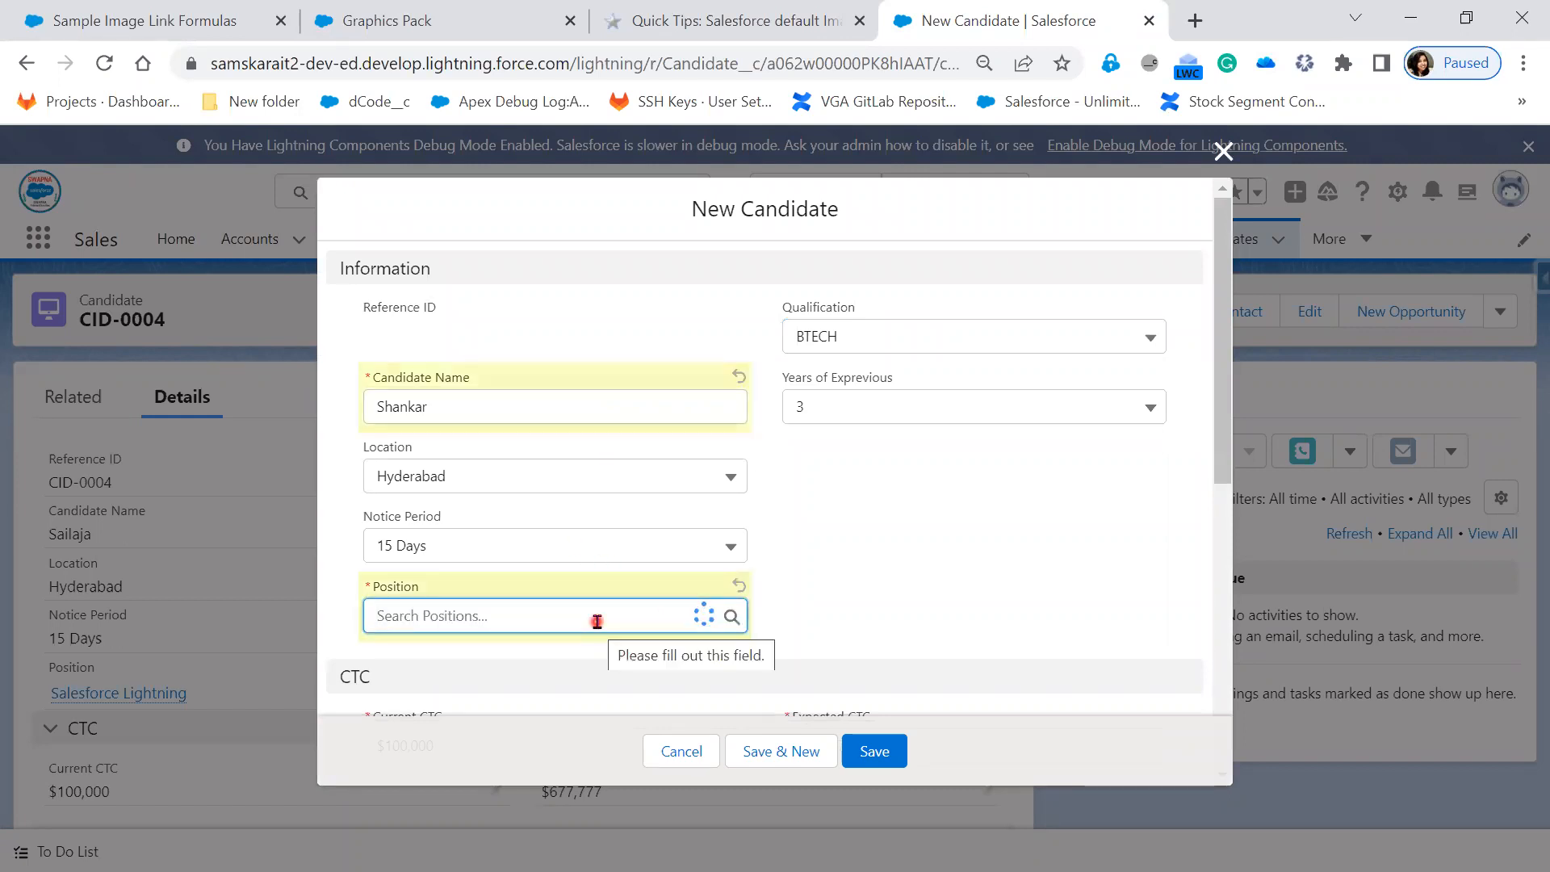
{"action": "left_click", "coordinate": [529, 740]}
{"action": "left_click", "coordinate": [876, 752]}
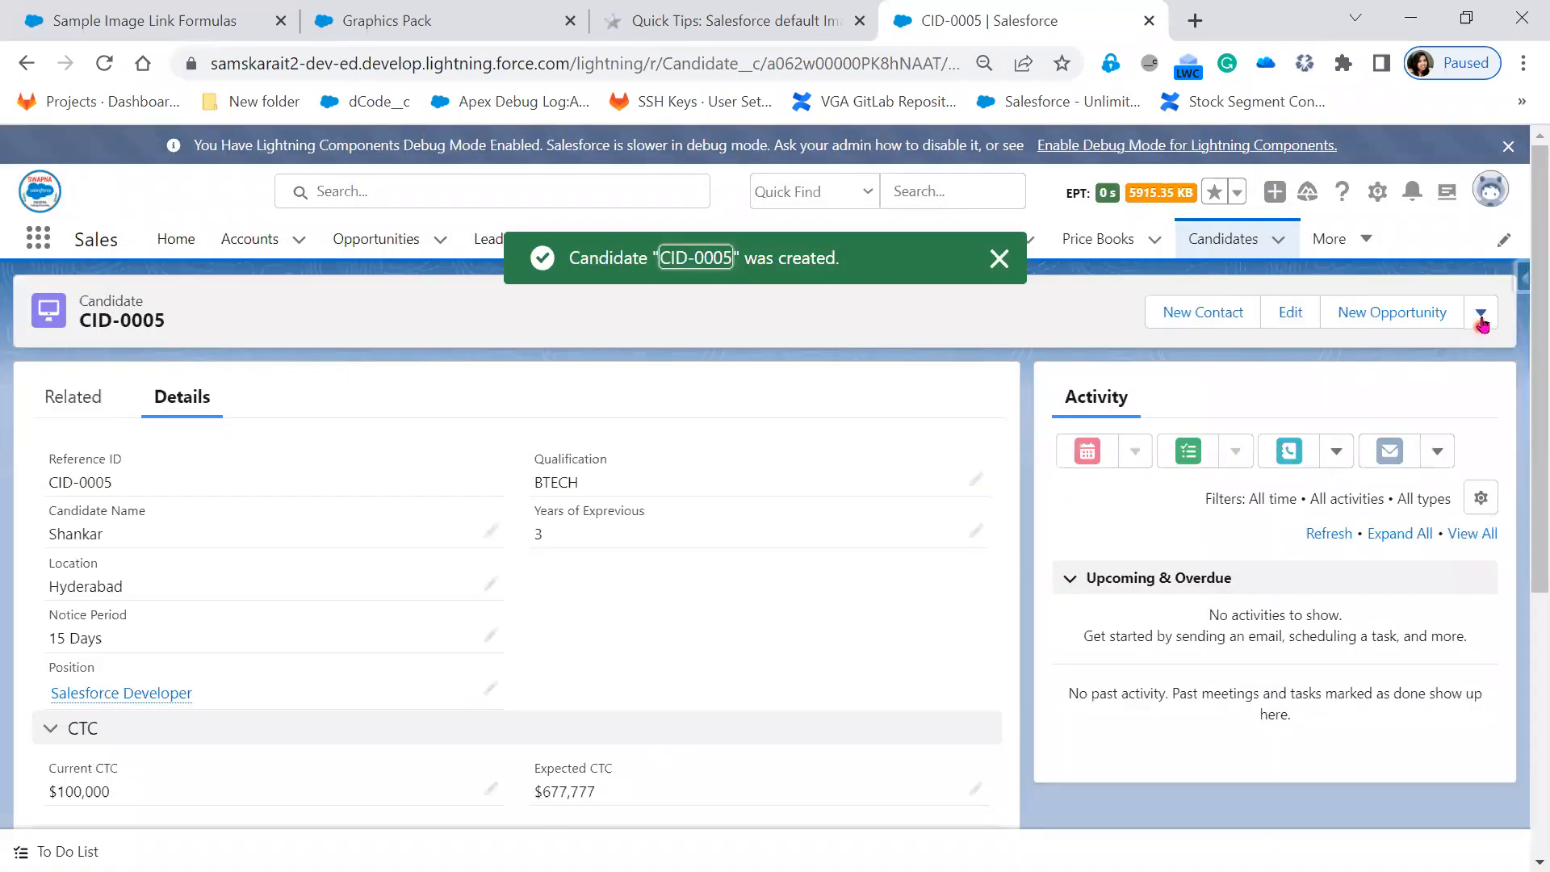
Clone the open Salesforce Developer candidate with a new candidate name, set the position to Freshers, and save the record.
{"action": "left_click", "coordinate": [1481, 316]}
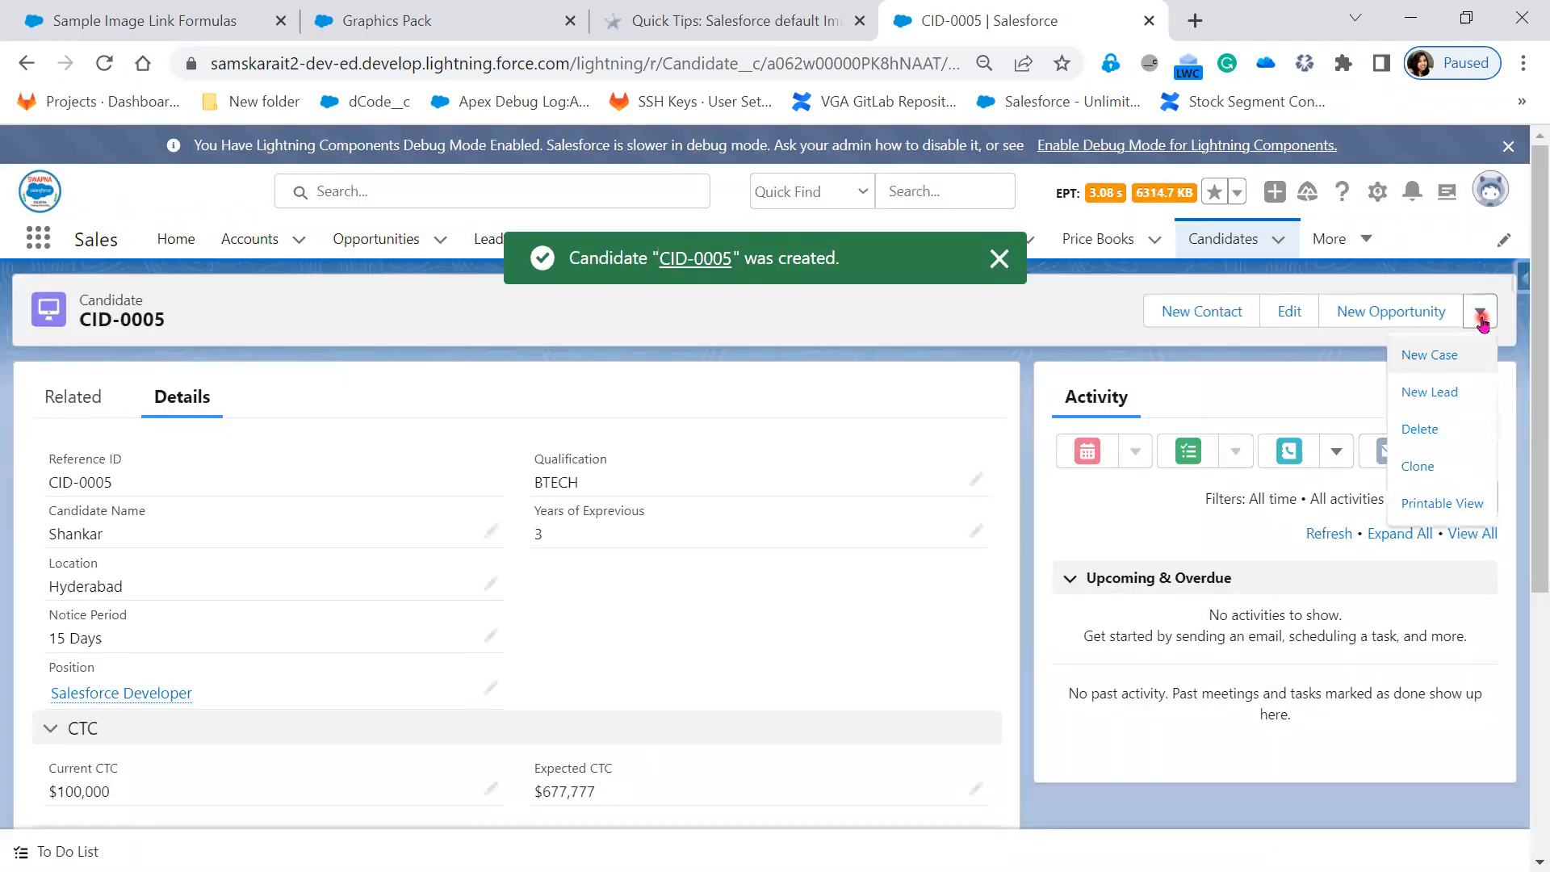
{"action": "left_click", "coordinate": [1437, 470]}
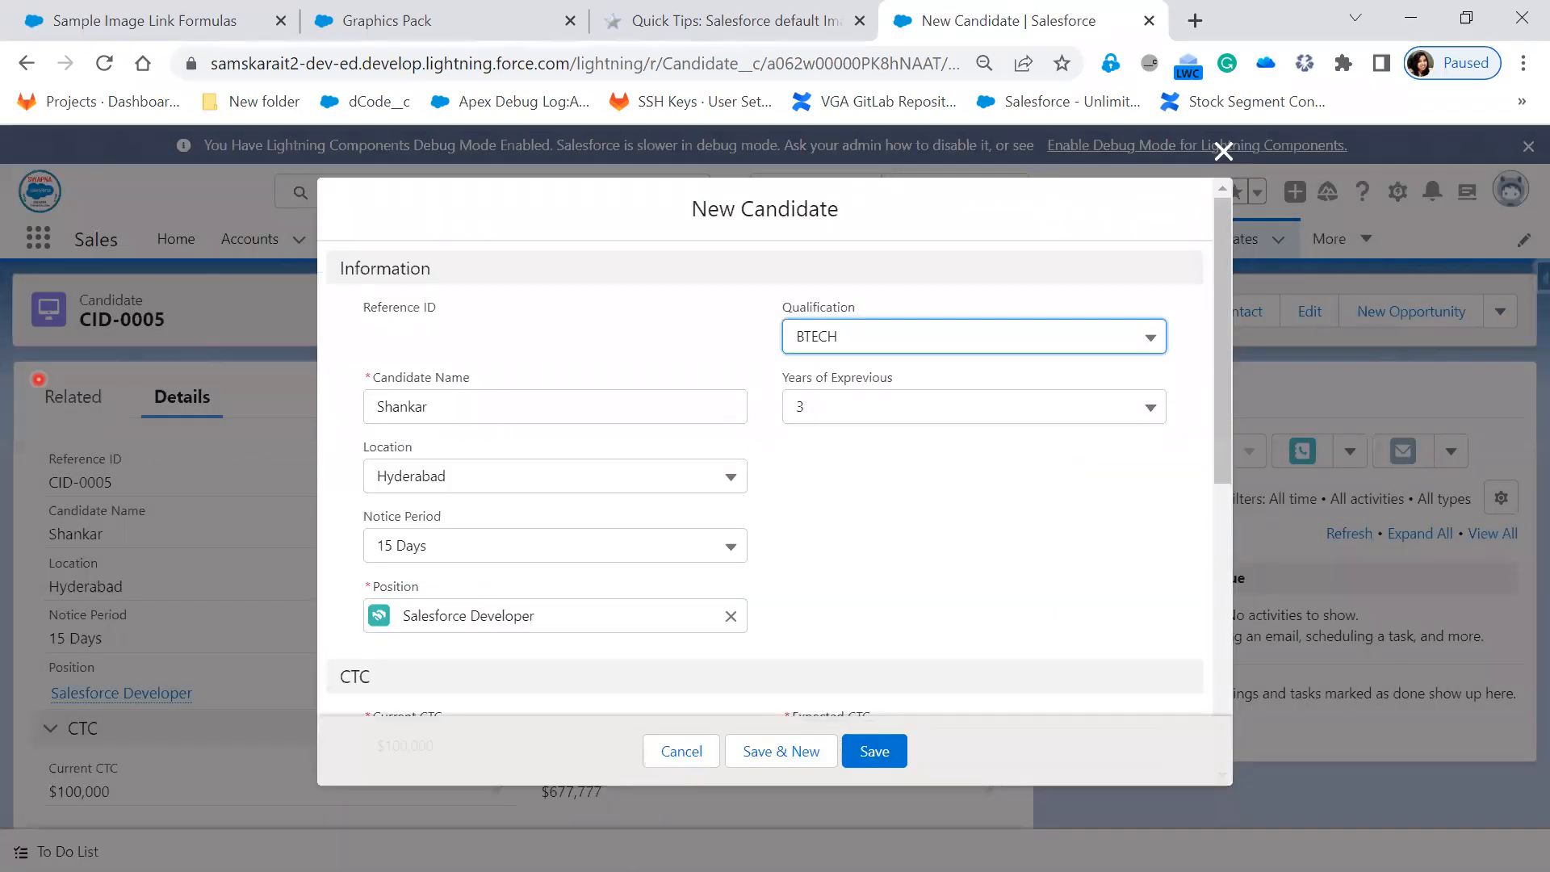
{"action": "left_click_drag", "start_coordinate": [467, 409], "coordinate": [261, 399]}
{"action": "type", "text": "Jyothi"}
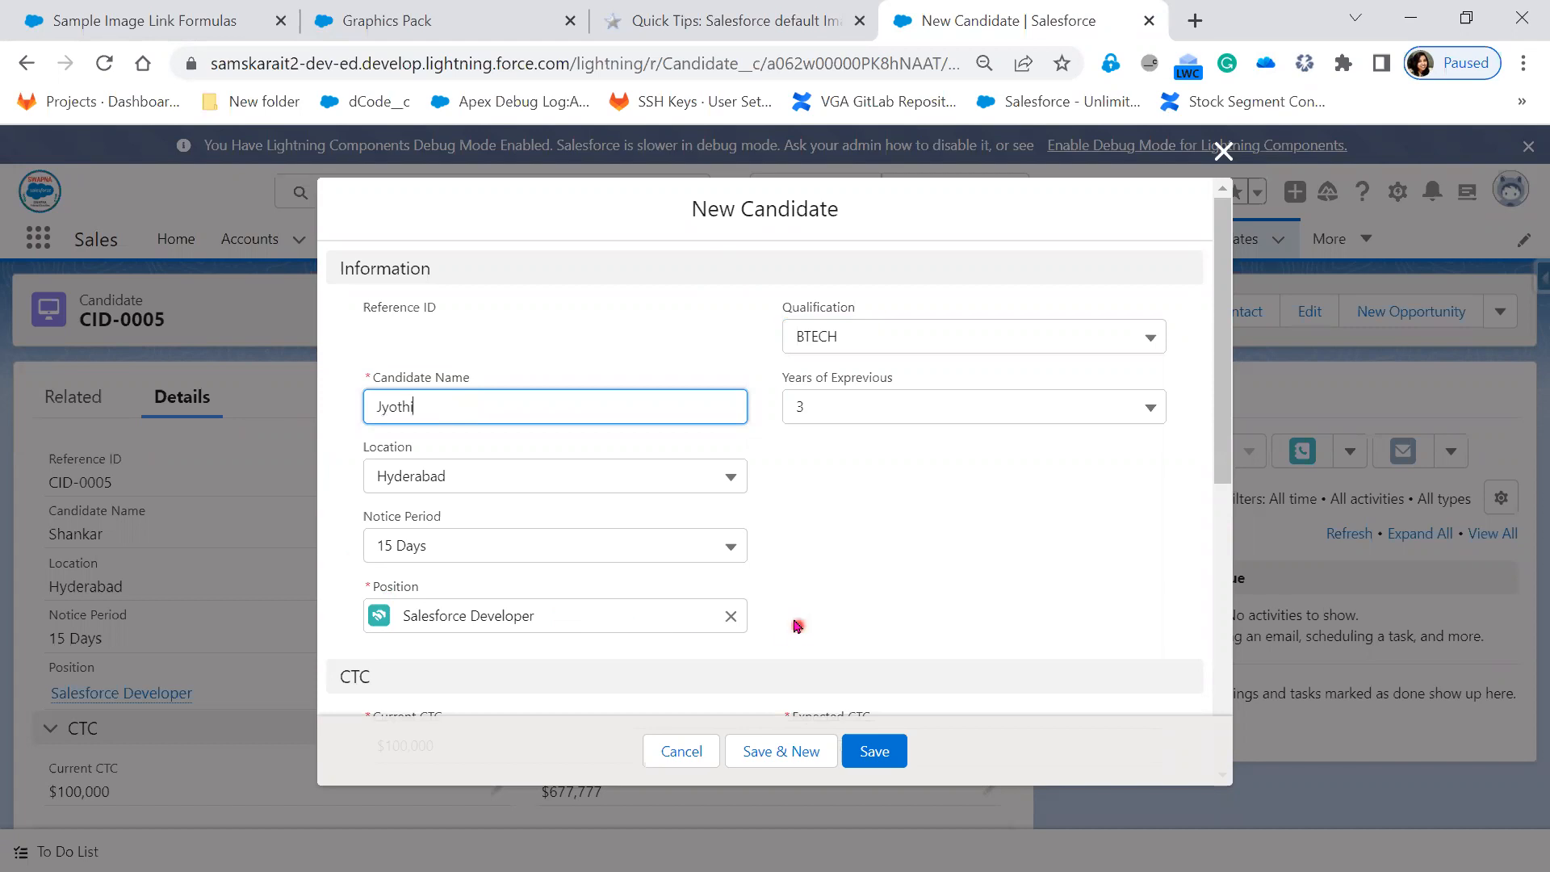
{"action": "left_click", "coordinate": [731, 616]}
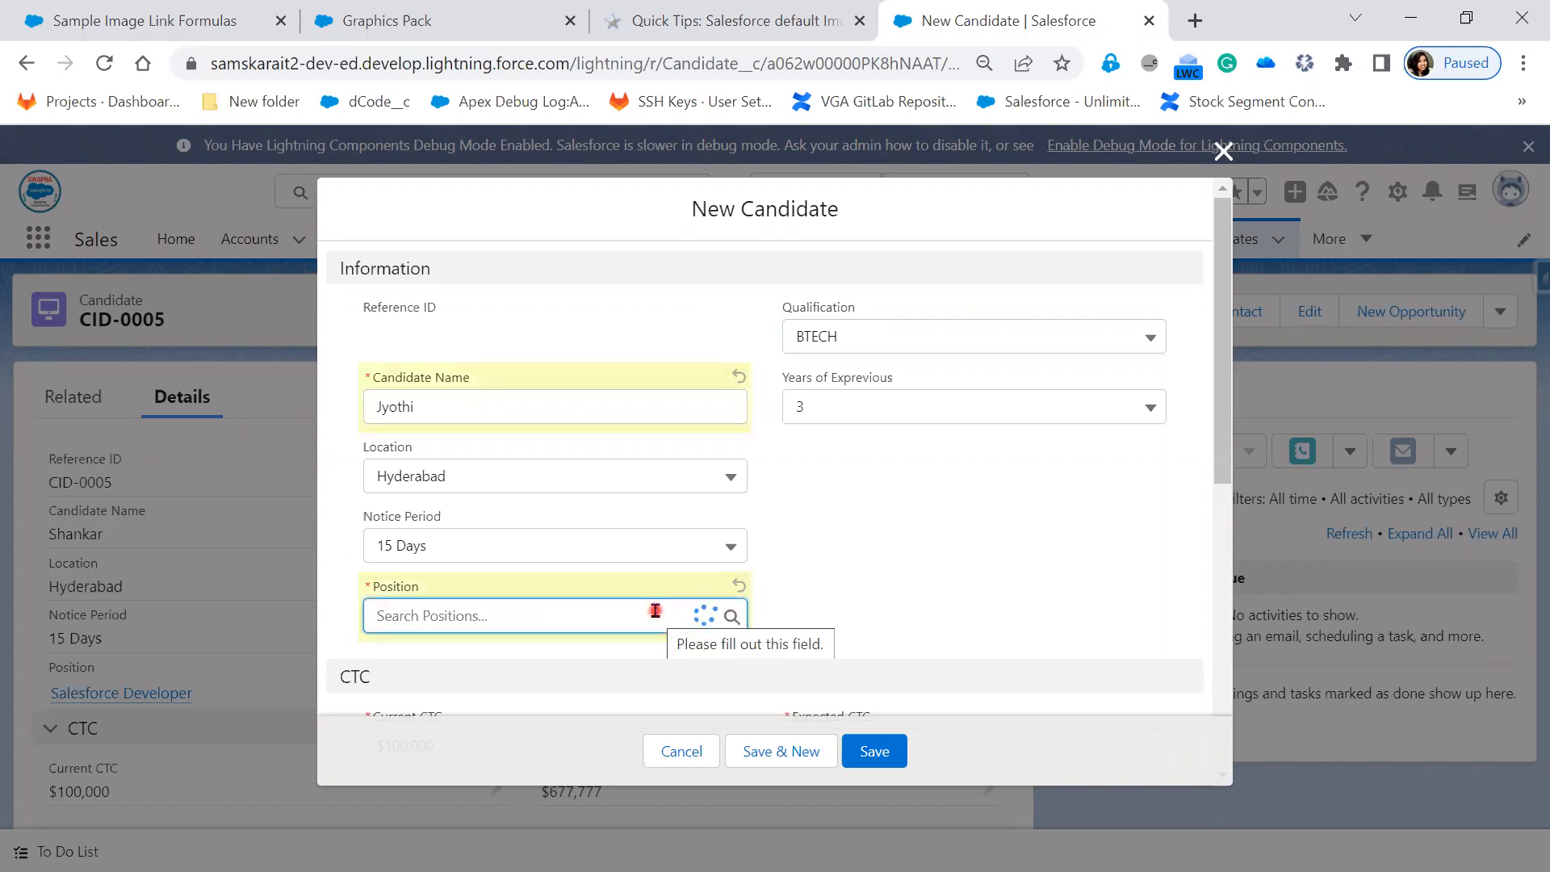
{"action": "left_click", "coordinate": [579, 794]}
{"action": "left_click", "coordinate": [875, 759]}
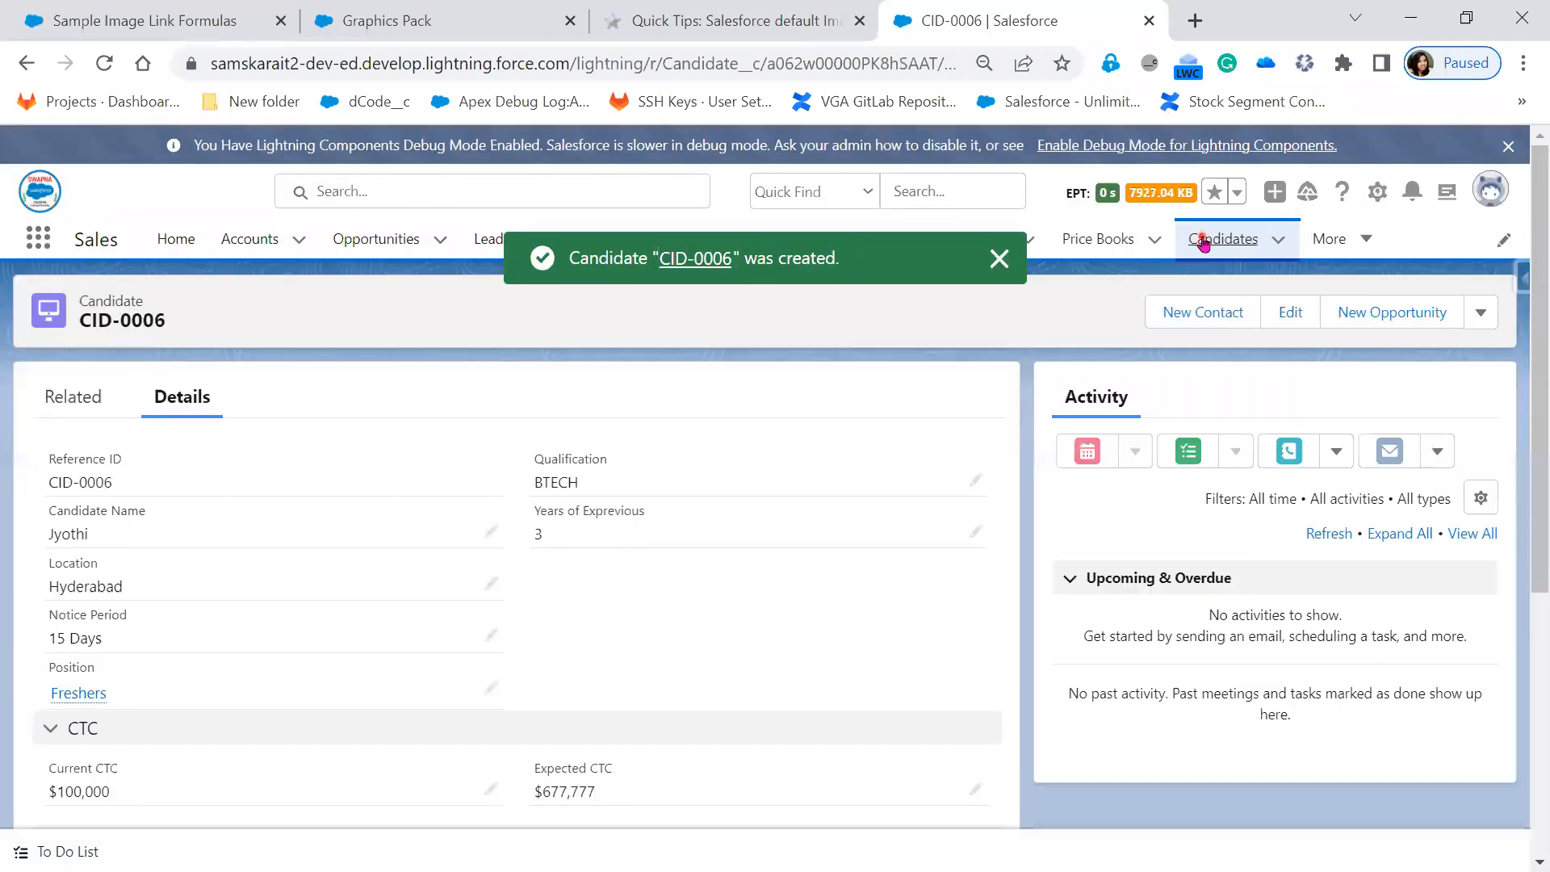
Open the Candidates object's All list view to examine every candidate with its assigned position.
{"action": "left_click", "coordinate": [1203, 242]}
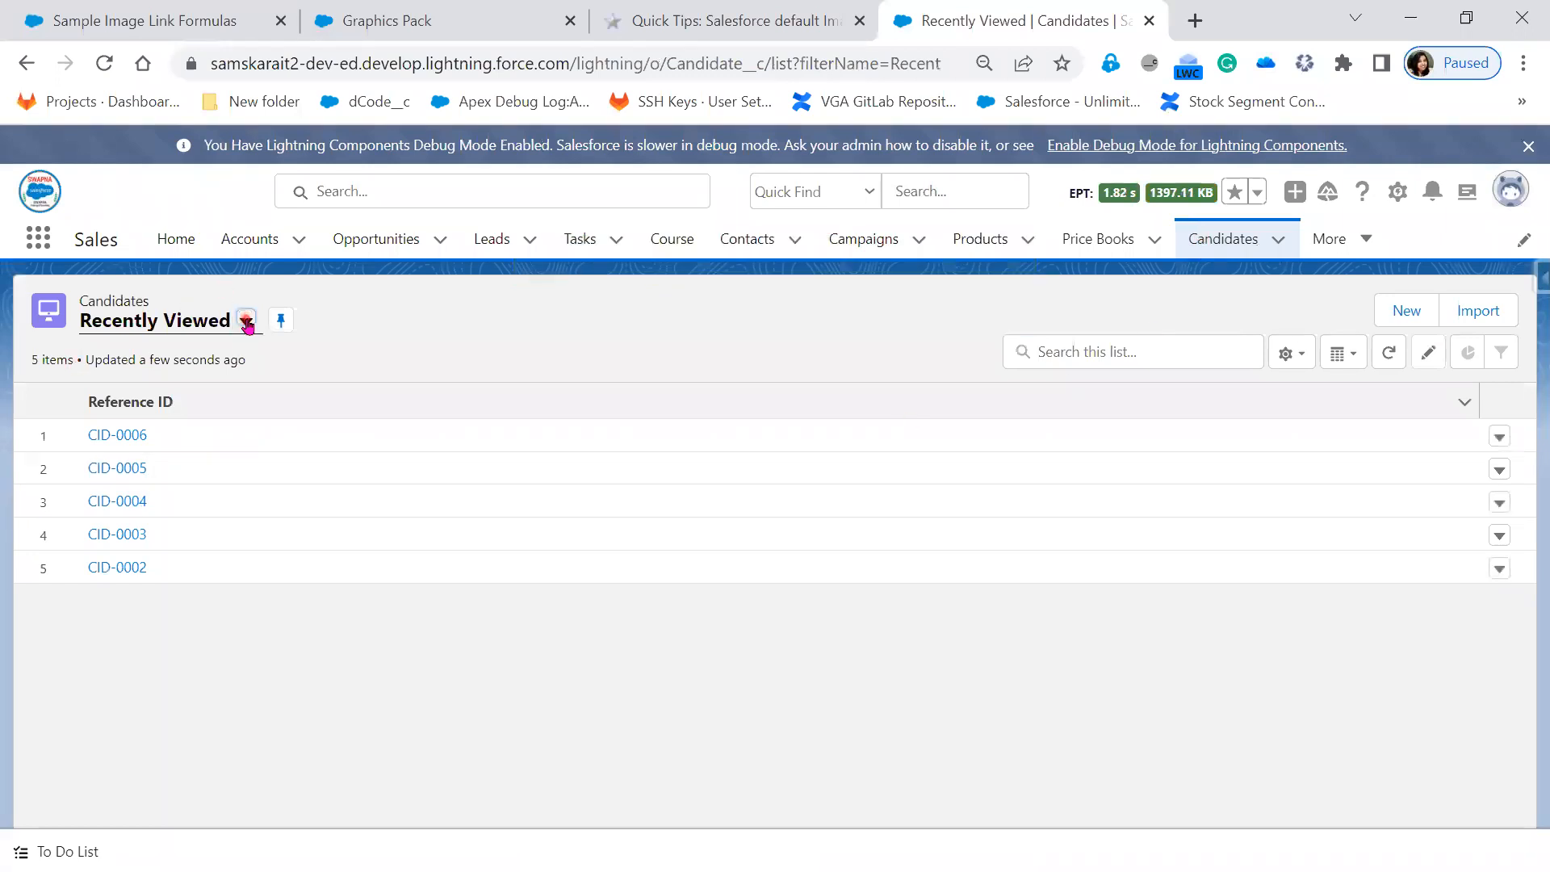
{"action": "left_click", "coordinate": [245, 321]}
{"action": "left_click", "coordinate": [203, 406]}
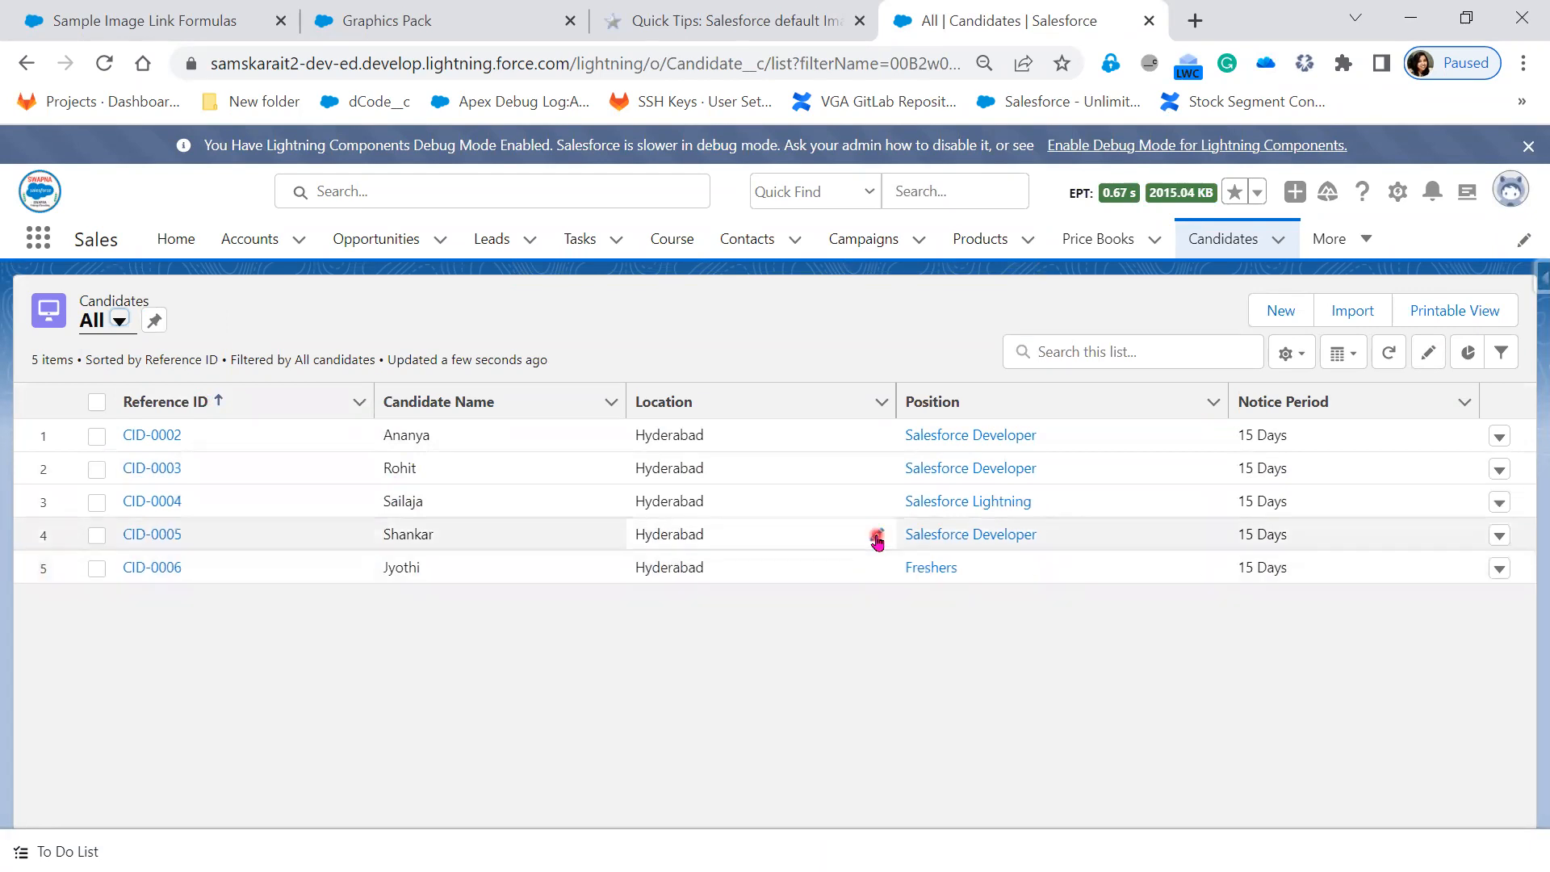
Go to the Positions object and switch its list view to All.
{"action": "left_click", "coordinate": [1397, 192]}
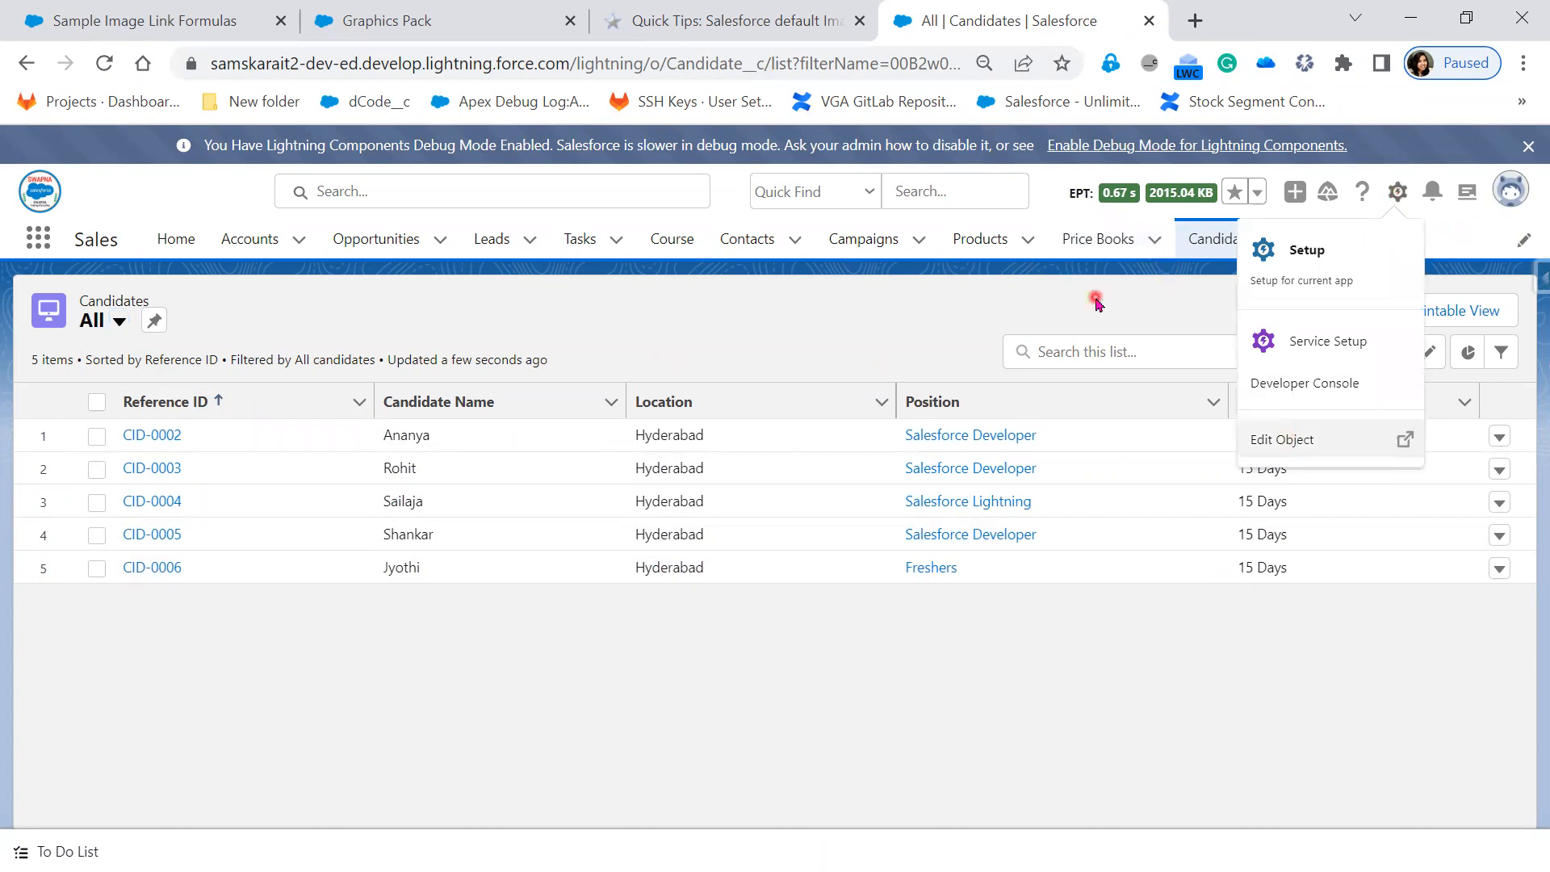
{"action": "left_click", "coordinate": [1364, 250]}
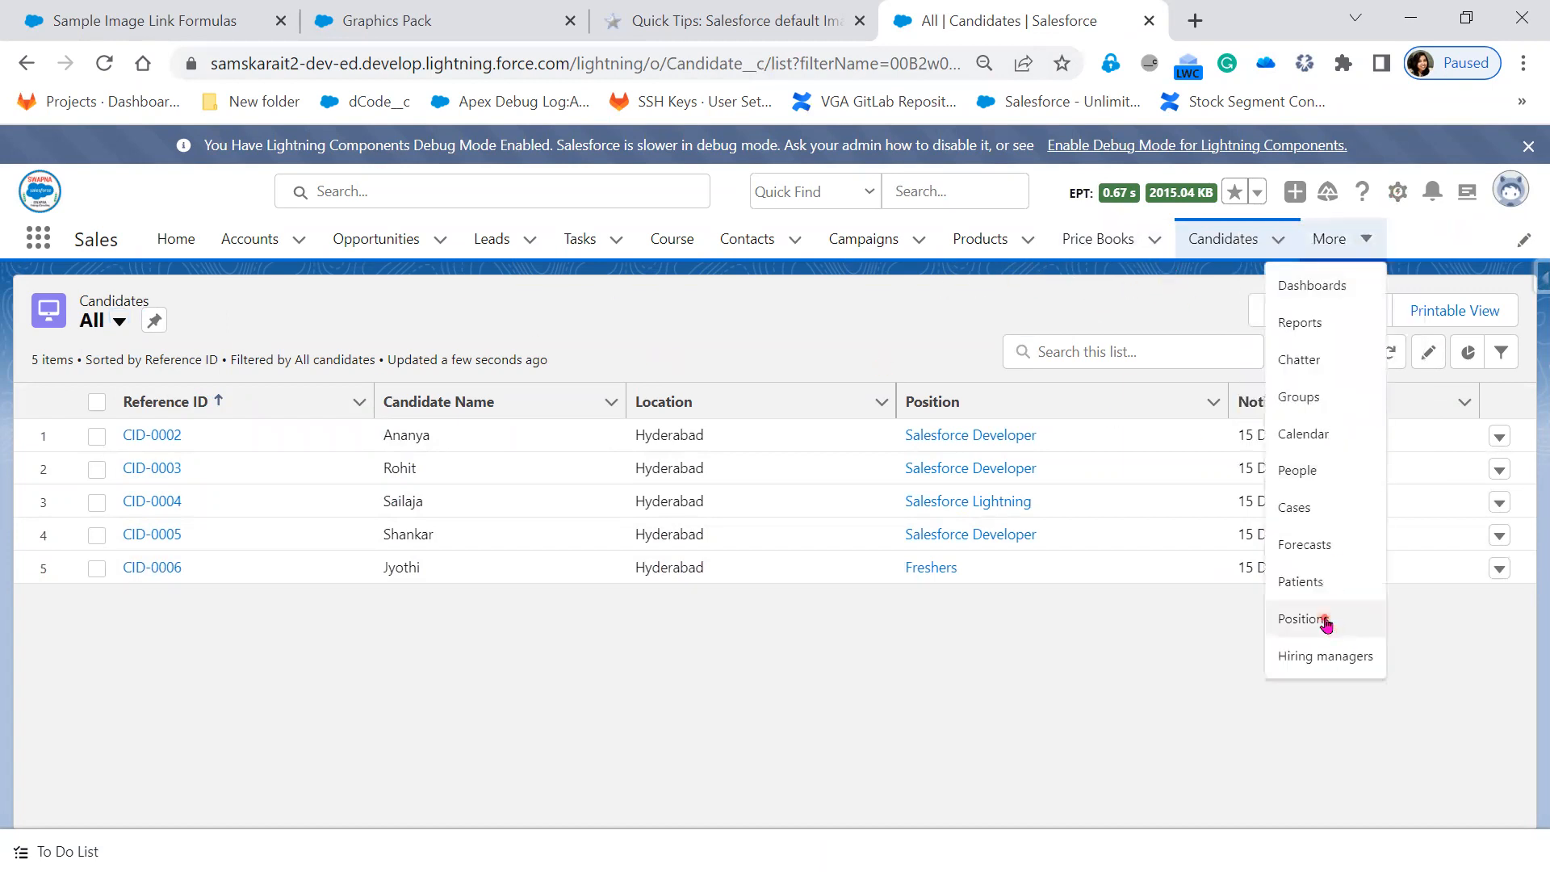
{"action": "left_click", "coordinate": [1327, 621]}
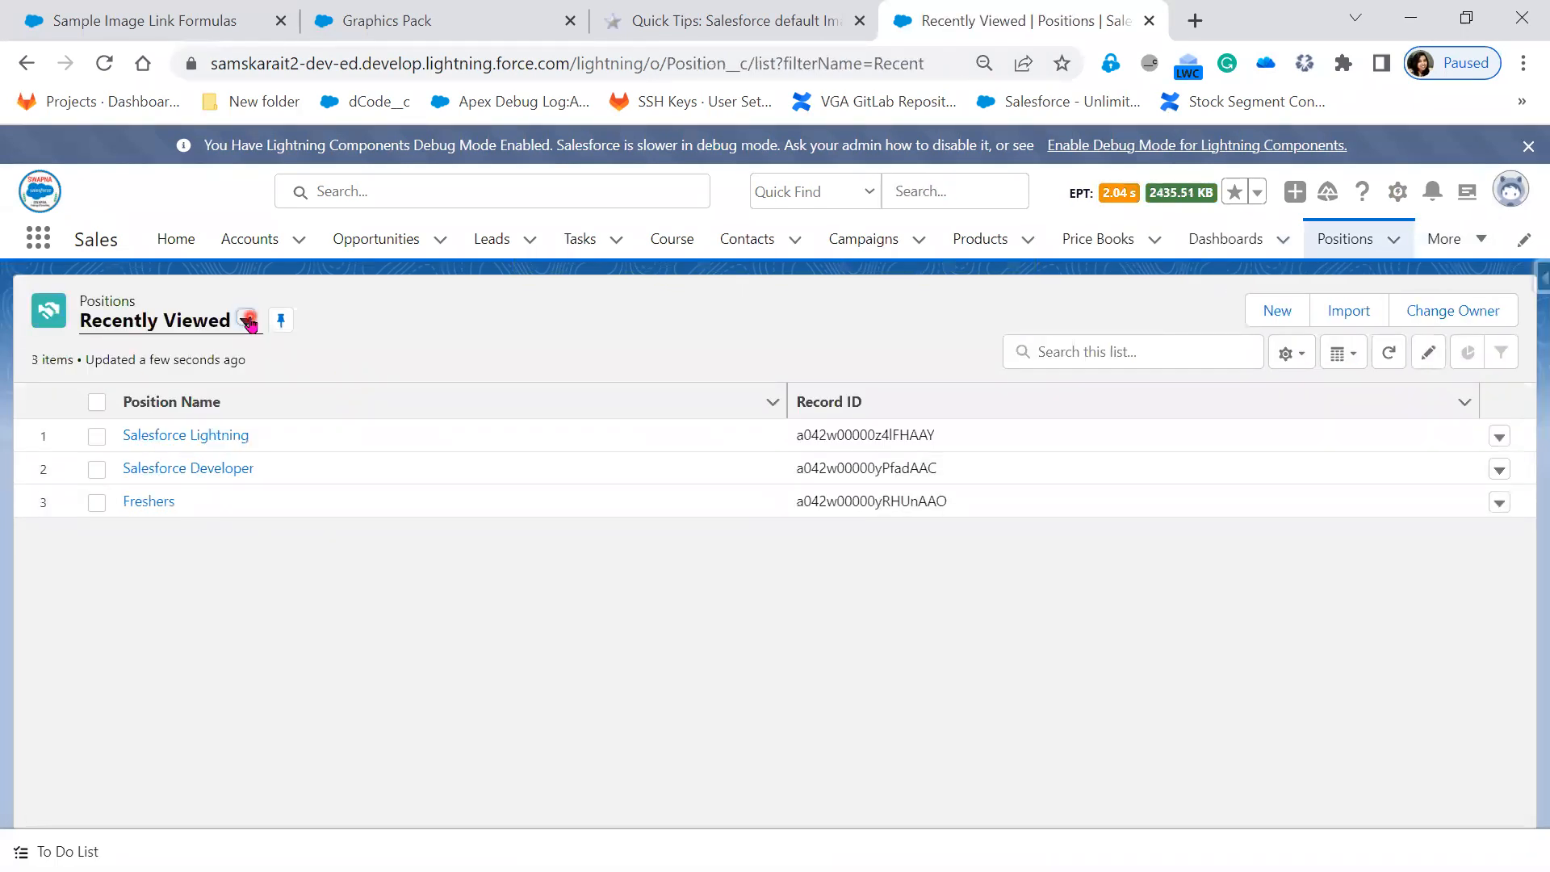
{"action": "left_click", "coordinate": [247, 321]}
{"action": "left_click", "coordinate": [165, 398]}
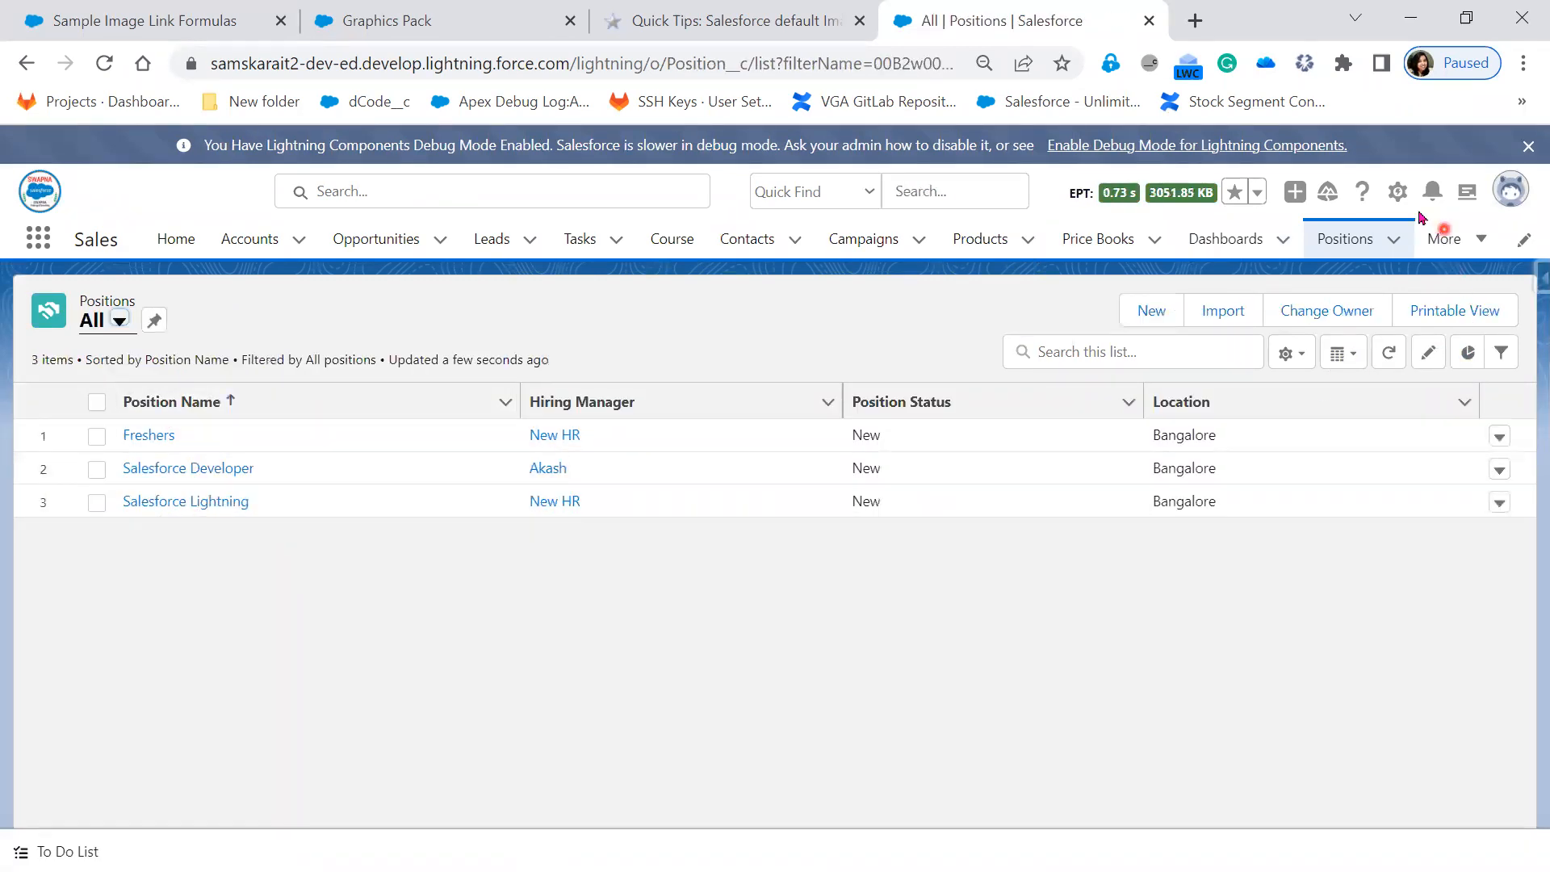
Open the Position object's definition for editing and show its Fields & Relationships.
{"action": "left_click", "coordinate": [1398, 192]}
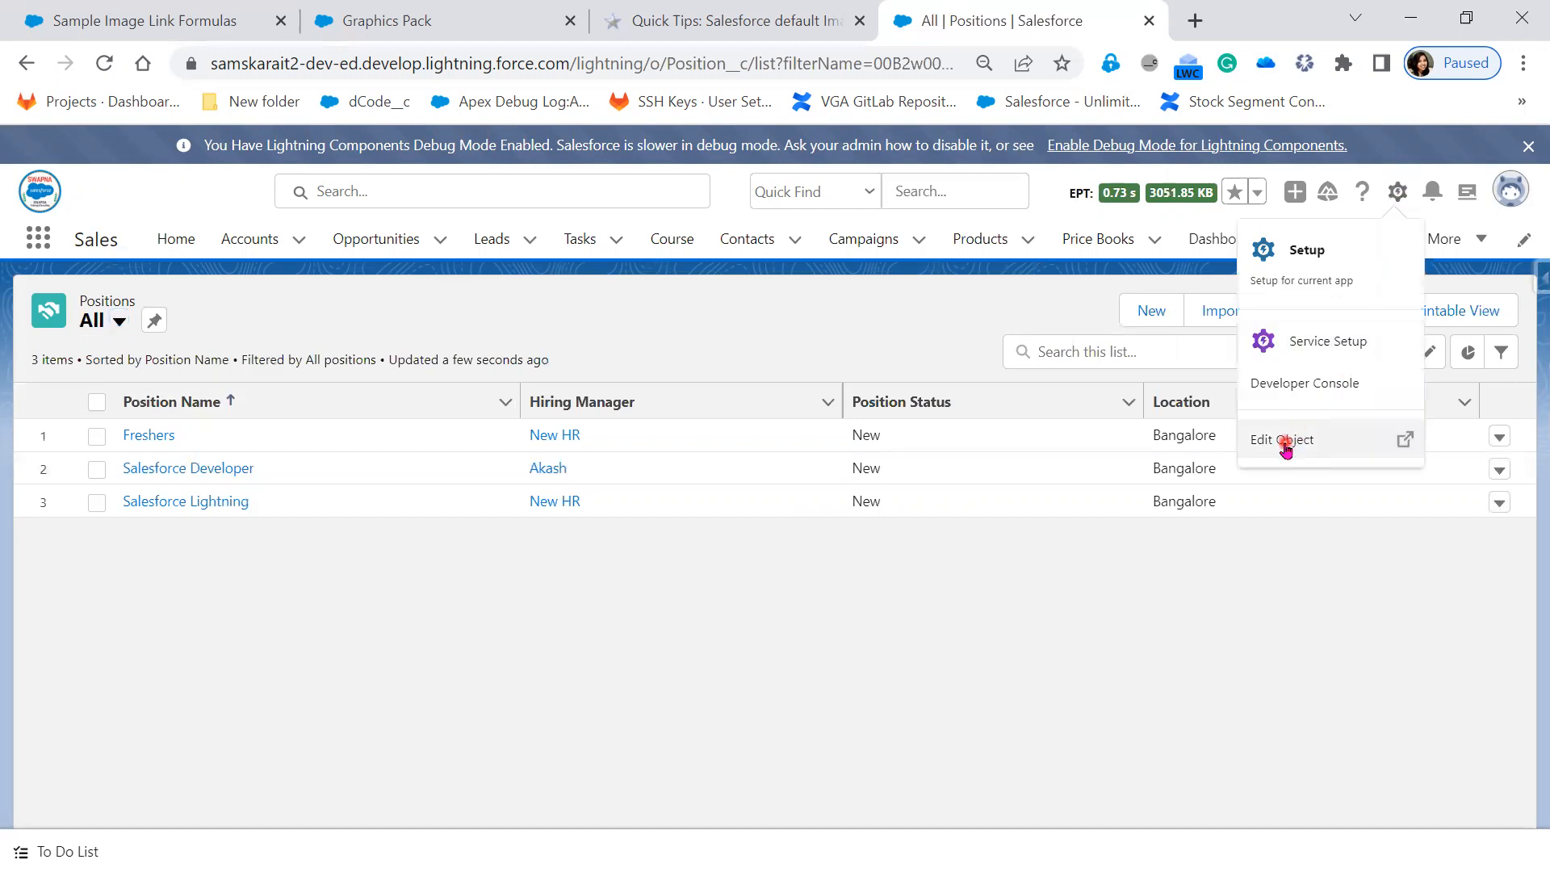
{"action": "left_click", "coordinate": [1284, 442]}
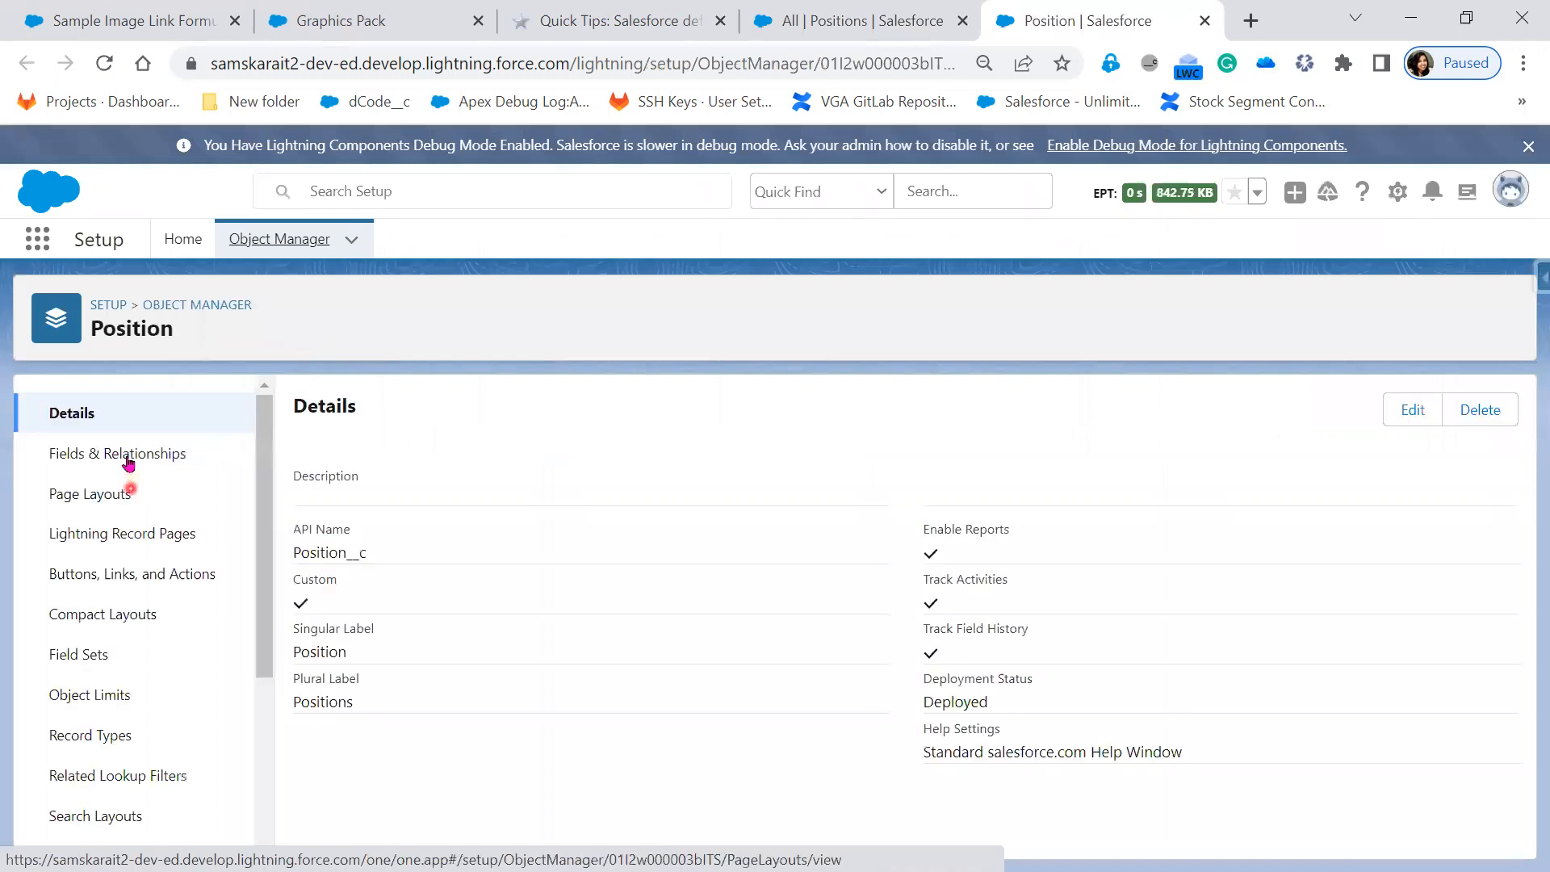
{"action": "left_click", "coordinate": [127, 458]}
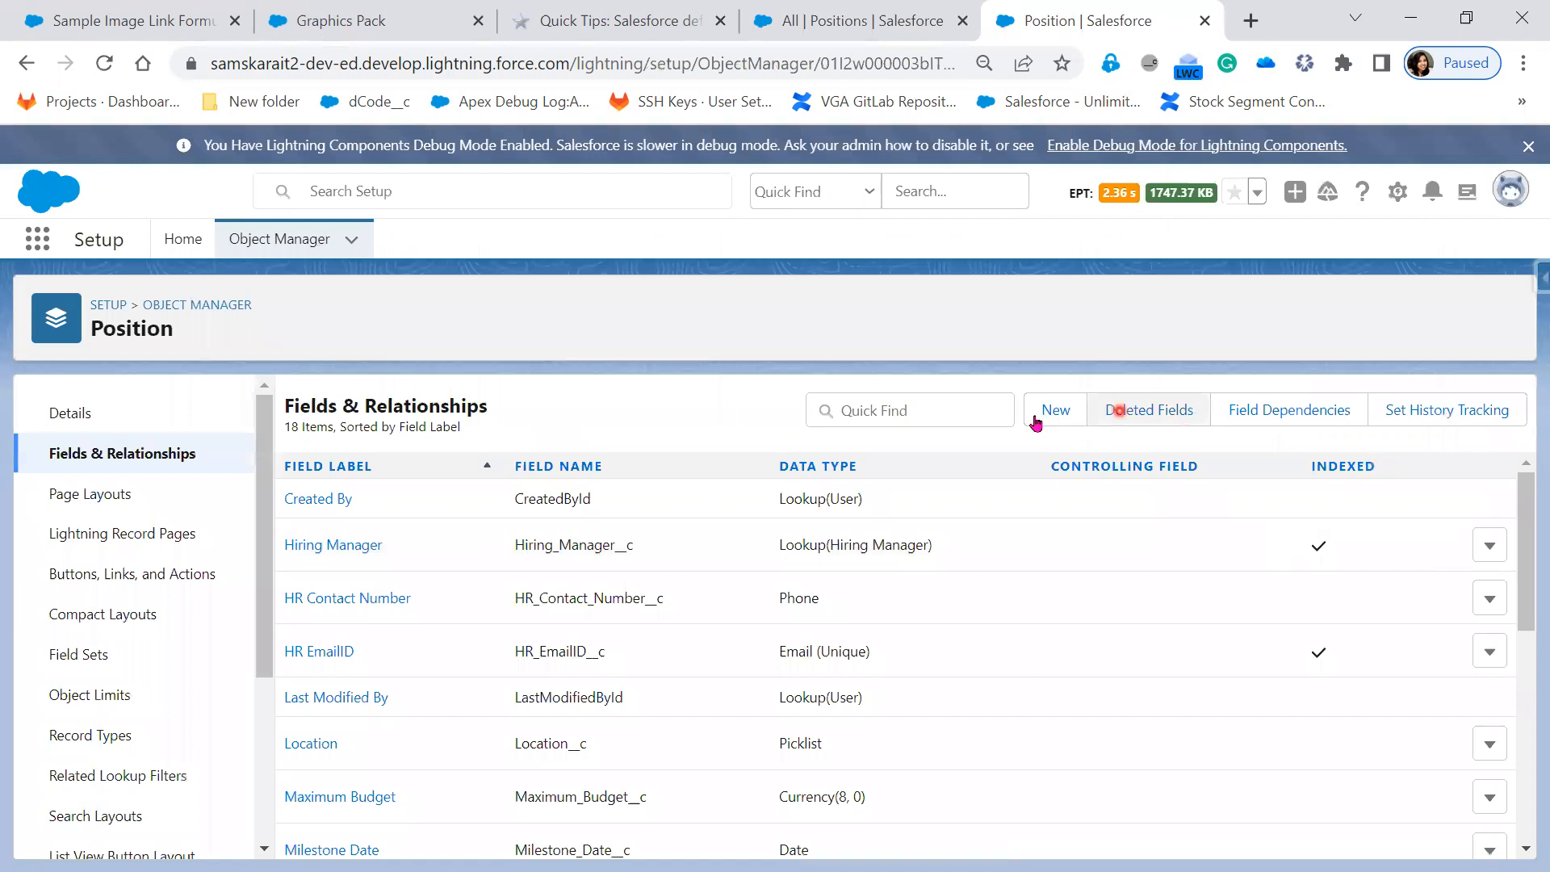
Start a new custom field on the Position object, using the Roll-Up Summary data type.
{"action": "left_click", "coordinate": [1039, 414]}
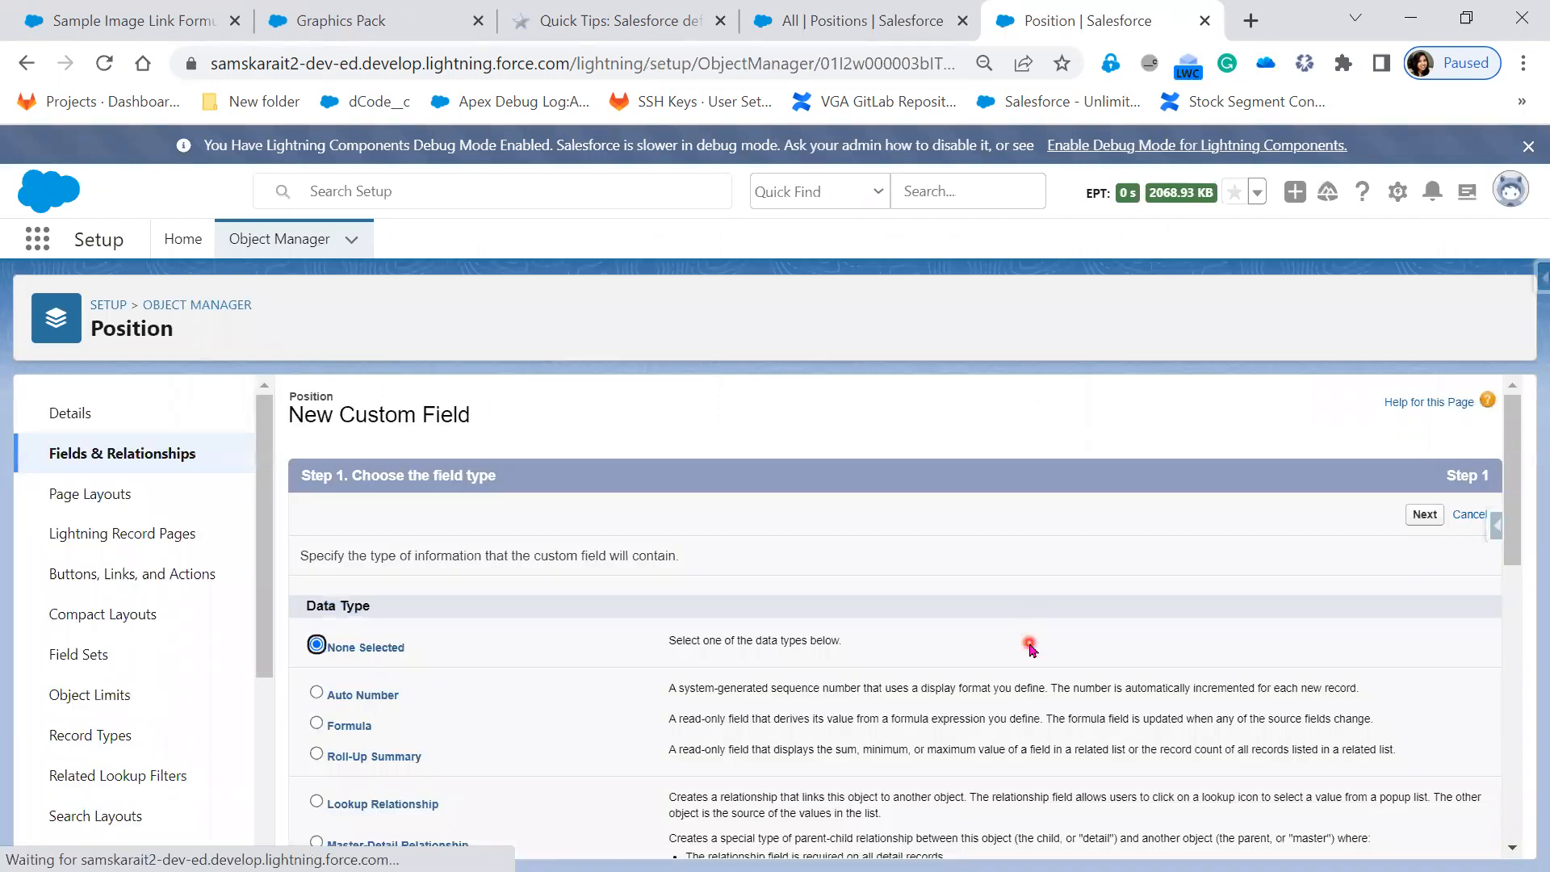
{"action": "scroll", "coordinate": [1027, 644], "scroll_direction": "down", "scroll_amount": 2}
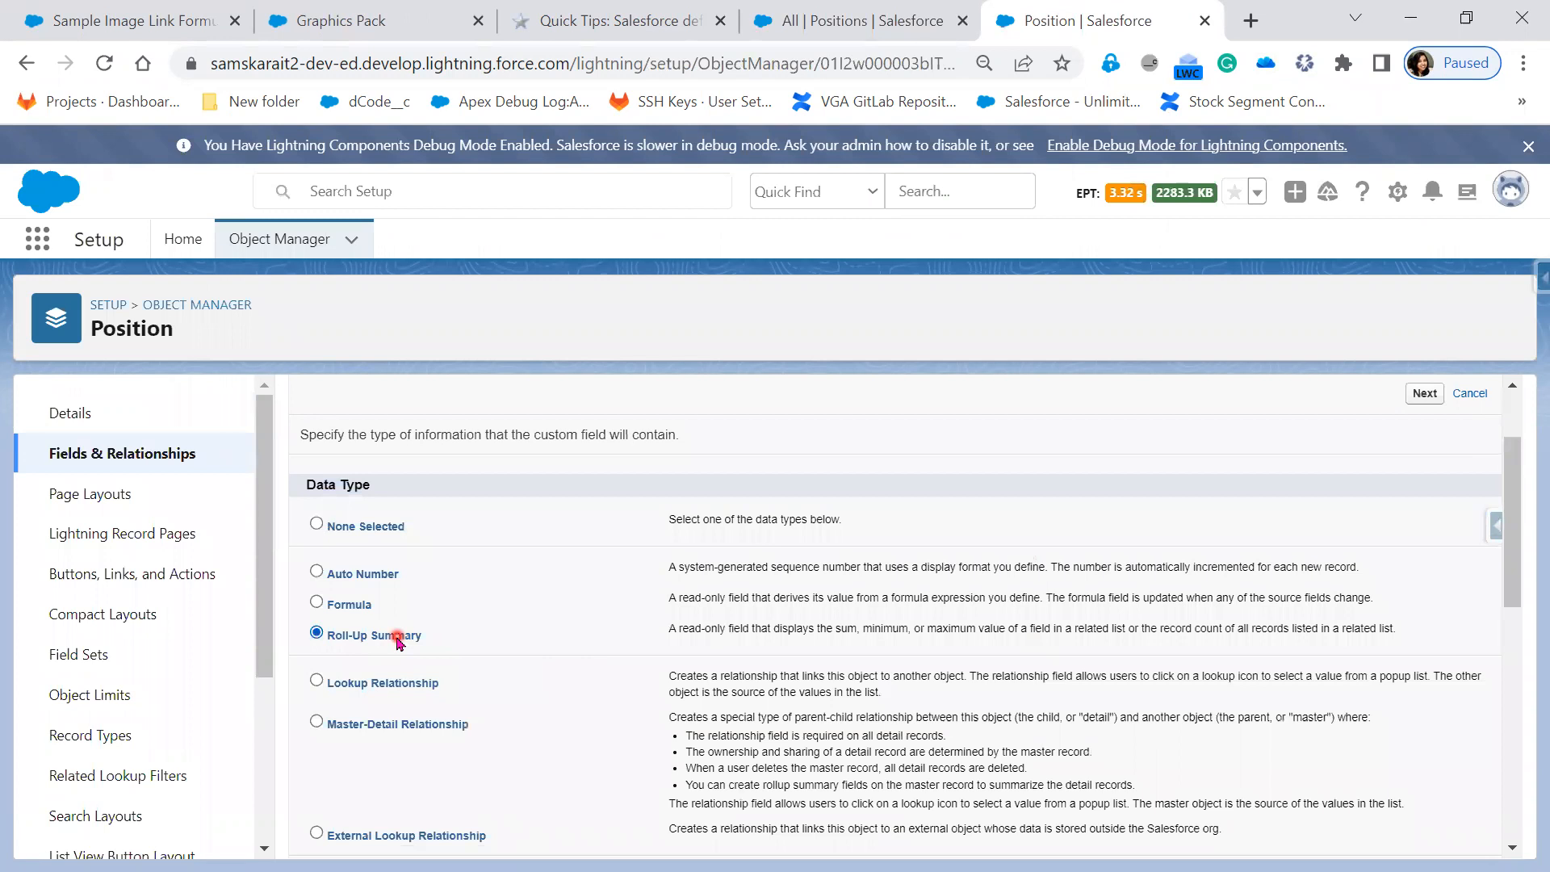
{"action": "left_click_drag", "start_coordinate": [670, 629], "coordinate": [1130, 629]}
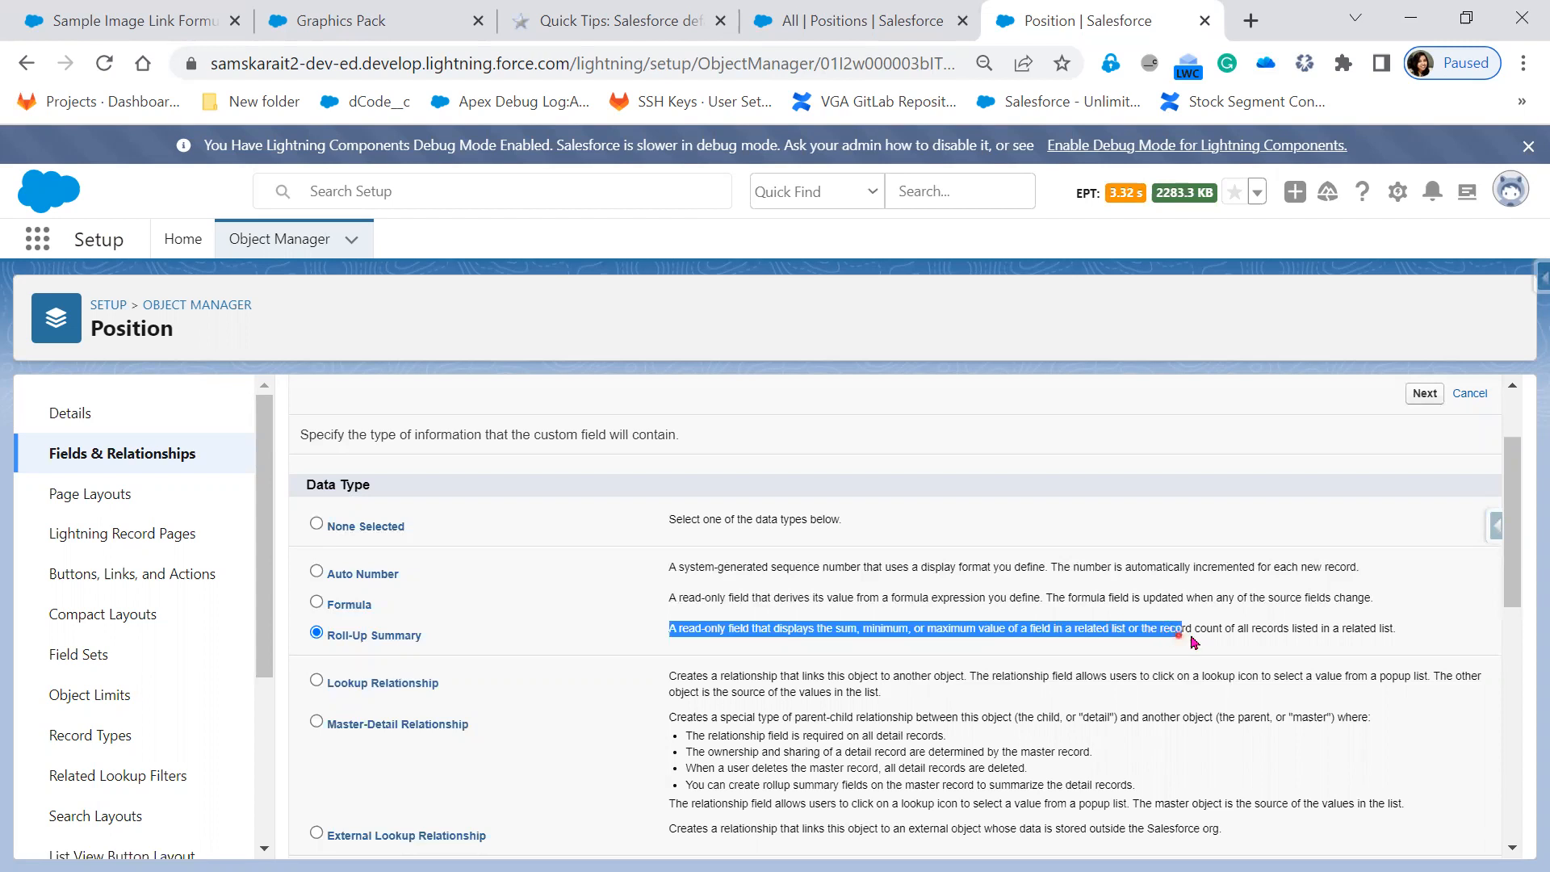
{"action": "left_click_drag", "start_coordinate": [1192, 629], "coordinate": [1400, 641]}
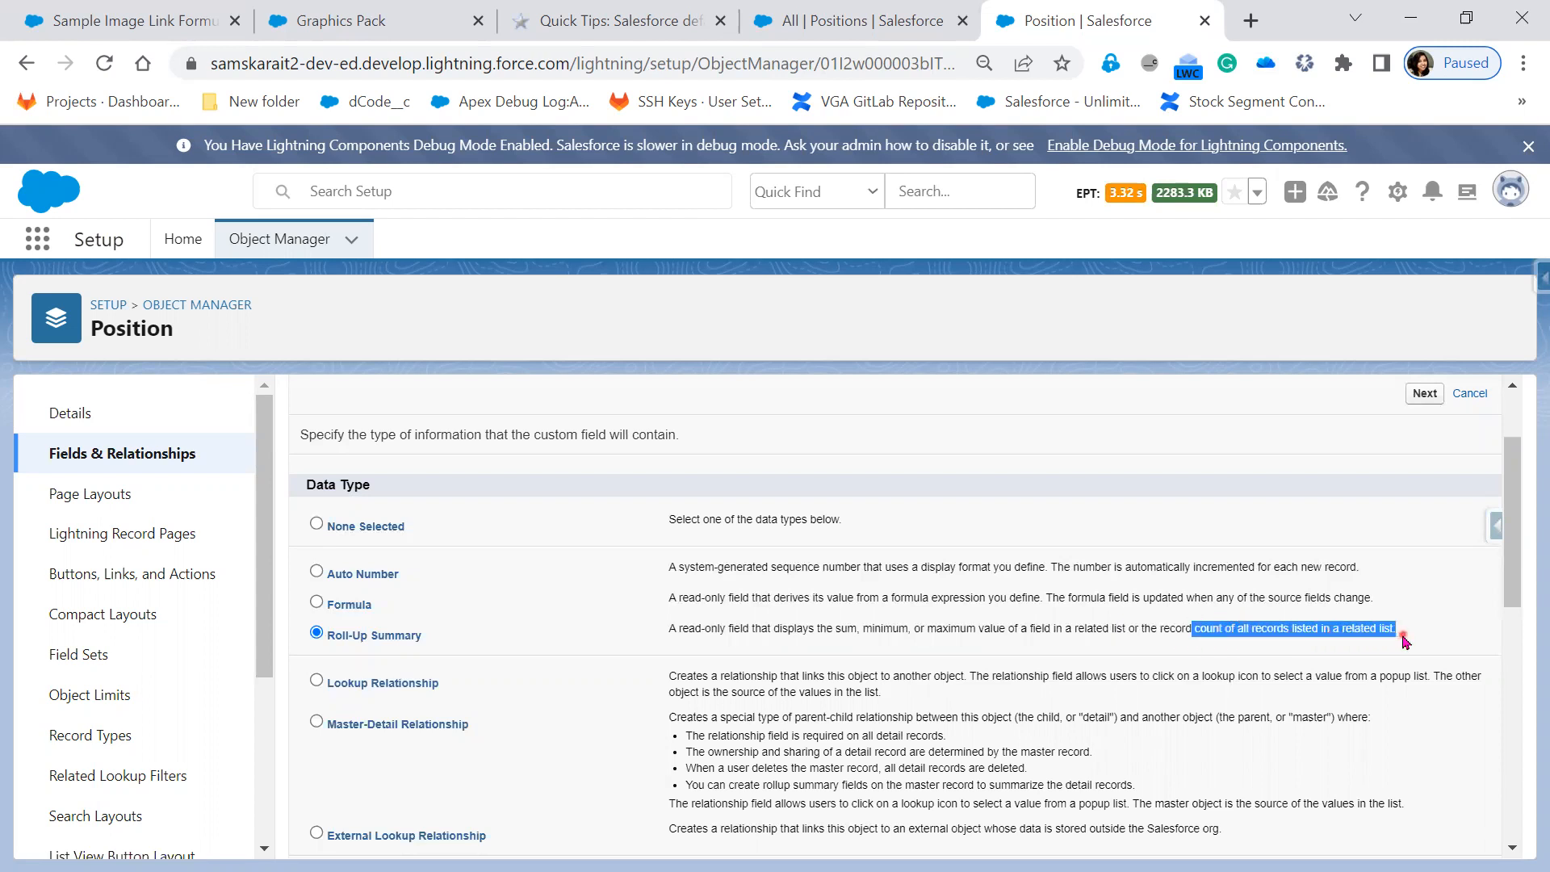
{"action": "left_click", "coordinate": [1423, 395]}
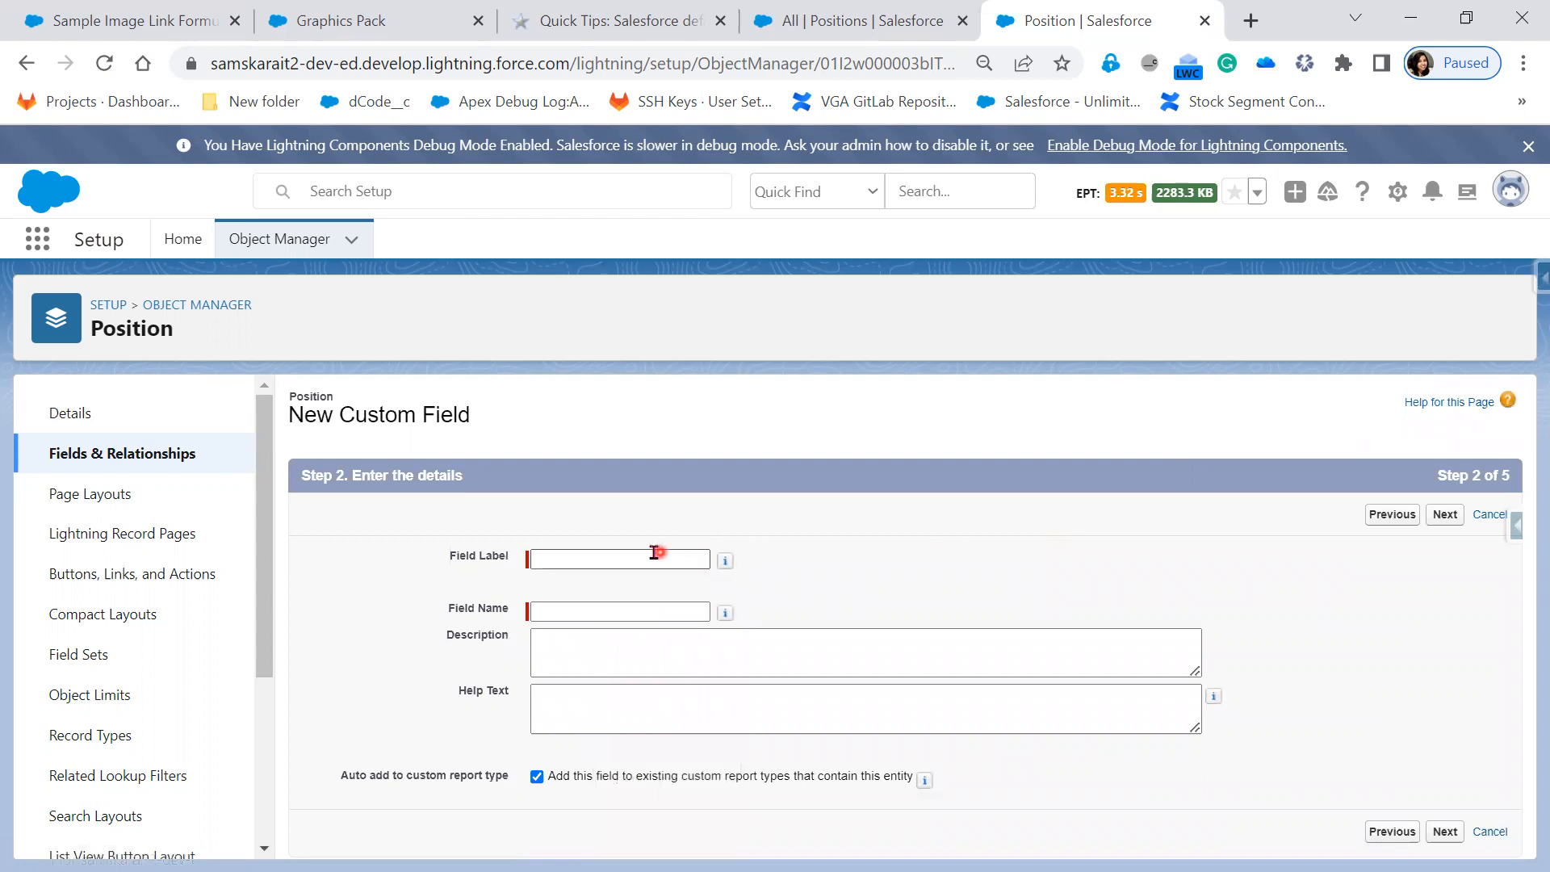
Label the new field Number of Candidates, accept the generated field name, and continue to the summary calculation.
{"action": "left_click", "coordinate": [654, 552]}
{"action": "type", "text": "Nu"}
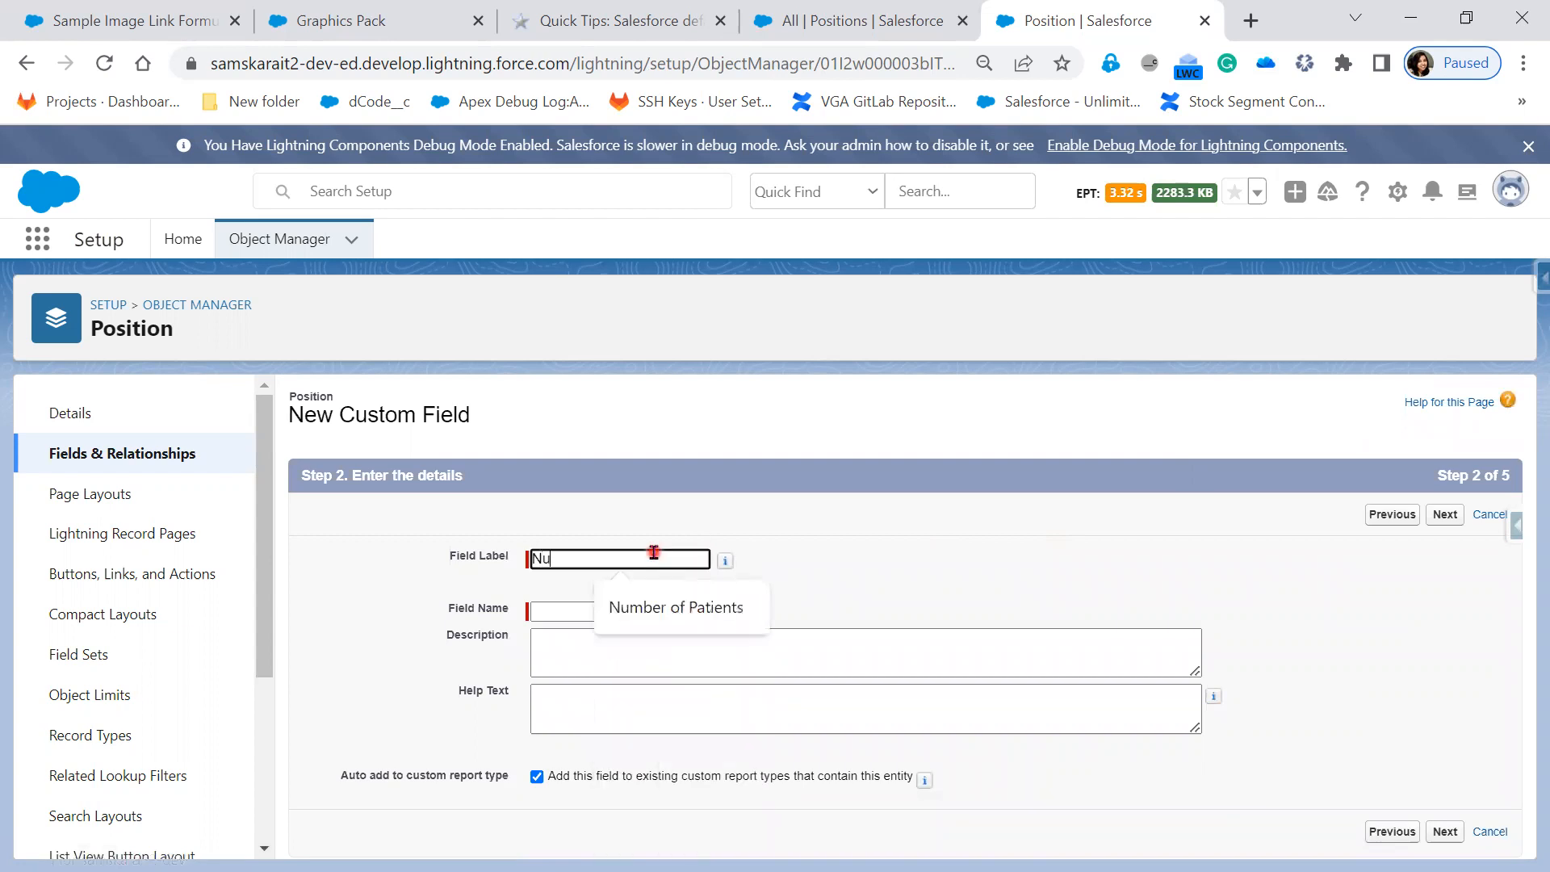
{"action": "type", "text": "mber of Candidates"}
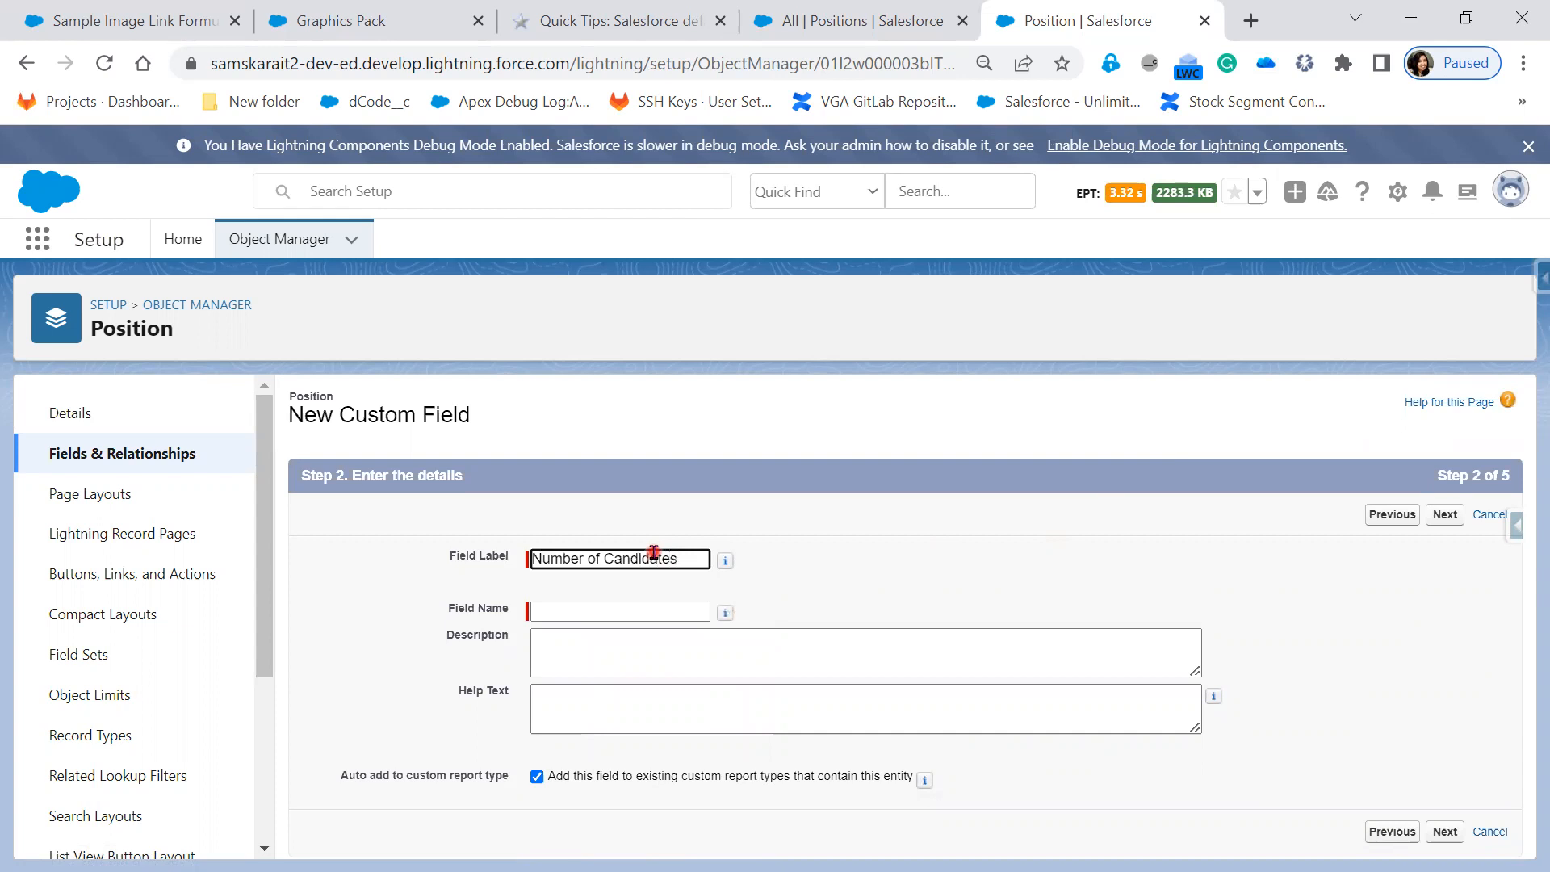
{"action": "key", "text": "Tab"}
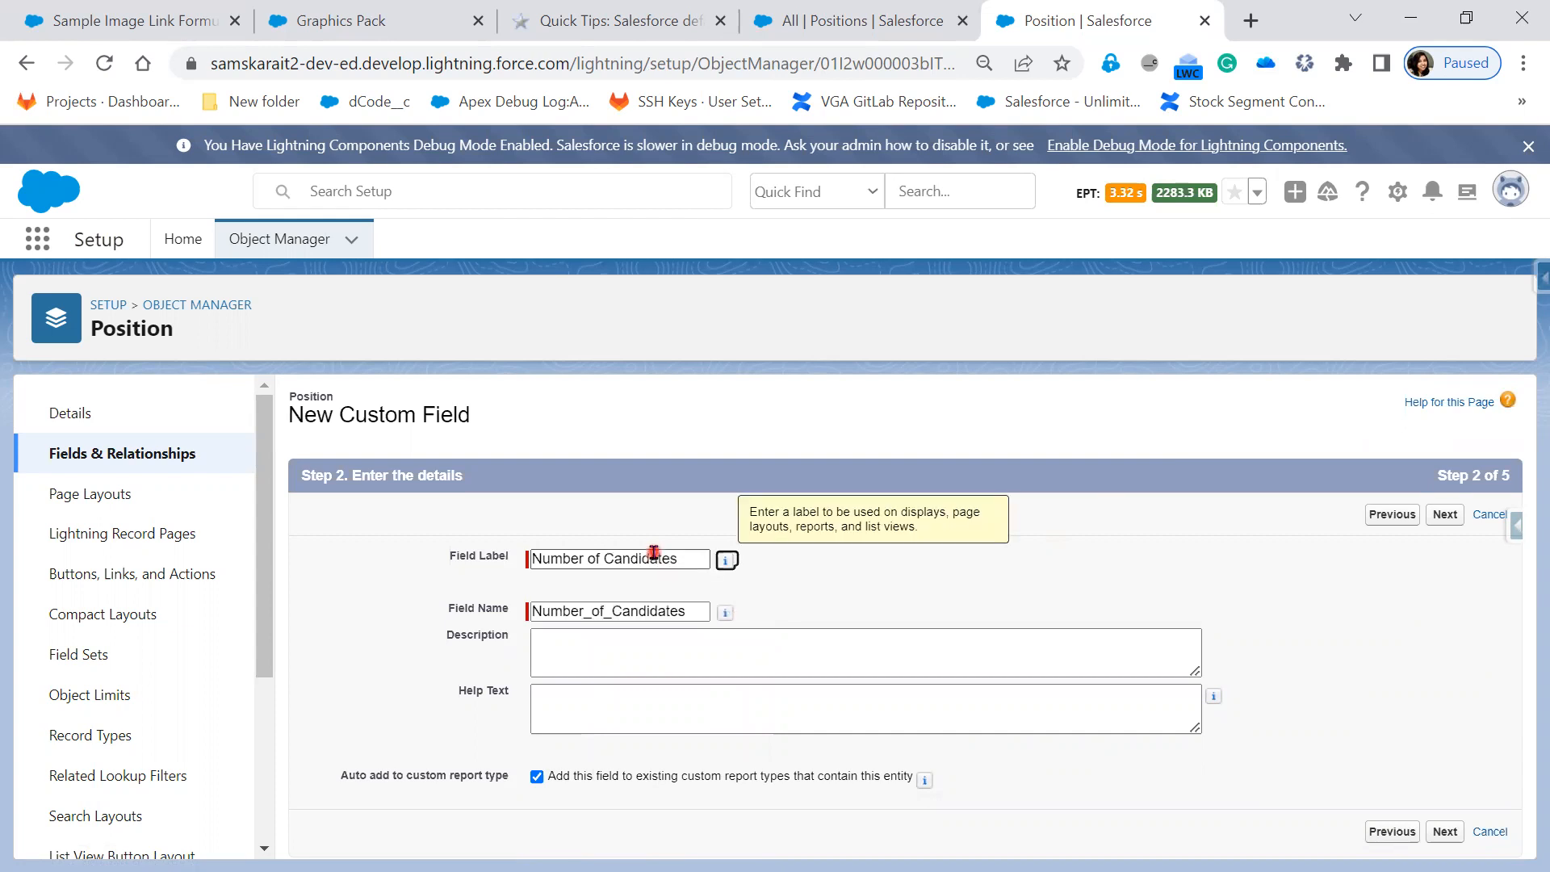
{"action": "left_click", "coordinate": [931, 595]}
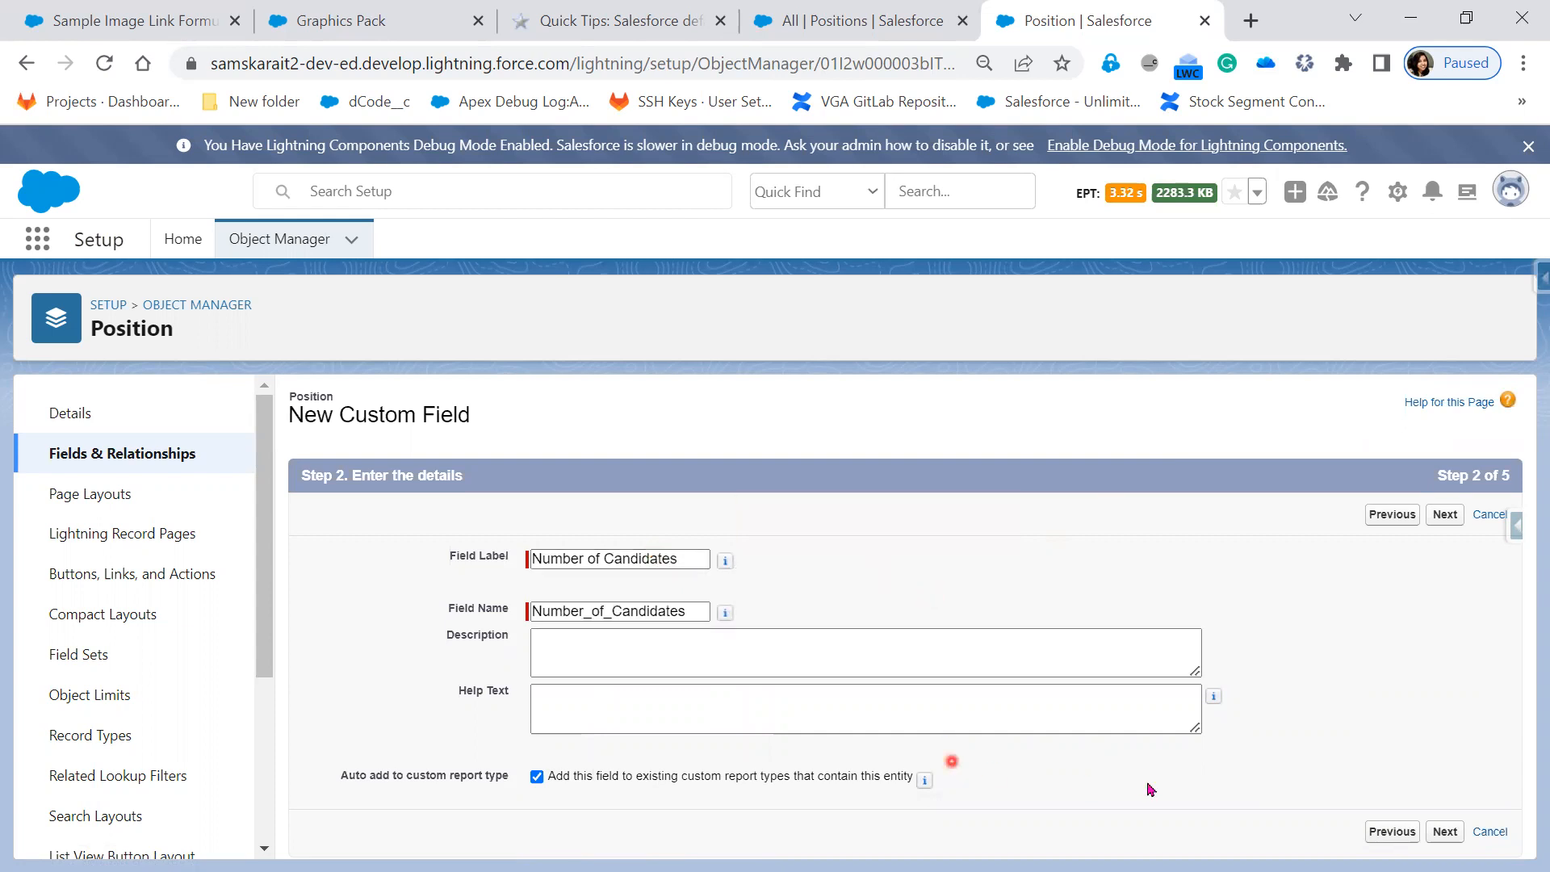
{"action": "left_click", "coordinate": [1438, 827]}
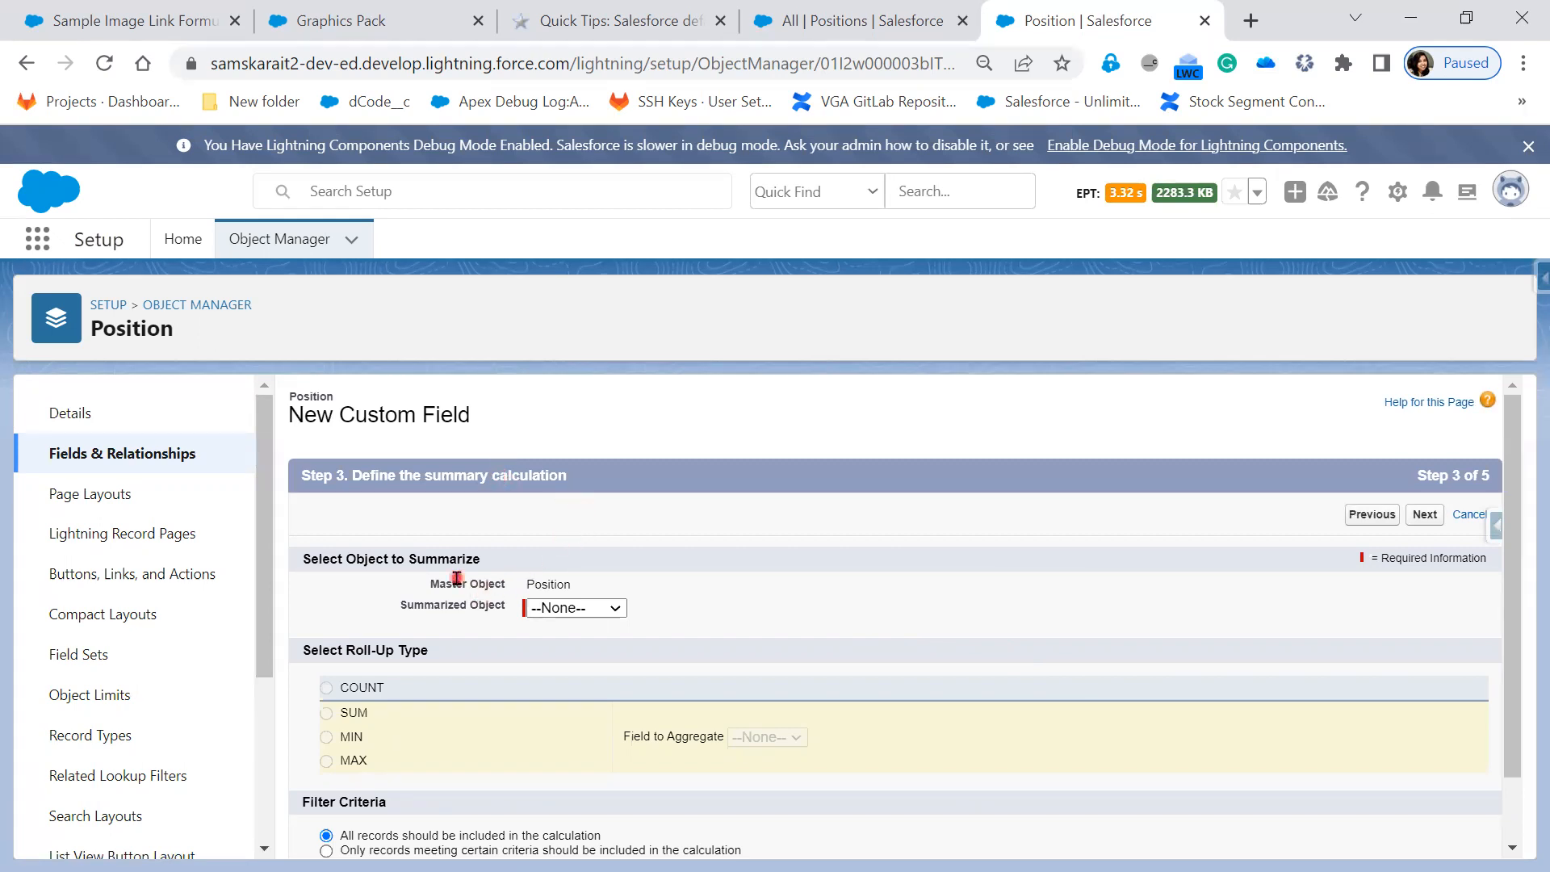
Set Candidates as the summarized object under the Position master object and choose the COUNT roll-up type.
{"action": "left_click_drag", "start_coordinate": [423, 586], "coordinate": [589, 595]}
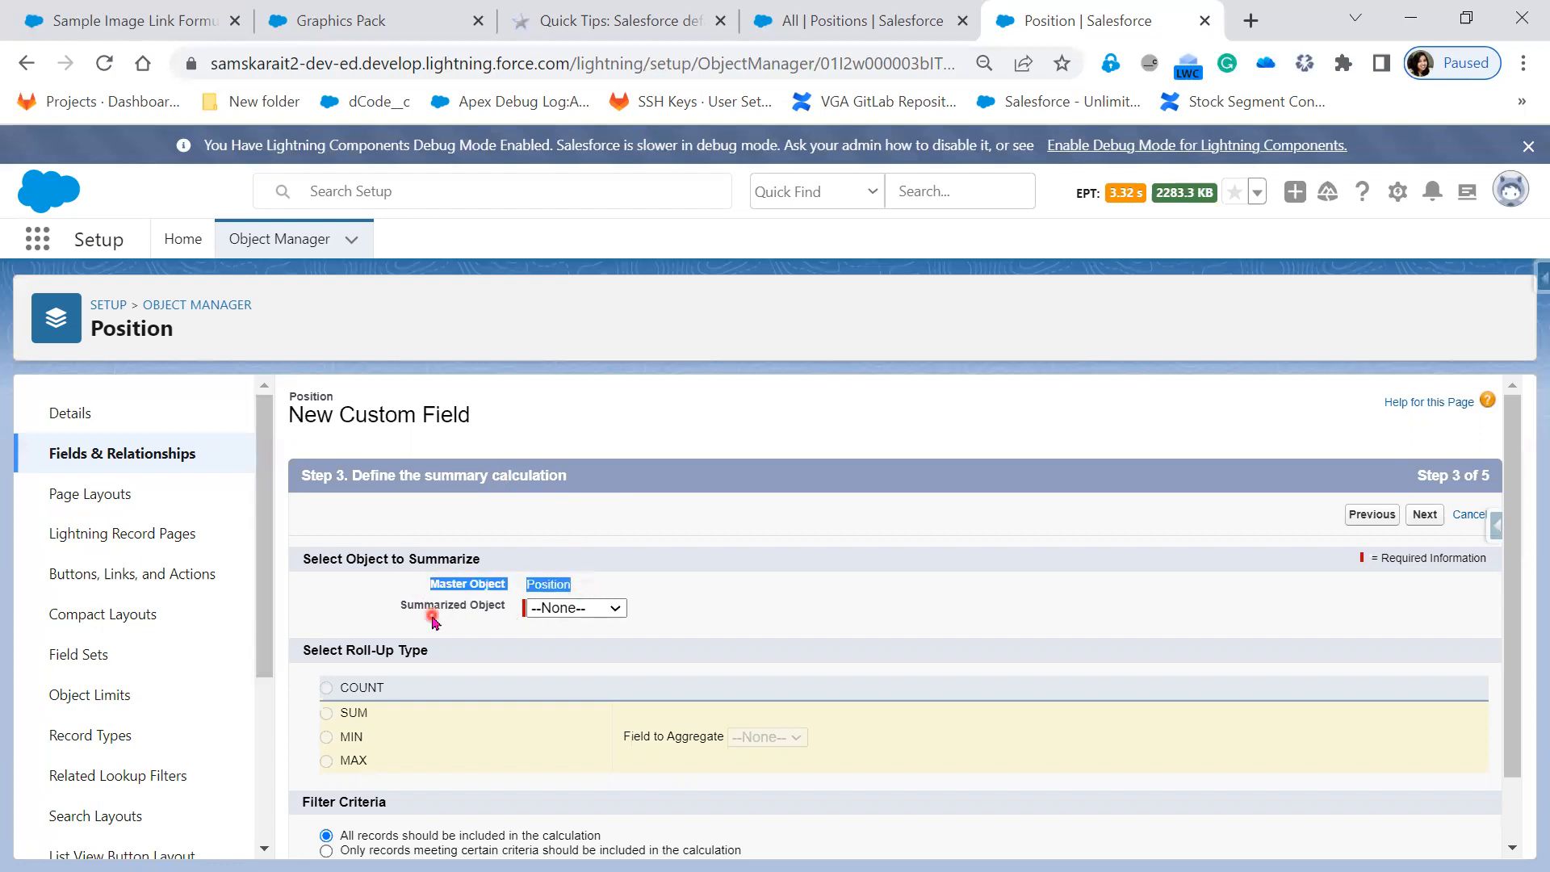
{"action": "left_click", "coordinate": [559, 610]}
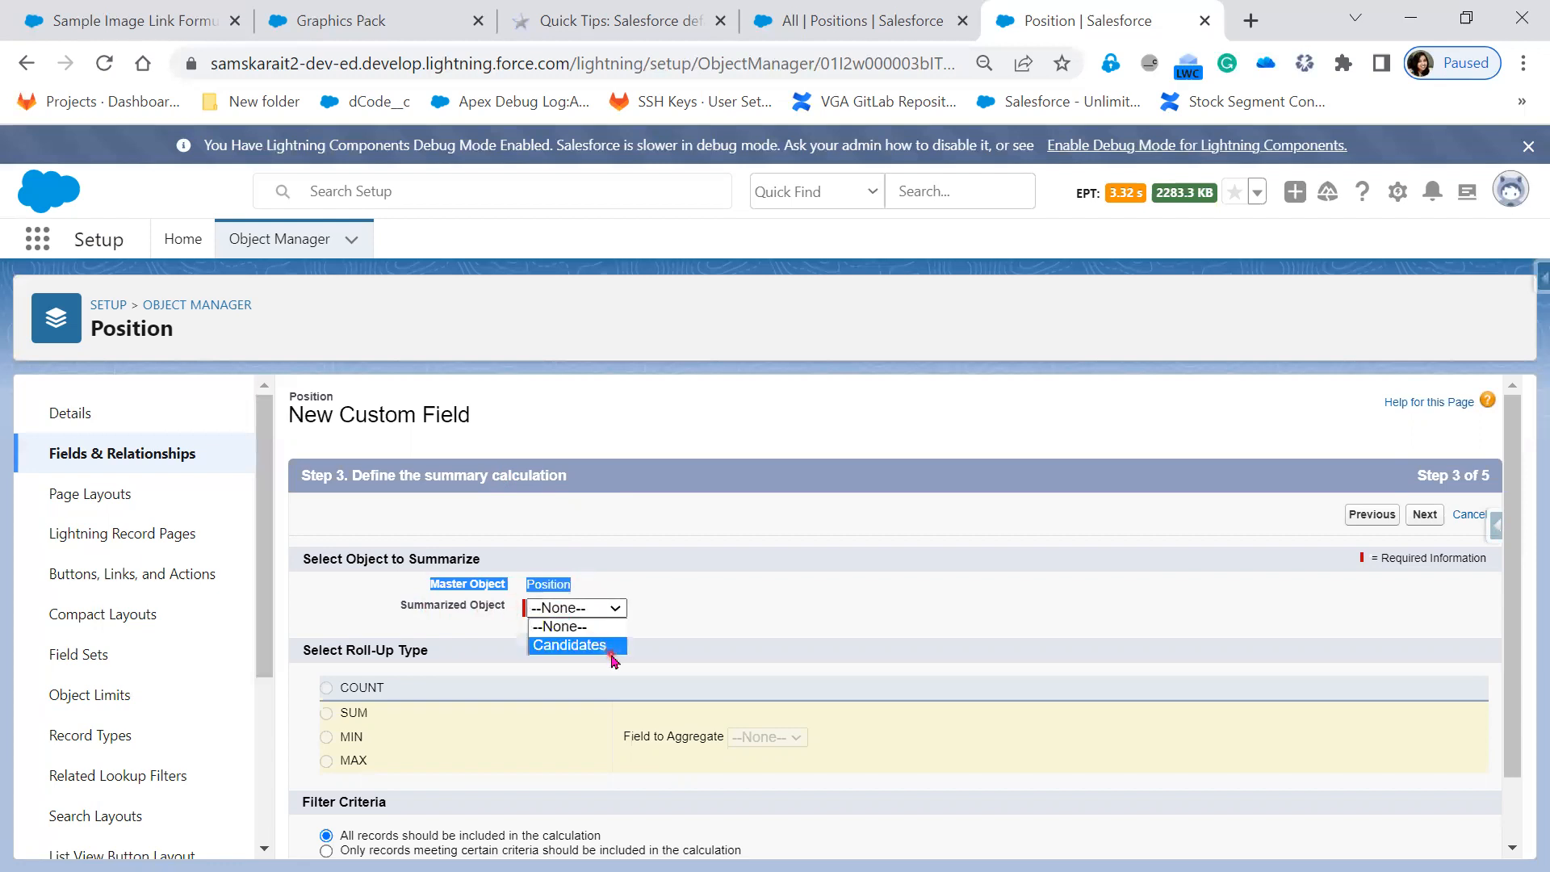
{"action": "left_click", "coordinate": [611, 655]}
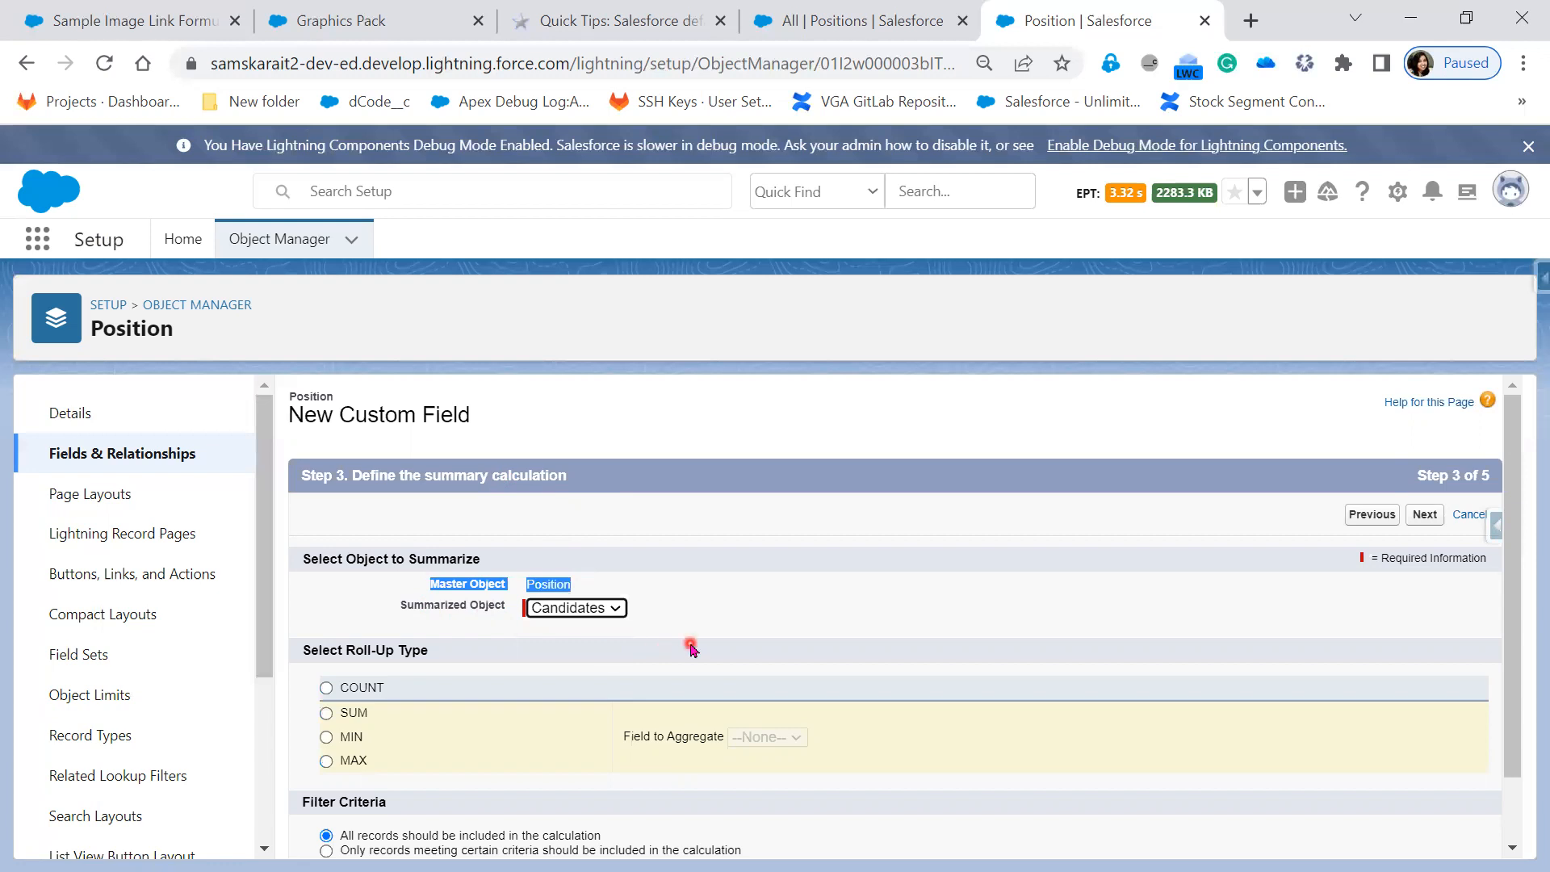
{"action": "left_click", "coordinate": [593, 610]}
{"action": "left_click", "coordinate": [597, 625]}
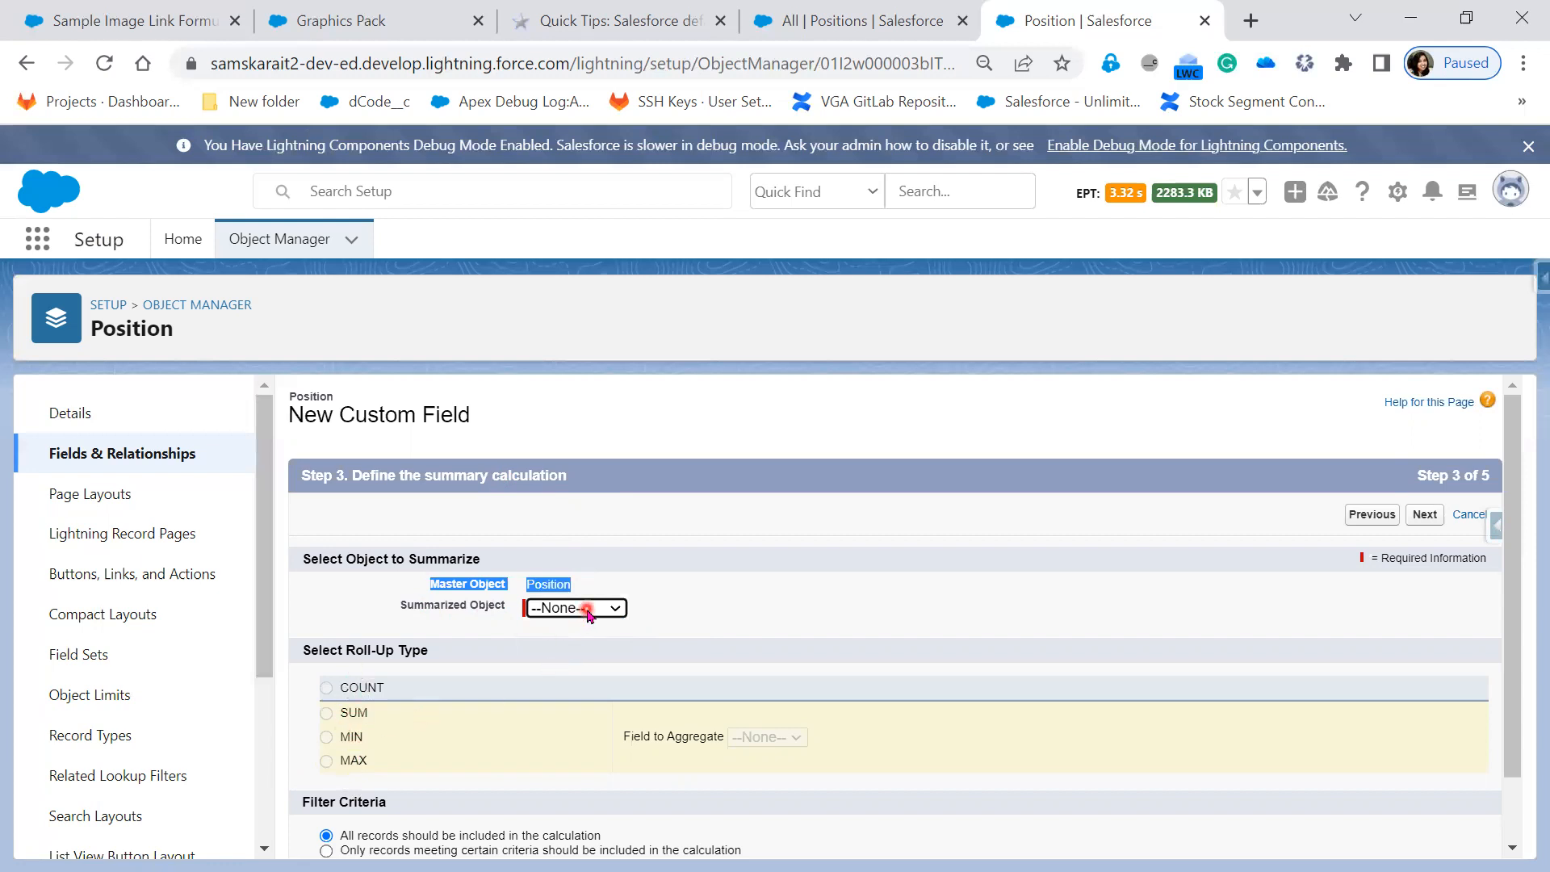
{"action": "left_click", "coordinate": [585, 609]}
{"action": "left_click", "coordinate": [592, 645]}
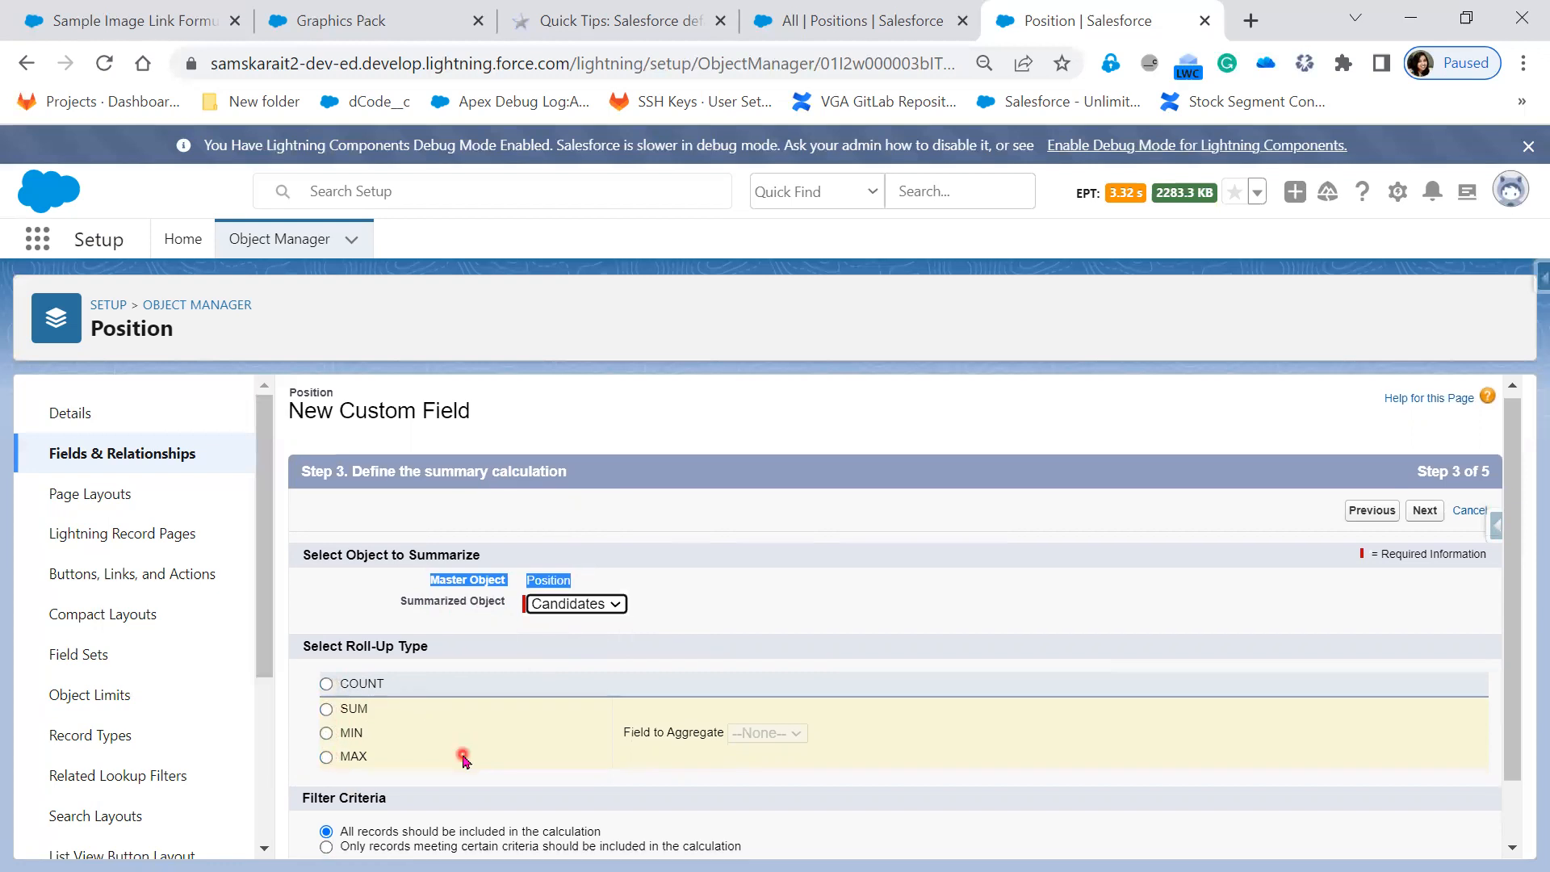
{"action": "scroll", "coordinate": [463, 759], "scroll_direction": "down", "scroll_amount": 1}
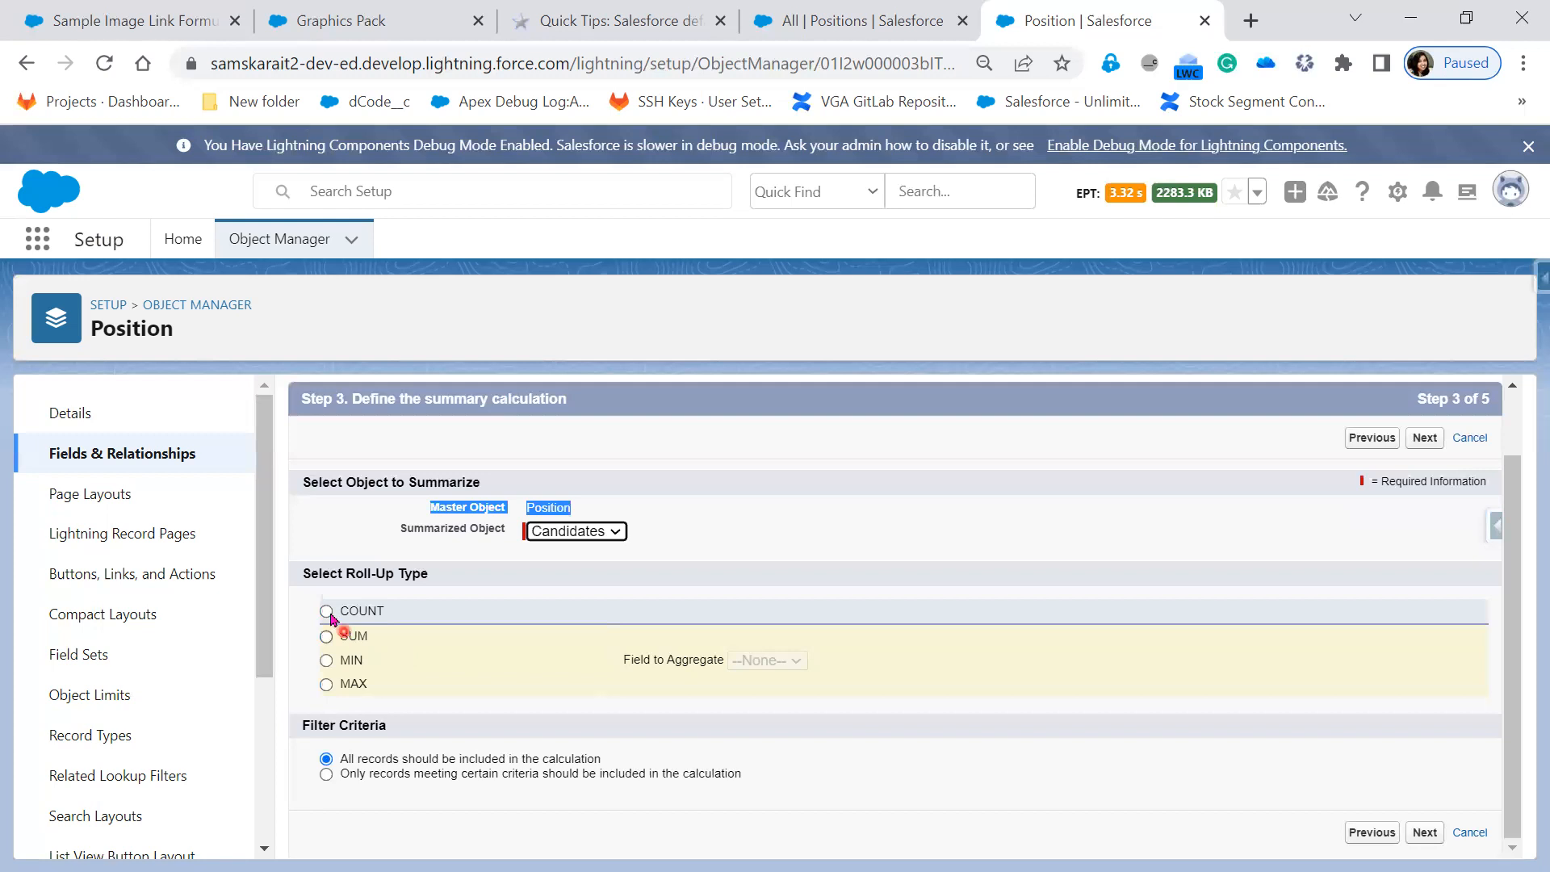
{"action": "left_click", "coordinate": [326, 611]}
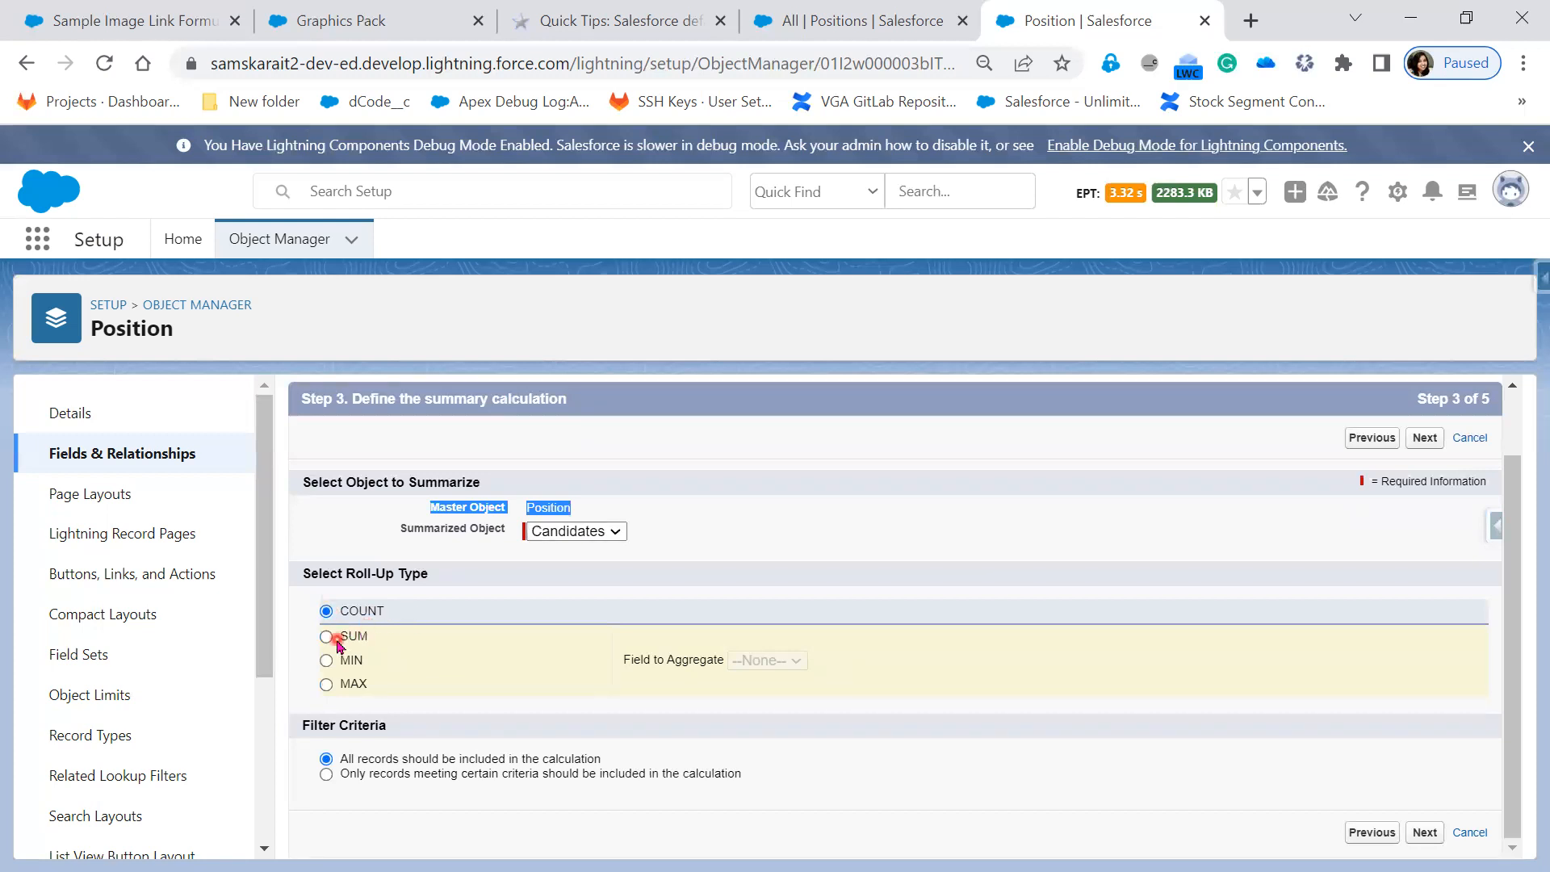
Try the SUM roll-up type with Current CTC as the field to aggregate, and reset that field to None.
{"action": "left_click", "coordinate": [327, 637]}
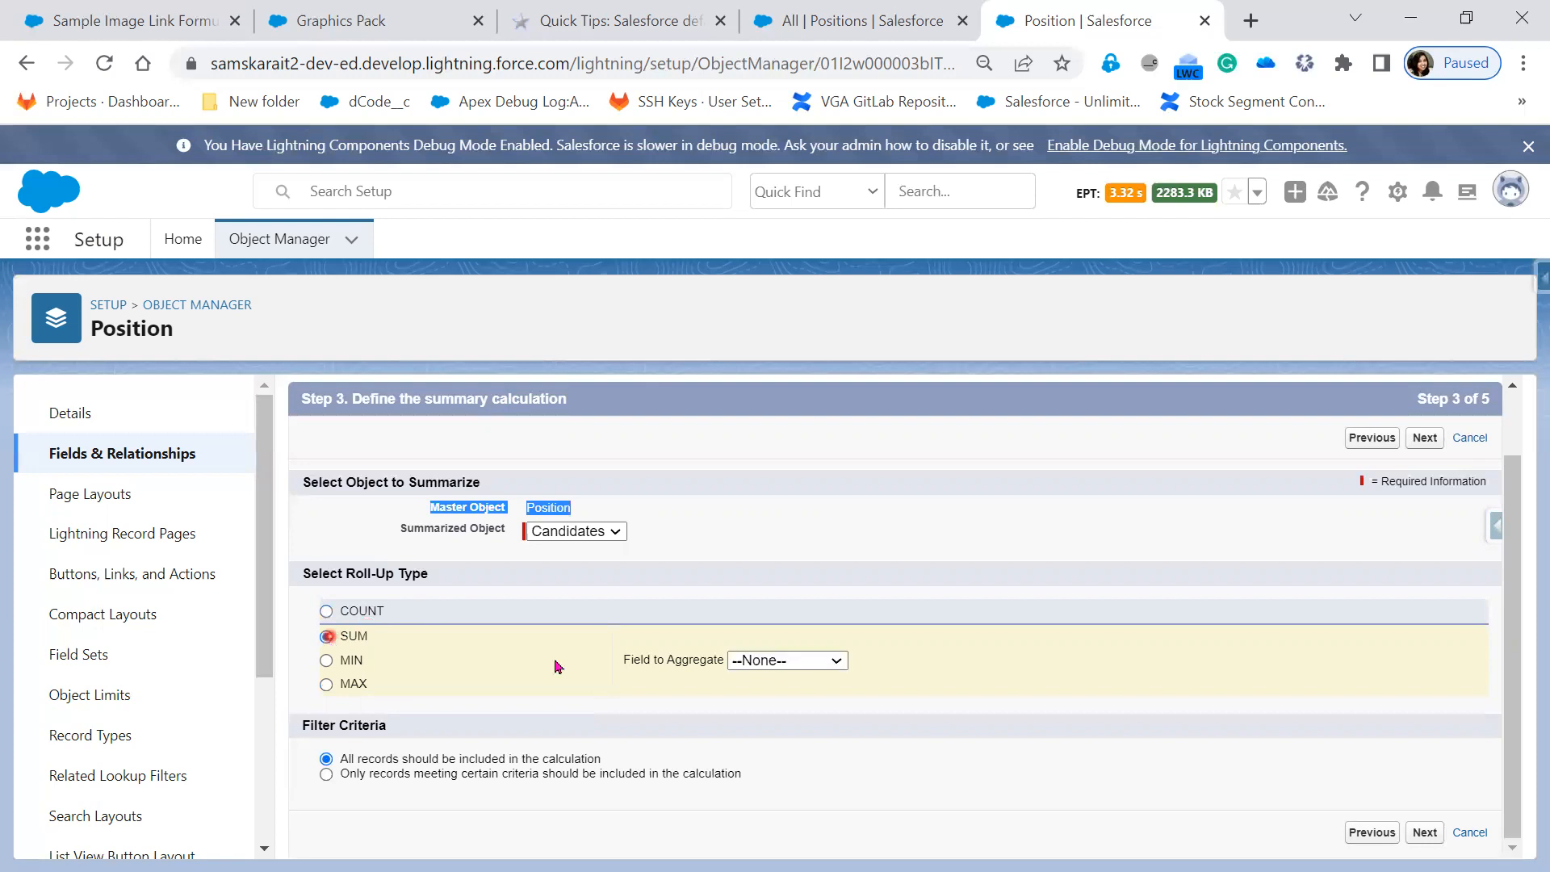
{"action": "left_click", "coordinate": [746, 662]}
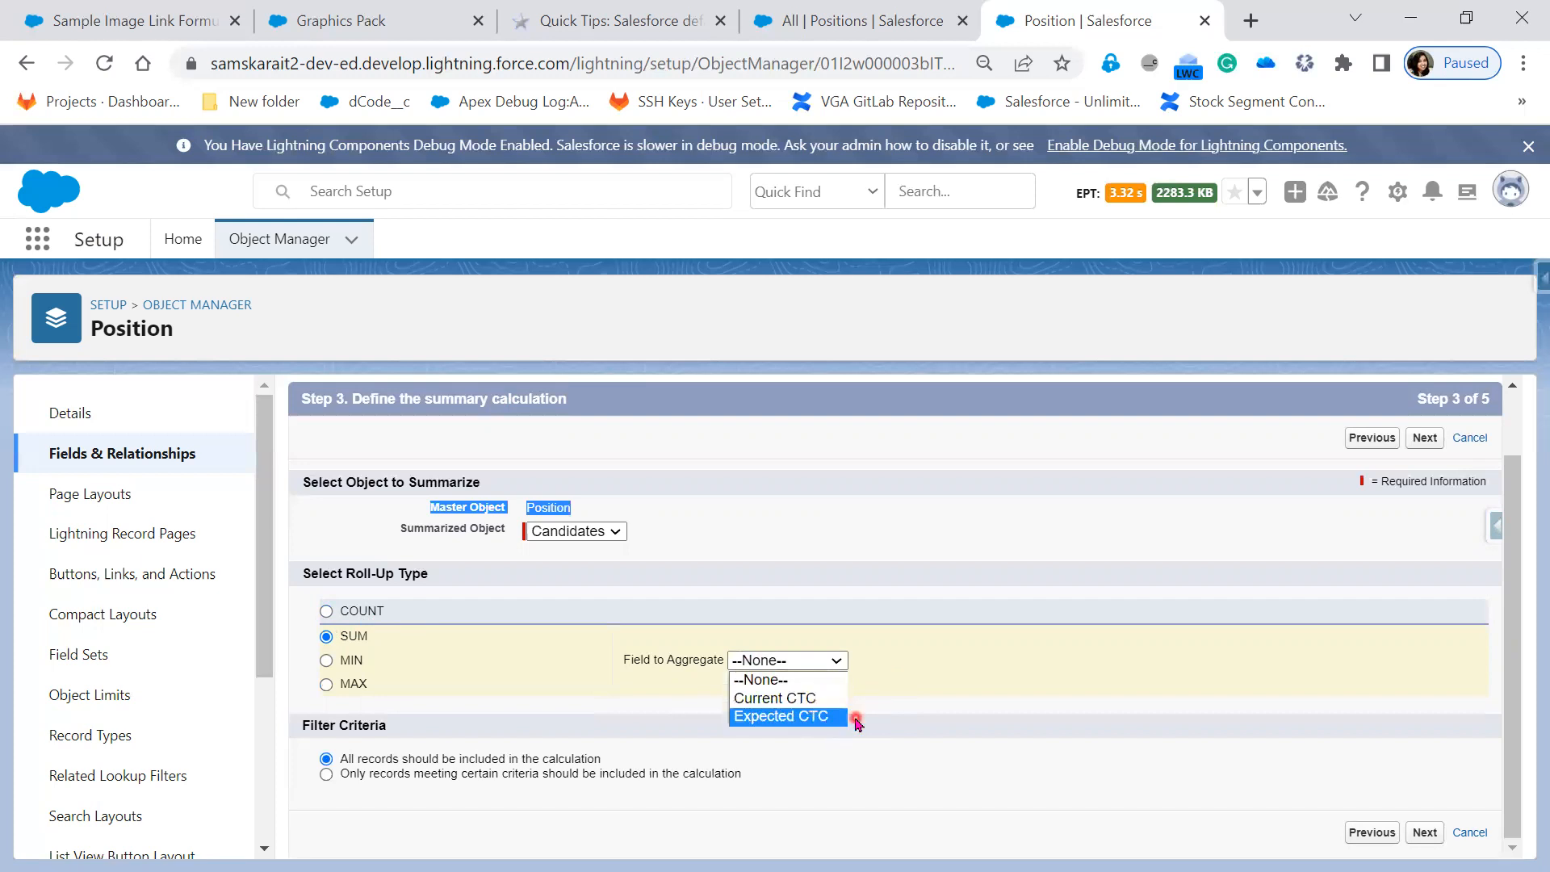
{"action": "left_click", "coordinate": [877, 694]}
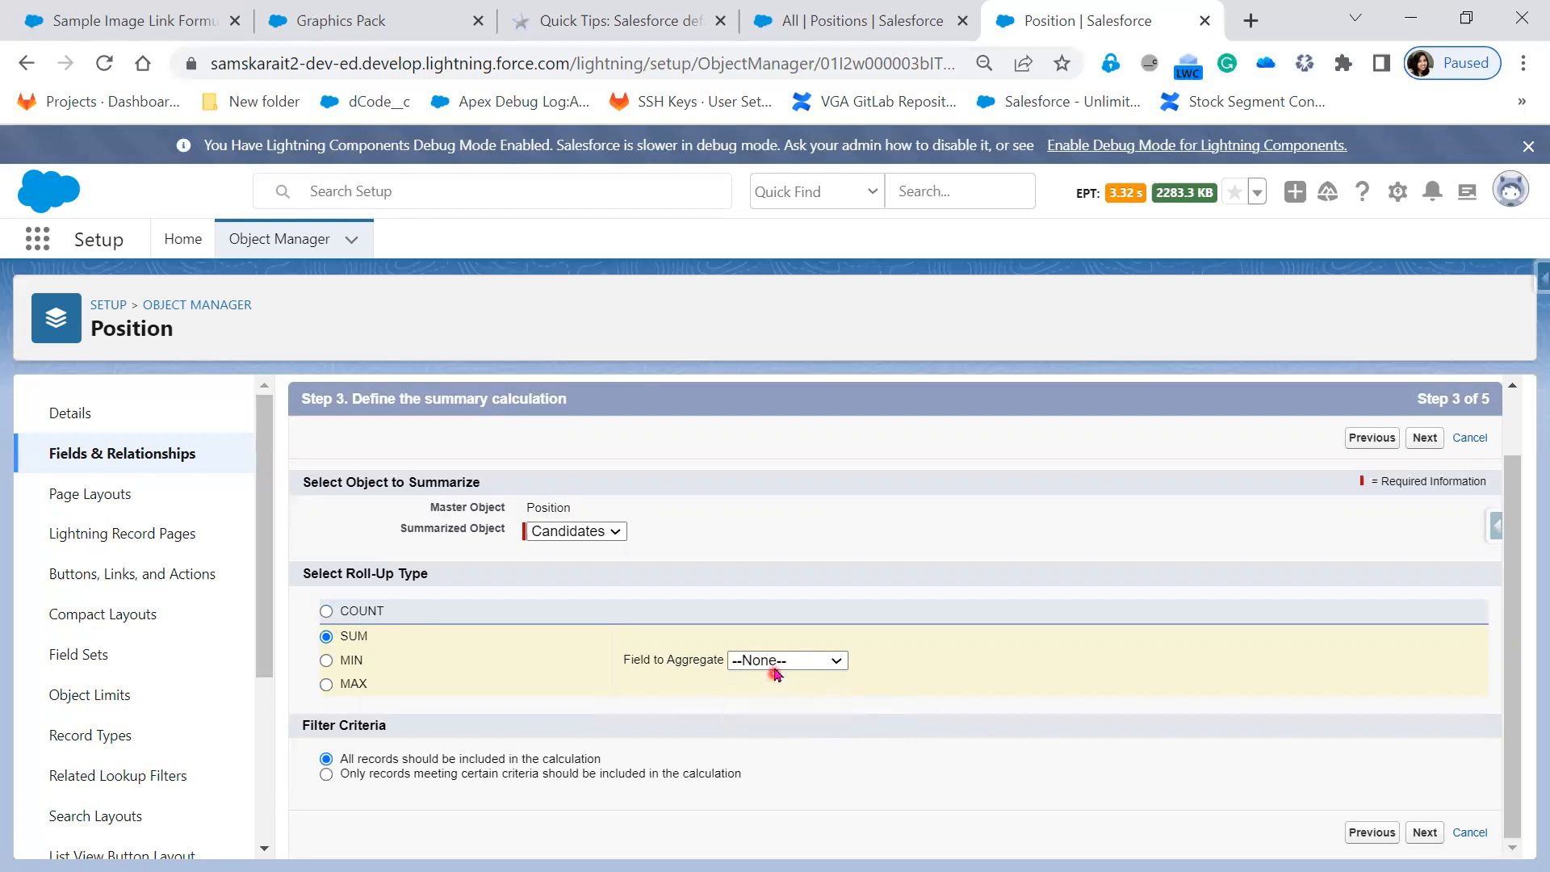
{"action": "left_click", "coordinate": [775, 659]}
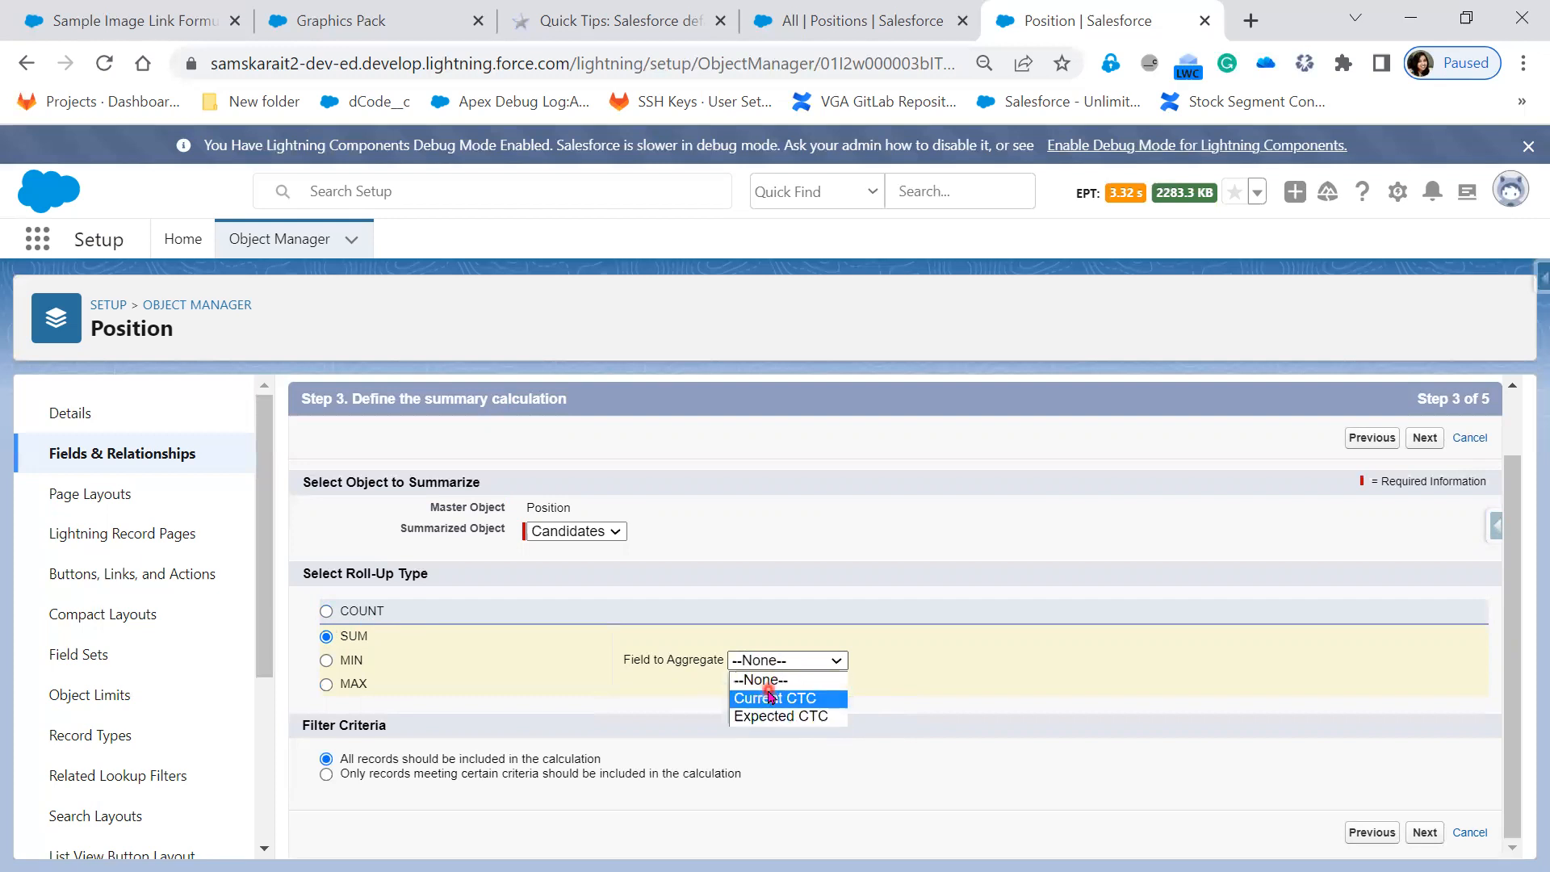
{"action": "left_click", "coordinate": [768, 703]}
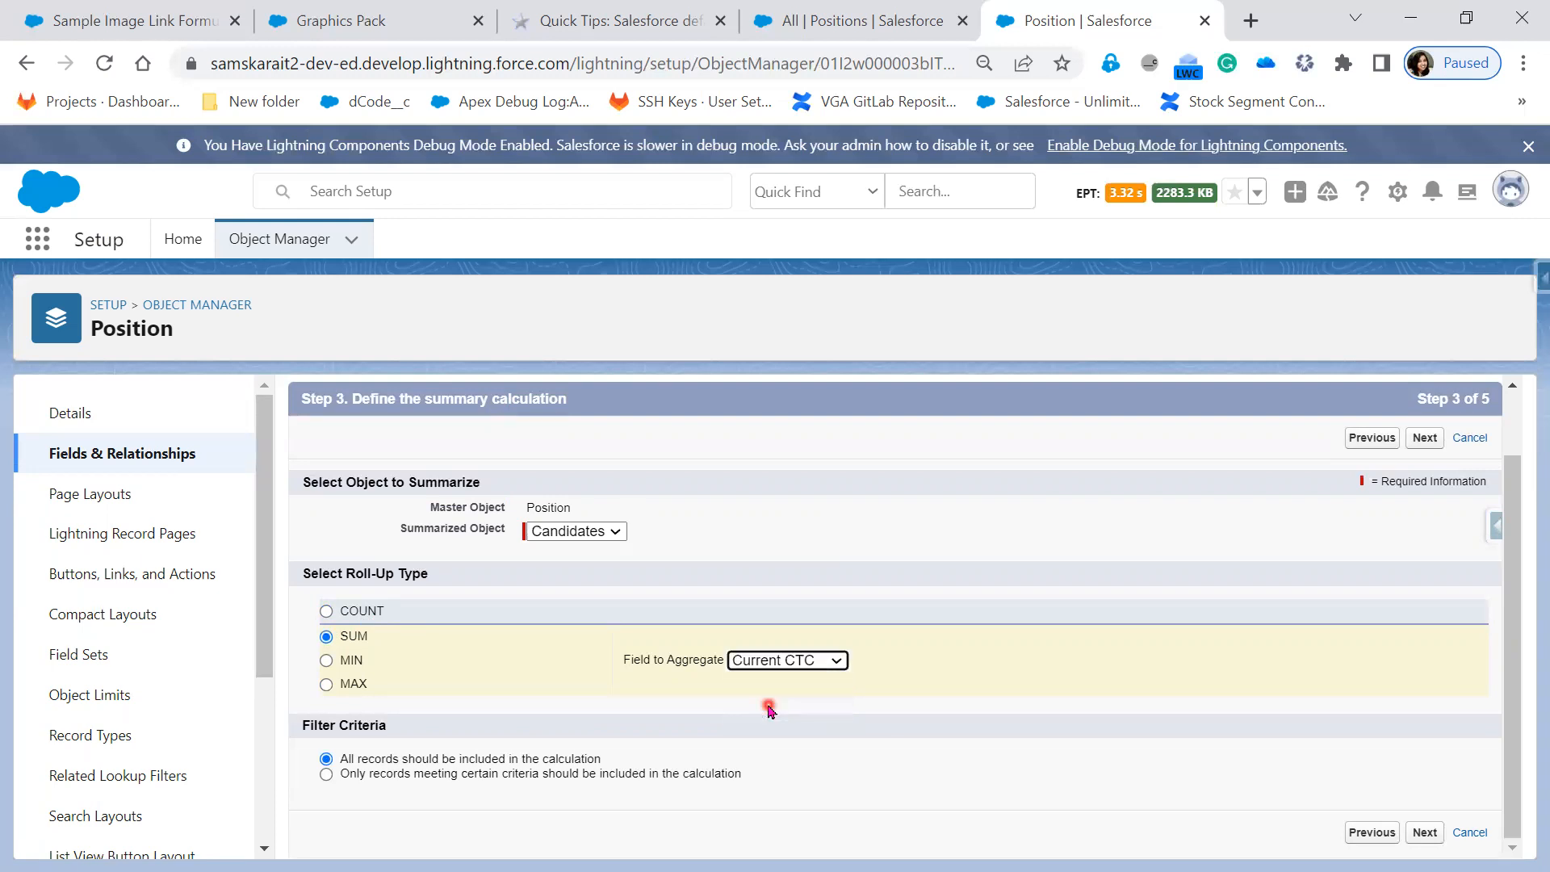
{"action": "left_click", "coordinate": [788, 661]}
{"action": "left_click", "coordinate": [790, 680]}
Examine the fields that MIN and MAX can aggregate, and return the roll-up type to COUNT.
{"action": "left_click", "coordinate": [356, 661]}
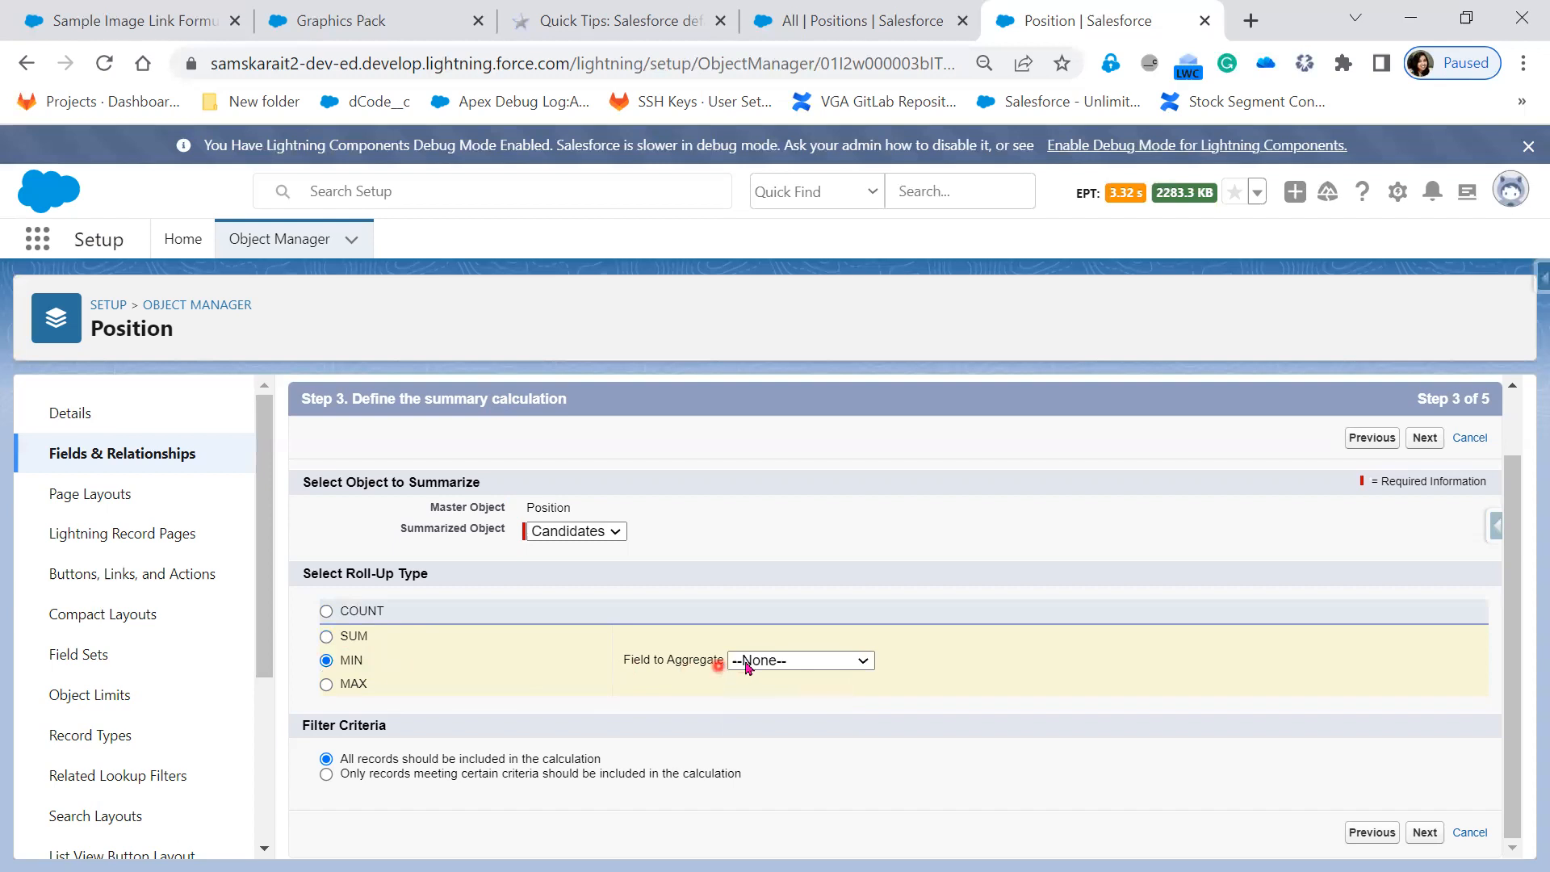
{"action": "left_click", "coordinate": [748, 664]}
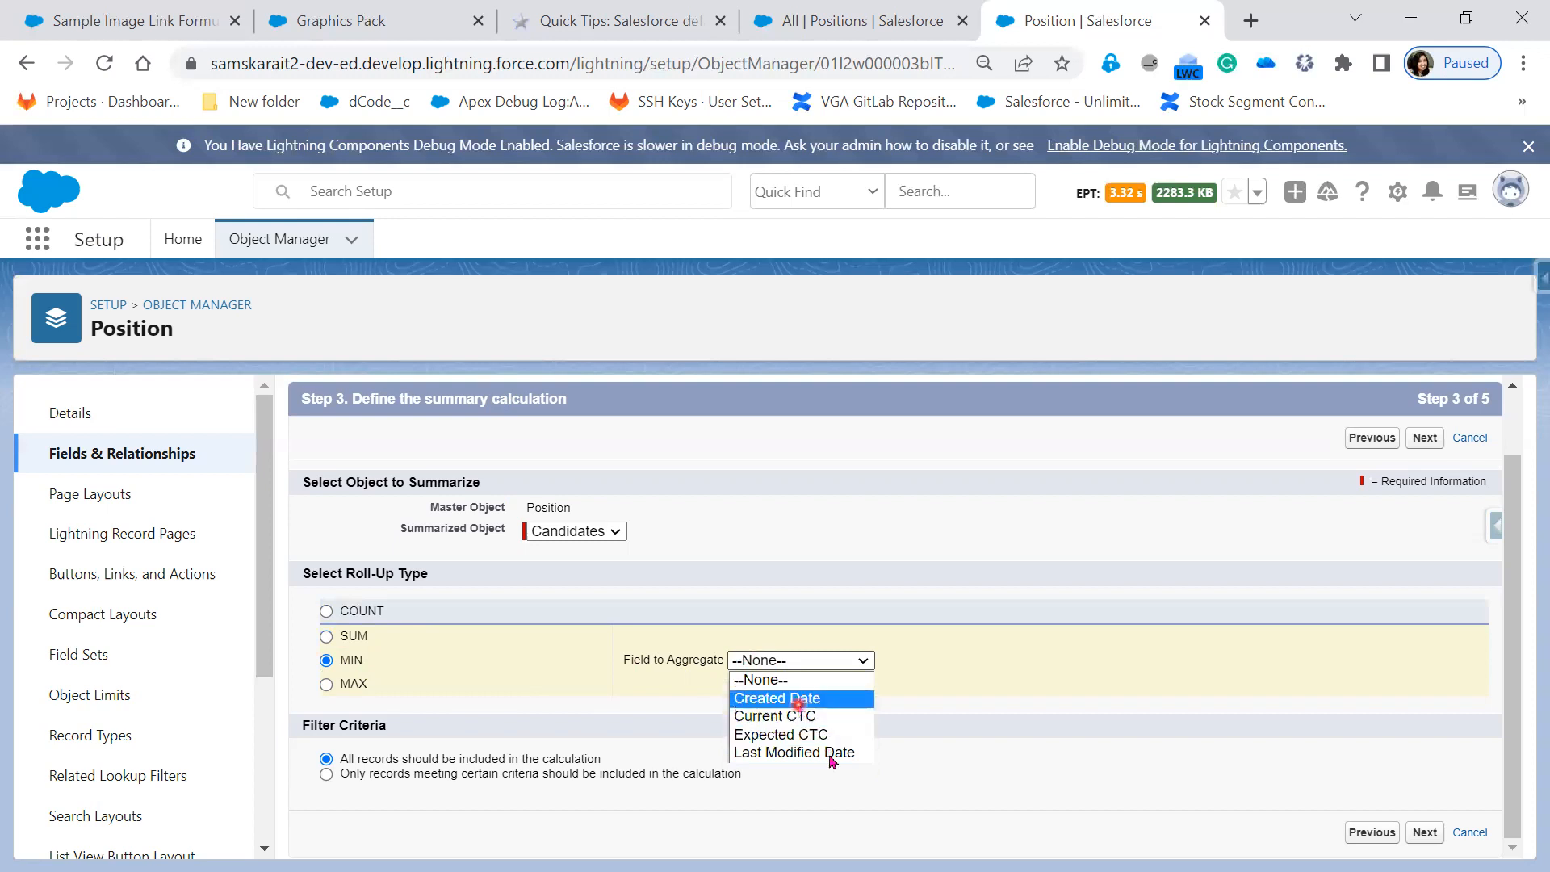
{"action": "left_click", "coordinate": [343, 683]}
{"action": "left_click", "coordinate": [653, 676]}
{"action": "left_click", "coordinate": [744, 661]}
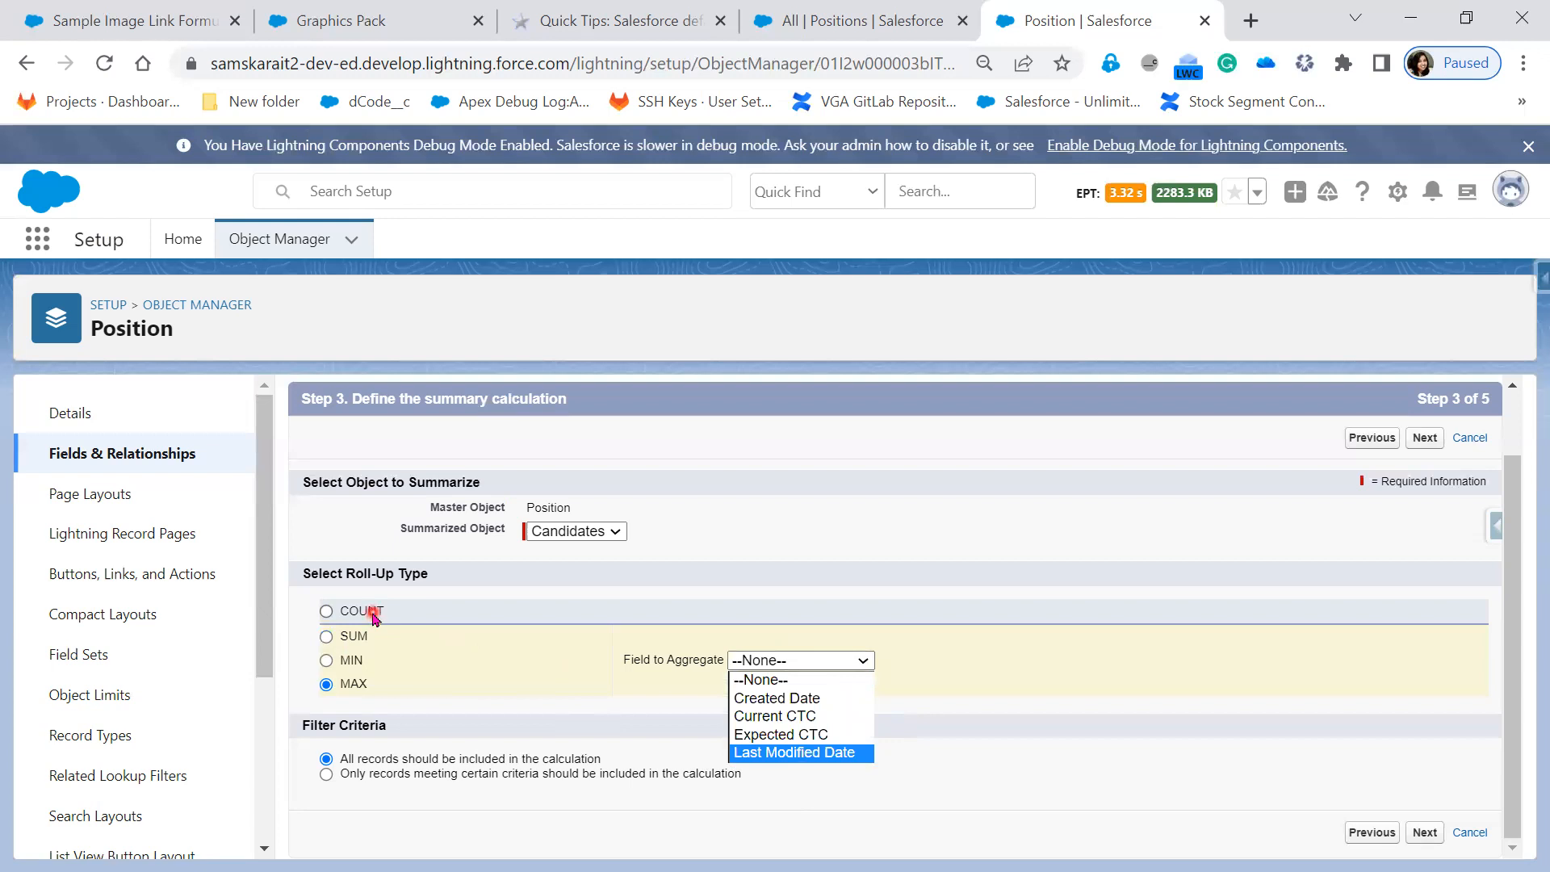
{"action": "left_click", "coordinate": [374, 618]}
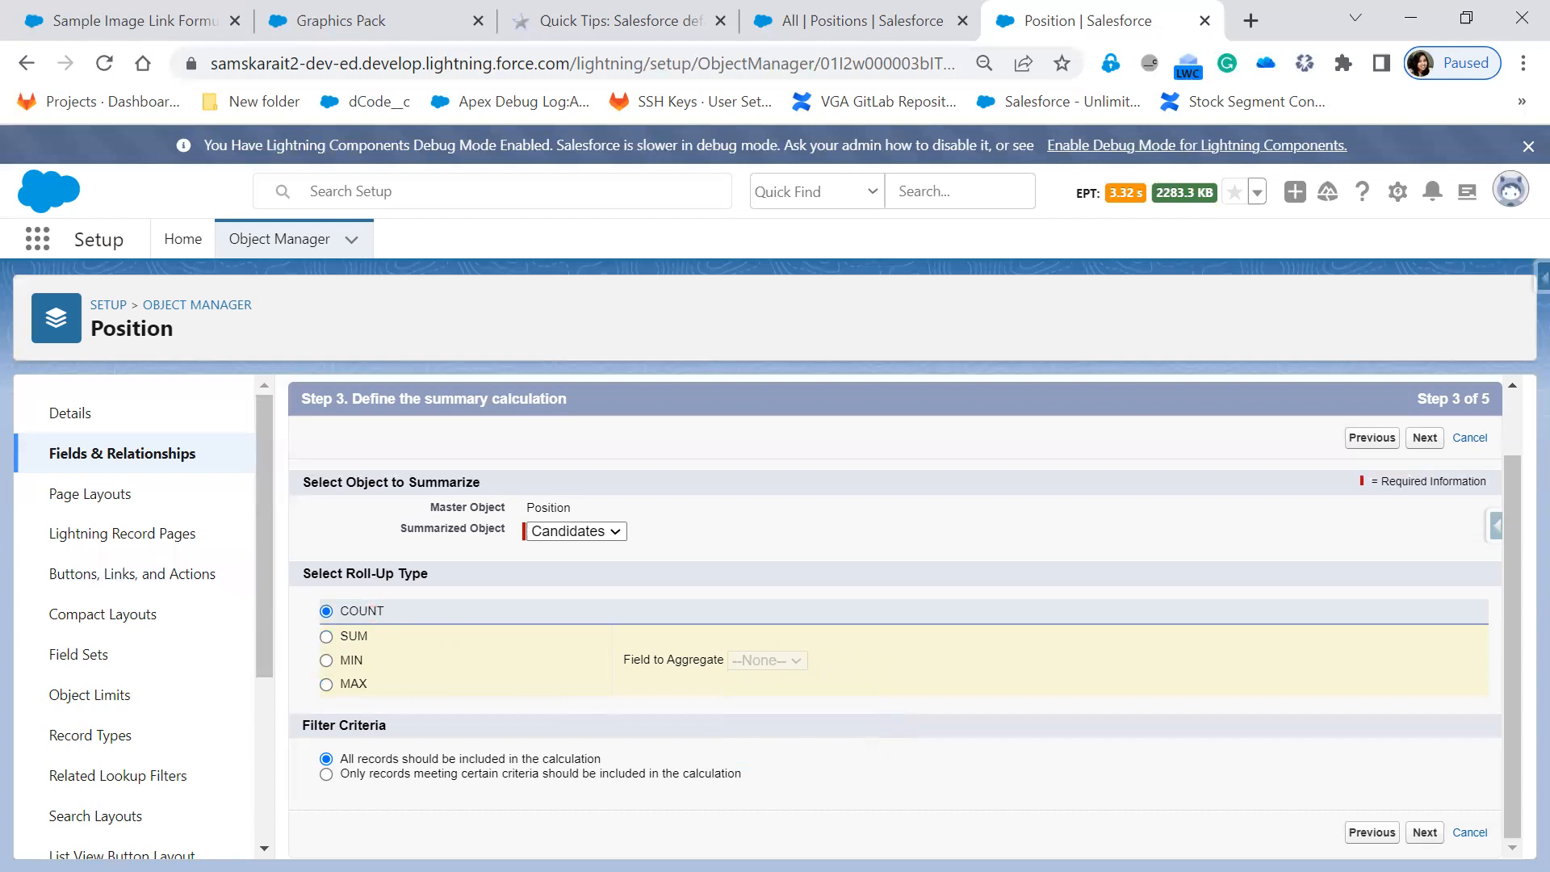
{"action": "mouse_move", "coordinate": [295, 699]}
{"action": "left_mouse_down"}
{"action": "mouse_move", "coordinate": [812, 828]}
{"action": "mouse_move", "coordinate": [875, 824]}
{"action": "left_mouse_up"}
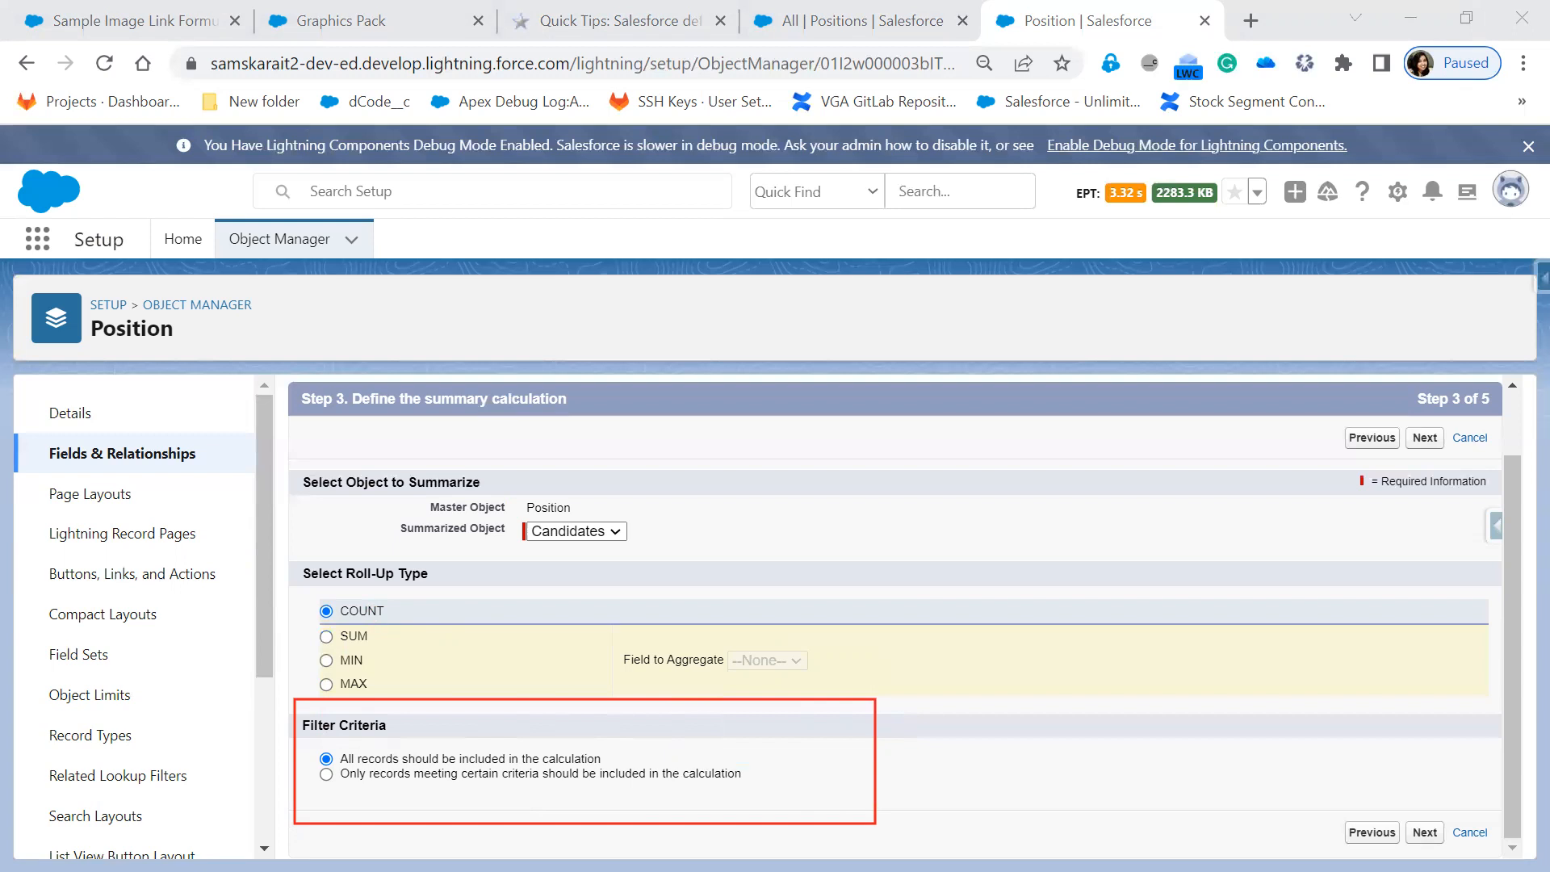
{"action": "left_click_drag", "start_coordinate": [611, 753], "coordinate": [644, 741]}
{"action": "mouse_move", "coordinate": [1177, 275]}
{"action": "left_mouse_down"}
{"action": "mouse_move", "coordinate": [1177, 321]}
{"action": "mouse_move", "coordinate": [1201, 284]}
{"action": "mouse_move", "coordinate": [1077, 450]}
{"action": "left_mouse_up"}
{"action": "left_click_drag", "start_coordinate": [1181, 329], "coordinate": [1160, 453]}
{"action": "left_click_drag", "start_coordinate": [1180, 331], "coordinate": [1213, 444]}
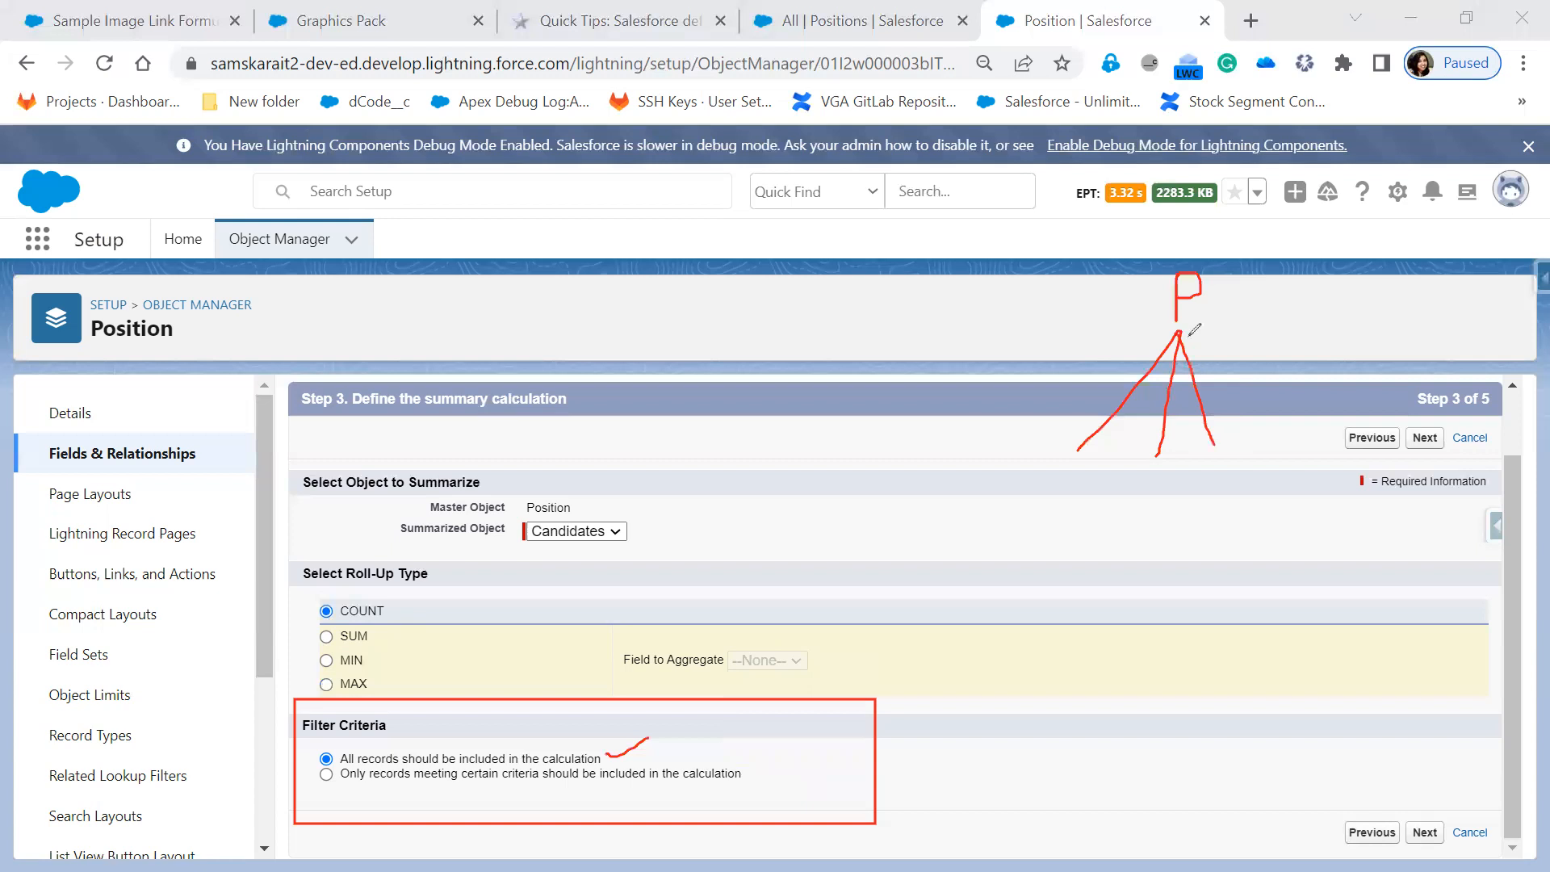
{"action": "left_click_drag", "start_coordinate": [1180, 331], "coordinate": [1250, 424]}
{"action": "left_click_drag", "start_coordinate": [1185, 329], "coordinate": [1319, 397]}
{"action": "mouse_move", "coordinate": [1093, 473]}
{"action": "left_mouse_down"}
{"action": "mouse_move", "coordinate": [1054, 481]}
{"action": "mouse_move", "coordinate": [1065, 512]}
{"action": "mouse_move", "coordinate": [1103, 507]}
{"action": "mouse_move", "coordinate": [1103, 520]}
{"action": "left_mouse_up"}
{"action": "mouse_move", "coordinate": [1172, 462]}
{"action": "left_mouse_down"}
{"action": "mouse_move", "coordinate": [1187, 501]}
{"action": "mouse_move", "coordinate": [1241, 512]}
{"action": "left_mouse_up"}
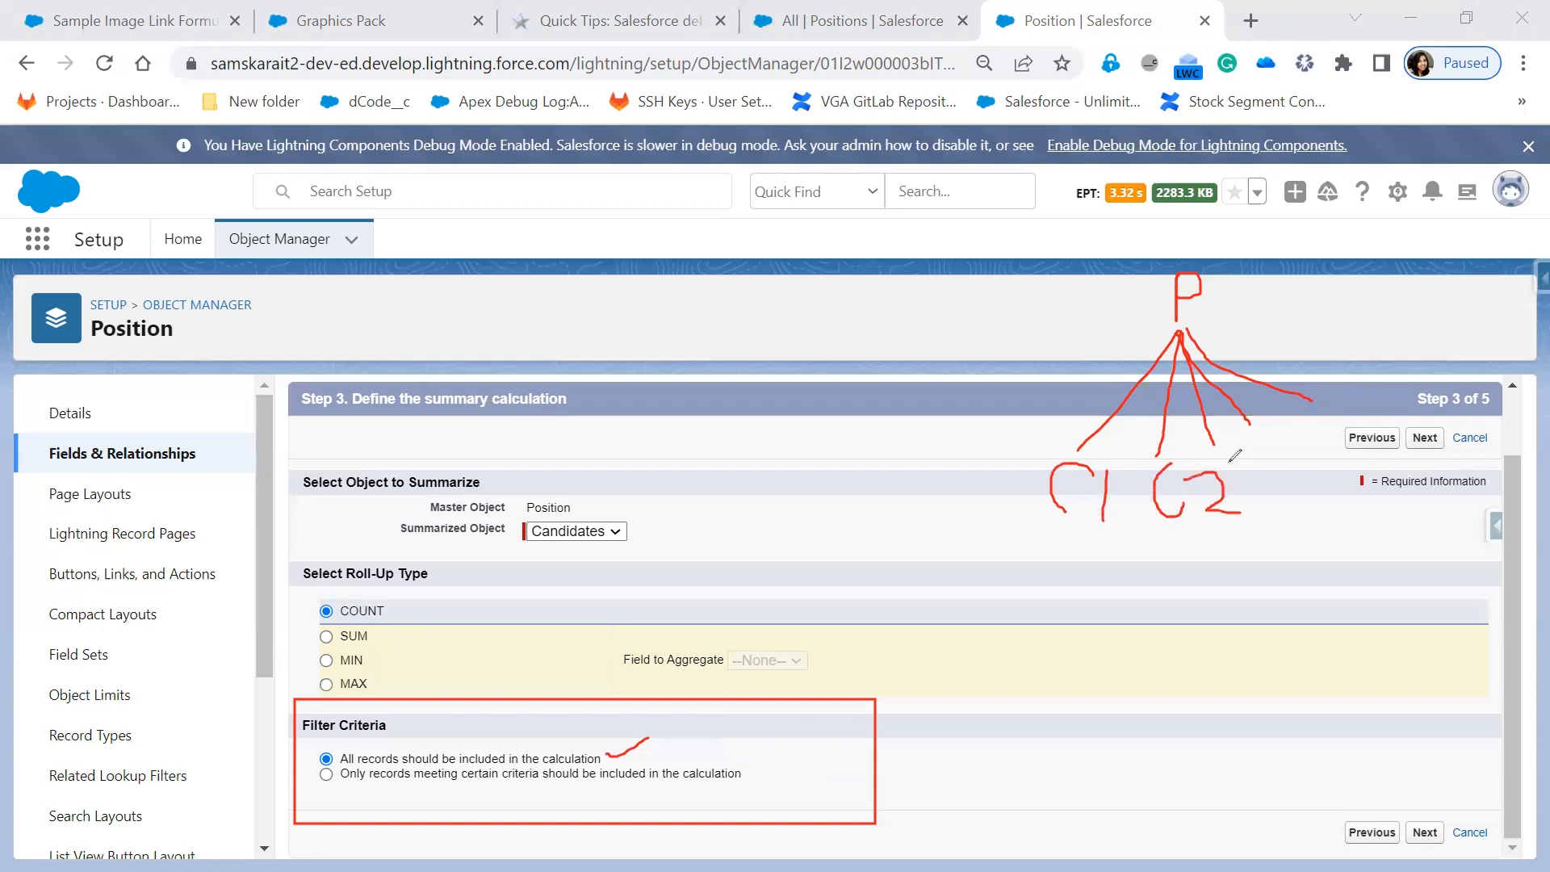
{"action": "mouse_move", "coordinate": [1234, 453]}
{"action": "left_mouse_down"}
{"action": "mouse_move", "coordinate": [1218, 481]}
{"action": "mouse_move", "coordinate": [1262, 473]}
{"action": "mouse_move", "coordinate": [1246, 482]}
{"action": "mouse_move", "coordinate": [1256, 438]}
{"action": "mouse_move", "coordinate": [1298, 461]}
{"action": "left_mouse_up"}
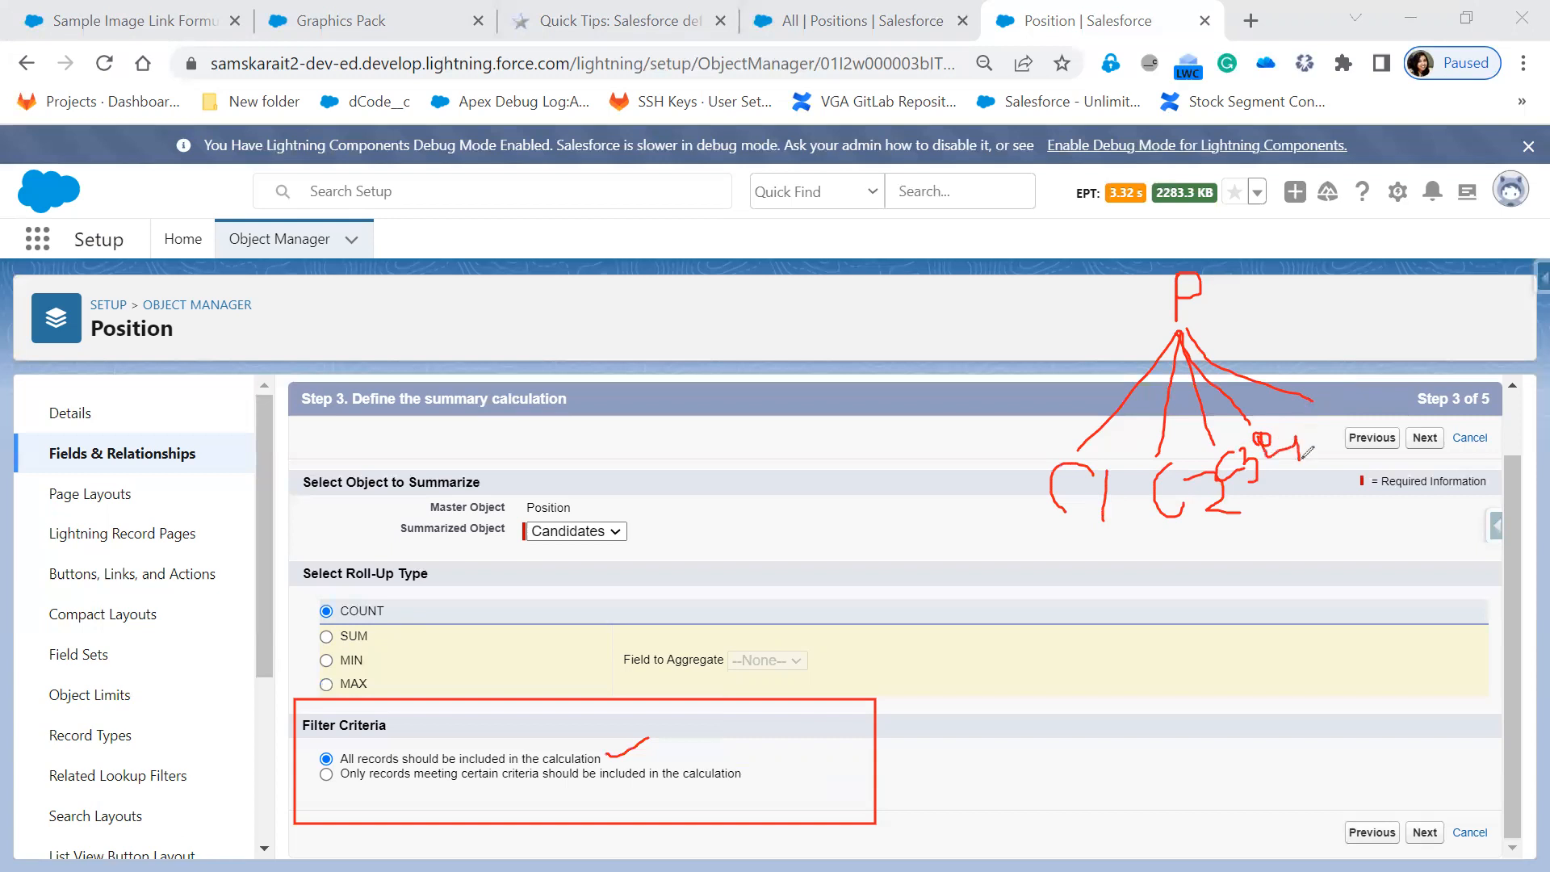
{"action": "mouse_move", "coordinate": [1319, 402]}
{"action": "left_mouse_down"}
{"action": "mouse_move", "coordinate": [1342, 413]}
{"action": "mouse_move", "coordinate": [1337, 437]}
{"action": "left_mouse_up"}
{"action": "mouse_move", "coordinate": [1054, 445]}
{"action": "left_mouse_down"}
{"action": "mouse_move", "coordinate": [1264, 551]}
{"action": "mouse_move", "coordinate": [1403, 362]}
{"action": "mouse_move", "coordinate": [1043, 452]}
{"action": "left_mouse_up"}
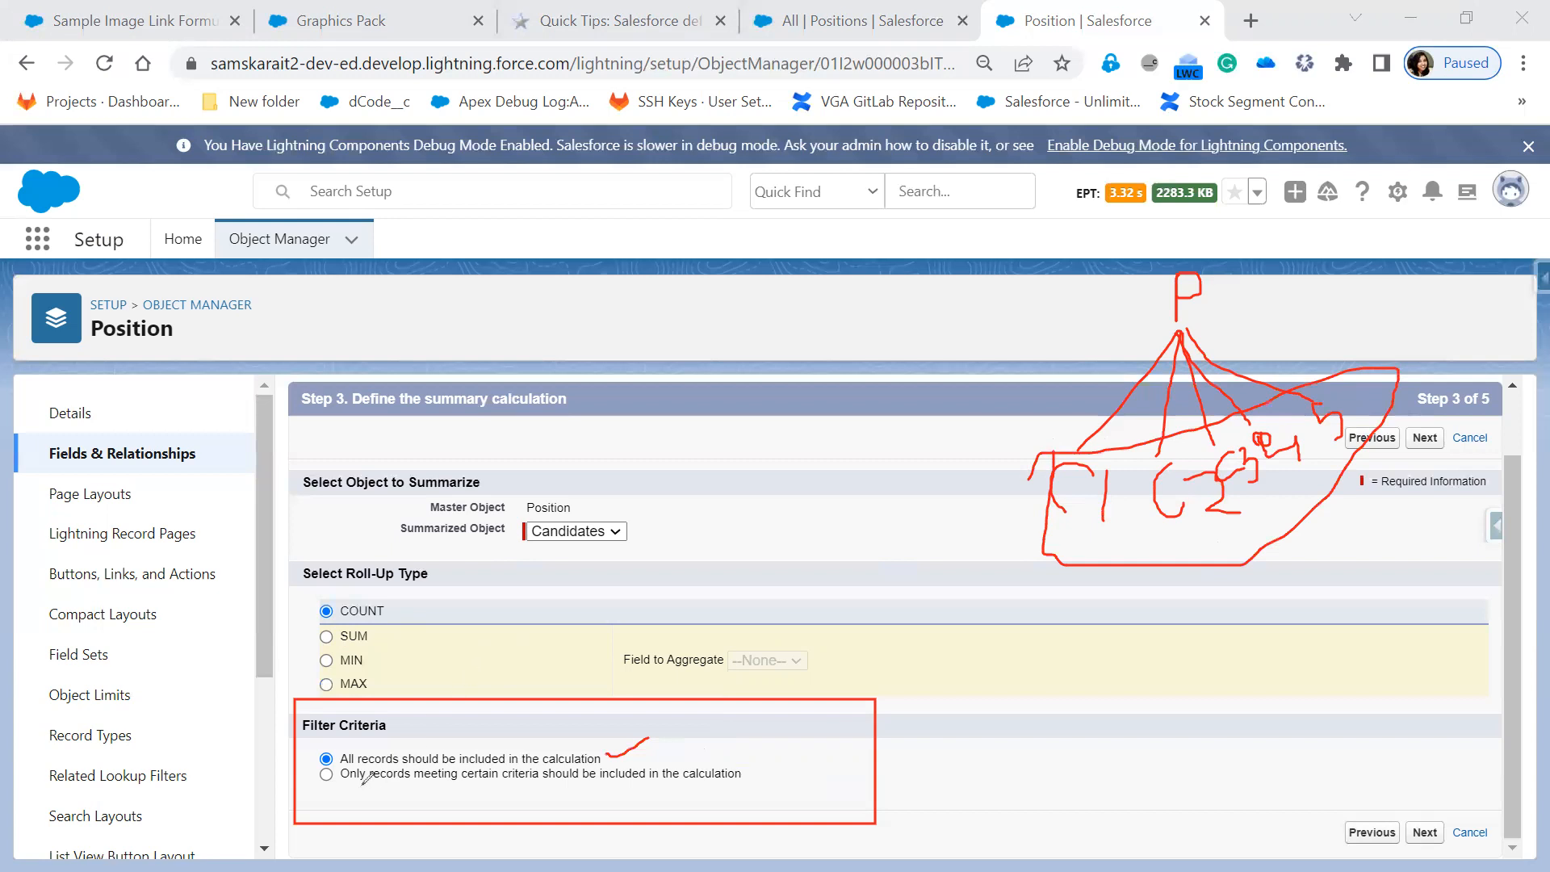
{"action": "left_click_drag", "start_coordinate": [338, 787], "coordinate": [736, 788]}
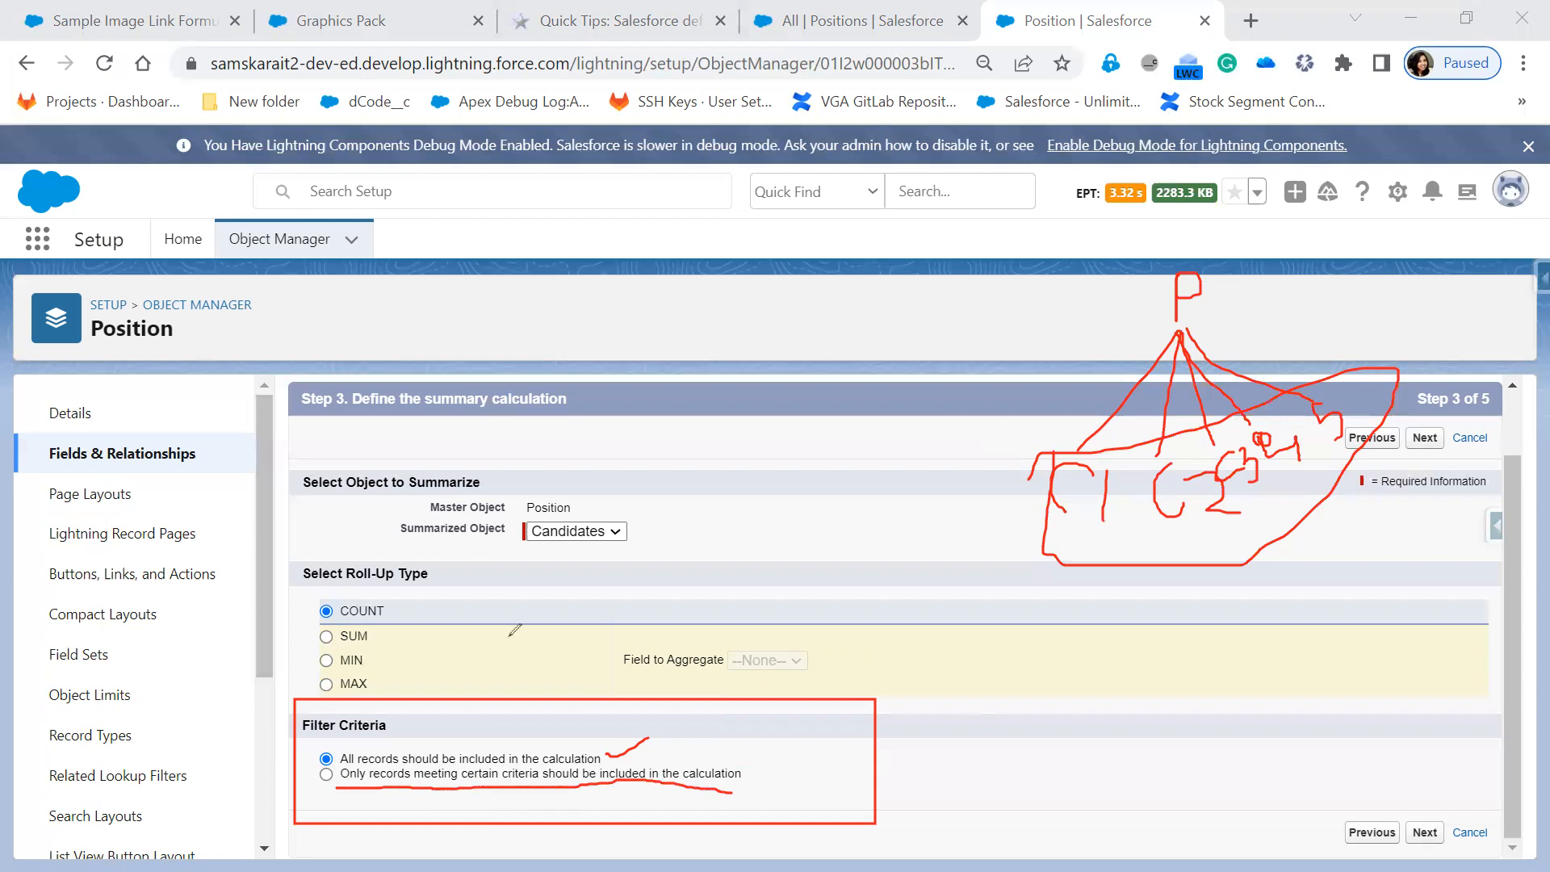
{"action": "mouse_move", "coordinate": [833, 400]}
{"action": "left_mouse_down"}
{"action": "mouse_move", "coordinate": [863, 415]}
{"action": "mouse_move", "coordinate": [893, 394]}
{"action": "mouse_move", "coordinate": [907, 435]}
{"action": "left_mouse_up"}
{"action": "mouse_move", "coordinate": [919, 382]}
{"action": "left_mouse_down"}
{"action": "mouse_move", "coordinate": [924, 430]}
{"action": "mouse_move", "coordinate": [920, 398]}
{"action": "mouse_move", "coordinate": [967, 374]}
{"action": "mouse_move", "coordinate": [973, 397]}
{"action": "mouse_move", "coordinate": [1005, 379]}
{"action": "mouse_move", "coordinate": [1059, 408]}
{"action": "mouse_move", "coordinate": [1062, 347]}
{"action": "mouse_move", "coordinate": [1102, 389]}
{"action": "left_mouse_up"}
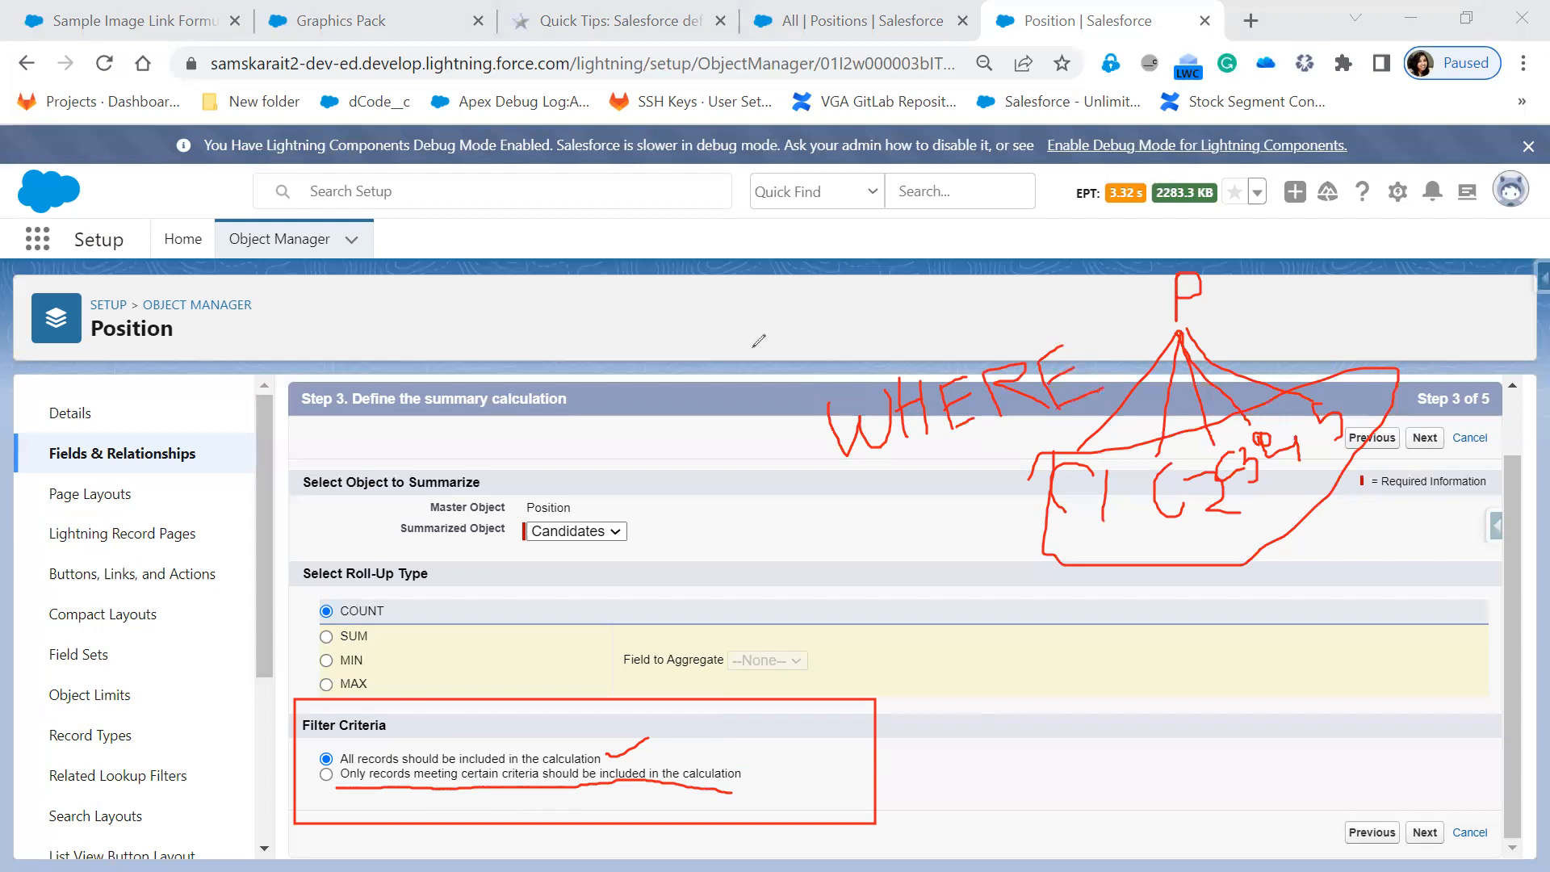
{"action": "left_click_drag", "start_coordinate": [887, 477], "coordinate": [1105, 424]}
{"action": "mouse_move", "coordinate": [881, 517]}
{"action": "left_mouse_down"}
{"action": "mouse_move", "coordinate": [897, 537]}
{"action": "mouse_move", "coordinate": [965, 501]}
{"action": "left_mouse_up"}
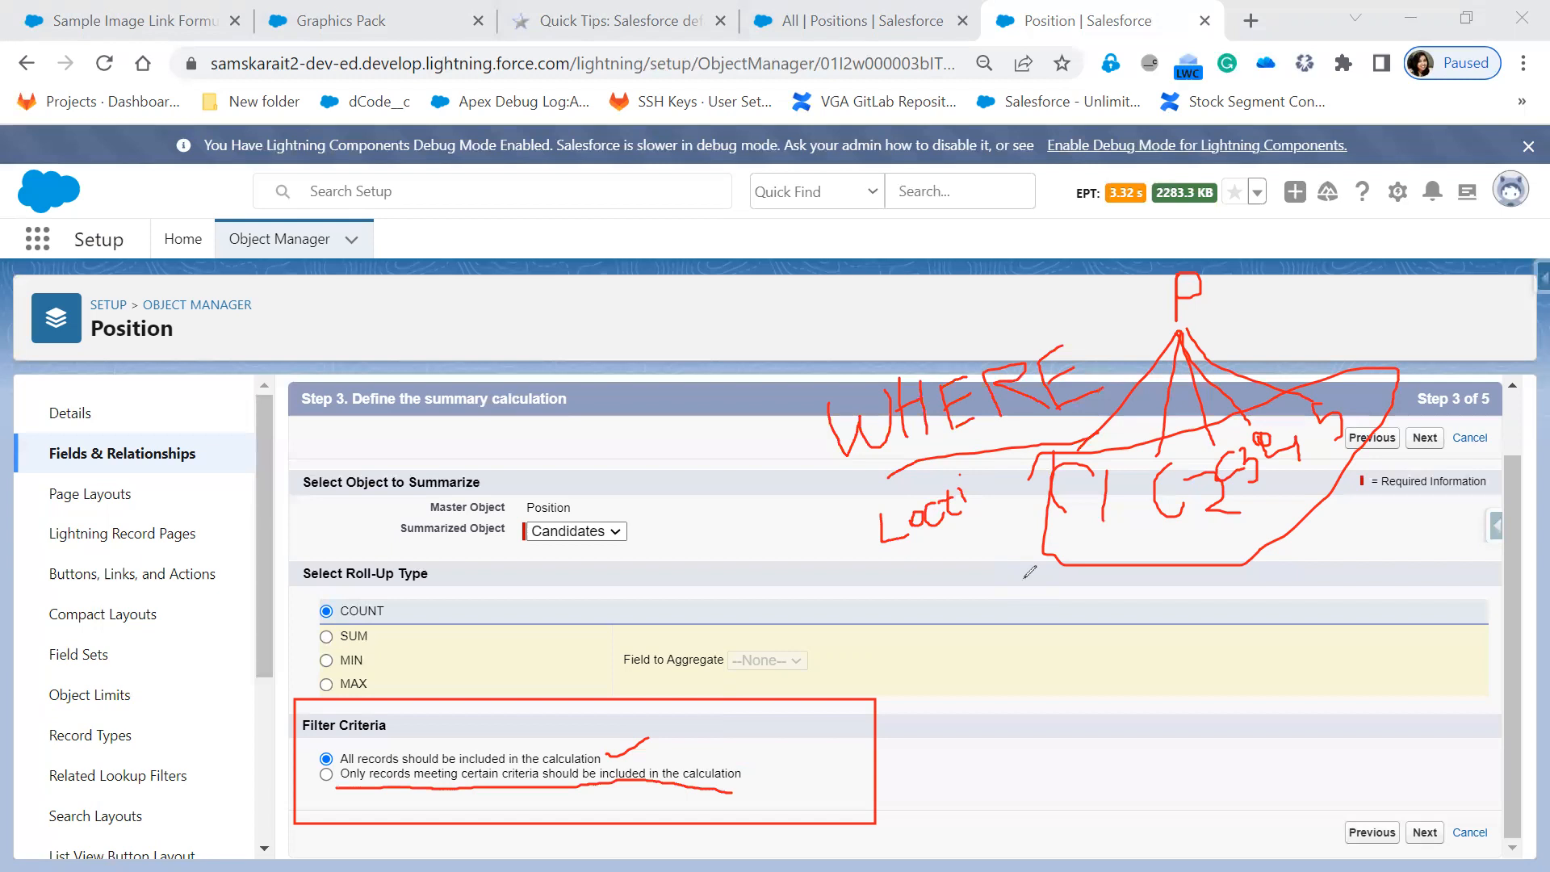
{"action": "mouse_move", "coordinate": [807, 396]}
{"action": "left_mouse_down"}
{"action": "mouse_move", "coordinate": [967, 554]}
{"action": "mouse_move", "coordinate": [1105, 411]}
{"action": "mouse_move", "coordinate": [872, 354]}
{"action": "mouse_move", "coordinate": [783, 377]}
{"action": "left_mouse_up"}
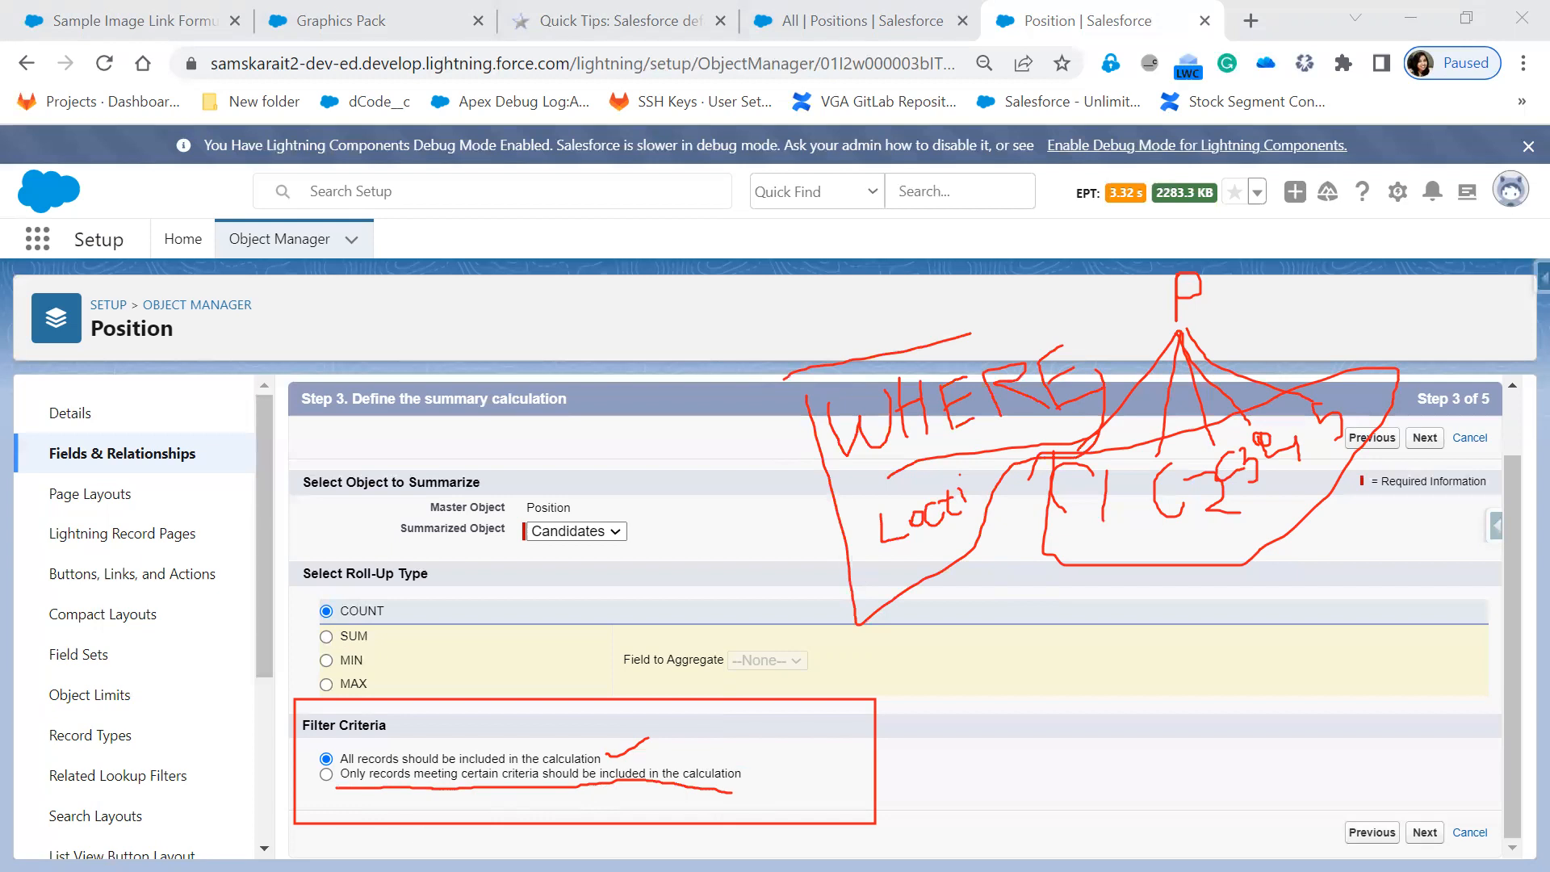
{"action": "key", "text": "e"}
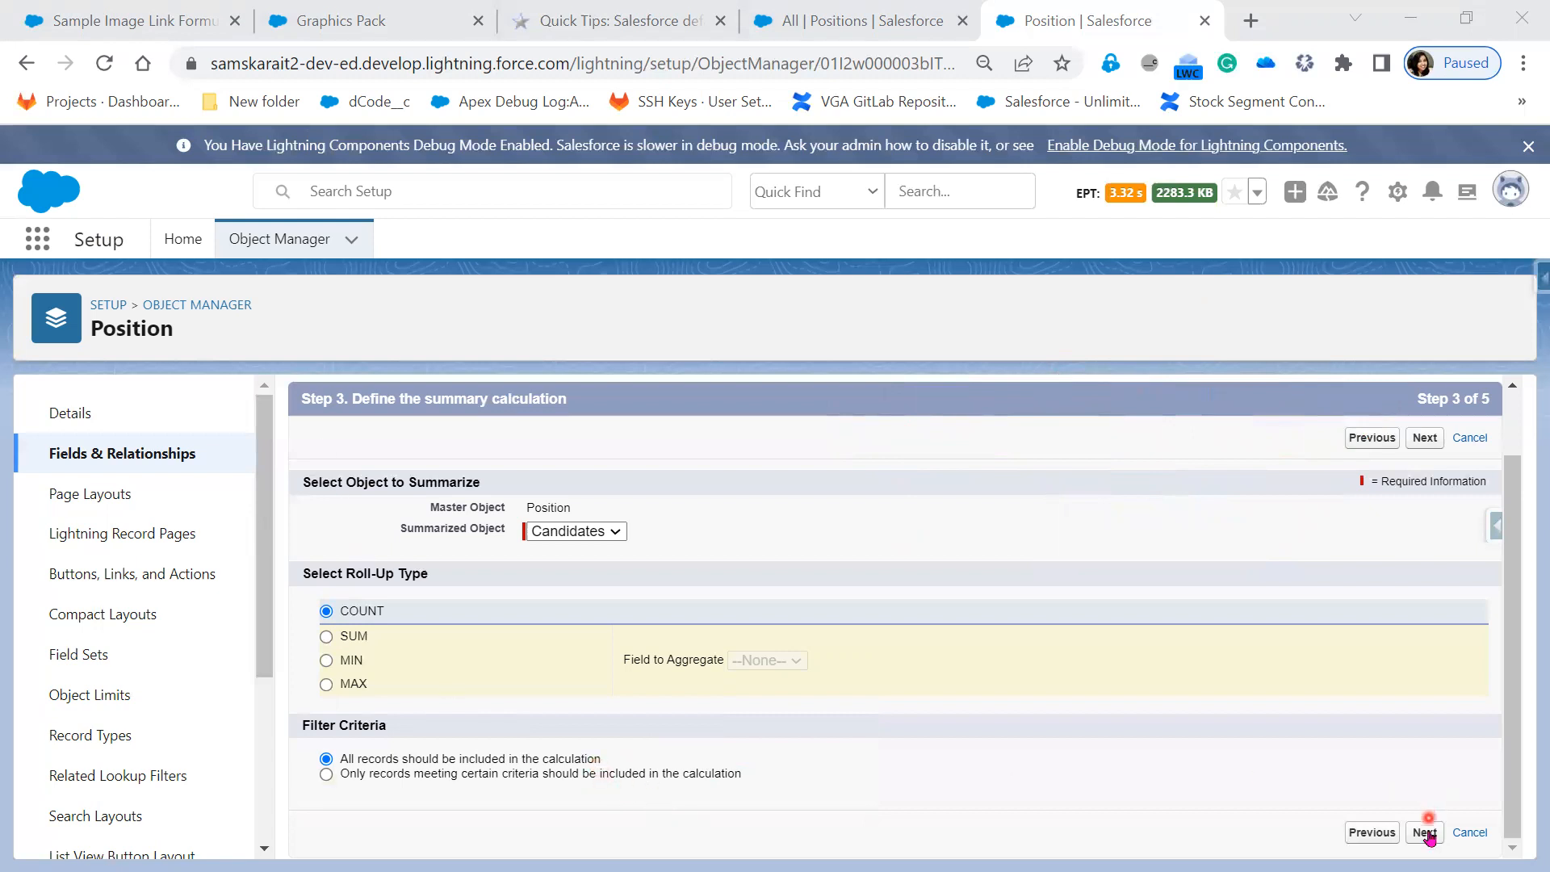
Save the Number of Candidates field with all records included, default field-level security and both page layouts, and locate it in the field list.
{"action": "left_click", "coordinate": [1425, 832]}
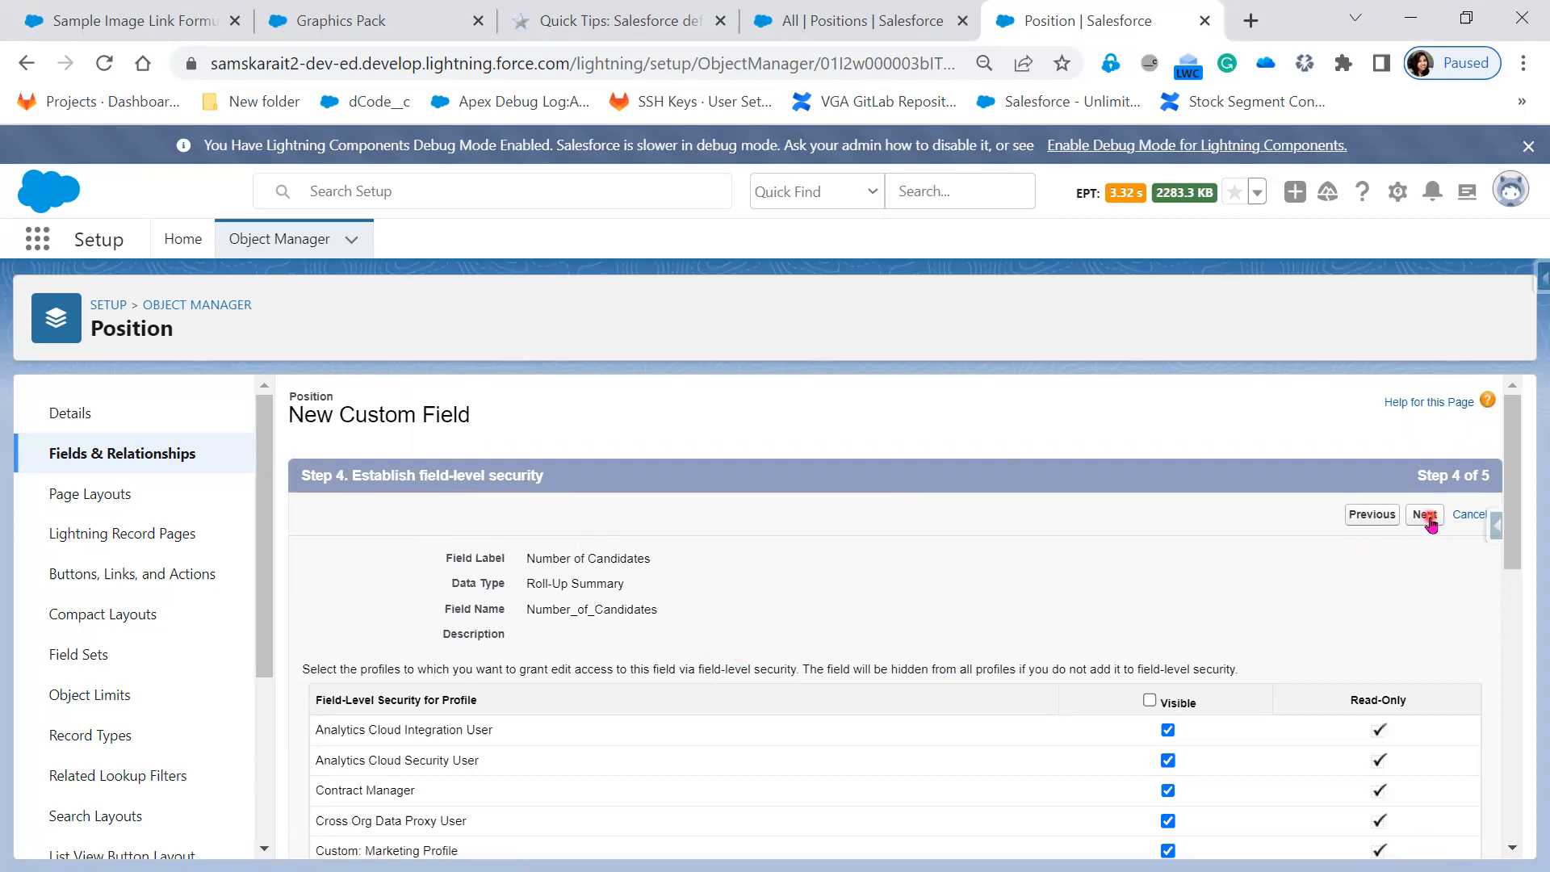
{"action": "left_click", "coordinate": [1426, 515]}
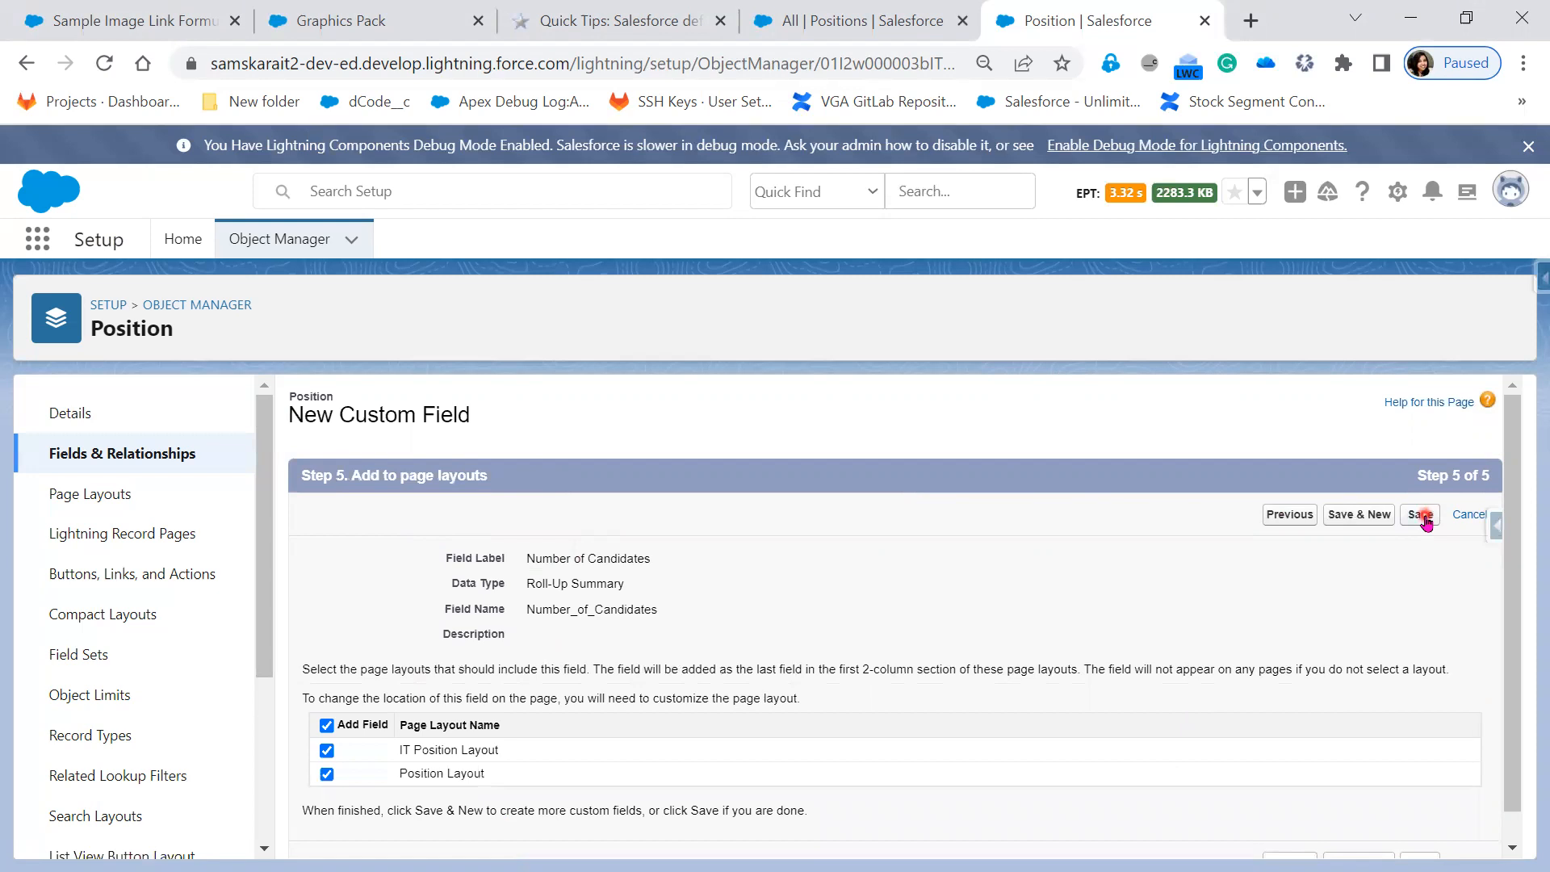
{"action": "left_click", "coordinate": [1422, 515]}
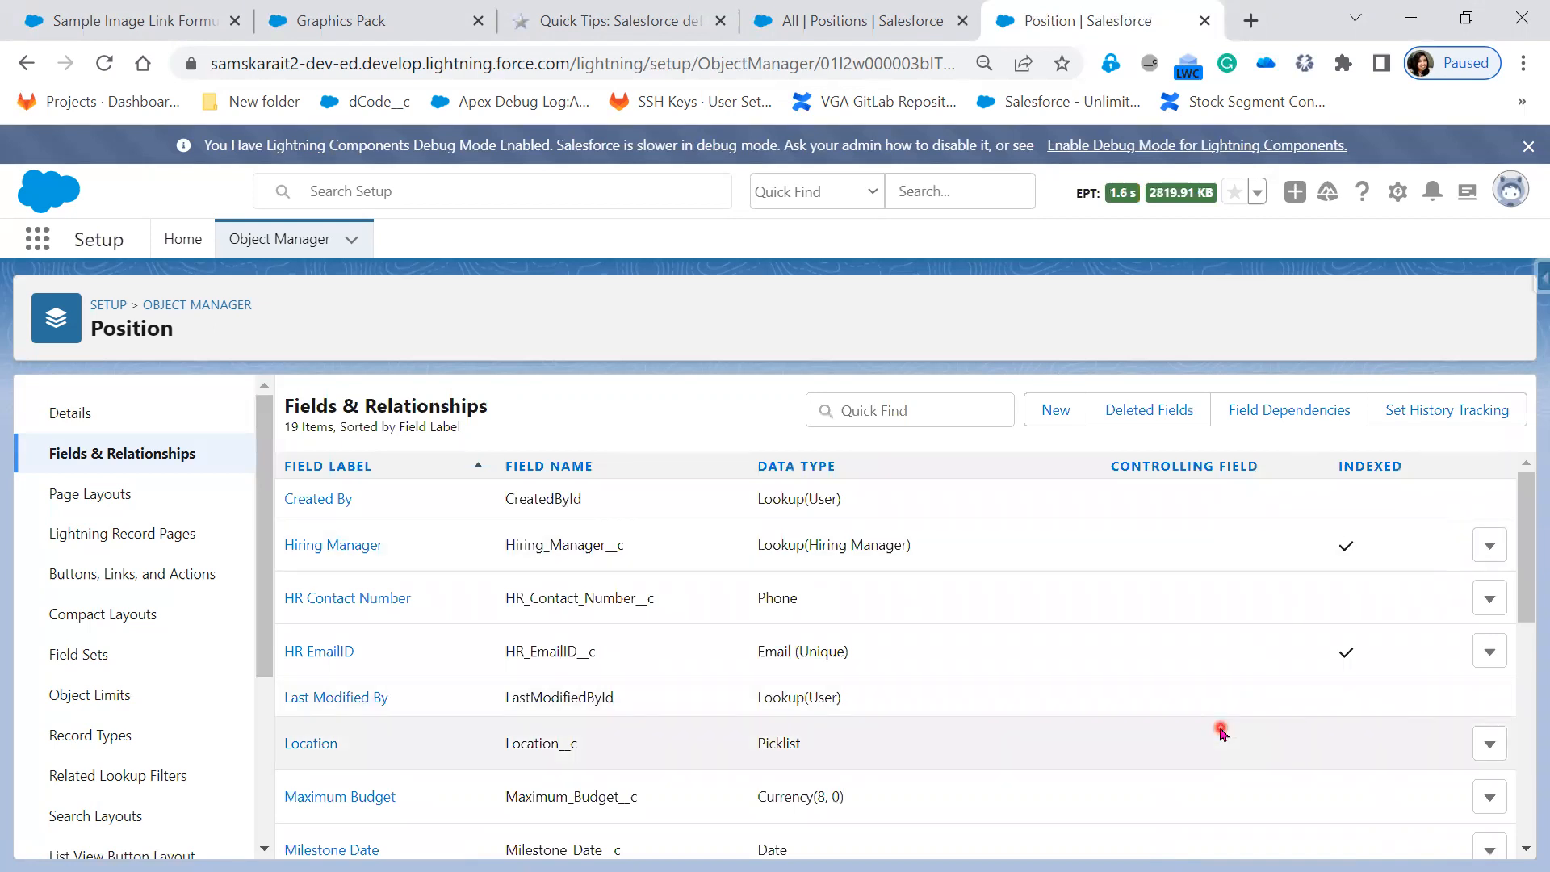
{"action": "scroll", "coordinate": [1218, 726], "scroll_direction": "down", "scroll_amount": 3}
{"action": "left_click_drag", "start_coordinate": [1072, 763], "coordinate": [280, 765]}
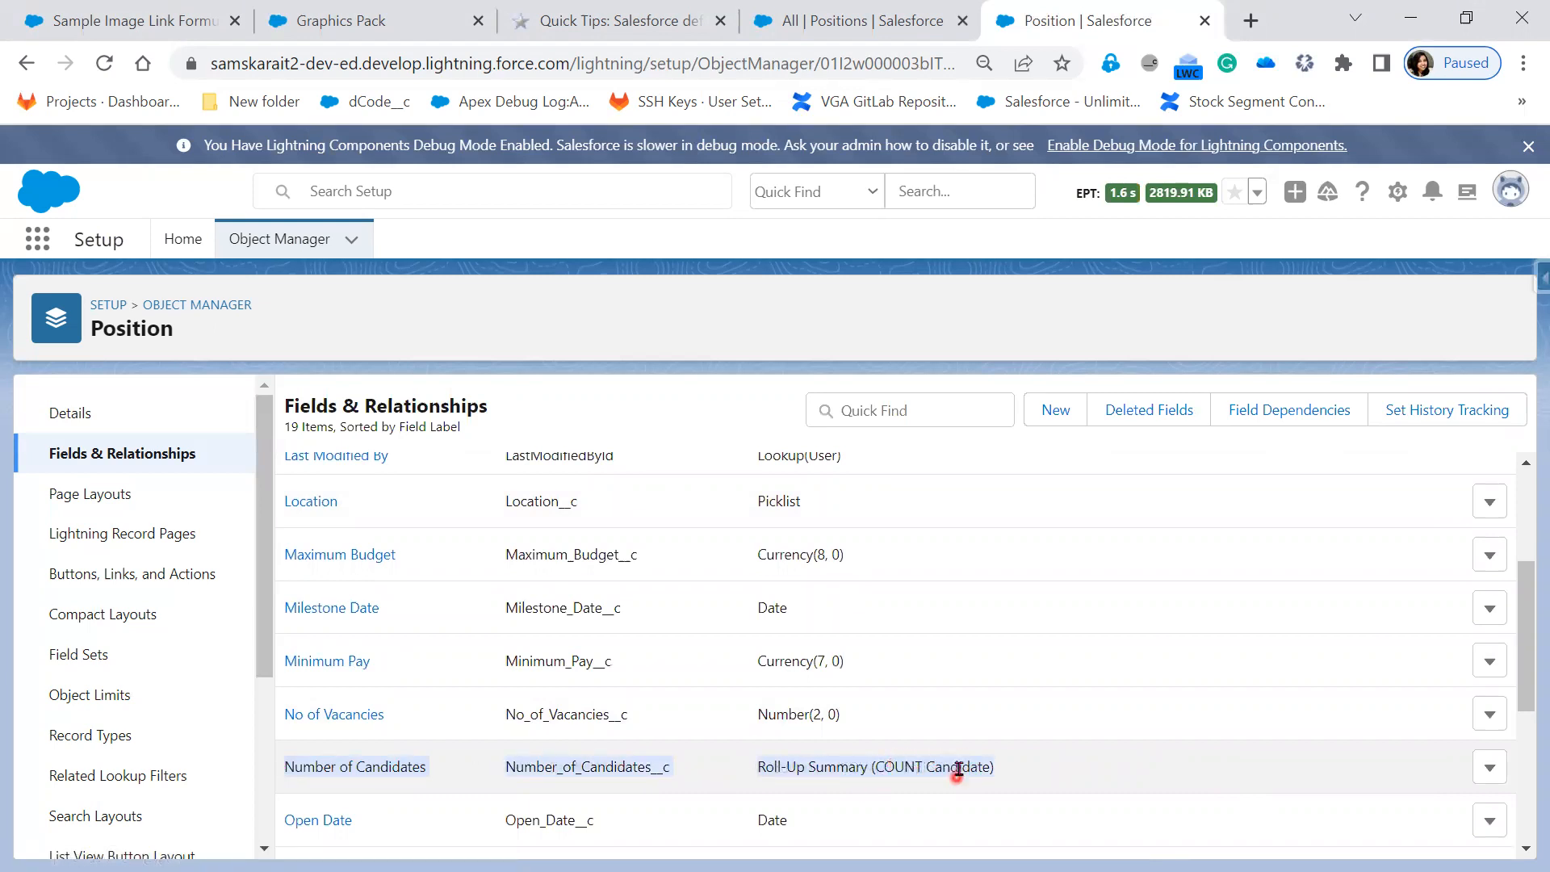
Open the Salesforce Developer record from the positions list and check its Number of Candidates value.
{"action": "left_click", "coordinate": [872, 18]}
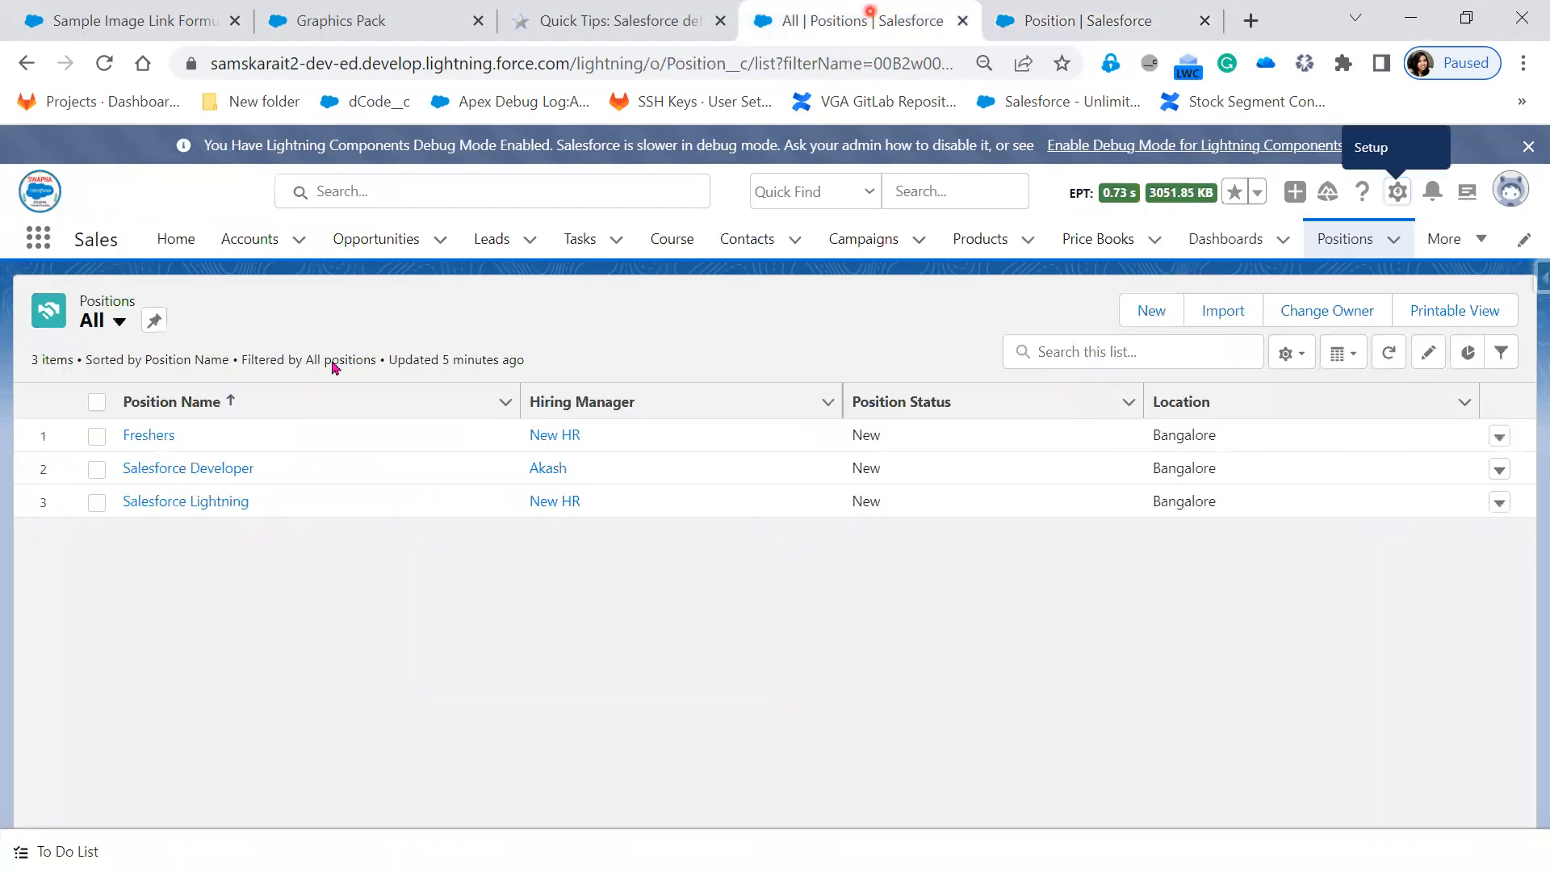
{"action": "left_click", "coordinate": [173, 468]}
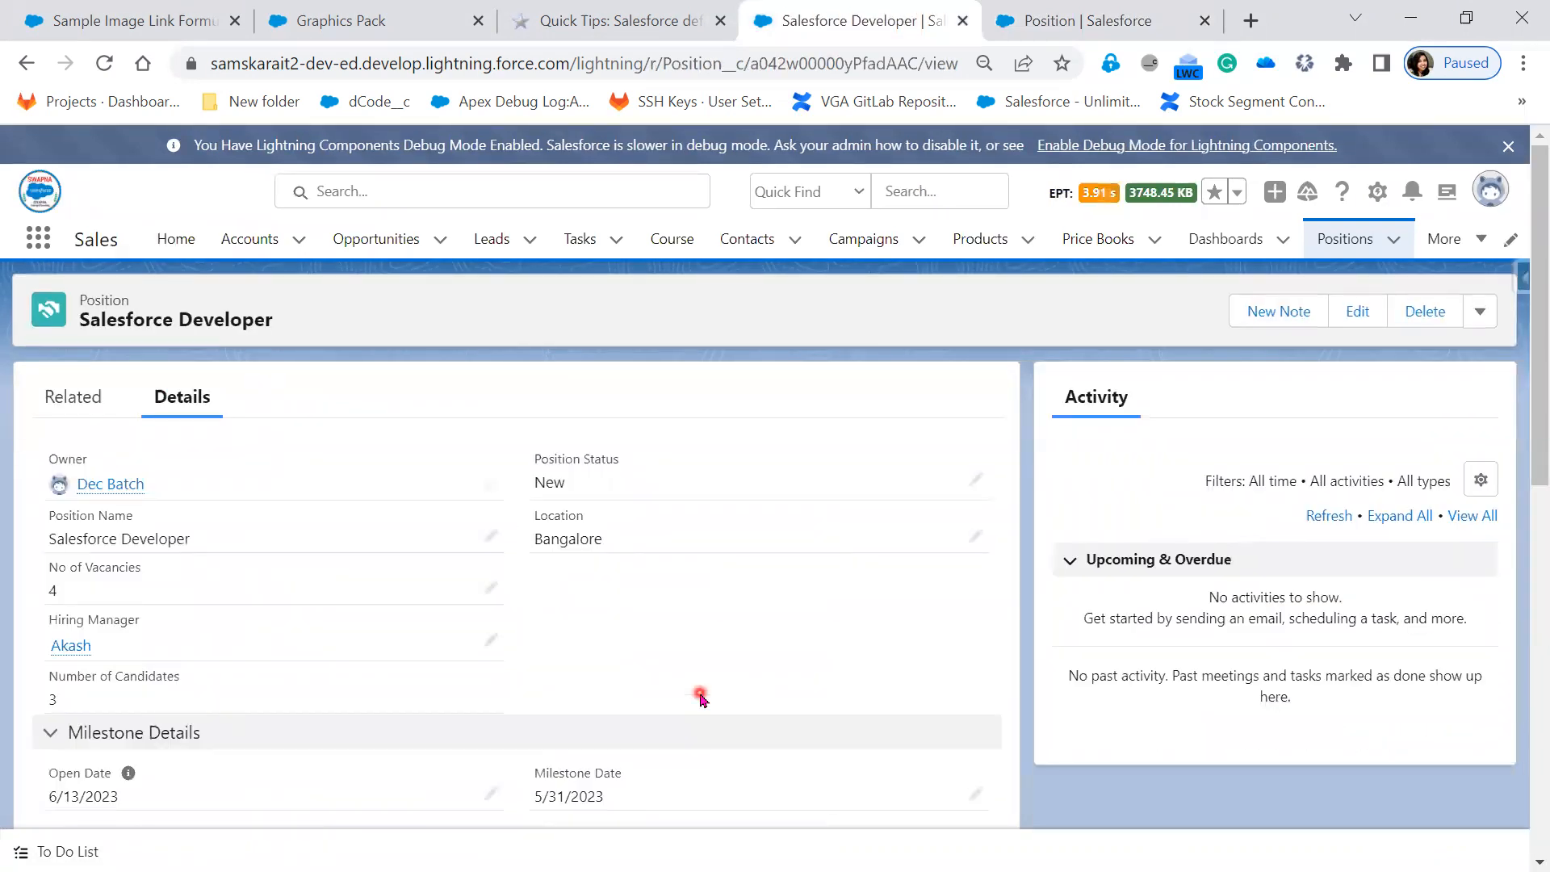
{"action": "left_click_drag", "start_coordinate": [59, 705], "coordinate": [35, 670]}
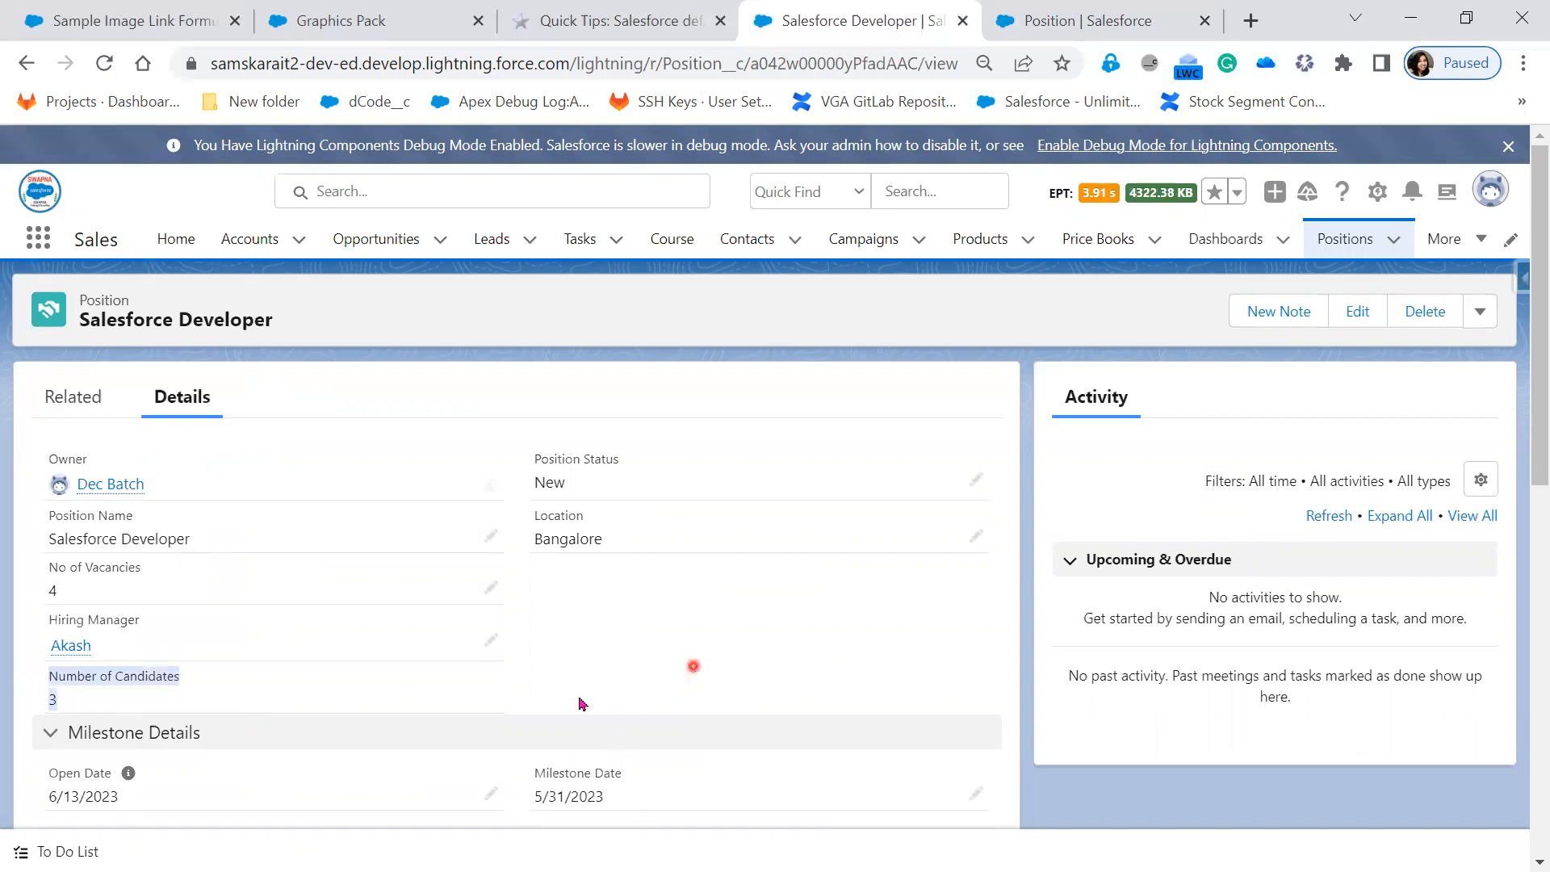
{"action": "left_click", "coordinate": [476, 689]}
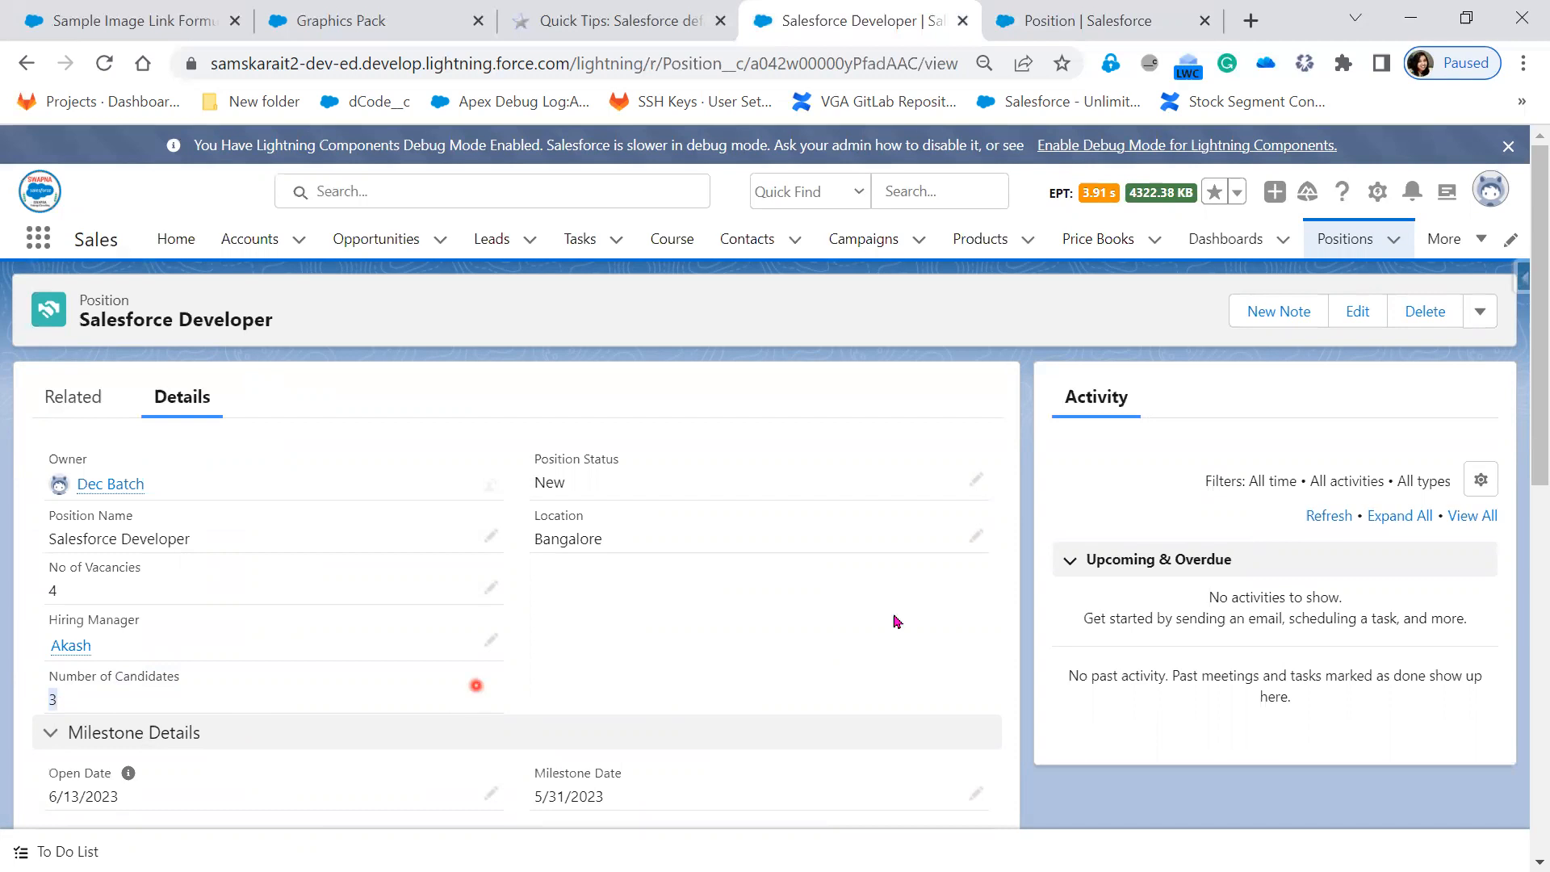
Check the Salesforce Developer edit form for the Number of Candidates field and close the form without changes.
{"action": "left_click", "coordinate": [1360, 313]}
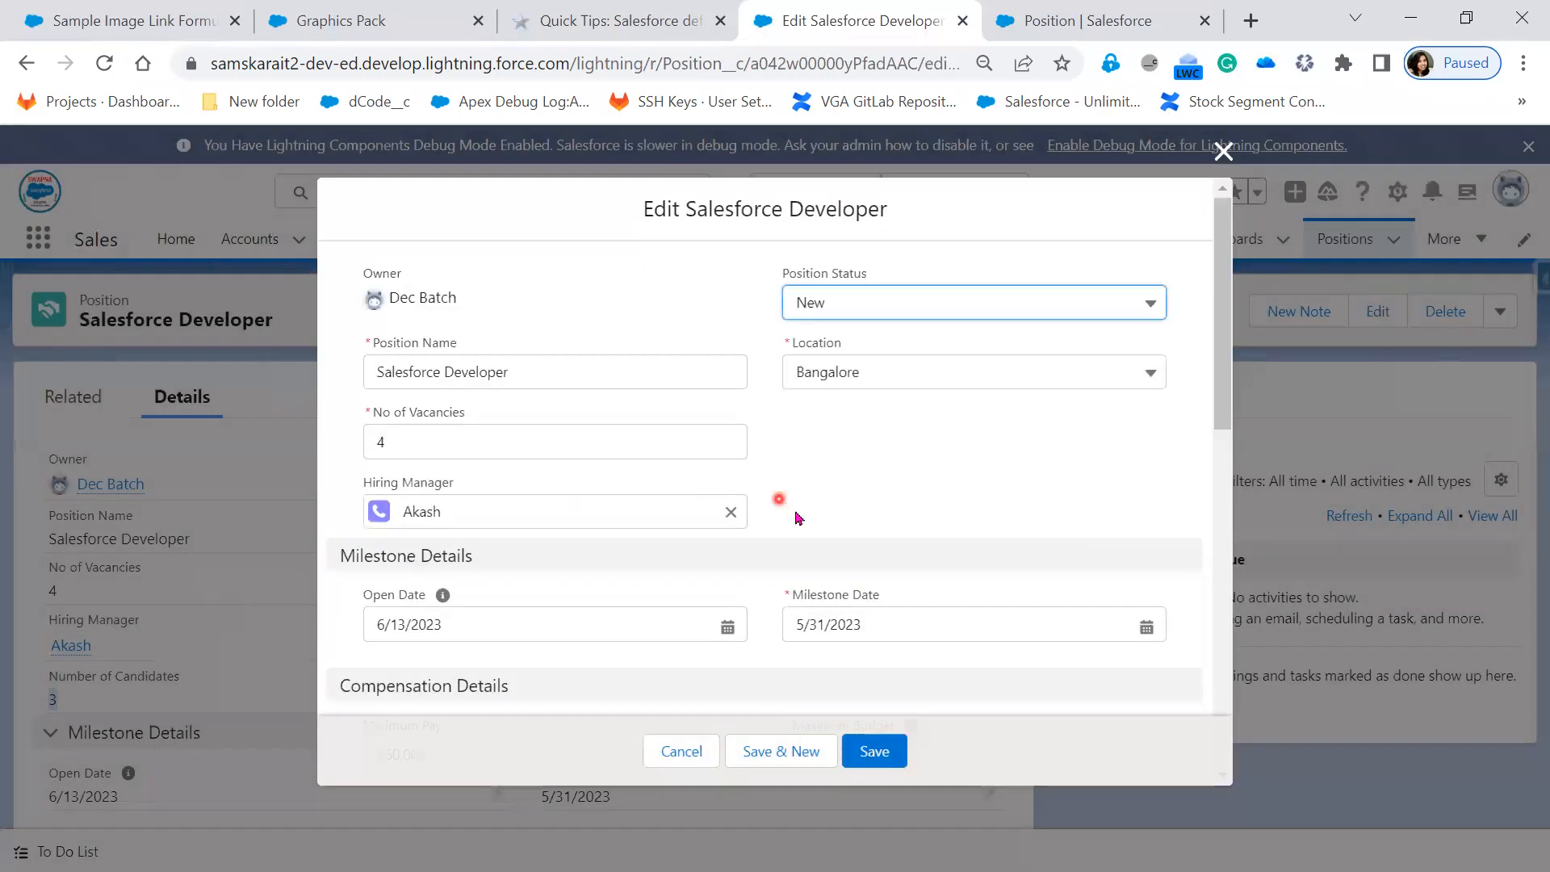
{"action": "scroll", "coordinate": [799, 523], "scroll_direction": "down", "scroll_amount": 5}
{"action": "scroll", "coordinate": [806, 528], "scroll_direction": "up", "scroll_amount": 5}
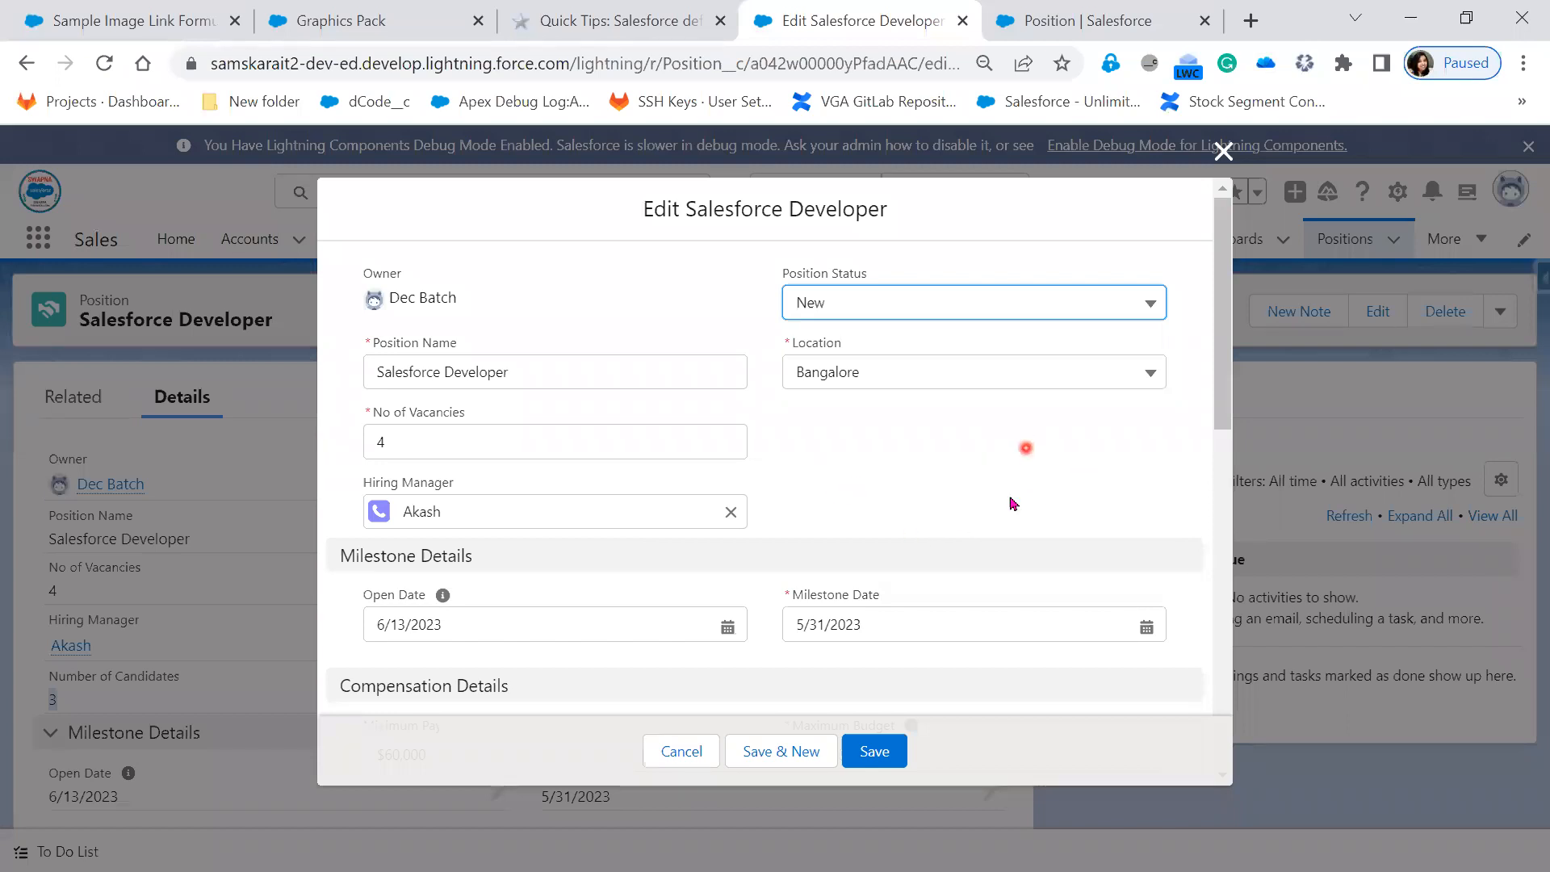
{"action": "left_click", "coordinate": [1222, 152]}
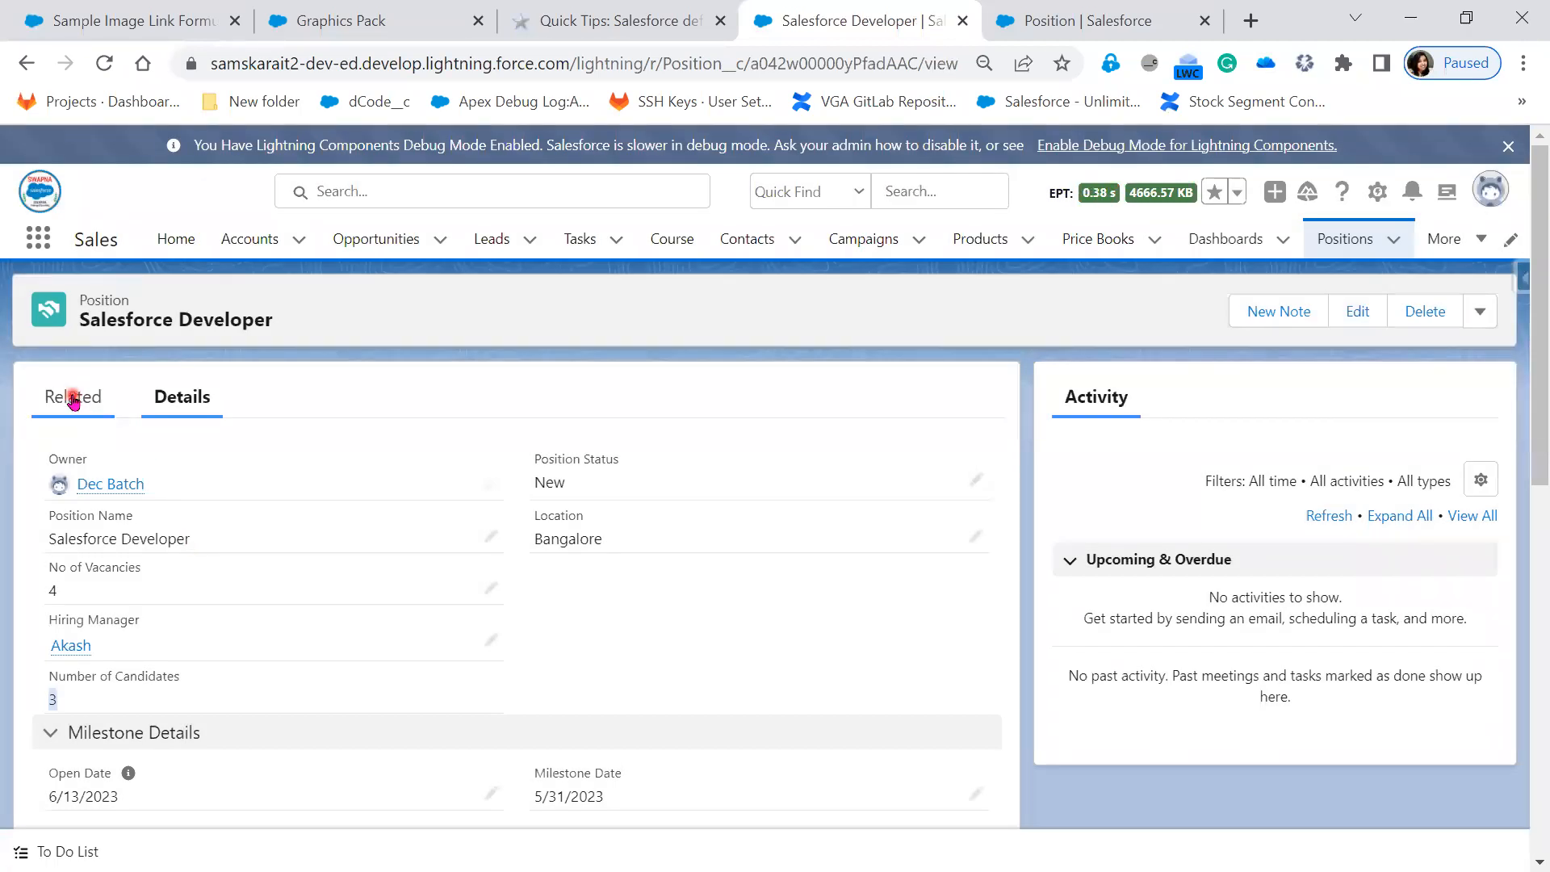
Compare the candidates related to the Salesforce Developer position with the Number of Candidates in its details.
{"action": "left_click", "coordinate": [73, 397]}
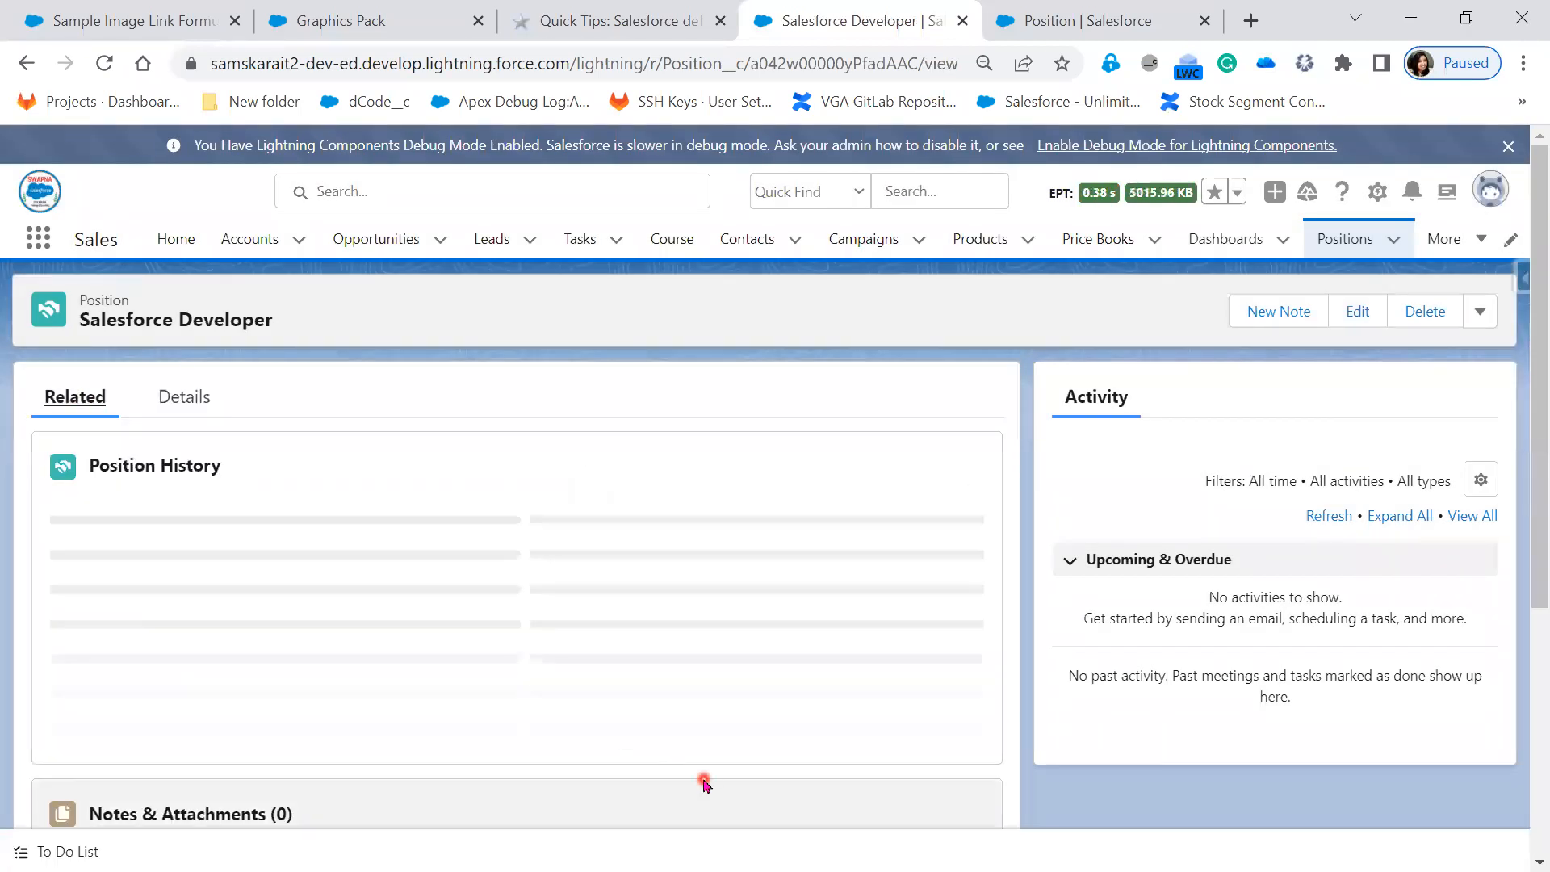
{"action": "scroll", "coordinate": [705, 785], "scroll_direction": "down", "scroll_amount": 5}
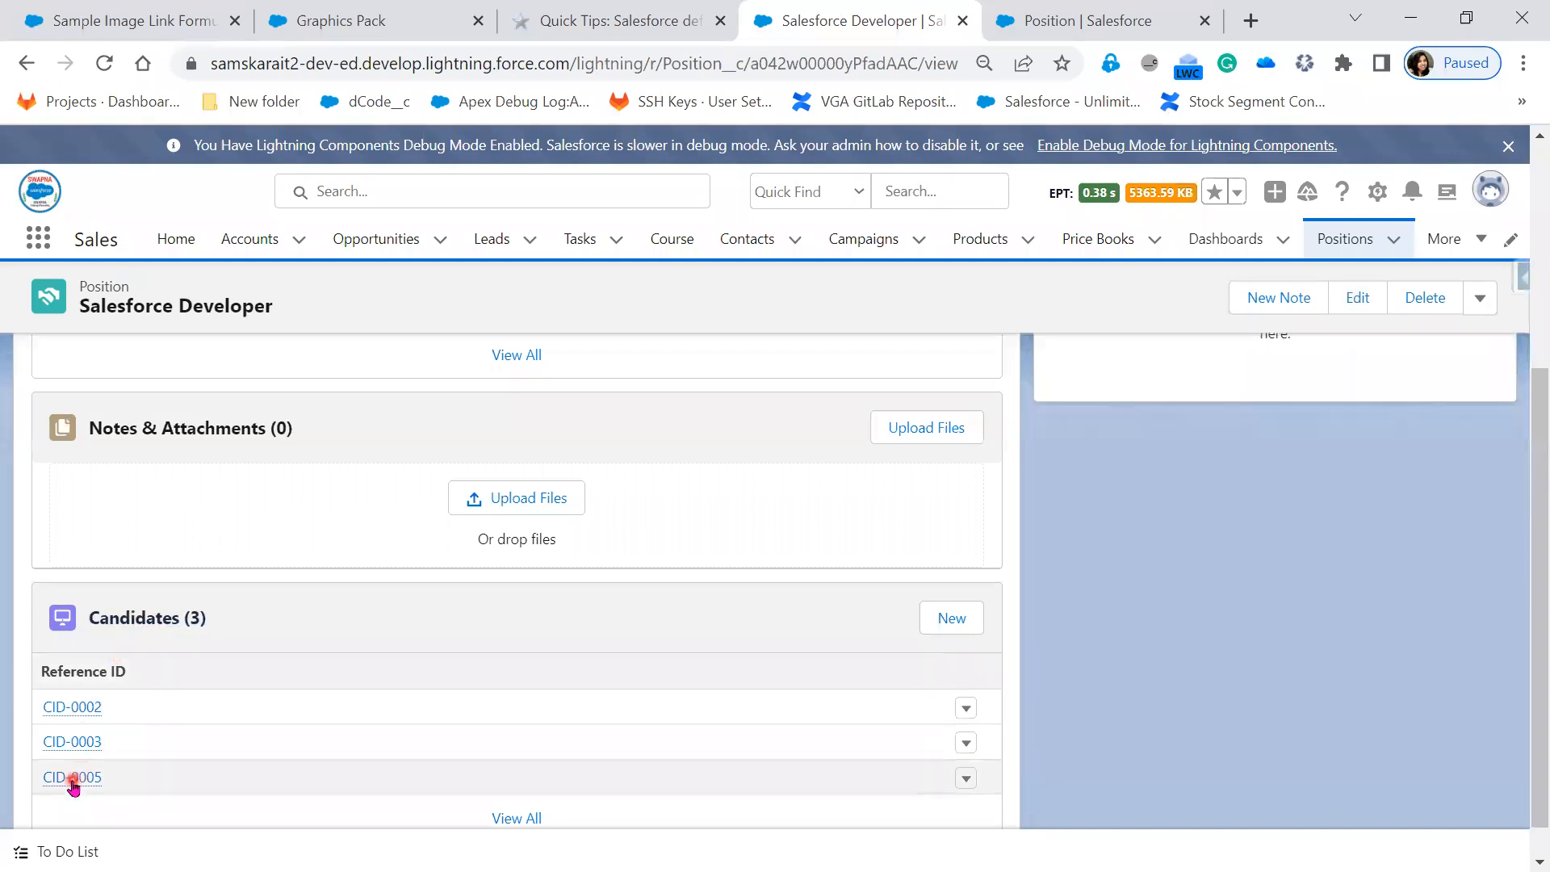
{"action": "mouse_move", "coordinate": [72, 781]}
{"action": "scroll", "coordinate": [342, 692], "scroll_direction": "up", "scroll_amount": 5}
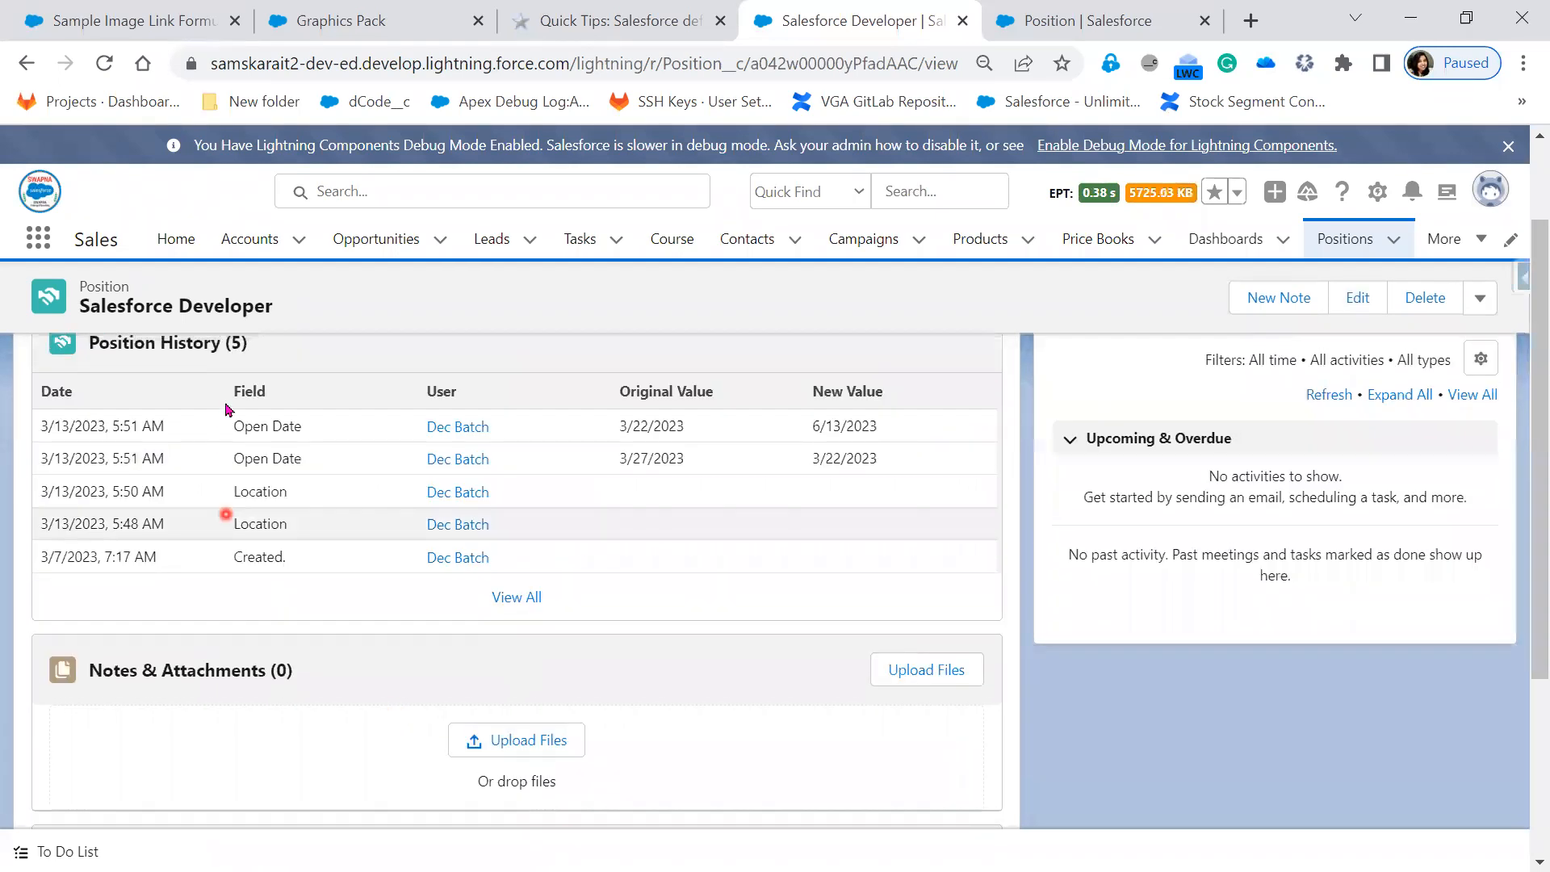
{"action": "left_click", "coordinate": [197, 405]}
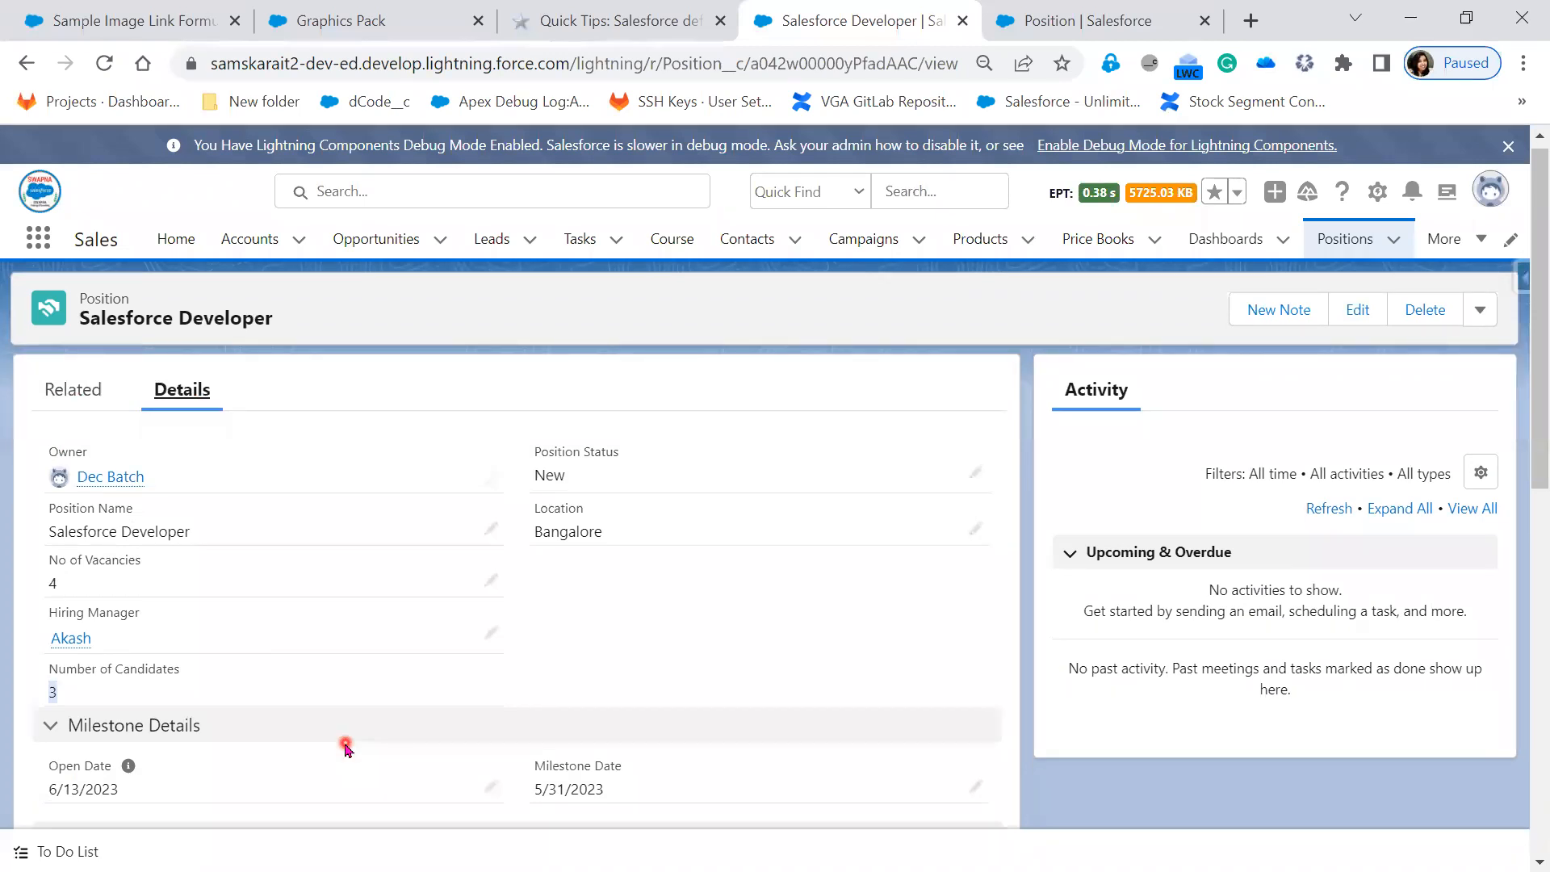
{"action": "scroll", "coordinate": [342, 743], "scroll_direction": "down", "scroll_amount": 3}
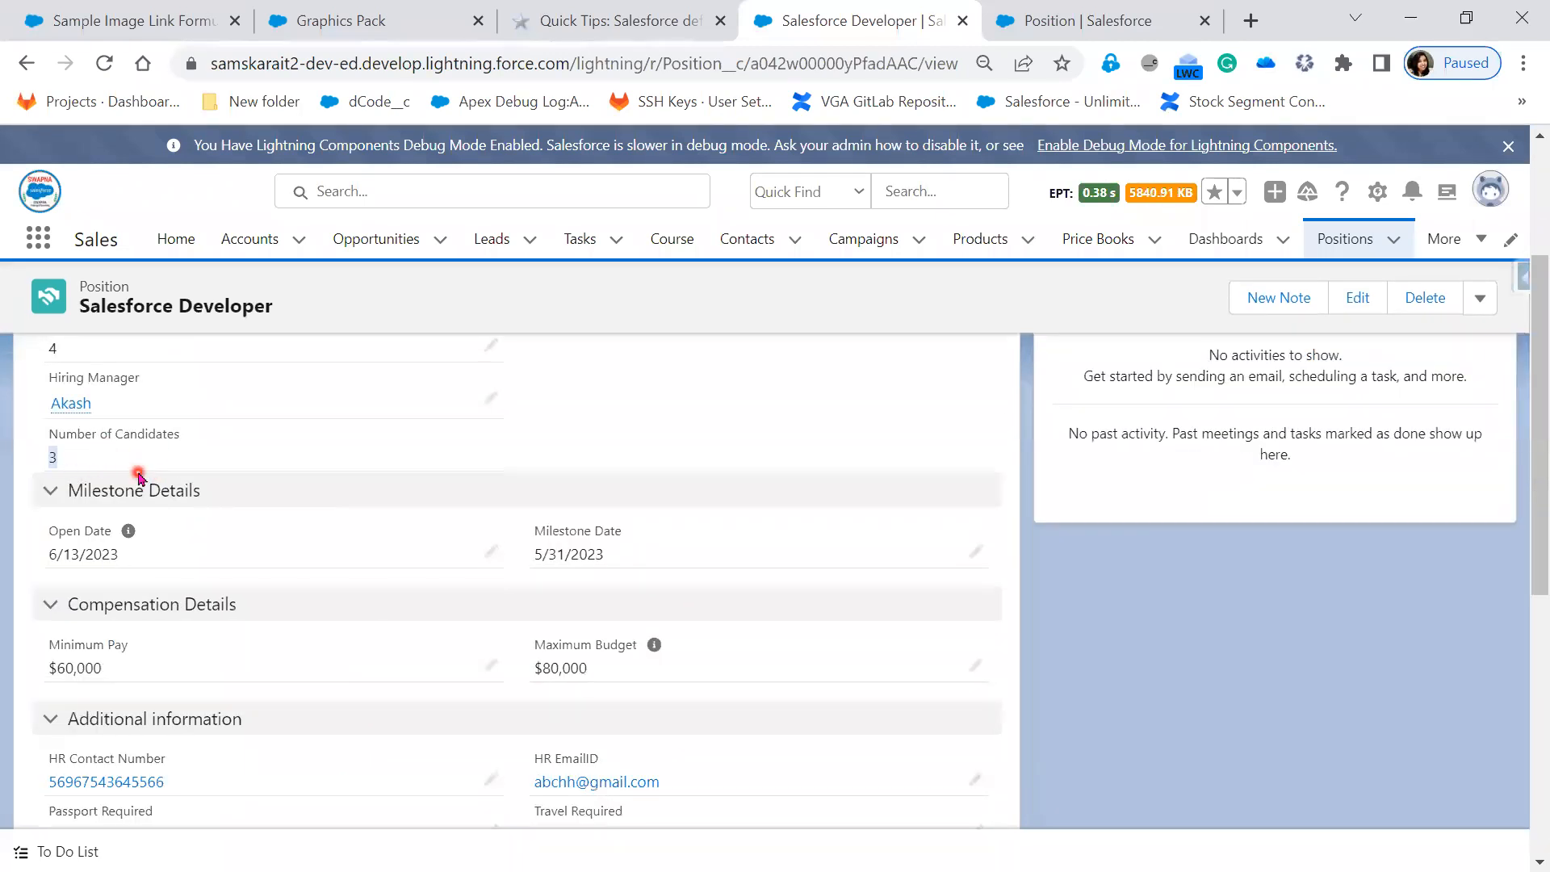
{"action": "scroll", "coordinate": [239, 598], "scroll_direction": "up", "scroll_amount": 3}
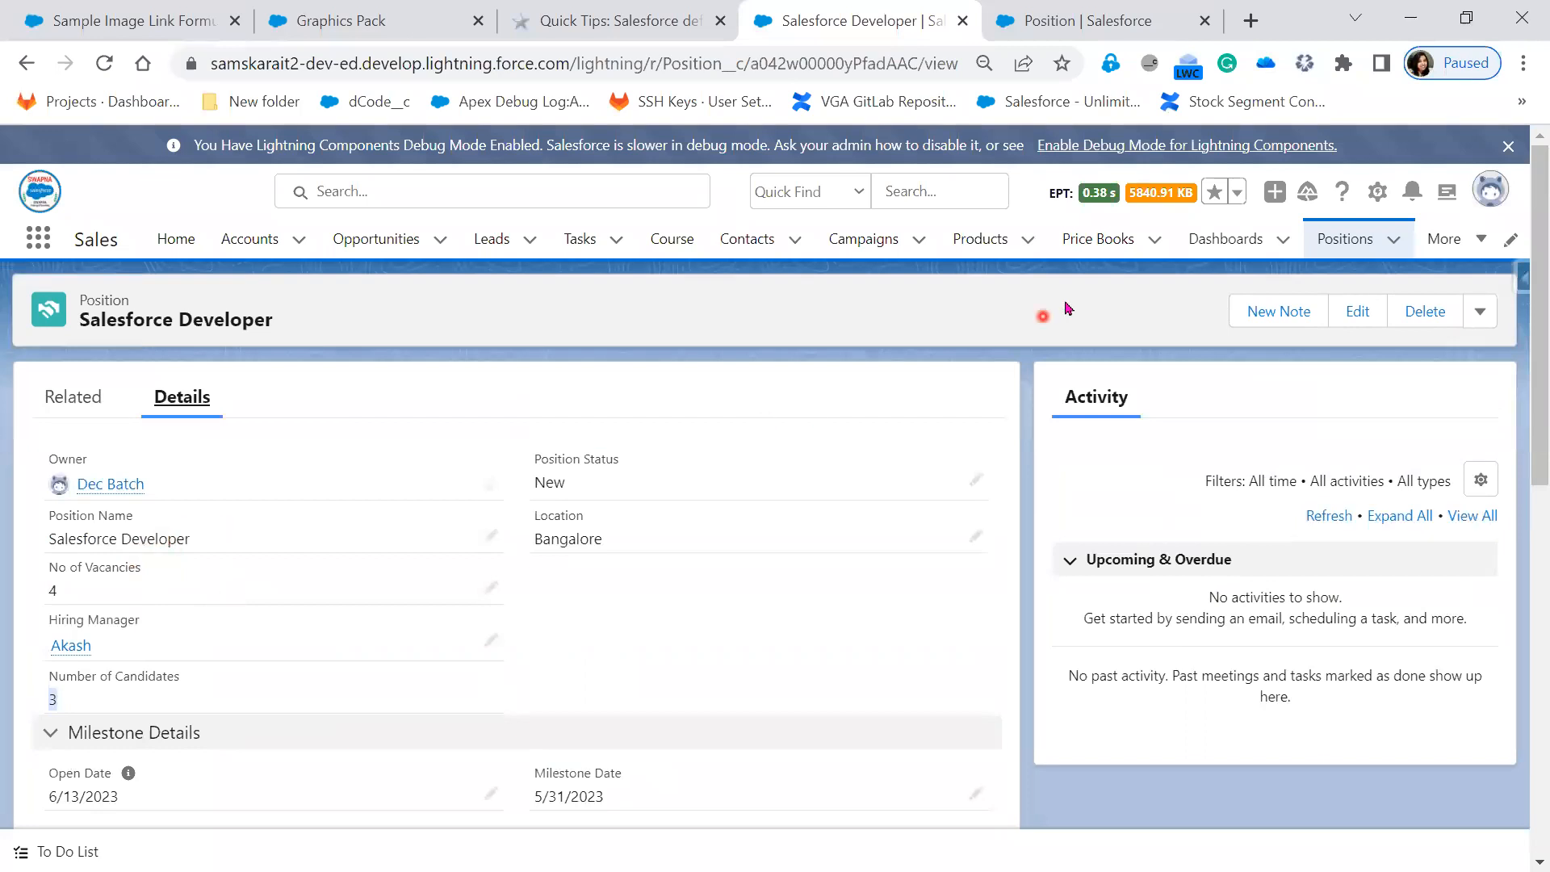
Open the Candidates object in a new browser tab and show its All list view.
{"action": "left_click", "coordinate": [1481, 239]}
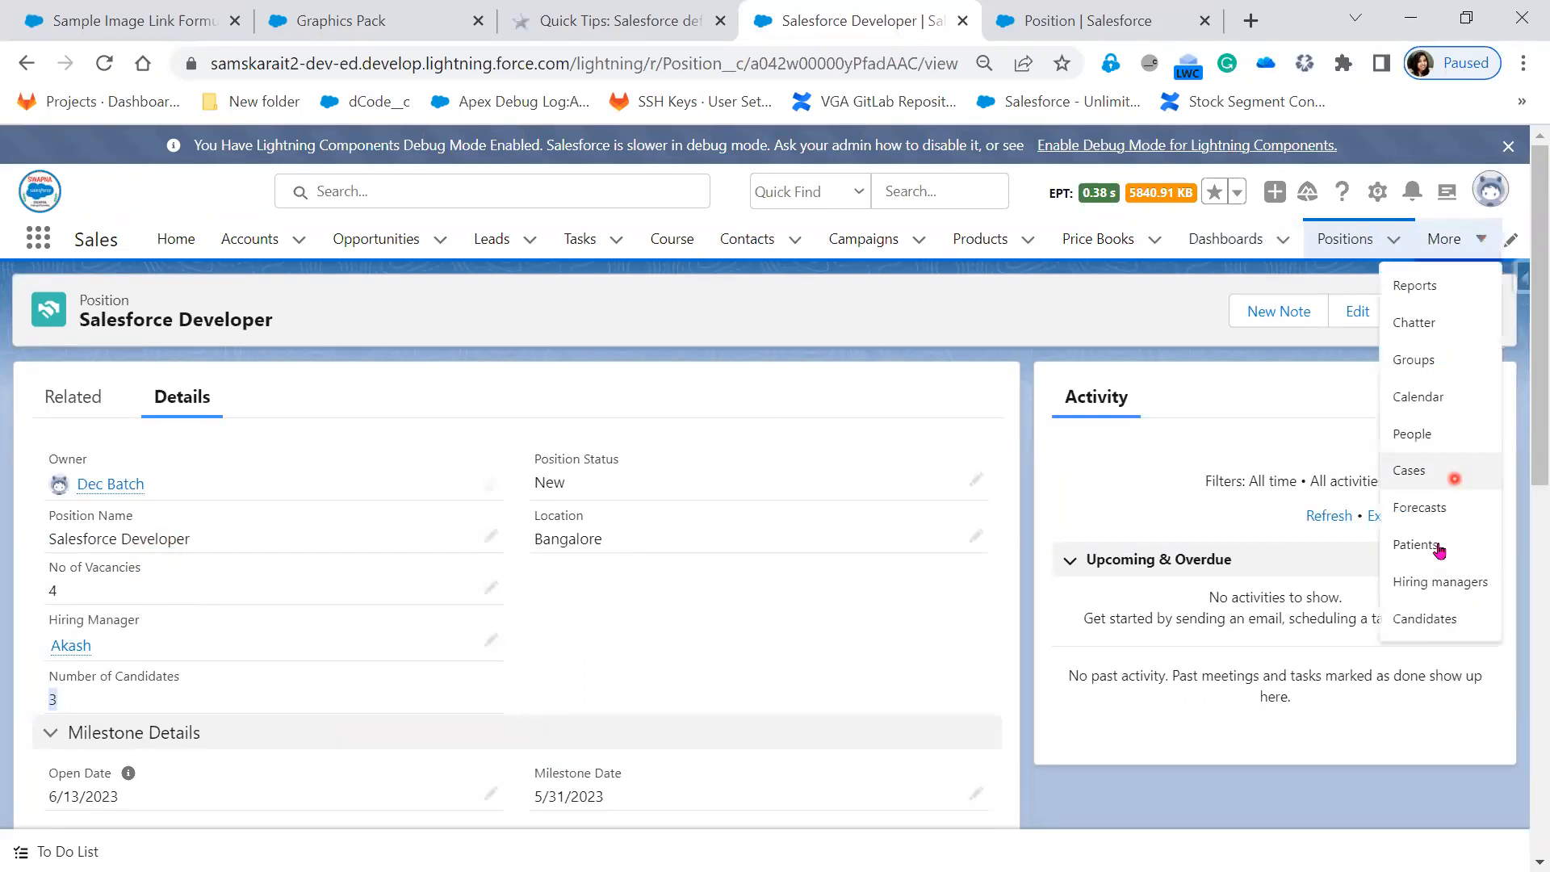
{"action": "right_click", "coordinate": [1425, 616]}
{"action": "left_click", "coordinate": [1347, 322]}
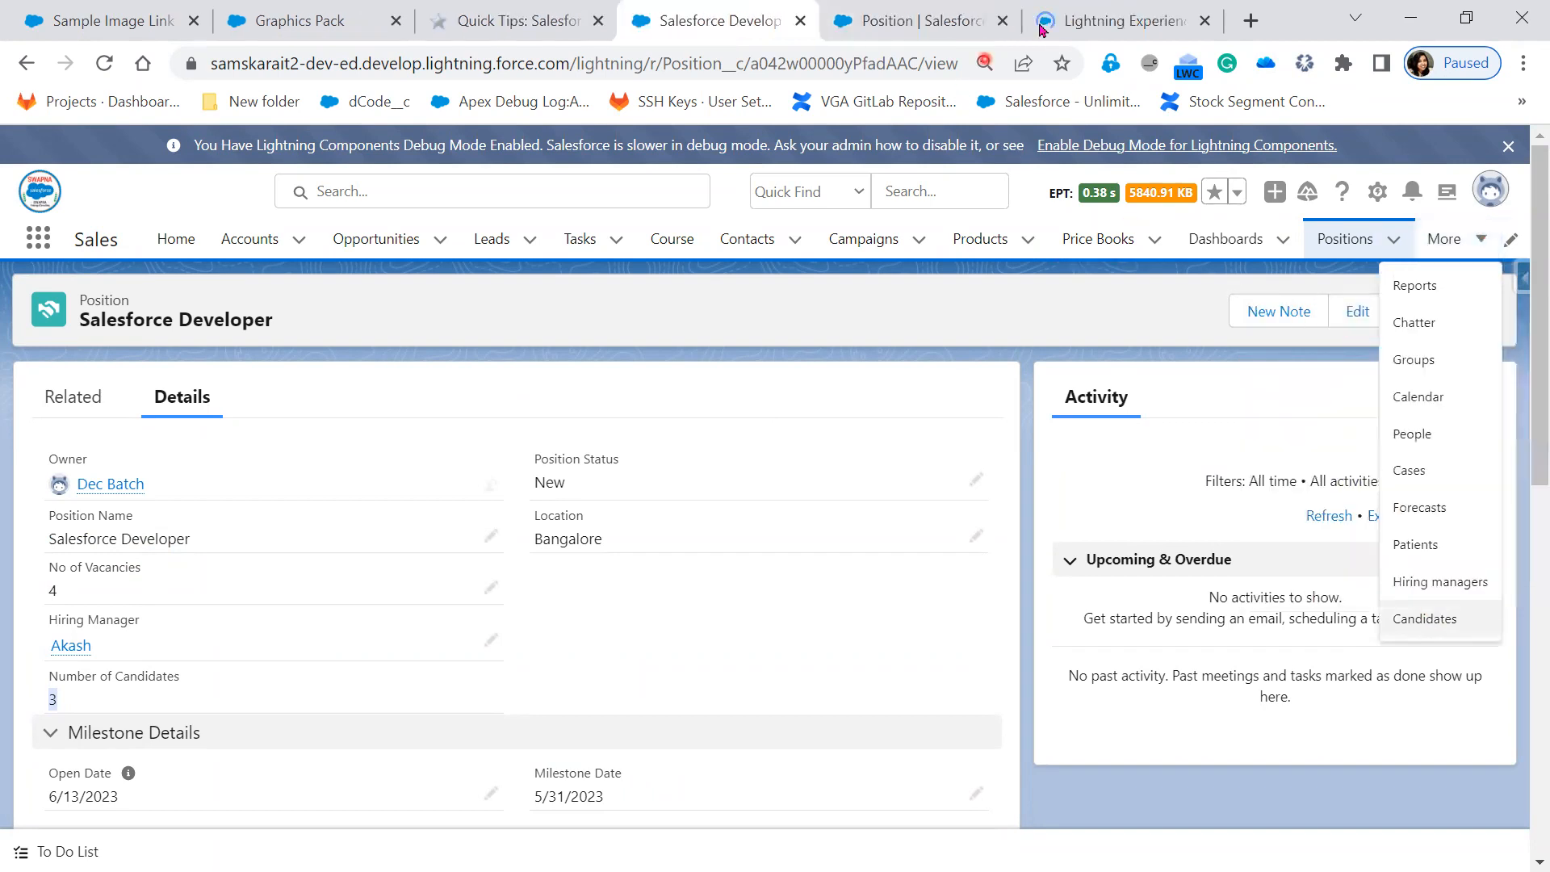
{"action": "left_click", "coordinate": [1111, 24]}
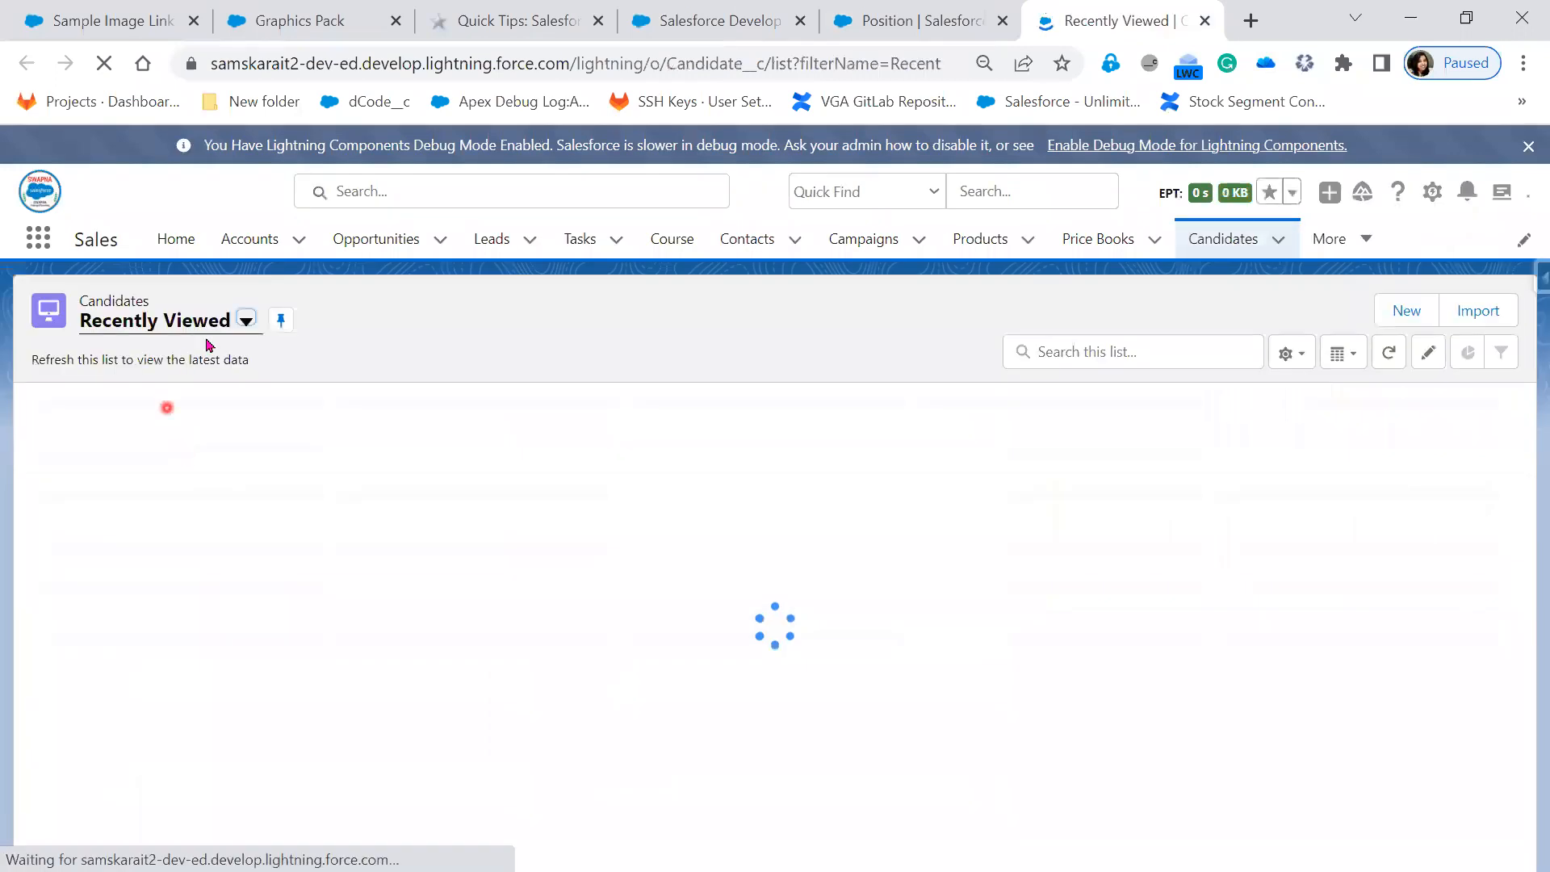
{"action": "left_click", "coordinate": [245, 321]}
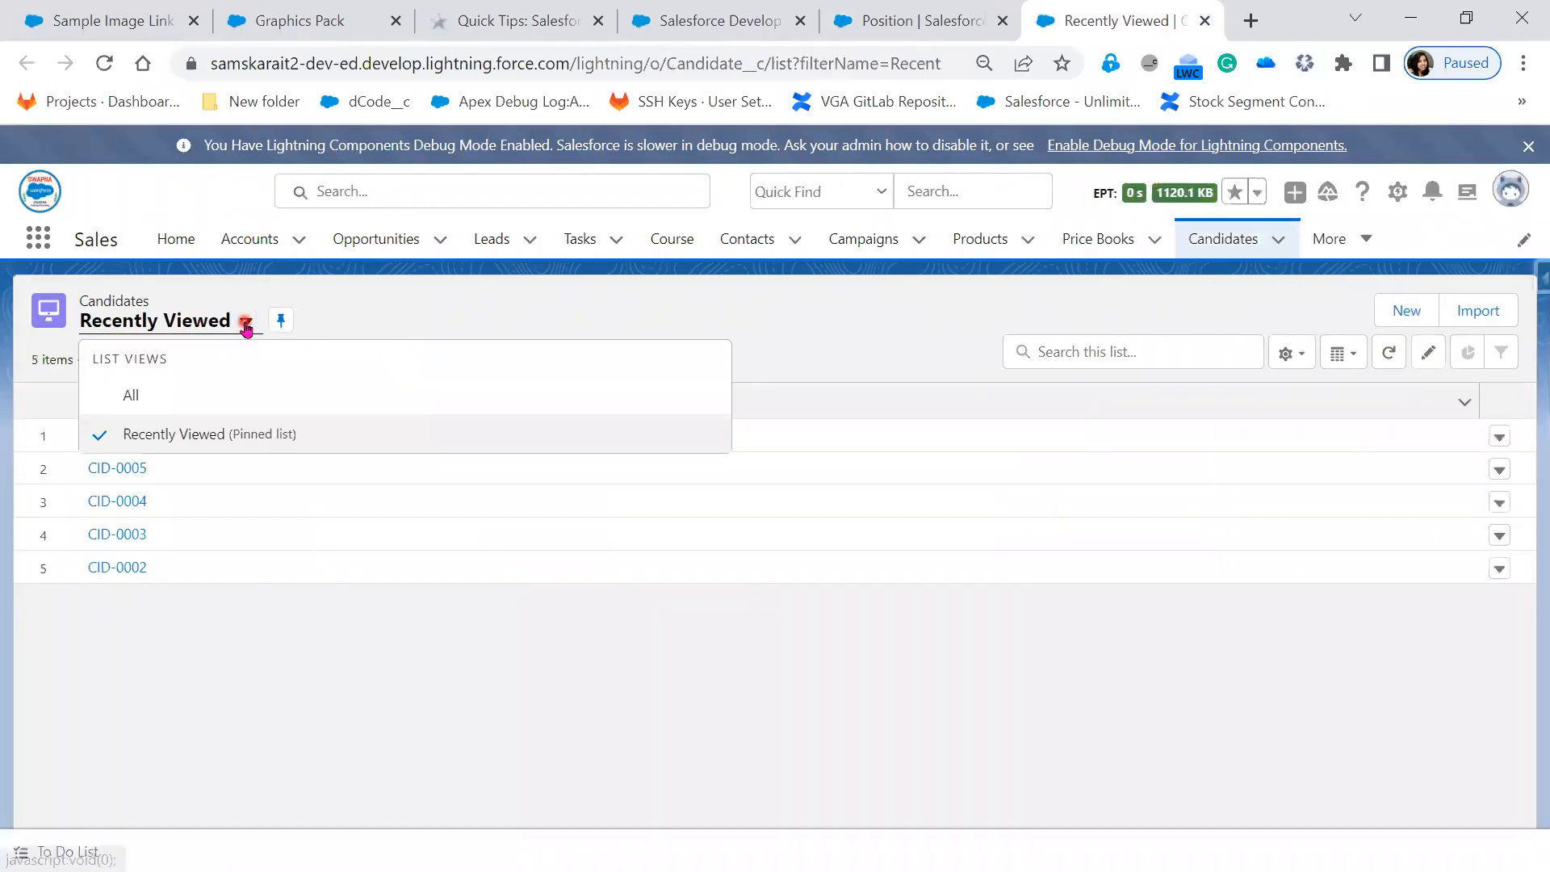
{"action": "left_click", "coordinate": [160, 403]}
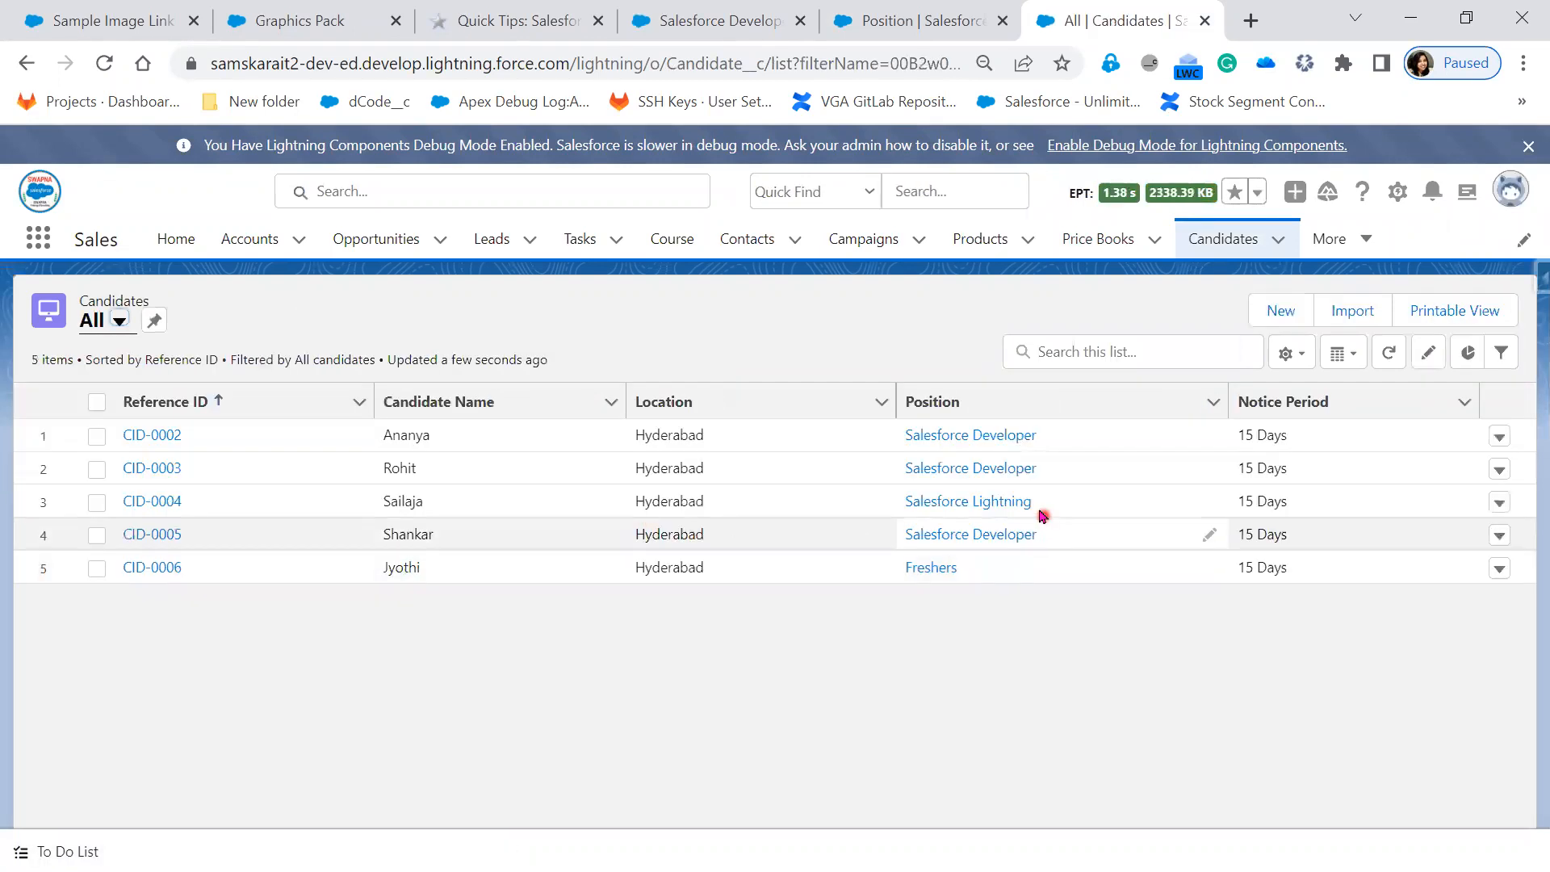
Reassign candidate CID-0003 to the Salesforce Lightning position directly in the list.
{"action": "left_click", "coordinate": [1211, 470]}
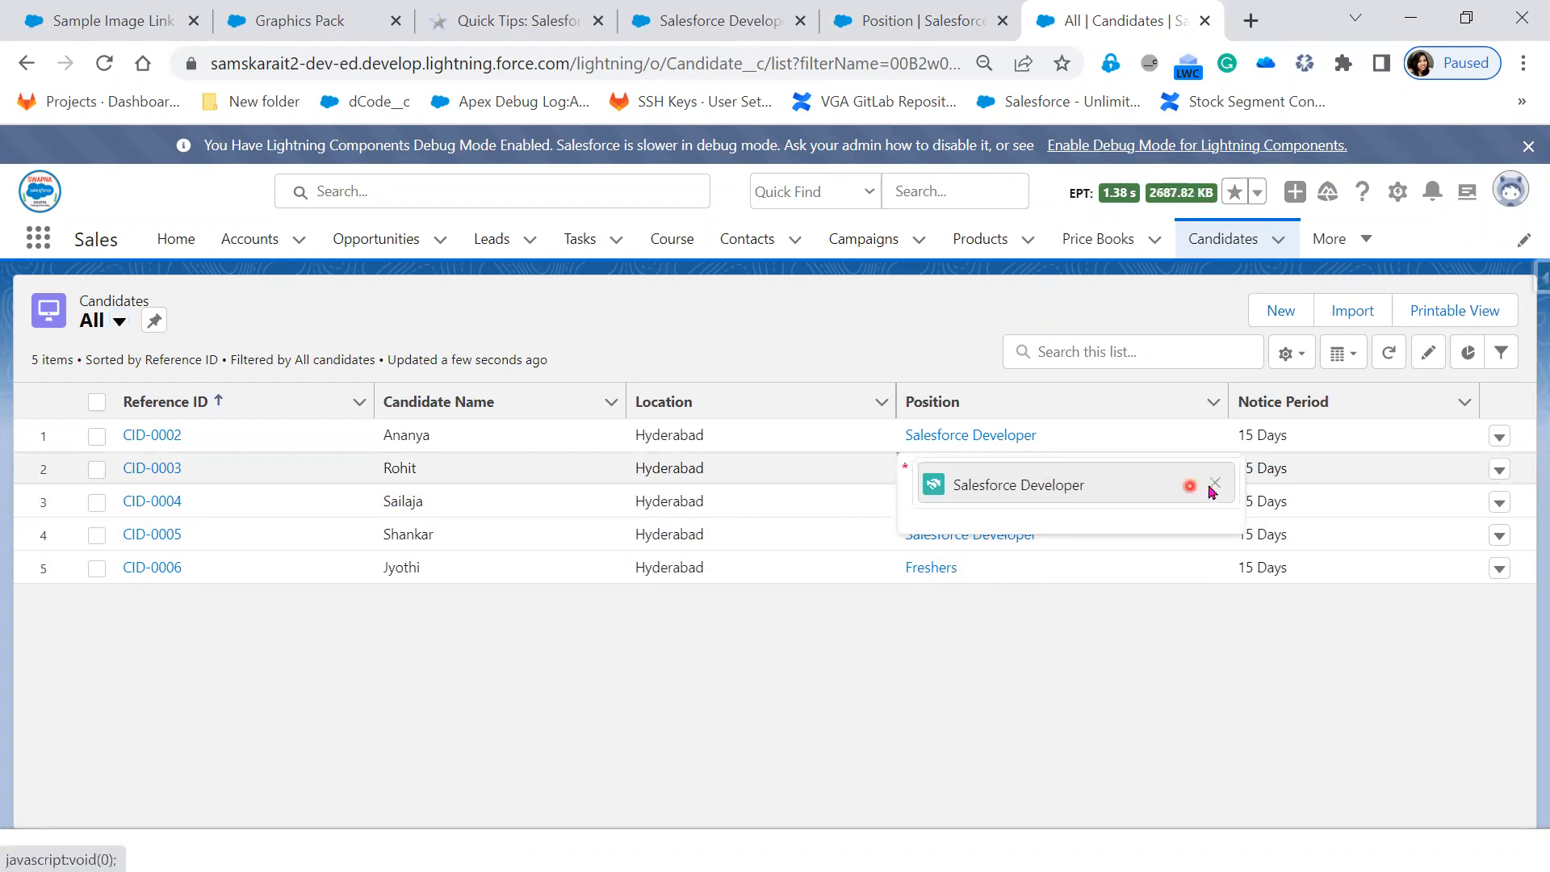
{"action": "left_click", "coordinate": [1215, 485]}
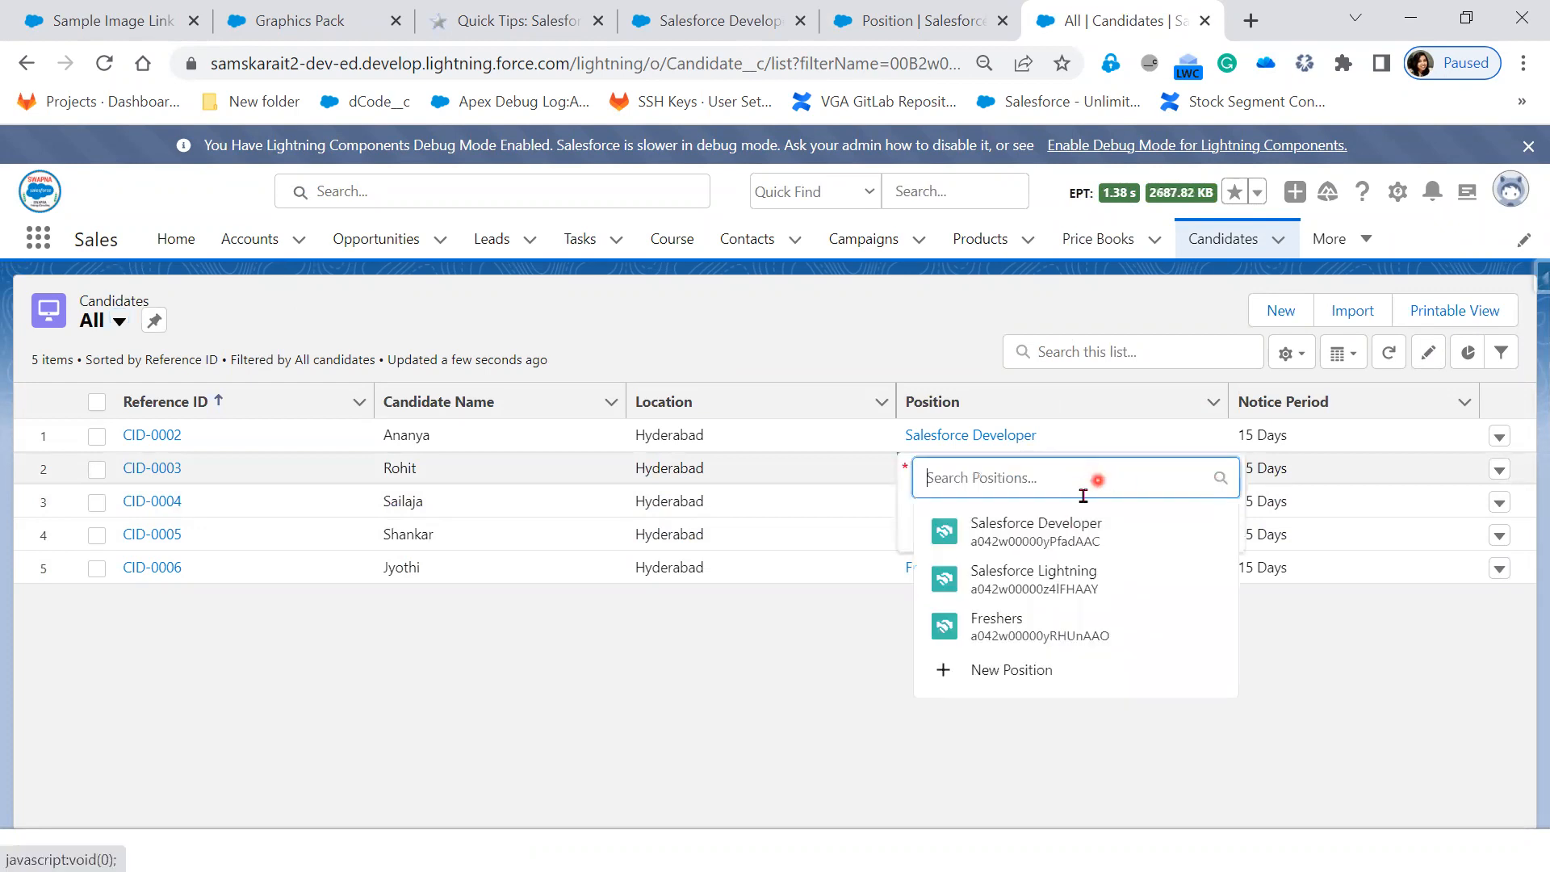
{"action": "left_click", "coordinate": [1082, 567]}
{"action": "left_click", "coordinate": [823, 802]}
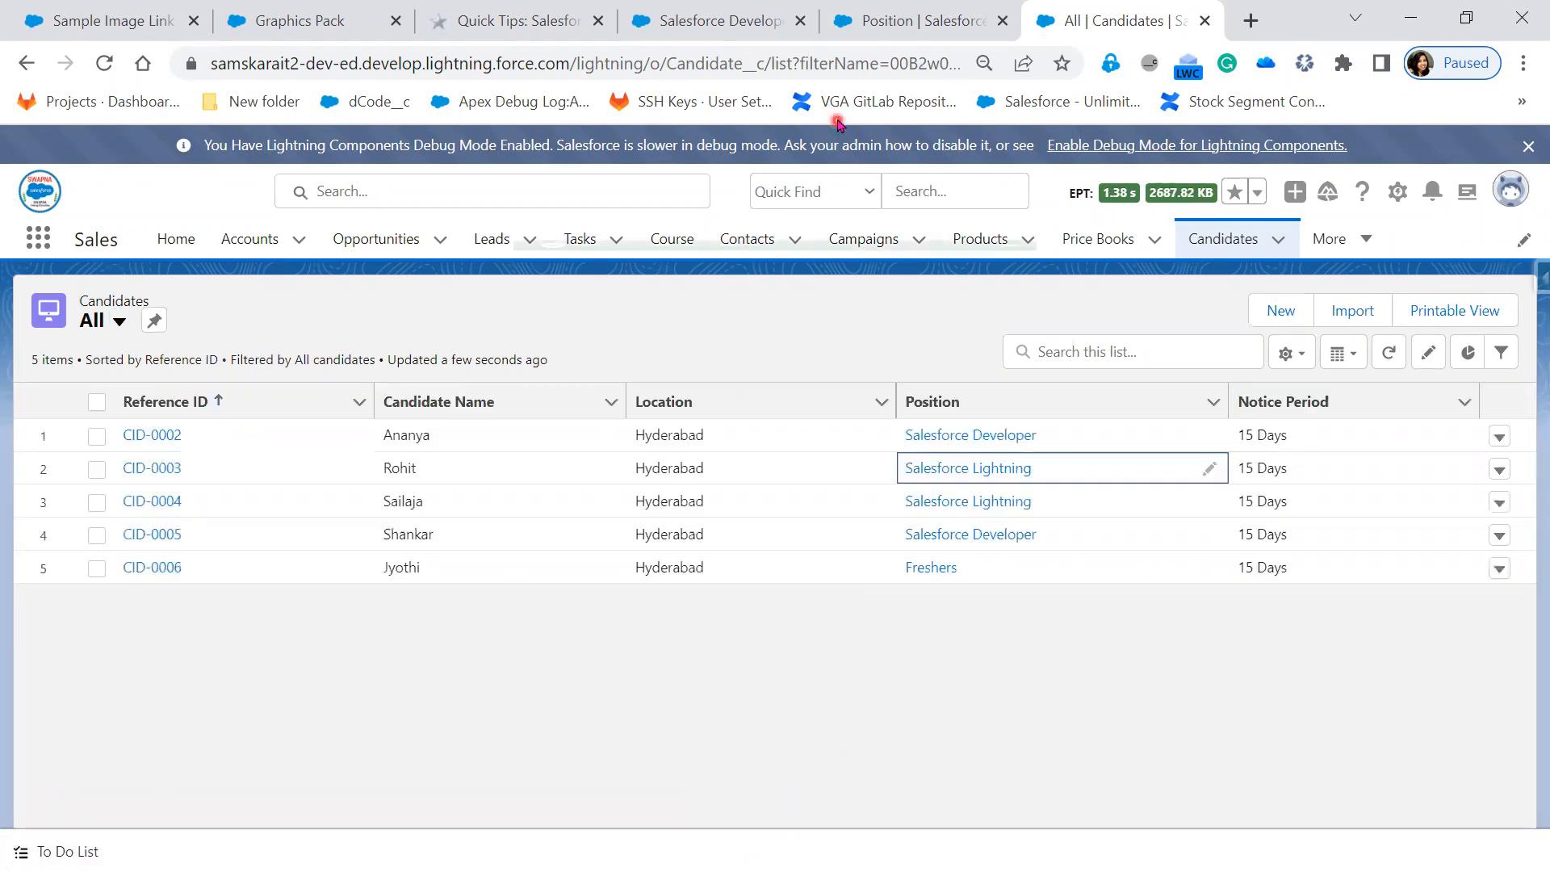
Reload the Salesforce Developer position record and check its Number of Candidates for the effect of the reassignment.
{"action": "left_click", "coordinate": [884, 32]}
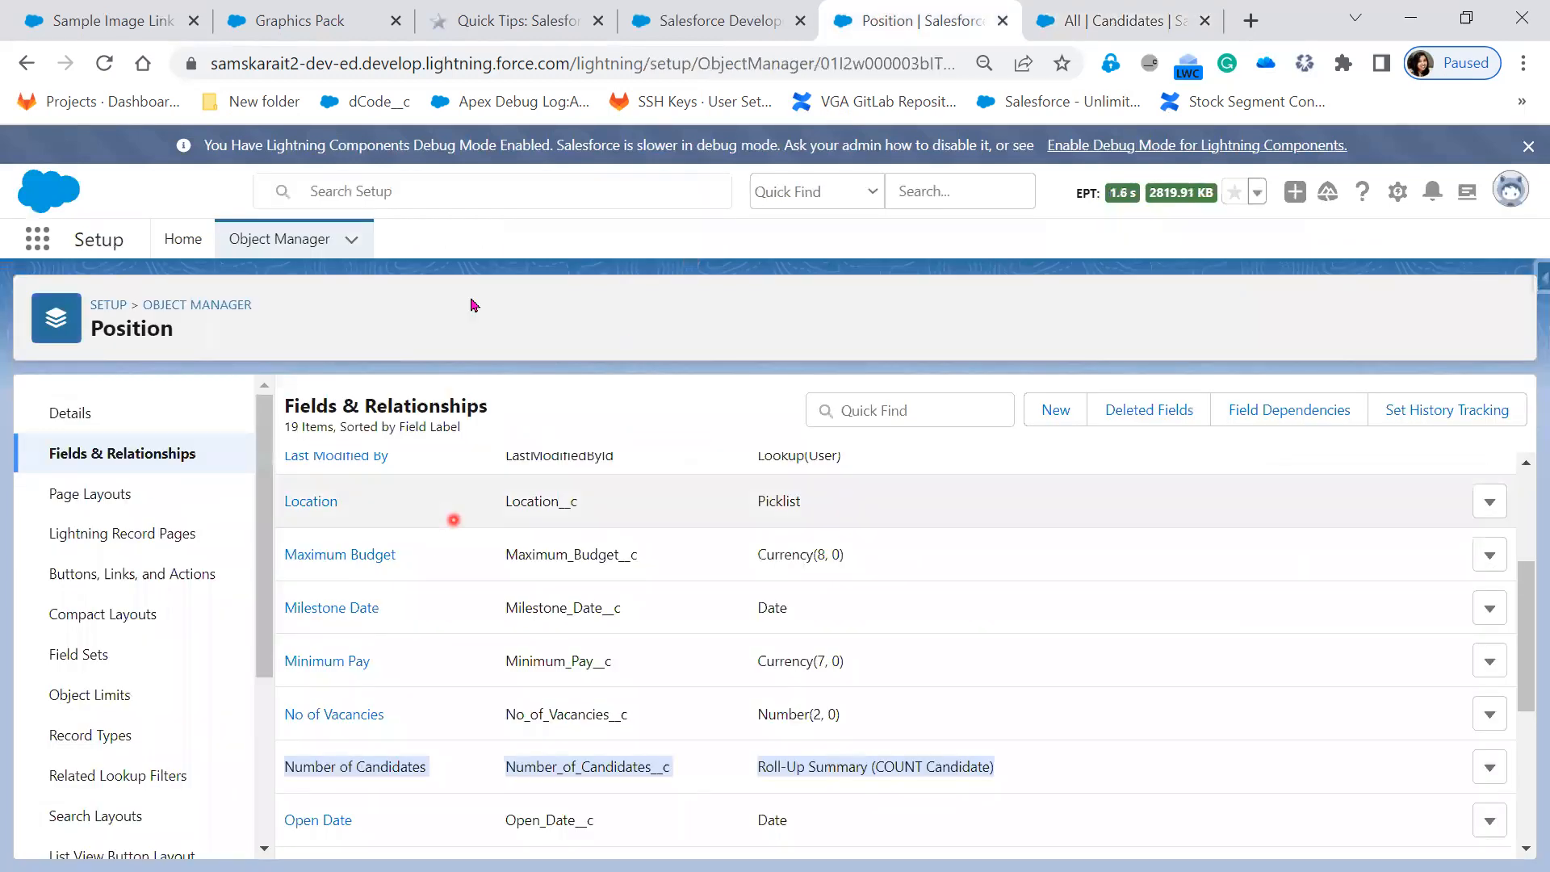
{"action": "left_click", "coordinate": [710, 20]}
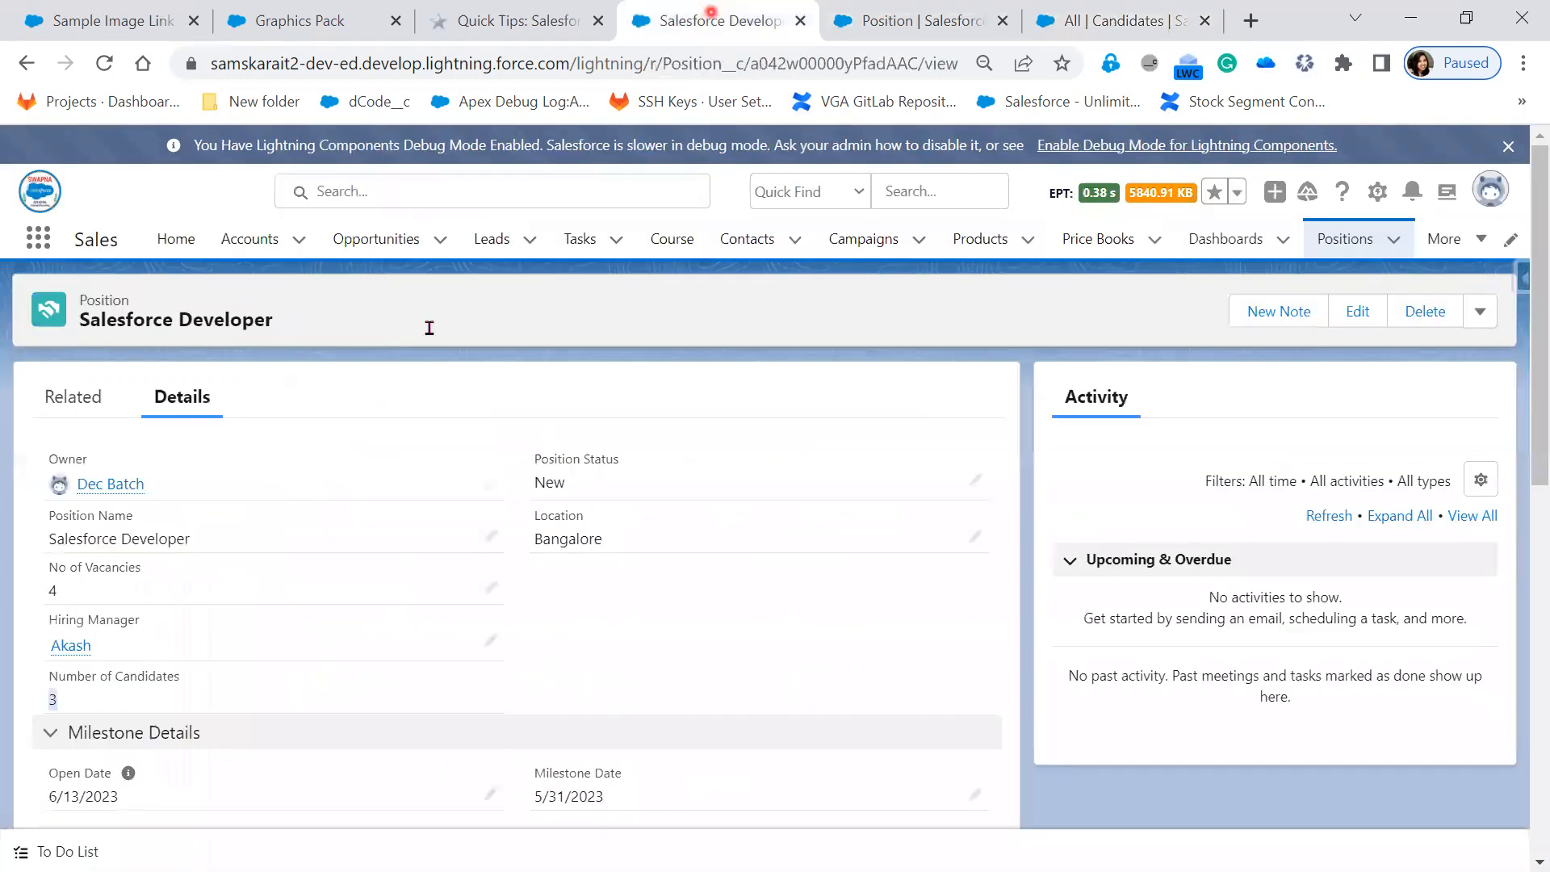
{"action": "left_click", "coordinate": [104, 63]}
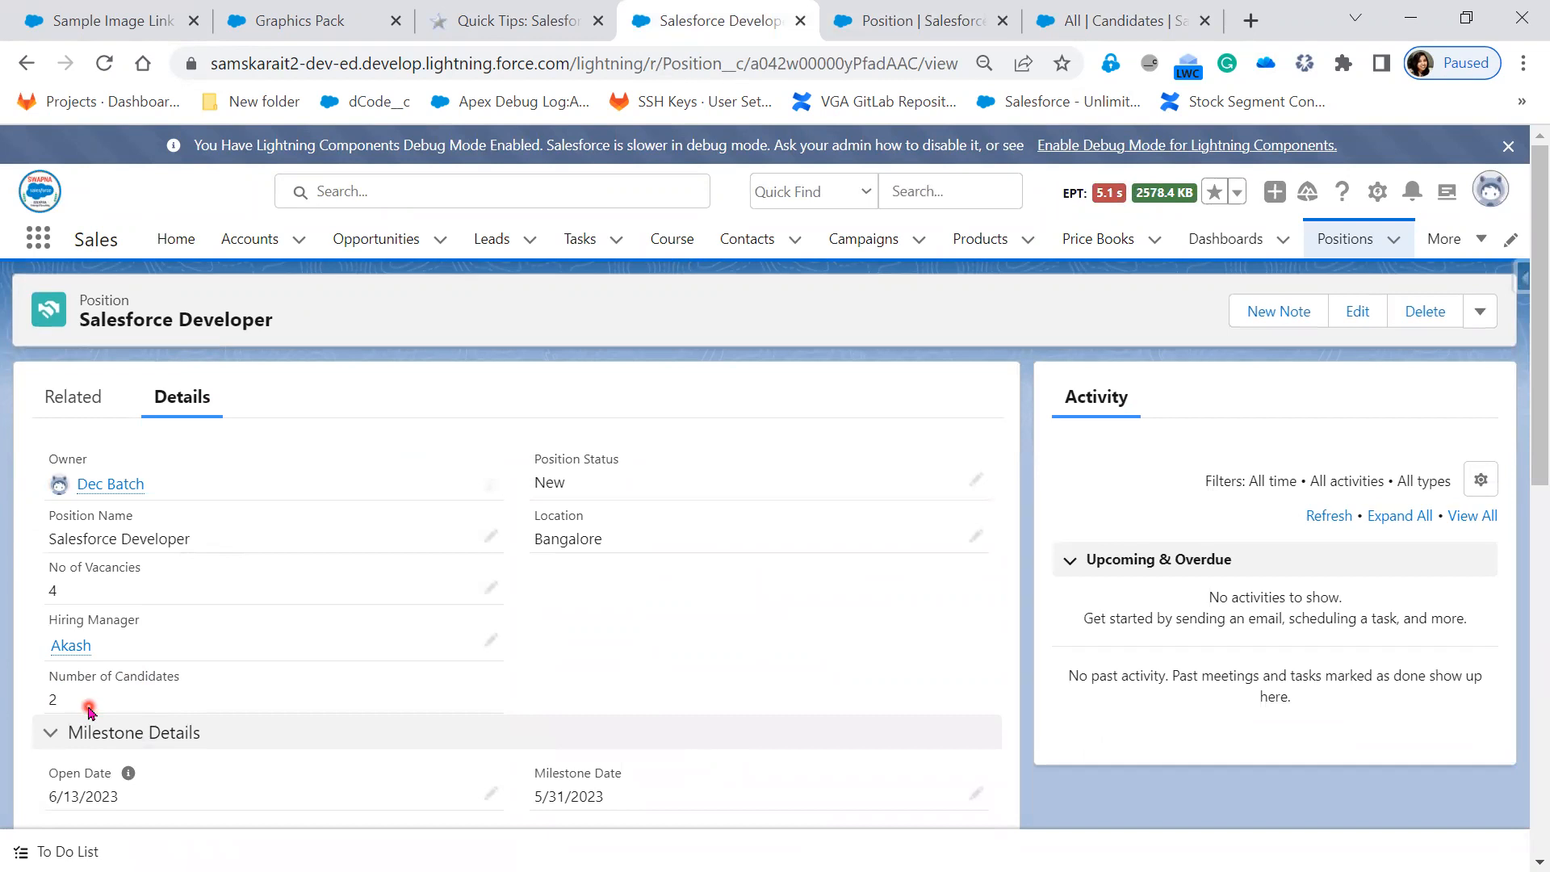
Delete candidate CID-0005 from the Candidates list and confirm the deletion.
{"action": "left_click", "coordinate": [1071, 23]}
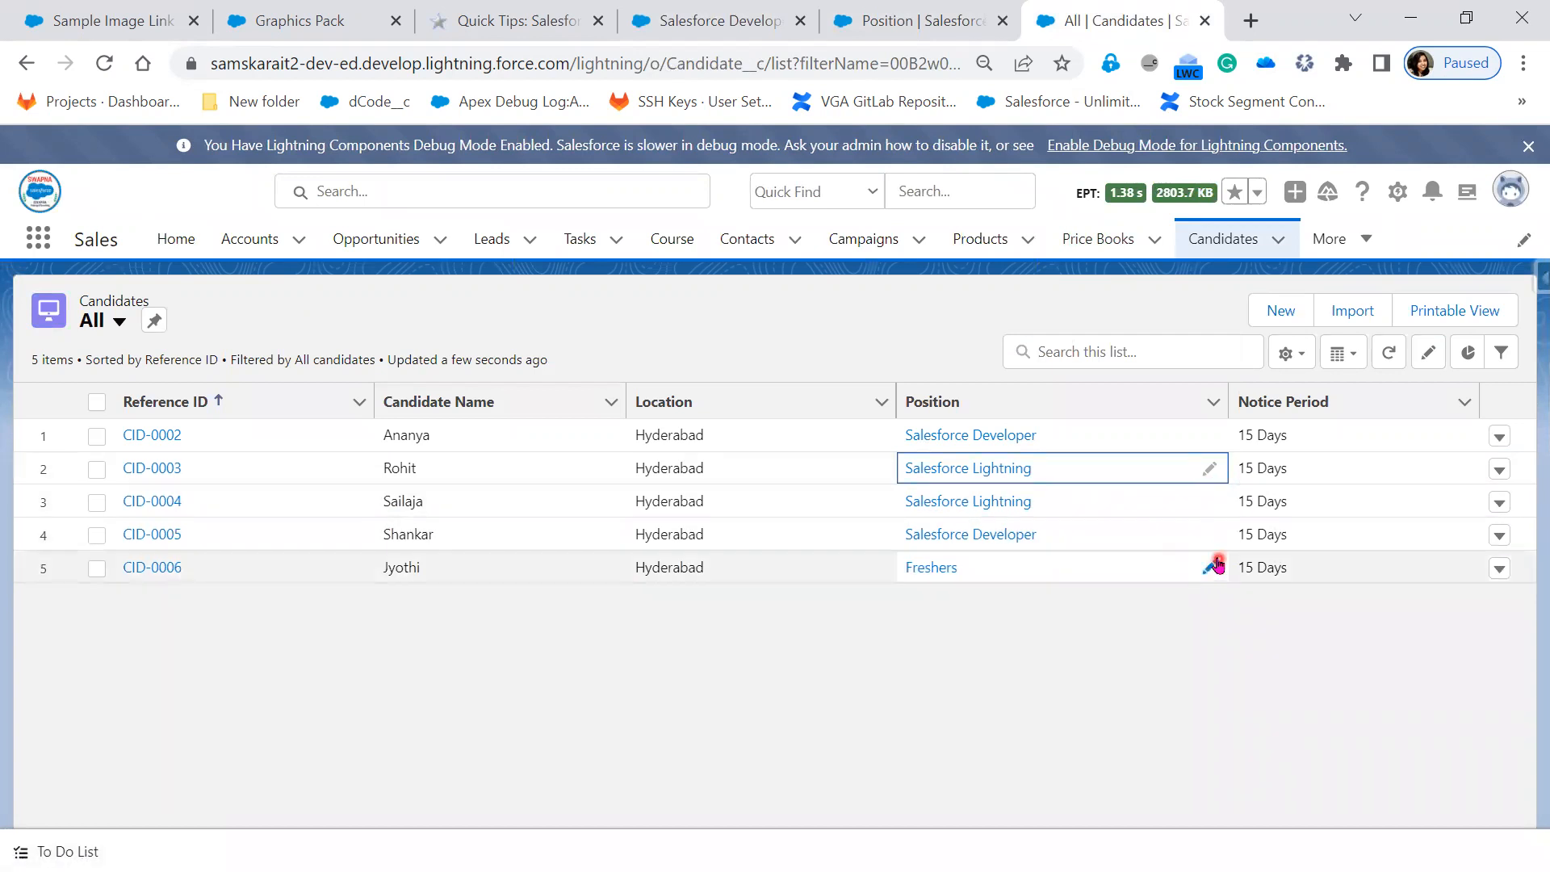
{"action": "left_click", "coordinate": [1496, 537]}
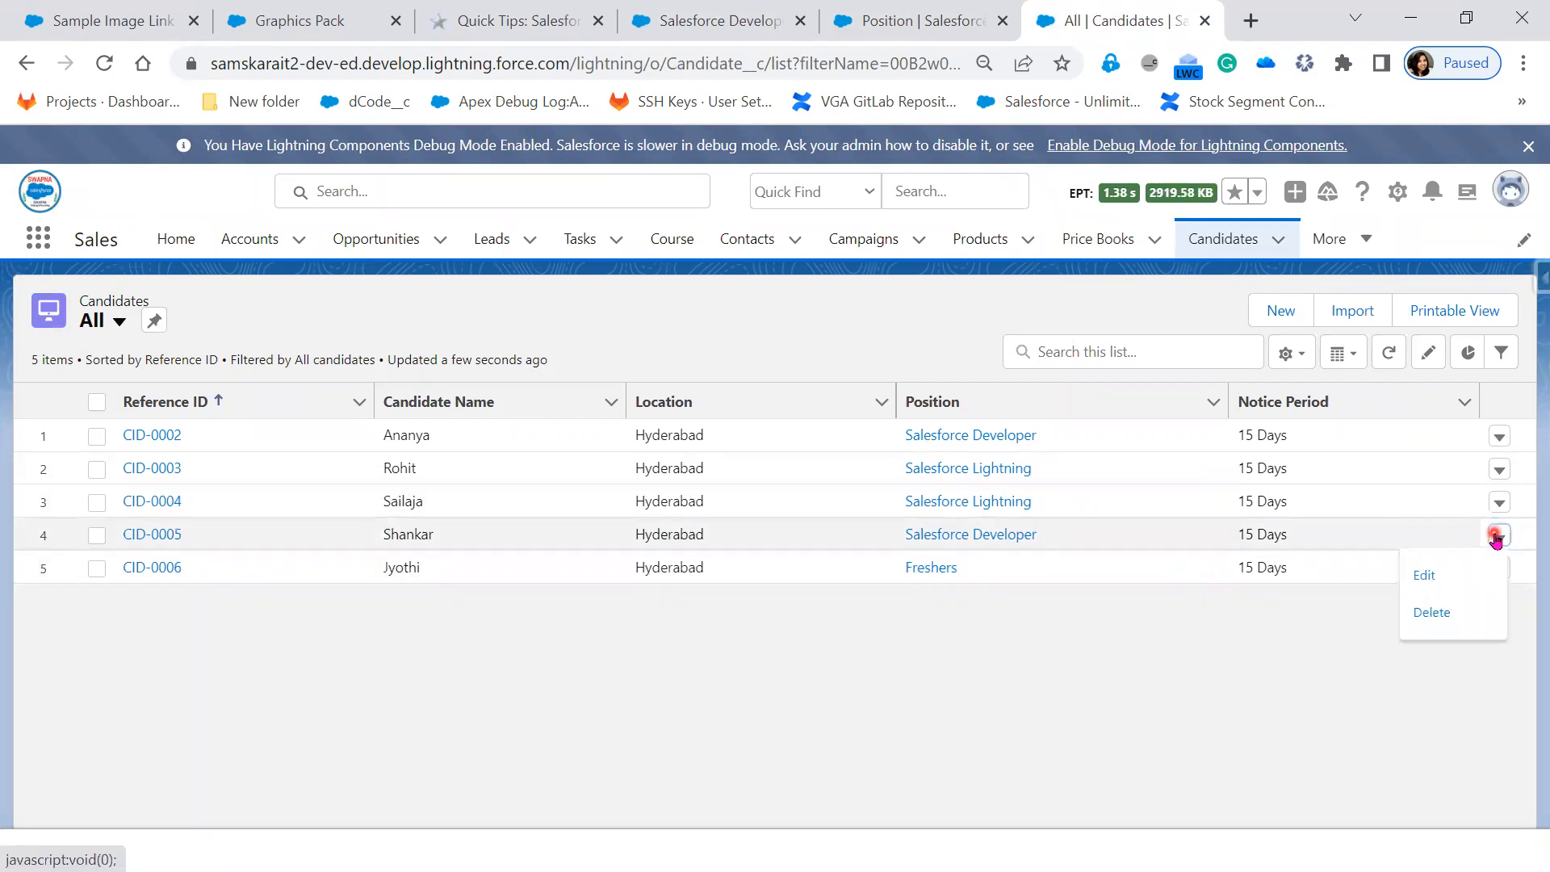
{"action": "left_click", "coordinate": [1447, 617]}
{"action": "left_click", "coordinate": [1062, 544]}
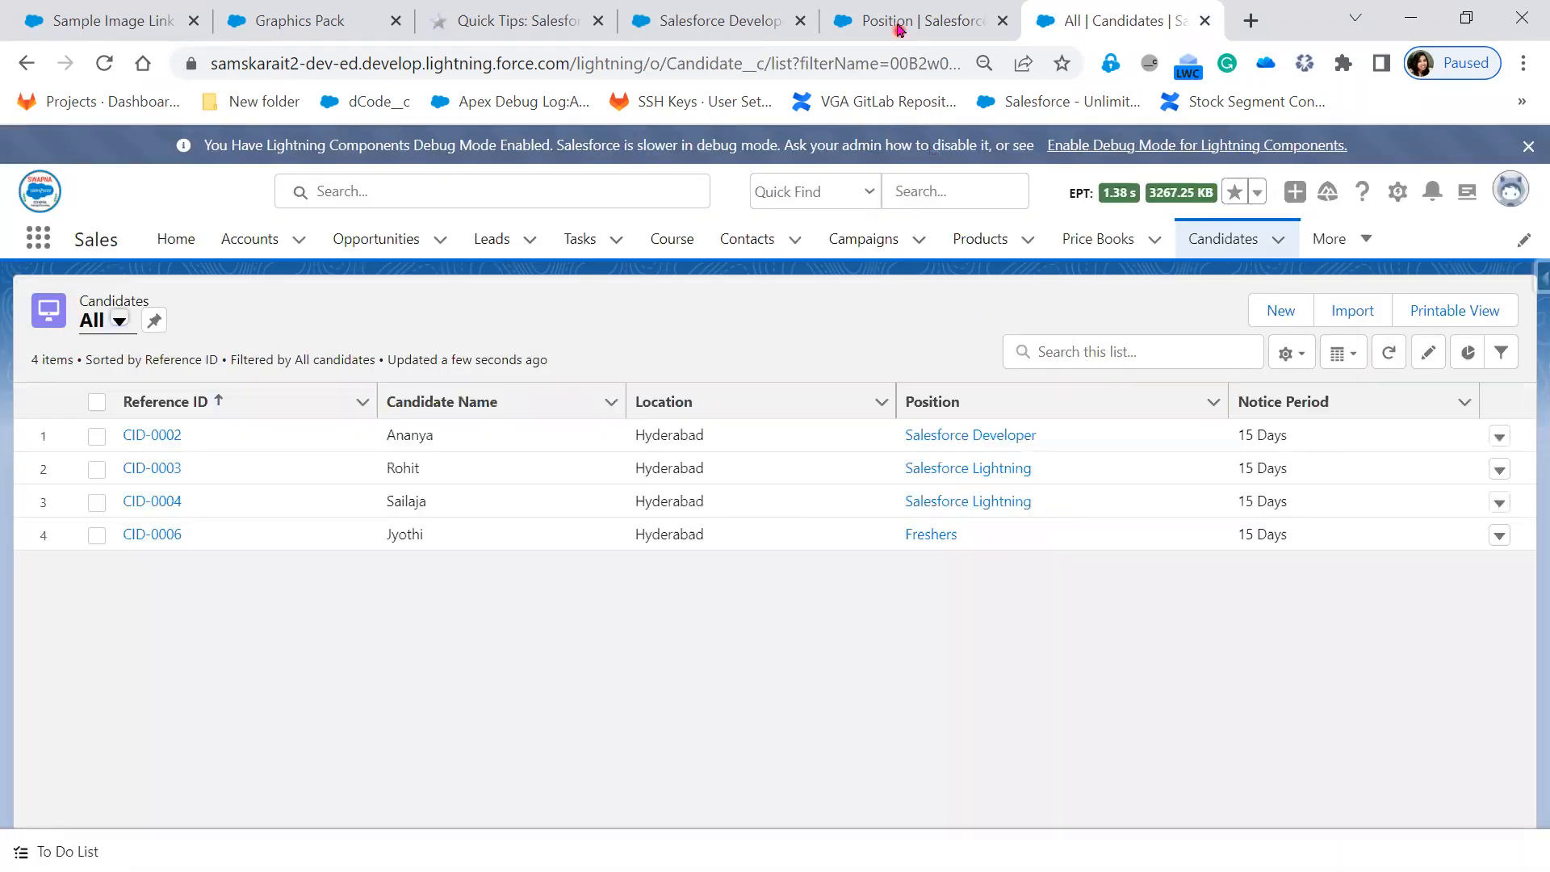
Refresh the Salesforce Developer position record and check how deleting a candidate affects Number of Candidates.
{"action": "left_click", "coordinate": [886, 24]}
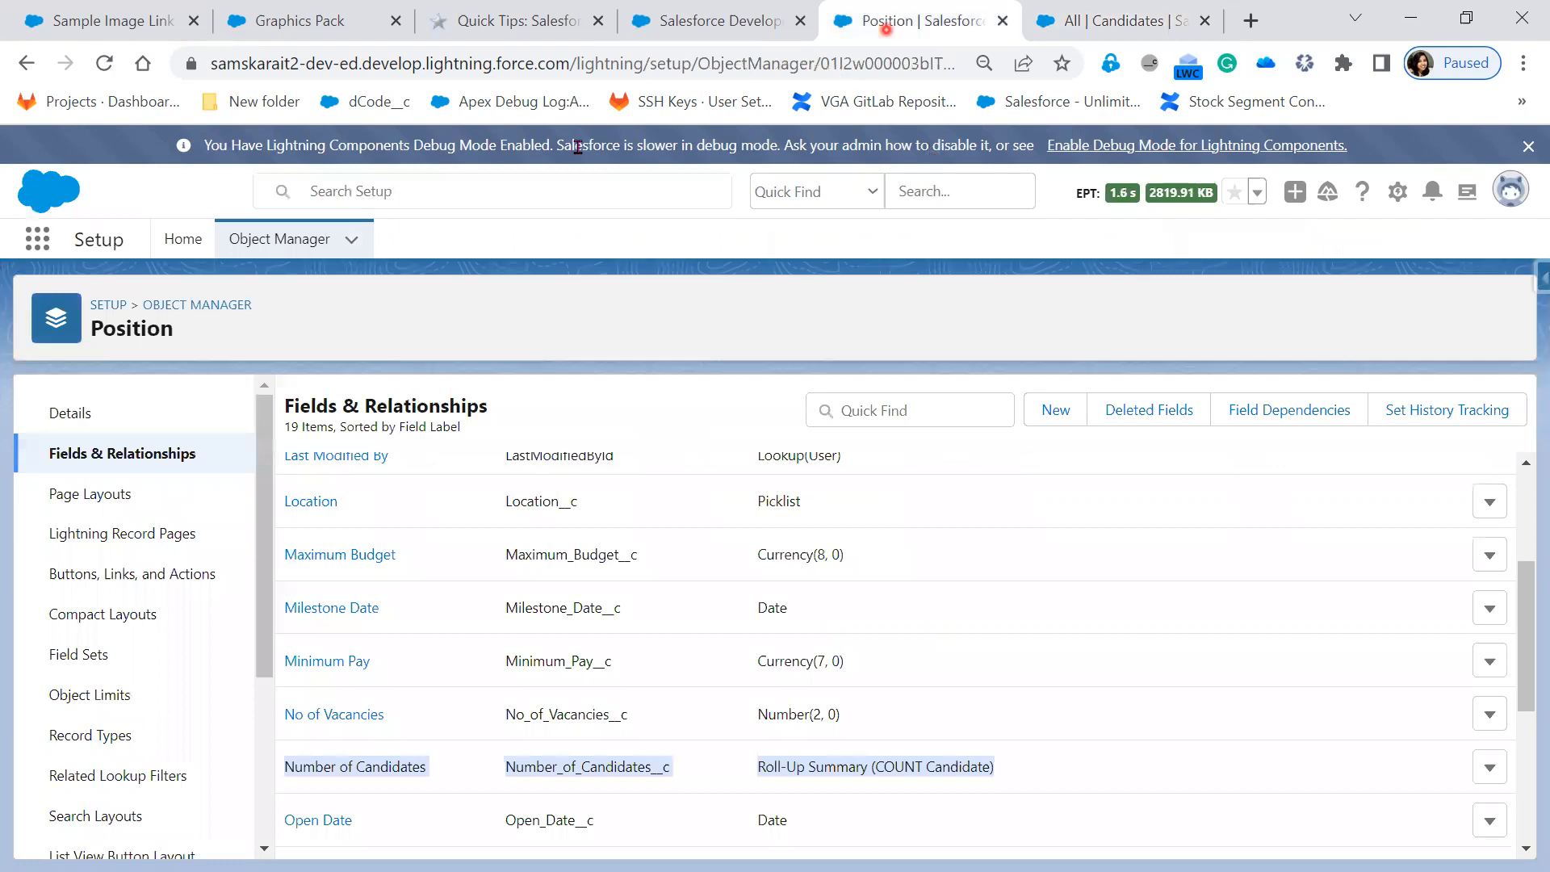
{"action": "left_click", "coordinate": [688, 28]}
{"action": "left_click", "coordinate": [106, 63]}
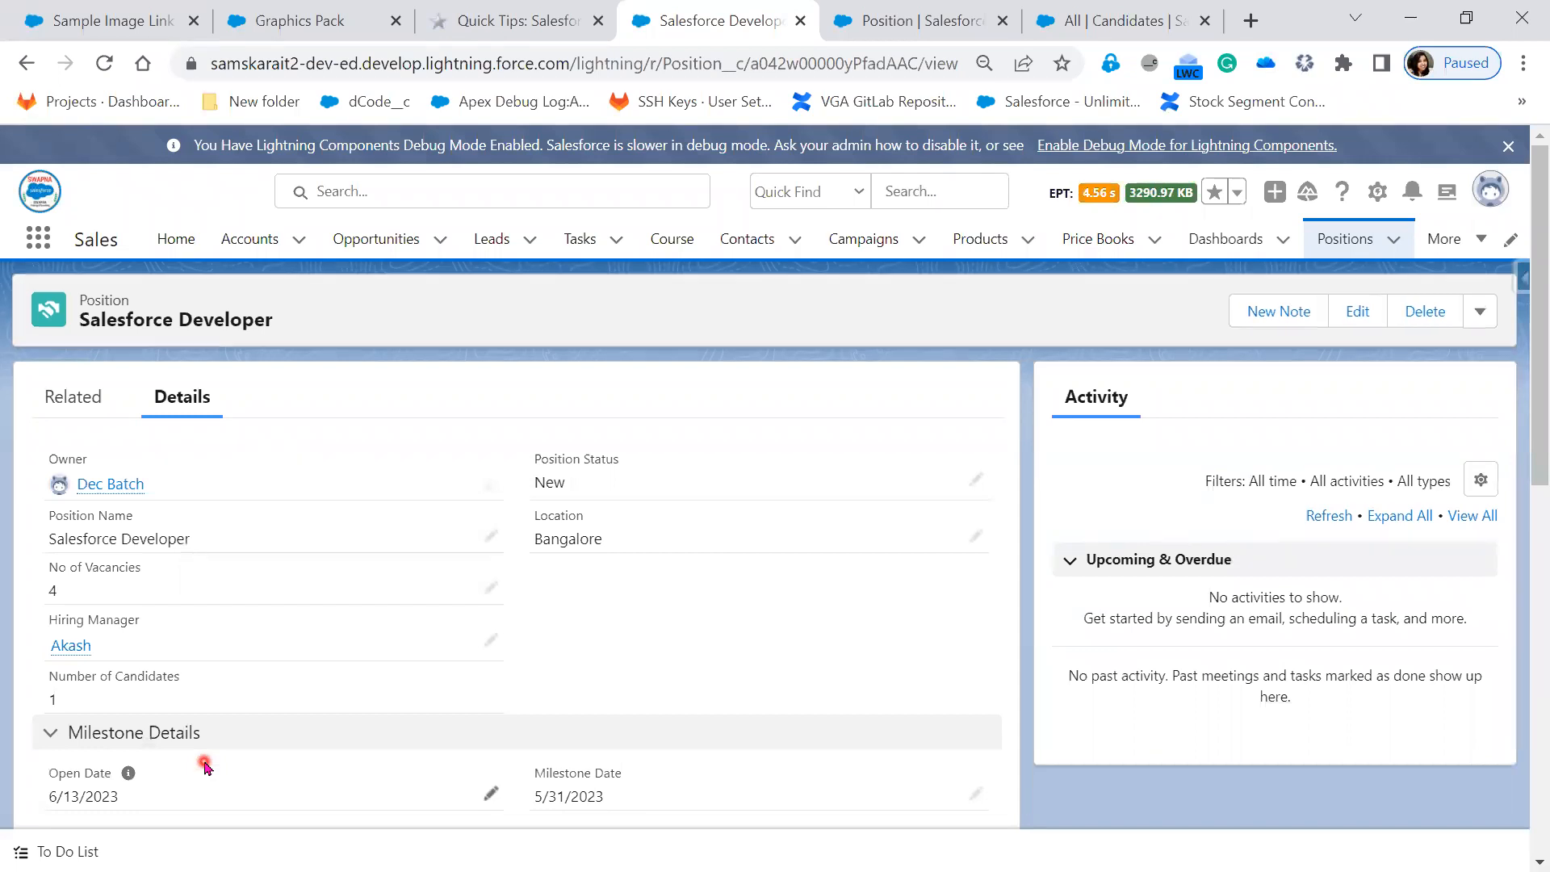
{"action": "left_click_drag", "start_coordinate": [81, 704], "coordinate": [34, 683]}
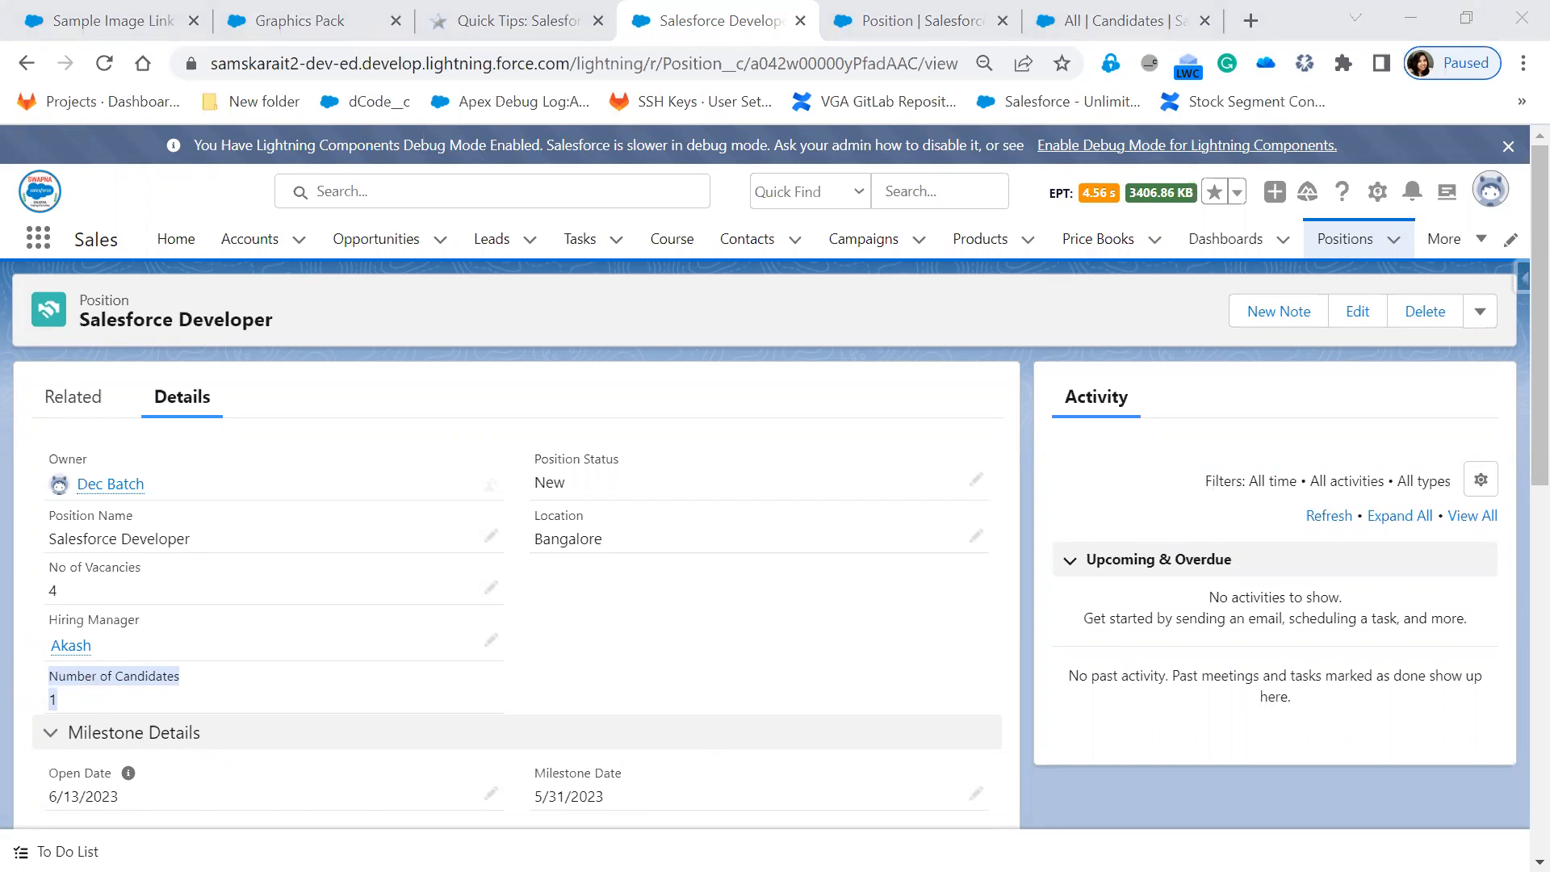
Switch to the PowerPoint slide show, advance to the Number of Immediate Joiners use case on slide 8, and return to the browser.
{"action": "key", "text": "alt+Tab"}
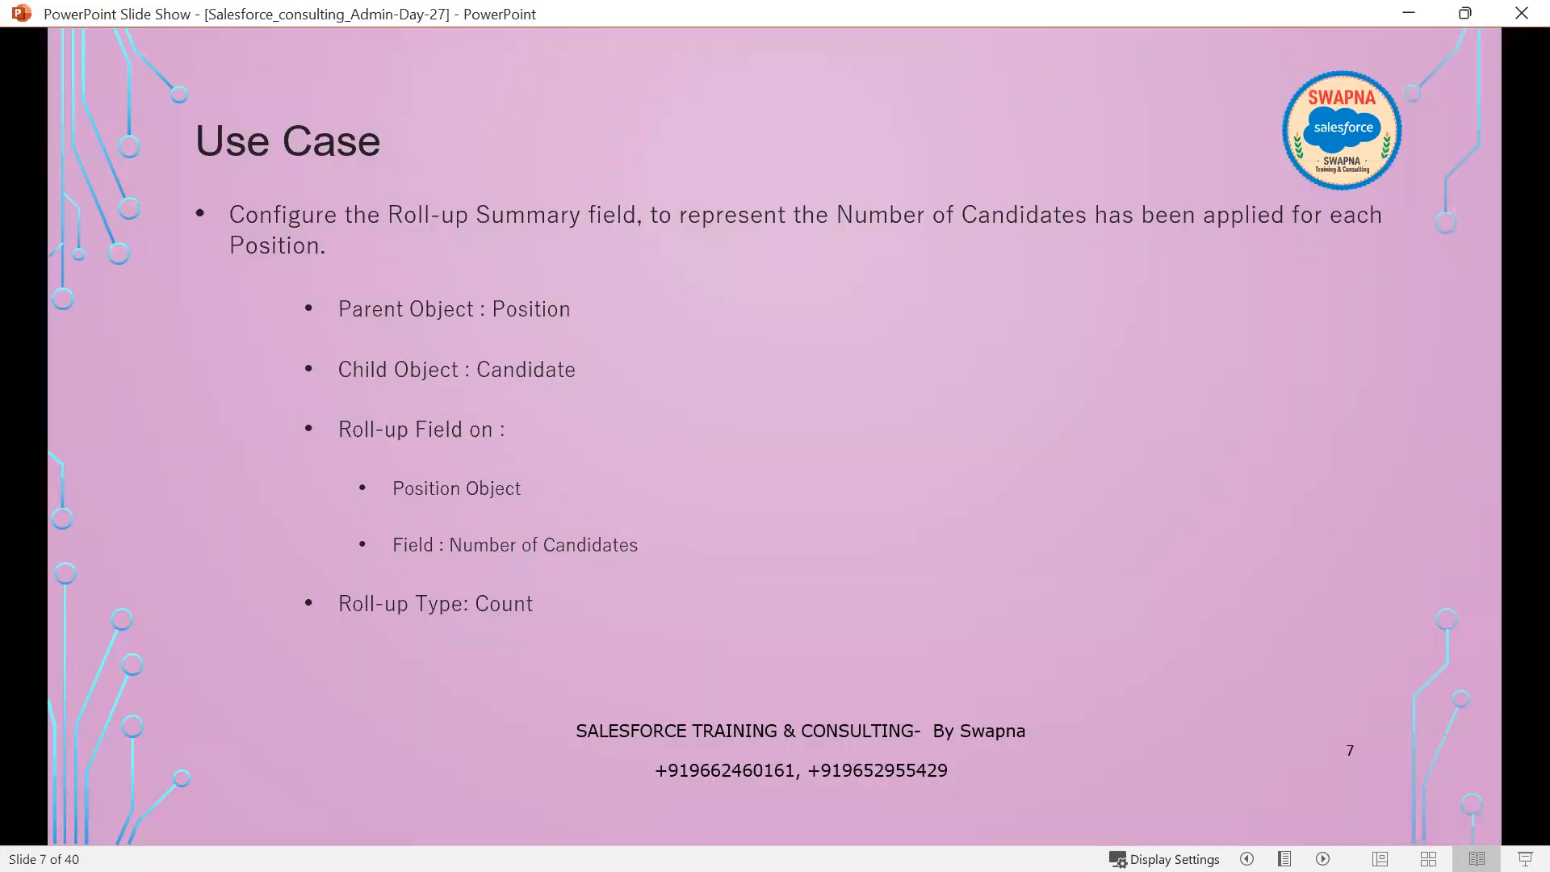
{"action": "key", "text": "alt+Tab"}
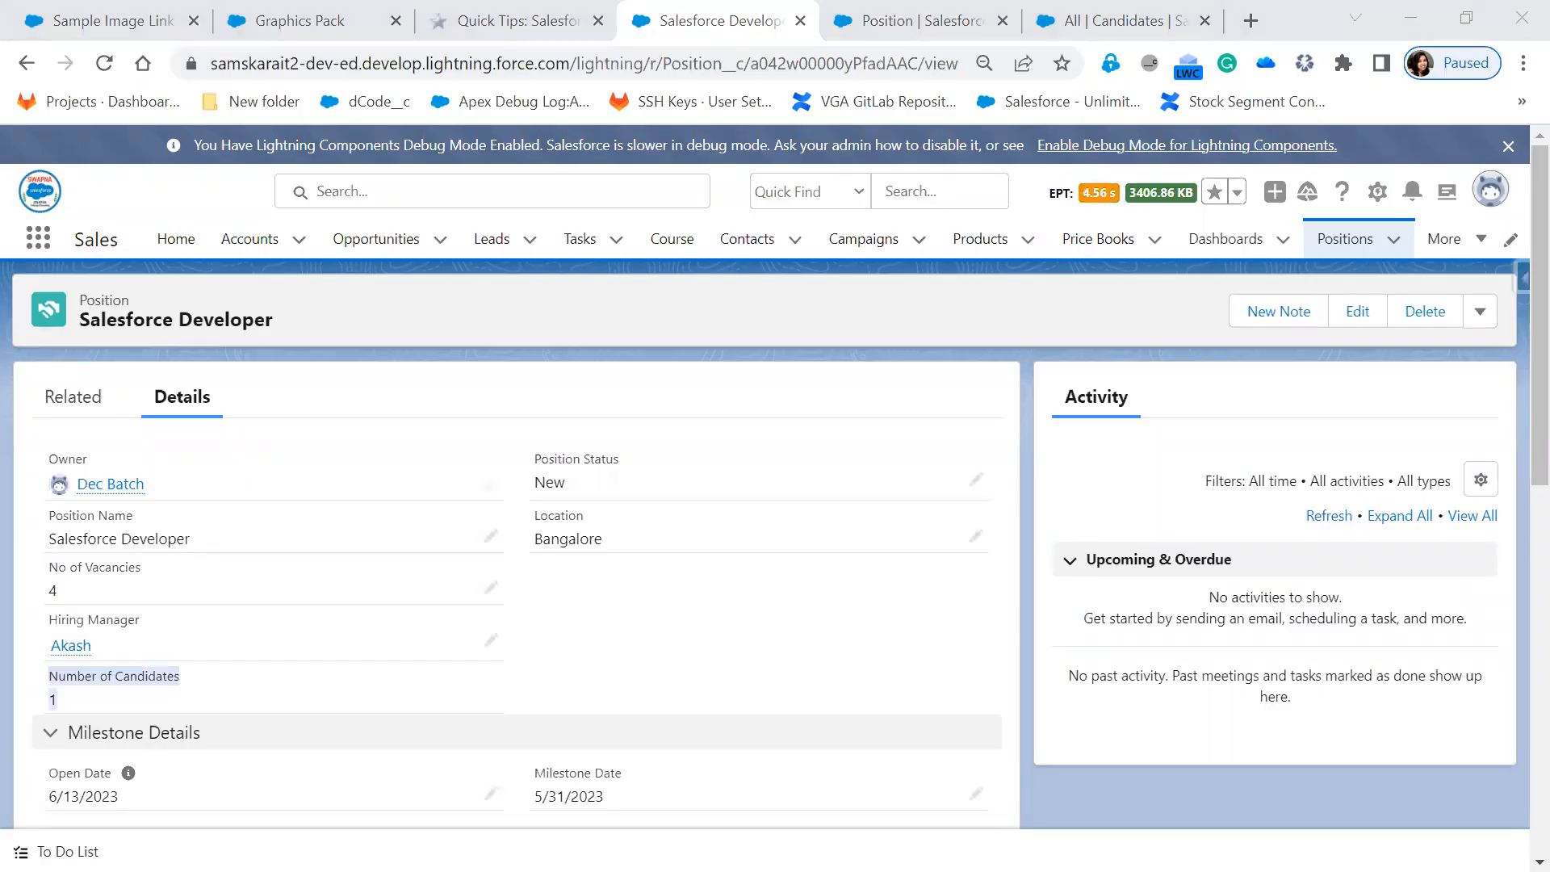
{"action": "key", "text": "alt+Tab"}
{"action": "left_click", "coordinate": [1177, 526]}
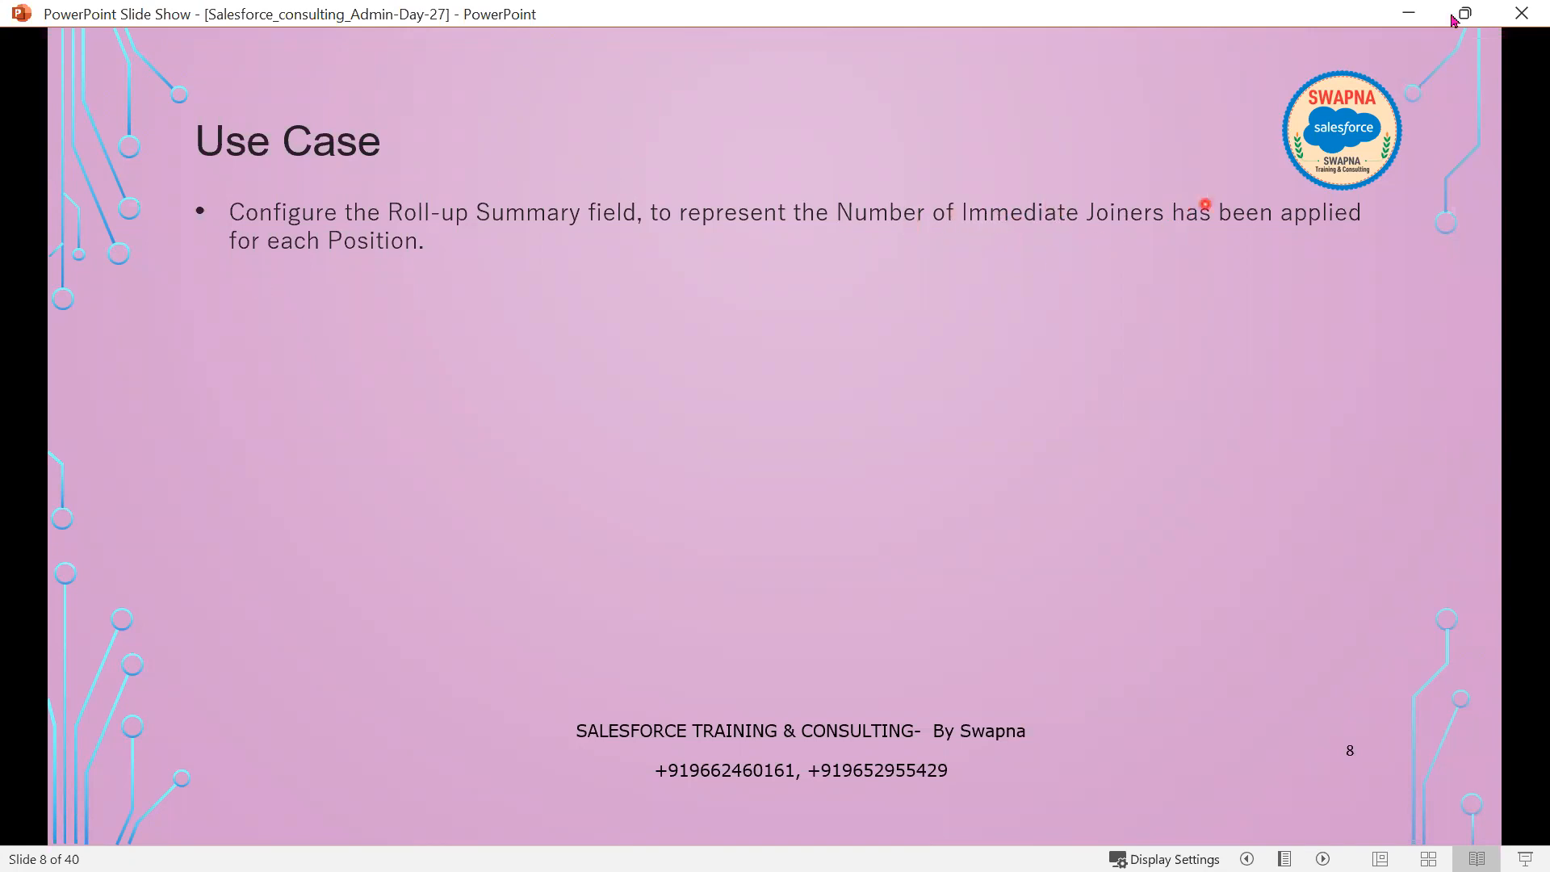
{"action": "left_click", "coordinate": [1408, 13]}
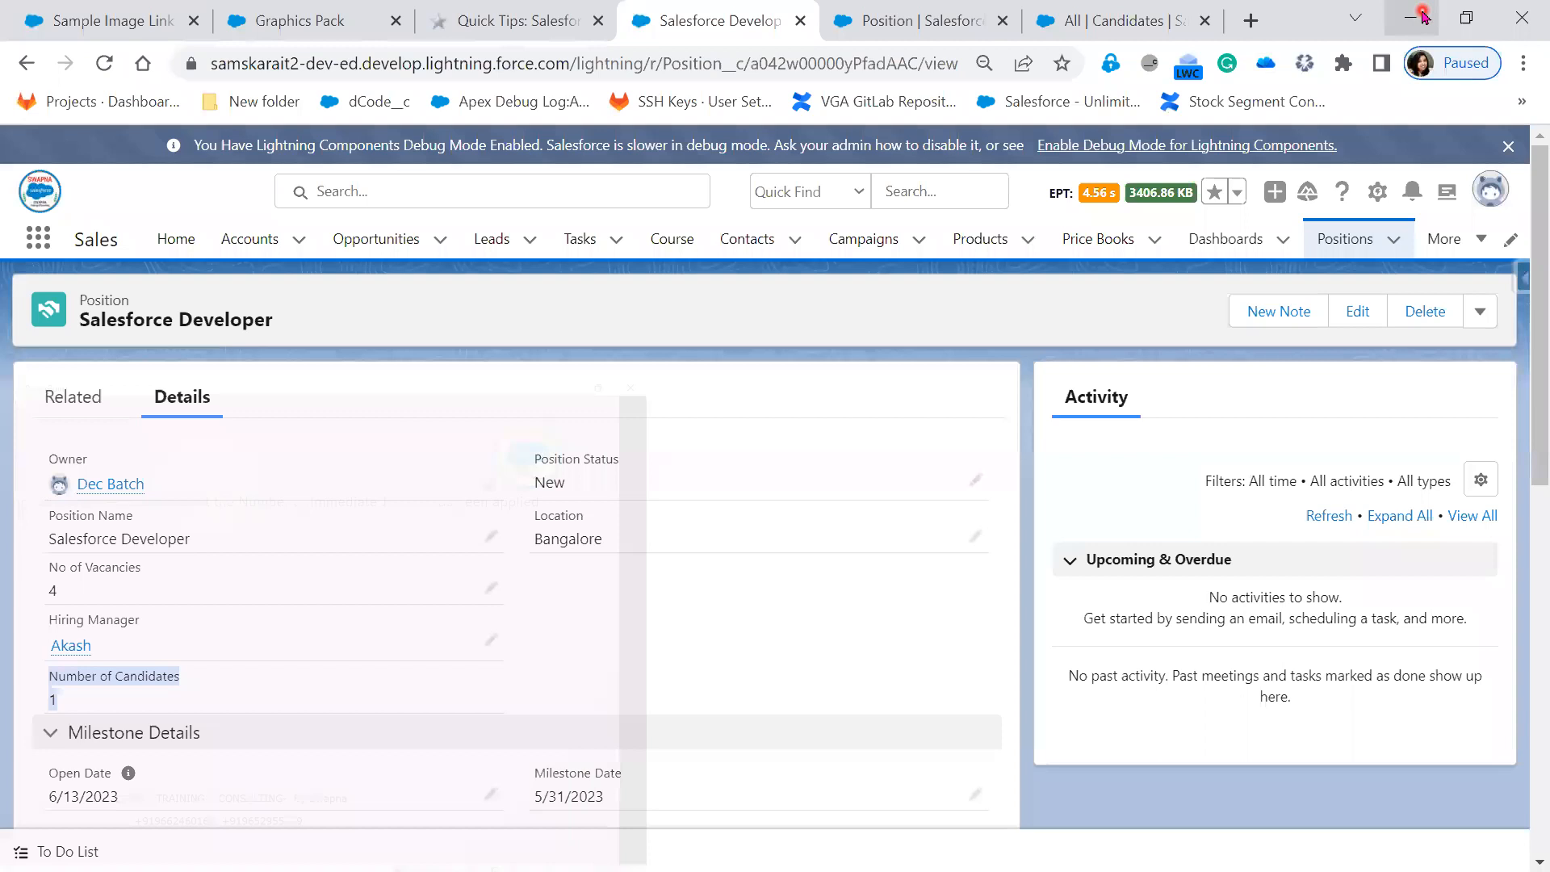
Check the available Notice Period options for candidate CID-0002 in the Candidates list without changing the value.
{"action": "left_click", "coordinate": [1141, 20]}
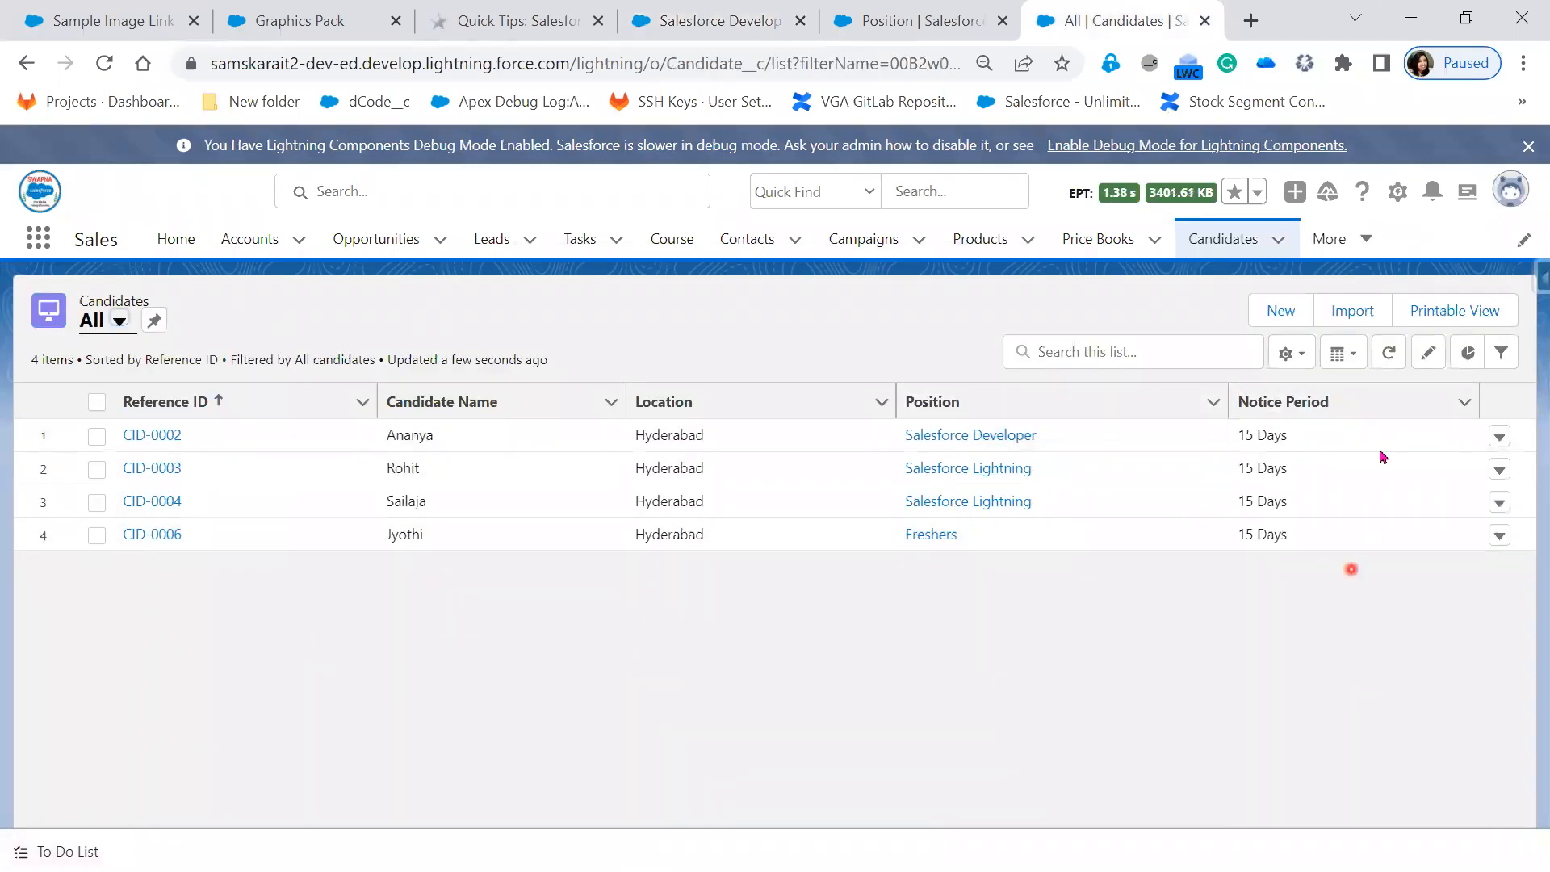
{"action": "left_click", "coordinate": [1466, 442]}
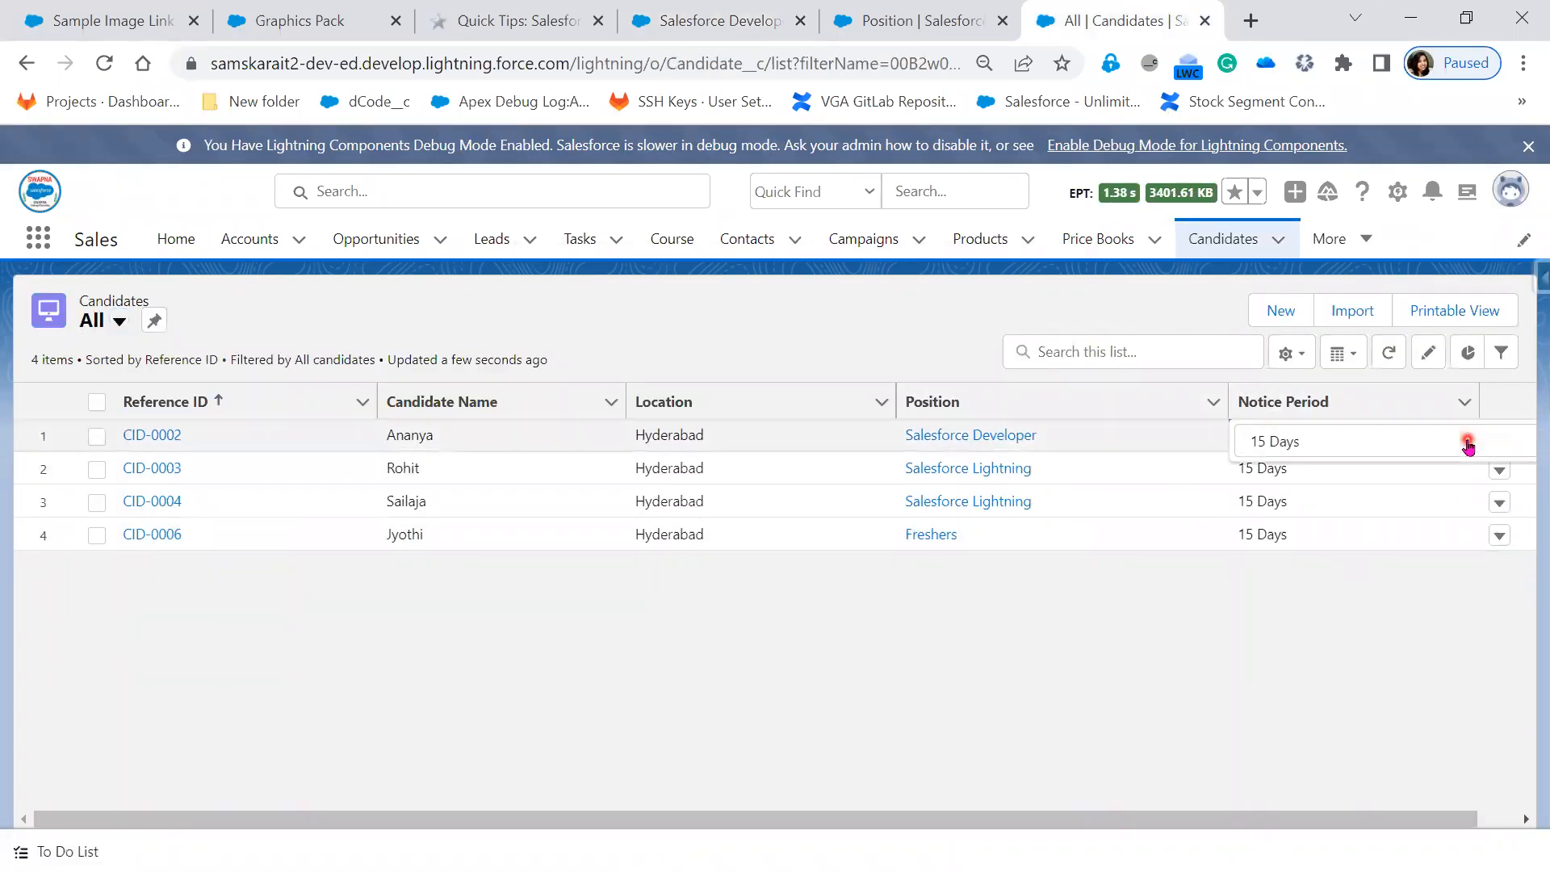
{"action": "left_click", "coordinate": [1413, 446]}
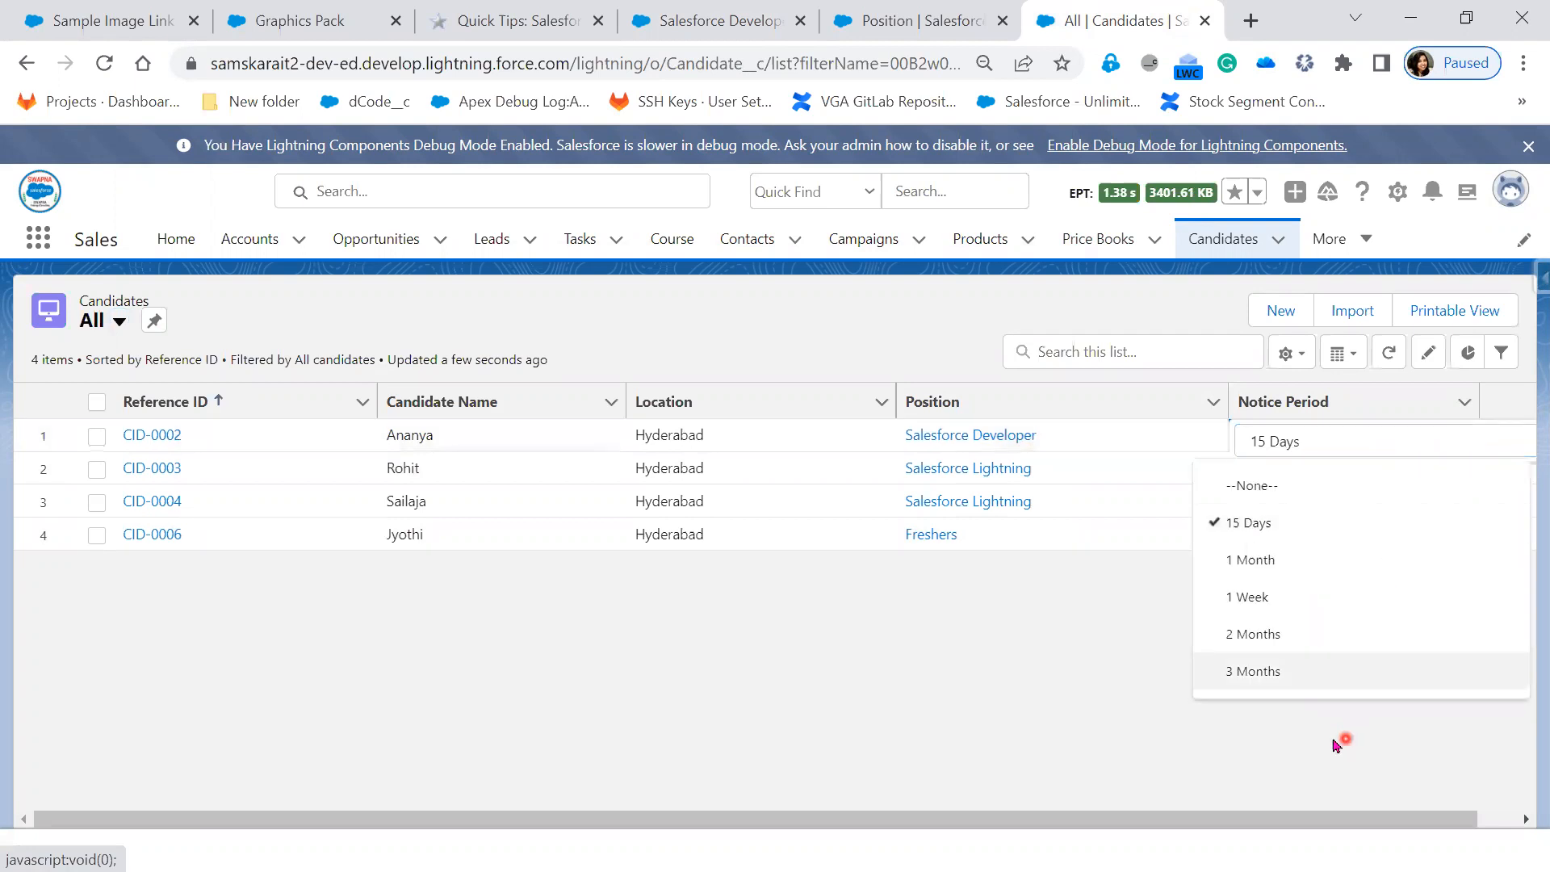
{"action": "left_click", "coordinate": [908, 658]}
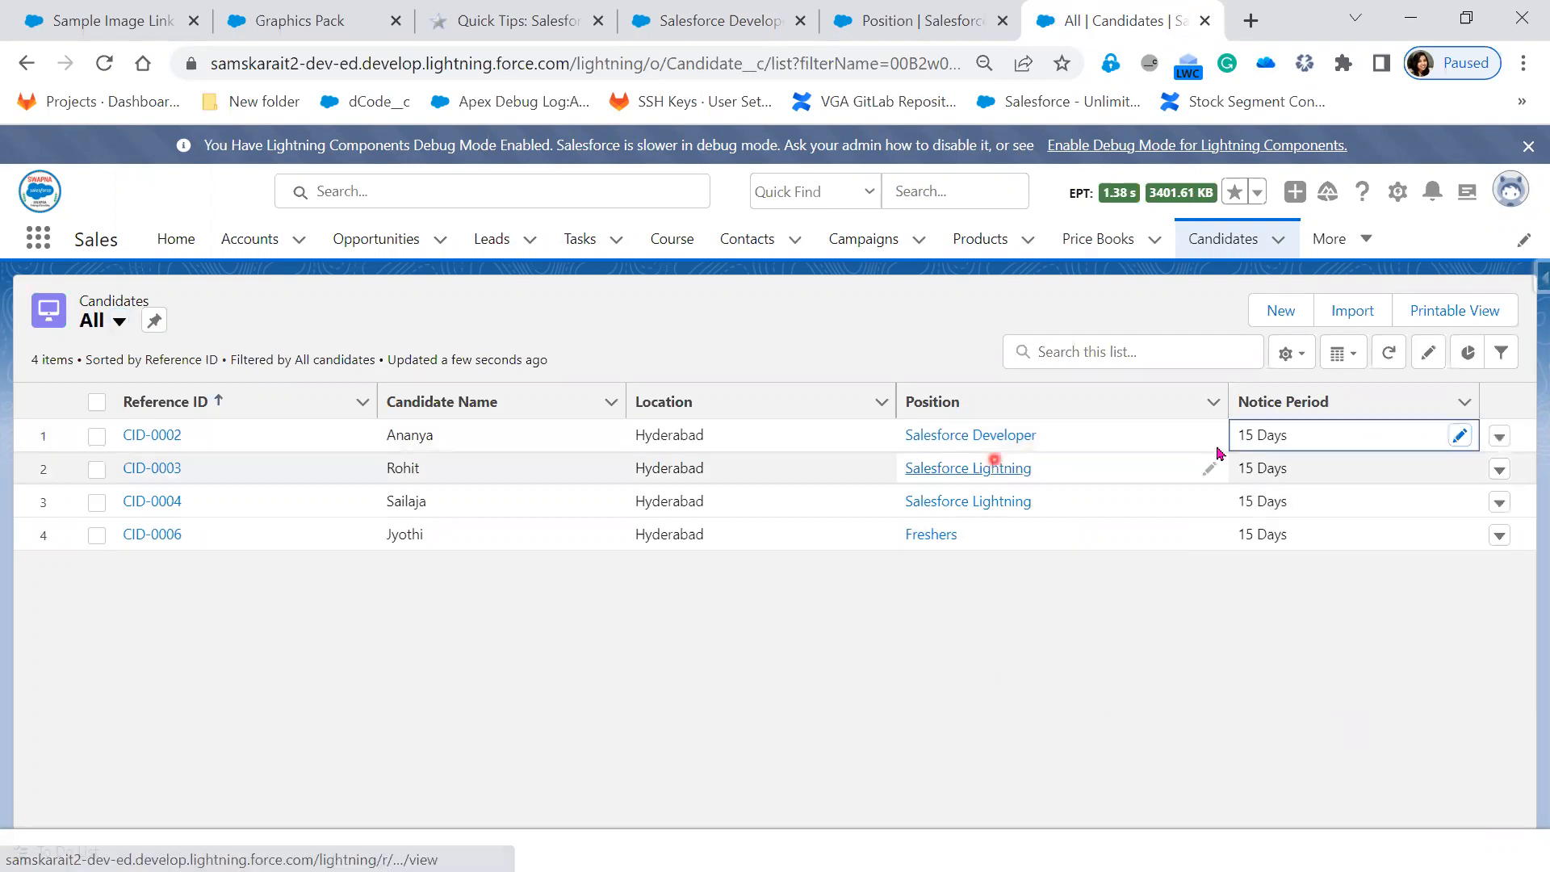
Open the Notice Period picklist field definition in the Candidate object's setup.
{"action": "left_click", "coordinate": [1398, 194]}
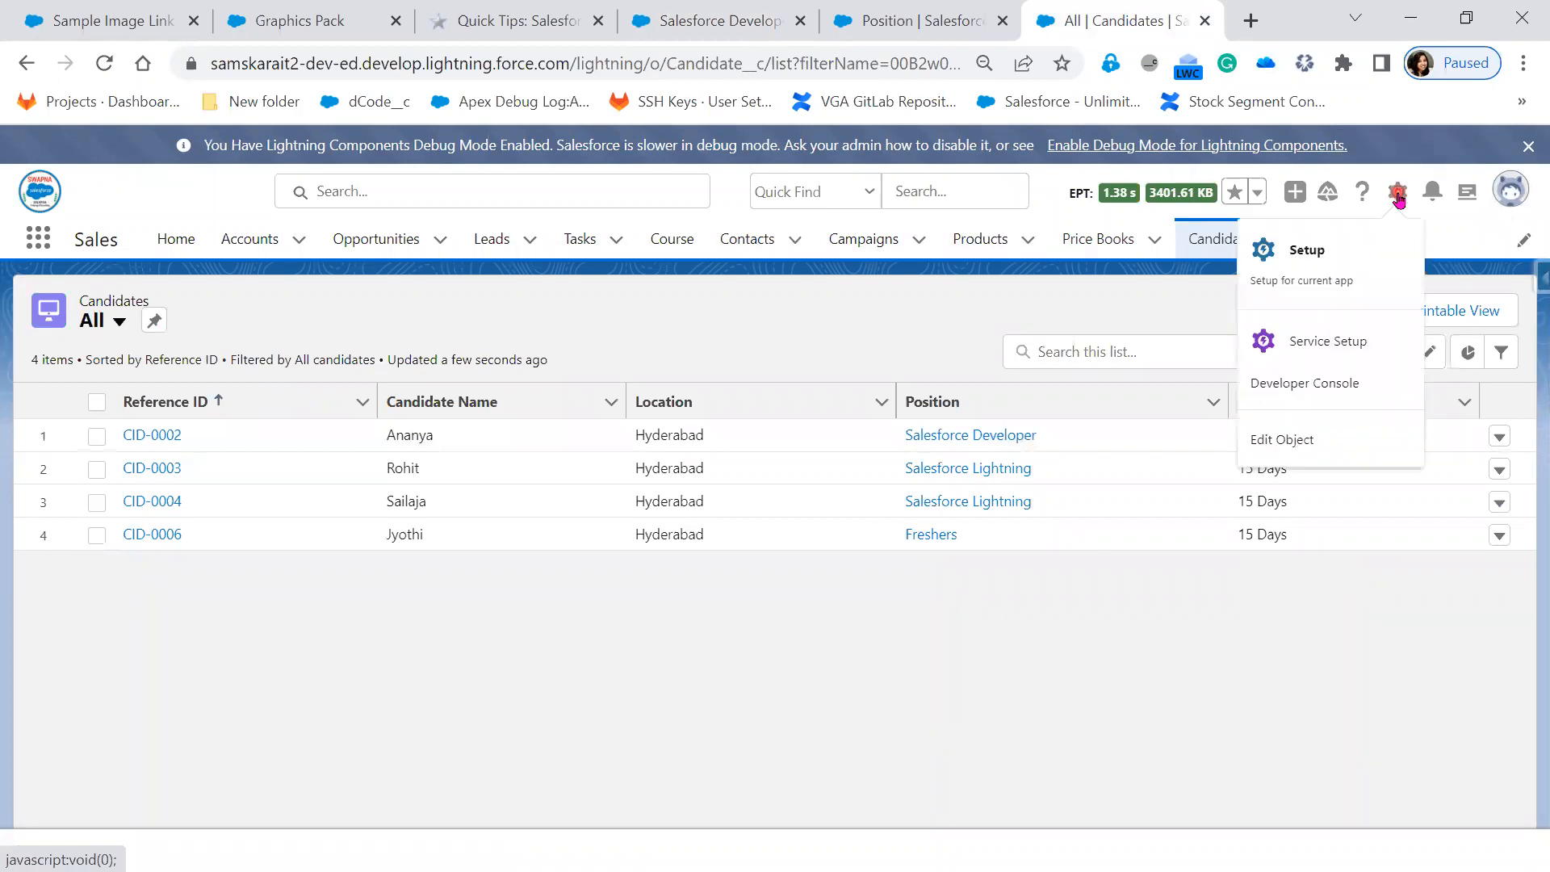
{"action": "left_click", "coordinate": [1300, 442]}
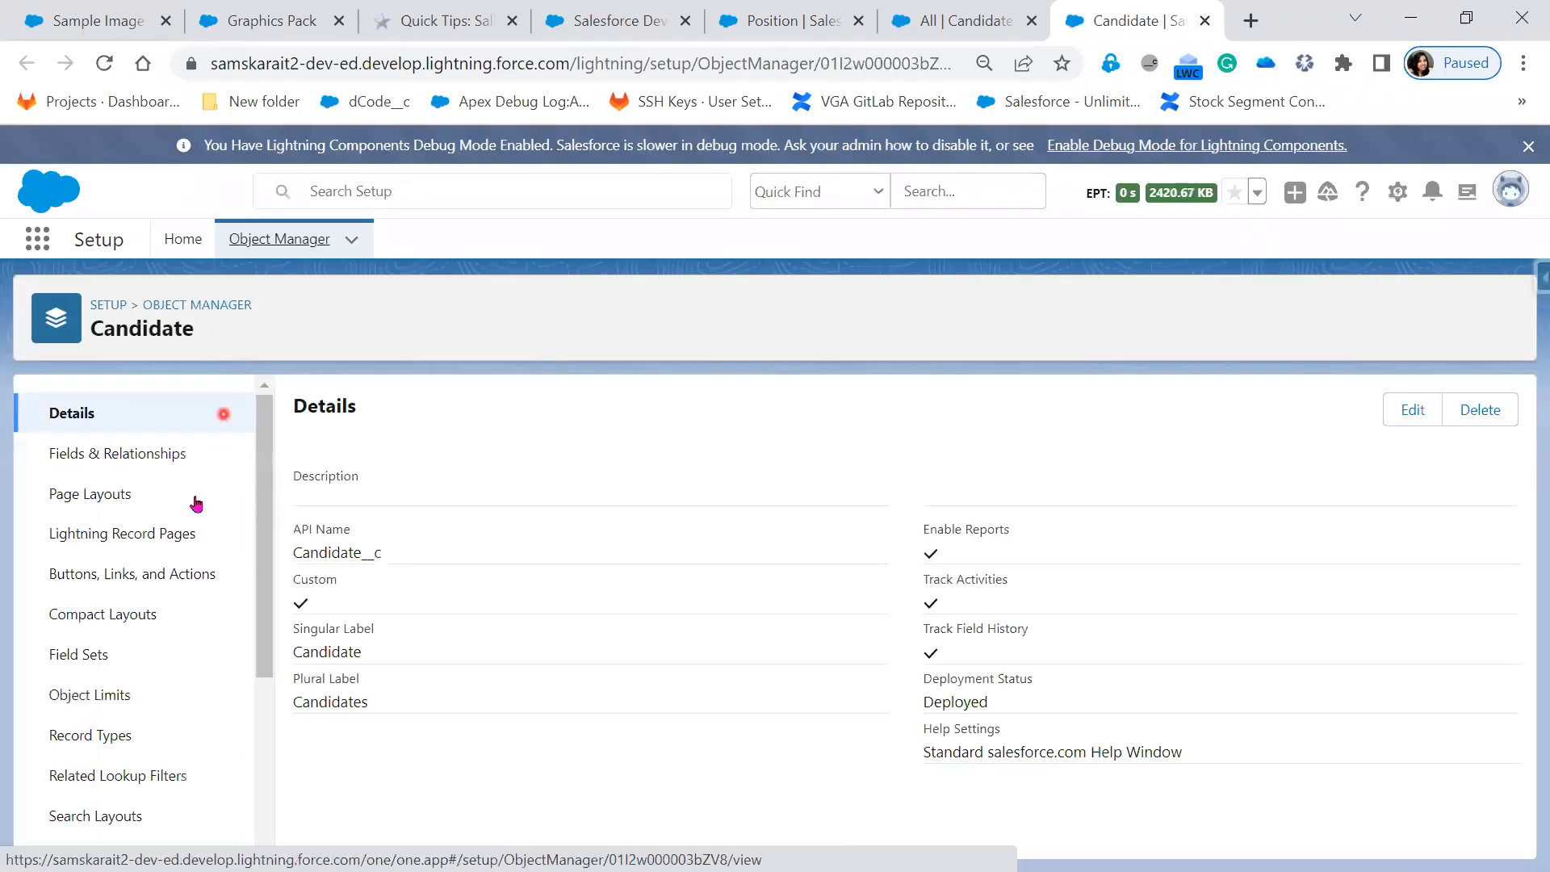
{"action": "left_click", "coordinate": [148, 453]}
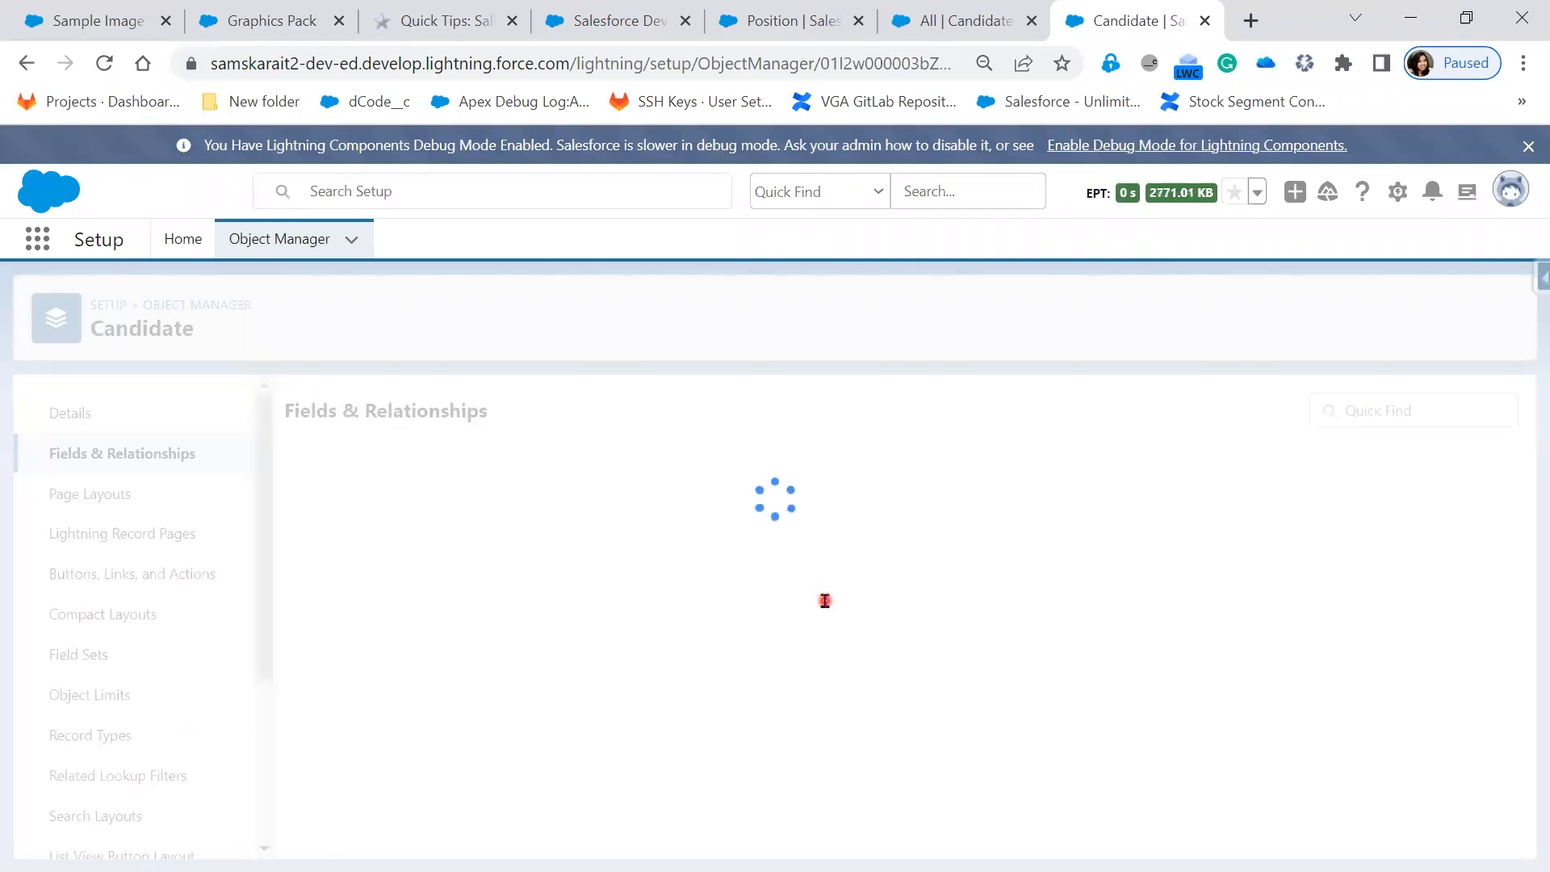
{"action": "scroll", "coordinate": [776, 755], "scroll_direction": "down", "scroll_amount": 3}
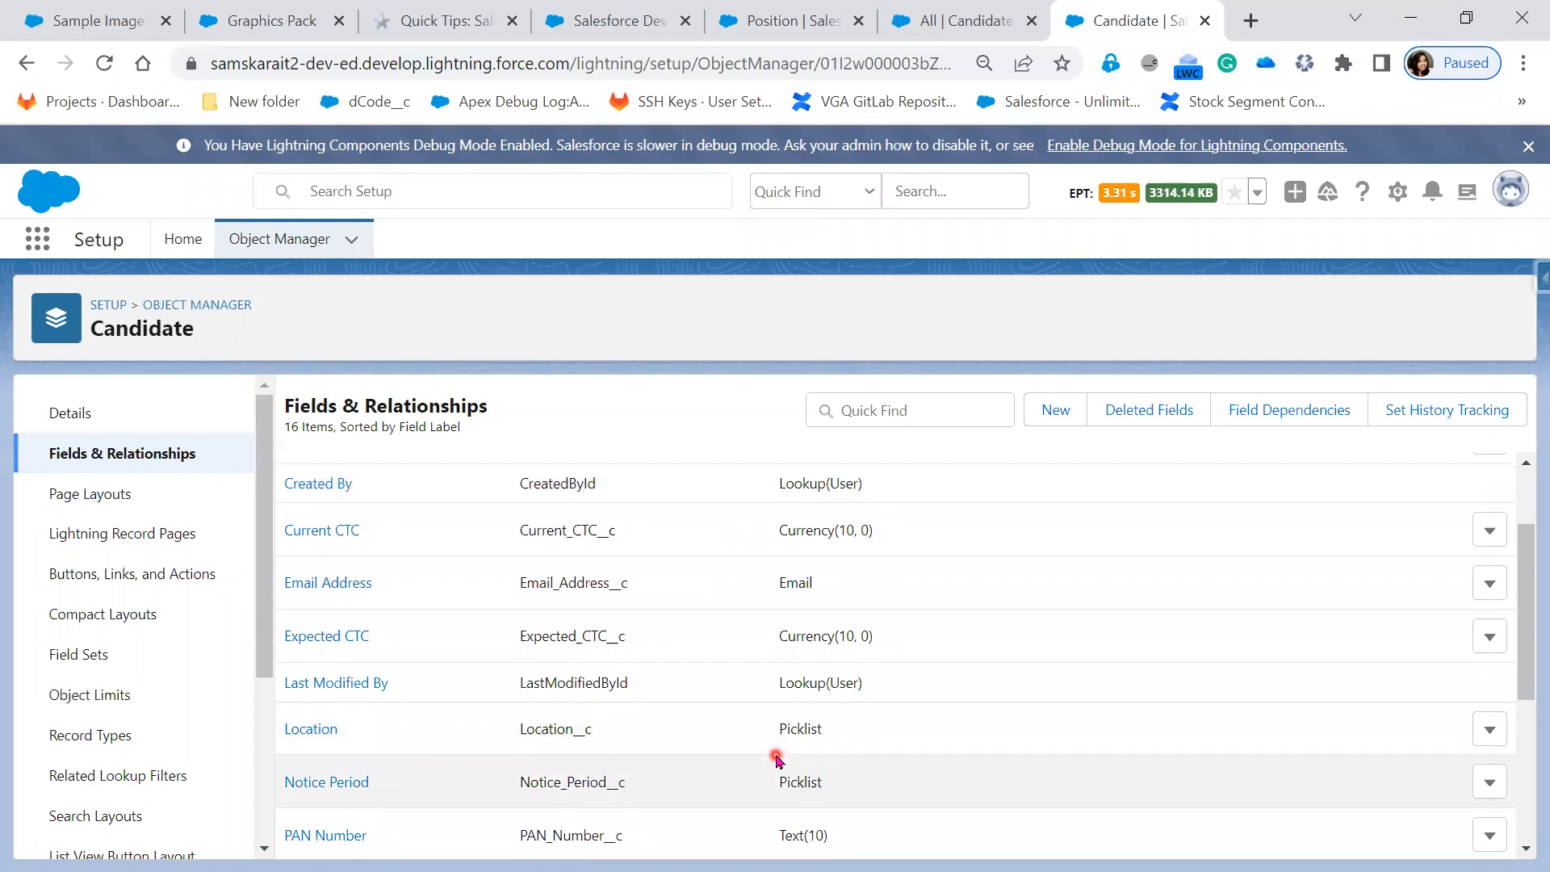
{"action": "left_click", "coordinate": [311, 781]}
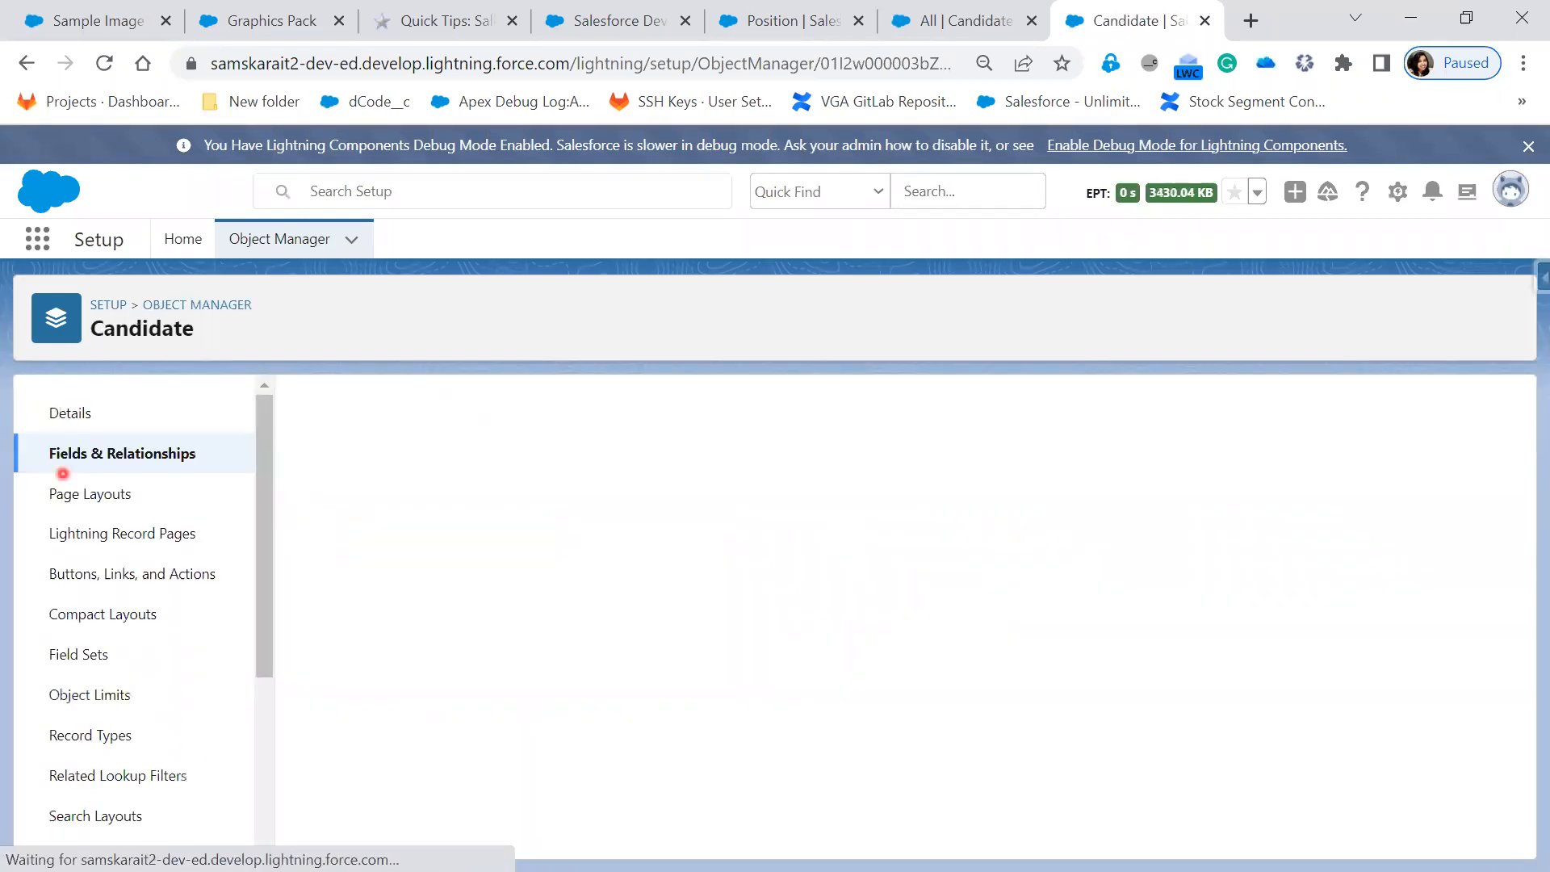
Review the Immediate Joiners use case wording in the PowerPoint slide show and return to the Notice Period field in the browser.
{"action": "key", "text": "alt+Tab"}
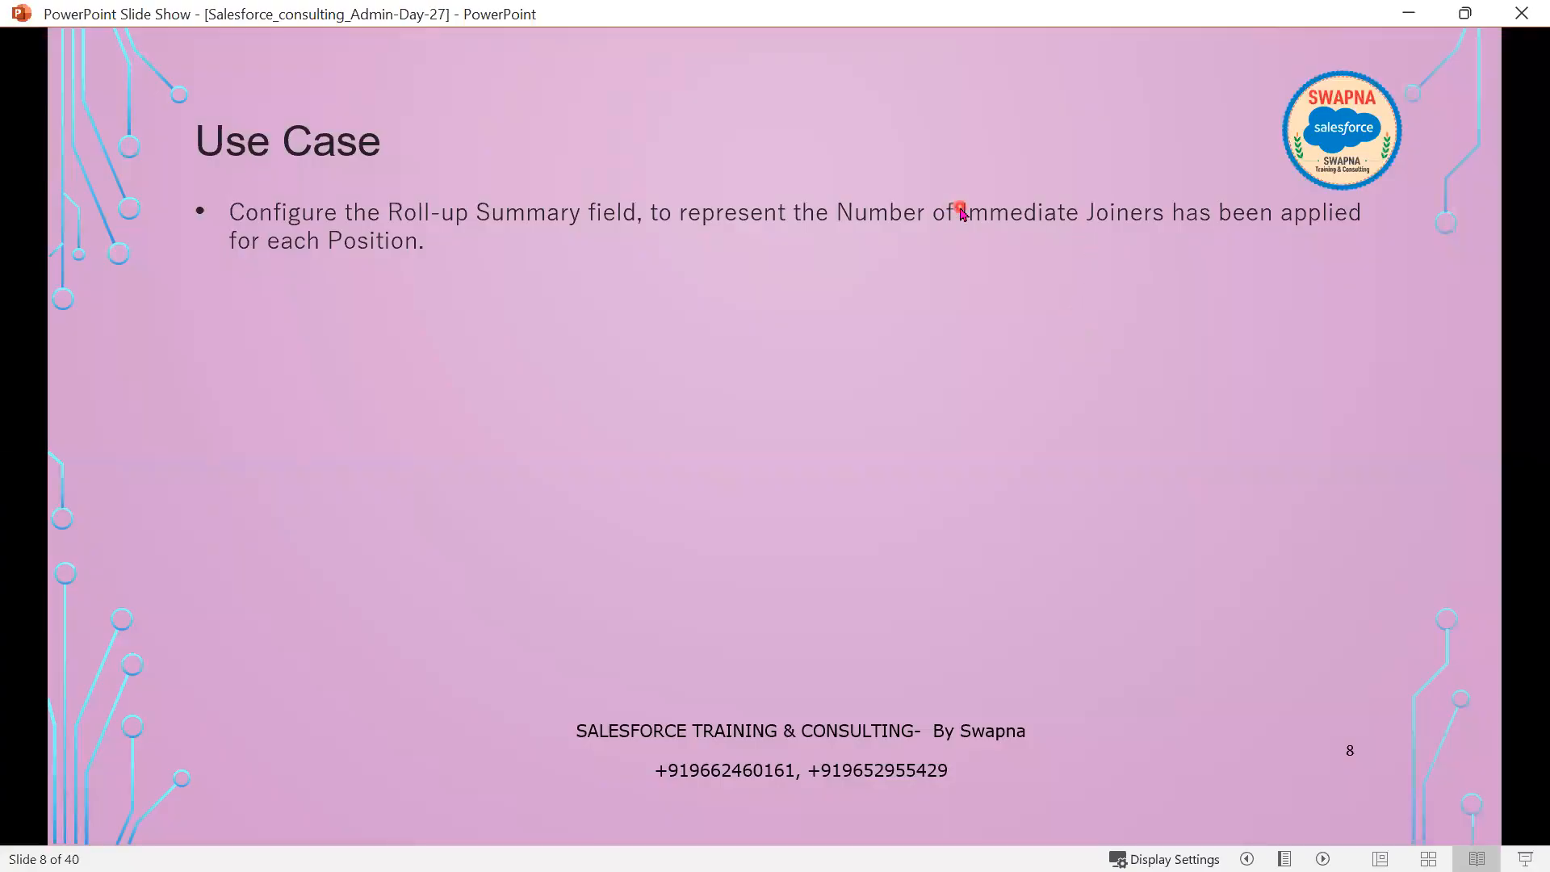
{"action": "left_click", "coordinate": [1100, 212]}
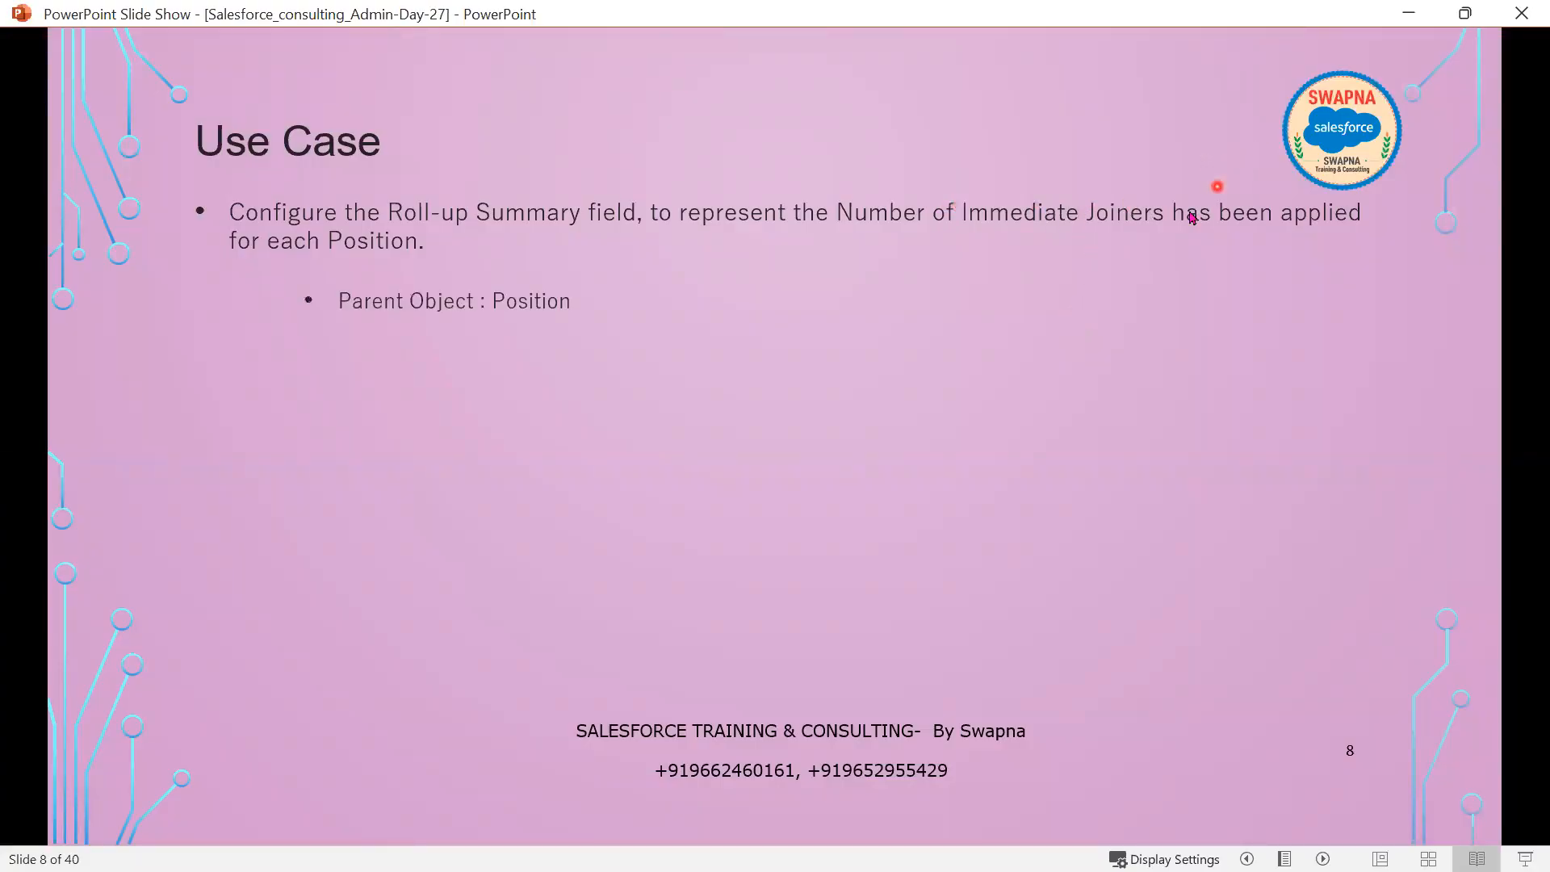
{"action": "key", "text": "Left"}
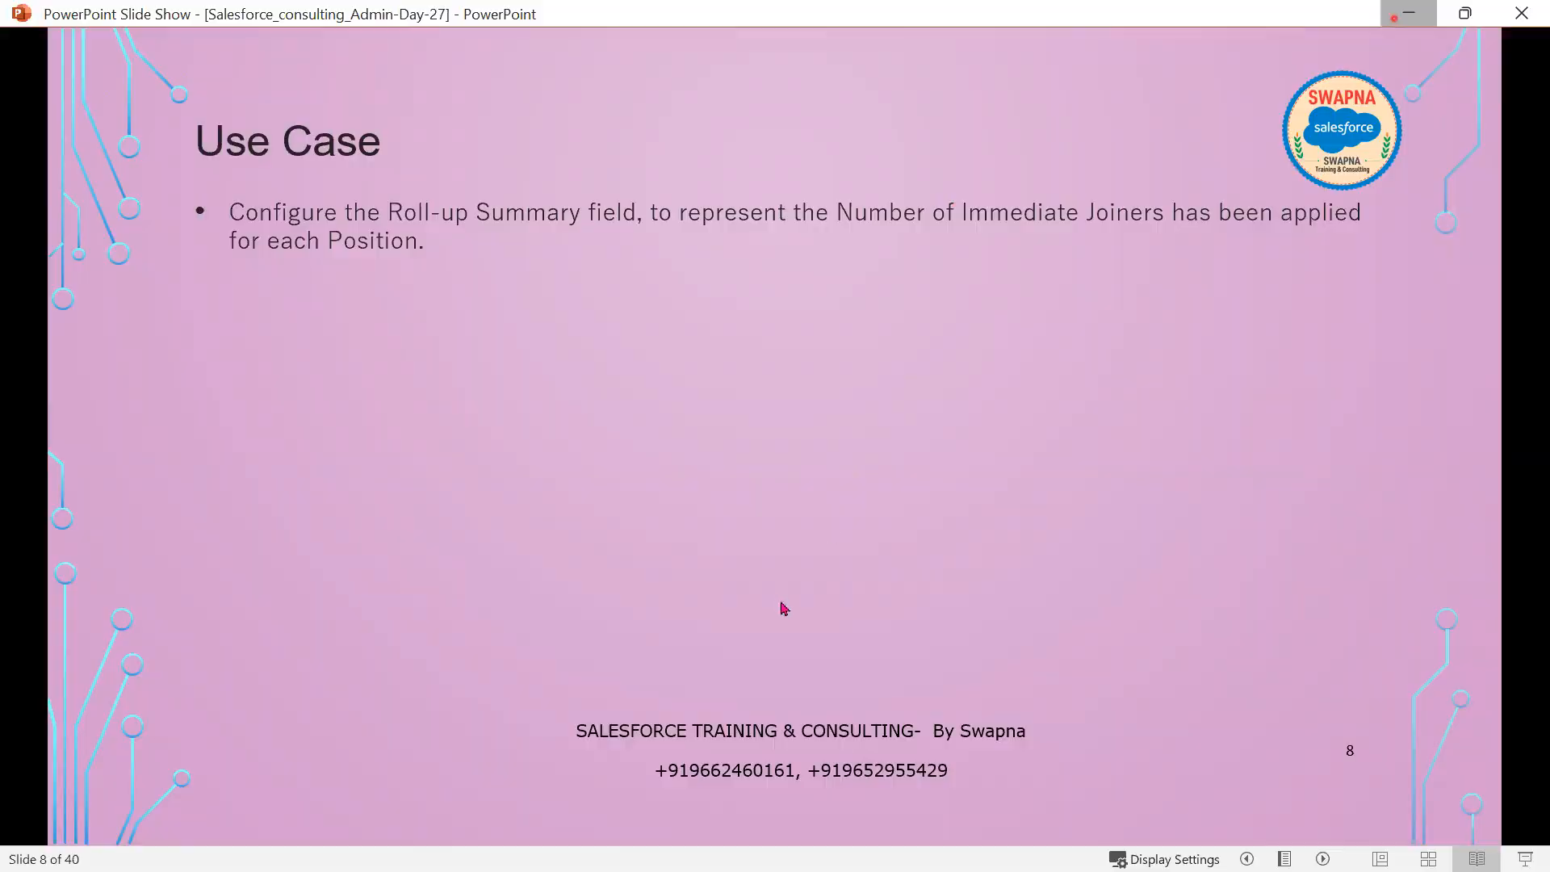
{"action": "key", "text": "alt+Tab"}
Add the picklist value "Immediate Joiner" to the Notice Period field, save it, and check the field's values list.
{"action": "scroll", "coordinate": [787, 607], "scroll_direction": "down", "scroll_amount": 10}
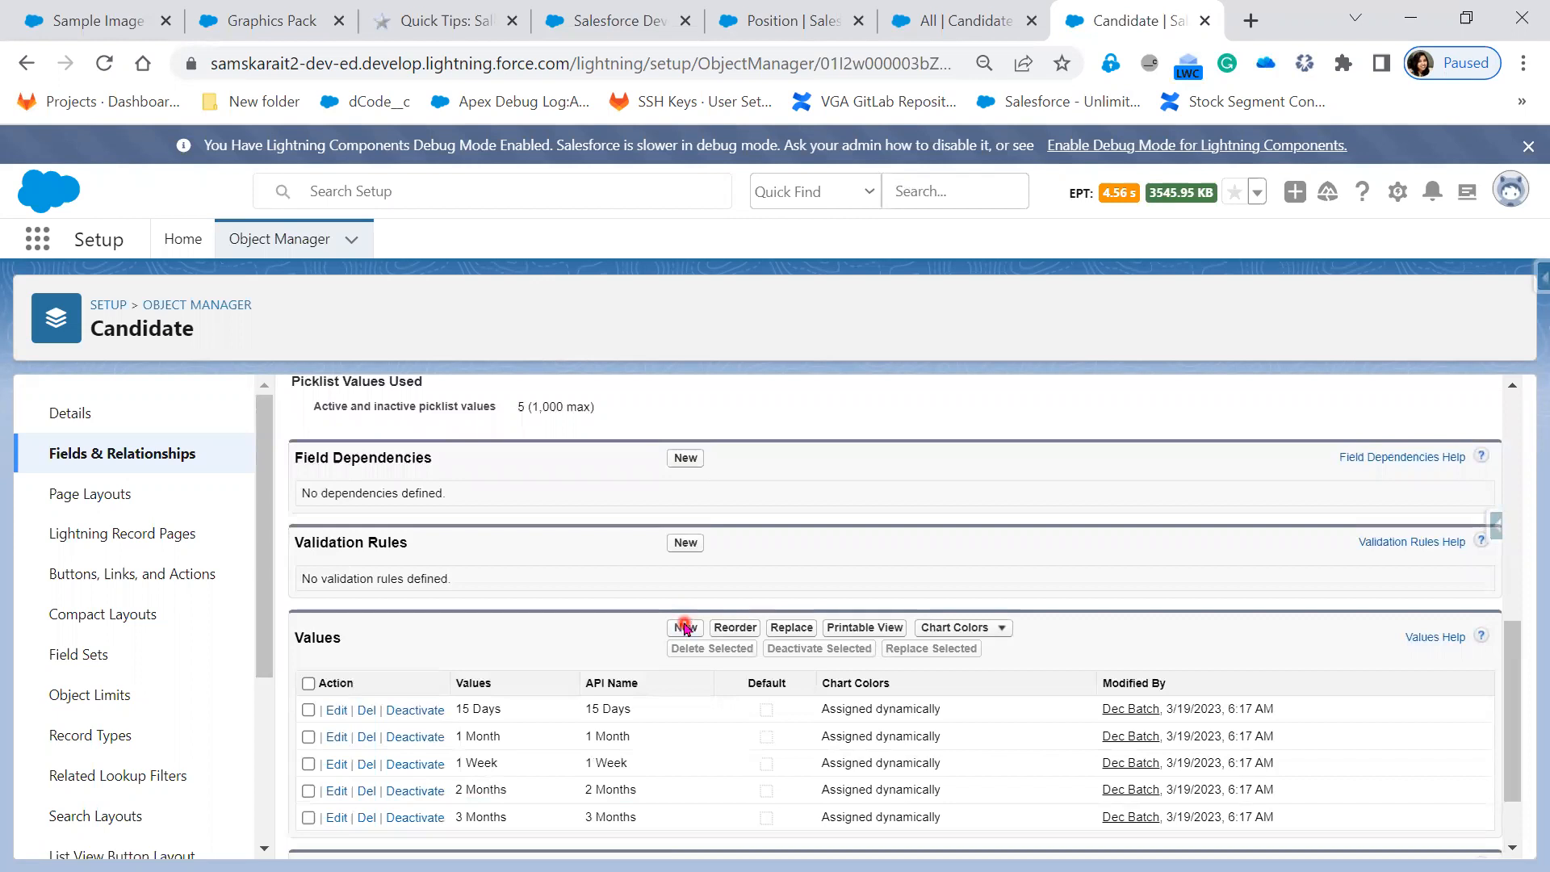
{"action": "left_click", "coordinate": [686, 627]}
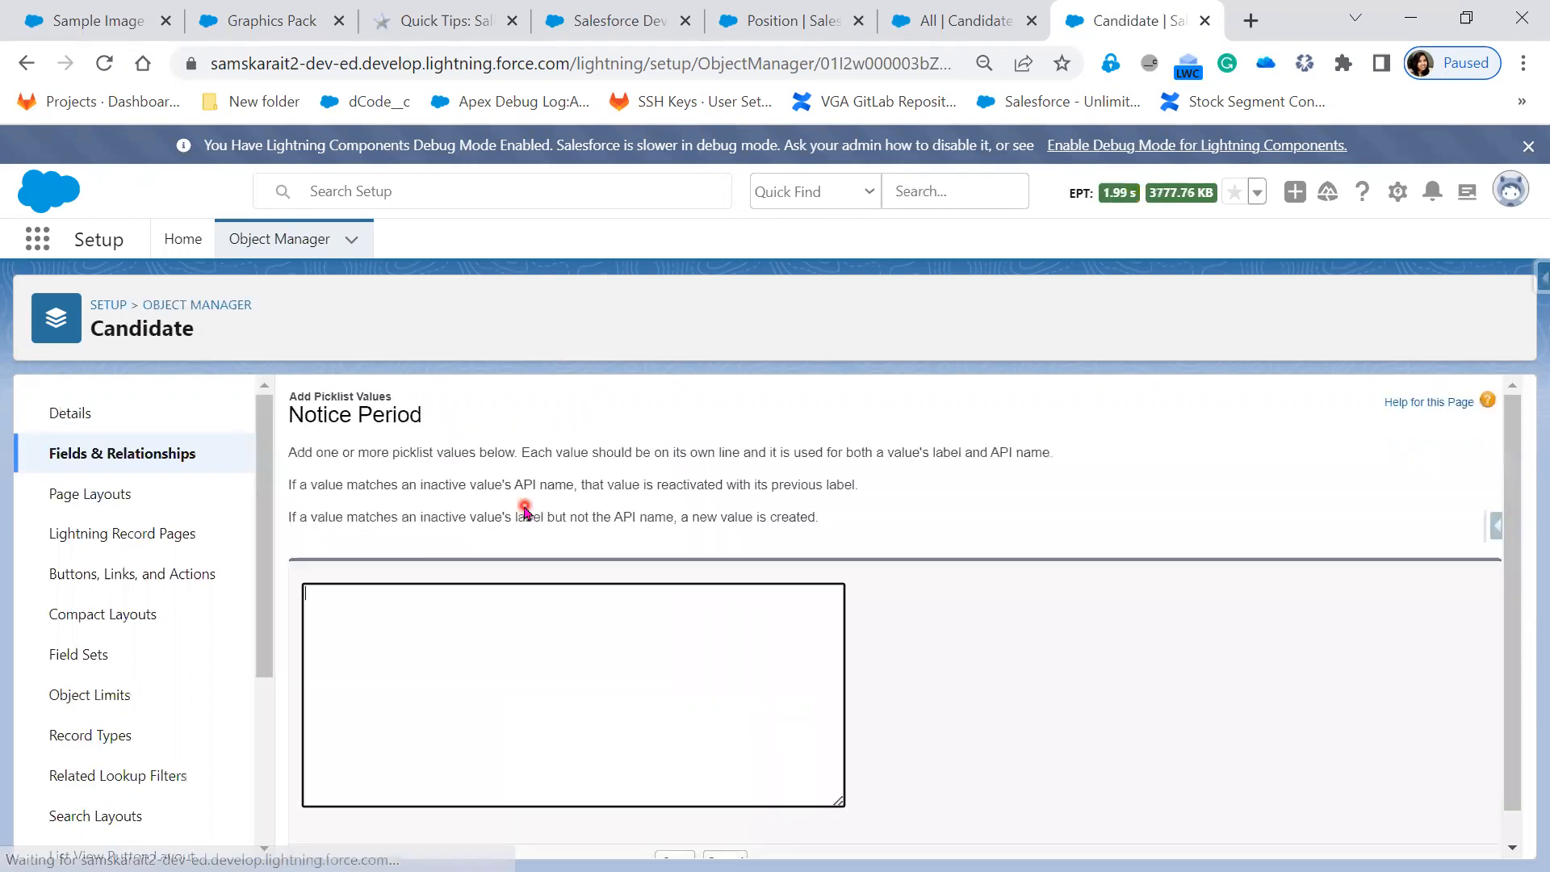
{"action": "left_click", "coordinate": [436, 616]}
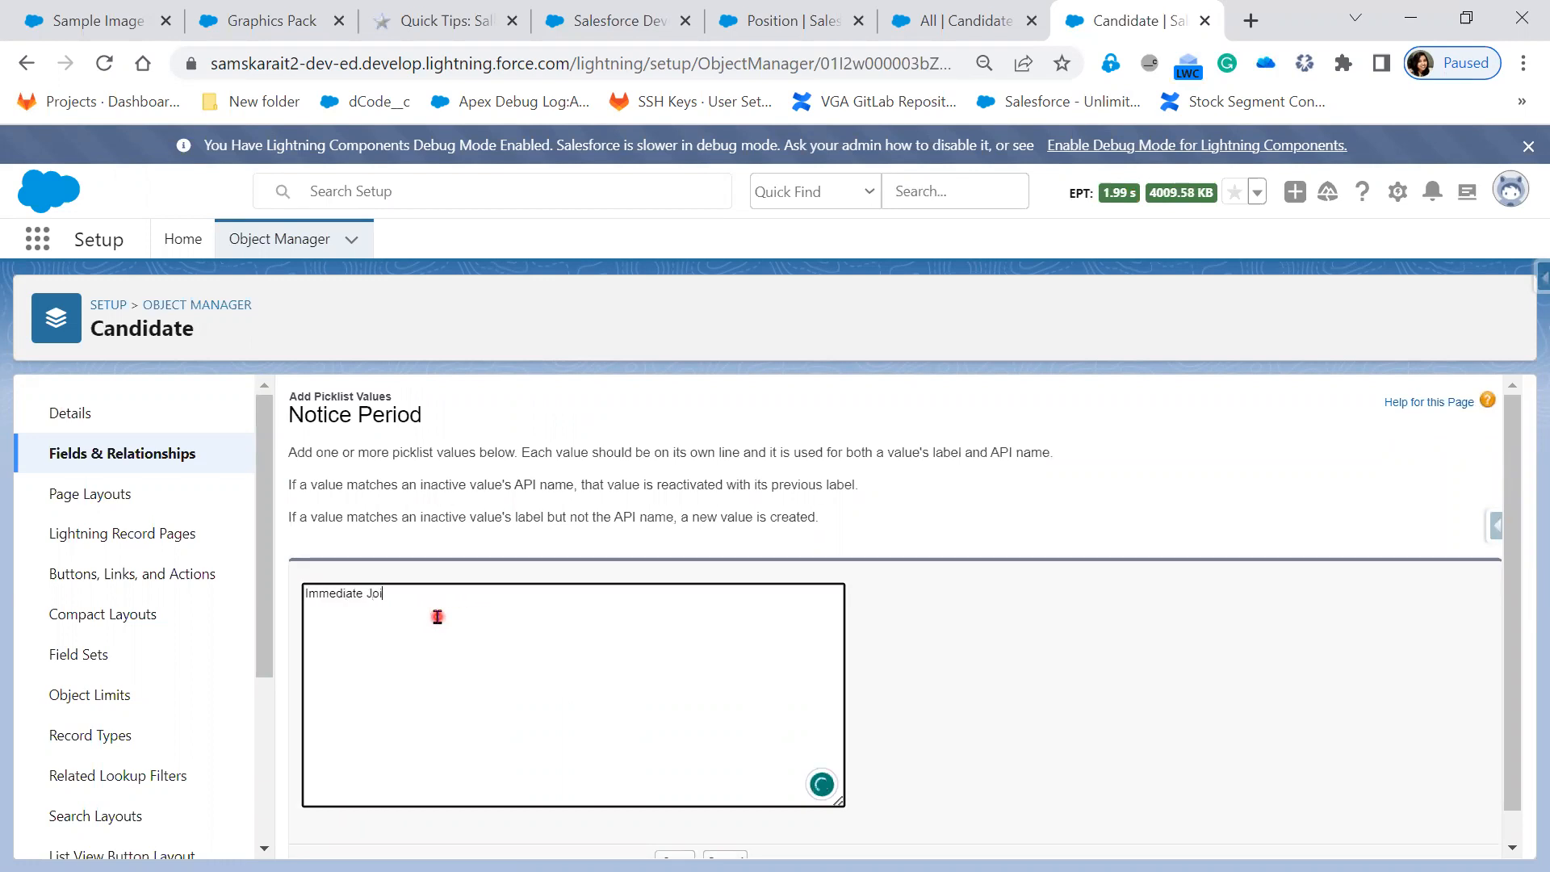
{"action": "type", "text": "Immediate Joinner"}
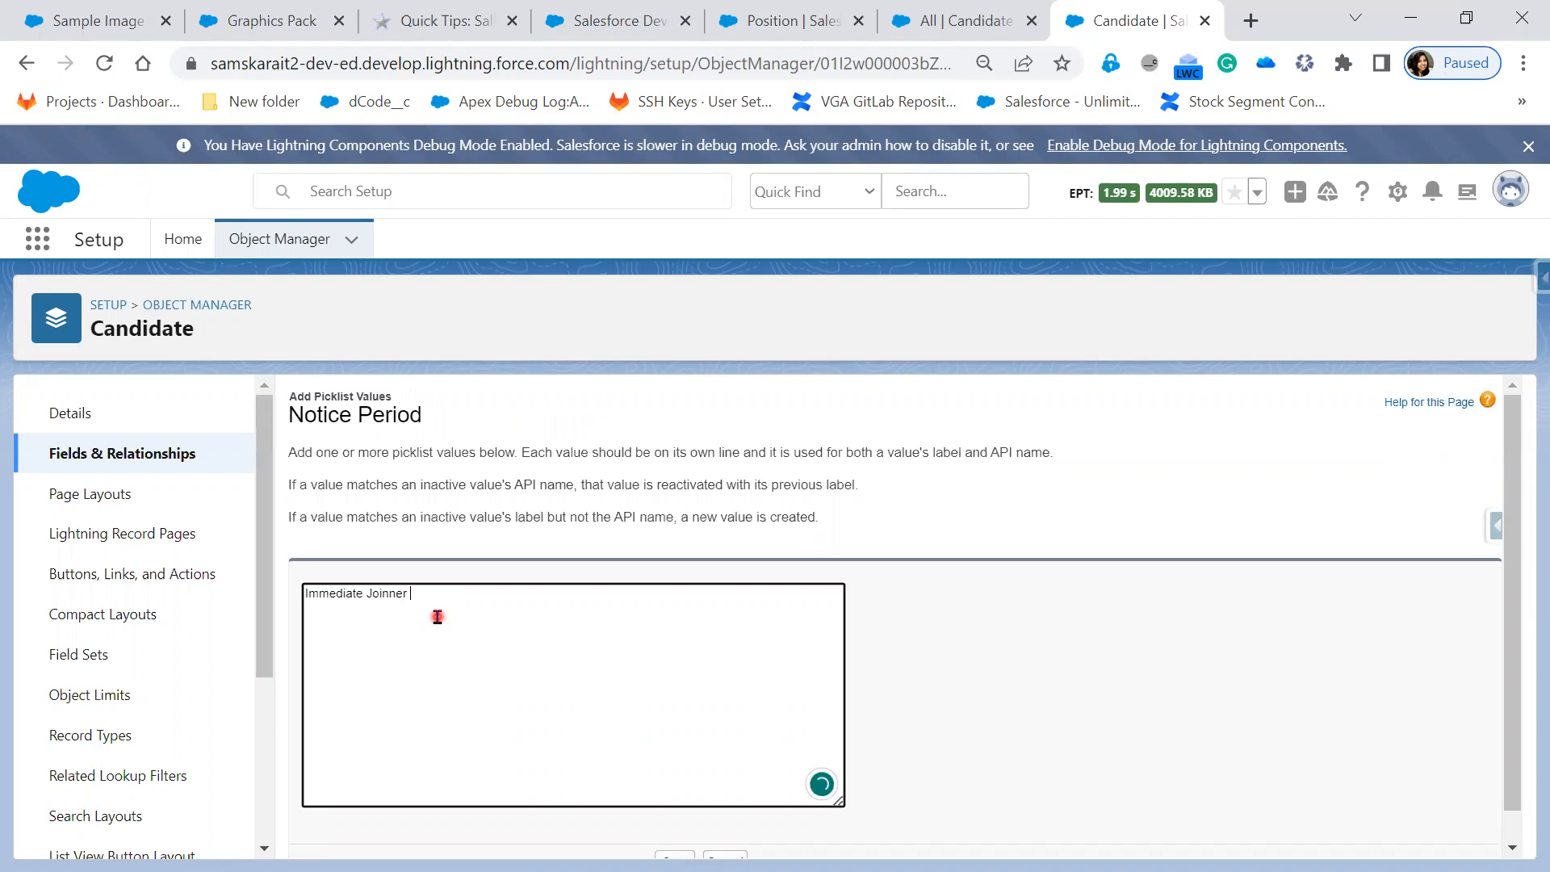
{"action": "left_click", "coordinate": [925, 728]}
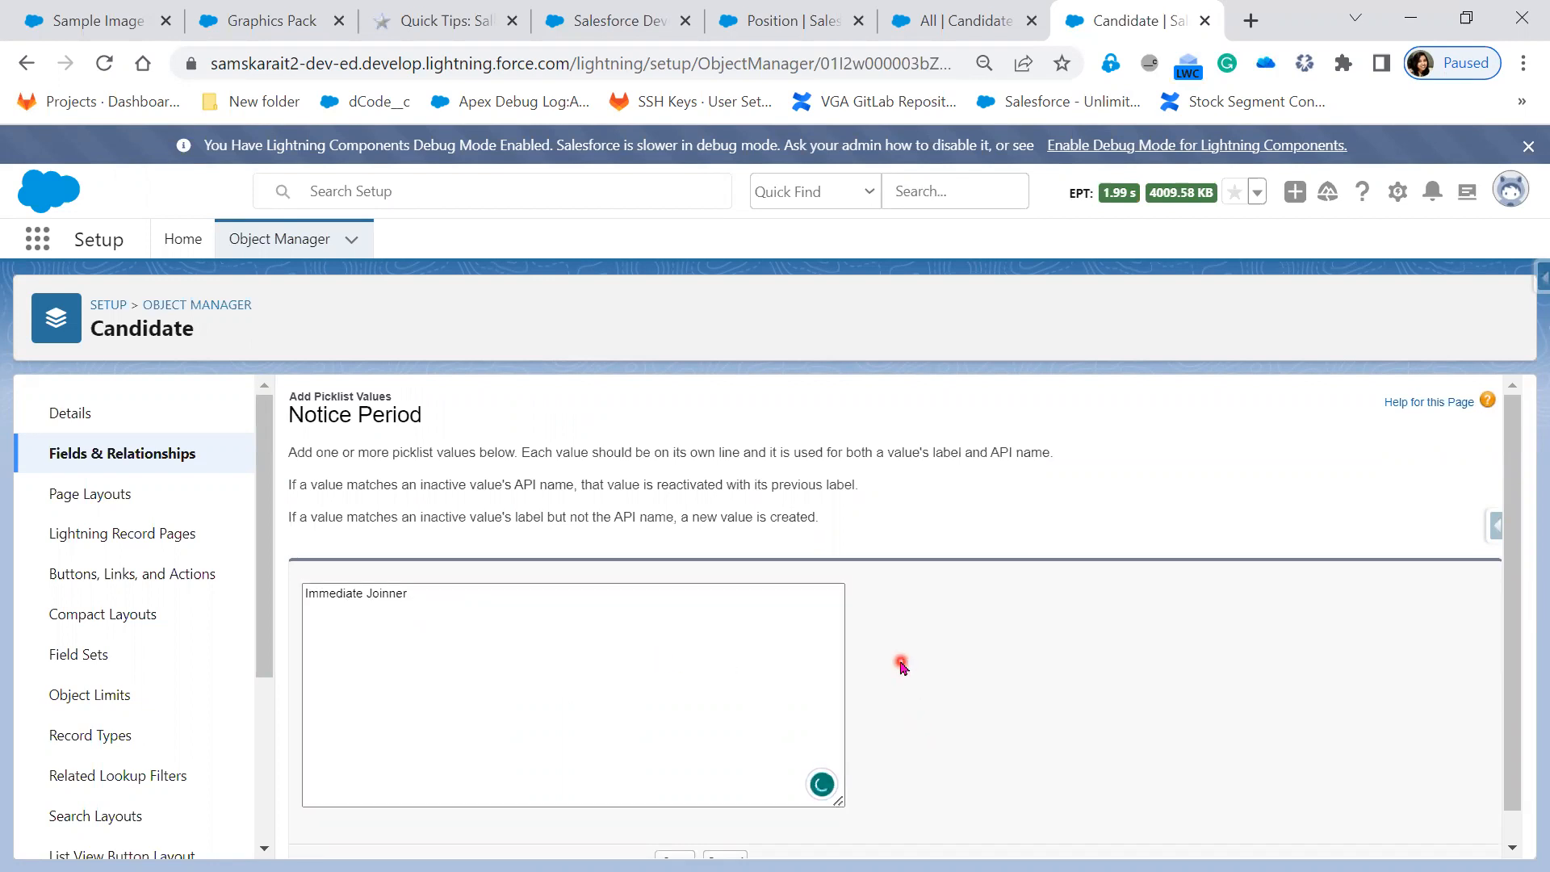
{"action": "right_click", "coordinate": [396, 602]}
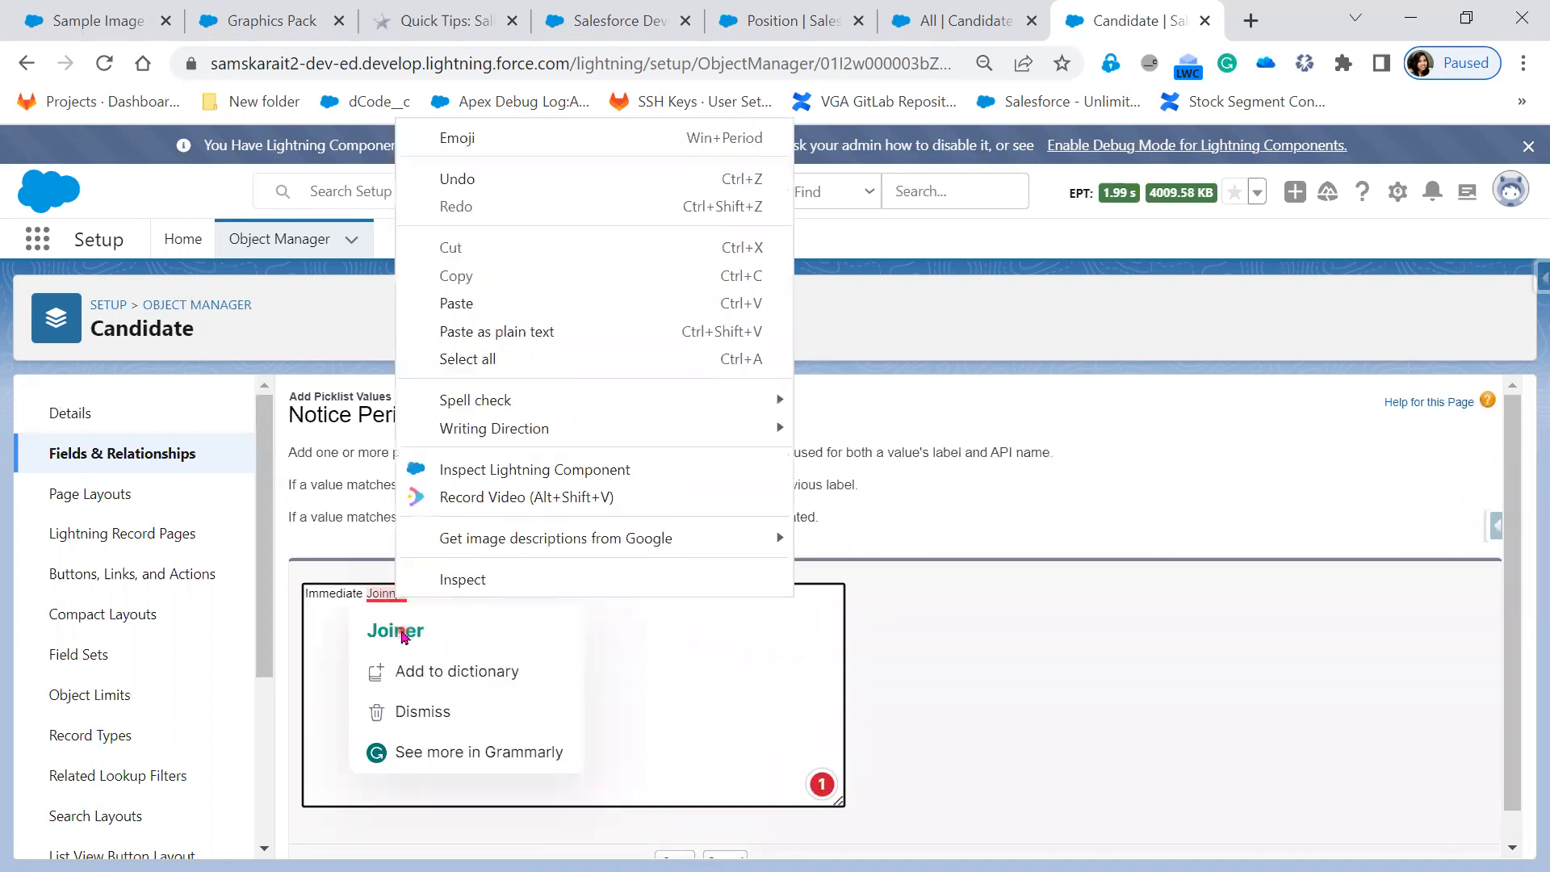
{"action": "left_click", "coordinate": [396, 631]}
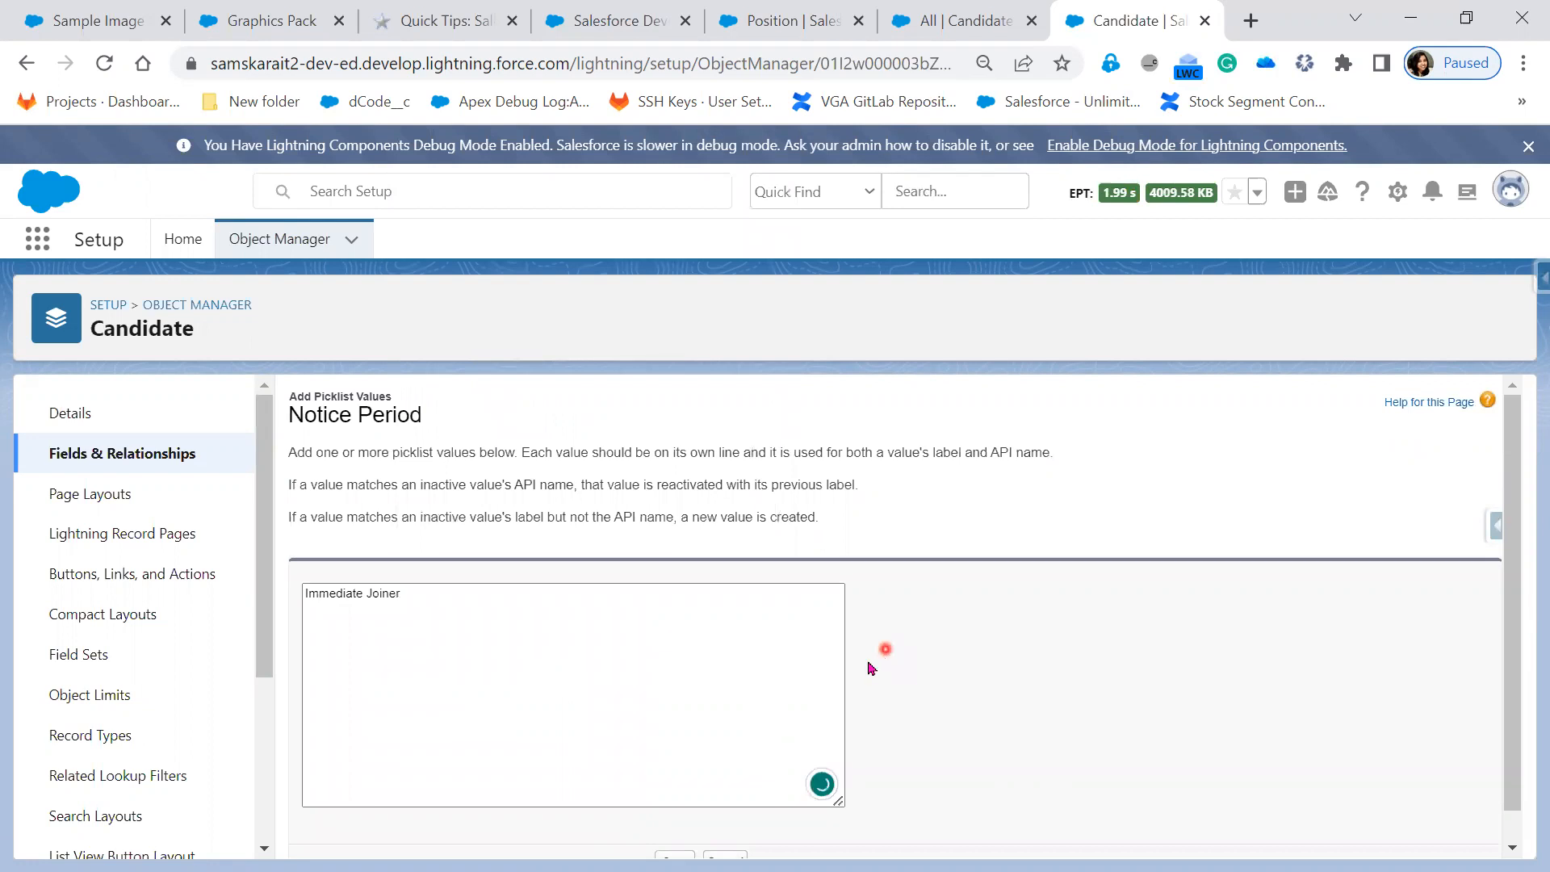
{"action": "scroll", "coordinate": [872, 657], "scroll_direction": "down", "scroll_amount": 1}
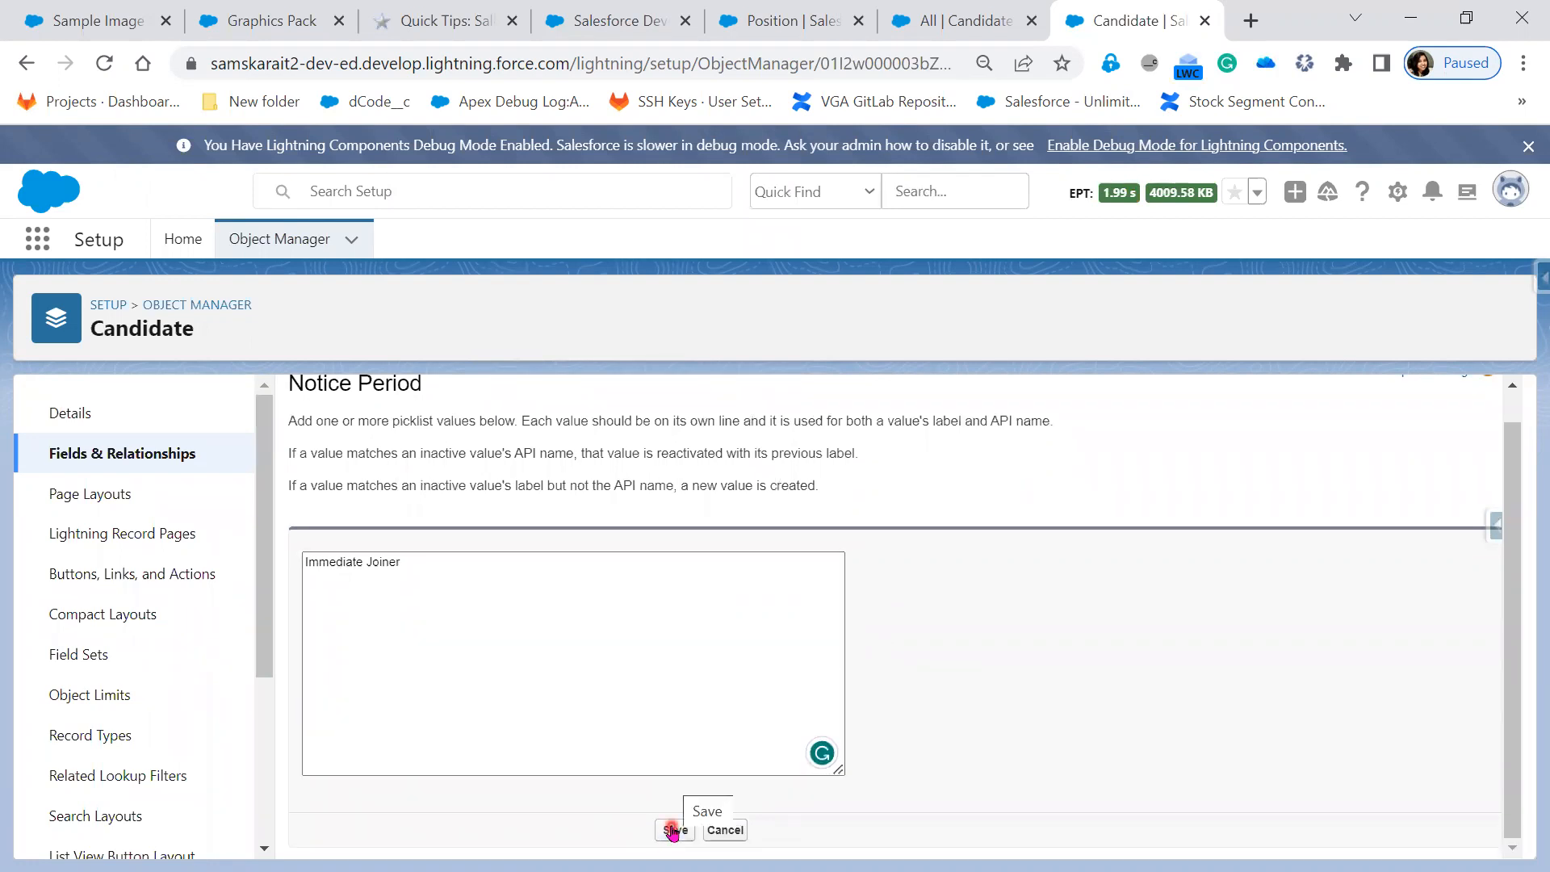
{"action": "left_click", "coordinate": [674, 831]}
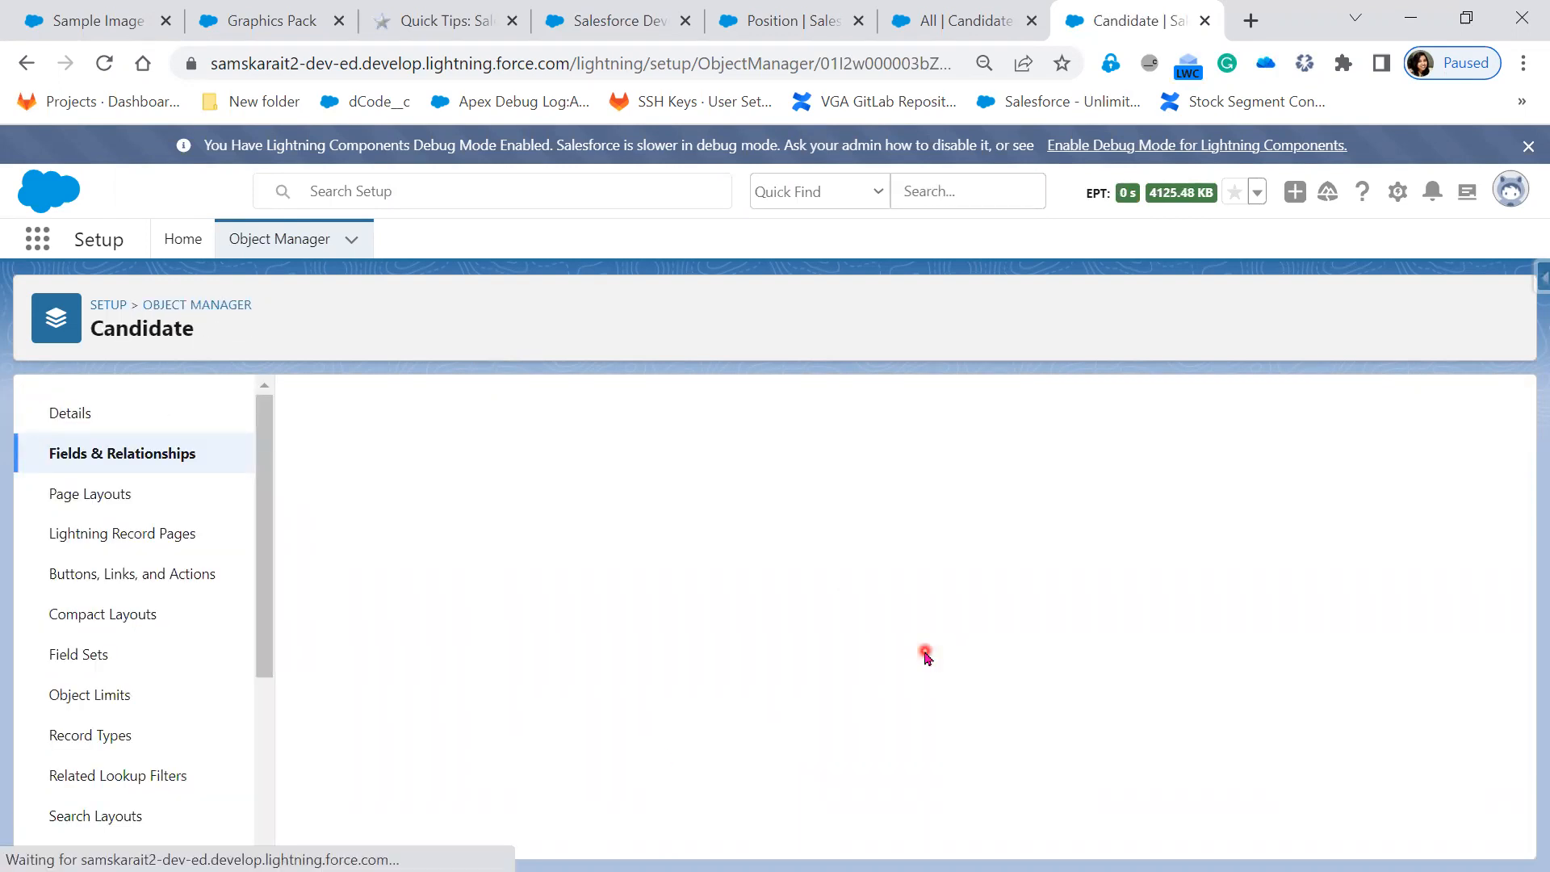
{"action": "scroll", "coordinate": [925, 655], "scroll_direction": "down", "scroll_amount": 10}
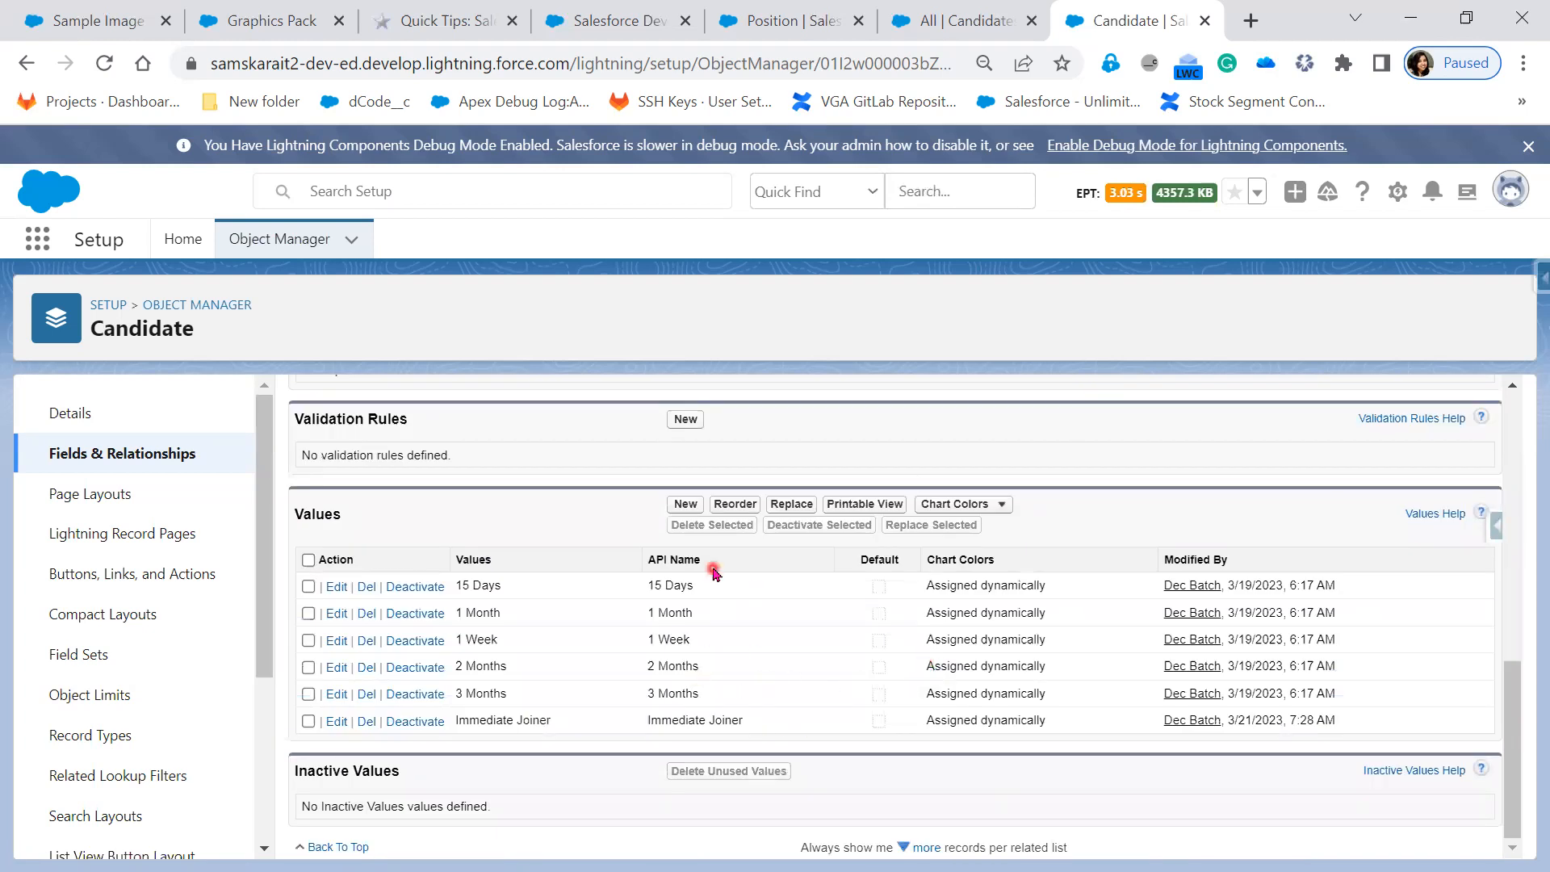
Reorder the Notice Period picklist values so that Immediate Joiner comes first, and save the order.
{"action": "left_click", "coordinate": [733, 506]}
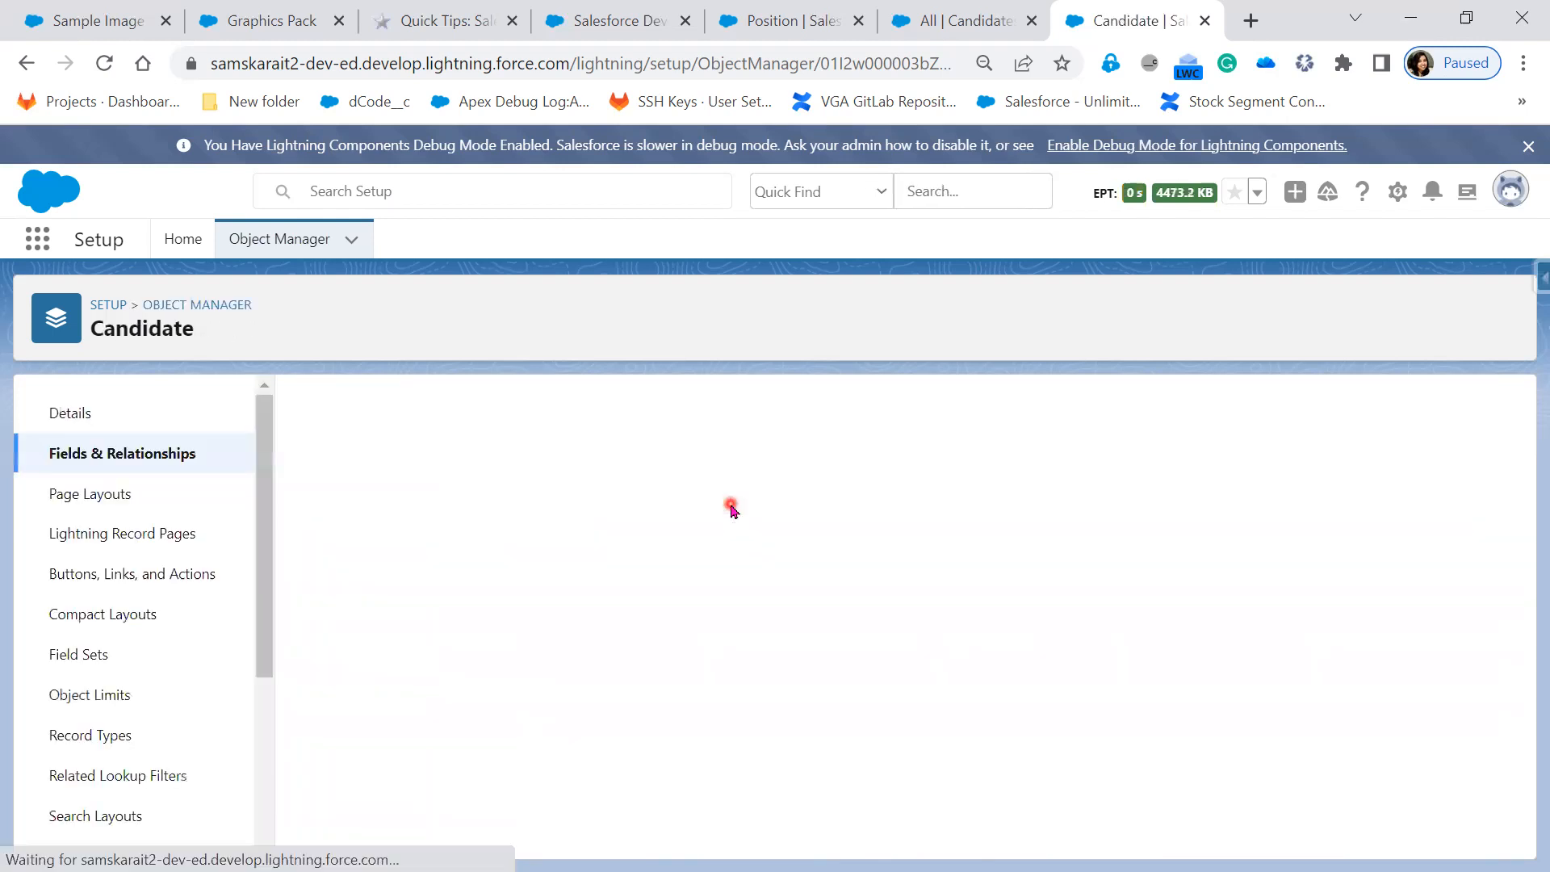
{"action": "left_click", "coordinate": [634, 663]}
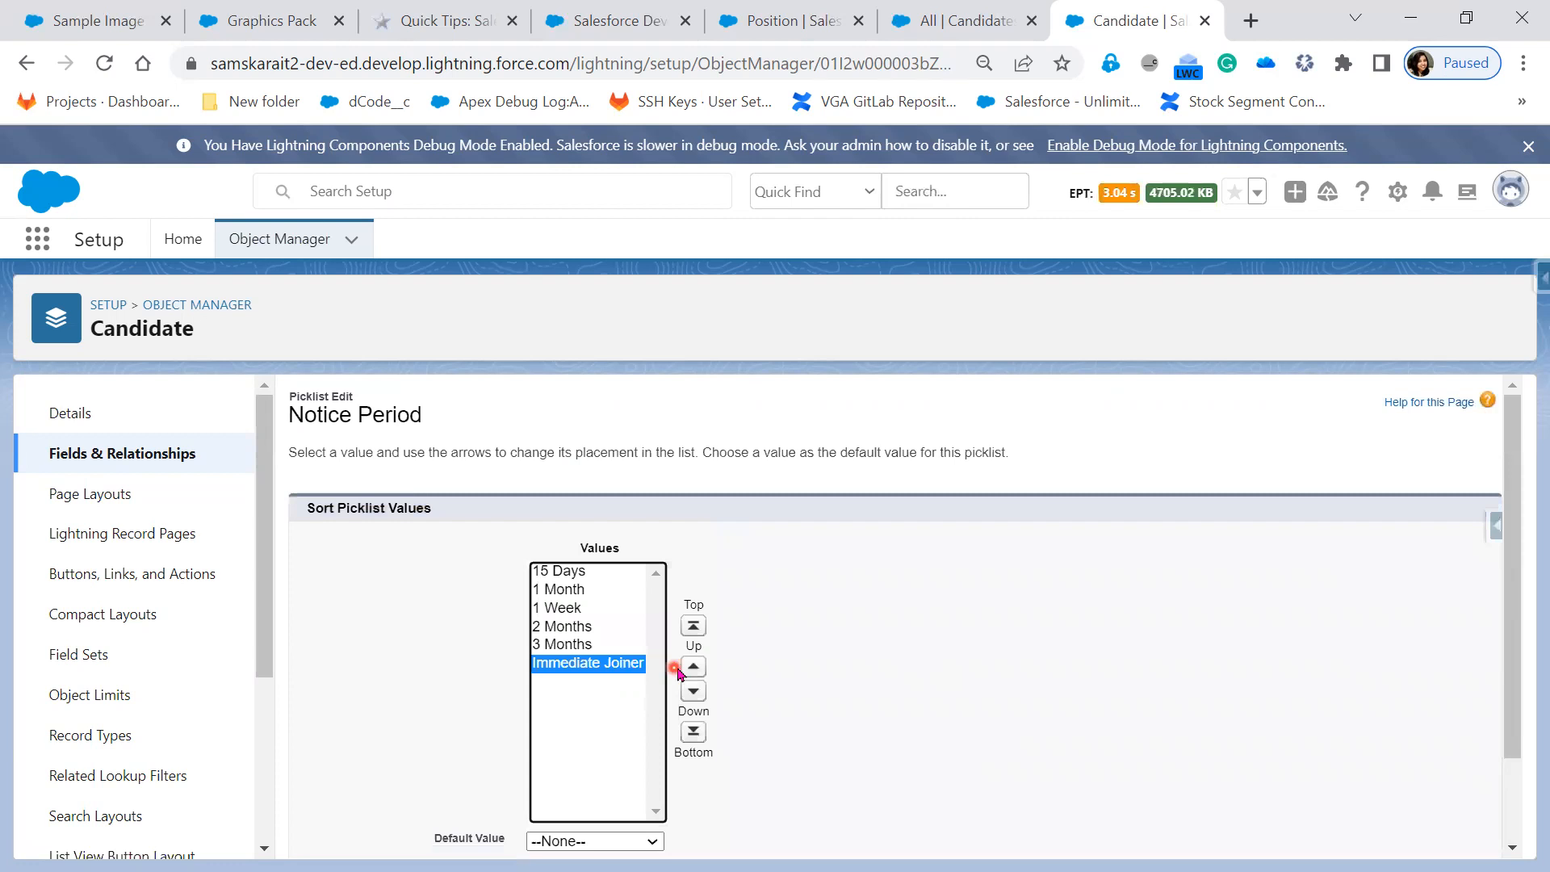
{"action": "left_click", "coordinate": [693, 667]}
{"action": "left_click", "coordinate": [693, 667]}
{"action": "left_click", "coordinate": [693, 667]}
{"action": "left_click", "coordinate": [693, 667]}
{"action": "left_click", "coordinate": [693, 667]}
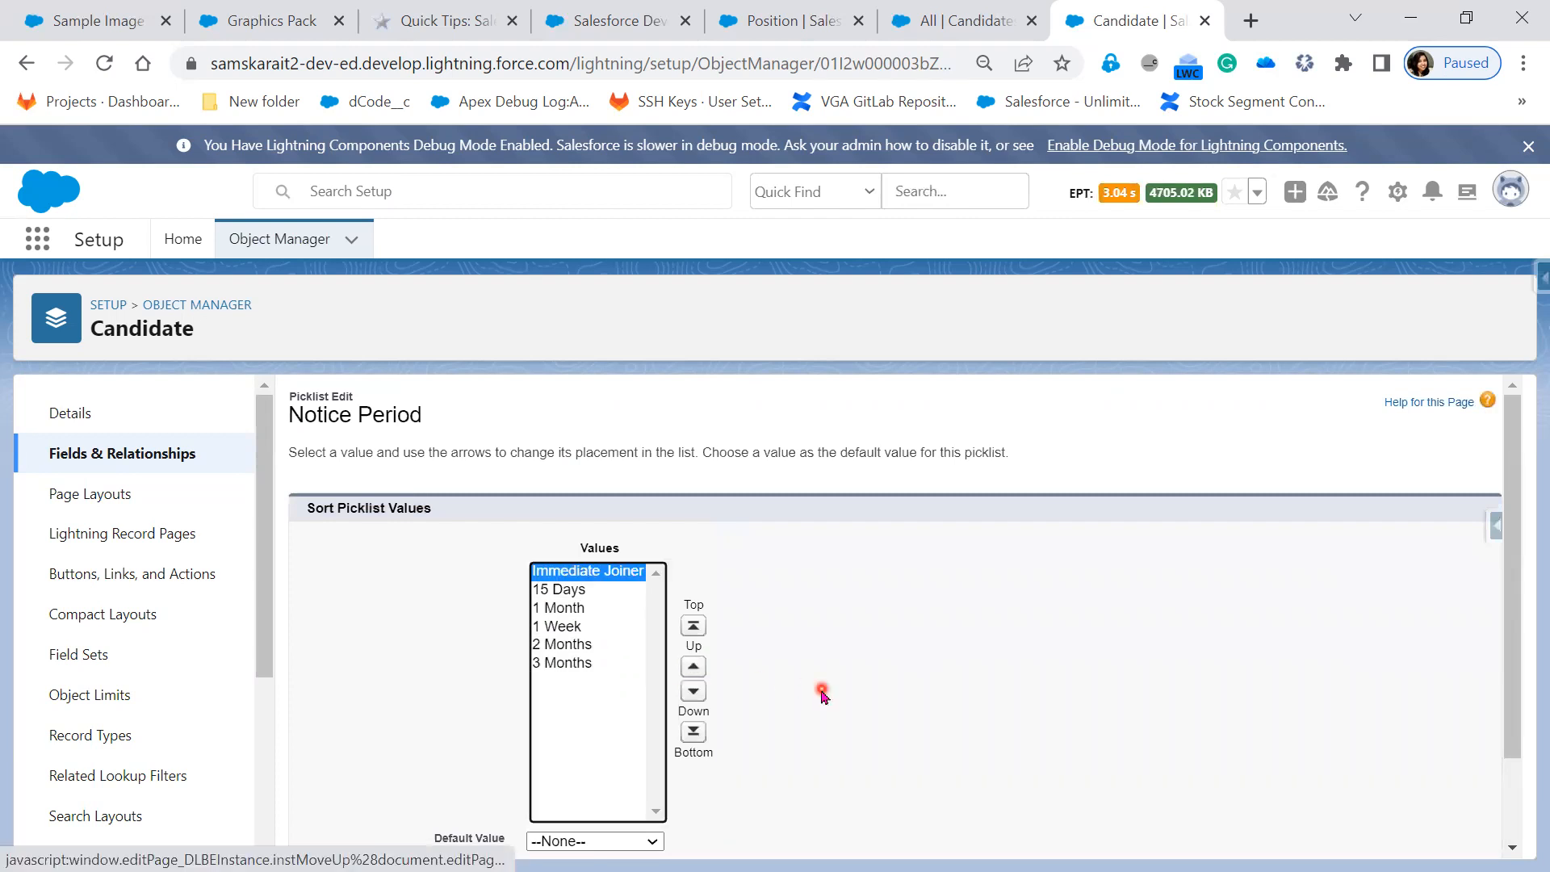
{"action": "scroll", "coordinate": [821, 696], "scroll_direction": "down", "scroll_amount": 1}
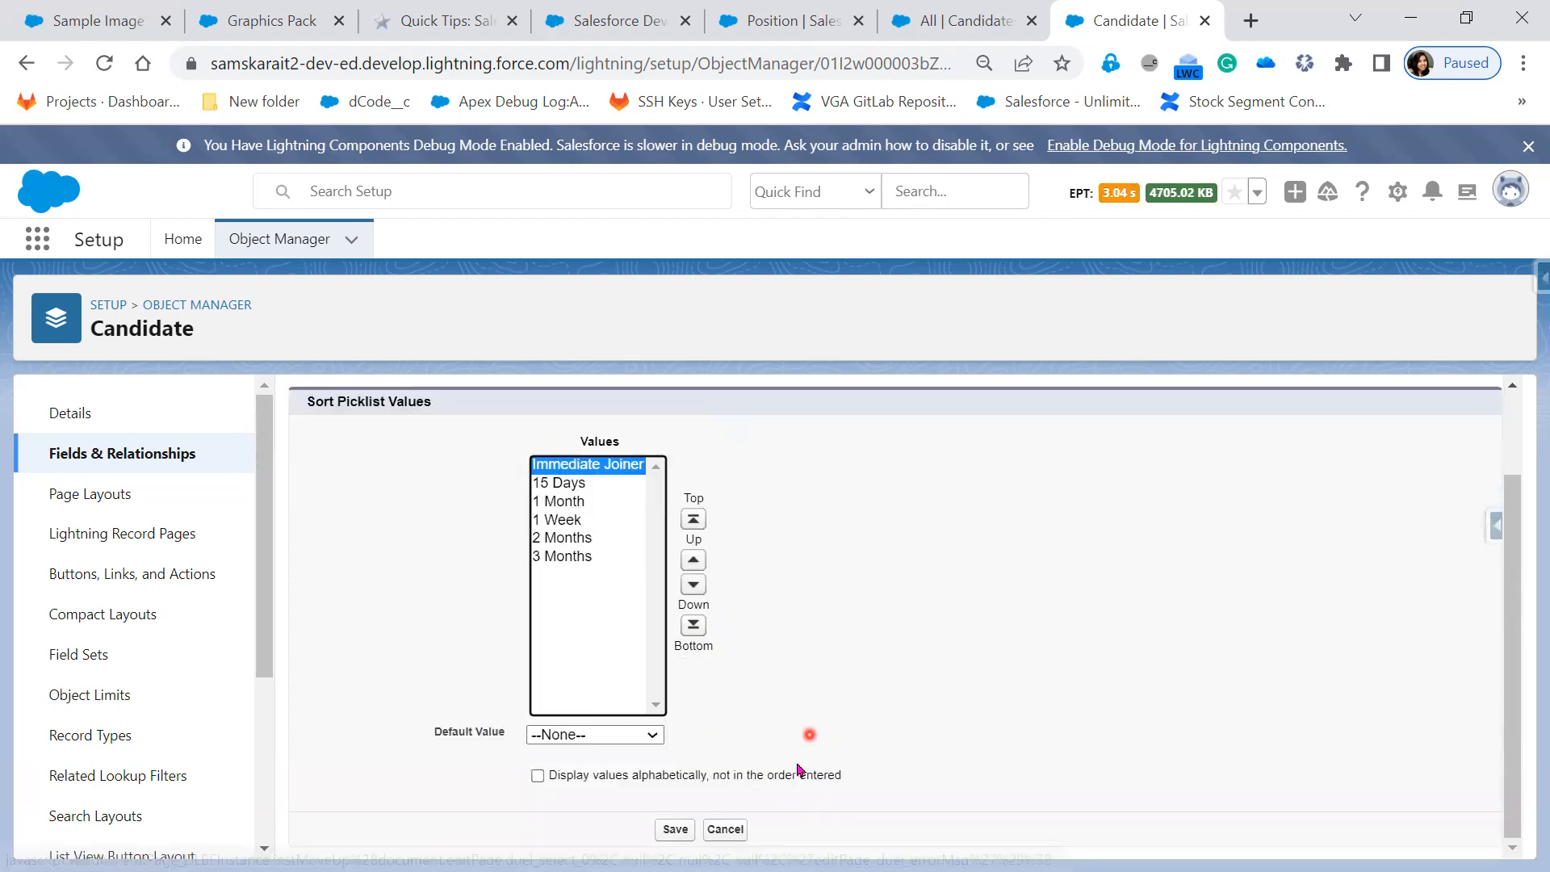
{"action": "left_click", "coordinate": [676, 829]}
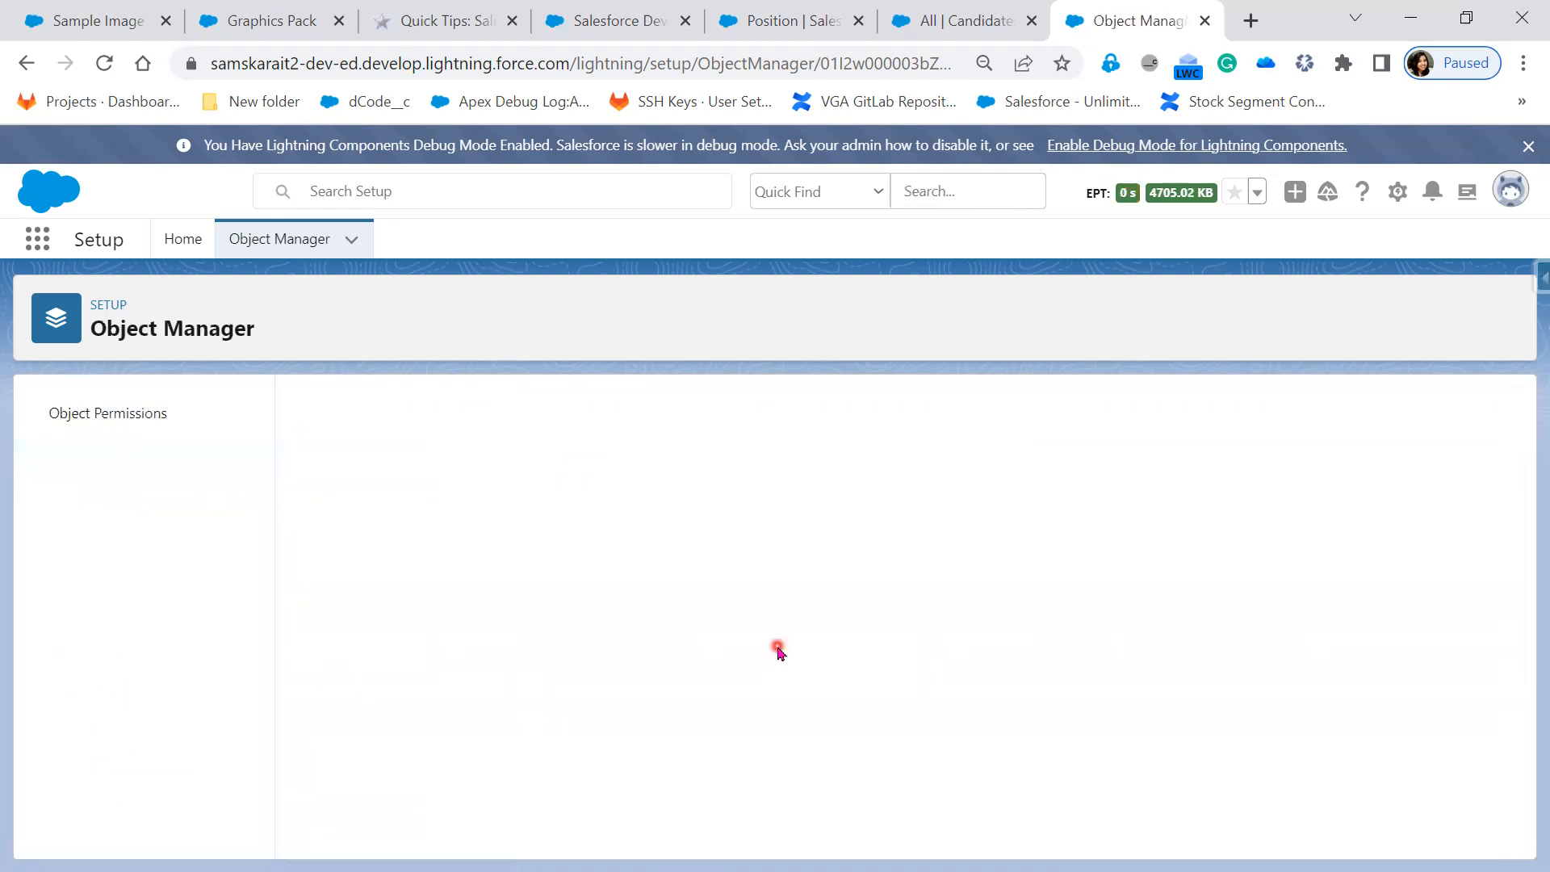
Check the Notice Period options for candidate CID-0002 in the Candidates list, and reload the page.
{"action": "left_click", "coordinate": [978, 31]}
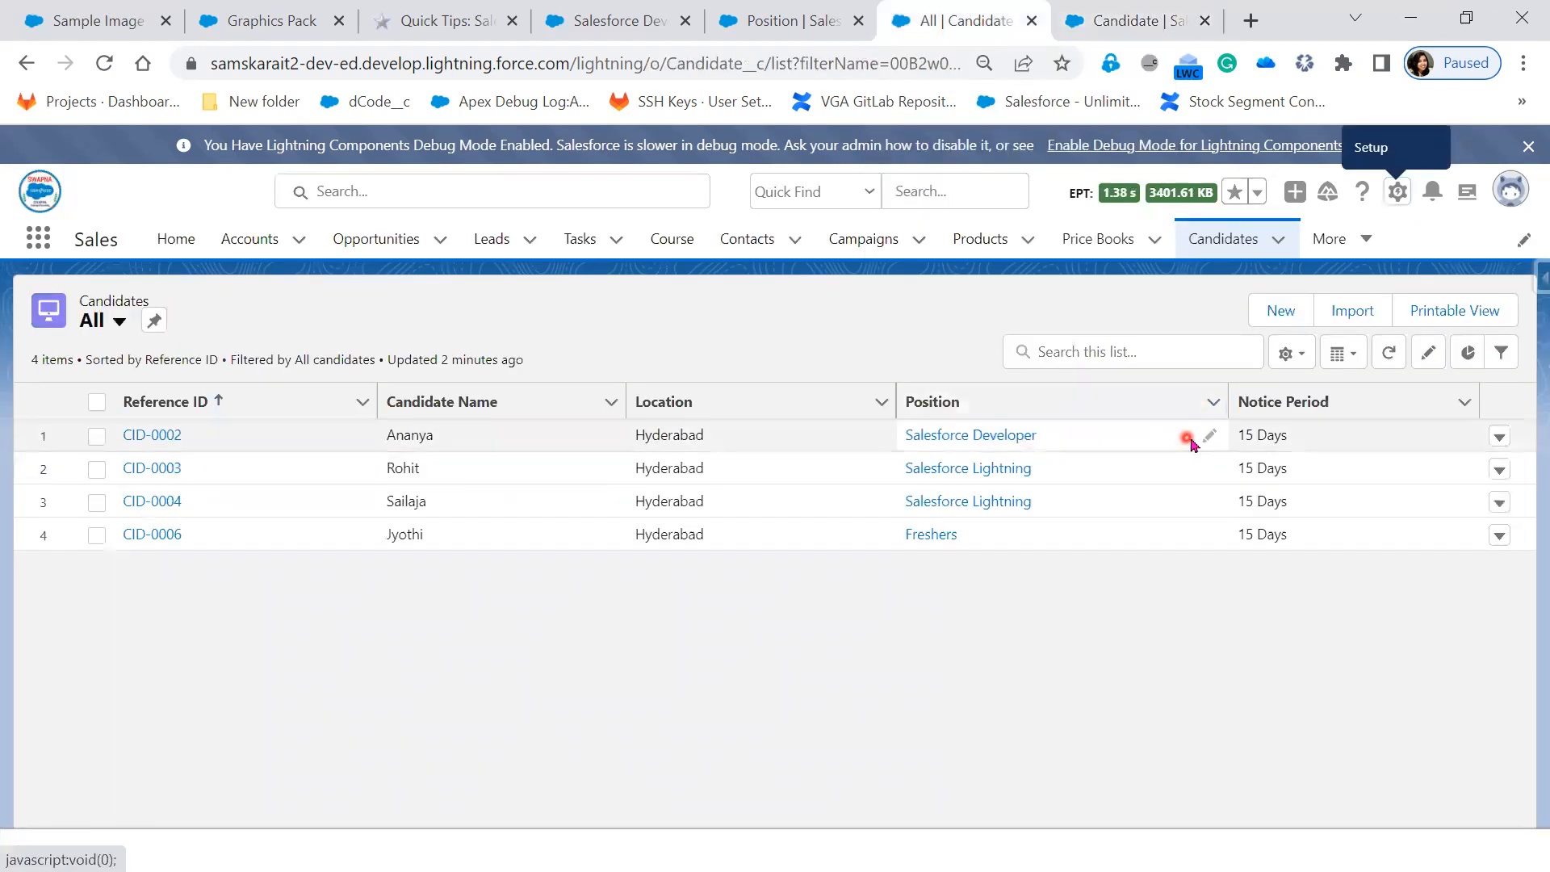
{"action": "left_click", "coordinate": [1204, 437]}
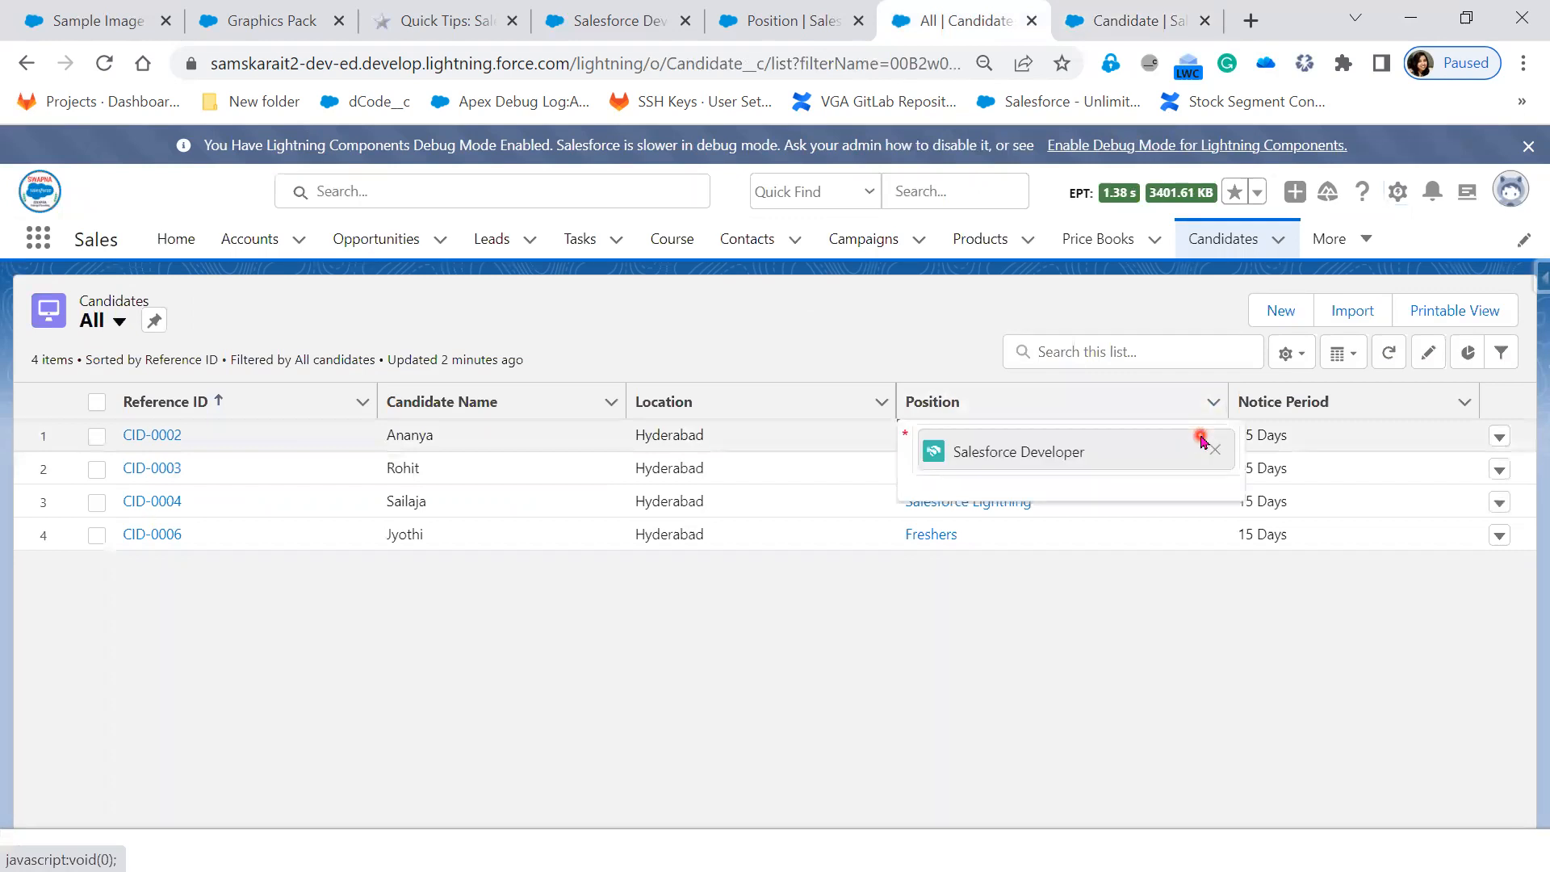
{"action": "left_click", "coordinate": [1104, 670]}
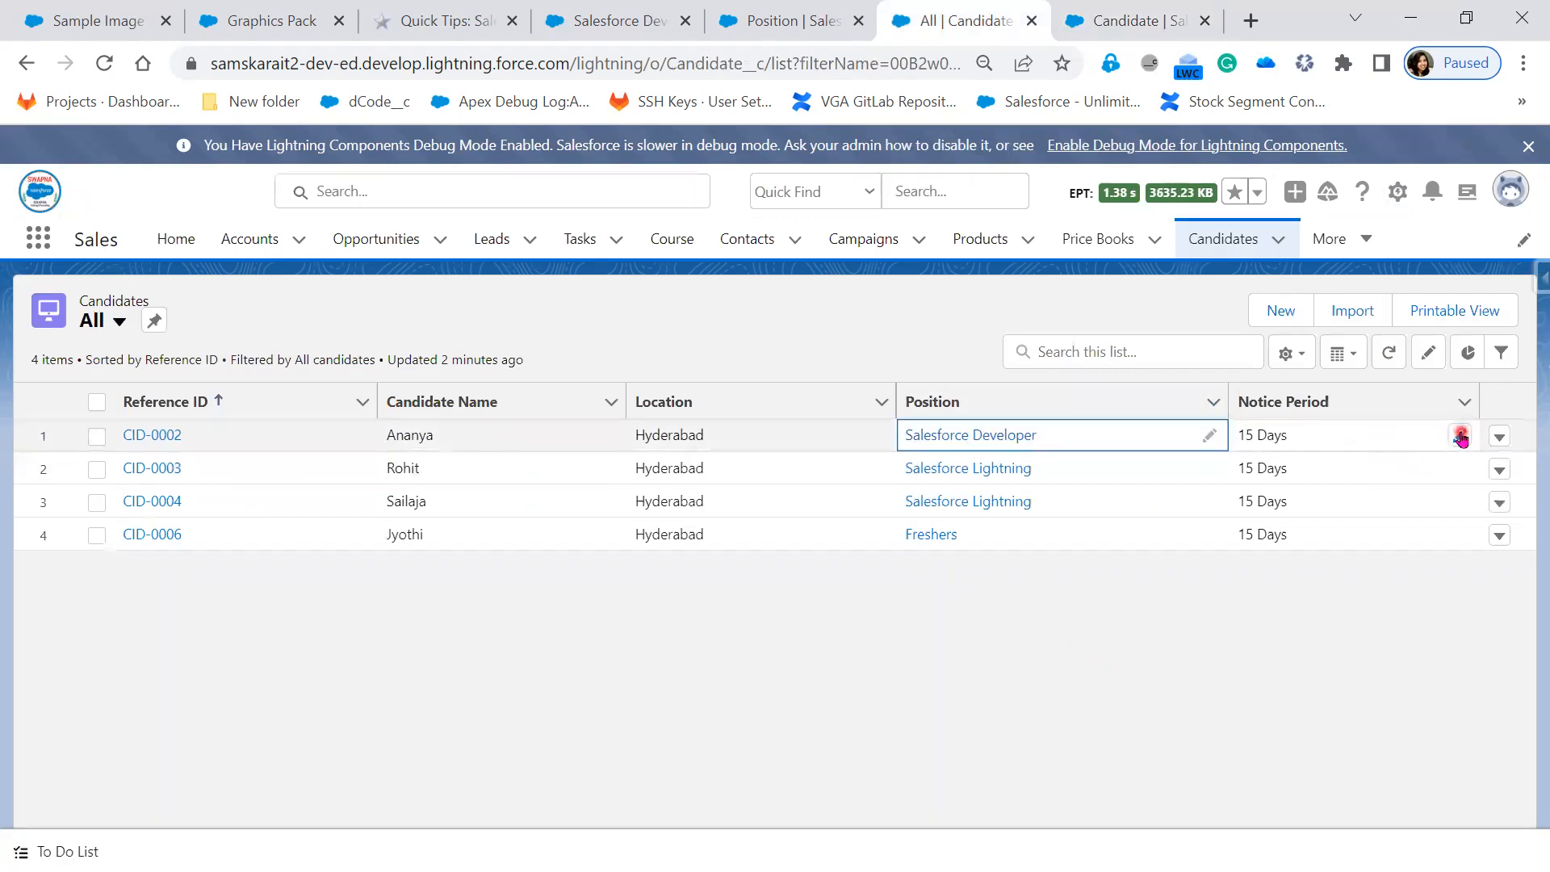
{"action": "left_click", "coordinate": [1463, 437]}
{"action": "left_click", "coordinate": [1420, 440]}
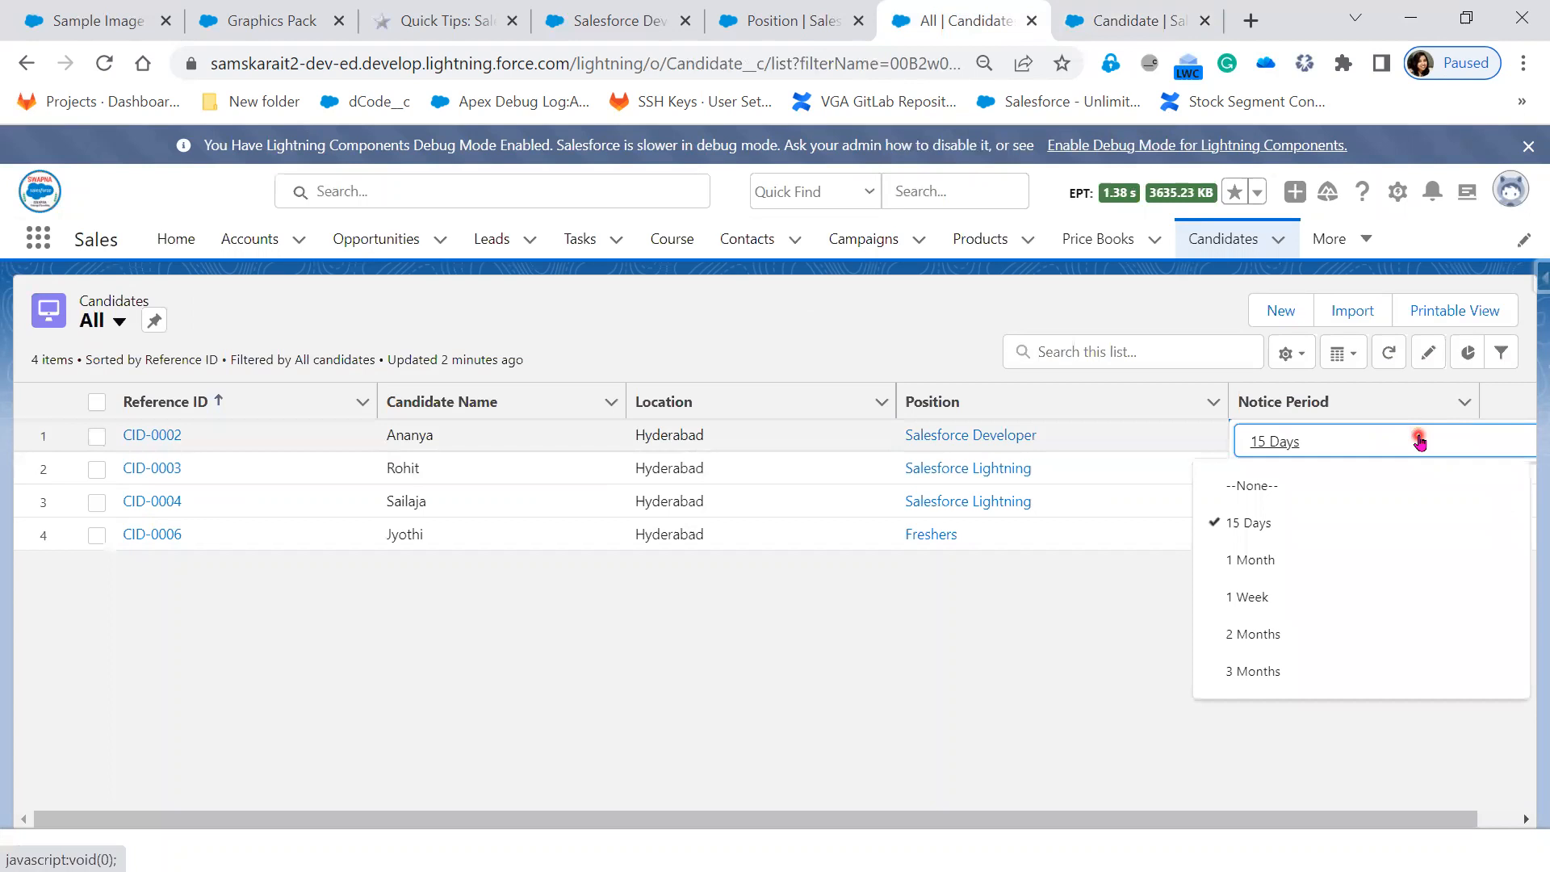
{"action": "left_click", "coordinate": [104, 64]}
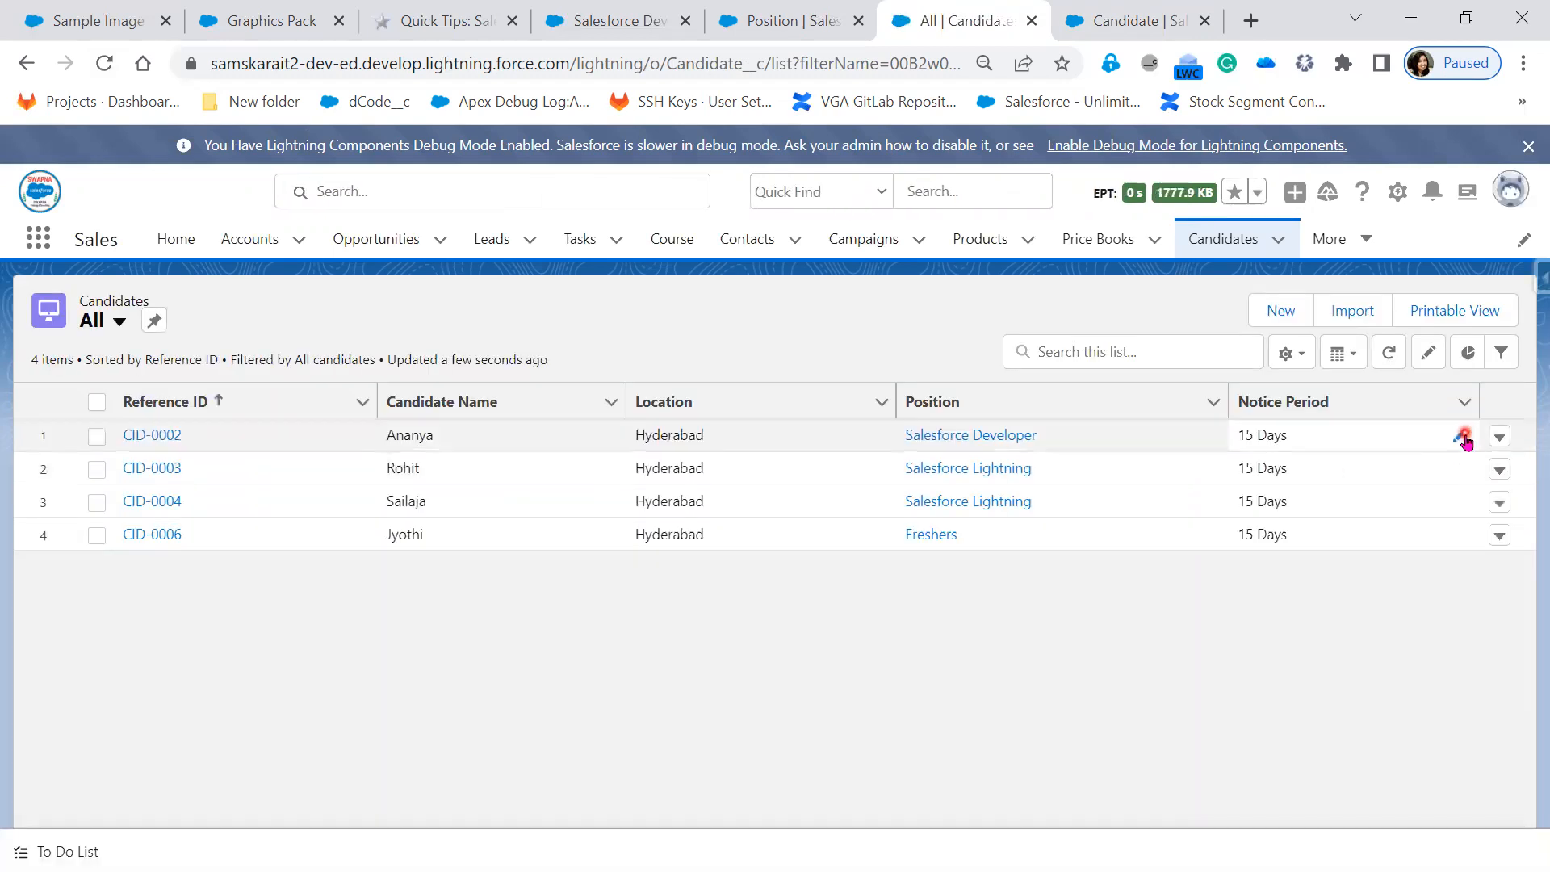
Set the Notice Period of candidates CID-0002 and CID-0003 to Immediate Joiner in the list.
{"action": "left_click", "coordinate": [1462, 440]}
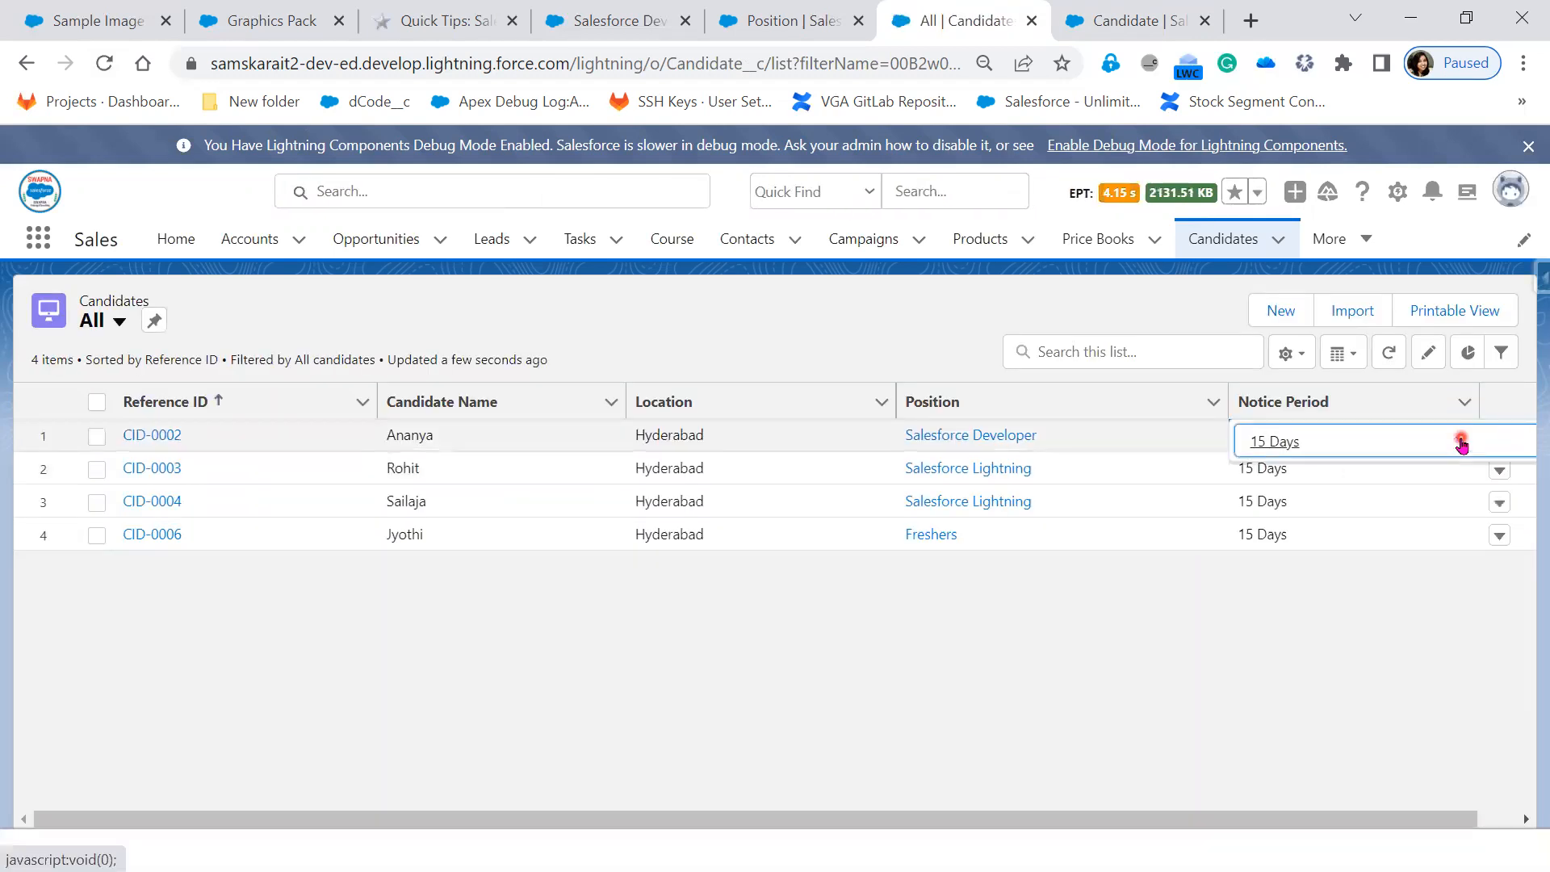
{"action": "left_click", "coordinate": [1436, 444]}
{"action": "left_click", "coordinate": [1344, 527]}
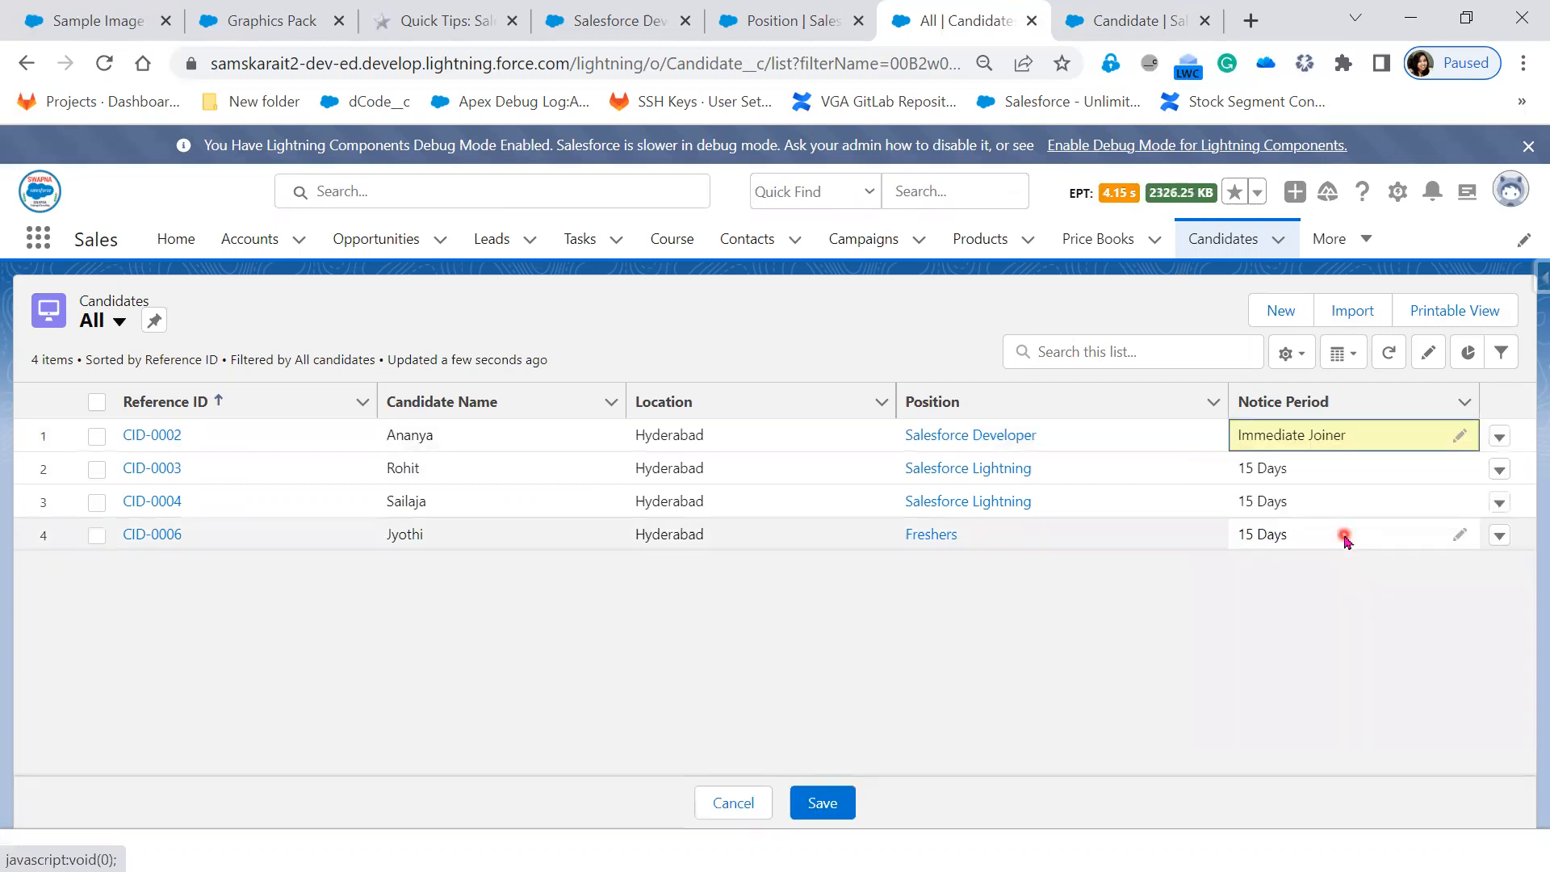
{"action": "left_click", "coordinate": [1461, 472]}
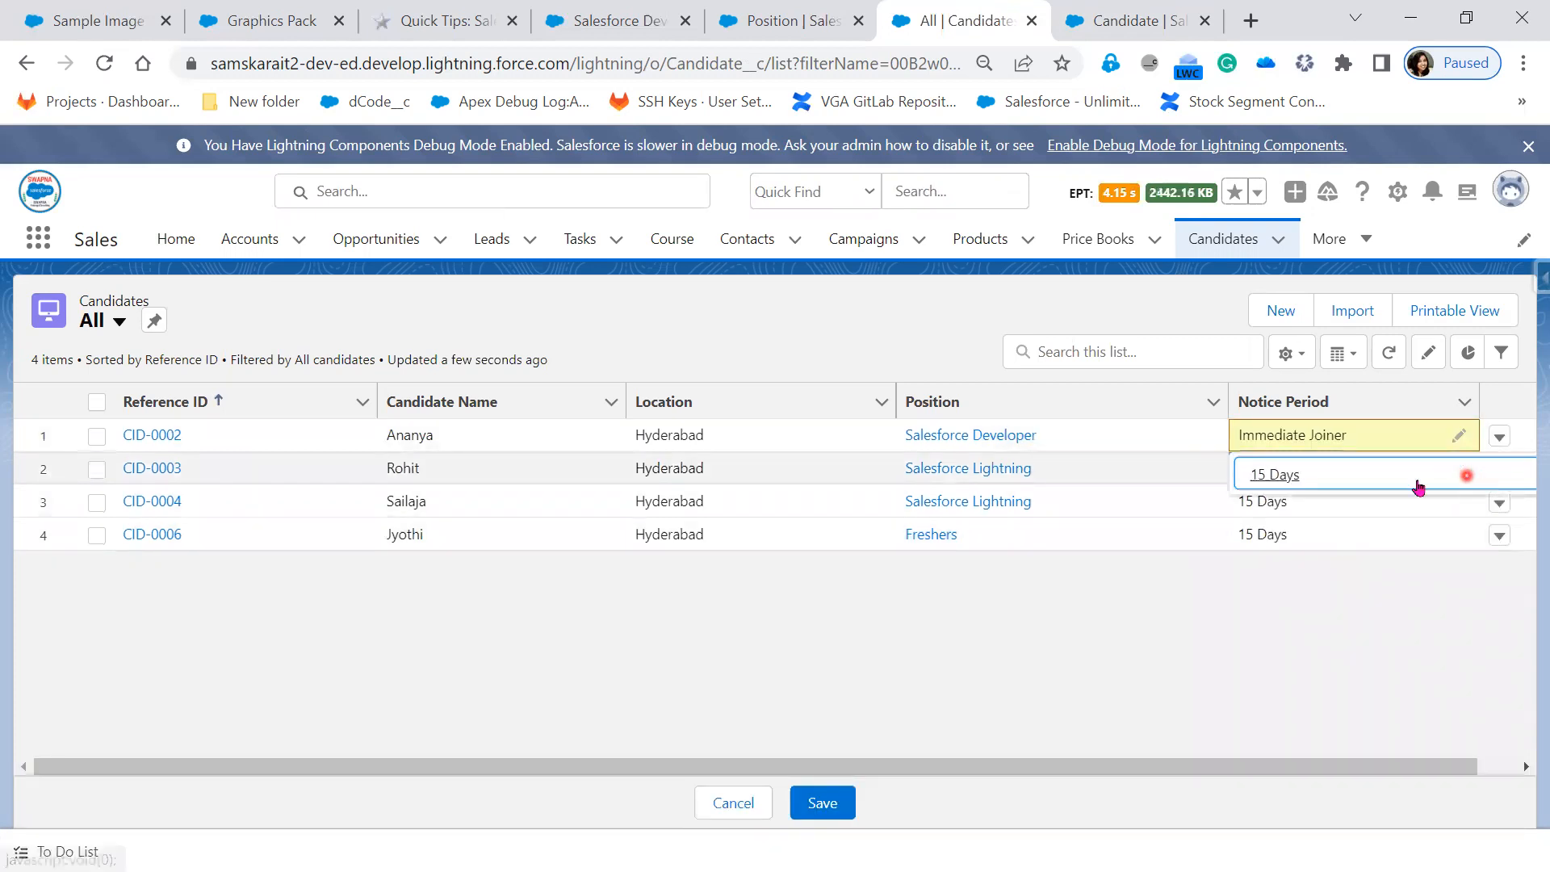
{"action": "left_click", "coordinate": [1340, 484]}
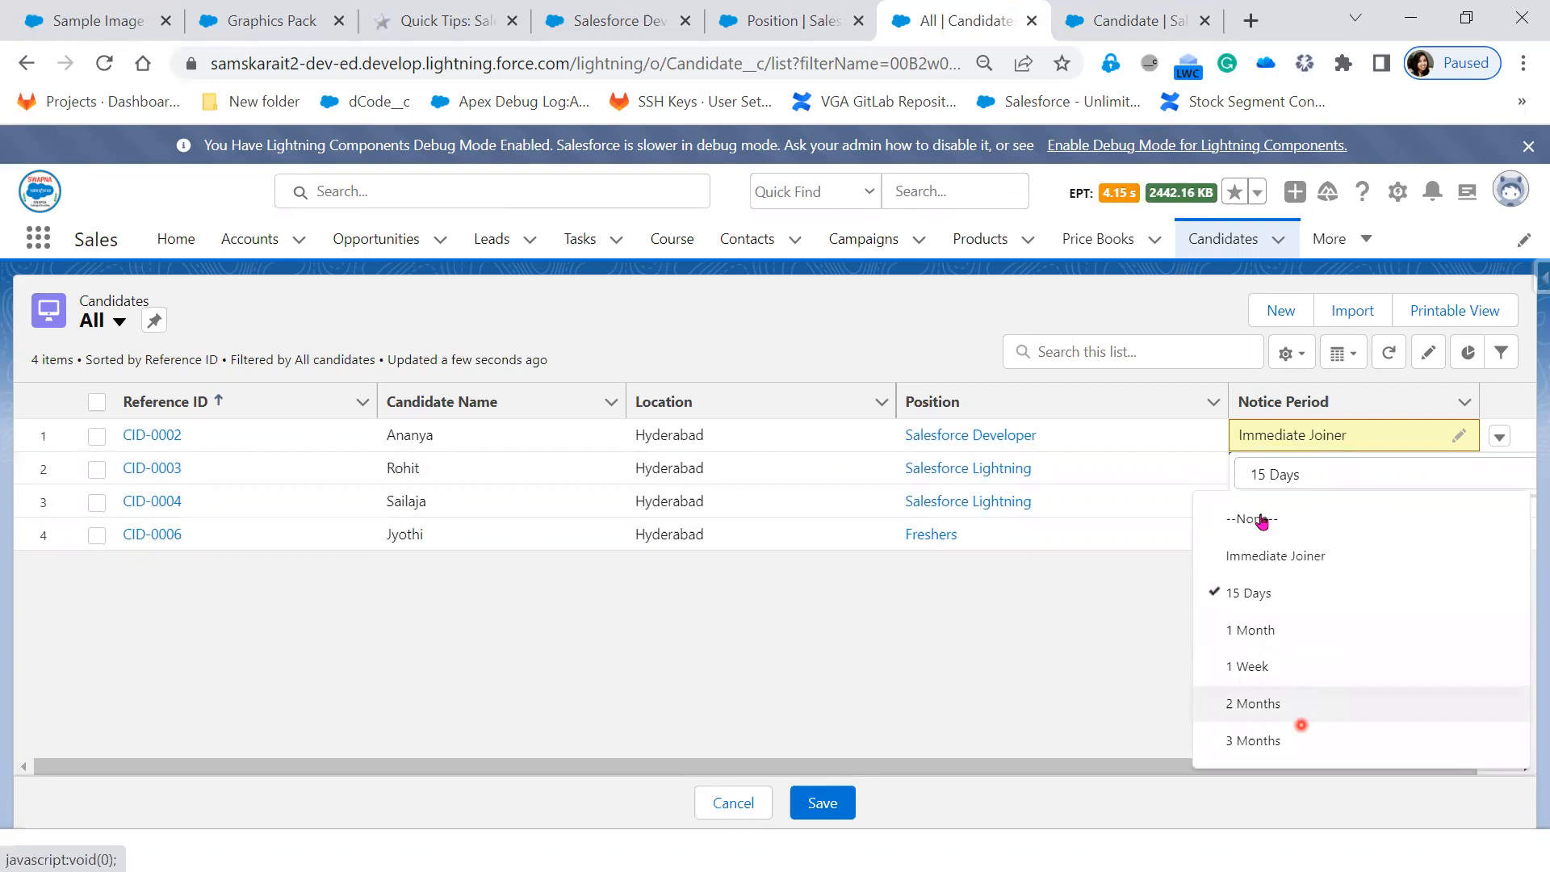
{"action": "left_click", "coordinate": [1276, 554]}
Change the Position of candidates CID-0003 and CID-0004 to Salesforce Developer, and save the list edits.
{"action": "left_click", "coordinate": [1101, 477]}
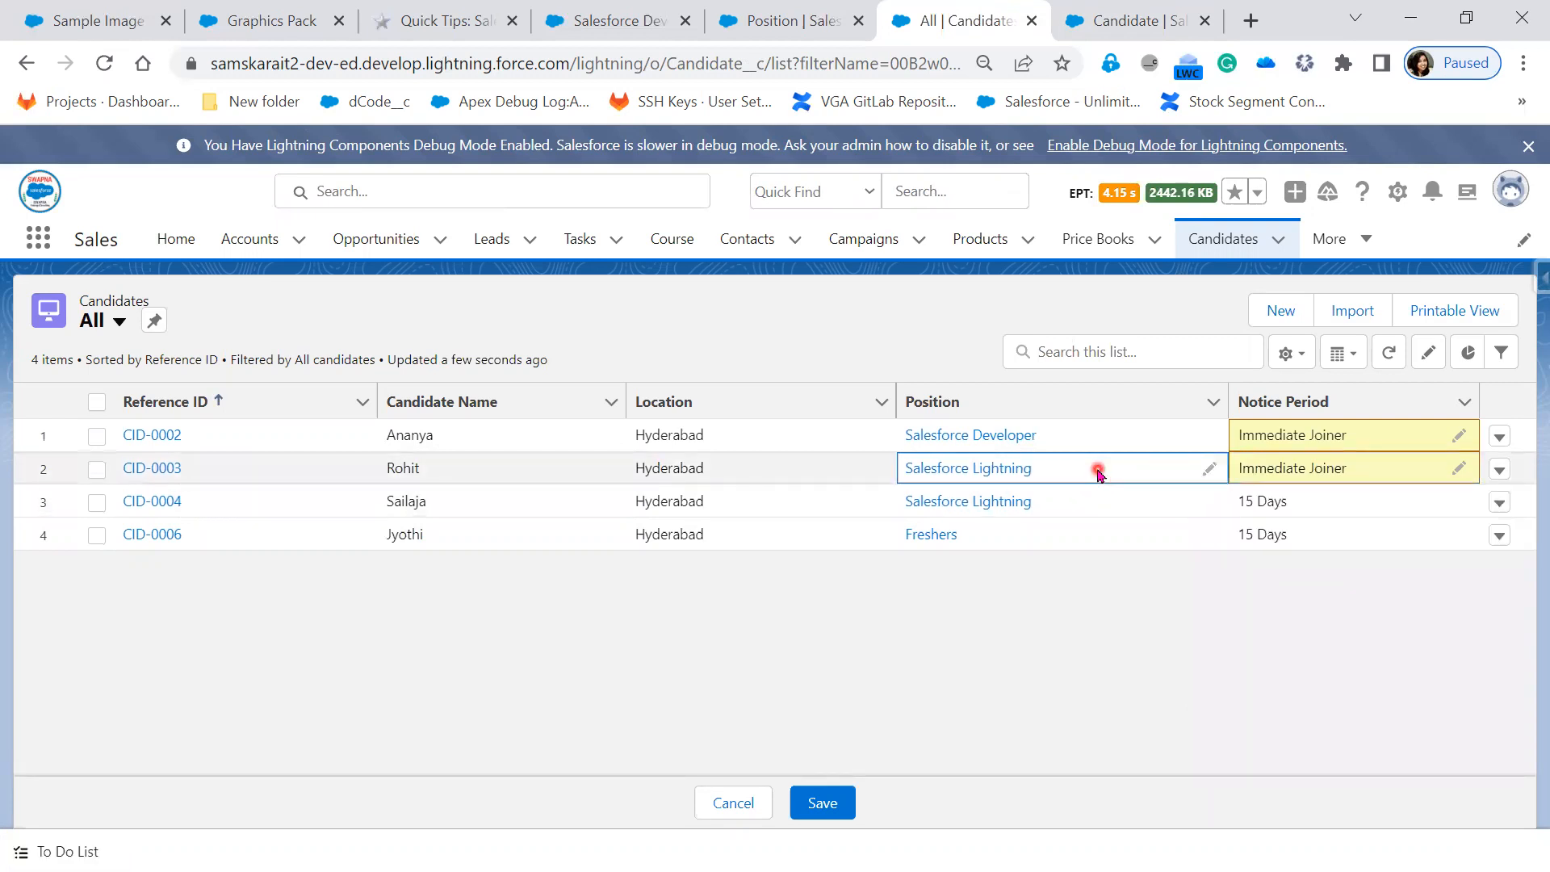
{"action": "left_click", "coordinate": [1209, 472]}
{"action": "left_click", "coordinate": [1035, 487]}
{"action": "left_click", "coordinate": [1036, 571]}
{"action": "left_click", "coordinate": [1213, 483]}
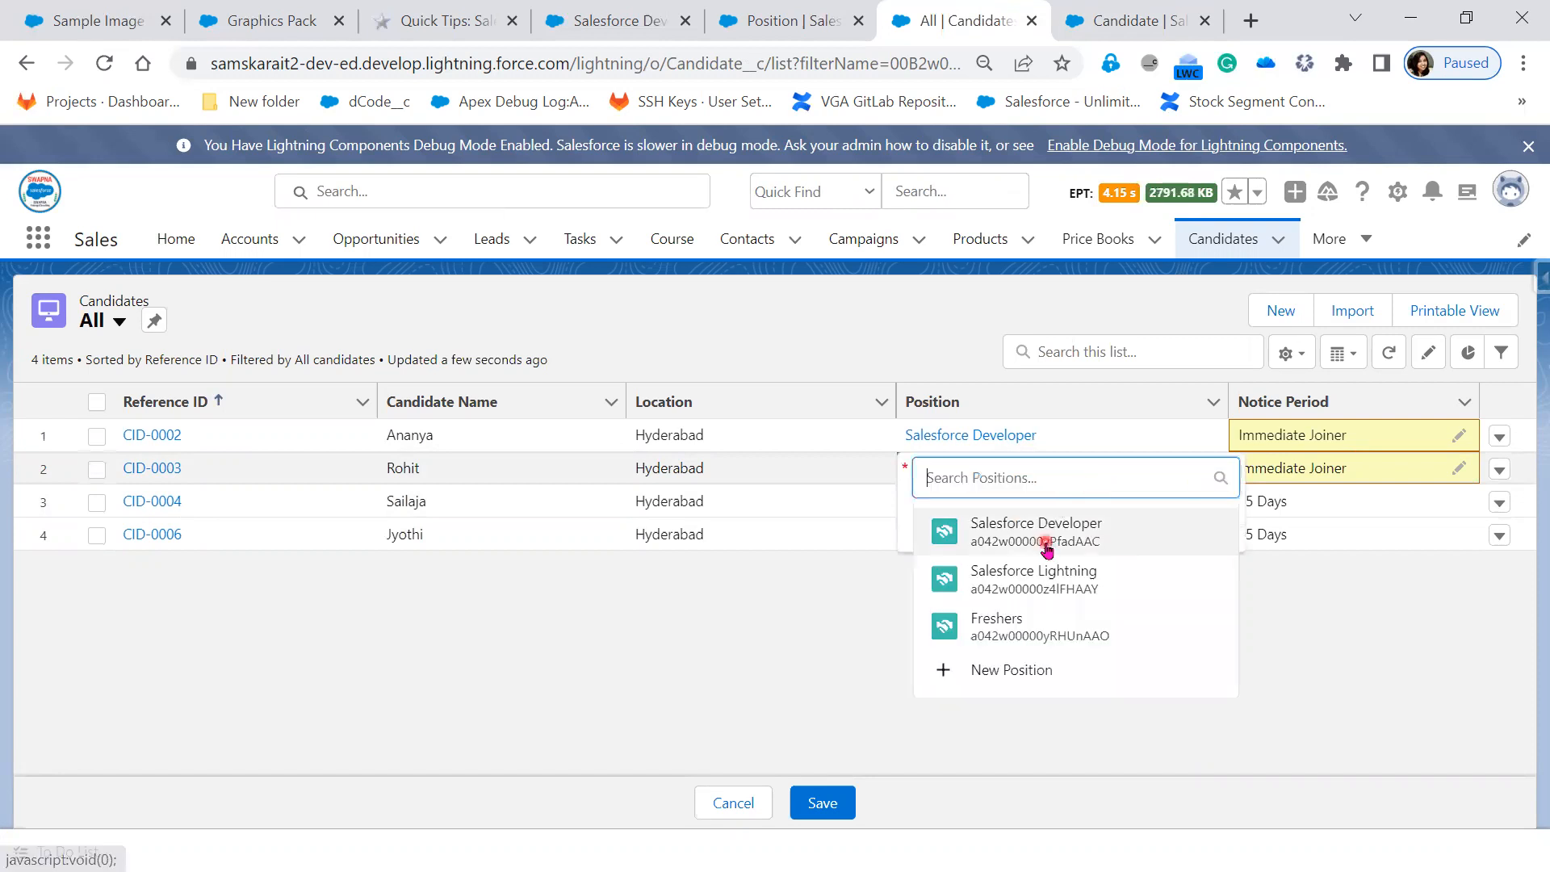
{"action": "left_click", "coordinate": [1045, 541]}
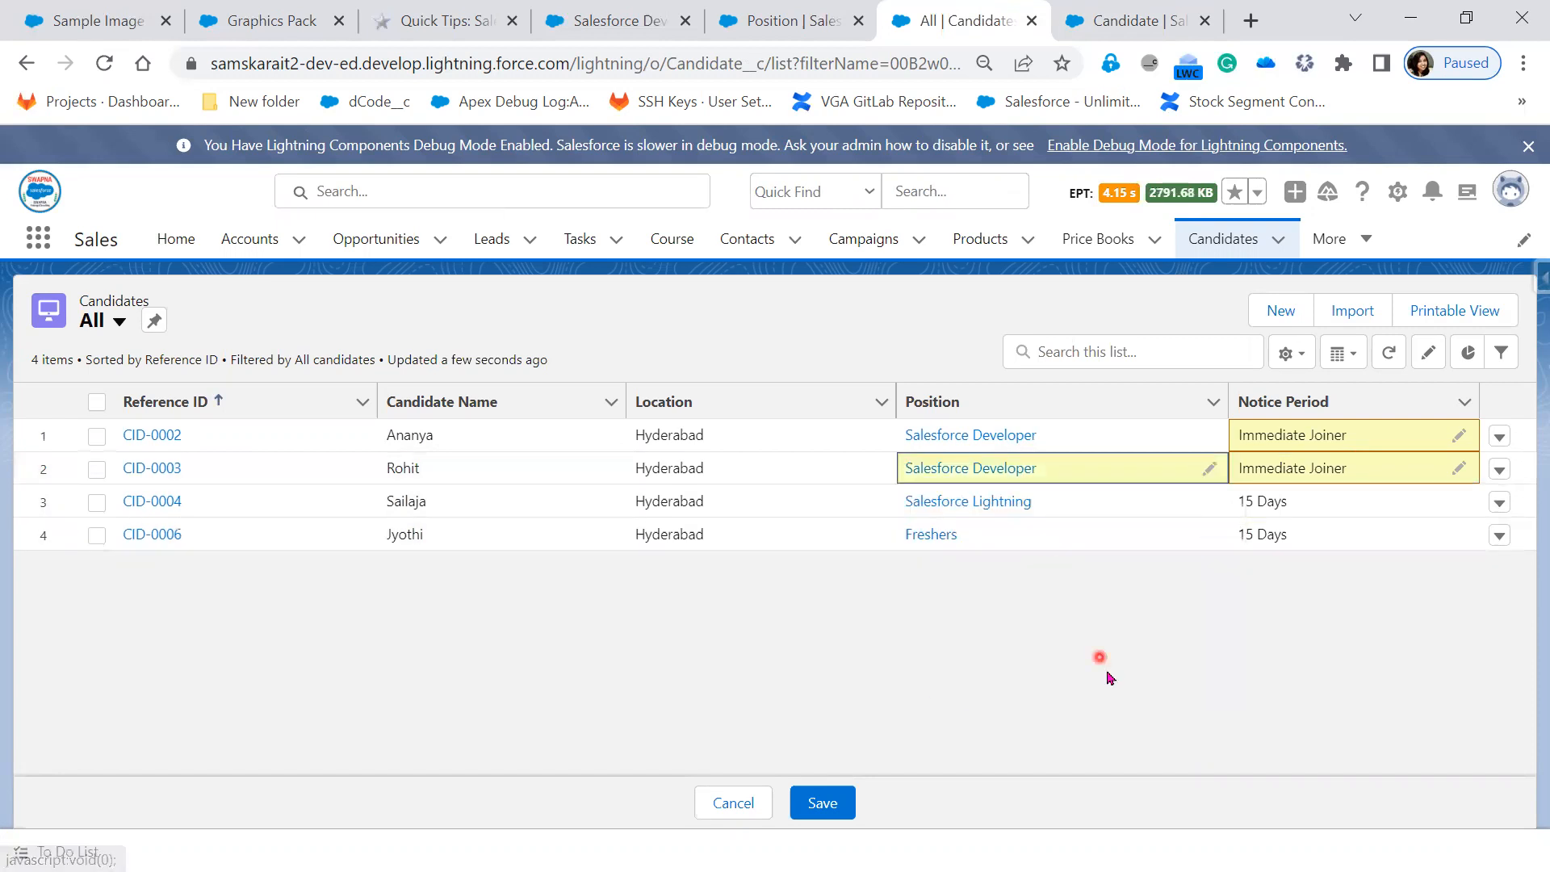
{"action": "left_click", "coordinate": [1046, 505]}
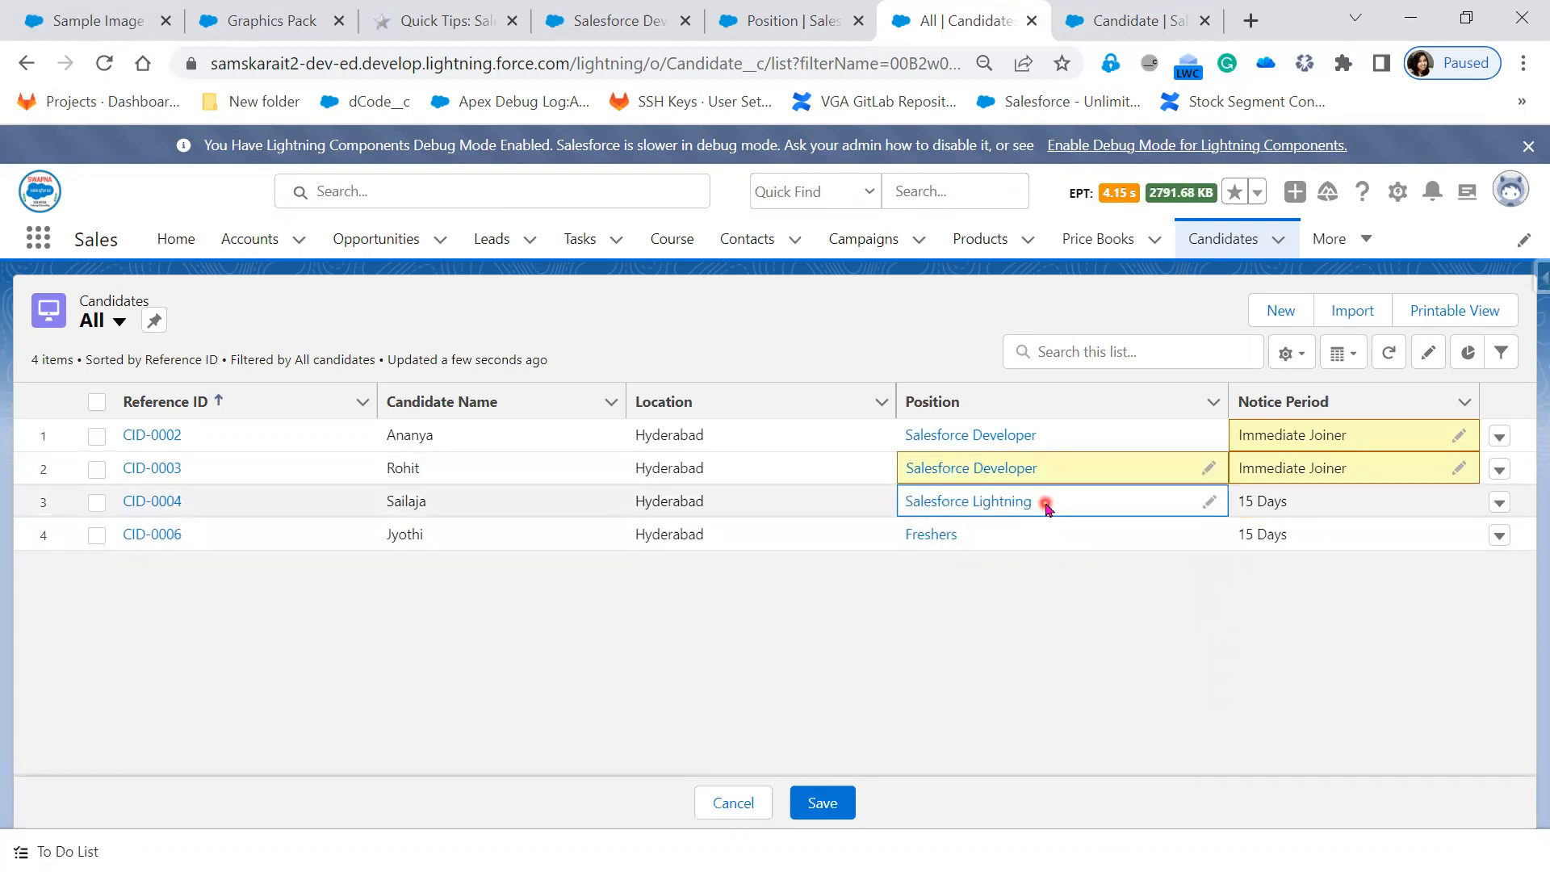
{"action": "left_click", "coordinate": [1208, 505]}
{"action": "left_click", "coordinate": [1213, 518]}
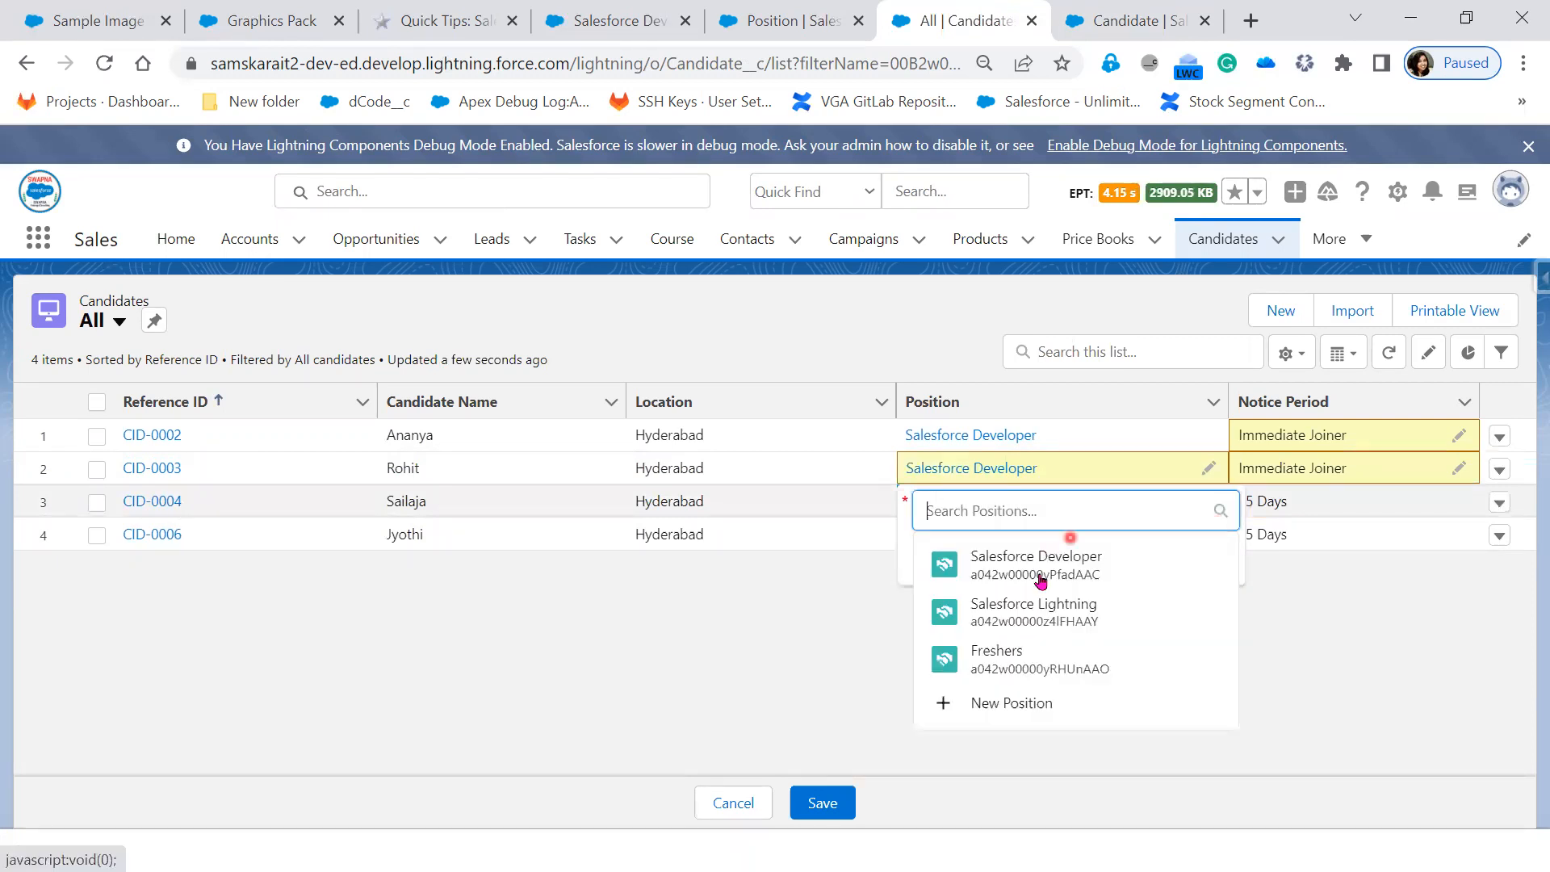
{"action": "left_click", "coordinate": [1040, 575]}
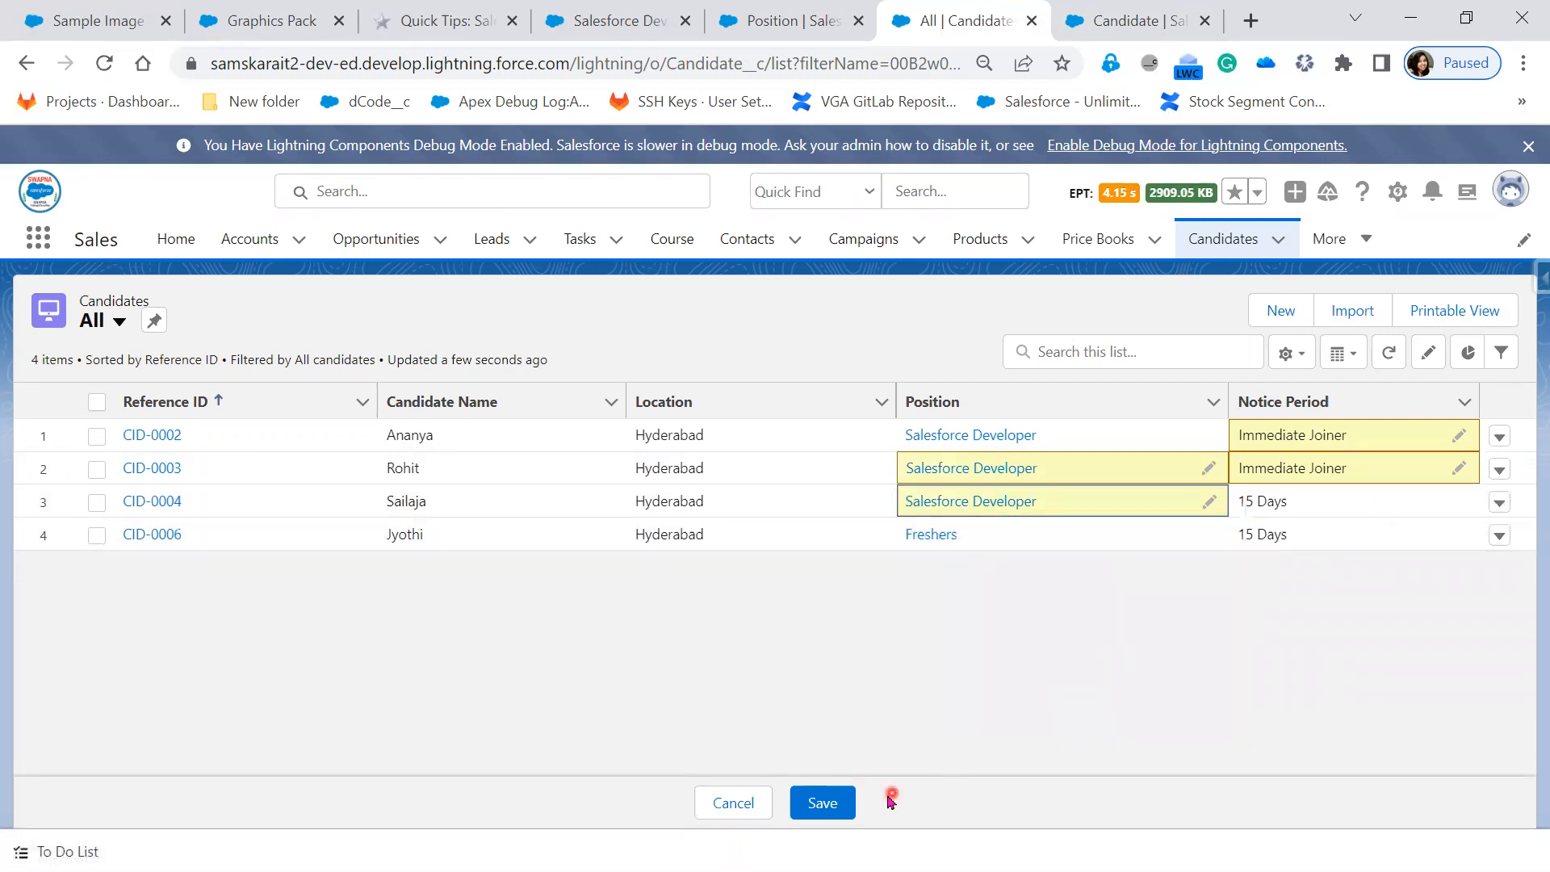
{"action": "left_click", "coordinate": [840, 802]}
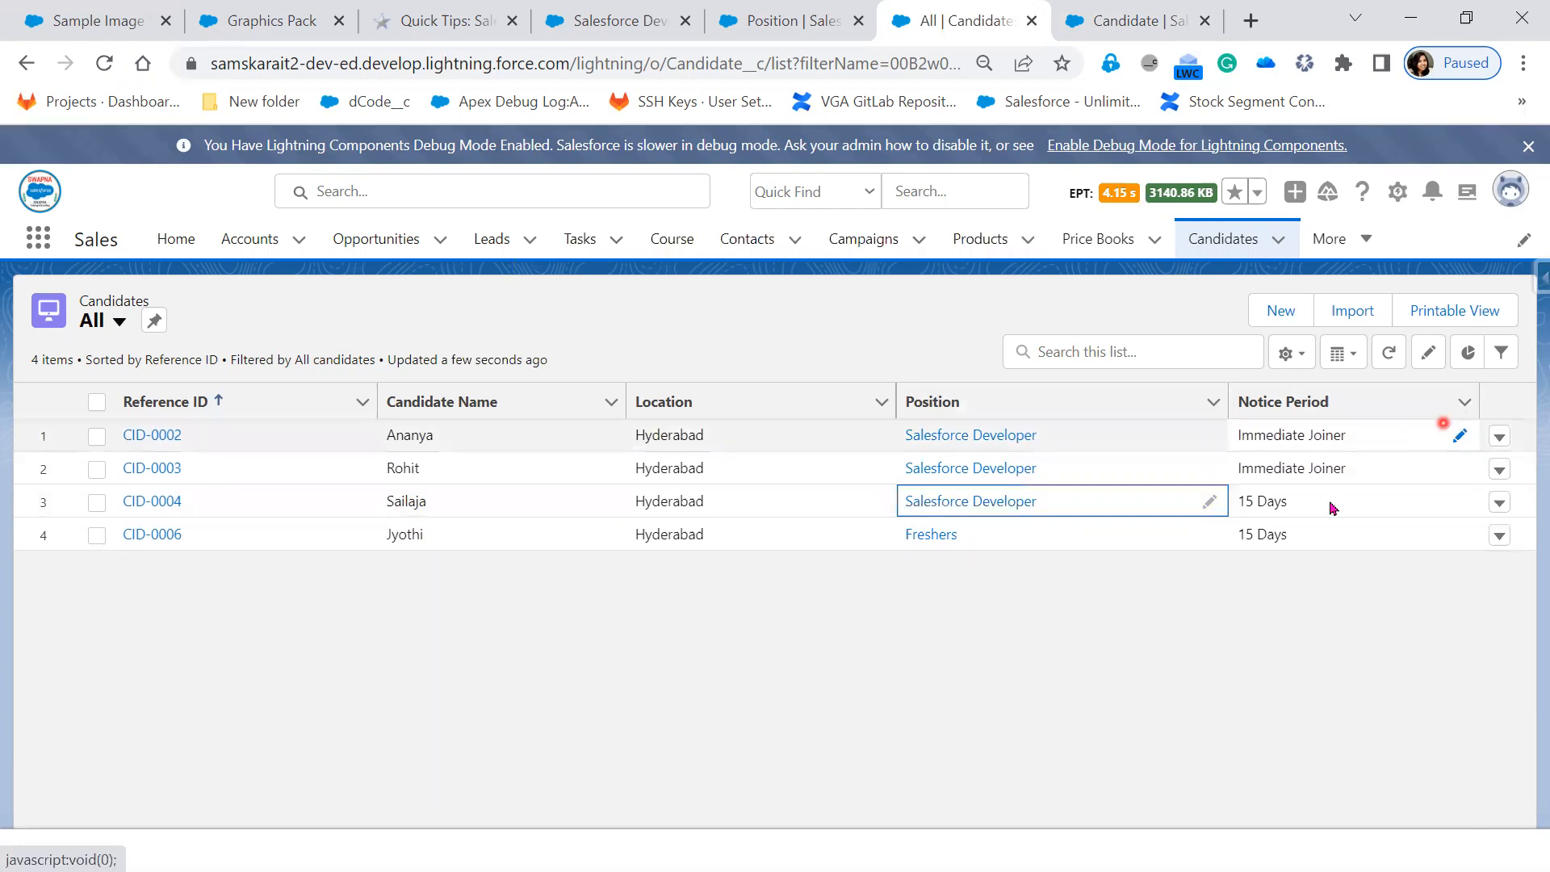
Copy the text "Immediate Joiner" from the Notice Period of candidate CID-0002.
{"action": "left_click_drag", "start_coordinate": [1350, 434], "coordinate": [1225, 433]}
{"action": "right_click", "coordinate": [1284, 440]}
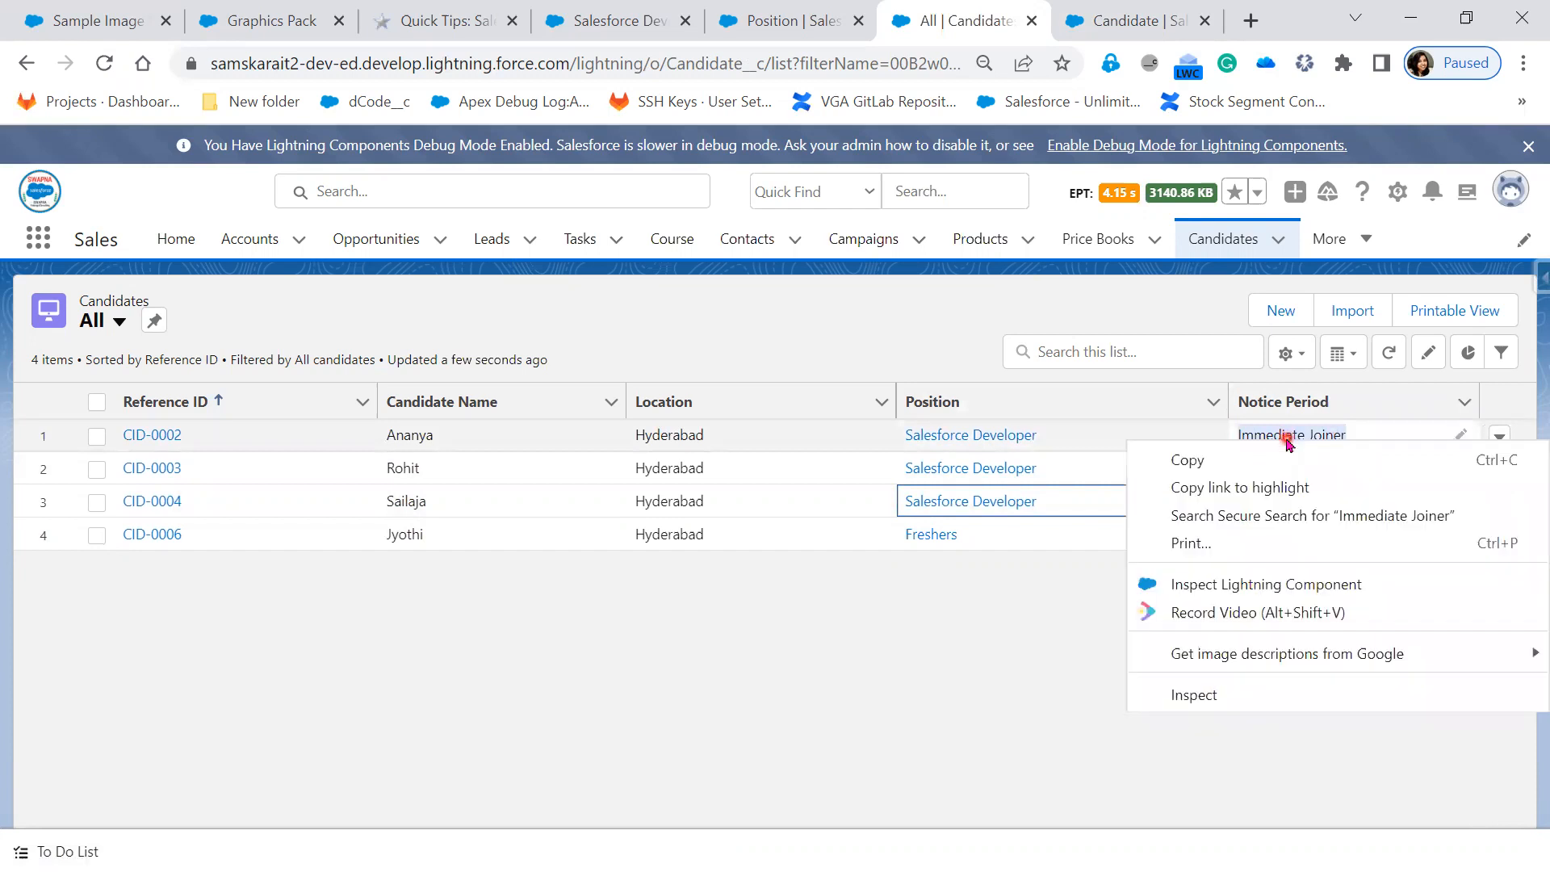
{"action": "left_click", "coordinate": [1297, 462]}
{"action": "left_click", "coordinate": [1289, 513]}
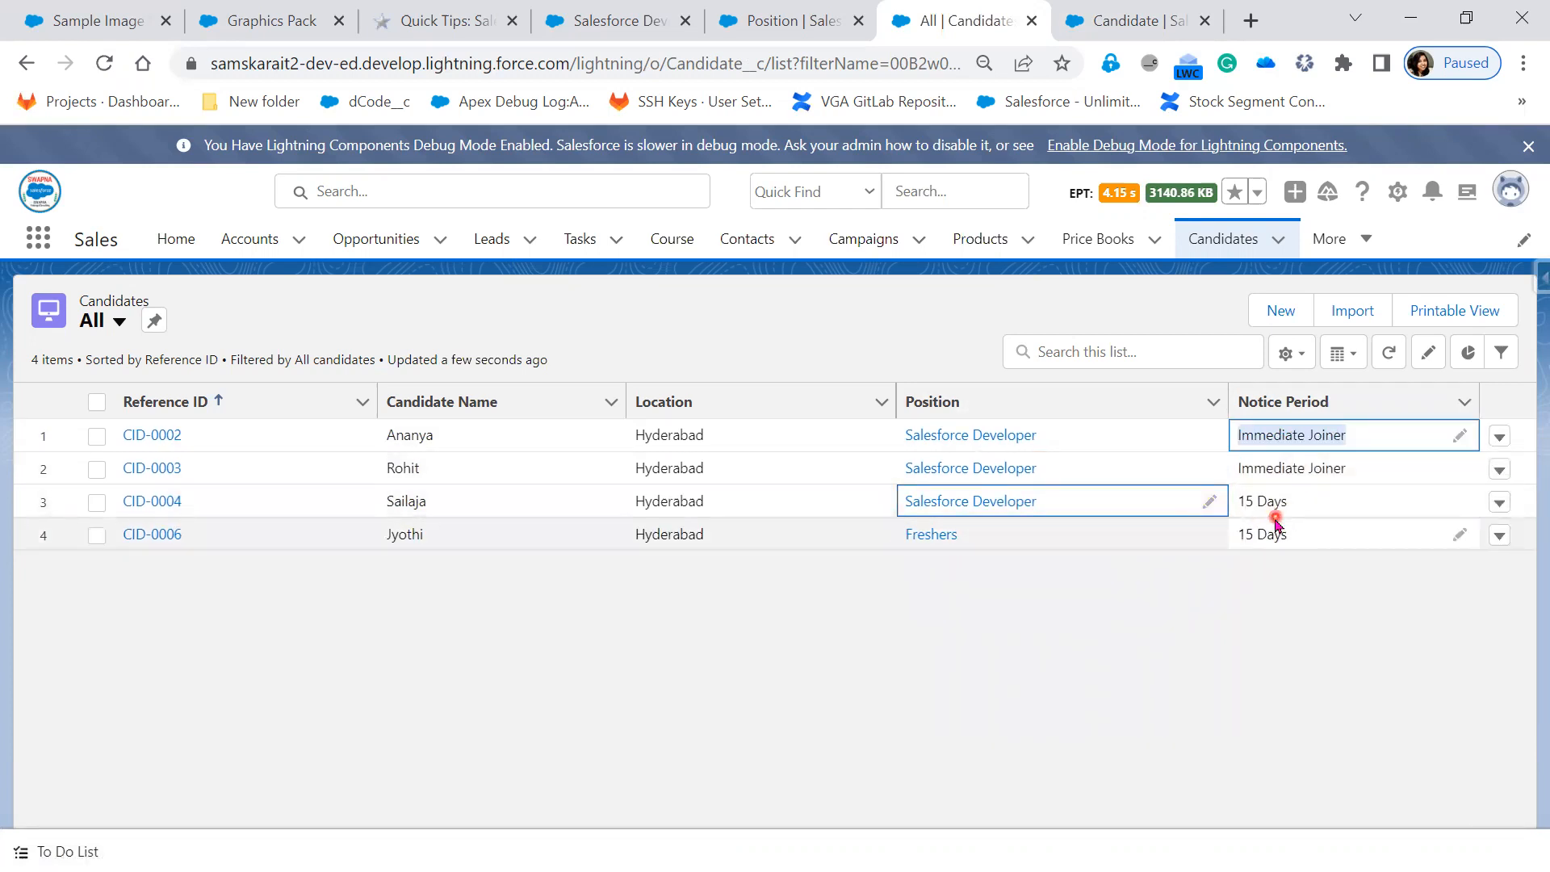
Start a new custom field of type Roll-Up Summary on the Position object and proceed to its details.
{"action": "left_click", "coordinate": [799, 18]}
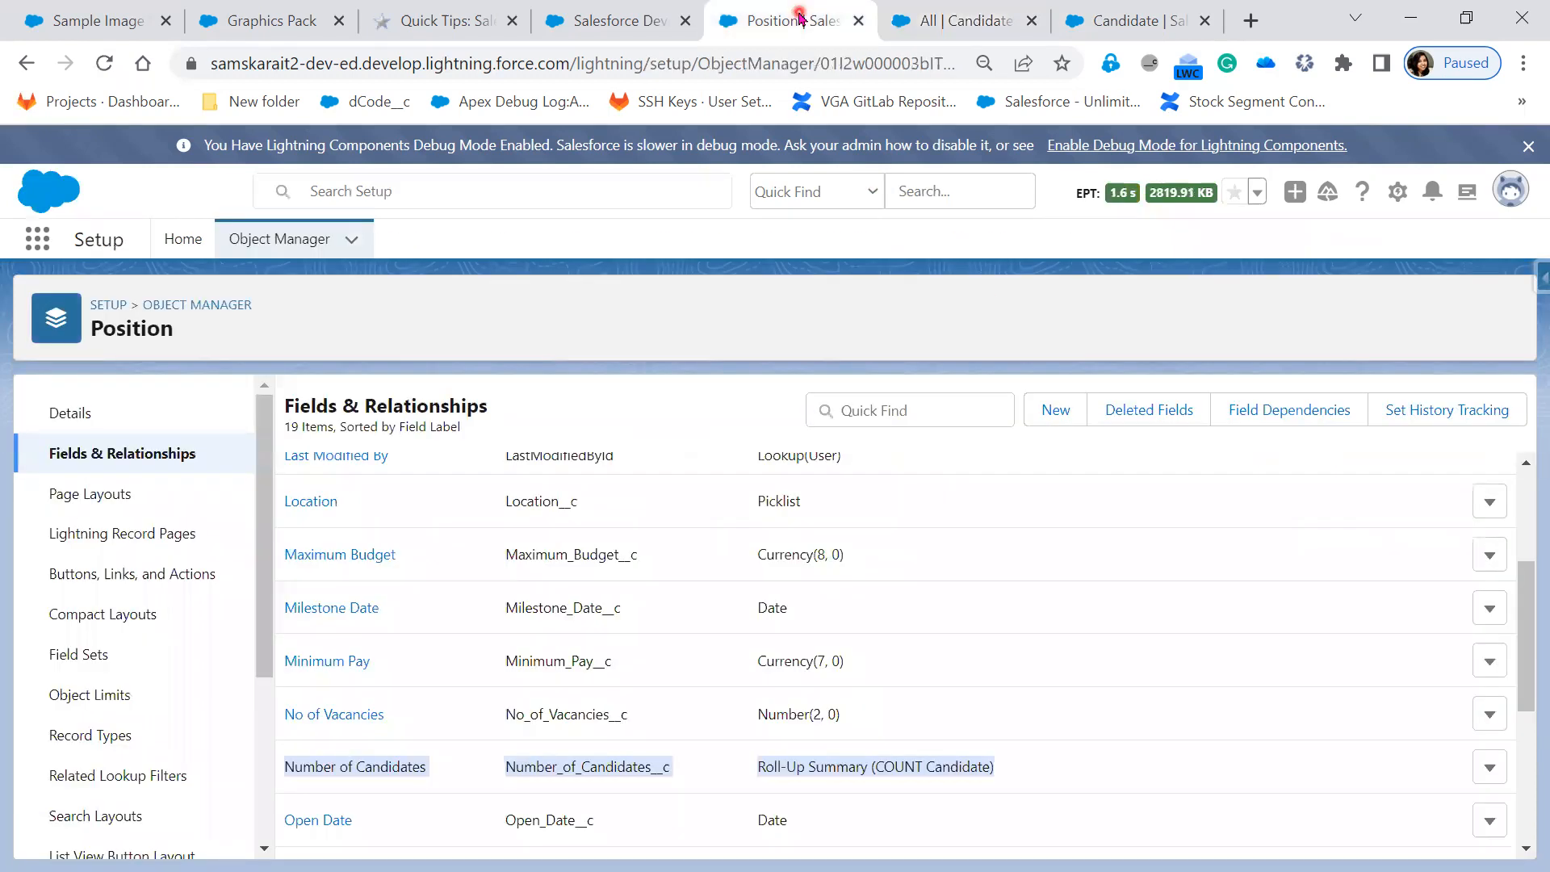
{"action": "left_click", "coordinate": [1035, 763]}
{"action": "scroll", "coordinate": [1038, 765], "scroll_direction": "up", "scroll_amount": 3}
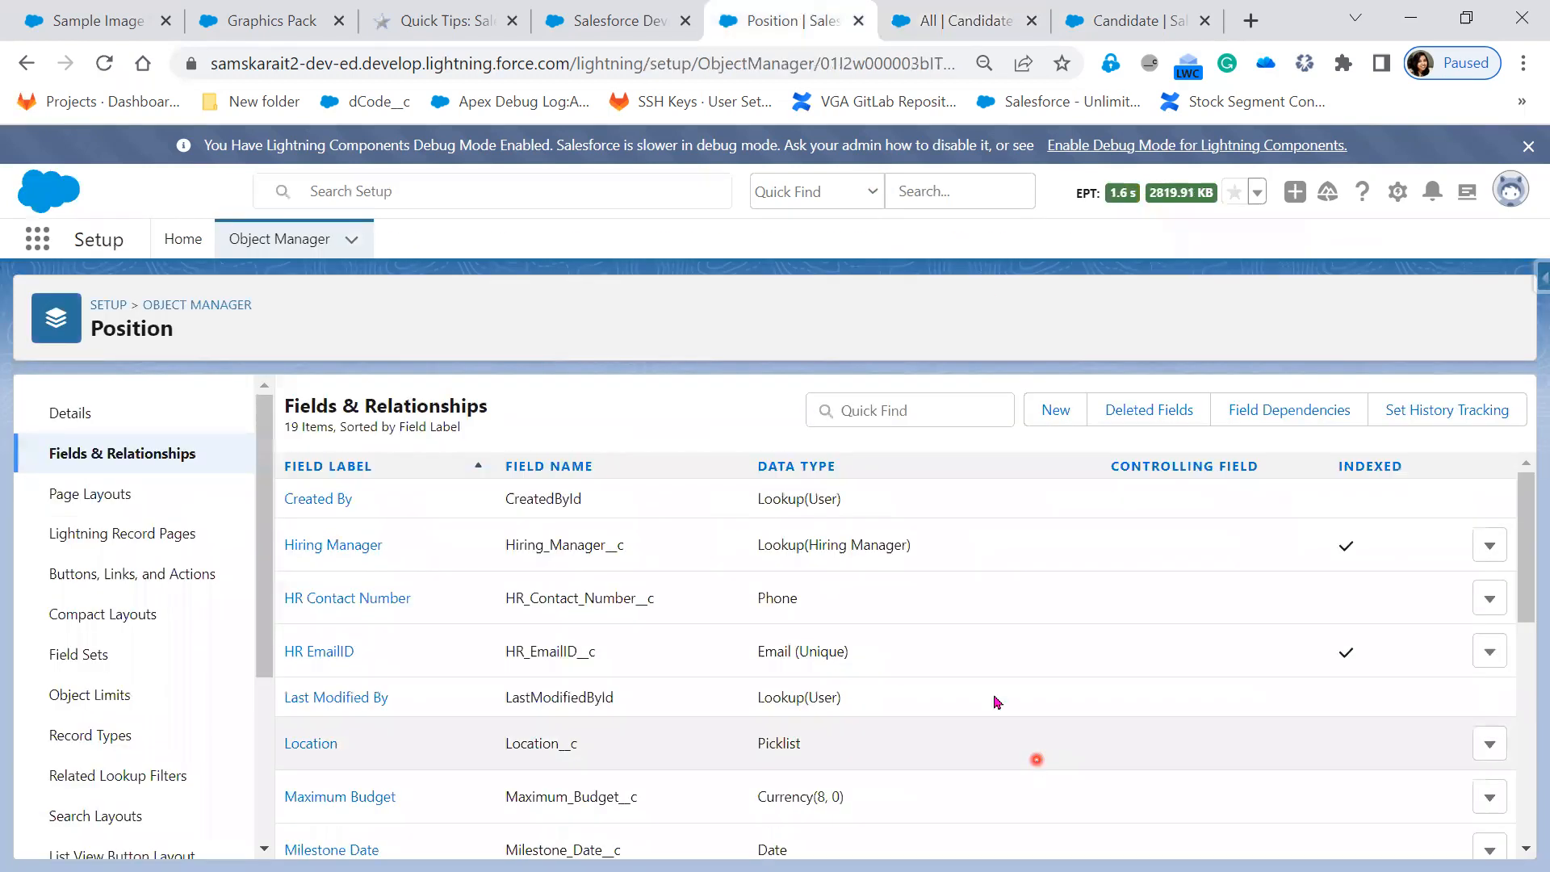
{"action": "left_click", "coordinate": [1065, 410]}
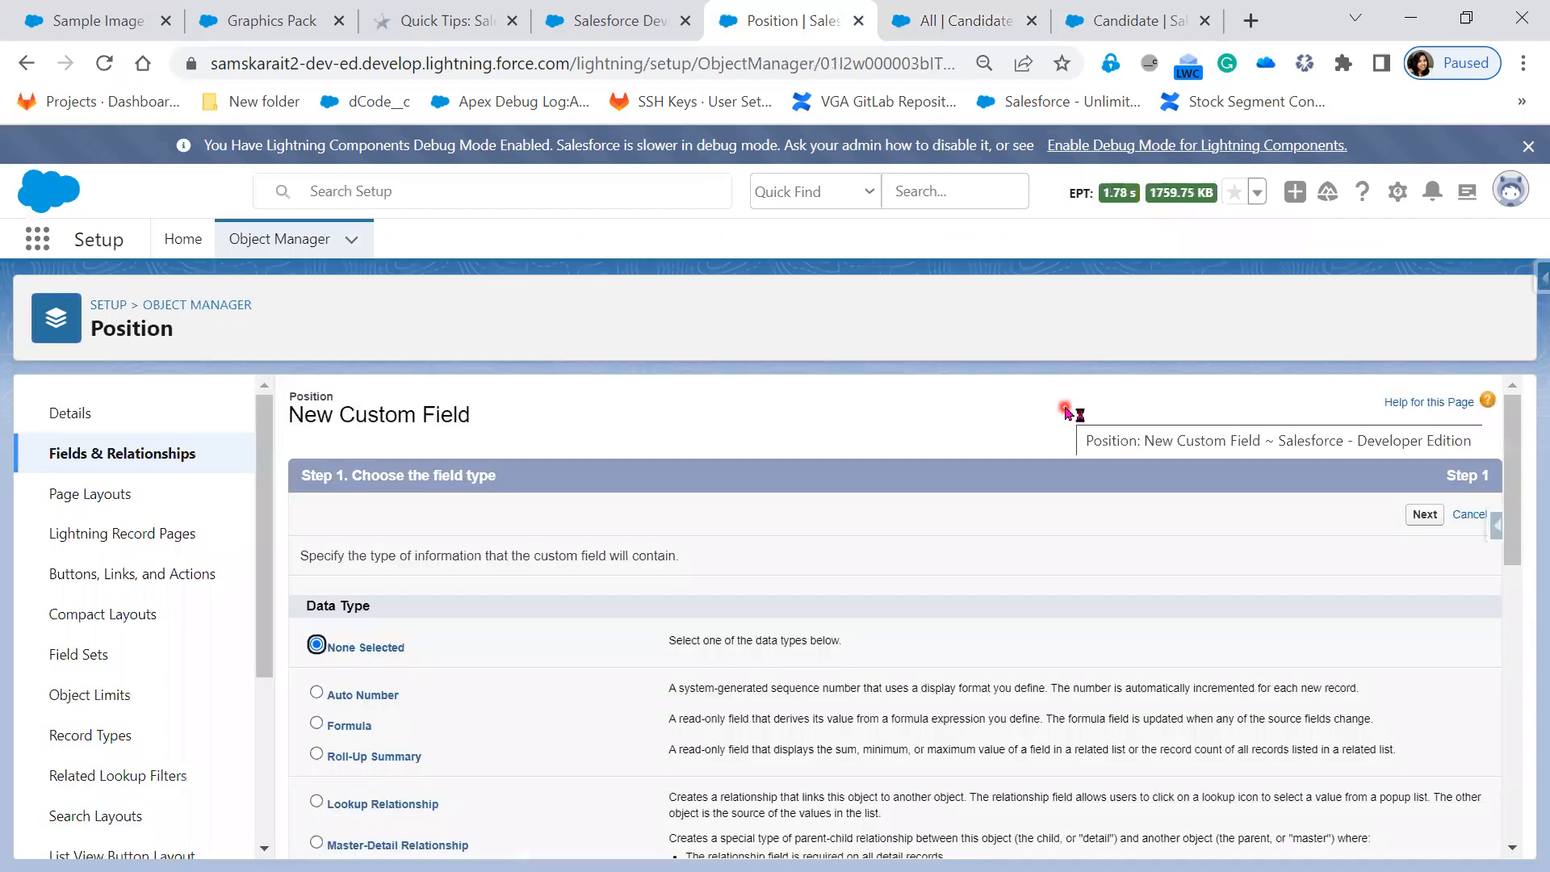
{"action": "left_click", "coordinate": [415, 756]}
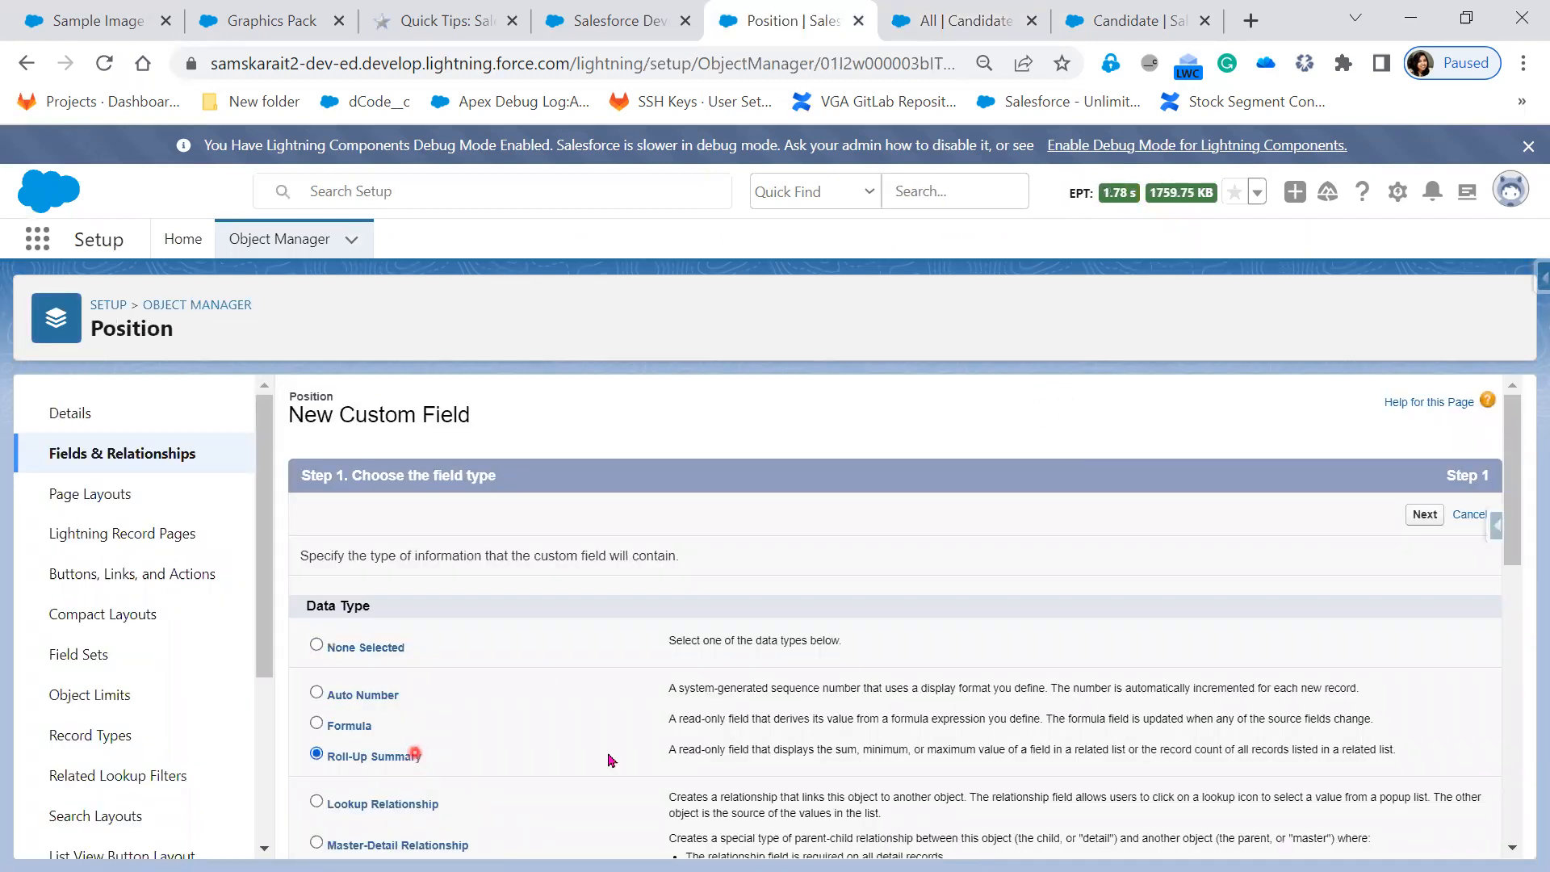
{"action": "left_click", "coordinate": [1426, 514]}
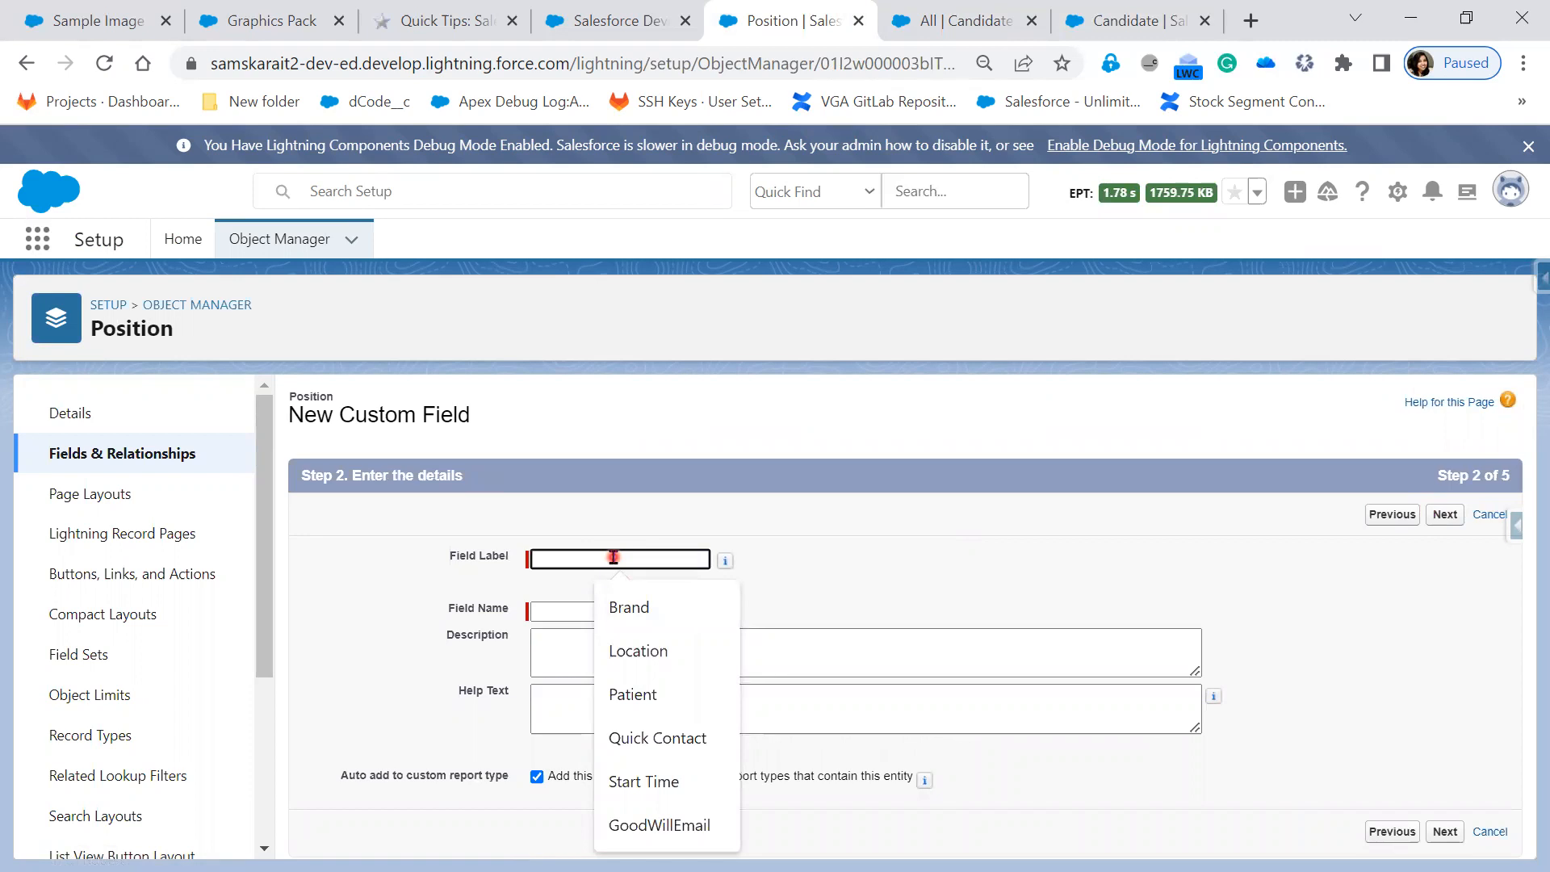
Paste "Immediate Joiner" as the new field's label and proceed to the summary calculation.
{"action": "key", "text": "ctrl+v"}
{"action": "left_click", "coordinate": [839, 575]}
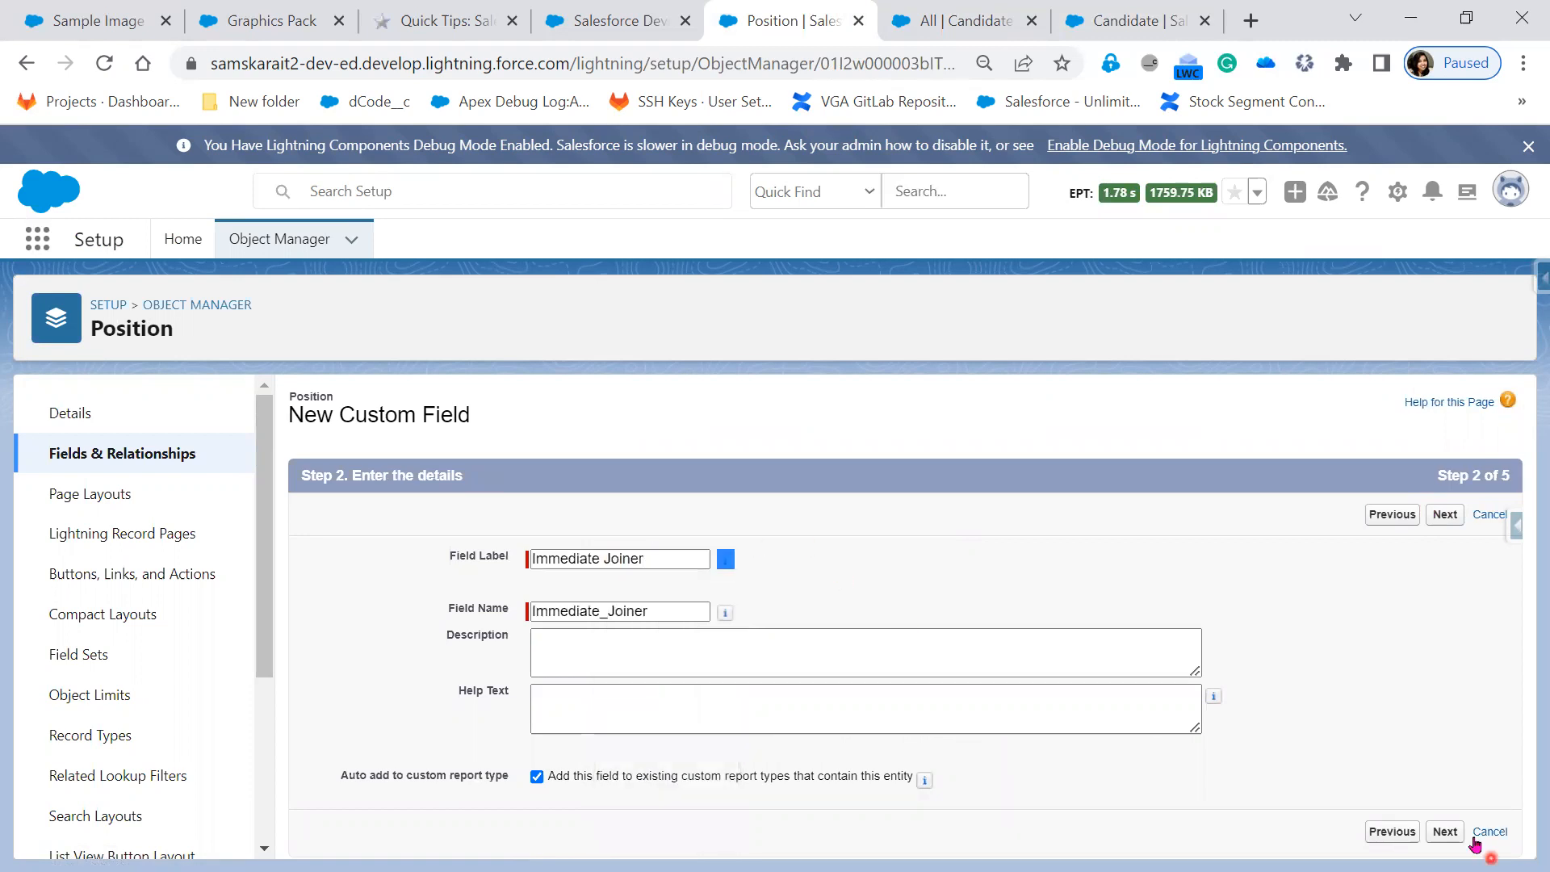
{"action": "left_click", "coordinate": [1445, 832]}
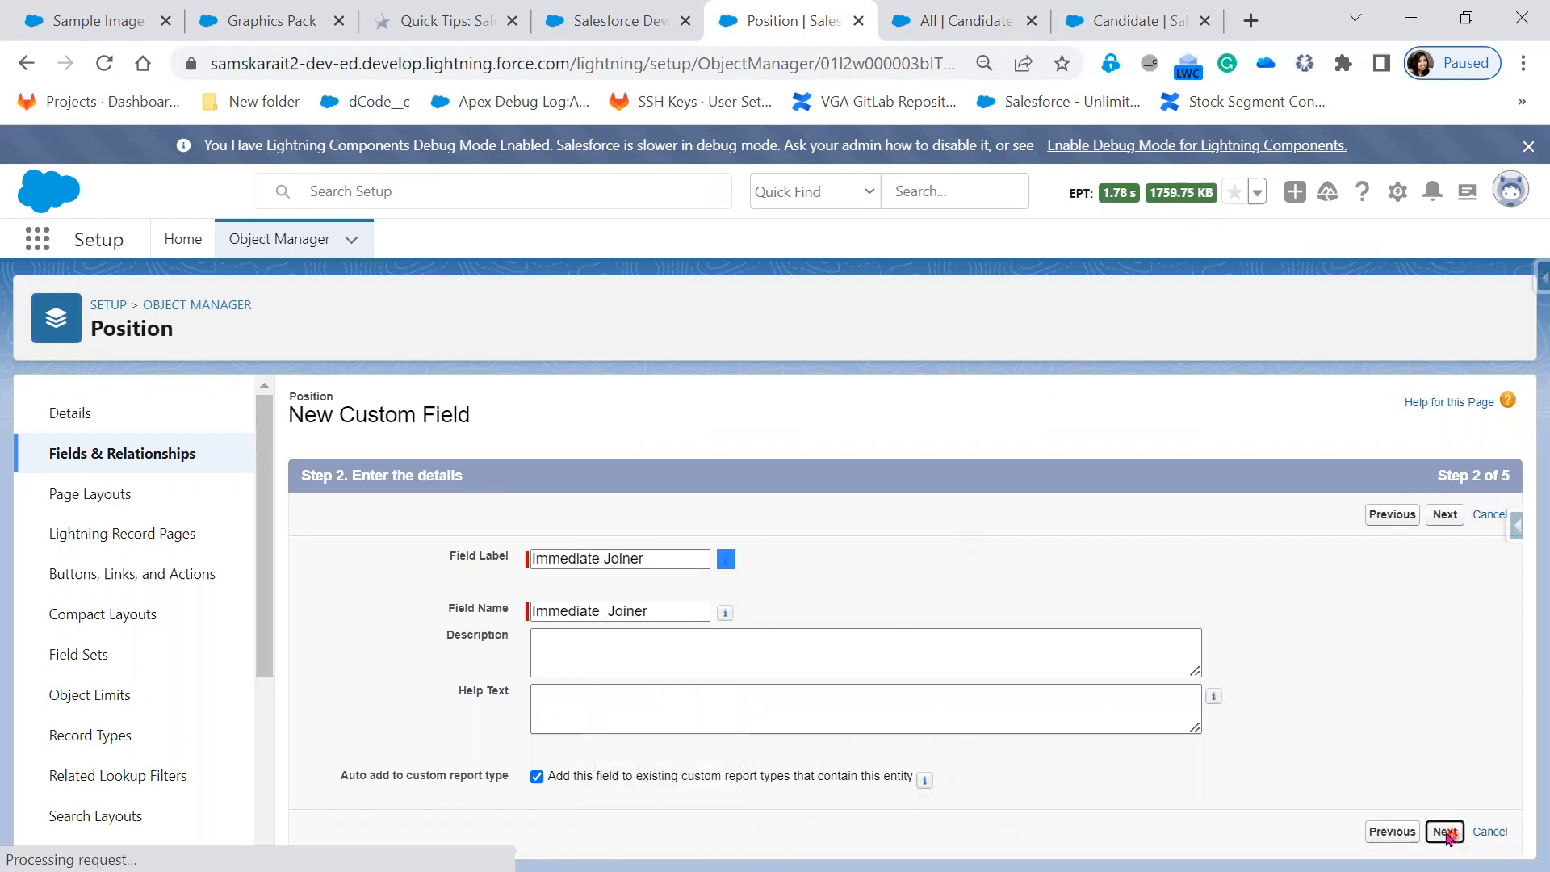
Choose Candidates as the summarized object and COUNT as the roll-up type.
{"action": "left_click", "coordinate": [552, 608]}
{"action": "left_click", "coordinate": [570, 645]}
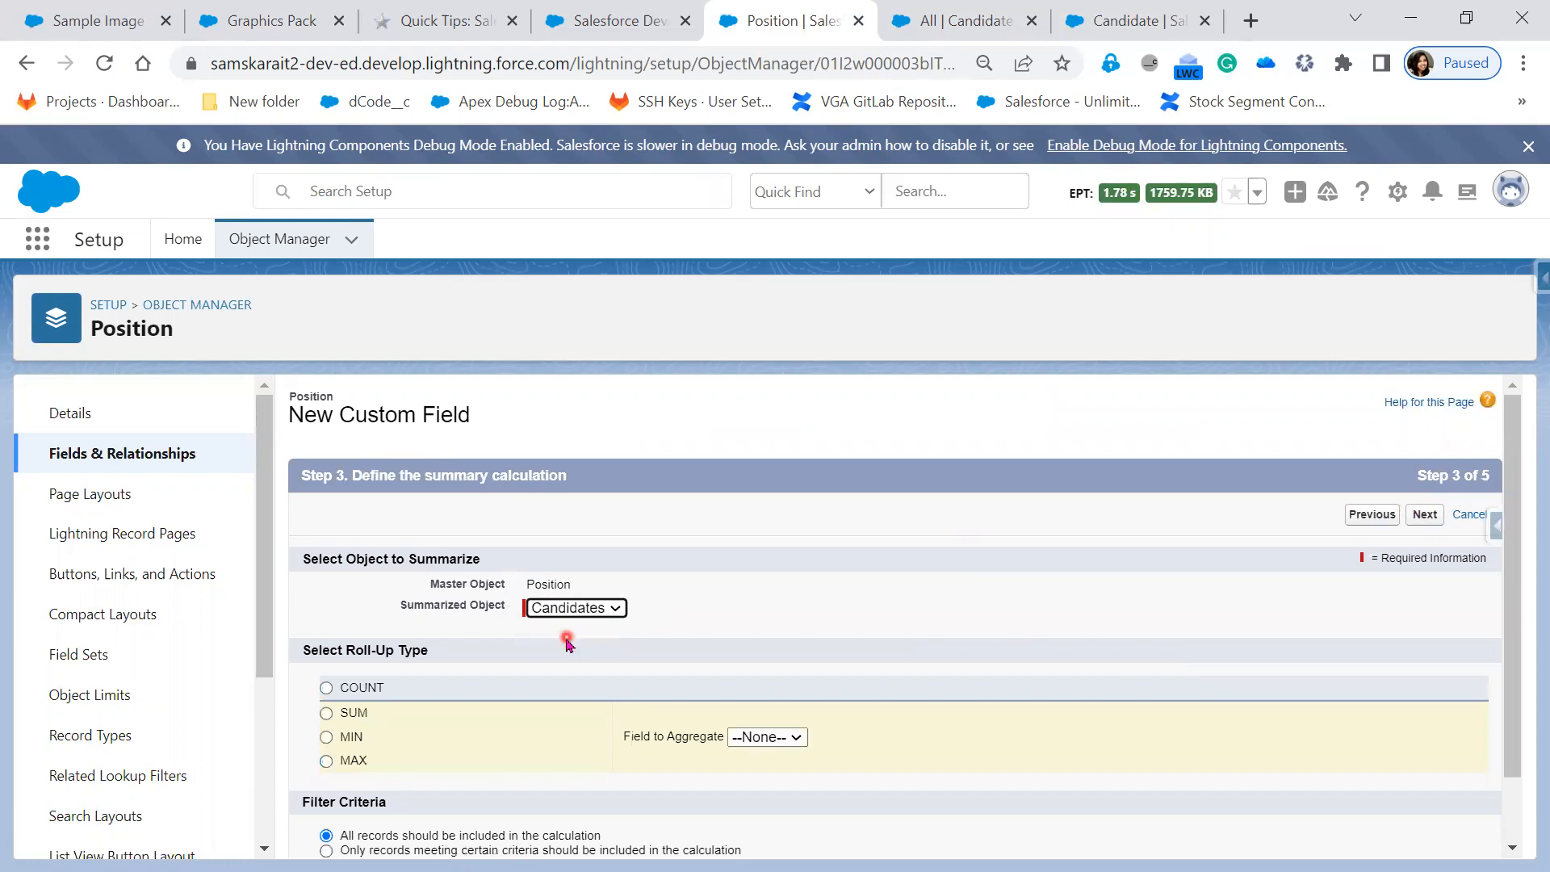
{"action": "left_click", "coordinate": [370, 689]}
Restrict the calculation to records meeting certain criteria and open the field choices of the first filter criterion.
{"action": "scroll", "coordinate": [815, 678], "scroll_direction": "down", "scroll_amount": 1}
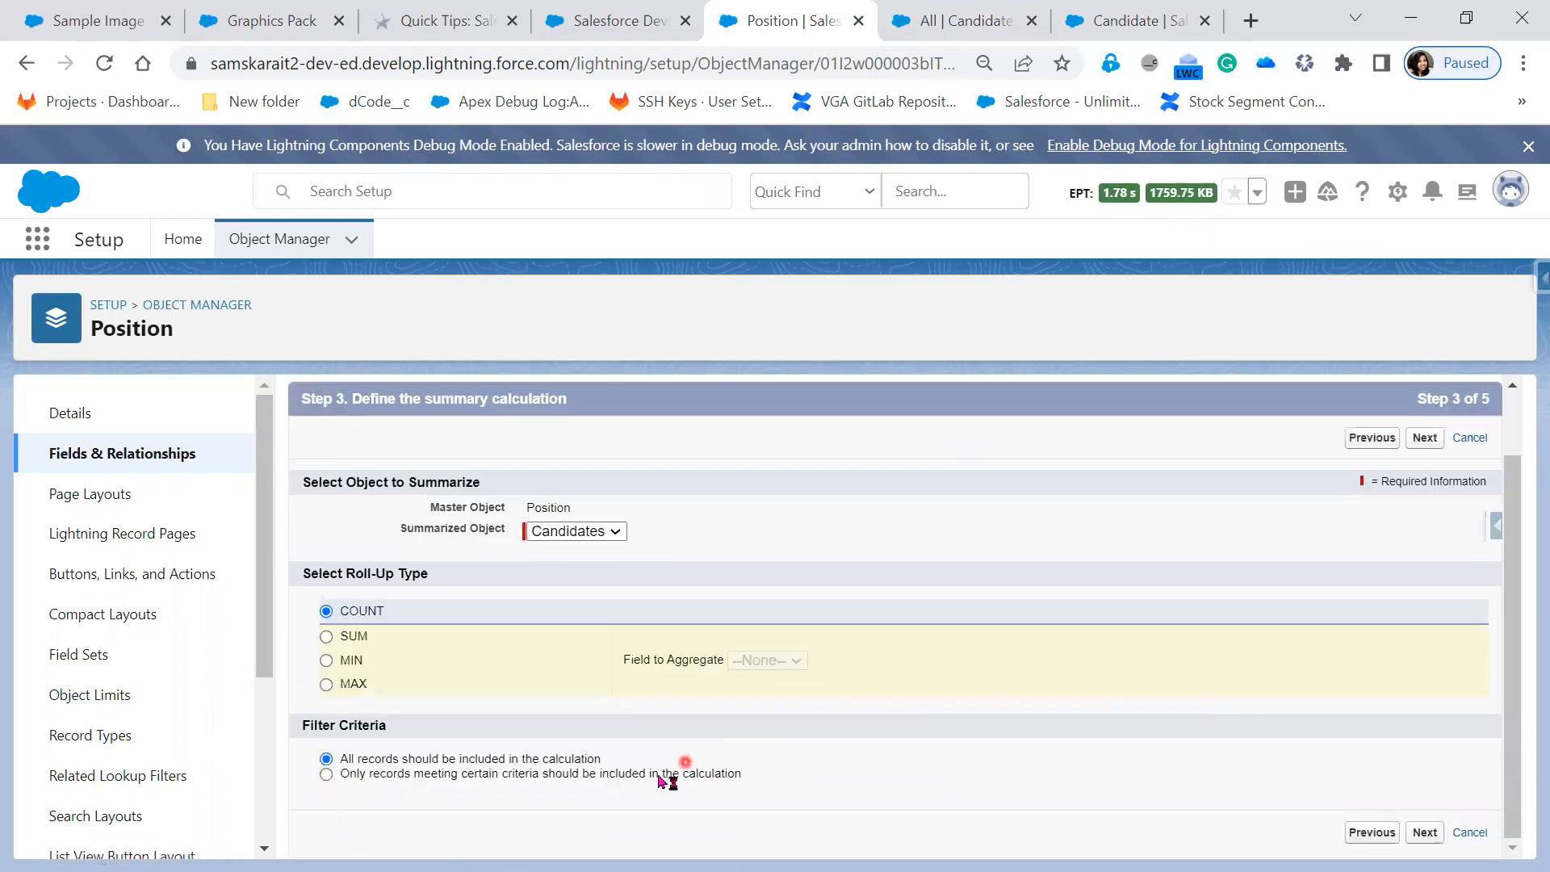
{"action": "left_click", "coordinate": [657, 780]}
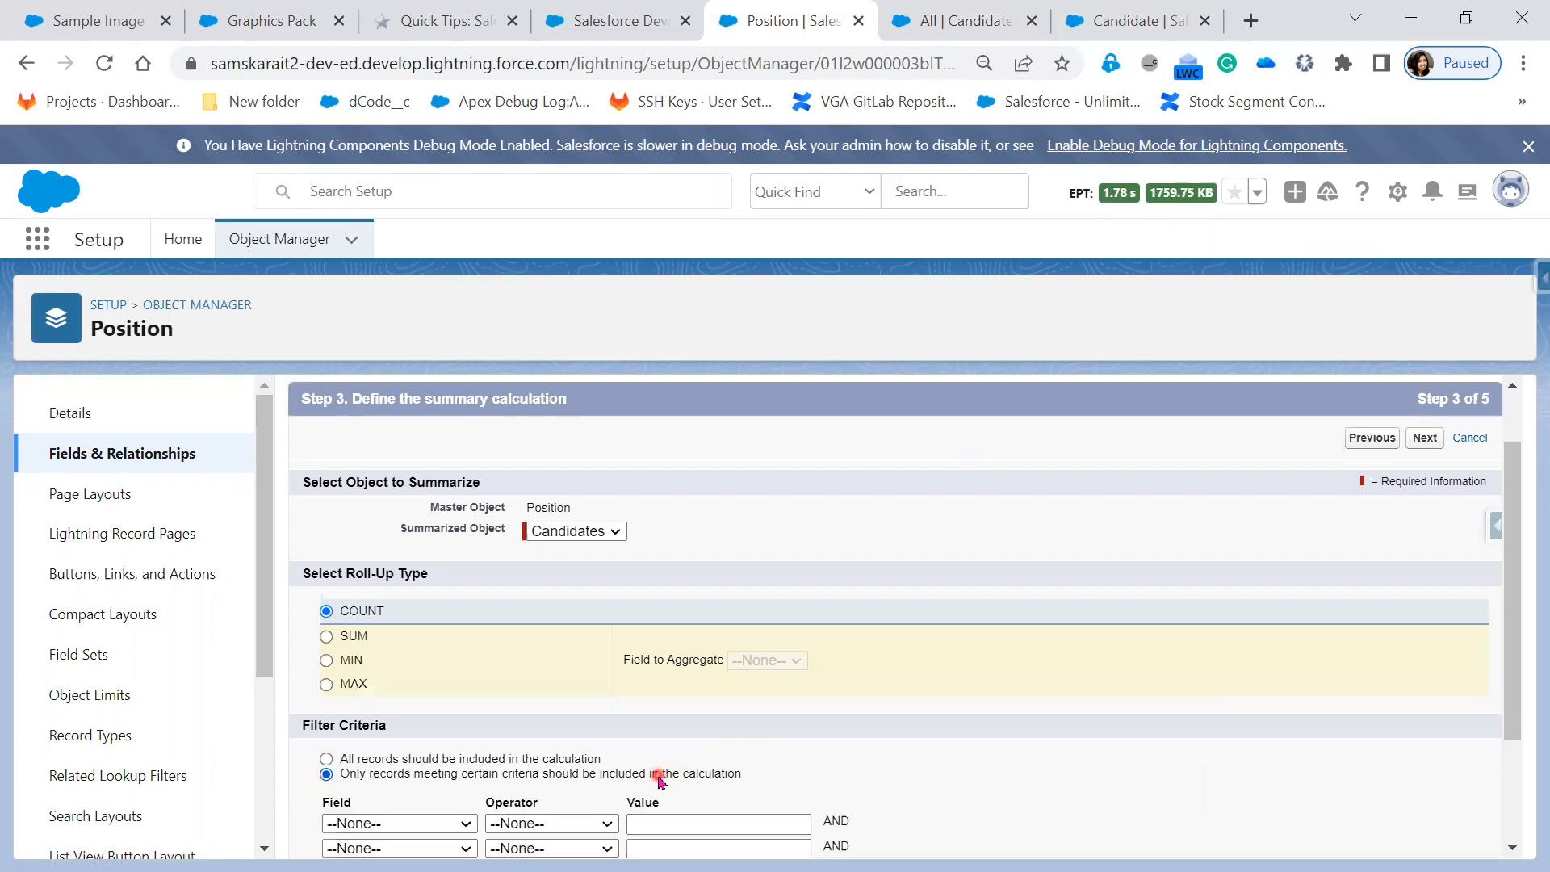
{"action": "scroll", "coordinate": [892, 727], "scroll_direction": "down", "scroll_amount": 2}
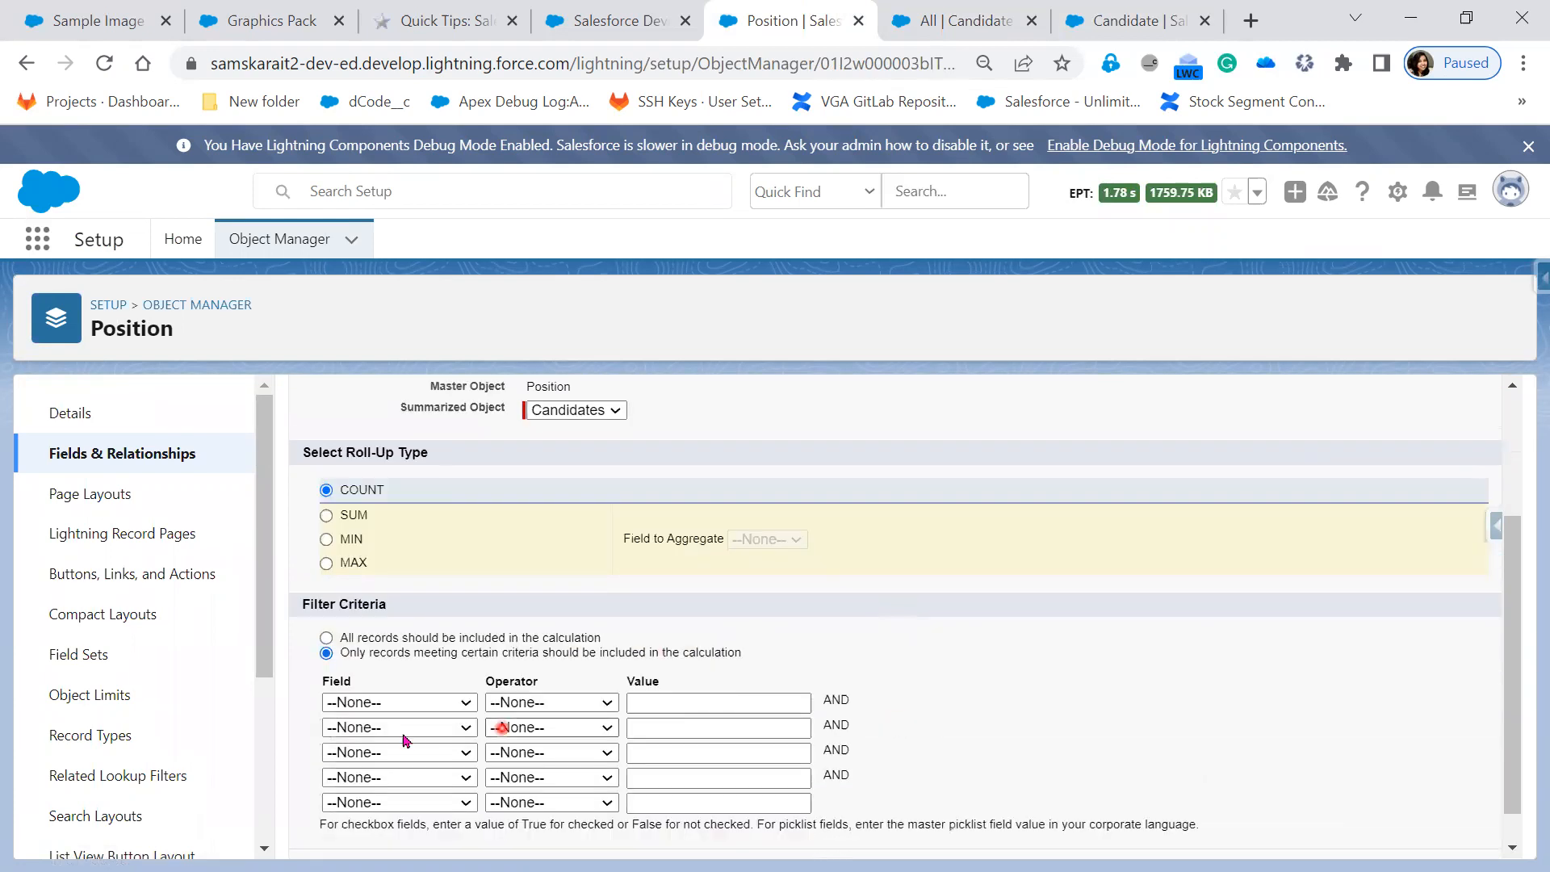
{"action": "left_click", "coordinate": [403, 707]}
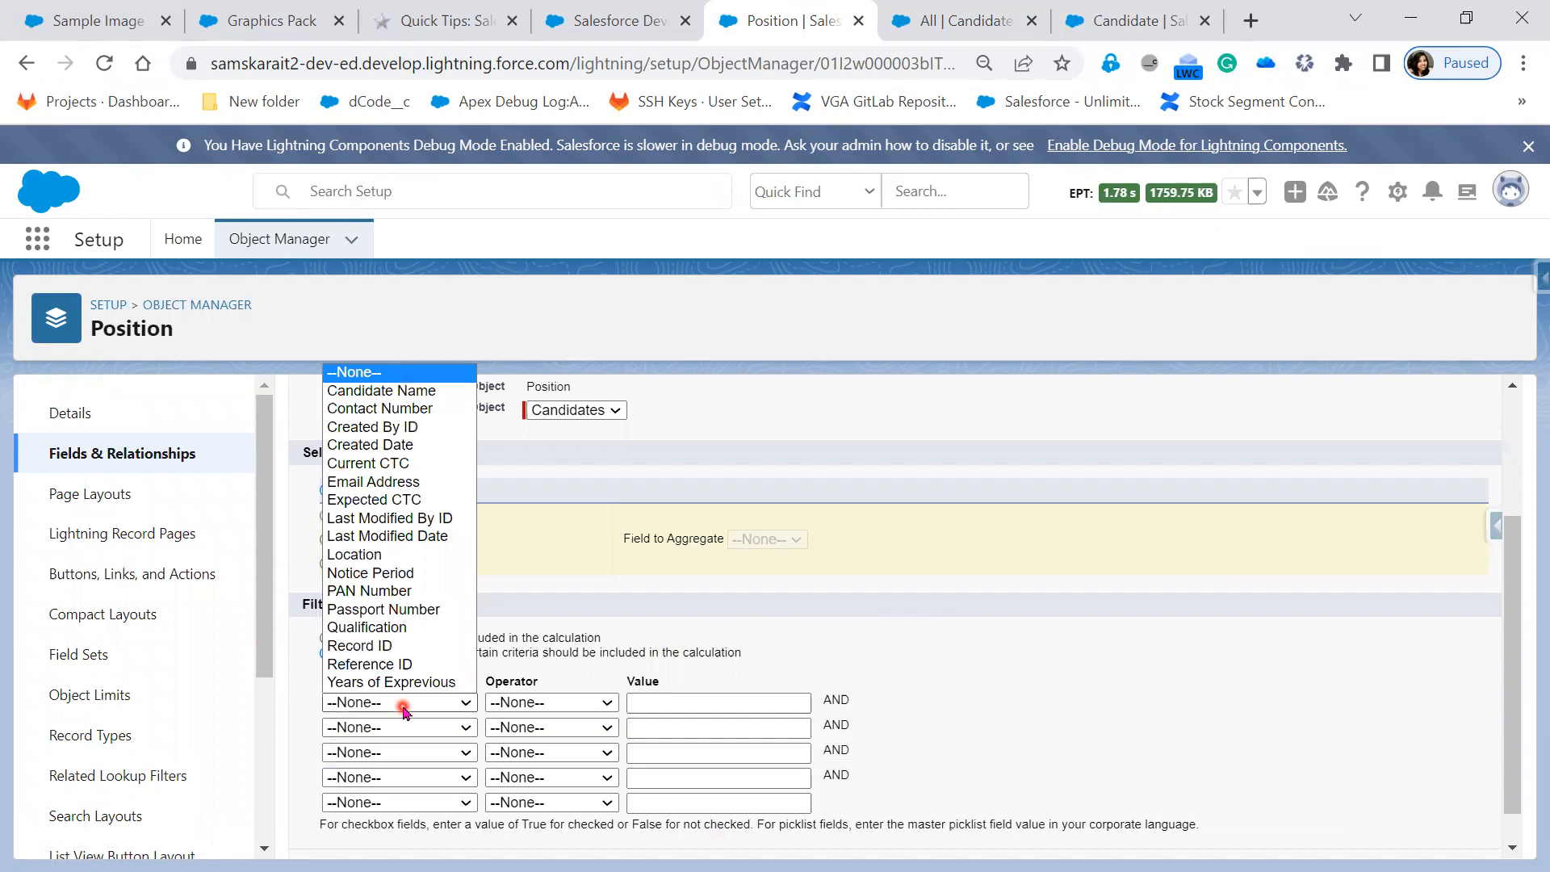
Filter the roll-up count to candidate records whose Notice Period equals Immediate Joiner.
{"action": "left_click", "coordinate": [420, 573]}
{"action": "left_click", "coordinate": [553, 702]}
{"action": "left_click", "coordinate": [565, 736]}
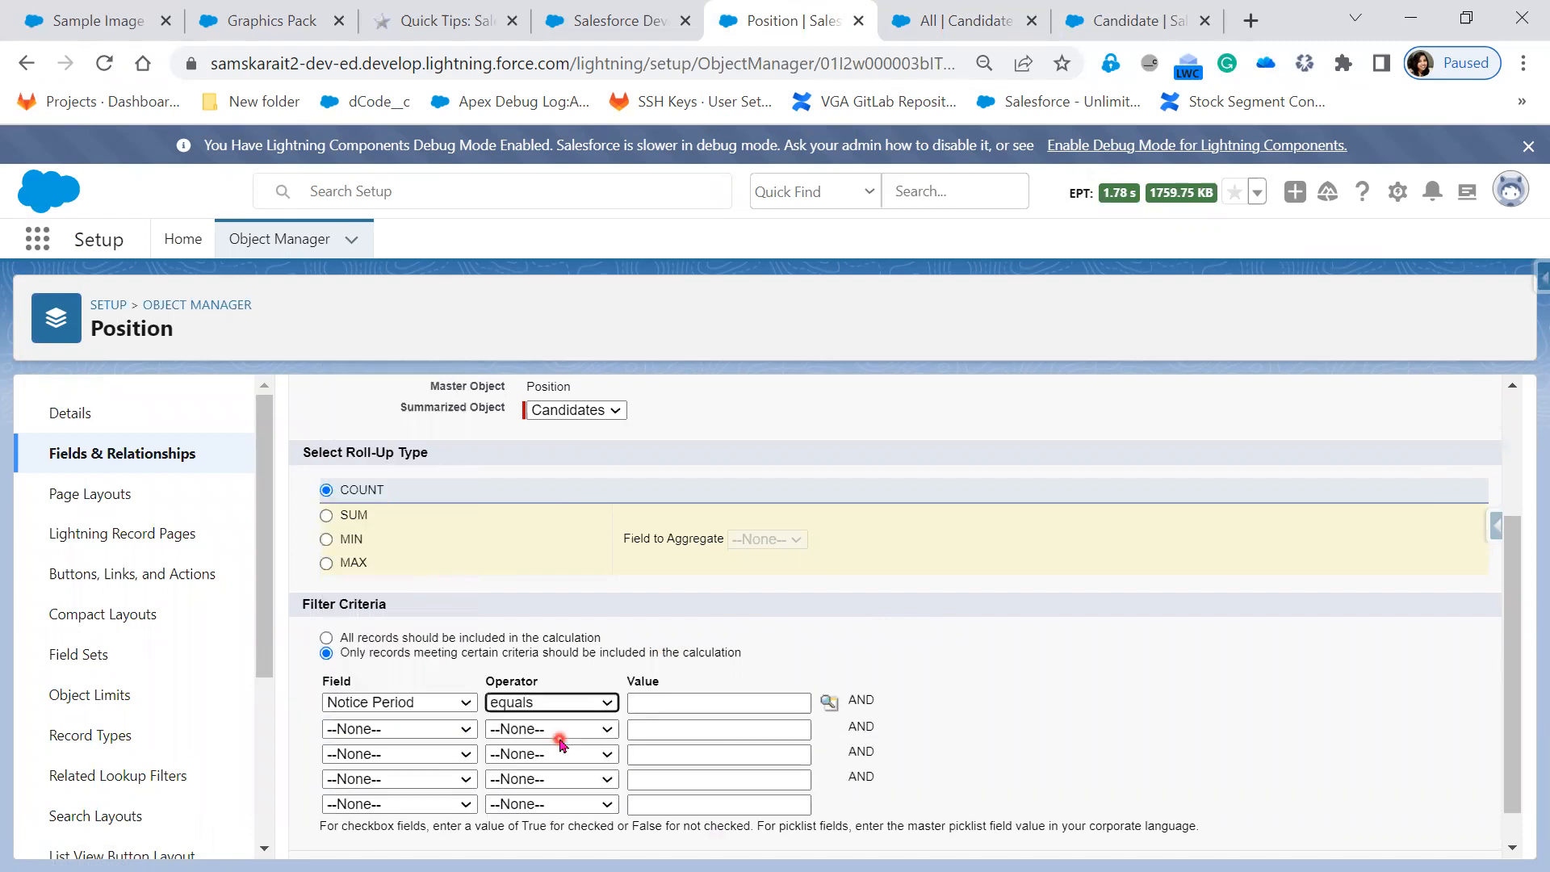
{"action": "left_click", "coordinate": [829, 703]}
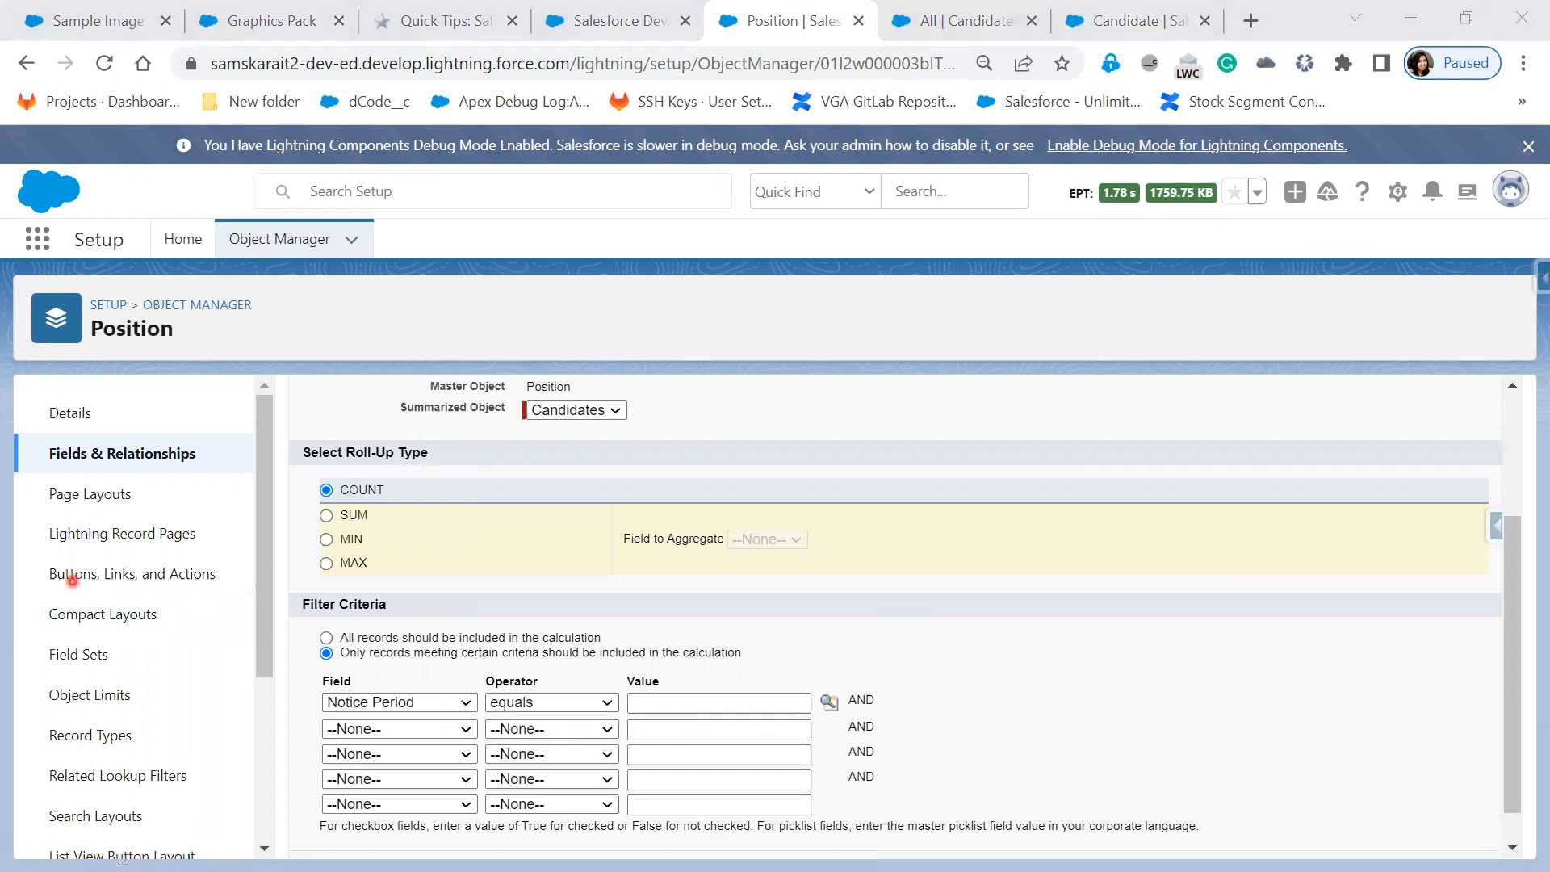
{"action": "left_click", "coordinate": [752, 474]}
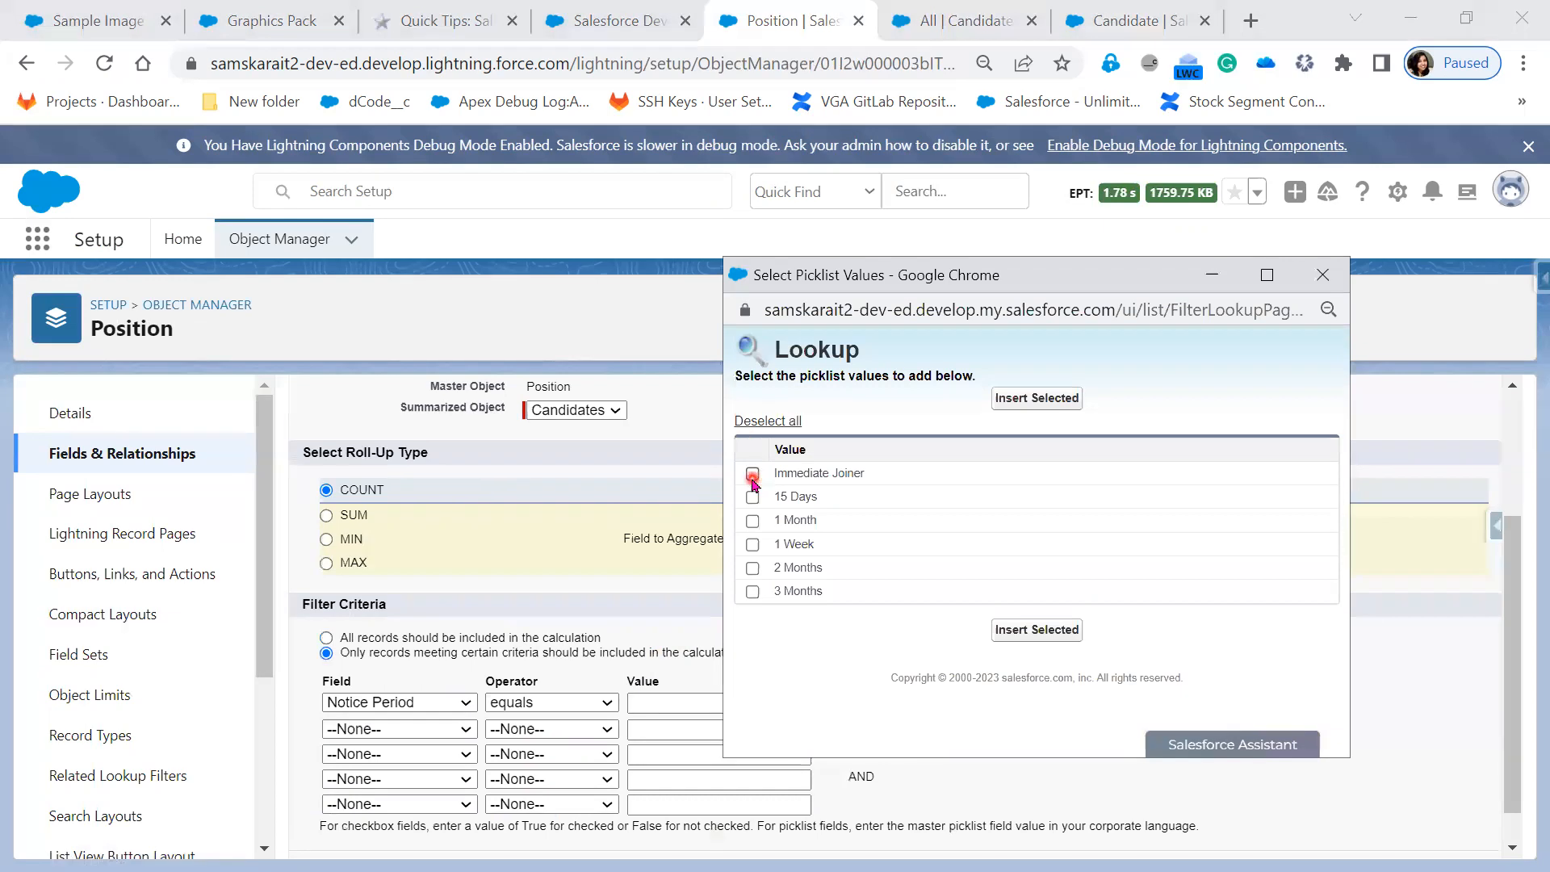
{"action": "left_click", "coordinate": [1025, 631]}
Accept the default field-level security and page layouts for the Immediate Joiner roll-up summary field and save it.
{"action": "scroll", "coordinate": [1032, 765], "scroll_direction": "down", "scroll_amount": 1}
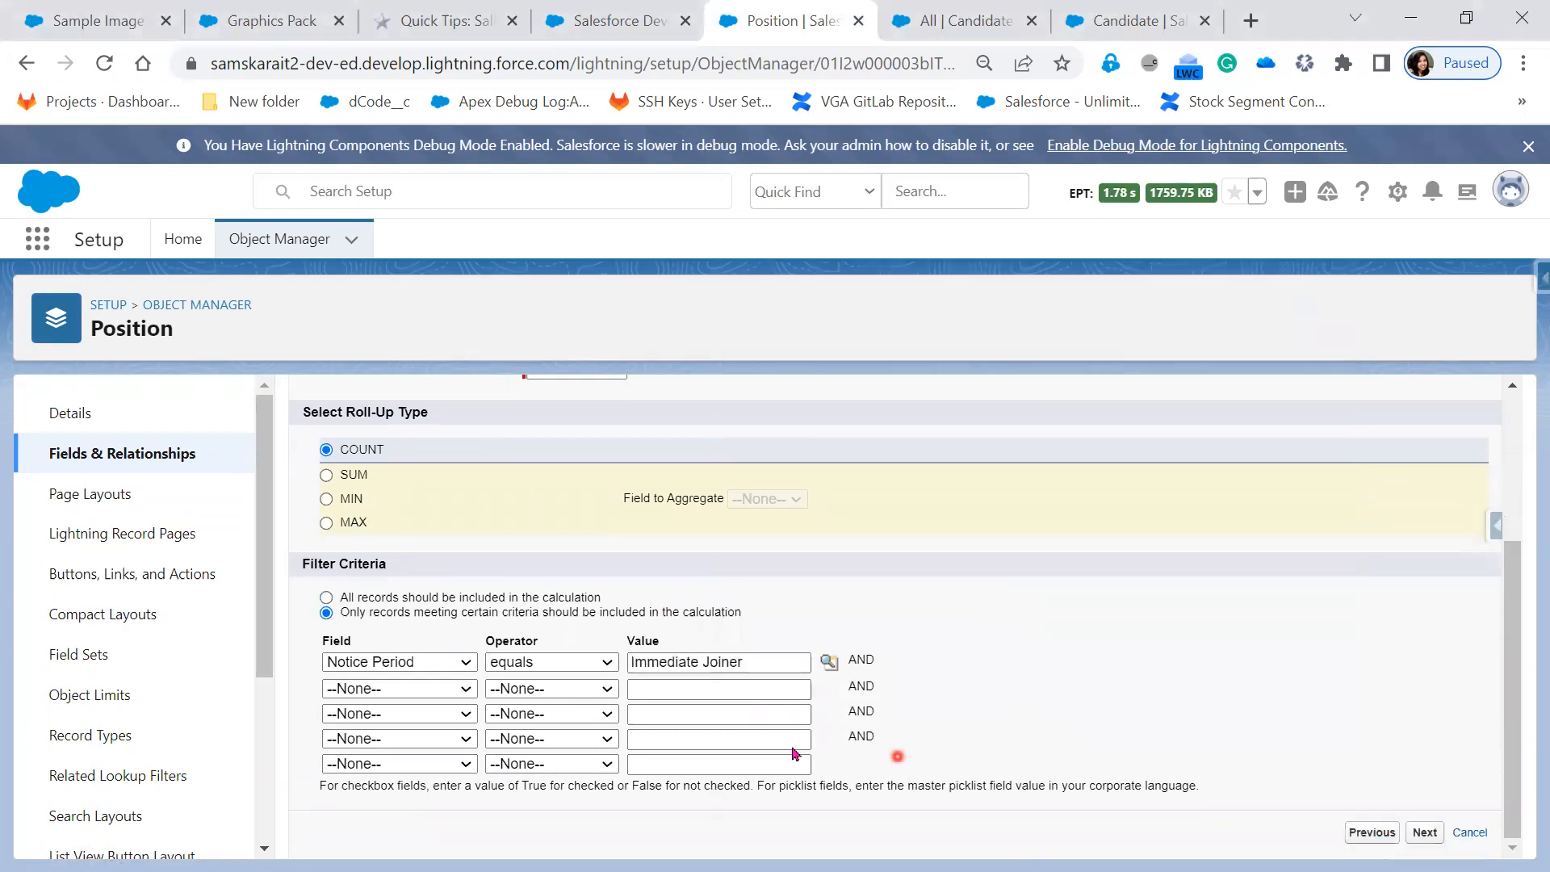
{"action": "left_click", "coordinate": [1425, 832]}
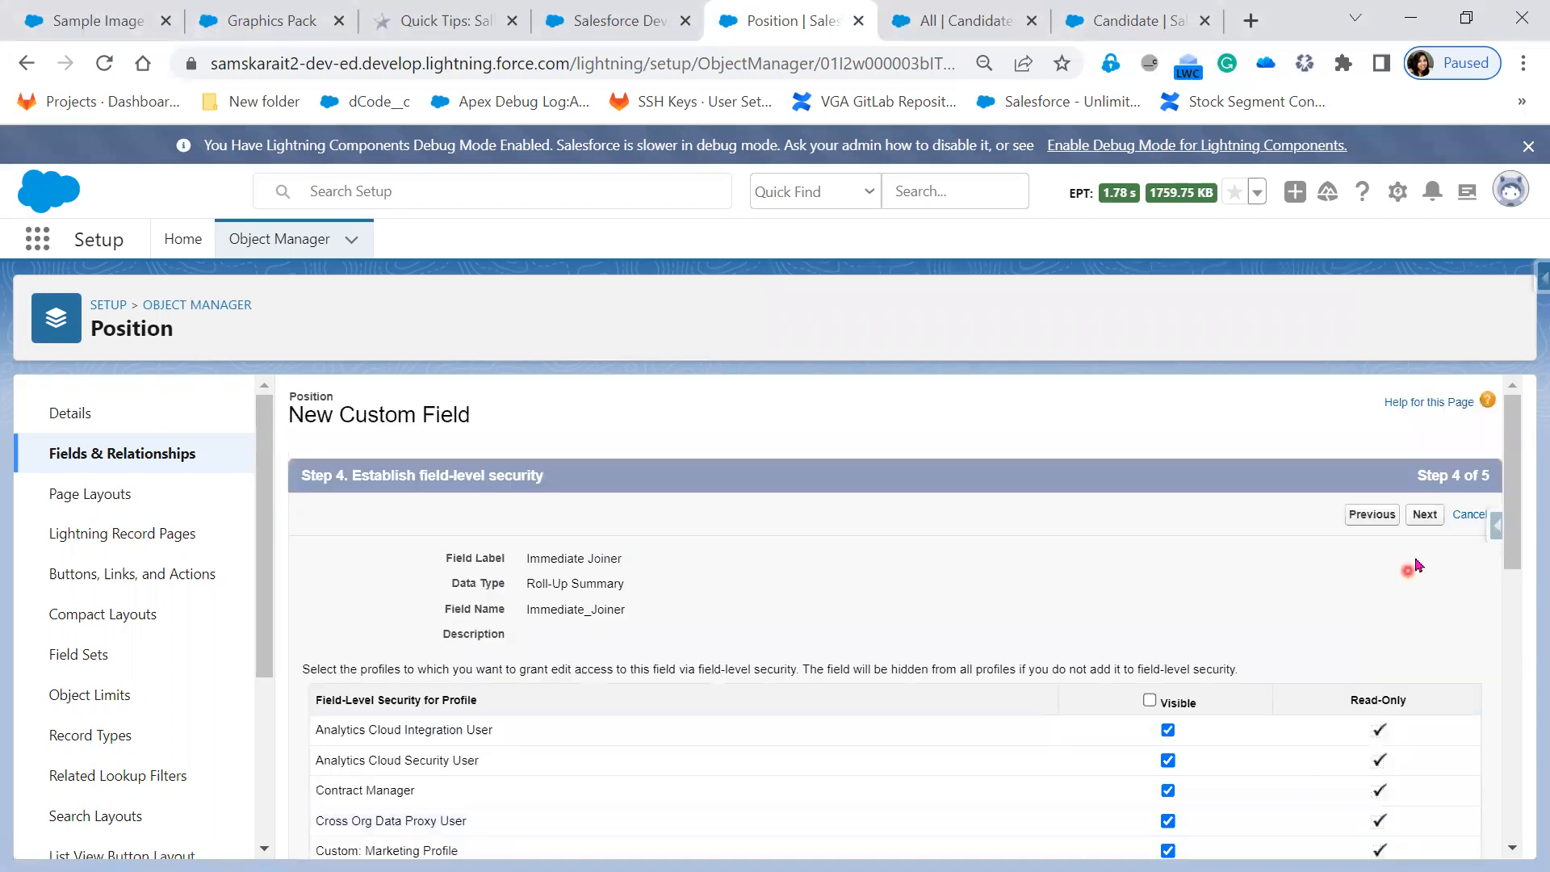
{"action": "left_click", "coordinate": [1426, 514]}
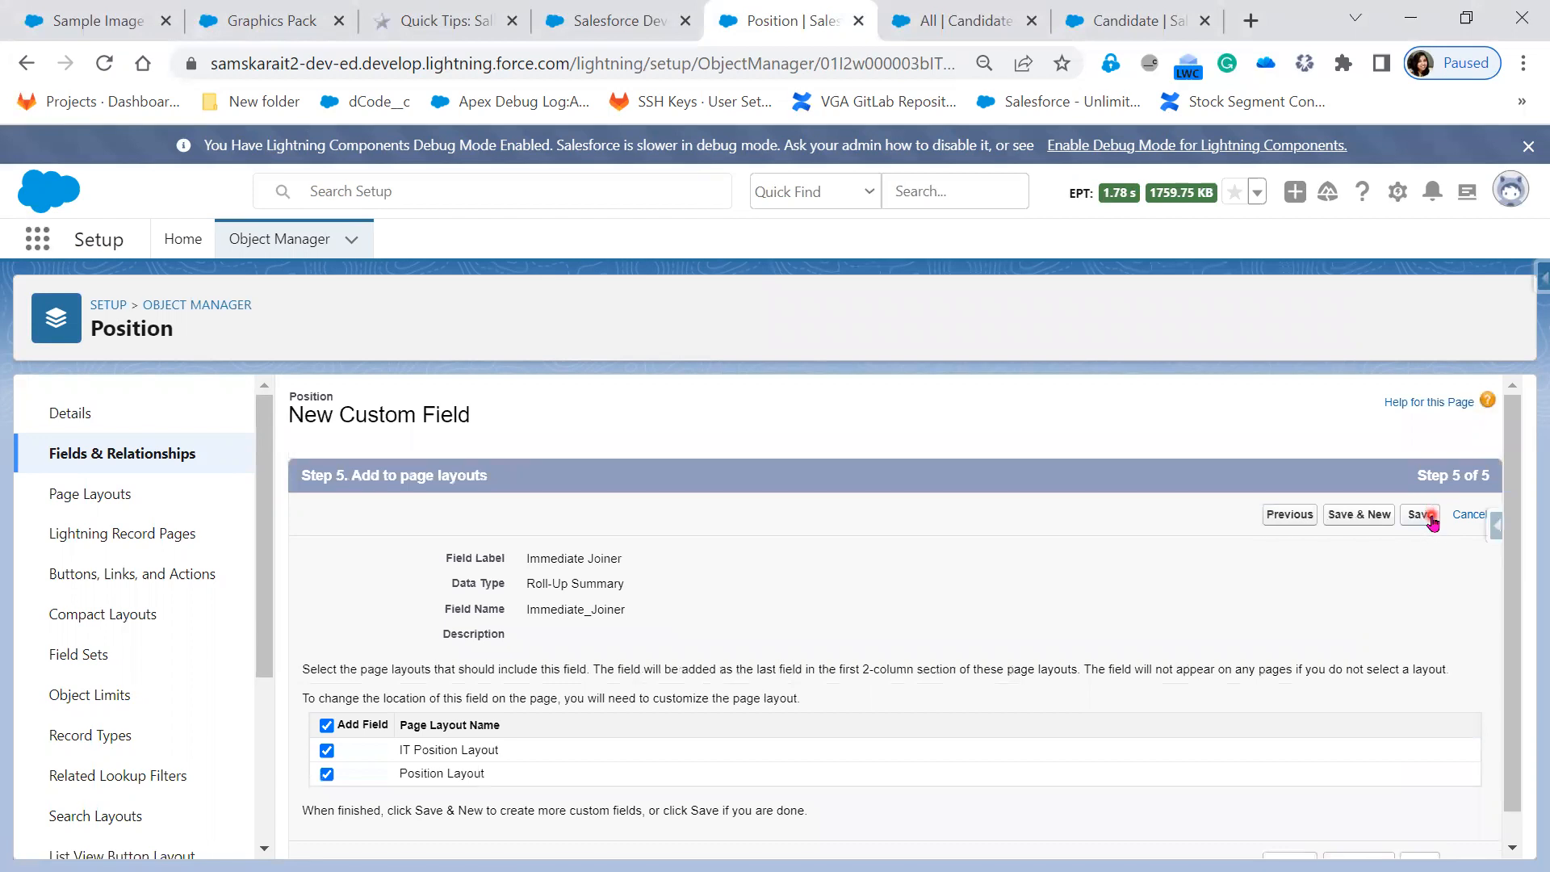
{"action": "left_click", "coordinate": [1427, 522]}
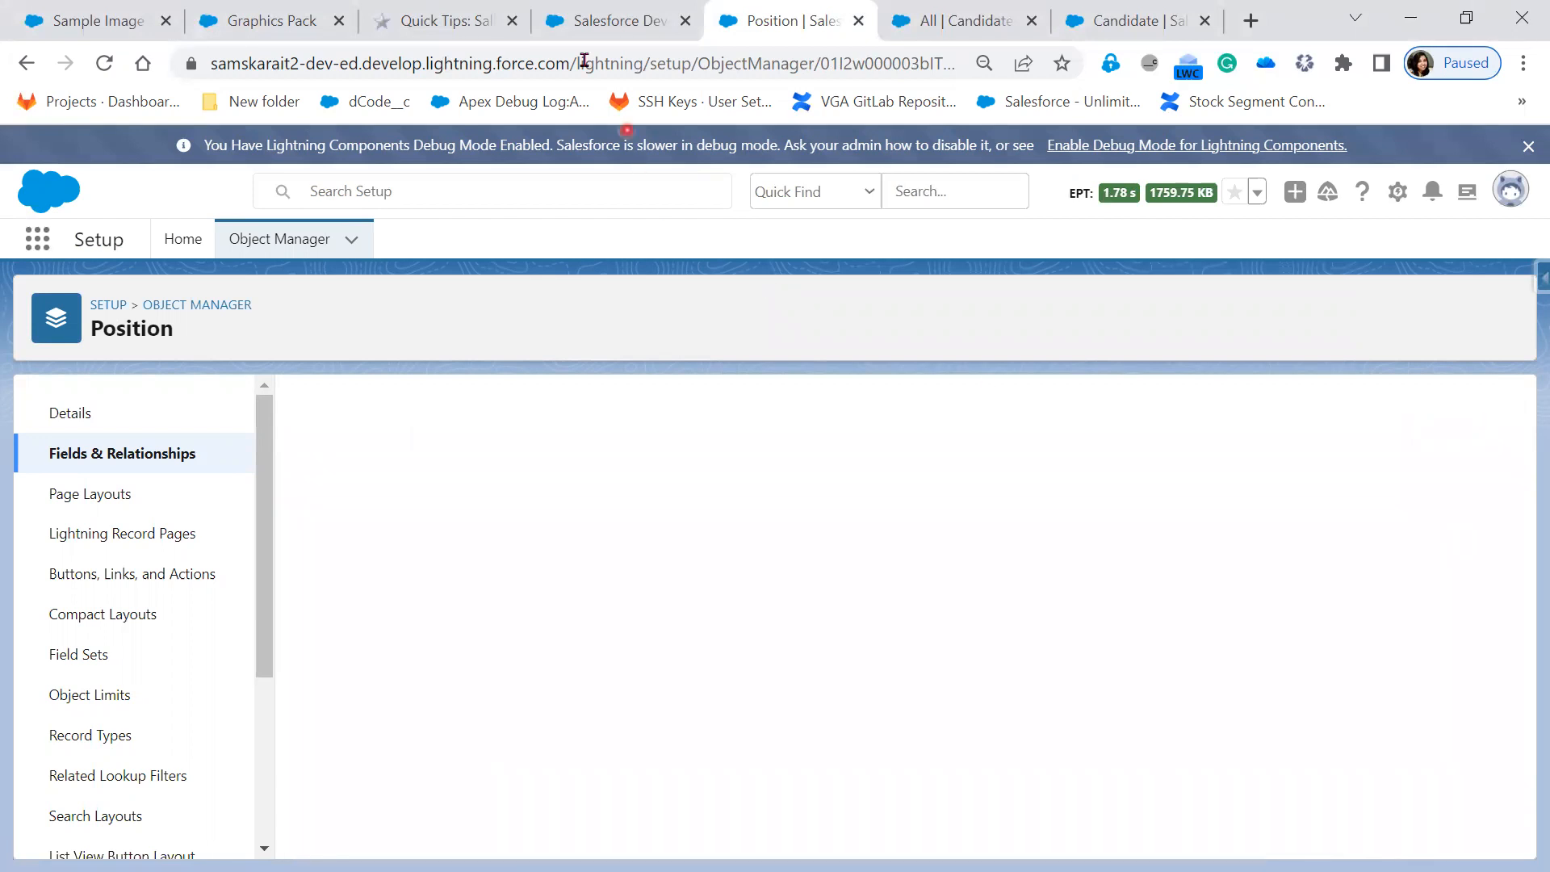
Reload the Salesforce Developer position record and check its Number of Candidates and Immediate Joiner fields.
{"action": "left_click", "coordinate": [592, 12]}
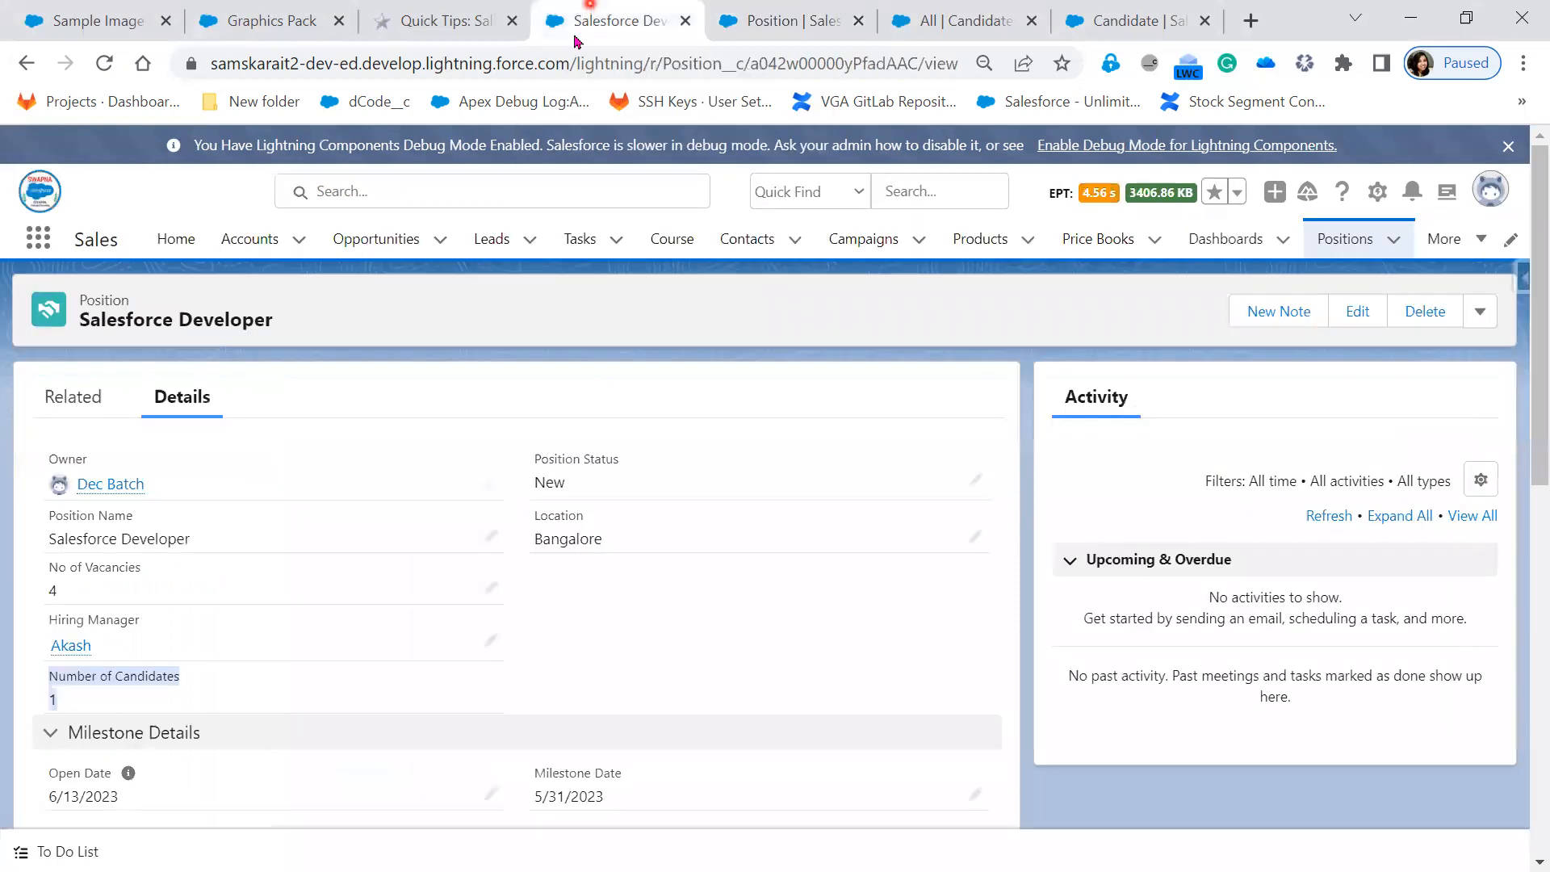
{"action": "left_click", "coordinate": [113, 68]}
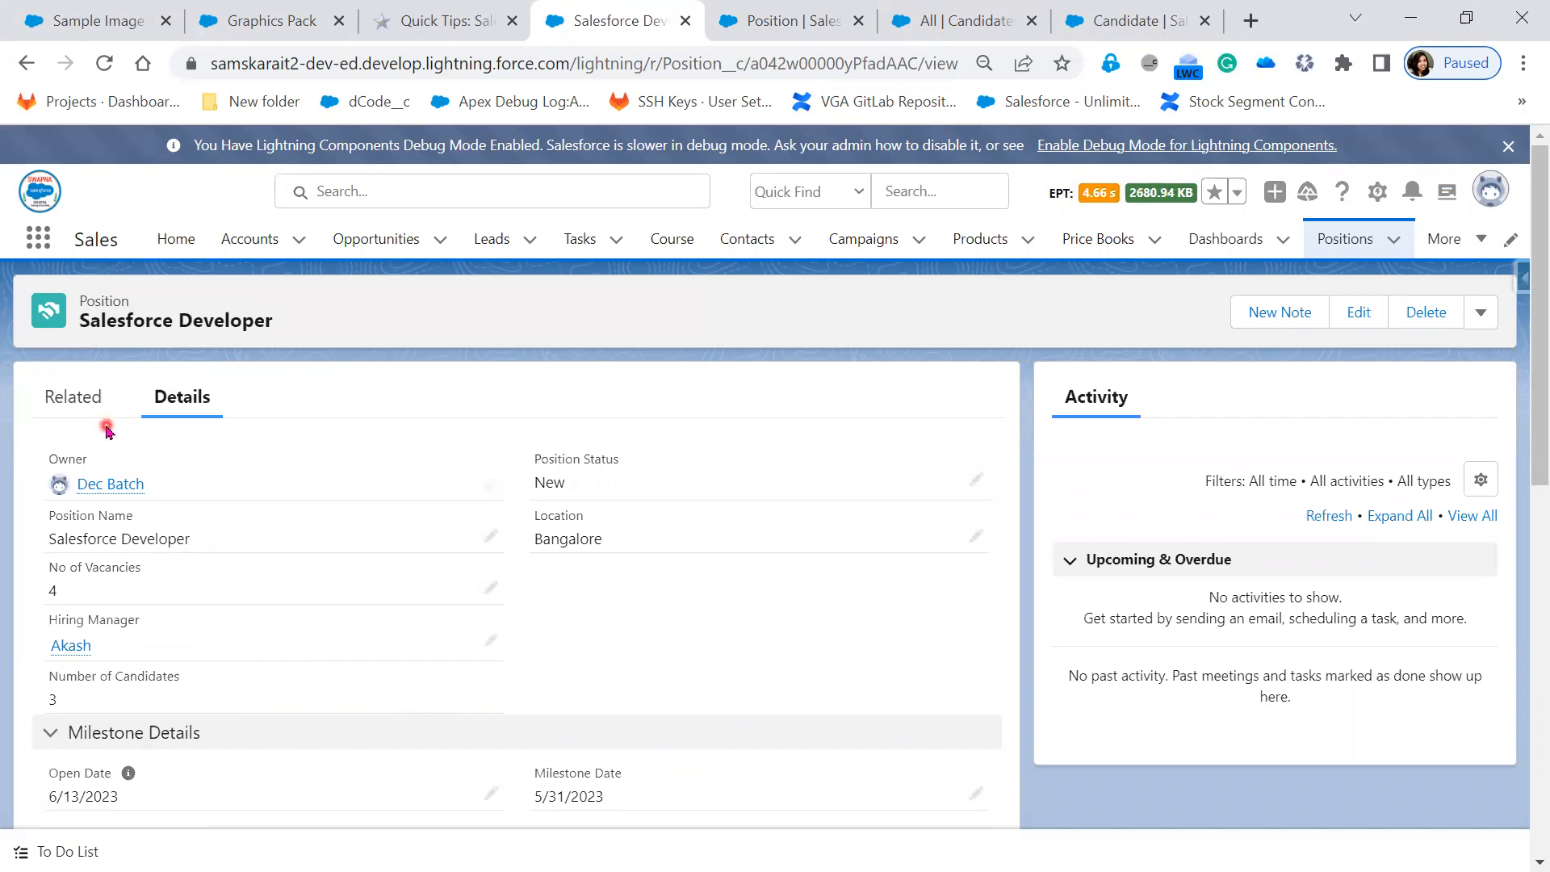
{"action": "left_click", "coordinate": [105, 64]}
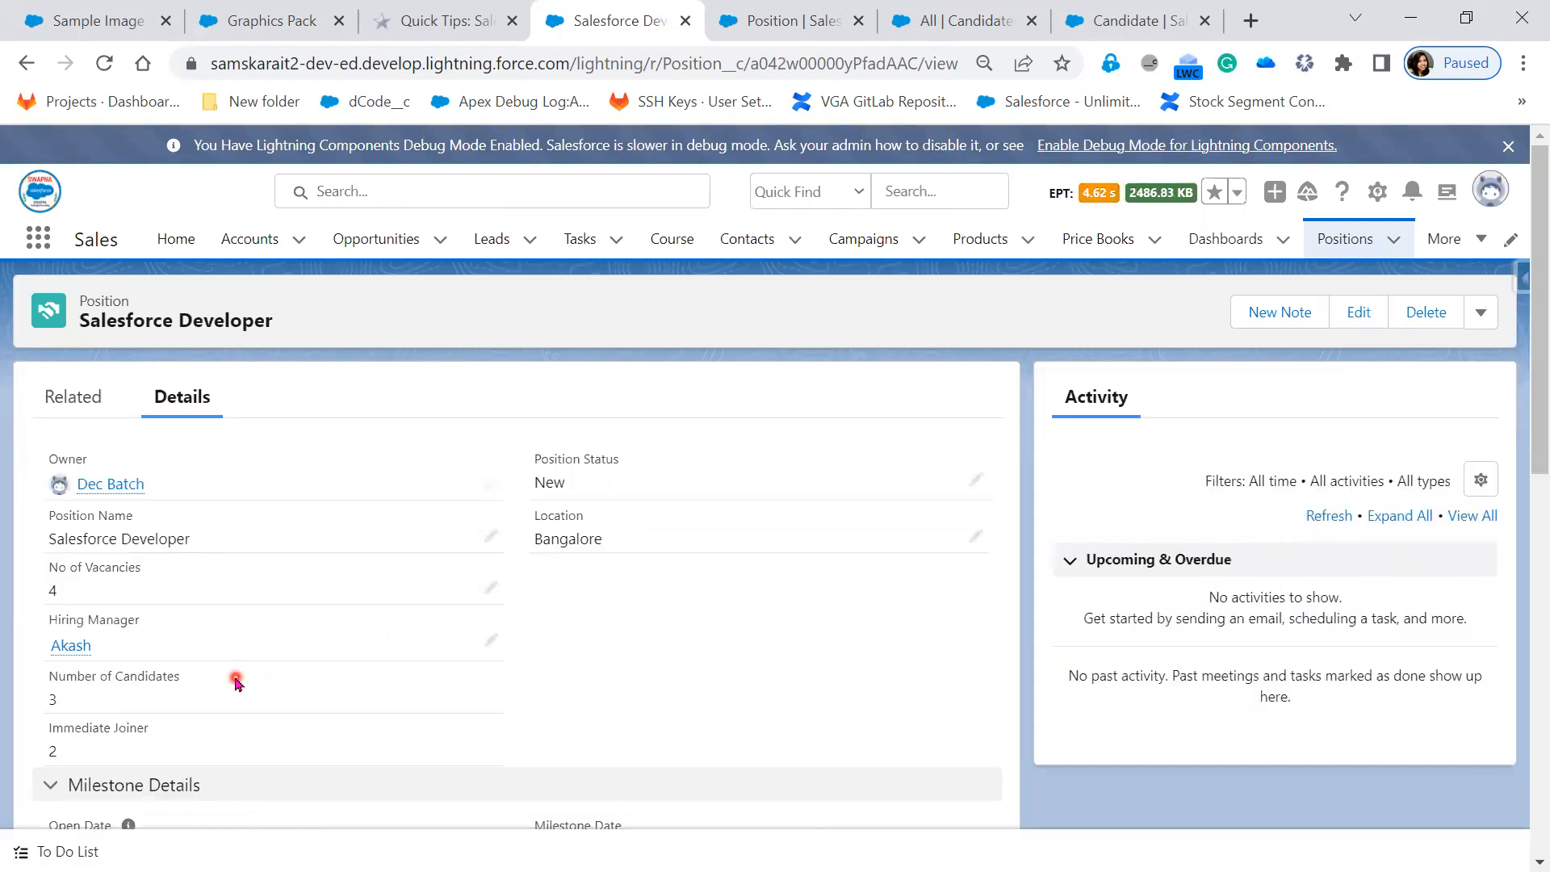
{"action": "left_click_drag", "start_coordinate": [170, 684], "coordinate": [22, 684]}
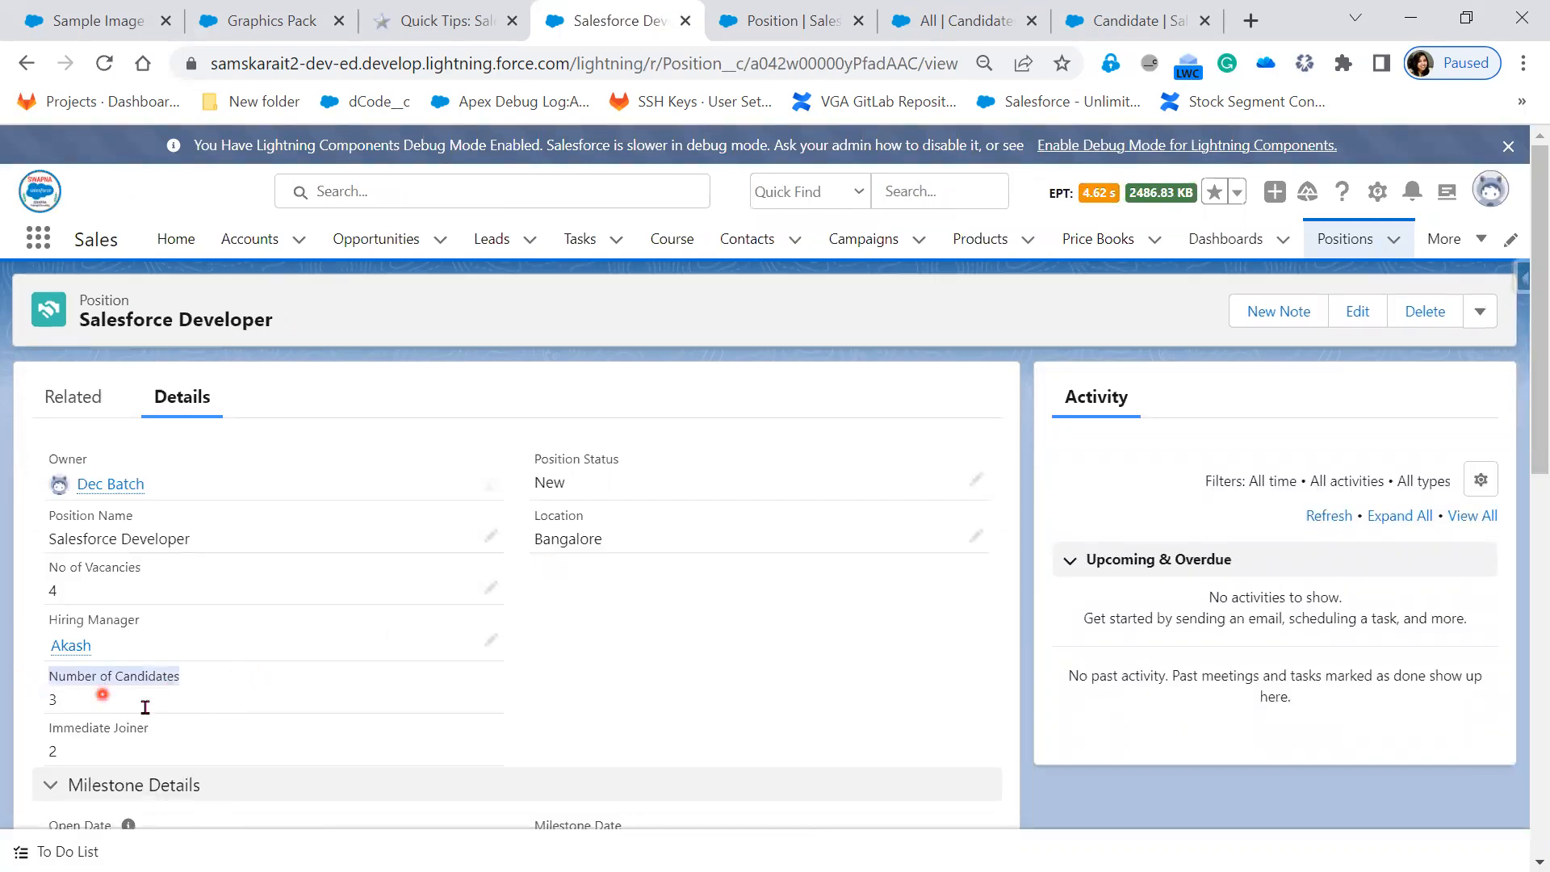
{"action": "left_click_drag", "start_coordinate": [149, 732], "coordinate": [117, 743]}
{"action": "left_click", "coordinate": [71, 765]}
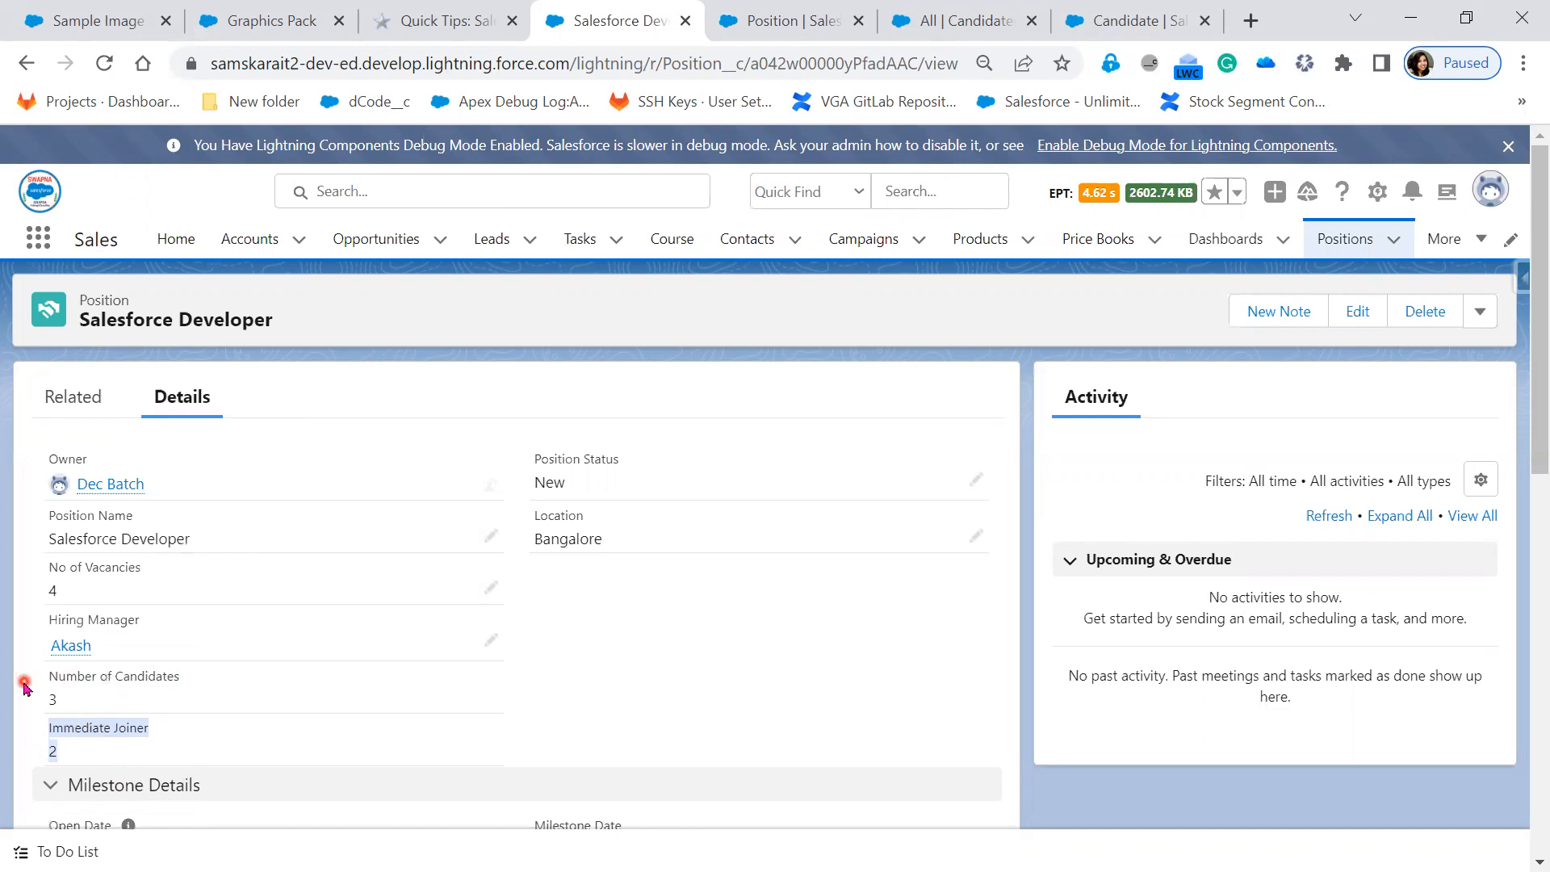
{"action": "left_click_drag", "start_coordinate": [46, 675], "coordinate": [179, 676]}
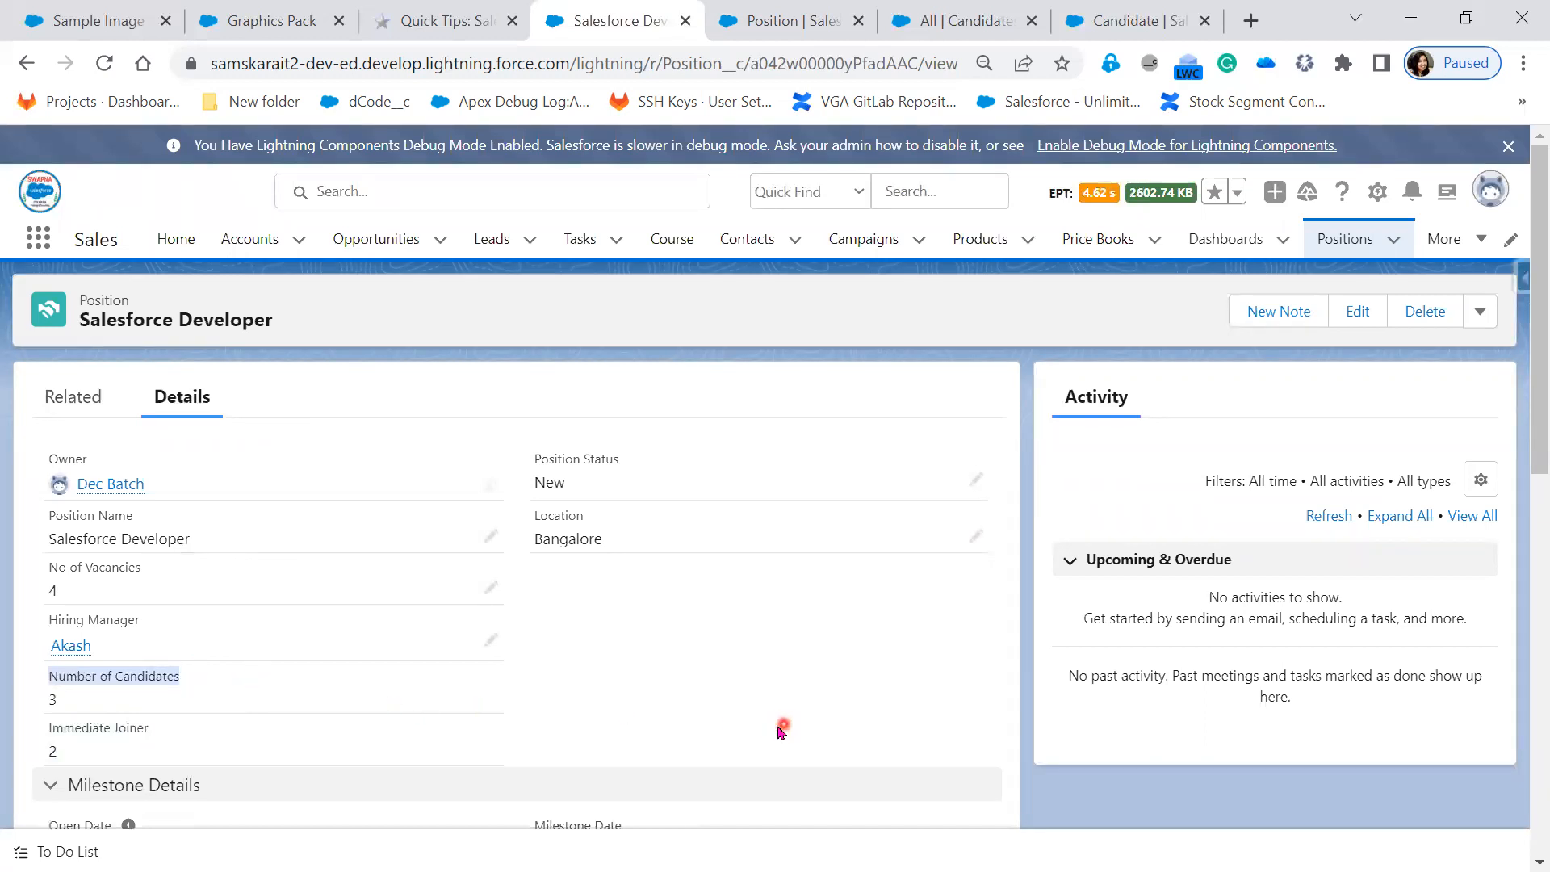
Open the Candidate object's Position master-detail field for editing from its list of fields and relationships.
{"action": "left_click", "coordinate": [791, 19]}
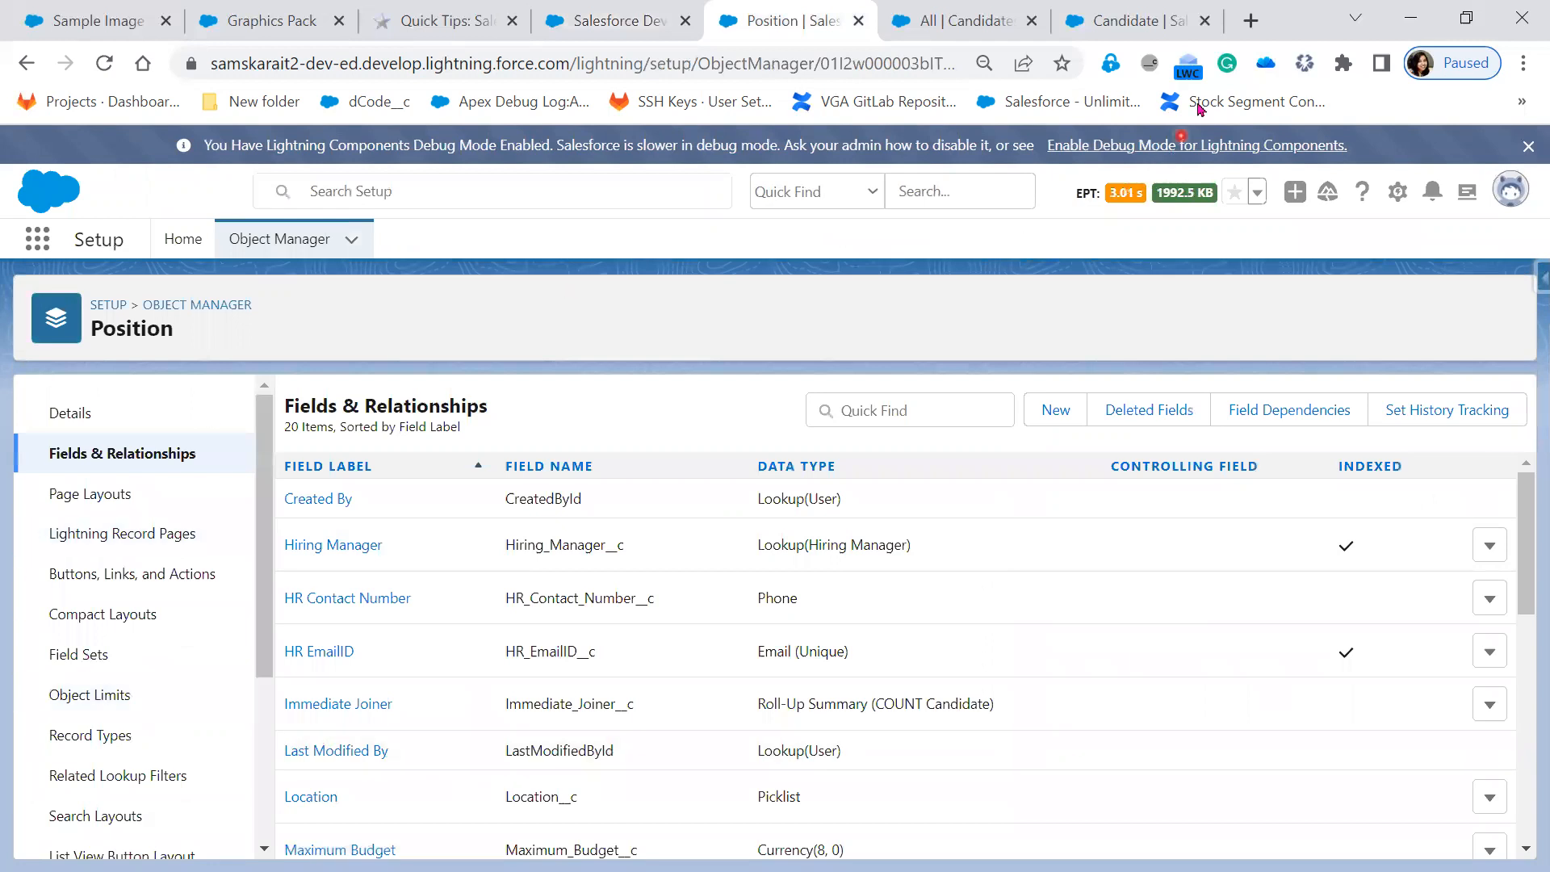
{"action": "left_click", "coordinate": [1151, 30]}
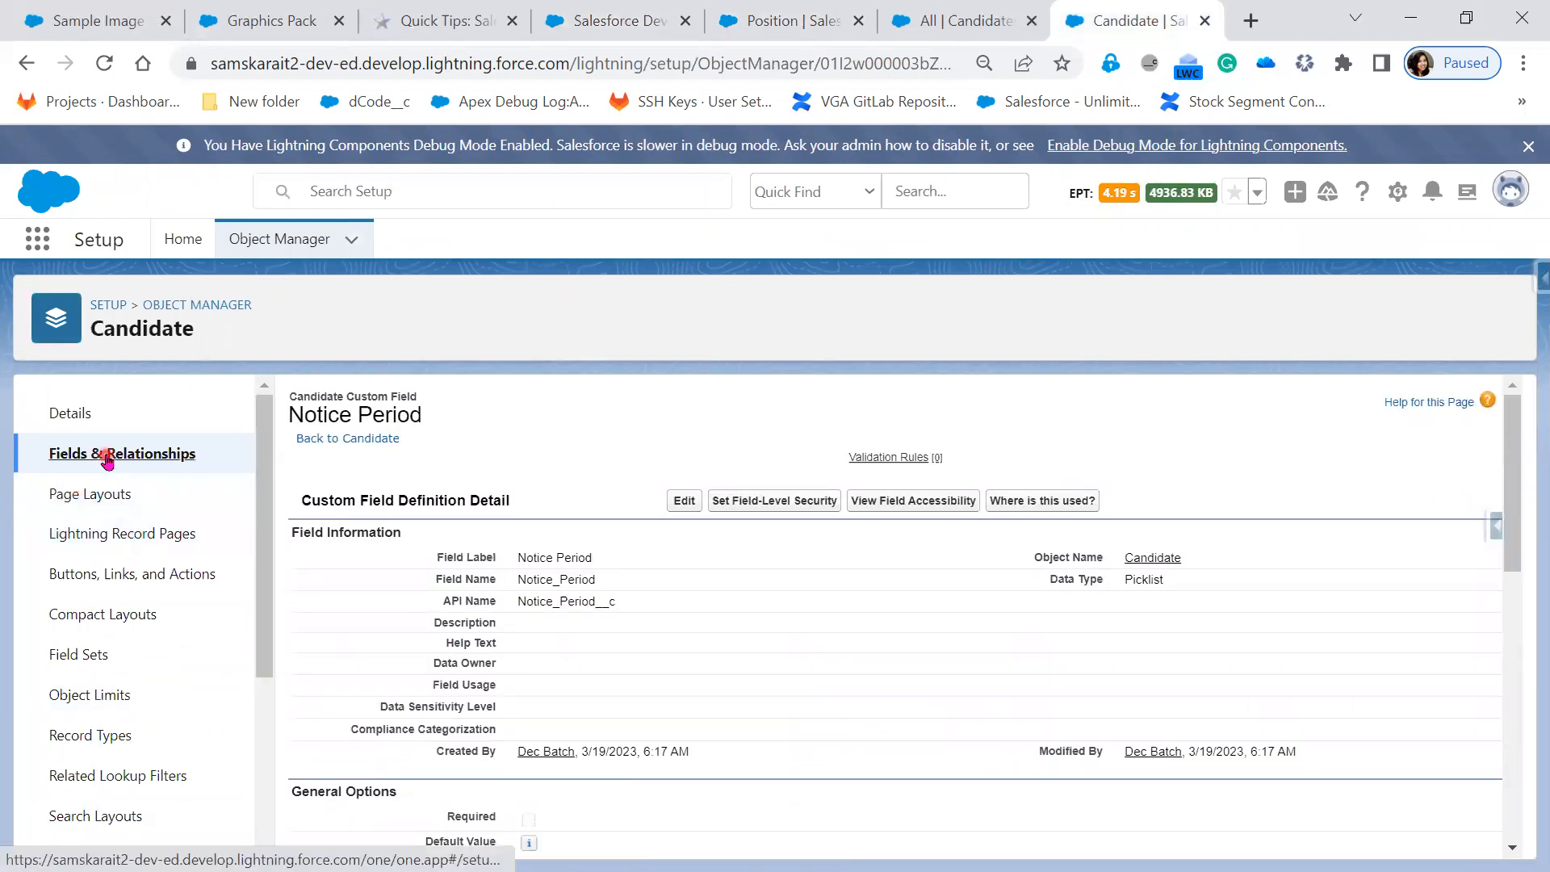
{"action": "left_click", "coordinate": [106, 457]}
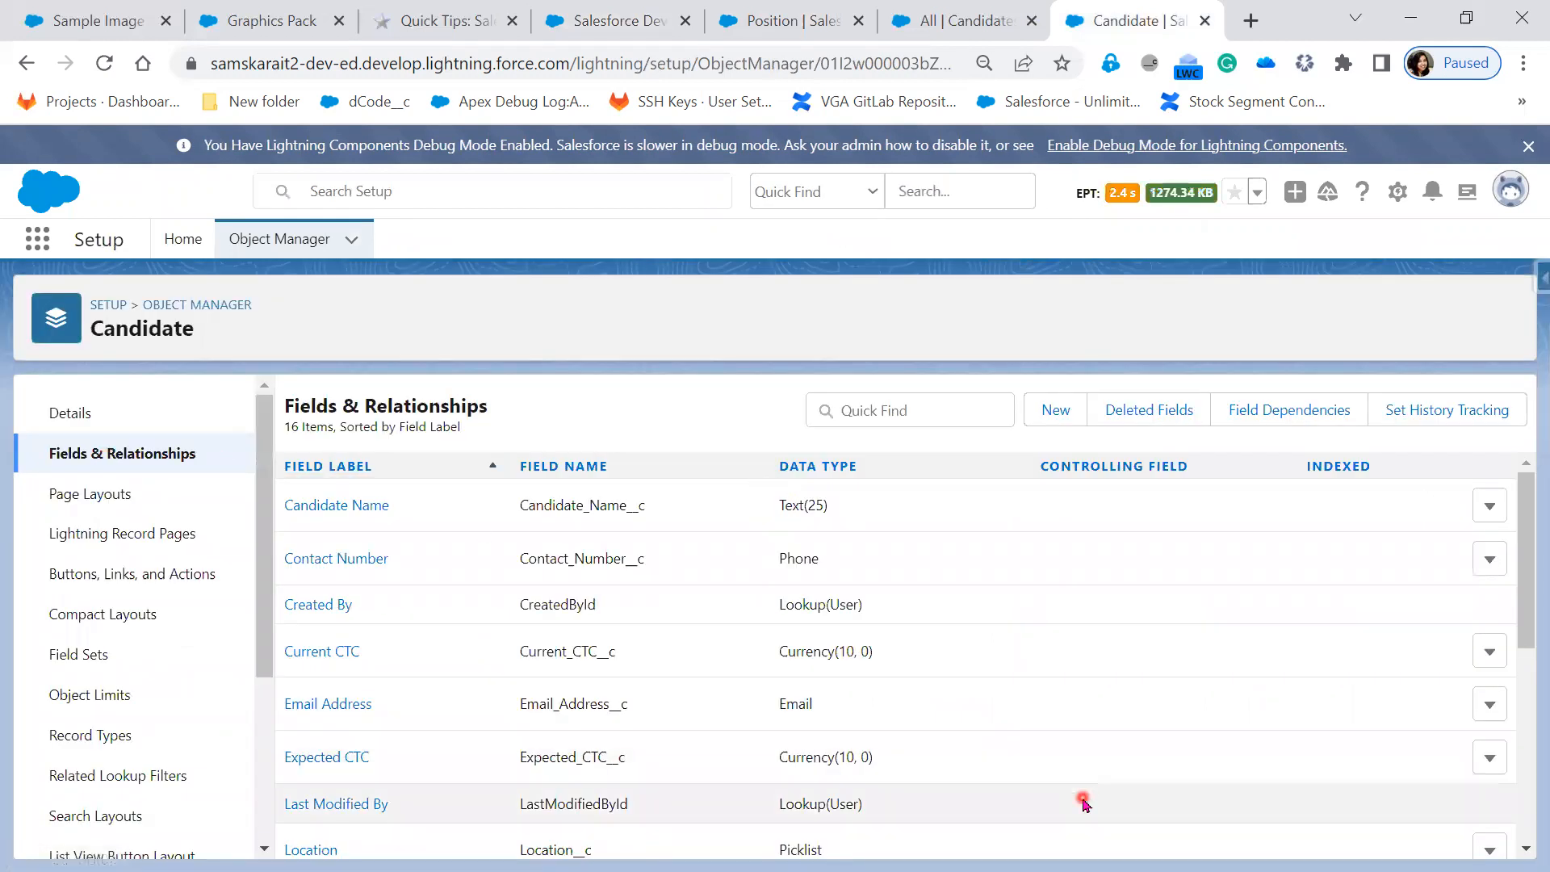
{"action": "scroll", "coordinate": [1078, 787], "scroll_direction": "down", "scroll_amount": 1}
{"action": "scroll", "coordinate": [1080, 803], "scroll_direction": "down", "scroll_amount": 2}
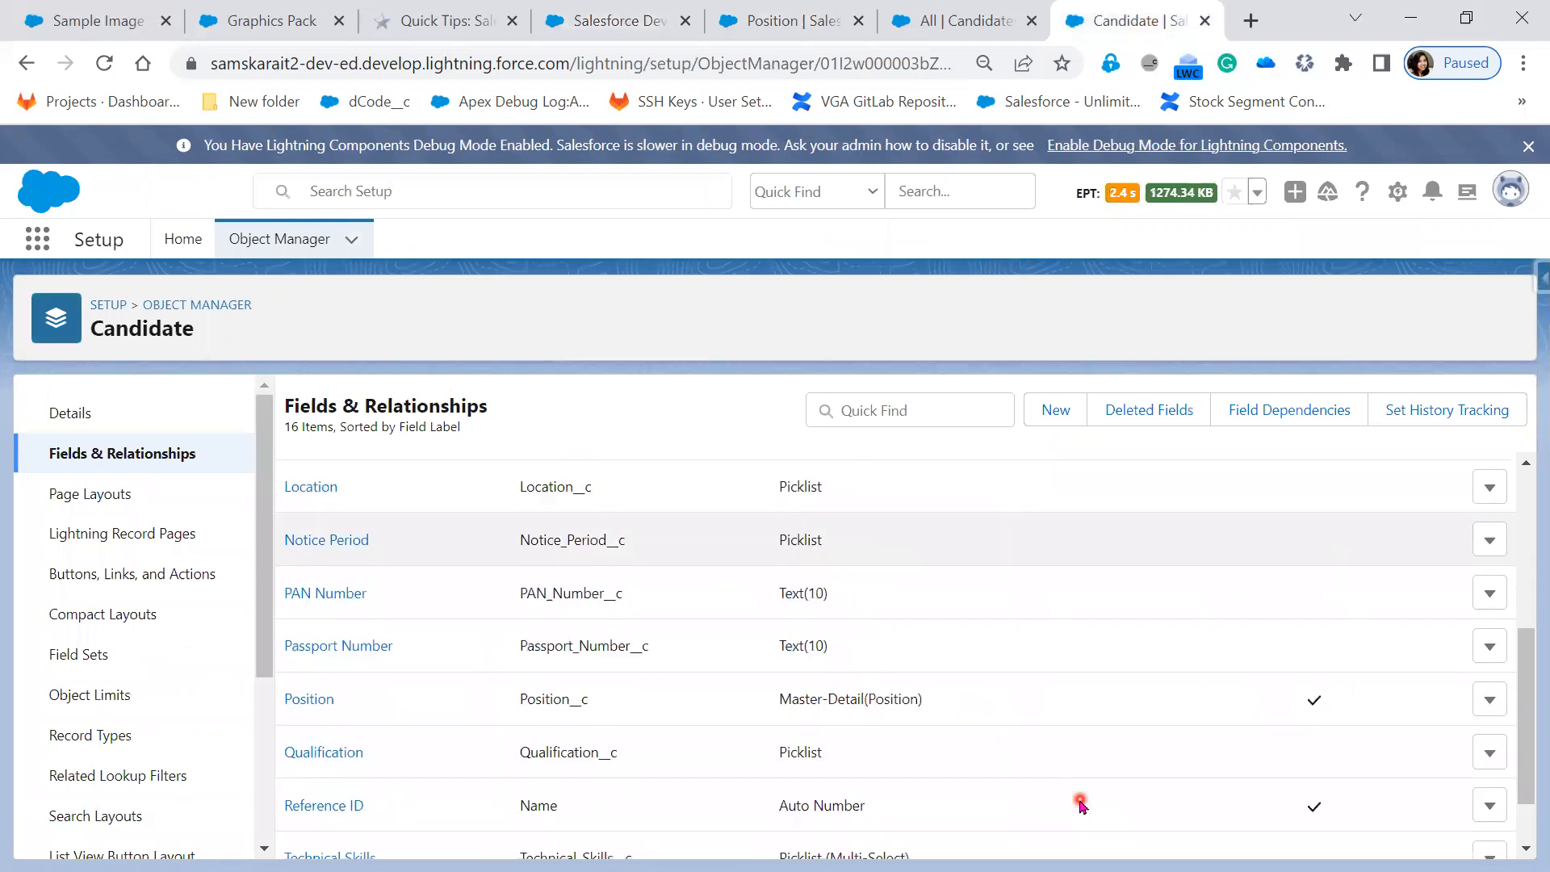
{"action": "left_click", "coordinate": [1490, 701]}
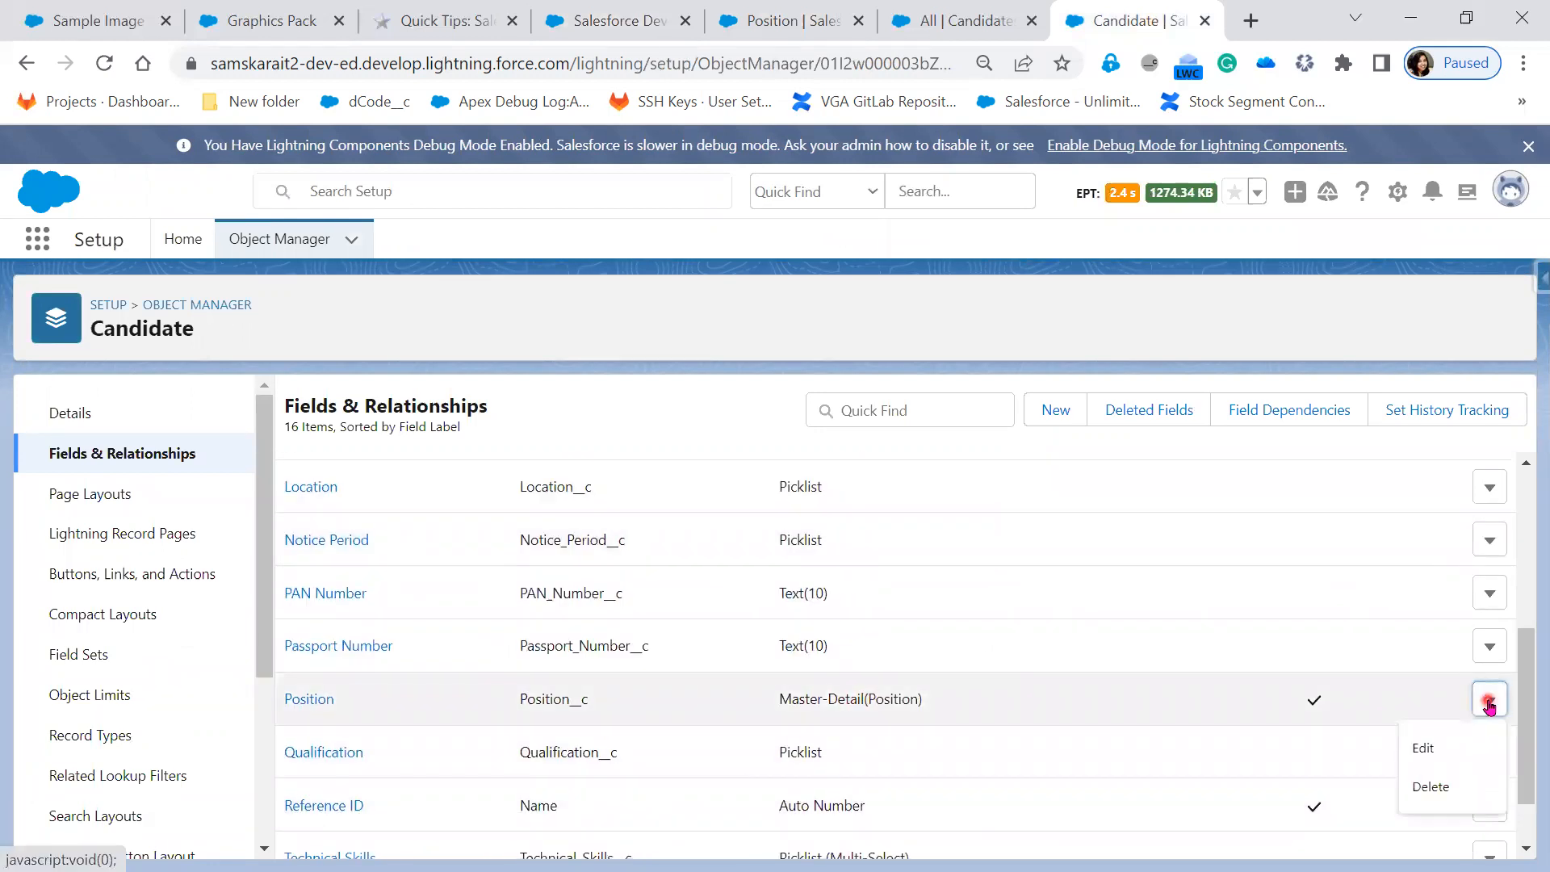
{"action": "left_click", "coordinate": [1446, 754]}
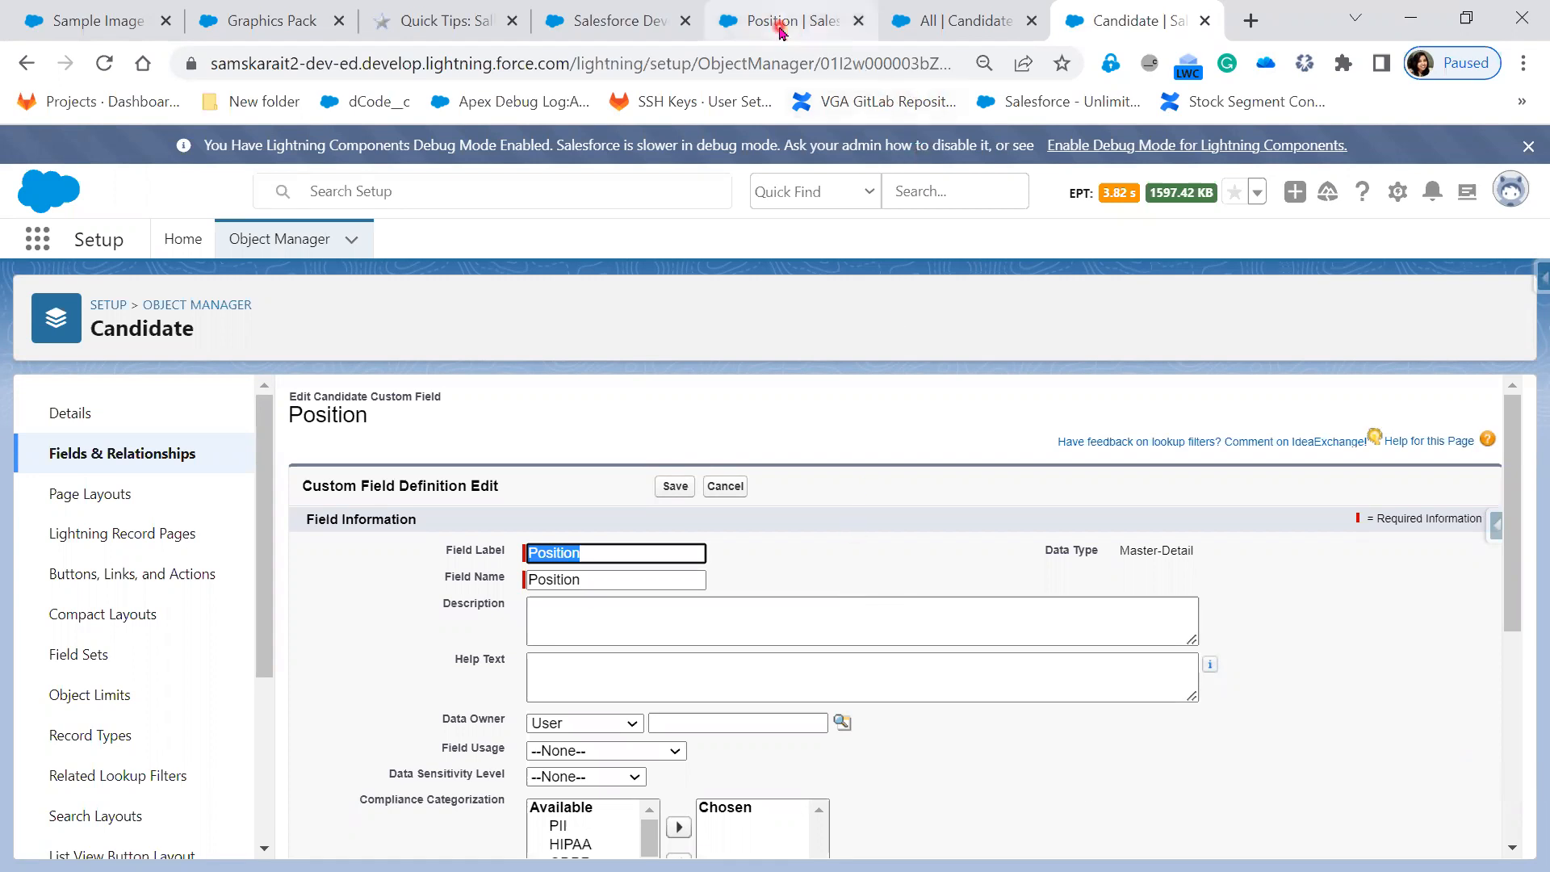
Delete the Immediate Joiner roll-up summary field from the Position object.
{"action": "left_click", "coordinate": [771, 24]}
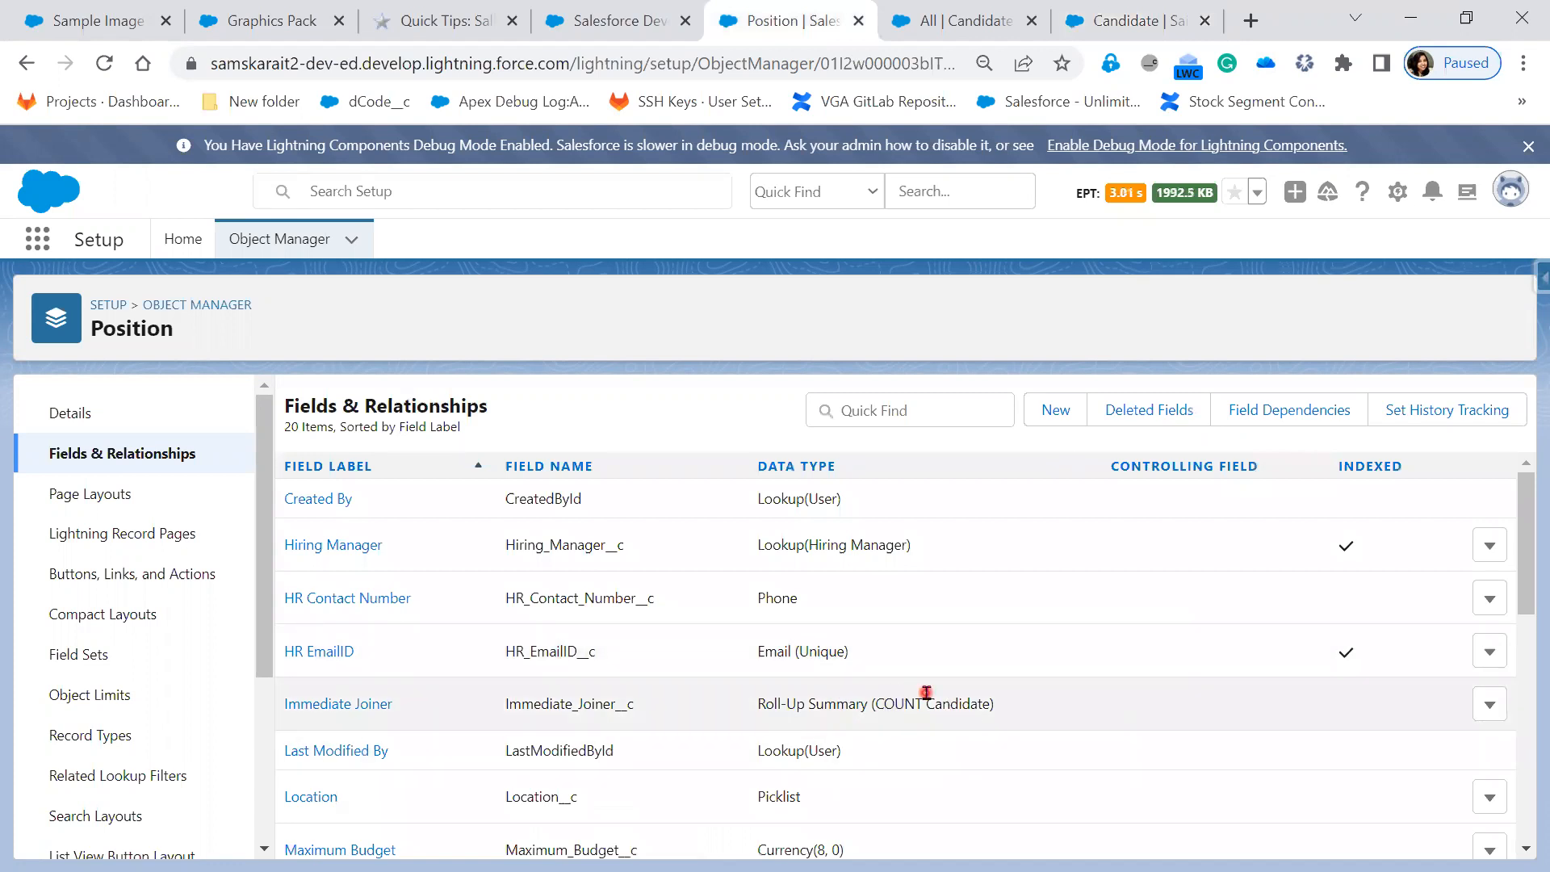
{"action": "left_click", "coordinate": [1489, 705]}
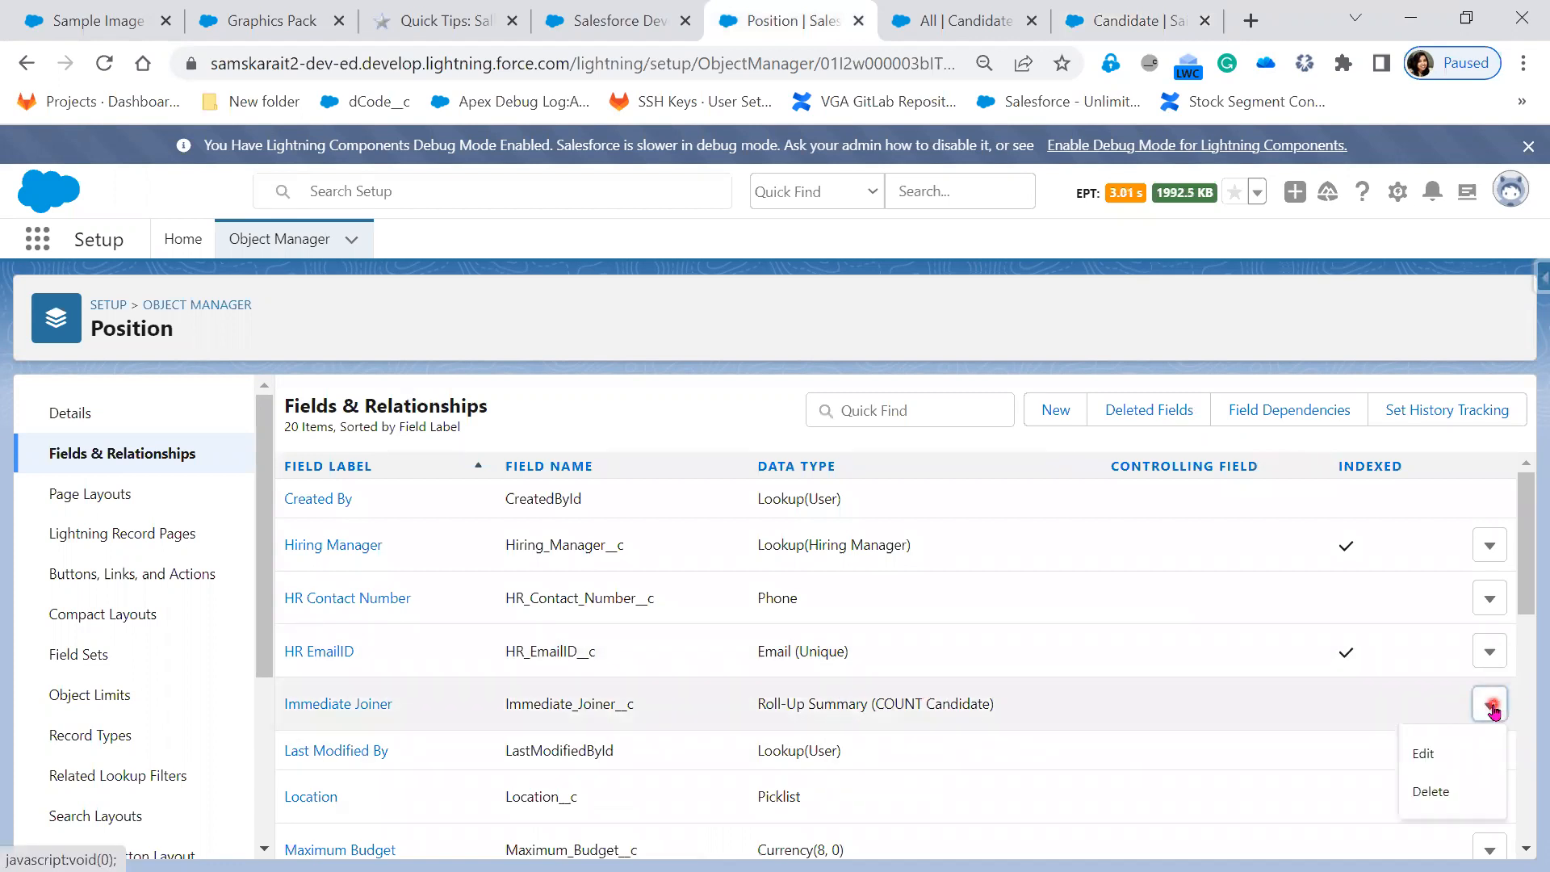
{"action": "left_click", "coordinate": [1433, 794]}
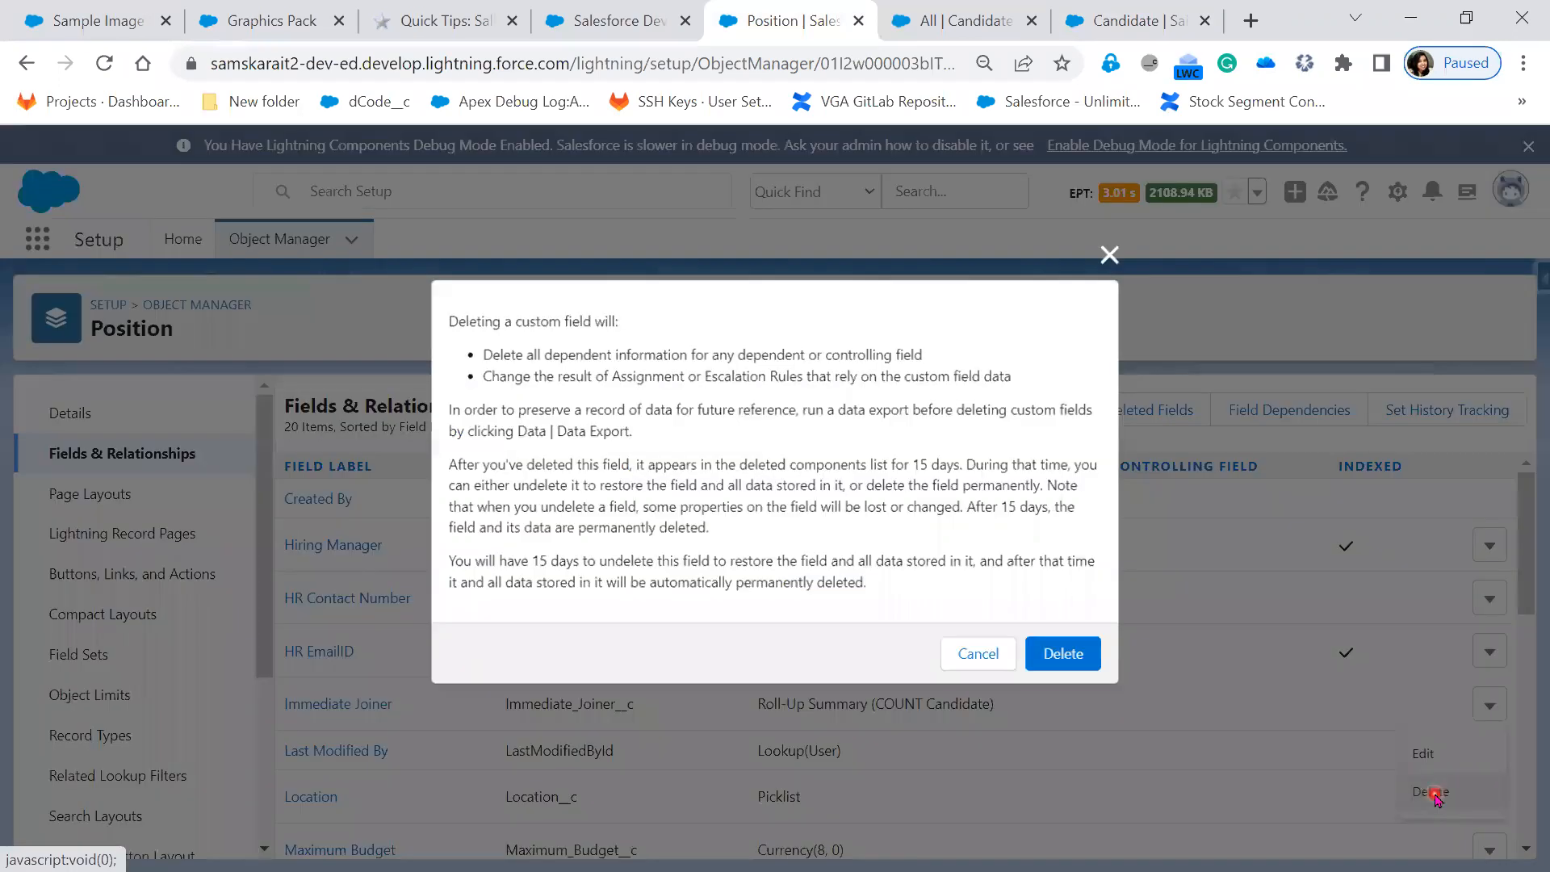
{"action": "left_click", "coordinate": [1068, 658]}
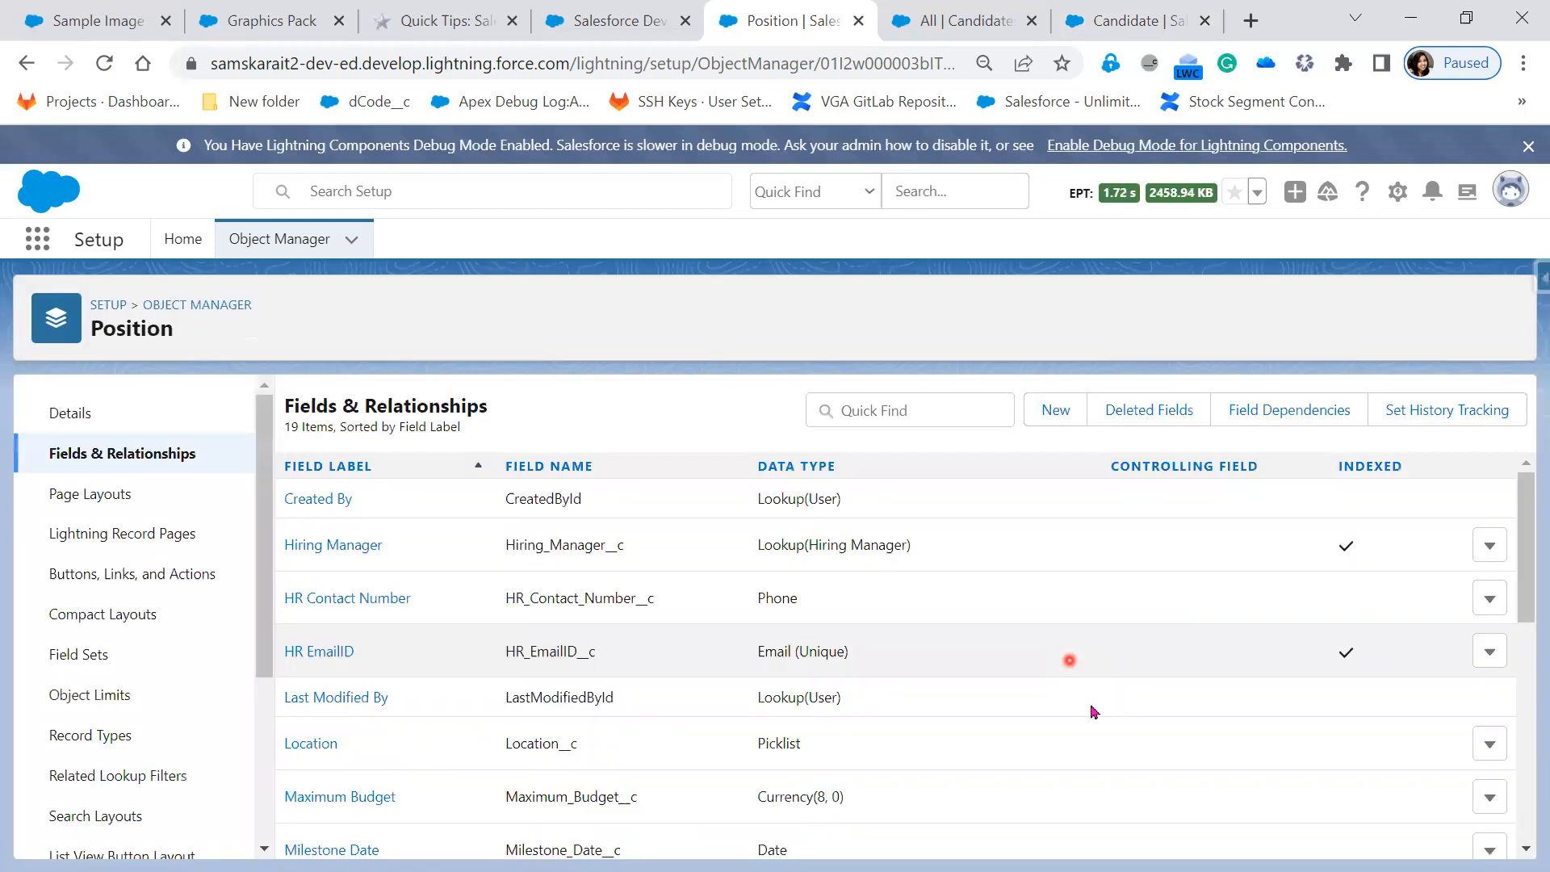
Delete the Number of Candidates roll-up summary field from the Position object.
{"action": "scroll", "coordinate": [1166, 808], "scroll_direction": "down", "scroll_amount": 3}
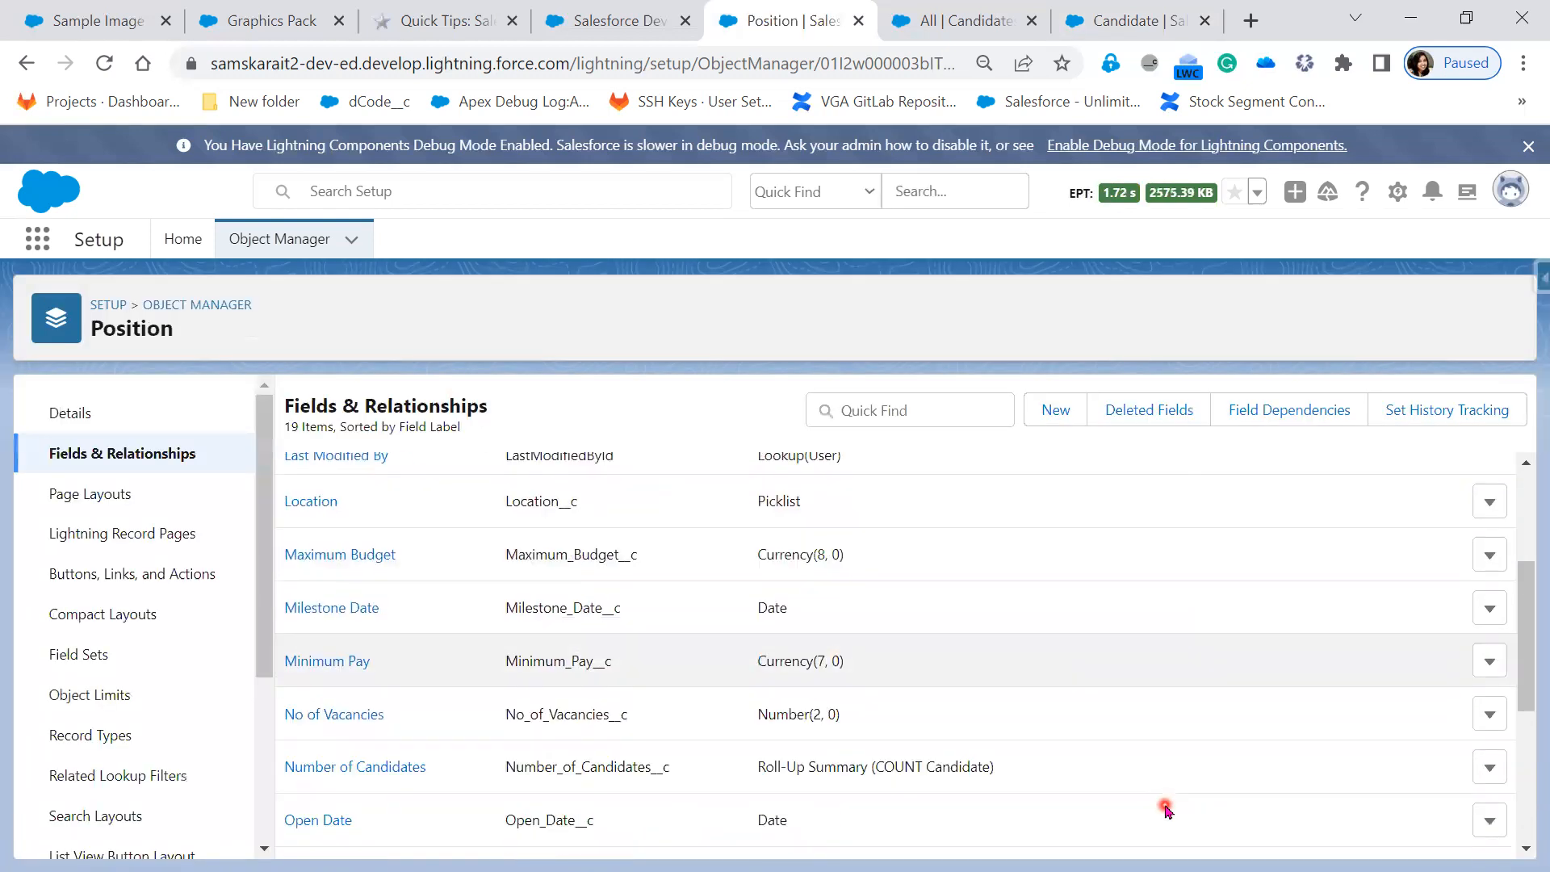
{"action": "left_click", "coordinate": [1490, 767]}
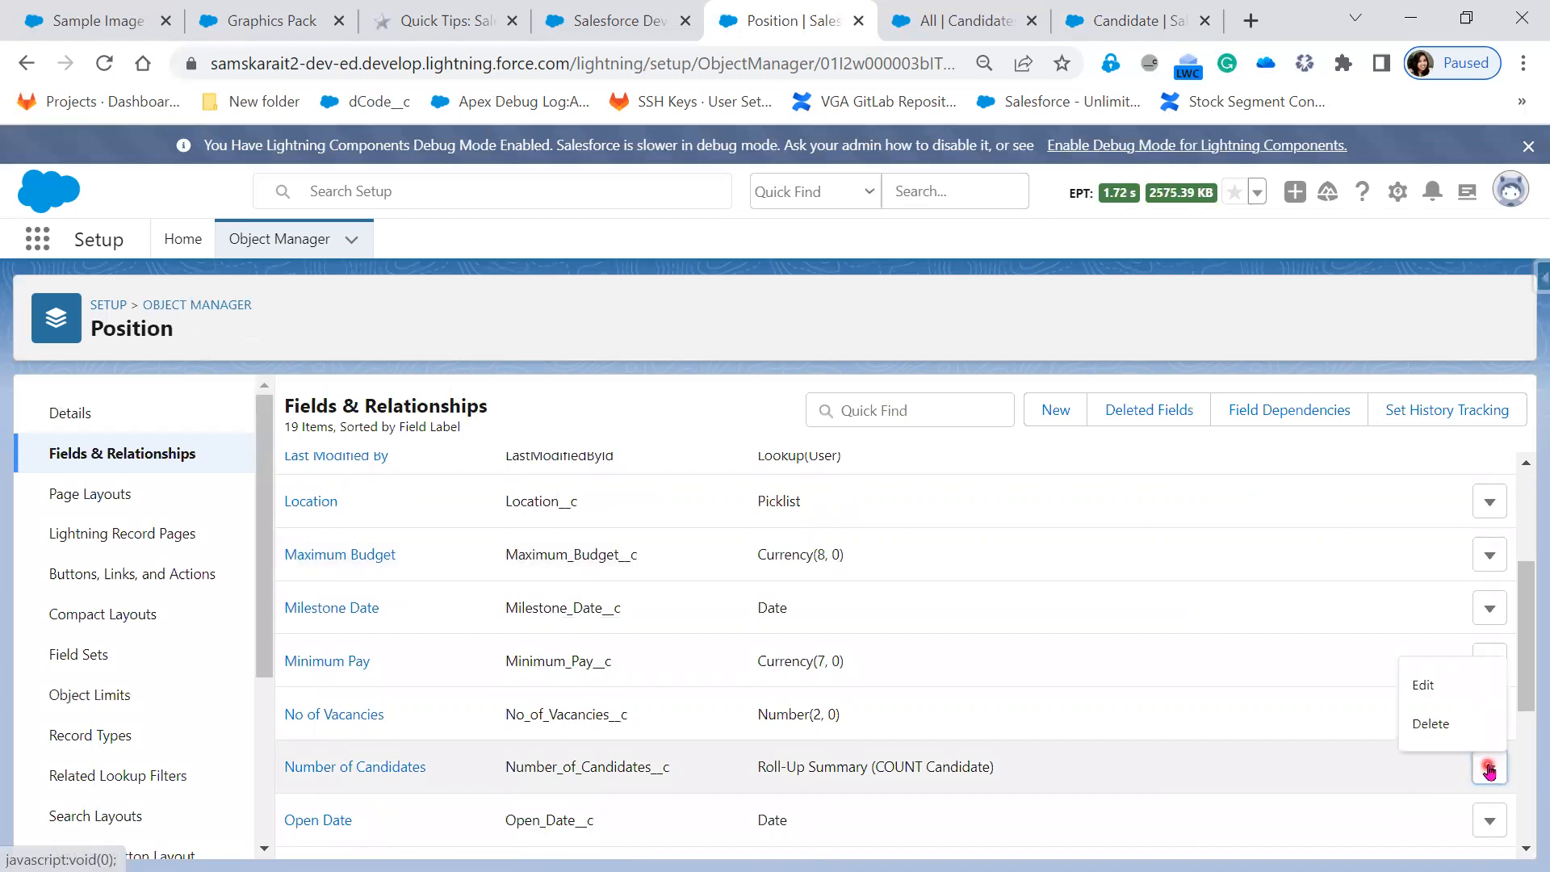
{"action": "left_click", "coordinate": [1429, 722]}
{"action": "left_click", "coordinate": [1066, 655]}
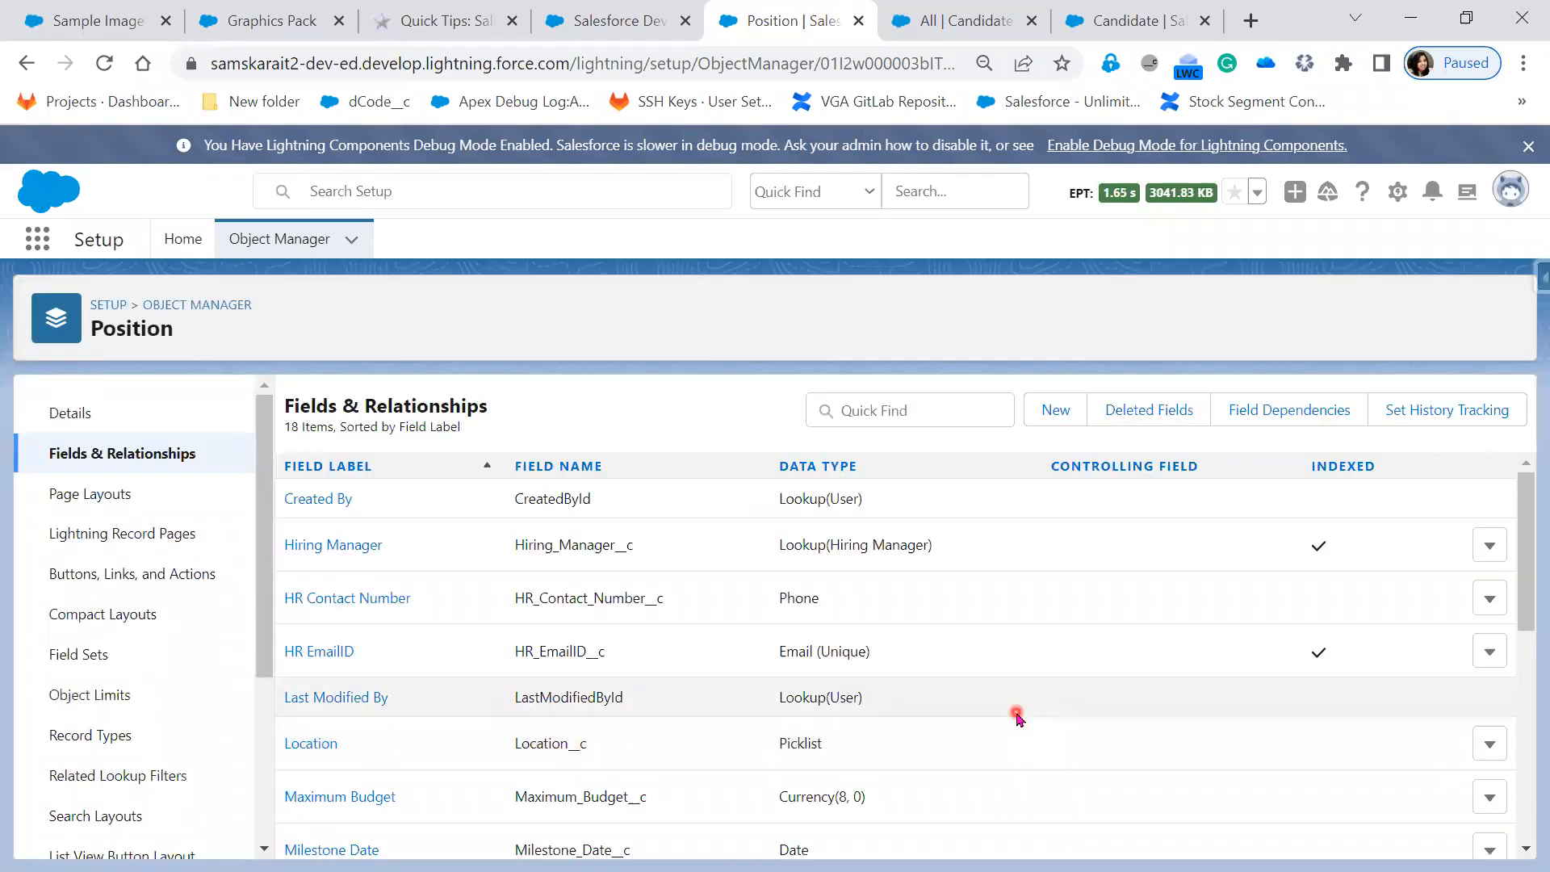
Close the All Candidates list view and reload the edit page of the Candidate object's Position field.
{"action": "left_click", "coordinate": [953, 34]}
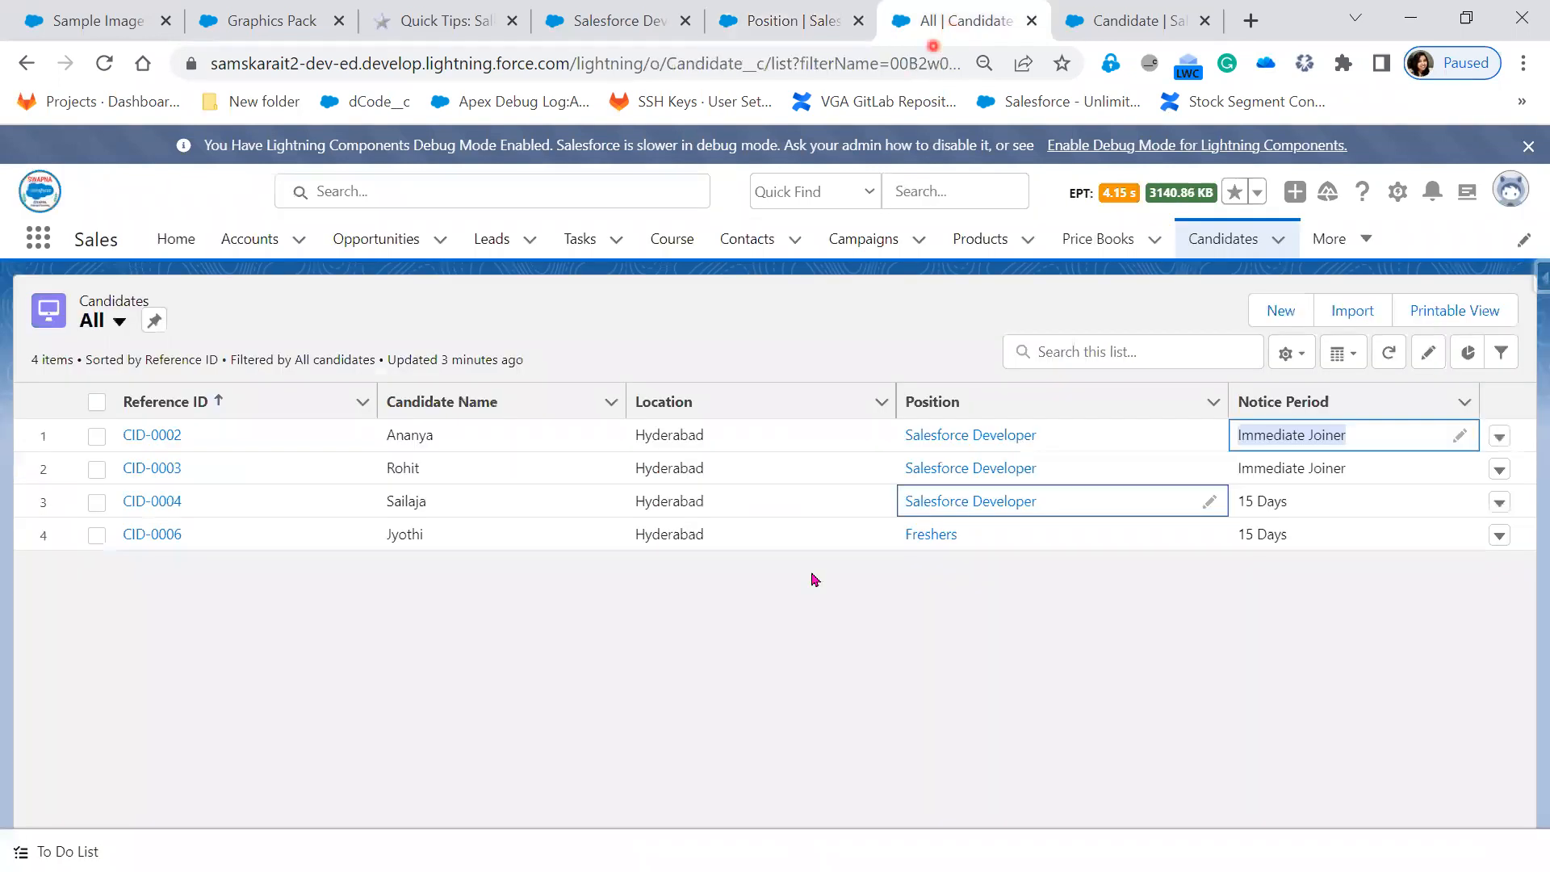
{"action": "left_click", "coordinate": [1078, 27]}
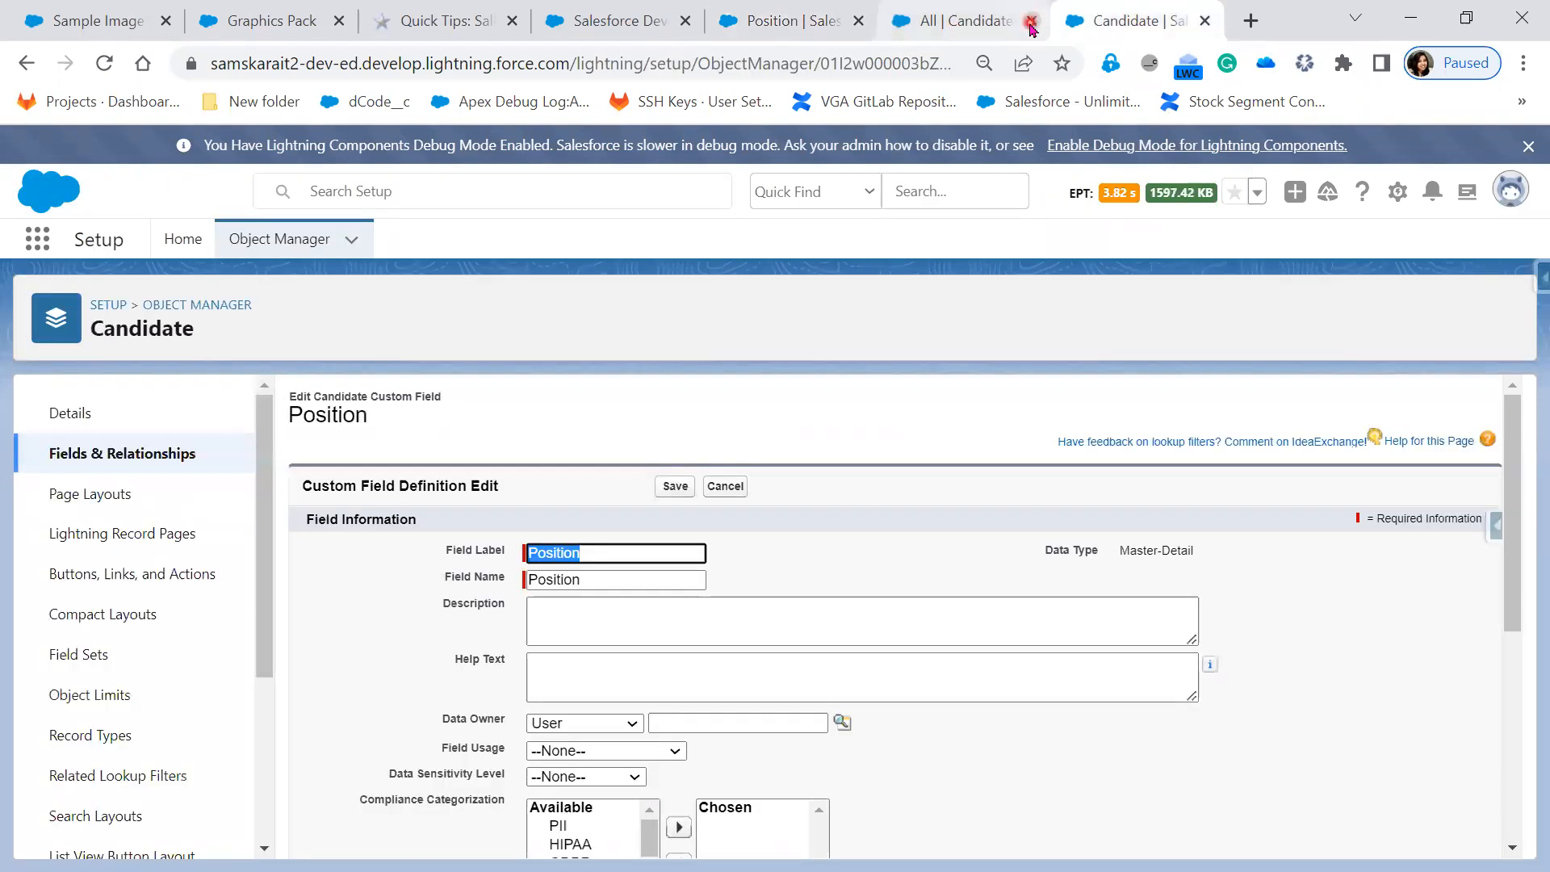
{"action": "left_click", "coordinate": [1030, 22]}
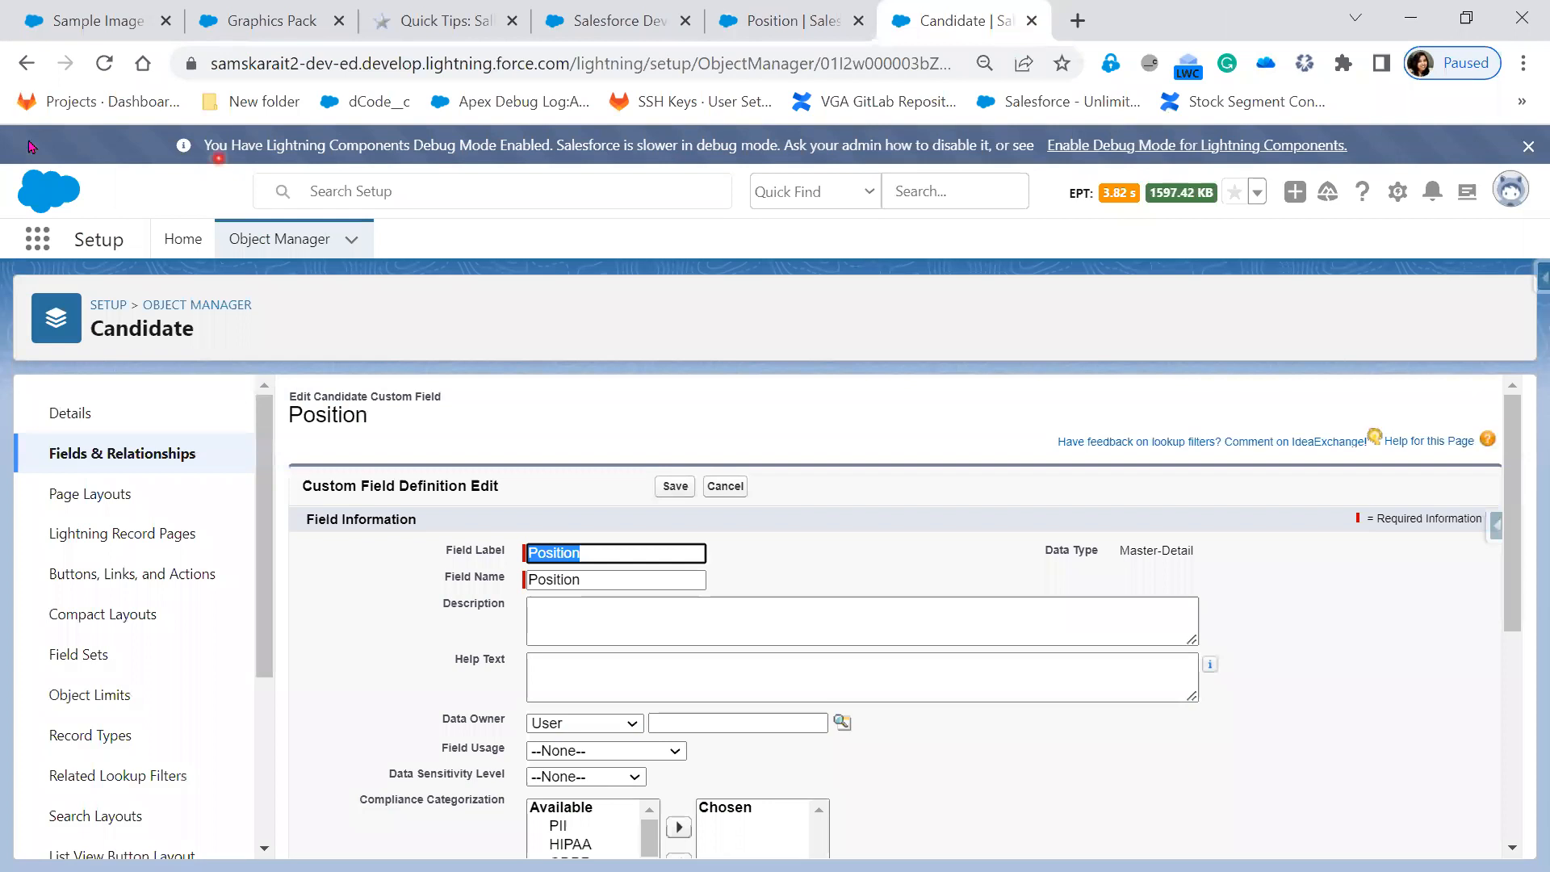
{"action": "left_click", "coordinate": [109, 74]}
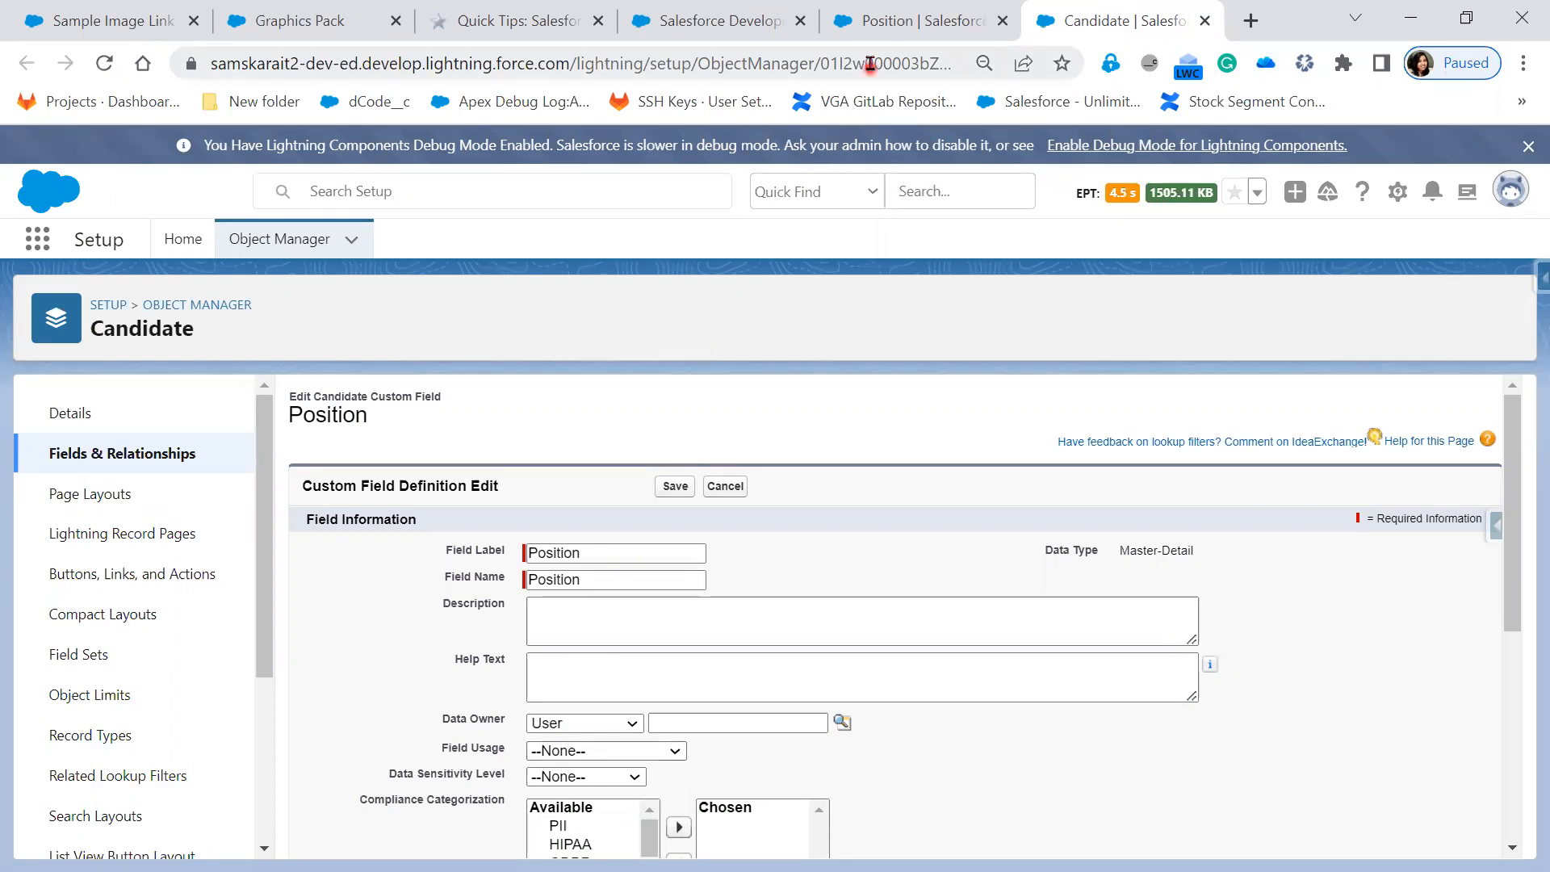
Search for "recy" to open the Recycle Bin, review its deleted records, and return to the Position object's fields.
{"action": "left_click", "coordinate": [891, 22]}
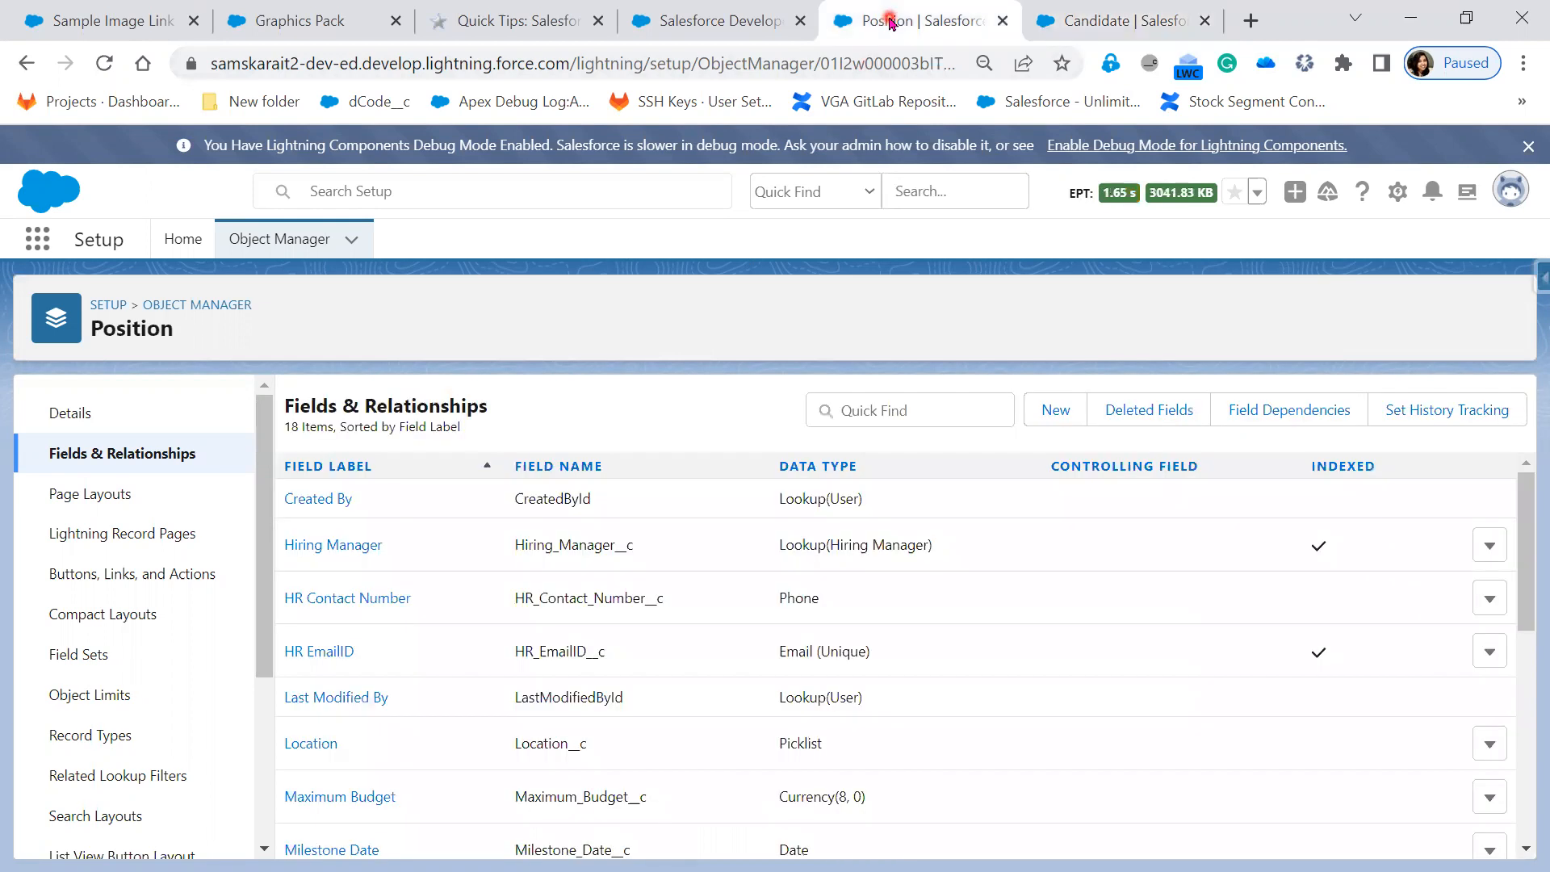
{"action": "left_click", "coordinate": [670, 18]}
{"action": "left_click", "coordinate": [36, 246]}
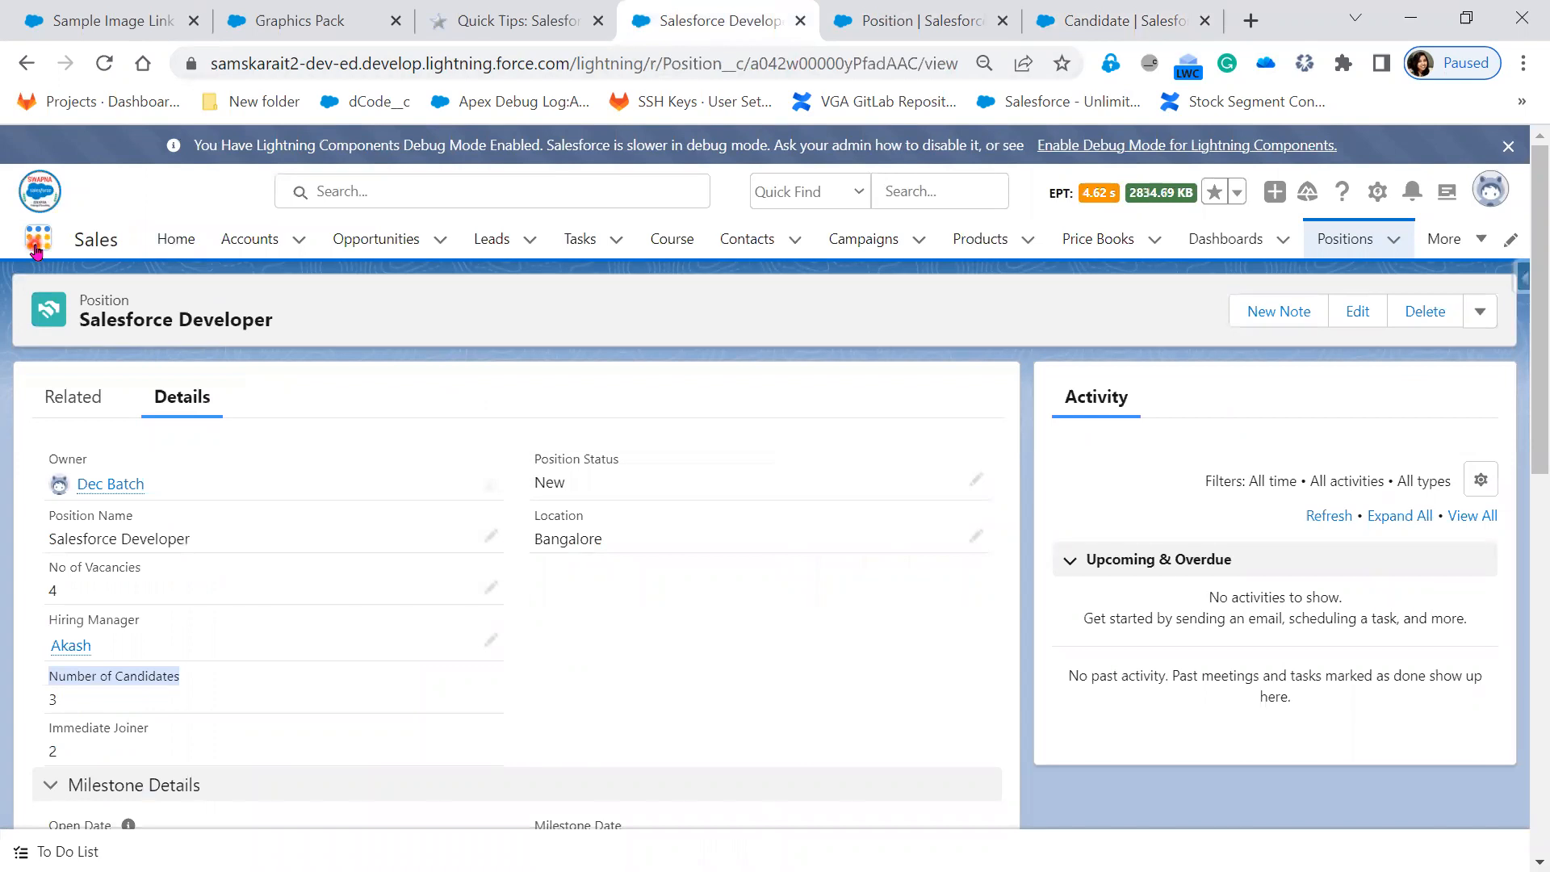
{"action": "type", "text": "recy"}
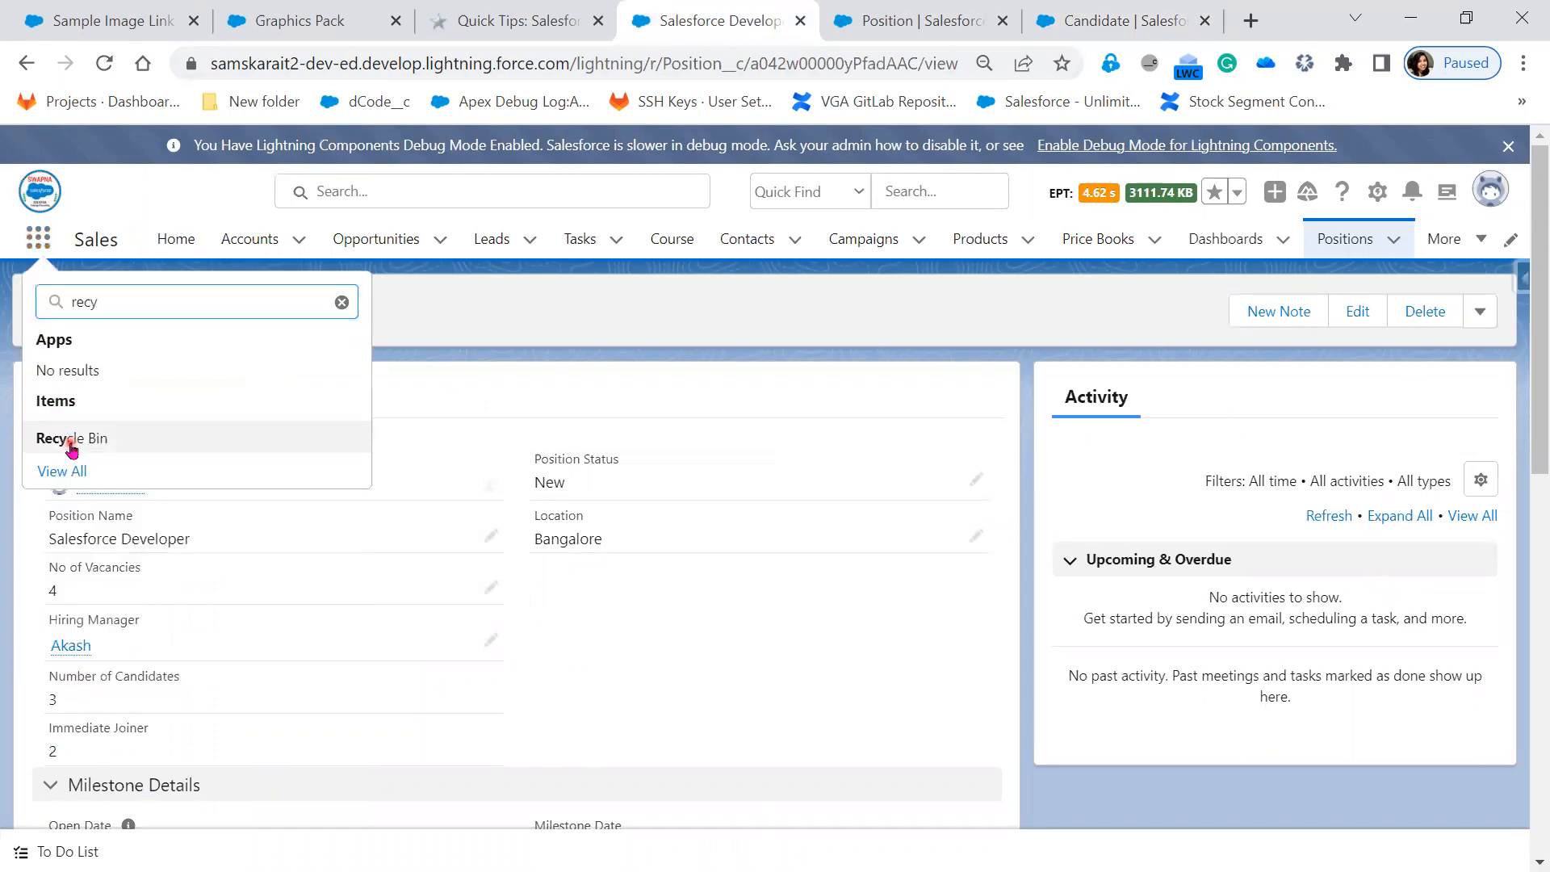
{"action": "left_click", "coordinate": [71, 449]}
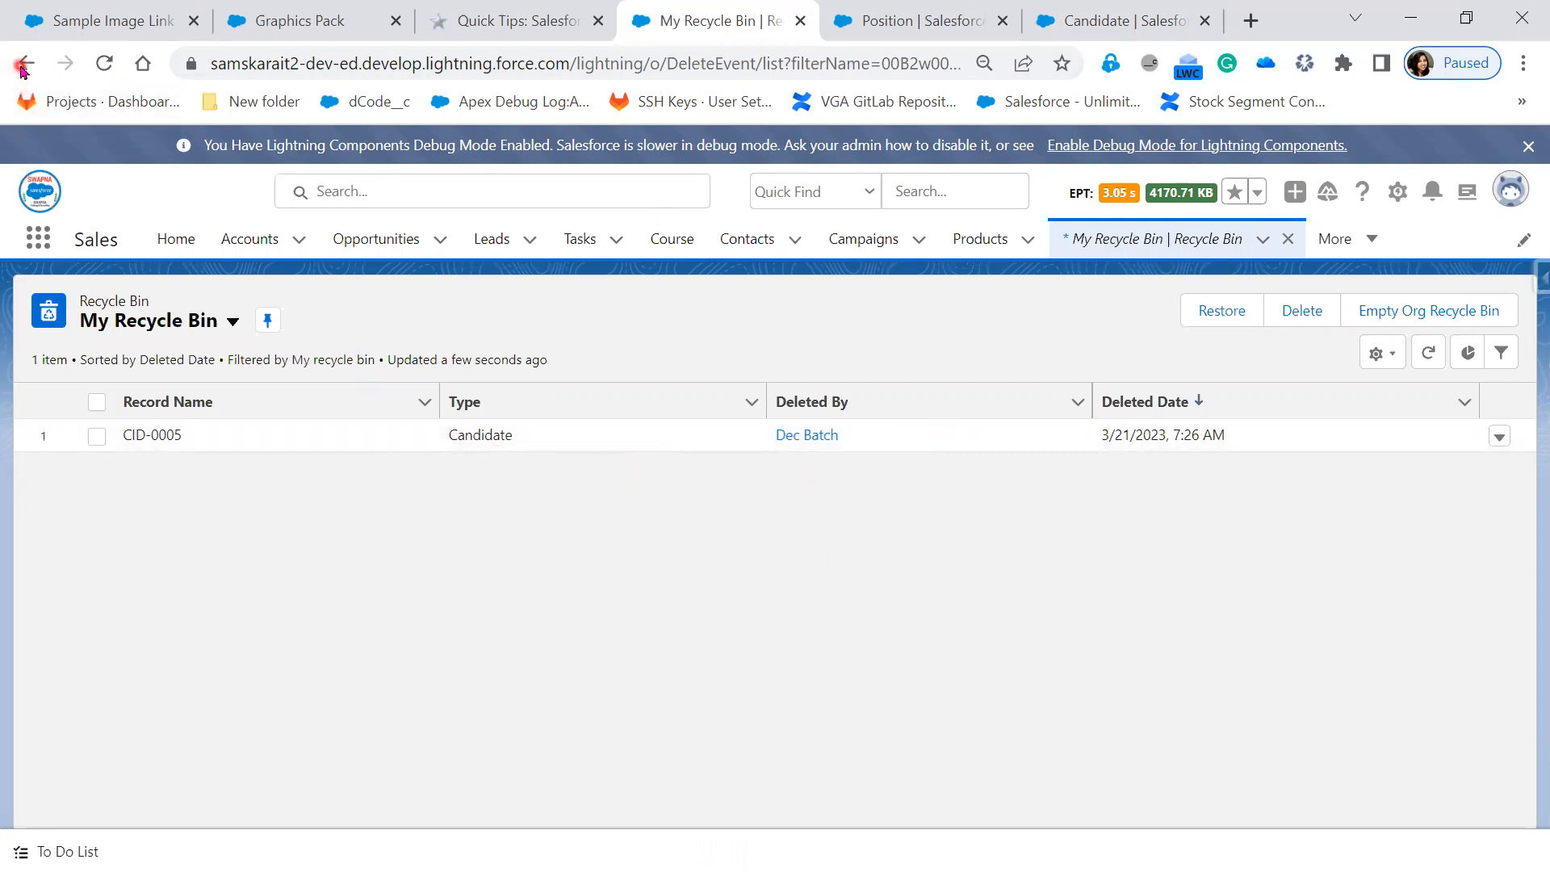
{"action": "left_click", "coordinate": [22, 66]}
{"action": "left_click", "coordinate": [949, 23]}
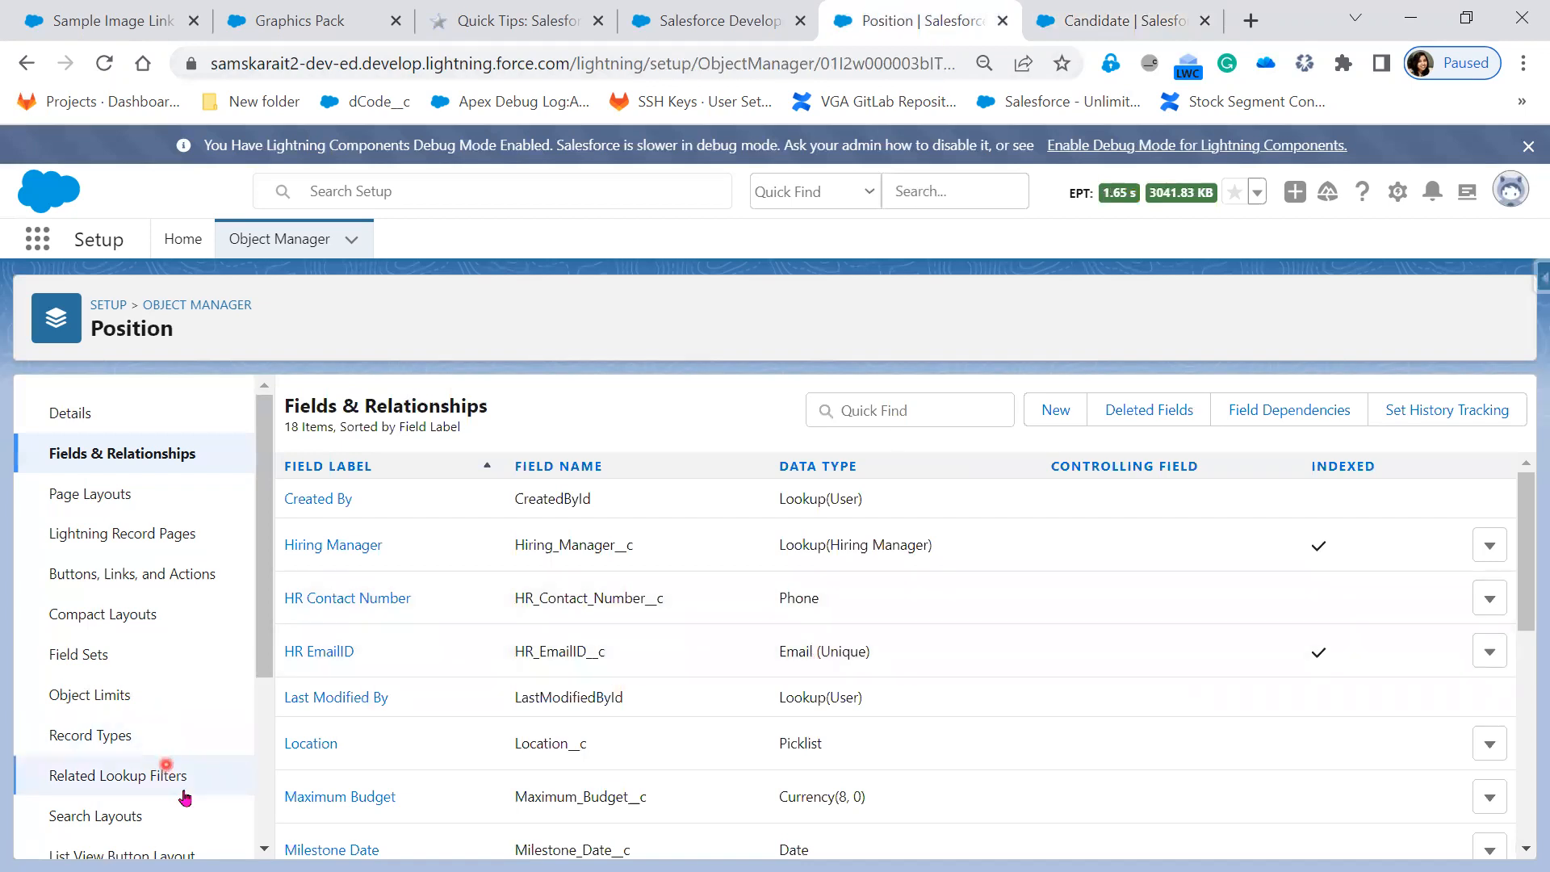
Look through the Position object's setup sections and switch from Lightning Experience to Salesforce Classic.
{"action": "scroll", "coordinate": [179, 787], "scroll_direction": "down", "scroll_amount": 3}
{"action": "scroll", "coordinate": [174, 815], "scroll_direction": "down", "scroll_amount": 1}
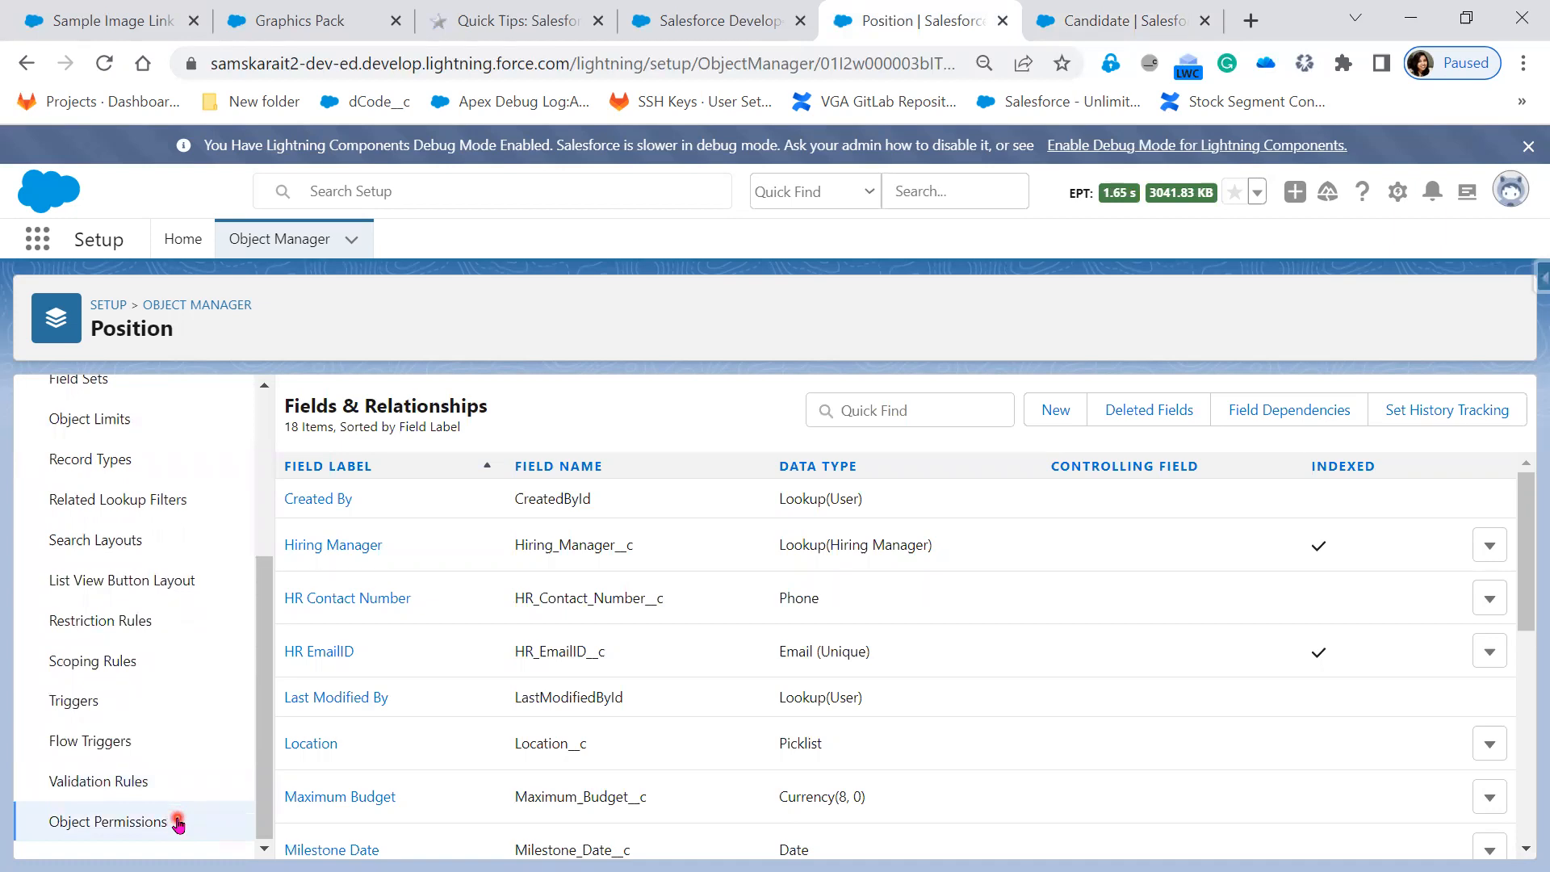
{"action": "scroll", "coordinate": [179, 815], "scroll_direction": "up", "scroll_amount": 3}
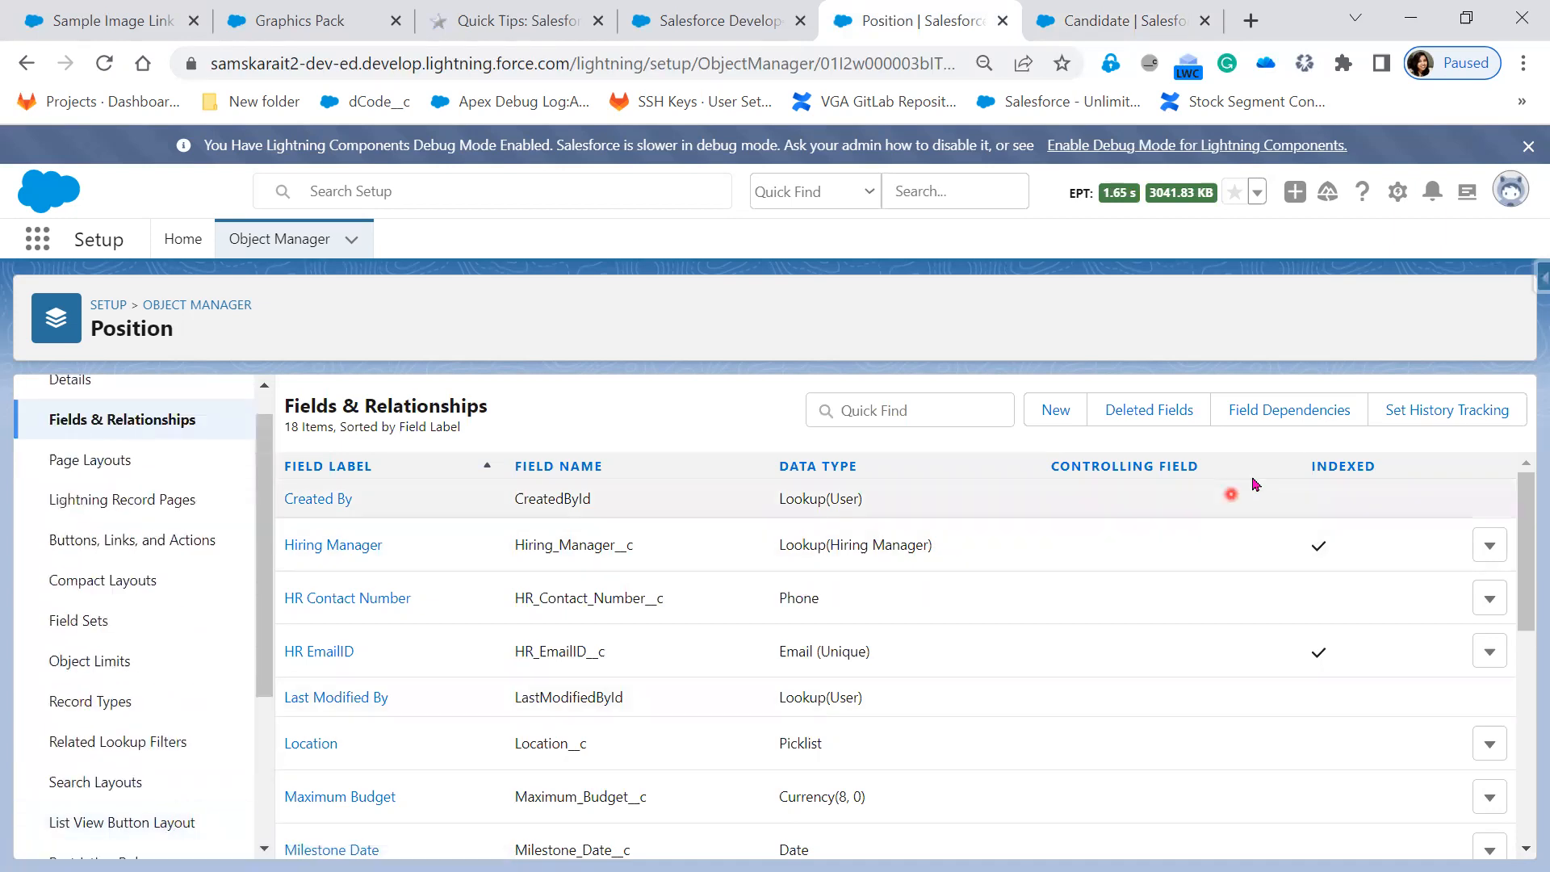
{"action": "left_click", "coordinate": [1503, 197]}
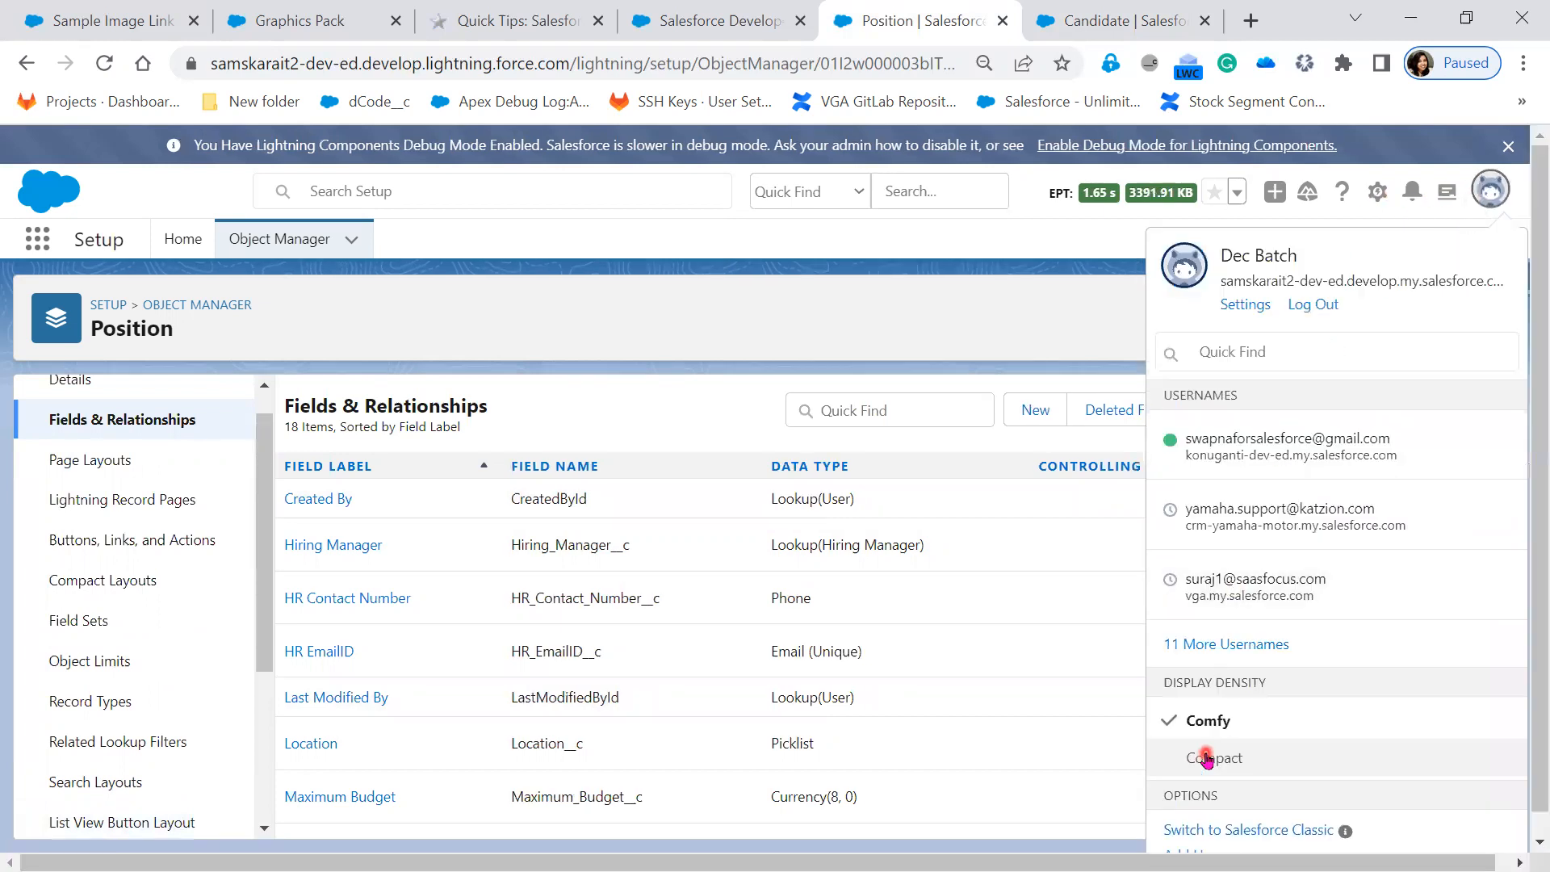
{"action": "left_click", "coordinate": [1209, 834]}
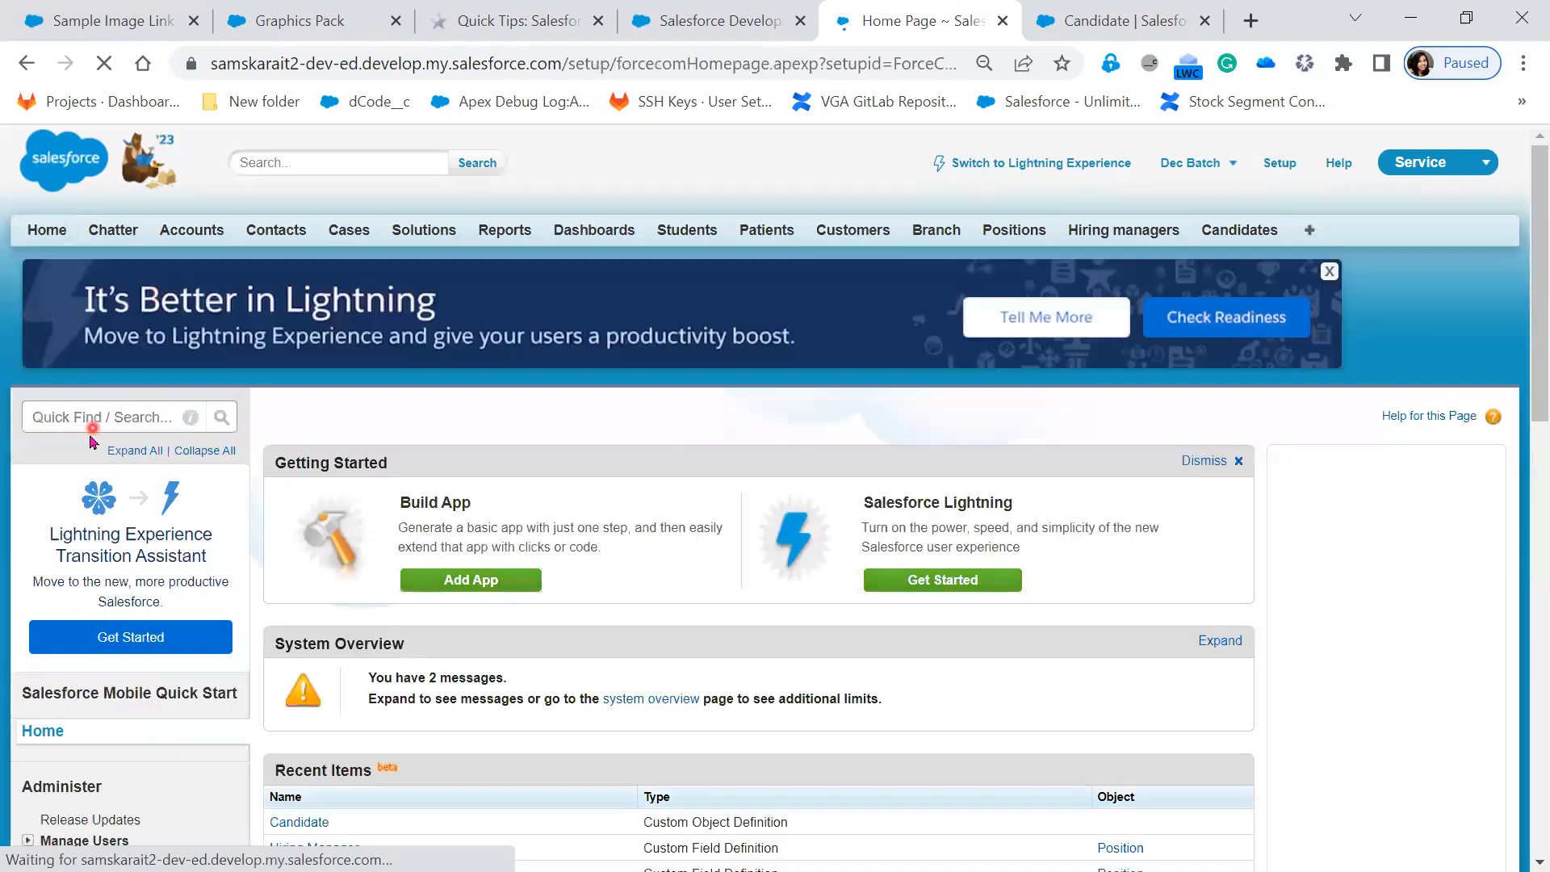
Search Setup for "object" and open the Position custom object's definition from the custom objects list.
{"action": "left_click", "coordinate": [94, 417]}
{"action": "type", "text": "object"}
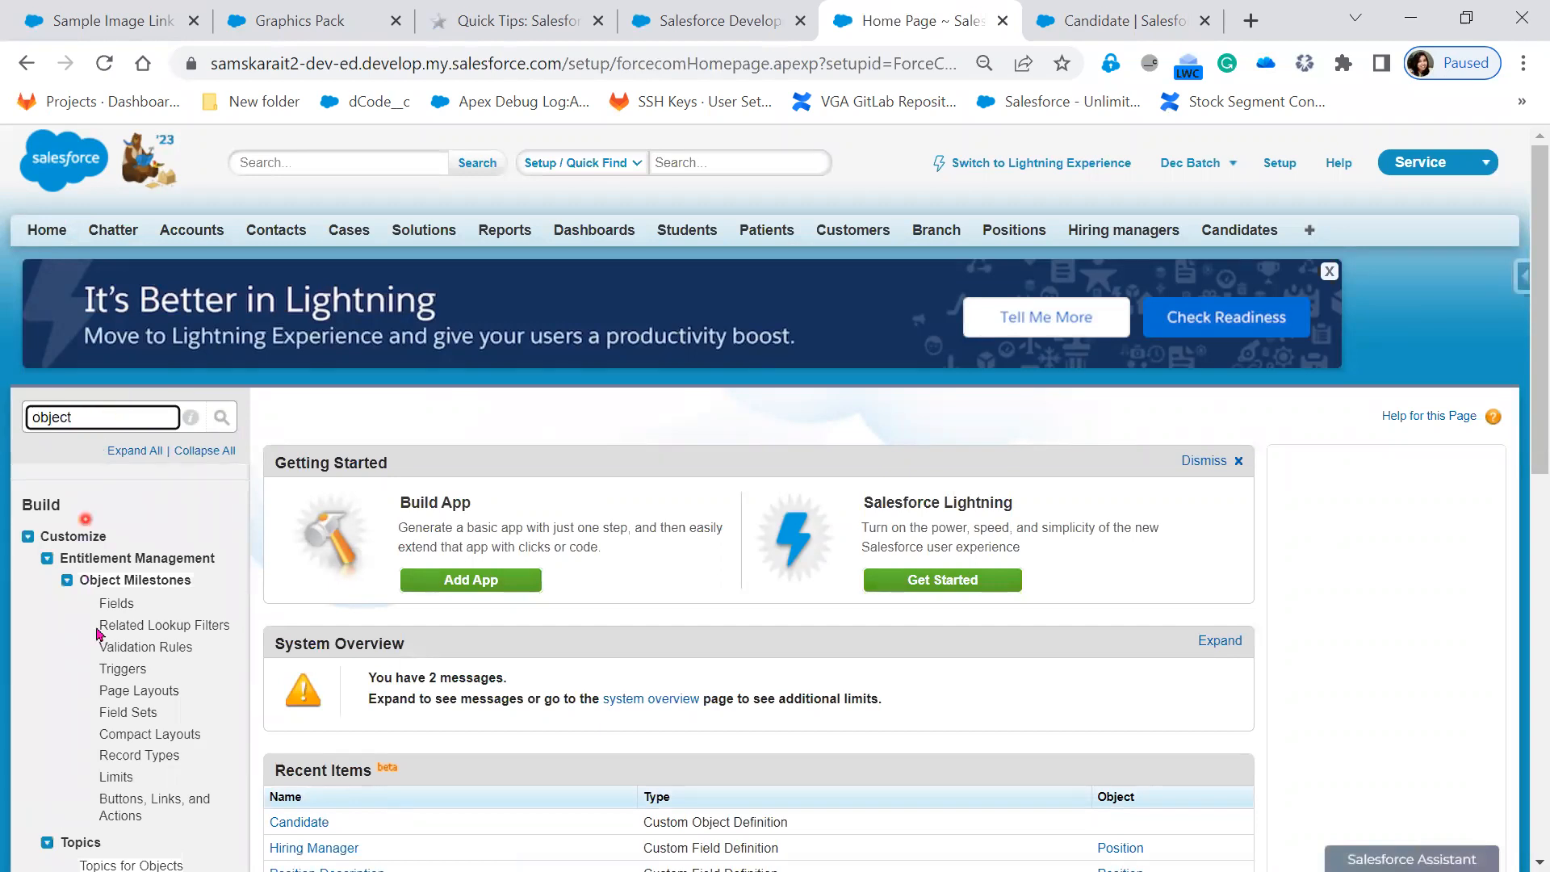
{"action": "scroll", "coordinate": [85, 520], "scroll_direction": "down", "scroll_amount": 5}
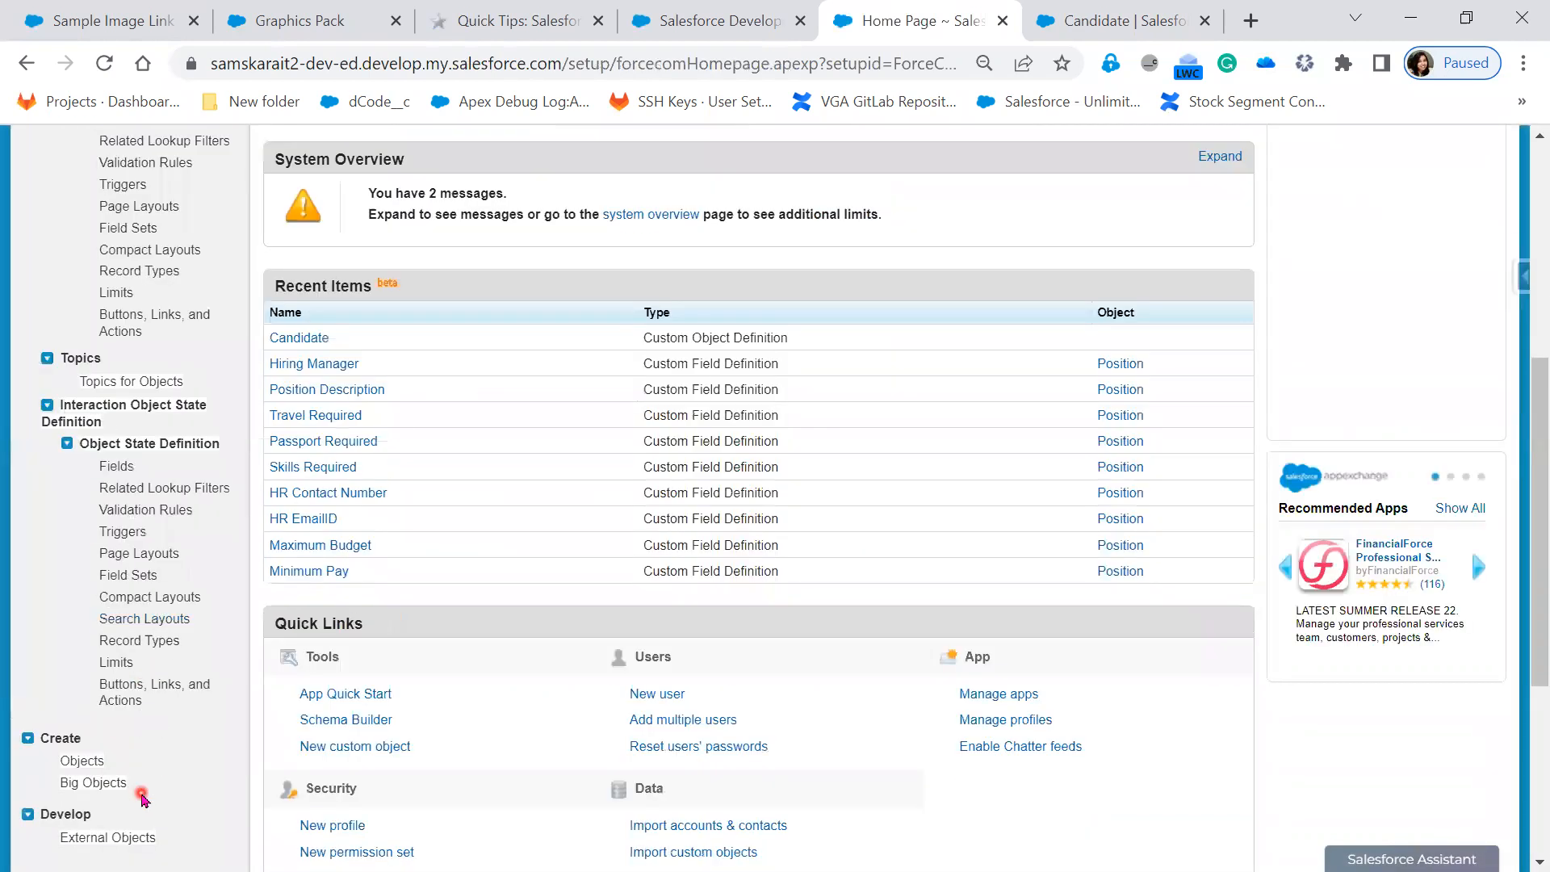
{"action": "left_click", "coordinate": [84, 761]}
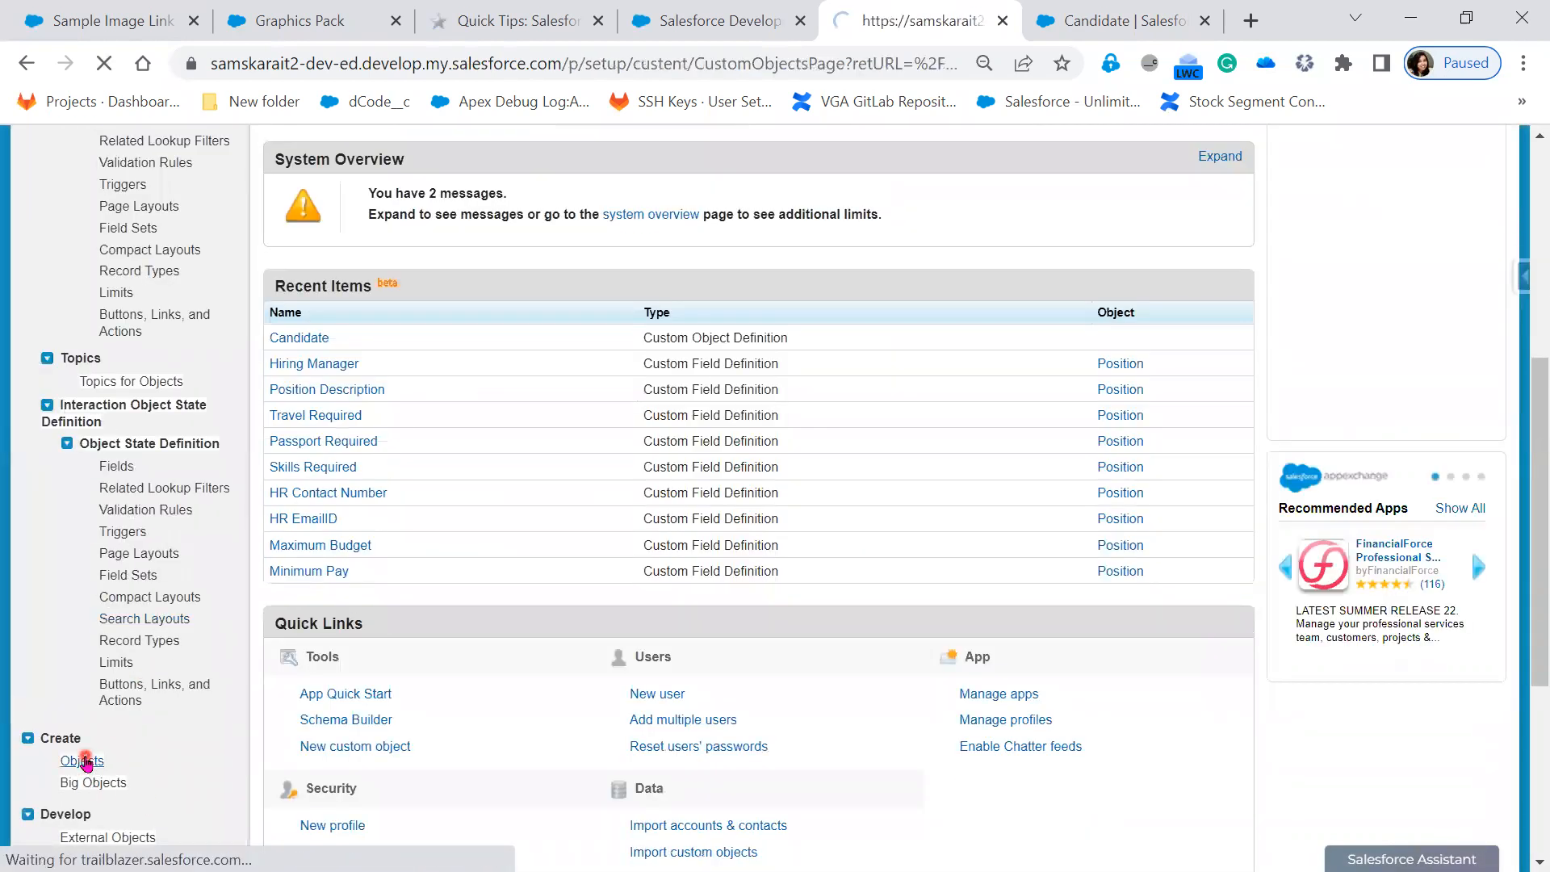
{"action": "left_click", "coordinate": [373, 774]}
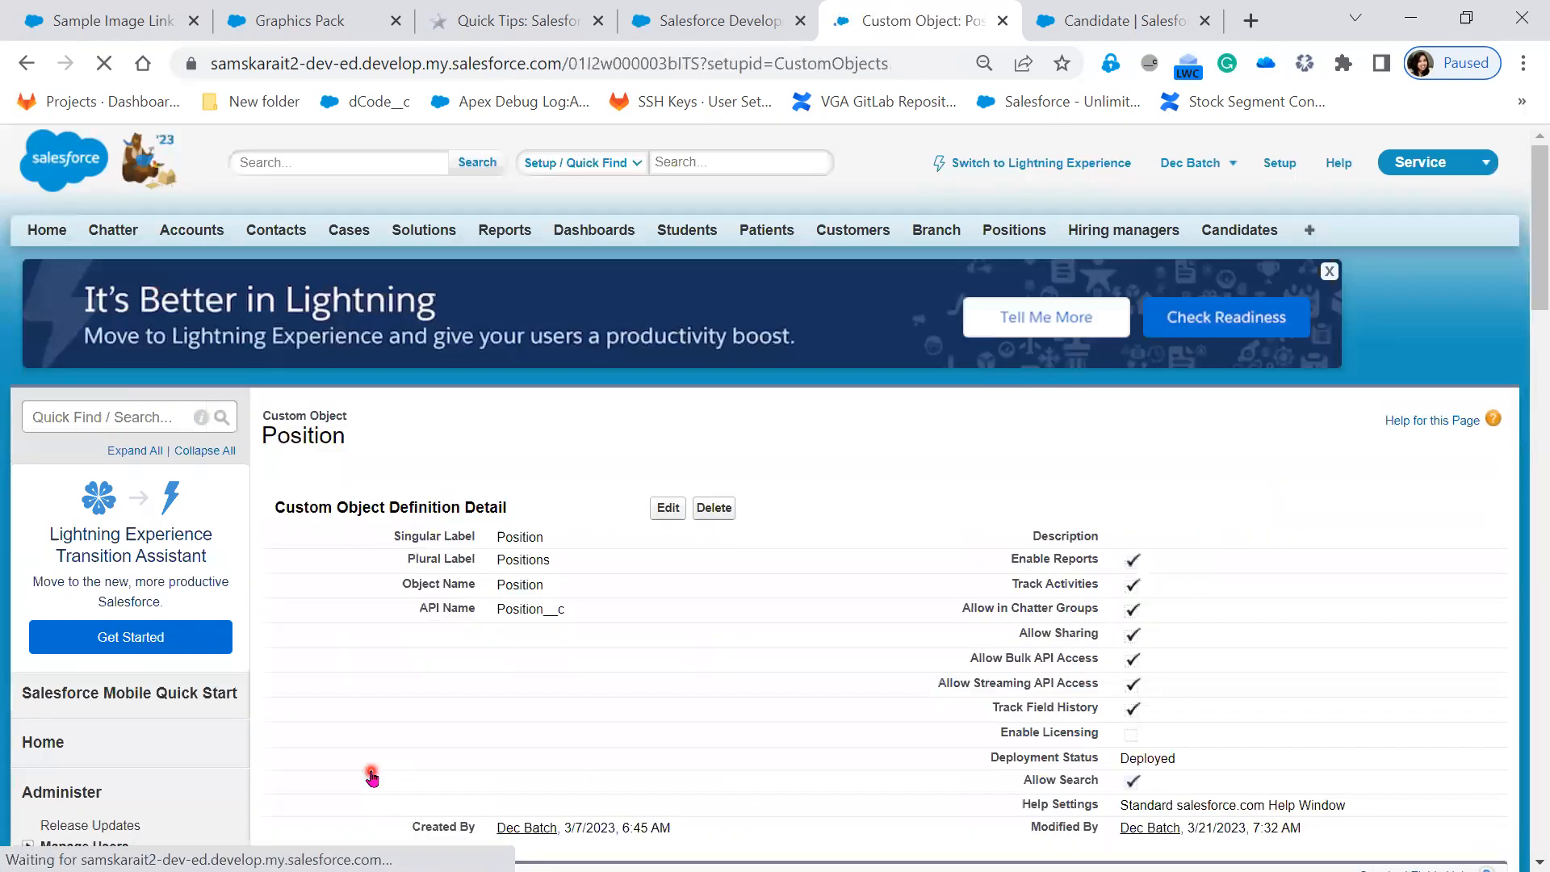
Examine the sections of the Position object's definition and open its list of deleted custom fields.
{"action": "left_click", "coordinate": [892, 614]}
{"action": "scroll", "coordinate": [918, 652], "scroll_direction": "down", "scroll_amount": 5}
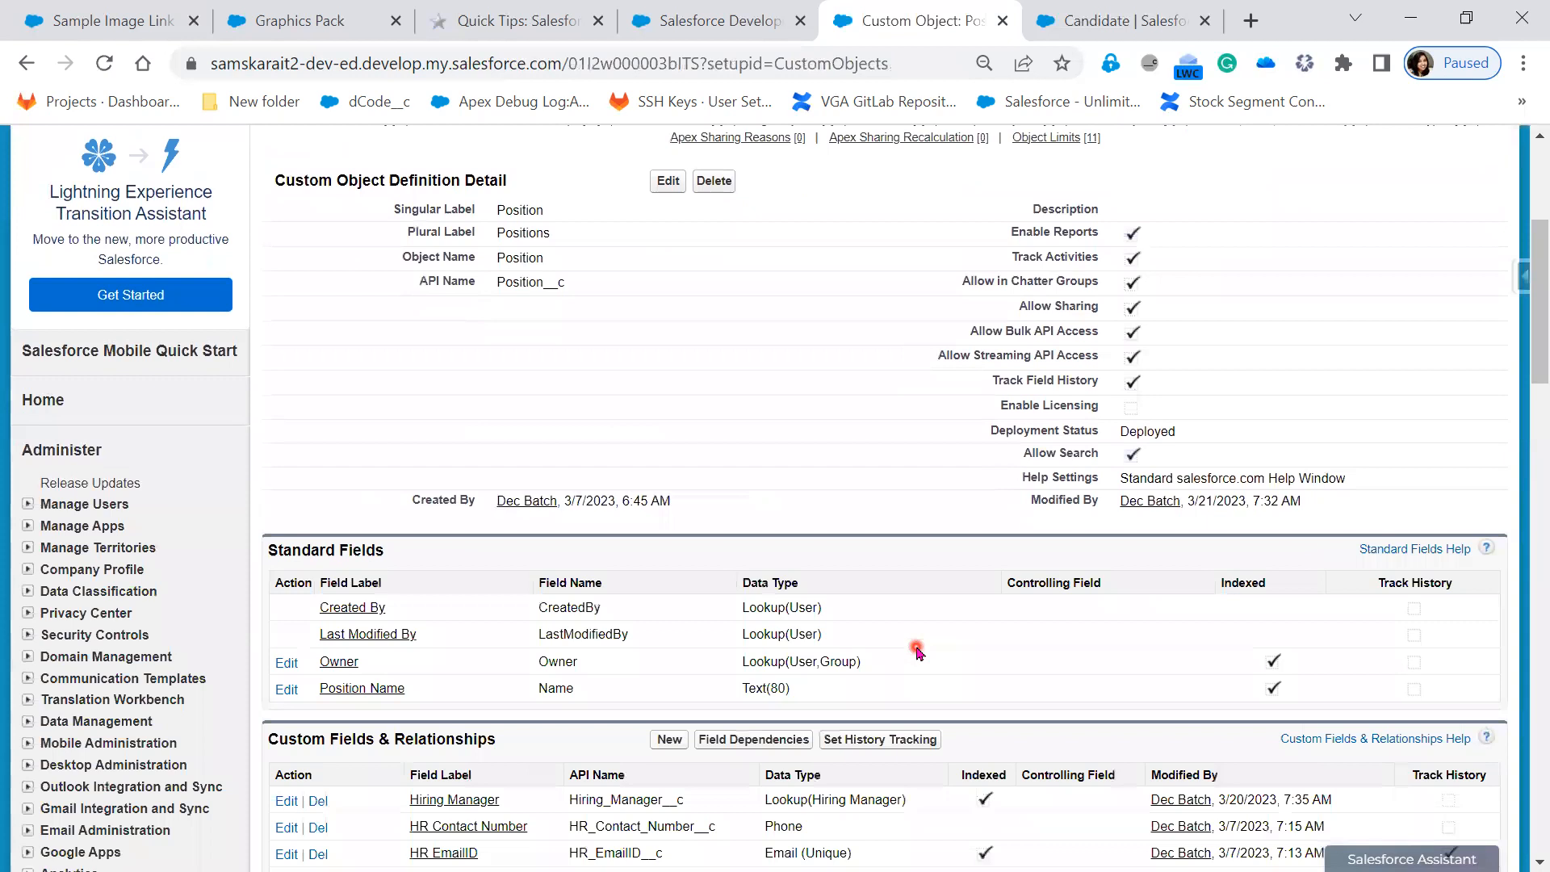
{"action": "scroll", "coordinate": [919, 653], "scroll_direction": "down", "scroll_amount": 9}
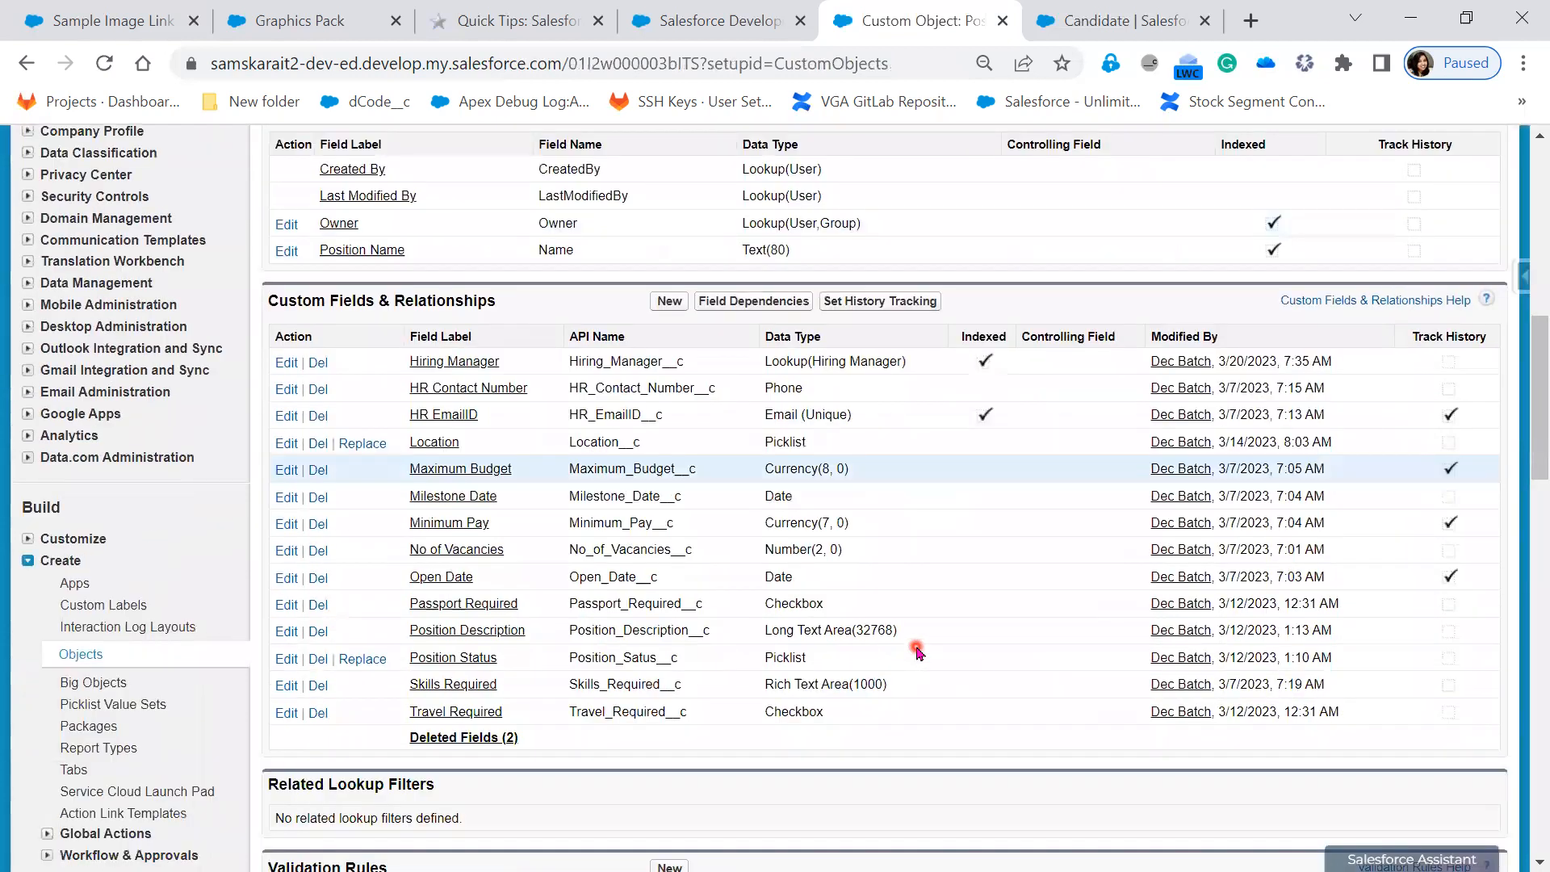
{"action": "scroll", "coordinate": [917, 651], "scroll_direction": "down", "scroll_amount": 3}
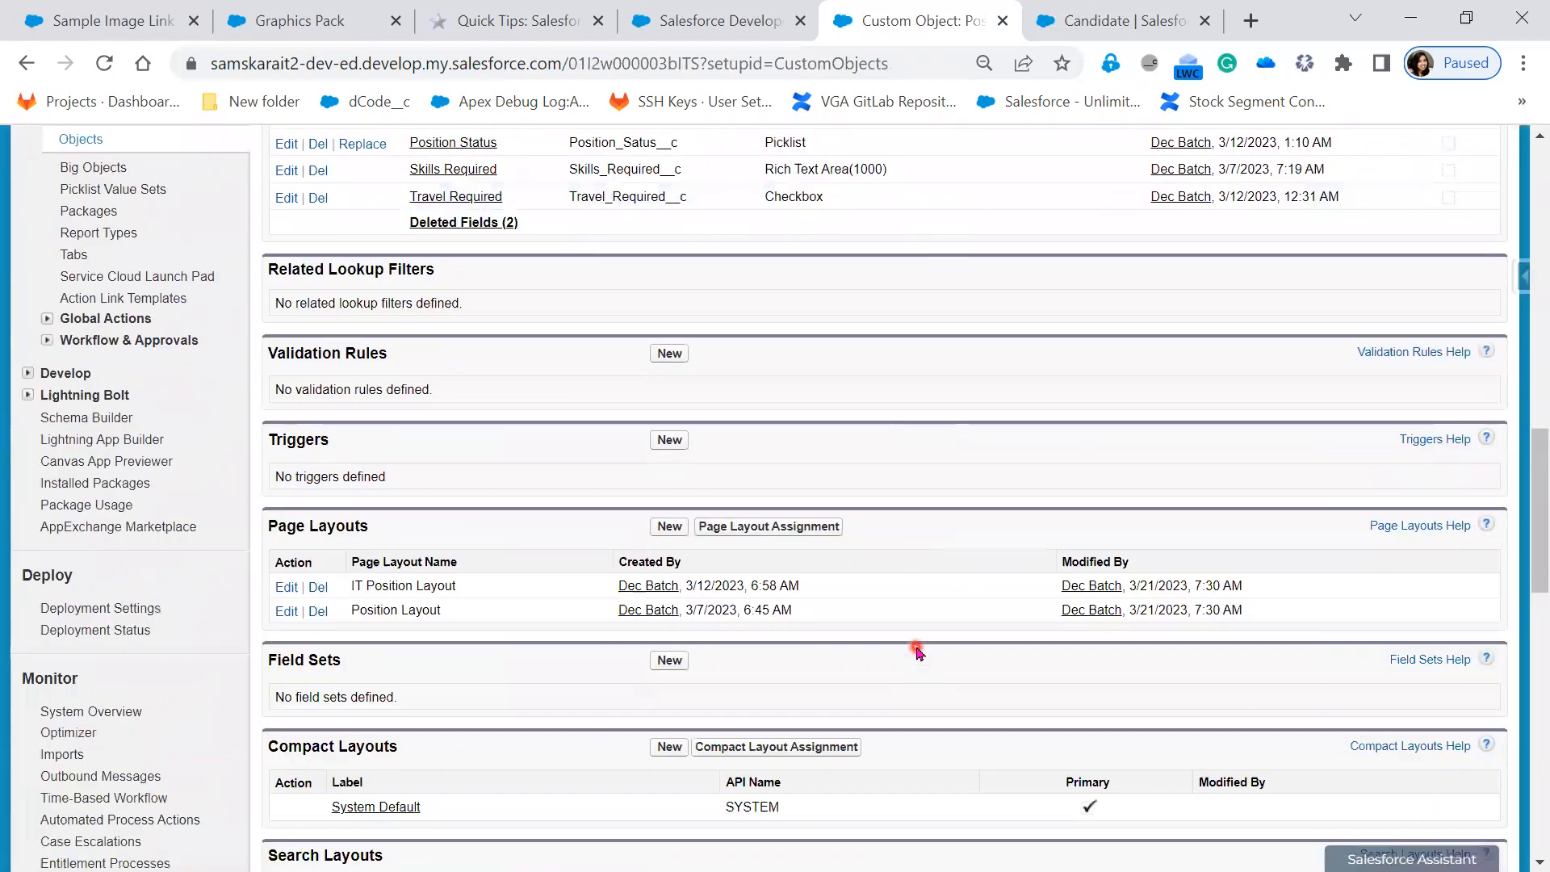
{"action": "scroll", "coordinate": [917, 650], "scroll_direction": "down", "scroll_amount": 10}
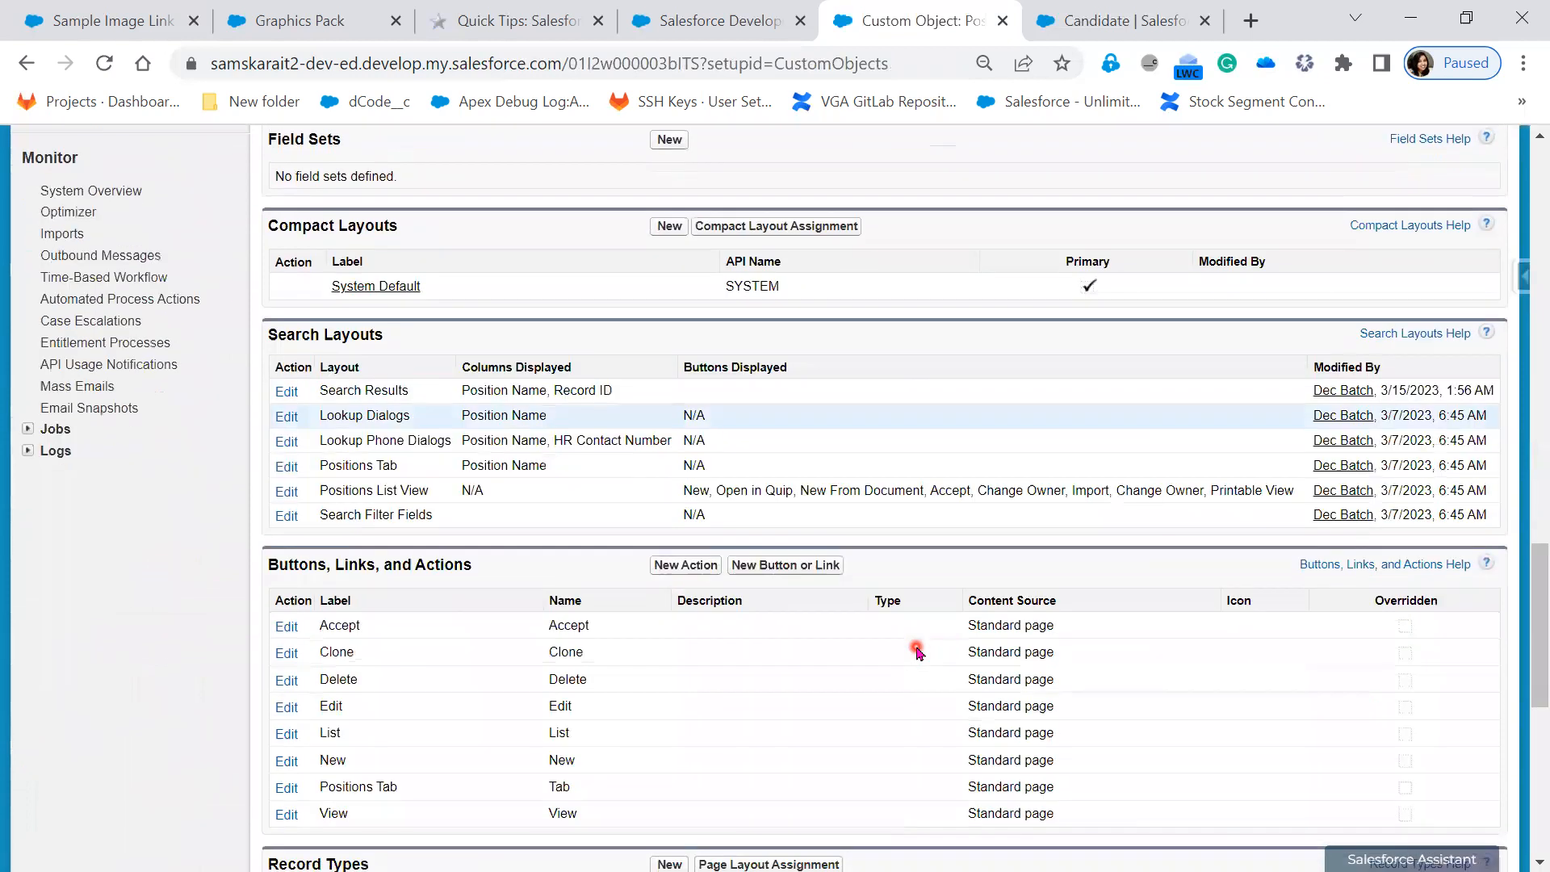
{"action": "scroll", "coordinate": [919, 653], "scroll_direction": "up", "scroll_amount": 10}
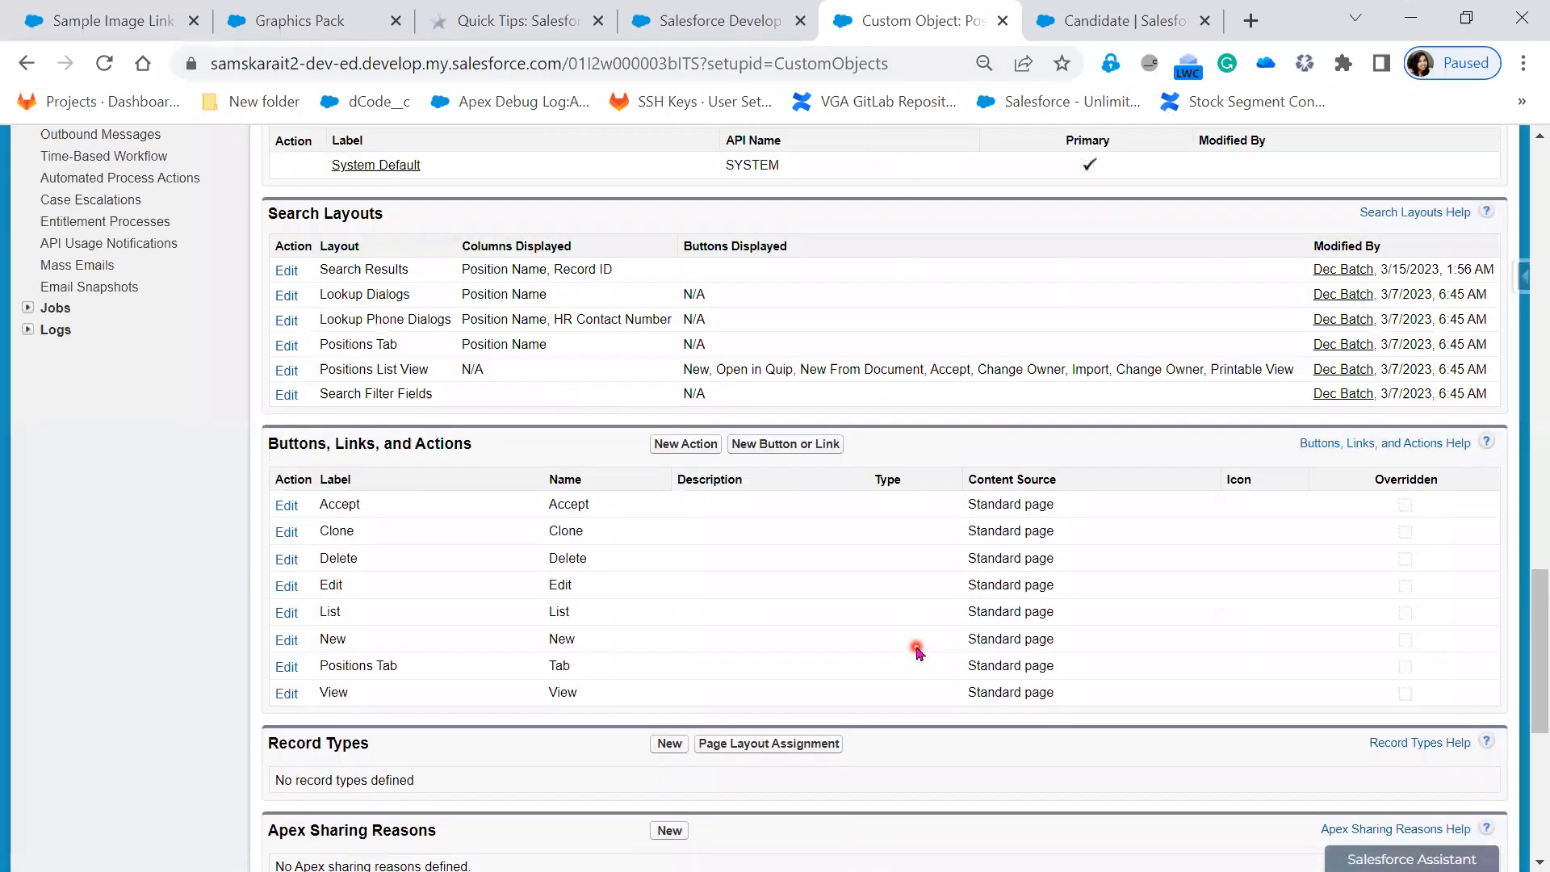
{"action": "scroll", "coordinate": [913, 647], "scroll_direction": "up", "scroll_amount": 3}
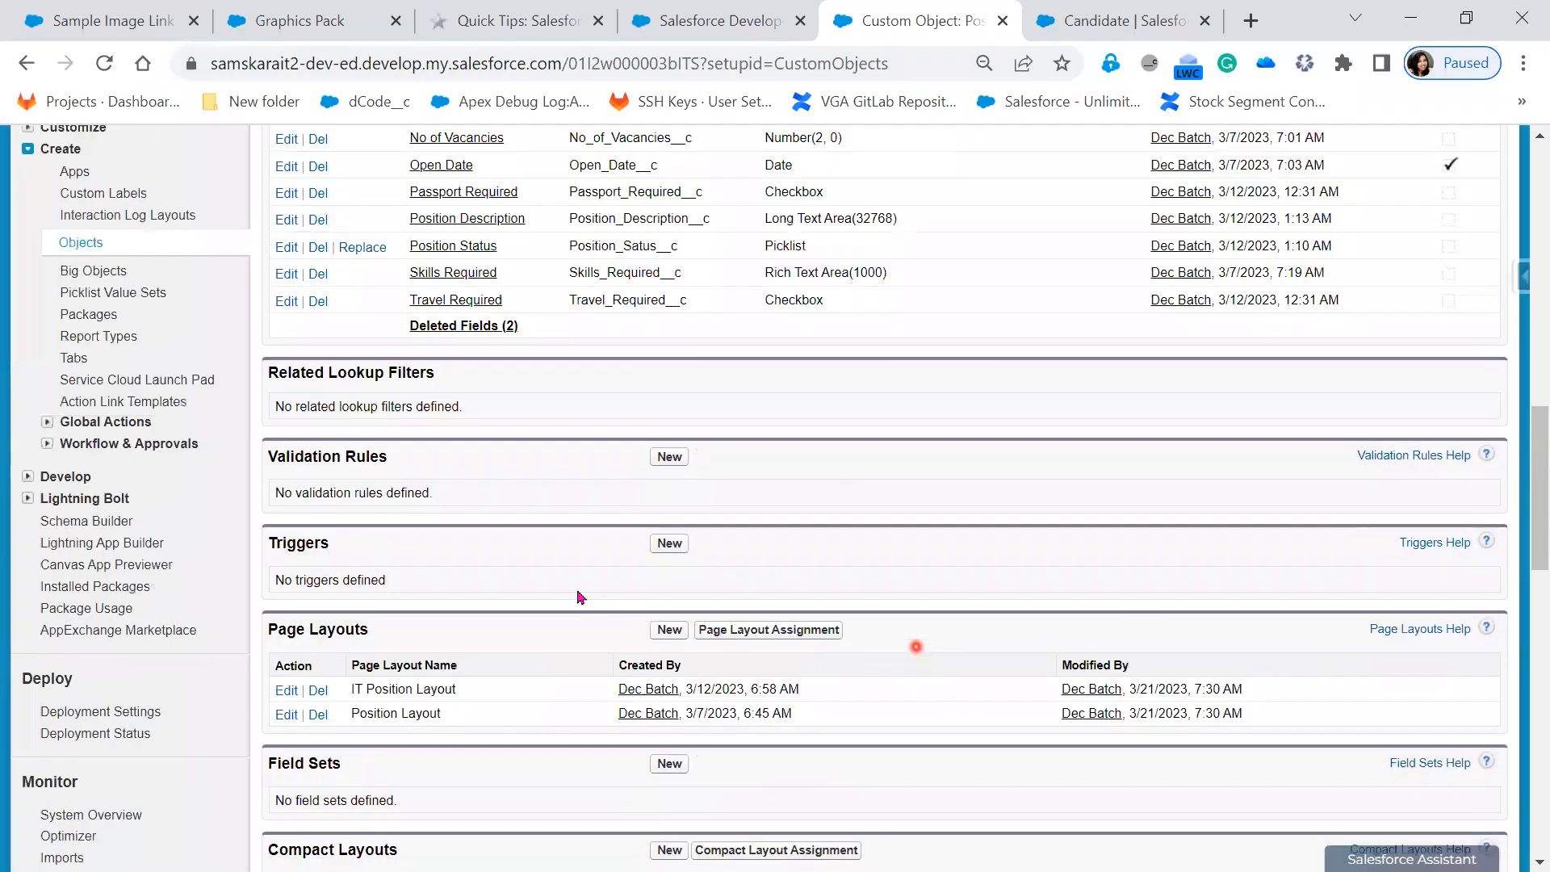
{"action": "scroll", "coordinate": [516, 516], "scroll_direction": "up", "scroll_amount": 3}
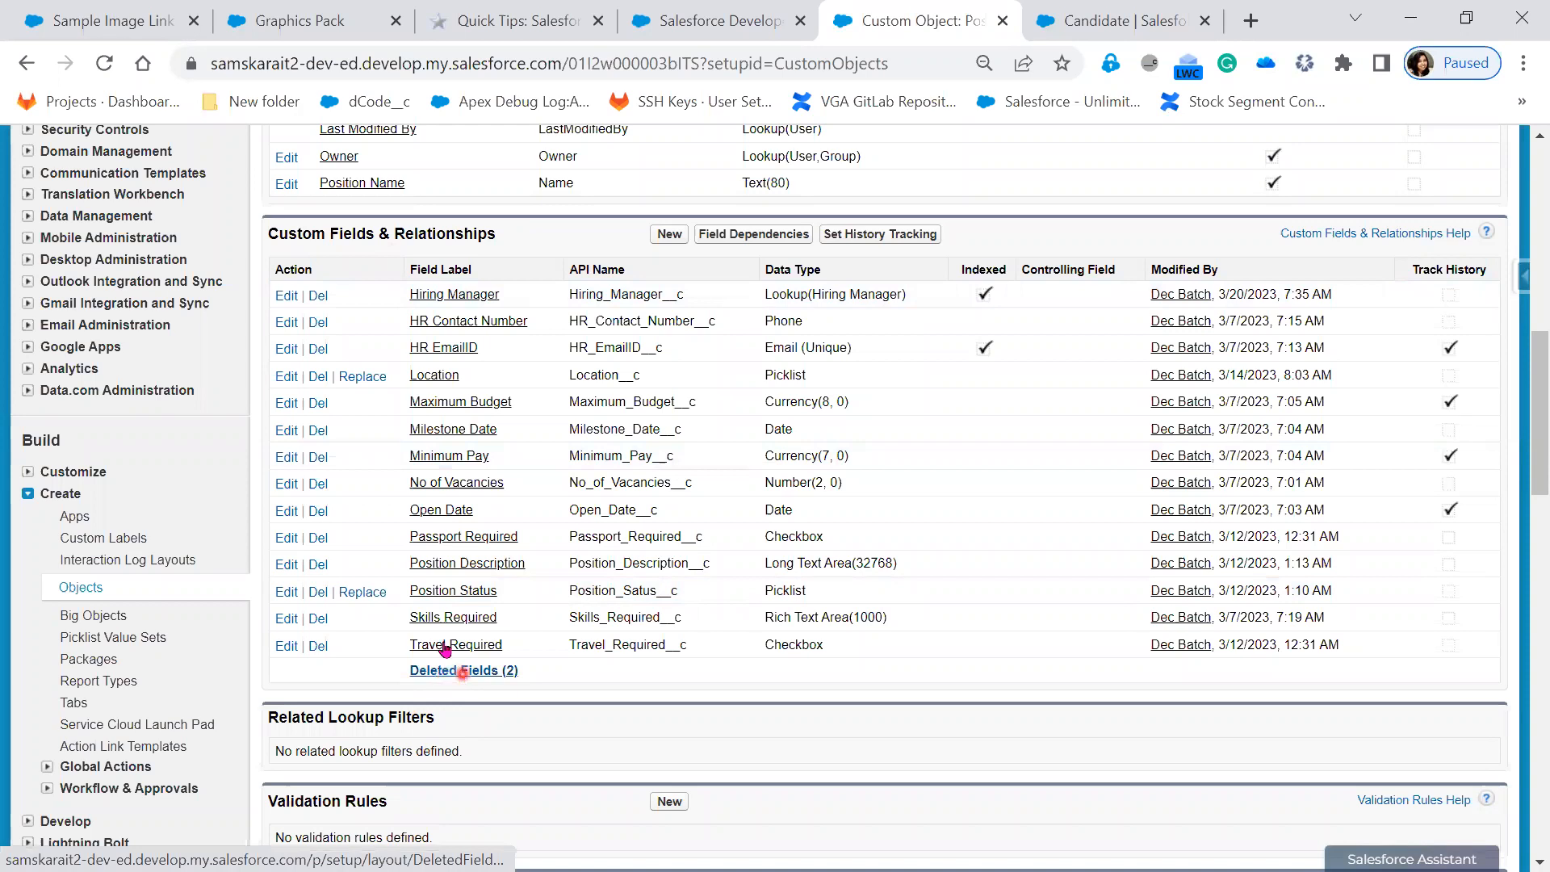
{"action": "left_click", "coordinate": [466, 672]}
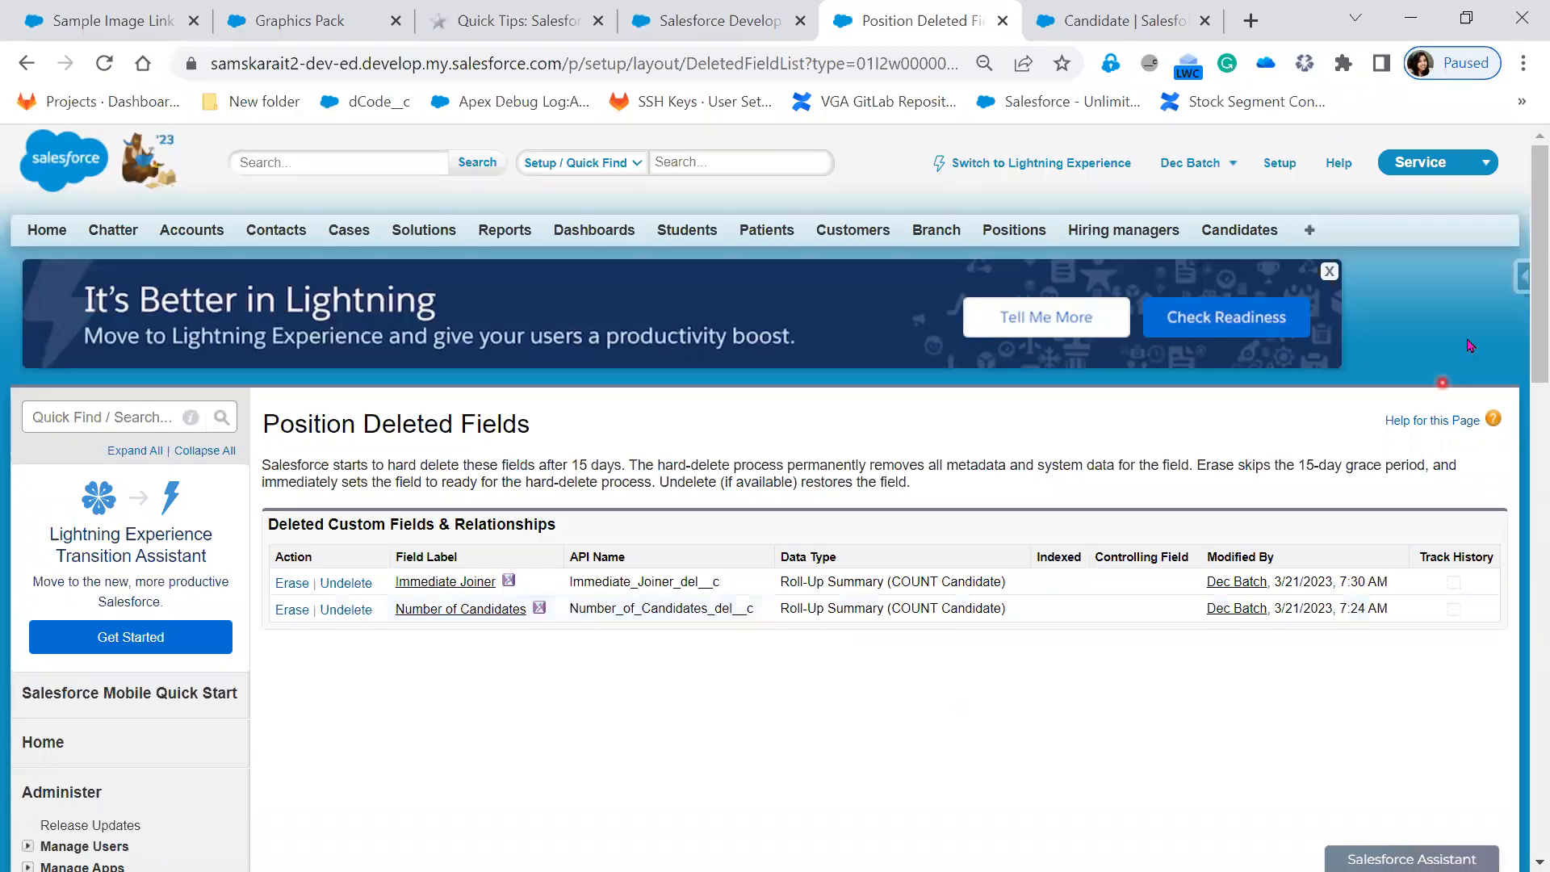
Check the edit page of the Candidate object's Position field, and permanently erase Immediate Joiner from Position's deleted fields.
{"action": "left_click", "coordinate": [1127, 20]}
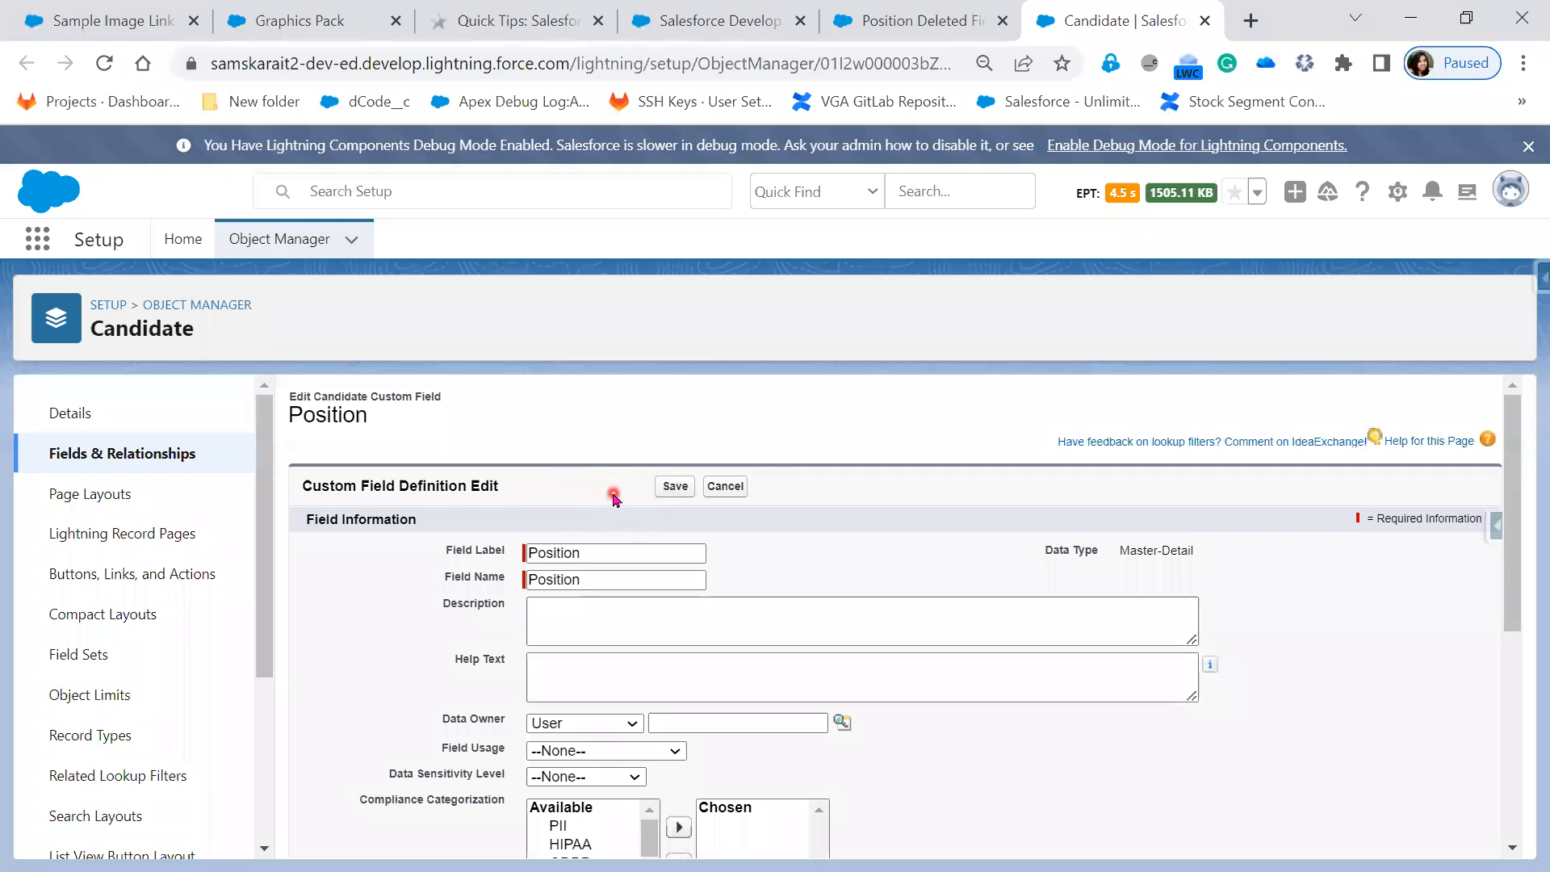
{"action": "left_click", "coordinate": [928, 20]}
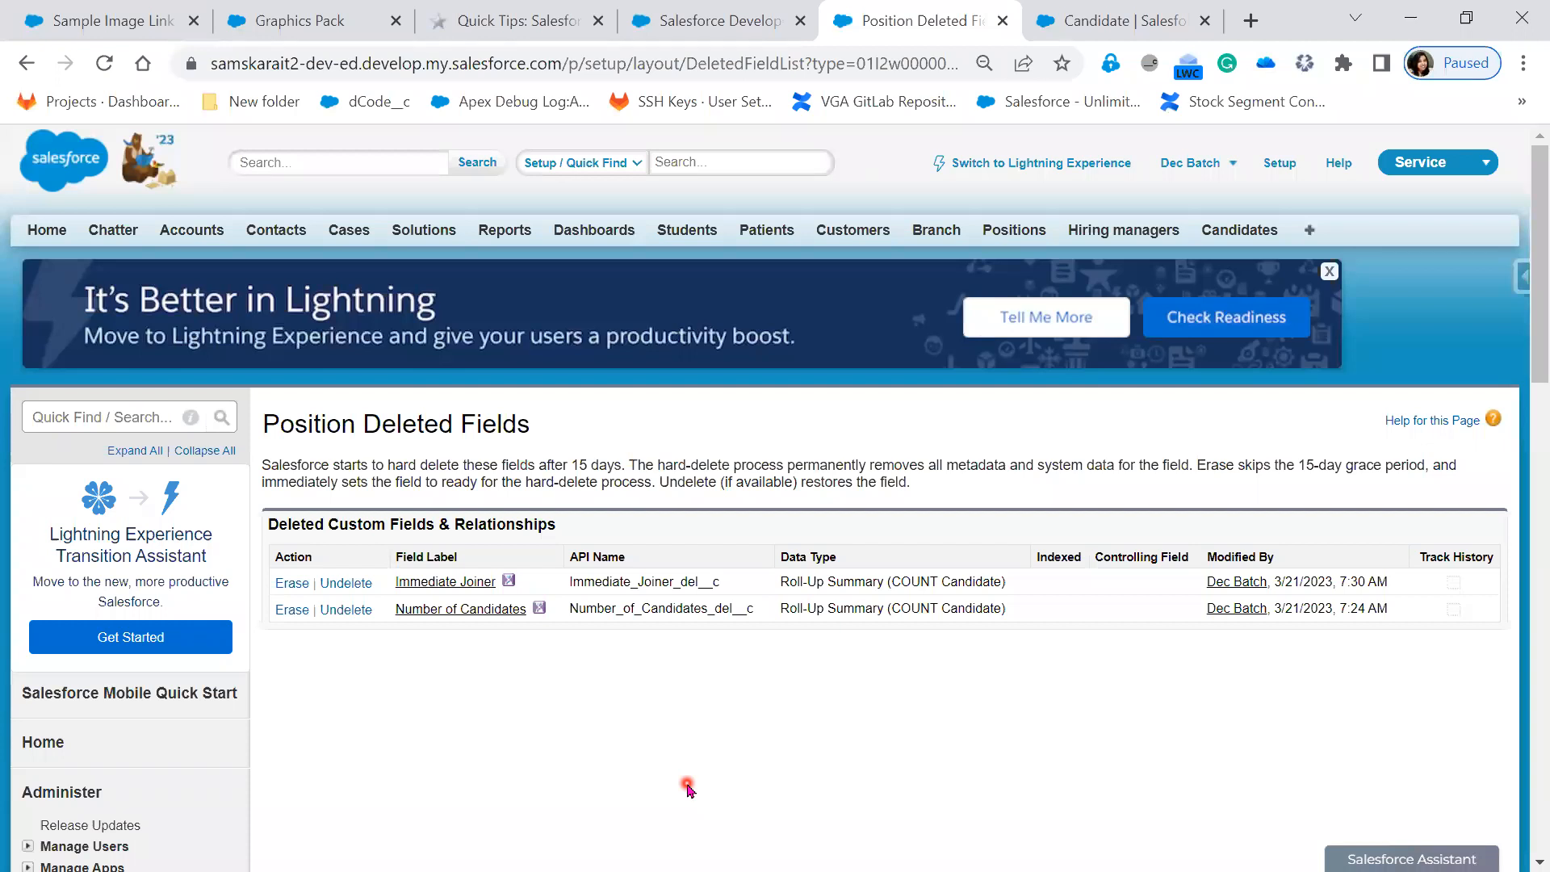
{"action": "left_click", "coordinate": [292, 584]}
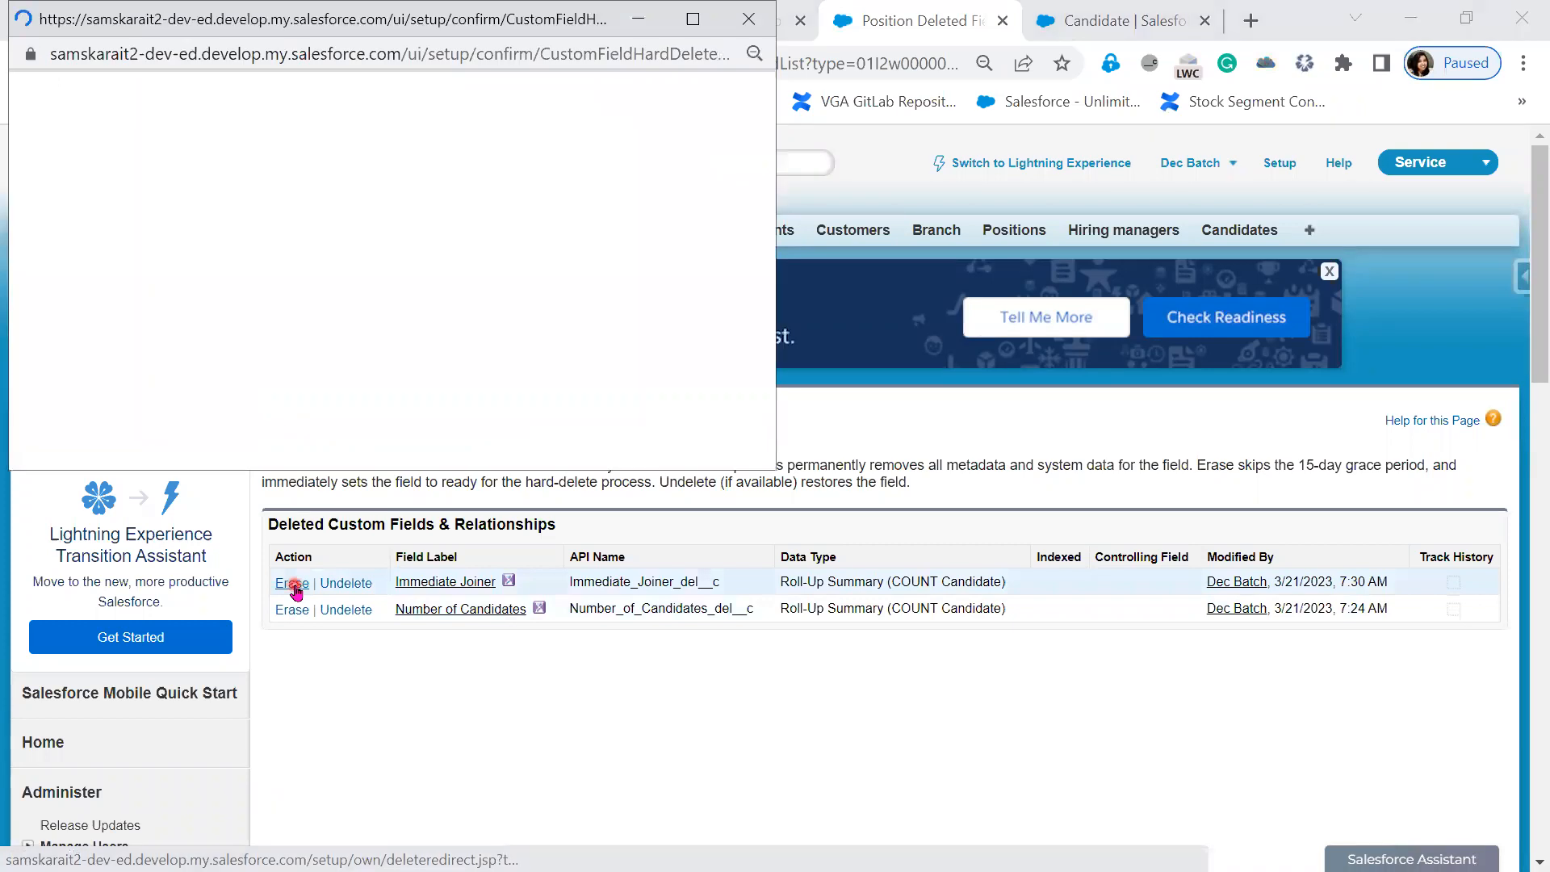
{"action": "left_click", "coordinate": [237, 323]}
{"action": "left_click", "coordinate": [360, 361]}
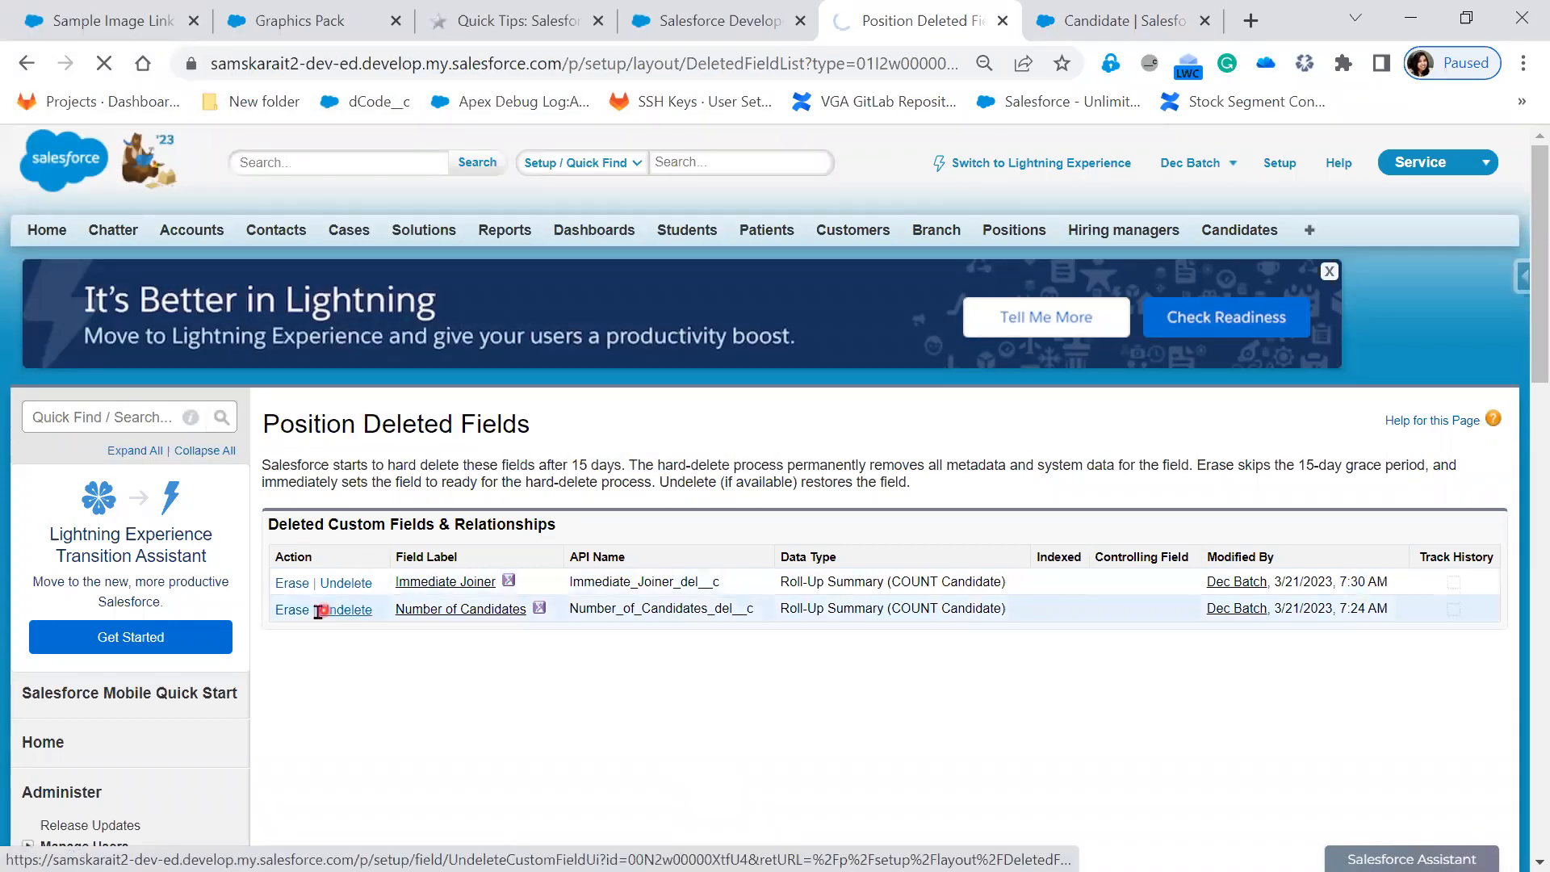
Permanently erase the Number of Candidates field from the Position object's deleted fields.
{"action": "left_click", "coordinate": [320, 610]}
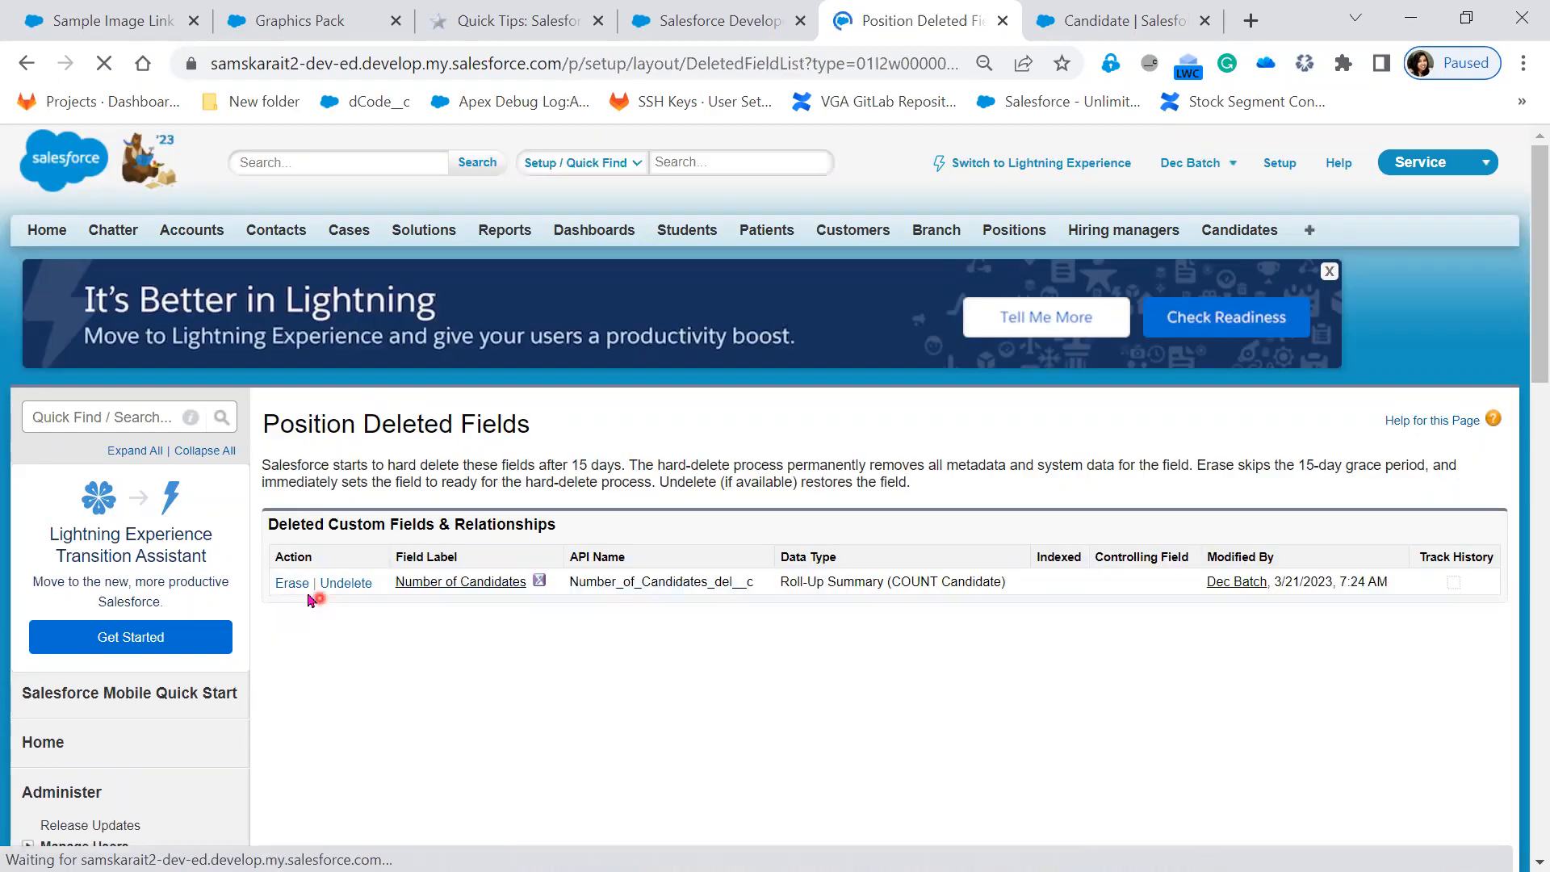
{"action": "left_click", "coordinate": [293, 585]}
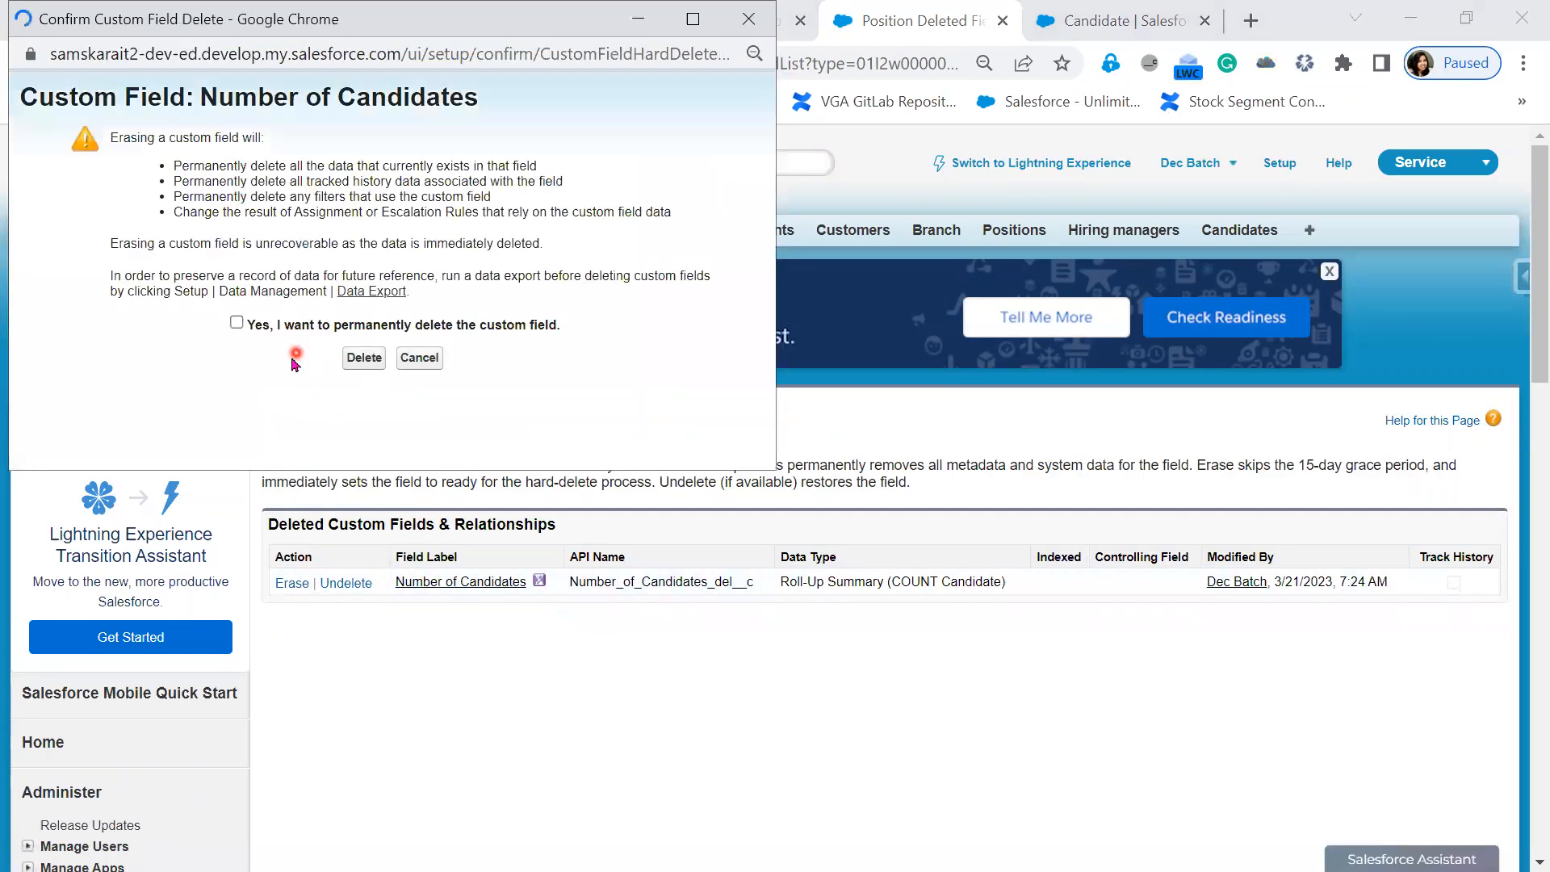
{"action": "left_click", "coordinate": [281, 326]}
{"action": "left_click", "coordinate": [364, 358]}
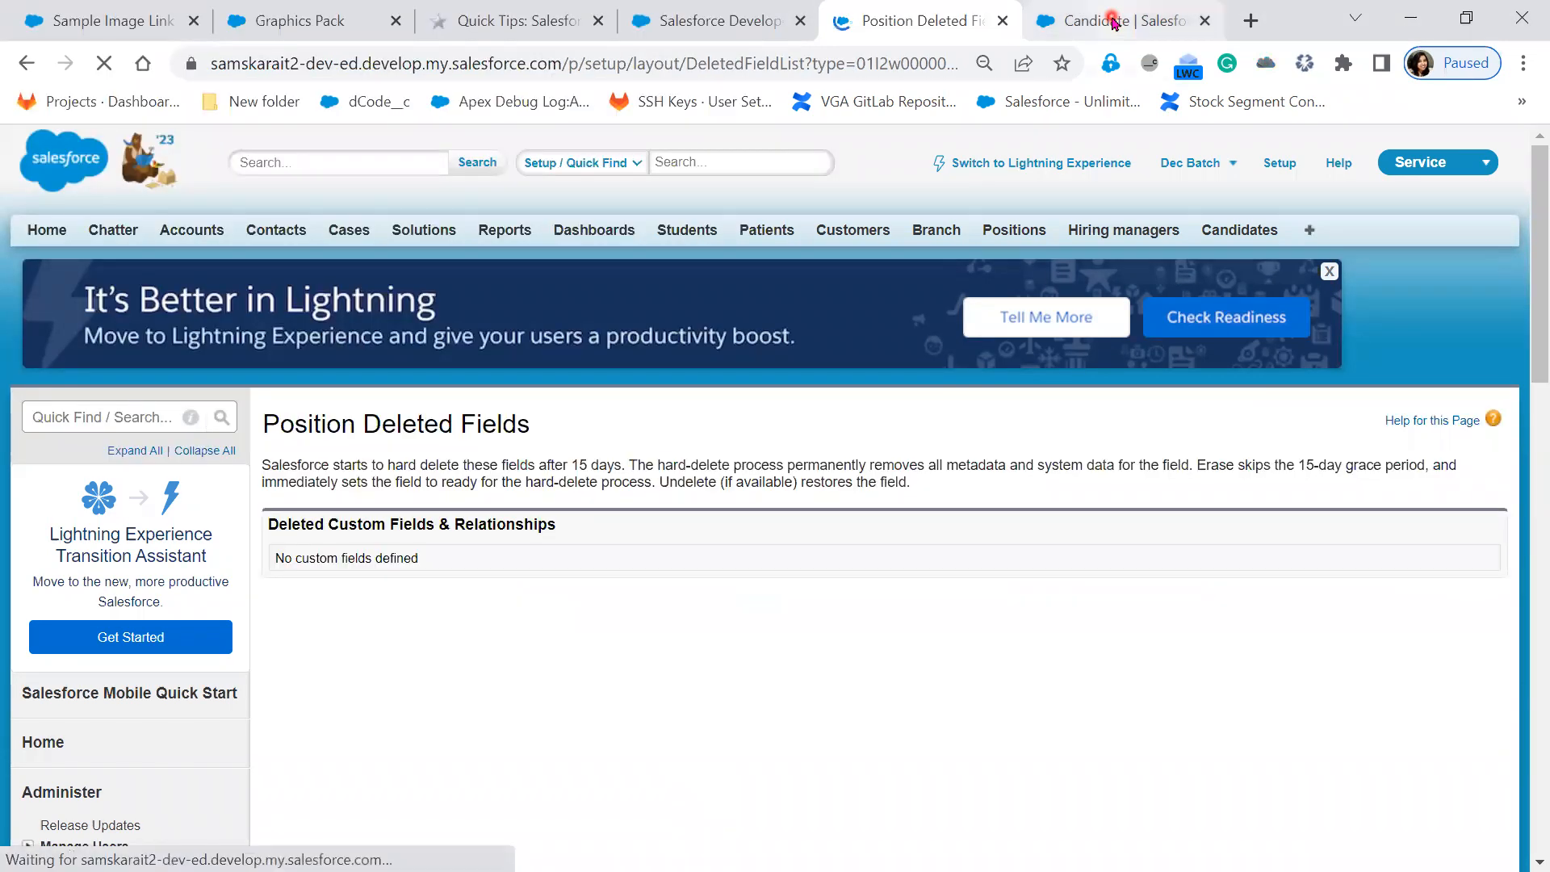
Reload the edit page of the Candidate object's Position field and open its field type selection.
{"action": "left_click", "coordinate": [1113, 22]}
{"action": "left_click", "coordinate": [103, 63]}
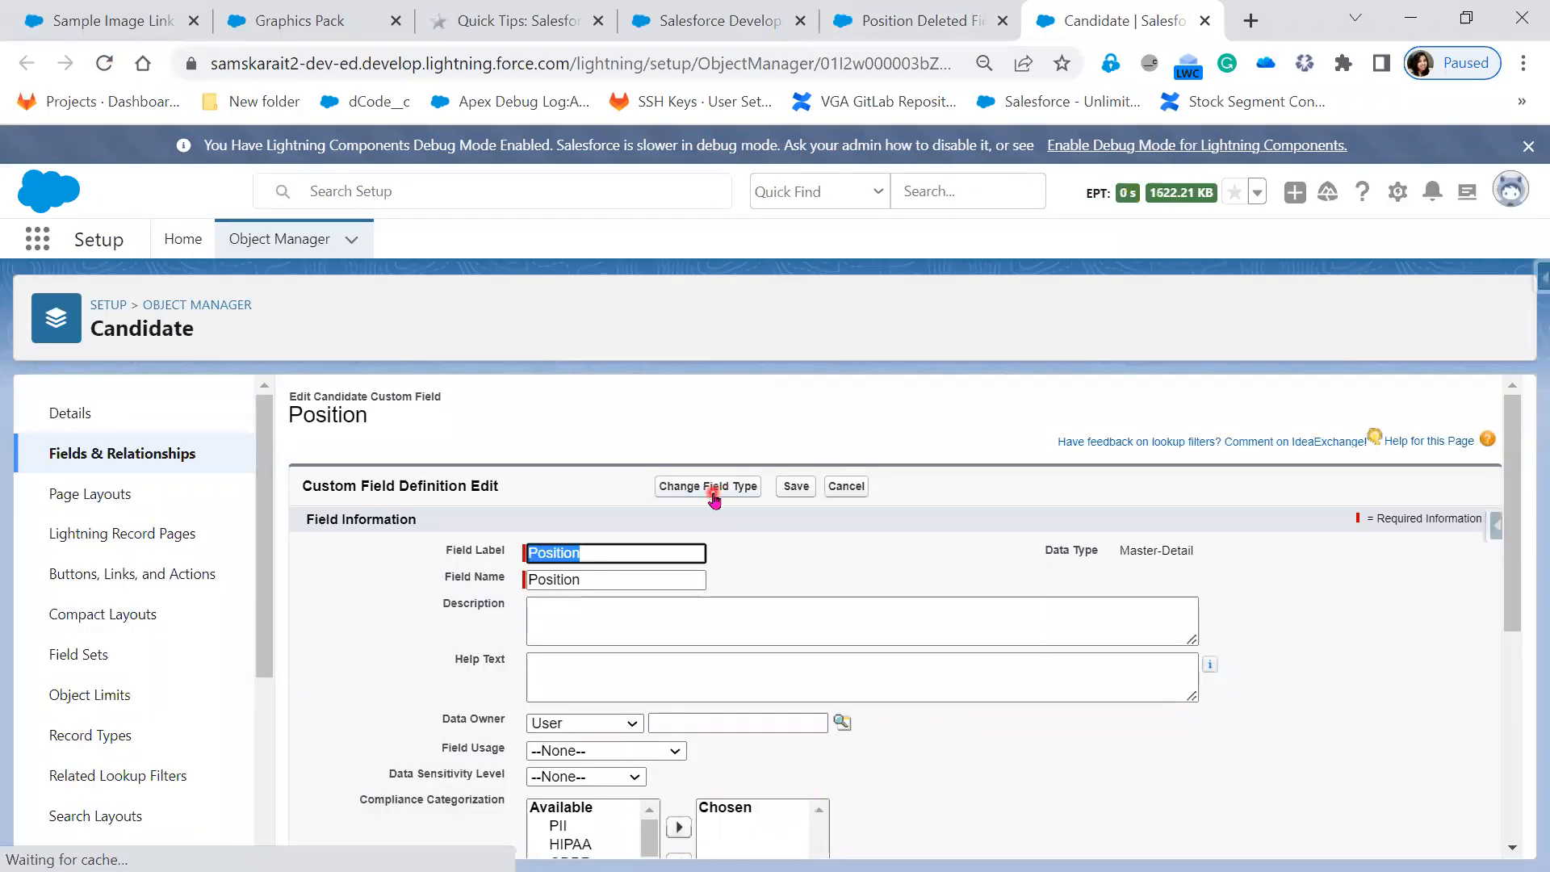
{"action": "left_click", "coordinate": [713, 489]}
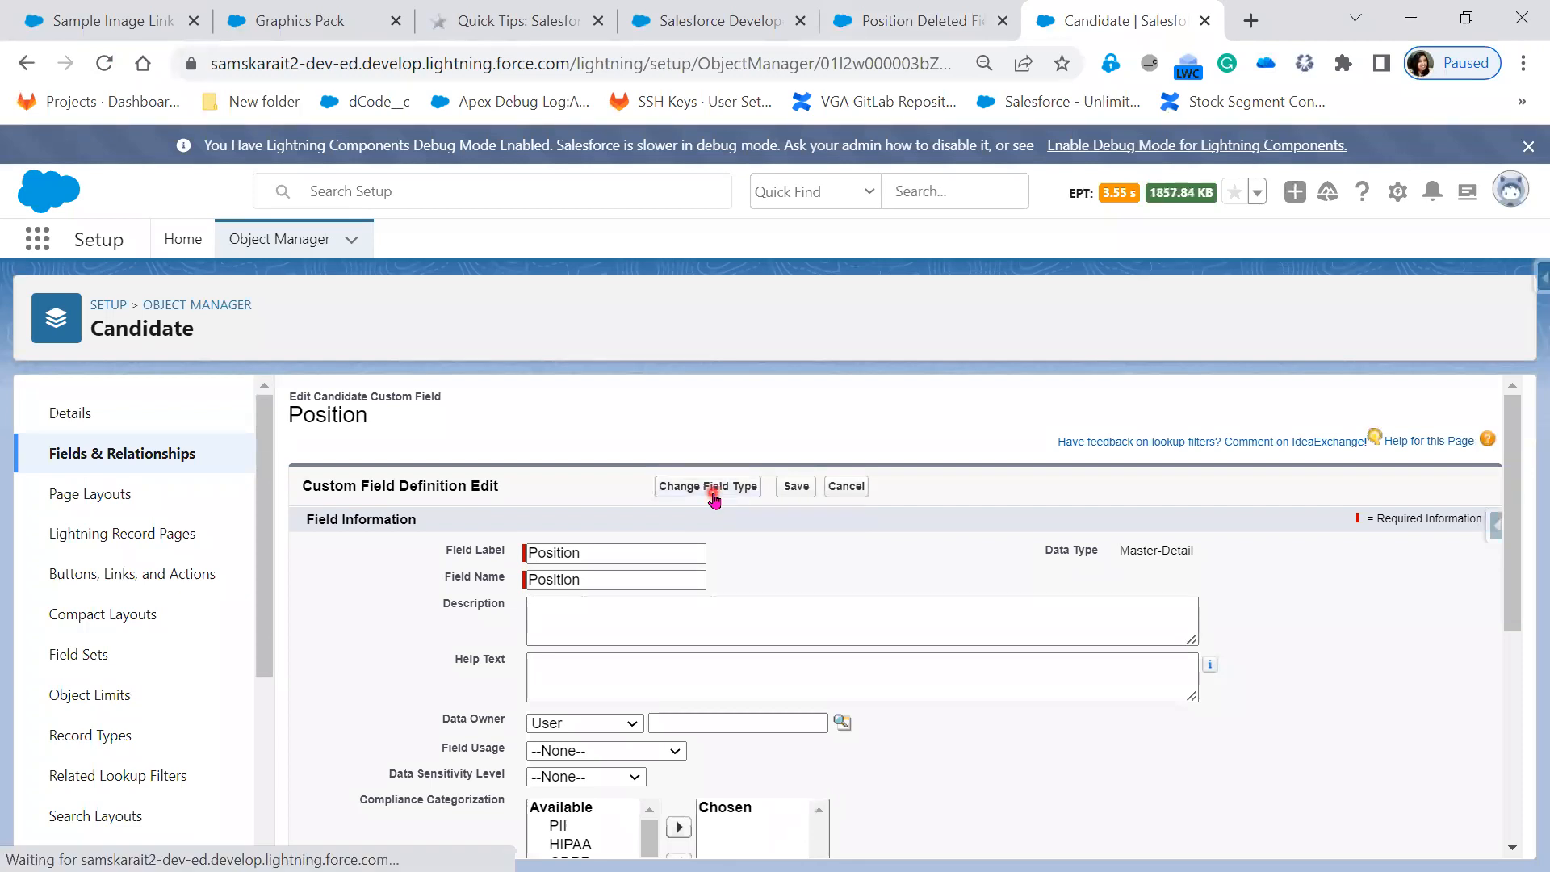
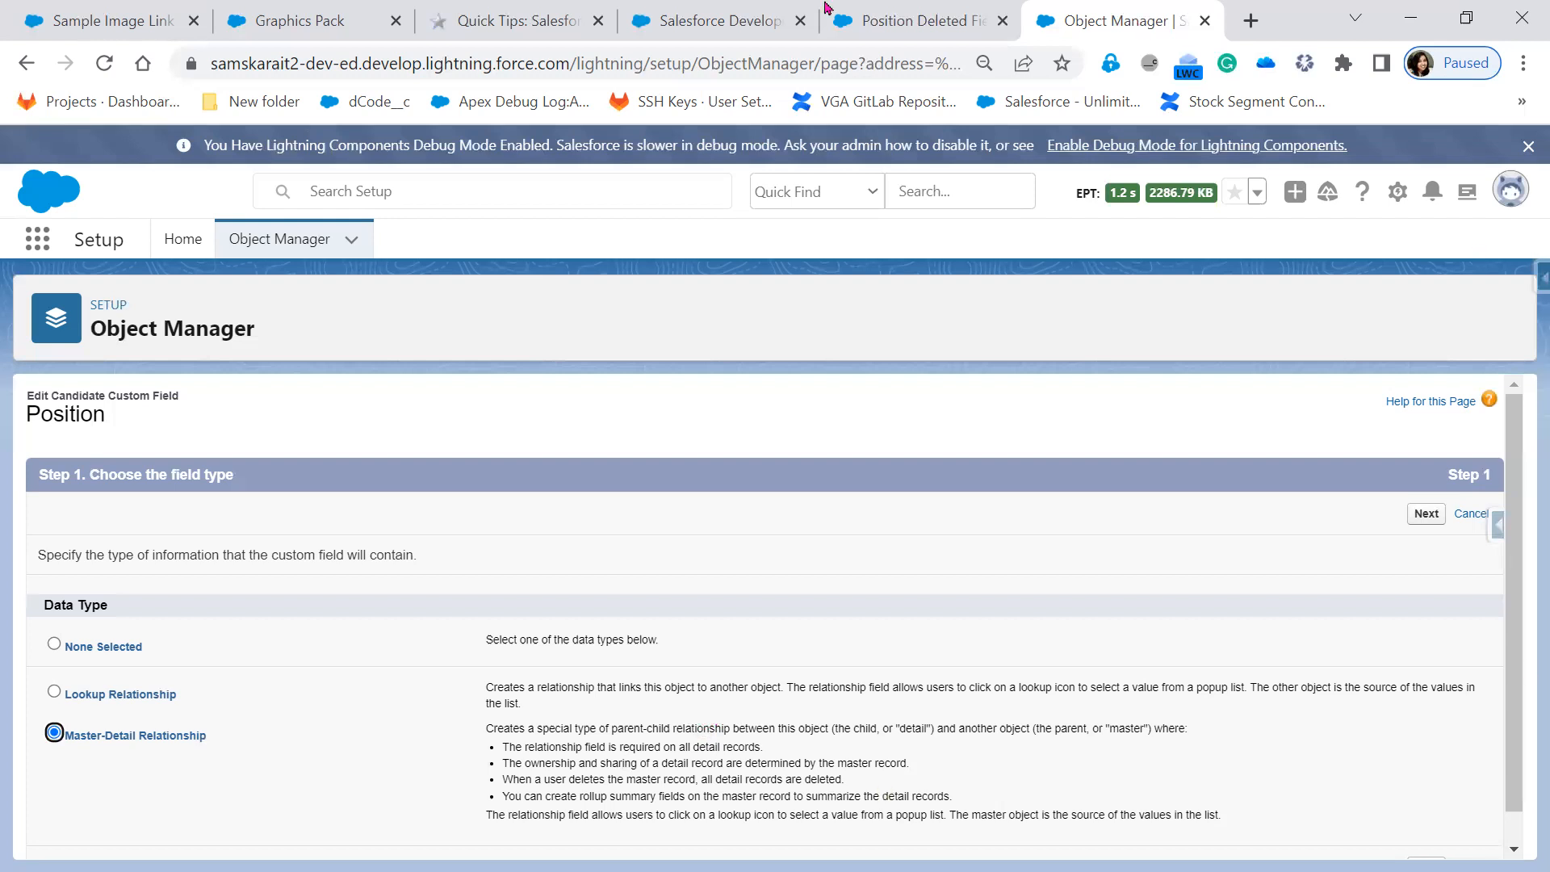
Open the Industry 3 account in the Sales app and view its related lists.
{"action": "left_click", "coordinate": [753, 19]}
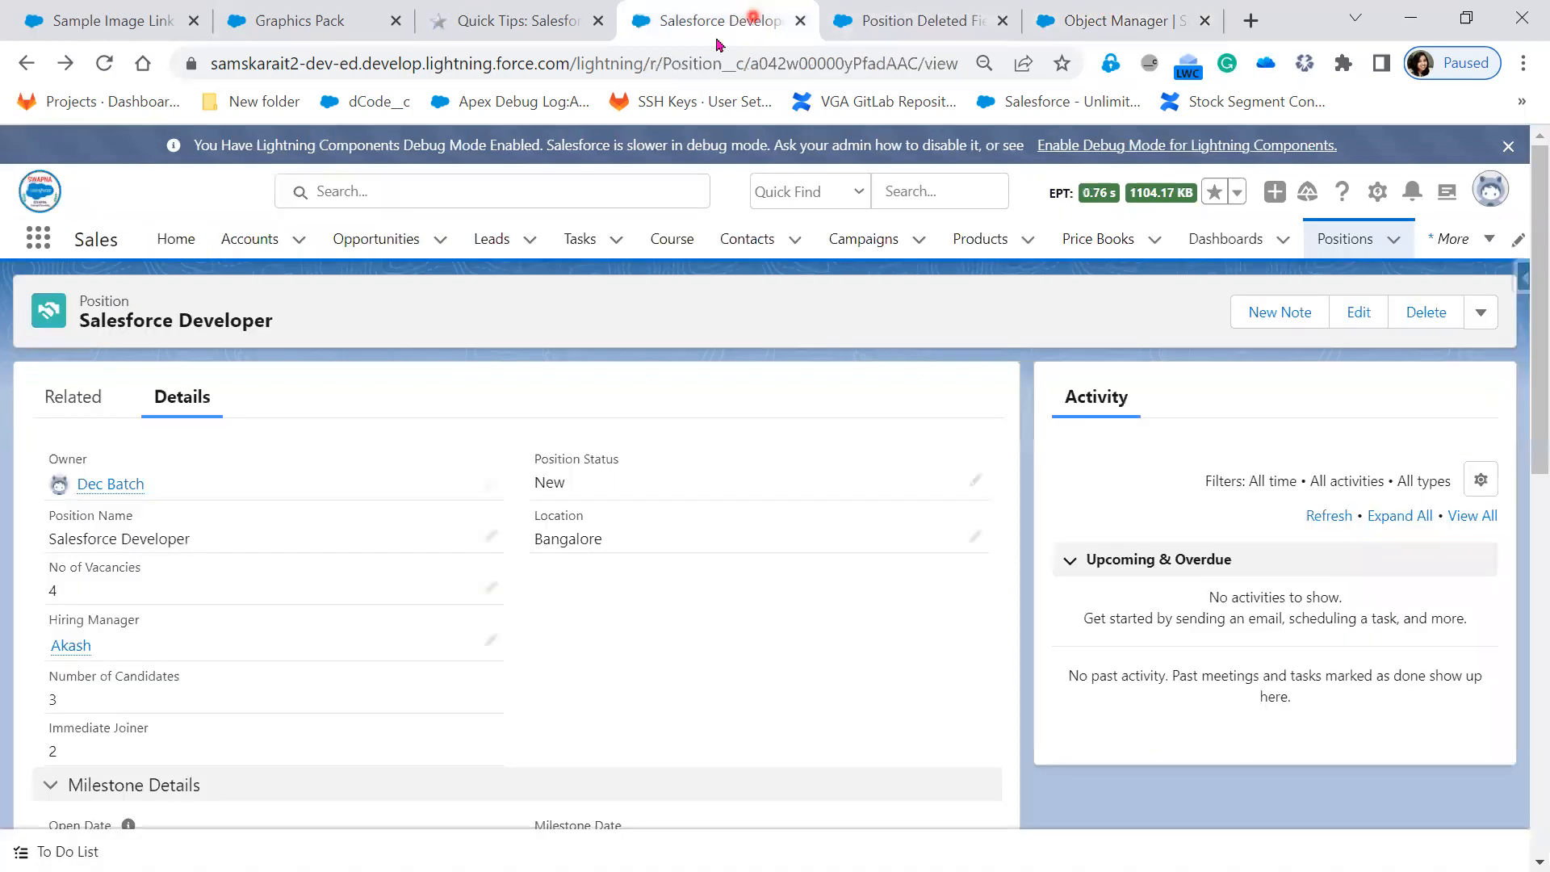
{"action": "left_click", "coordinate": [242, 254]}
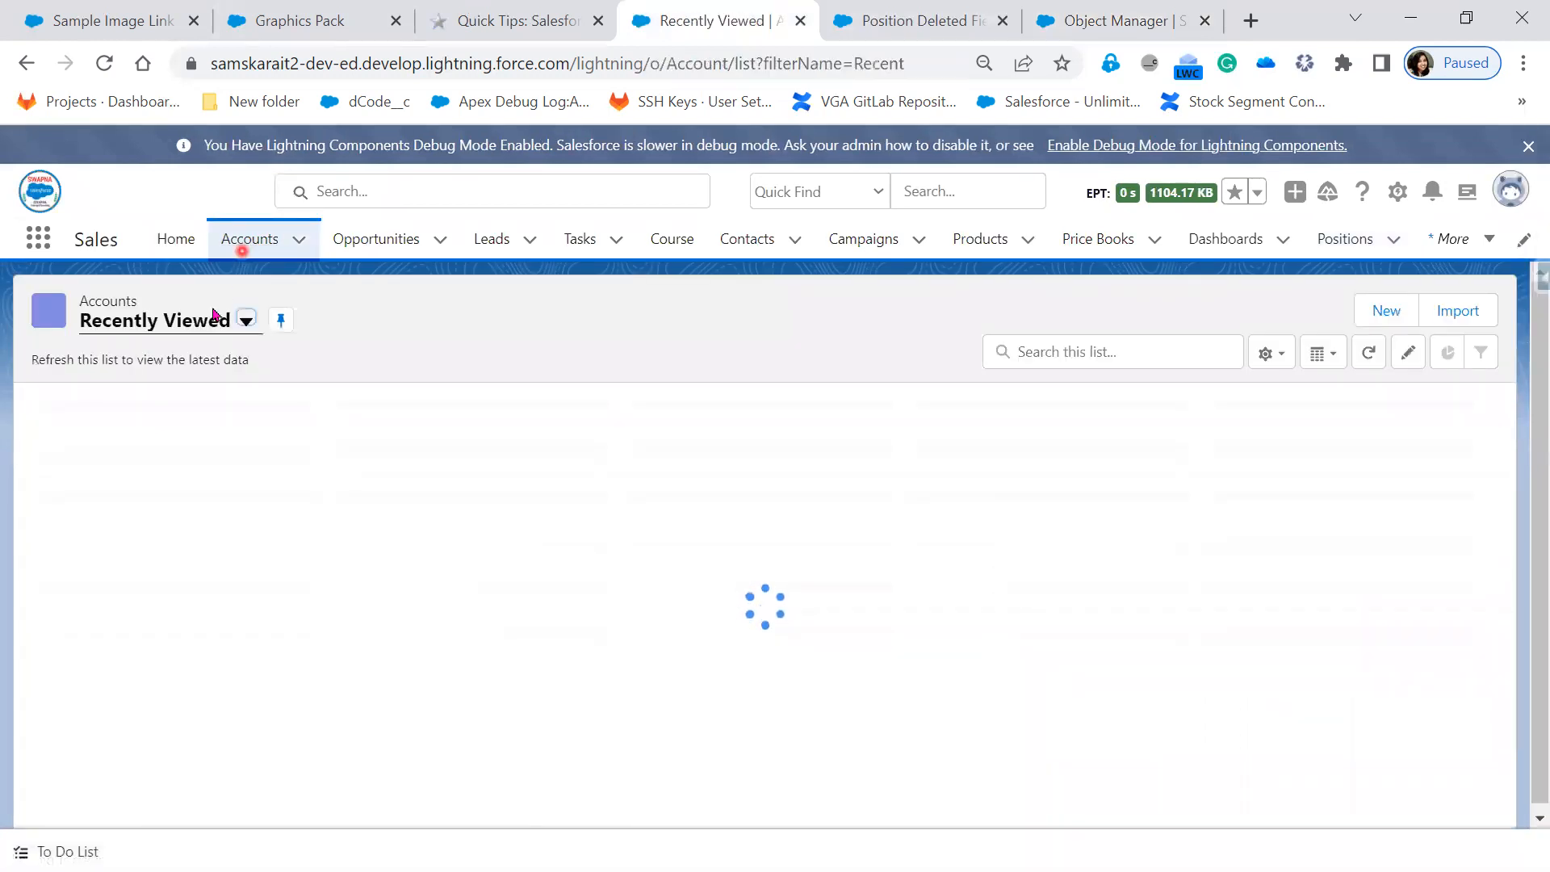
{"action": "left_click", "coordinate": [169, 444]}
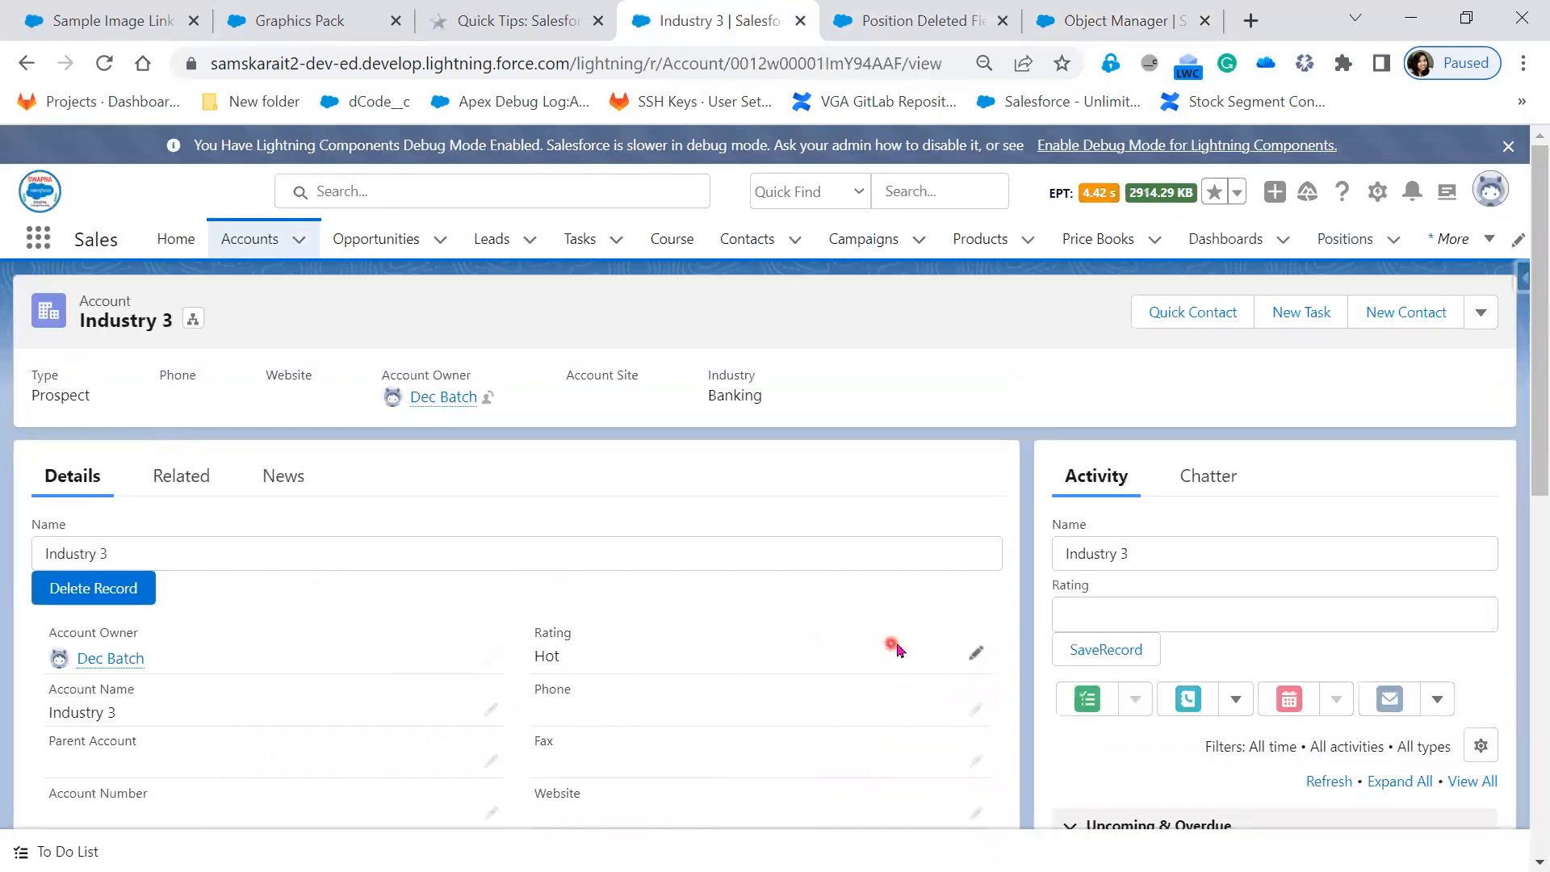
{"action": "left_click", "coordinate": [190, 490]}
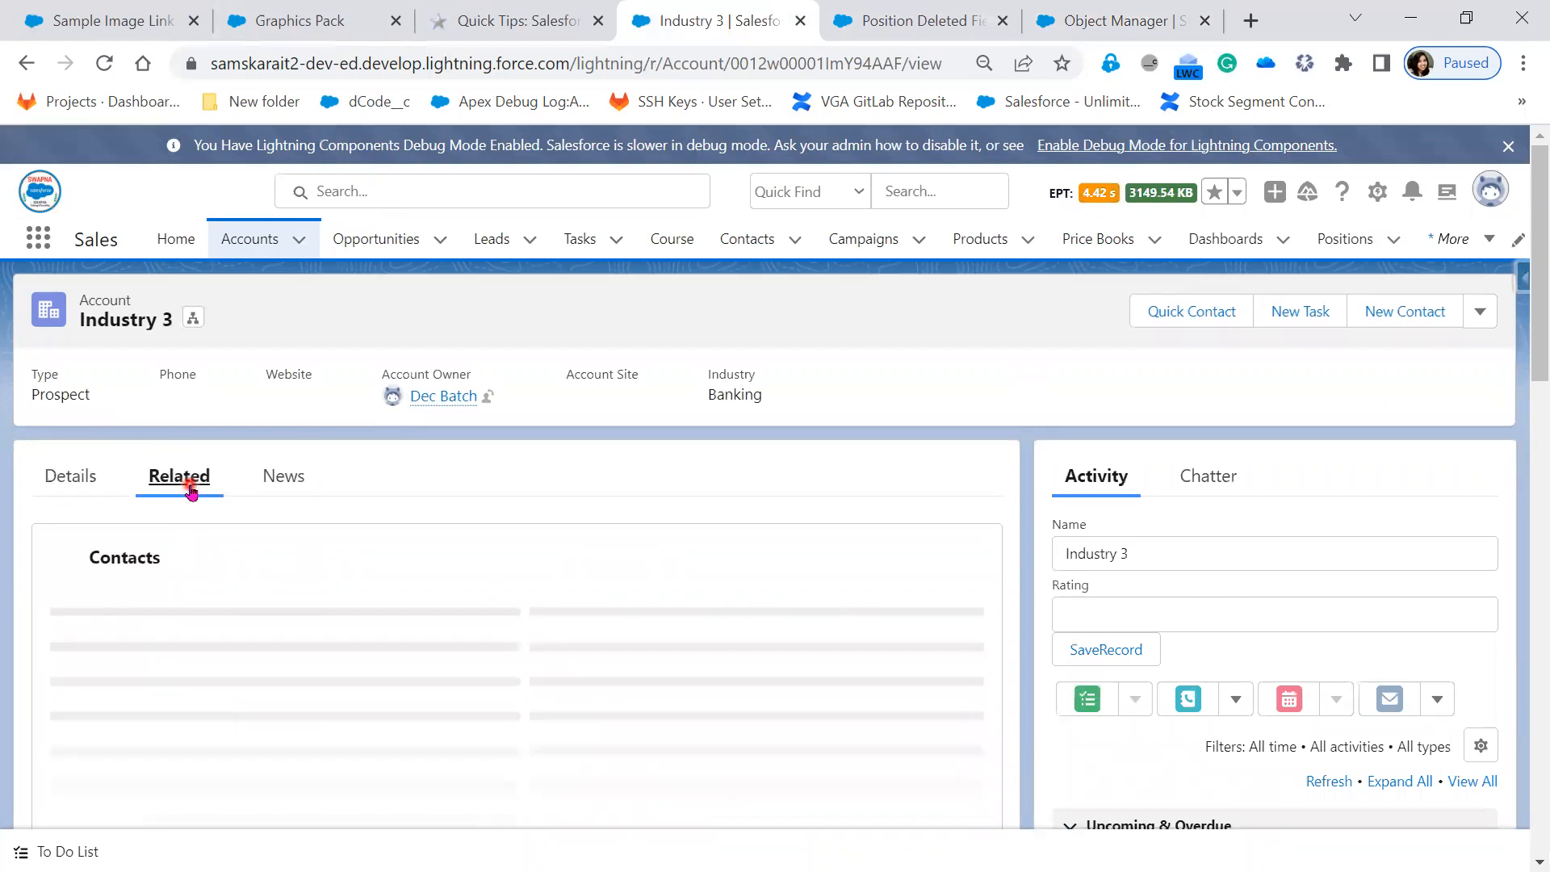
{"action": "scroll", "coordinate": [630, 757], "scroll_direction": "down", "scroll_amount": 2}
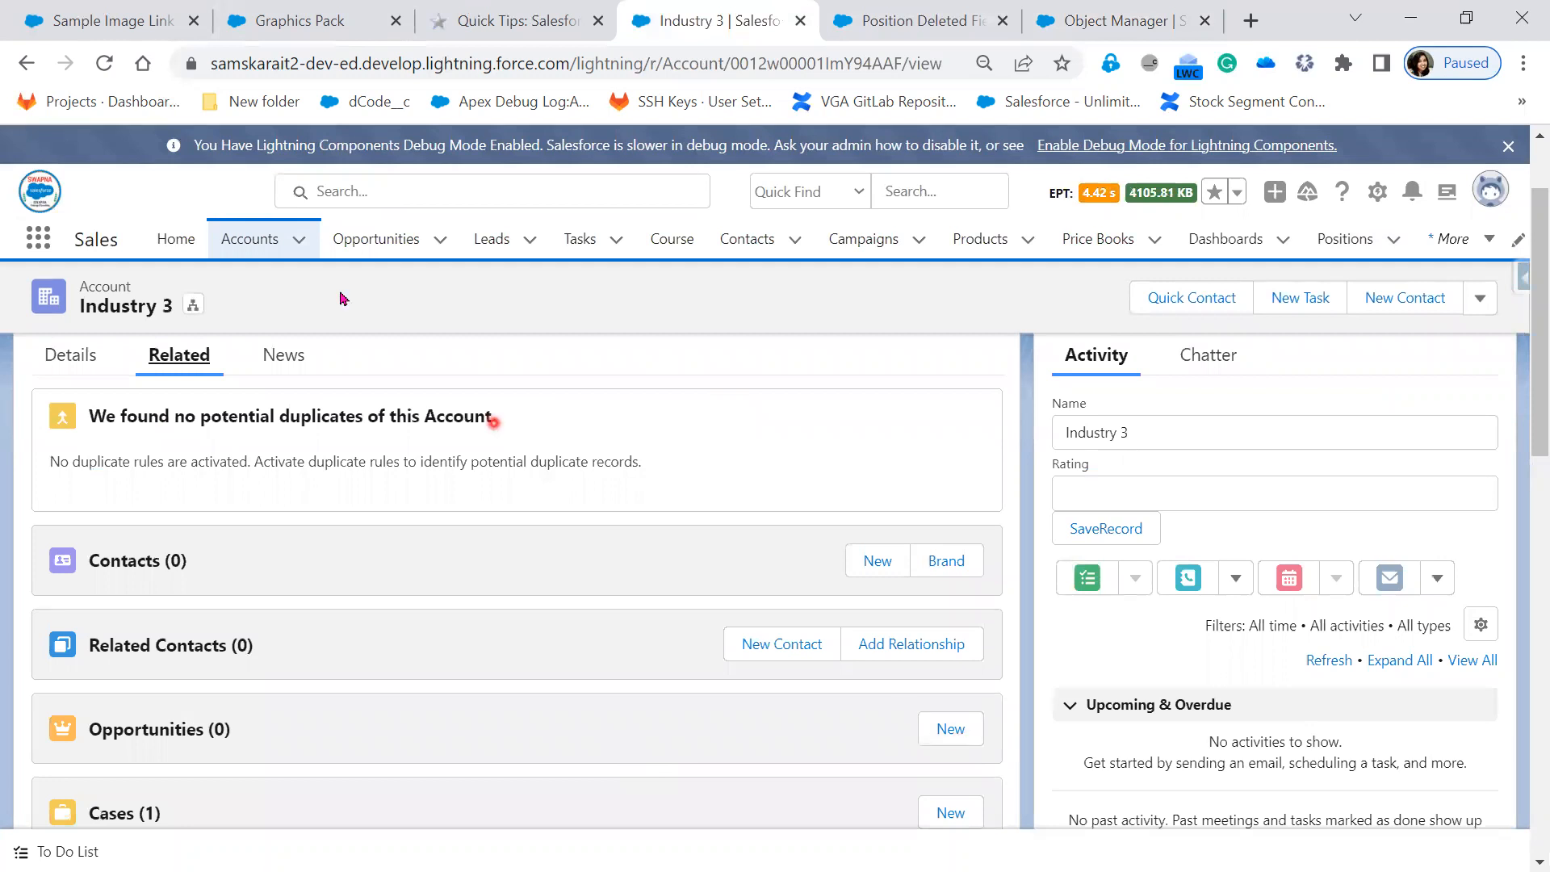
Open the details of the first recently viewed opportunity and open its parent Salesforce account in a separate browser tab.
{"action": "left_click", "coordinate": [391, 246]}
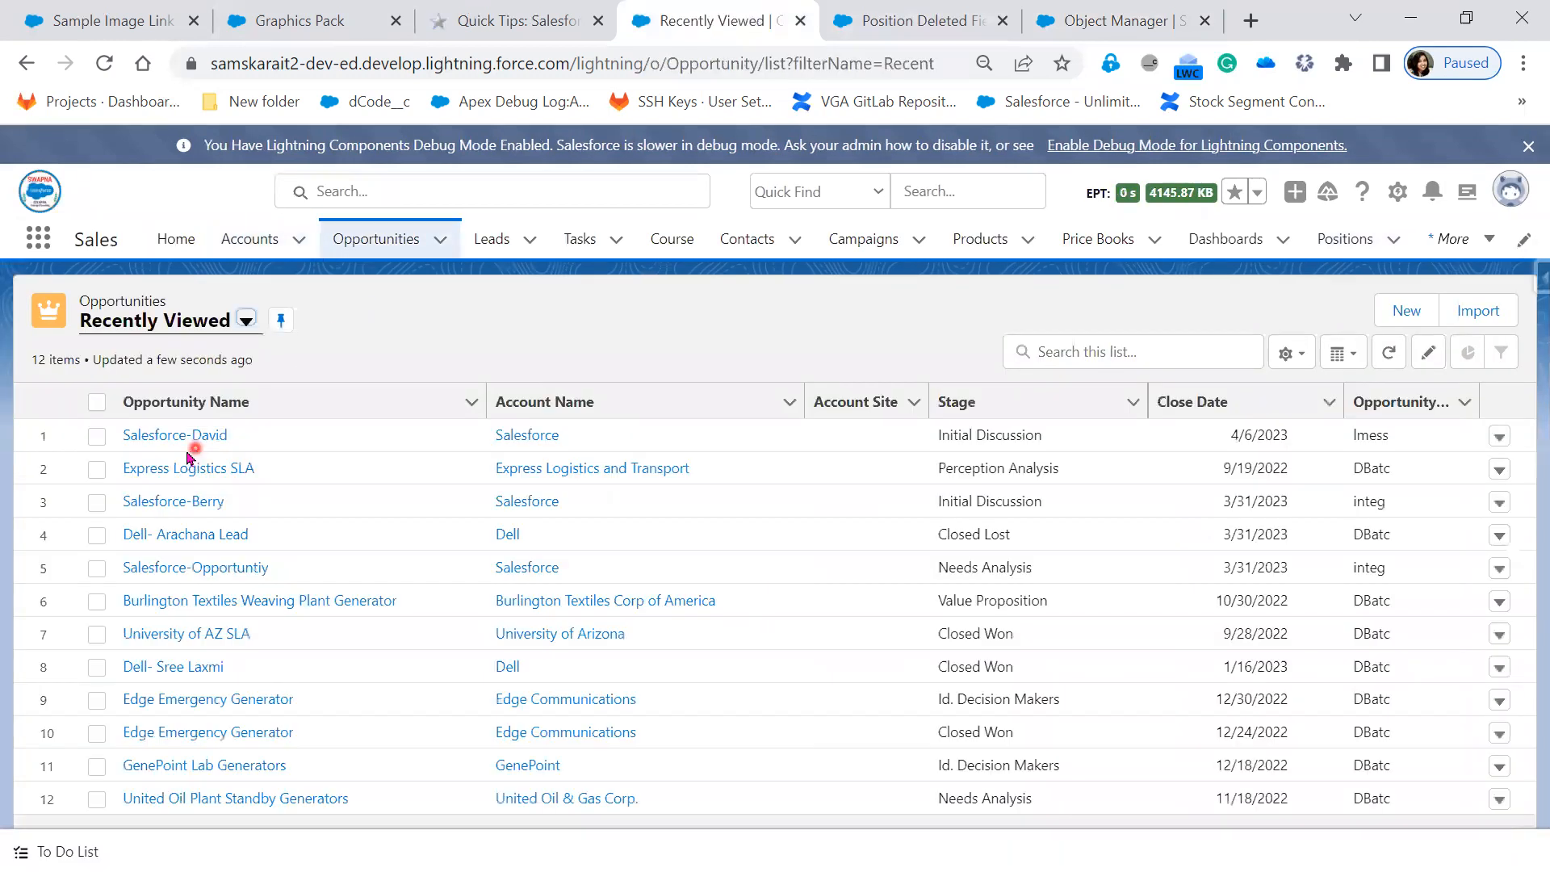
{"action": "left_click", "coordinate": [173, 437]}
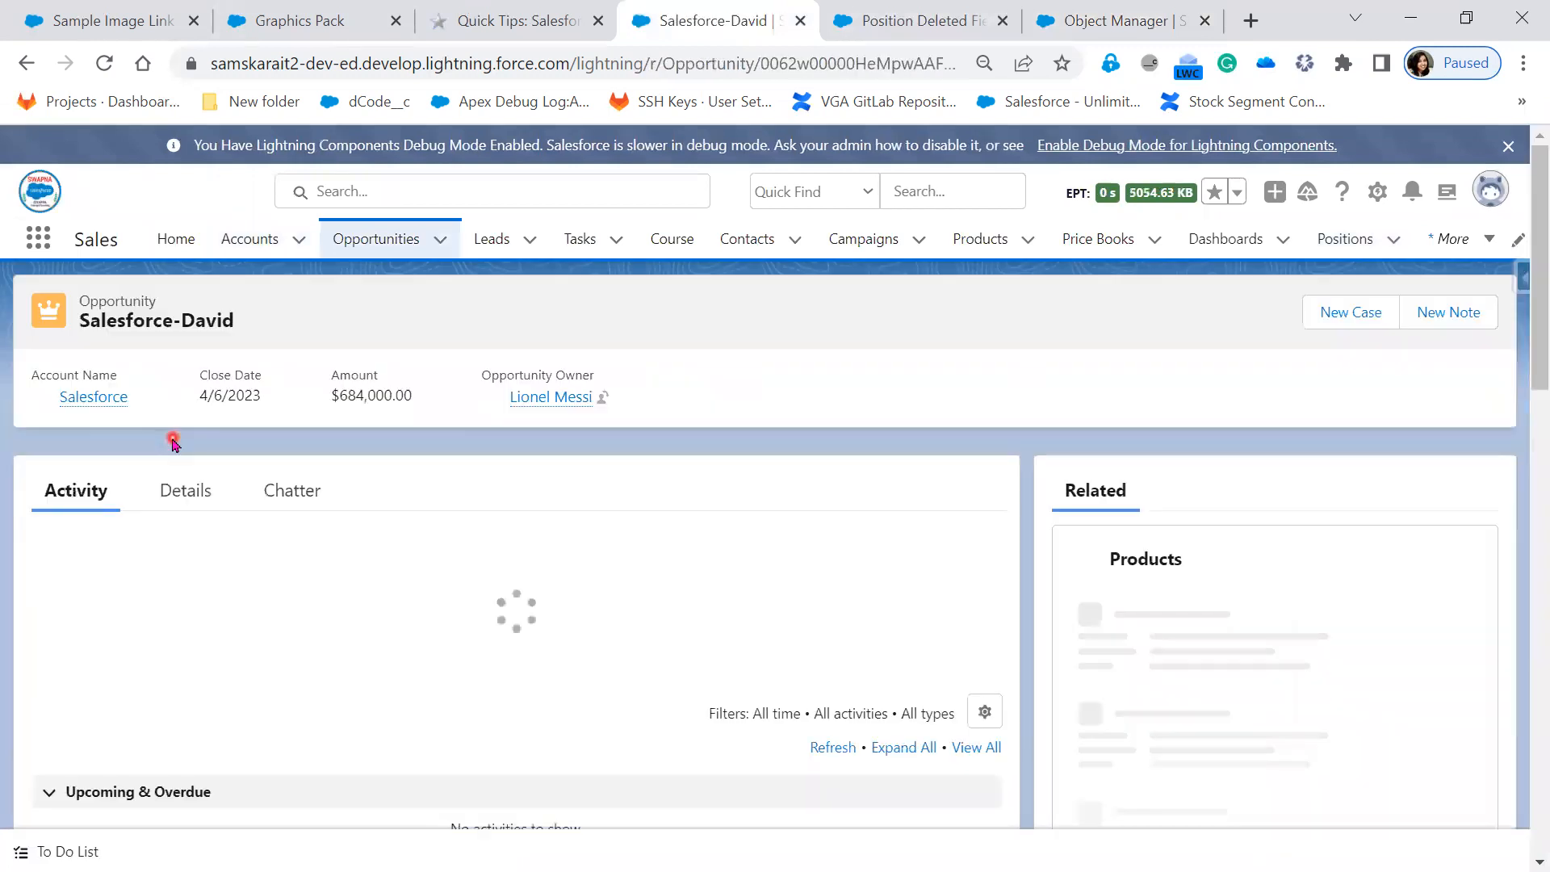
{"action": "left_click", "coordinate": [180, 494]}
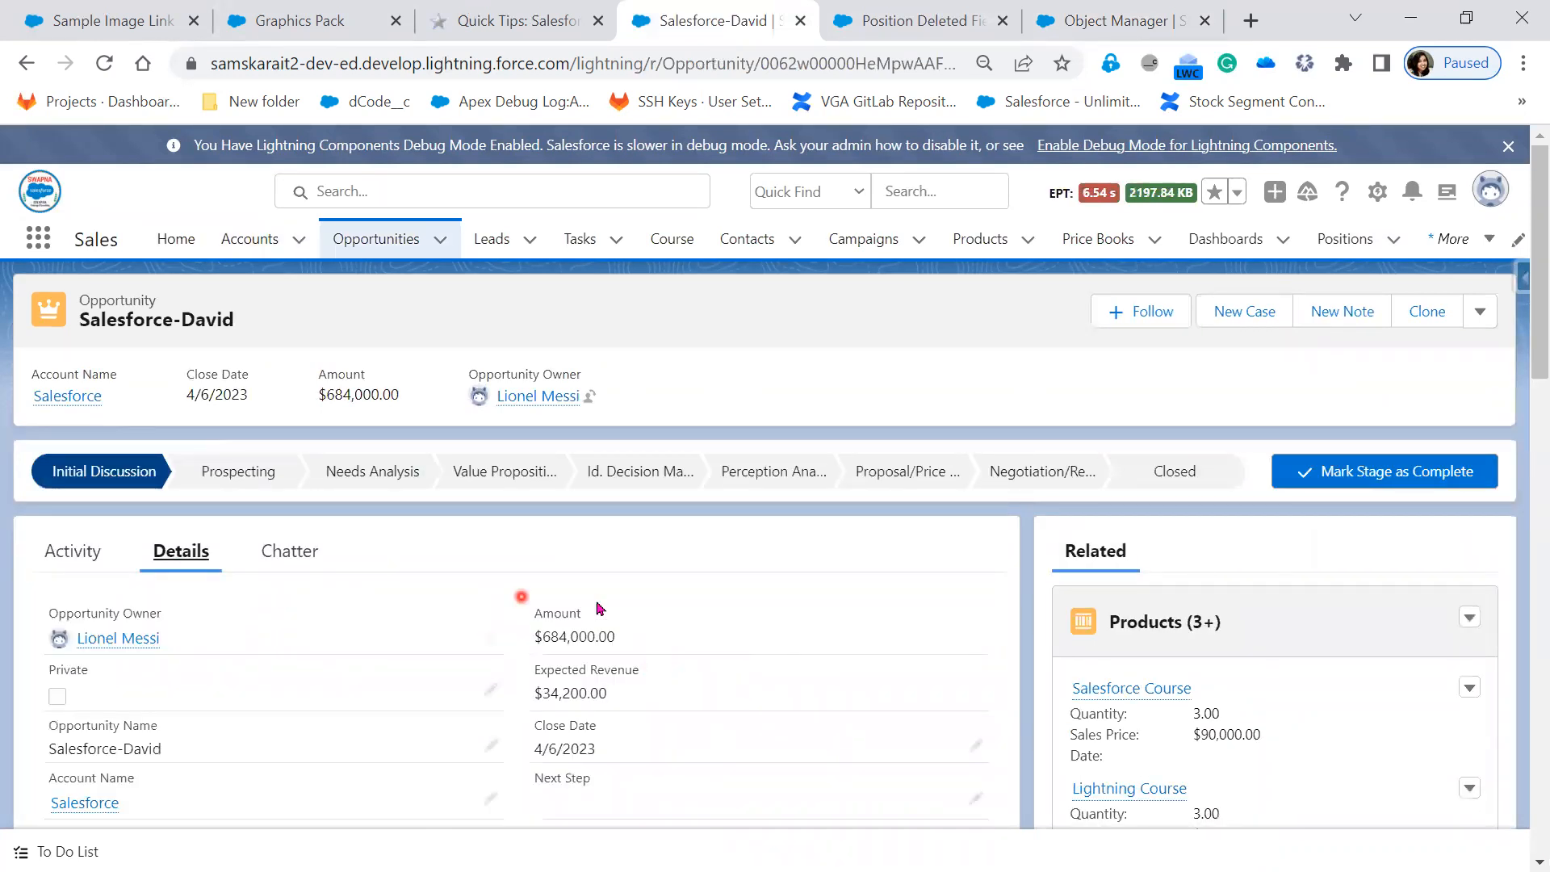
{"action": "right_click", "coordinate": [86, 805]}
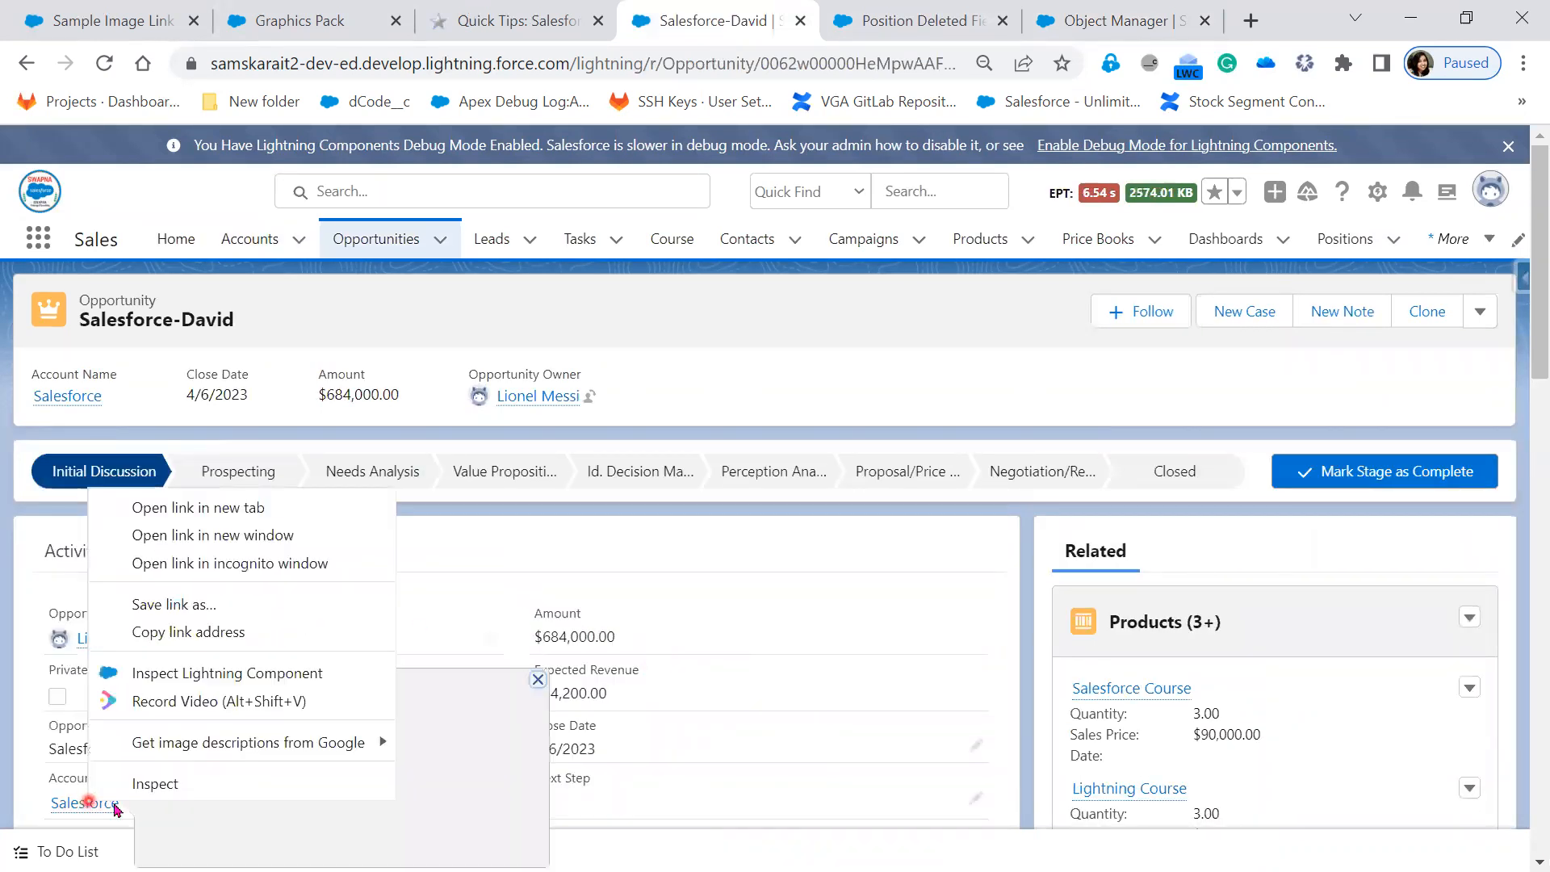
{"action": "left_click", "coordinate": [203, 506]}
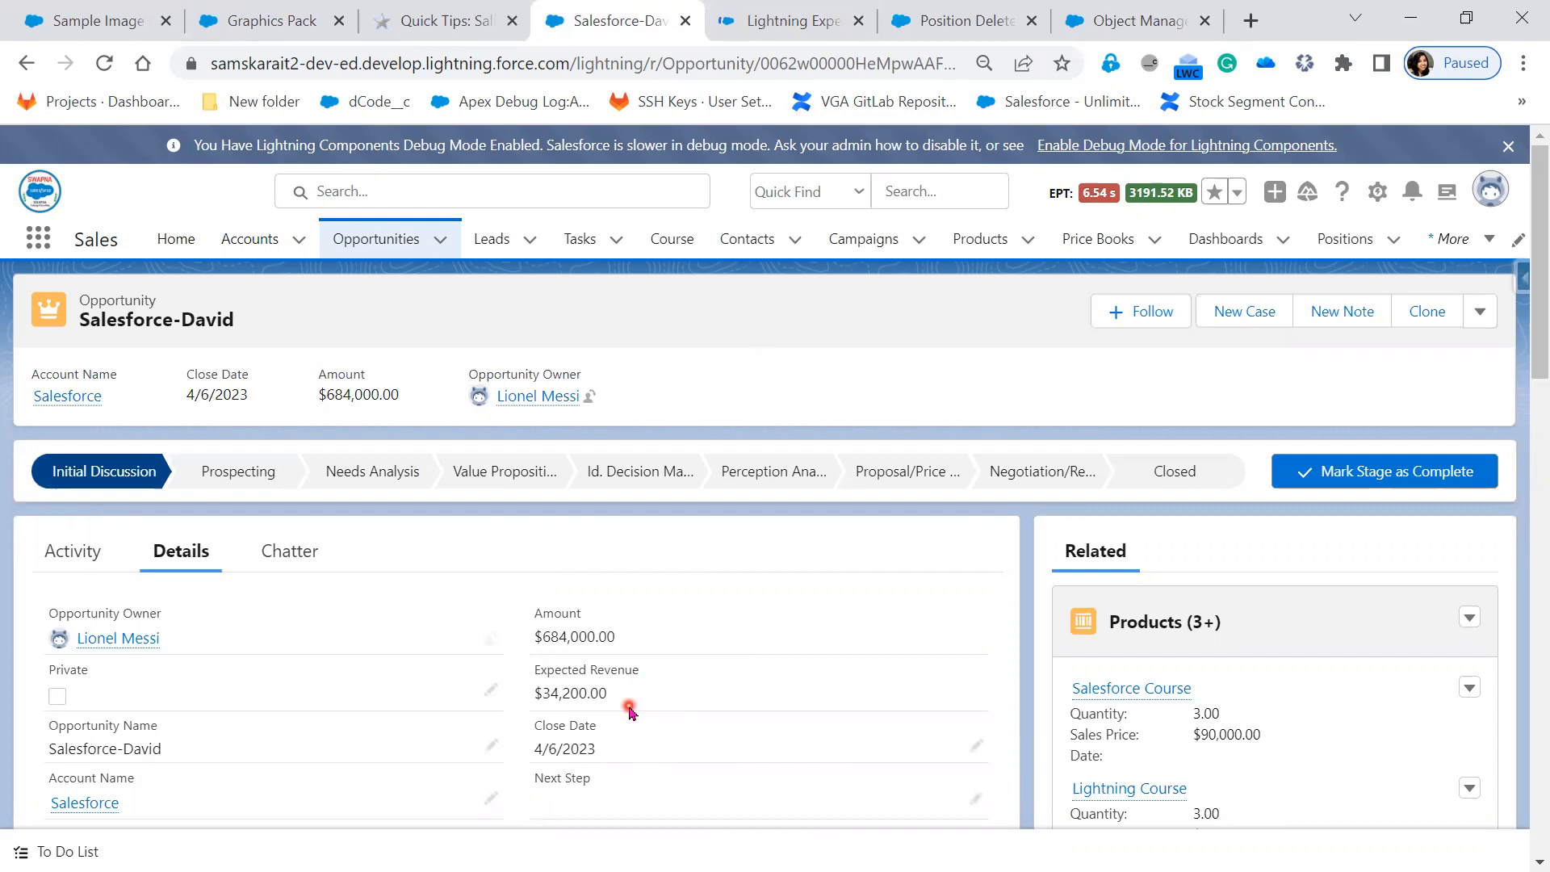
{"action": "left_click", "coordinate": [796, 20]}
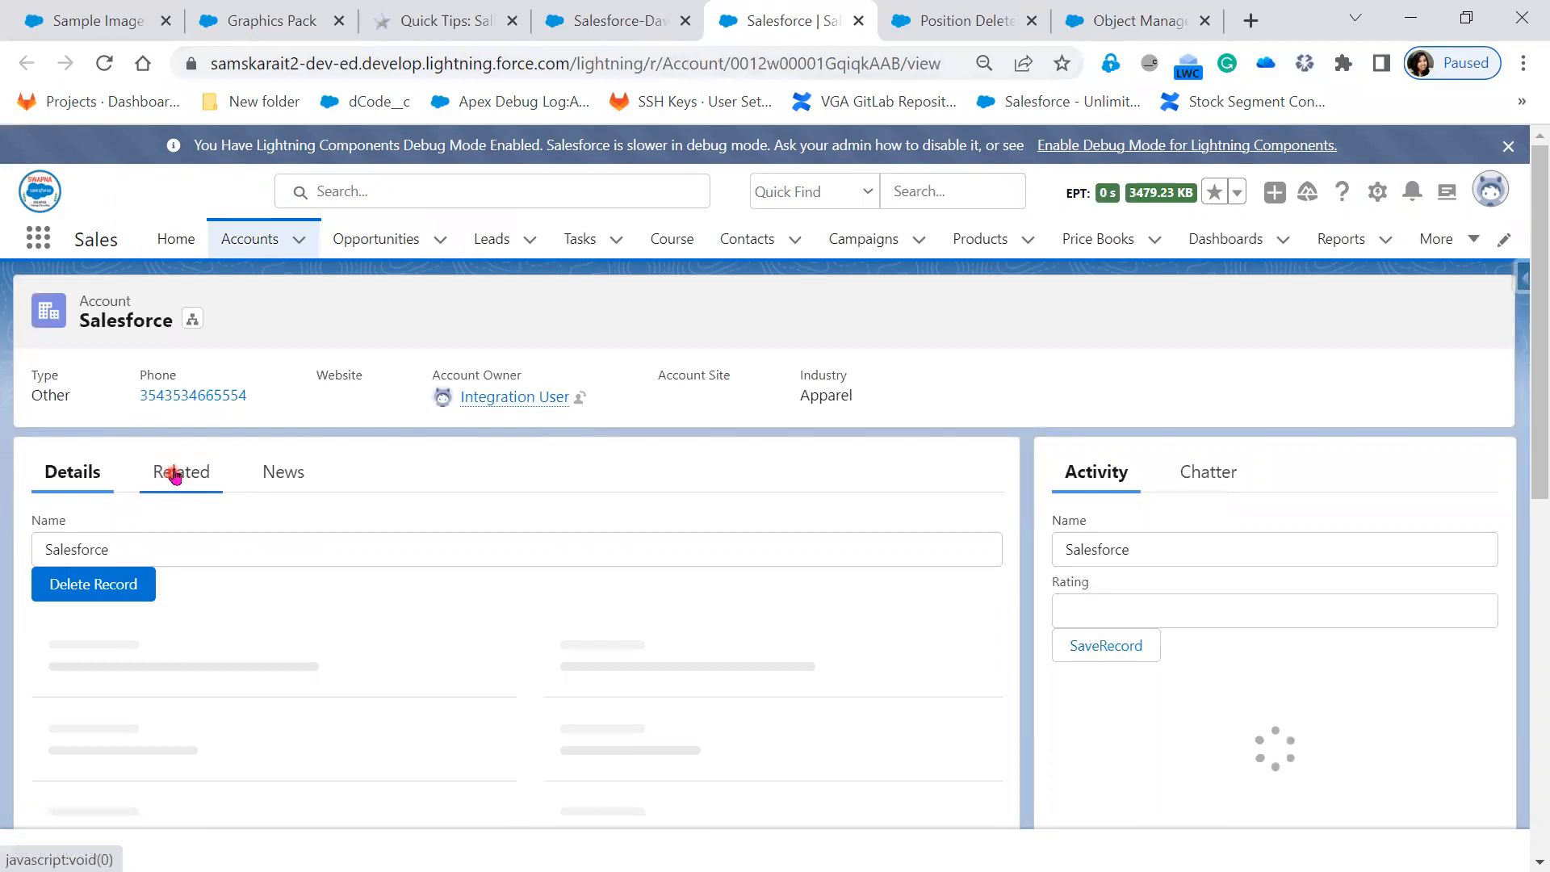
Review the Salesforce account's detail fields and compare them with the opportunity's details.
{"action": "scroll", "coordinate": [718, 756], "scroll_direction": "down", "scroll_amount": 3}
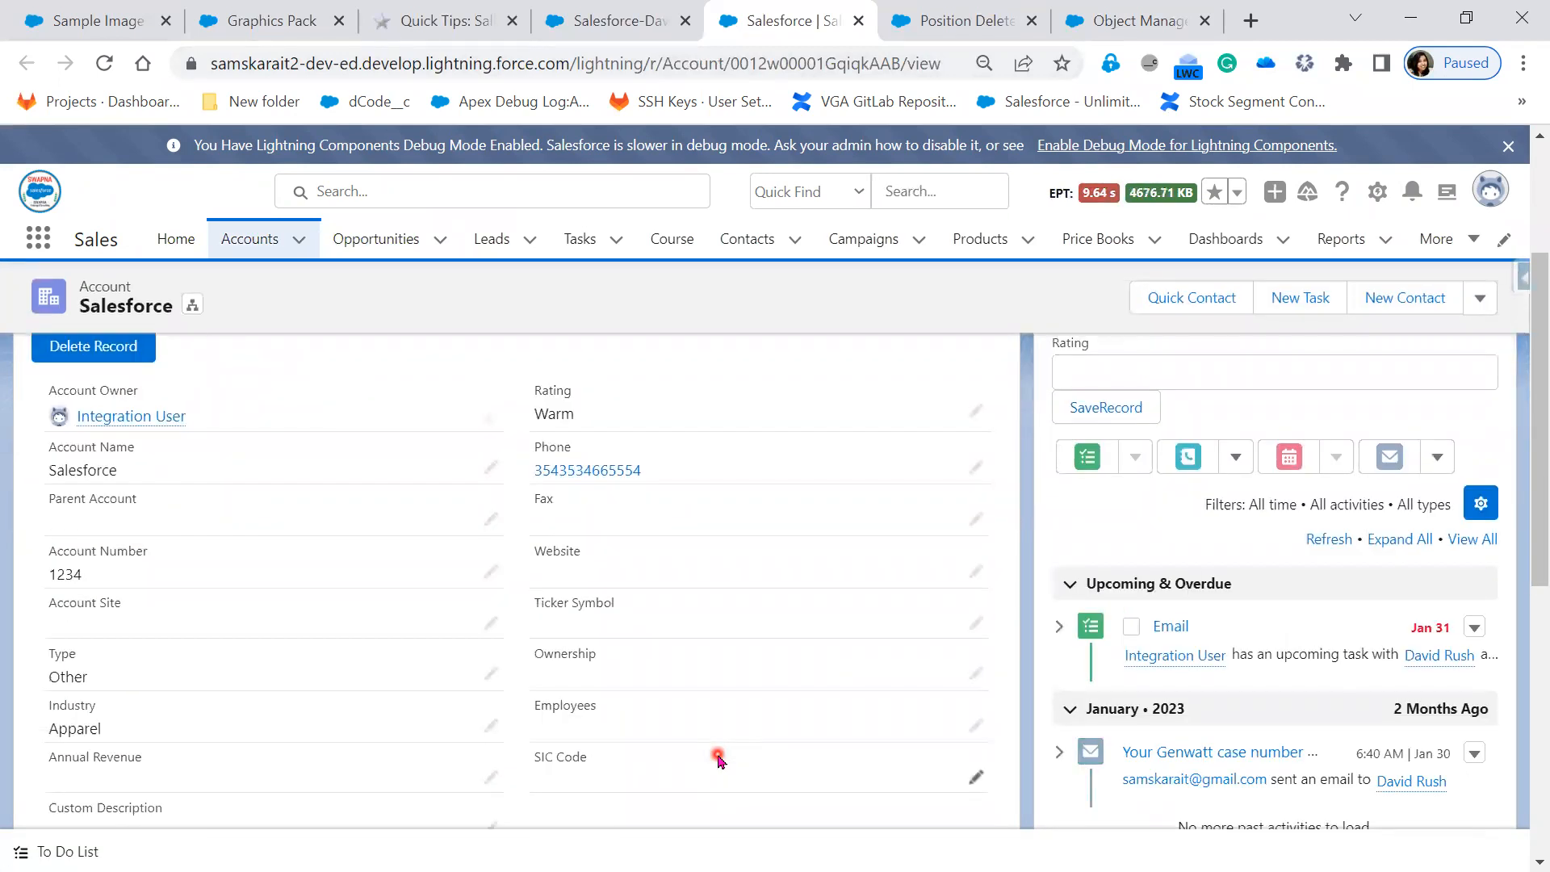
{"action": "scroll", "coordinate": [717, 756], "scroll_direction": "down", "scroll_amount": 3}
{"action": "scroll", "coordinate": [718, 757], "scroll_direction": "up", "scroll_amount": 5}
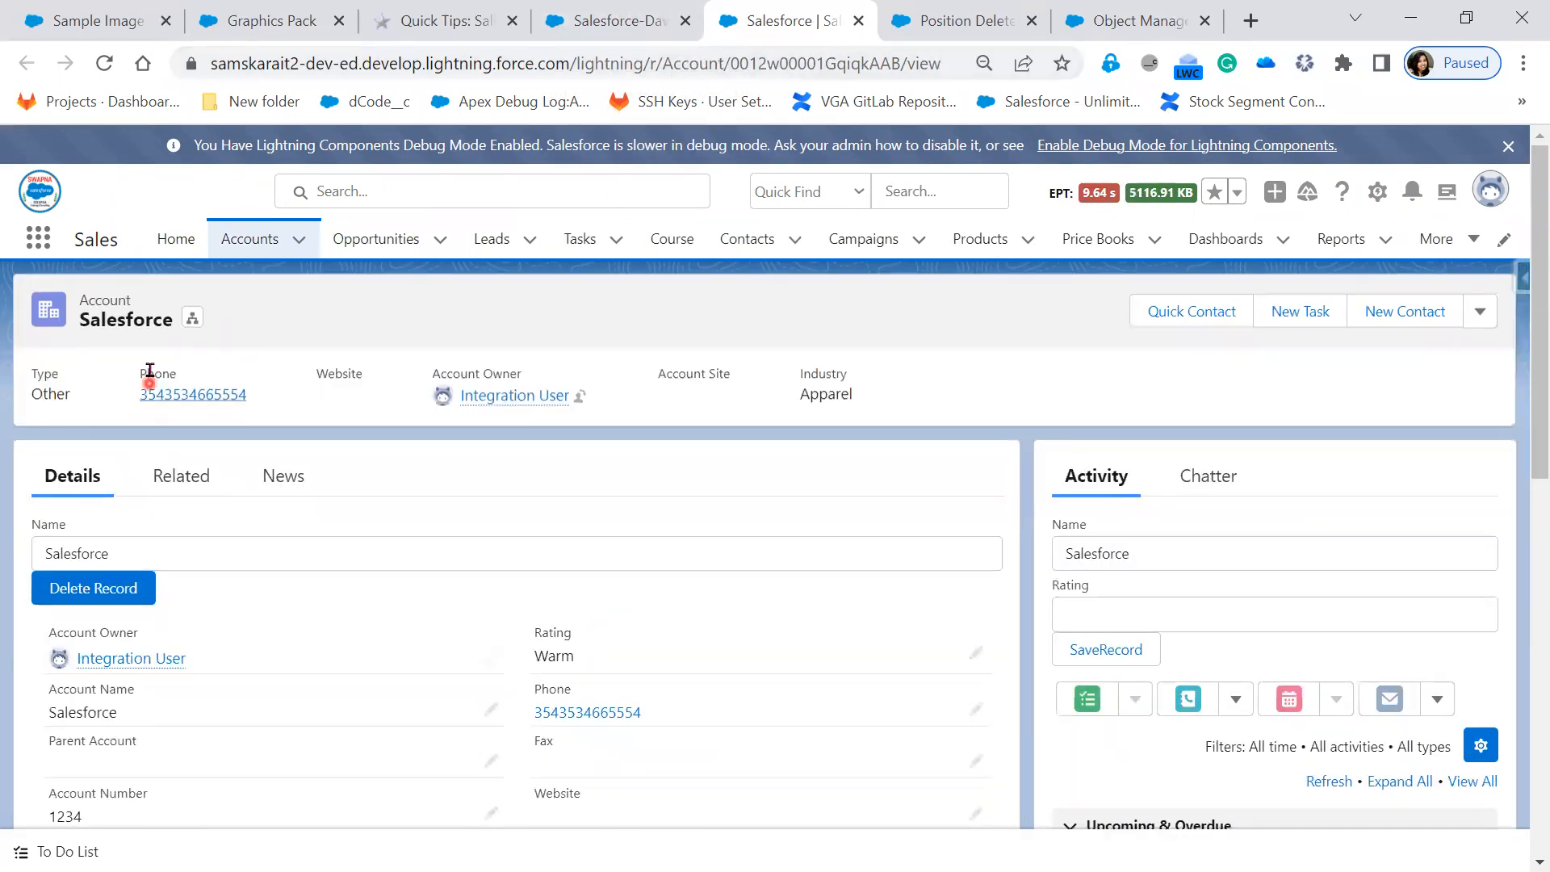
{"action": "left_click", "coordinate": [590, 30]}
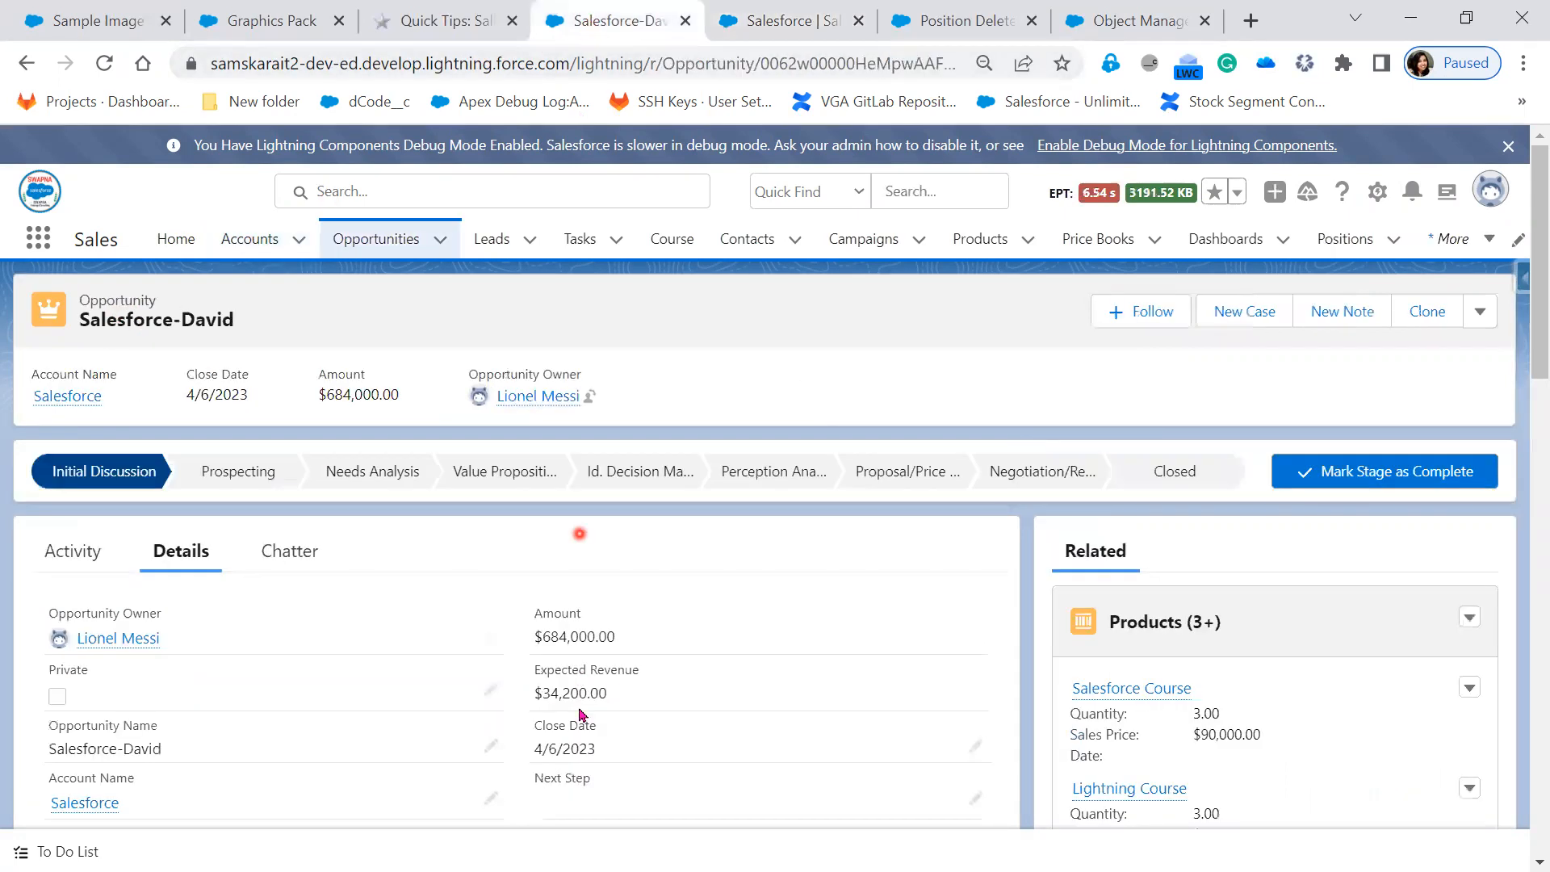
{"action": "left_click", "coordinate": [635, 647]}
{"action": "left_click", "coordinate": [789, 20]}
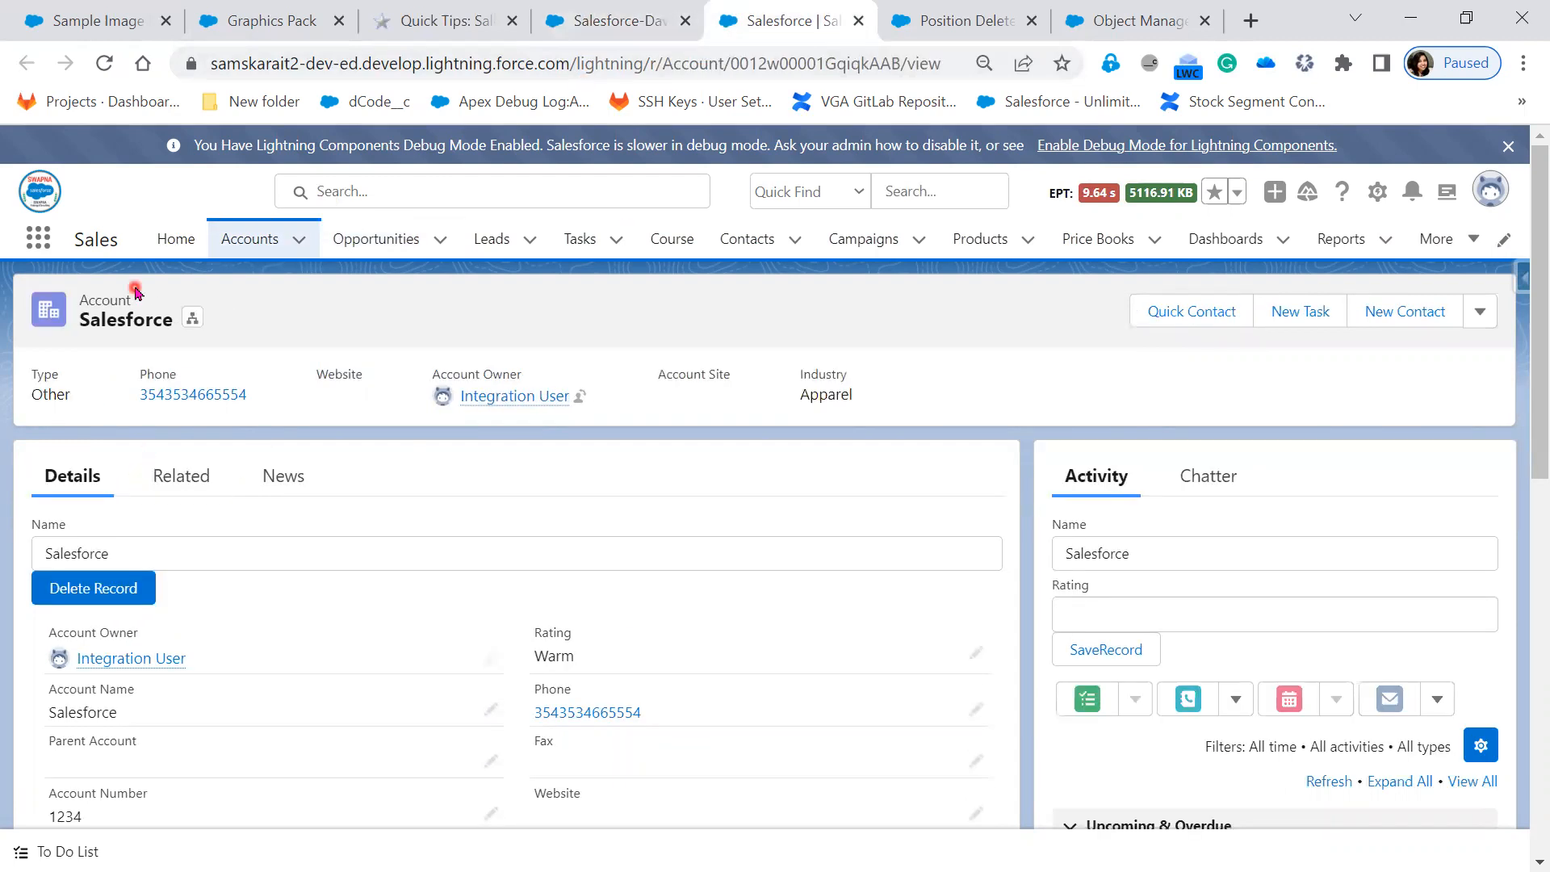
Examine the Salesforce account's related opportunities and their amounts.
{"action": "left_click", "coordinate": [173, 476]}
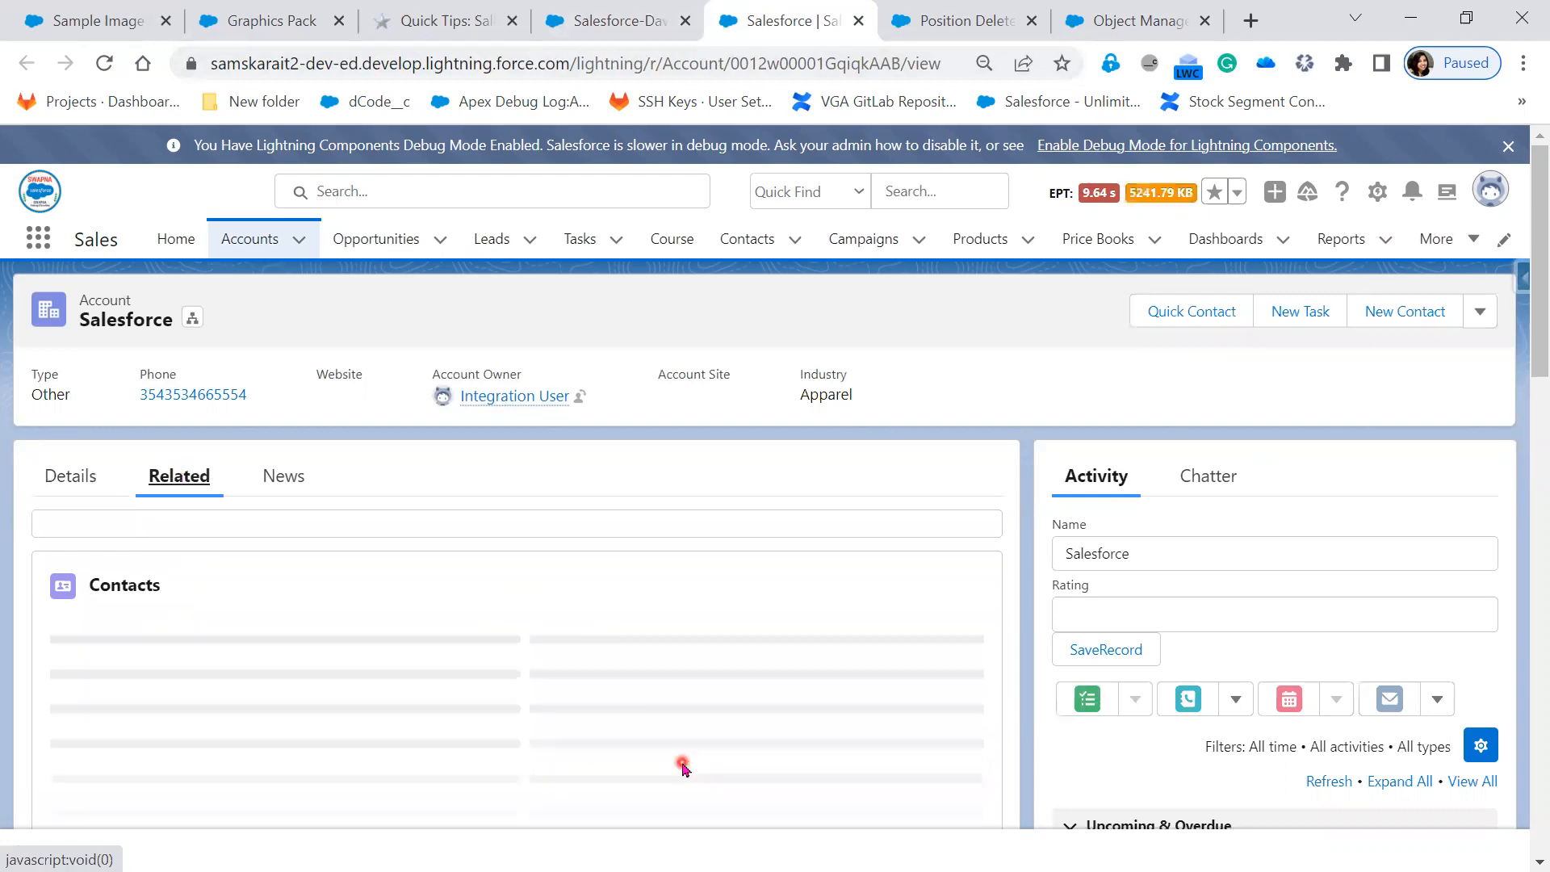
{"action": "scroll", "coordinate": [682, 767], "scroll_direction": "down", "scroll_amount": 5}
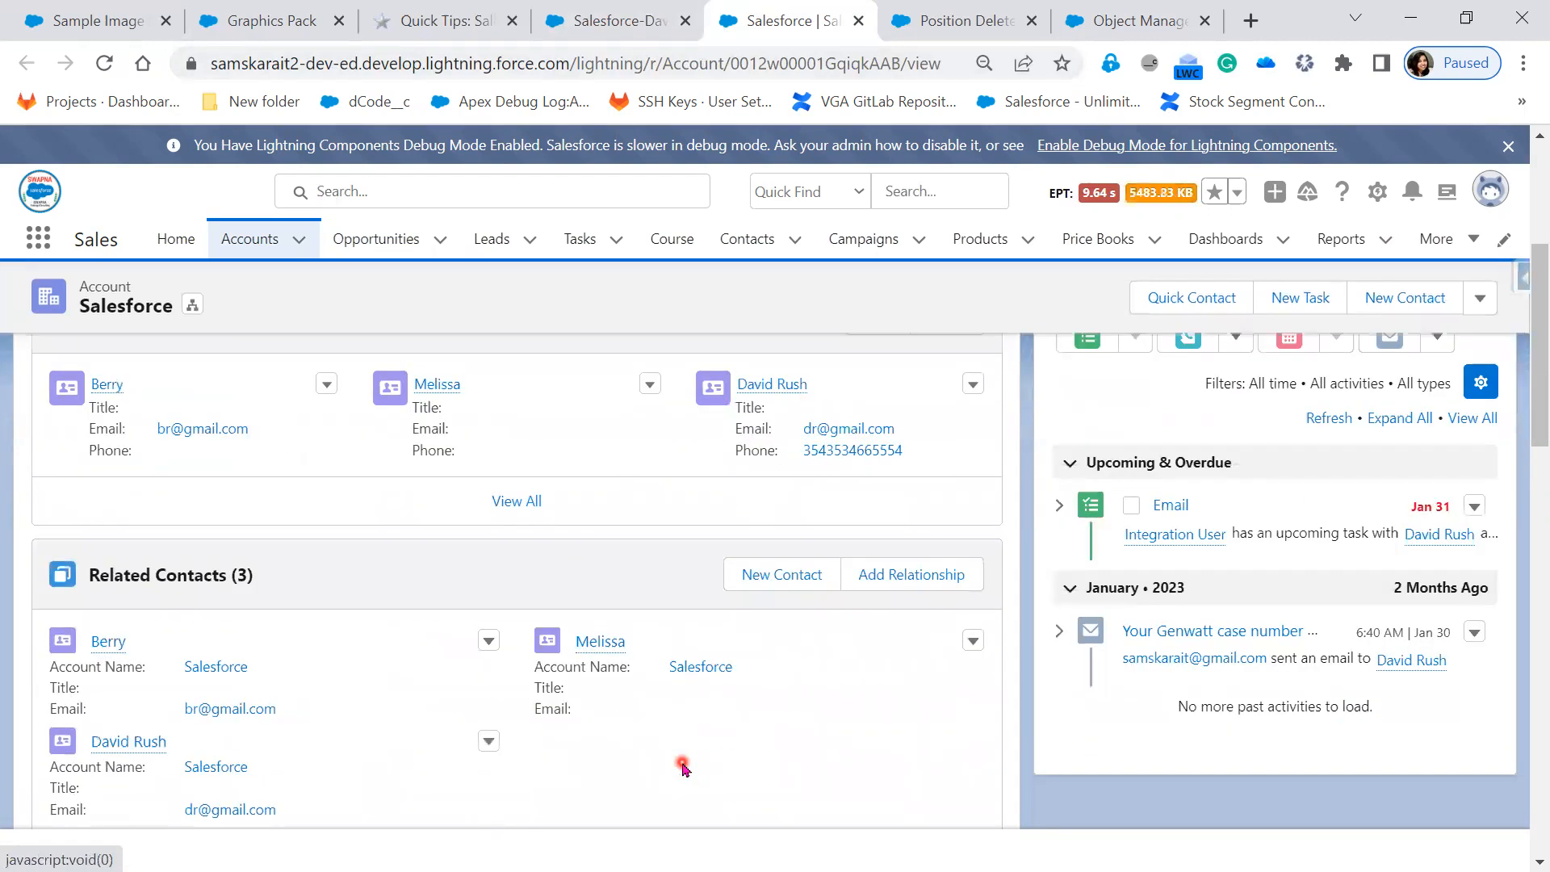
{"action": "scroll", "coordinate": [682, 767], "scroll_direction": "down", "scroll_amount": 5}
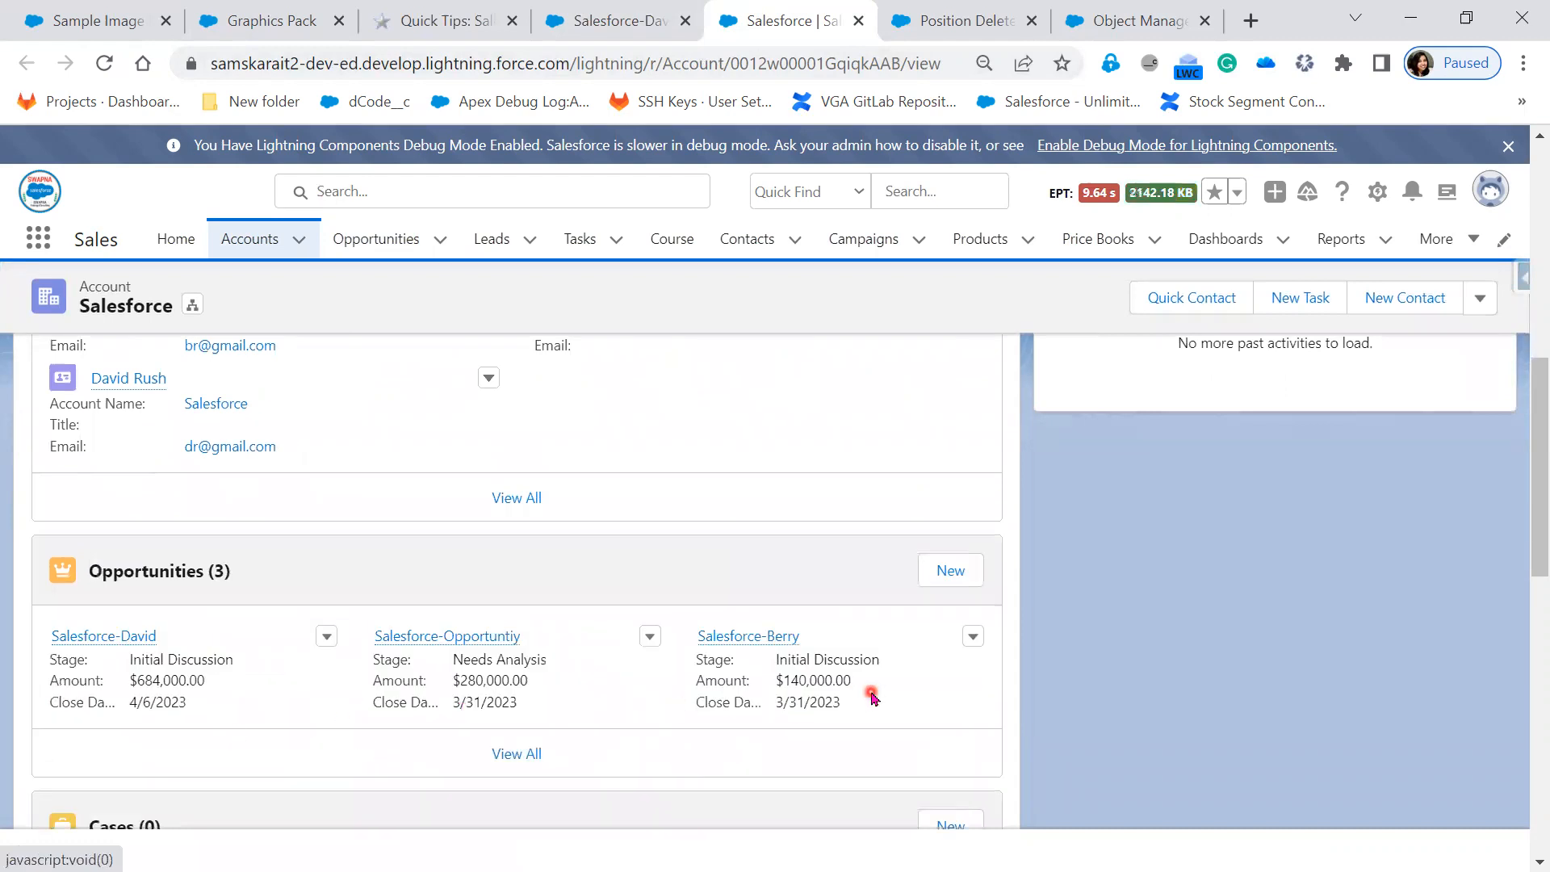
{"action": "left_click_drag", "start_coordinate": [864, 688], "coordinate": [336, 674]}
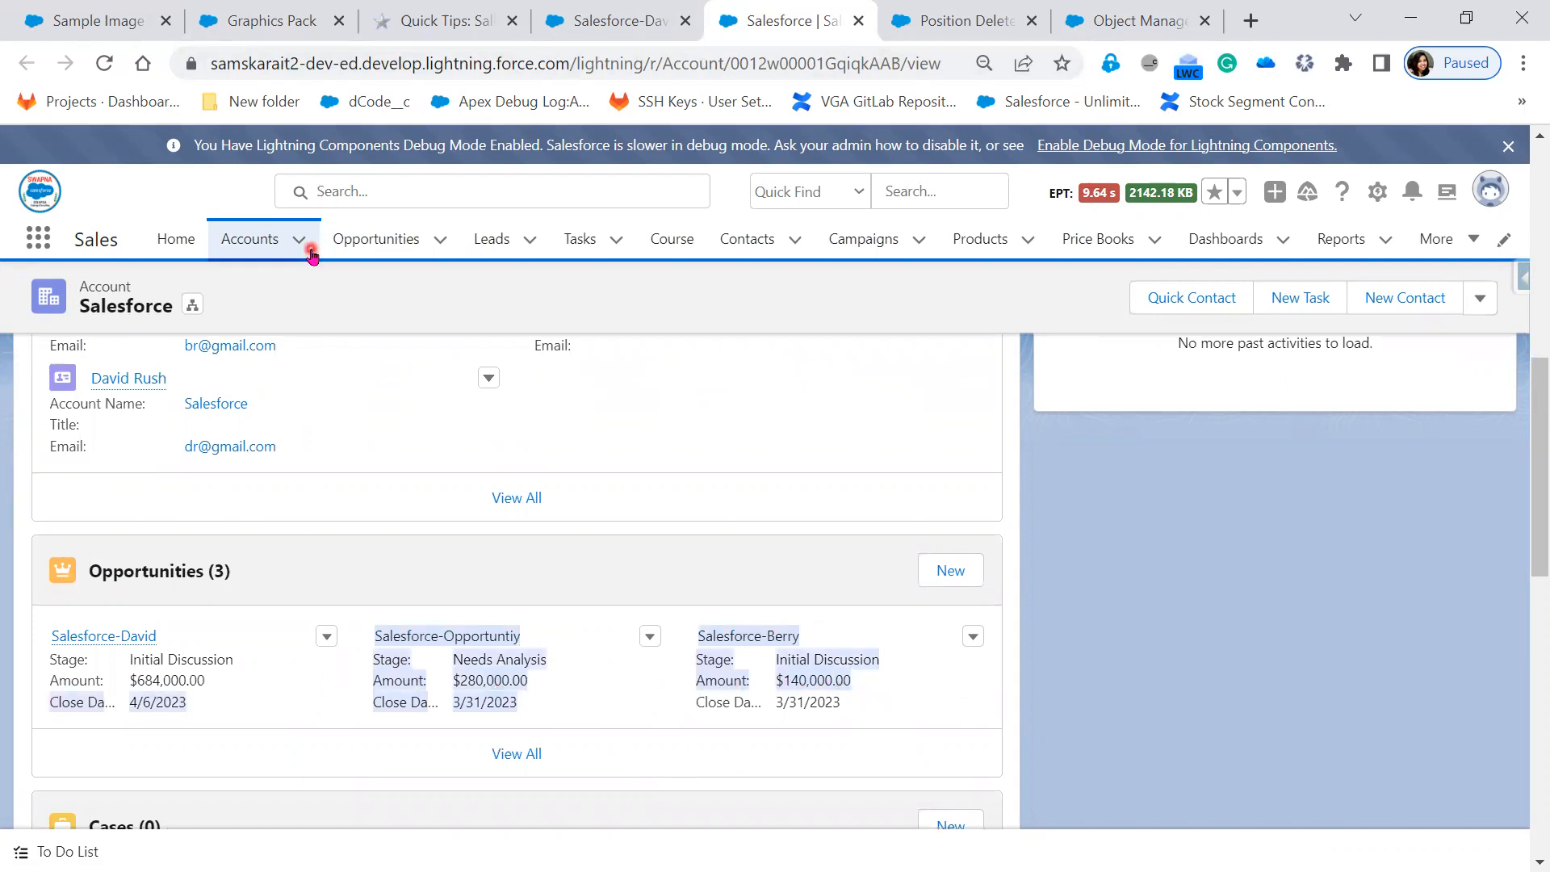
{"action": "left_click", "coordinate": [566, 699]}
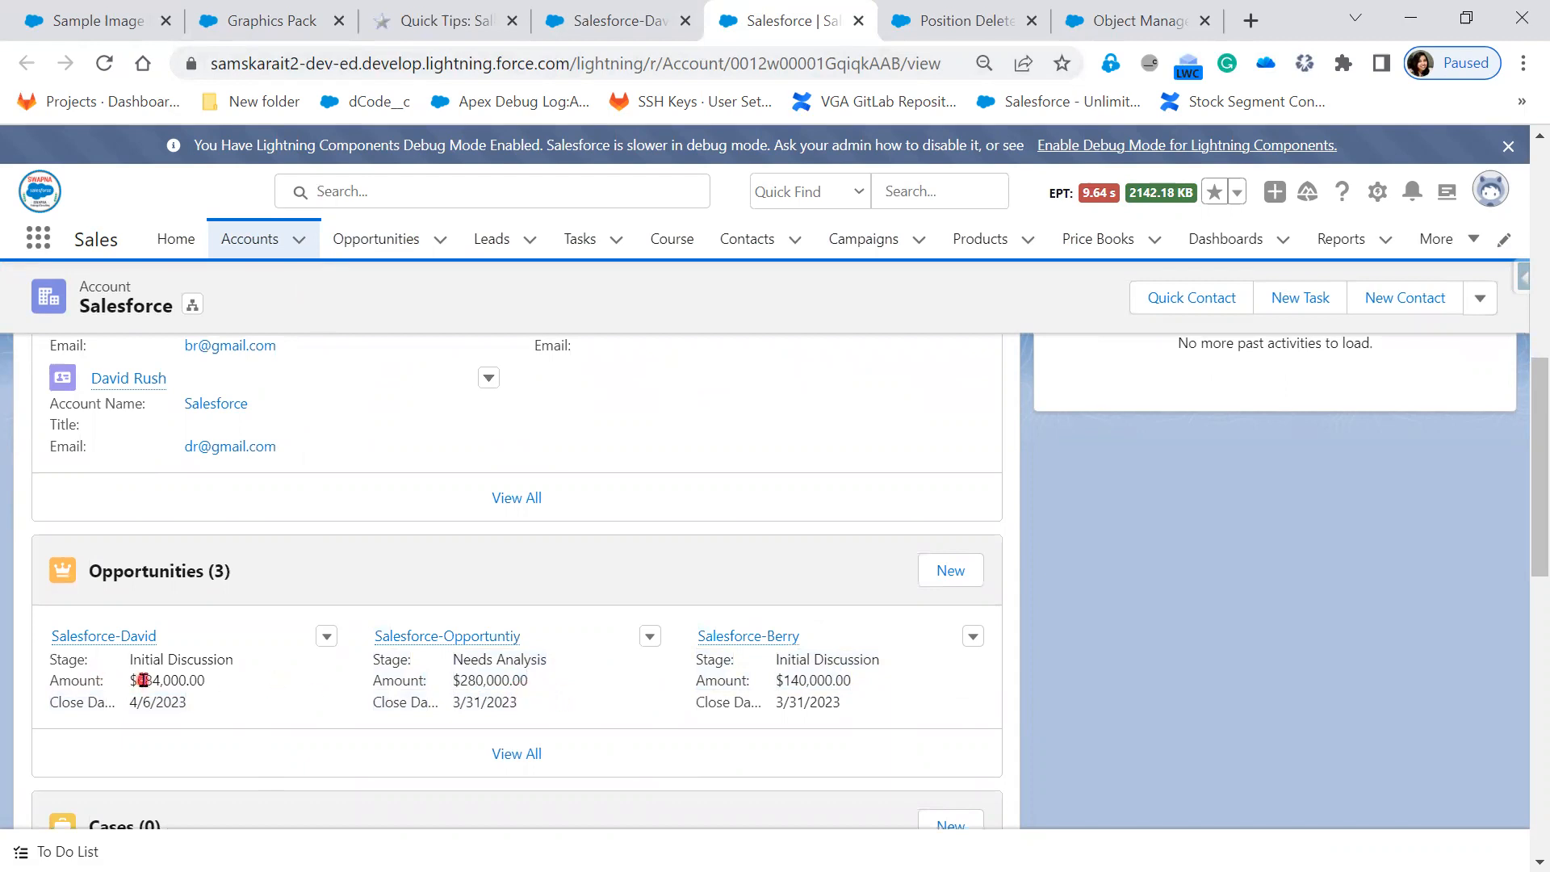
{"action": "left_click_drag", "start_coordinate": [226, 687], "coordinate": [235, 685]}
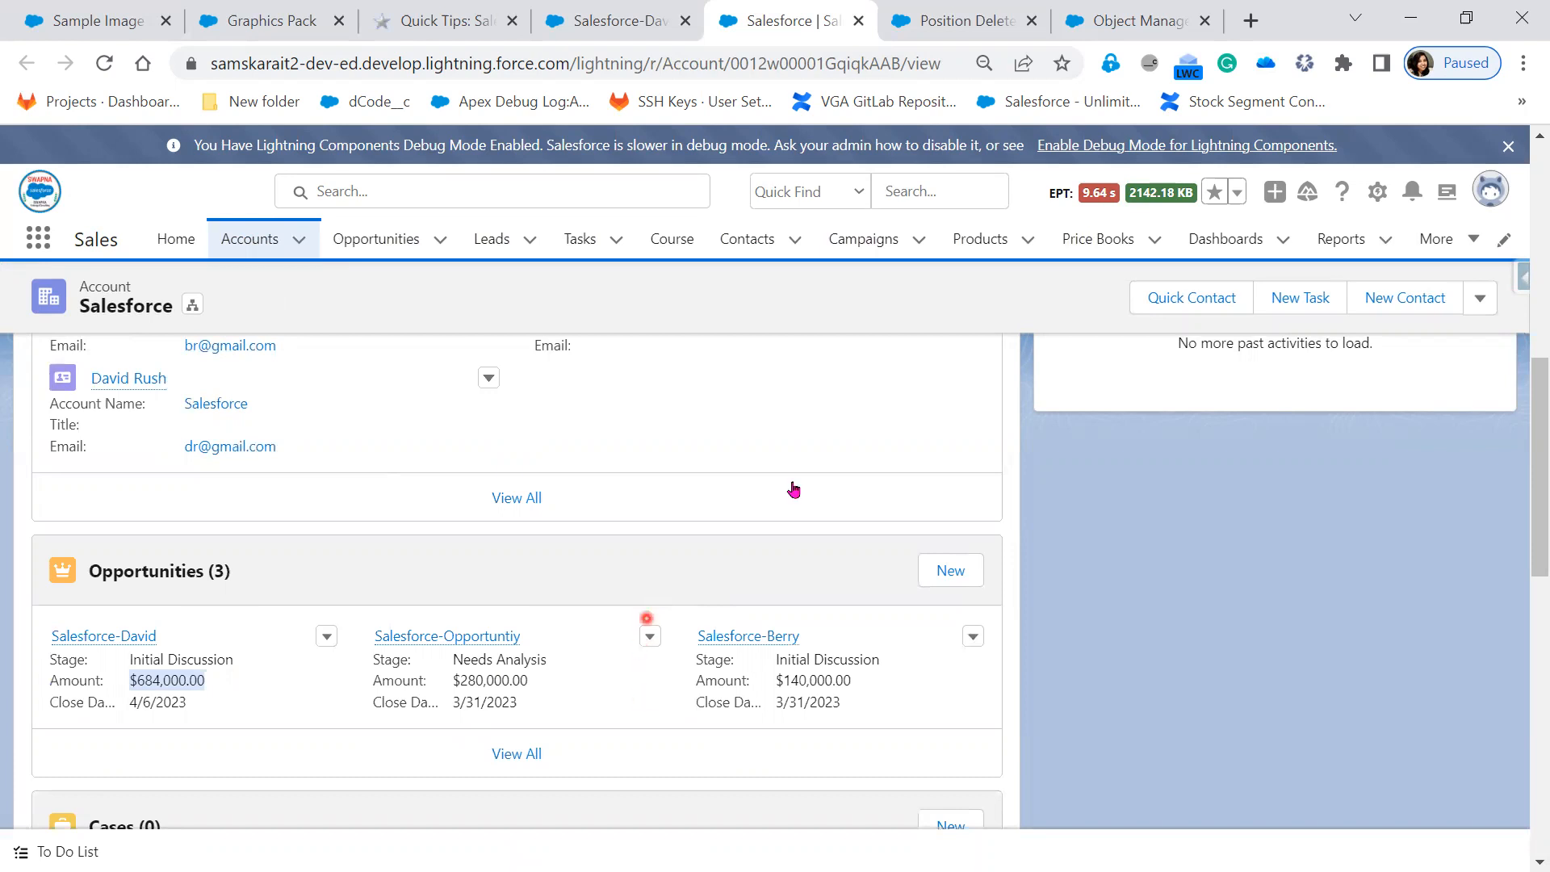
Start a new custom field of type Roll-Up Summary on the Account object in Object Manager.
{"action": "left_click", "coordinate": [1378, 194]}
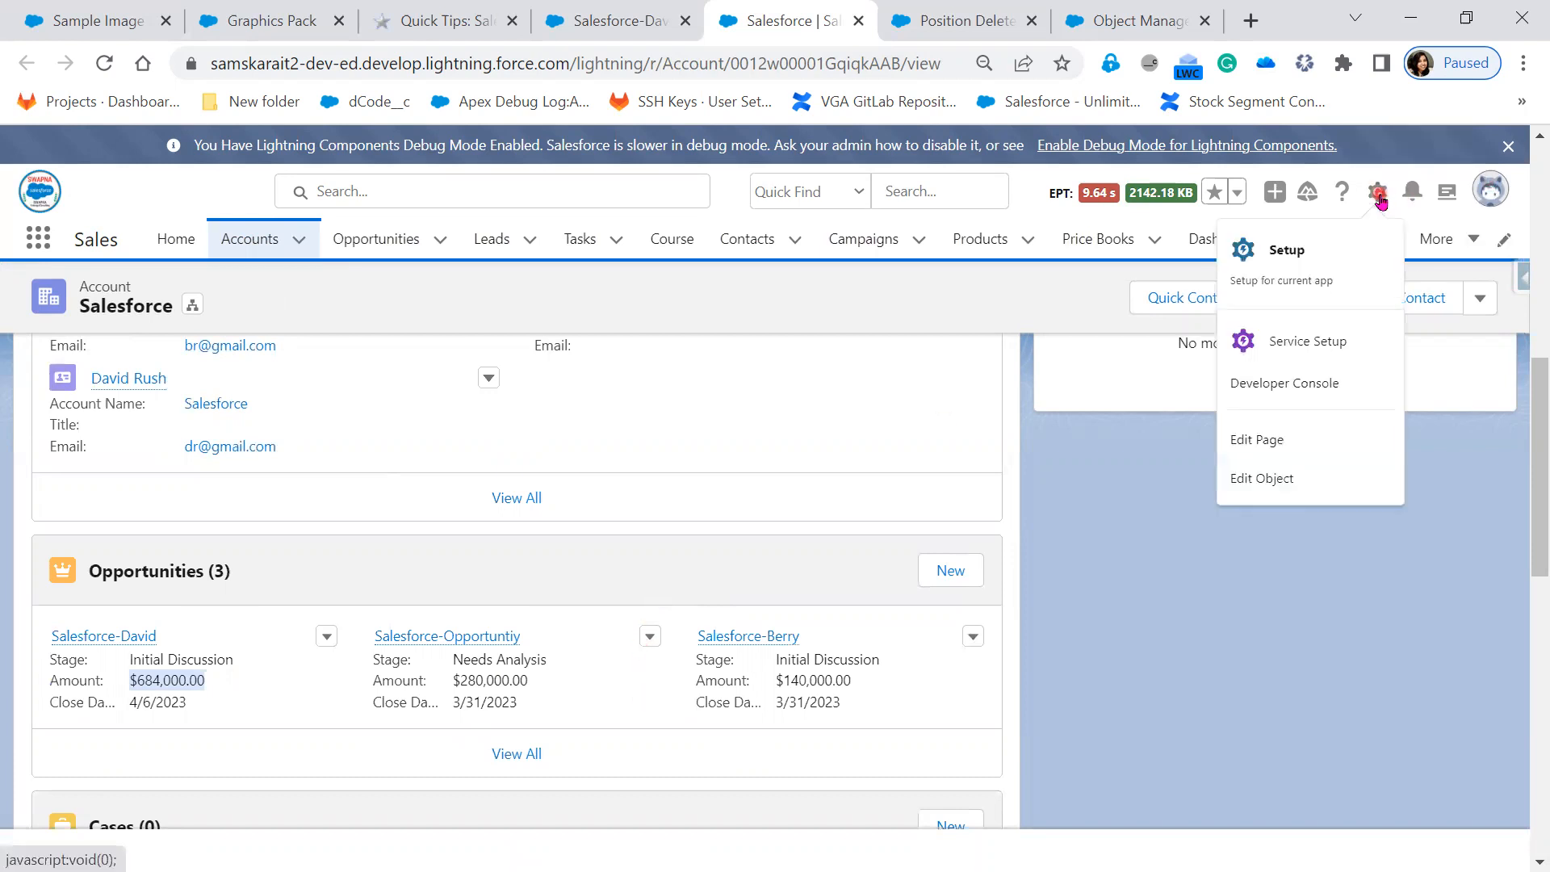
{"action": "left_click", "coordinate": [1261, 480]}
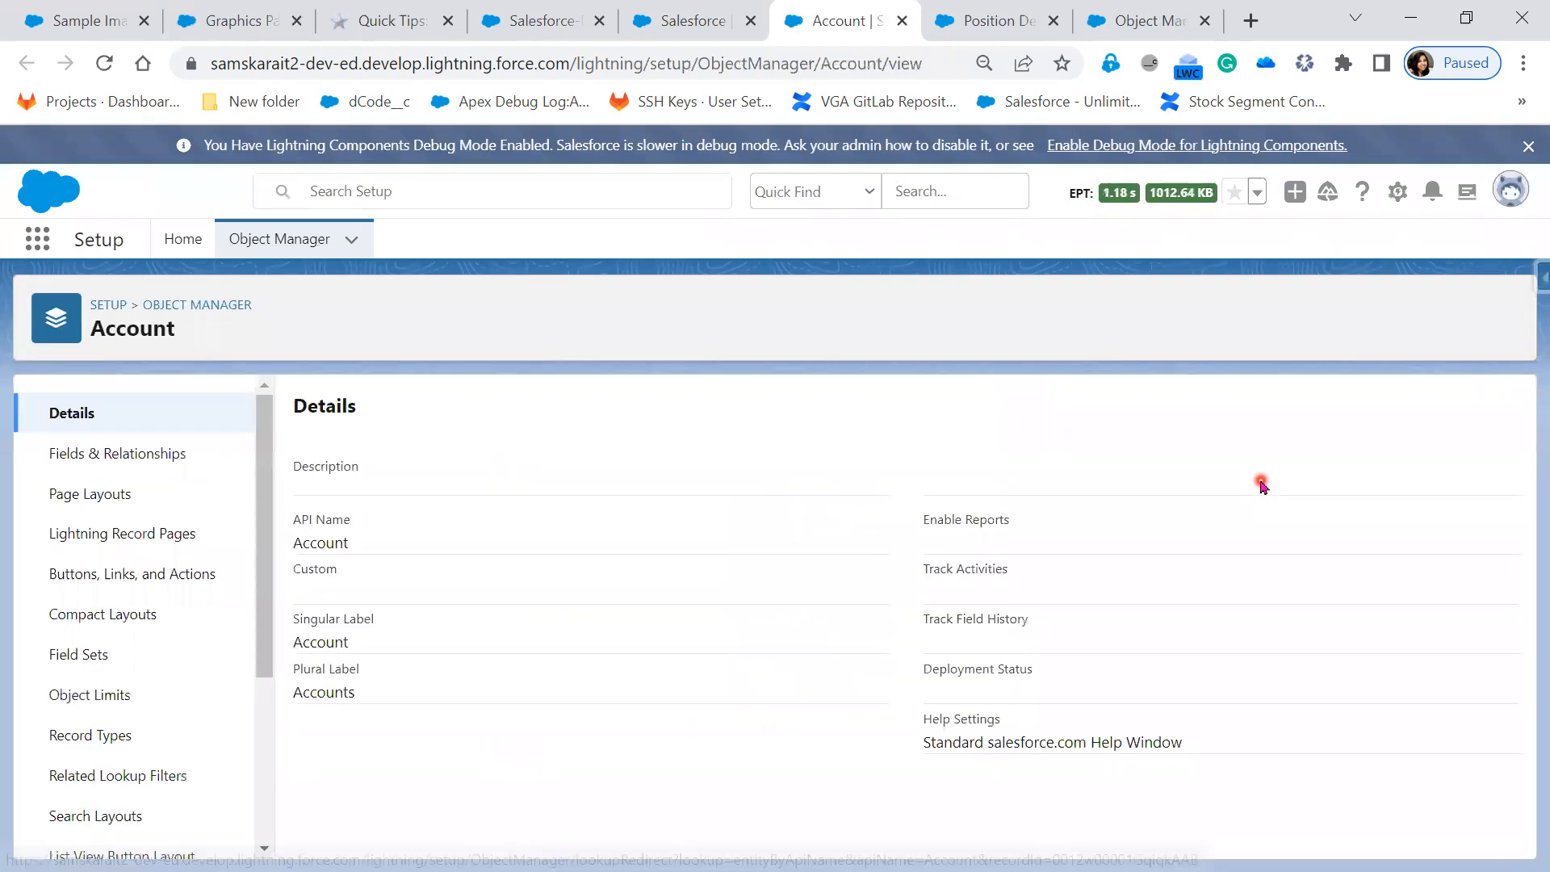
{"action": "left_click", "coordinate": [100, 455]}
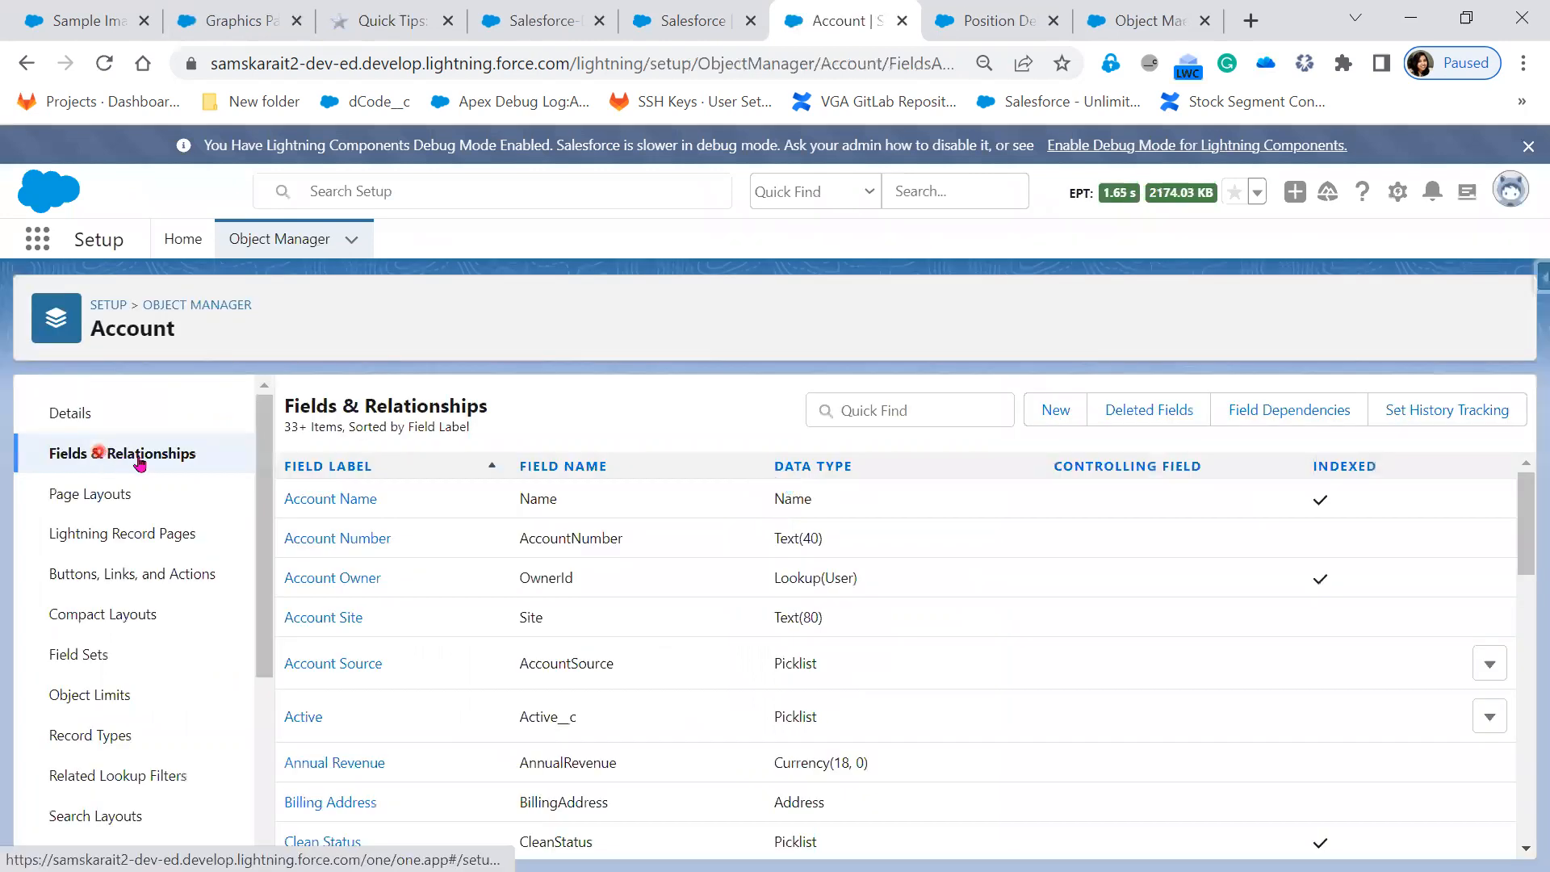
{"action": "left_click", "coordinate": [1054, 411]}
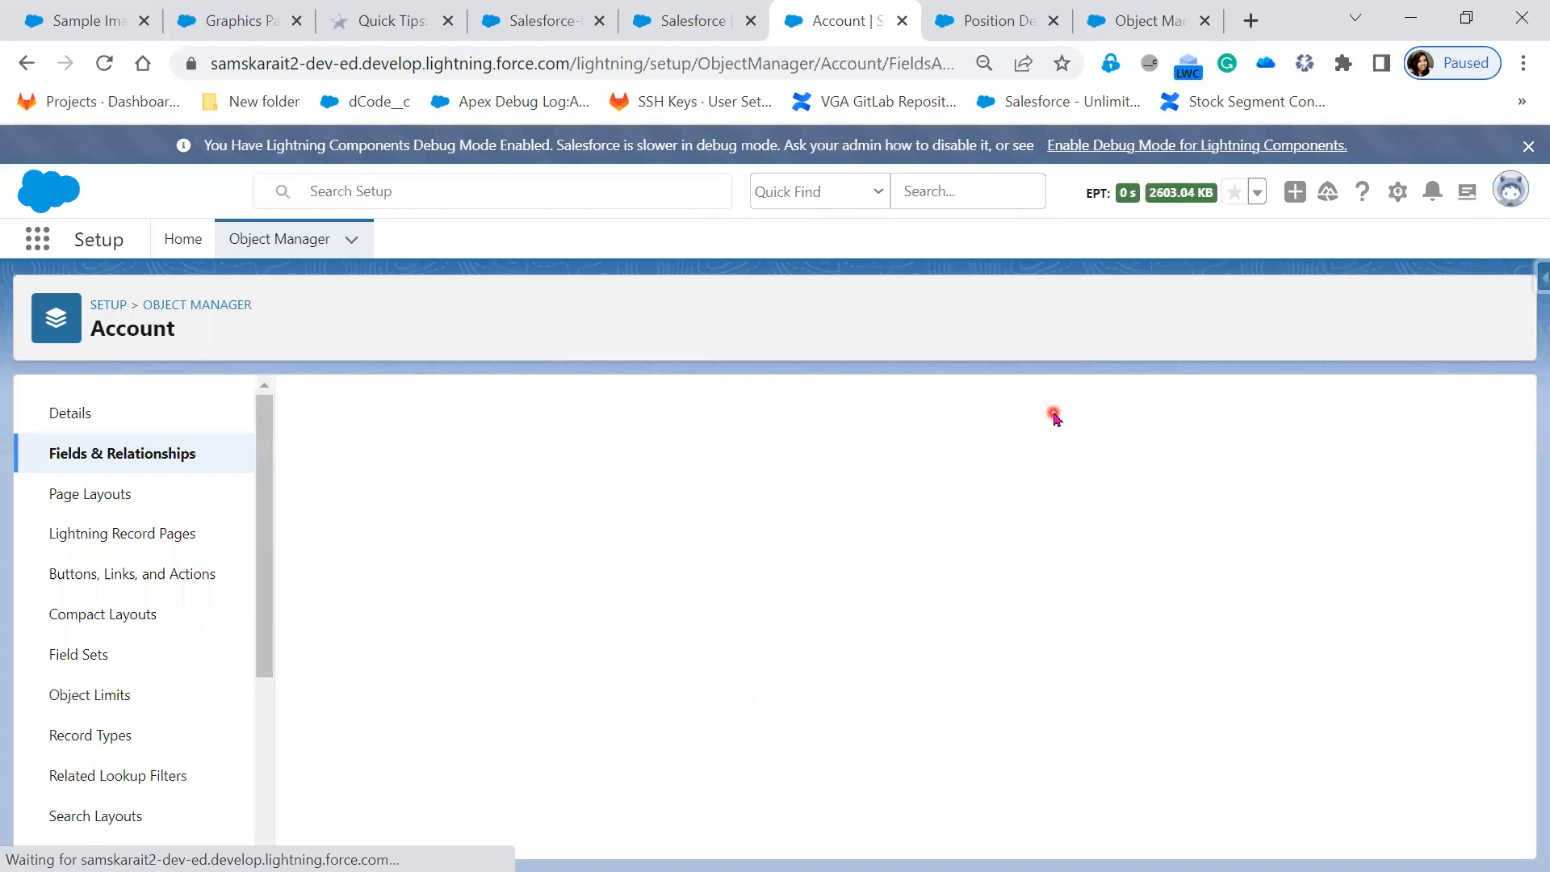
{"action": "left_click", "coordinate": [399, 757]}
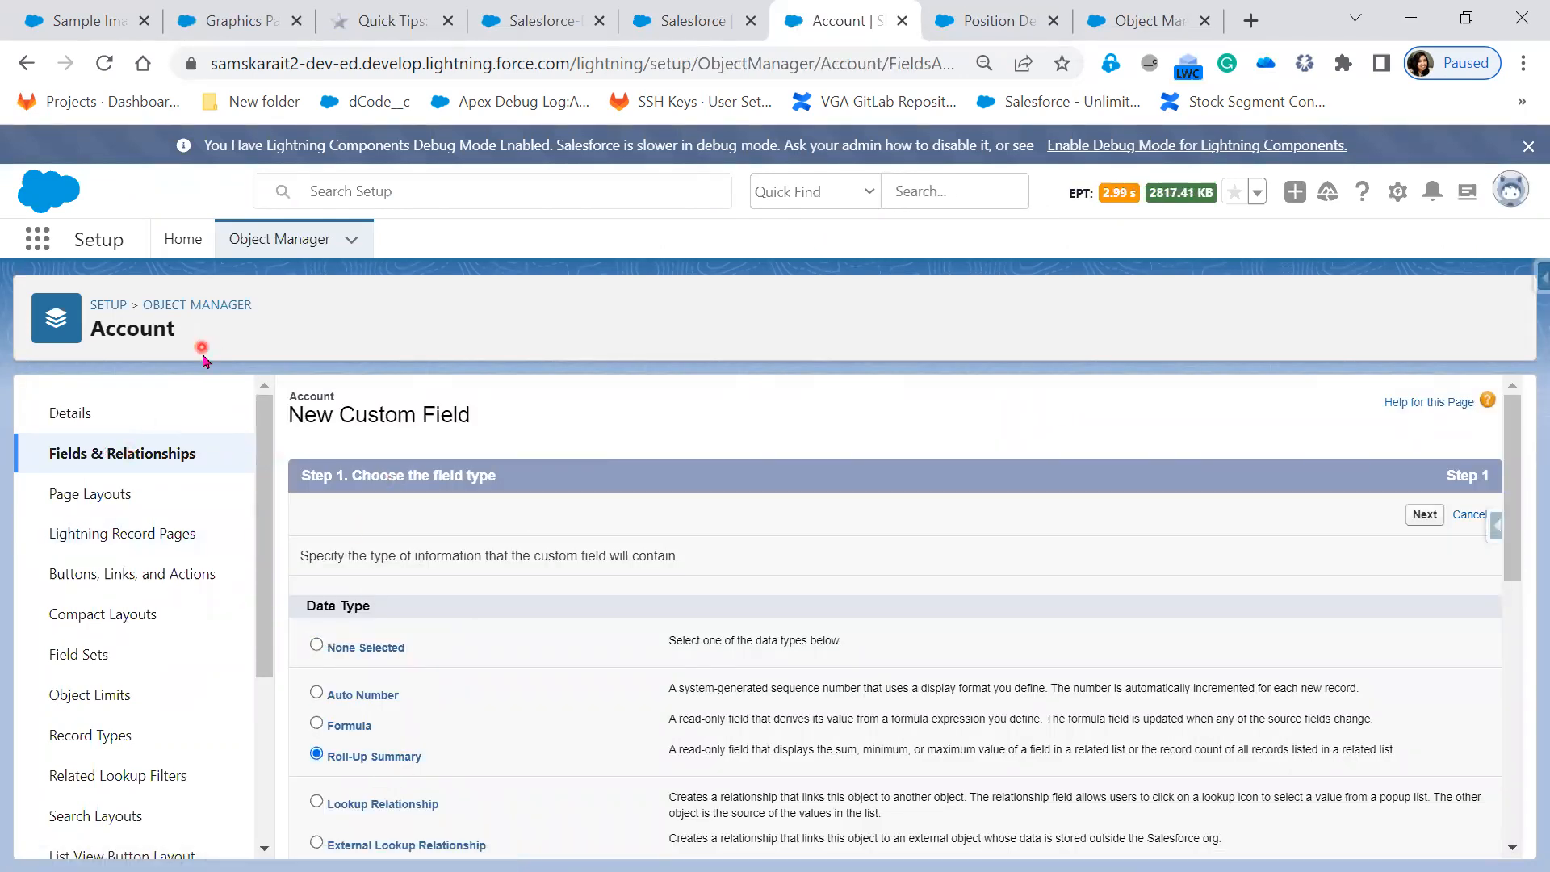
{"action": "left_click", "coordinate": [1421, 517]}
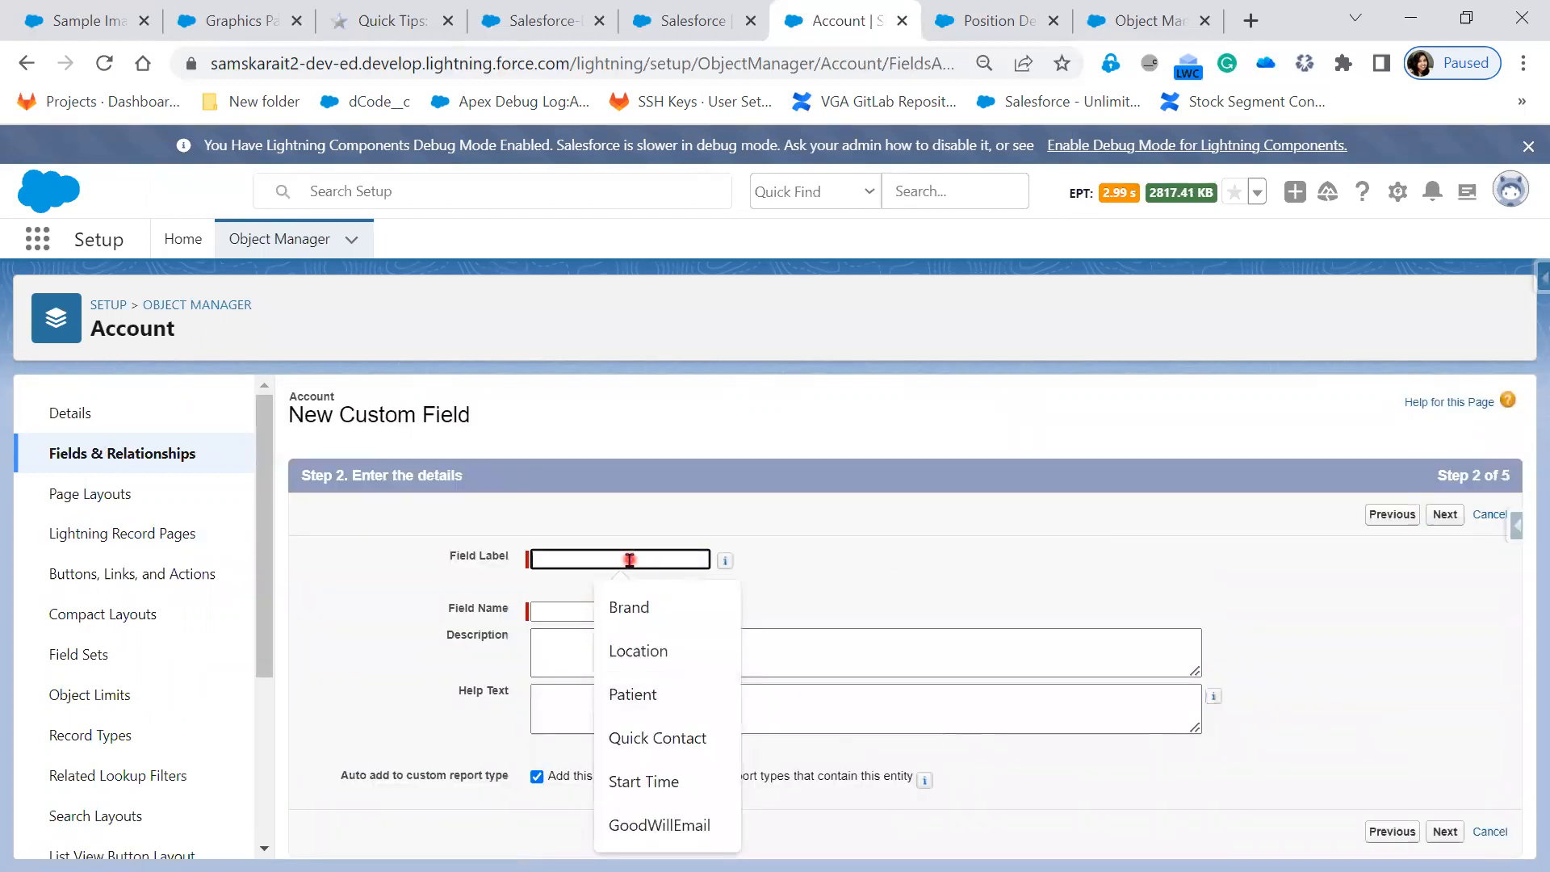
Label the new Account roll-up field AnnualRevenue and continue to its summary calculation.
{"action": "type", "text": "AnnualReven"}
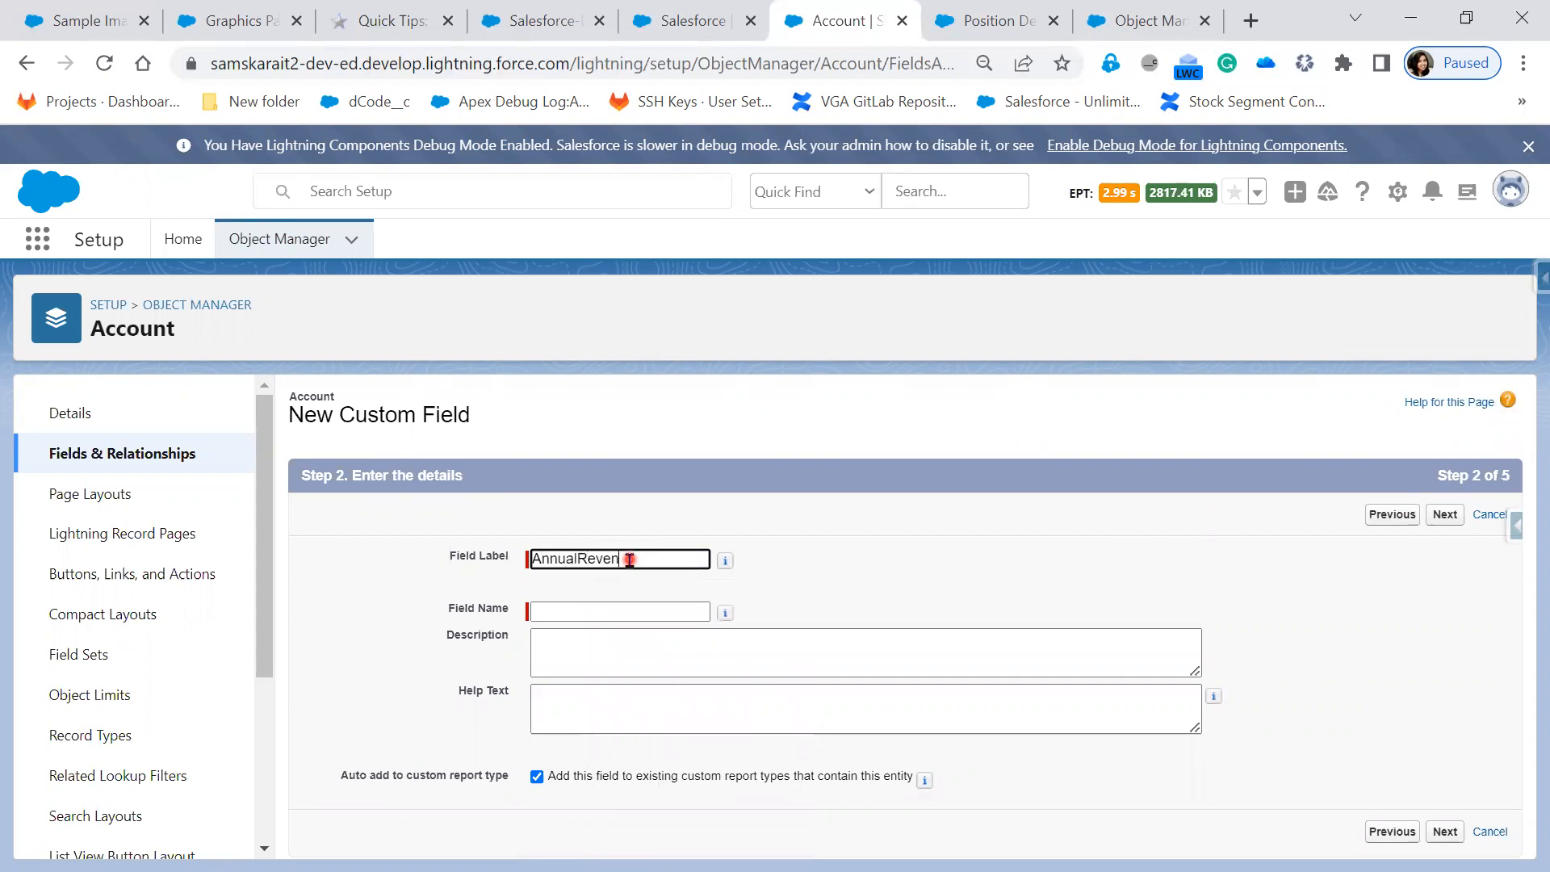
{"action": "type", "text": "ue"}
{"action": "left_click", "coordinate": [1083, 594]}
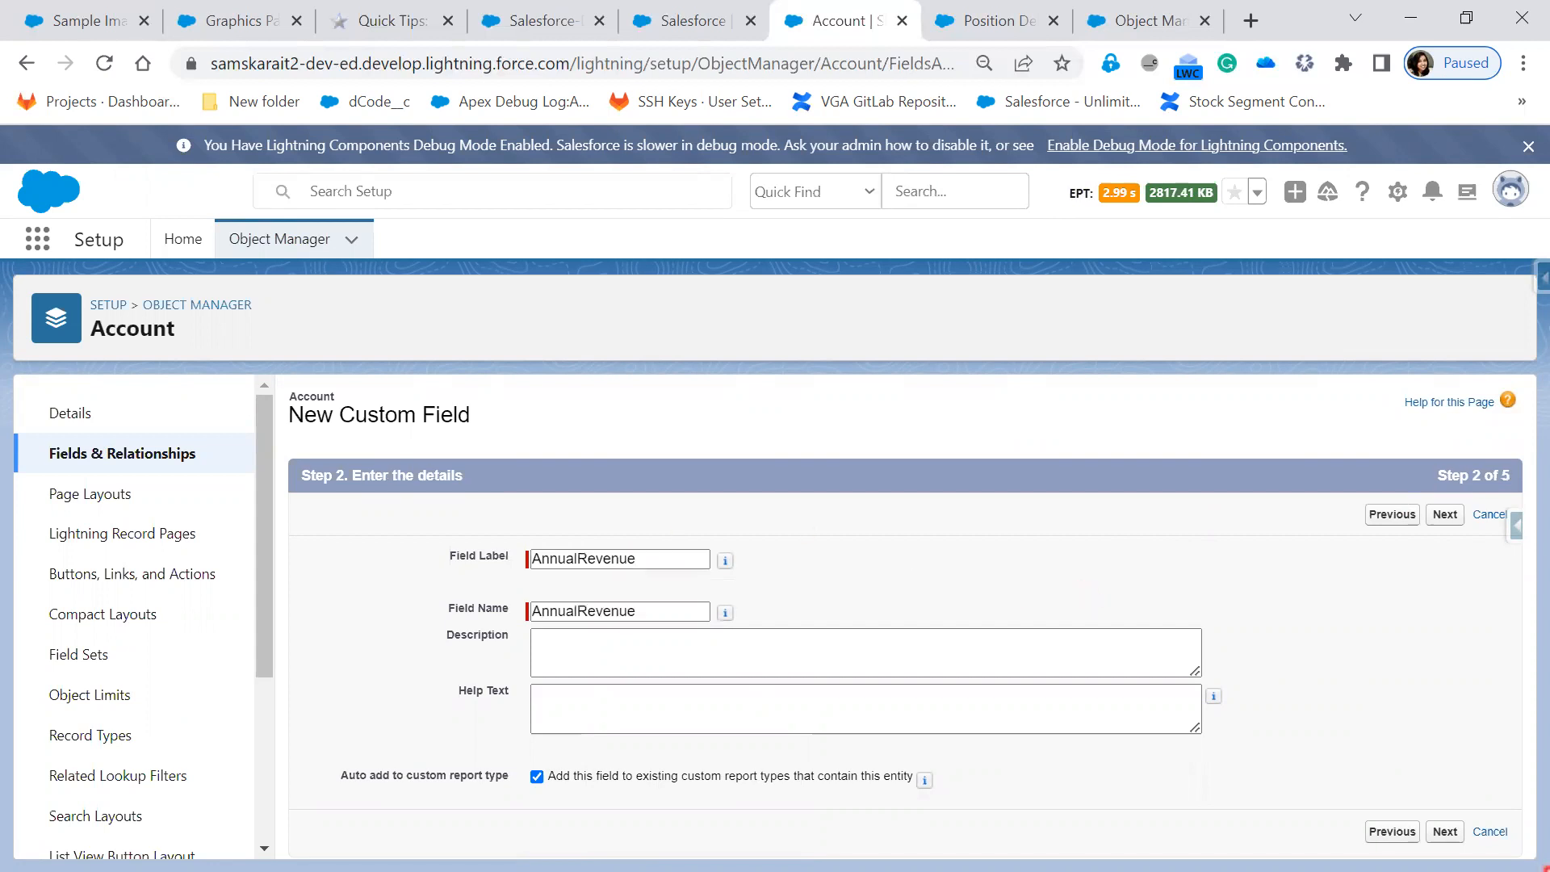
{"action": "left_click", "coordinate": [1442, 832]}
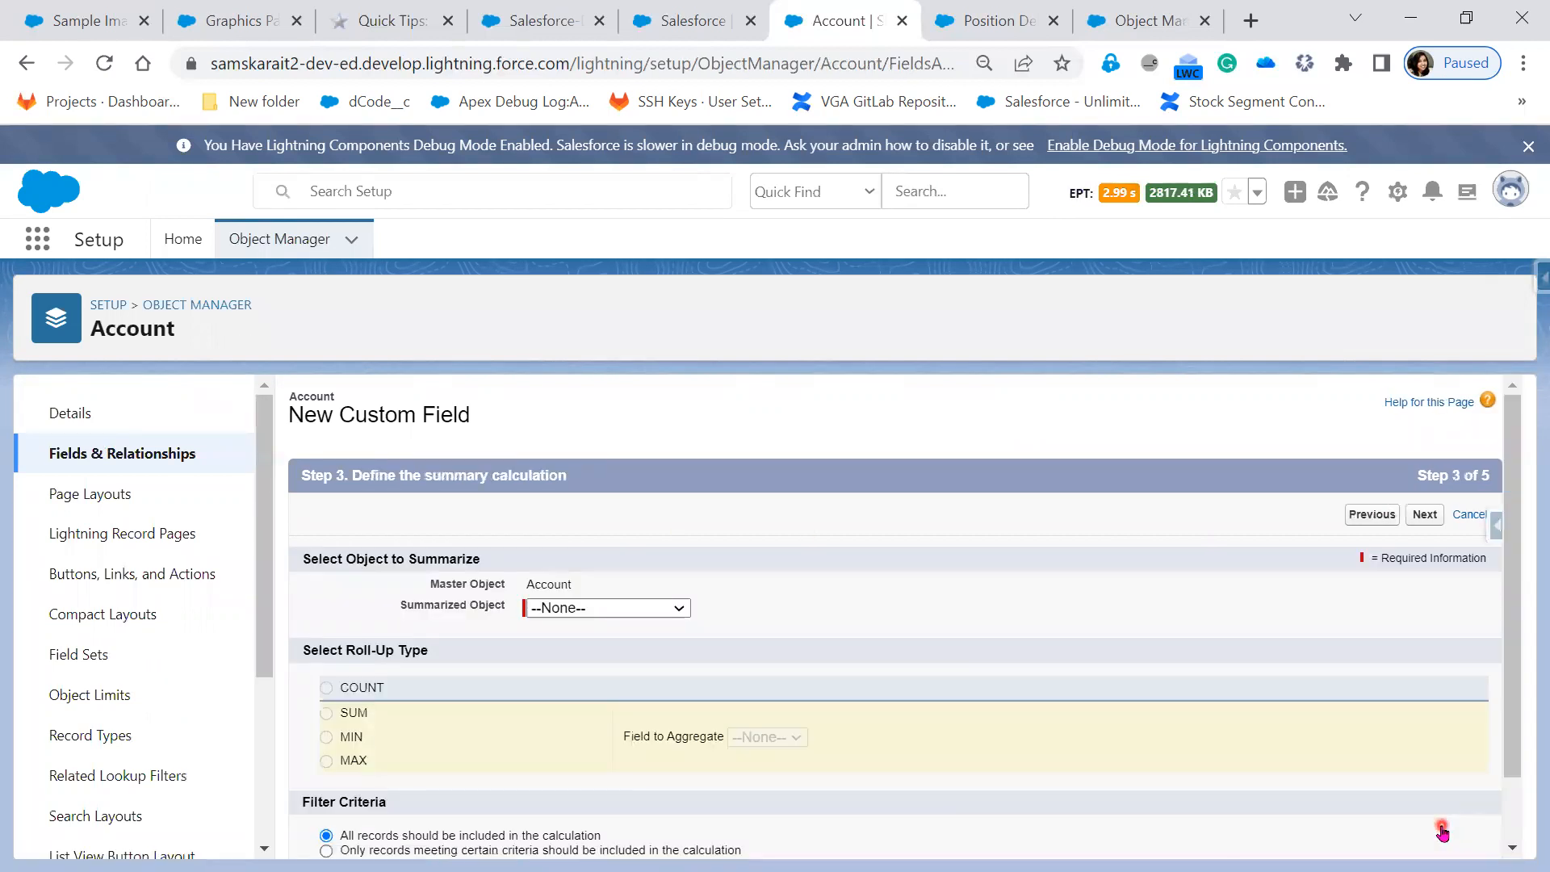
Define the roll-up as the SUM of the Amount field on Opportunities.
{"action": "left_click", "coordinate": [628, 607]}
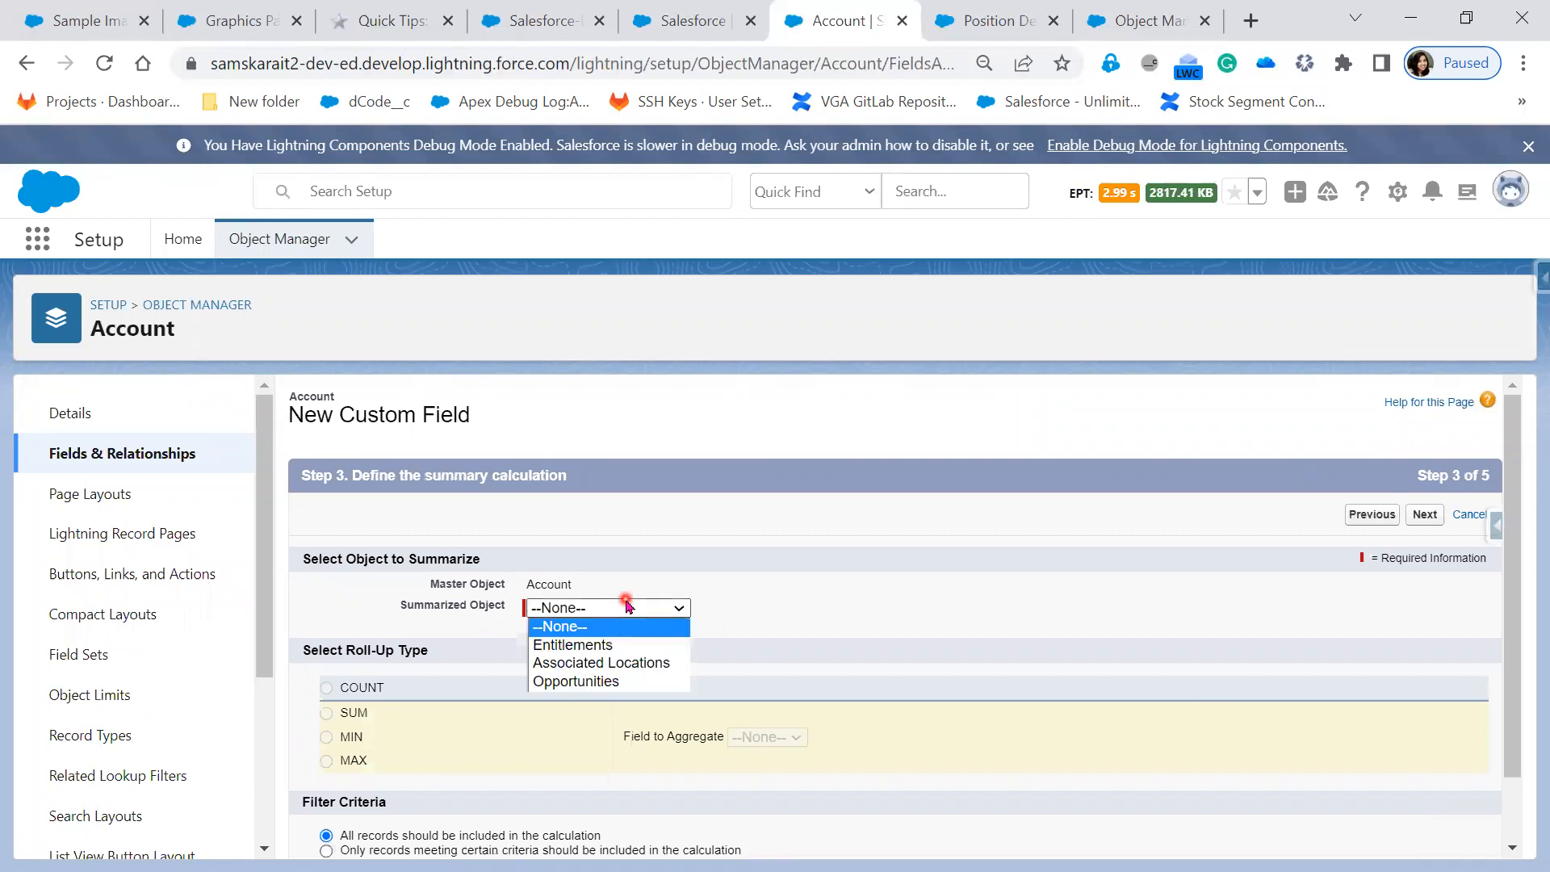
{"action": "left_click", "coordinate": [630, 683]}
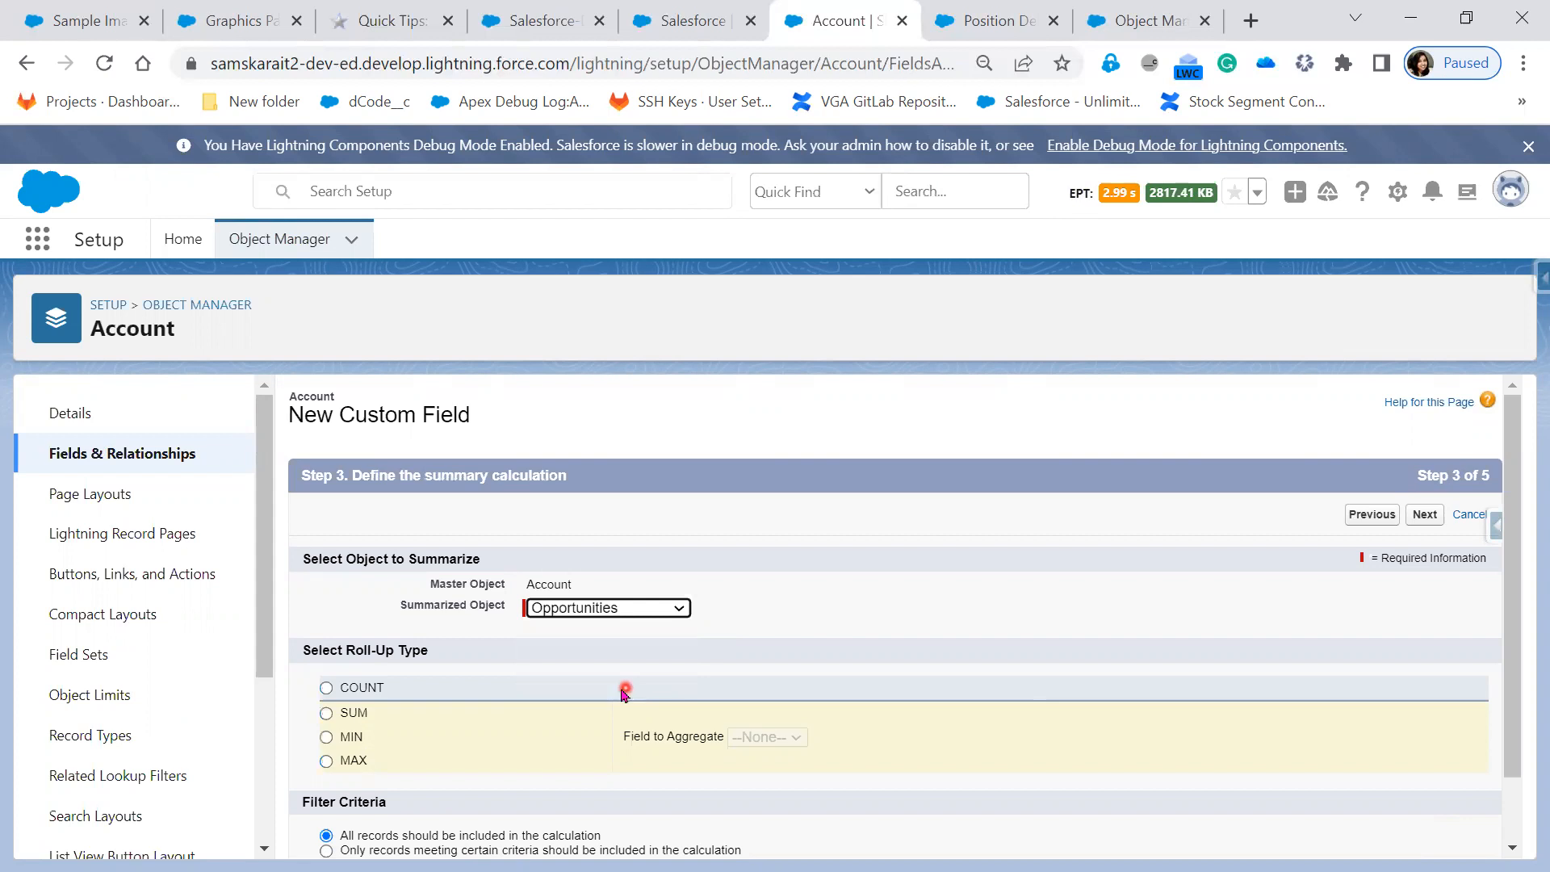
{"action": "left_click", "coordinate": [327, 714]}
{"action": "left_click", "coordinate": [327, 713]}
{"action": "left_click", "coordinate": [795, 738]}
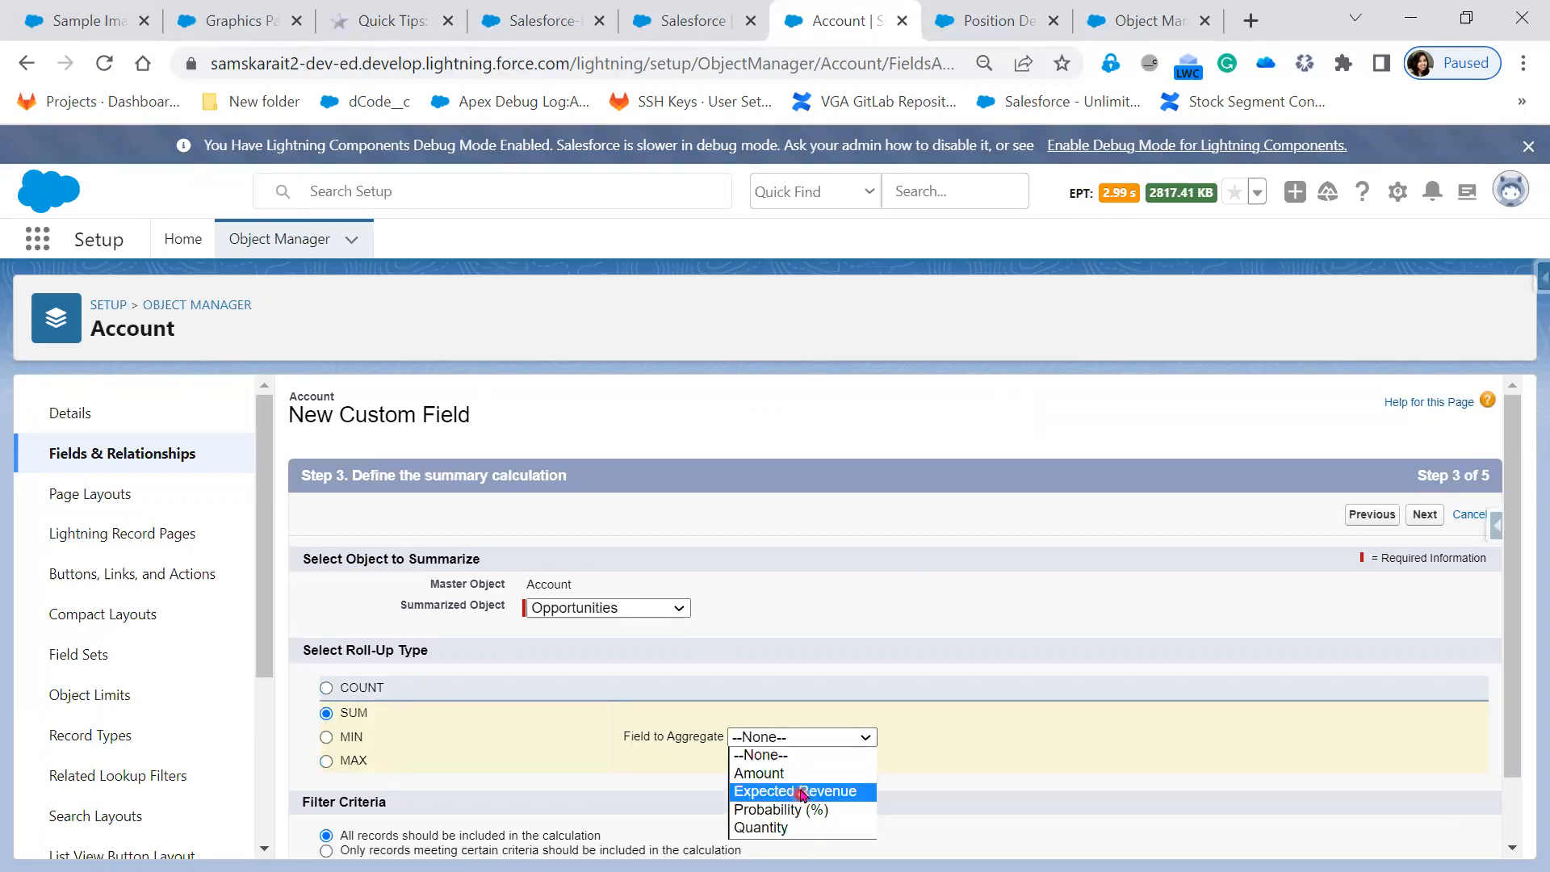
{"action": "left_click", "coordinate": [802, 777]}
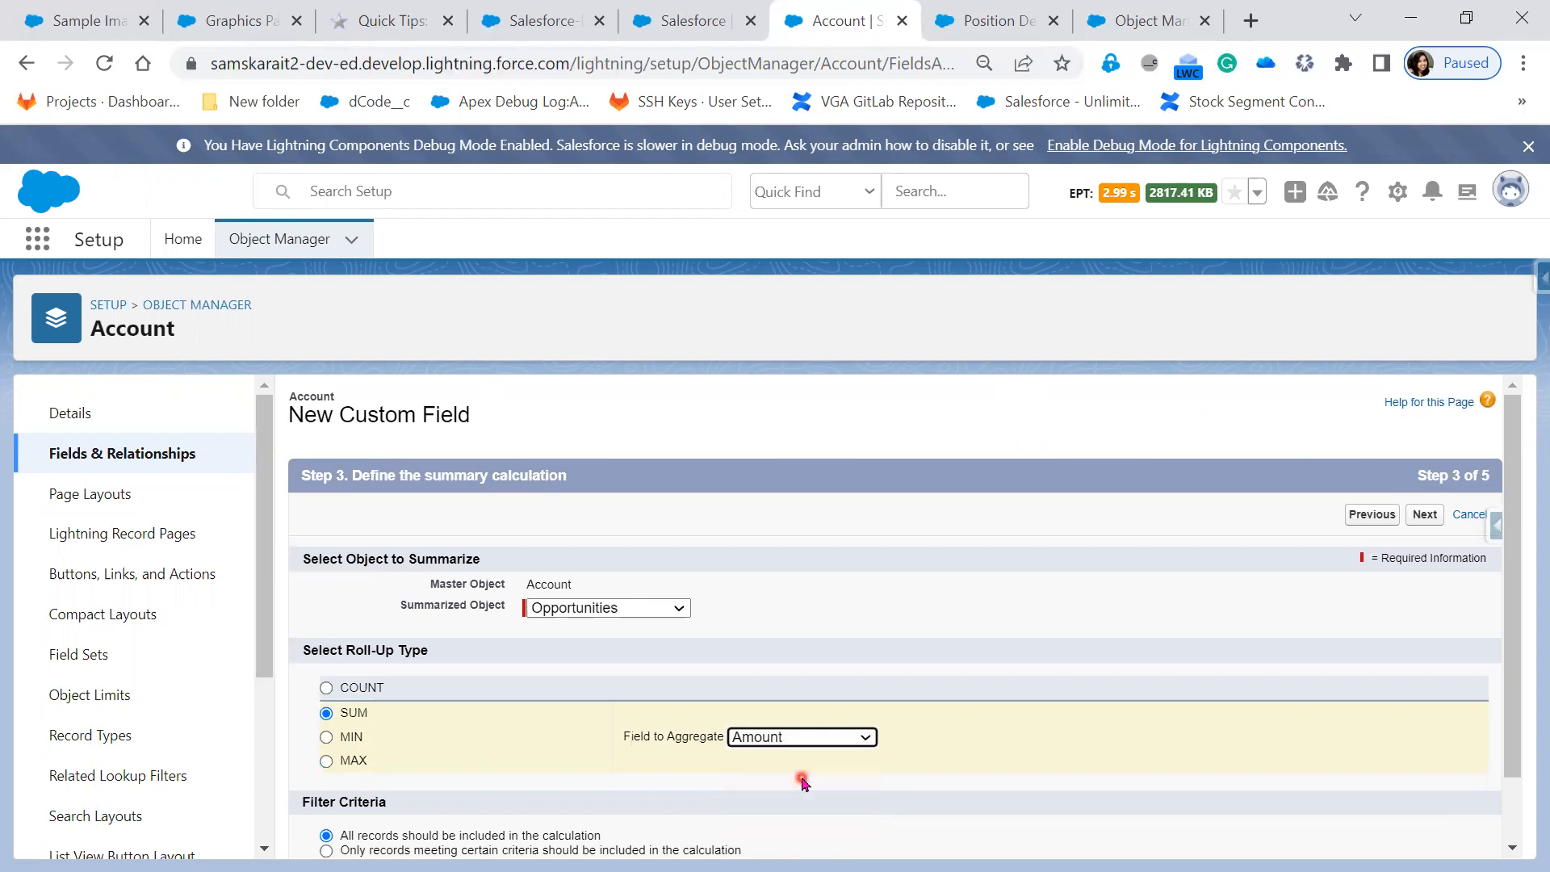
Keep all records included, accept the default field-level security and page layouts, and save the AnnualRevenue field.
{"action": "scroll", "coordinate": [946, 789], "scroll_direction": "down", "scroll_amount": 1}
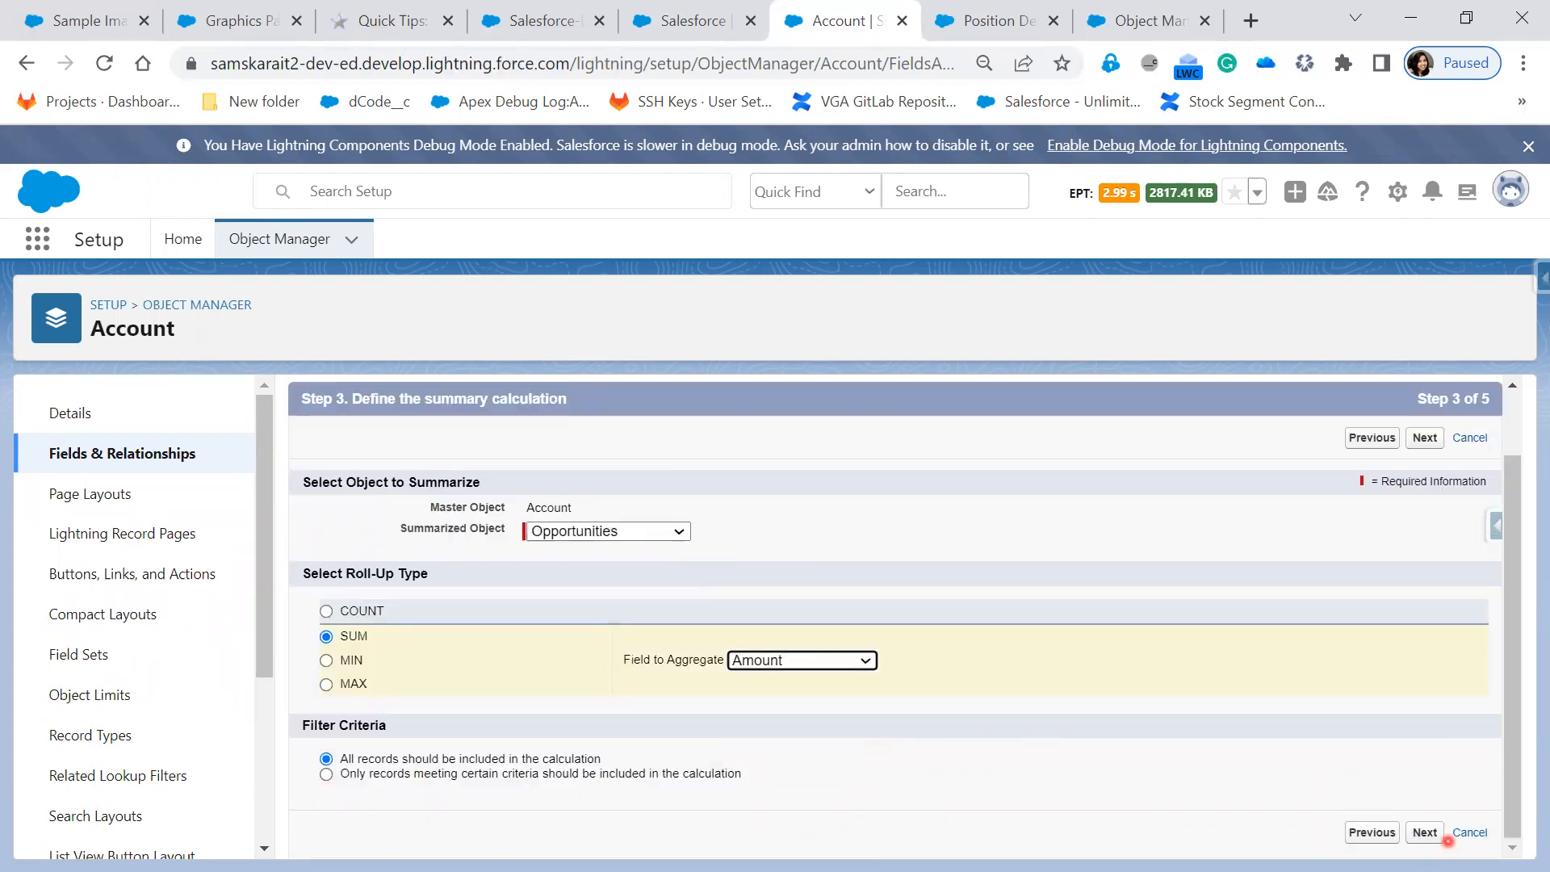
{"action": "left_click", "coordinate": [1433, 840]}
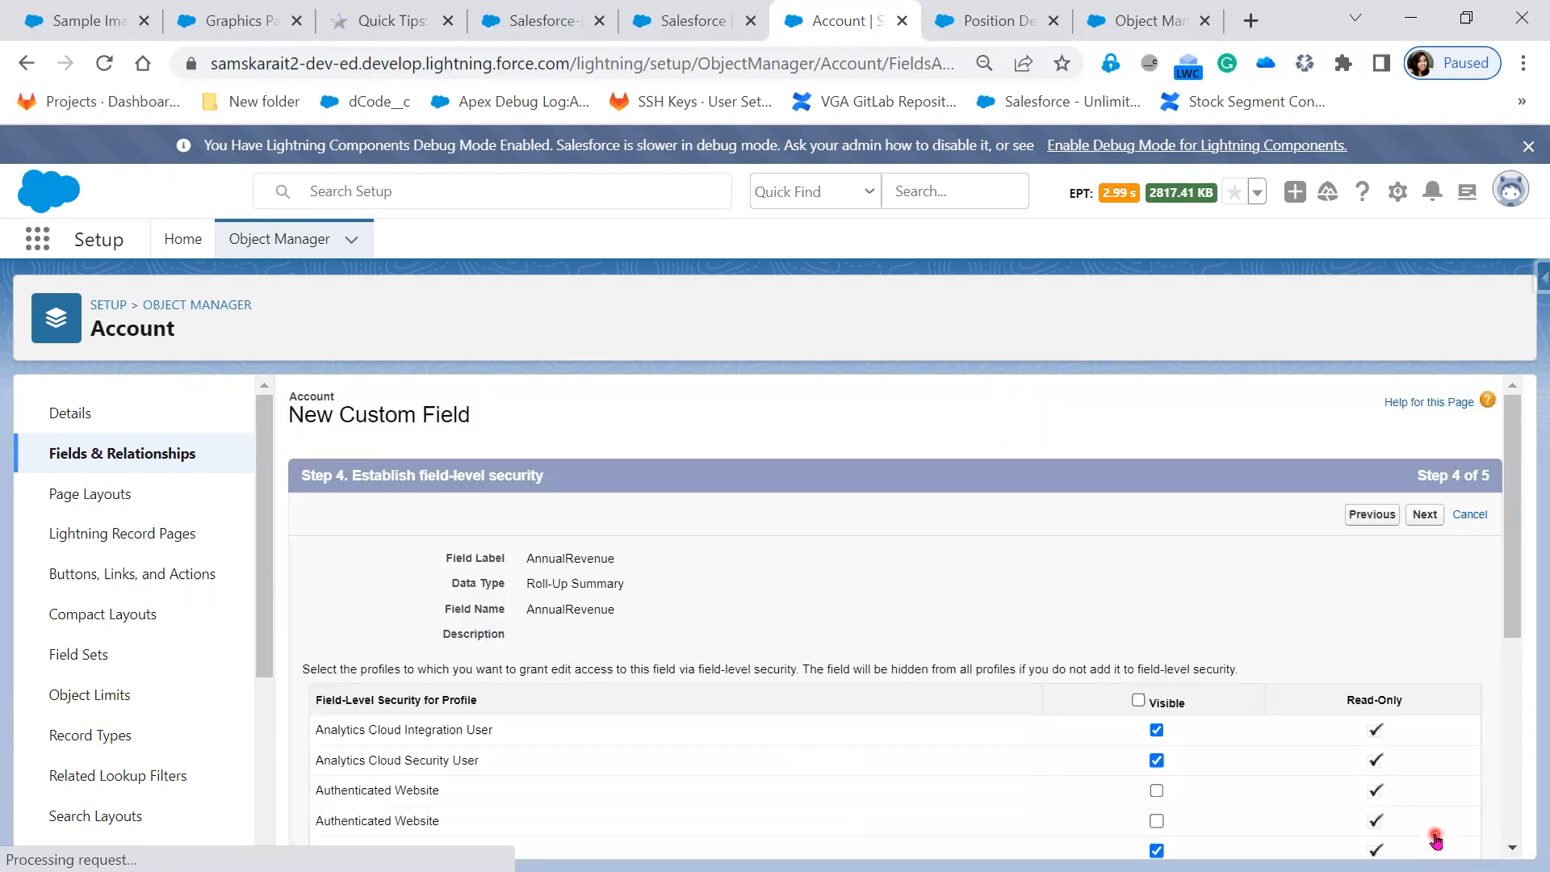
{"action": "left_click", "coordinate": [1425, 516]}
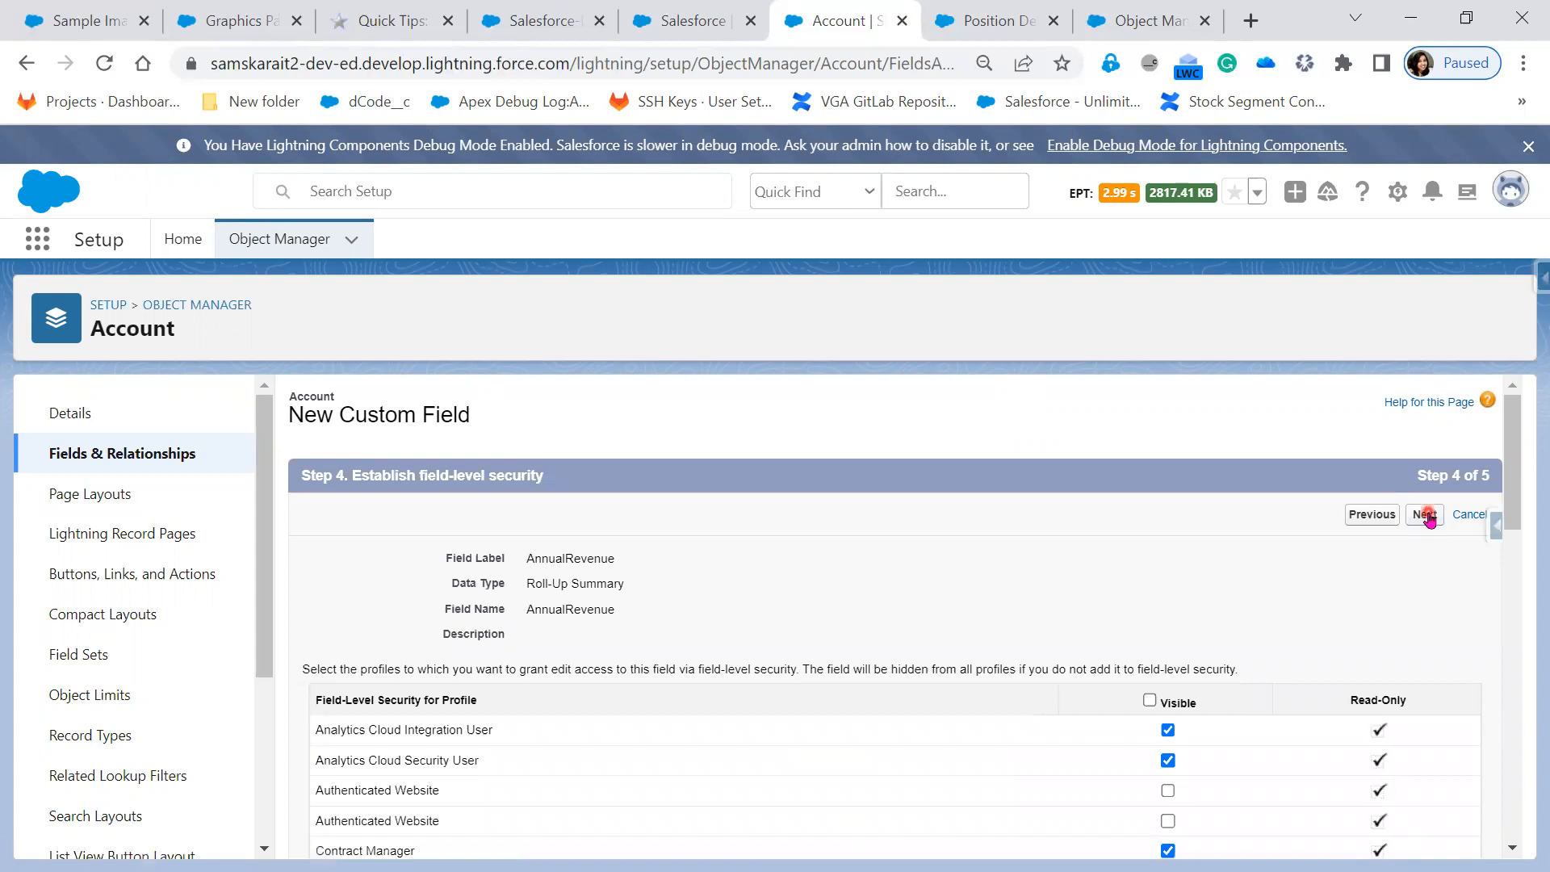
{"action": "left_click", "coordinate": [1421, 515]}
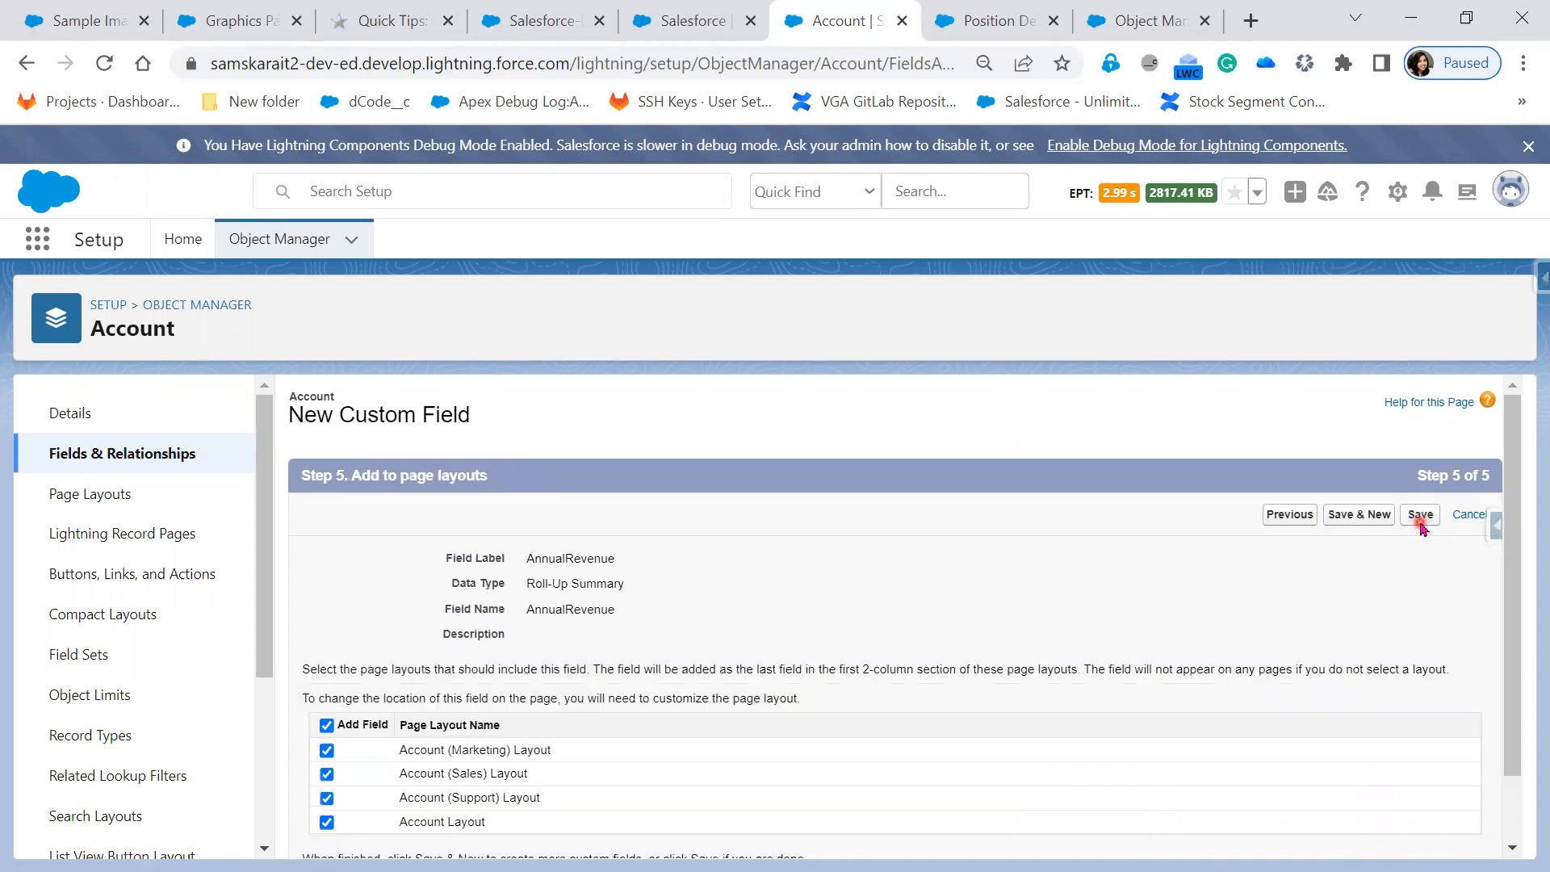
Examine the AnnualRevenue roll-up value in the details of the Salesforce account record.
{"action": "left_click", "coordinate": [709, 22]}
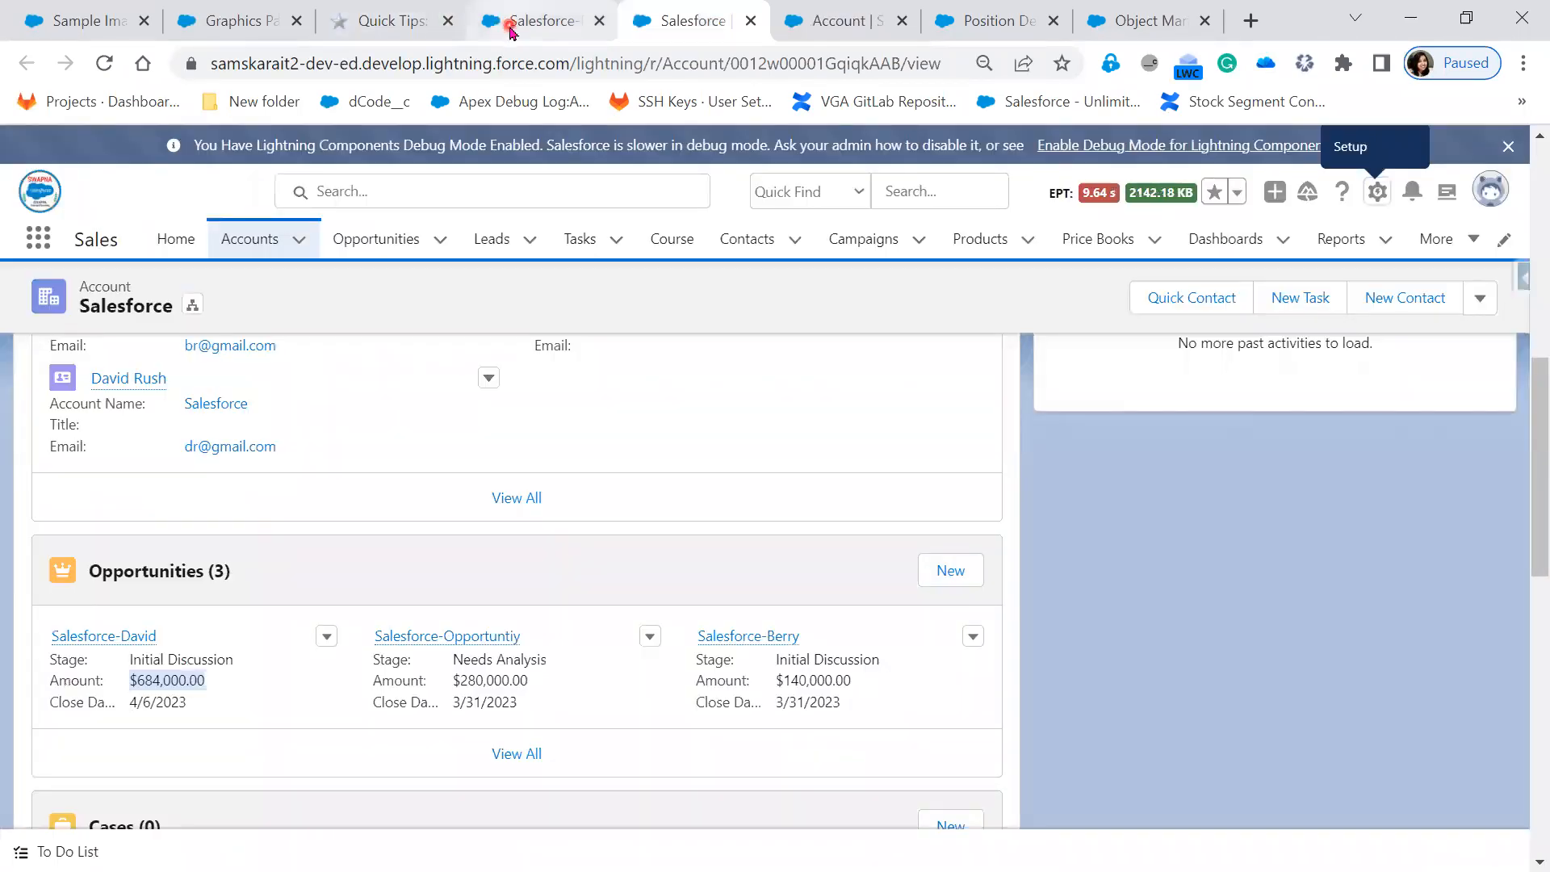
{"action": "left_click", "coordinate": [63, 477]}
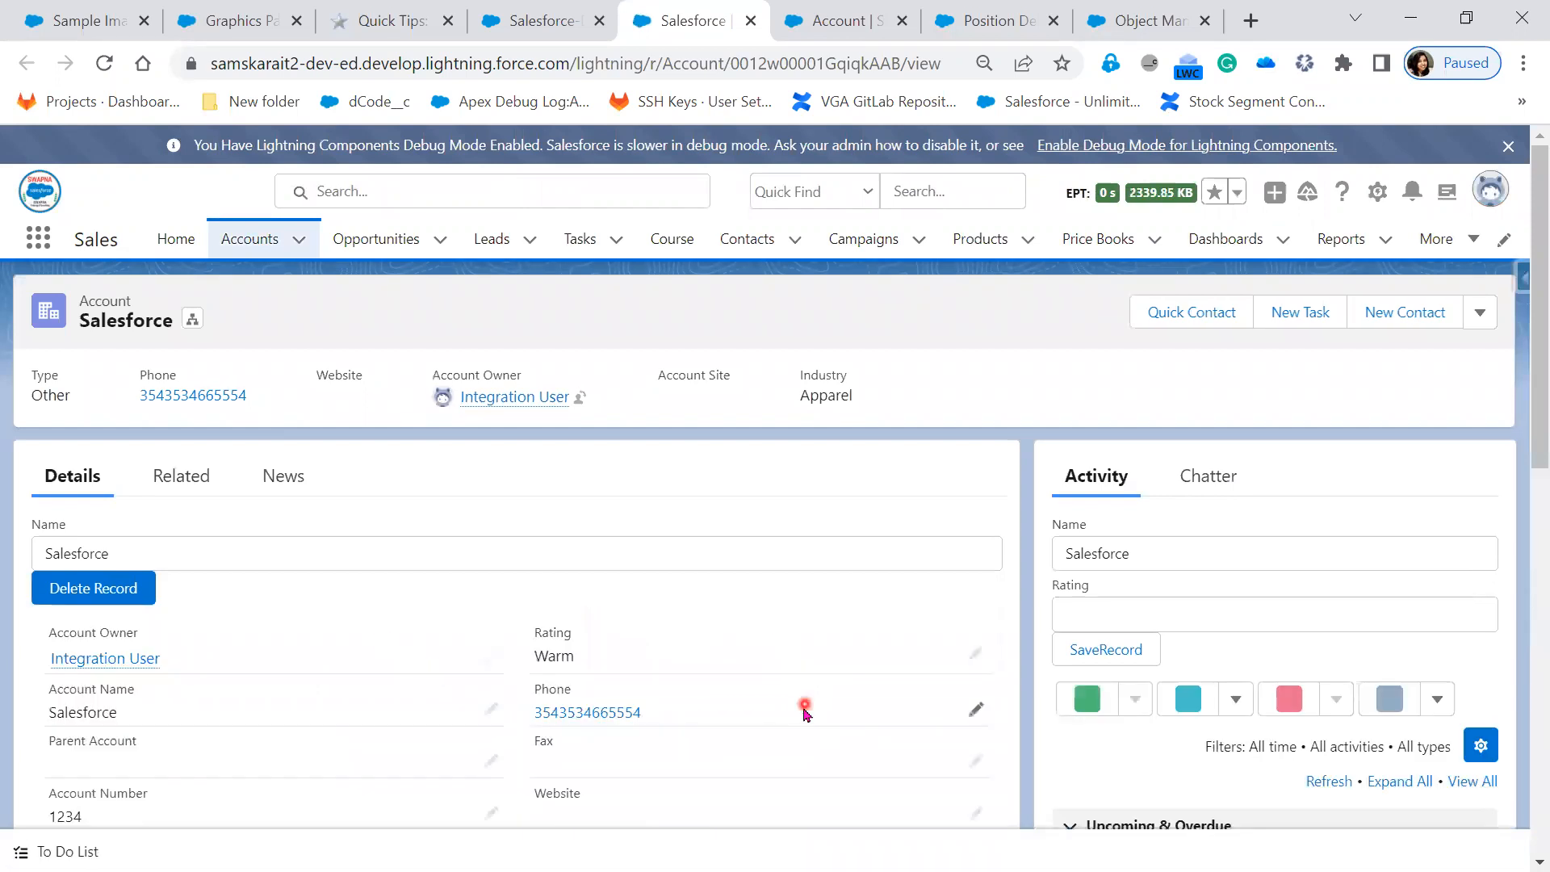
{"action": "scroll", "coordinate": [800, 726], "scroll_direction": "down", "scroll_amount": 6}
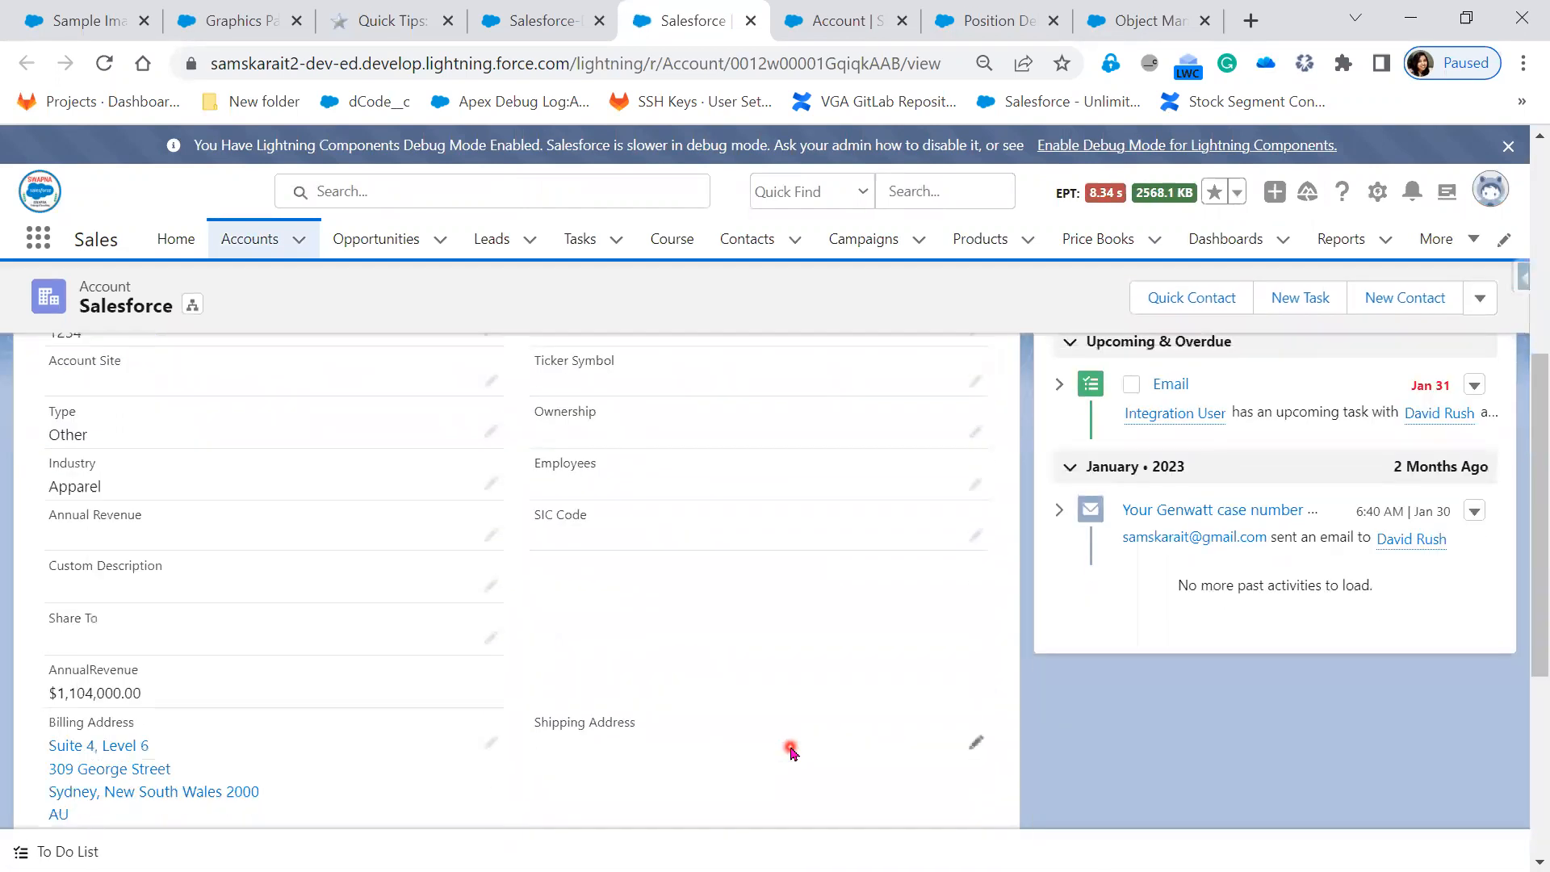
{"action": "left_click_drag", "start_coordinate": [170, 701], "coordinate": [43, 672]}
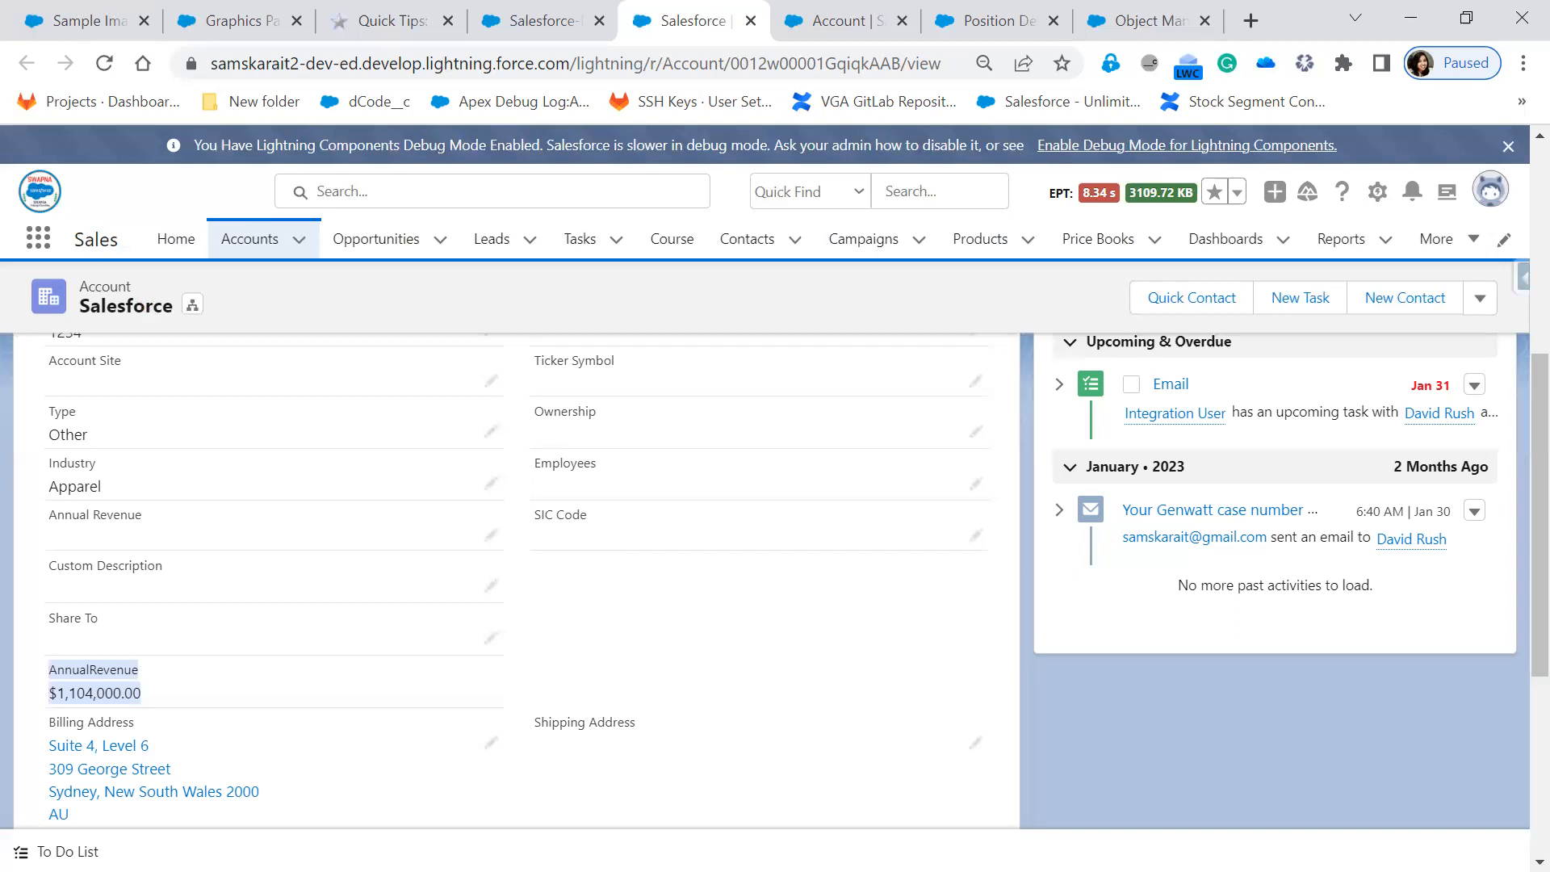
{"action": "key", "text": "alt+Tab"}
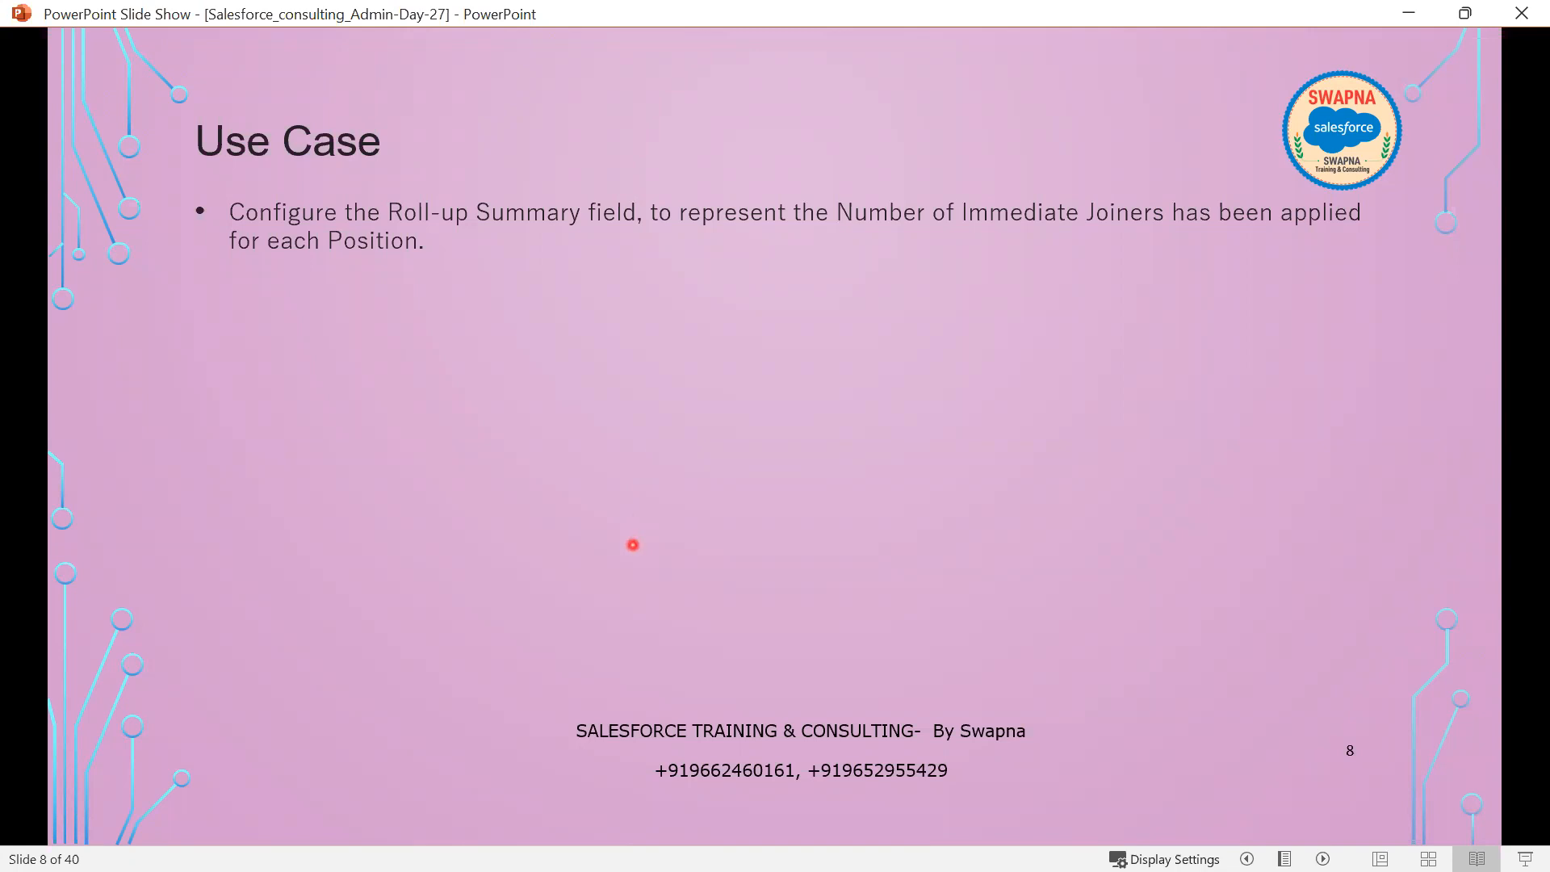
{"action": "left_click", "coordinate": [1421, 14]}
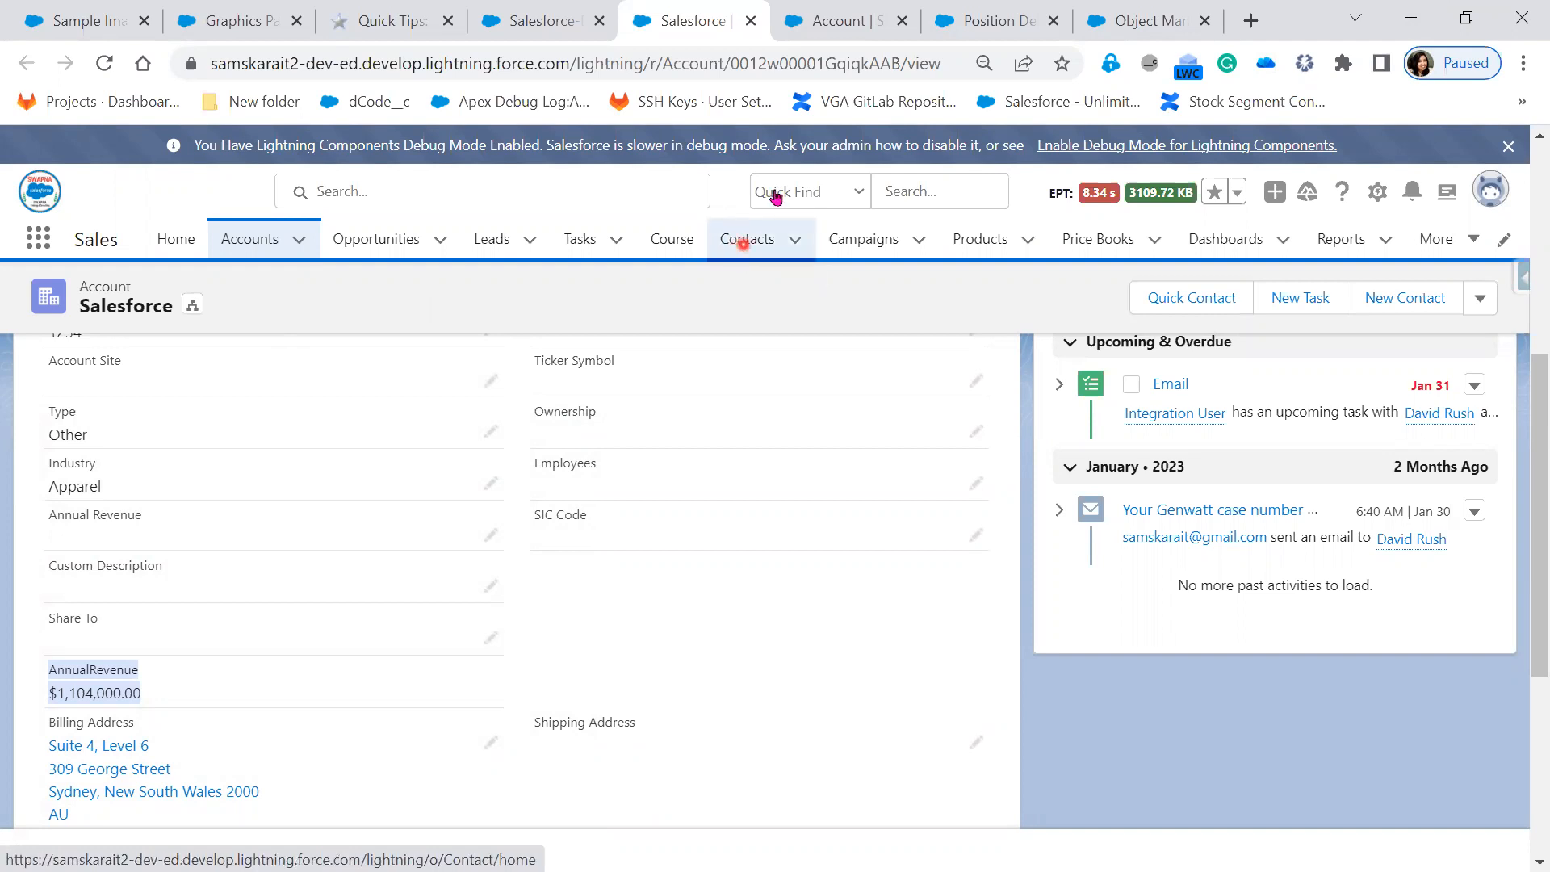
Find the Contact object in Object Manager and display its fields and relationships.
{"action": "left_click", "coordinate": [832, 24]}
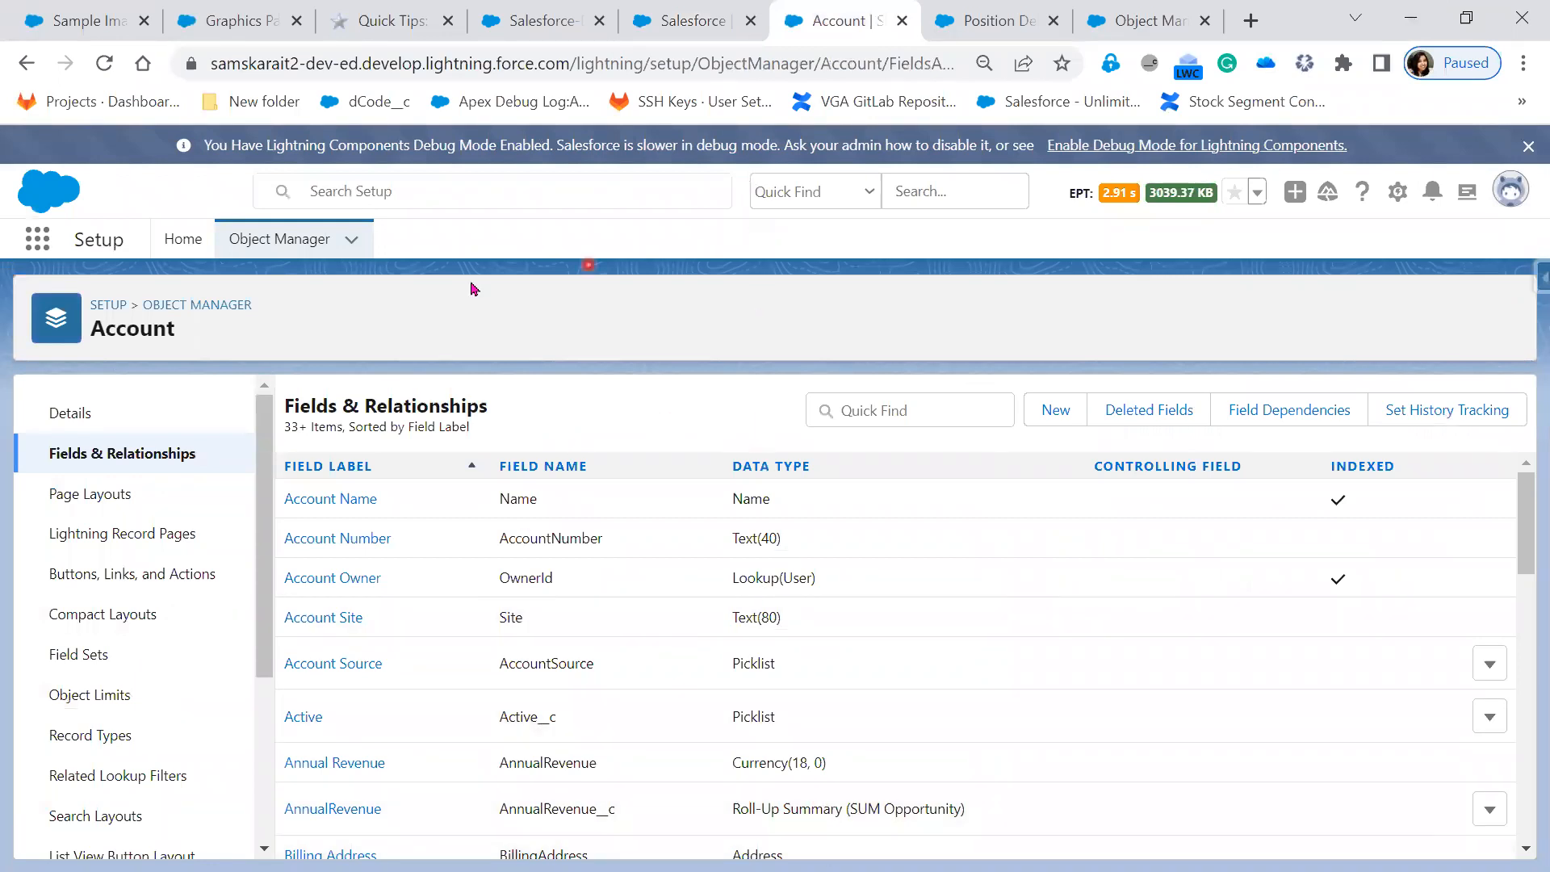
{"action": "left_click", "coordinate": [280, 242]}
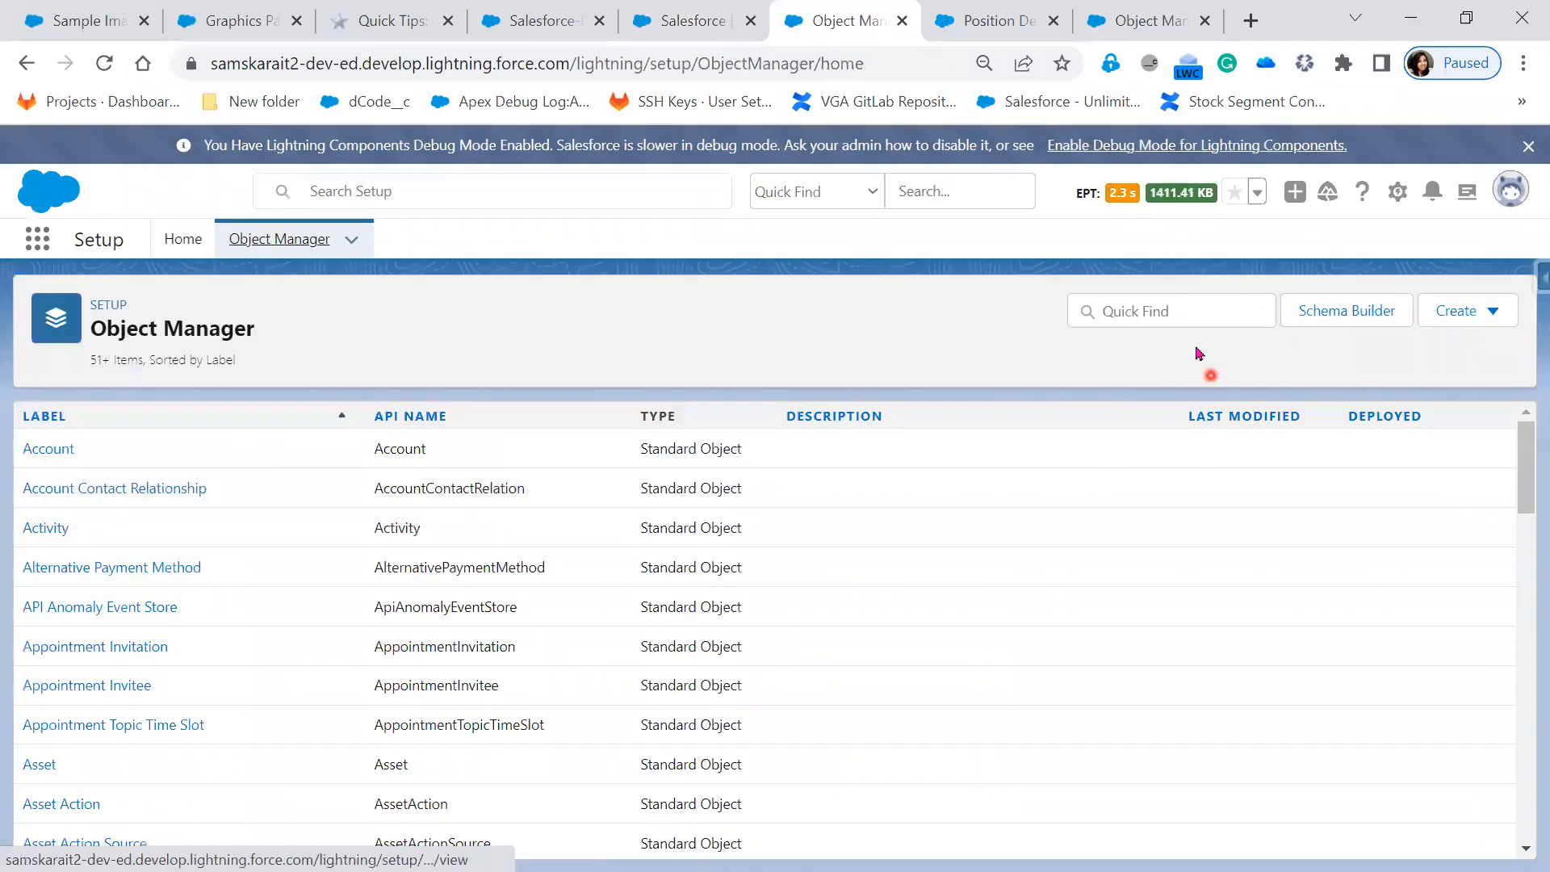
{"action": "left_click", "coordinate": [1154, 311]}
{"action": "type", "text": "con"}
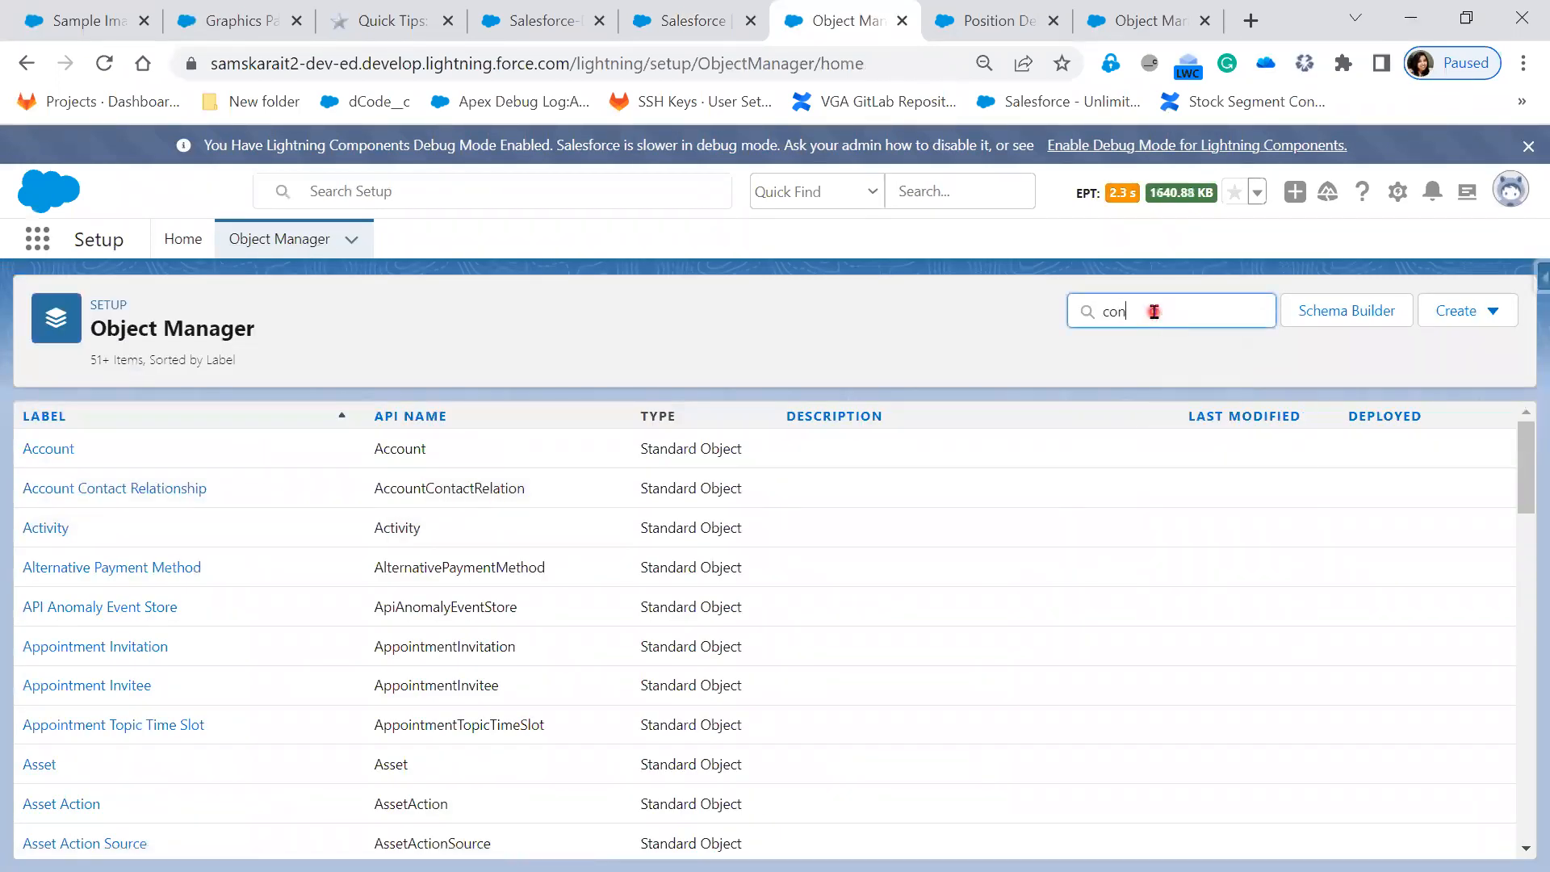
{"action": "type", "text": "tact"}
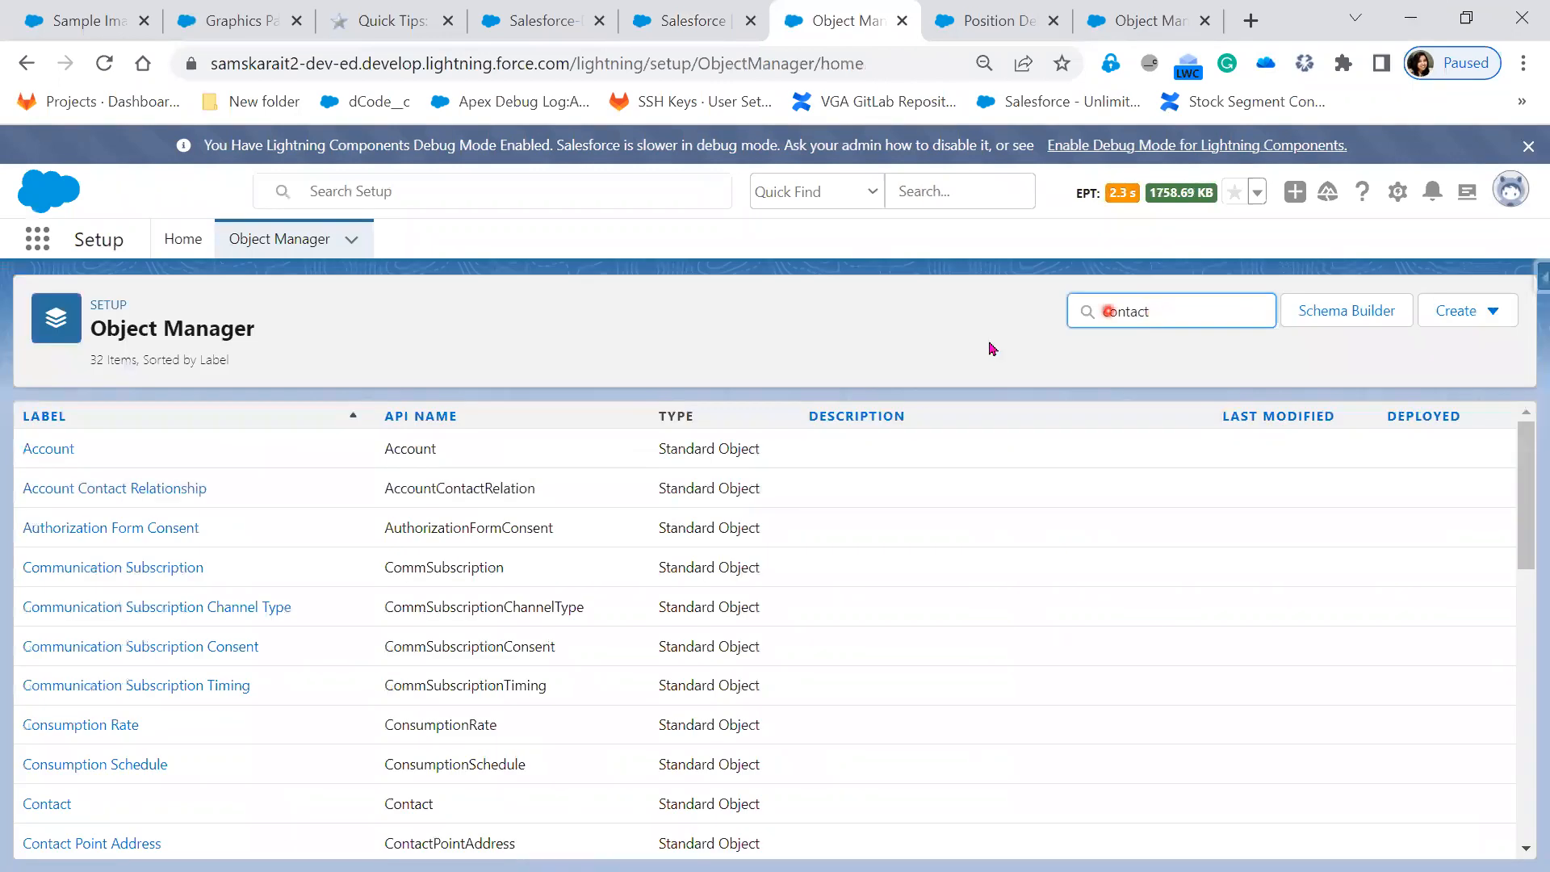
{"action": "left_click", "coordinate": [67, 490]}
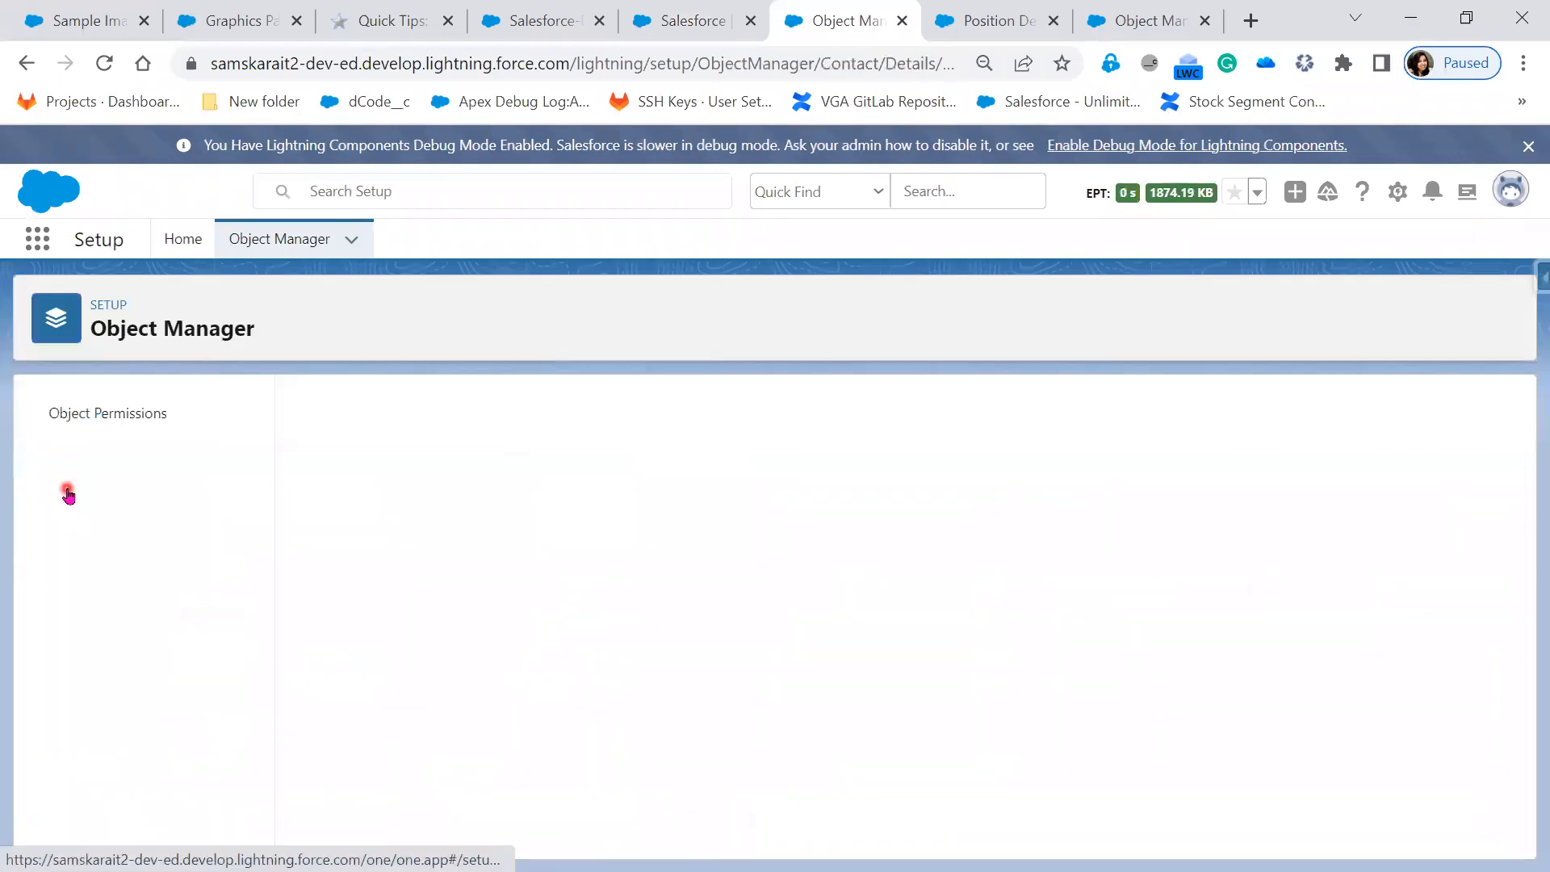
{"action": "left_click", "coordinate": [109, 457]}
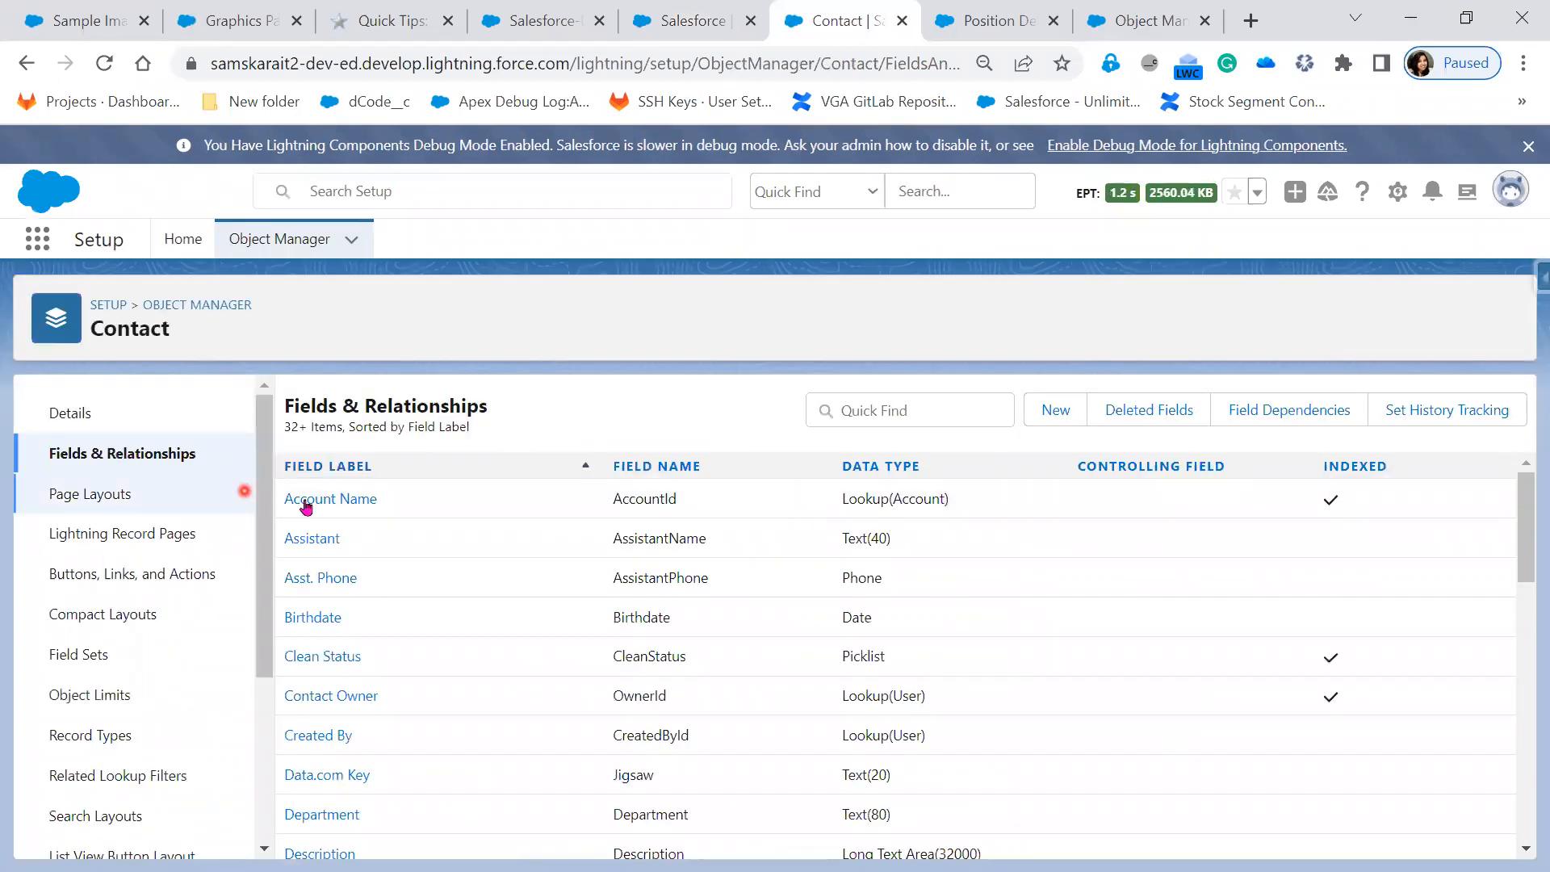
Inspect the definition of Contact's Account Name lookup field and leave its edit form without saving.
{"action": "left_click", "coordinate": [315, 500]}
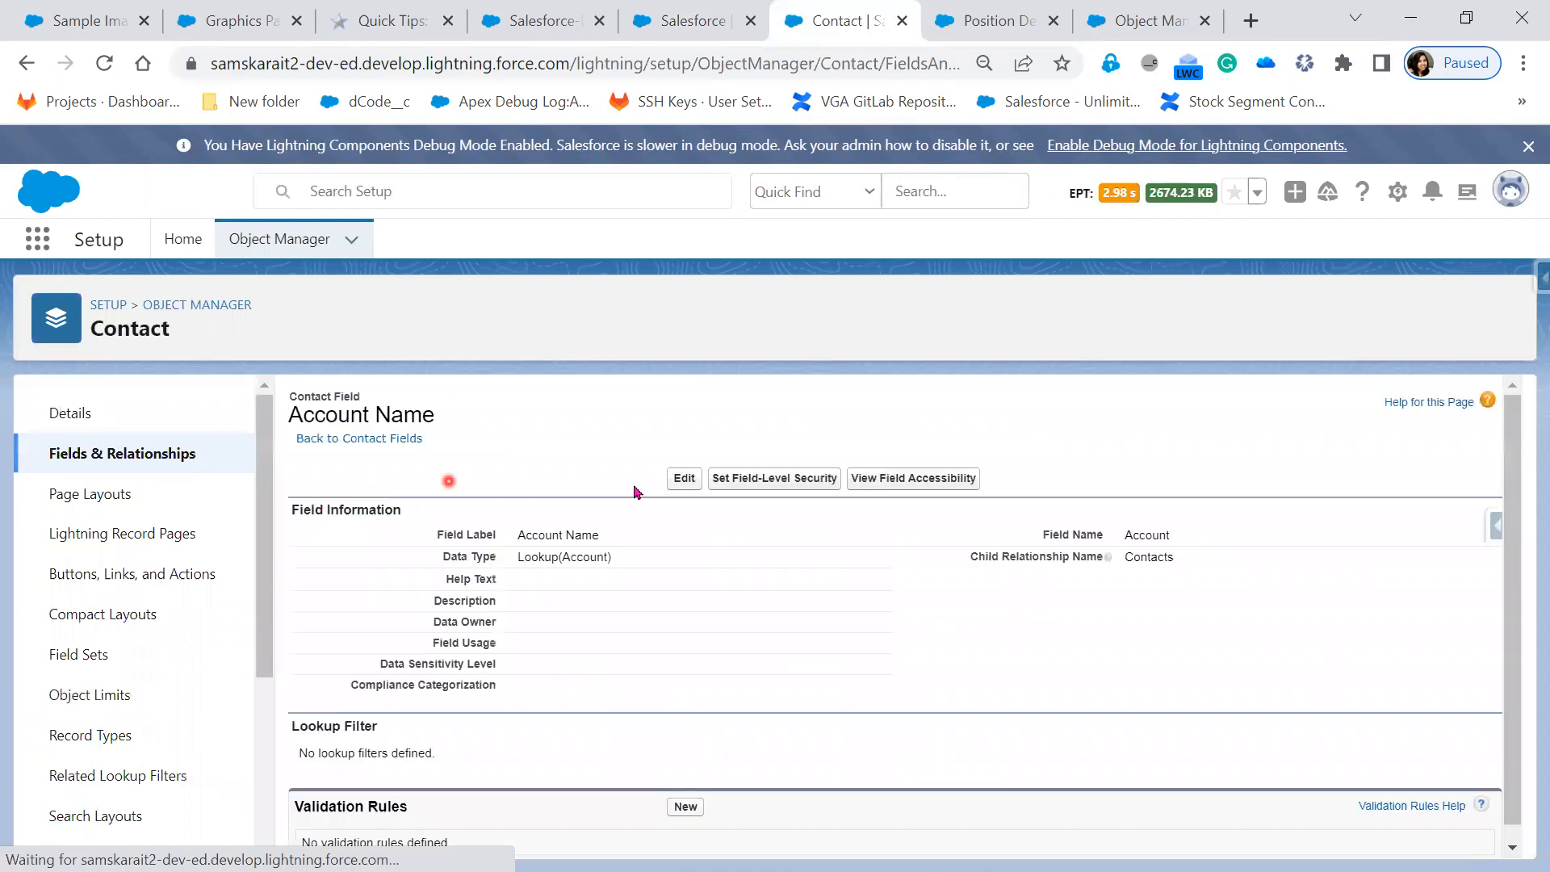
{"action": "left_click", "coordinate": [682, 478]}
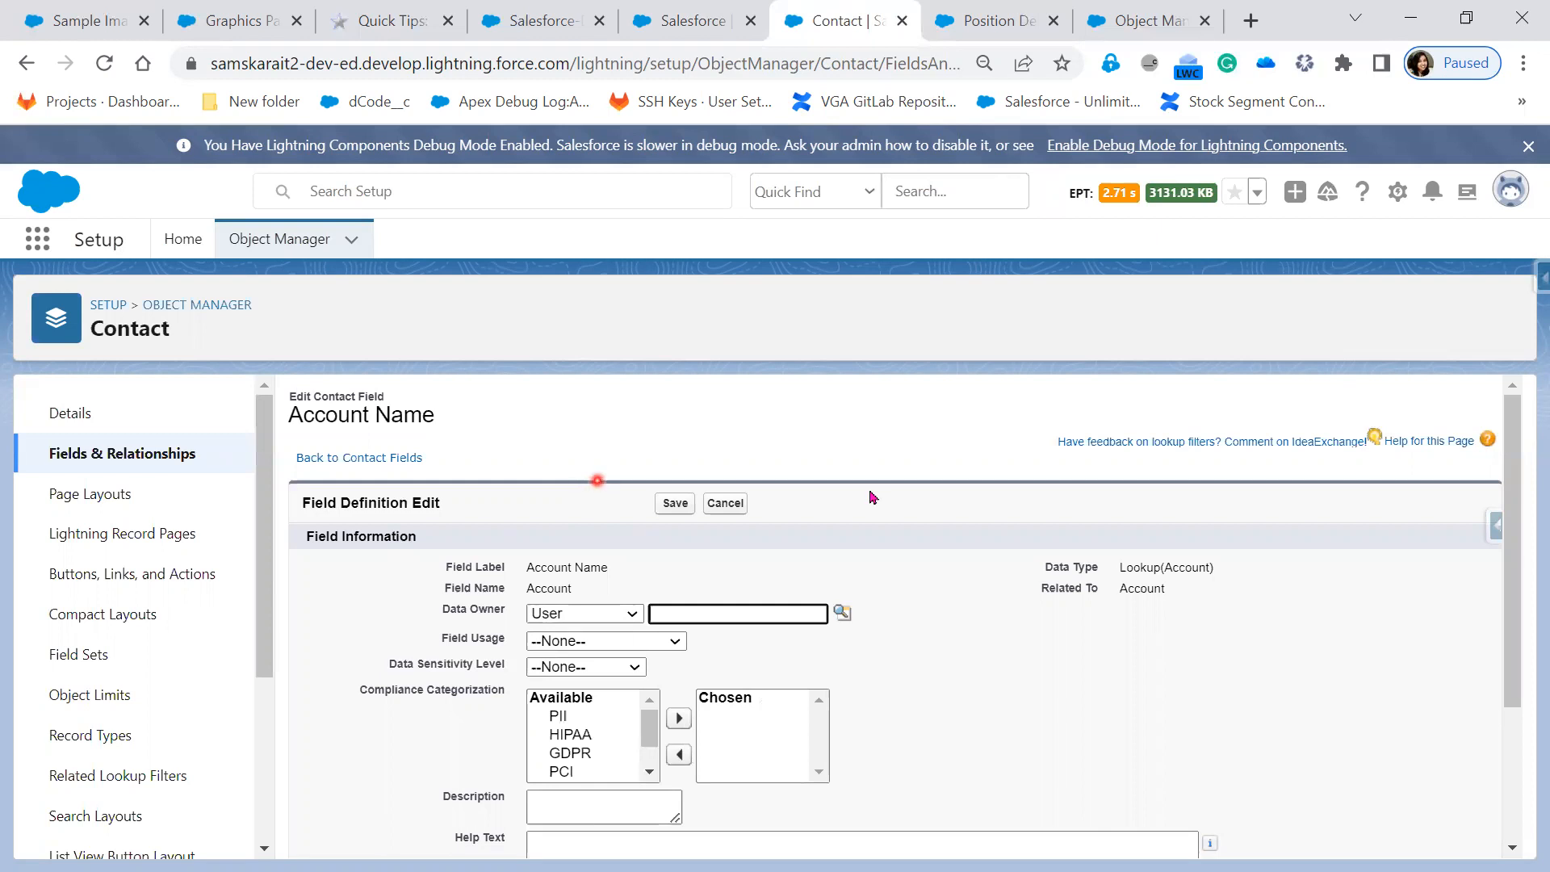
{"action": "left_click", "coordinate": [741, 506]}
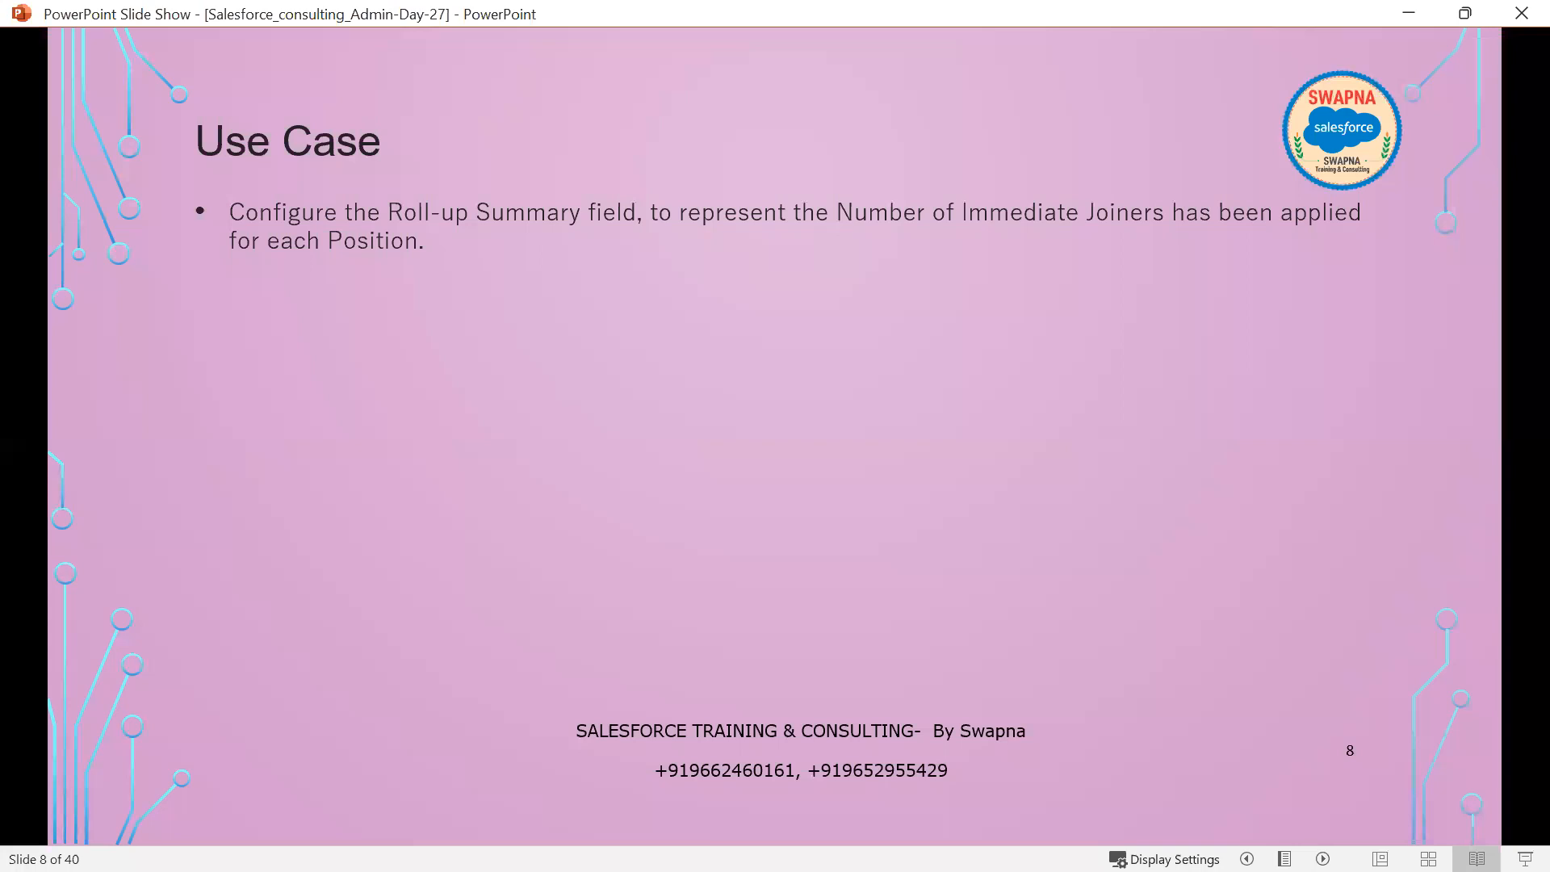
{"action": "key", "text": "Right"}
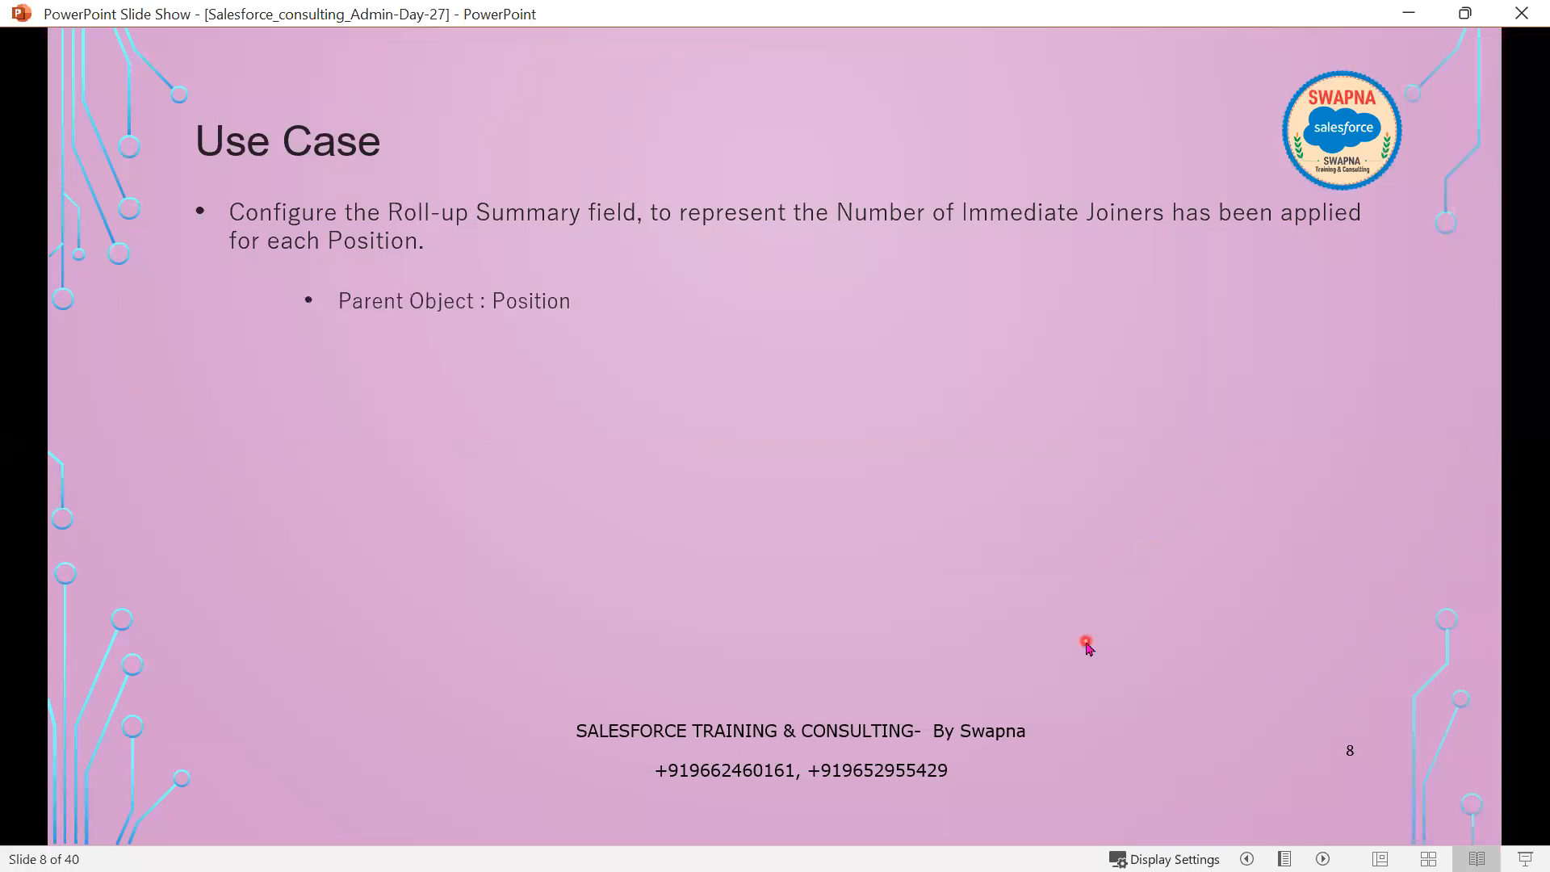
{"action": "key", "text": "Right"}
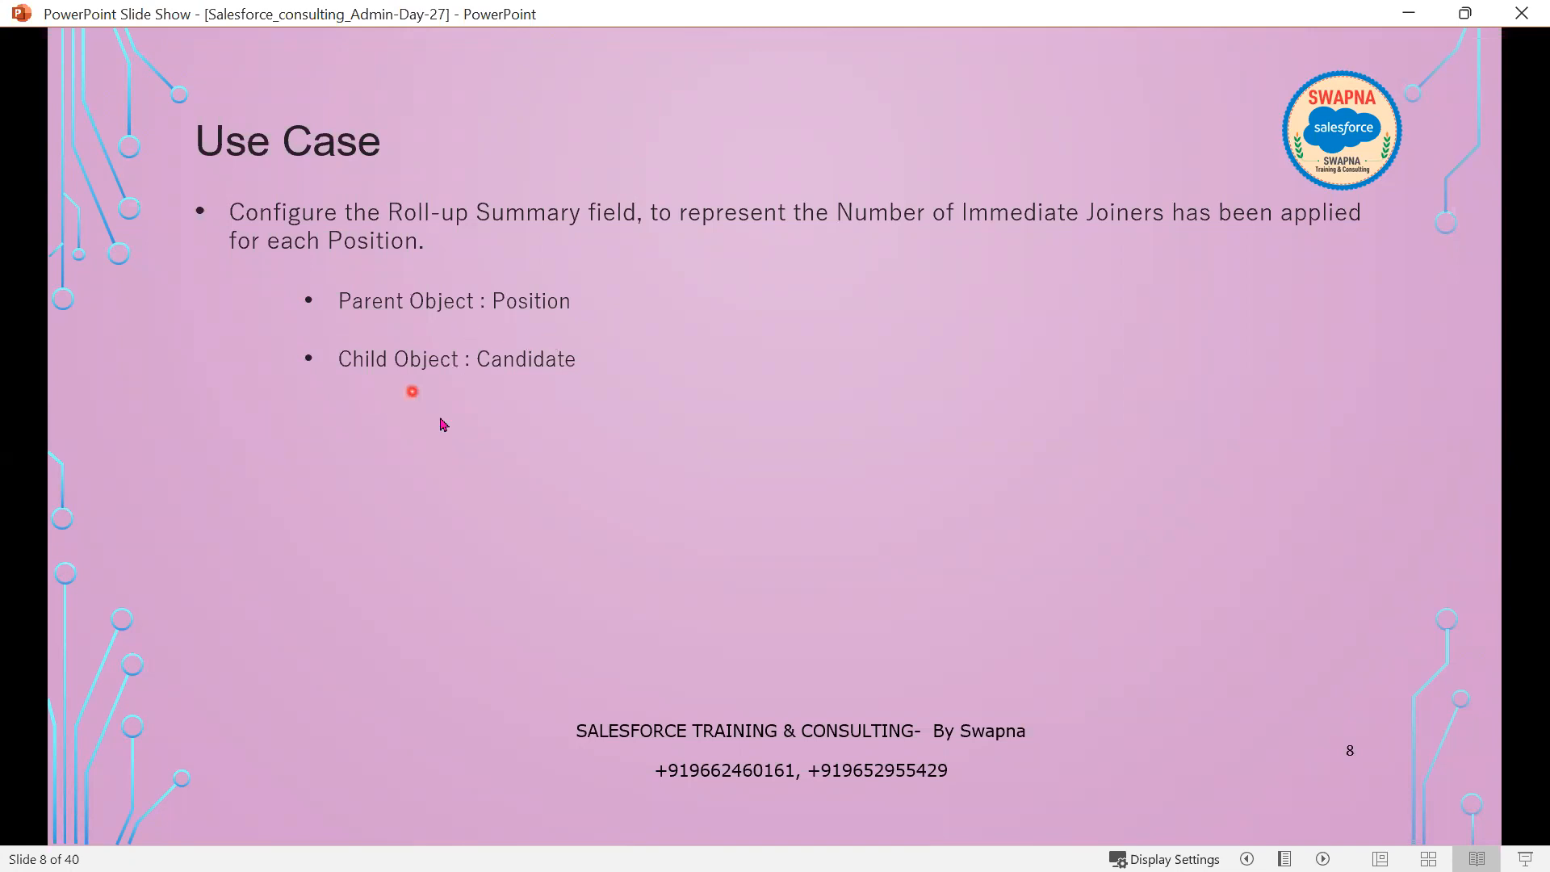
{"action": "key", "text": "Right"}
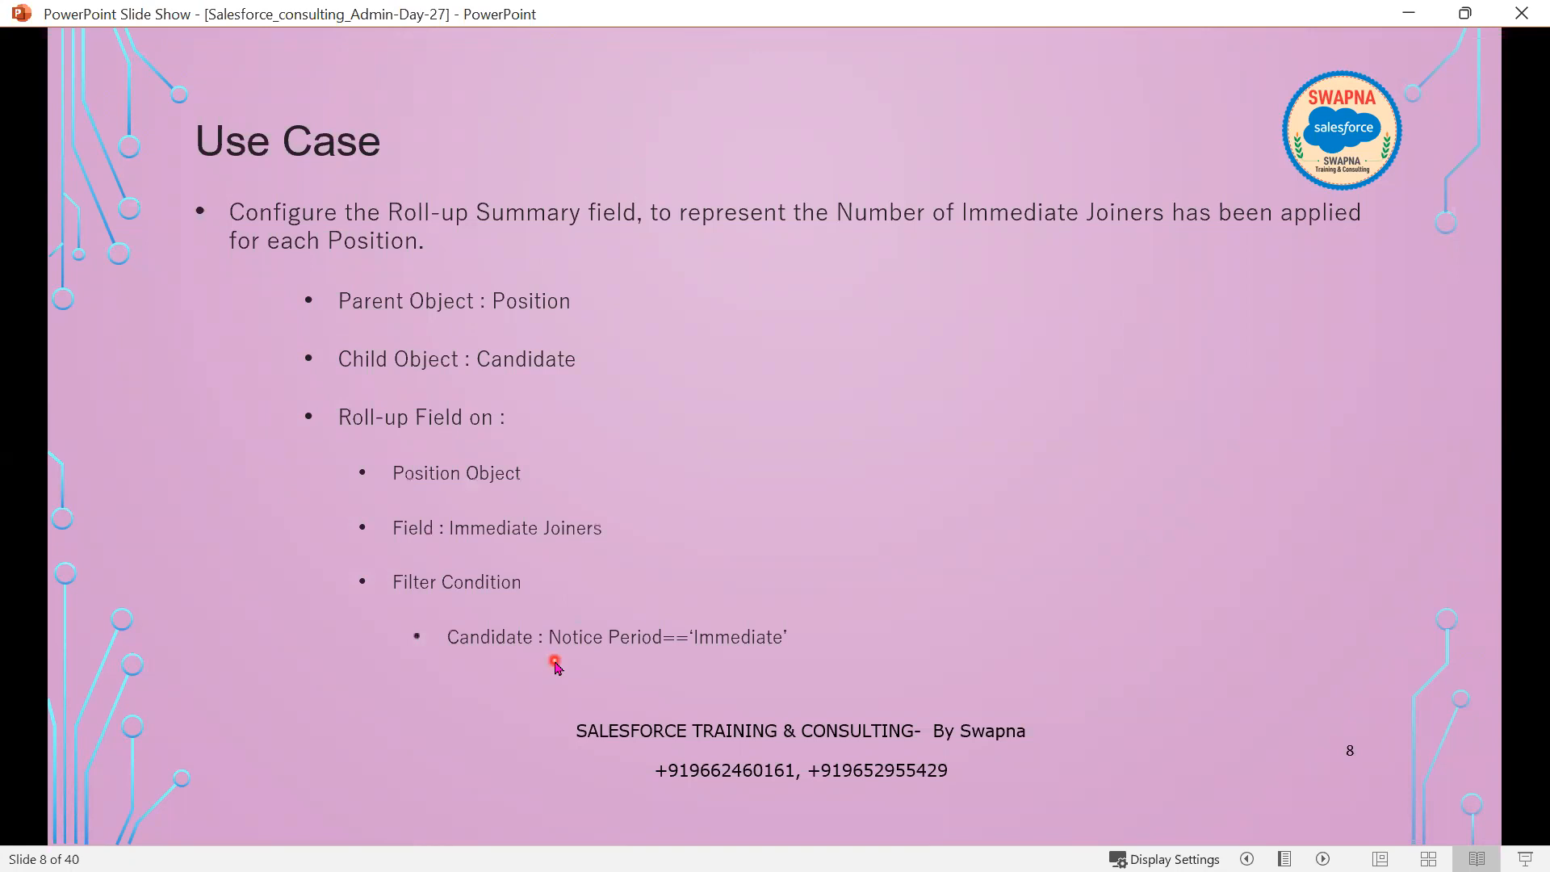
{"action": "key", "text": "Right"}
{"action": "key", "text": "Right"}
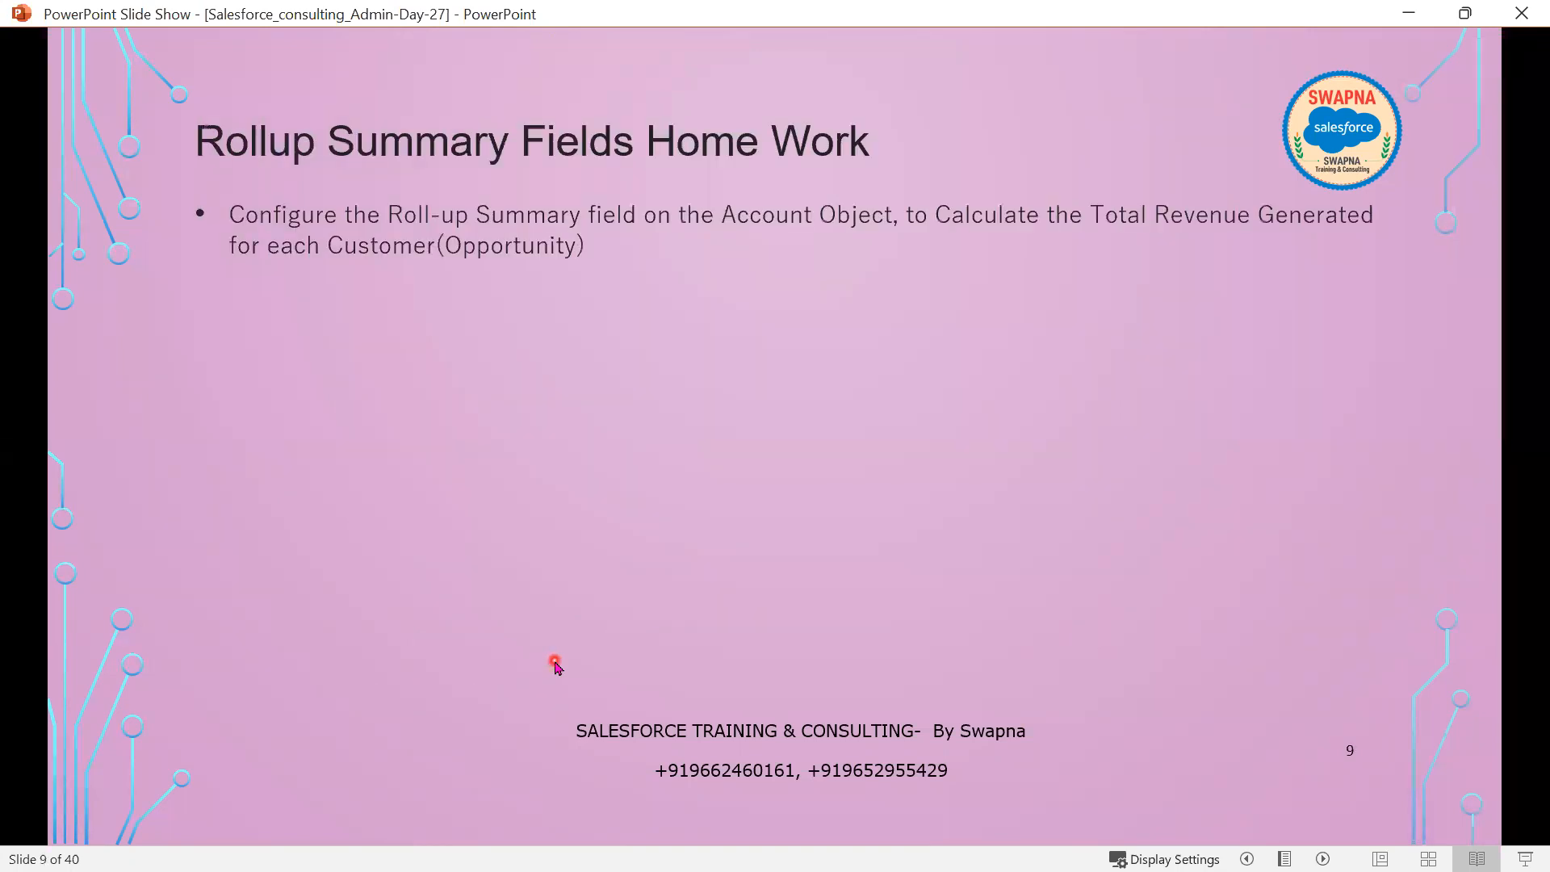
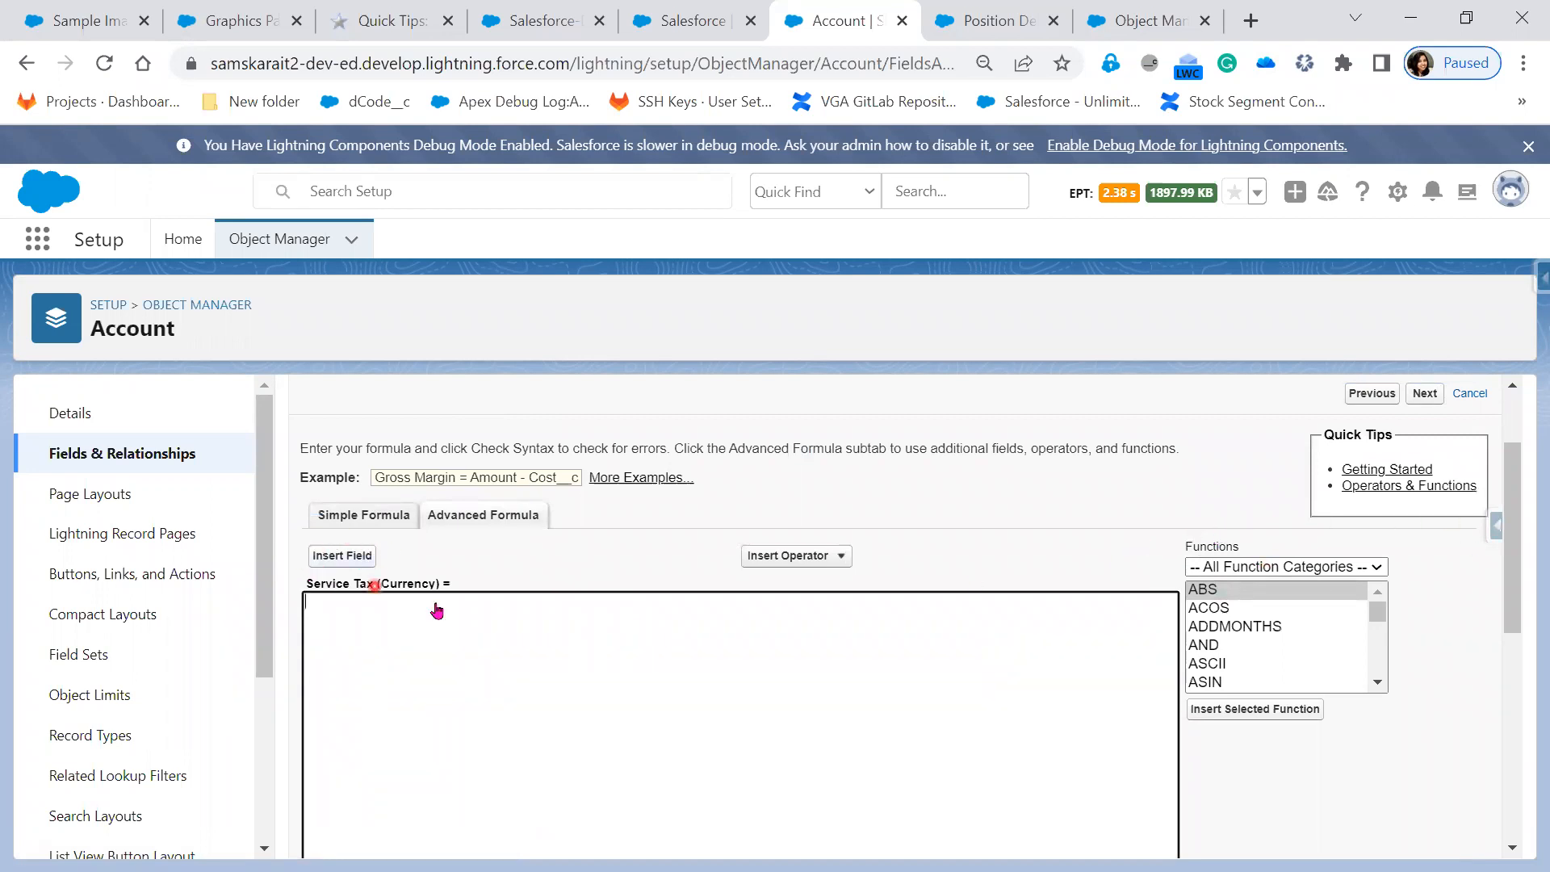
Review the editor and the available operators for the Service Tax currency formula.
{"action": "scroll", "coordinate": [565, 712], "scroll_direction": "down", "scroll_amount": 5}
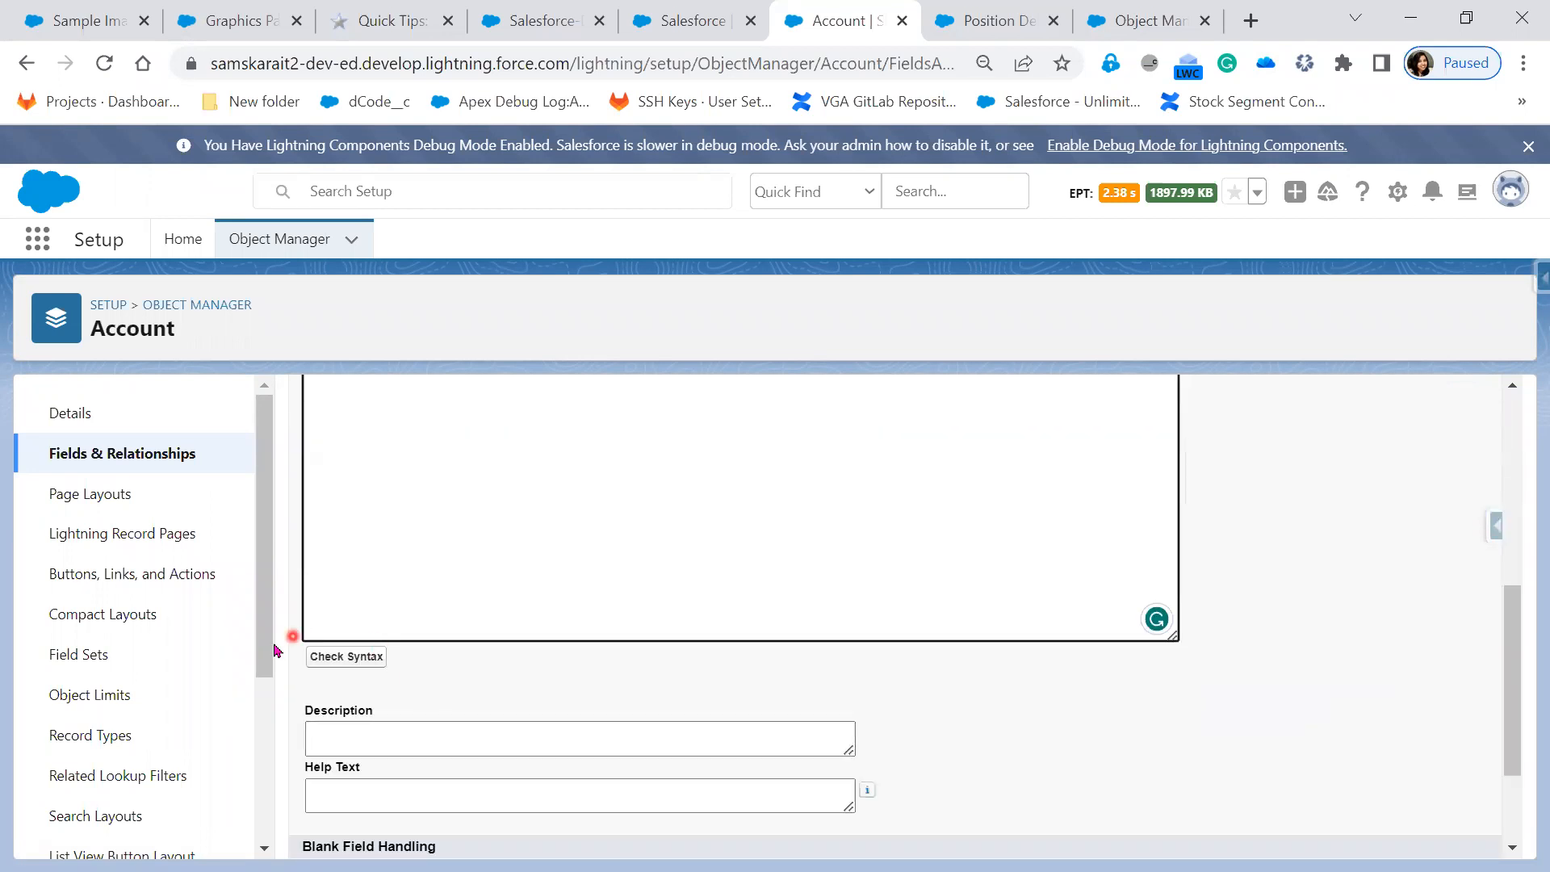
{"action": "scroll", "coordinate": [570, 699], "scroll_direction": "up", "scroll_amount": 5}
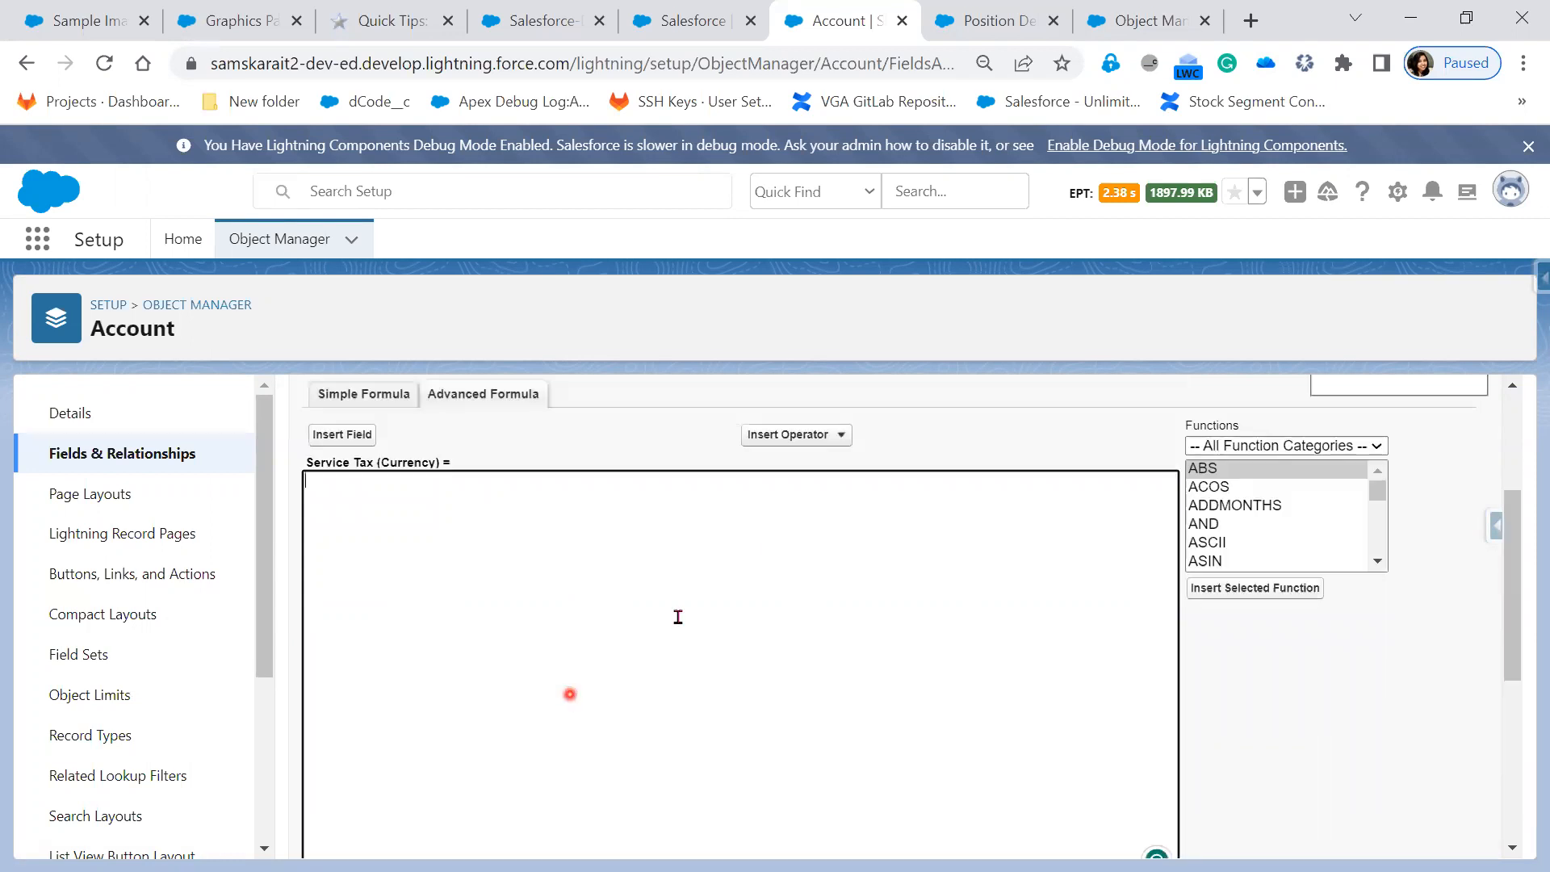
{"action": "left_click", "coordinate": [787, 435]}
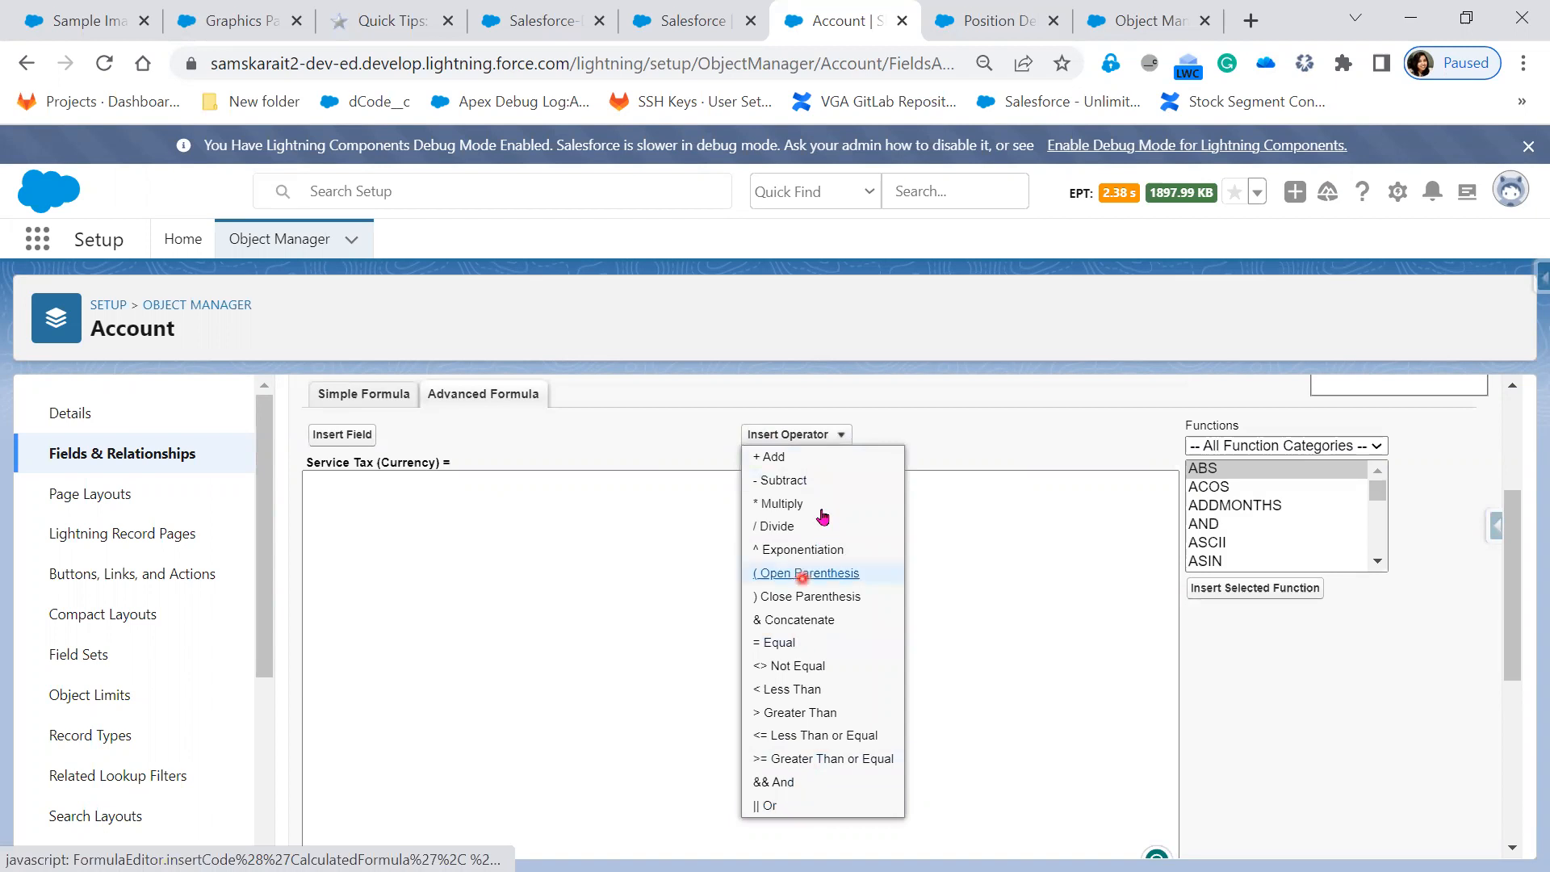
{"action": "left_click", "coordinate": [329, 476]}
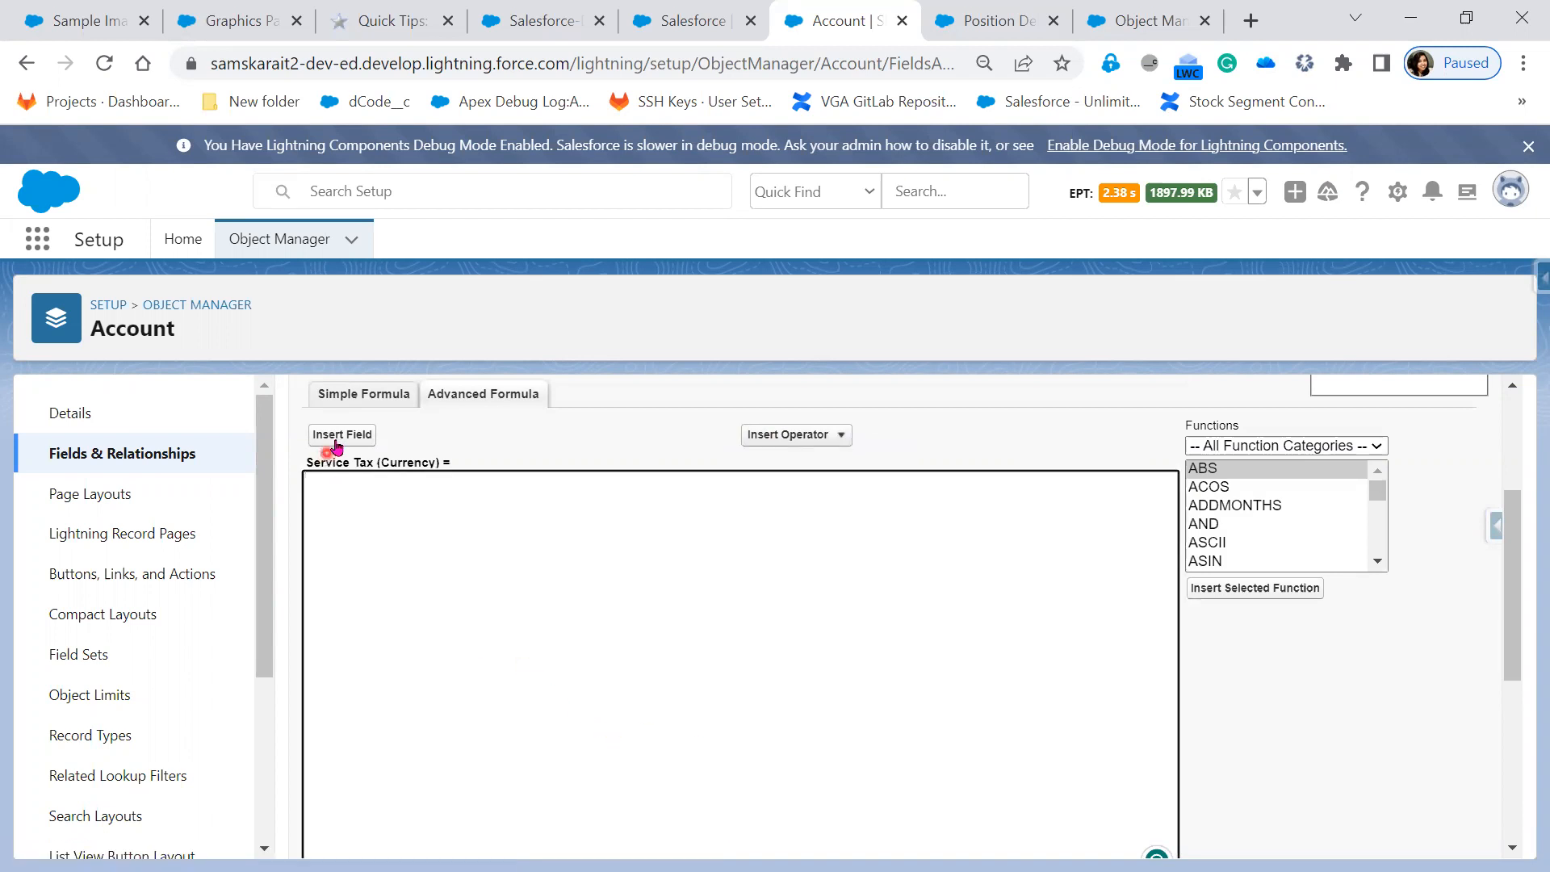
Insert the Account's Industry field into the Service Tax formula and remove it again.
{"action": "left_click", "coordinate": [339, 440]}
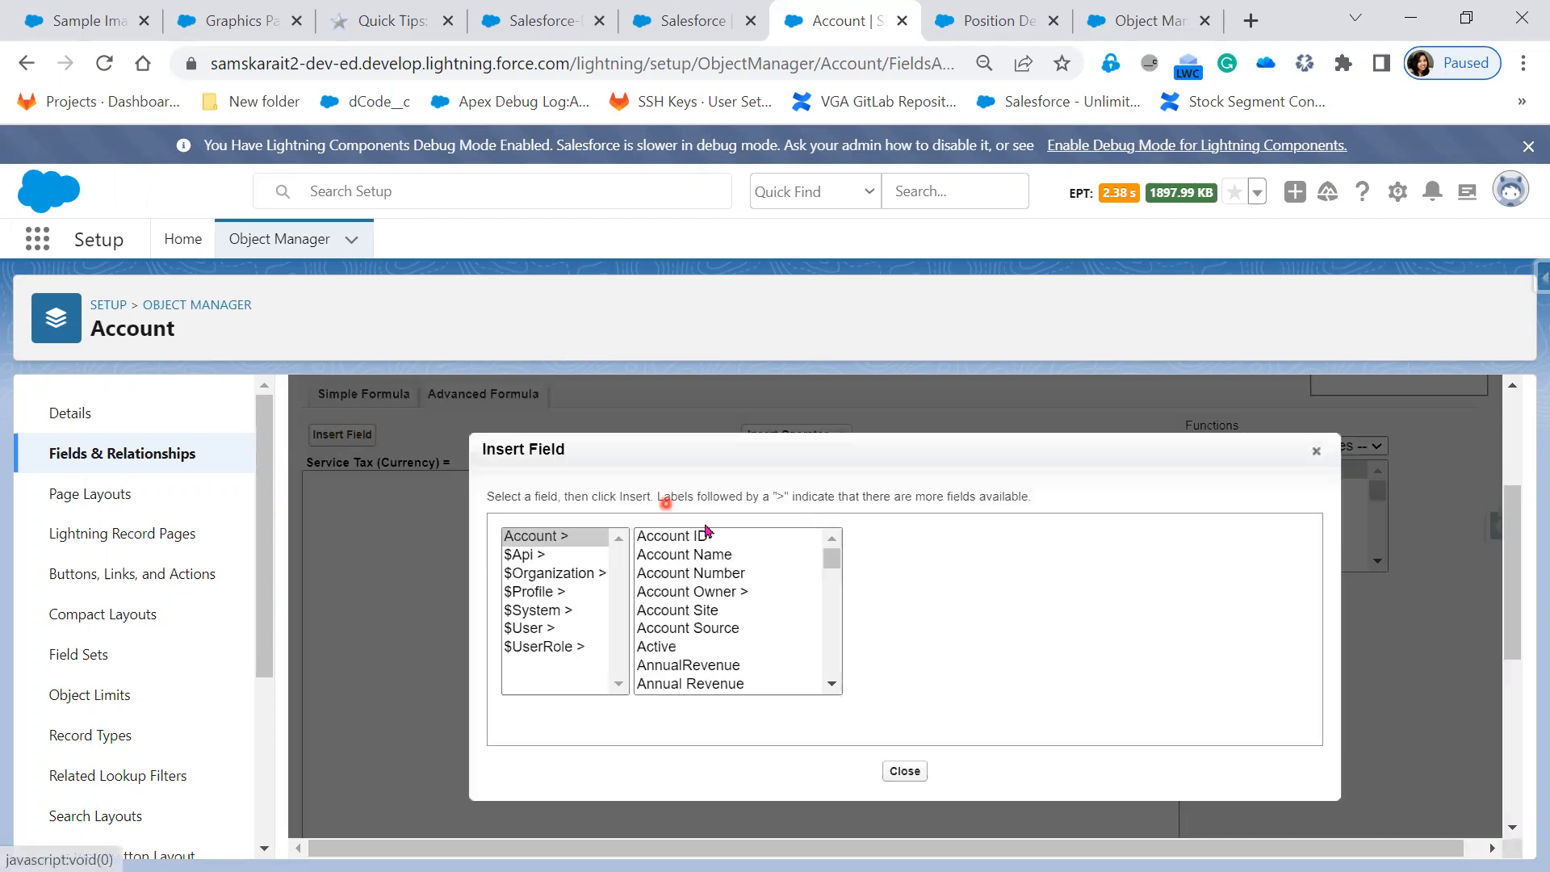
{"action": "scroll", "coordinate": [727, 662], "scroll_direction": "down", "scroll_amount": 2}
{"action": "scroll", "coordinate": [728, 661], "scroll_direction": "down", "scroll_amount": 10}
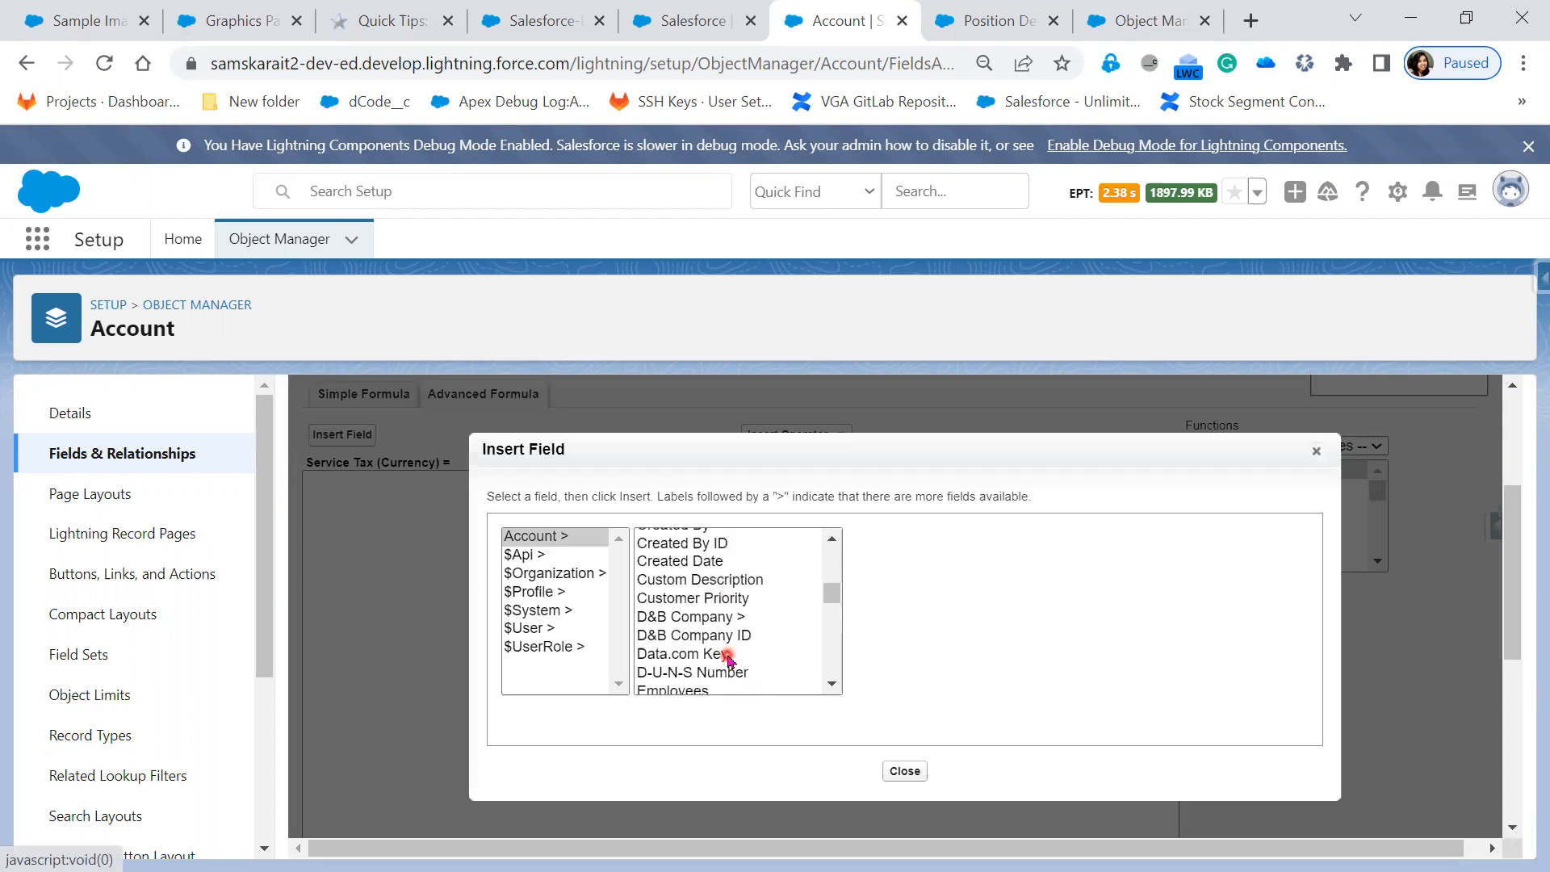
{"action": "scroll", "coordinate": [727, 660], "scroll_direction": "down", "scroll_amount": 6}
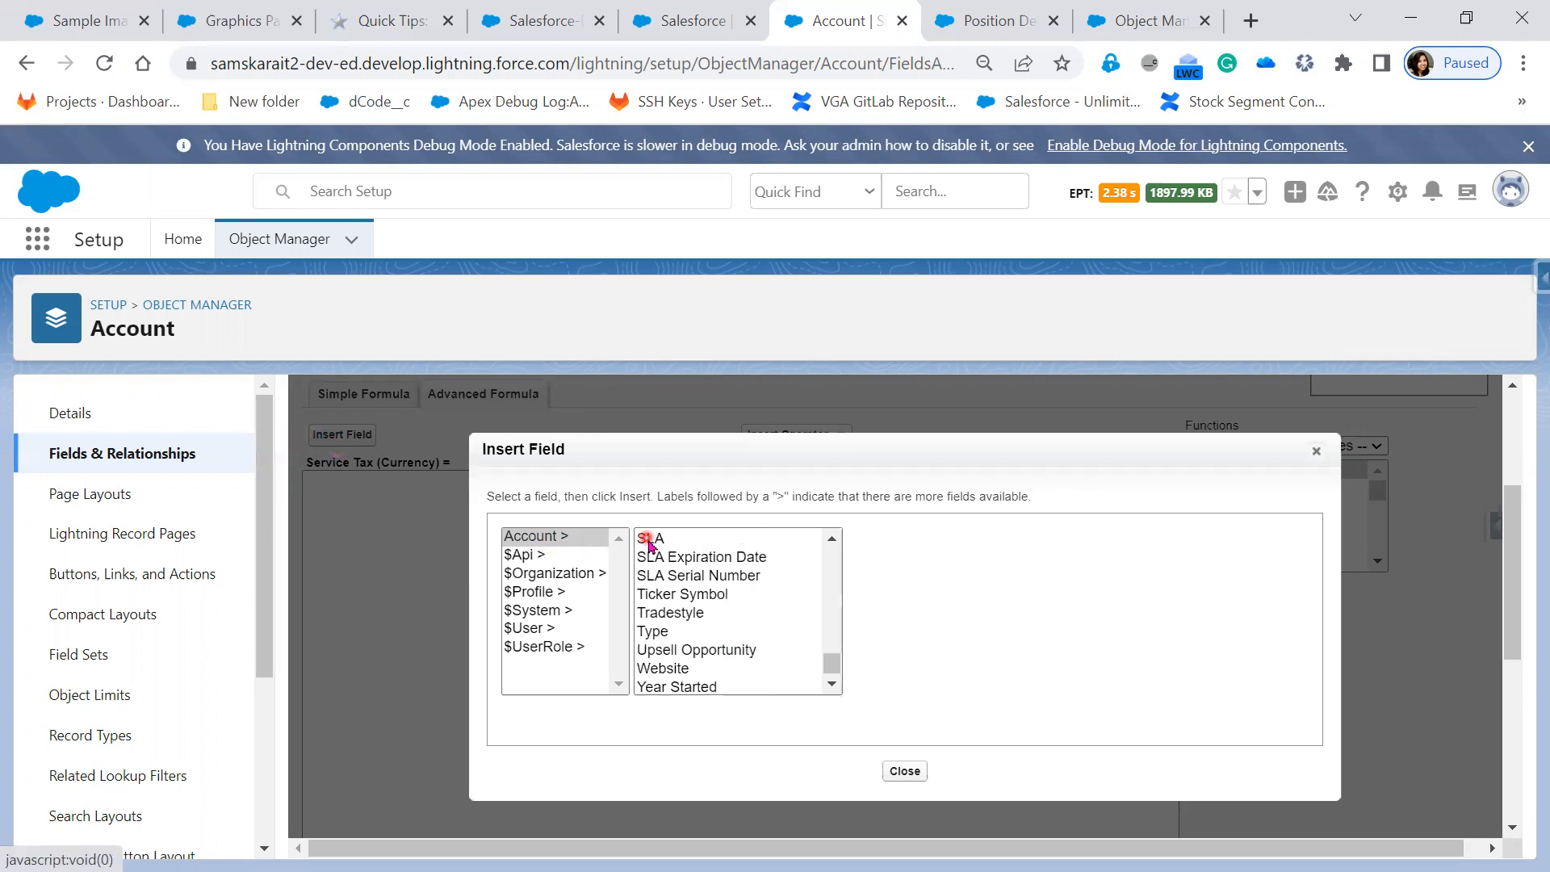
{"action": "scroll", "coordinate": [694, 650], "scroll_direction": "up", "scroll_amount": 6}
{"action": "scroll", "coordinate": [697, 655], "scroll_direction": "up", "scroll_amount": 4}
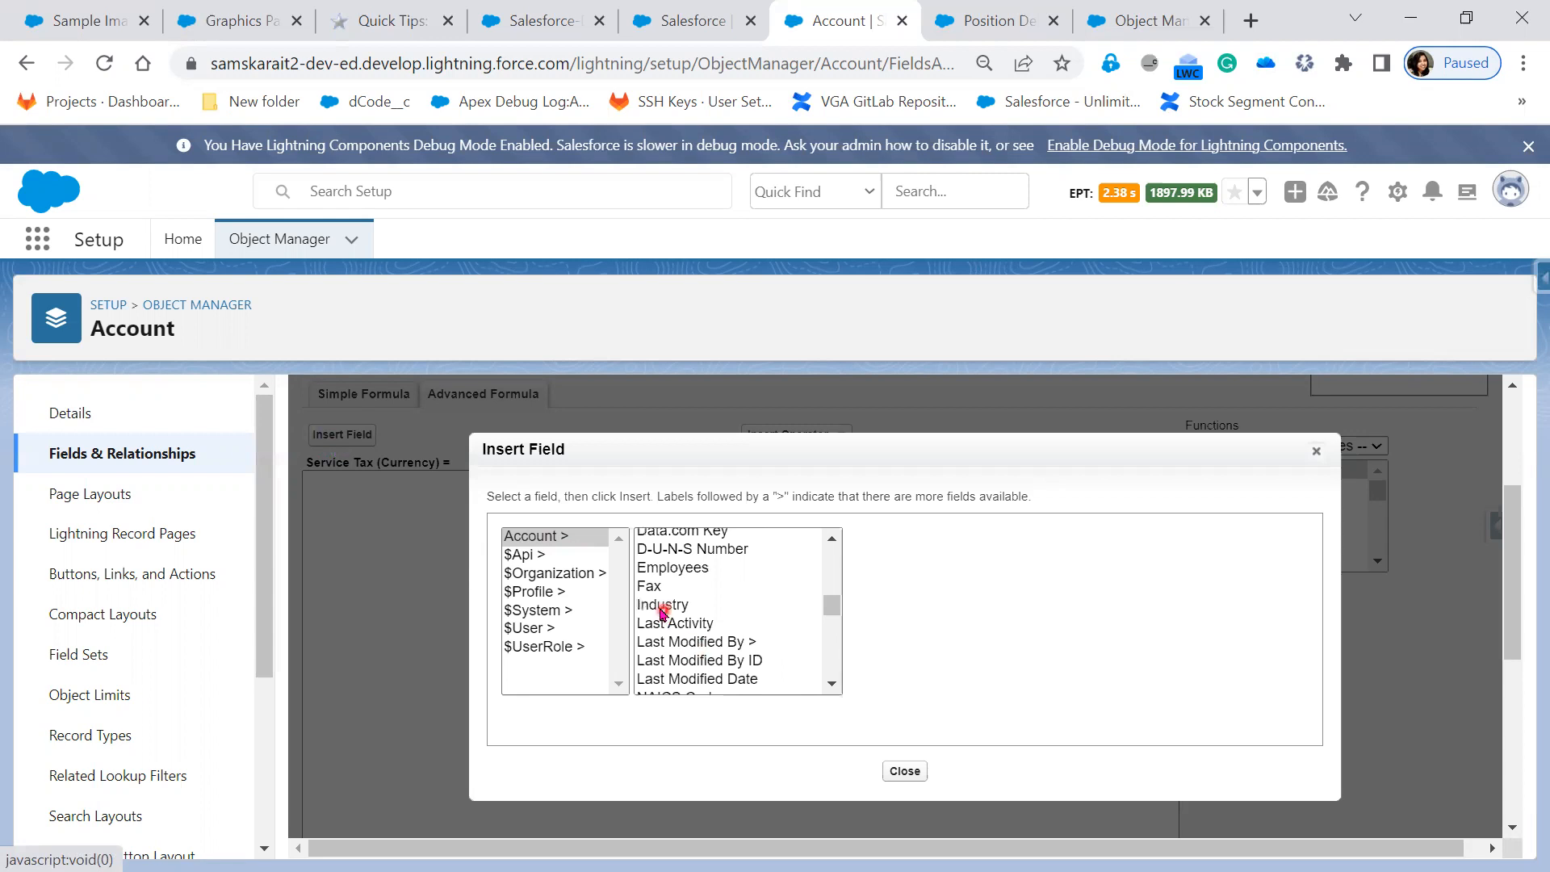
{"action": "left_click", "coordinate": [650, 612]}
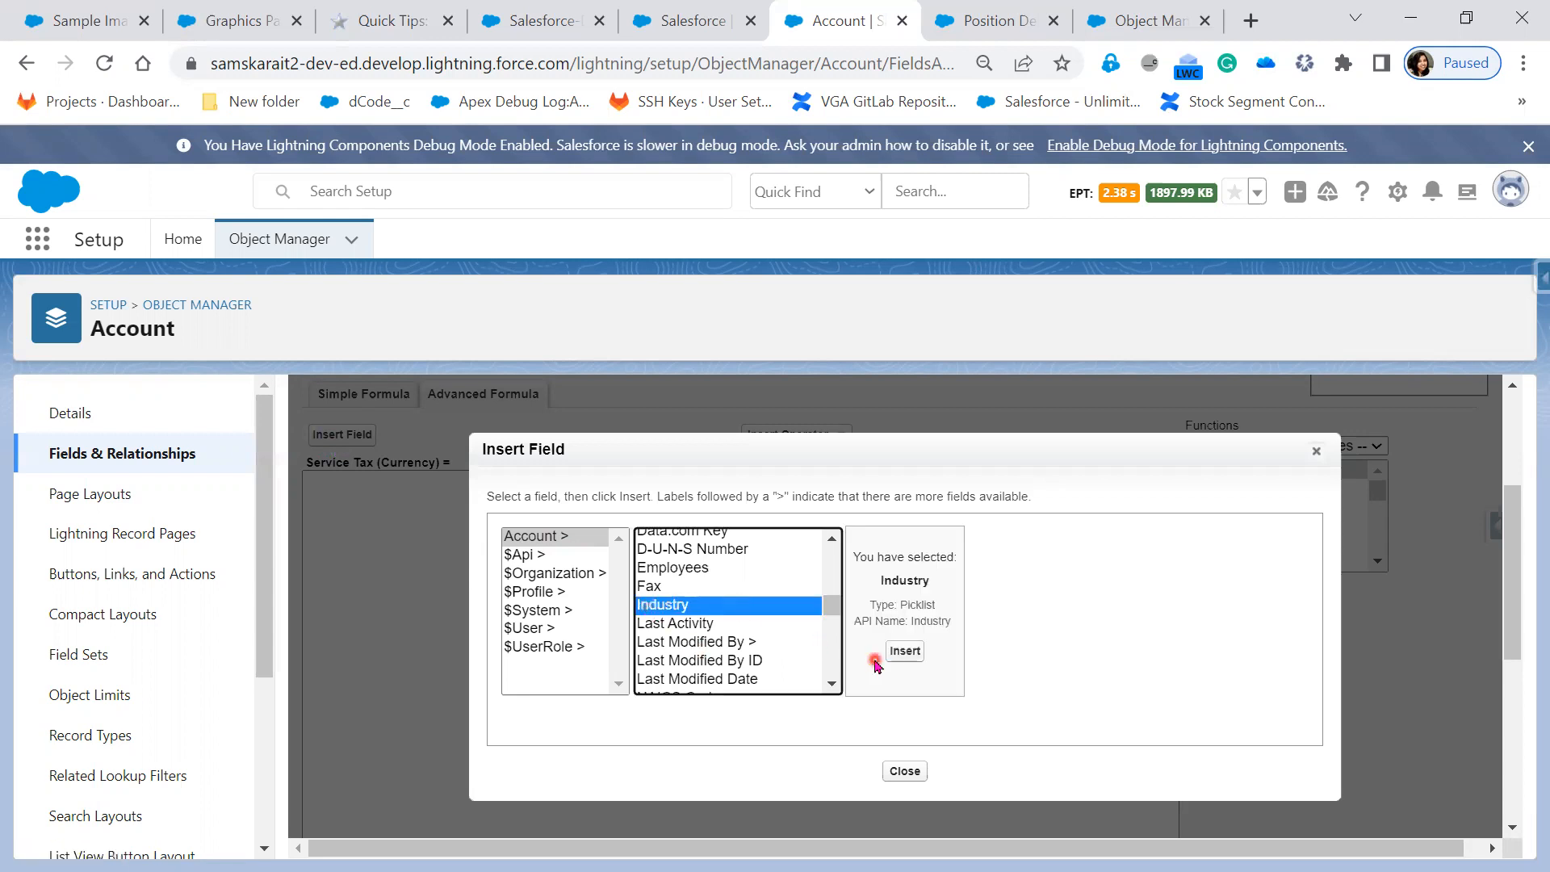
{"action": "left_click", "coordinate": [905, 651]}
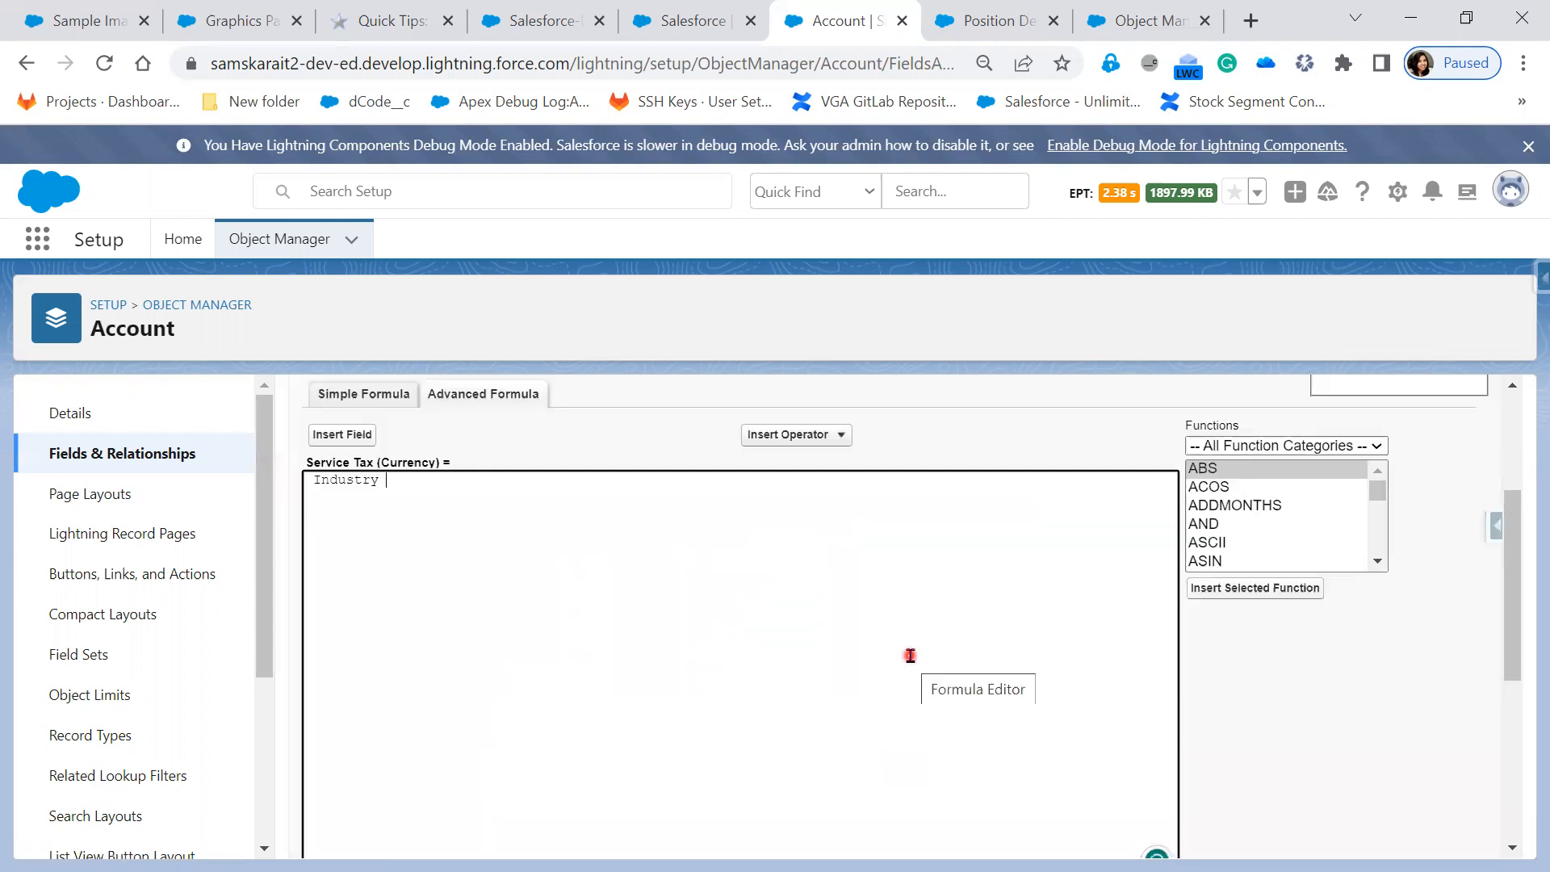
{"action": "double_click", "coordinate": [310, 482]}
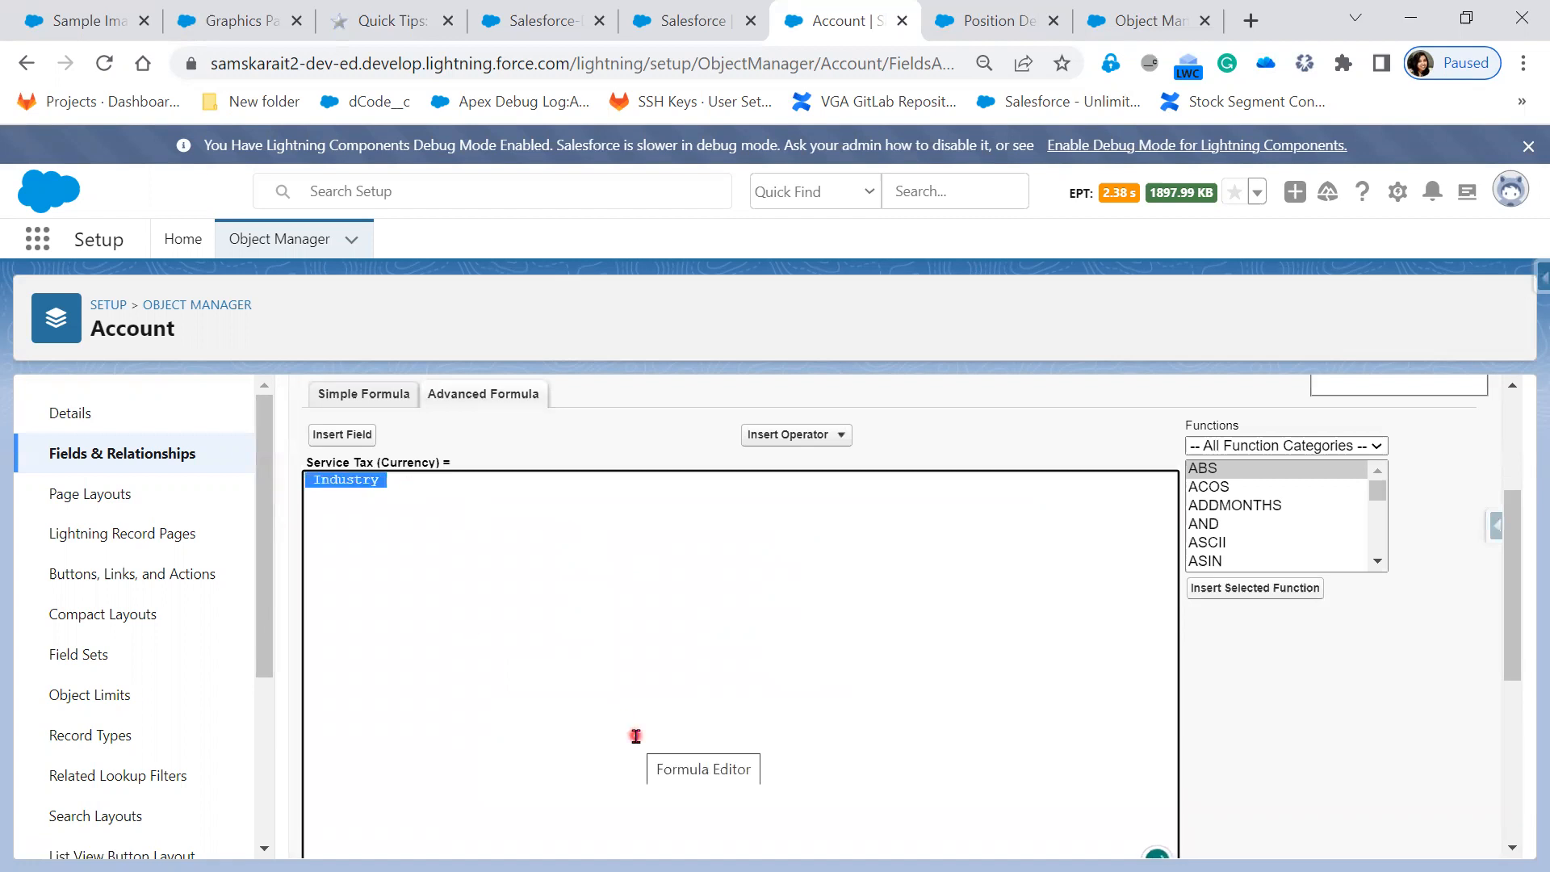
{"action": "key", "text": "BackSpace"}
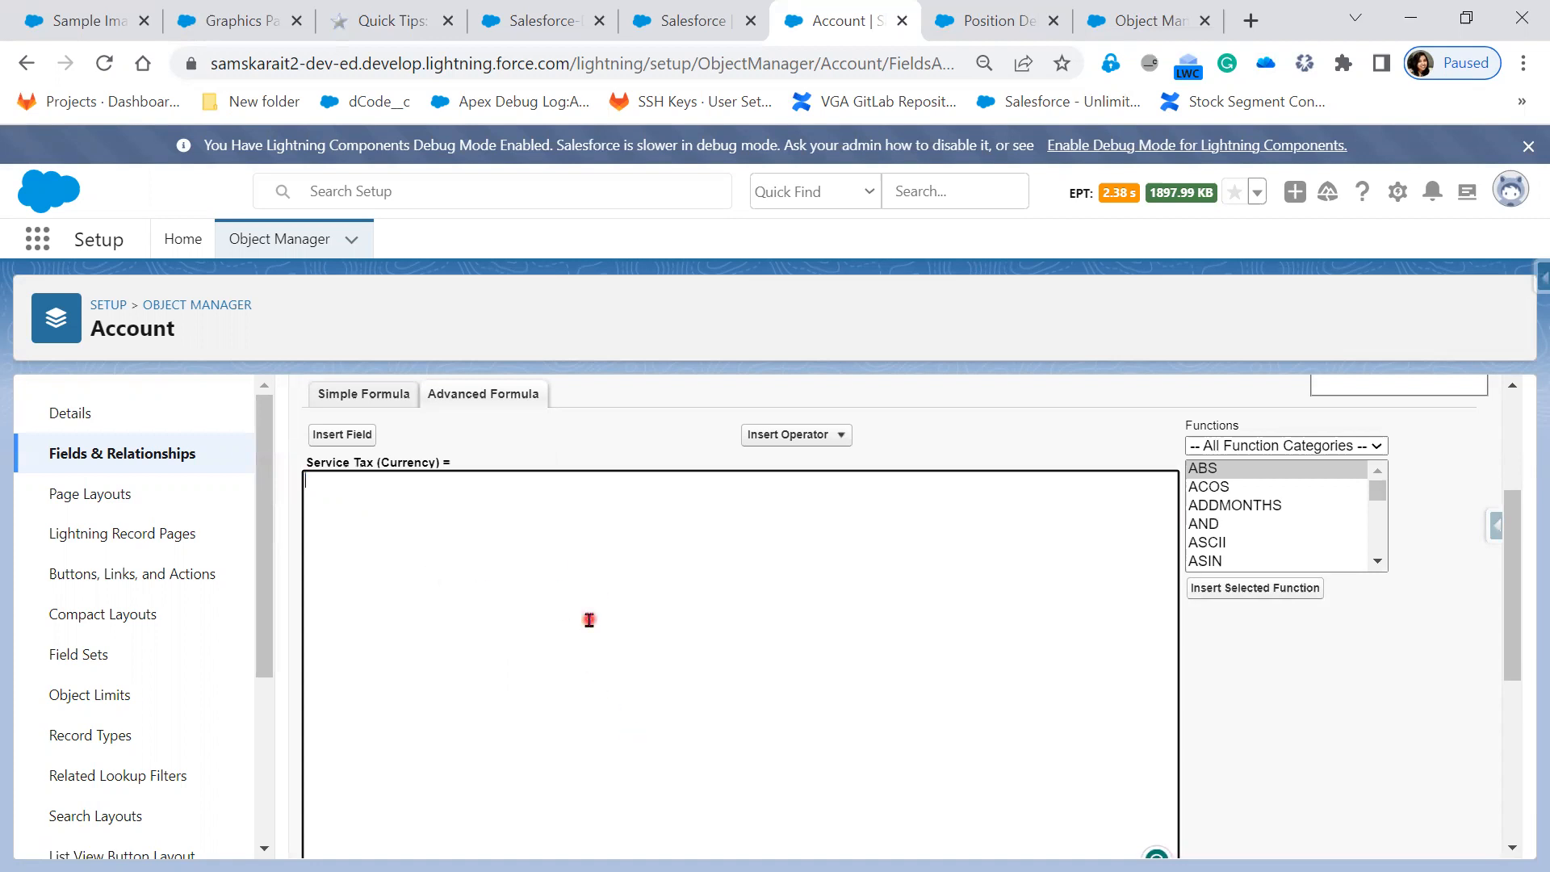
Insert the Account's standard Annual Revenue field into the Service Tax formula.
{"action": "scroll", "coordinate": [589, 619], "scroll_direction": "up", "scroll_amount": 1}
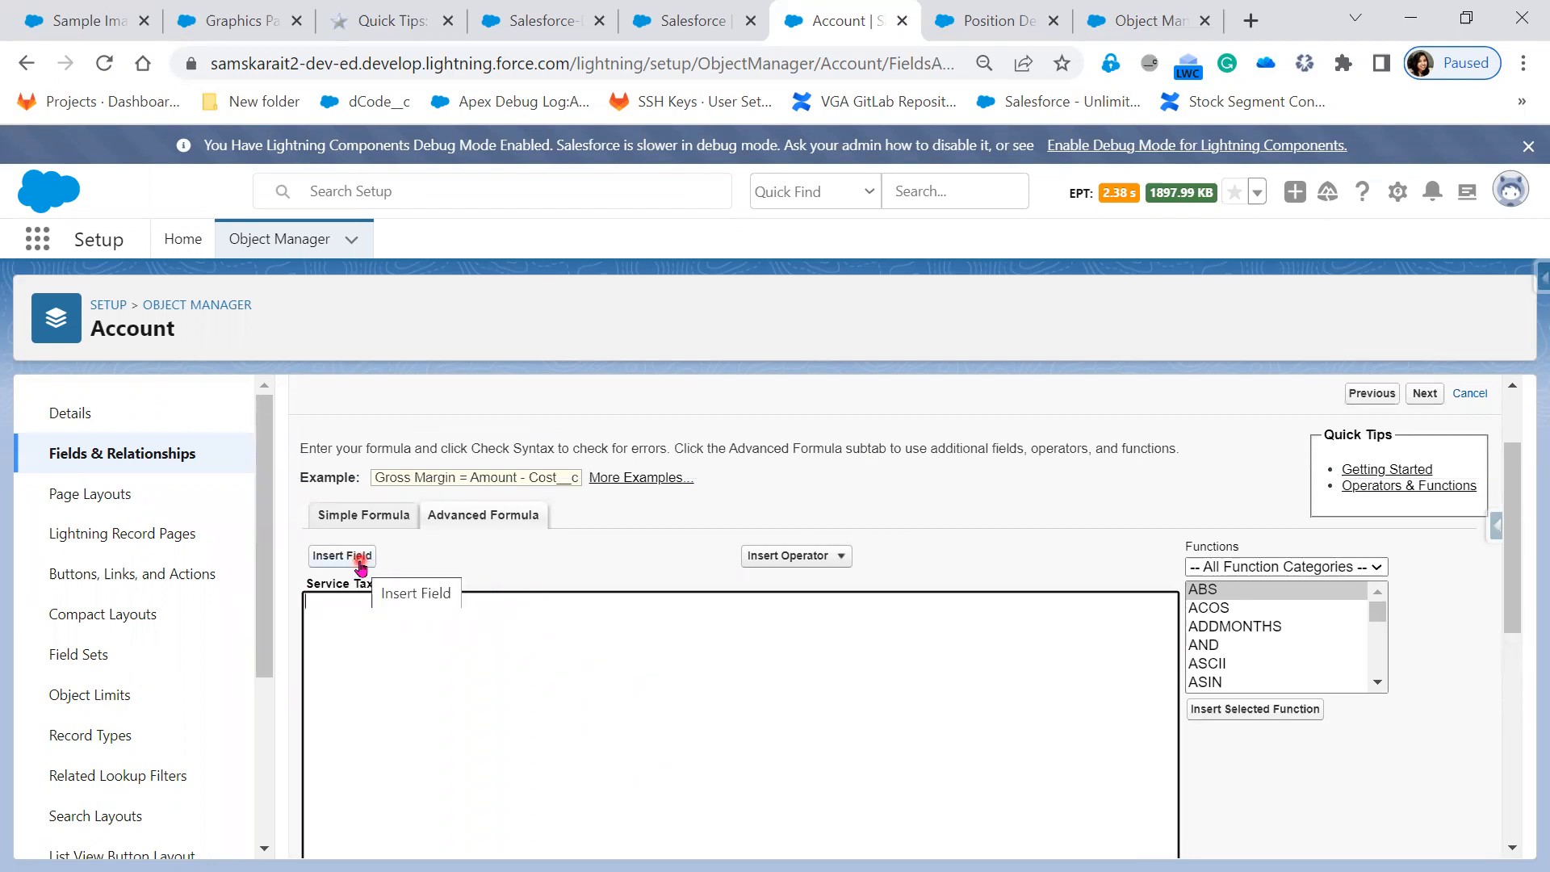
{"action": "scroll", "coordinate": [501, 683], "scroll_direction": "up", "scroll_amount": 1}
{"action": "scroll", "coordinate": [501, 684], "scroll_direction": "down", "scroll_amount": 1}
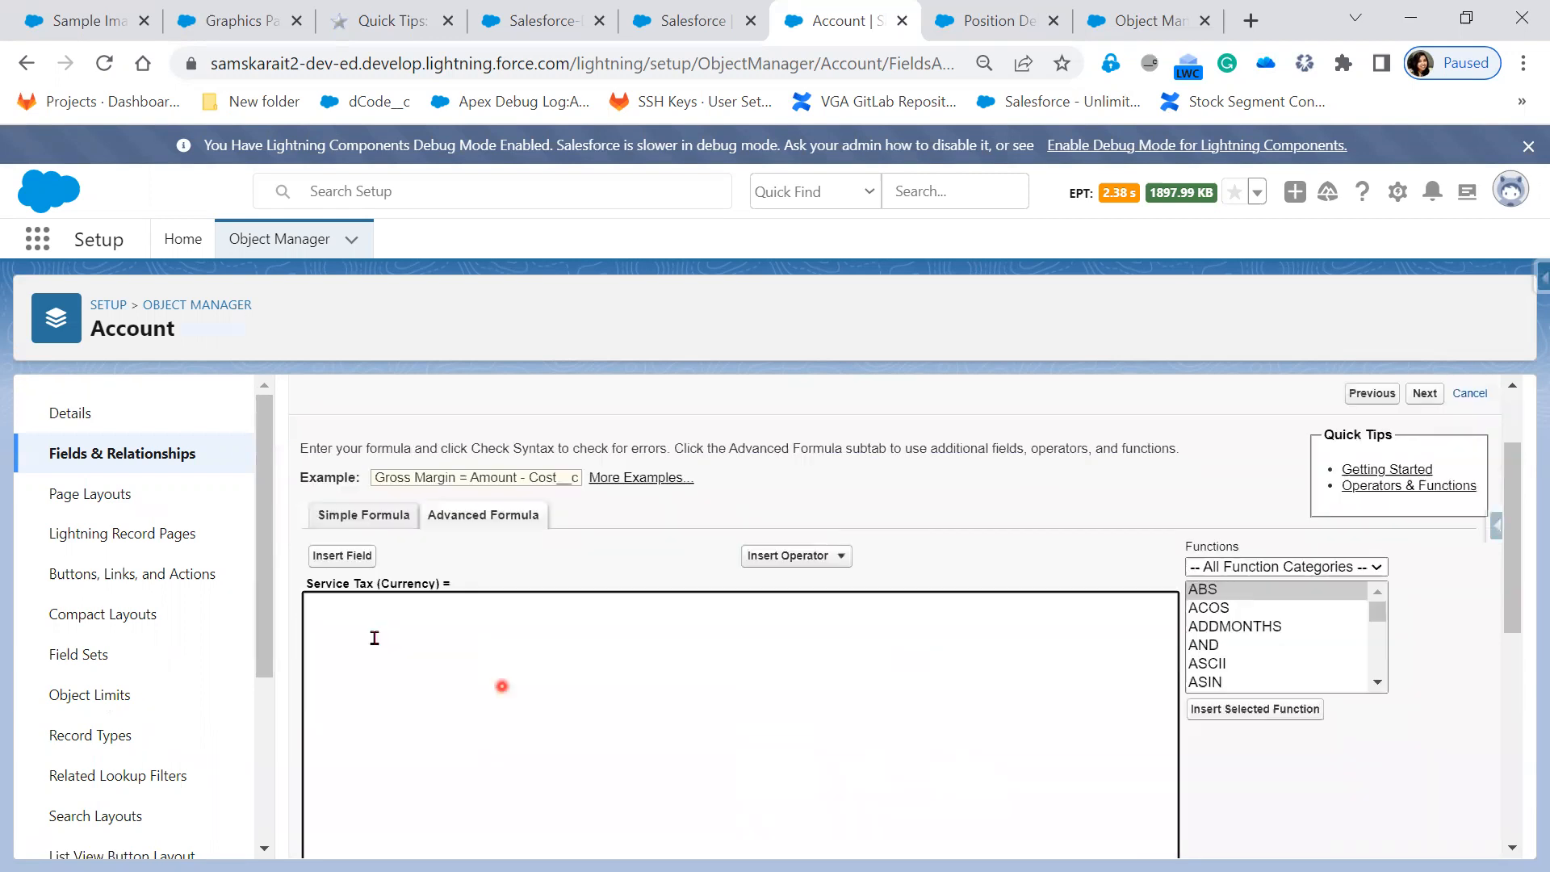
{"action": "left_click", "coordinate": [345, 557]}
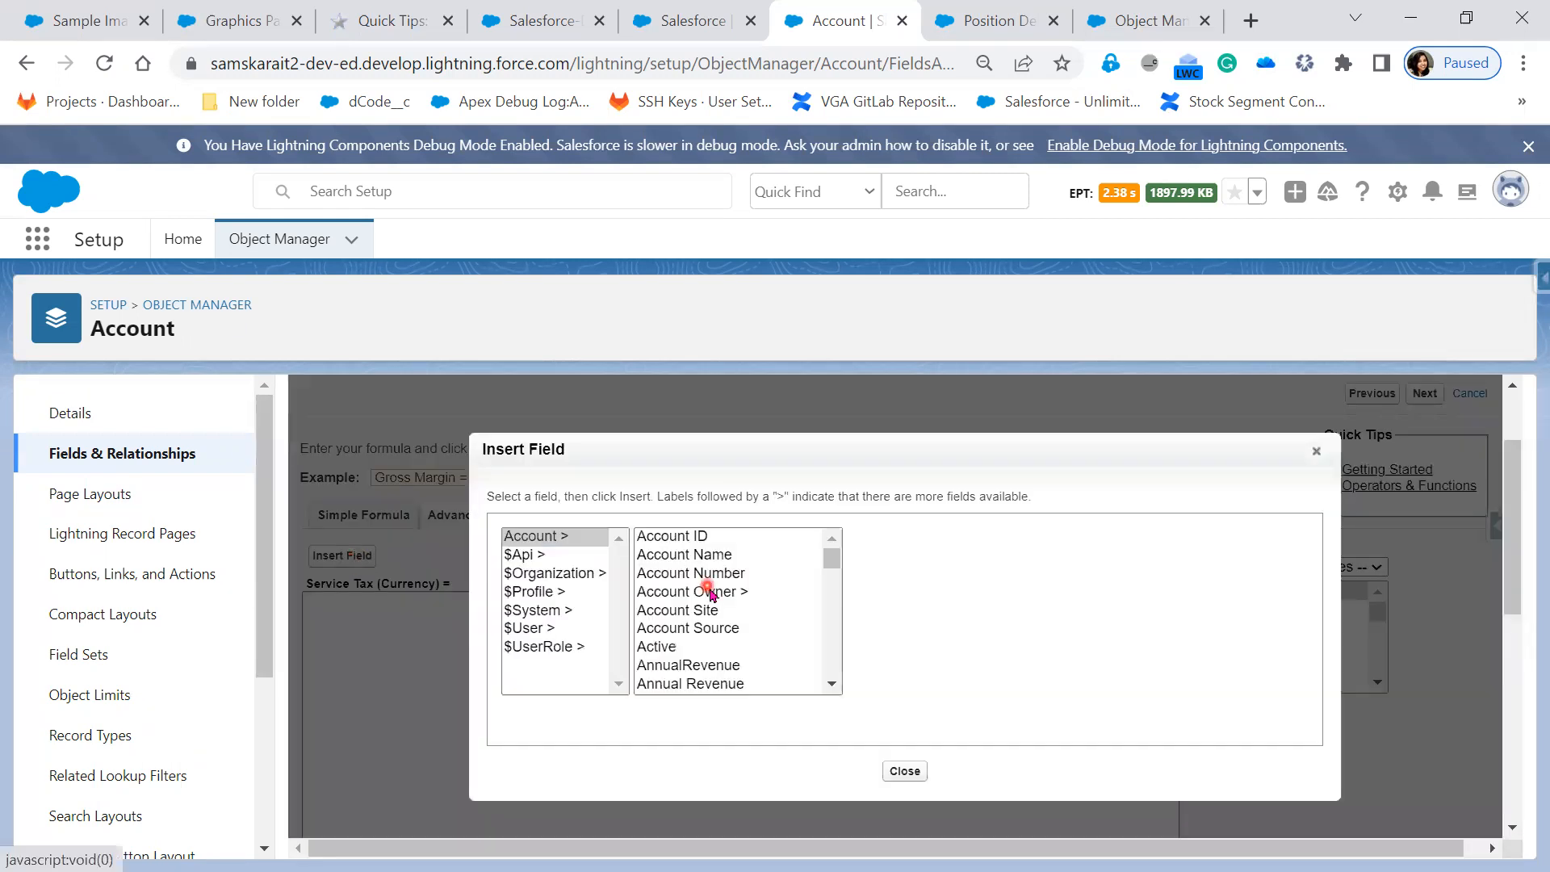
{"action": "scroll", "coordinate": [756, 664], "scroll_direction": "down", "scroll_amount": 3}
{"action": "left_click", "coordinate": [749, 661]}
{"action": "scroll", "coordinate": [747, 663], "scroll_direction": "up", "scroll_amount": 3}
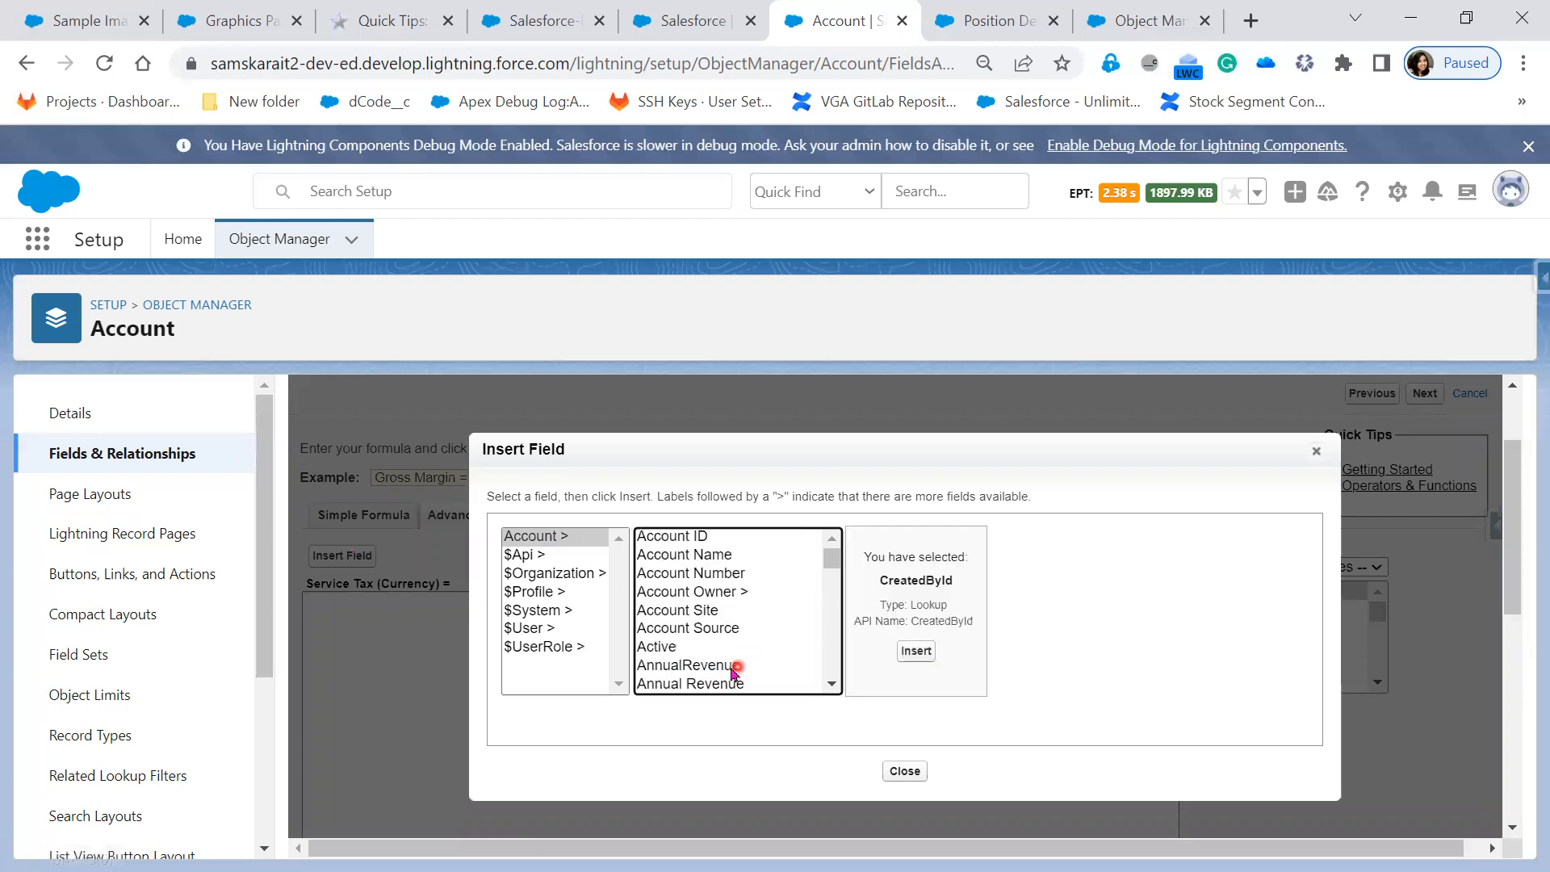
{"action": "left_click", "coordinate": [734, 667]}
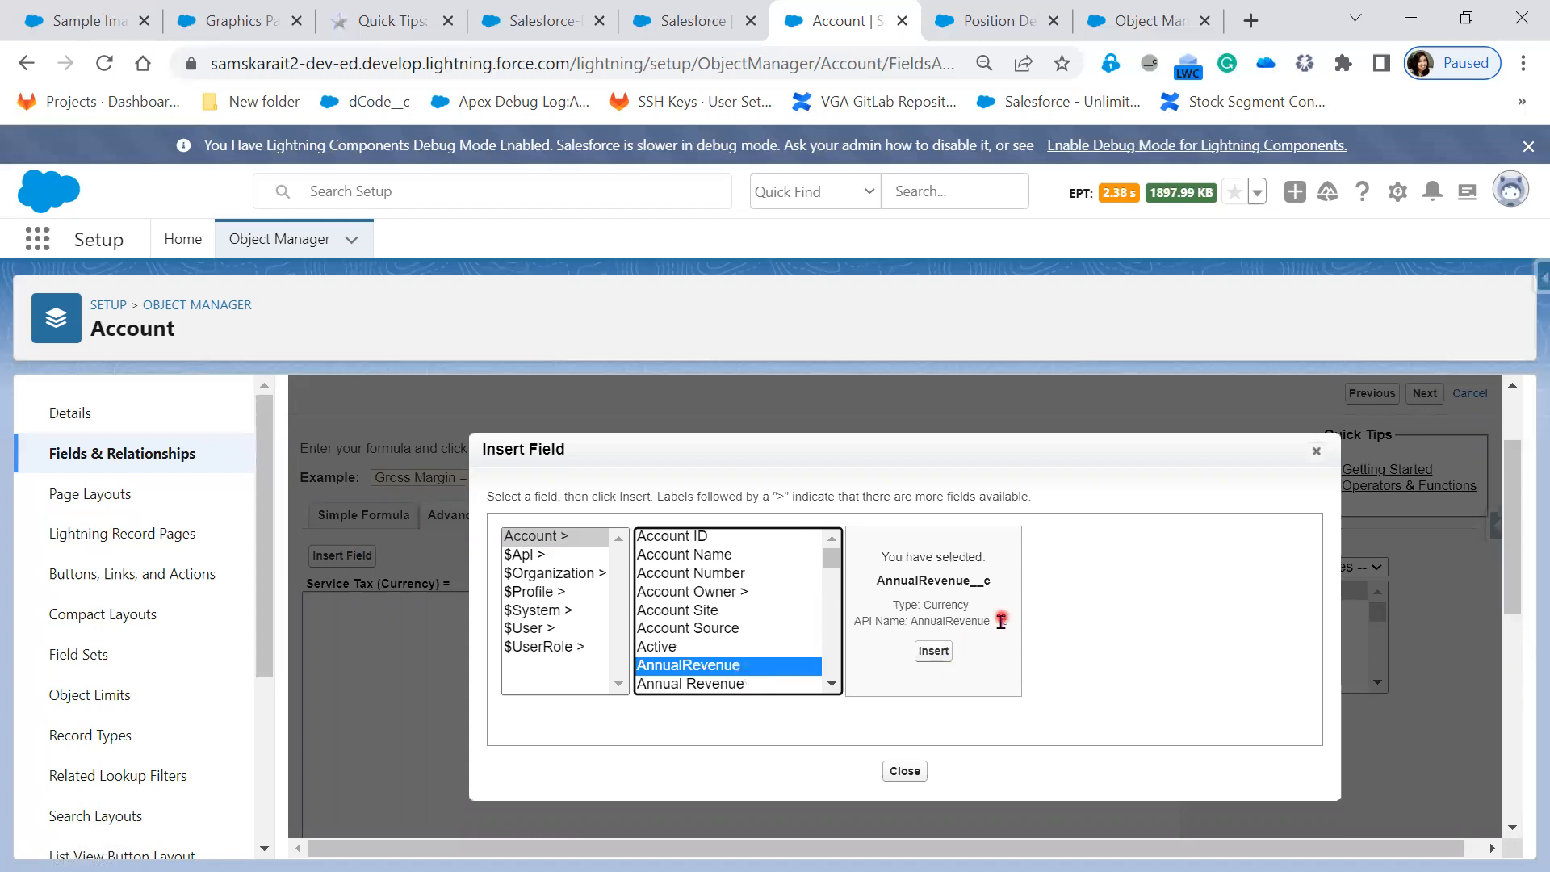
{"action": "left_click", "coordinate": [681, 685]}
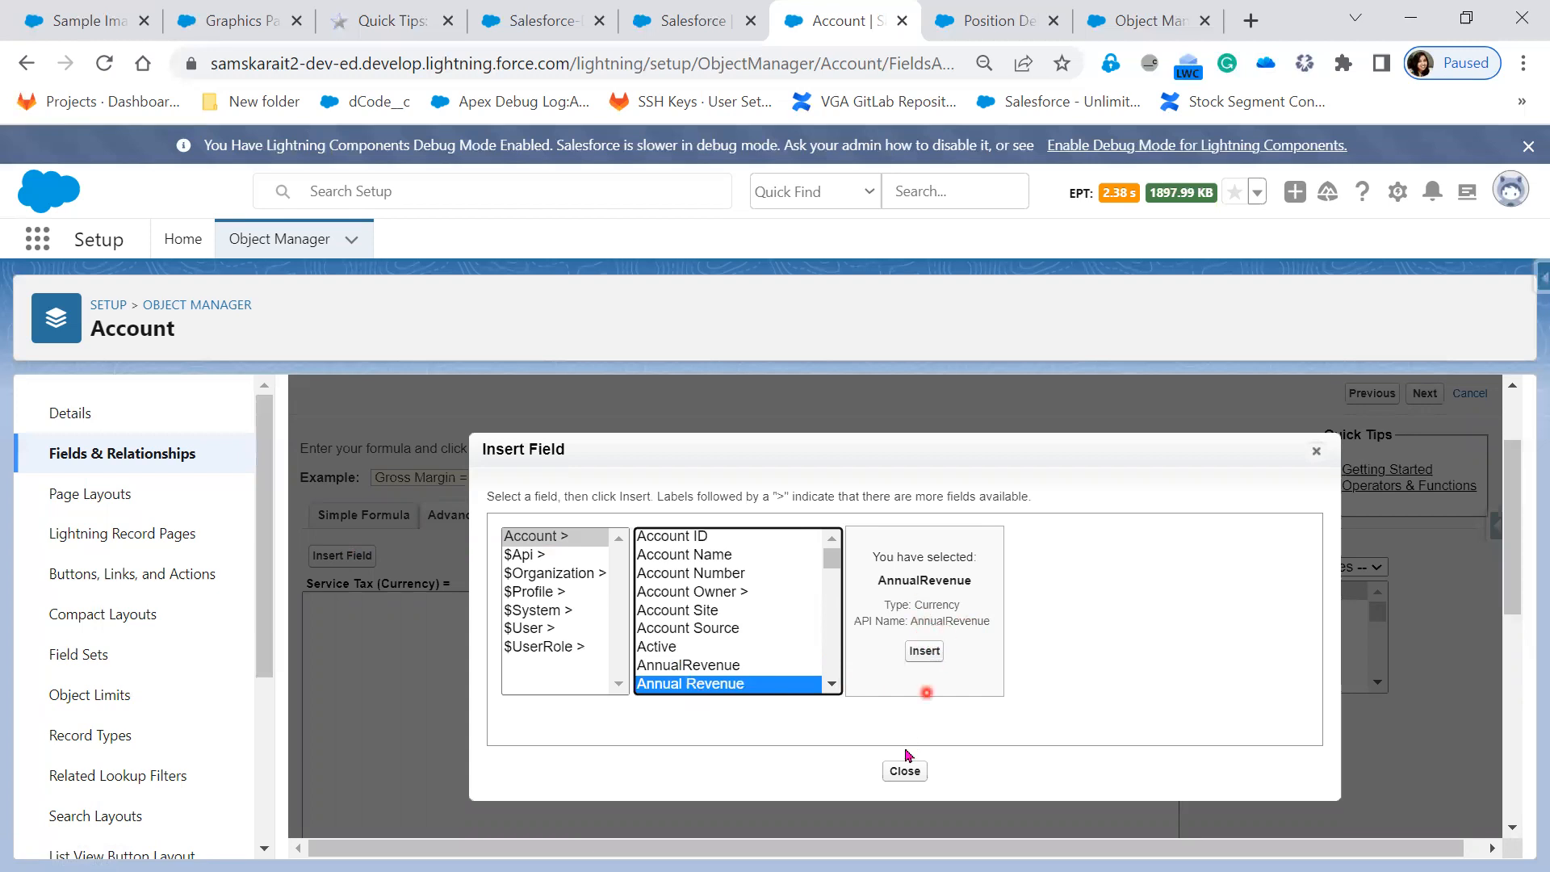
{"action": "left_click", "coordinate": [925, 652]}
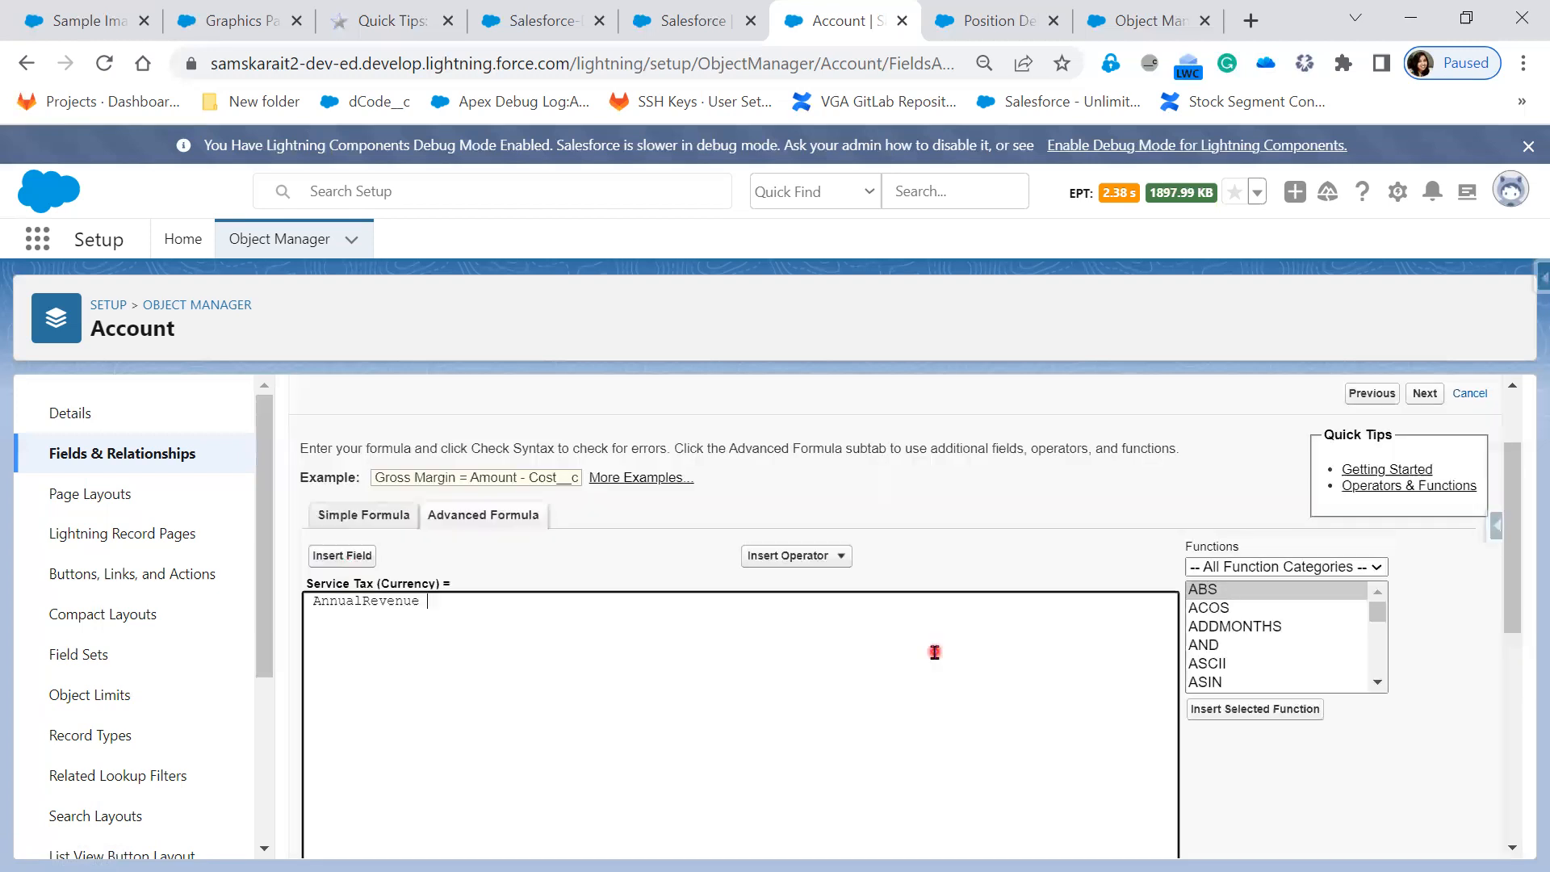
Complete the Service Tax formula as (AnnualRevenue * 5)/100, using the Multiply operator.
{"action": "left_click", "coordinate": [836, 558]}
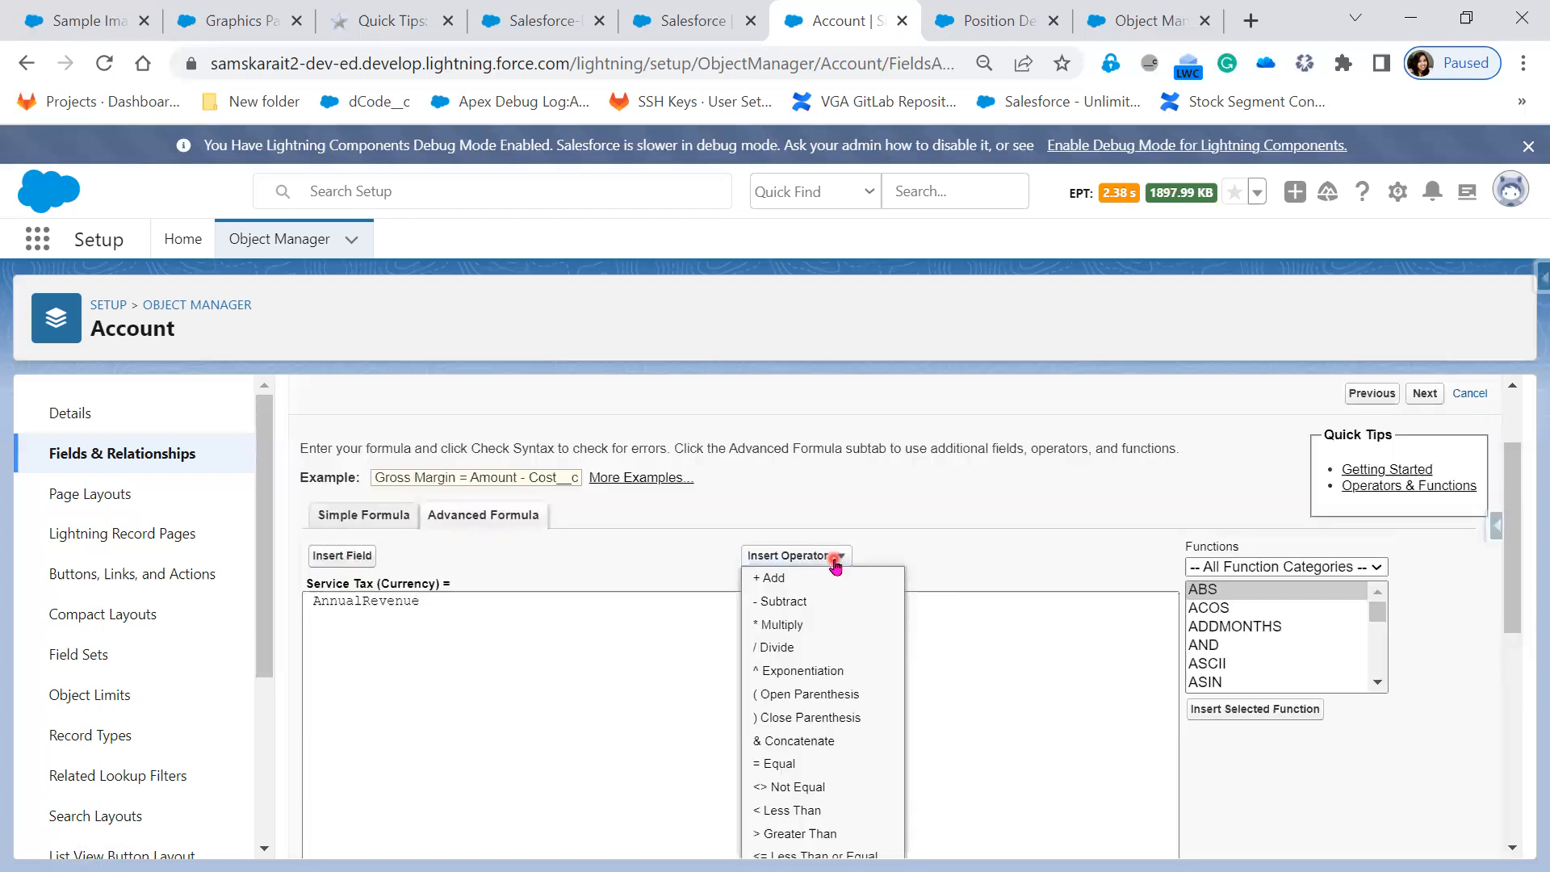
{"action": "left_click", "coordinate": [810, 630]}
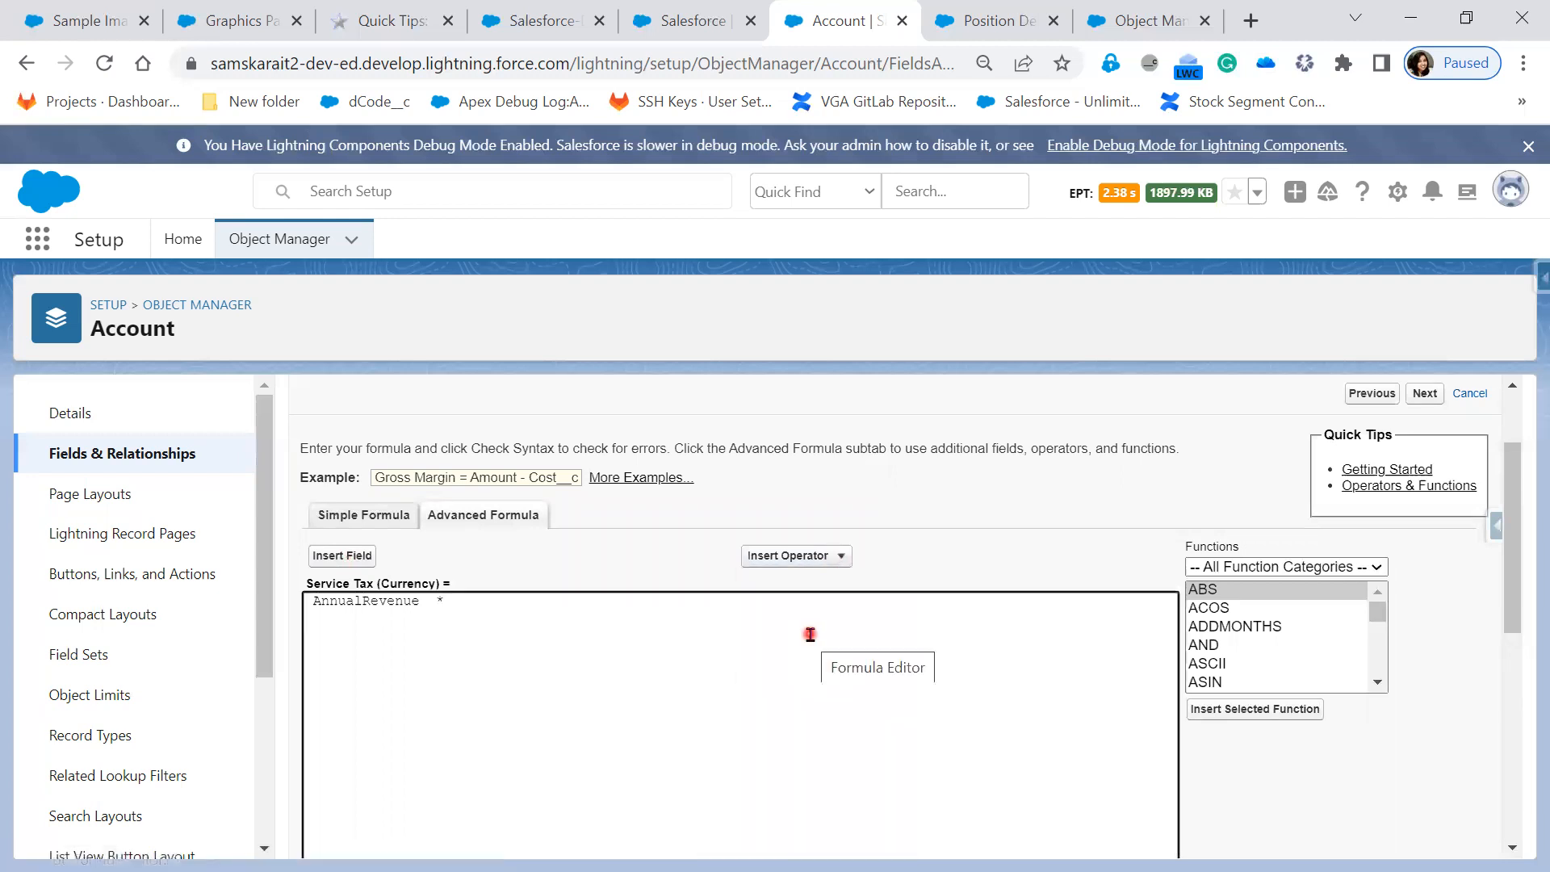
{"action": "type", "text": "5"}
{"action": "key", "text": "Left"}
{"action": "key", "text": "Home"}
{"action": "type", "text": "("}
{"action": "key", "text": "Delete"}
Check the syntax of the Service Tax formula and read the validation message.
{"action": "scroll", "coordinate": [809, 633], "scroll_direction": "down", "scroll_amount": 7}
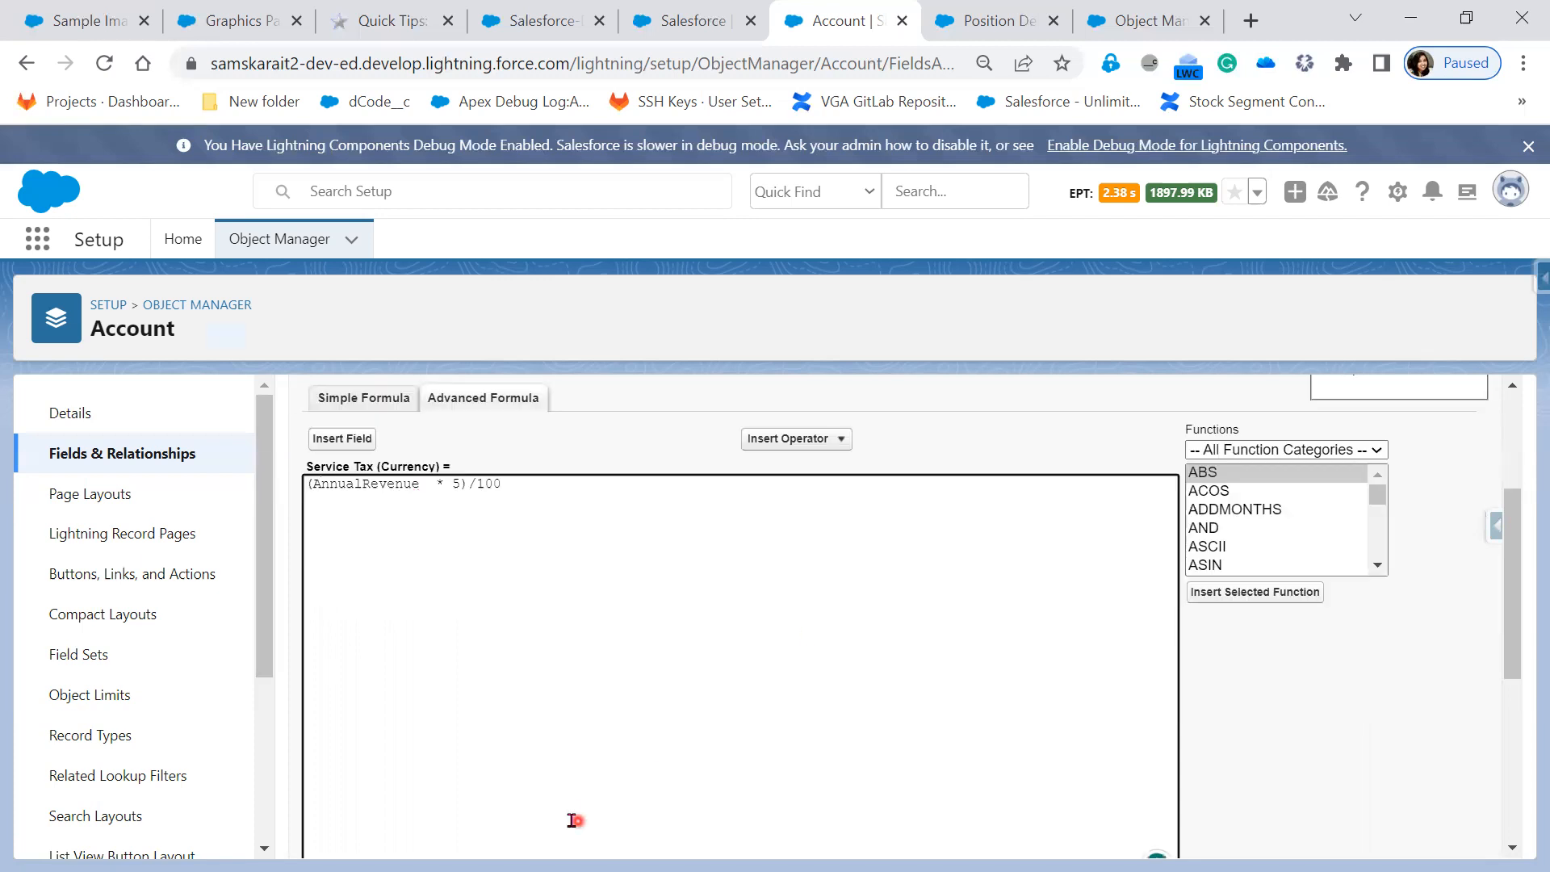
{"action": "left_click", "coordinate": [337, 498]}
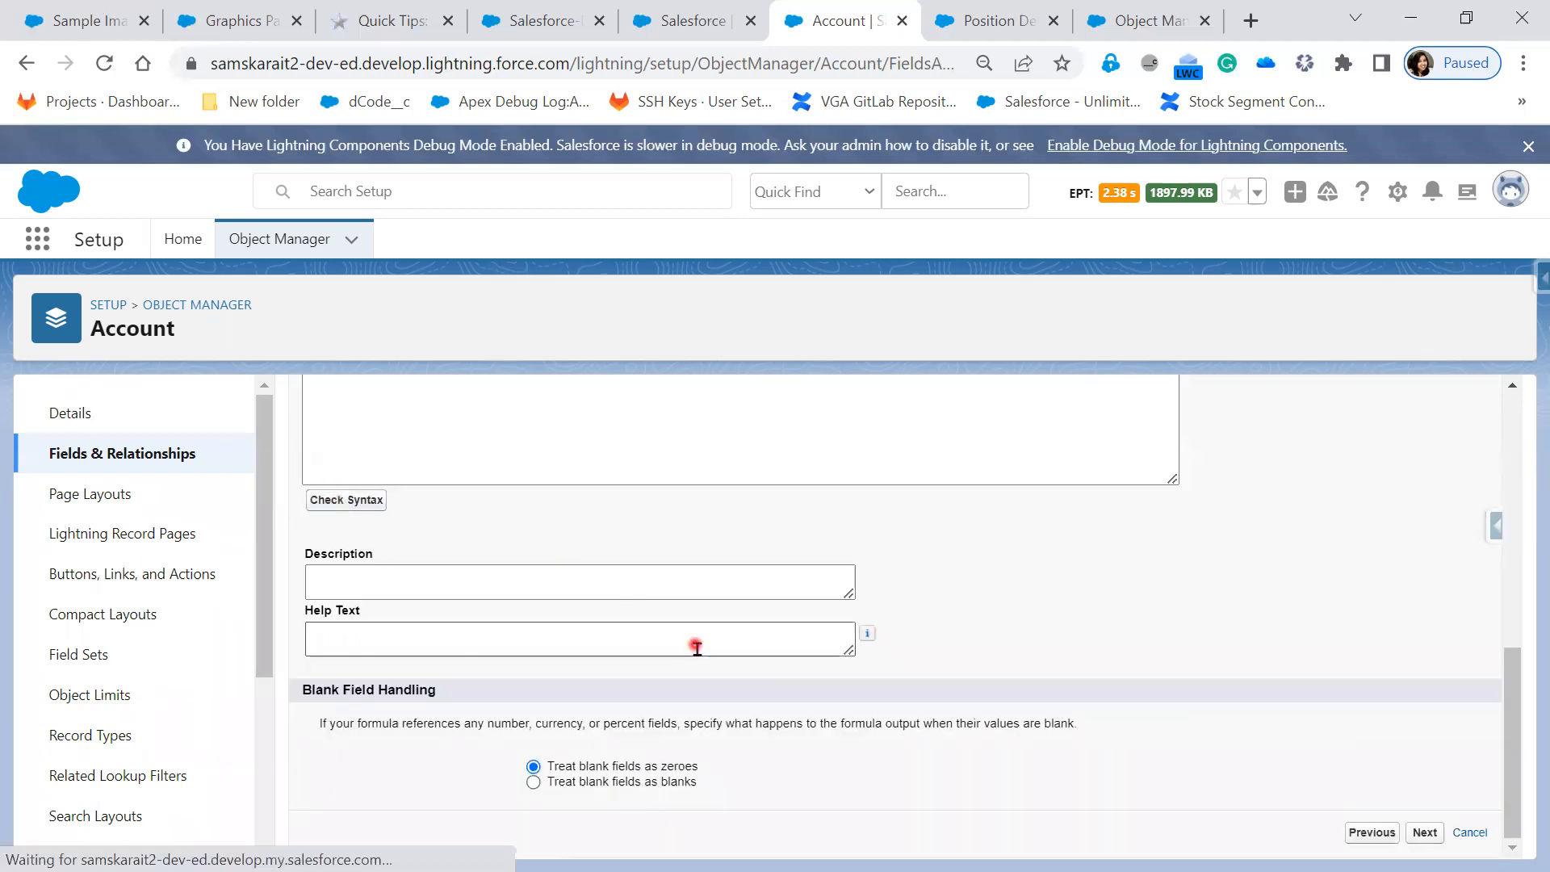
{"action": "scroll", "coordinate": [698, 662], "scroll_direction": "up", "scroll_amount": 7}
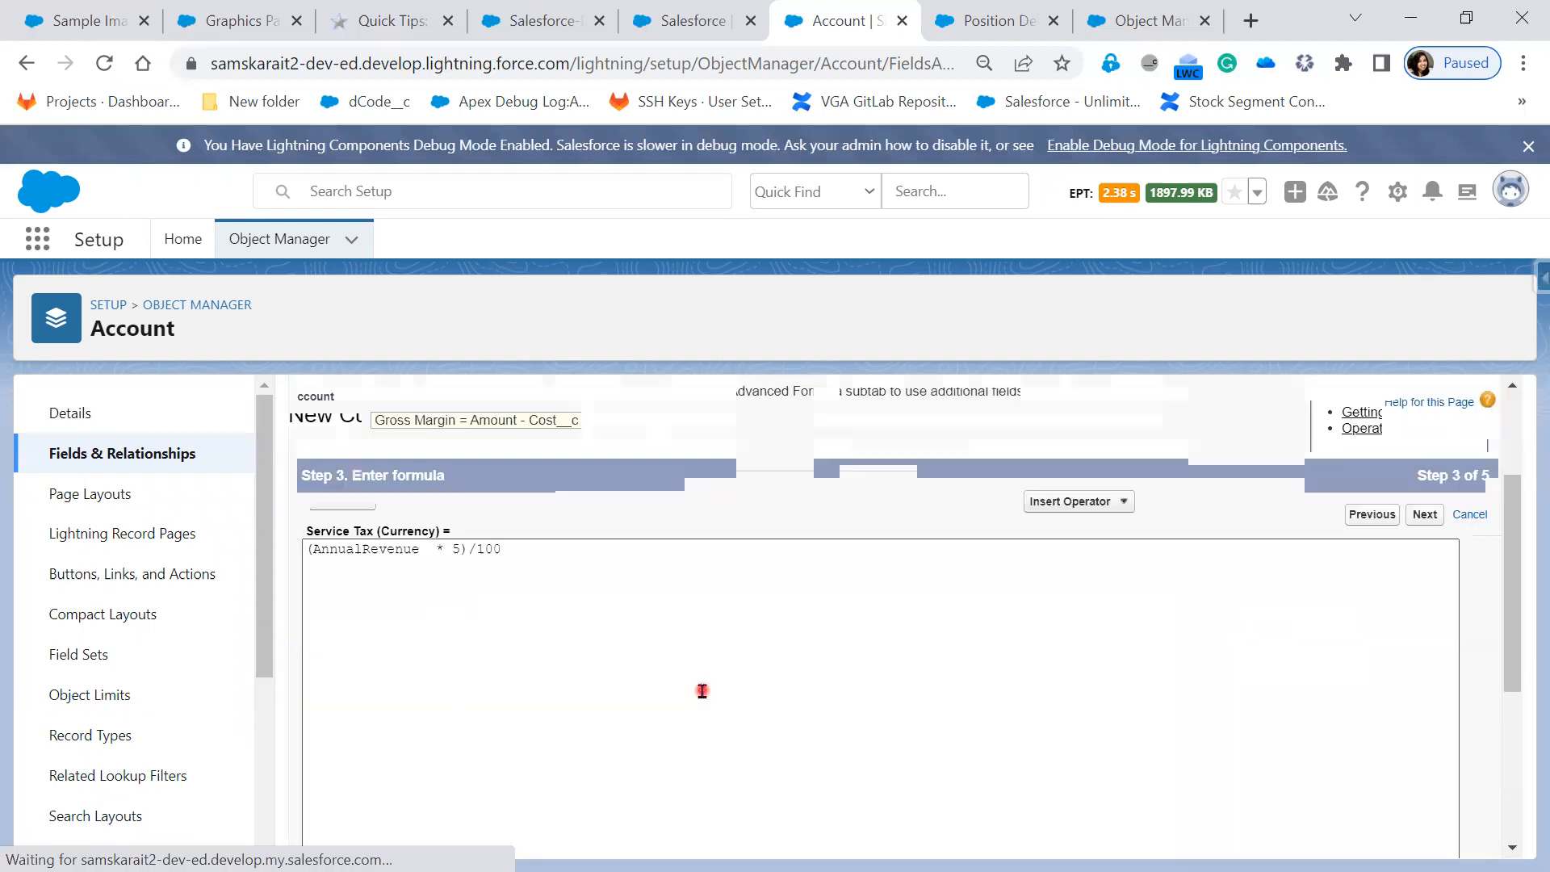
{"action": "left_click_drag", "start_coordinate": [394, 656], "coordinate": [845, 658]}
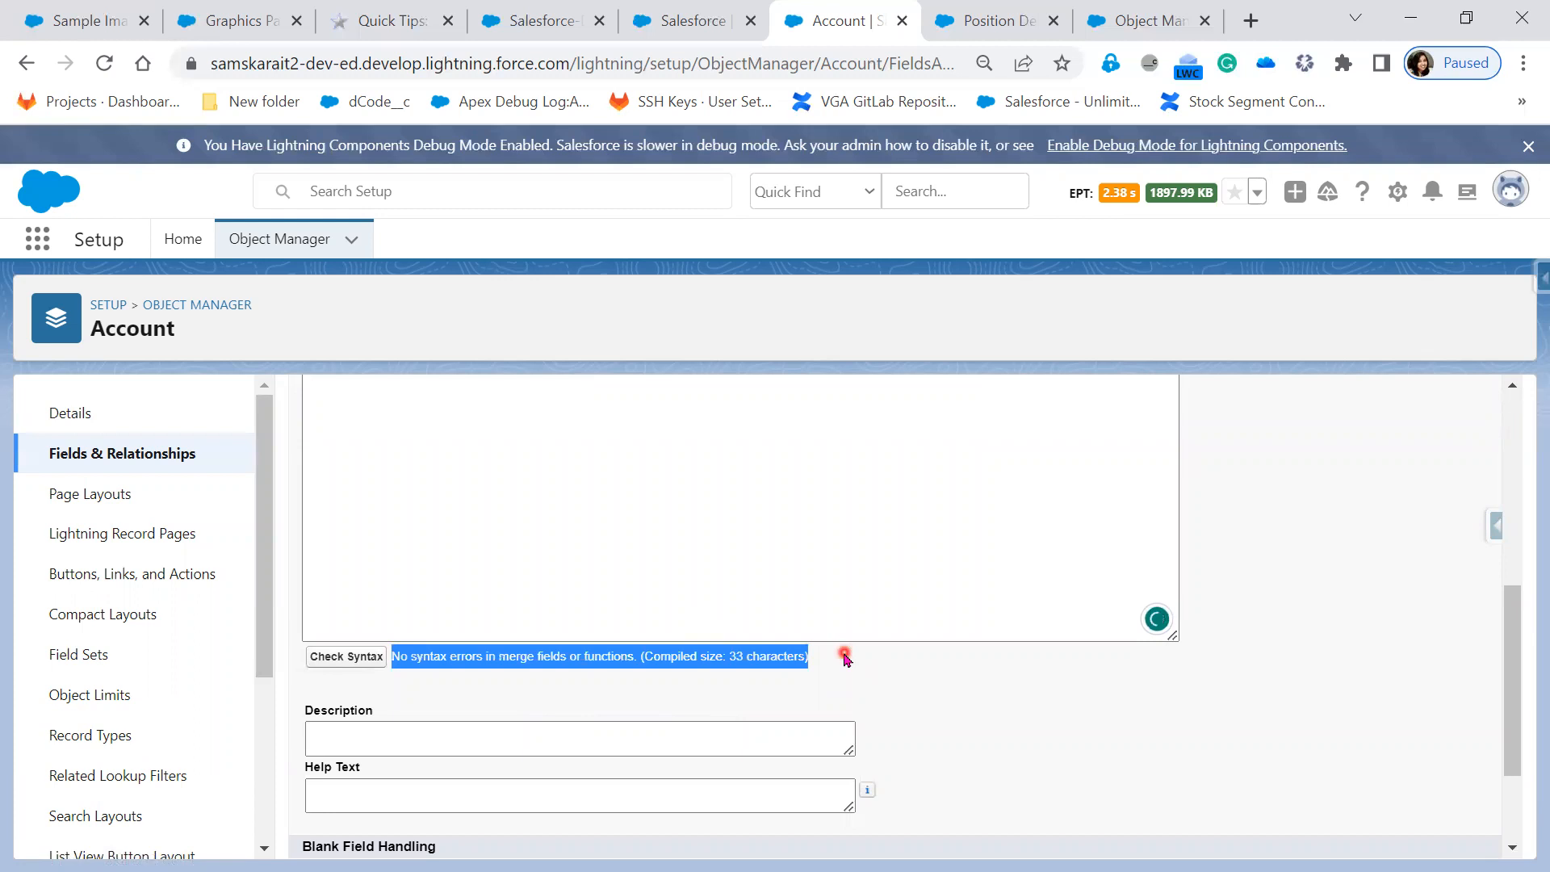
{"action": "left_click", "coordinate": [817, 682]}
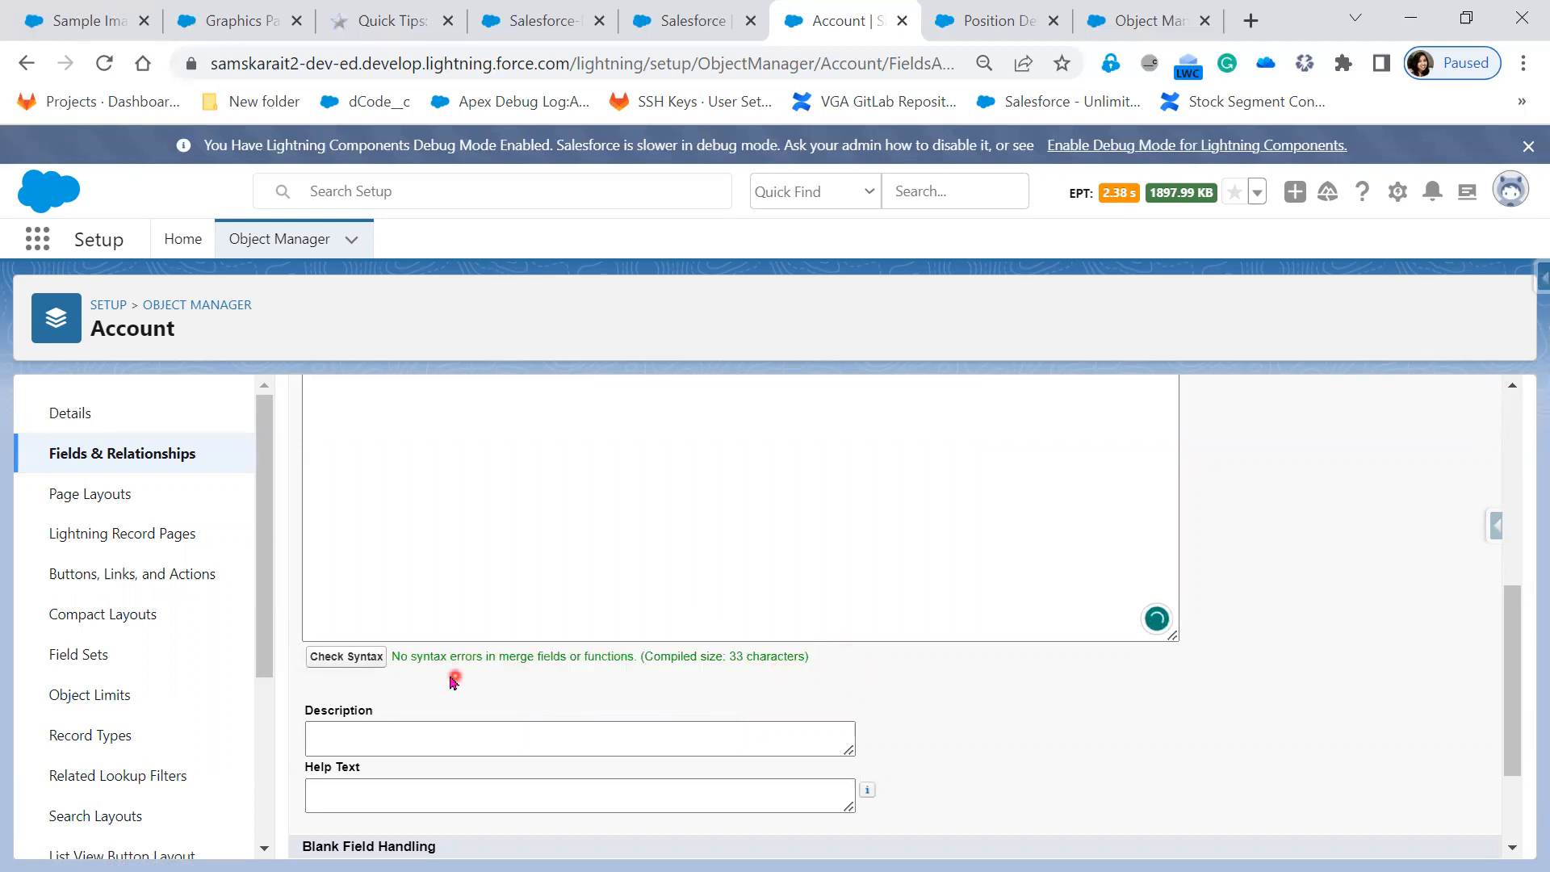
{"action": "left_click", "coordinate": [473, 668]}
Save the Service Tax field with blank fields treated as zeroes, default field-level security and all Account page layouts.
{"action": "scroll", "coordinate": [1122, 717], "scroll_direction": "up", "scroll_amount": 5}
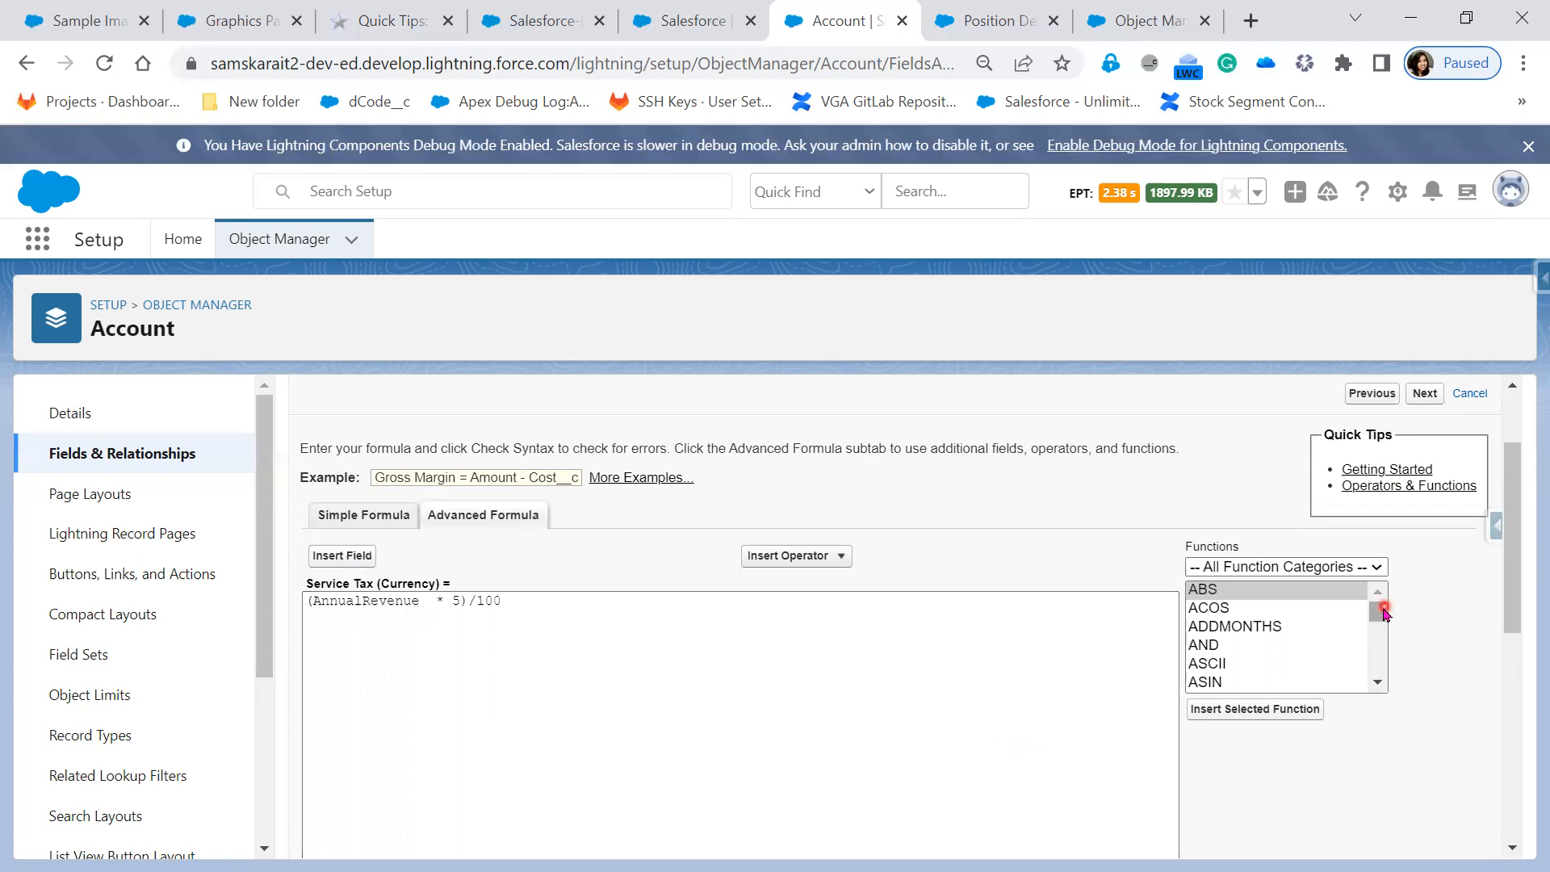
{"action": "mouse_move", "coordinate": [1380, 615]}
{"action": "left_mouse_down"}
{"action": "mouse_move", "coordinate": [1387, 677]}
{"action": "mouse_move", "coordinate": [1388, 569]}
{"action": "mouse_move", "coordinate": [1387, 680]}
{"action": "mouse_move", "coordinate": [1380, 607]}
{"action": "left_mouse_up"}
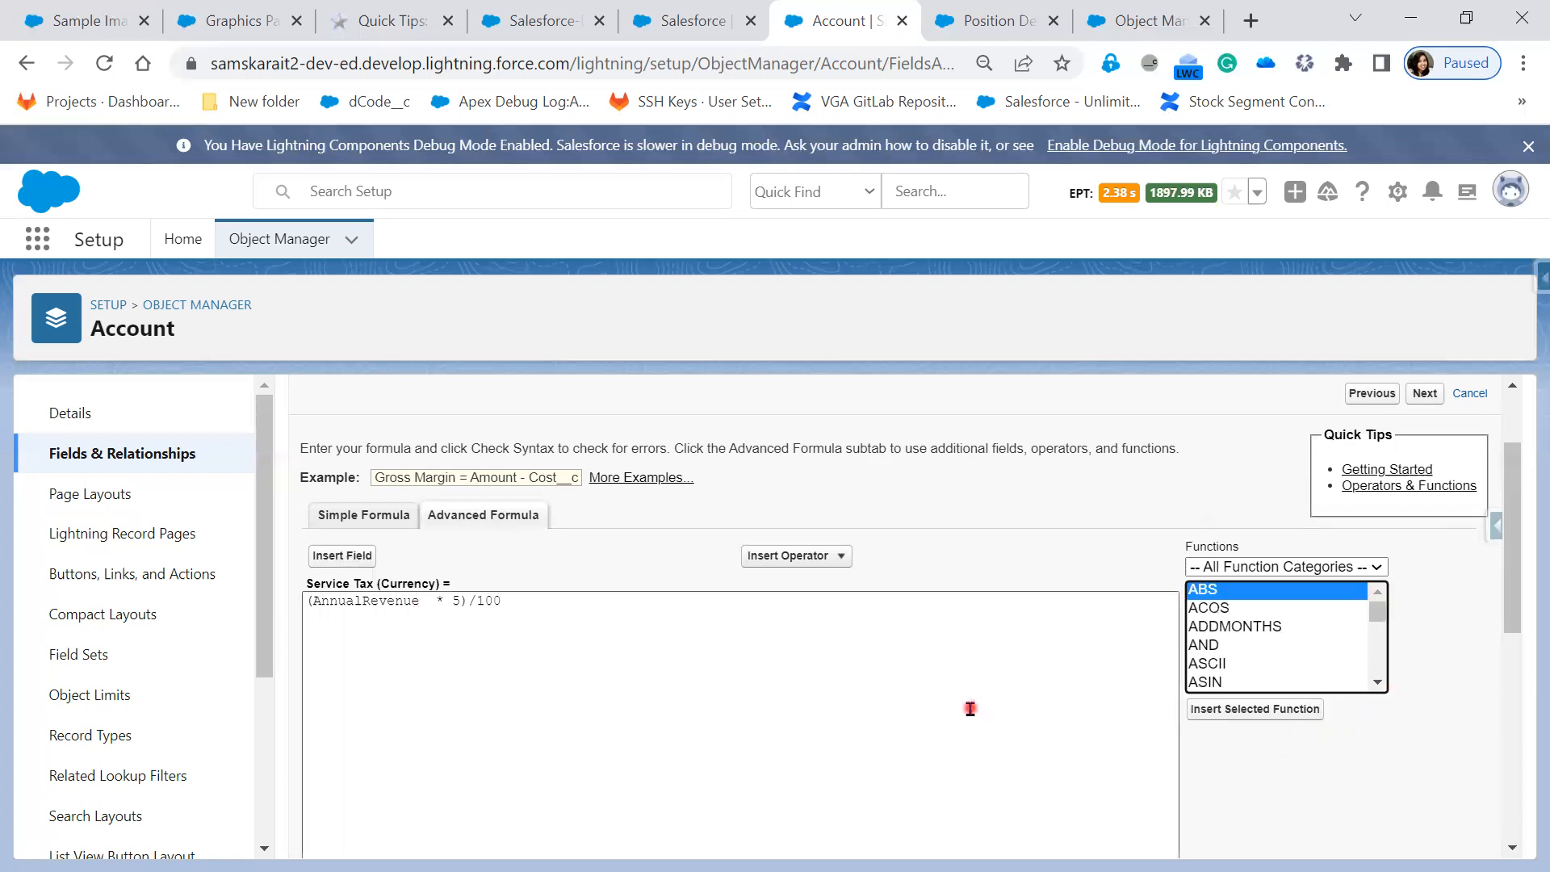
{"action": "scroll", "coordinate": [968, 710], "scroll_direction": "down", "scroll_amount": 5}
{"action": "scroll", "coordinate": [985, 715], "scroll_direction": "down", "scroll_amount": 1}
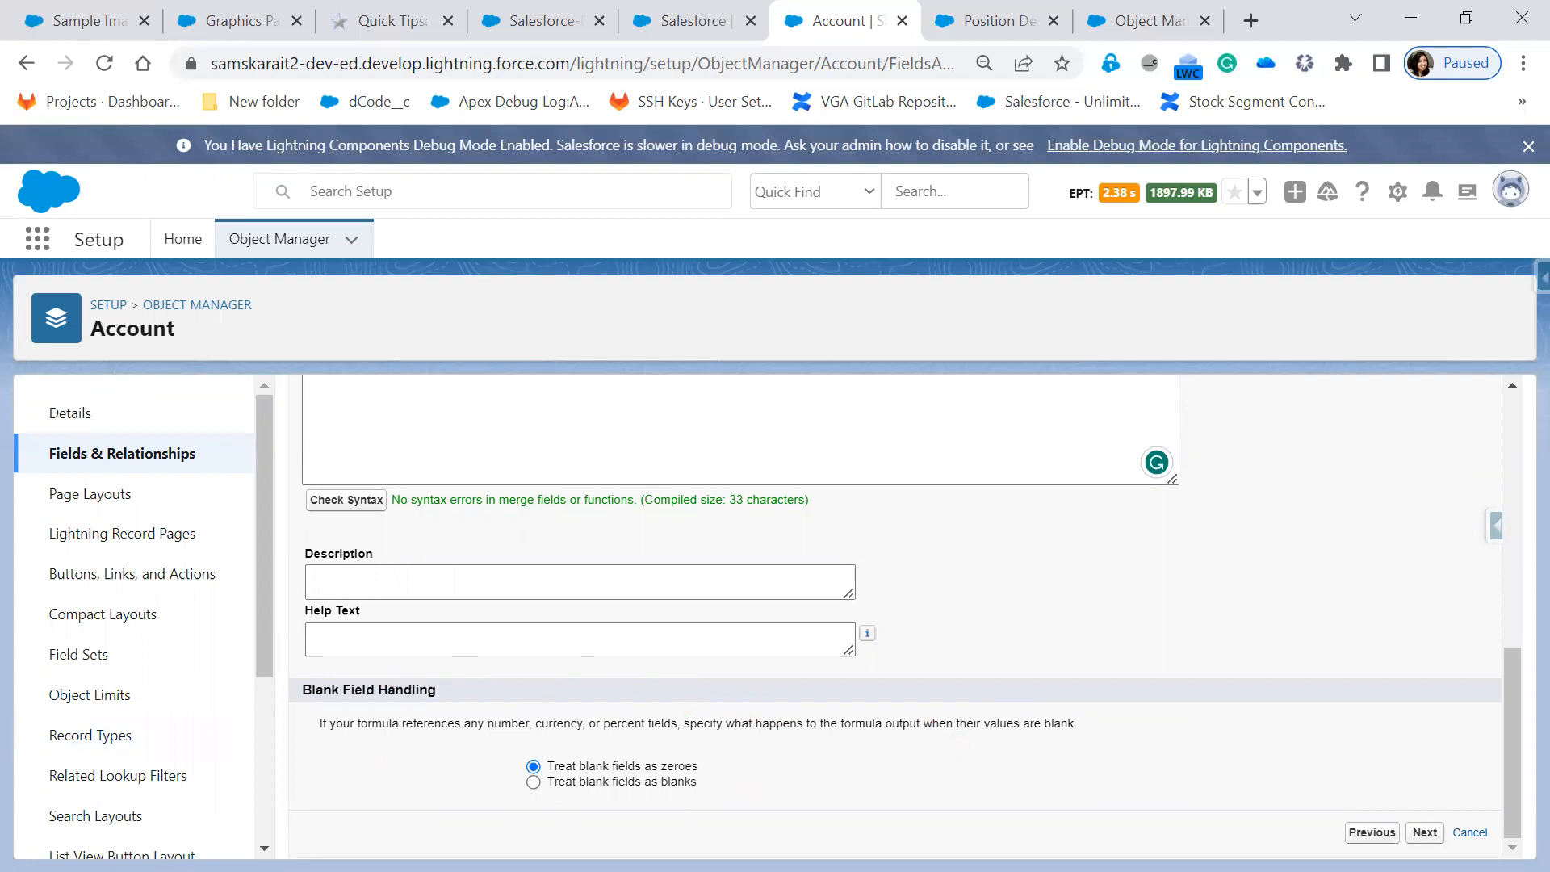
{"action": "mouse_move", "coordinate": [293, 669]}
{"action": "left_mouse_down"}
{"action": "mouse_move", "coordinate": [741, 804]}
{"action": "mouse_move", "coordinate": [1128, 812]}
{"action": "left_mouse_up"}
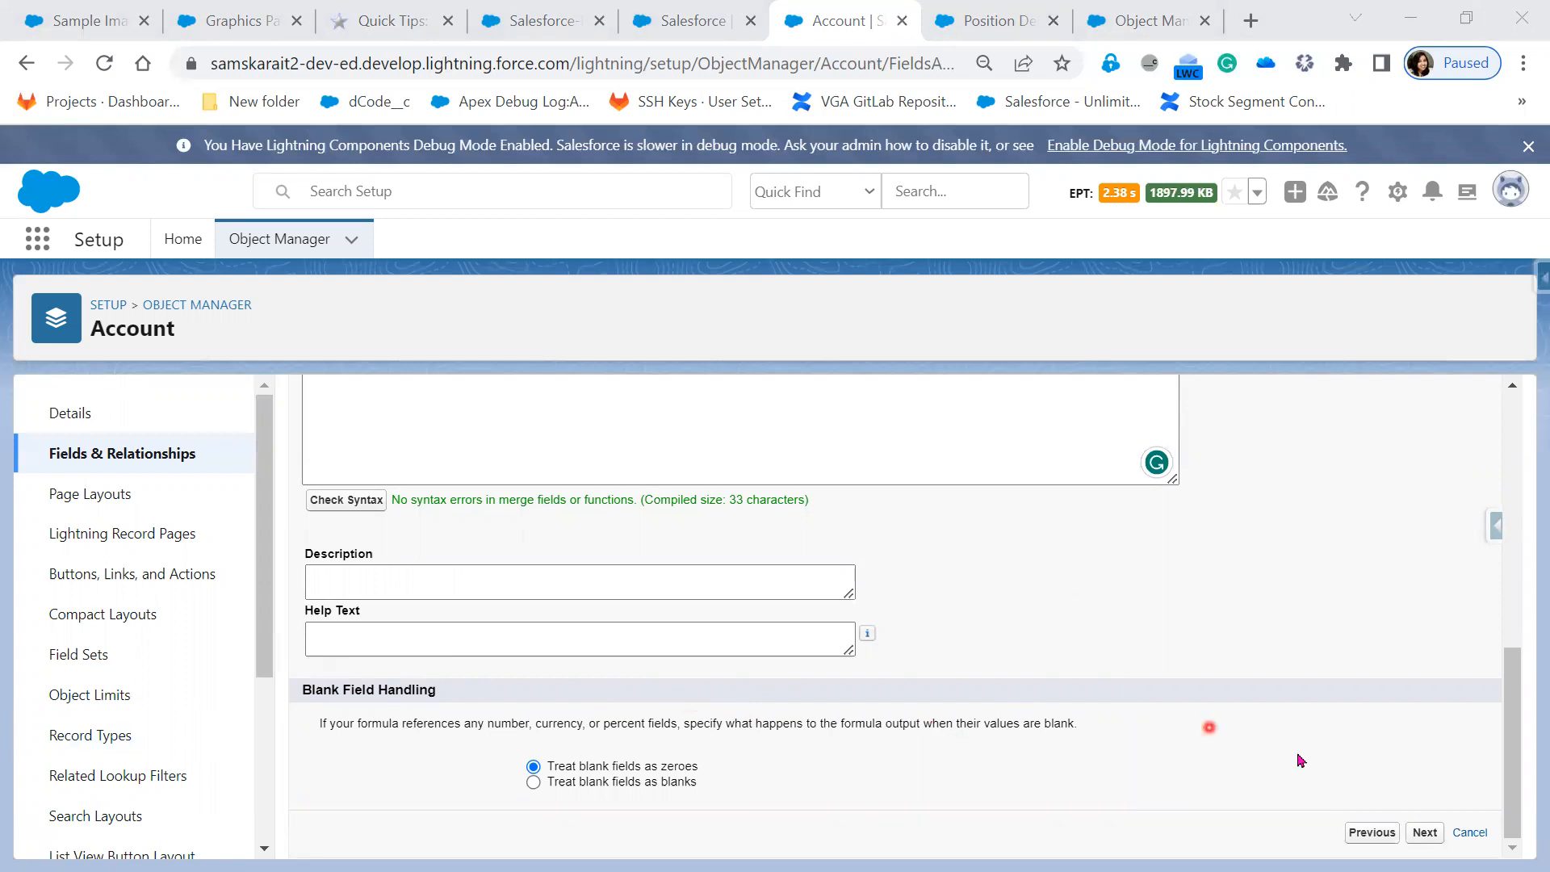
{"action": "left_click", "coordinate": [1425, 833]}
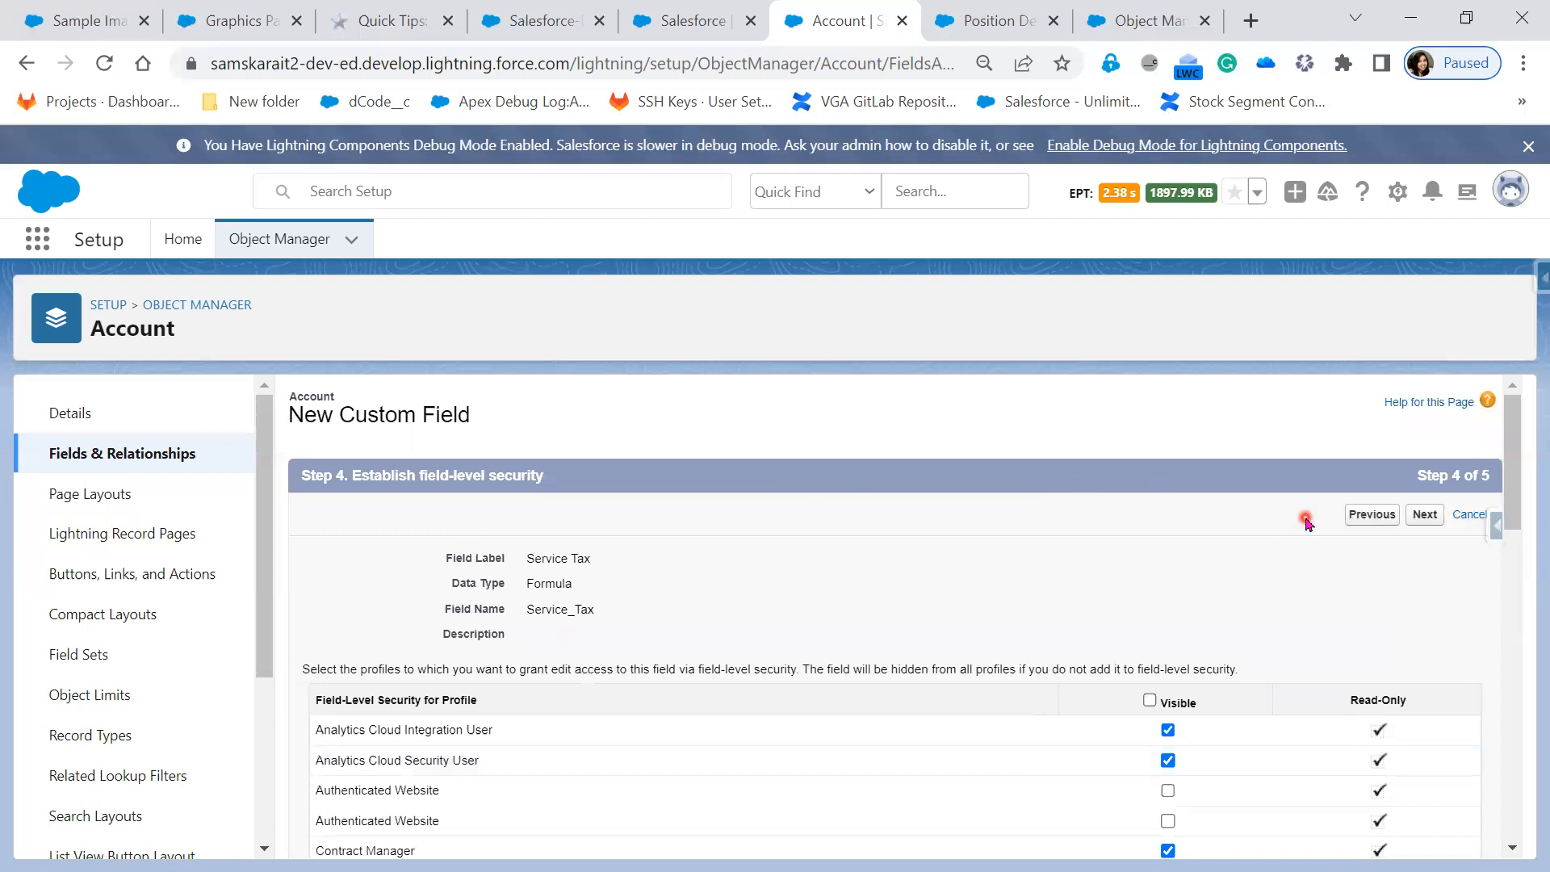
{"action": "left_click", "coordinate": [1425, 517]}
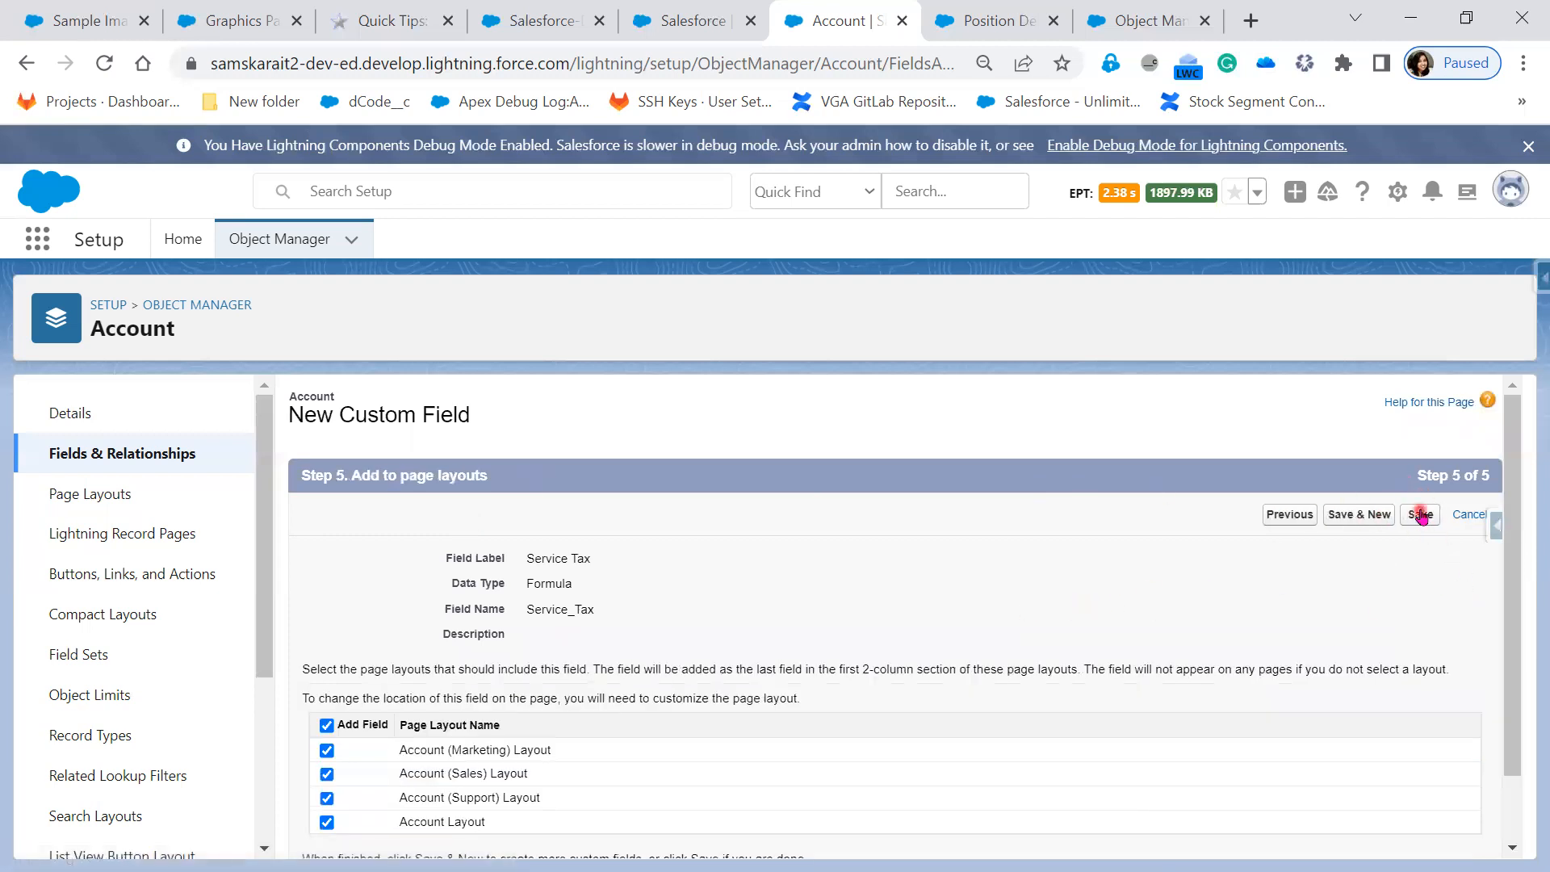
{"action": "left_click", "coordinate": [1421, 516]}
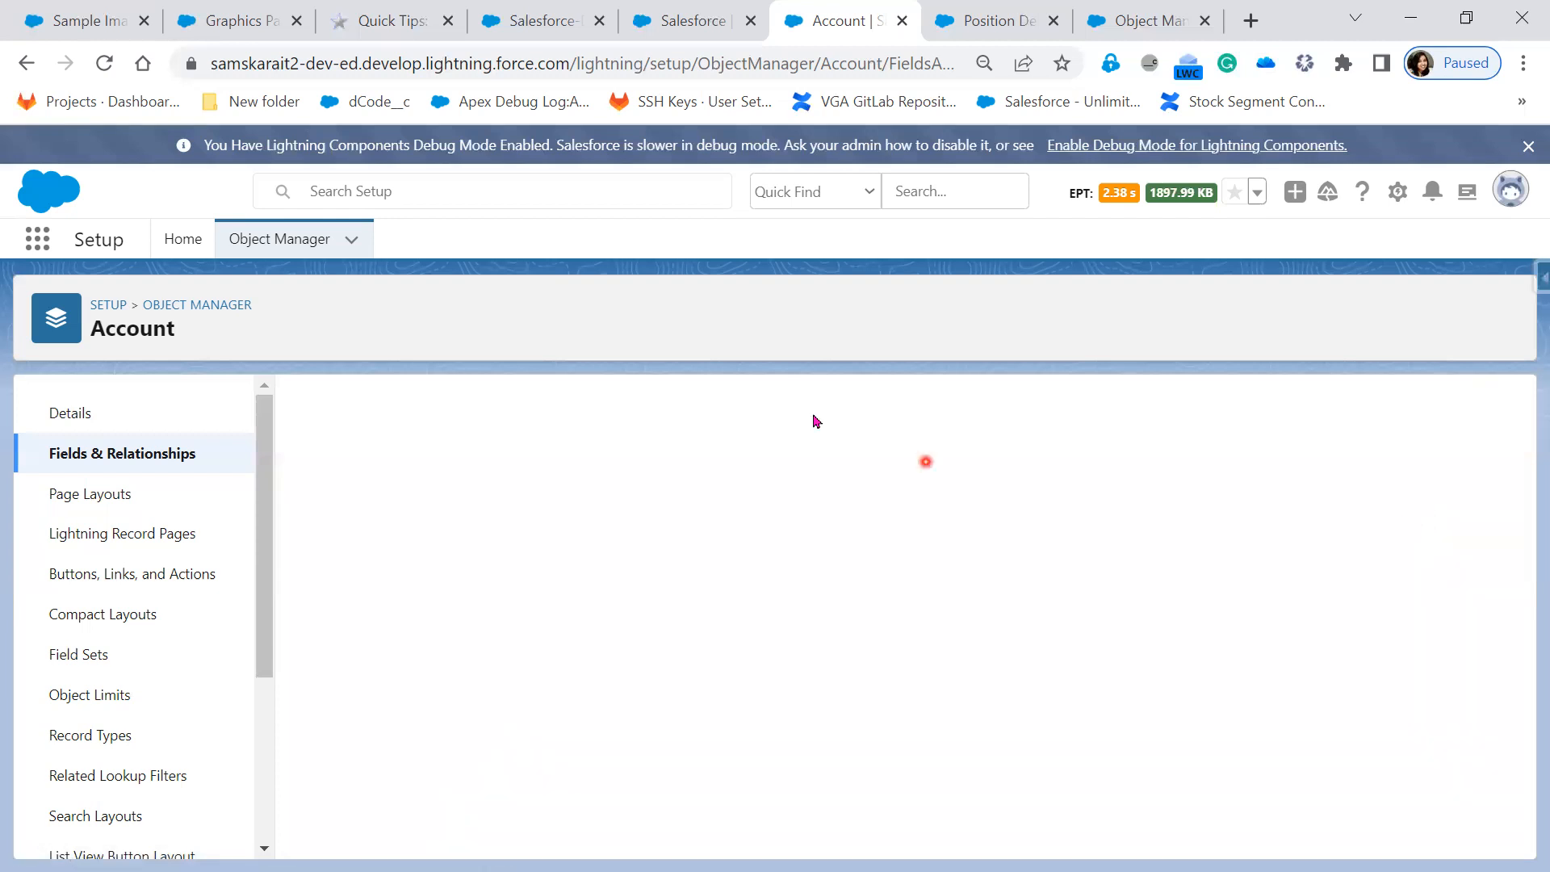
Switch to the Sales app and display the All Accounts list view.
{"action": "left_click", "coordinate": [504, 15]}
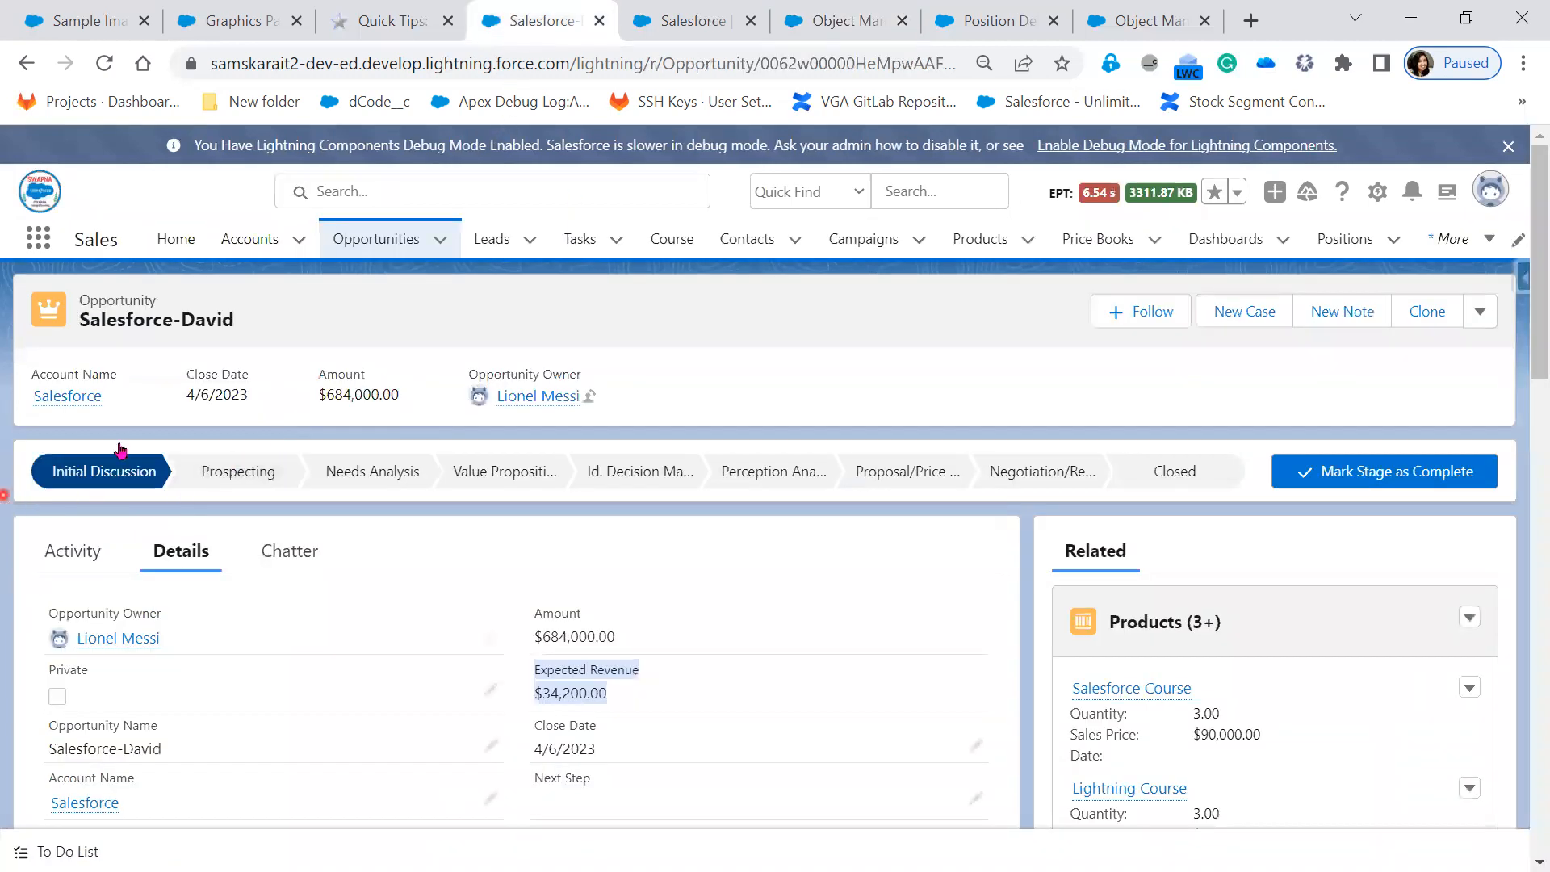
{"action": "left_click", "coordinate": [252, 240]}
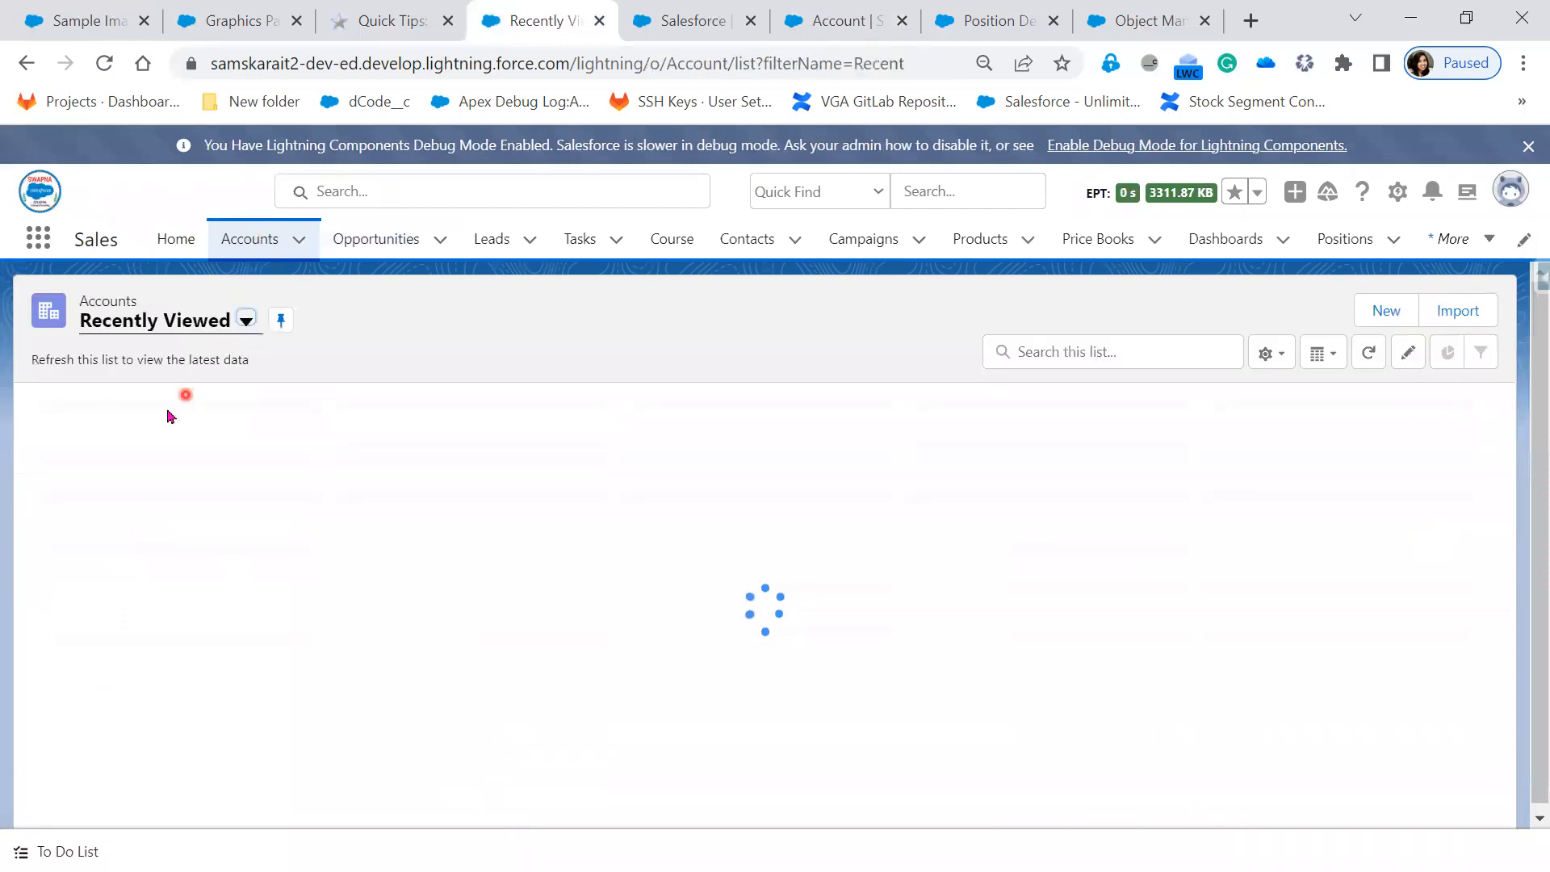
{"action": "left_click", "coordinate": [244, 327]}
{"action": "left_click", "coordinate": [191, 397]}
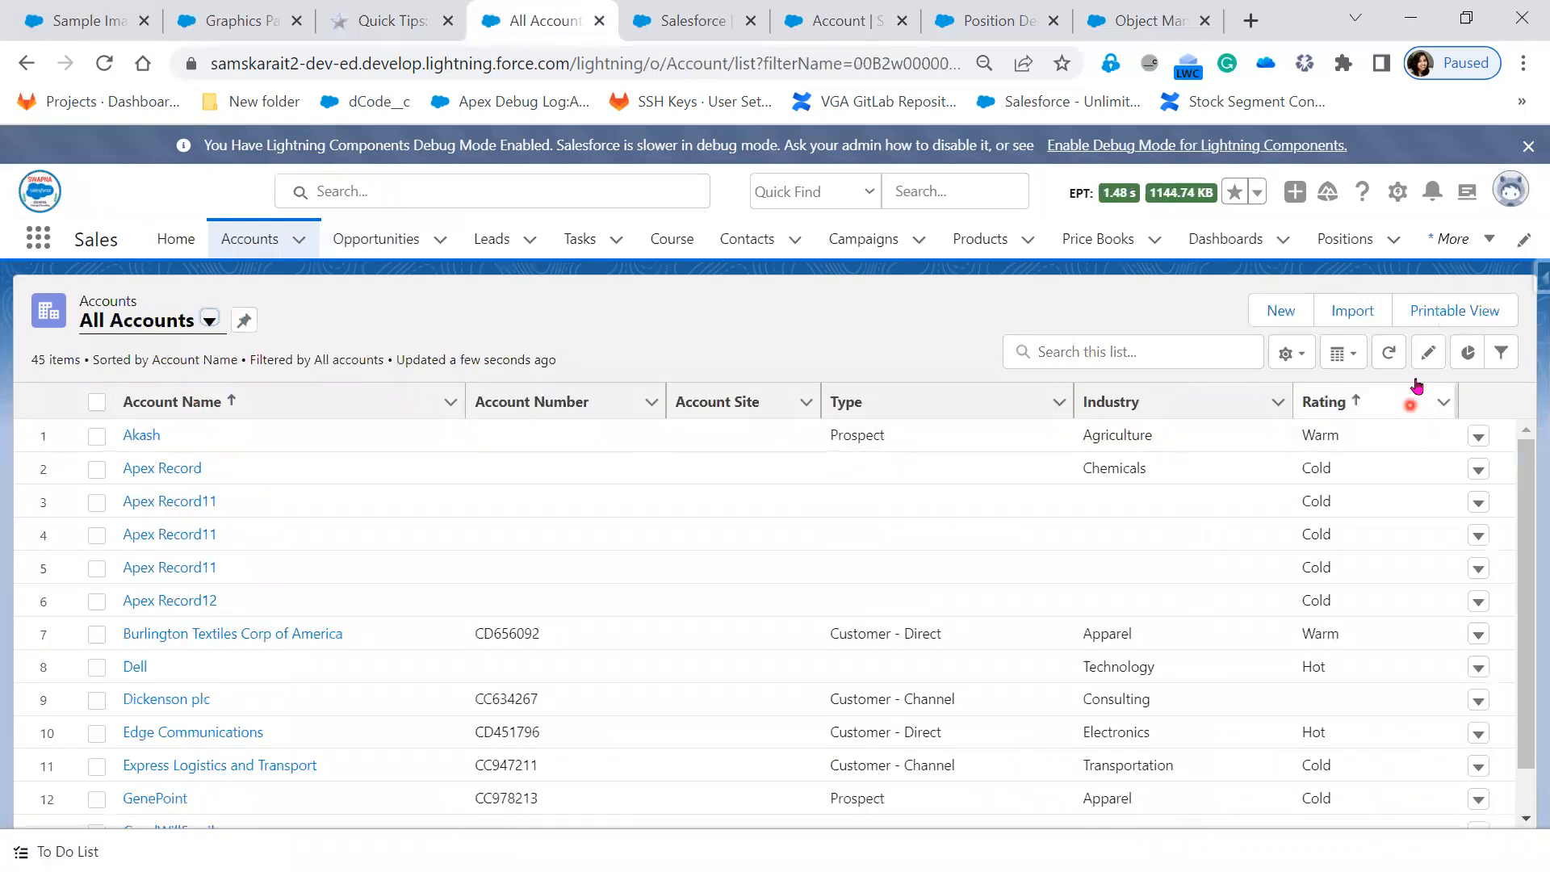
Add the Annual Revenue, AnnualRevenue and Service Tax fields as columns of the All Accounts list view.
{"action": "left_click", "coordinate": [1290, 353]}
{"action": "left_click", "coordinate": [1239, 624]}
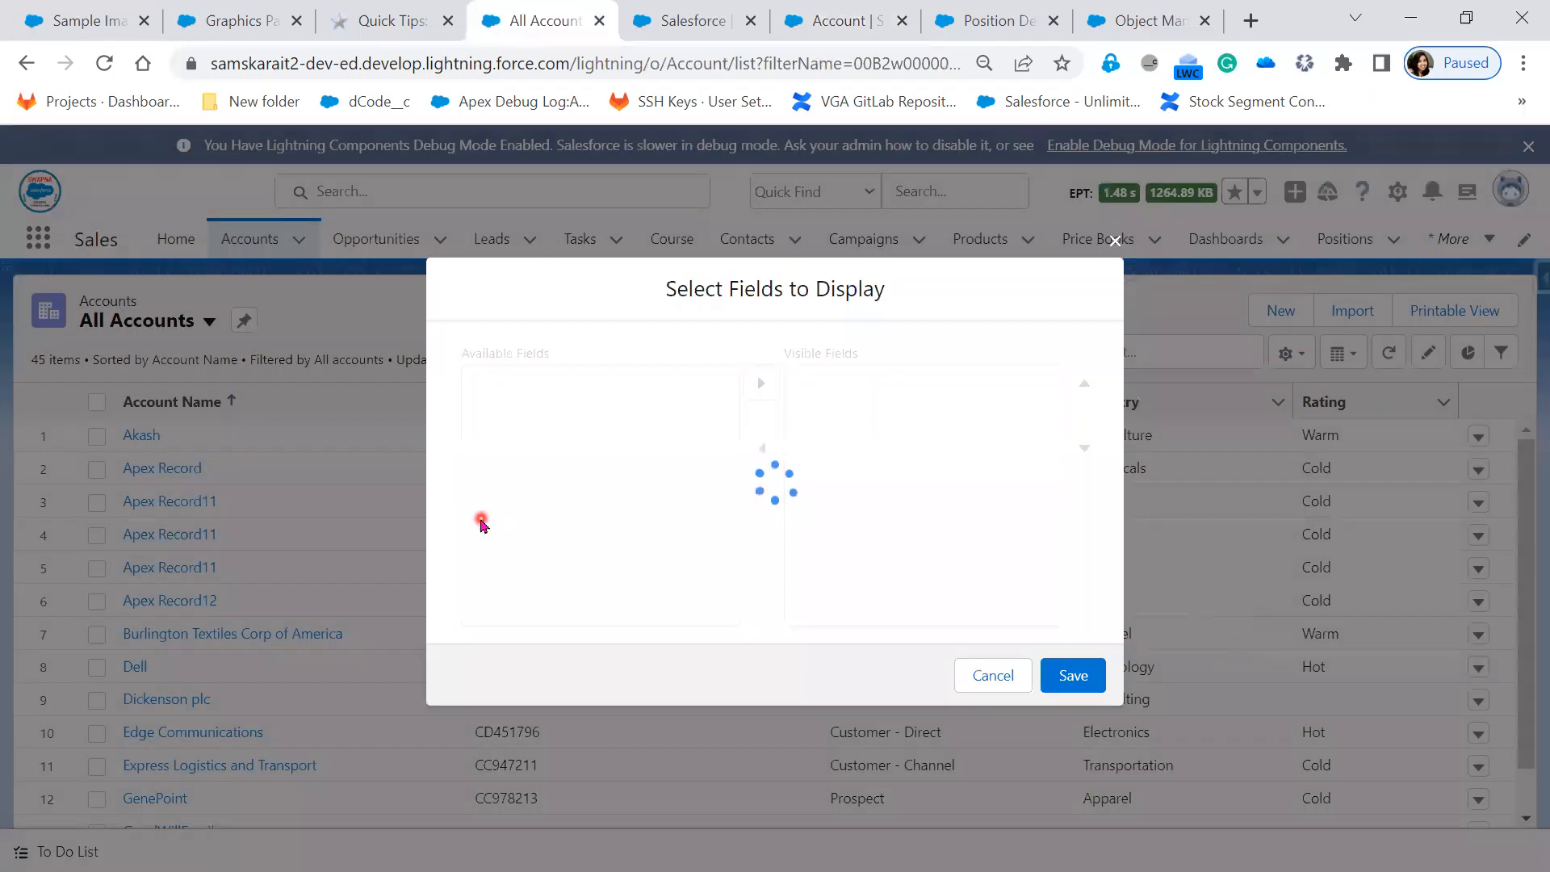
{"action": "left_click", "coordinate": [588, 514]}
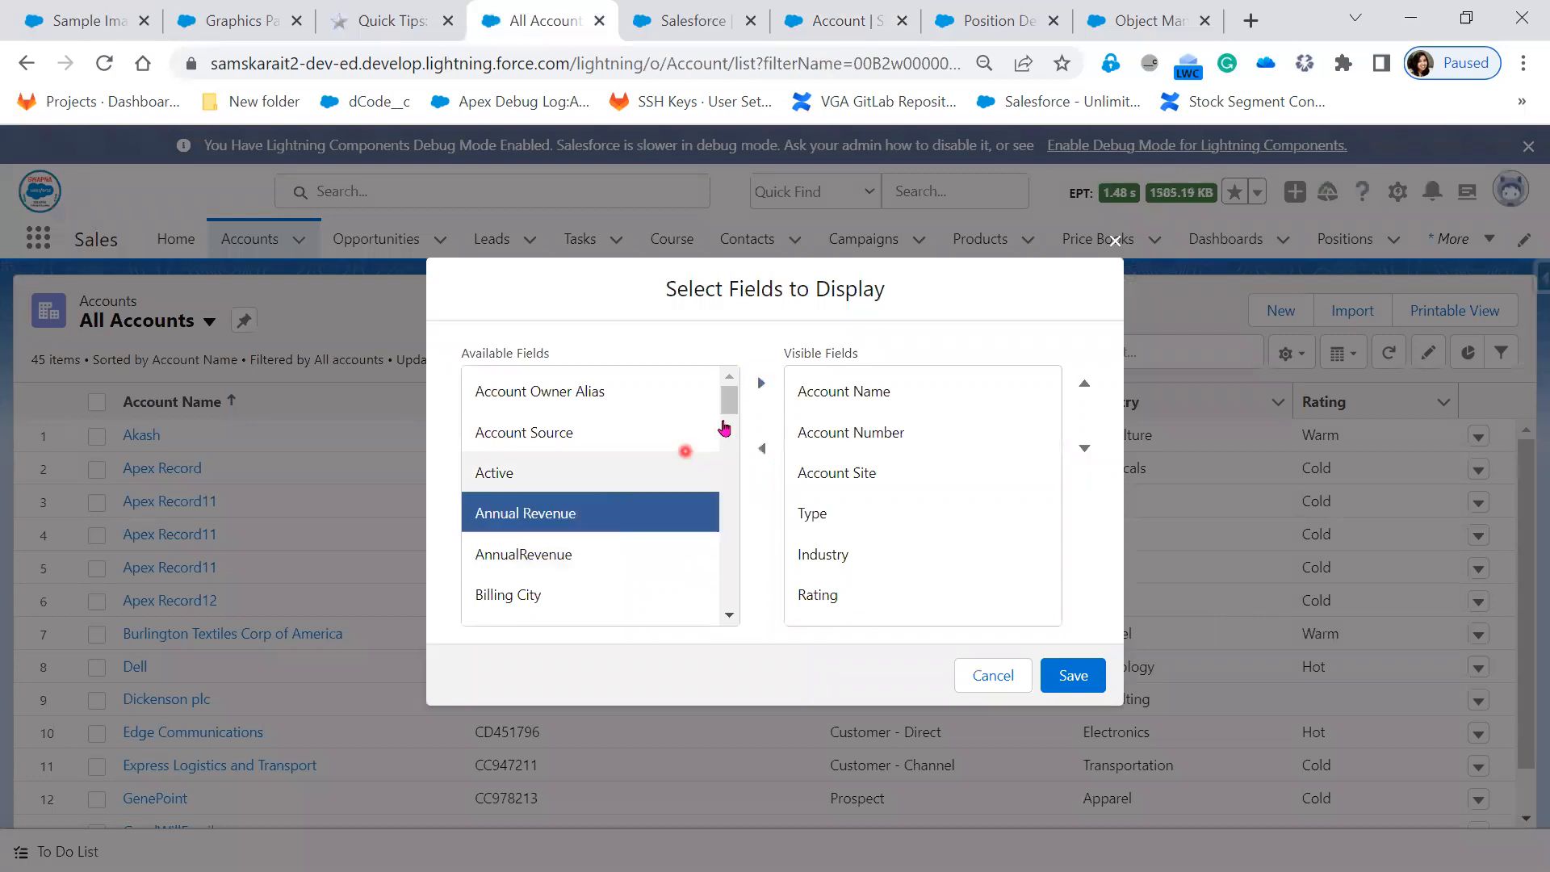
{"action": "left_click", "coordinate": [760, 383]}
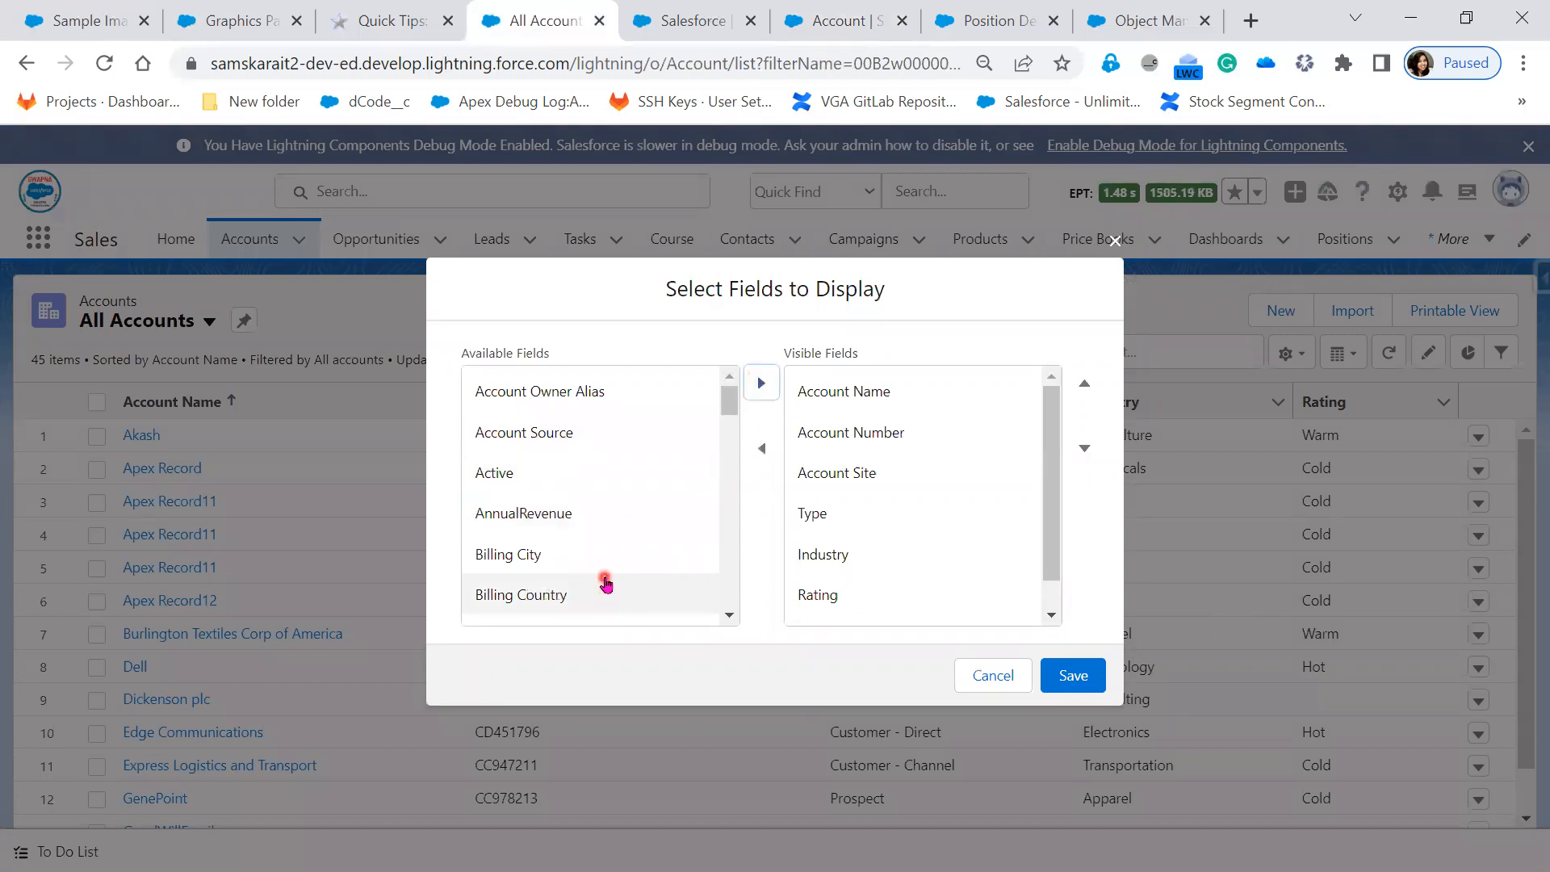
{"action": "left_click", "coordinate": [571, 517]}
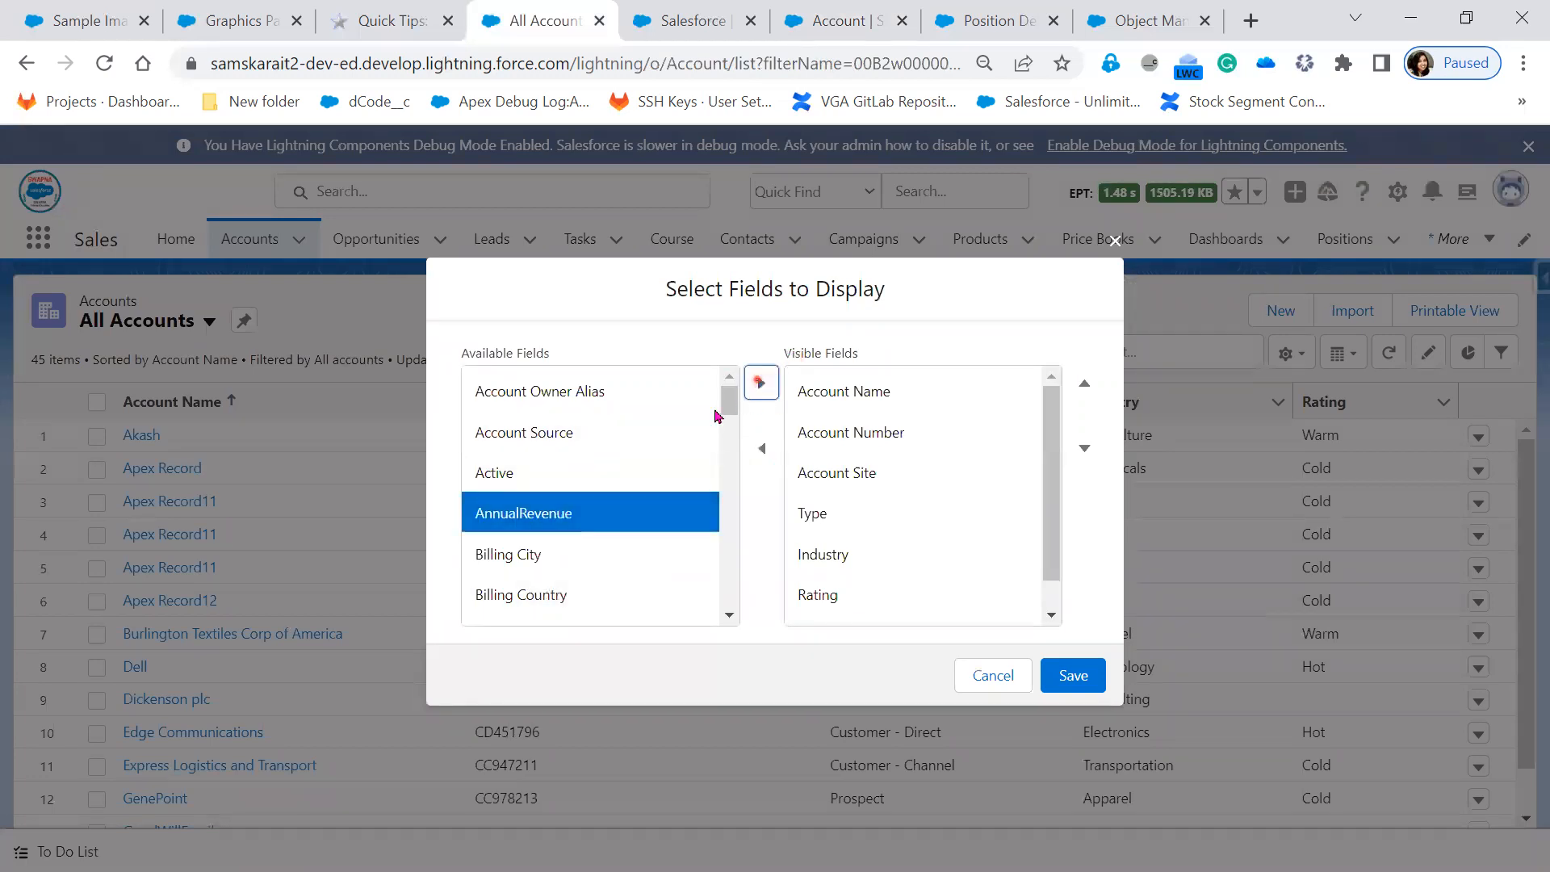
{"action": "scroll", "coordinate": [564, 566], "scroll_direction": "down", "scroll_amount": 5}
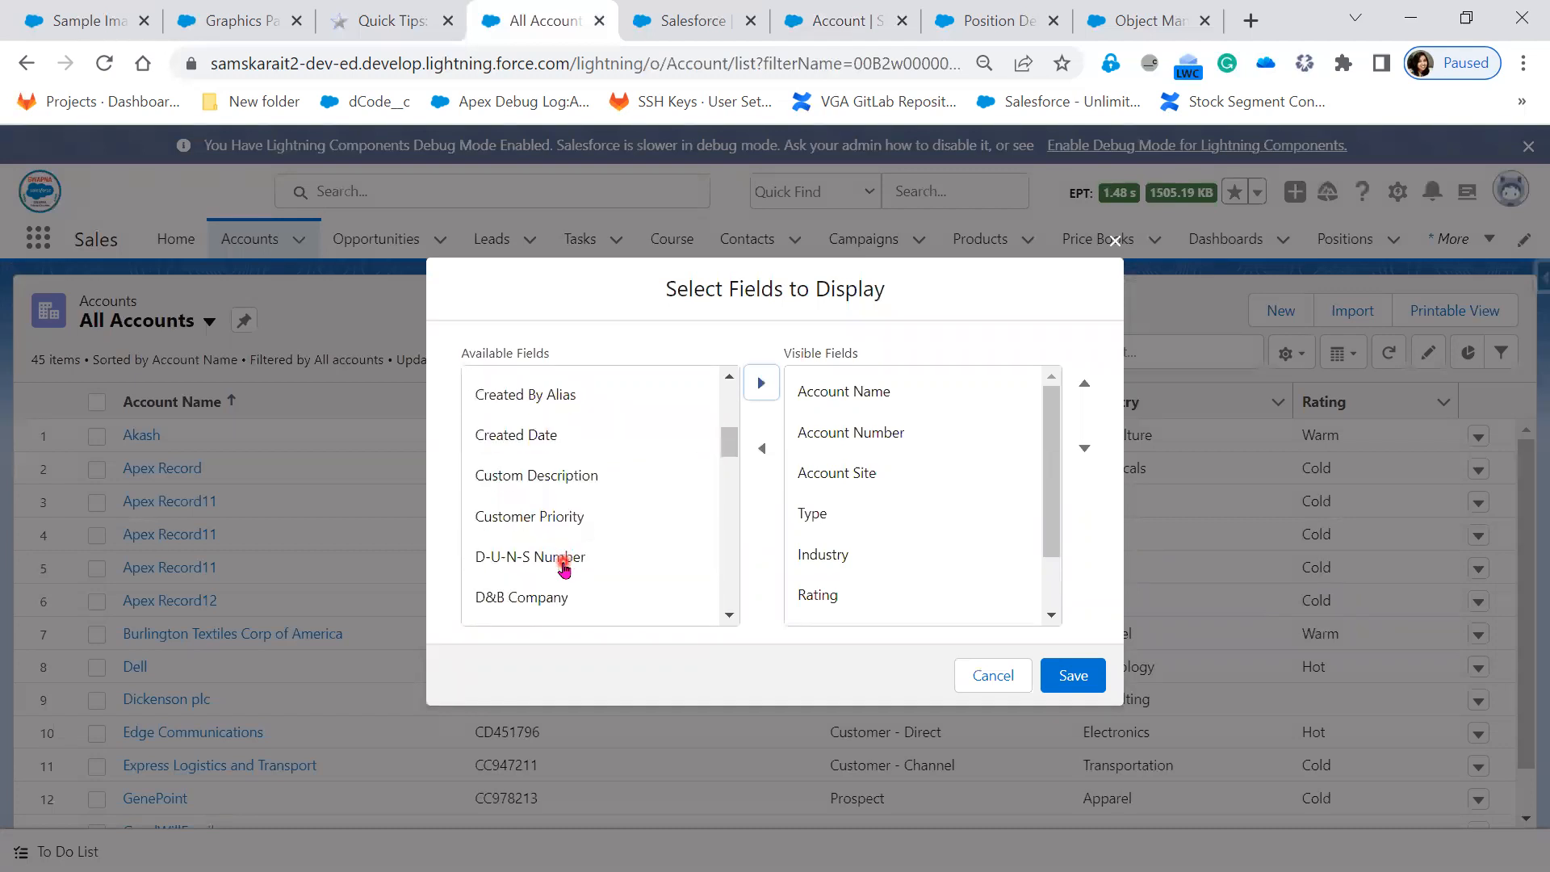
{"action": "scroll", "coordinate": [564, 569], "scroll_direction": "down", "scroll_amount": 5}
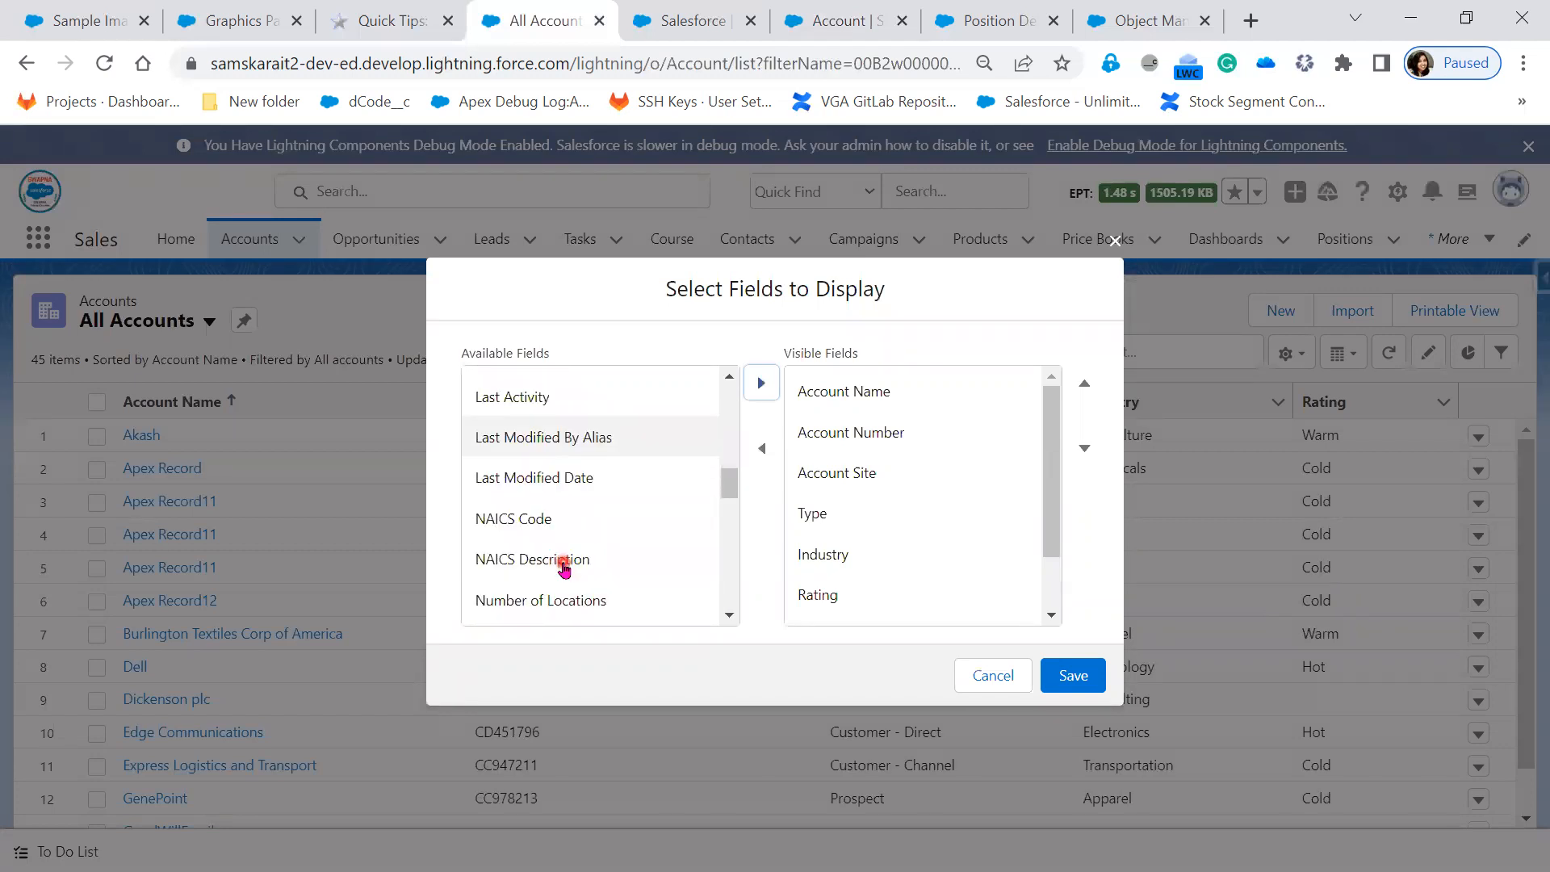
{"action": "scroll", "coordinate": [563, 569], "scroll_direction": "down", "scroll_amount": 5}
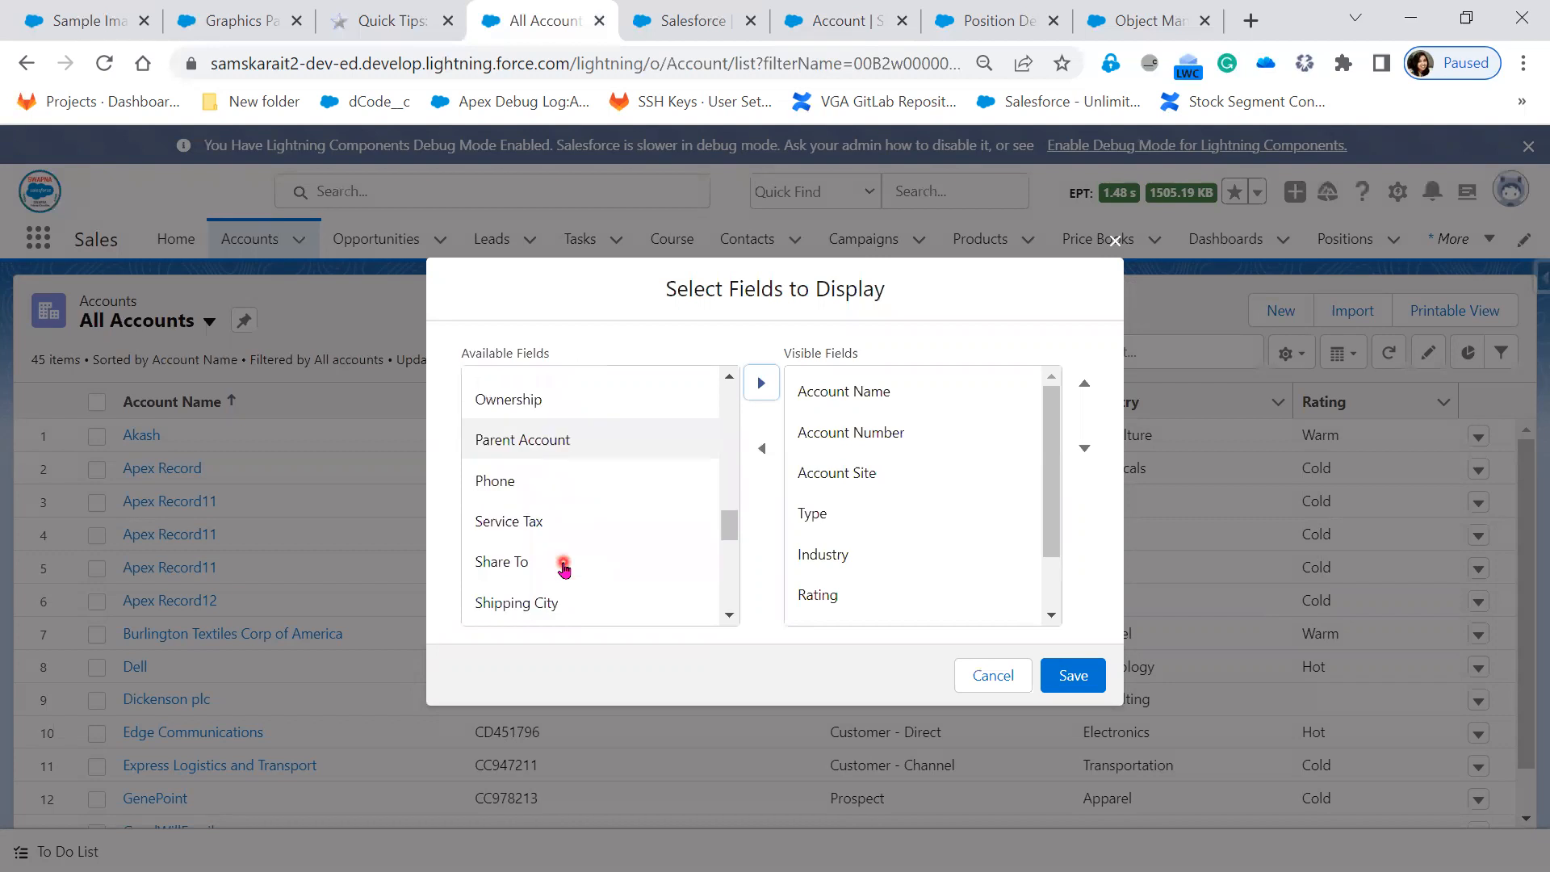
{"action": "left_click", "coordinate": [554, 525]}
{"action": "left_click", "coordinate": [761, 383]}
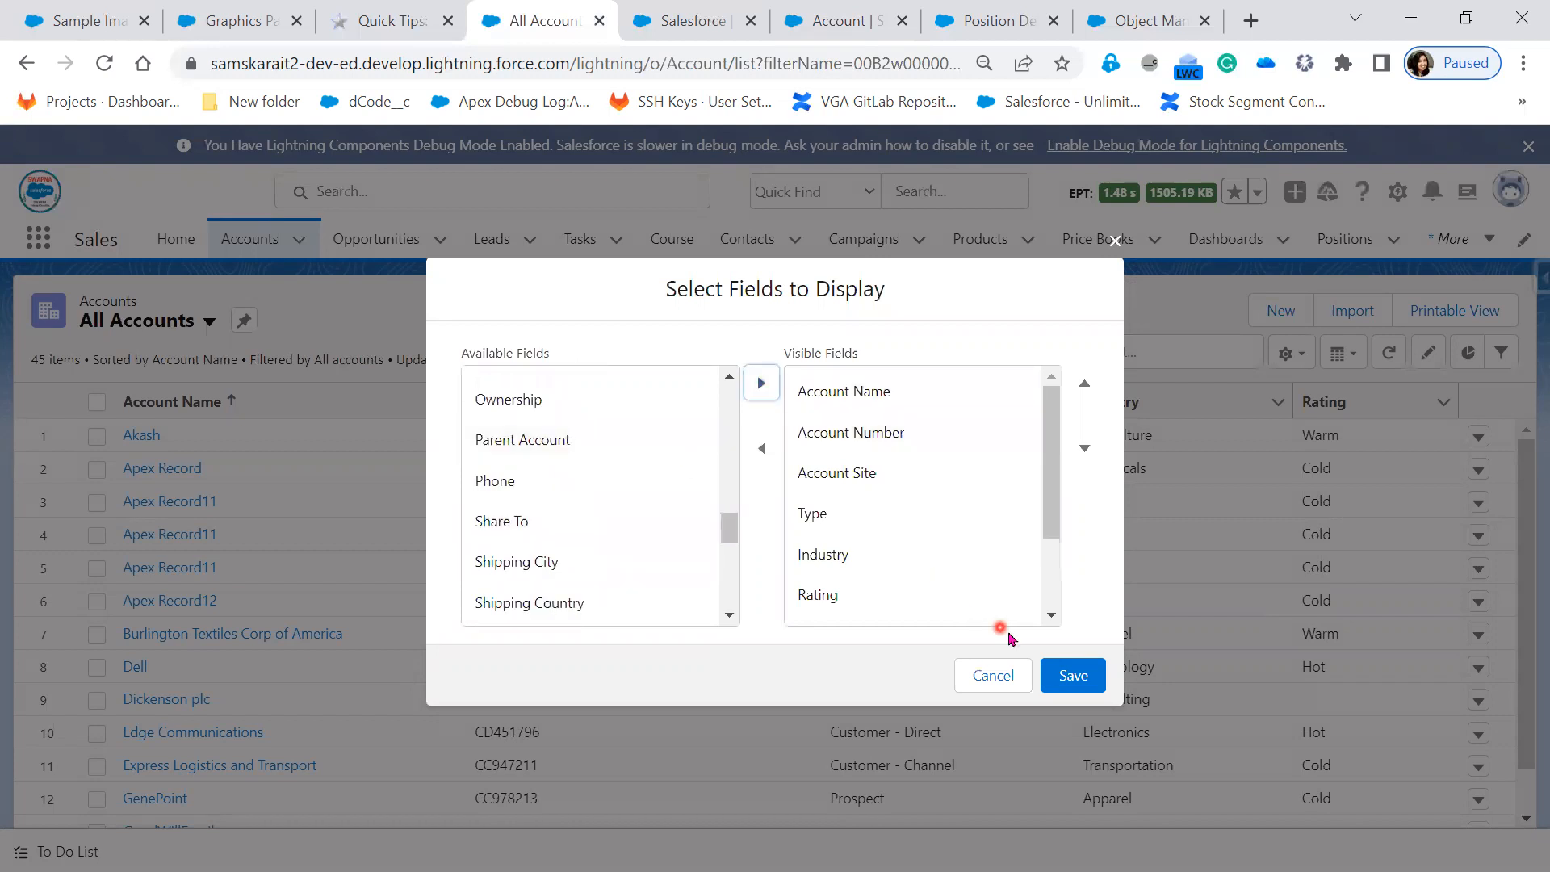
{"action": "left_click", "coordinate": [1084, 674]}
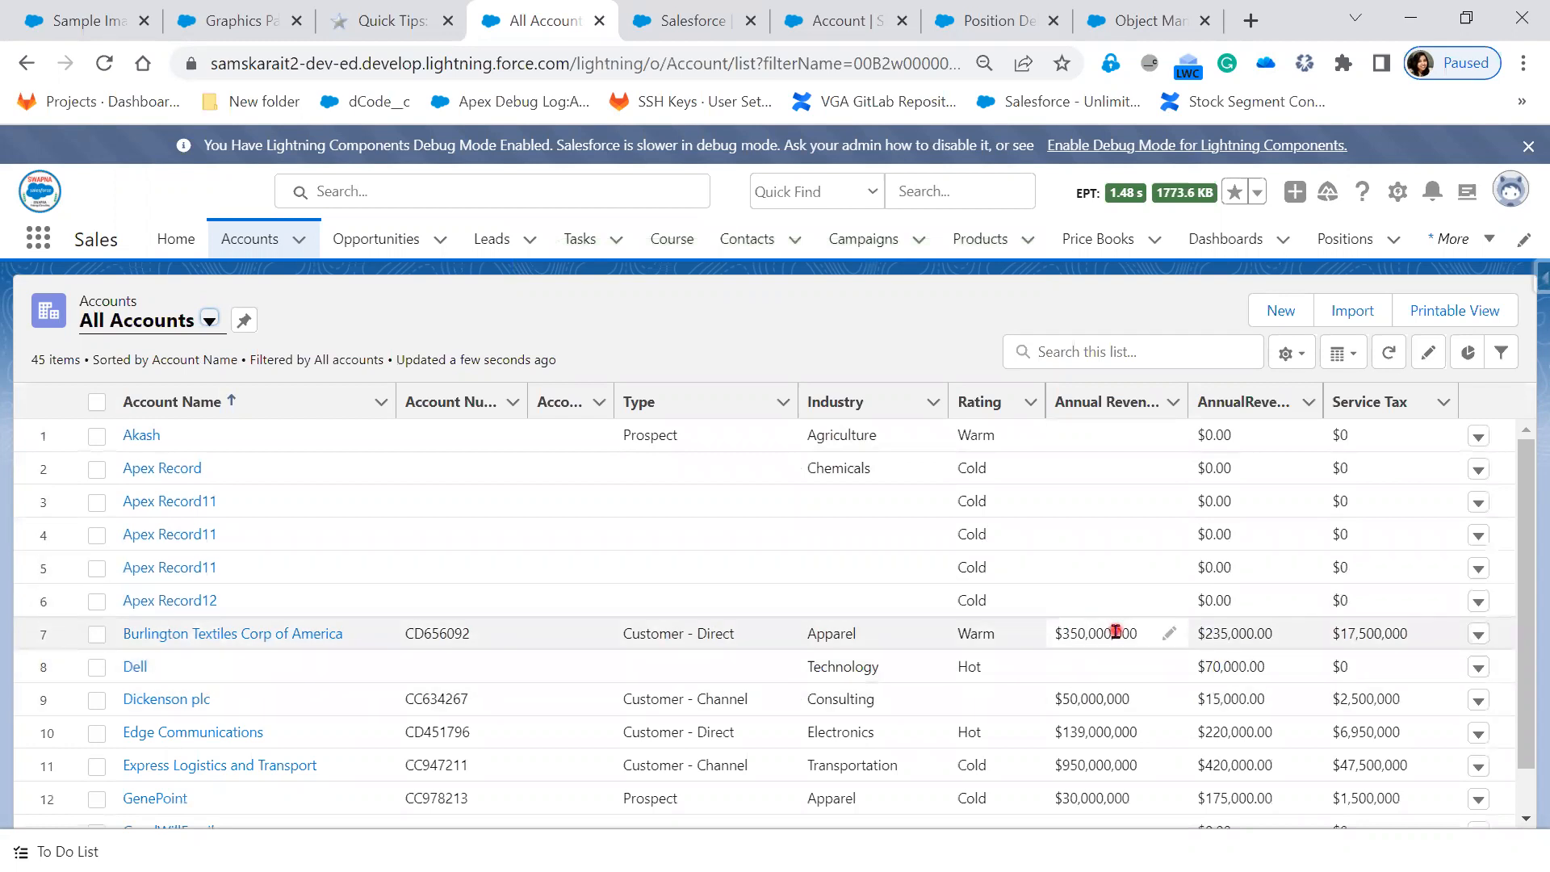
Remove the AnnualRevenue roll-up field from the visible columns of the All Accounts list view and save.
{"action": "left_click", "coordinate": [1289, 354]}
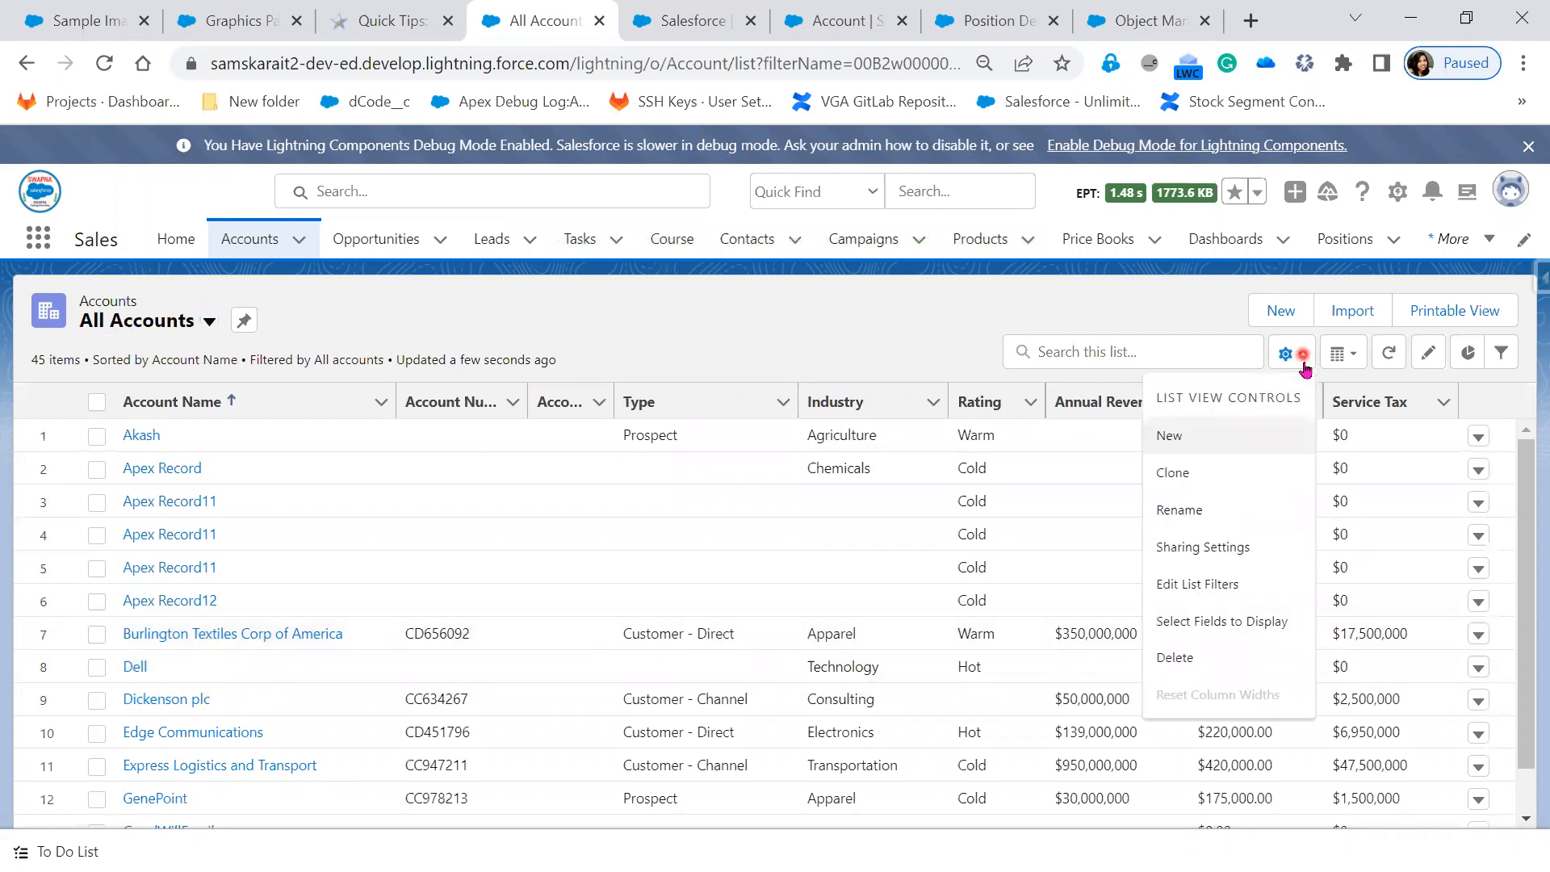
{"action": "left_click", "coordinate": [1217, 631]}
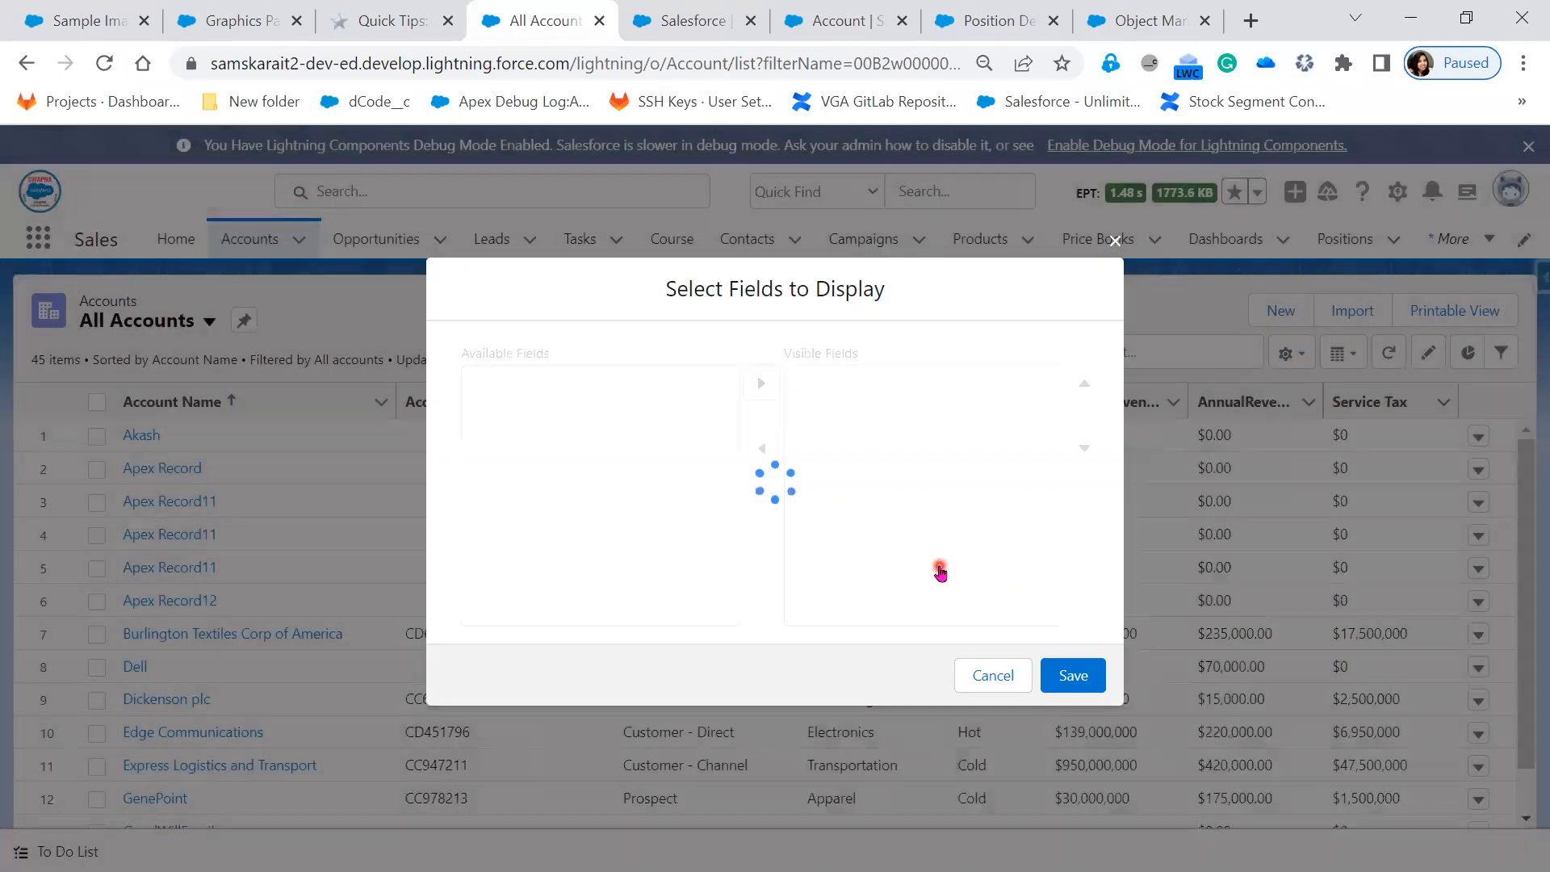
{"action": "scroll", "coordinate": [936, 569], "scroll_direction": "down", "scroll_amount": 3}
{"action": "left_click", "coordinate": [938, 570]}
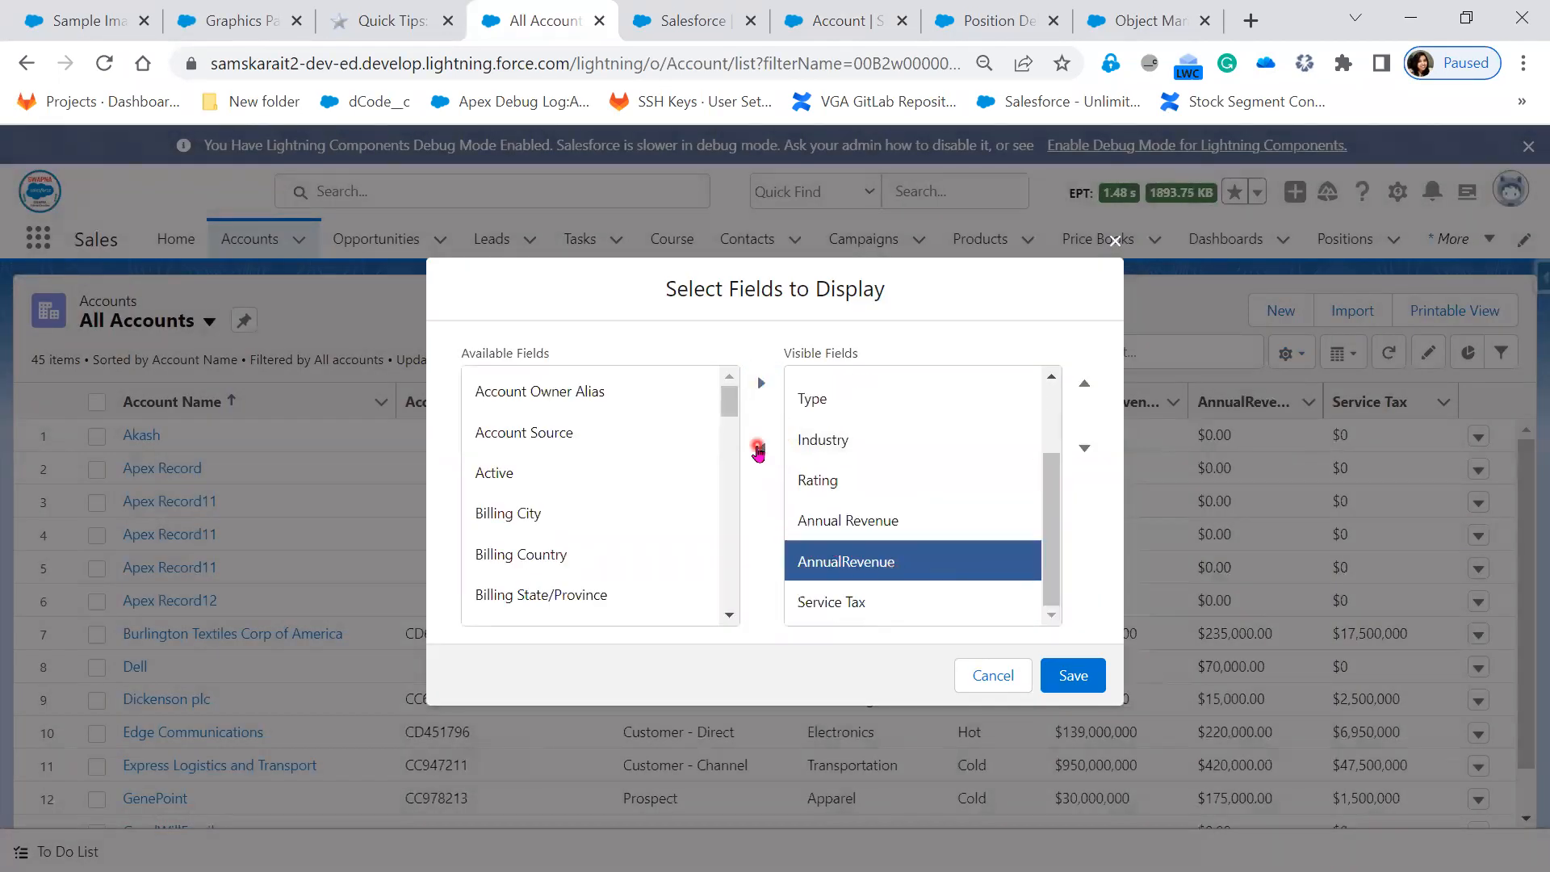
{"action": "left_click", "coordinate": [761, 448]}
{"action": "left_click", "coordinate": [1084, 679]}
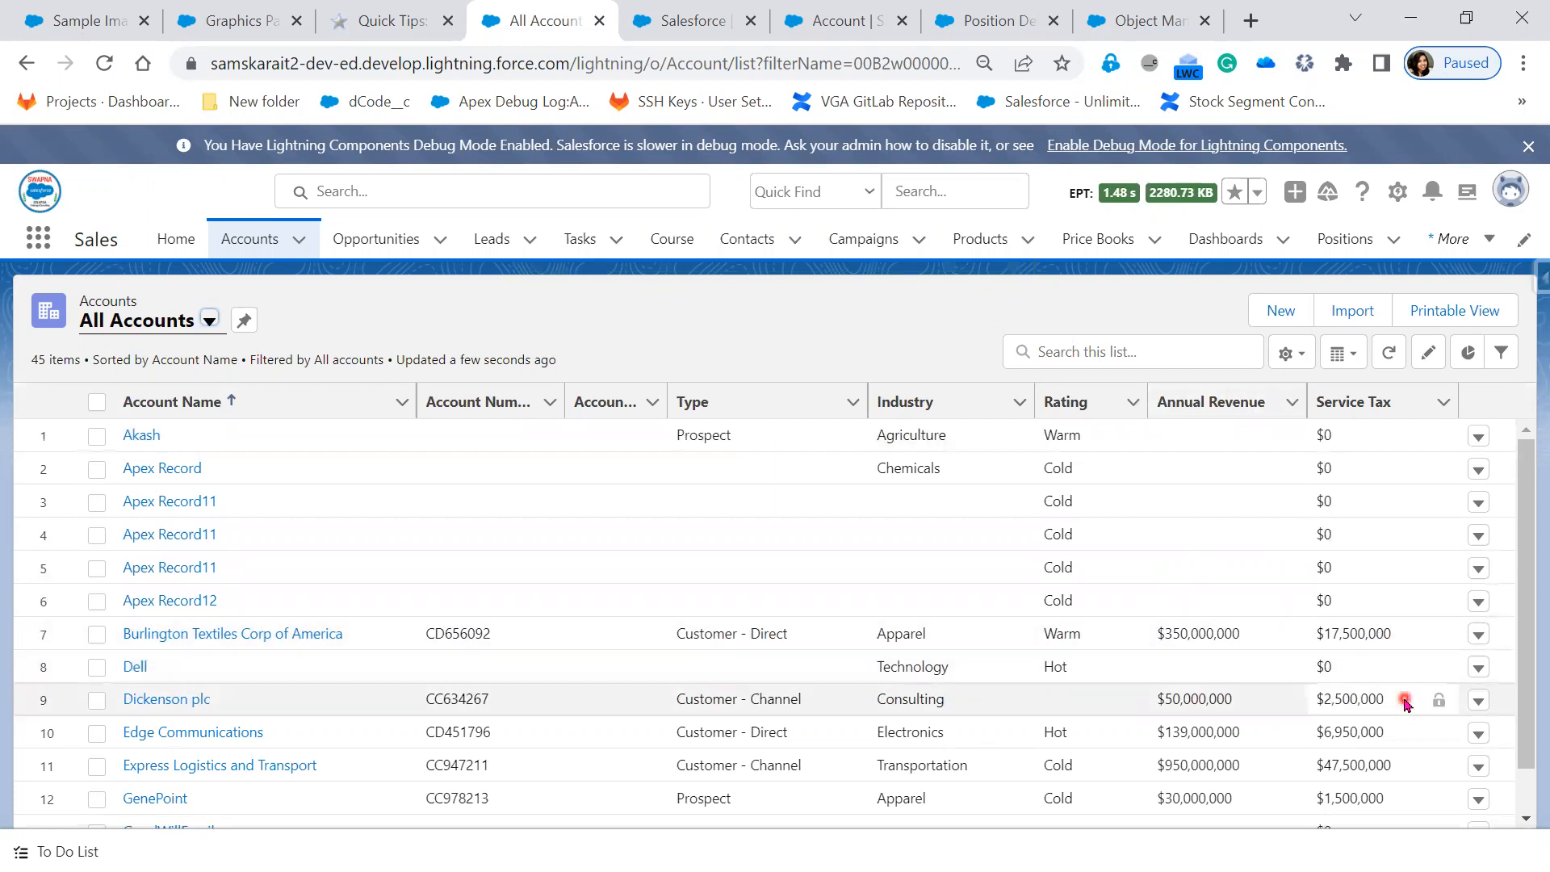
Compare the Annual Revenue and Service Tax values of the accounts throughout the All Accounts list.
{"action": "scroll", "coordinate": [1398, 699], "scroll_direction": "down", "scroll_amount": 7}
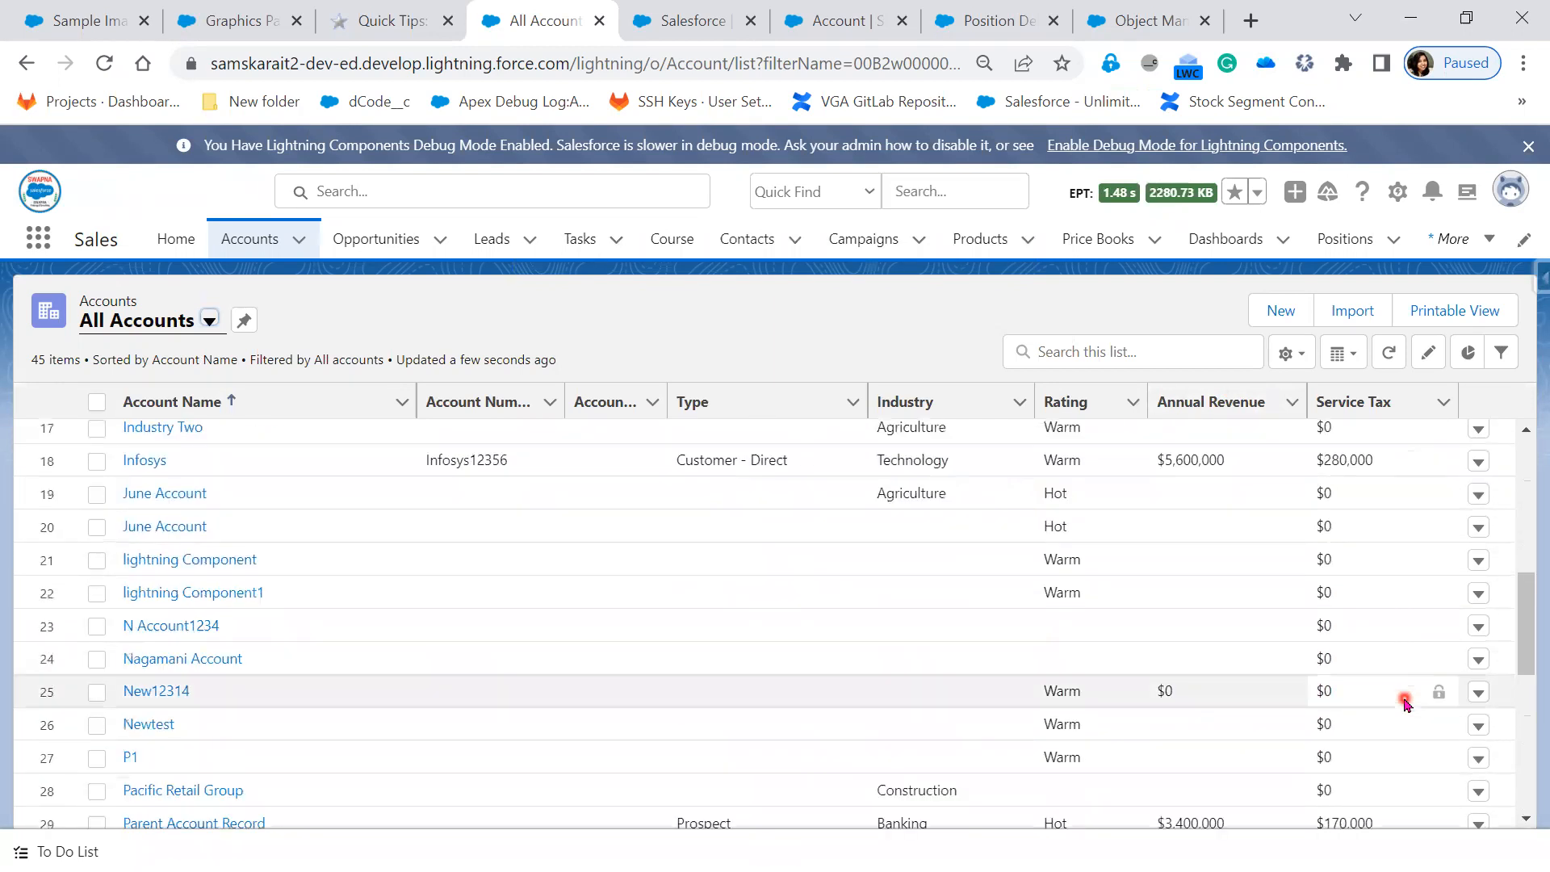
{"action": "scroll", "coordinate": [1404, 702], "scroll_direction": "down", "scroll_amount": 5}
{"action": "scroll", "coordinate": [1404, 702], "scroll_direction": "down", "scroll_amount": 3}
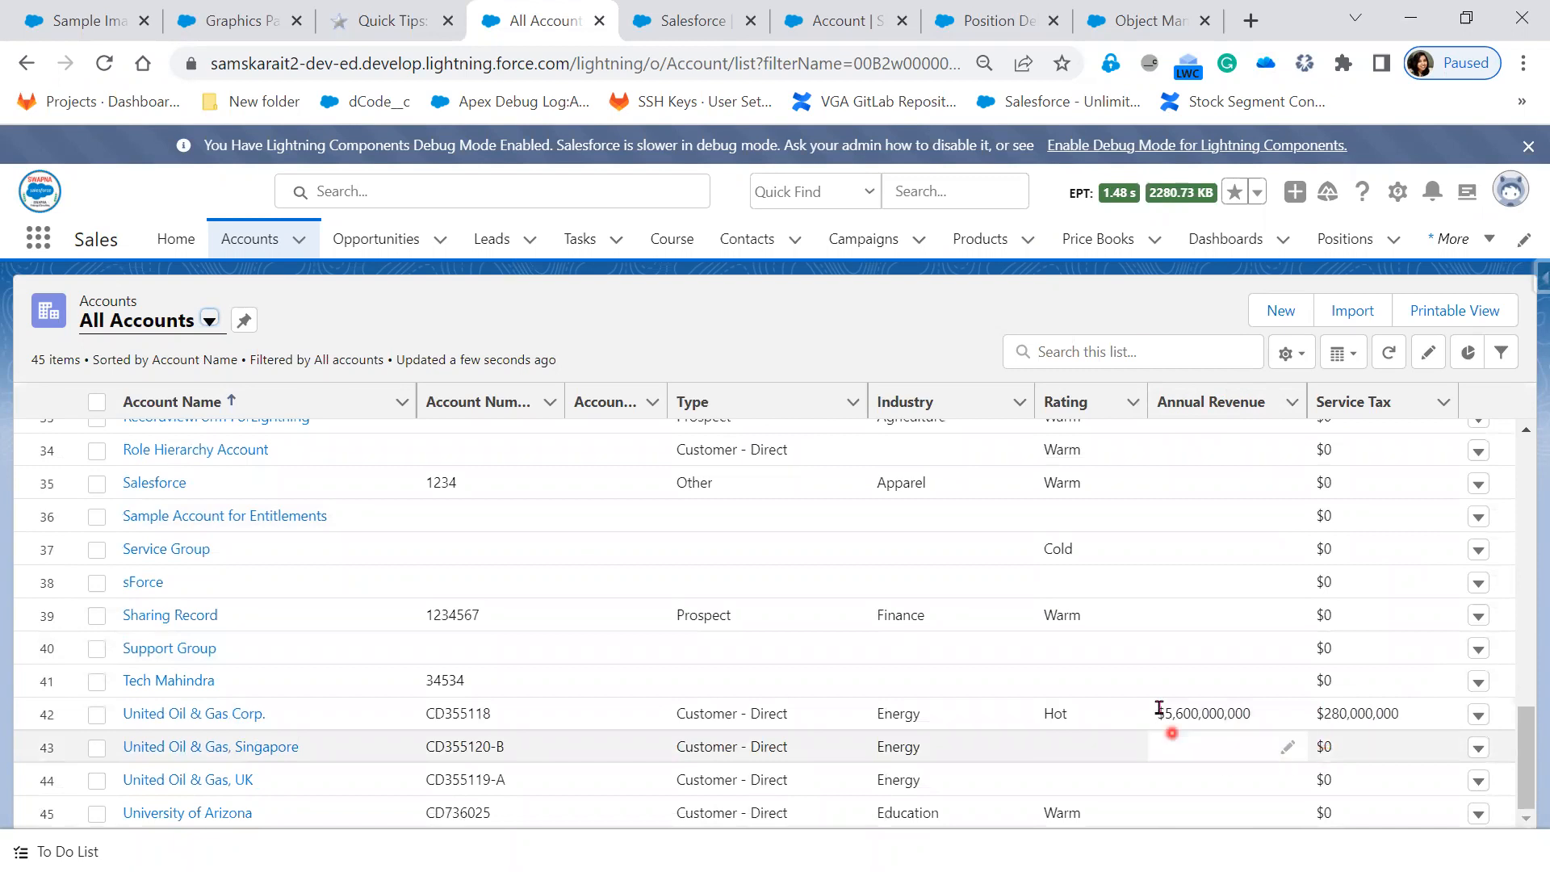
{"action": "scroll", "coordinate": [1343, 738], "scroll_direction": "up", "scroll_amount": 5}
{"action": "scroll", "coordinate": [1343, 745], "scroll_direction": "up", "scroll_amount": 5}
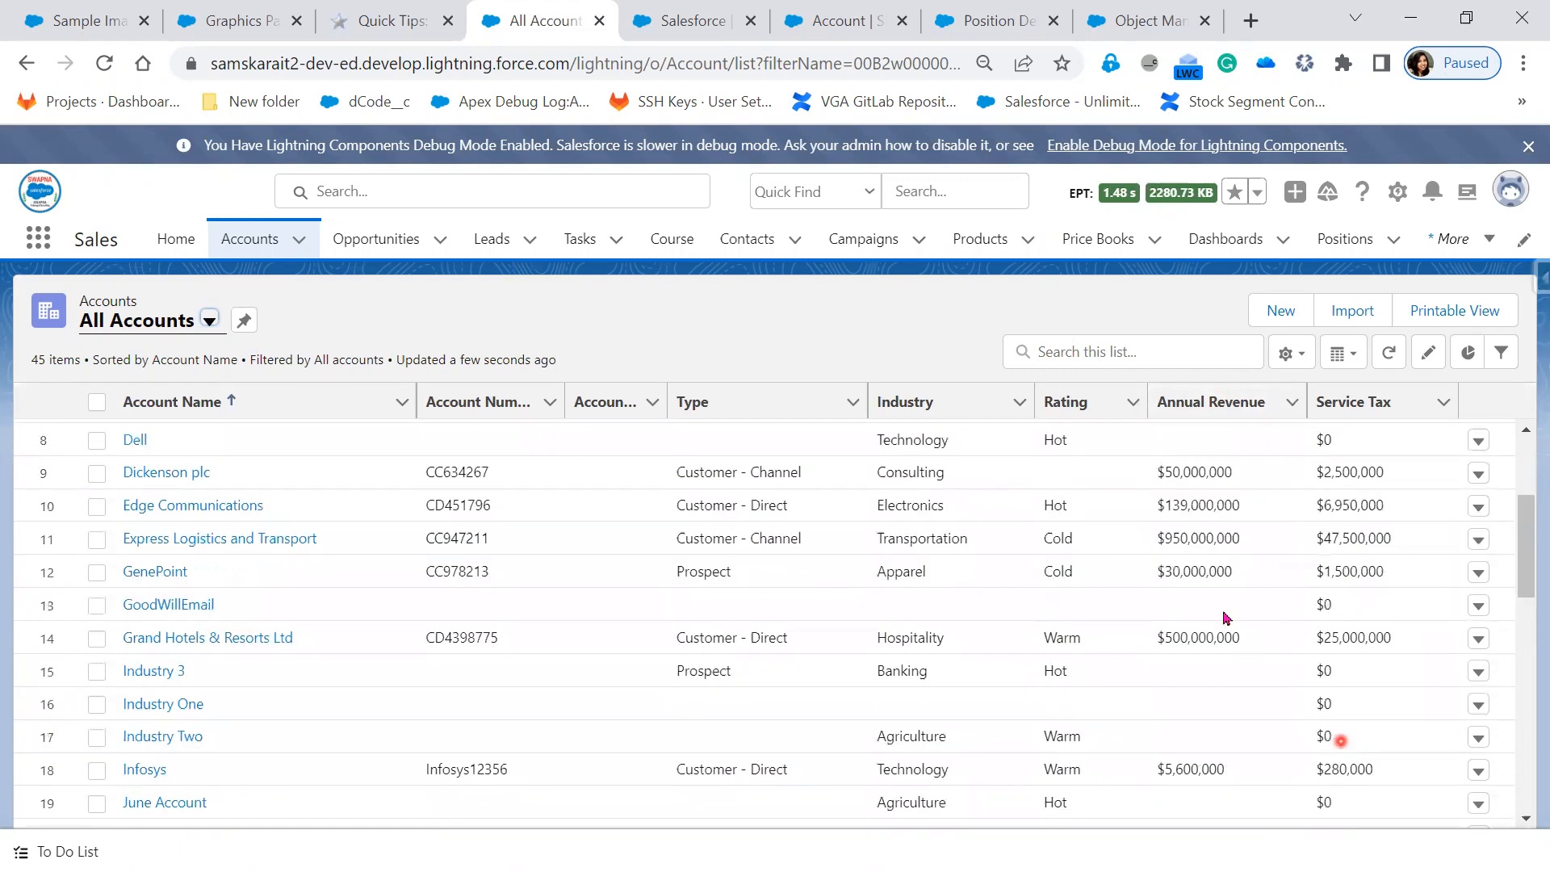
{"action": "scroll", "coordinate": [1374, 785], "scroll_direction": "down", "scroll_amount": 8}
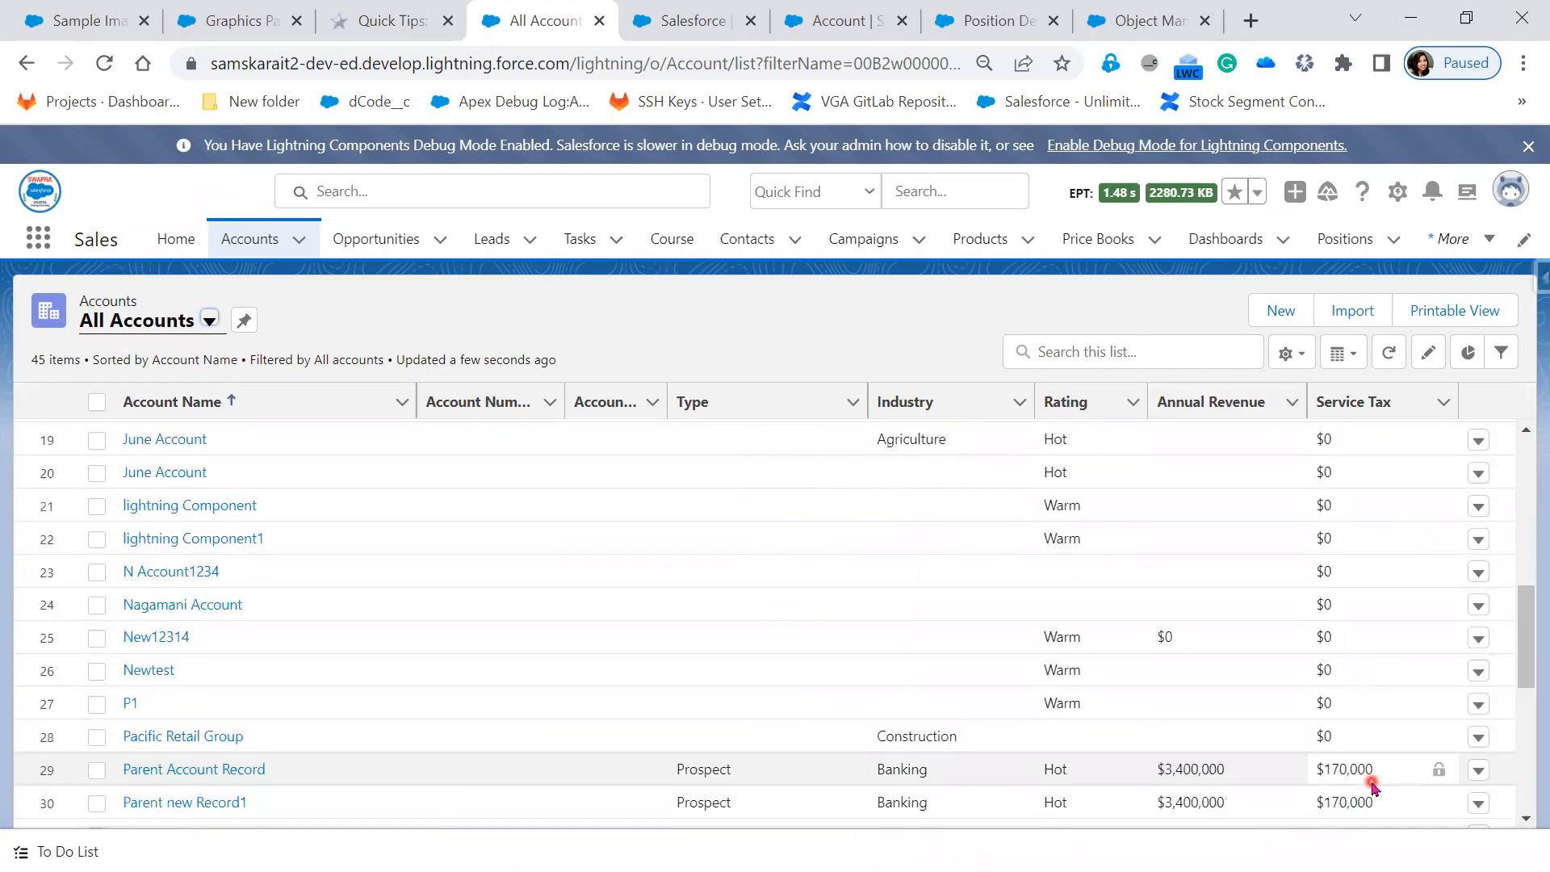
{"action": "scroll", "coordinate": [1370, 787], "scroll_direction": "up", "scroll_amount": 11}
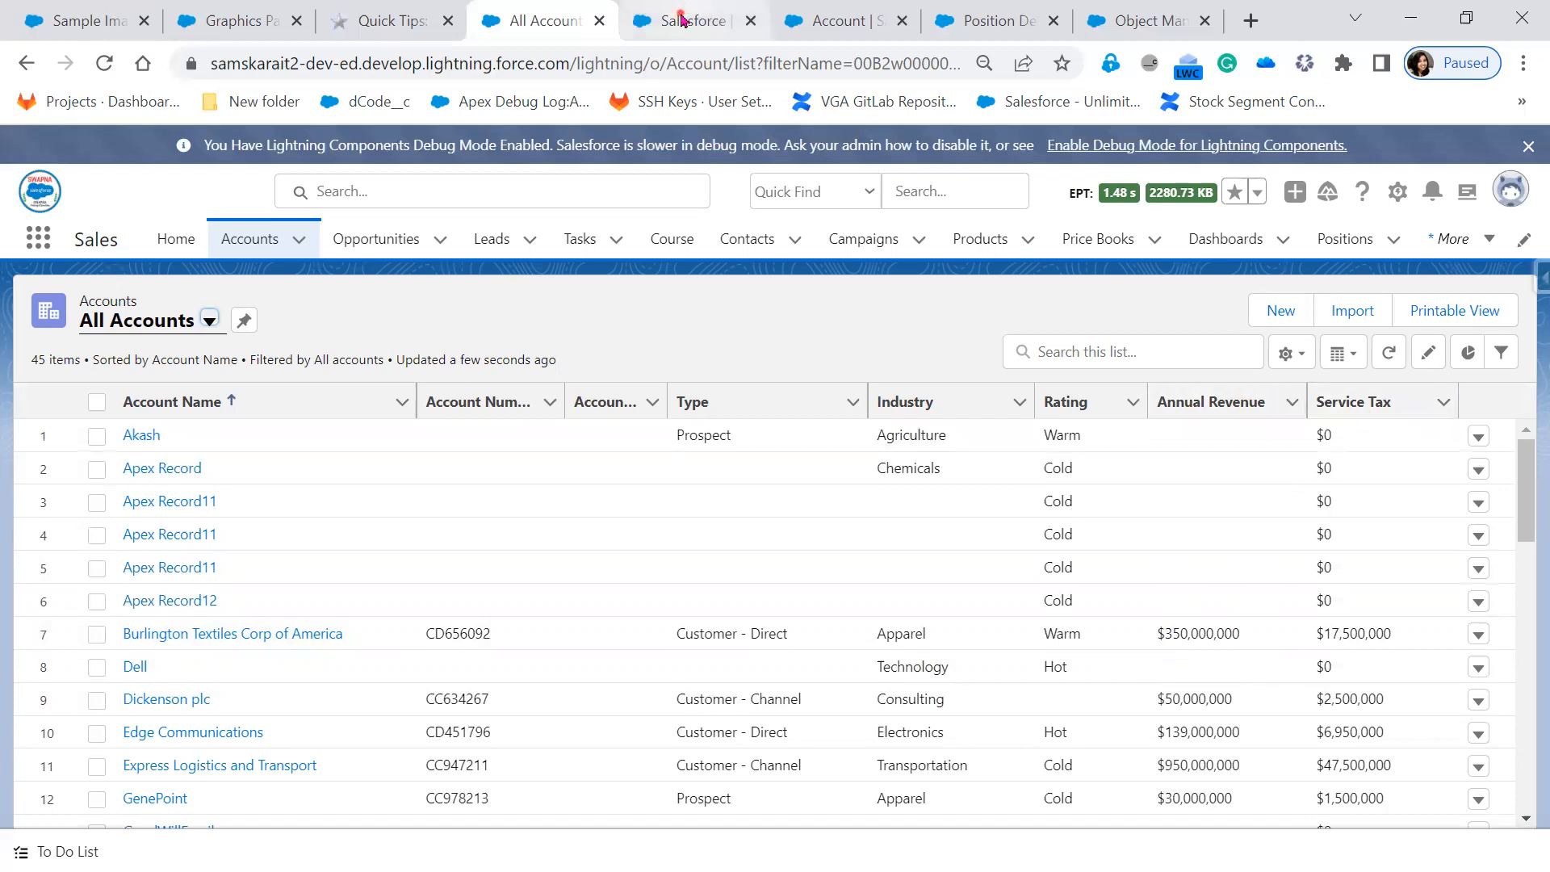
Close the spare Salesforce page, return to Account setup, and start a new custom field of type Formula.
{"action": "left_click", "coordinate": [680, 18]}
{"action": "left_click", "coordinate": [815, 26]}
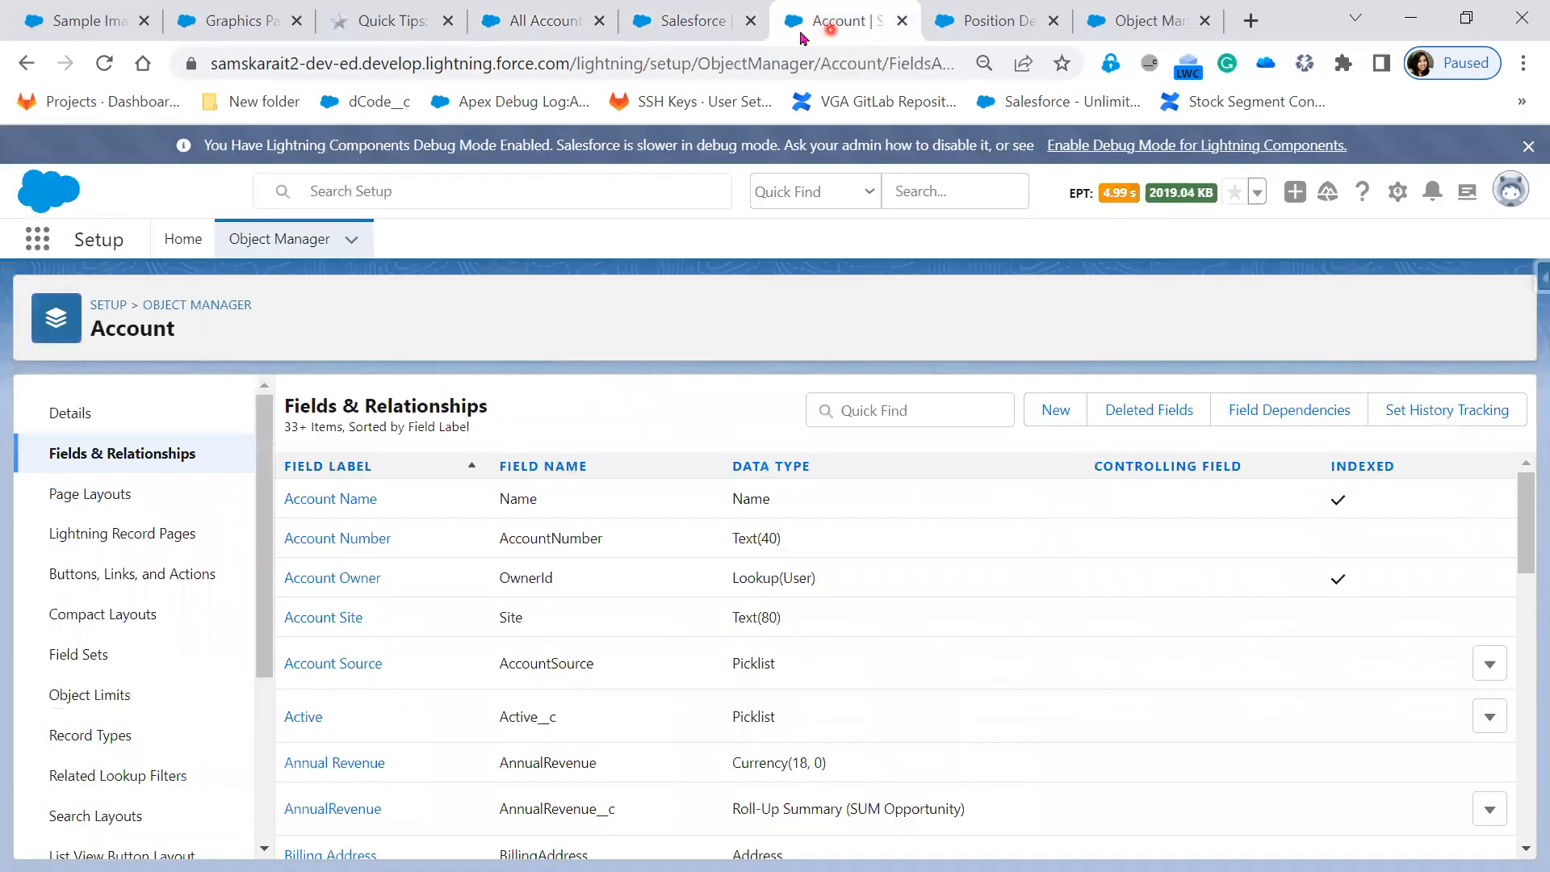
{"action": "left_click", "coordinate": [751, 22]}
{"action": "left_click", "coordinate": [1041, 415]}
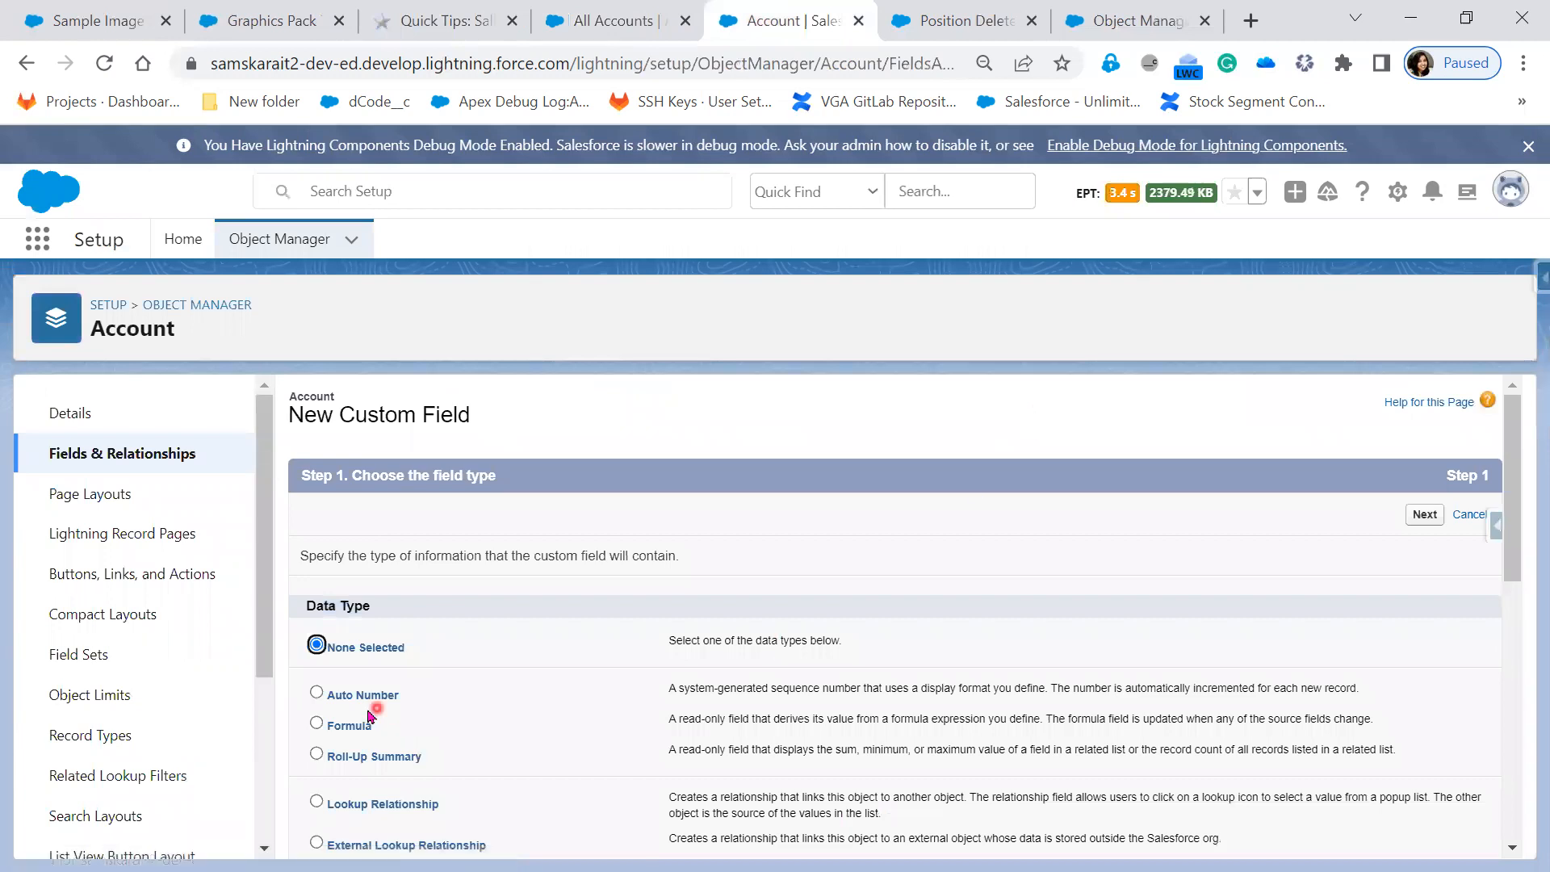
{"action": "left_click", "coordinate": [348, 726]}
{"action": "left_click", "coordinate": [1413, 517]}
Label the formula field Net Revenue, choose Currency as its return type and proceed to the formula editor.
{"action": "left_click", "coordinate": [543, 560]}
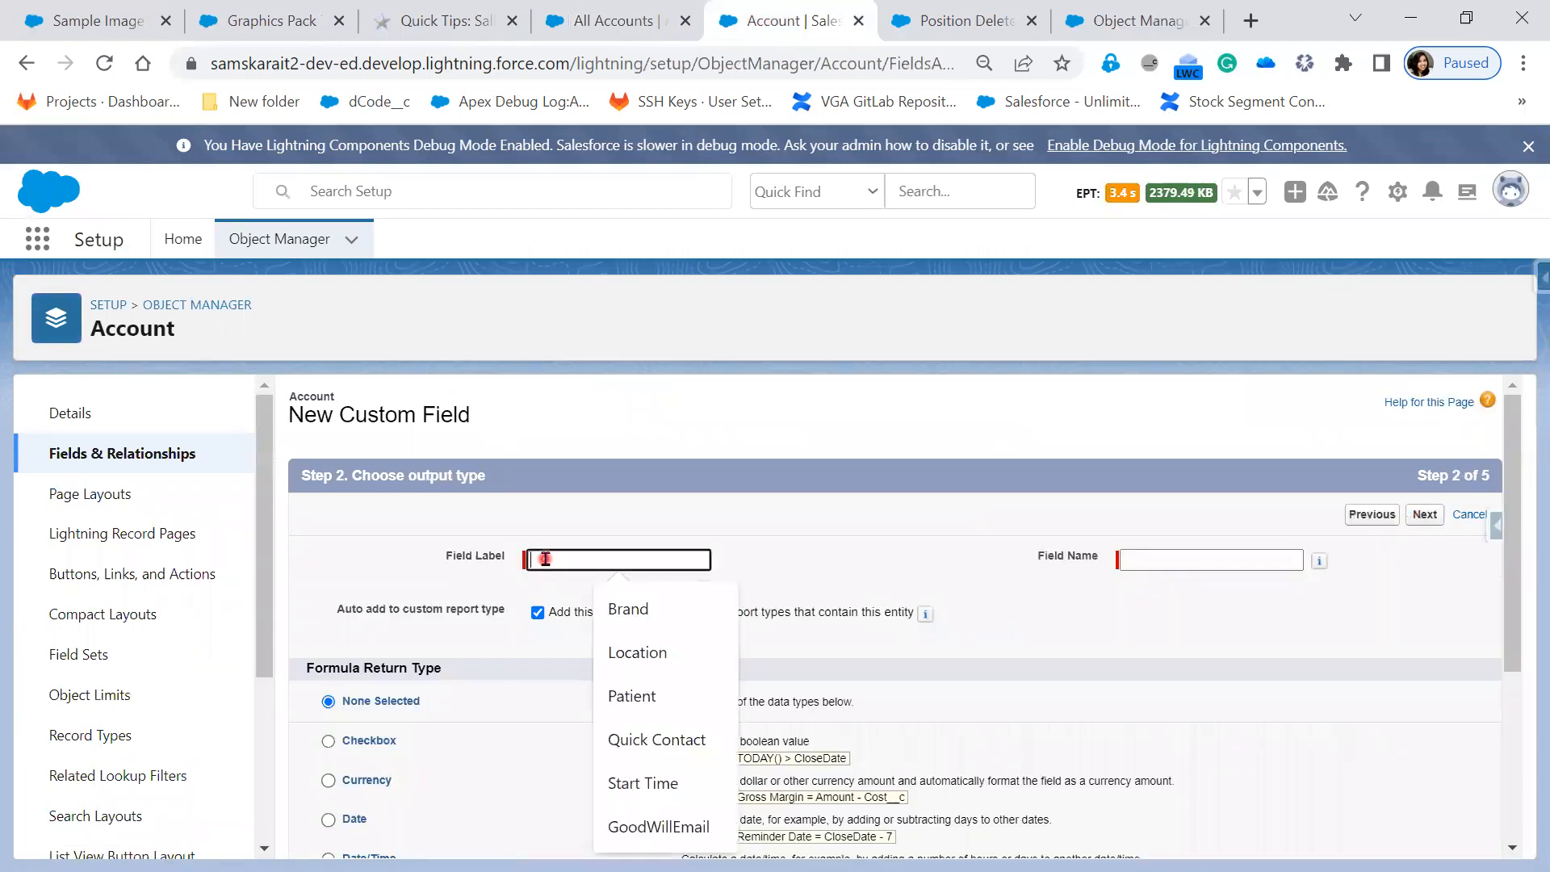
{"action": "type", "text": "Nu"}
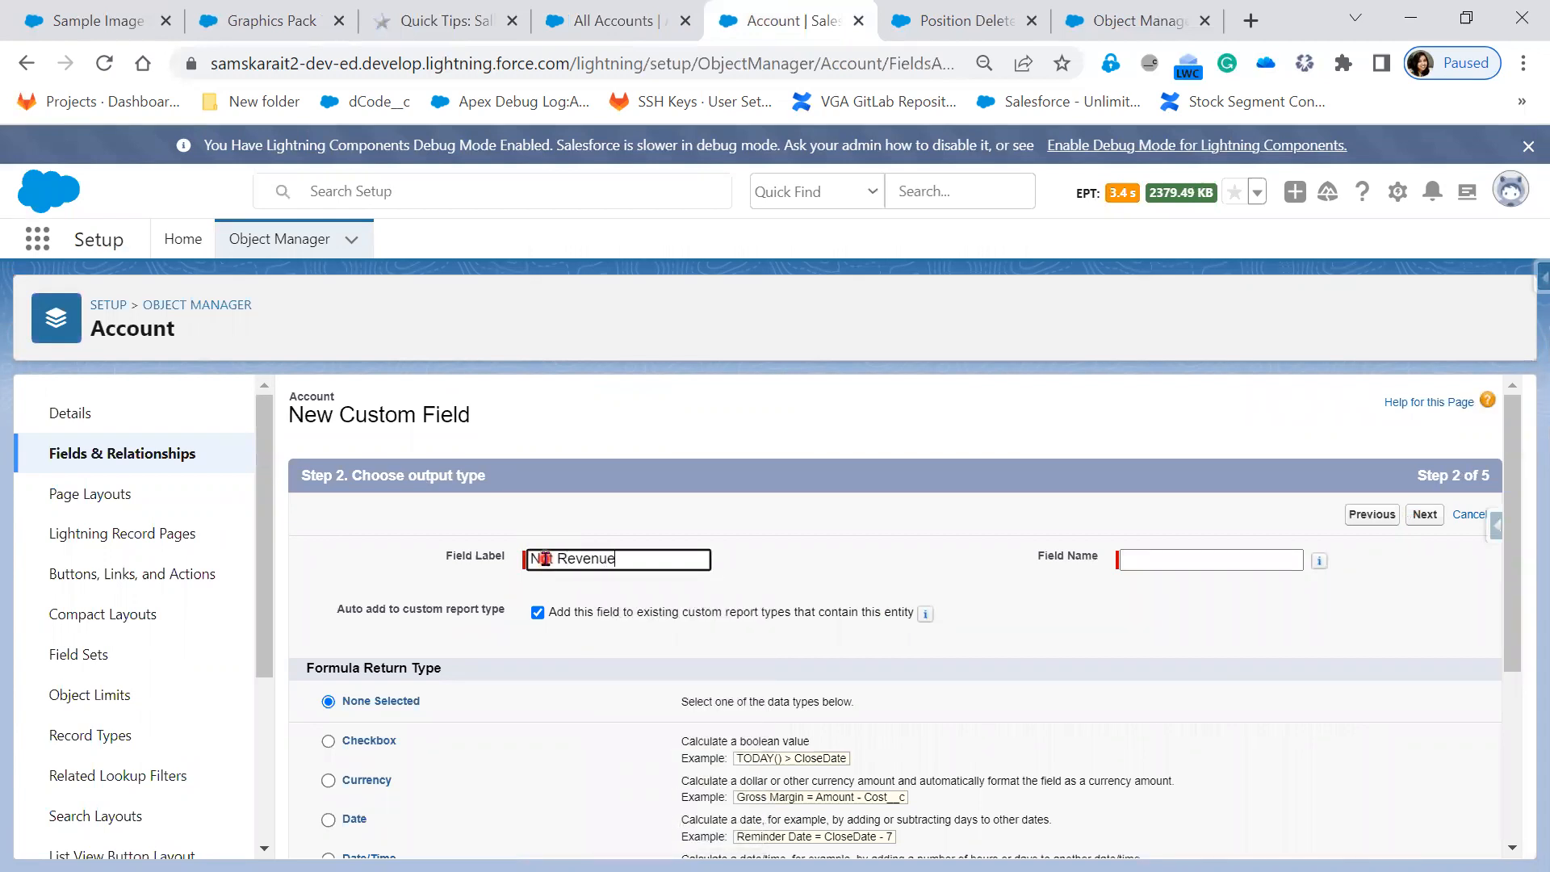
{"action": "key", "text": "Tab"}
{"action": "scroll", "coordinate": [484, 674], "scroll_direction": "down", "scroll_amount": 2}
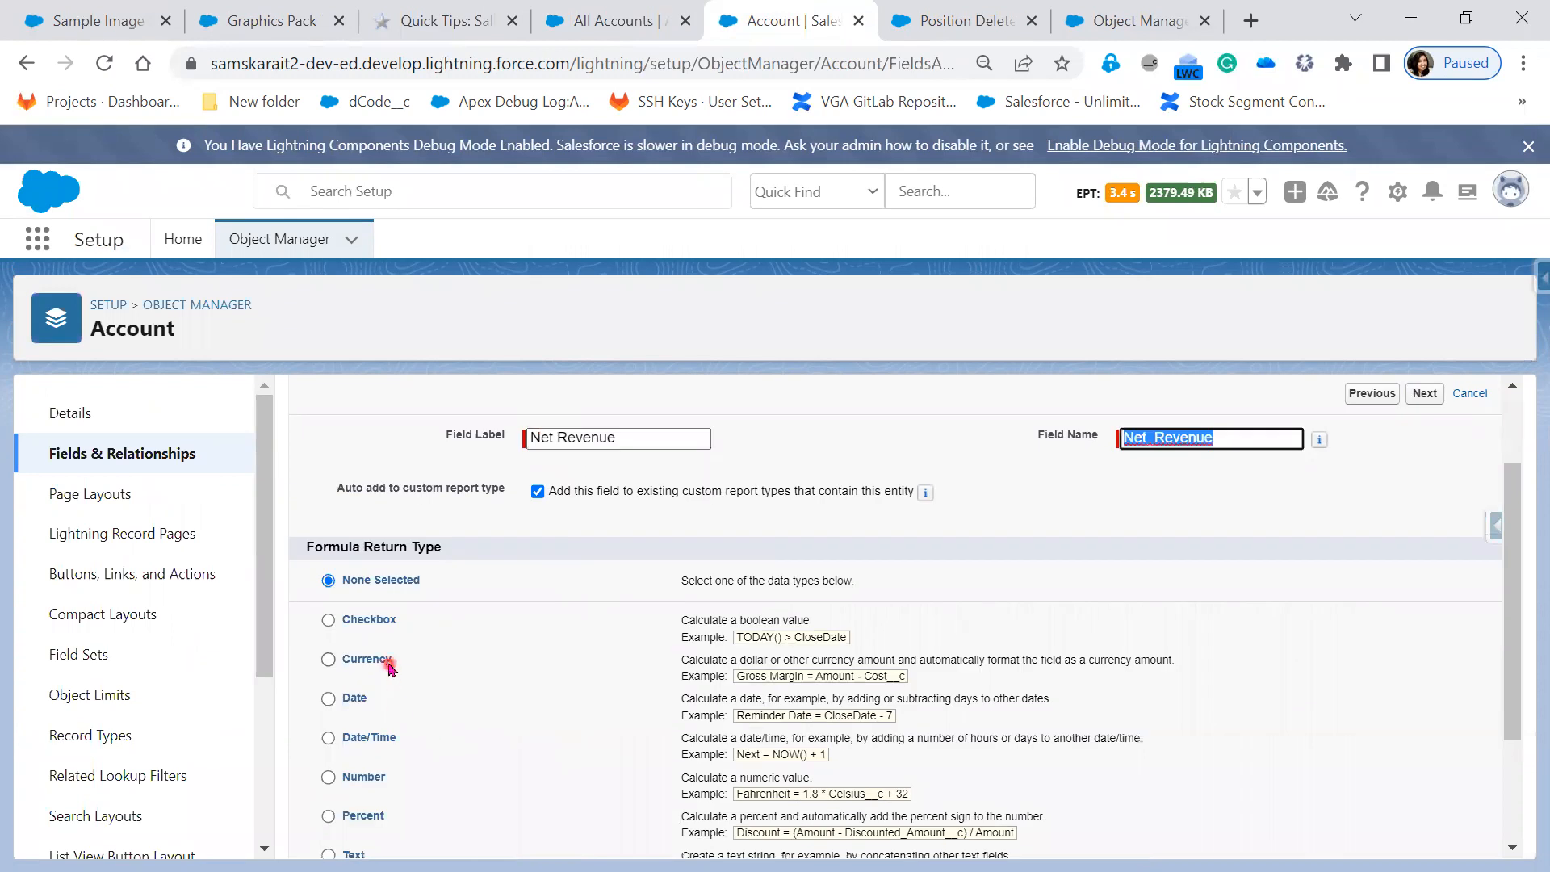
{"action": "left_click", "coordinate": [386, 659]}
{"action": "scroll", "coordinate": [1042, 715], "scroll_direction": "down", "scroll_amount": 2}
{"action": "left_click", "coordinate": [1430, 839]}
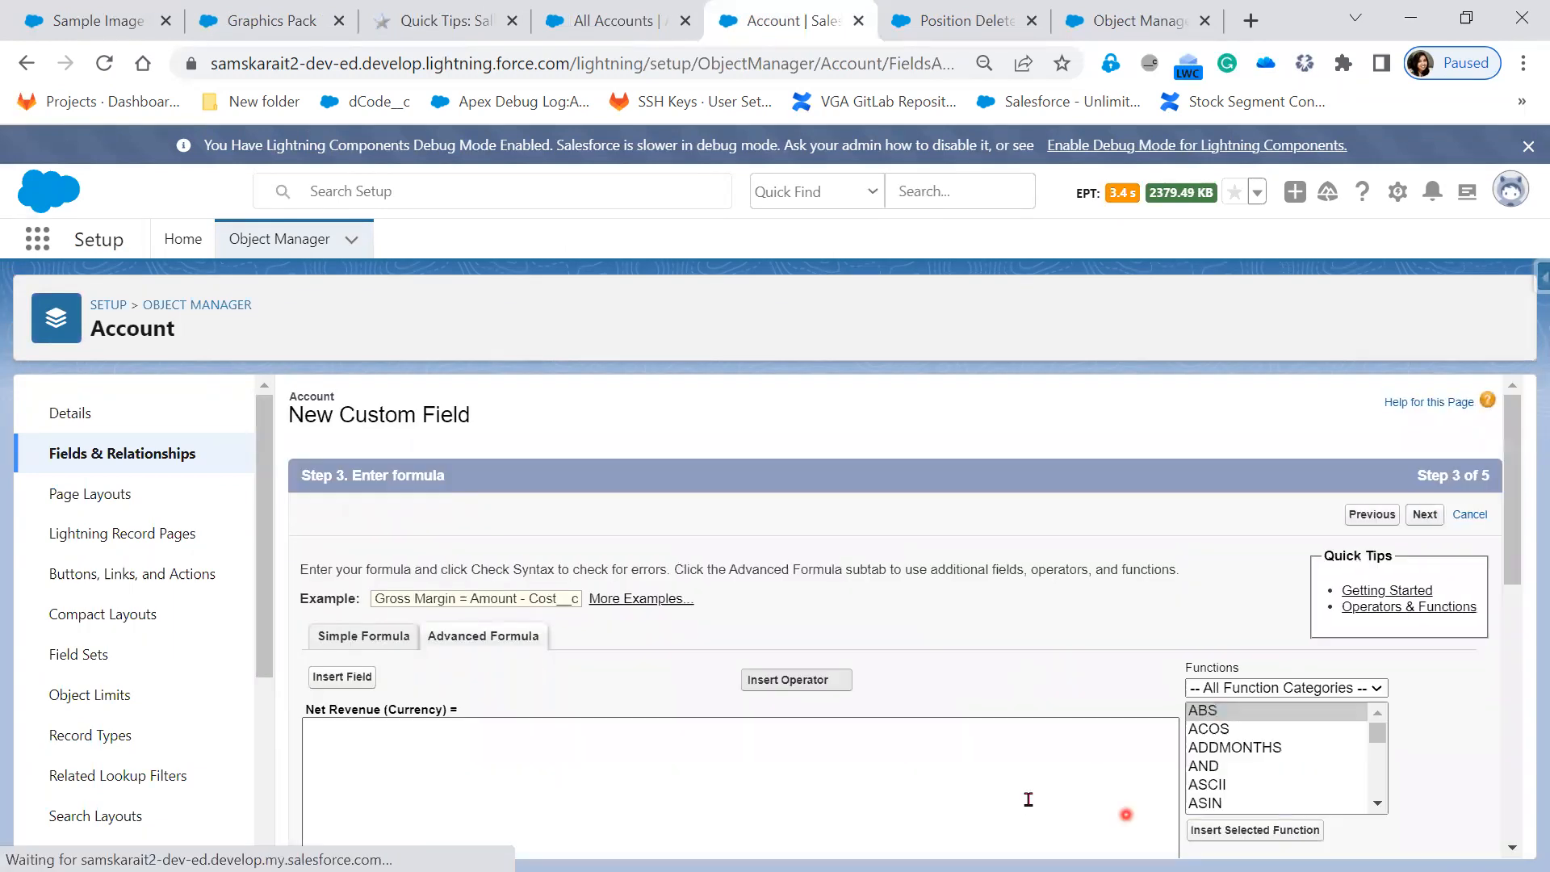
View the formula function categories and the Date & Time Formula Fields slide in the PowerPoint slide show.
{"action": "scroll", "coordinate": [1093, 785], "scroll_direction": "down", "scroll_amount": 3}
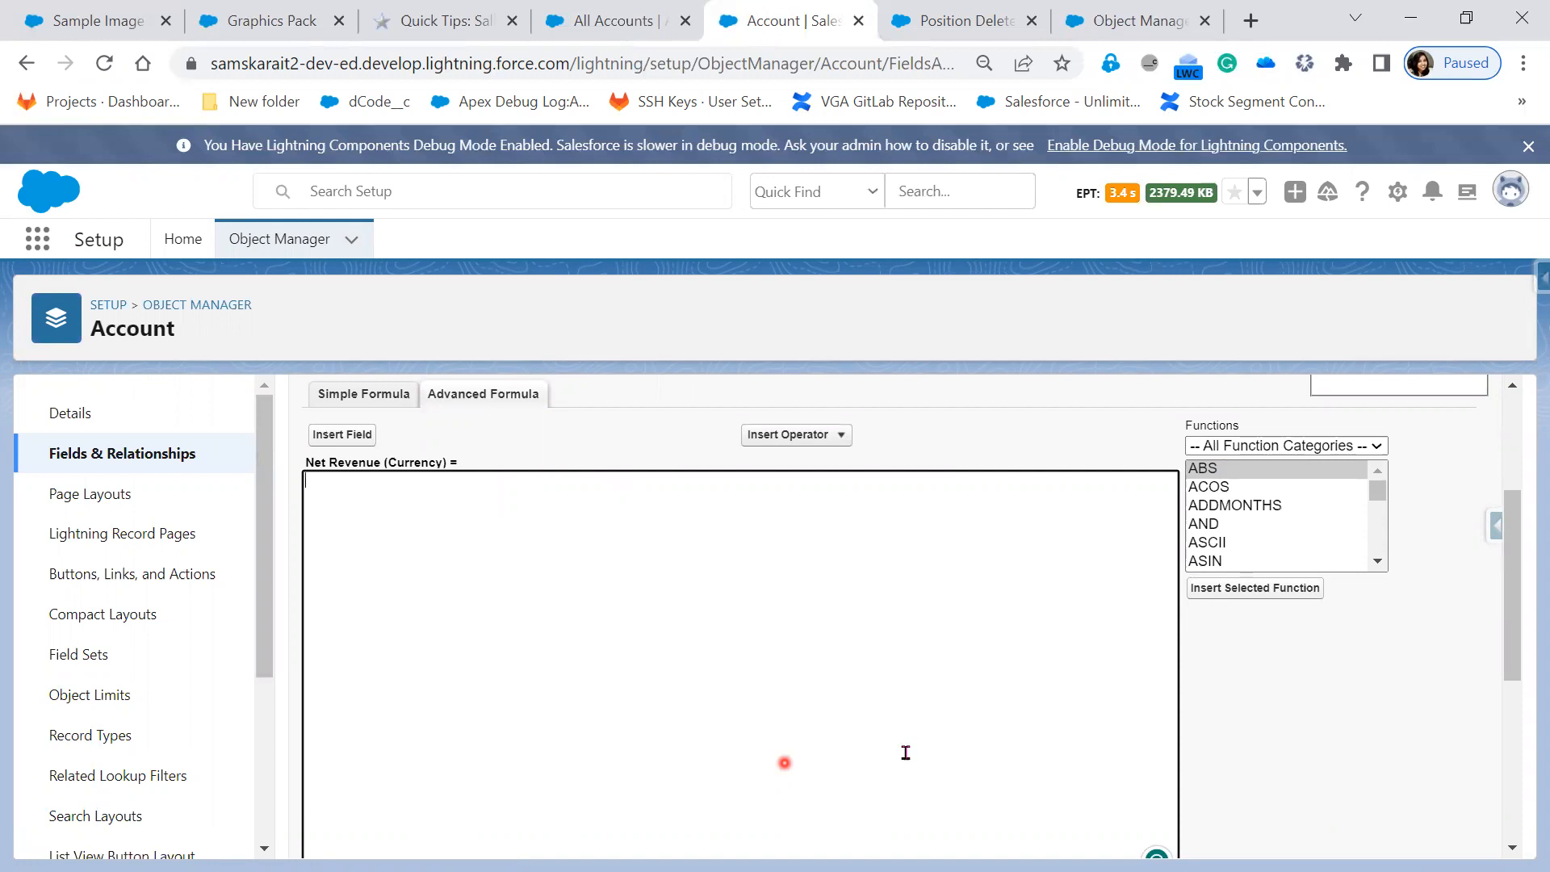
{"action": "left_click", "coordinate": [1296, 446]}
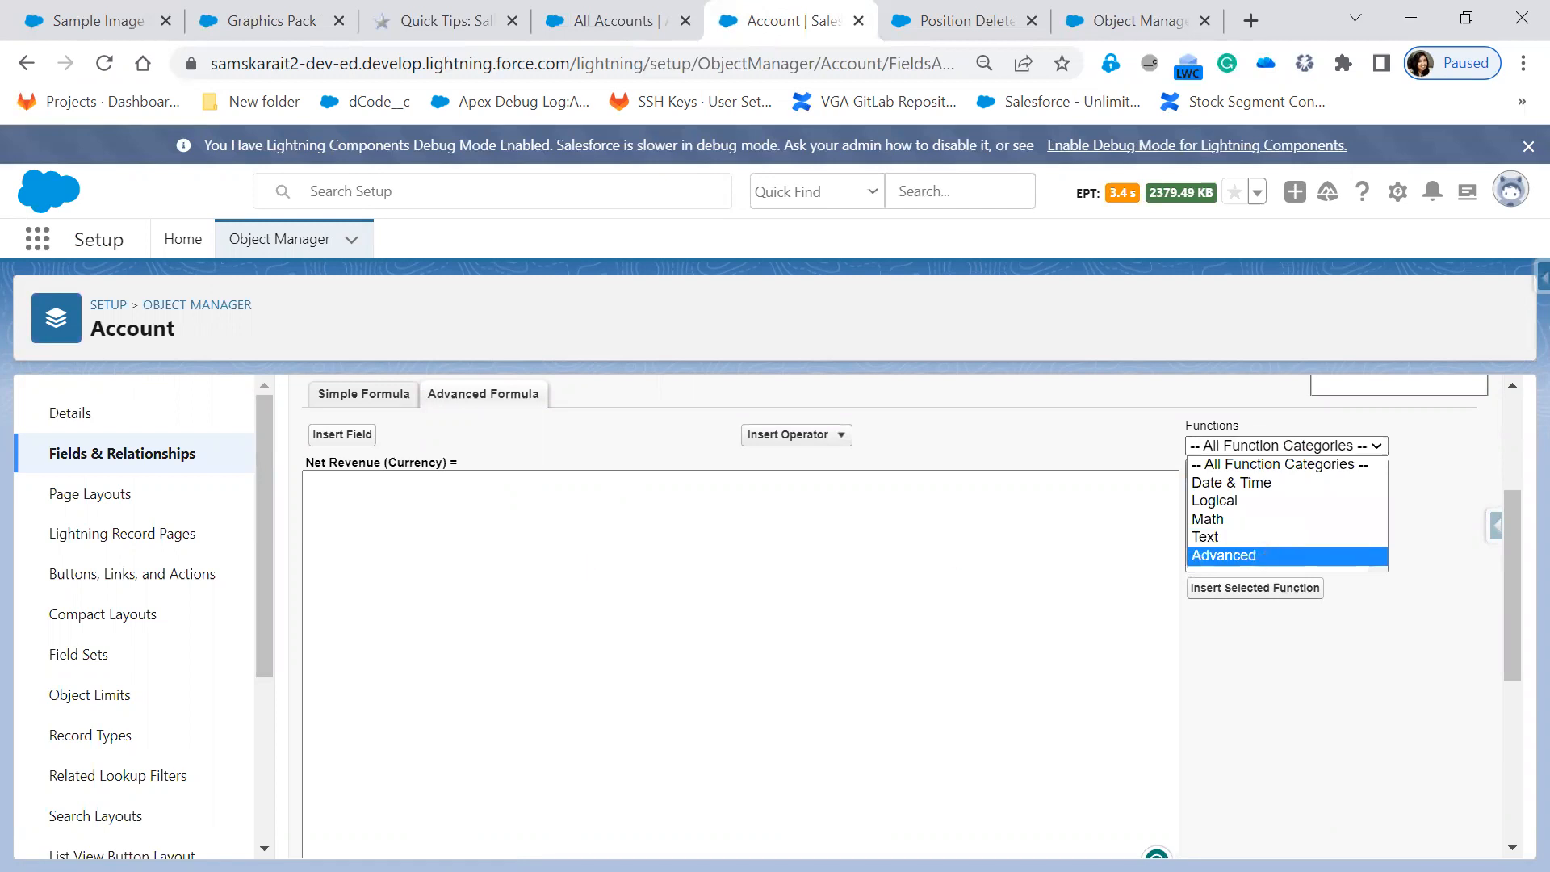
{"action": "key", "text": "alt+Tab"}
{"action": "key", "text": "Right"}
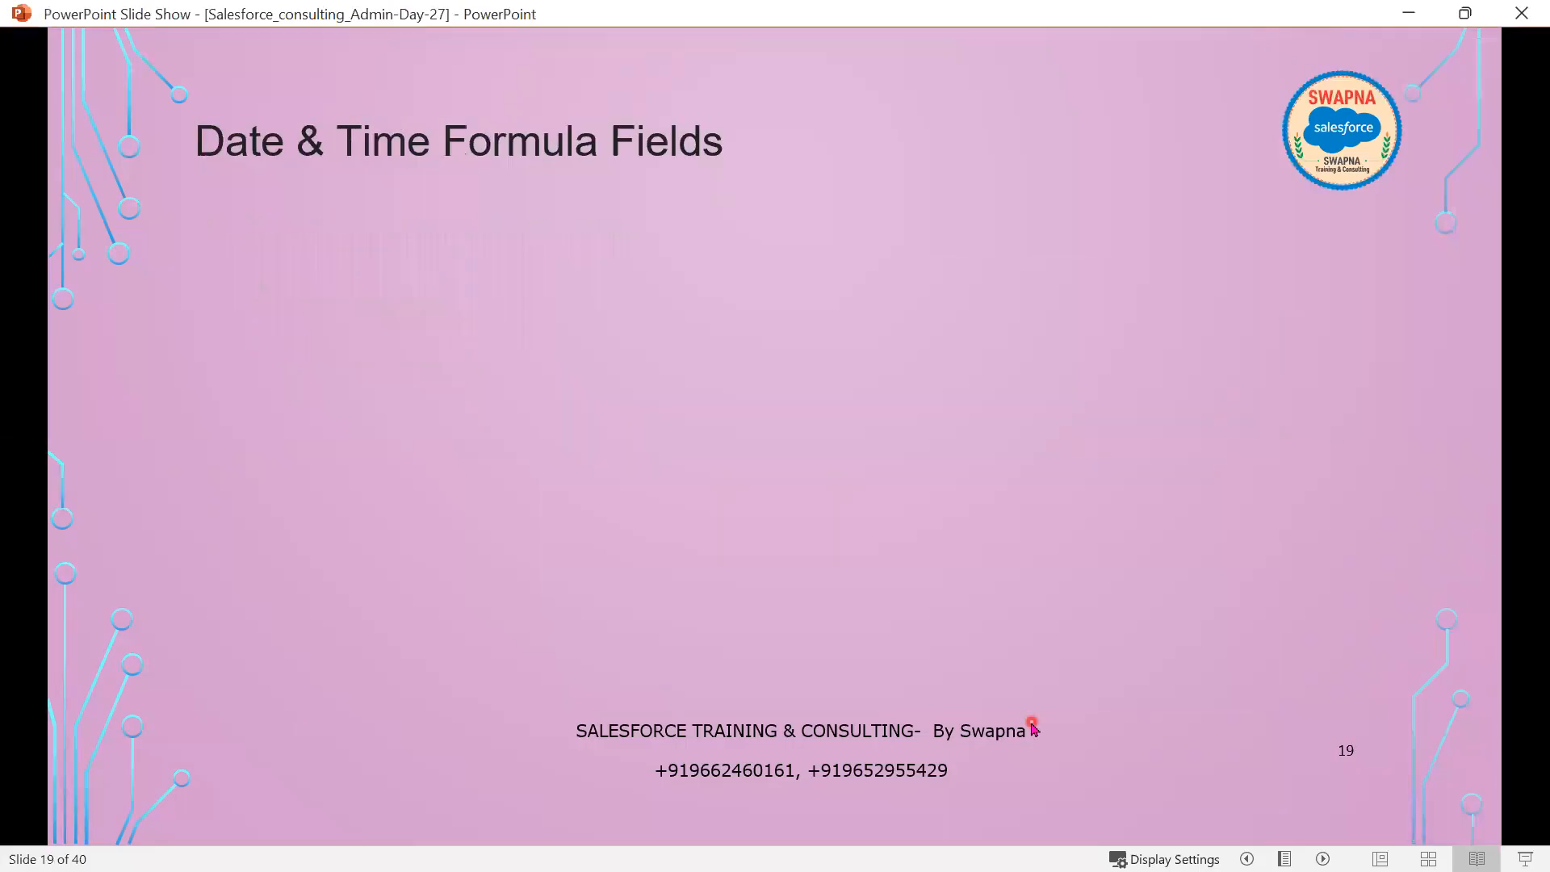
{"action": "left_click", "coordinate": [1409, 13]}
Filter the formula functions to the Date & Time category and read the description of ADDMONTHS.
{"action": "left_click", "coordinate": [1268, 445]}
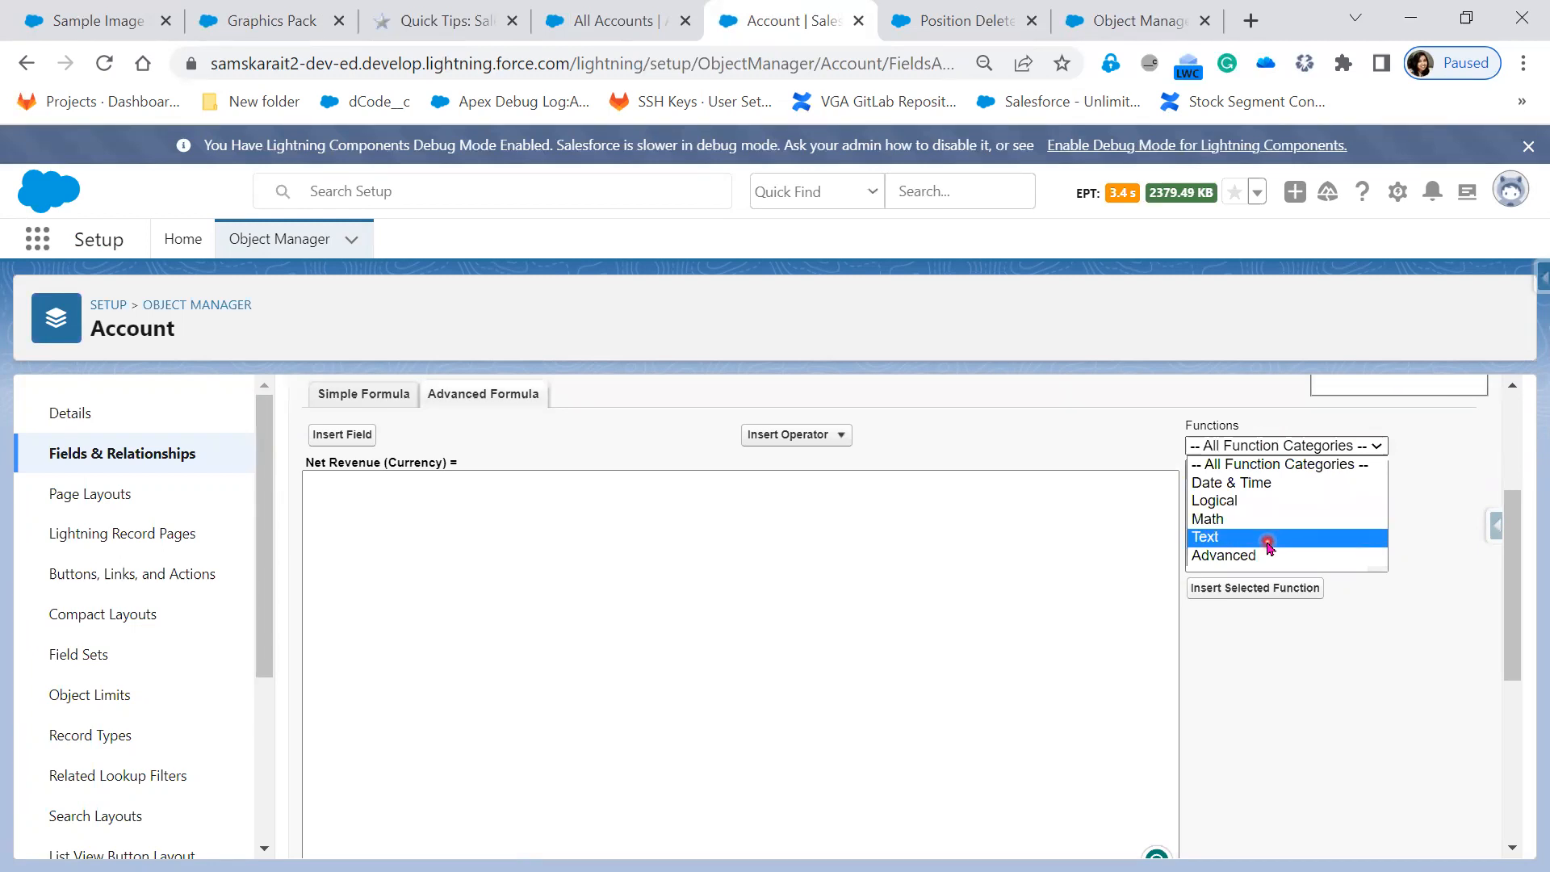
{"action": "left_click", "coordinate": [1287, 484]}
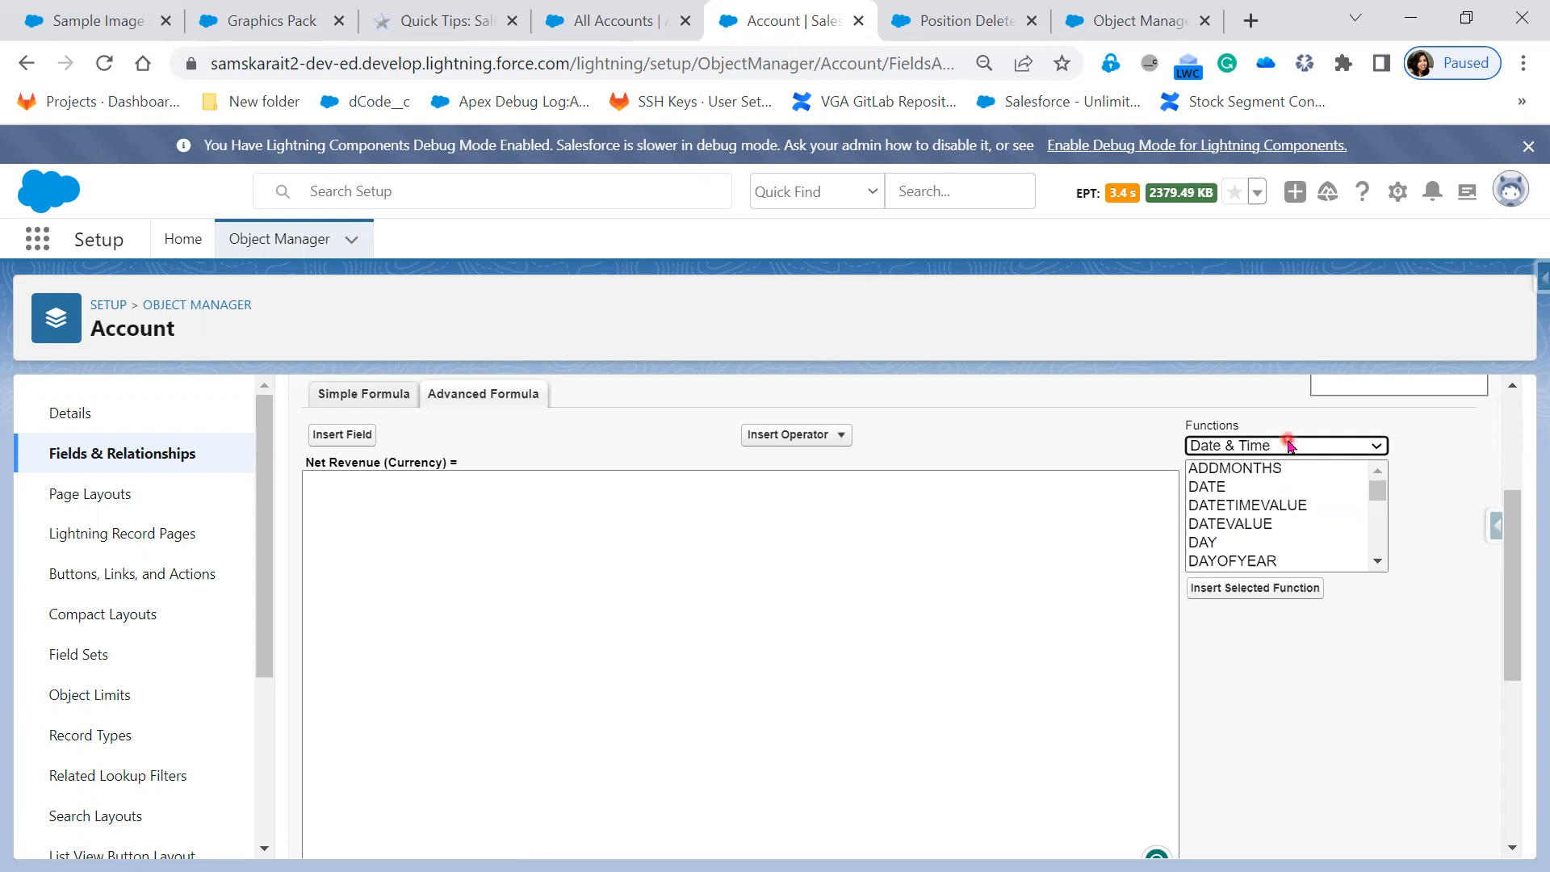
{"action": "scroll", "coordinate": [1298, 540], "scroll_direction": "down", "scroll_amount": 6}
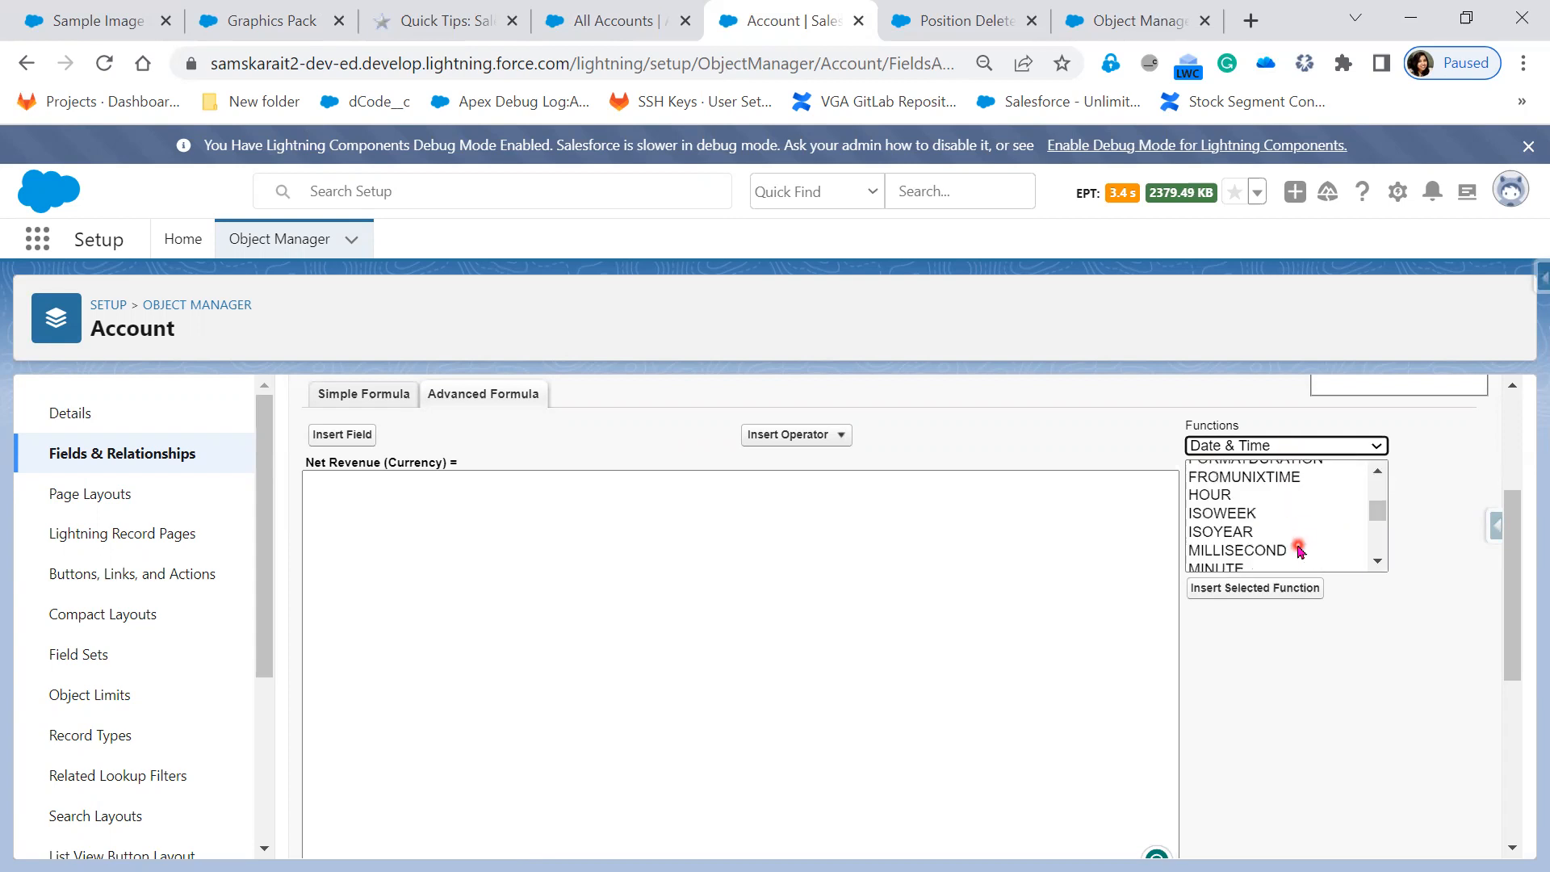
{"action": "scroll", "coordinate": [1298, 563], "scroll_direction": "up", "scroll_amount": 6}
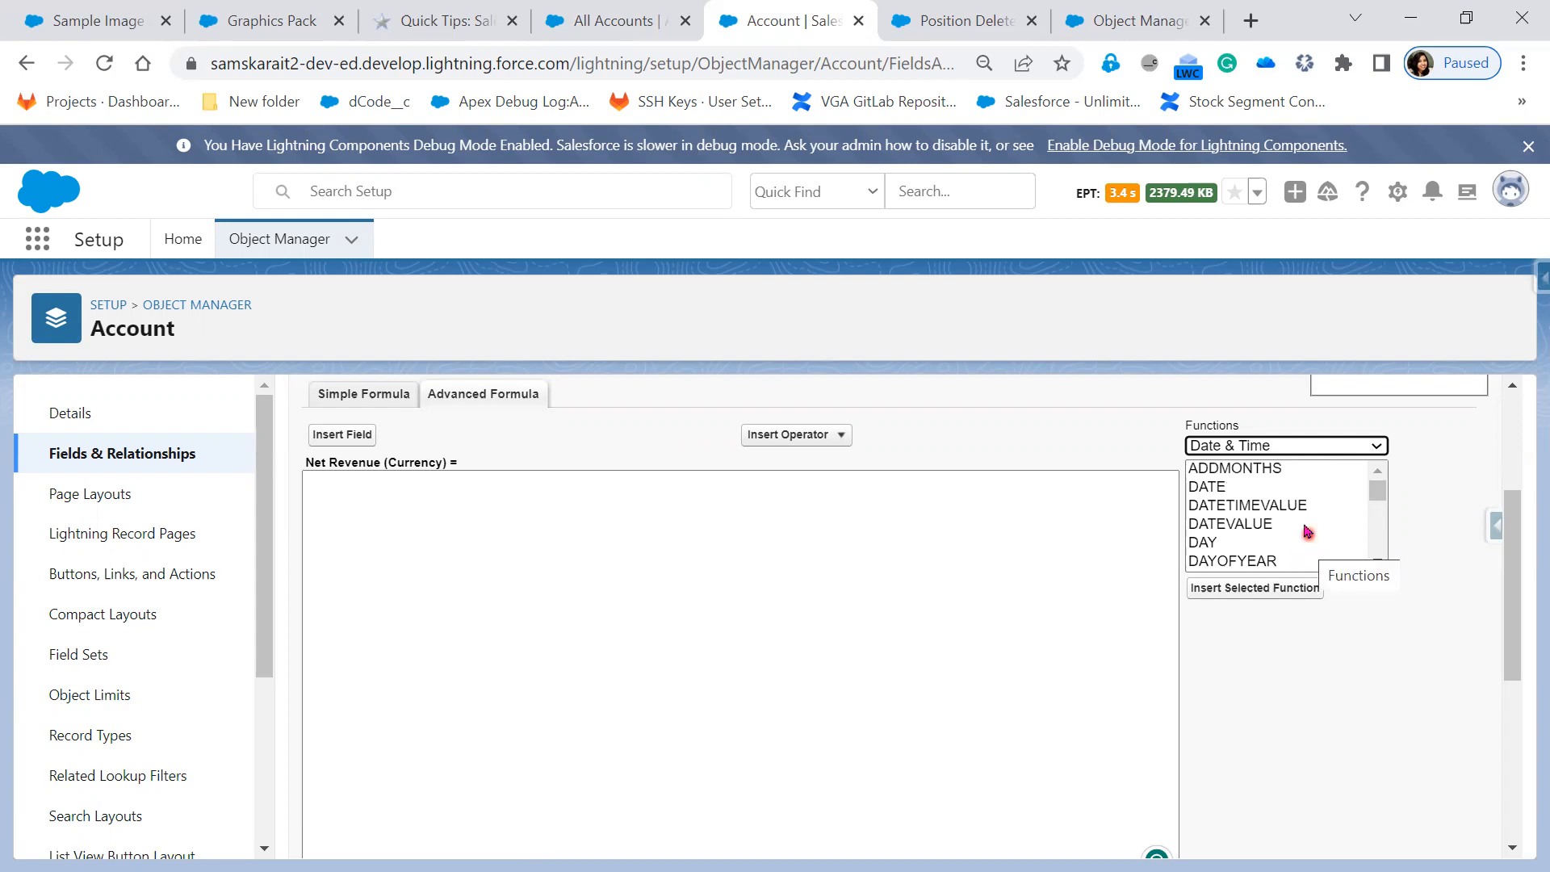
{"action": "left_click", "coordinate": [1247, 470]}
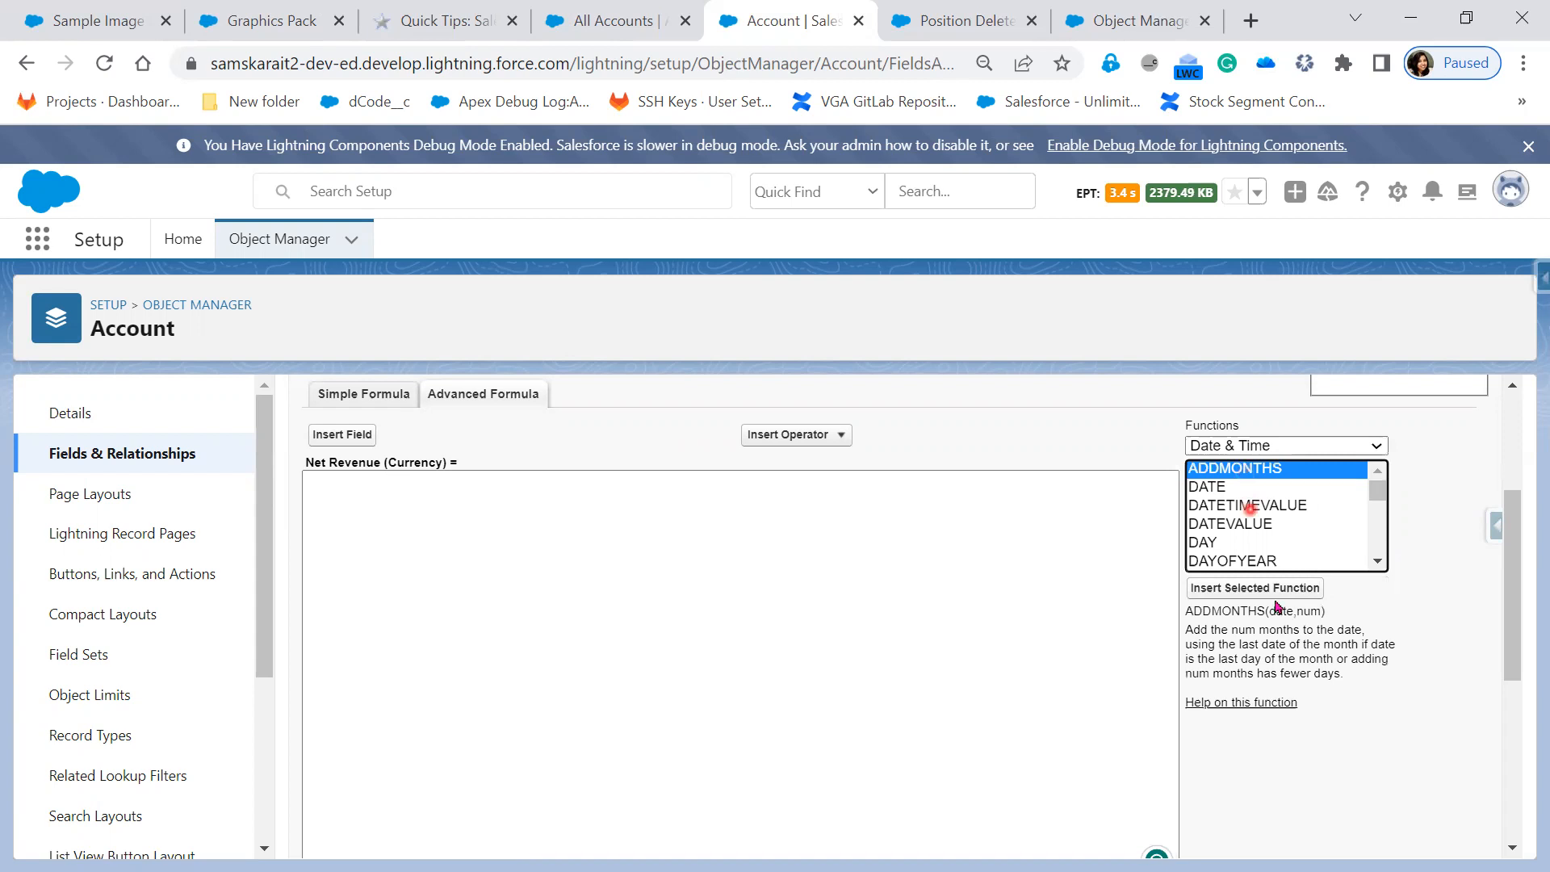
{"action": "mouse_move", "coordinate": [1372, 680]}
{"action": "left_mouse_down"}
{"action": "mouse_move", "coordinate": [1256, 658]}
{"action": "mouse_move", "coordinate": [1196, 615]}
{"action": "left_mouse_up"}
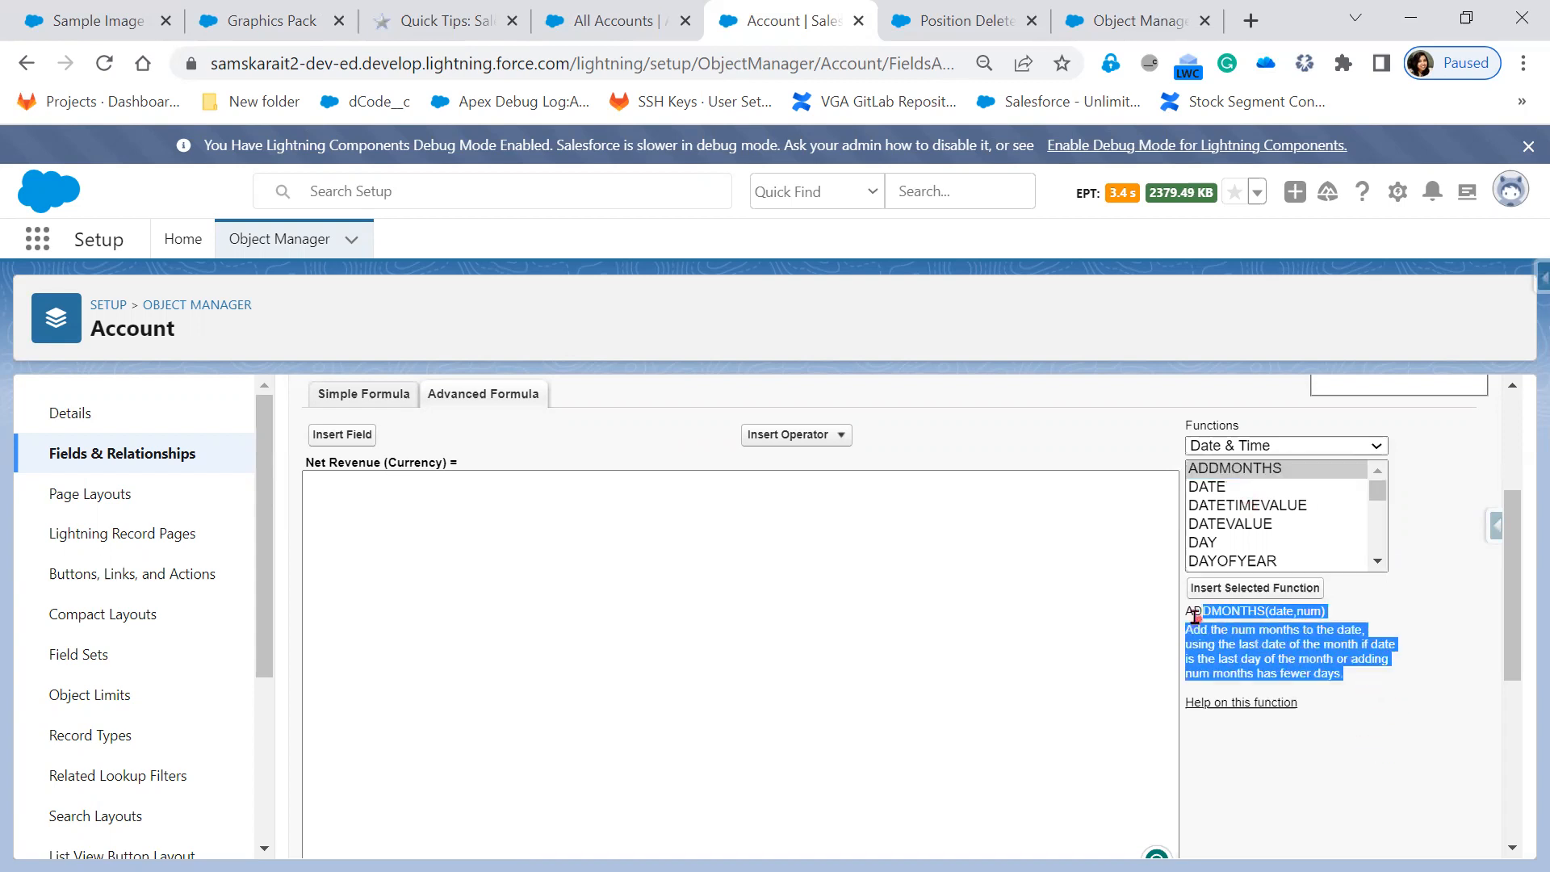
{"action": "left_click", "coordinate": [1262, 477]}
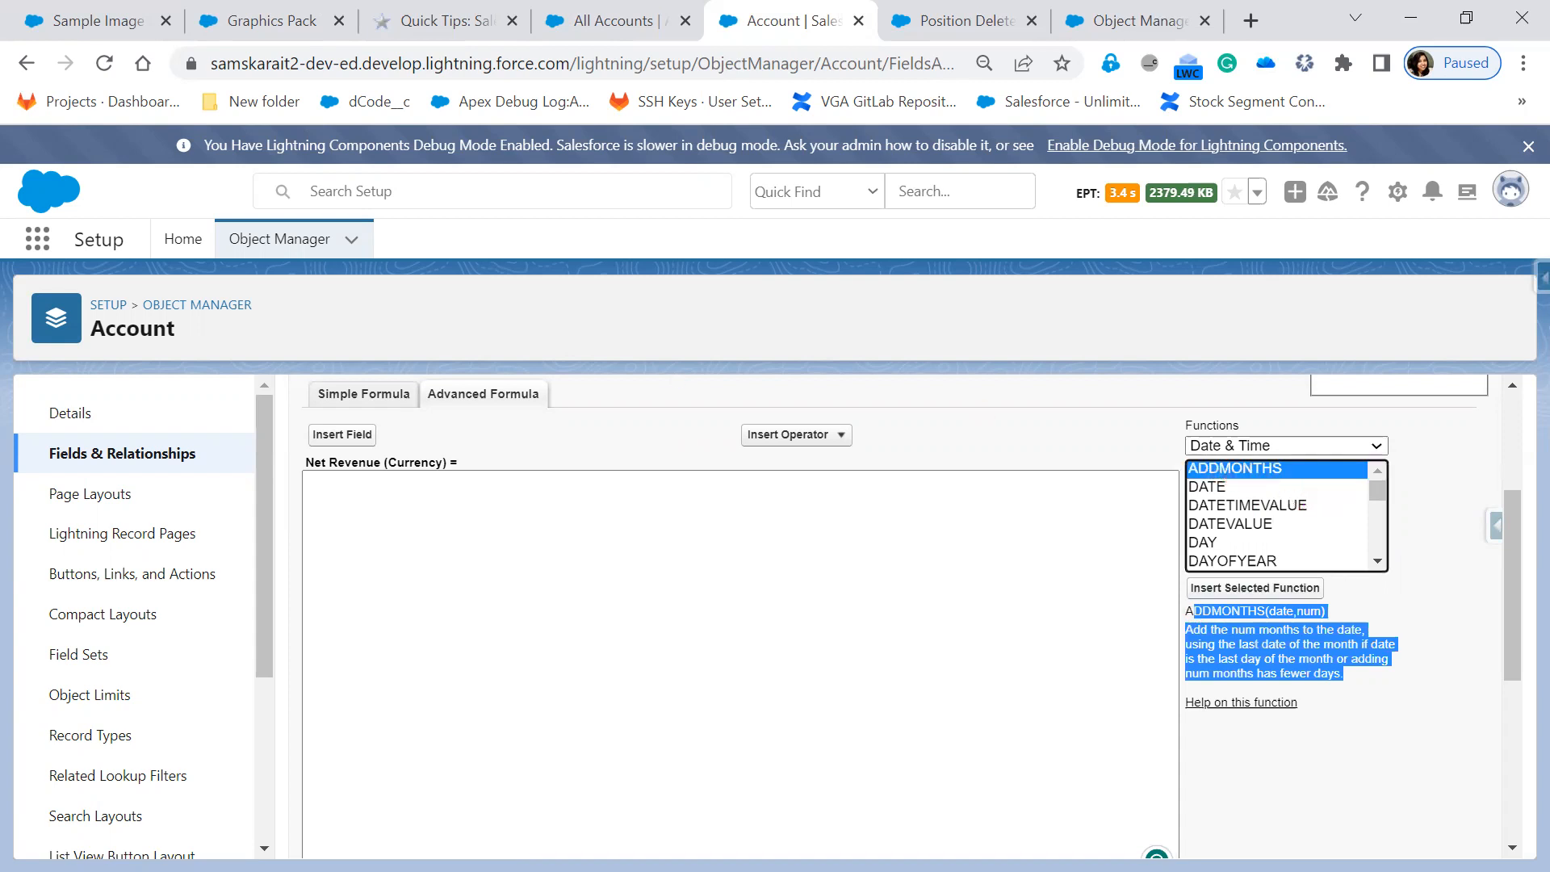
Switch to the PowerPoint slide show and reveal the ADDMONTHS syntax and its explanation.
{"action": "key", "text": "alt+Tab"}
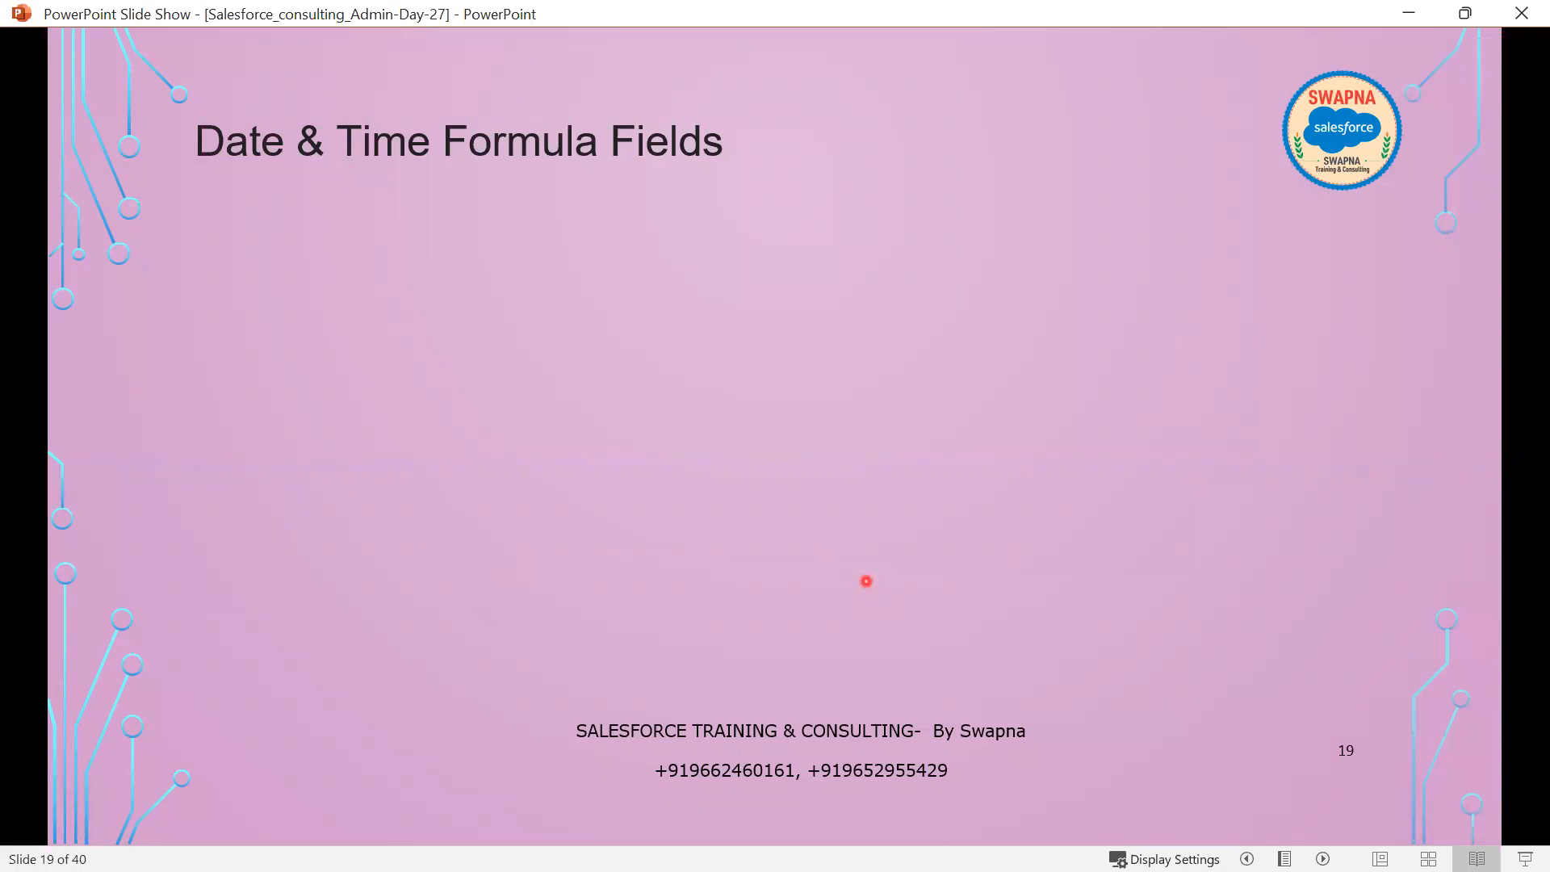
{"action": "key", "text": "Right"}
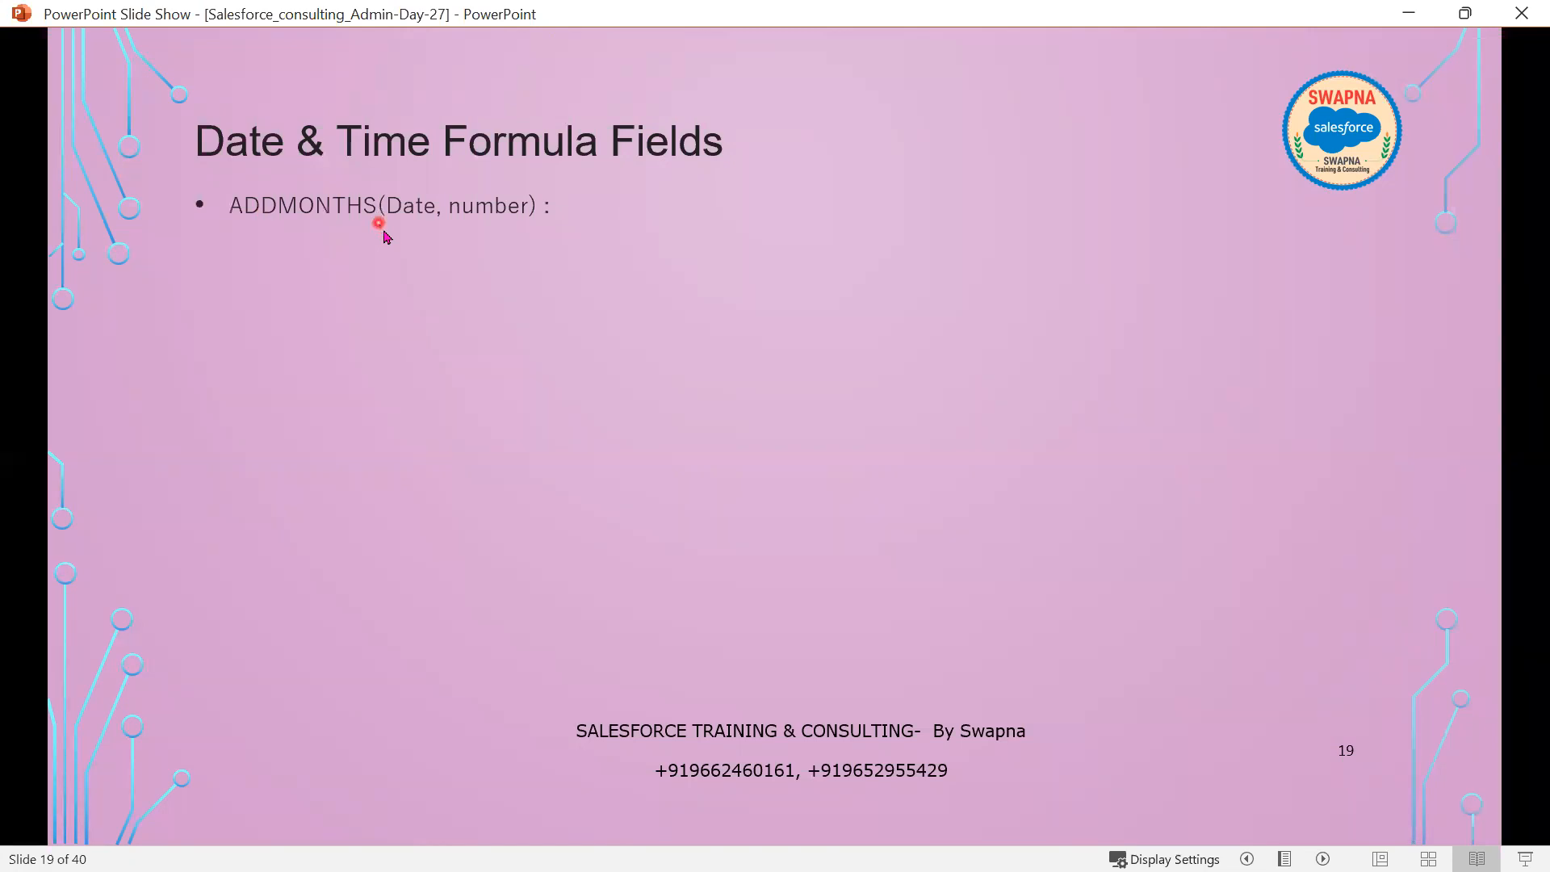
{"action": "key", "text": "Right"}
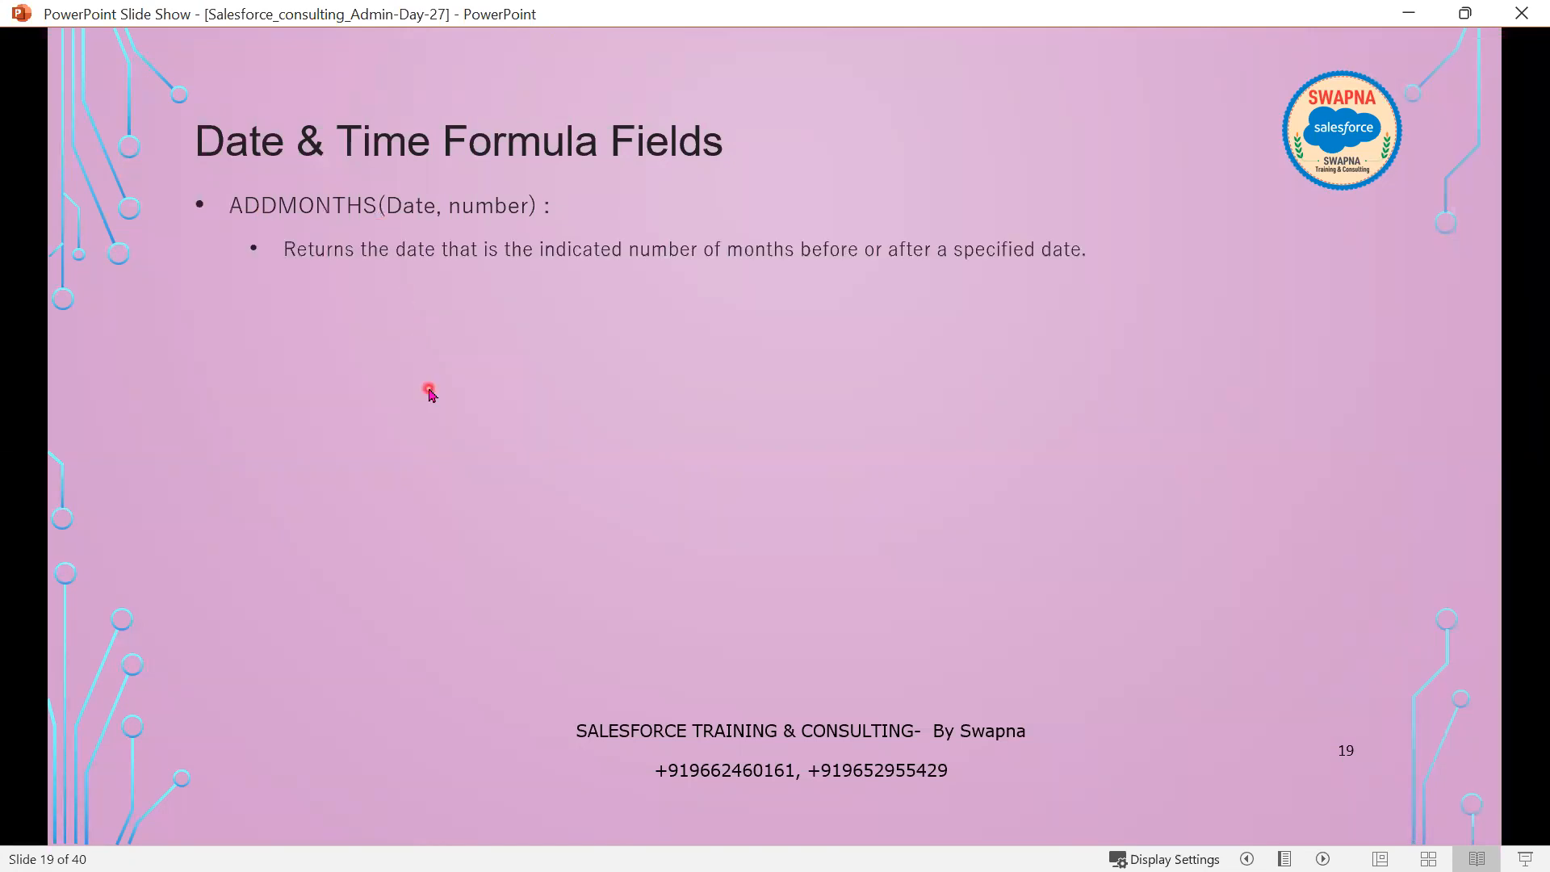
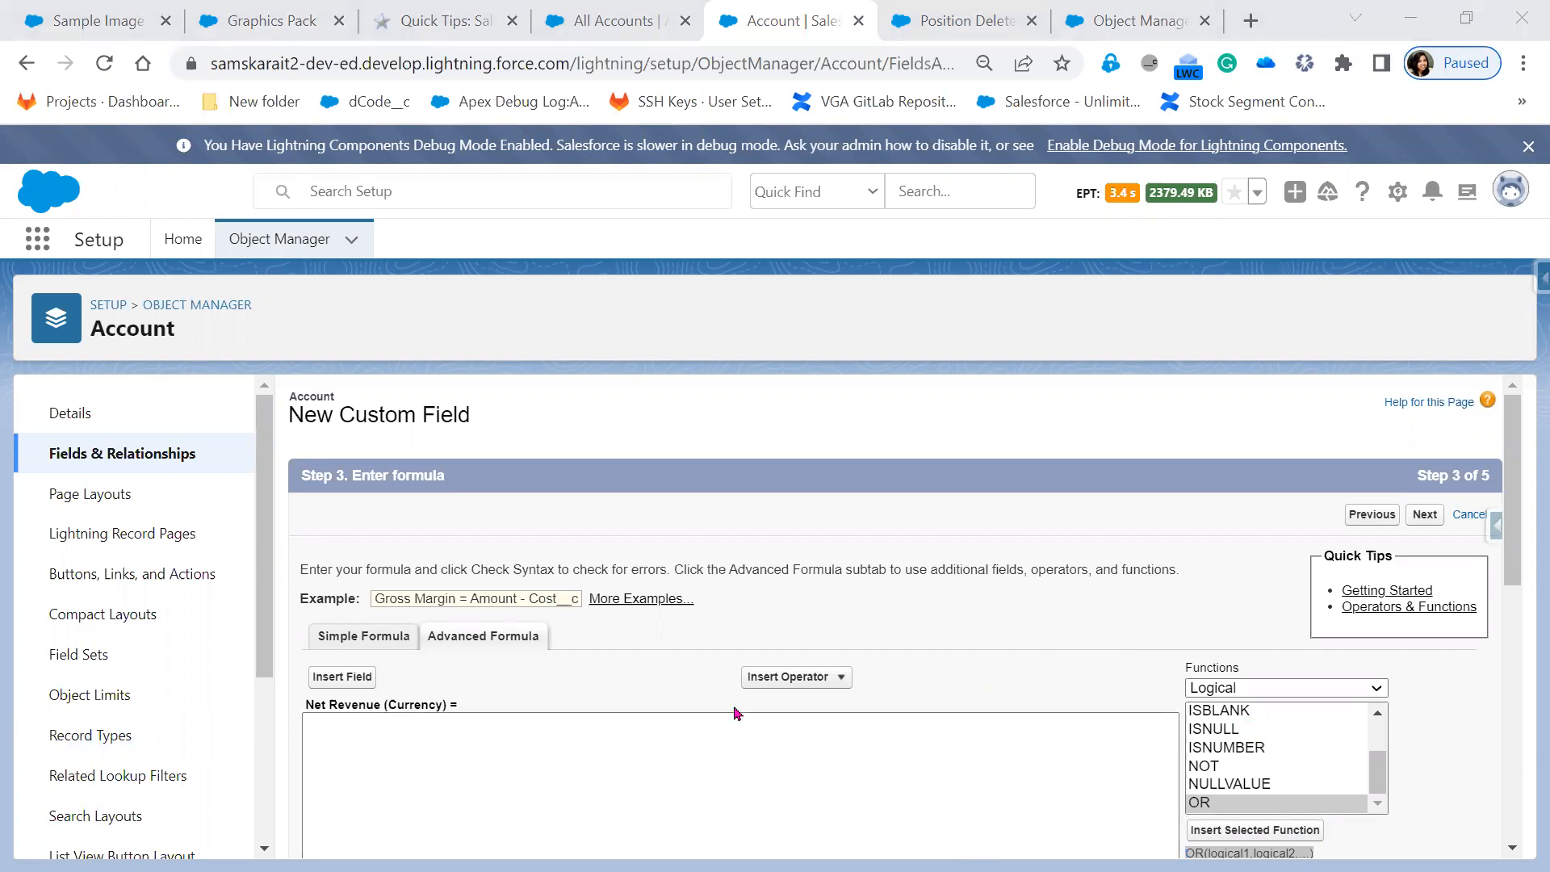
{"action": "scroll", "coordinate": [734, 734], "scroll_direction": "down", "scroll_amount": 2}
{"action": "scroll", "coordinate": [733, 735], "scroll_direction": "up", "scroll_amount": 2}
{"action": "left_click", "coordinate": [776, 487]}
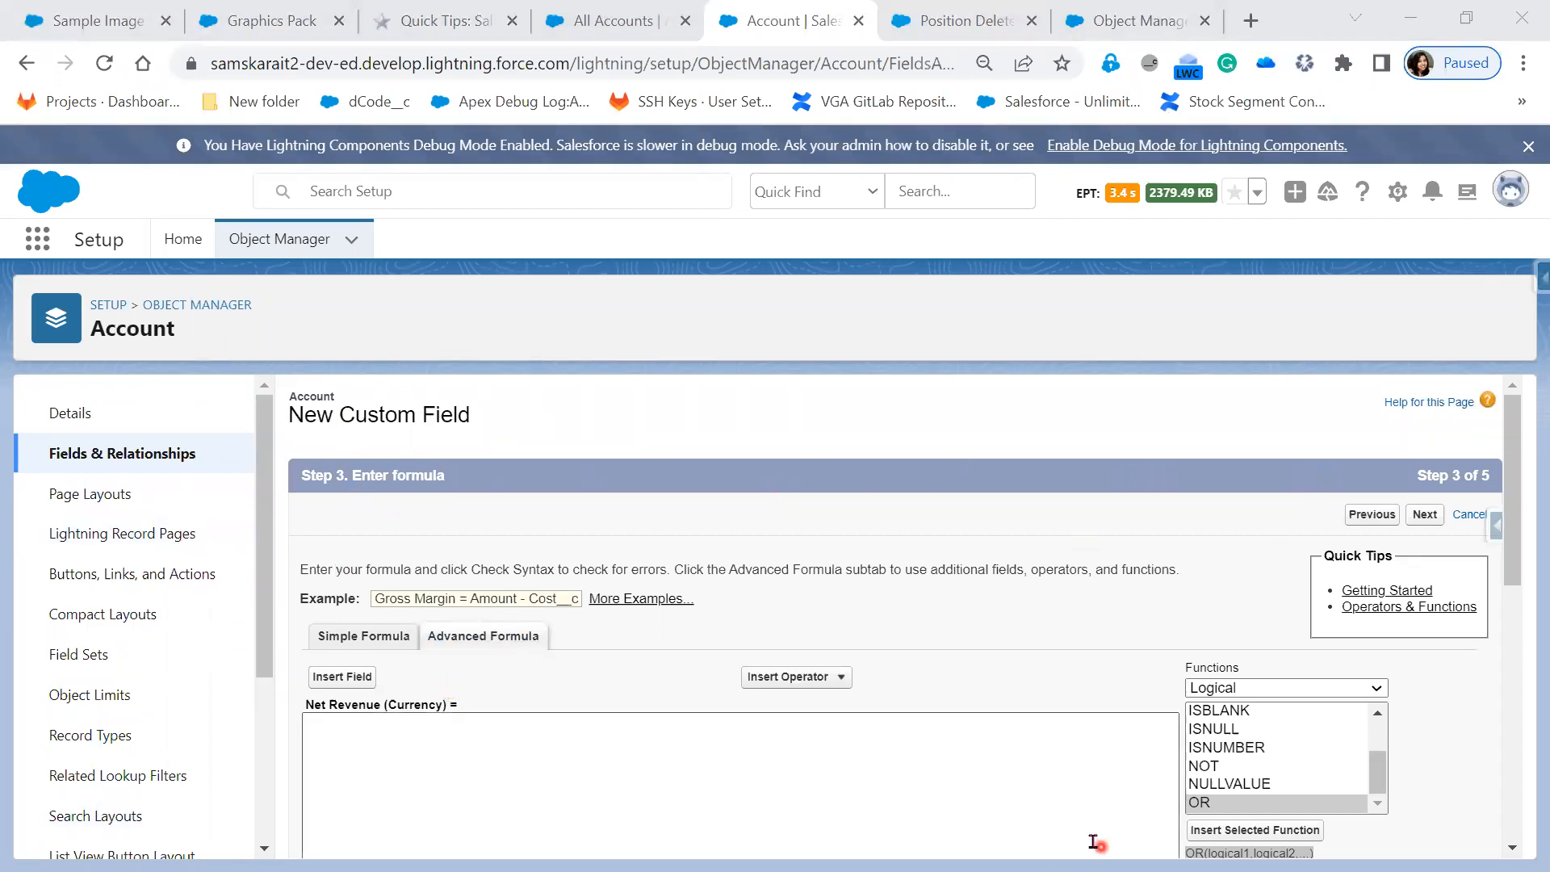
Go back to the output type step and change both the field label and field name to isBlankext.
{"action": "scroll", "coordinate": [1094, 842], "scroll_direction": "down", "scroll_amount": 1}
{"action": "left_click", "coordinate": [1370, 395]}
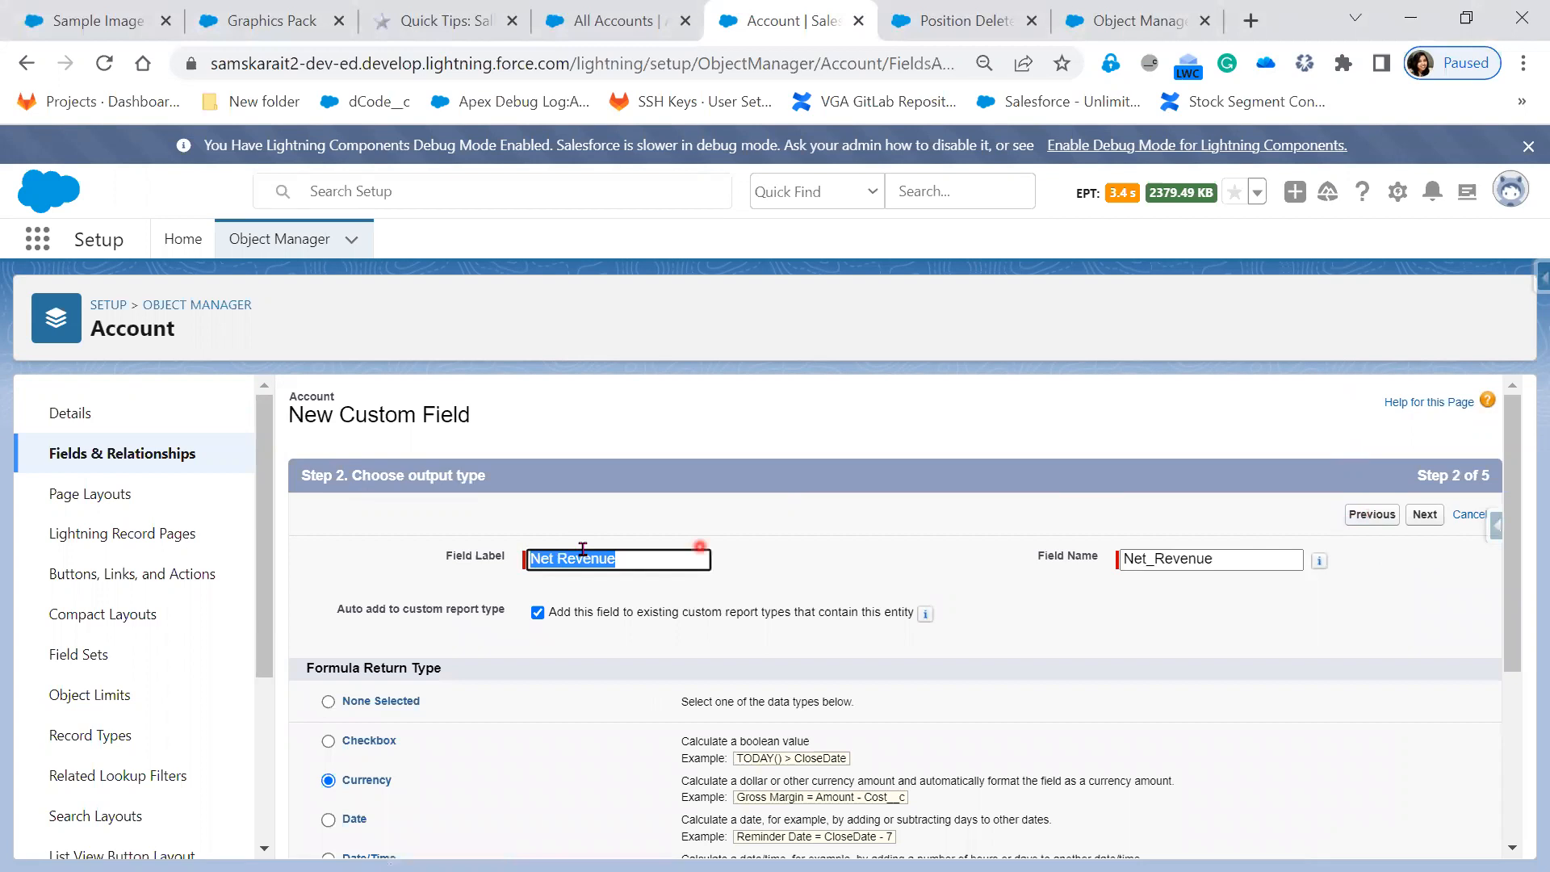
{"action": "left_click", "coordinate": [651, 554]}
{"action": "left_click_drag", "start_coordinate": [652, 552], "coordinate": [476, 539]}
{"action": "type", "text": "isBlankext"}
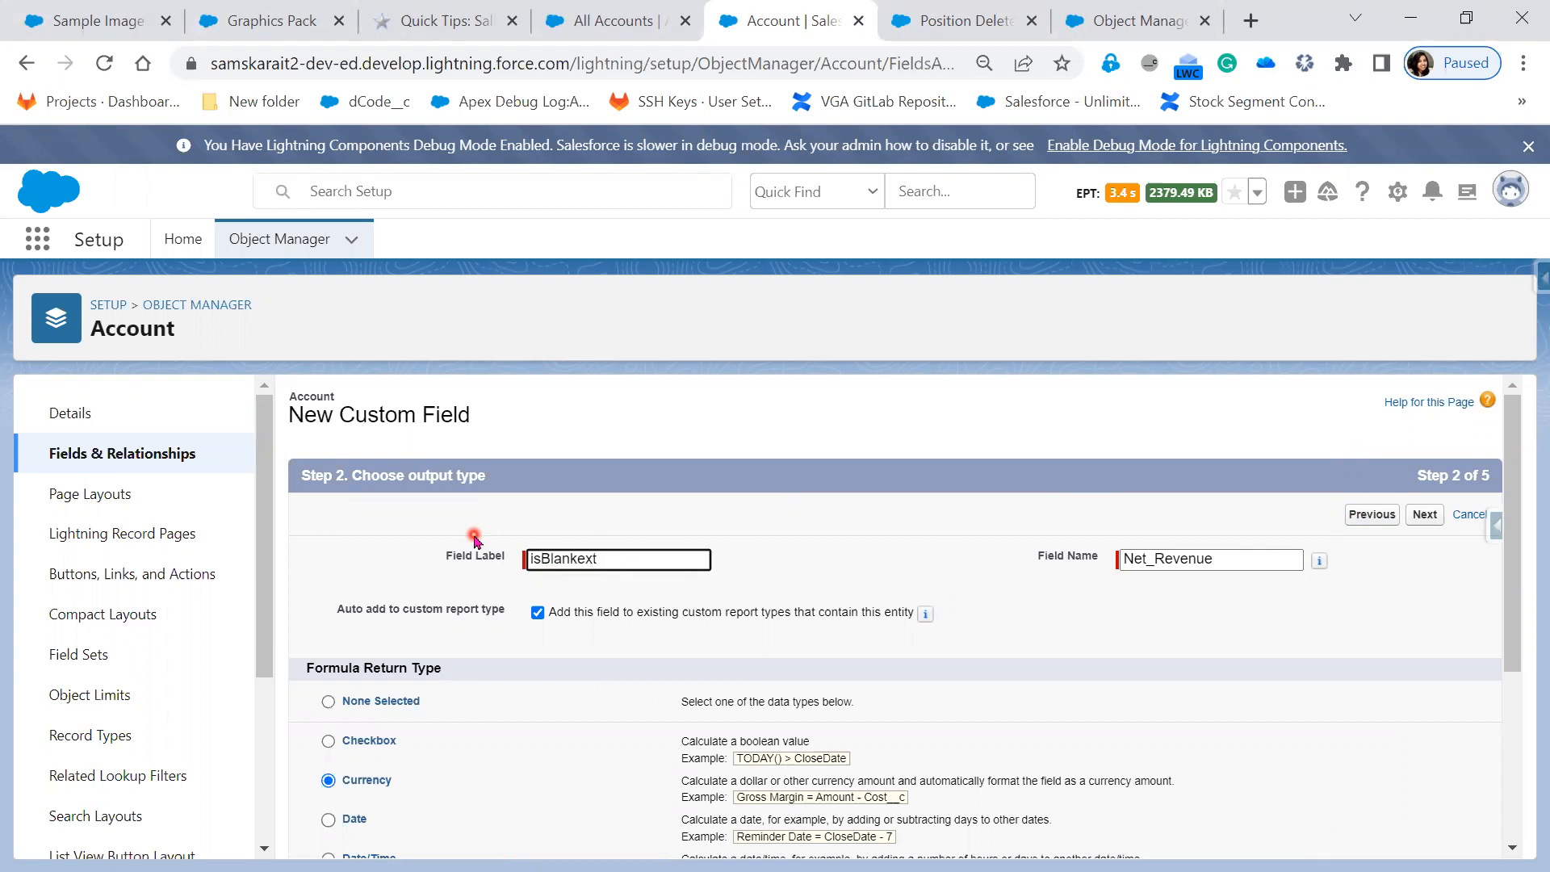
{"action": "key", "text": "Tab"}
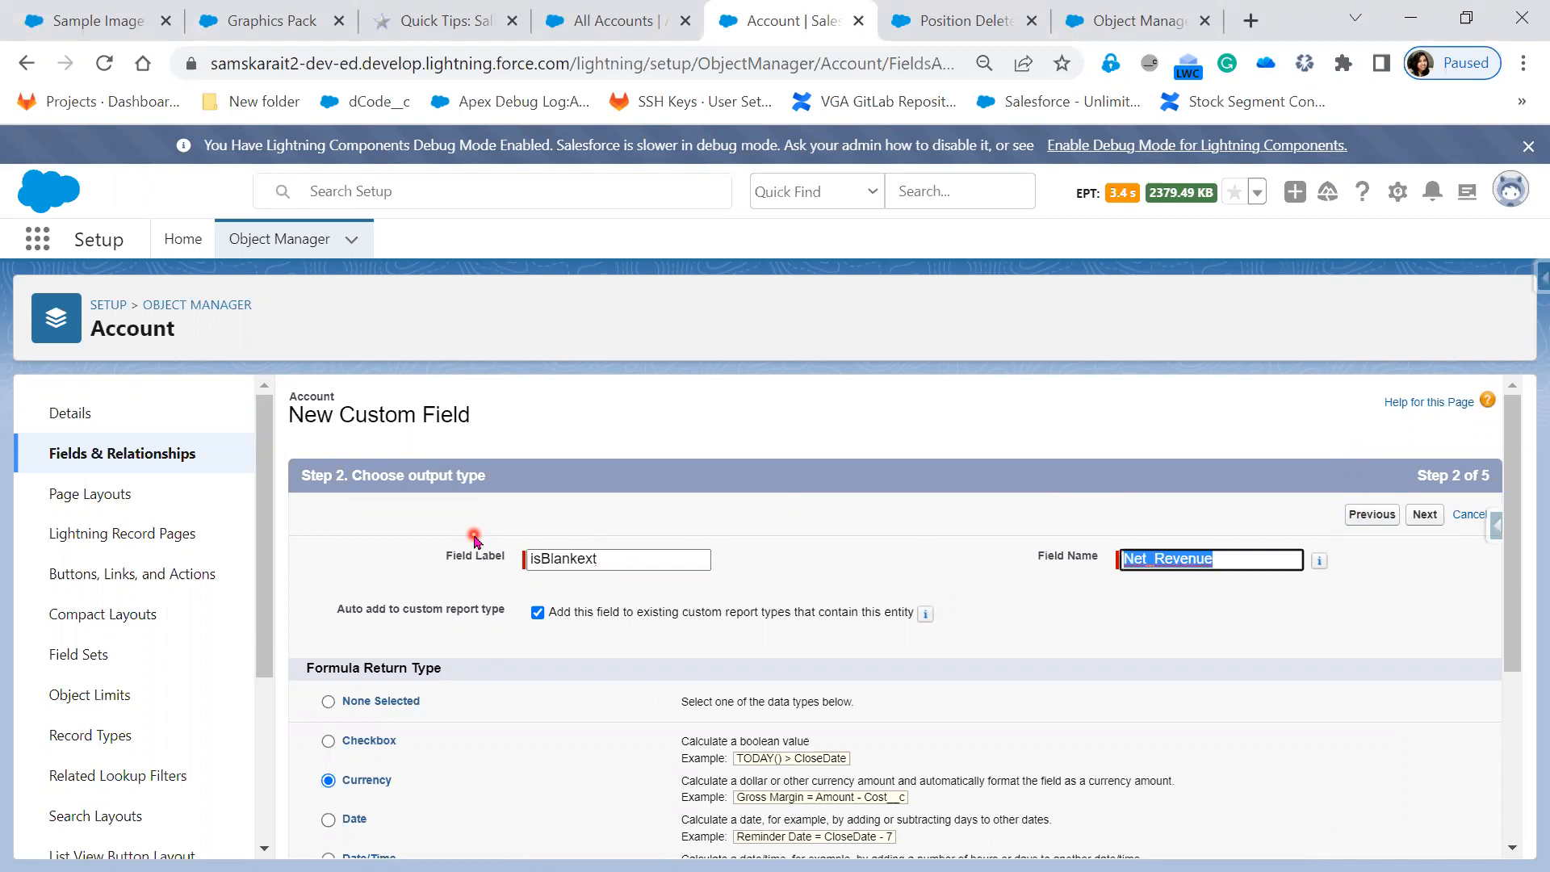
{"action": "key", "text": "BackSpace"}
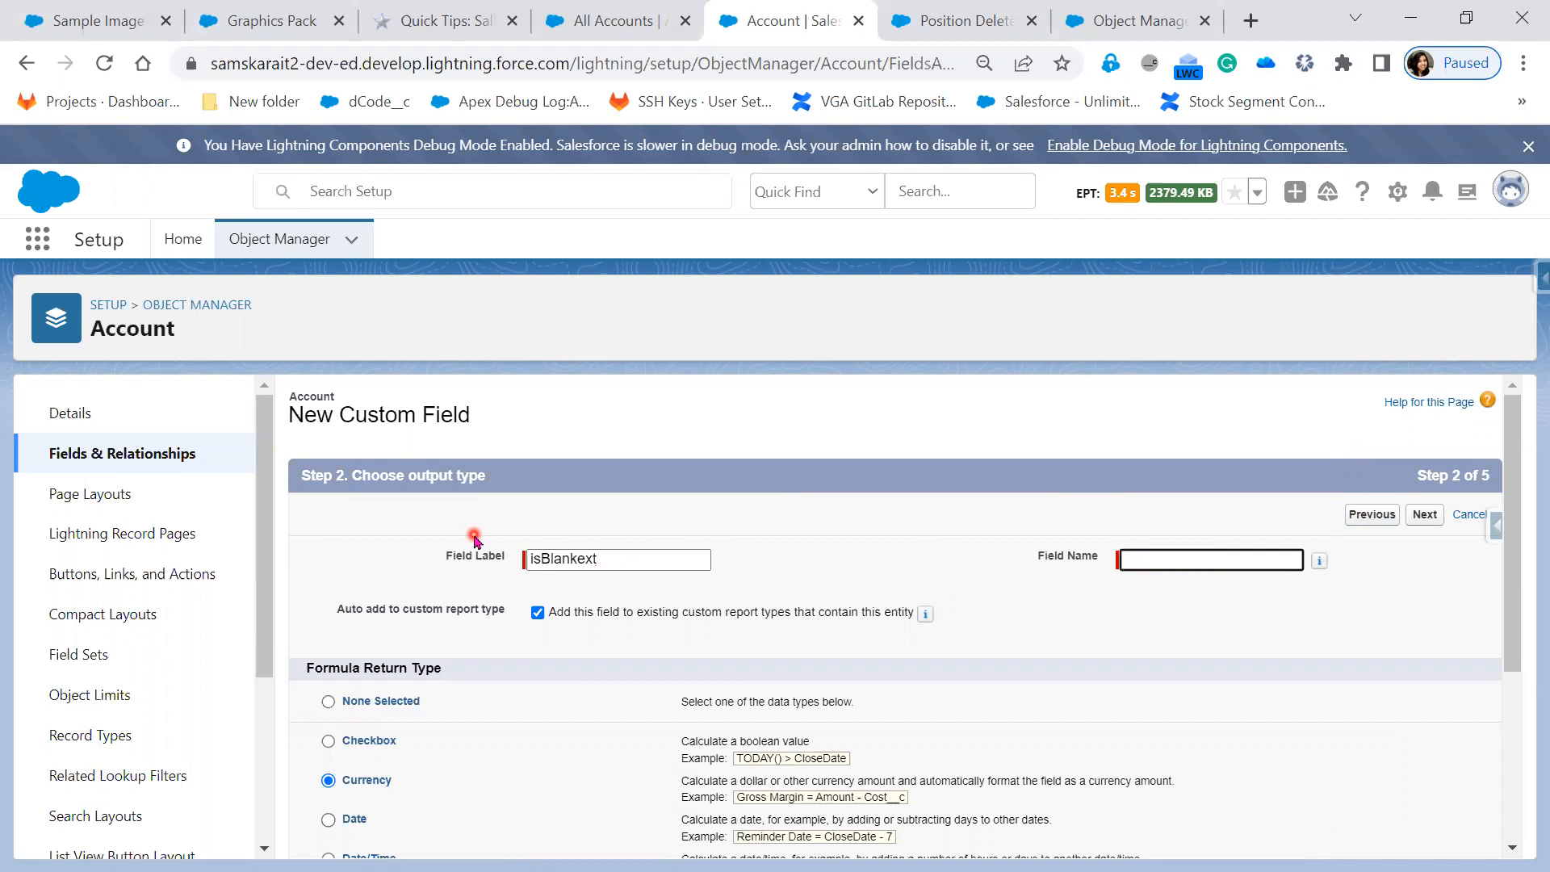
{"action": "left_click", "coordinate": [619, 563]}
{"action": "key", "text": "Tab"}
{"action": "scroll", "coordinate": [563, 707], "scroll_direction": "down", "scroll_amount": 2}
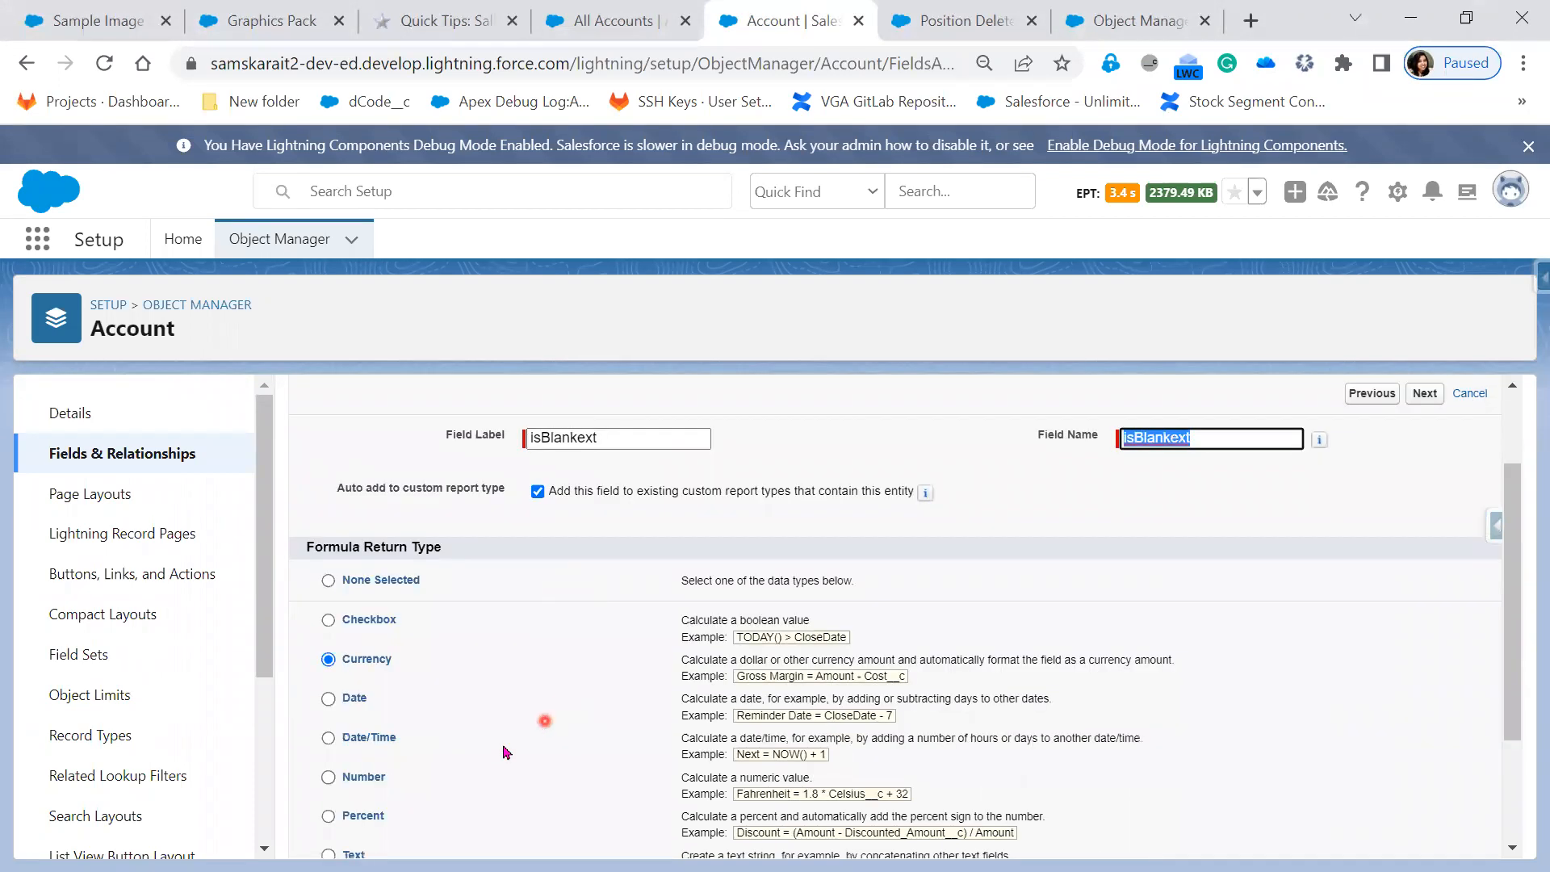
{"action": "scroll", "coordinate": [460, 788], "scroll_direction": "down", "scroll_amount": 1}
{"action": "left_click", "coordinate": [387, 500]}
{"action": "scroll", "coordinate": [574, 526], "scroll_direction": "up", "scroll_amount": 3}
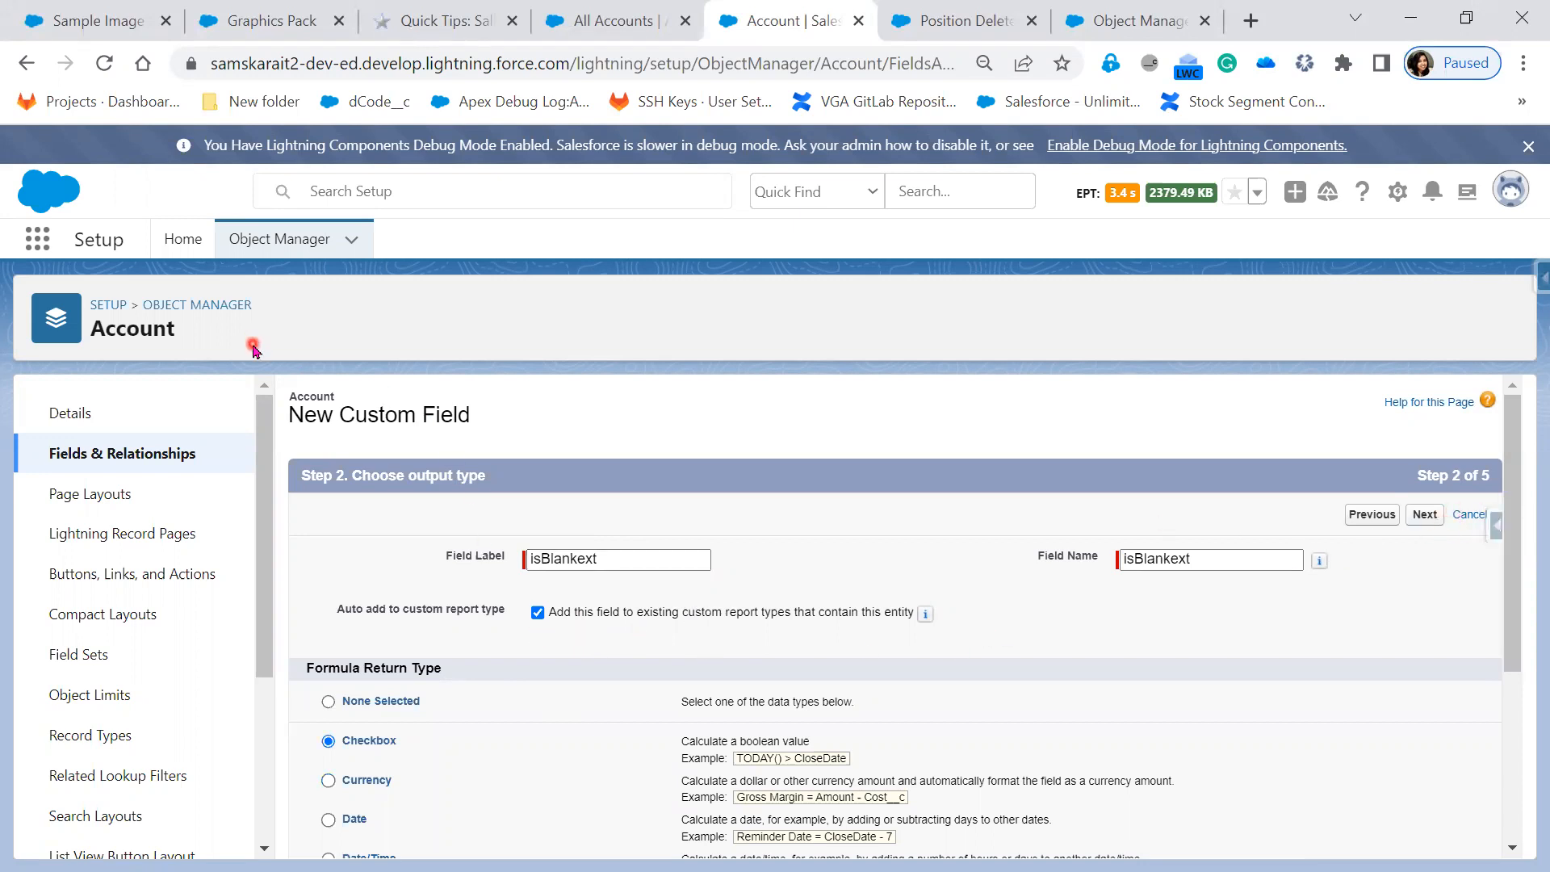
Find the Patient object in Object Manager and start a new custom field of type Formula on it.
{"action": "left_click", "coordinate": [284, 240]}
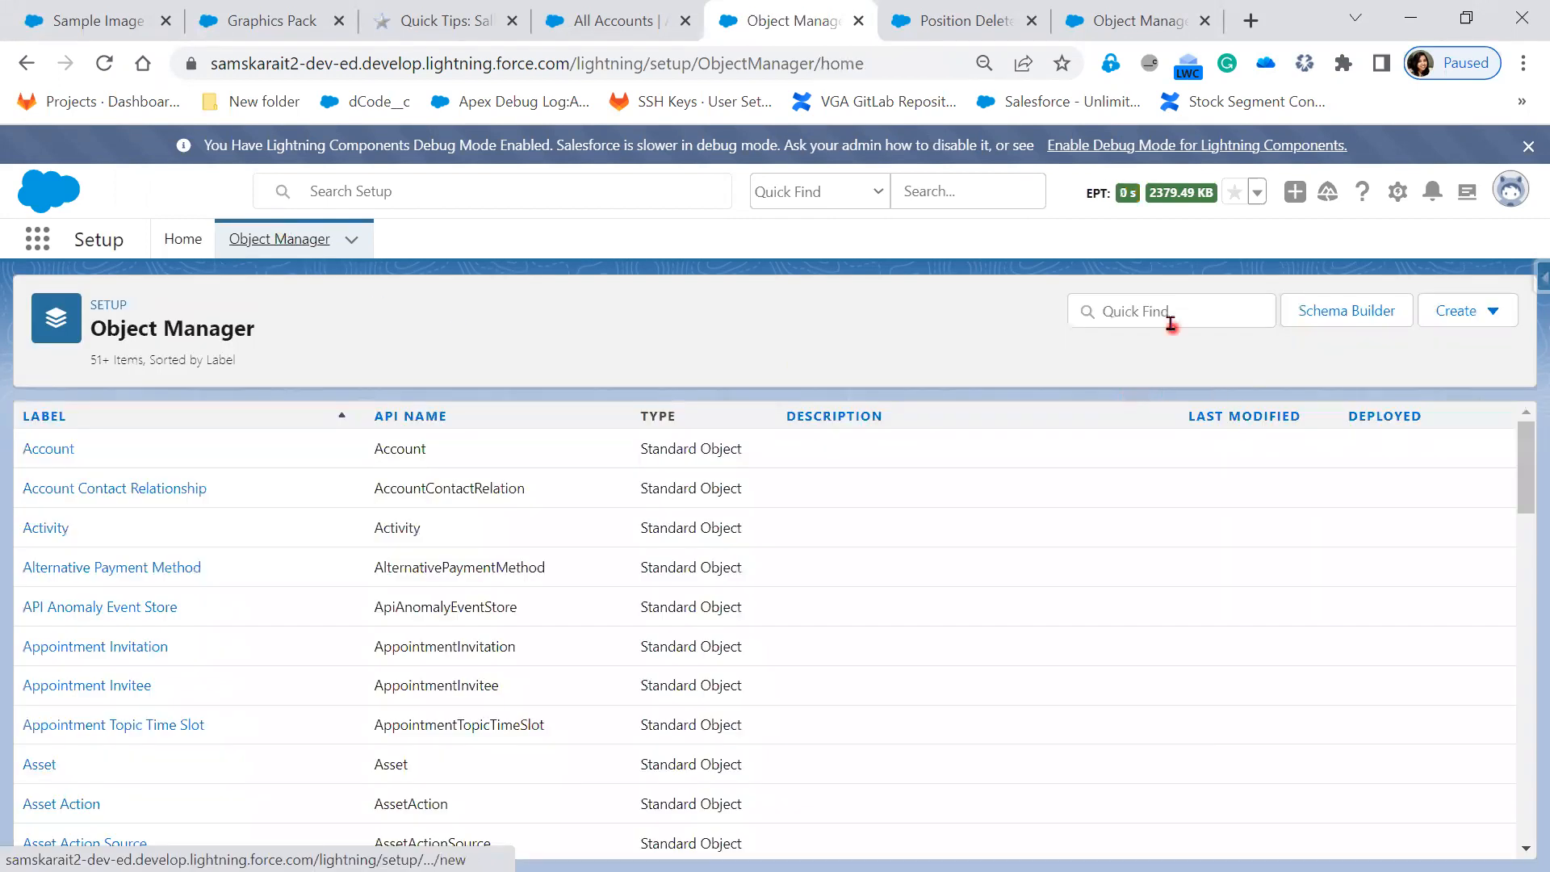
{"action": "left_click", "coordinate": [1169, 322]}
{"action": "type", "text": "Patient"}
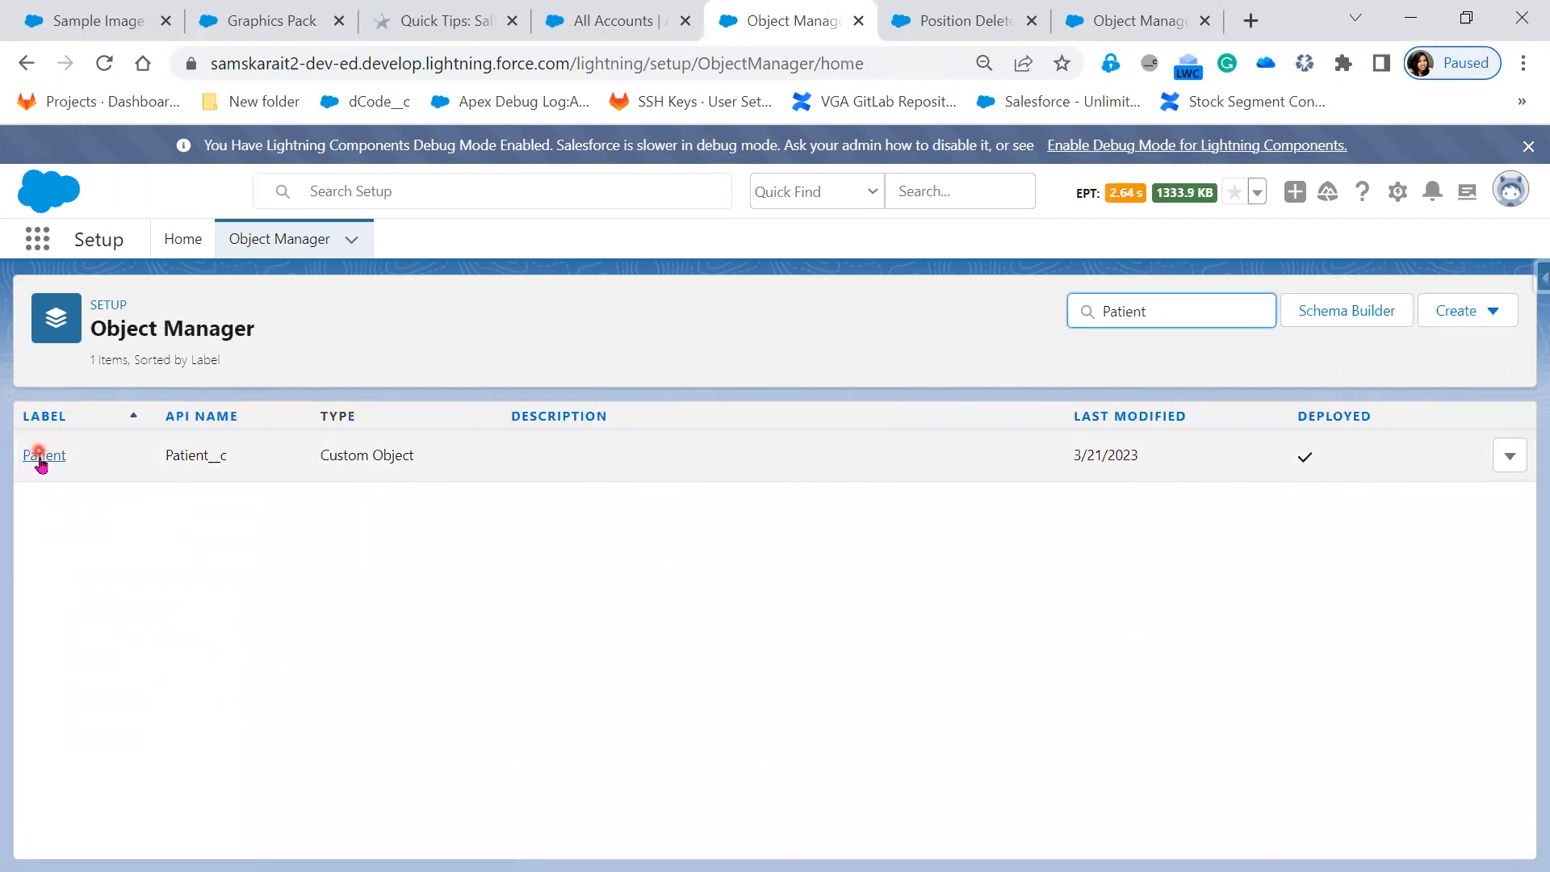
{"action": "left_click", "coordinate": [41, 457]}
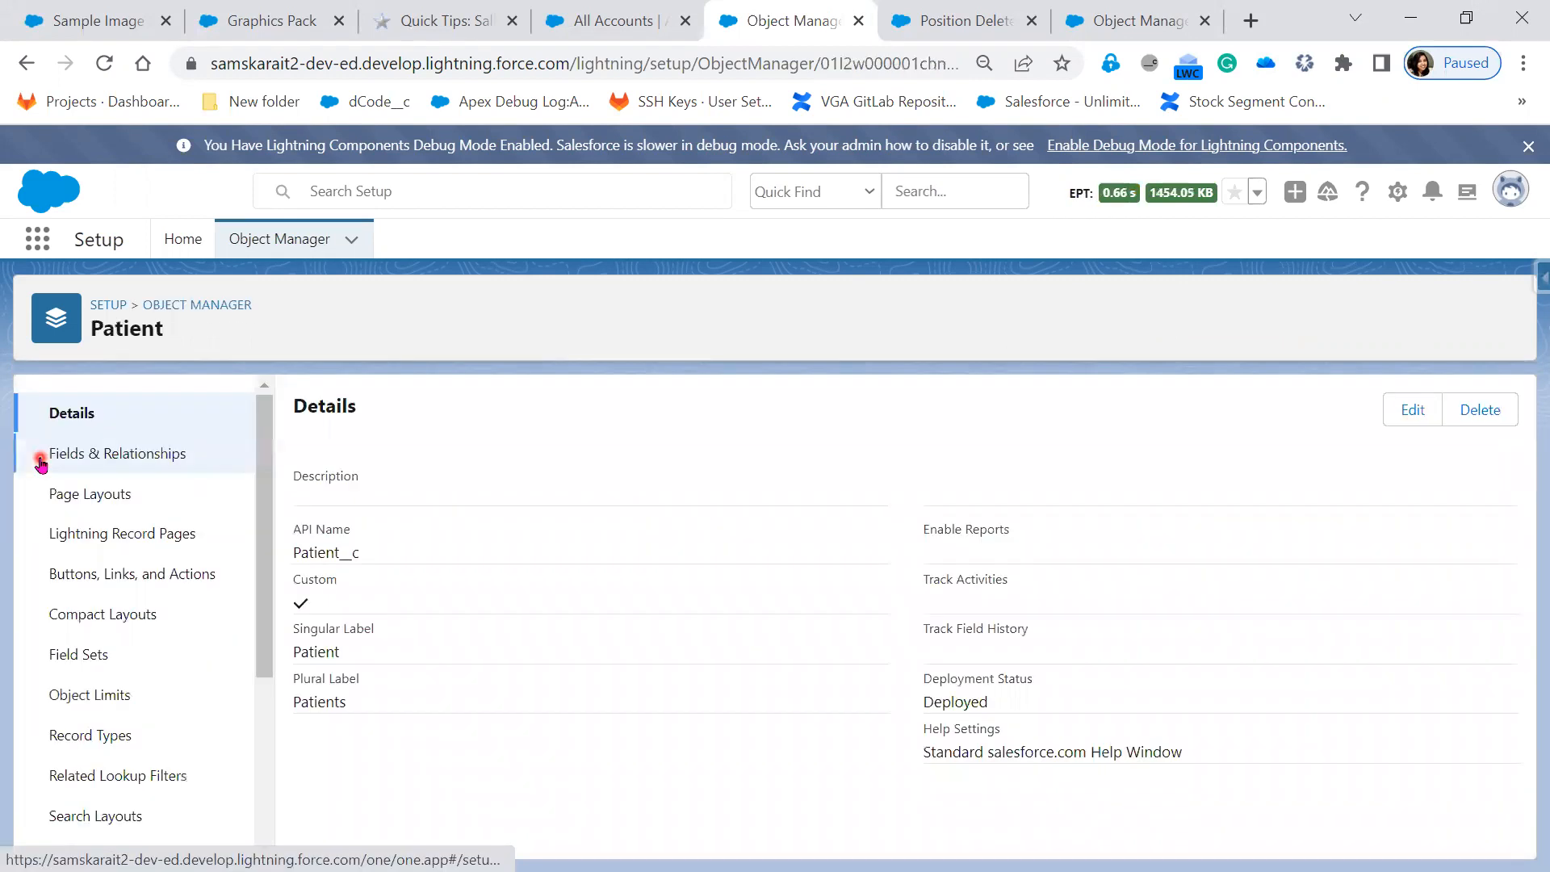
{"action": "left_click", "coordinate": [121, 463]}
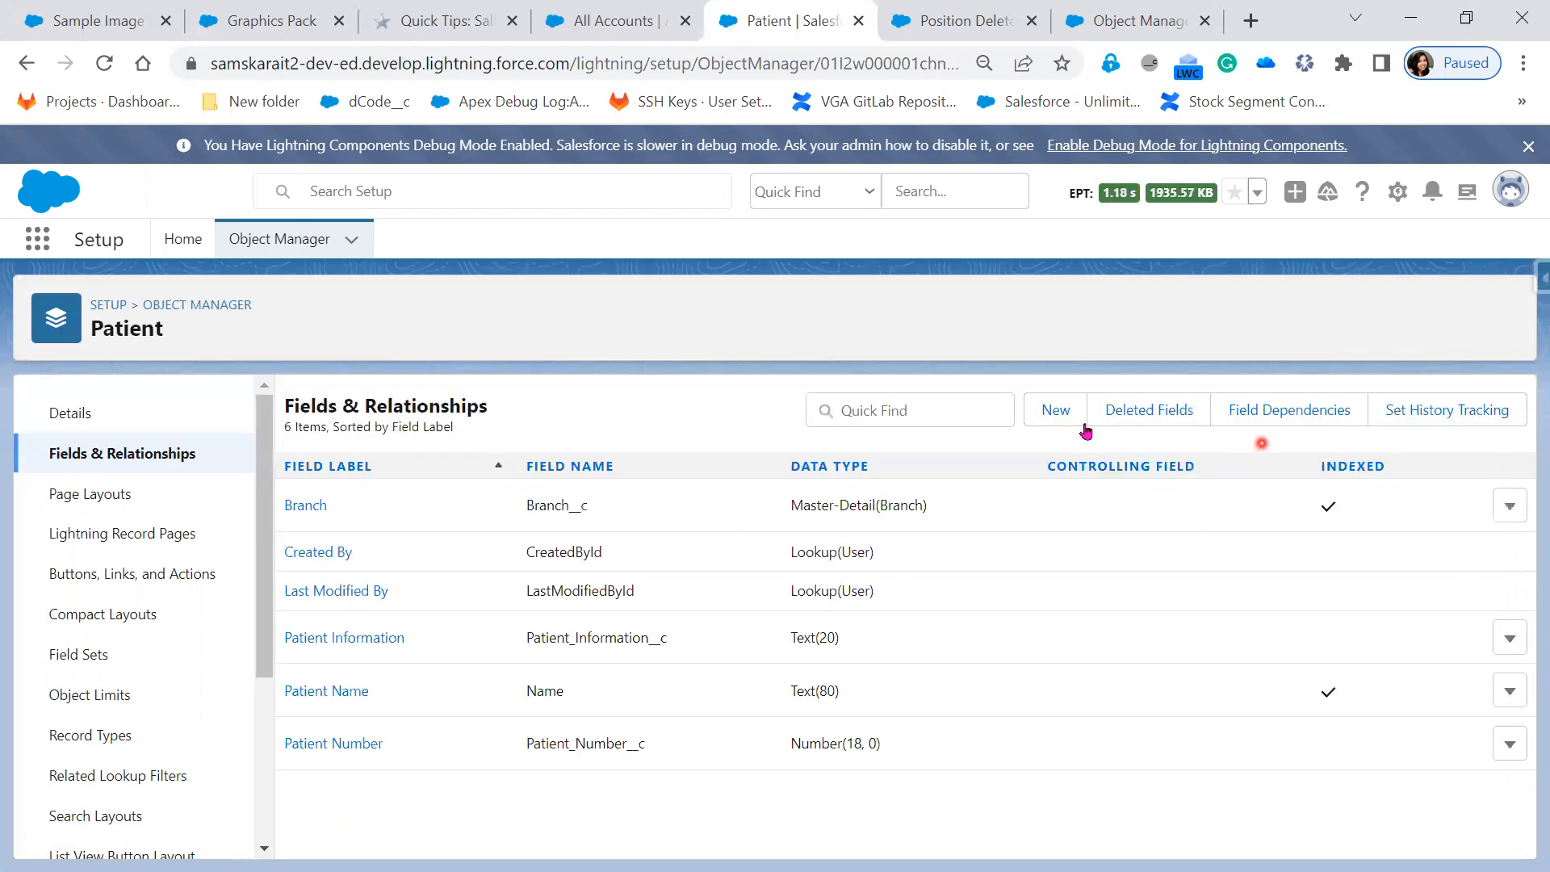
{"action": "left_click", "coordinate": [1055, 411]}
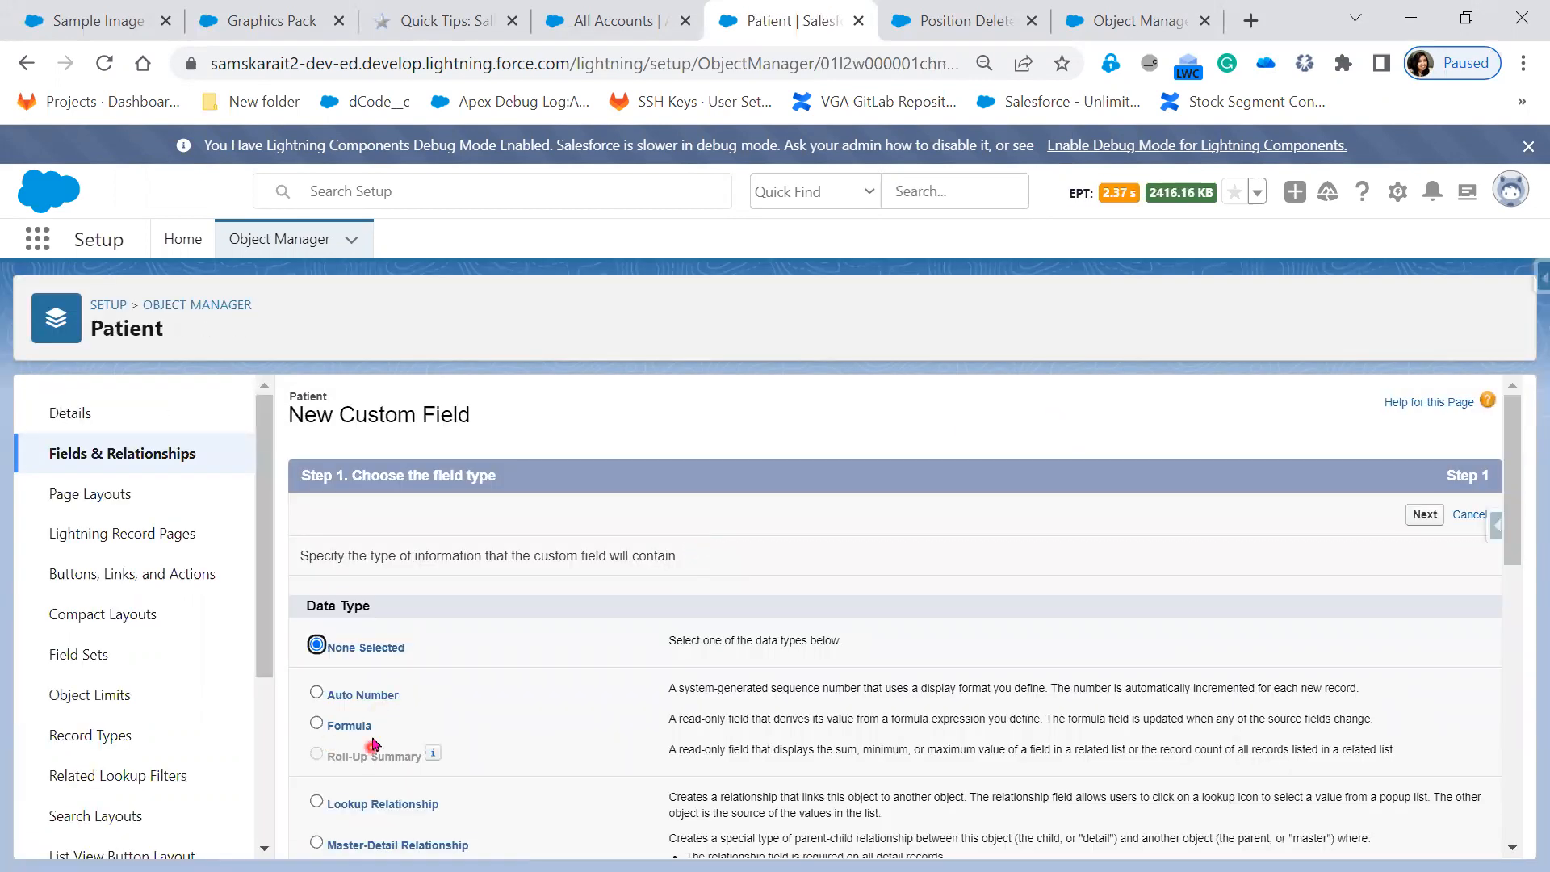
{"action": "left_click", "coordinate": [364, 727]}
{"action": "left_click", "coordinate": [1423, 514]}
Label and name the Patient formula field isBlankext, set its return type to Checkbox, and continue to the formula editor.
{"action": "left_click", "coordinate": [632, 565]}
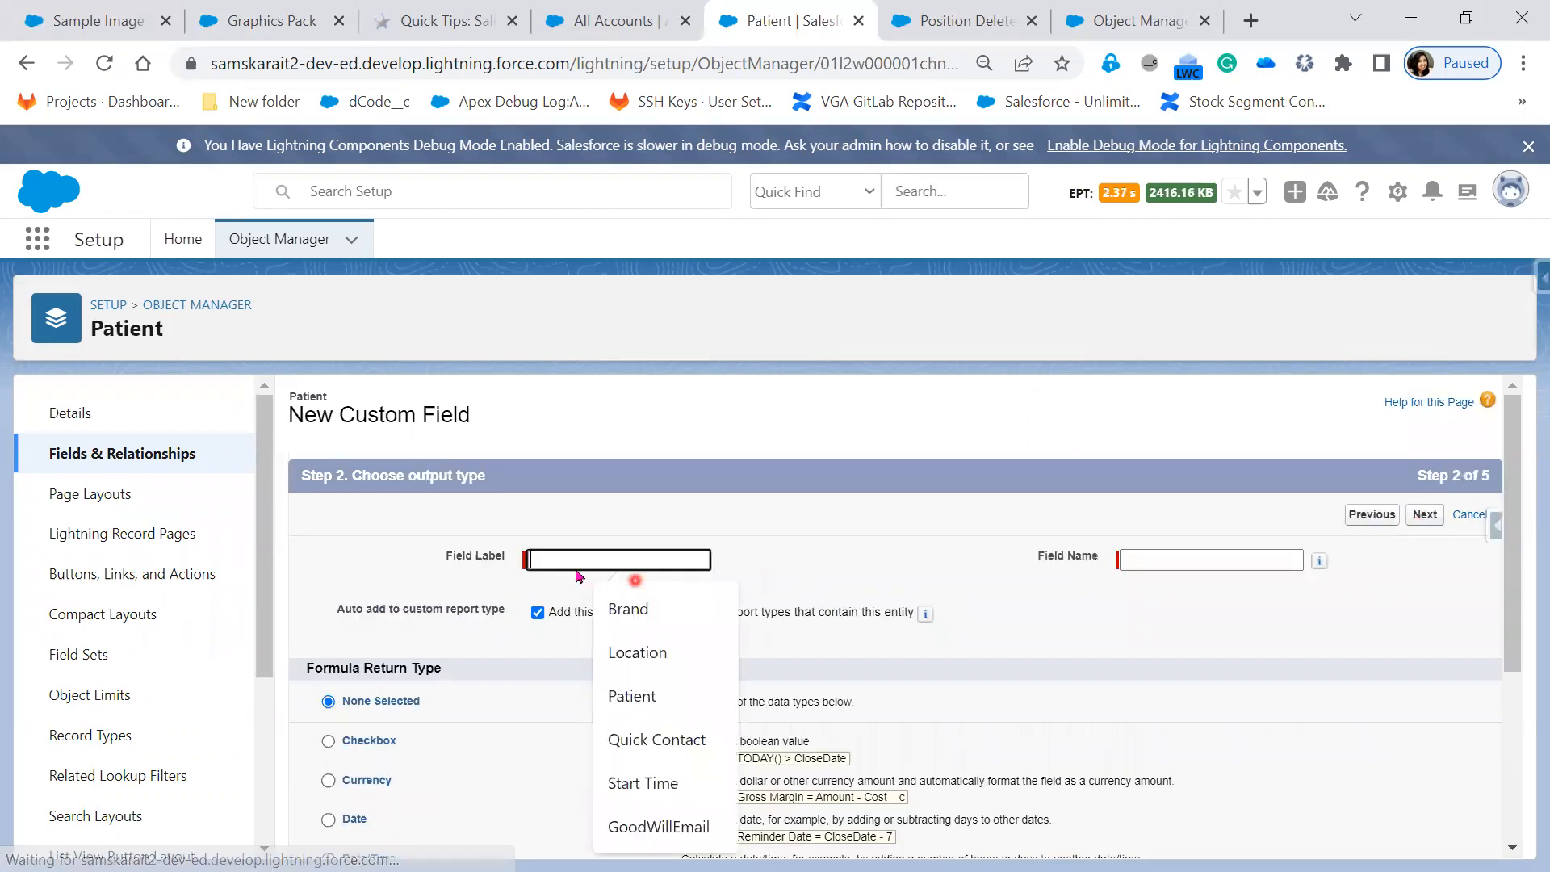
{"action": "type", "text": "is"}
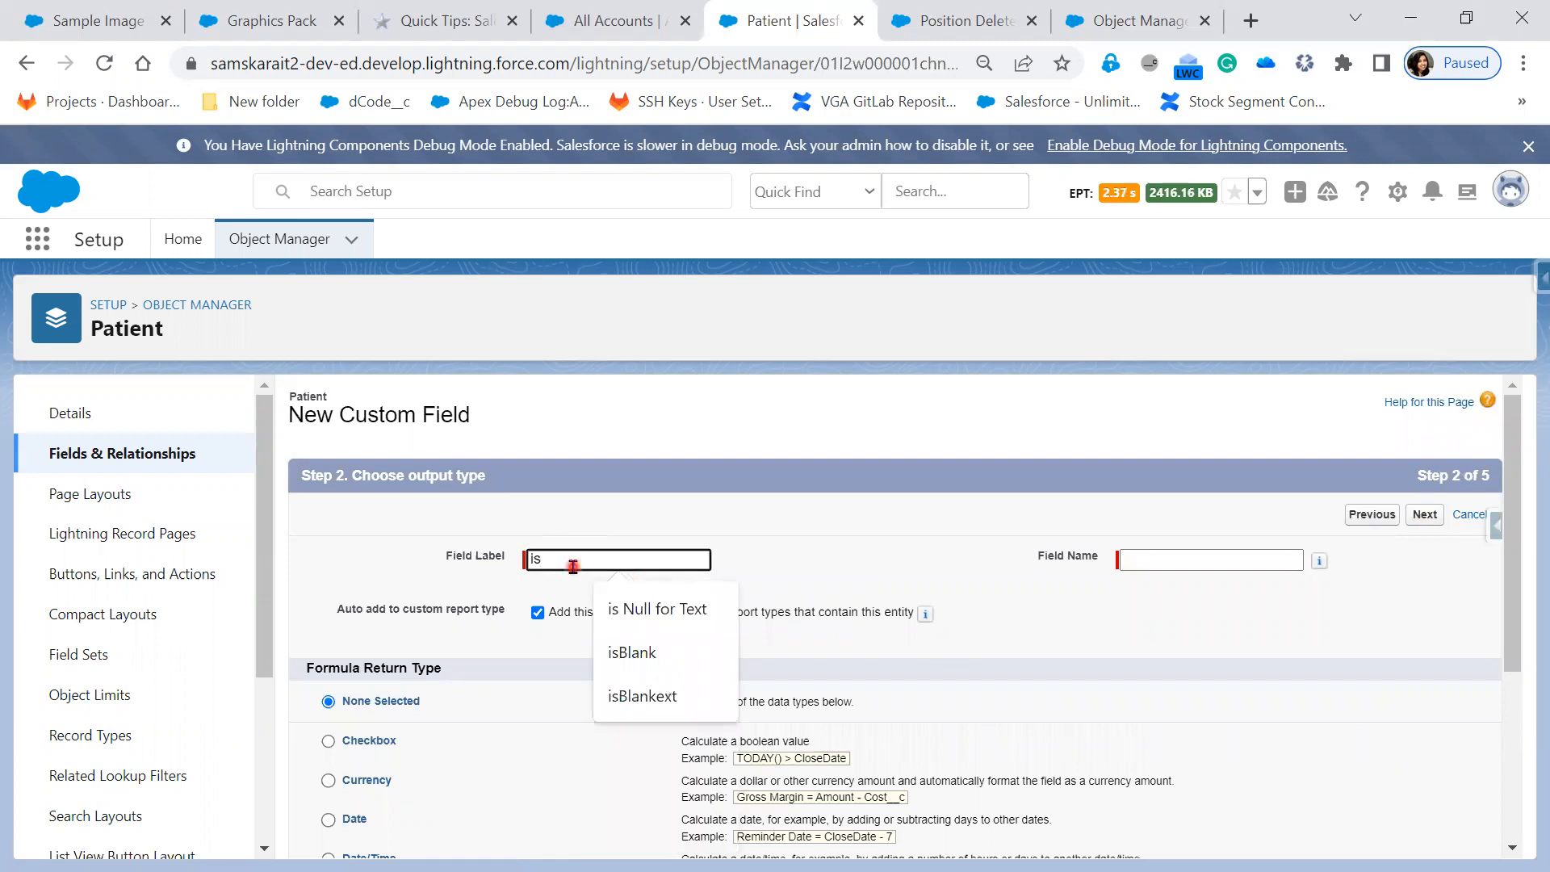
{"action": "left_click", "coordinate": [642, 695]}
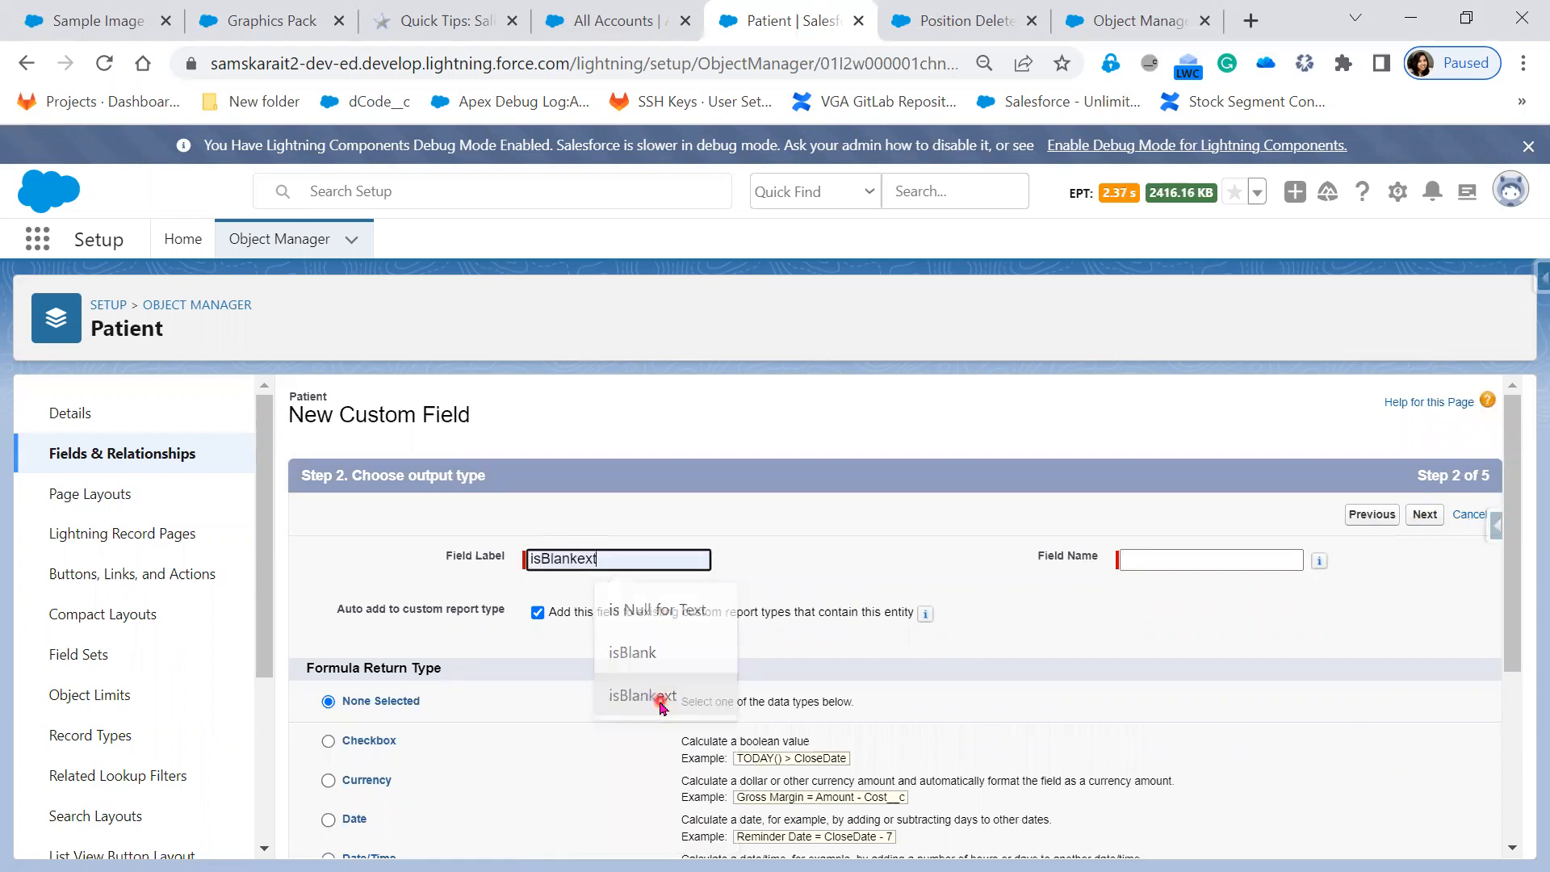
{"action": "key", "text": "Tab"}
{"action": "scroll", "coordinate": [657, 637], "scroll_direction": "down", "scroll_amount": 2}
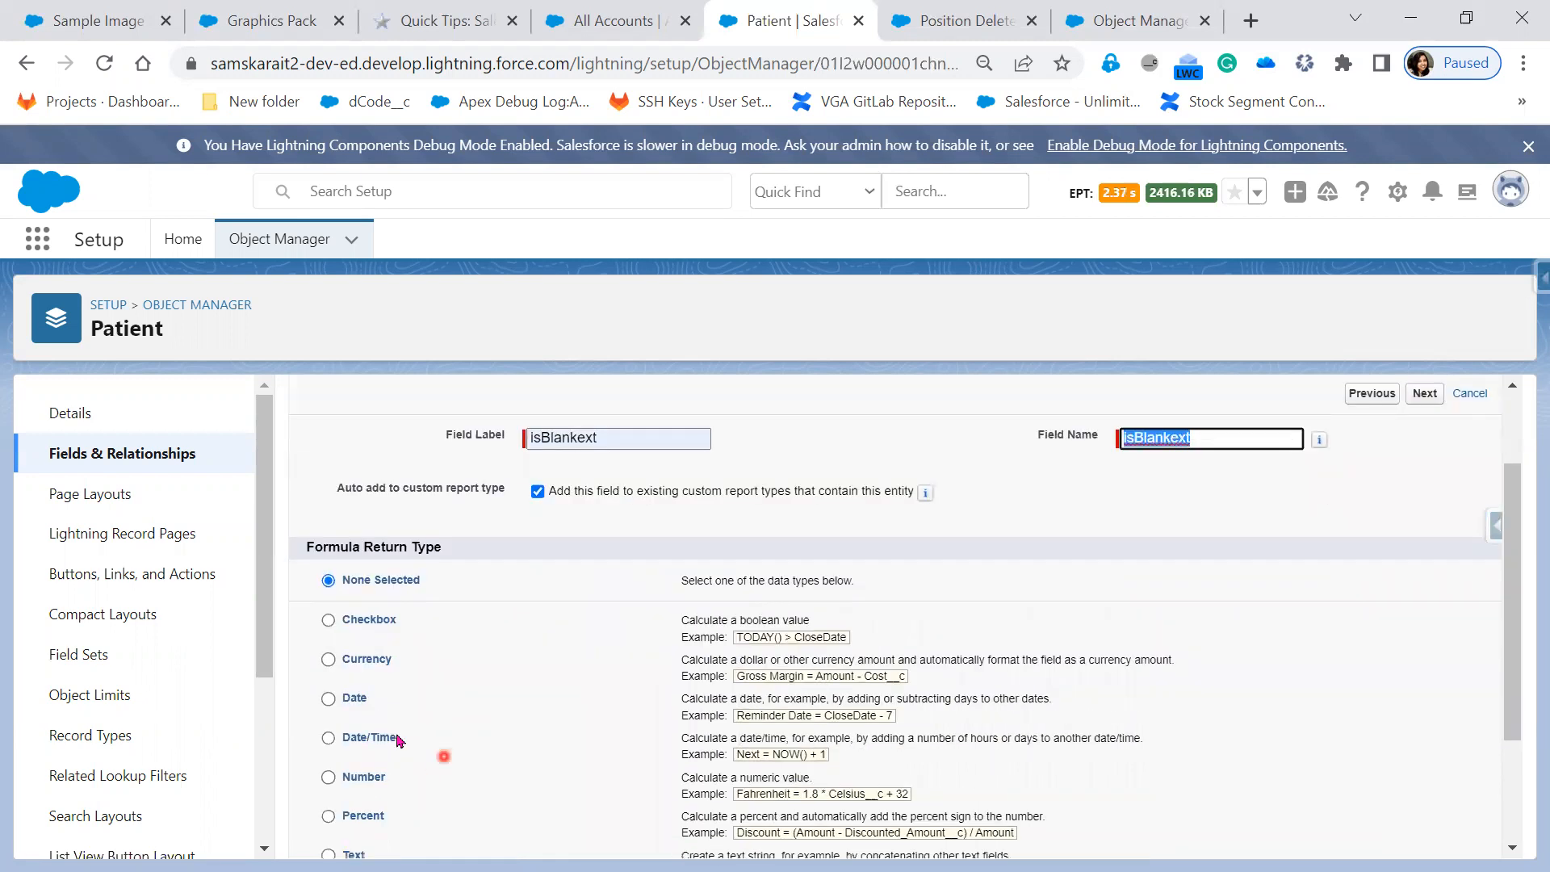
{"action": "left_click", "coordinate": [369, 619]}
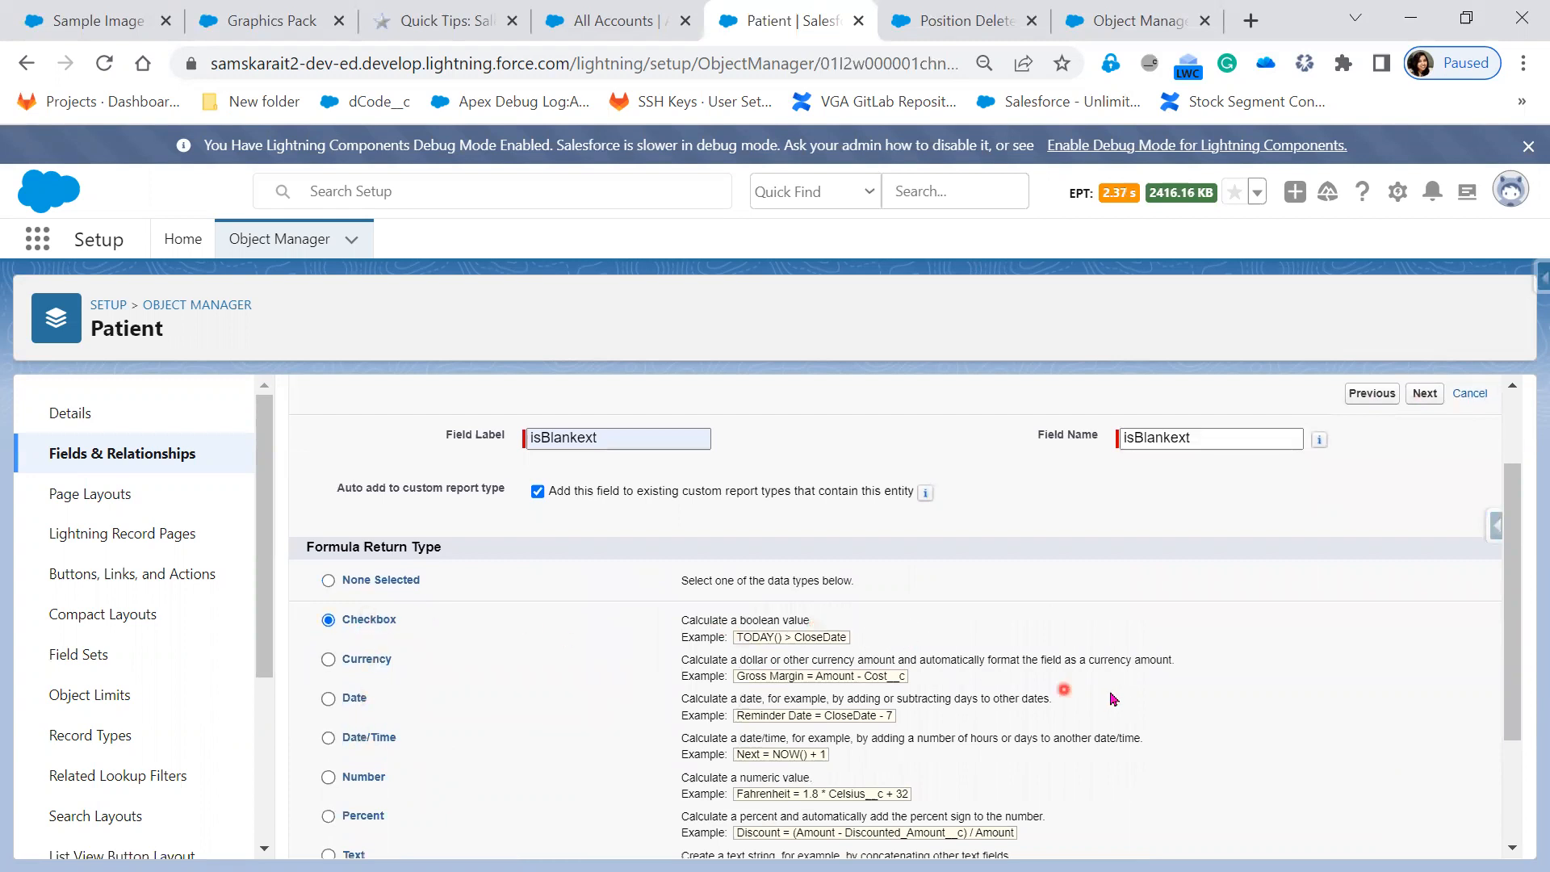
{"action": "left_click", "coordinate": [1425, 394]}
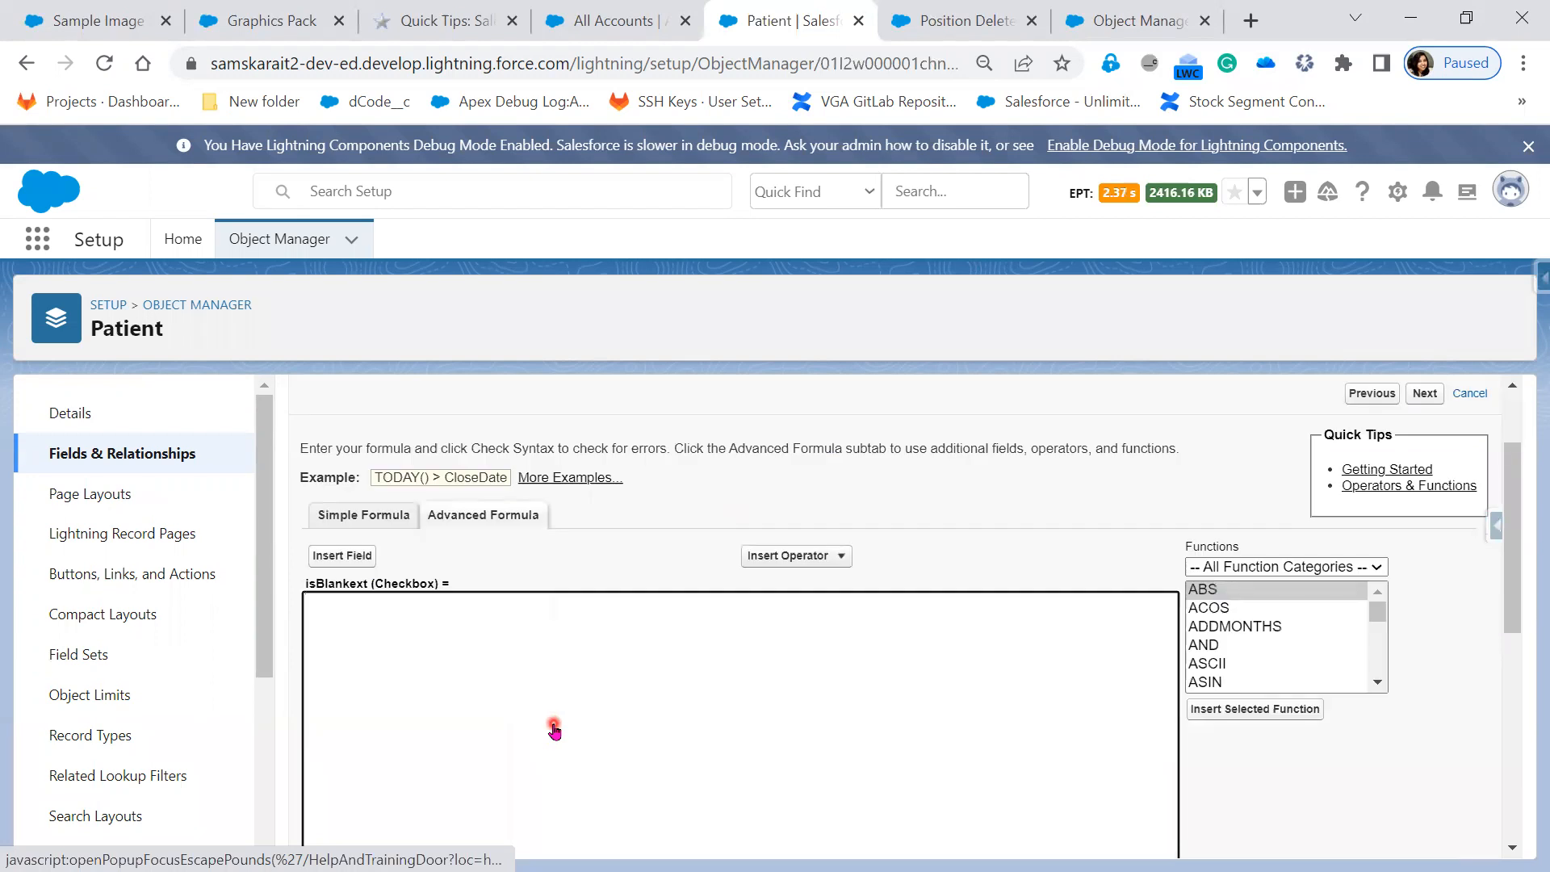
Insert the ISBLANK function from the Logical category into the formula and remove its expression placeholder.
{"action": "left_click", "coordinate": [1298, 567]}
{"action": "left_click", "coordinate": [1289, 622]}
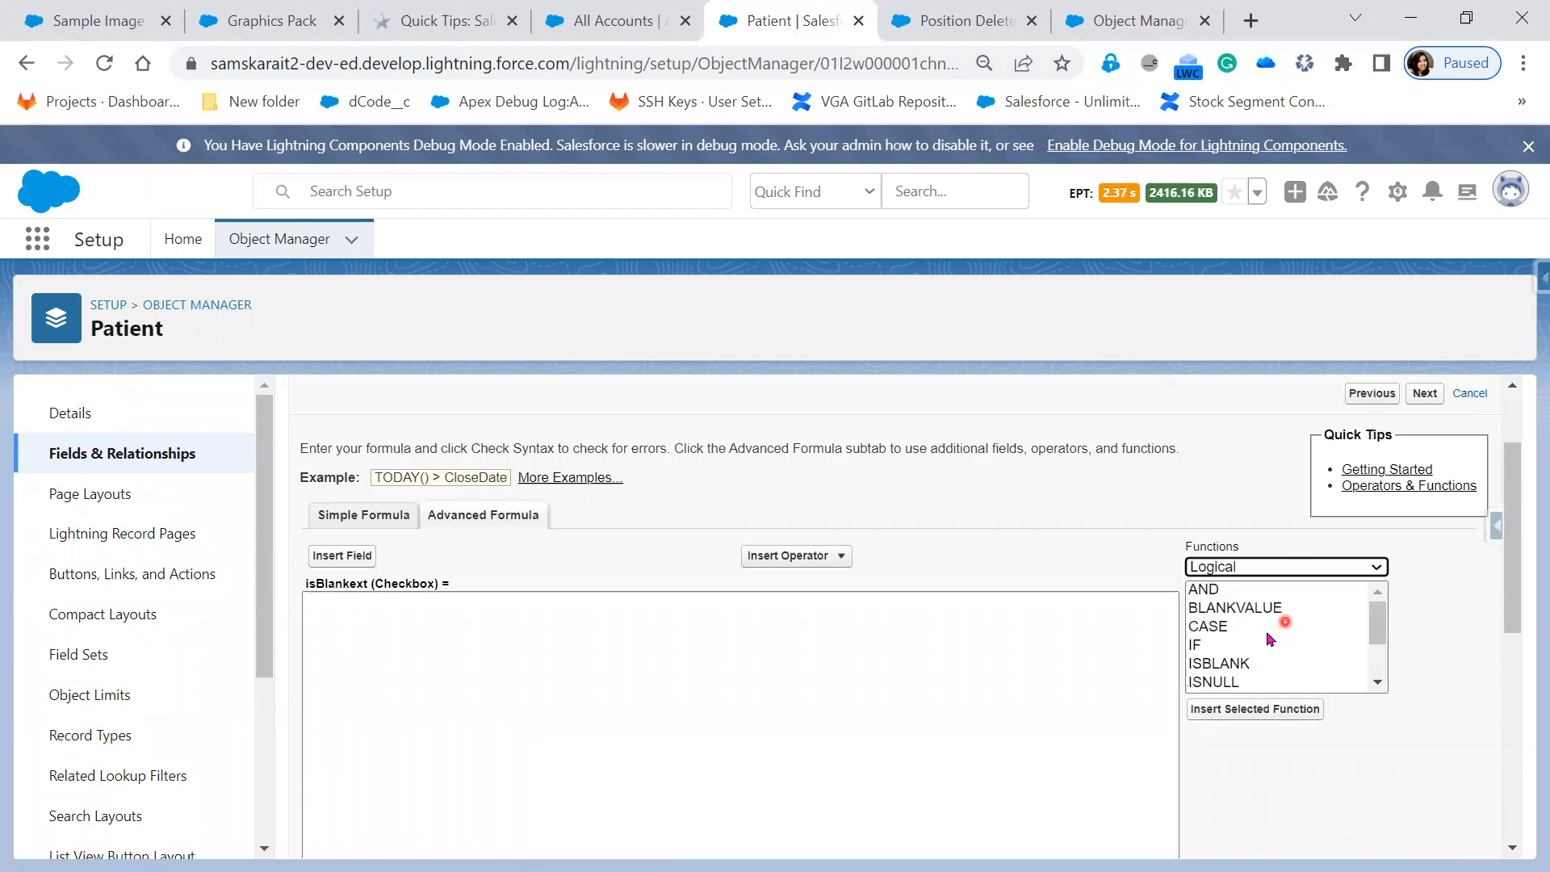
{"action": "left_click", "coordinate": [1256, 663]}
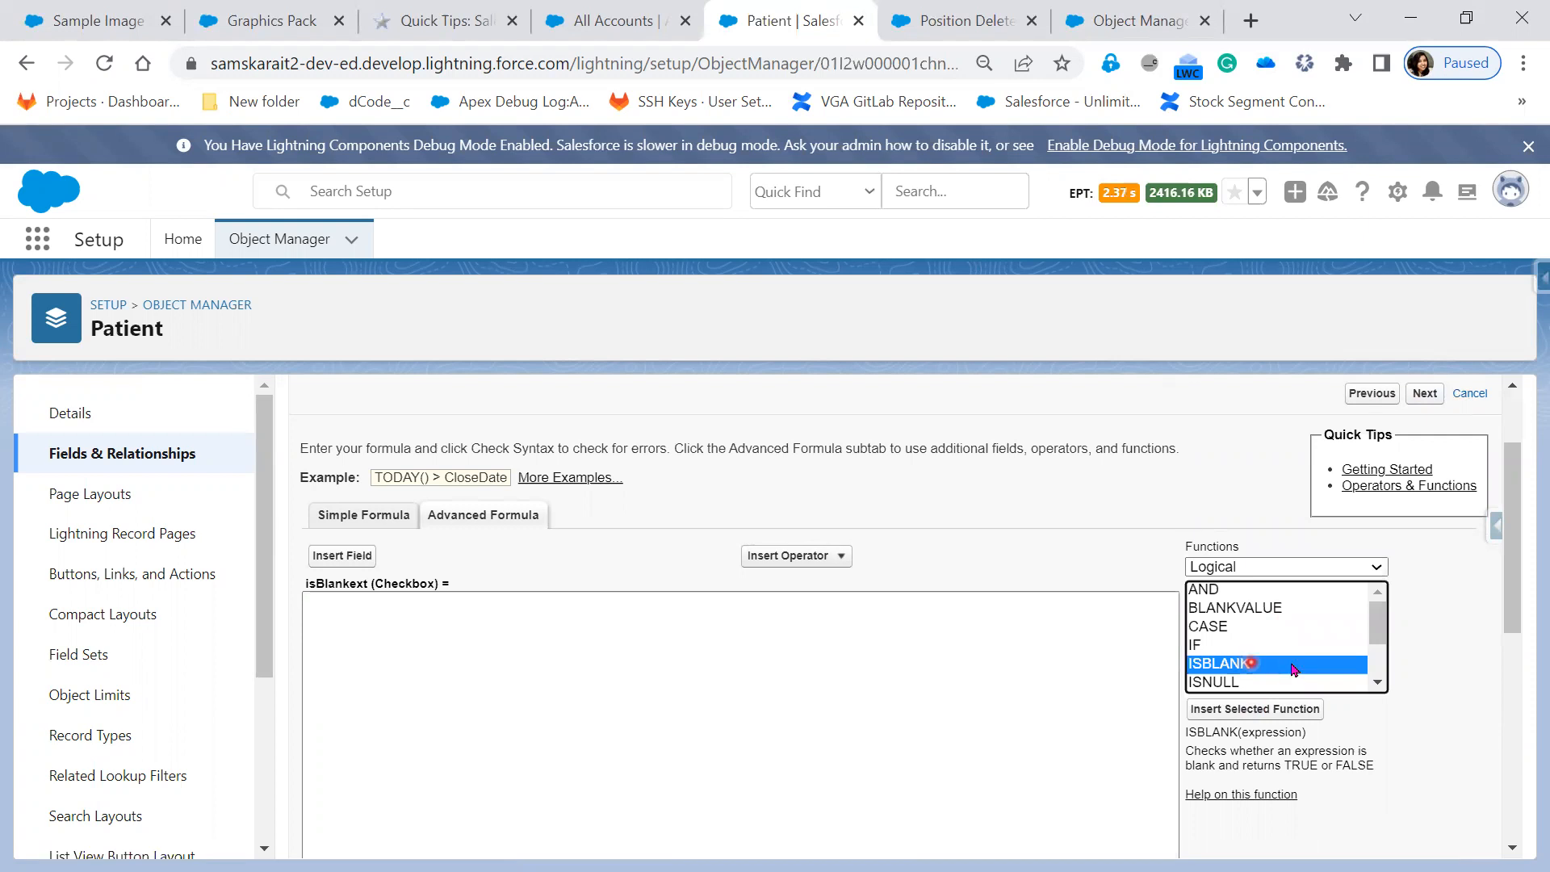
{"action": "left_click", "coordinate": [1292, 716]}
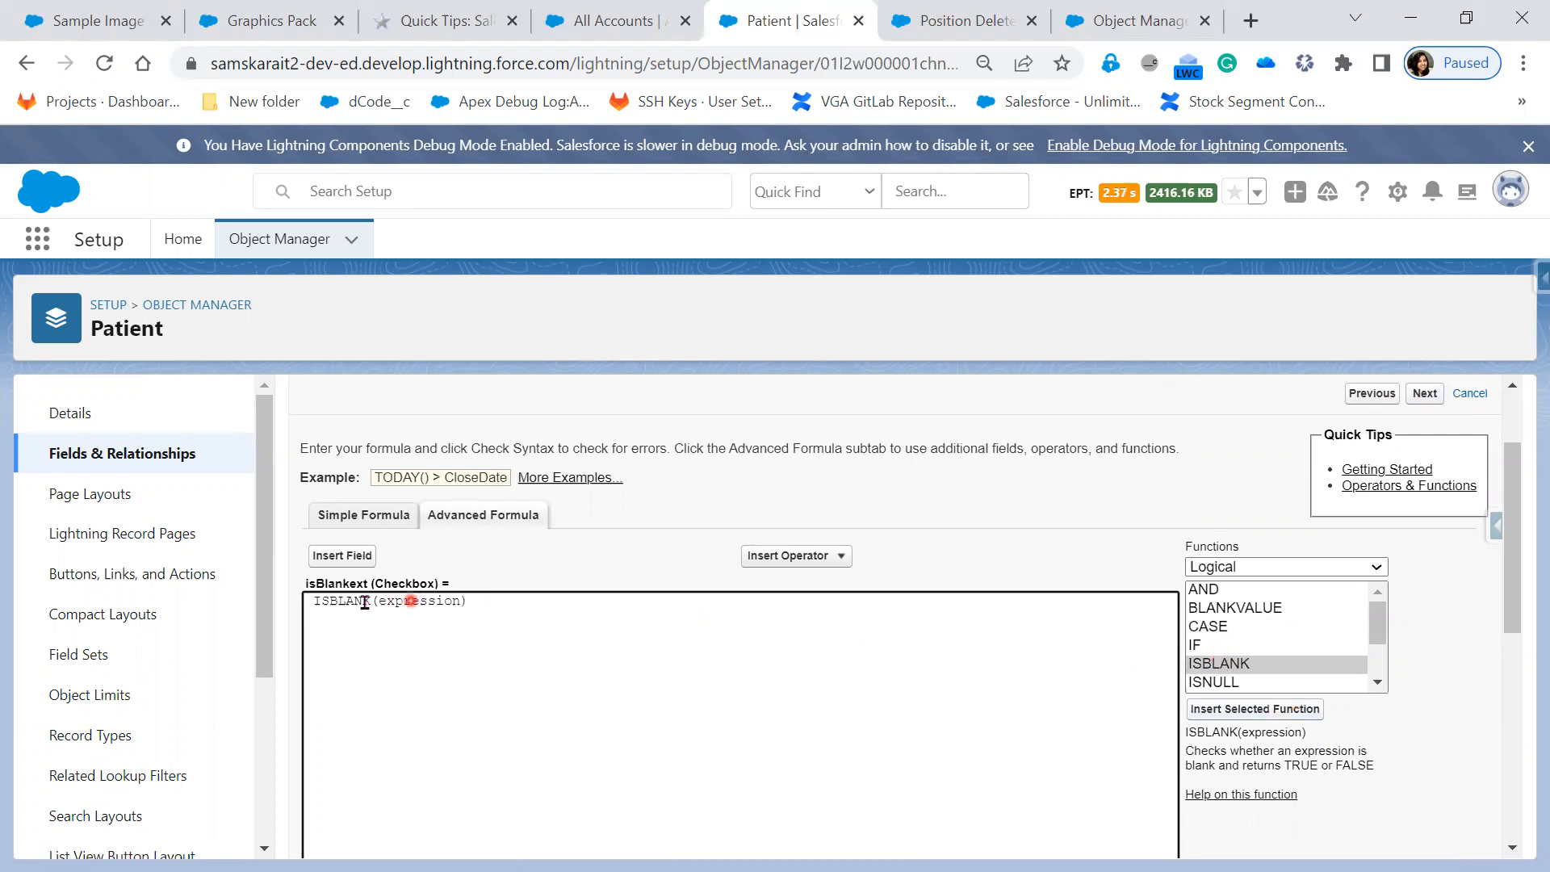
{"action": "double_click", "coordinate": [409, 601]}
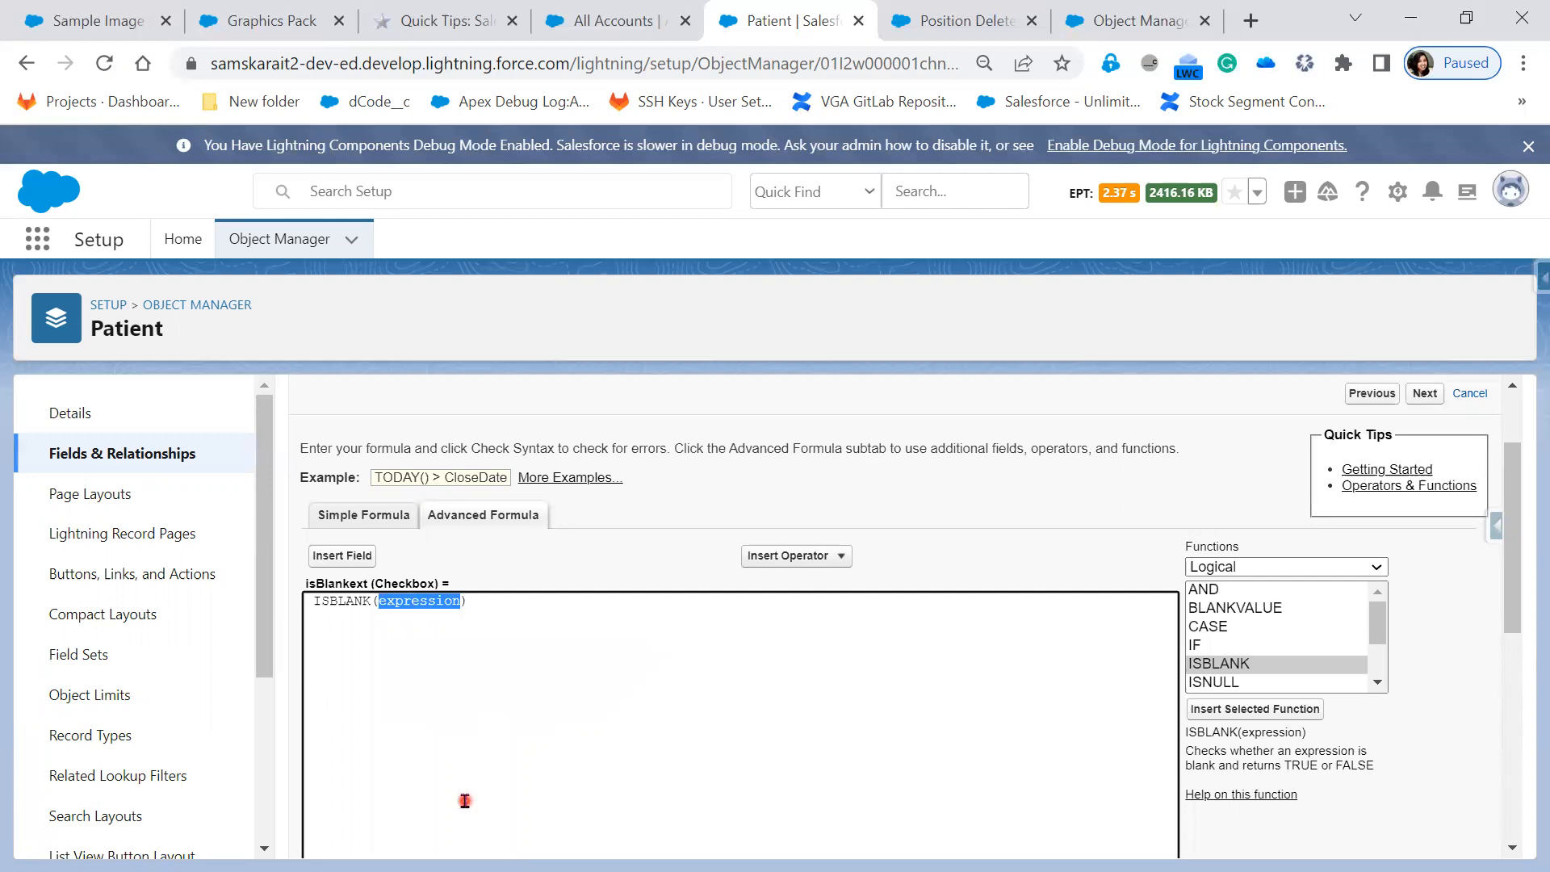
{"action": "key", "text": "BackSpace"}
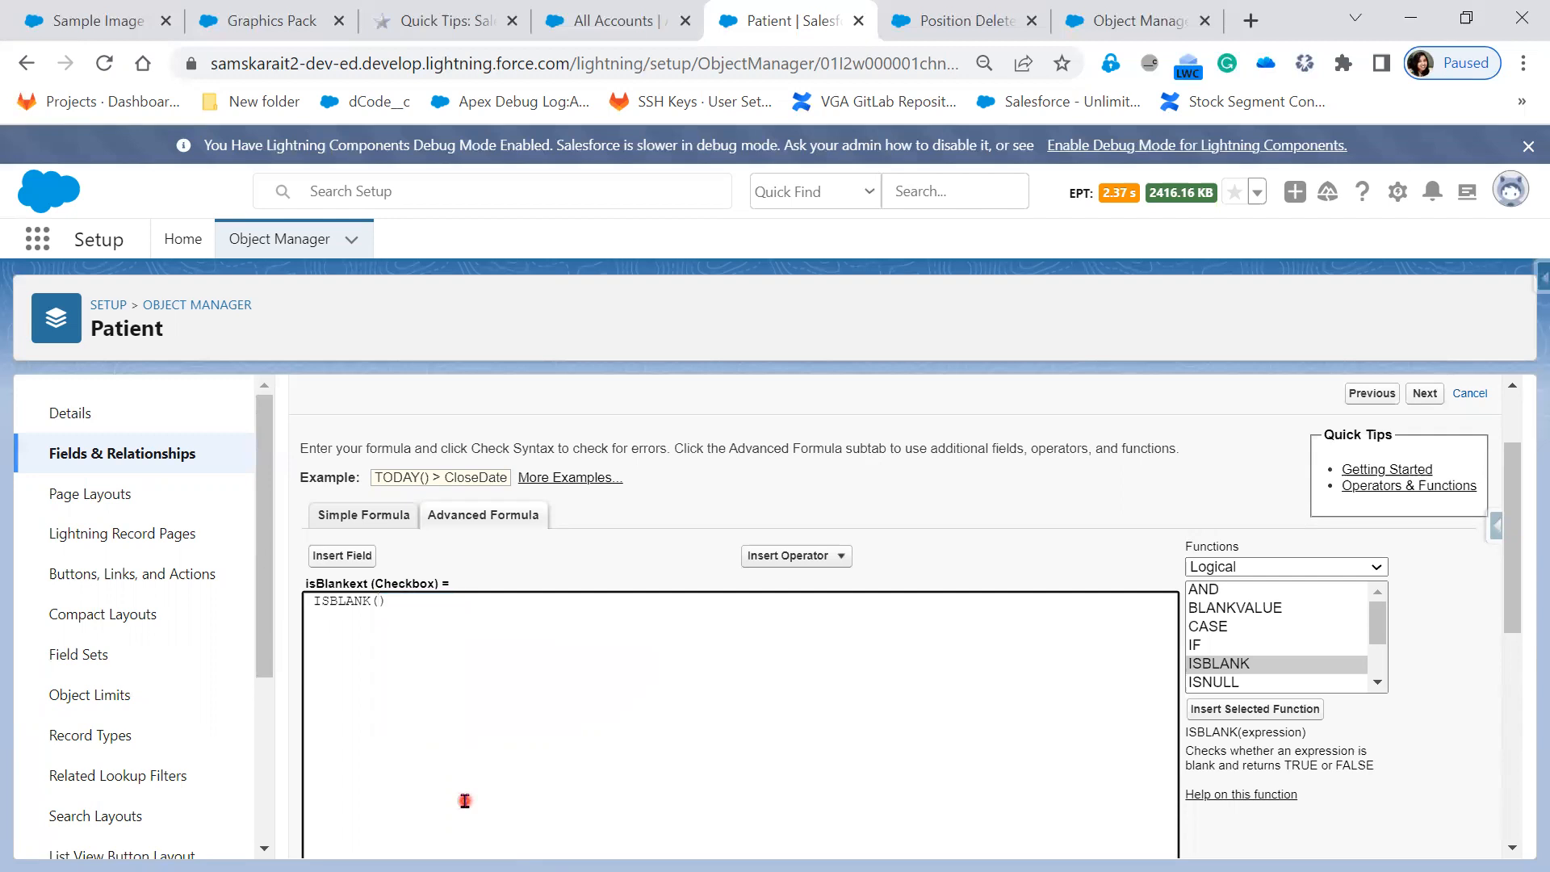
Insert the Patient Information field (Patient_Information__c) as the argument of ISBLANK.
{"action": "left_click", "coordinate": [356, 557]}
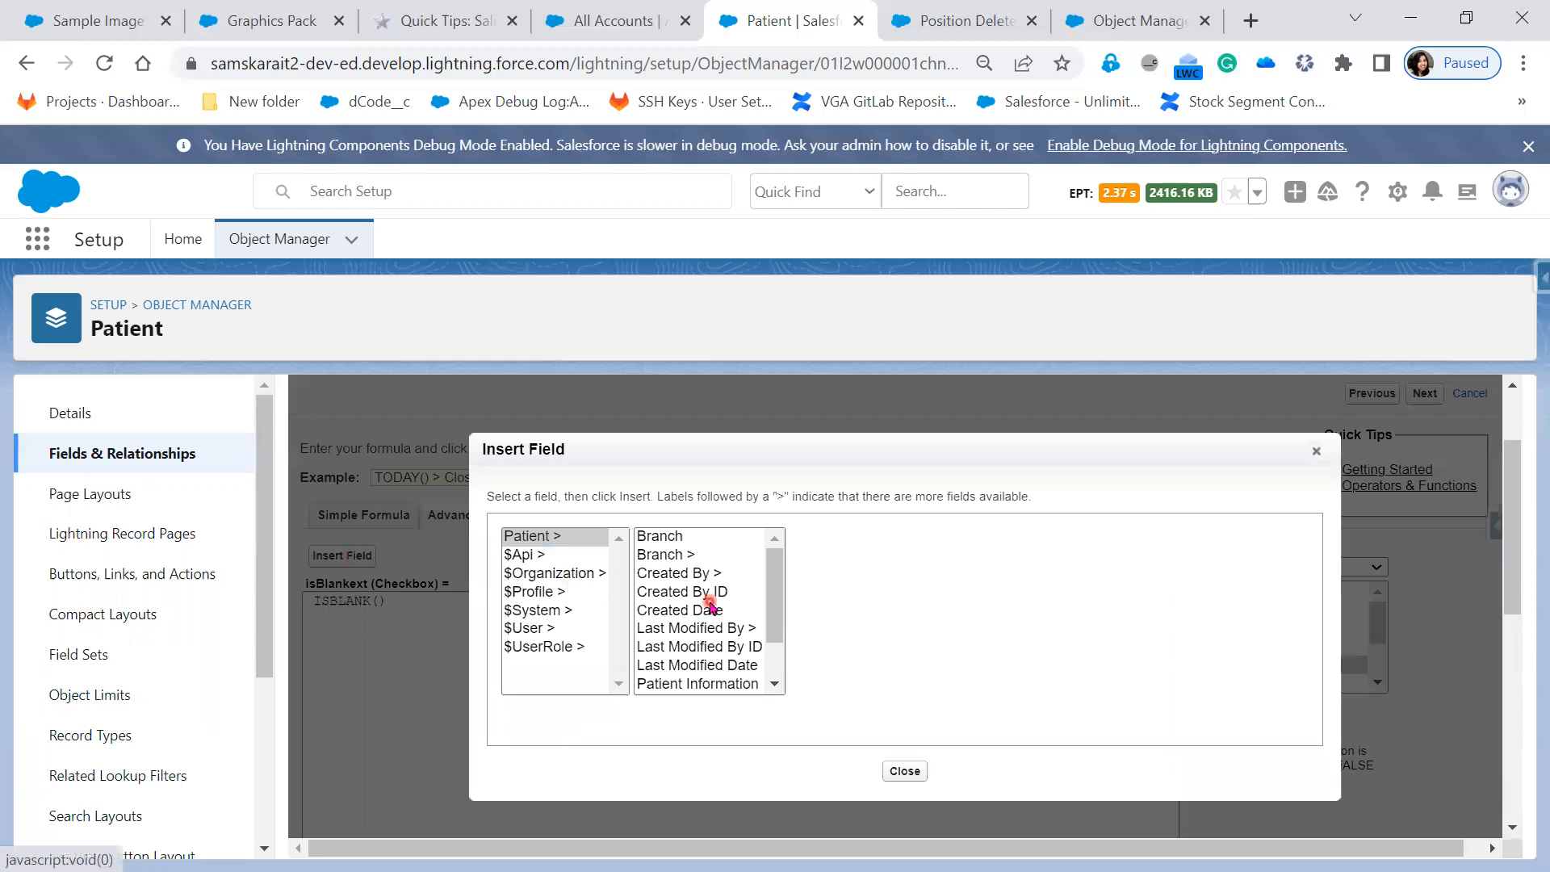
{"action": "scroll", "coordinate": [719, 626], "scroll_direction": "down", "scroll_amount": 1}
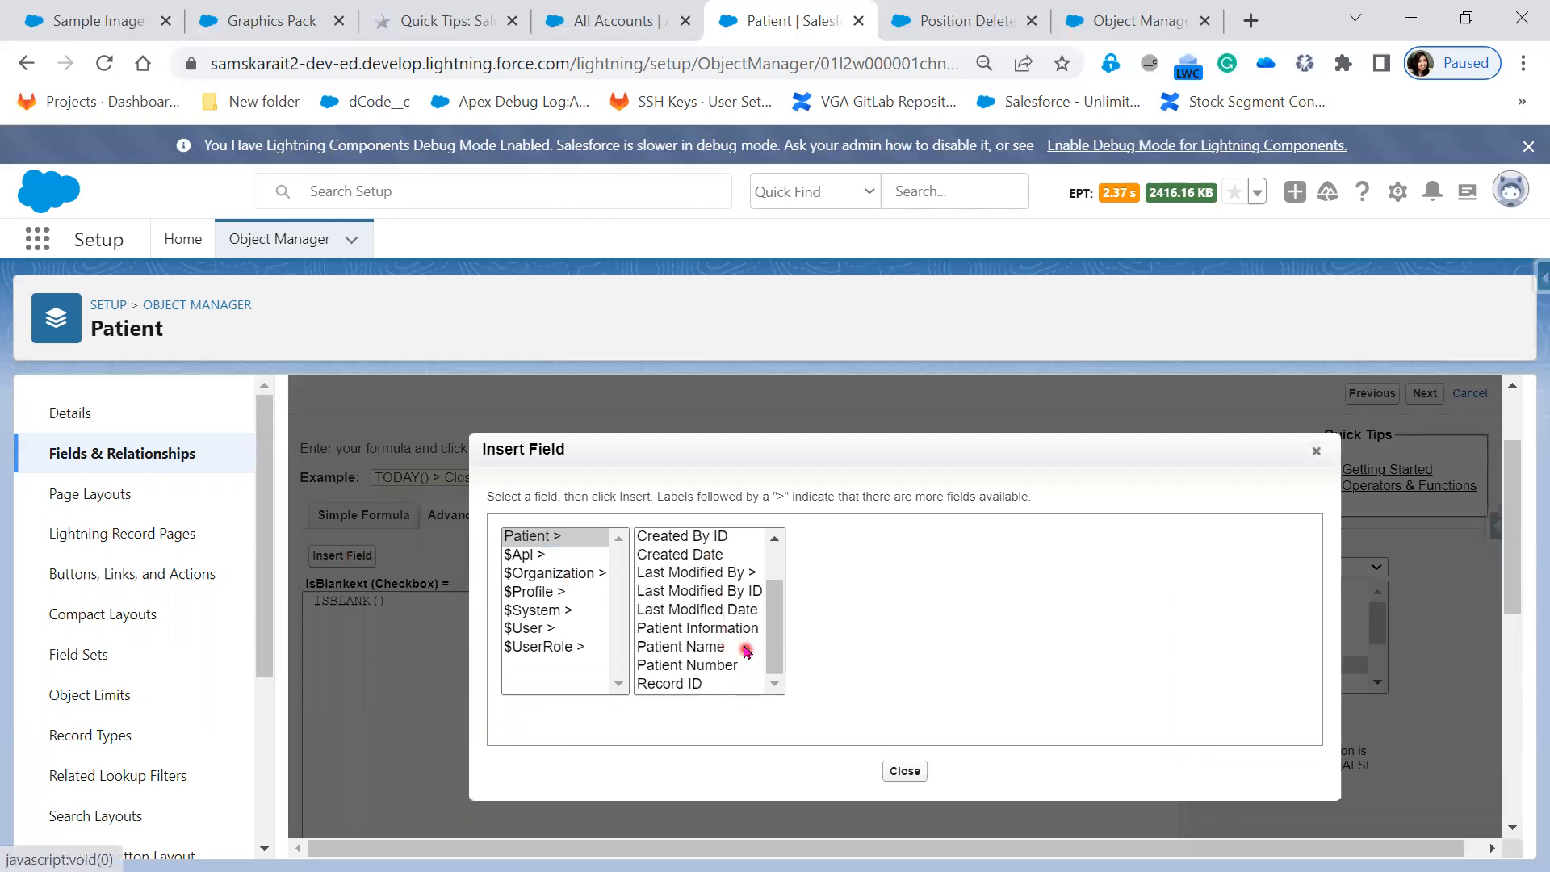
{"action": "left_click", "coordinate": [743, 630]}
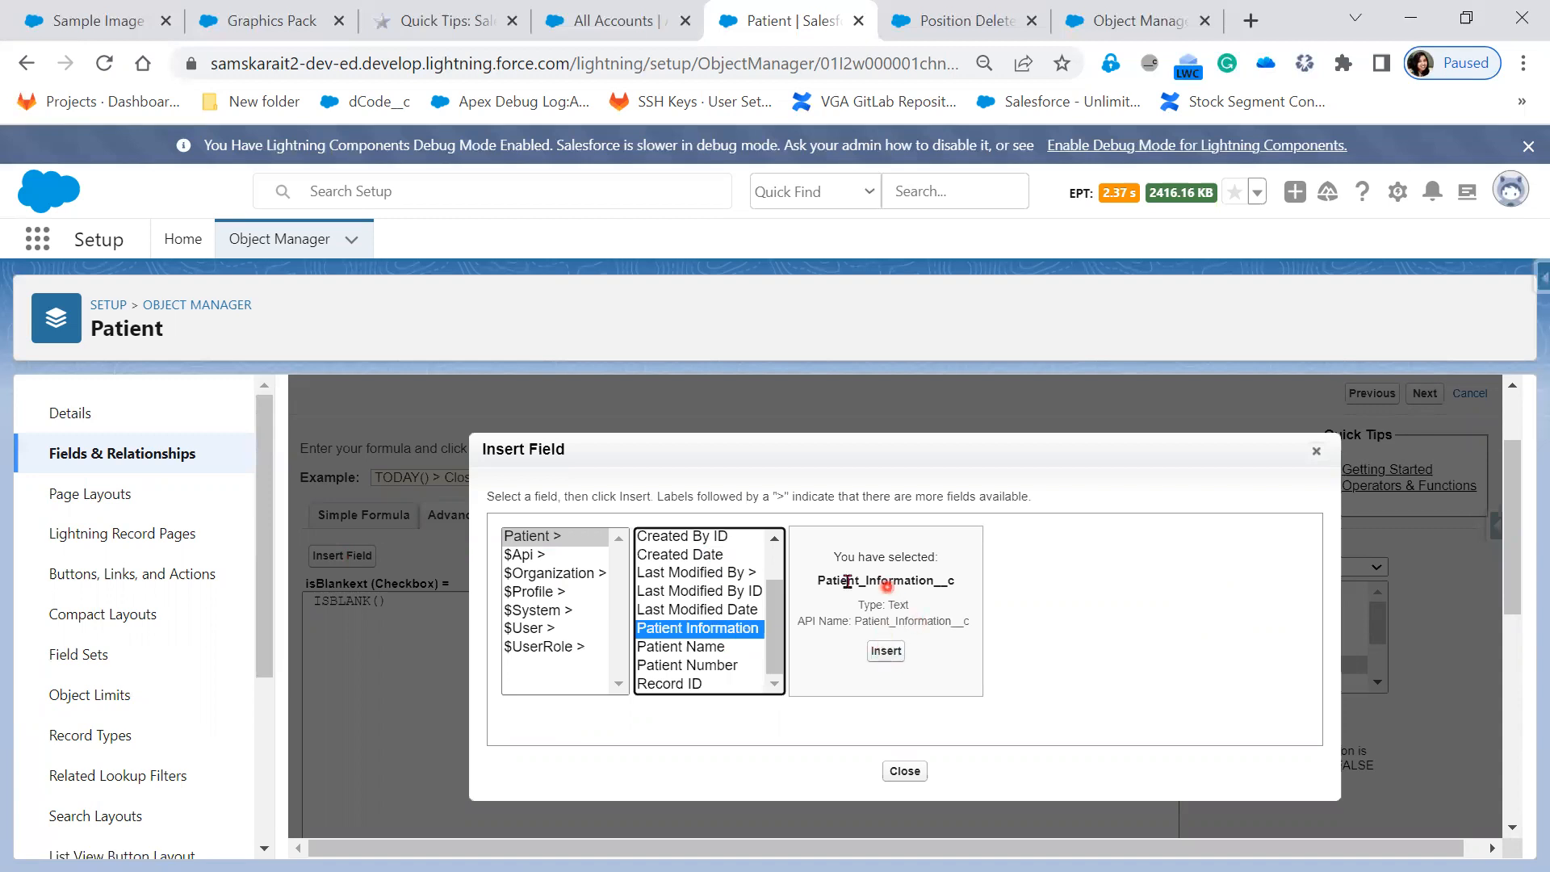
{"action": "left_click_drag", "start_coordinate": [825, 581], "coordinate": [954, 581]}
{"action": "left_click_drag", "start_coordinate": [856, 605], "coordinate": [916, 611]}
{"action": "left_click", "coordinate": [886, 652]}
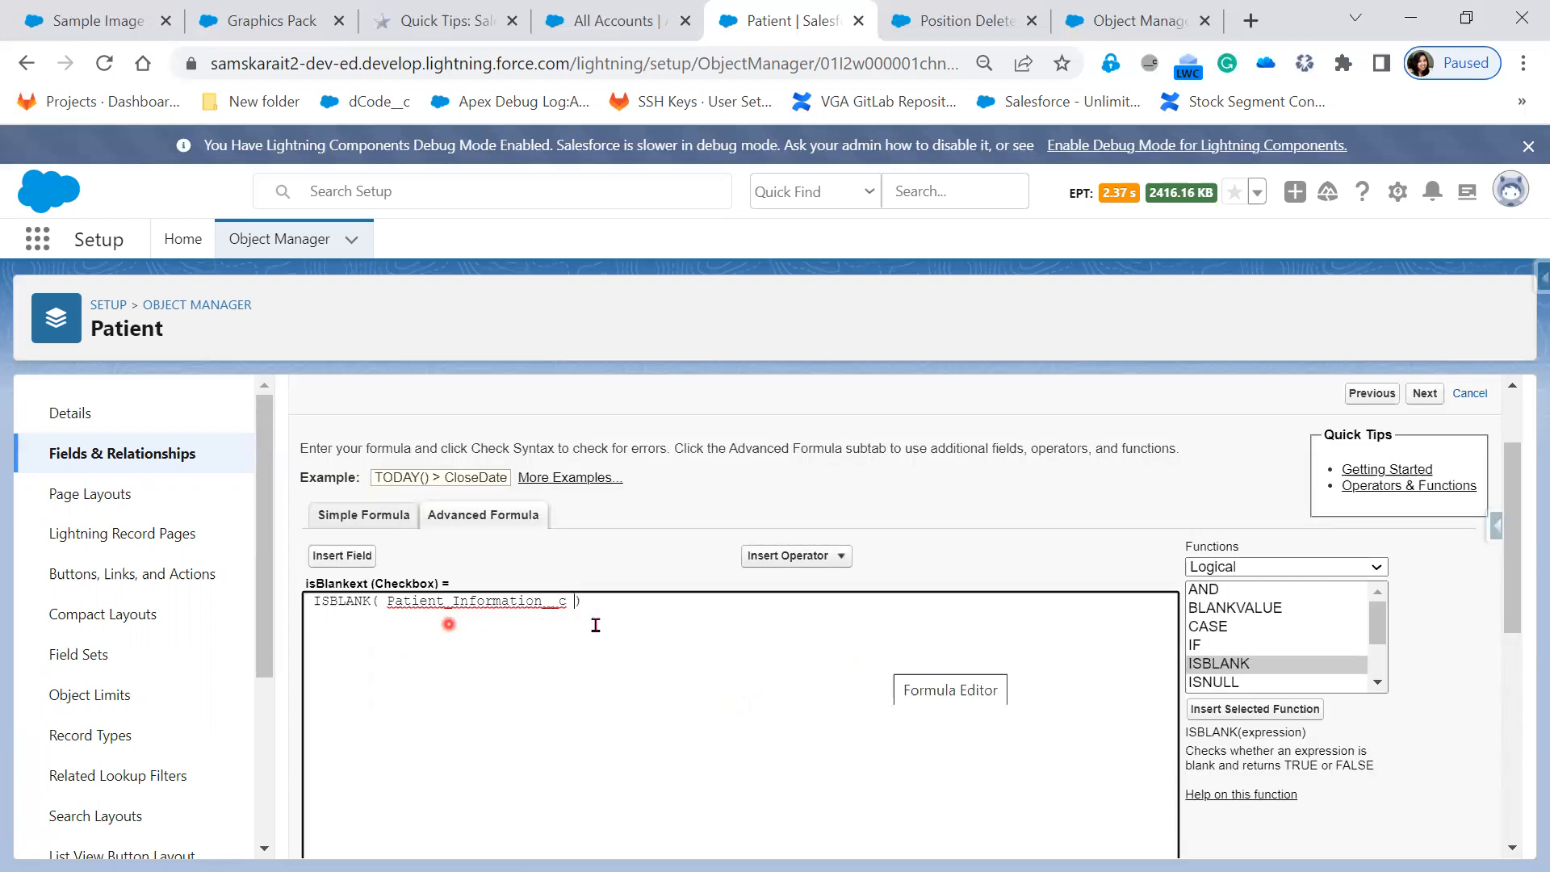
Check the syntax of the ISBLANK formula.
{"action": "scroll", "coordinate": [677, 745], "scroll_direction": "down", "scroll_amount": 1}
{"action": "scroll", "coordinate": [679, 747], "scroll_direction": "down", "scroll_amount": 1}
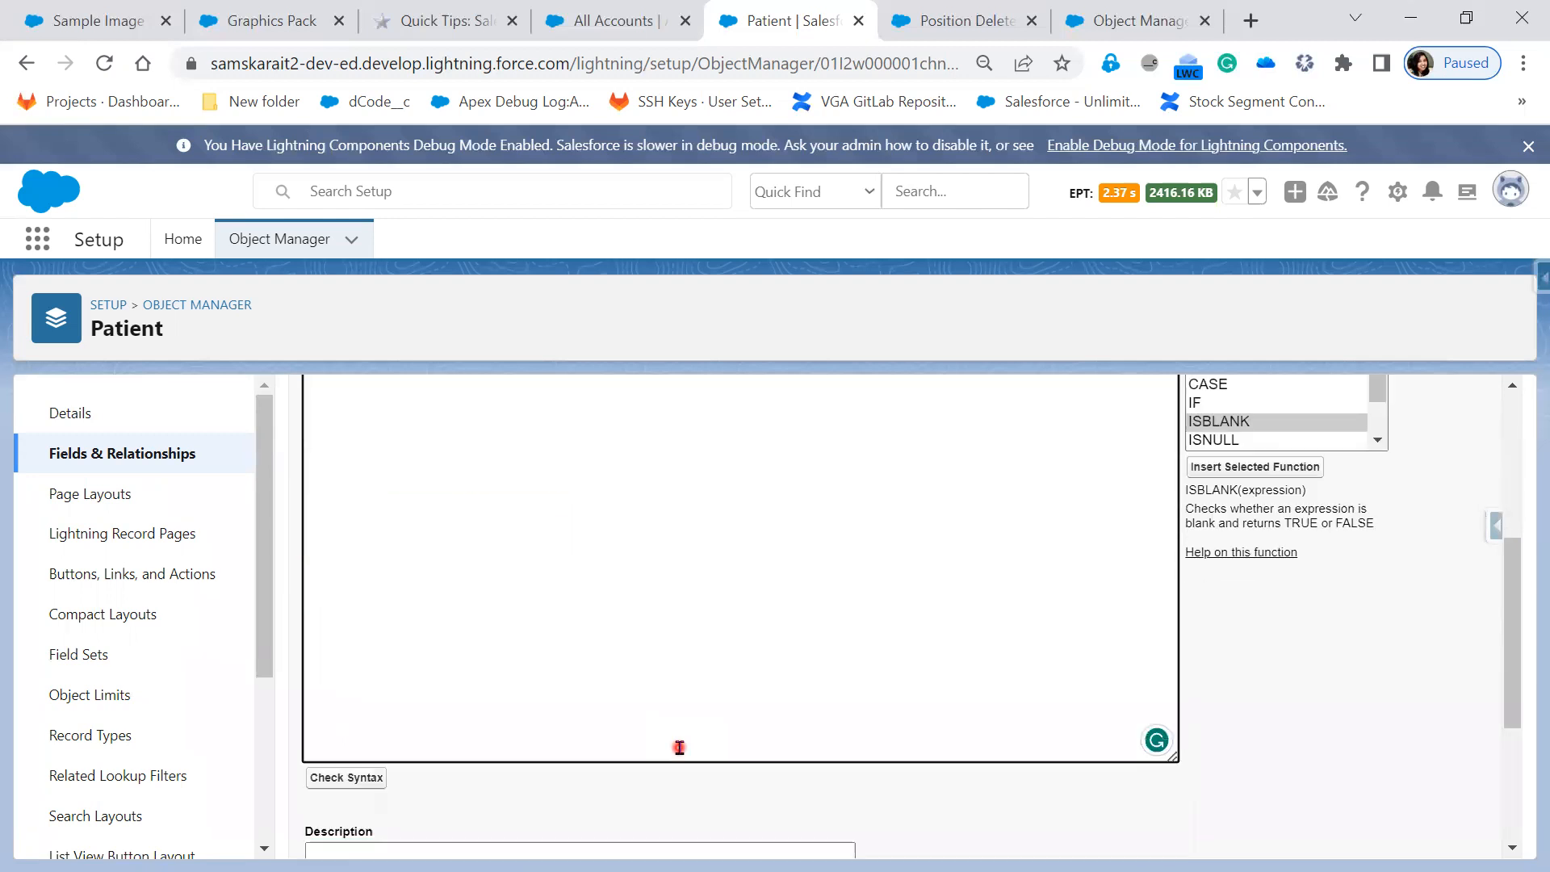
{"action": "left_click", "coordinate": [329, 777]}
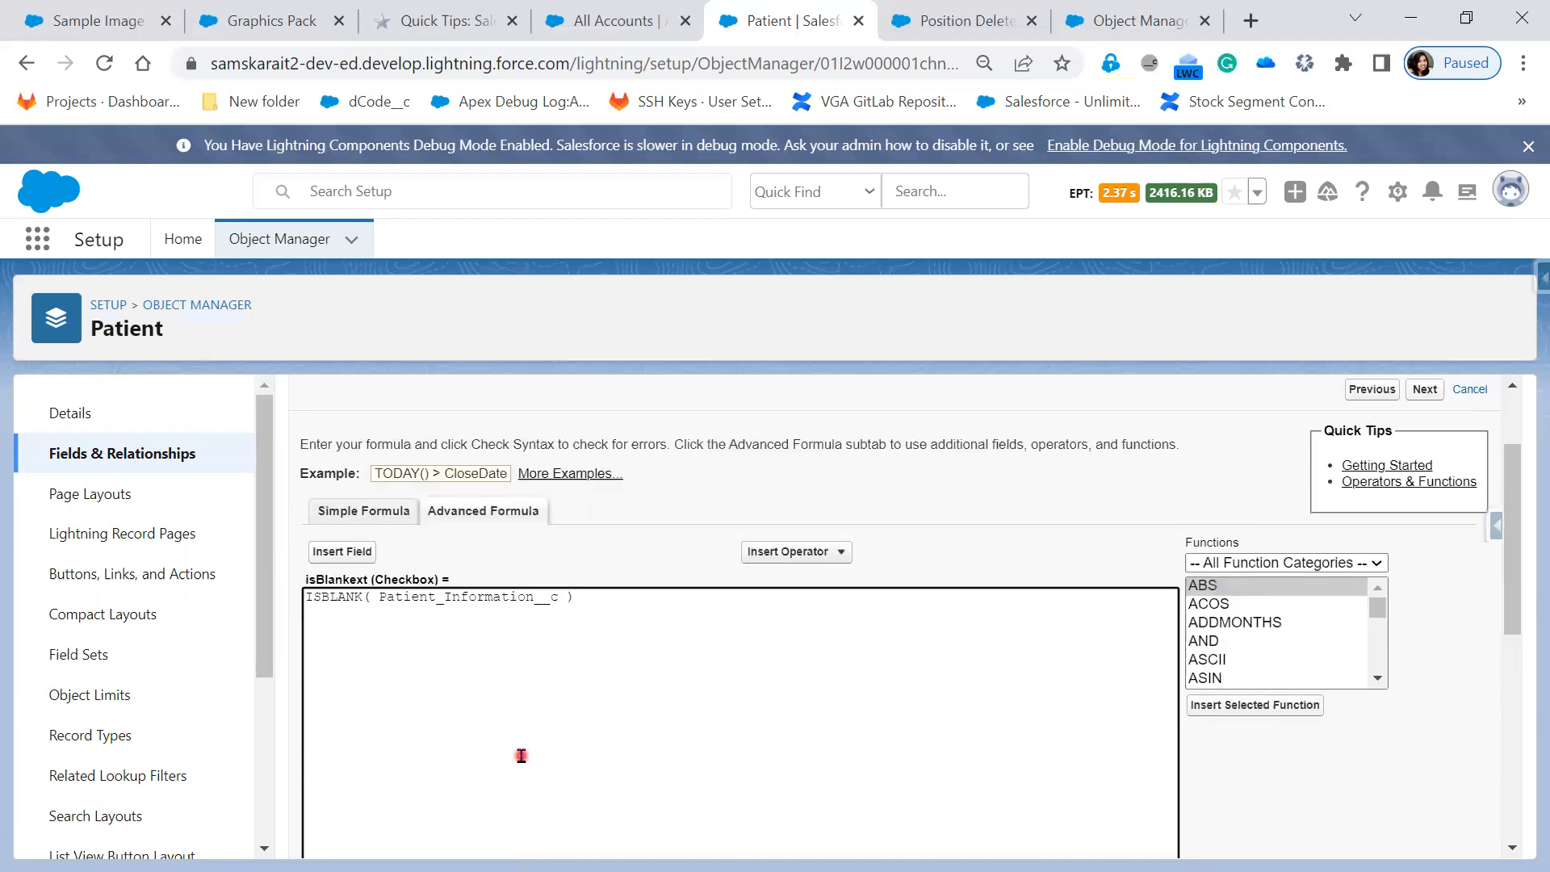
{"action": "scroll", "coordinate": [750, 721], "scroll_direction": "down", "scroll_amount": 1}
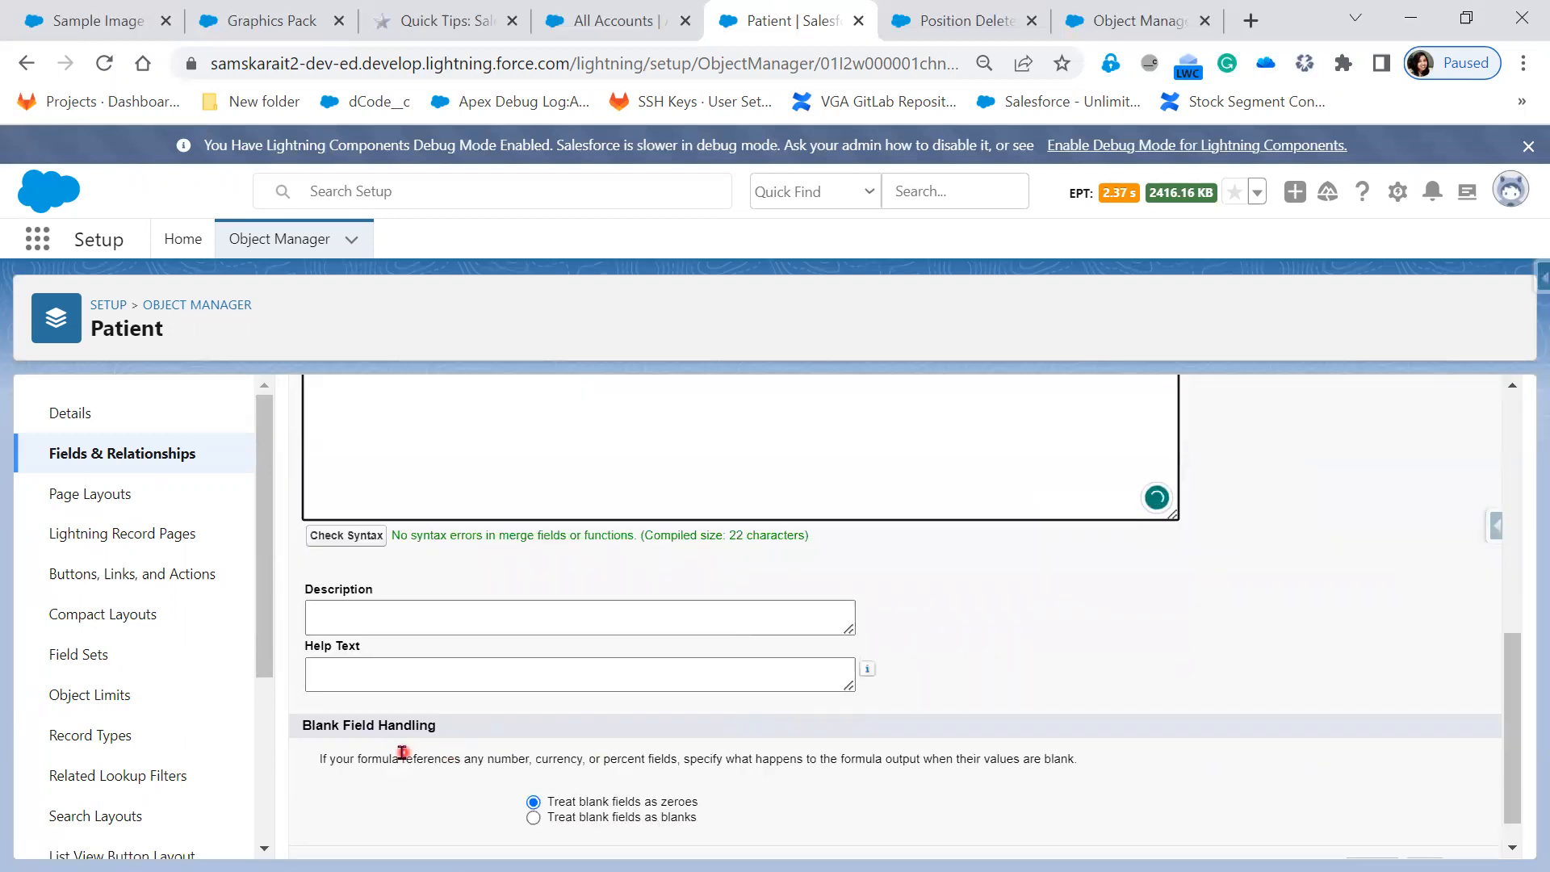
{"action": "scroll", "coordinate": [597, 732], "scroll_direction": "up", "scroll_amount": 3}
{"action": "scroll", "coordinate": [600, 731], "scroll_direction": "up", "scroll_amount": 1}
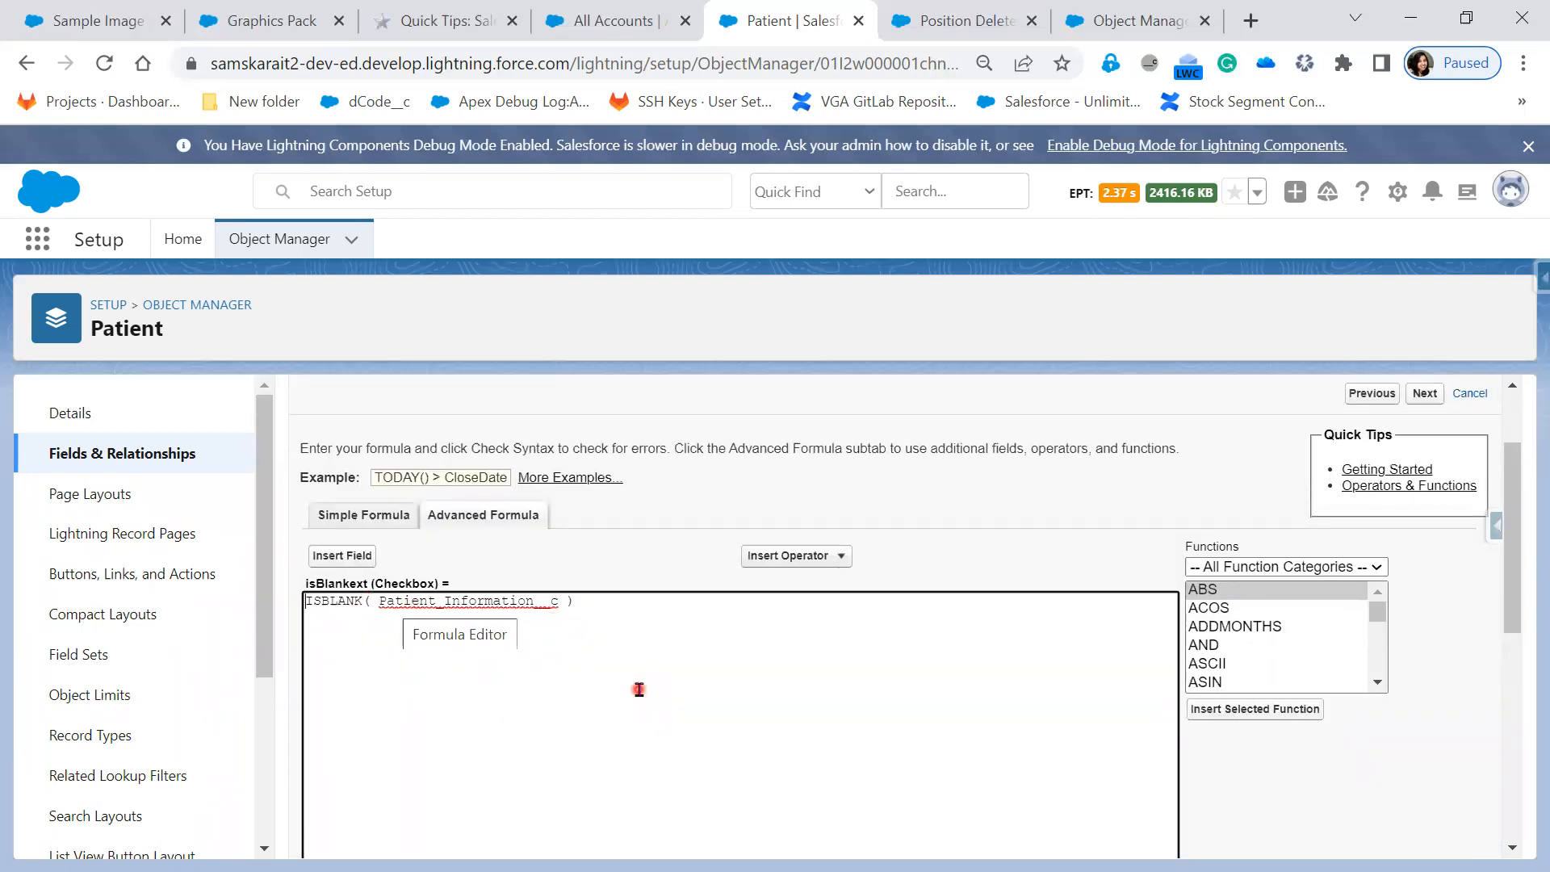
Read the Blank Field Handling note on number, currency and percent fields and compare it with the field used in the formula.
{"action": "scroll", "coordinate": [639, 690], "scroll_direction": "down", "scroll_amount": 1}
{"action": "scroll", "coordinate": [639, 689], "scroll_direction": "down", "scroll_amount": 5}
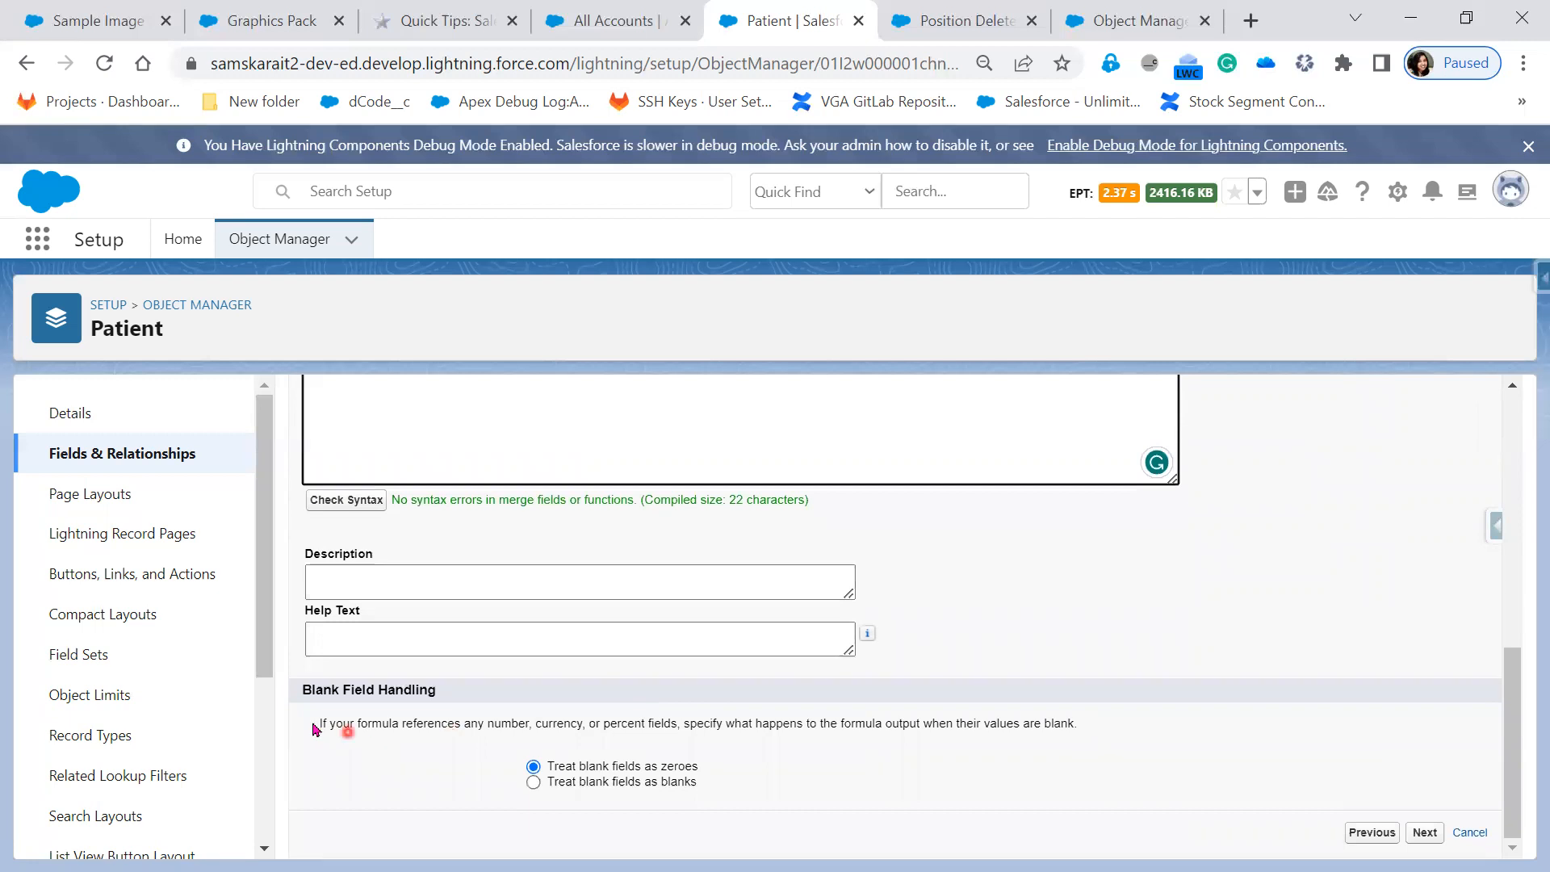
{"action": "left_click_drag", "start_coordinate": [316, 724], "coordinate": [525, 728]}
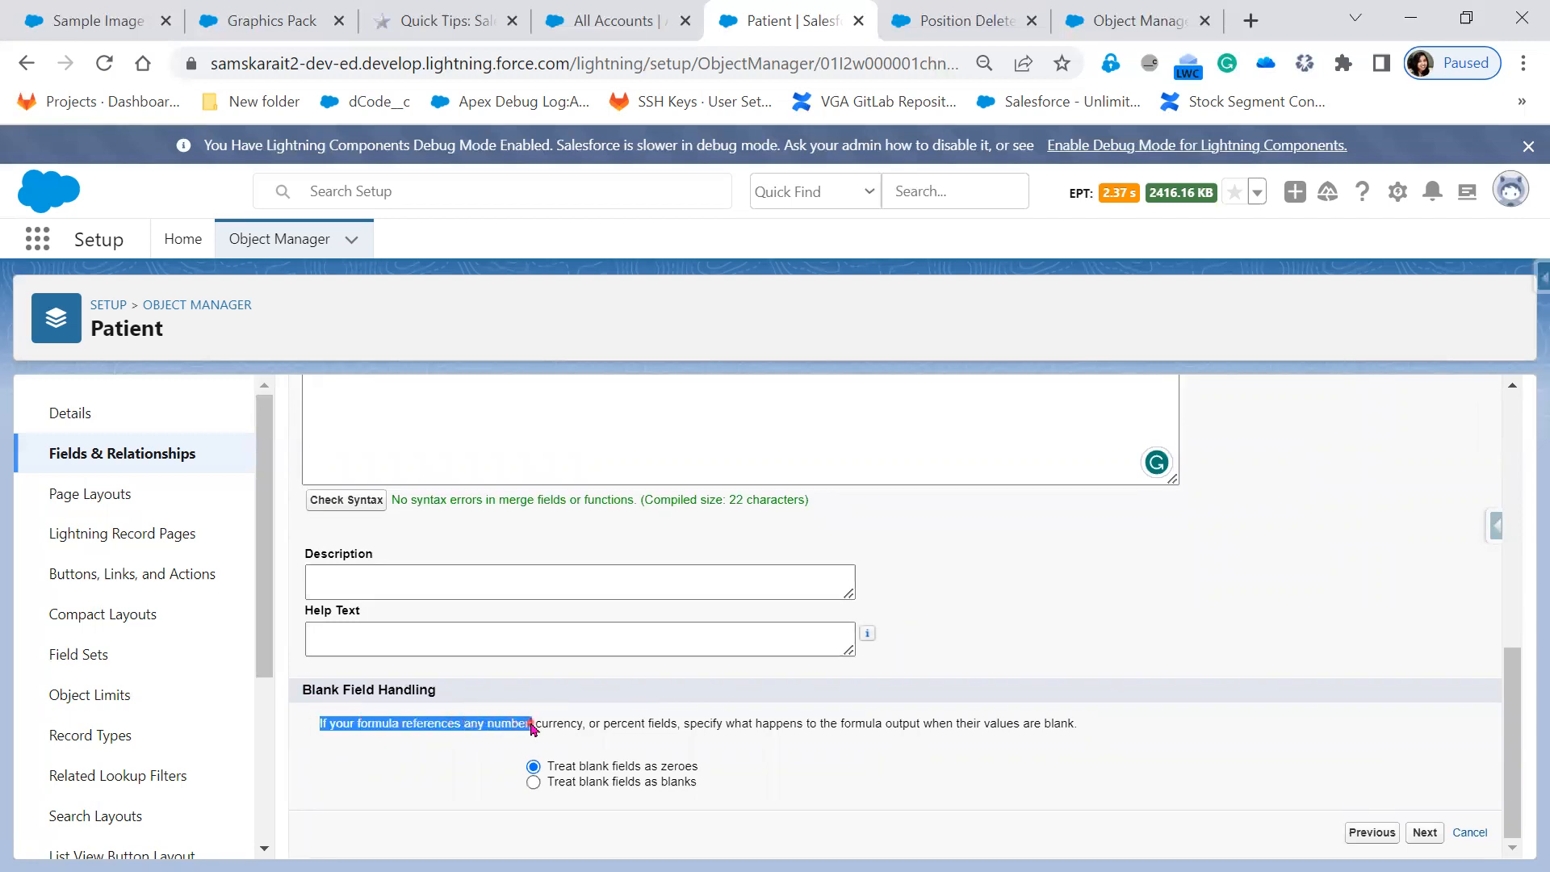
{"action": "left_click", "coordinate": [543, 721]}
{"action": "double_click", "coordinate": [565, 723]}
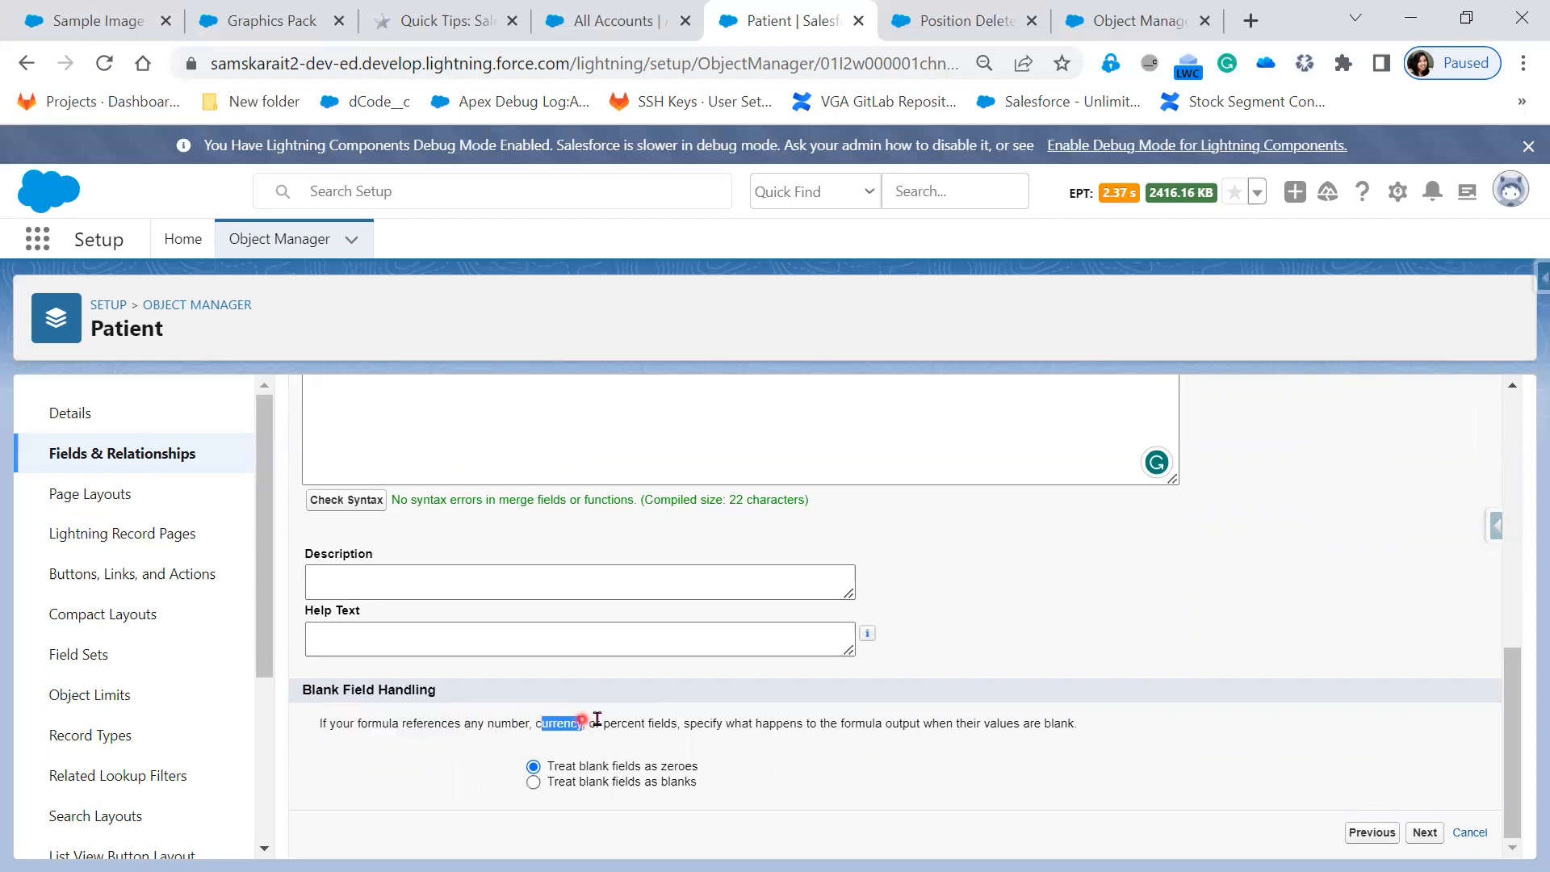
{"action": "double_click", "coordinate": [626, 723]}
{"action": "left_click_drag", "start_coordinate": [656, 727], "coordinate": [1098, 747]}
{"action": "left_click", "coordinate": [1095, 747]}
{"action": "scroll", "coordinate": [533, 611], "scroll_direction": "up", "scroll_amount": 5}
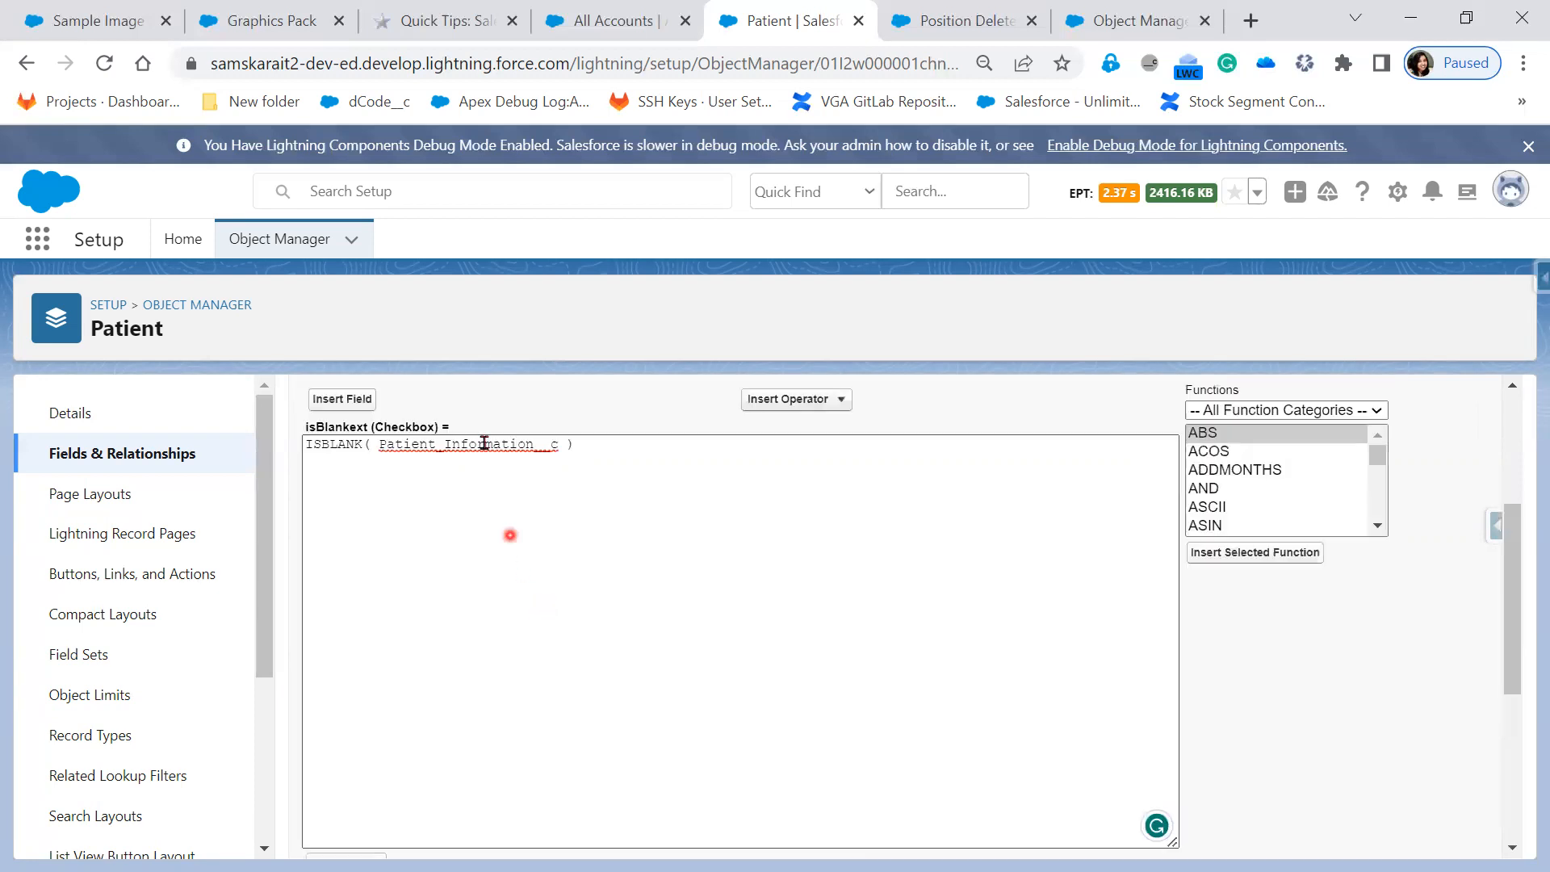
{"action": "scroll", "coordinate": [620, 794], "scroll_direction": "down", "scroll_amount": 5}
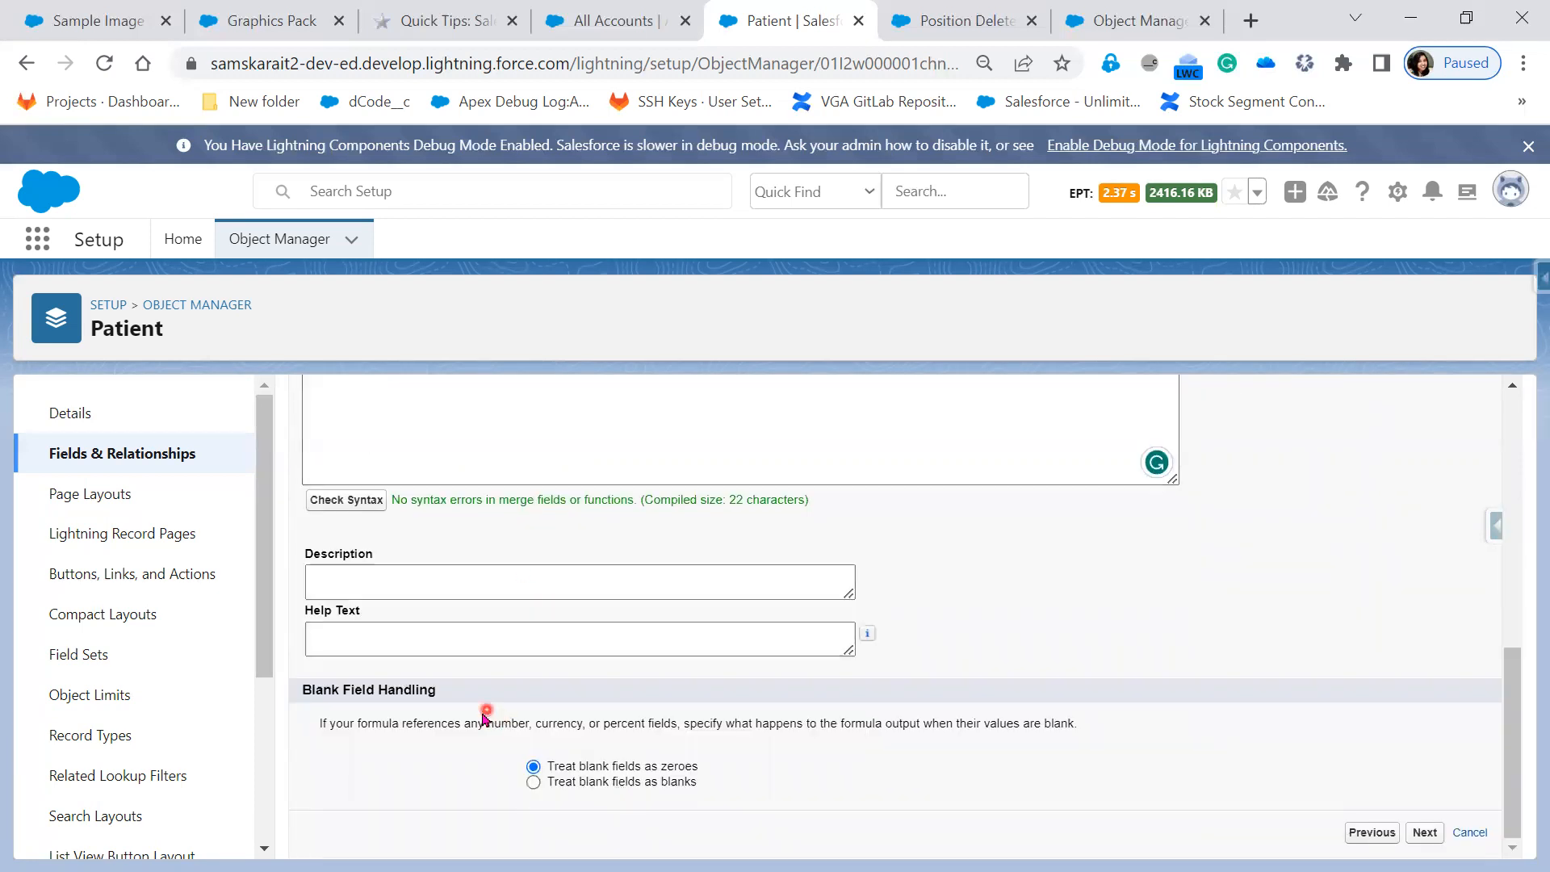
{"action": "left_click_drag", "start_coordinate": [487, 722], "coordinate": [701, 718]}
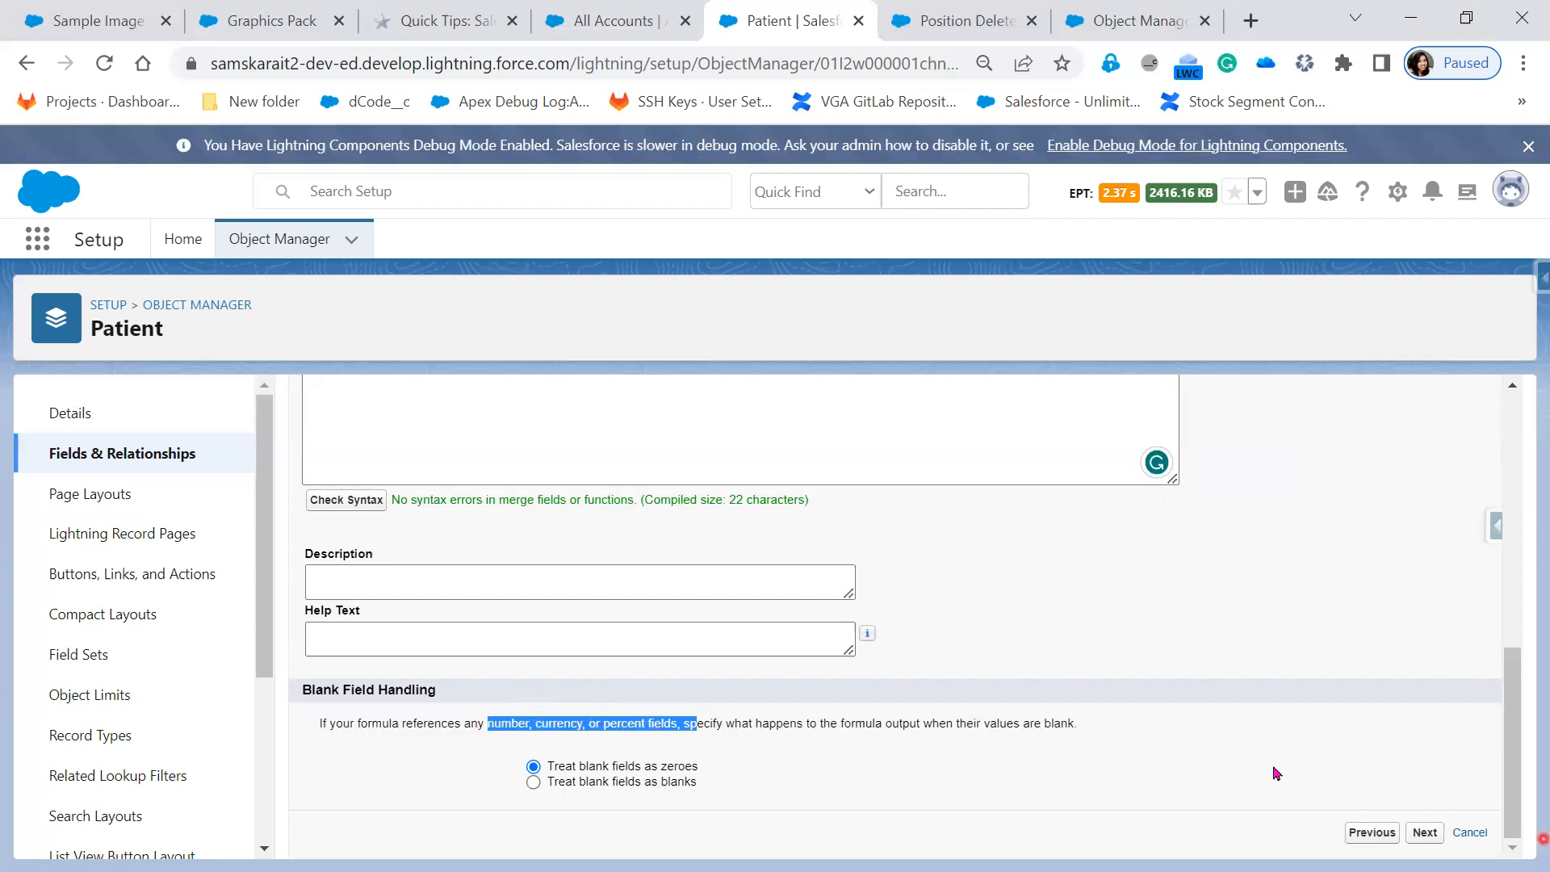
{"action": "scroll", "coordinate": [1274, 774], "scroll_direction": "up", "scroll_amount": 5}
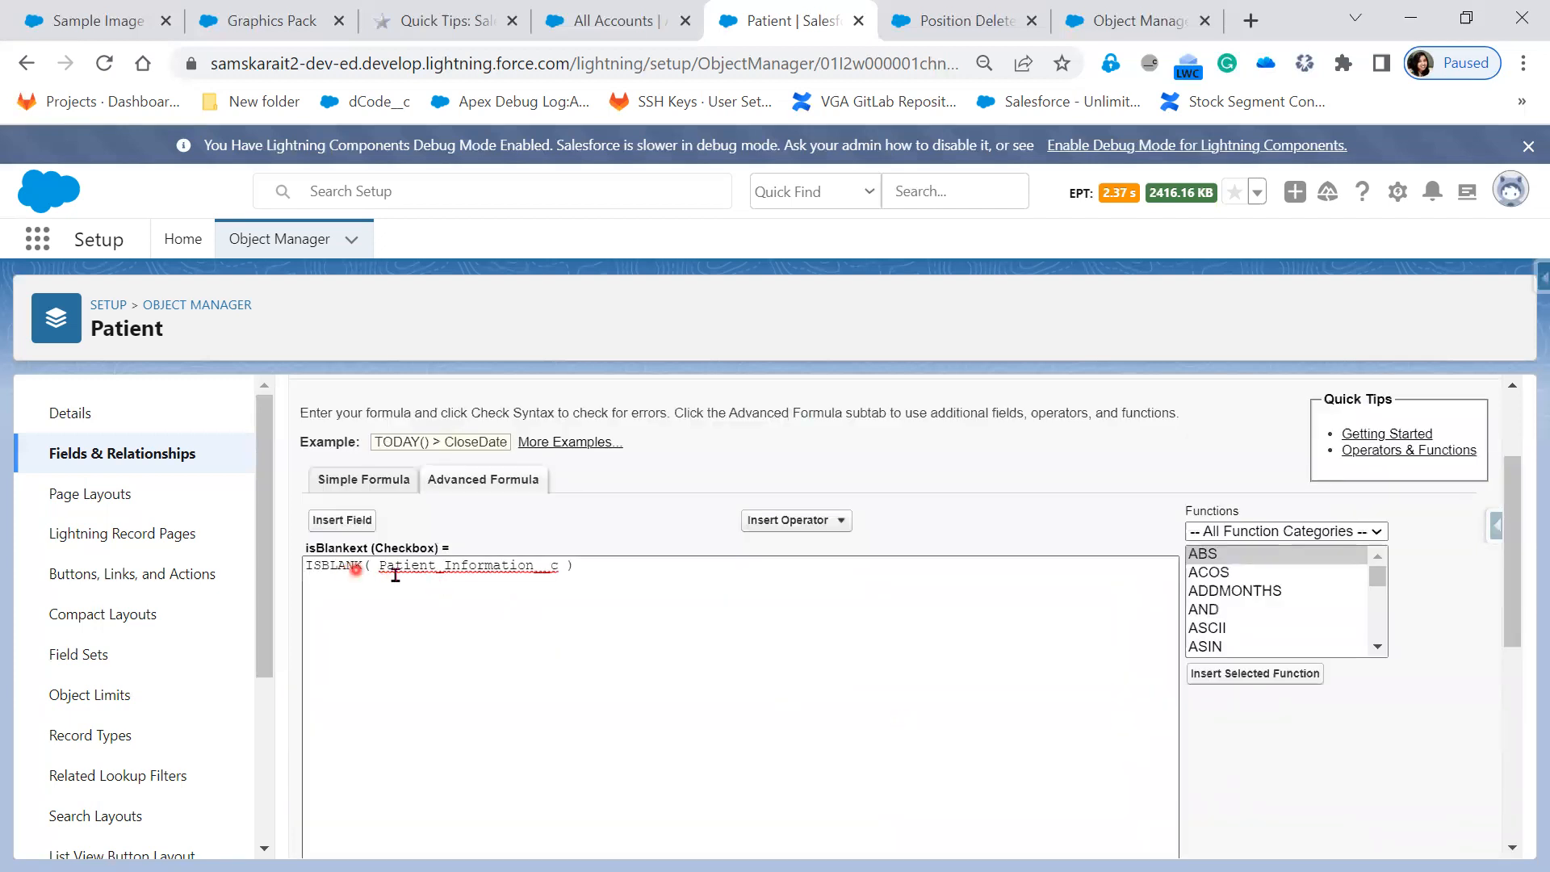
Accept the formula and the default field-level security, continuing to the page layout step.
{"action": "scroll", "coordinate": [1418, 823], "scroll_direction": "down", "scroll_amount": 5}
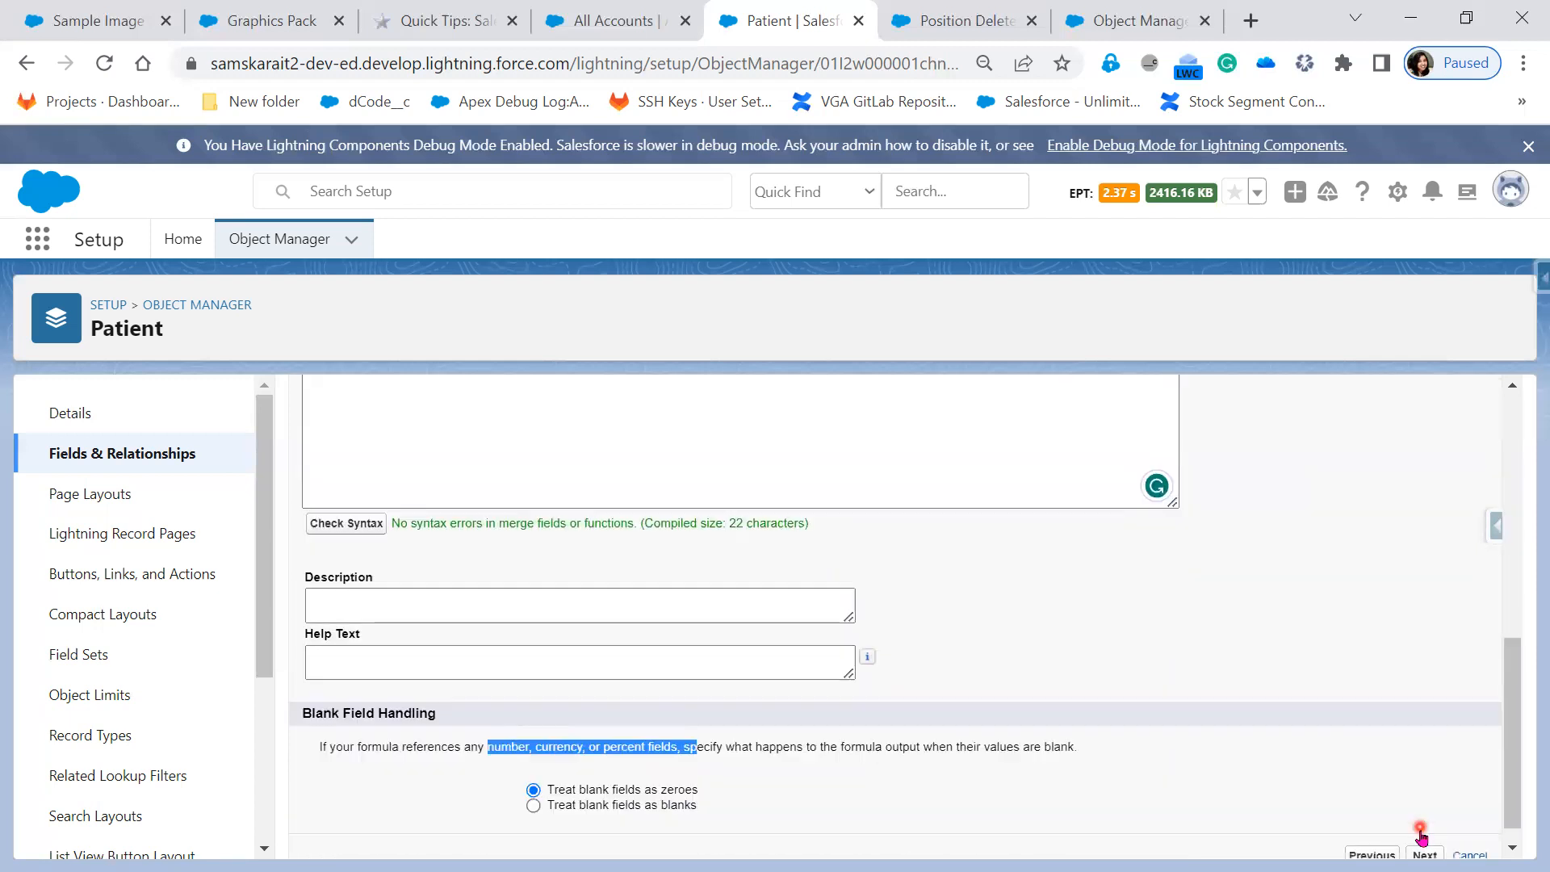
{"action": "left_click", "coordinate": [1426, 840]}
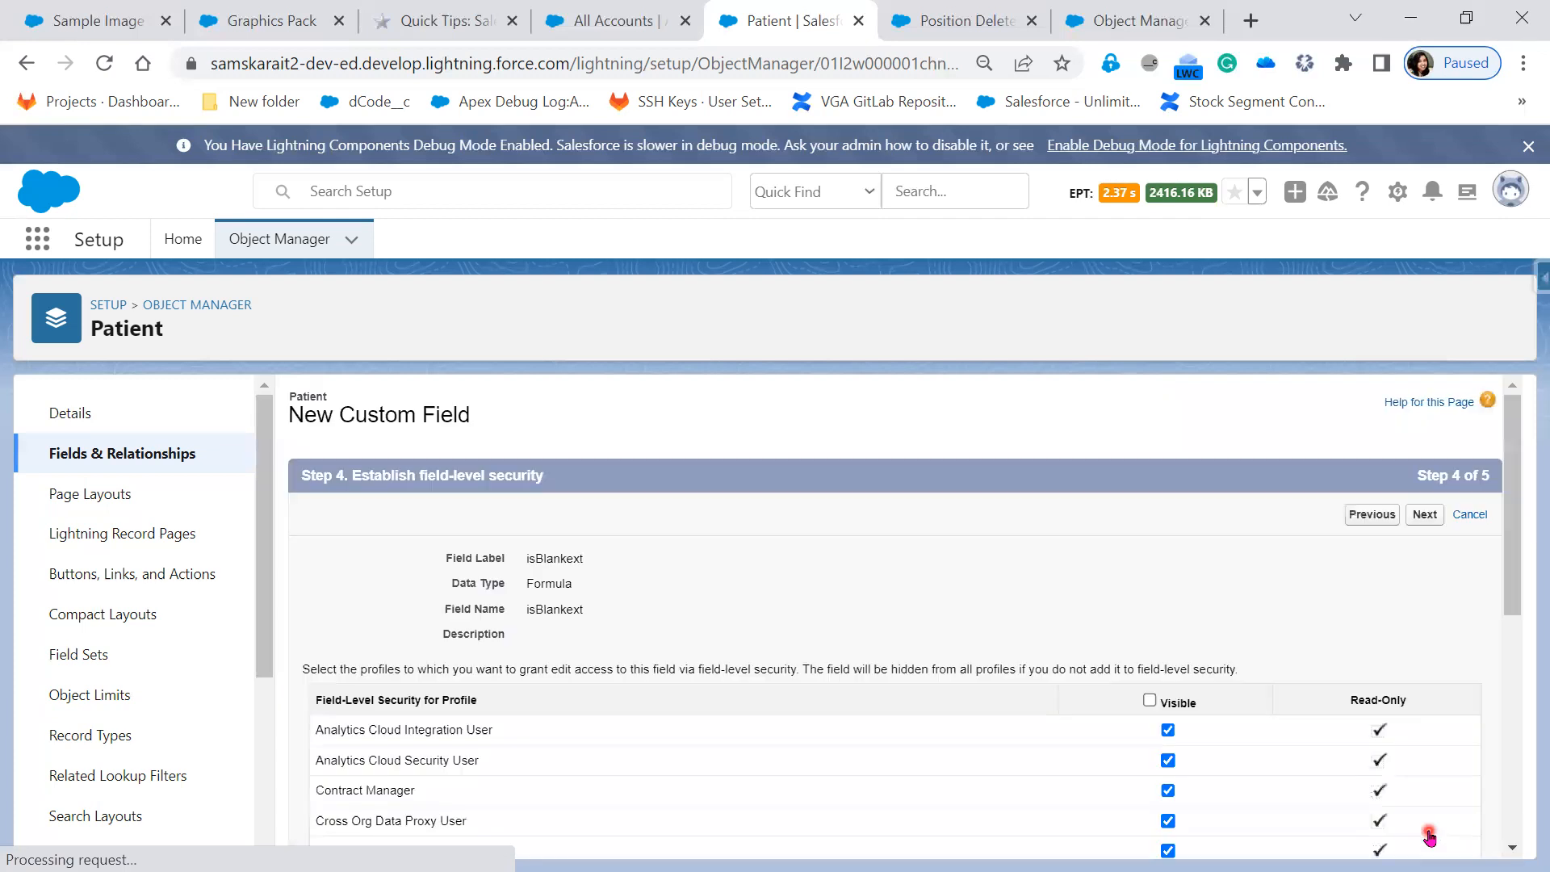
{"action": "left_click", "coordinate": [1421, 520]}
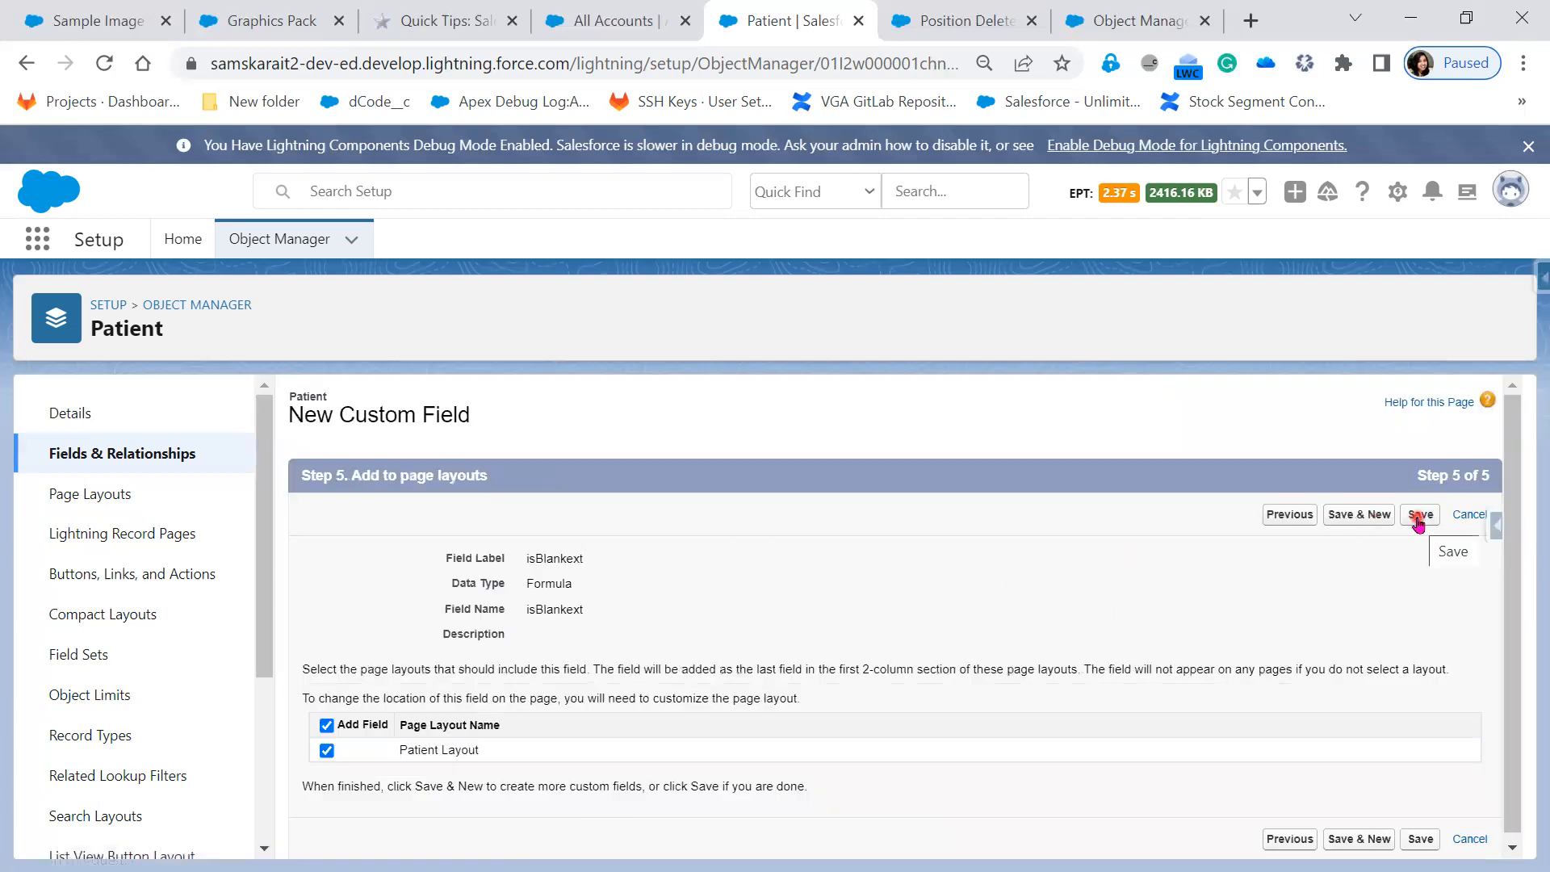
Save isBlankext and start another Patient formula field labelled isNULLForText with the Checkbox return type.
{"action": "left_click", "coordinate": [1359, 515]}
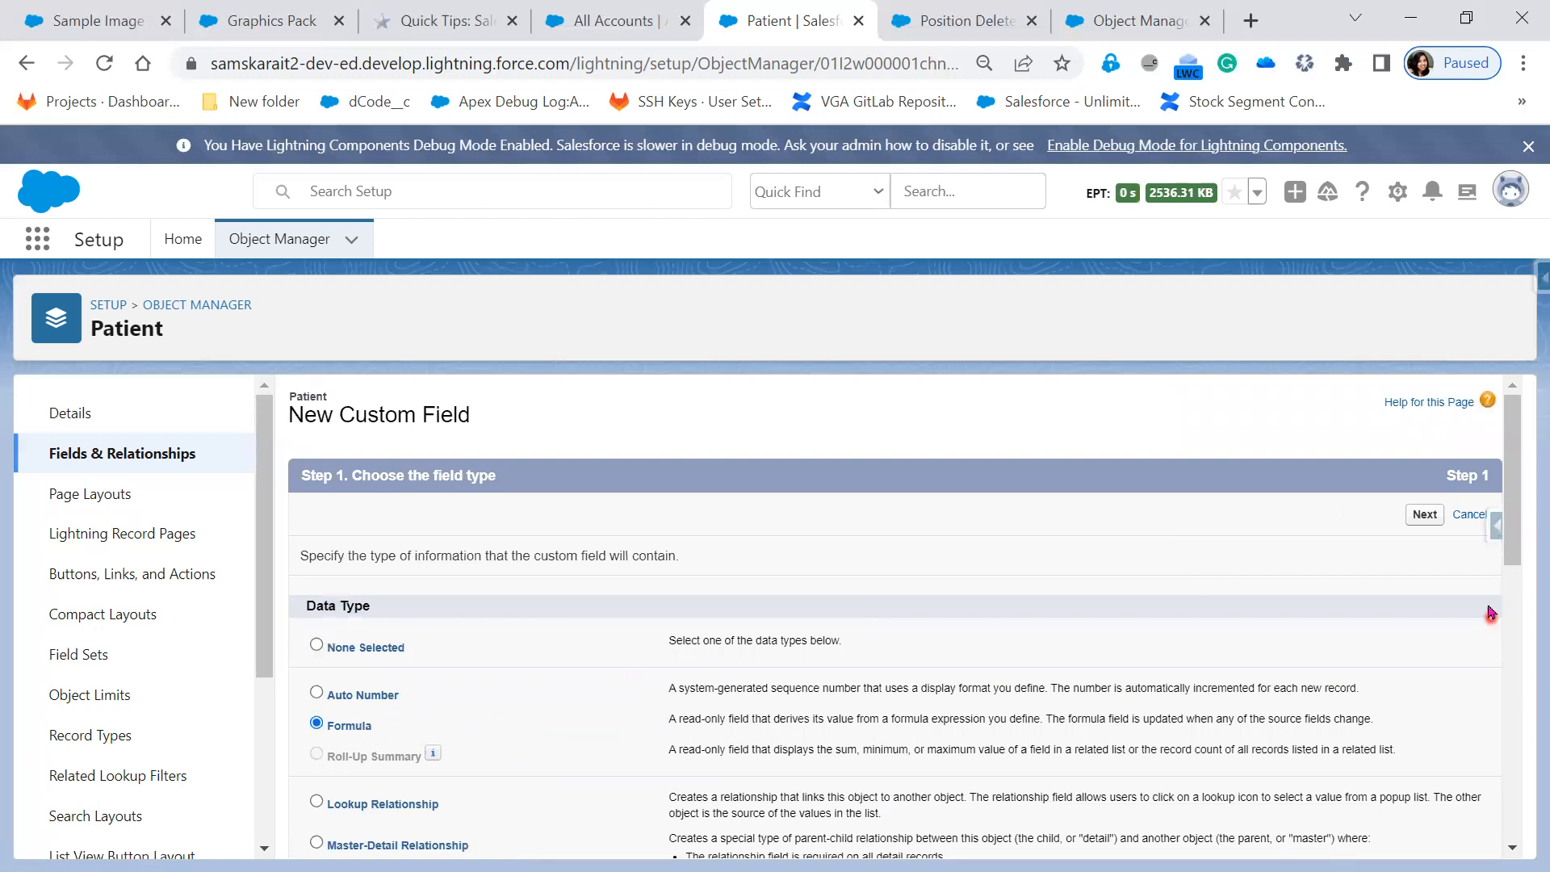
{"action": "left_click", "coordinate": [1425, 515]}
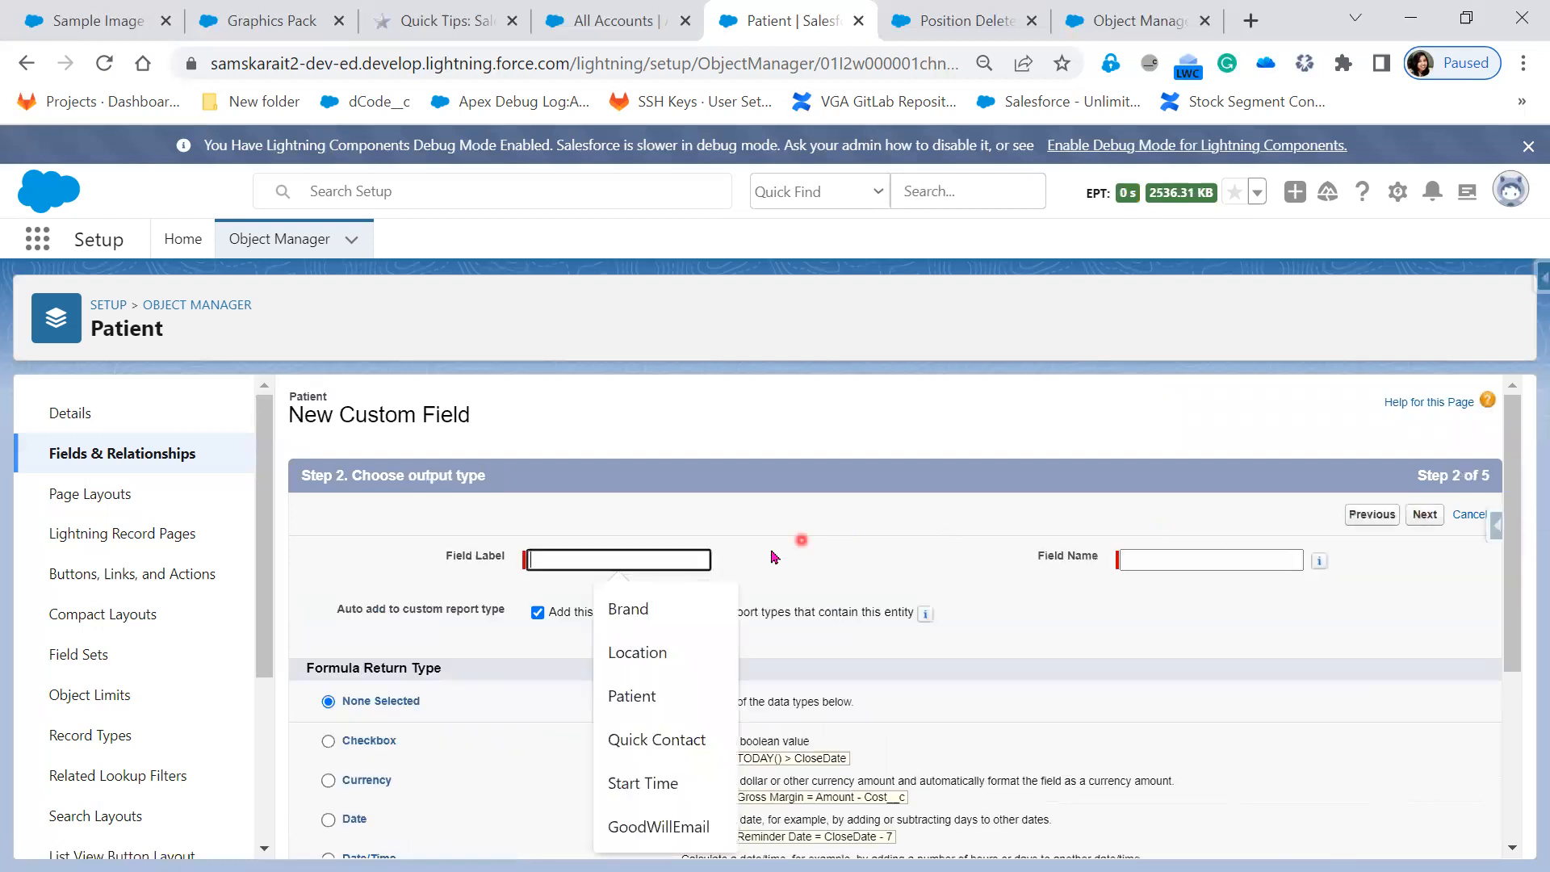
{"action": "type", "text": "isNULL"}
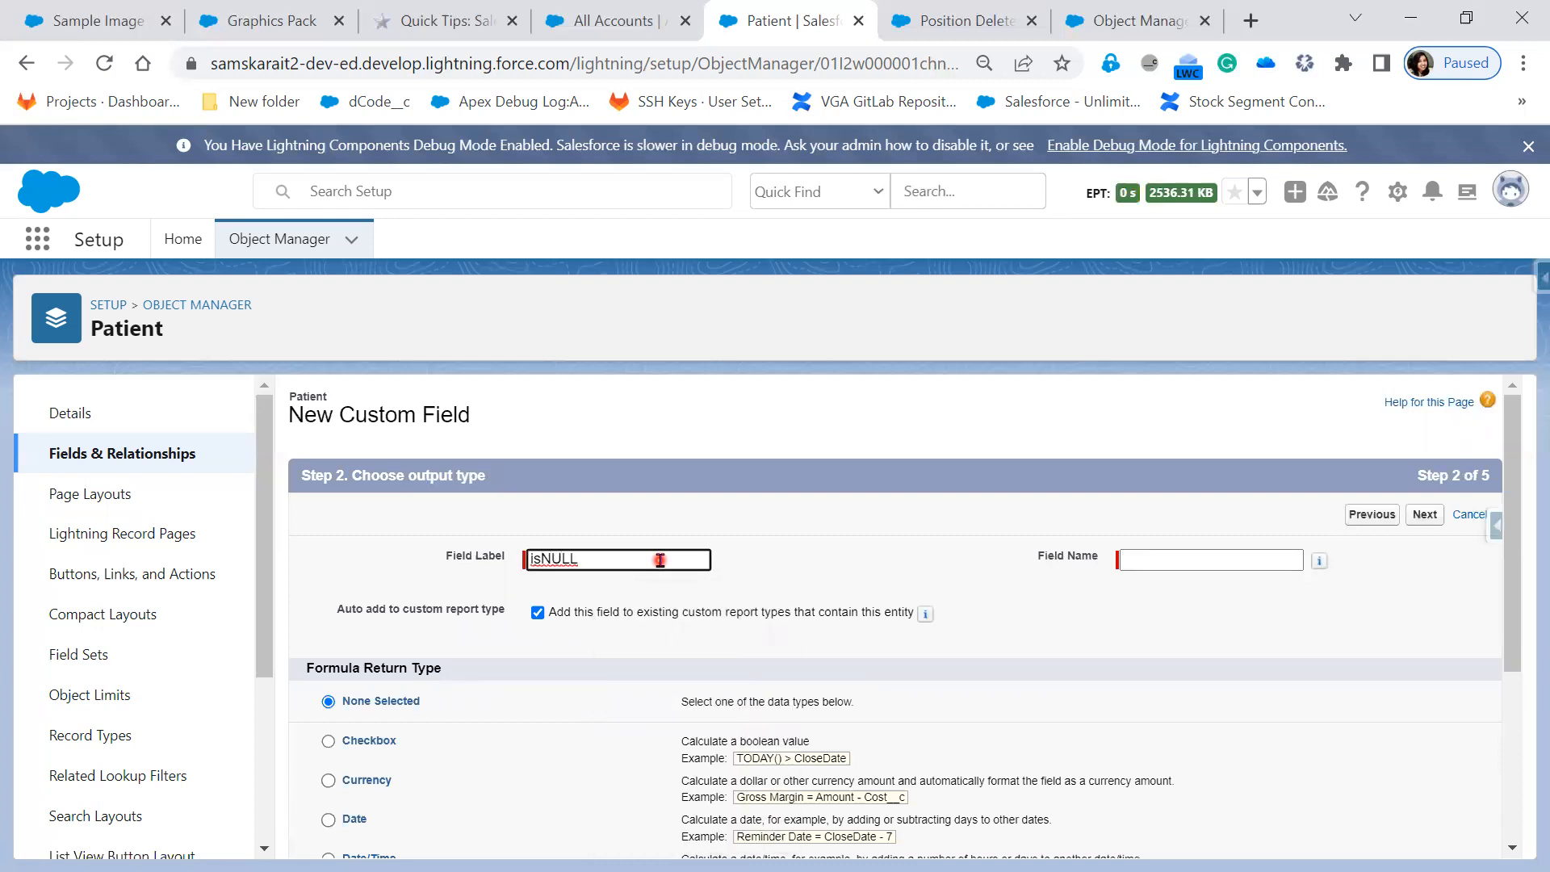
{"action": "type", "text": "ForText"}
{"action": "left_click", "coordinate": [1032, 678]}
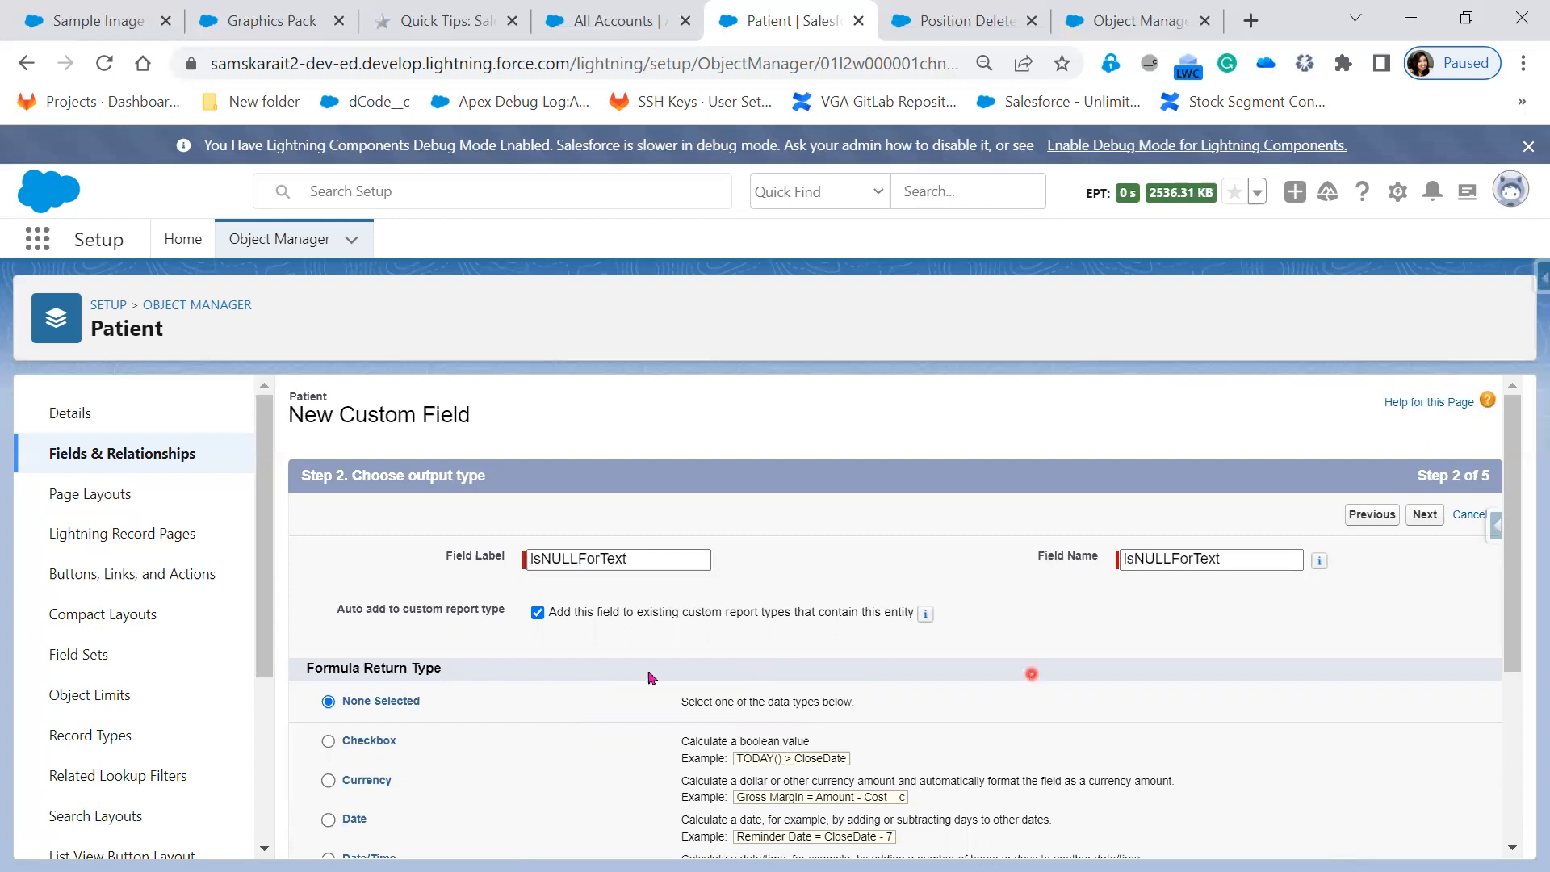
{"action": "left_click", "coordinate": [379, 743]}
{"action": "scroll", "coordinate": [1170, 713], "scroll_direction": "down", "scroll_amount": 3}
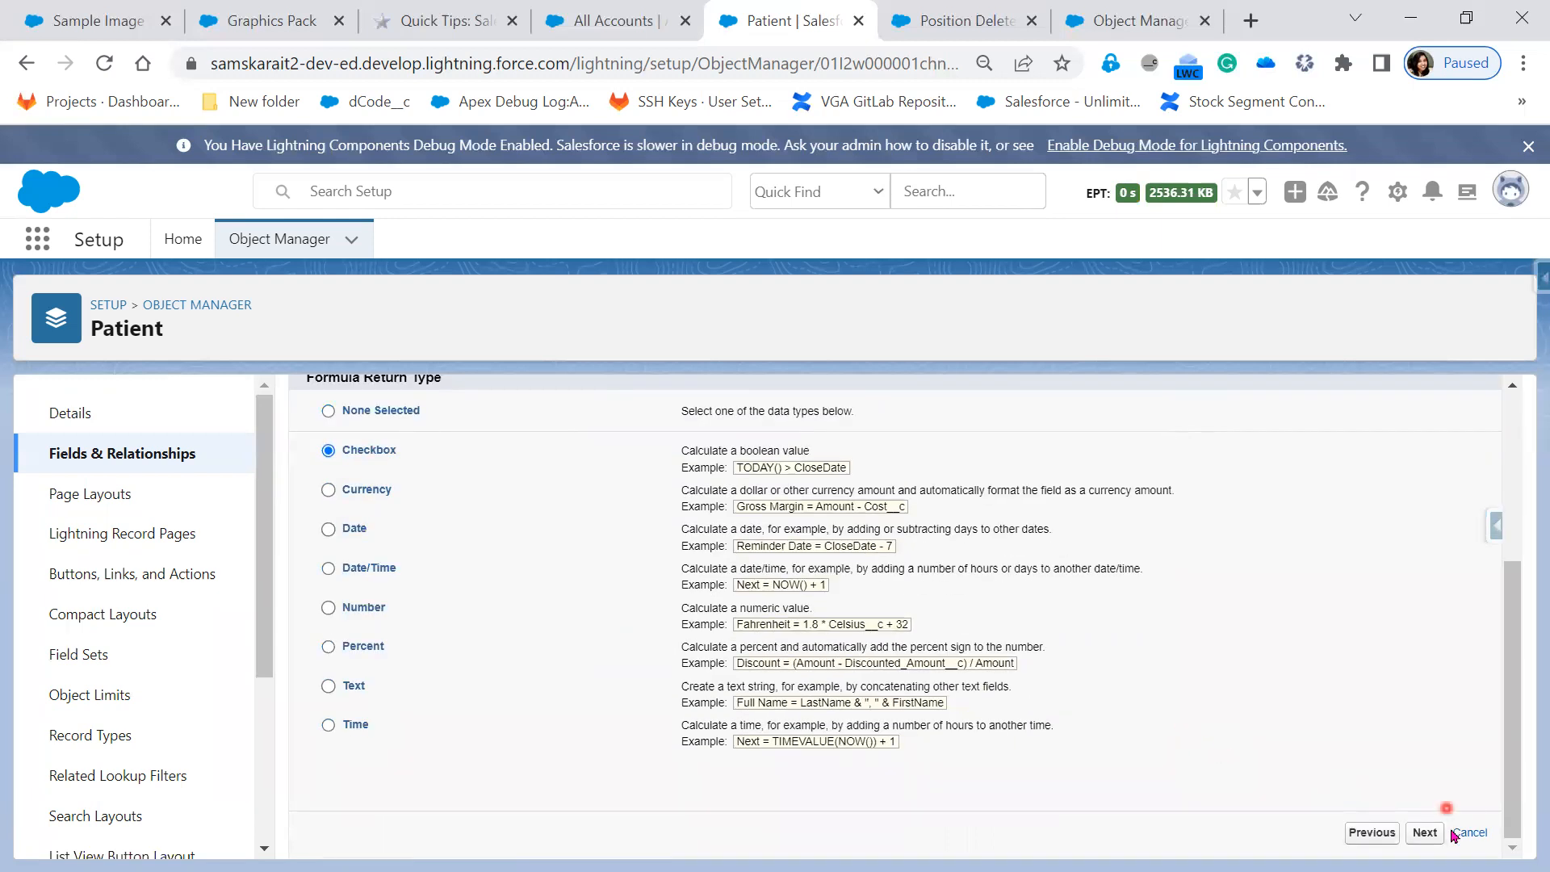
{"action": "left_click", "coordinate": [1422, 835]}
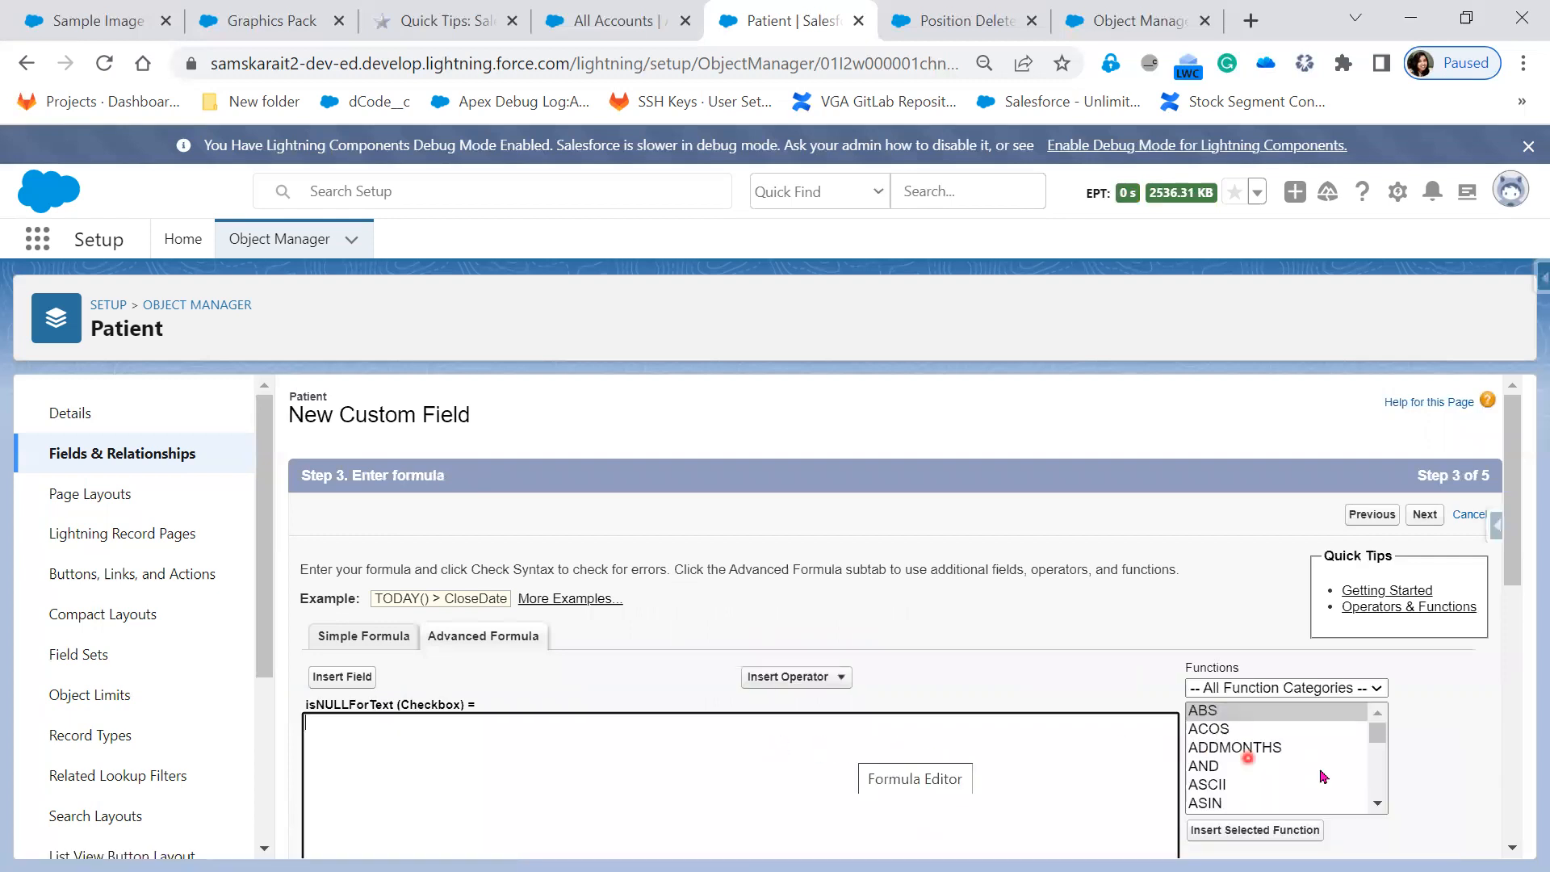
Insert the ISNULL function from the Logical category into the isNULLForText formula.
{"action": "left_click", "coordinate": [1297, 685]}
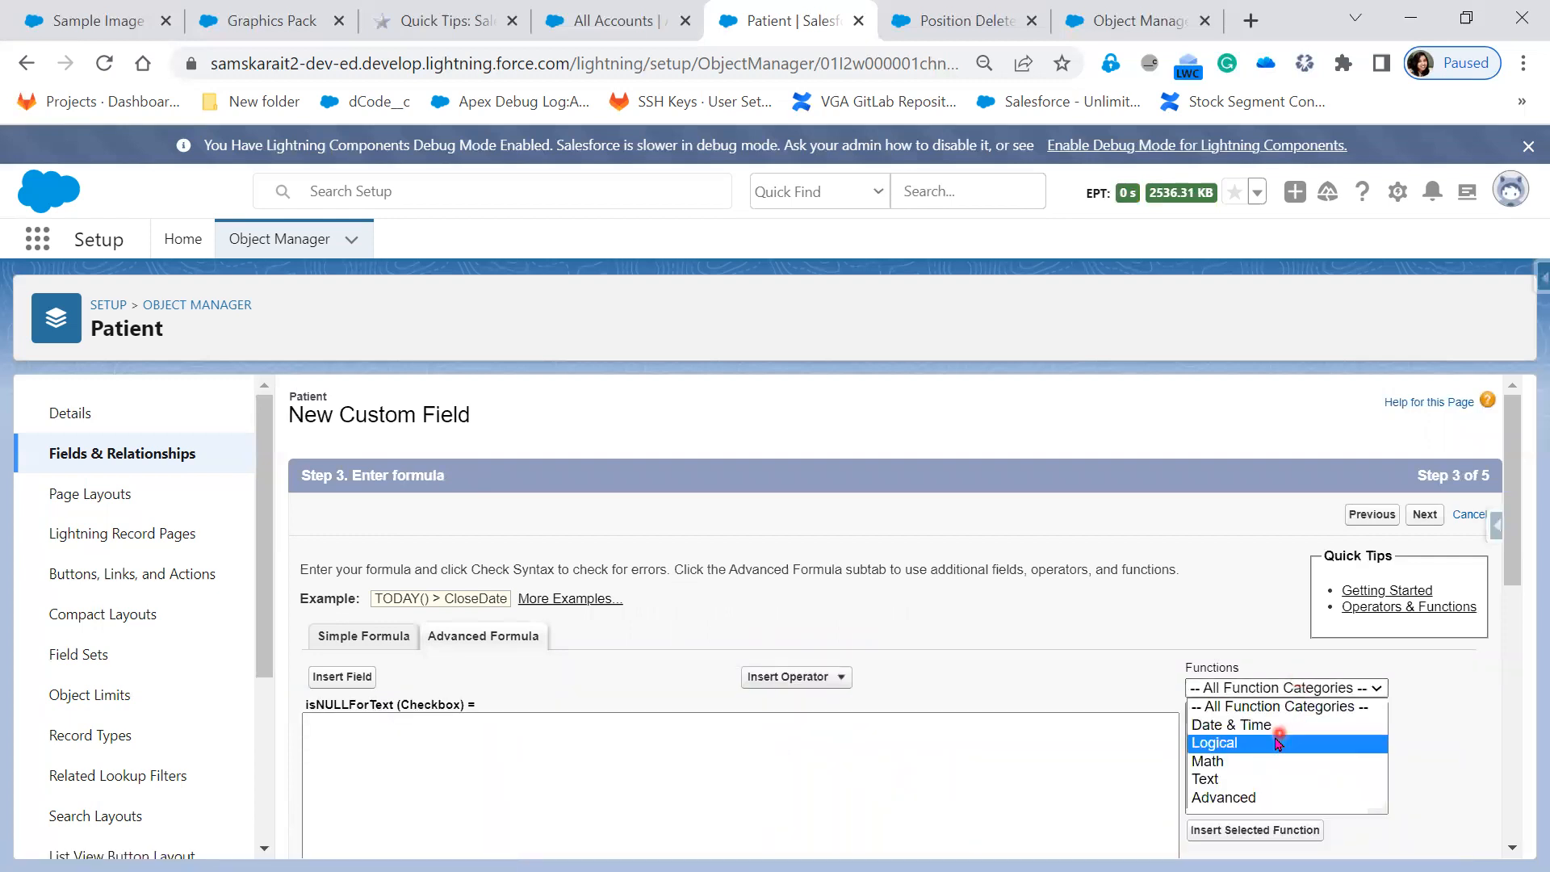
{"action": "left_click", "coordinate": [1279, 742]}
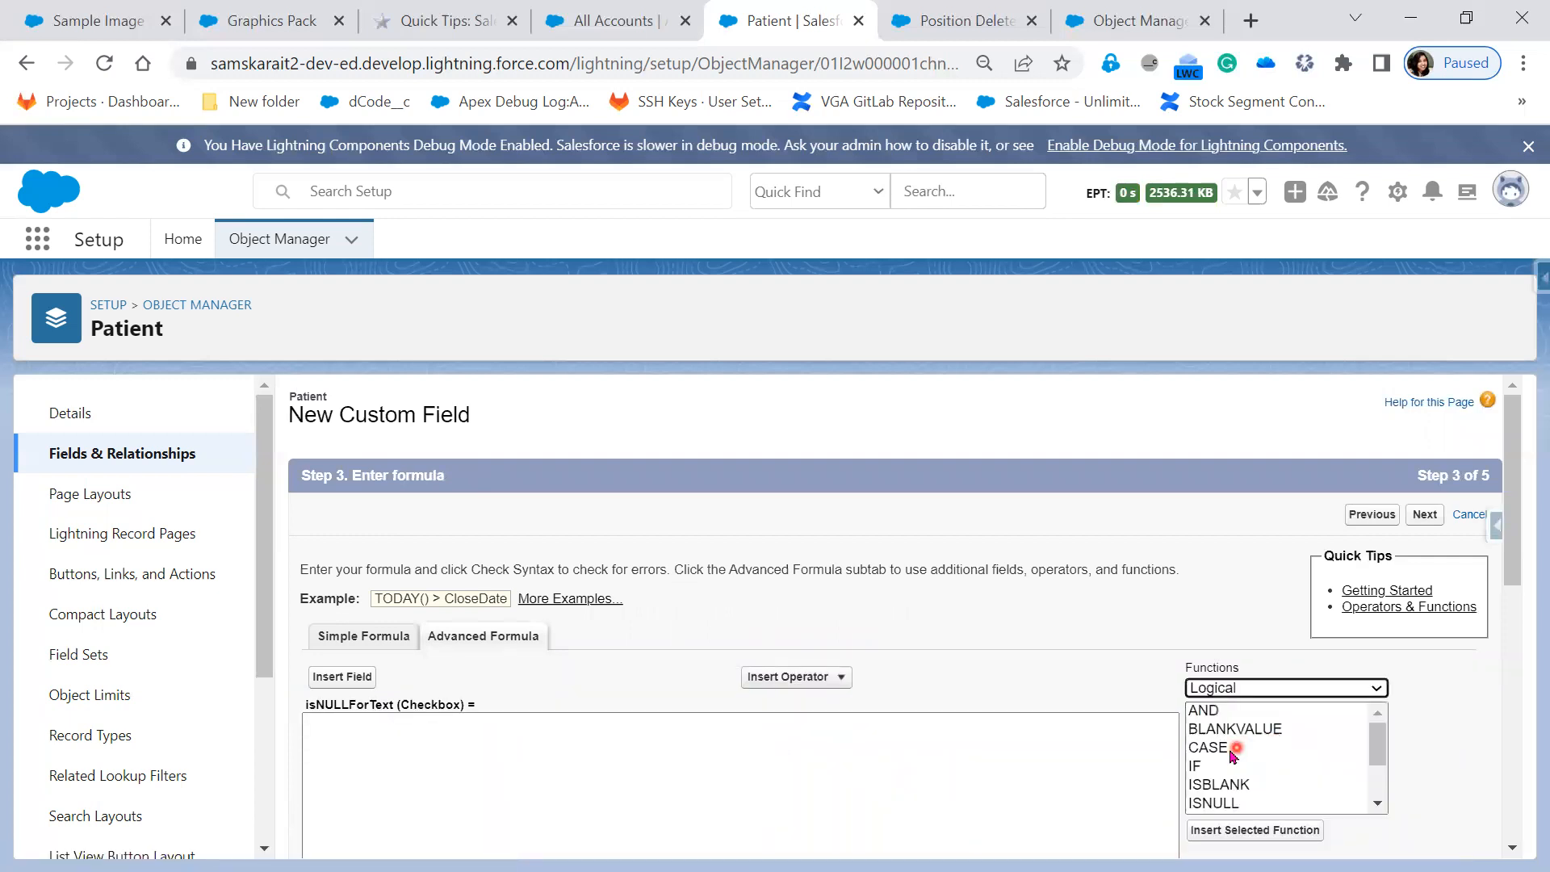
{"action": "left_click", "coordinate": [1218, 803]}
{"action": "left_click", "coordinate": [1255, 830]}
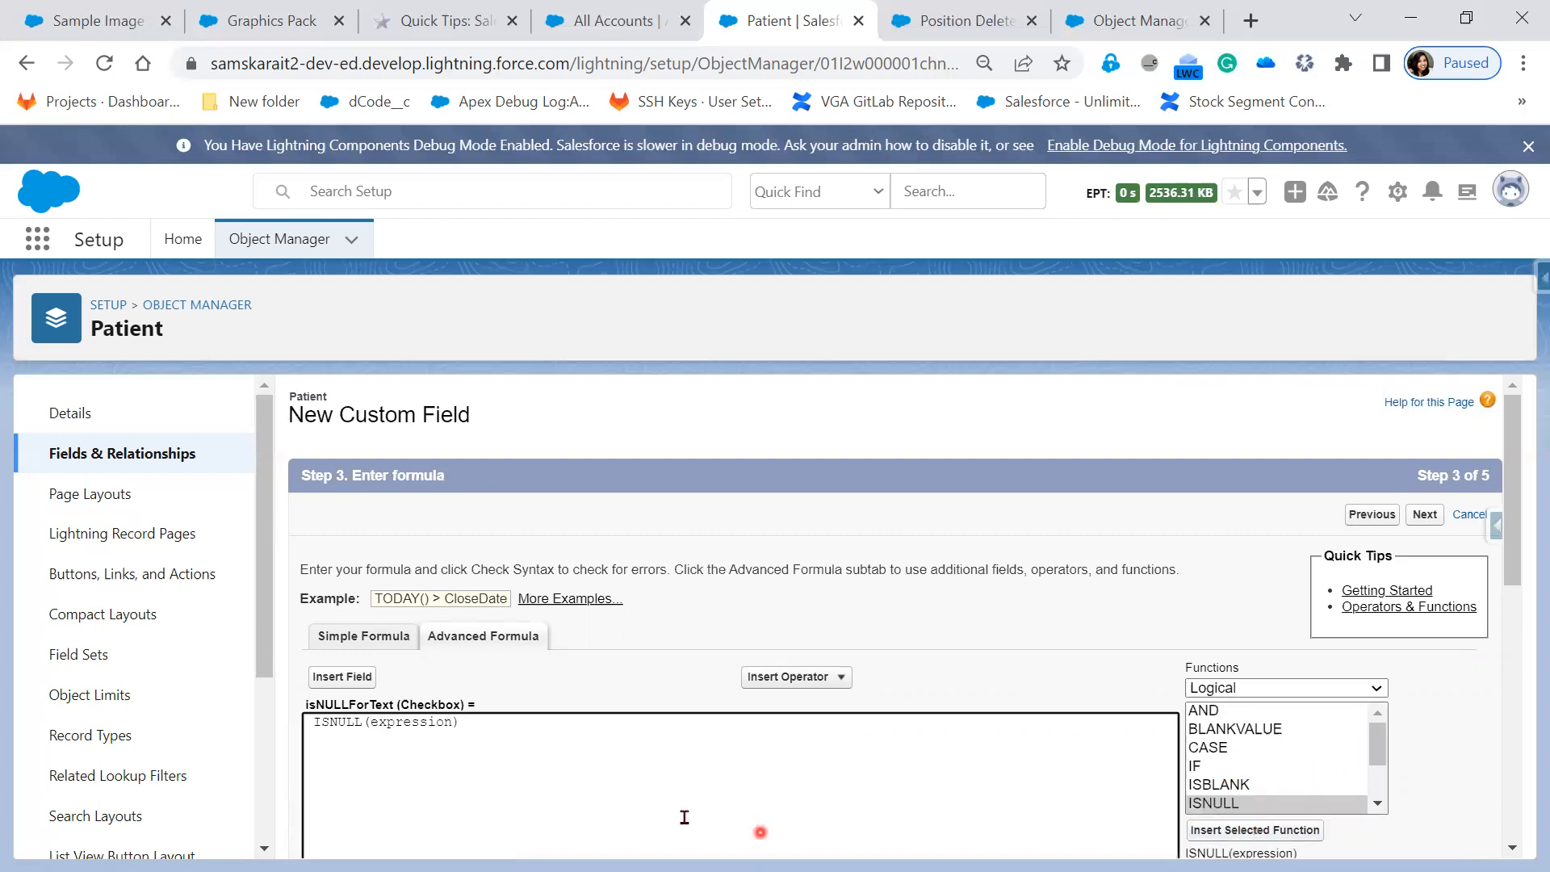
{"action": "scroll", "coordinate": [685, 817], "scroll_direction": "down", "scroll_amount": 1}
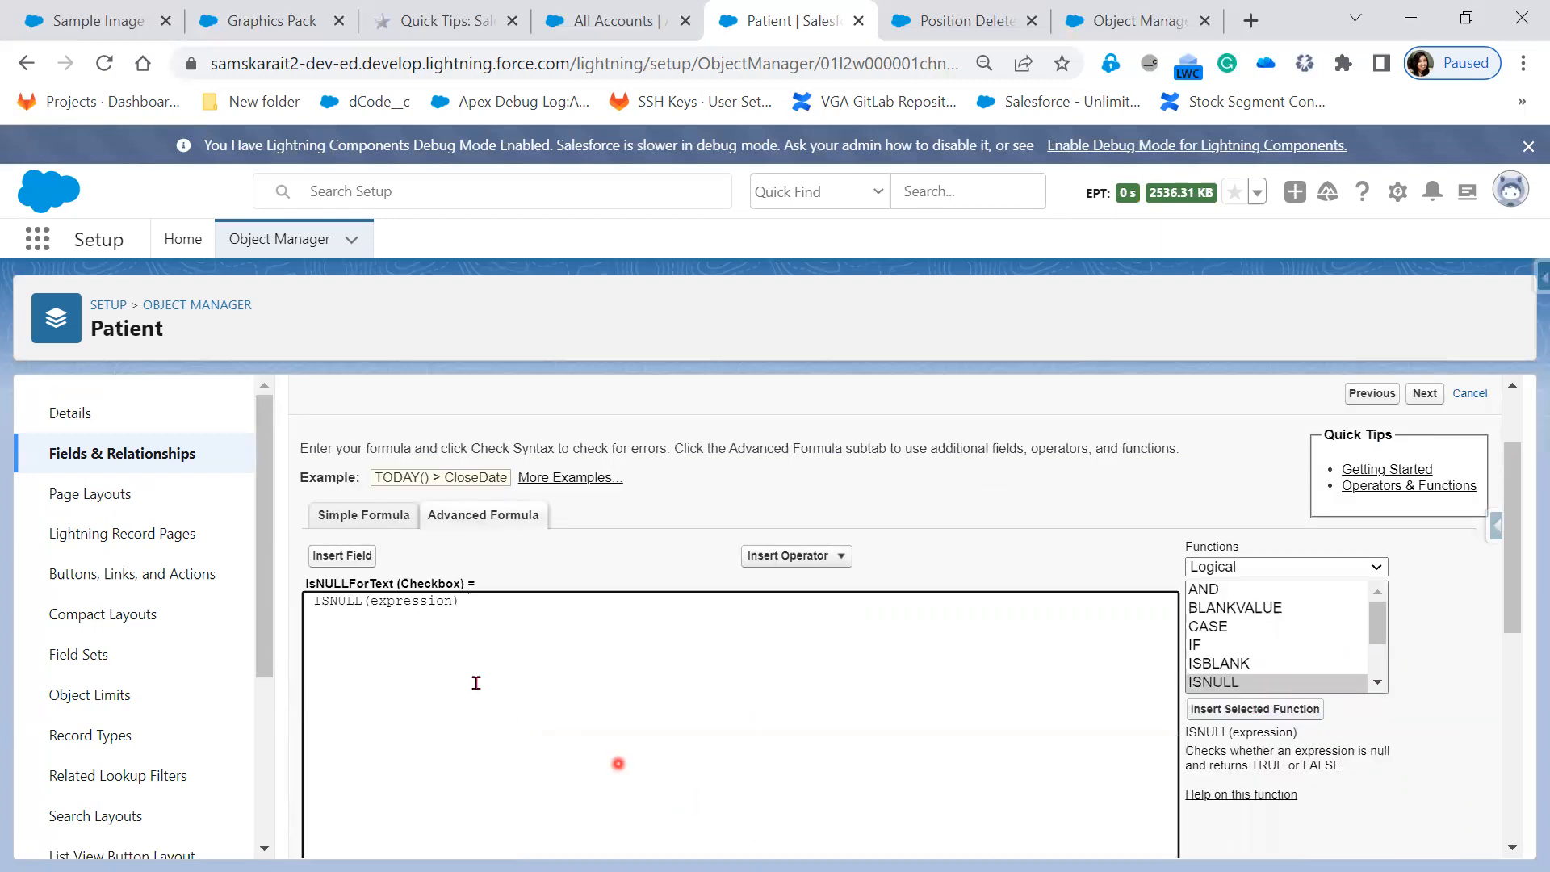
Replace the expression placeholder in ISNULL with the Patient Information field (Patient_Information__c).
{"action": "double_click", "coordinate": [425, 601]}
{"action": "key", "text": "Delete"}
{"action": "left_click", "coordinate": [365, 572]}
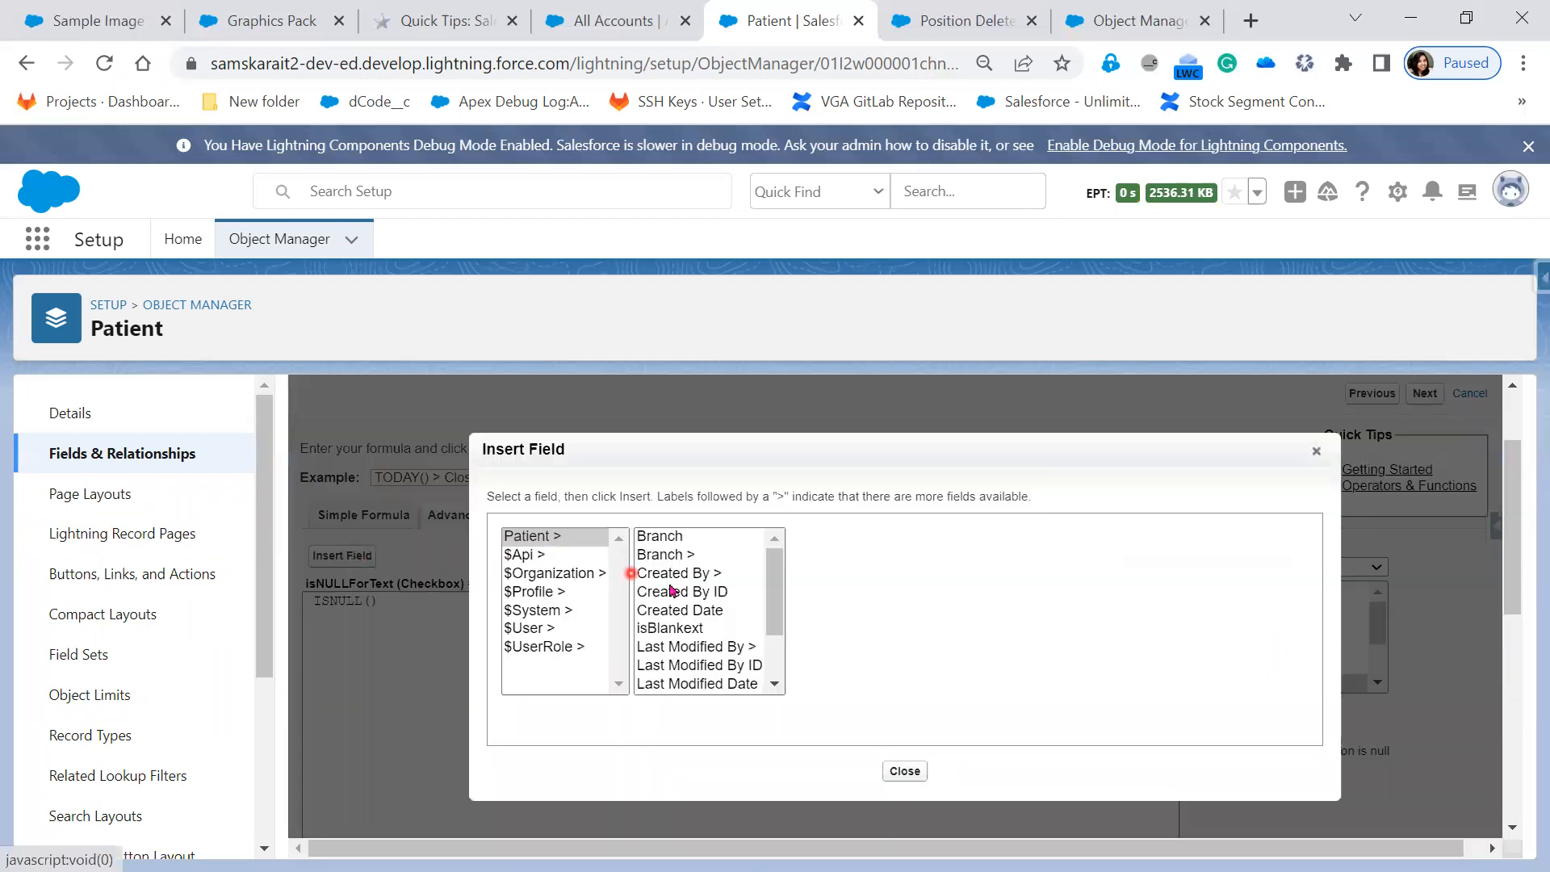
{"action": "scroll", "coordinate": [736, 658], "scroll_direction": "down", "scroll_amount": 1}
{"action": "left_click", "coordinate": [733, 629]}
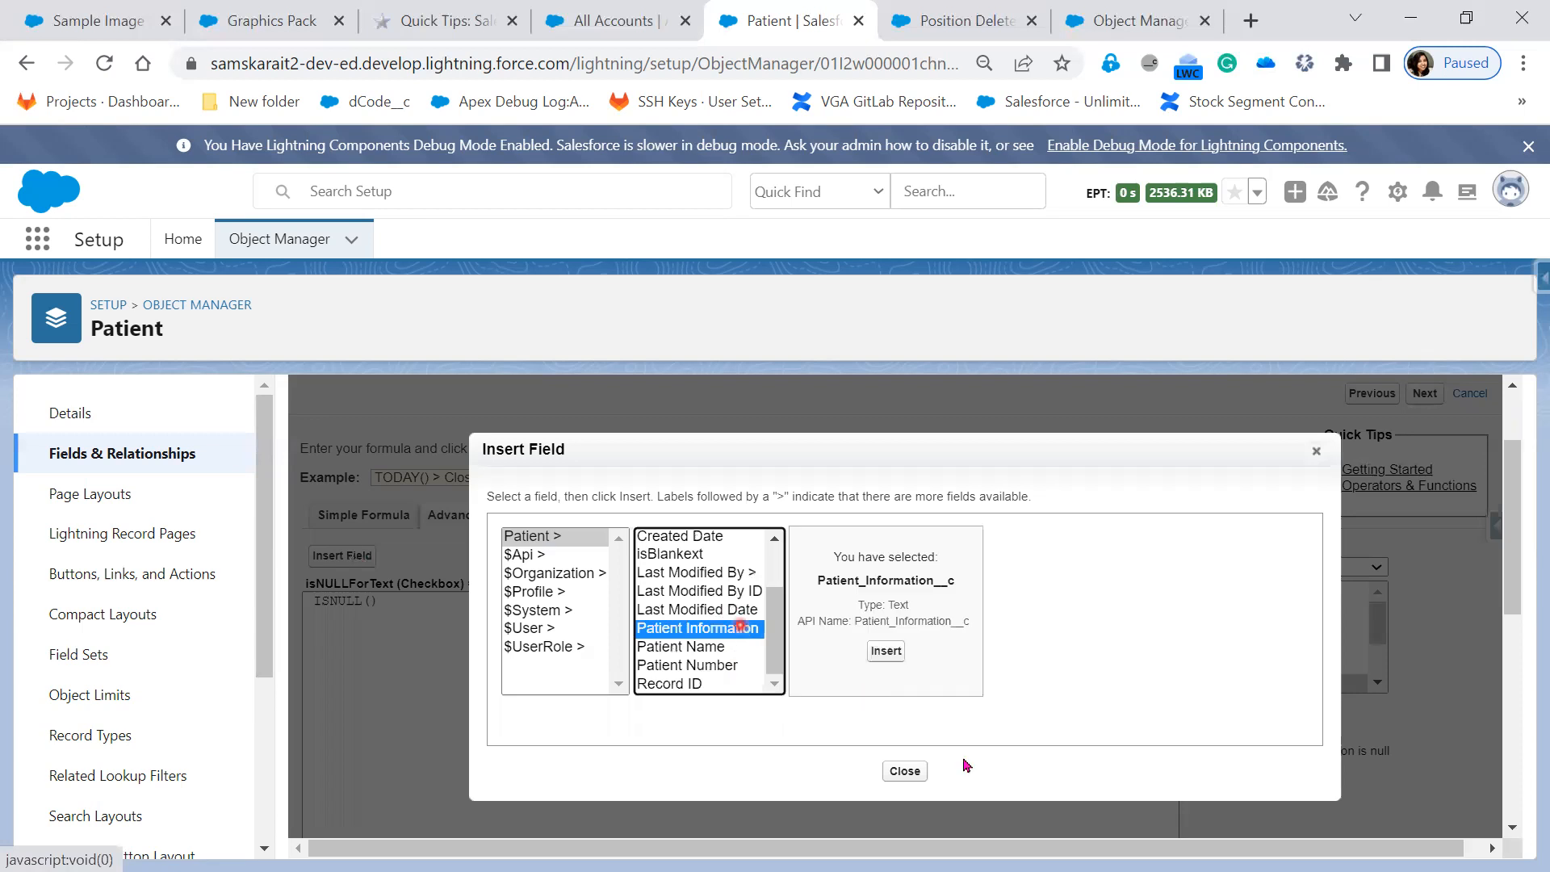
{"action": "left_click", "coordinate": [894, 650]}
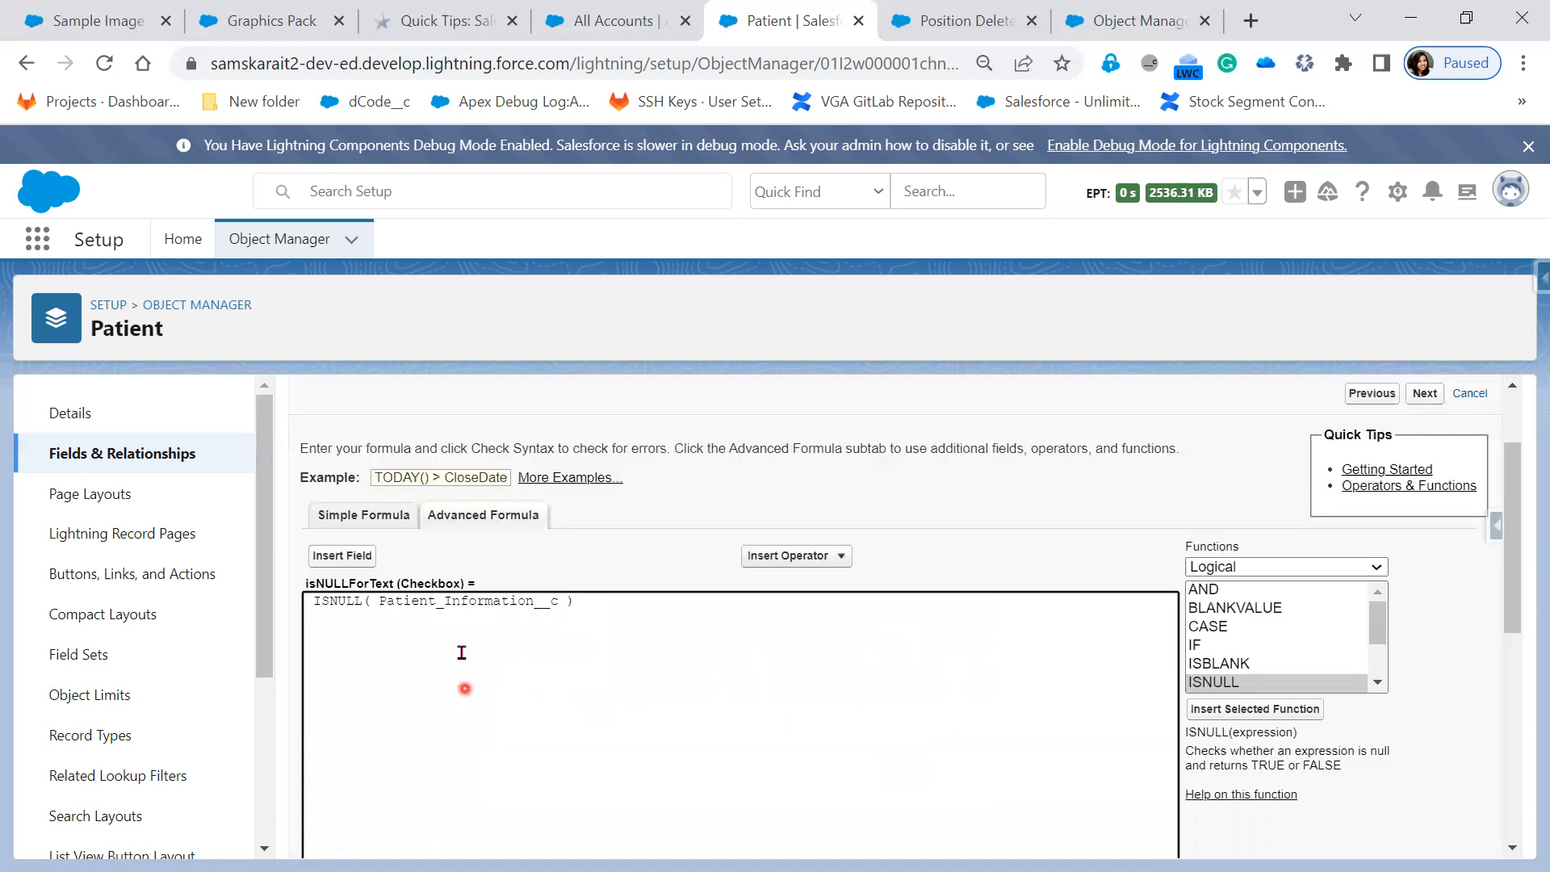
Check the syntax of the ISNULL formula.
{"action": "double_click", "coordinate": [335, 603]}
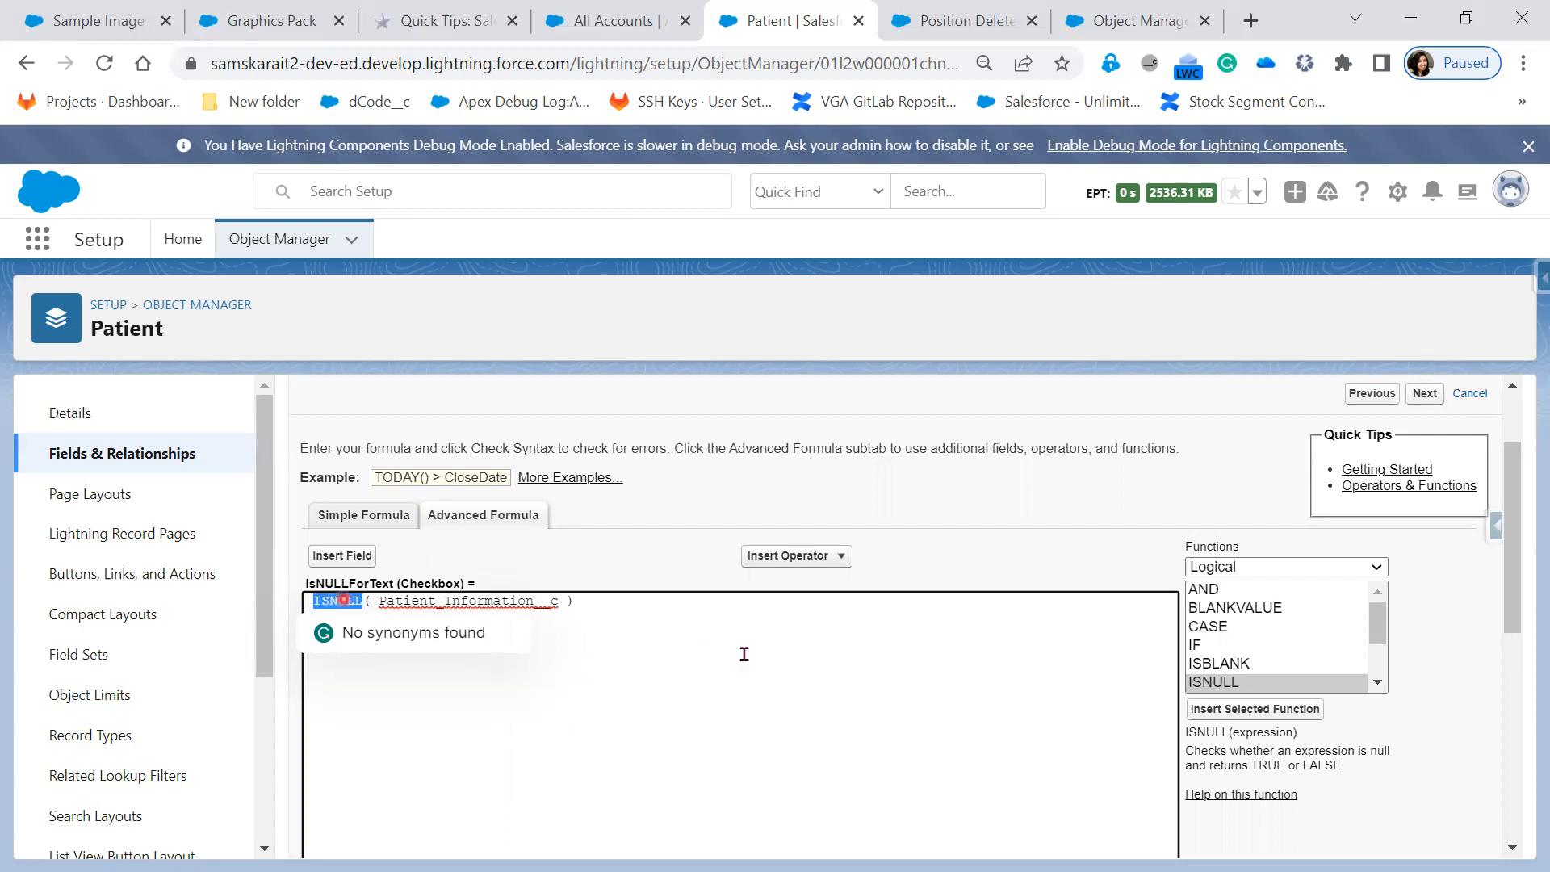
{"action": "left_click", "coordinate": [685, 625]}
{"action": "left_click", "coordinate": [664, 674]}
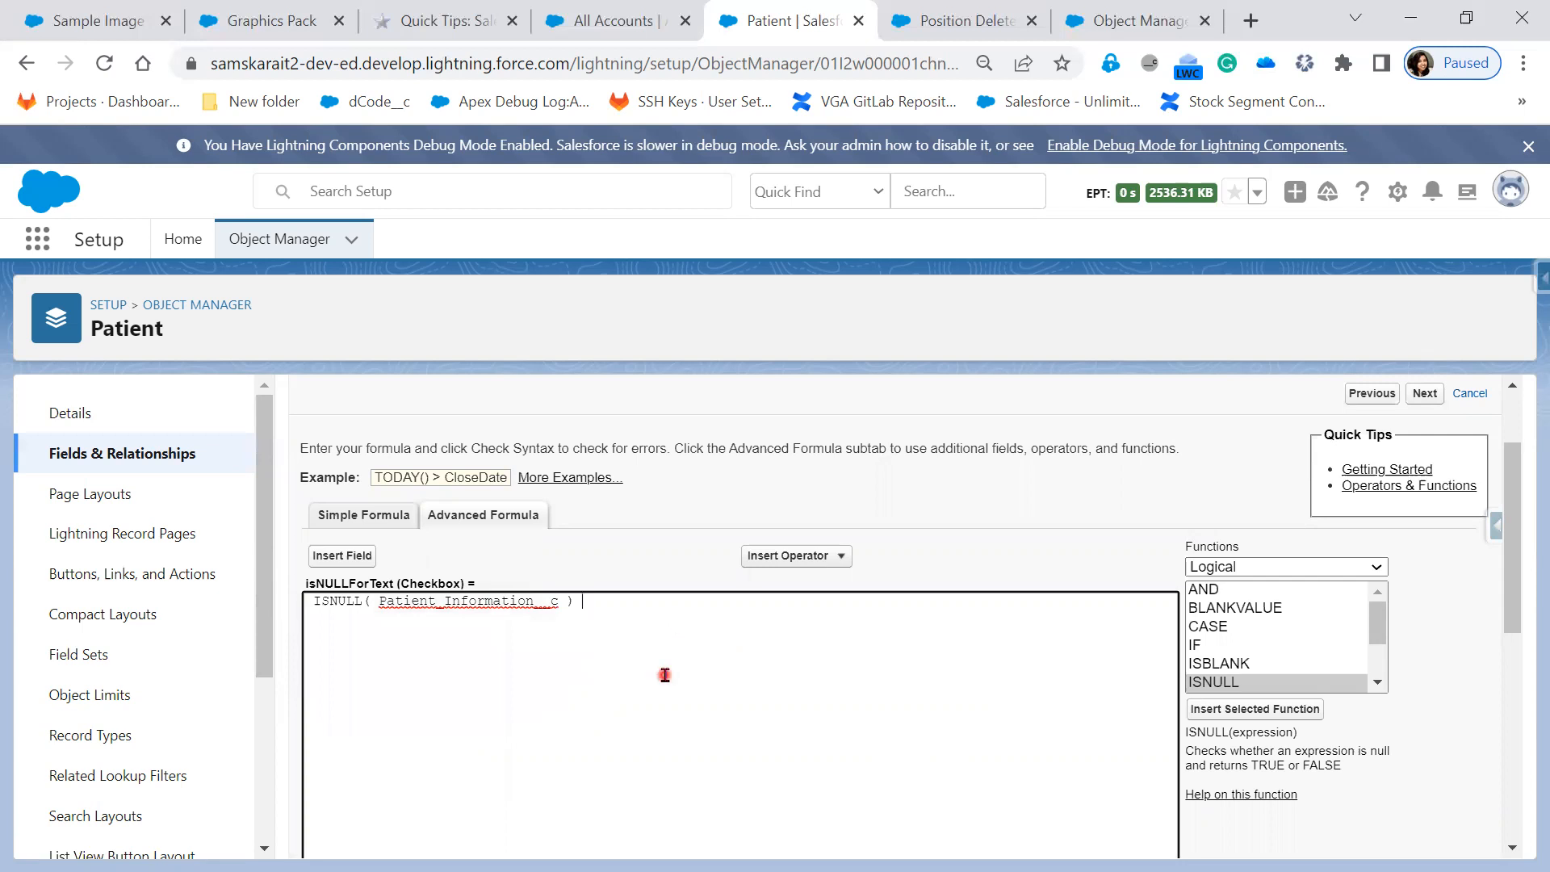
{"action": "scroll", "coordinate": [655, 686], "scroll_direction": "down", "scroll_amount": 4}
{"action": "scroll", "coordinate": [654, 688], "scroll_direction": "up", "scroll_amount": 3}
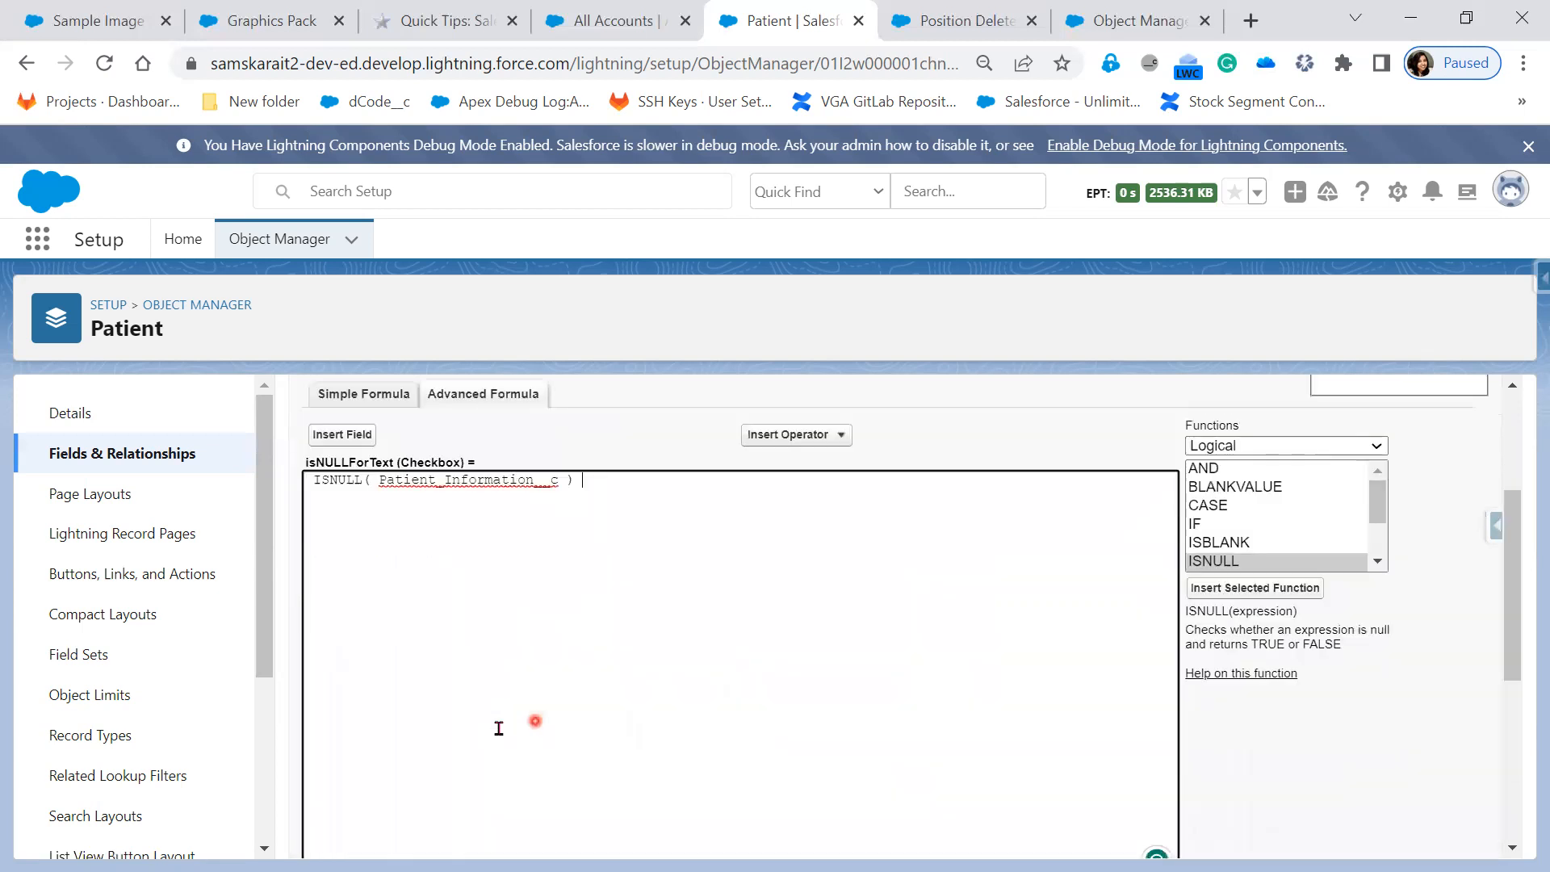
{"action": "scroll", "coordinate": [397, 770], "scroll_direction": "down", "scroll_amount": 2}
{"action": "left_click", "coordinate": [349, 778]}
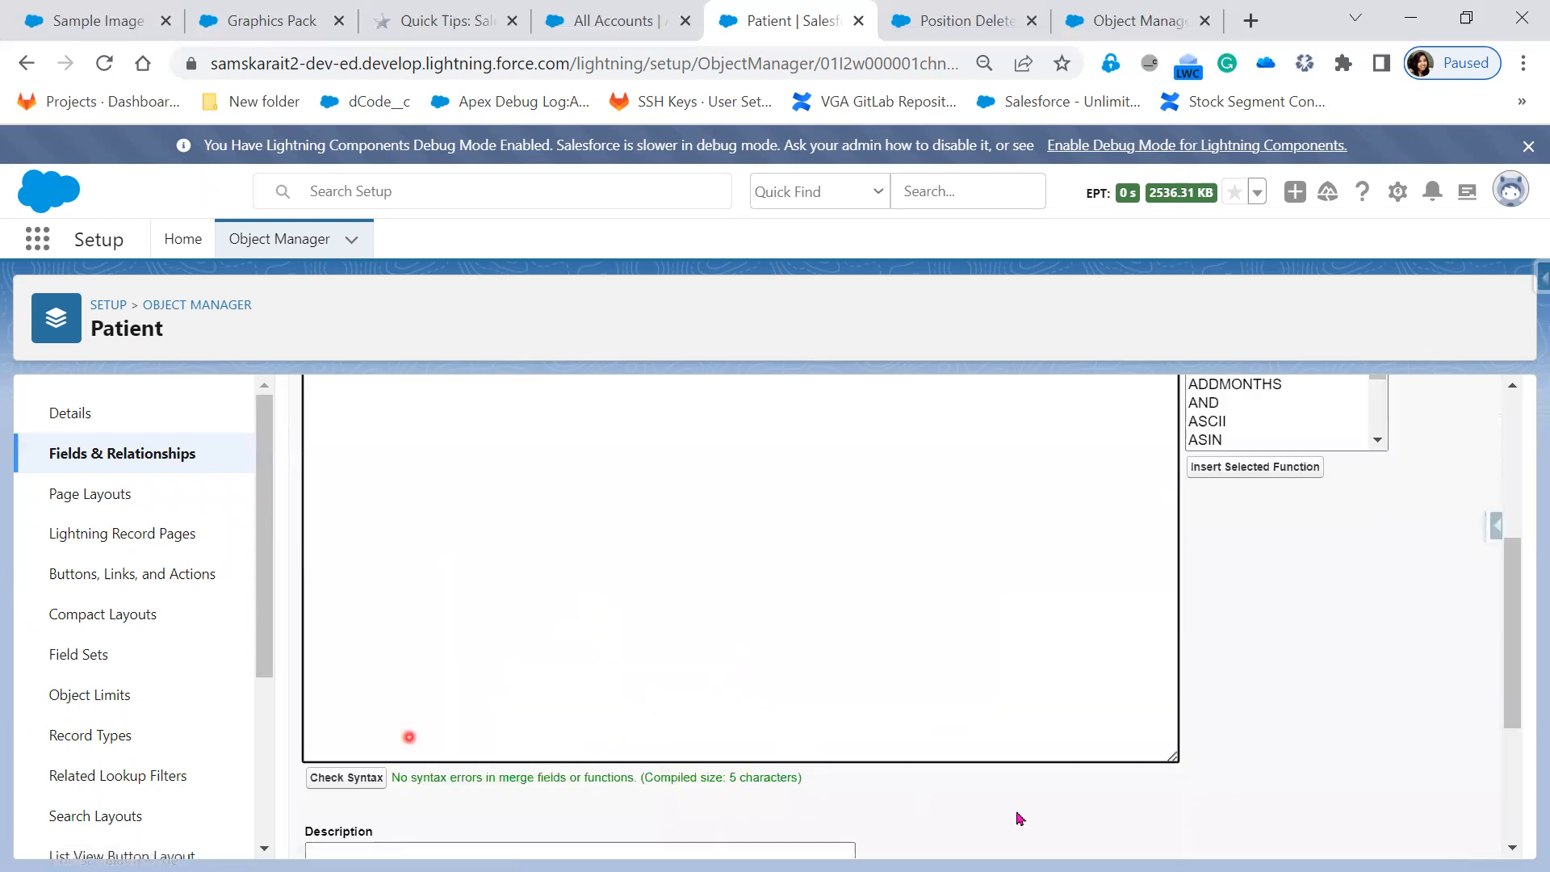
Accept the formula with blank fields treated as zeroes, keep the remaining defaults and save the isNULLForText field.
{"action": "scroll", "coordinate": [1005, 803], "scroll_direction": "down", "scroll_amount": 3}
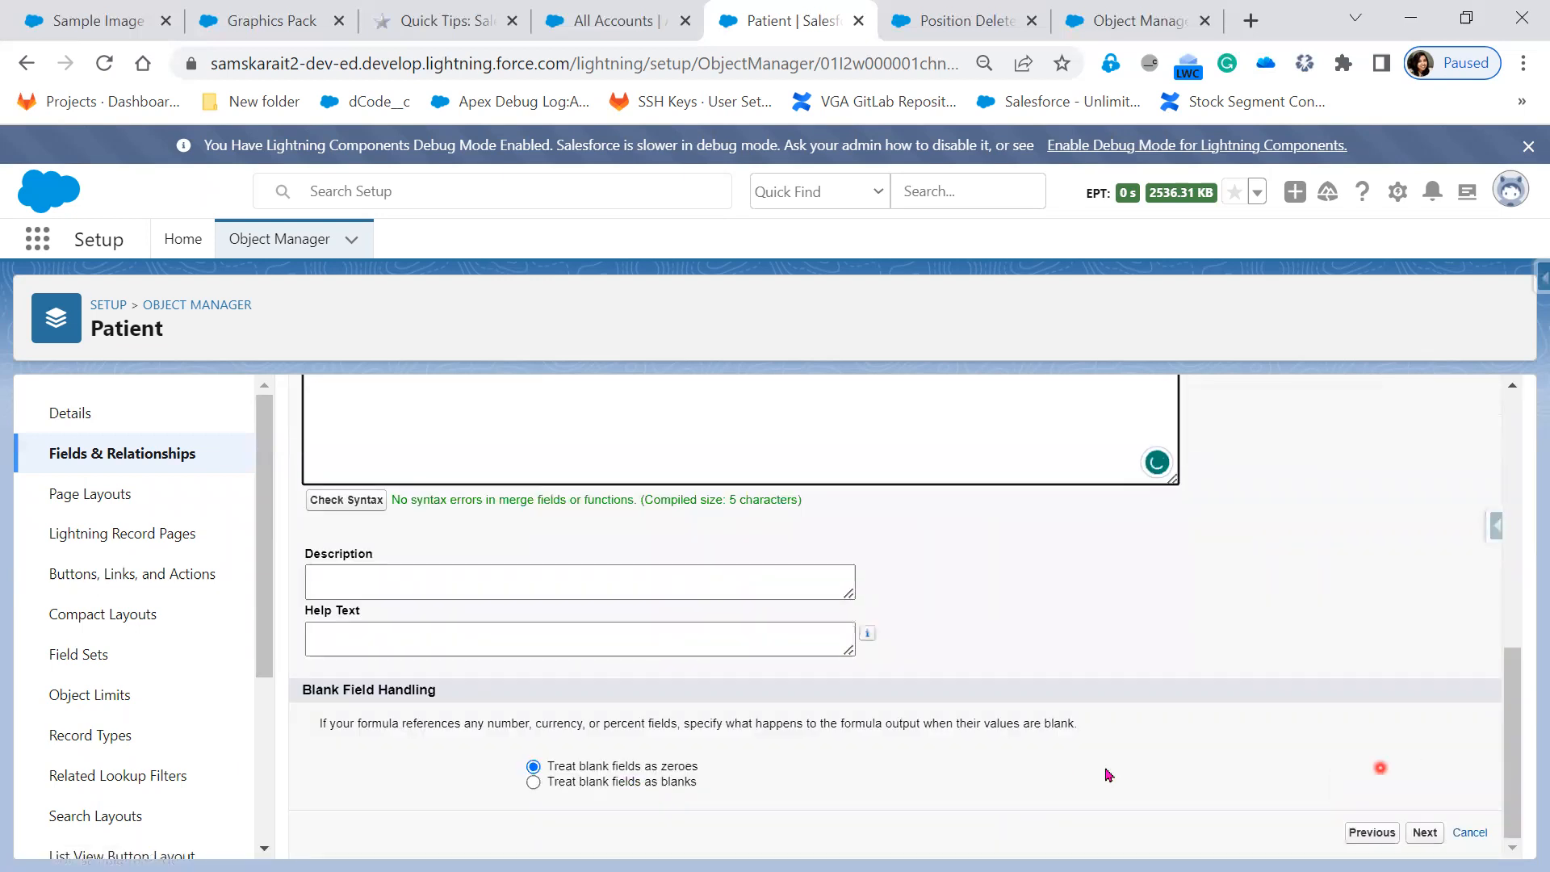
{"action": "left_click", "coordinate": [1425, 832]}
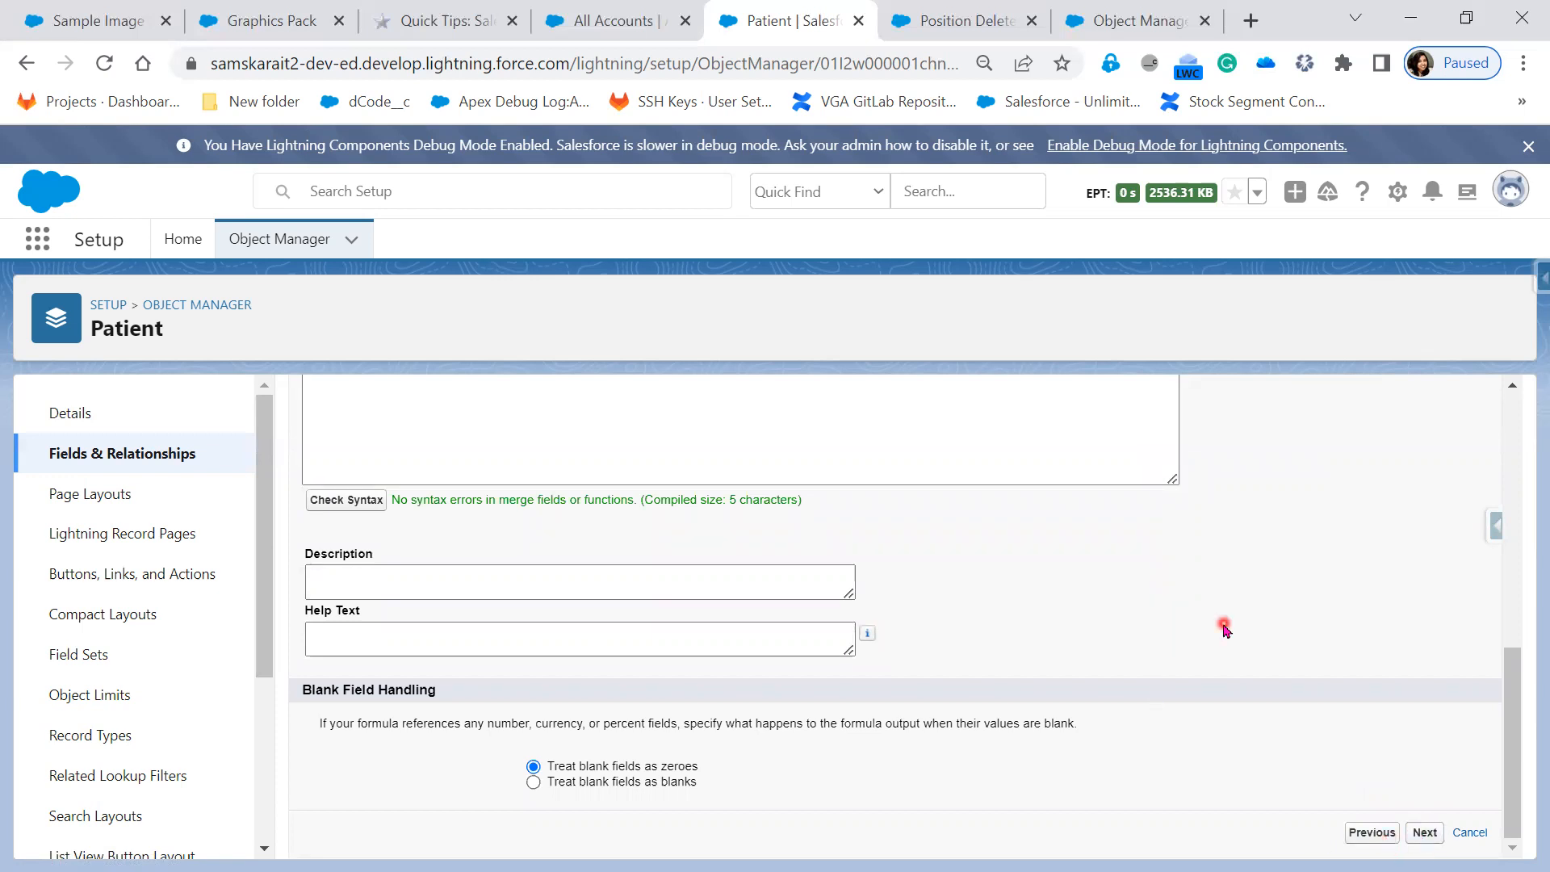
{"action": "left_click", "coordinate": [1426, 515]}
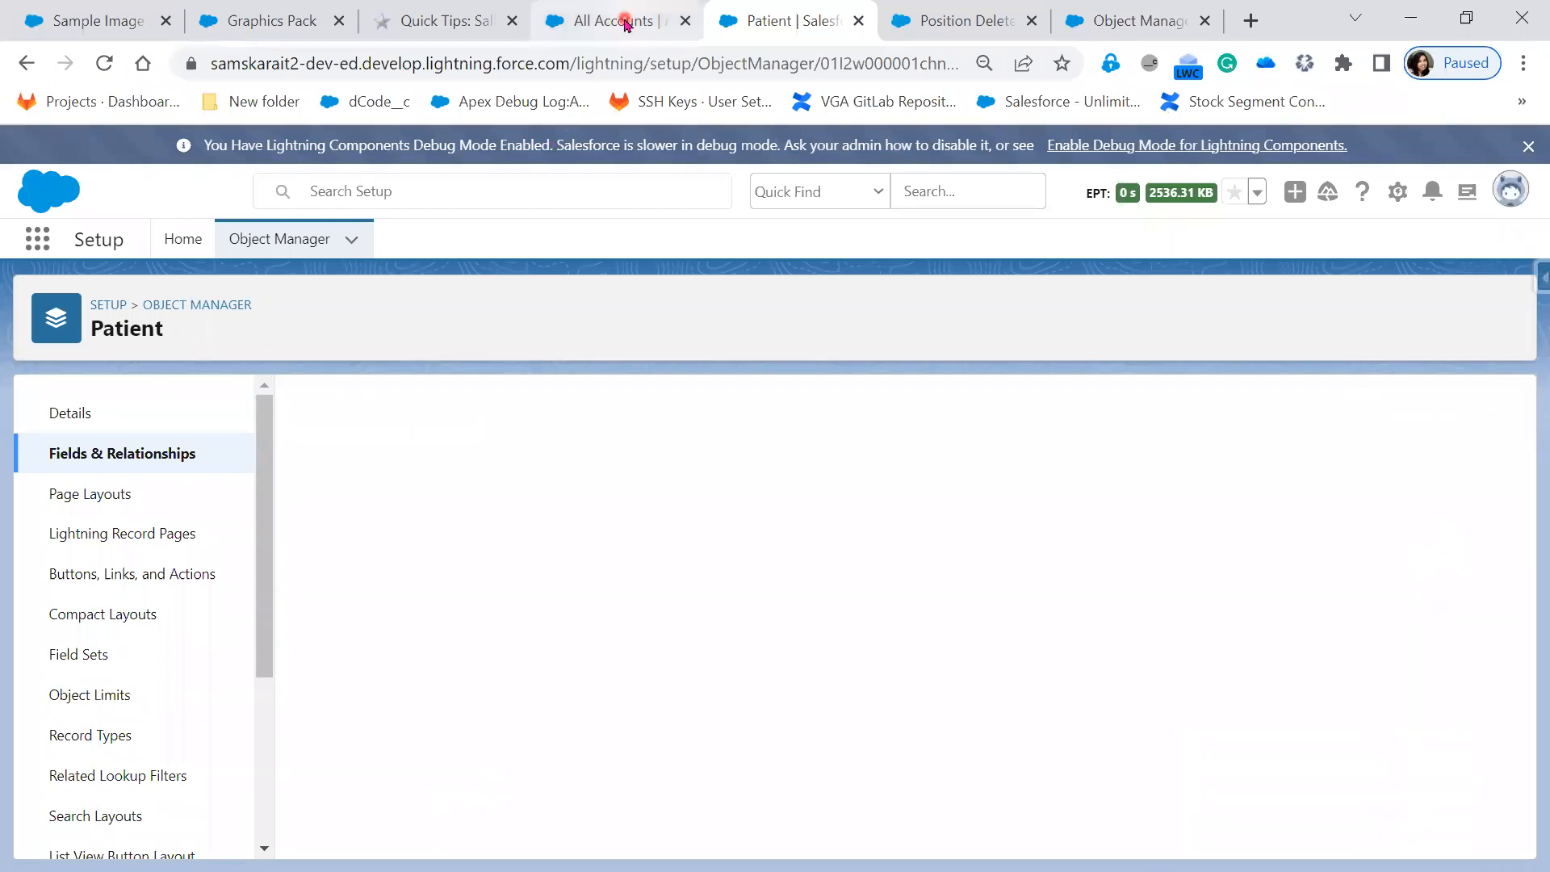
Open the CTO patient record in Sales and compare its isBlankext and isNULLForText checkboxes while Patient Information is empty.
{"action": "left_click", "coordinate": [622, 20]}
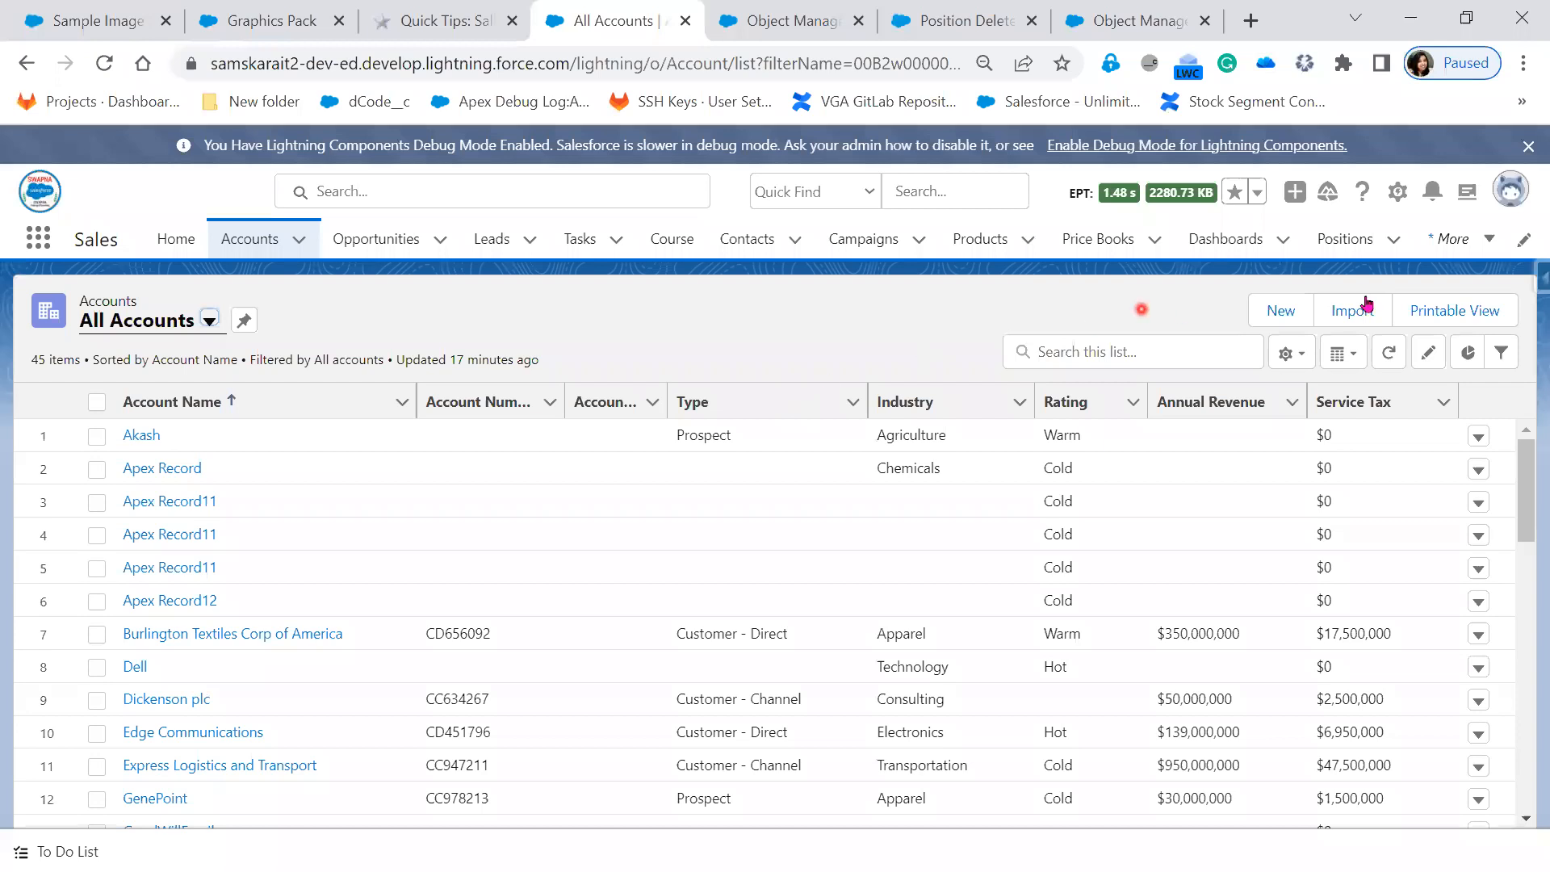
{"action": "left_click", "coordinate": [1458, 247]}
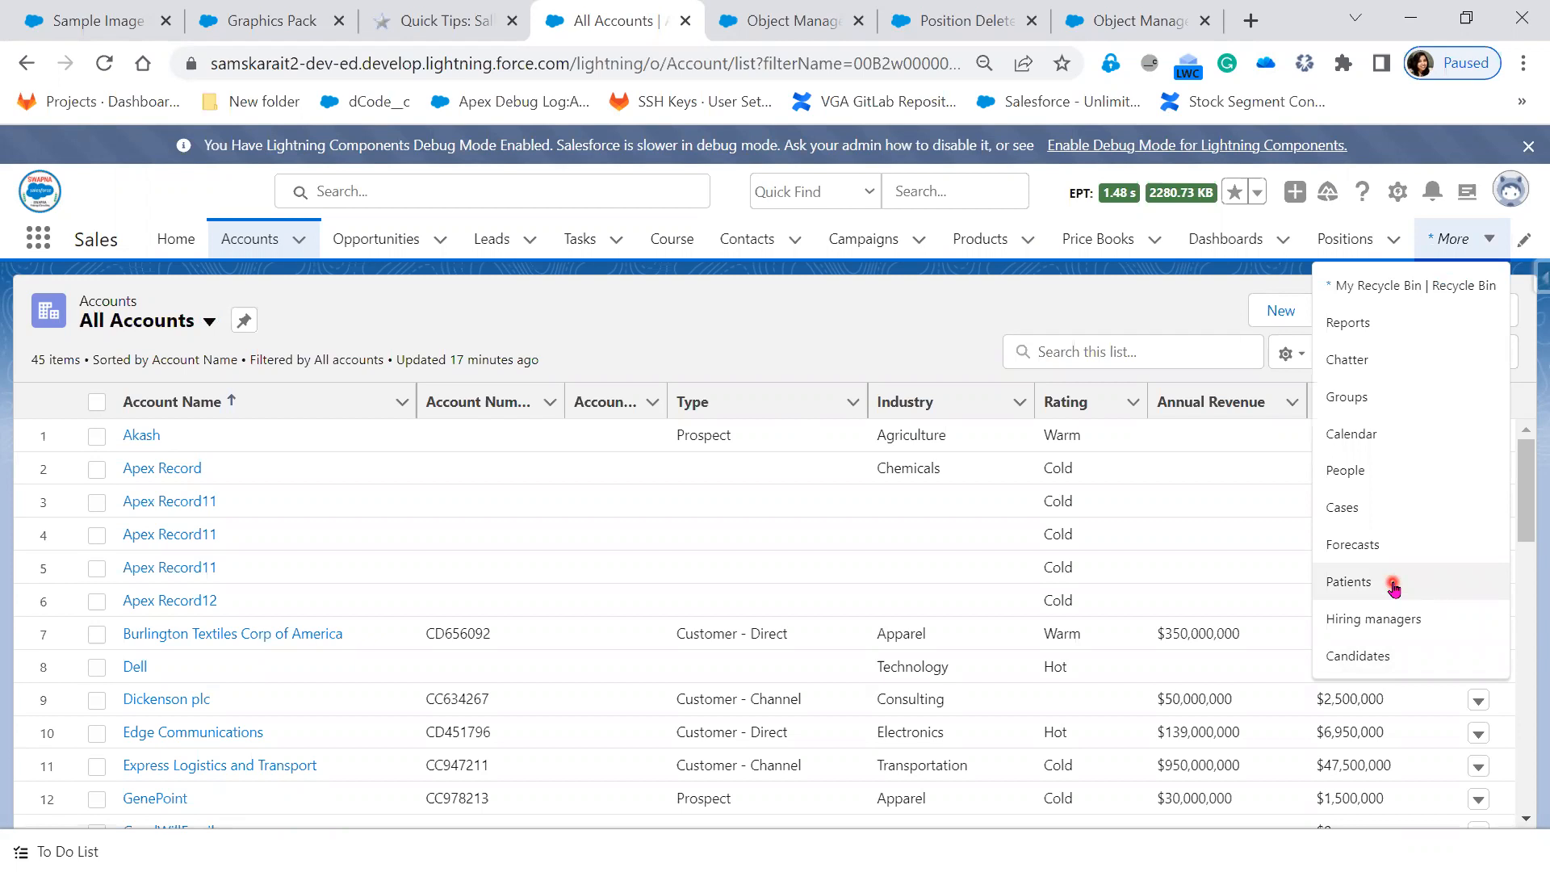
{"action": "left_click", "coordinate": [1394, 587]}
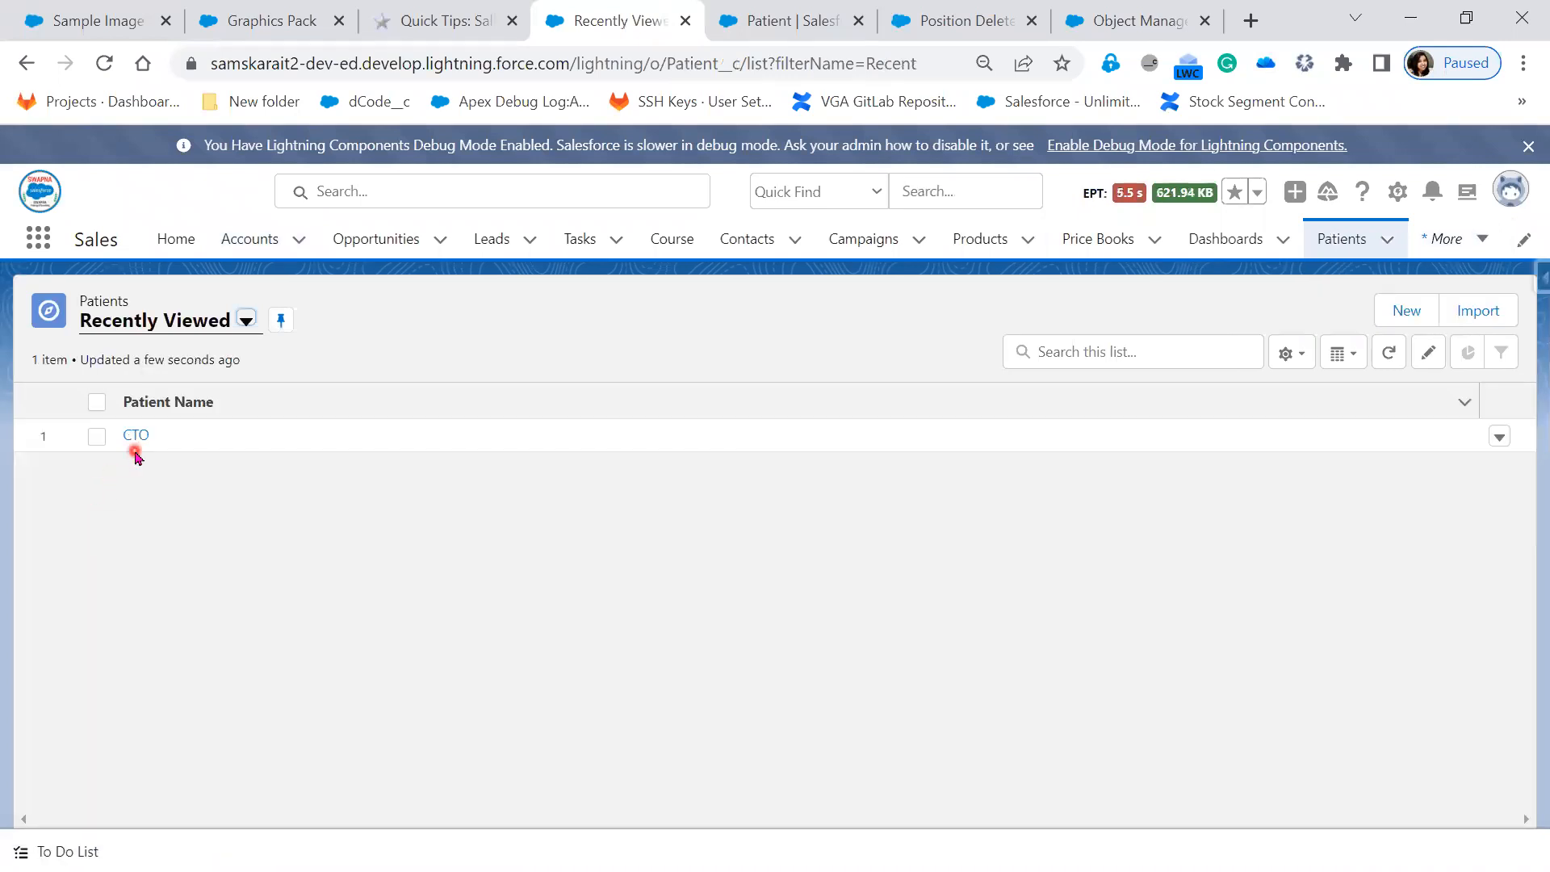
{"action": "left_click", "coordinate": [135, 437]}
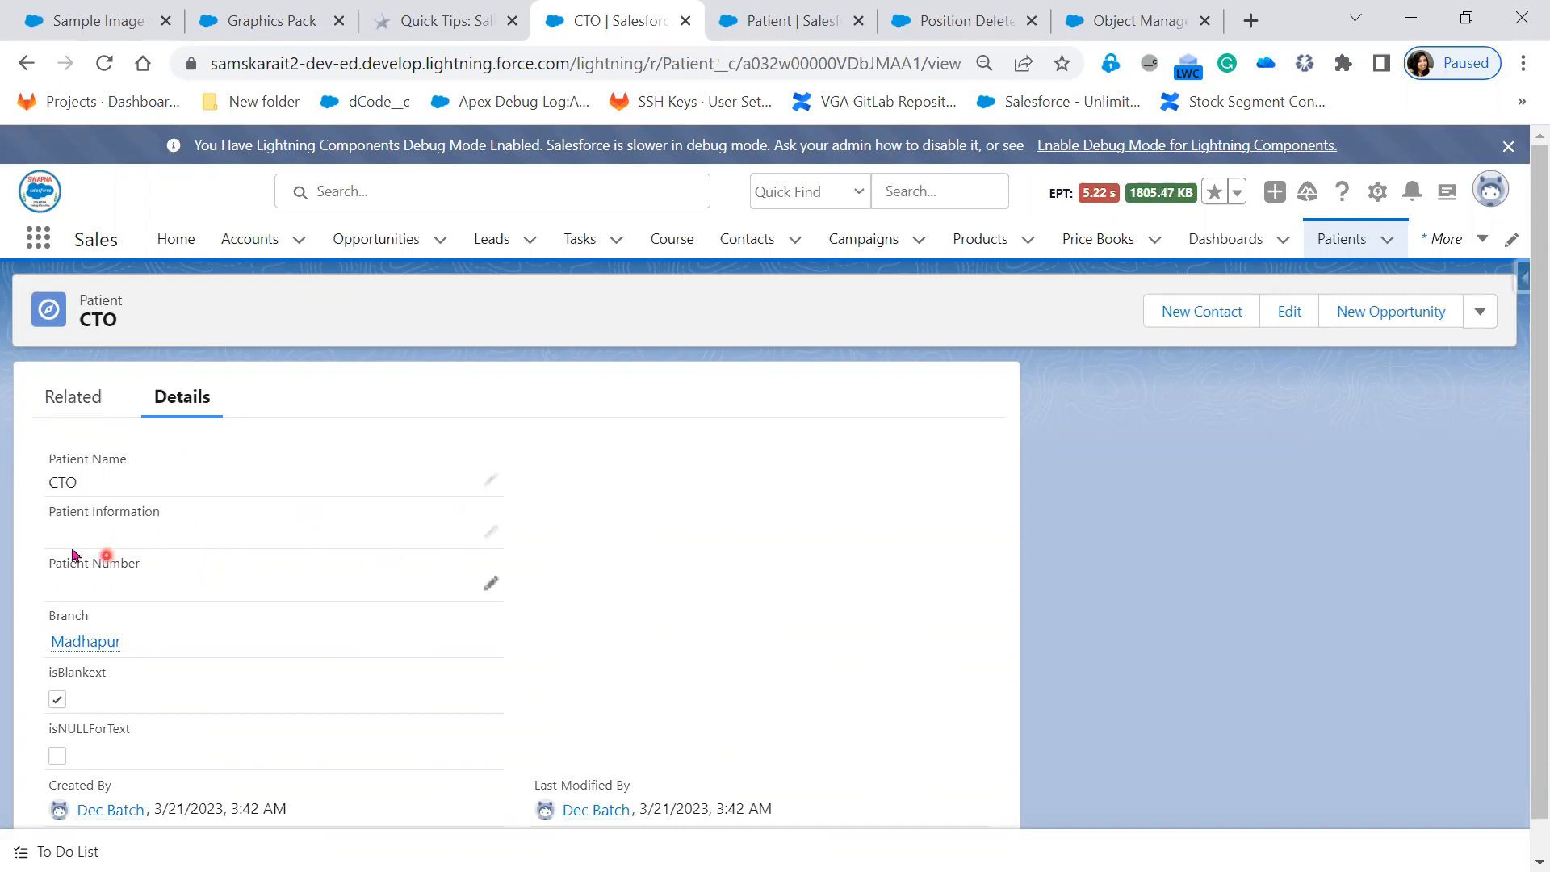
{"action": "left_click_drag", "start_coordinate": [87, 697], "coordinate": [47, 680]}
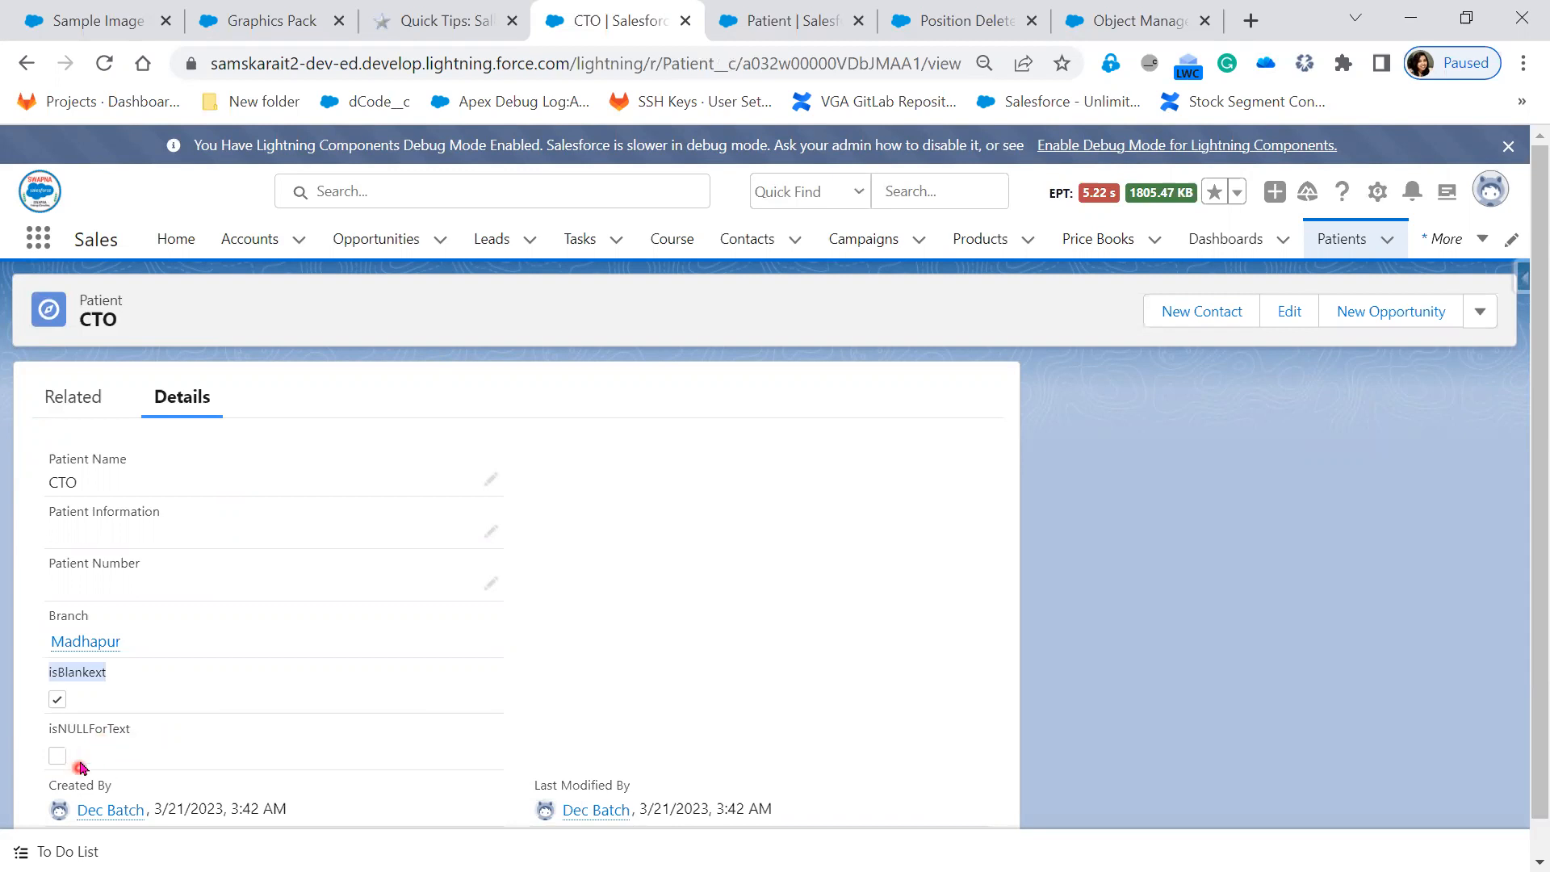
{"action": "left_click_drag", "start_coordinate": [154, 737], "coordinate": [44, 728]}
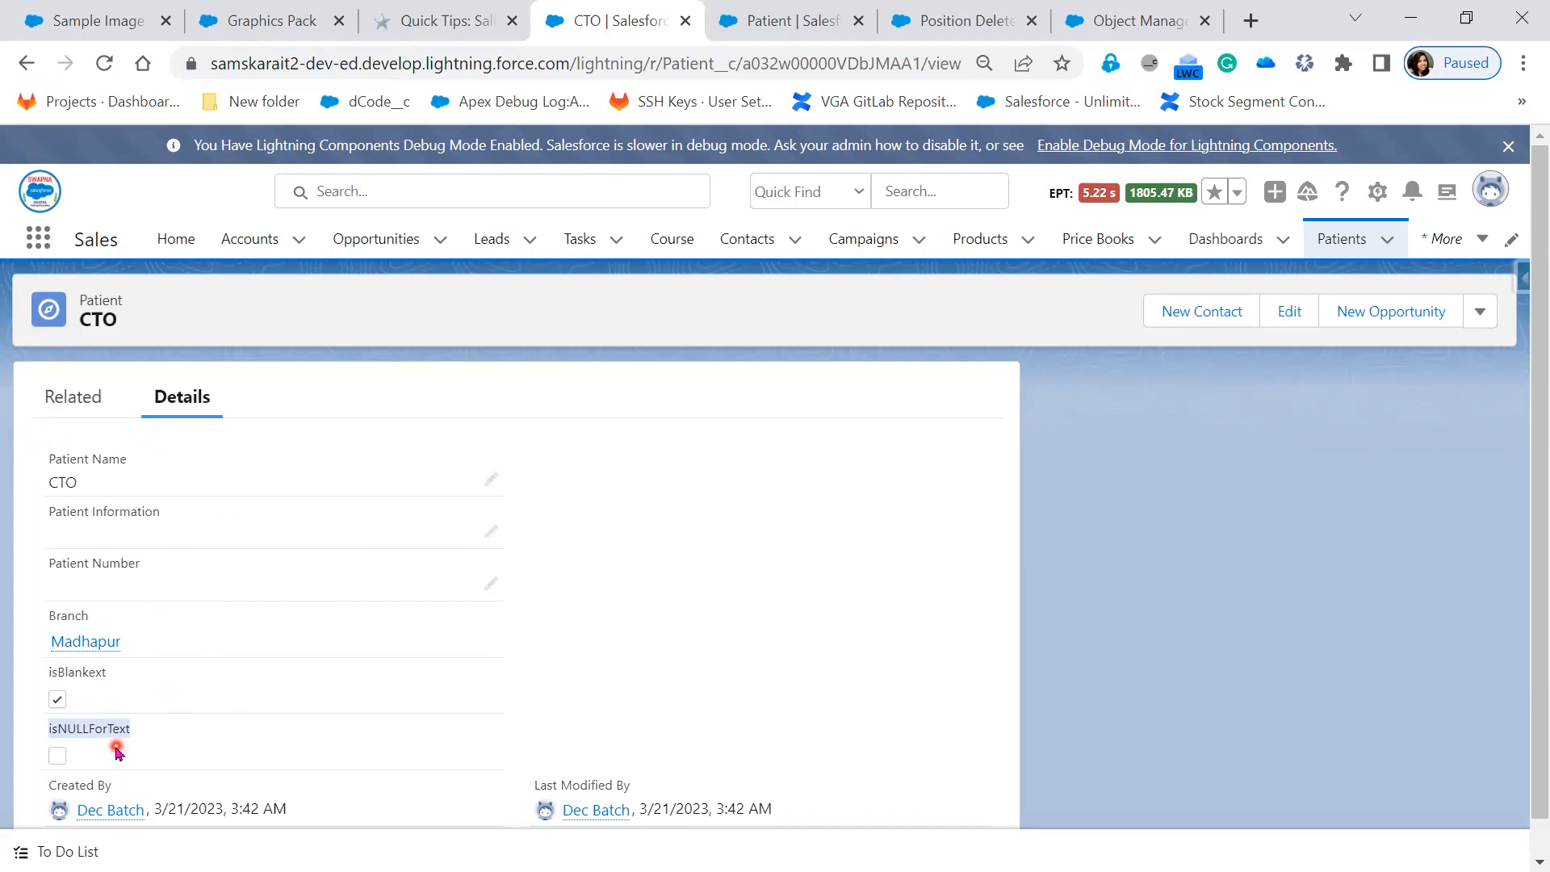
Fill in Patient Information on the CTO record with a person's name, save it and examine both formula checkboxes.
{"action": "left_click", "coordinate": [491, 532]}
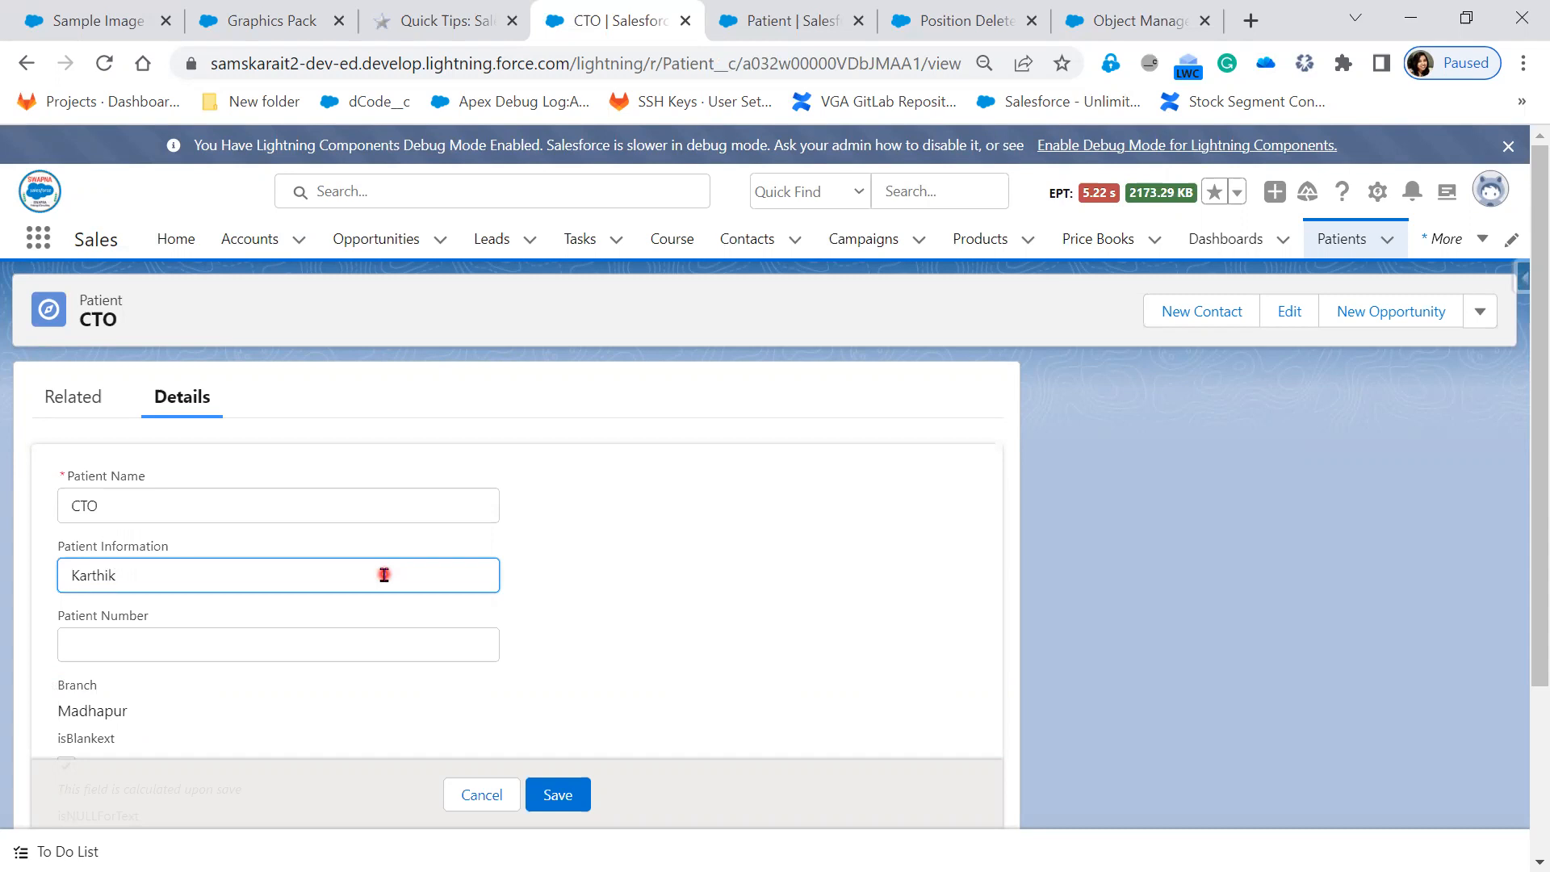
{"action": "left_click", "coordinate": [573, 792]}
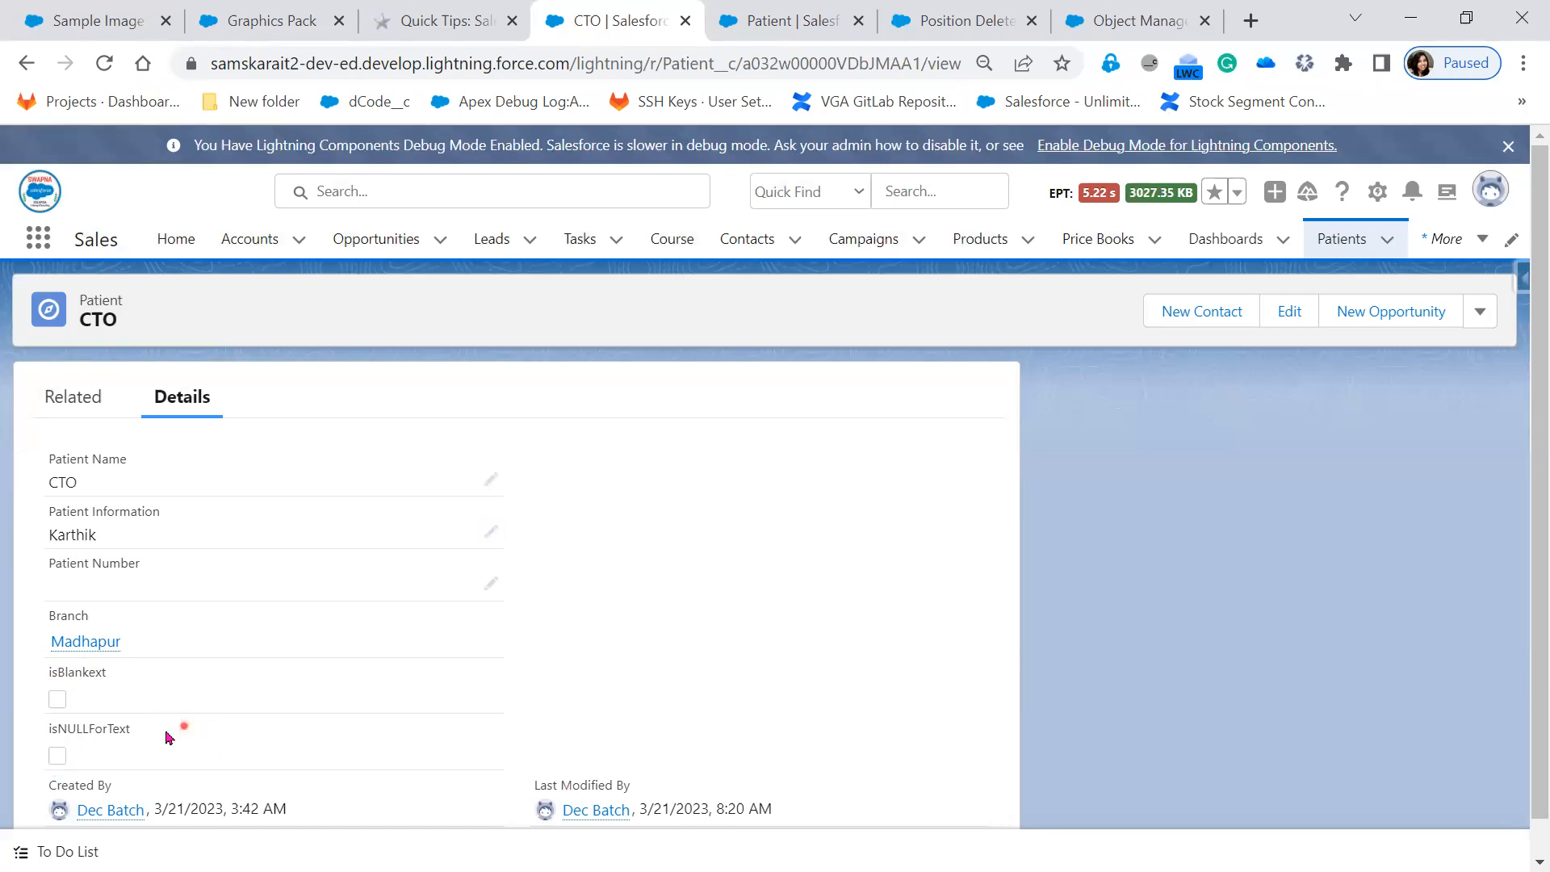
{"action": "double_click", "coordinate": [50, 732]}
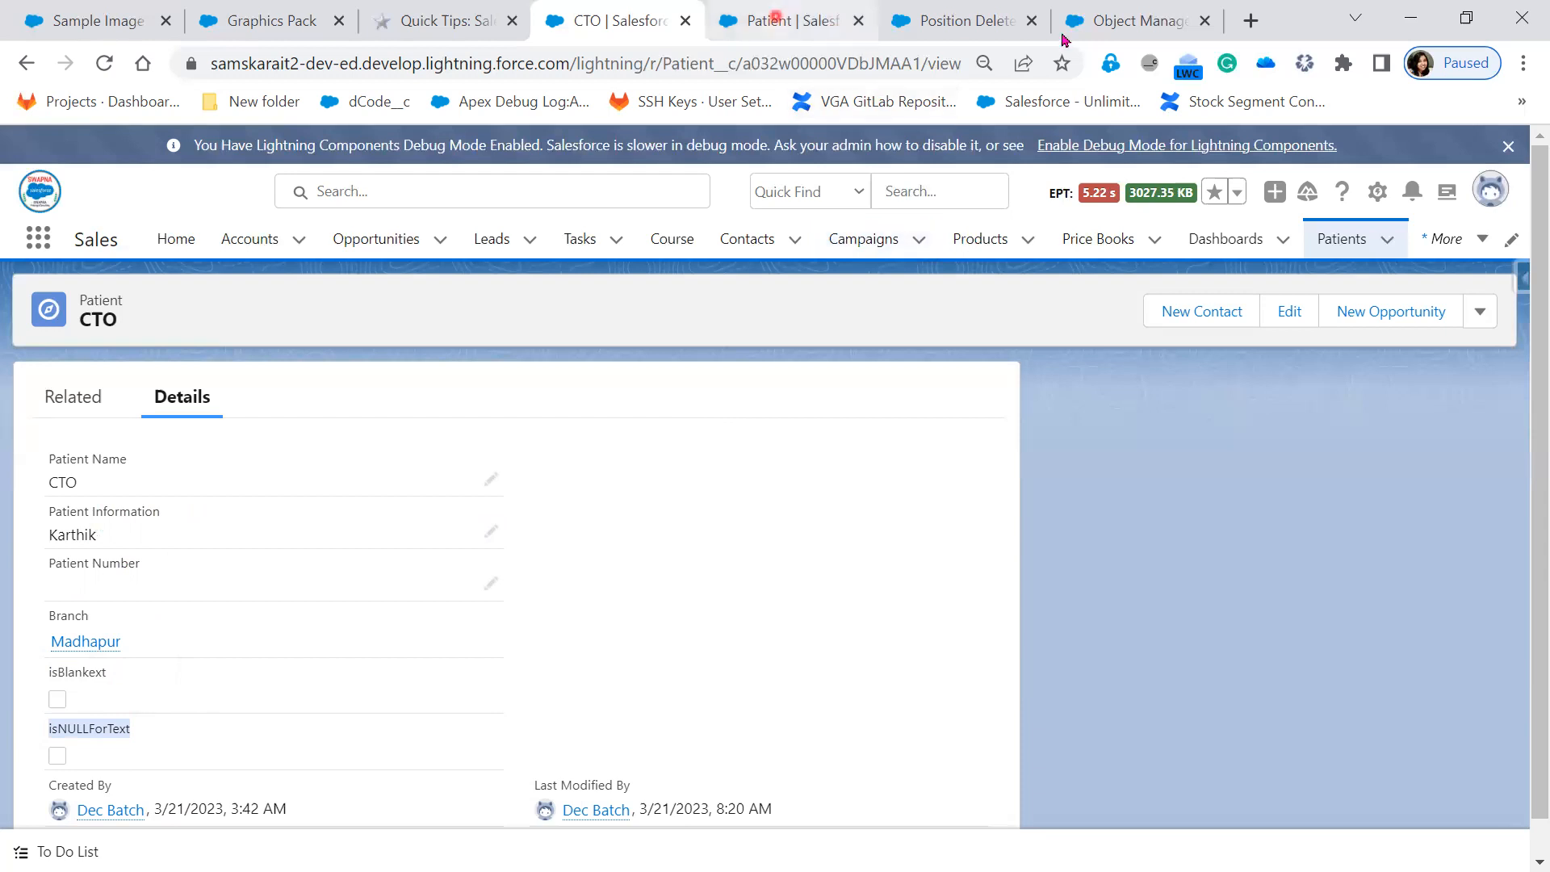
Close the browser tab holding the Position deleted fields page.
{"action": "left_click", "coordinate": [937, 32]}
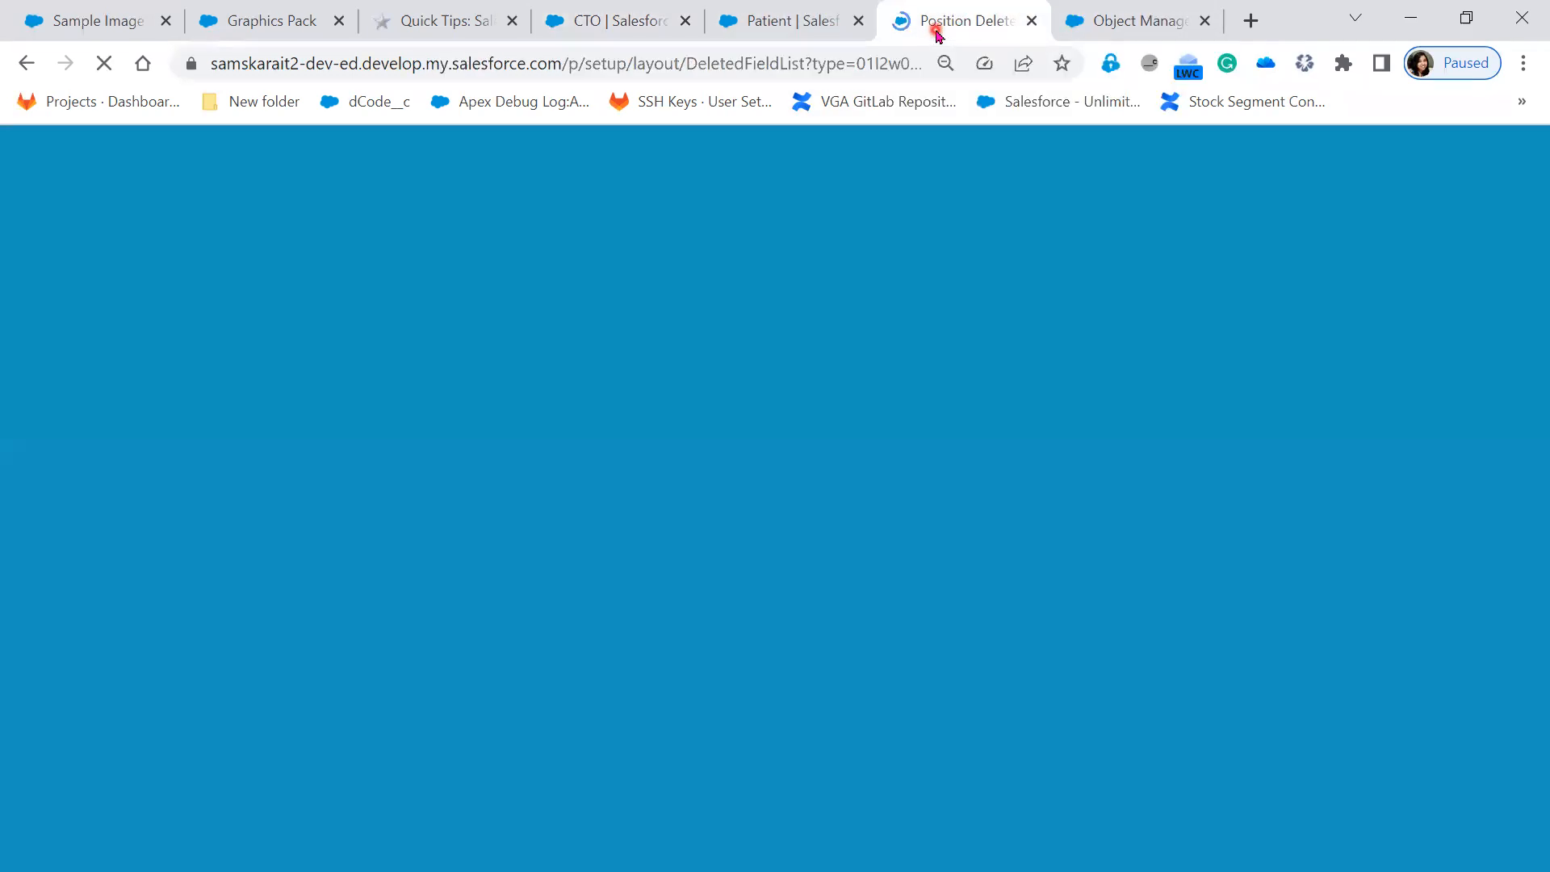
{"action": "left_click", "coordinate": [1032, 23]}
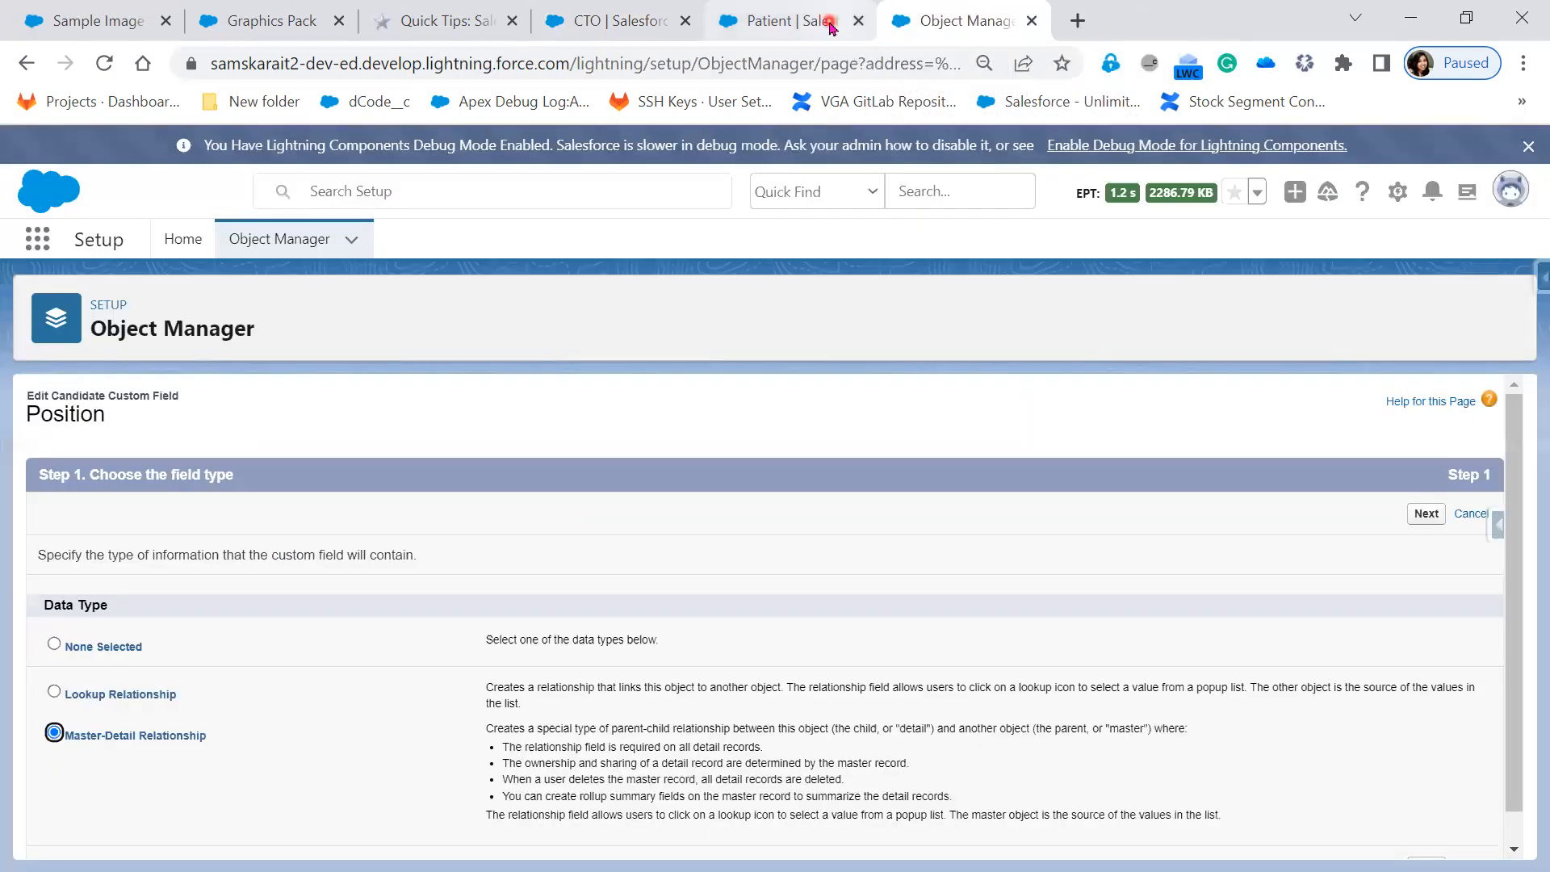
Start a new formula field on the Patient object labelled isBlankForNumber with the Checkbox return type.
{"action": "left_click", "coordinate": [828, 26]}
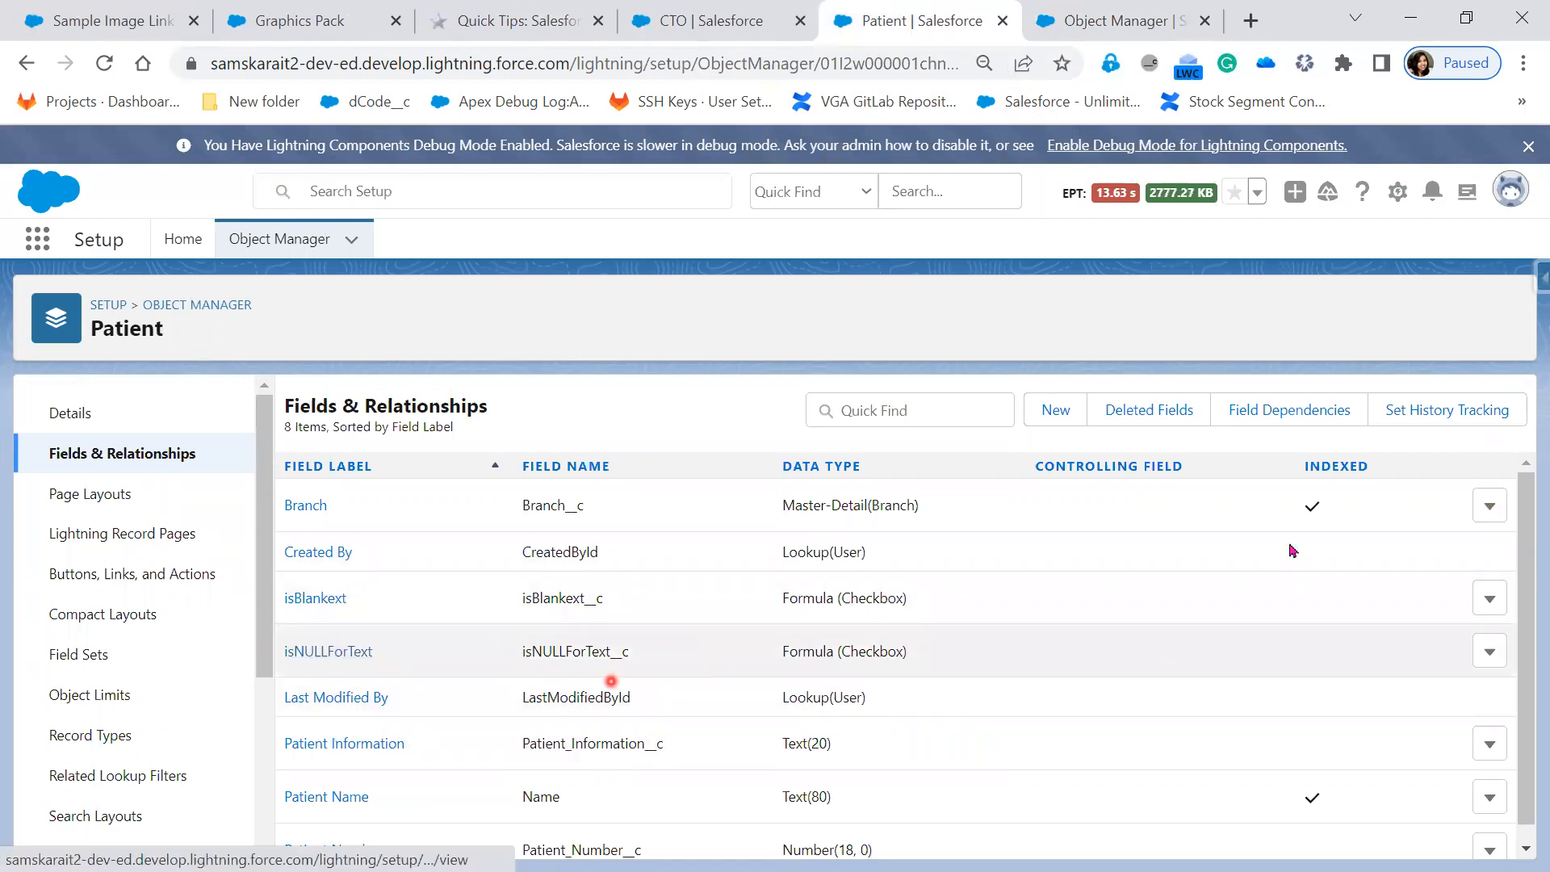
{"action": "left_click", "coordinate": [1053, 411]}
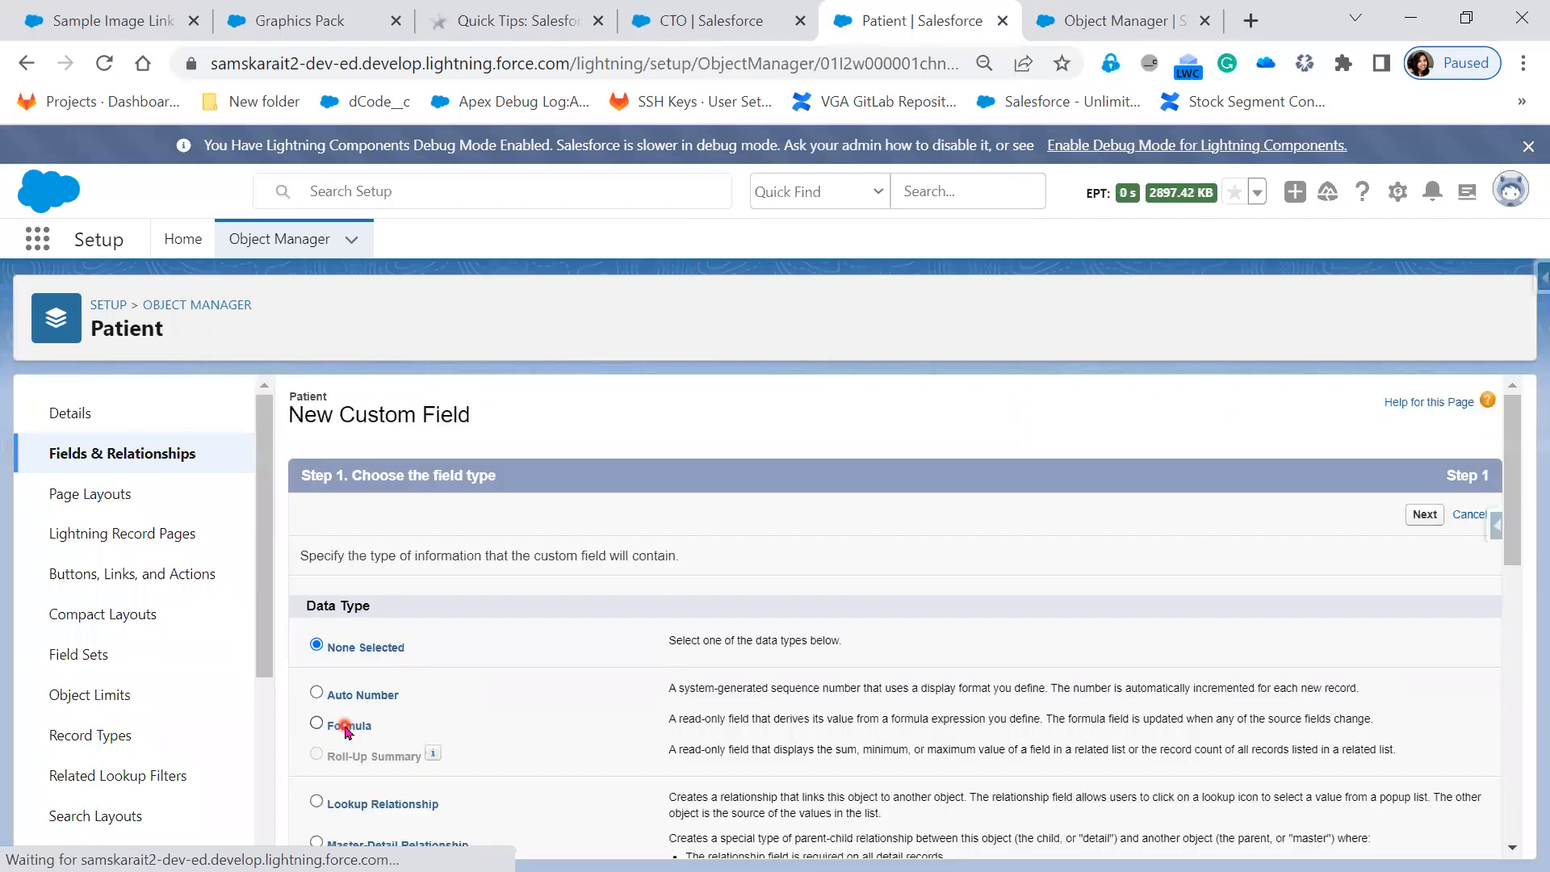
{"action": "left_click", "coordinate": [355, 725]}
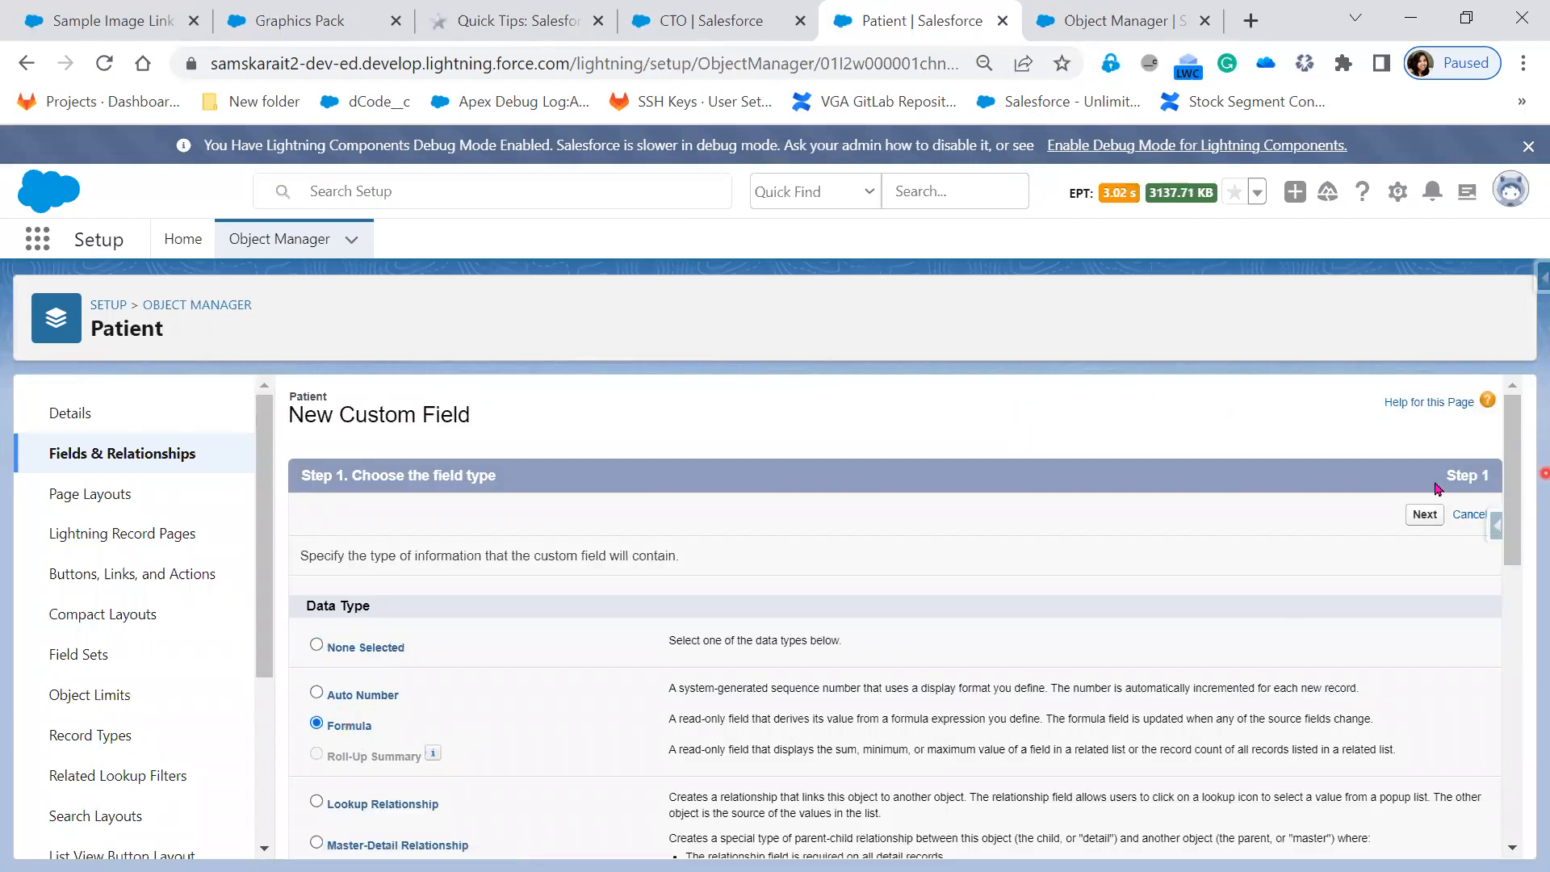
{"action": "left_click", "coordinate": [1422, 517]}
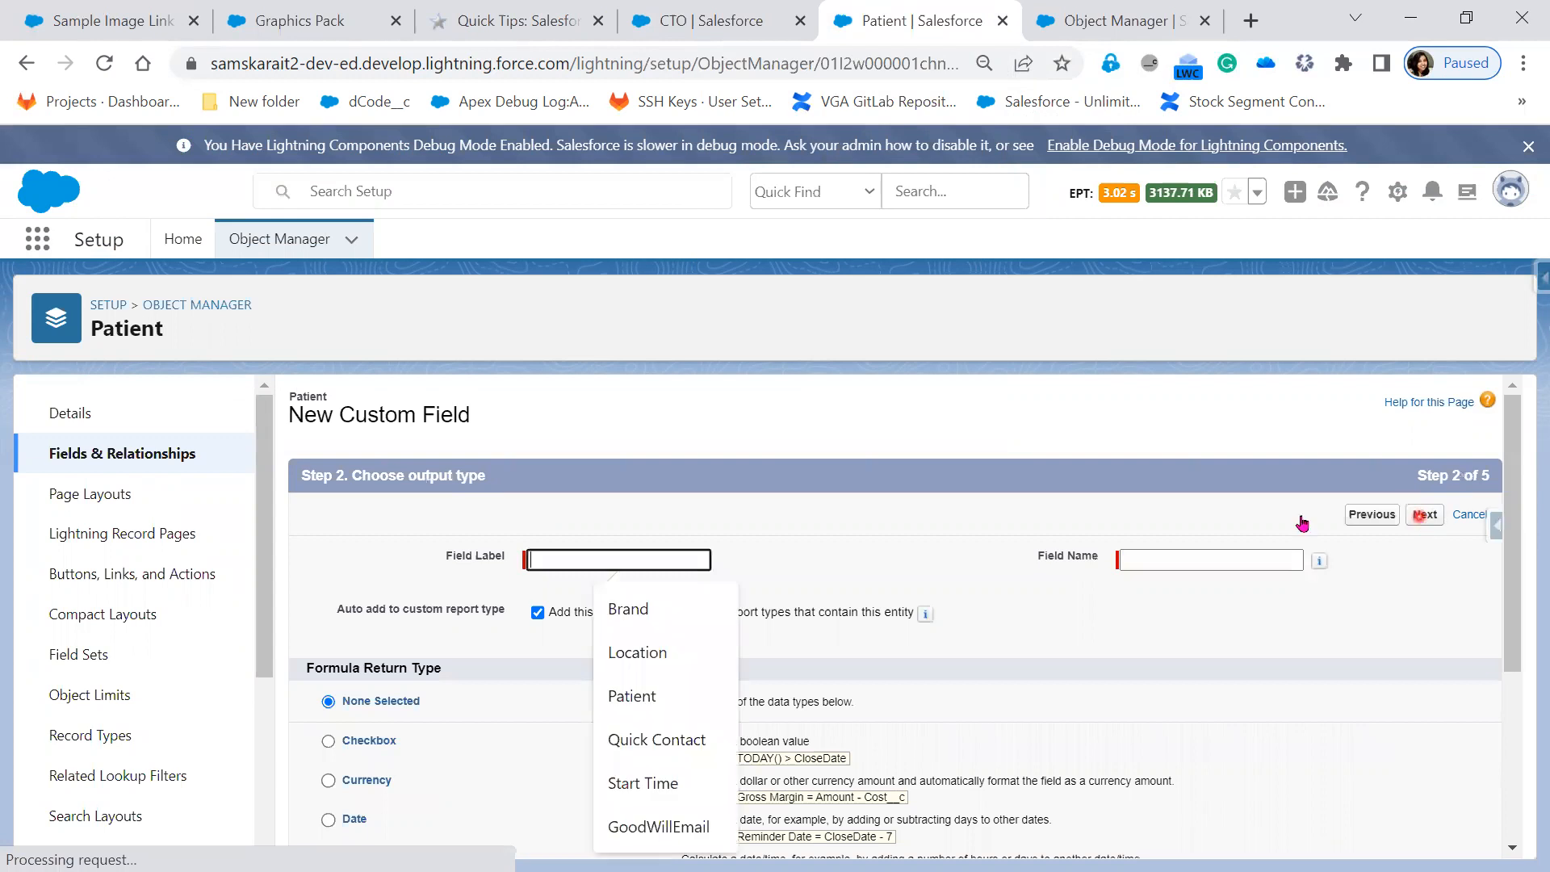
{"action": "type", "text": "i"}
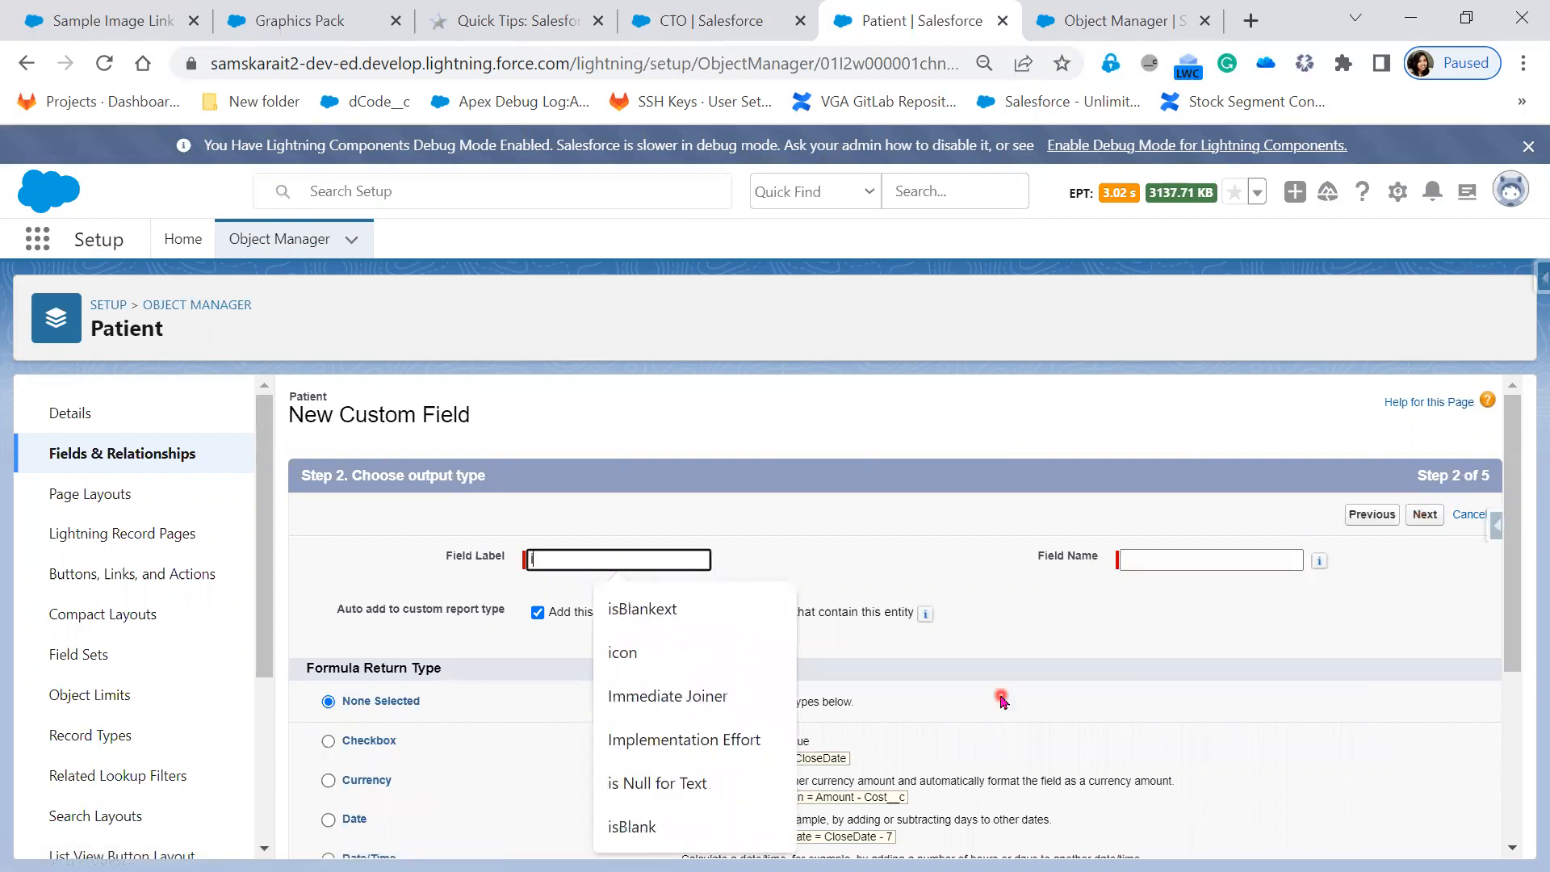
{"action": "type", "text": "sBlankForNum"}
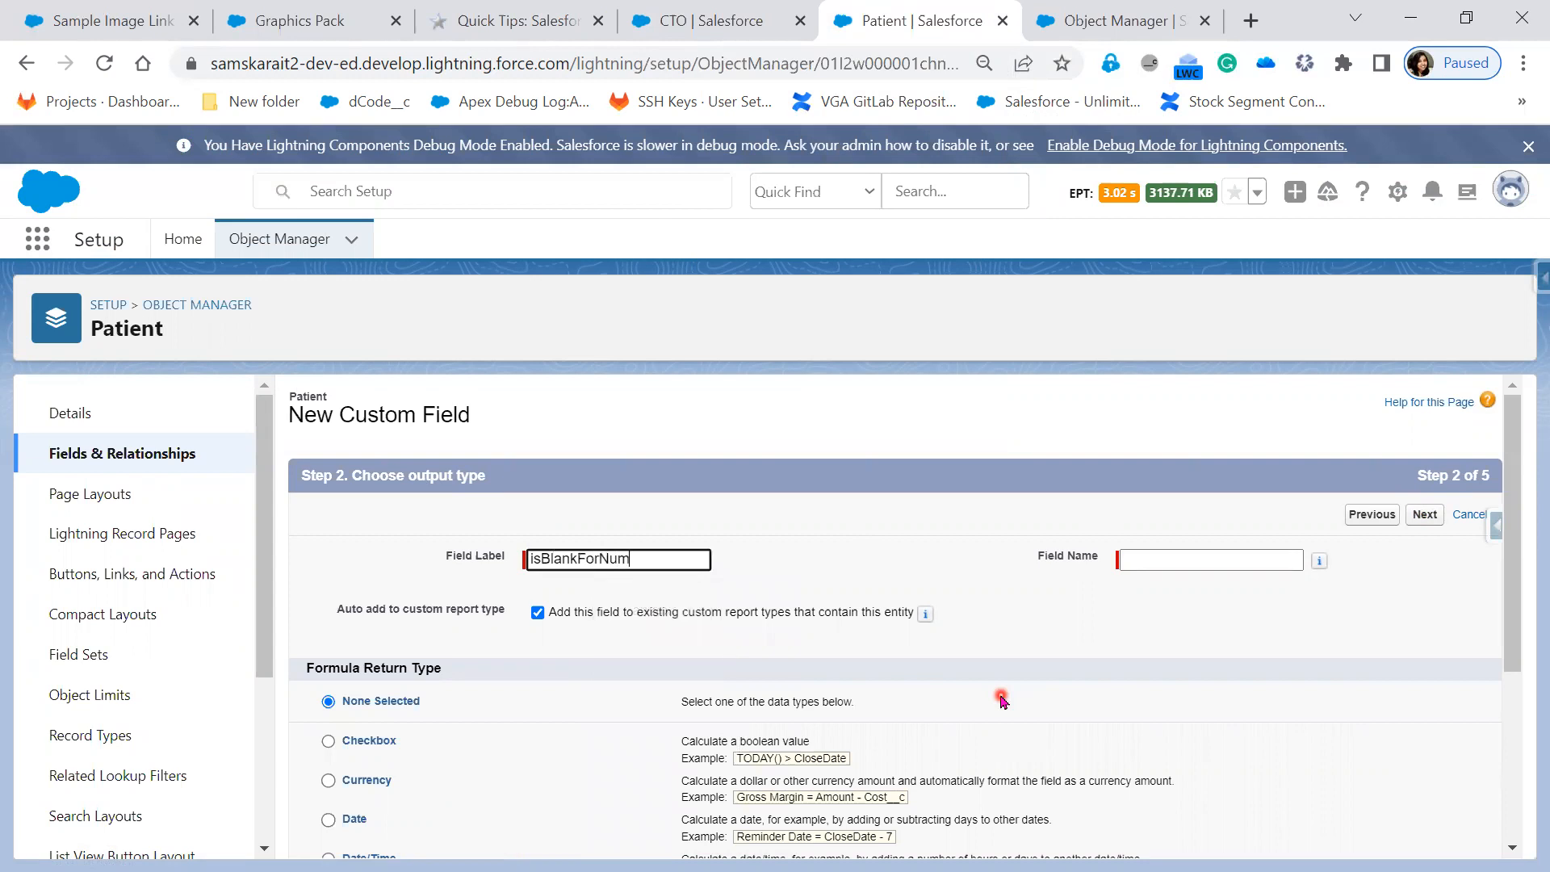
{"action": "key", "text": "Tab"}
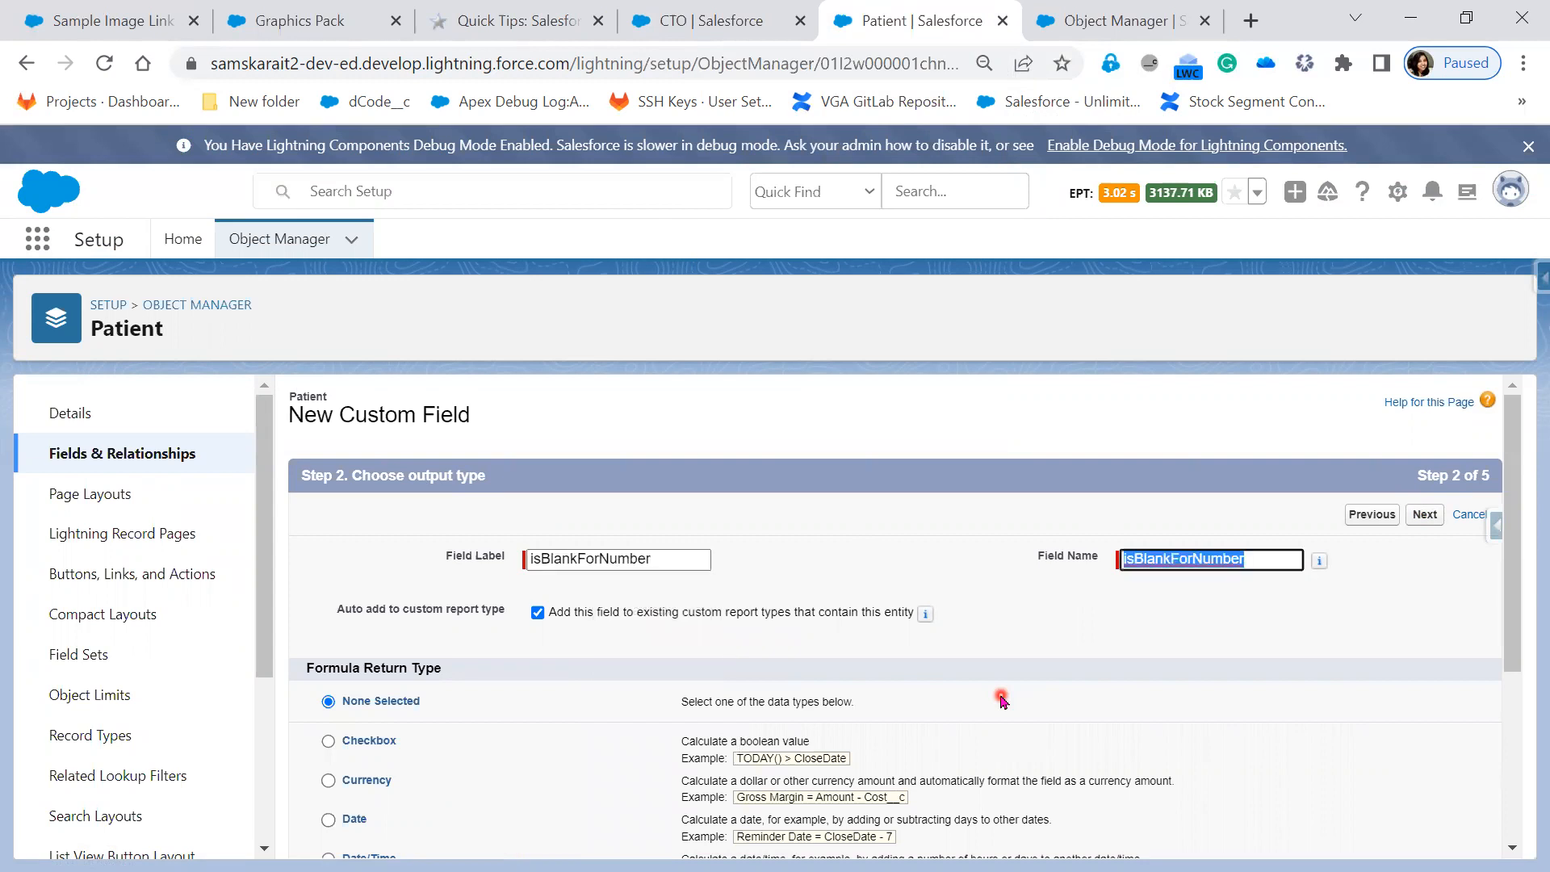
{"action": "left_click", "coordinate": [372, 738]}
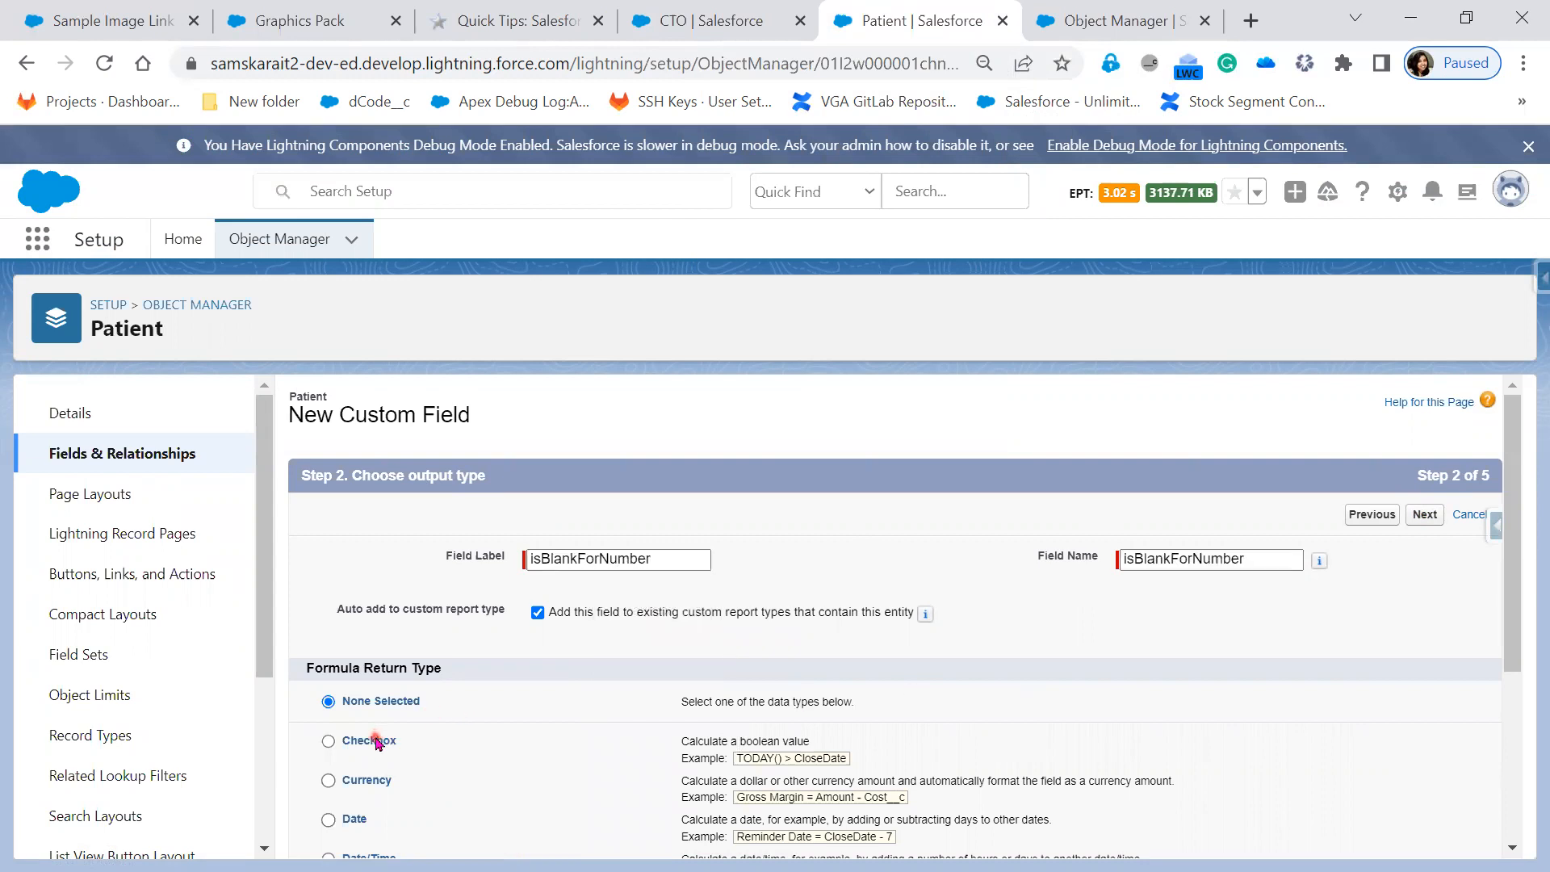
{"action": "left_click", "coordinate": [1426, 515]}
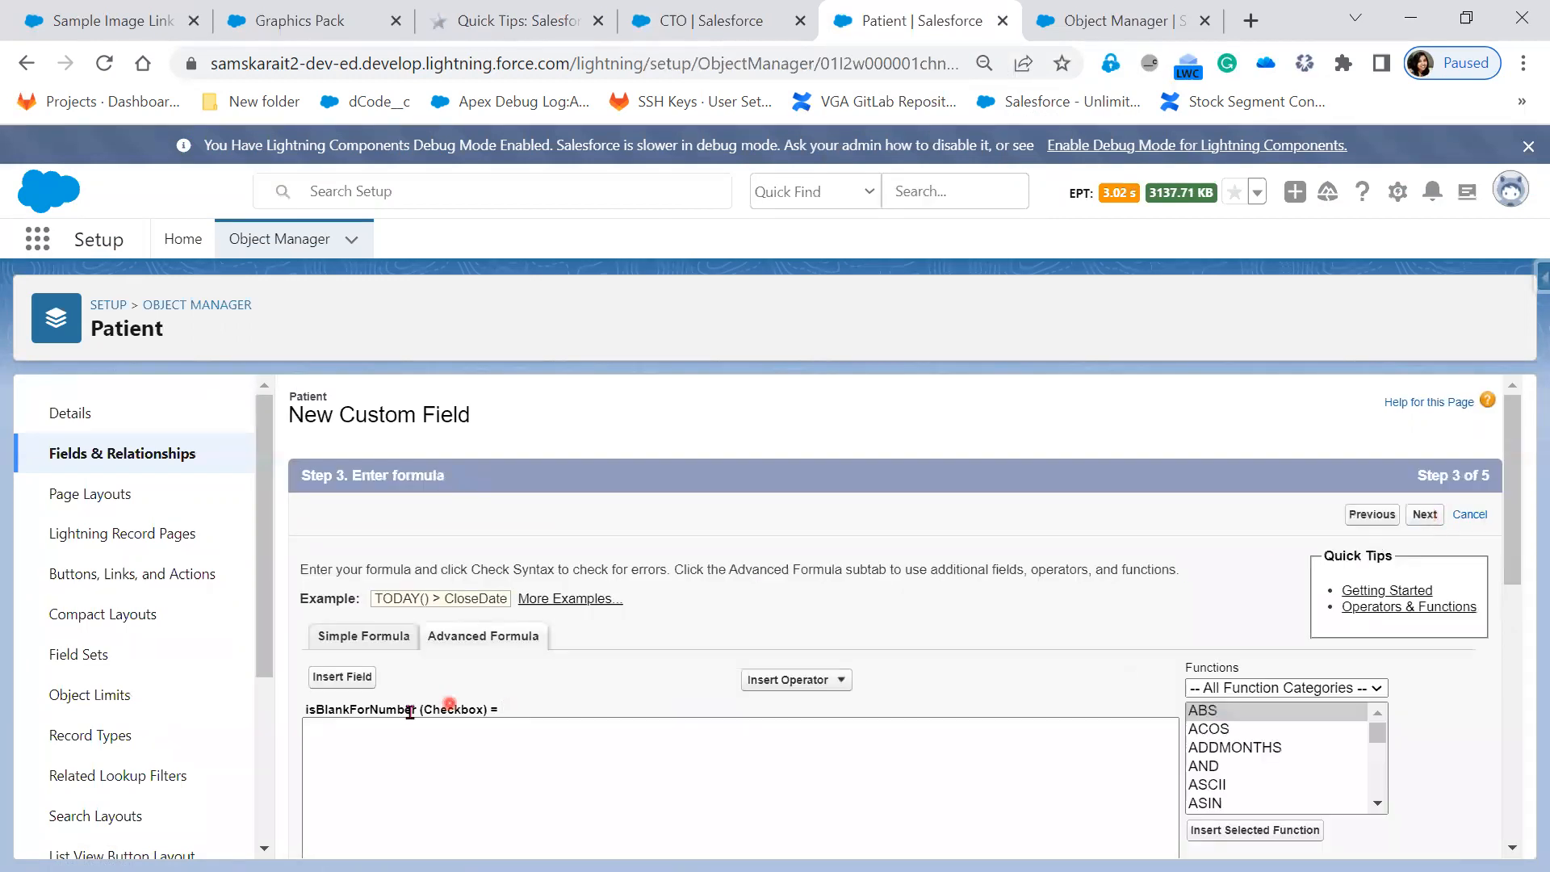
Insert the logical ISBLANK function into the isBlankForNumber formula and delete its expression placeholder.
{"action": "left_click", "coordinate": [1341, 689]}
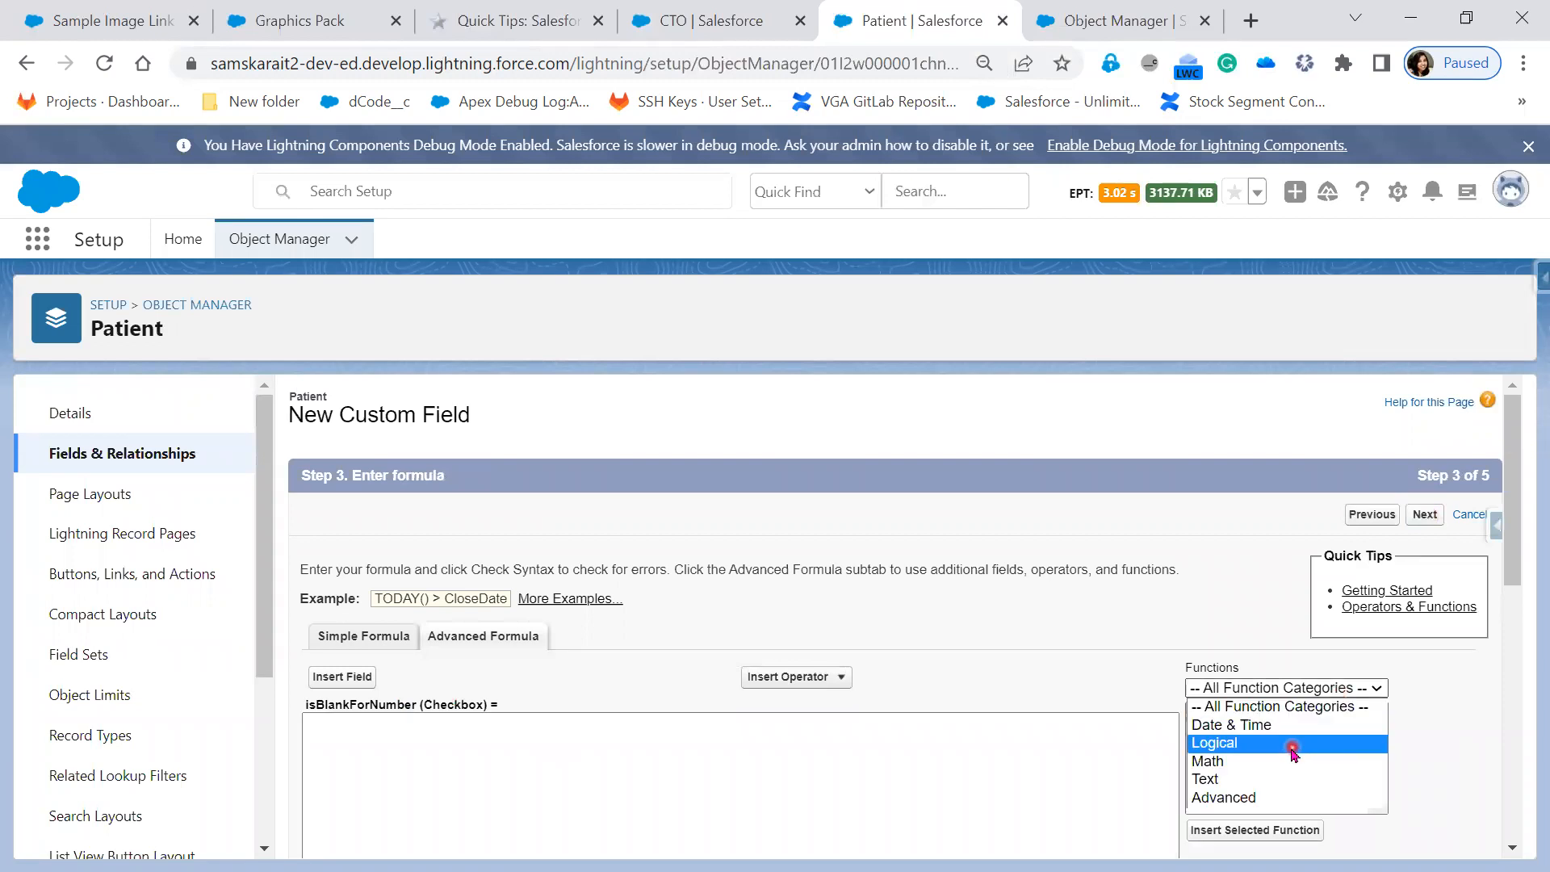
{"action": "left_click", "coordinate": [1292, 751]}
{"action": "left_click", "coordinate": [1262, 786]}
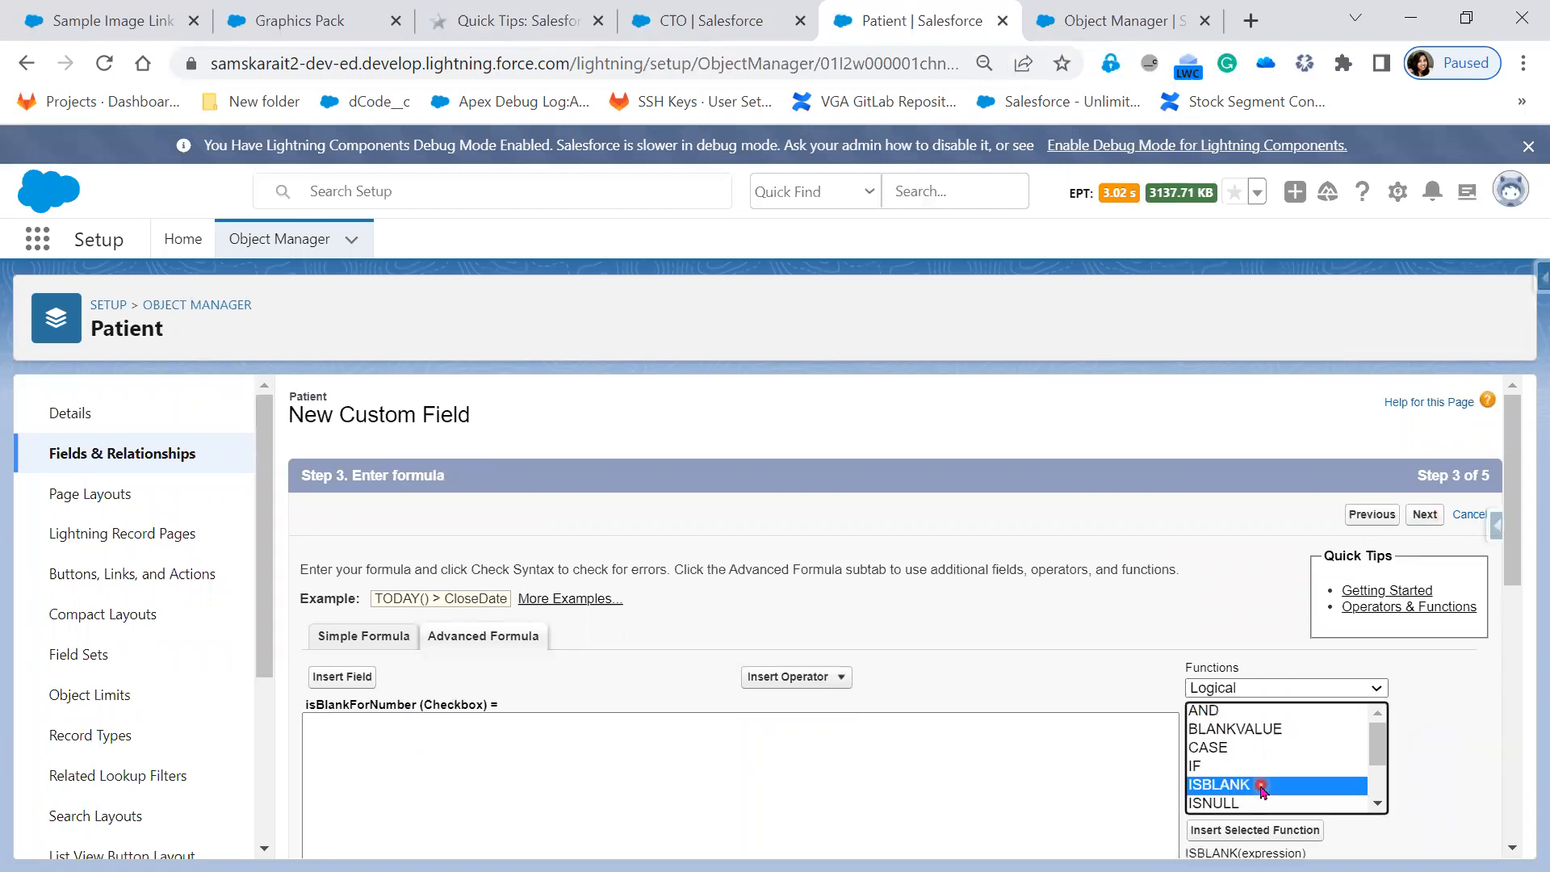
{"action": "left_click", "coordinate": [1270, 832]}
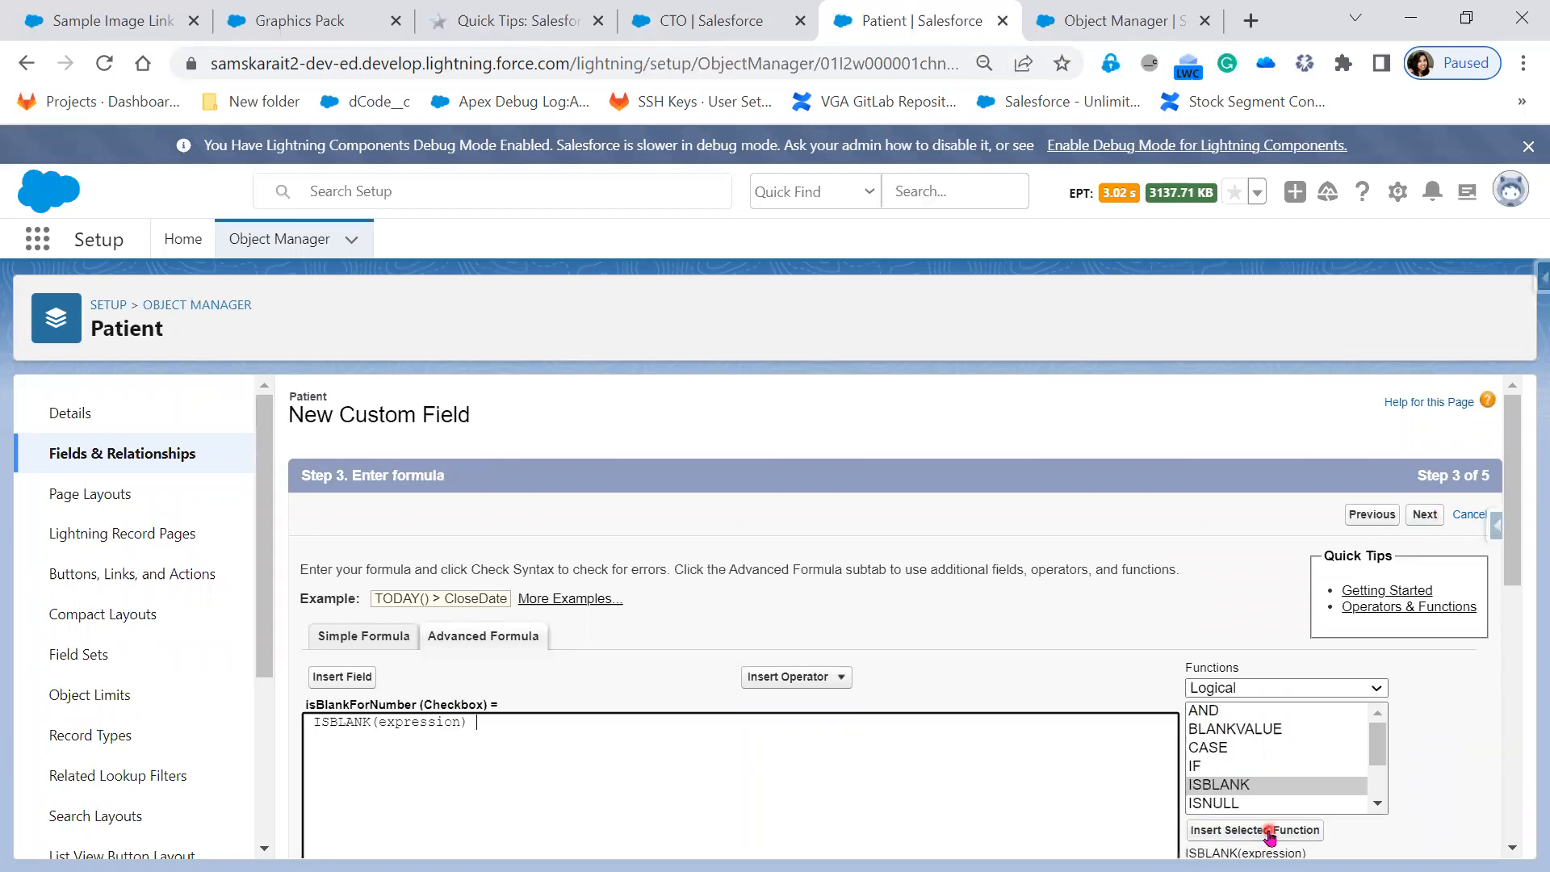
{"action": "left_click", "coordinate": [376, 721]}
{"action": "double_click", "coordinate": [440, 721]}
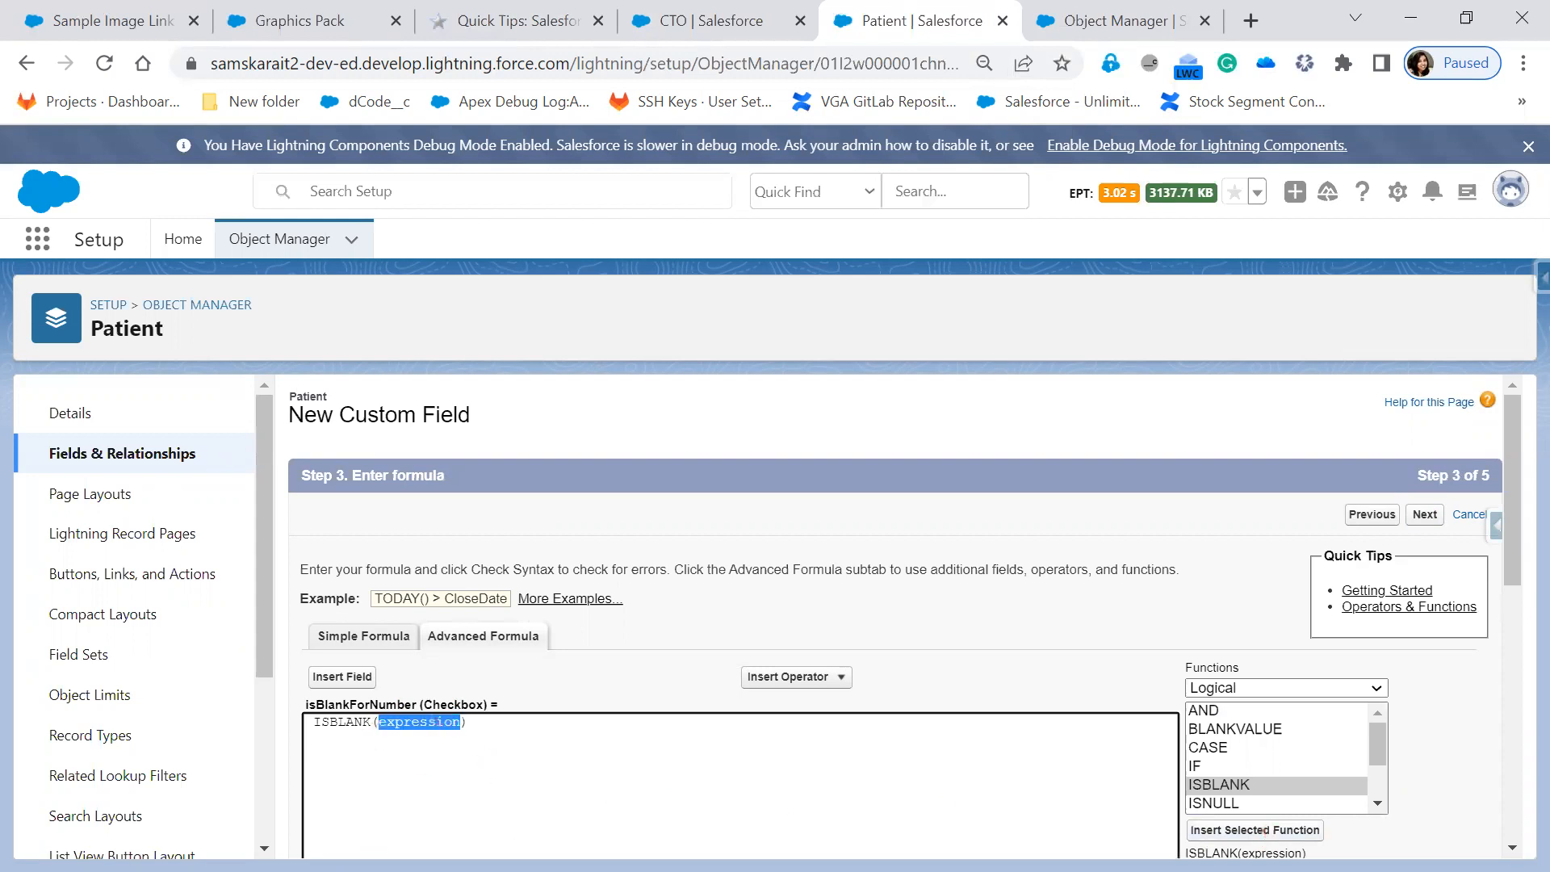
{"action": "key", "text": "BackSpace"}
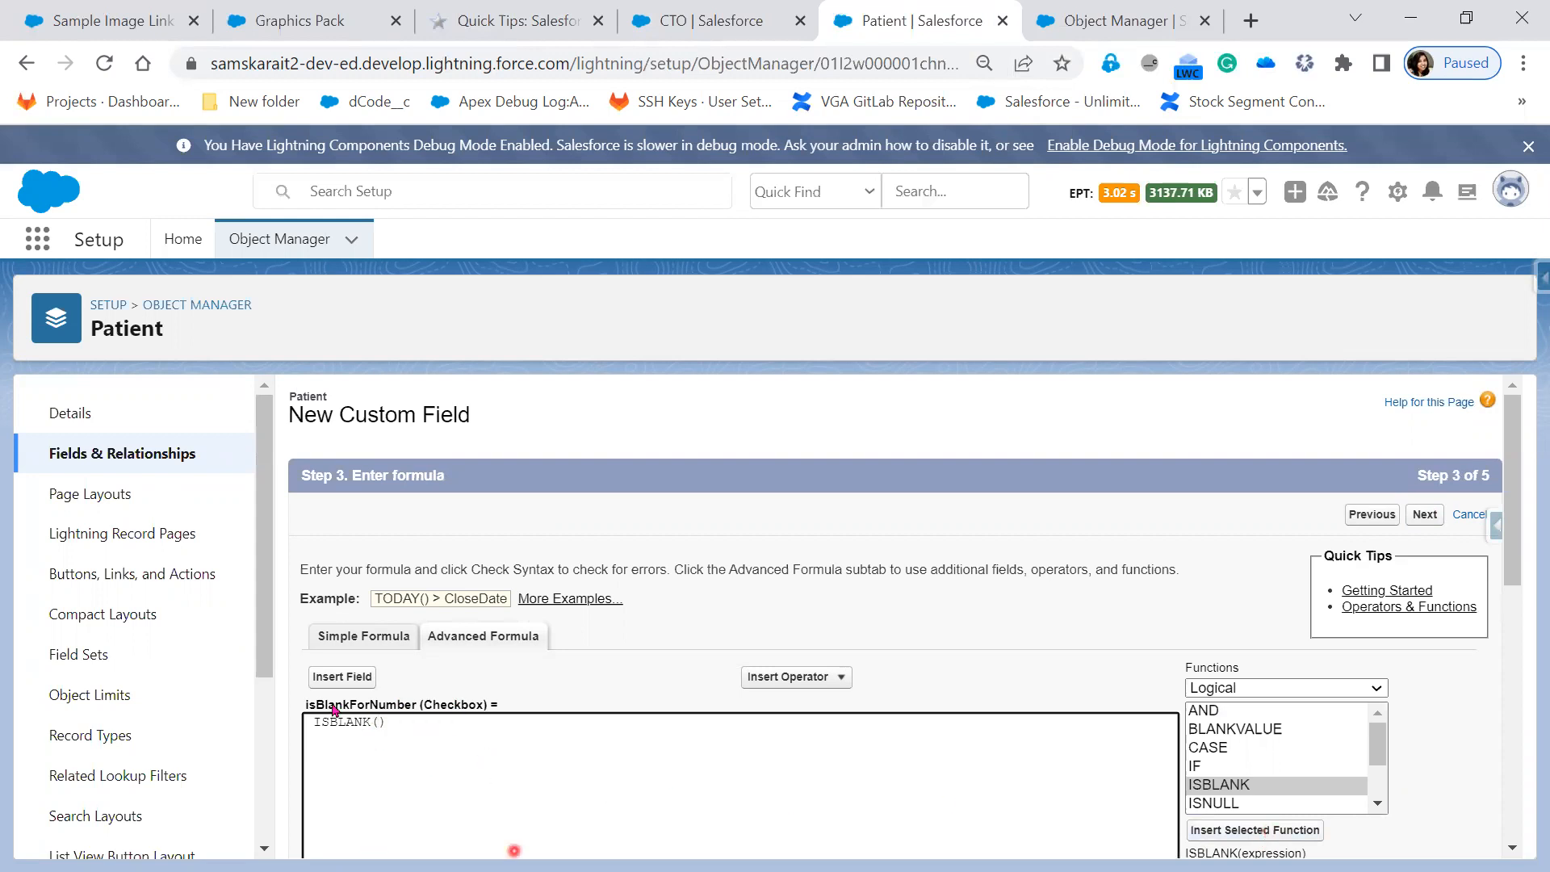
Insert the Patient Number field between the parentheses of ISBLANK.
{"action": "left_click", "coordinate": [344, 675]}
{"action": "left_click", "coordinate": [732, 630]}
{"action": "scroll", "coordinate": [731, 635], "scroll_direction": "down", "scroll_amount": 2}
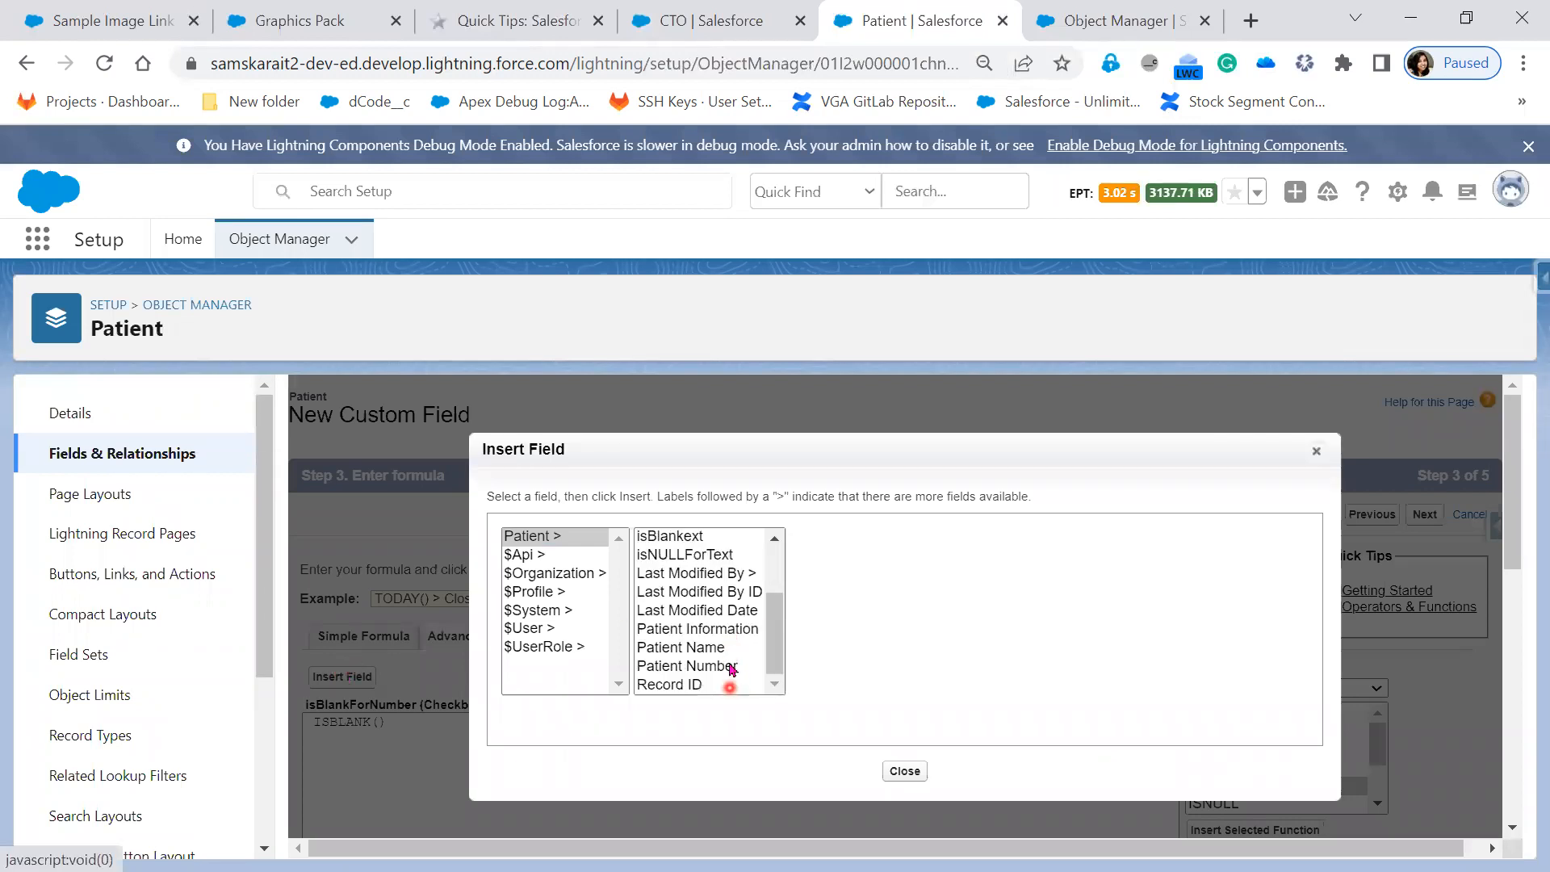
{"action": "left_click", "coordinate": [728, 666]}
{"action": "left_click", "coordinate": [877, 651]}
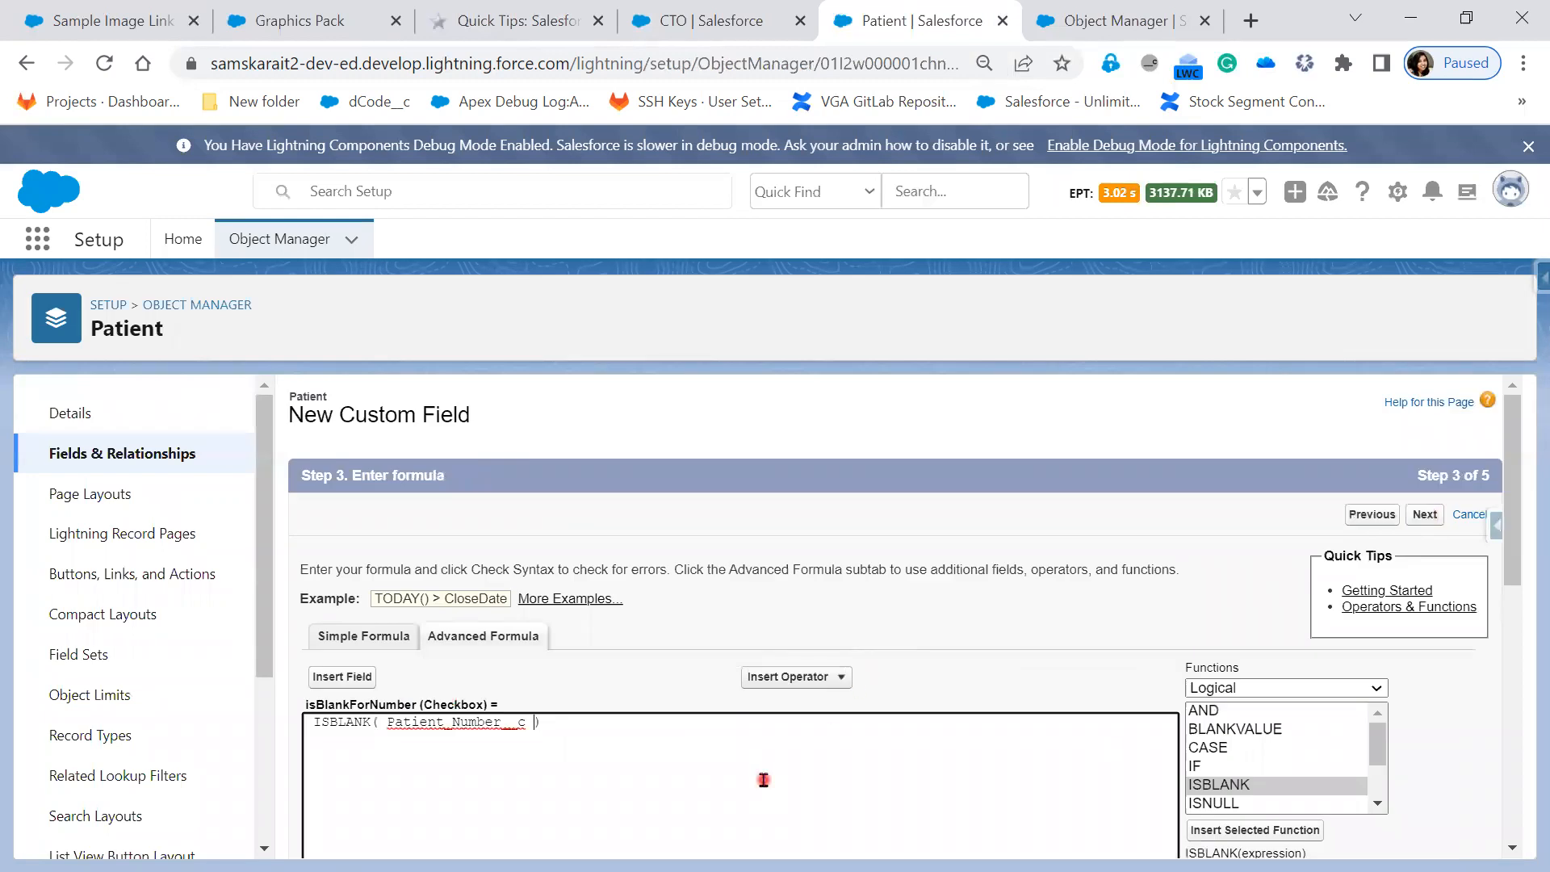
Review the blank field handling, keep blank fields treated as zeroes, accept the remaining defaults, and save isBlankForNumber while starting another new field.
{"action": "scroll", "coordinate": [768, 779], "scroll_direction": "down", "scroll_amount": 3}
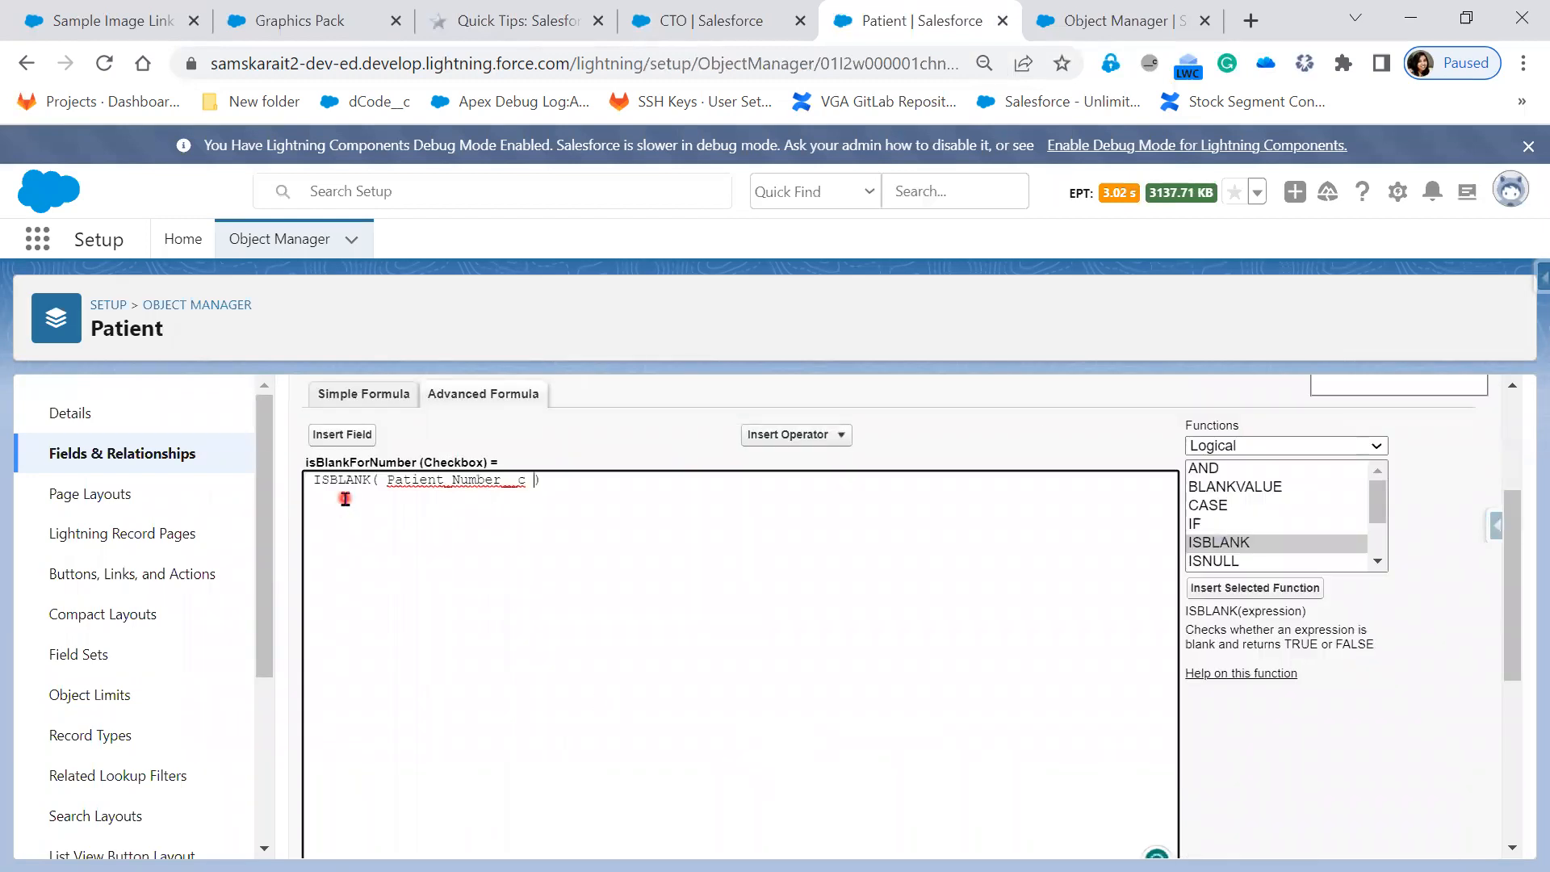
{"action": "scroll", "coordinate": [658, 775], "scroll_direction": "down", "scroll_amount": 3}
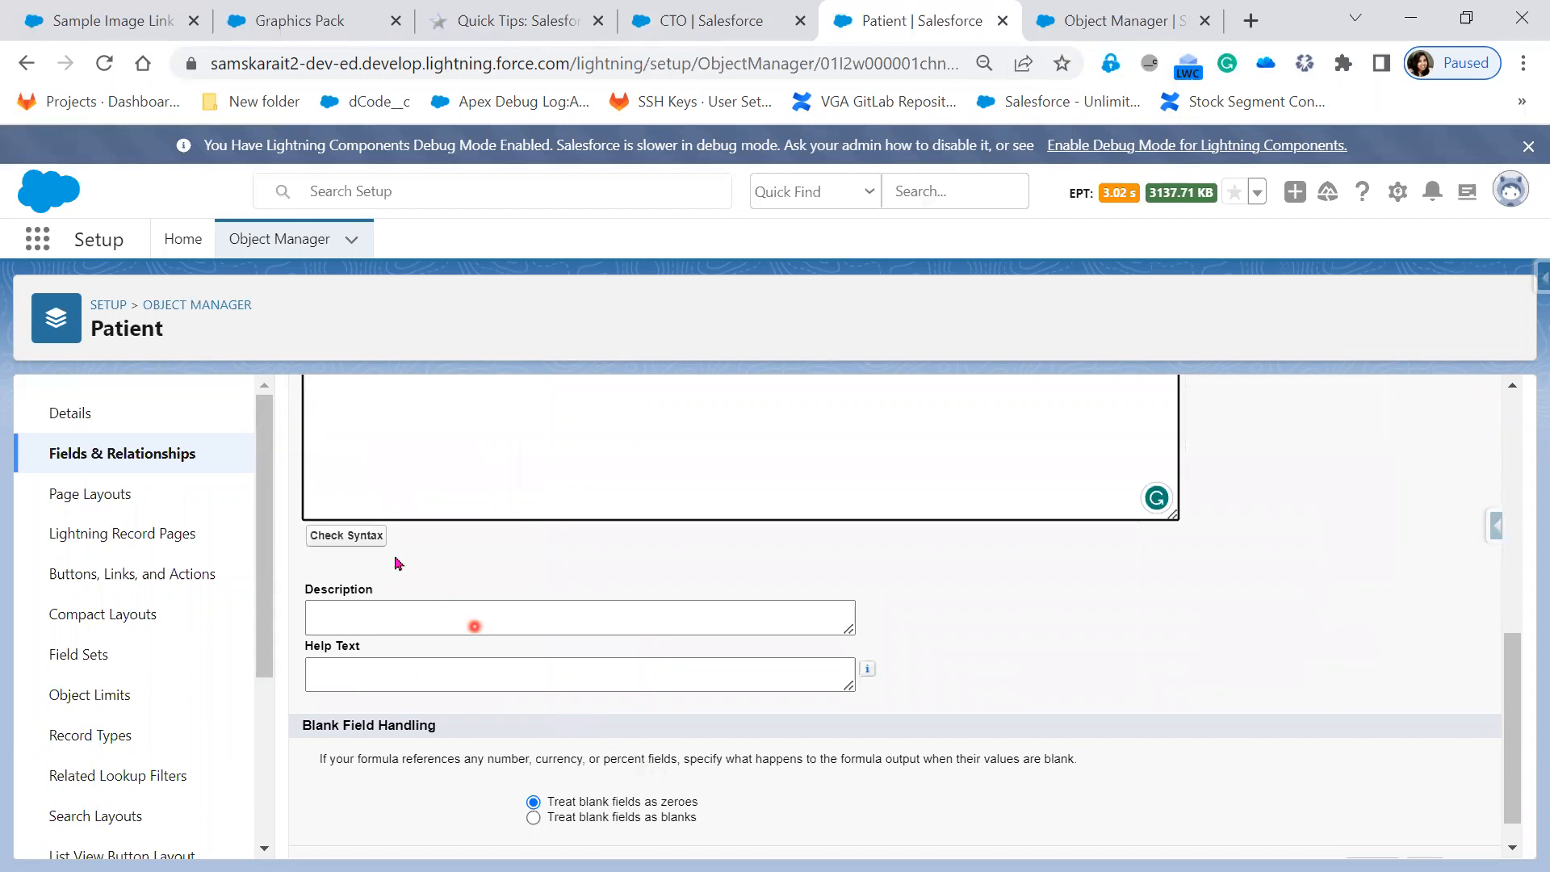
{"action": "left_click_drag", "start_coordinate": [487, 756], "coordinate": [530, 751]}
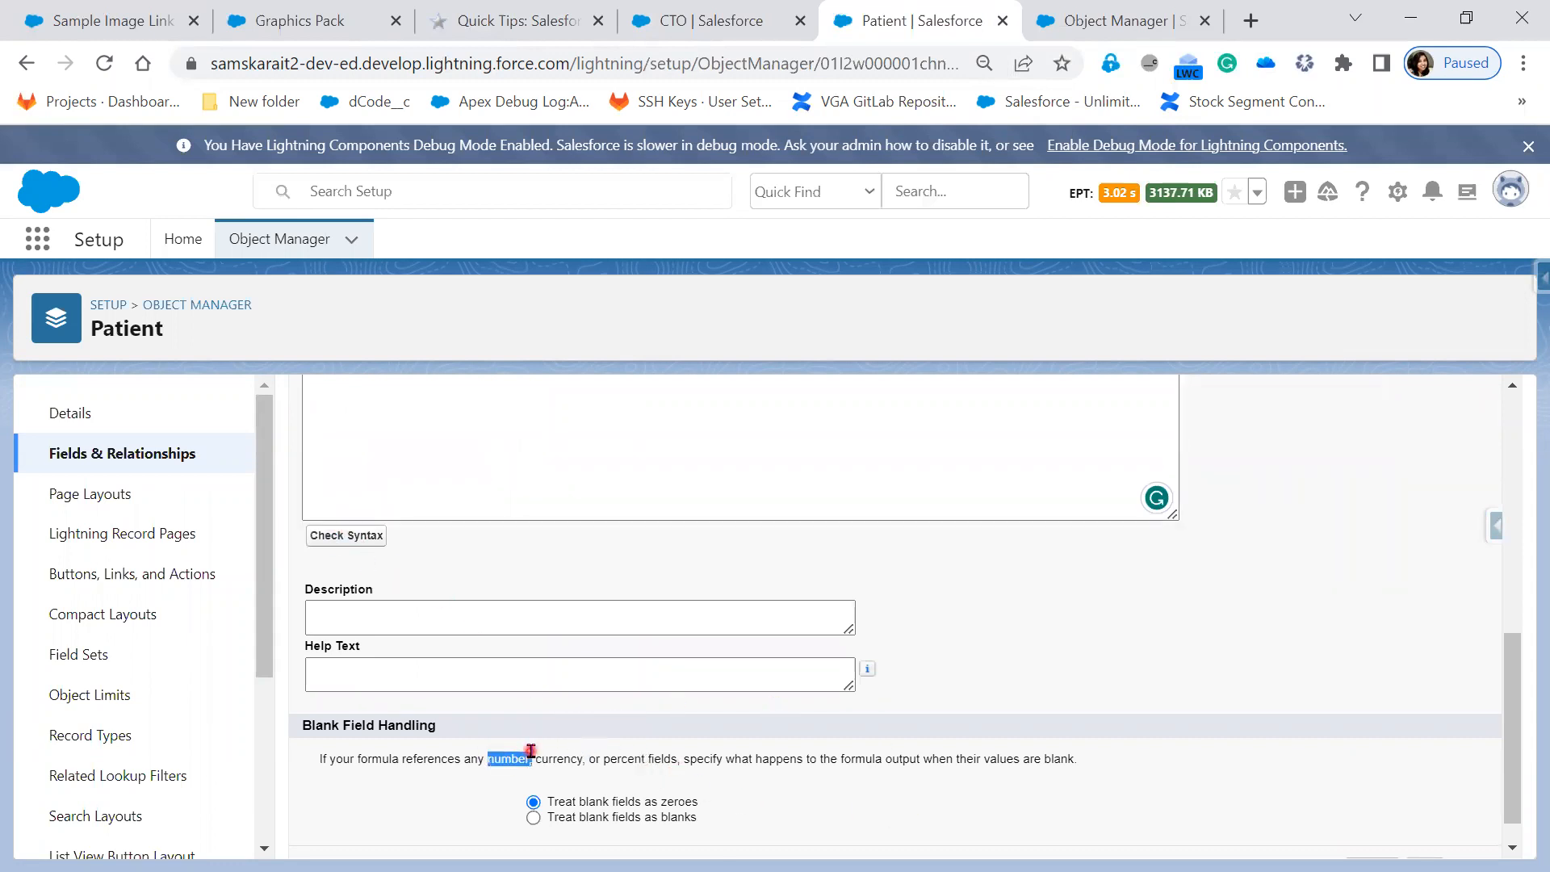
{"action": "left_click_drag", "start_coordinate": [327, 757], "coordinate": [896, 775]}
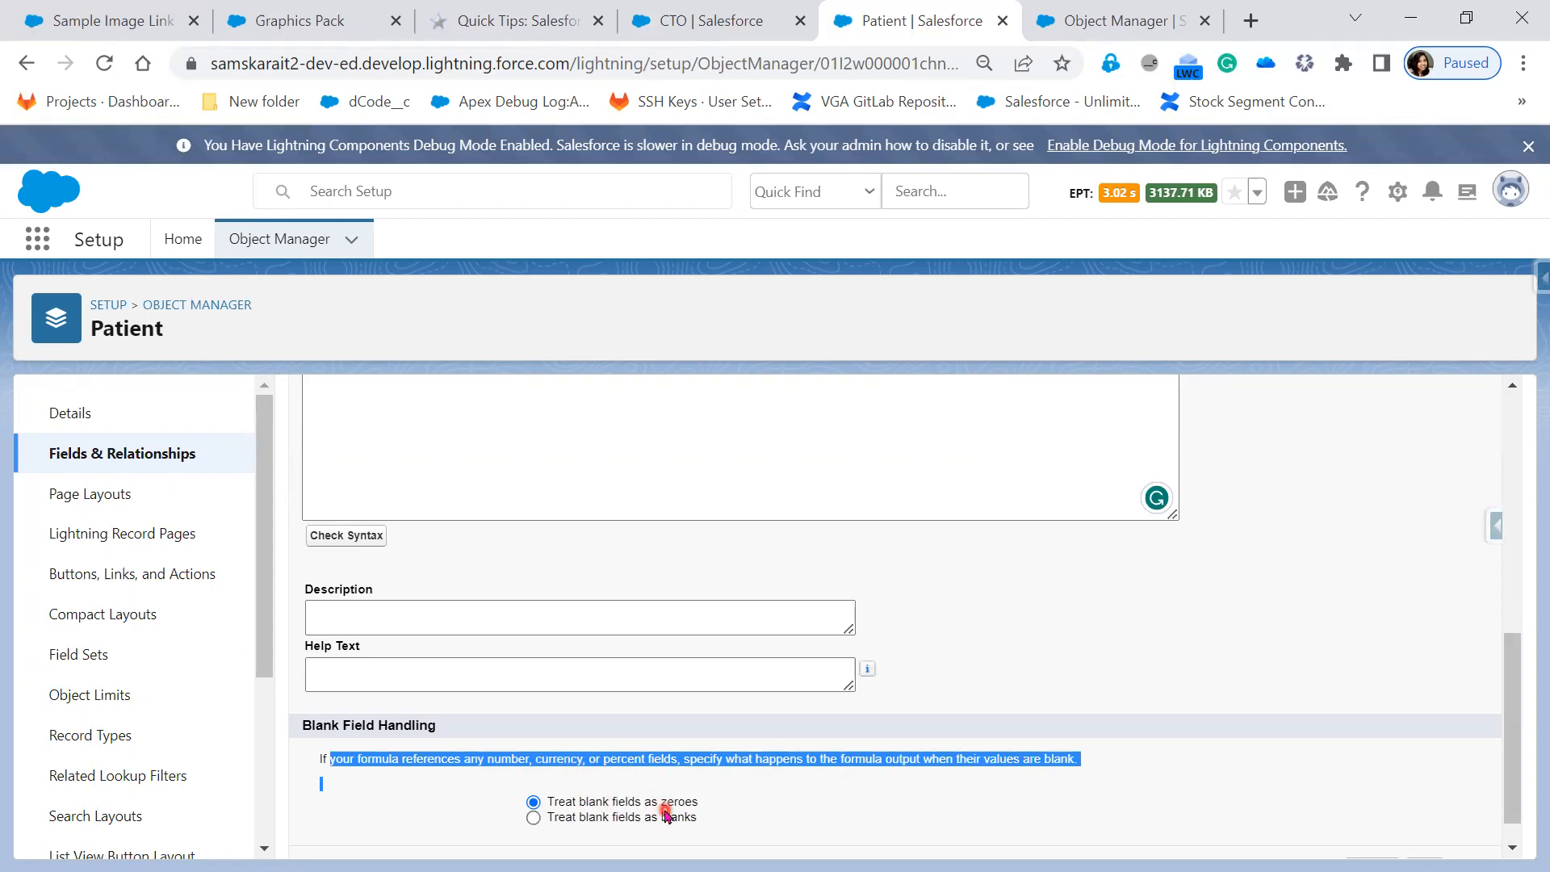
{"action": "scroll", "coordinate": [872, 799], "scroll_direction": "down", "scroll_amount": 1}
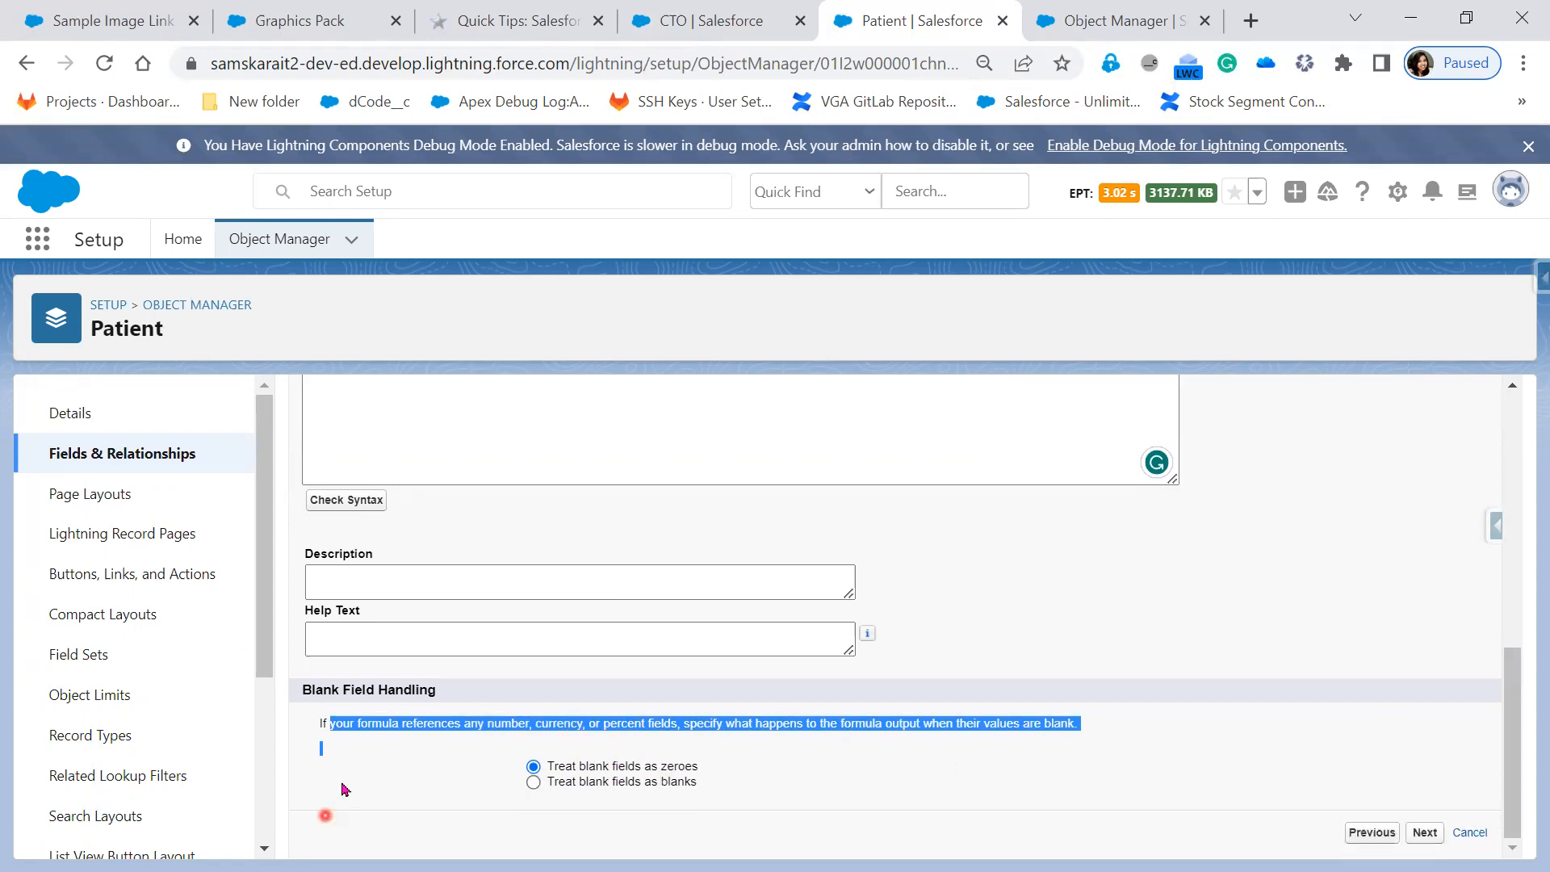
{"action": "left_click", "coordinate": [1422, 838]}
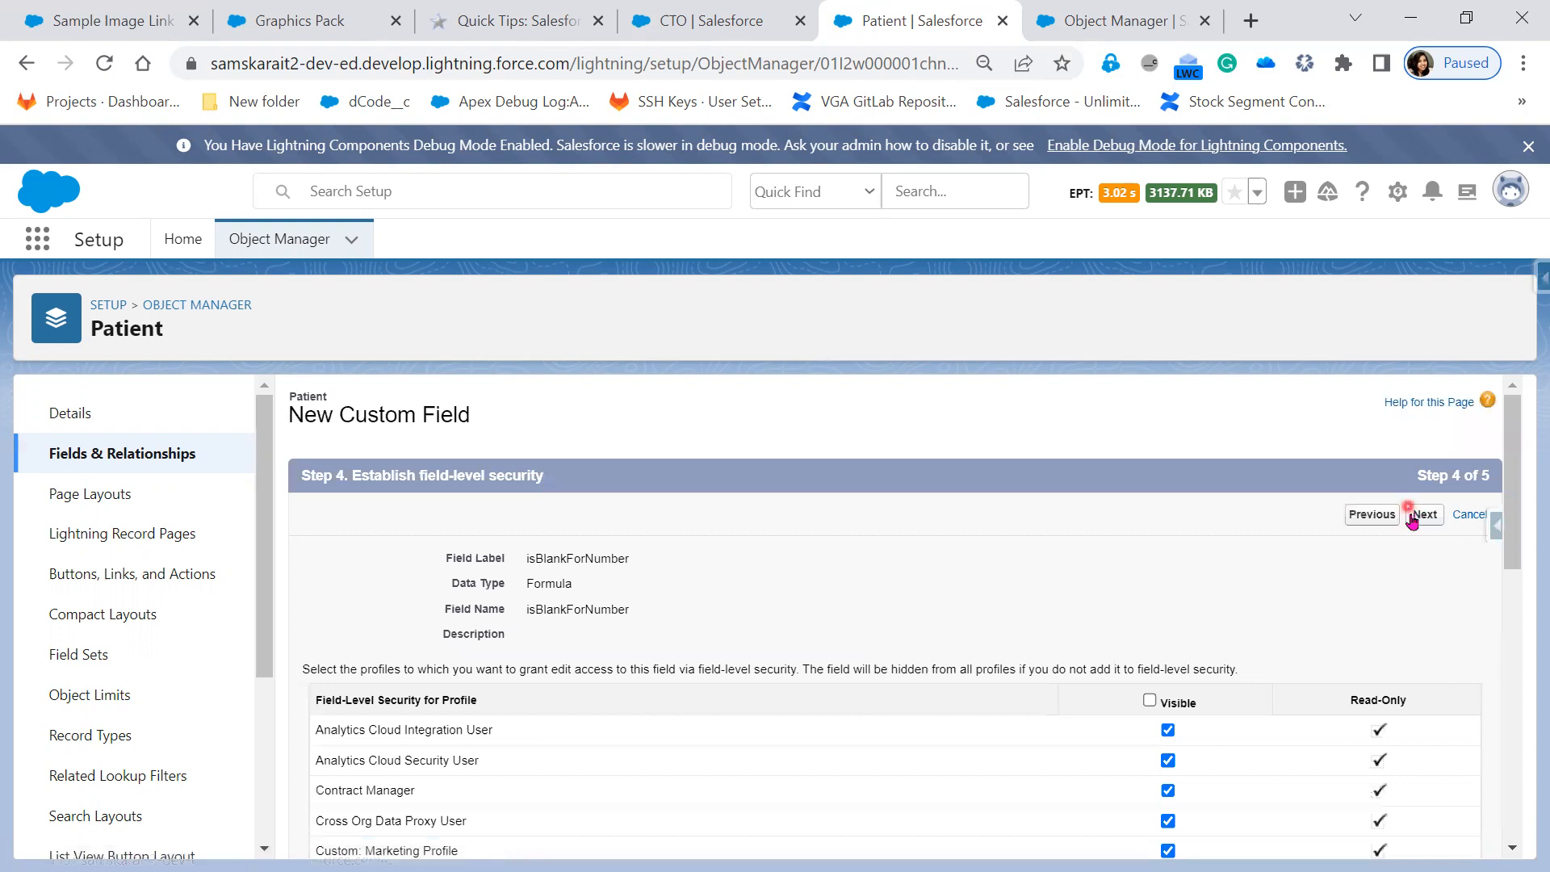
{"action": "left_click", "coordinate": [1419, 523]}
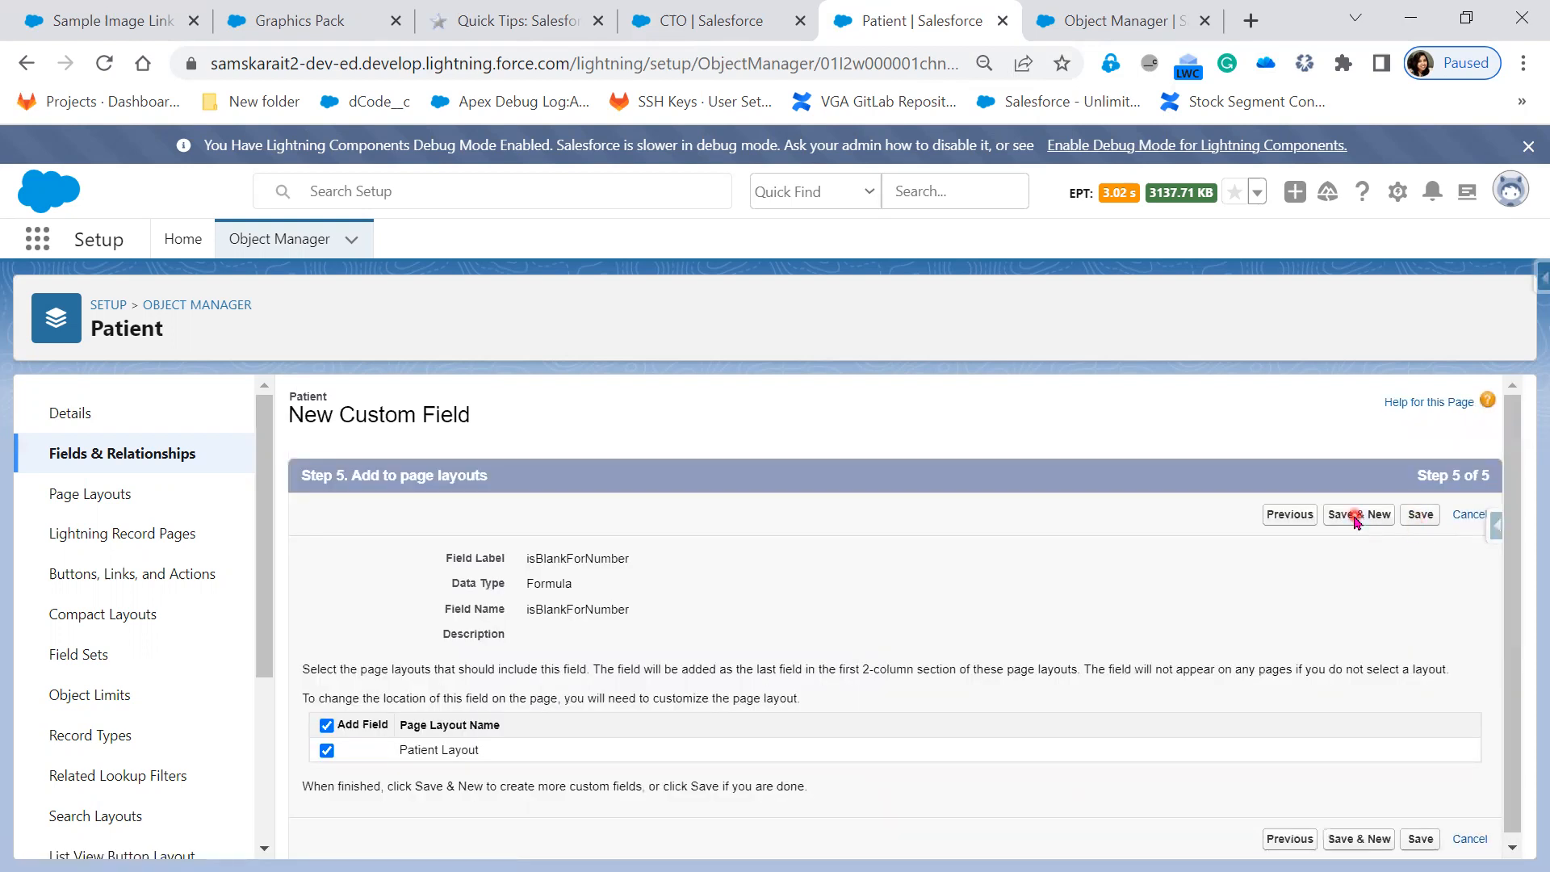
{"action": "left_click", "coordinate": [1355, 518]}
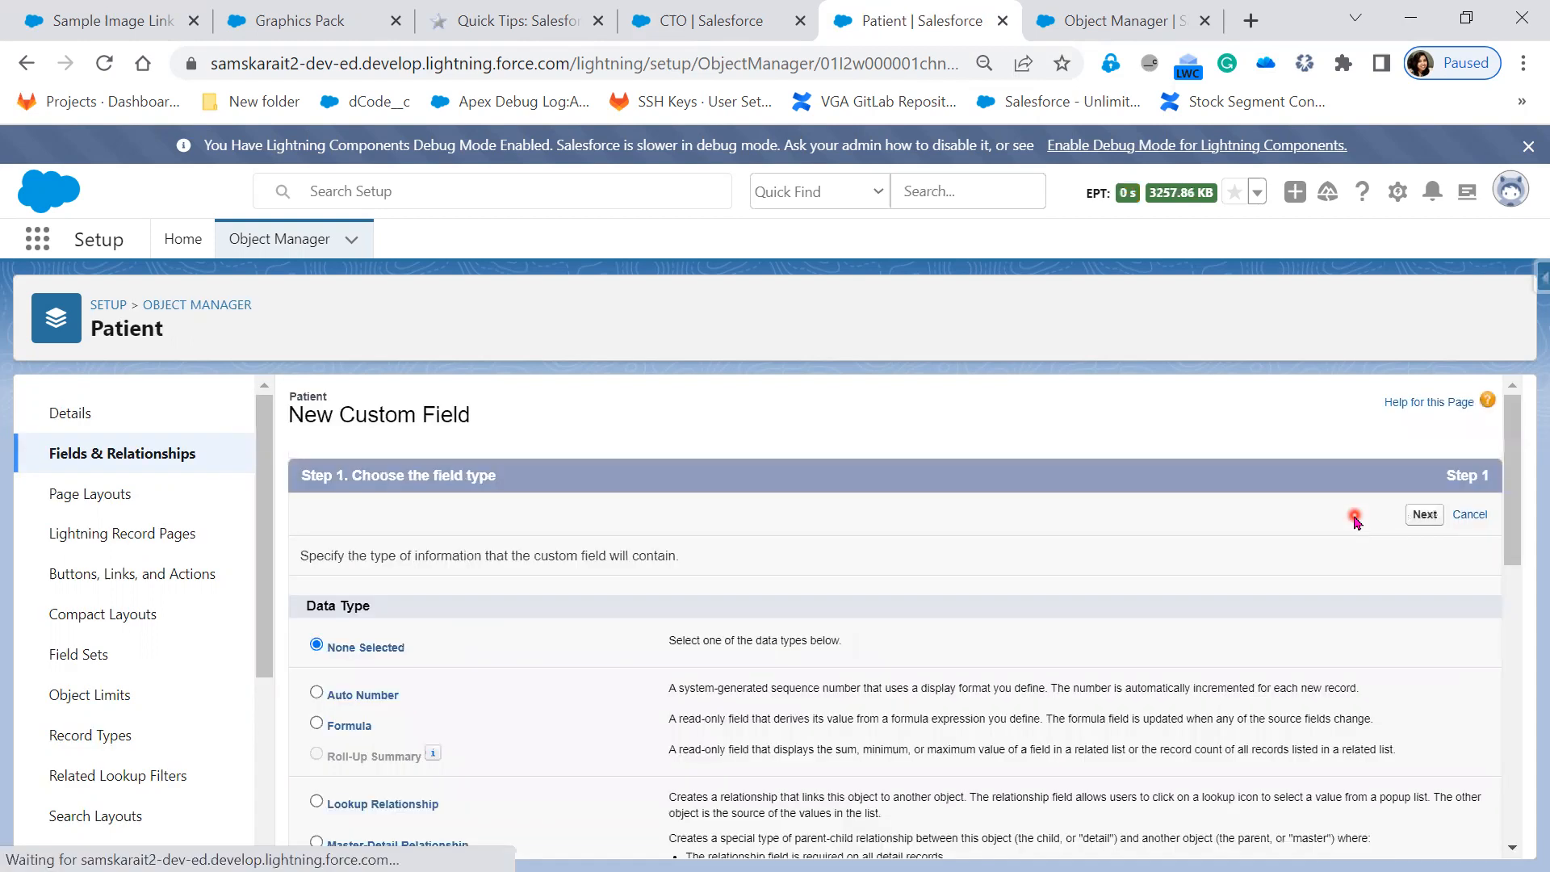
Define the new Patient field as a formula labelled isNULLFORNumber with the Checkbox return type.
{"action": "left_click", "coordinate": [379, 769]}
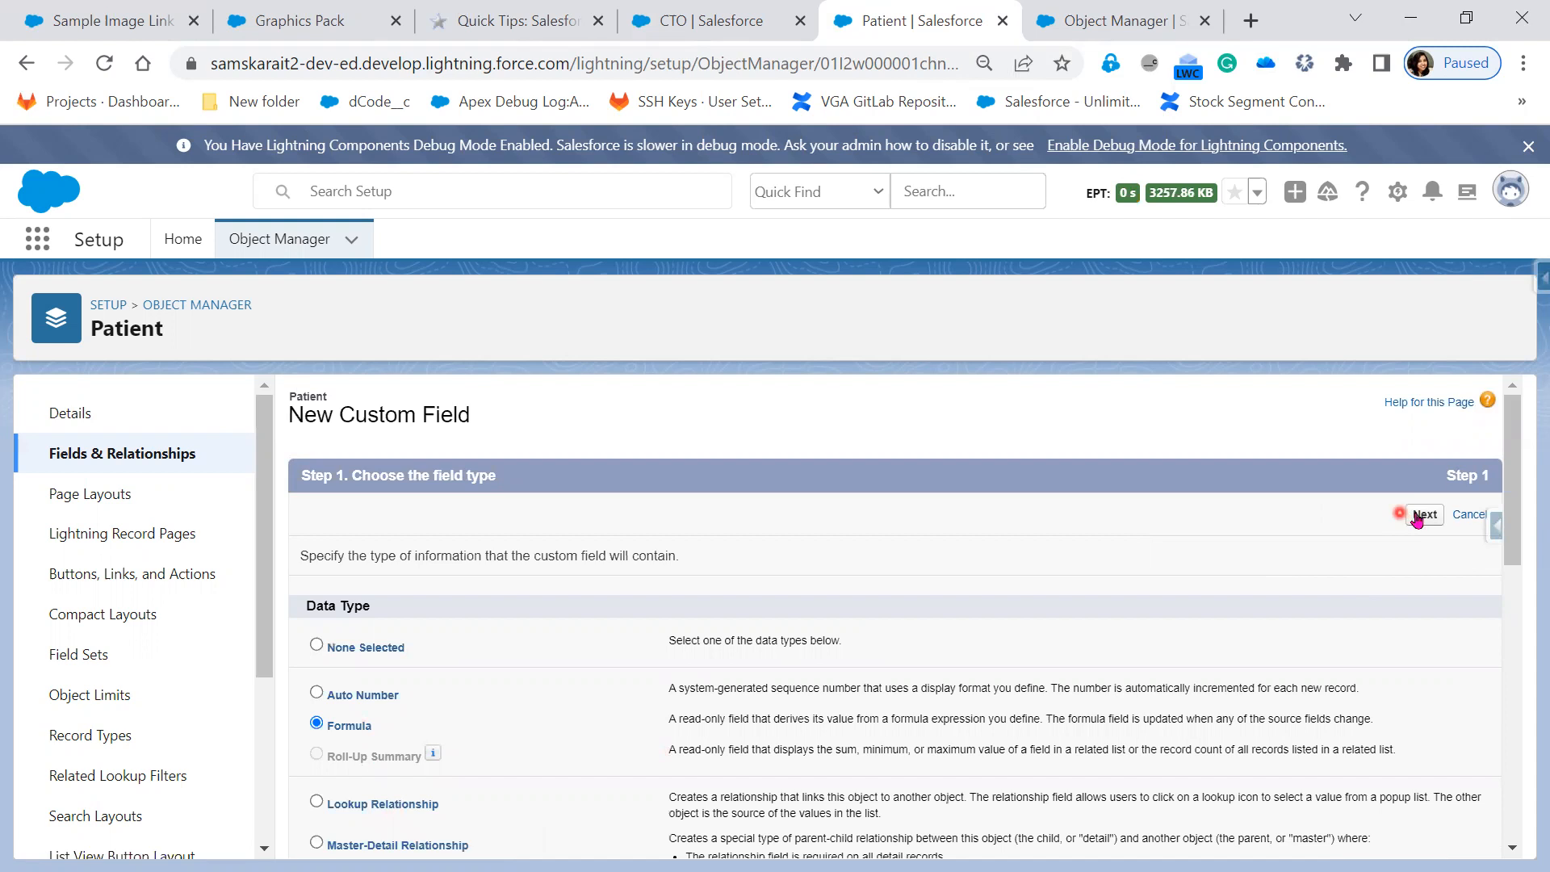
{"action": "left_click", "coordinate": [675, 561]}
{"action": "type", "text": "isNULL"}
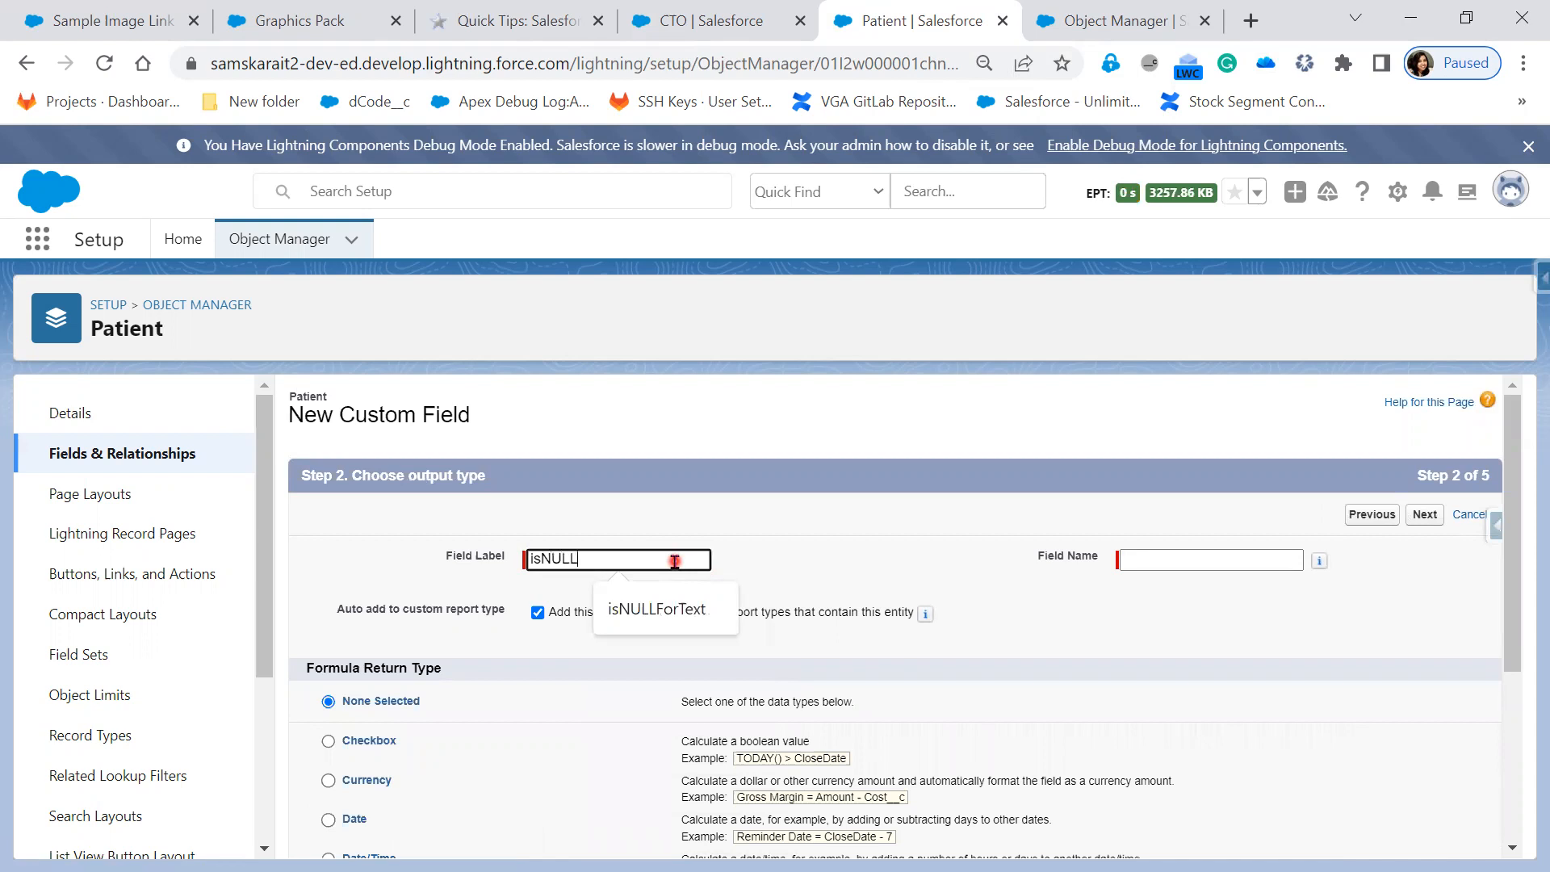
{"action": "type", "text": "FORNumber"}
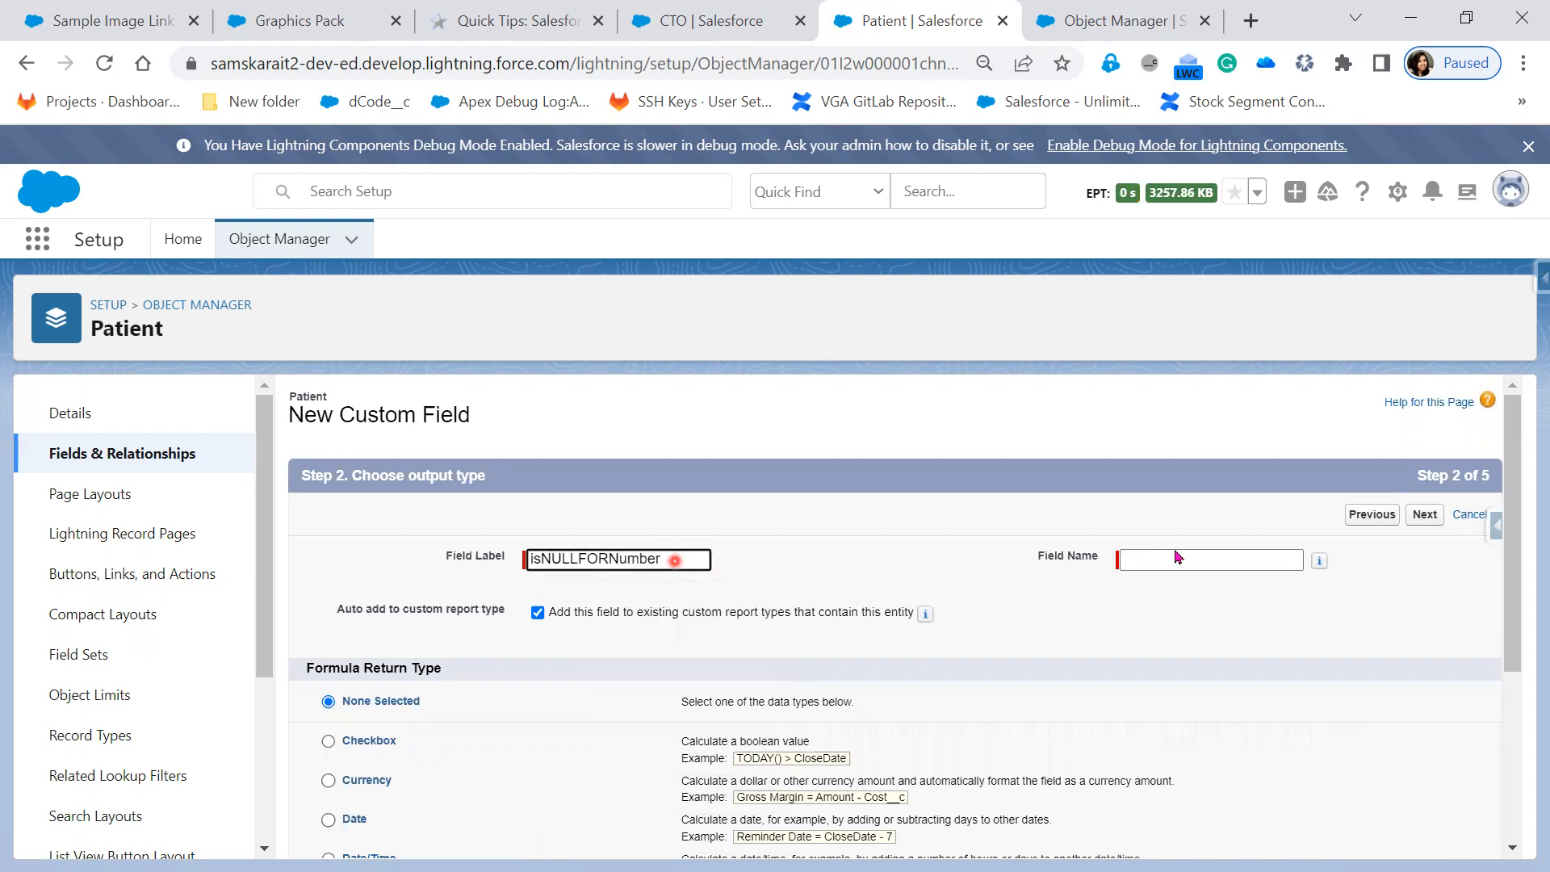
{"action": "left_click", "coordinate": [1177, 557]}
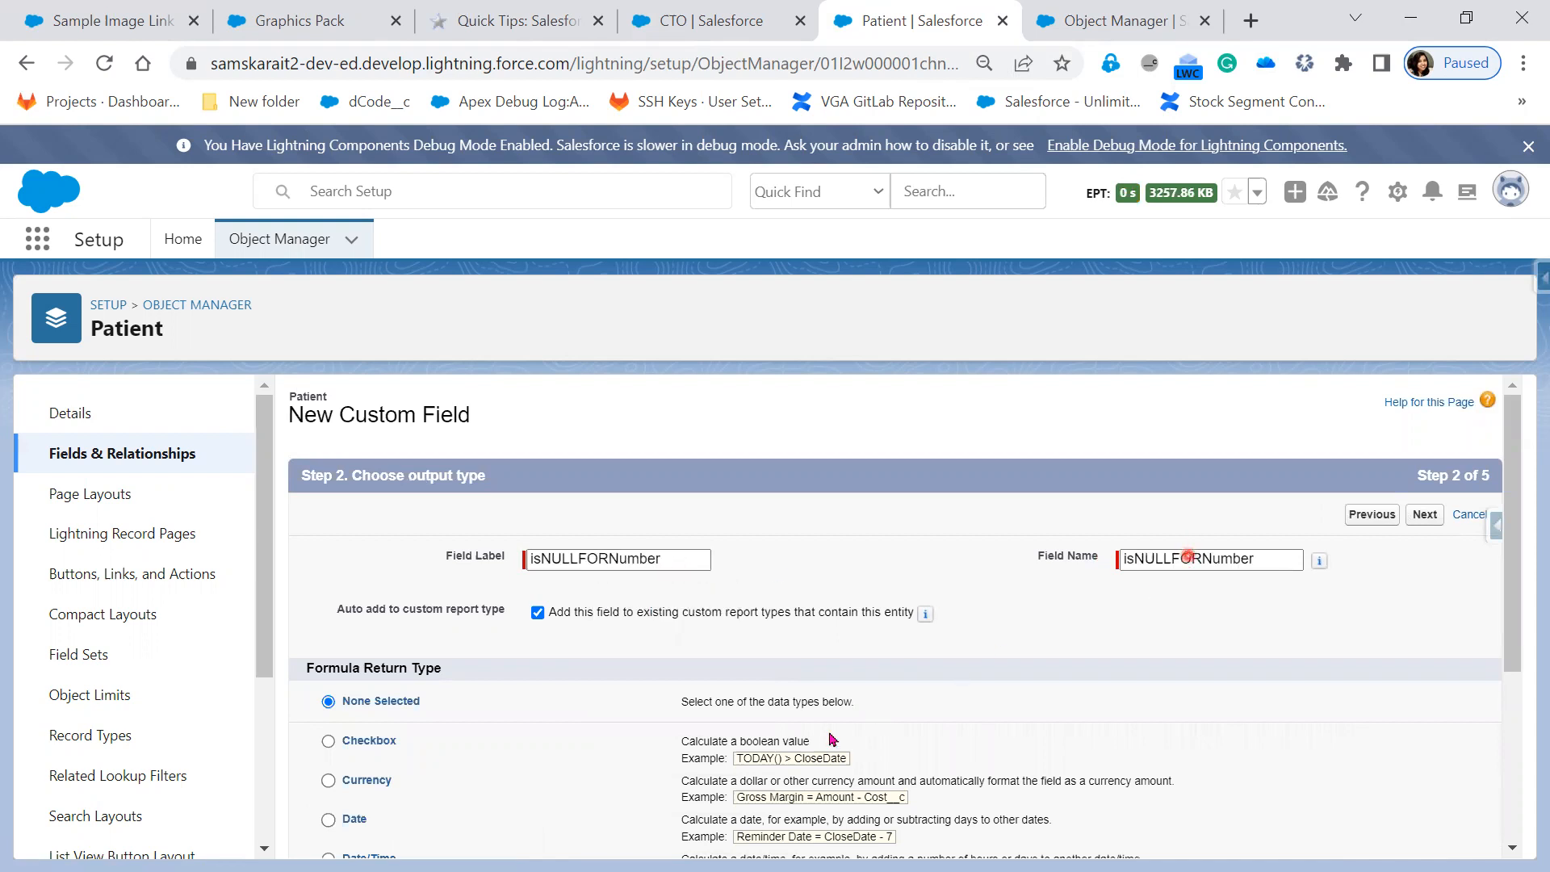
{"action": "left_click", "coordinate": [383, 742]}
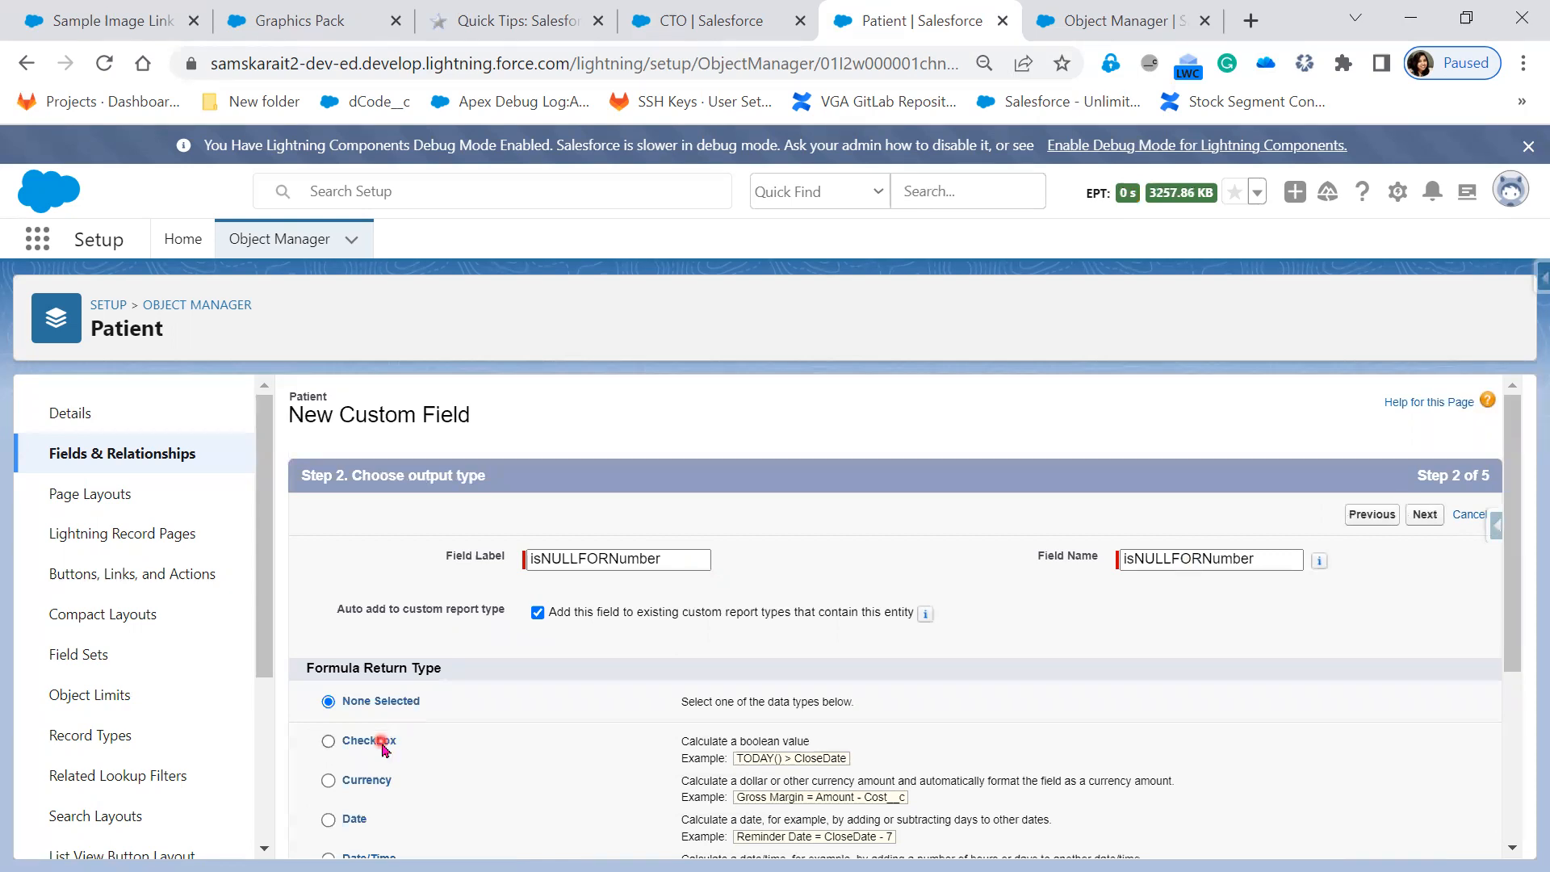
{"action": "left_click", "coordinate": [1424, 515]}
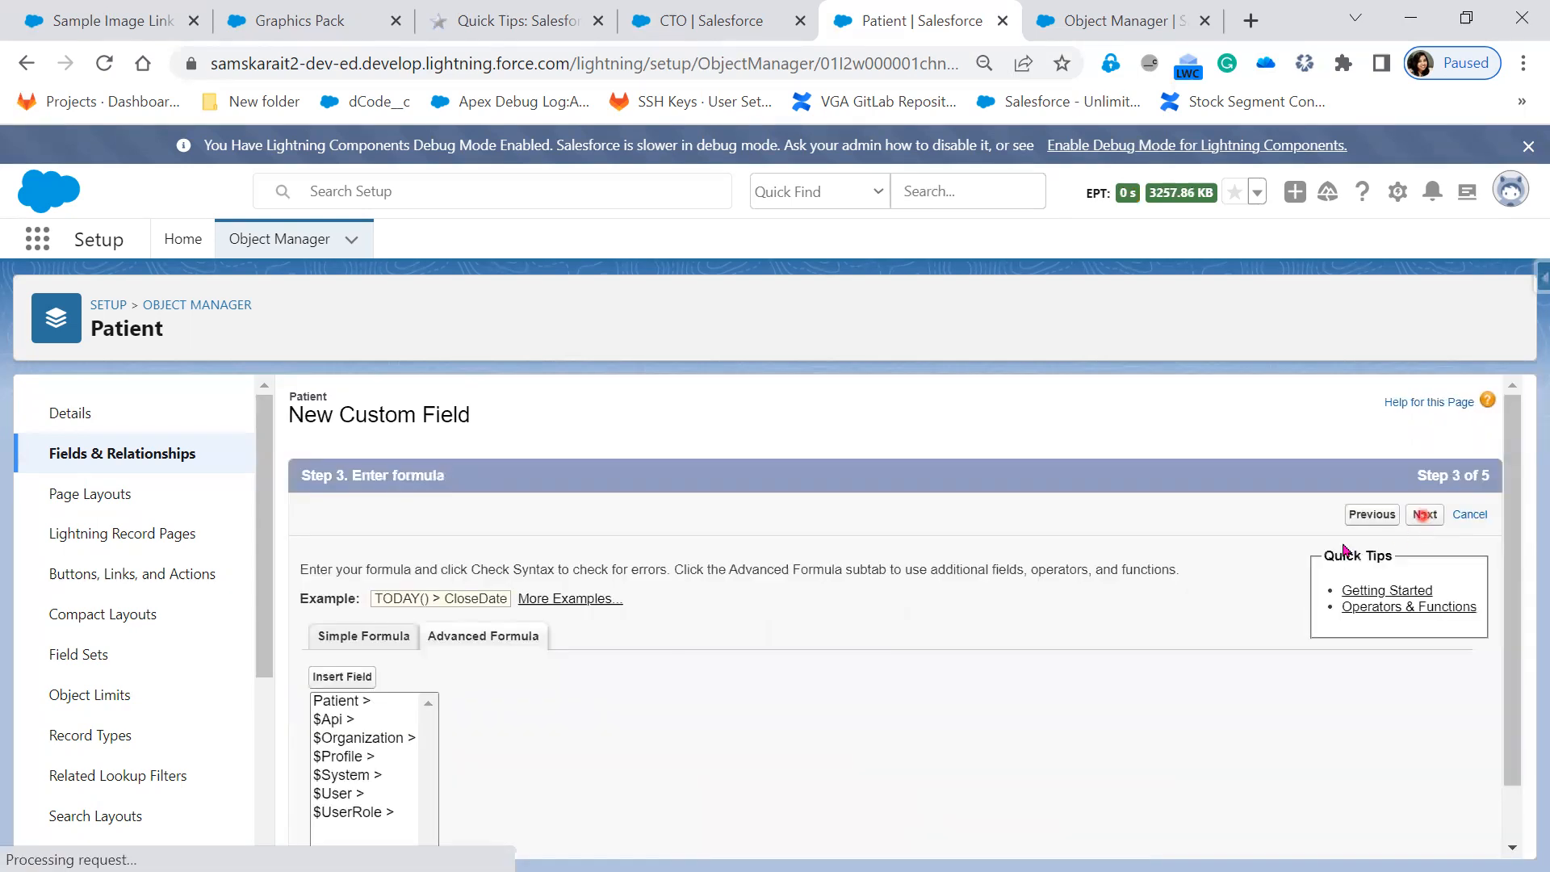
Insert the logical ISNULL function into the isNULLFORNumber formula and delete its expression placeholder.
{"action": "scroll", "coordinate": [1318, 788], "scroll_direction": "down", "scroll_amount": 3}
{"action": "left_click", "coordinate": [1283, 687]}
{"action": "left_click", "coordinate": [1274, 747]}
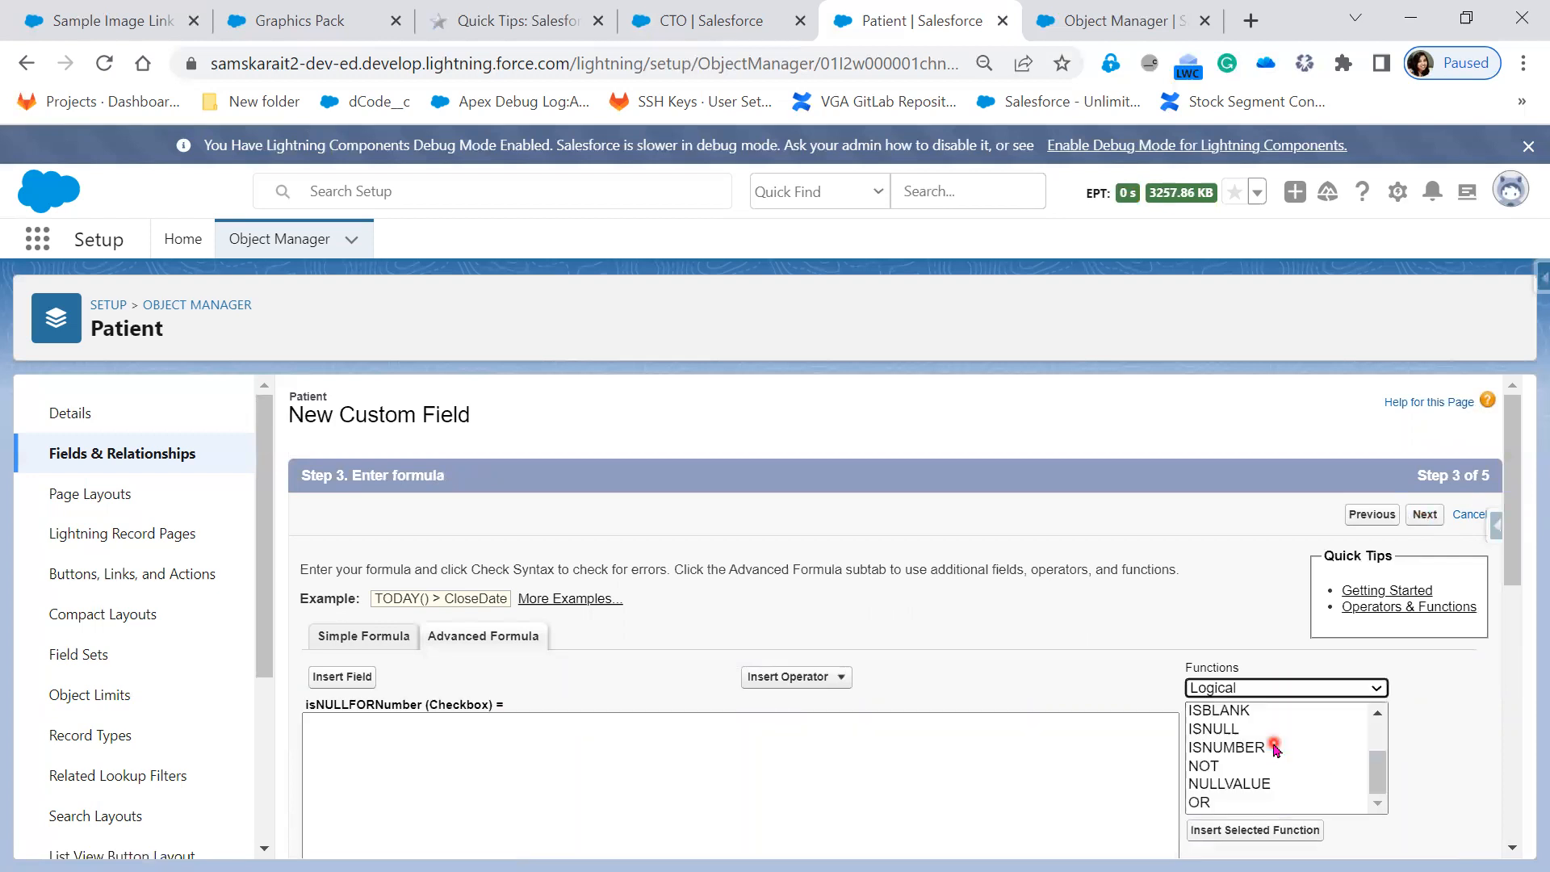
{"action": "left_click", "coordinate": [1264, 731]}
{"action": "left_click", "coordinate": [1265, 830]}
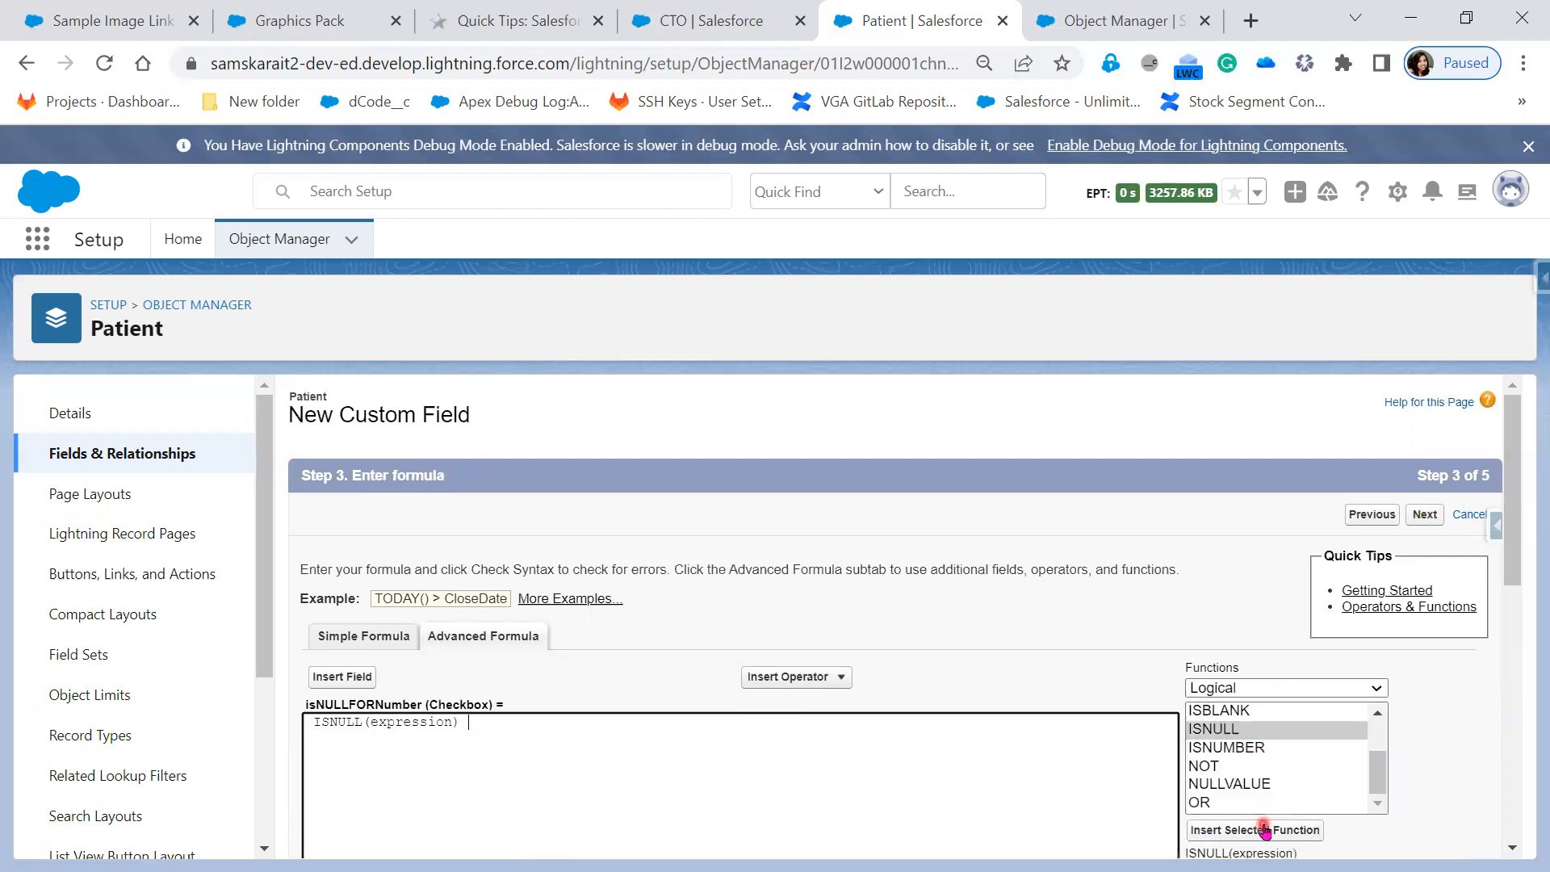
{"action": "double_click", "coordinate": [422, 720]}
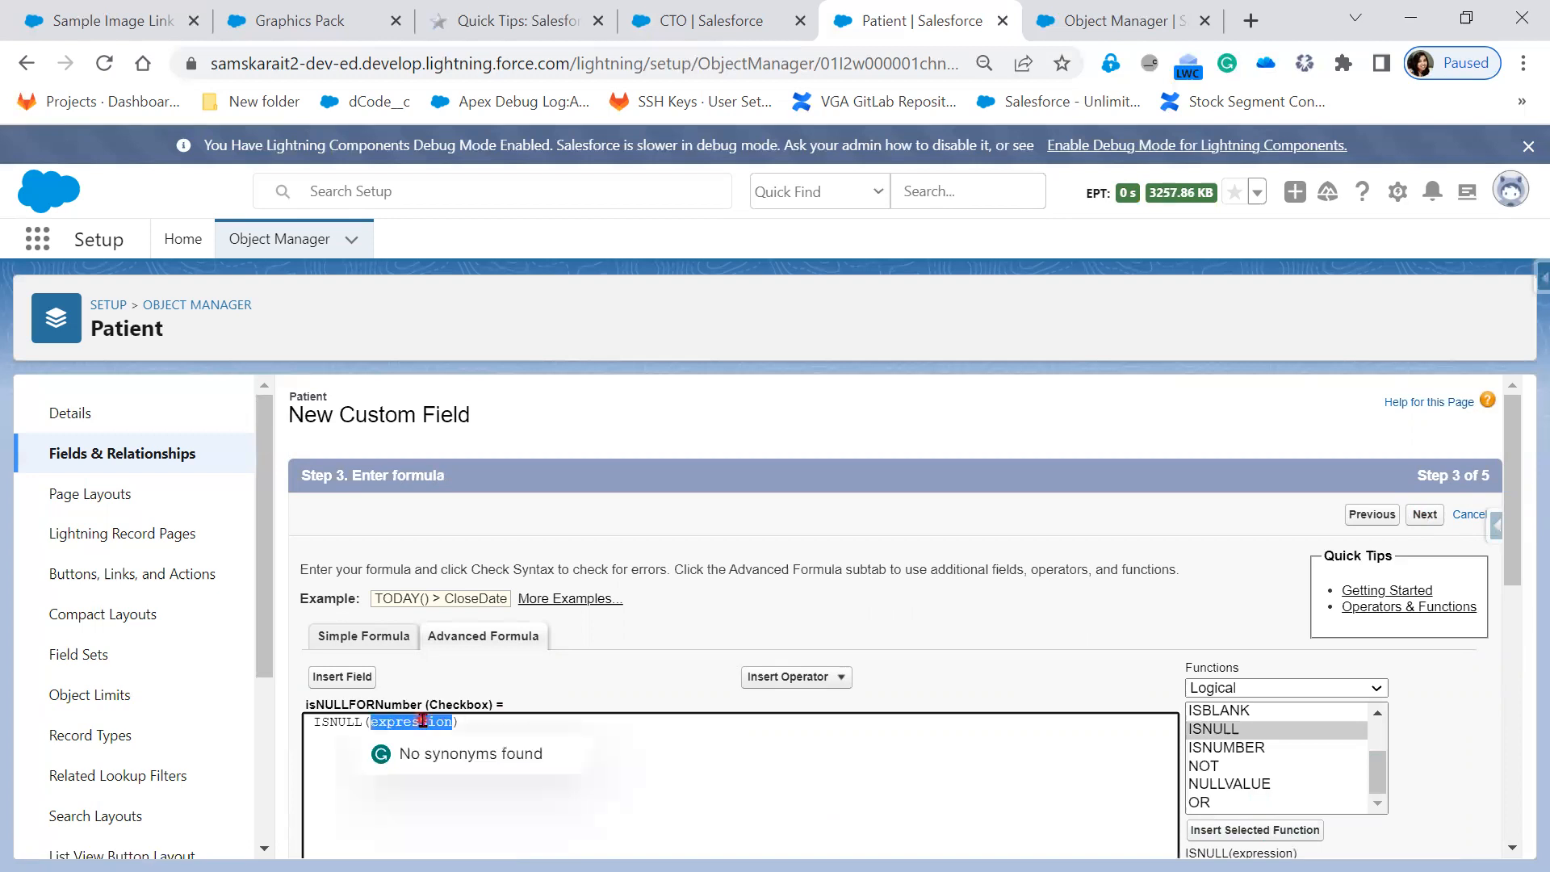
{"action": "key", "text": "BackSpace"}
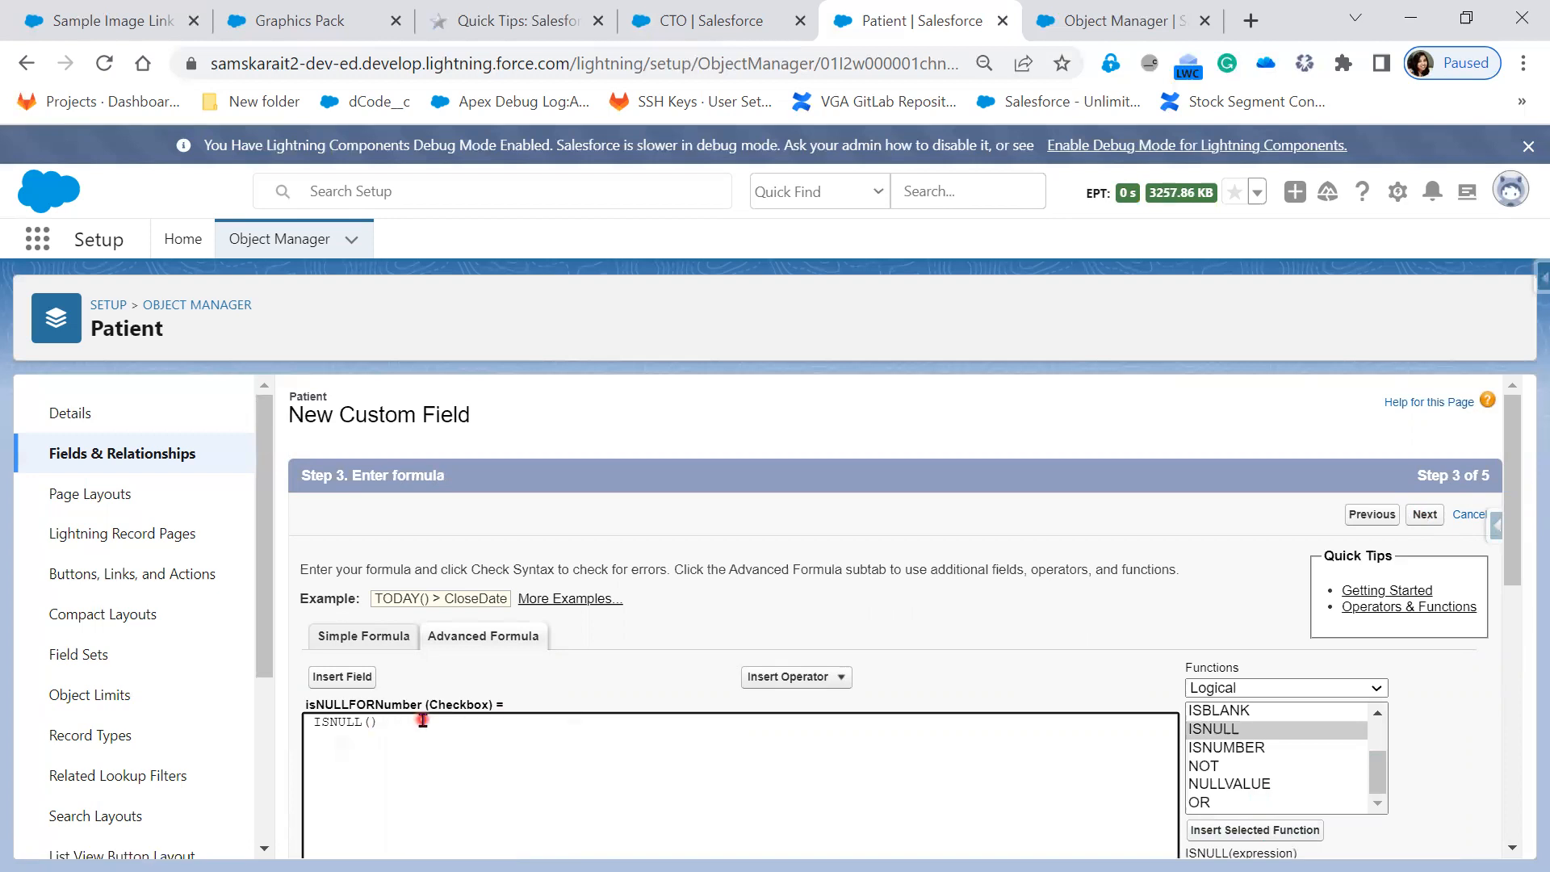
Insert the Patient Number field between the parentheses of ISNULL and check the formula's syntax.
{"action": "left_click", "coordinate": [361, 677]}
{"action": "scroll", "coordinate": [699, 656], "scroll_direction": "down", "scroll_amount": 2}
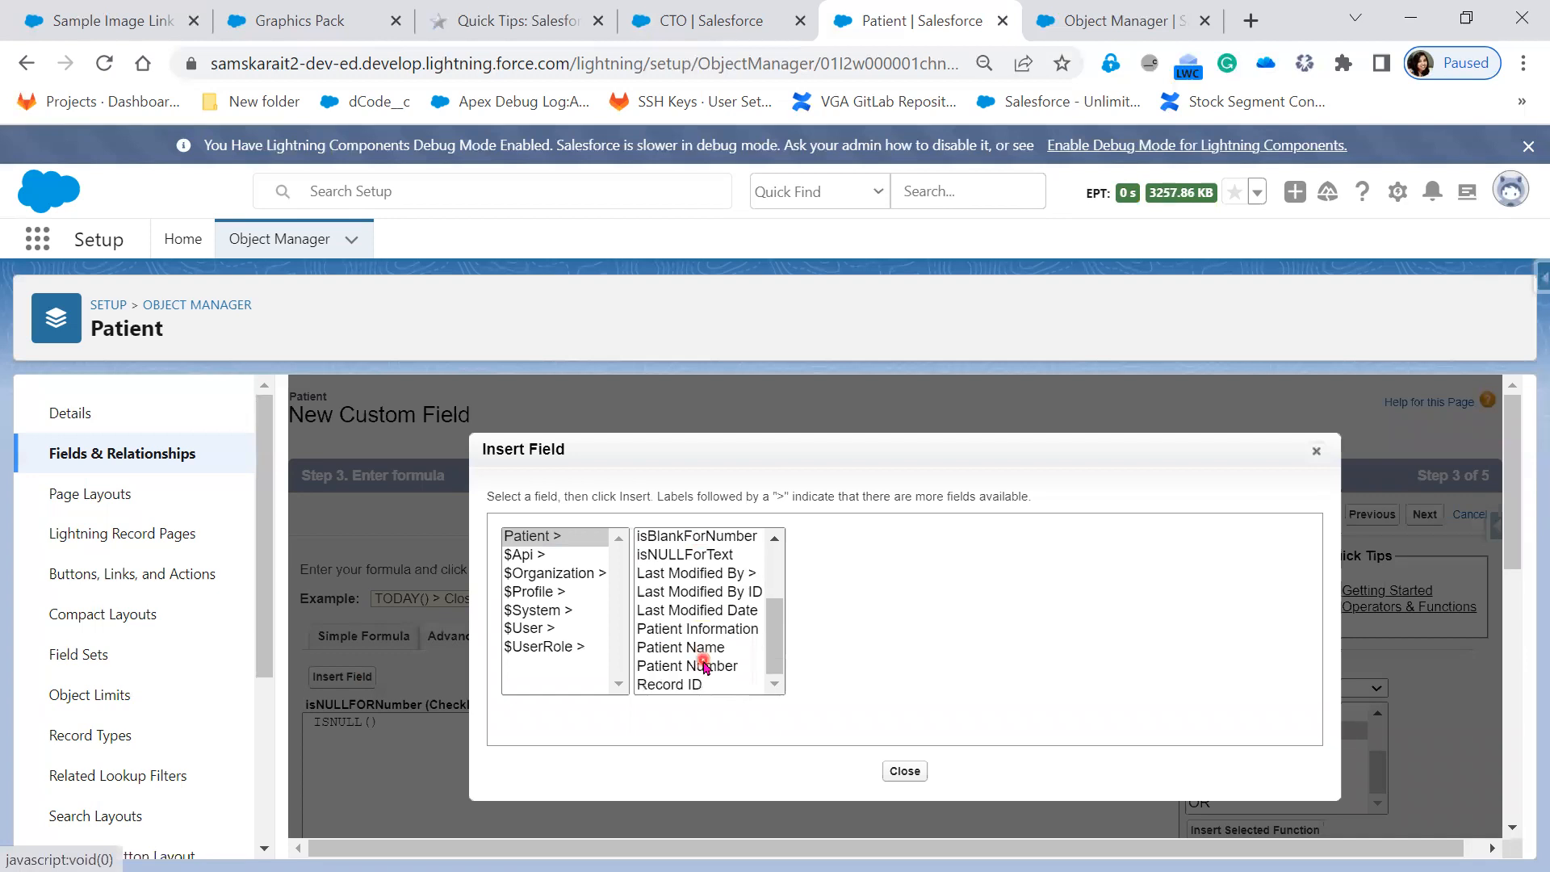
{"action": "left_click", "coordinate": [702, 667]}
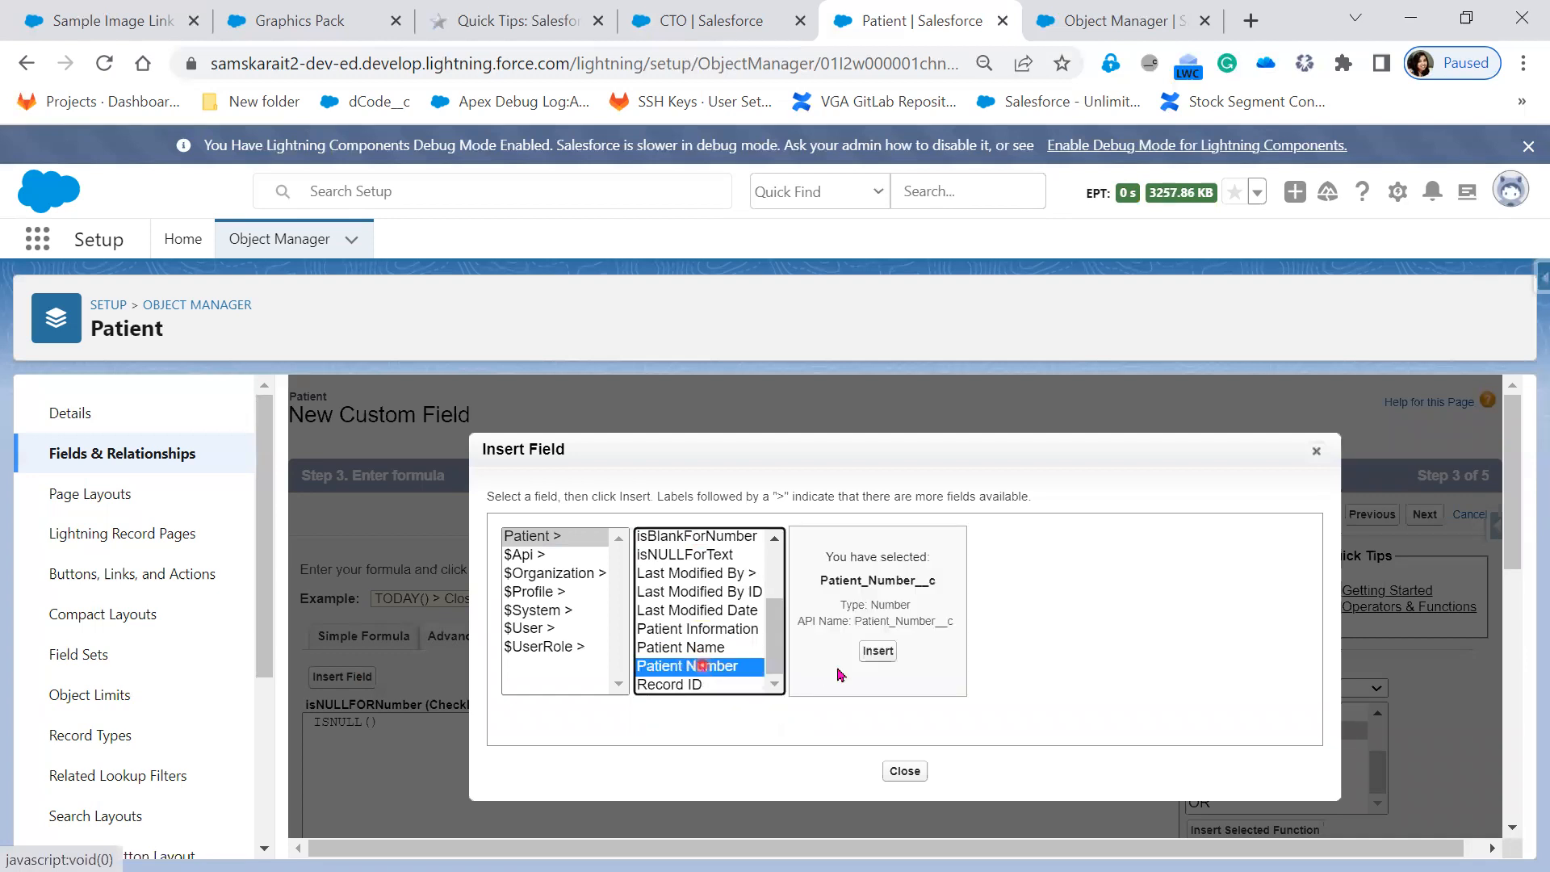
{"action": "left_click", "coordinate": [883, 654]}
{"action": "scroll", "coordinate": [775, 767], "scroll_direction": "down", "scroll_amount": 6}
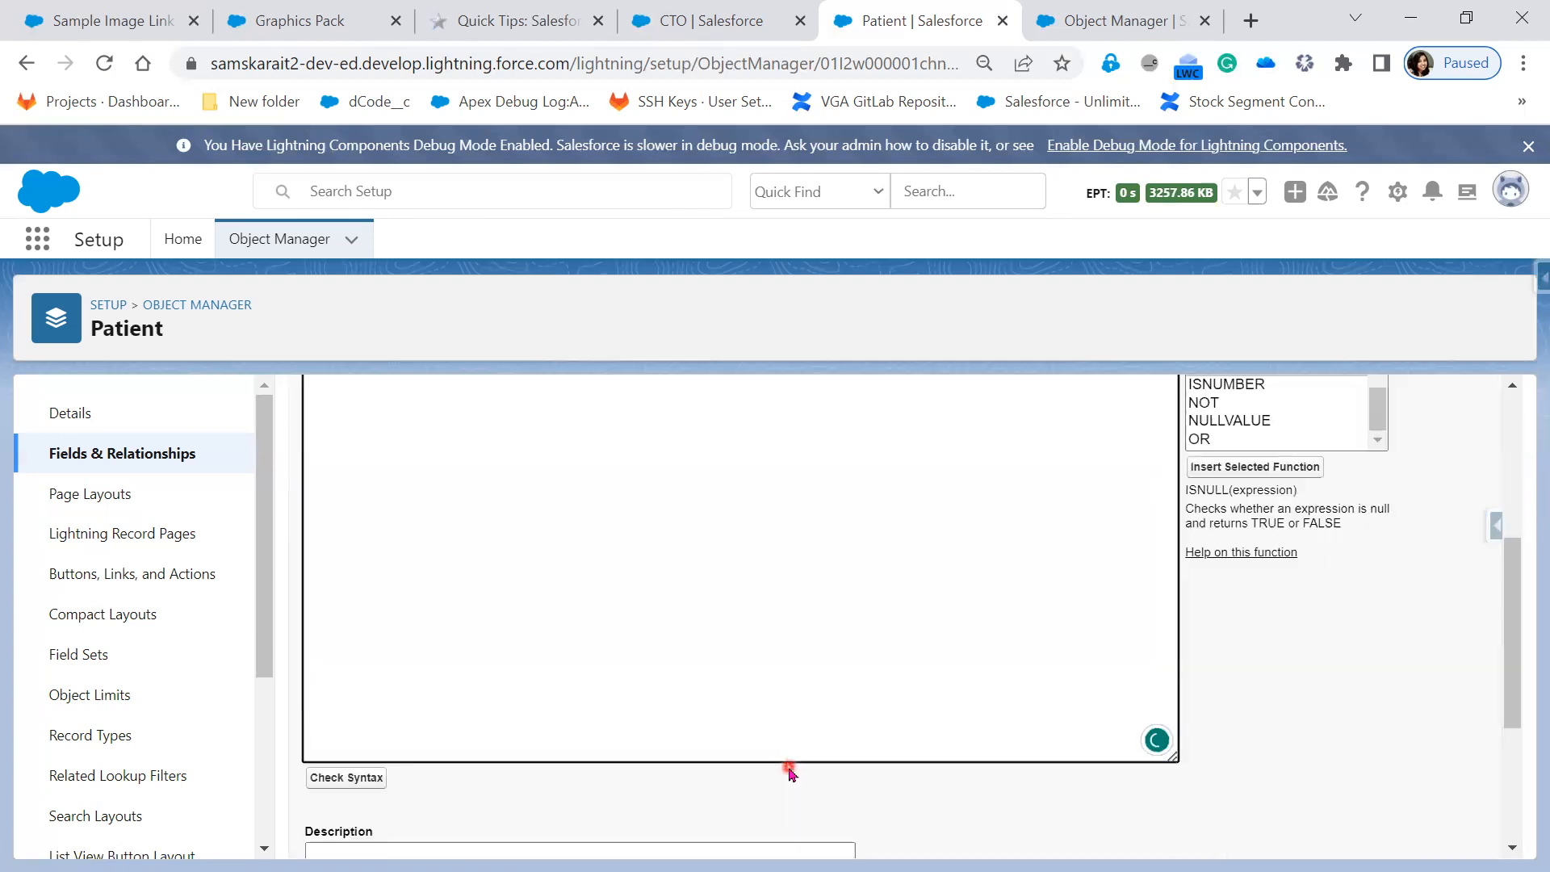
{"action": "left_click", "coordinate": [572, 763]}
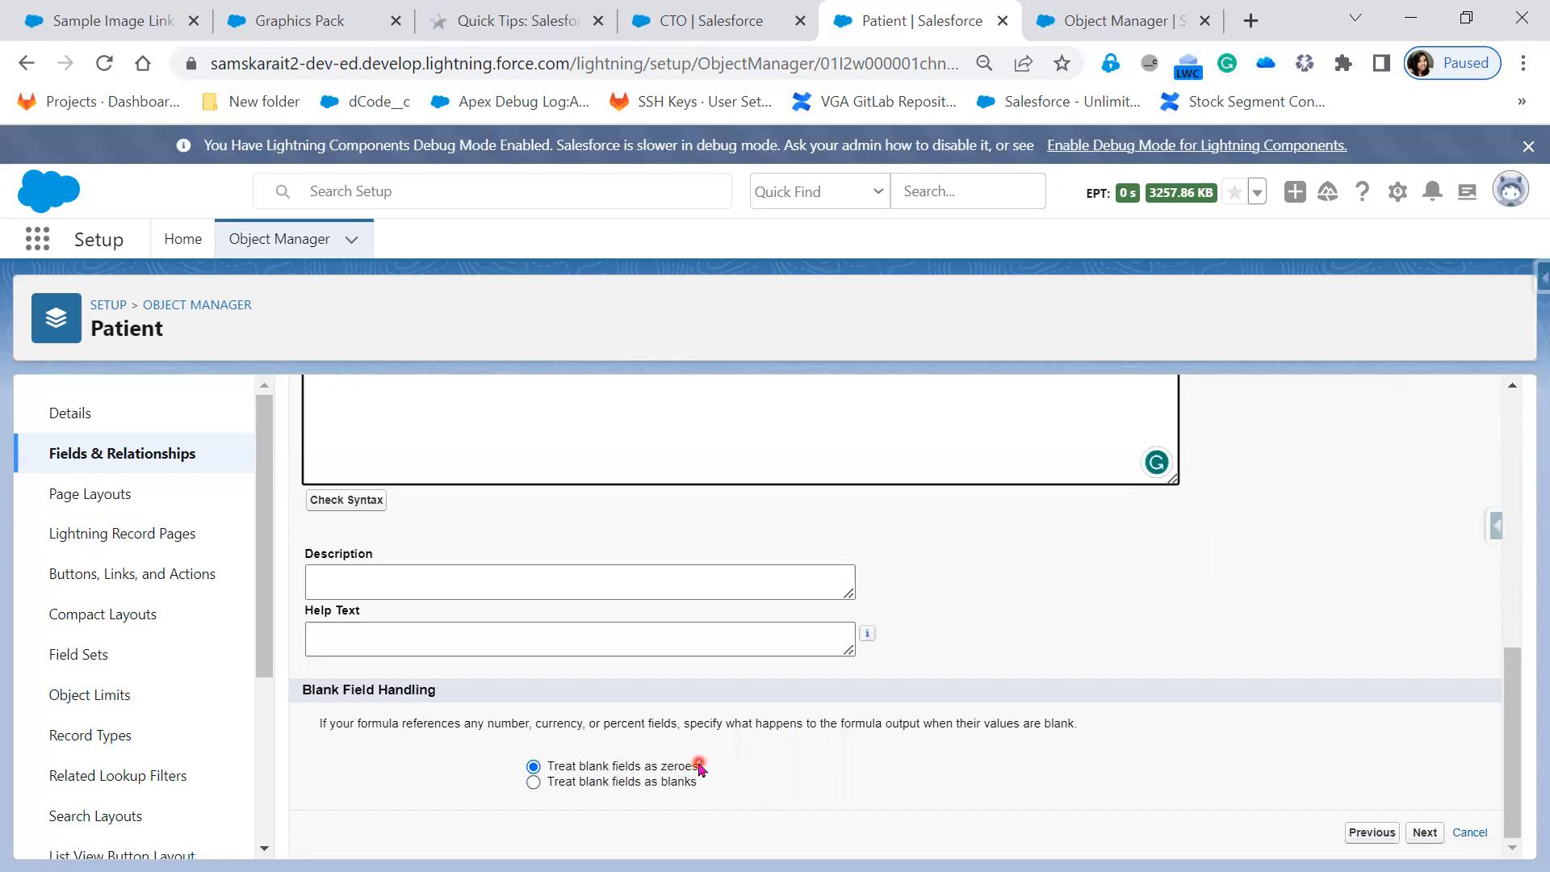
{"action": "left_click", "coordinate": [365, 502]}
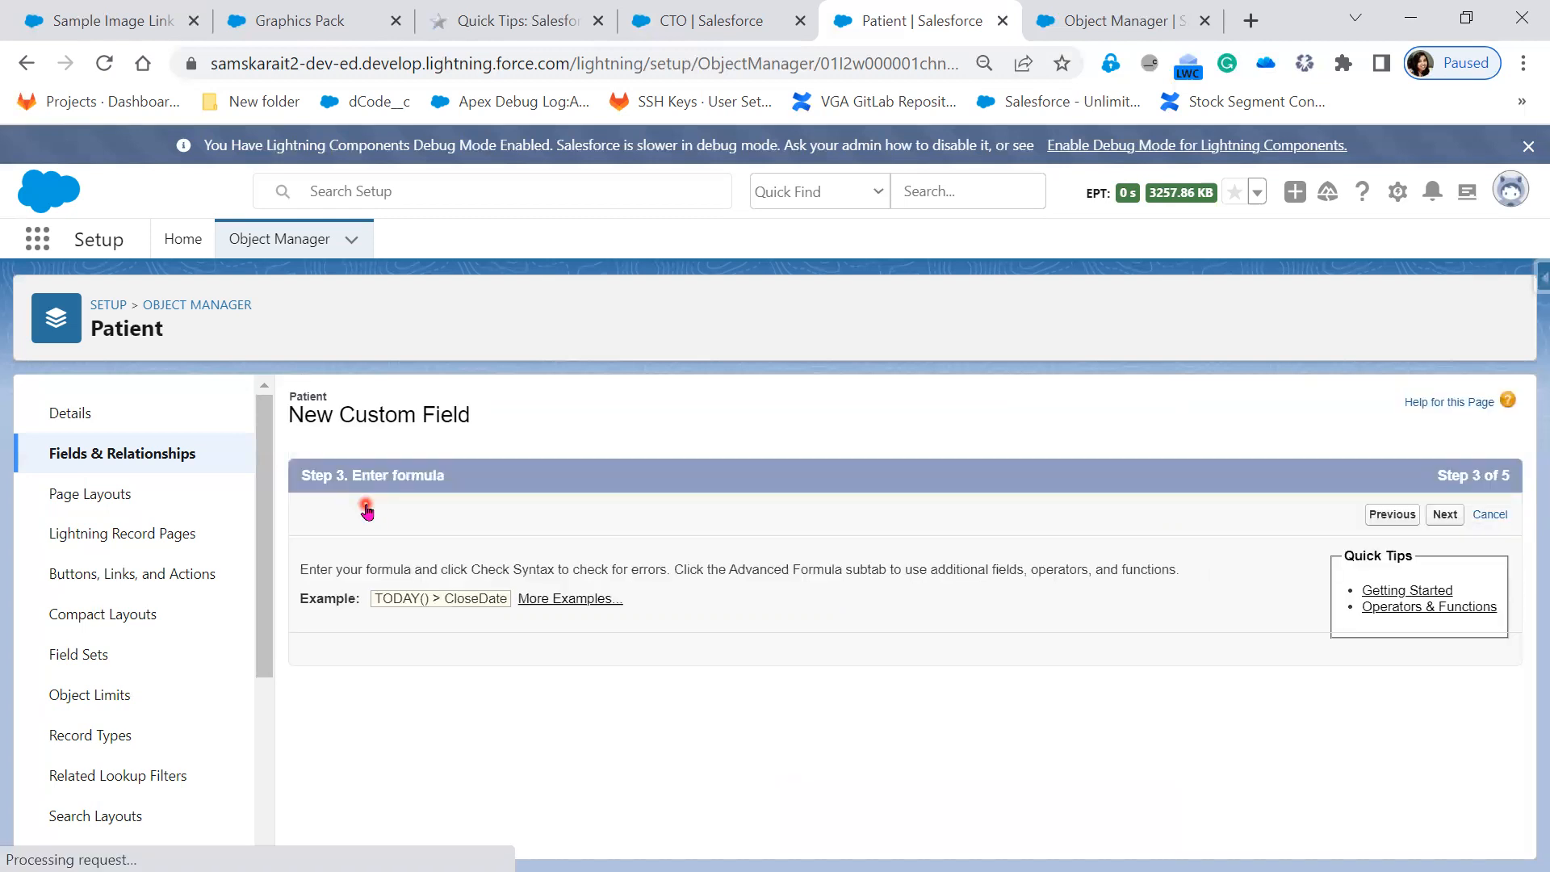
Keep blank fields treated as zeroes, accept the default field-level security and page layout, and save the isNULLFORNumber field.
{"action": "scroll", "coordinate": [785, 754], "scroll_direction": "down", "scroll_amount": 5}
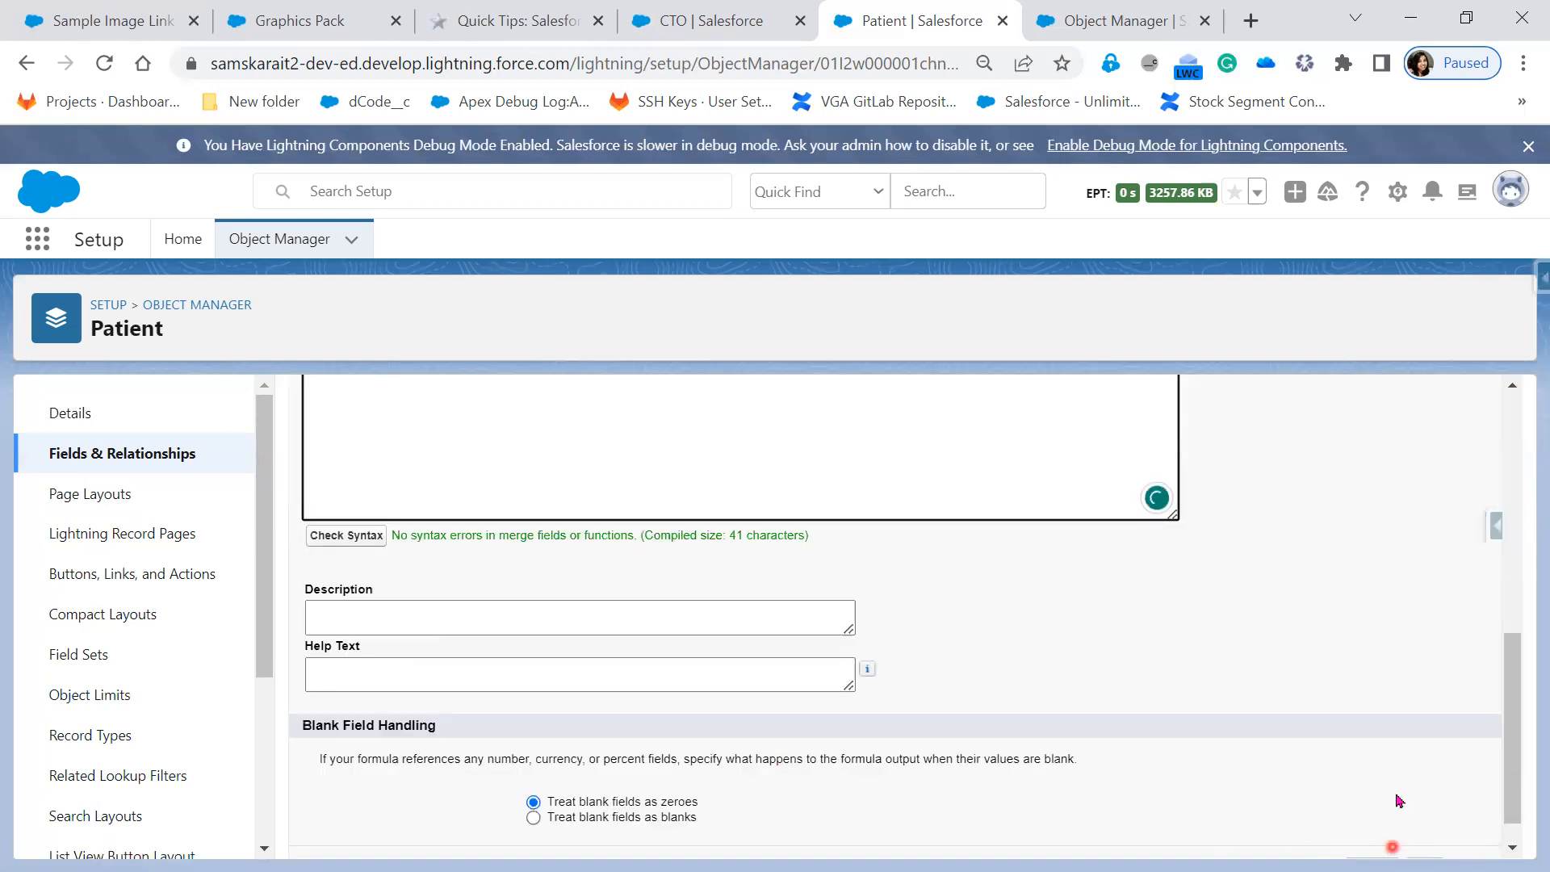
{"action": "scroll", "coordinate": [1394, 845], "scroll_direction": "down", "scroll_amount": 1}
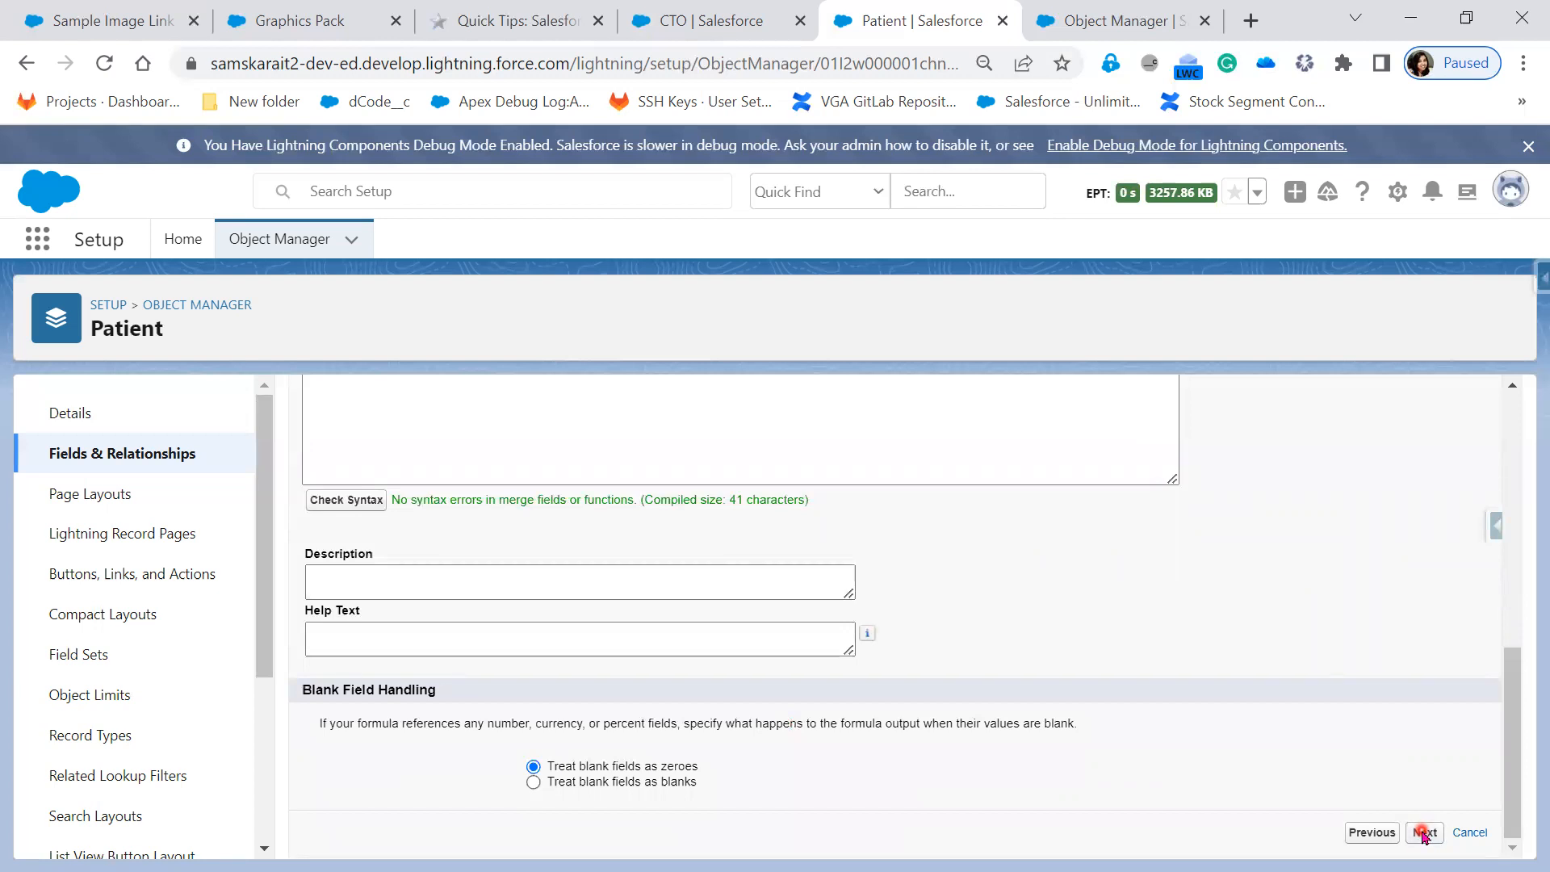
{"action": "left_click", "coordinate": [1425, 834]}
{"action": "left_click", "coordinate": [1427, 517]}
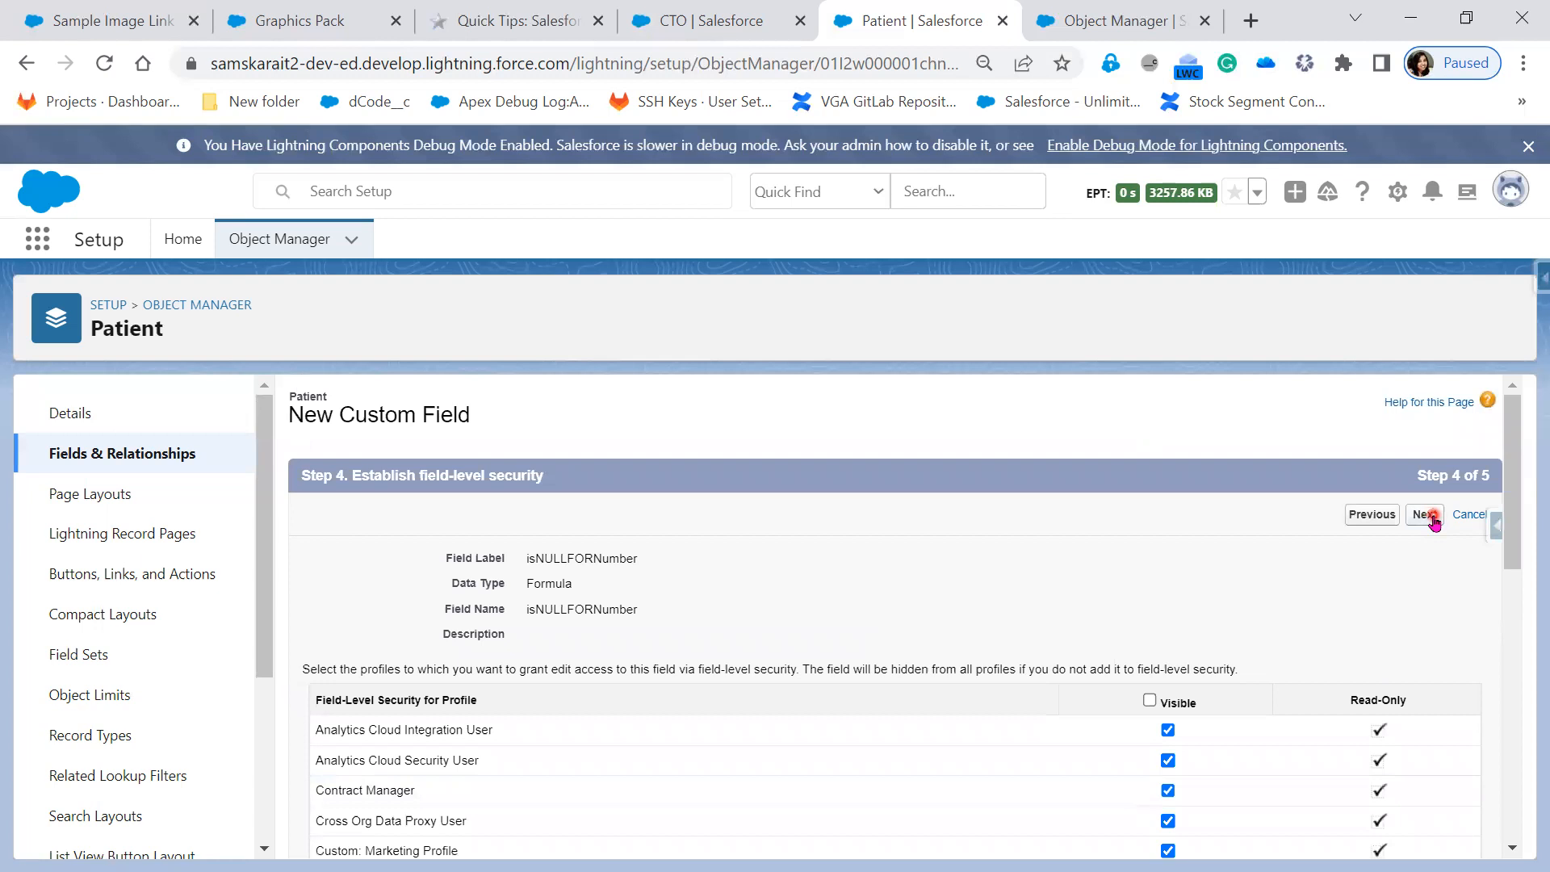
{"action": "left_click", "coordinate": [1423, 516]}
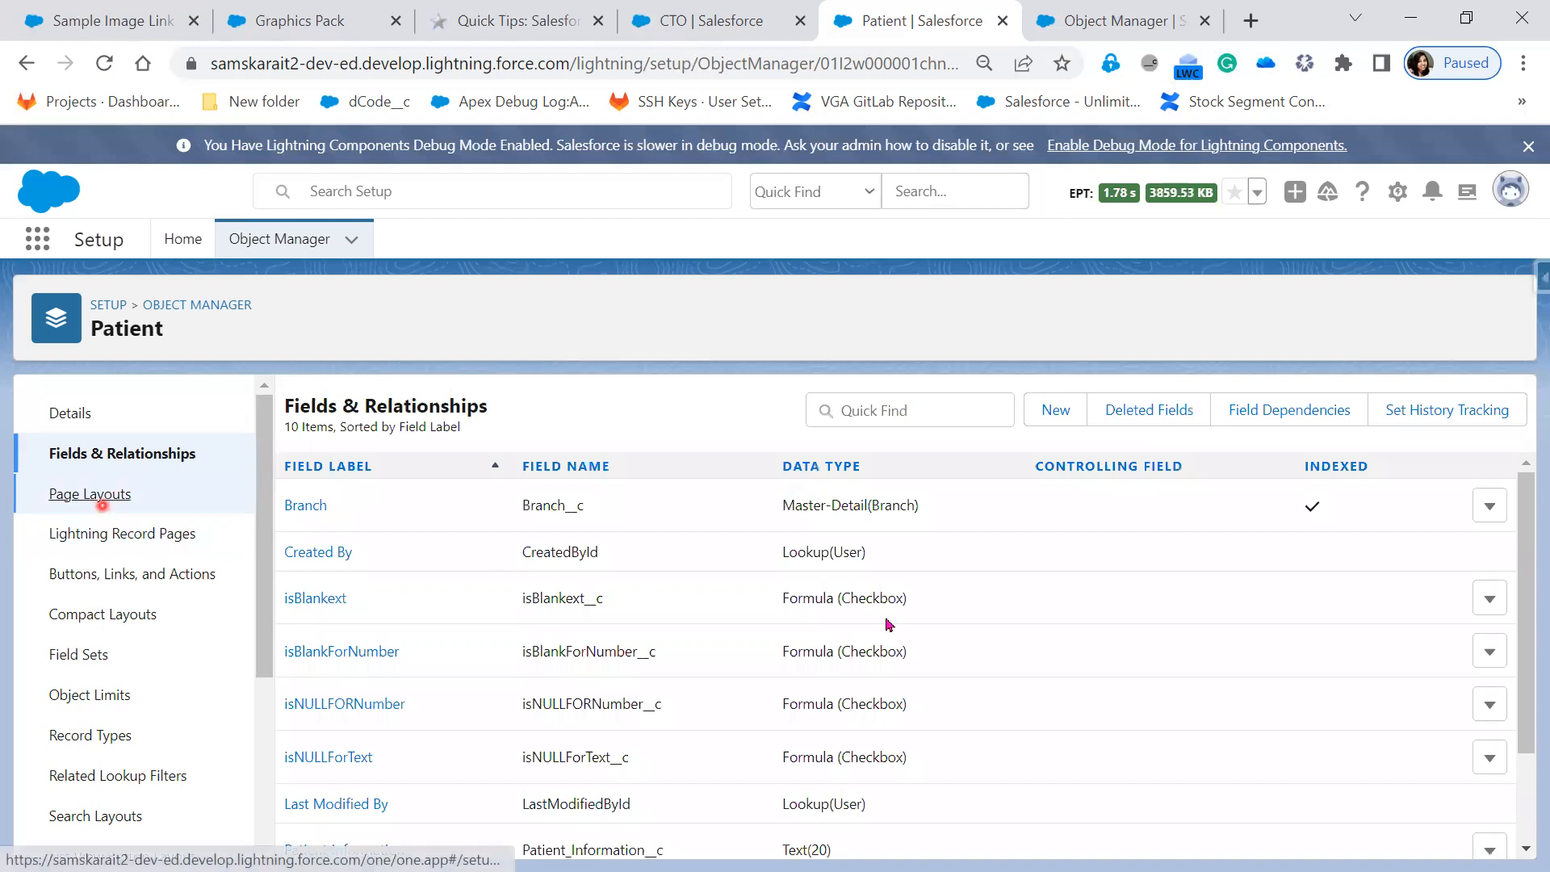
In the Patient Layout, move isBlankForNumber and isNULLFORNumber into the second column of the Information section.
{"action": "left_click", "coordinate": [100, 499]}
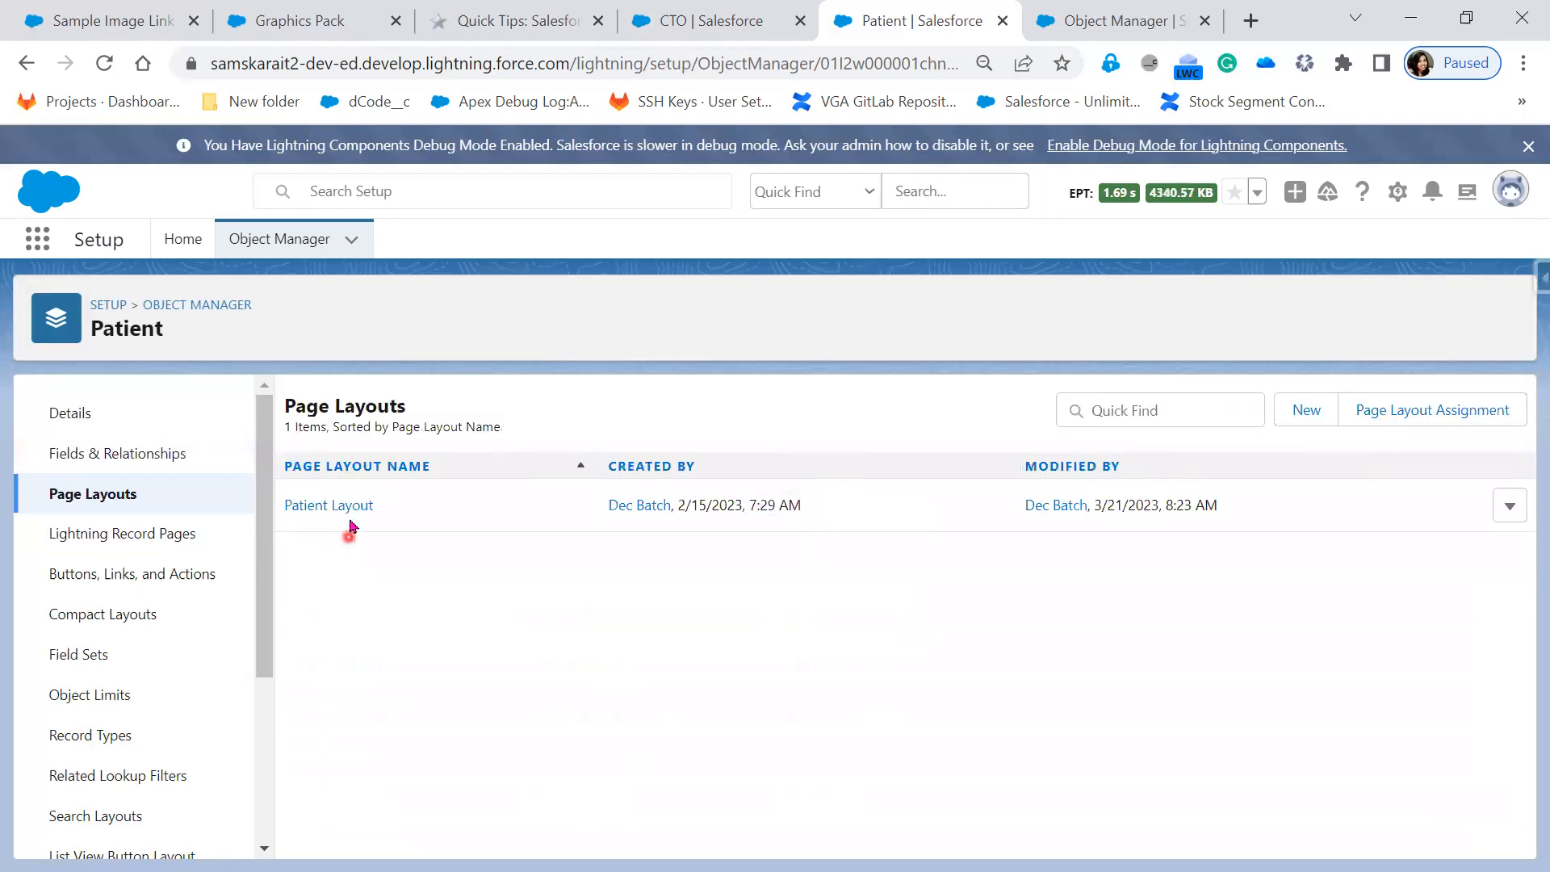
{"action": "left_click", "coordinate": [346, 507]}
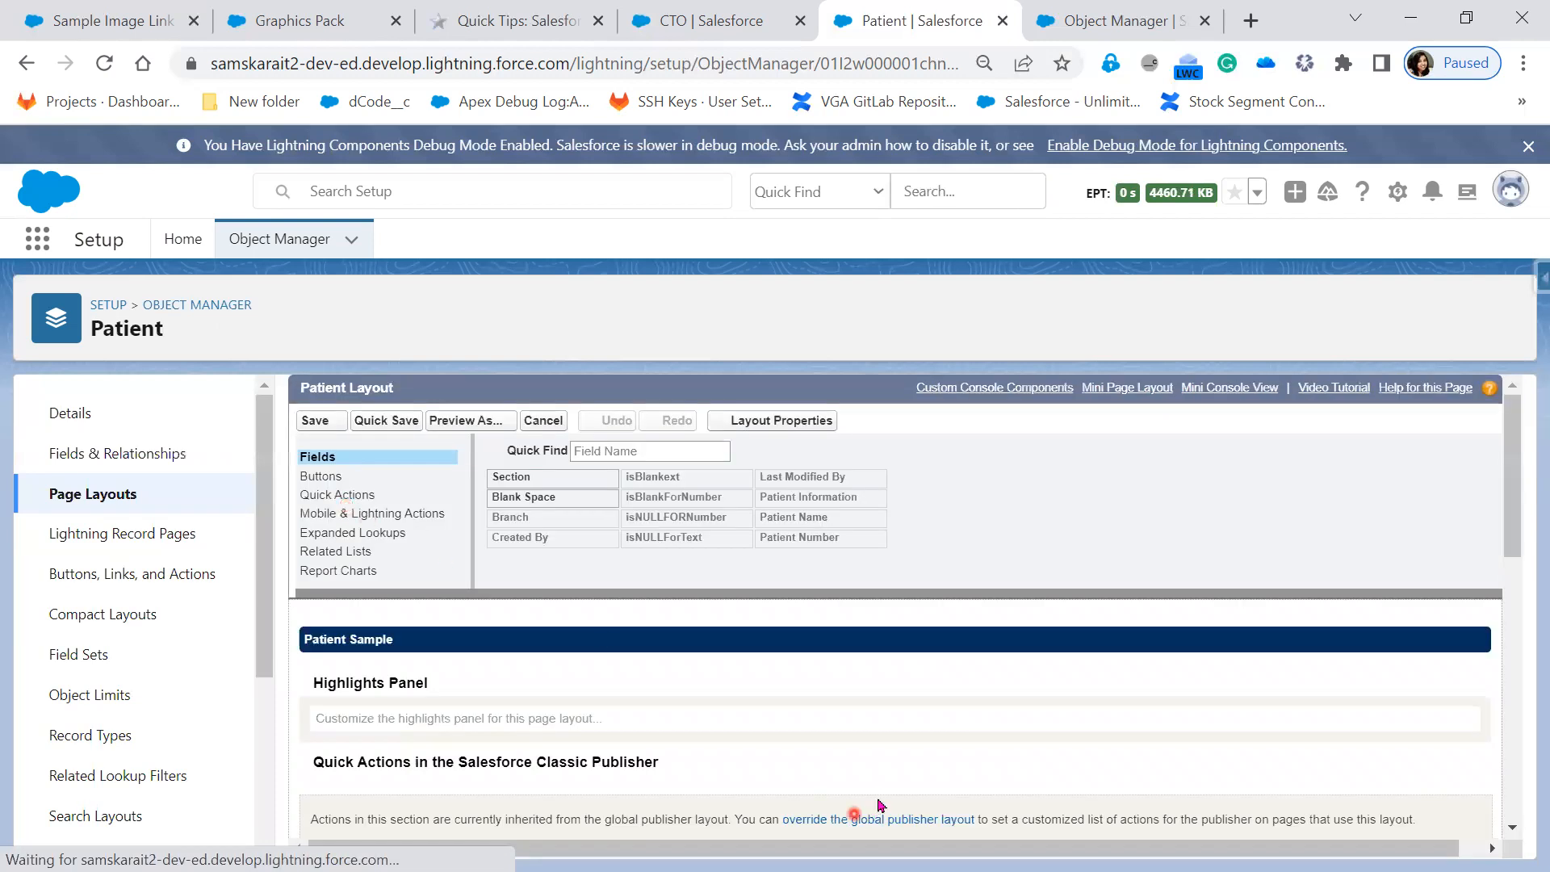
{"action": "scroll", "coordinate": [872, 773], "scroll_direction": "down", "scroll_amount": 5}
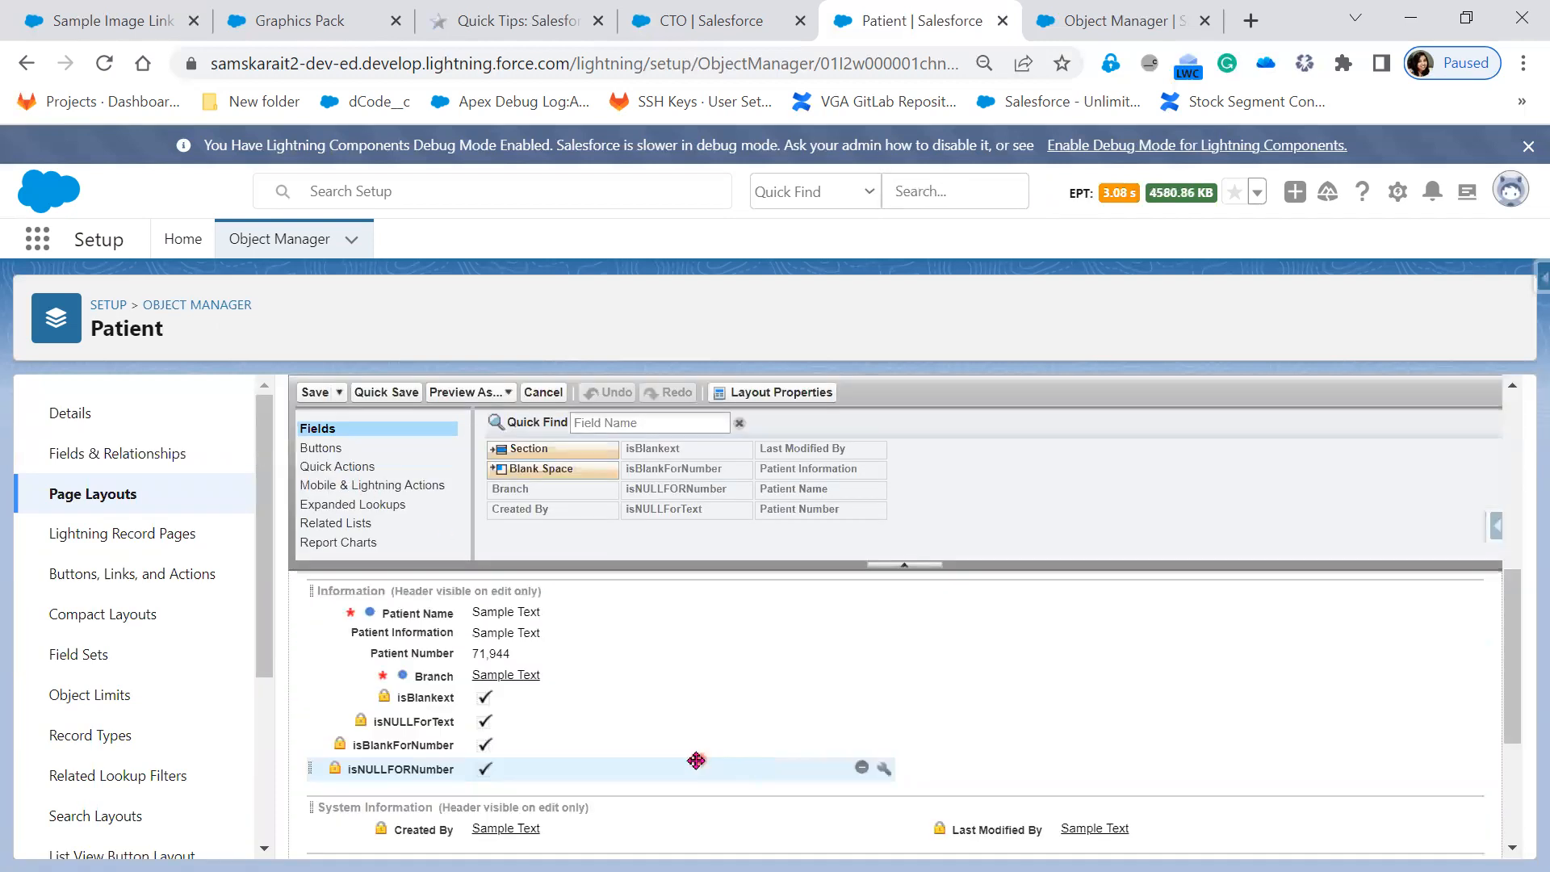
{"action": "left_click_drag", "start_coordinate": [420, 743], "coordinate": [995, 703]}
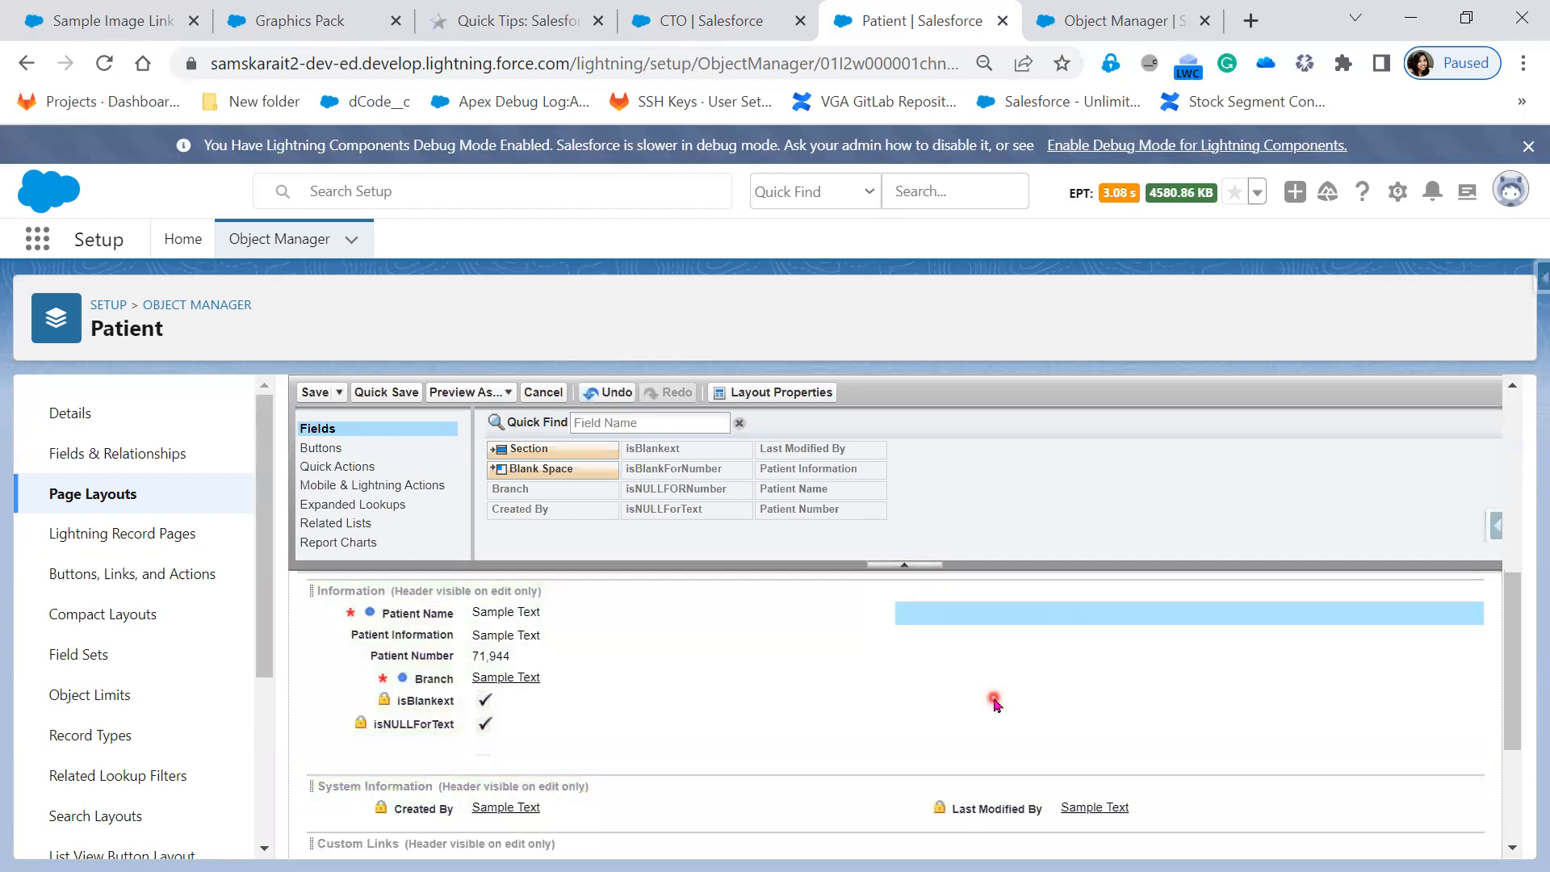
{"action": "left_click_drag", "start_coordinate": [382, 753], "coordinate": [951, 687]}
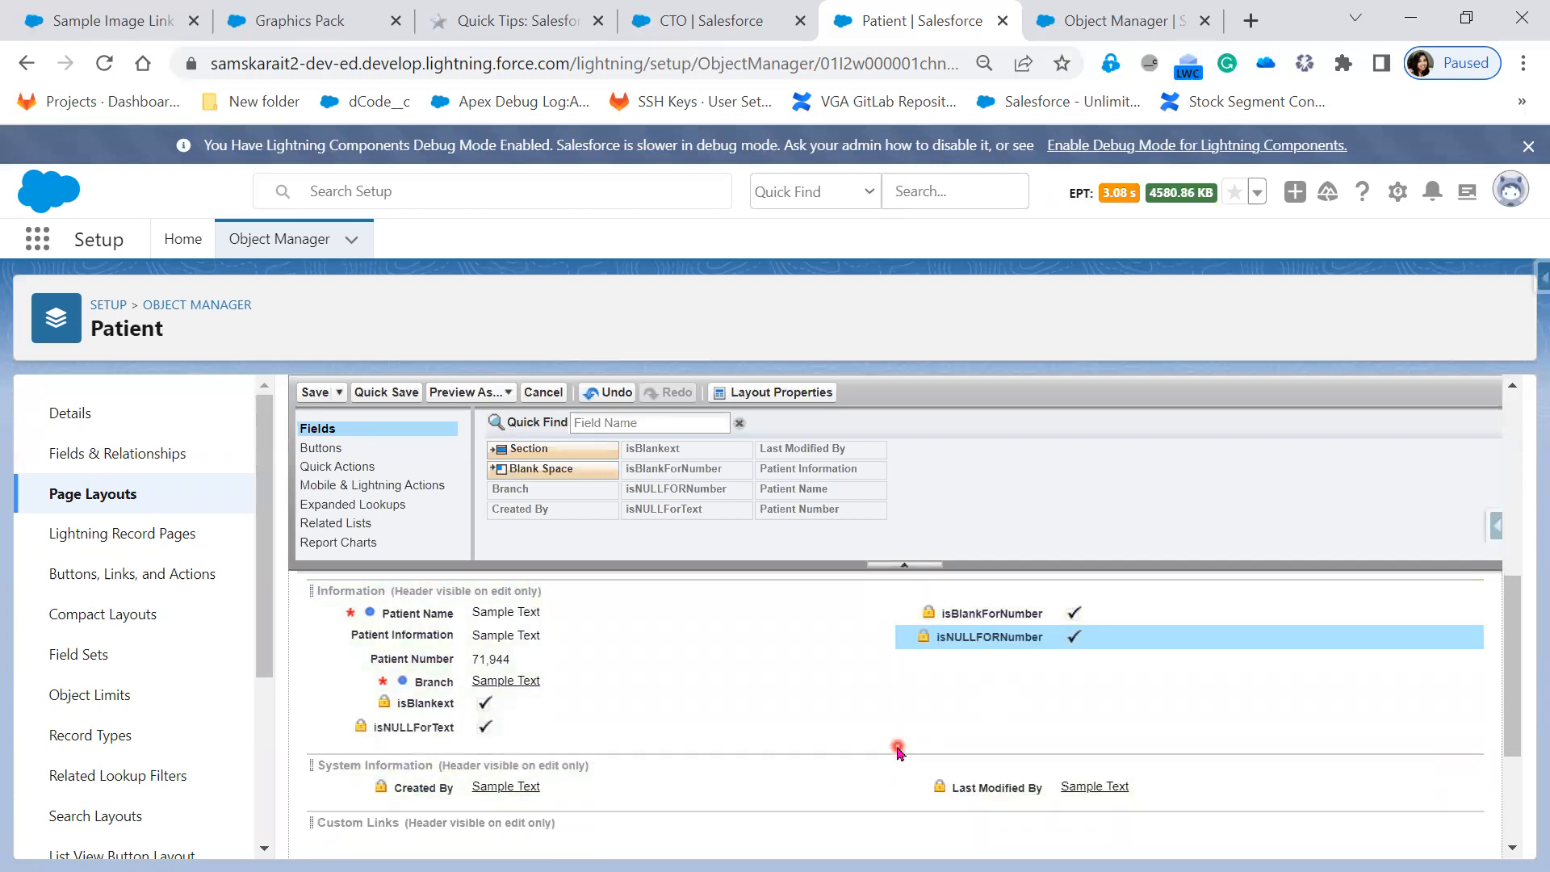
Move the Patient Number field above isBlankForNumber in the second column of the Information section and save the layout.
{"action": "left_click_drag", "start_coordinate": [492, 660], "coordinate": [1001, 602]}
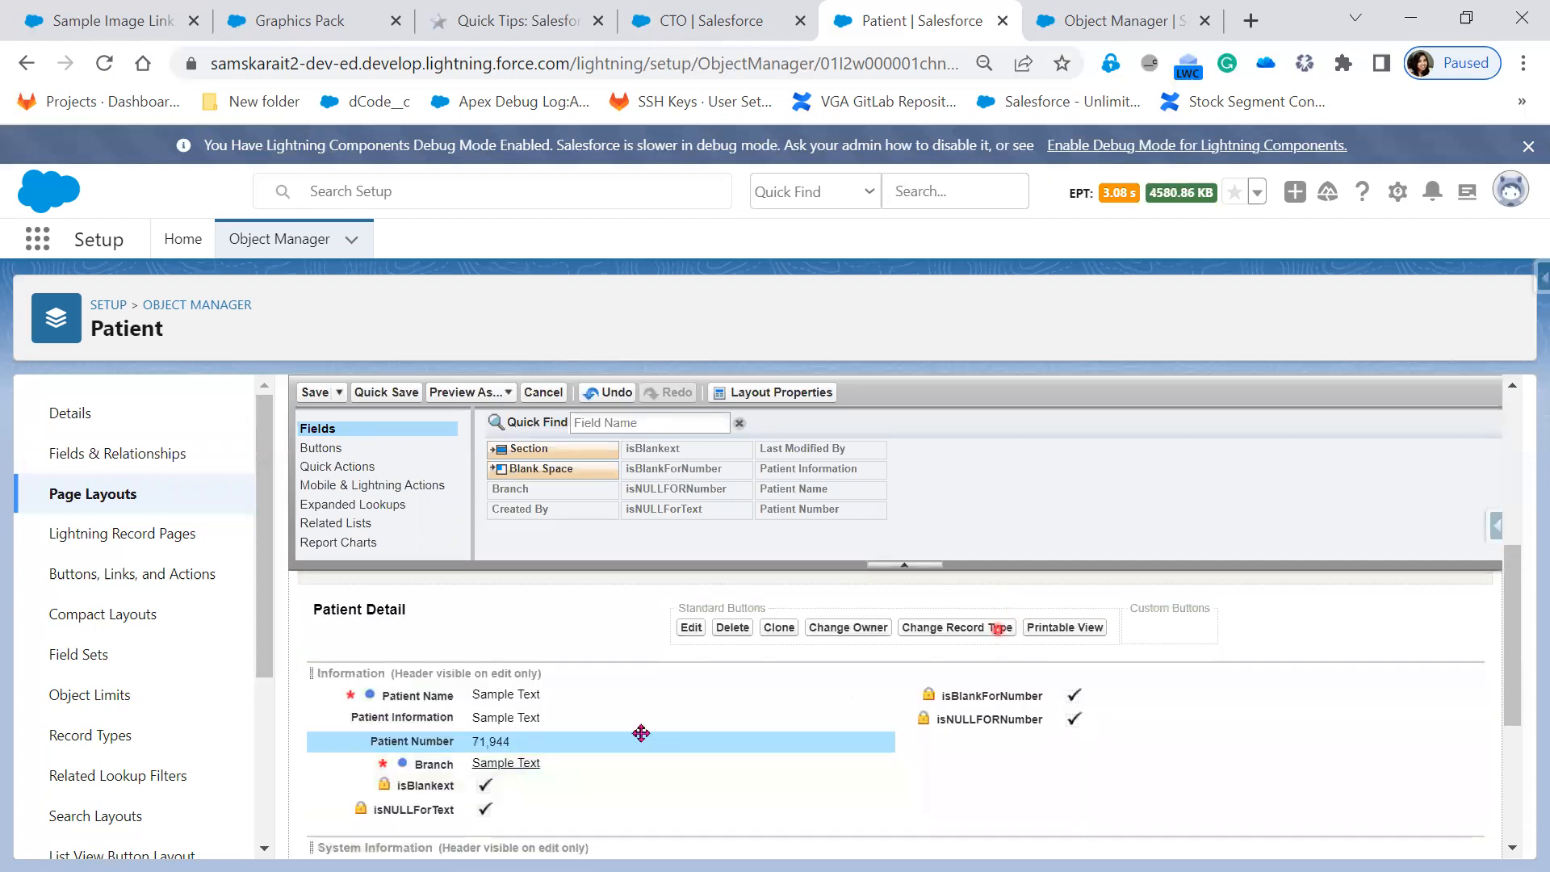
{"action": "left_click_drag", "start_coordinate": [433, 738], "coordinate": [1004, 681]}
{"action": "left_click_drag", "start_coordinate": [510, 488], "coordinate": [560, 747]}
{"action": "left_click", "coordinate": [316, 392]}
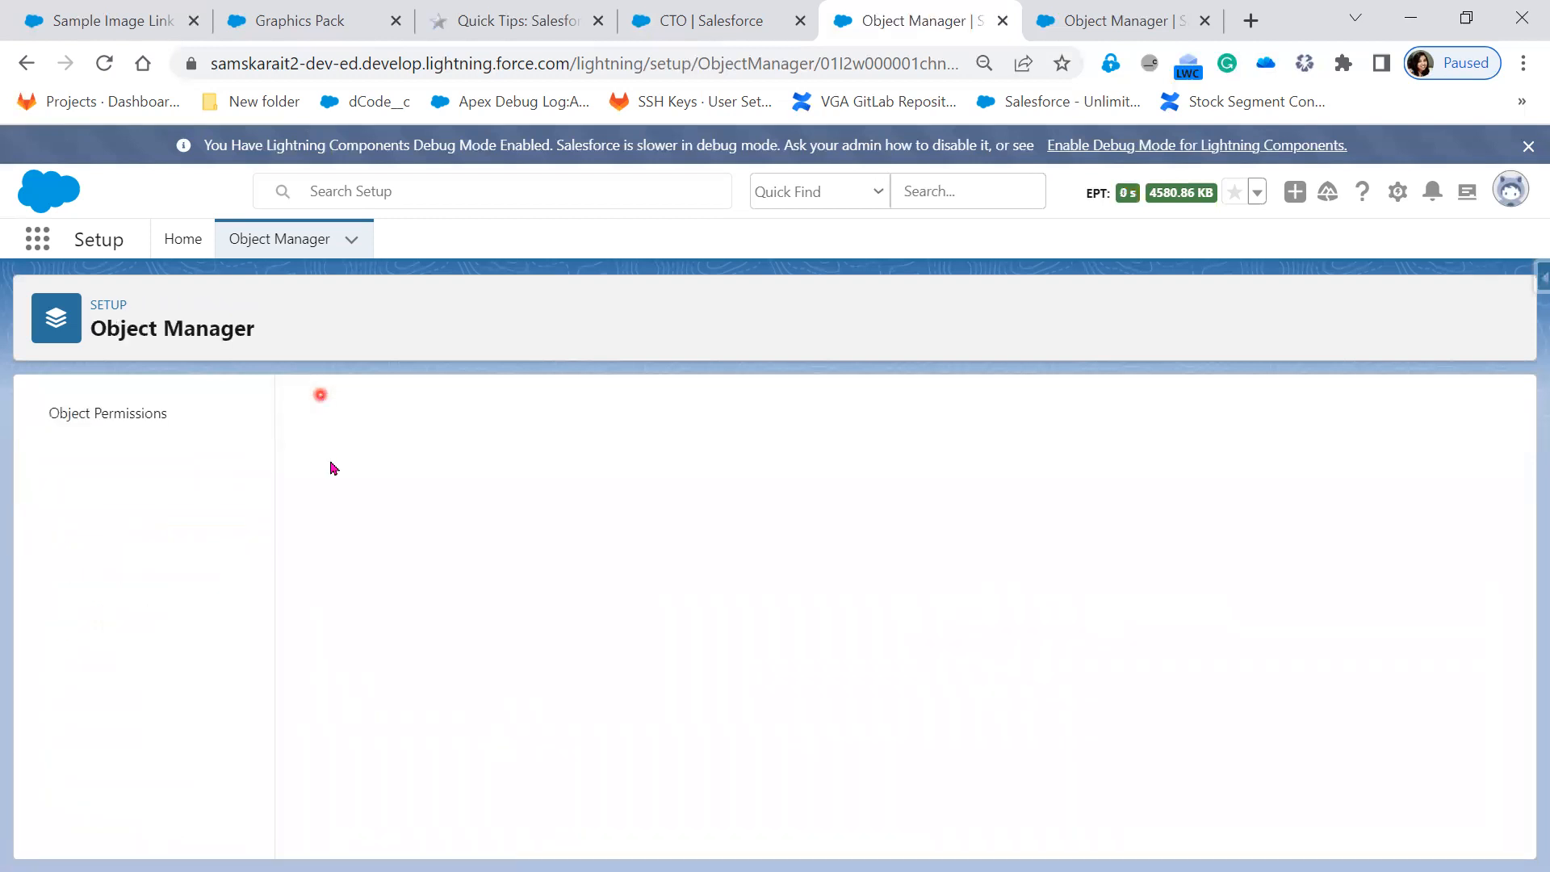
Reload the CTO patient record, fill in its Patient Number field, and save the record.
{"action": "left_click", "coordinate": [722, 24]}
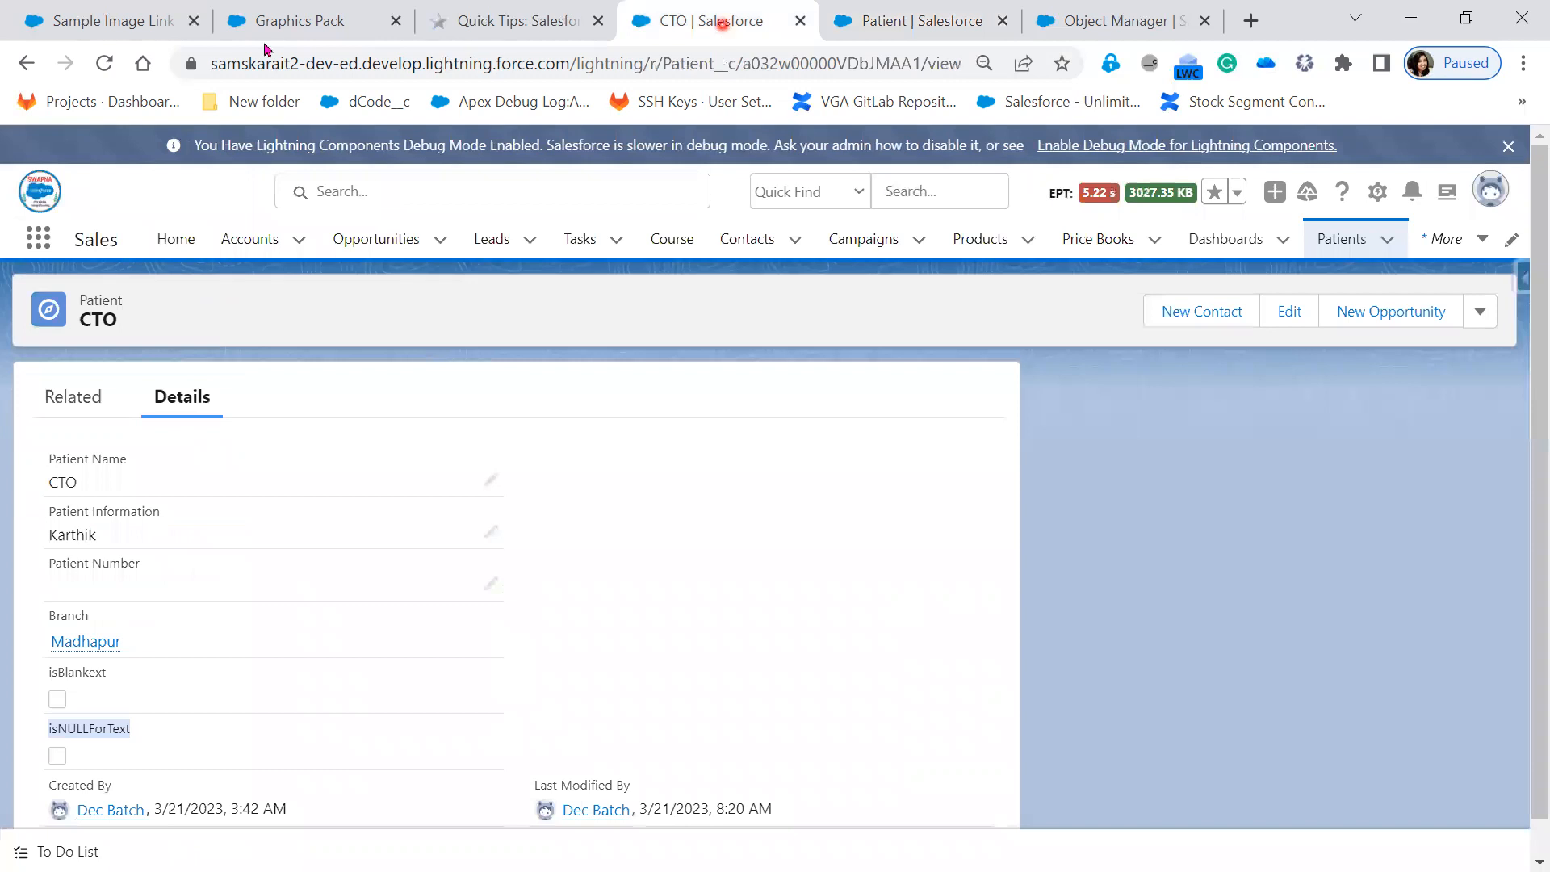
{"action": "left_click", "coordinate": [103, 66]}
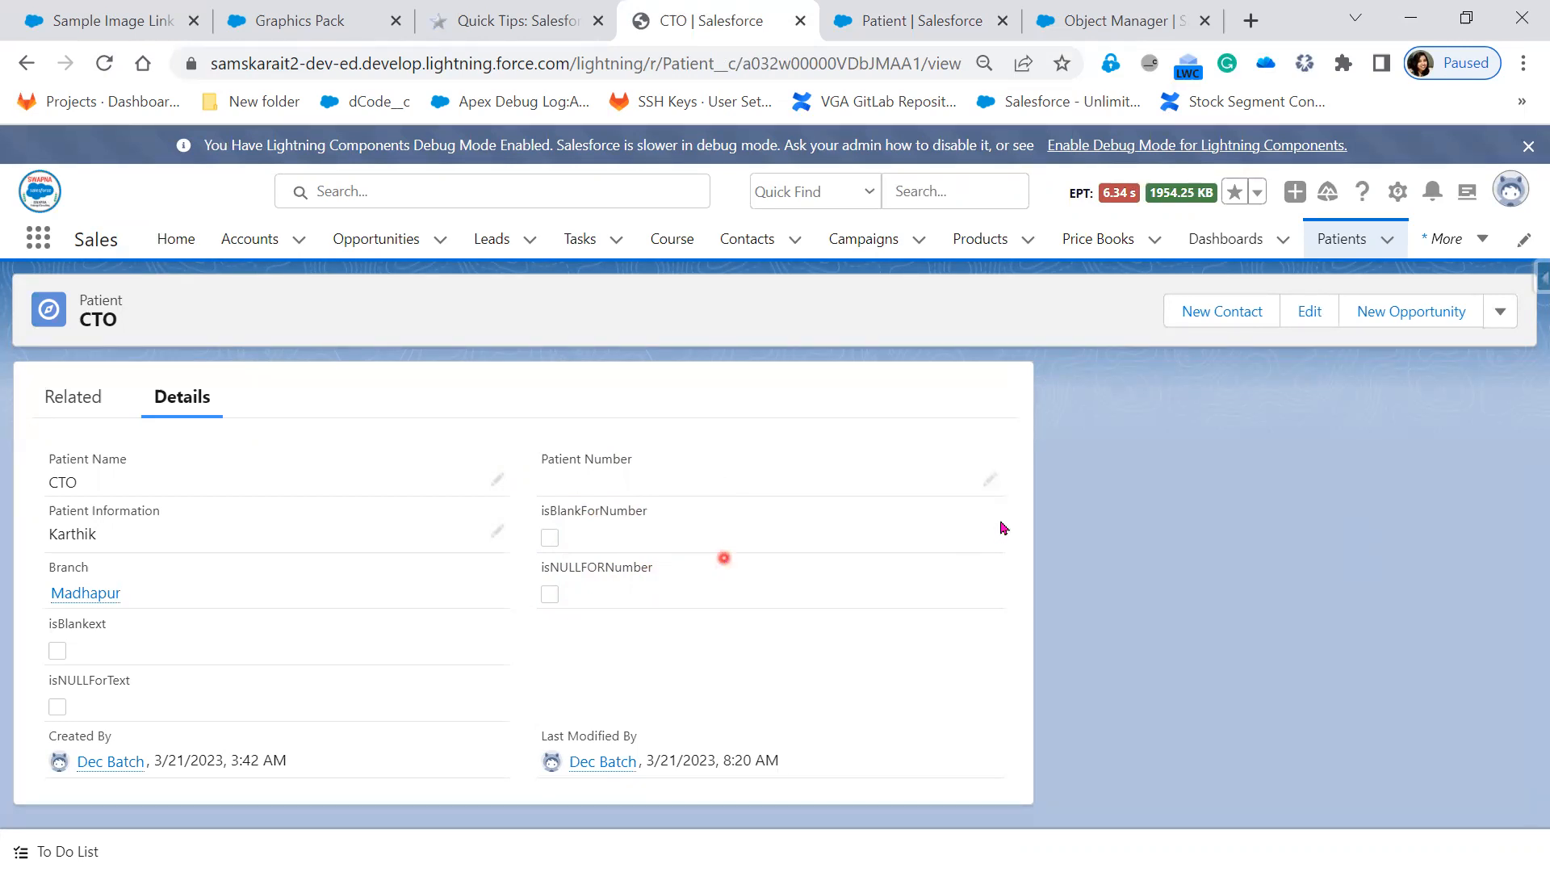
{"action": "left_click", "coordinate": [989, 480]}
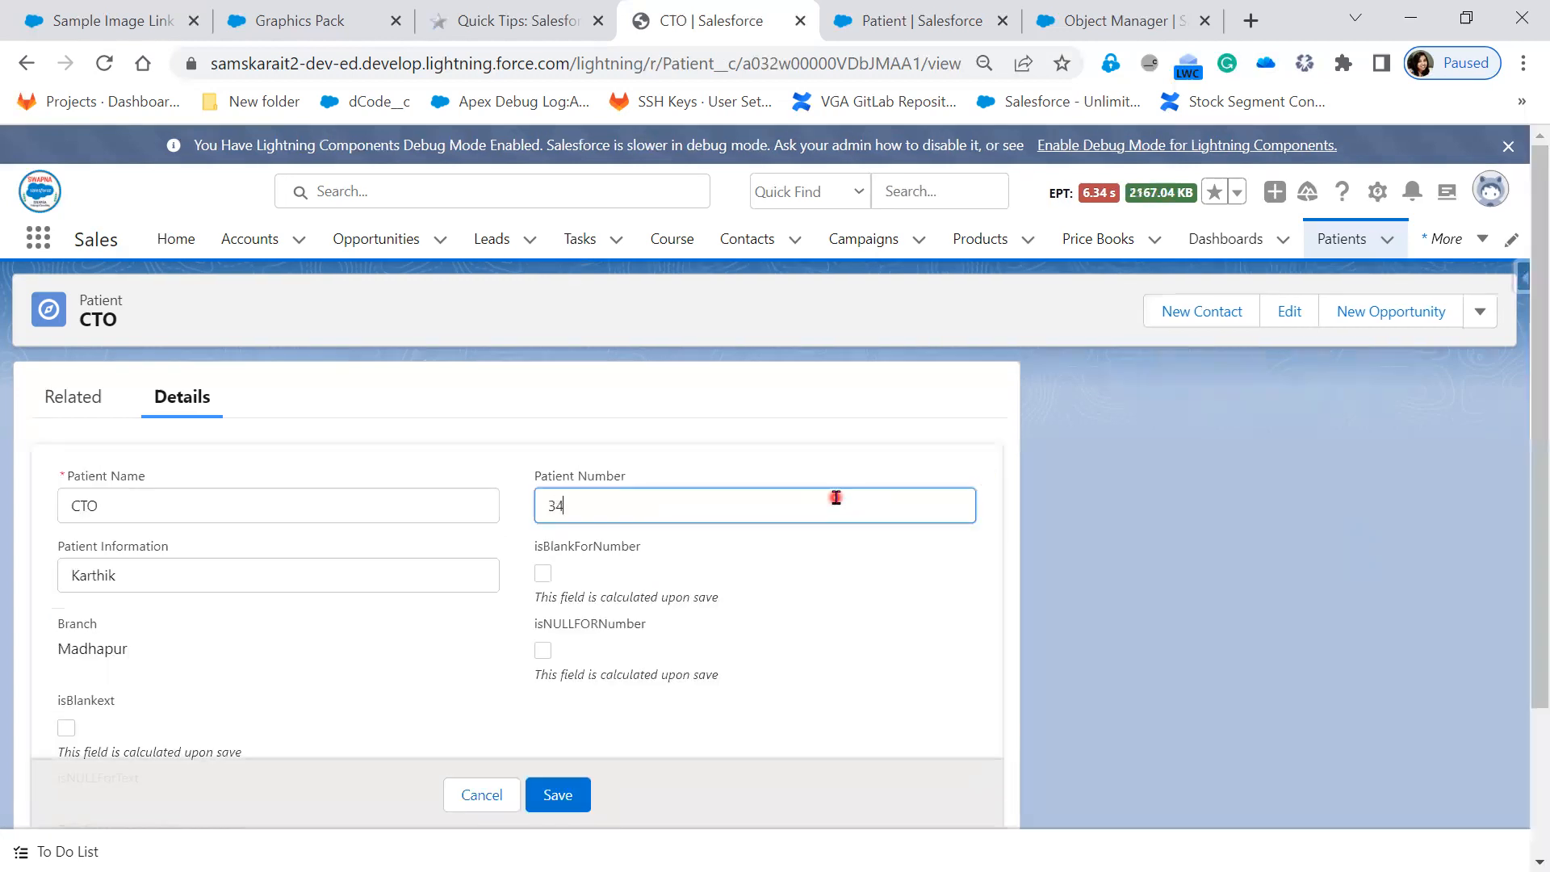
{"action": "left_click", "coordinate": [577, 795]}
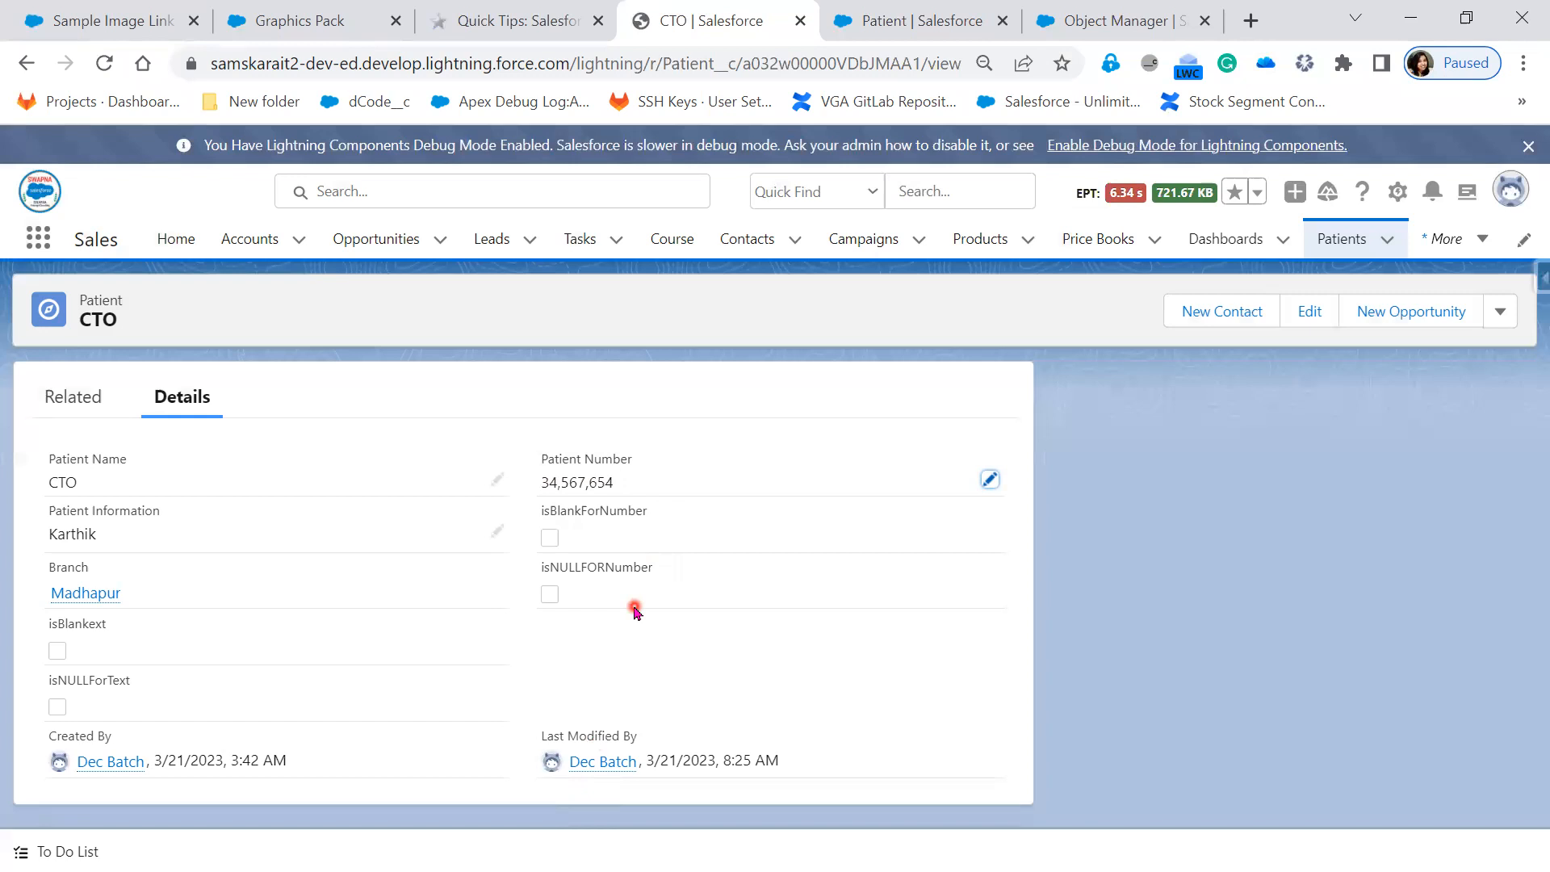
Clear the Patient Number field on the CTO record and save the record.
{"action": "left_click", "coordinate": [990, 479]}
{"action": "left_click", "coordinate": [713, 515]}
{"action": "left_click_drag", "start_coordinate": [525, 509], "coordinate": [492, 507]}
{"action": "key", "text": "BackSpace"}
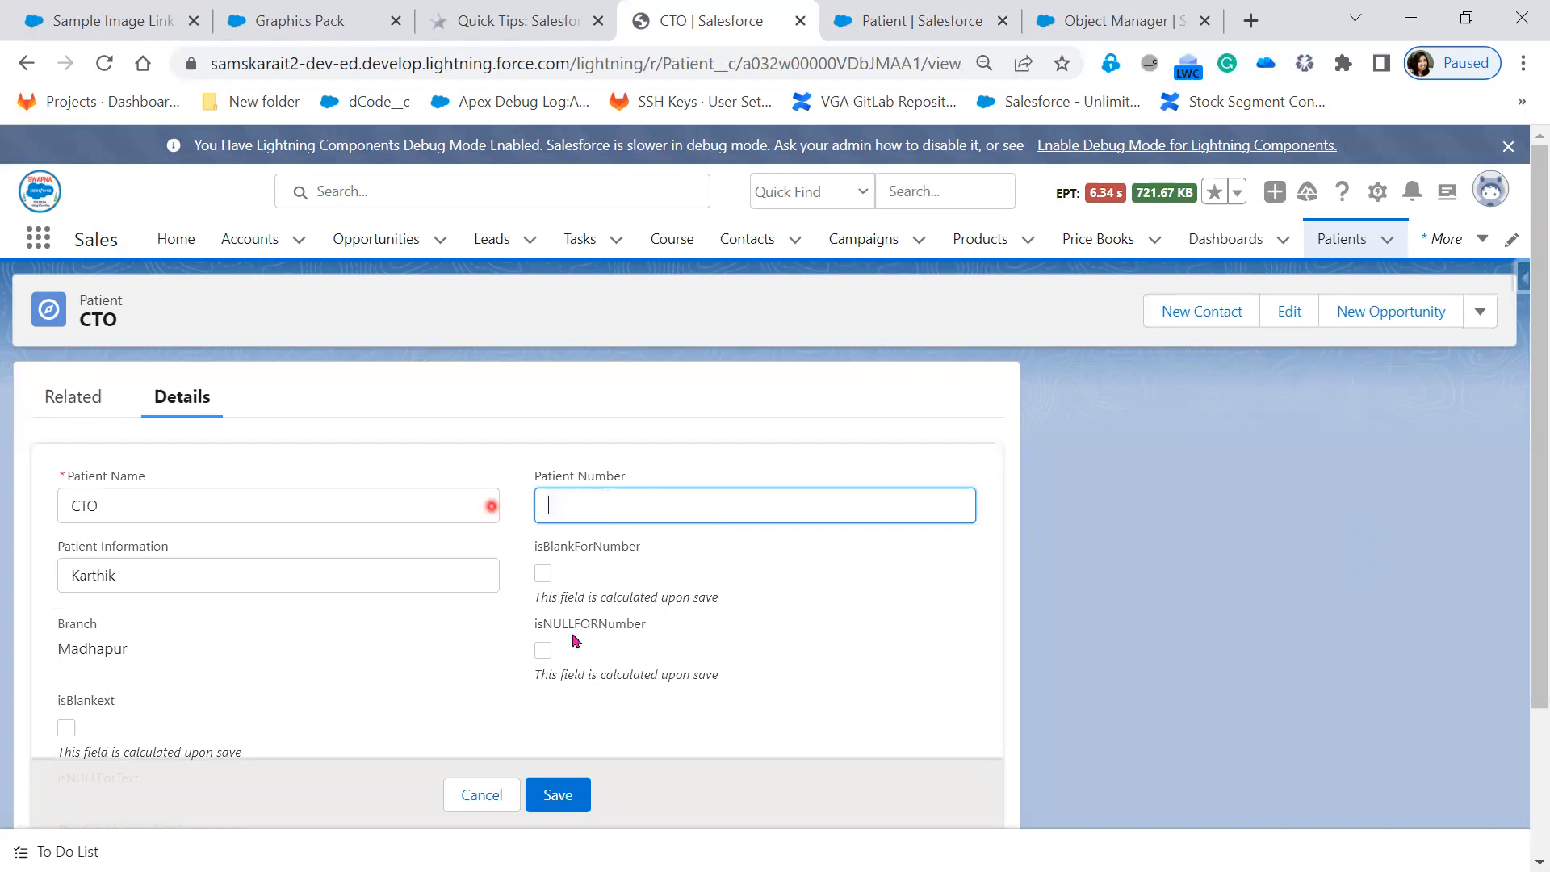
{"action": "left_click", "coordinate": [567, 796]}
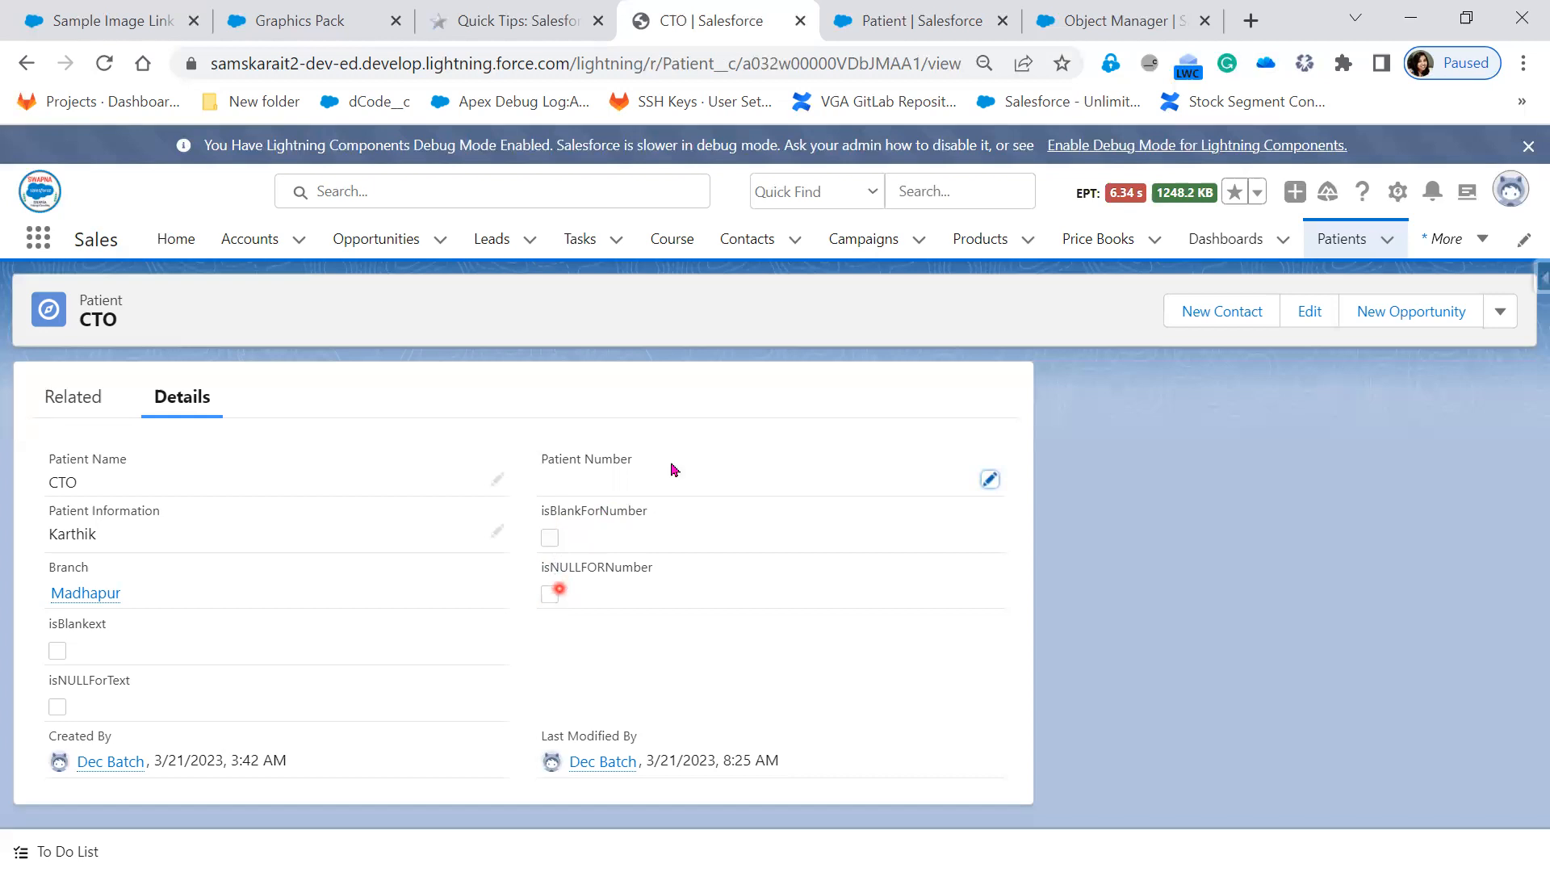
Edit Patient's isBlankForNumber field to treat blank fields as blanks and save the field.
{"action": "left_click", "coordinate": [889, 17]}
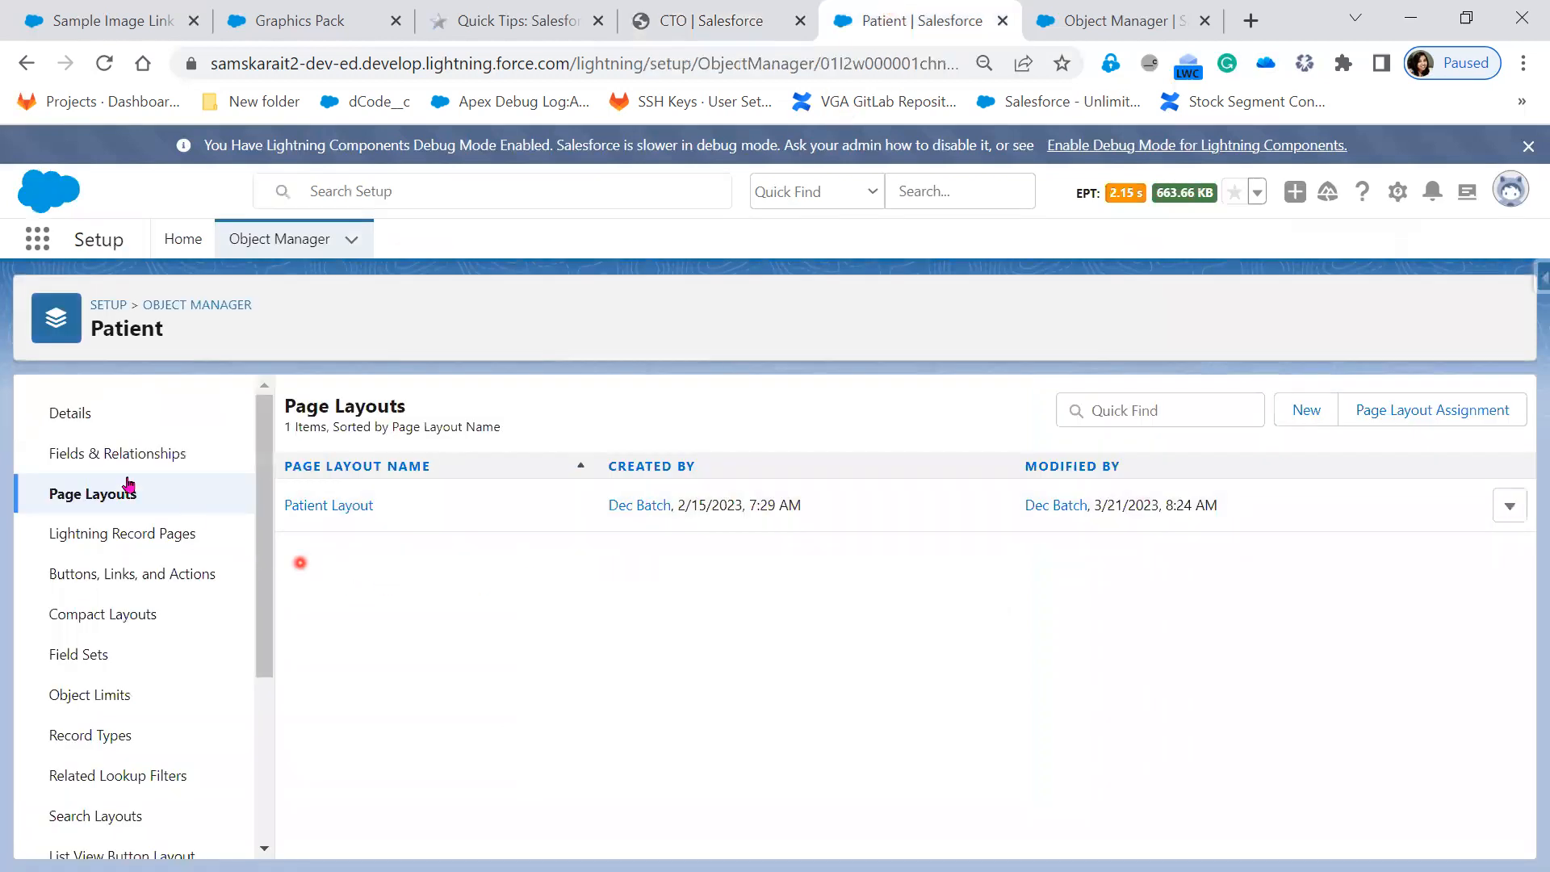
{"action": "left_click", "coordinate": [76, 453]}
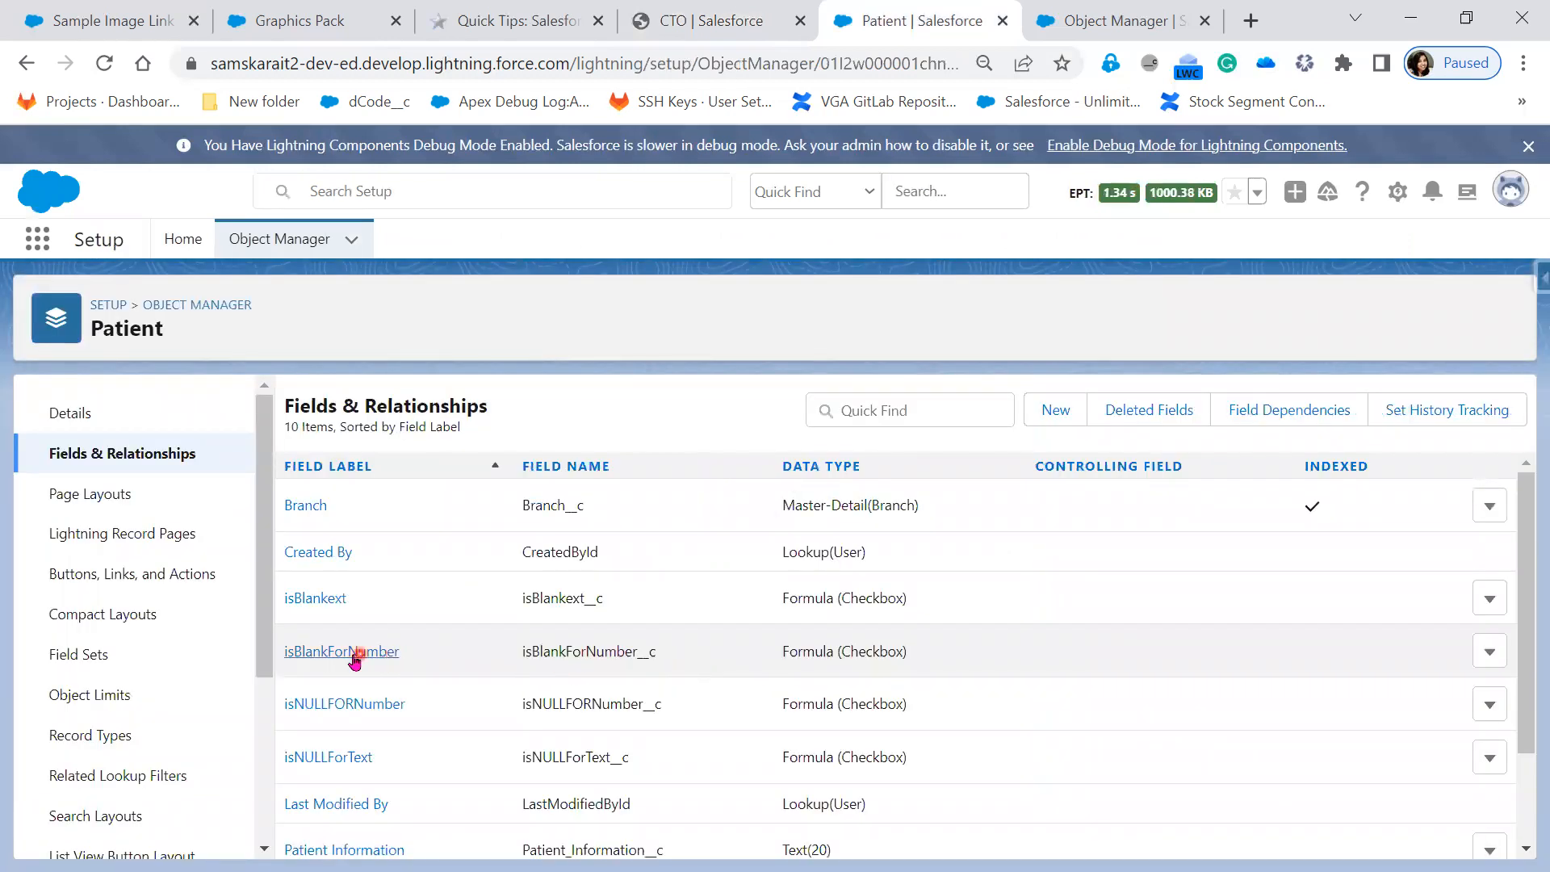
{"action": "left_click", "coordinate": [353, 652]}
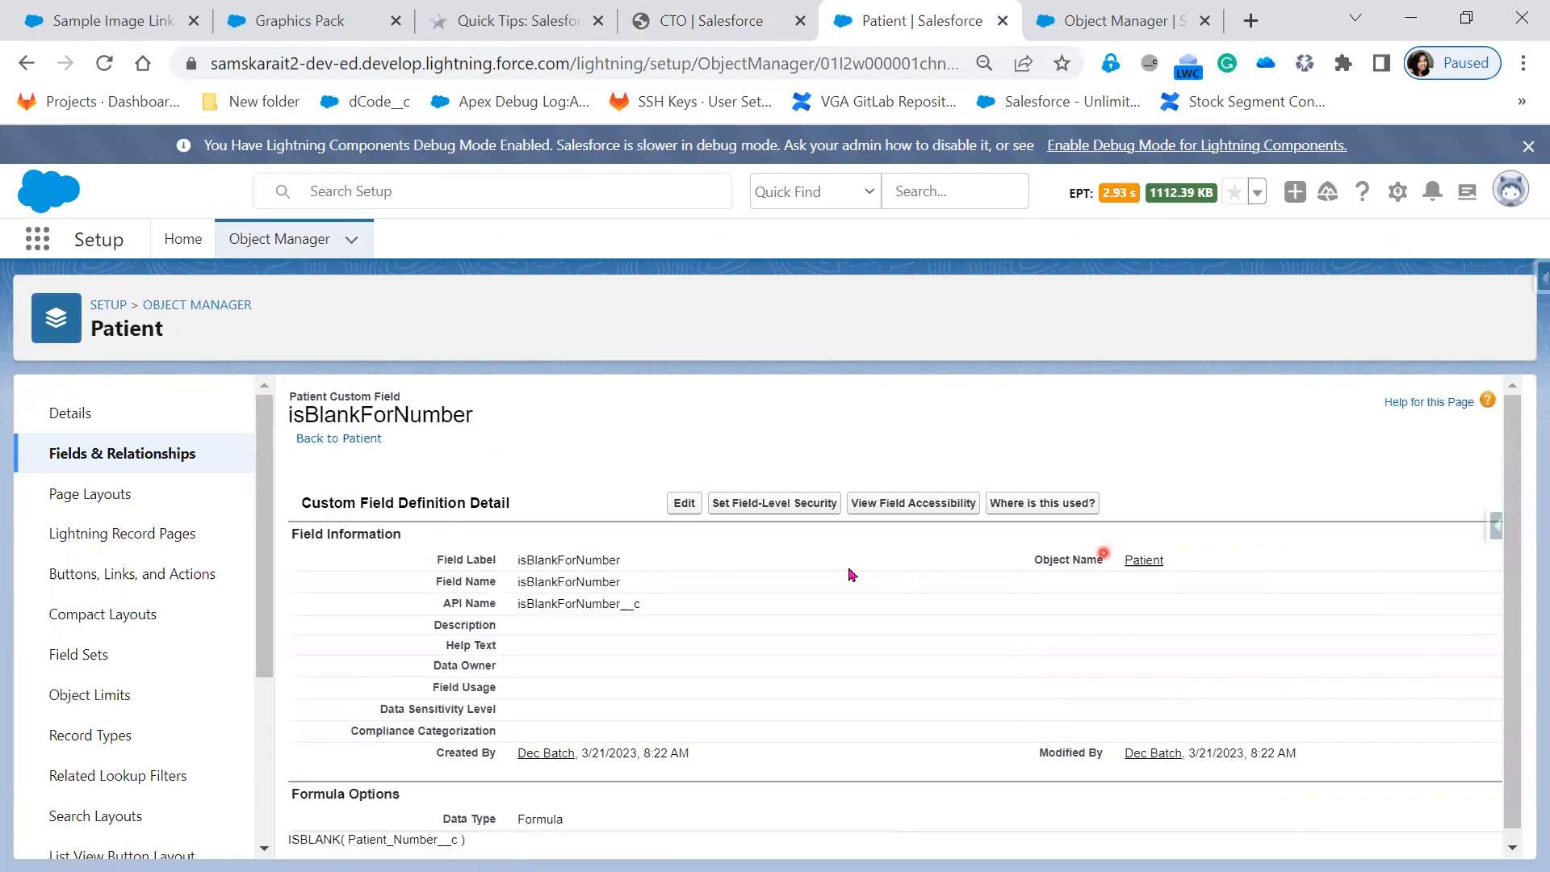
{"action": "left_click", "coordinate": [683, 505]}
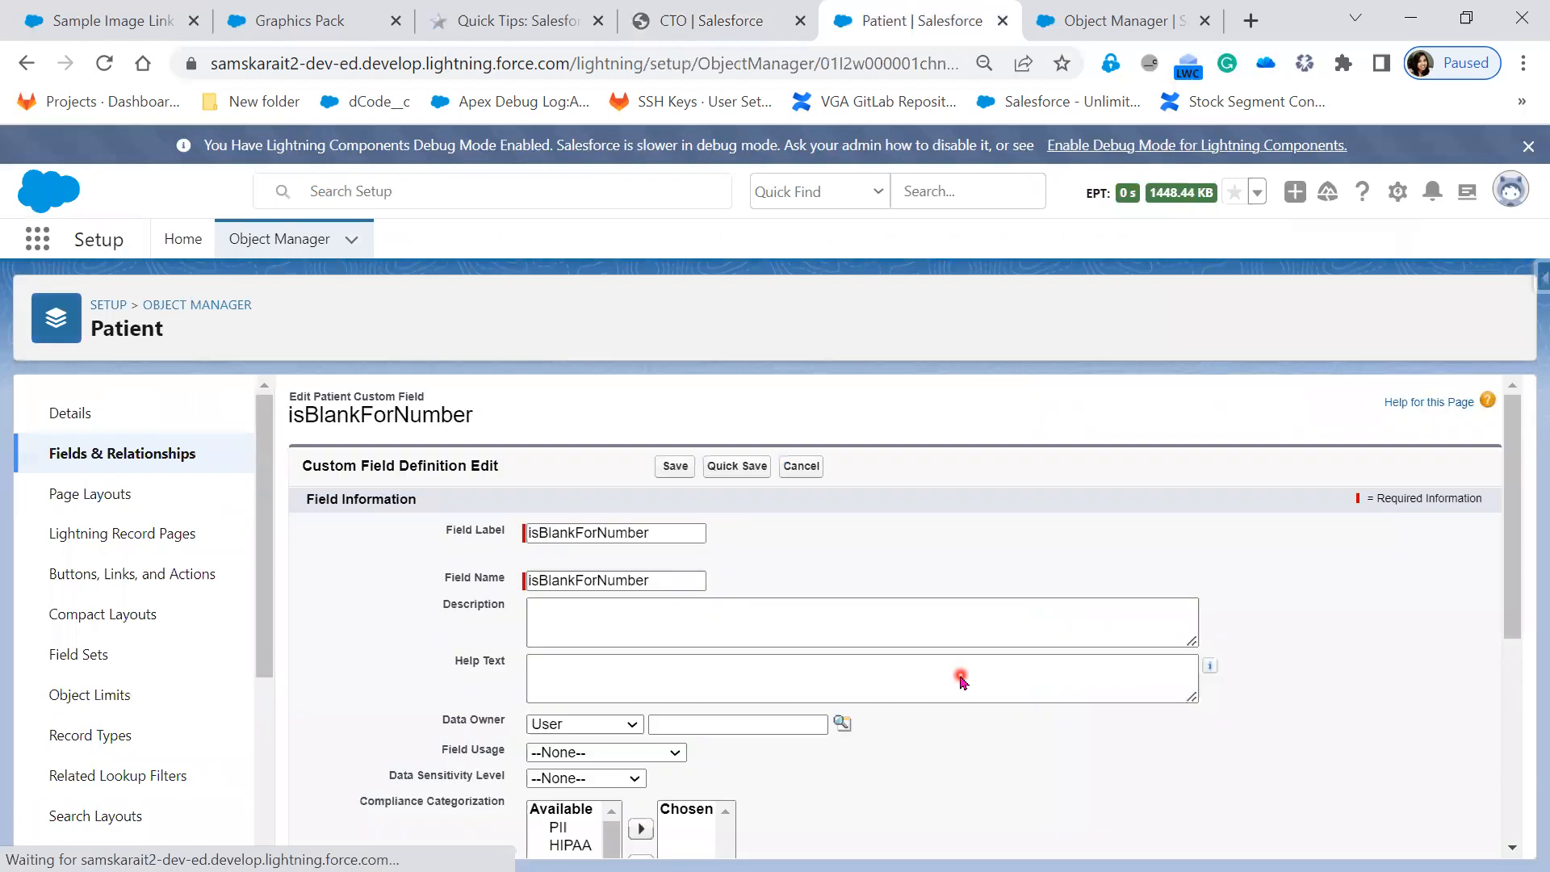
{"action": "scroll", "coordinate": [960, 678], "scroll_direction": "down", "scroll_amount": 3}
{"action": "scroll", "coordinate": [959, 733], "scroll_direction": "down", "scroll_amount": 5}
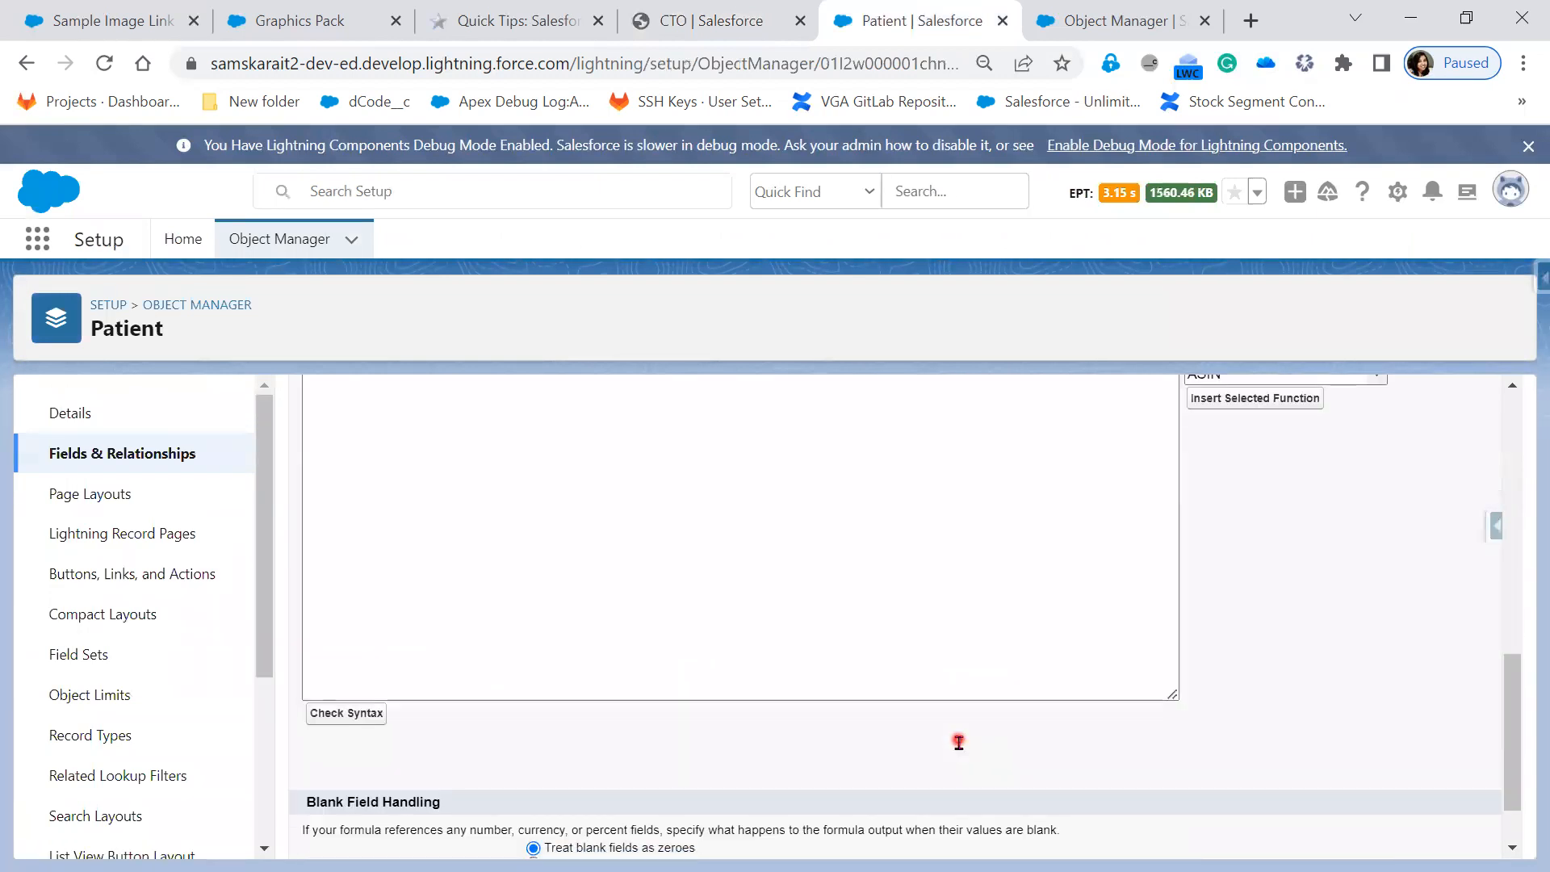
{"action": "left_click", "coordinate": [535, 780]}
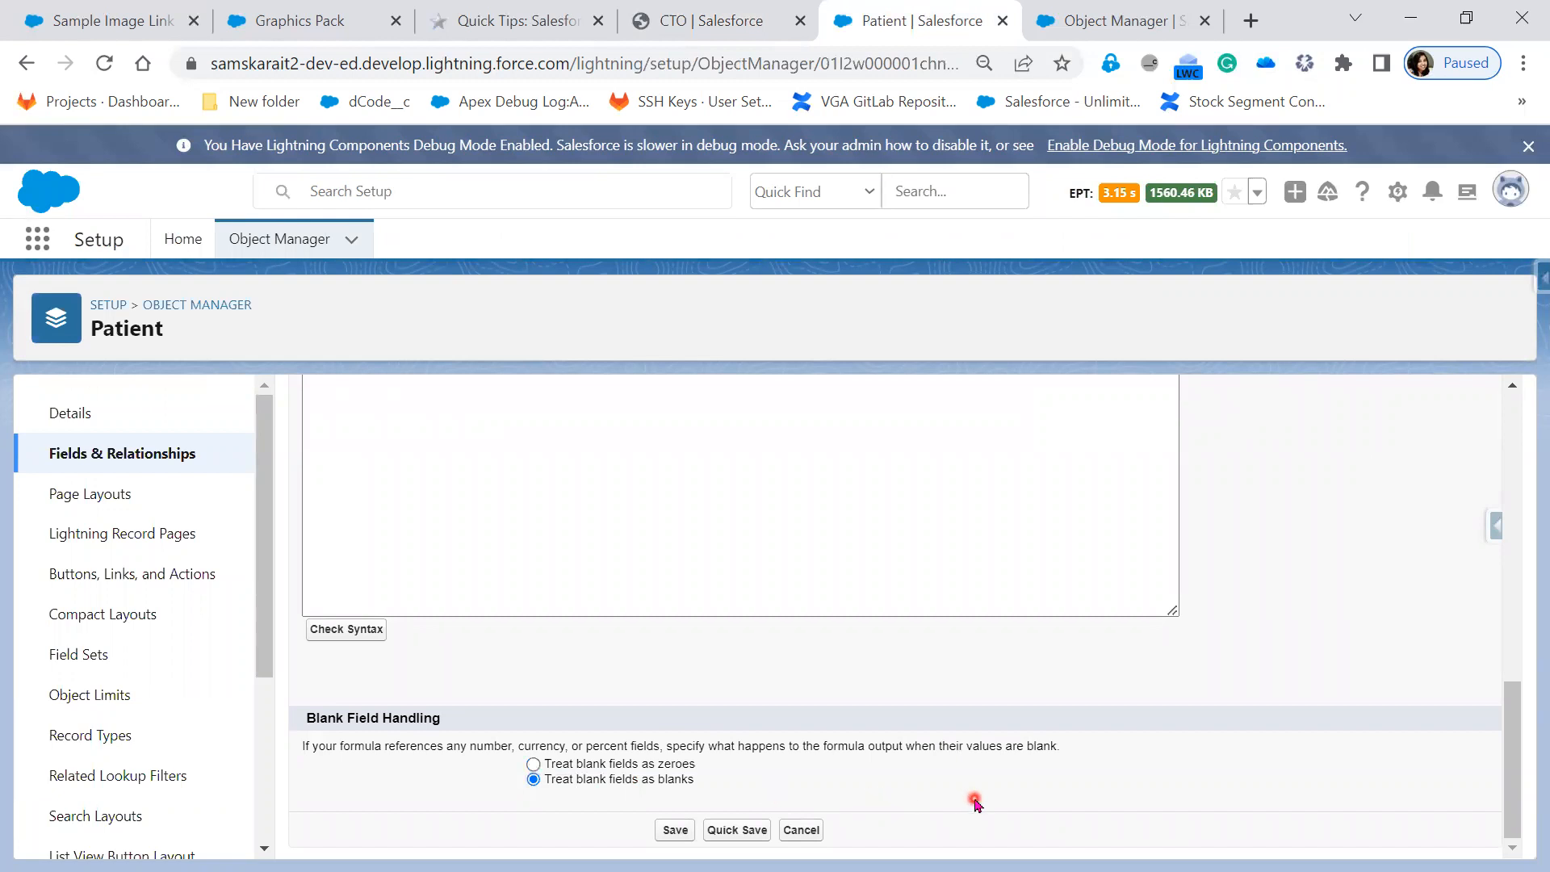
{"action": "left_click", "coordinate": [678, 833]}
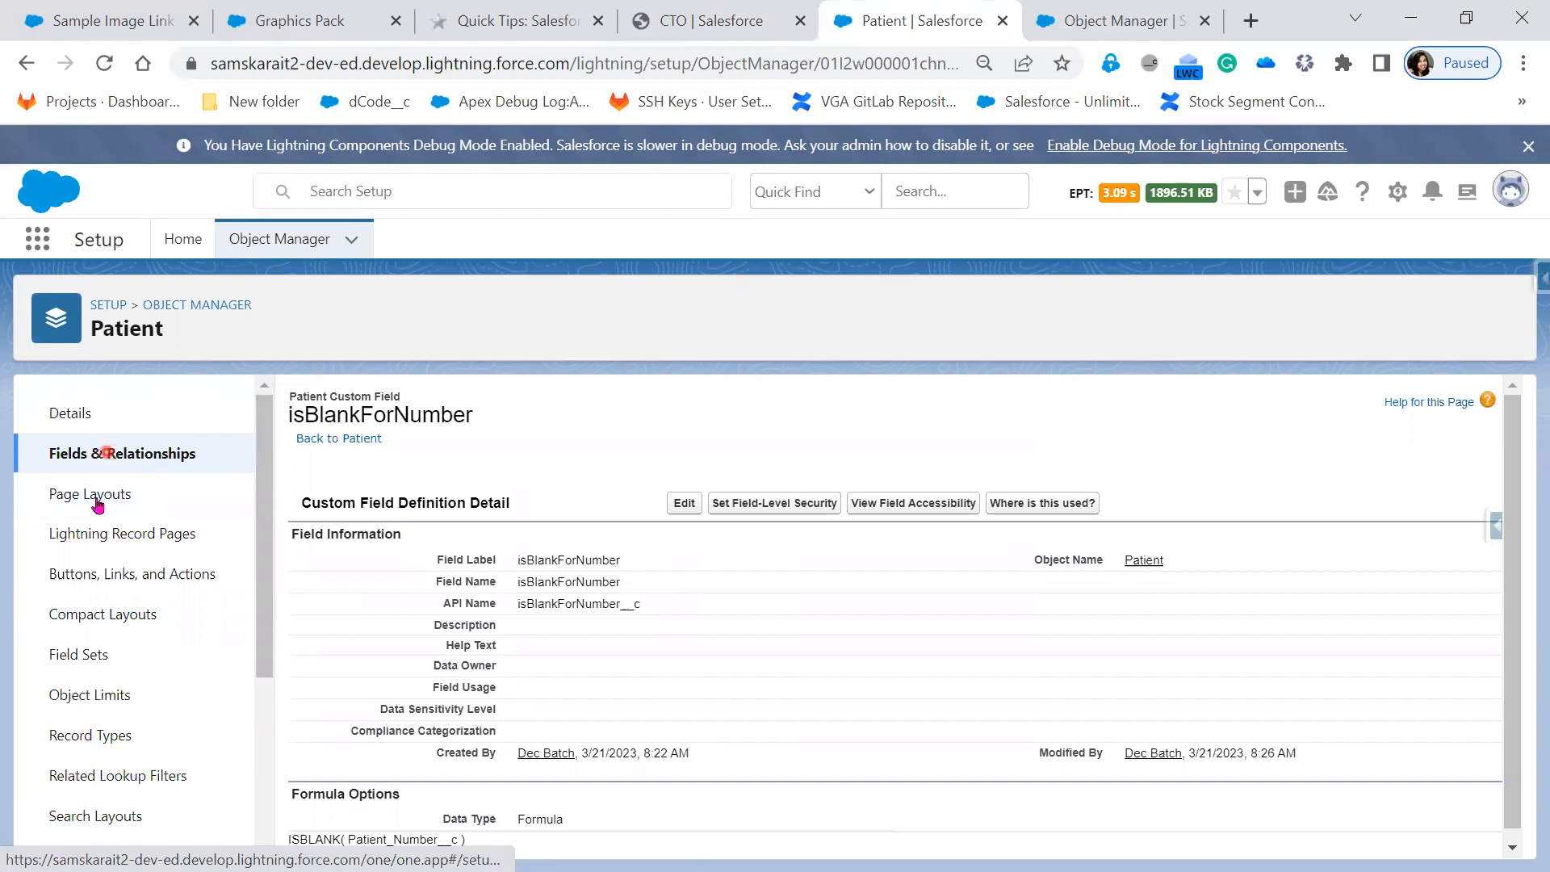
Edit Patient's isNULLFORNumber field to treat blank fields as blanks and save the field.
{"action": "left_click", "coordinate": [102, 466]}
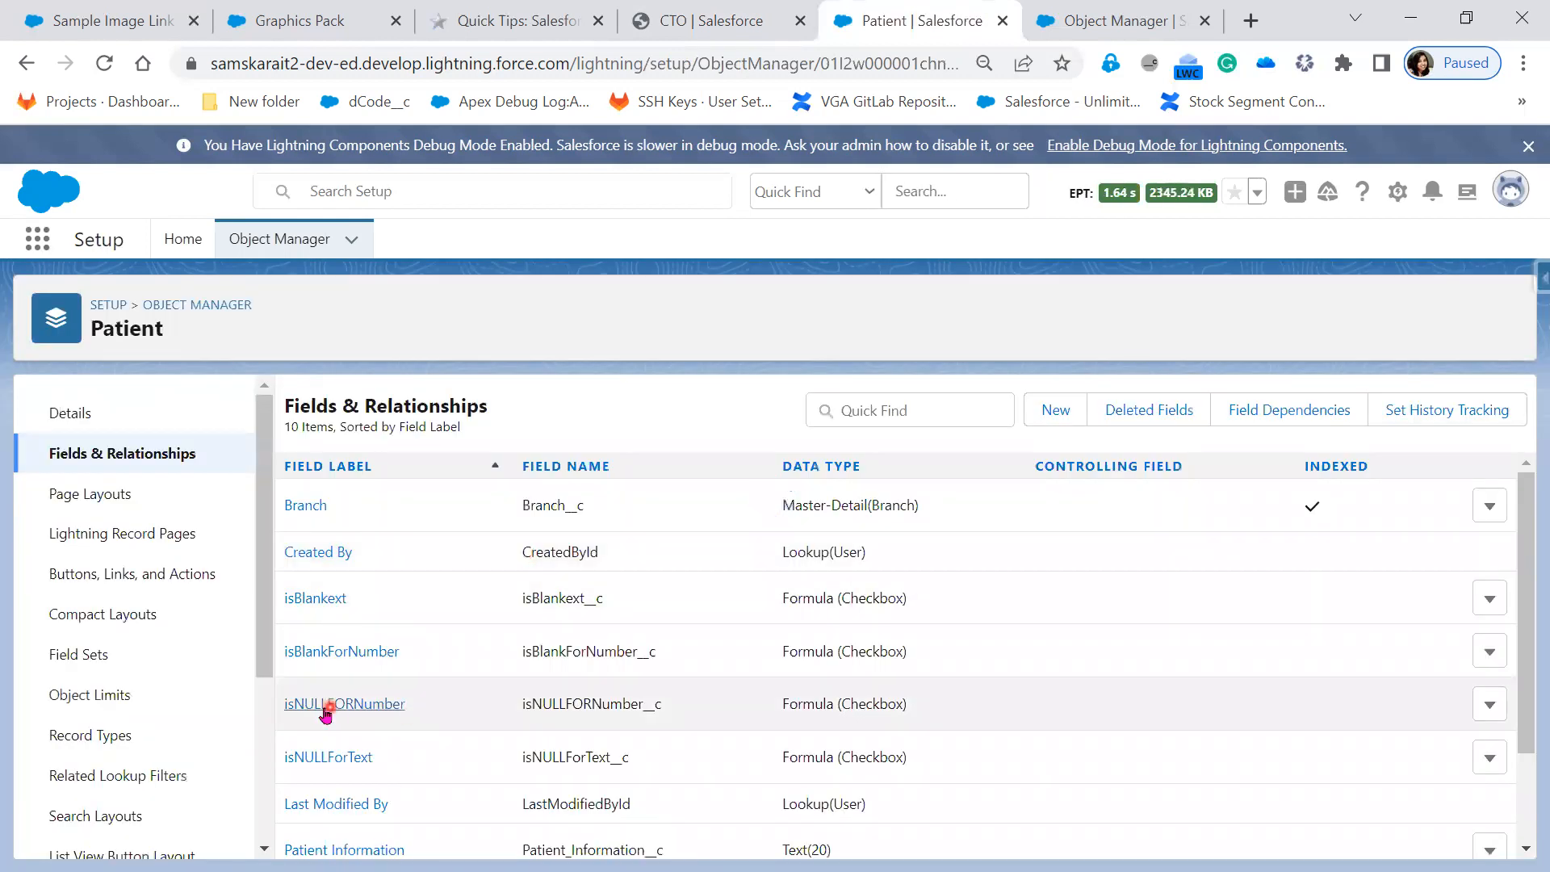
{"action": "left_click", "coordinate": [323, 708]}
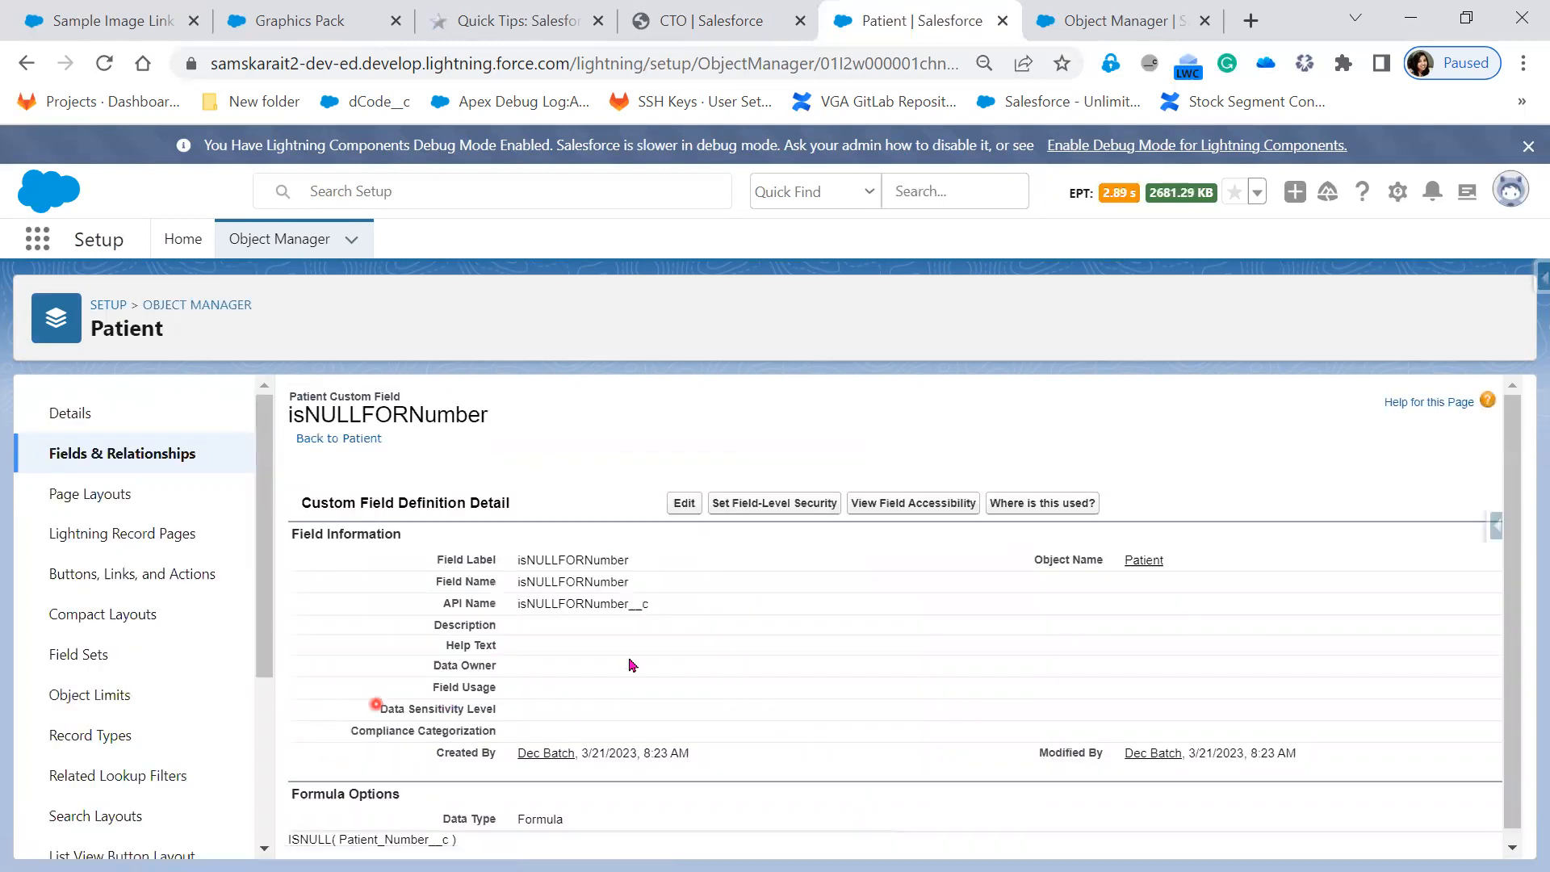
{"action": "left_click", "coordinate": [684, 503]}
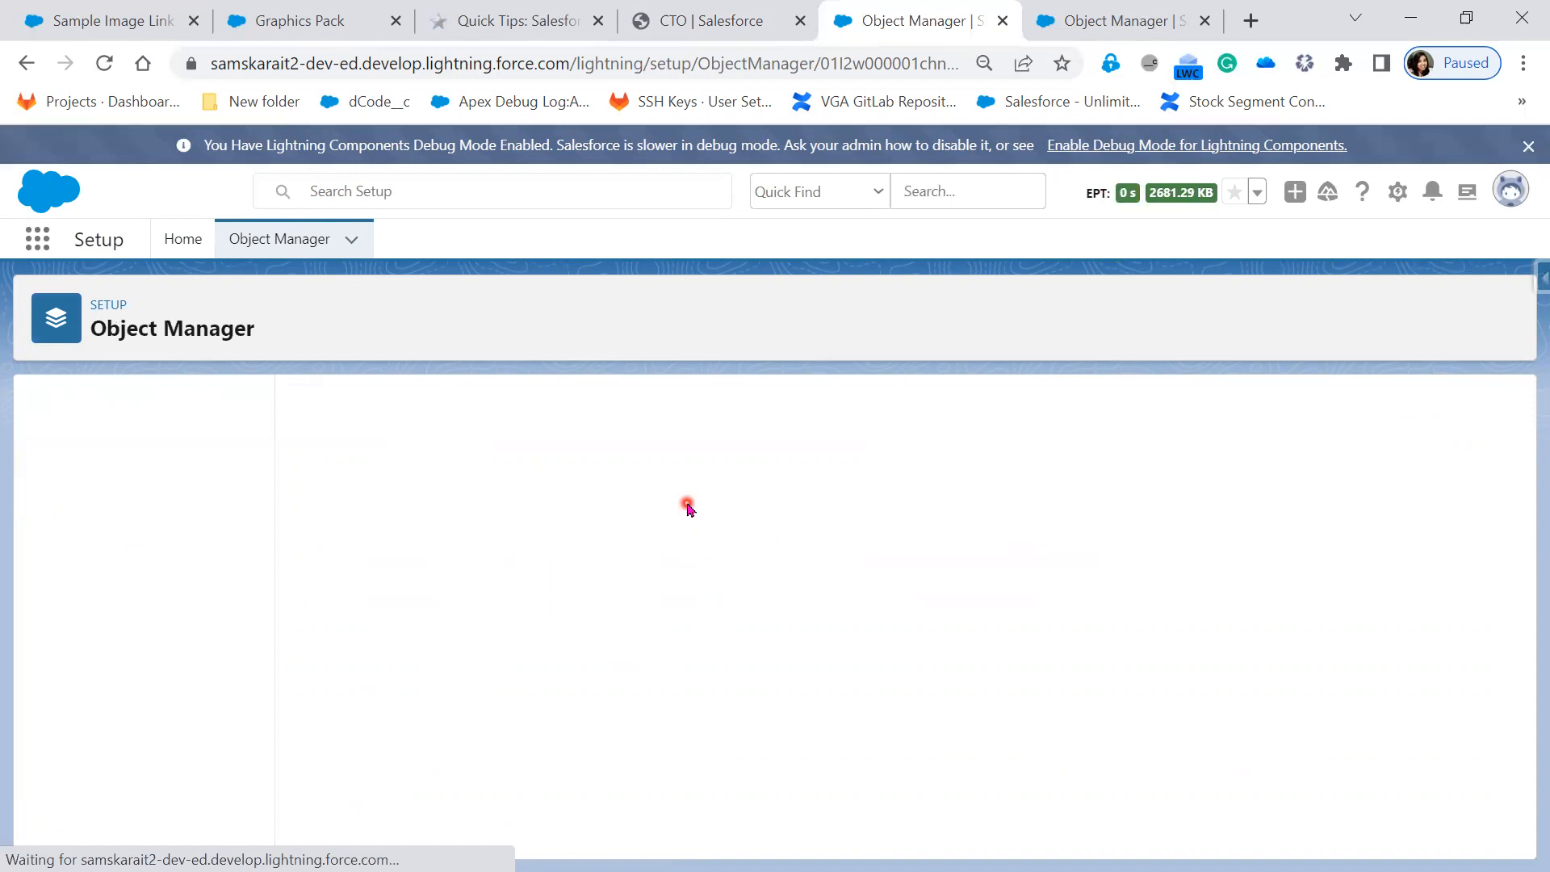
{"action": "scroll", "coordinate": [747, 702], "scroll_direction": "down", "scroll_amount": 10}
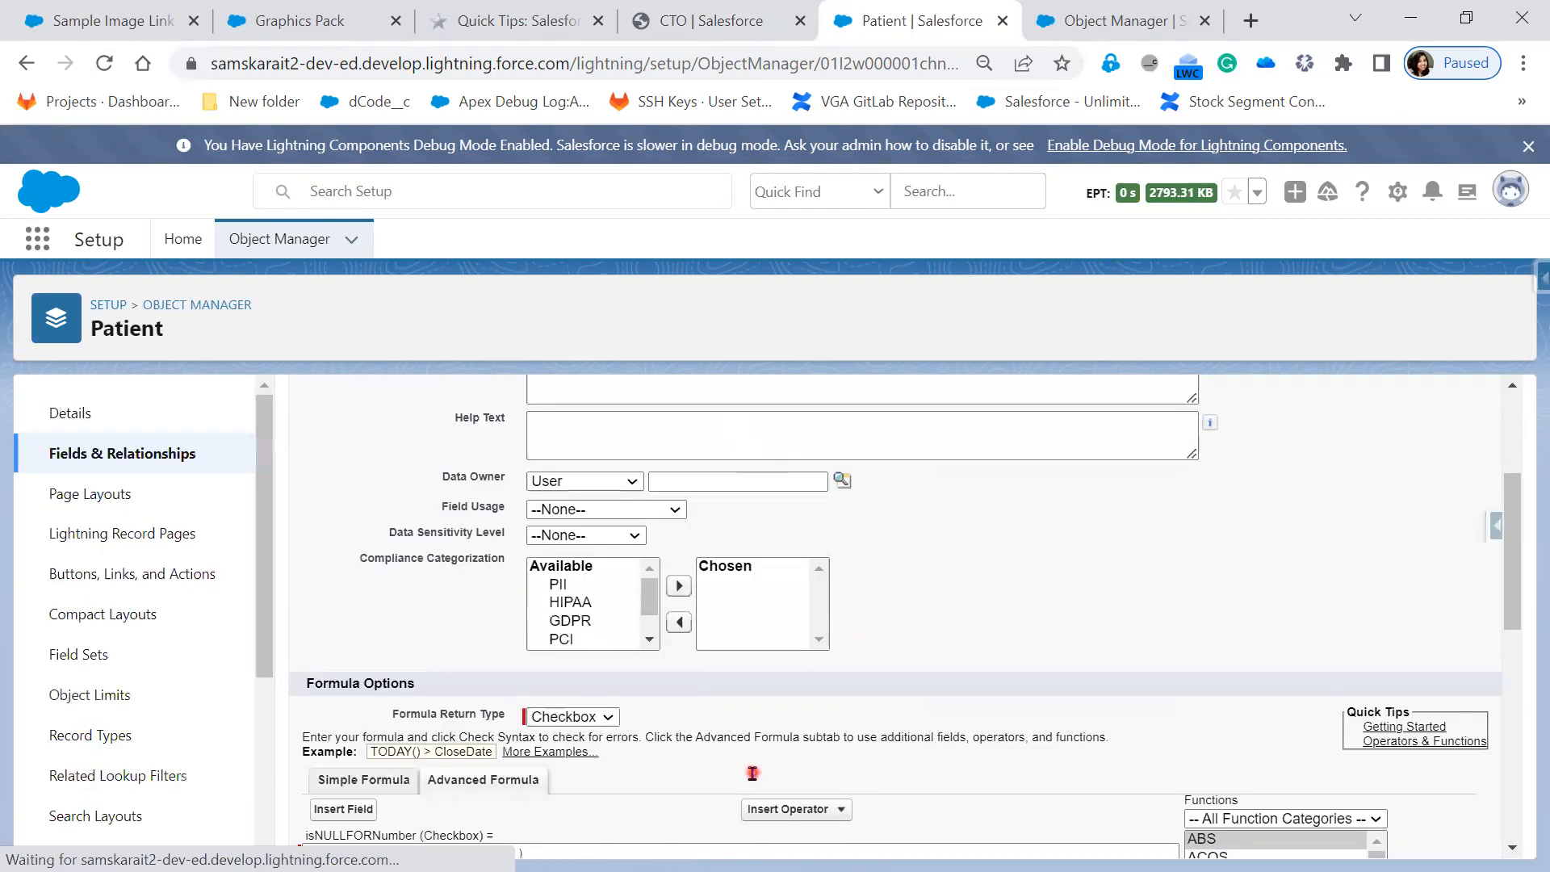
{"action": "left_click", "coordinate": [660, 779]}
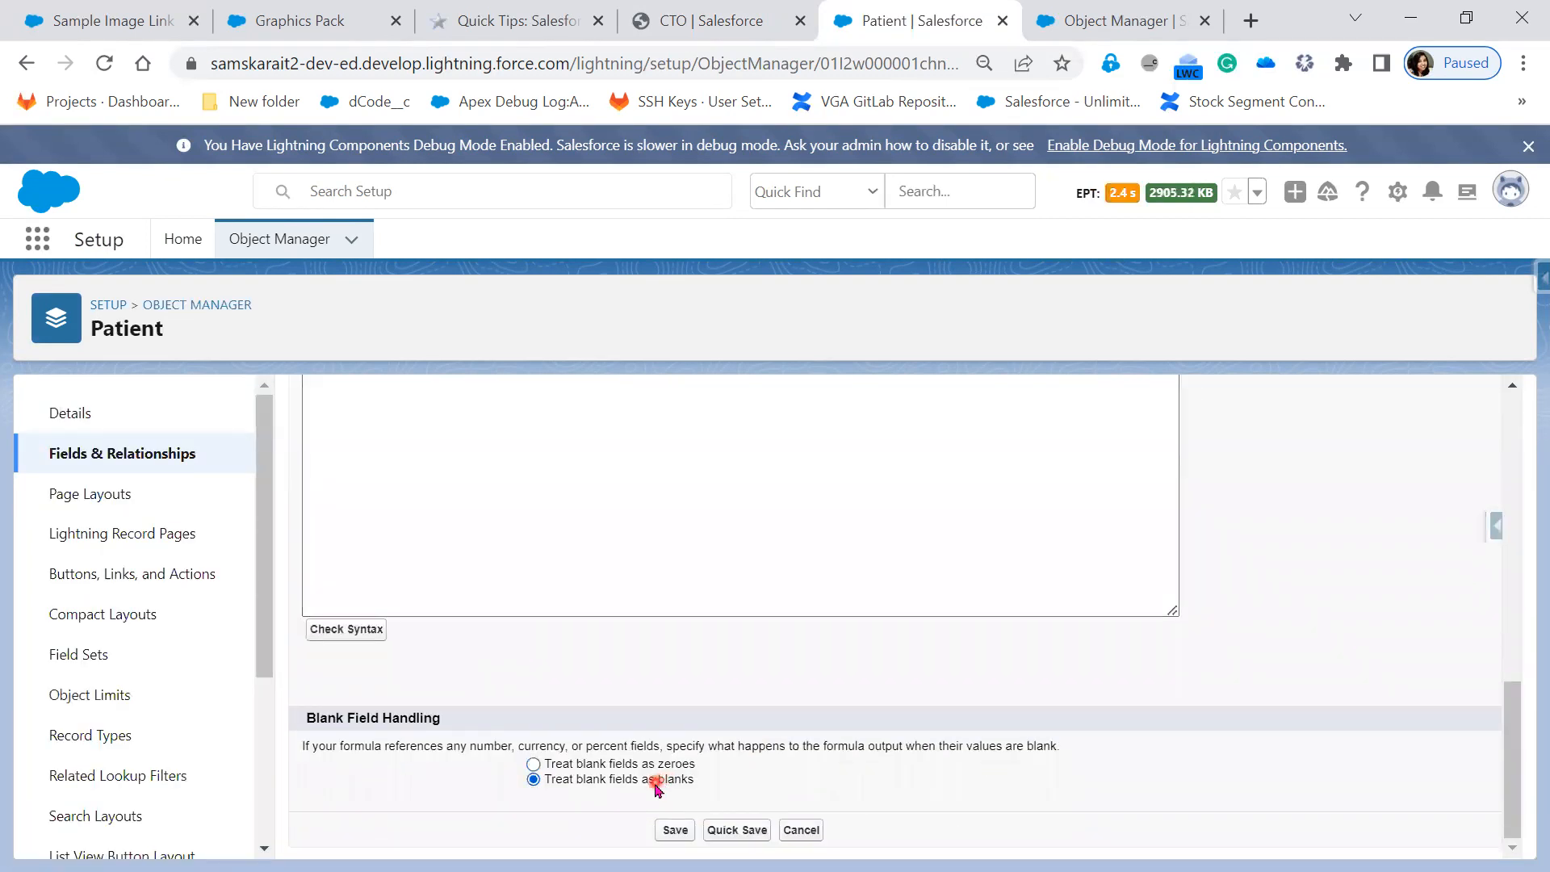
{"action": "left_click", "coordinate": [676, 832]}
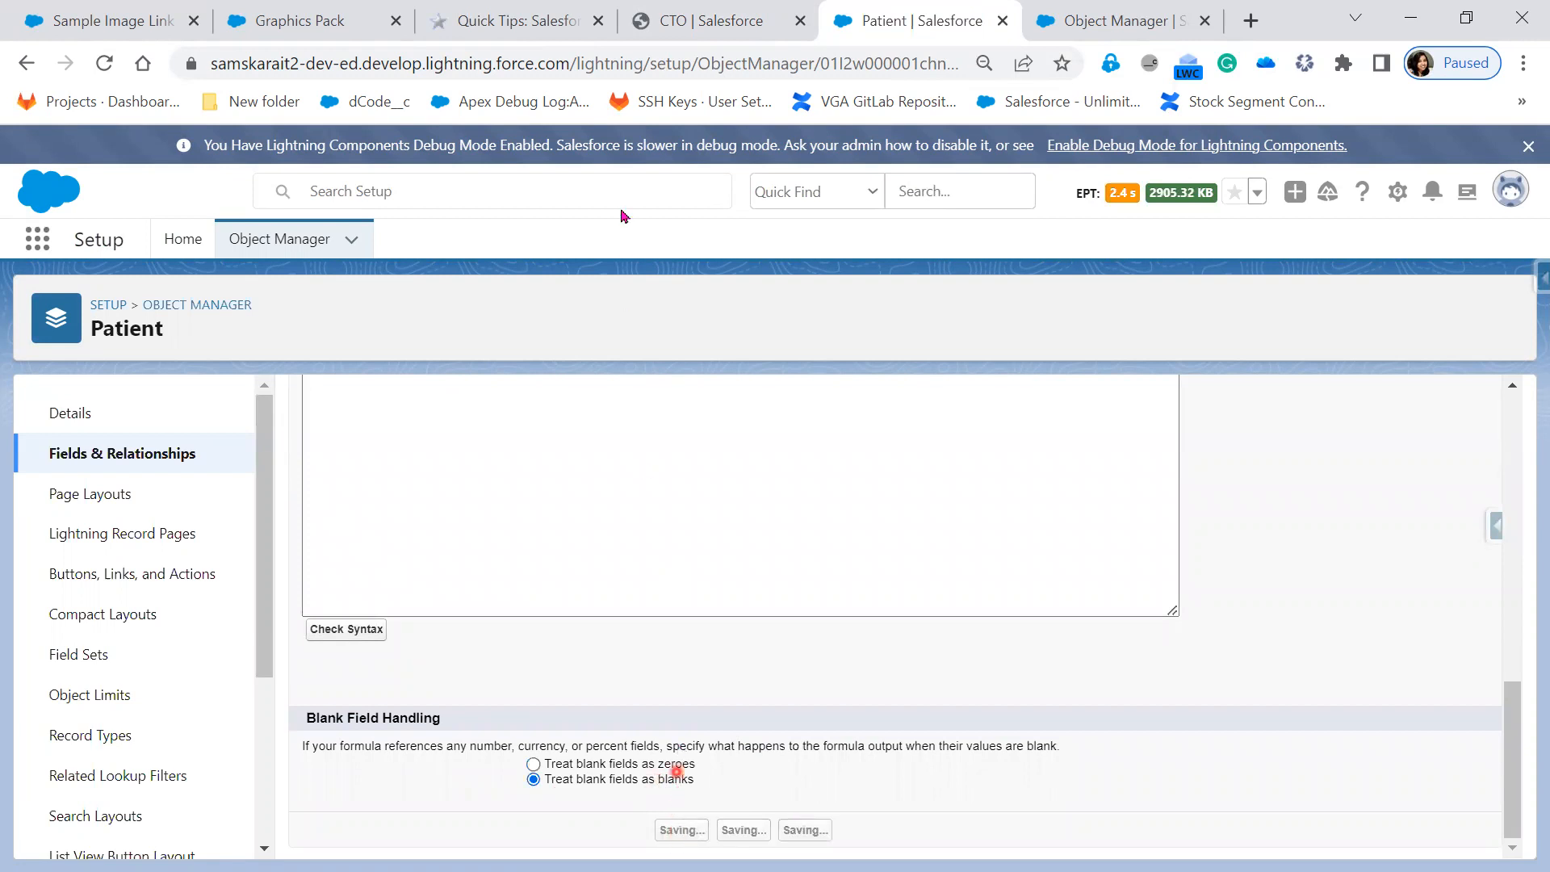
Reload the CTO patient record to check the number formula checkboxes, fill in its Patient Number field, and save the record.
{"action": "left_click", "coordinate": [719, 23]}
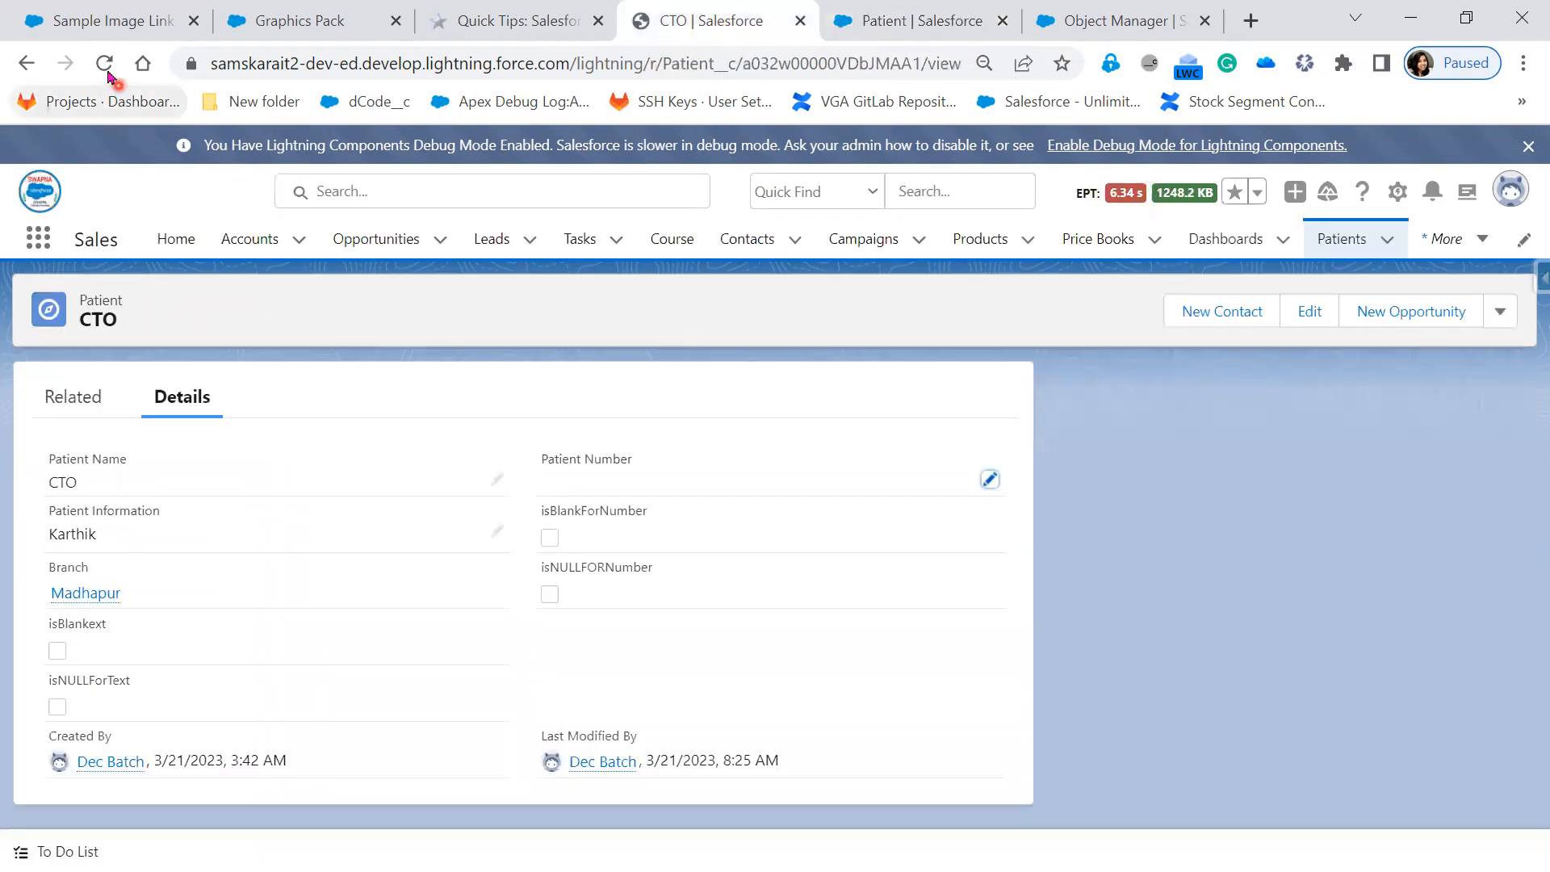
{"action": "left_click", "coordinate": [105, 66]}
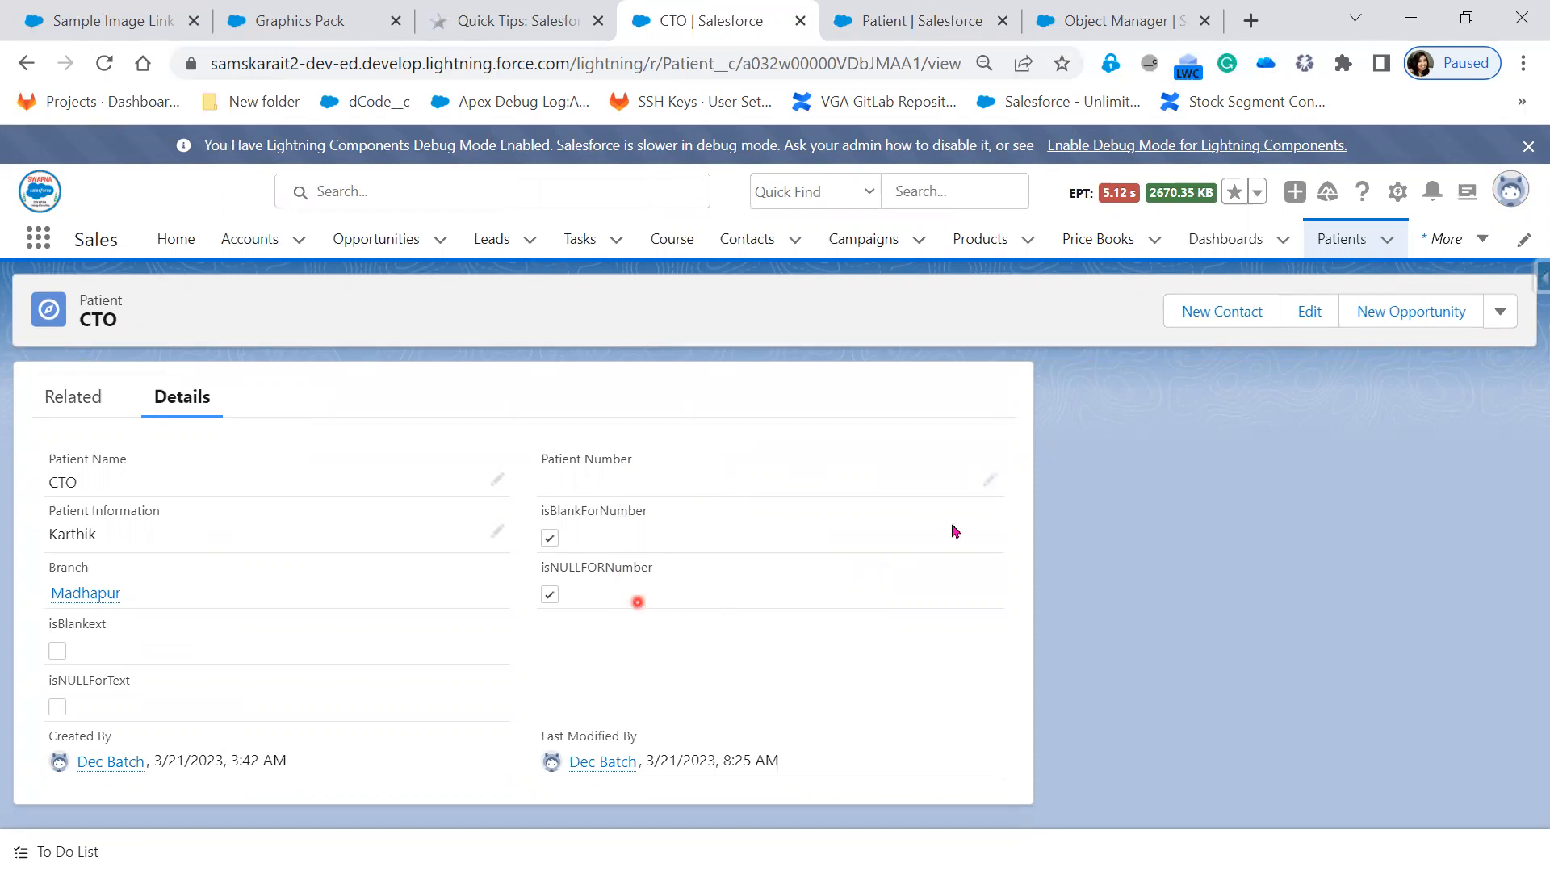
{"action": "left_click", "coordinate": [991, 481]}
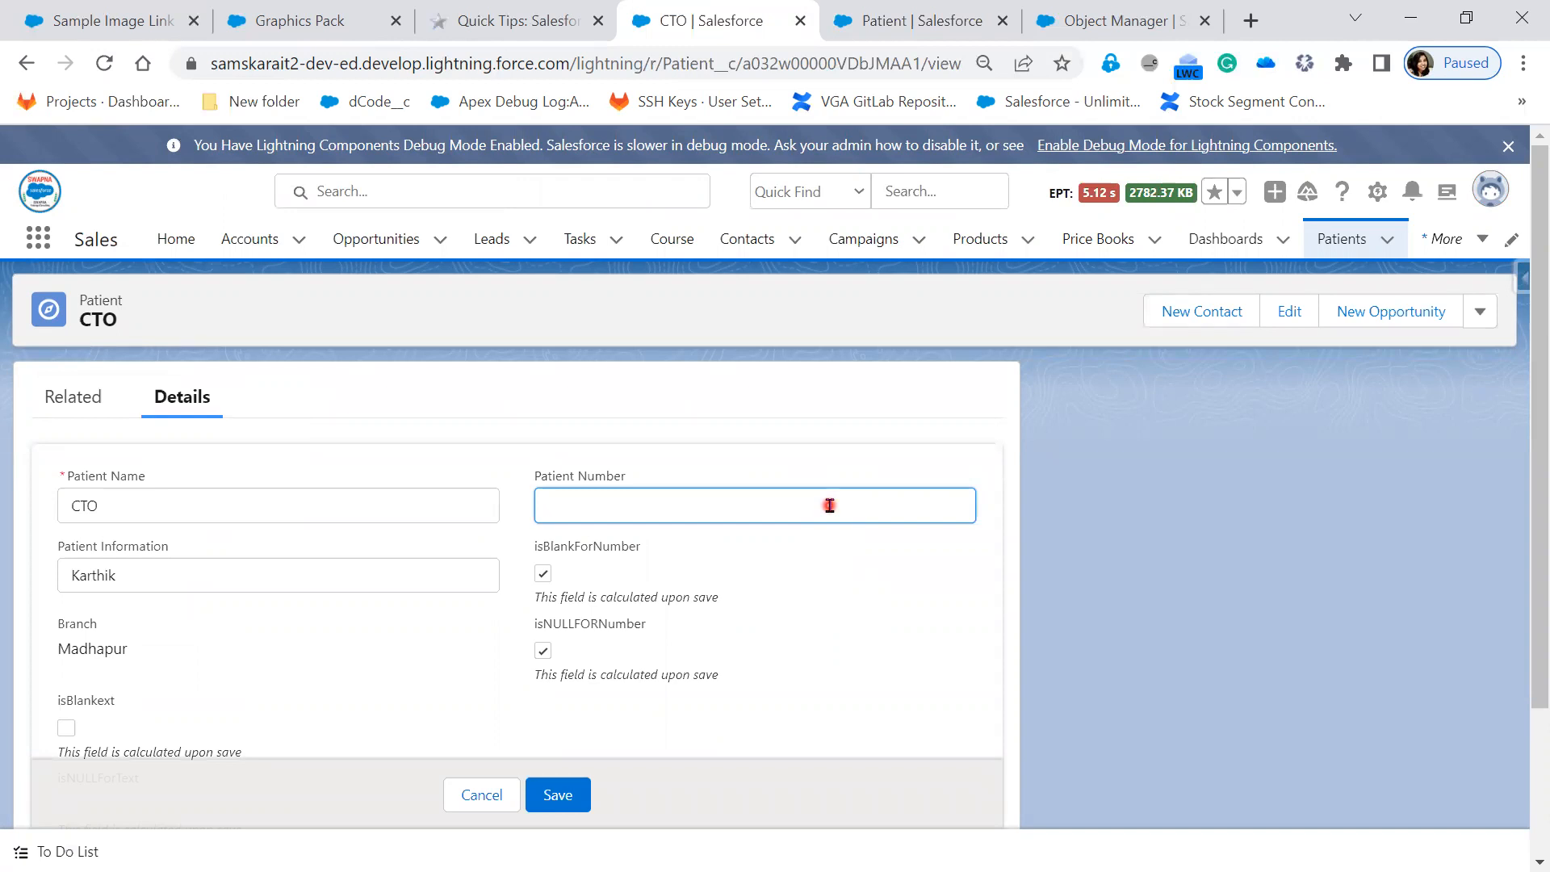
{"action": "type", "text": "3,556,765,664"}
{"action": "left_click", "coordinate": [565, 800]}
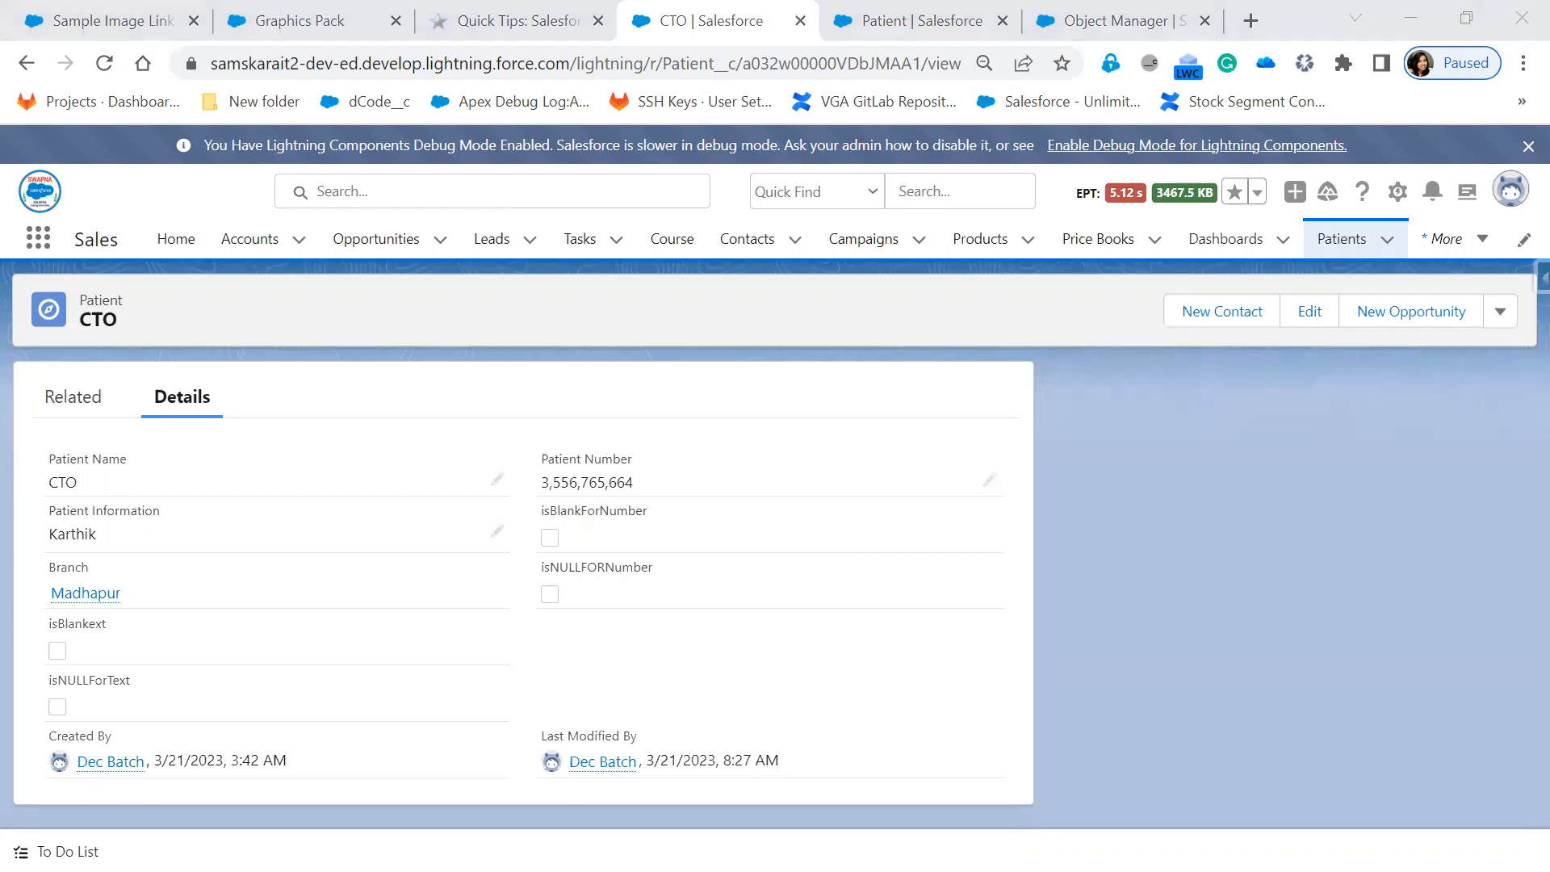
{"action": "key", "text": "alt+Tab"}
{"action": "left_click", "coordinate": [1069, 652]}
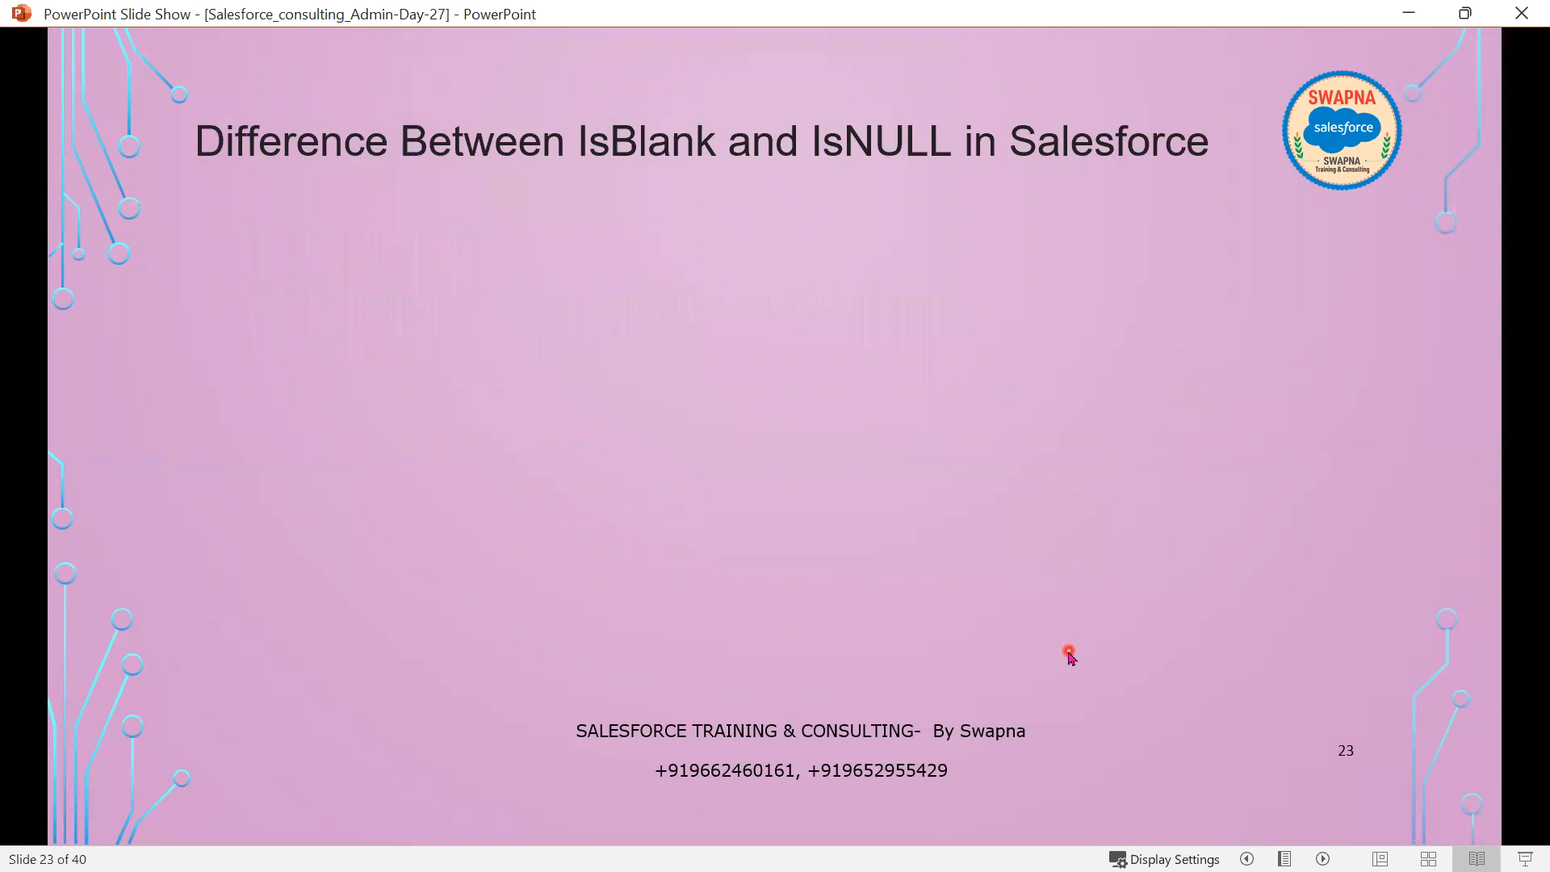
{"action": "left_click", "coordinate": [1069, 651]}
{"action": "left_click", "coordinate": [1069, 651]}
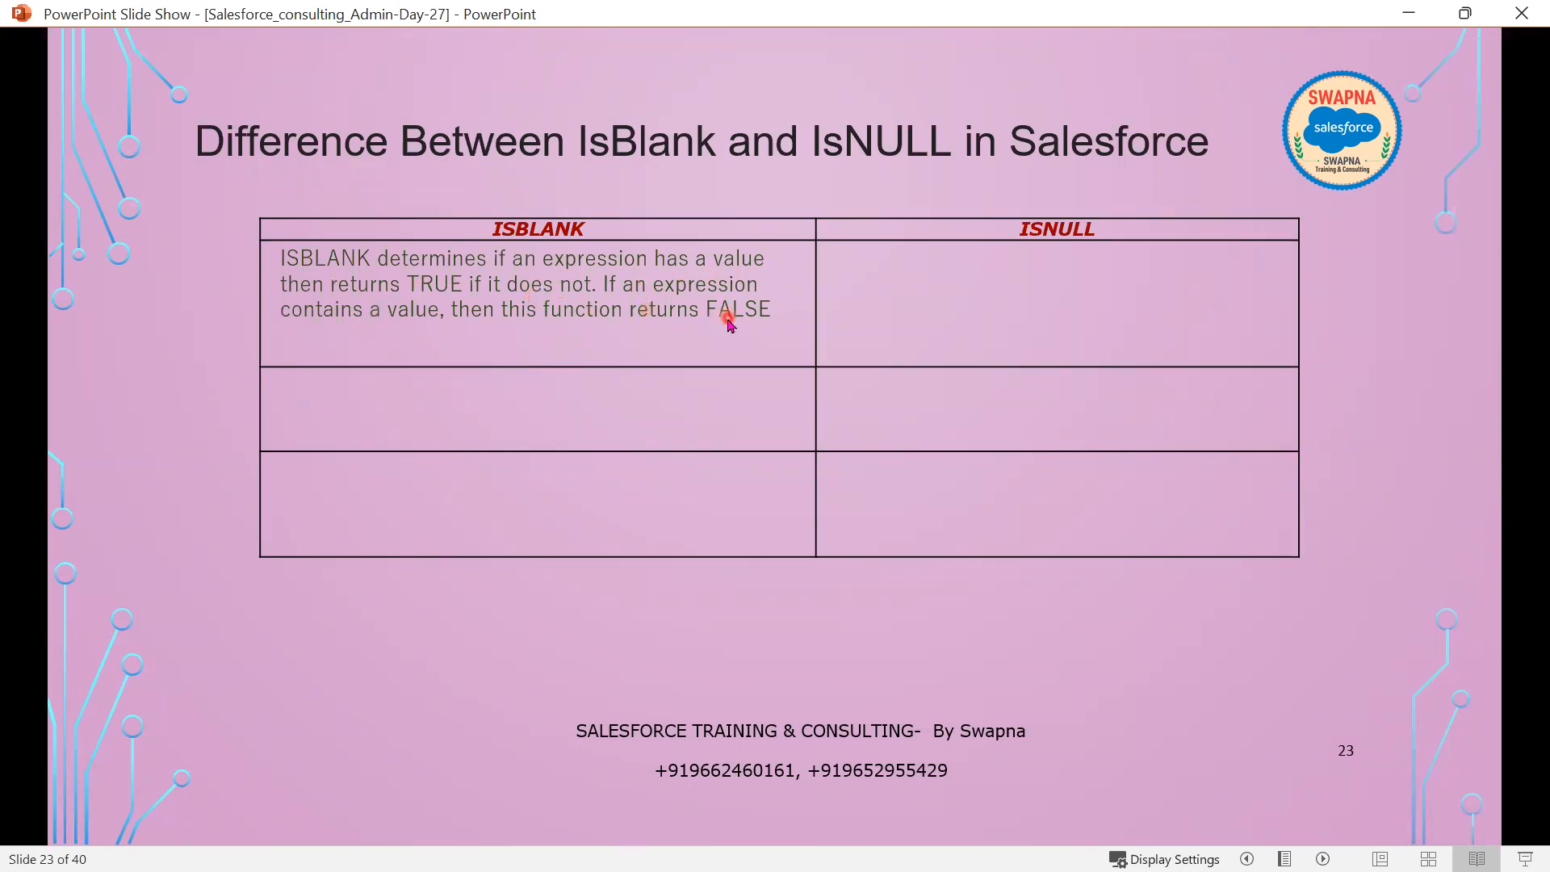
{"action": "left_click", "coordinate": [874, 367]}
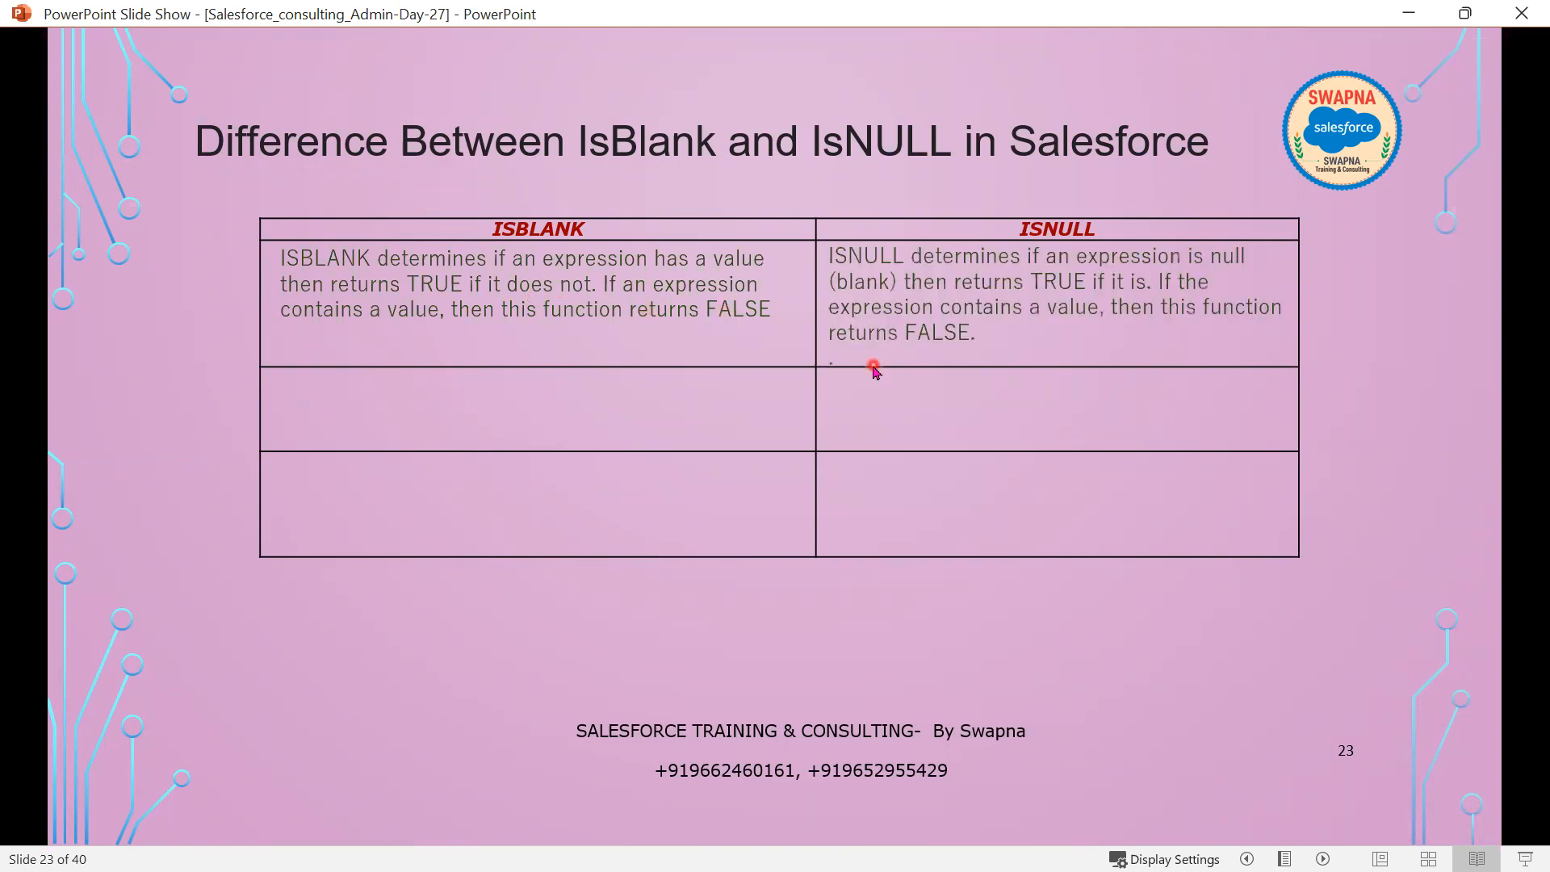
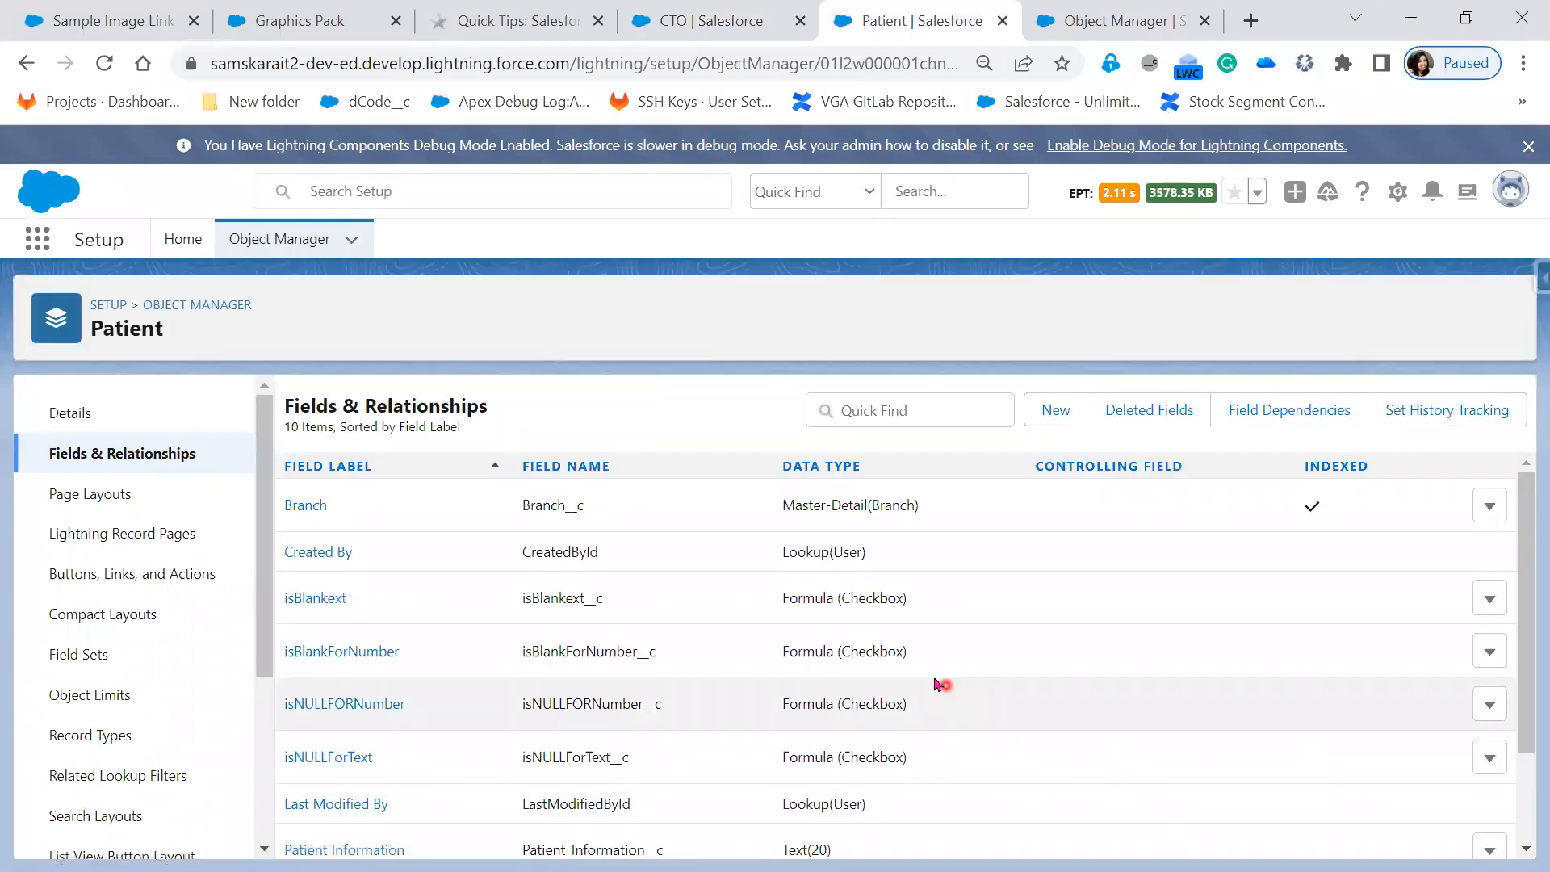
Open Patient's isBlankForNumber field for editing and draft if( <there is value >, "there is a value" ,"No Data" above its existing formula.
{"action": "left_click", "coordinate": [1490, 664]}
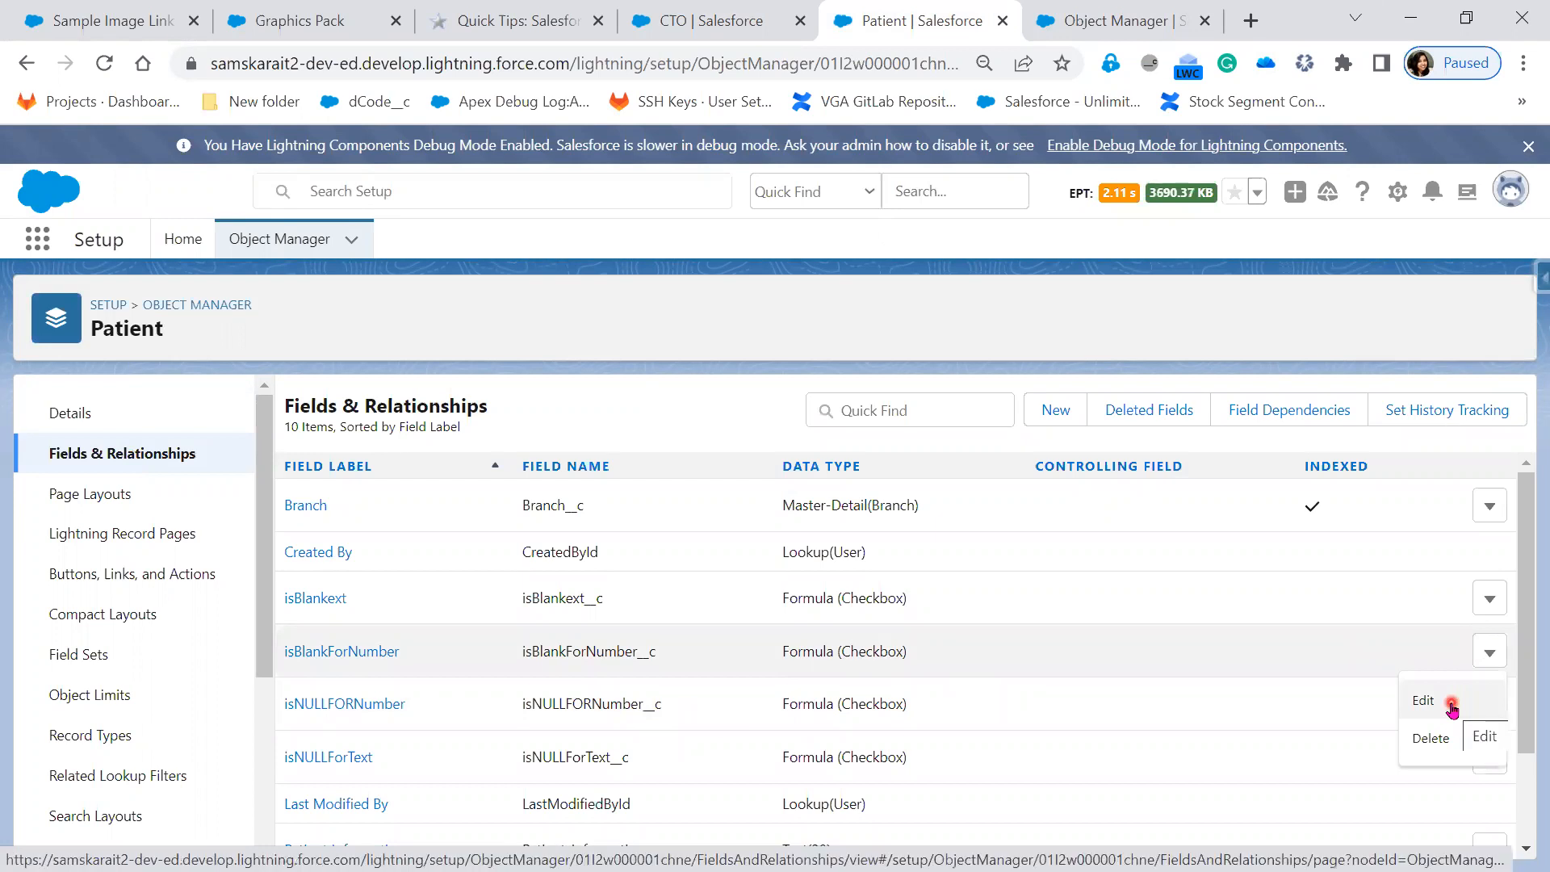
{"action": "left_click", "coordinate": [1449, 702]}
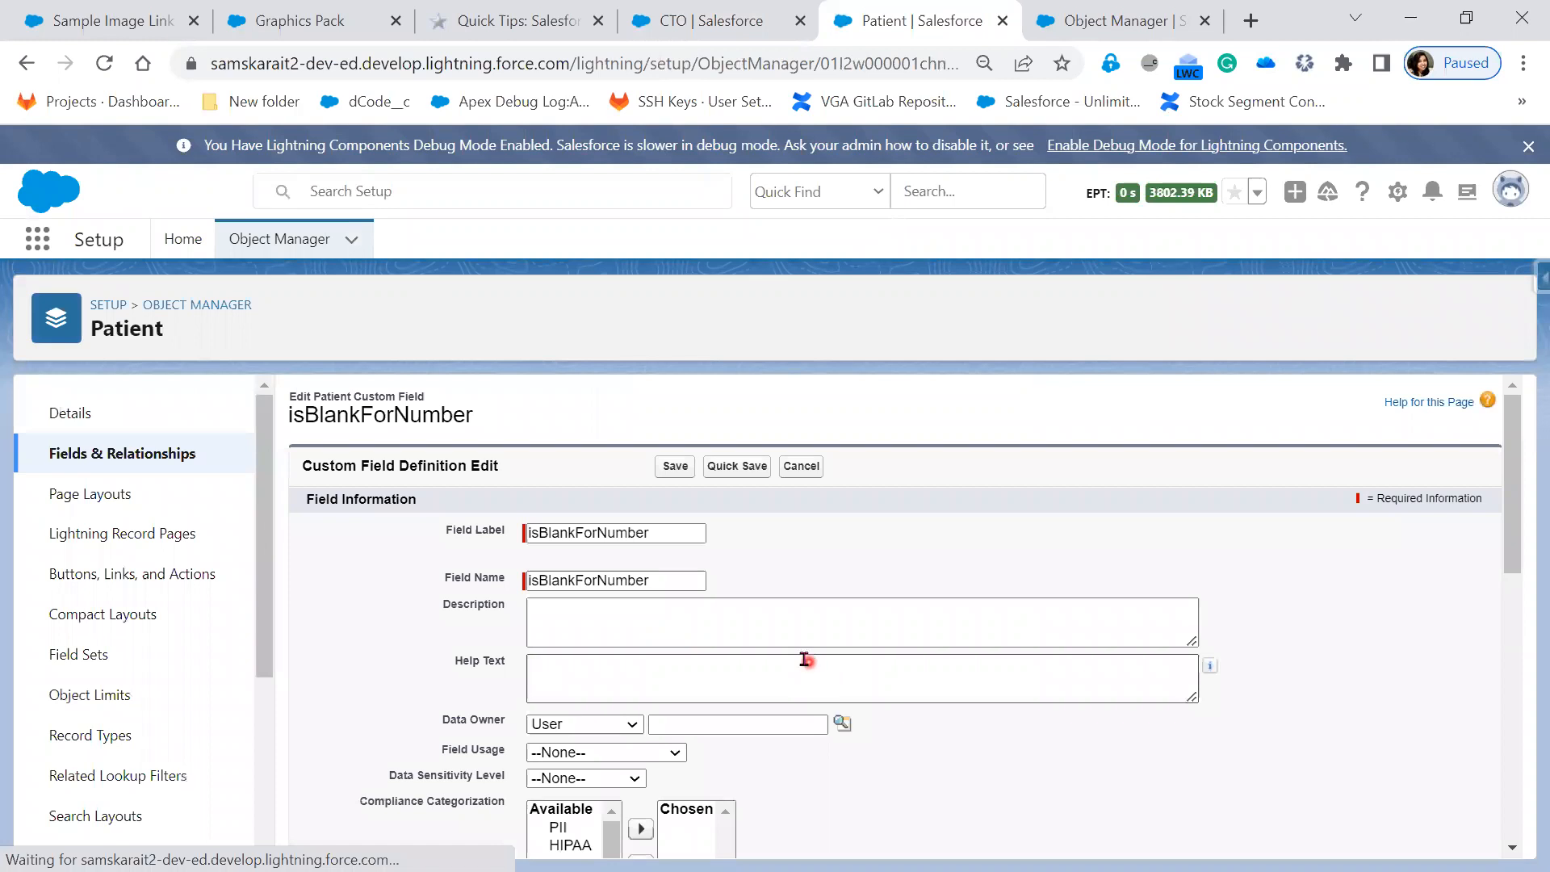
{"action": "scroll", "coordinate": [803, 677], "scroll_direction": "down", "scroll_amount": 10}
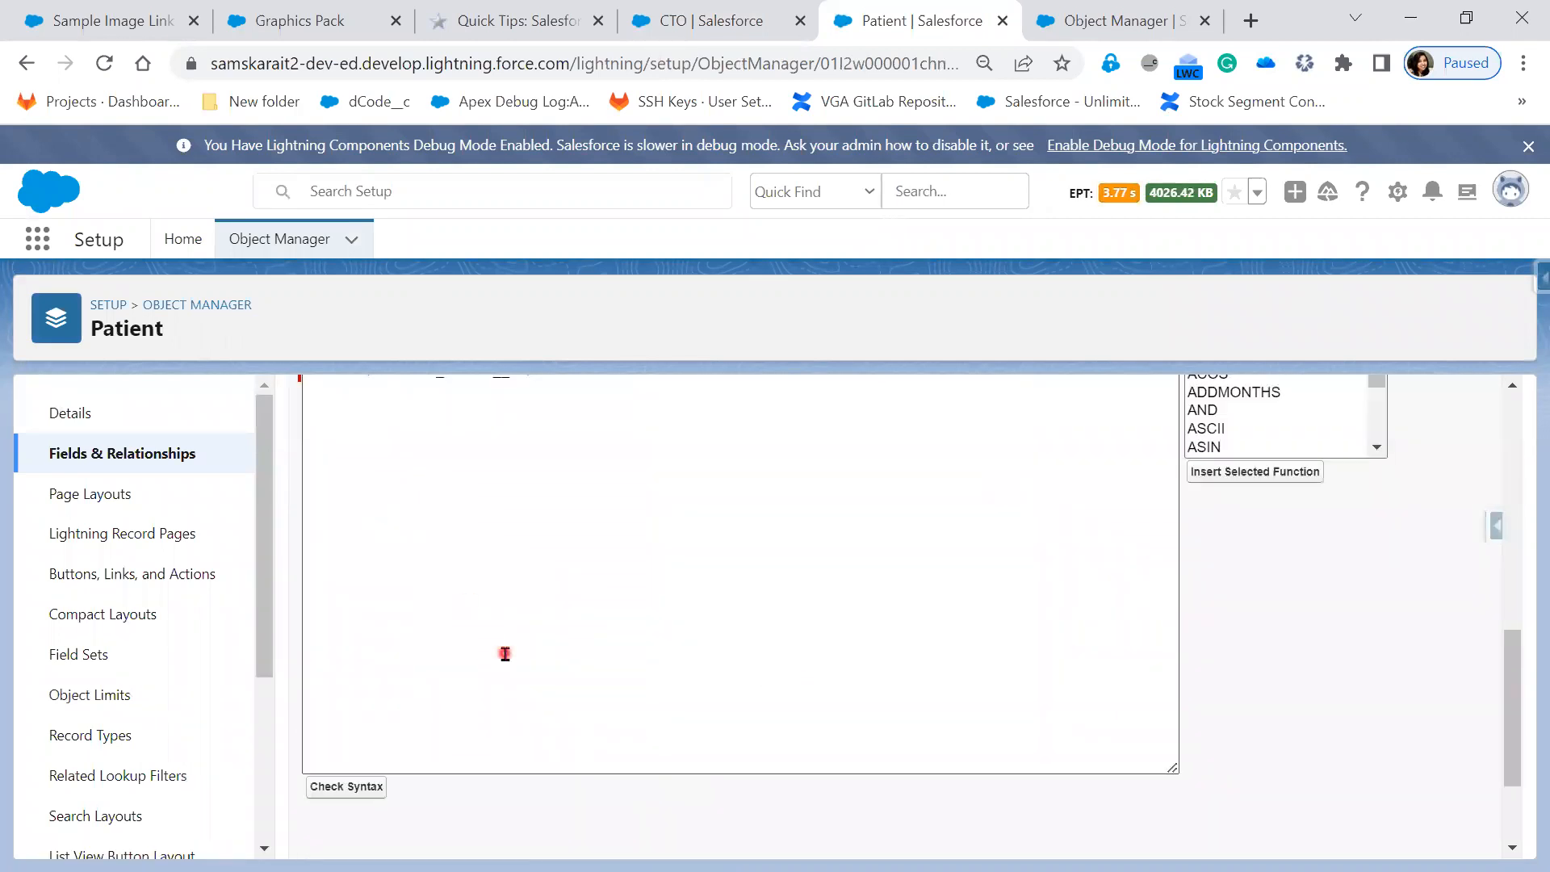
{"action": "scroll", "coordinate": [468, 621], "scroll_direction": "up", "scroll_amount": 2}
{"action": "left_click", "coordinate": [303, 491]}
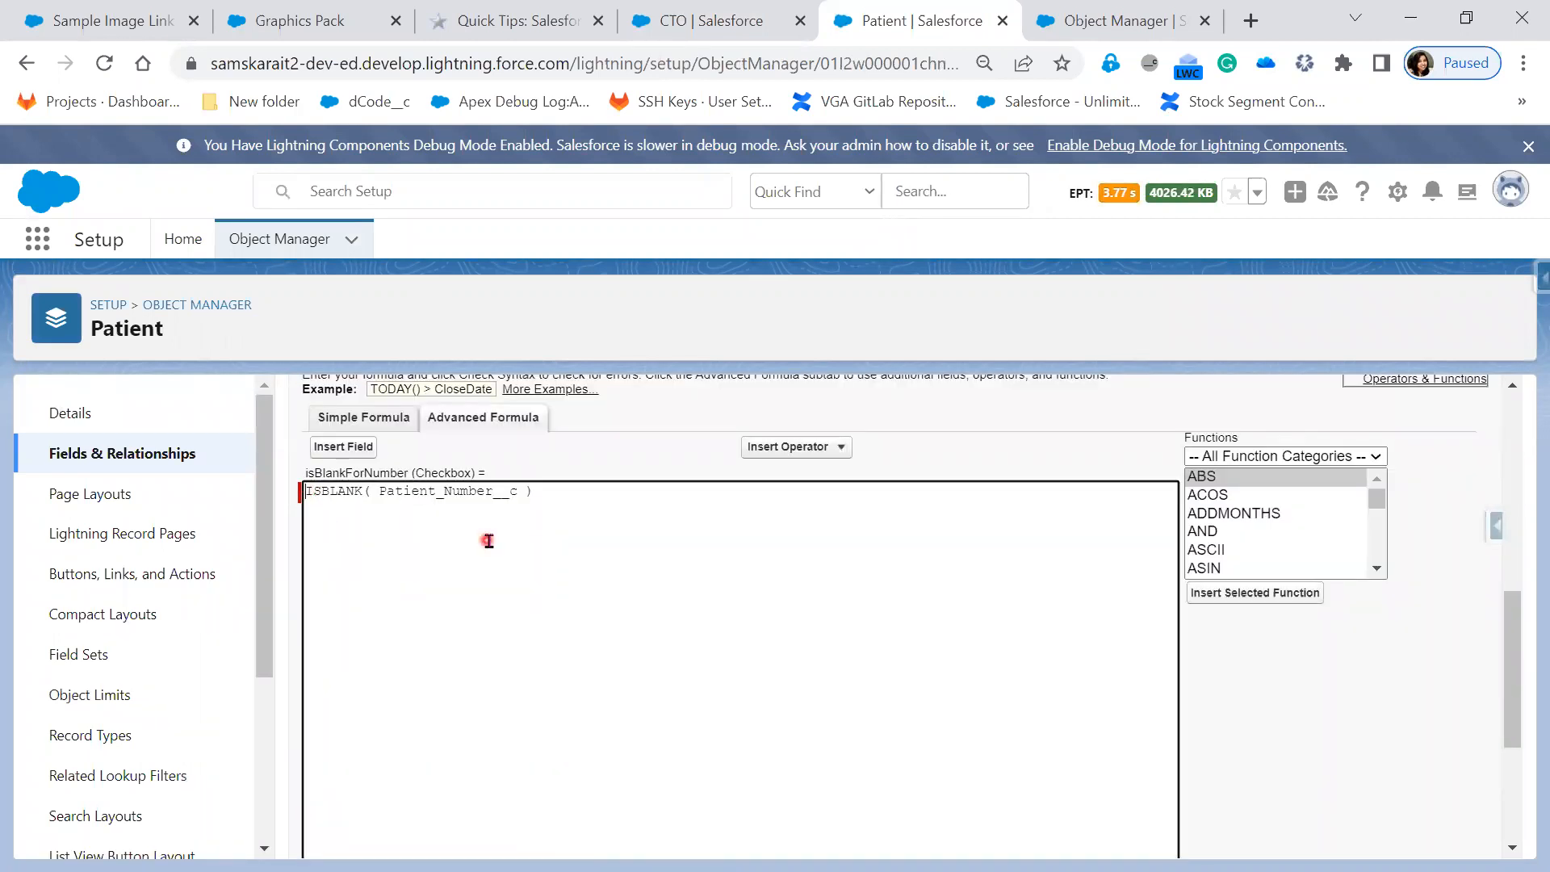
{"action": "key", "text": "Return"}
{"action": "key", "text": "Return"}
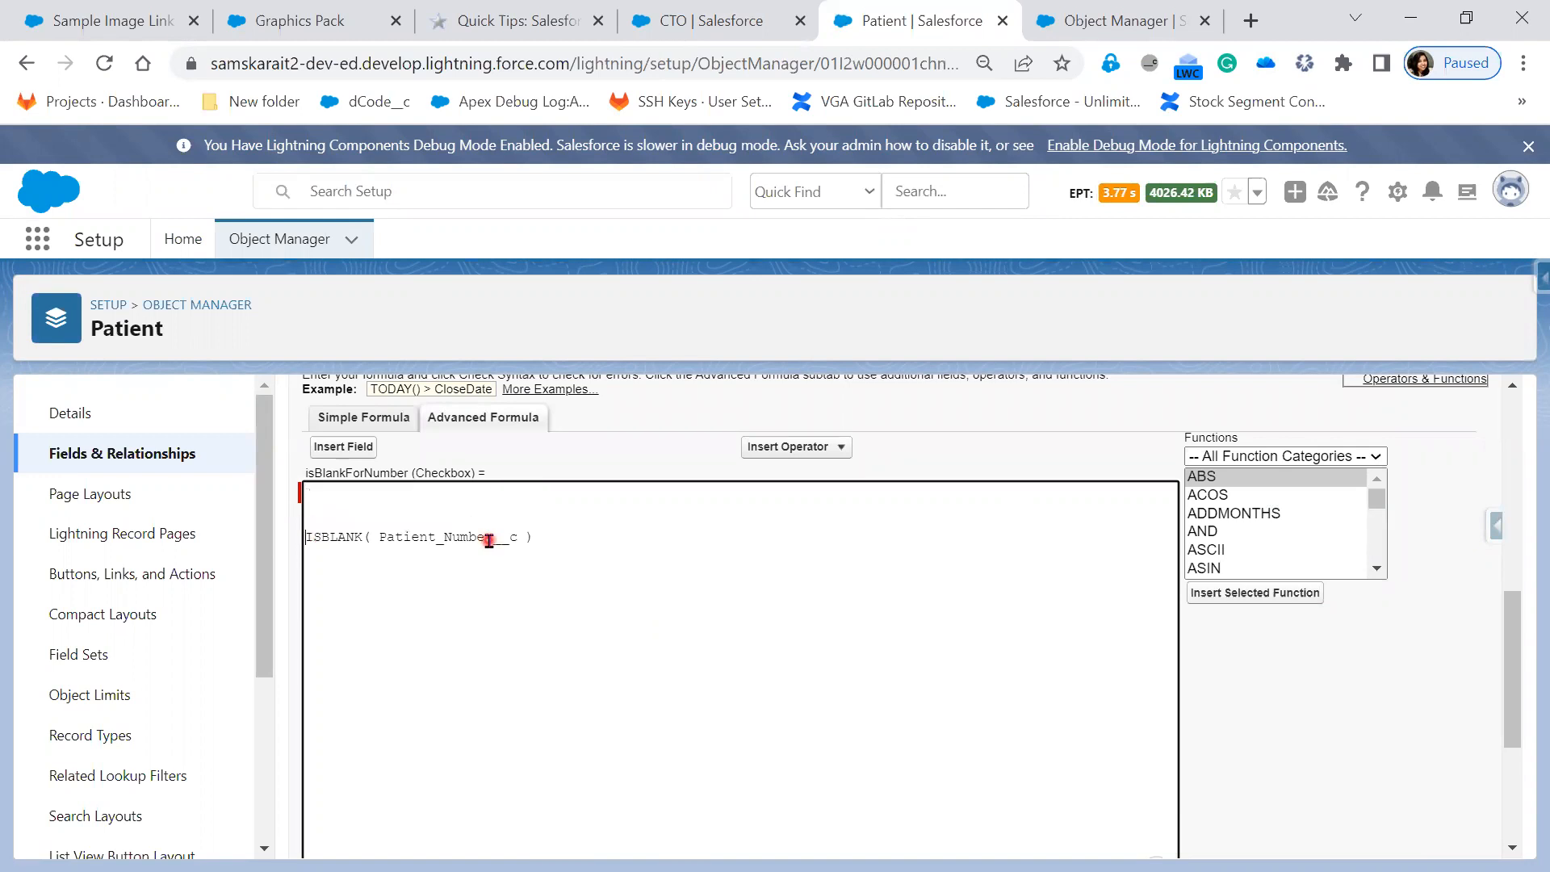
{"action": "key", "text": "Up"}
{"action": "type", "text": "there"}
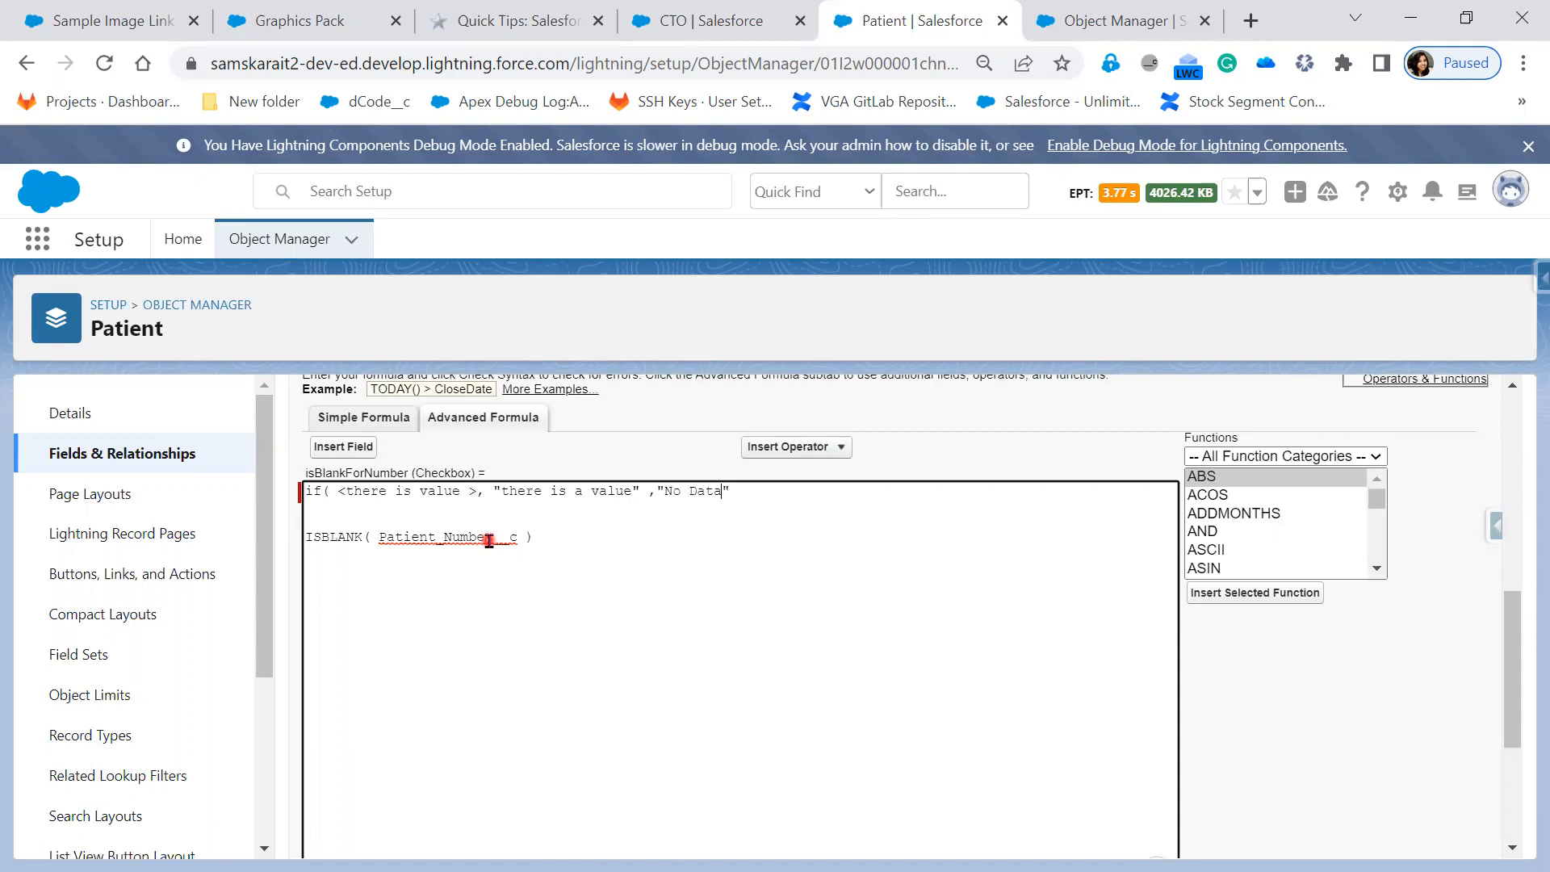
Move ISBLANK( Patient_Number__c ) into the drafted if expression, replacing the <there is value > placeholder.
{"action": "left_click", "coordinate": [537, 539]}
{"action": "left_click_drag", "start_coordinate": [537, 539], "coordinate": [302, 538]}
{"action": "key", "text": "ctrl+x"}
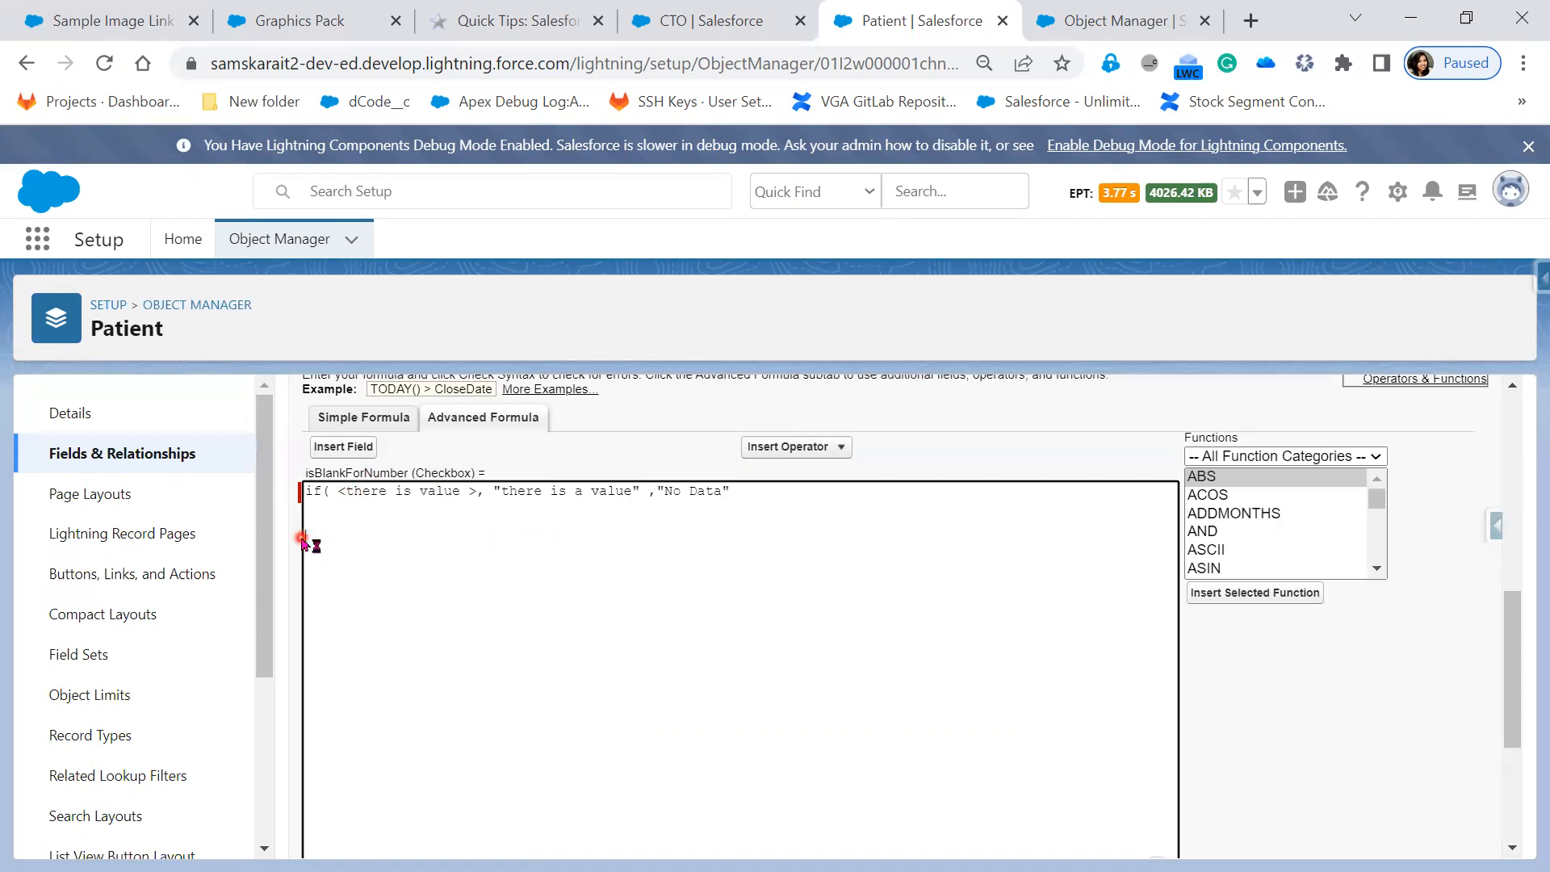
{"action": "left_click_drag", "start_coordinate": [477, 495], "coordinate": [339, 494]}
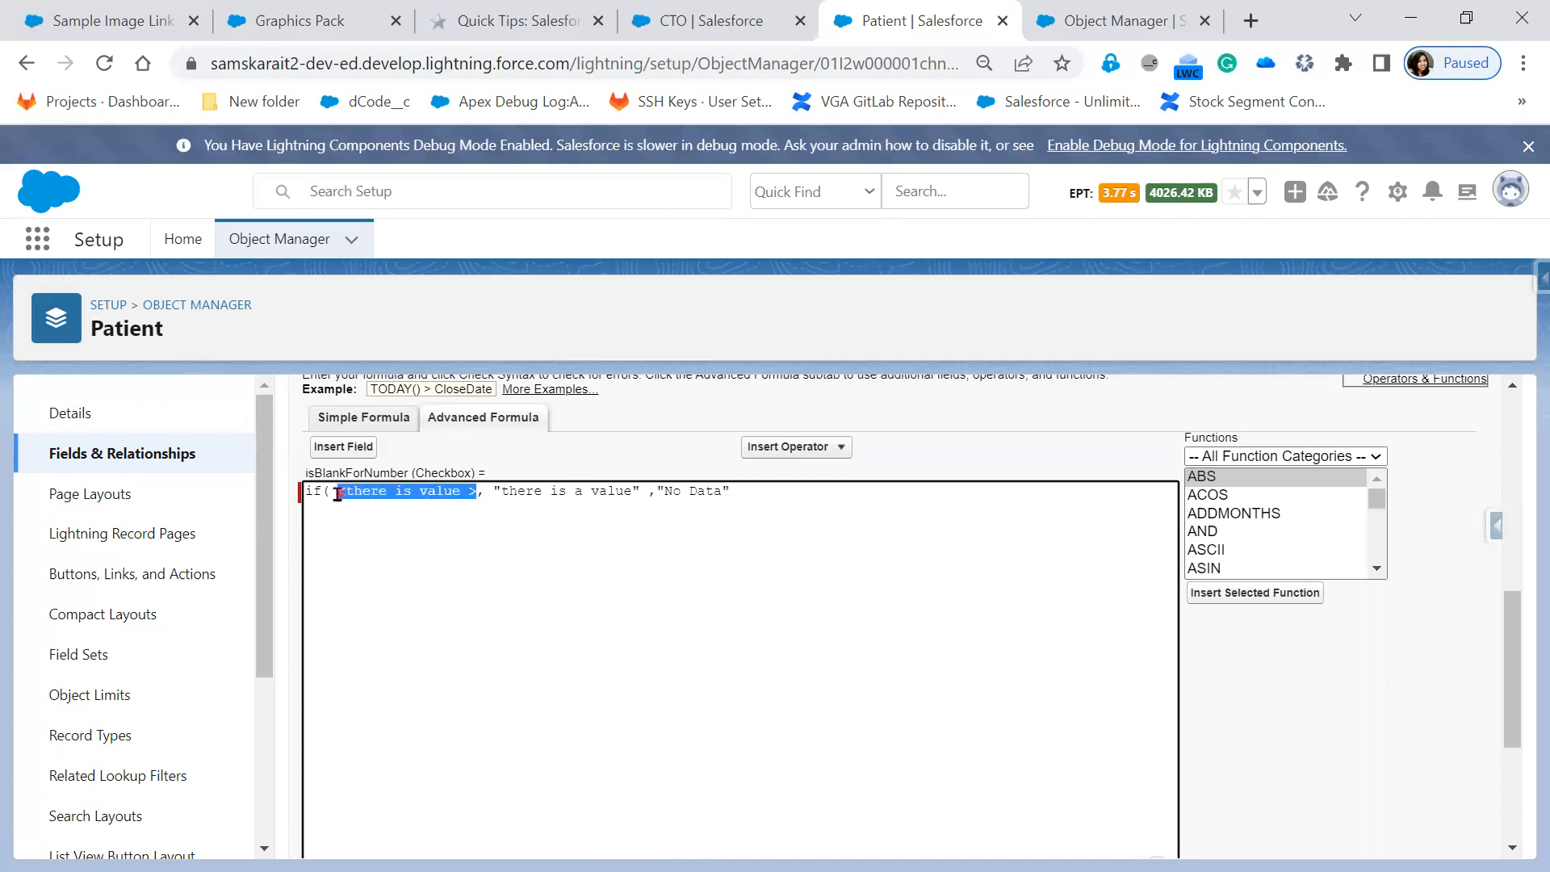
{"action": "key", "text": "ctrl+v"}
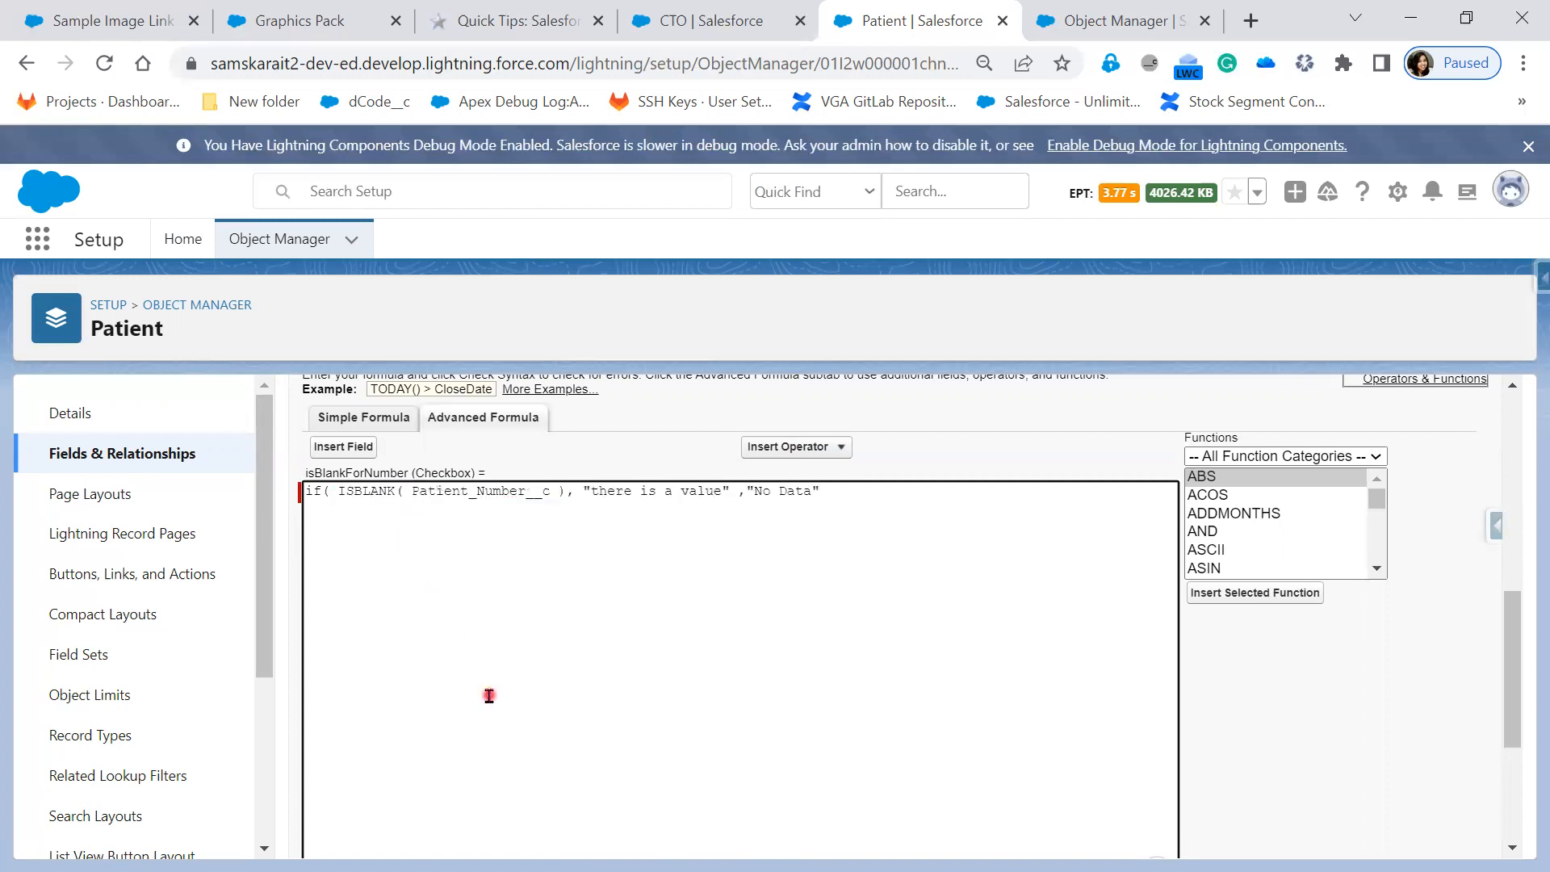
Replace the hand-written if with the inserted IF function template and separate the remaining expression several lines below it.
{"action": "double_click", "coordinate": [313, 491]}
{"action": "scroll", "coordinate": [1324, 543], "scroll_direction": "down", "scroll_amount": 5}
{"action": "scroll", "coordinate": [1301, 547], "scroll_direction": "down", "scroll_amount": 7}
{"action": "left_click", "coordinate": [1231, 480]}
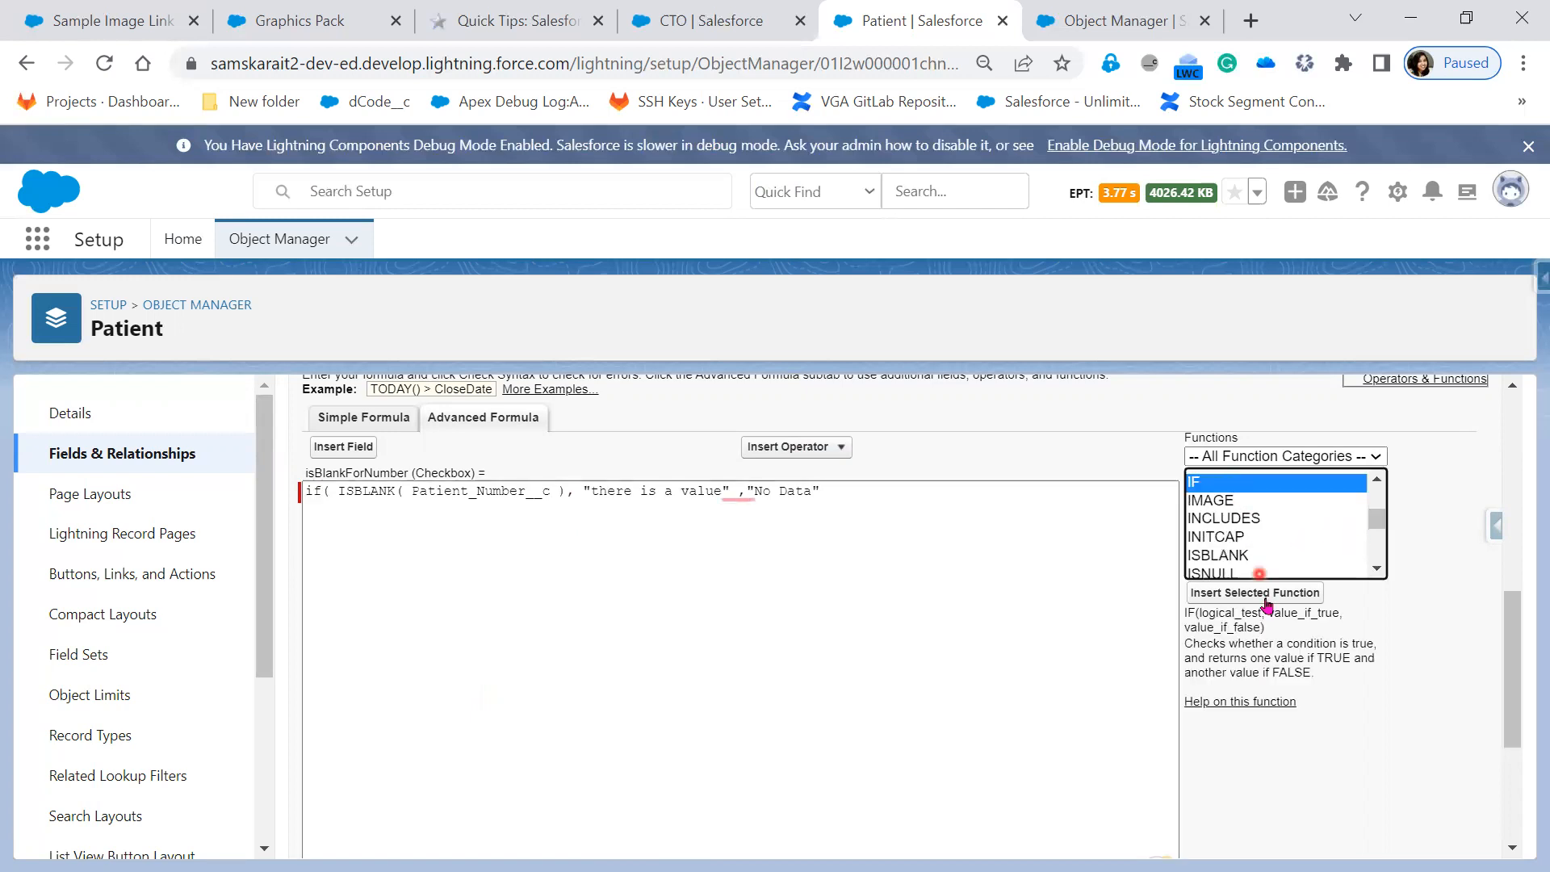
{"action": "left_click", "coordinate": [1264, 592]}
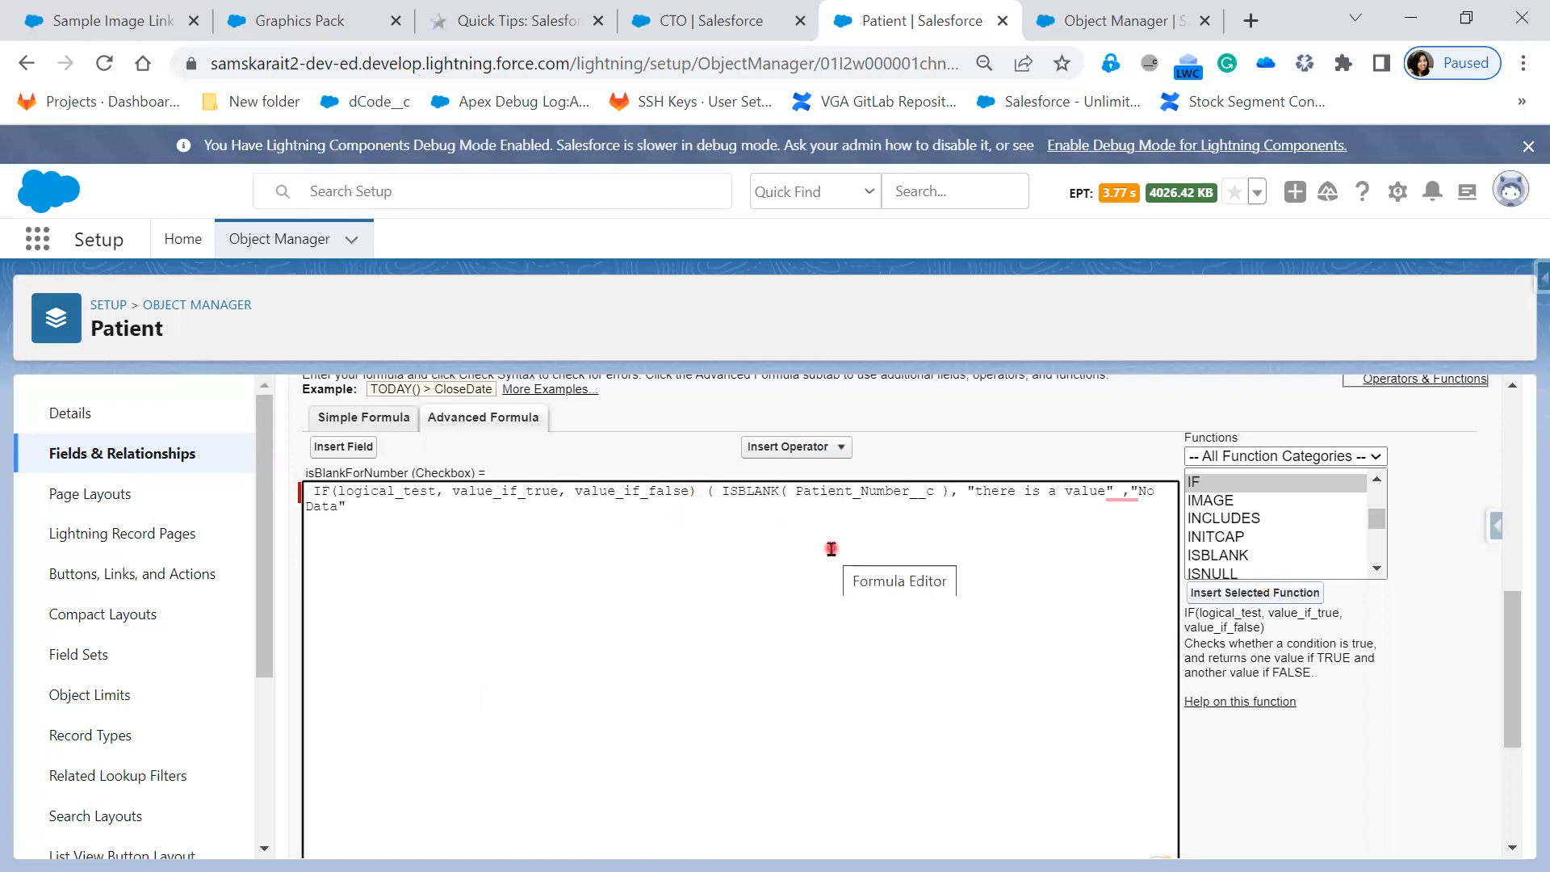
{"action": "key", "text": "Return"}
{"action": "key", "text": "Return"}
{"action": "key", "text": "Return"}
{"action": "key", "text": "Return"}
{"action": "key", "text": "Return"}
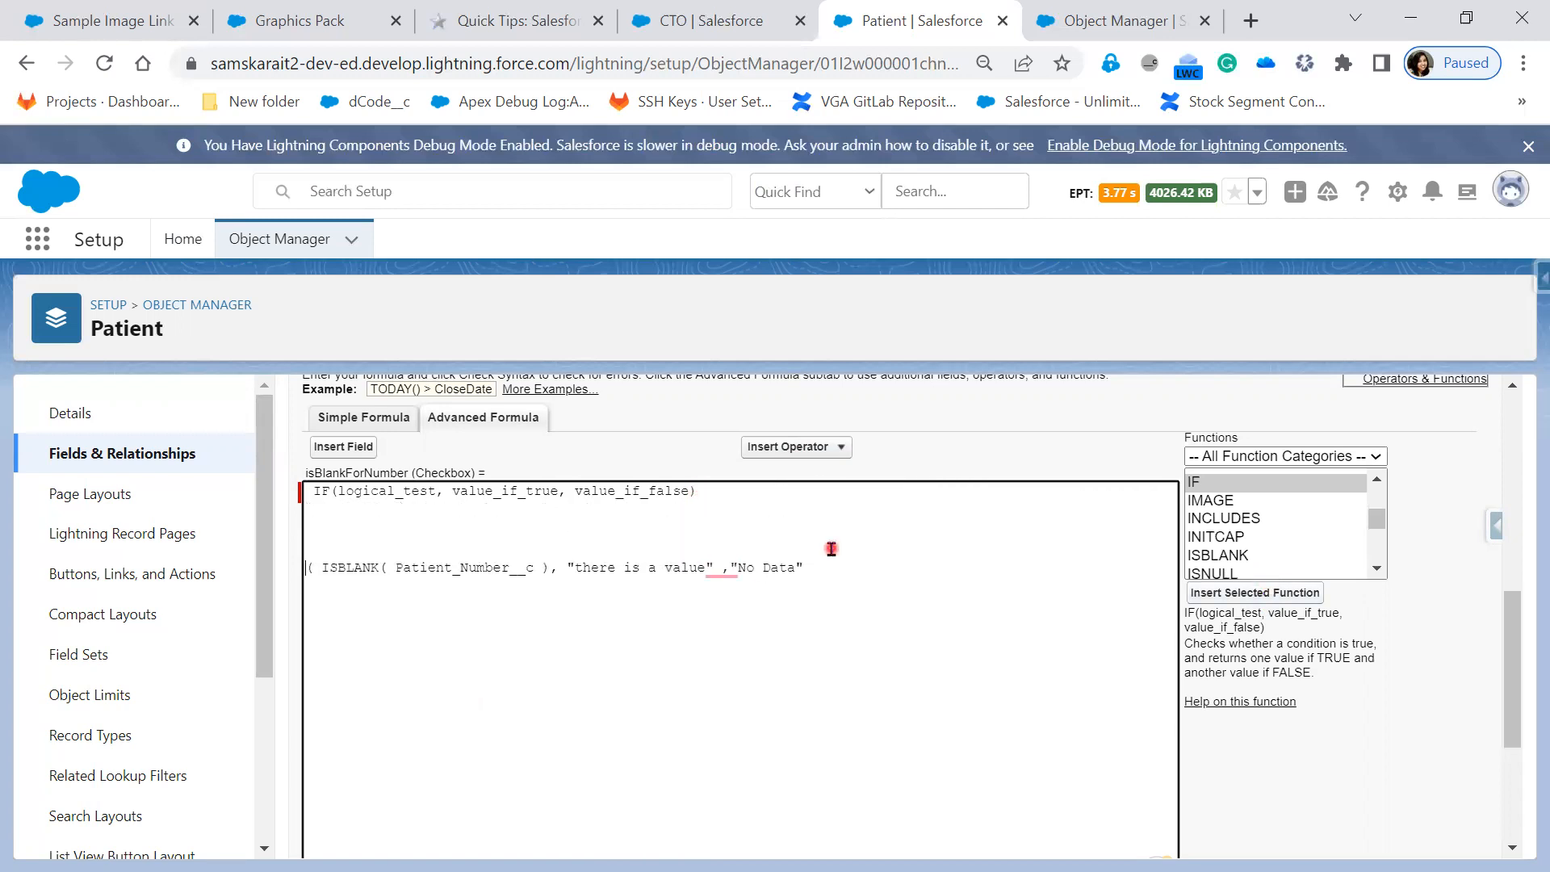
Replace the IF template's logical_test placeholder with ISBLANK( Patient_Number__c ), moved up from the separated expression.
{"action": "double_click", "coordinate": [376, 490]}
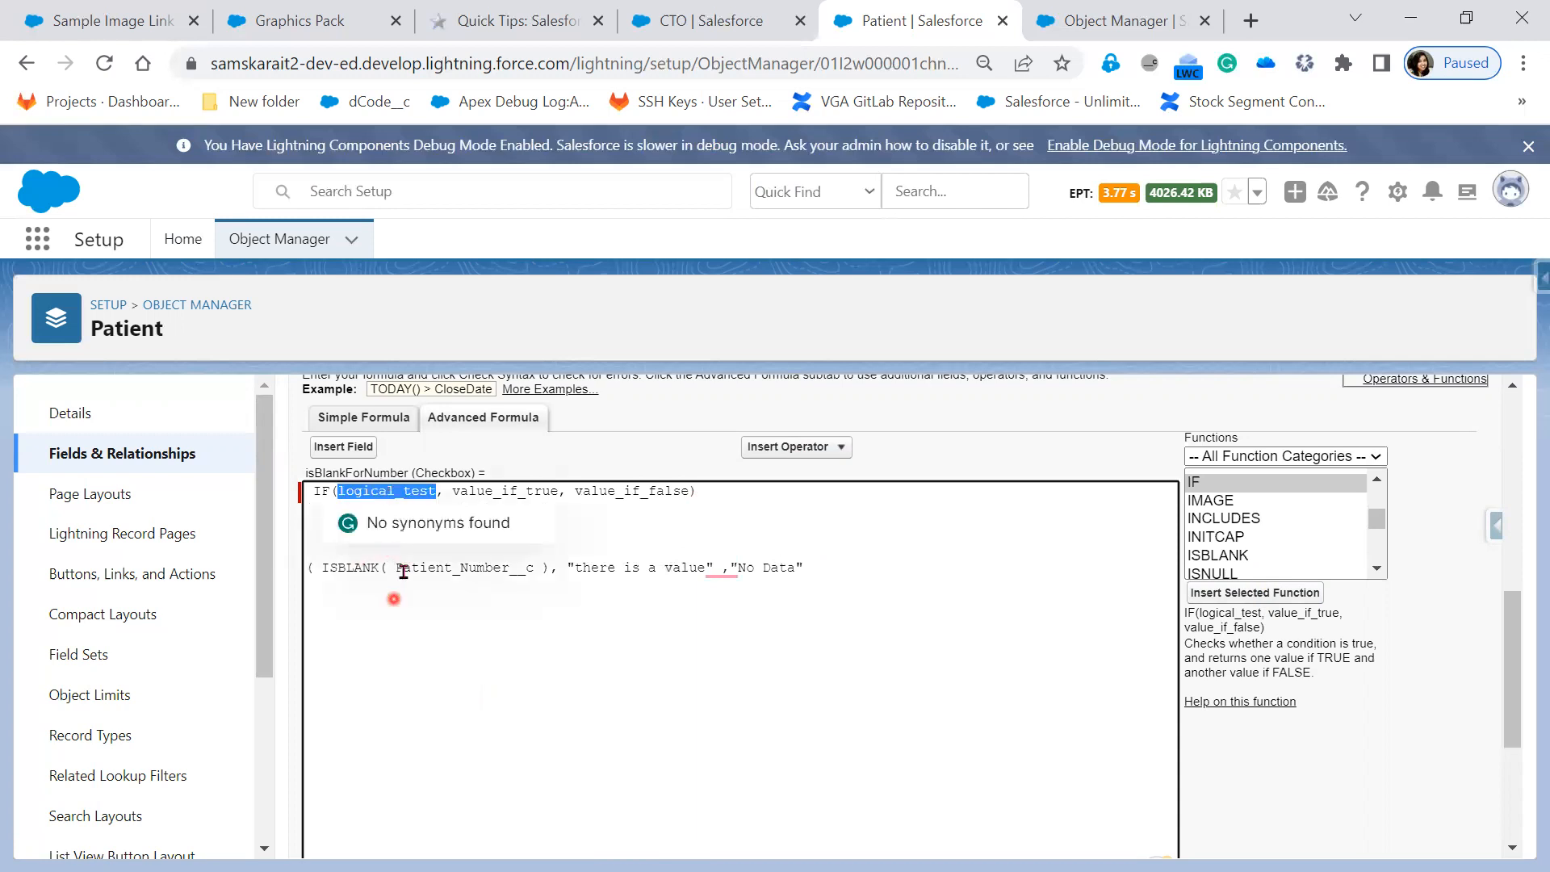
{"action": "double_click", "coordinate": [535, 490]}
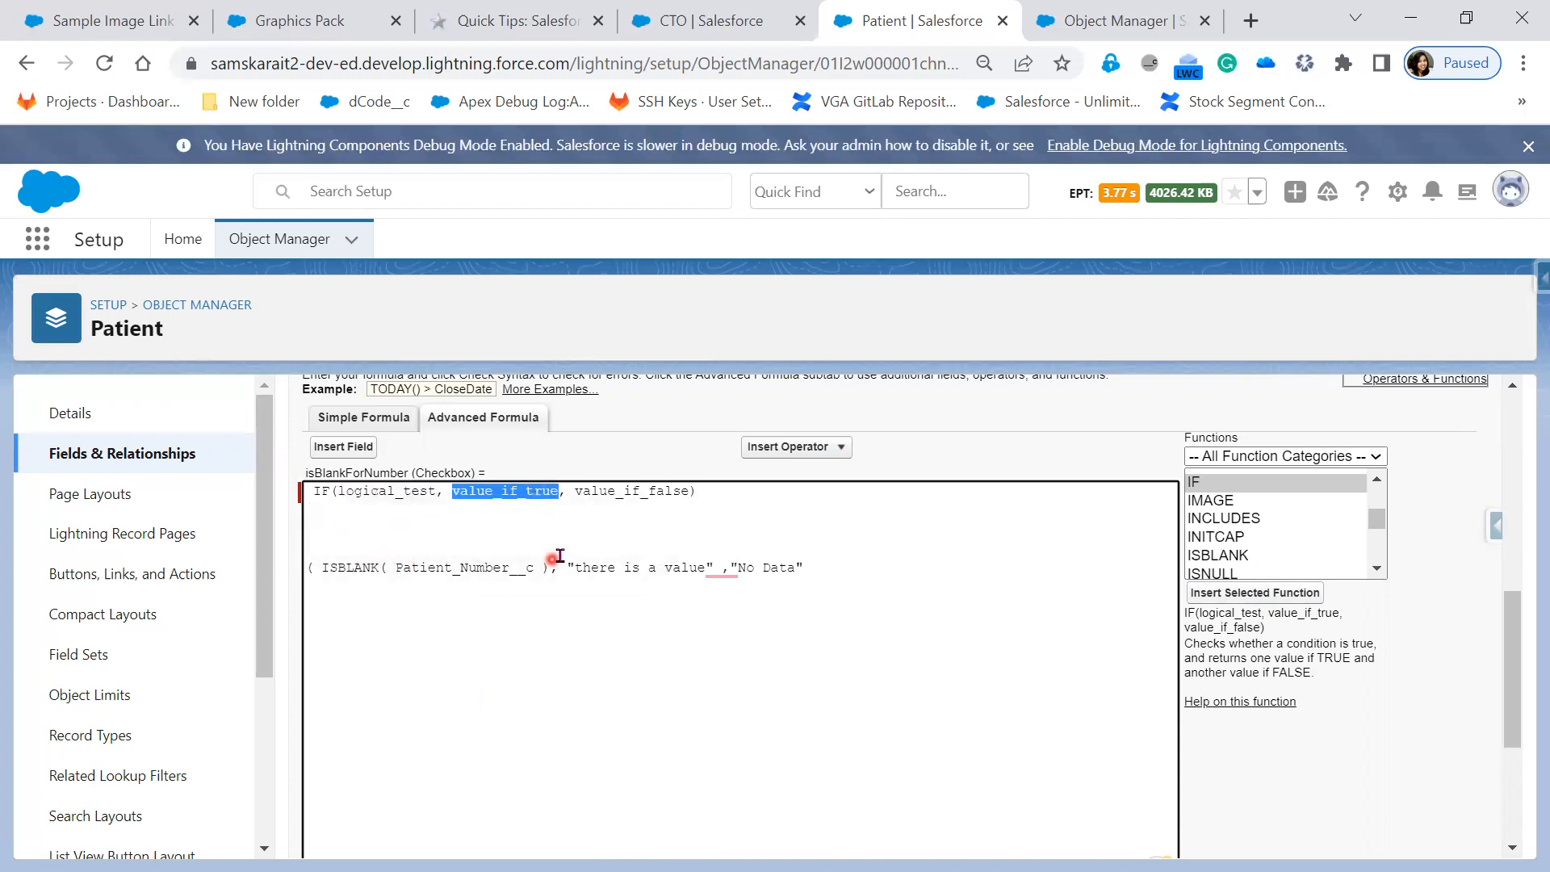
{"action": "double_click", "coordinate": [621, 491]}
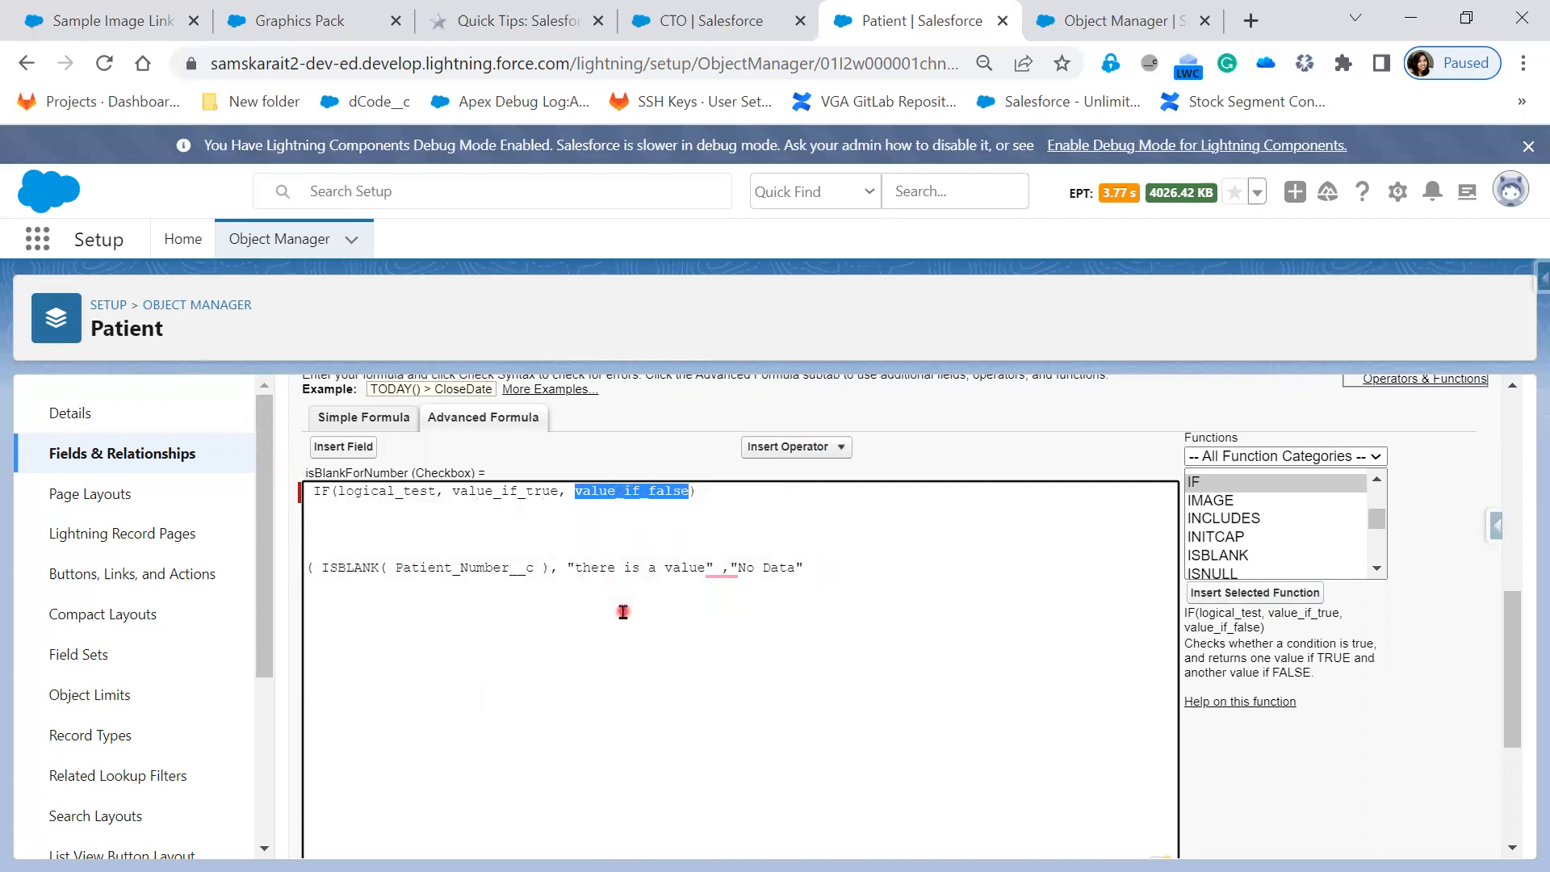
{"action": "double_click", "coordinate": [420, 492]}
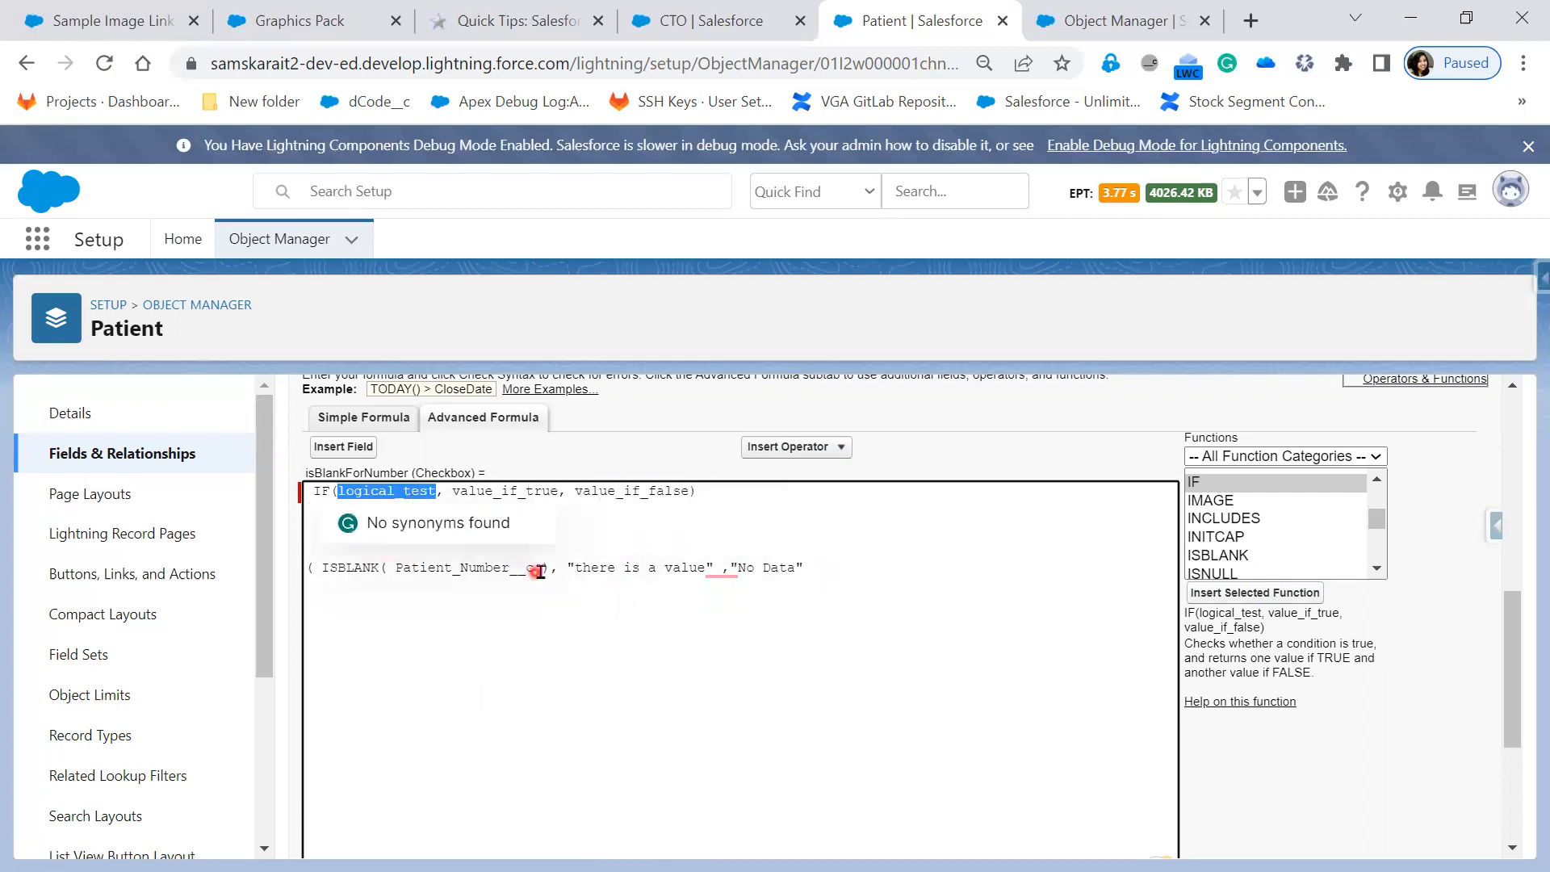
{"action": "left_click_drag", "start_coordinate": [549, 567], "coordinate": [320, 568]}
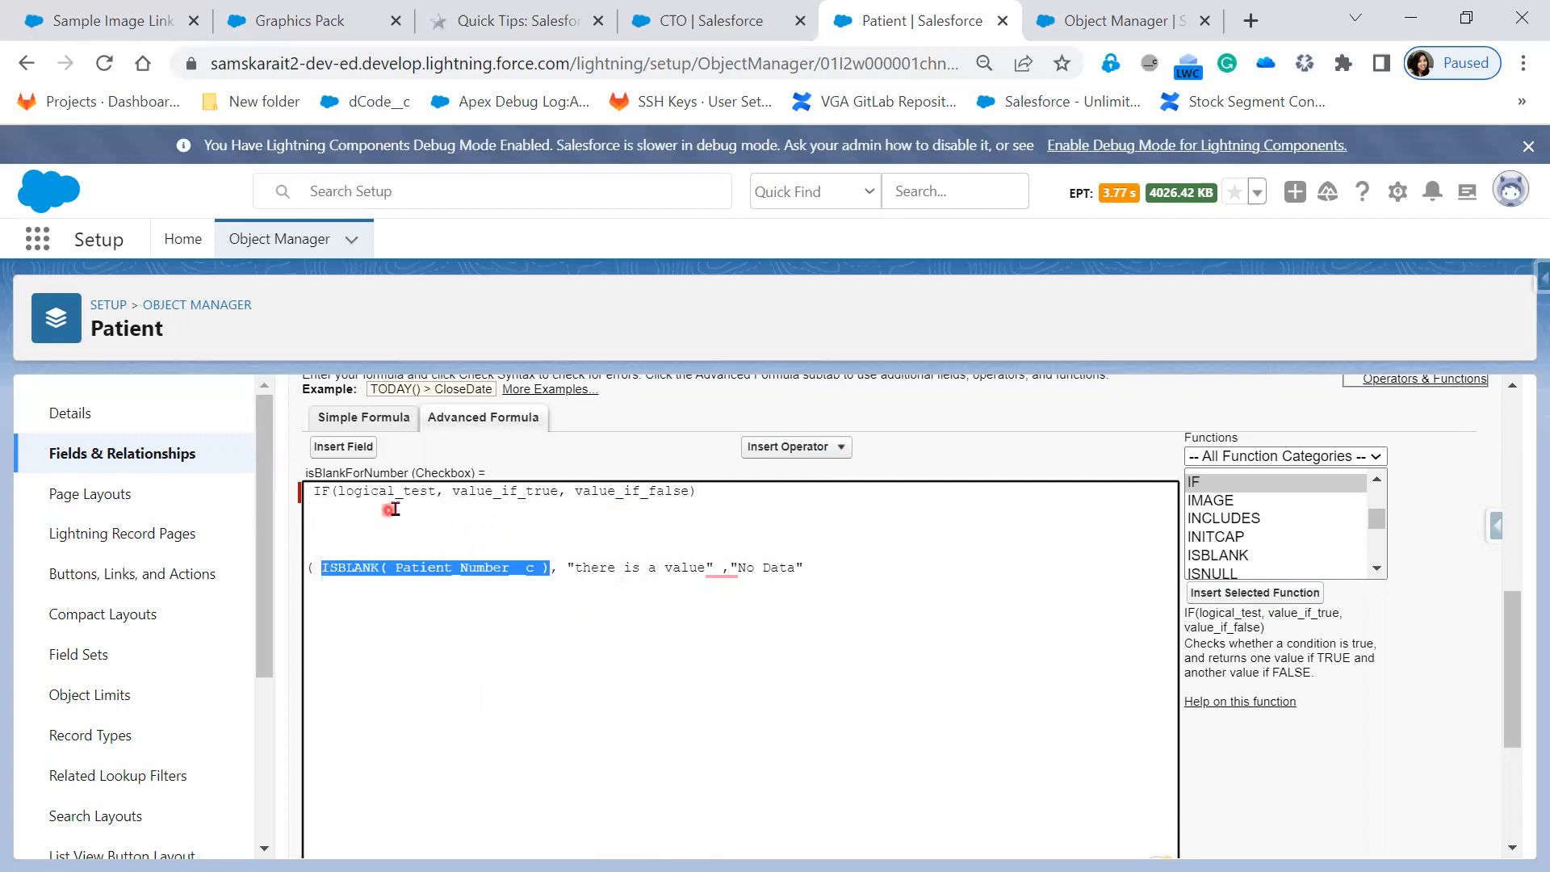
{"action": "key", "text": "ctrl+x"}
{"action": "double_click", "coordinate": [364, 492]}
{"action": "key", "text": "ctrl+v"}
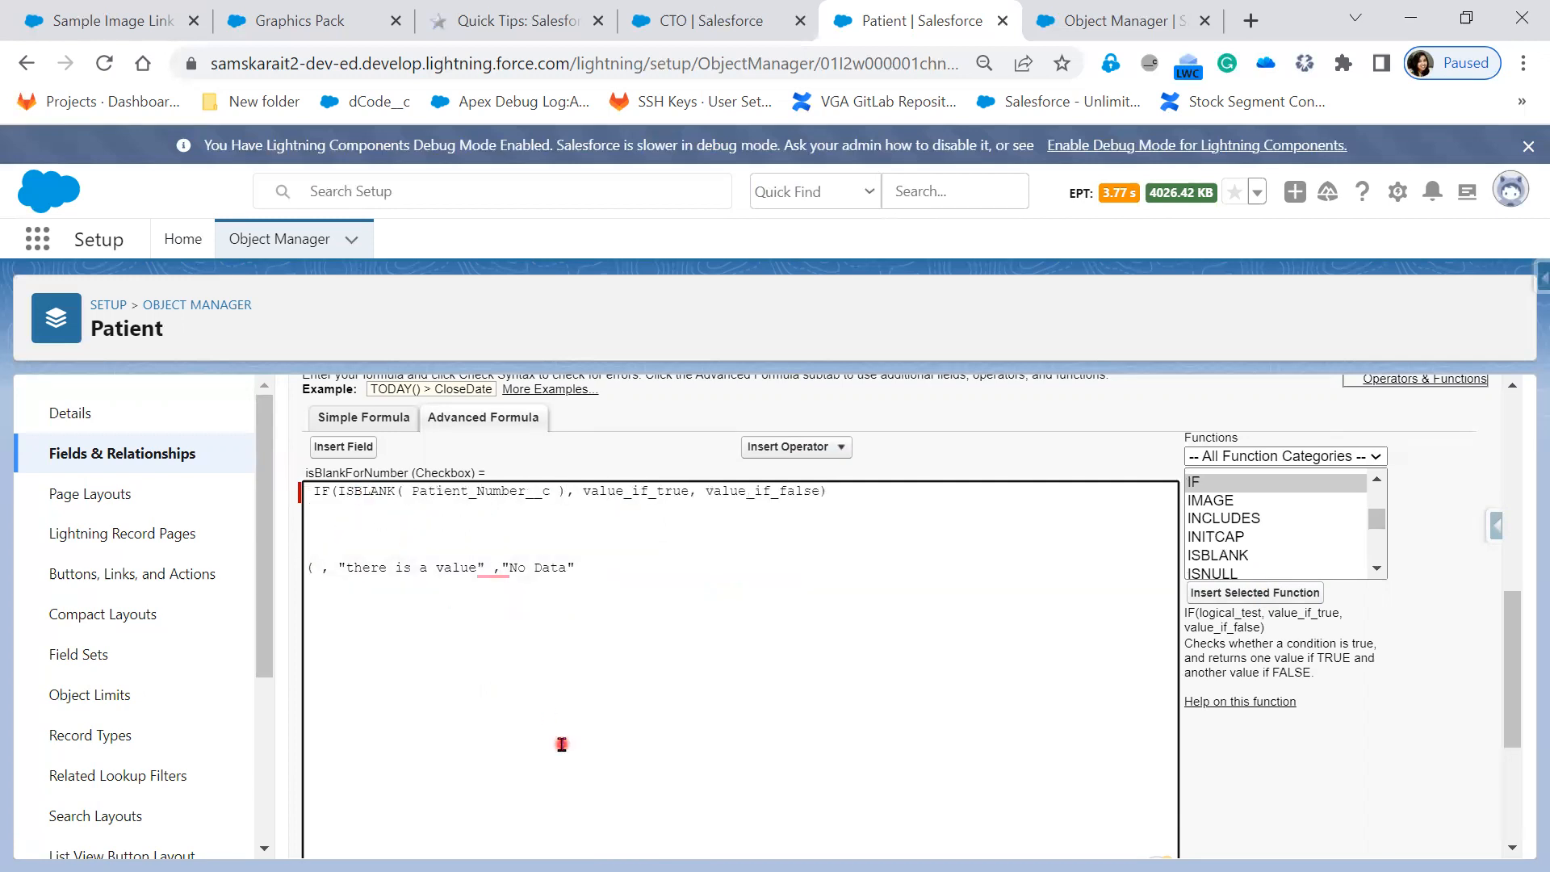
Point out the value_if_true and value_if_false placeholders in the IF template.
{"action": "double_click", "coordinate": [624, 492]}
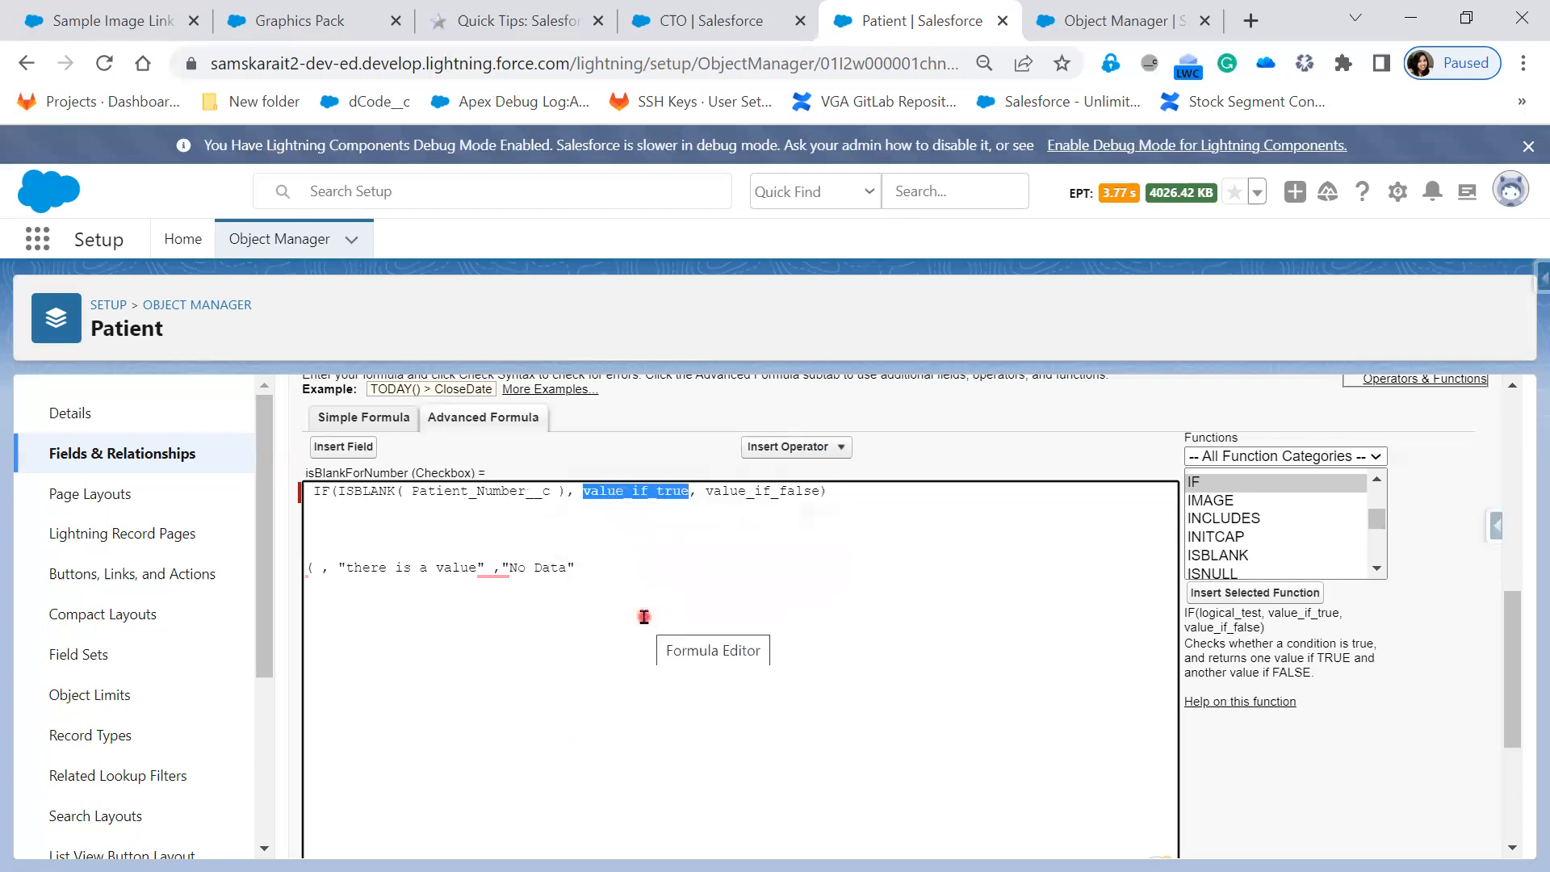
{"action": "left_click", "coordinate": [775, 498]}
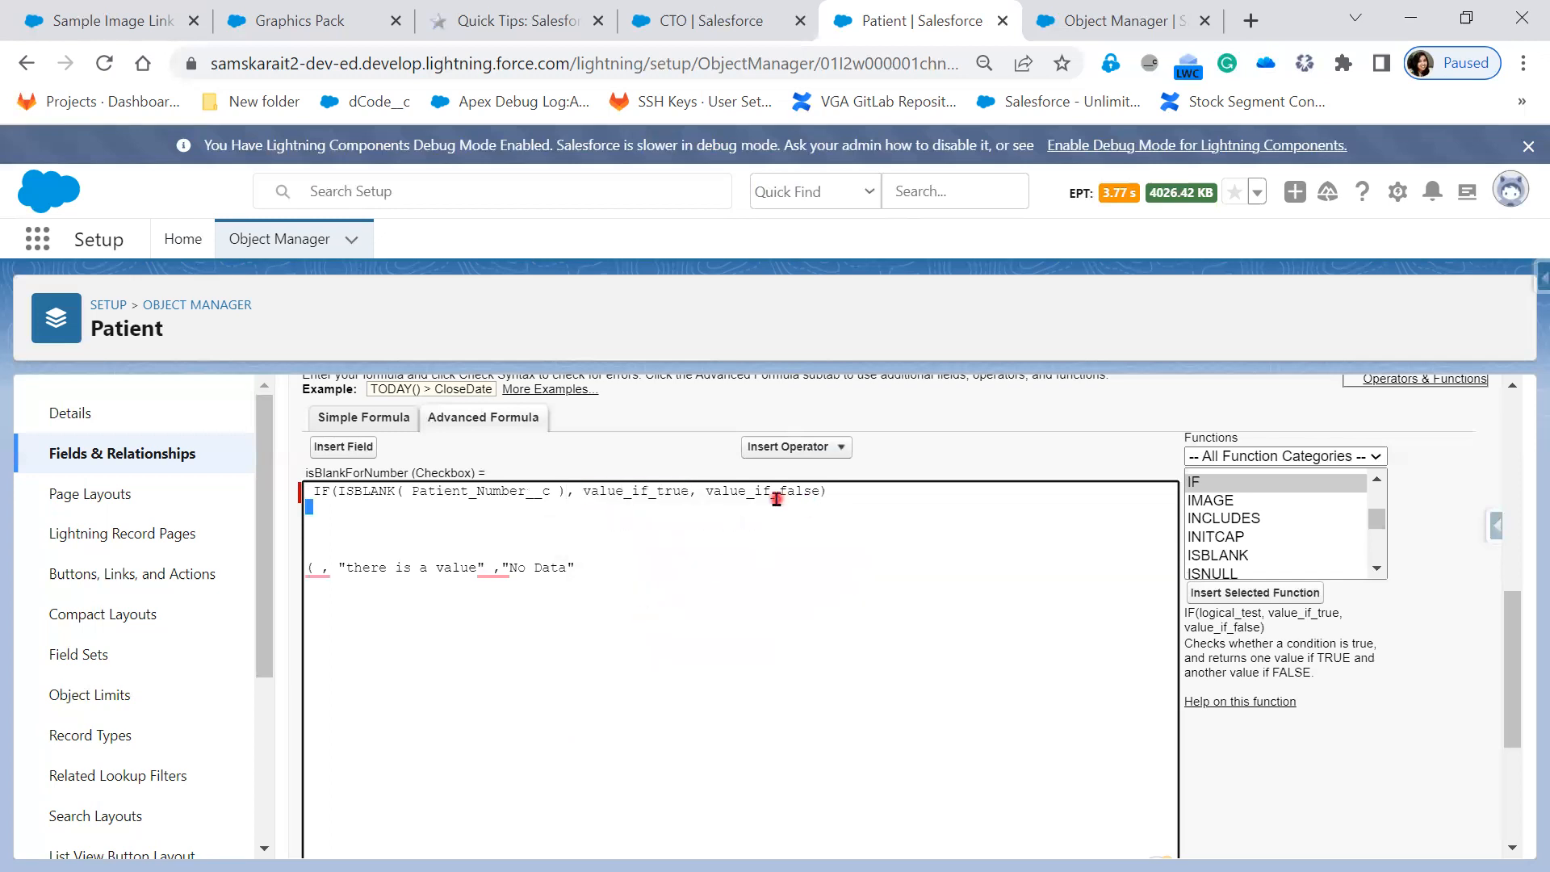
Replace the IF function's true and false placeholders in the isBlankForNumber formula with "There is a value" and "No Data".
{"action": "double_click", "coordinate": [773, 492]}
{"action": "left_click", "coordinate": [691, 23]}
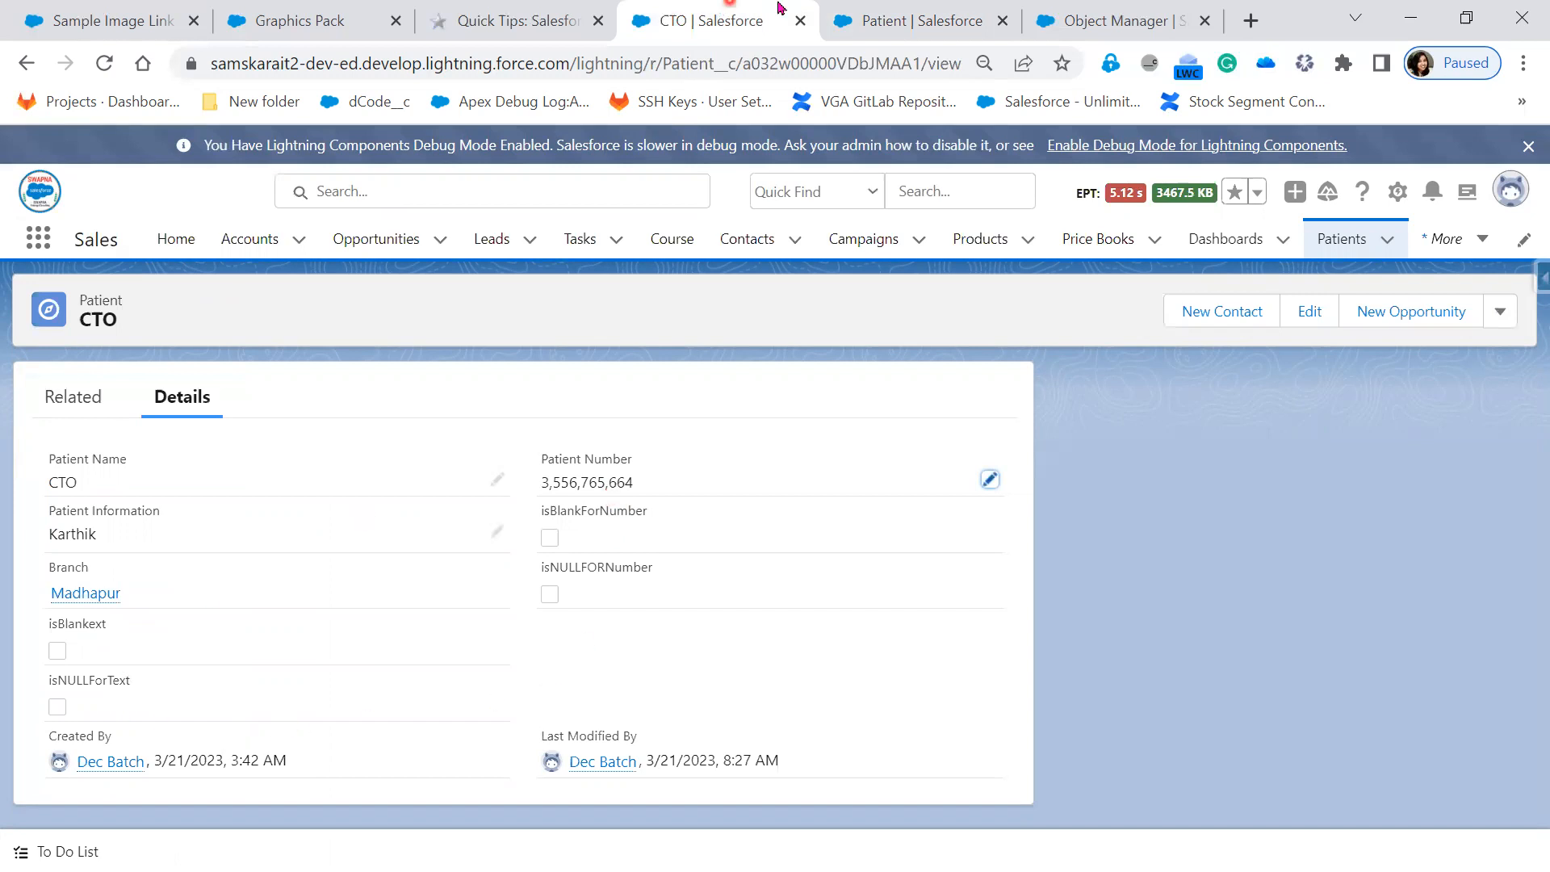
{"action": "left_click", "coordinate": [863, 35]}
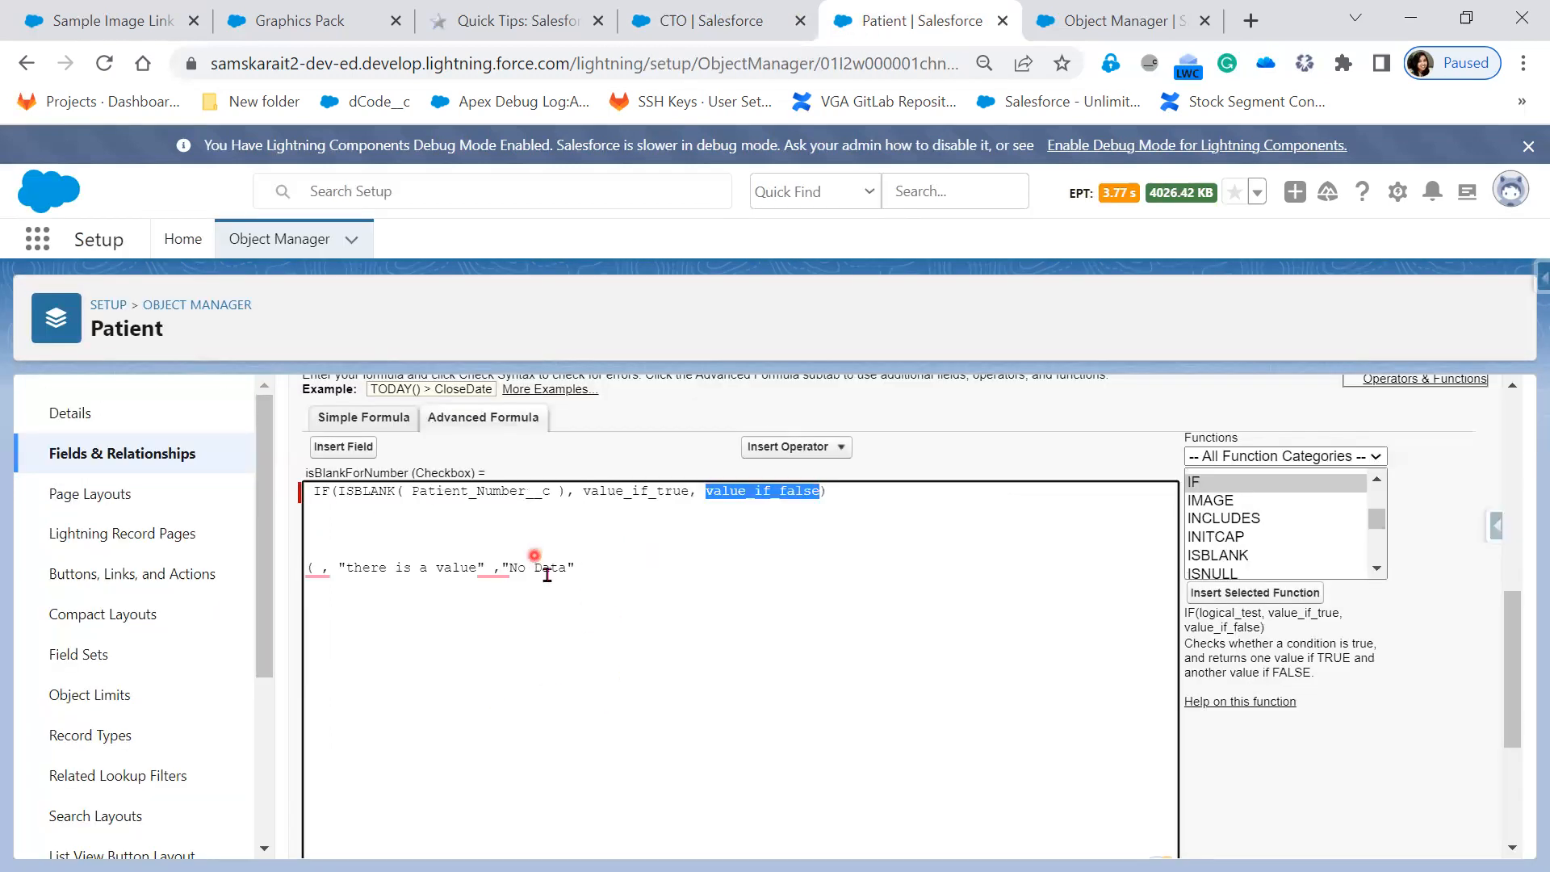
{"action": "left_click_drag", "start_coordinate": [578, 562], "coordinate": [343, 566]}
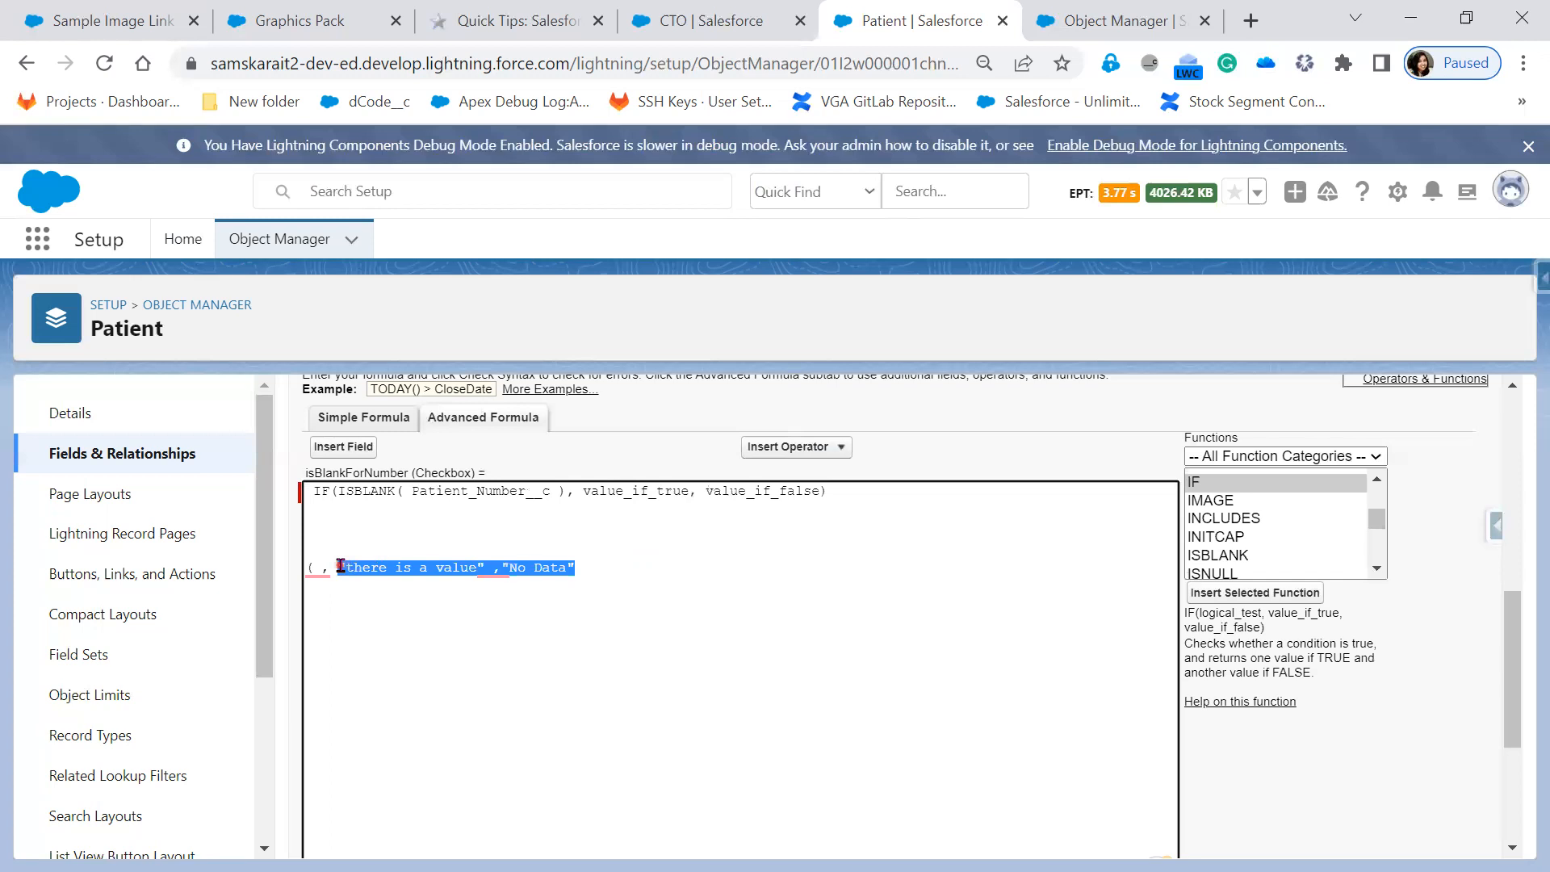
{"action": "key", "text": "ctrl+x"}
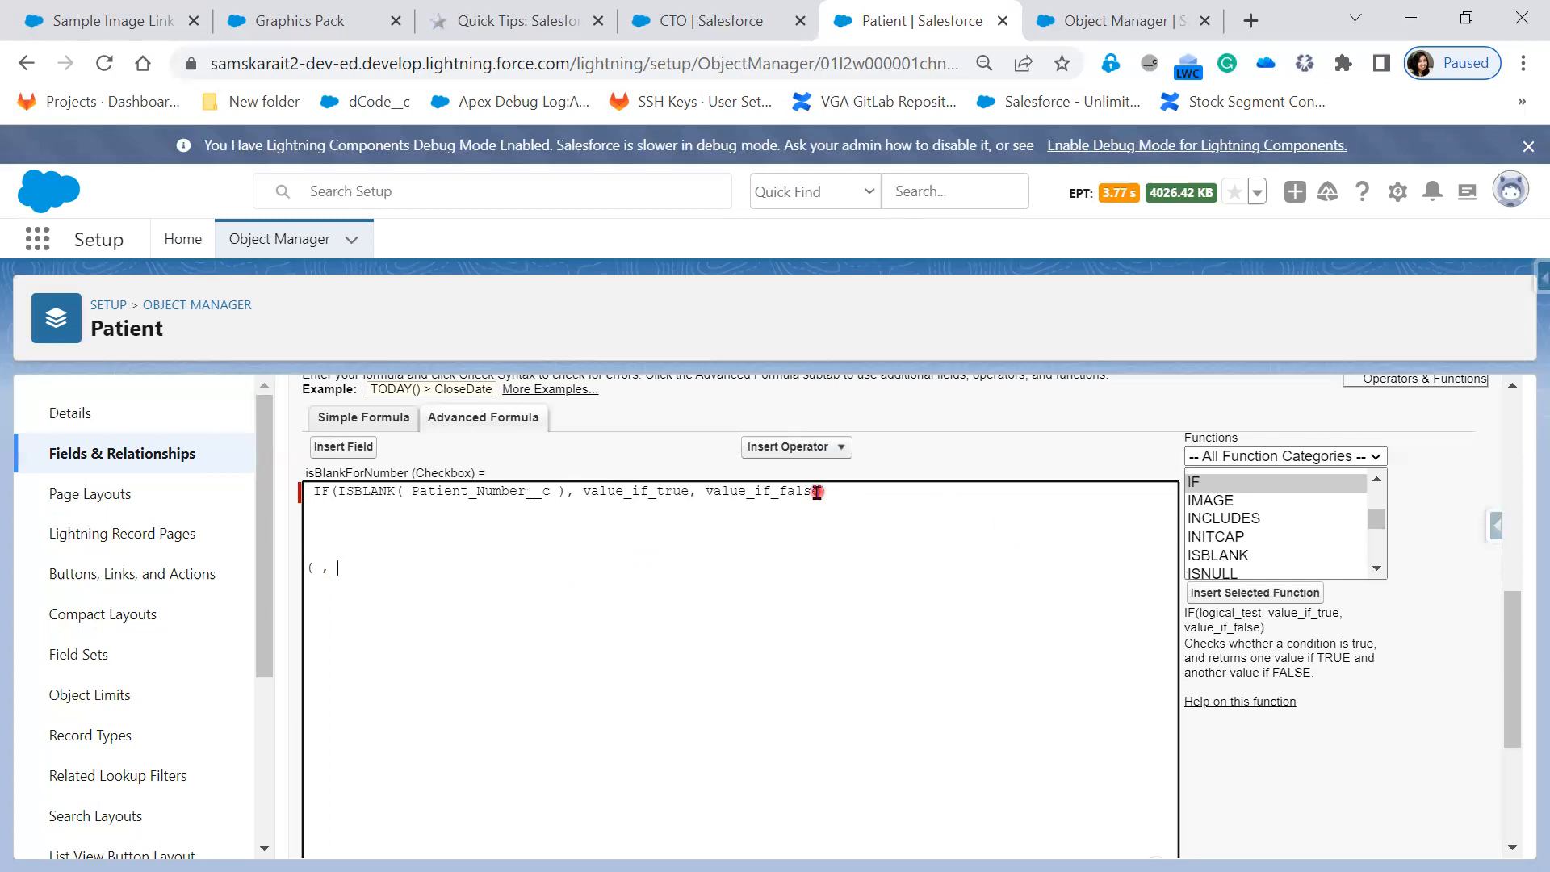
{"action": "left_click_drag", "start_coordinate": [820, 490], "coordinate": [580, 485]}
{"action": "key", "text": "ctrl+v"}
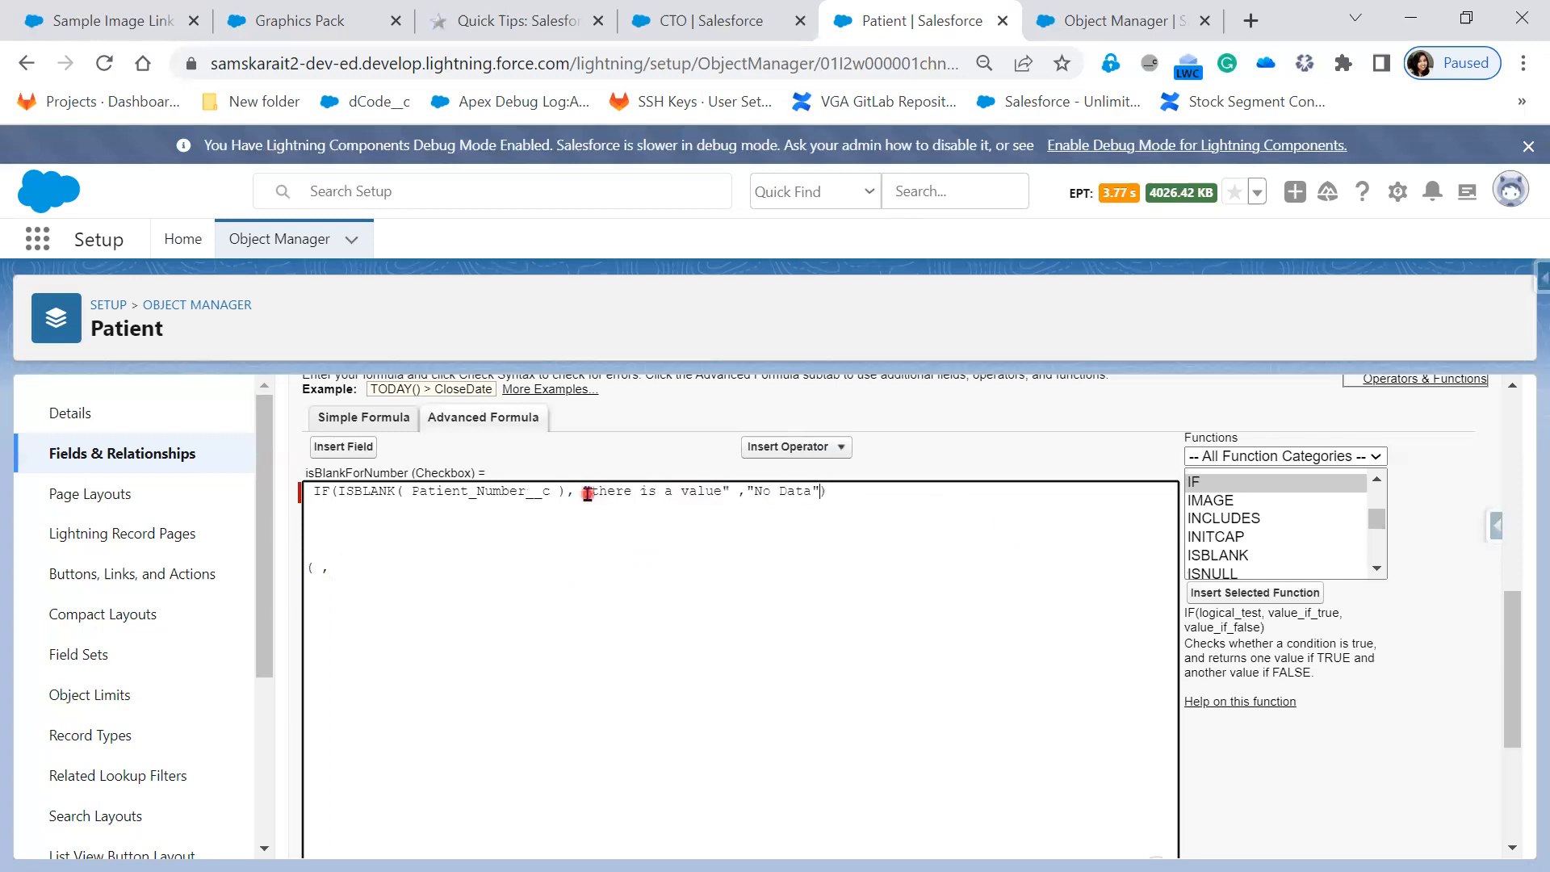
{"action": "left_click", "coordinate": [594, 489]}
{"action": "scroll", "coordinate": [792, 719], "scroll_direction": "down", "scroll_amount": 3}
{"action": "scroll", "coordinate": [774, 737], "scroll_direction": "up", "scroll_amount": 3}
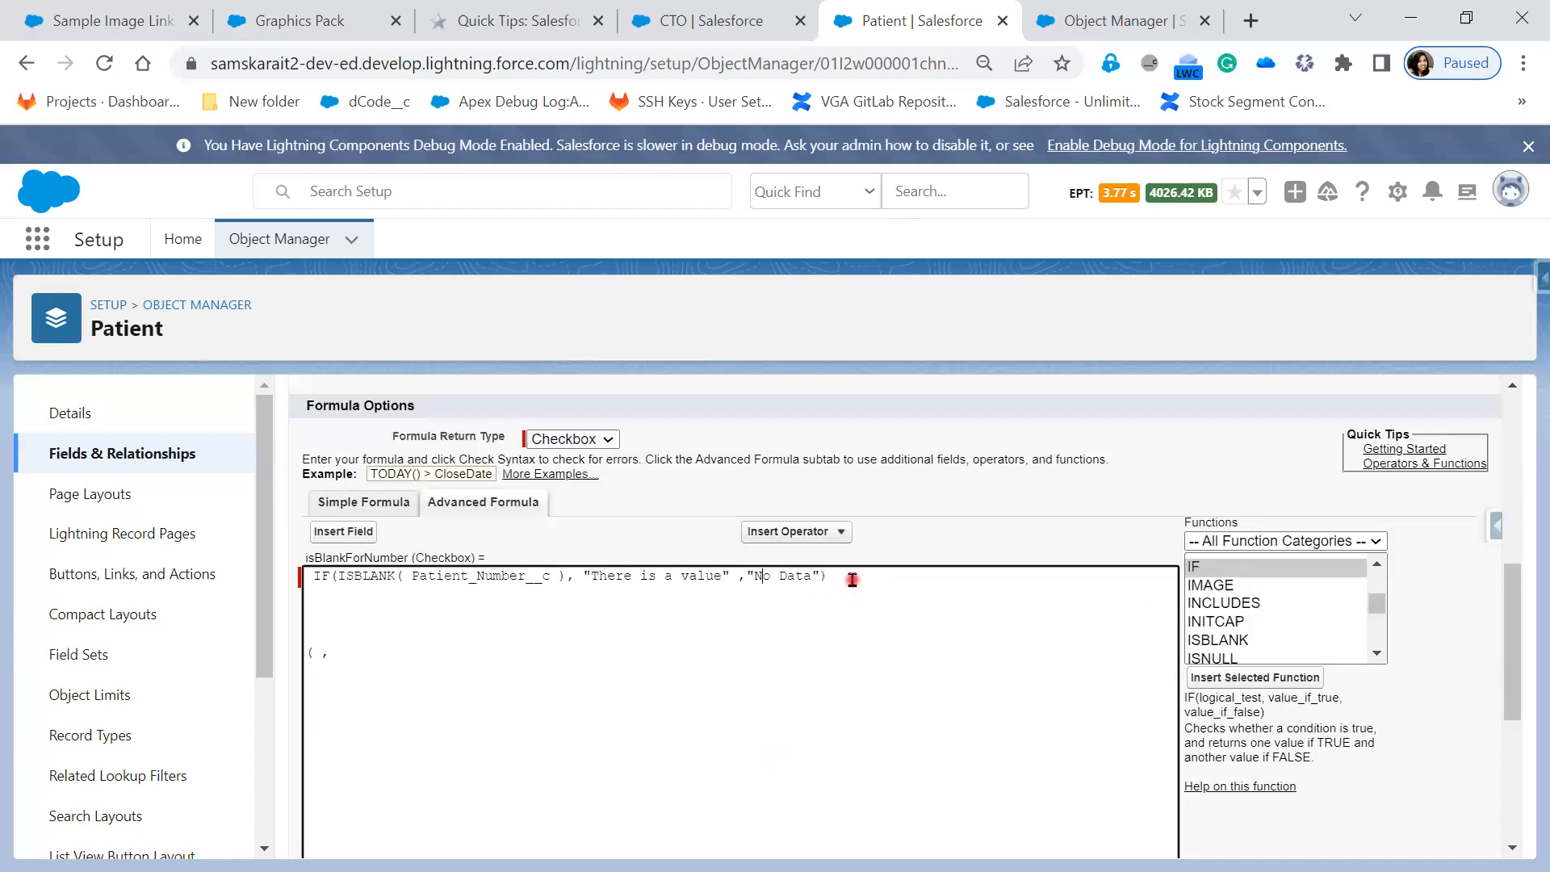
Delete the leftover characters below the isBlankForNumber formula and check its syntax.
{"action": "left_click_drag", "start_coordinate": [343, 655], "coordinate": [277, 597]}
{"action": "key", "text": "BackSpace"}
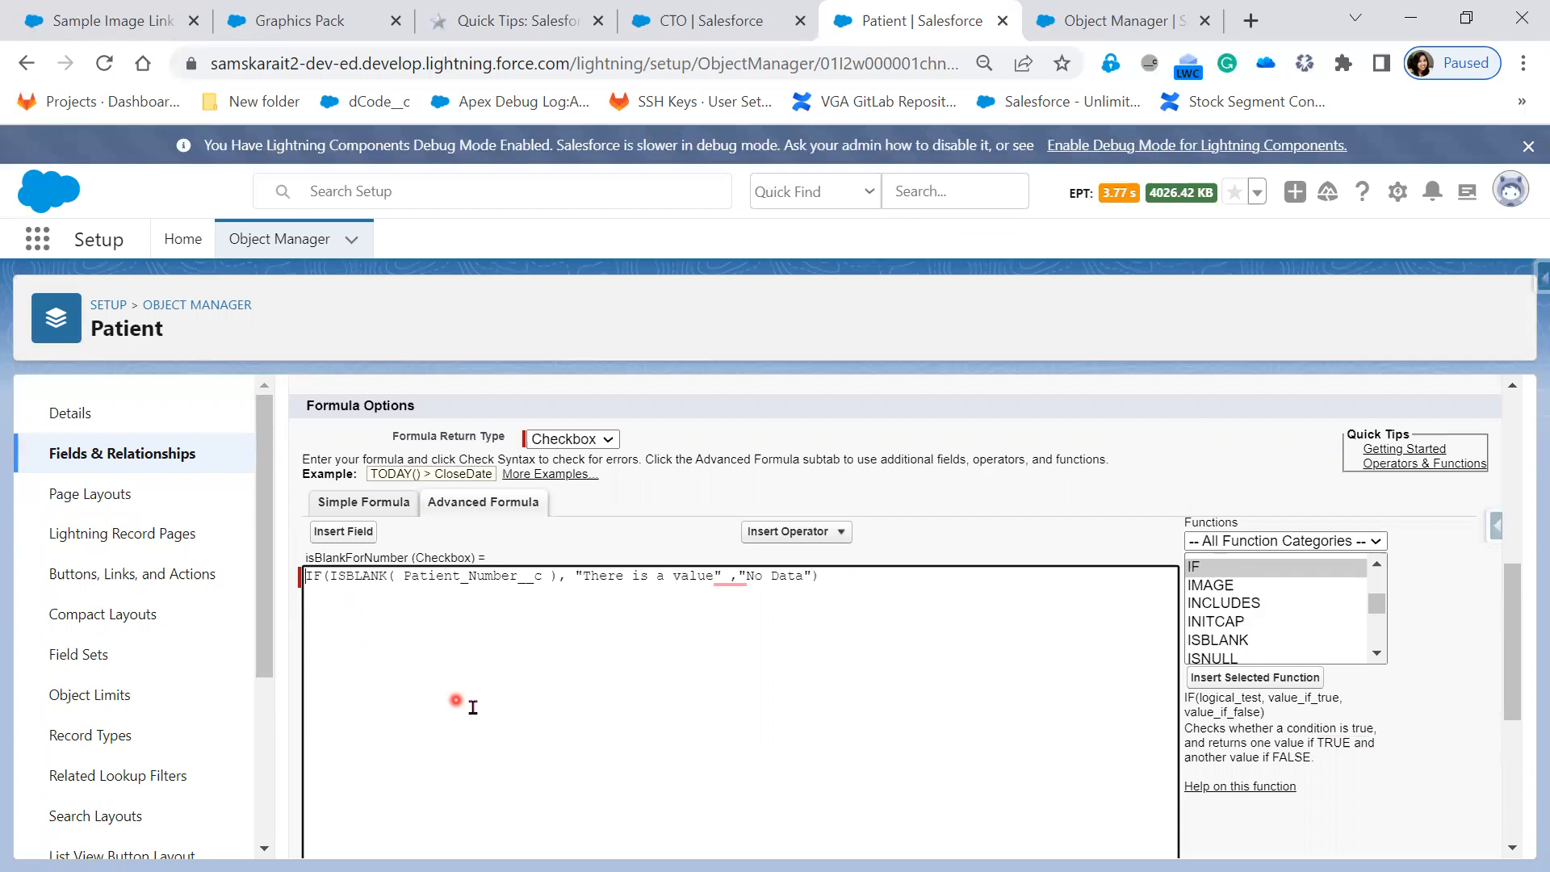
{"action": "scroll", "coordinate": [478, 706], "scroll_direction": "down", "scroll_amount": 3}
{"action": "left_click", "coordinate": [331, 751]}
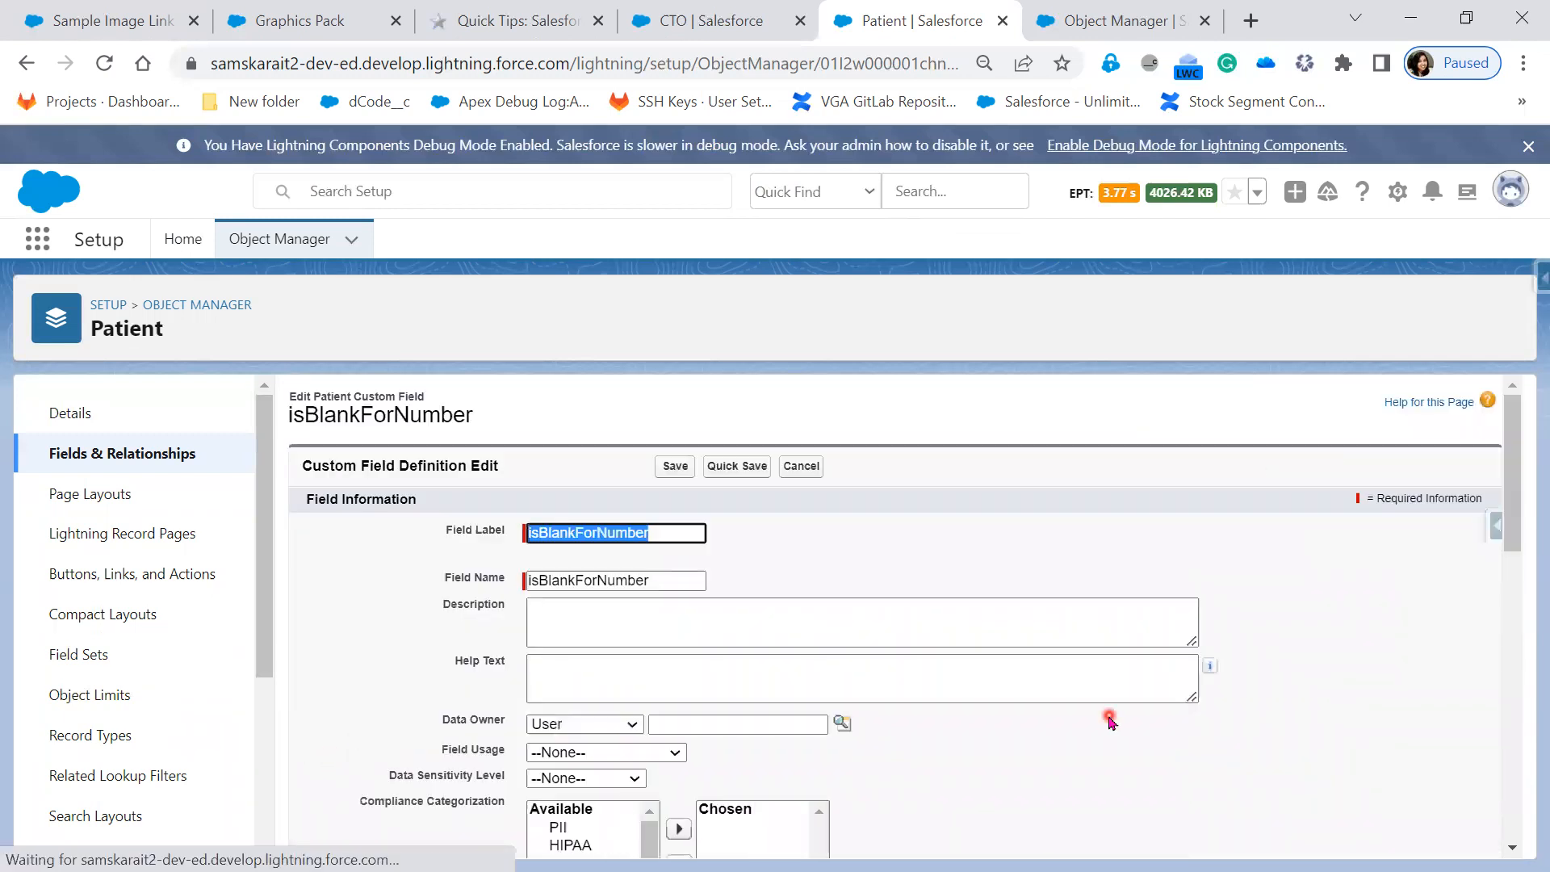
{"action": "scroll", "coordinate": [1109, 721], "scroll_direction": "down", "scroll_amount": 15}
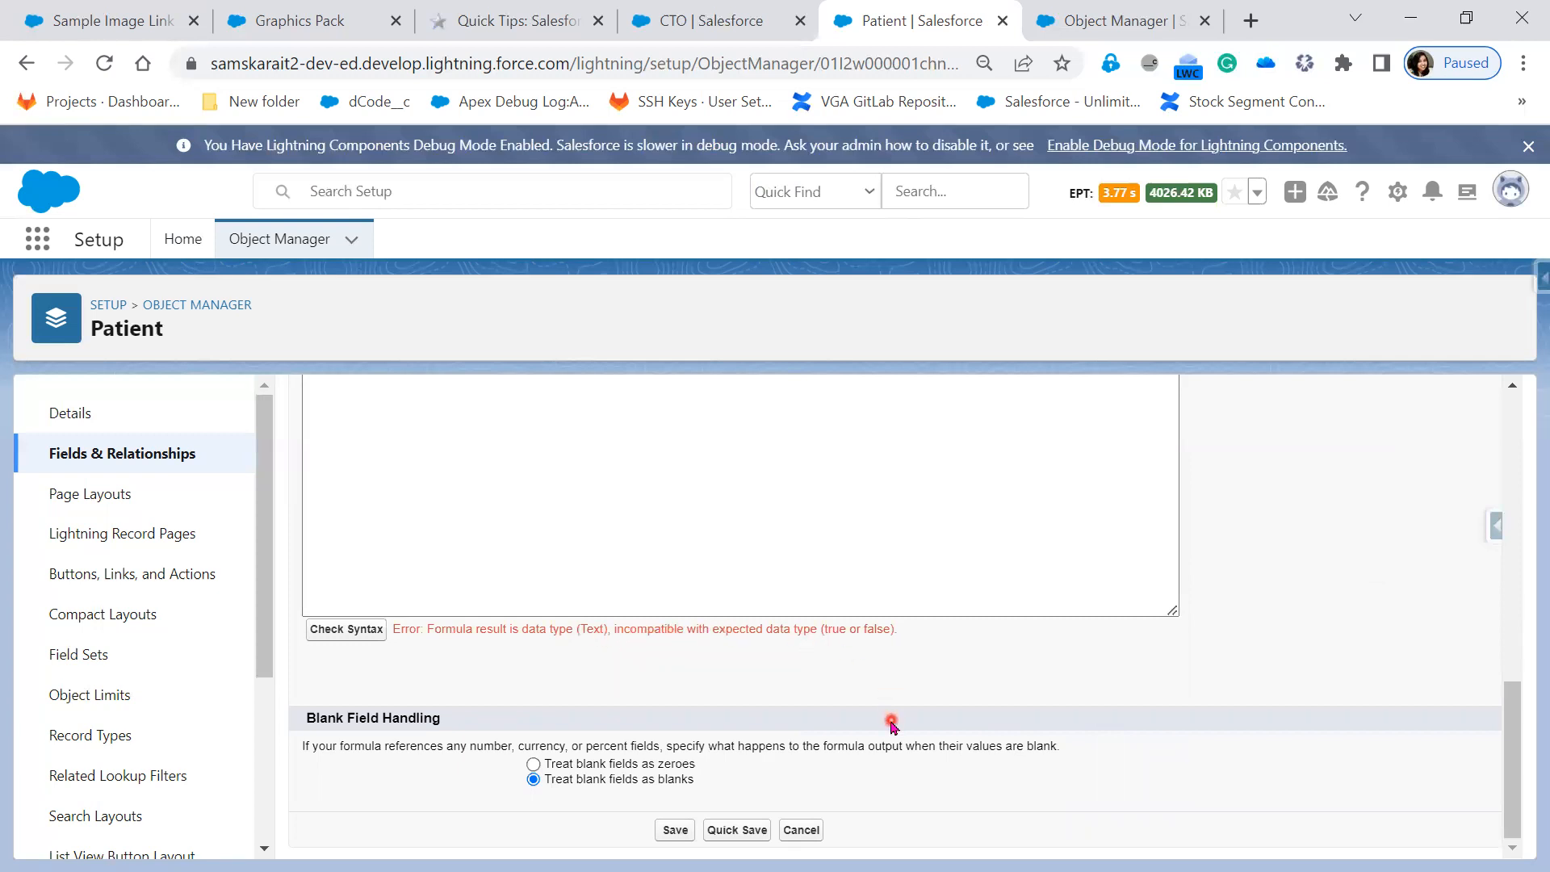
{"action": "scroll", "coordinate": [858, 735], "scroll_direction": "up", "scroll_amount": 1}
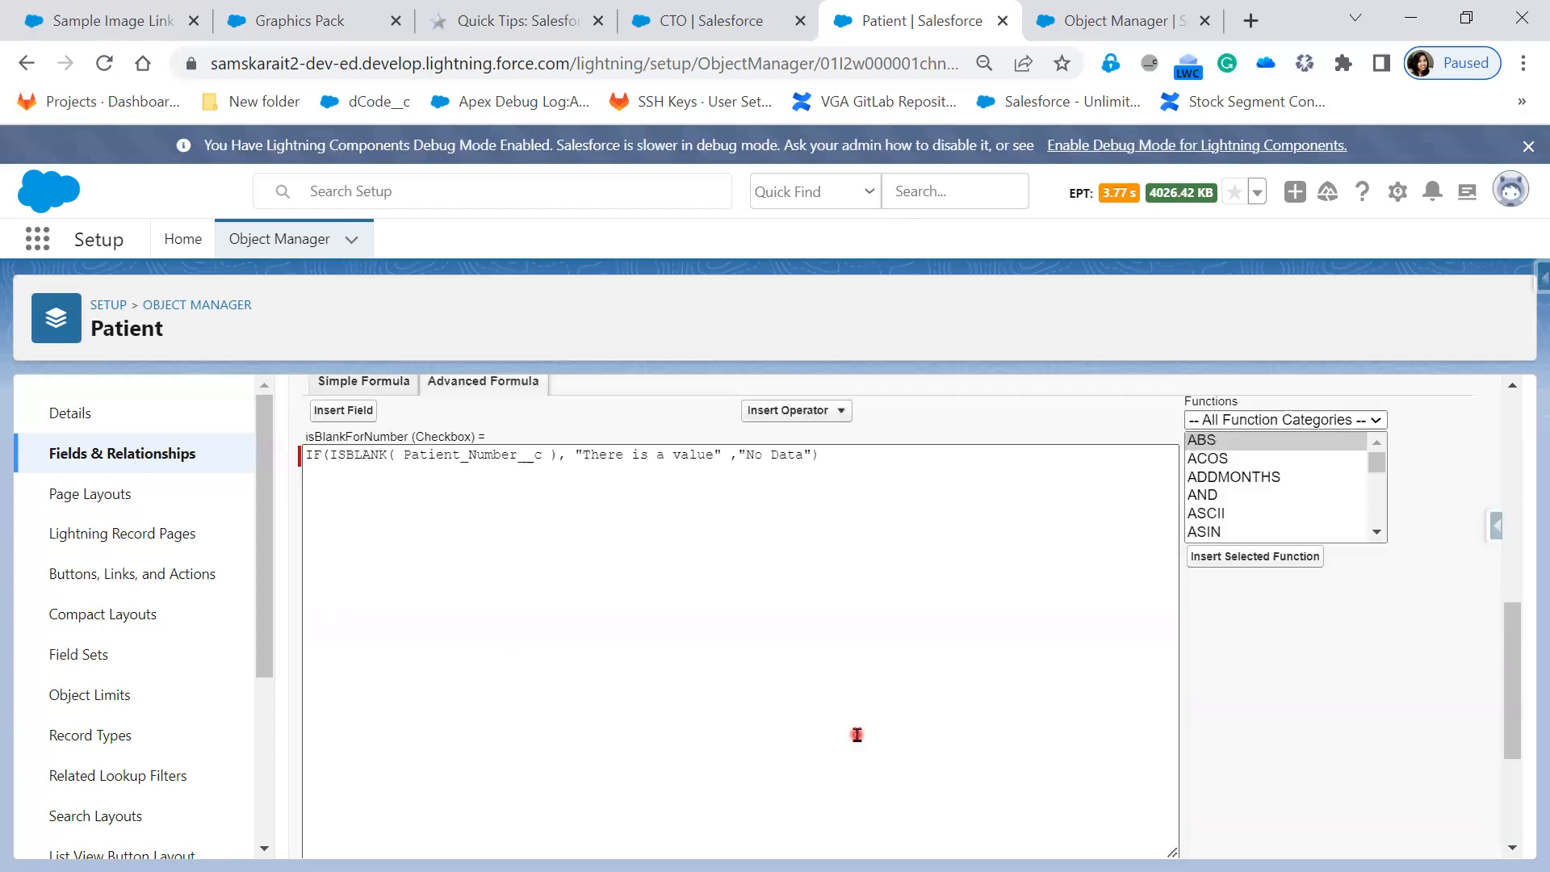
Set the formula return type of the isBlankForNumber field to Text.
{"action": "scroll", "coordinate": [858, 735], "scroll_direction": "up", "scroll_amount": 4}
{"action": "left_click_drag", "start_coordinate": [841, 698], "coordinate": [287, 719]}
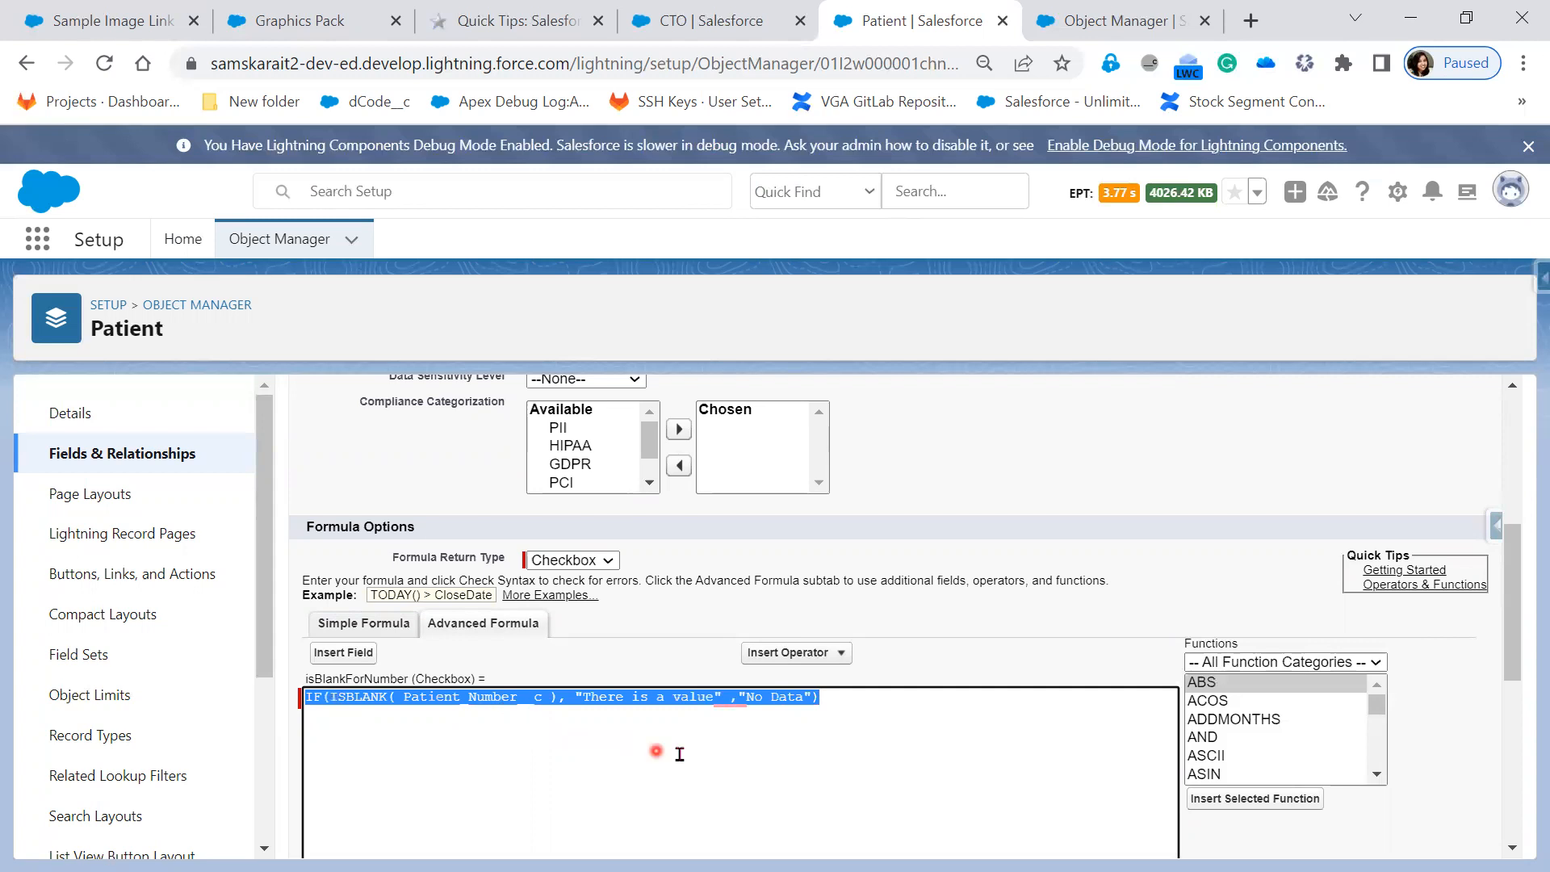
{"action": "left_click", "coordinate": [708, 696]}
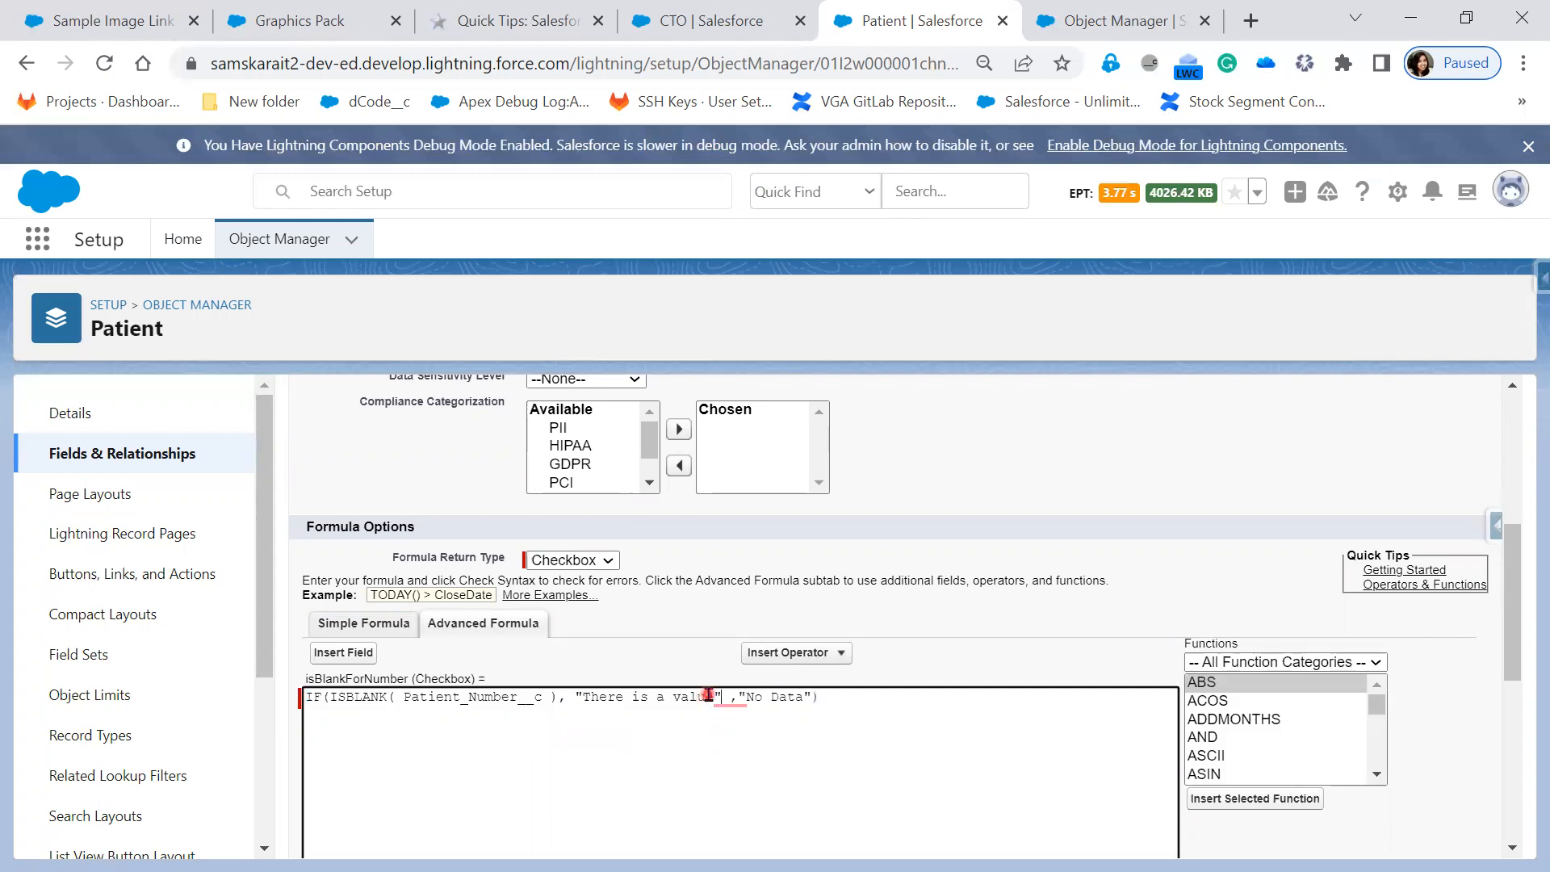
{"action": "left_click_drag", "start_coordinate": [715, 696], "coordinate": [572, 691]}
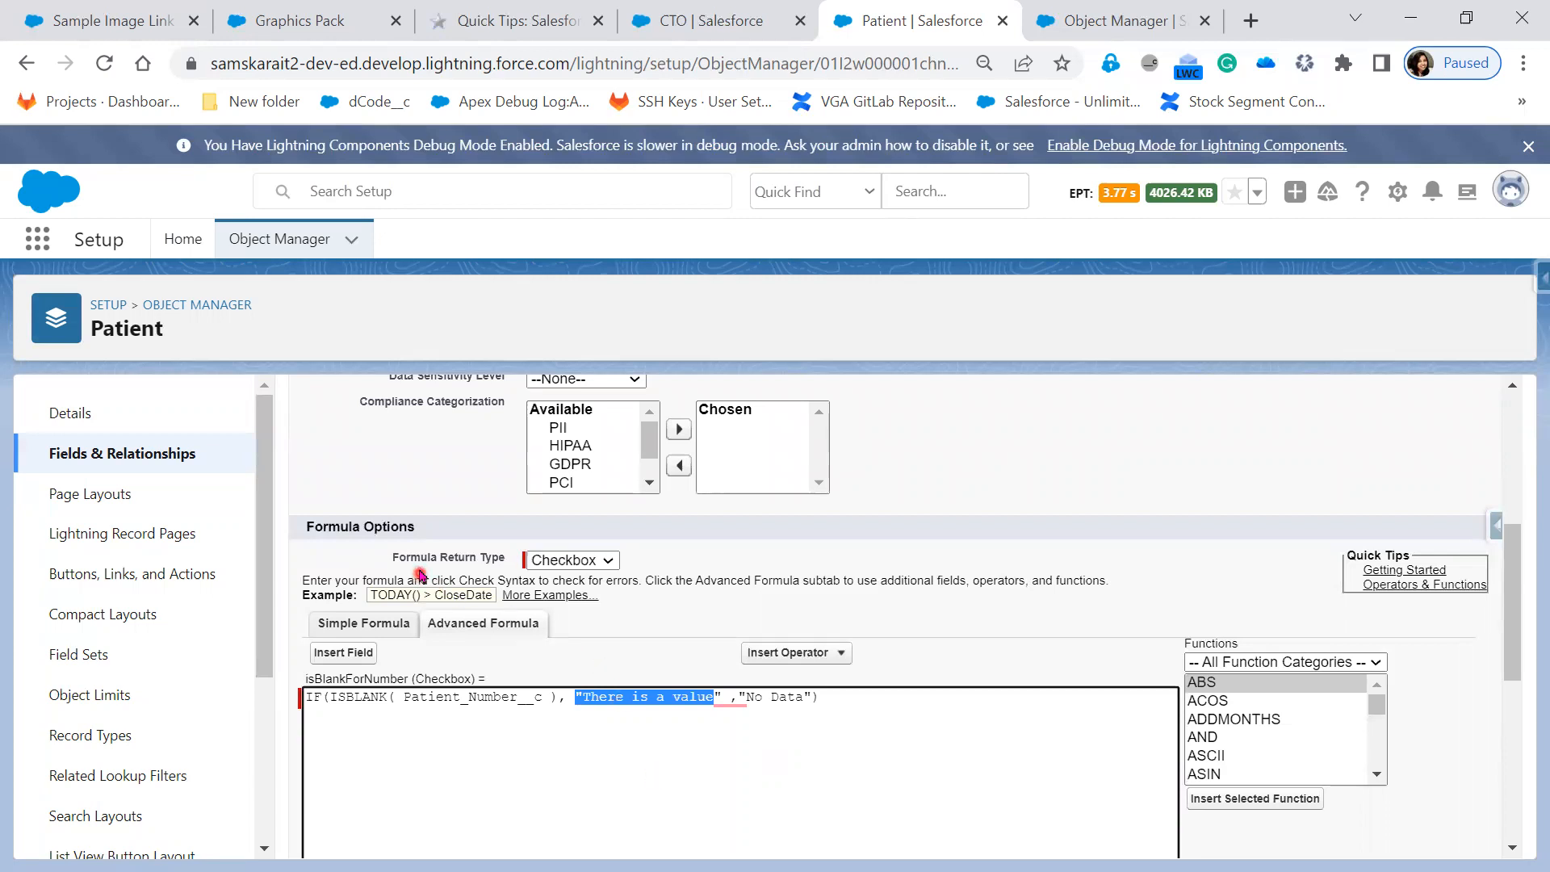
{"action": "left_click", "coordinate": [610, 567]}
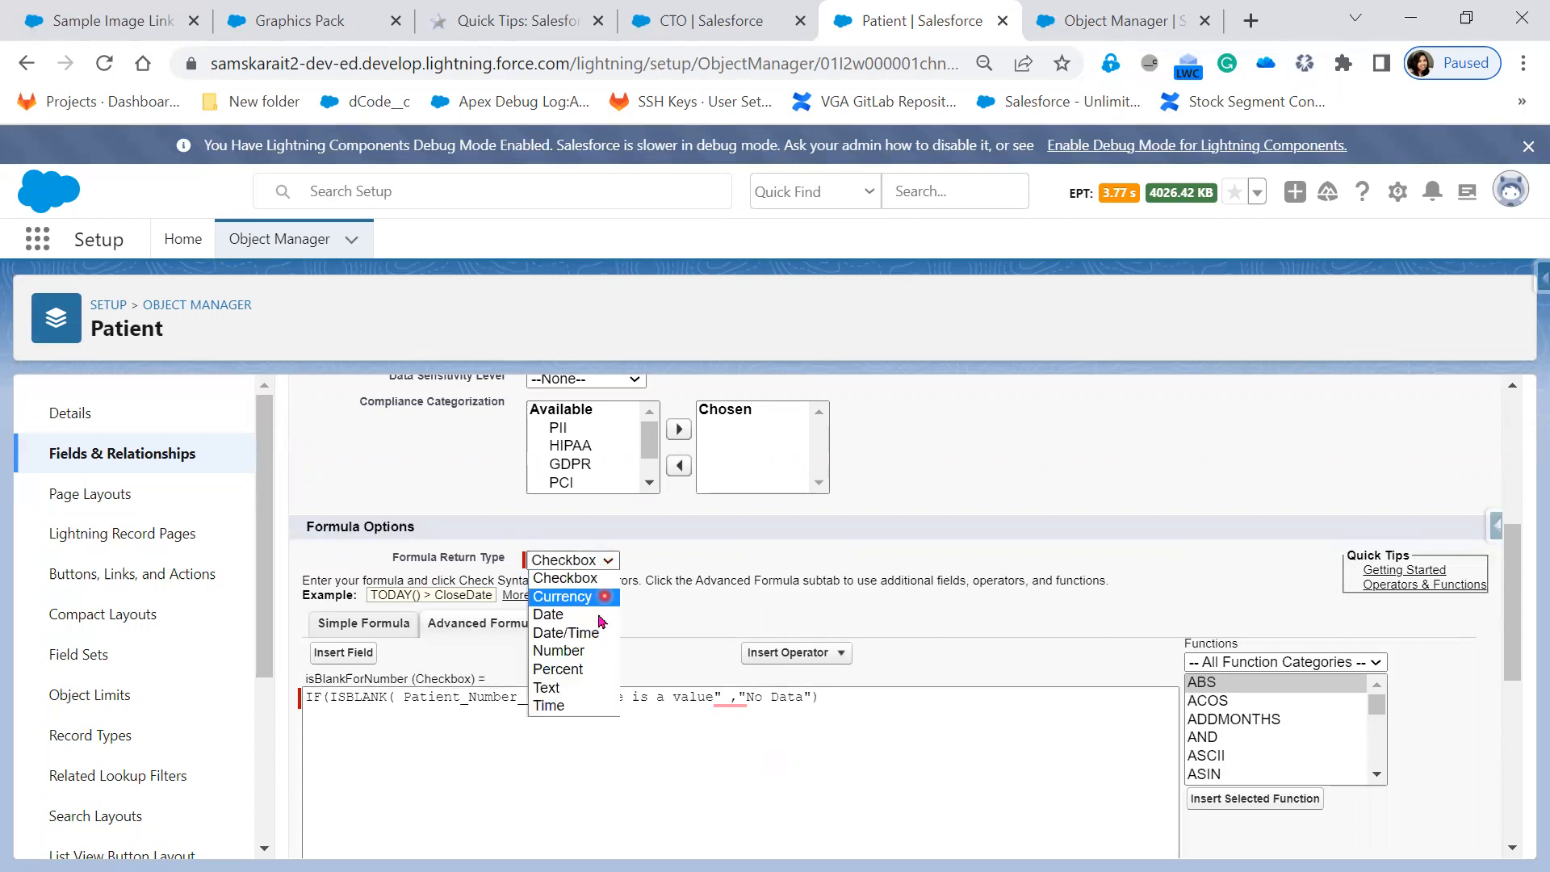
{"action": "left_click", "coordinate": [592, 697]}
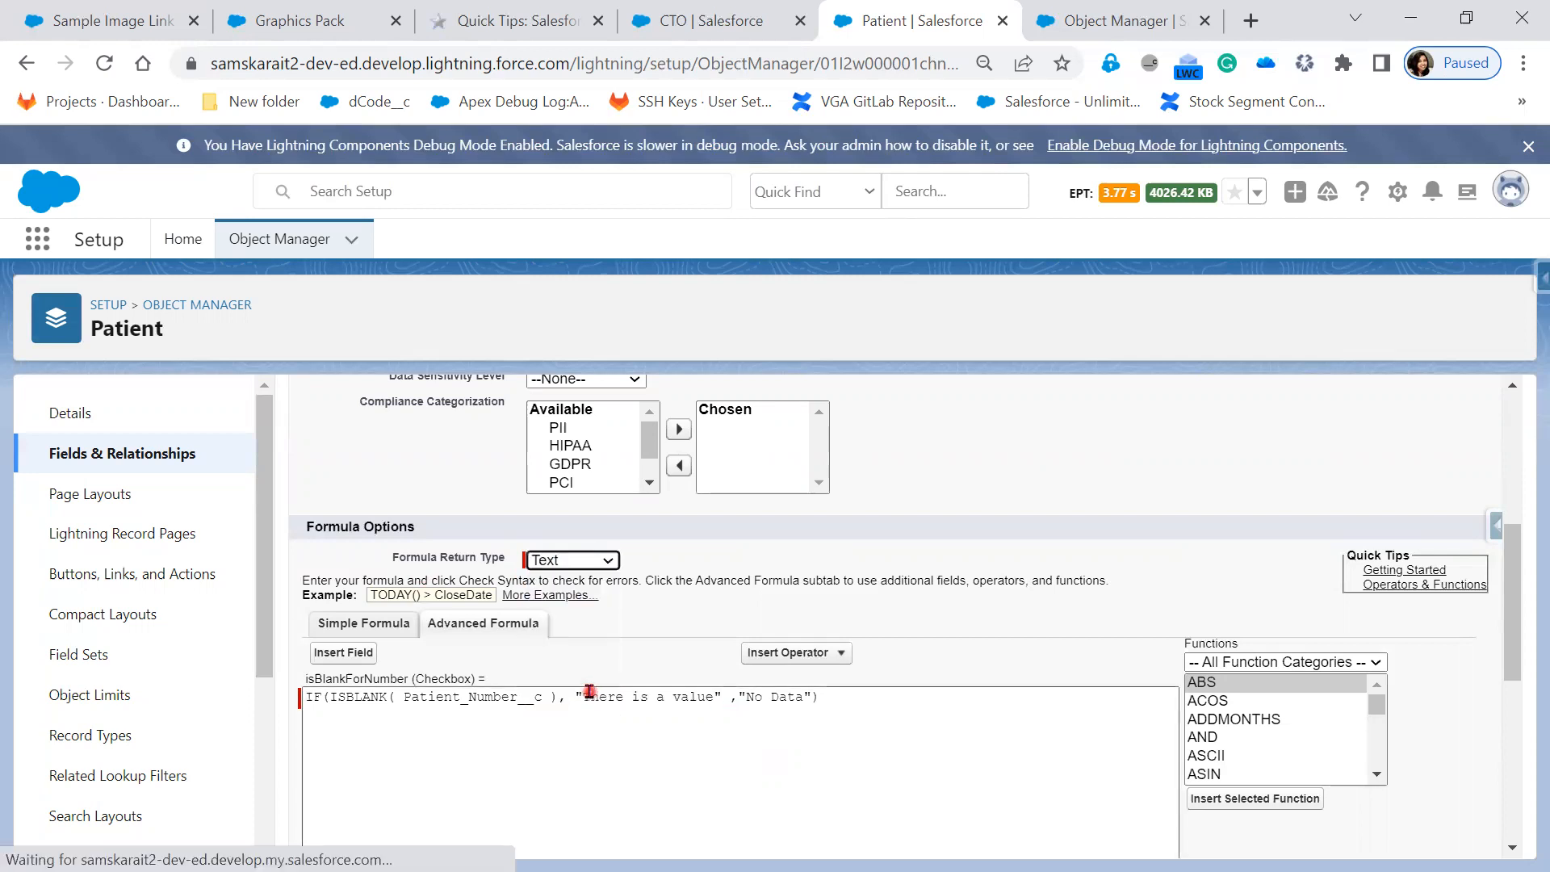
Check the syntax of the isBlankForNumber text formula and quick-save the field definition.
{"action": "scroll", "coordinate": [748, 706], "scroll_direction": "down", "scroll_amount": 5}
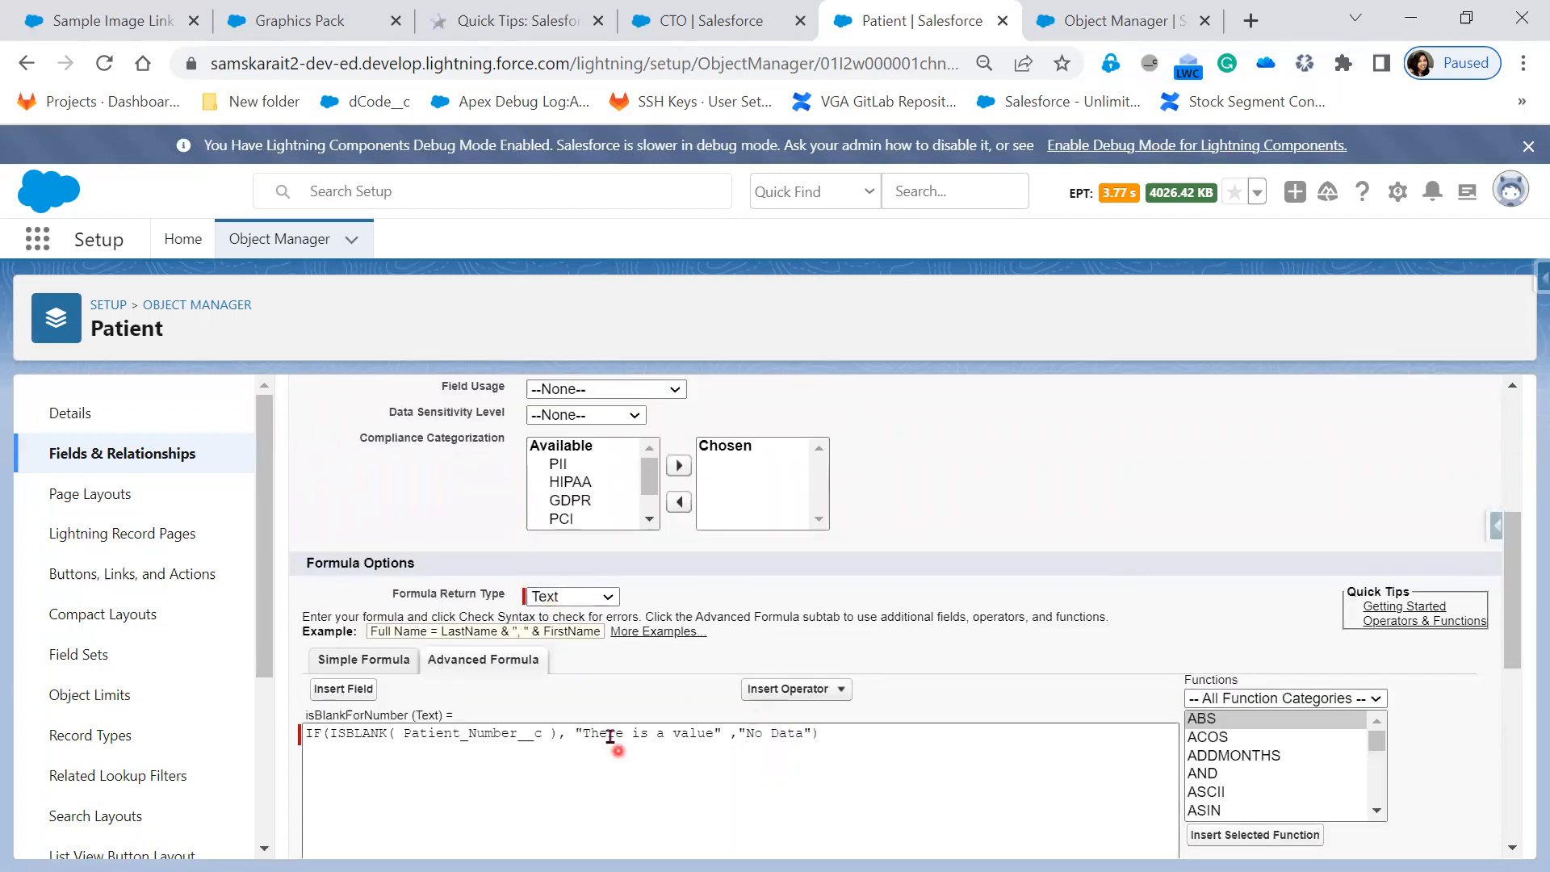
{"action": "left_click", "coordinate": [583, 735]}
{"action": "left_click_drag", "start_coordinate": [583, 735], "coordinate": [744, 735]}
{"action": "left_click", "coordinate": [744, 735]}
{"action": "left_click", "coordinate": [335, 733]}
{"action": "left_click_drag", "start_coordinate": [389, 734], "coordinate": [563, 735]}
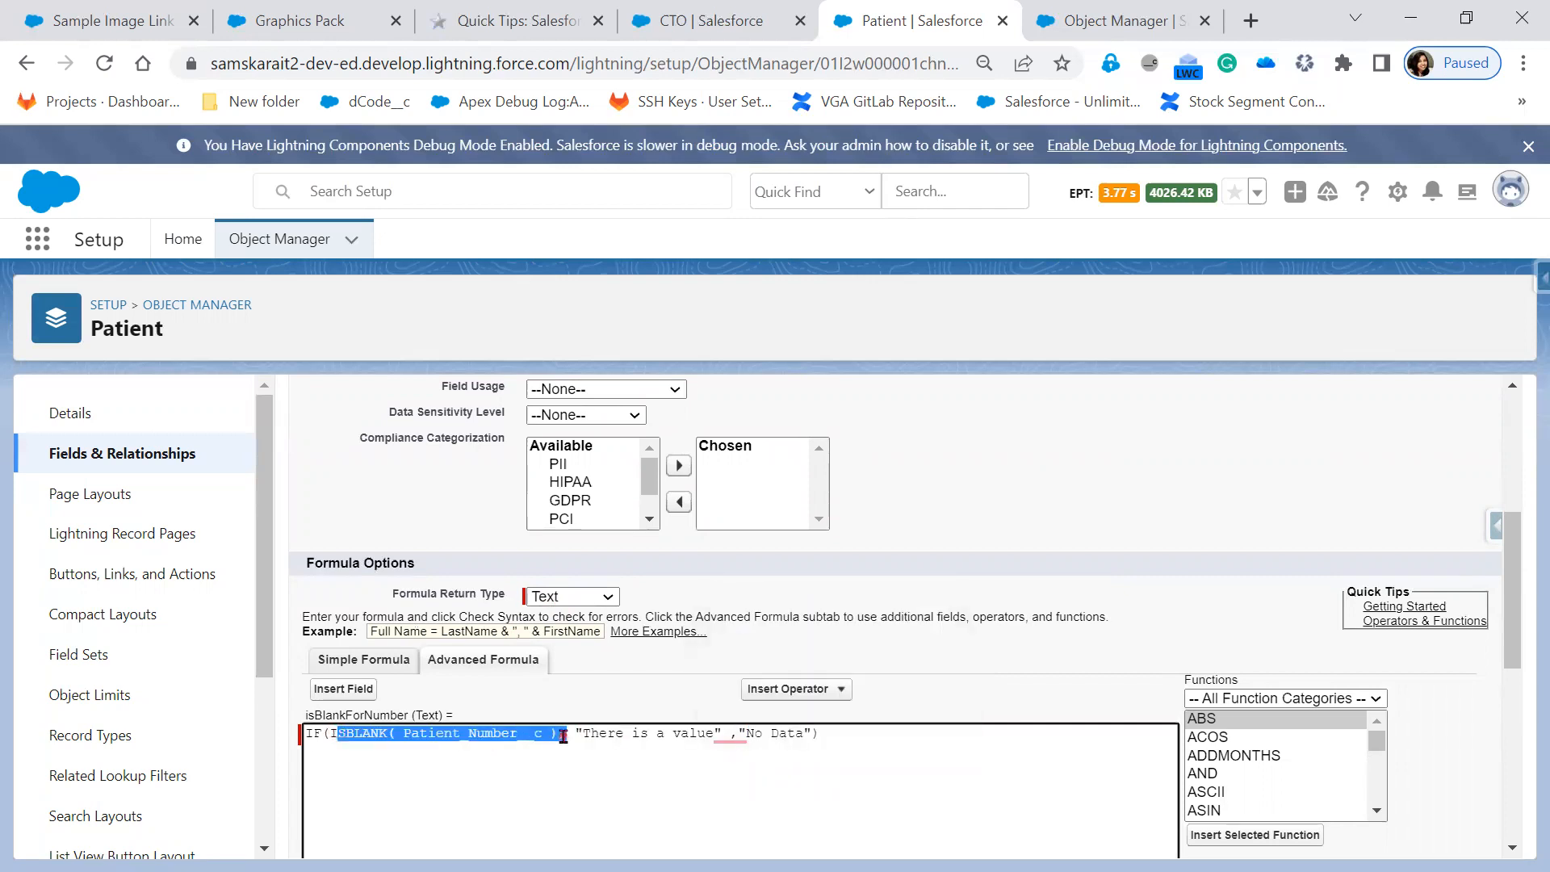
{"action": "scroll", "coordinate": [710, 787], "scroll_direction": "down", "scroll_amount": 5}
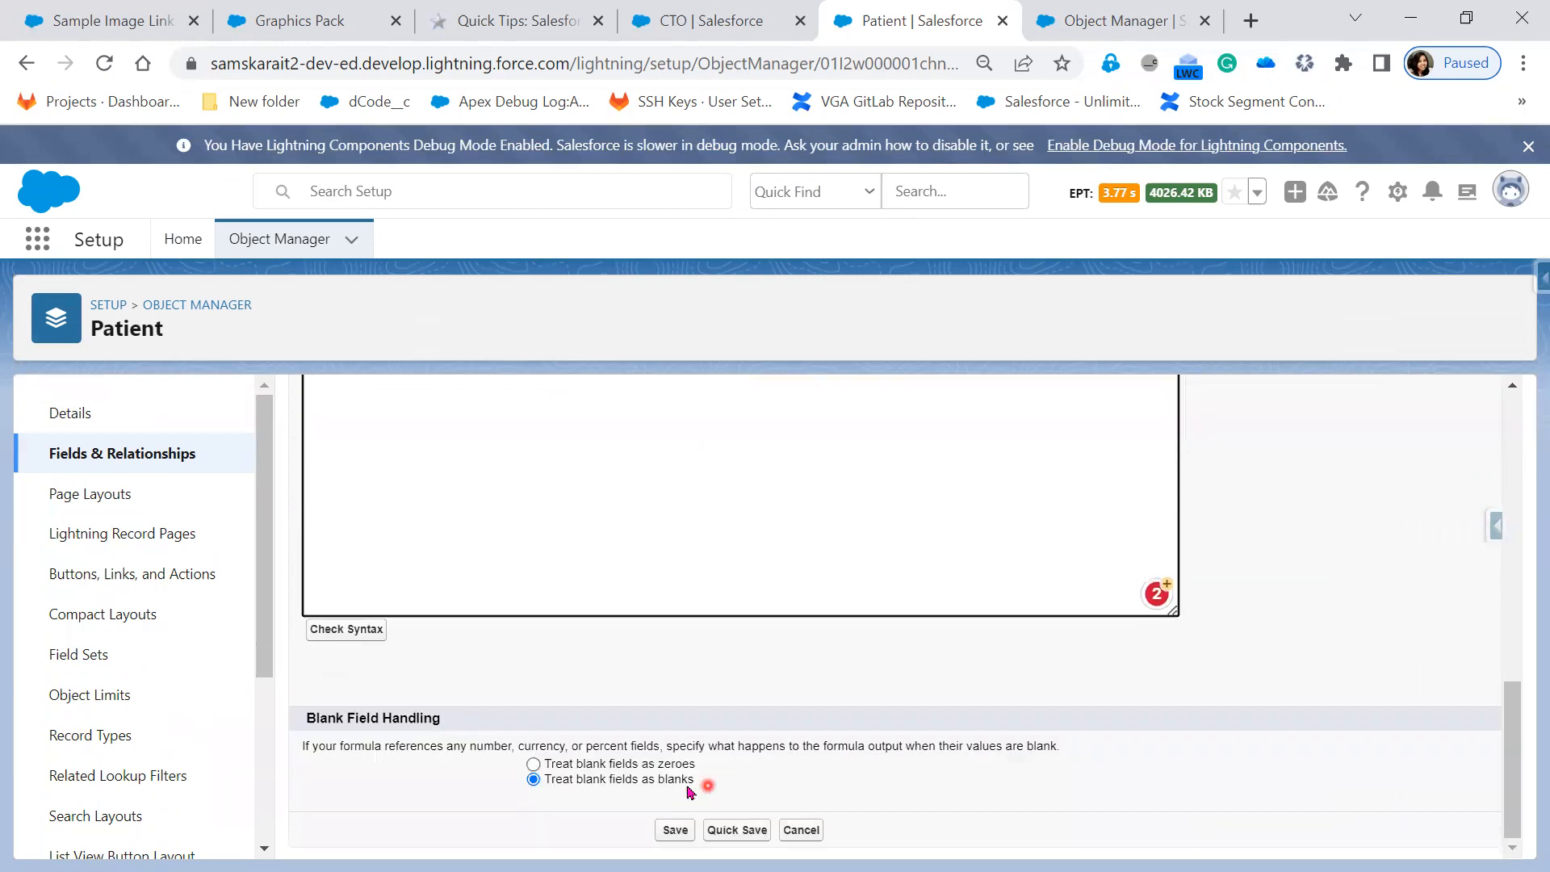
{"action": "left_click", "coordinate": [338, 633]}
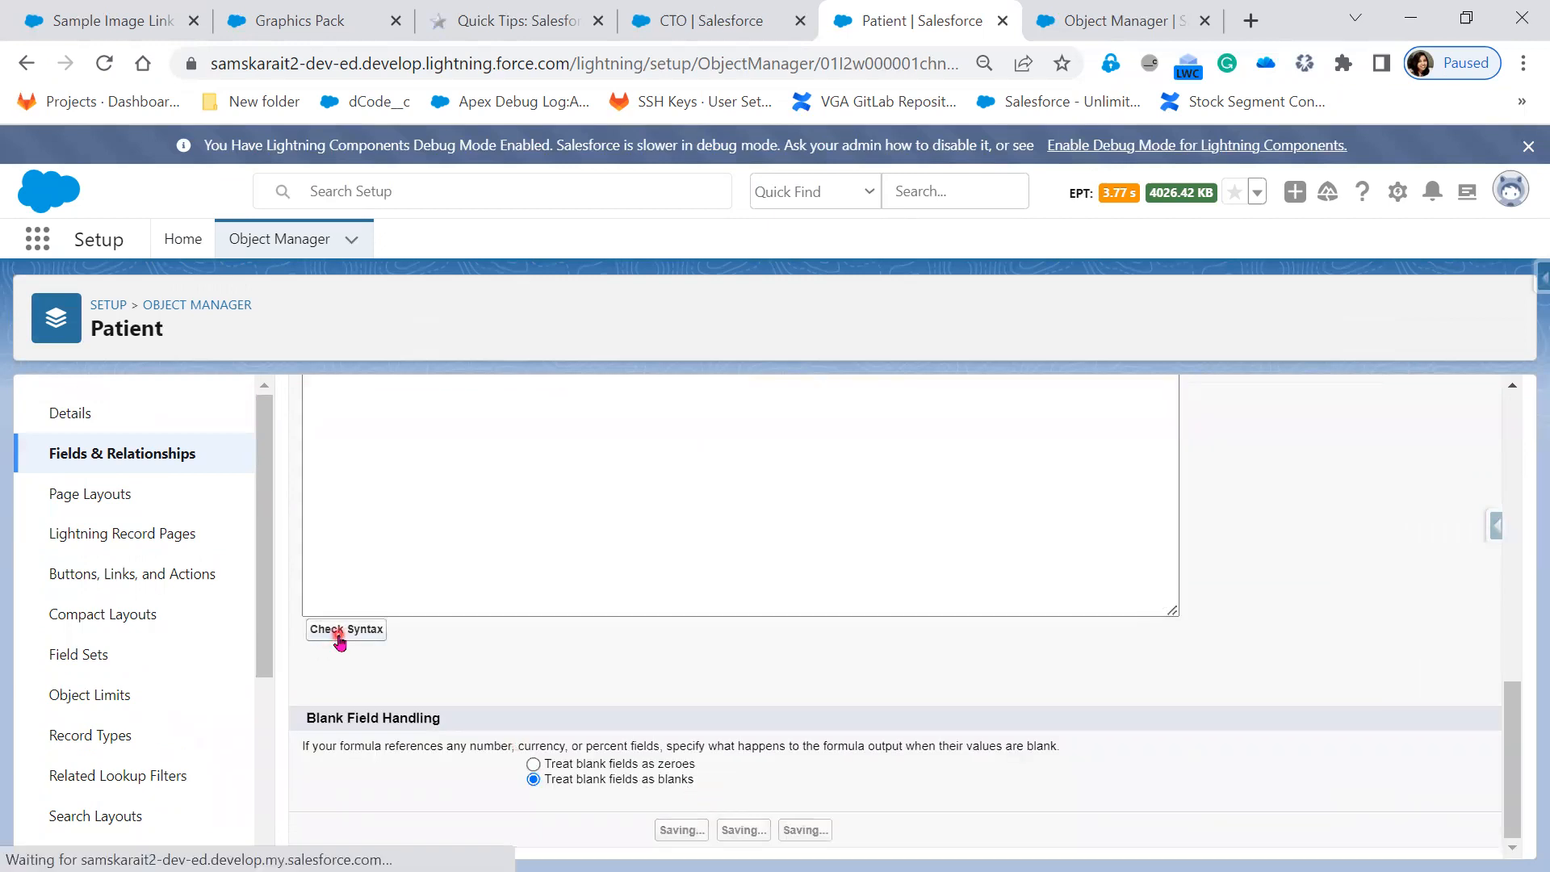
{"action": "scroll", "coordinate": [884, 684], "scroll_direction": "down", "scroll_amount": 10}
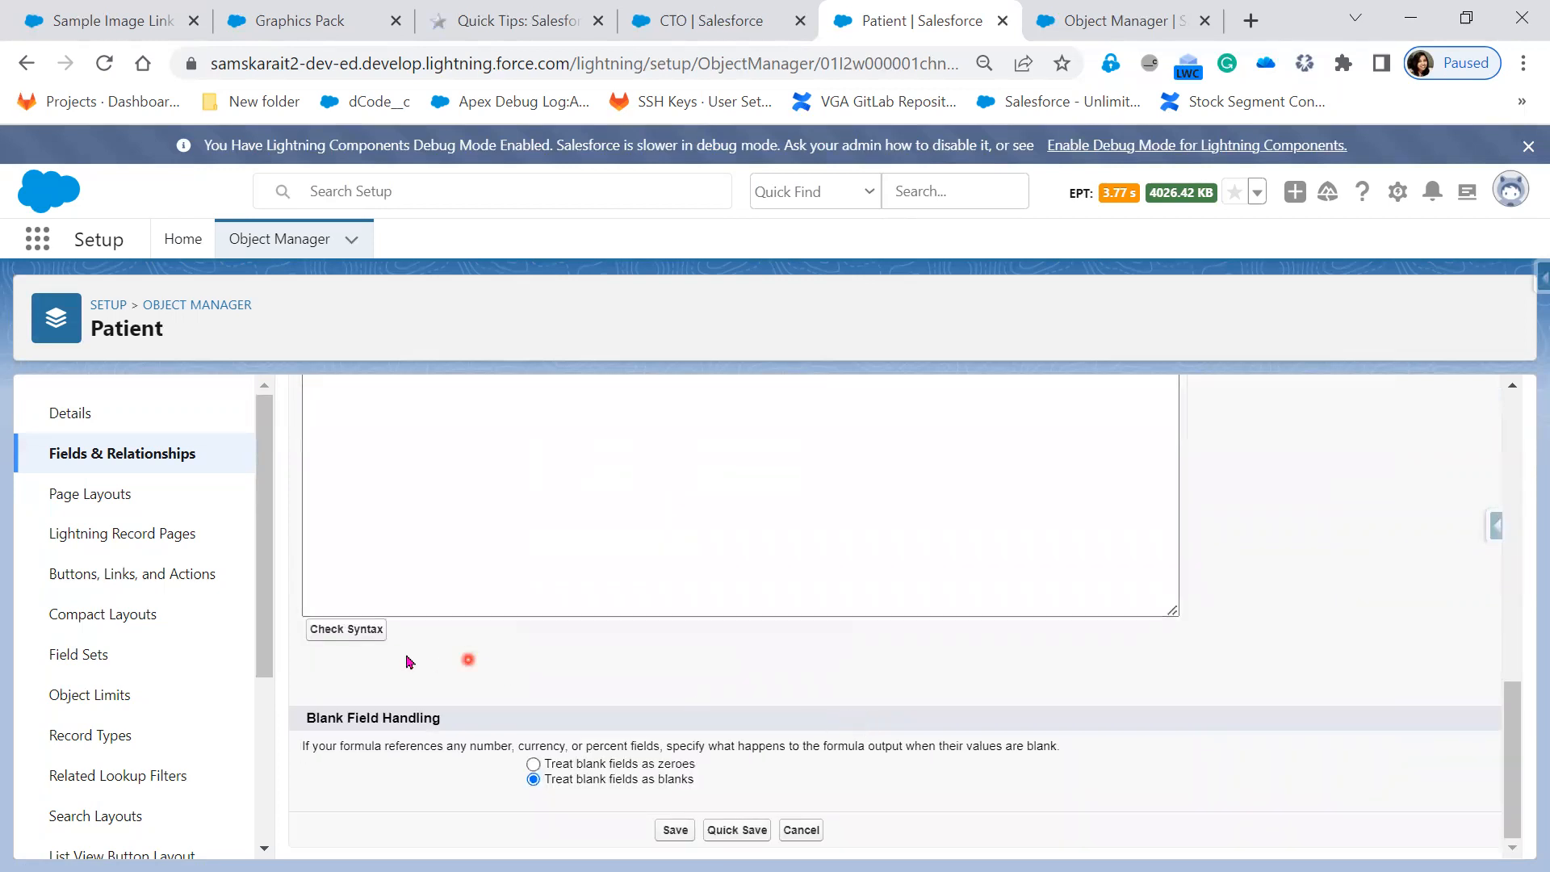
{"action": "left_click", "coordinate": [731, 832]}
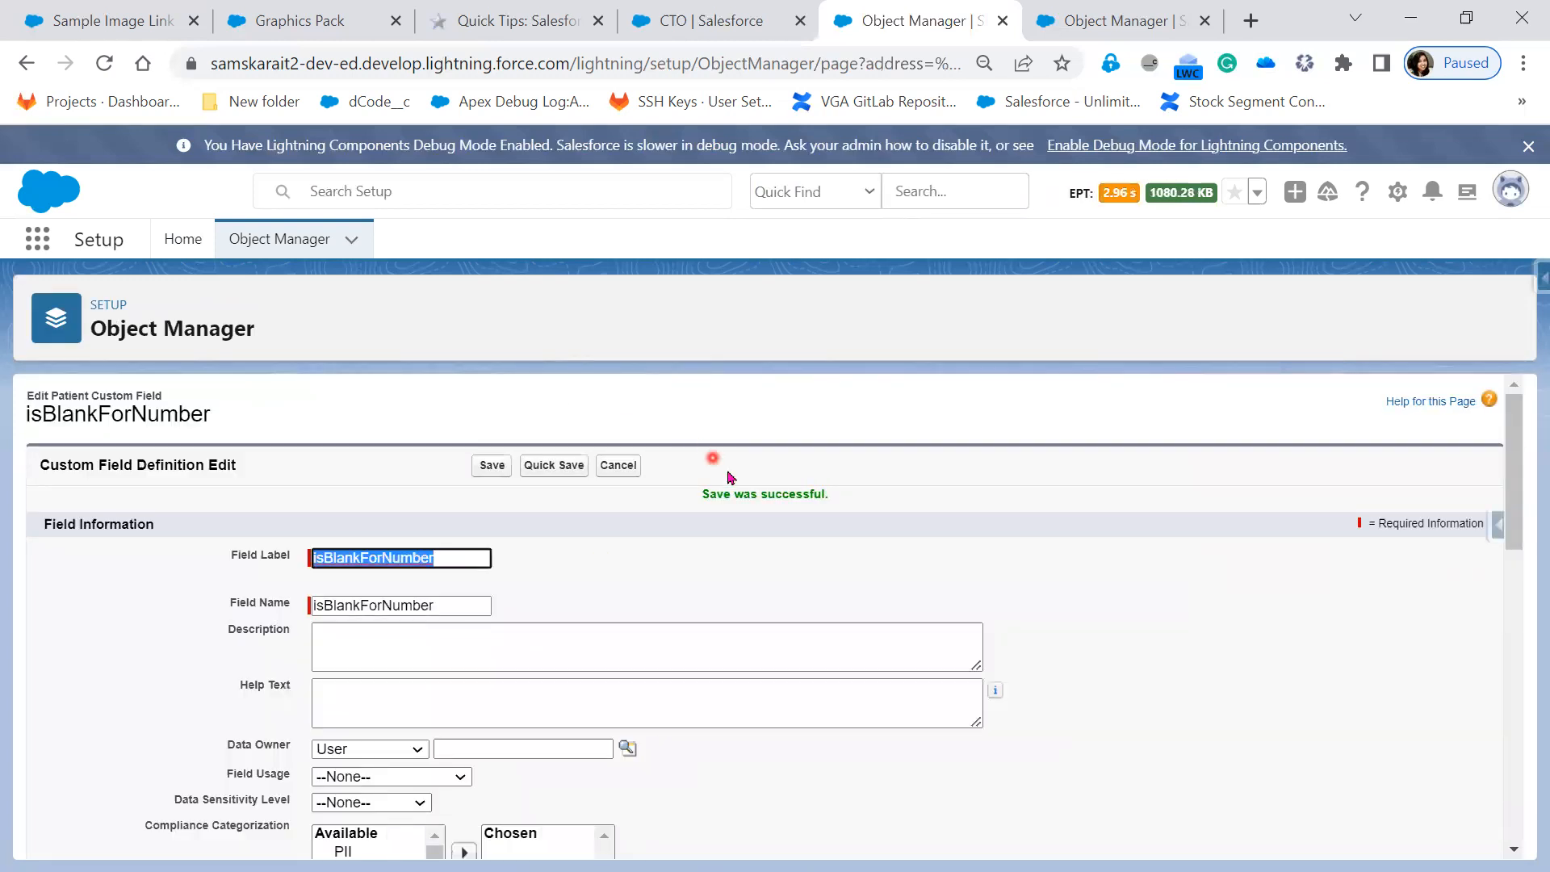
Reload the CTO patient record and review the saved isBlankForNumber formula in the field definition.
{"action": "key", "text": "ctrl+shift+Tab"}
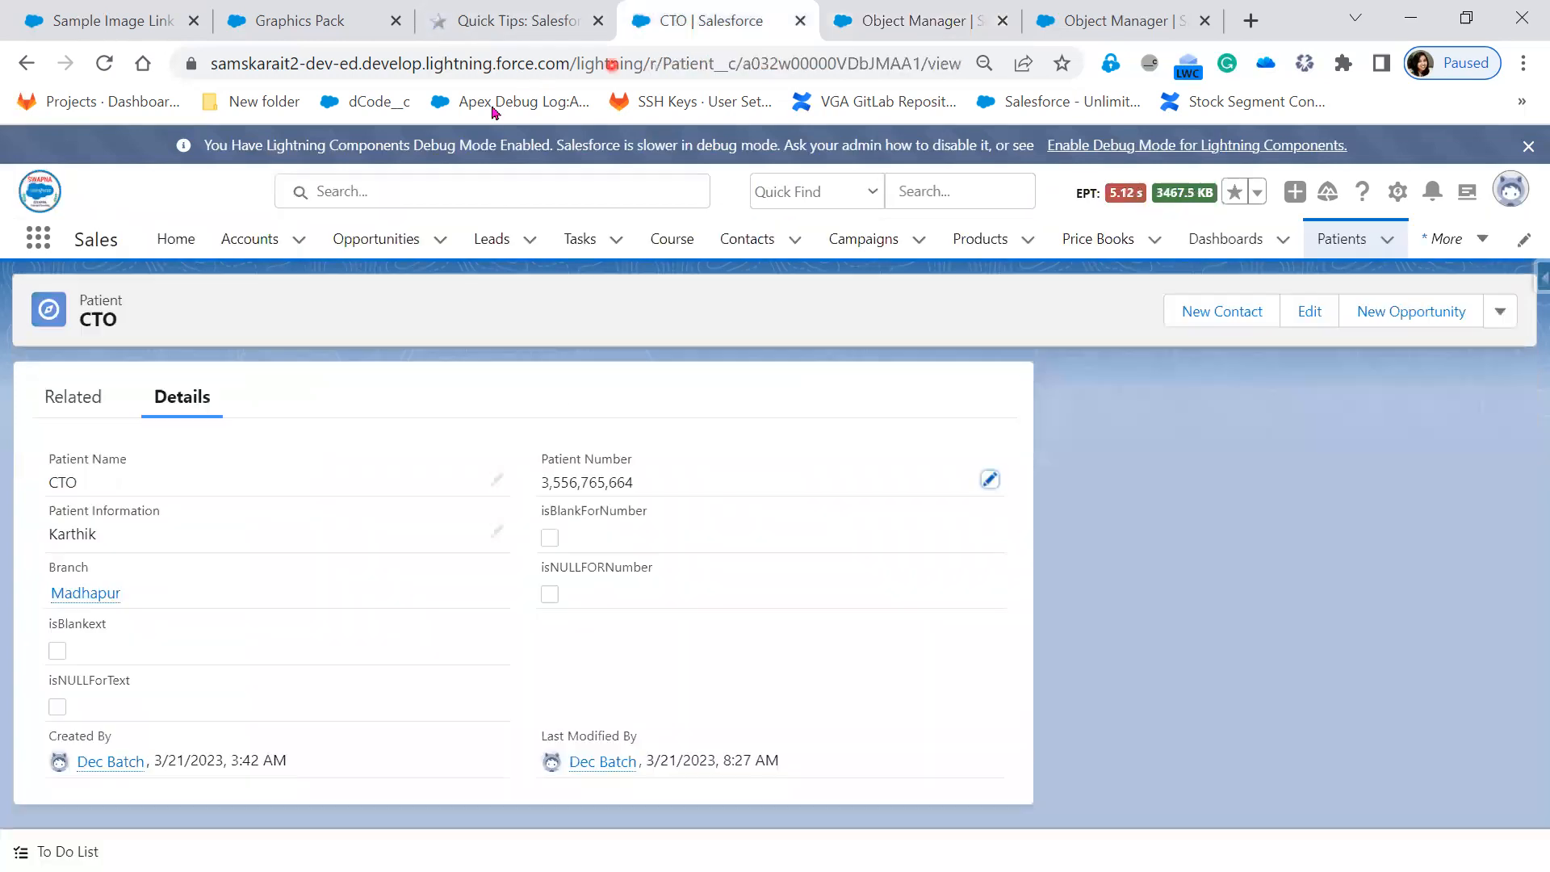
{"action": "left_click", "coordinate": [106, 65]}
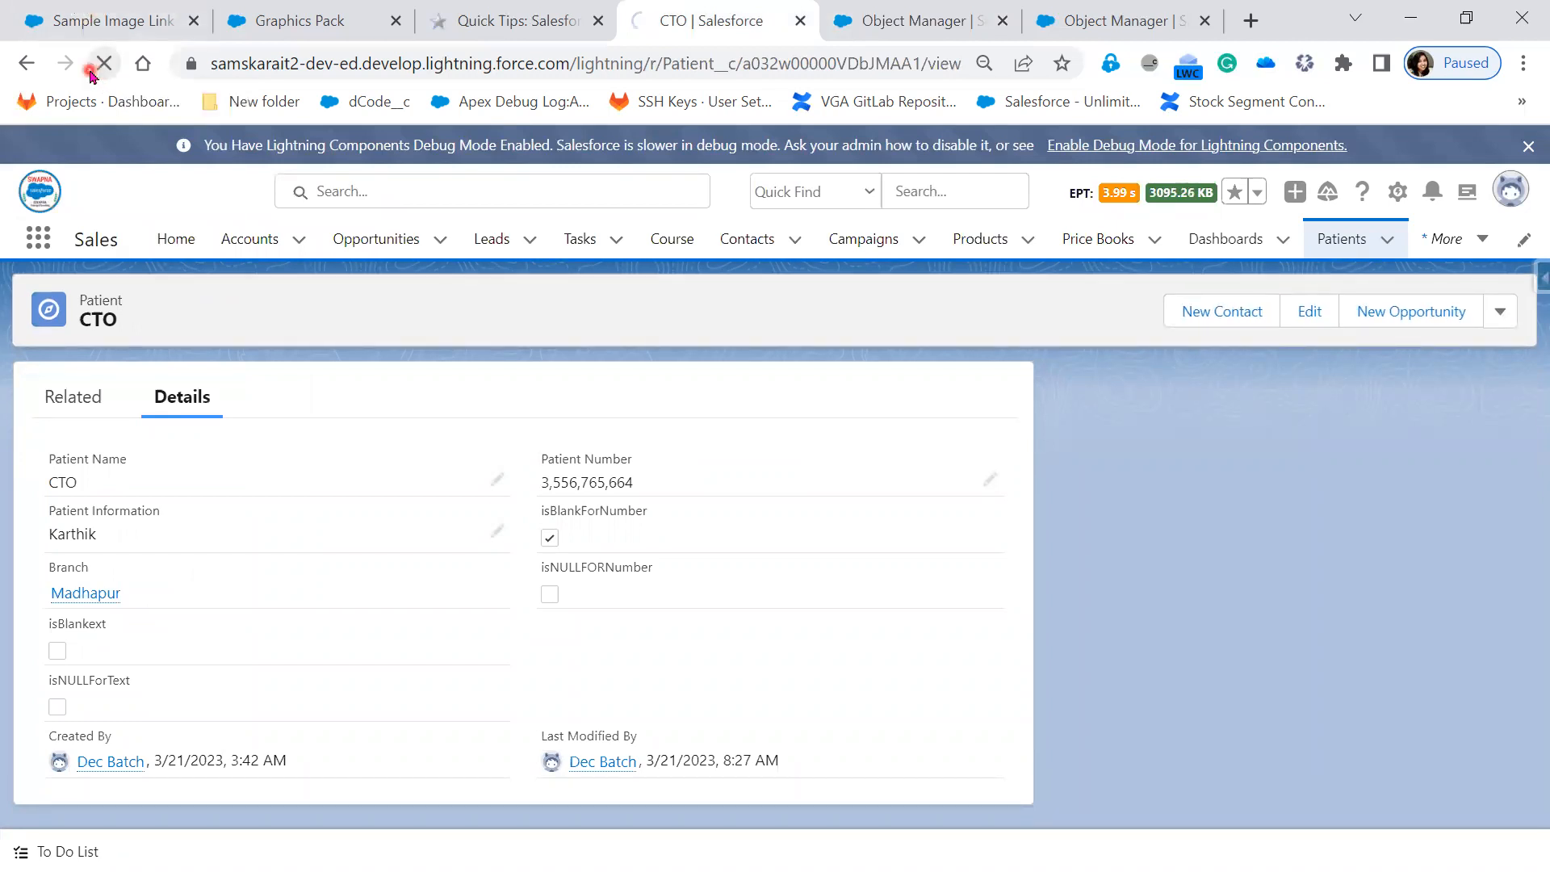
{"action": "left_click", "coordinate": [92, 71]}
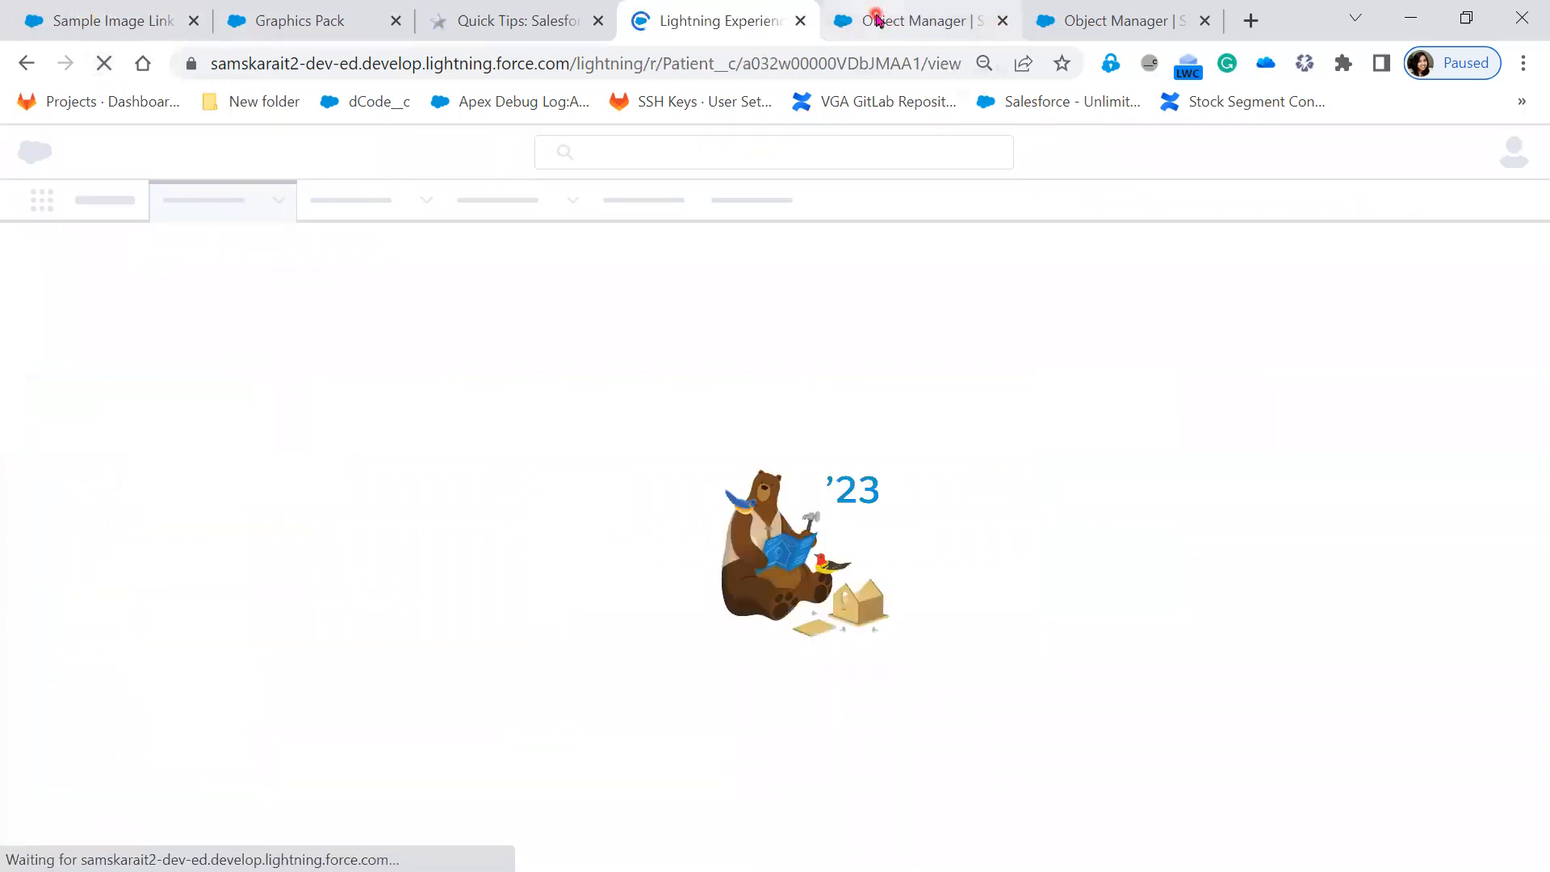
{"action": "left_click", "coordinate": [876, 20]}
{"action": "scroll", "coordinate": [792, 492], "scroll_direction": "down", "scroll_amount": 8}
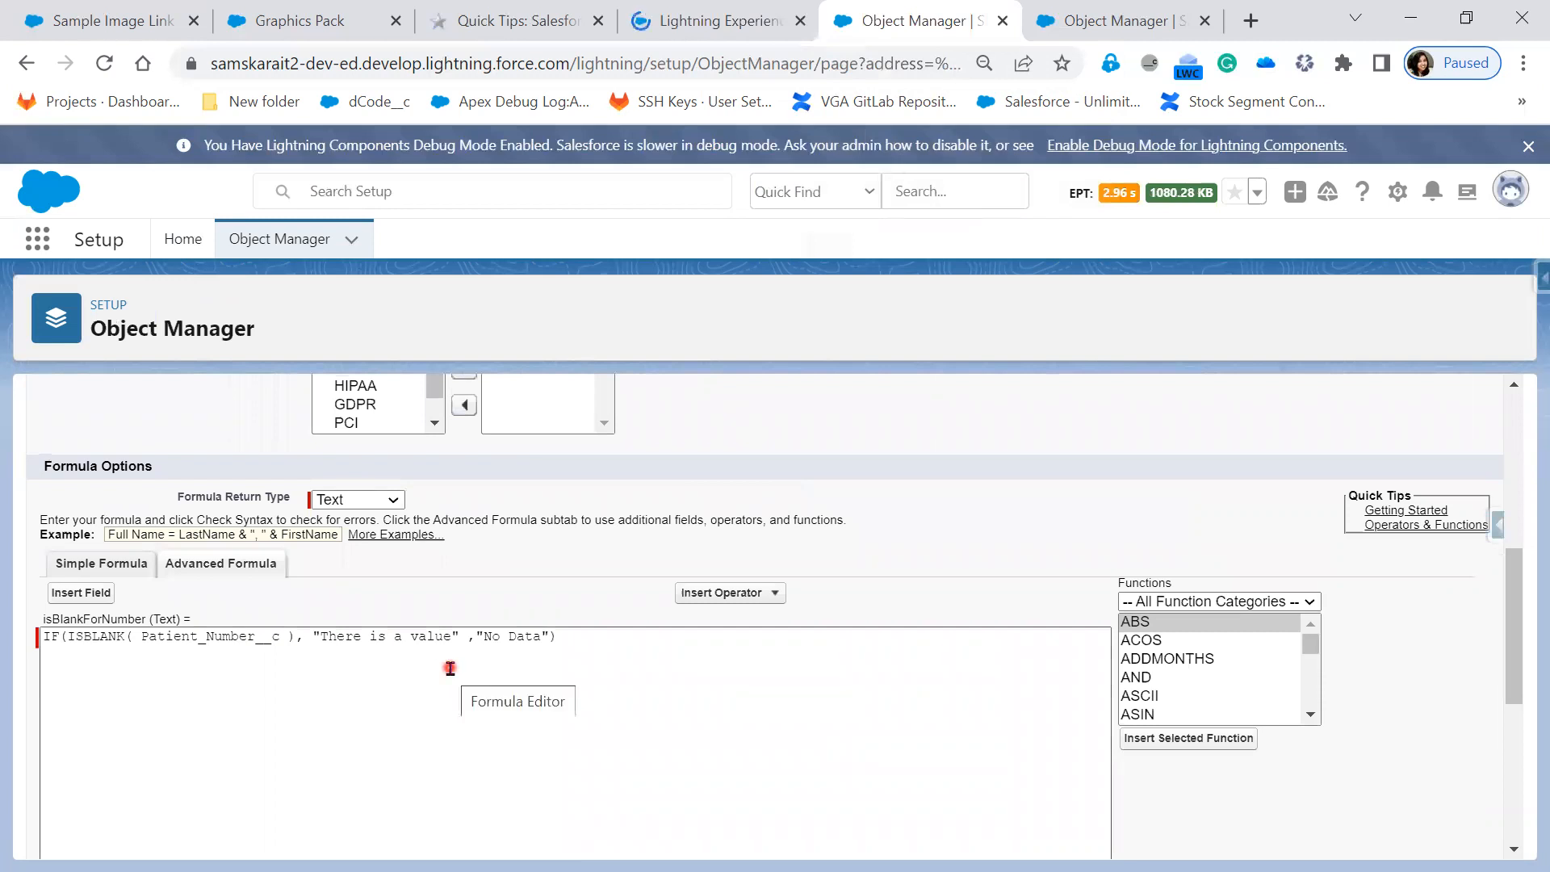
{"action": "scroll", "coordinate": [450, 667], "scroll_direction": "up", "scroll_amount": 2}
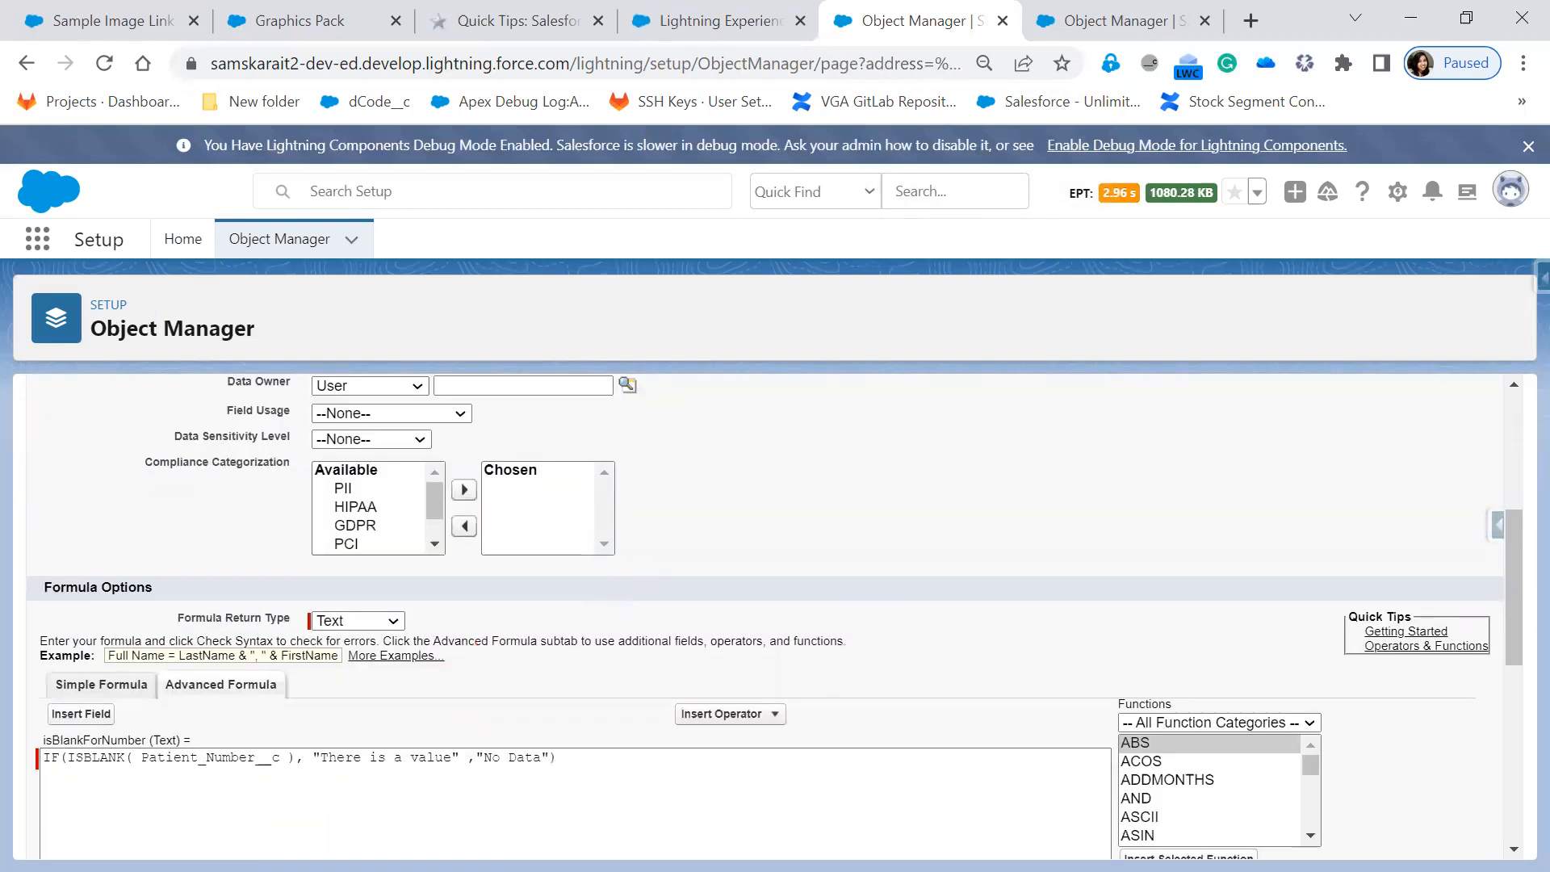
Switch to the PowerPoint slide show and view the Case syntax on the Logical Formula Fields slide.
{"action": "key", "text": "alt+Tab"}
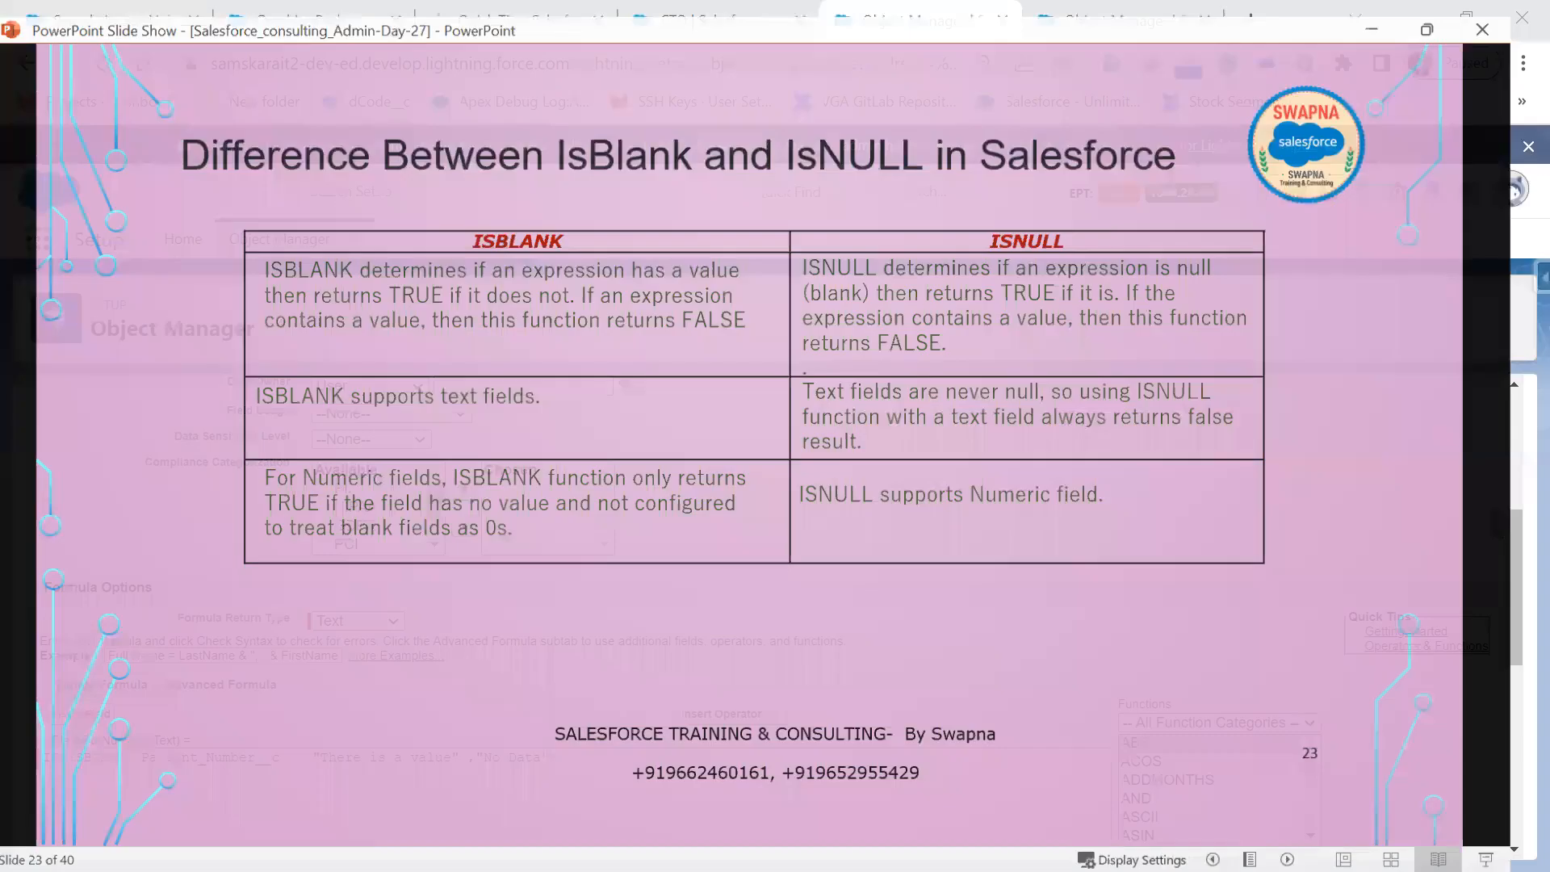
{"action": "key", "text": "Right"}
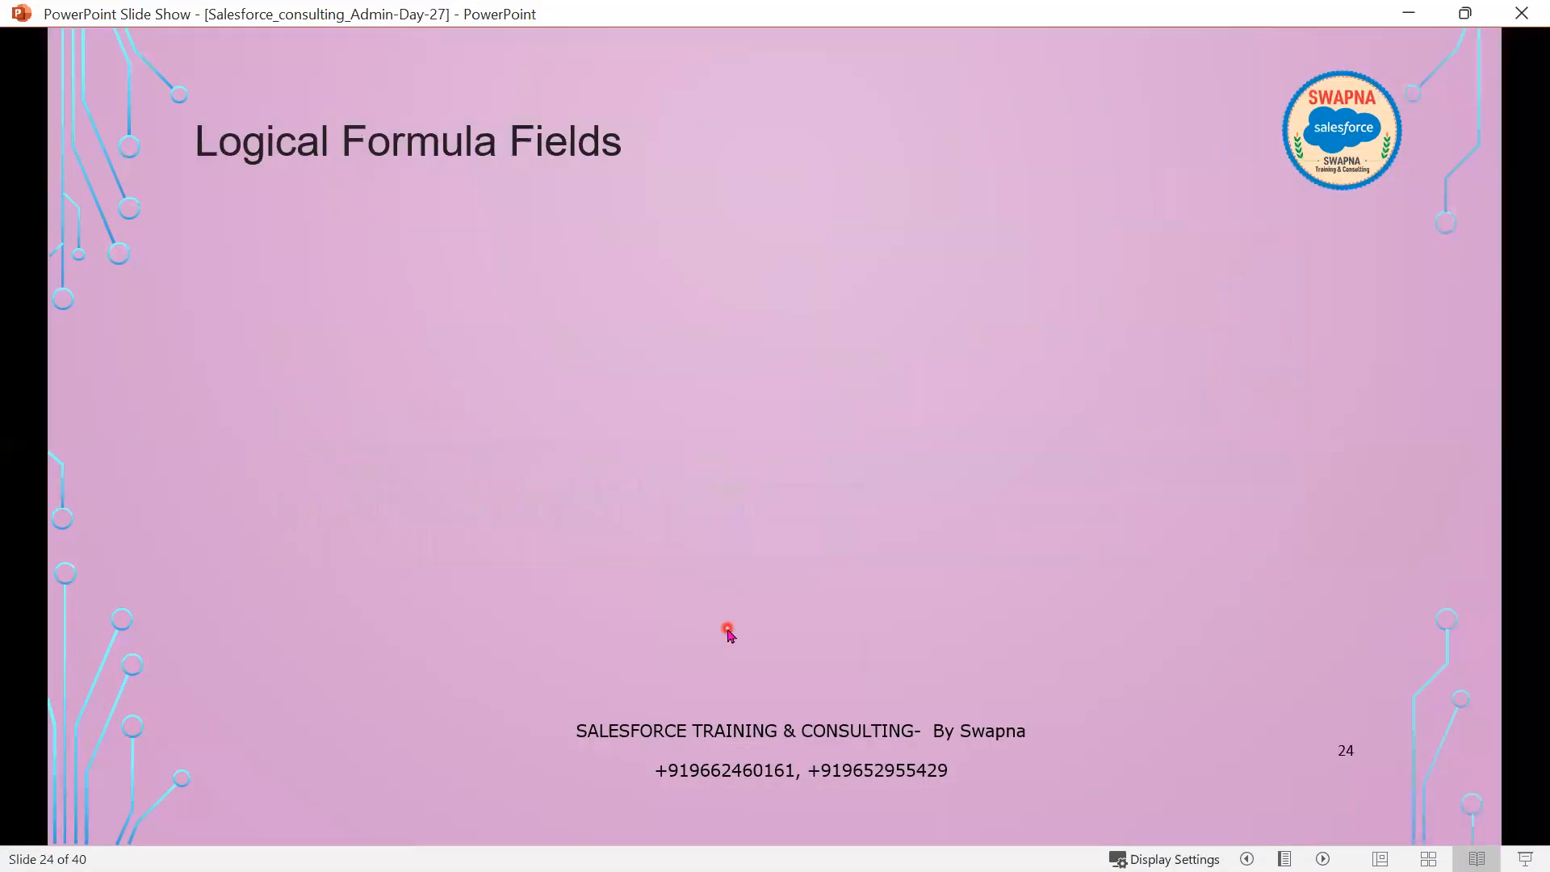
{"action": "key", "text": "Right"}
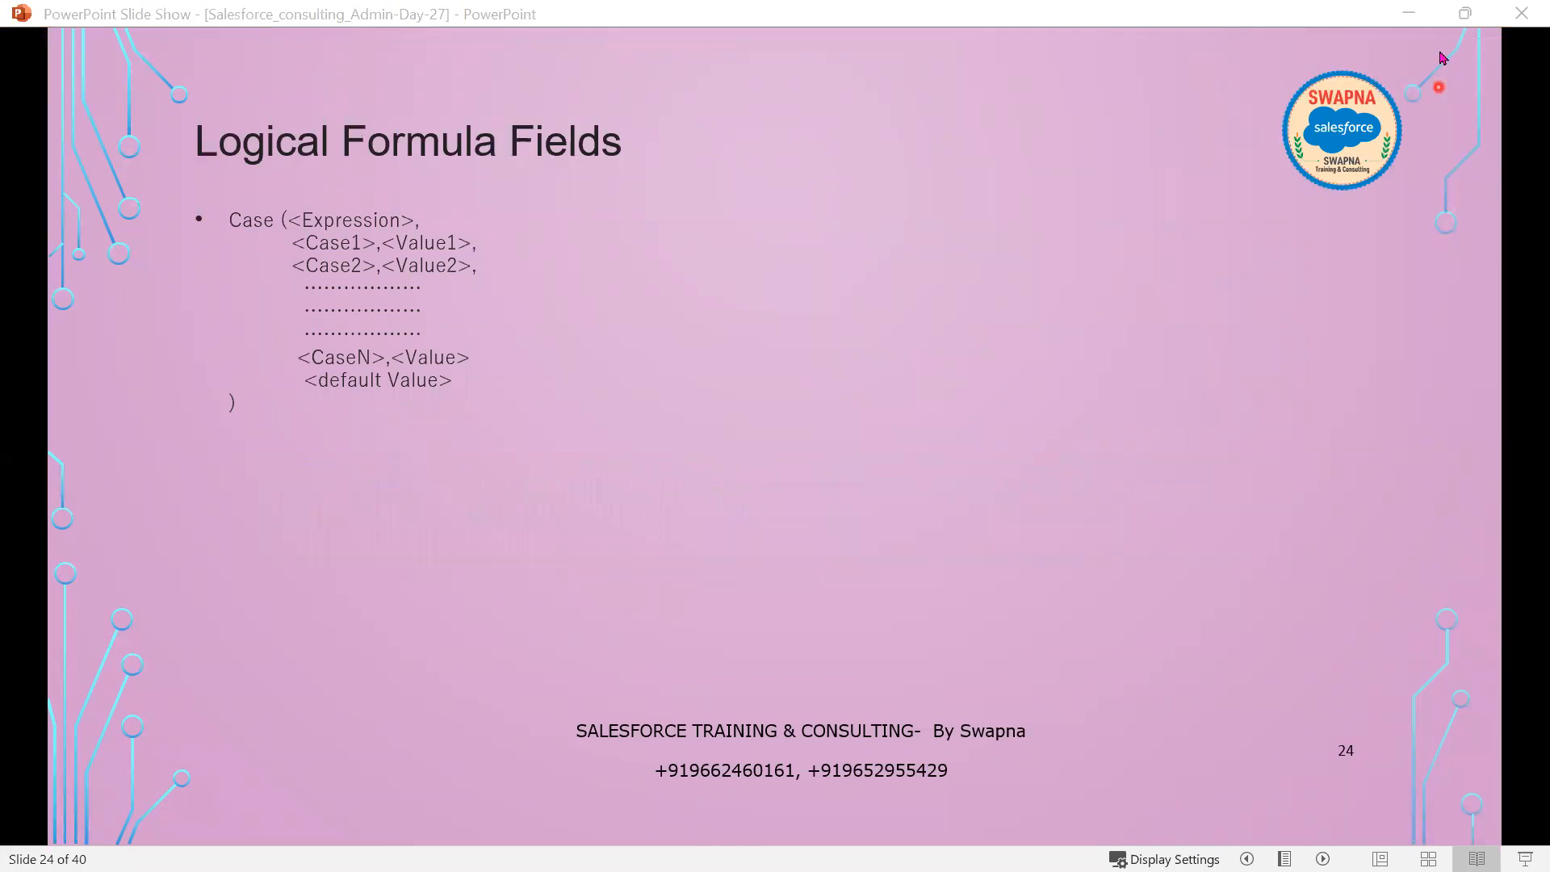
{"action": "left_click", "coordinate": [1408, 13]}
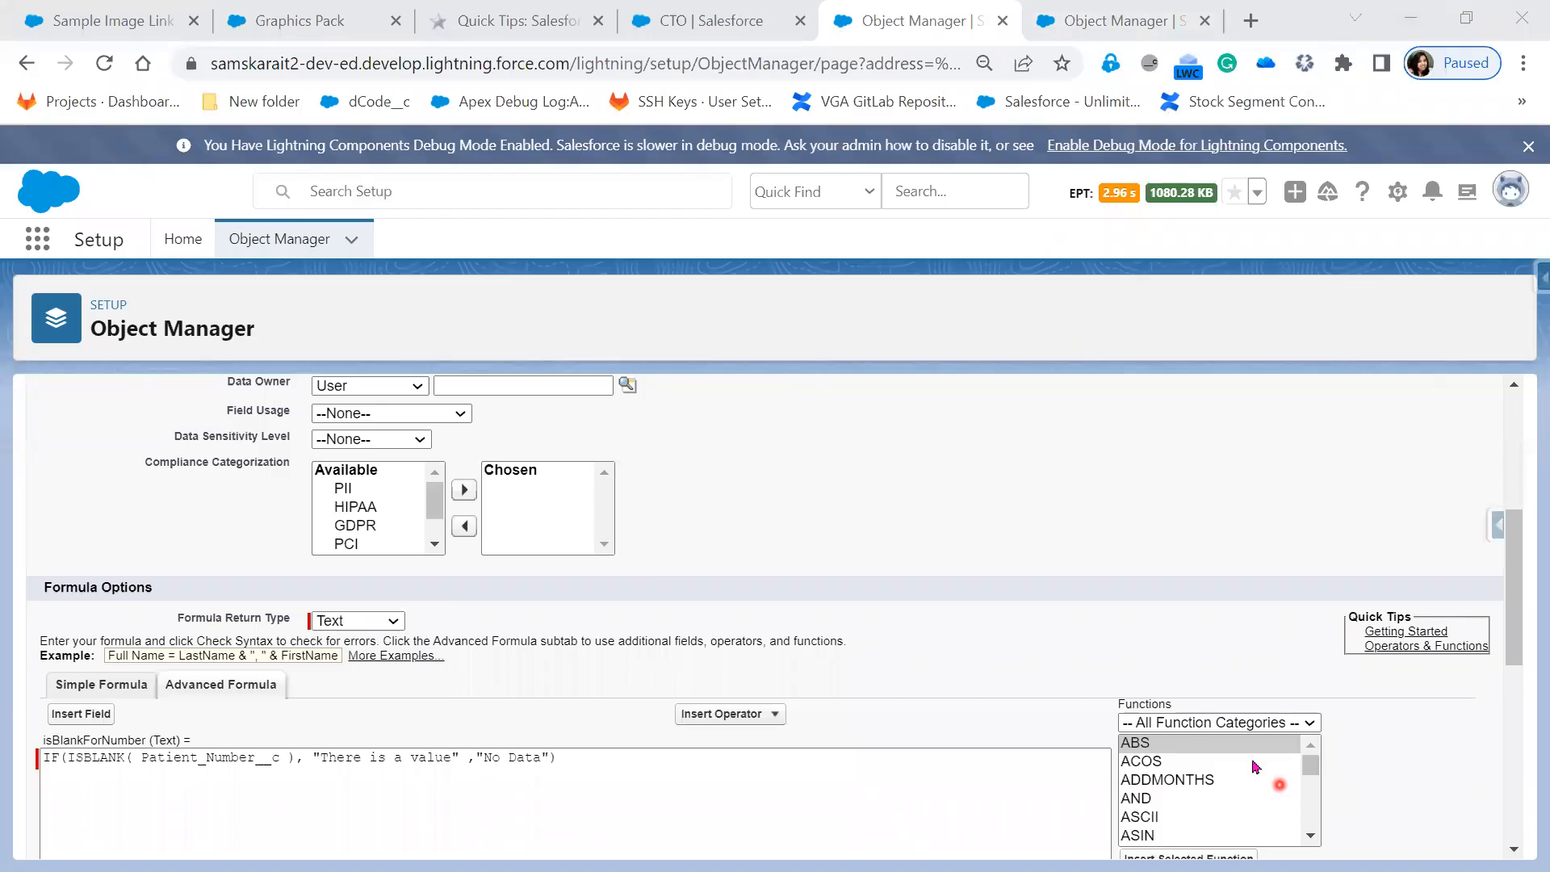
Return Setup to the Object Manager list and open the Cases list in the Sales app.
{"action": "left_click", "coordinate": [1251, 725]}
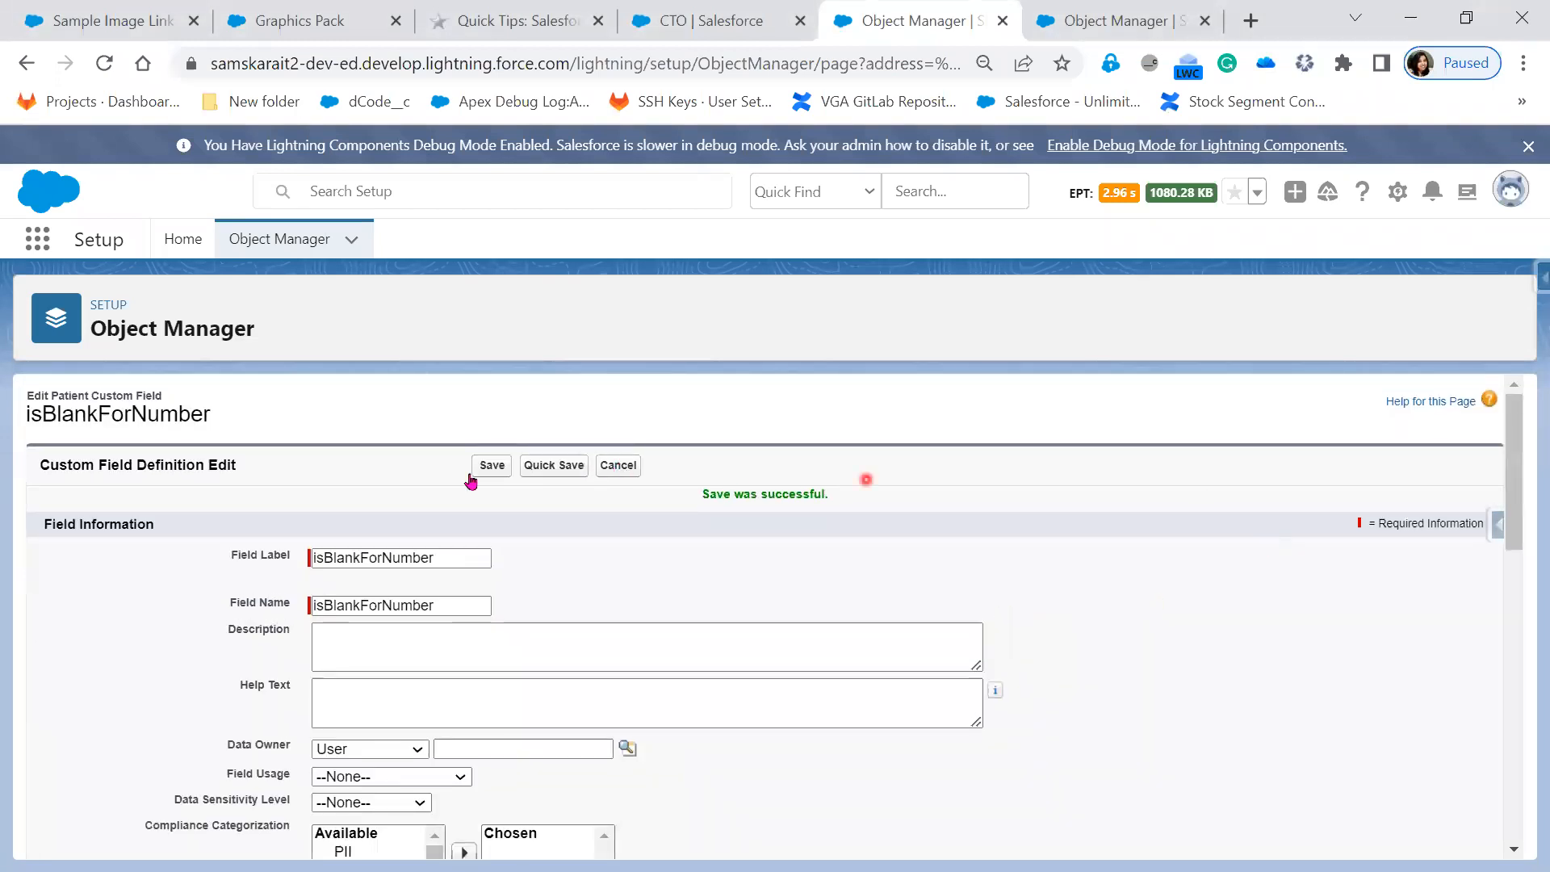
{"action": "left_click", "coordinate": [284, 242]}
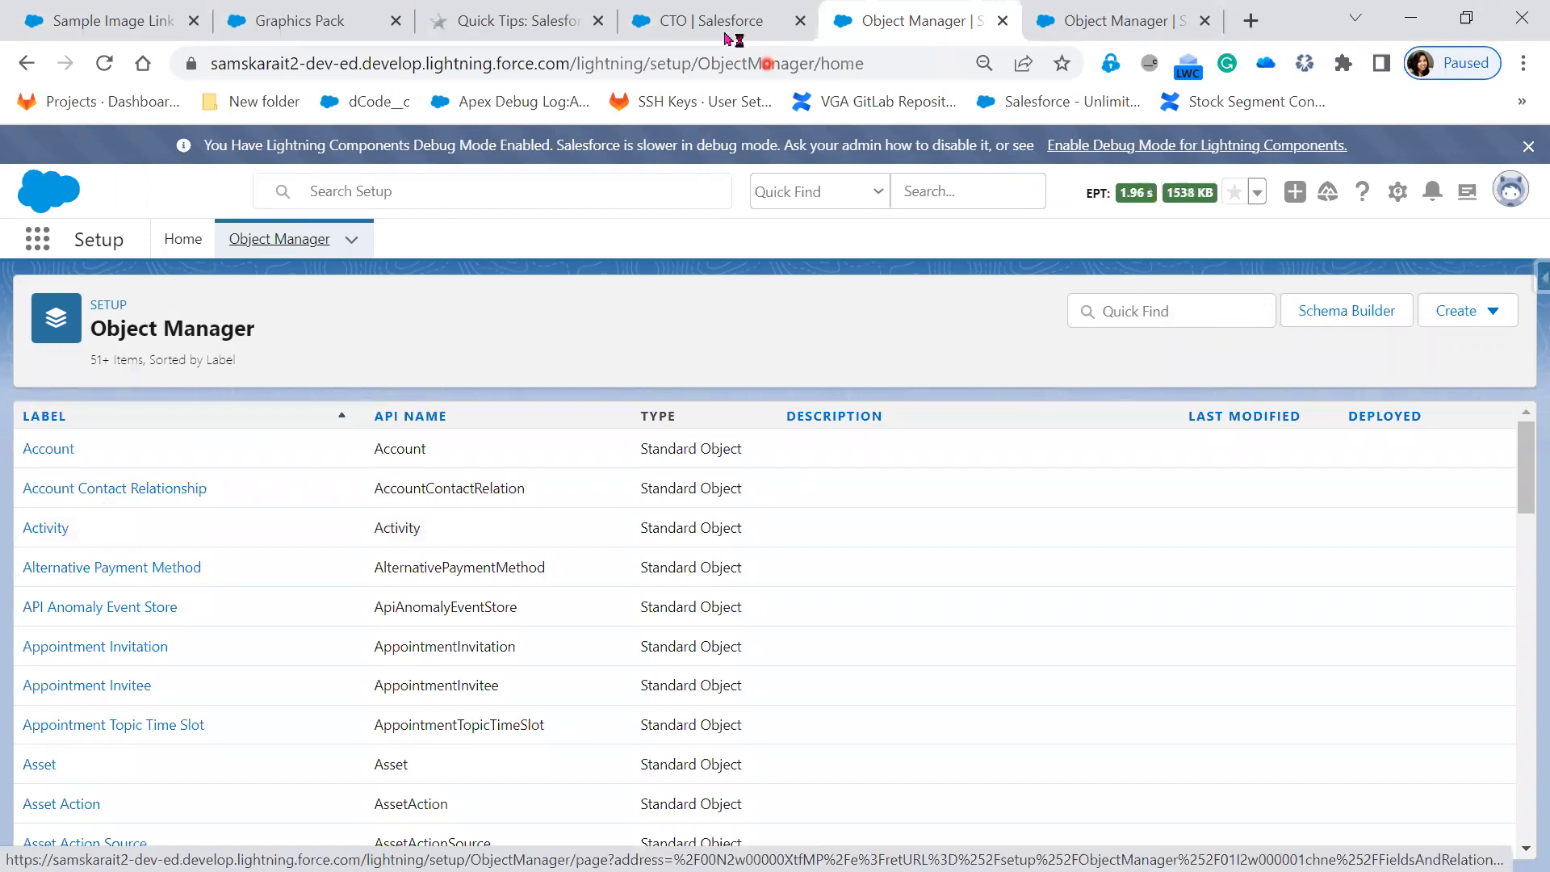
{"action": "left_click", "coordinate": [711, 22]}
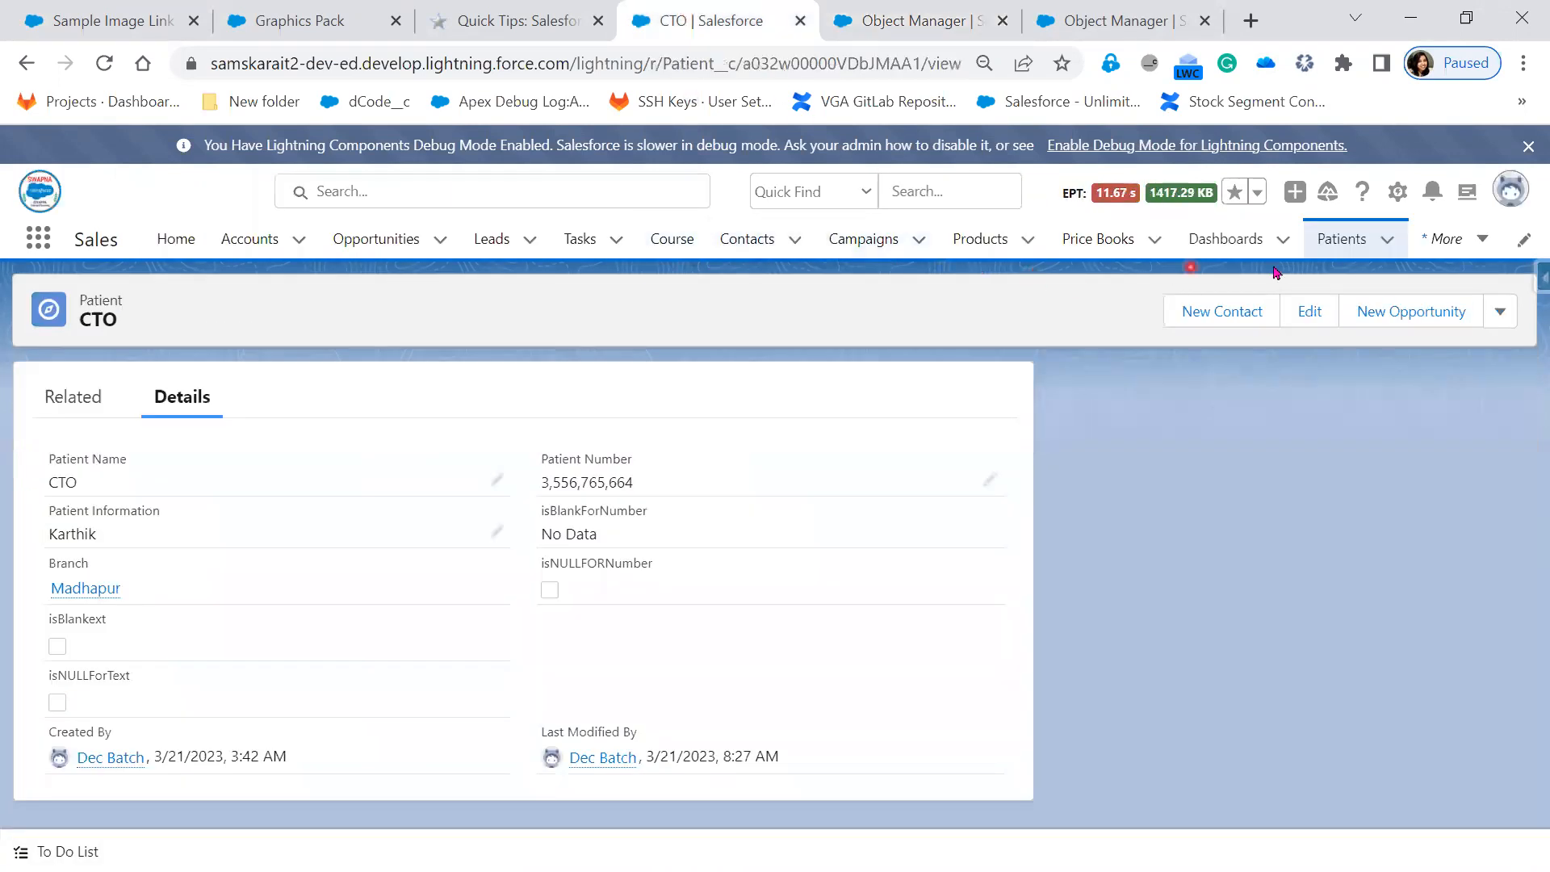
{"action": "left_click", "coordinate": [1448, 243]}
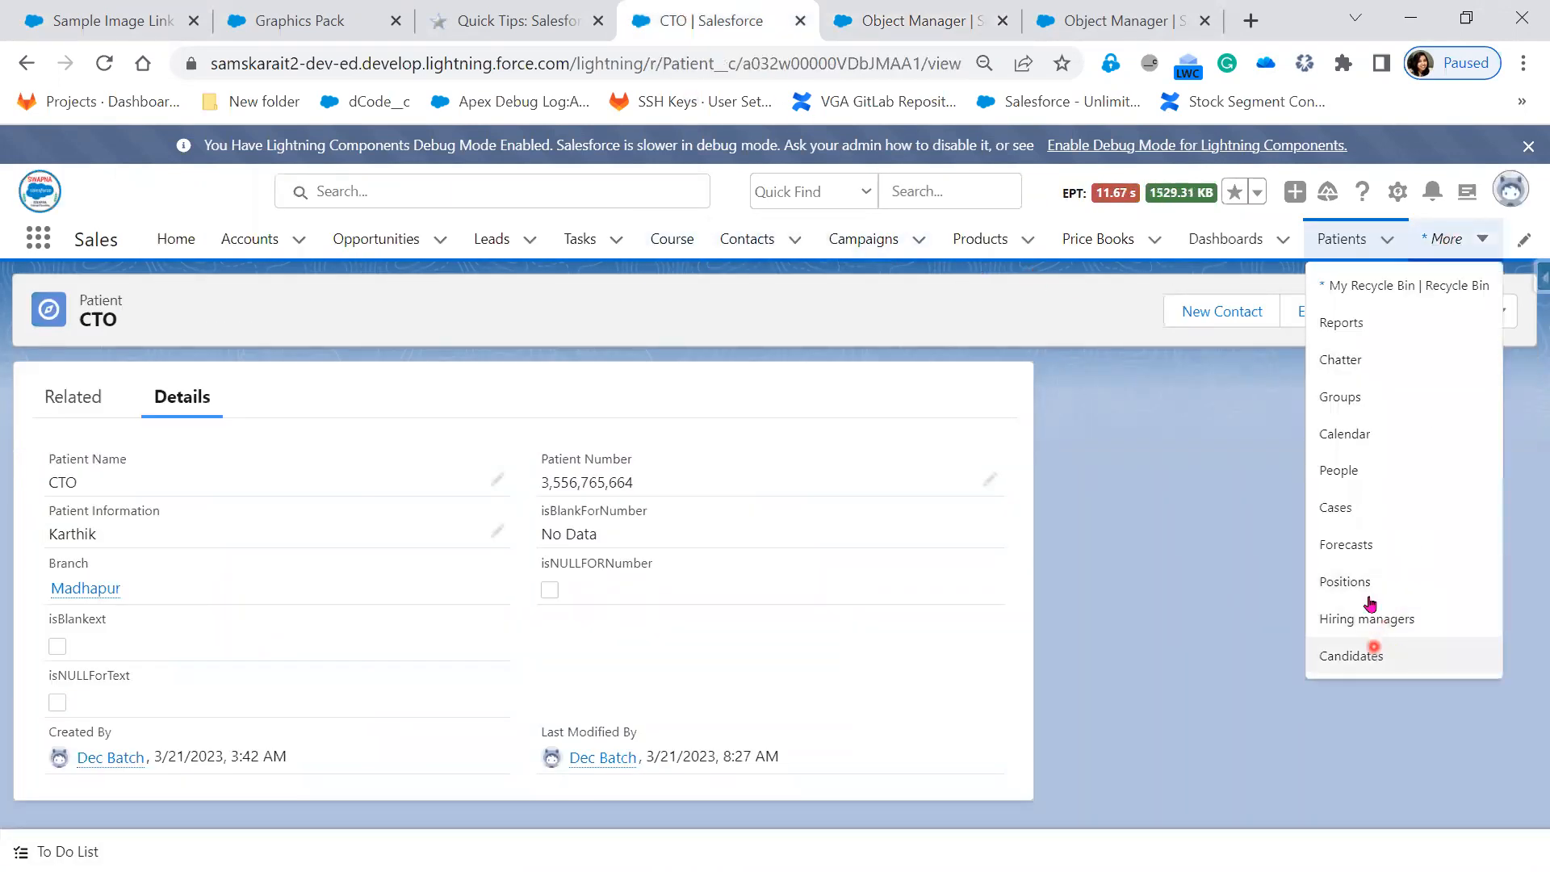
{"action": "left_click", "coordinate": [1352, 514]}
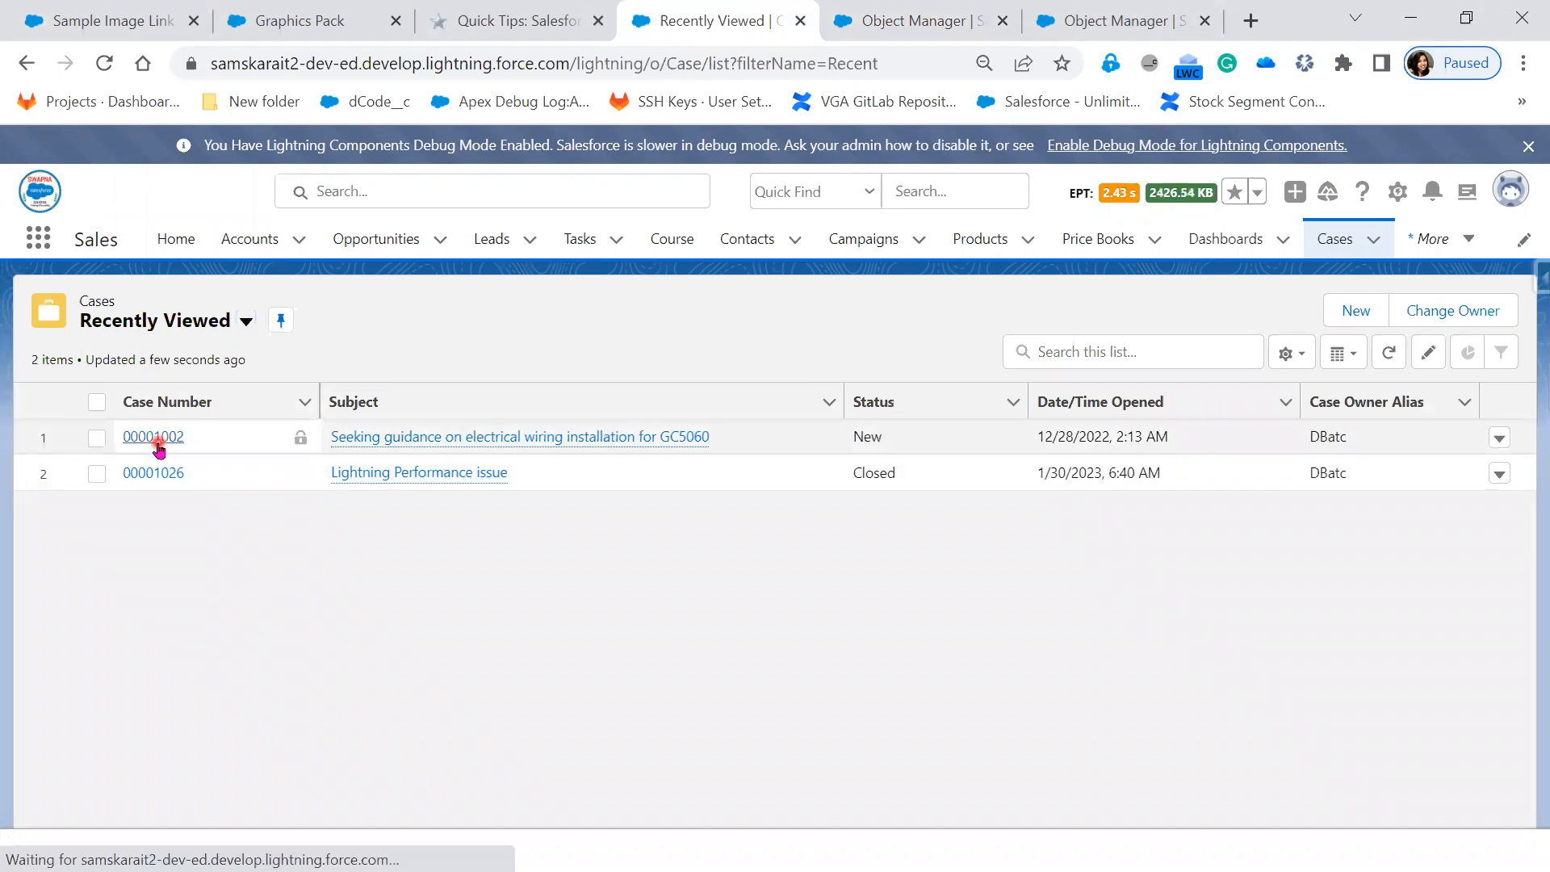
Open the case about electrical wiring installation for GC5060 and examine the Priority picklist options in its details.
{"action": "left_click", "coordinate": [158, 441]}
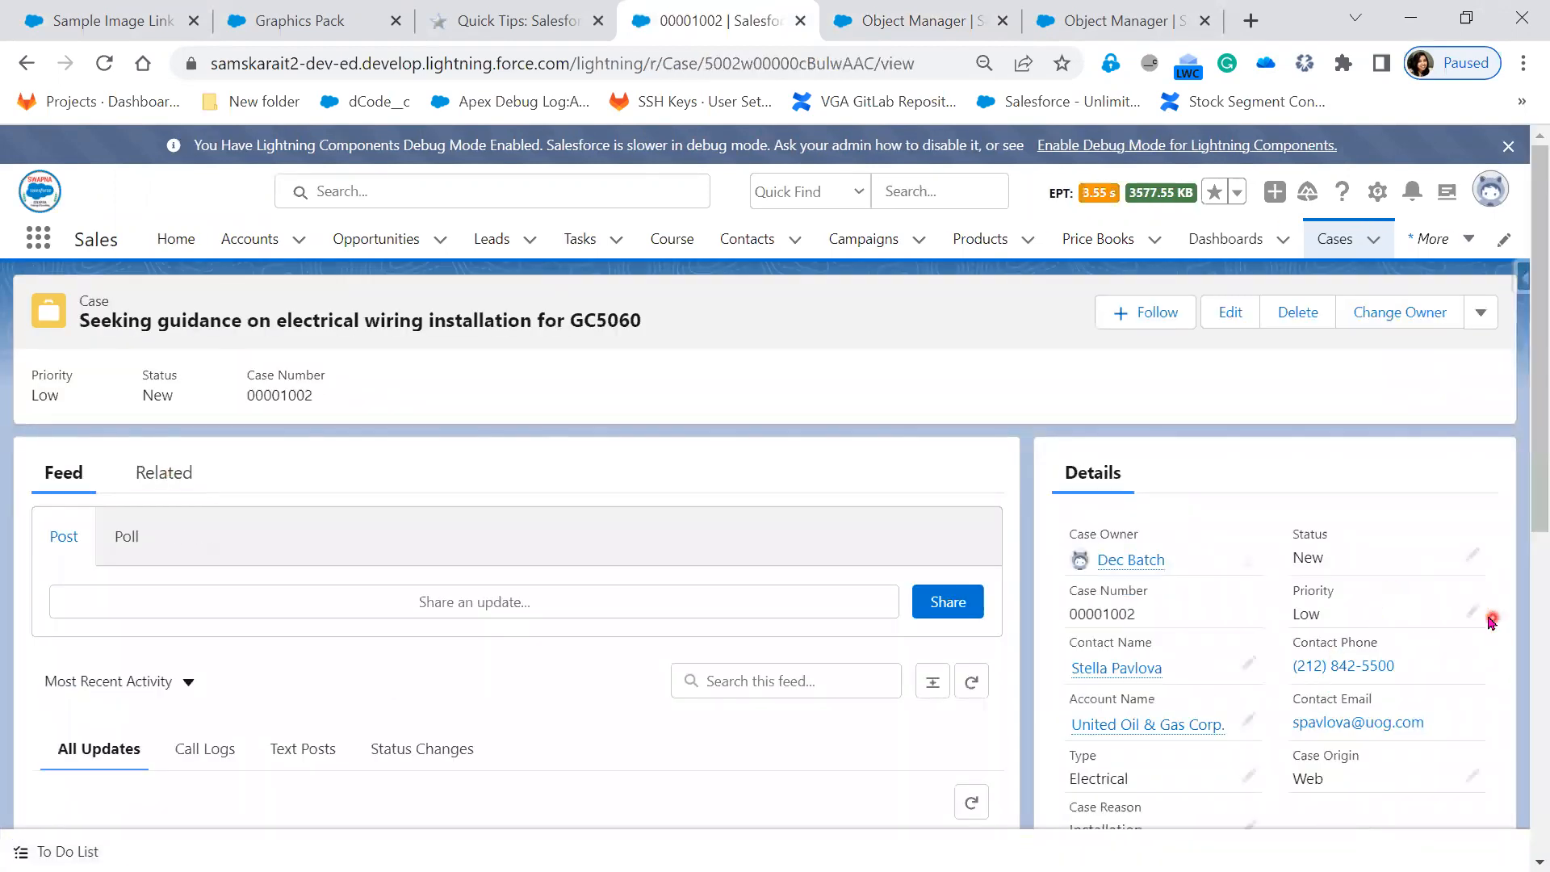
{"action": "left_click", "coordinate": [1471, 613]}
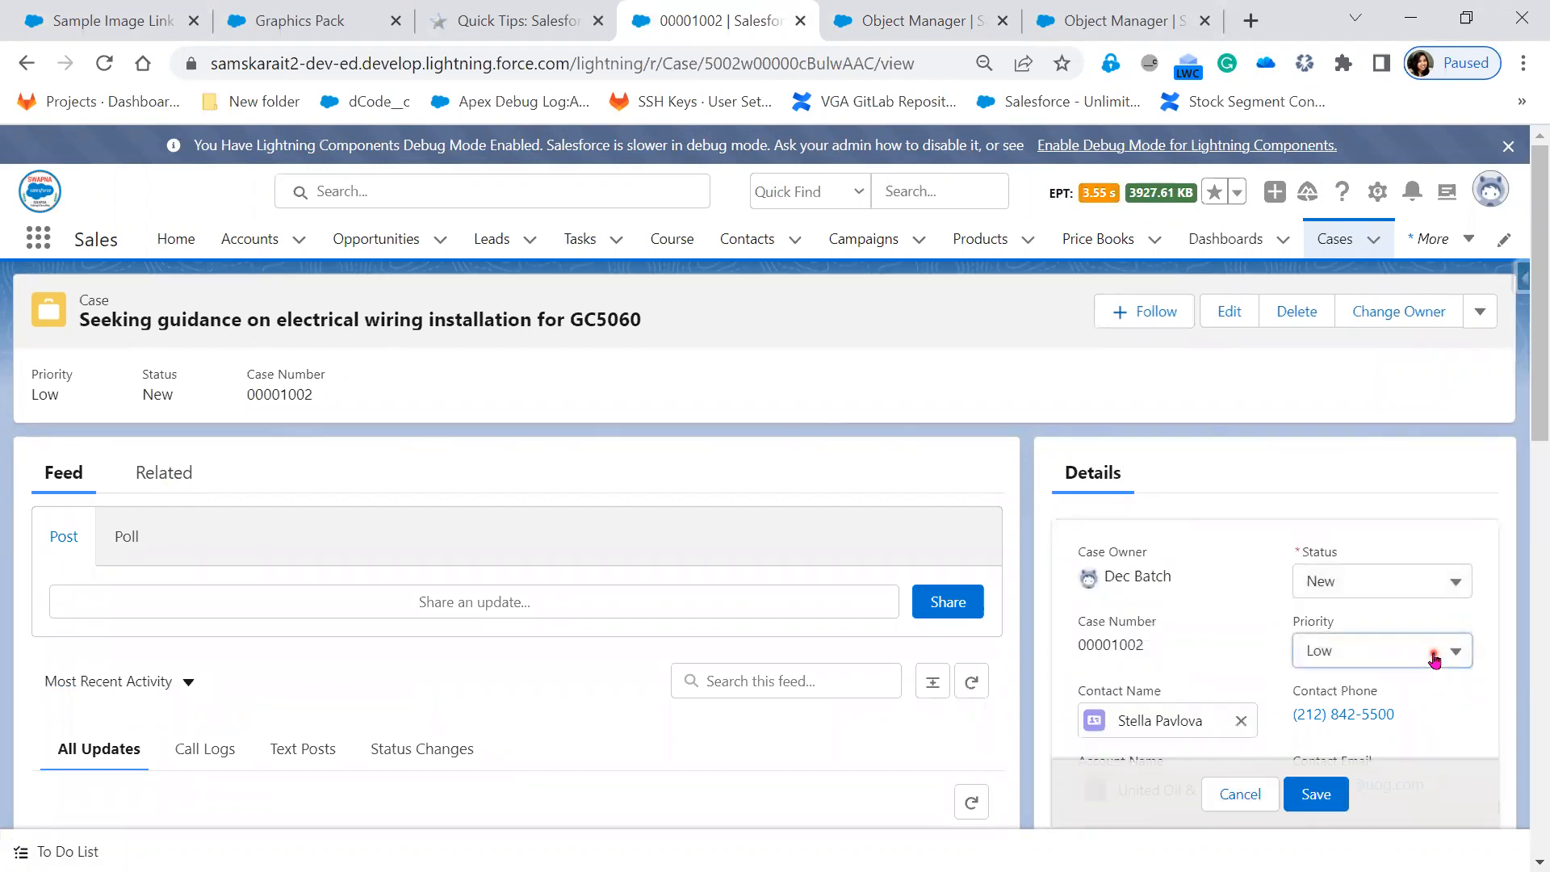
{"action": "left_click", "coordinate": [1435, 651]}
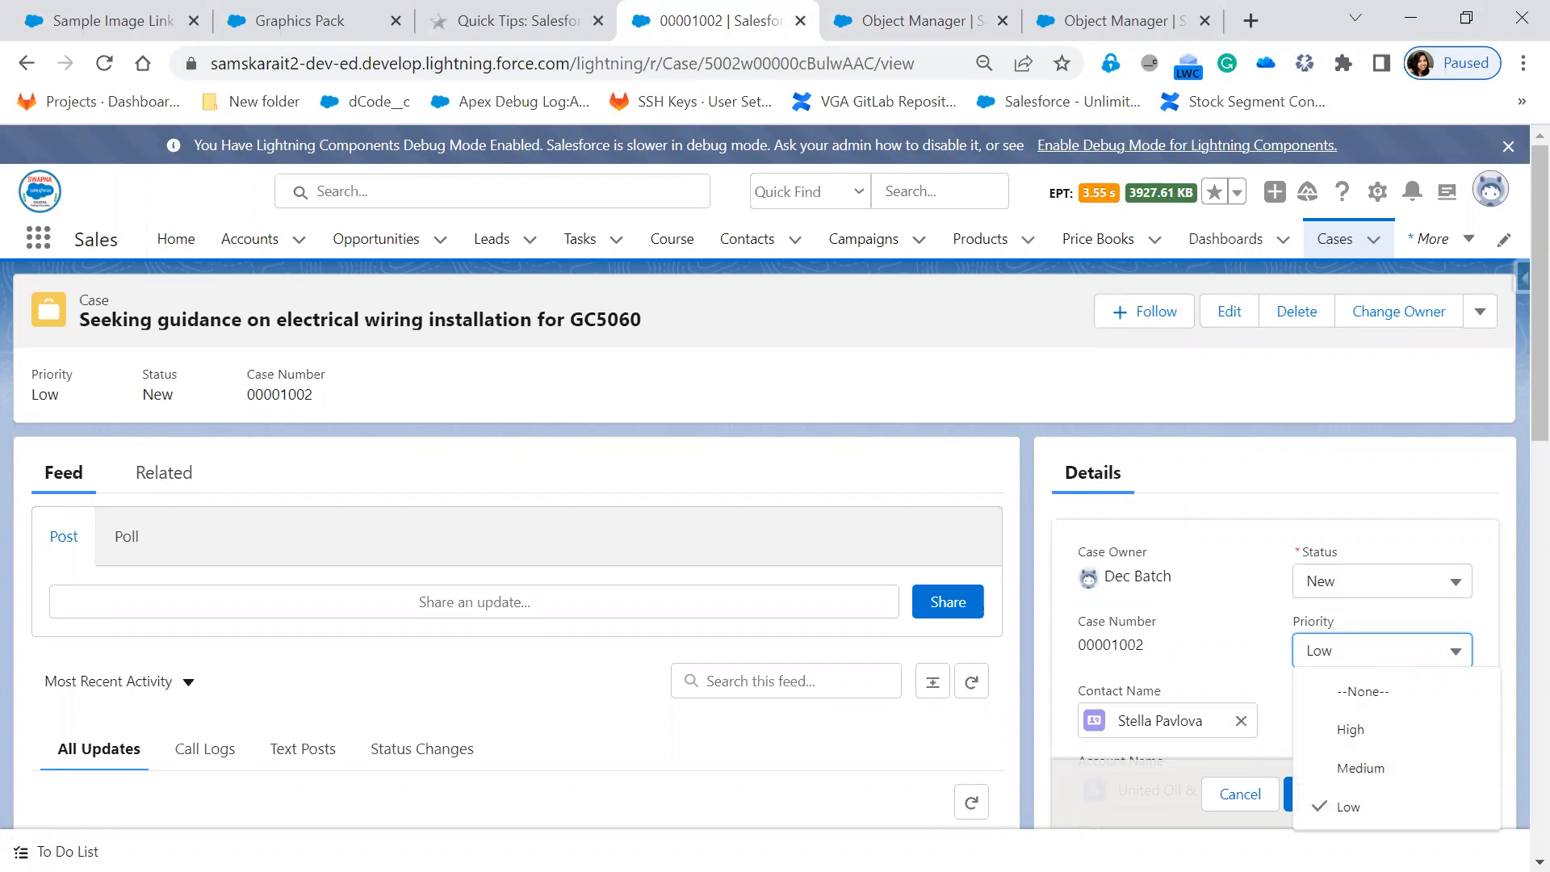
{"action": "key", "text": "alt+Tab"}
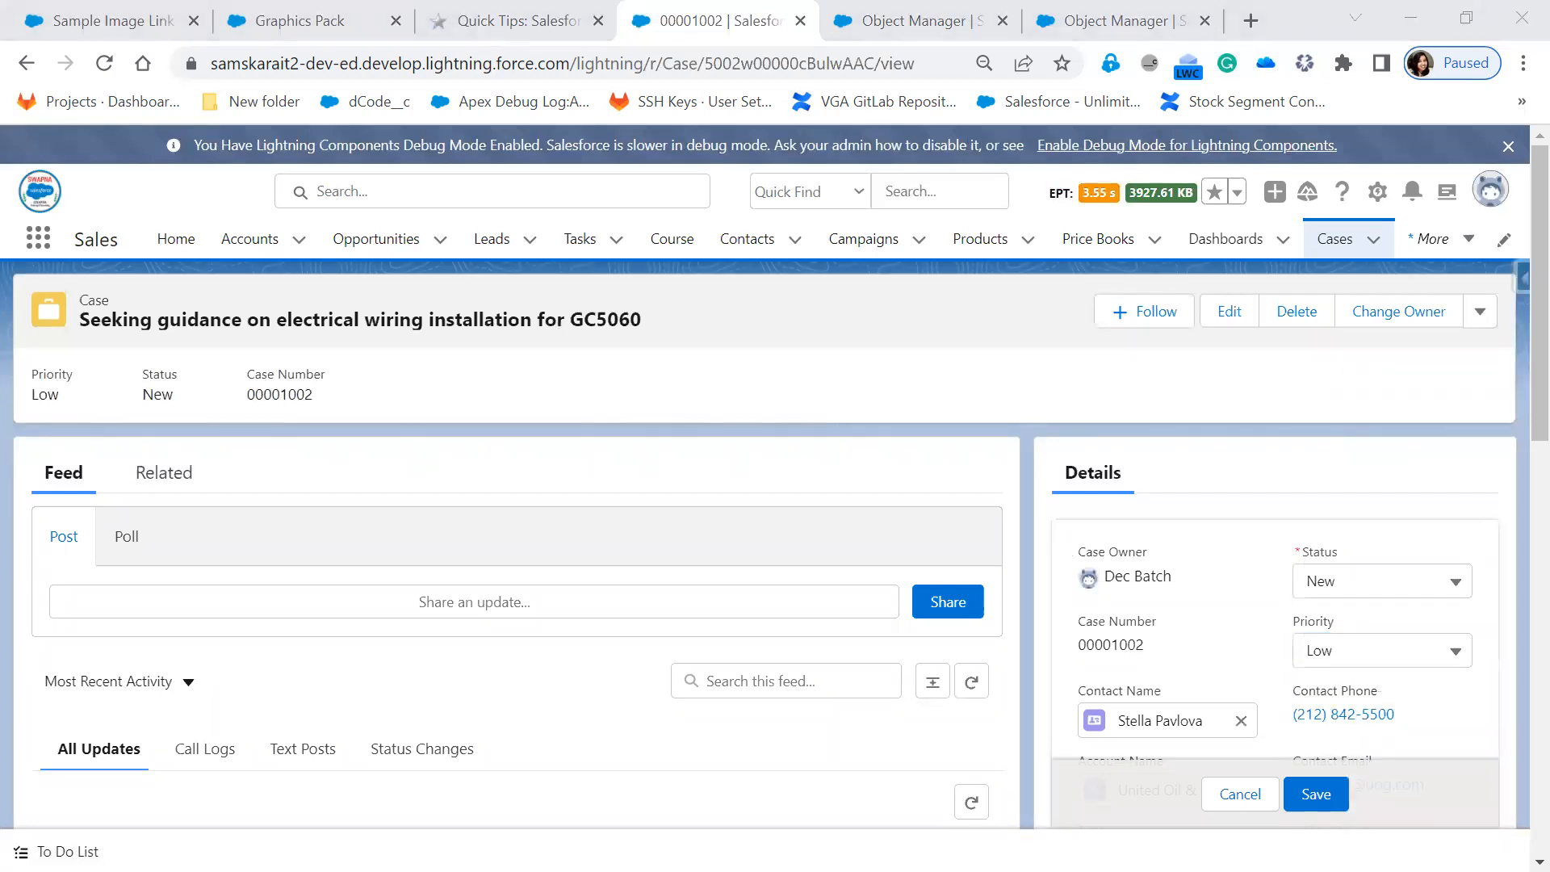
{"action": "left_click", "coordinate": [1385, 654]}
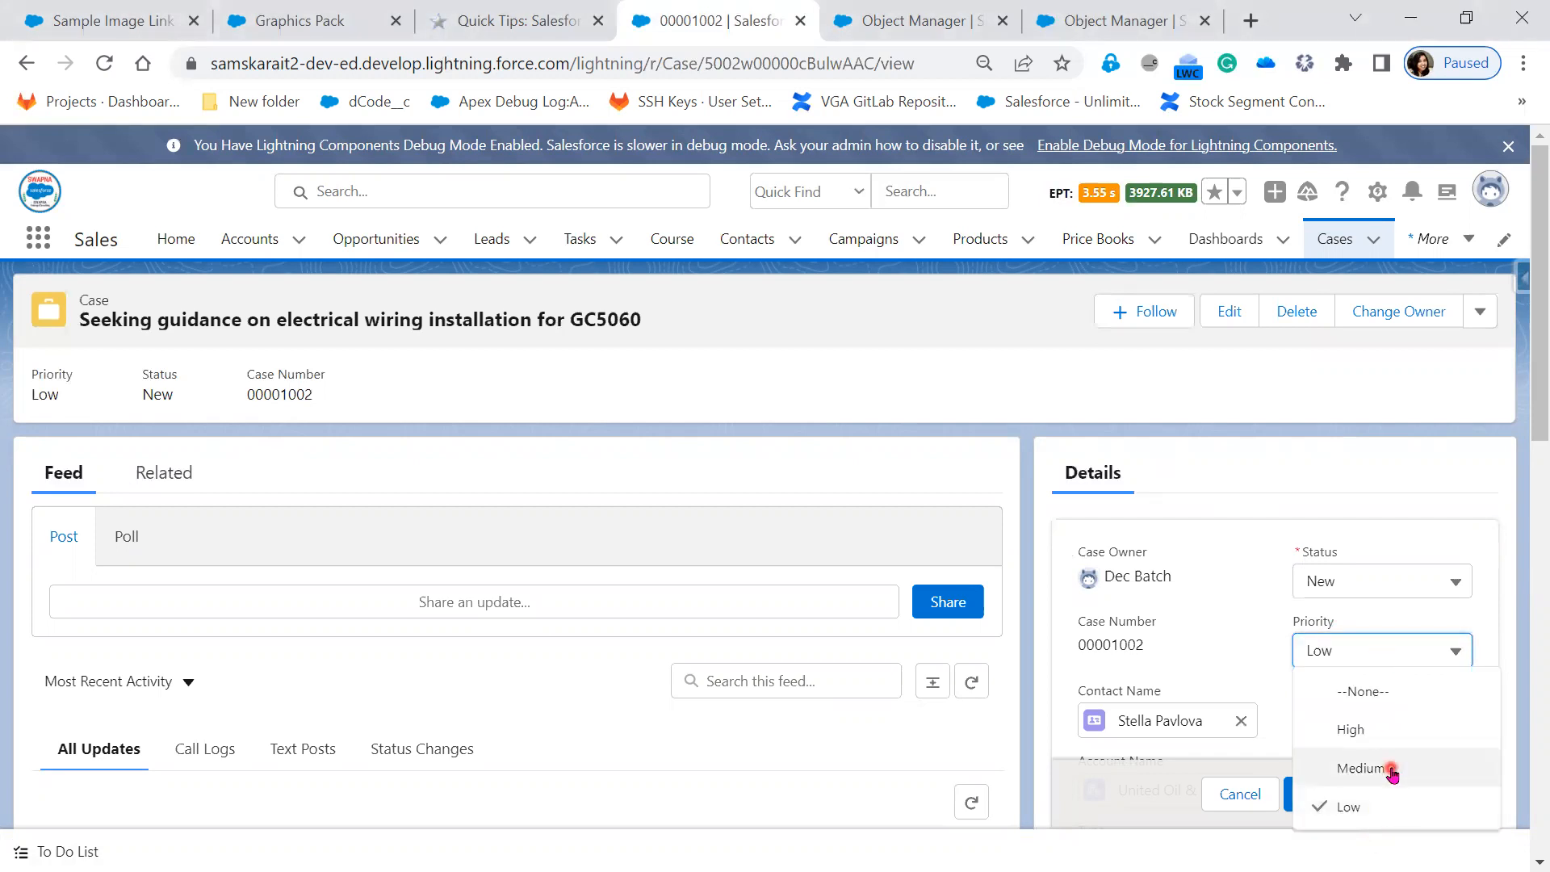
Find the Case object in Object Manager by searching for "case" and open its Fields & Relationships.
{"action": "left_click", "coordinate": [908, 22]}
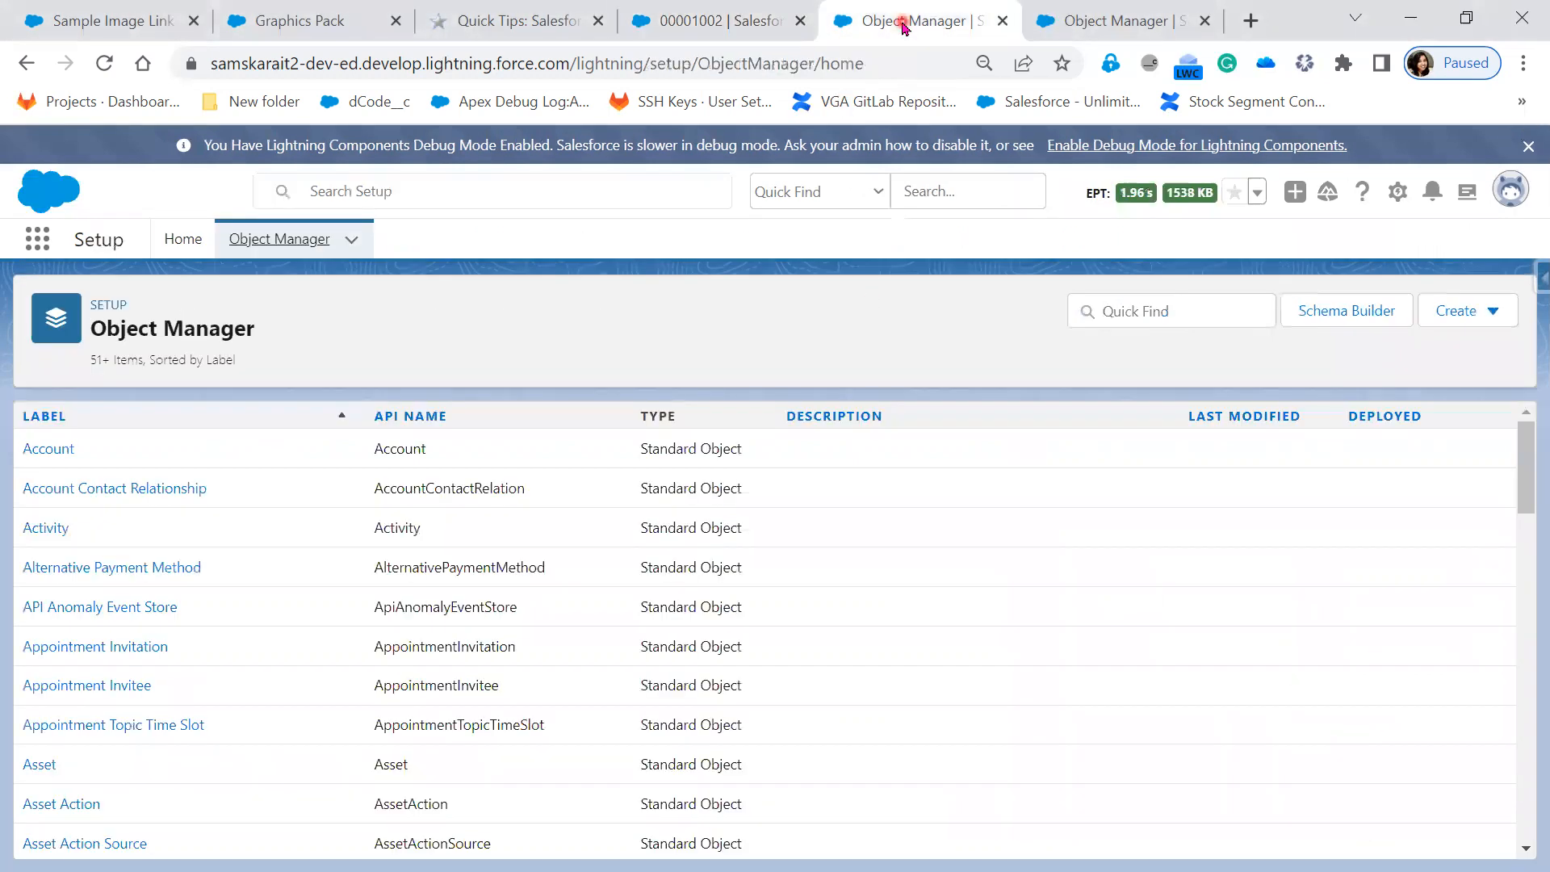
{"action": "left_click", "coordinate": [1207, 311]}
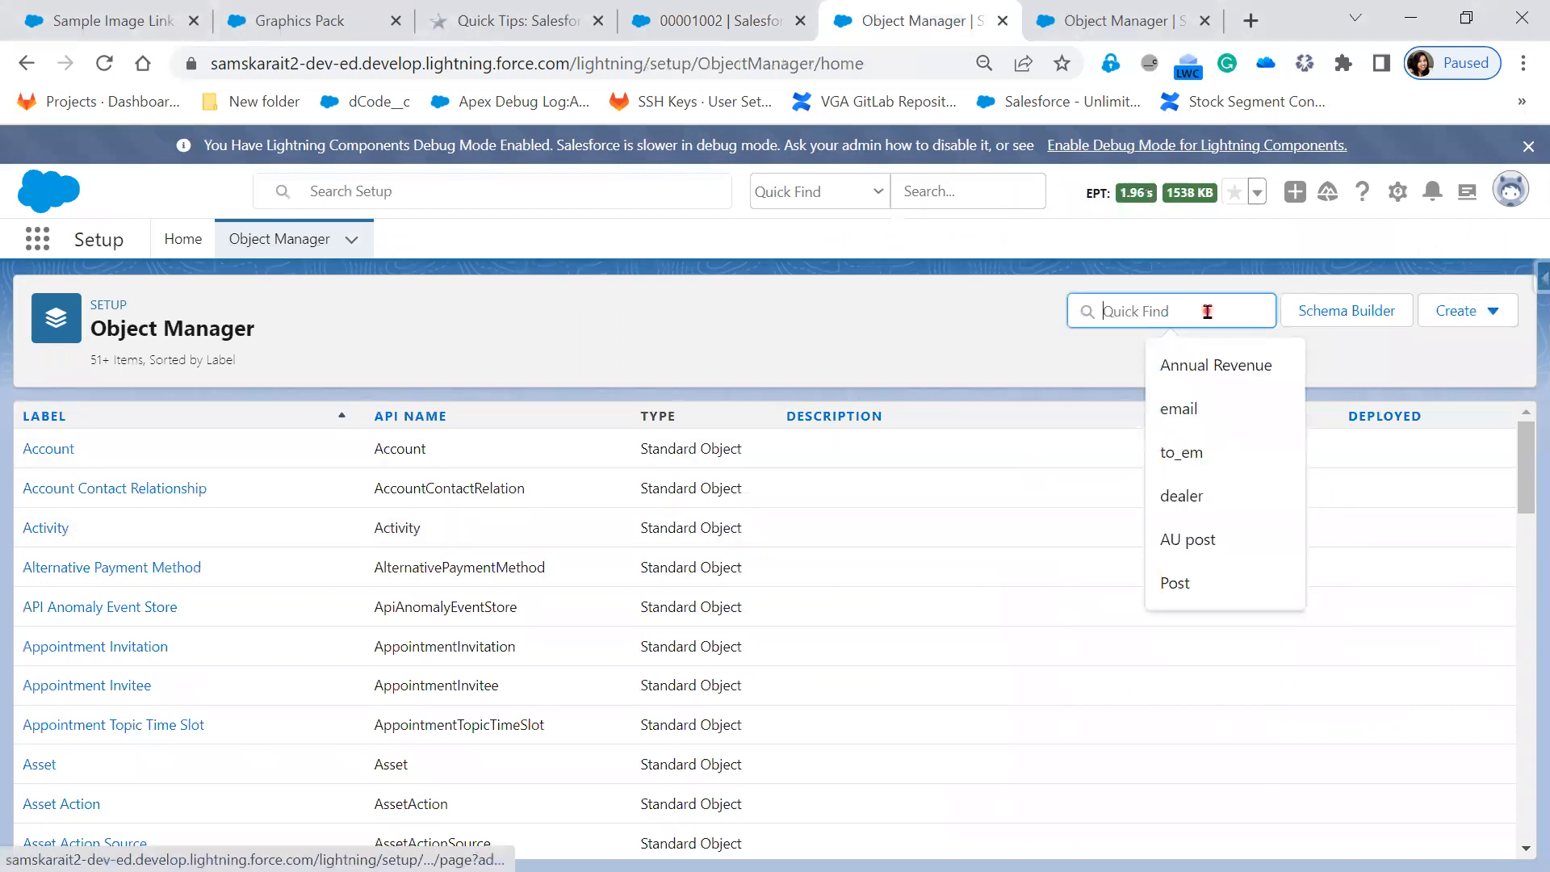
{"action": "type", "text": "case"}
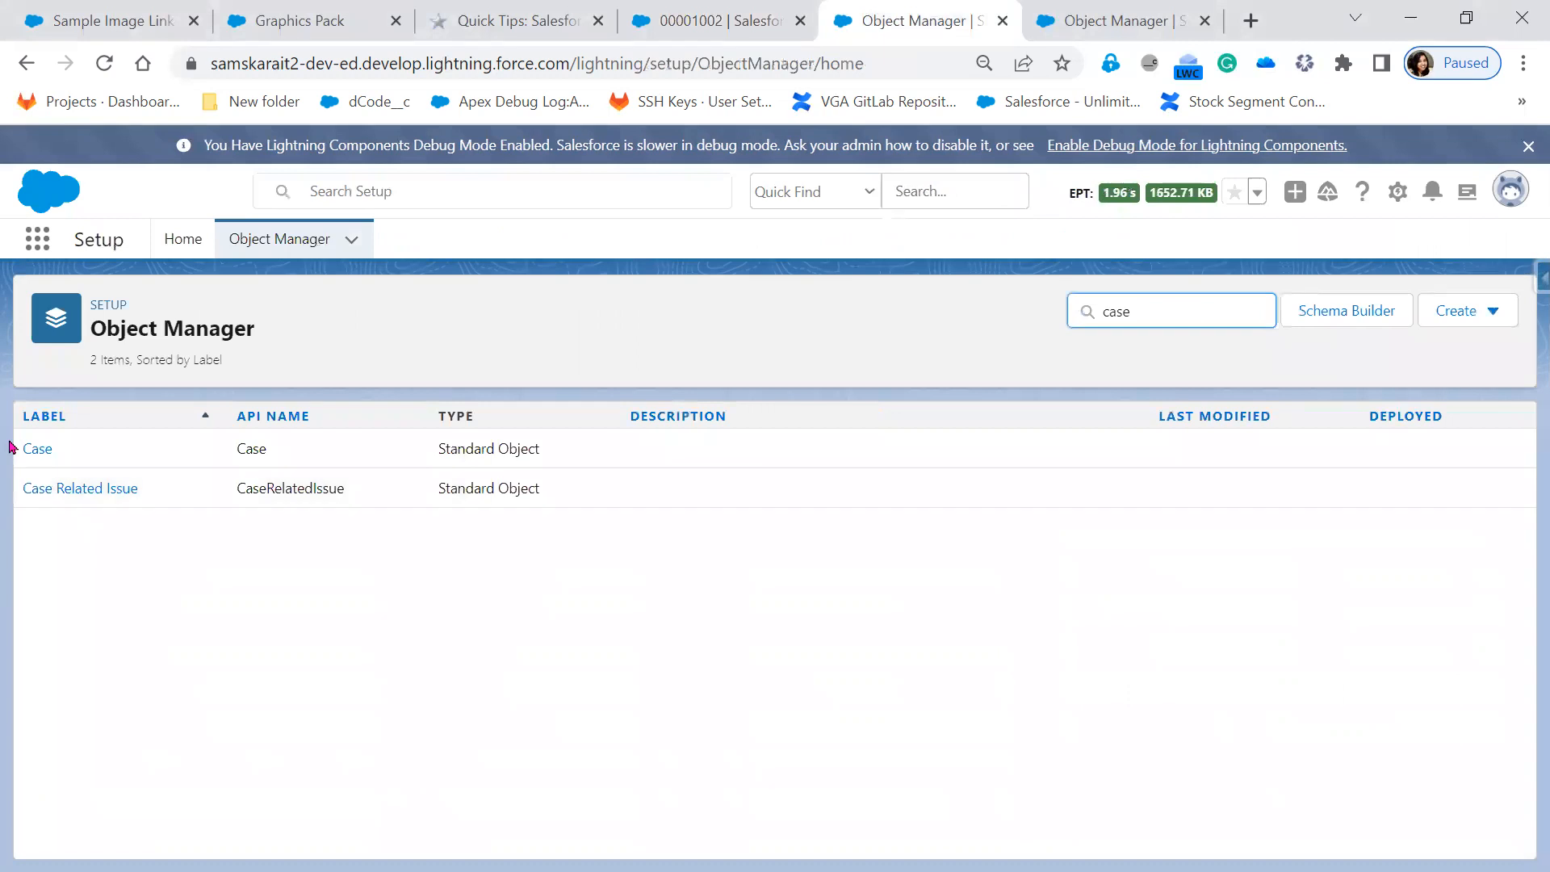
{"action": "left_click", "coordinate": [34, 450]}
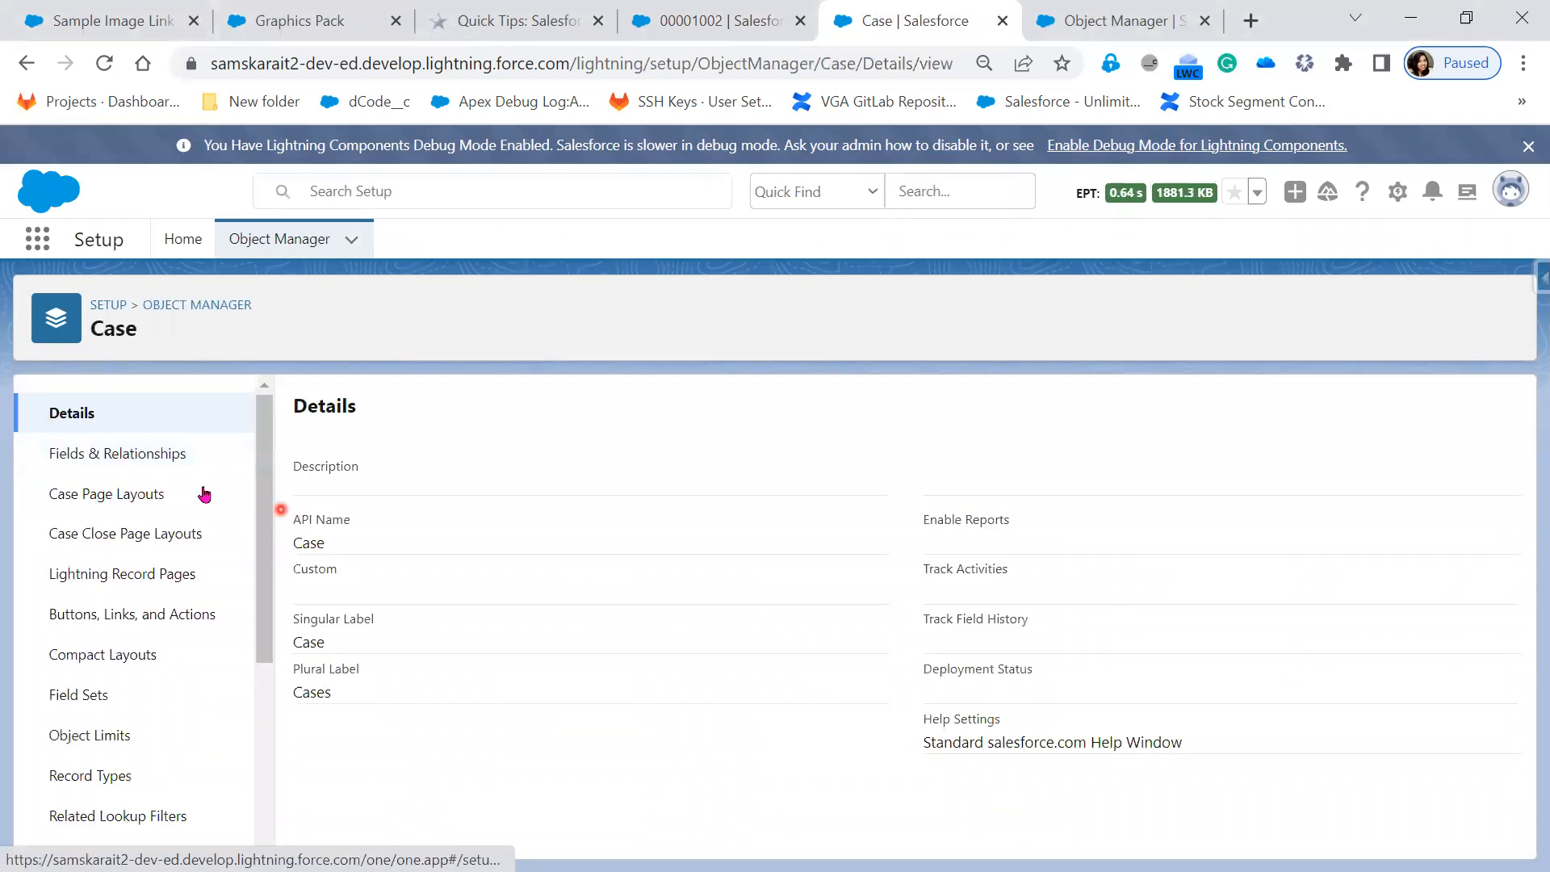
{"action": "left_click", "coordinate": [170, 464]}
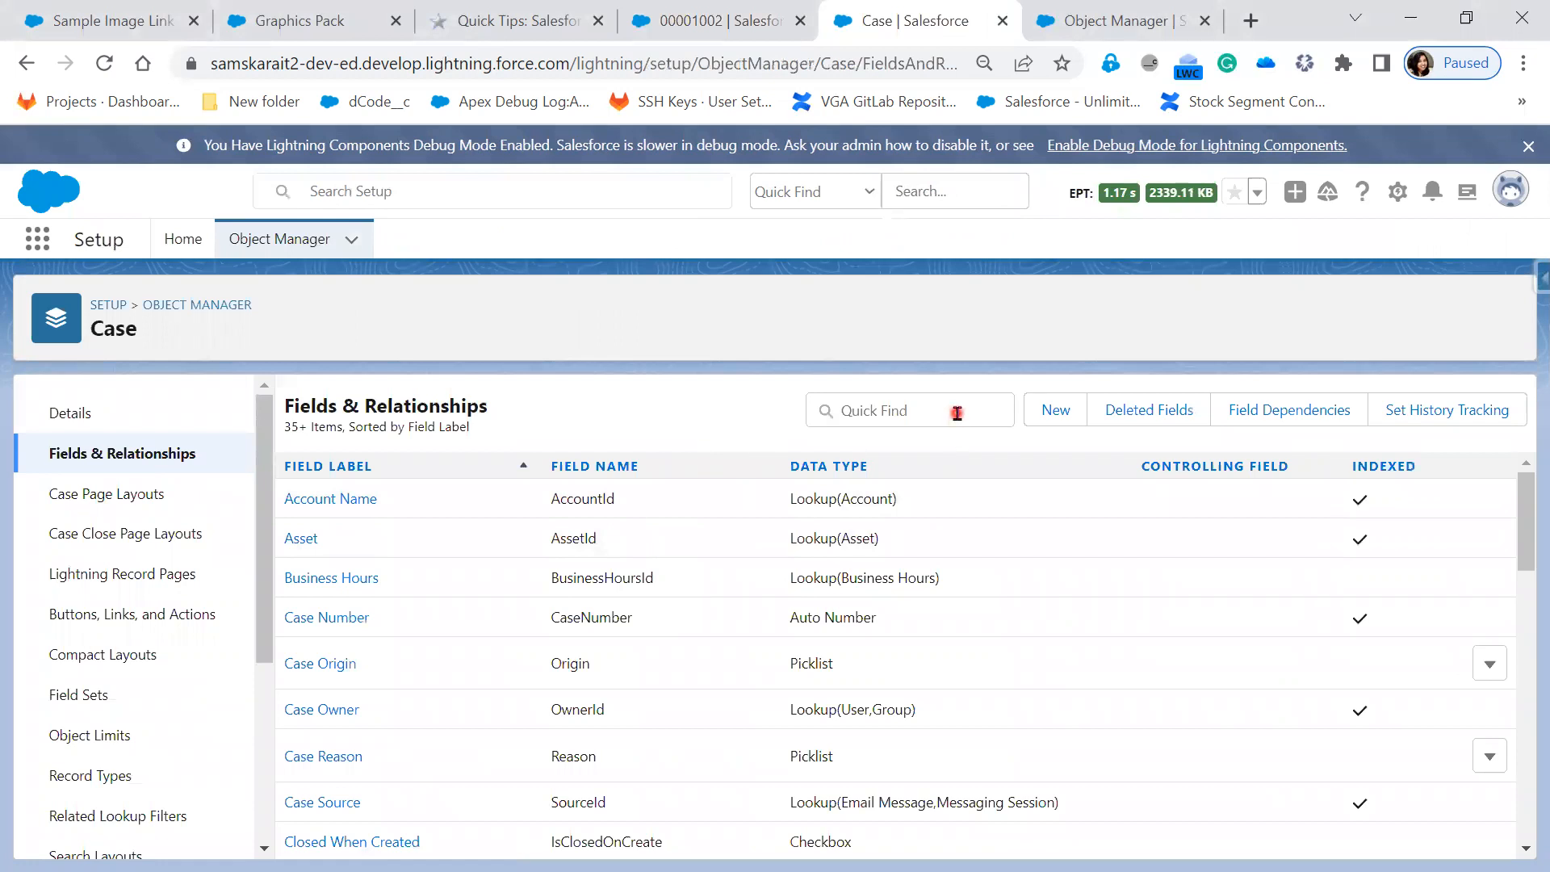
Start a new Formula custom field on Case labelled "images" with the Text return type and proceed to the formula entry.
{"action": "left_click", "coordinate": [1052, 419]}
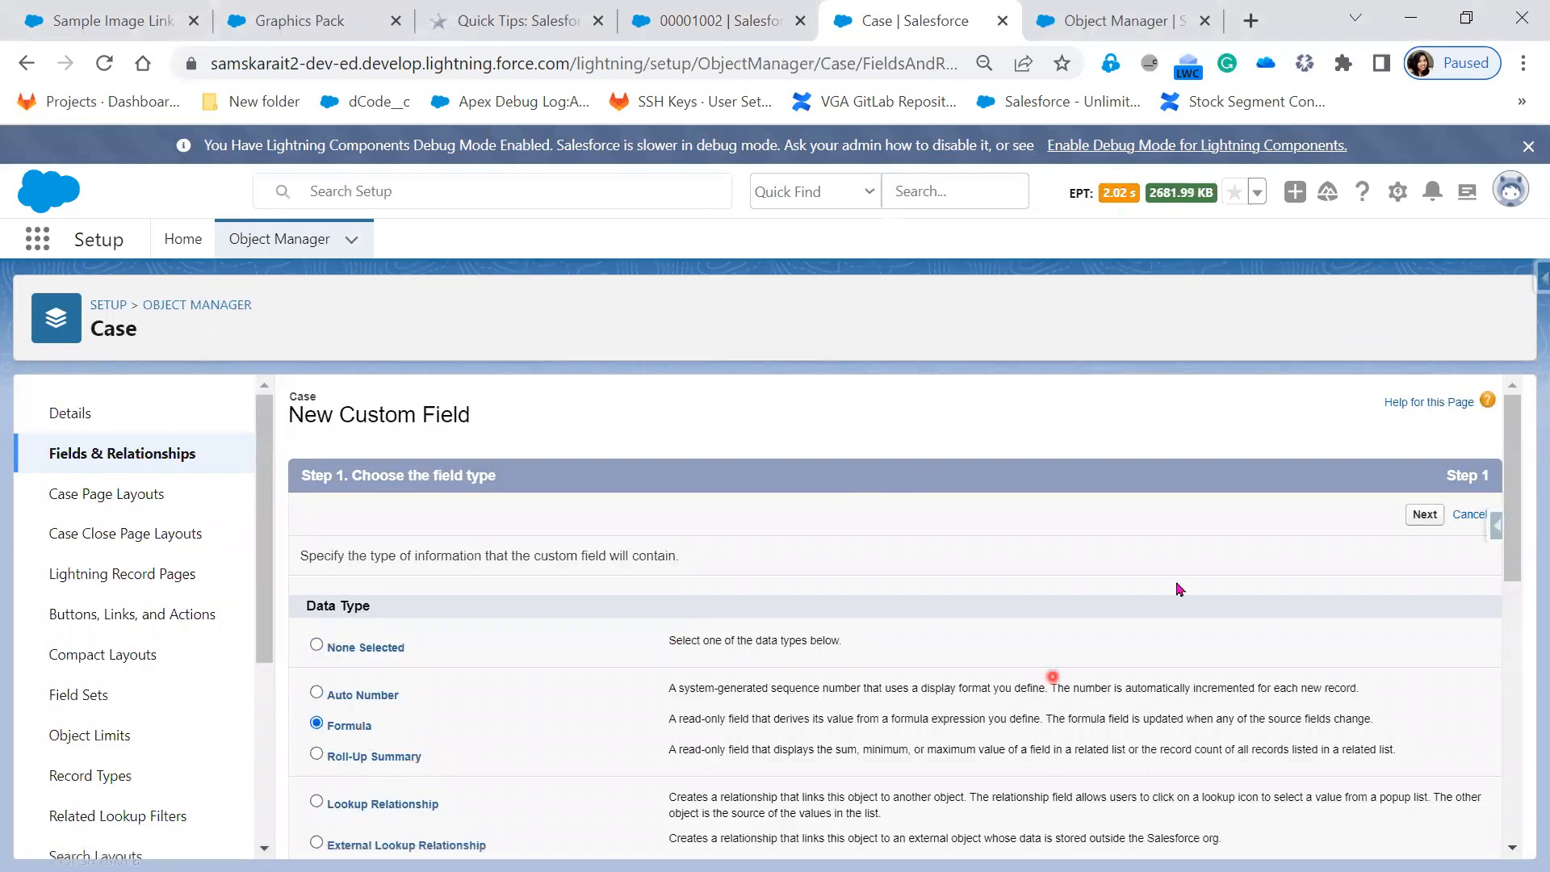
{"action": "left_click", "coordinate": [1429, 517]}
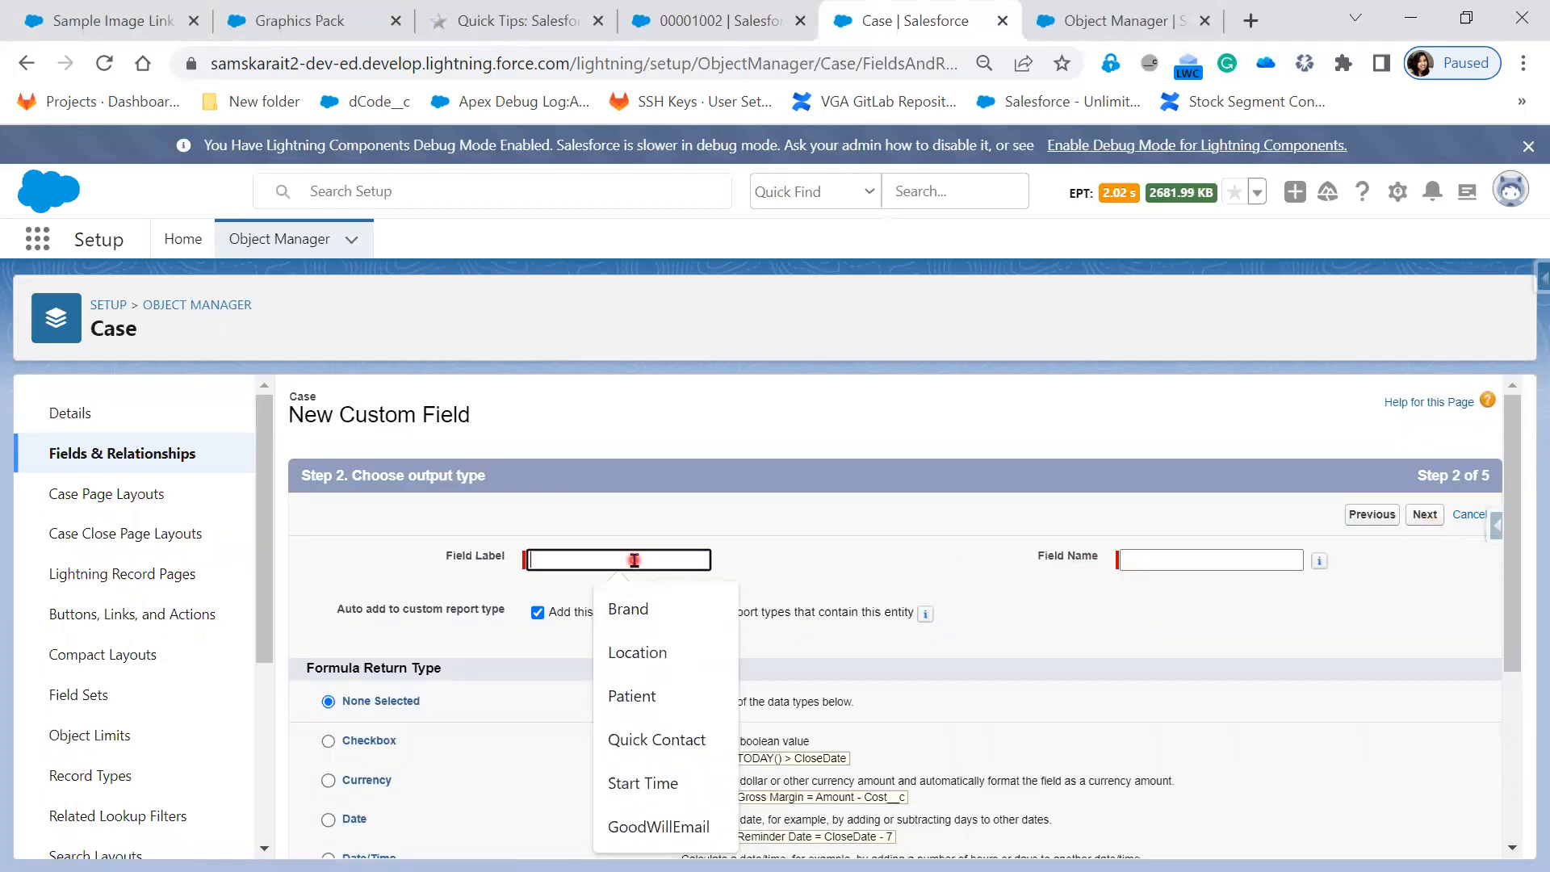
{"action": "type", "text": "images"}
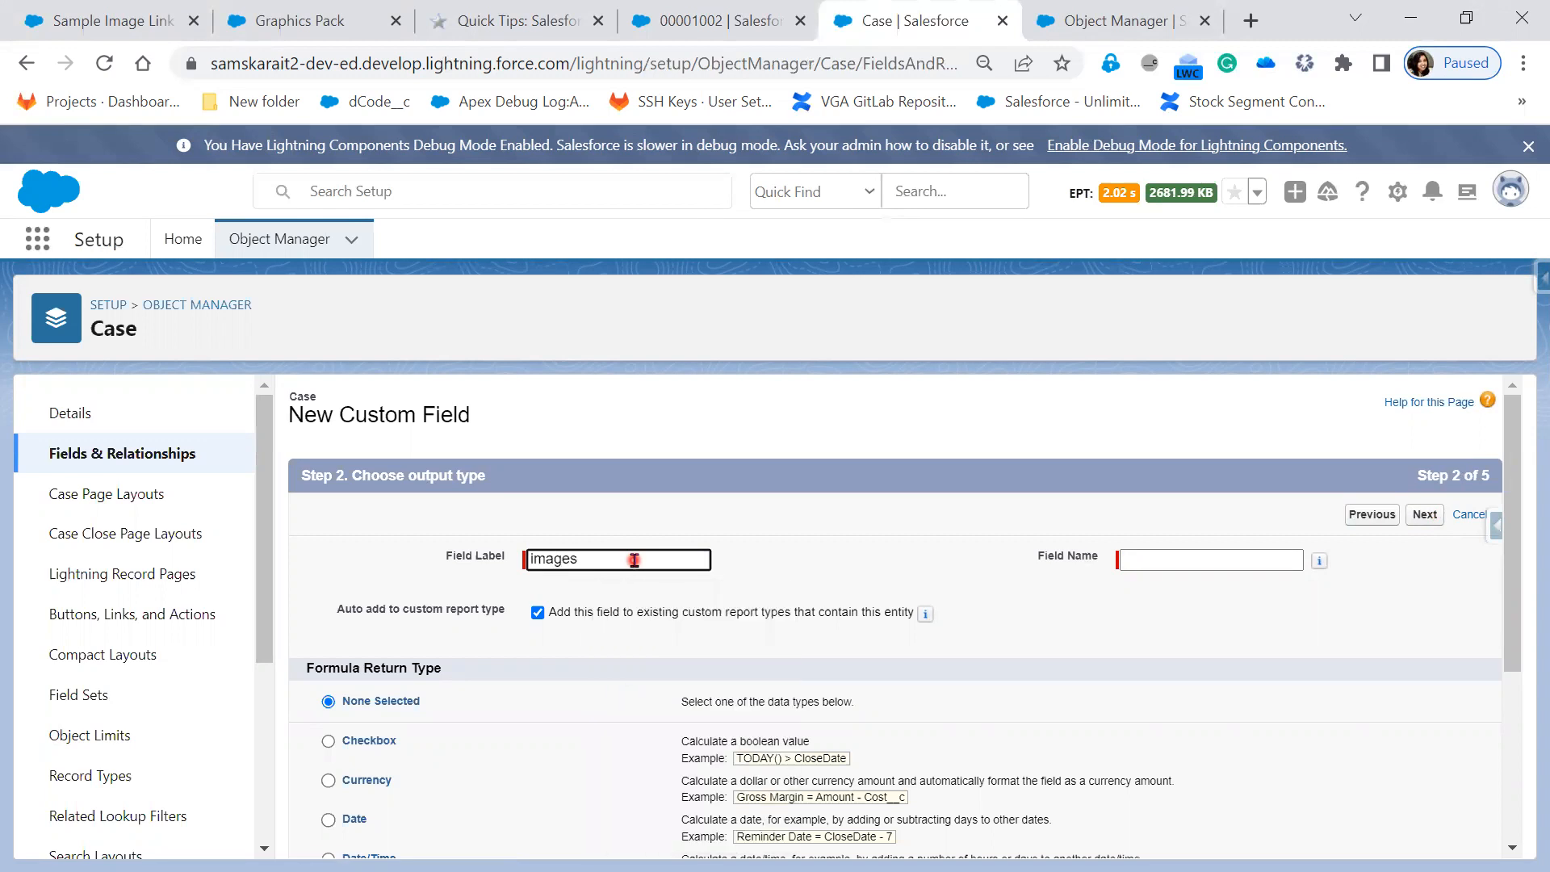
{"action": "left_click", "coordinate": [821, 550]}
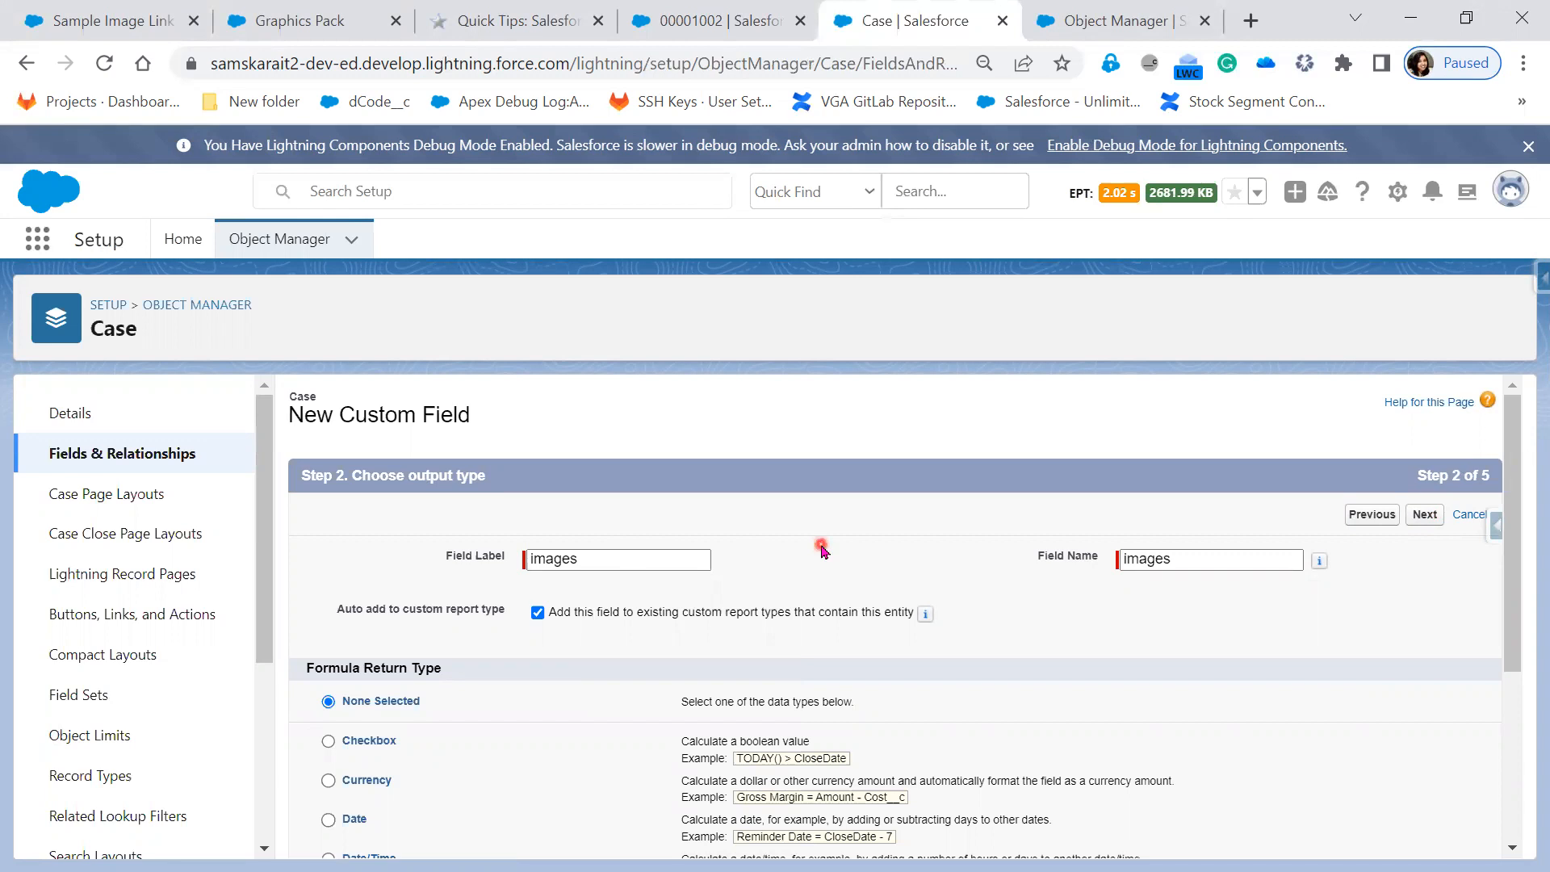
{"action": "scroll", "coordinate": [893, 684], "scroll_direction": "down", "scroll_amount": 2}
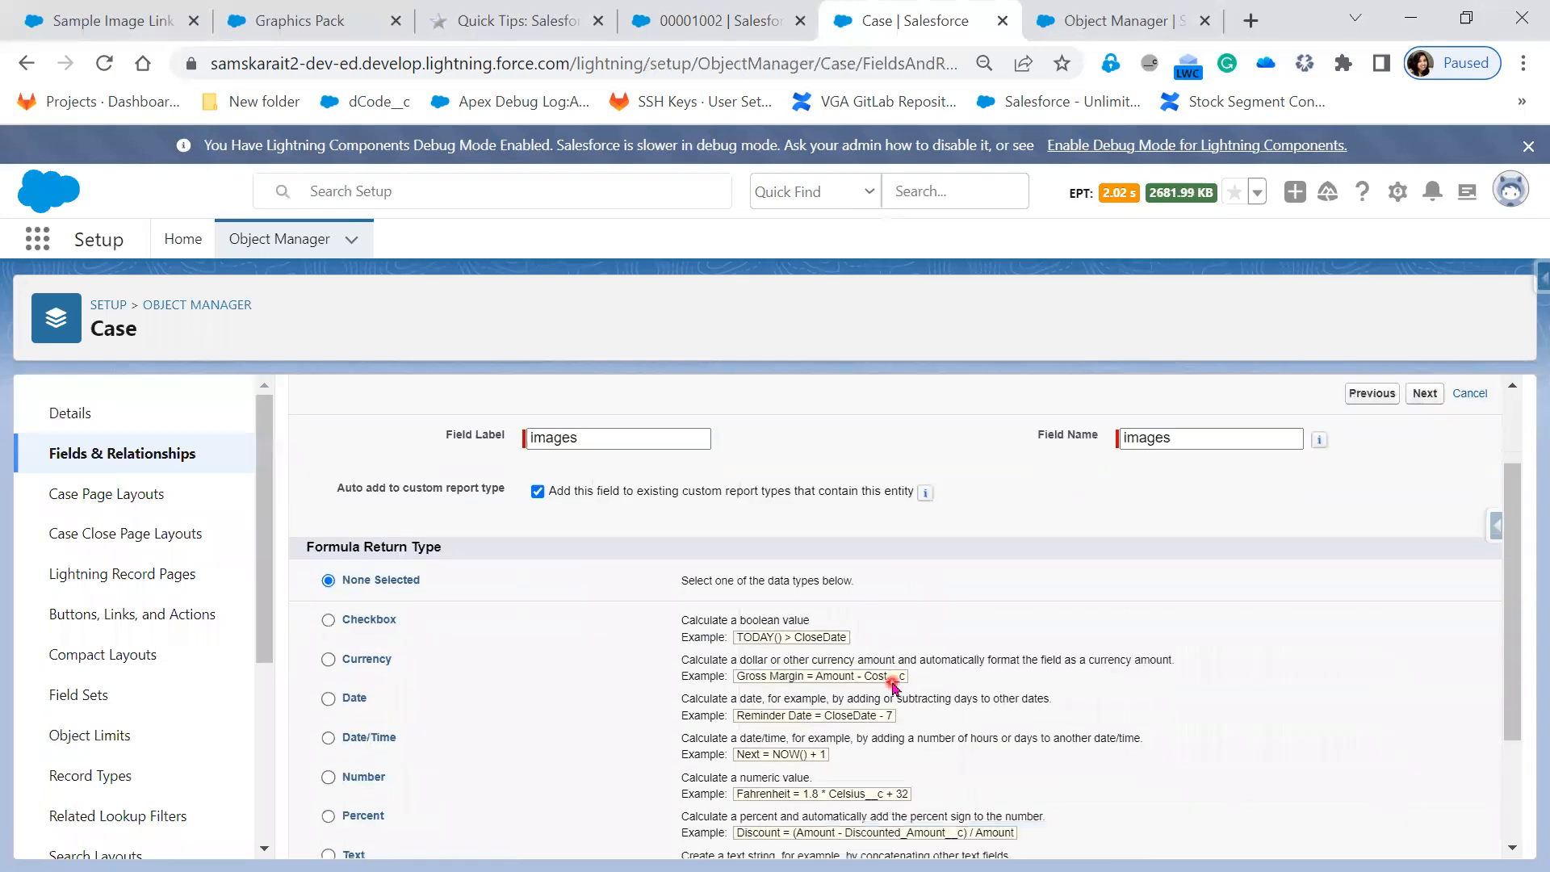
{"action": "scroll", "coordinate": [892, 685], "scroll_direction": "down", "scroll_amount": 2}
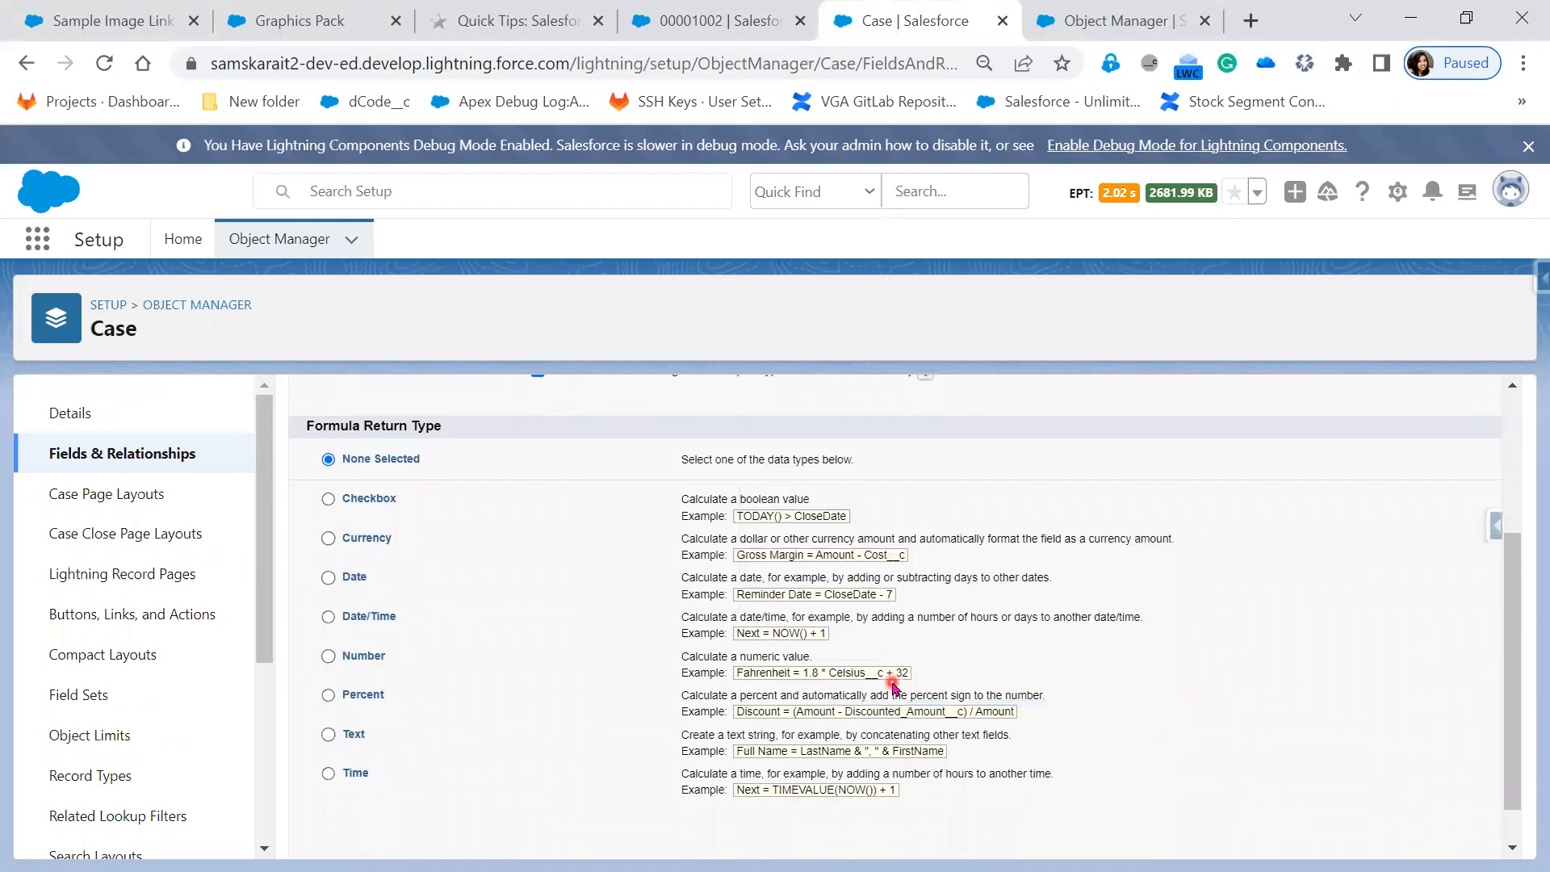
{"action": "scroll", "coordinate": [1176, 733], "scroll_direction": "down", "scroll_amount": 1}
{"action": "left_click", "coordinate": [1424, 833]}
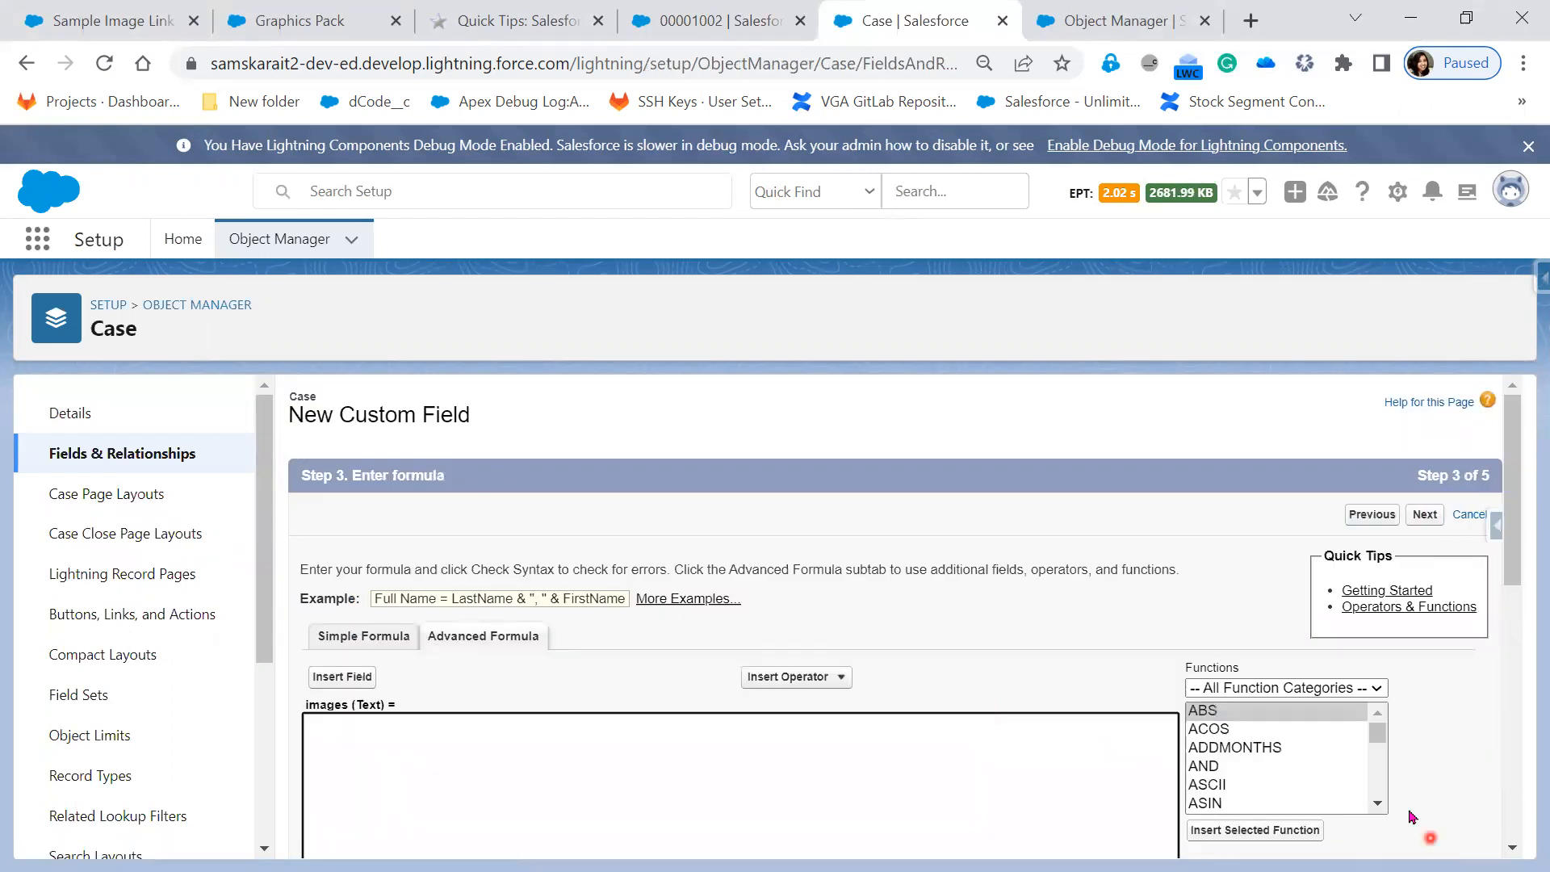
Select the CASE function in the advanced formula editor and highlight the expression part of its syntax description.
{"action": "scroll", "coordinate": [1280, 779], "scroll_direction": "down", "scroll_amount": 3}
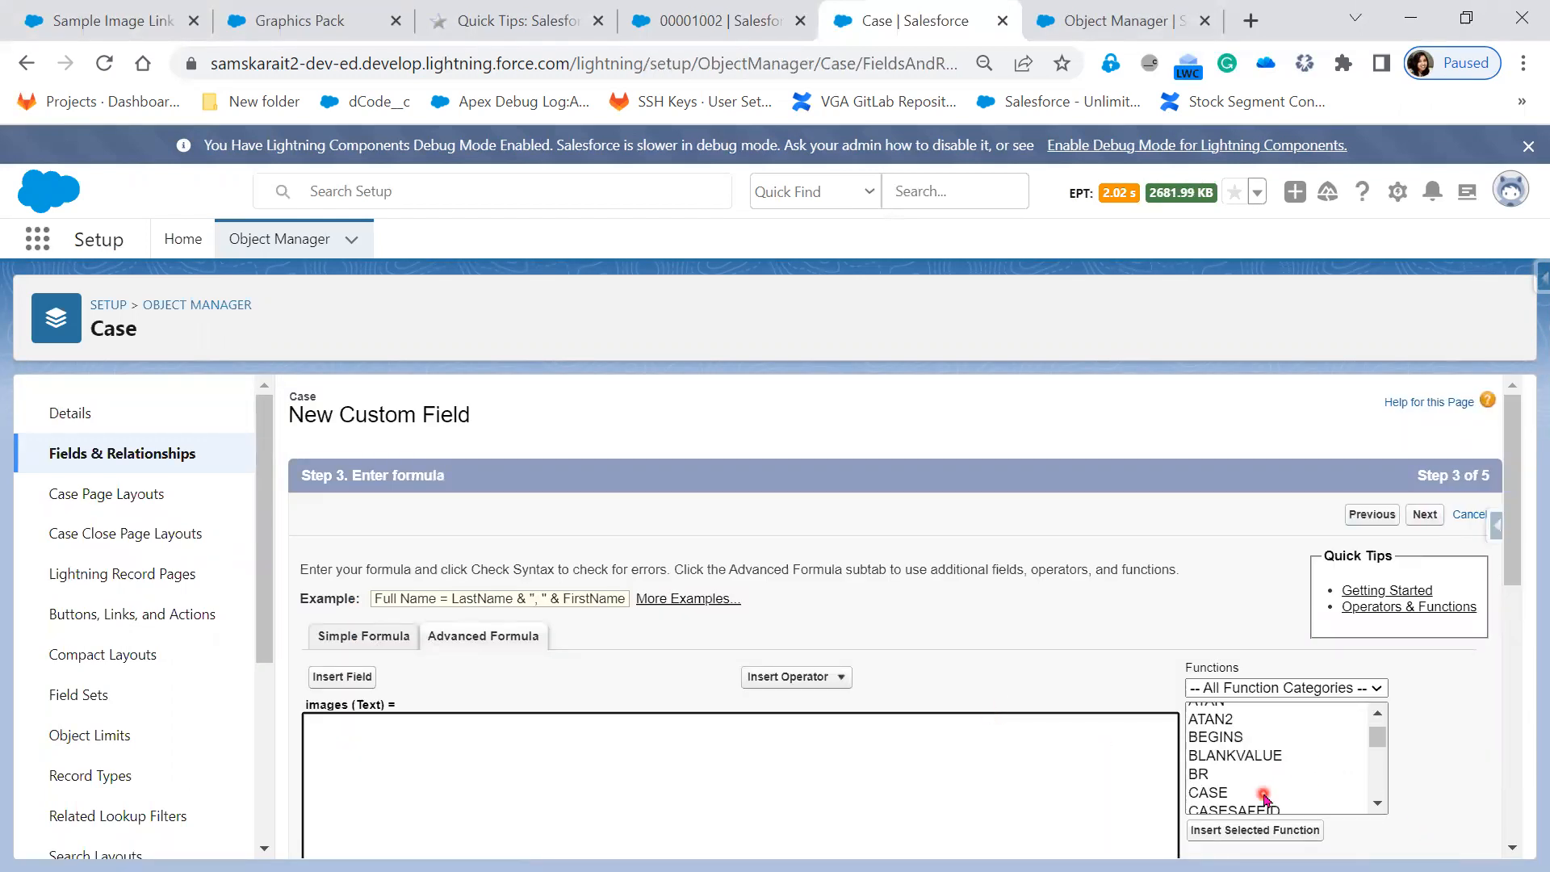
{"action": "left_click", "coordinate": [1264, 795]}
{"action": "scroll", "coordinate": [1453, 736], "scroll_direction": "down", "scroll_amount": 1}
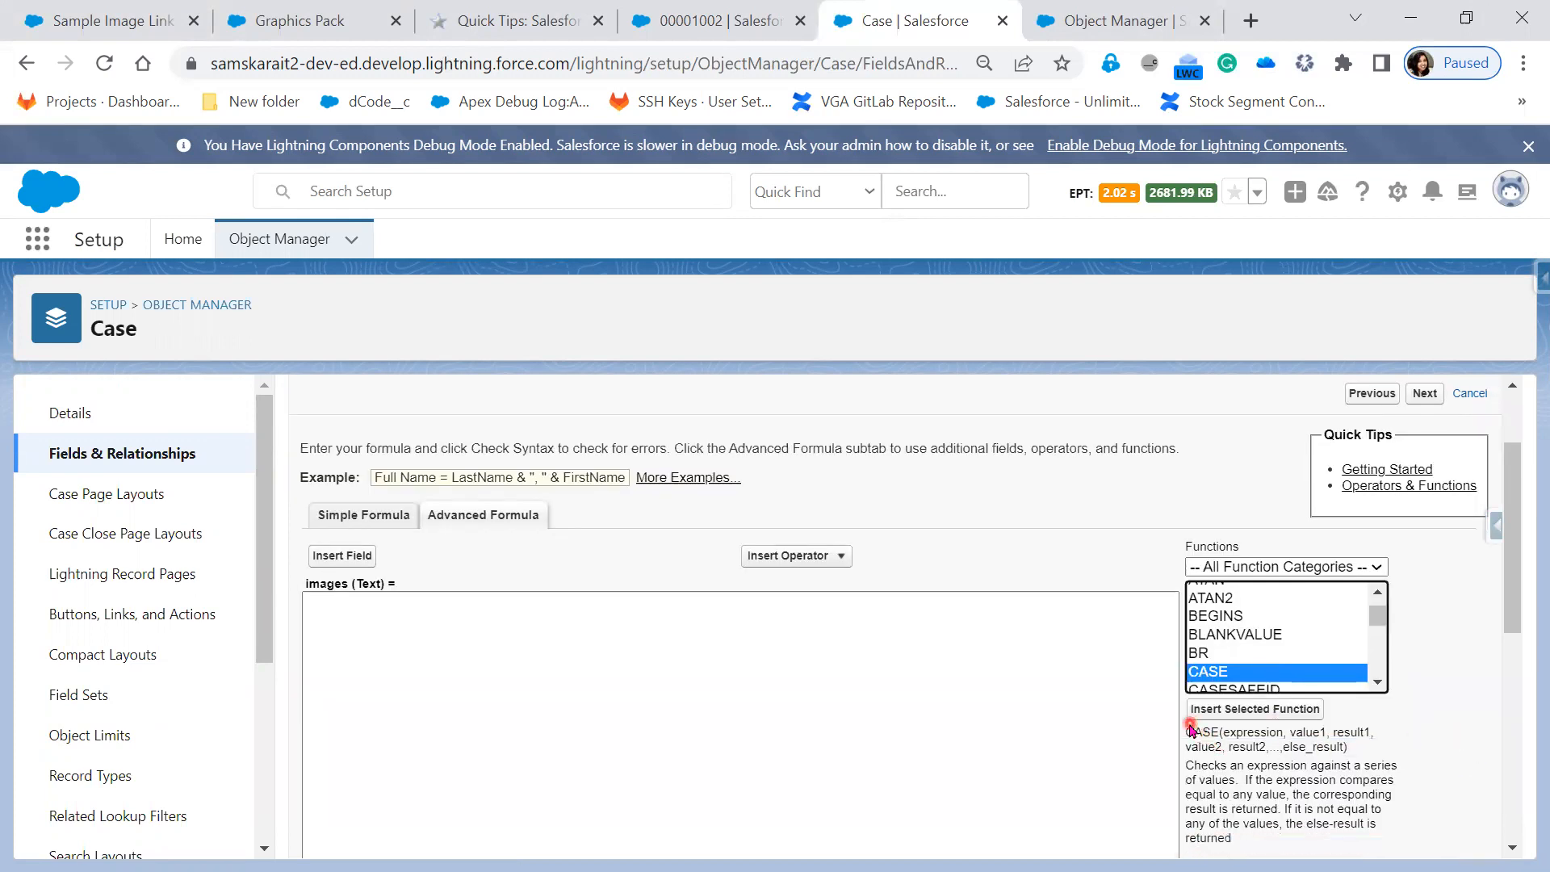
{"action": "left_click_drag", "start_coordinate": [1188, 731], "coordinate": [1289, 732]}
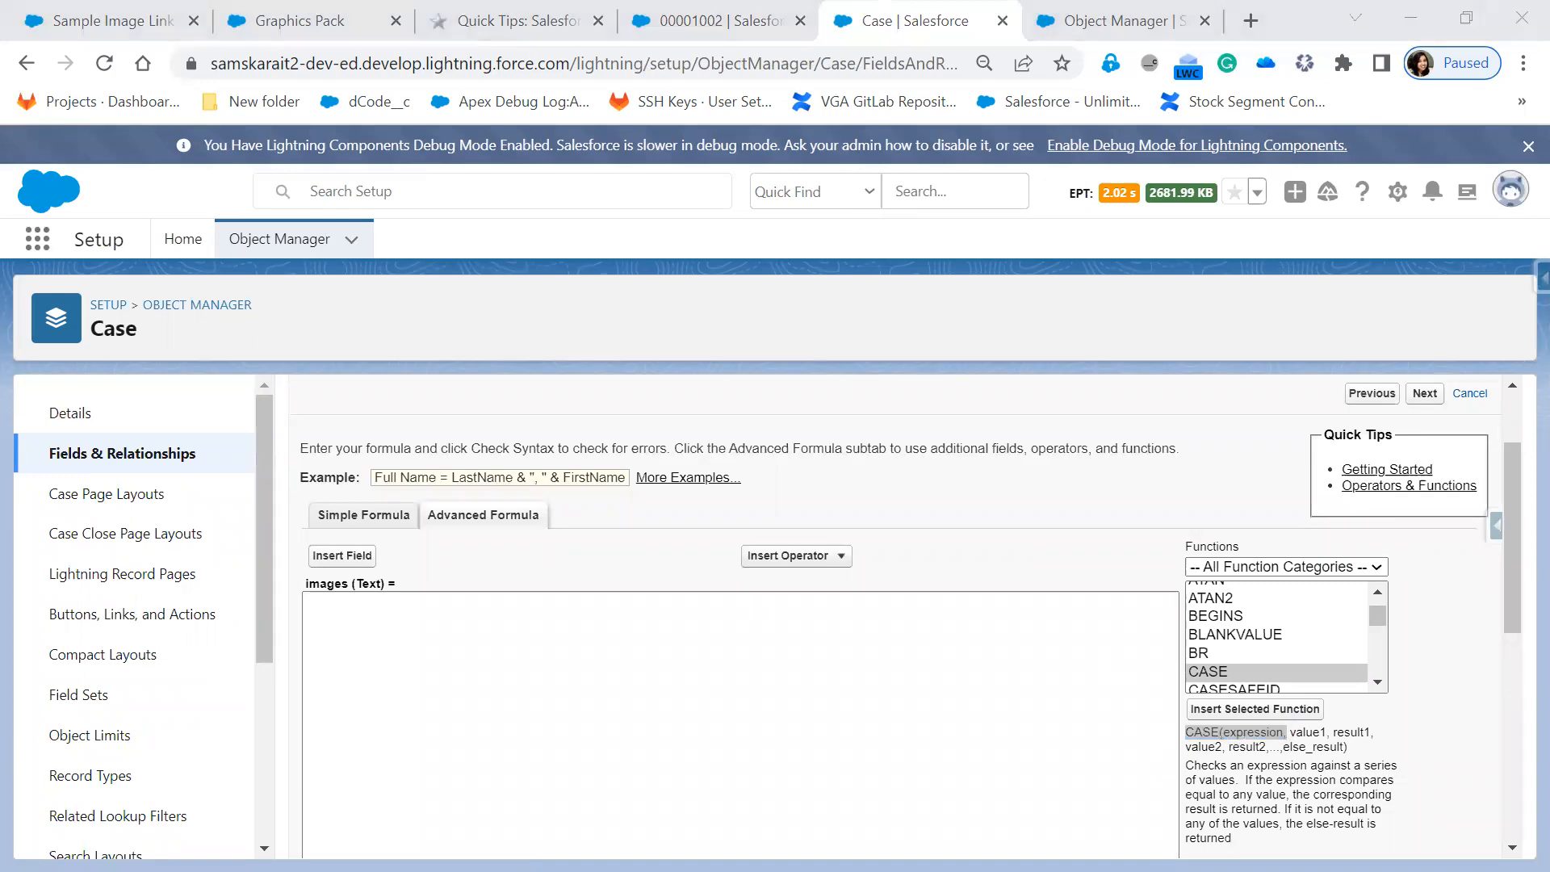
Switch to the PowerPoint slide show and review the expression part of the Case syntax on the Logical Formula Fields slide.
{"action": "key", "text": "alt+Tab"}
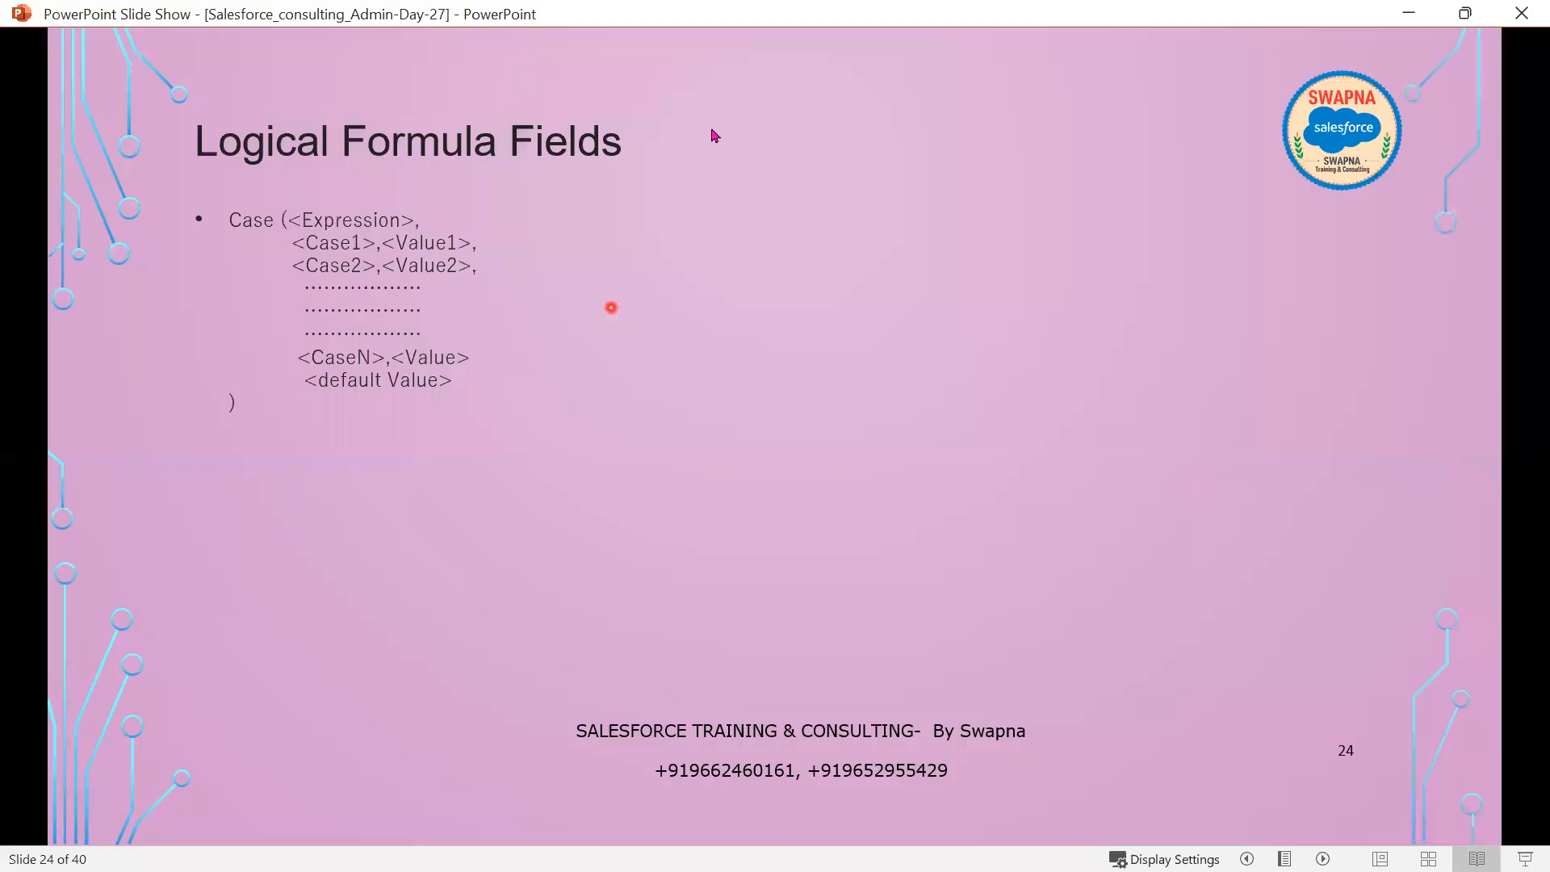
{"action": "left_click", "coordinate": [353, 227]}
{"action": "key", "text": "Left"}
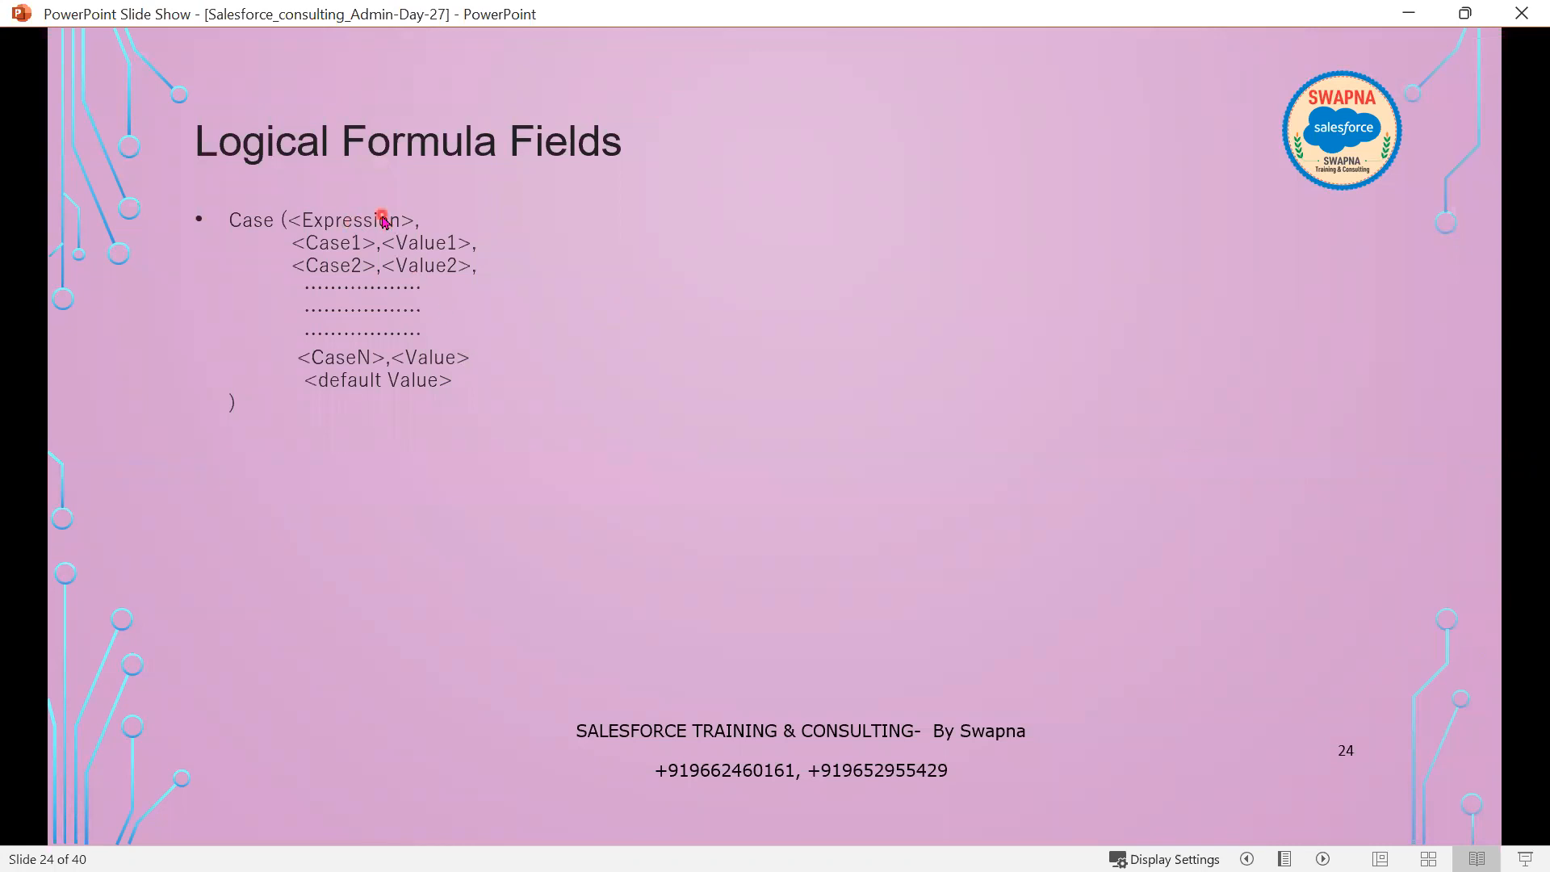
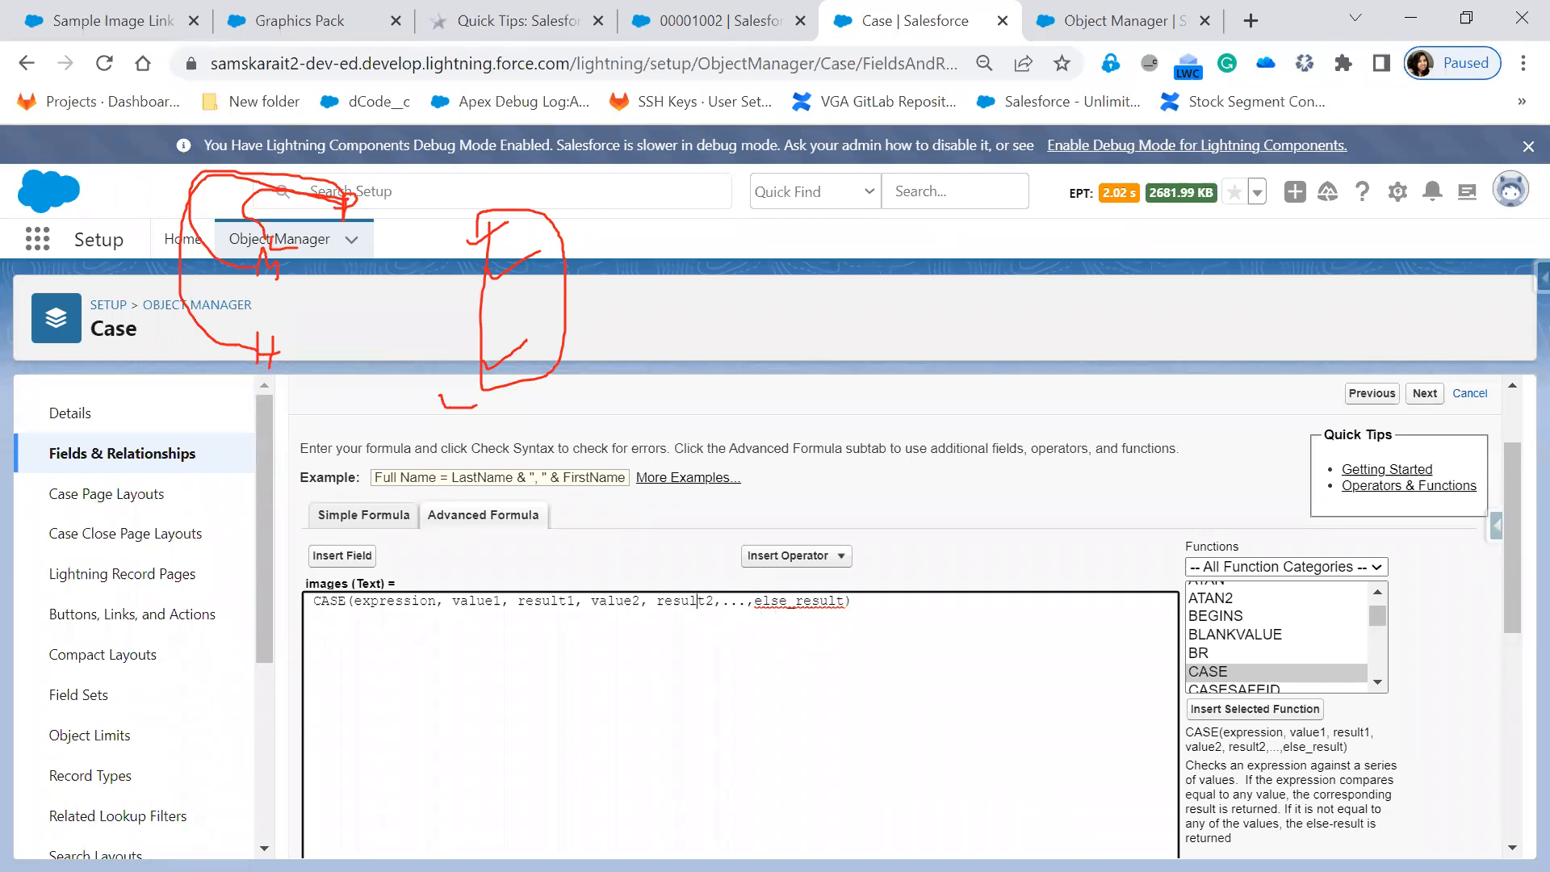
Clear the screen annotations and split the CASE template so the expression, each value-result pair and else_result stand on separate lines.
{"action": "key", "text": "Escape"}
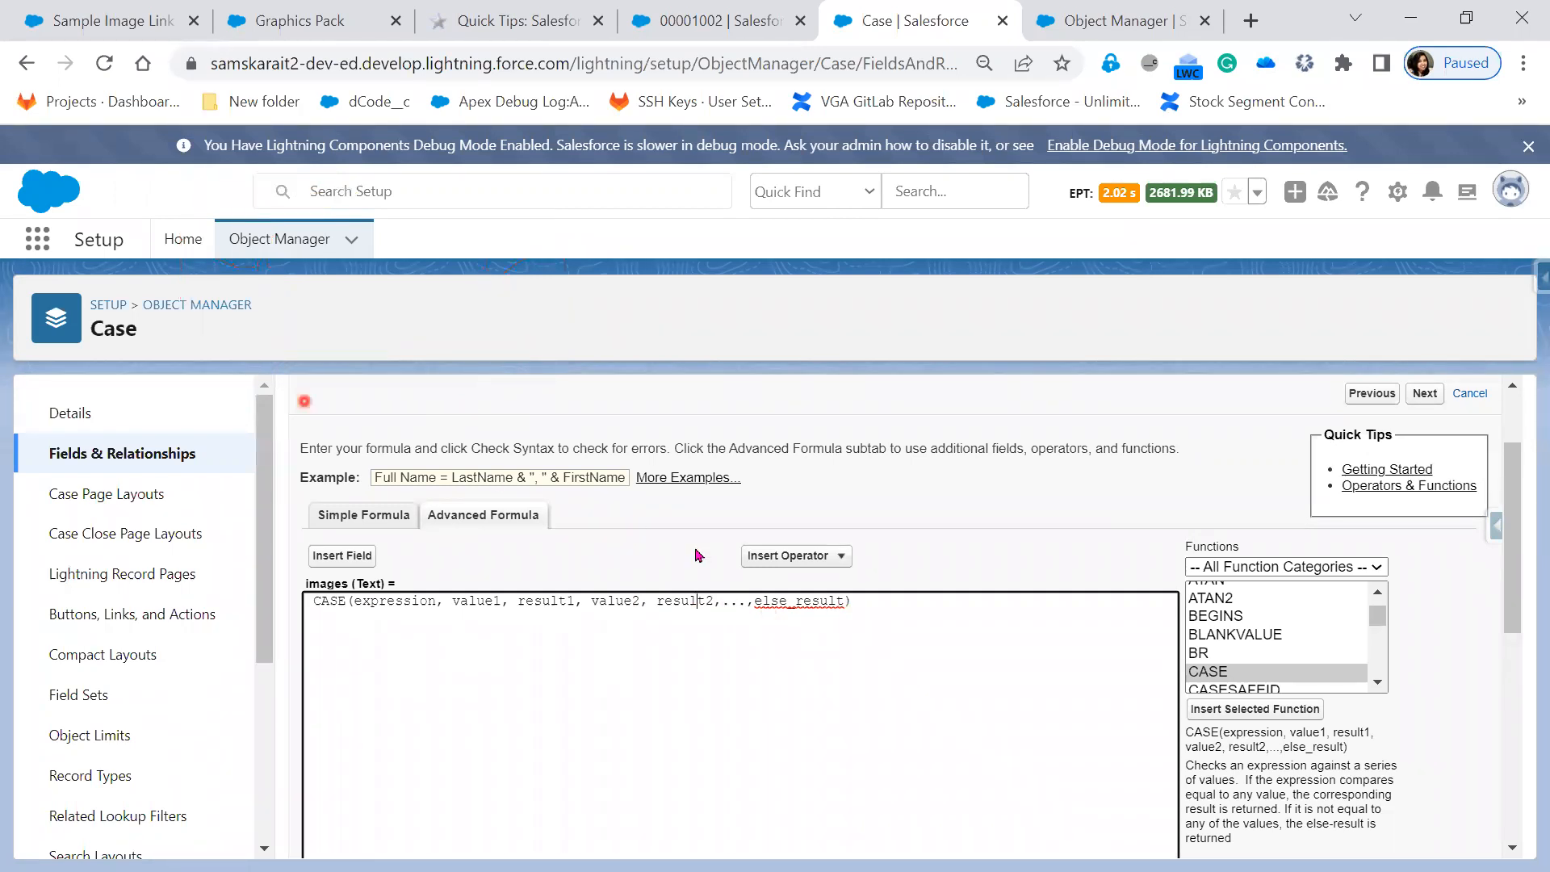
{"action": "left_click", "coordinate": [847, 602]}
{"action": "left_click_drag", "start_coordinate": [845, 601], "coordinate": [355, 599]}
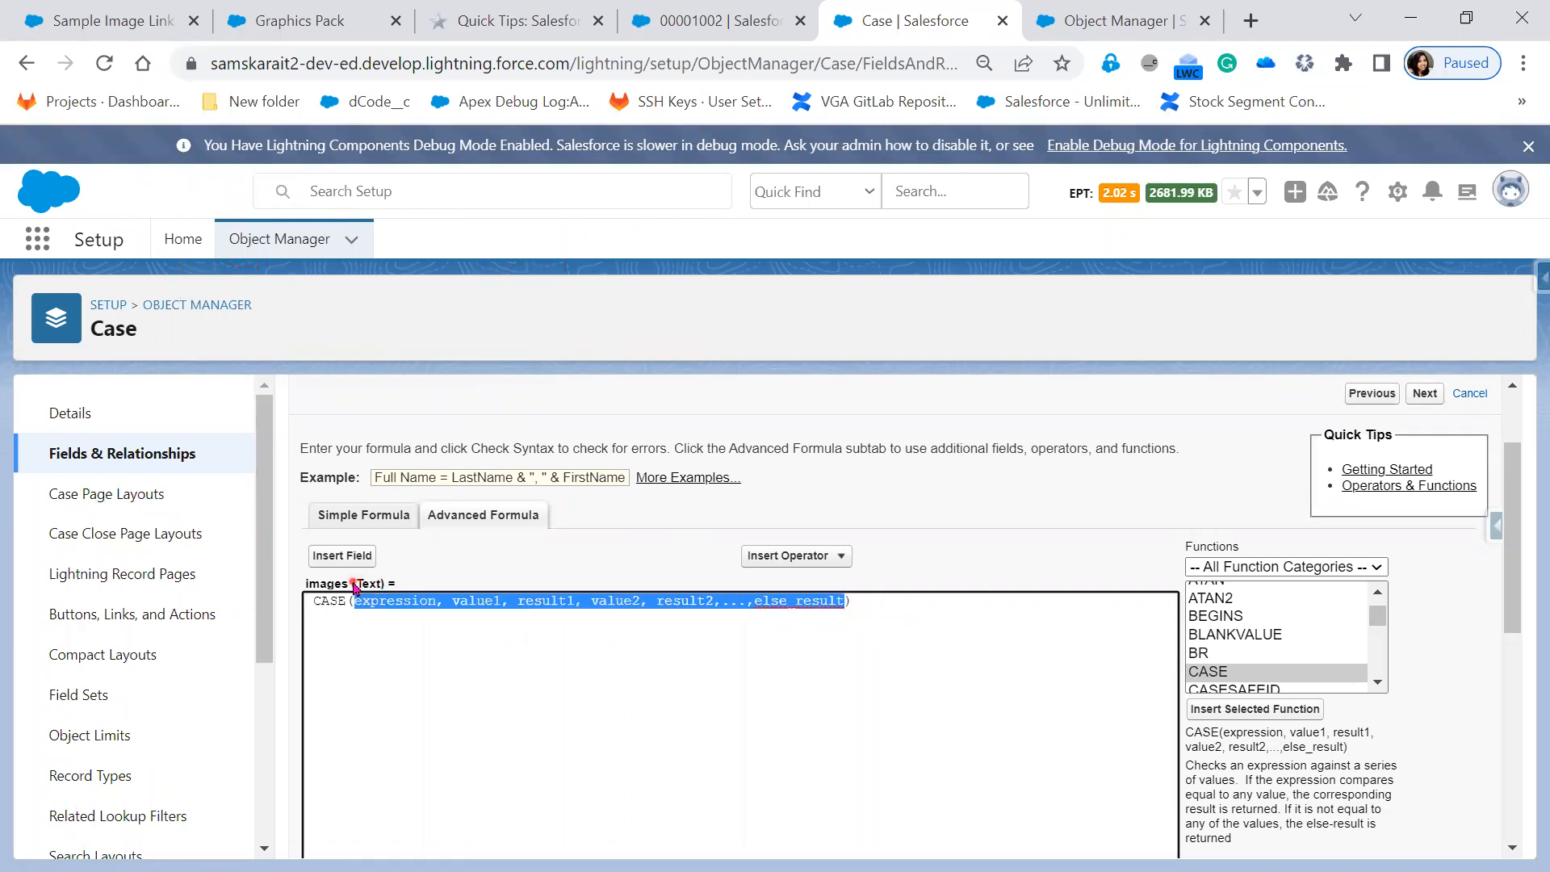
{"action": "left_click", "coordinate": [453, 601]}
{"action": "key", "text": "Return"}
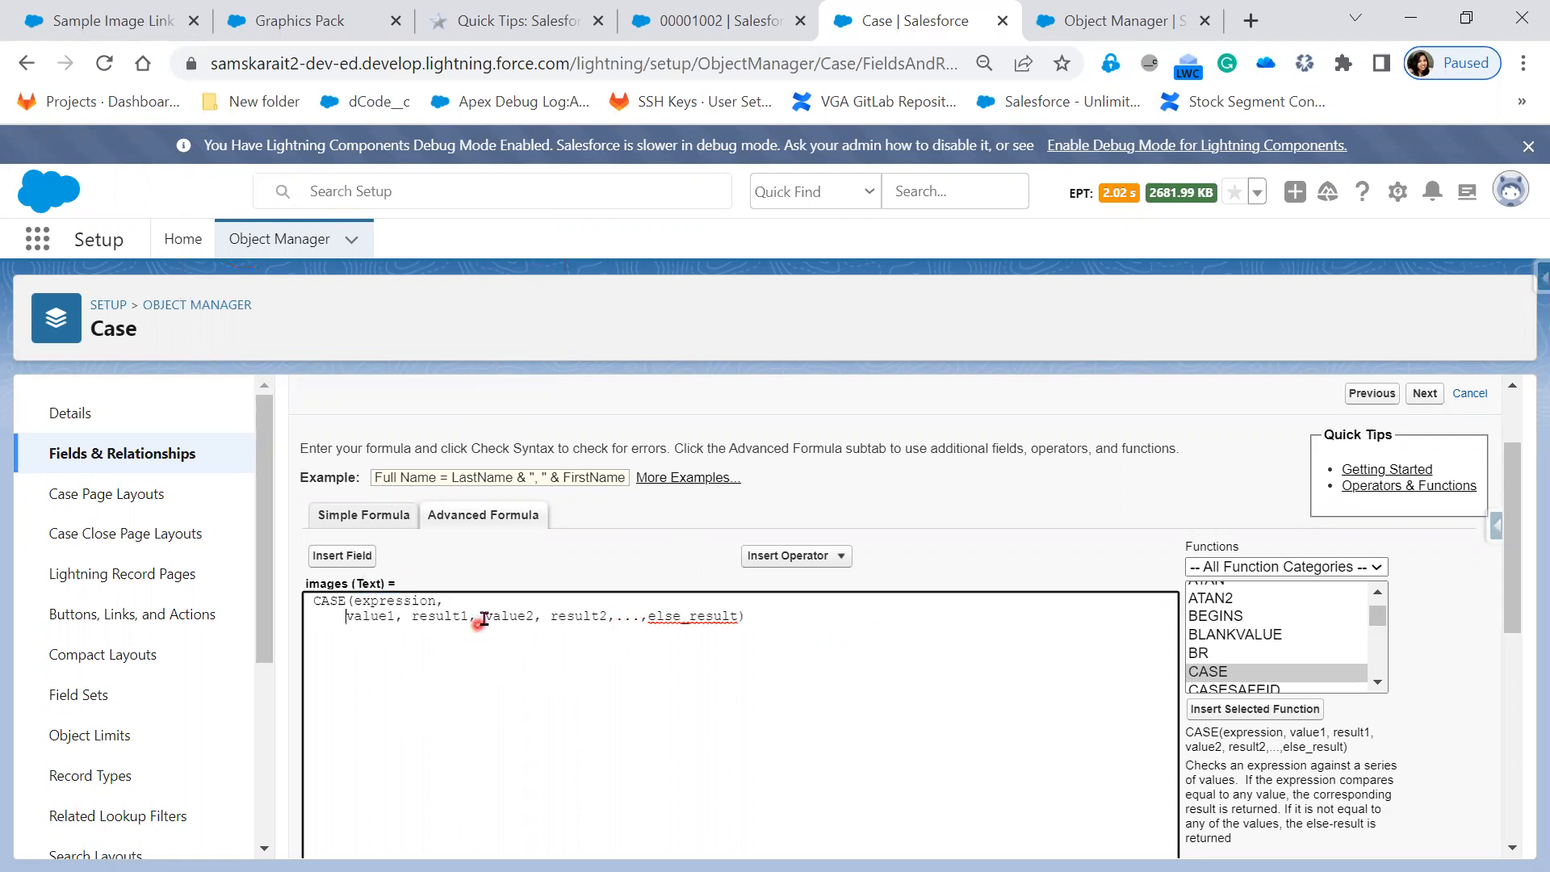
{"action": "key", "text": "Return"}
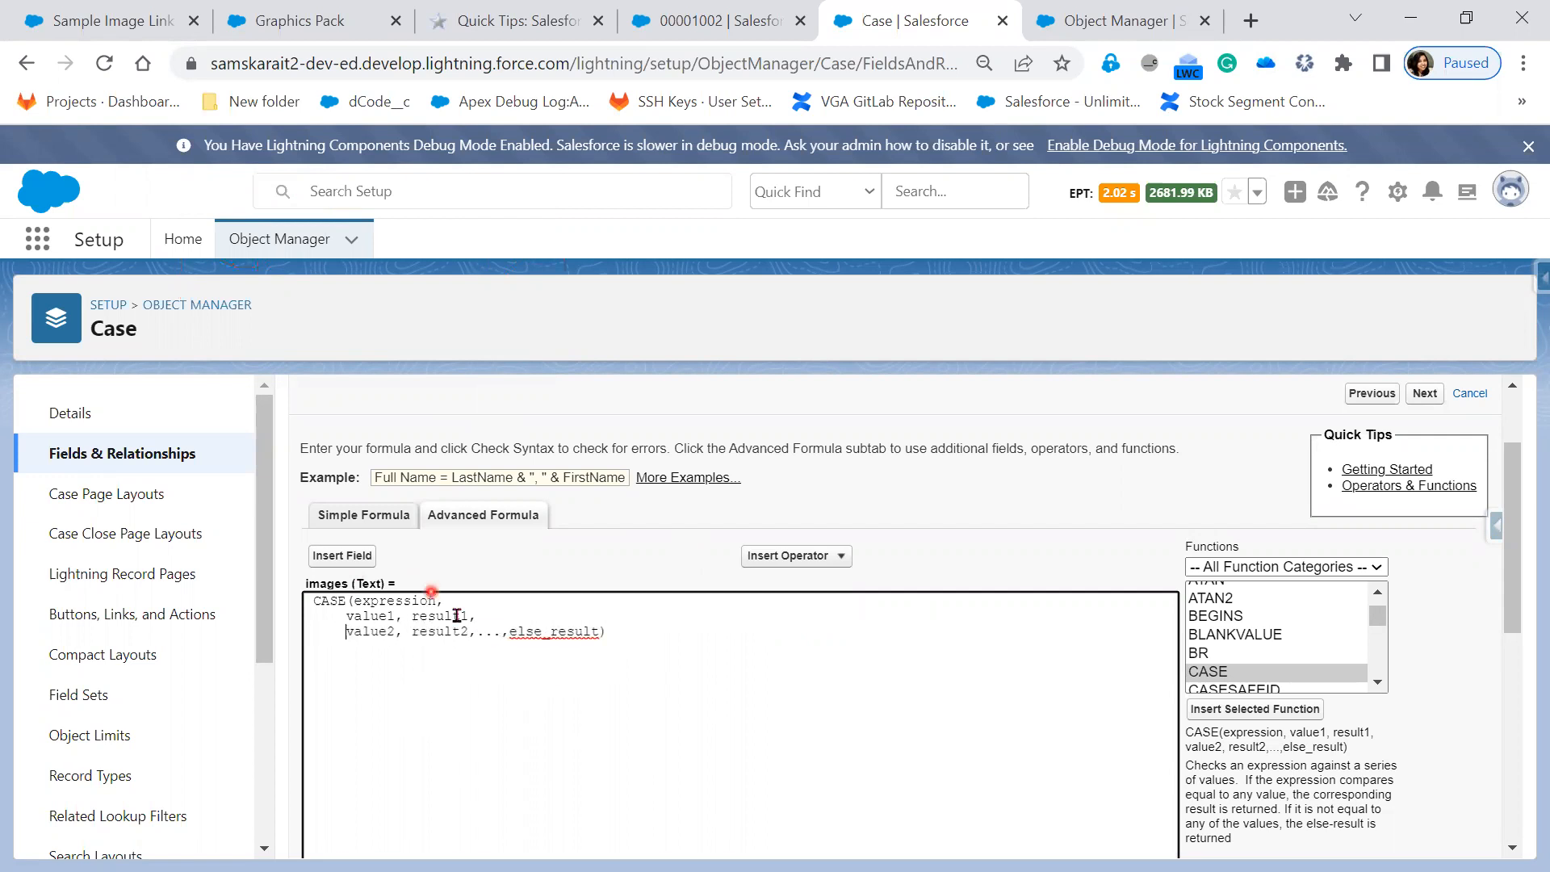
{"action": "left_click", "coordinate": [616, 663]}
{"action": "key", "text": "Return"}
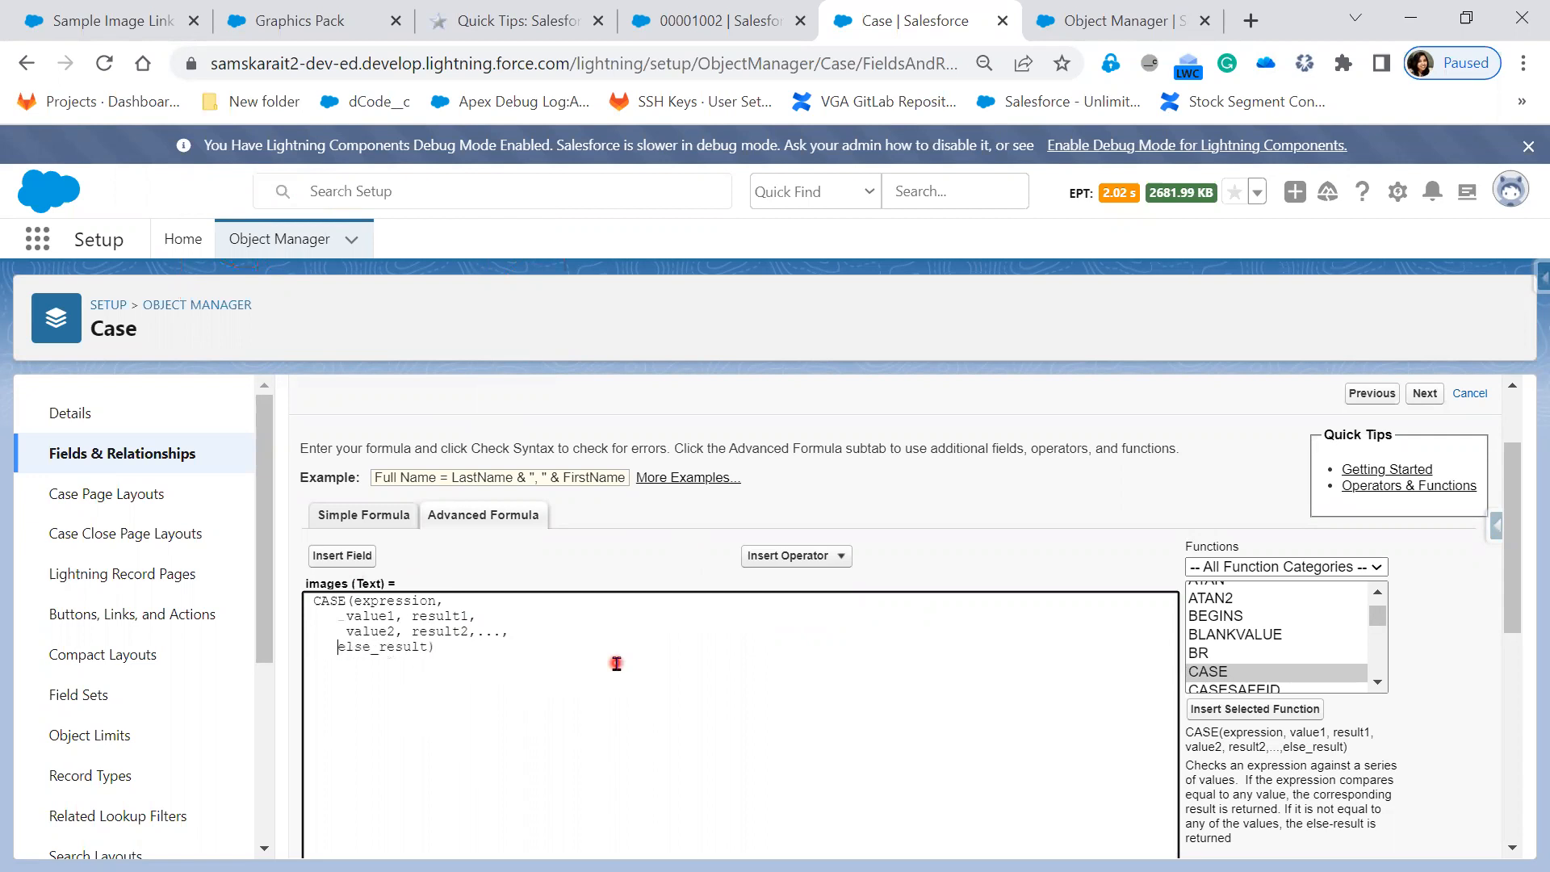
Replace the expression placeholder in the CASE formula with the Case object's Priority field.
{"action": "double_click", "coordinate": [393, 598]}
{"action": "key", "text": "BackSpace"}
{"action": "left_click", "coordinate": [335, 557]}
{"action": "scroll", "coordinate": [772, 626], "scroll_direction": "down", "scroll_amount": 8}
{"action": "scroll", "coordinate": [832, 630], "scroll_direction": "down", "scroll_amount": 4}
{"action": "left_click", "coordinate": [675, 616]}
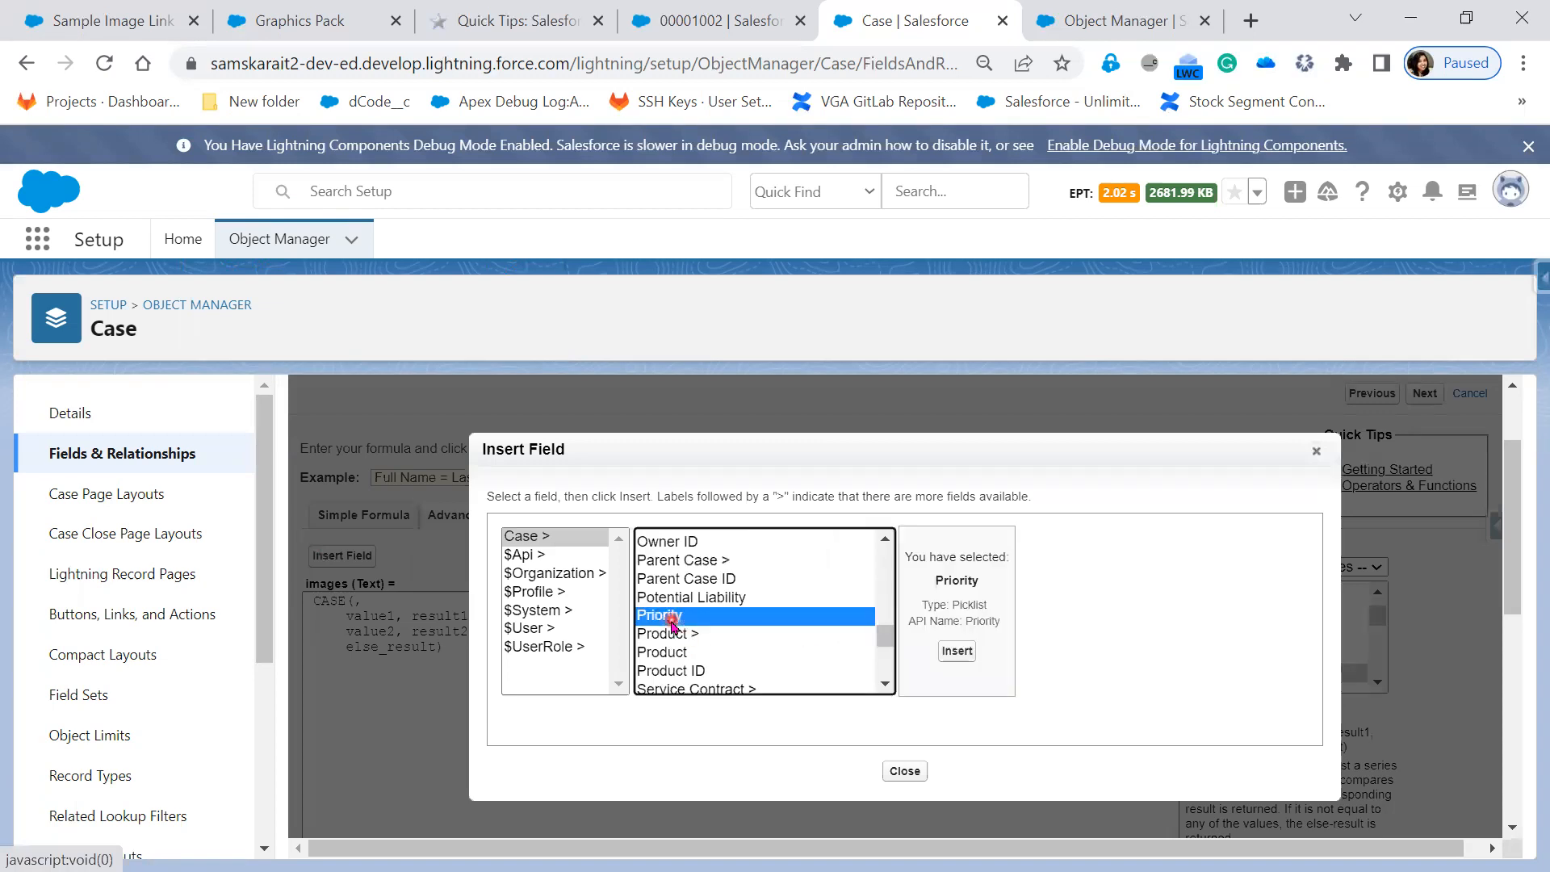
{"action": "left_click", "coordinate": [956, 652]}
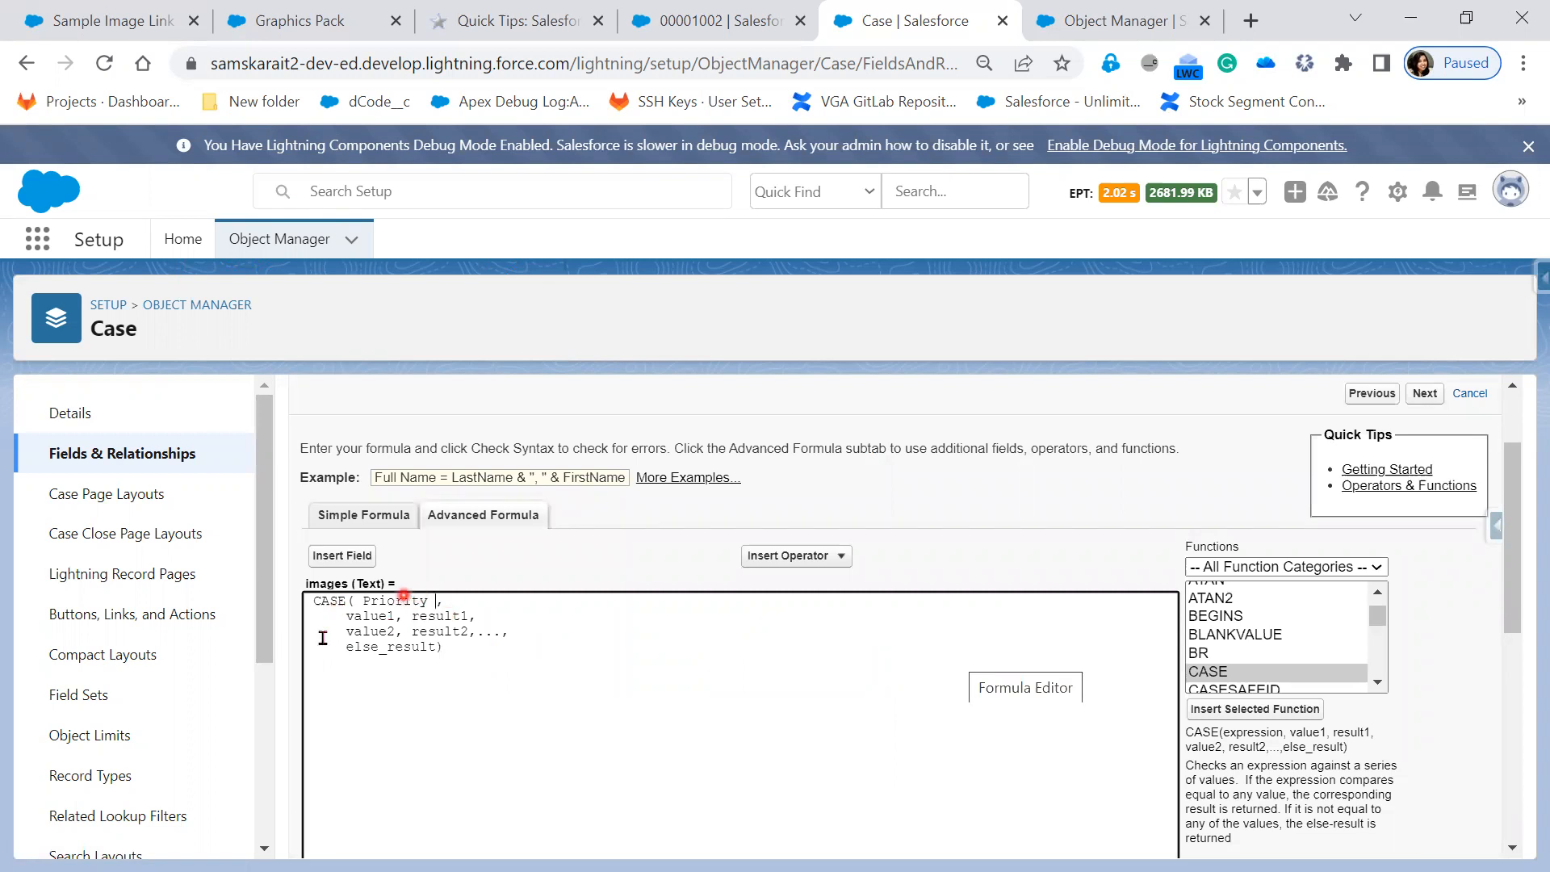
Replace the value1 placeholder with "Low" and the value2 placeholder with "High", both in double quotes.
{"action": "double_click", "coordinate": [374, 616]}
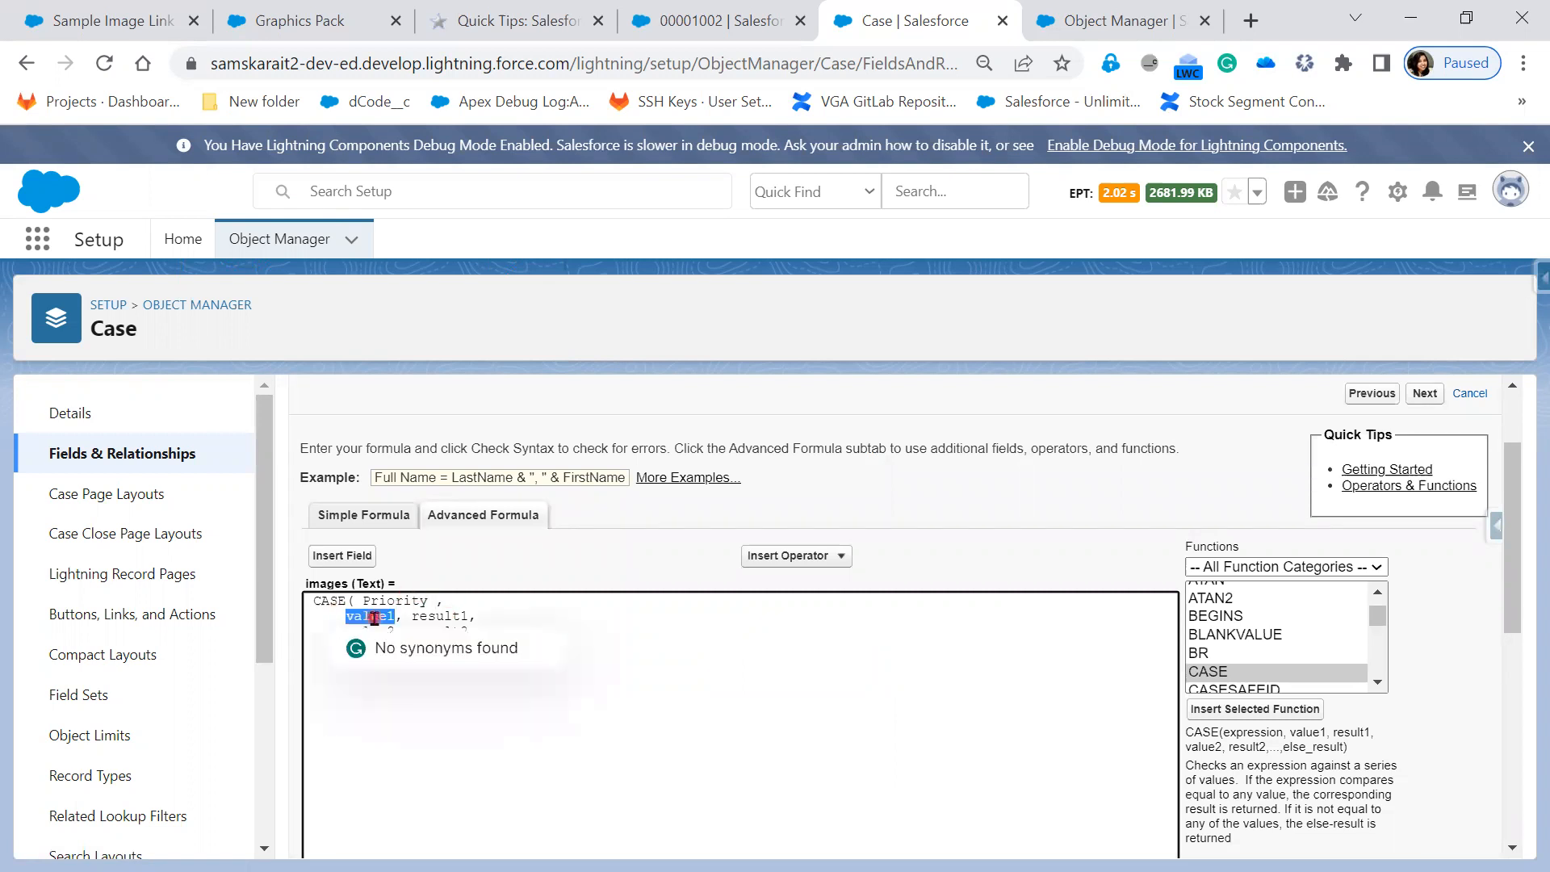
{"action": "key", "text": "BackSpace"}
{"action": "type", "text": "\"\""}
{"action": "type", "text": "Low"}
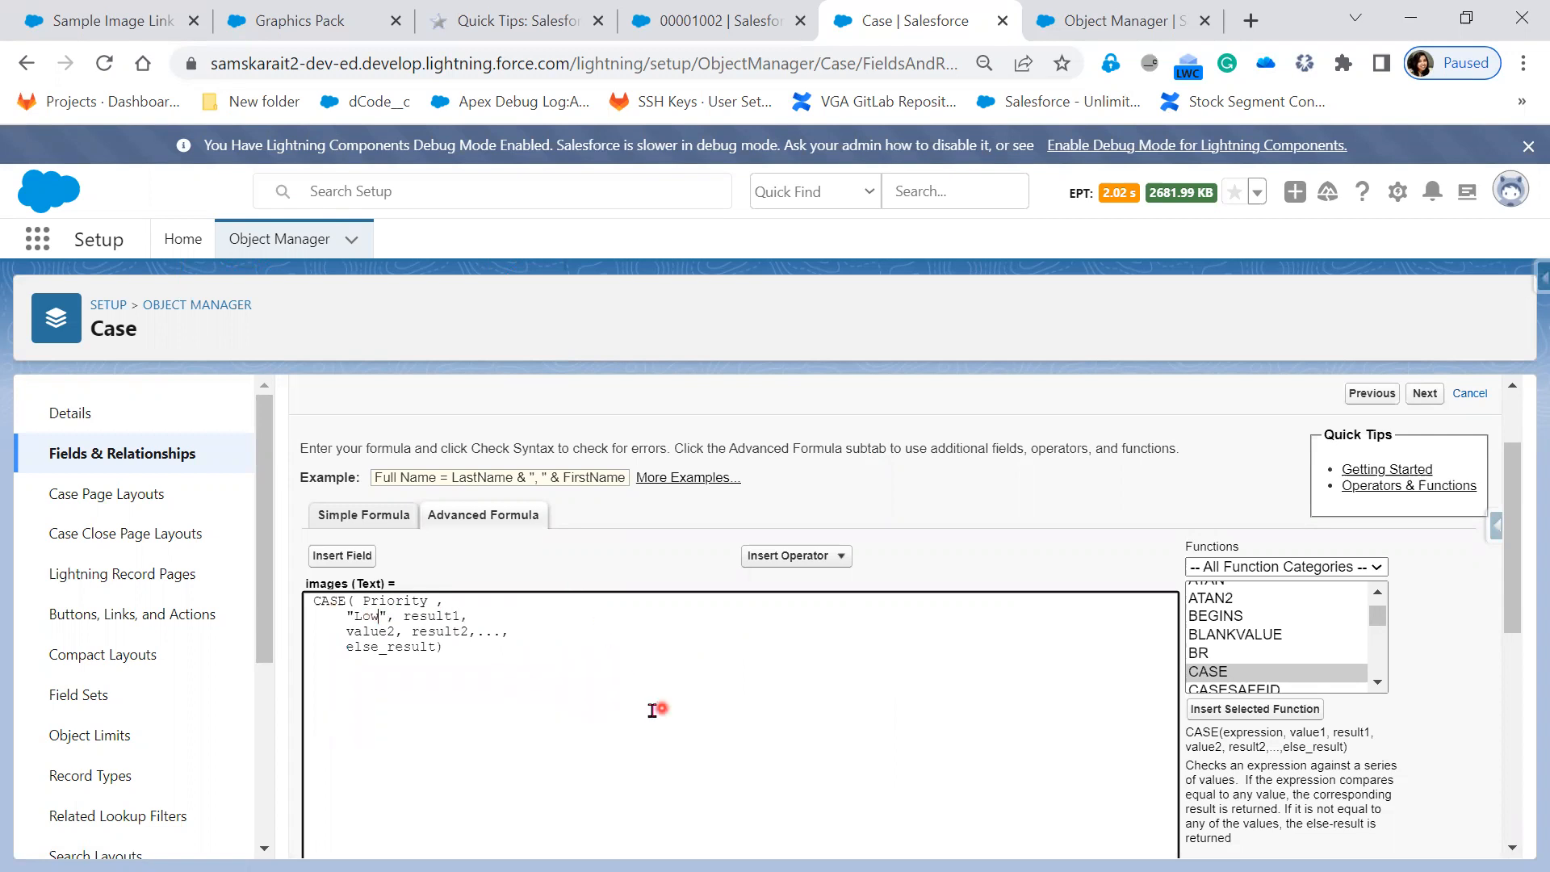
{"action": "double_click", "coordinate": [365, 632]}
{"action": "type", "text": "\"\""}
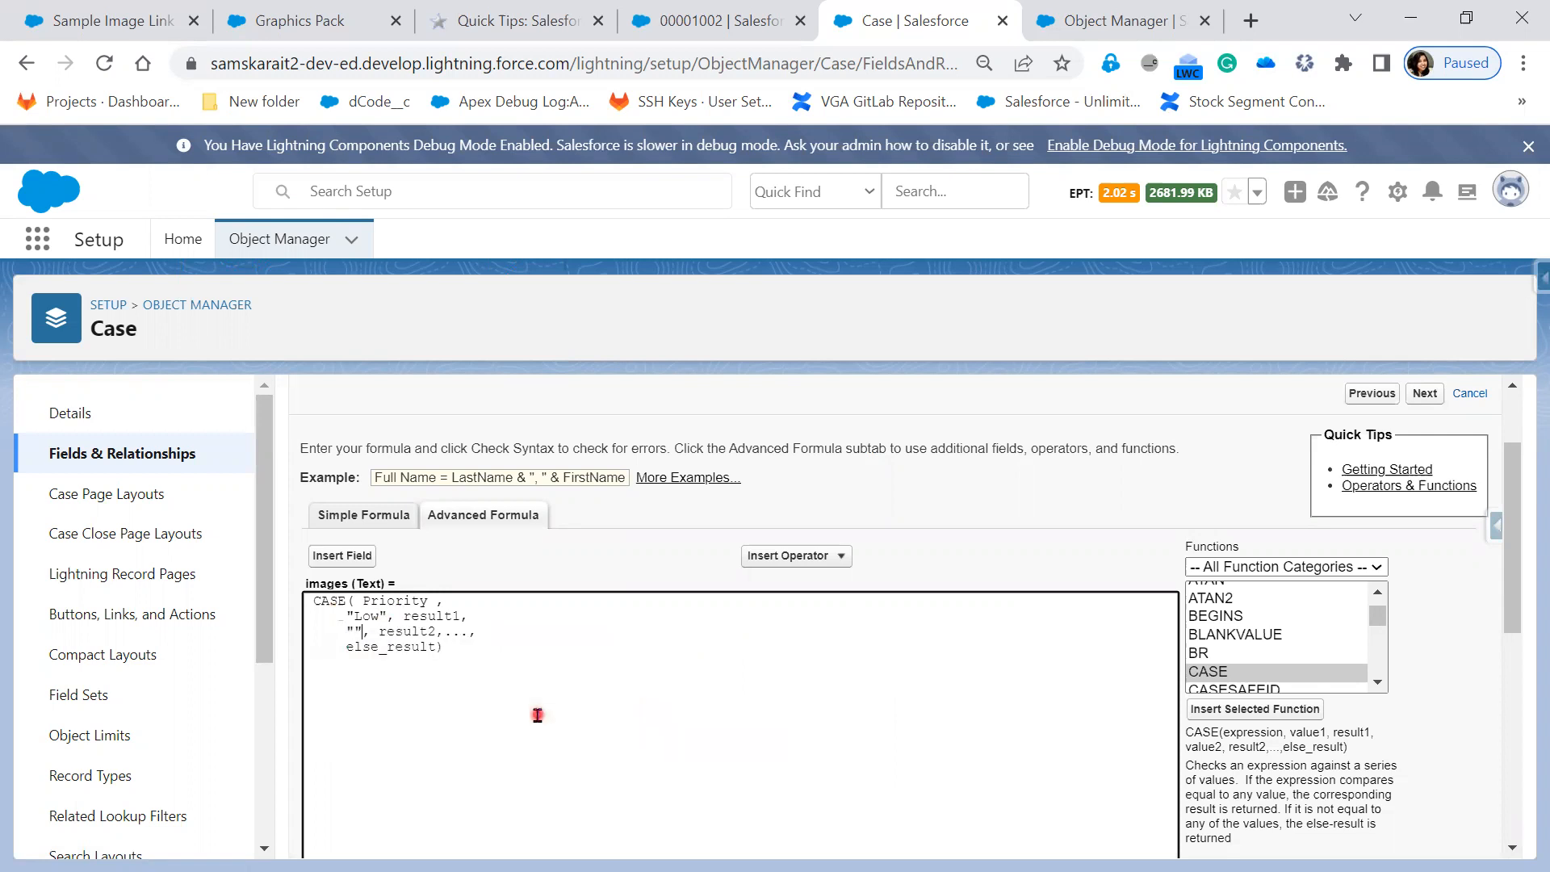
{"action": "type", "text": "High"}
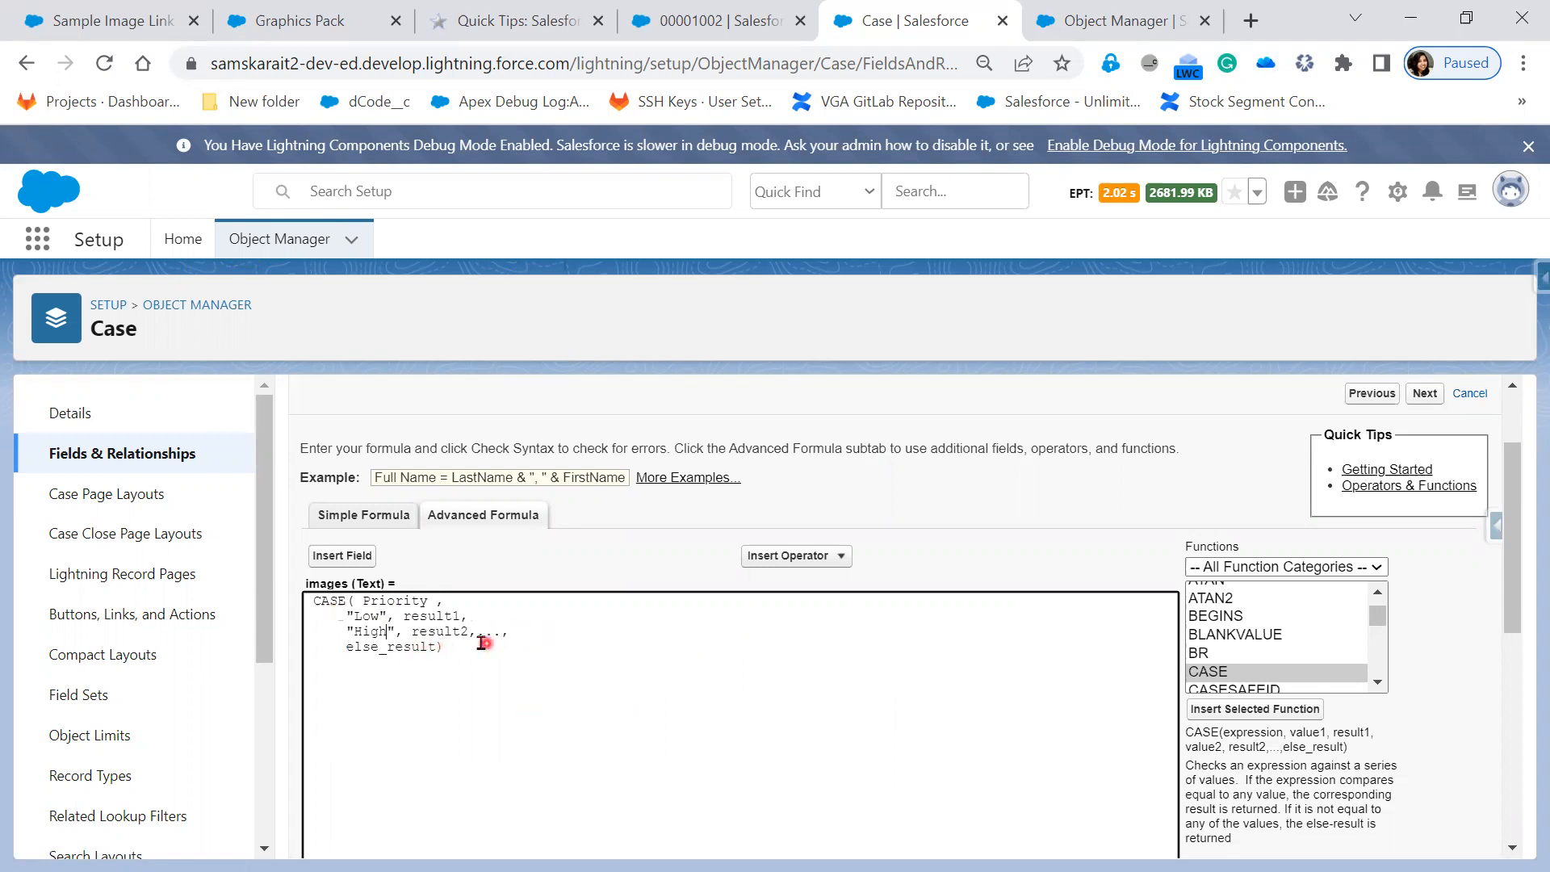
Remove the ellipsis and its extra comma after result2 and insert an empty line above else_result.
{"action": "left_click", "coordinate": [476, 633]}
{"action": "left_click_drag", "start_coordinate": [495, 638], "coordinate": [517, 636]}
{"action": "key", "text": "BackSpace"}
{"action": "key", "text": "Return"}
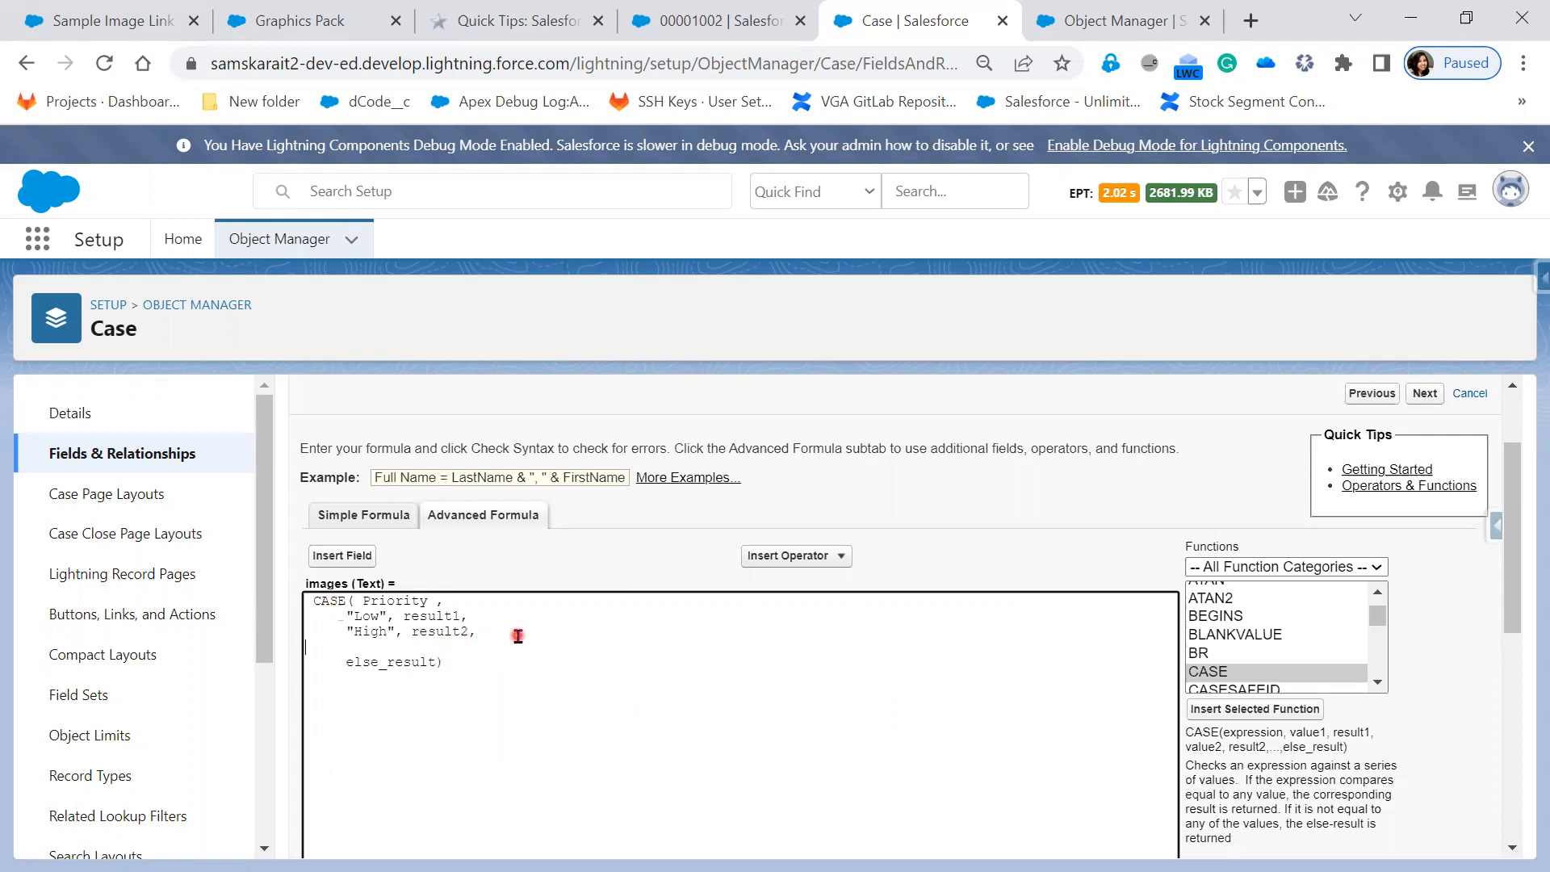
Add a new line containing "Medium" in double quotes between the "Low" and "High" lines of the CASE formula.
{"action": "scroll", "coordinate": [518, 635], "scroll_direction": "down", "scroll_amount": 5}
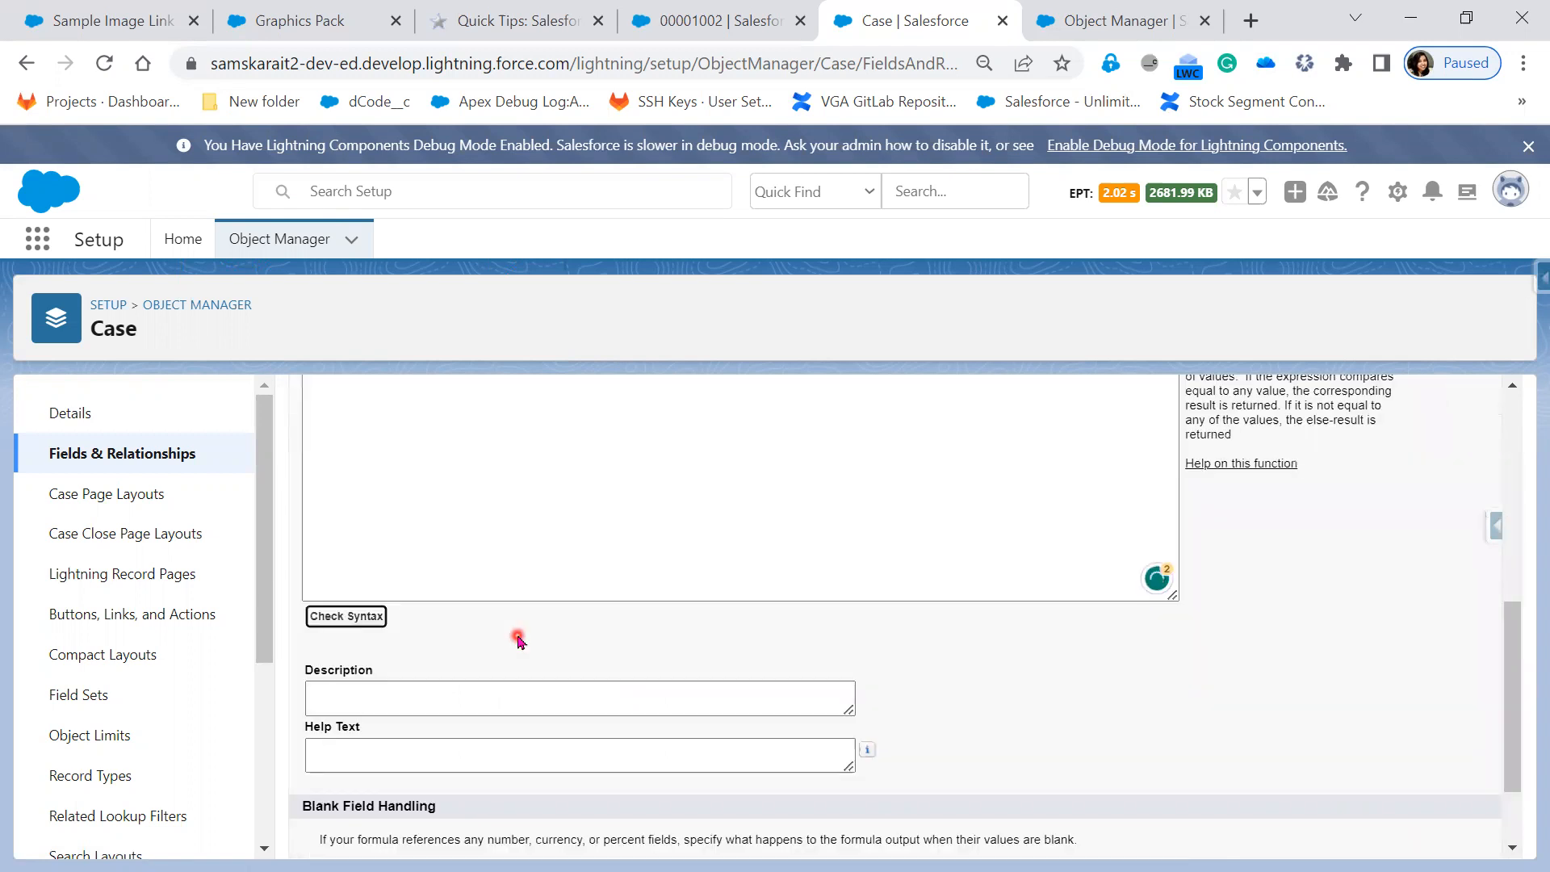
{"action": "scroll", "coordinate": [517, 638], "scroll_direction": "up", "scroll_amount": 5}
{"action": "scroll", "coordinate": [480, 716], "scroll_direction": "down", "scroll_amount": 2}
{"action": "left_click", "coordinate": [482, 449]}
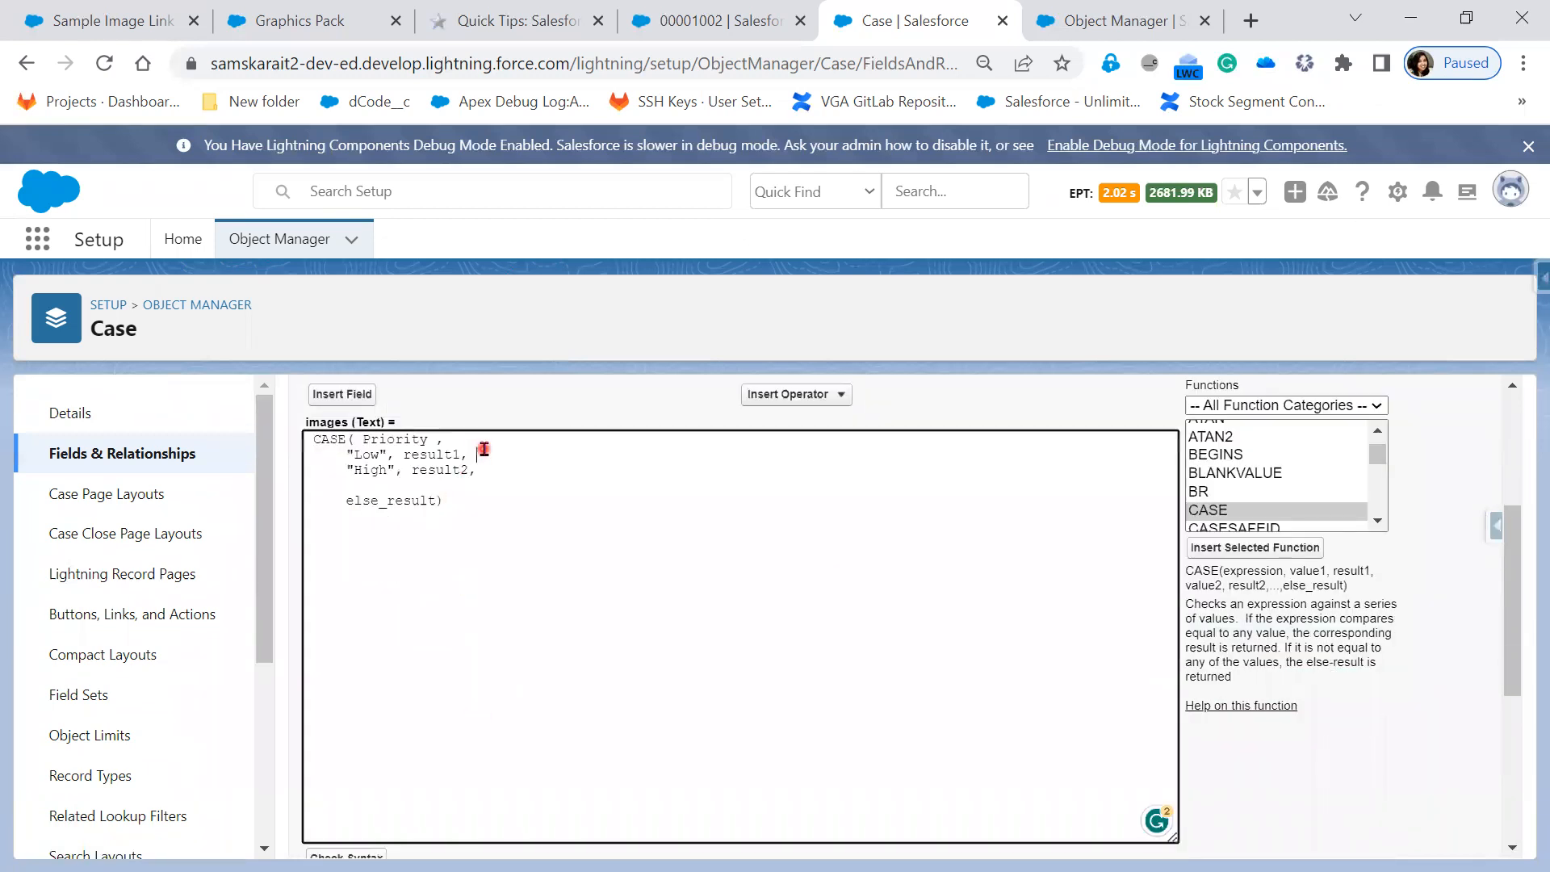
{"action": "key", "text": "Return"}
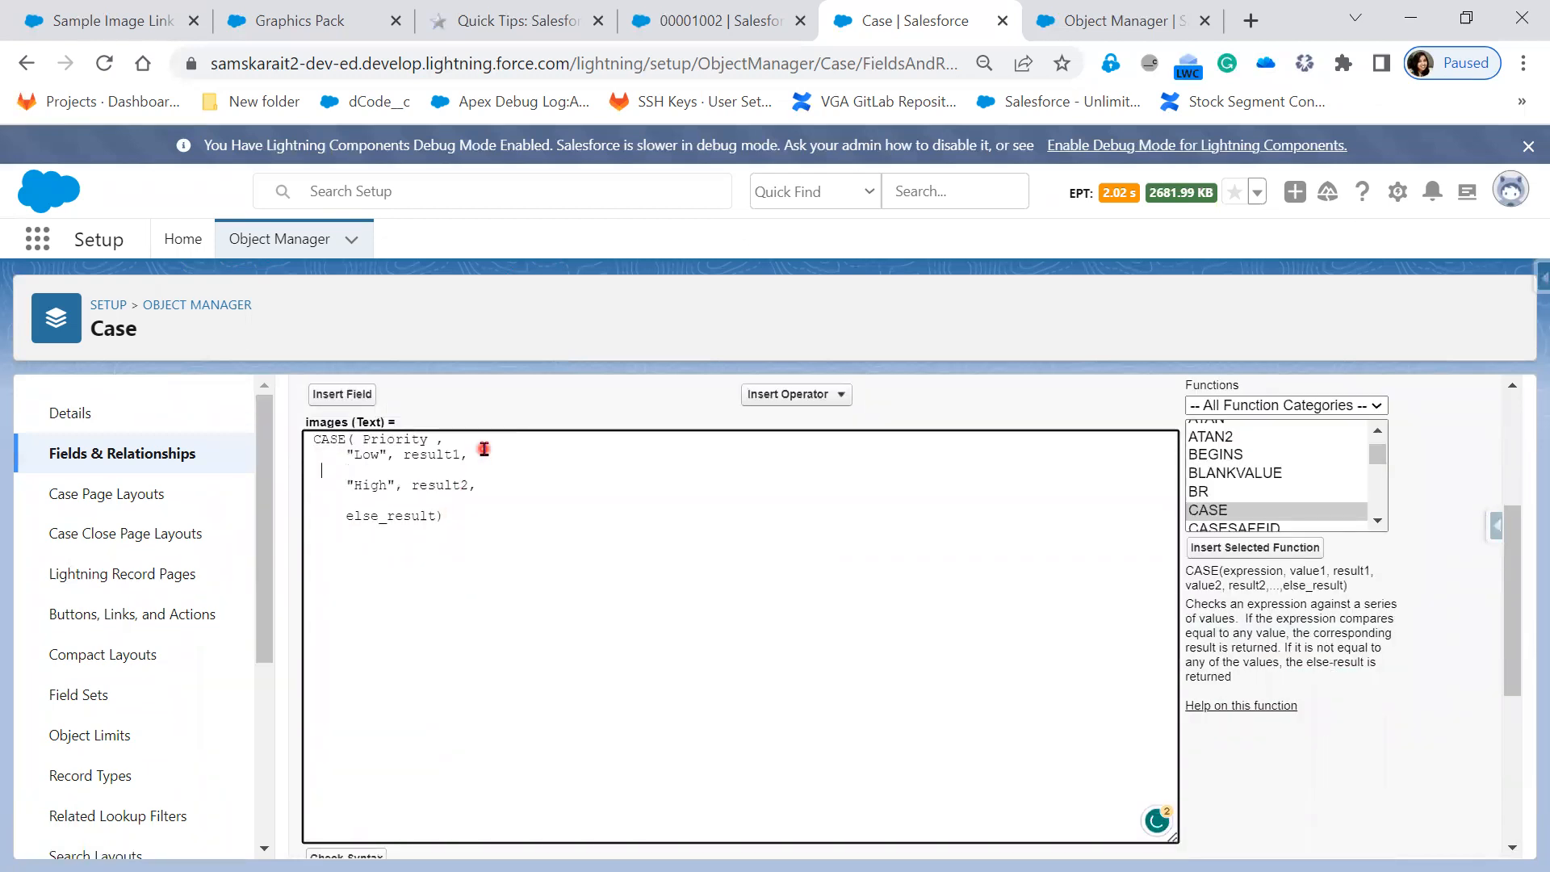
{"action": "type", "text": "\"Medium"}
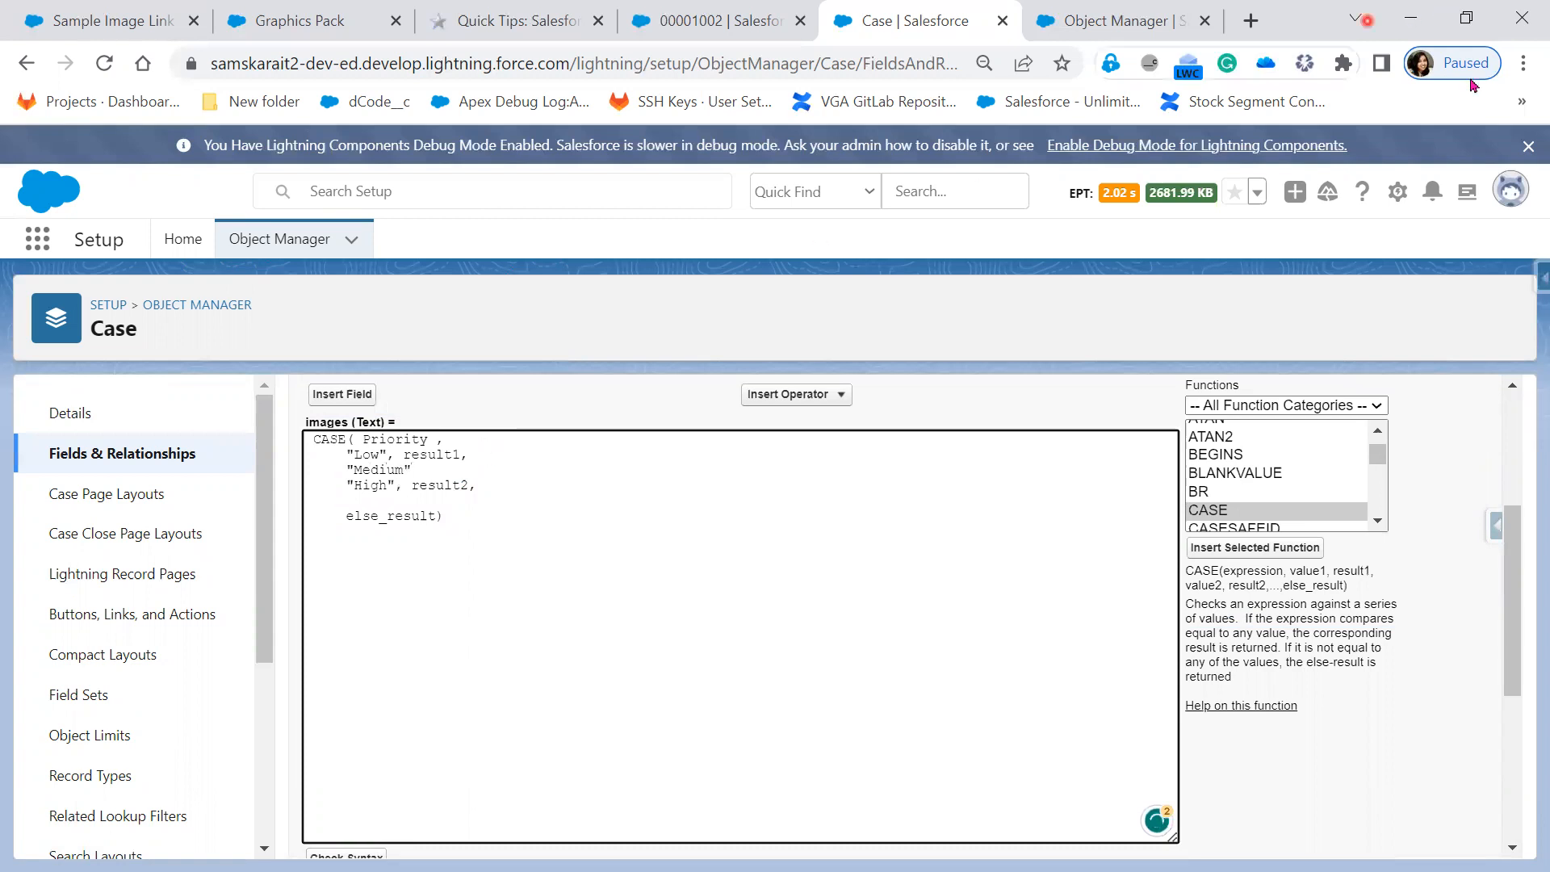
Enlarge the browser page zoom to 125% so the formula text is easier to read.
{"action": "left_click", "coordinate": [1523, 63]}
{"action": "left_click", "coordinate": [1449, 289]}
{"action": "left_click", "coordinate": [1449, 289]}
{"action": "left_click", "coordinate": [1450, 289]}
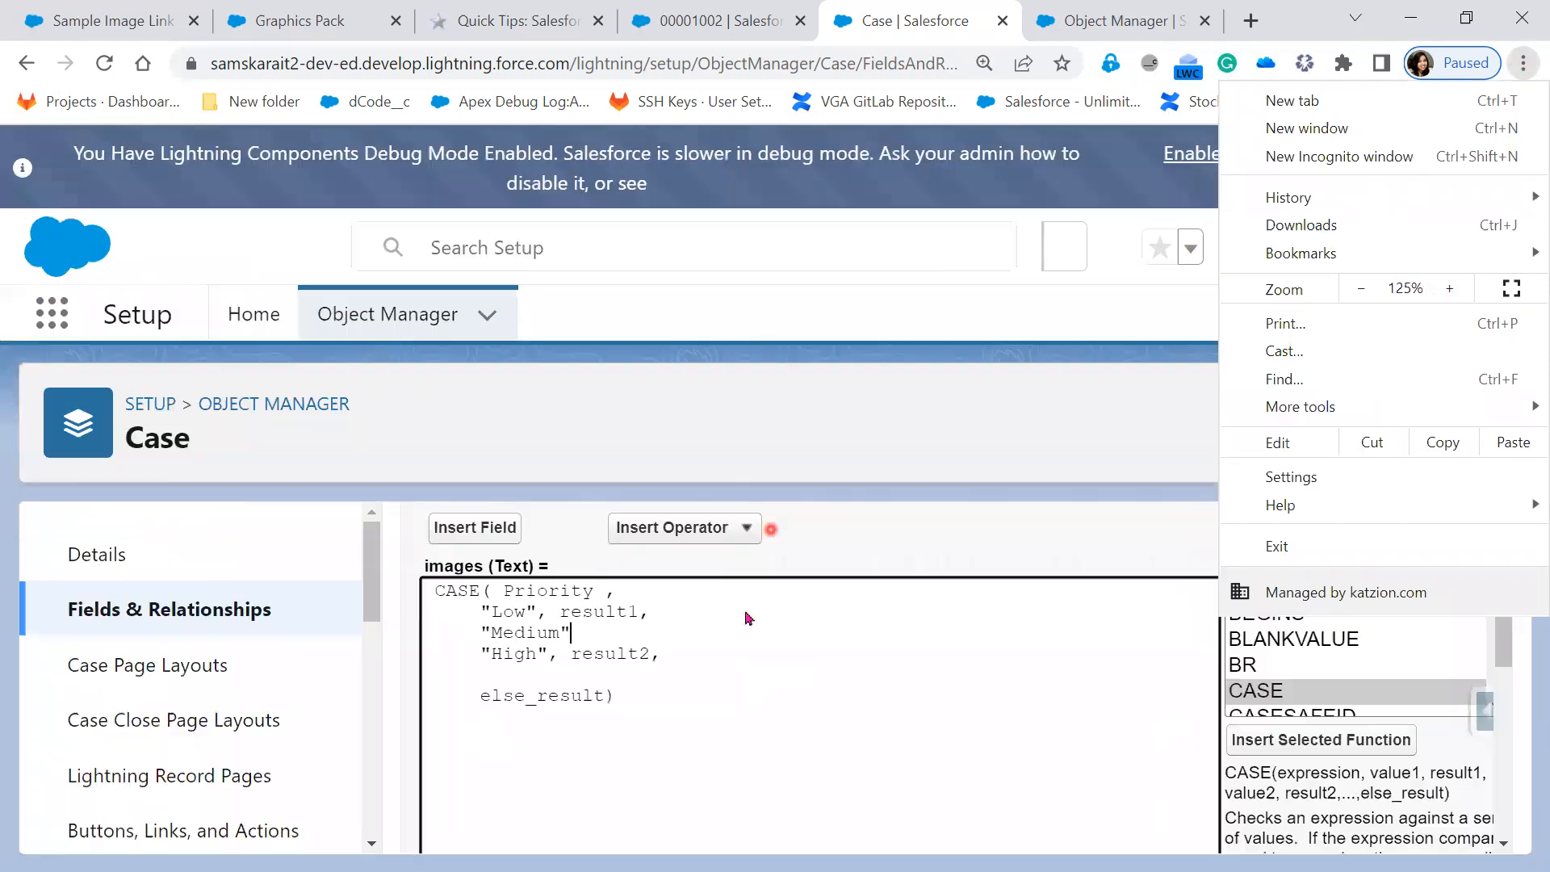
{"action": "left_click", "coordinate": [731, 671]}
{"action": "scroll", "coordinate": [705, 615], "scroll_direction": "down", "scroll_amount": 1}
{"action": "scroll", "coordinate": [688, 694], "scroll_direction": "up", "scroll_amount": 1}
{"action": "scroll", "coordinate": [685, 717], "scroll_direction": "up", "scroll_amount": 1}
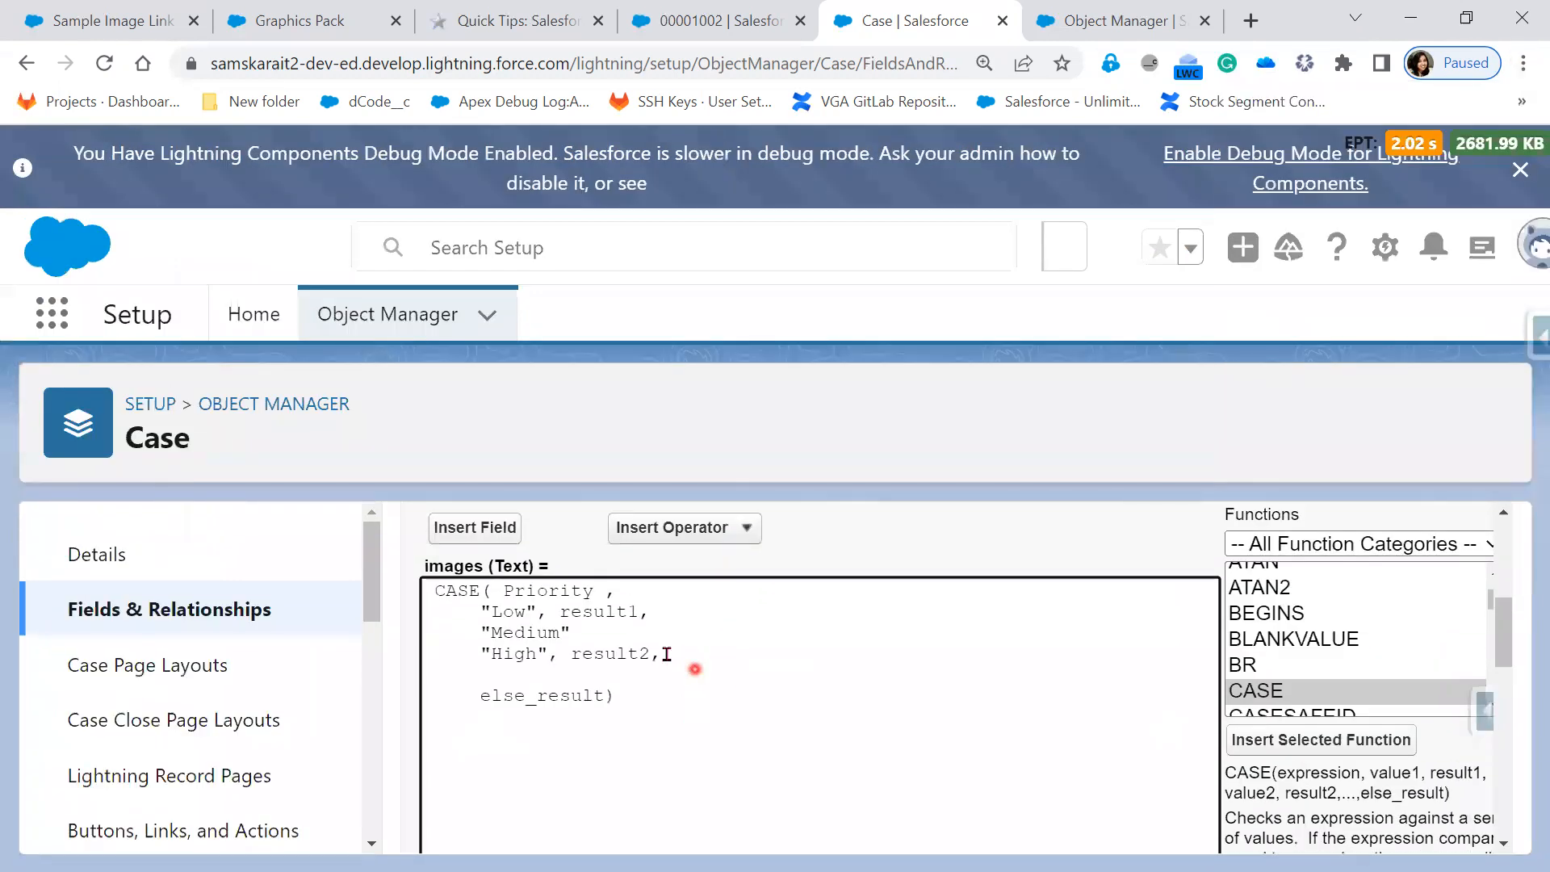
Complete the "Medium" line with result2 and a trailing comma, and change the "High" line's result to result3.
{"action": "left_click", "coordinate": [606, 634]}
{"action": "type", "text": "result2"}
{"action": "left_click", "coordinate": [650, 654]}
{"action": "left_click", "coordinate": [540, 695]}
{"action": "double_click", "coordinate": [537, 695]}
{"action": "left_click", "coordinate": [695, 633]}
Switch to the Sales app's case record tab, go to Cases and display the All Open Cases list view.
{"action": "left_click", "coordinate": [756, 24]}
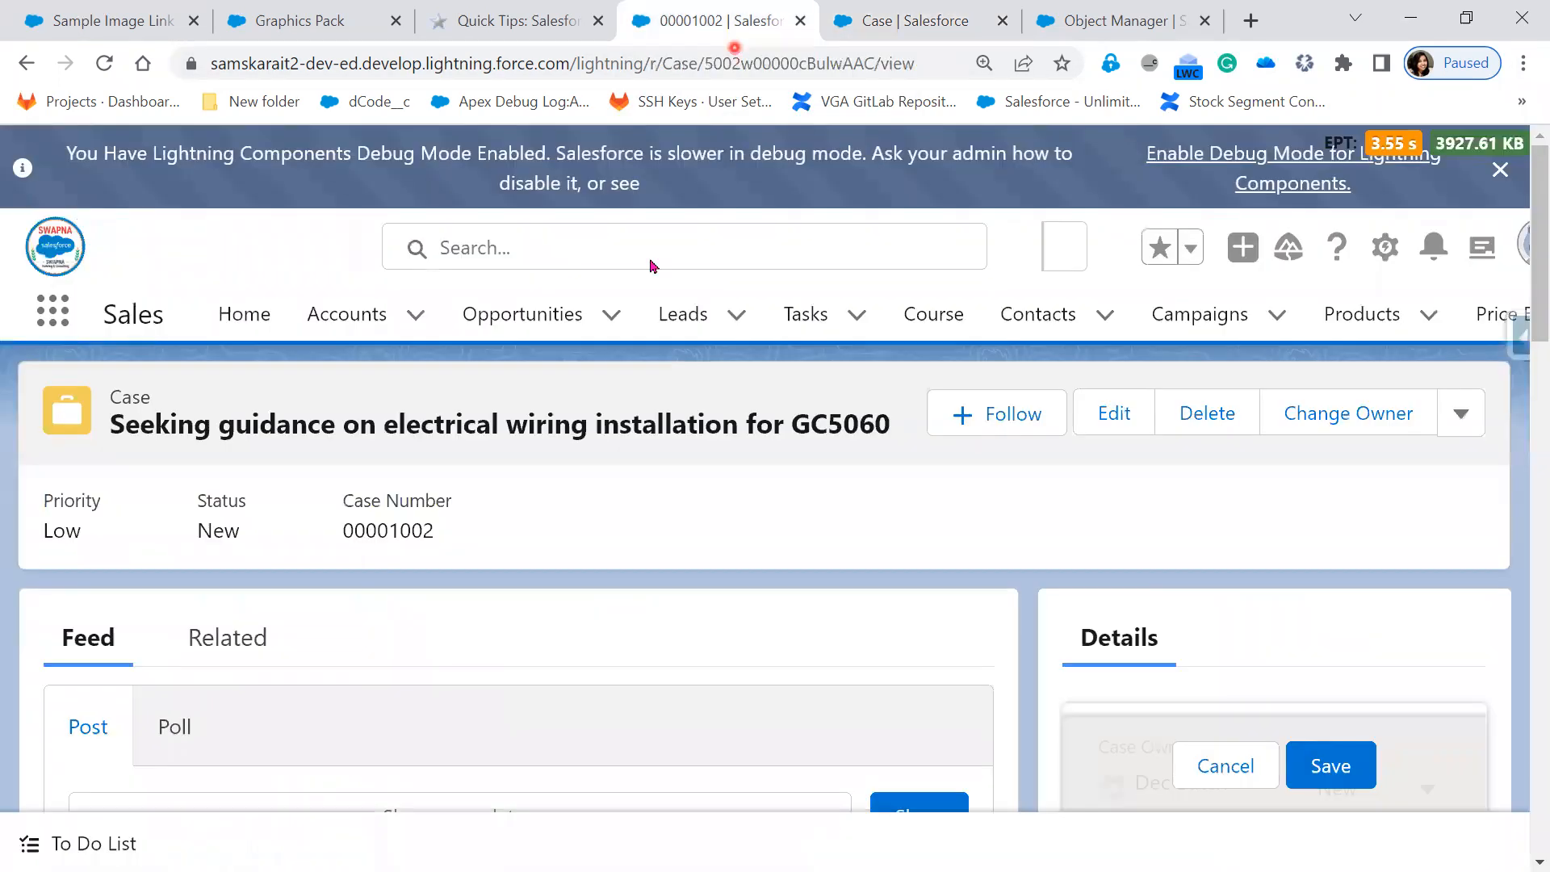
{"action": "left_click", "coordinate": [1169, 321]}
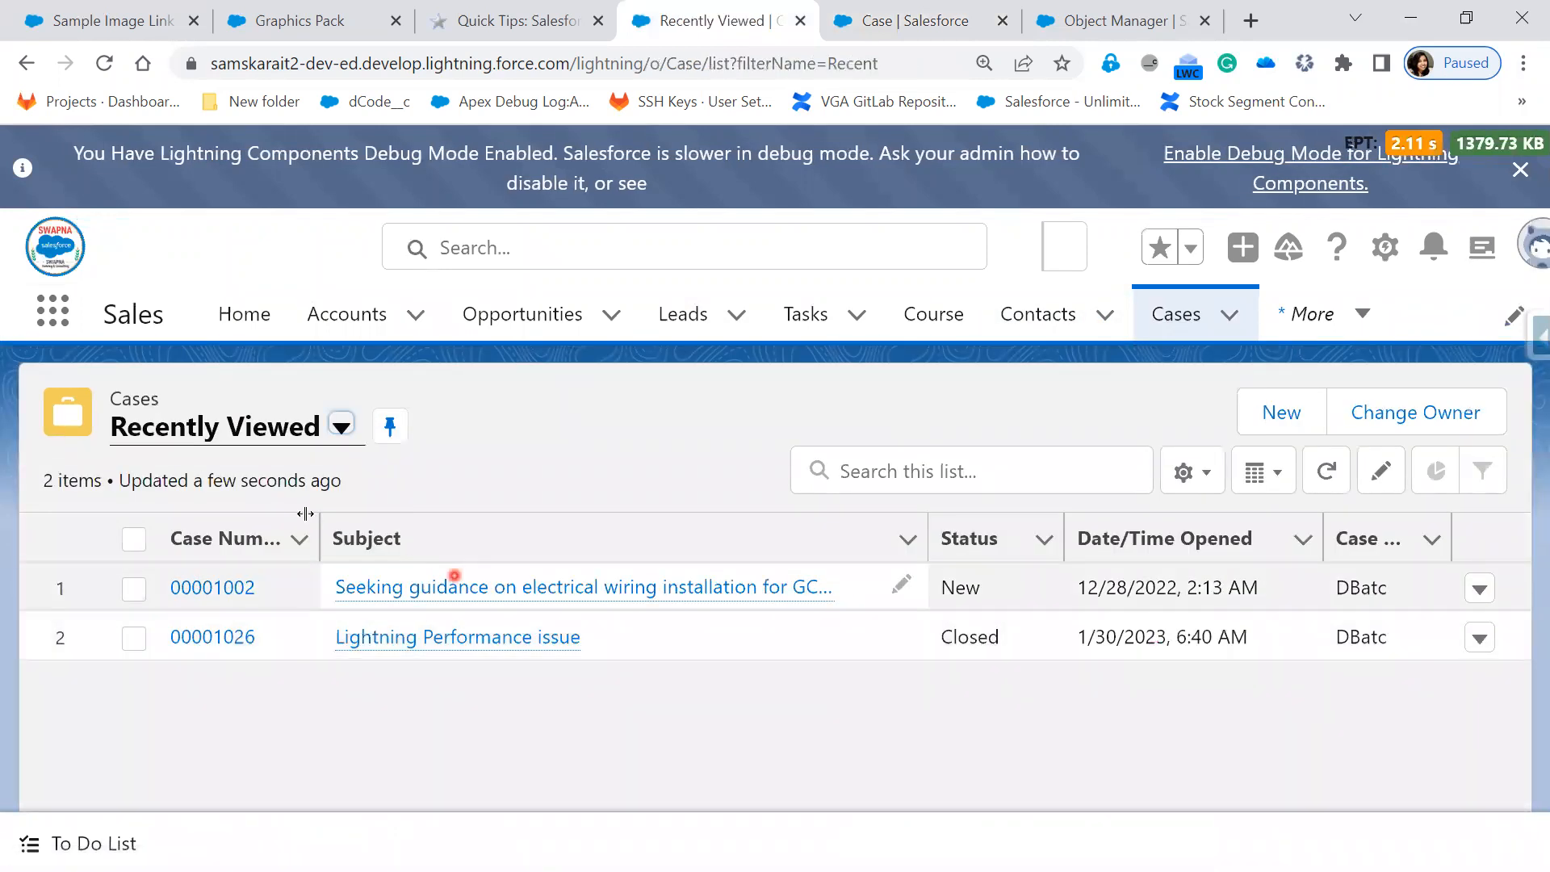
{"action": "left_click", "coordinate": [339, 430]}
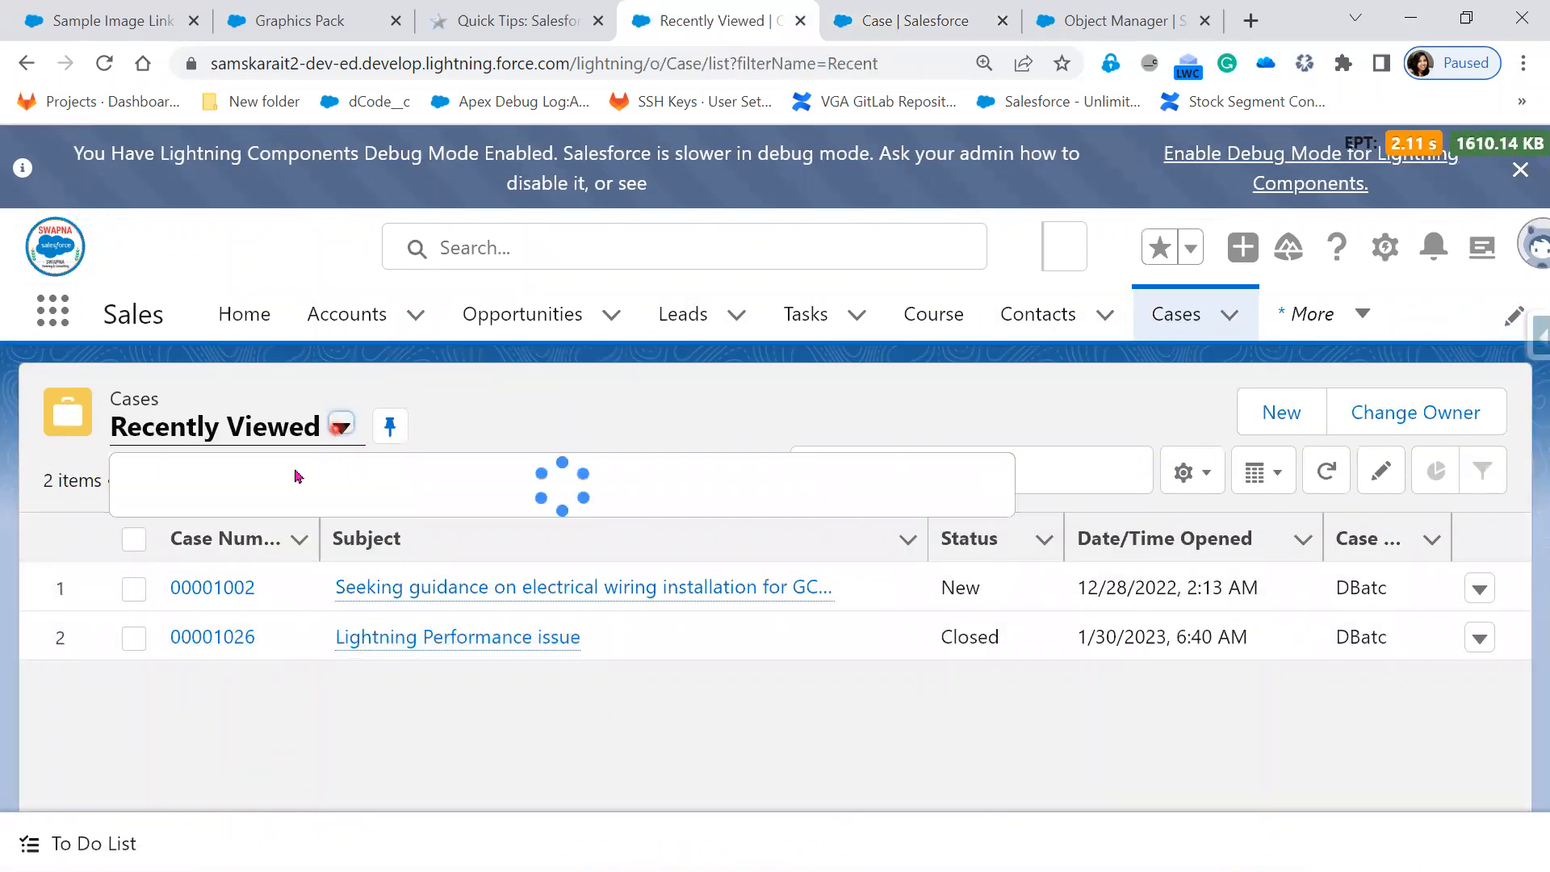
{"action": "left_click", "coordinate": [267, 584]}
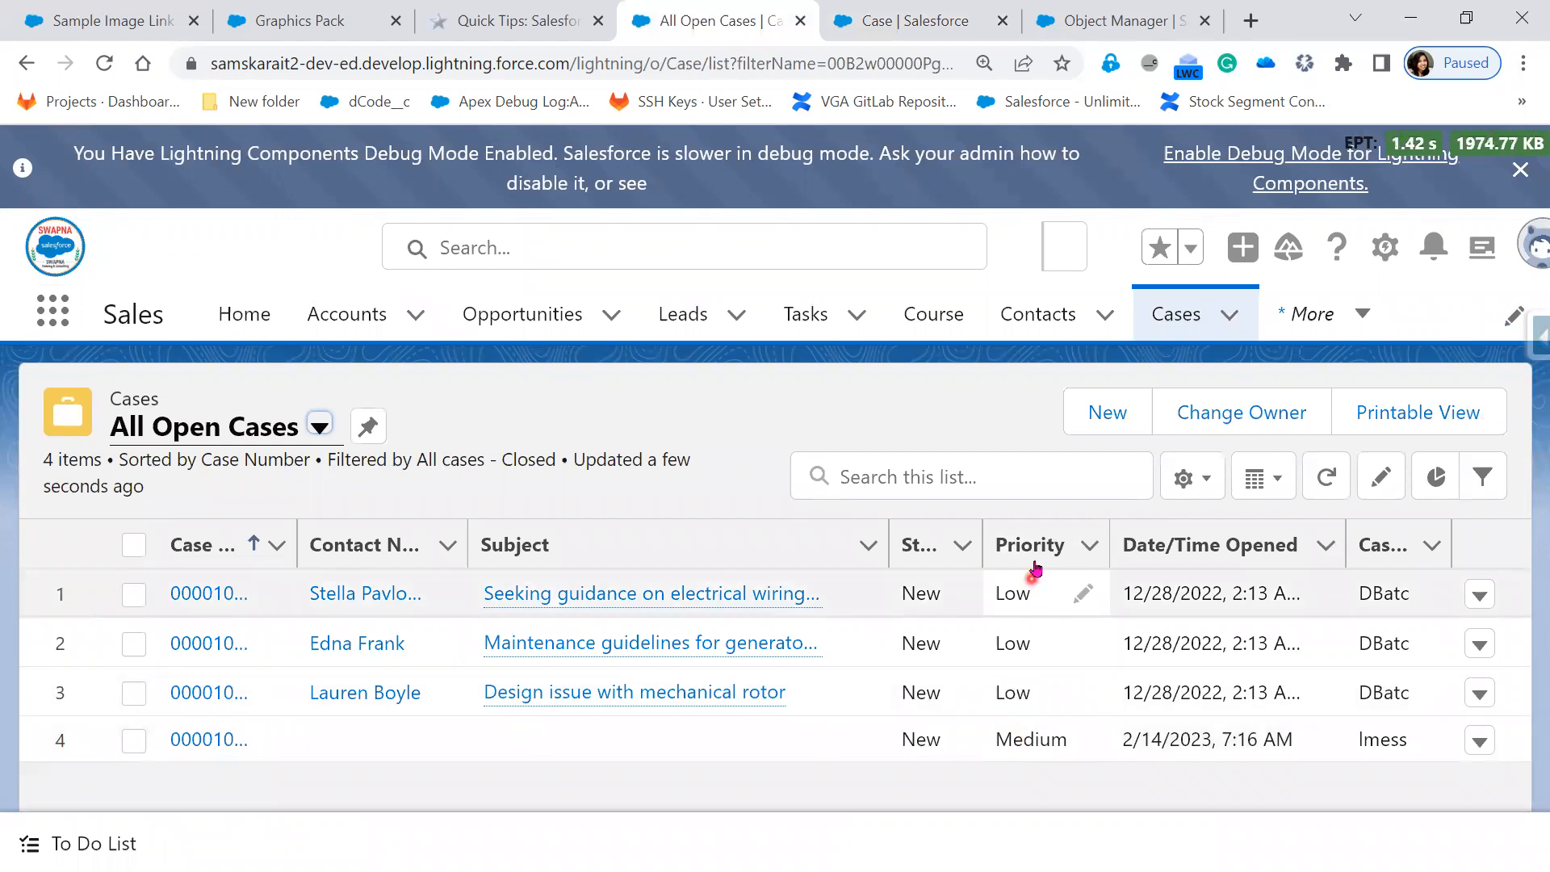
{"action": "left_click", "coordinate": [183, 750]}
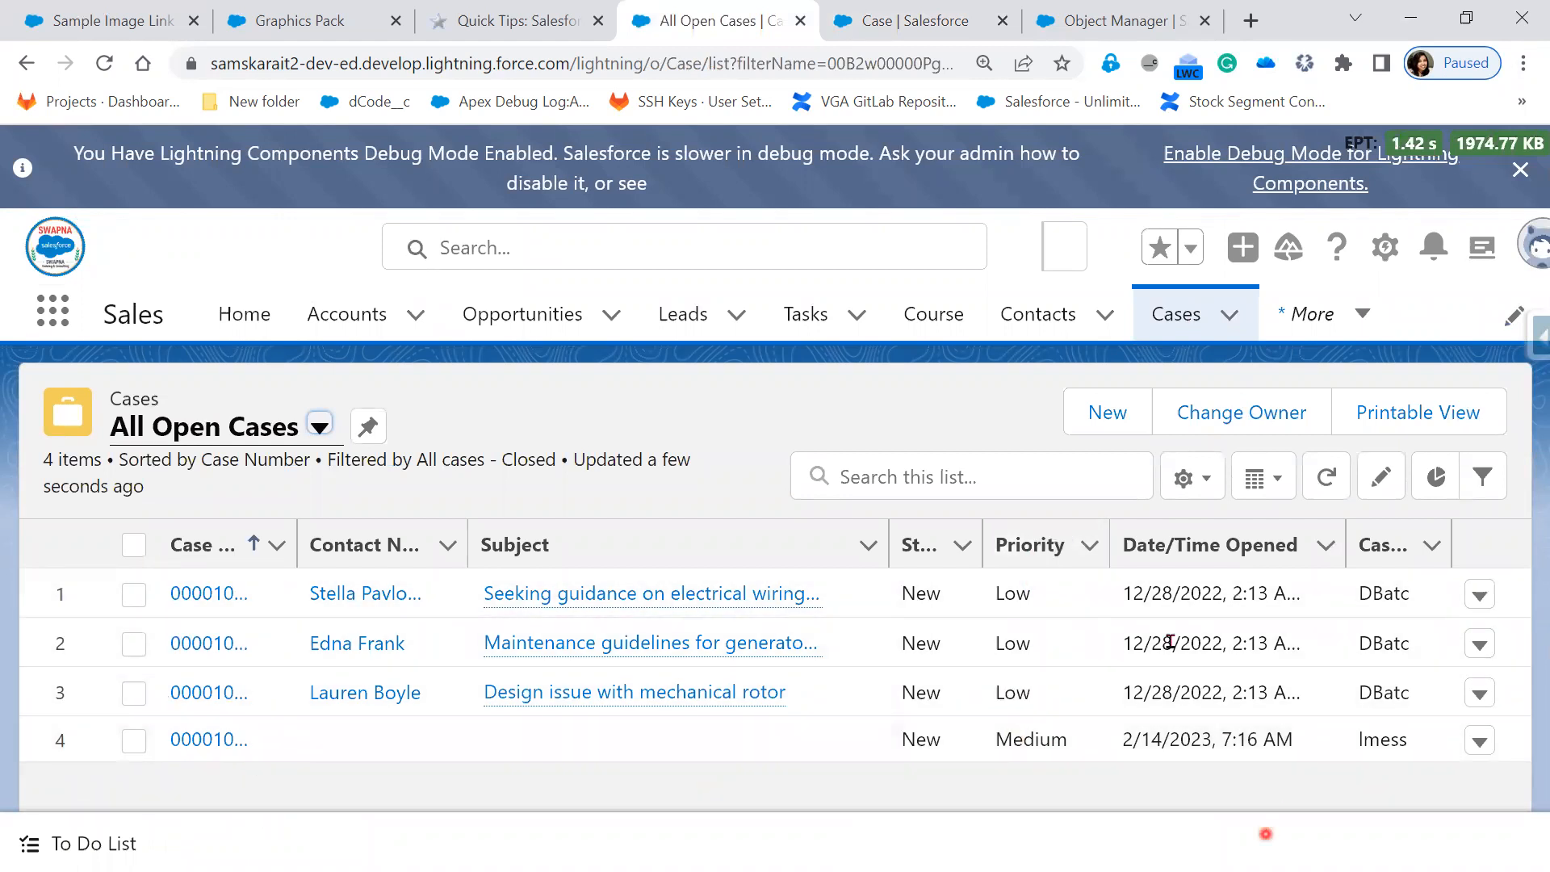
Set the Priority of the case "Design issue with mechanical rotor" to High directly in the list.
{"action": "left_click", "coordinate": [1025, 644]}
{"action": "left_click", "coordinate": [1110, 699]}
{"action": "left_click", "coordinate": [1082, 692]}
{"action": "left_click", "coordinate": [1082, 695]}
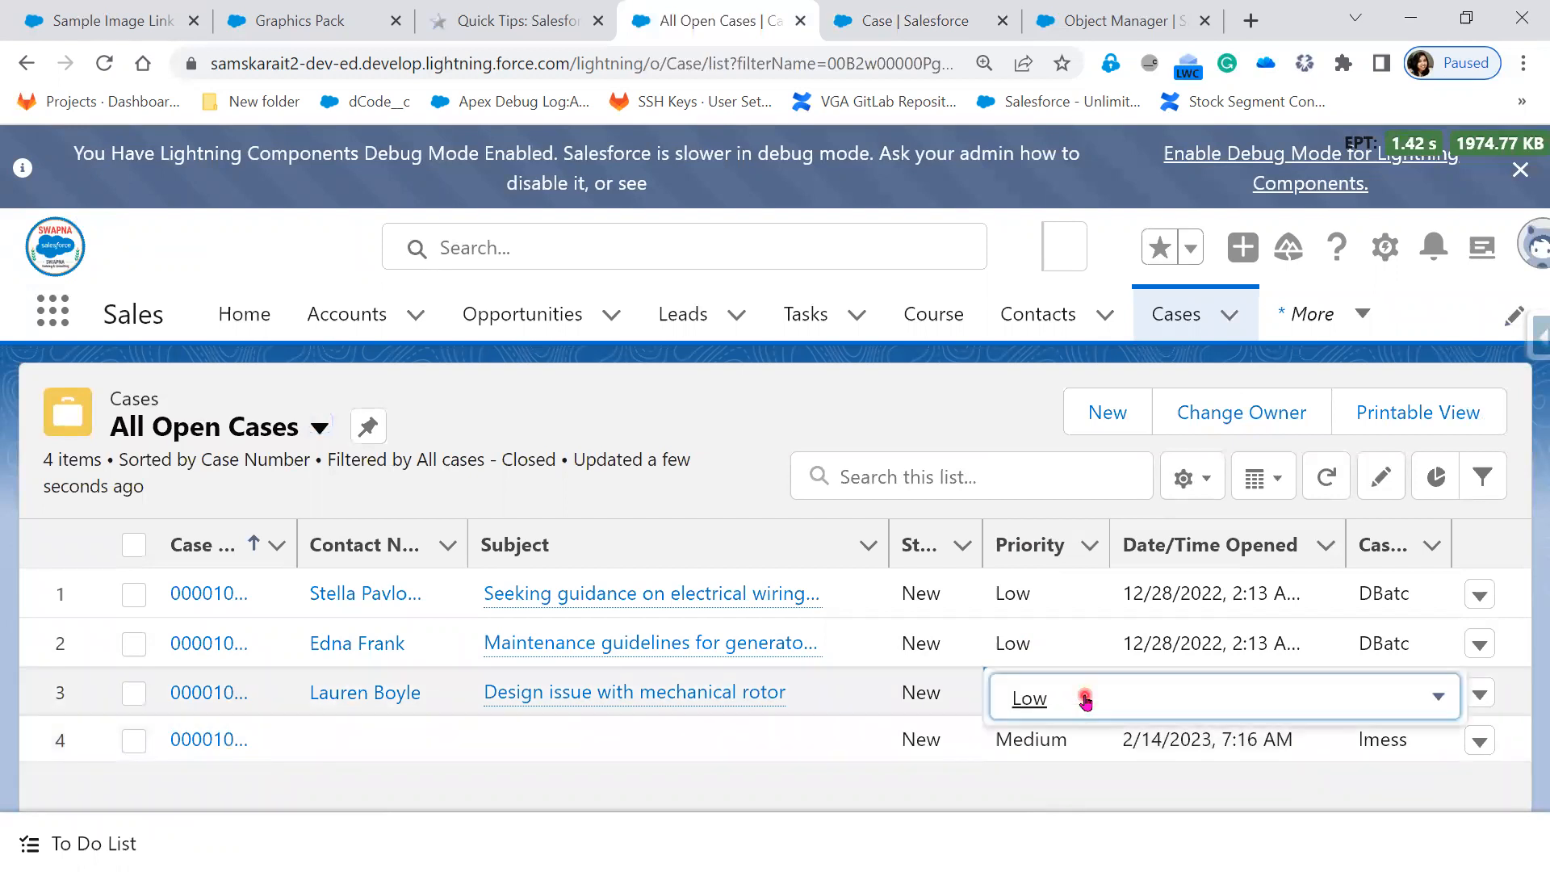
{"action": "left_click", "coordinate": [1378, 715]}
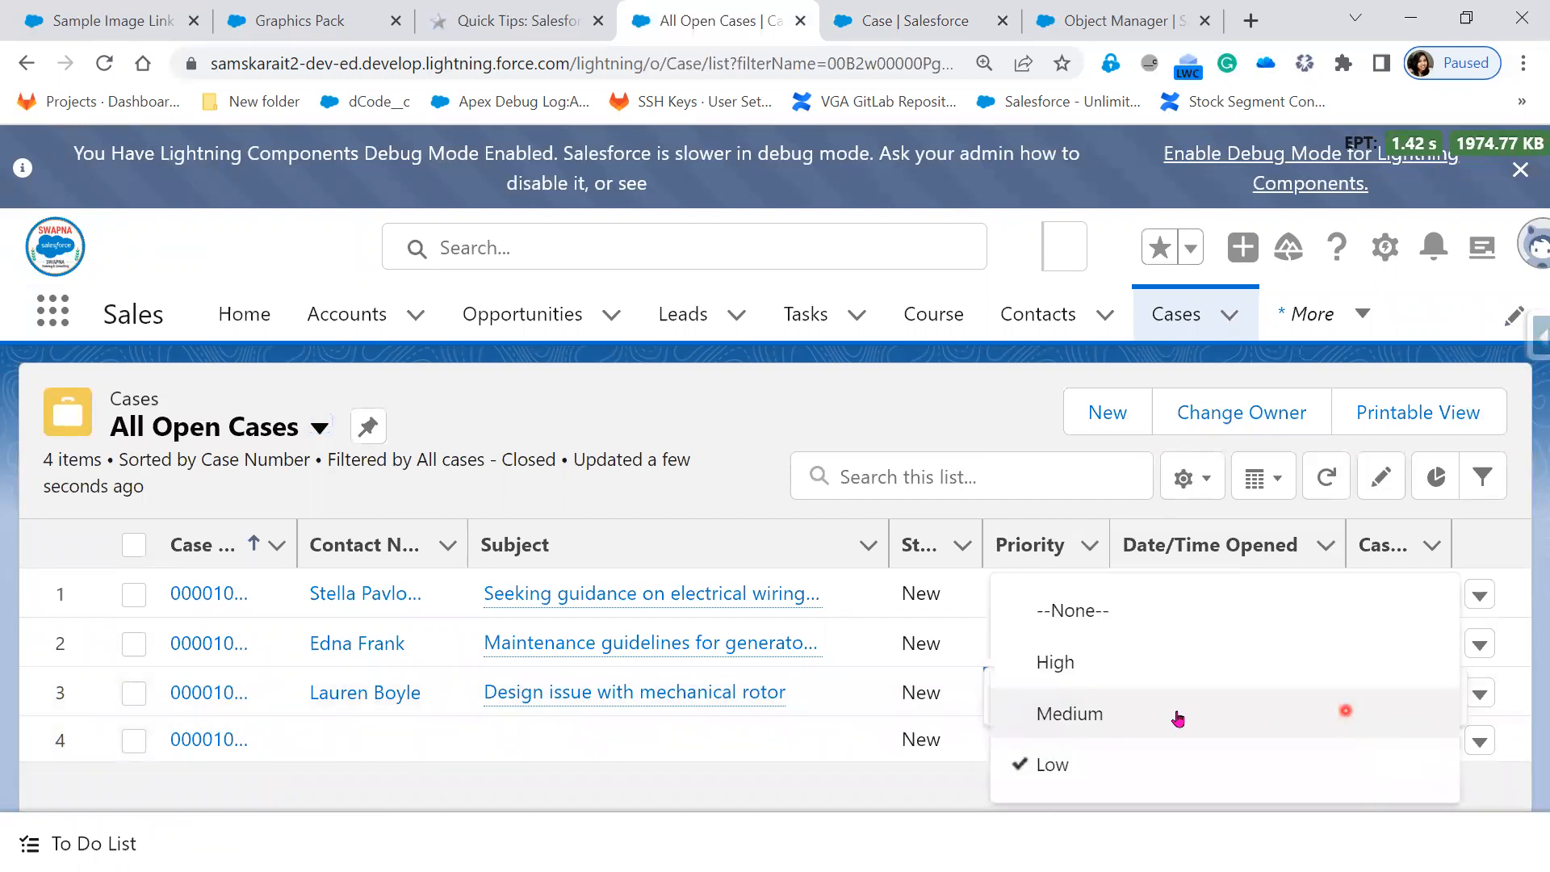
{"action": "left_click", "coordinate": [1080, 675]}
{"action": "left_click", "coordinate": [880, 772]}
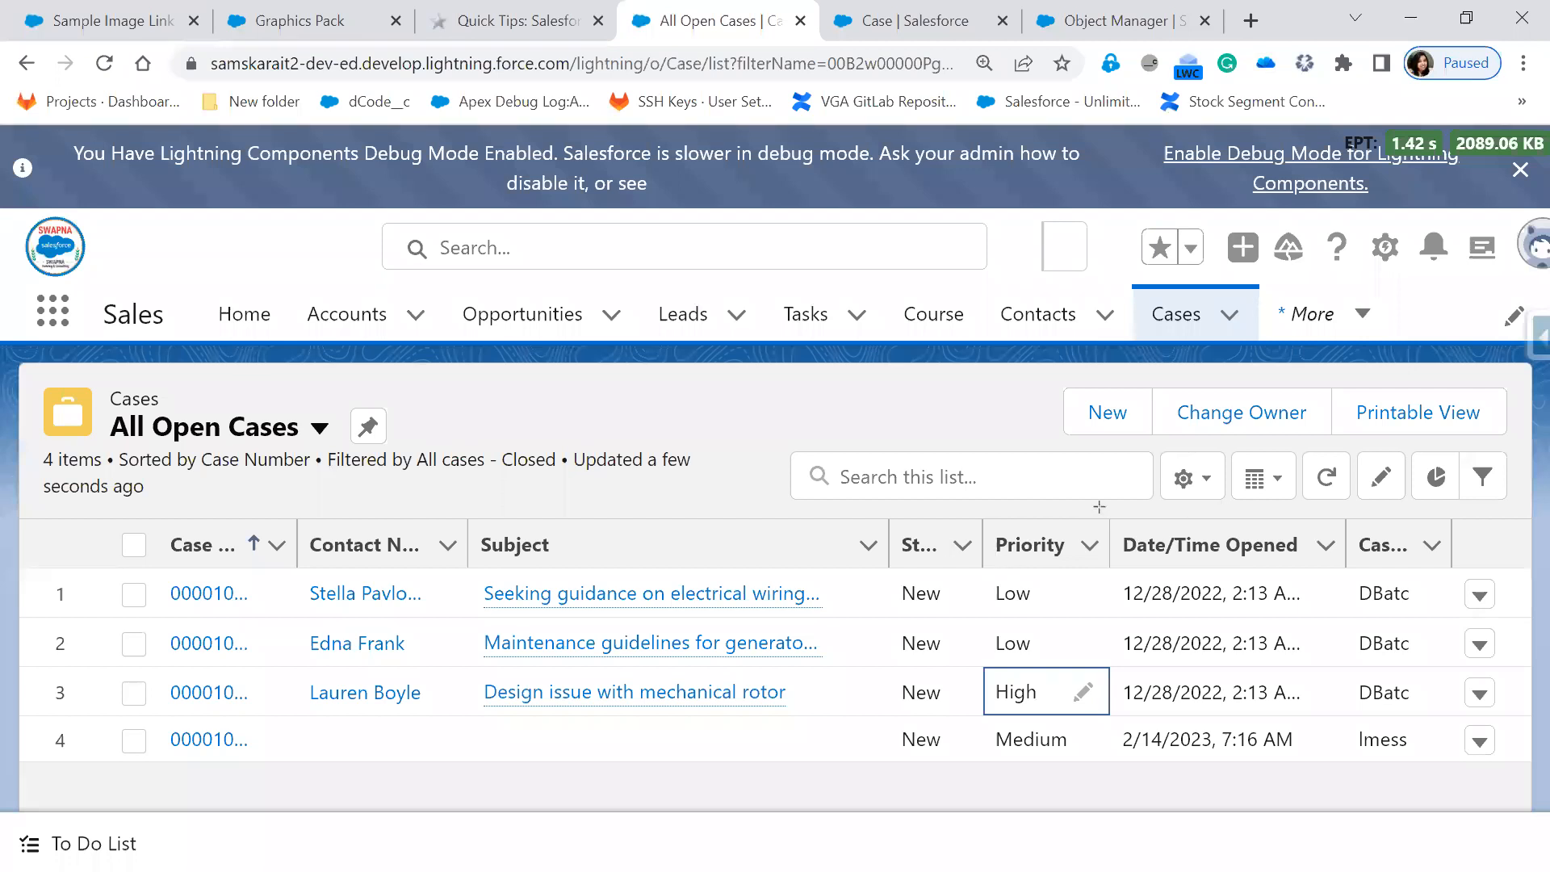
Annotate the case list with a red box beside the Priority column and a hand-drawn flag for each case.
{"action": "left_click_drag", "start_coordinate": [1083, 515], "coordinate": [1121, 769]}
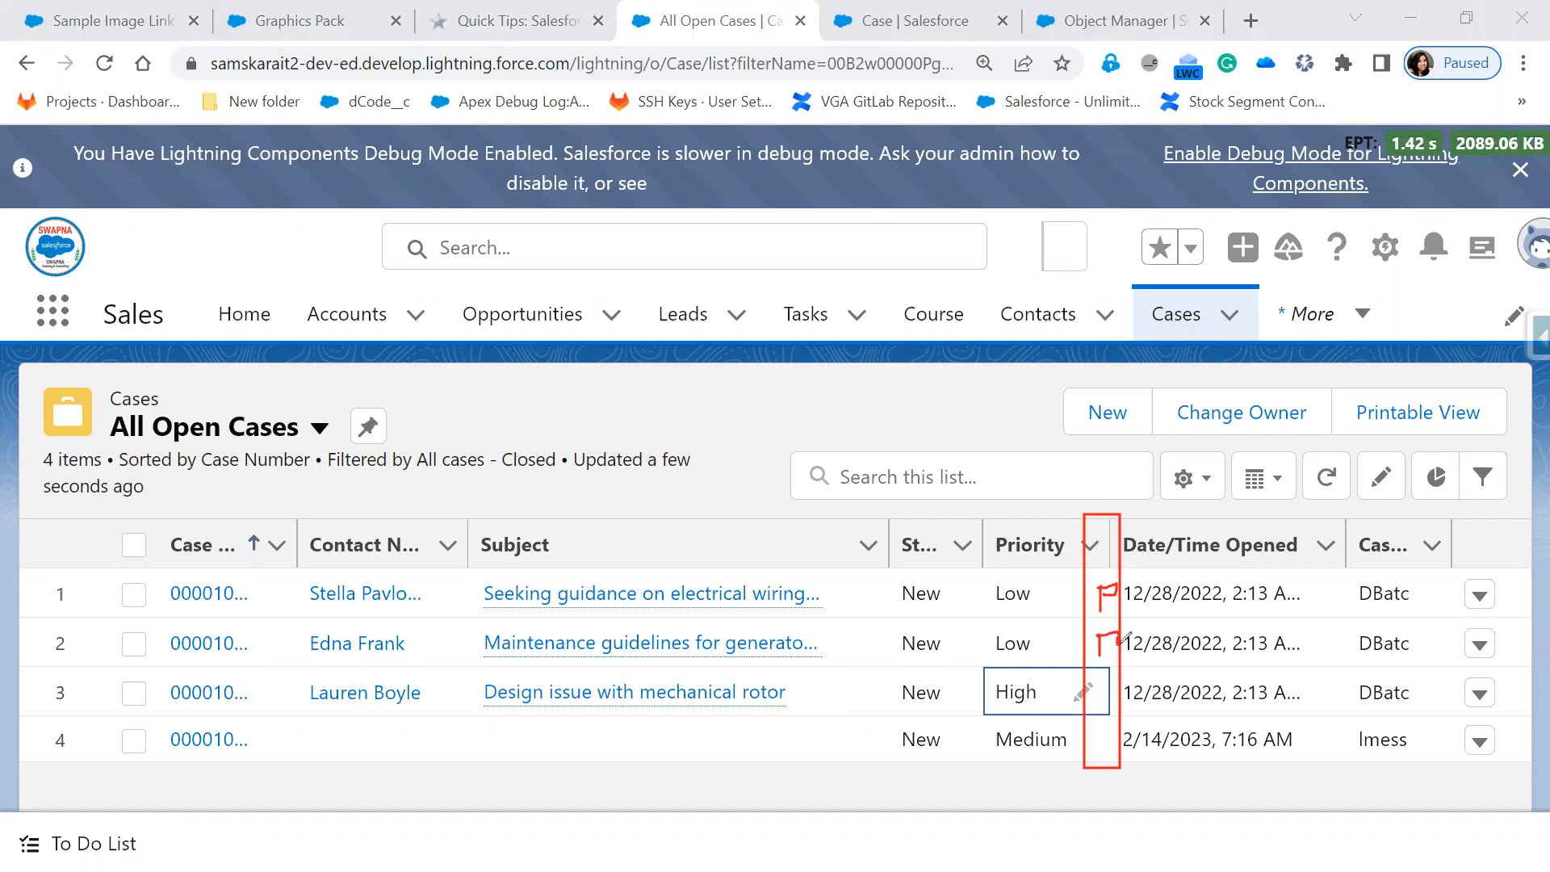
{"action": "left_click_drag", "start_coordinate": [1109, 683], "coordinate": [1115, 706]}
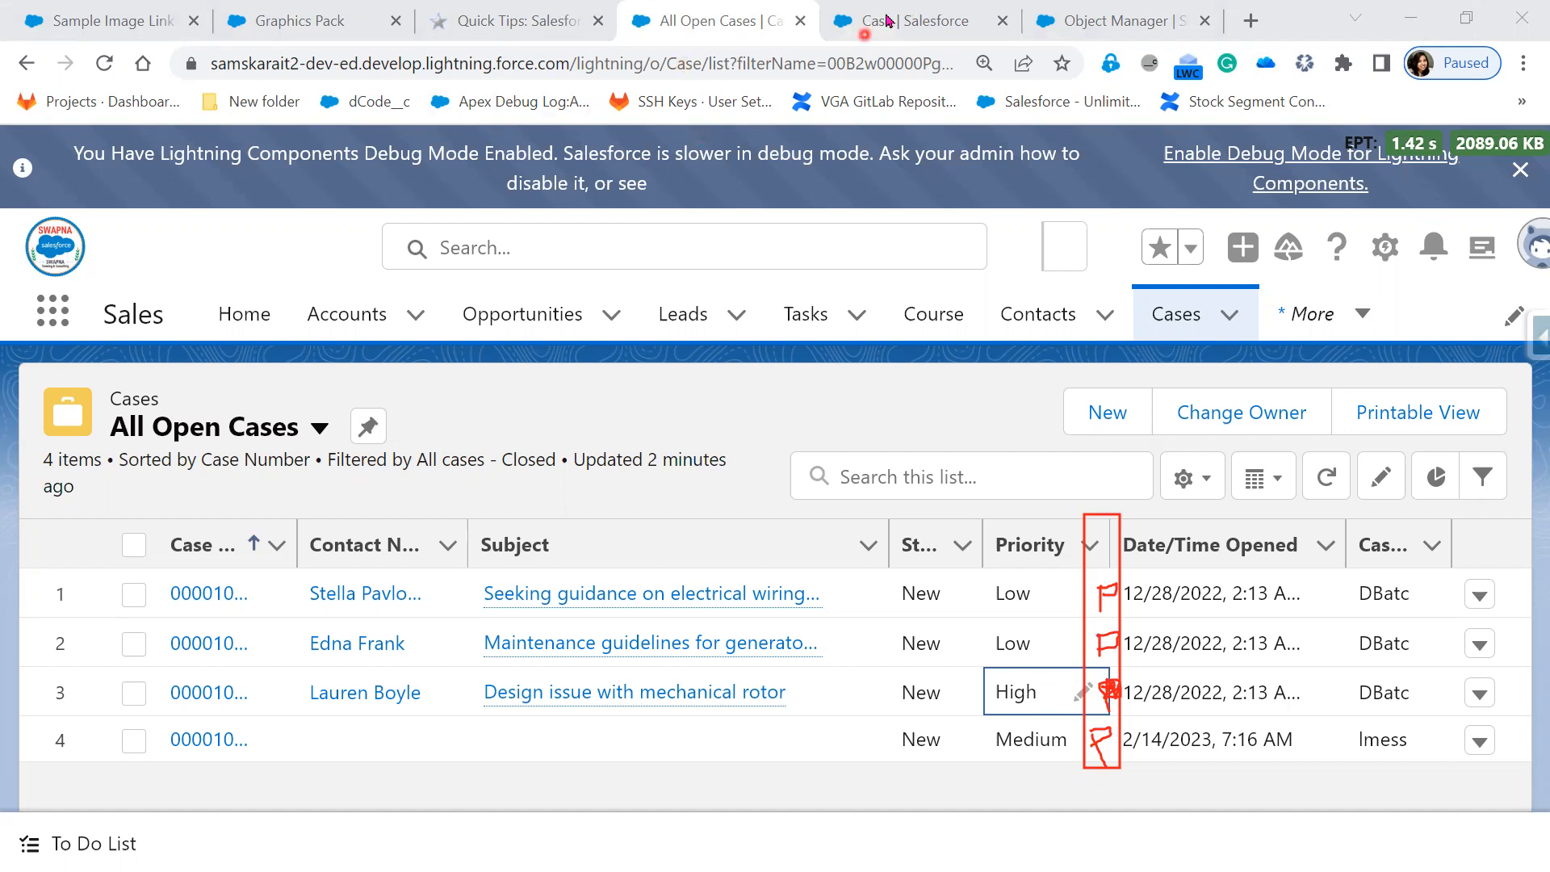
Return to the images formula editor, review each value's result placeholder and select result1 on the "Low" line.
{"action": "left_click", "coordinate": [904, 20]}
{"action": "left_click", "coordinate": [603, 611]}
{"action": "left_click", "coordinate": [630, 638]}
{"action": "left_click", "coordinate": [572, 695]}
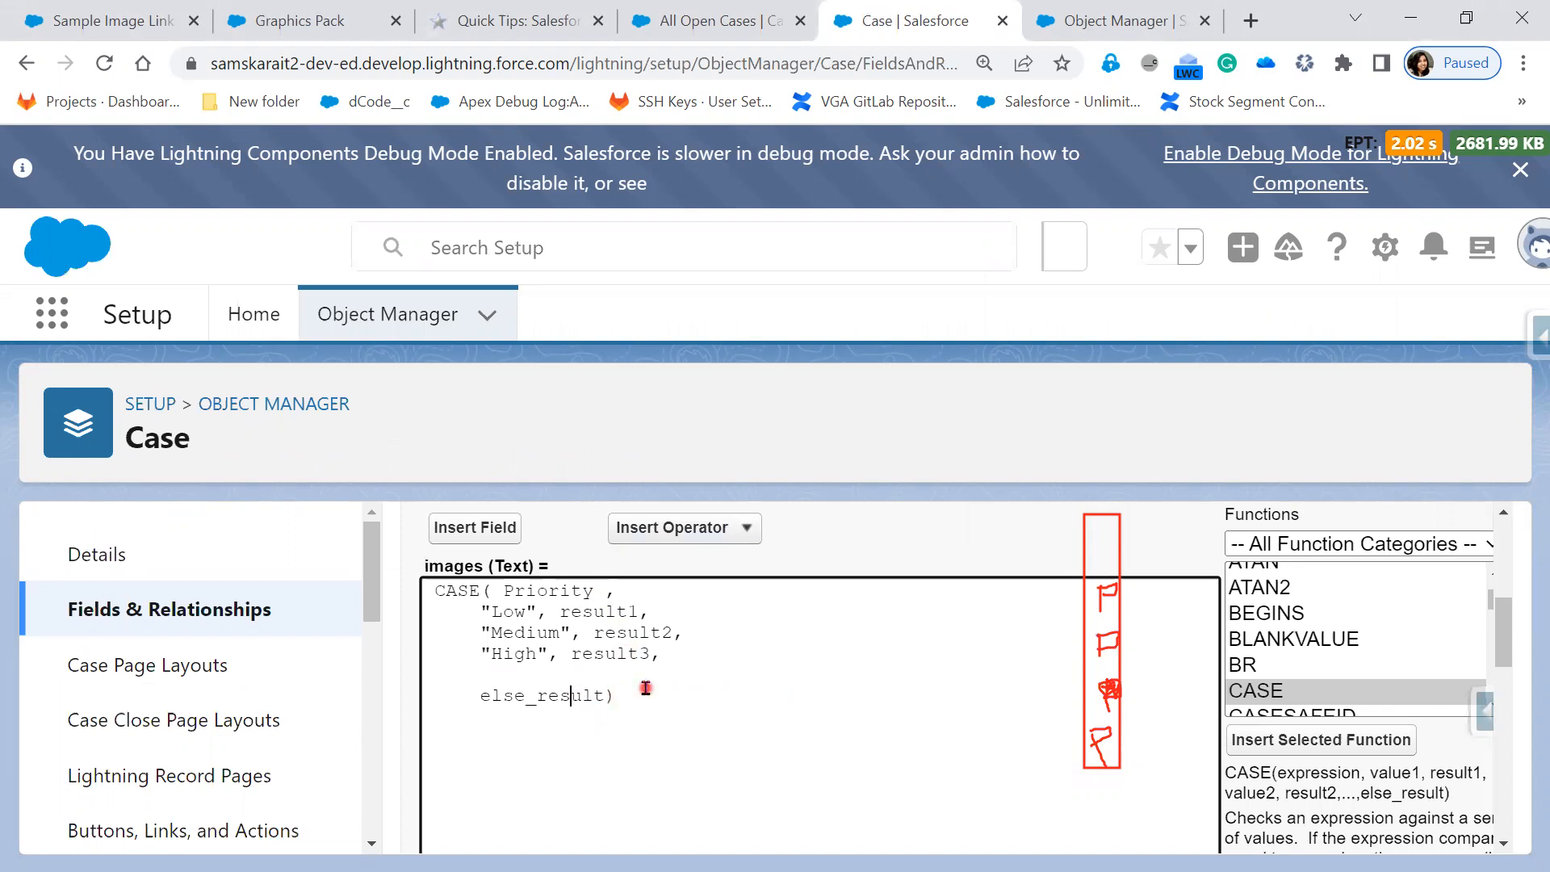
{"action": "double_click", "coordinate": [578, 611]}
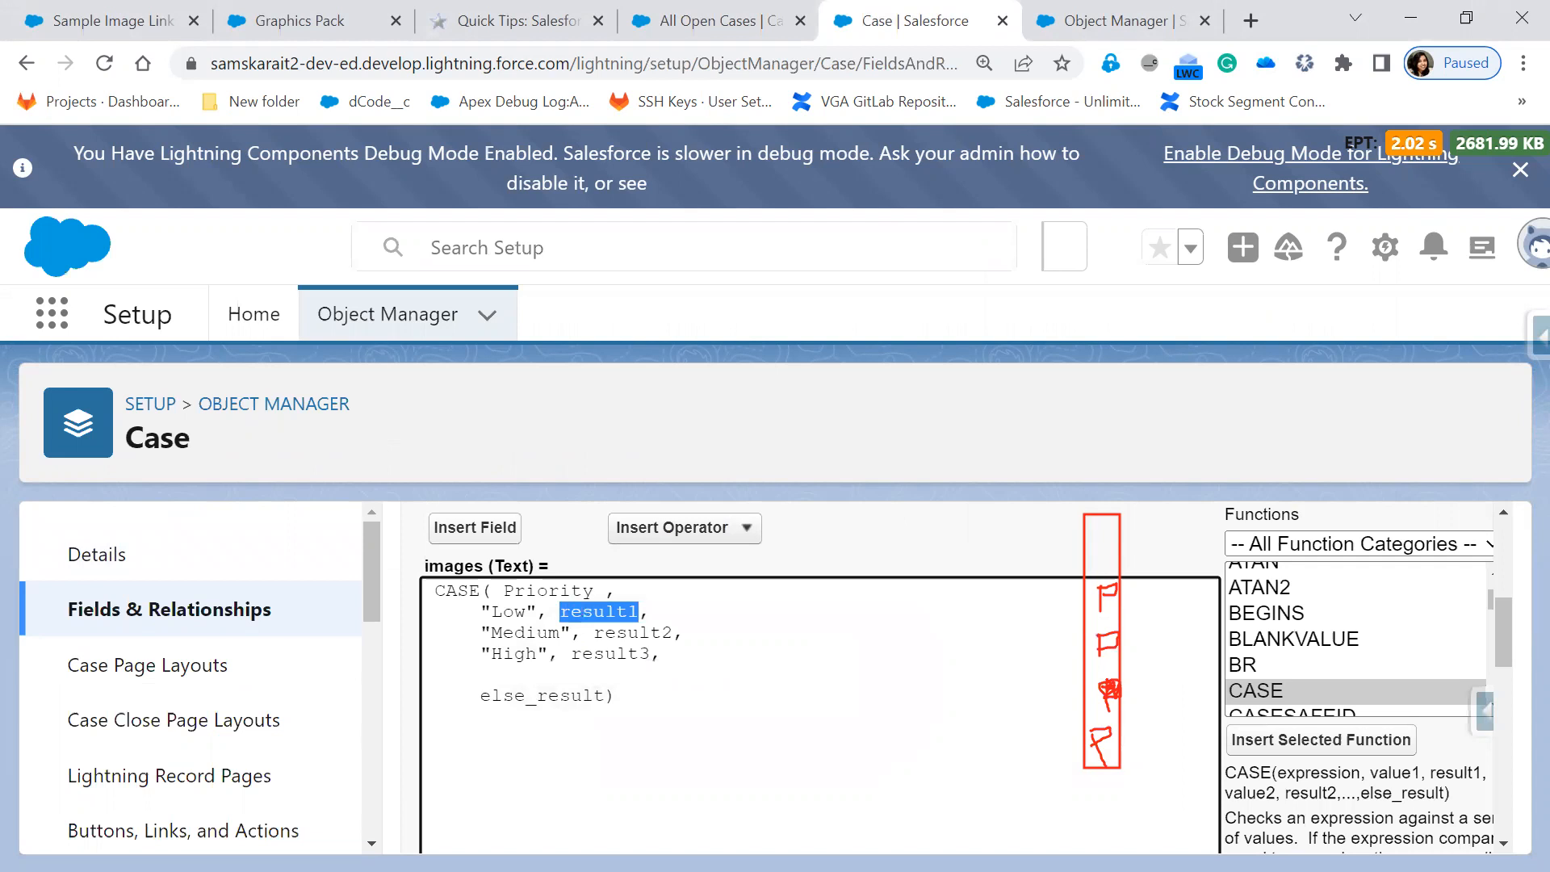
Look through the sample icon screenshots in the Graphics Pack listing on AppExchange.
{"action": "left_click", "coordinate": [360, 25]}
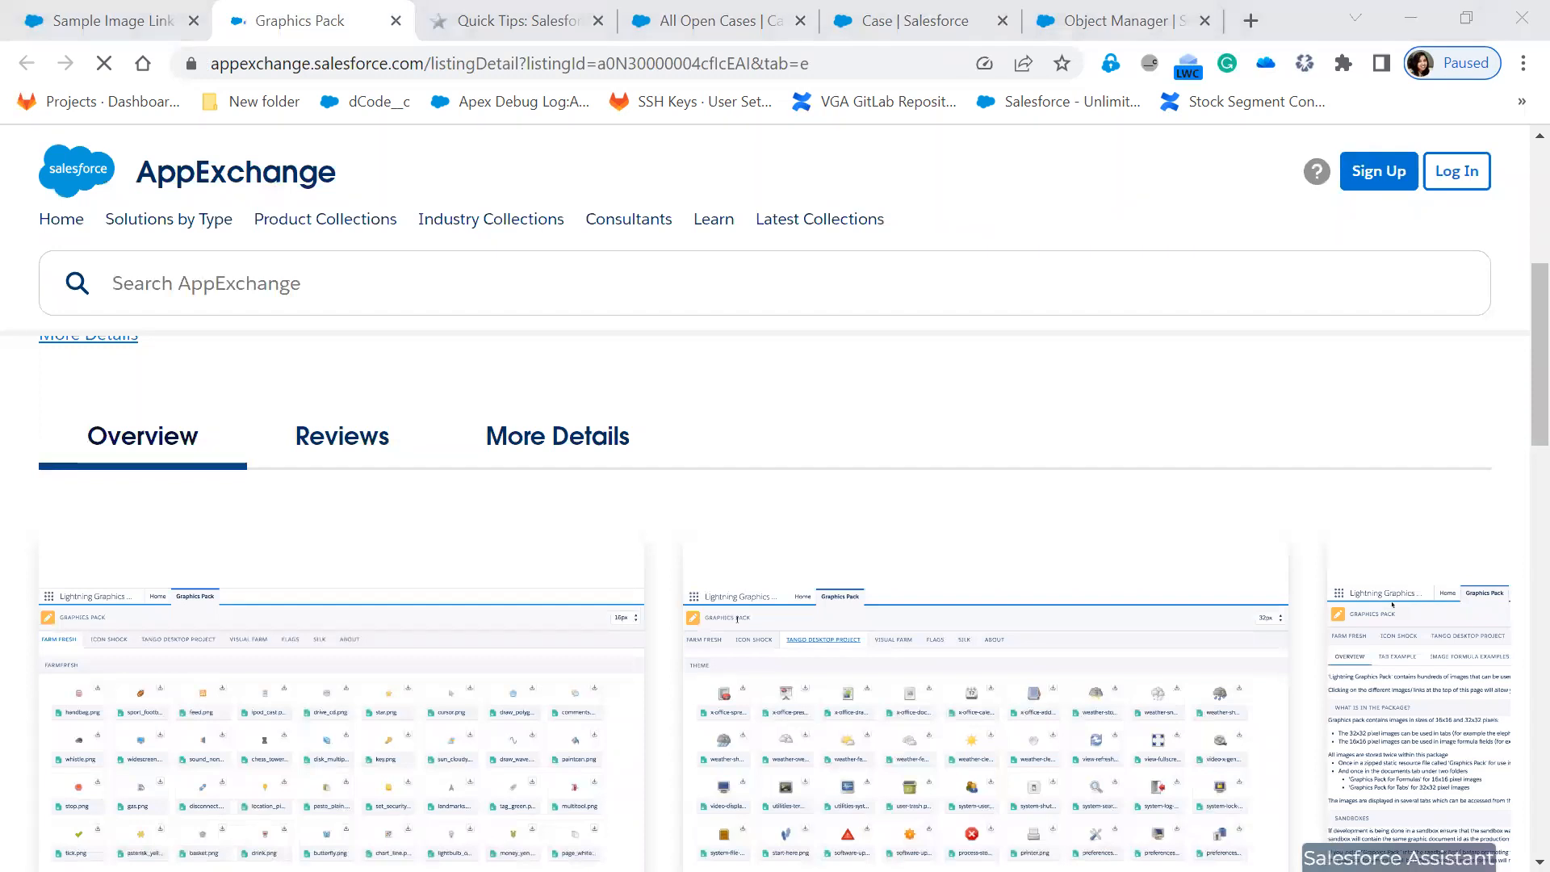
{"action": "left_click", "coordinate": [830, 66]}
{"action": "scroll", "coordinate": [812, 678], "scroll_direction": "down", "scroll_amount": 3}
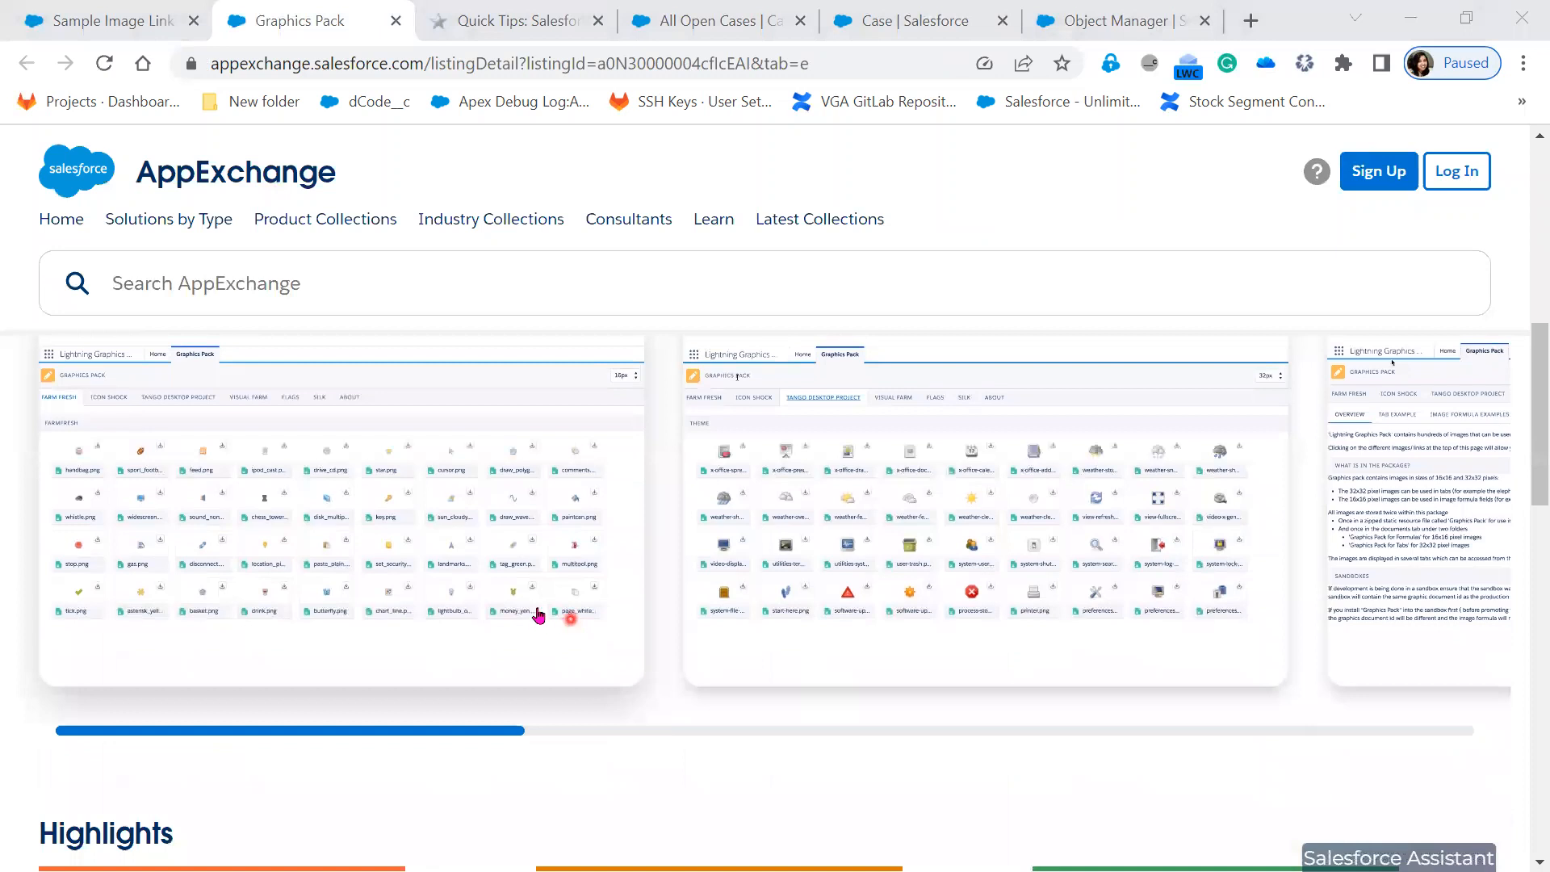
{"action": "left_click_drag", "start_coordinate": [461, 733], "coordinate": [1502, 746]}
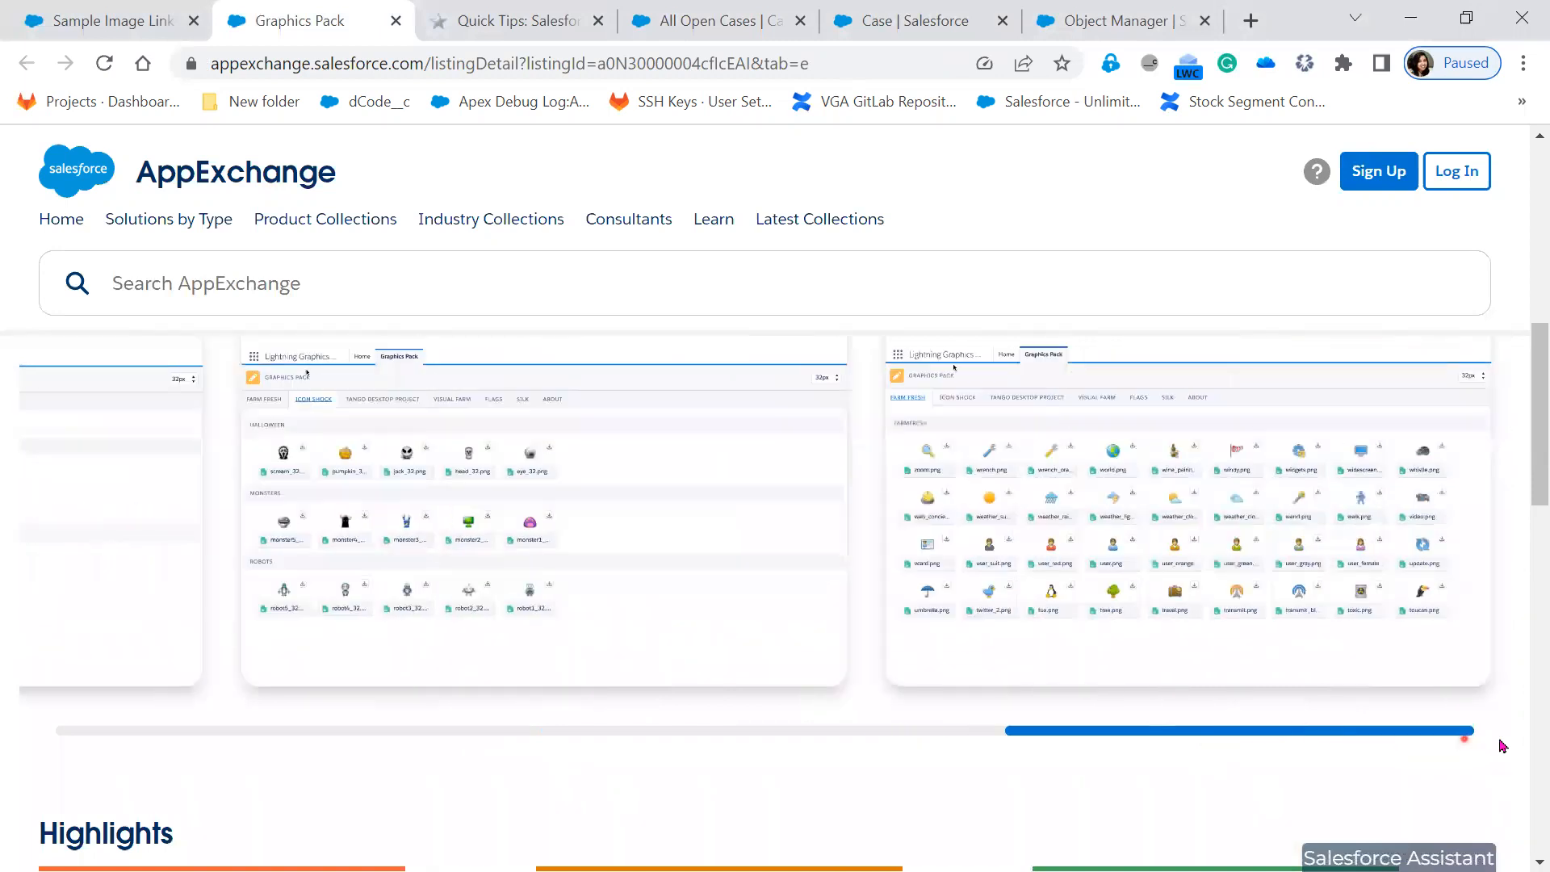
{"action": "left_click_drag", "start_coordinate": [1304, 747], "coordinate": [393, 703]}
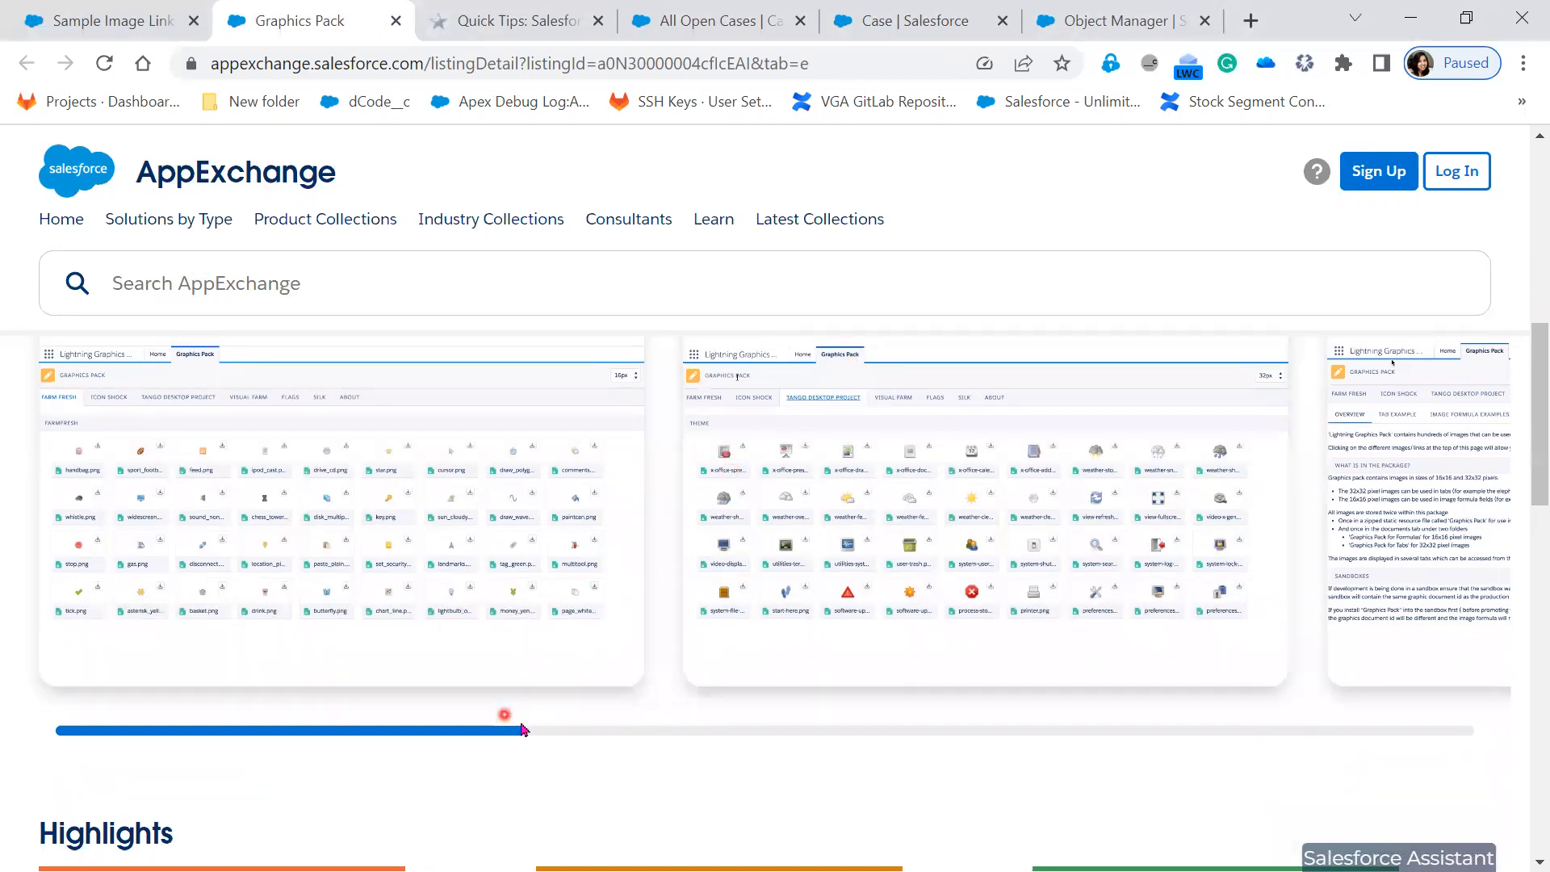
{"action": "scroll", "coordinate": [526, 731], "scroll_direction": "down", "scroll_amount": 5}
{"action": "scroll", "coordinate": [534, 721], "scroll_direction": "up", "scroll_amount": 5}
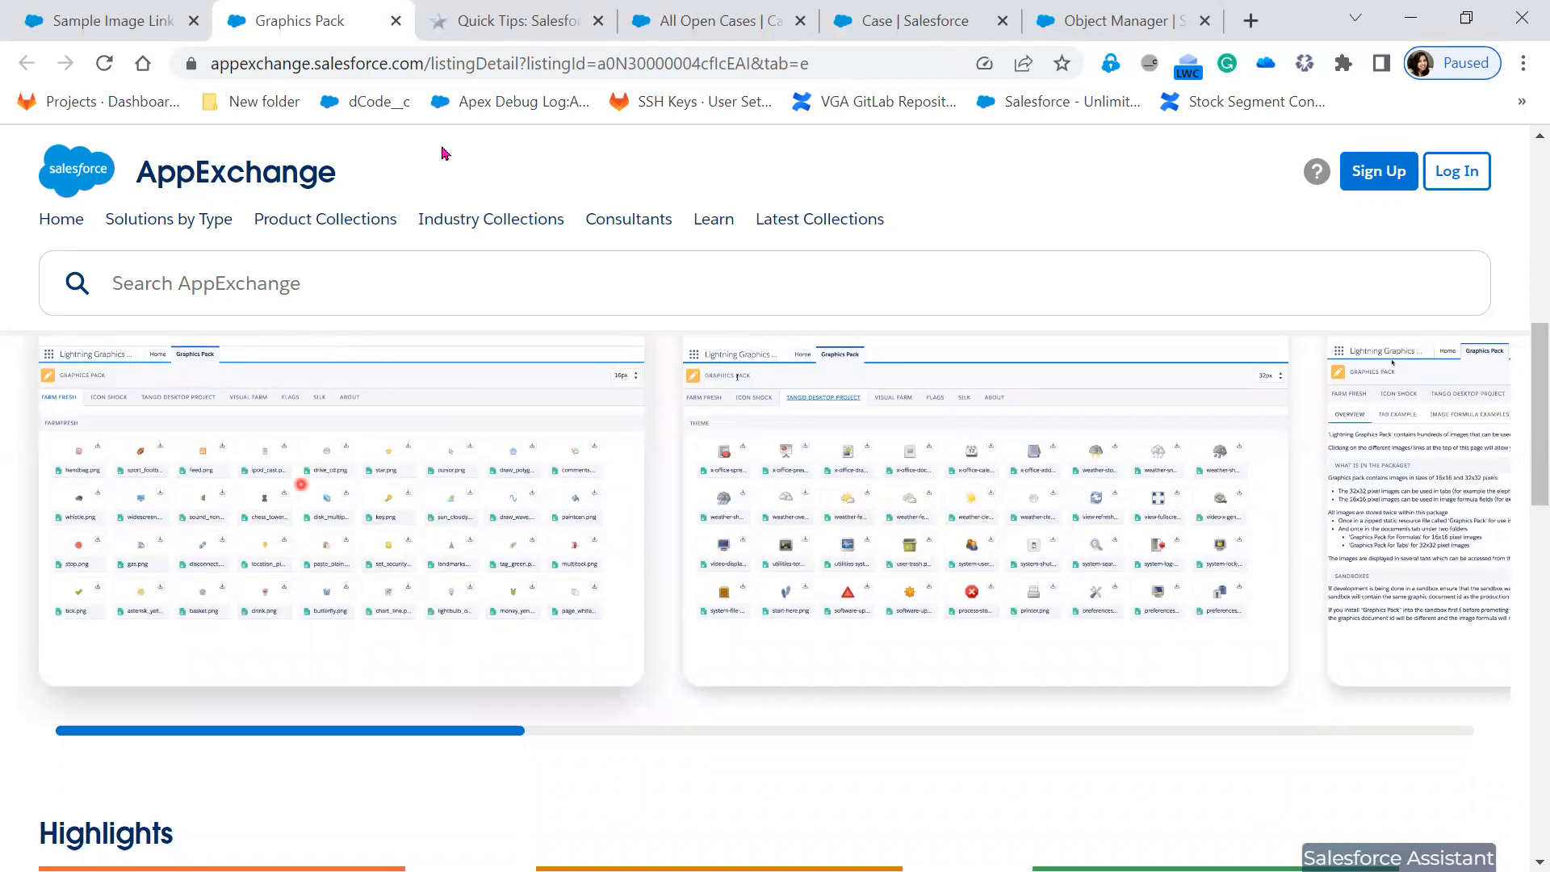
Go to the Salesforce default images article and examine the flag and color image paths in its table.
{"action": "left_click", "coordinate": [498, 30]}
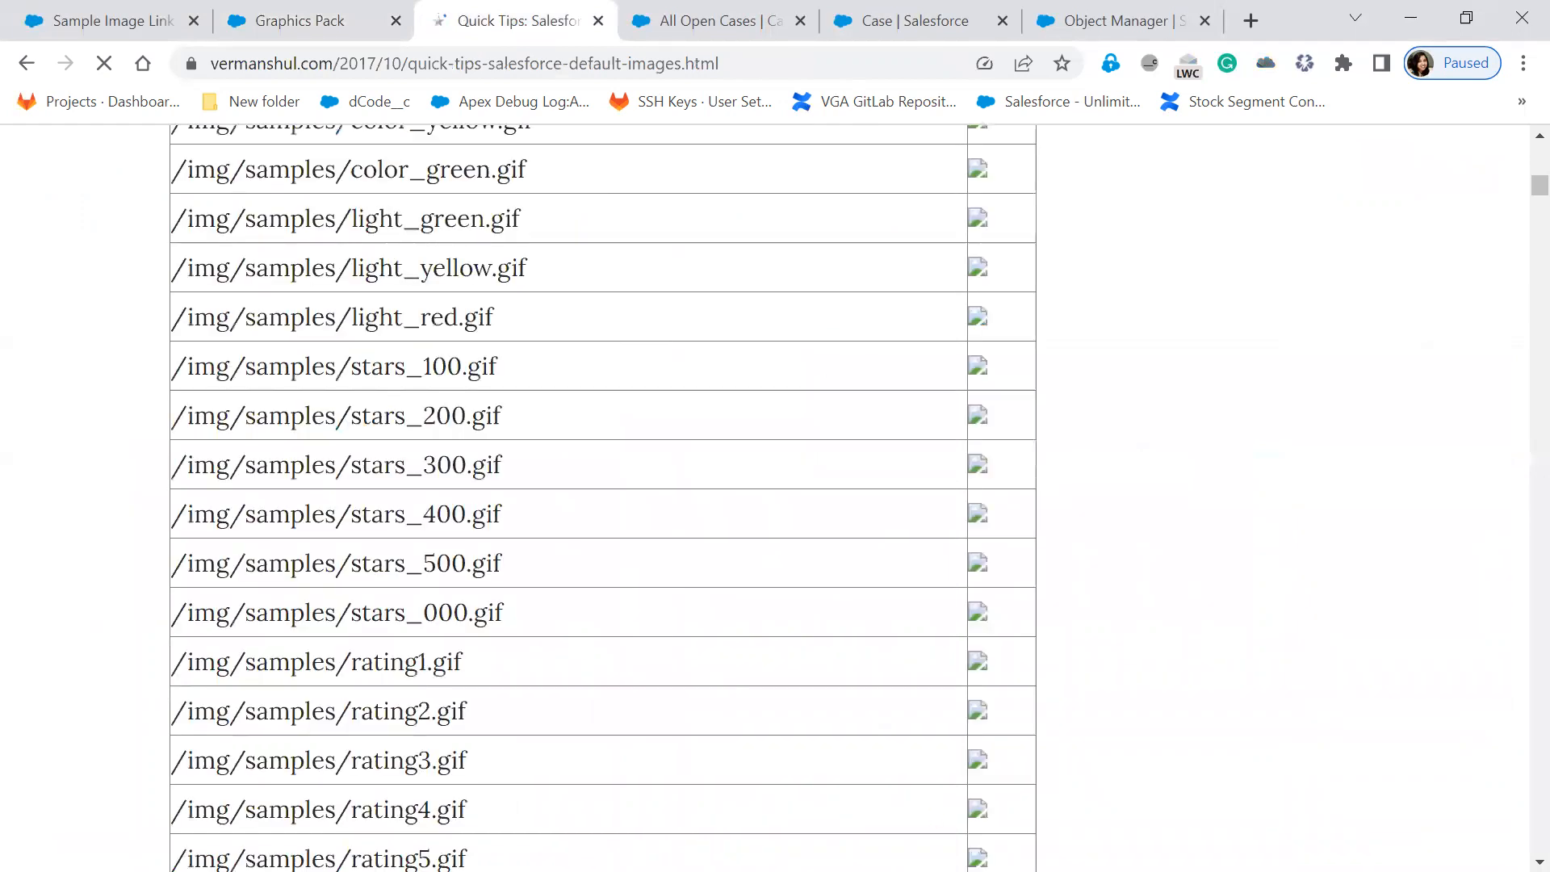
{"action": "scroll", "coordinate": [764, 695], "scroll_direction": "up", "scroll_amount": 7}
{"action": "scroll", "coordinate": [764, 695], "scroll_direction": "down", "scroll_amount": 3}
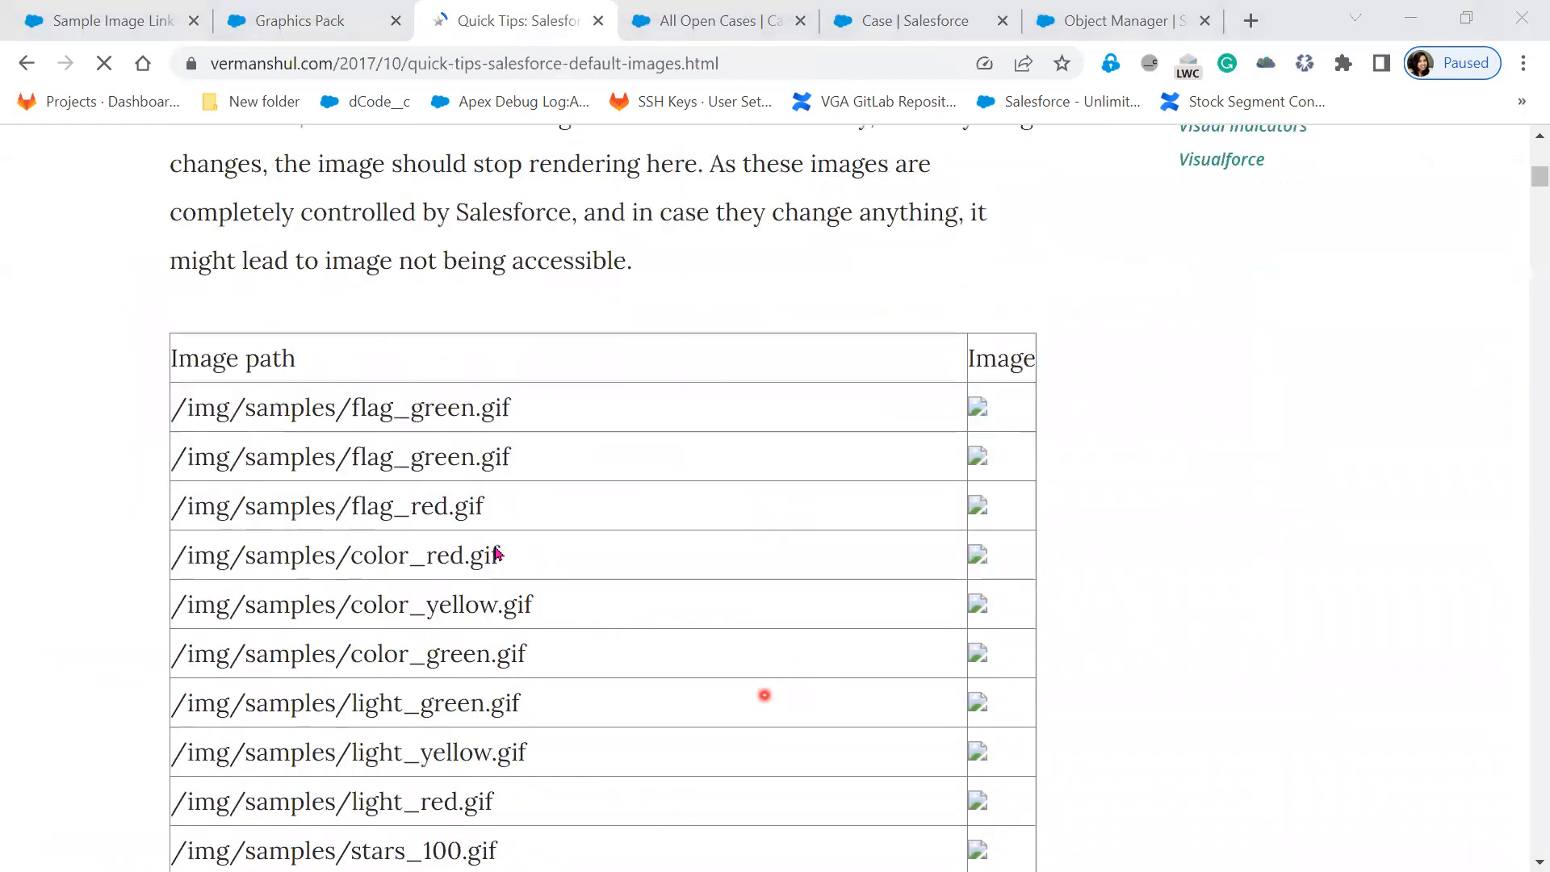
{"action": "left_click_drag", "start_coordinate": [727, 63], "coordinate": [181, 61]}
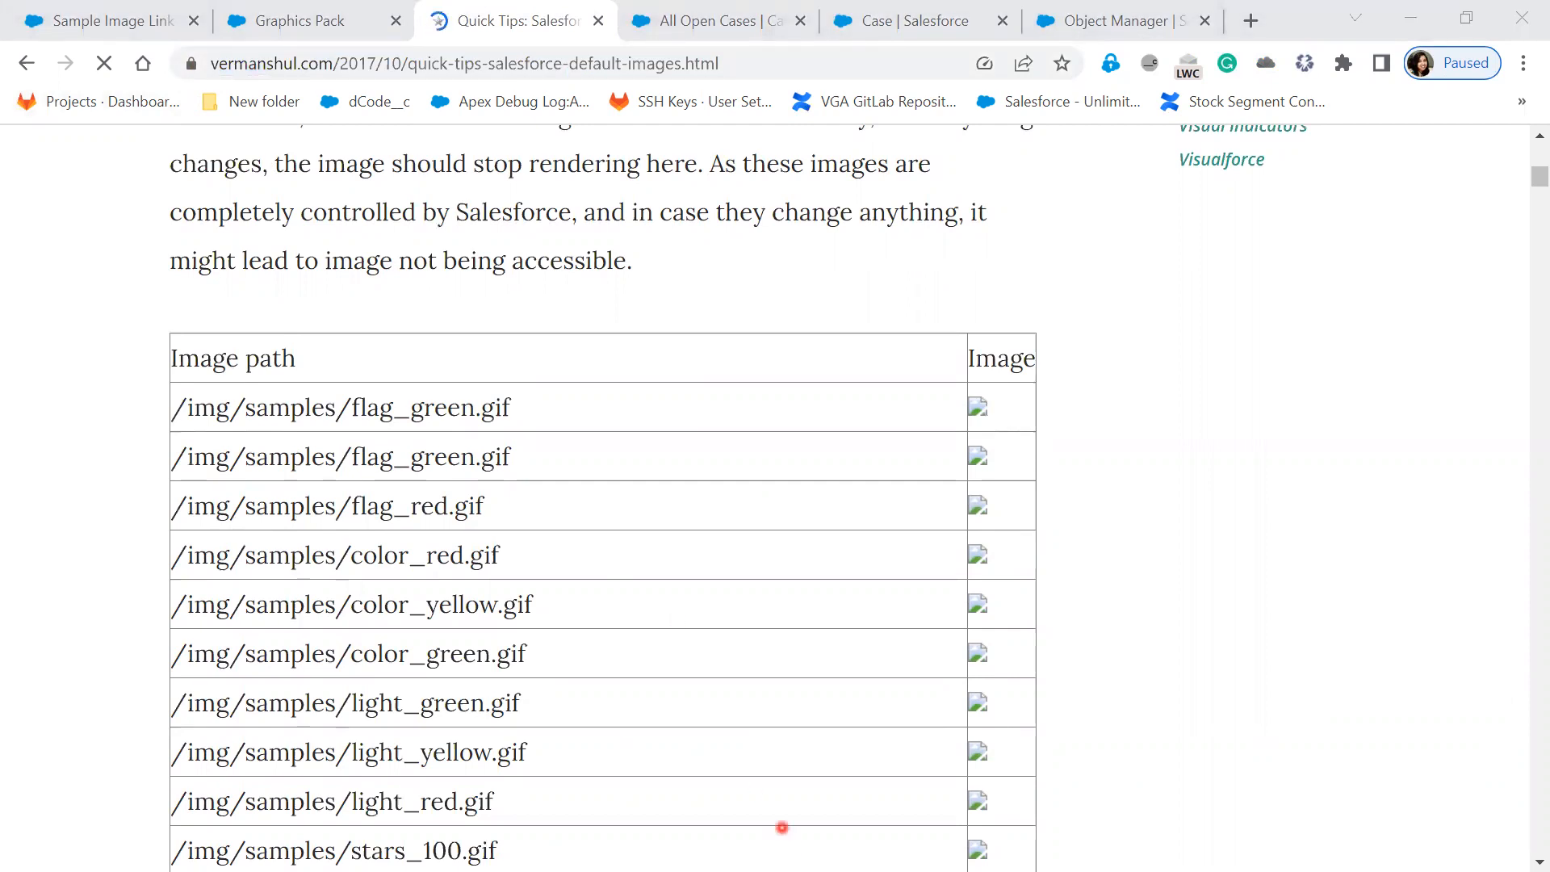
{"action": "left_click", "coordinate": [488, 418]}
{"action": "left_click_drag", "start_coordinate": [515, 409], "coordinate": [350, 409]}
{"action": "left_click_drag", "start_coordinate": [523, 514], "coordinate": [359, 517]}
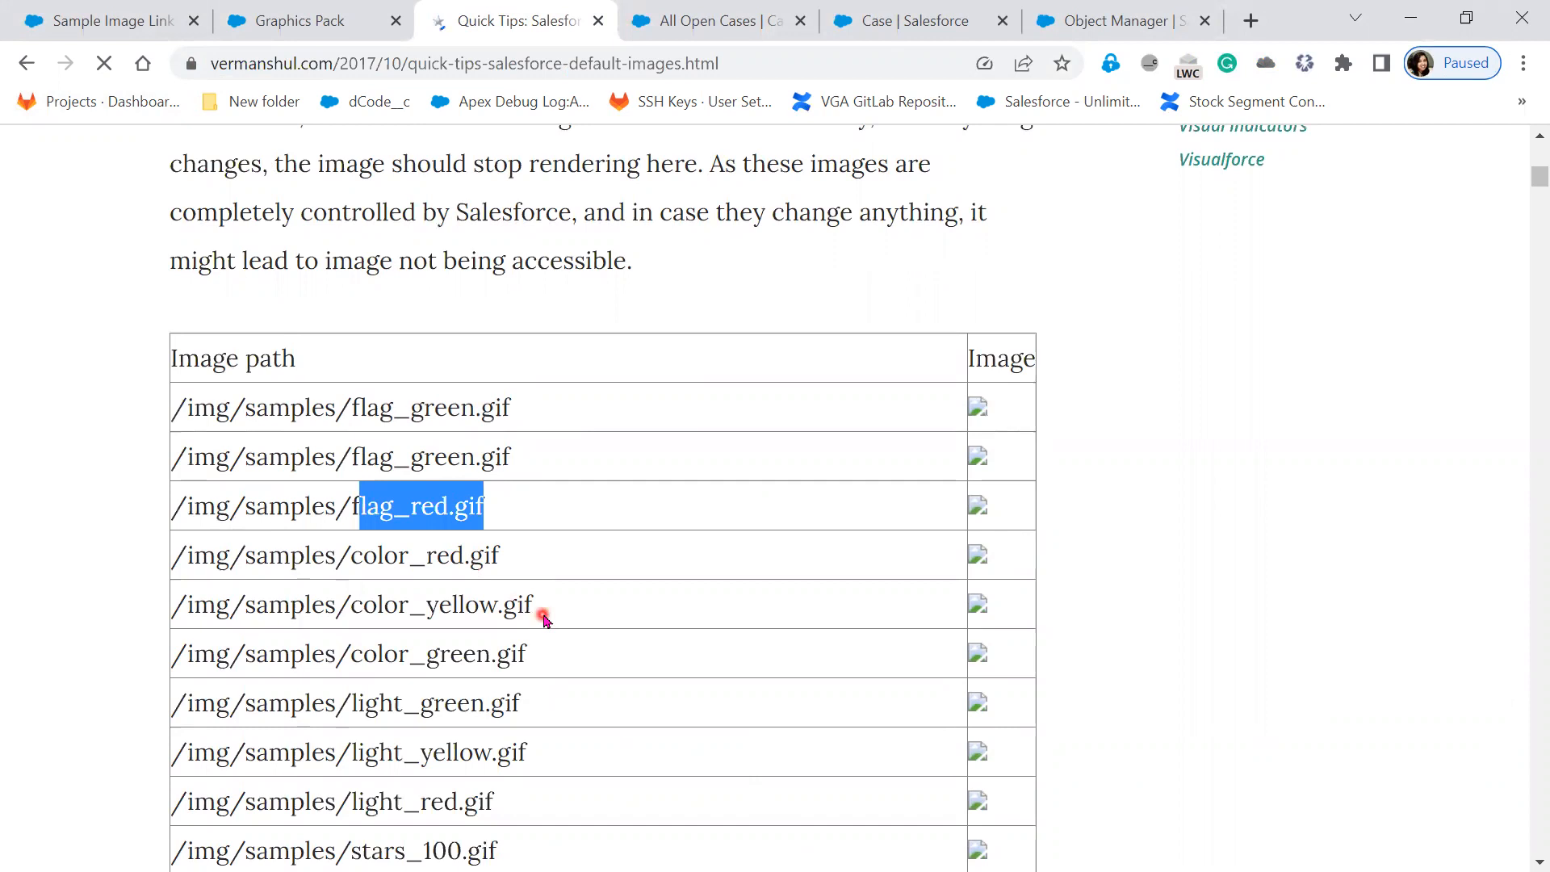
{"action": "left_click_drag", "start_coordinate": [537, 613], "coordinate": [381, 618]}
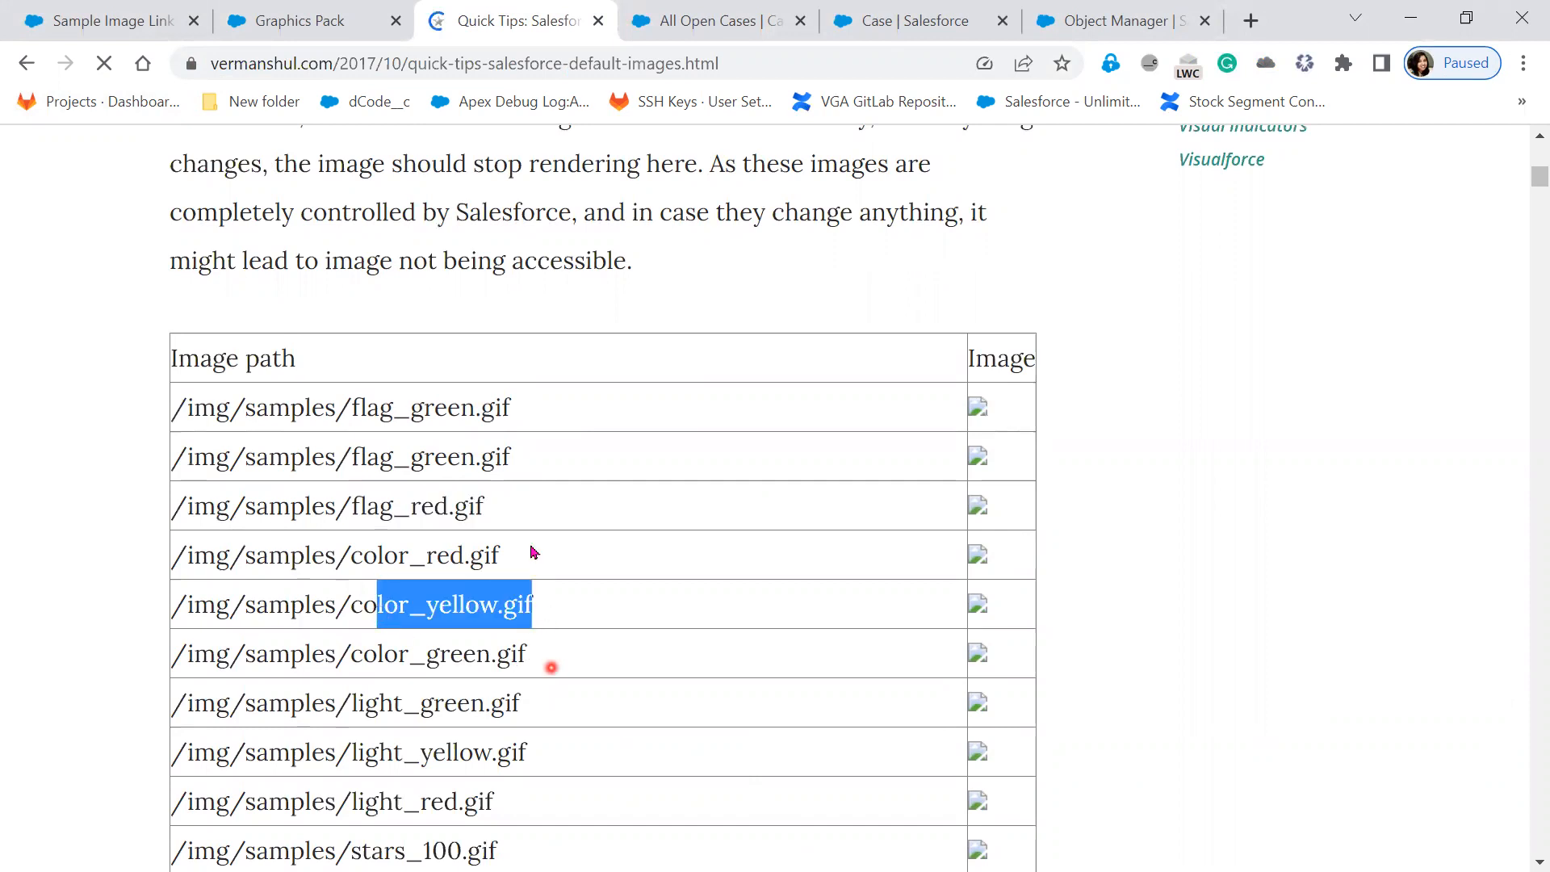
Examine the stars and rating image paths under /img/samples in the article's table.
{"action": "scroll", "coordinate": [611, 806], "scroll_direction": "down", "scroll_amount": 1}
{"action": "scroll", "coordinate": [611, 803], "scroll_direction": "down", "scroll_amount": 2}
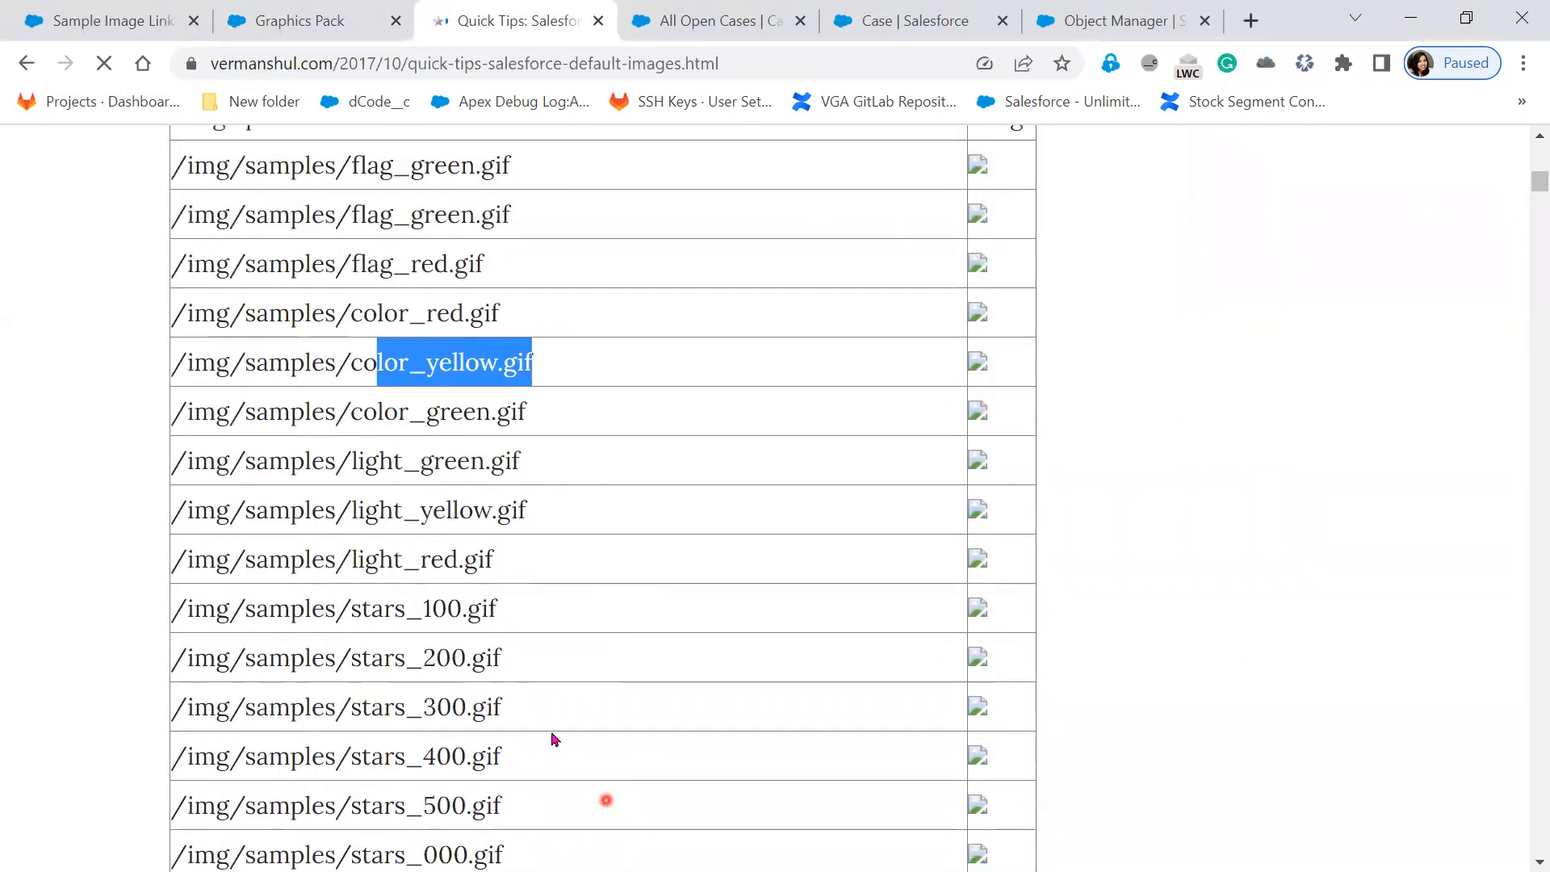
{"action": "left_click_drag", "start_coordinate": [501, 612], "coordinate": [352, 612]}
{"action": "left_click_drag", "start_coordinate": [509, 657], "coordinate": [362, 658]}
{"action": "left_click_drag", "start_coordinate": [493, 717], "coordinate": [351, 716]}
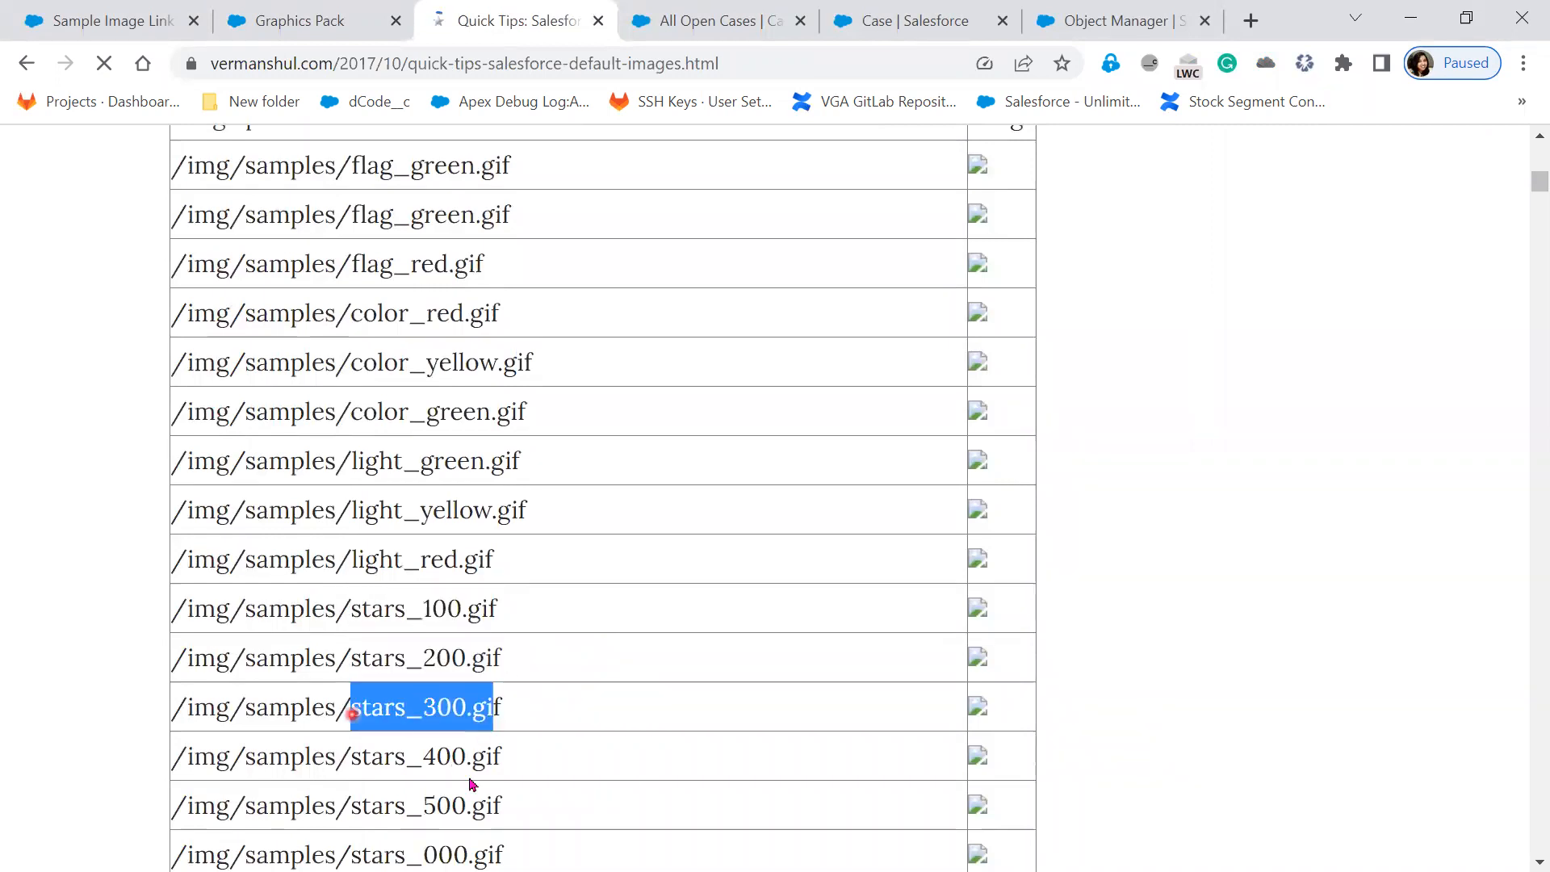
{"action": "scroll", "coordinate": [472, 785], "scroll_direction": "down", "scroll_amount": 3}
{"action": "left_click", "coordinate": [530, 560]}
{"action": "left_click_drag", "start_coordinate": [501, 562], "coordinate": [406, 563]}
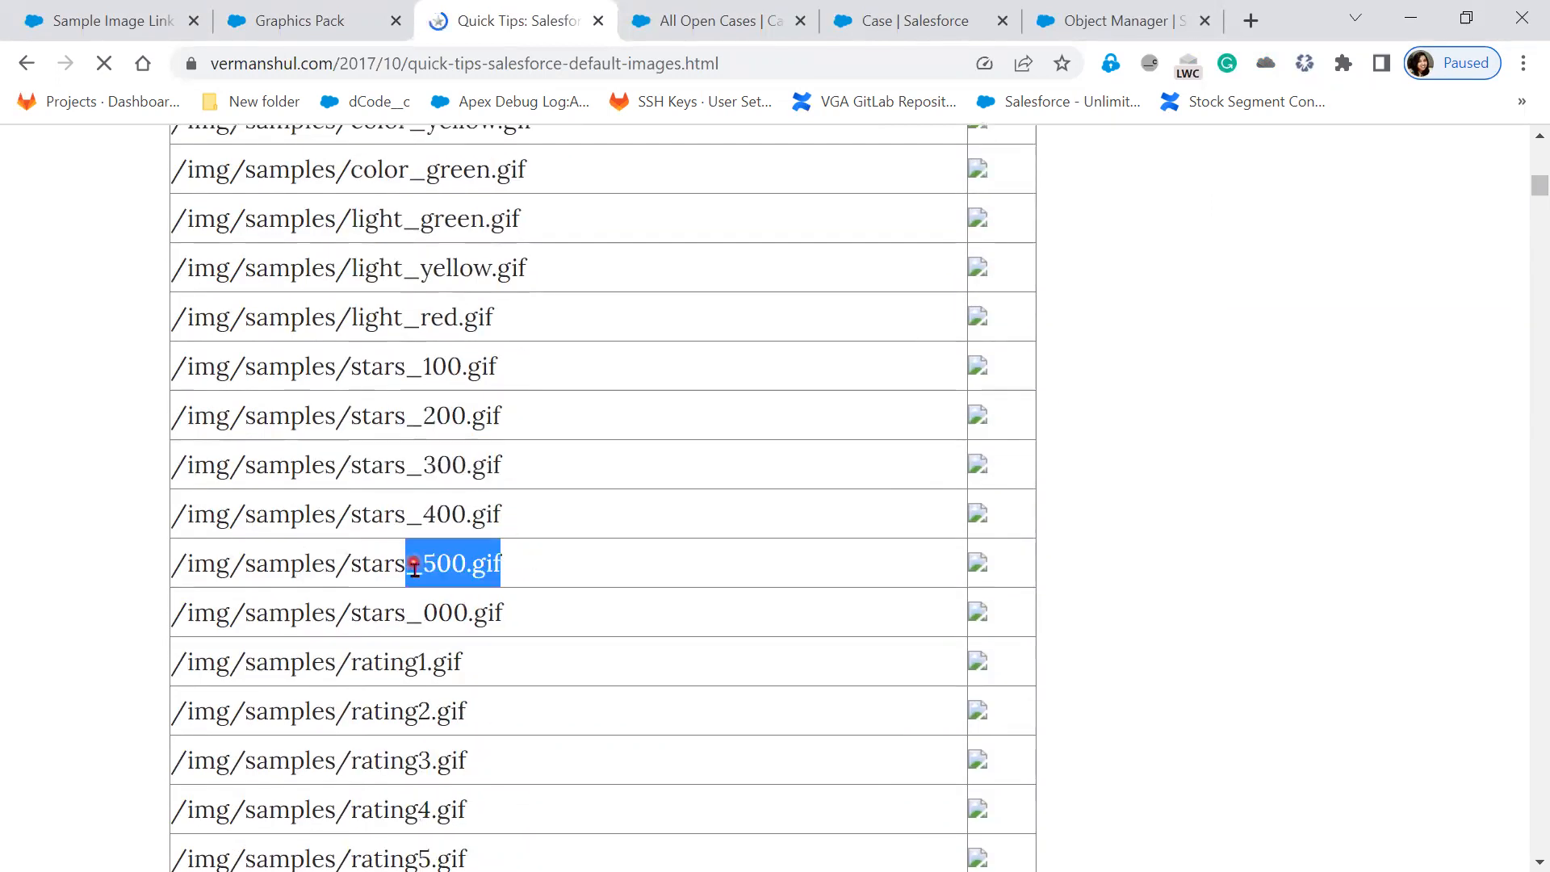
{"action": "left_click_drag", "start_coordinate": [506, 678], "coordinate": [363, 676]}
{"action": "left_click_drag", "start_coordinate": [509, 722], "coordinate": [391, 713]}
{"action": "scroll", "coordinate": [472, 755], "scroll_direction": "down", "scroll_amount": 3}
{"action": "left_click_drag", "start_coordinate": [481, 620], "coordinate": [340, 627]}
{"action": "scroll", "coordinate": [637, 777], "scroll_direction": "down", "scroll_amount": 3}
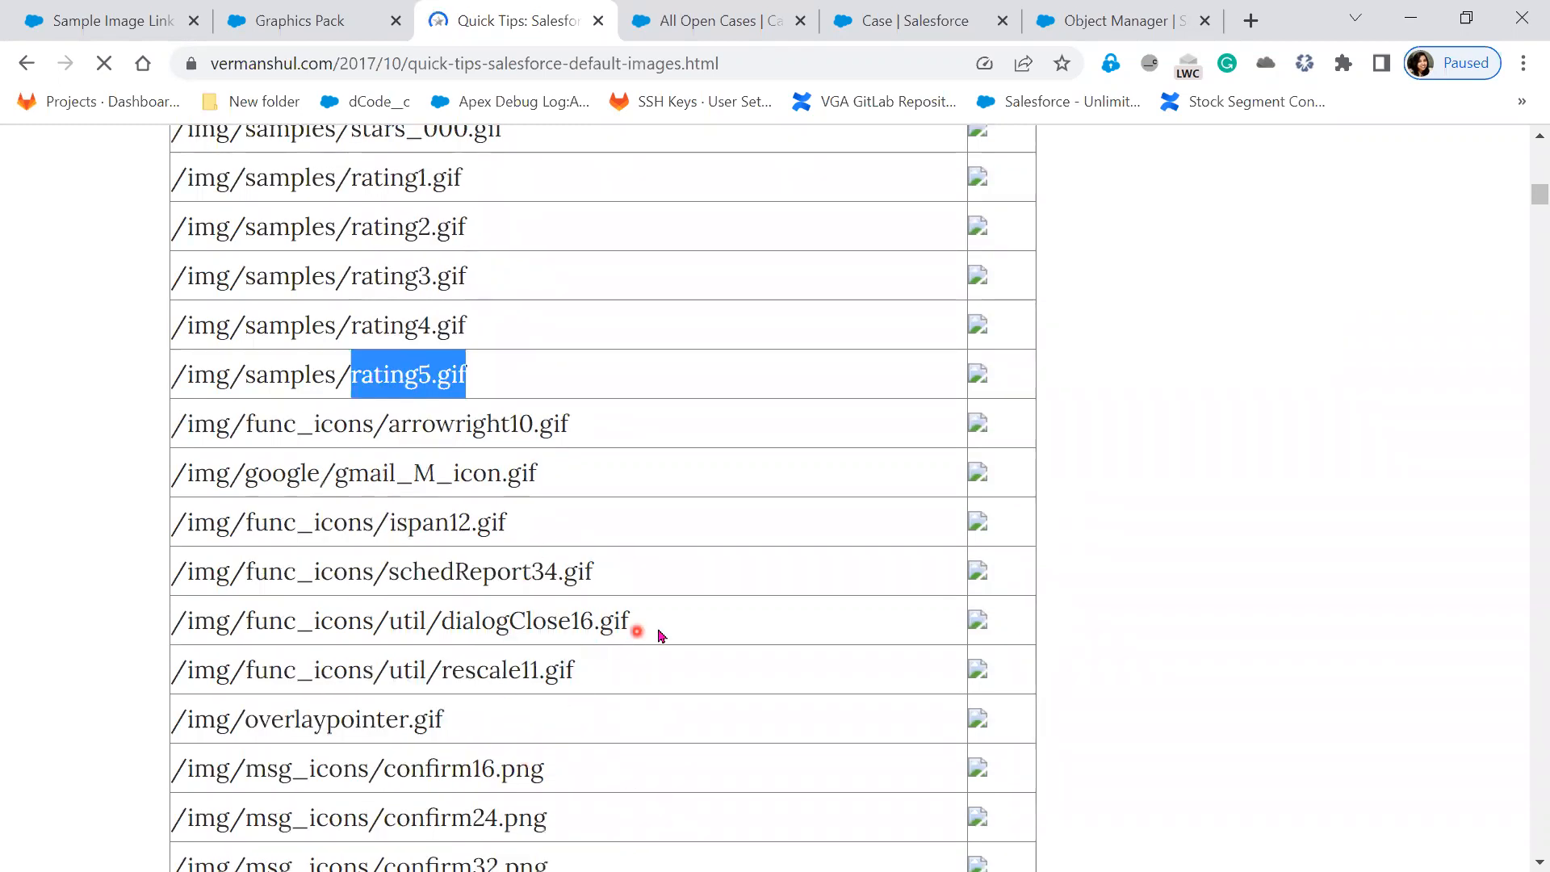
Review the remaining func_icons and msg_icons image paths further down the article's table, starting from dialogClose16.gif.
{"action": "left_click_drag", "start_coordinate": [638, 626], "coordinate": [437, 626]}
{"action": "scroll", "coordinate": [537, 831], "scroll_direction": "down", "scroll_amount": 3}
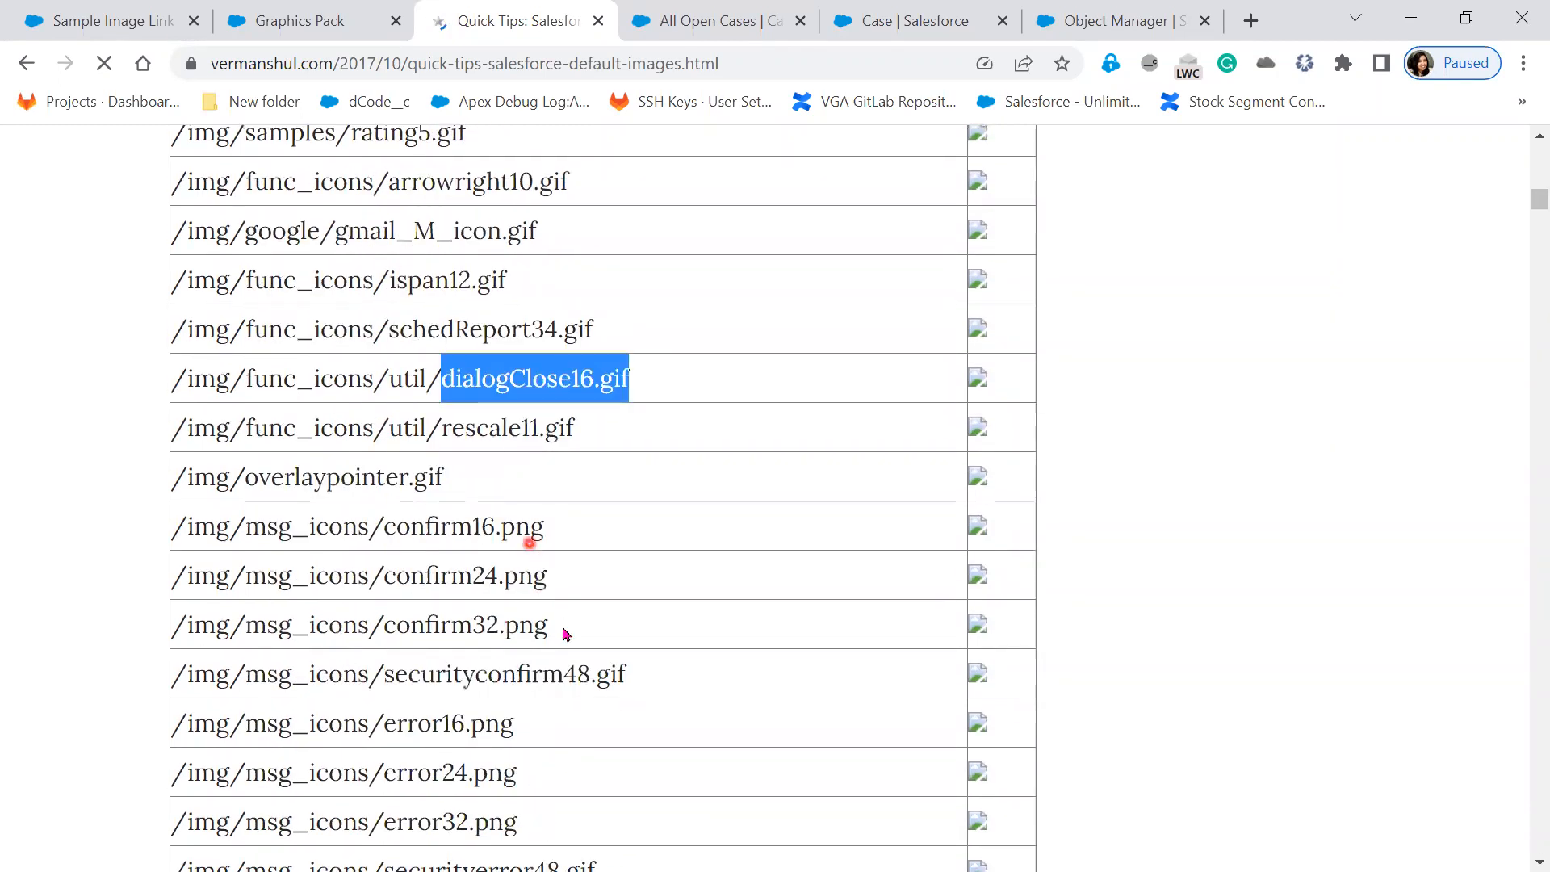
{"action": "scroll", "coordinate": [572, 766], "scroll_direction": "down", "scroll_amount": 3}
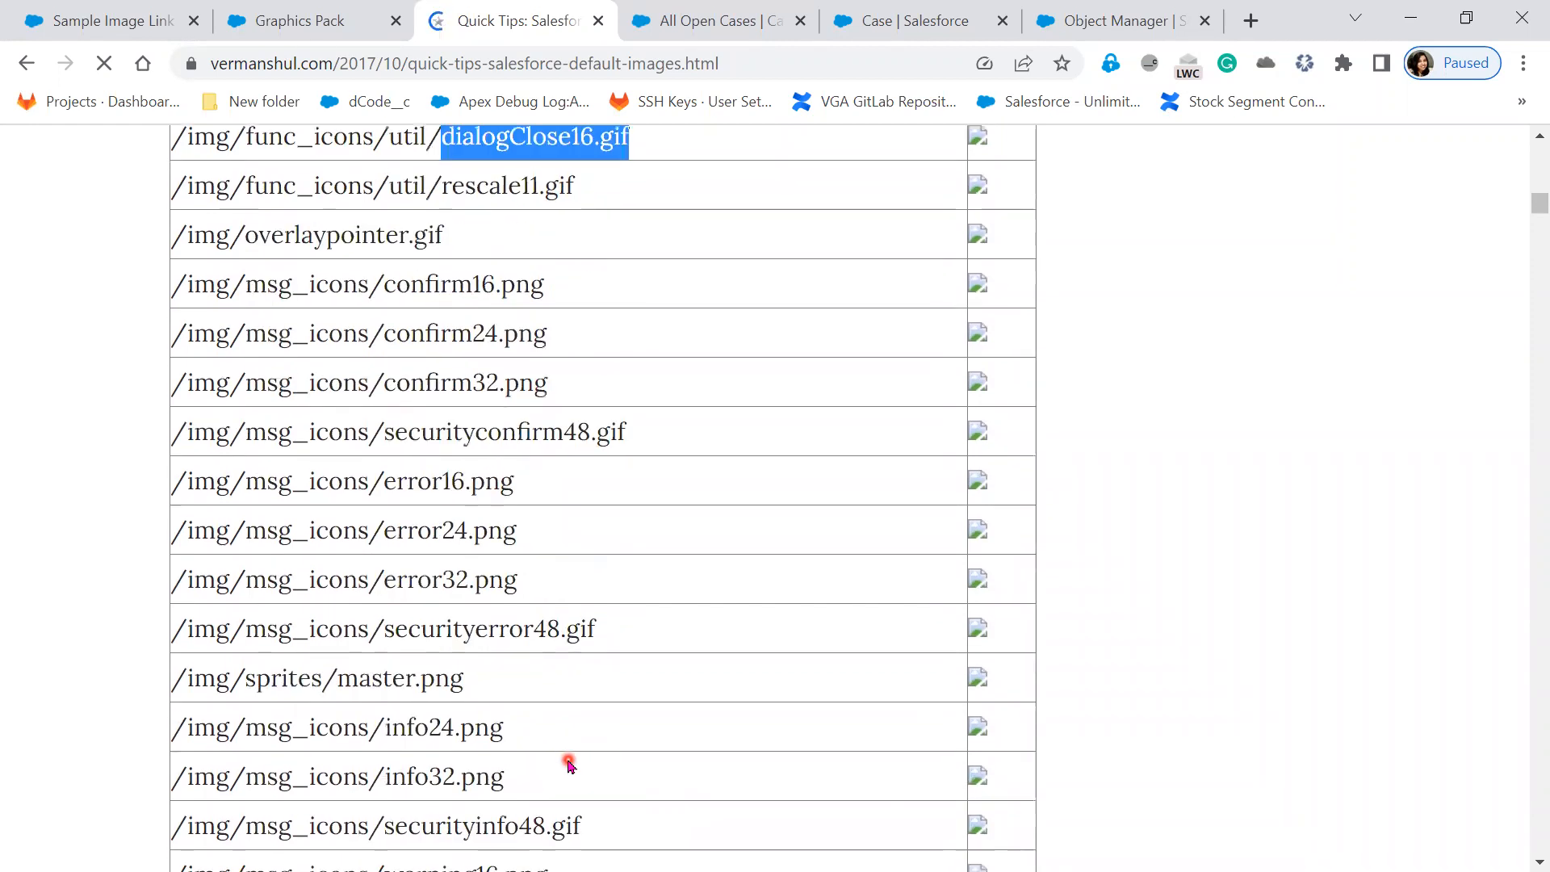
{"action": "scroll", "coordinate": [569, 765], "scroll_direction": "down", "scroll_amount": 2}
{"action": "scroll", "coordinate": [570, 766], "scroll_direction": "down", "scroll_amount": 5}
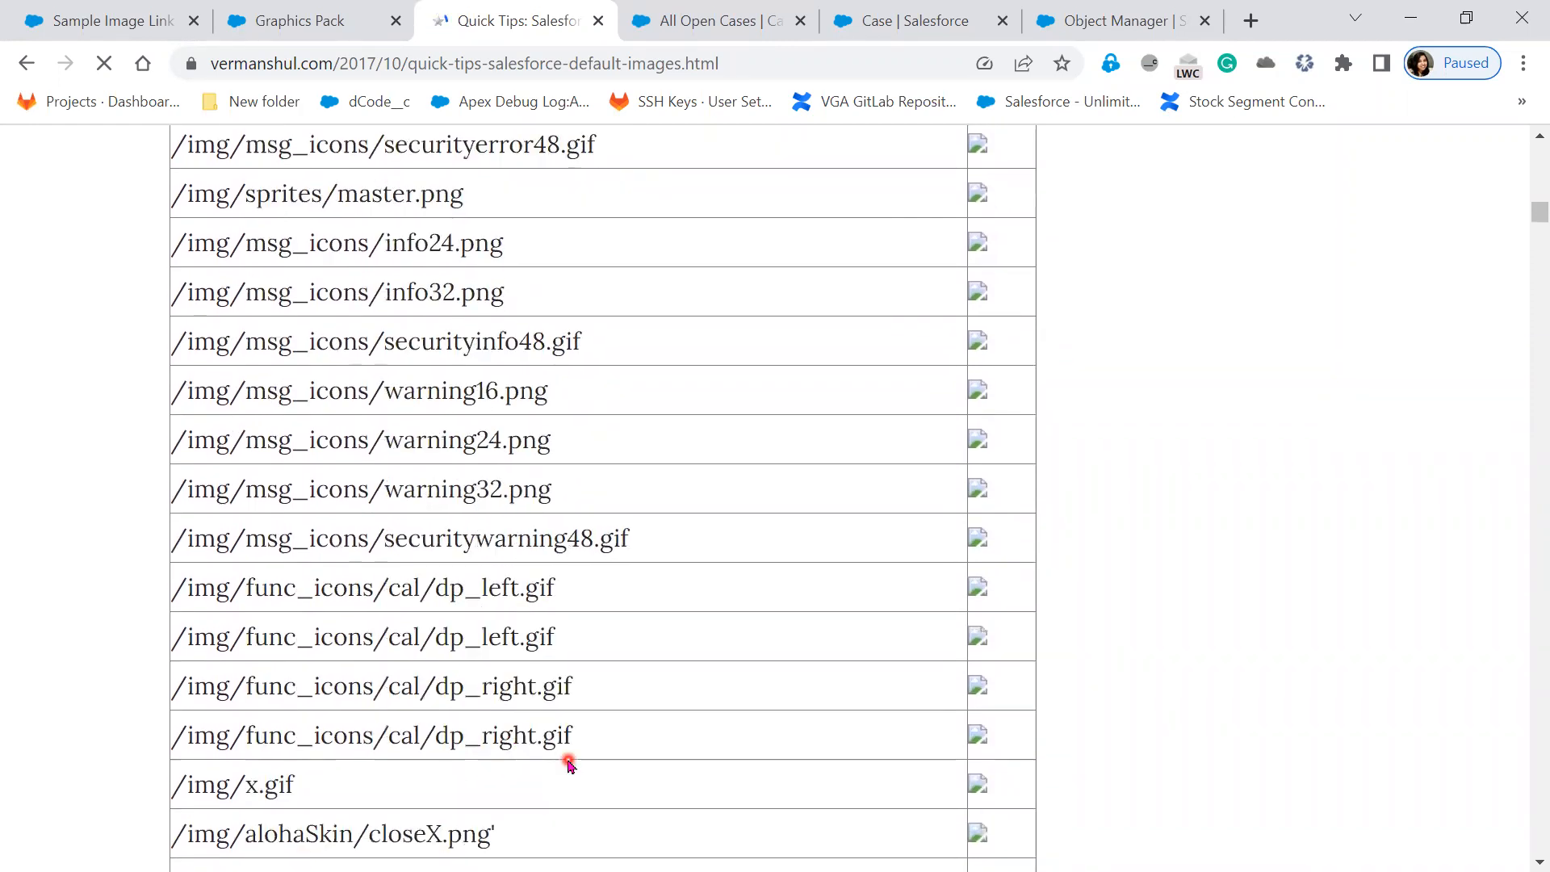
Copy the /img/samples/flag_green.gif path from the start of the article's image table.
{"action": "scroll", "coordinate": [718, 806], "scroll_direction": "down", "scroll_amount": 2}
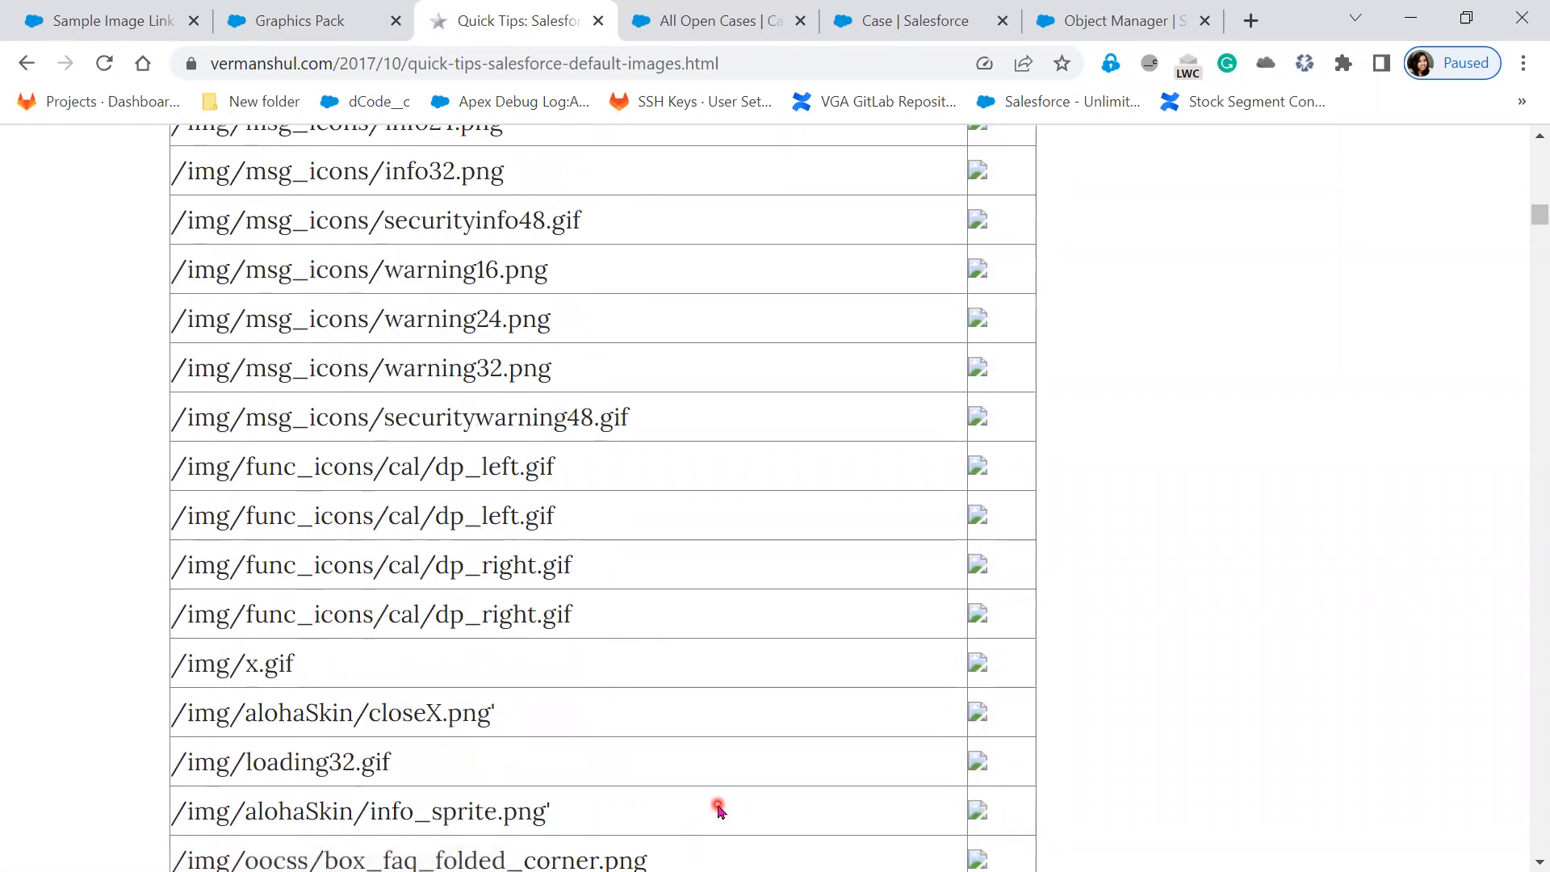
{"action": "scroll", "coordinate": [713, 795], "scroll_direction": "up", "scroll_amount": 4}
{"action": "scroll", "coordinate": [713, 780], "scroll_direction": "up", "scroll_amount": 8}
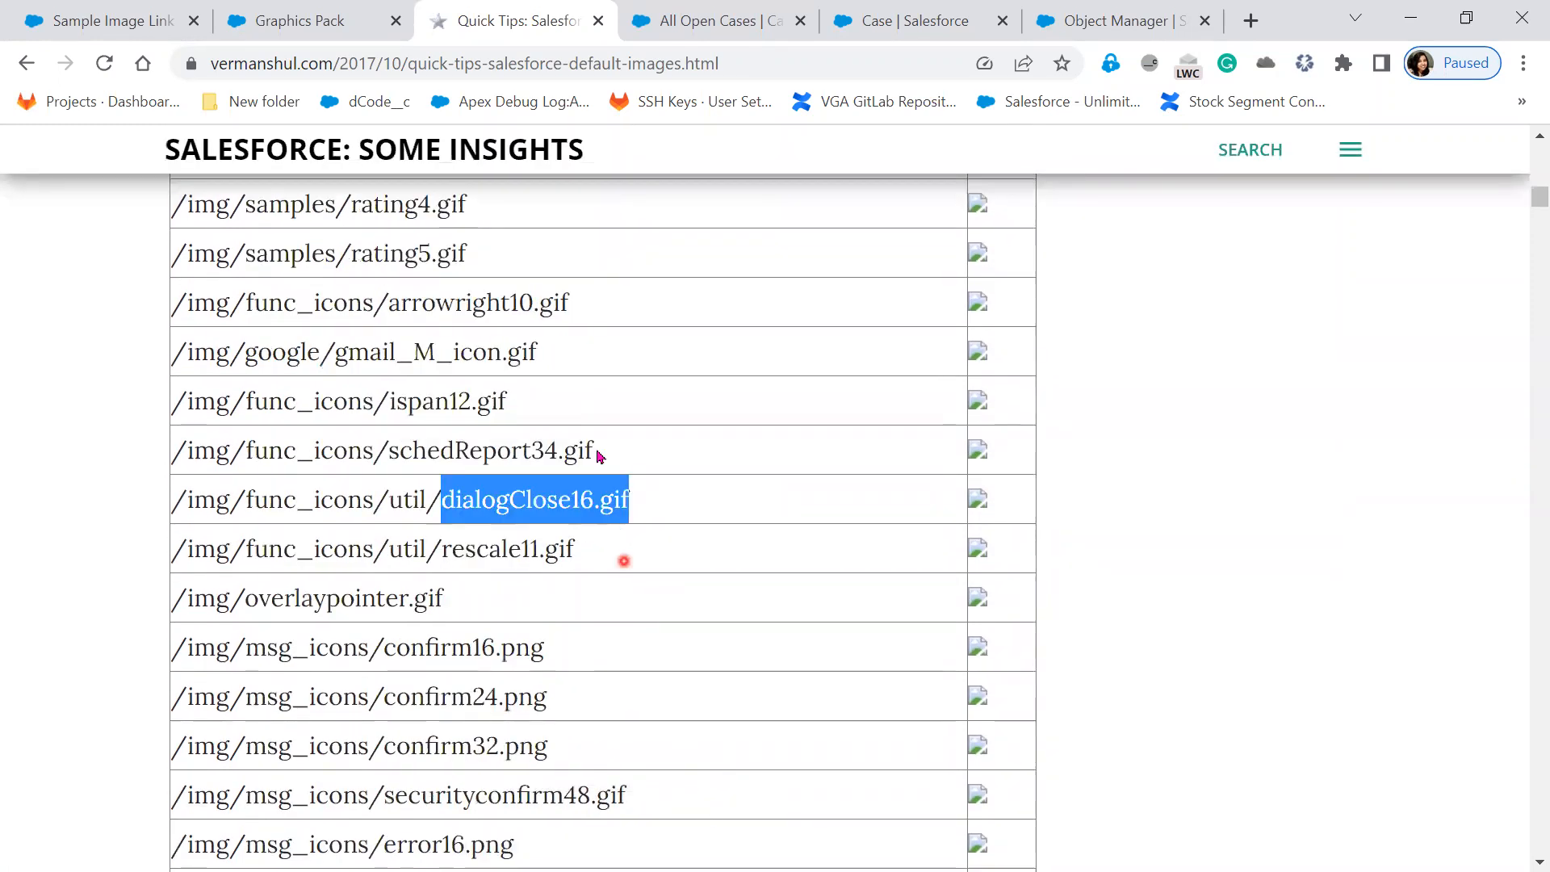
{"action": "scroll", "coordinate": [637, 692], "scroll_direction": "up", "scroll_amount": 6}
{"action": "scroll", "coordinate": [640, 693], "scroll_direction": "up", "scroll_amount": 6}
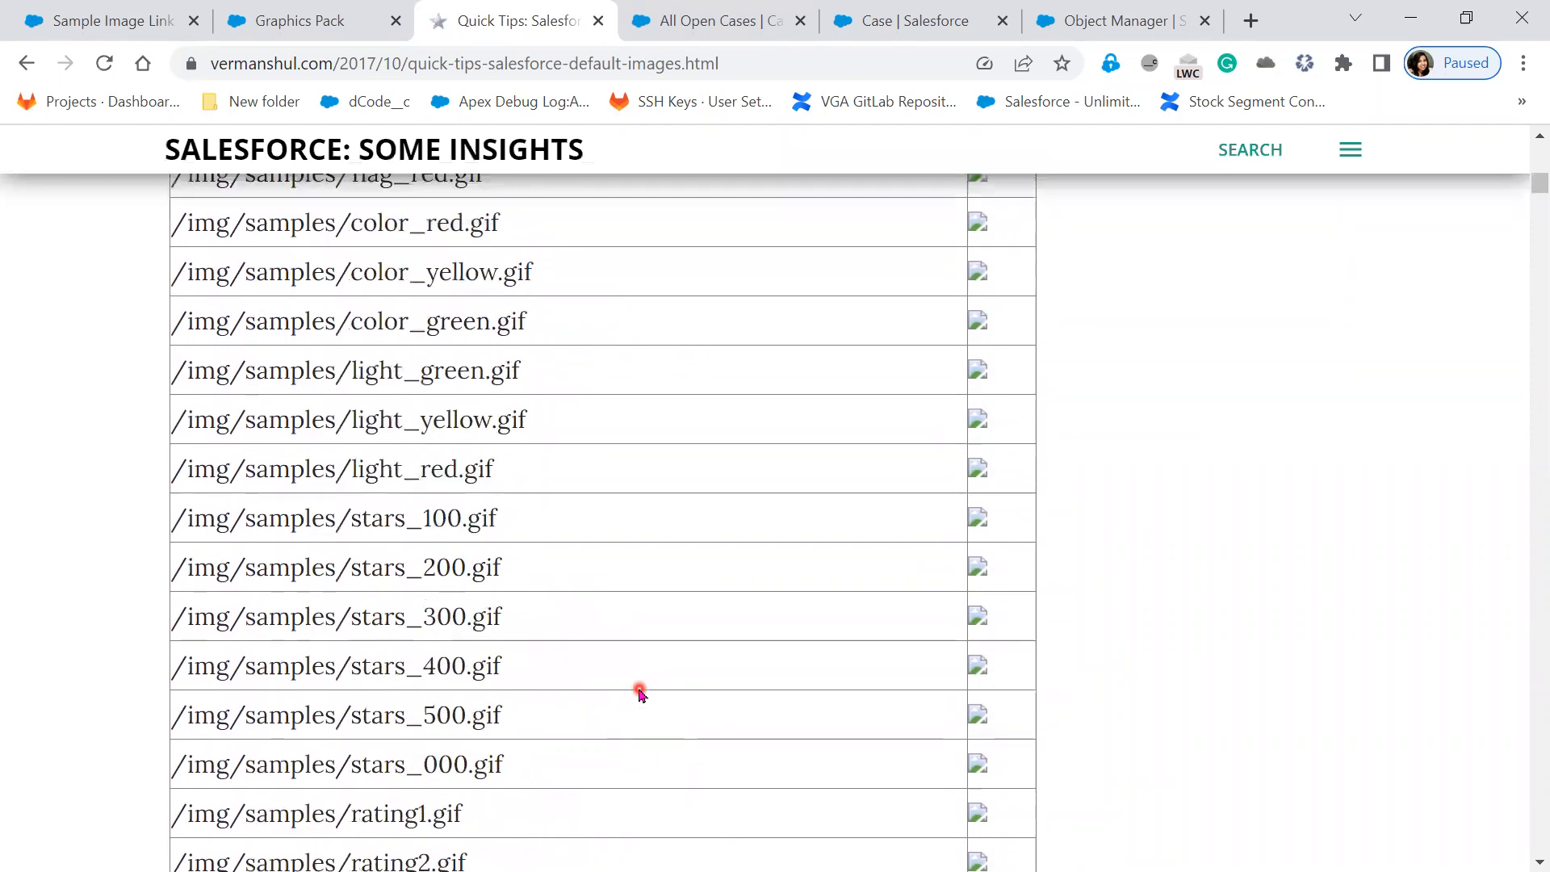
{"action": "scroll", "coordinate": [640, 692], "scroll_direction": "up", "scroll_amount": 2}
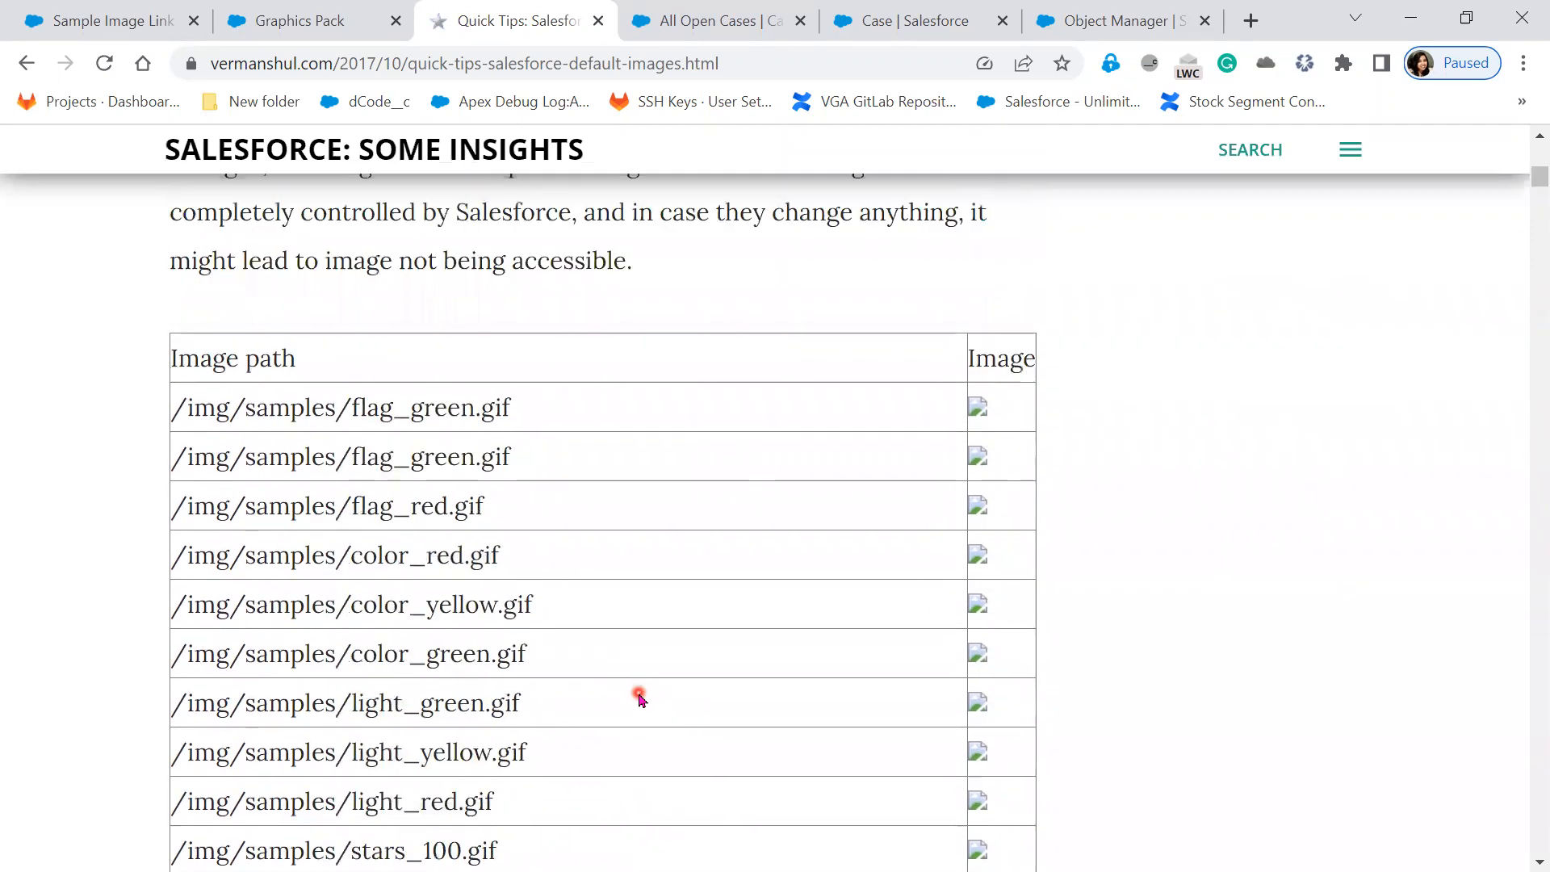
{"action": "left_click_drag", "start_coordinate": [185, 412], "coordinate": [358, 418]}
{"action": "left_click", "coordinate": [550, 420]}
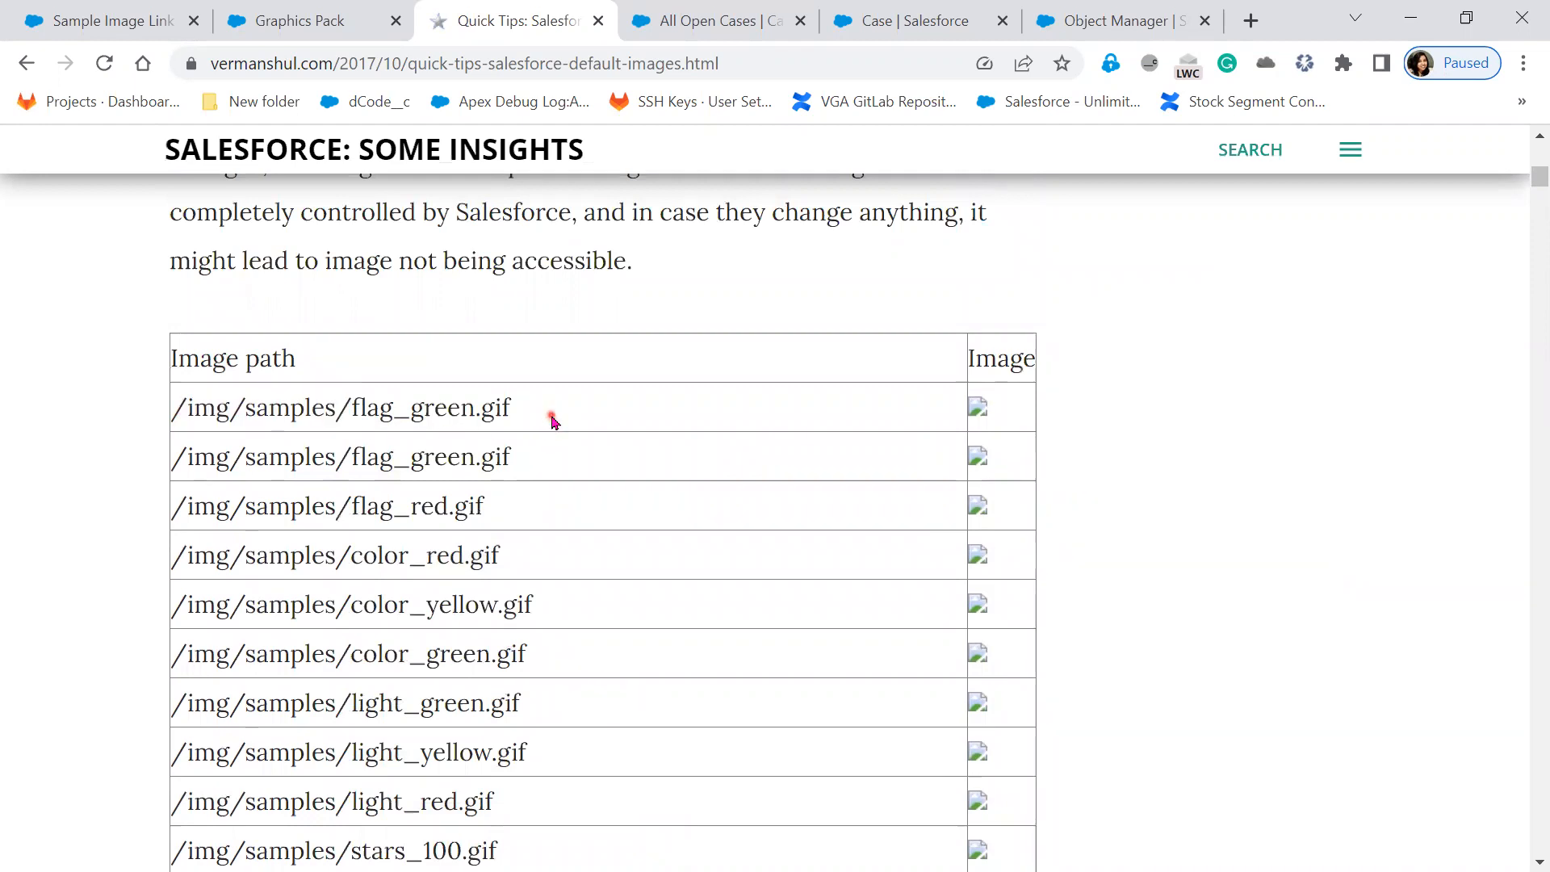
{"action": "left_click_drag", "start_coordinate": [525, 420], "coordinate": [175, 418]}
{"action": "key", "text": "ctrl+c"}
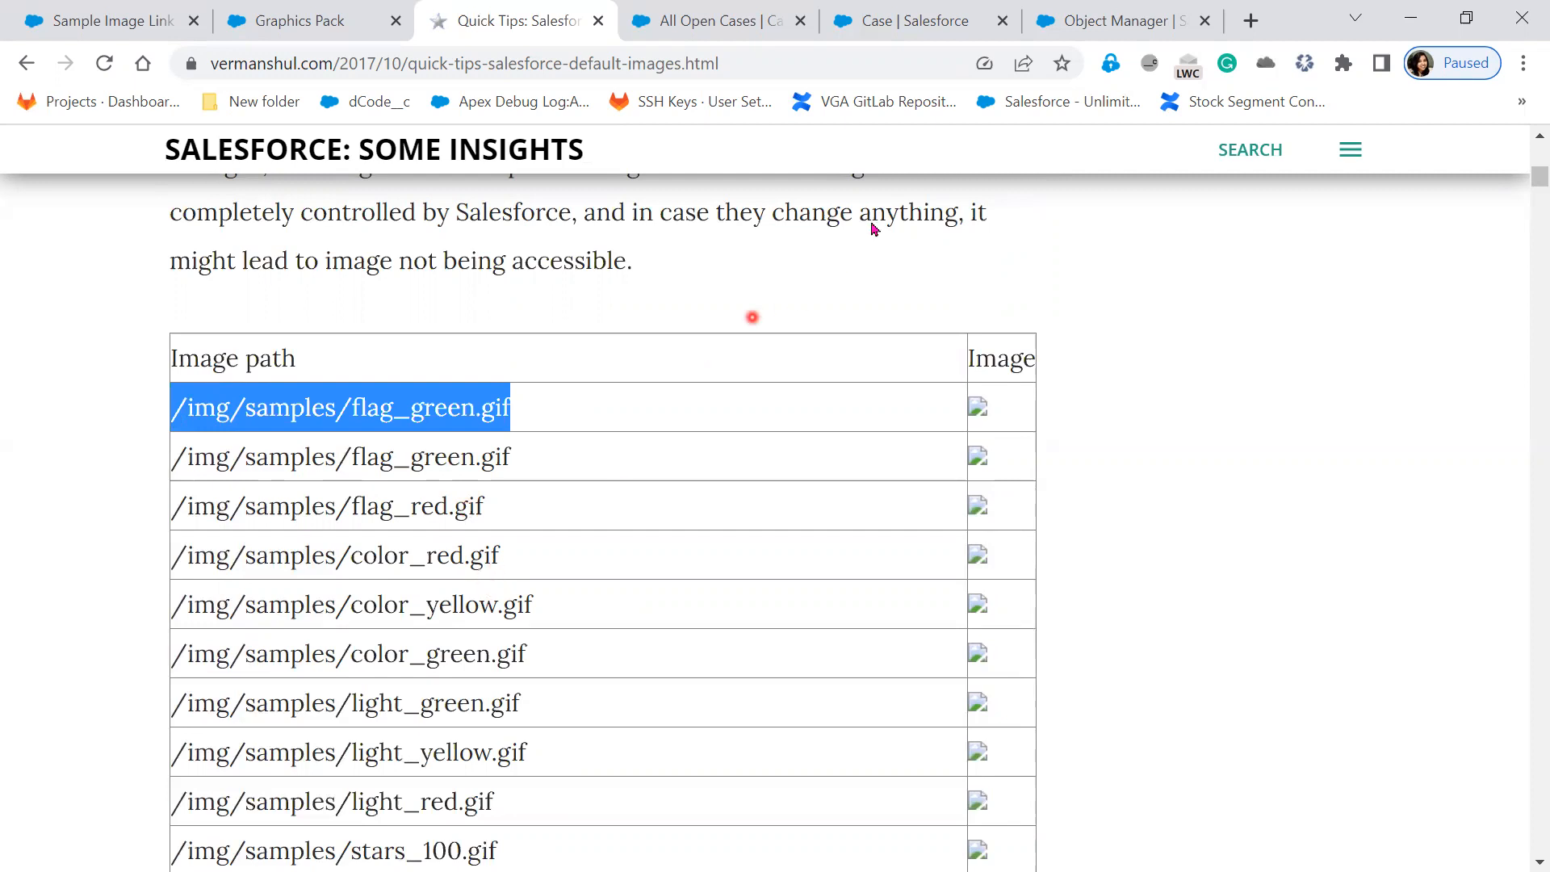
In the images formula, replace the result1 placeholder for "Low" with "/img/samples/flag_green.gif" in quotes.
{"action": "left_click", "coordinate": [896, 16]}
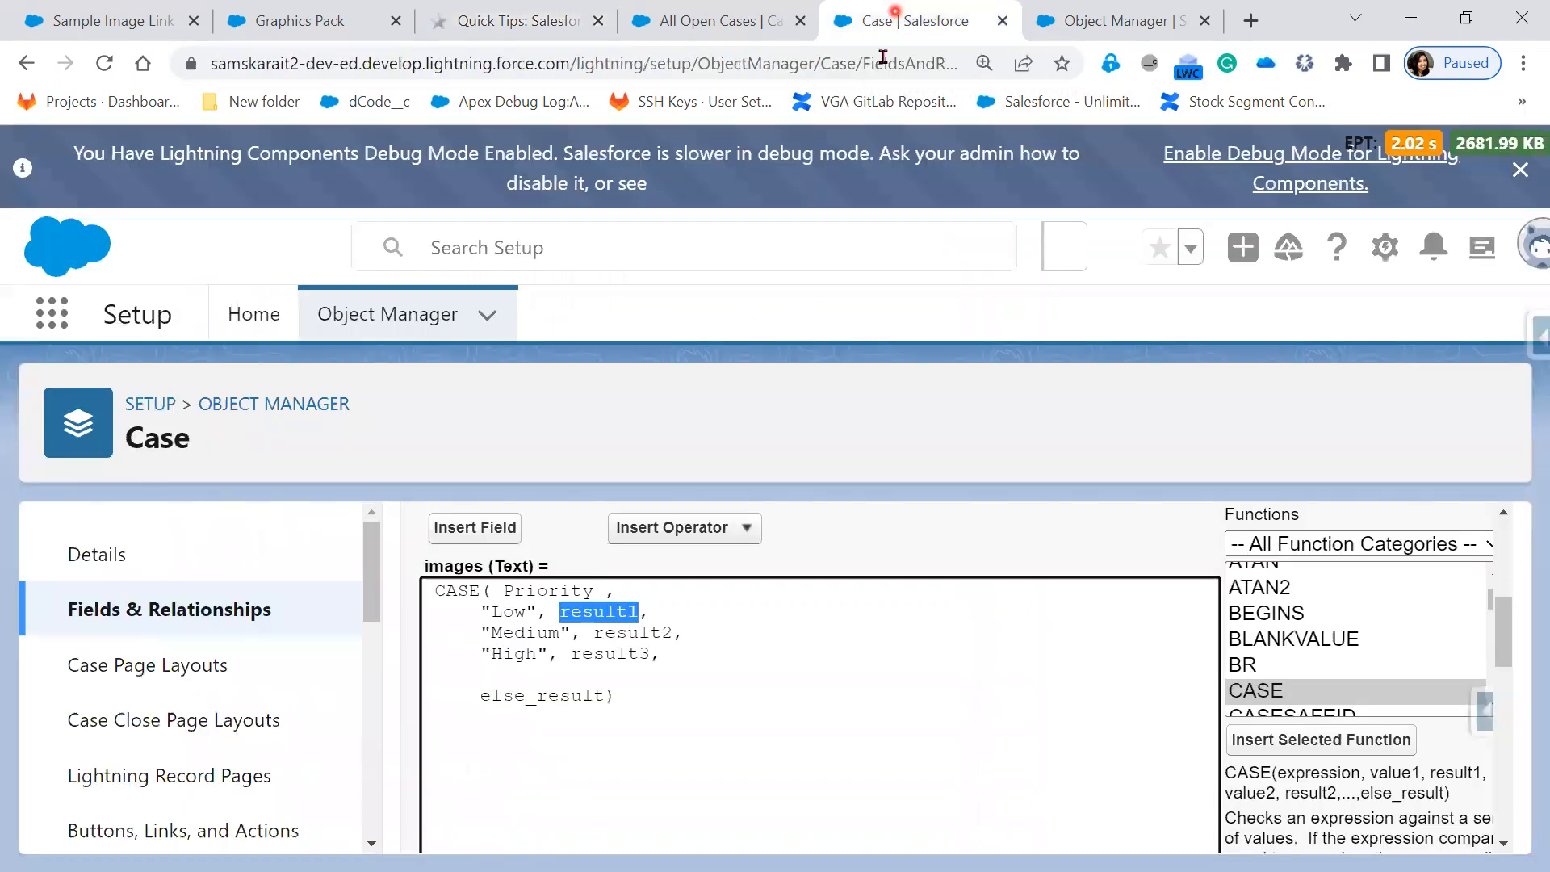
{"action": "double_click", "coordinate": [596, 618]}
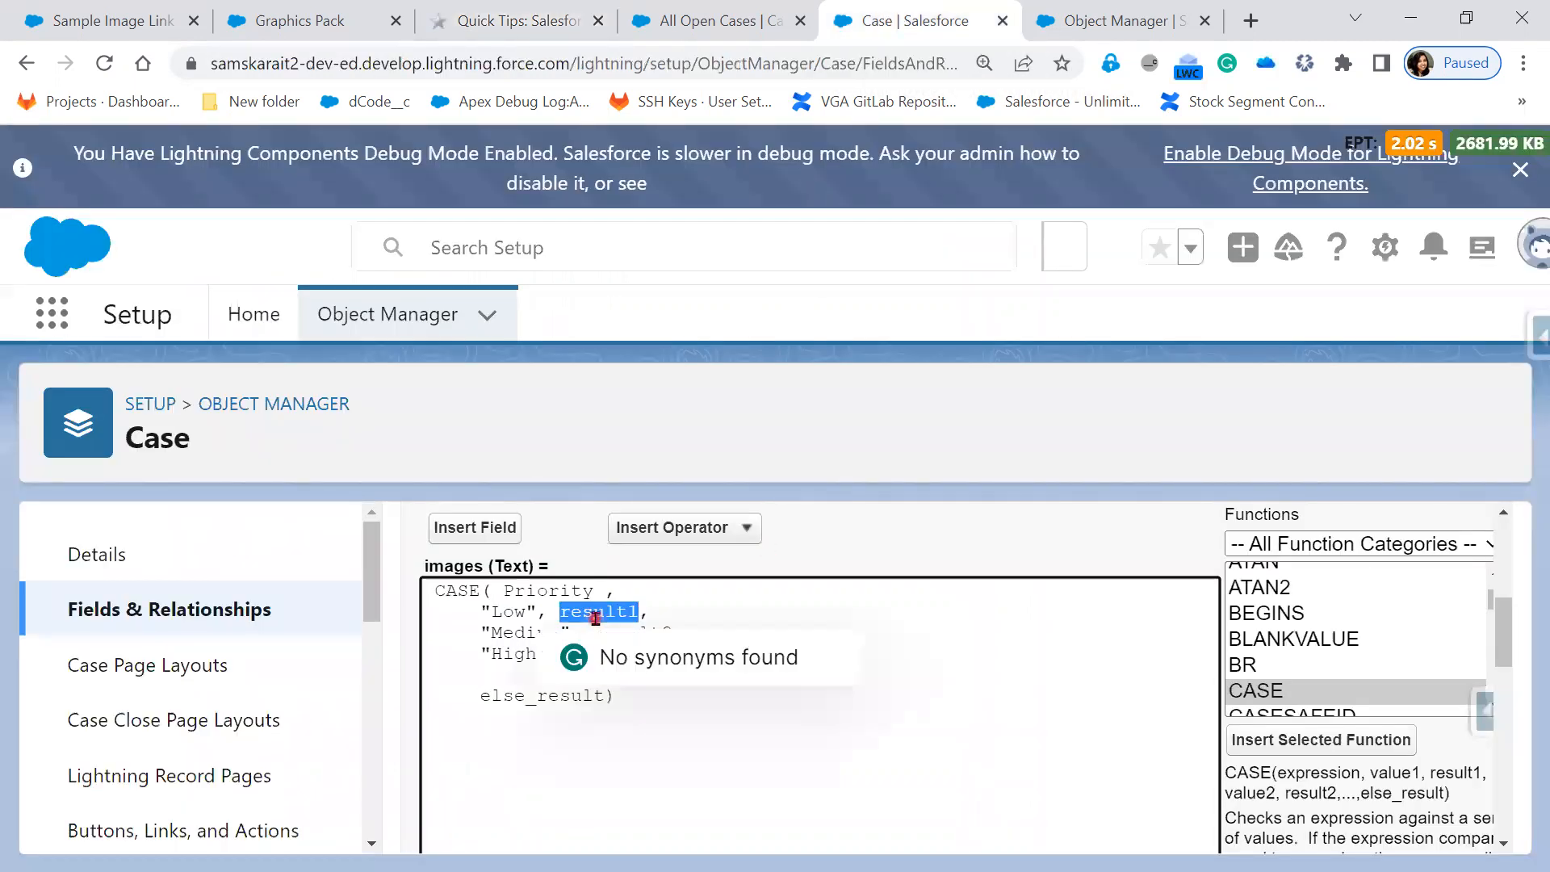
{"action": "key", "text": "BackSpace"}
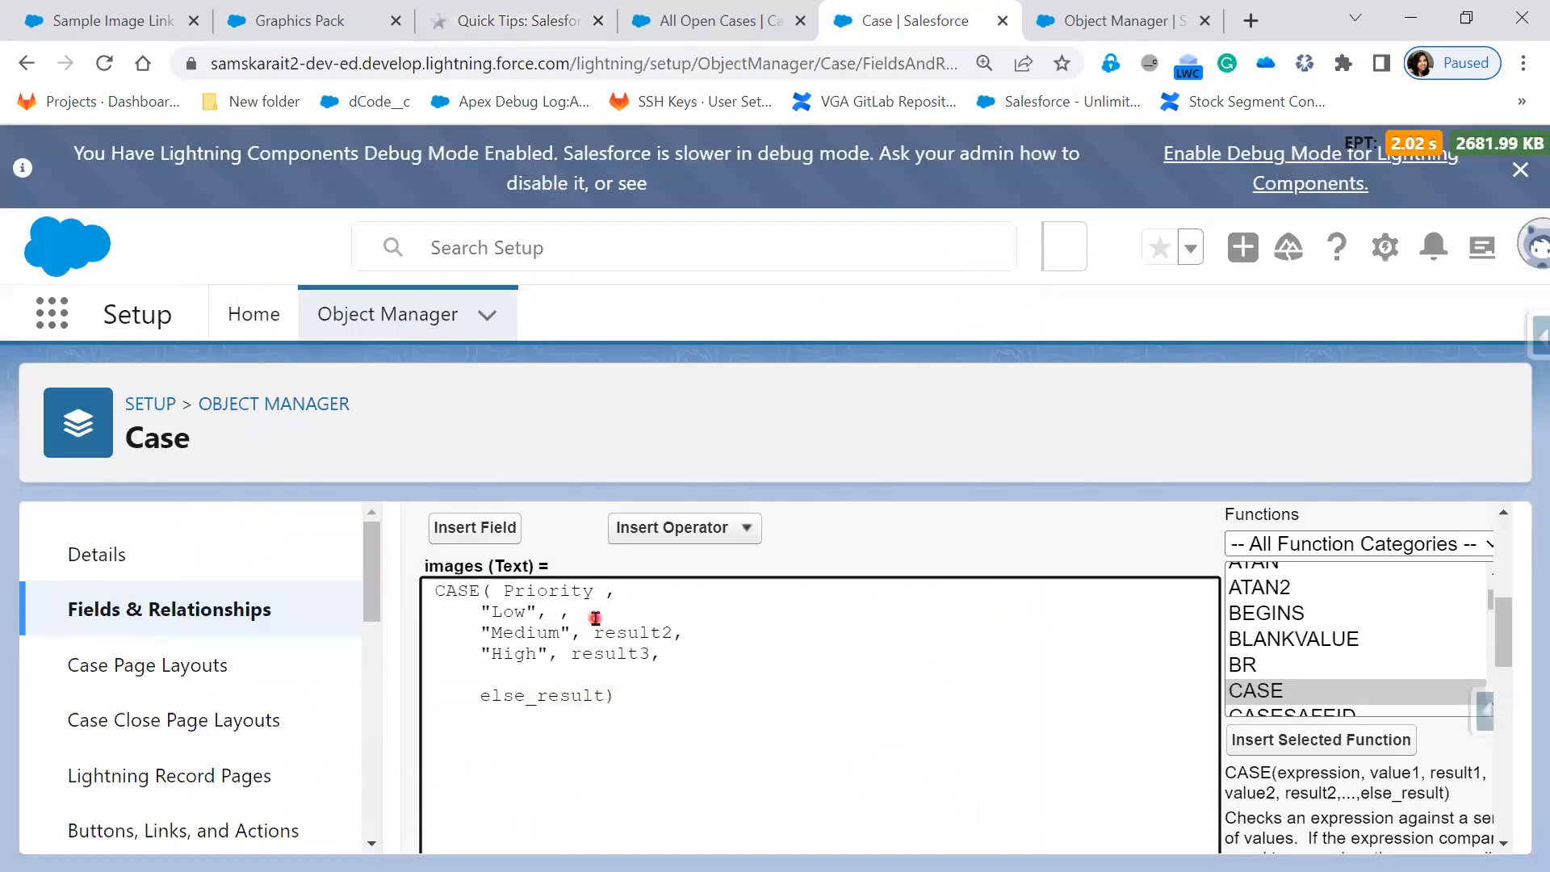
{"action": "key", "text": "ctrl+v"}
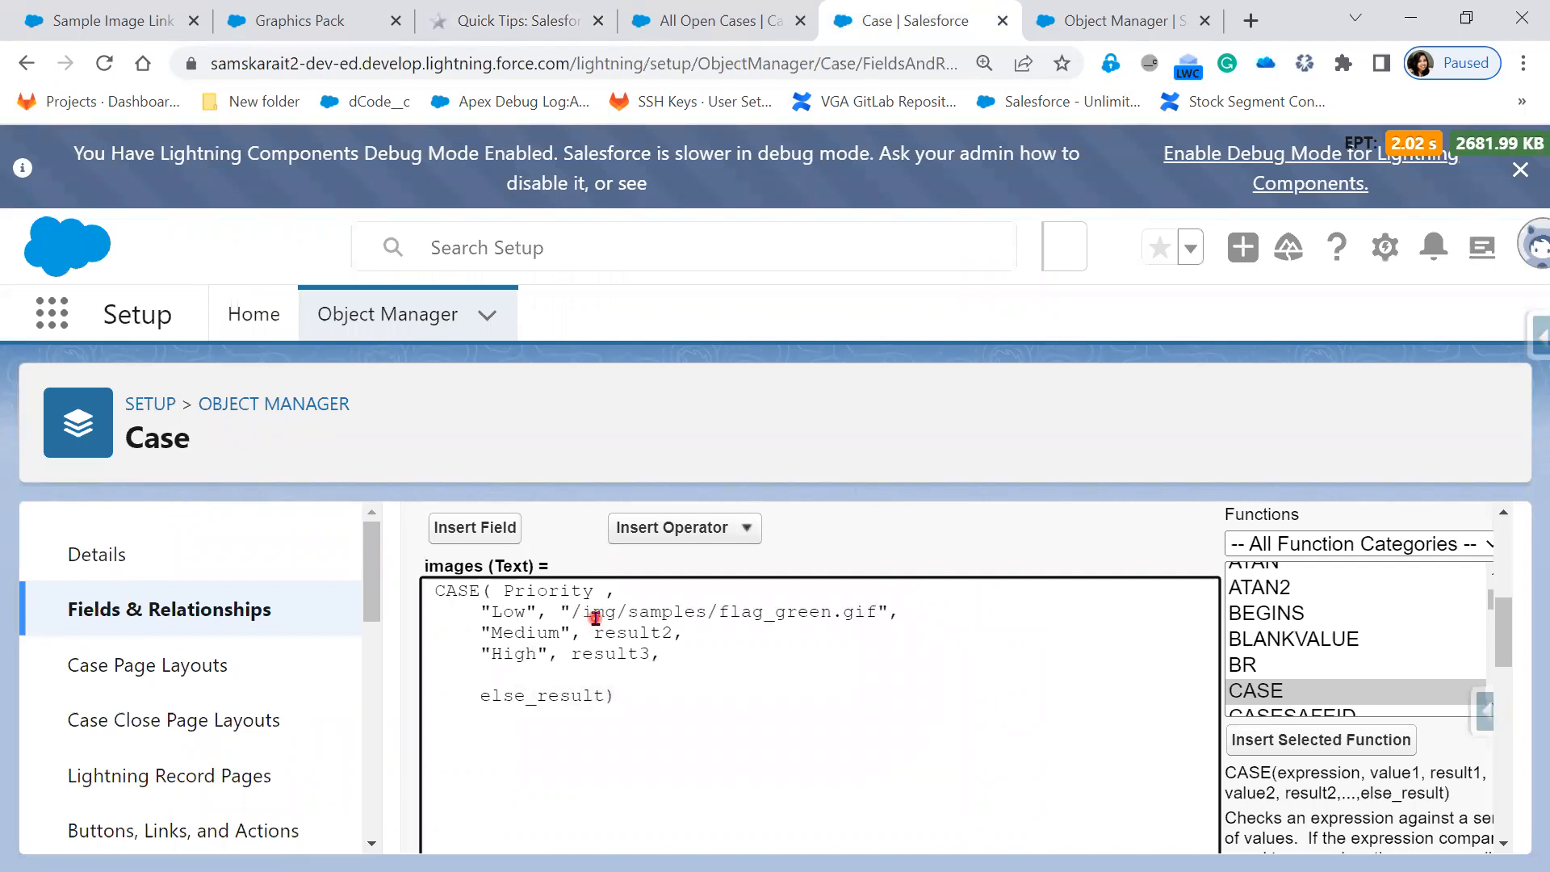
Copy the /img/samples/color_yellow.gif path from the default images article for the "Medium" result.
{"action": "left_click", "coordinate": [873, 704]}
{"action": "double_click", "coordinate": [643, 633]}
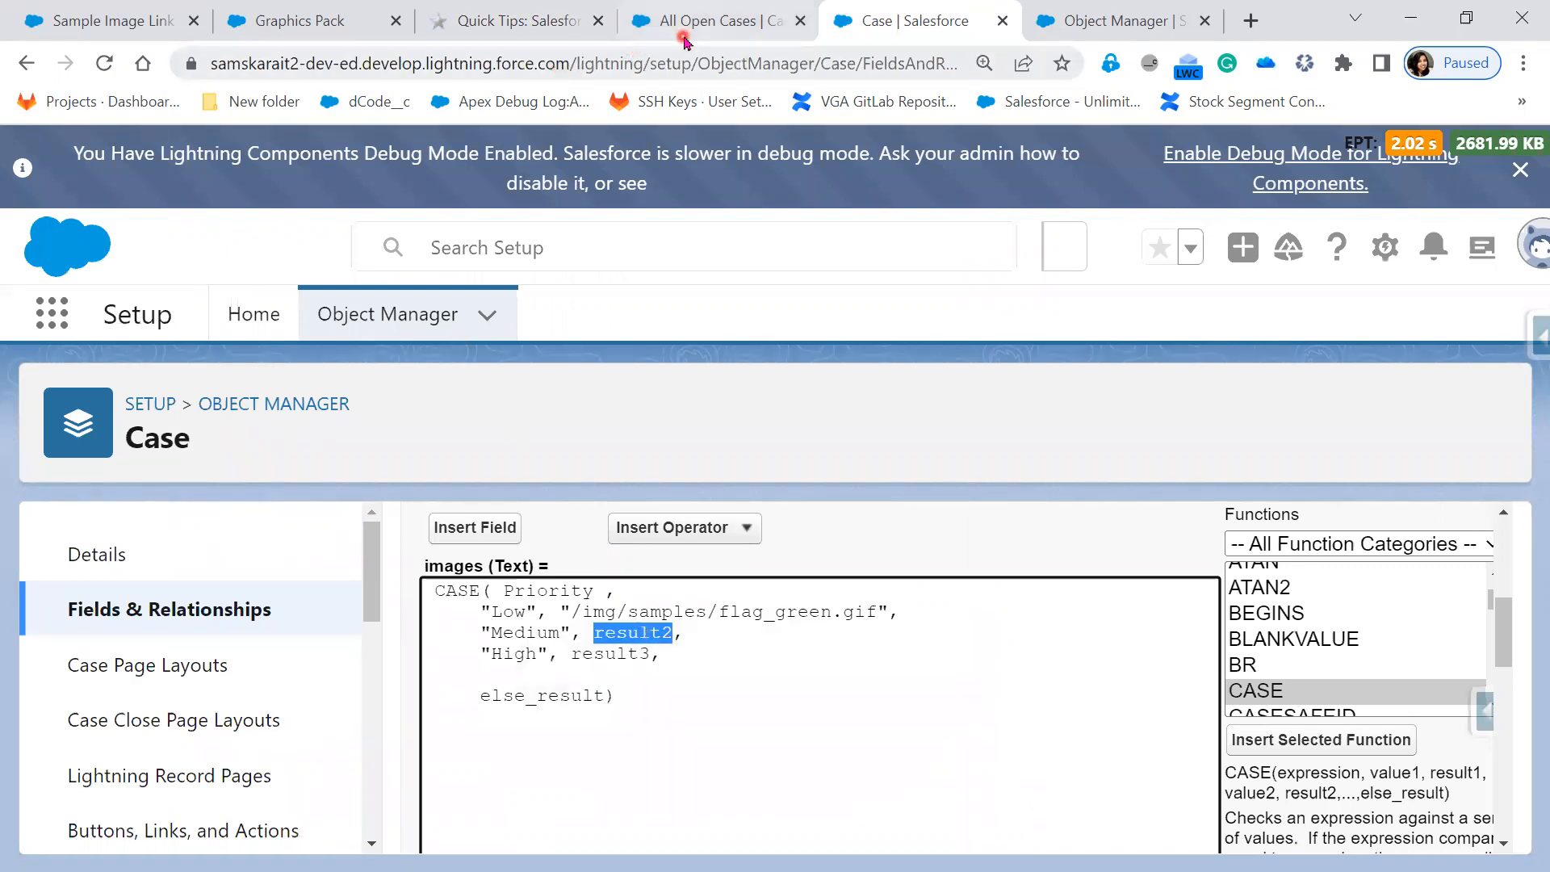
{"action": "left_click", "coordinate": [541, 21]}
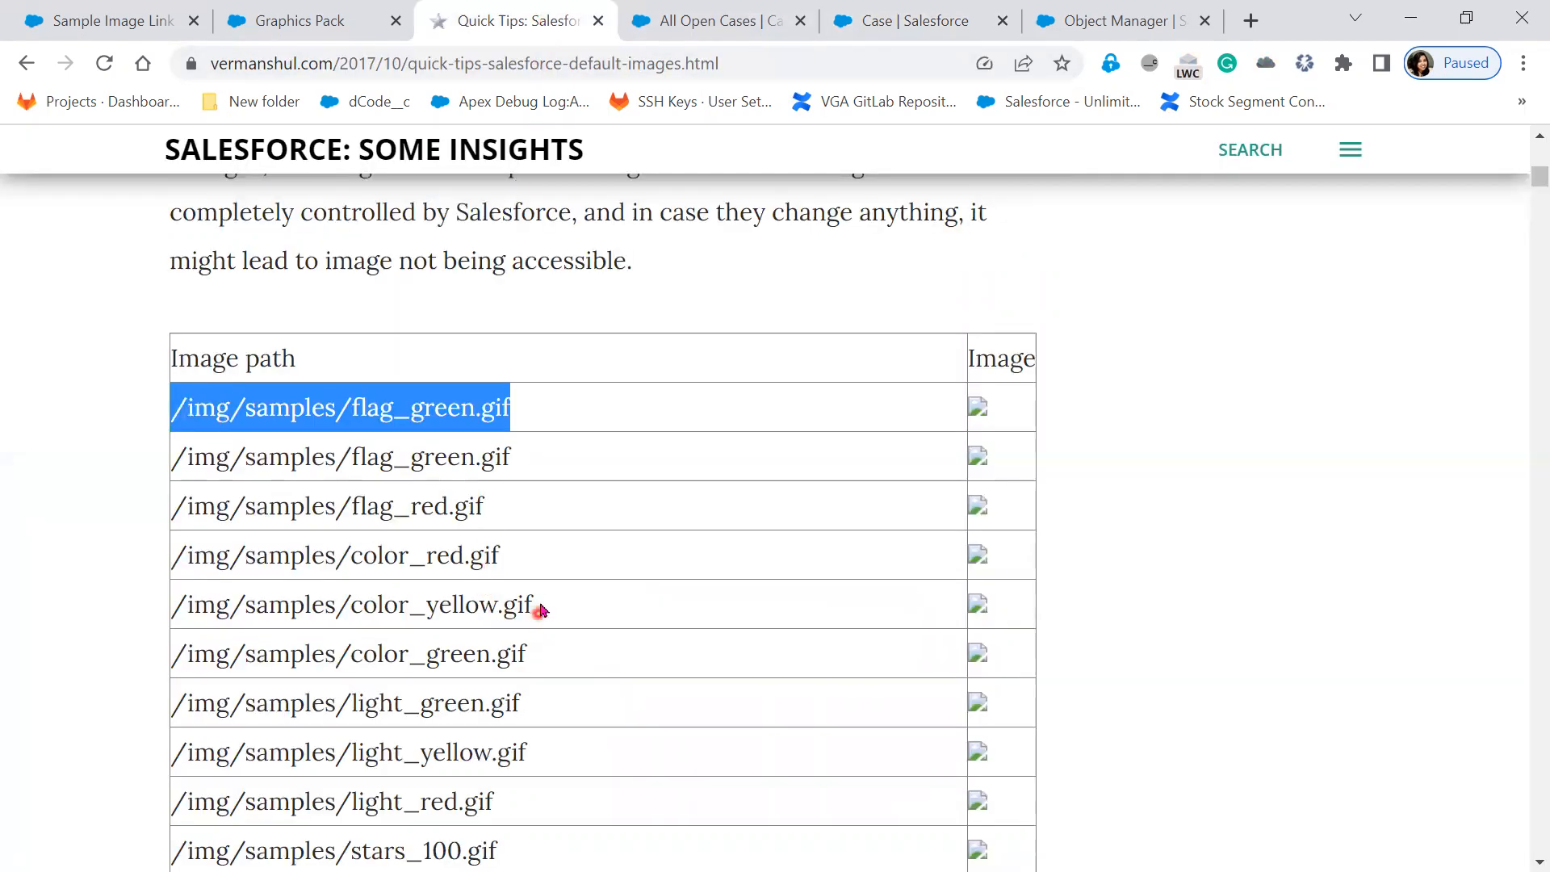
{"action": "left_click", "coordinate": [539, 607]}
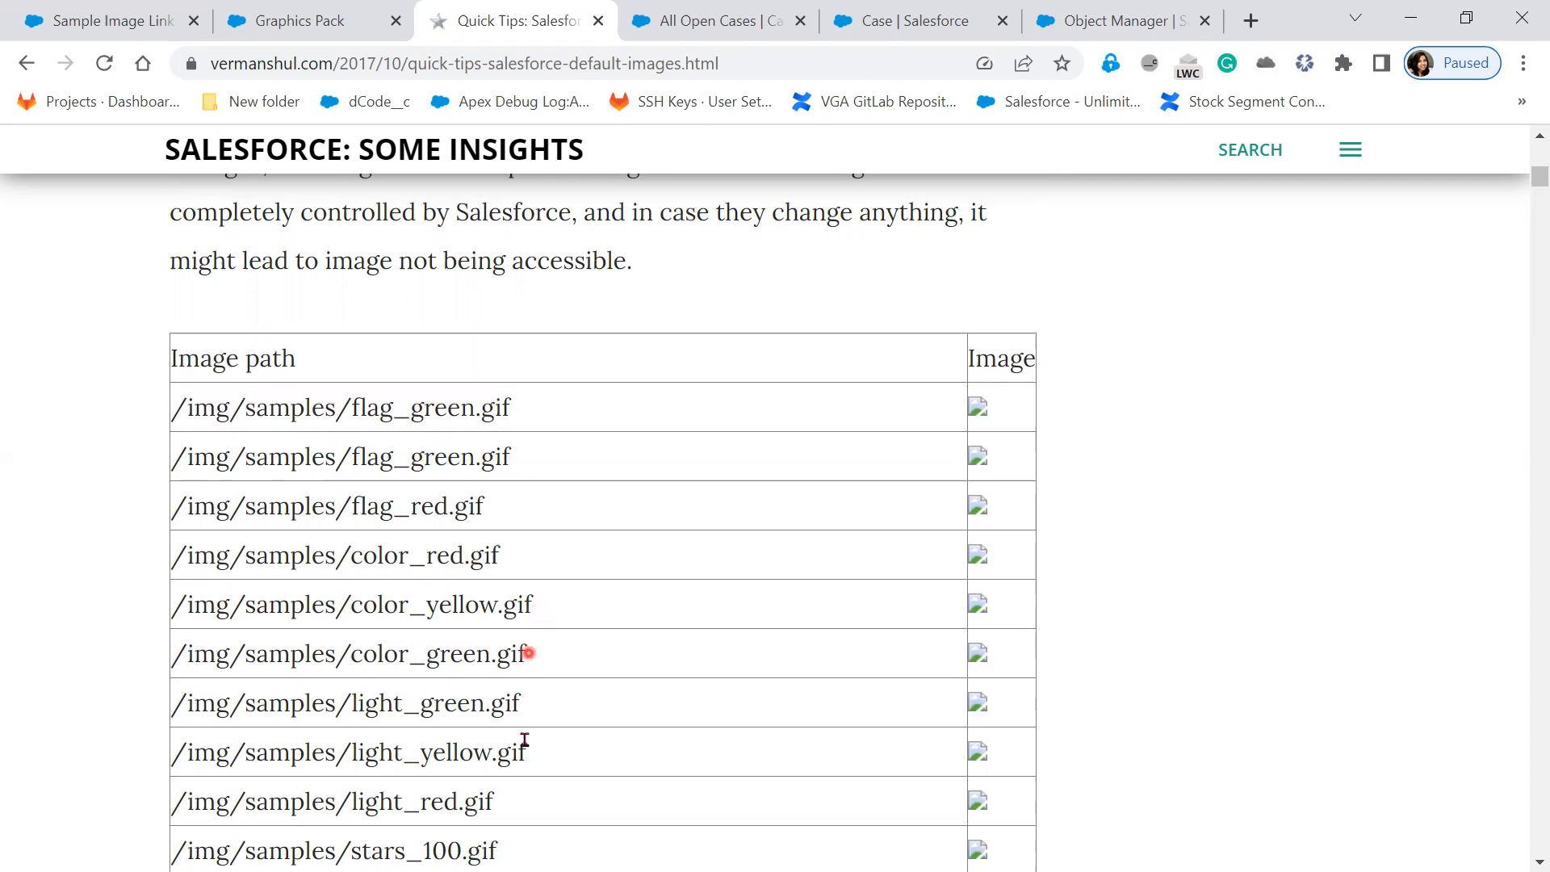
{"action": "left_click_drag", "start_coordinate": [536, 605], "coordinate": [170, 599]}
{"action": "key", "text": "ctrl+c"}
{"action": "left_click", "coordinate": [878, 24]}
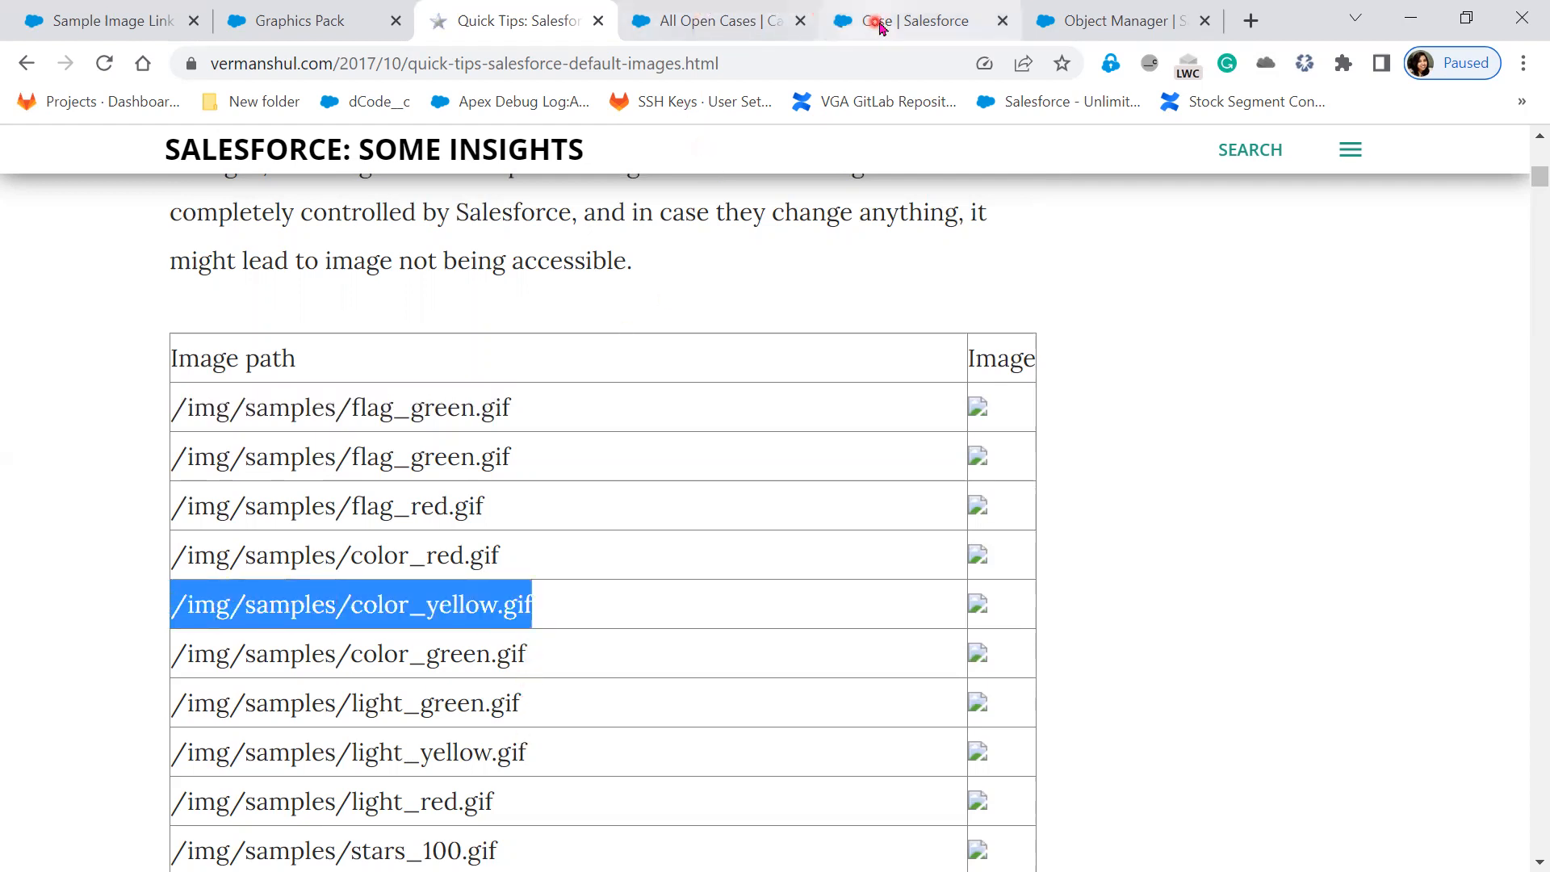
Replace result2 for "Medium" with the copied path in quotes, changing color to flag so it reads "/img/samples/flag_yellow.gif".
{"action": "left_click", "coordinate": [878, 24]}
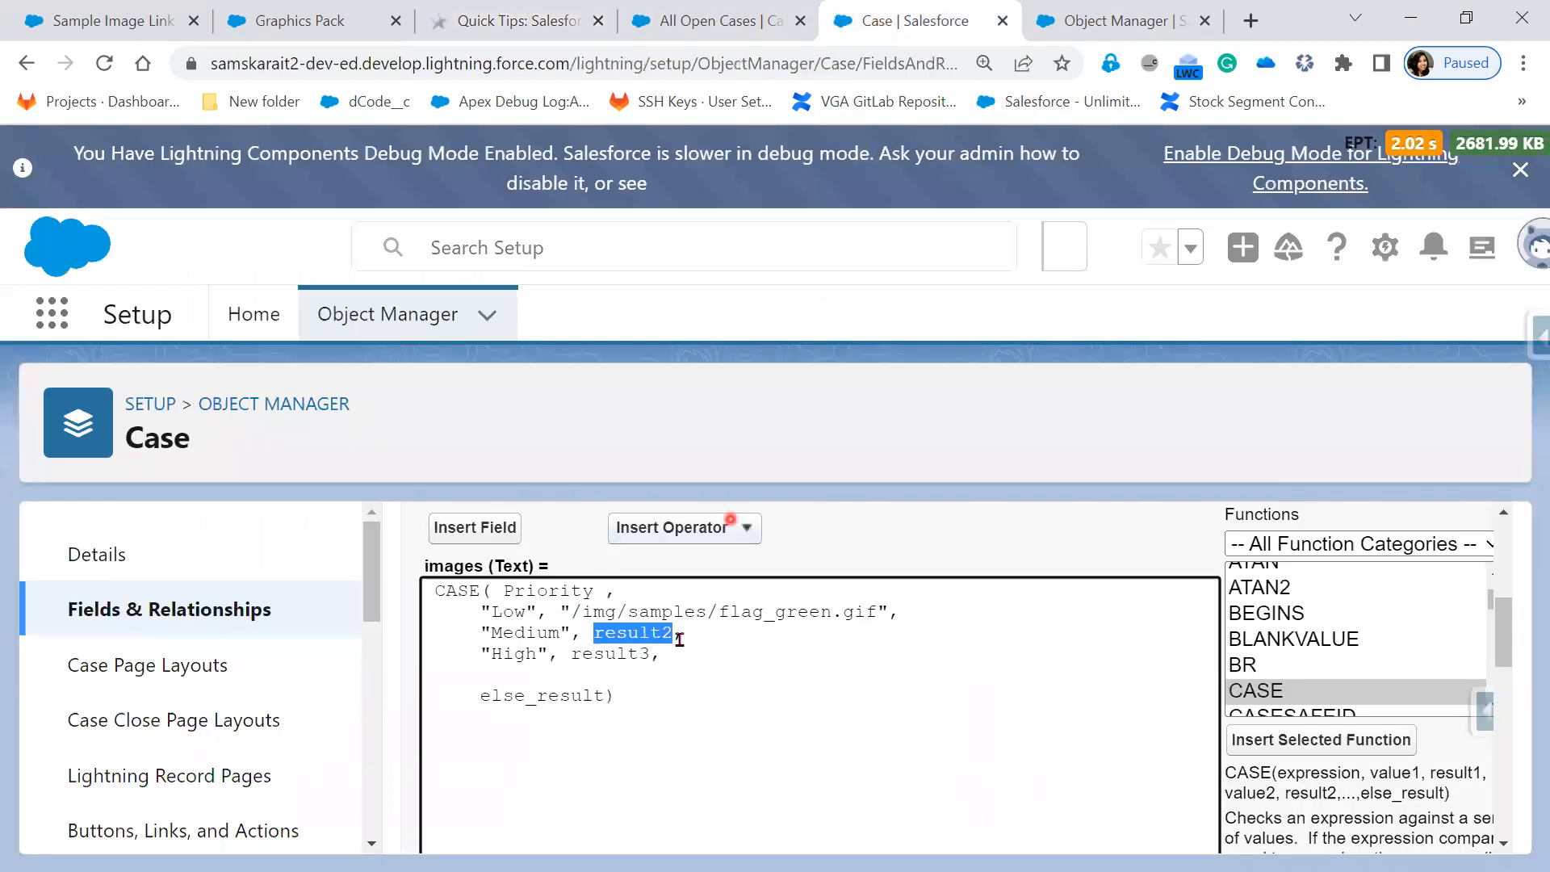
{"action": "left_click", "coordinate": [737, 724]}
{"action": "double_click", "coordinate": [640, 633]}
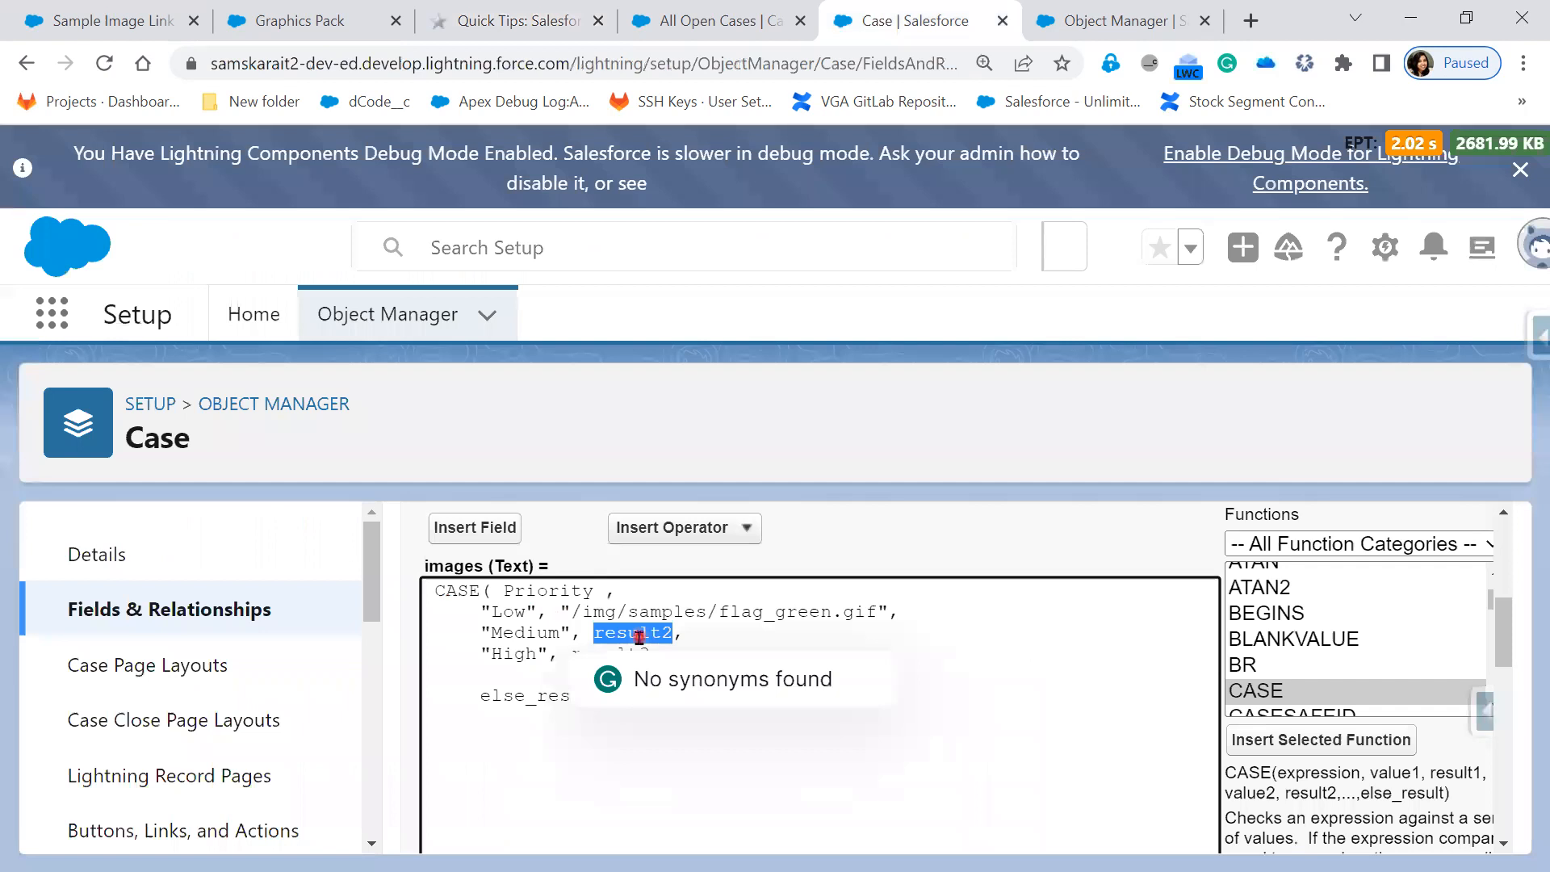
{"action": "key", "text": "BackSpace"}
{"action": "key", "text": "ctrl+v"}
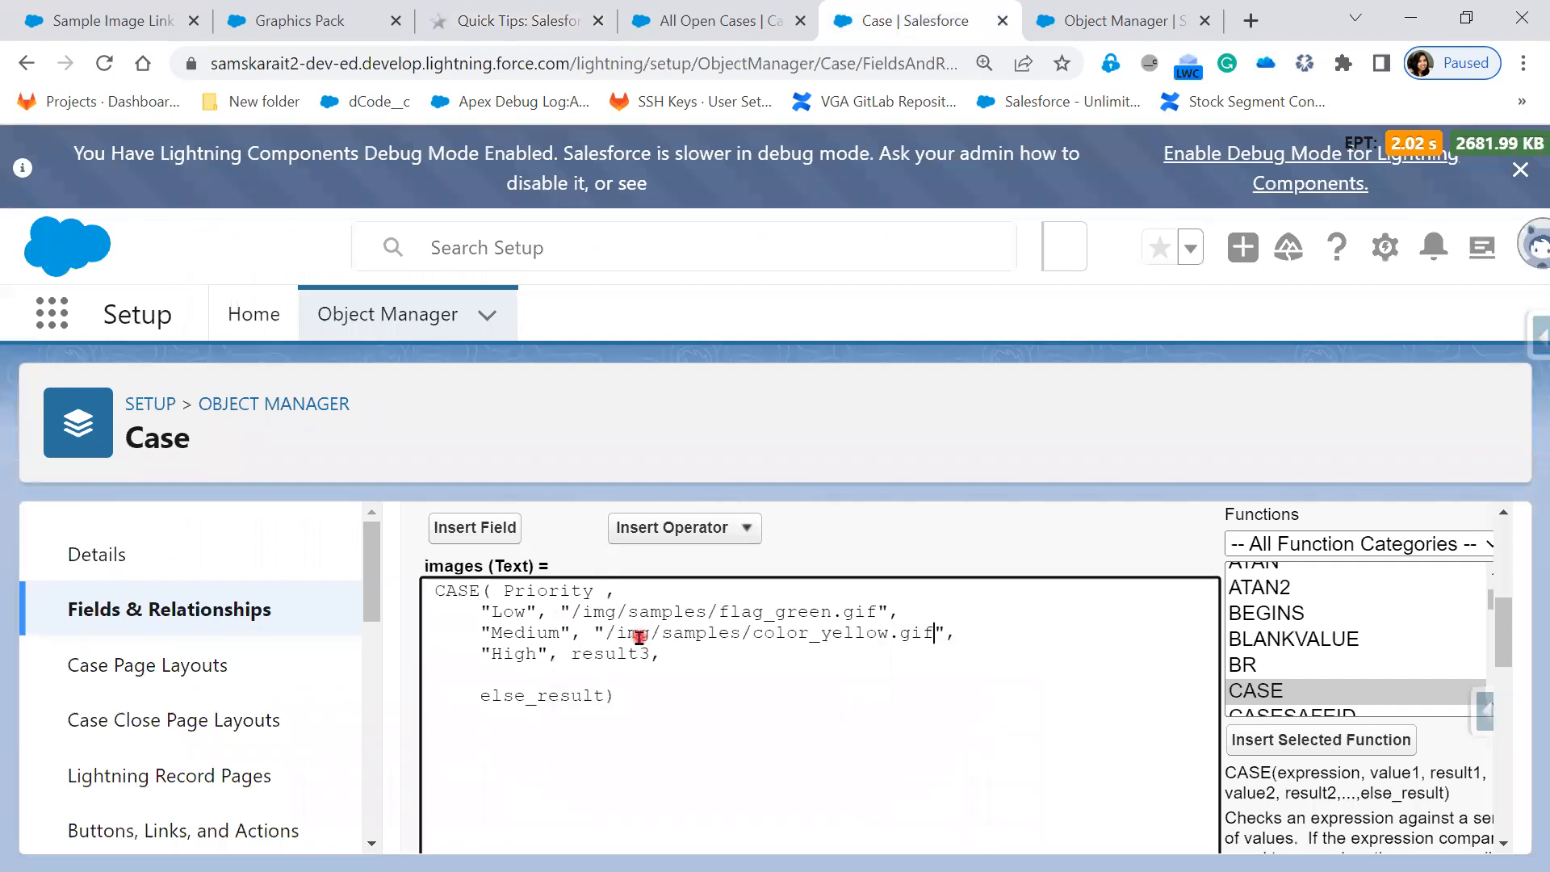
{"action": "left_click_drag", "start_coordinate": [807, 632], "coordinate": [761, 631]}
{"action": "type", "text": "flag"}
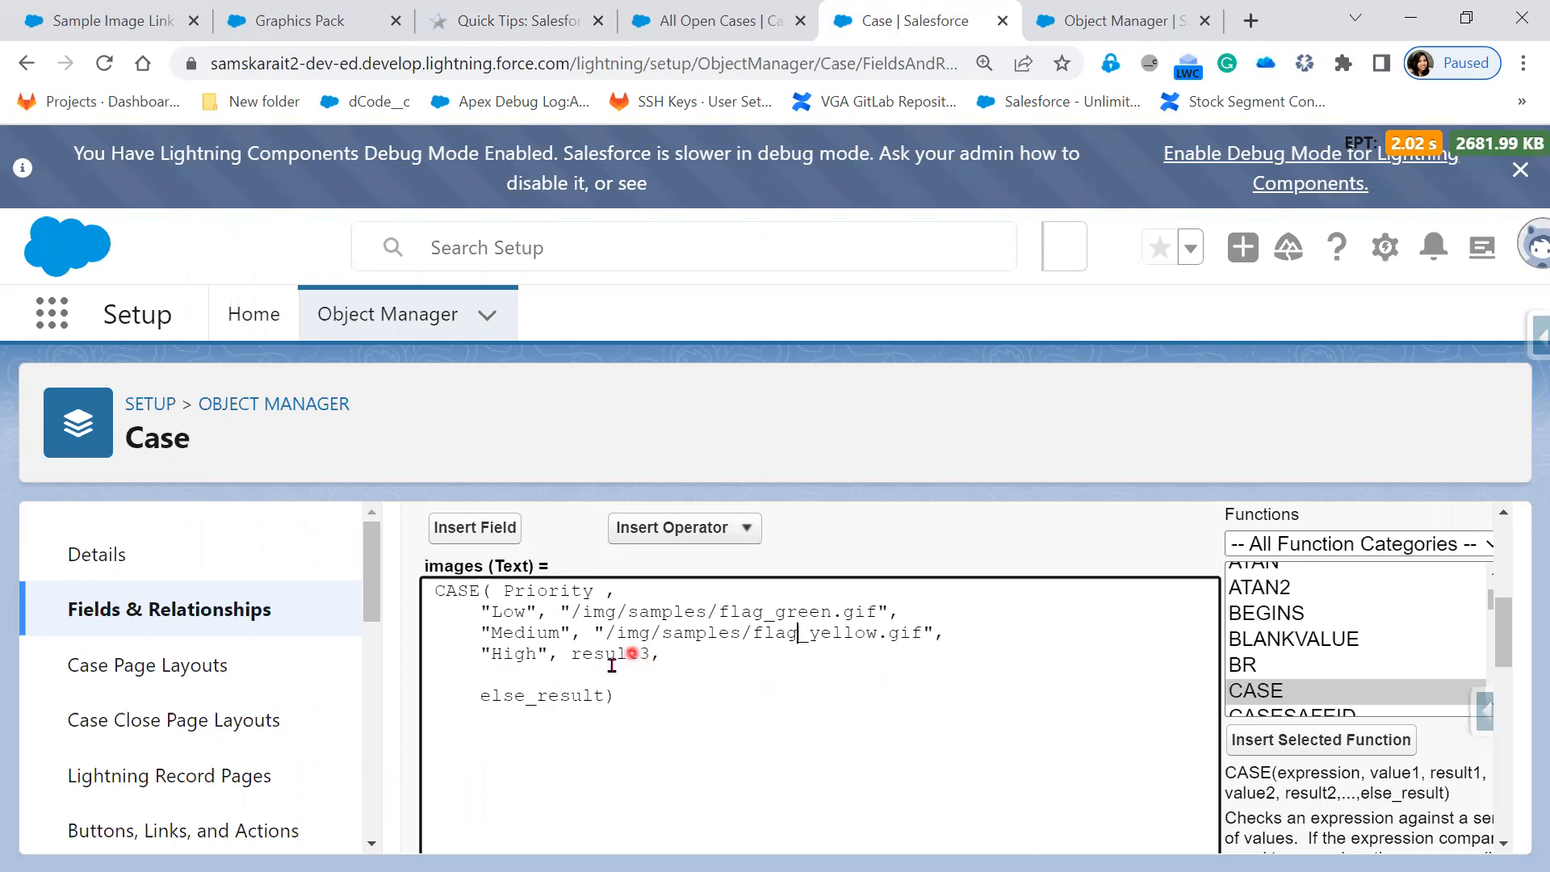
Copy the /img/samples/flag_red.gif path from the default images article's table.
{"action": "left_click", "coordinate": [710, 21]}
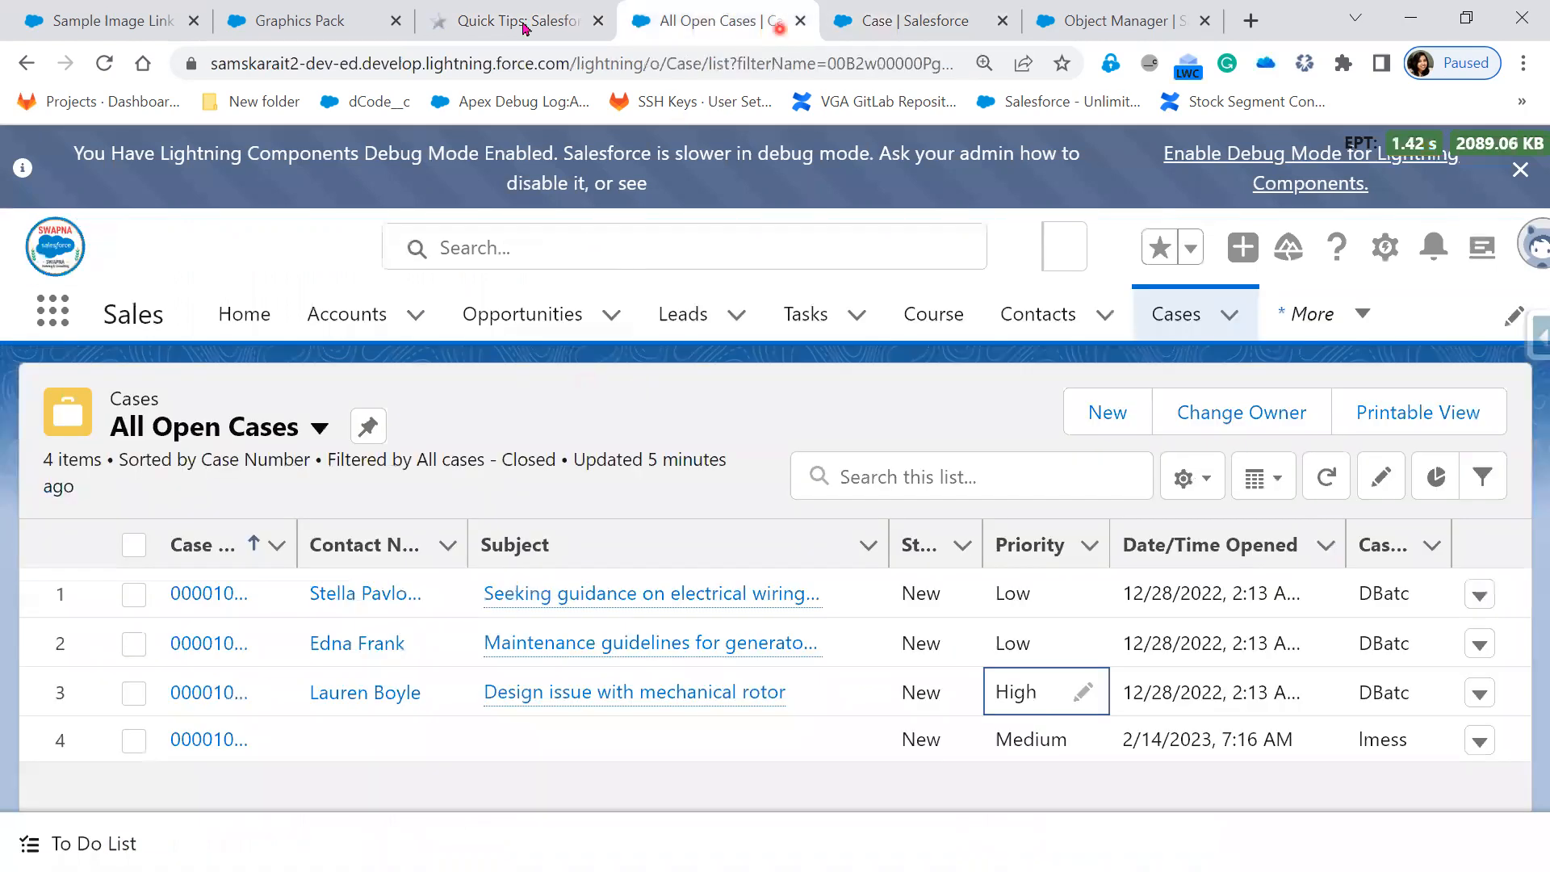
{"action": "left_click", "coordinate": [474, 20]}
{"action": "left_click_drag", "start_coordinate": [489, 507], "coordinate": [175, 507]}
{"action": "key", "text": "ctrl+c"}
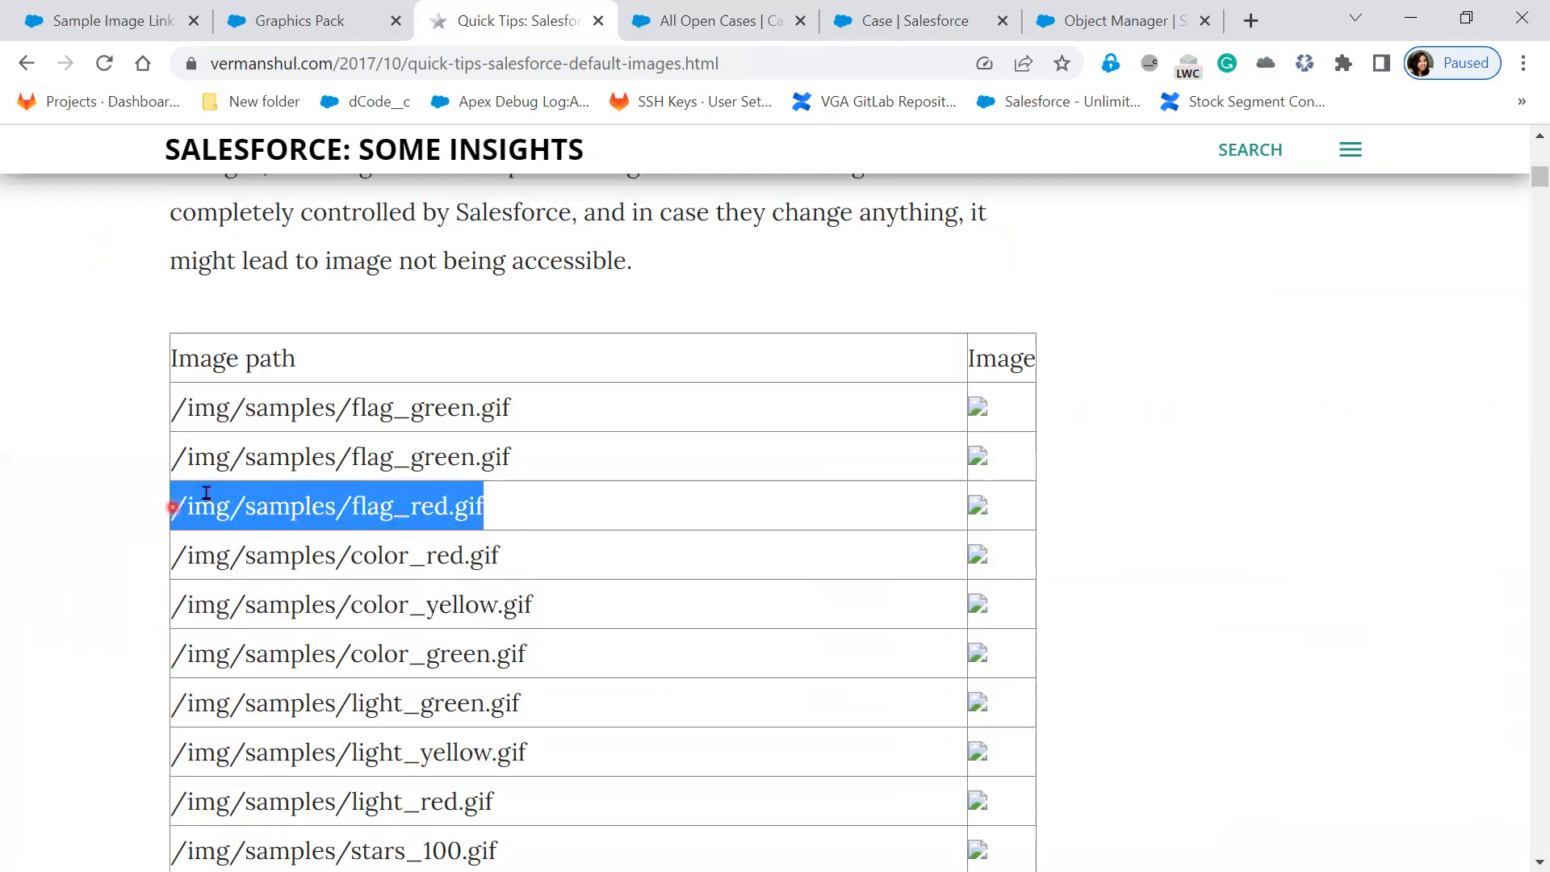
In the images formula, replace the result3 placeholder for "High" with "/img/samples/flag_red.gif" in quotes.
{"action": "left_click", "coordinate": [877, 18]}
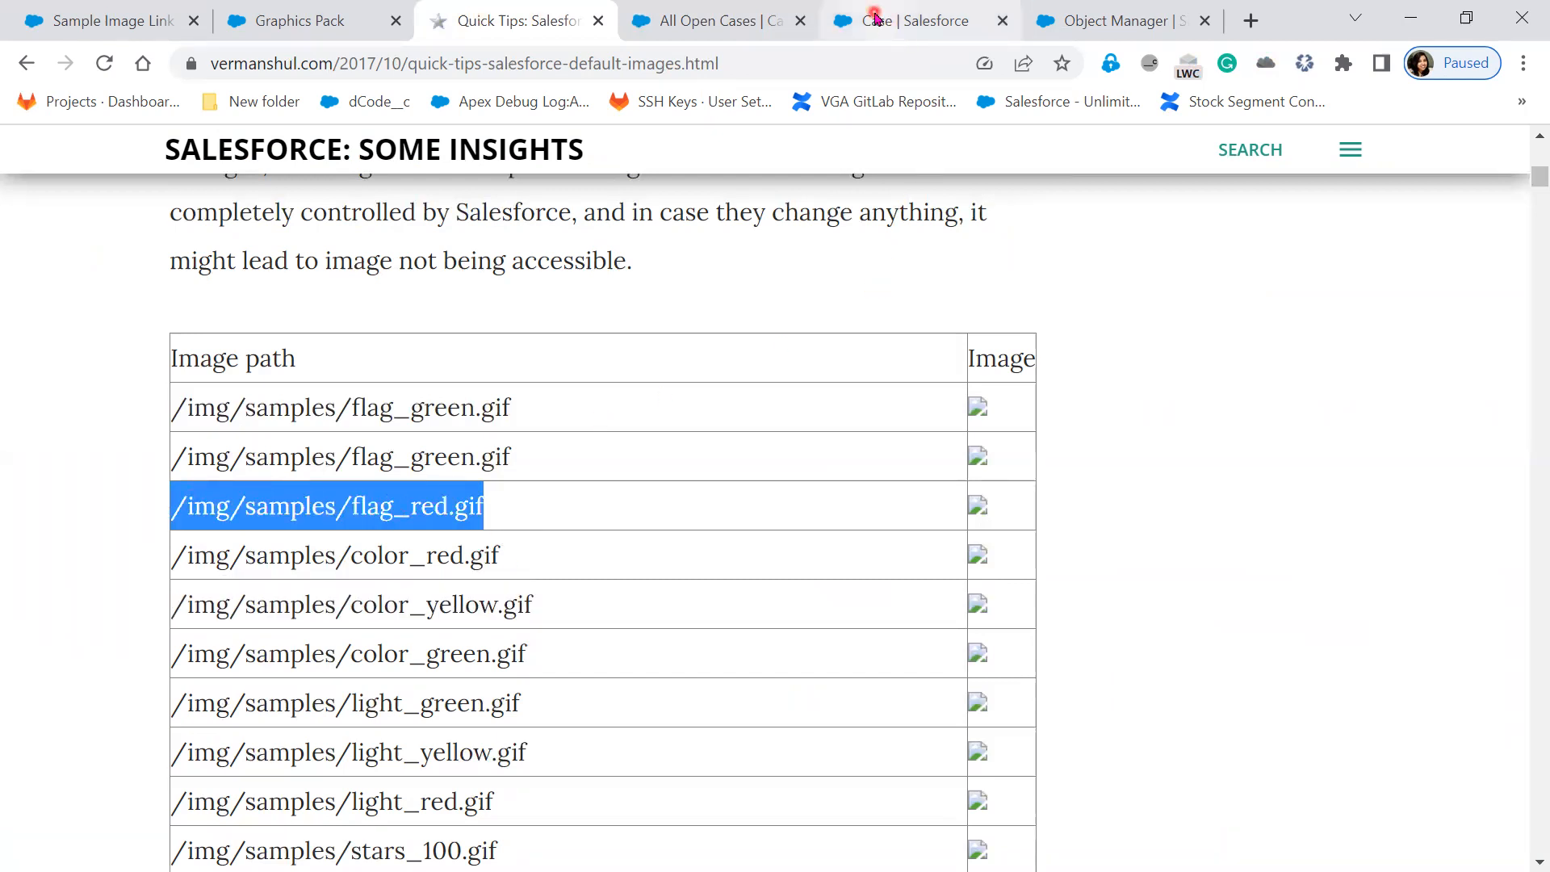
{"action": "double_click", "coordinate": [616, 654]}
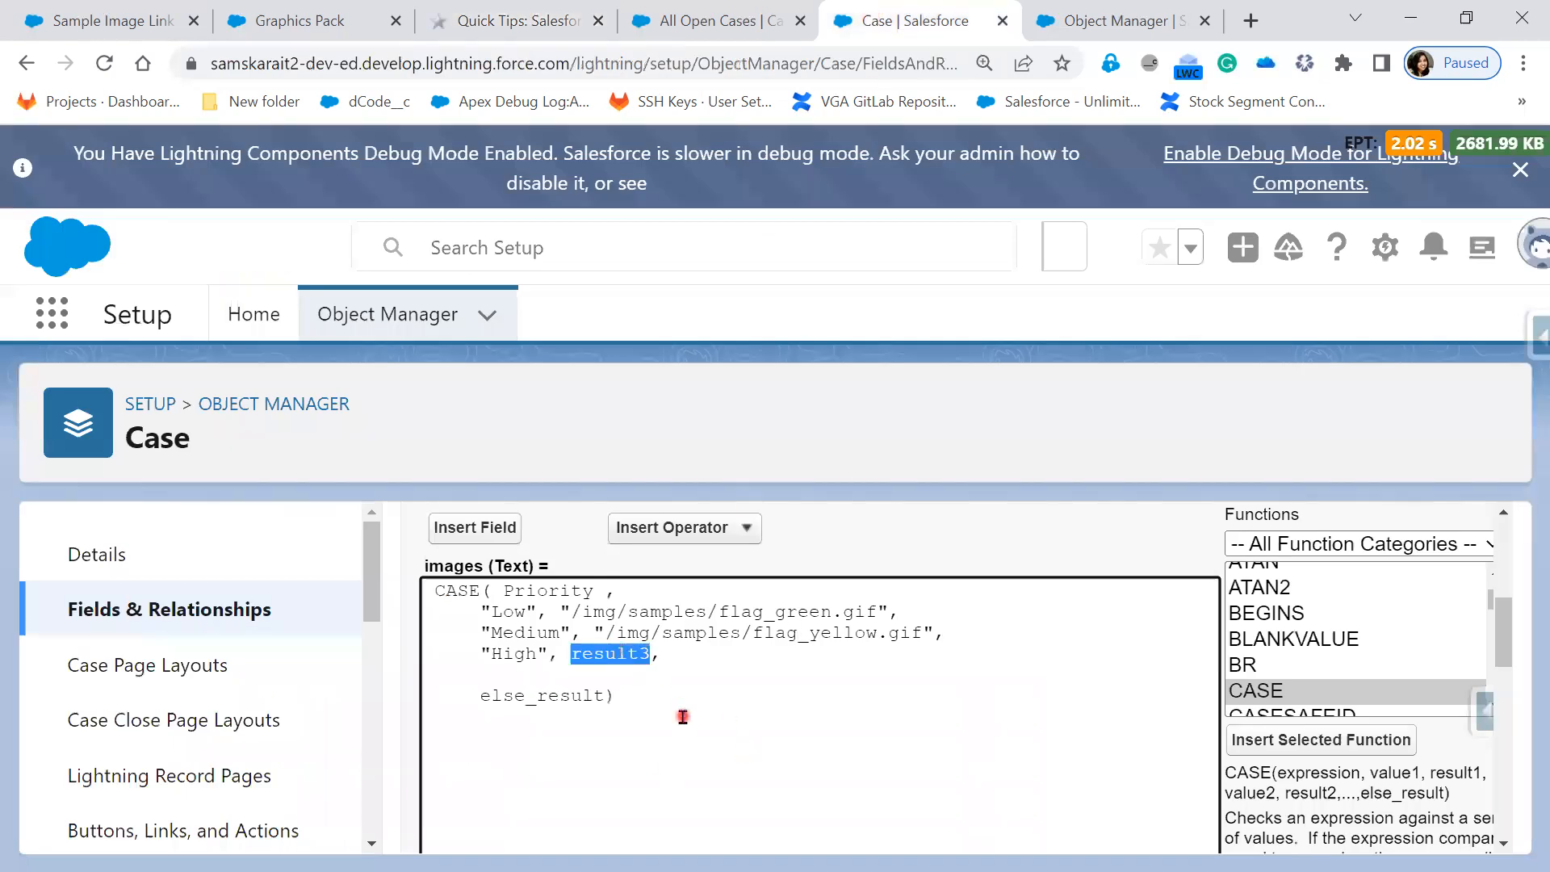
{"action": "key", "text": "BackSpace"}
{"action": "key", "text": "Left"}
{"action": "key", "text": "ctrl+v"}
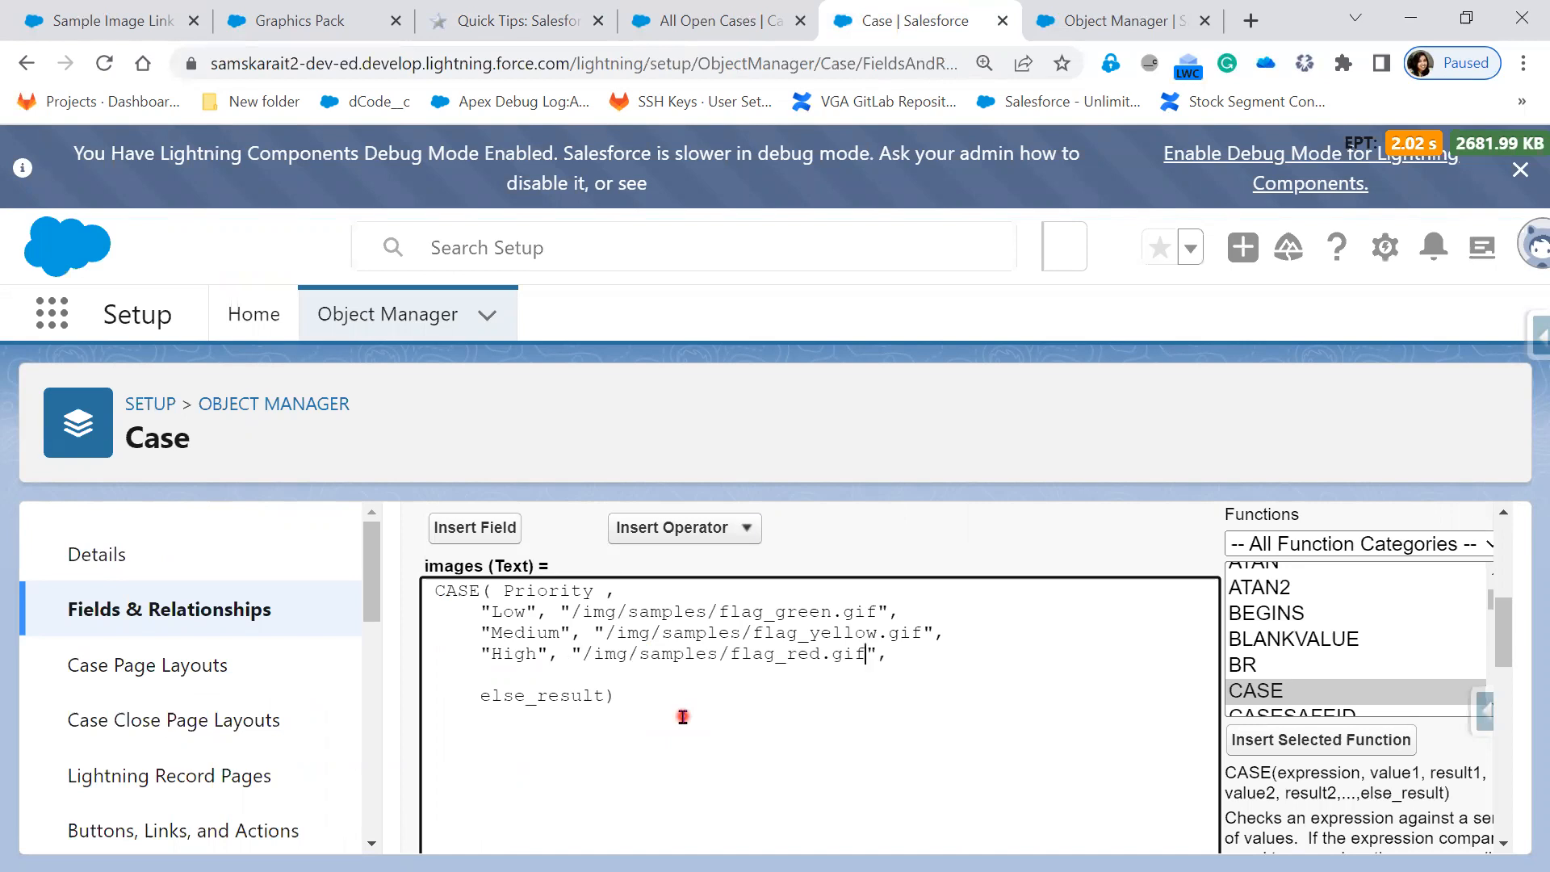
Look through the rest of the default images article's table for a path suited to the formula's else result.
{"action": "left_click", "coordinate": [700, 36]}
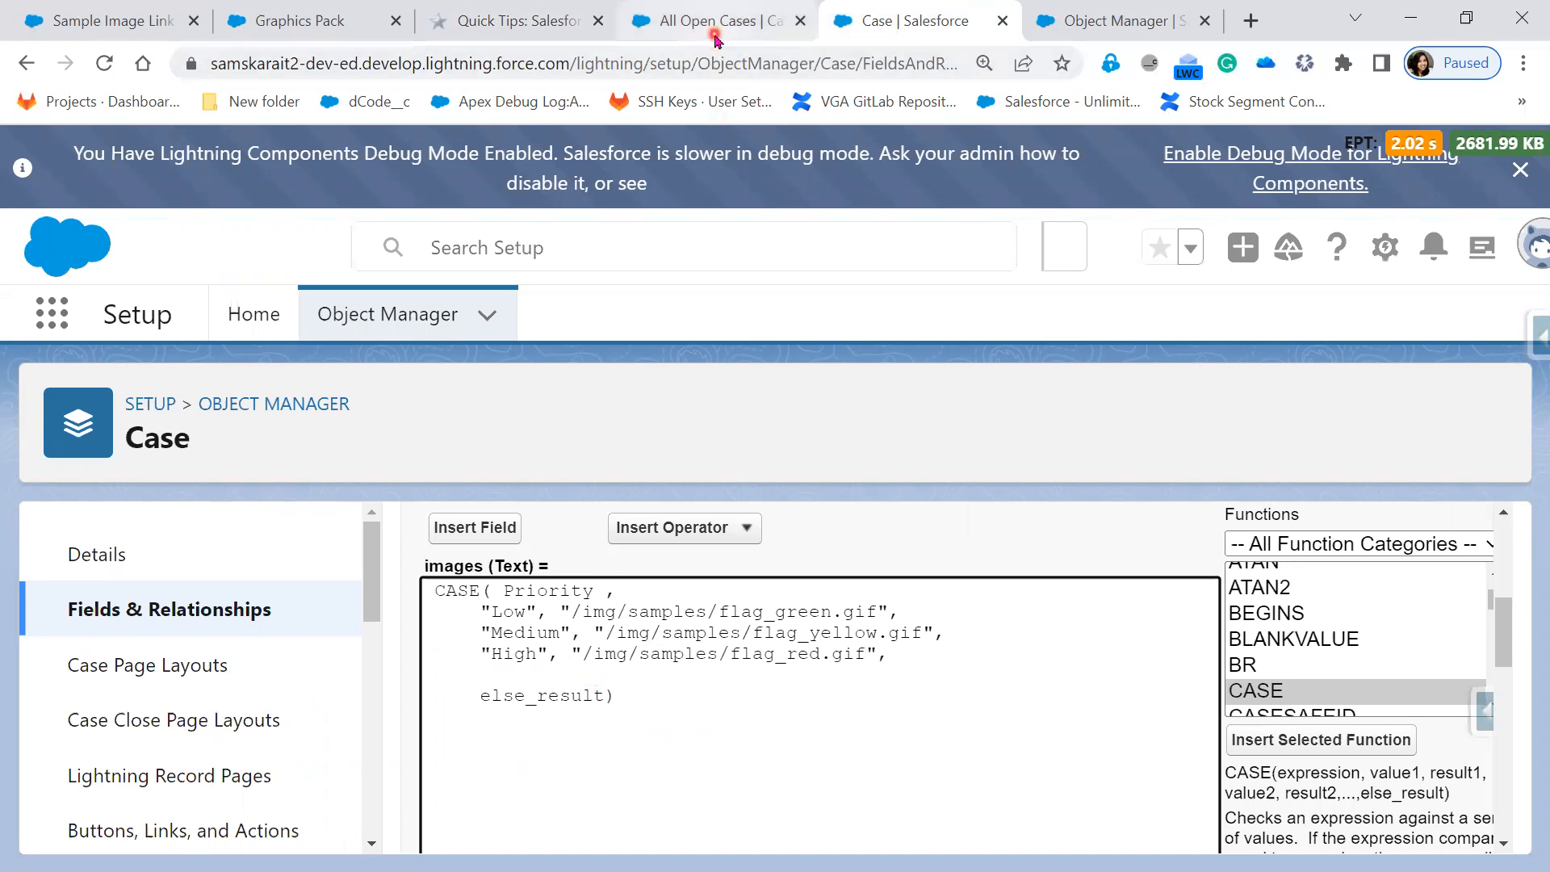
{"action": "left_click", "coordinate": [537, 21]}
{"action": "scroll", "coordinate": [737, 650], "scroll_direction": "down", "scroll_amount": 10}
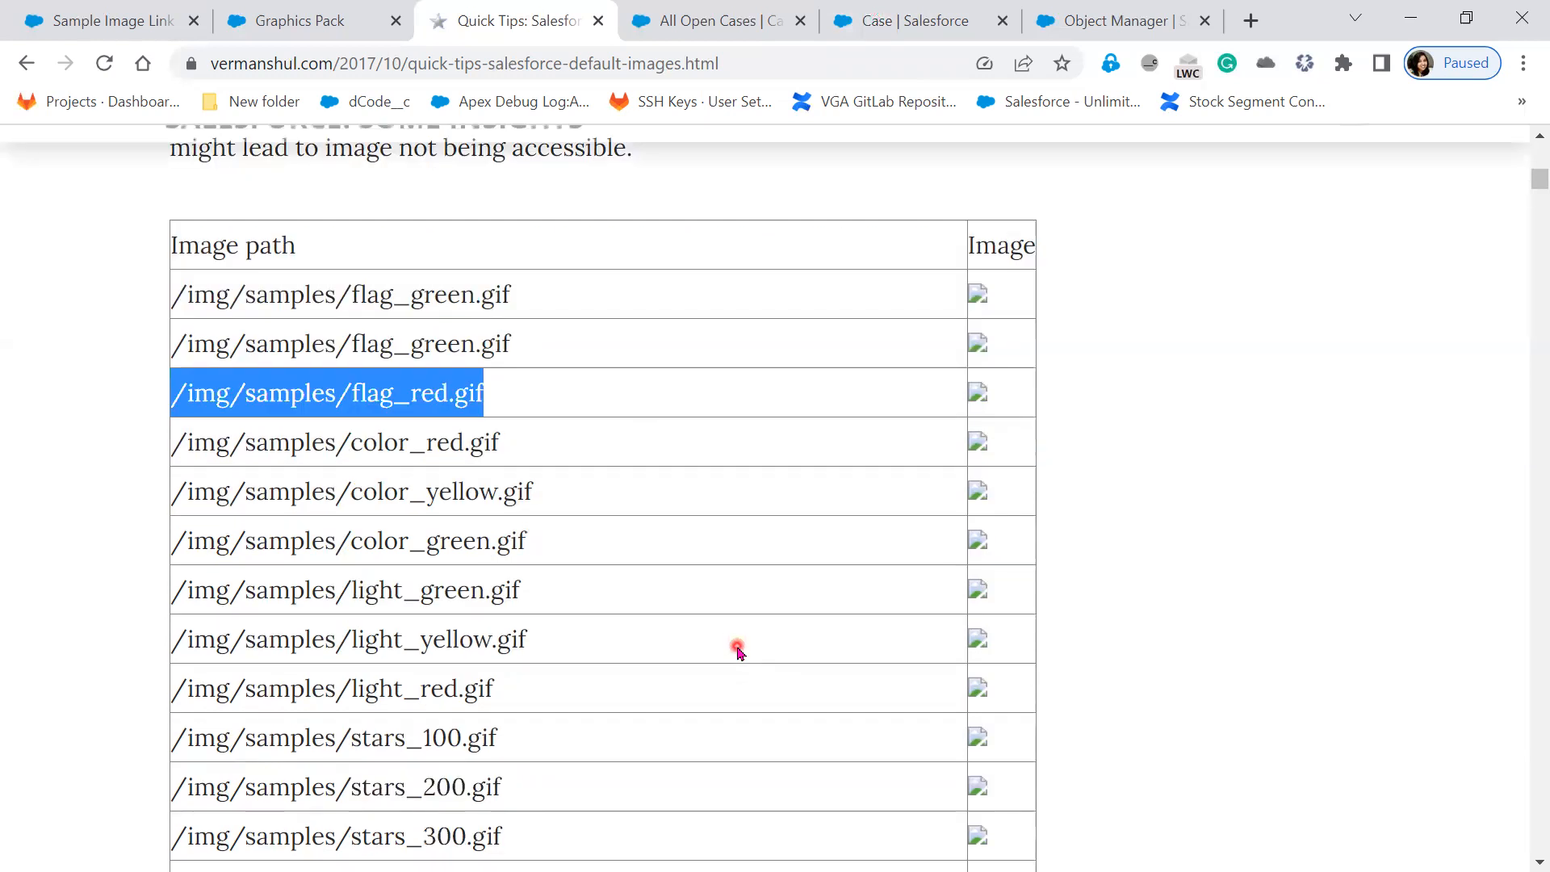
{"action": "scroll", "coordinate": [737, 652], "scroll_direction": "down", "scroll_amount": 15}
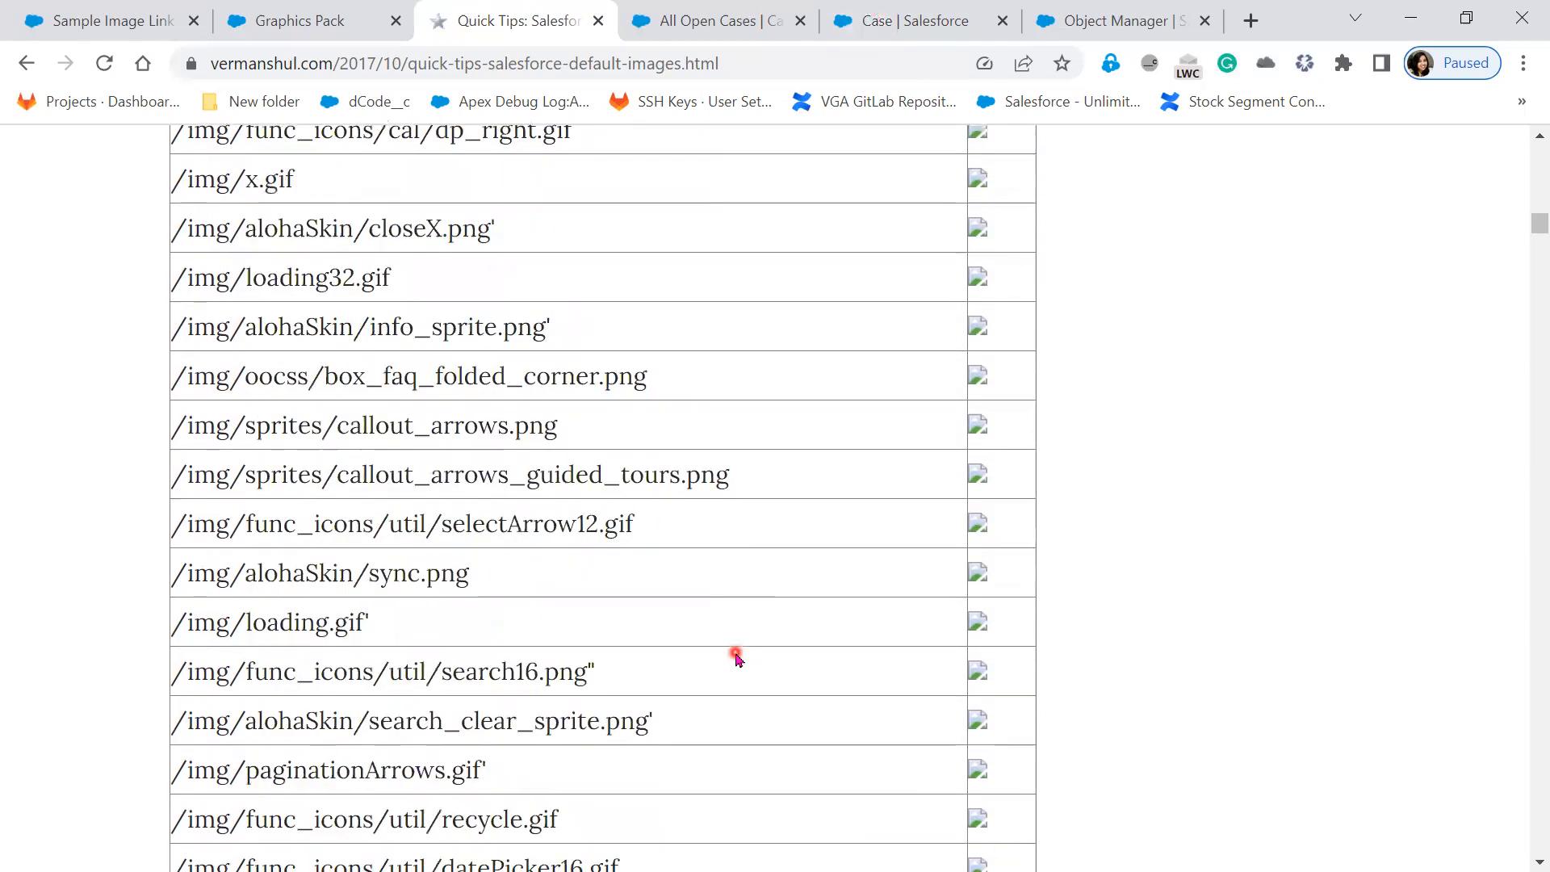
{"action": "scroll", "coordinate": [737, 658], "scroll_direction": "down", "scroll_amount": 20}
{"action": "scroll", "coordinate": [737, 658], "scroll_direction": "down", "scroll_amount": 20}
{"action": "scroll", "coordinate": [737, 658], "scroll_direction": "down", "scroll_amount": 20}
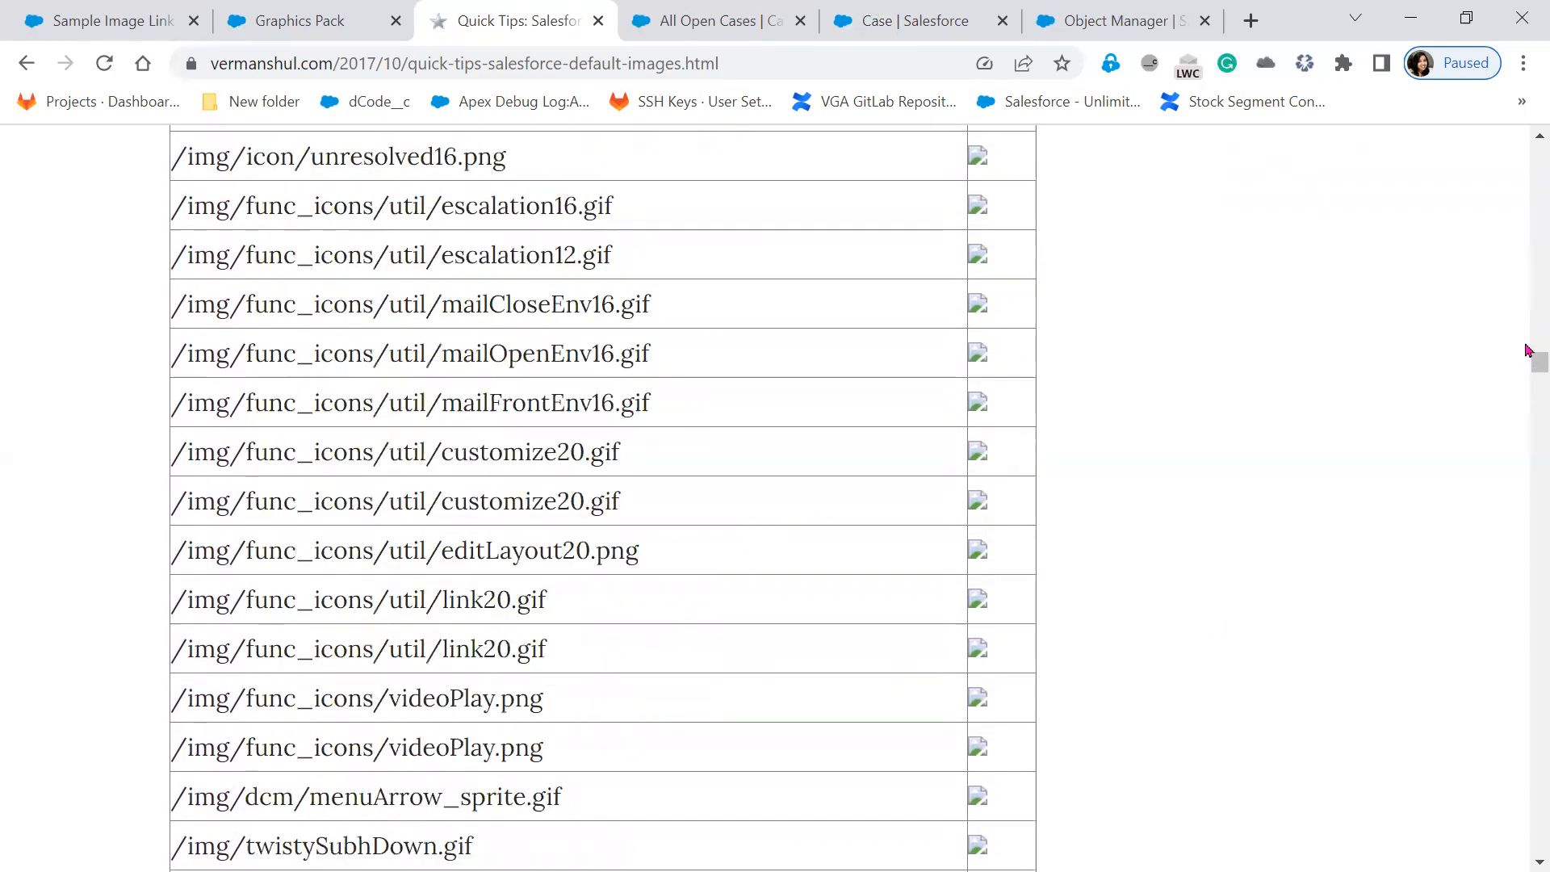
{"action": "left_click_drag", "start_coordinate": [1532, 359], "coordinate": [1464, 413]}
{"action": "scroll", "coordinate": [1463, 413], "scroll_direction": "up", "scroll_amount": 15}
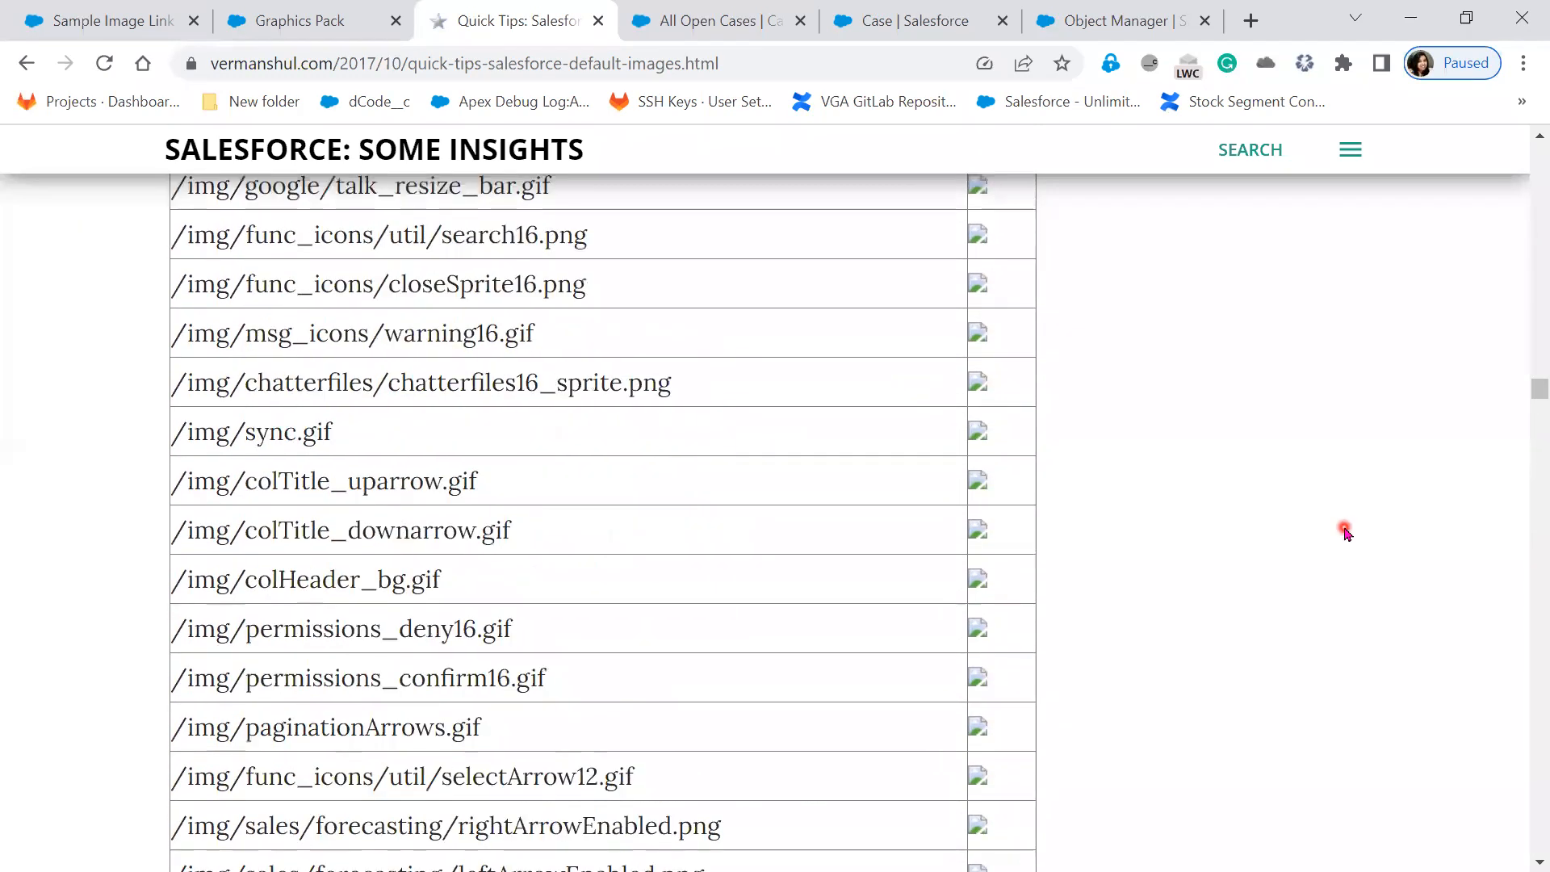
{"action": "scroll", "coordinate": [1346, 533], "scroll_direction": "up", "scroll_amount": 10}
{"action": "scroll", "coordinate": [1346, 533], "scroll_direction": "up", "scroll_amount": 12}
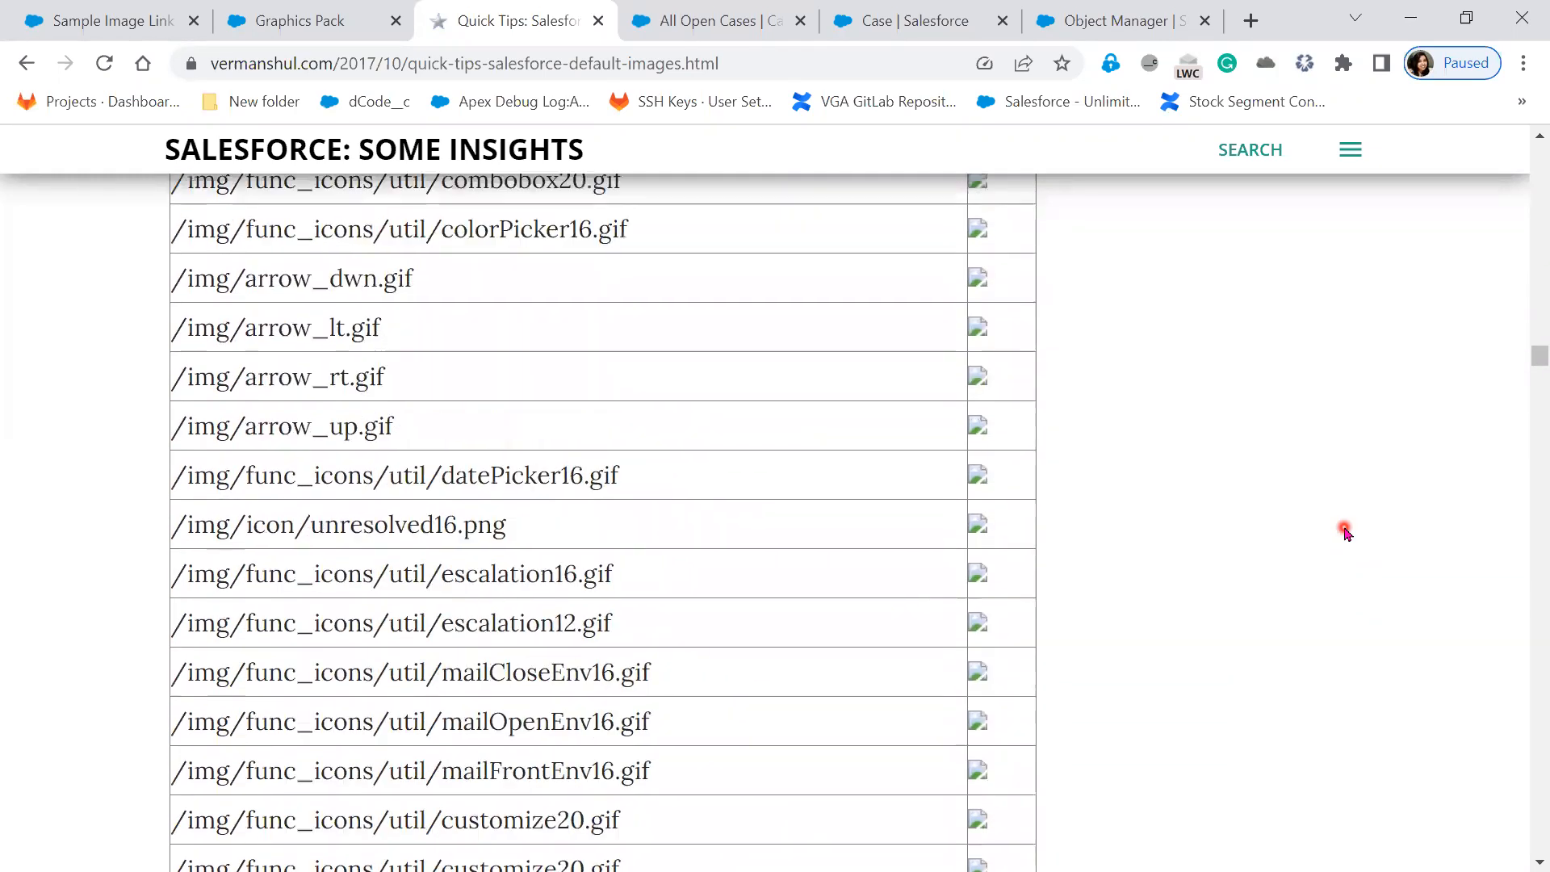
{"action": "scroll", "coordinate": [1345, 533], "scroll_direction": "up", "scroll_amount": 2}
Replace the formula's else_result placeholder with "/s.gif" in quotes.
{"action": "left_click", "coordinate": [897, 19]}
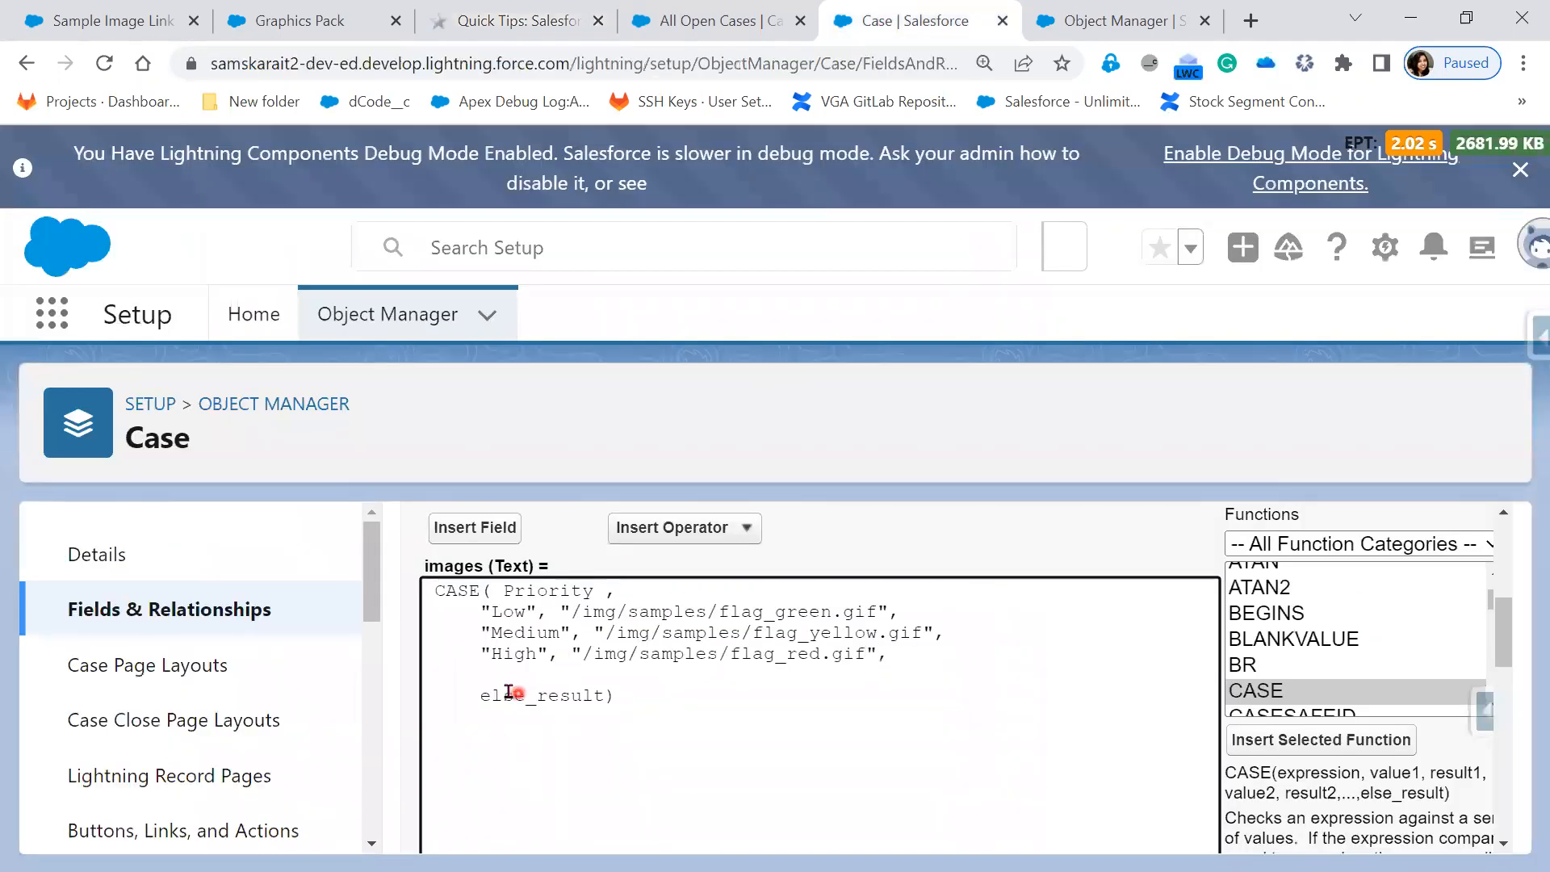
{"action": "left_click_drag", "start_coordinate": [605, 692], "coordinate": [483, 696]}
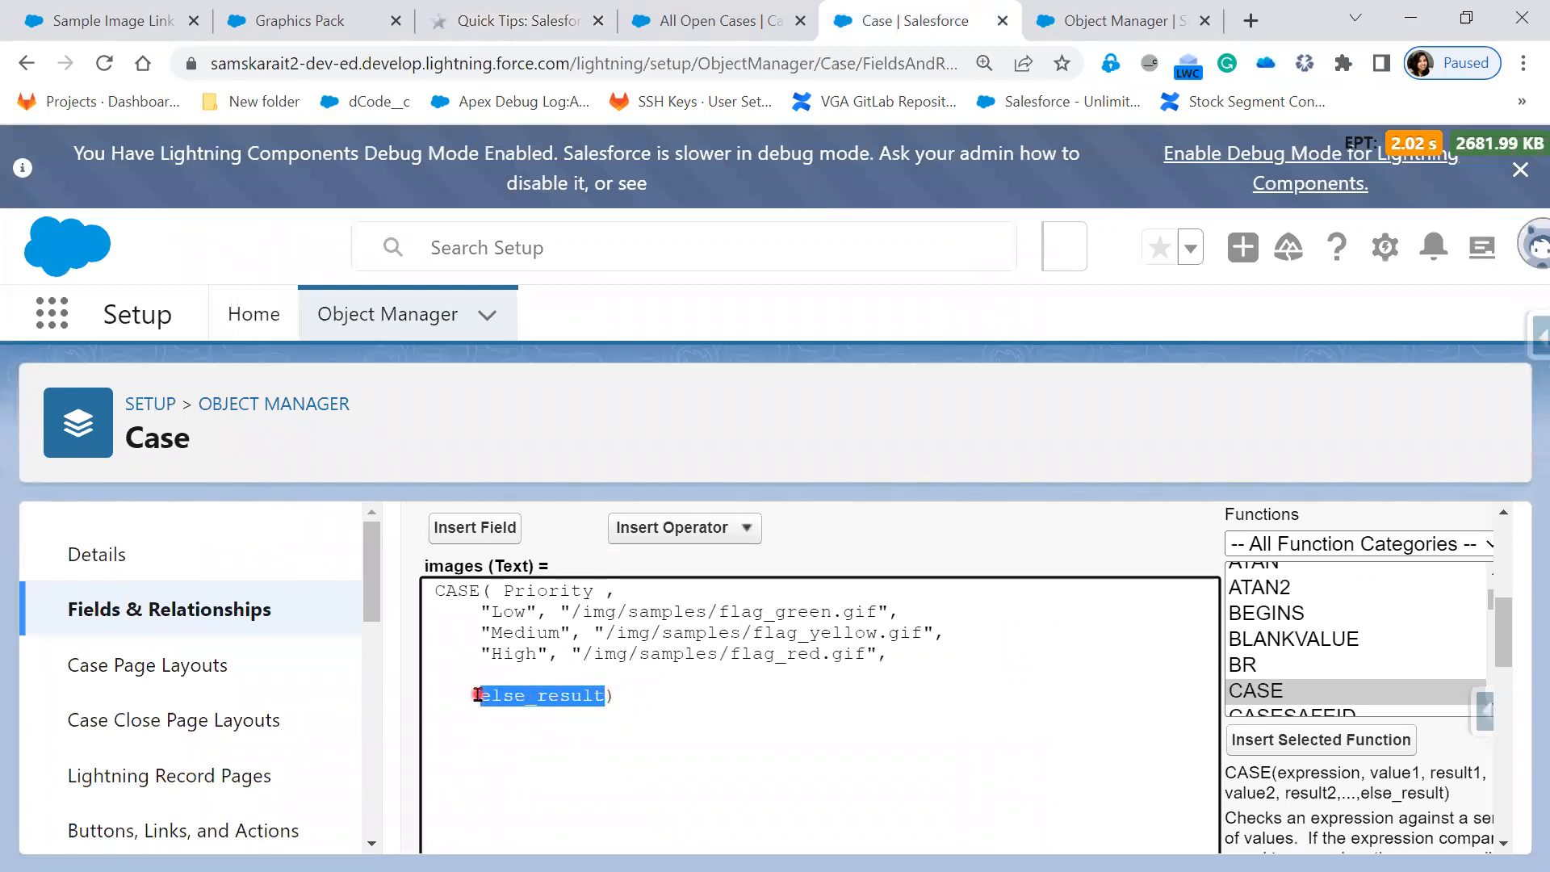
{"action": "type", "text": "\"\""}
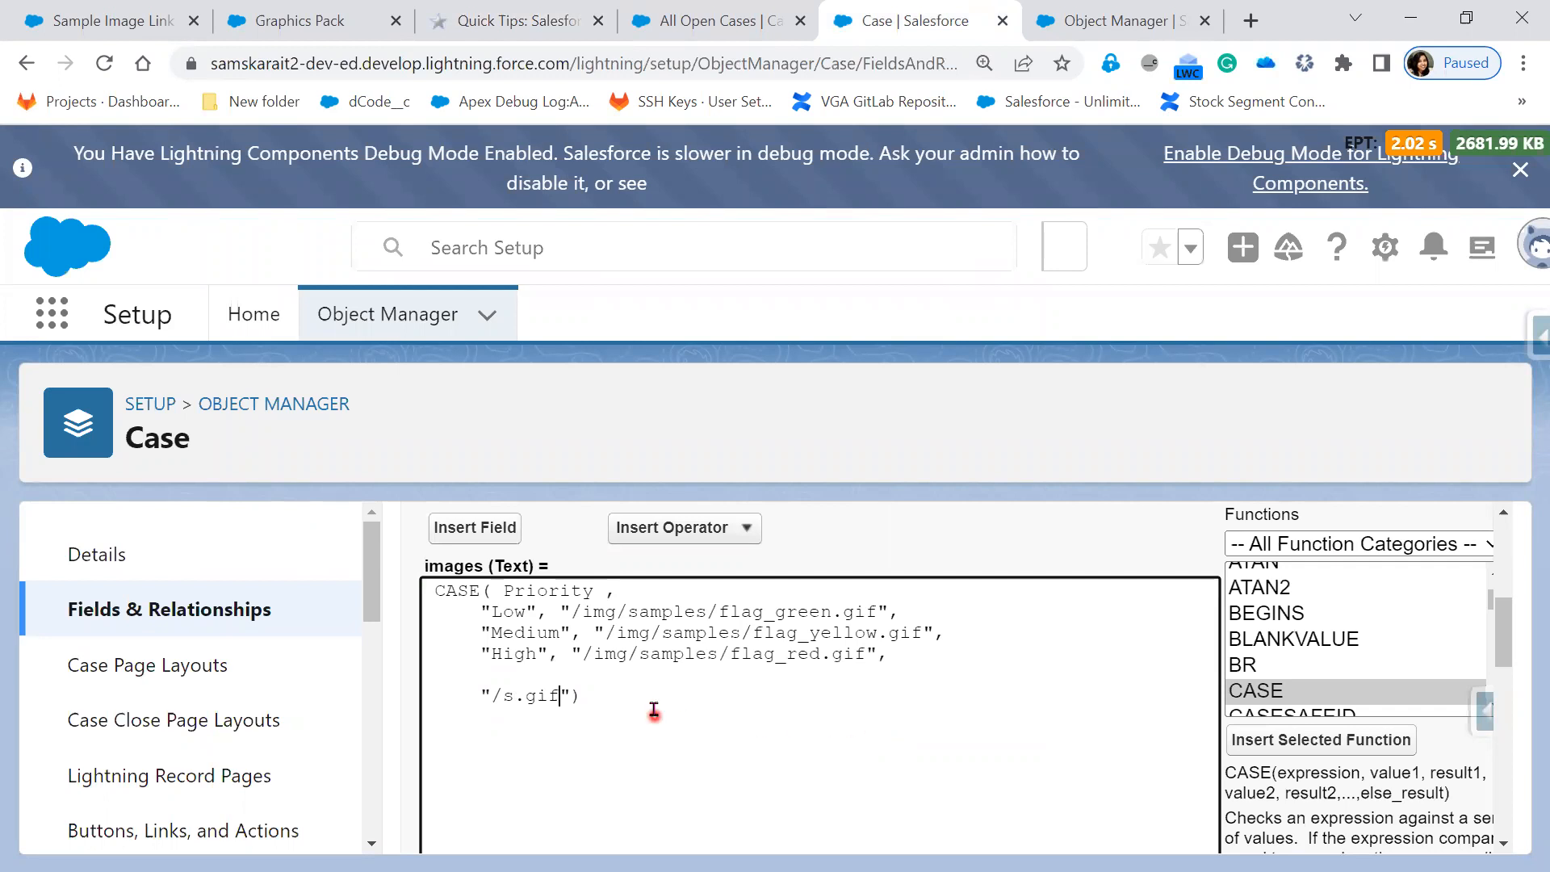
Reduce the browser's page zoom on the formula editor to 80%.
{"action": "scroll", "coordinate": [653, 707], "scroll_direction": "down", "scroll_amount": 2}
{"action": "scroll", "coordinate": [653, 708], "scroll_direction": "up", "scroll_amount": 2}
{"action": "left_click", "coordinate": [1522, 71]}
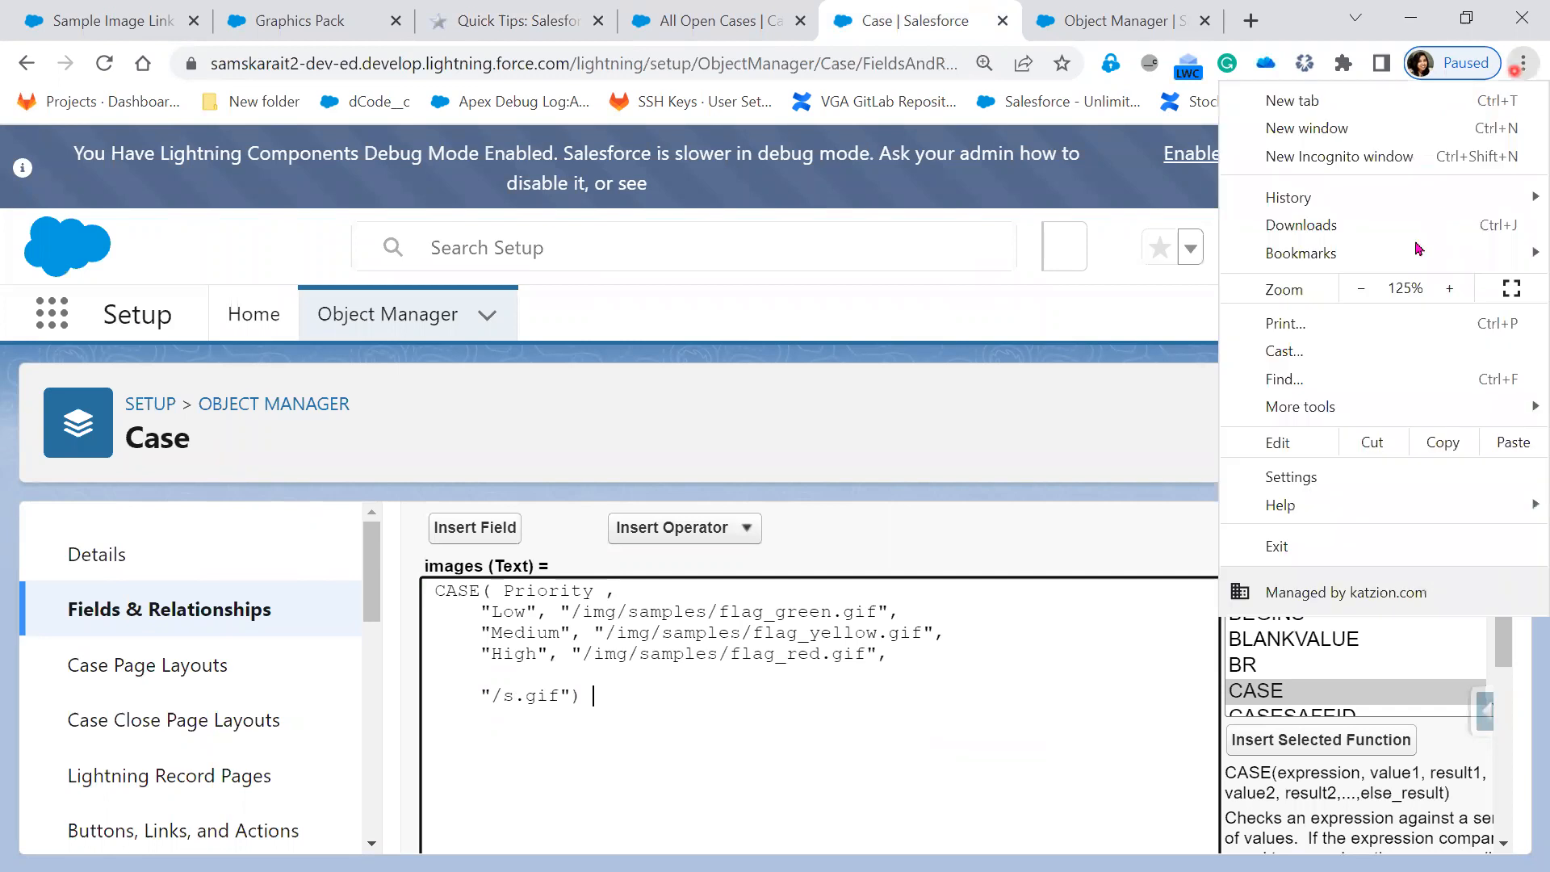
{"action": "left_click", "coordinate": [1360, 292]}
{"action": "left_click", "coordinate": [1360, 292]}
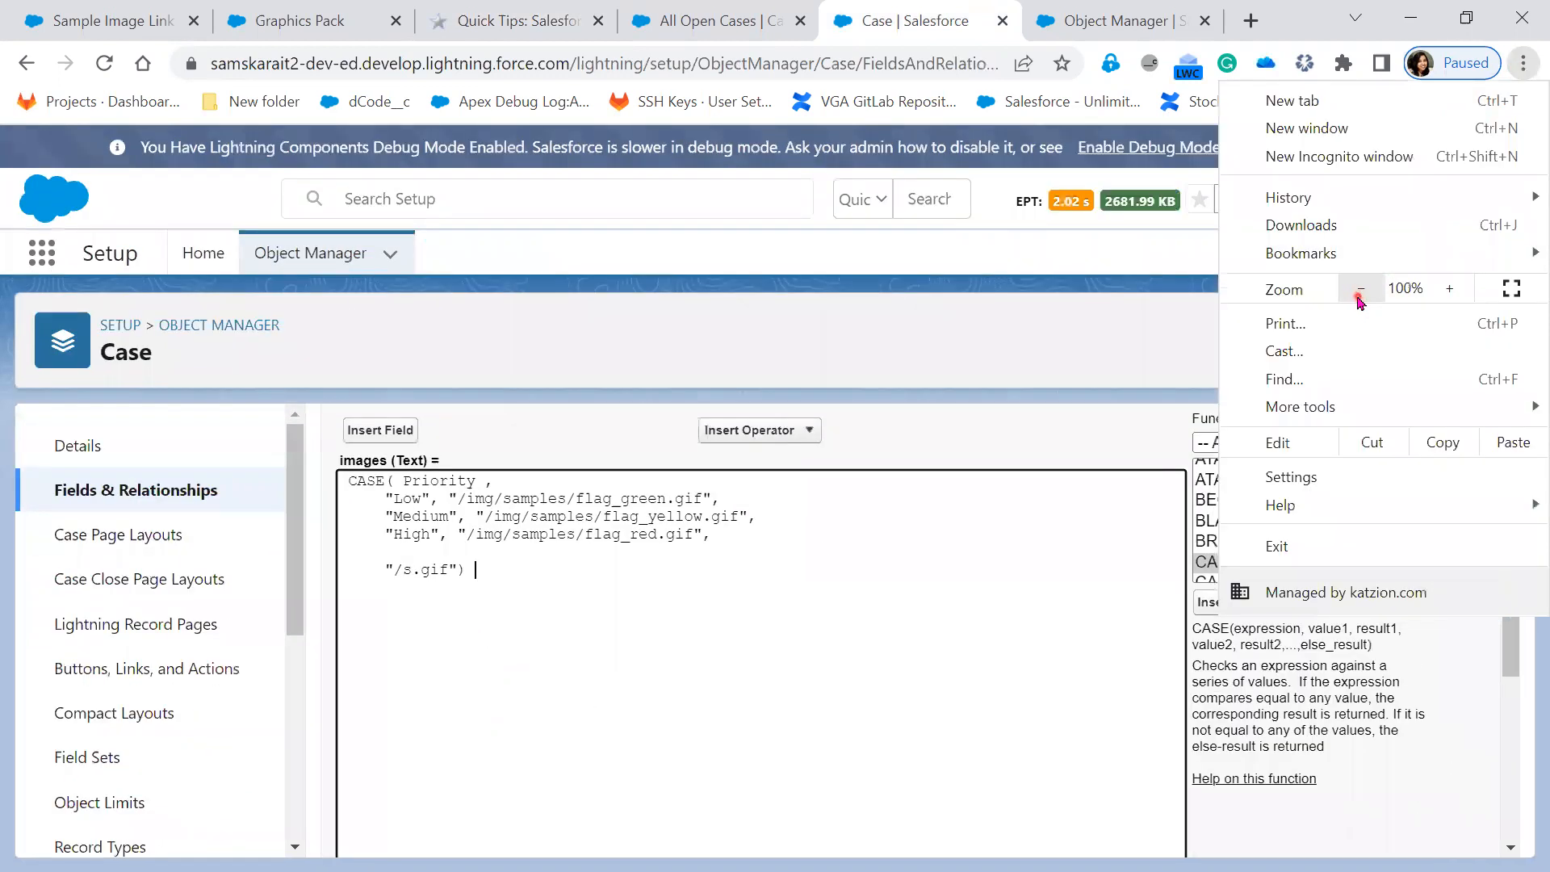
{"action": "left_click", "coordinate": [1361, 293]}
{"action": "left_click", "coordinate": [1360, 292]}
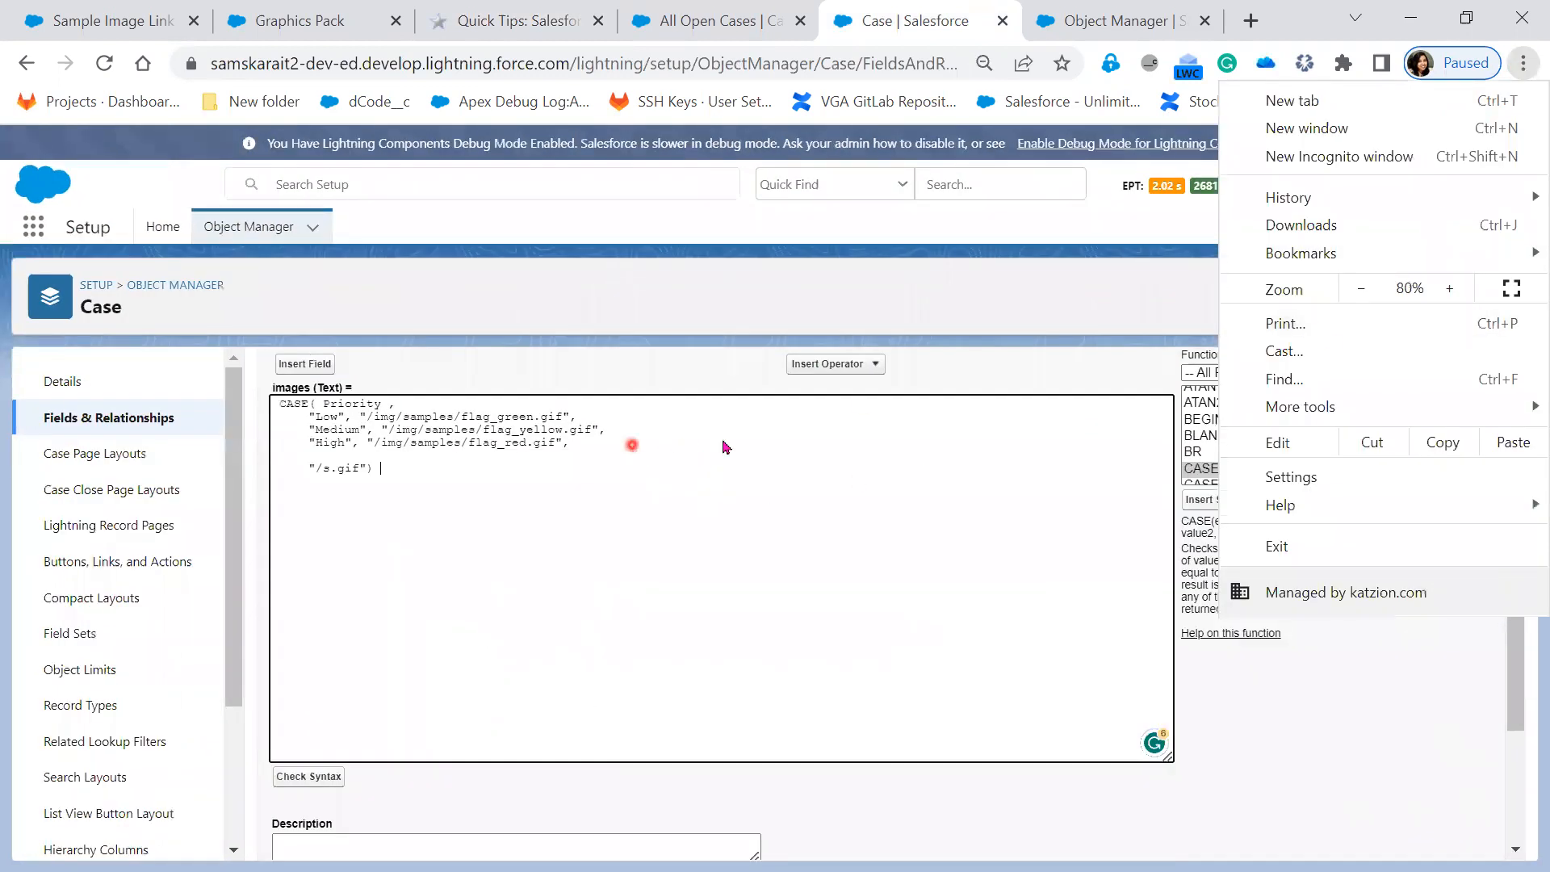
Restore the browser's page zoom and remove the empty line above the "/s.gif" else result in the images formula.
{"action": "left_click", "coordinate": [1447, 289]}
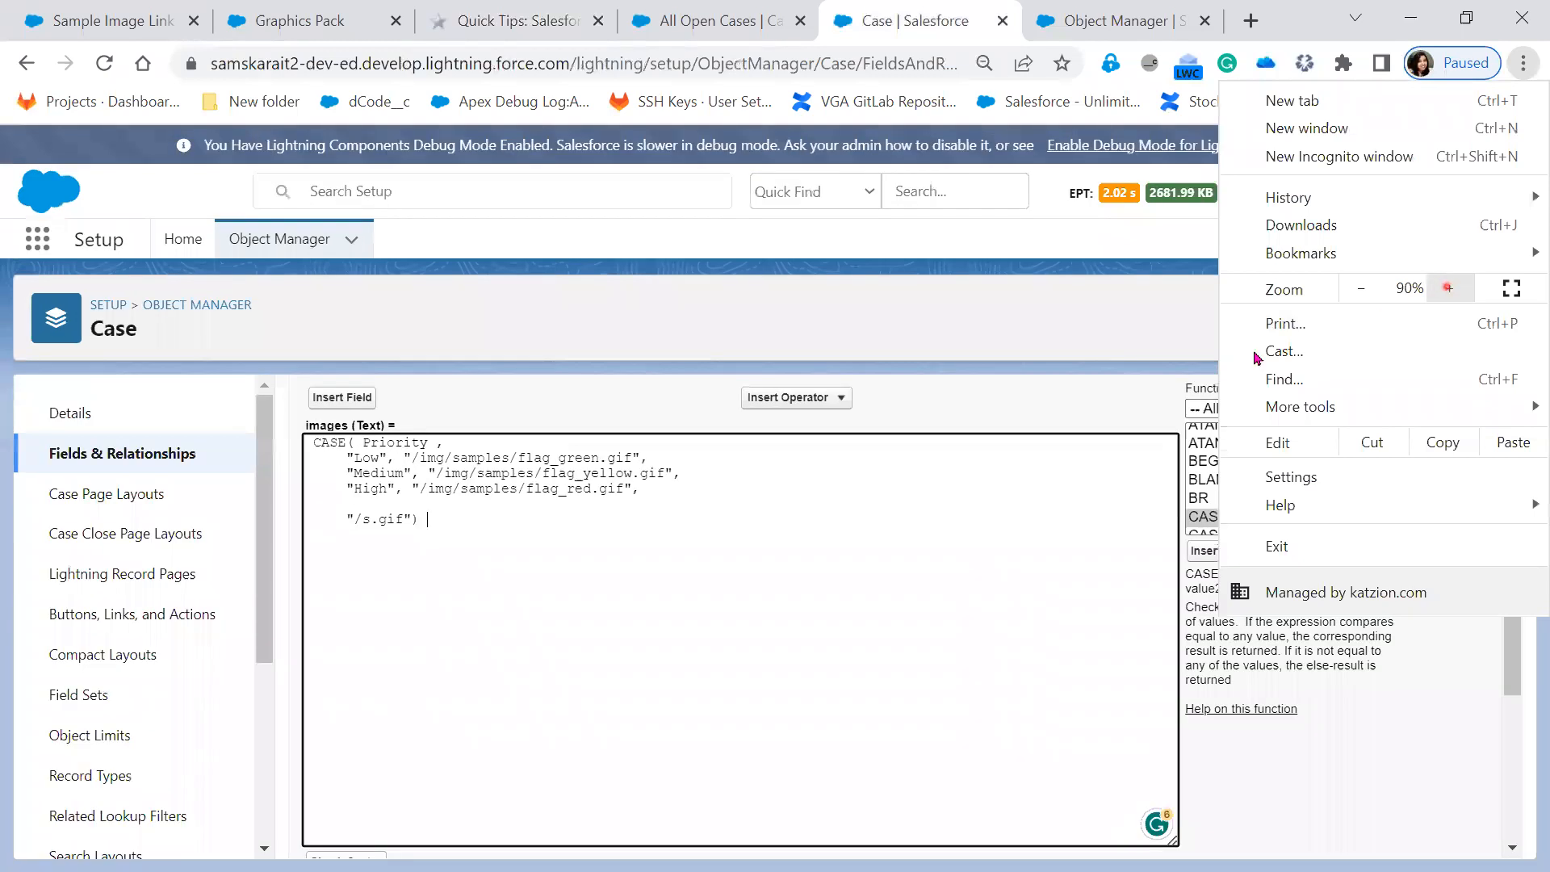
{"action": "left_click", "coordinate": [726, 538]}
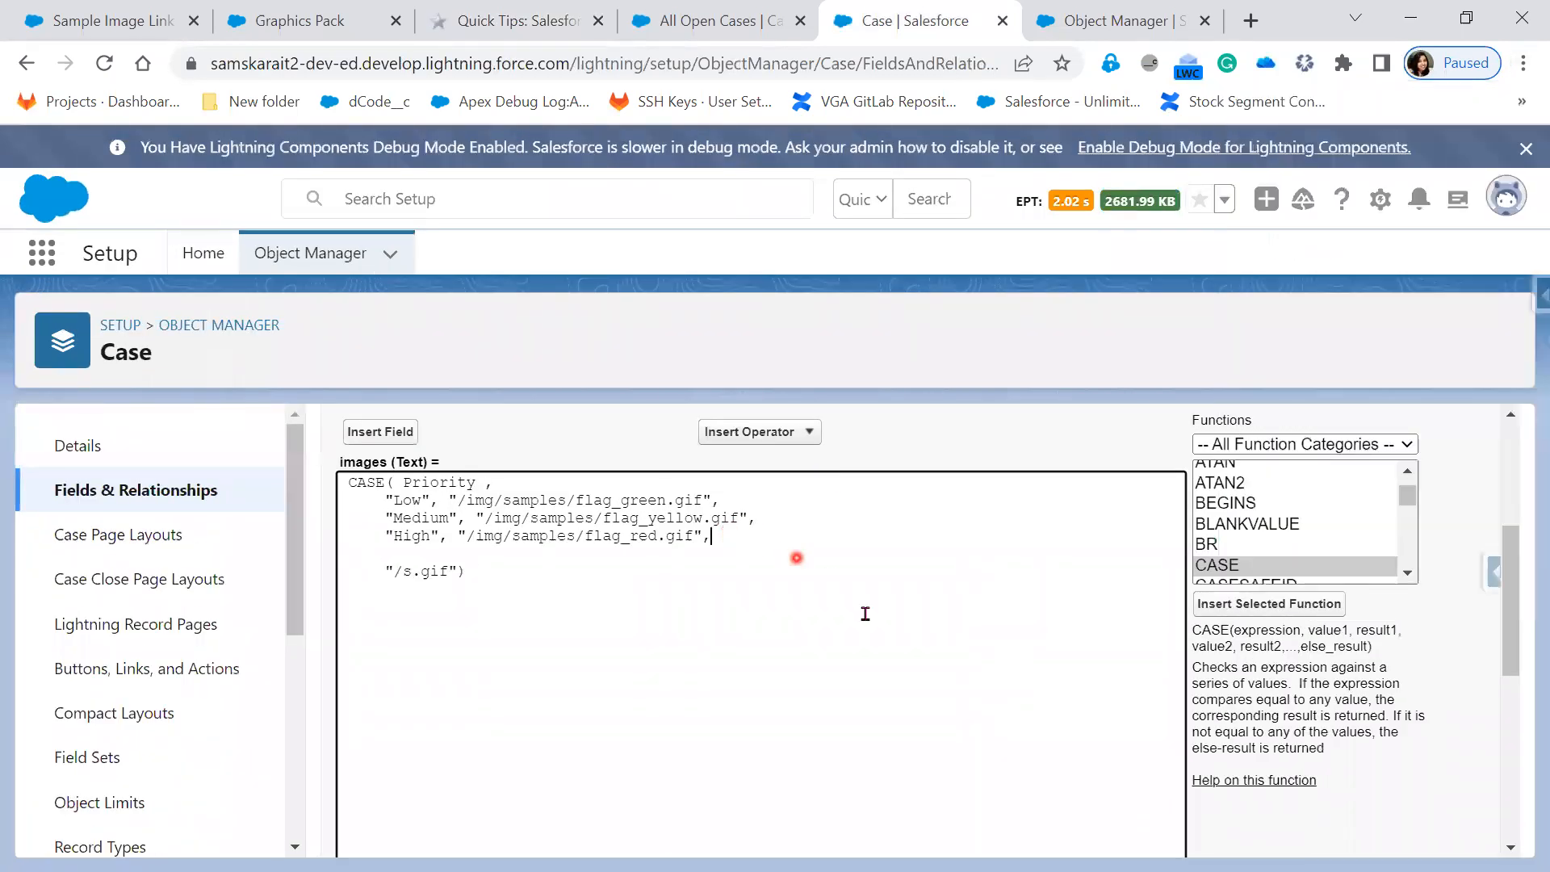
{"action": "key", "text": "Delete"}
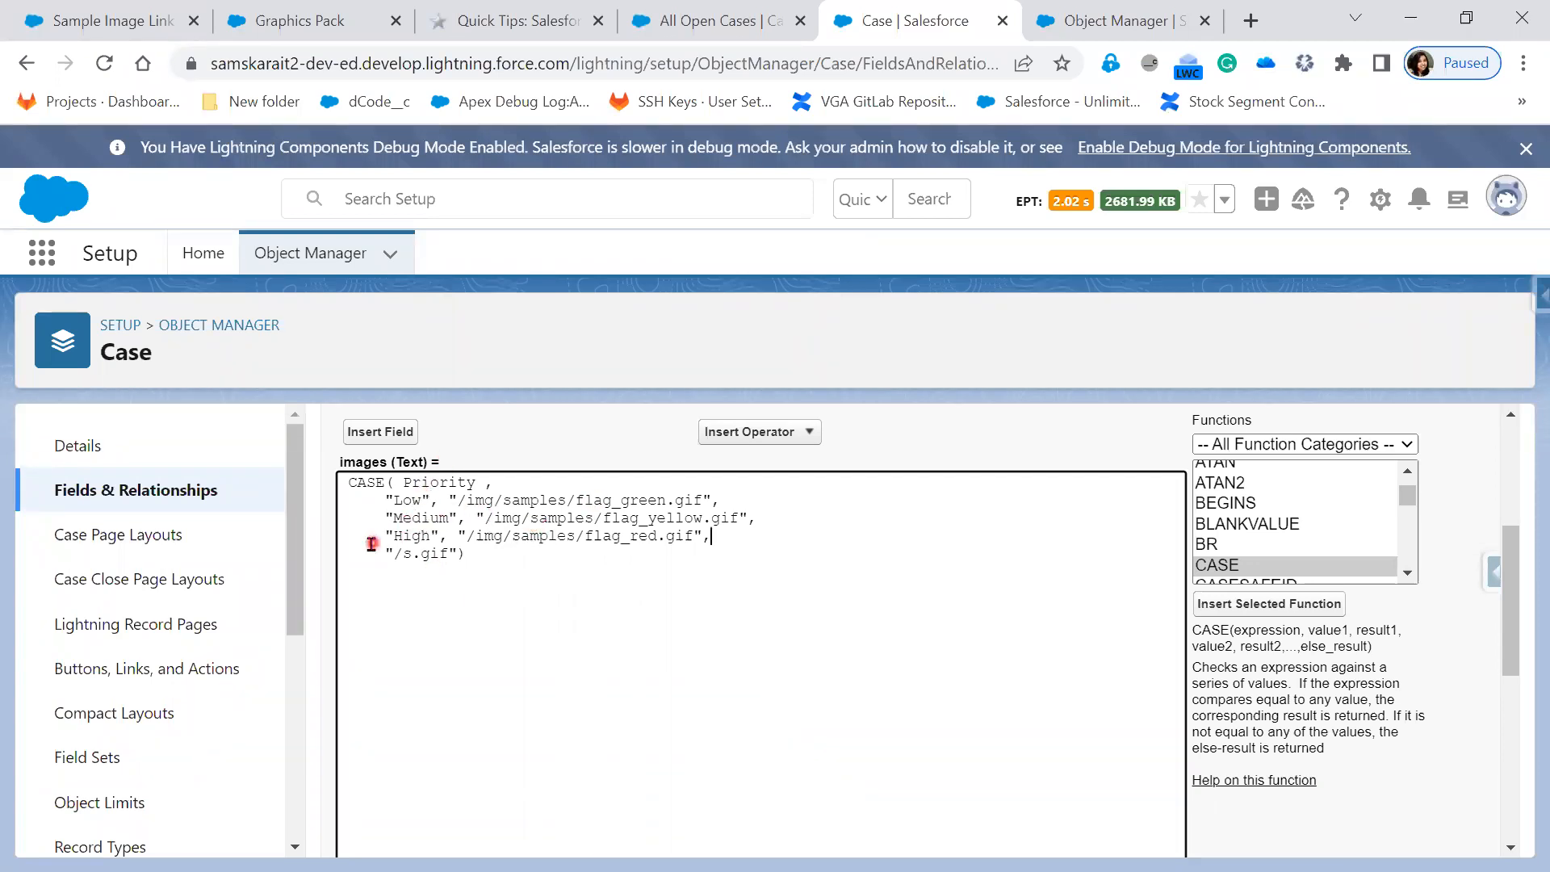
Check the formula's syntax and save the new images field, keeping the default field-level security and page layout assignments.
{"action": "scroll", "coordinate": [581, 823], "scroll_direction": "down", "scroll_amount": 3}
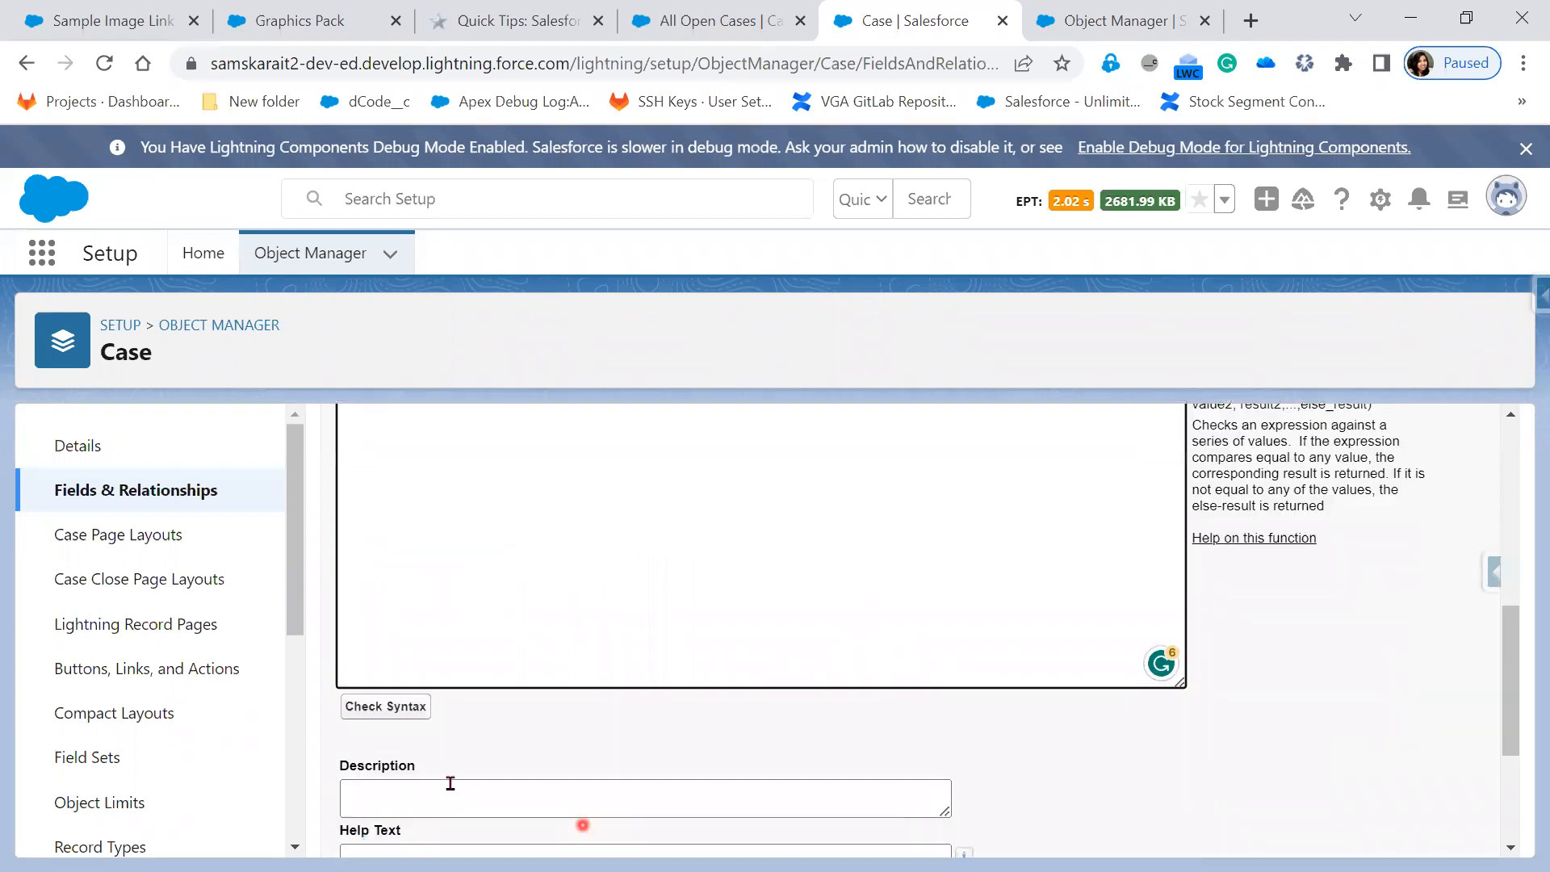
{"action": "left_click", "coordinate": [387, 708]}
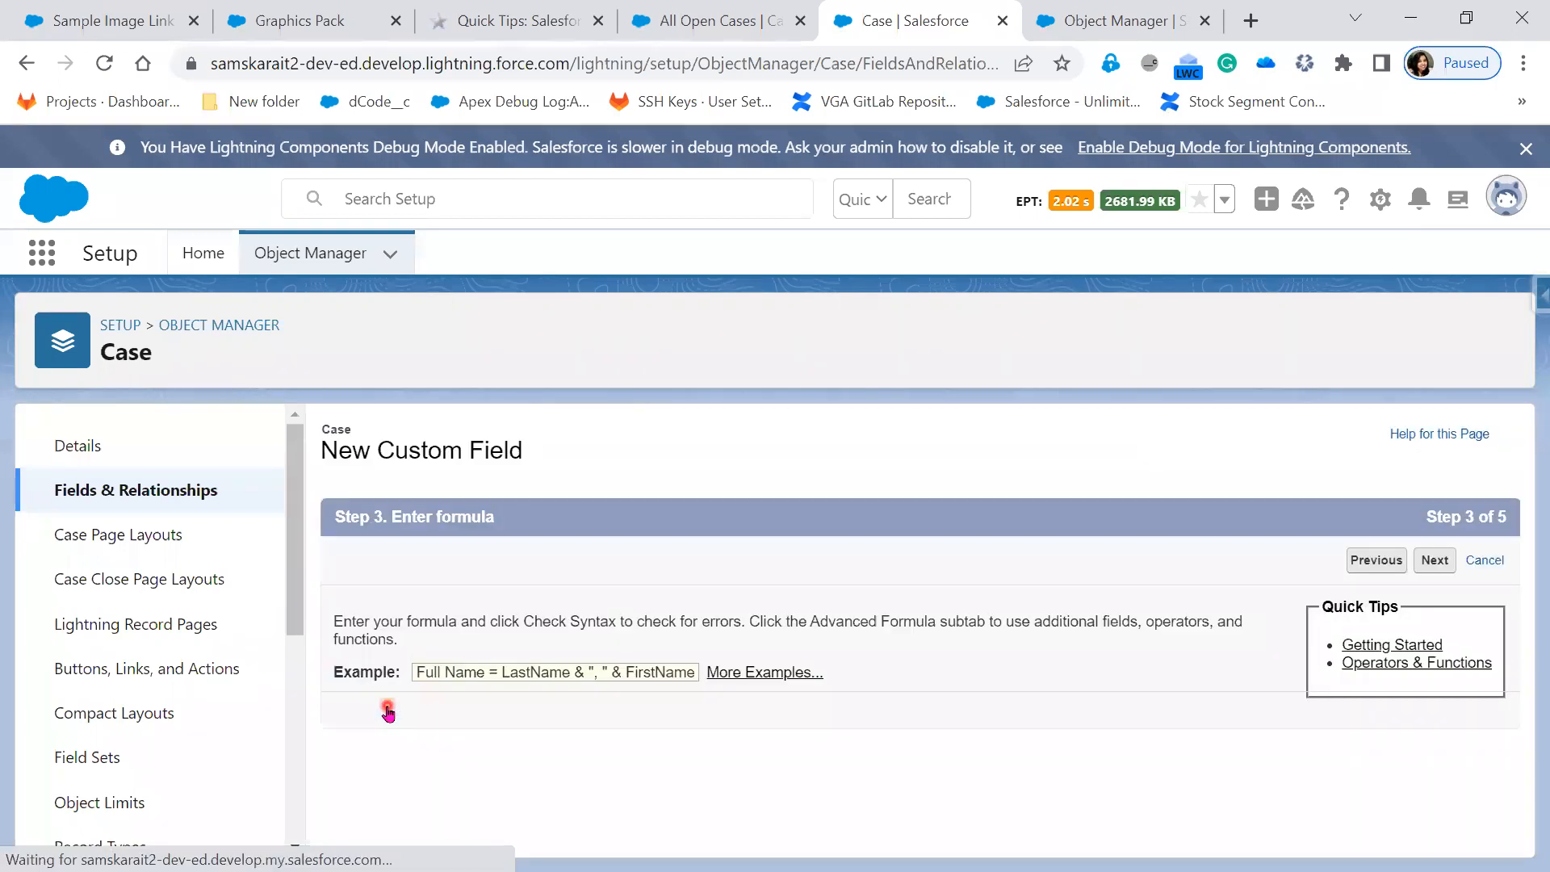
{"action": "scroll", "coordinate": [733, 724], "scroll_direction": "down", "scroll_amount": 5}
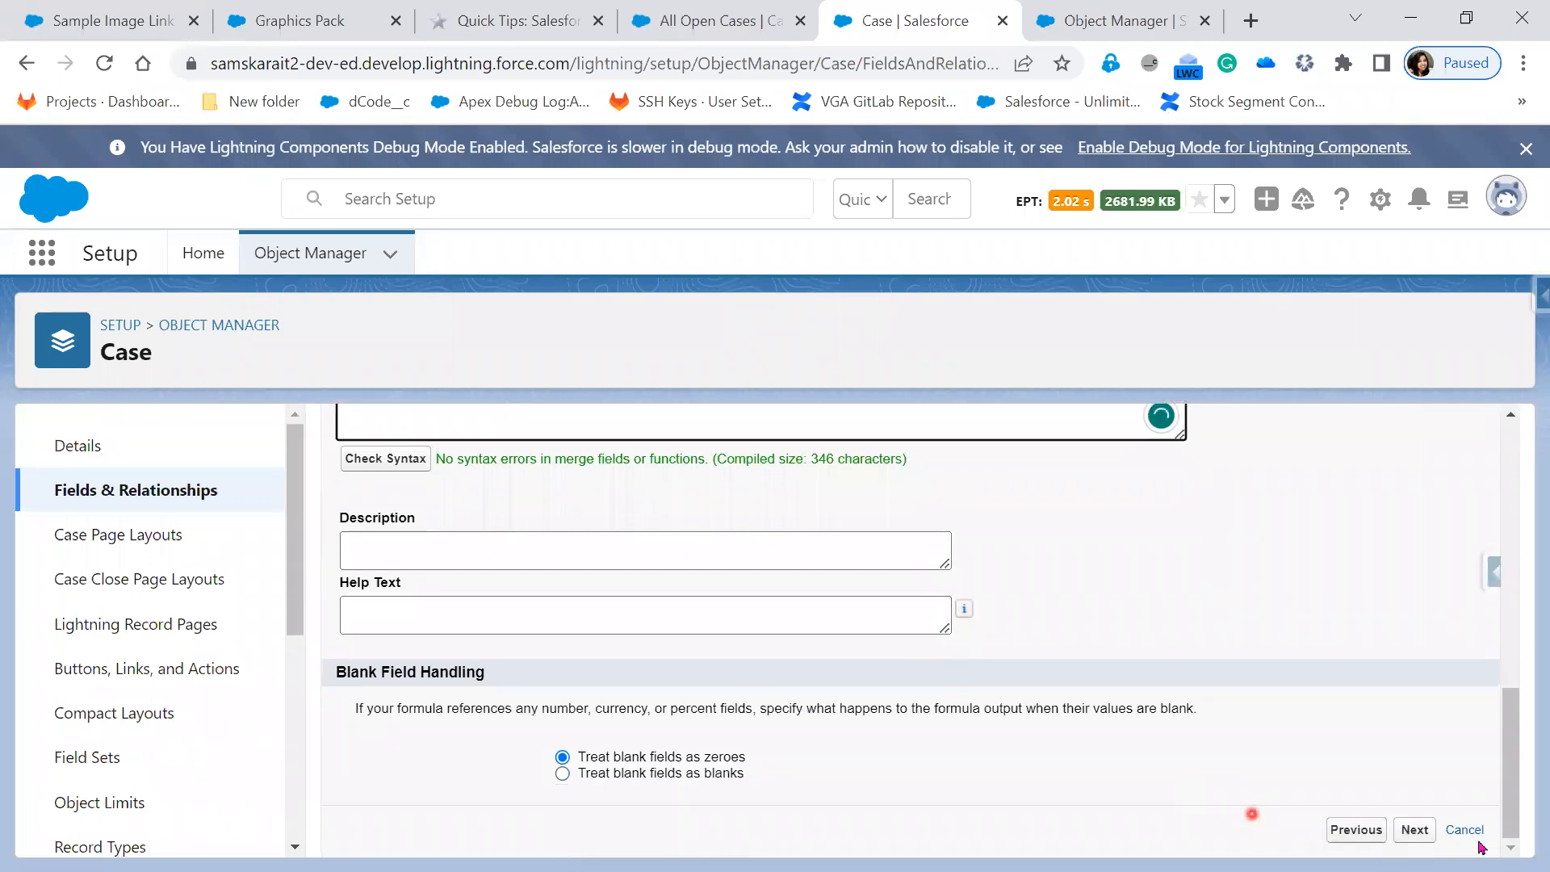
{"action": "left_click", "coordinate": [1415, 830]}
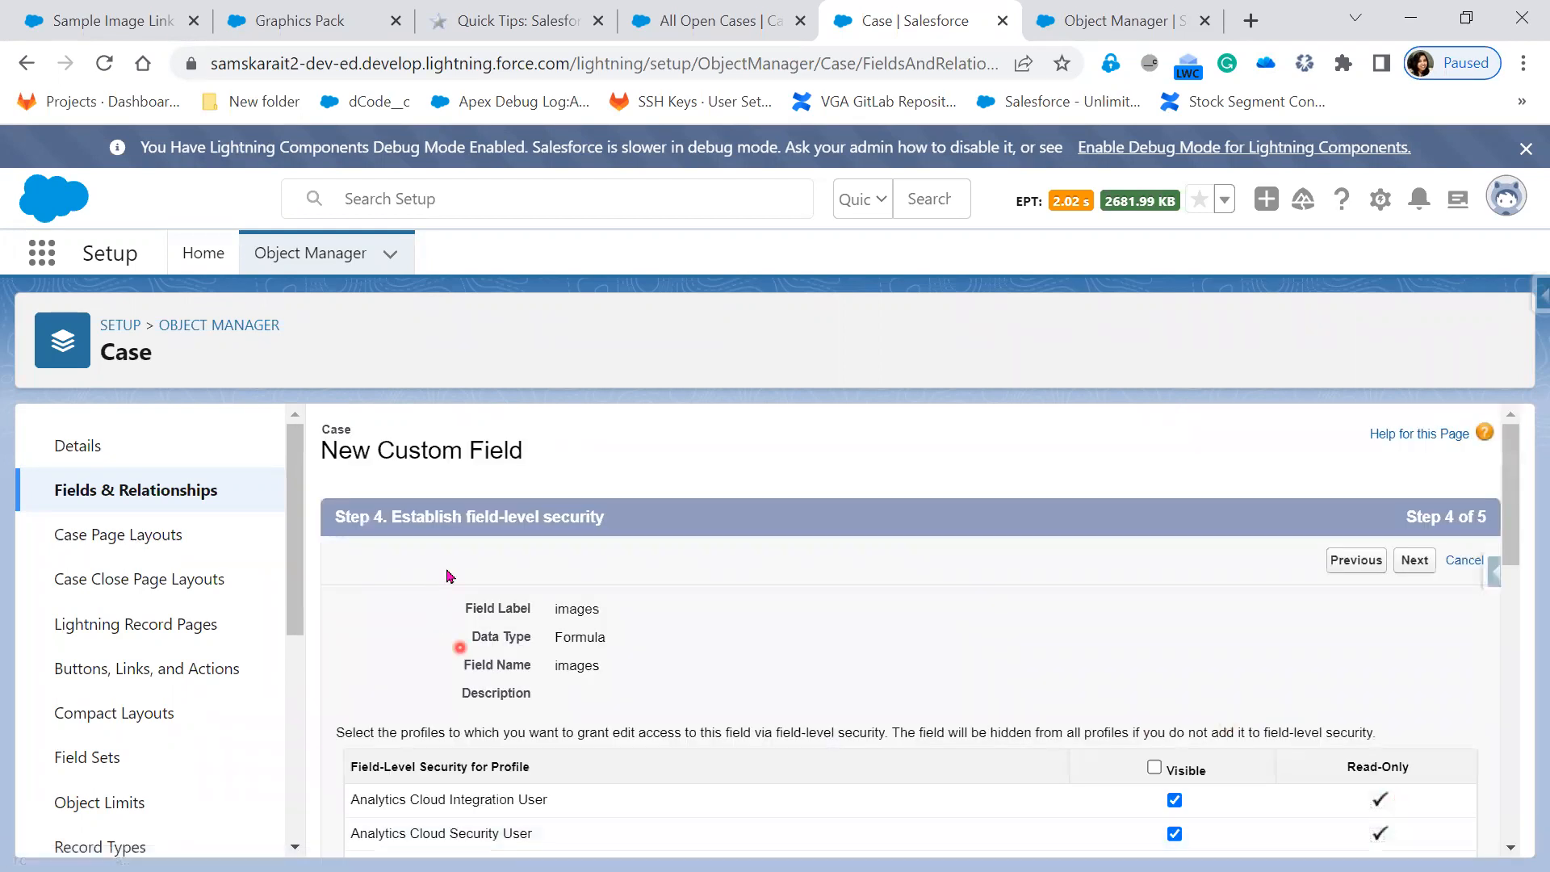
{"action": "left_click", "coordinate": [1411, 564]}
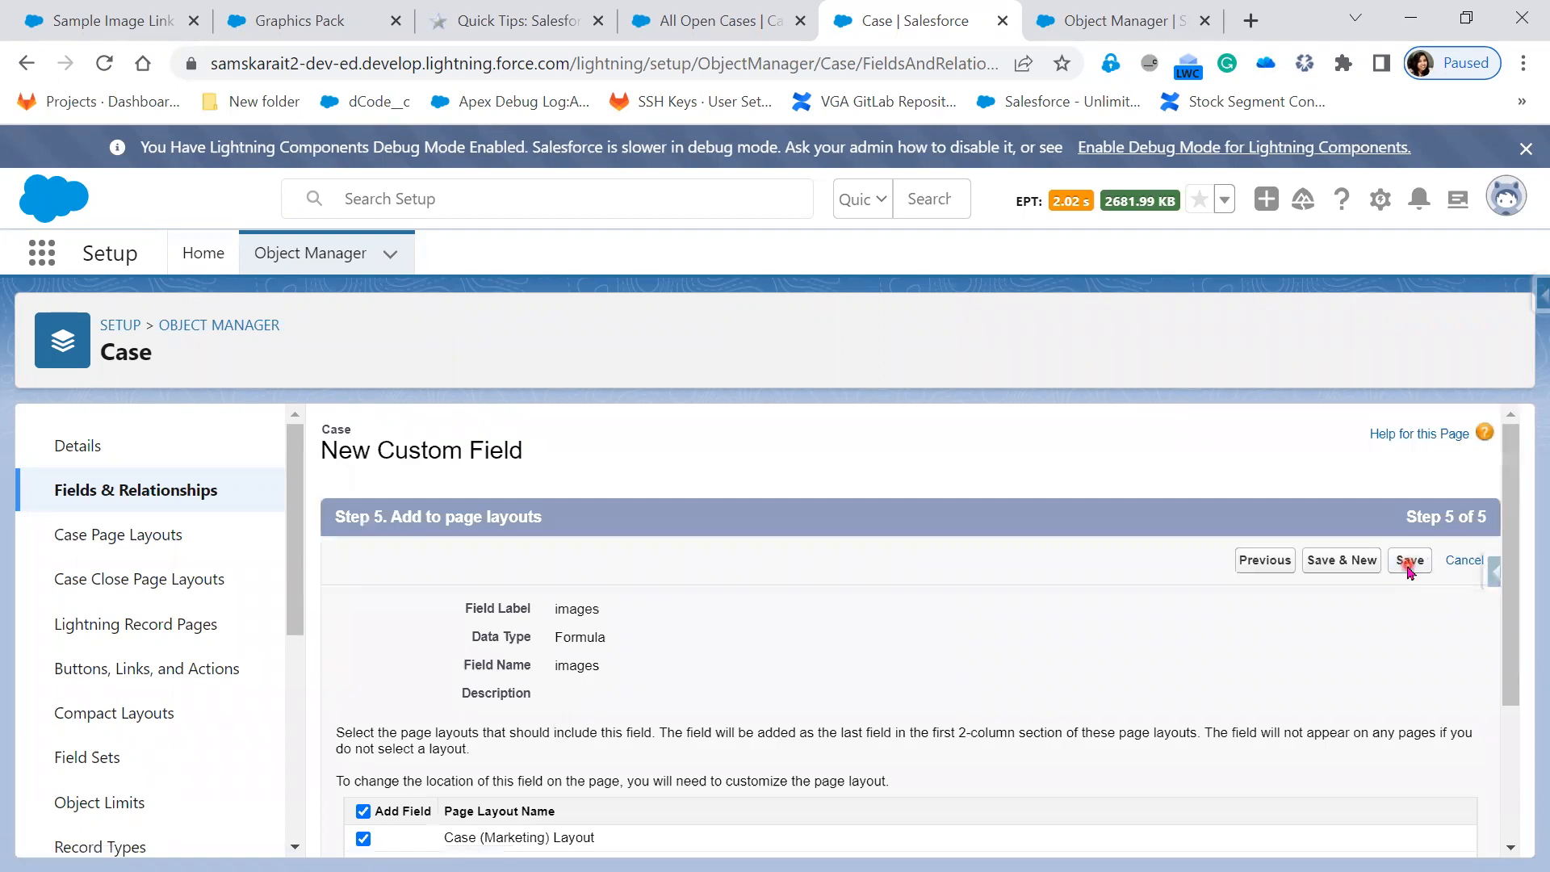
{"action": "left_click", "coordinate": [1409, 565]}
Reload the All Open Cases list view and add the images field to its visible fields.
{"action": "left_click", "coordinate": [692, 31]}
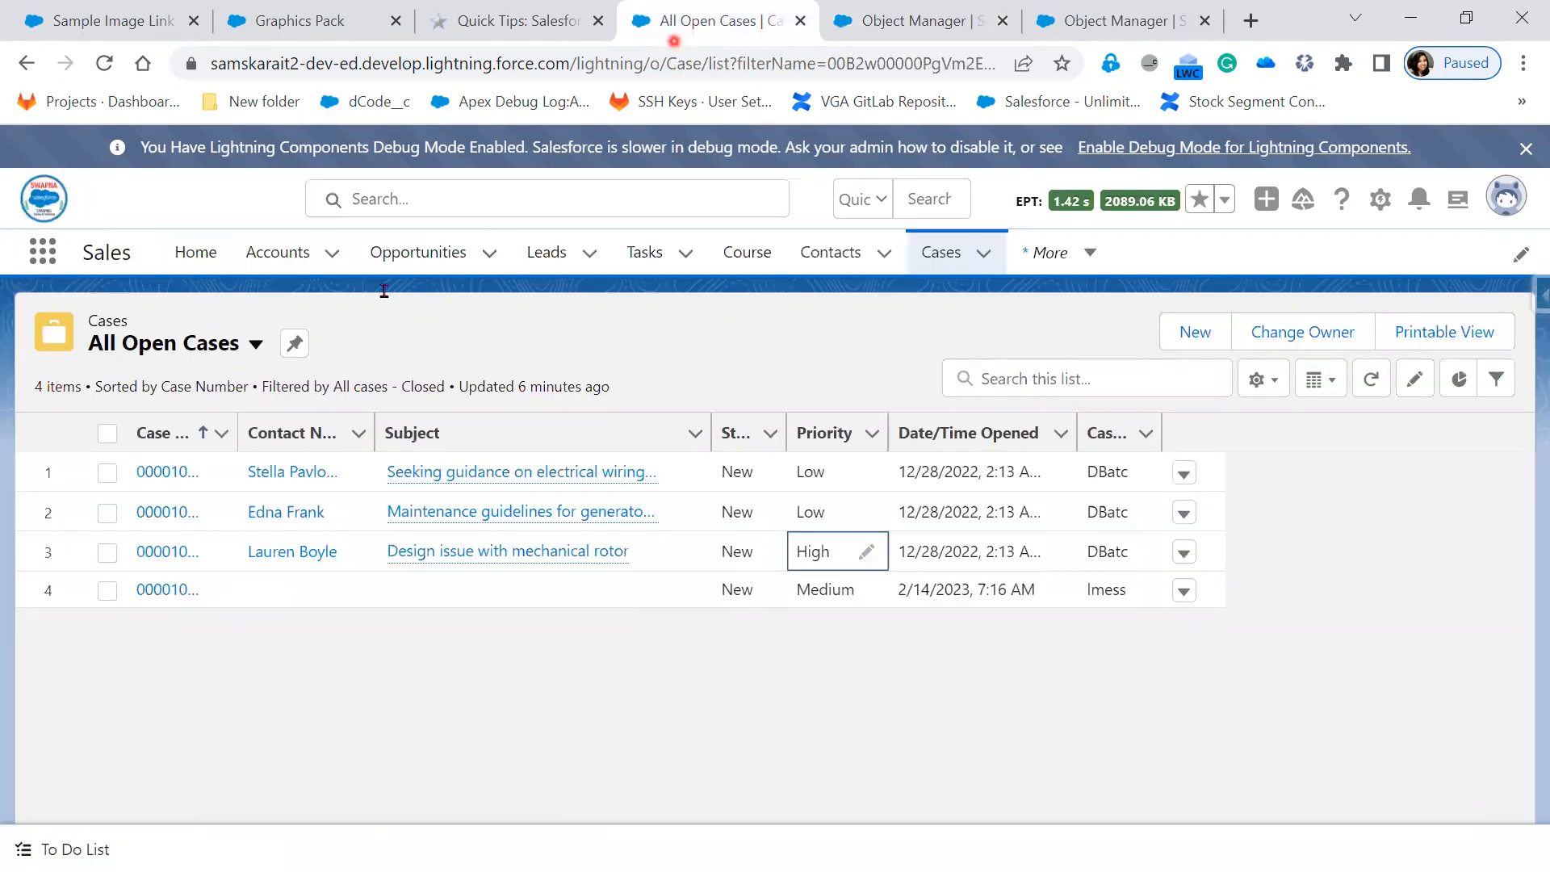
{"action": "left_click", "coordinate": [103, 71]}
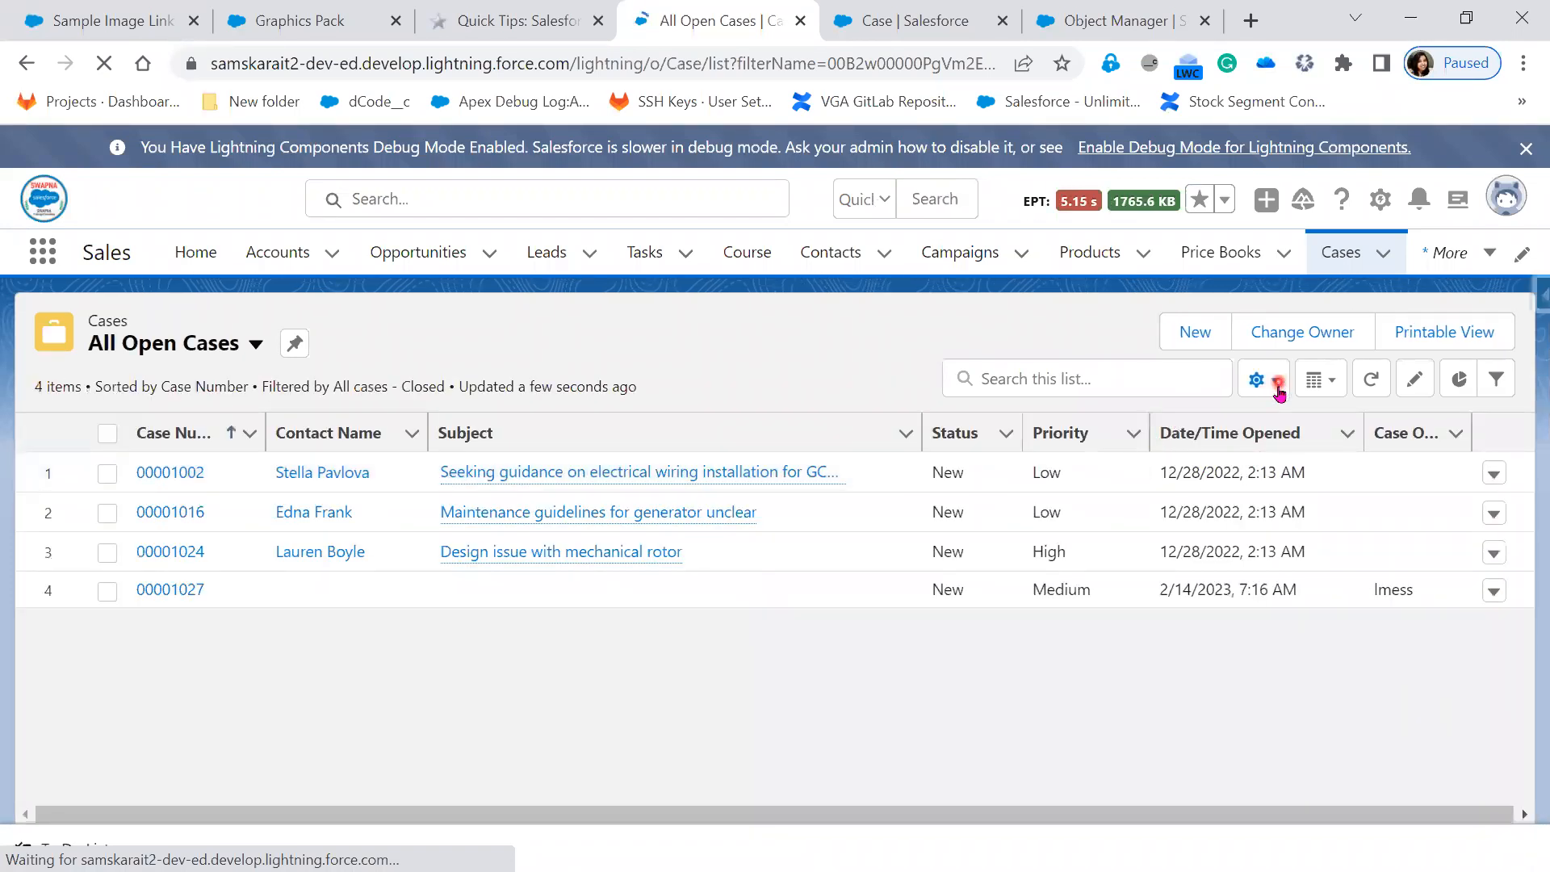
{"action": "left_click", "coordinate": [1268, 383]}
{"action": "left_click", "coordinate": [1245, 690]}
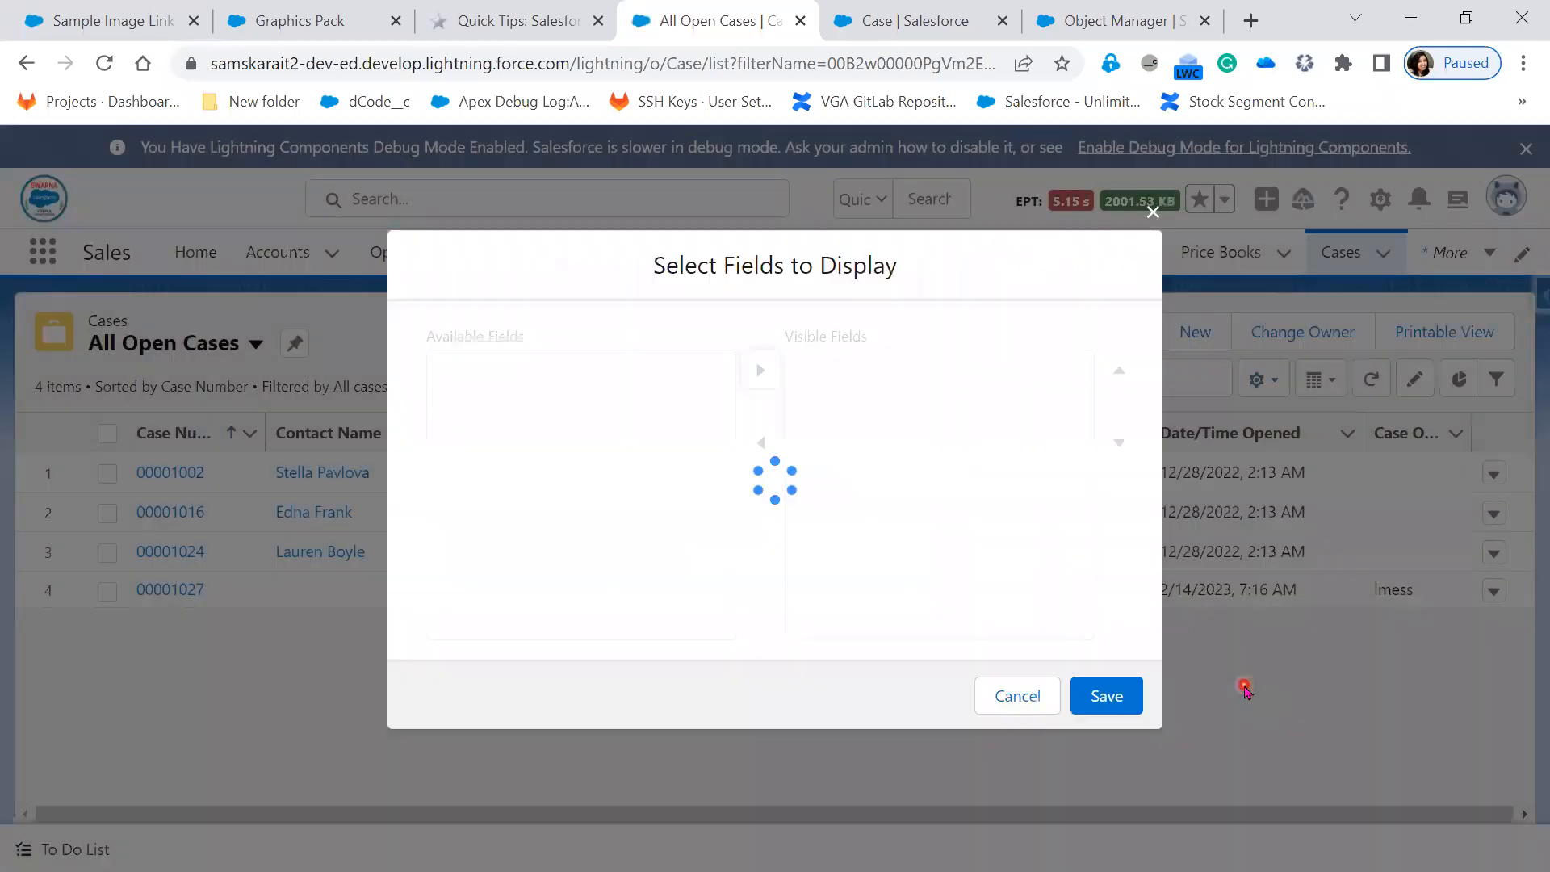
{"action": "scroll", "coordinate": [582, 552], "scroll_direction": "down", "scroll_amount": 5}
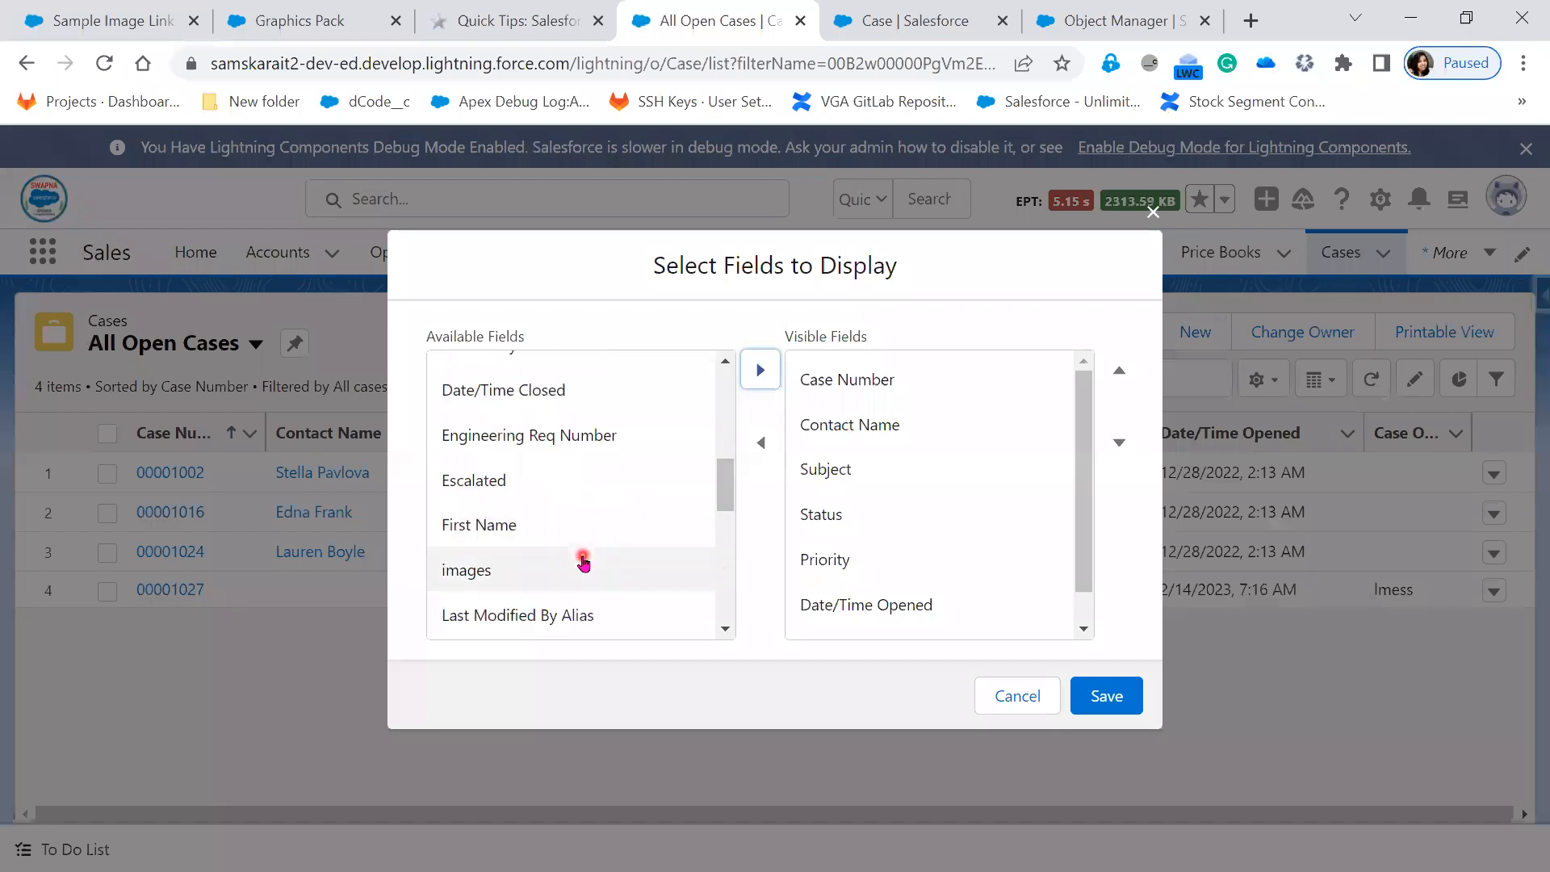
{"action": "left_click", "coordinate": [583, 566]}
{"action": "left_click", "coordinate": [761, 369]}
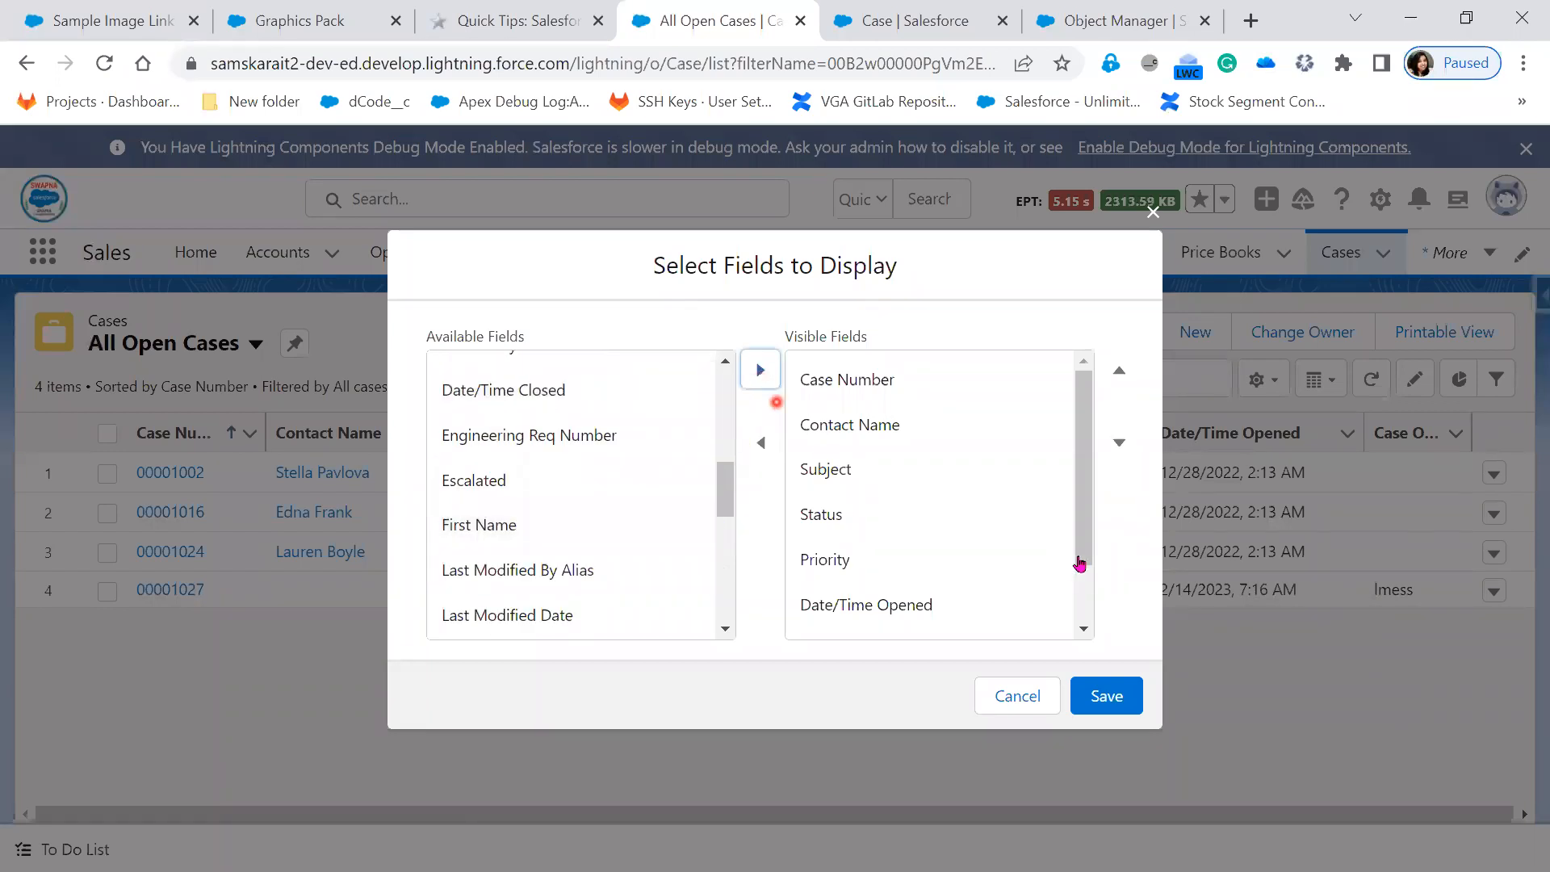
Place the images field directly after Priority in the list view's visible fields and save the column selection.
{"action": "scroll", "coordinate": [1082, 549], "scroll_direction": "down", "scroll_amount": 2}
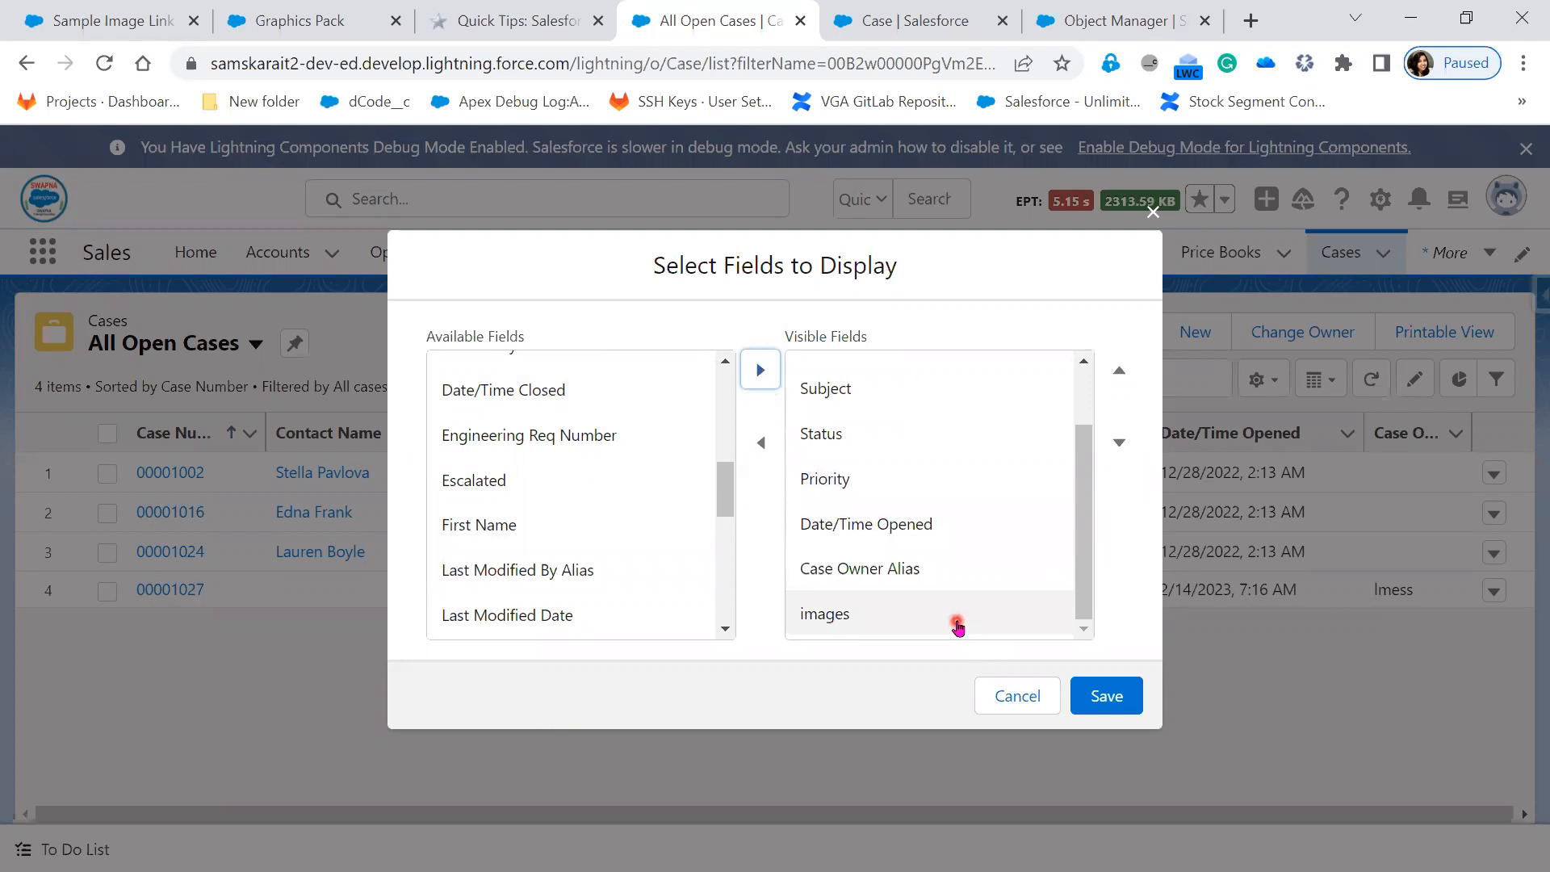
{"action": "left_click", "coordinate": [958, 627]}
{"action": "left_click", "coordinate": [1119, 370]}
{"action": "left_click", "coordinate": [1119, 369]}
{"action": "left_click", "coordinate": [1108, 701]}
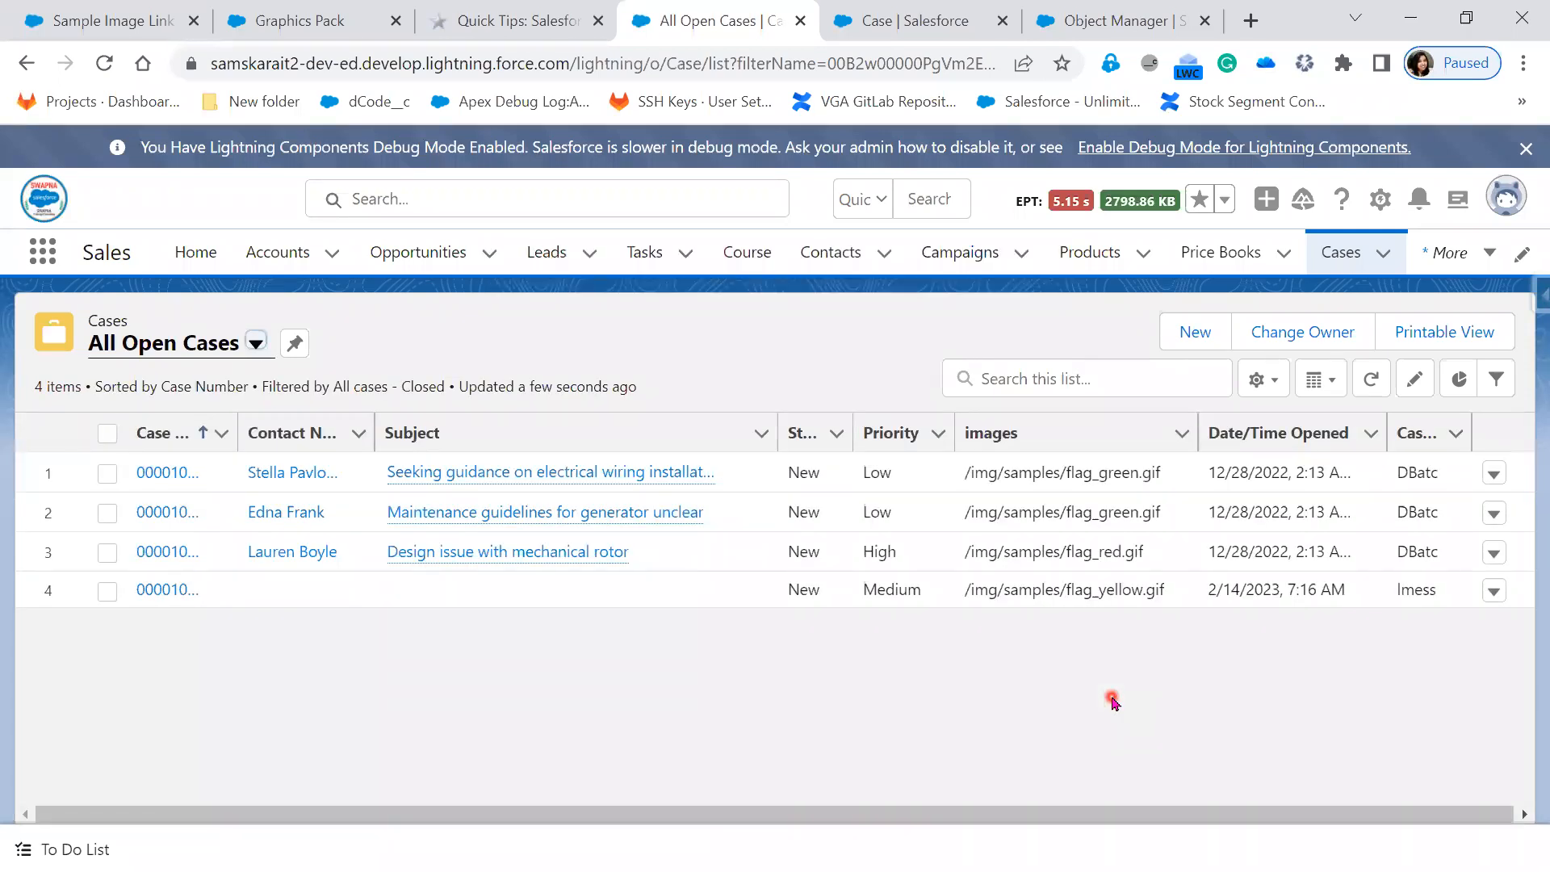
Open the Case object's images custom field for editing at its formula options.
{"action": "left_click", "coordinate": [916, 16]}
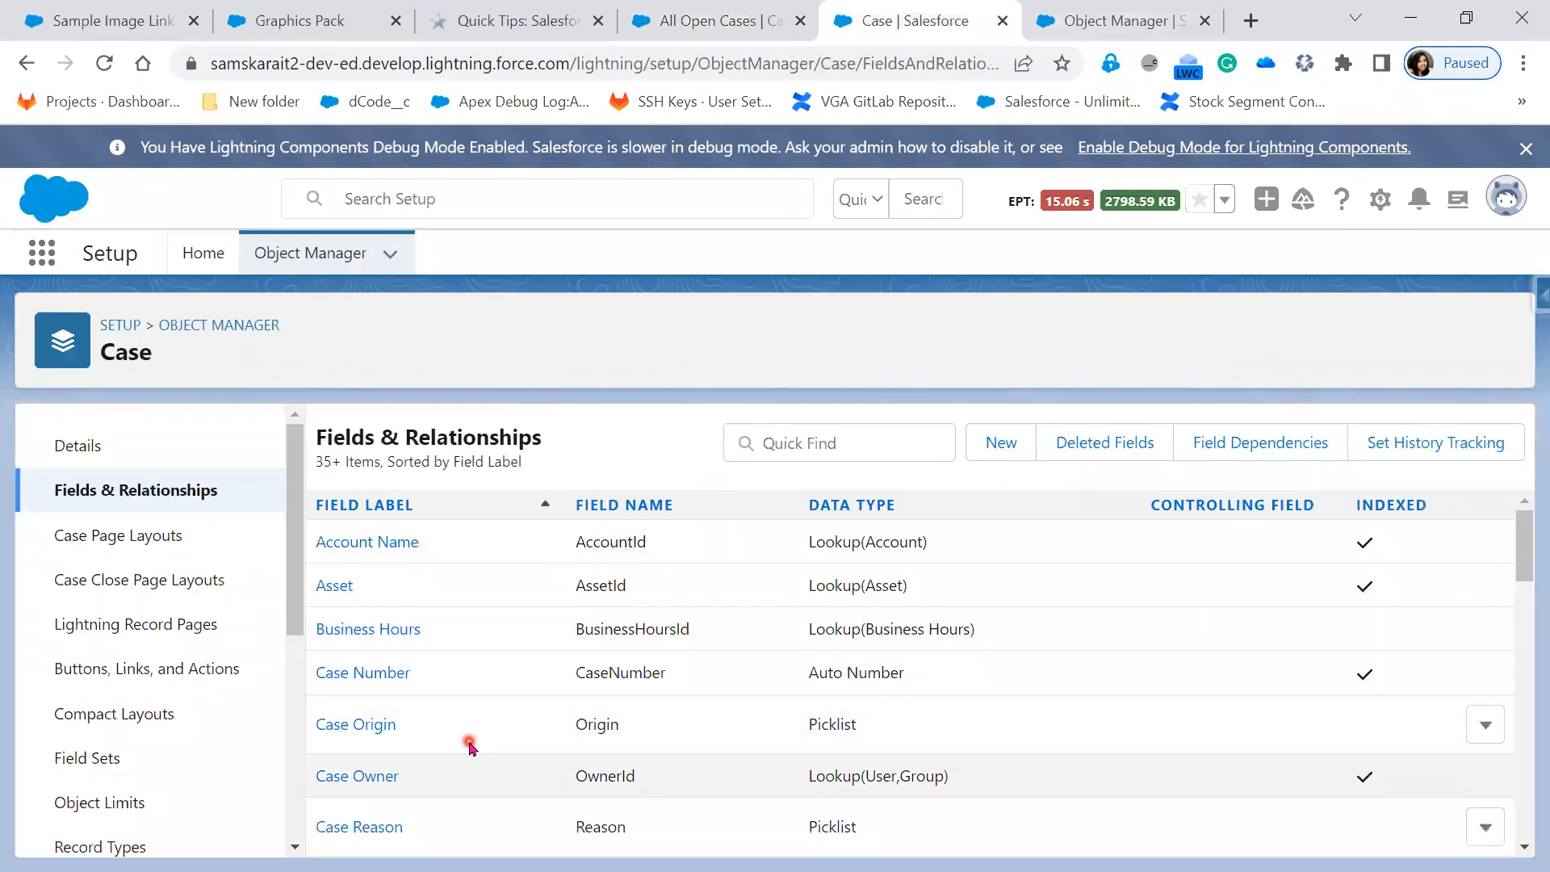
{"action": "scroll", "coordinate": [456, 746], "scroll_direction": "down", "scroll_amount": 4}
{"action": "scroll", "coordinate": [387, 775], "scroll_direction": "down", "scroll_amount": 3}
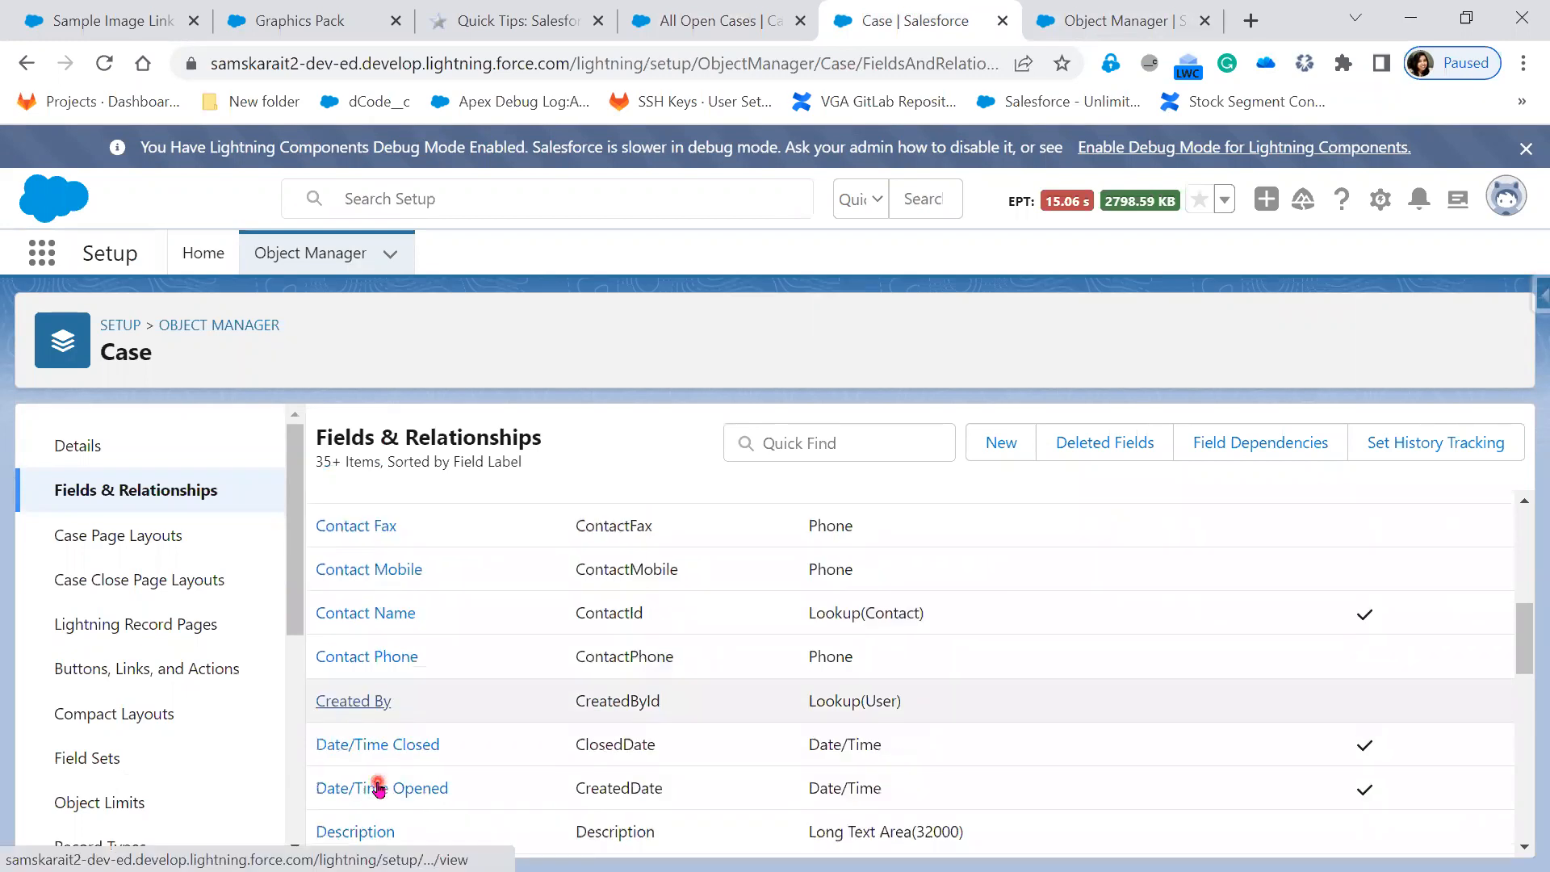
{"action": "scroll", "coordinate": [375, 787], "scroll_direction": "down", "scroll_amount": 2}
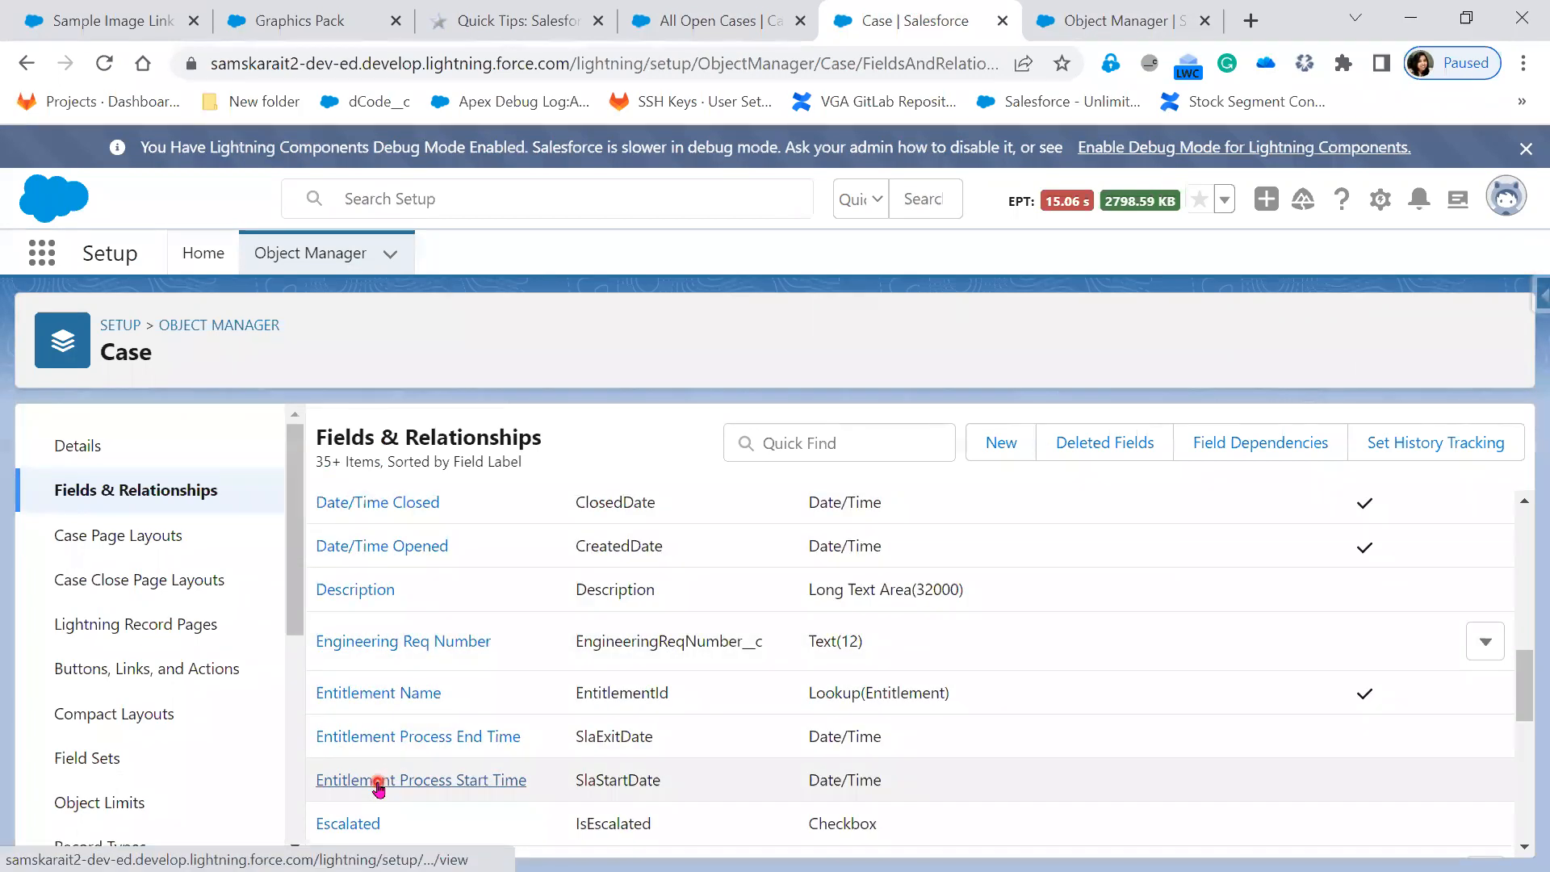
{"action": "scroll", "coordinate": [376, 787], "scroll_direction": "down", "scroll_amount": 3}
{"action": "left_click", "coordinate": [340, 757]}
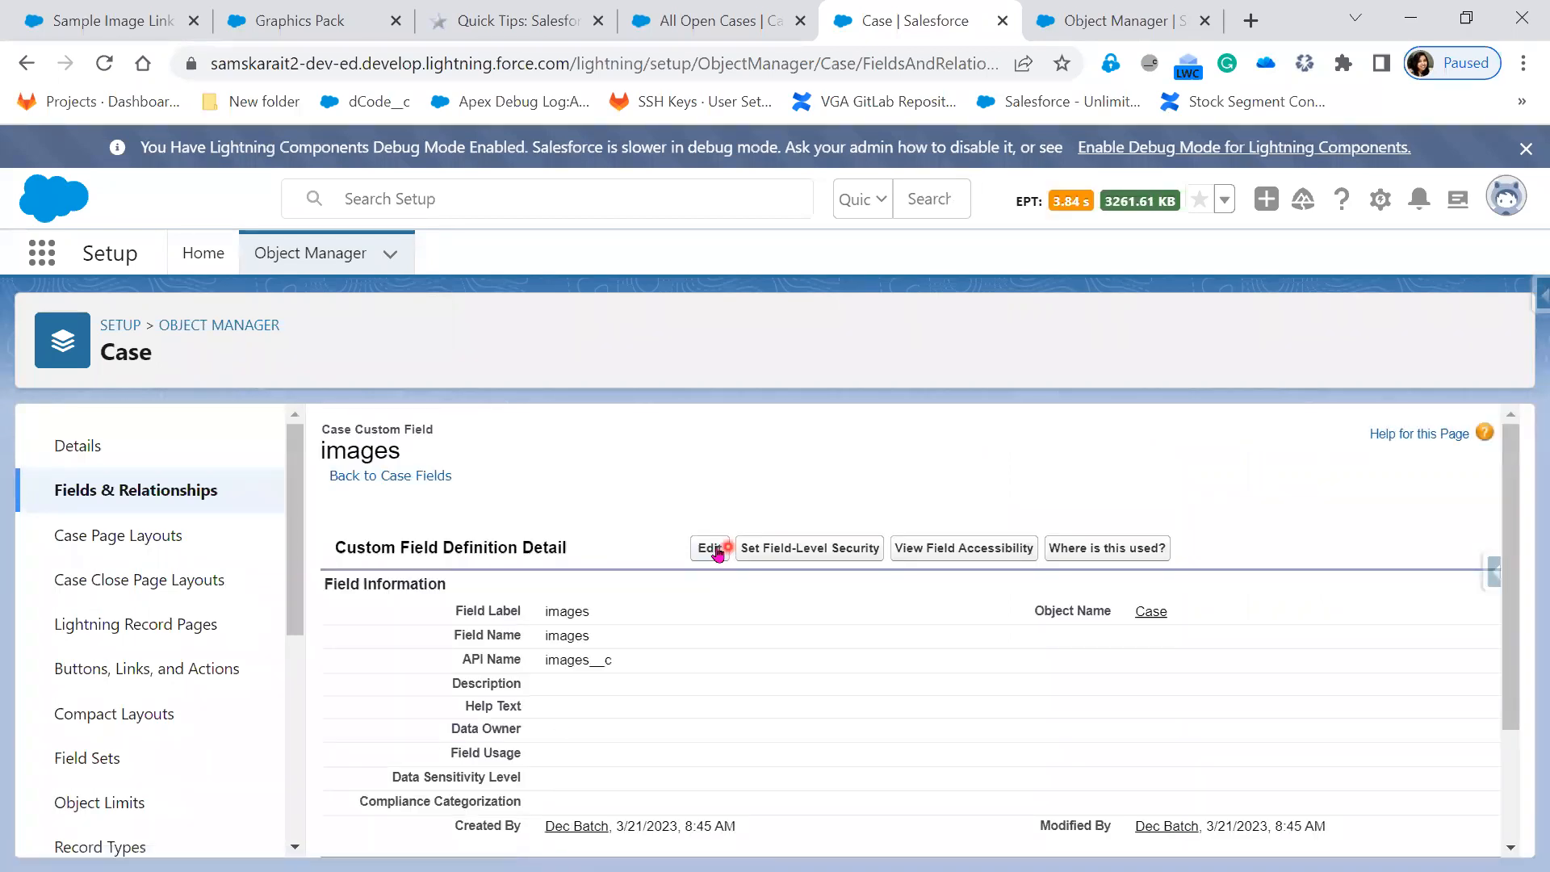
{"action": "left_click", "coordinate": [711, 549]}
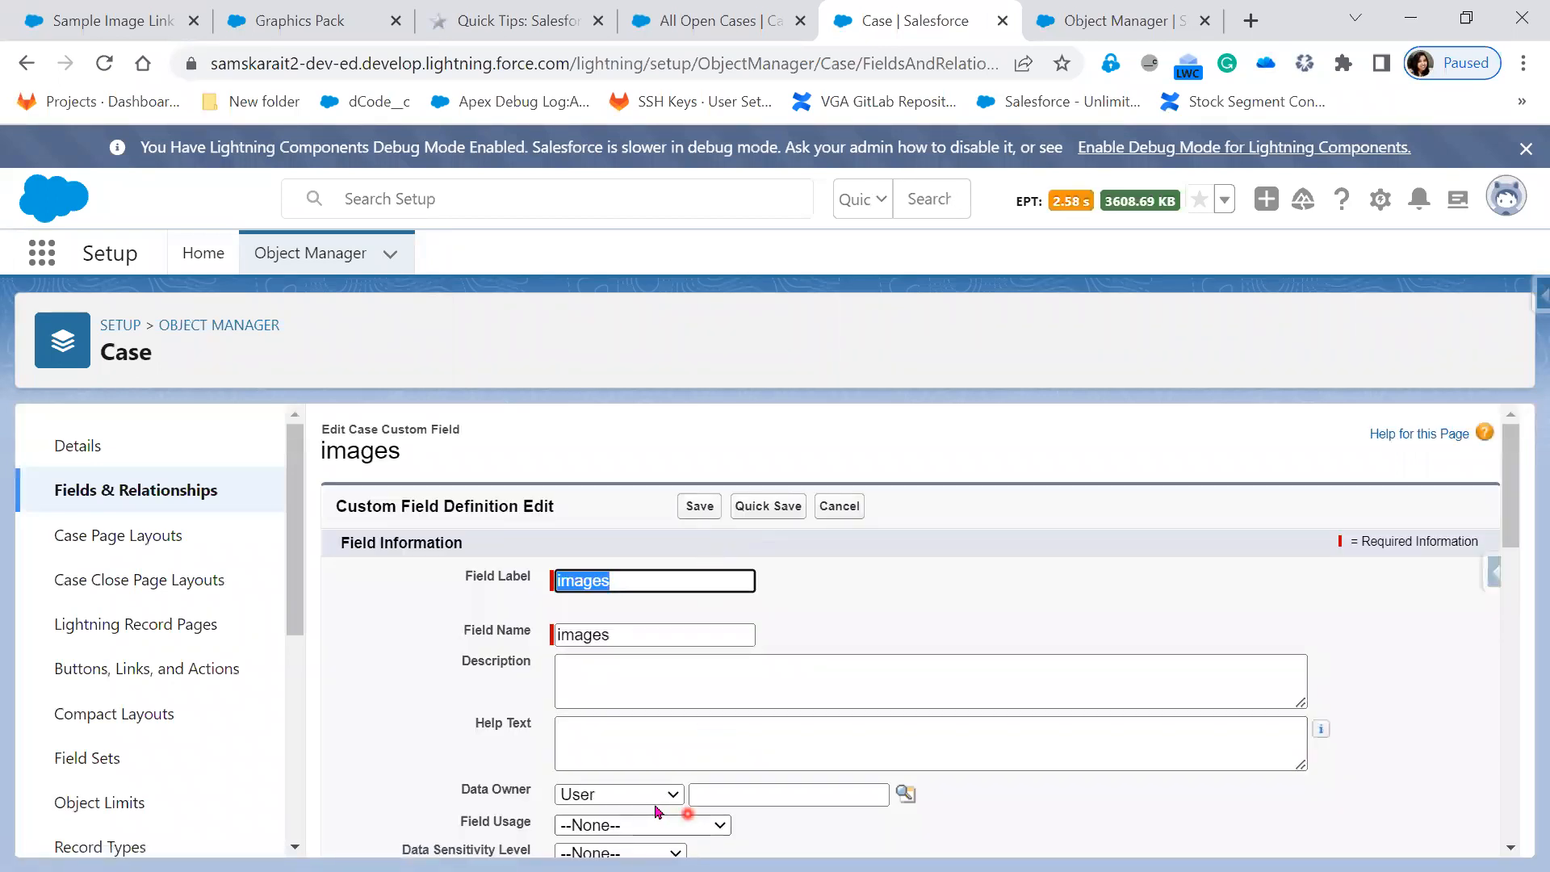
{"action": "scroll", "coordinate": [694, 783], "scroll_direction": "down", "scroll_amount": 4}
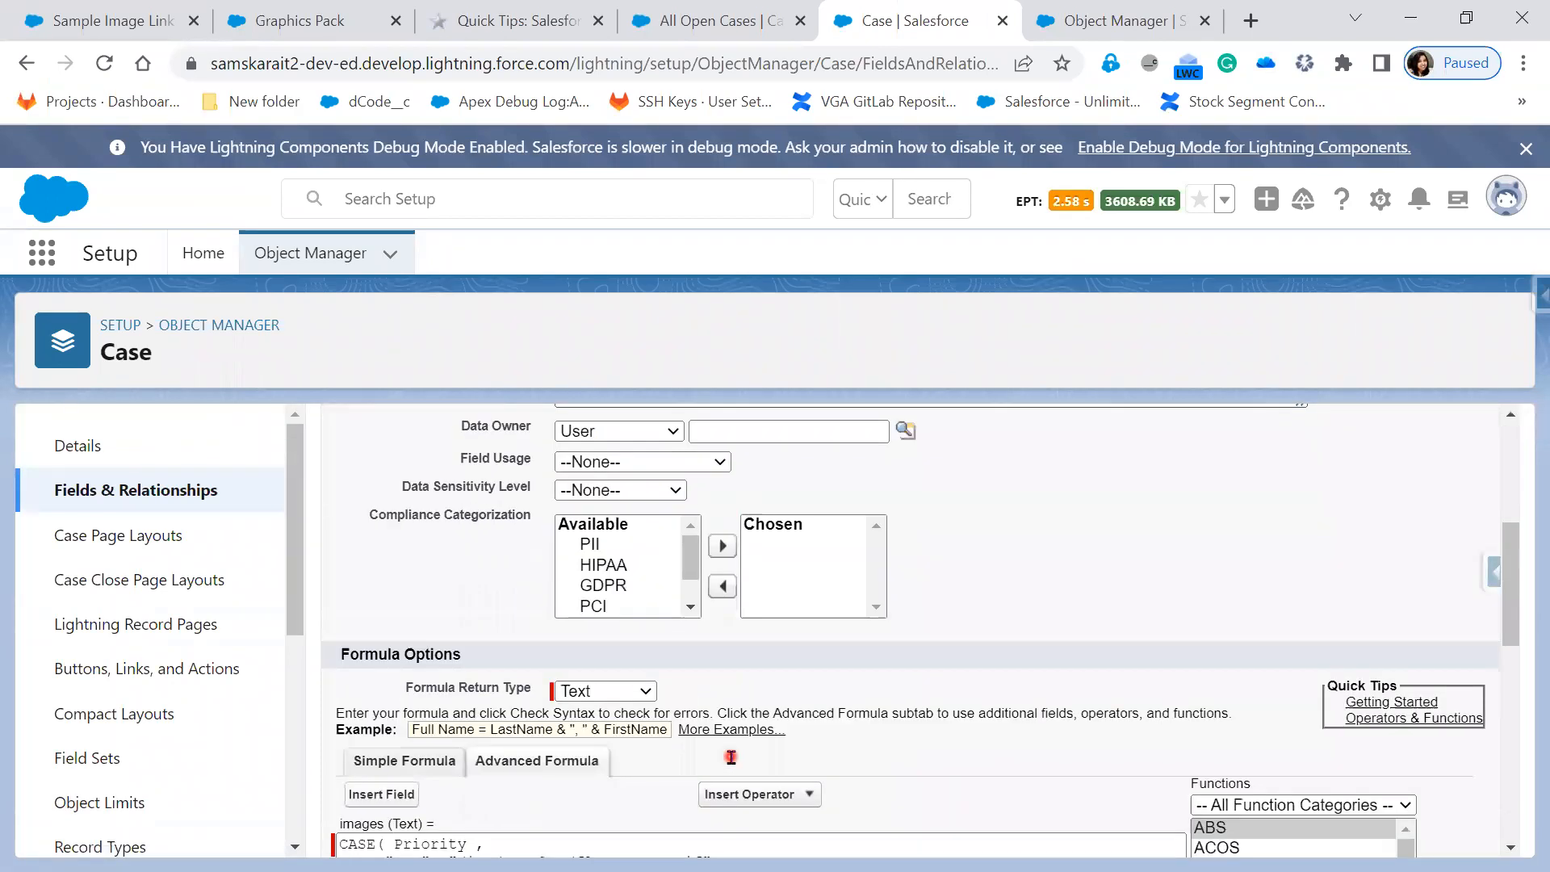
{"action": "scroll", "coordinate": [731, 756], "scroll_direction": "down", "scroll_amount": 3}
Examine the images field's formula return type and compare the formula with the images column in the All Open Cases list.
{"action": "left_click", "coordinate": [645, 452]}
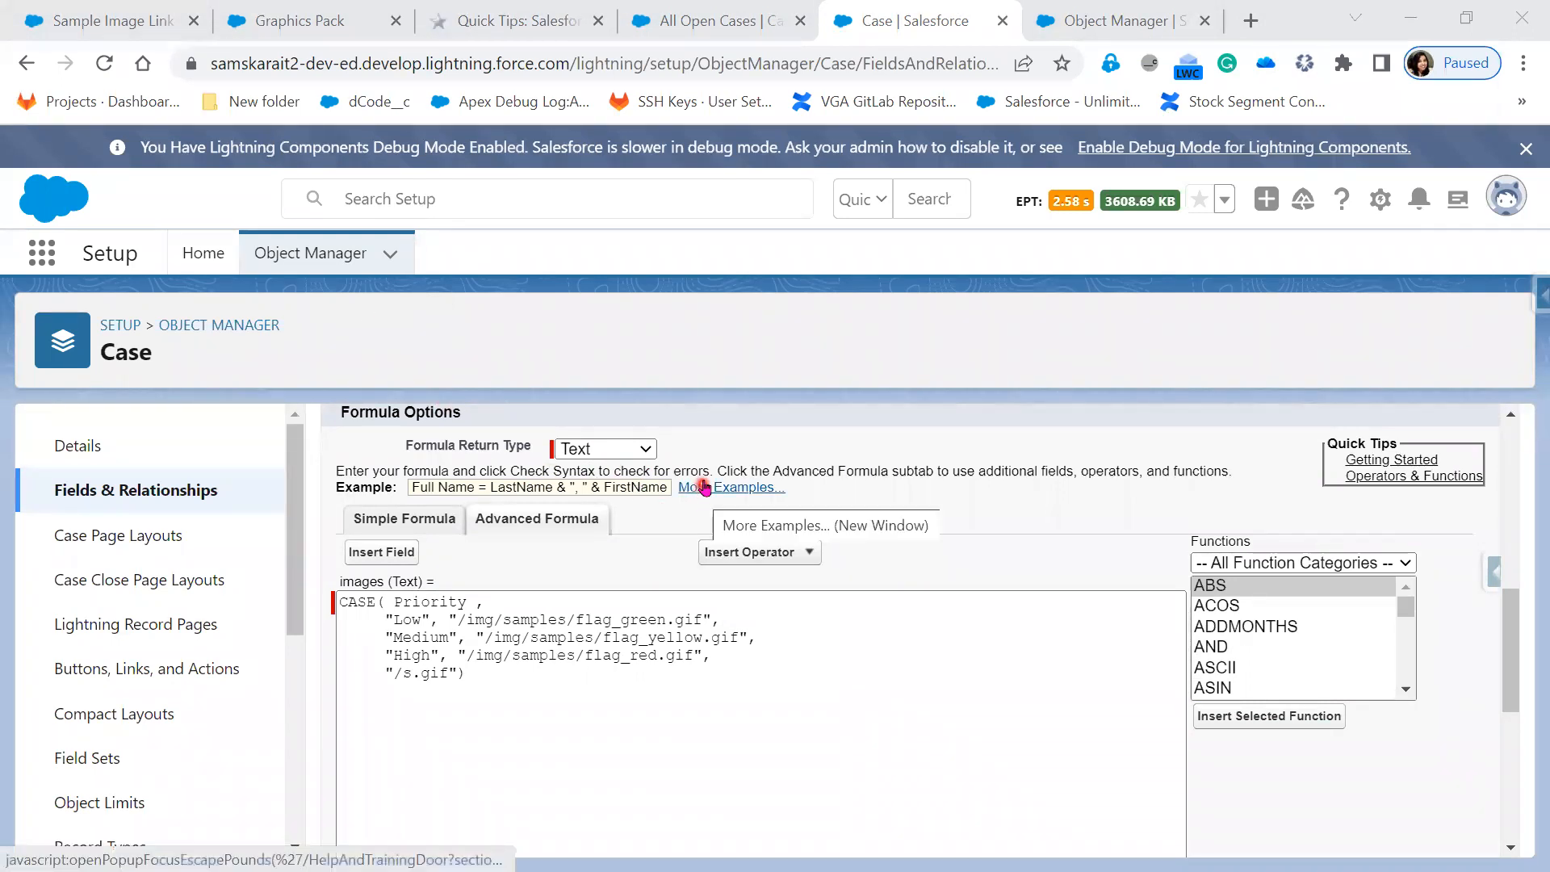
{"action": "left_click", "coordinate": [645, 451]}
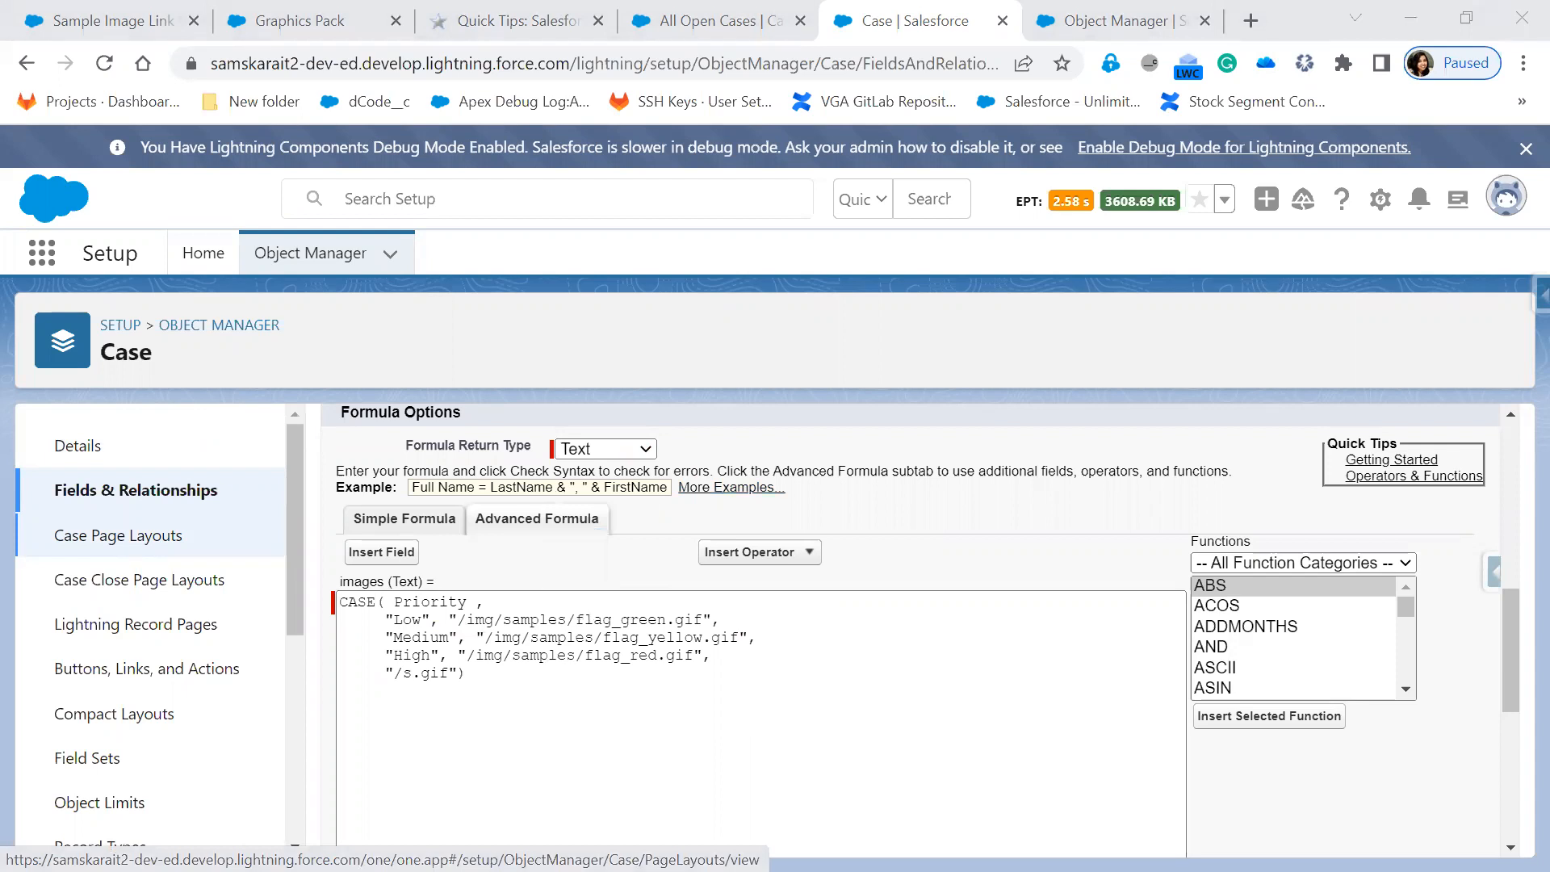
{"action": "left_click", "coordinate": [703, 20]}
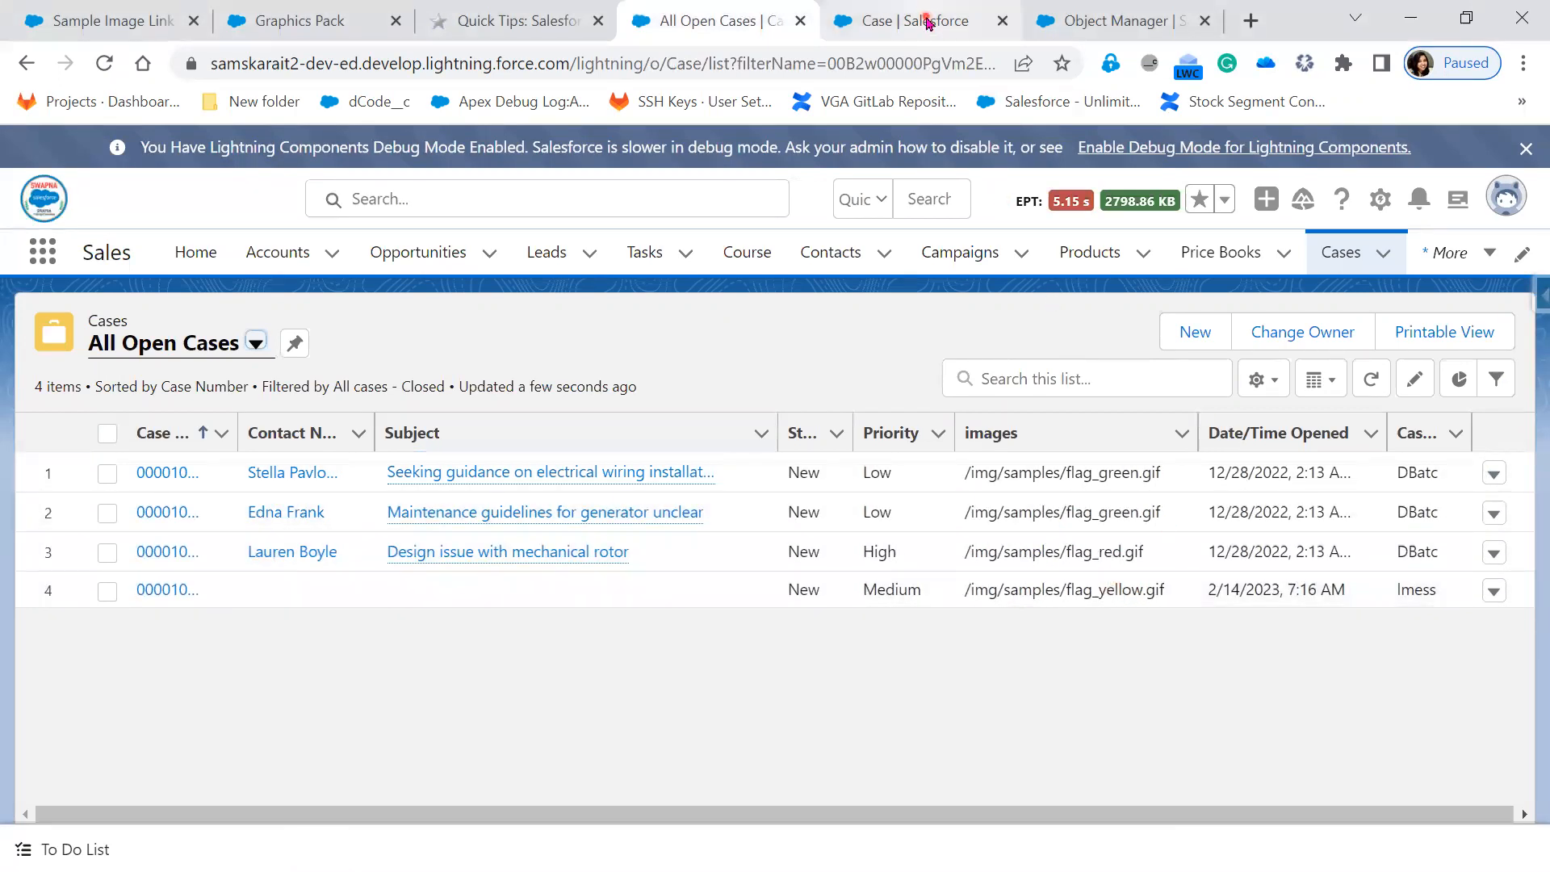
{"action": "left_click", "coordinate": [929, 23]}
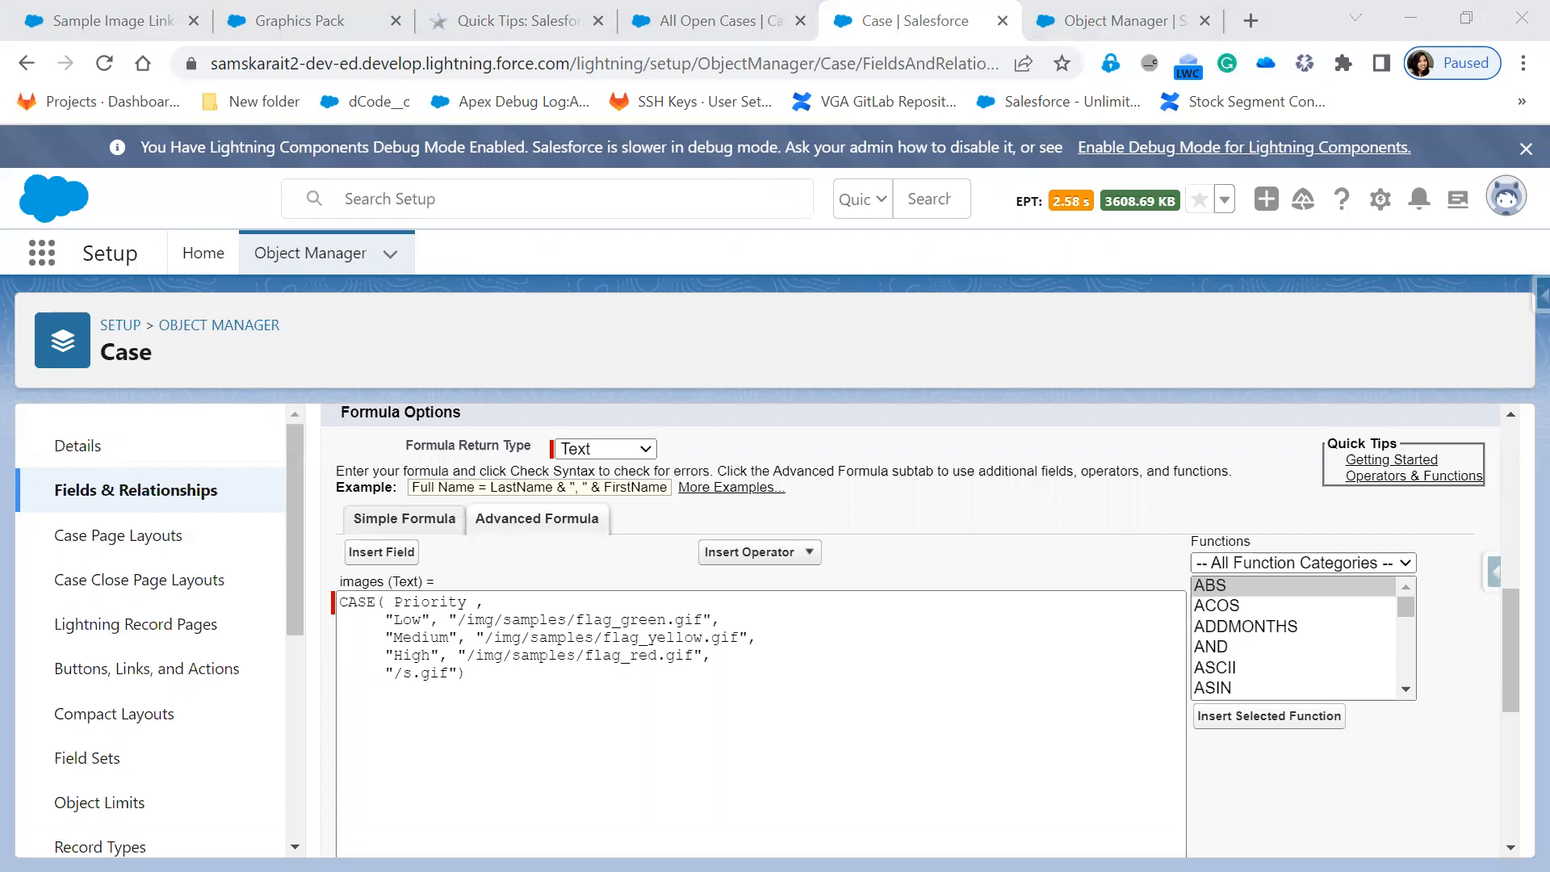
Remove the double quotes around the flag_green.gif and flag_yellow.gif paths in the images formula.
{"action": "left_click", "coordinate": [816, 660]}
{"action": "left_click", "coordinate": [714, 619]}
{"action": "key", "text": "BackSpace"}
{"action": "left_click", "coordinate": [466, 620]}
{"action": "key", "text": "BackSpace"}
{"action": "key", "text": "BackSpace"}
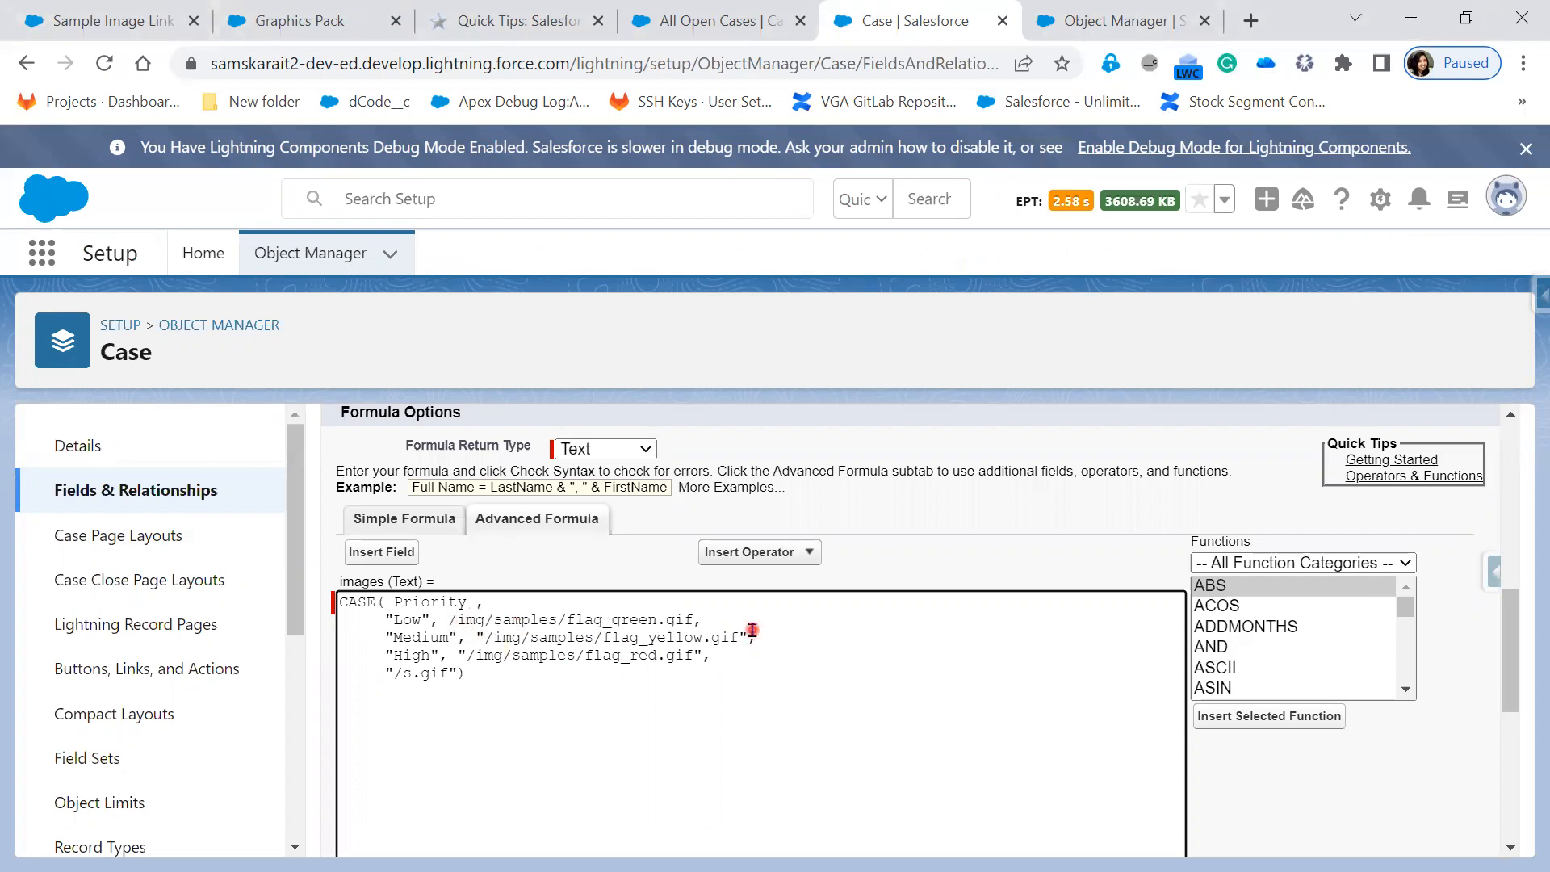
{"action": "left_click", "coordinate": [743, 635]}
{"action": "key", "text": "BackSpace"}
{"action": "left_click", "coordinate": [482, 637]}
{"action": "key", "text": "BackSpace"}
Remove the double quotes around the flag_red.gif path and the /s.gif else result in the images formula.
{"action": "left_click", "coordinate": [706, 655]}
{"action": "key", "text": "BackSpace"}
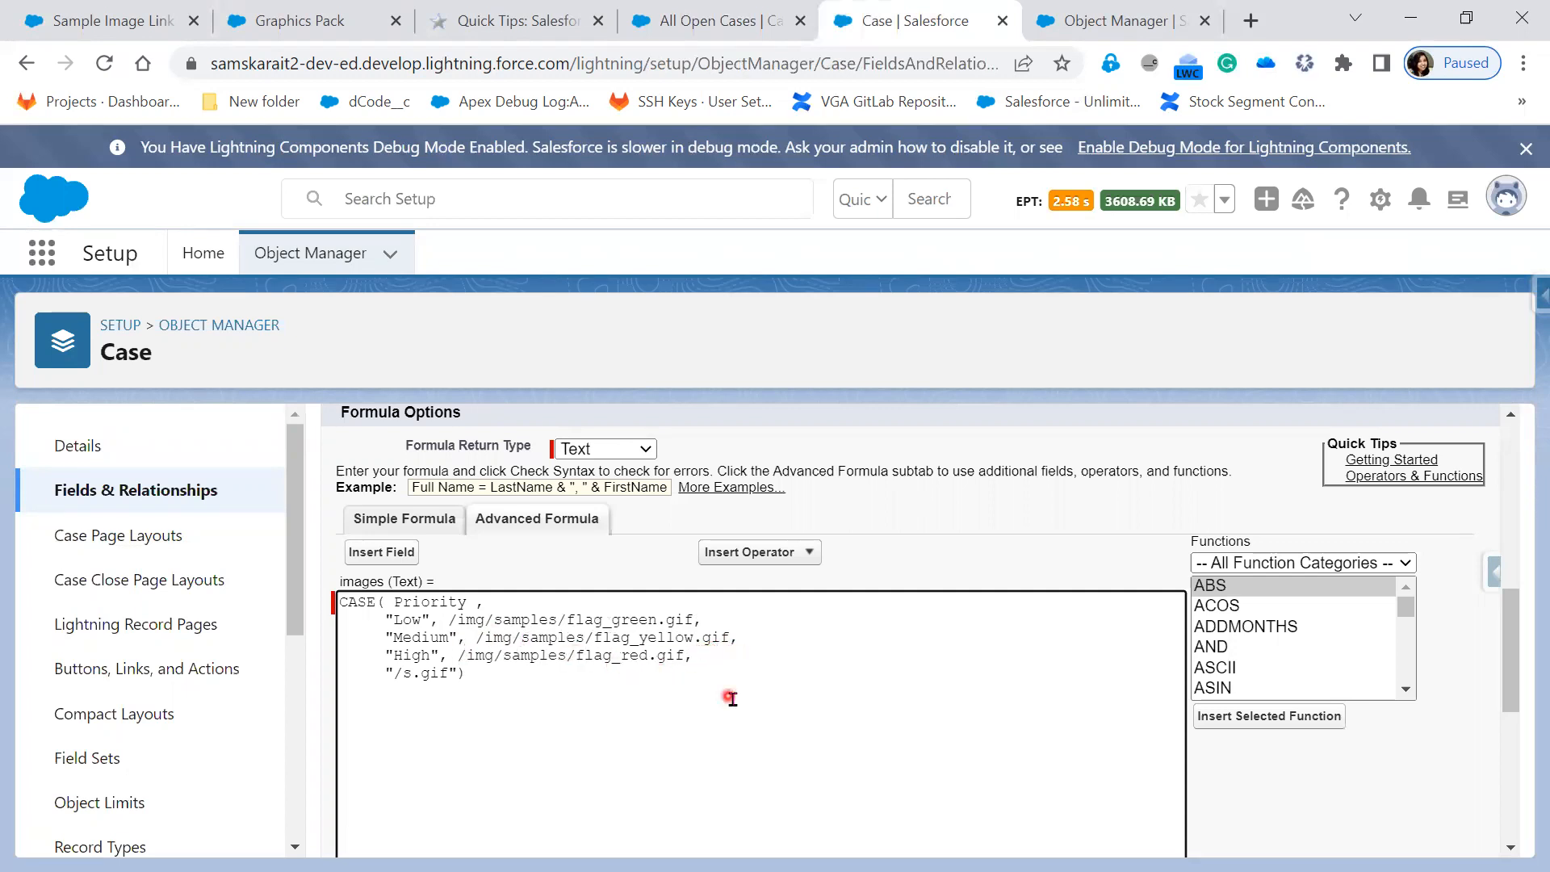
{"action": "scroll", "coordinate": [729, 696], "scroll_direction": "down", "scroll_amount": 5}
{"action": "scroll", "coordinate": [732, 699], "scroll_direction": "up", "scroll_amount": 5}
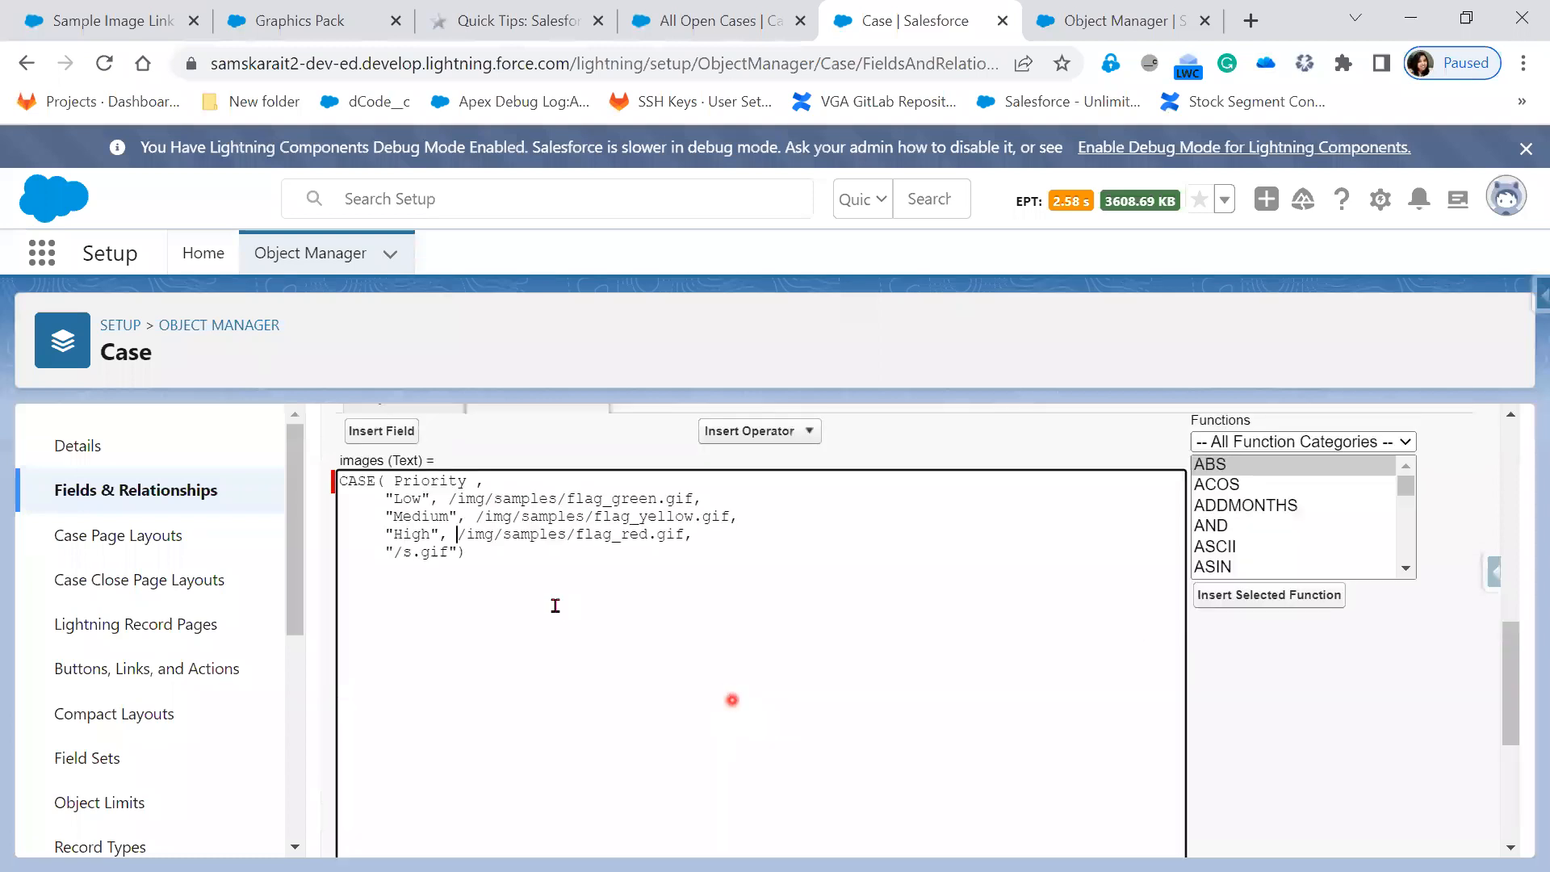
{"action": "left_click", "coordinate": [457, 536]}
{"action": "key", "text": "BackSpace"}
{"action": "left_click", "coordinate": [453, 552]}
{"action": "key", "text": "BackSpace"}
{"action": "left_click", "coordinate": [393, 552]}
{"action": "key", "text": "BackSpace"}
Check the syntax of the formula with unquoted image paths and review the result against the formula text.
{"action": "scroll", "coordinate": [664, 616], "scroll_direction": "down", "scroll_amount": 5}
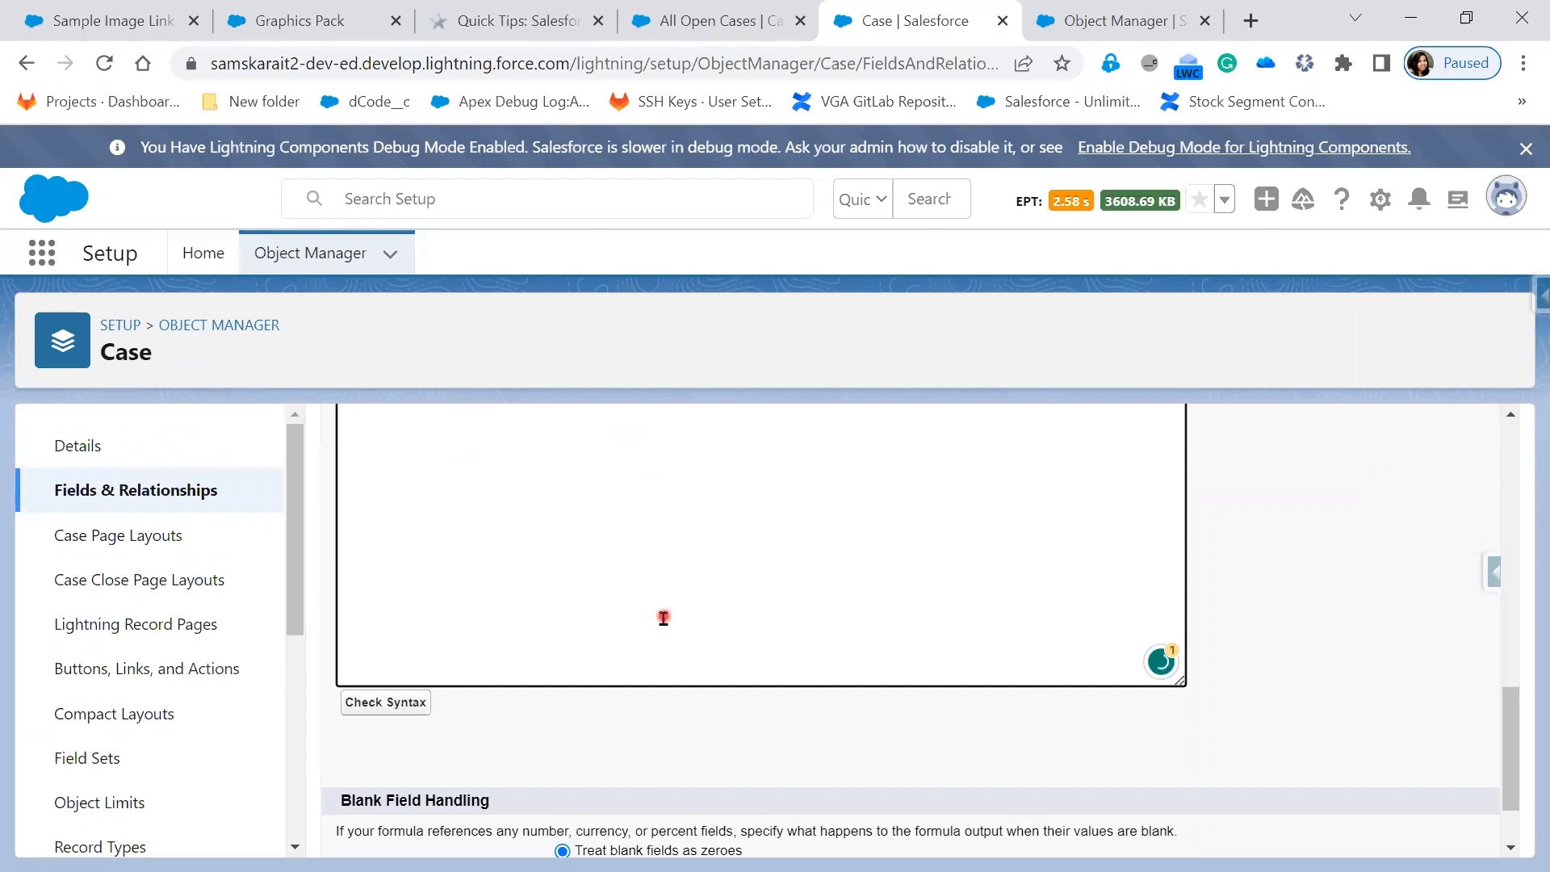
{"action": "left_click", "coordinate": [379, 711]}
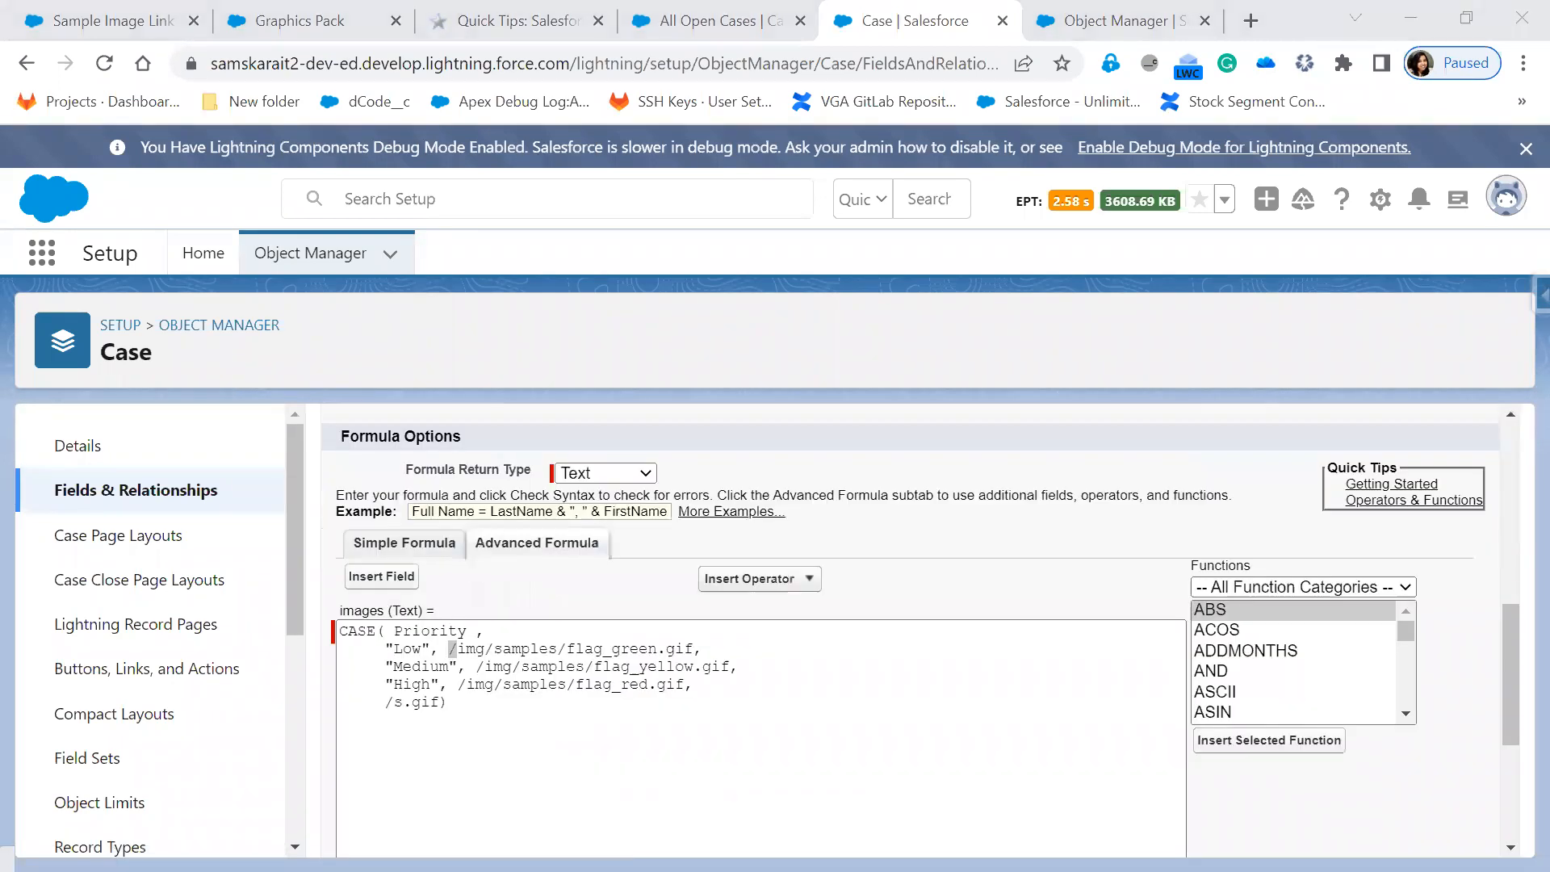
{"action": "scroll", "coordinate": [681, 664], "scroll_direction": "down", "scroll_amount": 5}
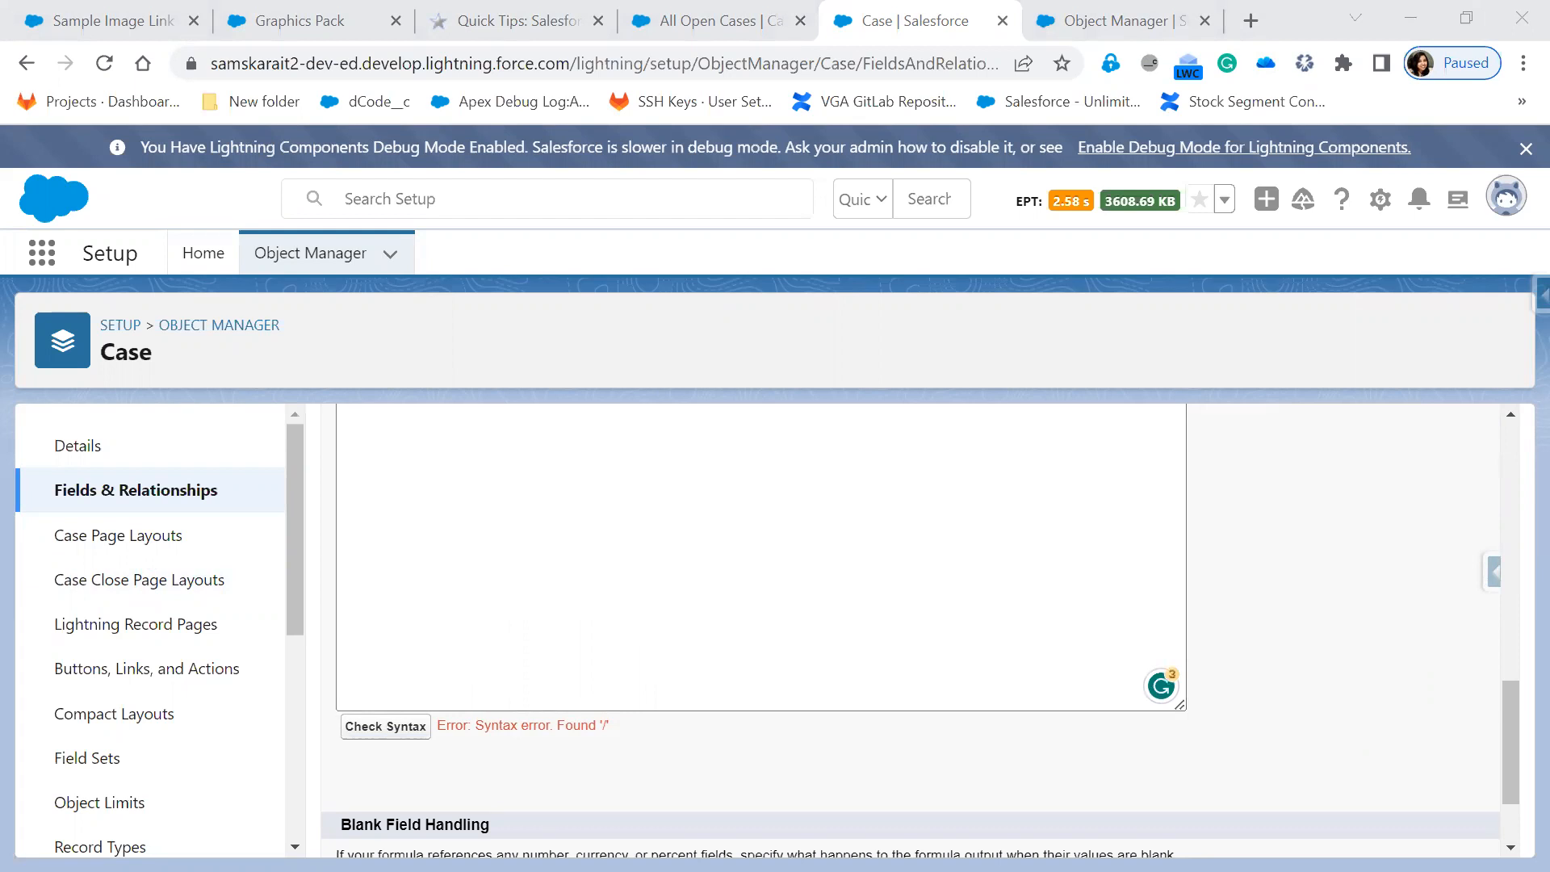
{"action": "scroll", "coordinate": [807, 609], "scroll_direction": "up", "scroll_amount": 5}
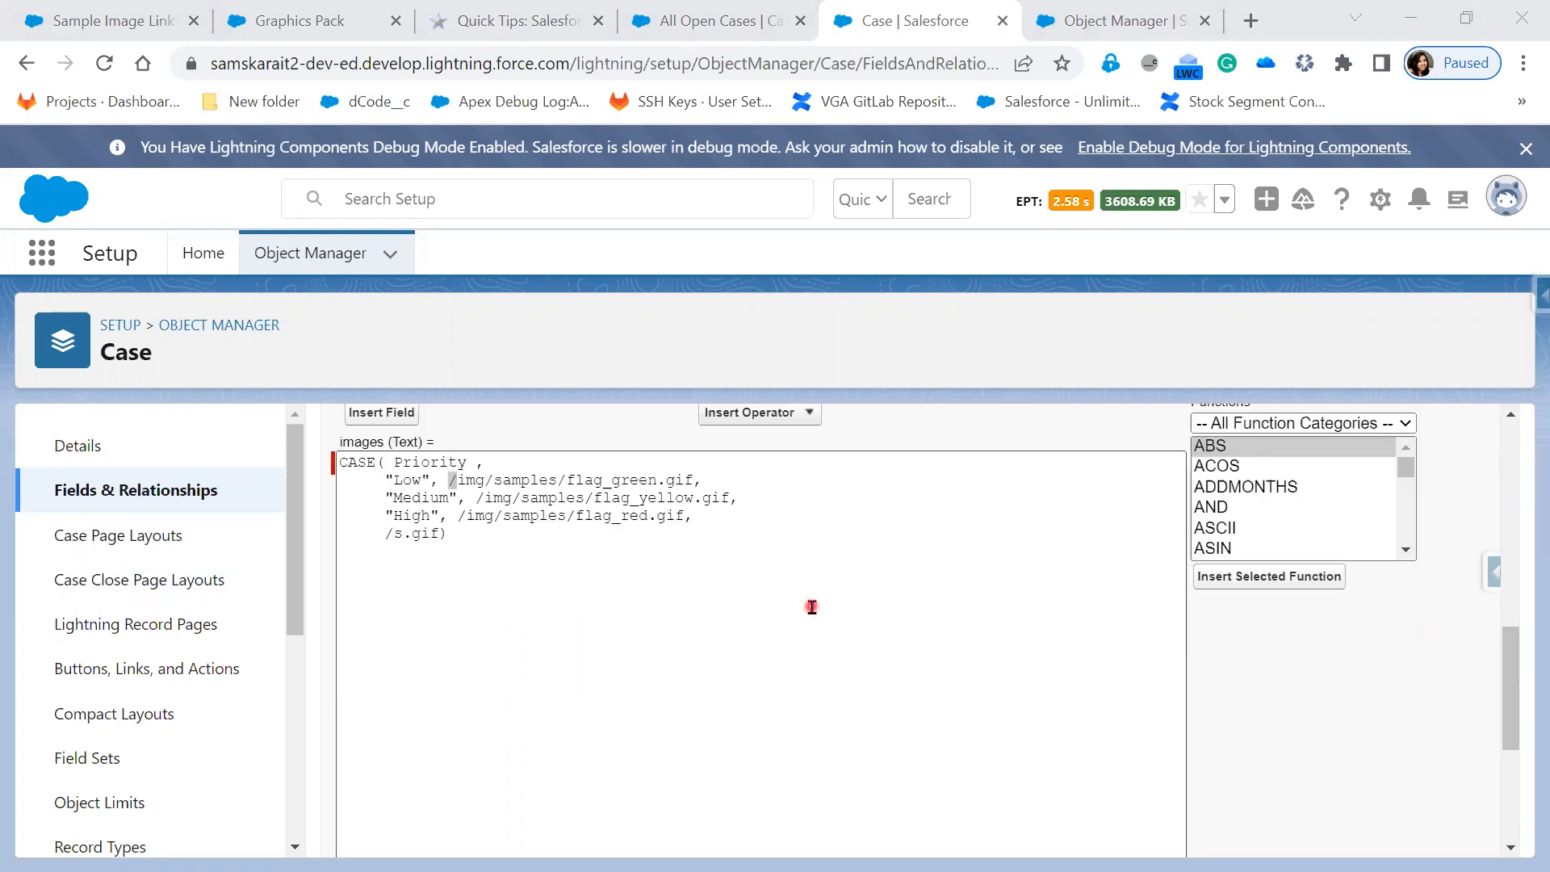
{"action": "scroll", "coordinate": [779, 582], "scroll_direction": "down", "scroll_amount": 1}
Put double quotes back around the /s.gif else result and the /img/samples/flag_red.gif path.
{"action": "left_click", "coordinate": [749, 643]}
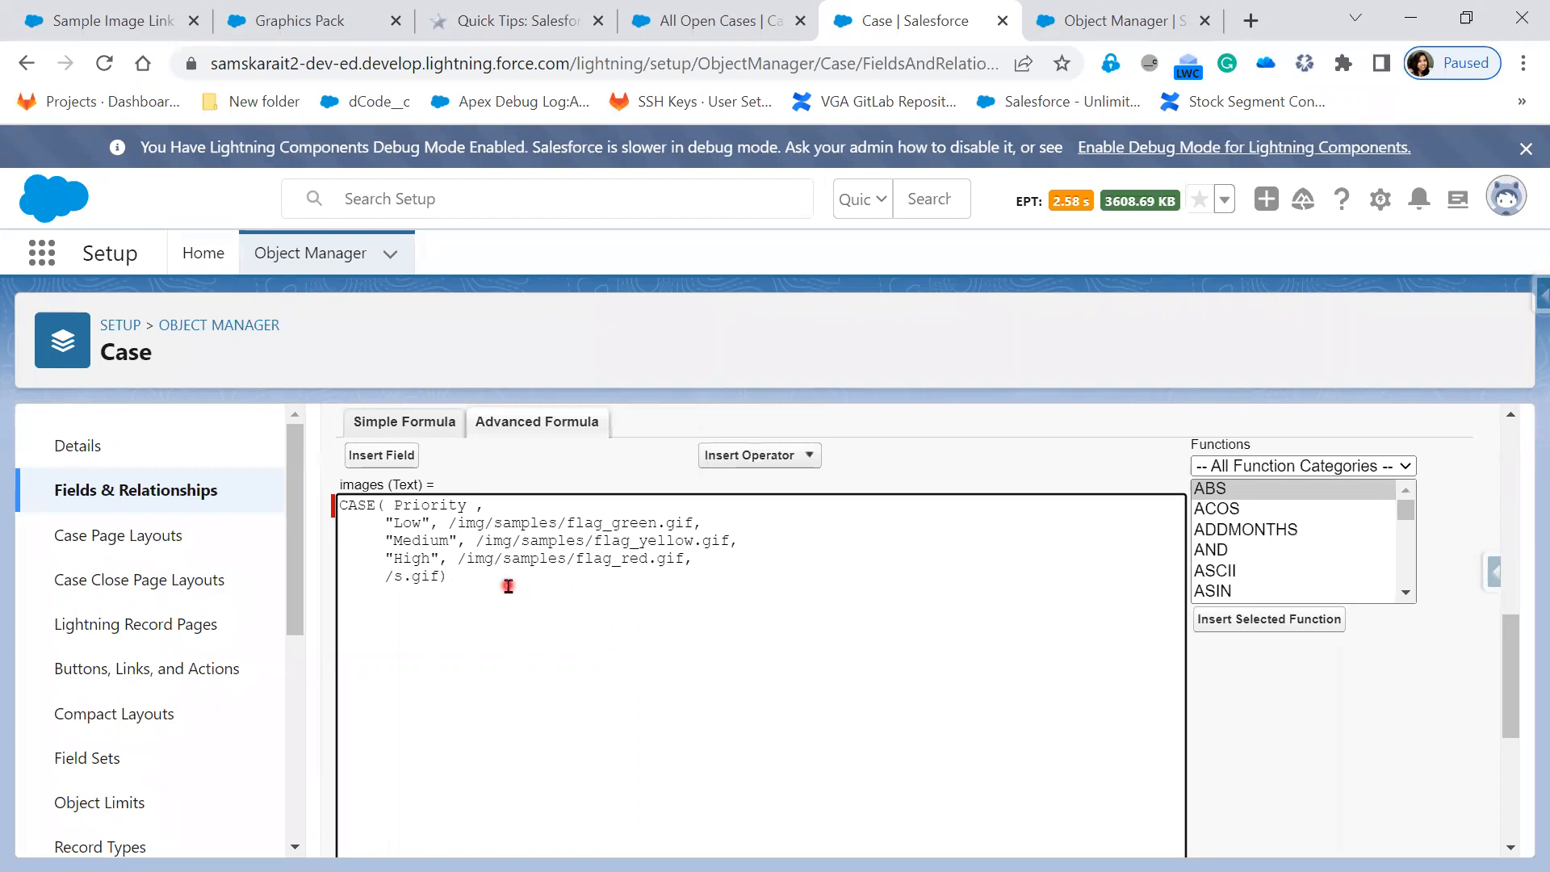
{"action": "left_click", "coordinate": [441, 577]}
{"action": "type", "text": "\""}
{"action": "left_click", "coordinate": [382, 577]}
{"action": "type", "text": "\""}
{"action": "left_click", "coordinate": [457, 558]}
{"action": "type", "text": "\", "}
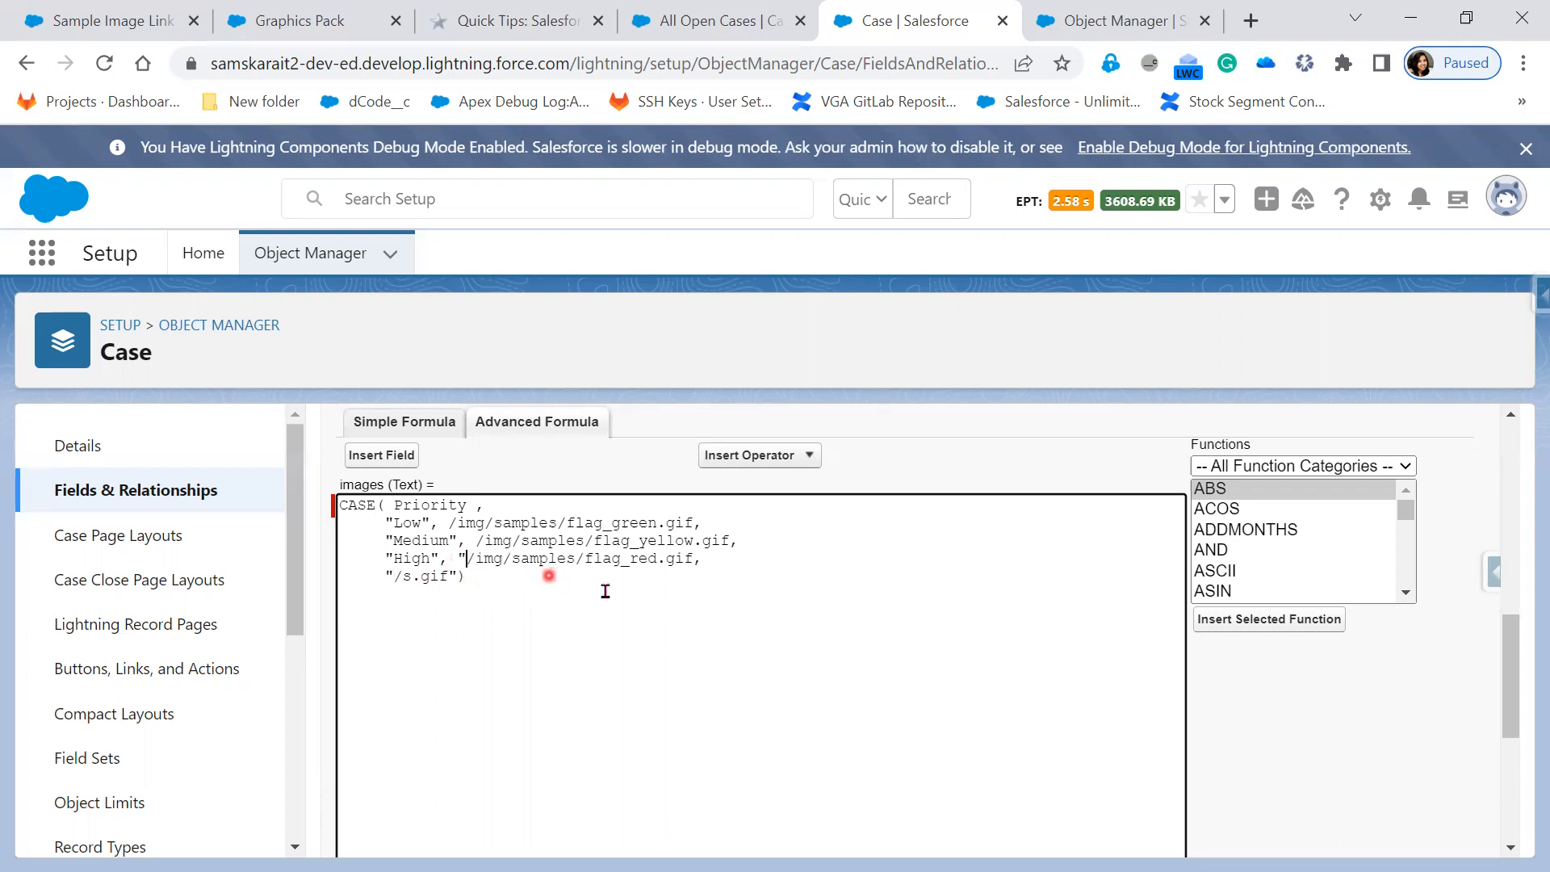
{"action": "type", "text": "\""}
Put double quotes back around the /img/samples/flag_yellow.gif and /img/samples/flag_green.gif paths.
{"action": "left_click", "coordinate": [731, 540]}
{"action": "type", "text": "\""}
{"action": "left_click", "coordinate": [699, 522]}
{"action": "type", "text": "\""}
{"action": "left_click", "coordinate": [450, 522]}
{"action": "type", "text": "\""}
{"action": "left_click", "coordinate": [476, 540]}
{"action": "type", "text": "\""}
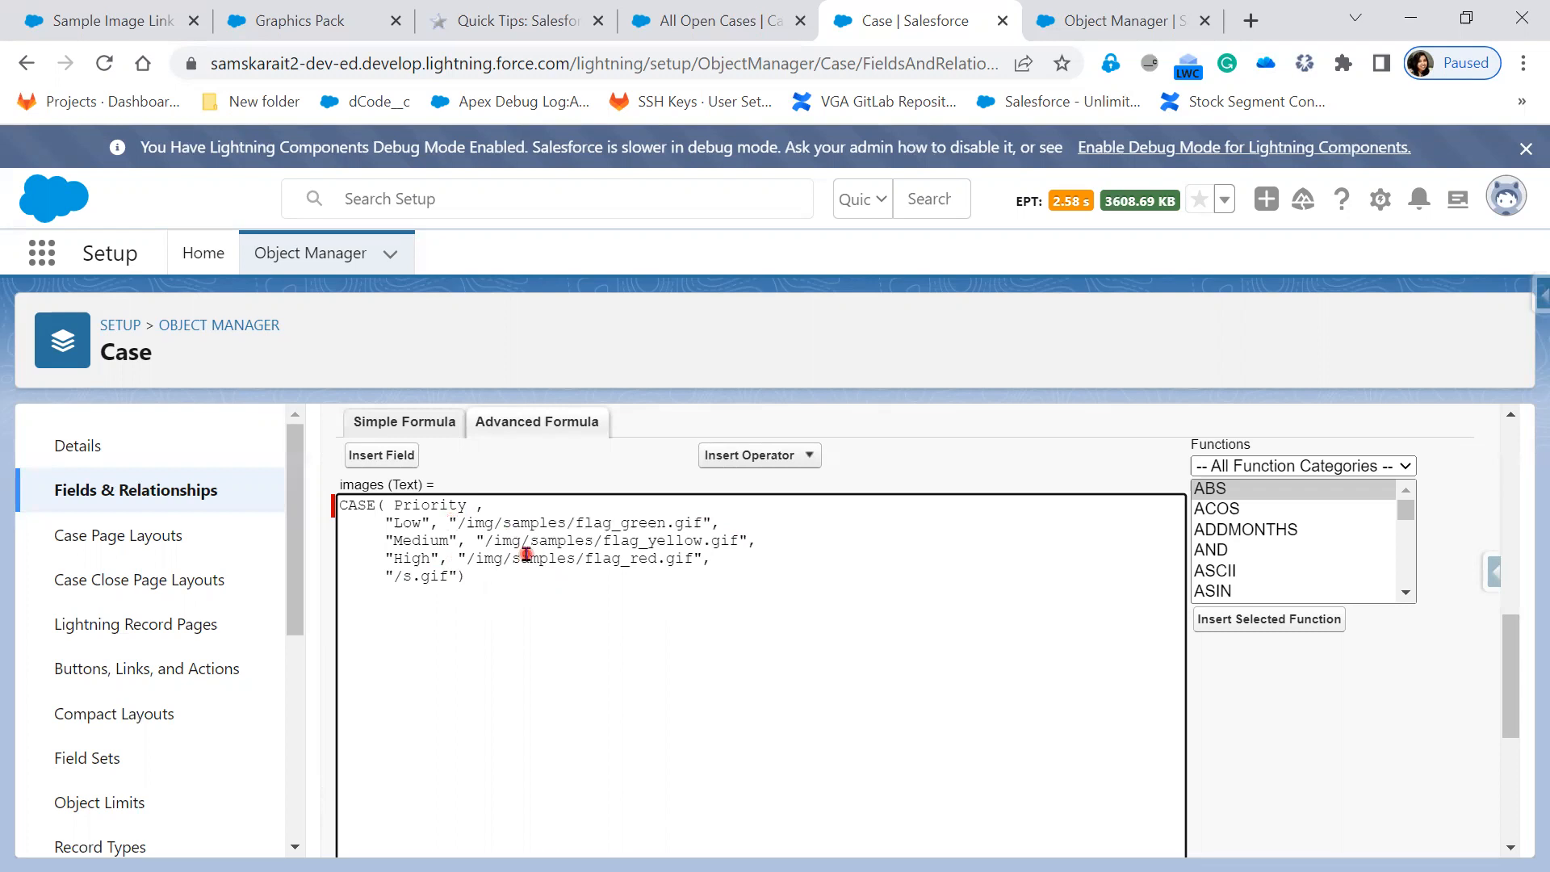
{"action": "left_click", "coordinate": [561, 625]}
{"action": "scroll", "coordinate": [686, 740], "scroll_direction": "up", "scroll_amount": 1}
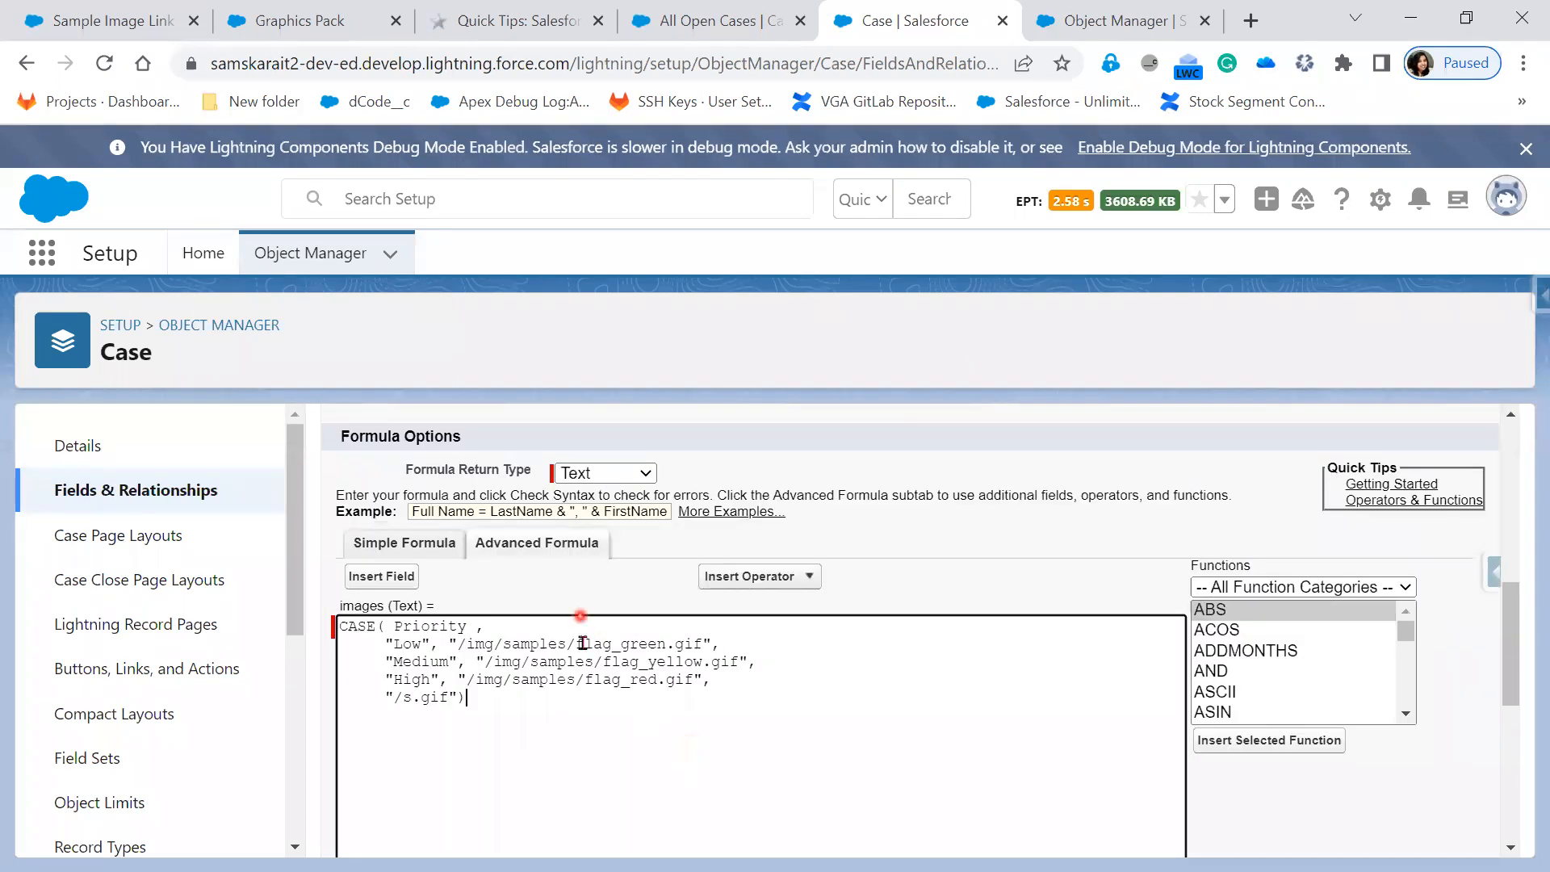
{"action": "left_click", "coordinate": [605, 470]}
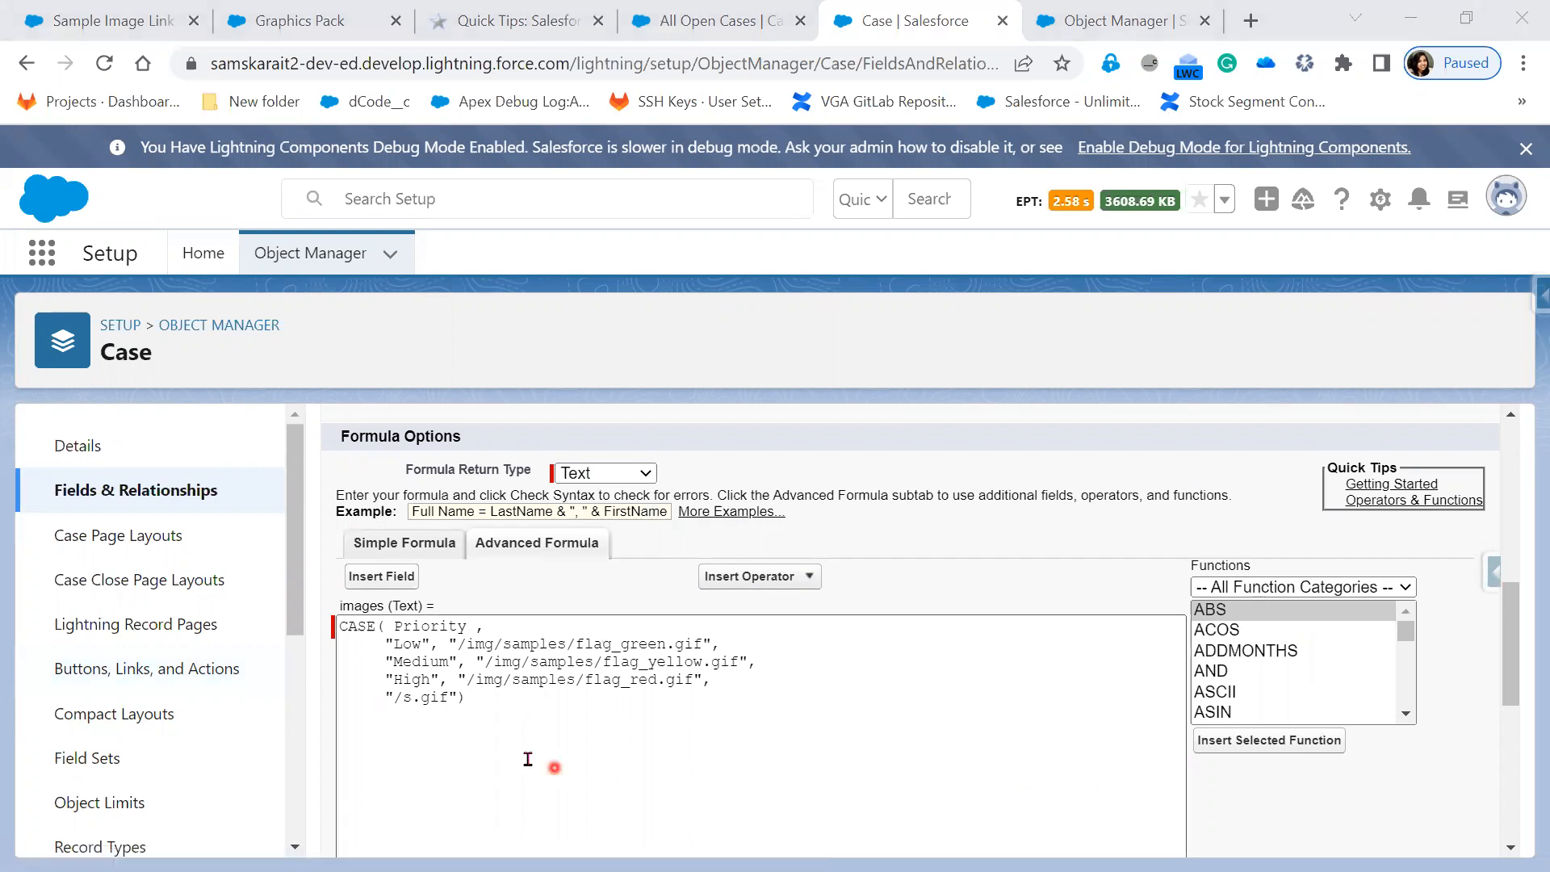
Insert the IMAGE function on a separate line below the CASE expression in the images formula.
{"action": "left_click", "coordinate": [519, 701]}
{"action": "left_click_drag", "start_coordinate": [518, 701], "coordinate": [254, 604]}
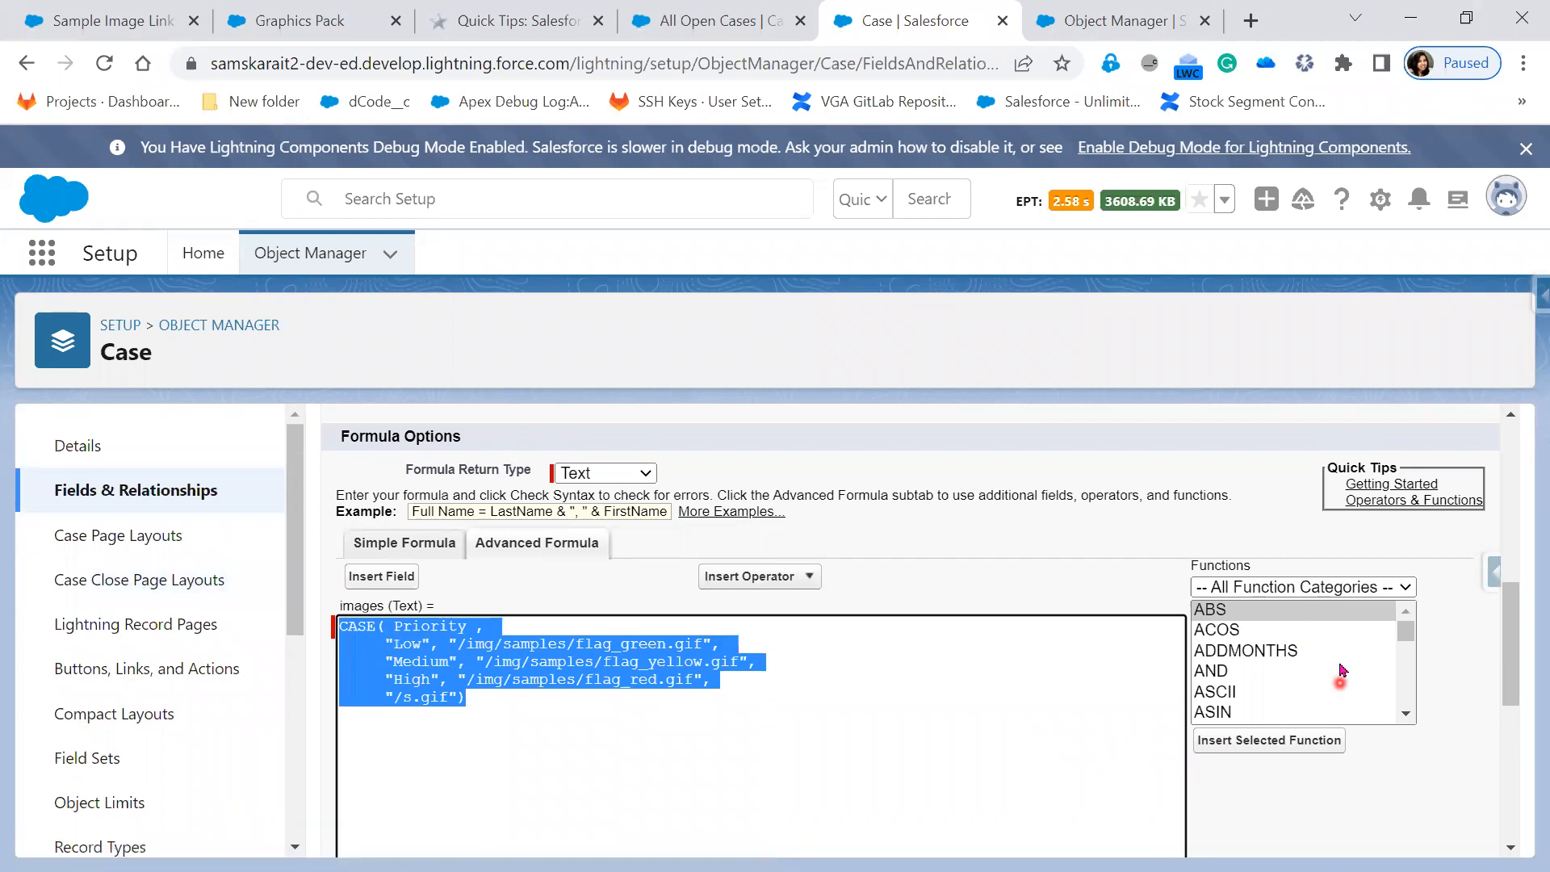
{"action": "scroll", "coordinate": [1340, 669], "scroll_direction": "down", "scroll_amount": 4}
{"action": "scroll", "coordinate": [1340, 668], "scroll_direction": "down", "scroll_amount": 4}
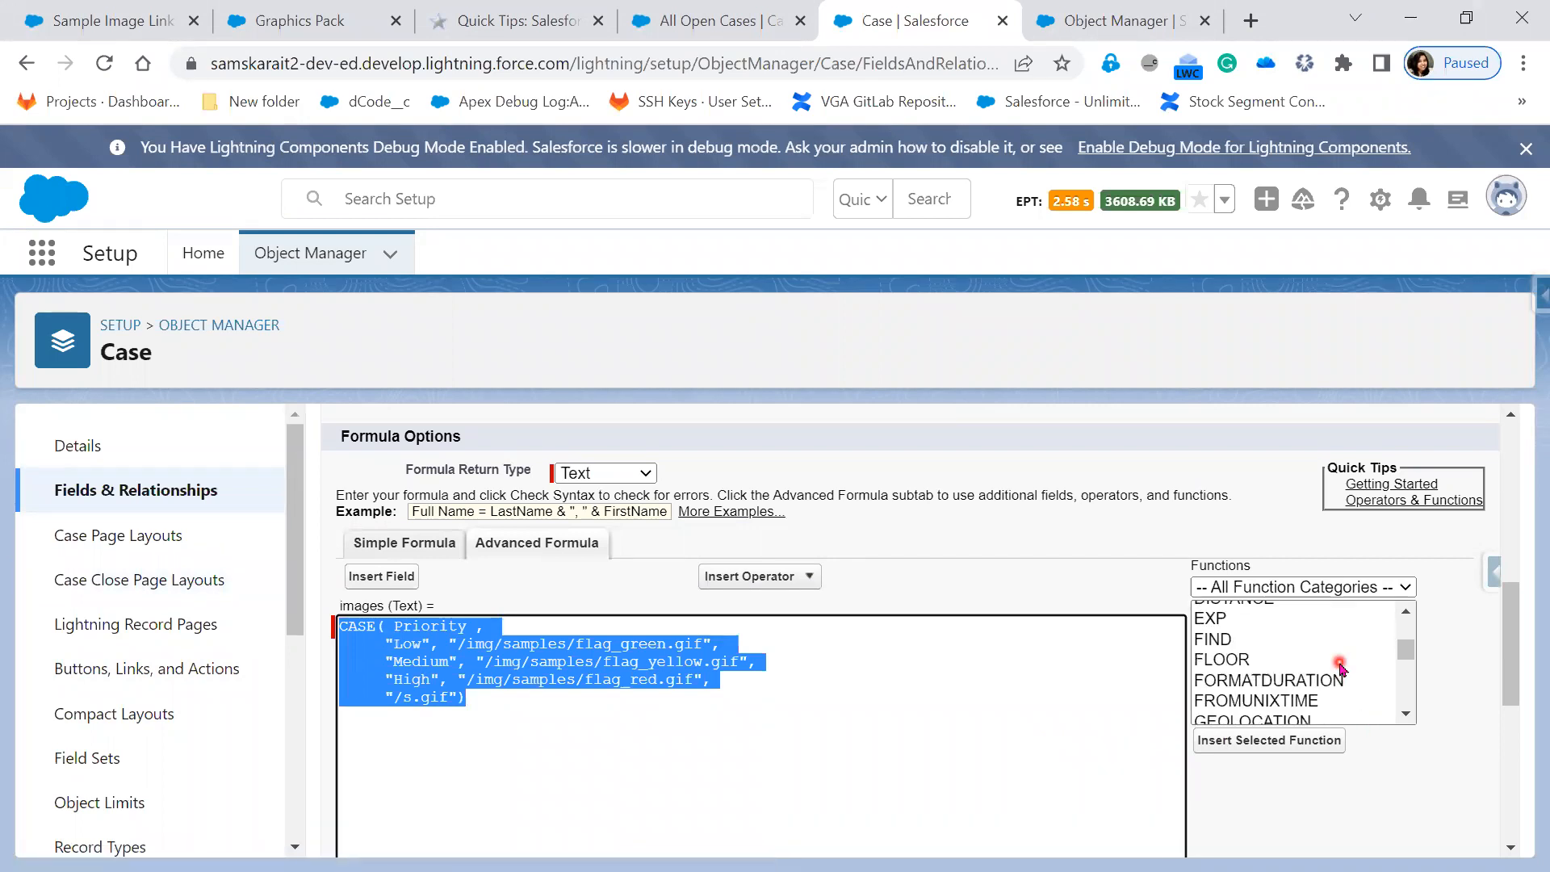
{"action": "scroll", "coordinate": [1340, 669], "scroll_direction": "down", "scroll_amount": 2}
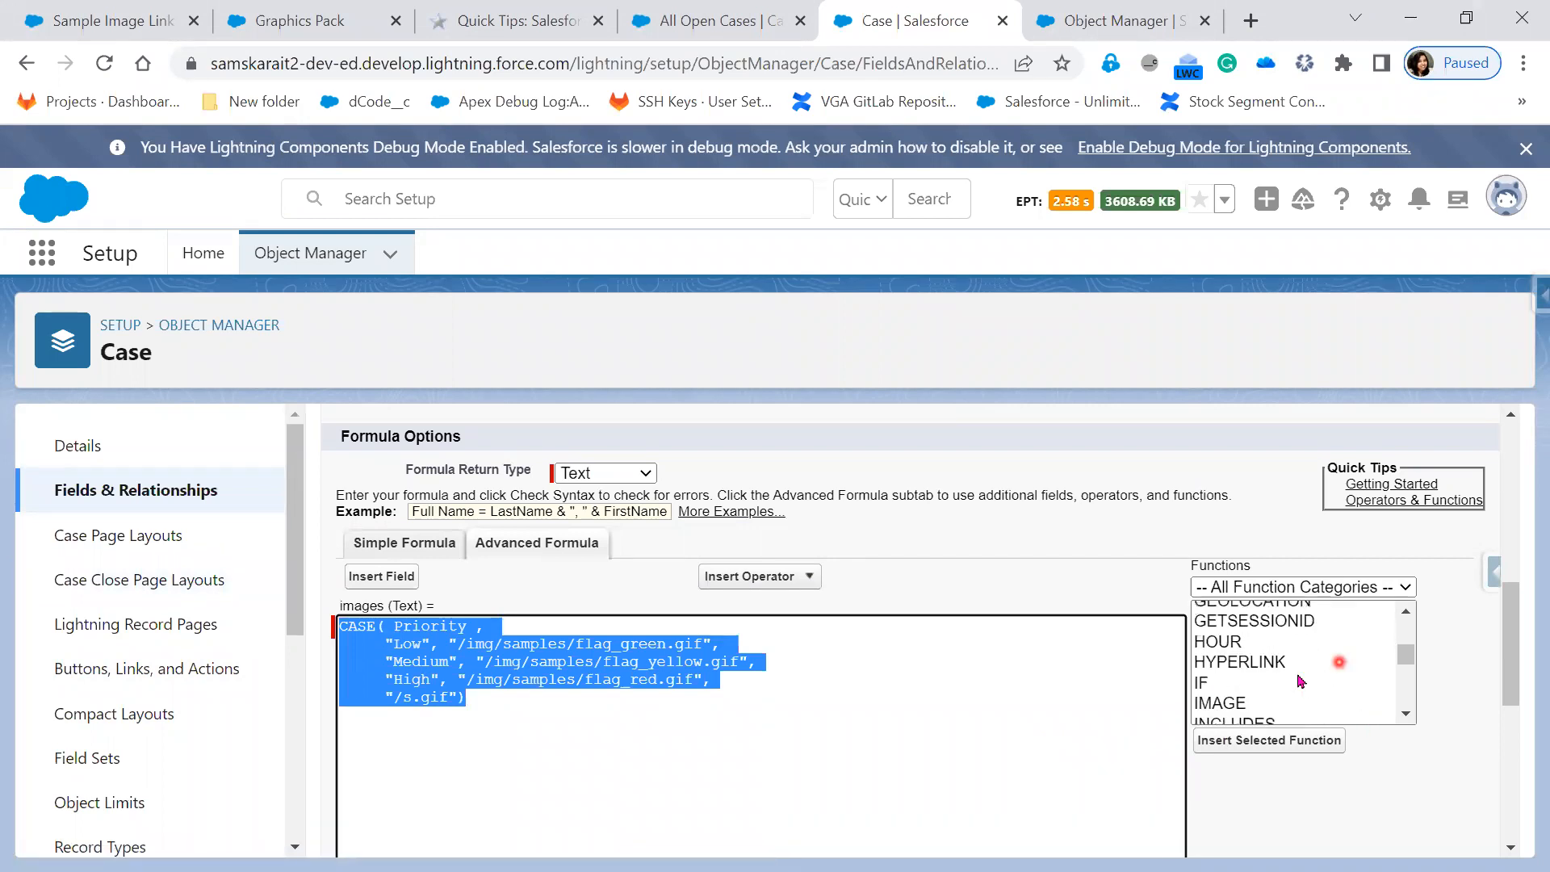
{"action": "left_click", "coordinate": [1233, 704]}
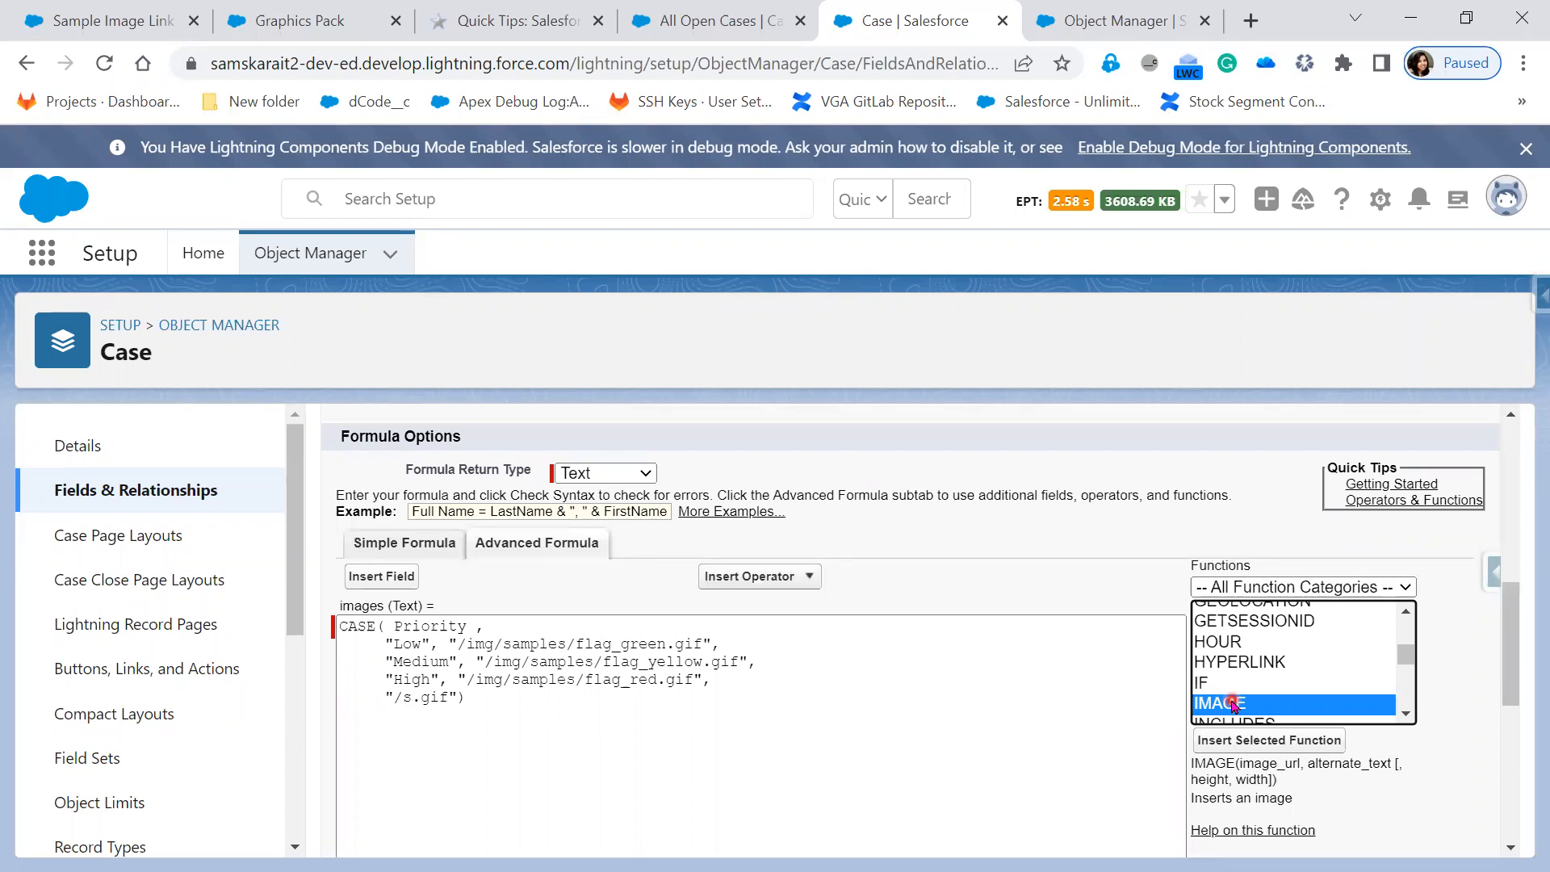
{"action": "left_click", "coordinate": [577, 699]}
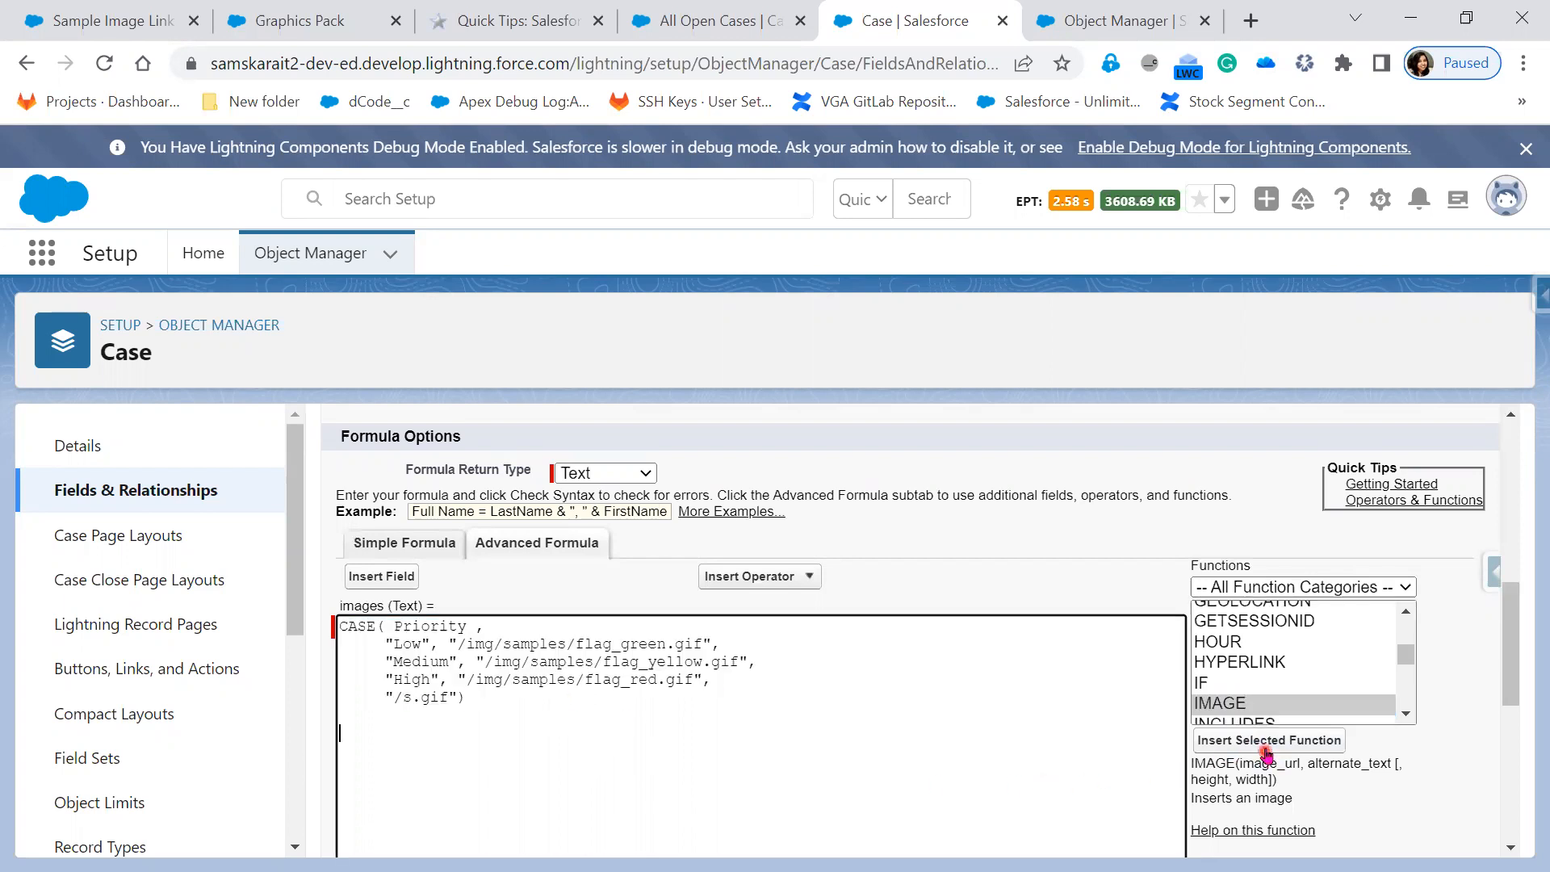
{"action": "left_click", "coordinate": [1266, 744]}
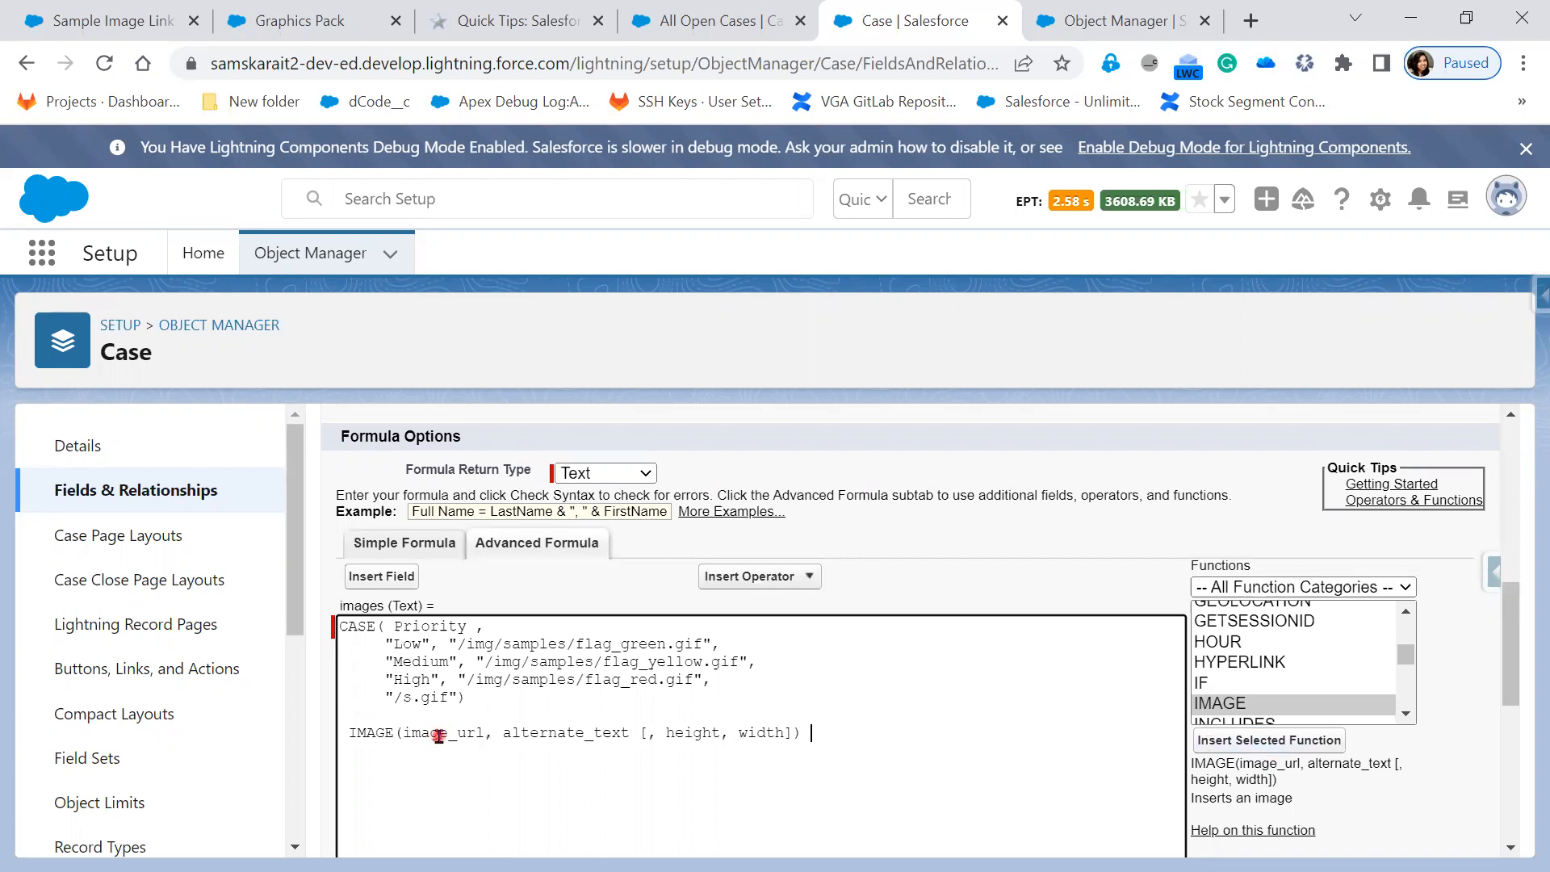
Examine the image_url, alternate_text, height and width arguments of the IMAGE function alongside the CASE expression.
{"action": "double_click", "coordinate": [439, 734]}
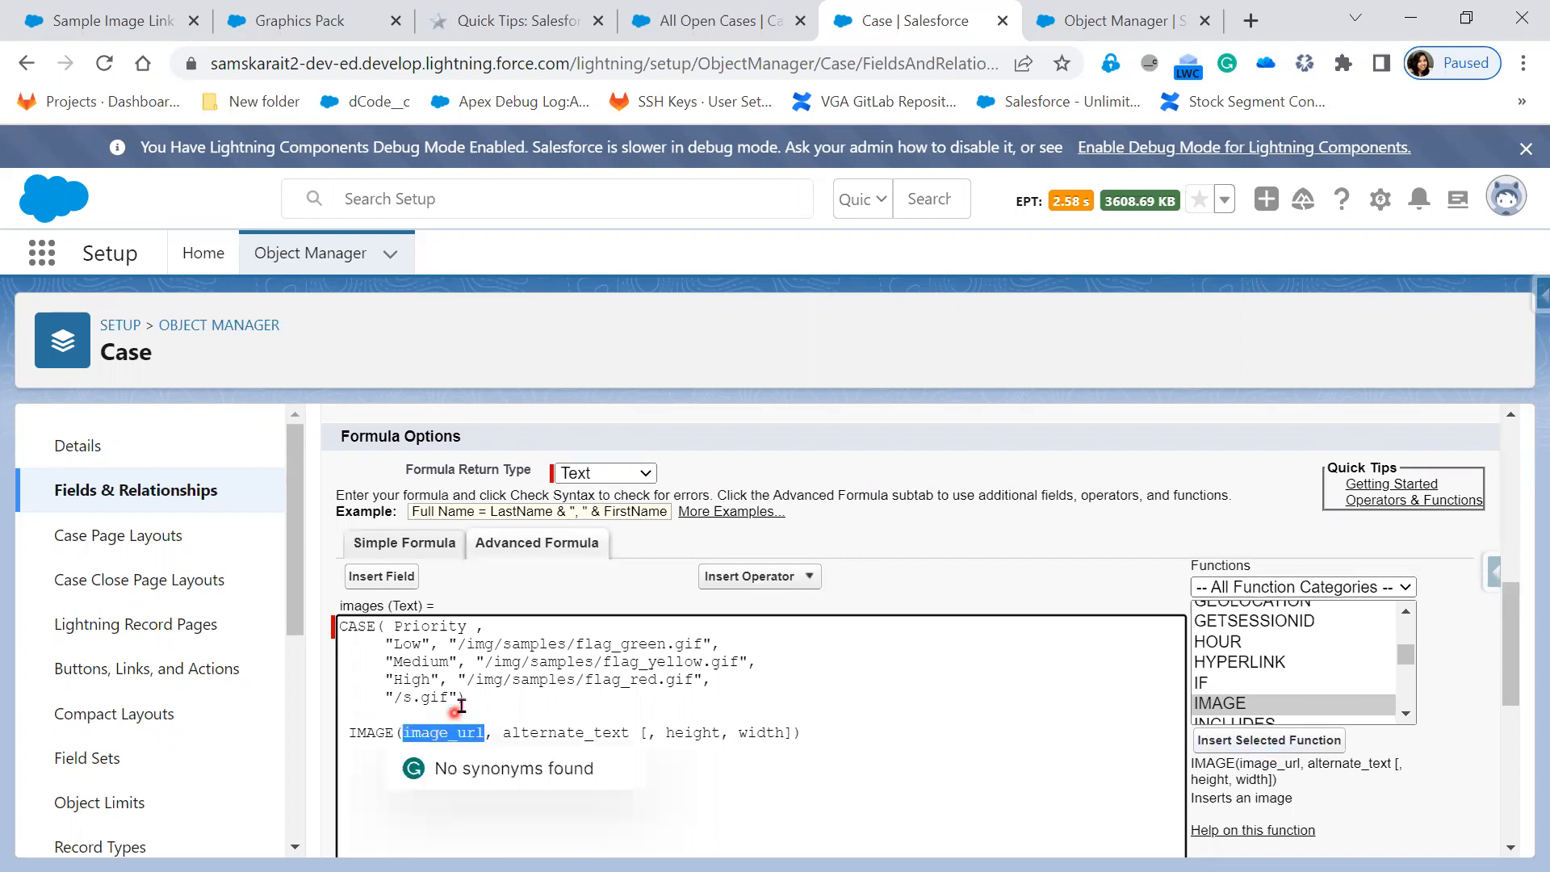
{"action": "left_click_drag", "start_coordinate": [339, 627], "coordinate": [465, 697]}
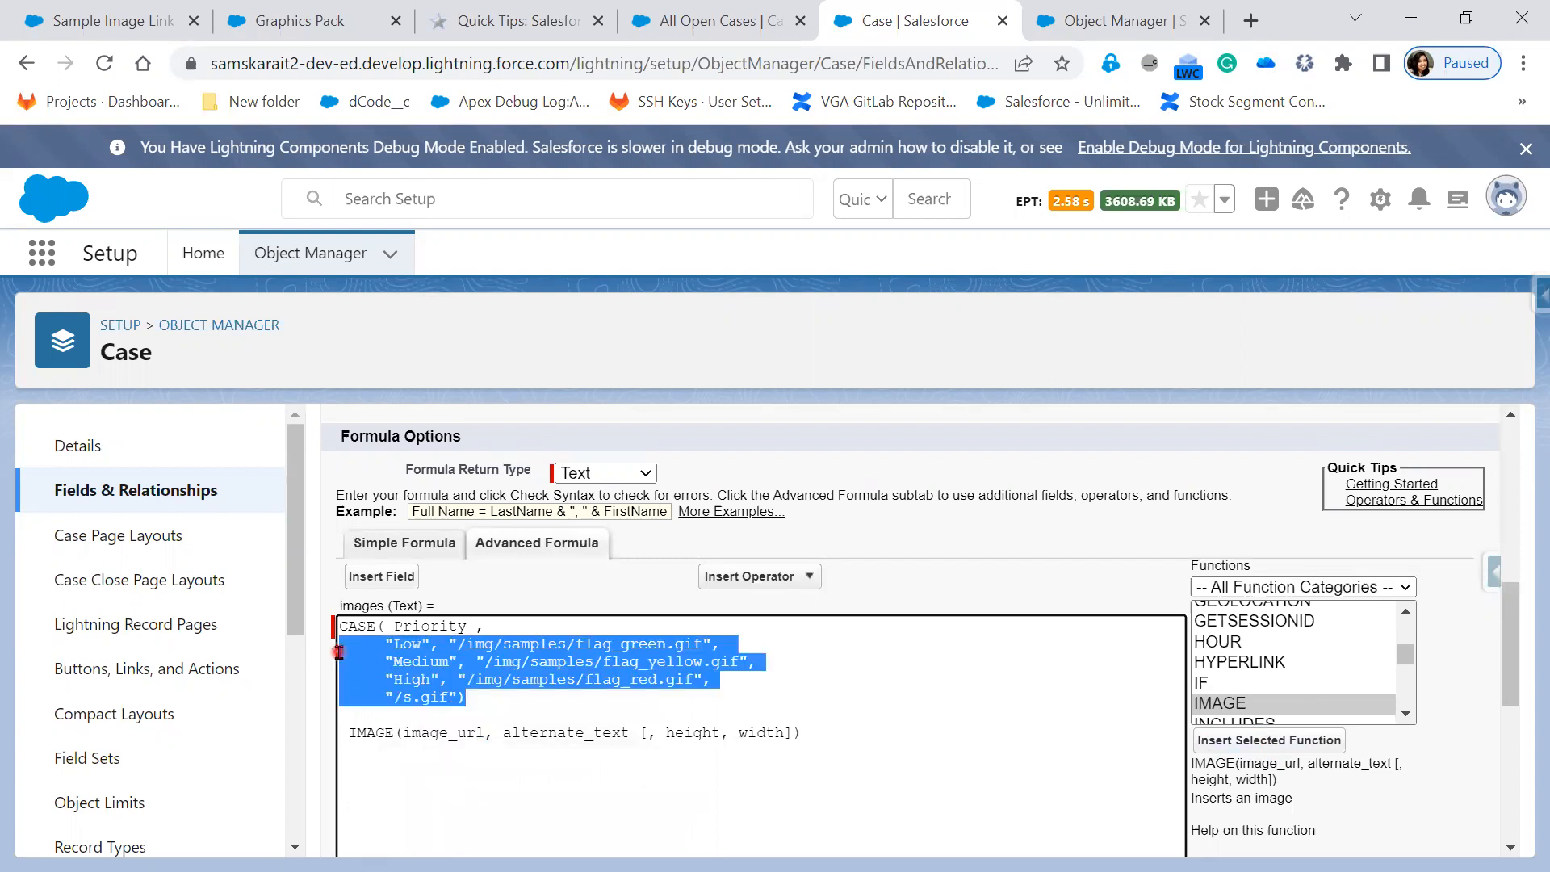
{"action": "double_click", "coordinate": [447, 734]}
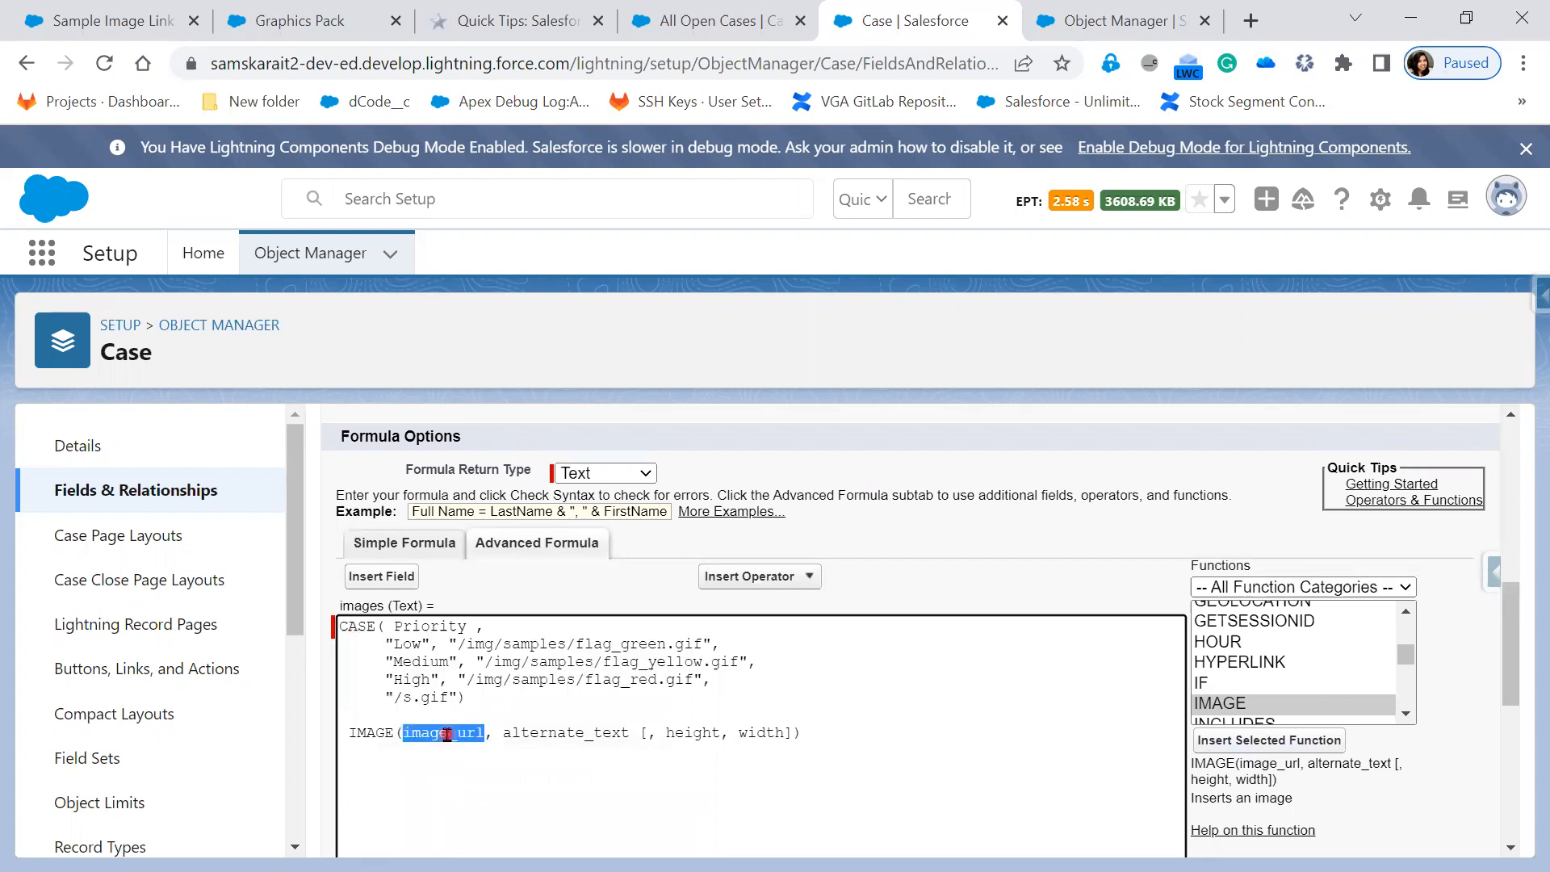
{"action": "left_click", "coordinate": [548, 733]}
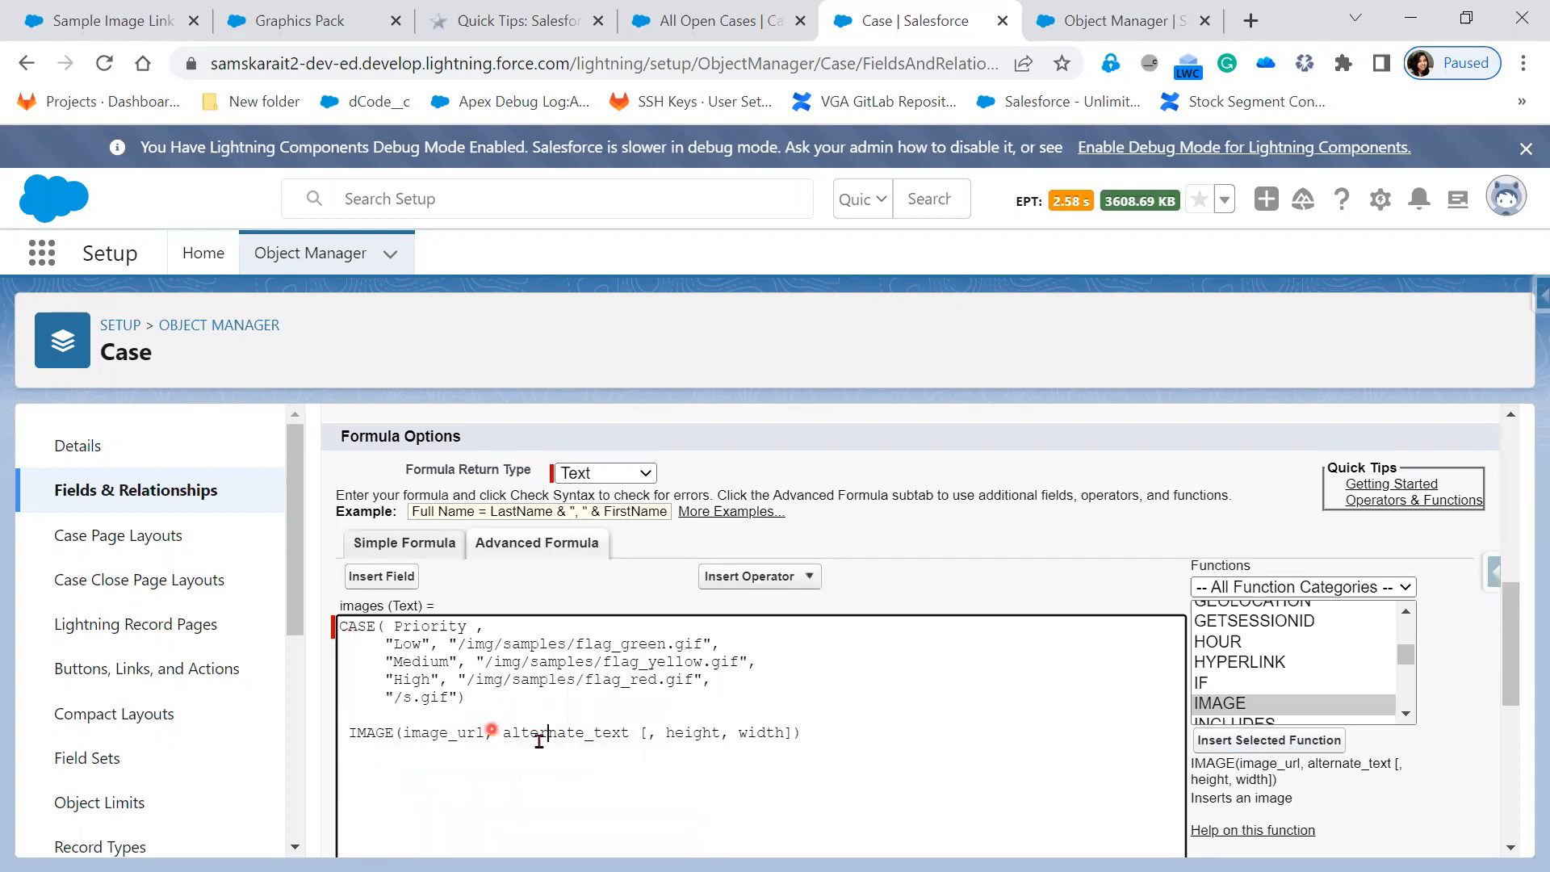
{"action": "double_click", "coordinate": [557, 732]}
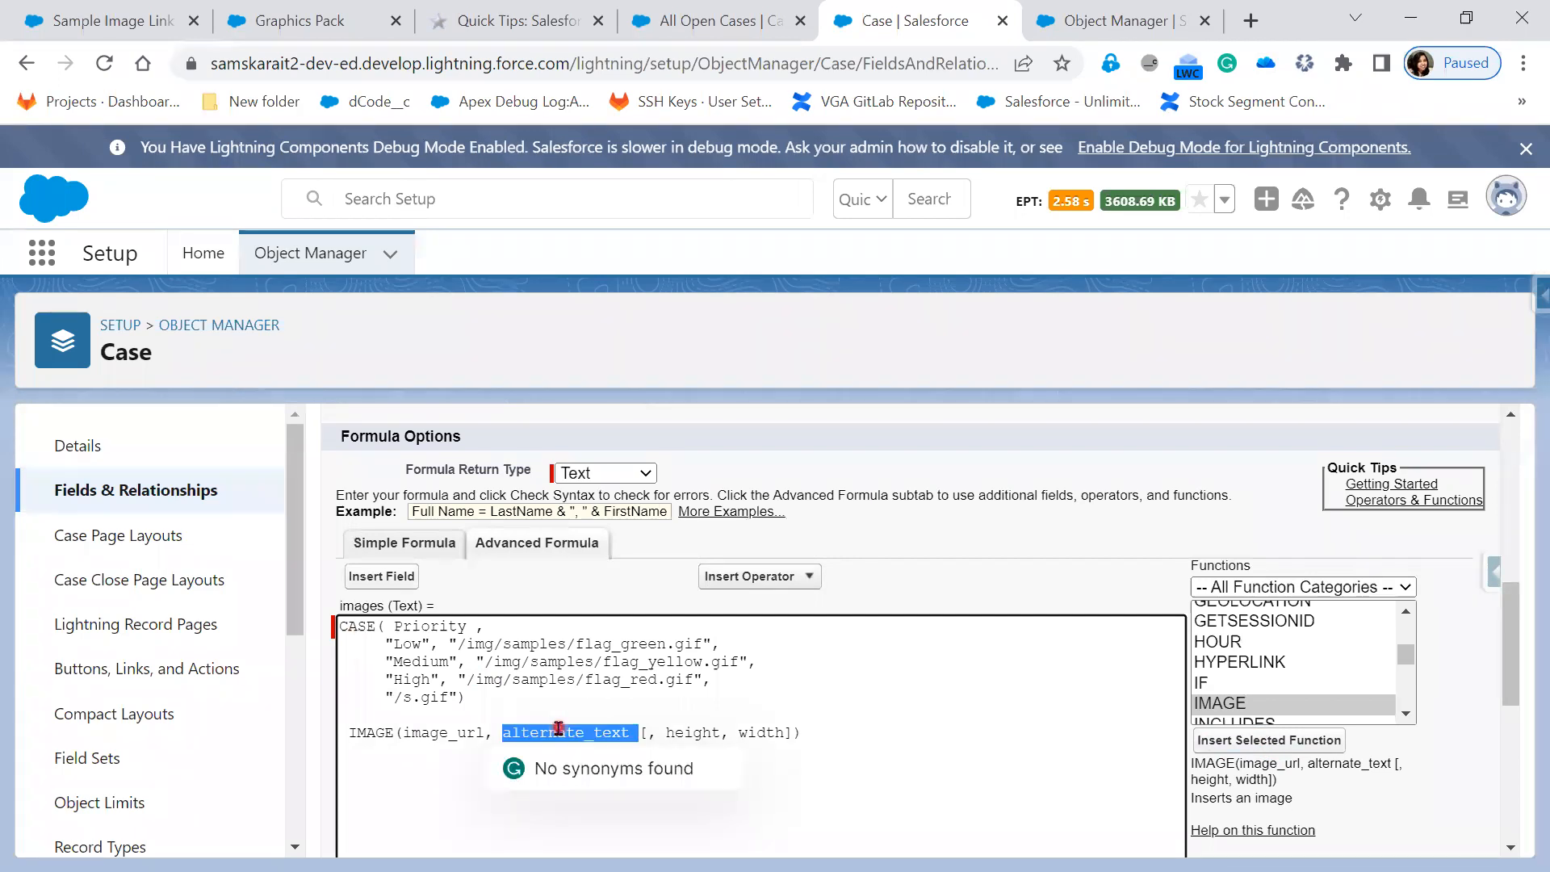
{"action": "left_click", "coordinate": [682, 732]}
{"action": "left_click_drag", "start_coordinate": [666, 732], "coordinate": [784, 742]}
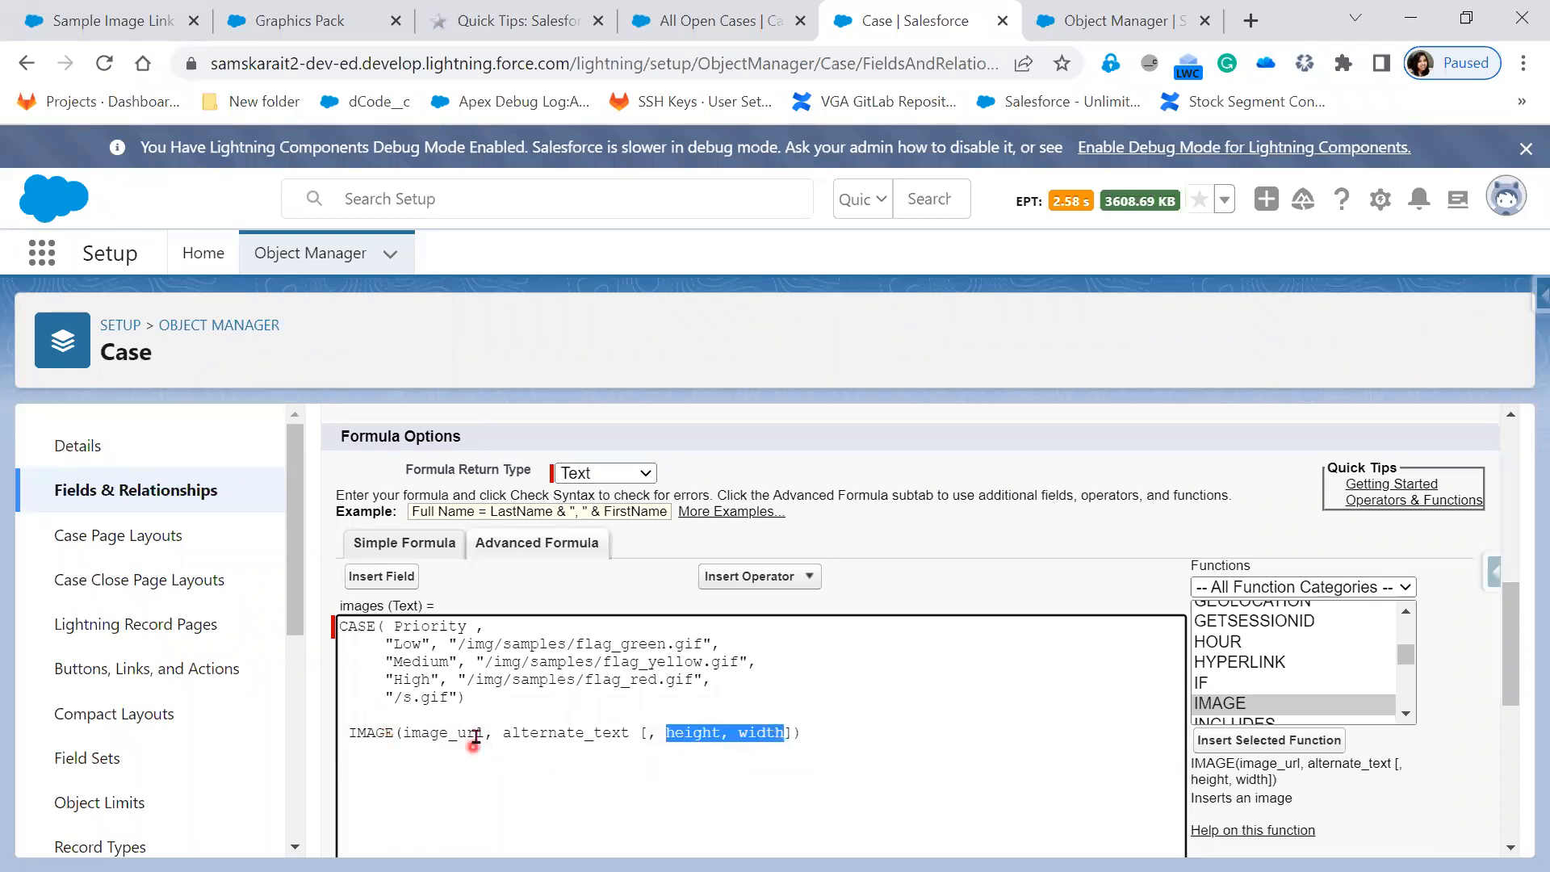
Move the whole CASE expression into the IMAGE function in place of its image_url argument, clearing the blank lines above.
{"action": "double_click", "coordinate": [463, 732]}
{"action": "key", "text": "BackSpace"}
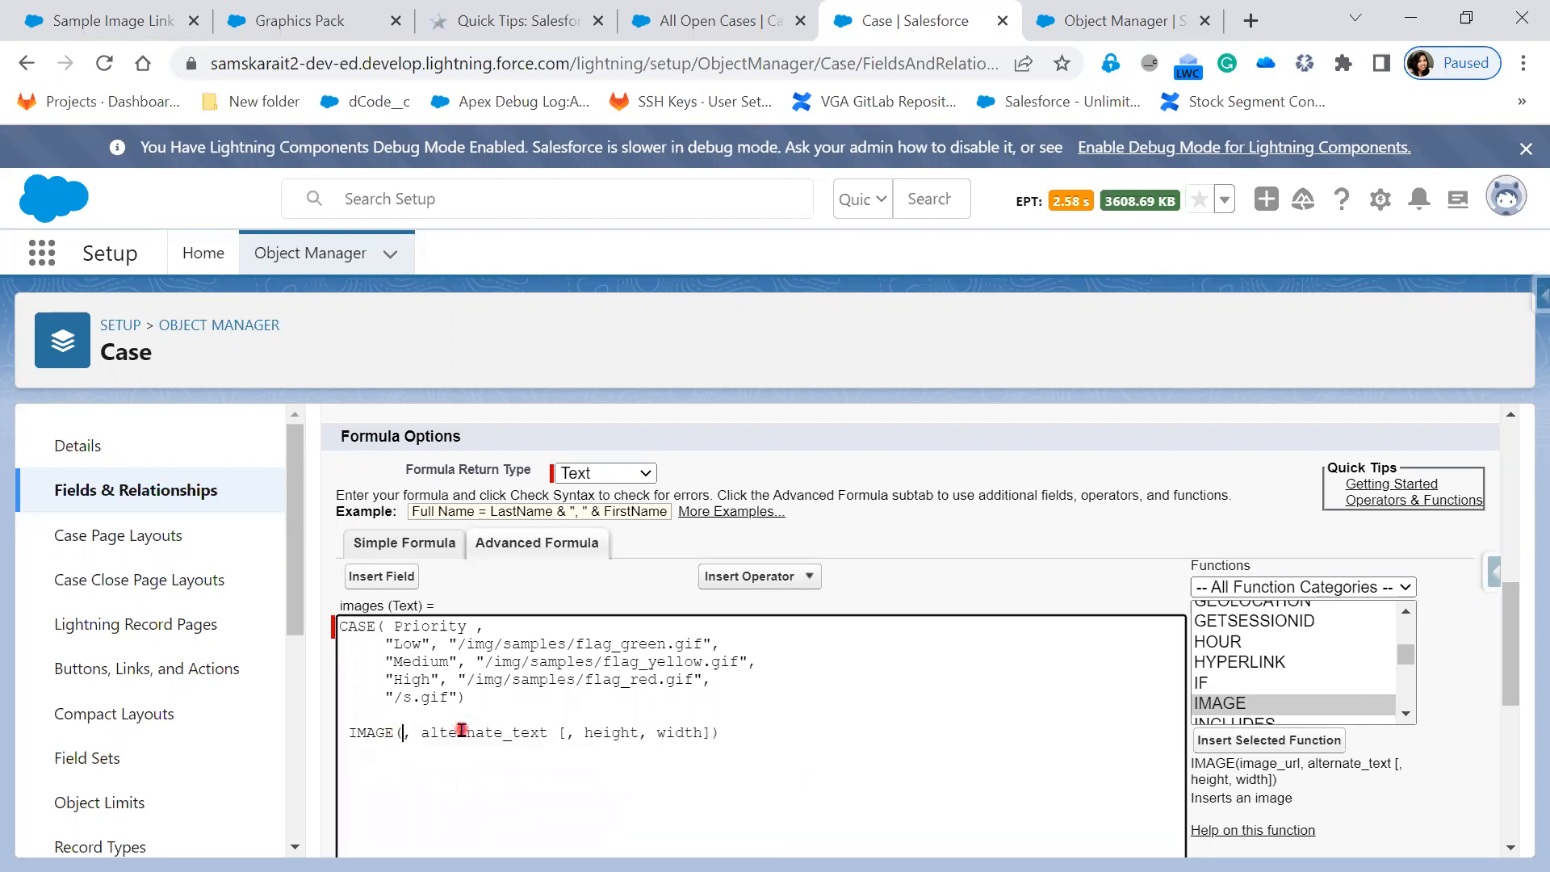
{"action": "left_click_drag", "start_coordinate": [465, 696], "coordinate": [327, 627]}
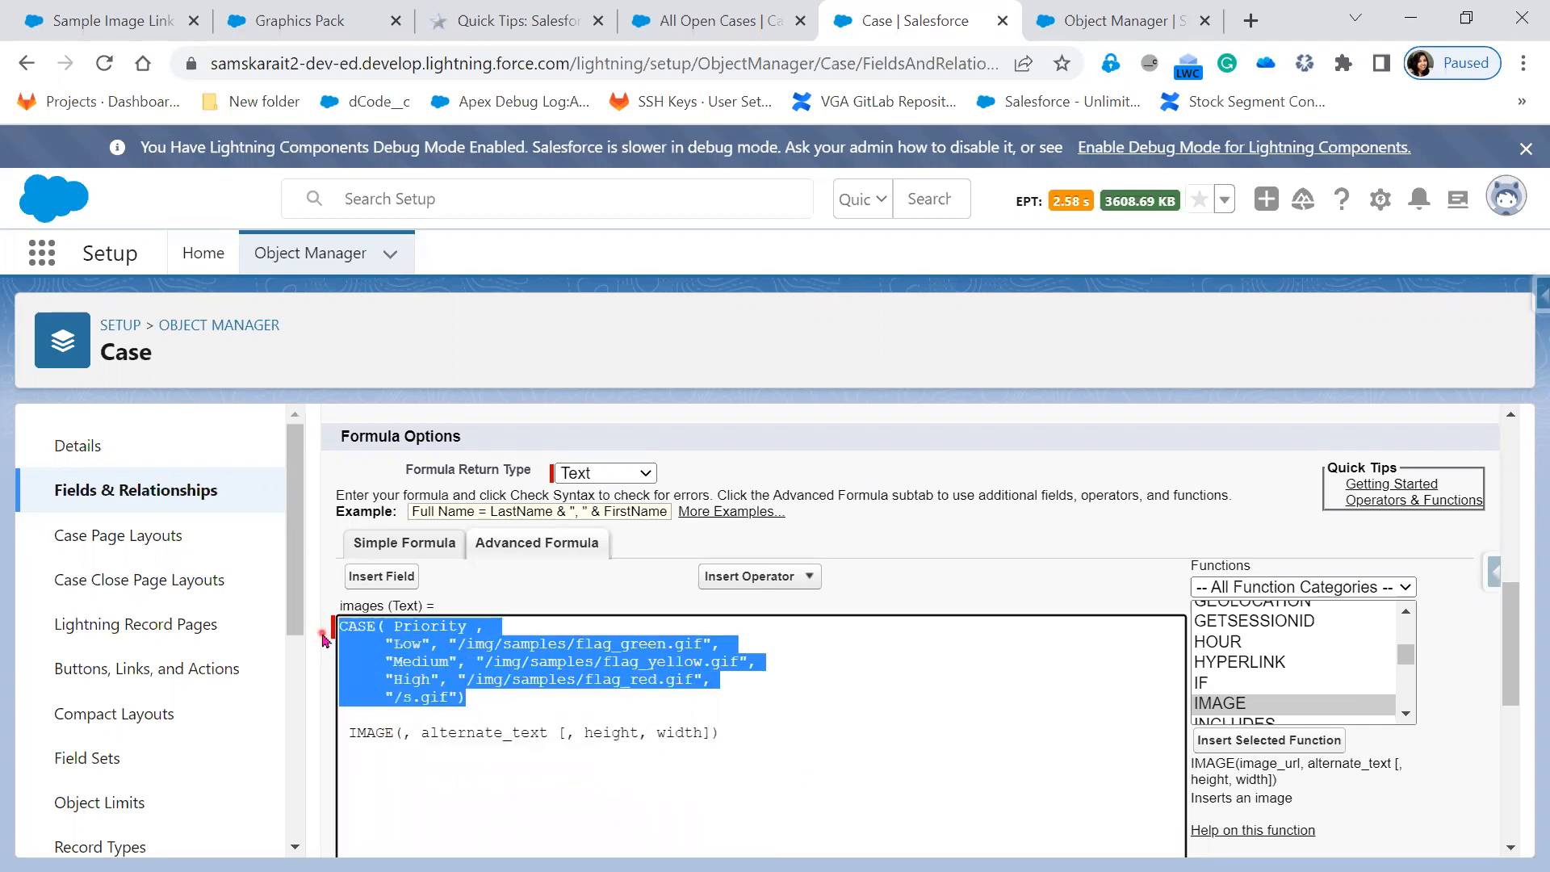
{"action": "right_click", "coordinate": [386, 650]}
{"action": "left_click", "coordinate": [527, 229]}
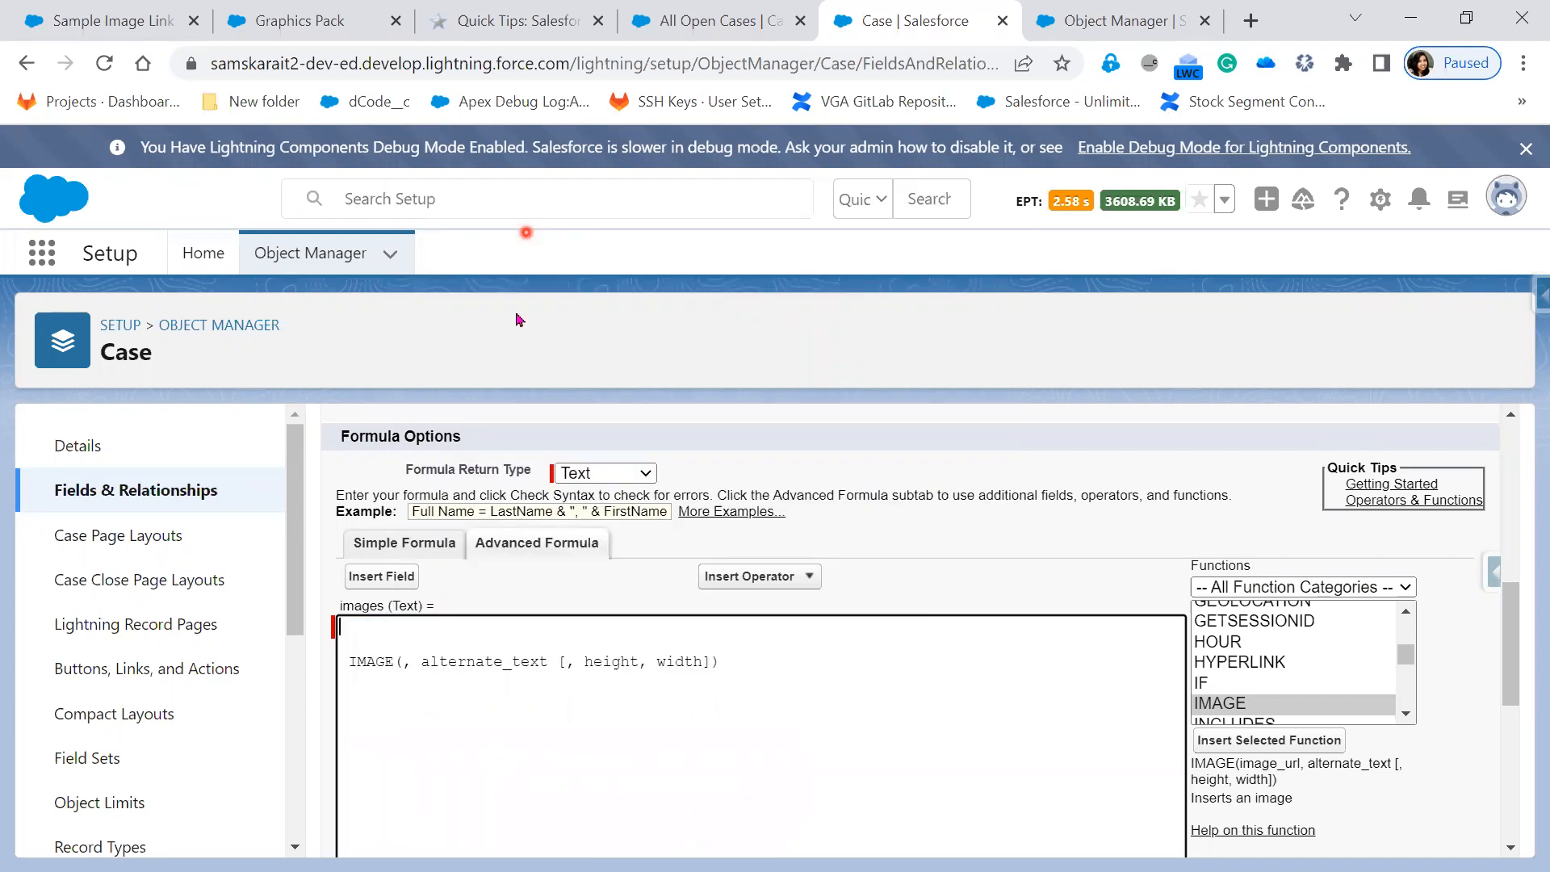
{"action": "key", "text": "Delete"}
{"action": "key", "text": "Delete"}
{"action": "key", "text": "Delete"}
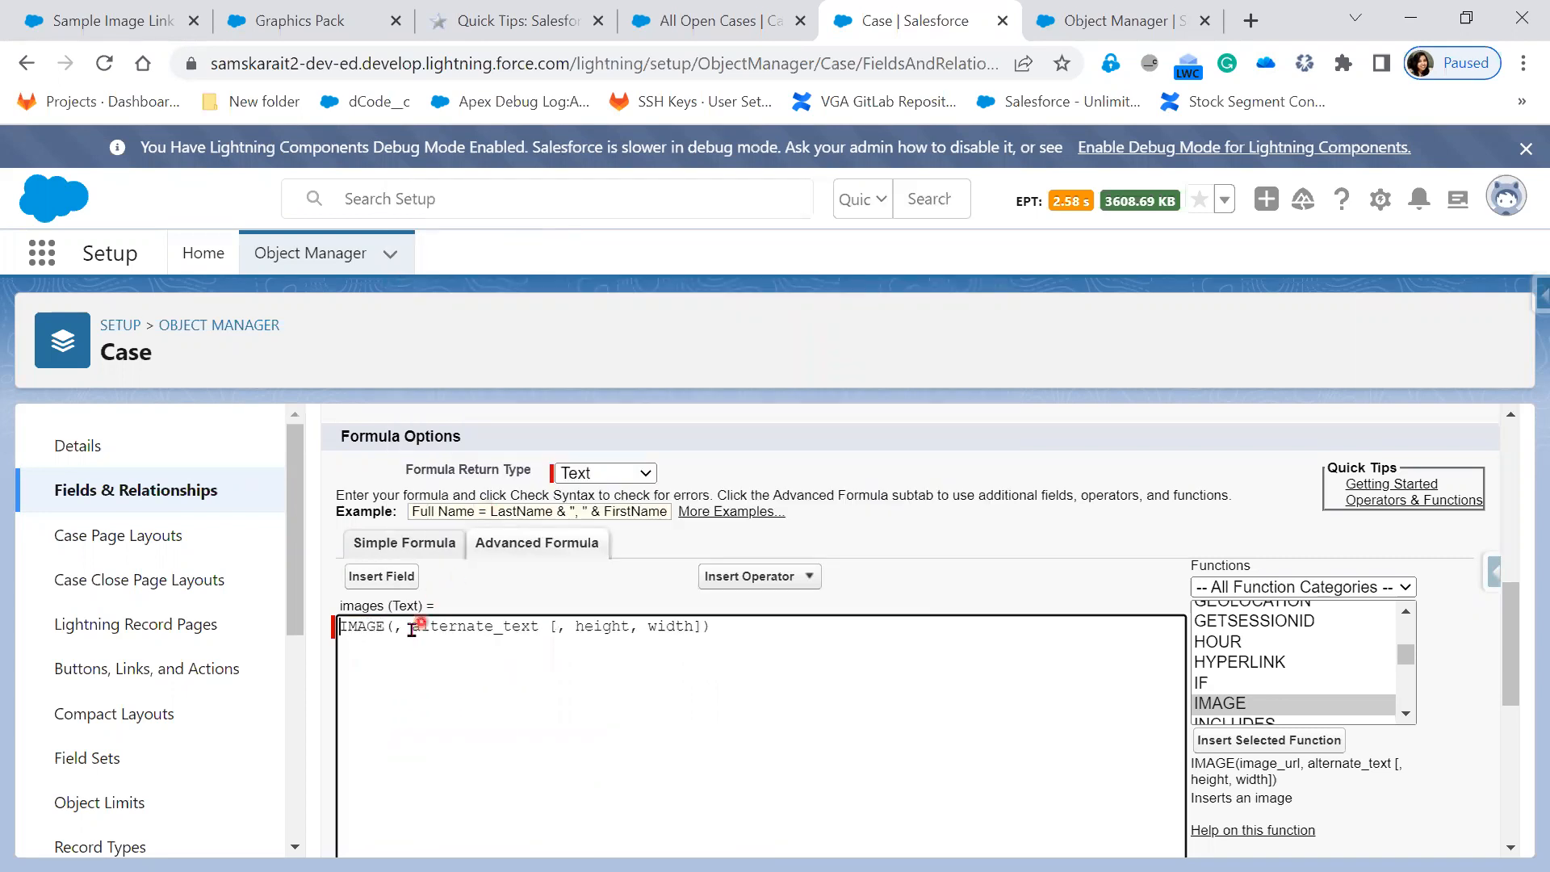
{"action": "left_click", "coordinate": [395, 628]}
{"action": "key", "text": "ctrl+v"}
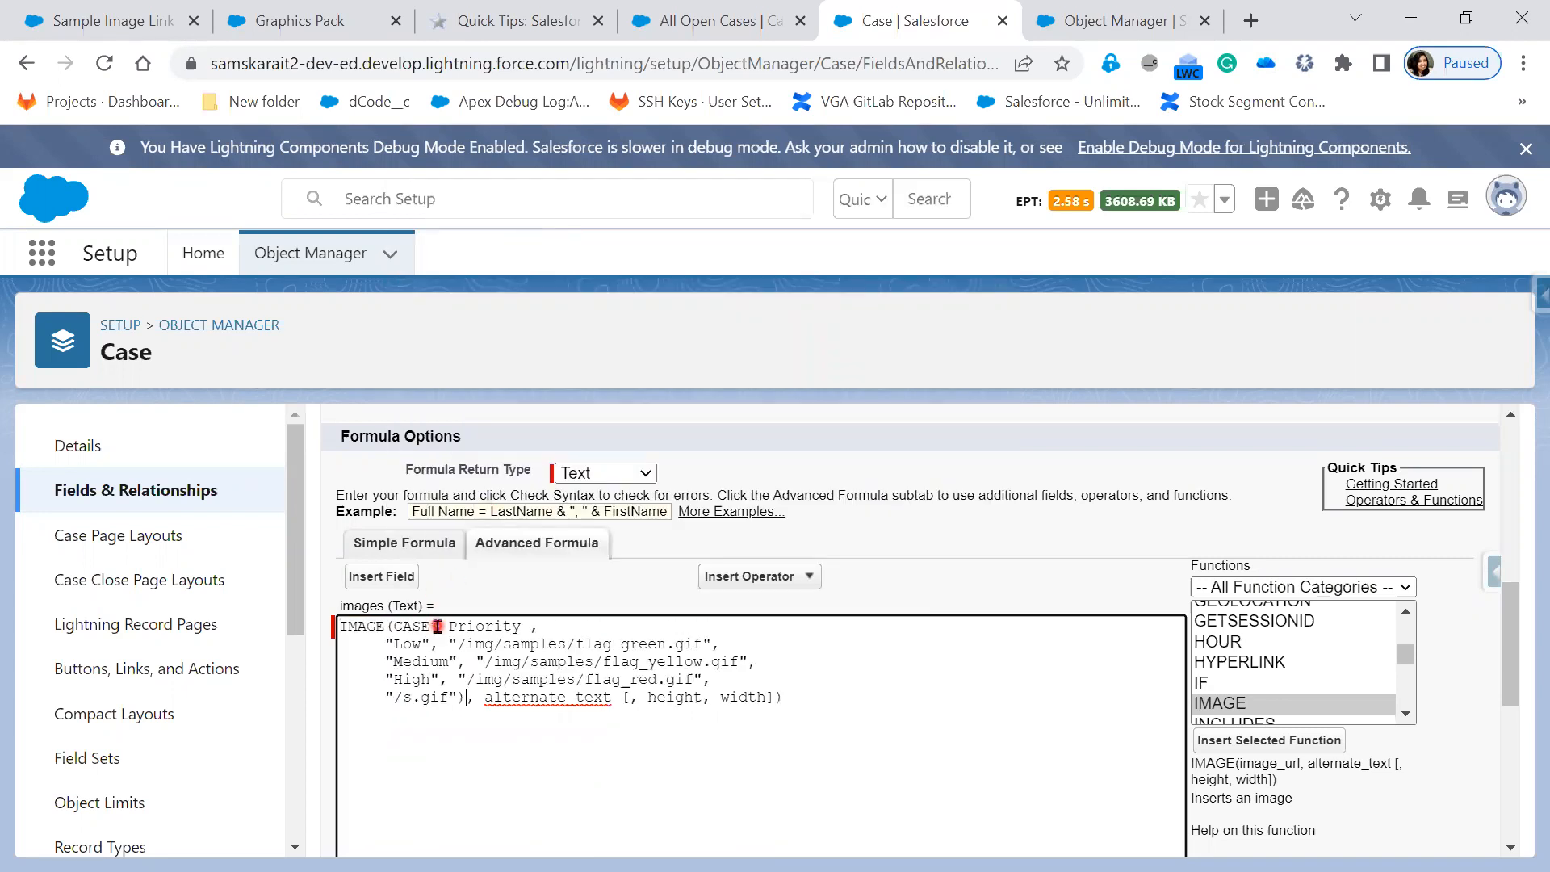
Replace alternate_text with "Flag" on its own indented line in the IMAGE function and remove the optional [, height, width] part.
{"action": "left_click", "coordinate": [486, 699]}
{"action": "key", "text": "Return"}
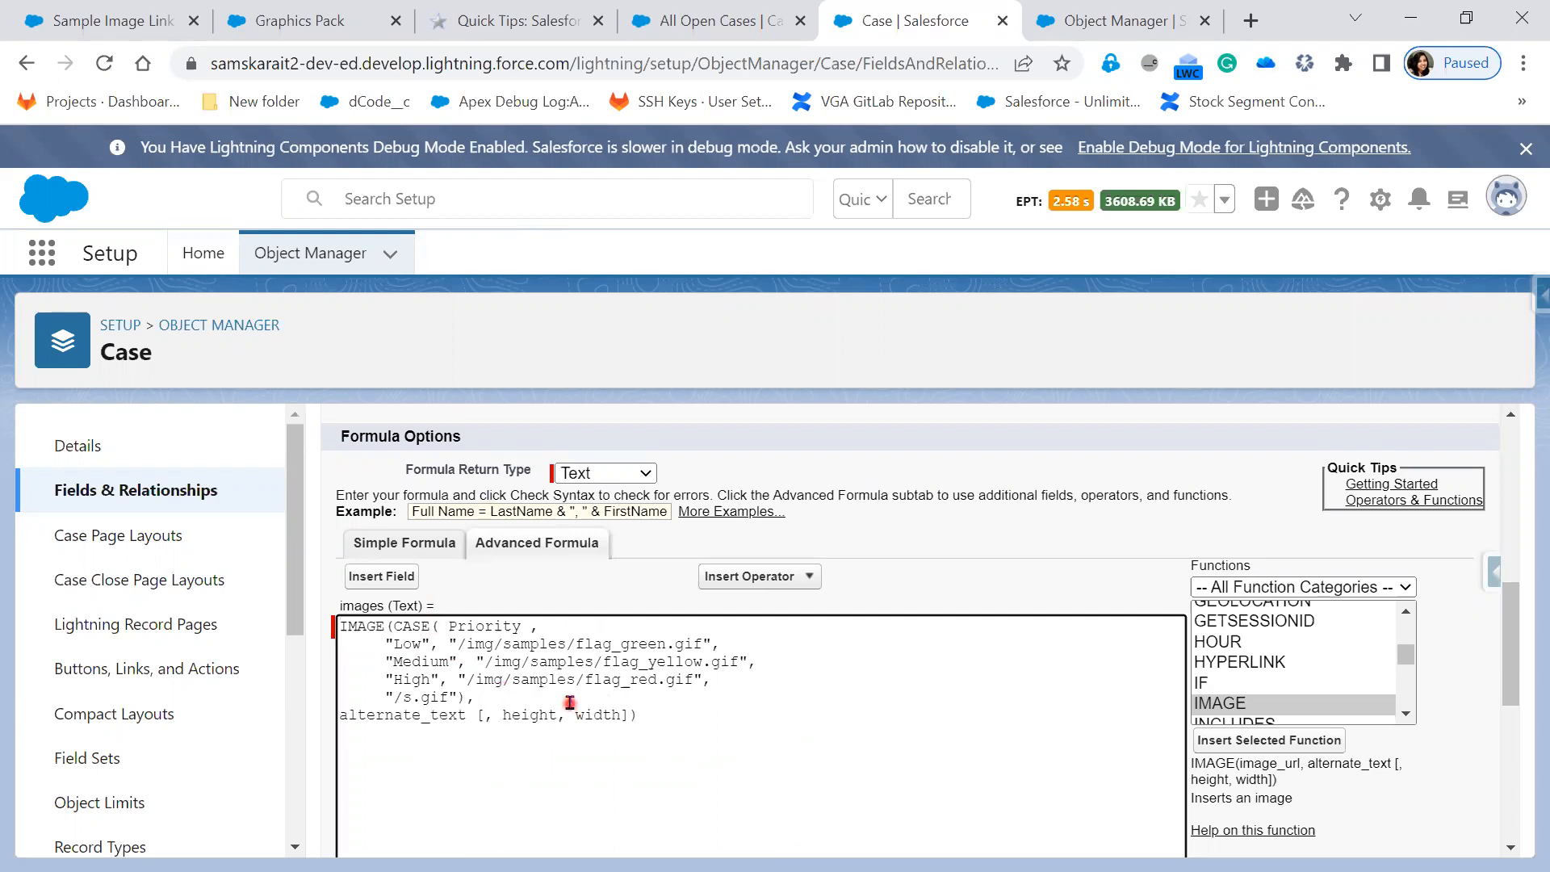
{"action": "scroll", "coordinate": [570, 709], "scroll_direction": "down", "scroll_amount": 5}
{"action": "scroll", "coordinate": [574, 704], "scroll_direction": "up", "scroll_amount": 5}
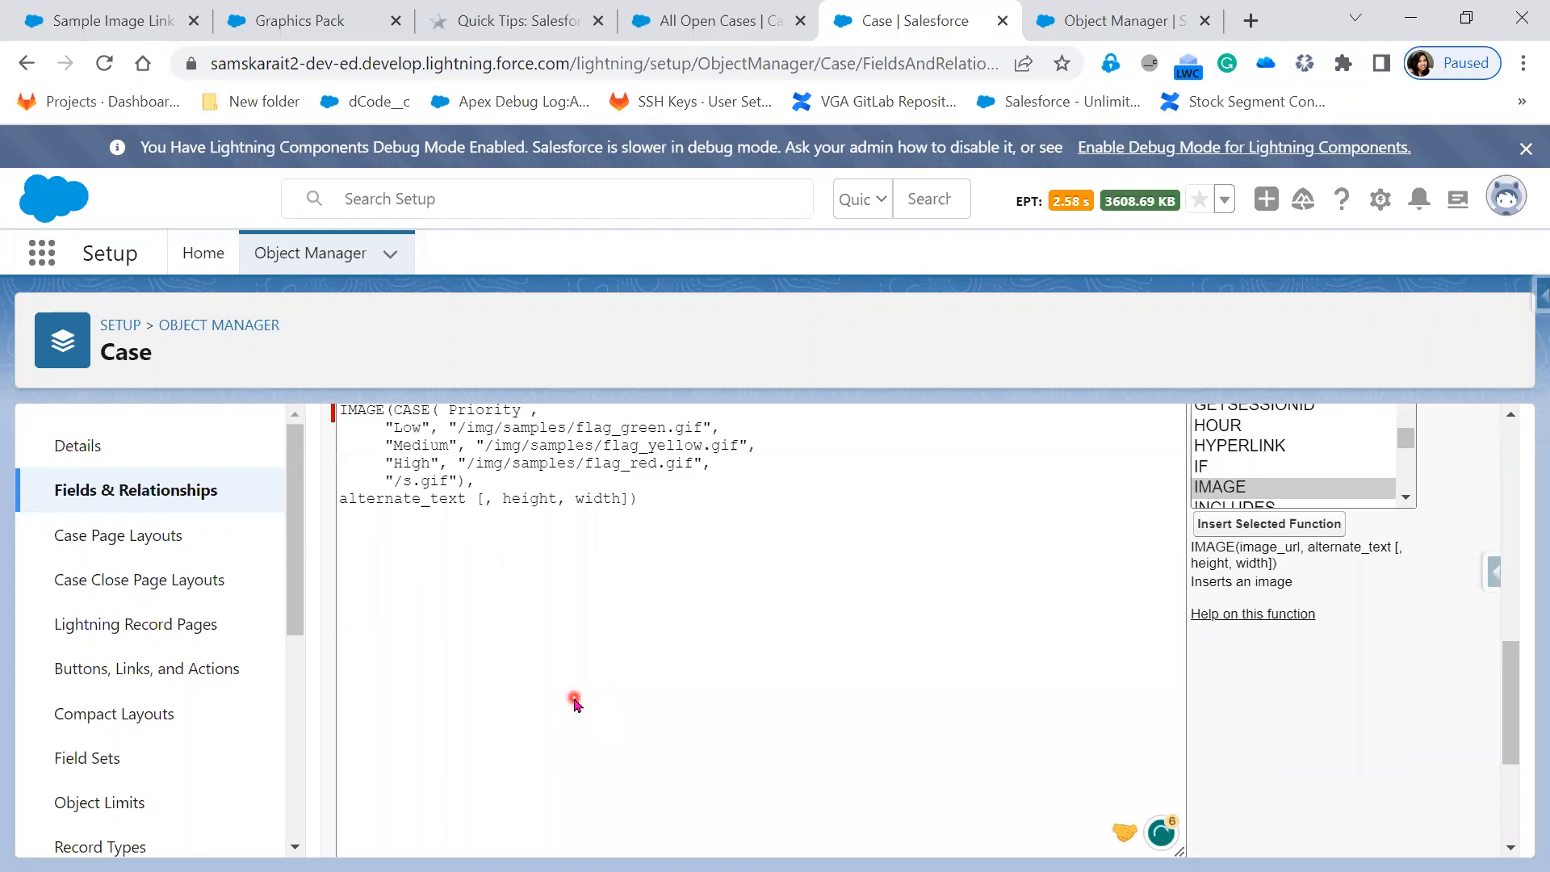
{"action": "left_click", "coordinate": [345, 740]}
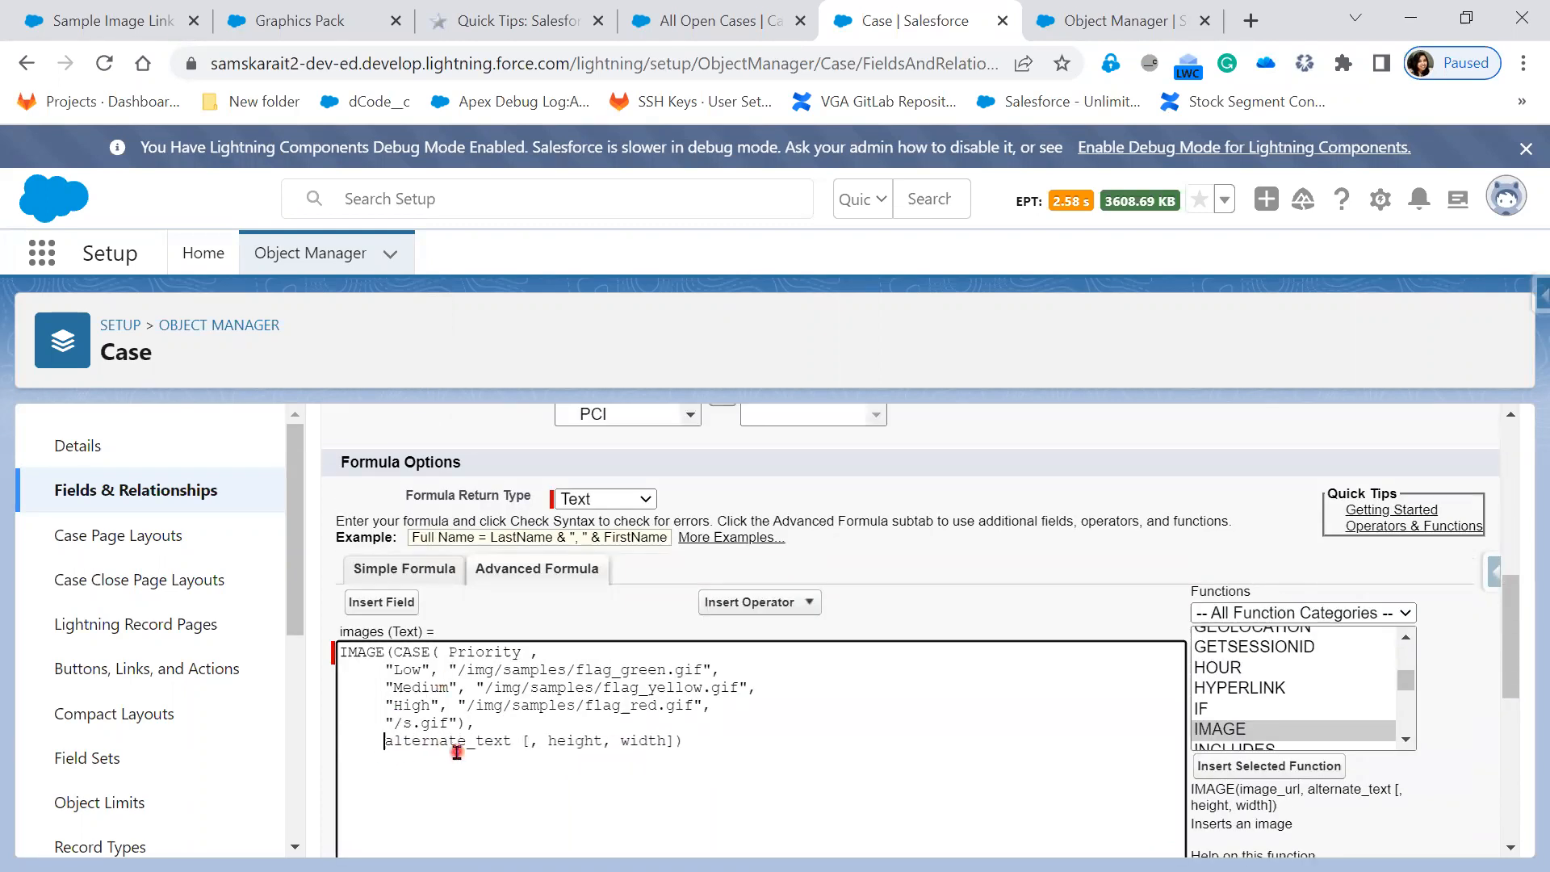
{"action": "left_click_drag", "start_coordinate": [521, 740], "coordinate": [392, 740]}
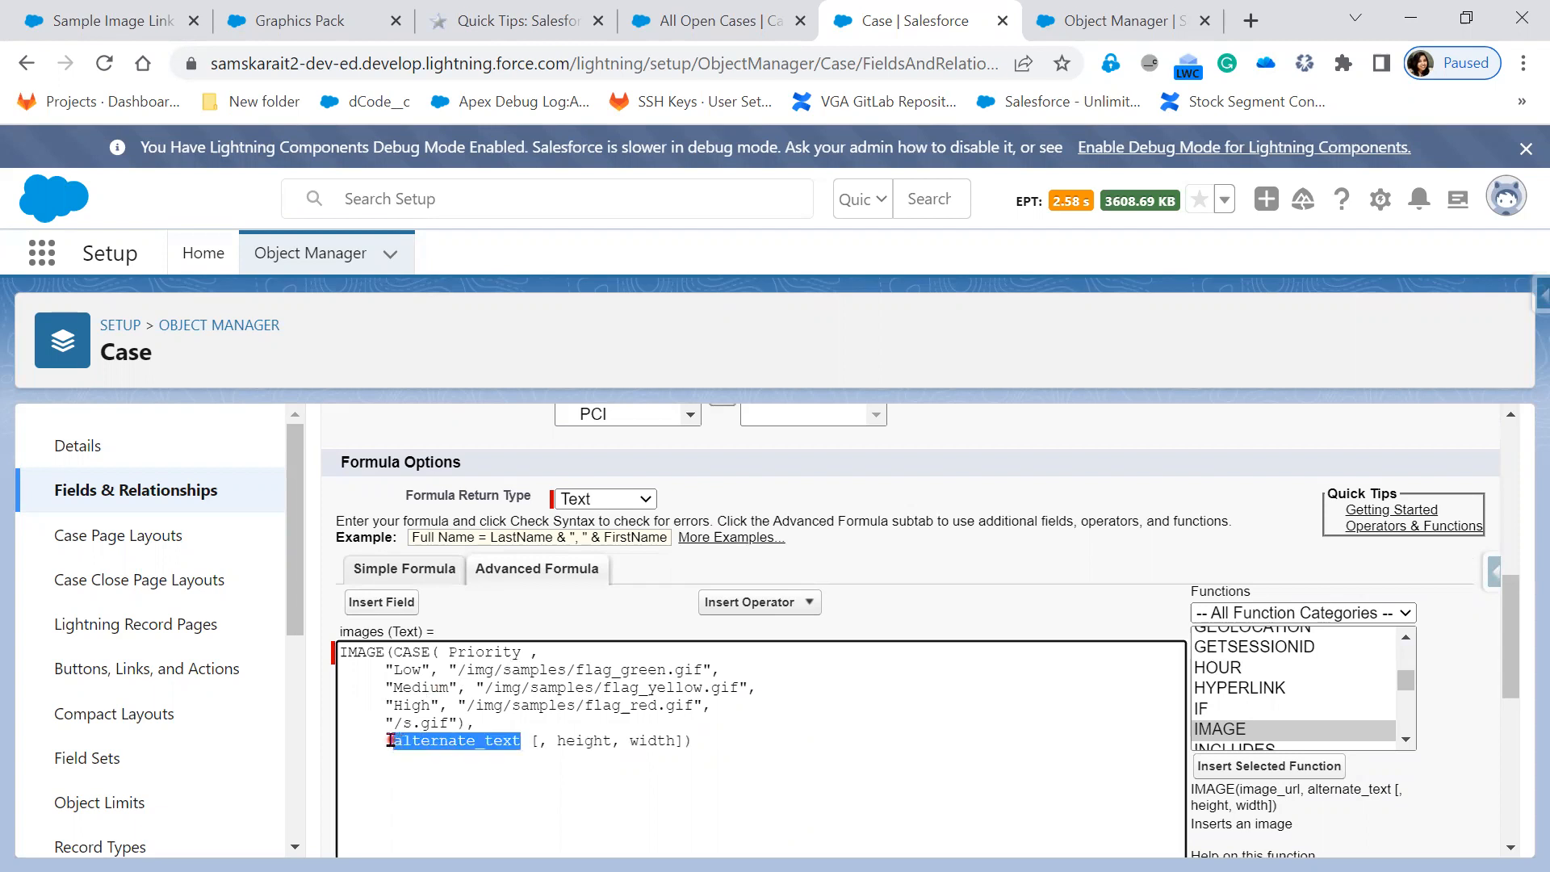
{"action": "type", "text": "\"\""}
{"action": "key", "text": "Left"}
{"action": "type", "text": "Flag"}
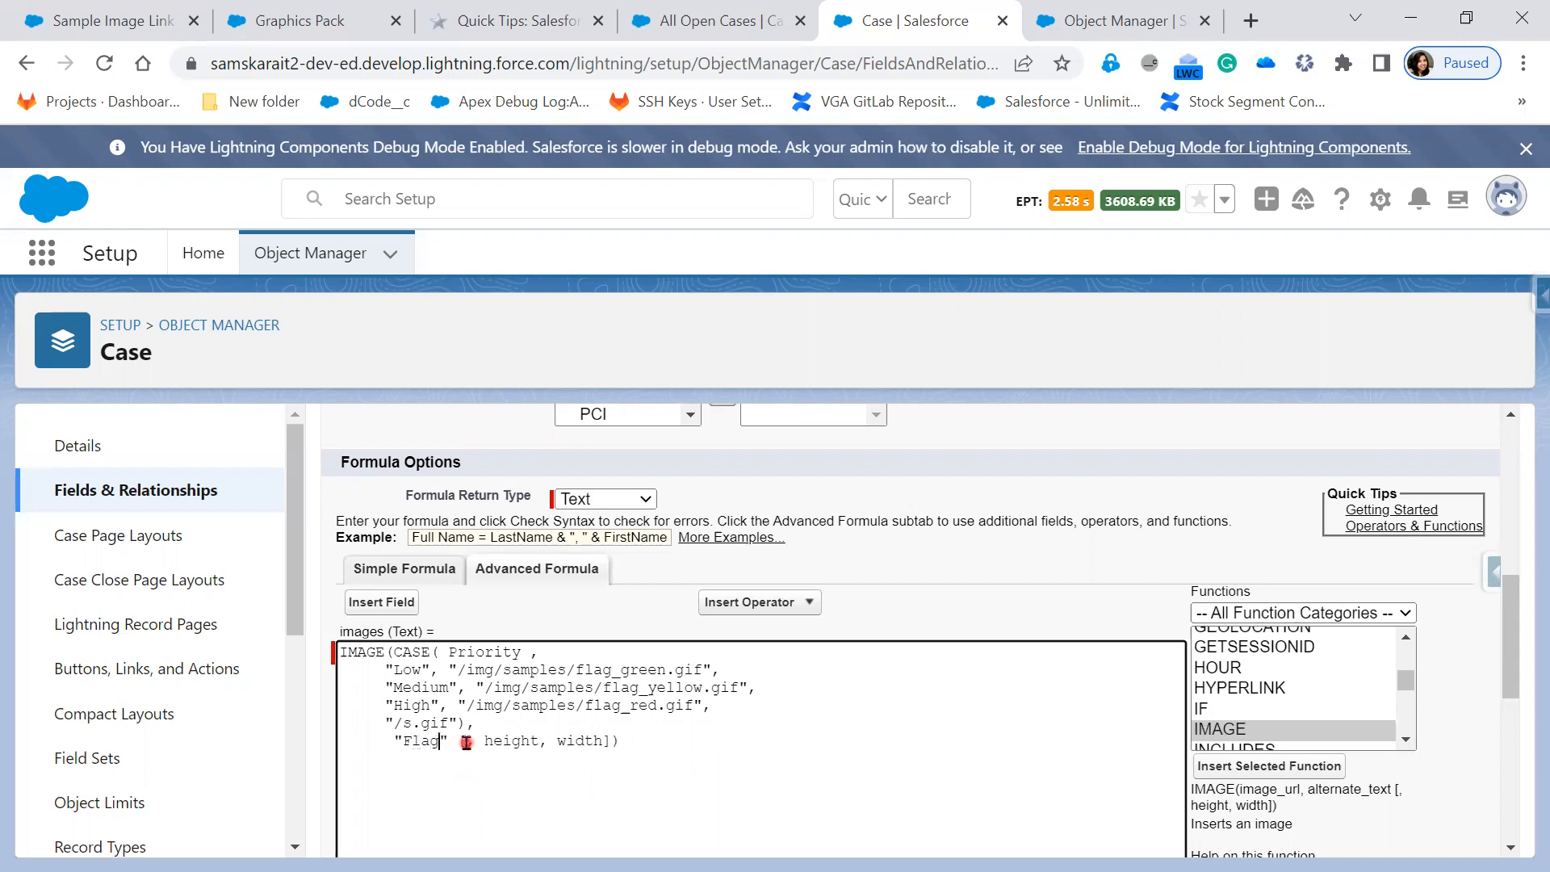
{"action": "left_click_drag", "start_coordinate": [456, 739], "coordinate": [607, 740]}
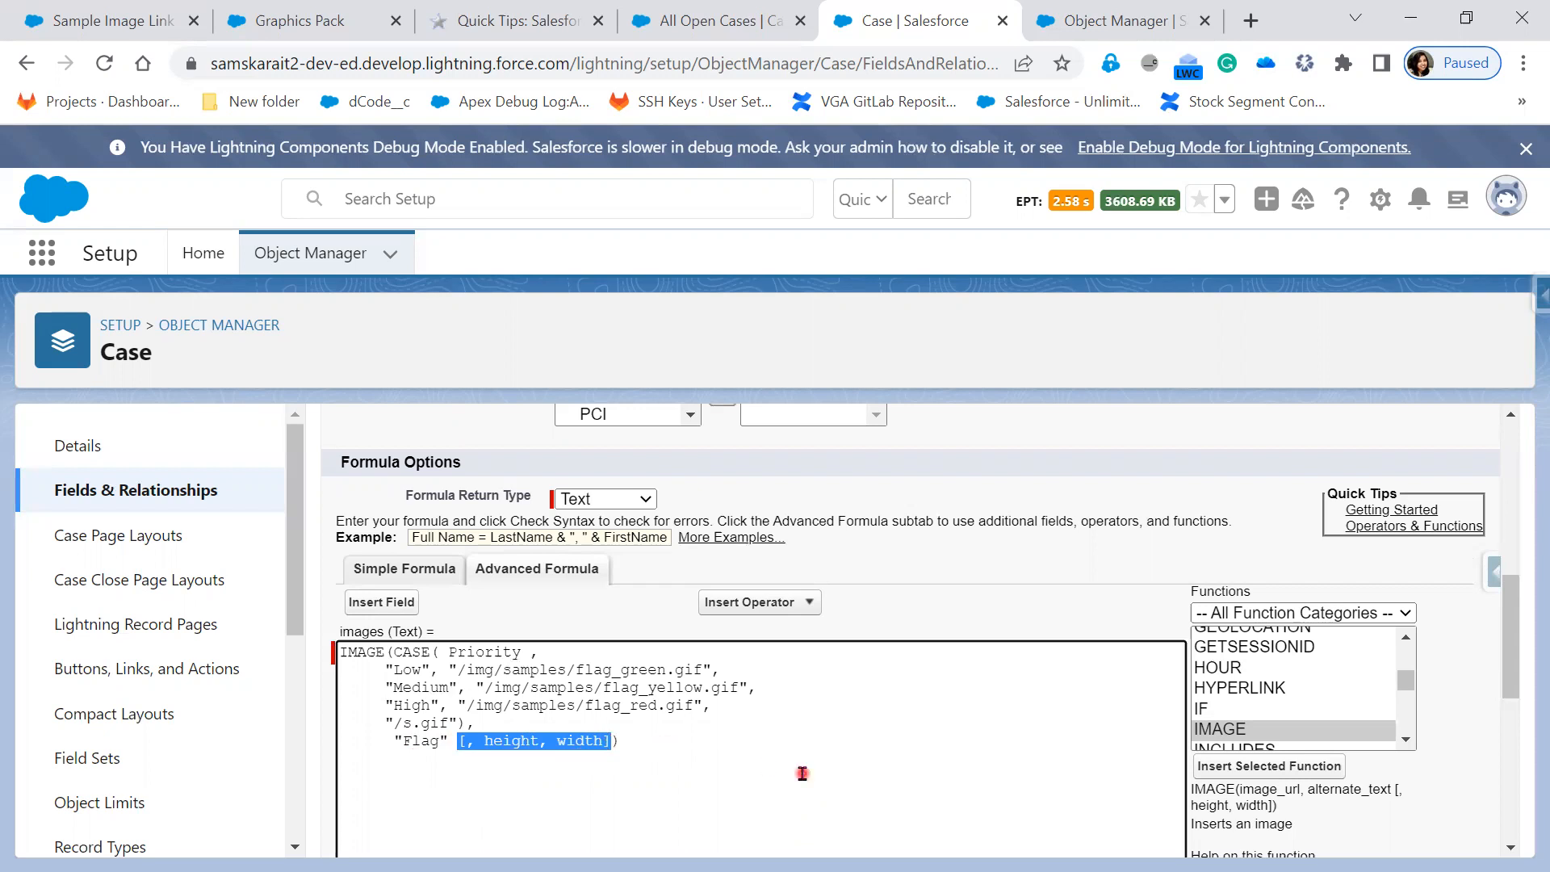
{"action": "key", "text": "BackSpace"}
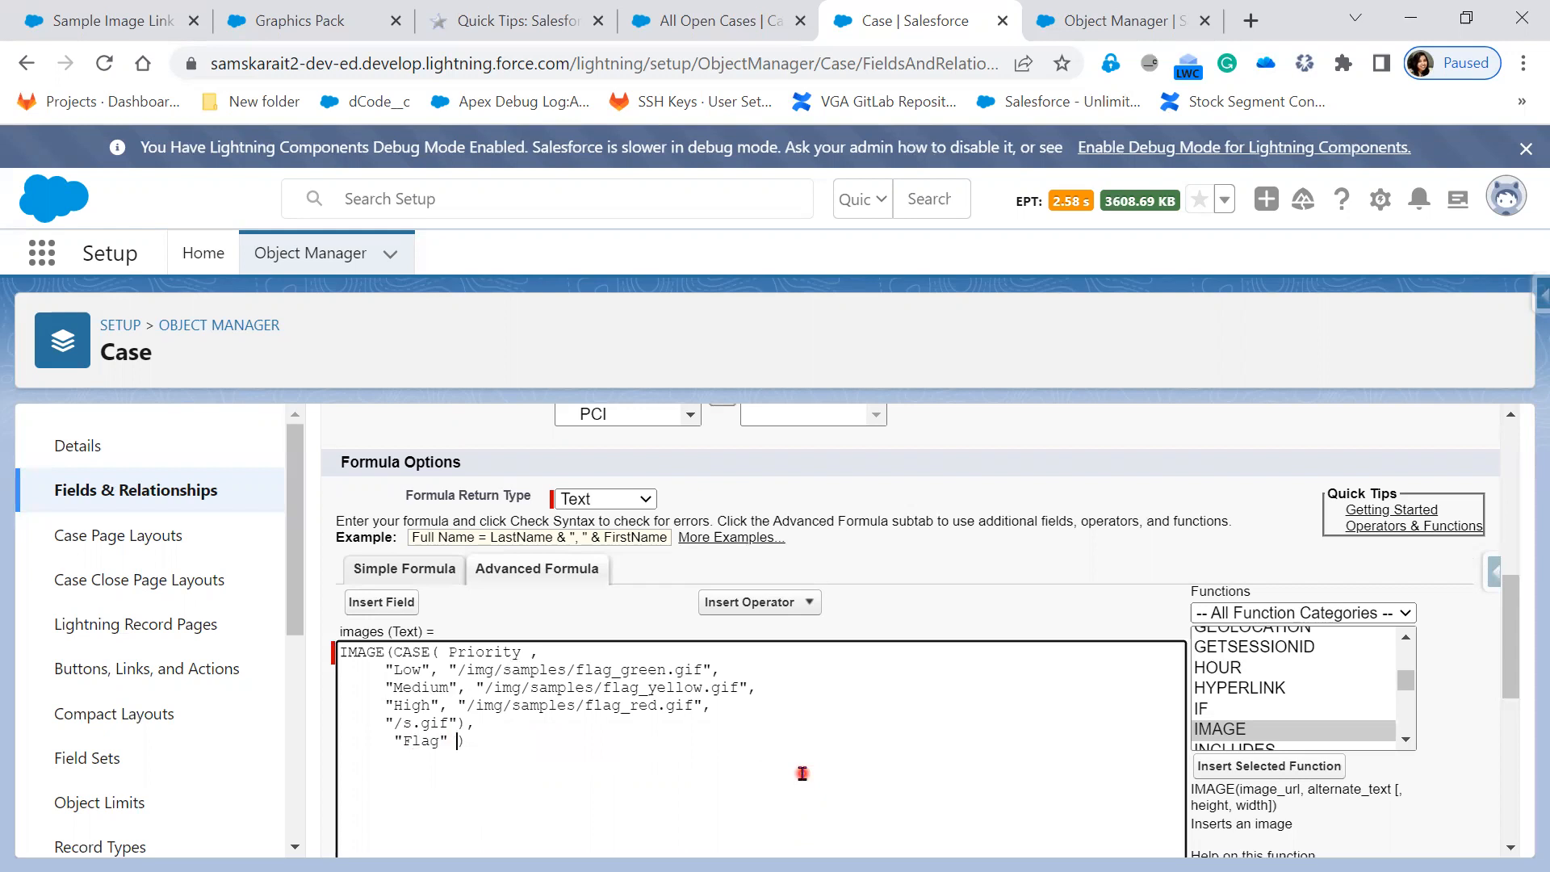
Check the syntax of the IMAGE formula and quick-save the images field.
{"action": "scroll", "coordinate": [802, 773], "scroll_direction": "down", "scroll_amount": 5}
{"action": "left_click", "coordinate": [381, 604]}
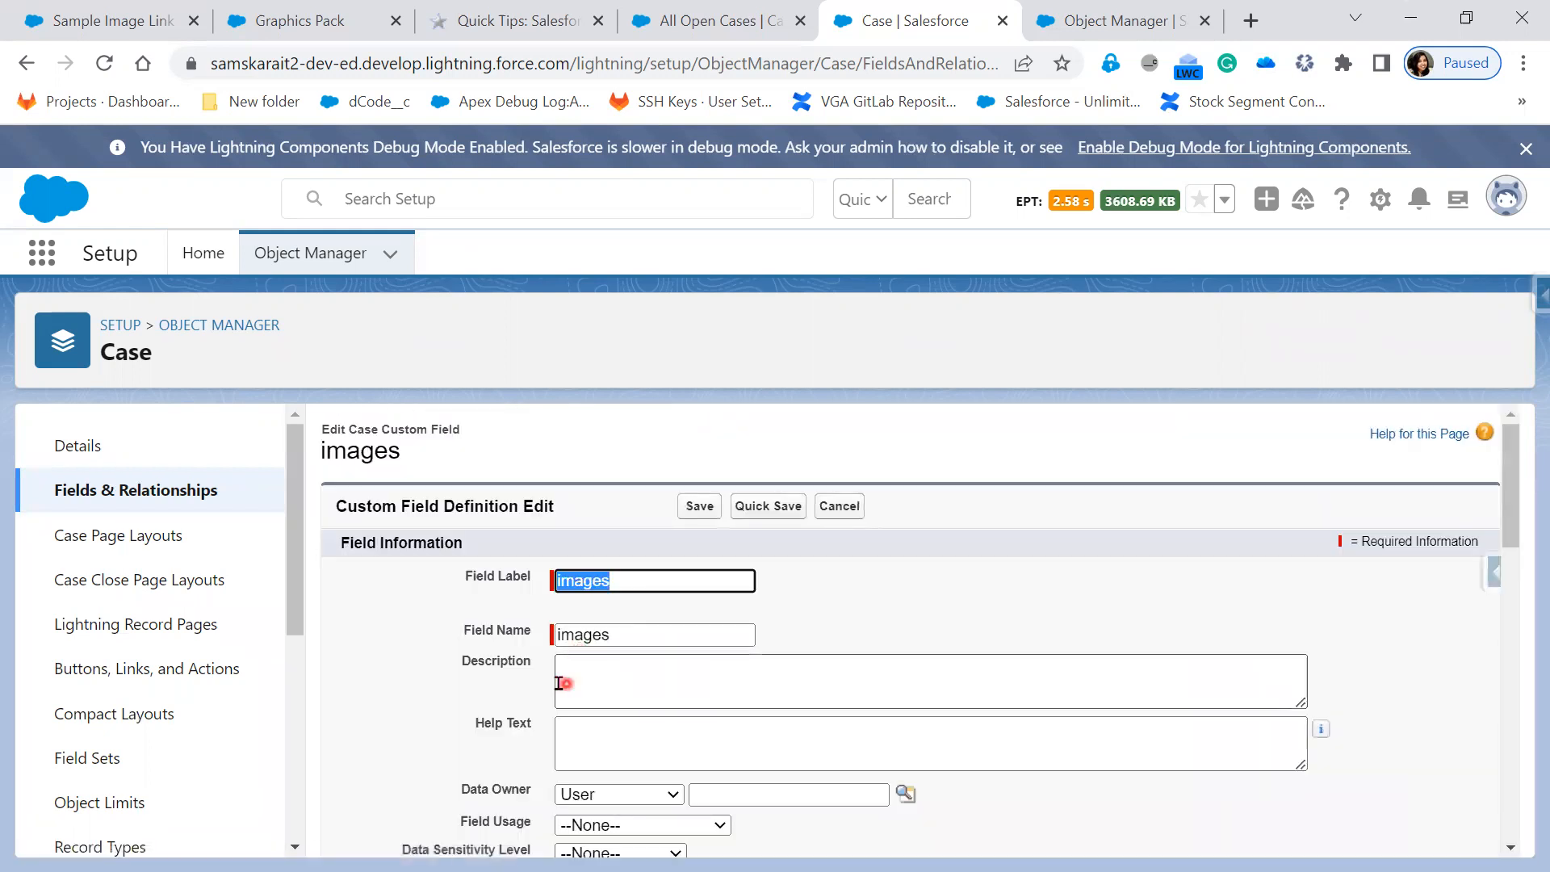
{"action": "scroll", "coordinate": [559, 711], "scroll_direction": "down", "scroll_amount": 15}
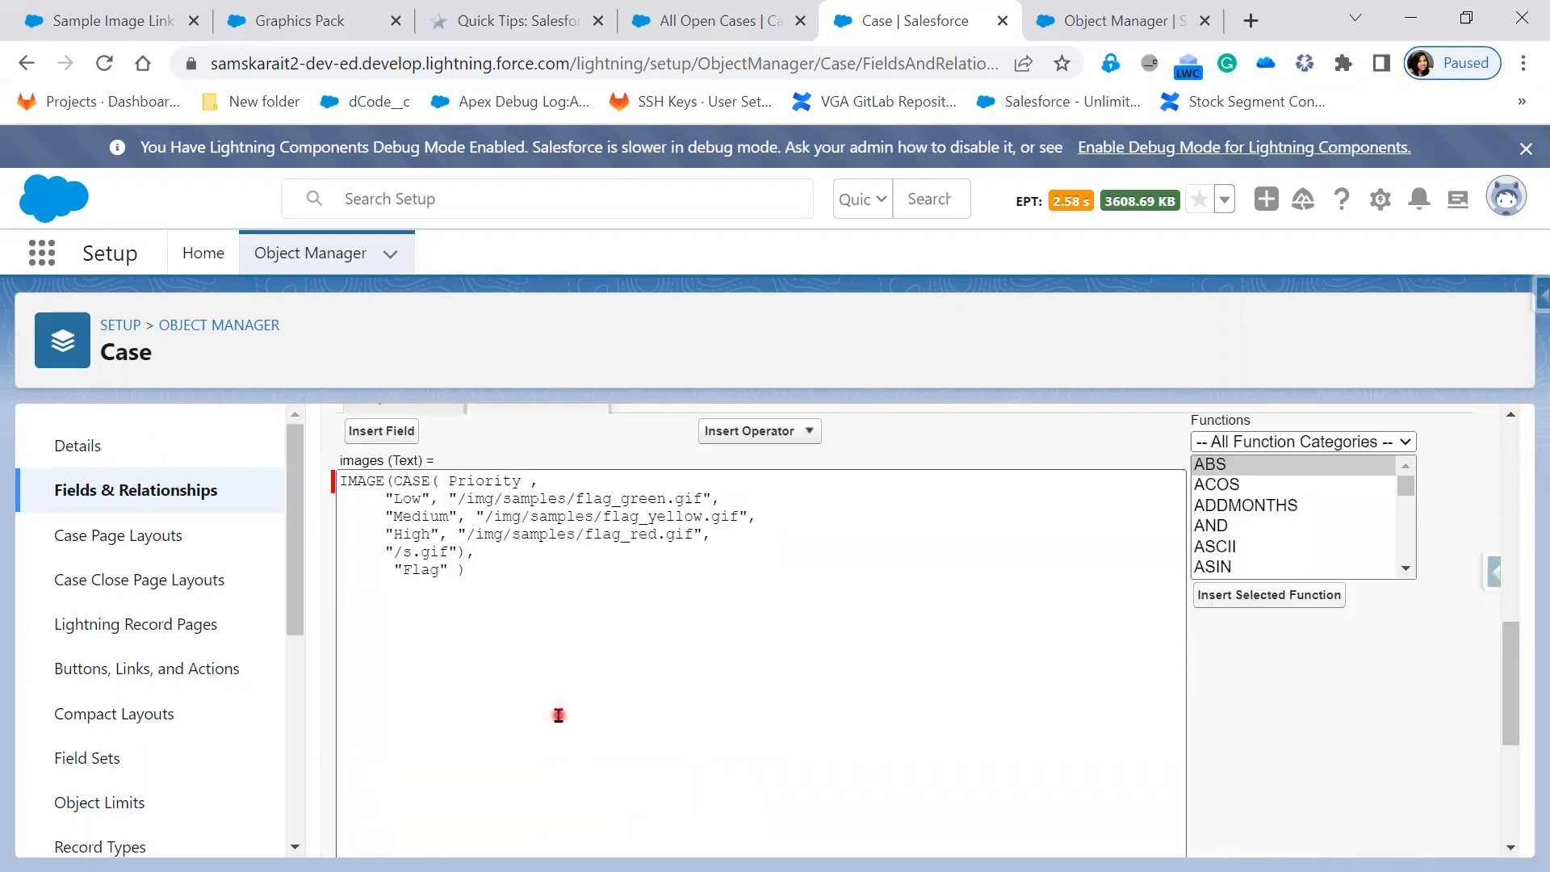
{"action": "scroll", "coordinate": [559, 733], "scroll_direction": "down", "scroll_amount": 2}
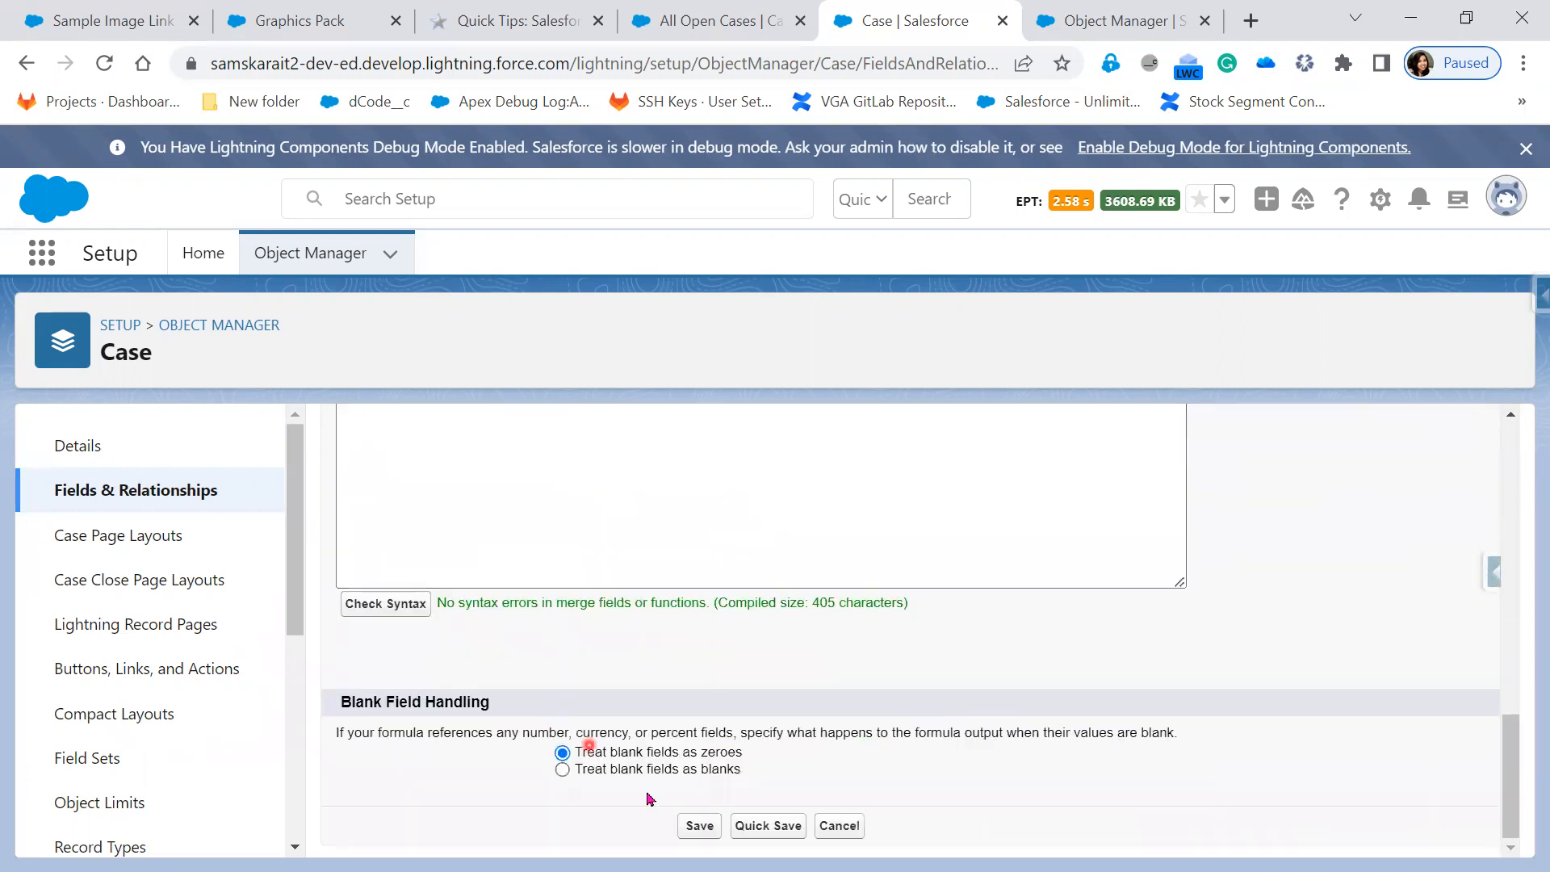
{"action": "left_click", "coordinate": [749, 827]}
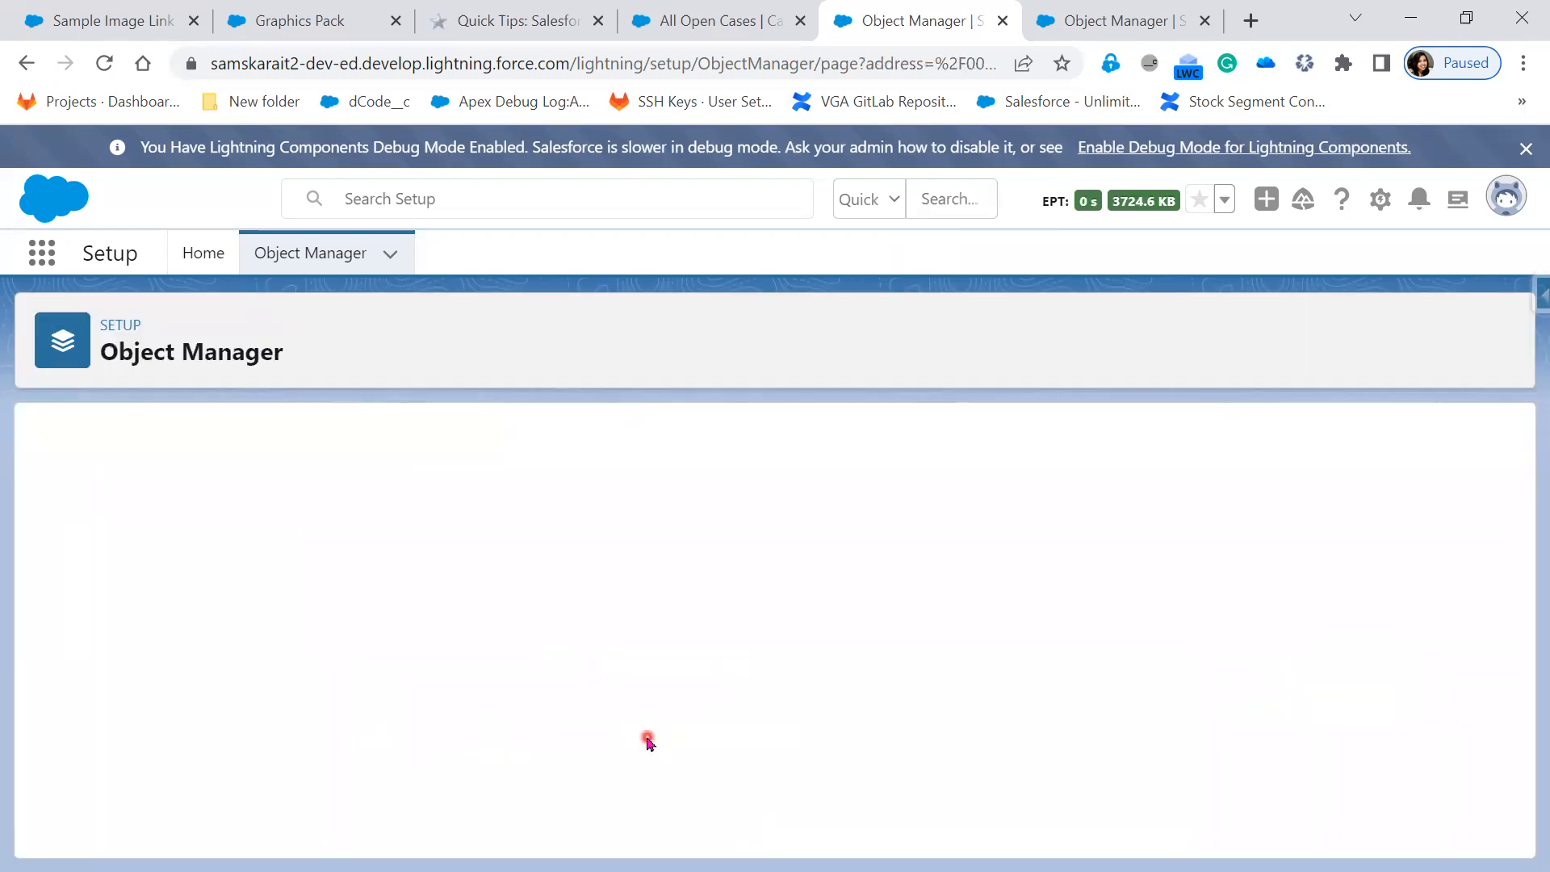
{"action": "scroll", "coordinate": [649, 741], "scroll_direction": "down", "scroll_amount": 10}
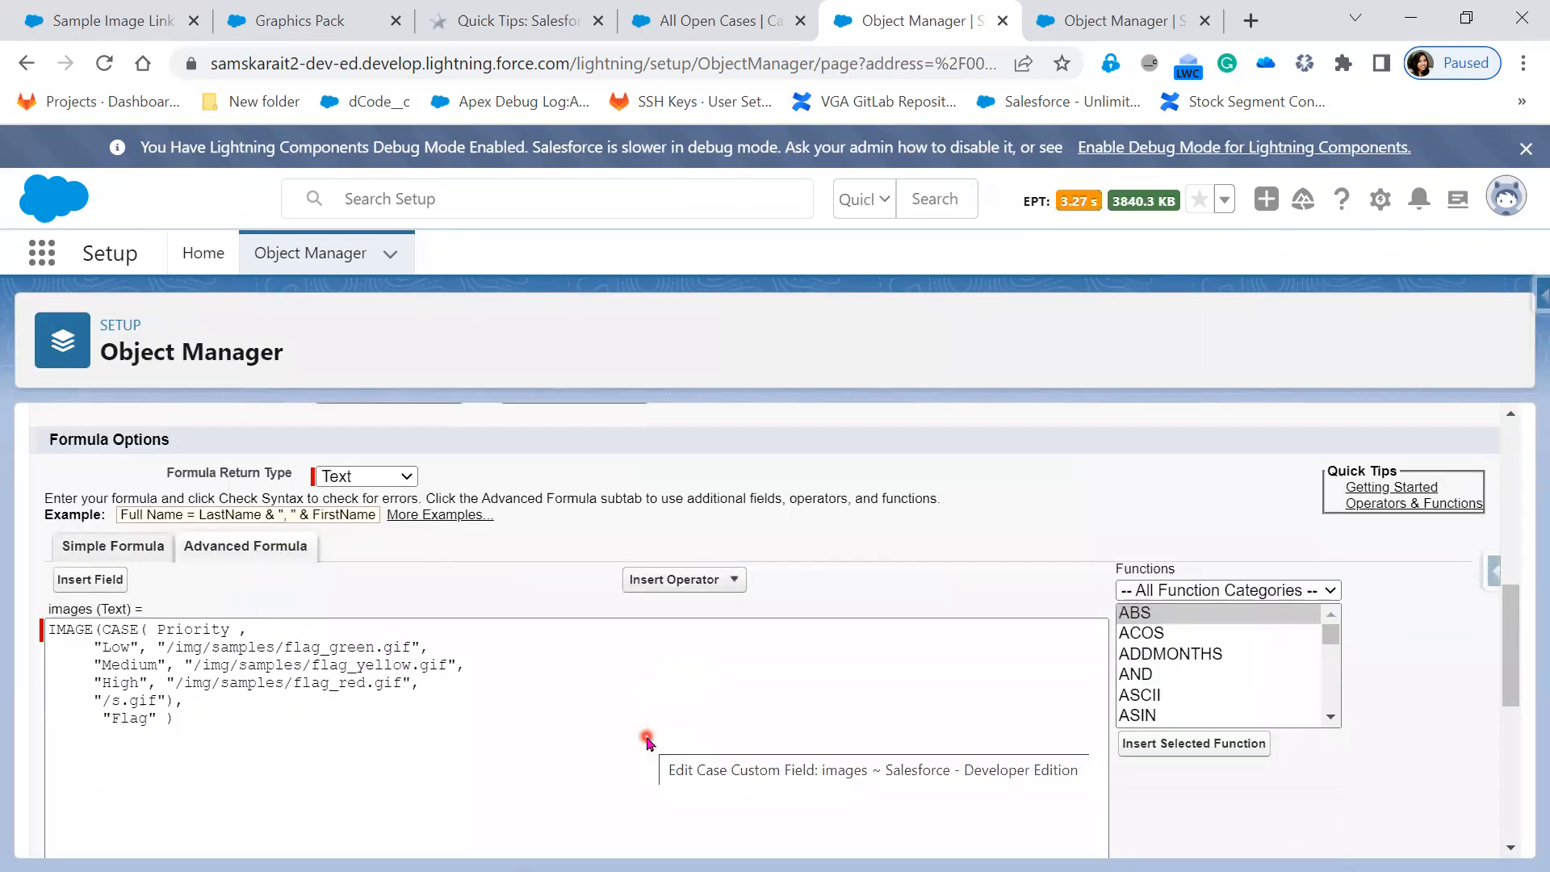
{"action": "left_click", "coordinate": [86, 518]}
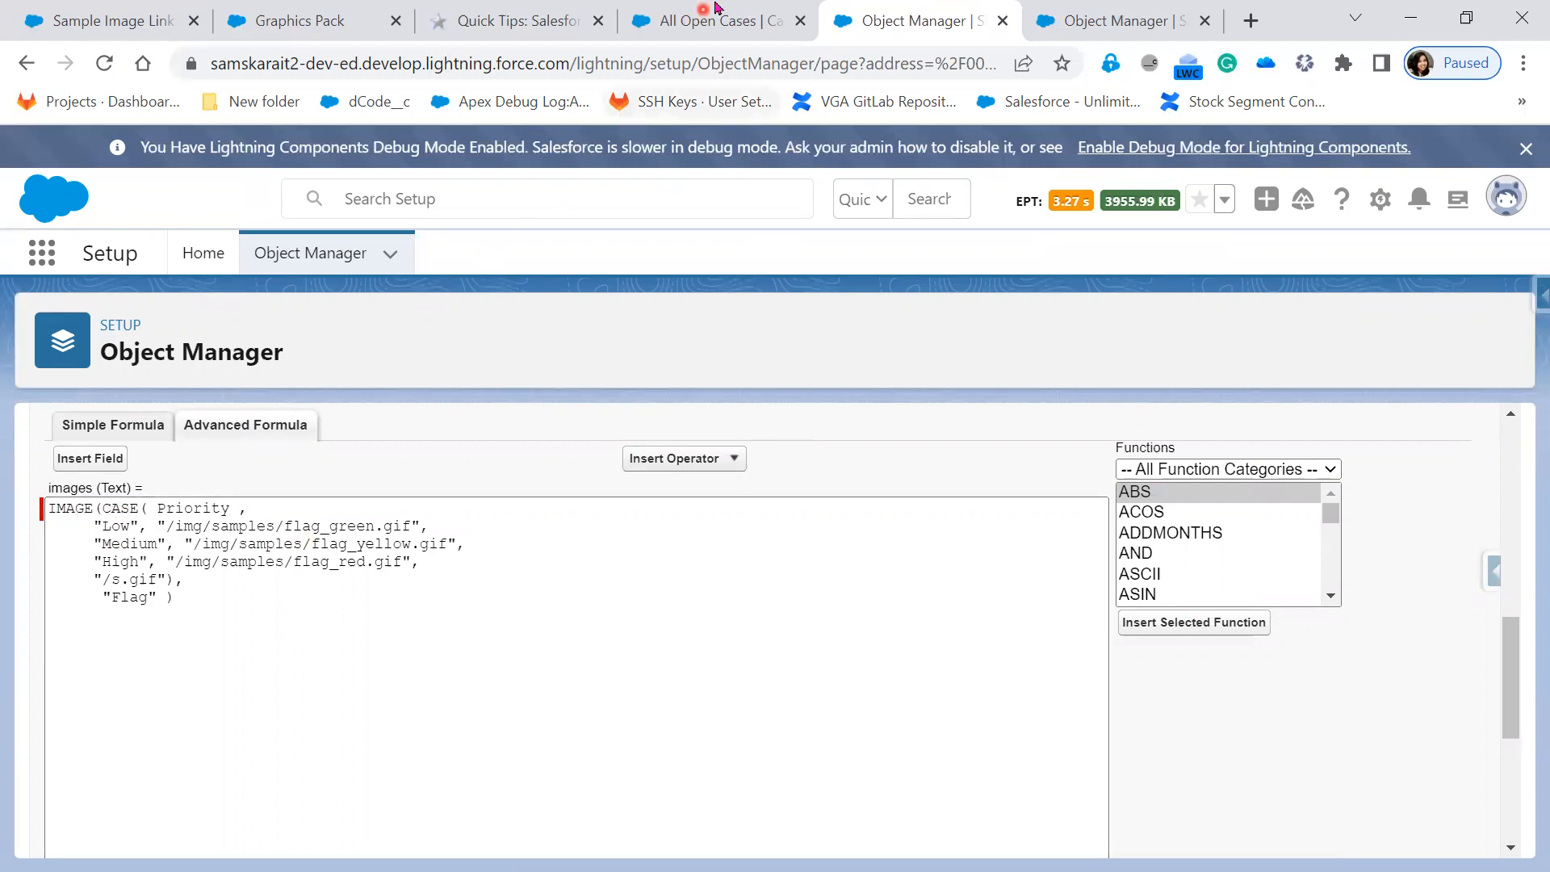
Switch to the All Open Cases list, reload it and check the images column against each case's Priority.
{"action": "left_click", "coordinate": [706, 26]}
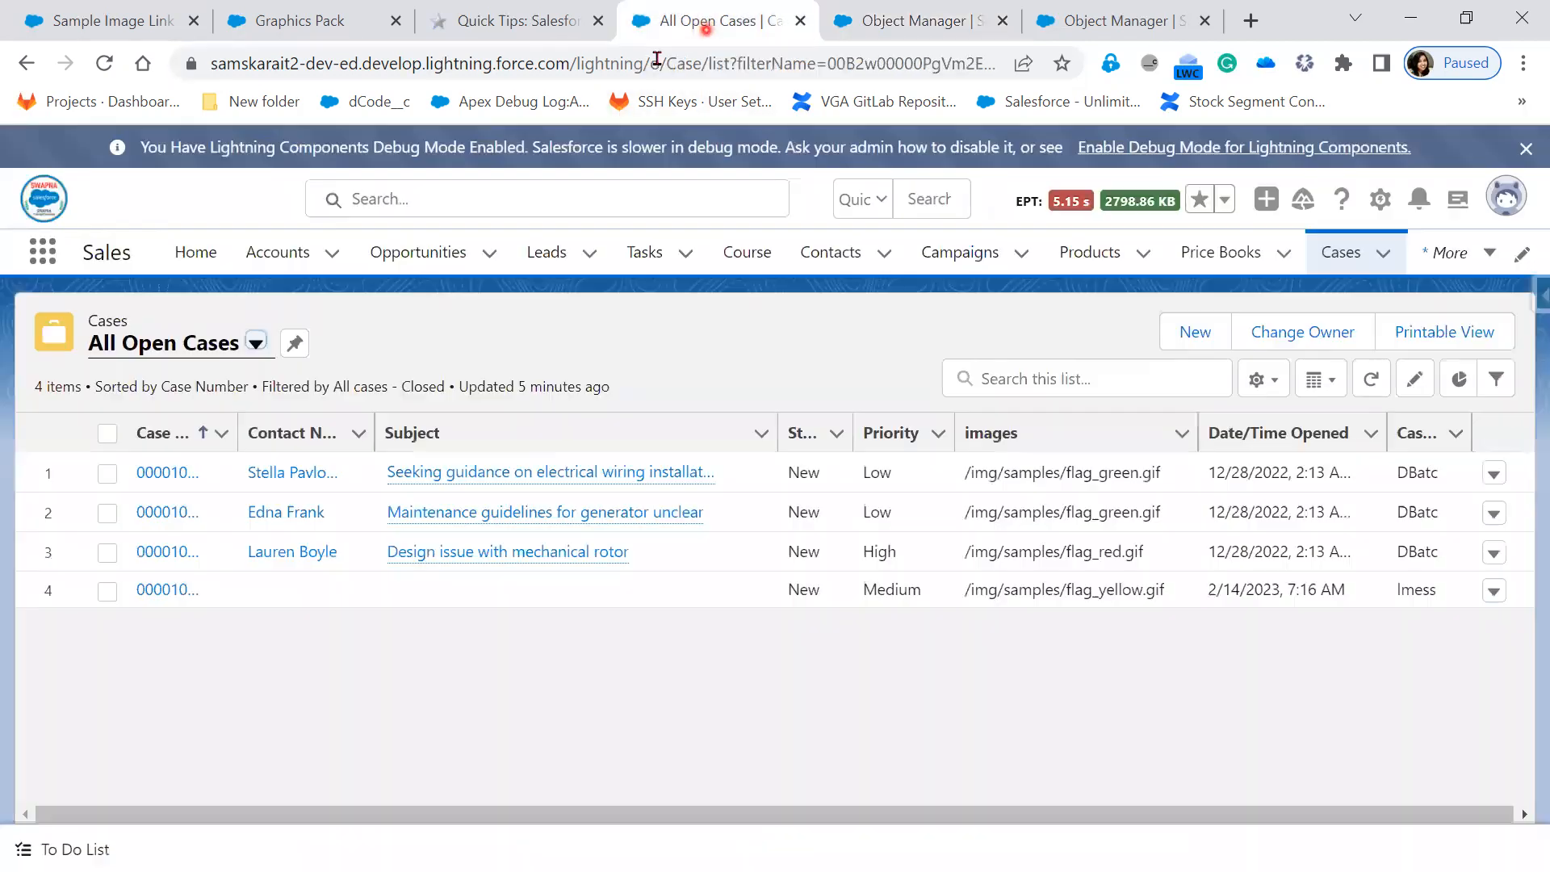
{"action": "left_click", "coordinate": [102, 64]}
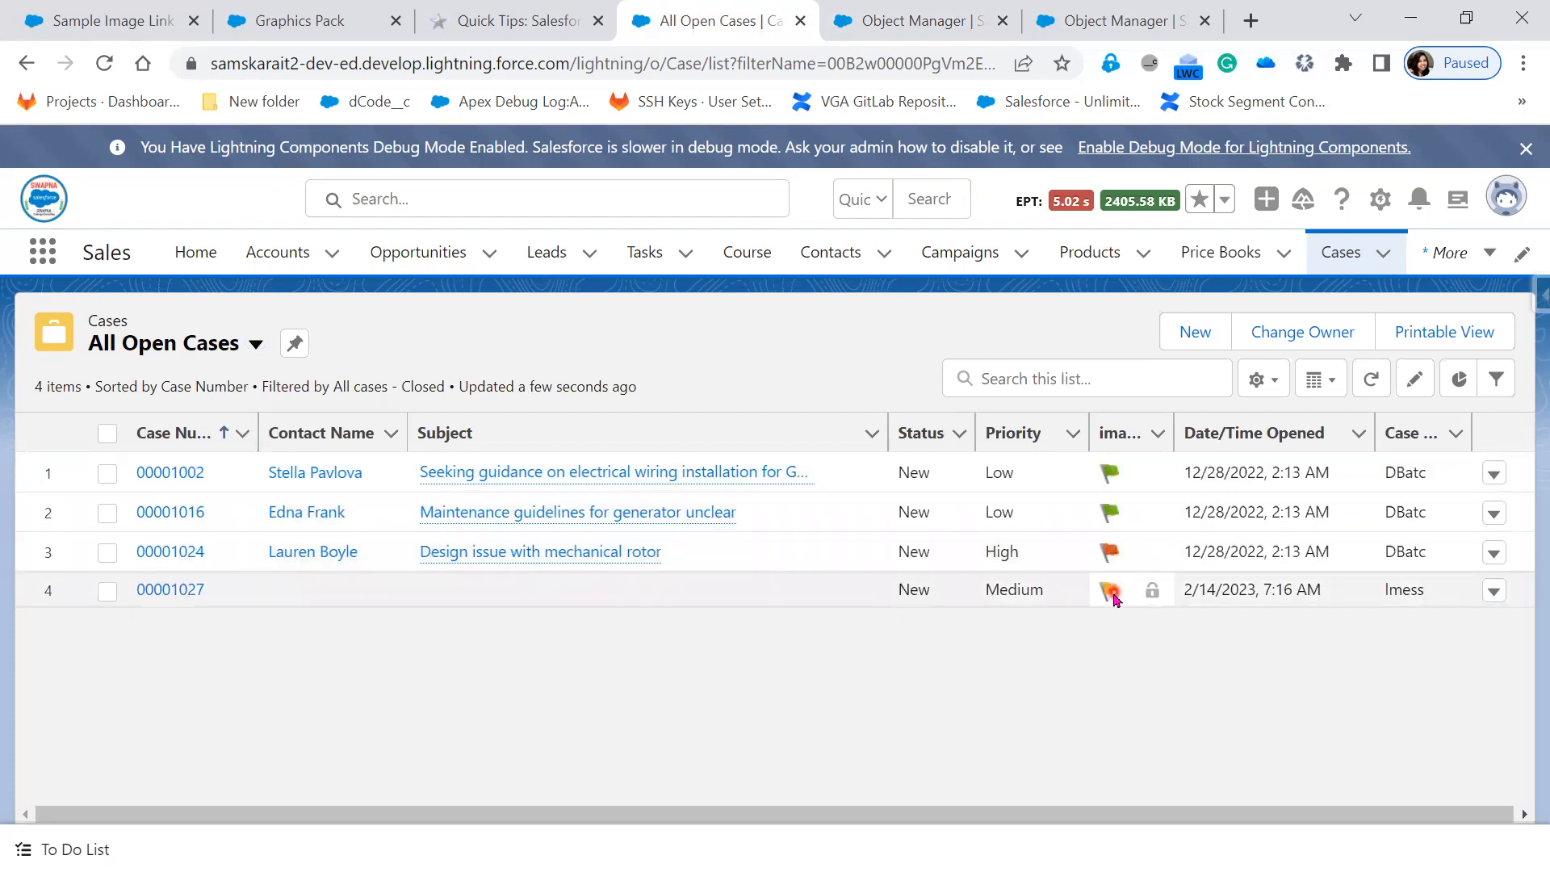
Switch to the Salesforce default images page and look back through the image paths up to the /img/samples entries.
{"action": "left_click", "coordinate": [468, 22]}
{"action": "scroll", "coordinate": [577, 658], "scroll_direction": "up", "scroll_amount": 1}
{"action": "scroll", "coordinate": [587, 683], "scroll_direction": "up", "scroll_amount": 10}
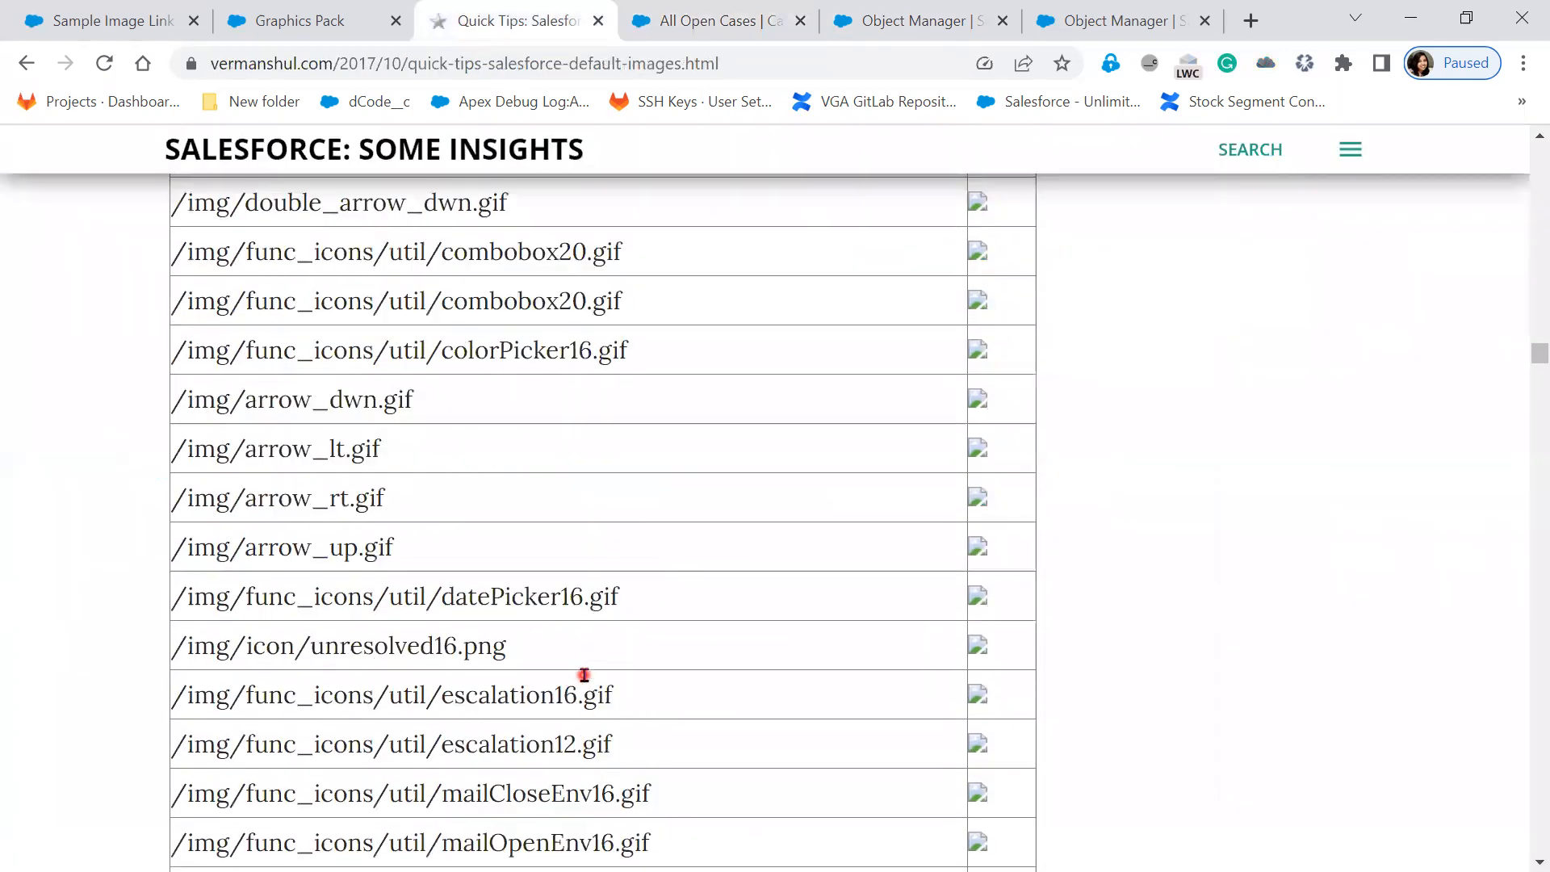
{"action": "scroll", "coordinate": [585, 680], "scroll_direction": "up", "scroll_amount": 12}
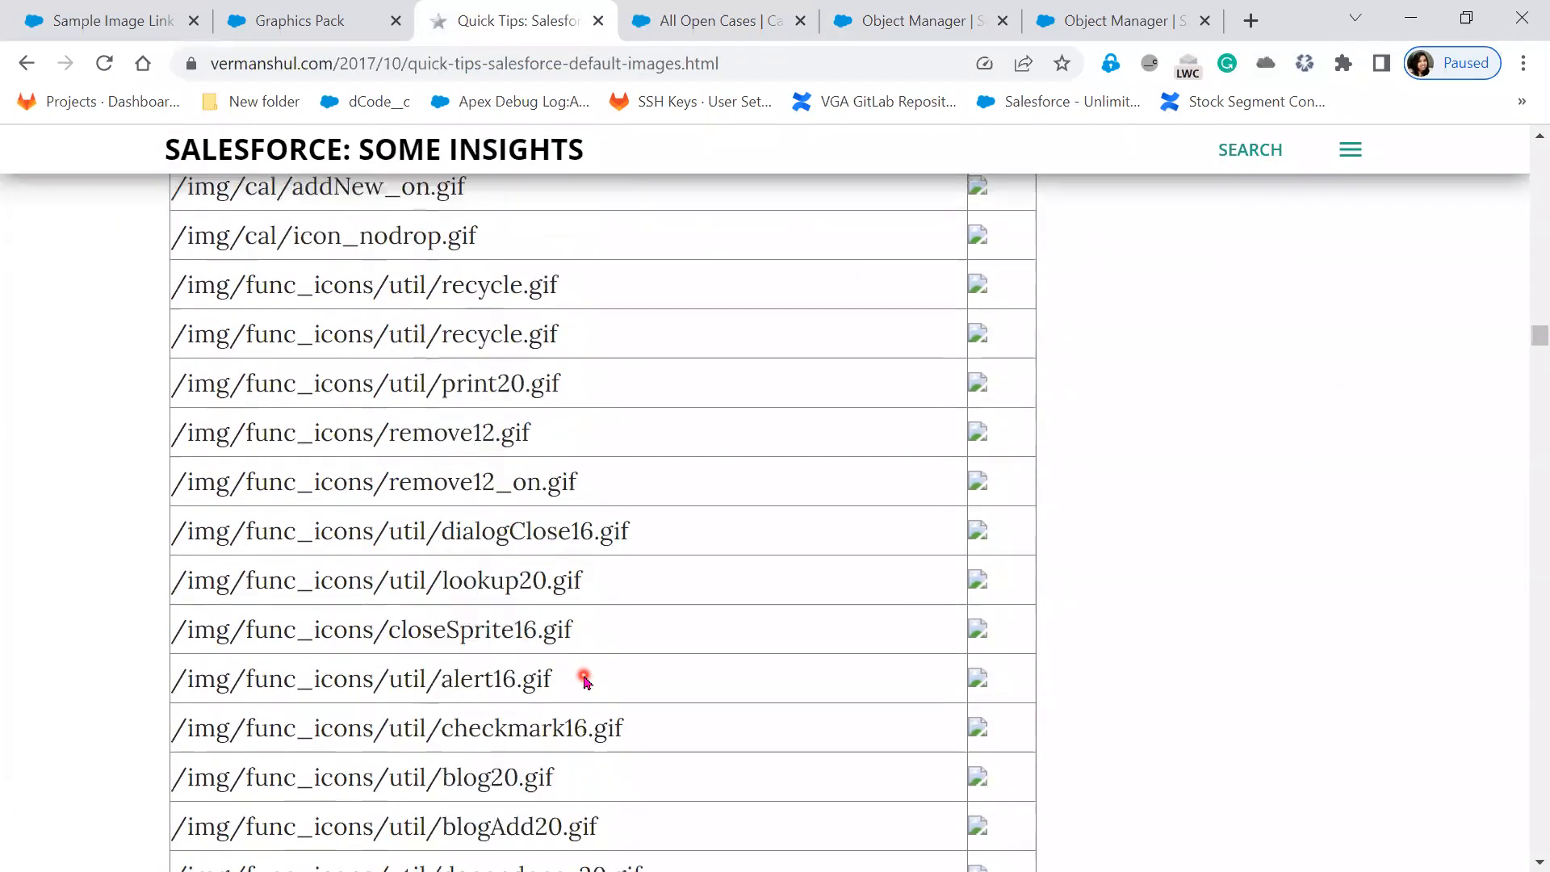
{"action": "scroll", "coordinate": [586, 680], "scroll_direction": "up", "scroll_amount": 20}
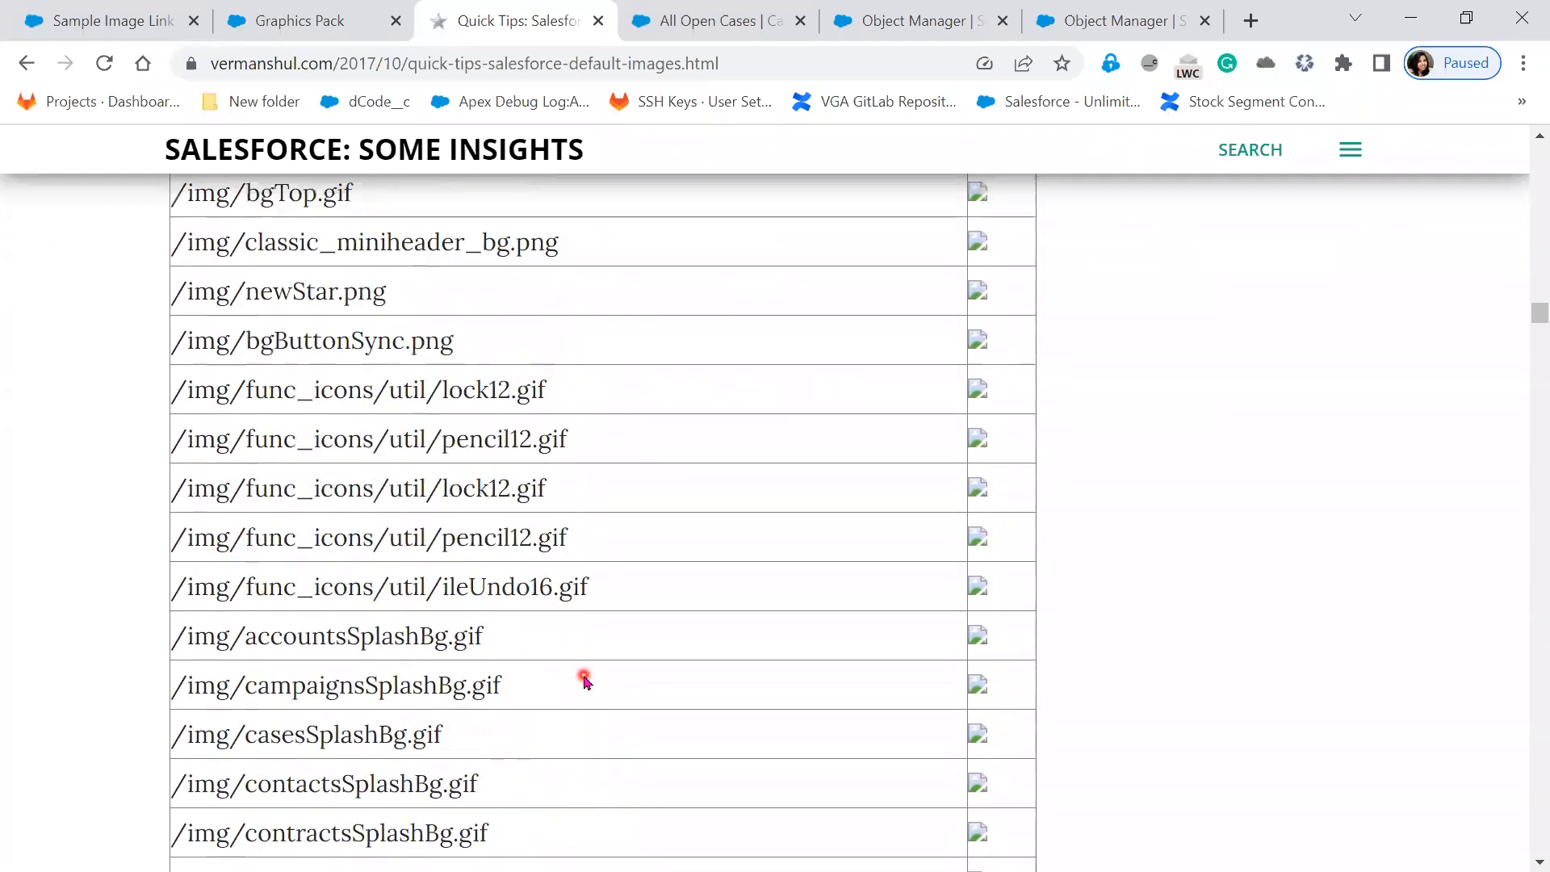
{"action": "scroll", "coordinate": [586, 680], "scroll_direction": "up", "scroll_amount": 15}
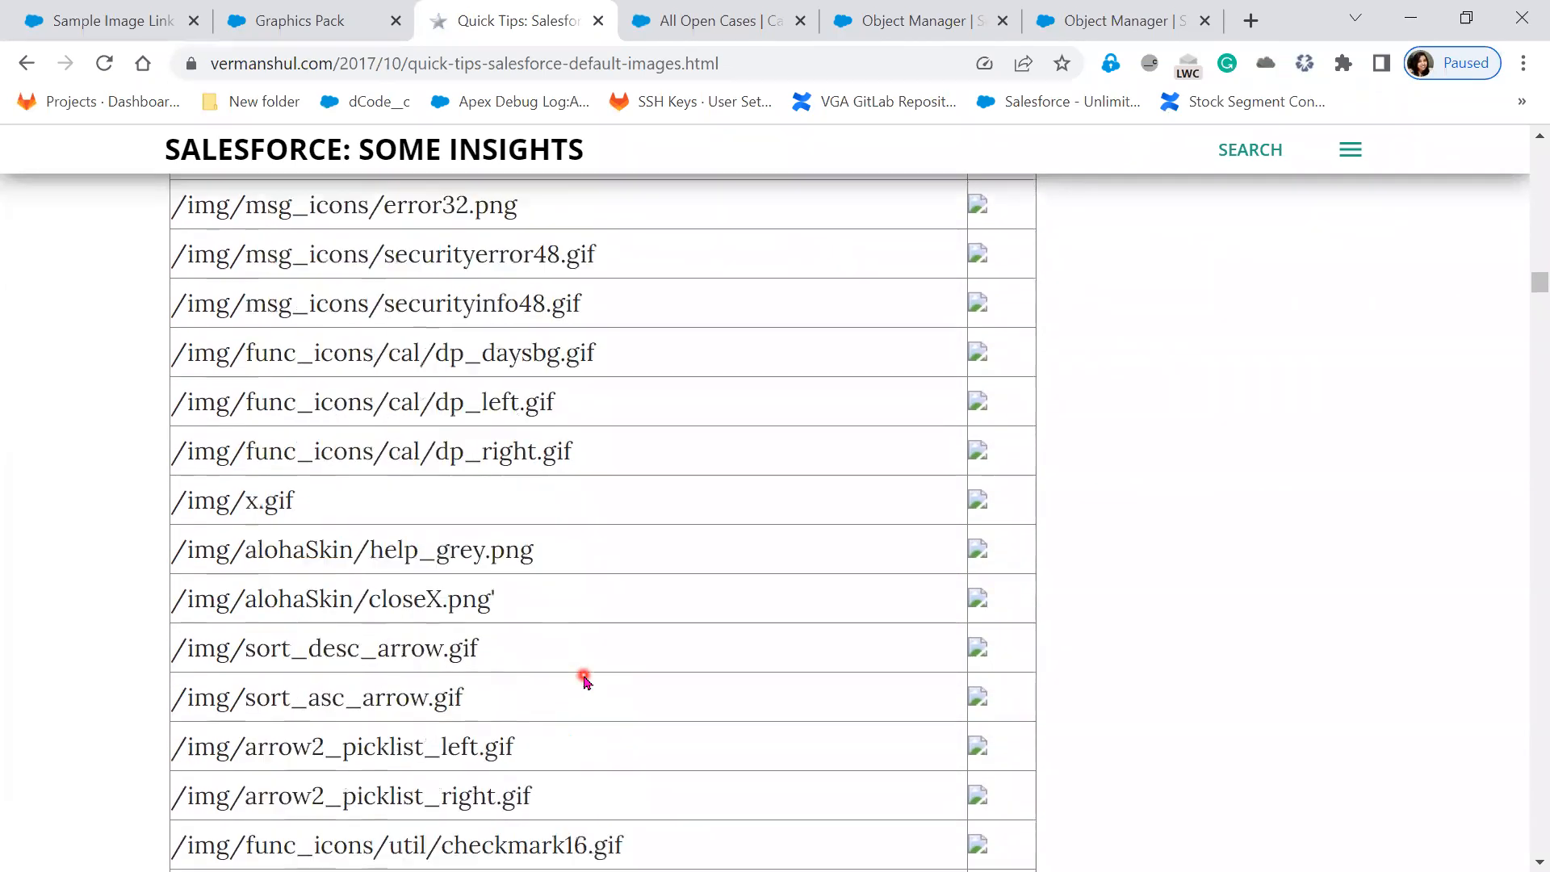
{"action": "scroll", "coordinate": [586, 680], "scroll_direction": "up", "scroll_amount": 12}
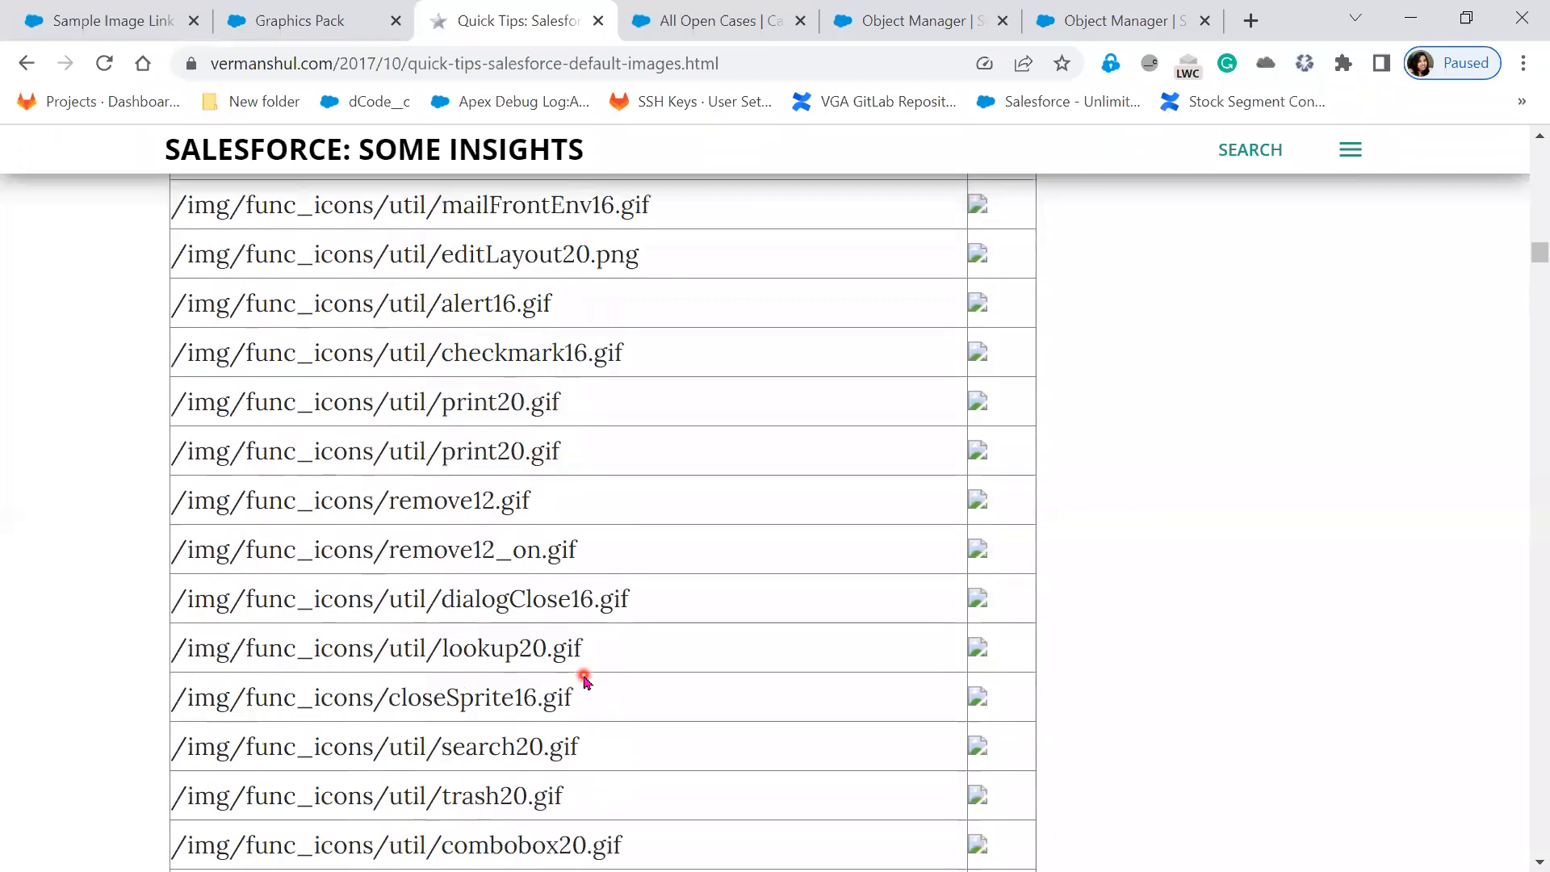
{"action": "scroll", "coordinate": [586, 681], "scroll_direction": "up", "scroll_amount": 13}
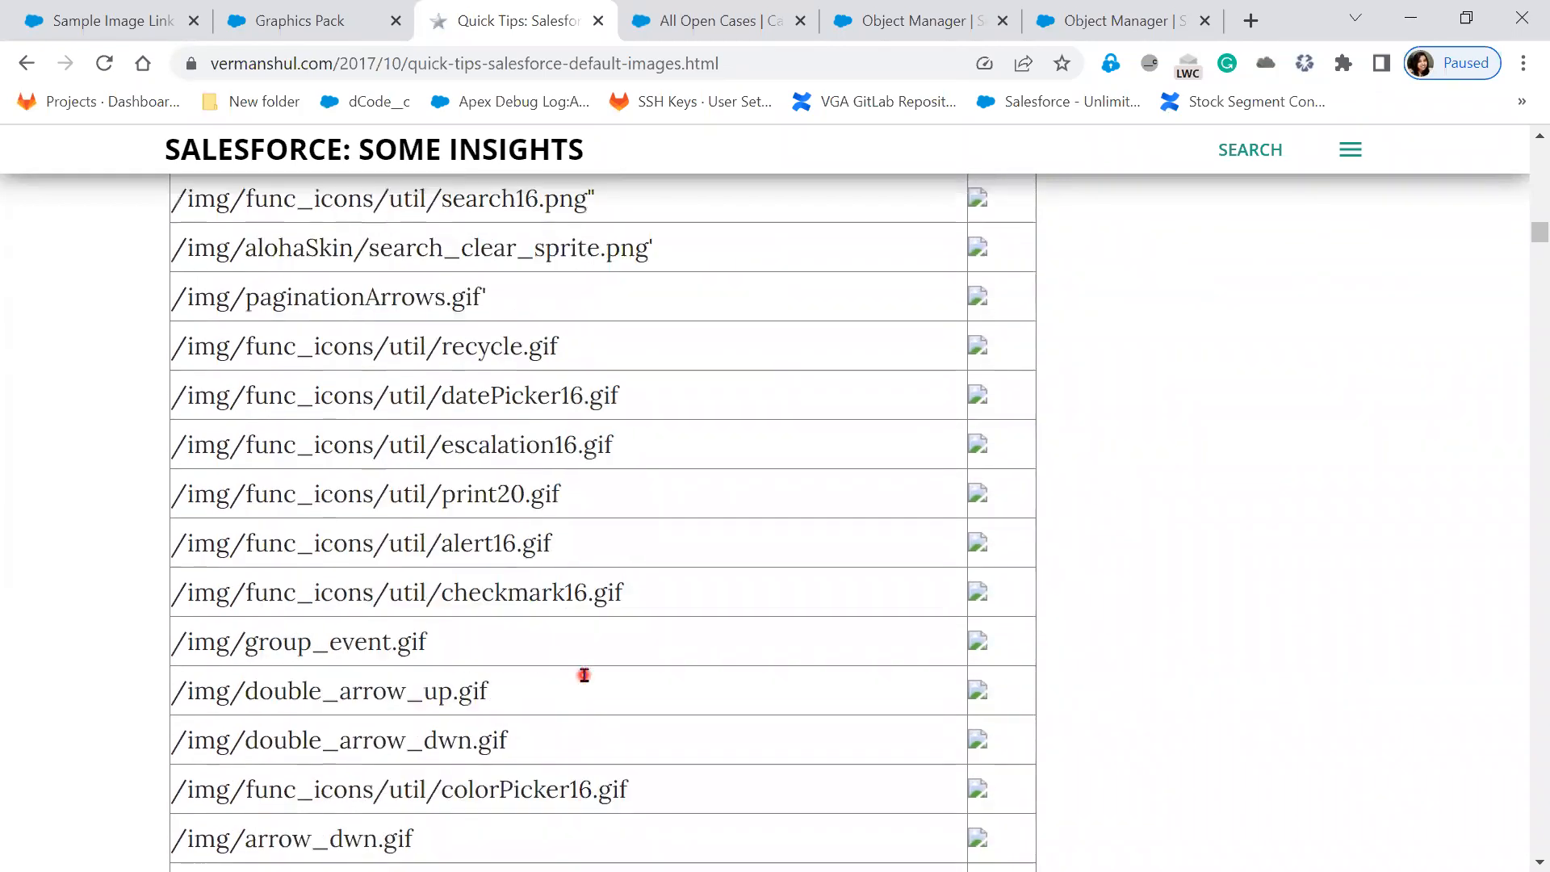
{"action": "scroll", "coordinate": [585, 681], "scroll_direction": "up", "scroll_amount": 5}
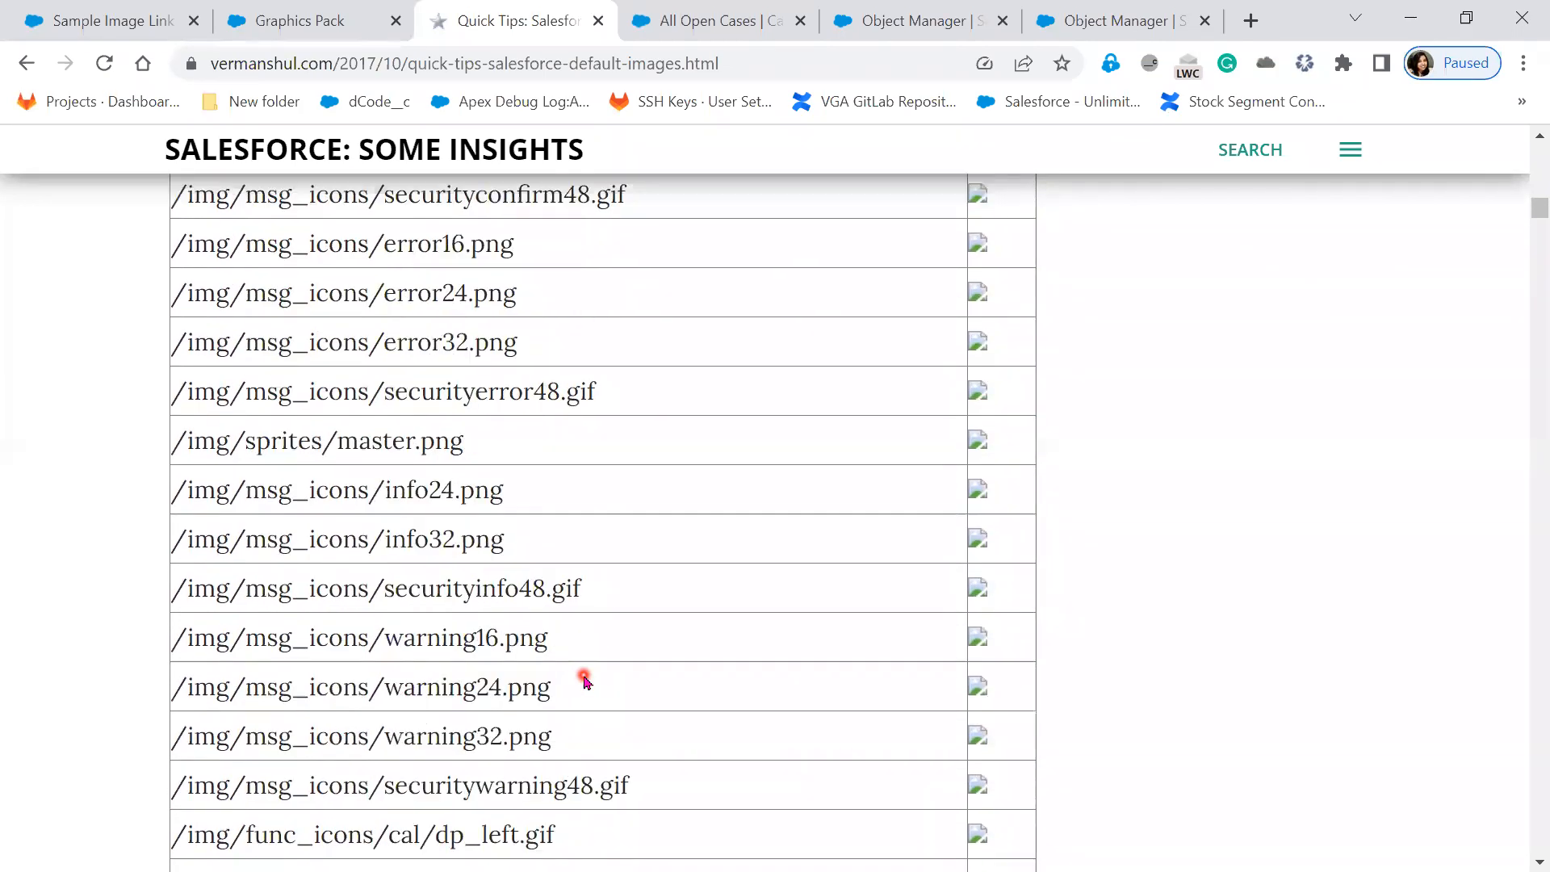
{"action": "scroll", "coordinate": [585, 681], "scroll_direction": "up", "scroll_amount": 10}
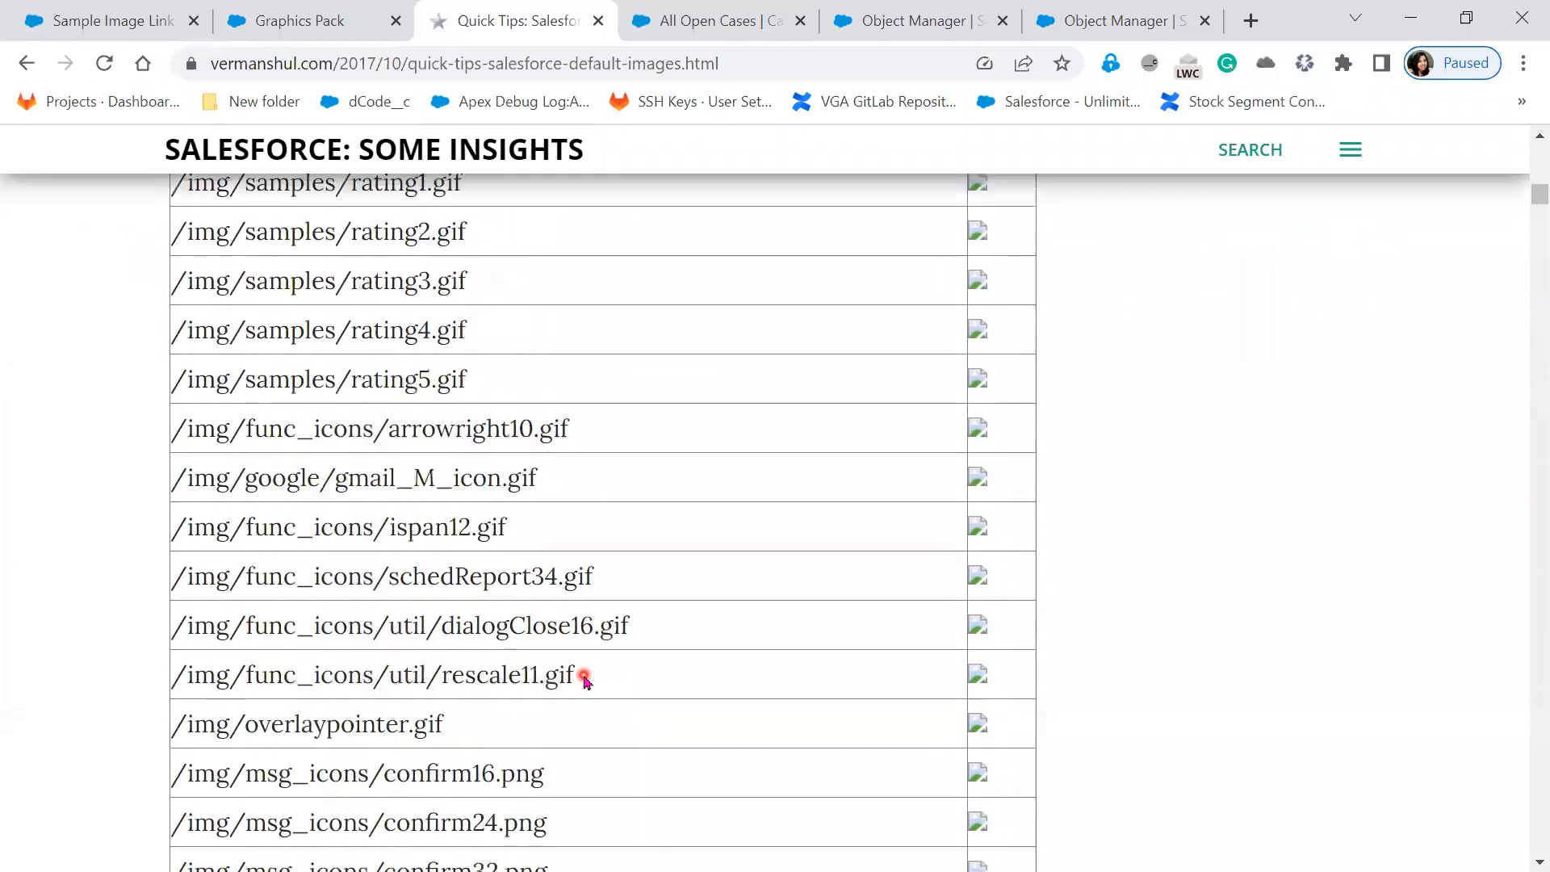
{"action": "scroll", "coordinate": [585, 681], "scroll_direction": "up", "scroll_amount": 5}
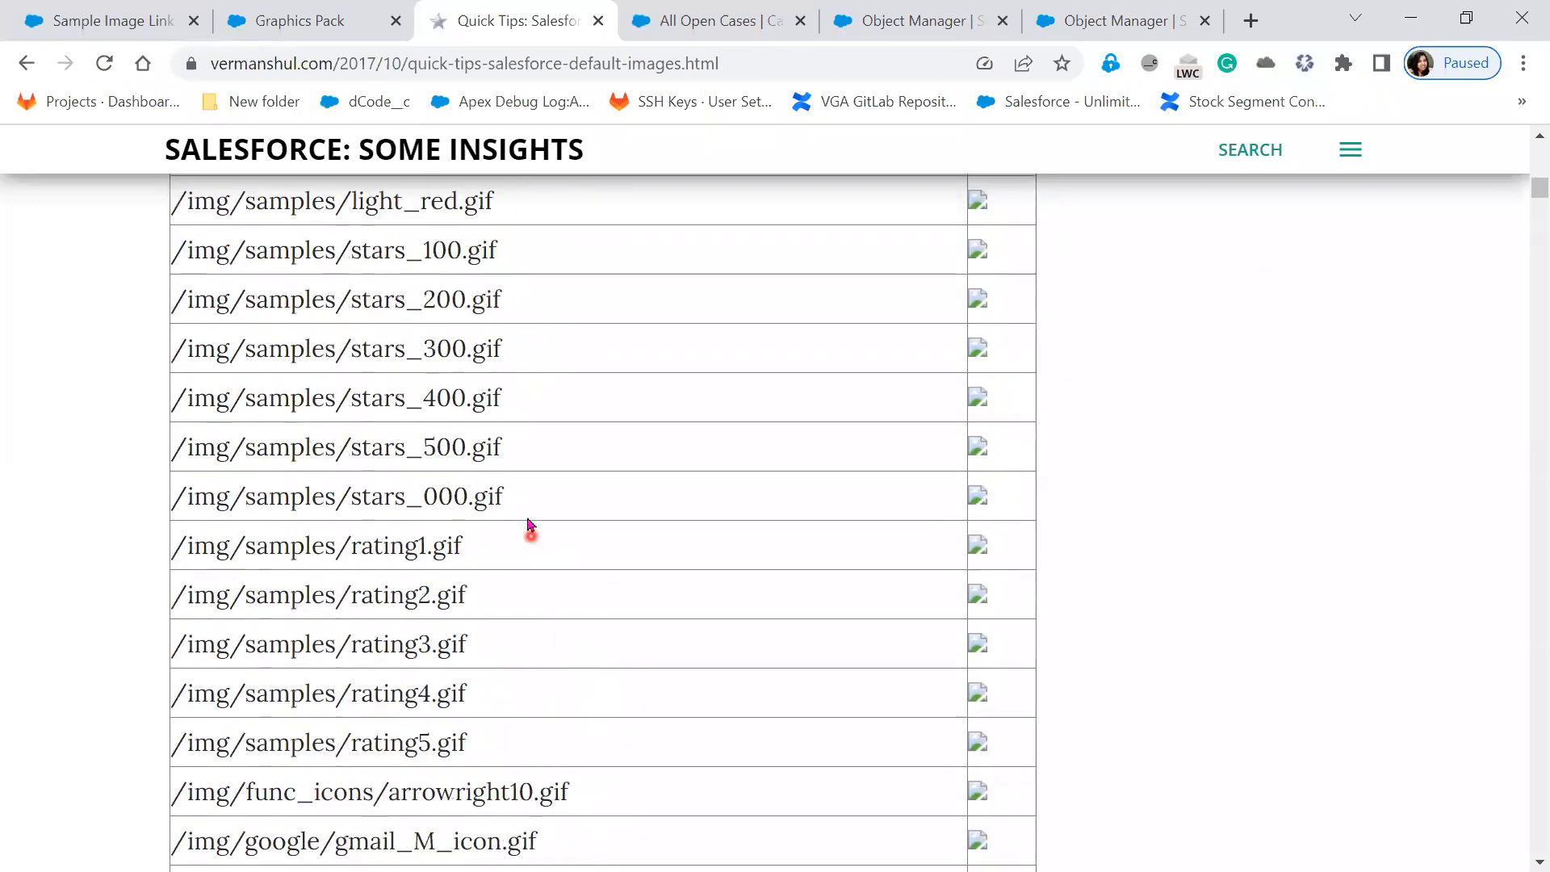
Examine the star rating image paths from stars_100.gif to stars_500.gif in the default images list.
{"action": "scroll", "coordinate": [585, 648], "scroll_direction": "up", "scroll_amount": 2}
{"action": "left_click_drag", "start_coordinate": [524, 497], "coordinate": [339, 495]}
{"action": "left_click_drag", "start_coordinate": [512, 550], "coordinate": [391, 543]}
{"action": "left_click_drag", "start_coordinate": [501, 590], "coordinate": [358, 592]}
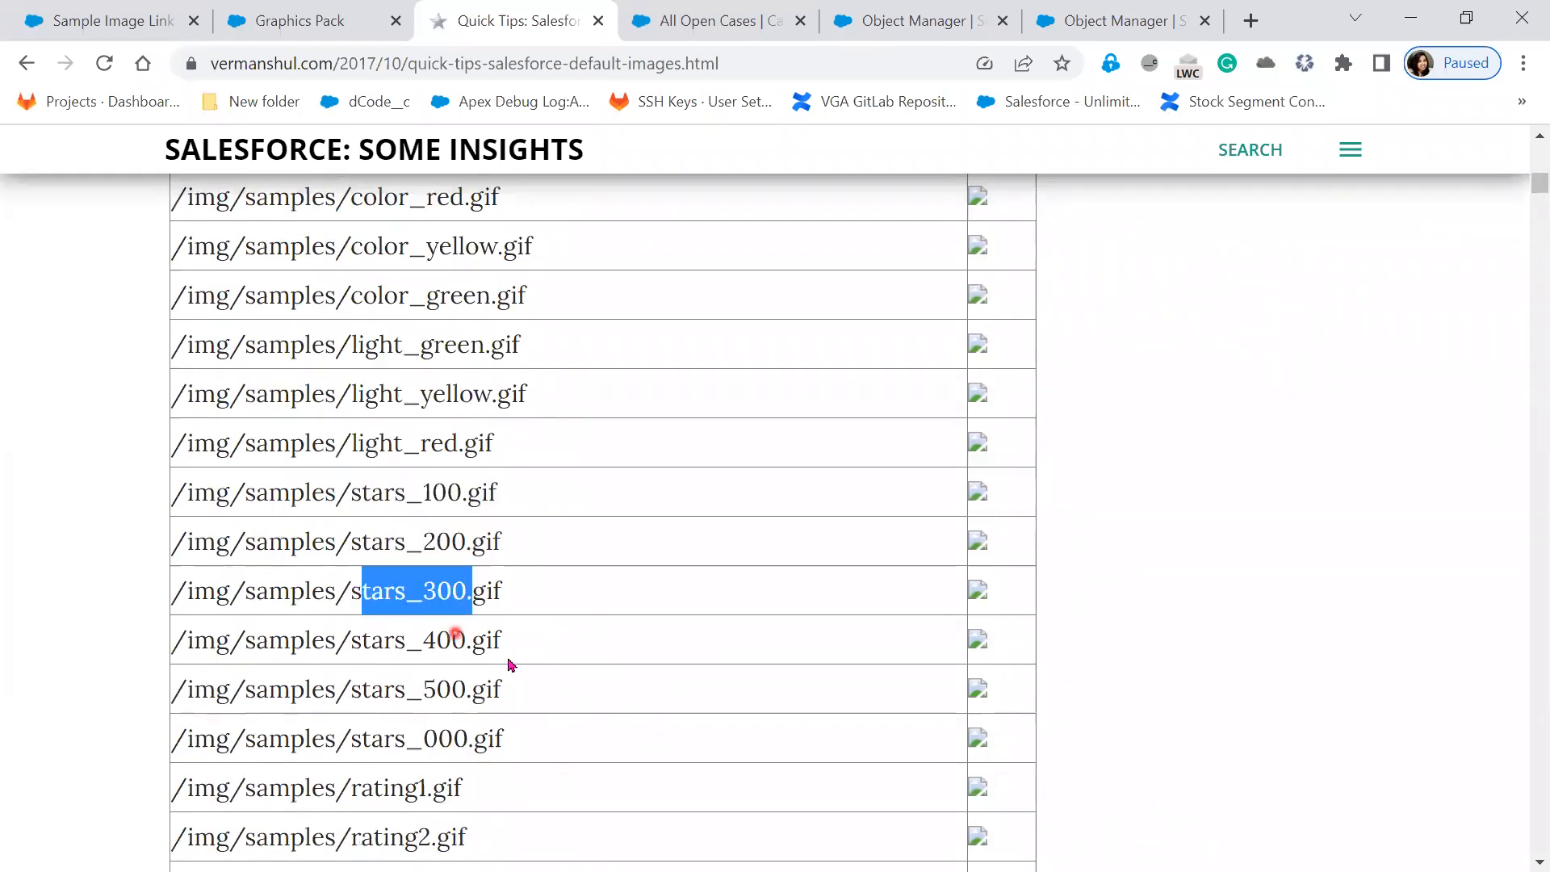
{"action": "left_click_drag", "start_coordinate": [501, 650], "coordinate": [371, 650]}
{"action": "left_click_drag", "start_coordinate": [446, 696], "coordinate": [385, 695]}
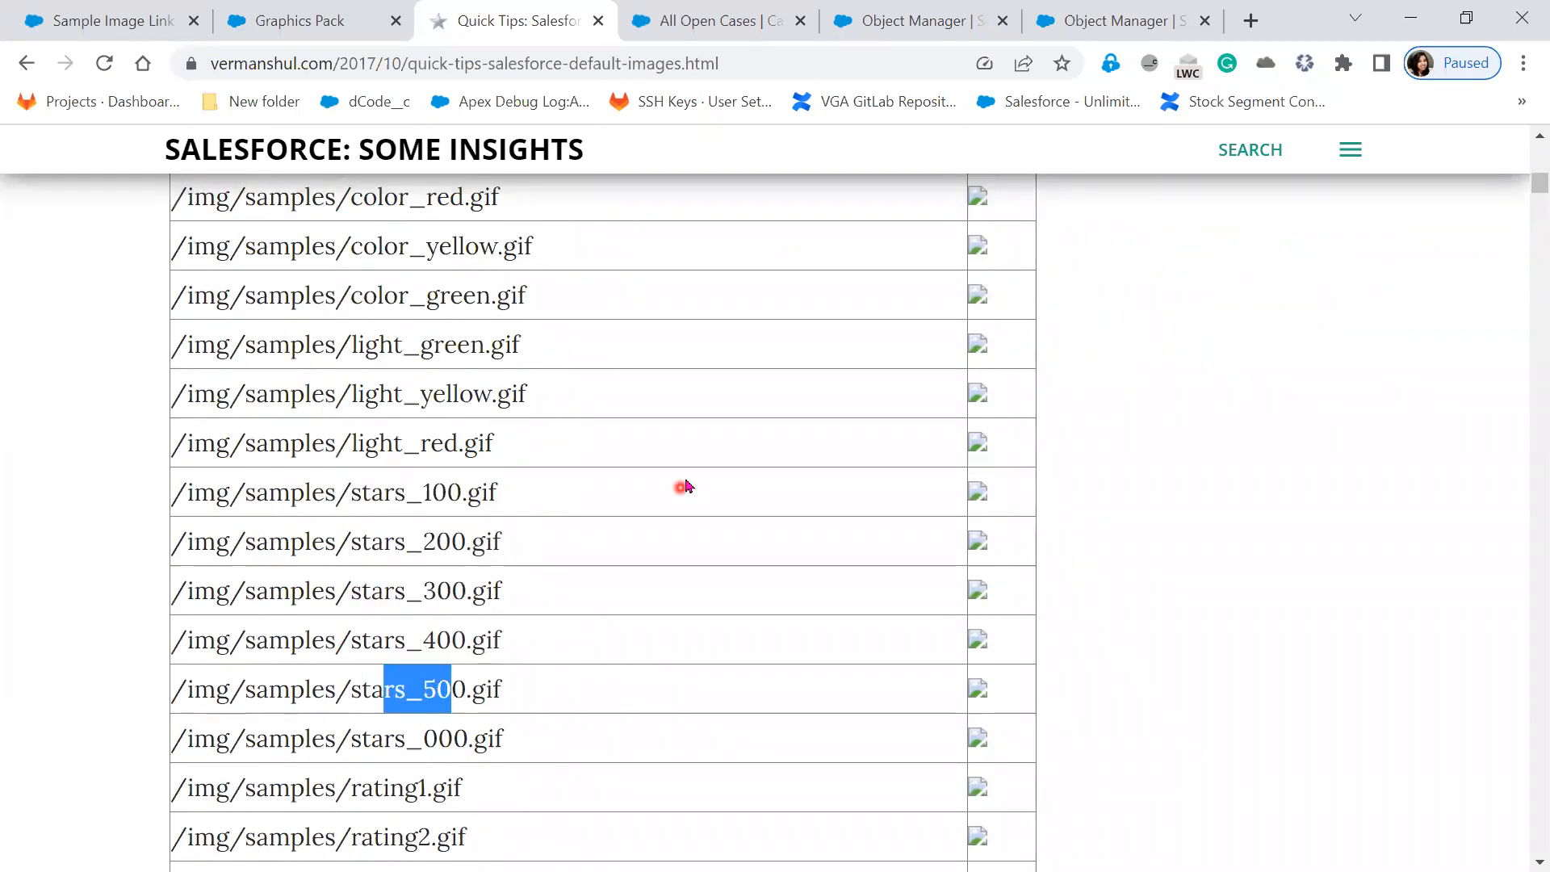
Return to the All Open Cases list, switch to the PowerPoint slide show and reveal the ISPICKVAL syntax on the Text Formula Fields slide.
{"action": "left_click", "coordinate": [713, 16]}
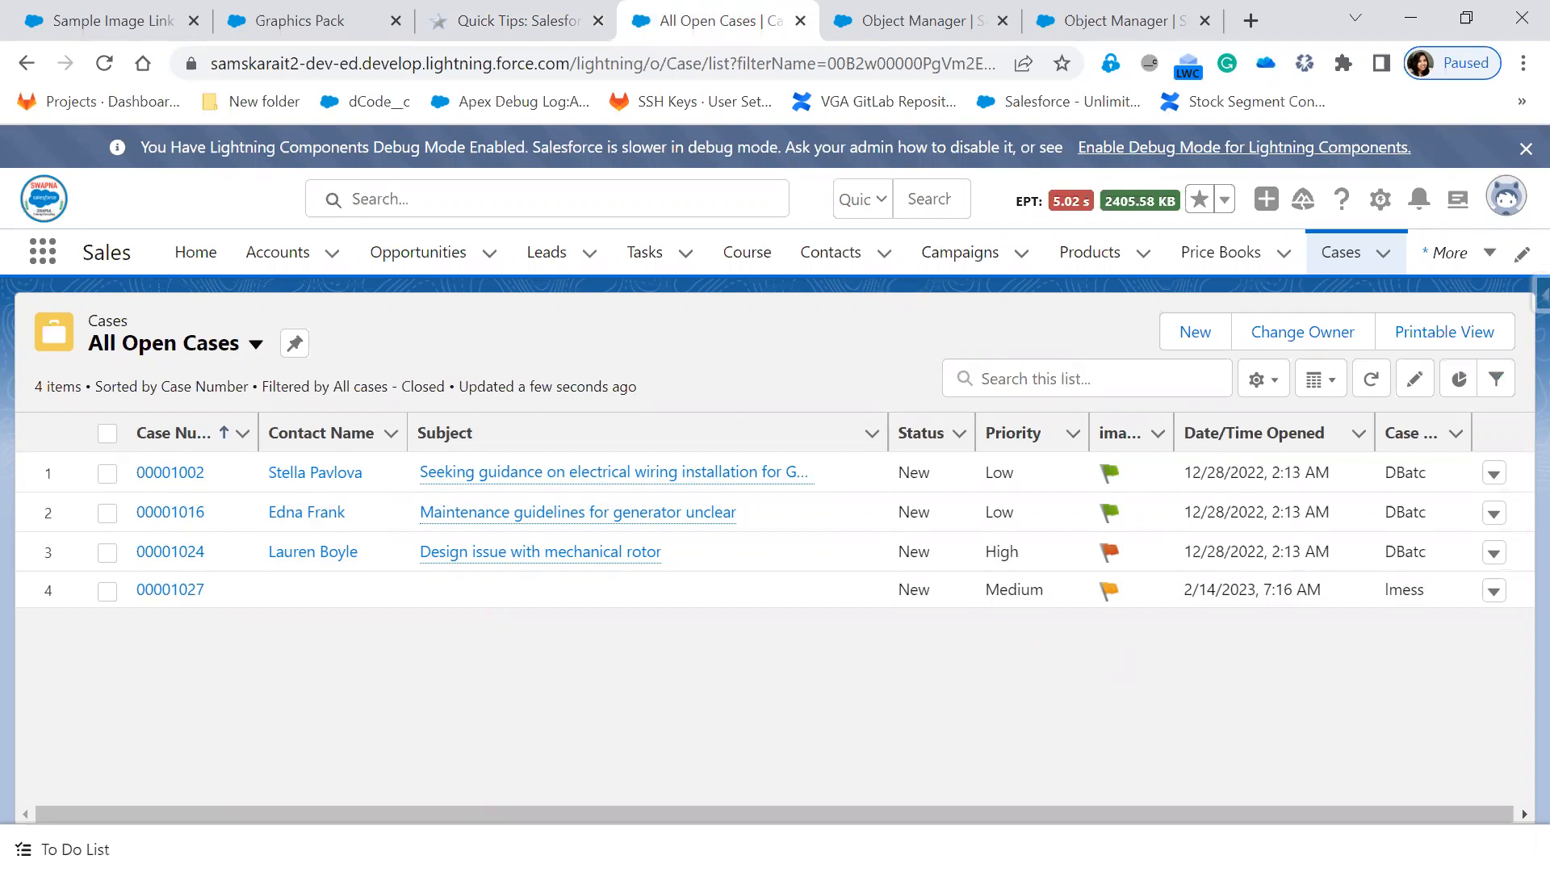
{"action": "key", "text": "alt+Tab"}
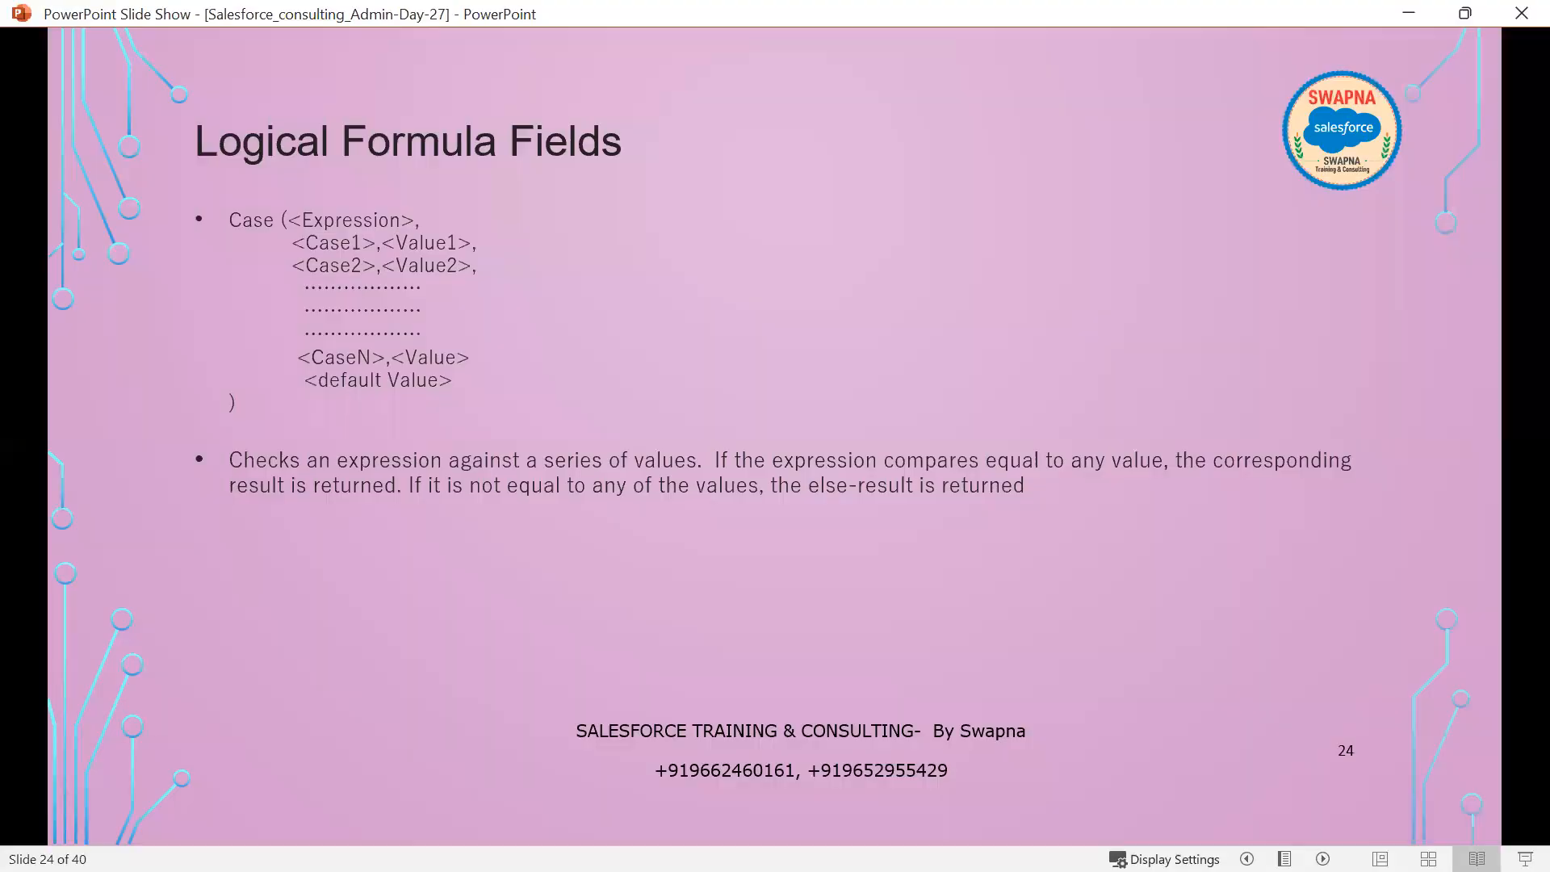
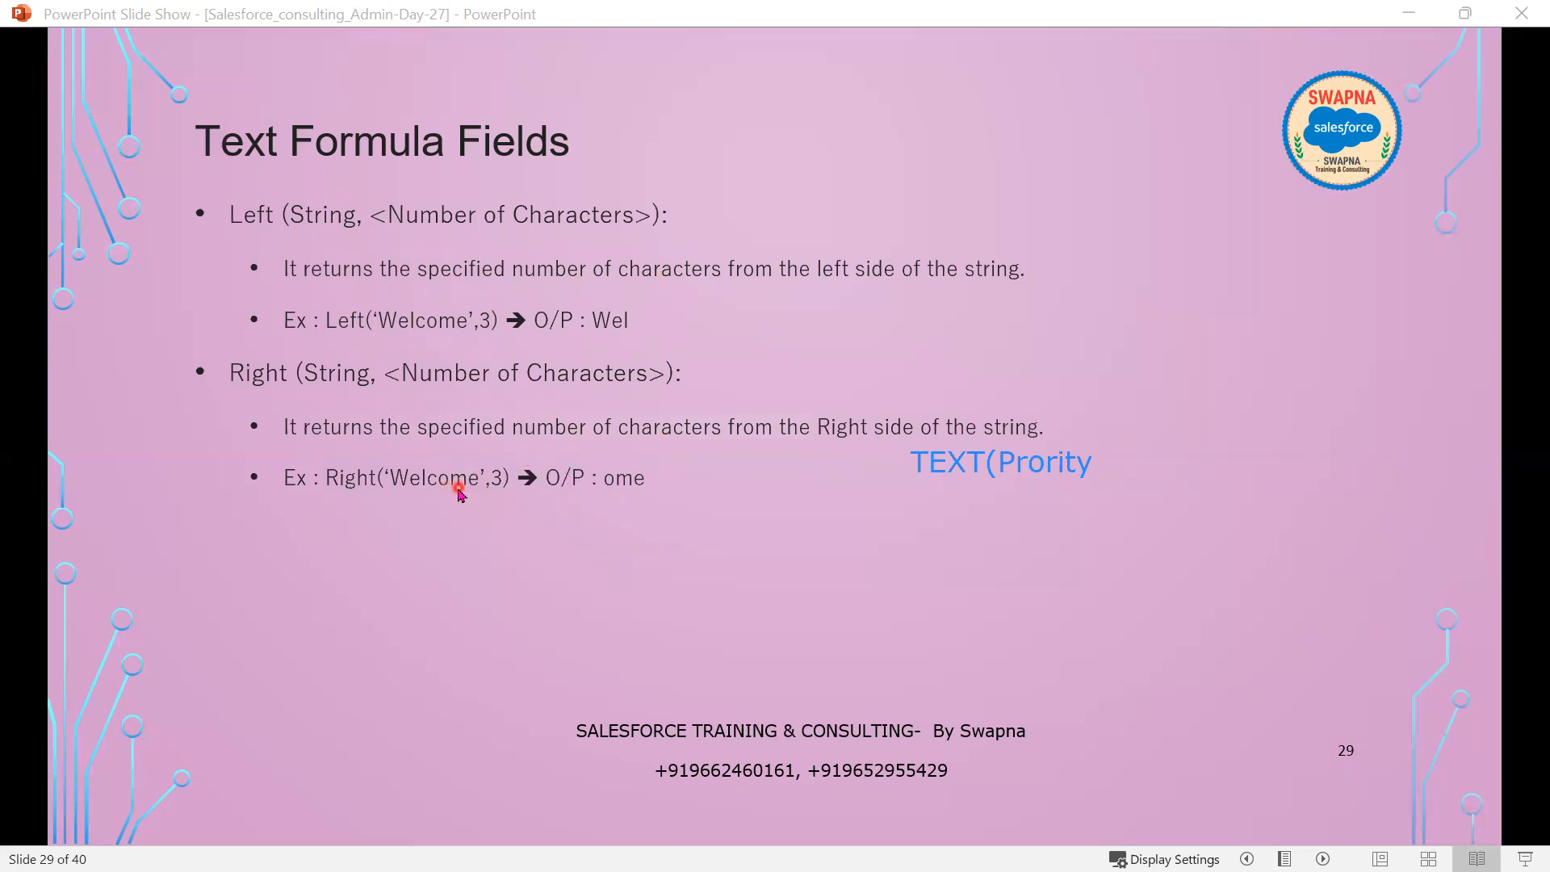
{"action": "left_click", "coordinate": [507, 544]}
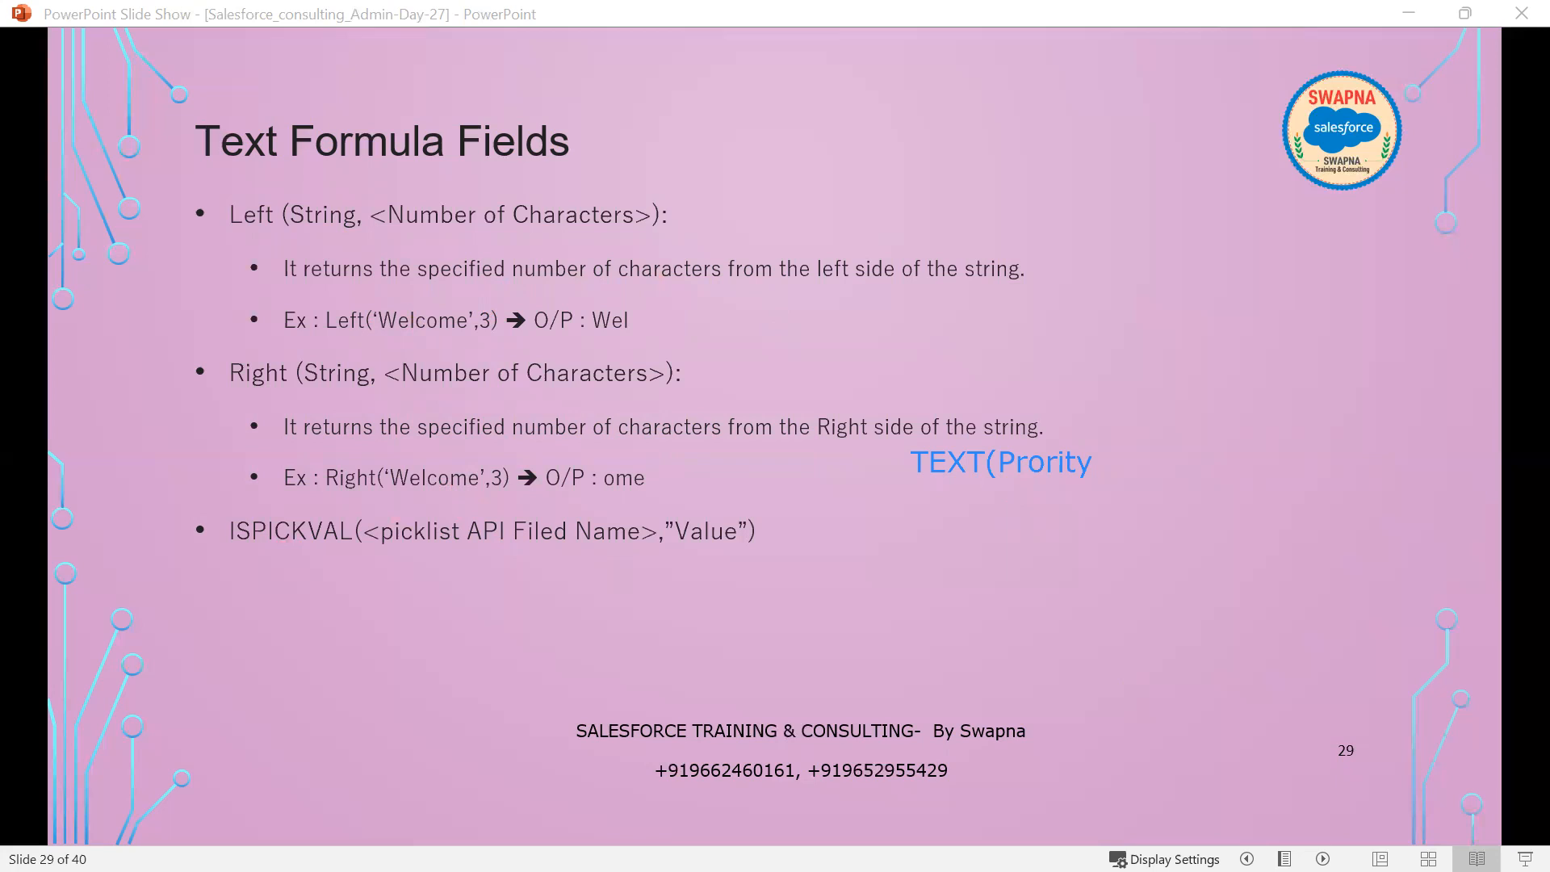
Add a text annotation reading Prority, "Hight") under the existing TEXT(Prority annotation on the slide.
{"action": "left_click", "coordinate": [897, 514]}
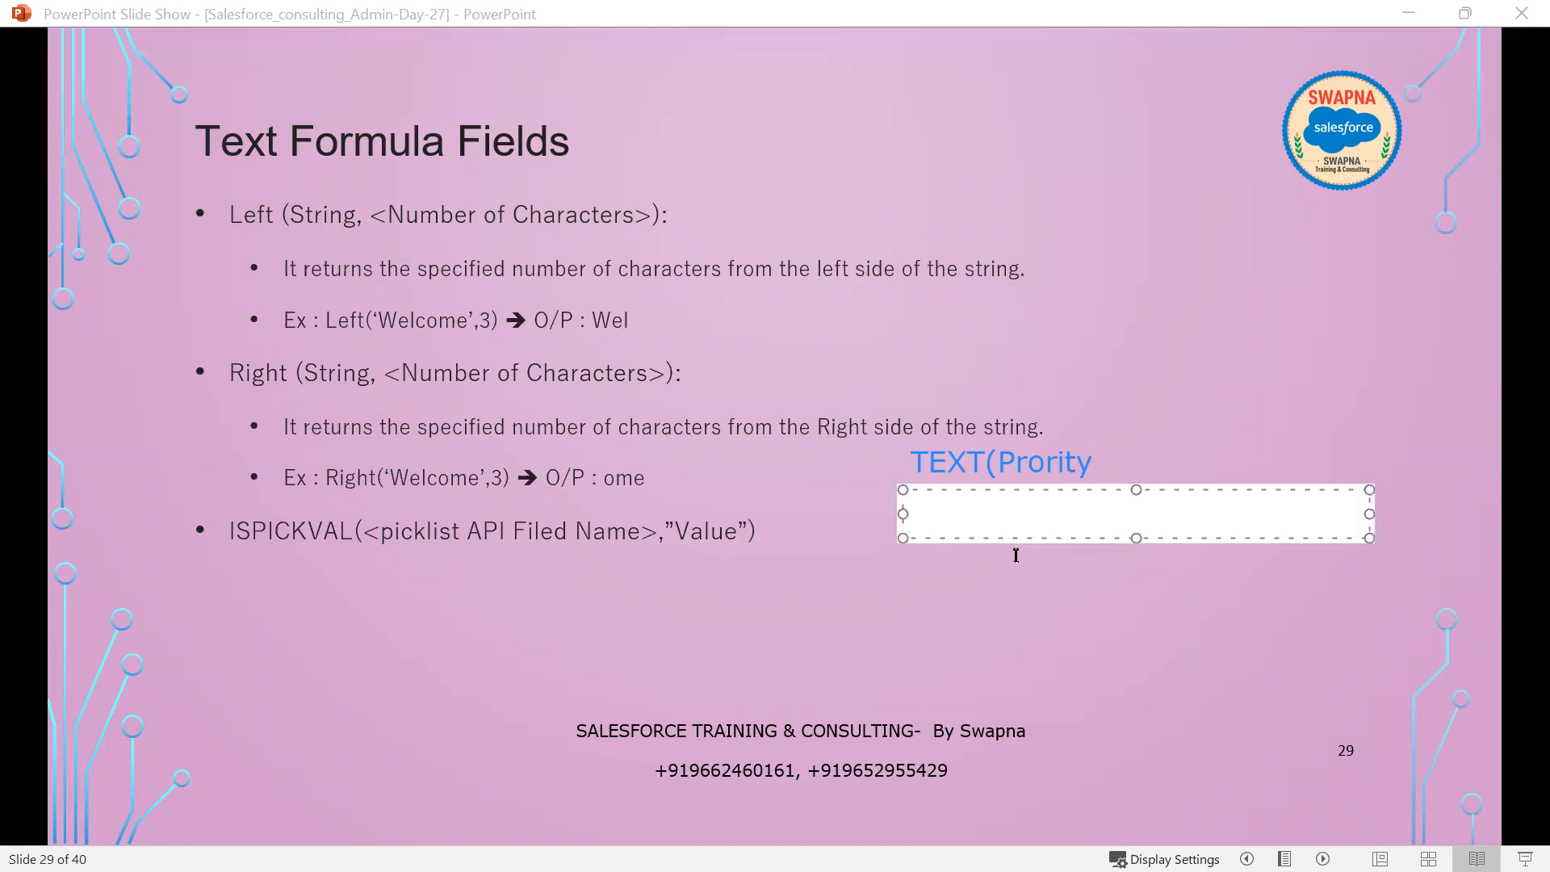
{"action": "type", "text": "Proi"}
{"action": "key", "text": "BackSpace"}
{"action": "type", "text": "rority, \"\""}
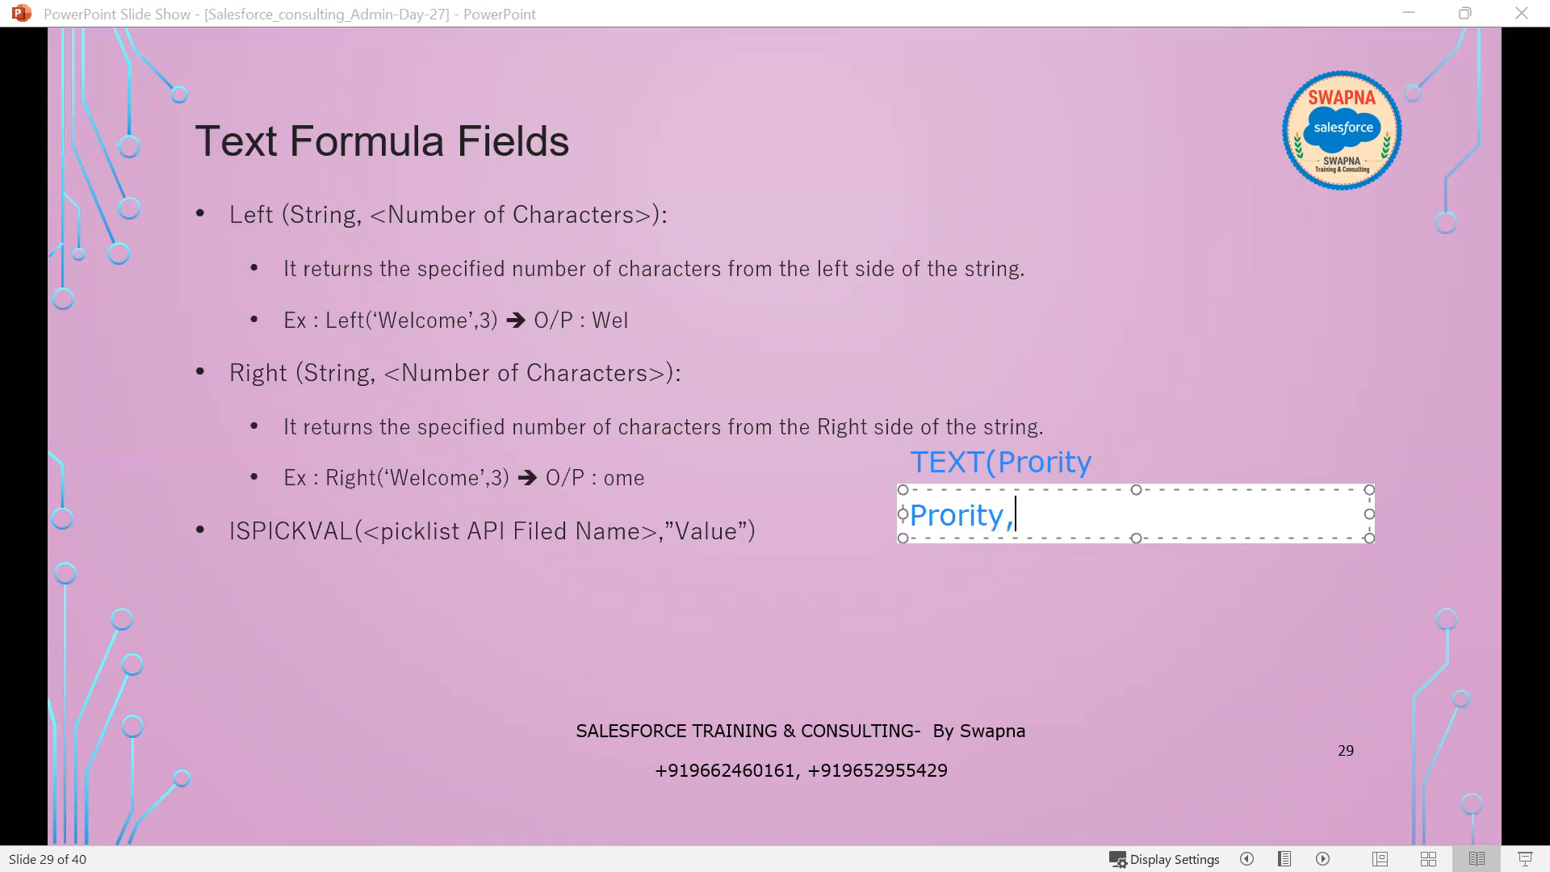
{"action": "key", "text": "Left"}
{"action": "type", "text": "Hight"}
{"action": "key", "text": "Right"}
{"action": "type", "text": ")"}
Prefix the annotation with the function name and opening parenthesis so it reads IsPICKVAL(Prority, "Hight").
{"action": "key", "text": "Left"}
{"action": "key", "text": "Left"}
{"action": "key", "text": "Left"}
{"action": "key", "text": "Left"}
{"action": "key", "text": "Left"}
{"action": "key", "text": "Left"}
{"action": "key", "text": "Left"}
{"action": "key", "text": "Left"}
{"action": "key", "text": "Left"}
{"action": "key", "text": "Left"}
{"action": "key", "text": "Left"}
{"action": "key", "text": "Left"}
{"action": "key", "text": "Left"}
{"action": "key", "text": "Left"}
{"action": "key", "text": "Left"}
{"action": "key", "text": "Left"}
{"action": "key", "text": "Left"}
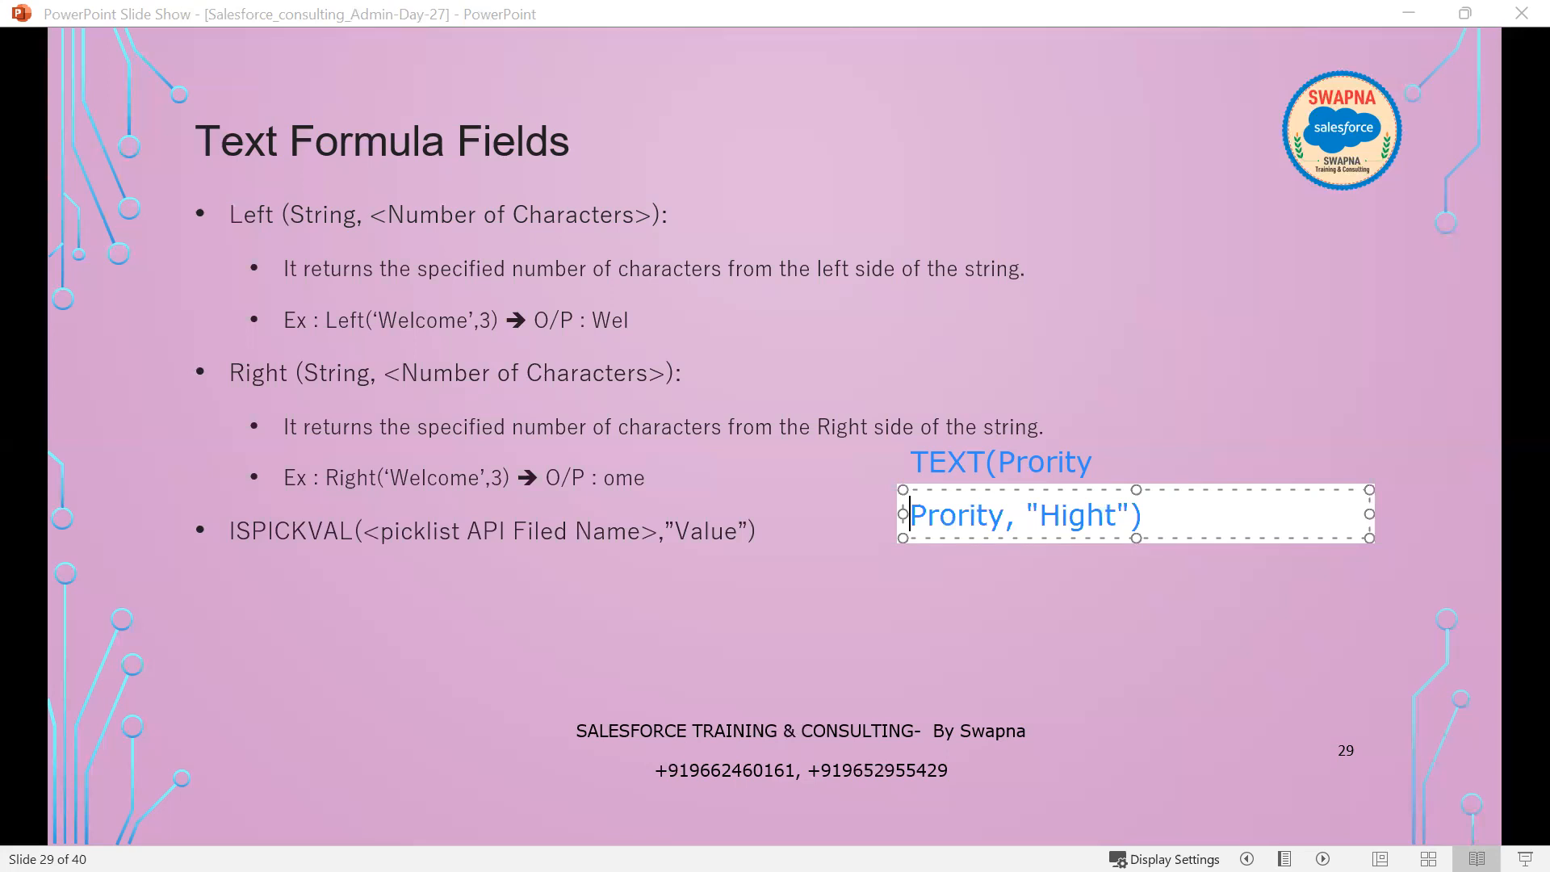
{"action": "type", "text": "("}
{"action": "key", "text": "Left"}
{"action": "type", "text": "IsPICKV"}
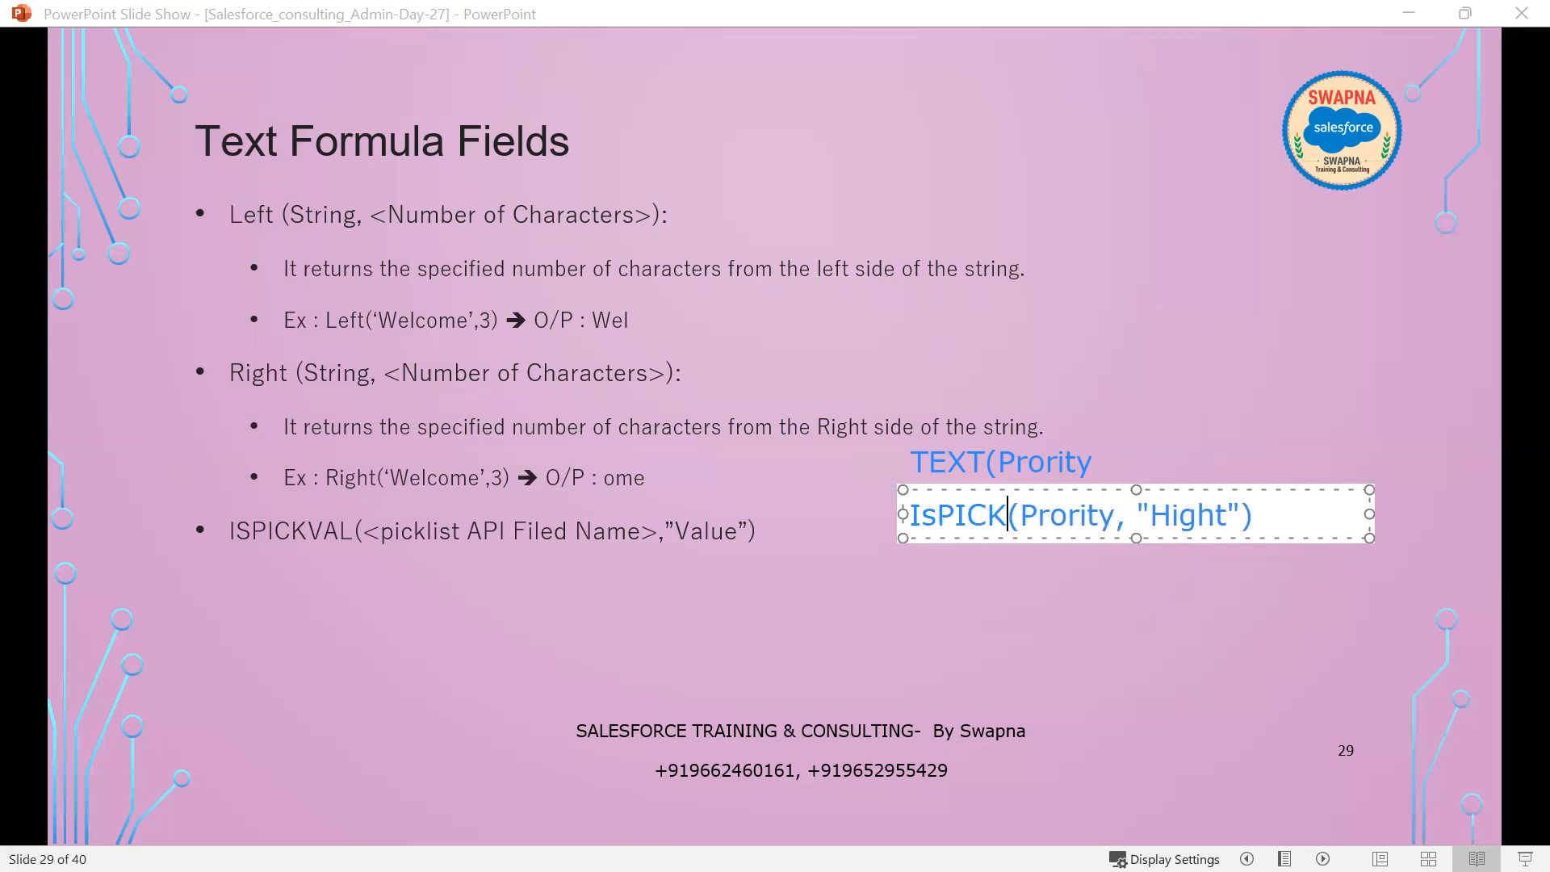
{"action": "type", "text": "AL"}
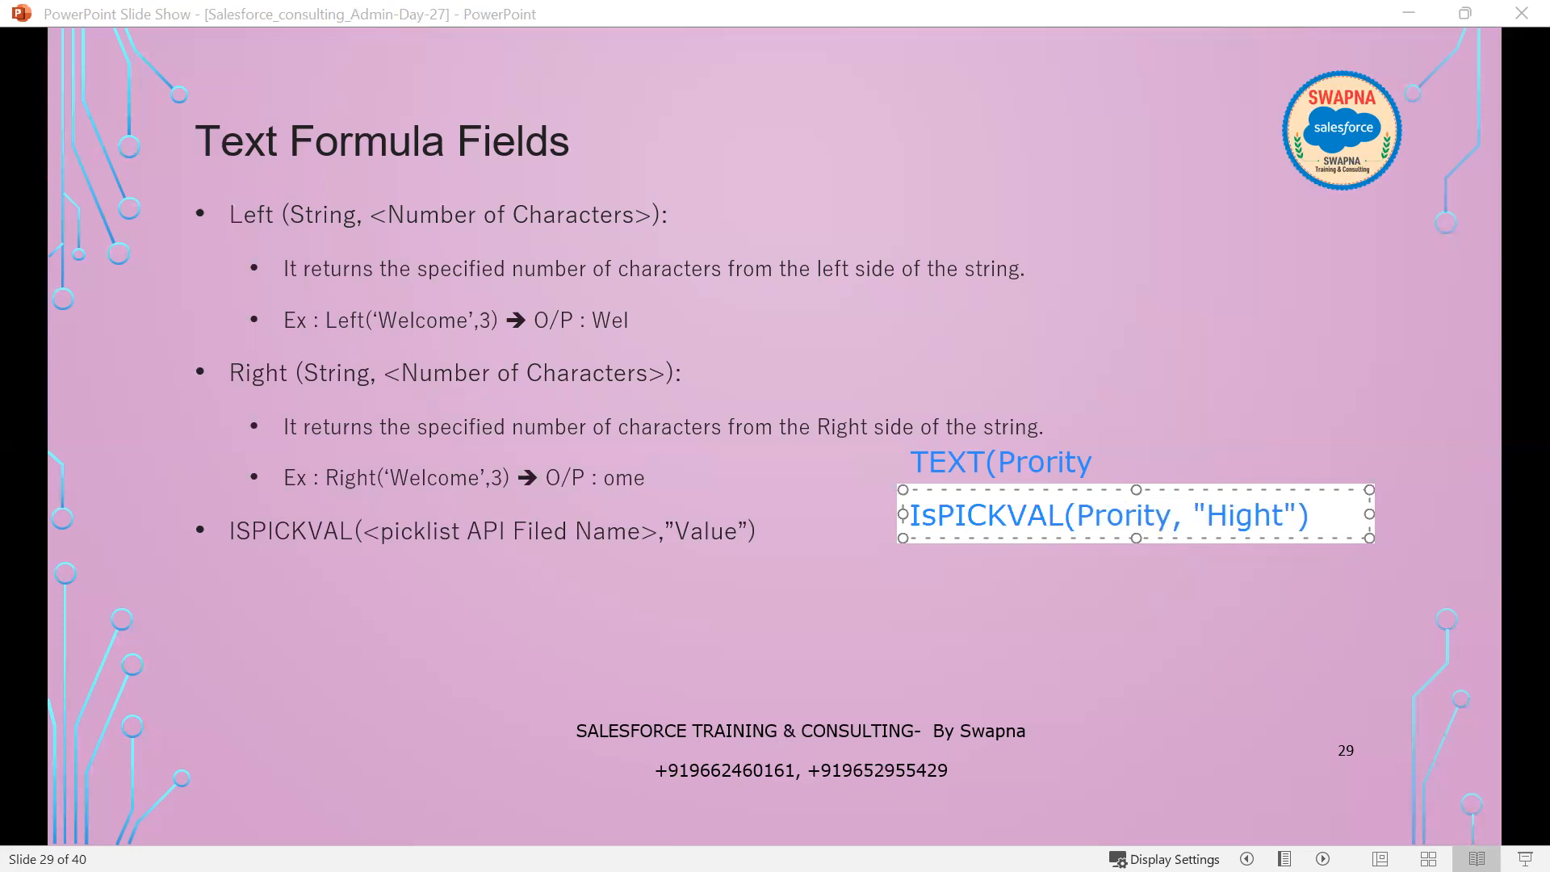
{"action": "left_click", "coordinate": [951, 543]}
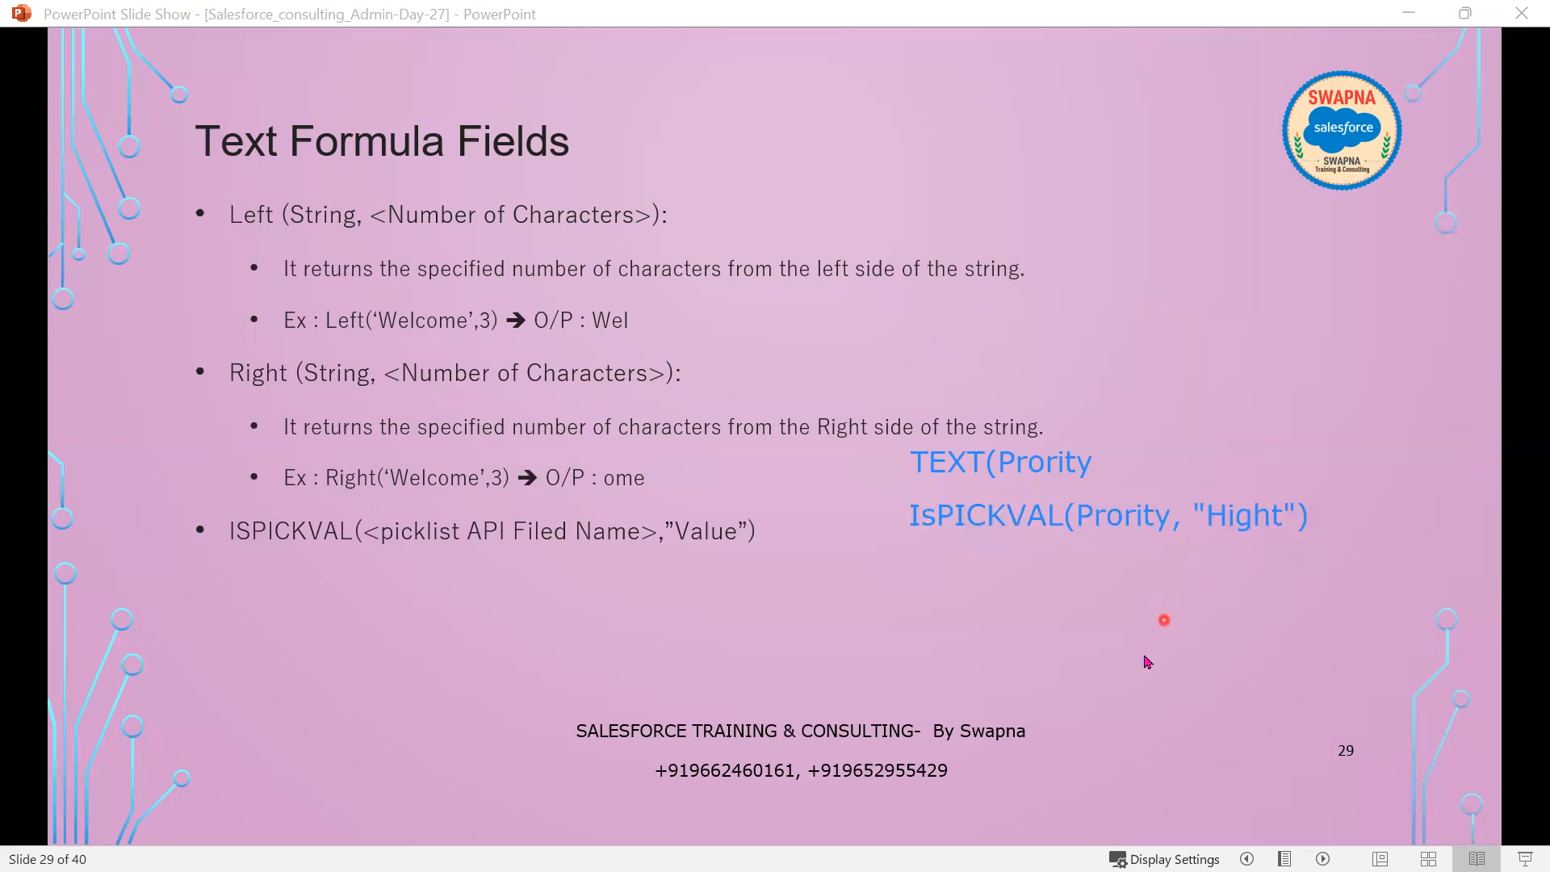
Reveal the ISPICKVAL description and its StageName example on the Text Formula Fields slide.
{"action": "left_click", "coordinate": [651, 602]}
{"action": "left_click", "coordinate": [650, 601]}
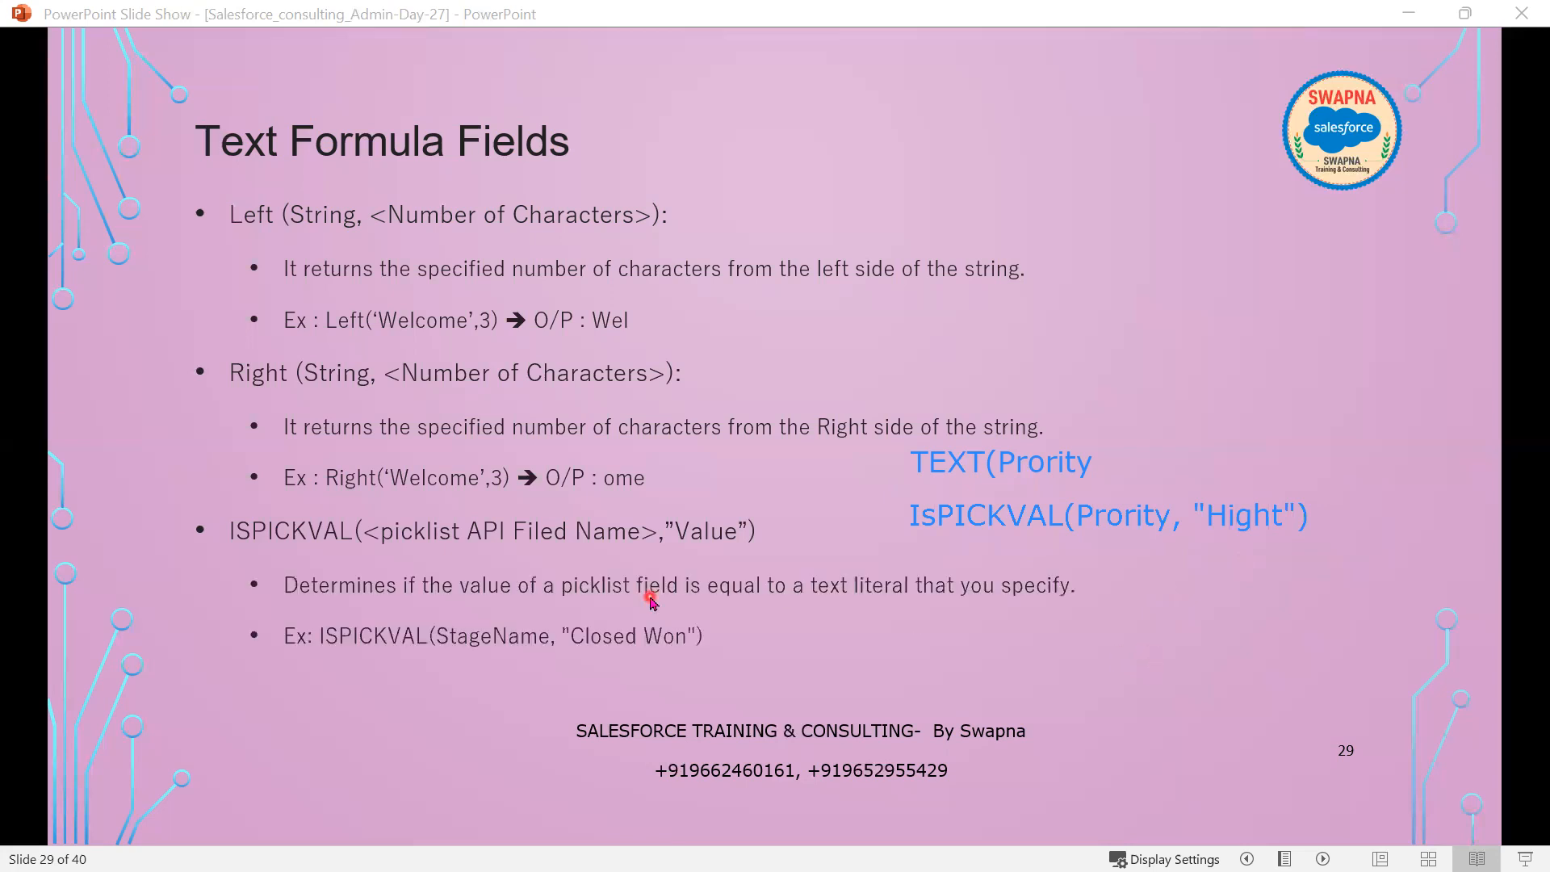
{"action": "left_click", "coordinate": [650, 601]}
{"action": "key", "text": "Left"}
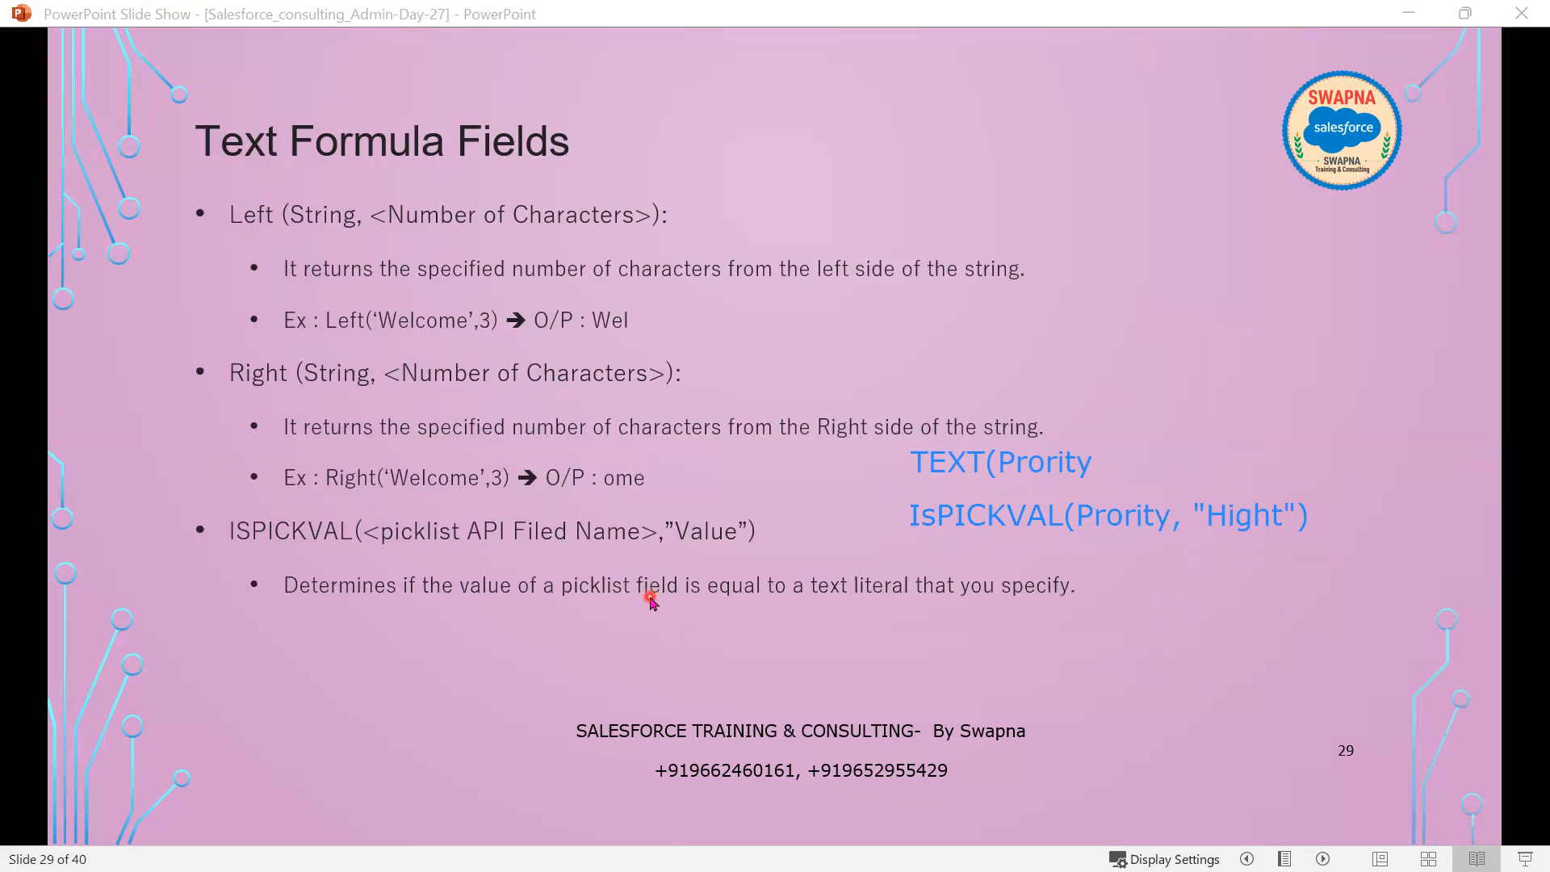
{"action": "left_click", "coordinate": [652, 602]}
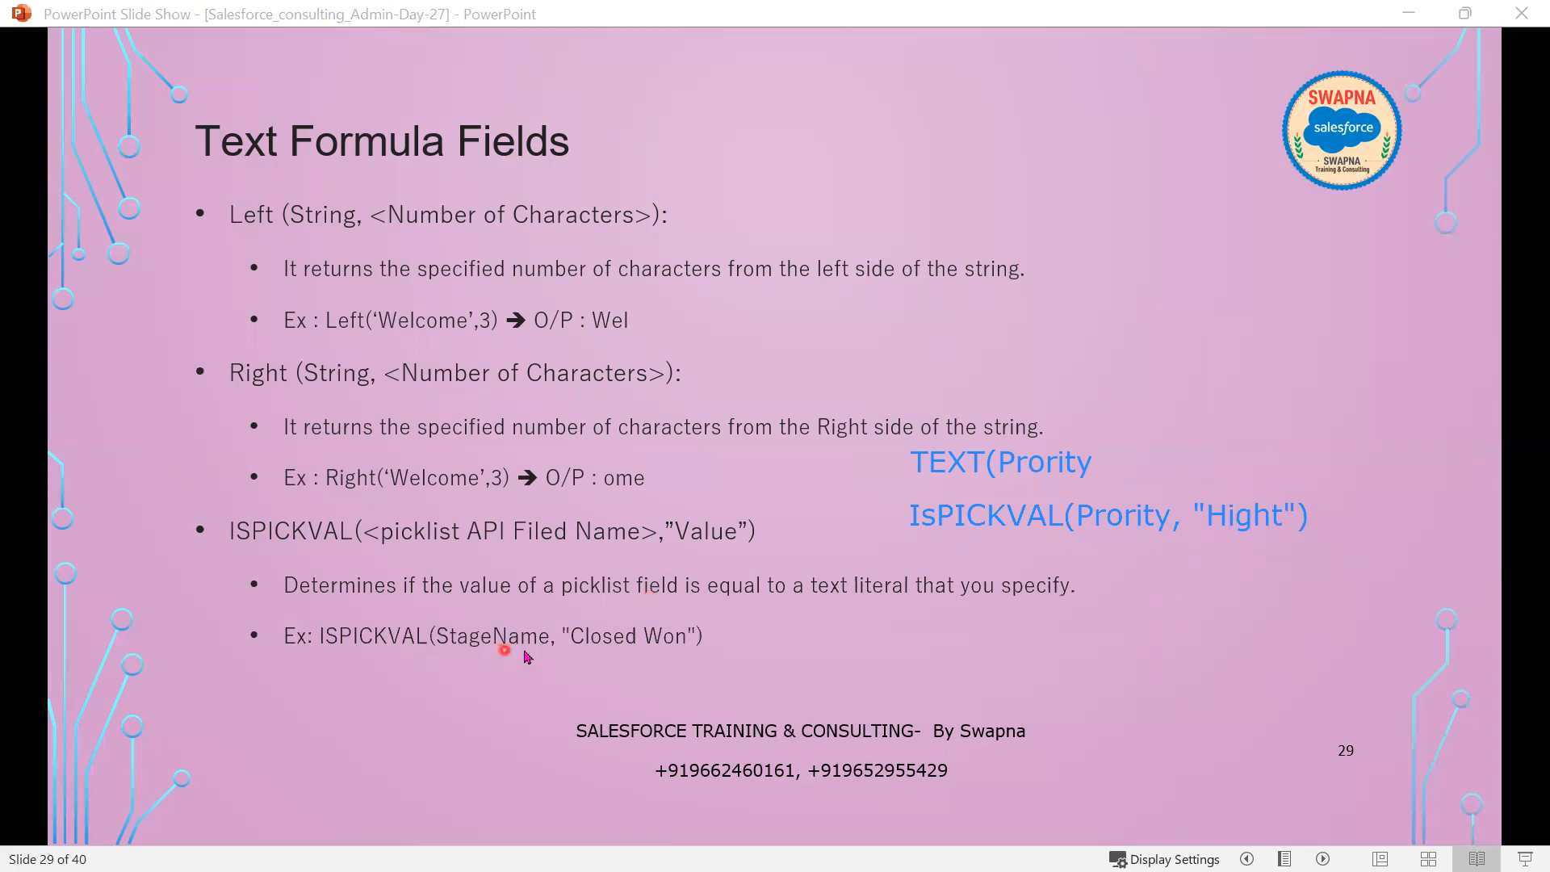
Advance to the Advanced Formula Fields slide, clear the annotations and reveal the CURRENCYRATE syntax, description and example.
{"action": "left_click", "coordinate": [704, 655]}
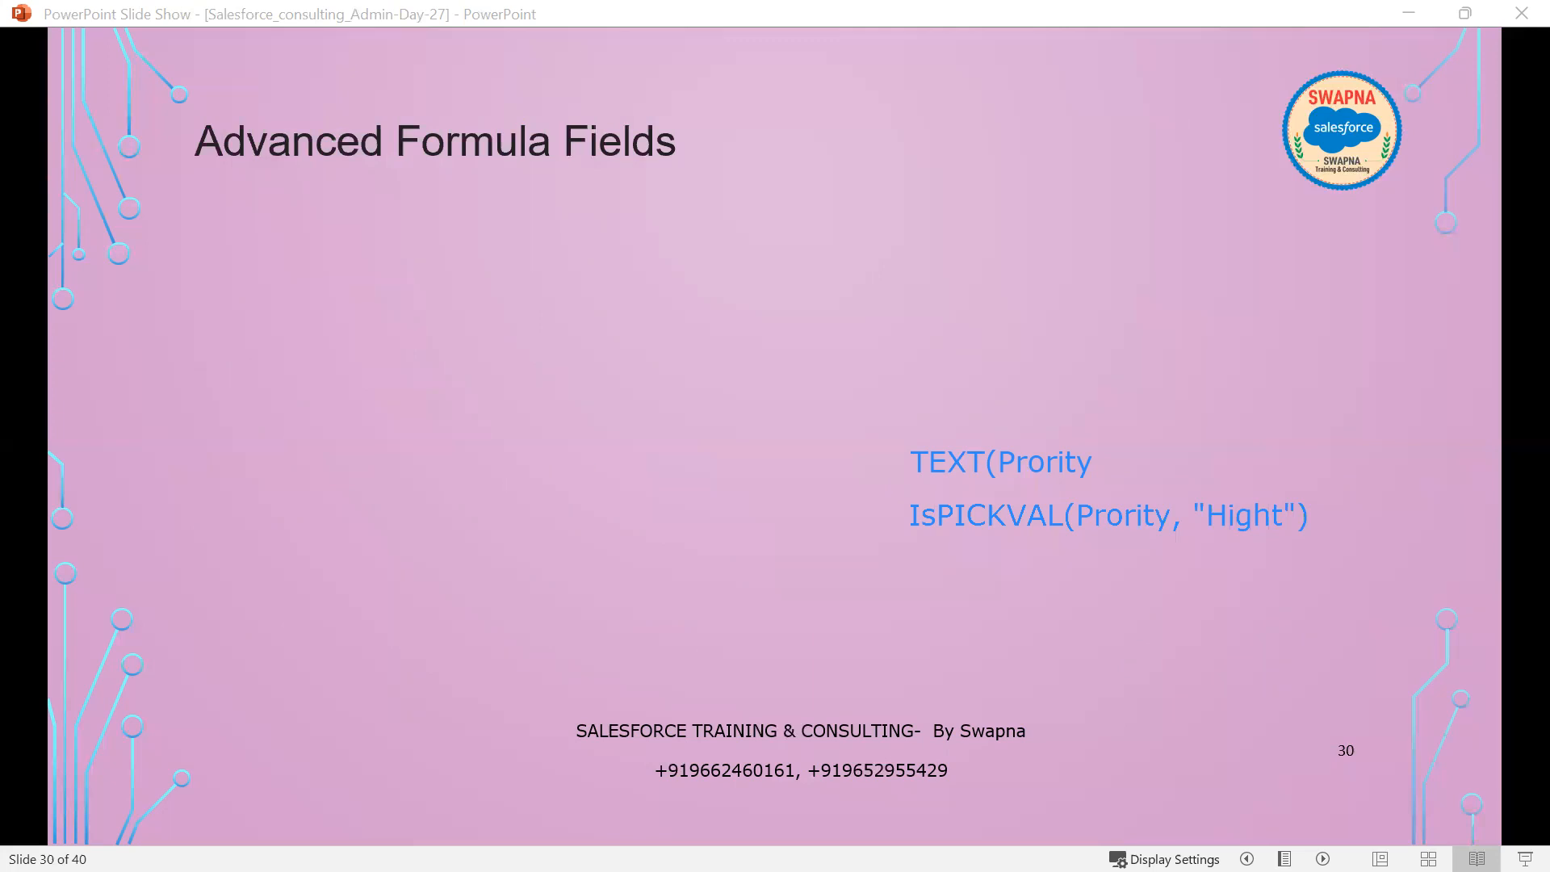
{"action": "key", "text": "Escape"}
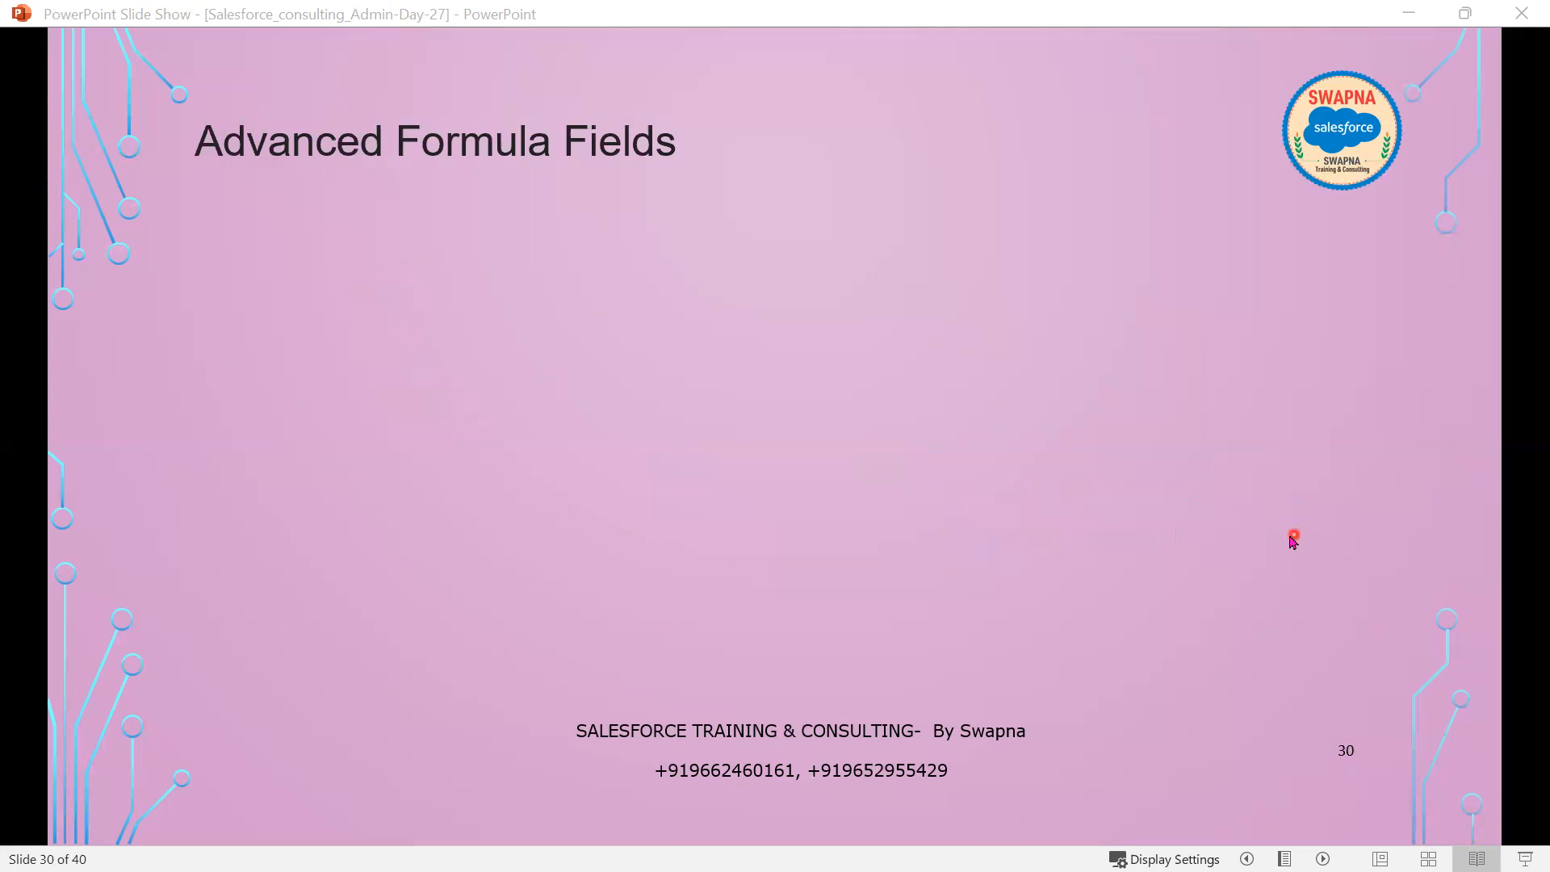
{"action": "key", "text": "Right"}
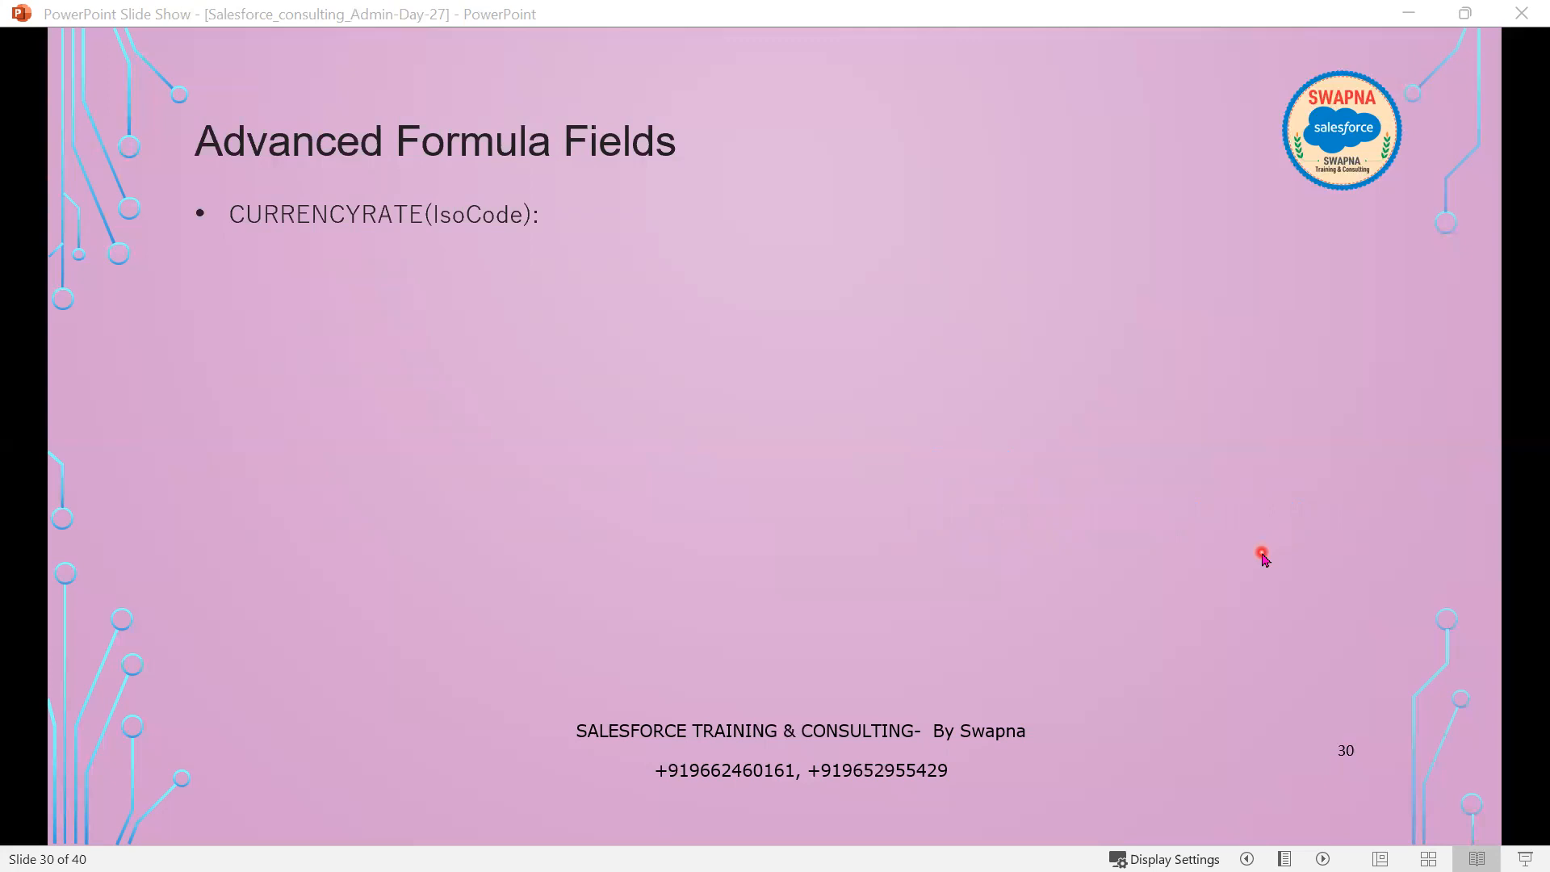
{"action": "key", "text": "Right"}
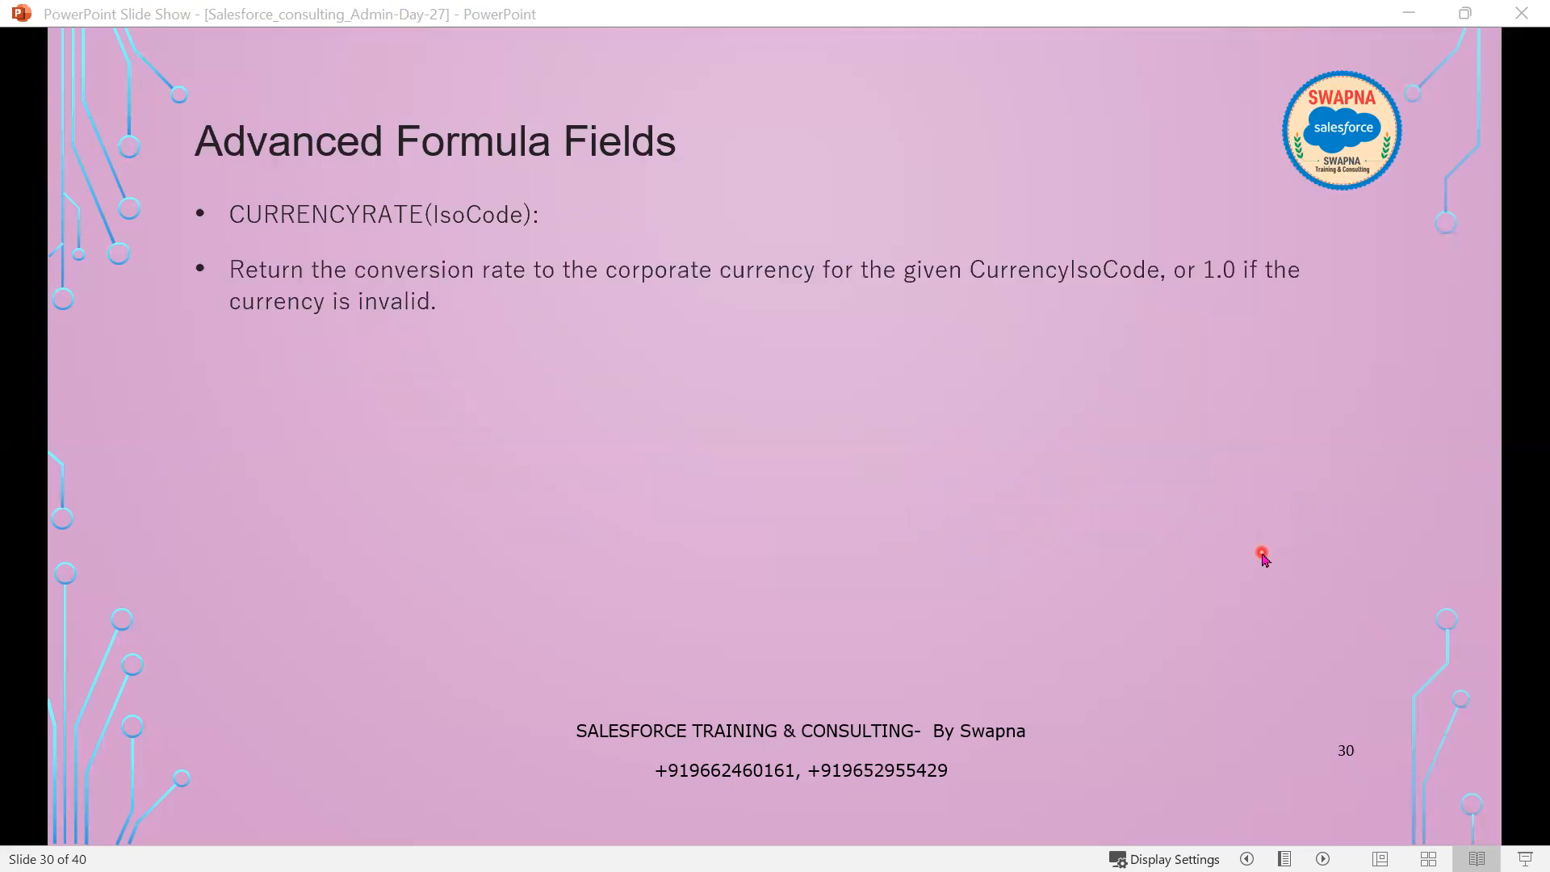
{"action": "key", "text": "Right"}
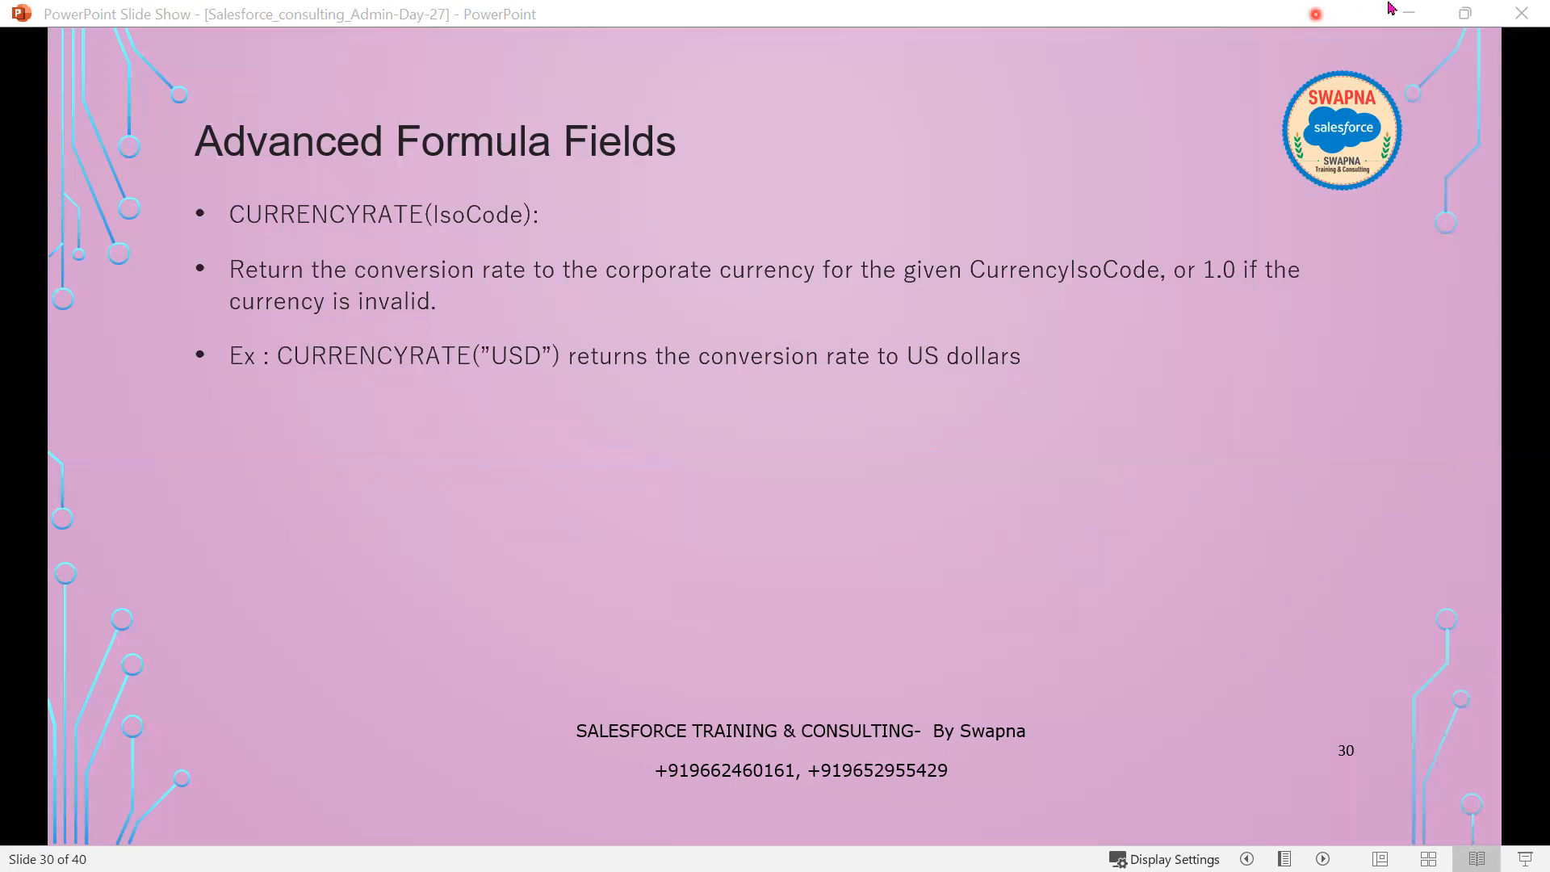
Return to the images formula editor in Salesforce and view the description of CURRENCYRATE among the Advanced functions.
{"action": "left_click", "coordinate": [1409, 14]}
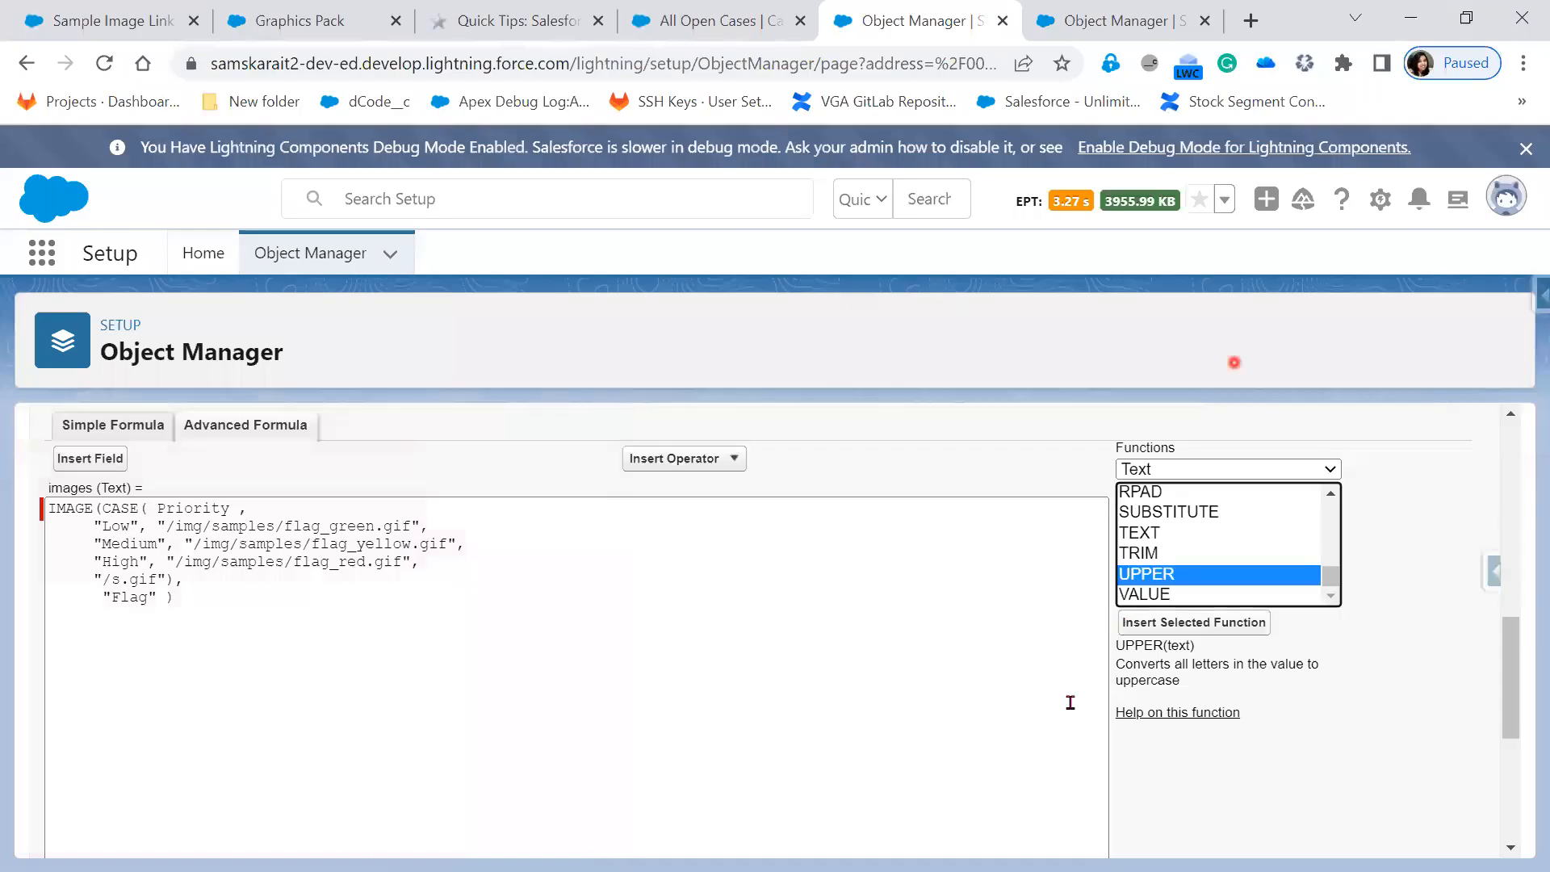
{"action": "left_click", "coordinate": [1168, 469]}
{"action": "left_click", "coordinate": [1172, 592]}
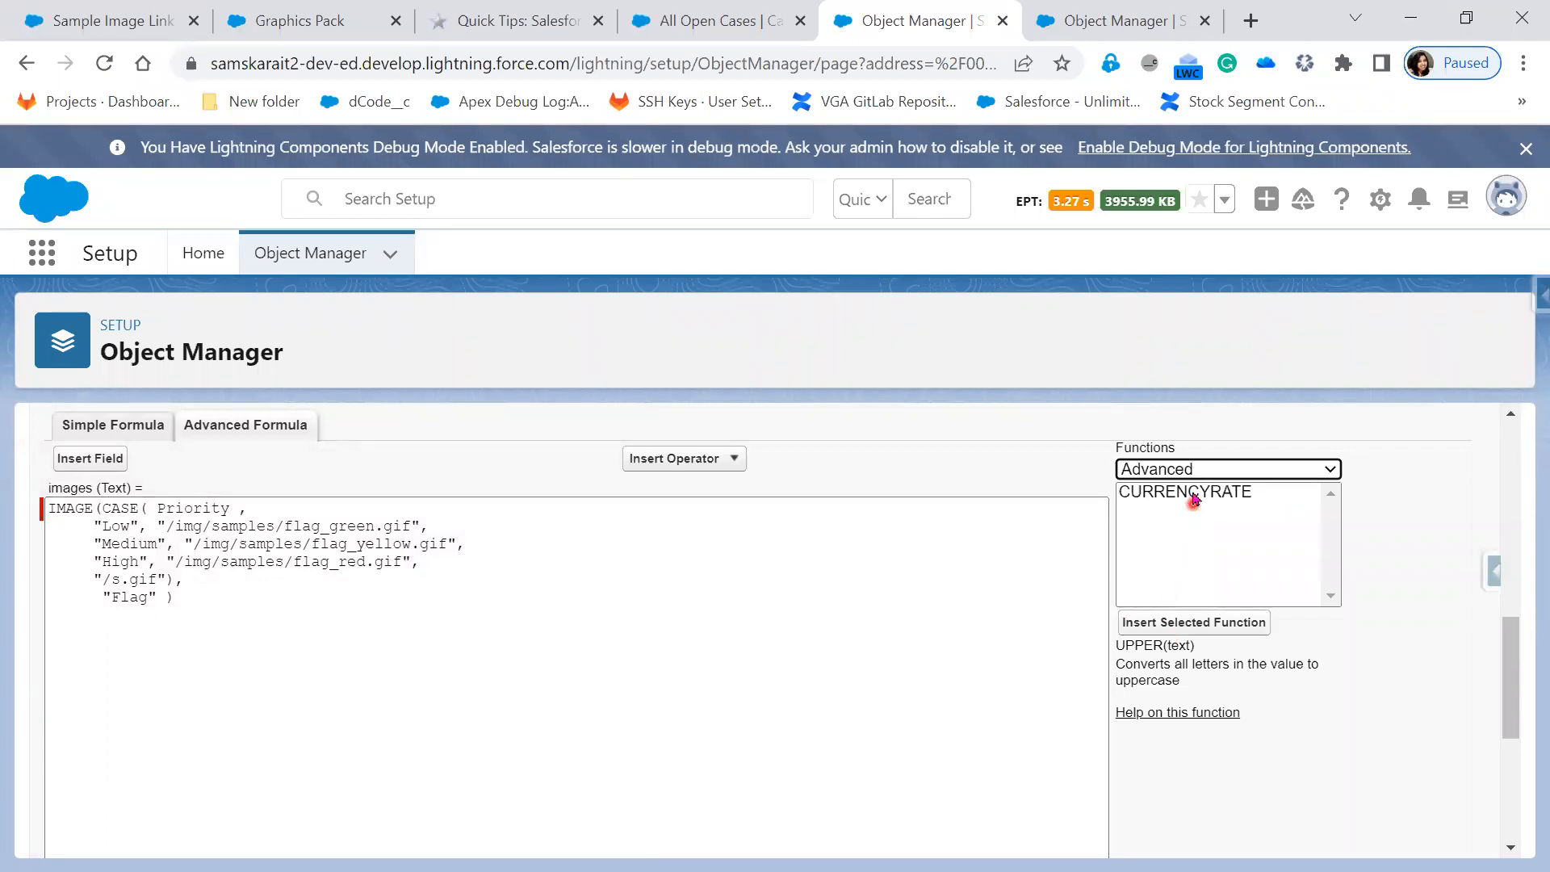
{"action": "left_click", "coordinate": [1193, 496]}
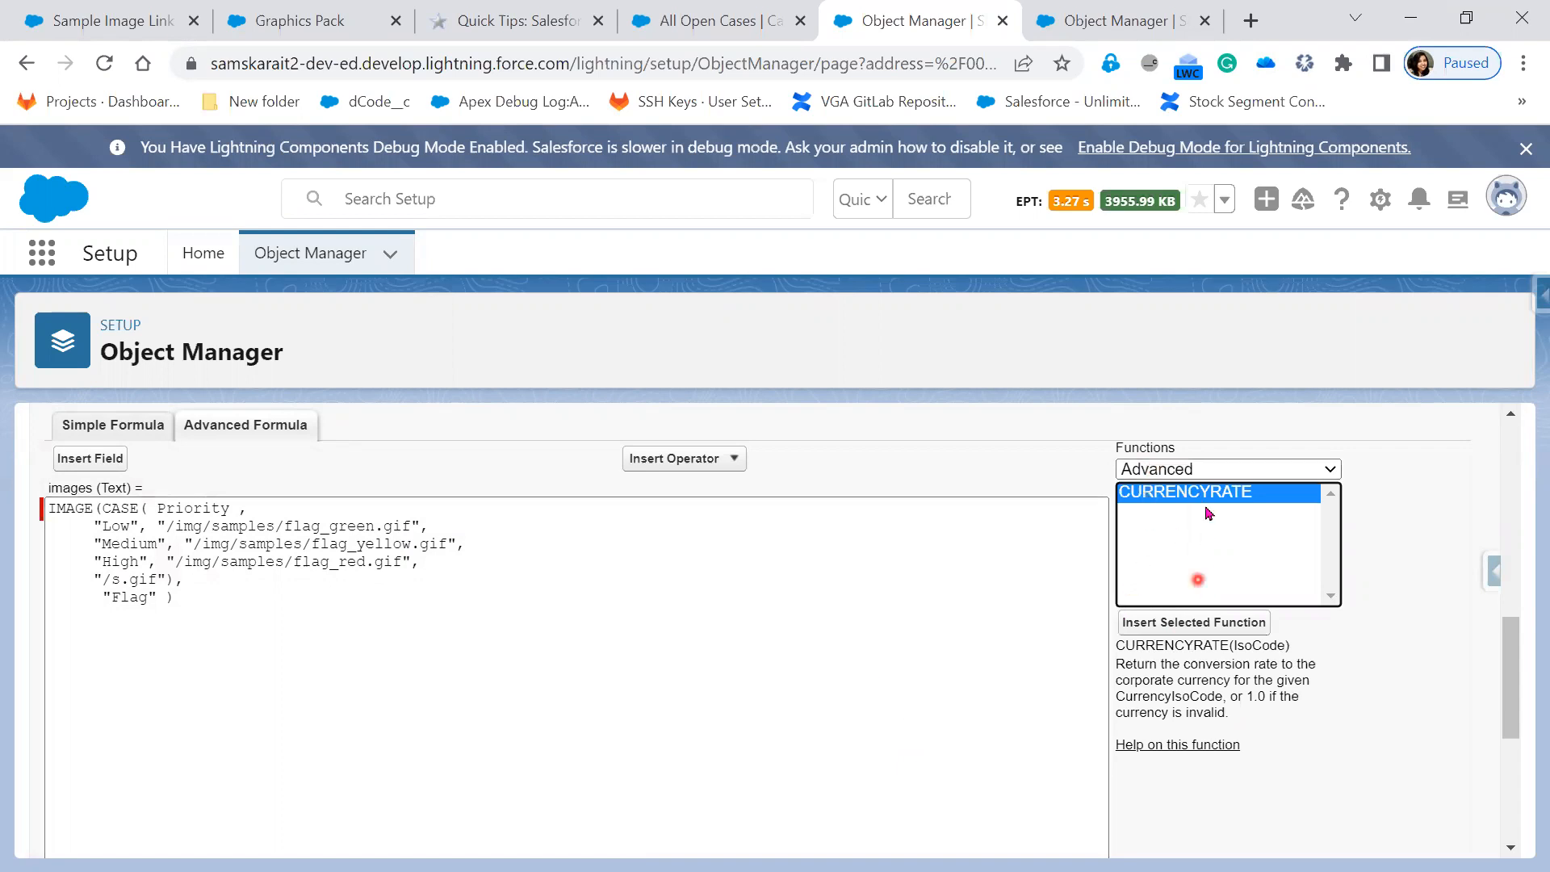
Display the Date & Time functions and the Logical functions in the formula editor's function list.
{"action": "left_click", "coordinate": [1203, 469]}
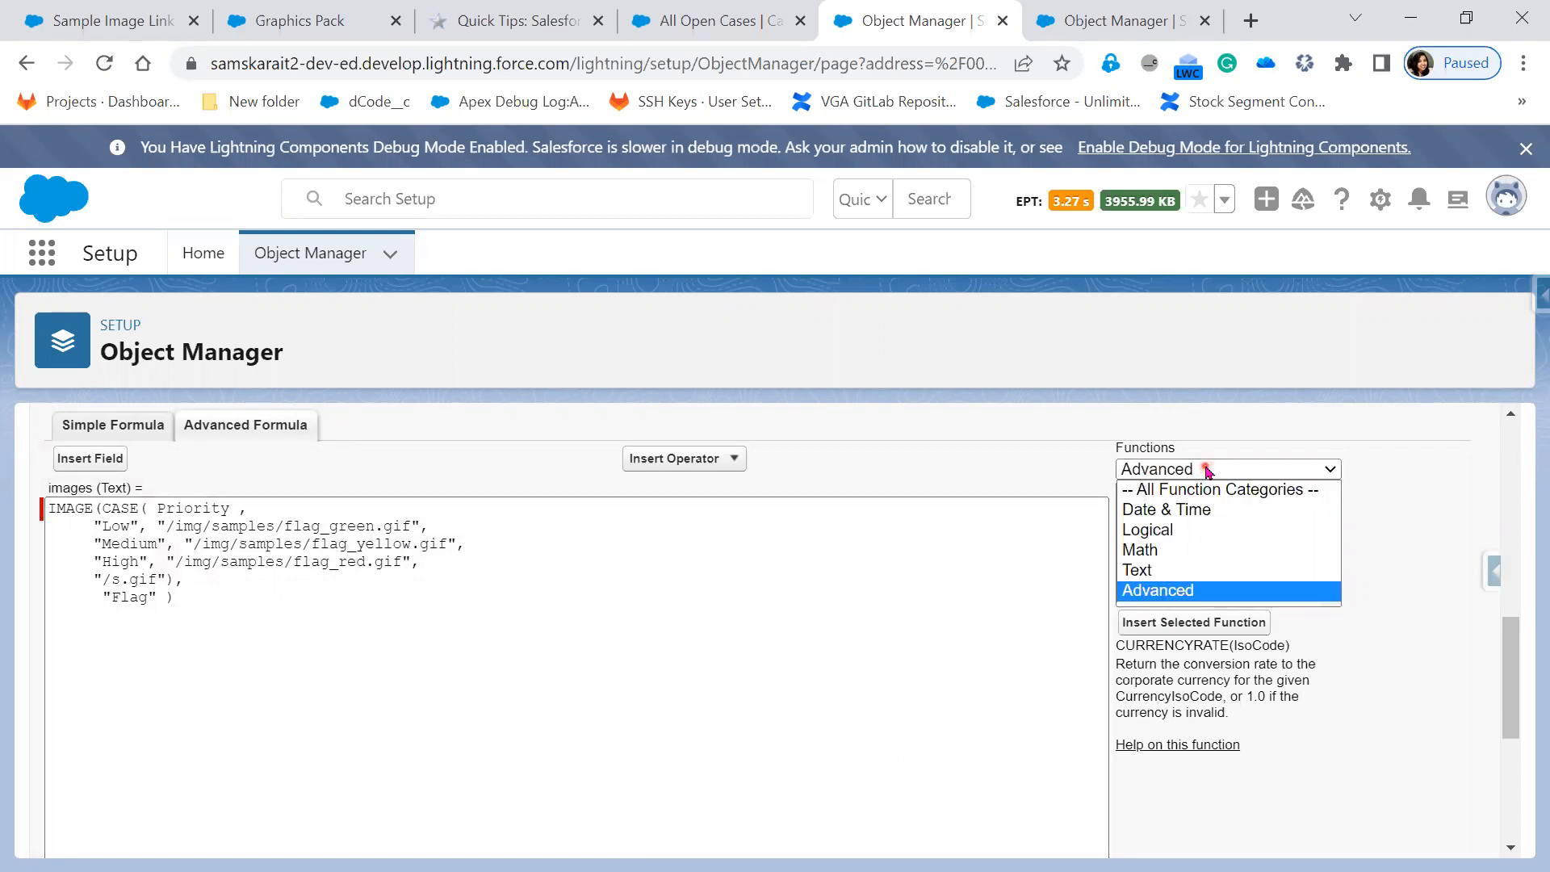
{"action": "left_click", "coordinate": [1205, 512]}
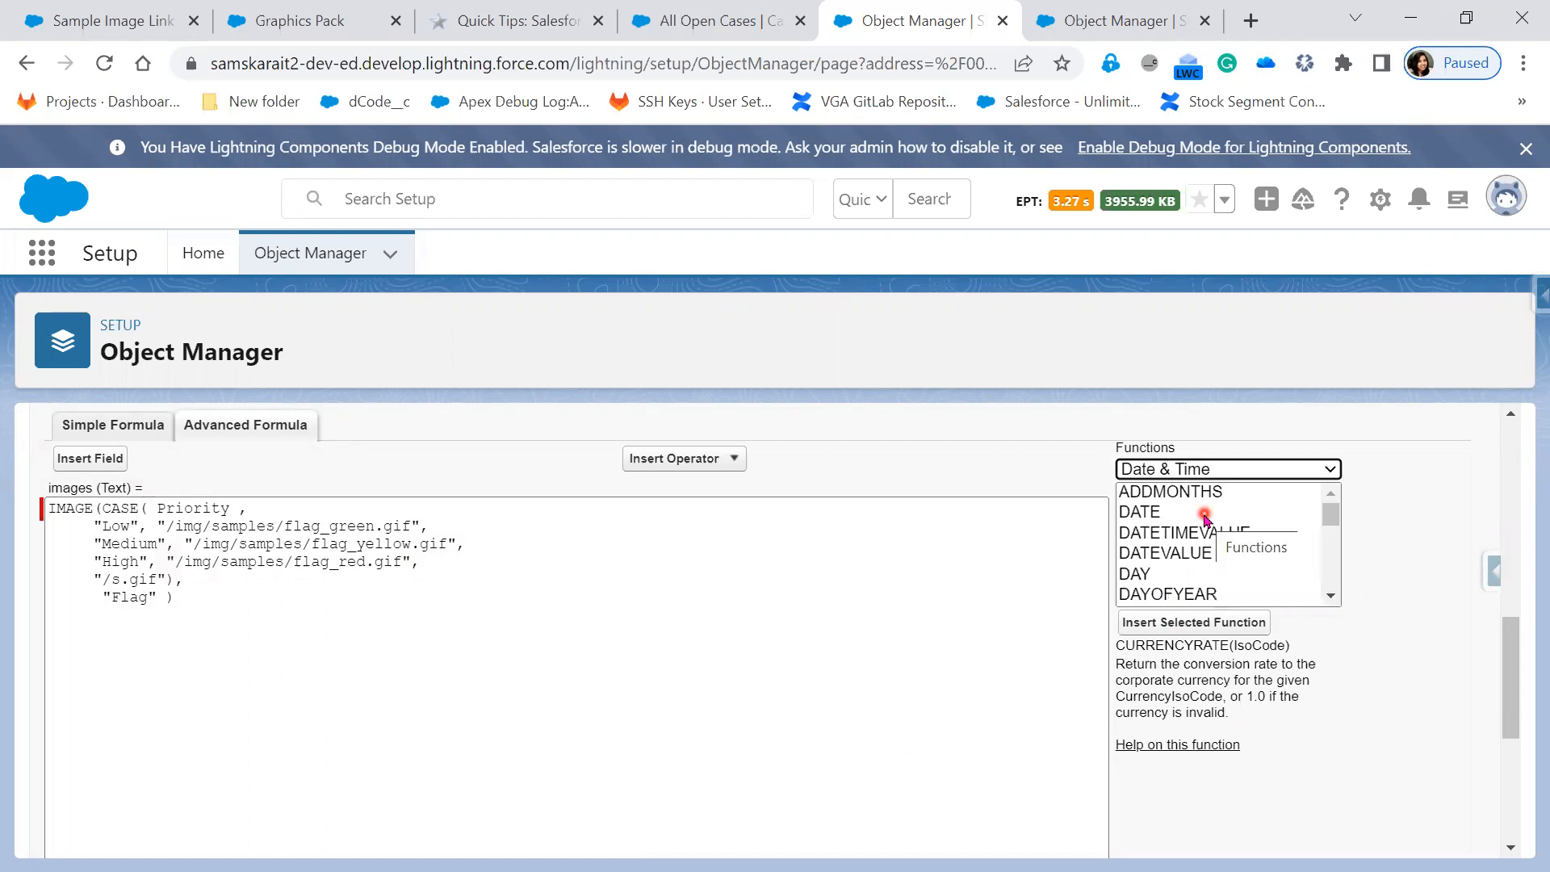
{"action": "left_click", "coordinate": [1203, 470]}
{"action": "left_click", "coordinate": [1207, 531]}
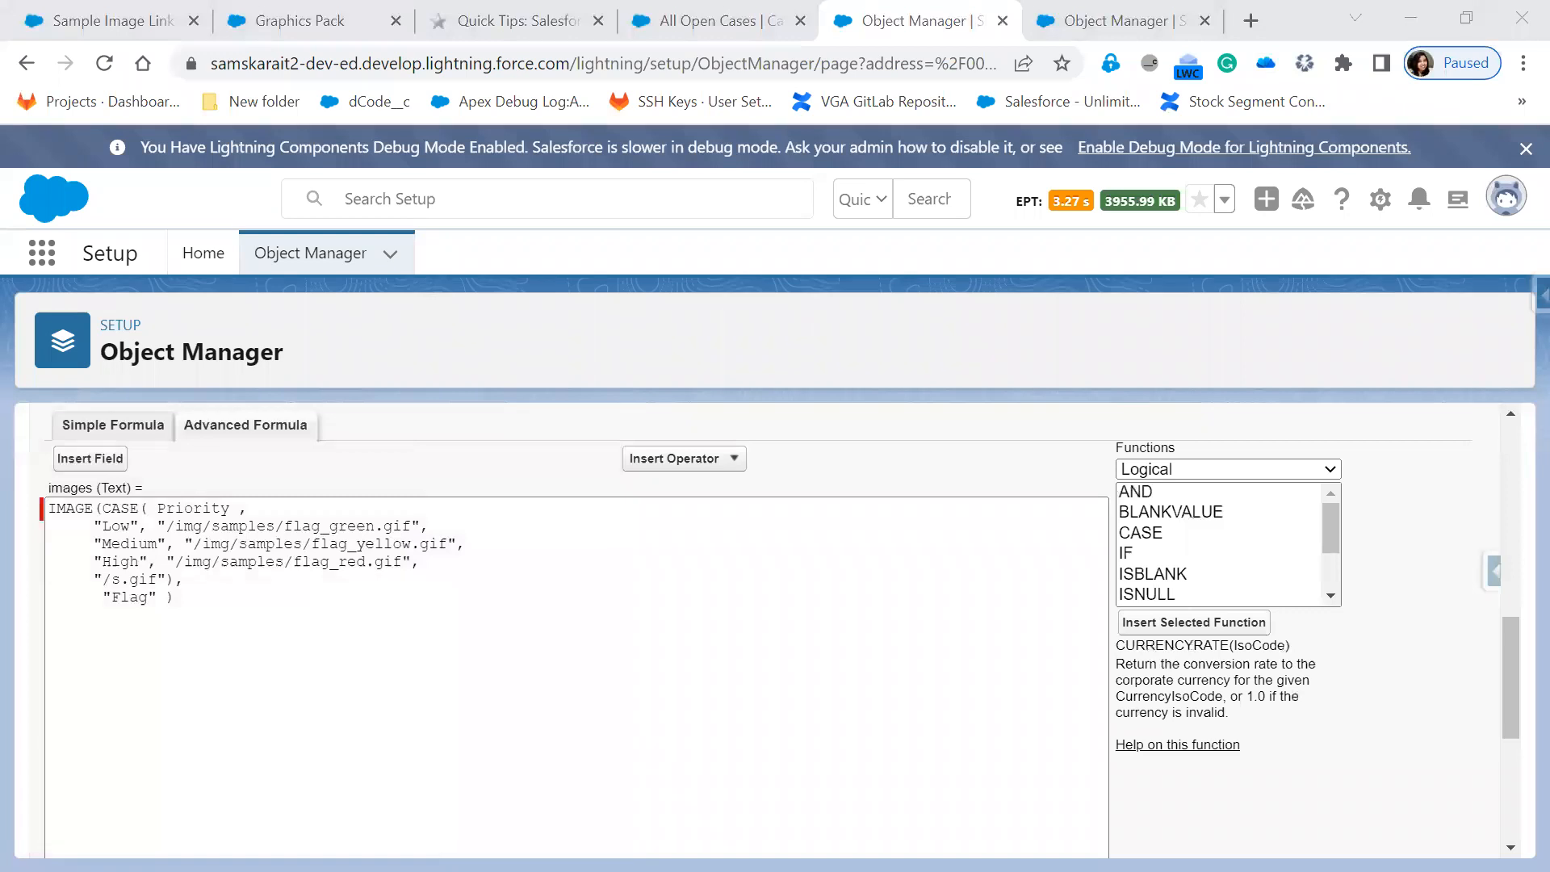
Open the electrical wiring installation case from the All Open Cases list and view its Date/Time Opened field.
{"action": "left_click", "coordinate": [716, 24]}
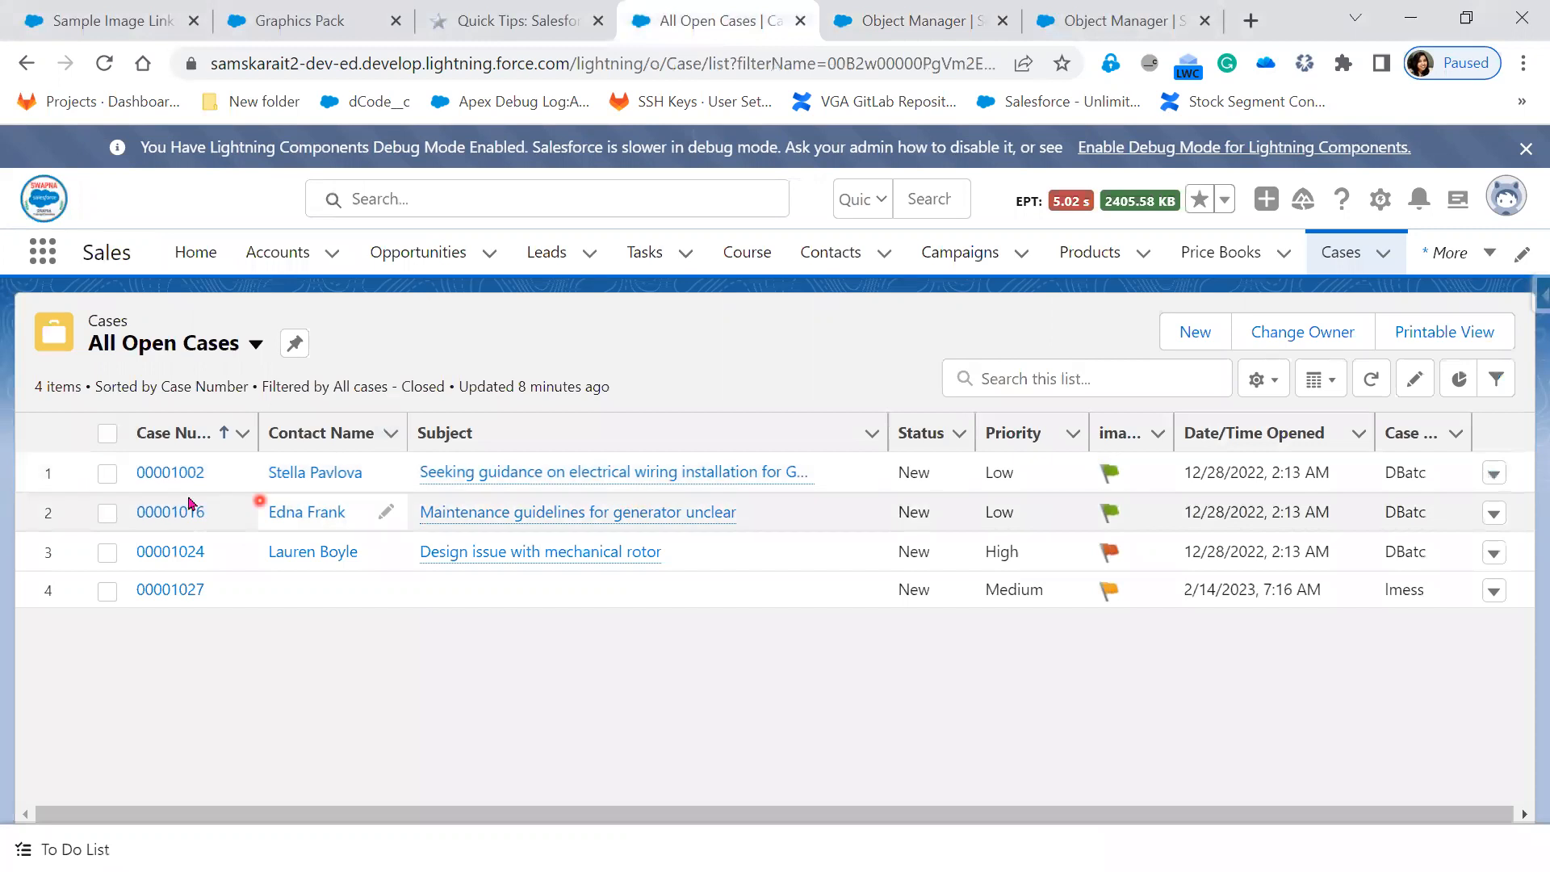
{"action": "left_click", "coordinate": [144, 471]}
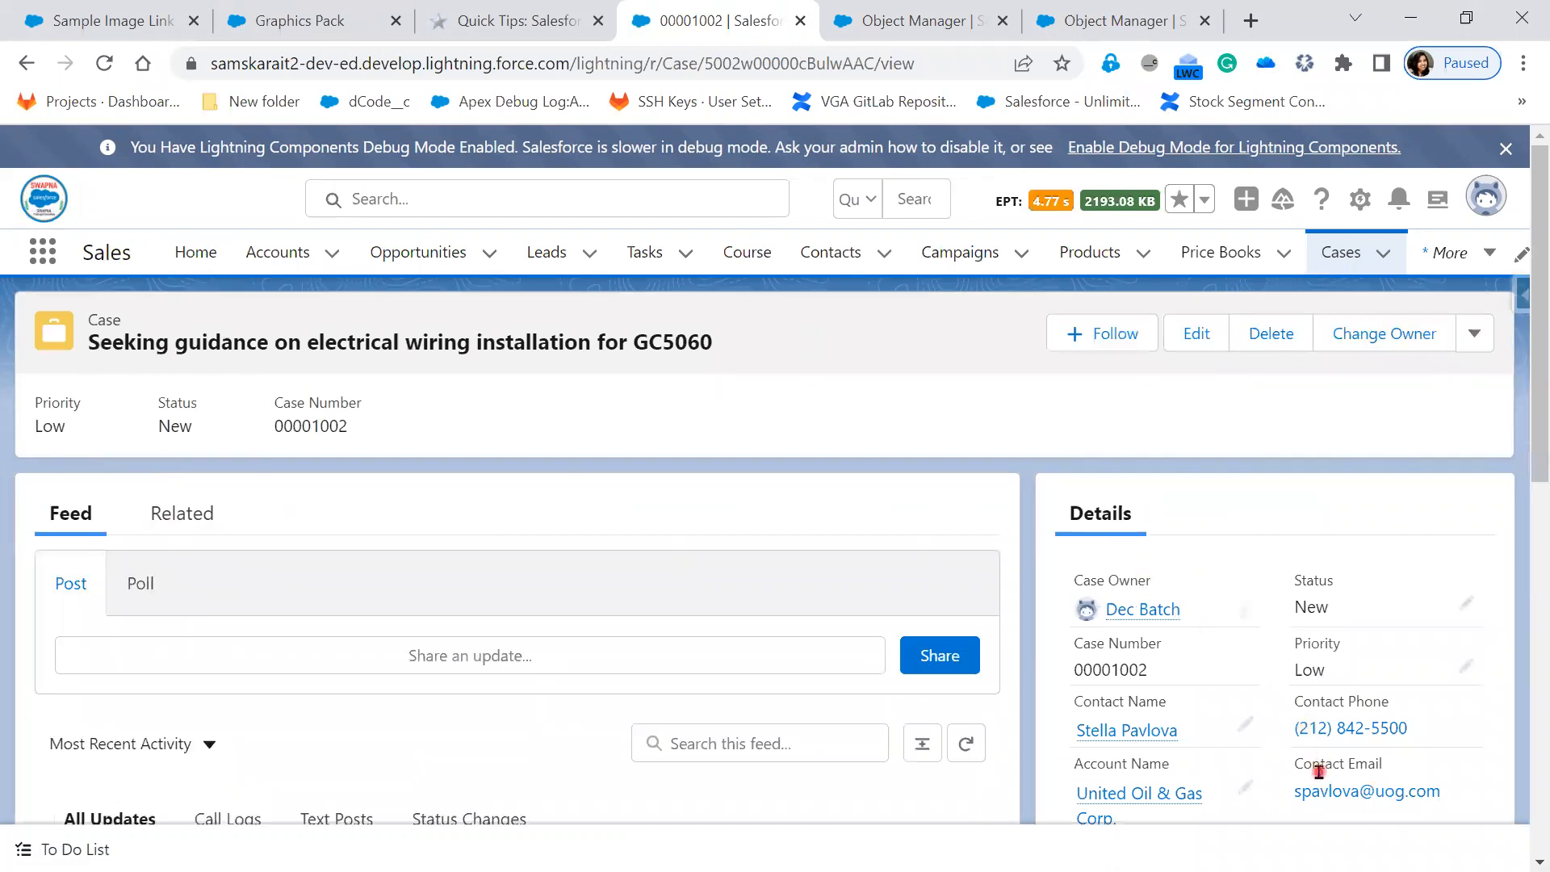
{"action": "scroll", "coordinate": [1319, 771], "scroll_direction": "down", "scroll_amount": 5}
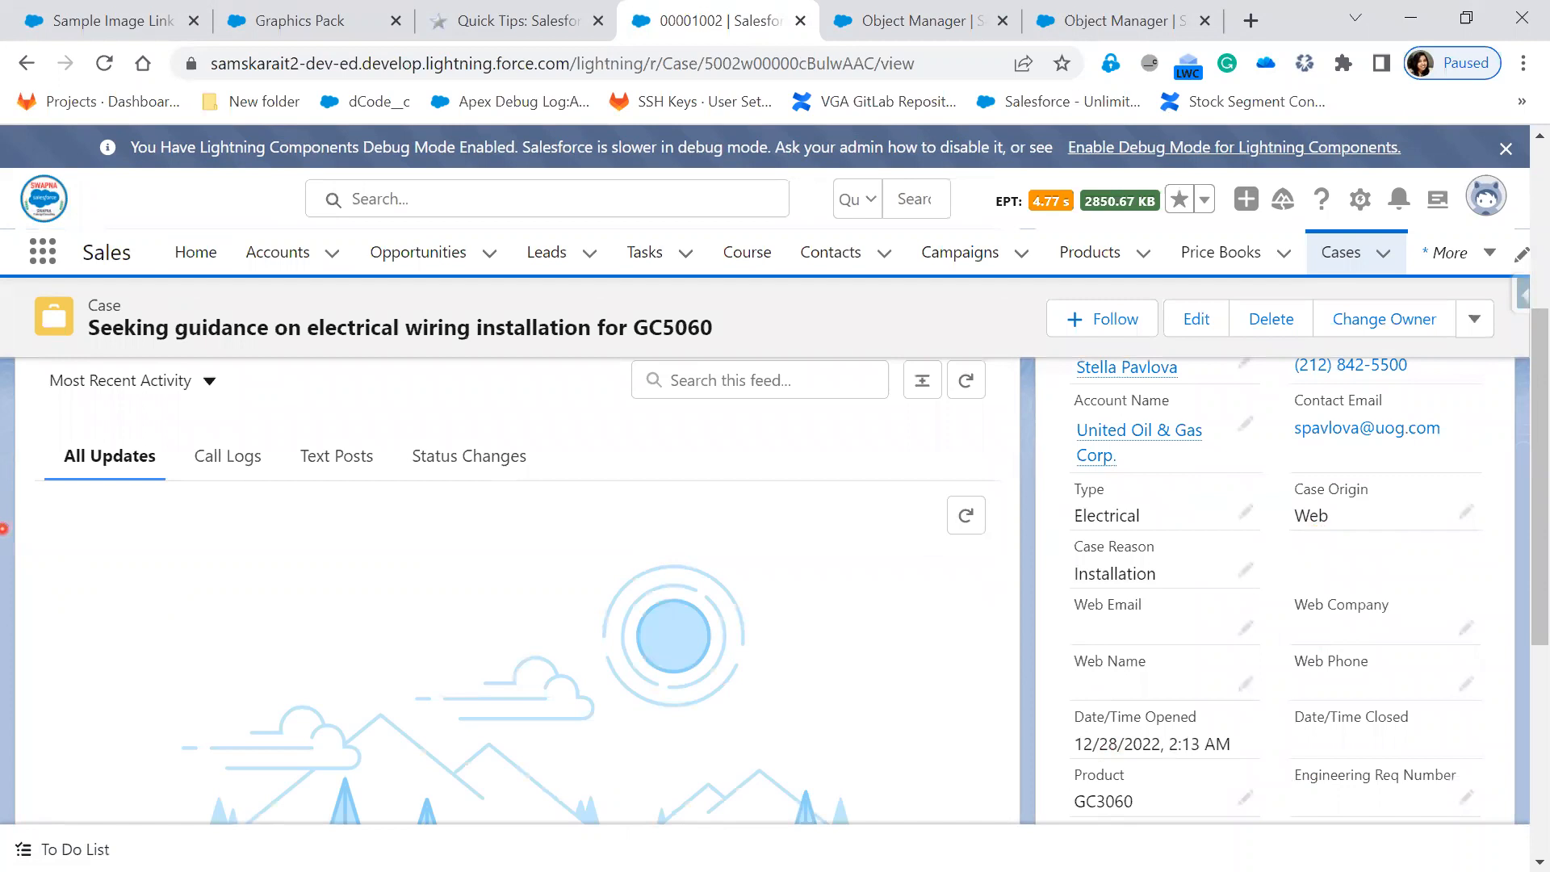
Add a text annotation reading "Date/Time Opened<Today()" over the case page.
{"action": "left_click", "coordinate": [523, 556]}
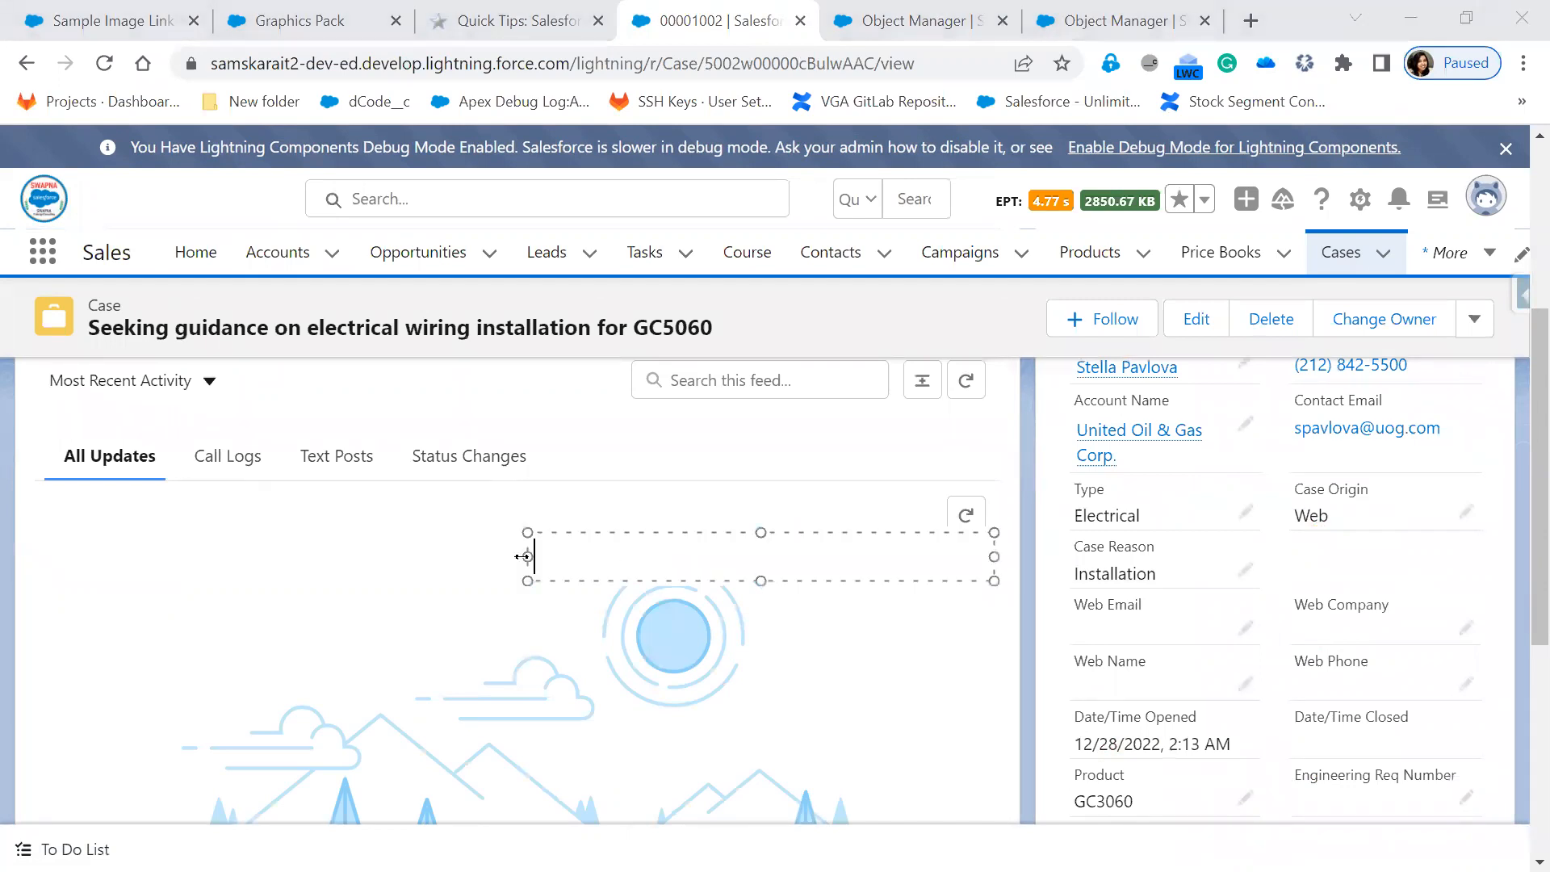
{"action": "type", "text": "Date/Time"}
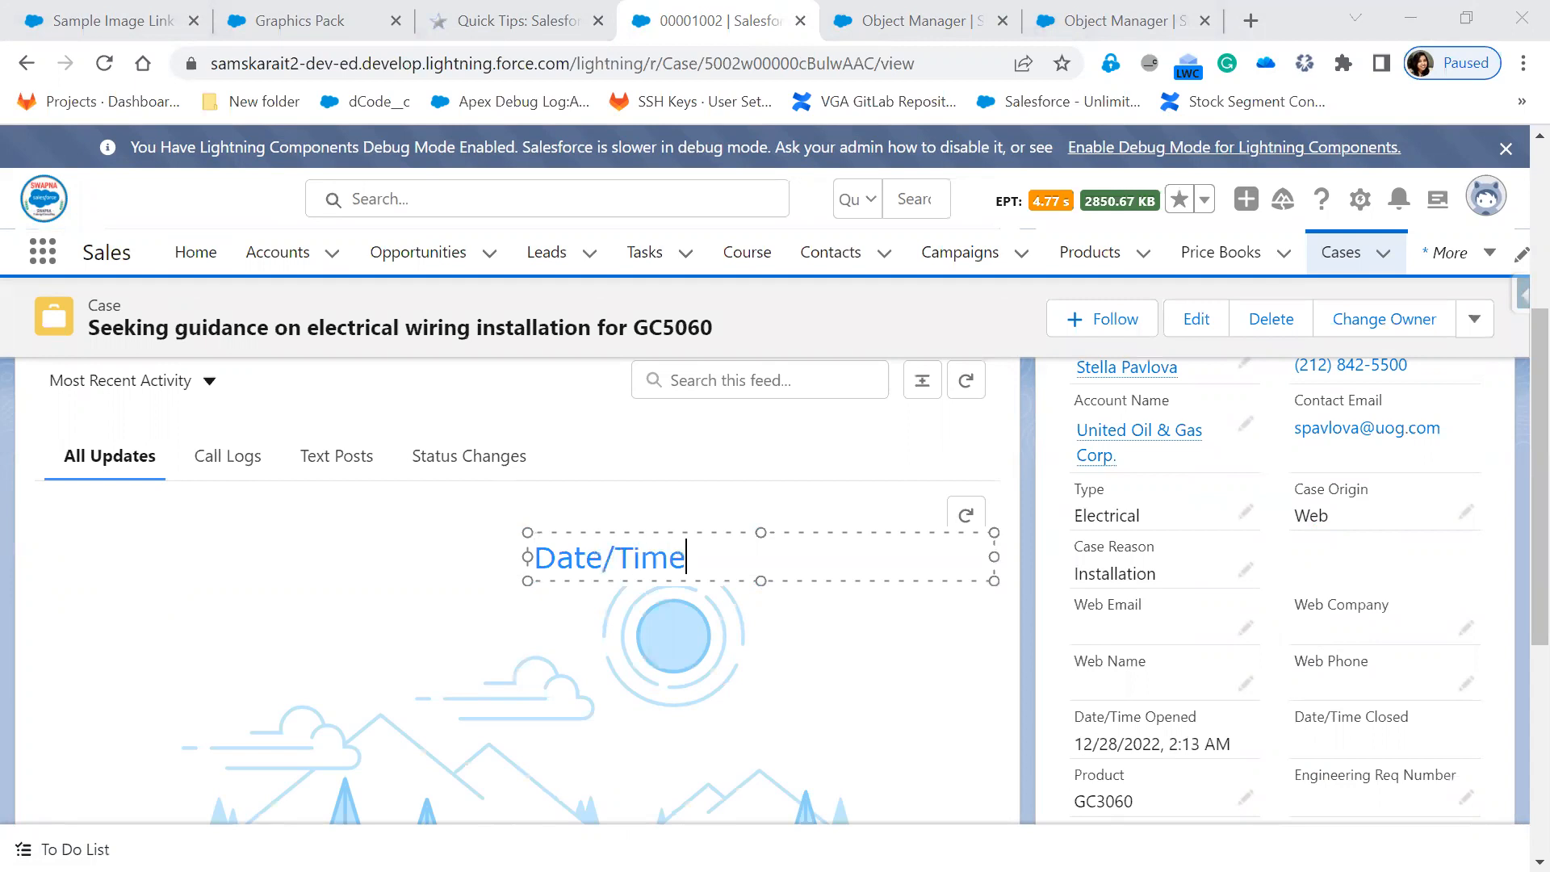
{"action": "type", "text": " Opened"}
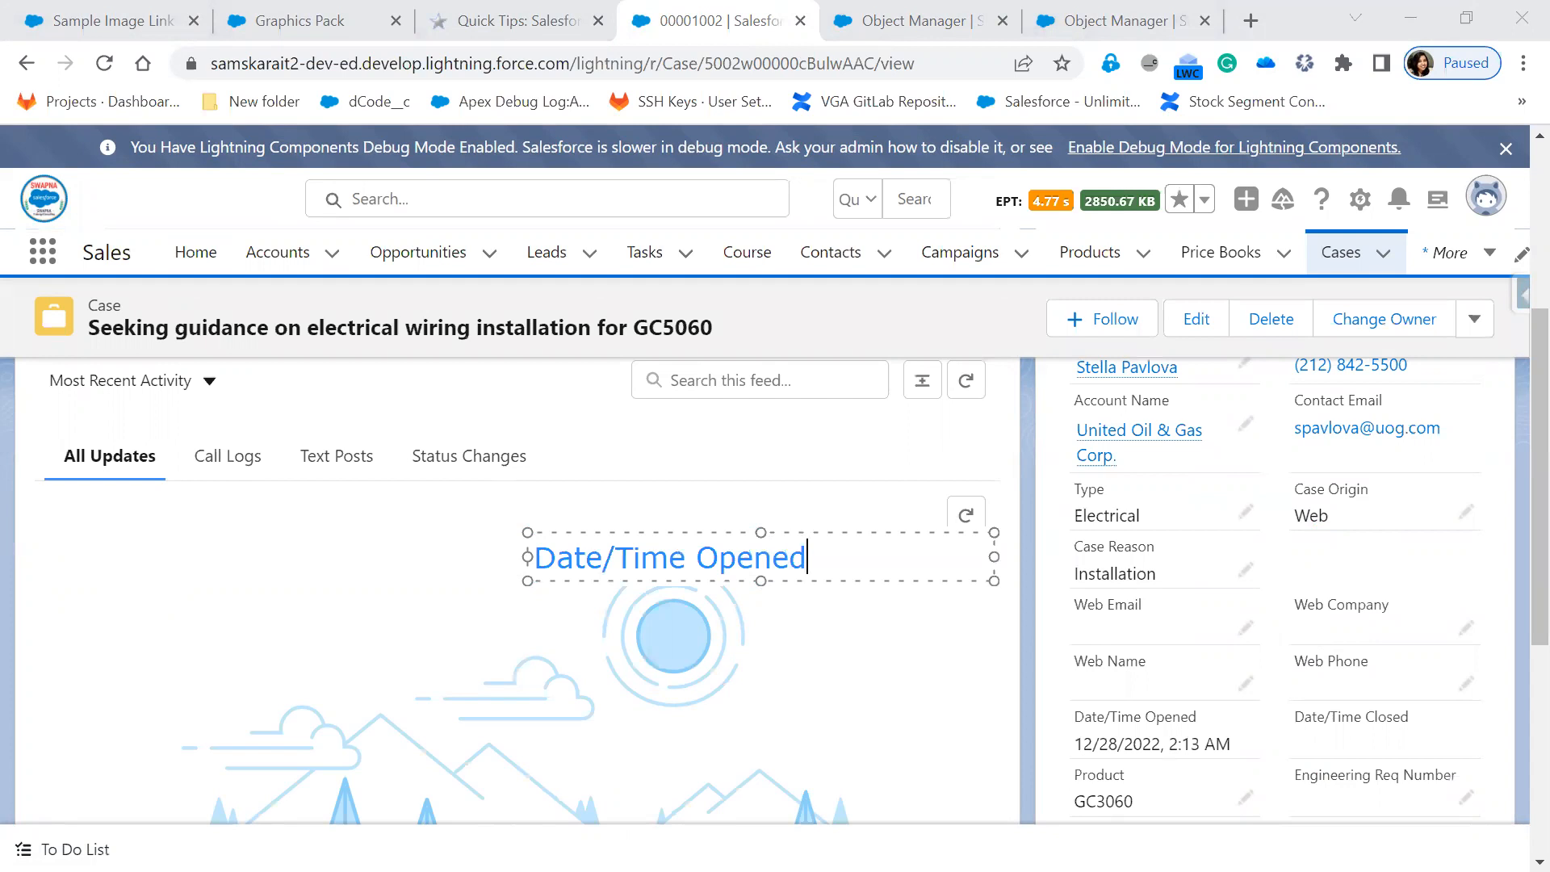
{"action": "type", "text": "<Today()"}
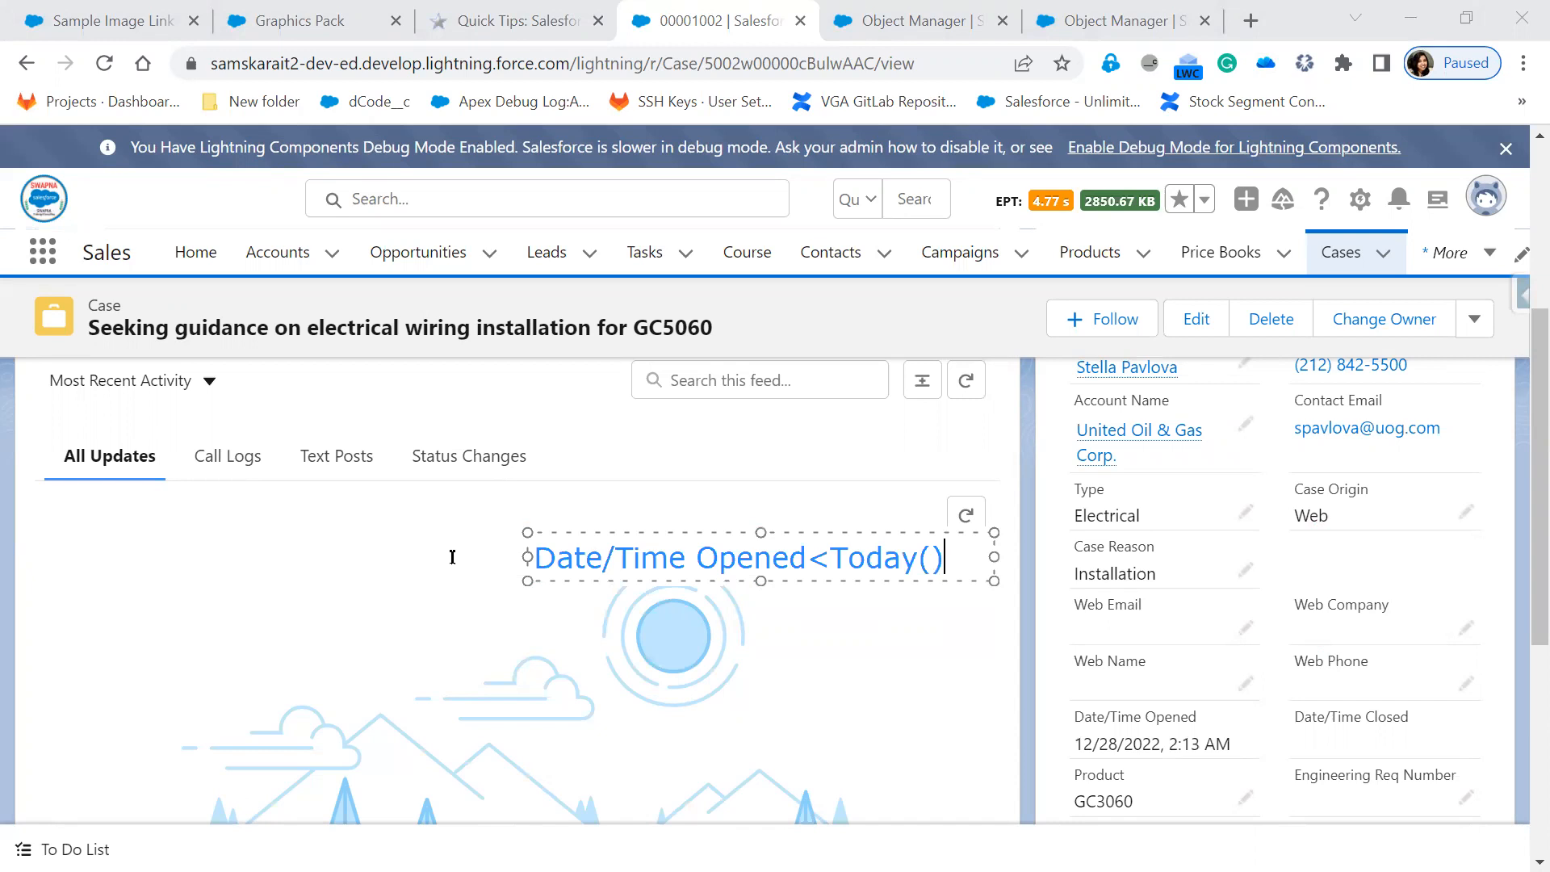
Change the annotation's comparison sign to > and append ".35" after Today().
{"action": "left_click", "coordinate": [830, 558]}
{"action": "key", "text": "BackSpace"}
{"action": "type", "text": ">"}
{"action": "left_click", "coordinate": [955, 563]}
{"action": "type", "text": "."}
{"action": "key", "text": "BackSpace"}
{"action": "type", "text": ".35"}
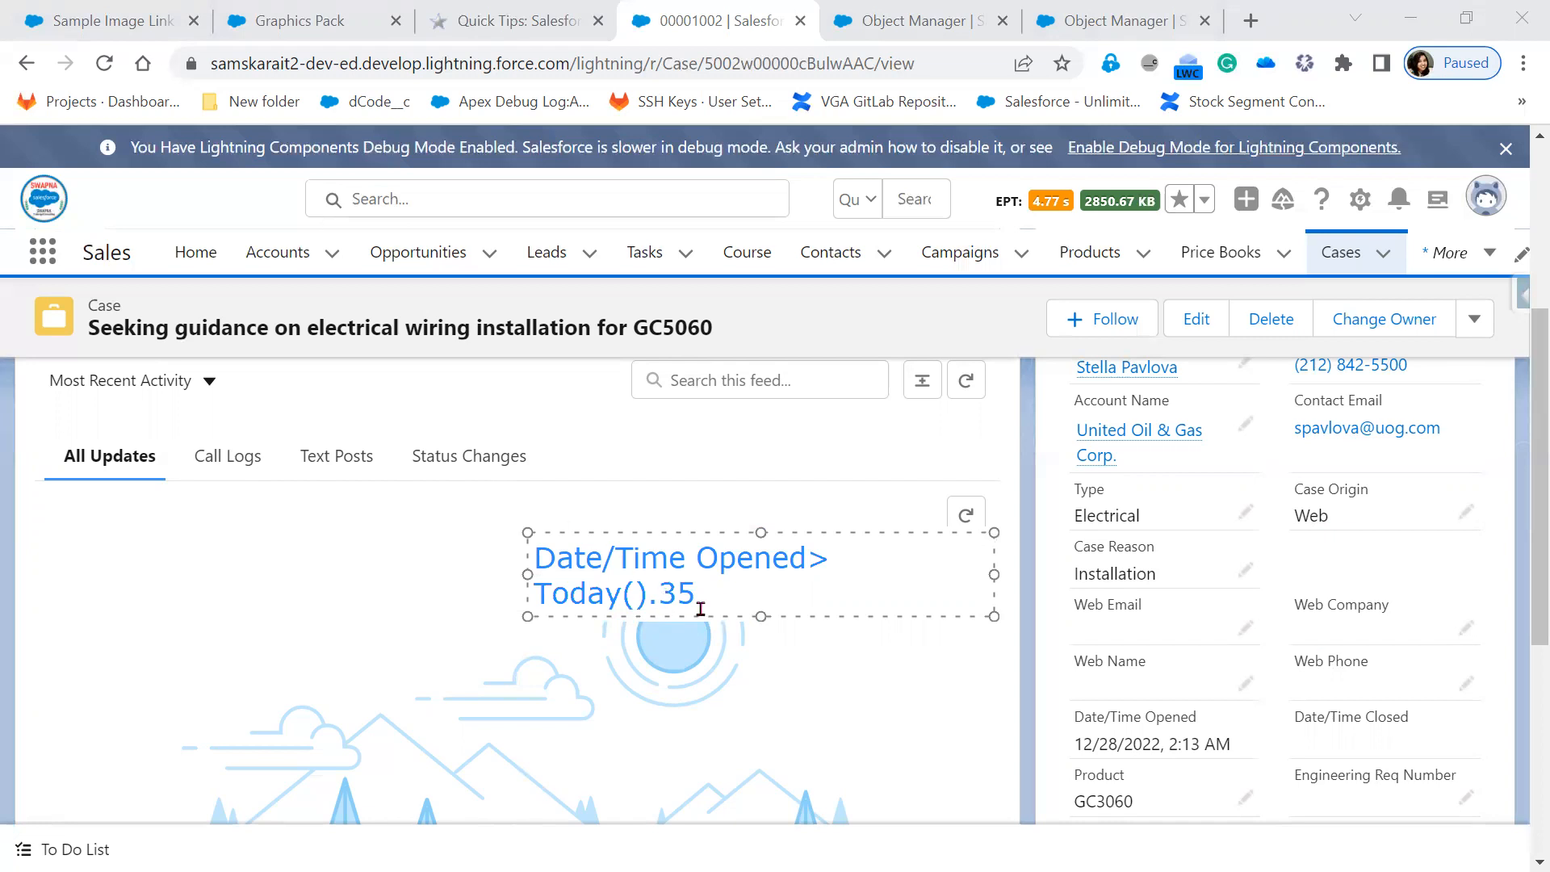
Replace the dot before 35 with a plus and finally a minus, making the annotation "Date/Time Opened>Today()-35".
{"action": "key", "text": "Left"}
{"action": "key", "text": "Left"}
{"action": "key", "text": "BackSpace"}
{"action": "type", "text": "+"}
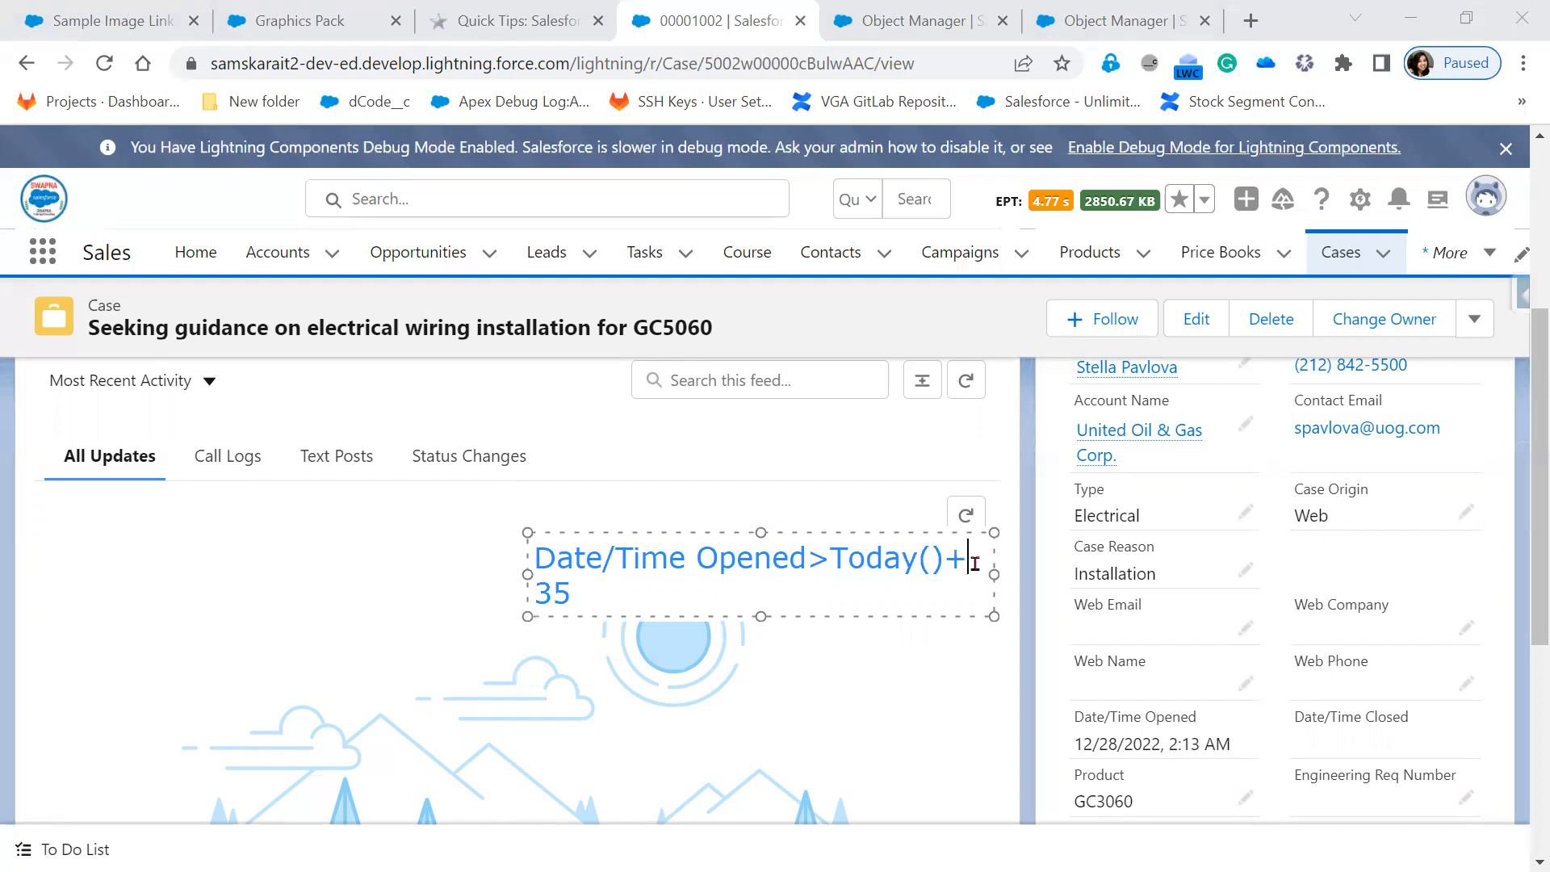
{"action": "key", "text": "BackSpace"}
{"action": "type", "text": "-"}
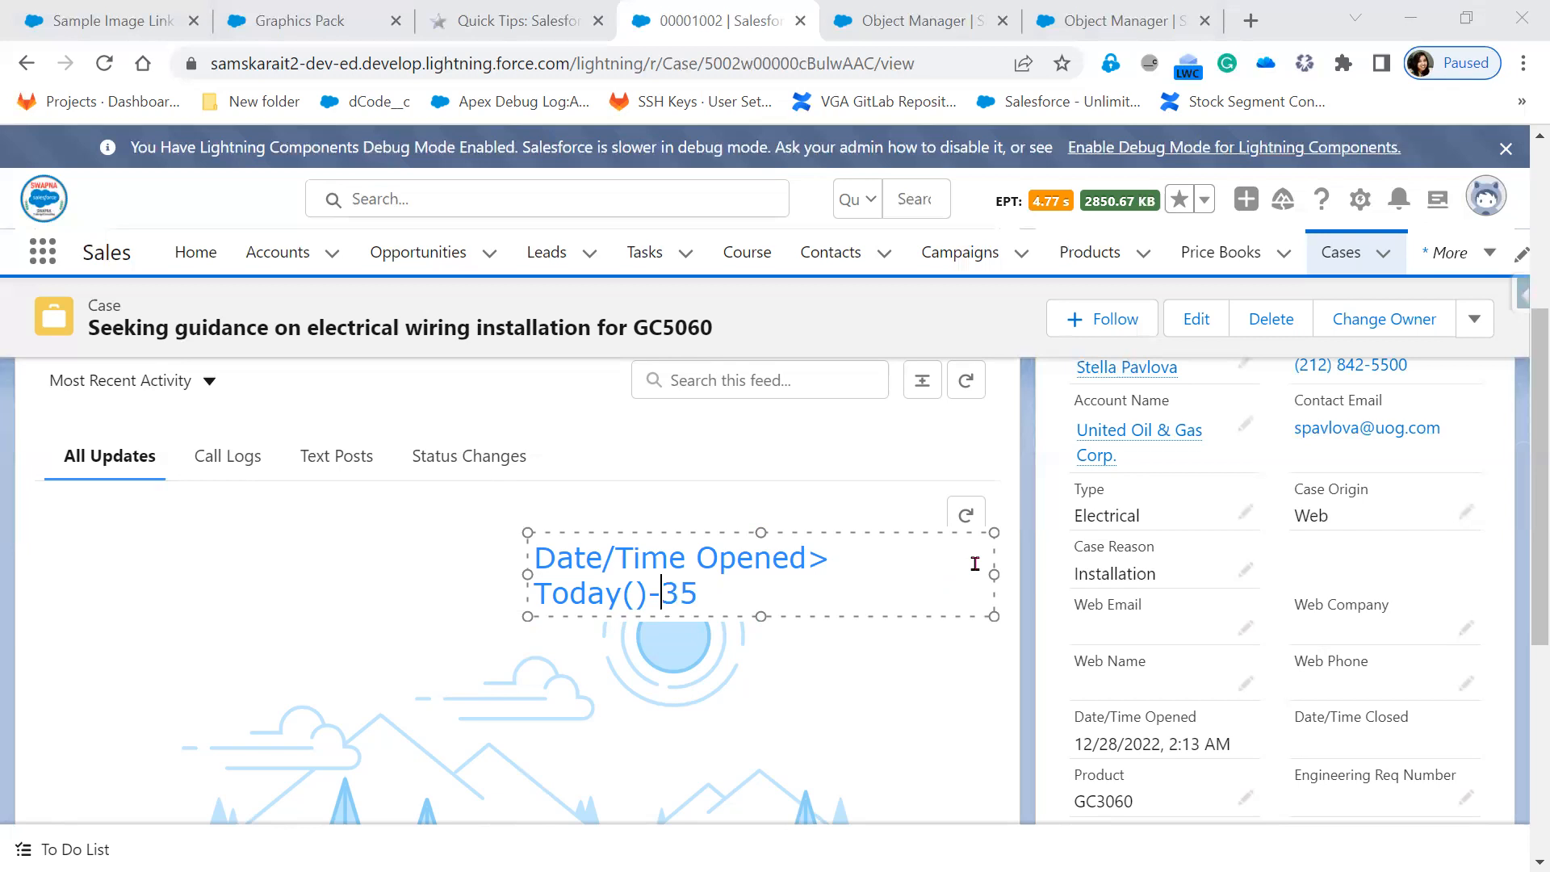
{"action": "left_click_drag", "start_coordinate": [763, 597], "coordinate": [519, 565]}
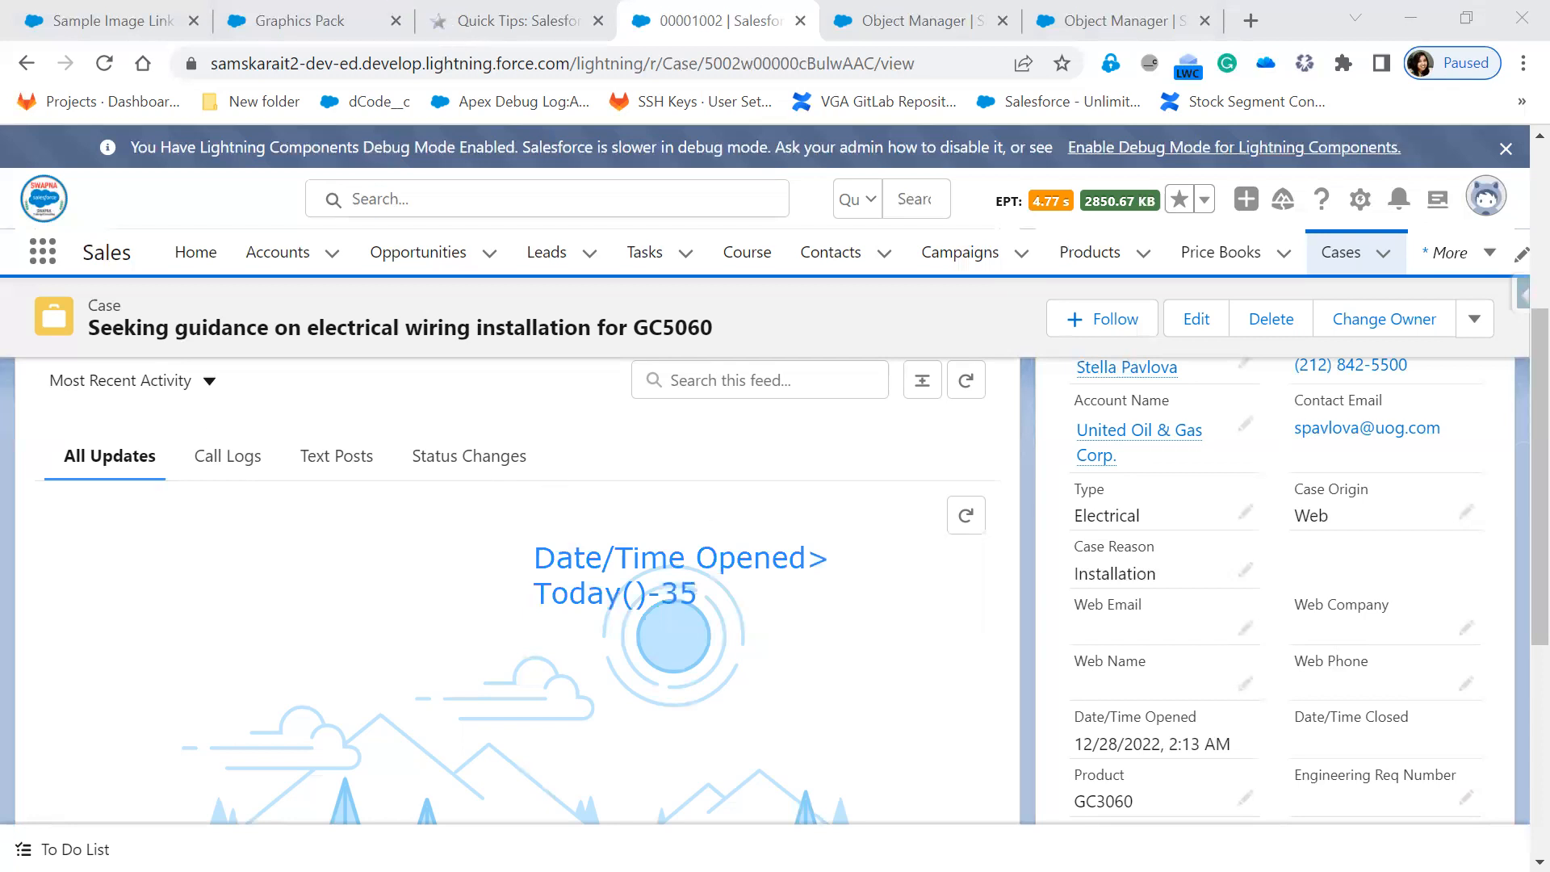
Open the Salesforce account from the recently viewed Accounts and look over its detail fields, including AnnualRevenue and Service Tax.
{"action": "left_click", "coordinate": [517, 21]}
{"action": "left_click", "coordinate": [738, 29]}
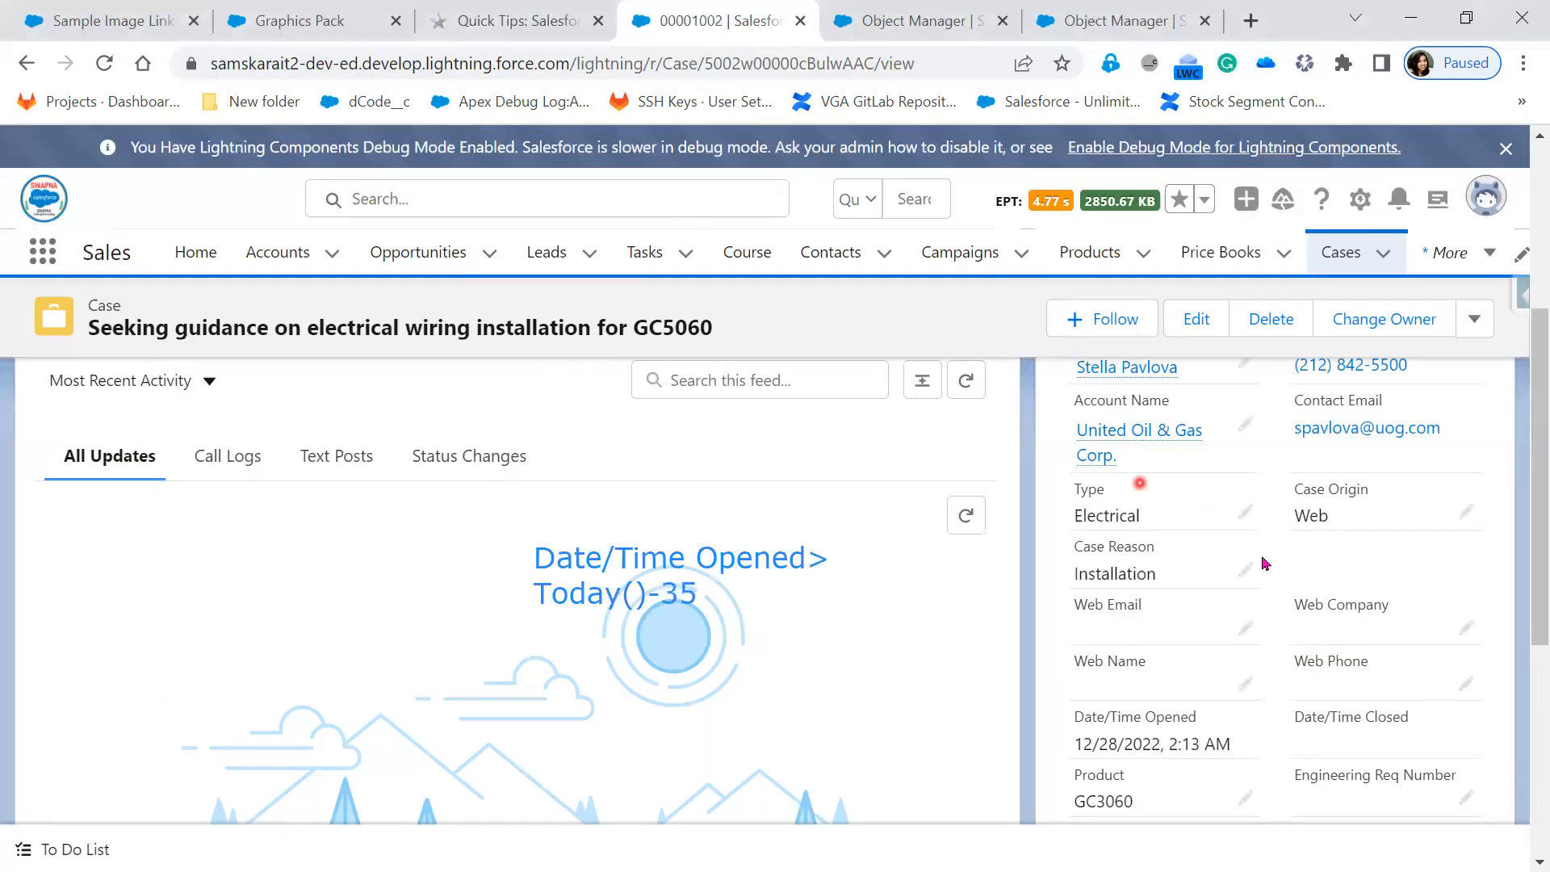
{"action": "scroll", "coordinate": [1244, 587], "scroll_direction": "up", "scroll_amount": 1}
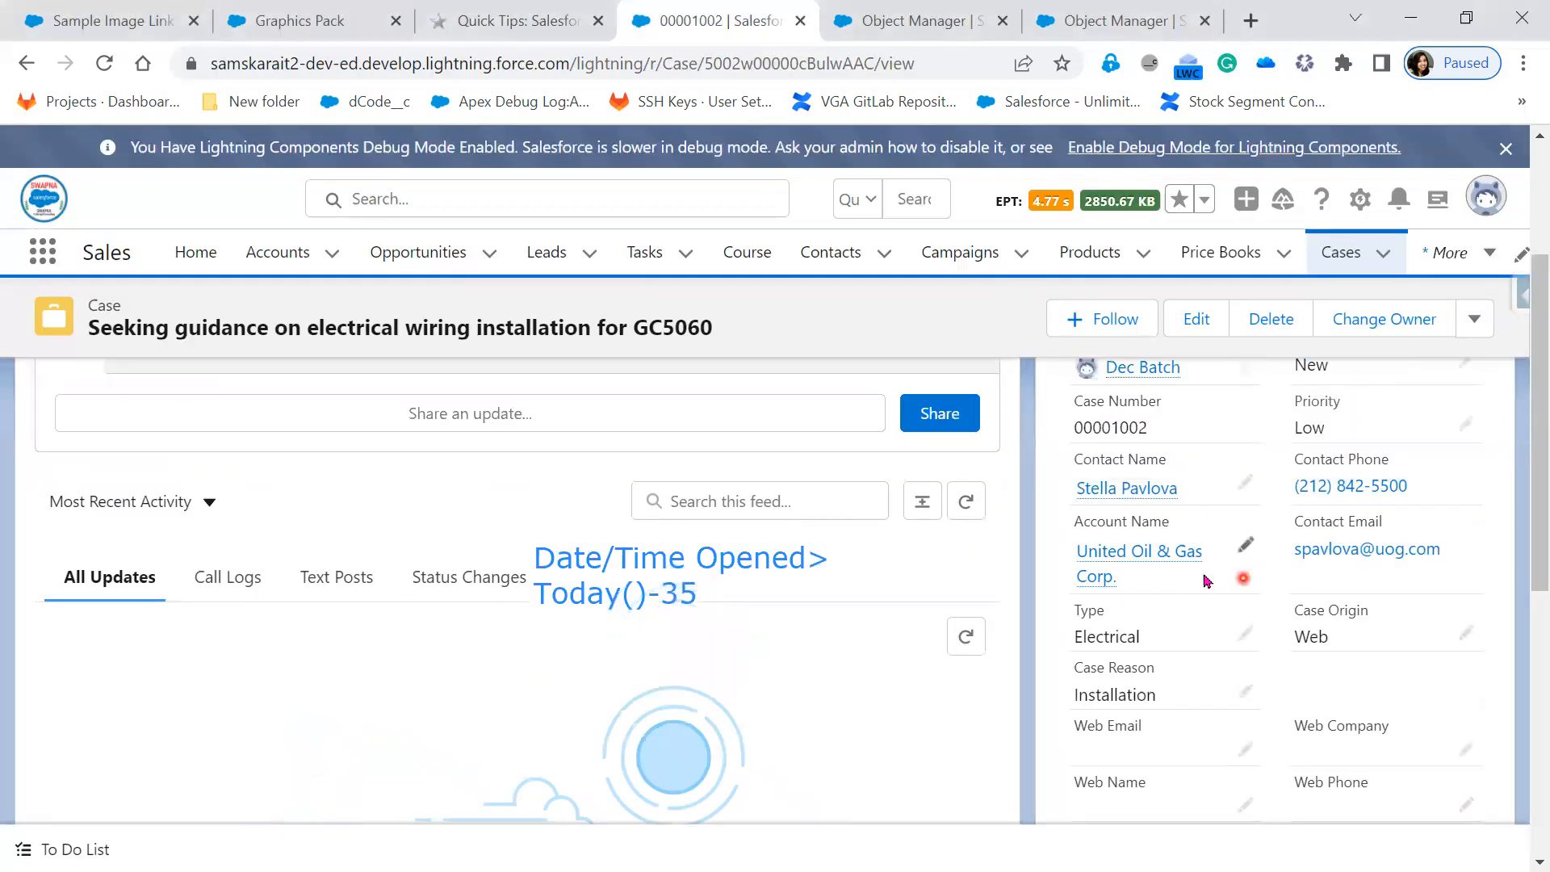
{"action": "left_click", "coordinate": [284, 257]}
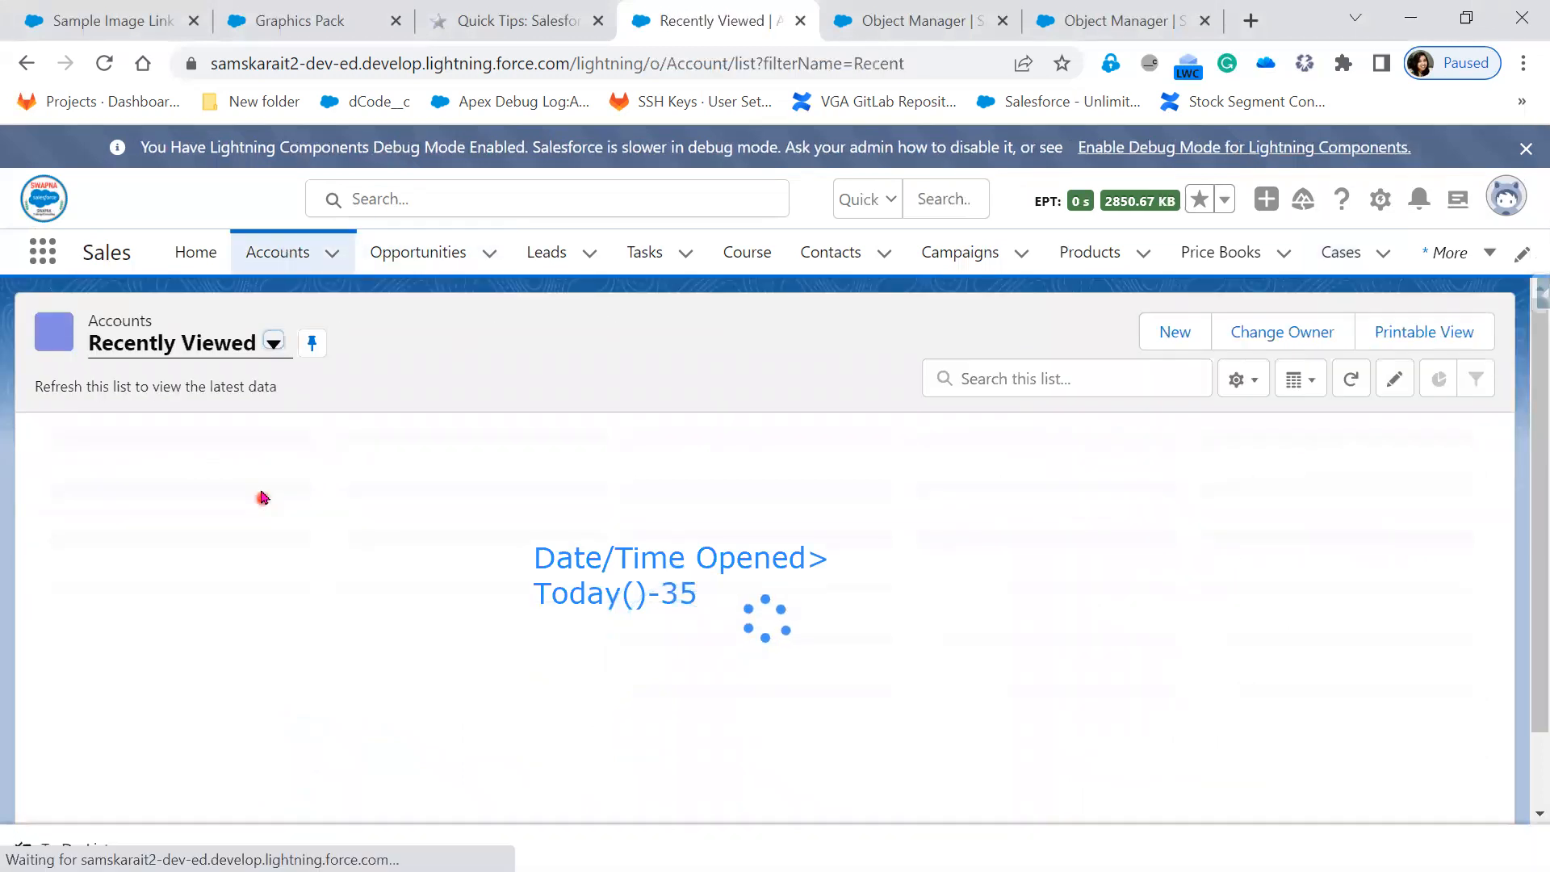
{"action": "left_click", "coordinate": [176, 469]}
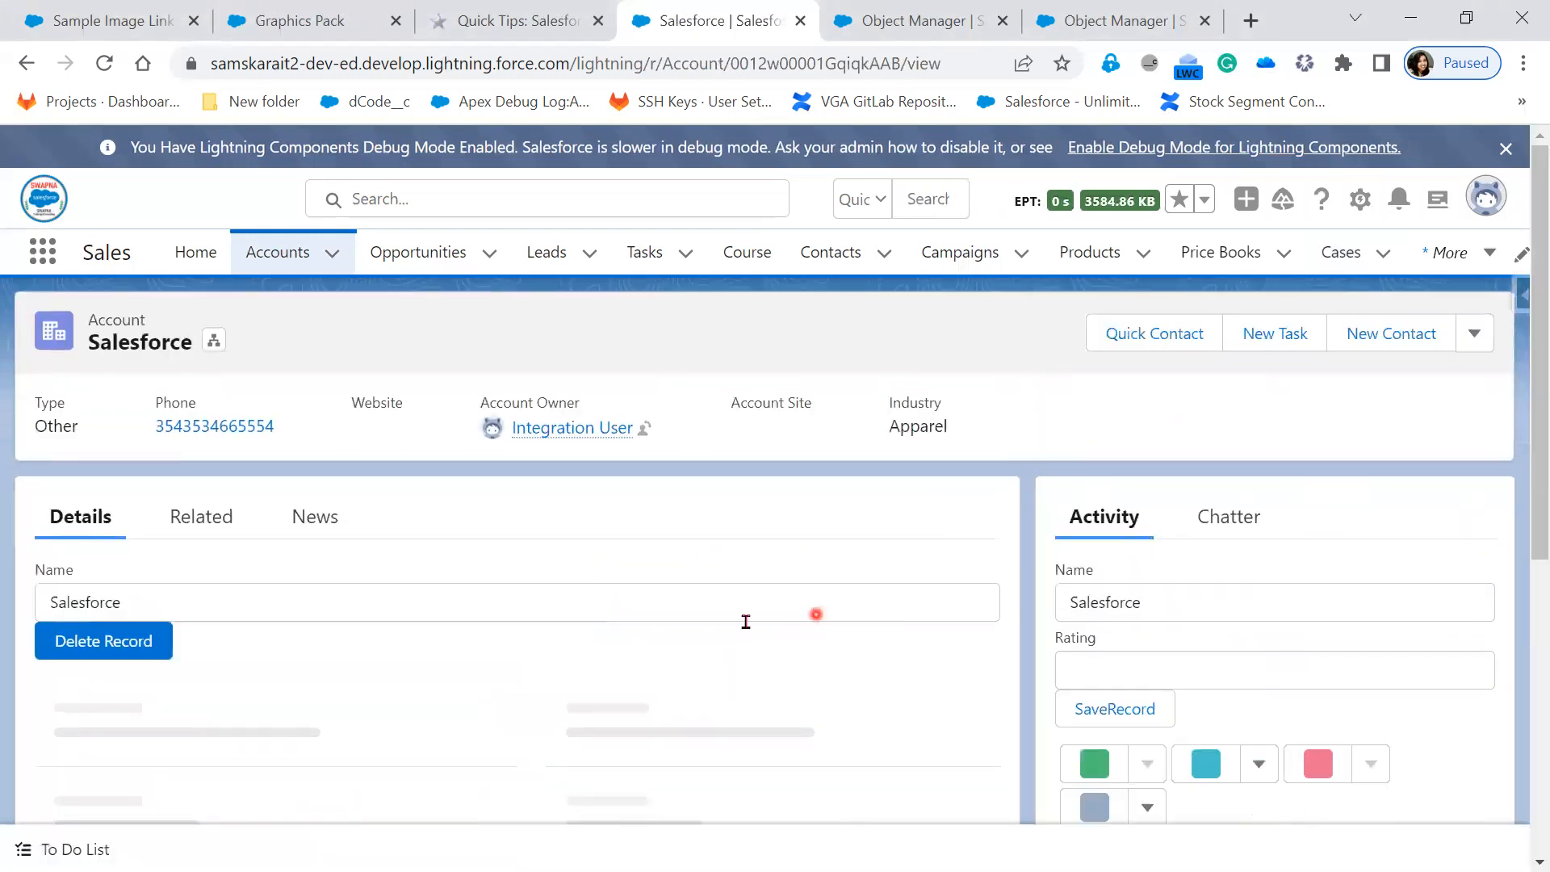
{"action": "scroll", "coordinate": [913, 765], "scroll_direction": "down", "scroll_amount": 1}
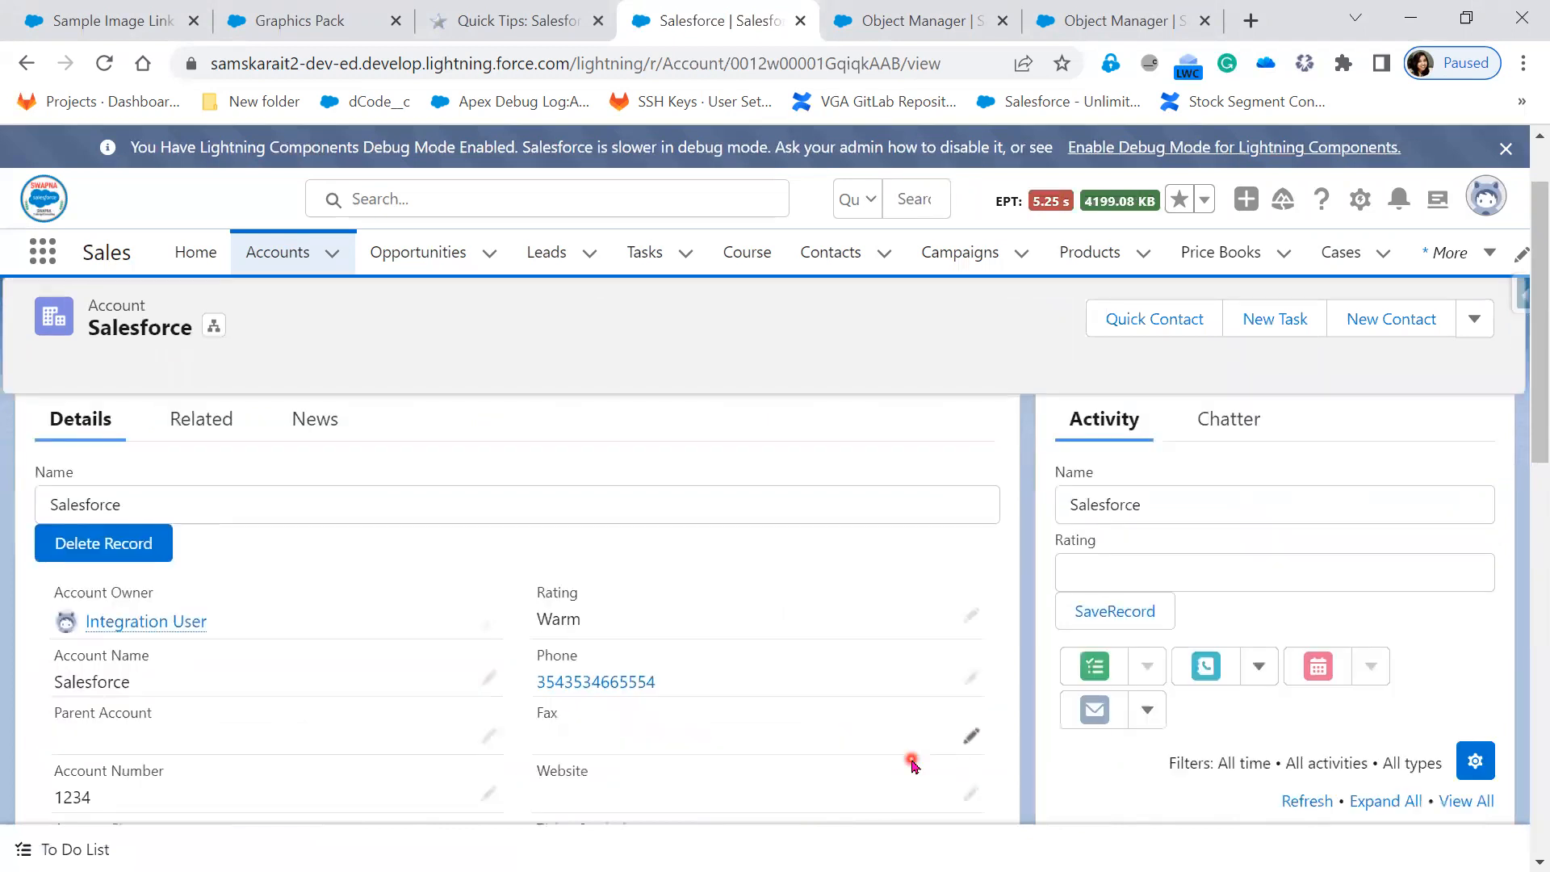
{"action": "scroll", "coordinate": [913, 766], "scroll_direction": "down", "scroll_amount": 5}
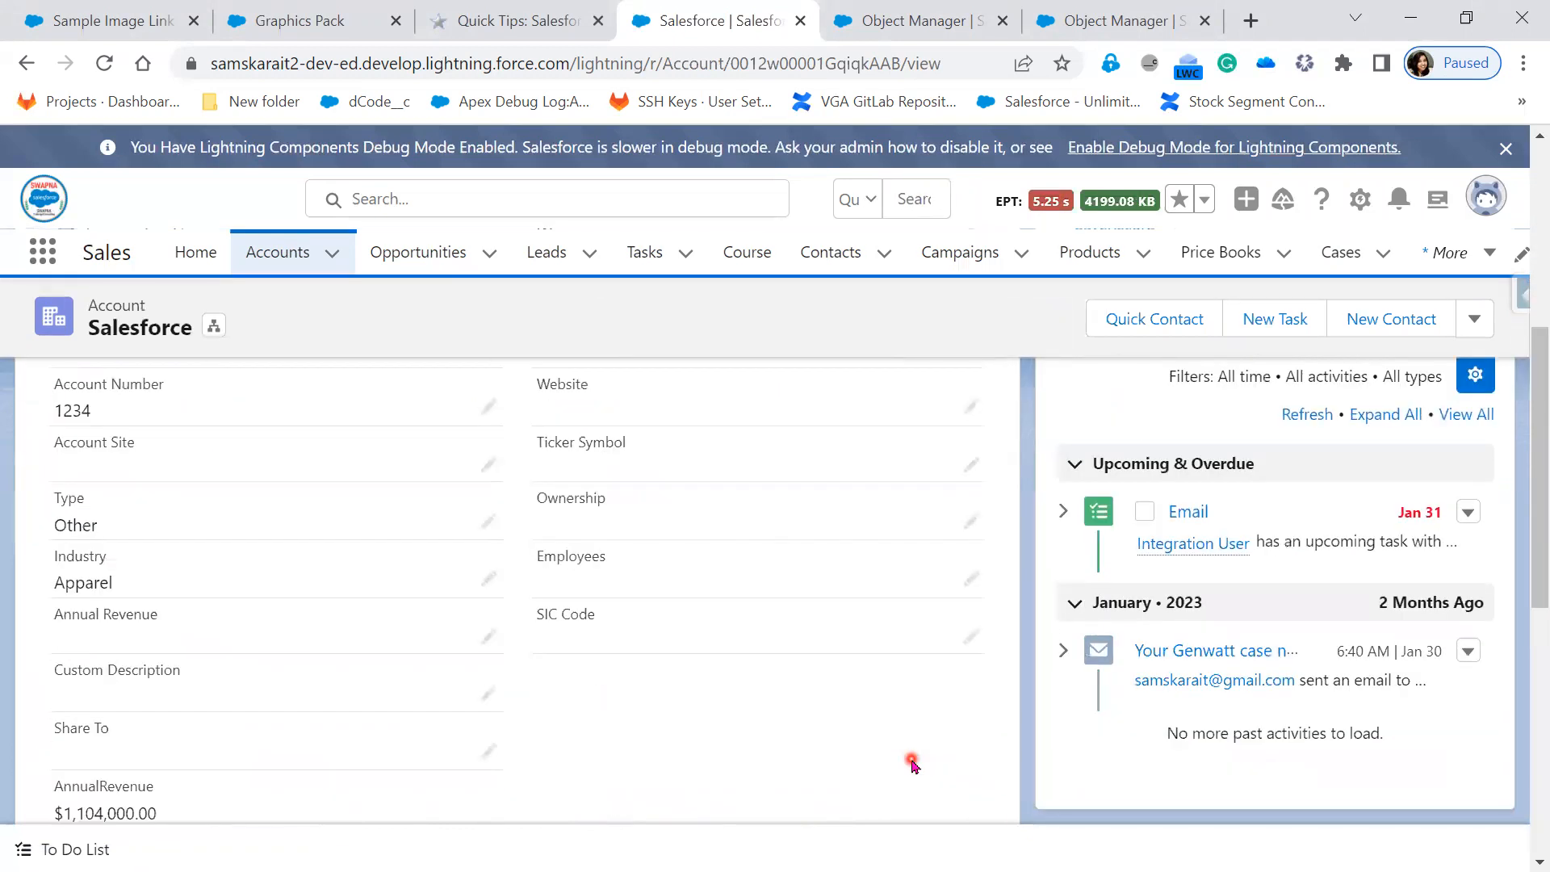
{"action": "scroll", "coordinate": [913, 765], "scroll_direction": "down", "scroll_amount": 1}
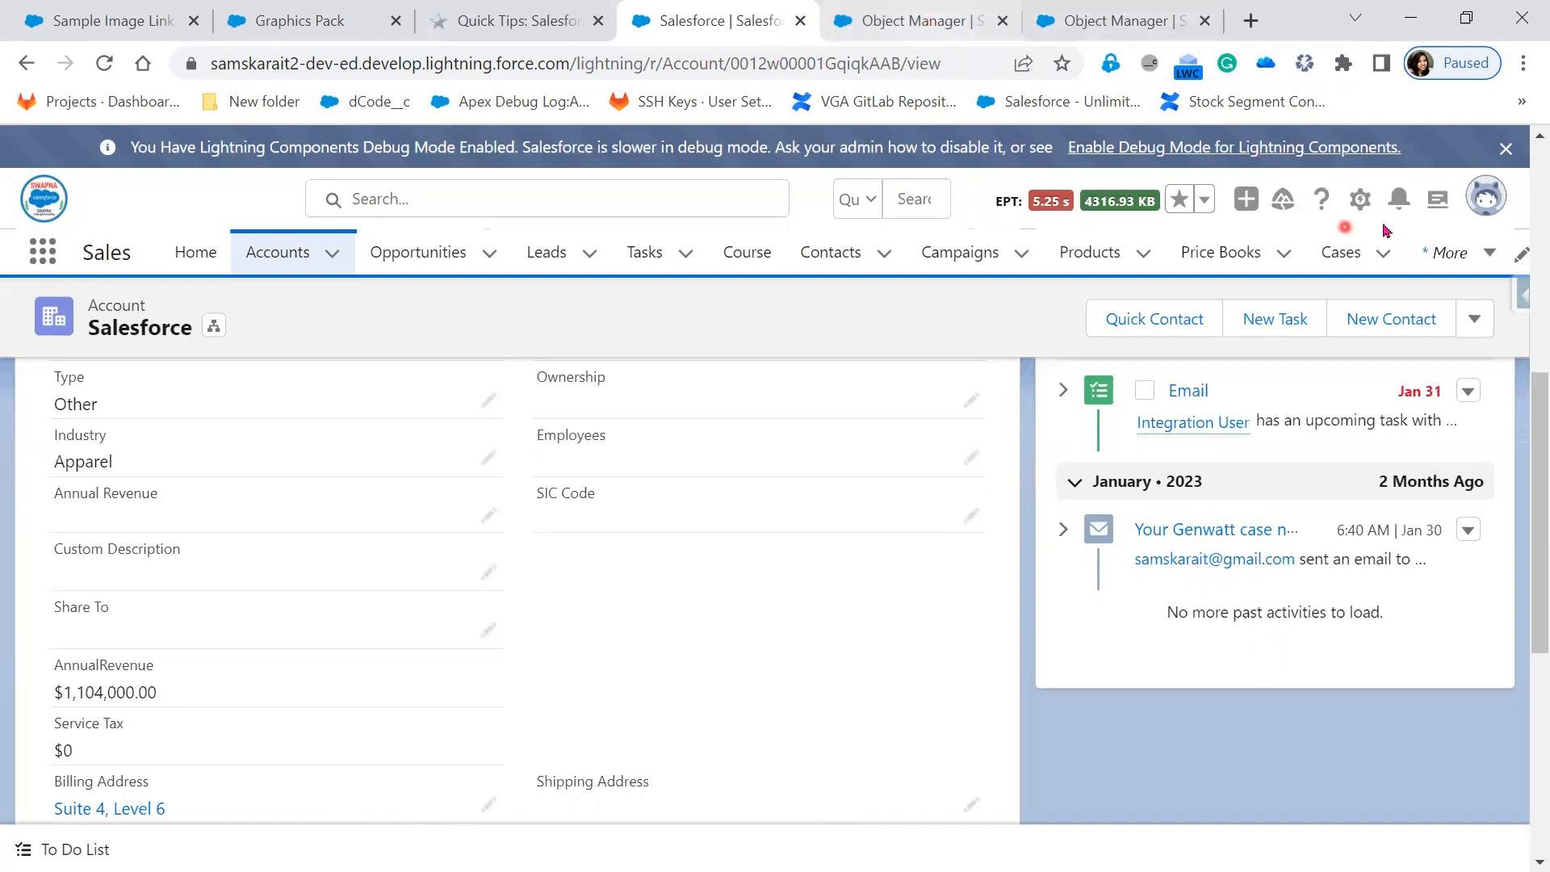
Open the Account object's Fields & Relationships in the Object Manager from the account record.
{"action": "left_click", "coordinate": [1360, 199]}
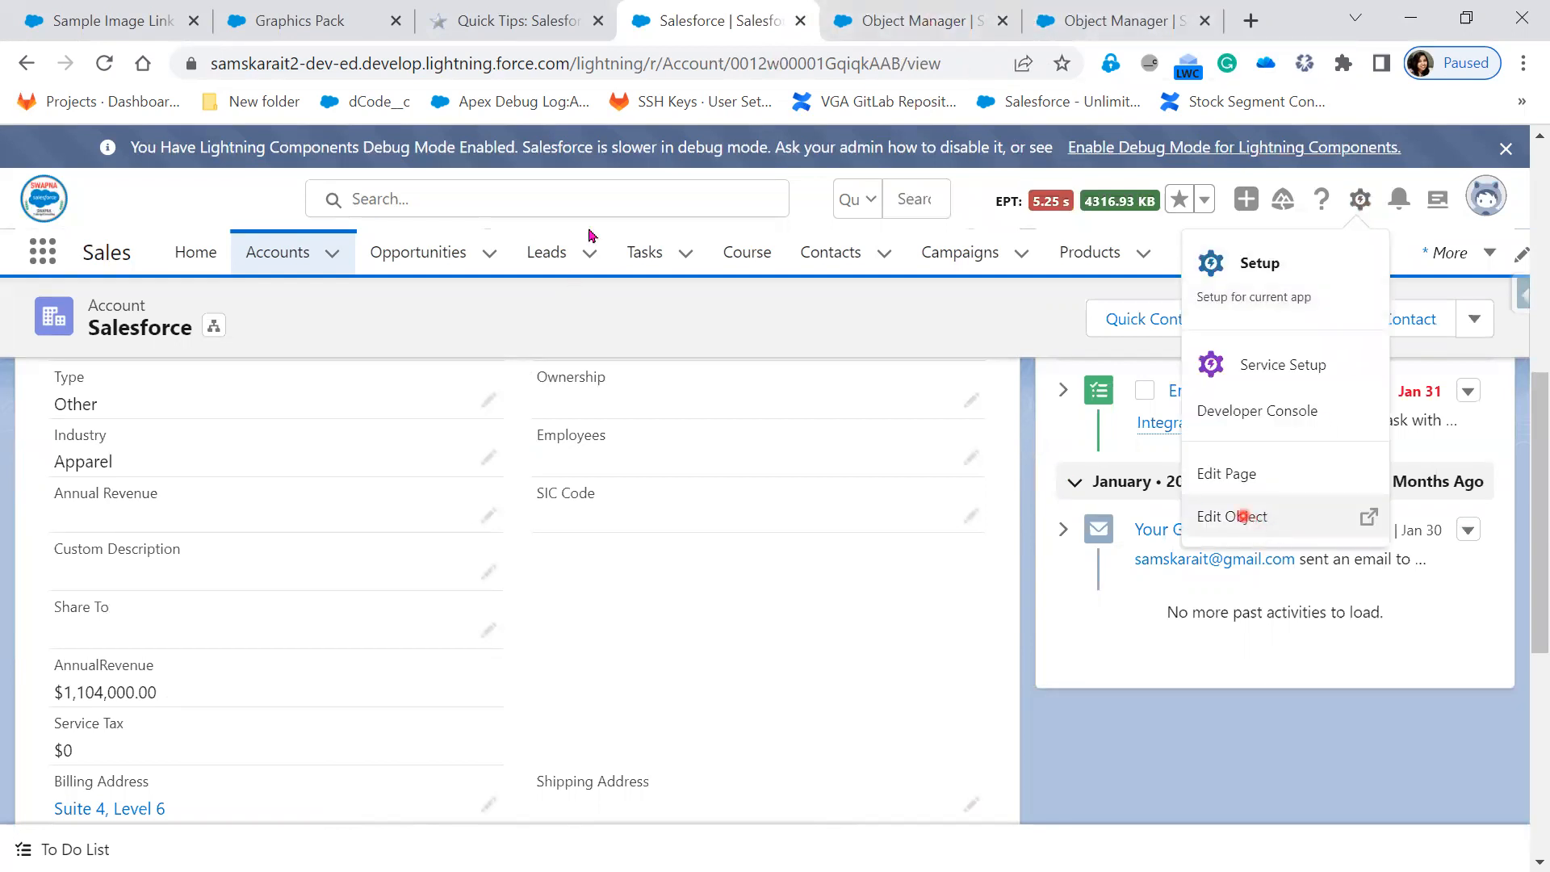
{"action": "left_click", "coordinate": [1243, 516]}
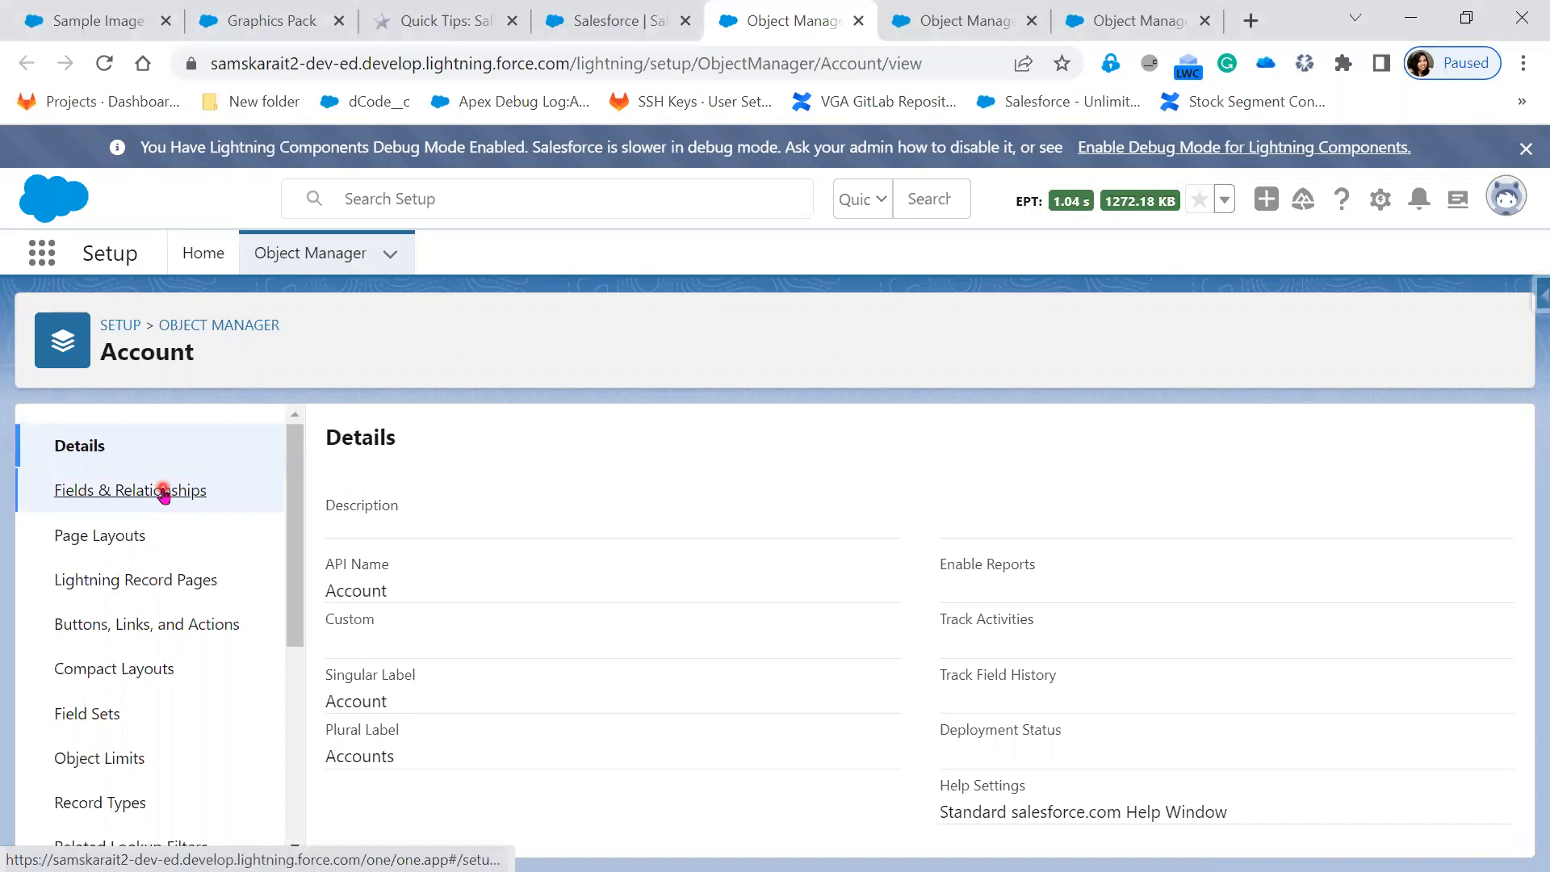
{"action": "left_click", "coordinate": [164, 492]}
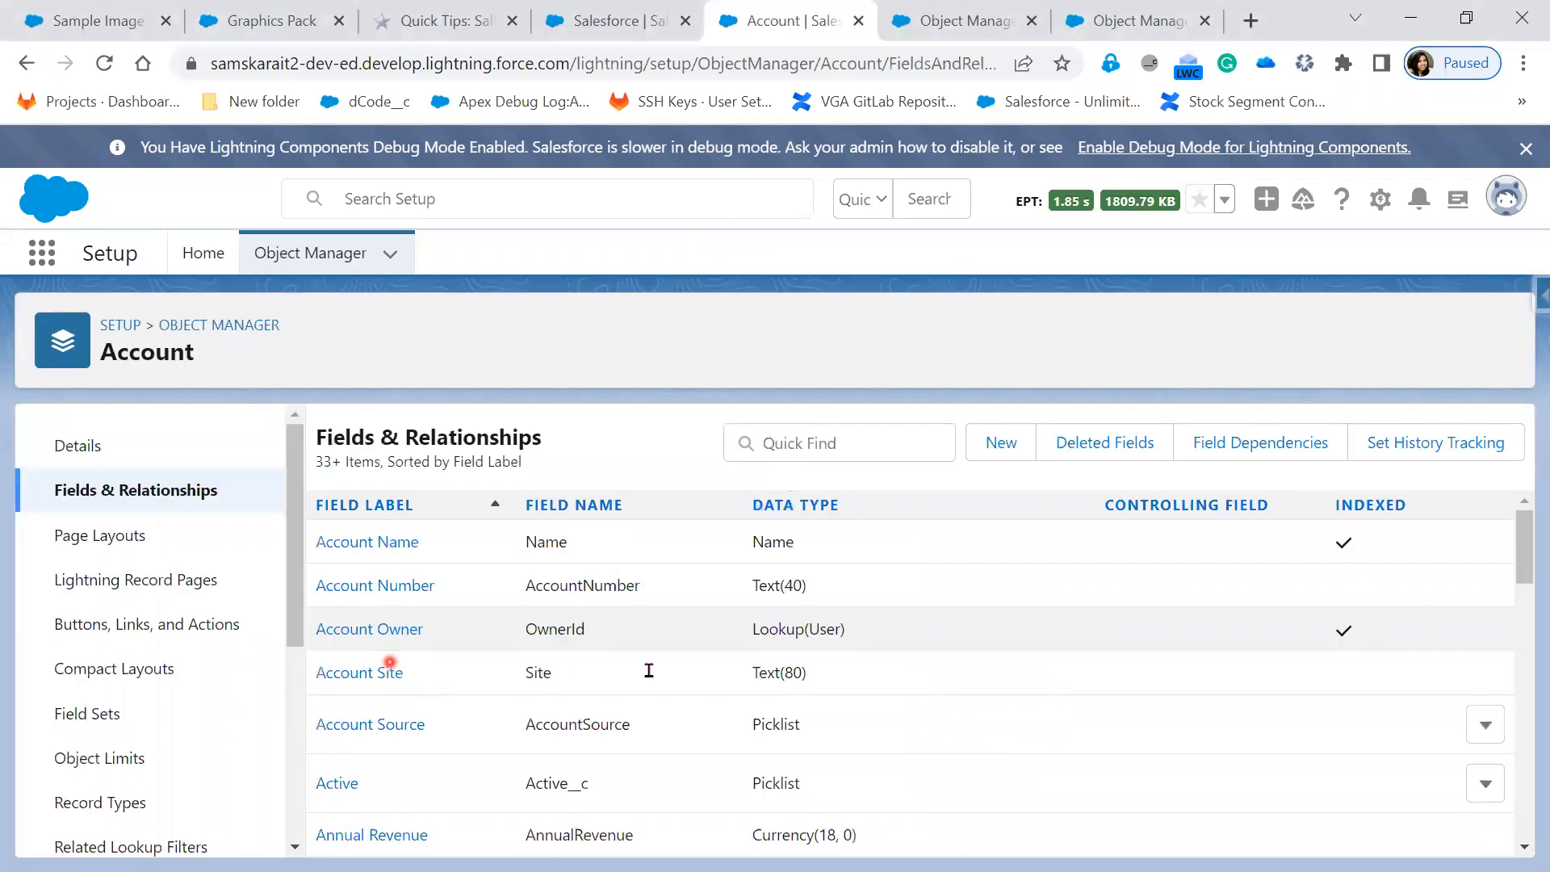
Start a new Roll-Up Summary custom field on Account with the label and name Brand, and continue to the summary definition.
{"action": "left_click", "coordinate": [1005, 450]}
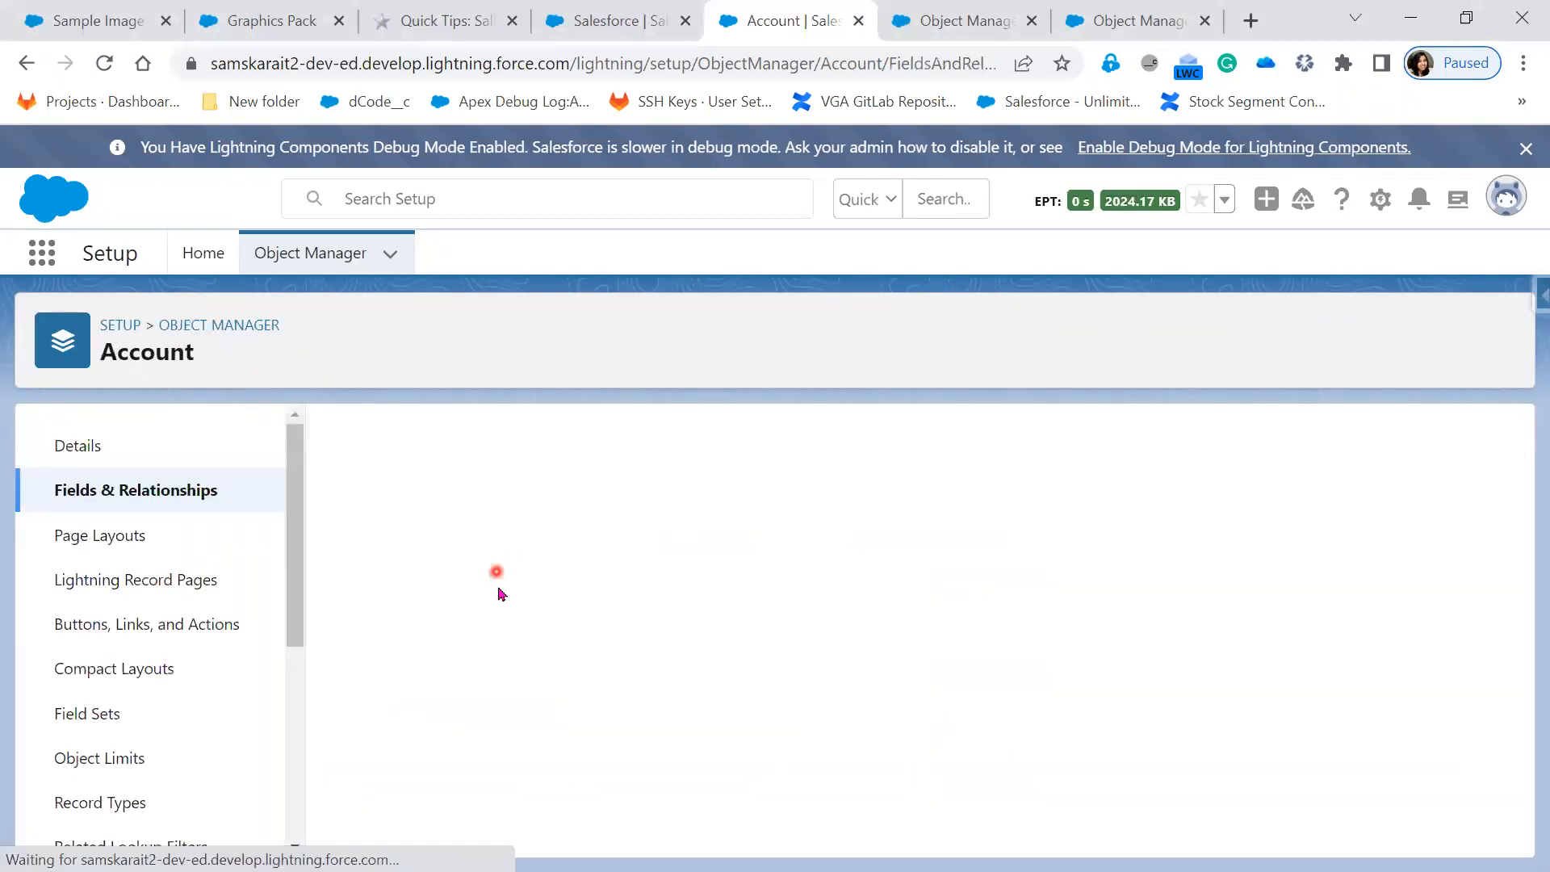
{"action": "left_click", "coordinate": [353, 827]}
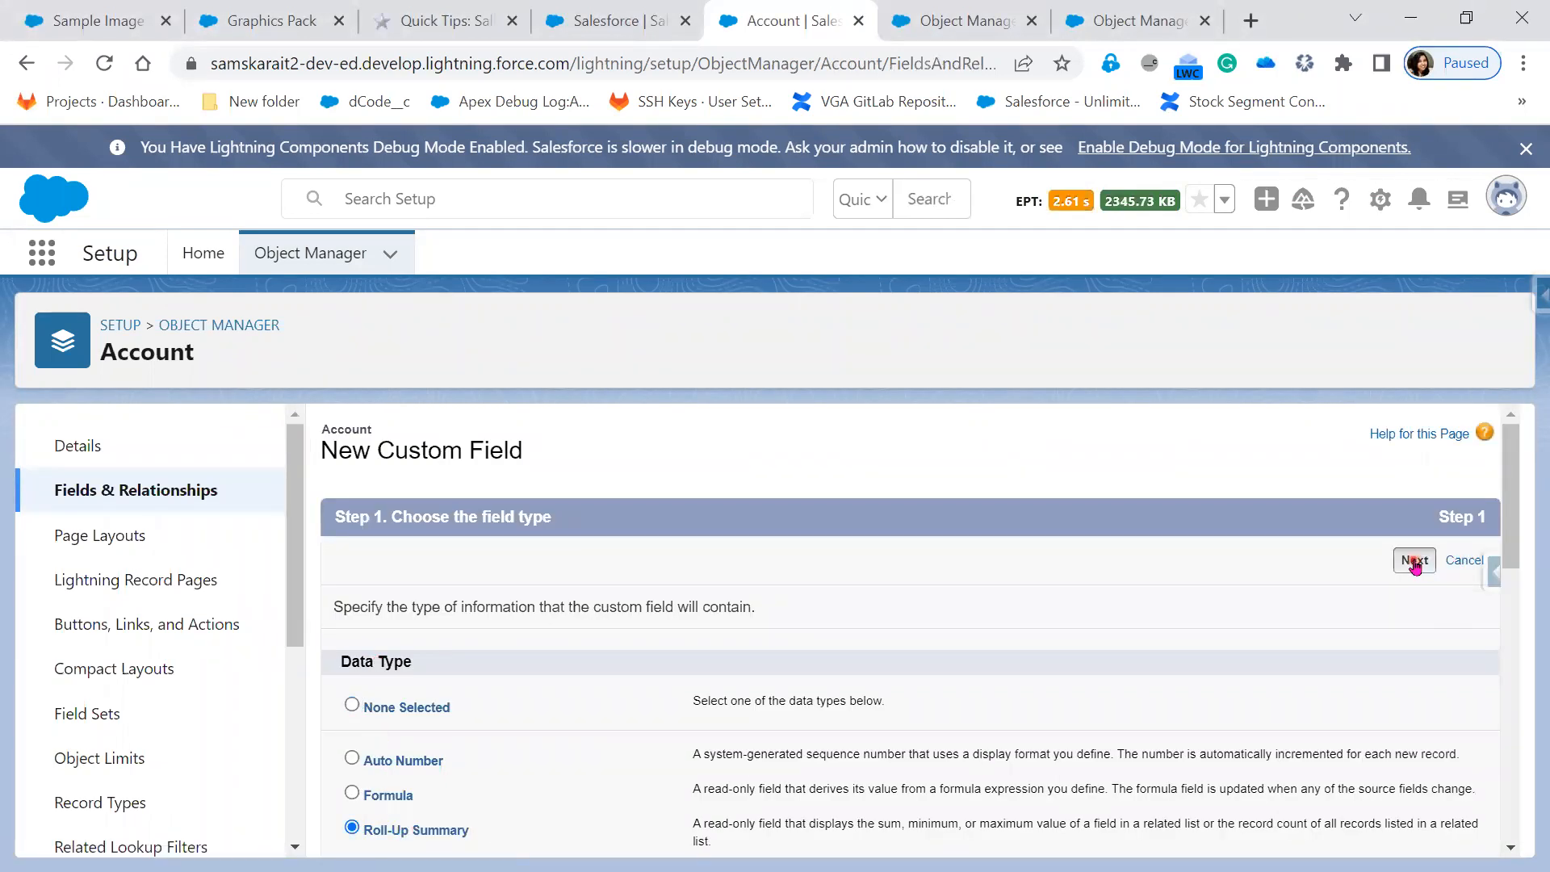
{"action": "left_click", "coordinate": [1415, 560]}
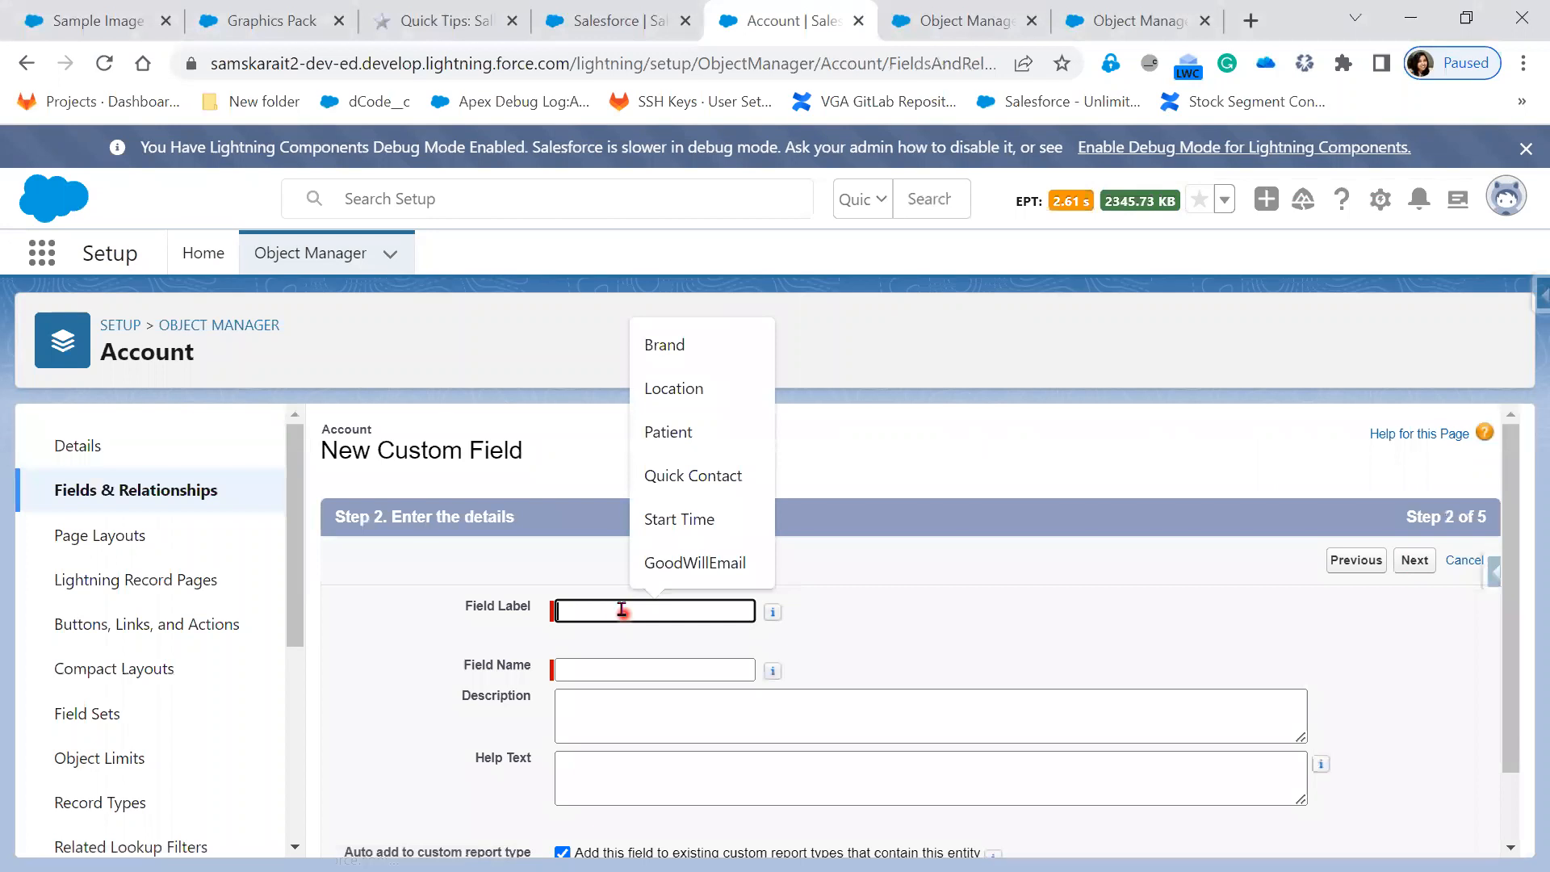
{"action": "left_click", "coordinate": [664, 345]}
{"action": "left_click", "coordinate": [1332, 590]}
{"action": "left_click", "coordinate": [1414, 560]}
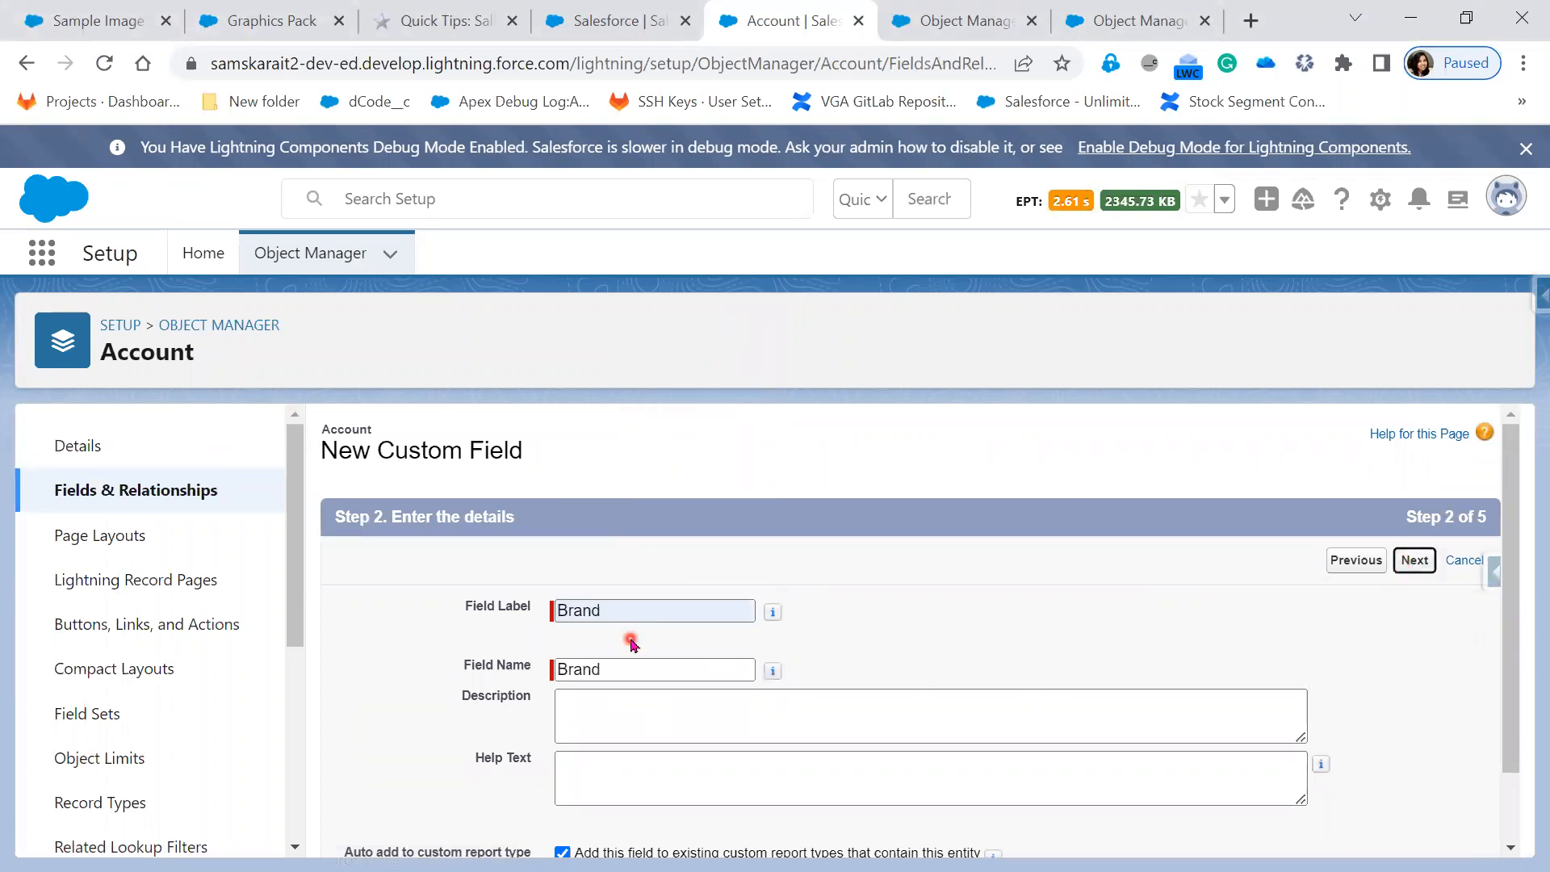
Examine which objects the Account roll-up summary can use as its Summarized Object.
{"action": "scroll", "coordinate": [758, 605], "scroll_direction": "down", "scroll_amount": 2}
{"action": "left_click", "coordinate": [647, 491]}
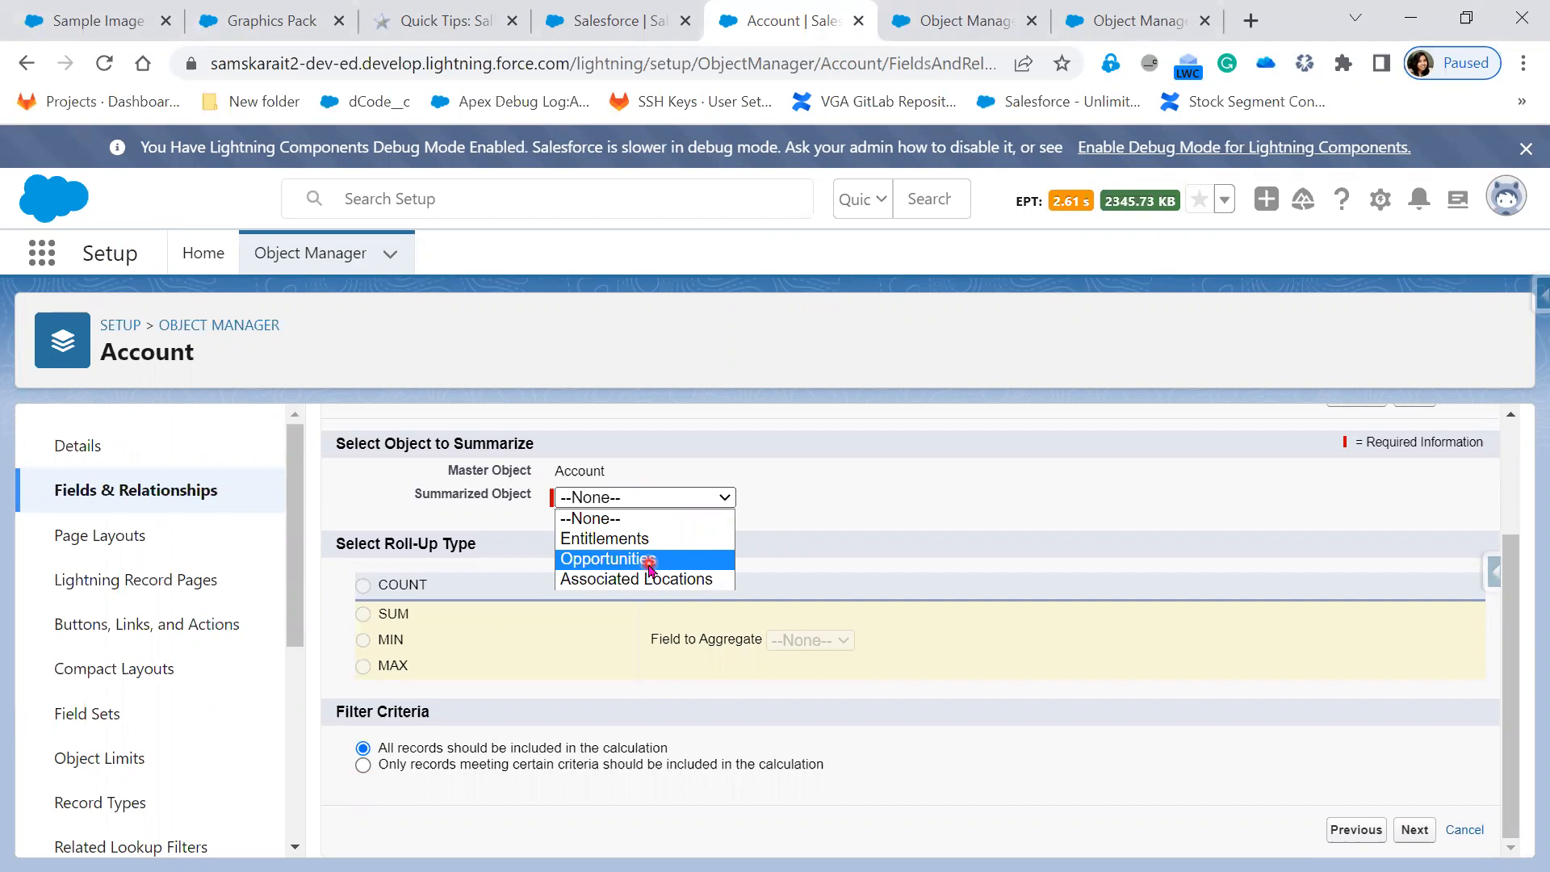
{"action": "left_click", "coordinate": [797, 513]}
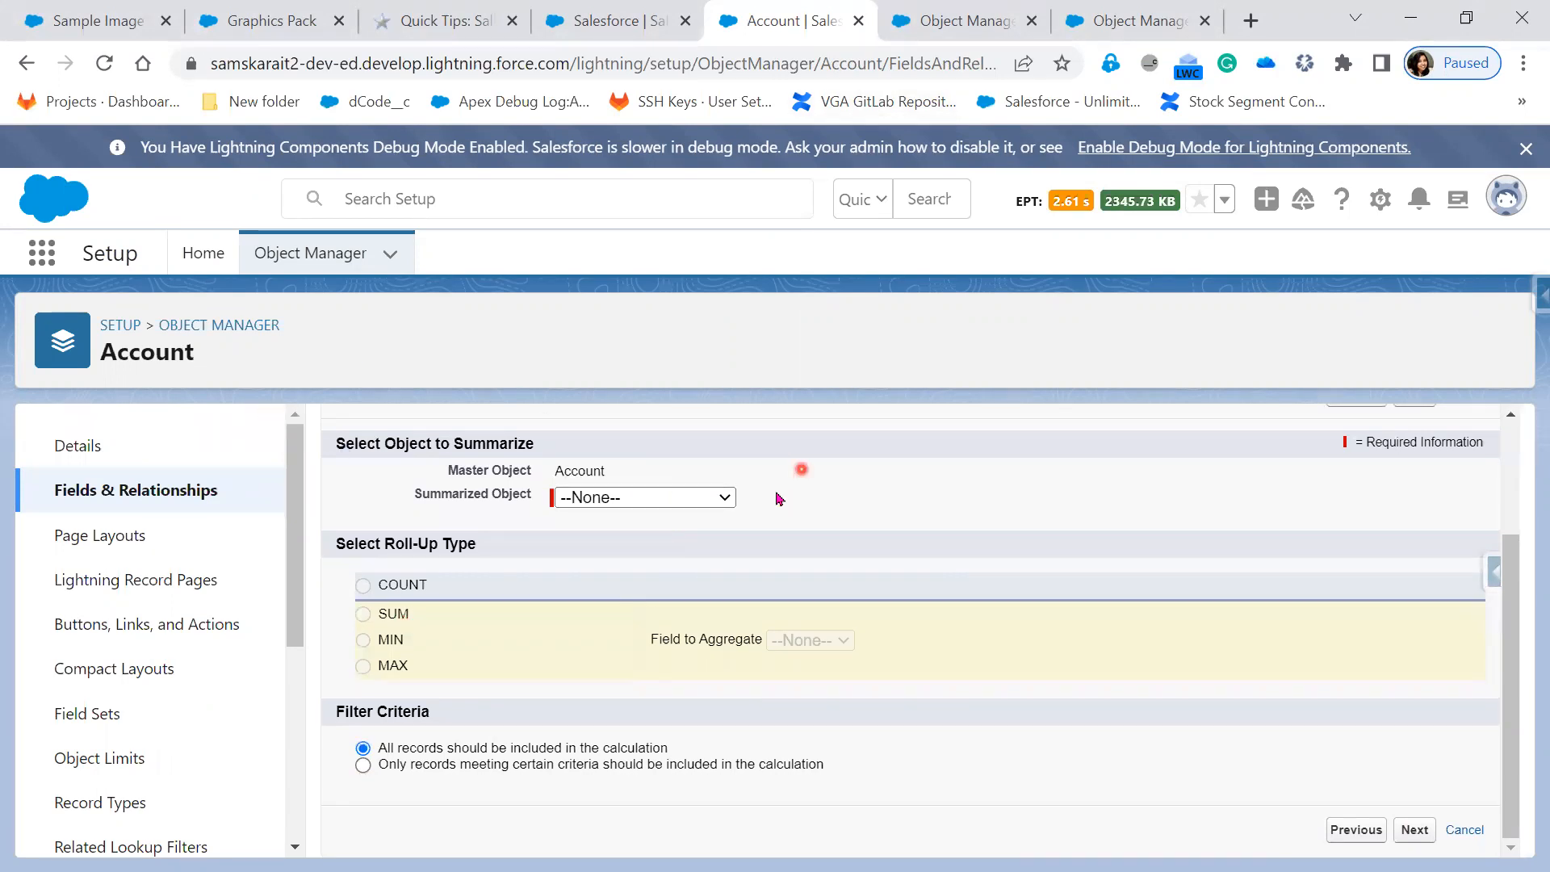
{"action": "left_click", "coordinate": [699, 500]}
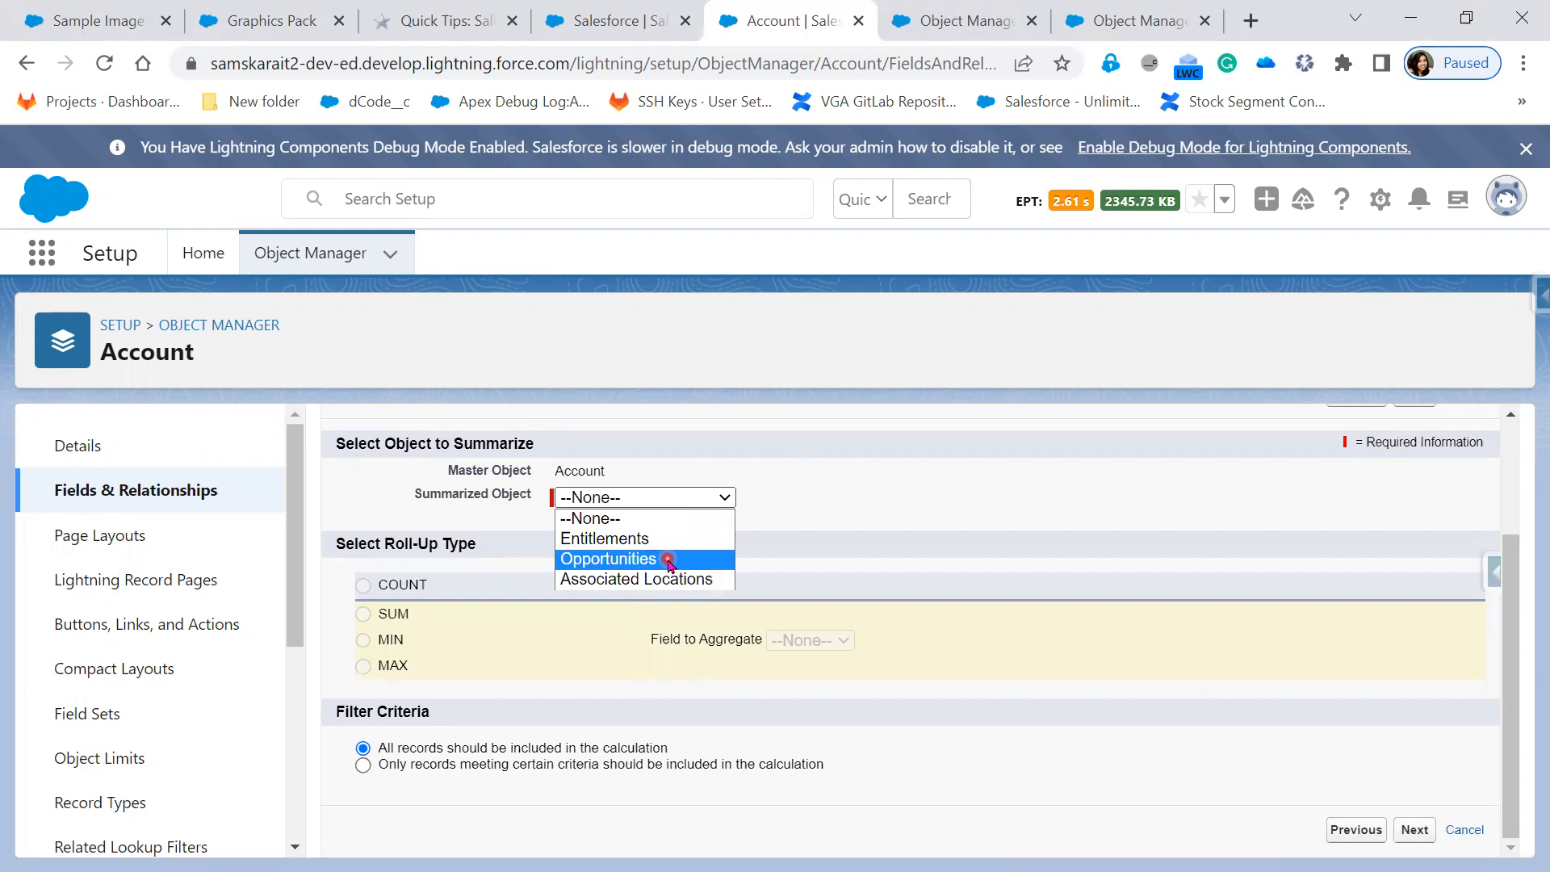
Find the Patient object in the Object Manager by searching "patie" and highlight its Branch field's master-detail data type.
{"action": "left_click", "coordinate": [339, 253]}
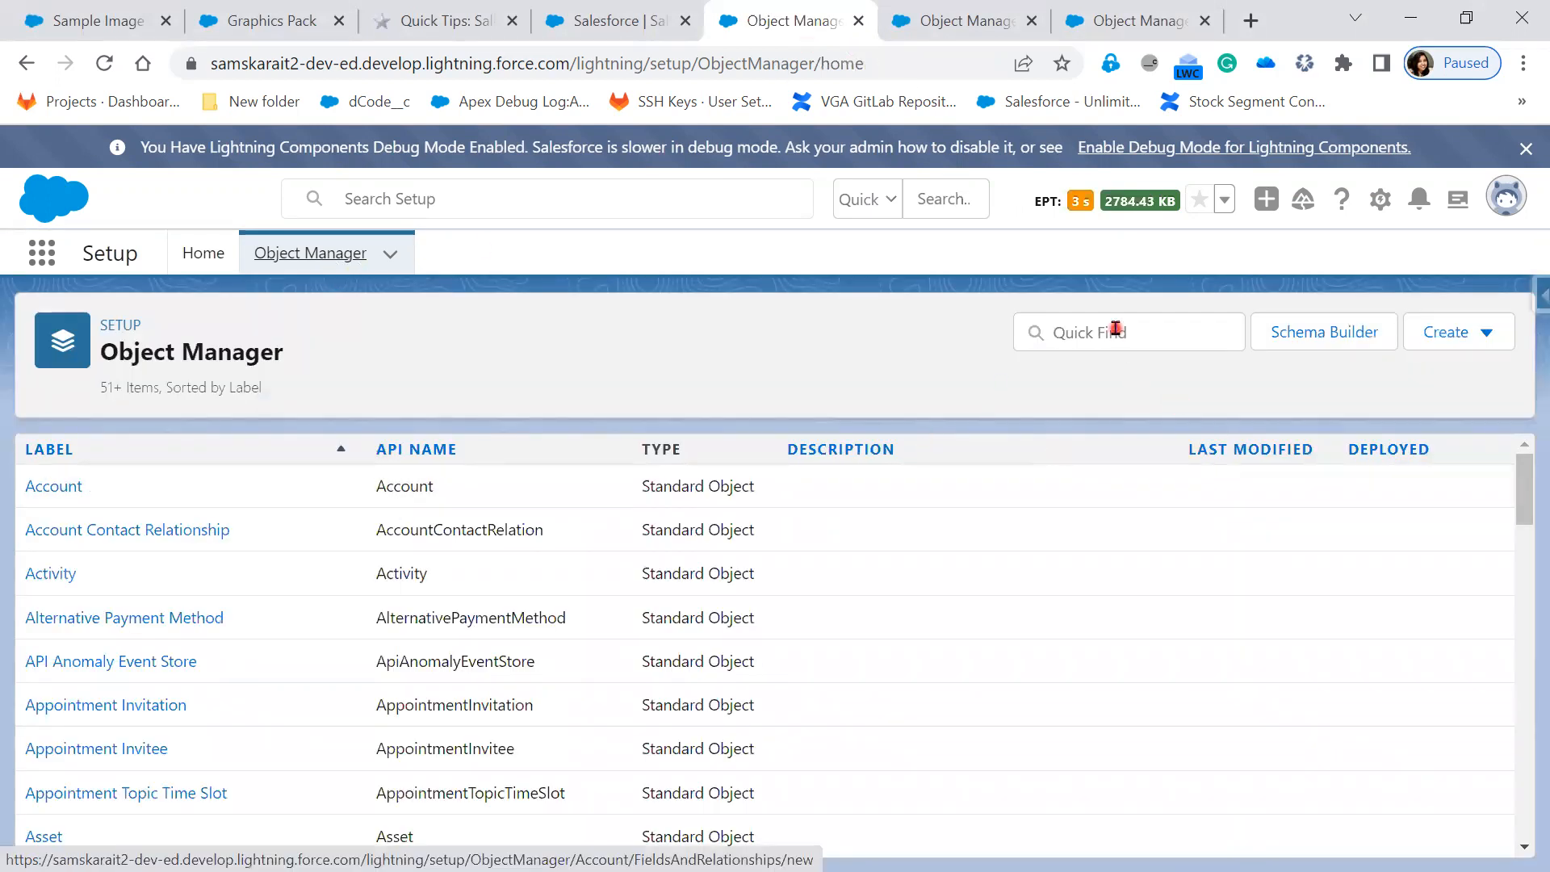
{"action": "left_click", "coordinate": [1085, 331]}
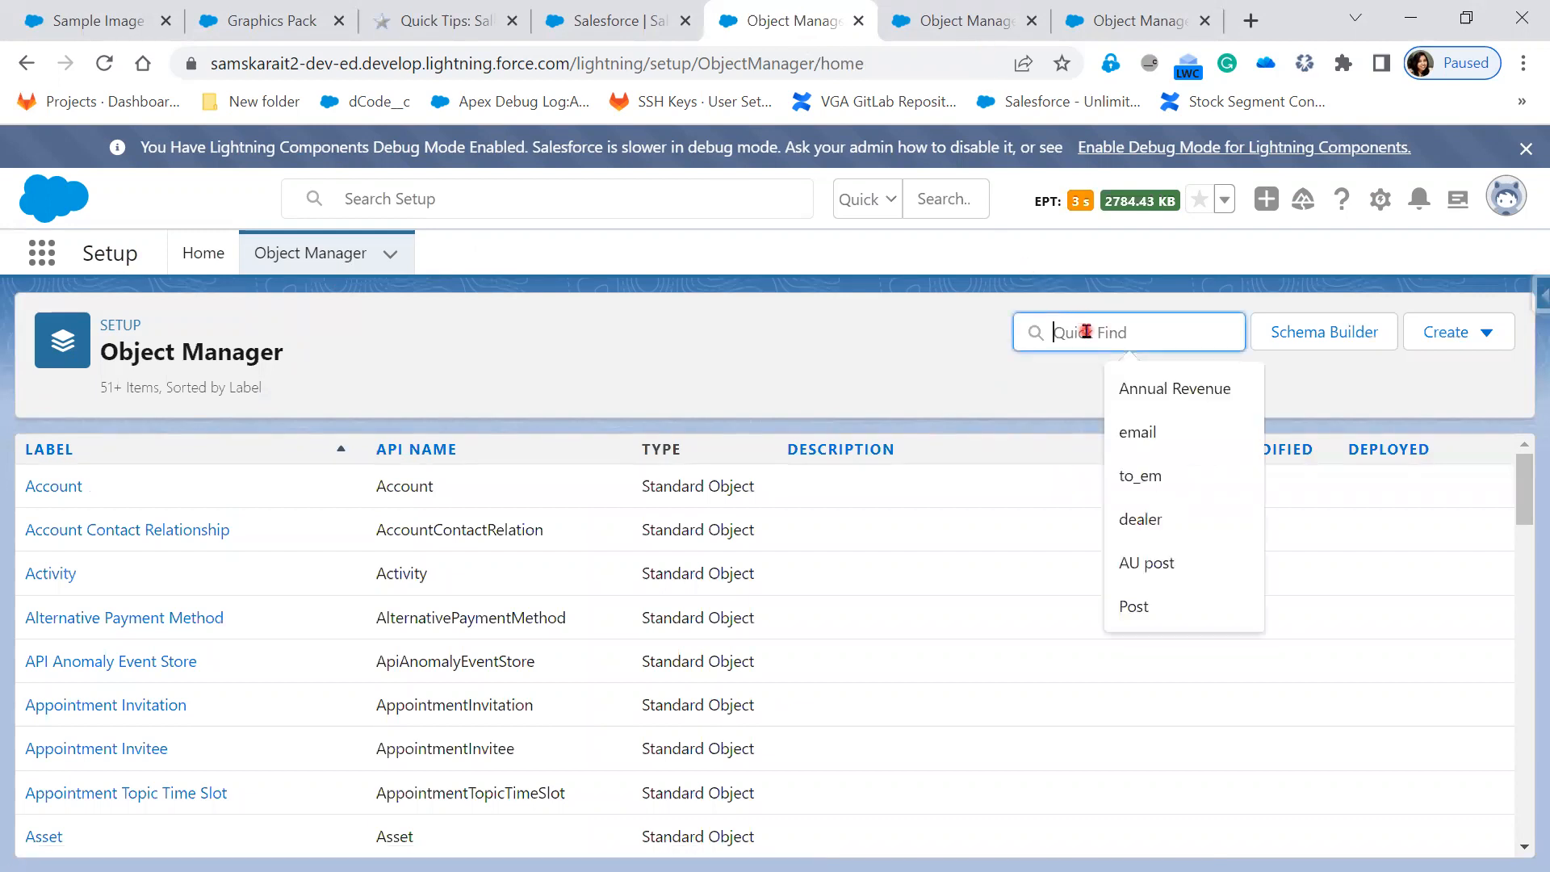
{"action": "type", "text": "patiere"}
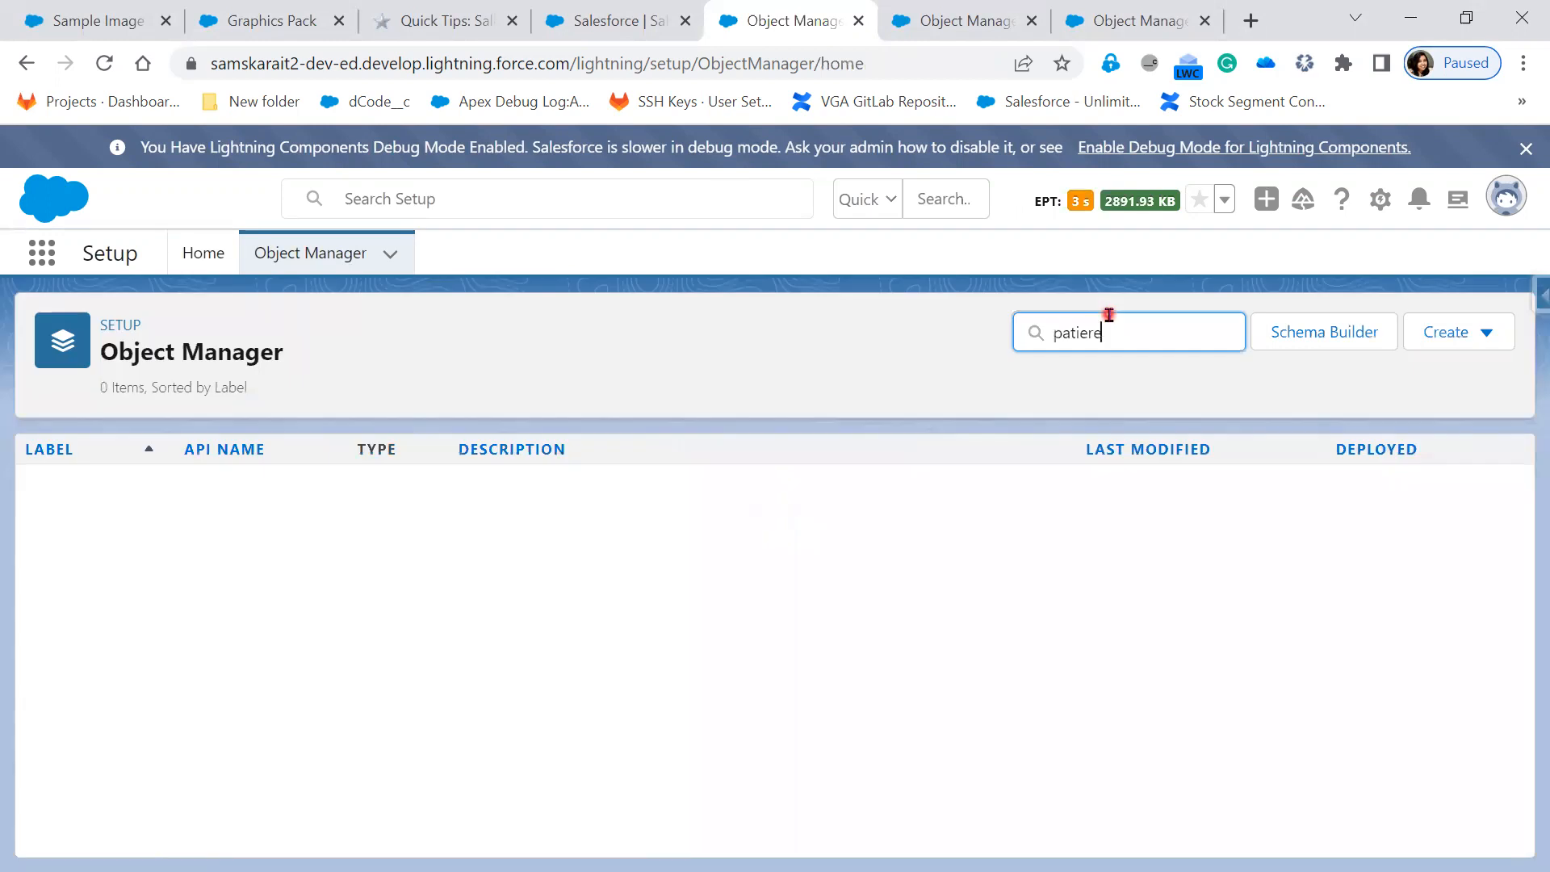
{"action": "key", "text": "BackSpace"}
{"action": "key", "text": "BackSpace"}
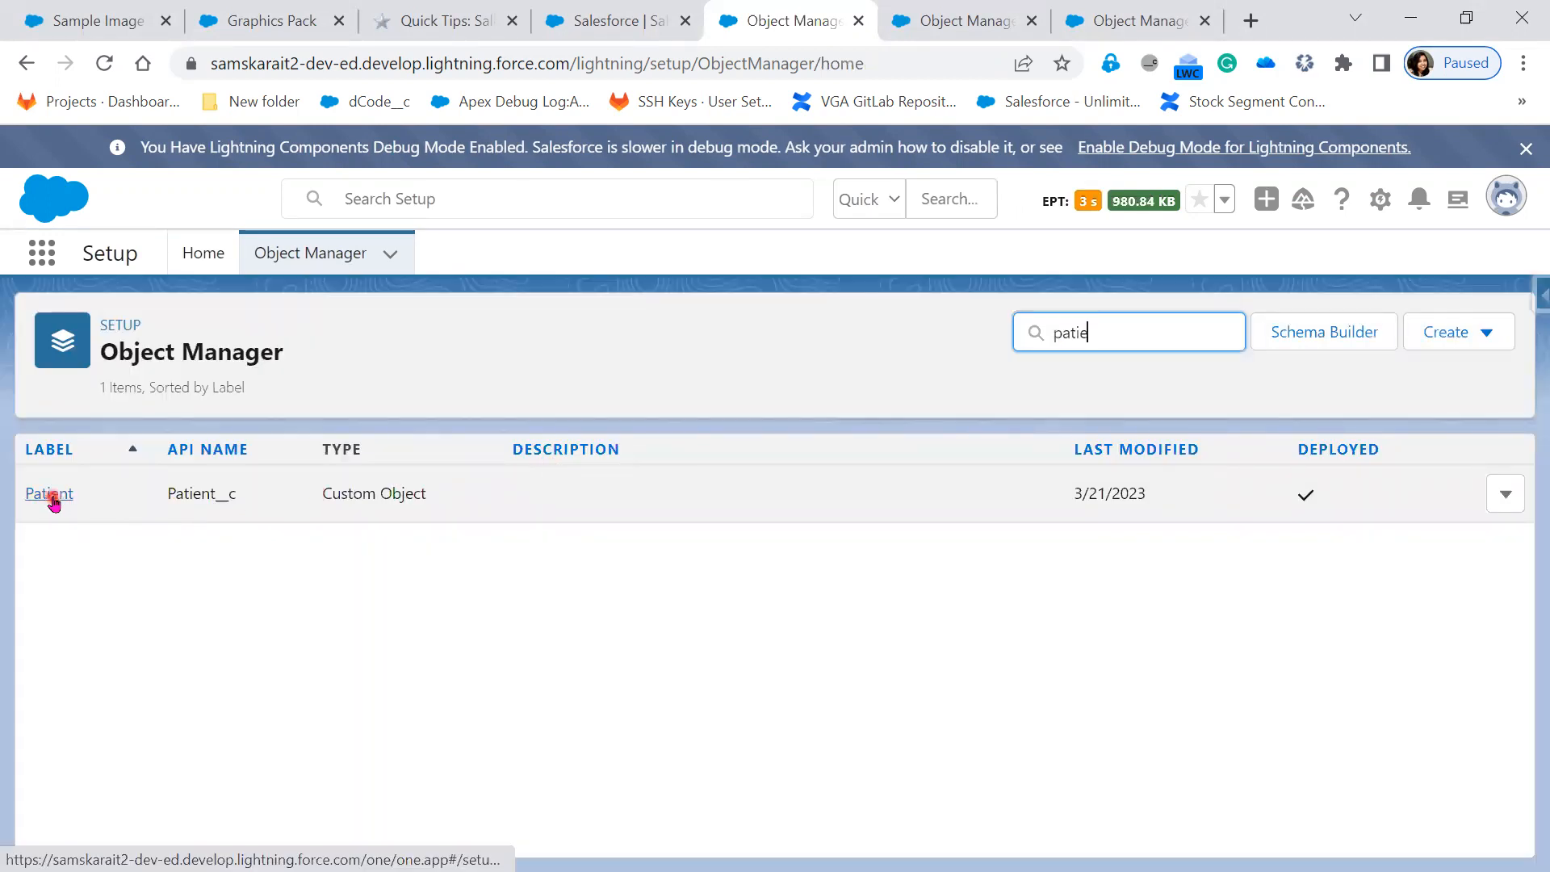
{"action": "left_click", "coordinate": [50, 494]}
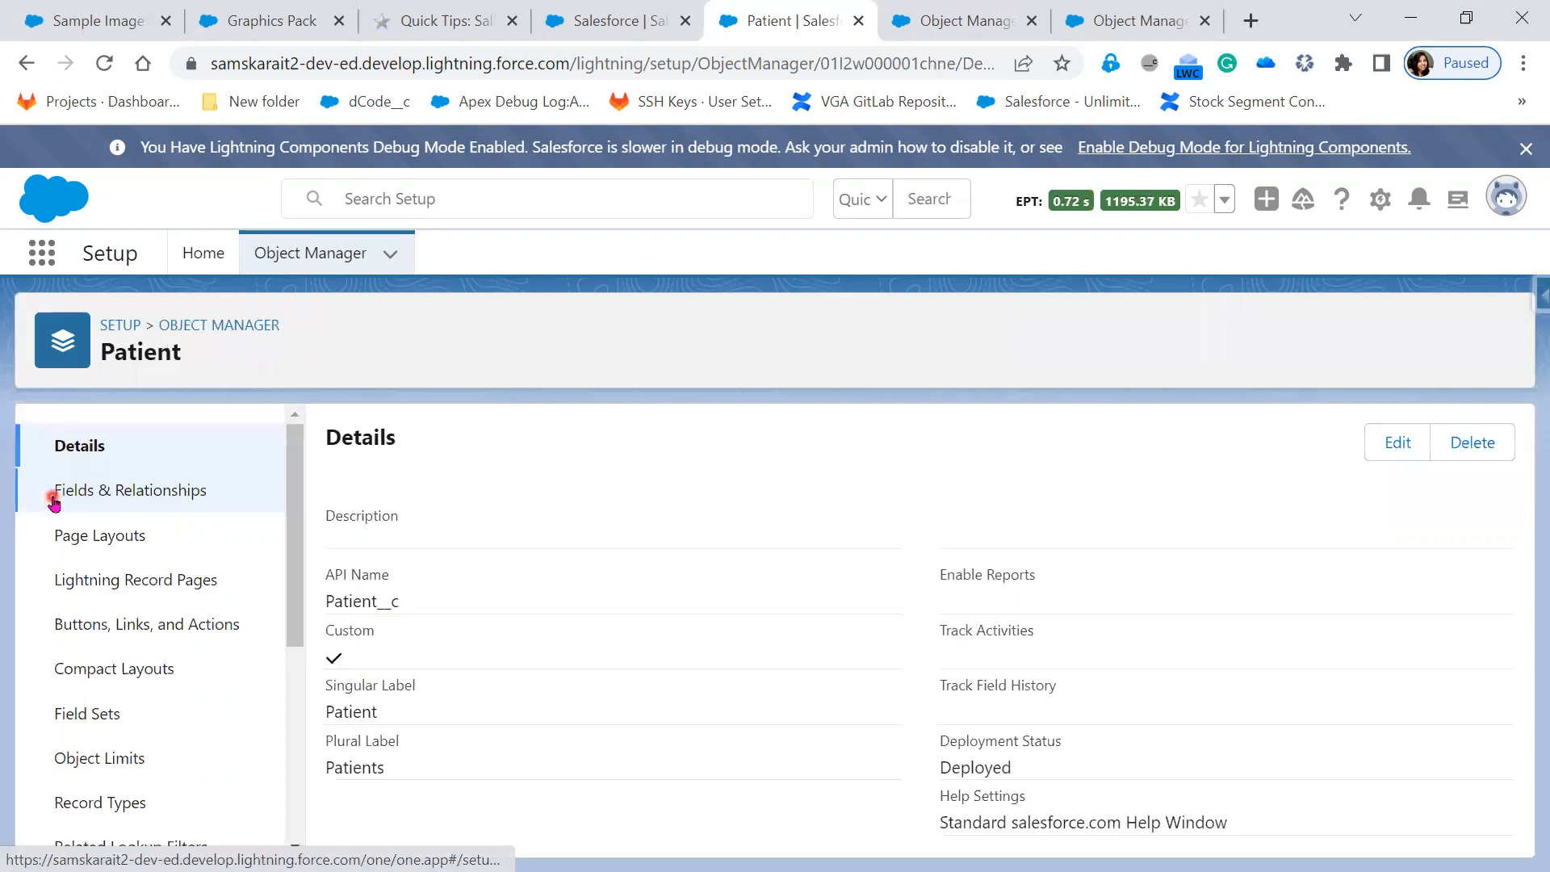
{"action": "left_click", "coordinate": [53, 496]}
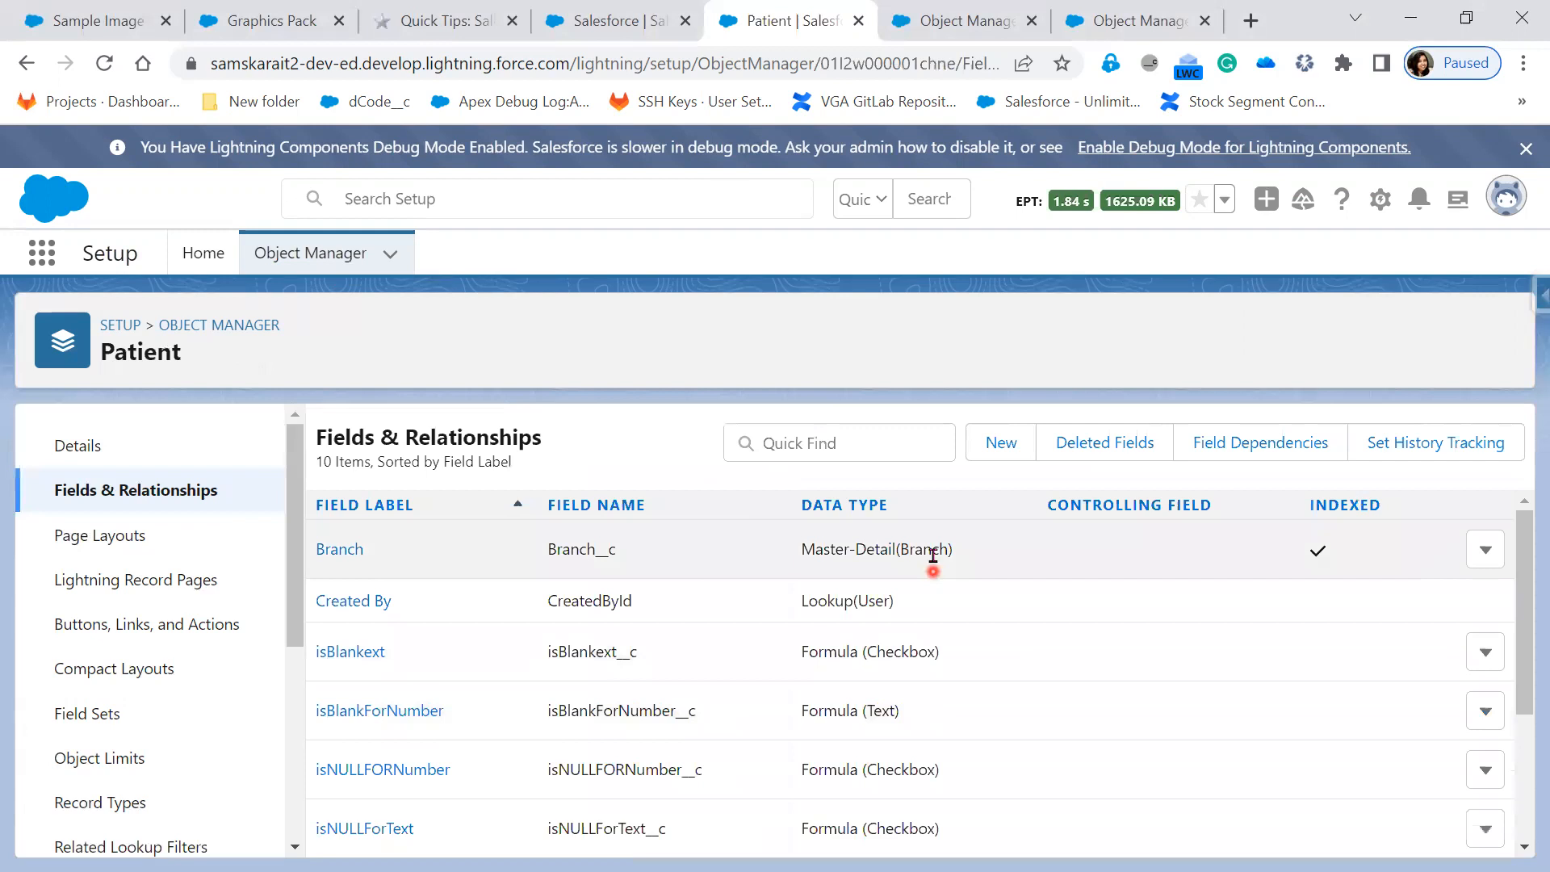
{"action": "left_click_drag", "start_coordinate": [983, 558], "coordinate": [778, 552]}
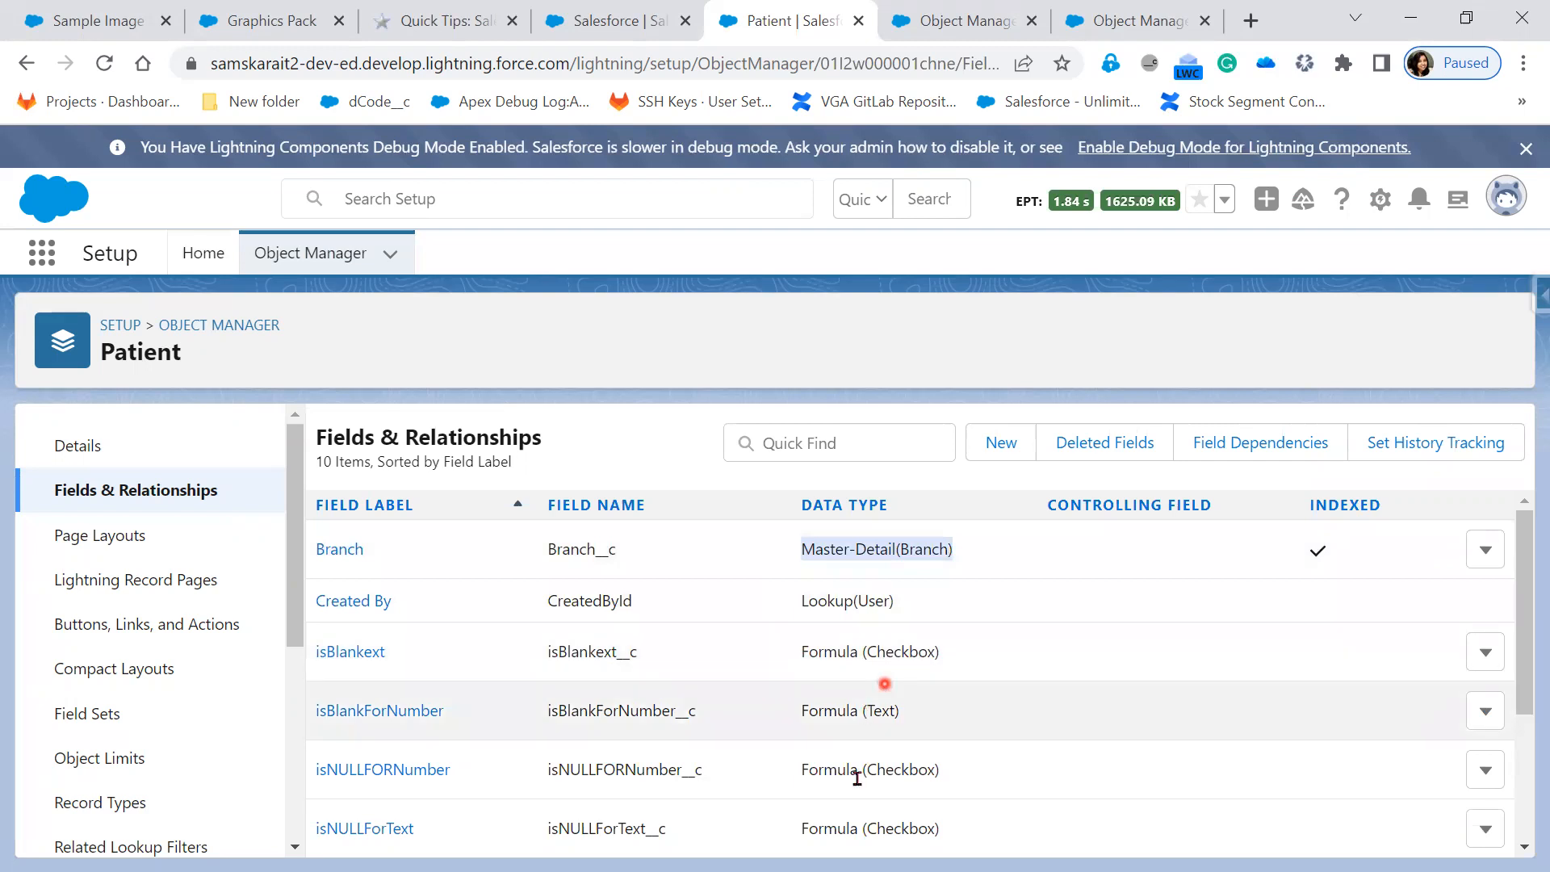
Start a new Formula custom field on Patient with the label and name PN and return type Number, and continue to the formula editor.
{"action": "scroll", "coordinate": [855, 820], "scroll_direction": "down", "scroll_amount": 2}
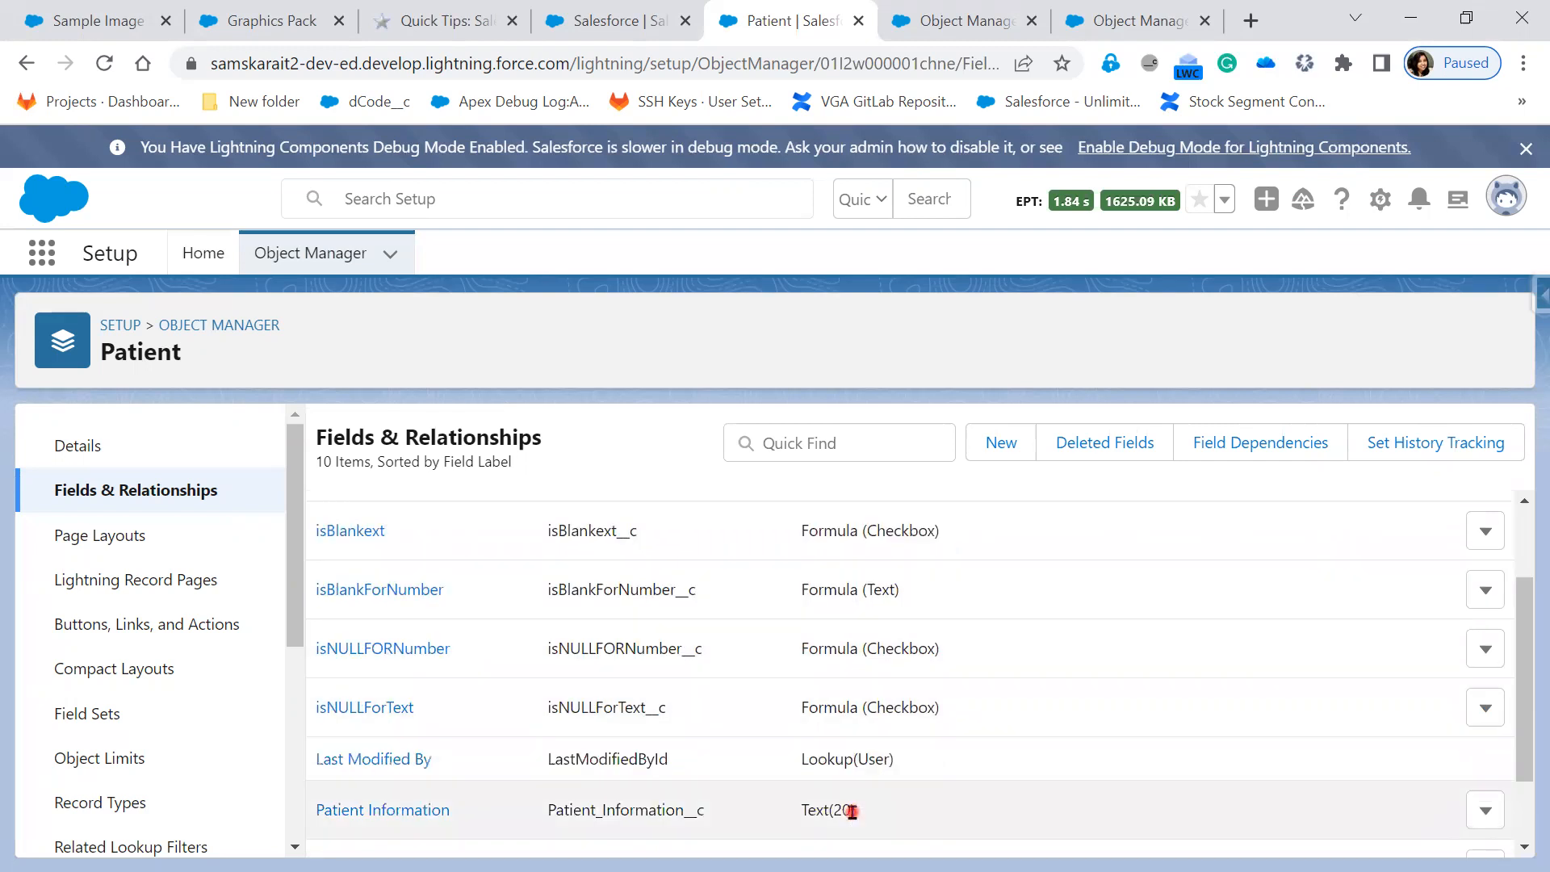
{"action": "scroll", "coordinate": [852, 811], "scroll_direction": "up", "scroll_amount": 3}
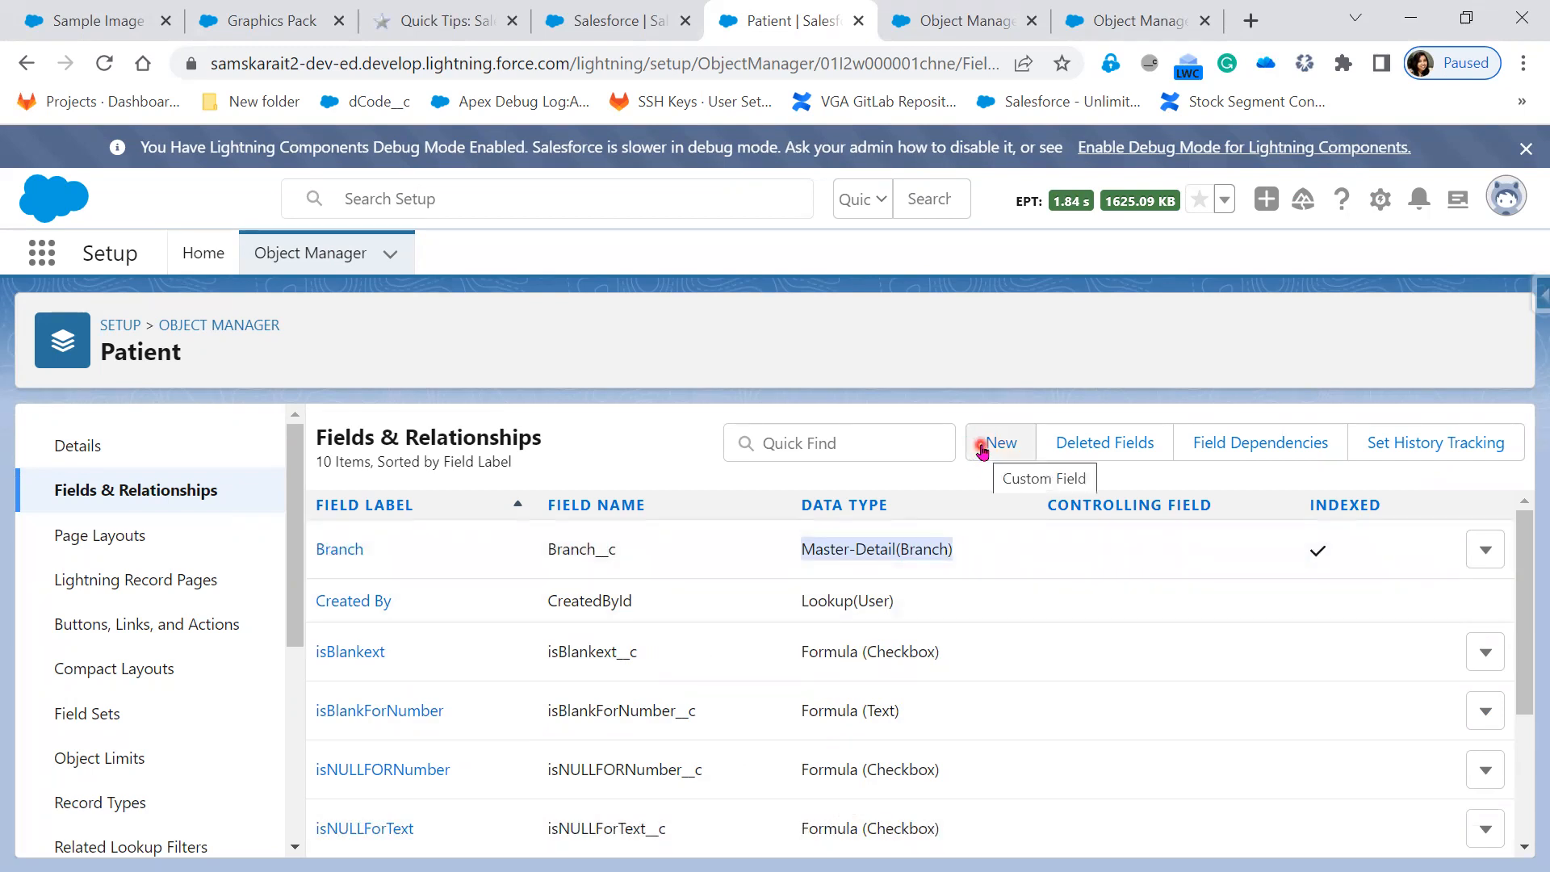
{"action": "left_click", "coordinate": [981, 448]}
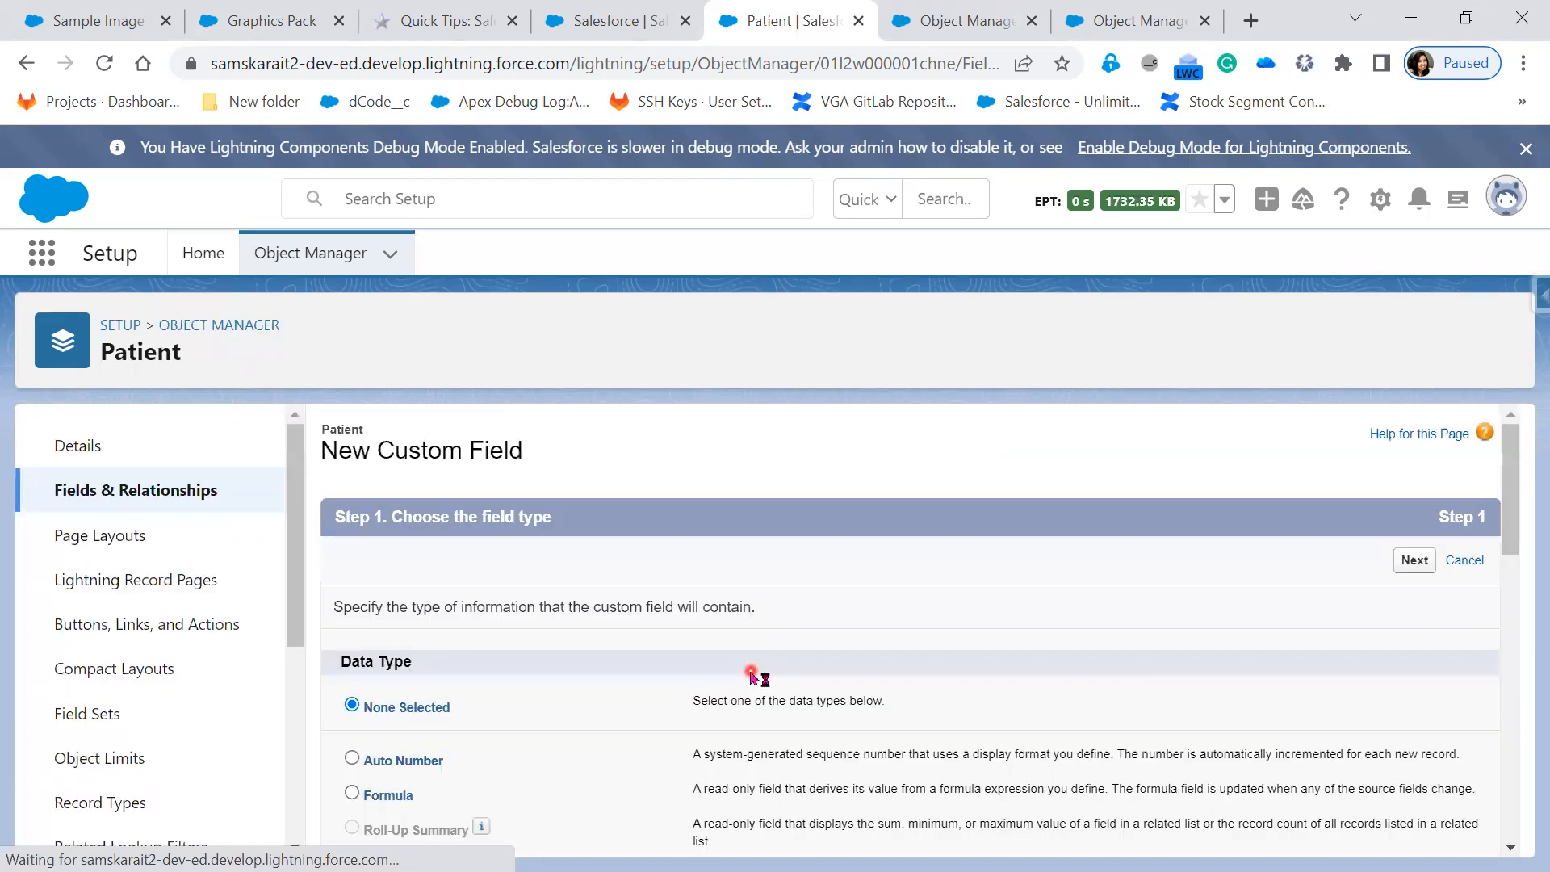
{"action": "left_click", "coordinate": [403, 797]}
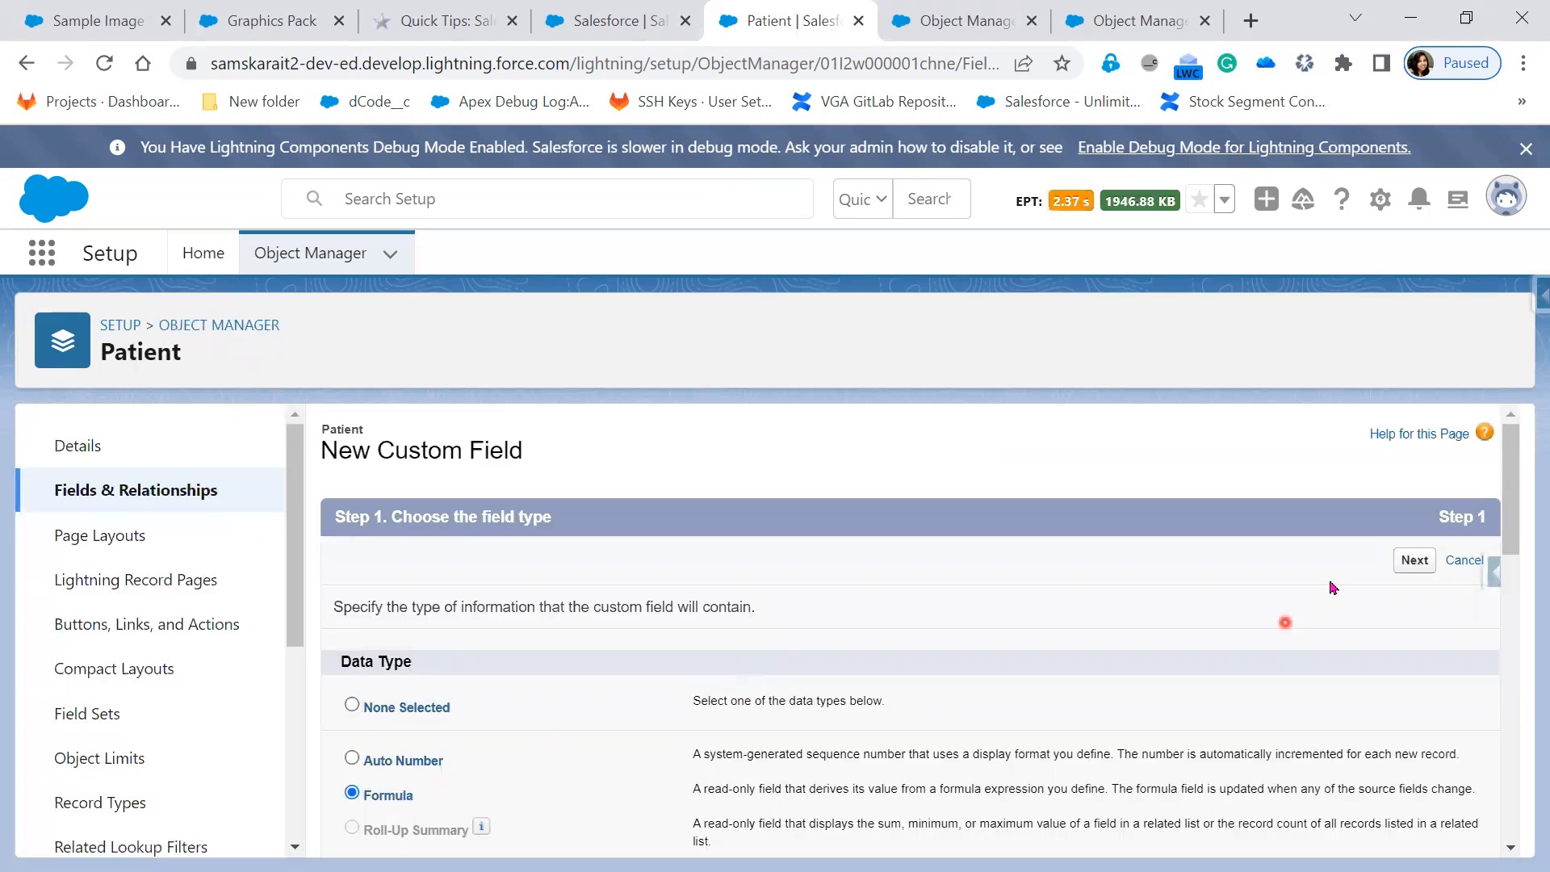
{"action": "left_click", "coordinate": [1414, 560]}
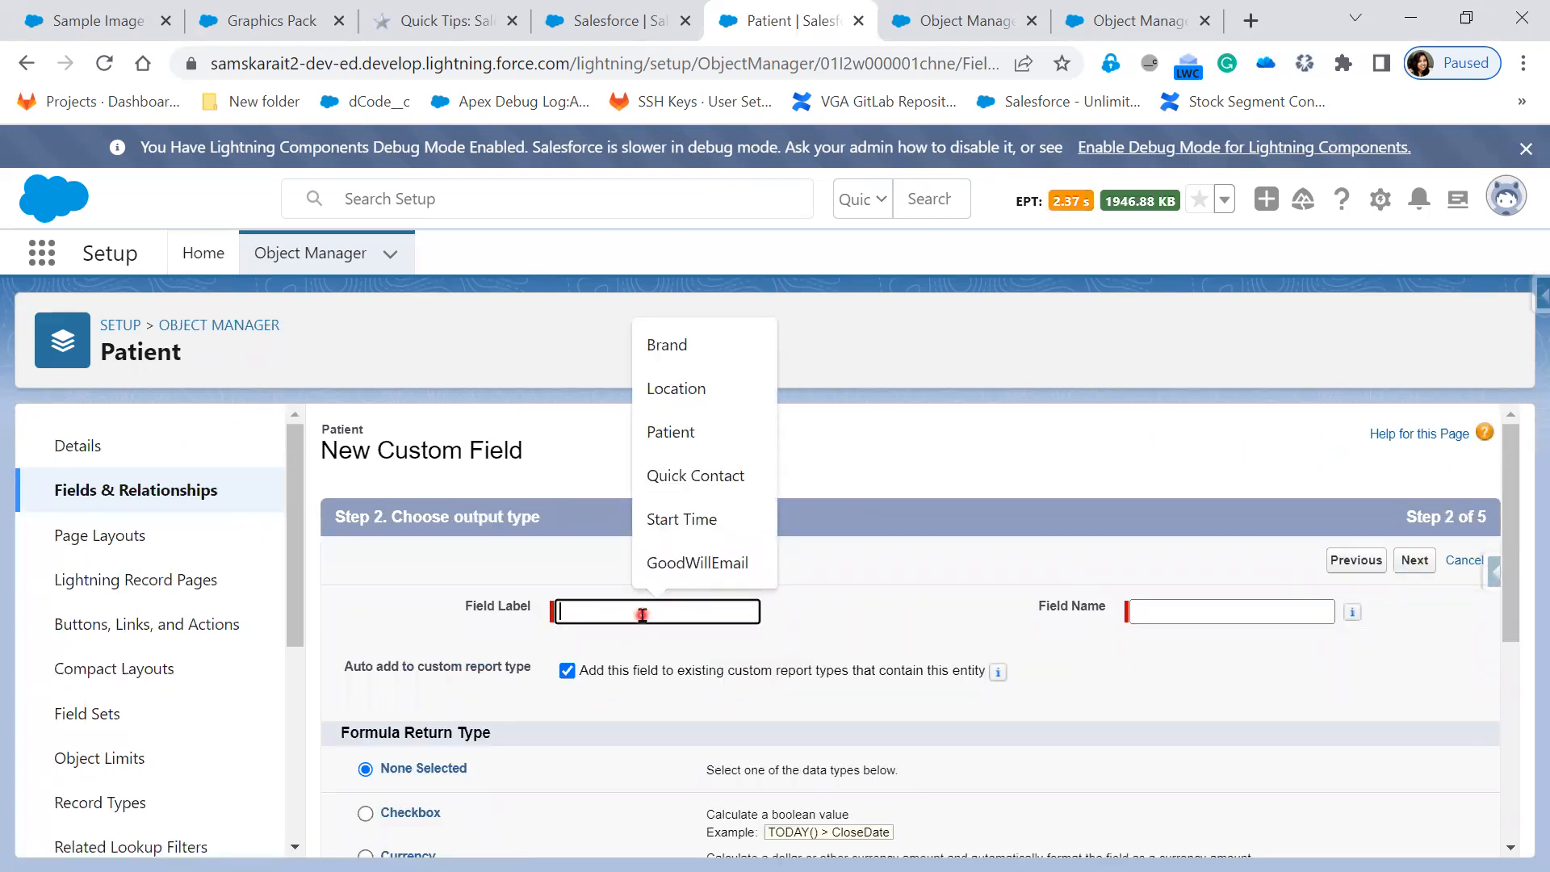
{"action": "type", "text": "PN"}
{"action": "key", "text": "Tab"}
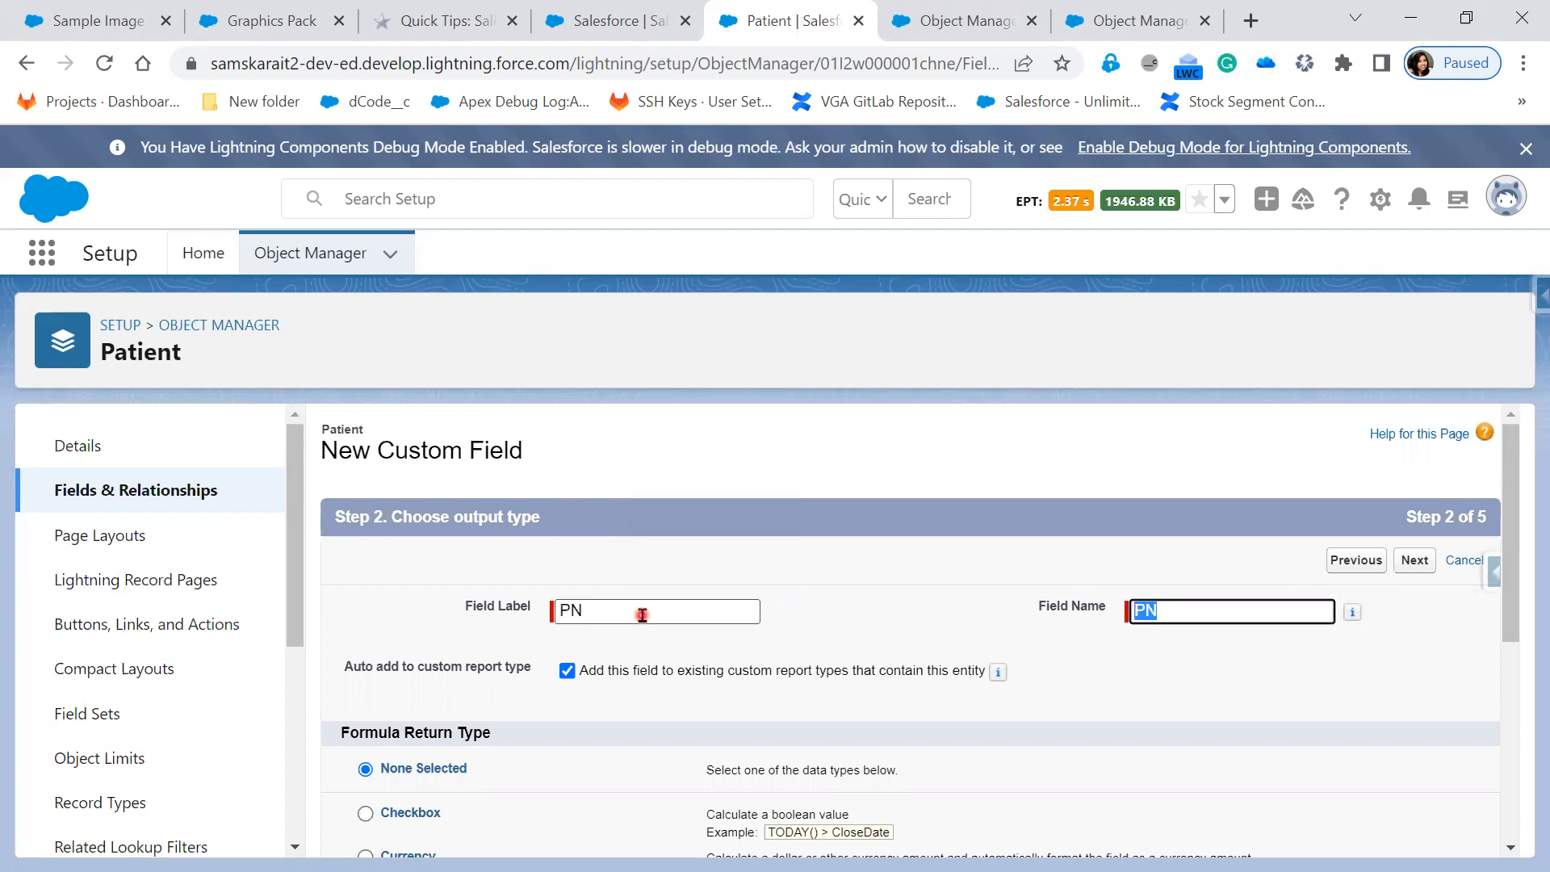
{"action": "scroll", "coordinate": [1038, 824], "scroll_direction": "down", "scroll_amount": 3}
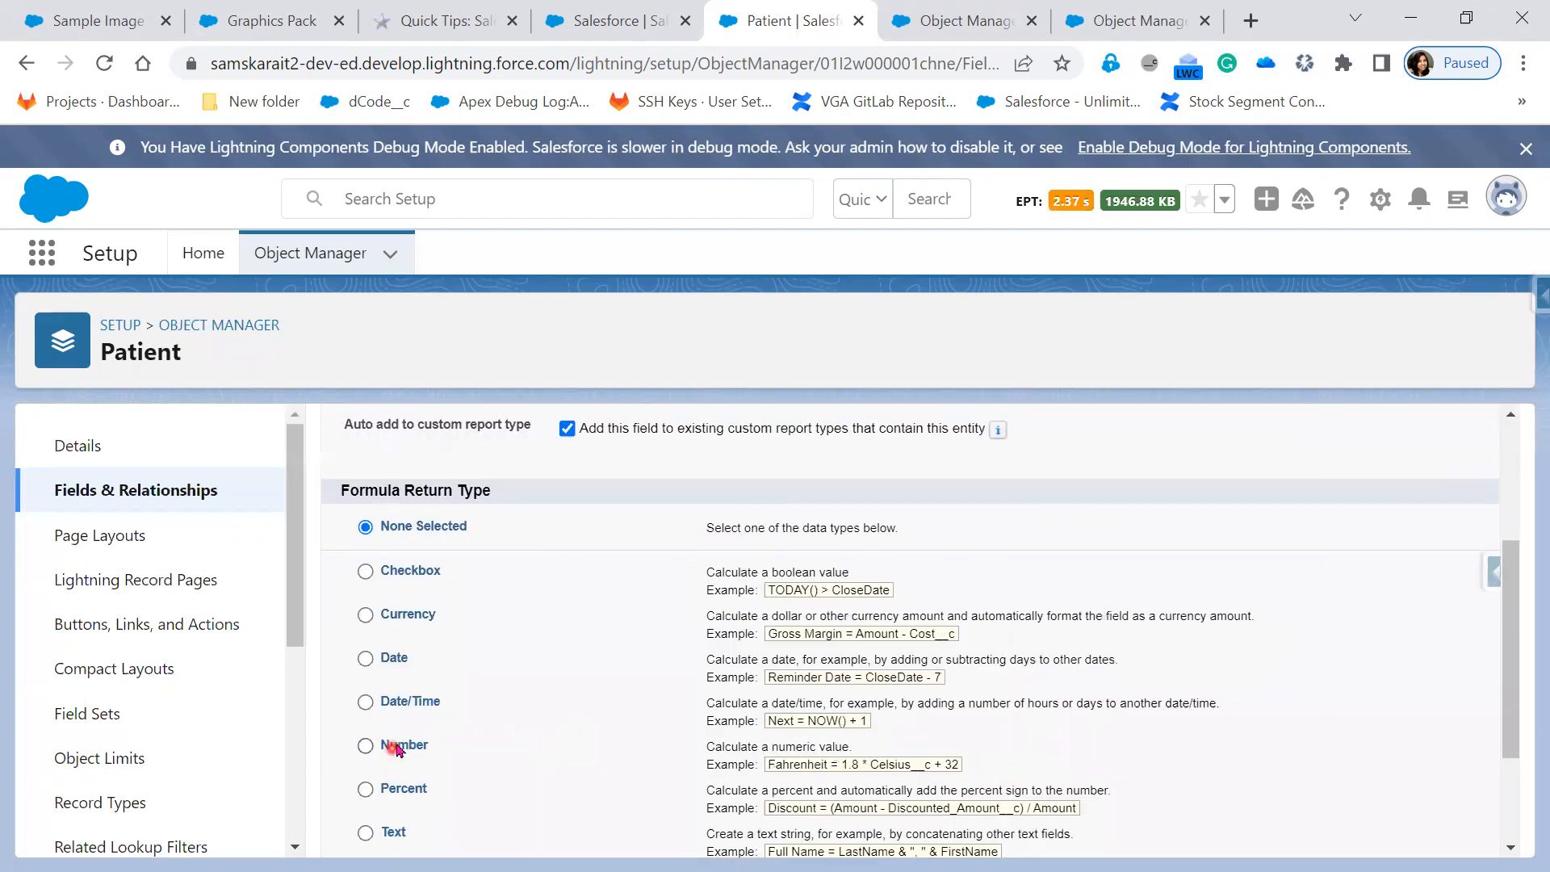
{"action": "scroll", "coordinate": [1069, 751], "scroll_direction": "up", "scroll_amount": 3}
{"action": "left_click", "coordinate": [1423, 563]}
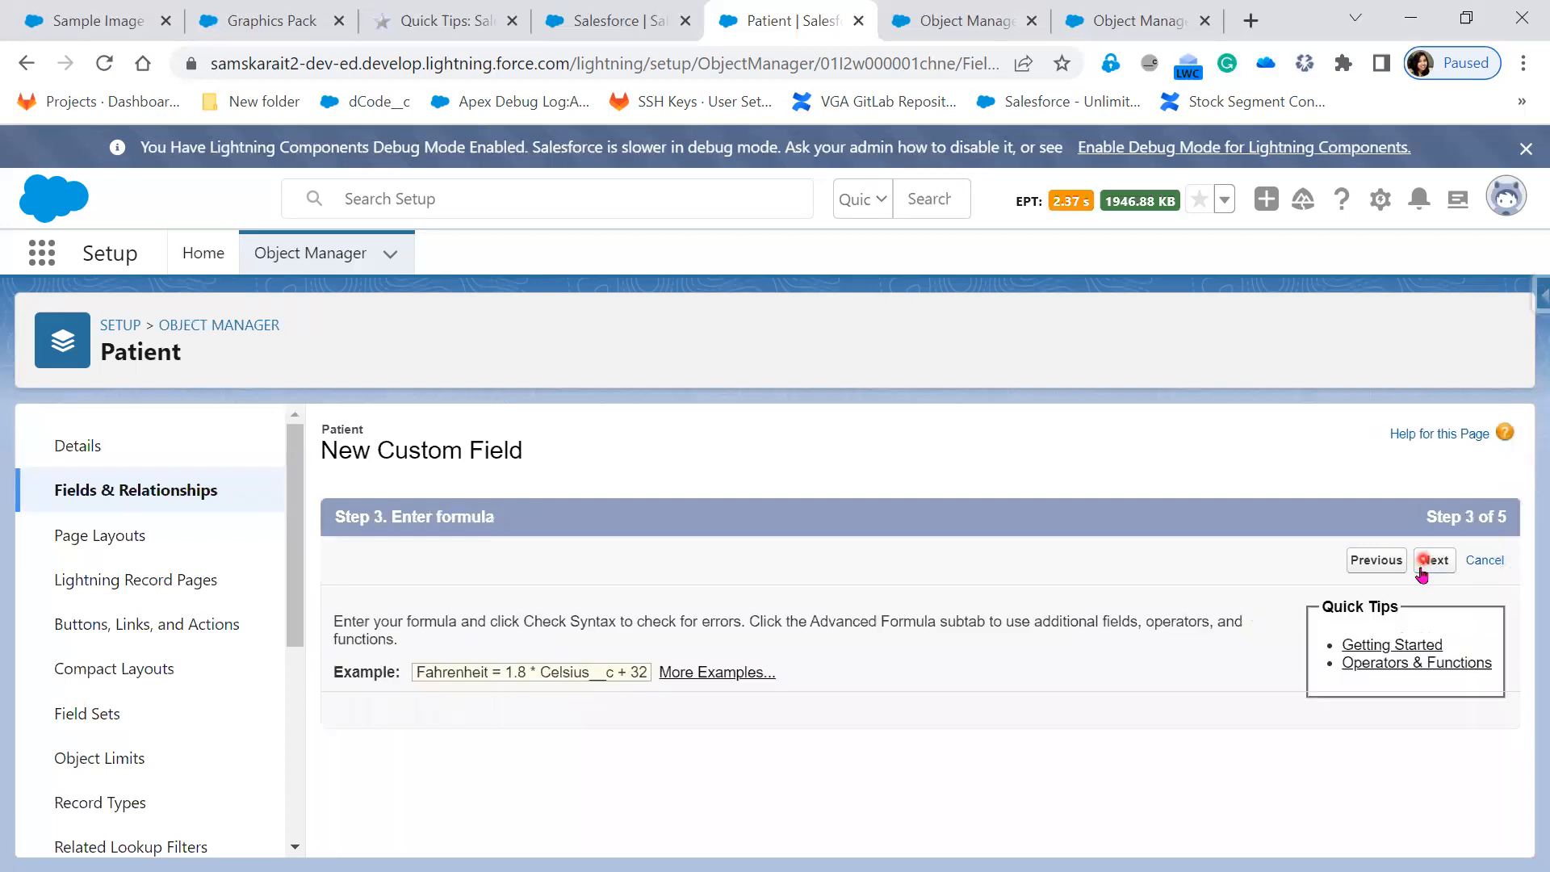
Build the PN formula by inserting the Patient Number field, an operator and the value 1.
{"action": "scroll", "coordinate": [947, 685], "scroll_direction": "down", "scroll_amount": 3}
{"action": "left_click", "coordinate": [403, 498]}
{"action": "scroll", "coordinate": [708, 693], "scroll_direction": "down", "scroll_amount": 2}
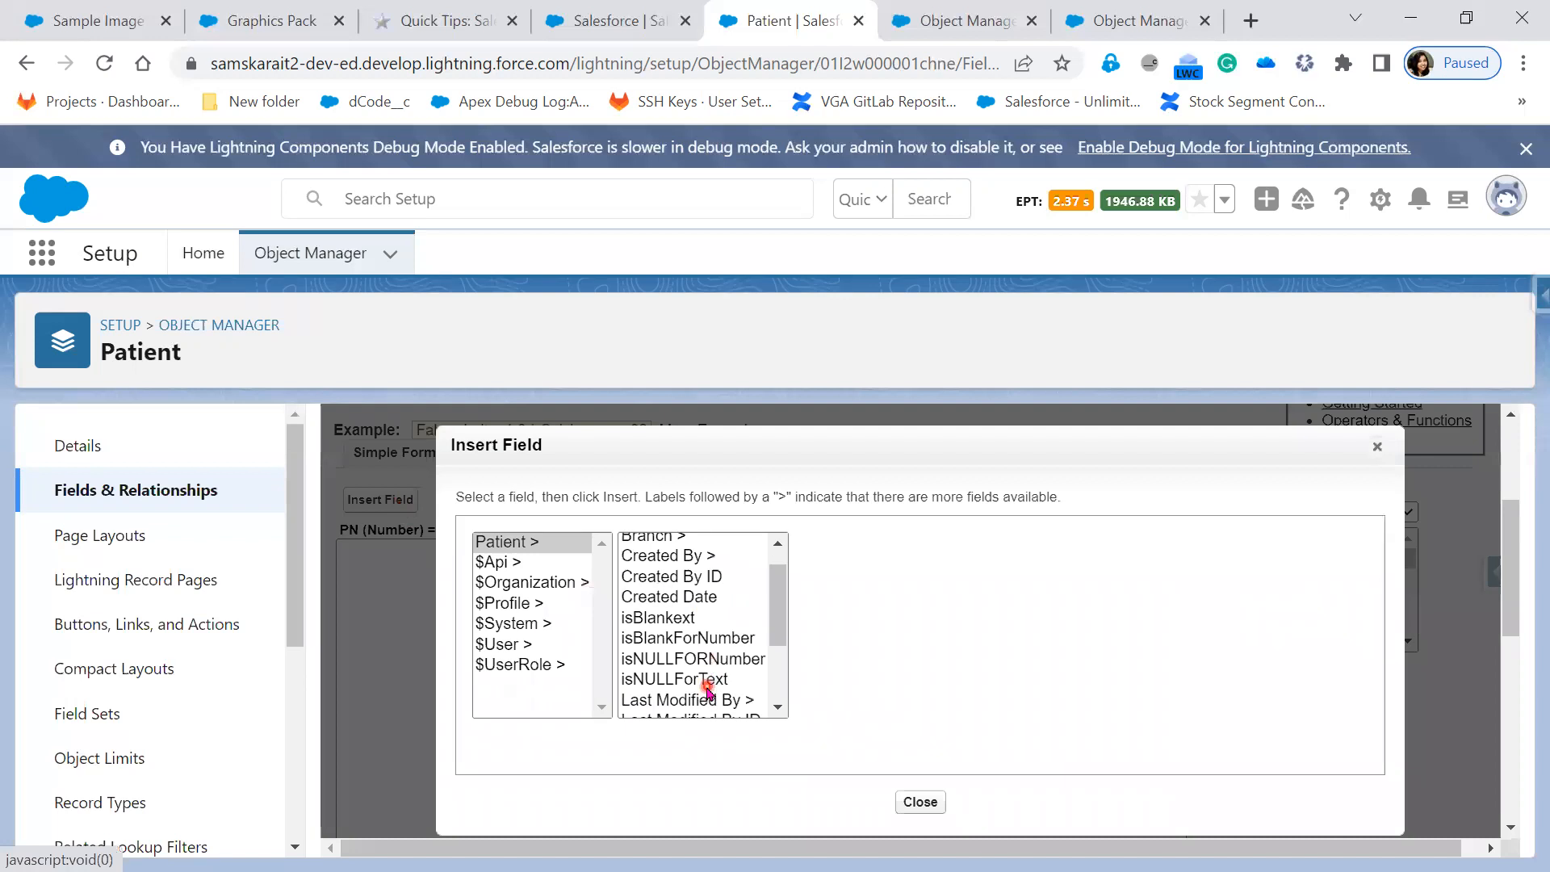
{"action": "left_click", "coordinate": [712, 708]}
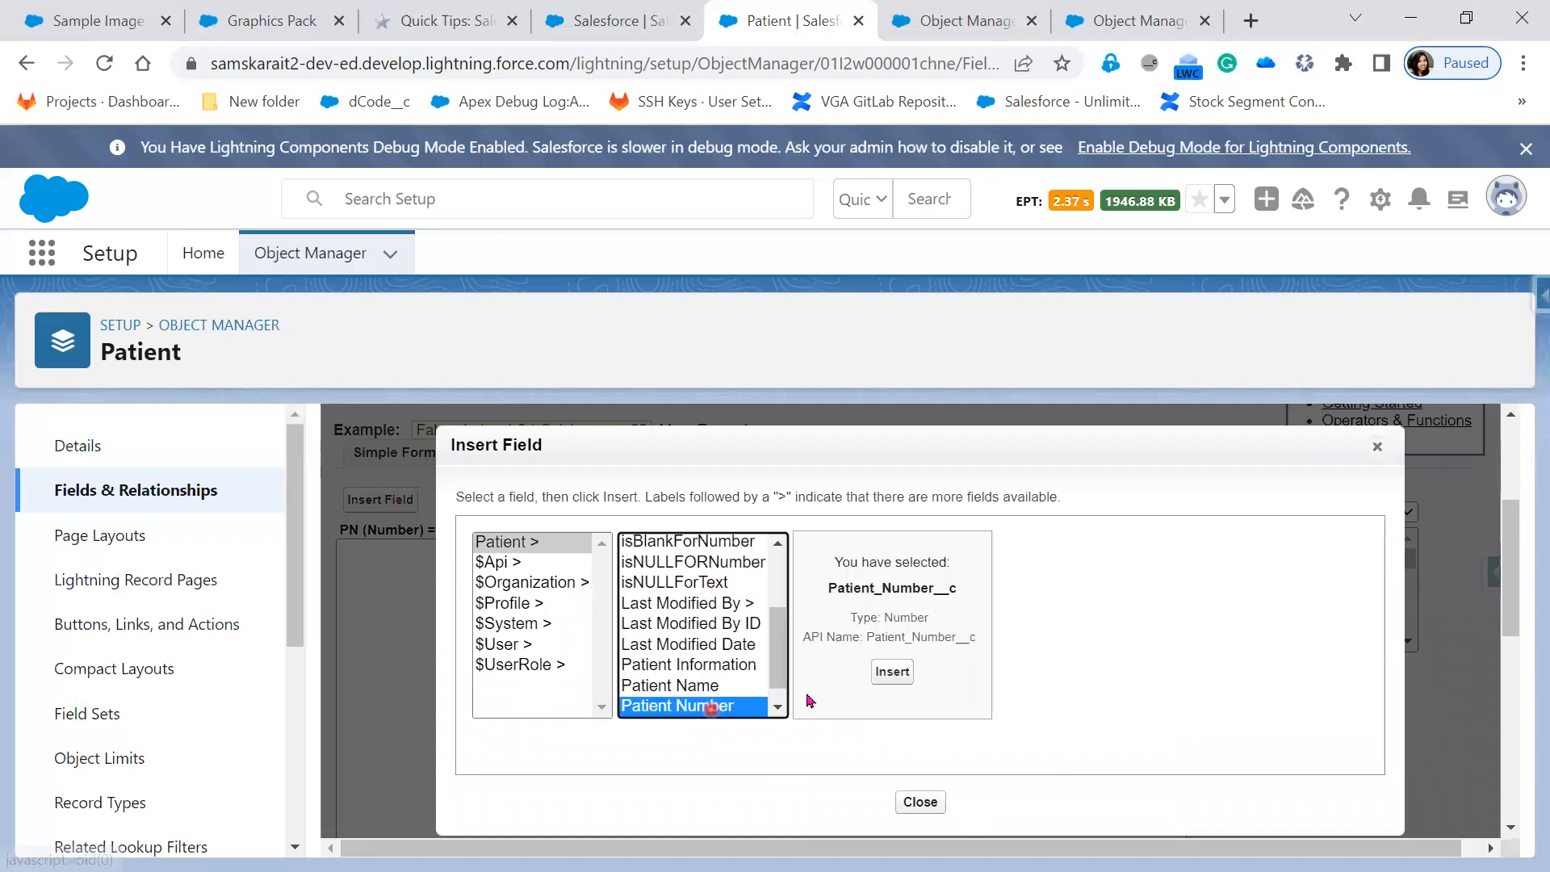
{"action": "left_click", "coordinate": [902, 680]}
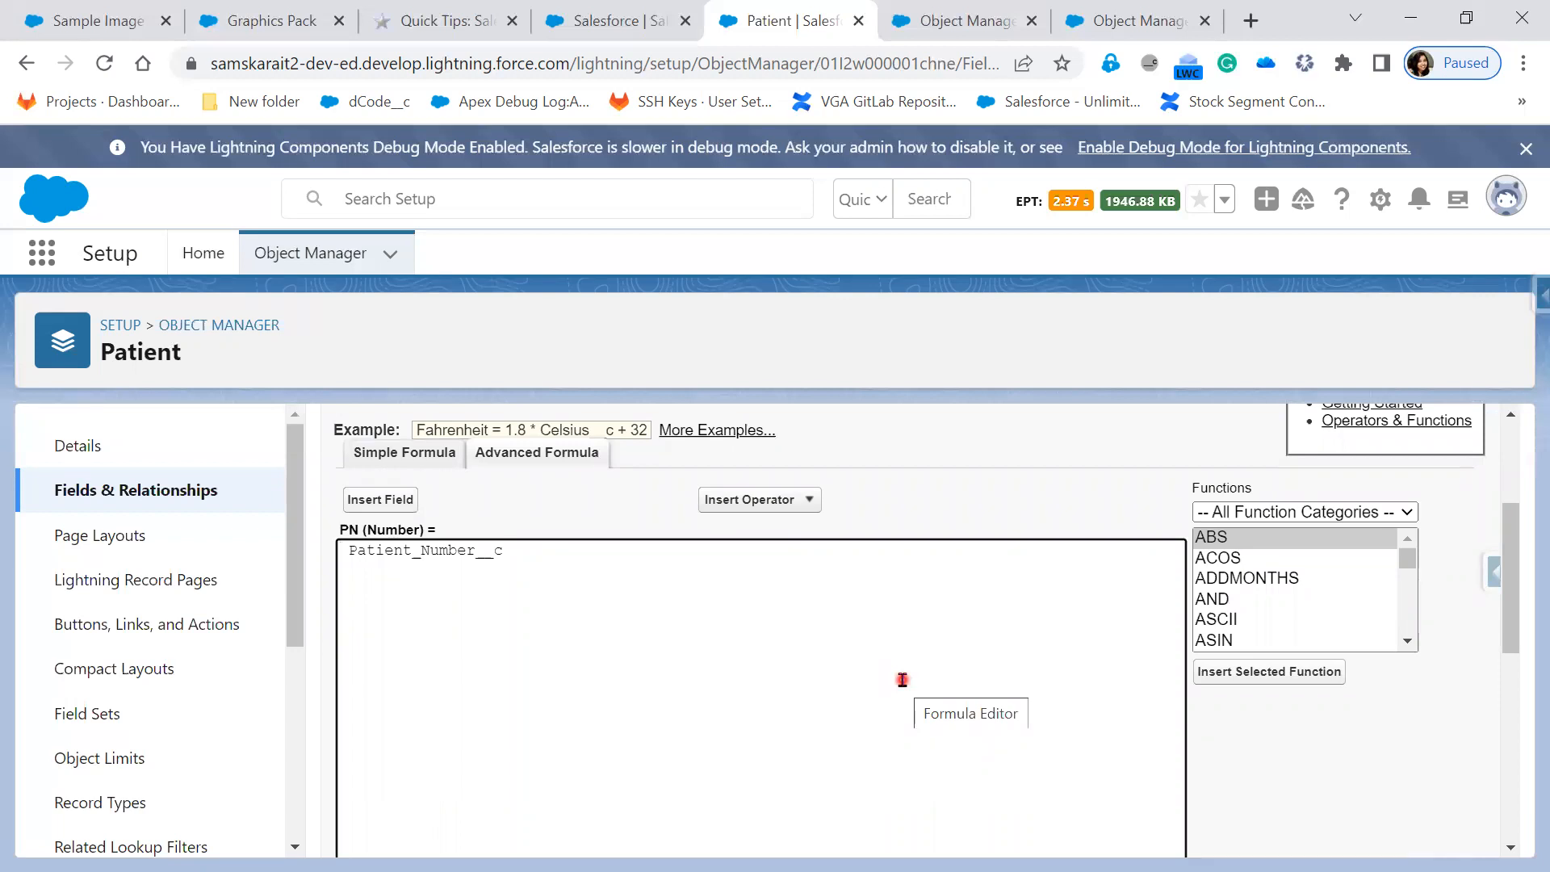
{"action": "left_click", "coordinate": [771, 500]}
{"action": "left_click", "coordinate": [778, 523]}
{"action": "type", "text": "1"}
Proceed through the field-level security and page layout stages to save the PN formula field on Patient.
{"action": "scroll", "coordinate": [658, 646], "scroll_direction": "down", "scroll_amount": 5}
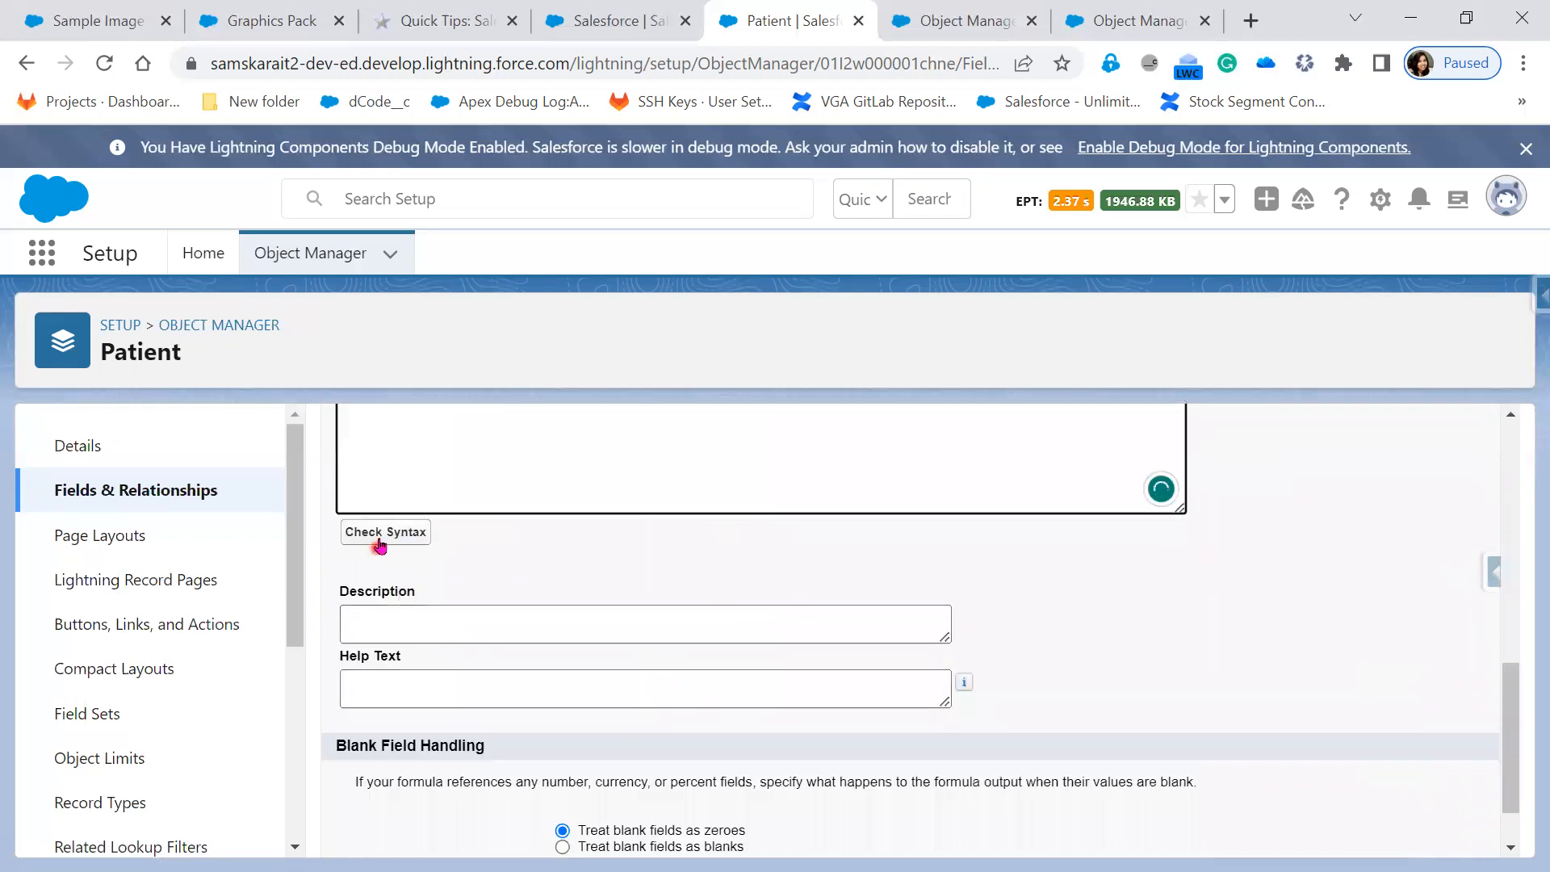
{"action": "scroll", "coordinate": [702, 682], "scroll_direction": "down", "scroll_amount": 1}
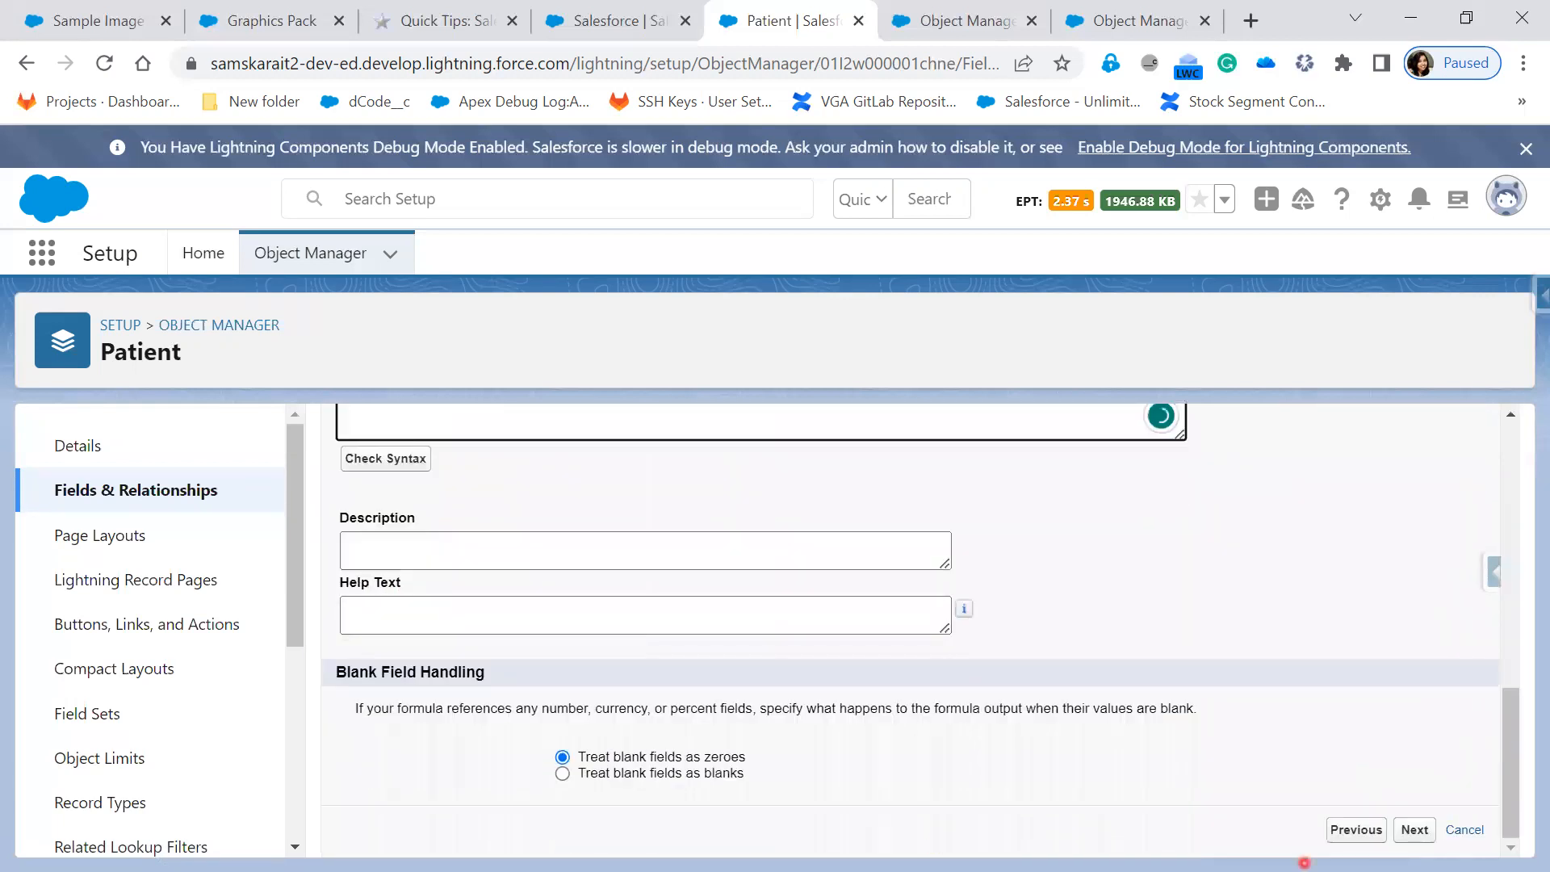
{"action": "left_click", "coordinate": [1413, 831]}
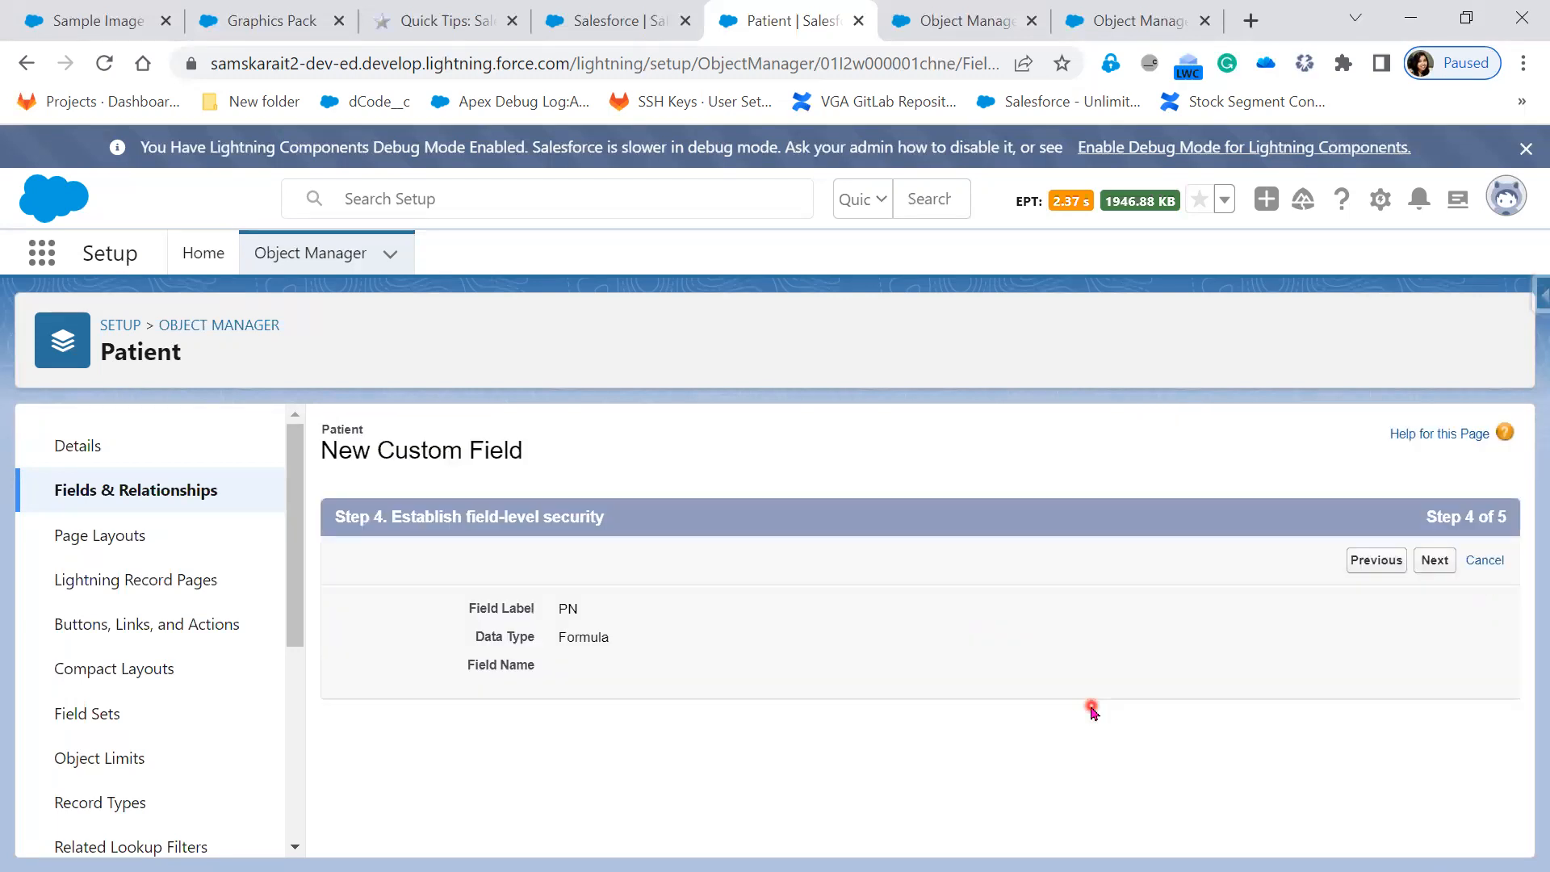
{"action": "left_click", "coordinate": [1416, 564]}
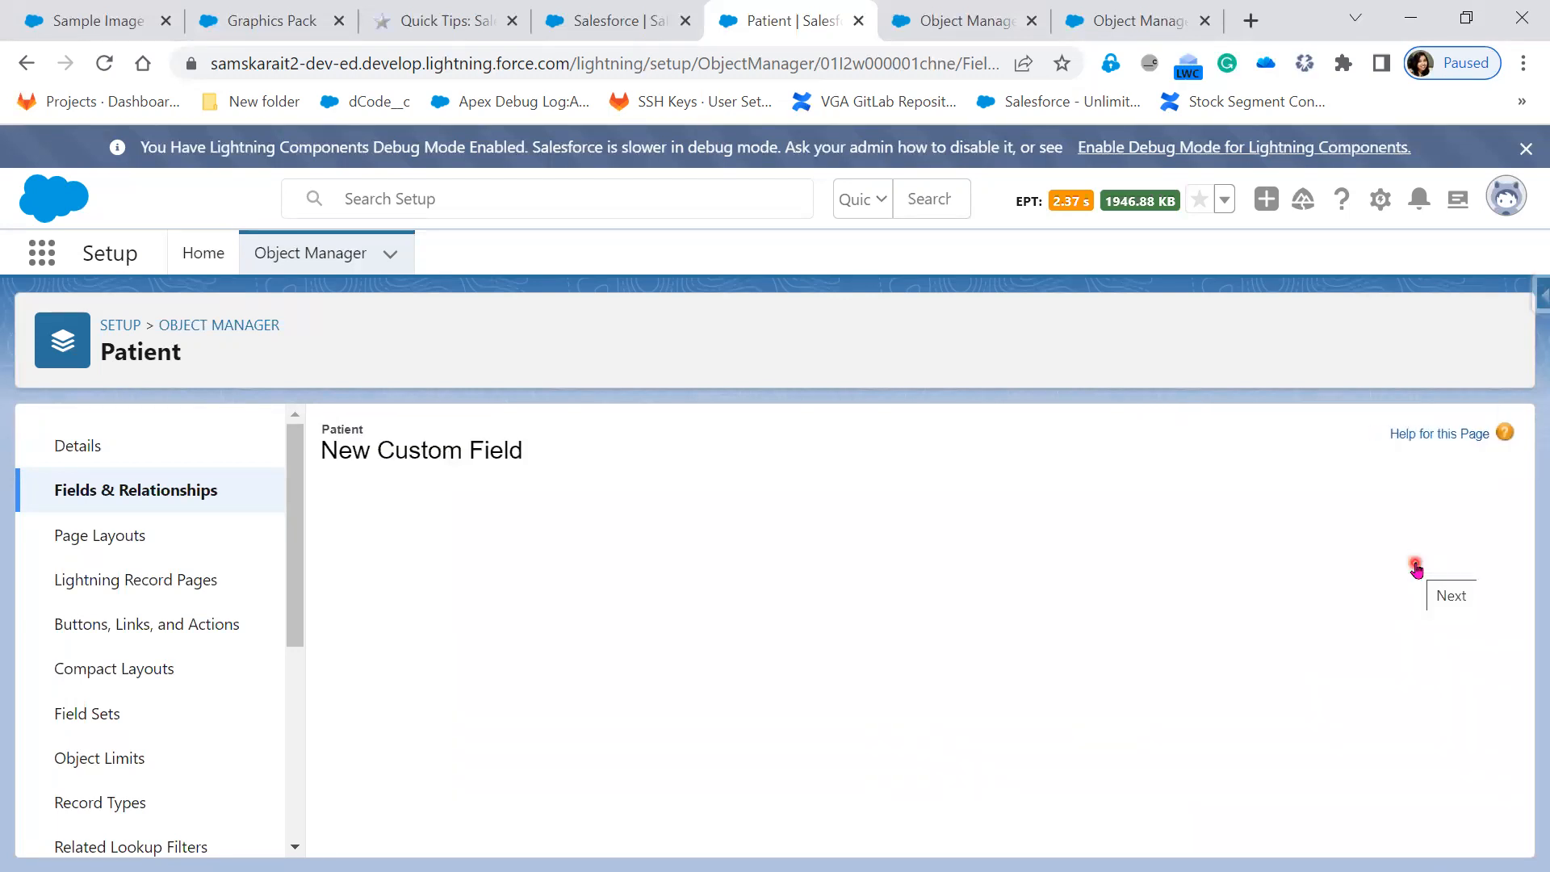
{"action": "left_click", "coordinate": [81, 537]}
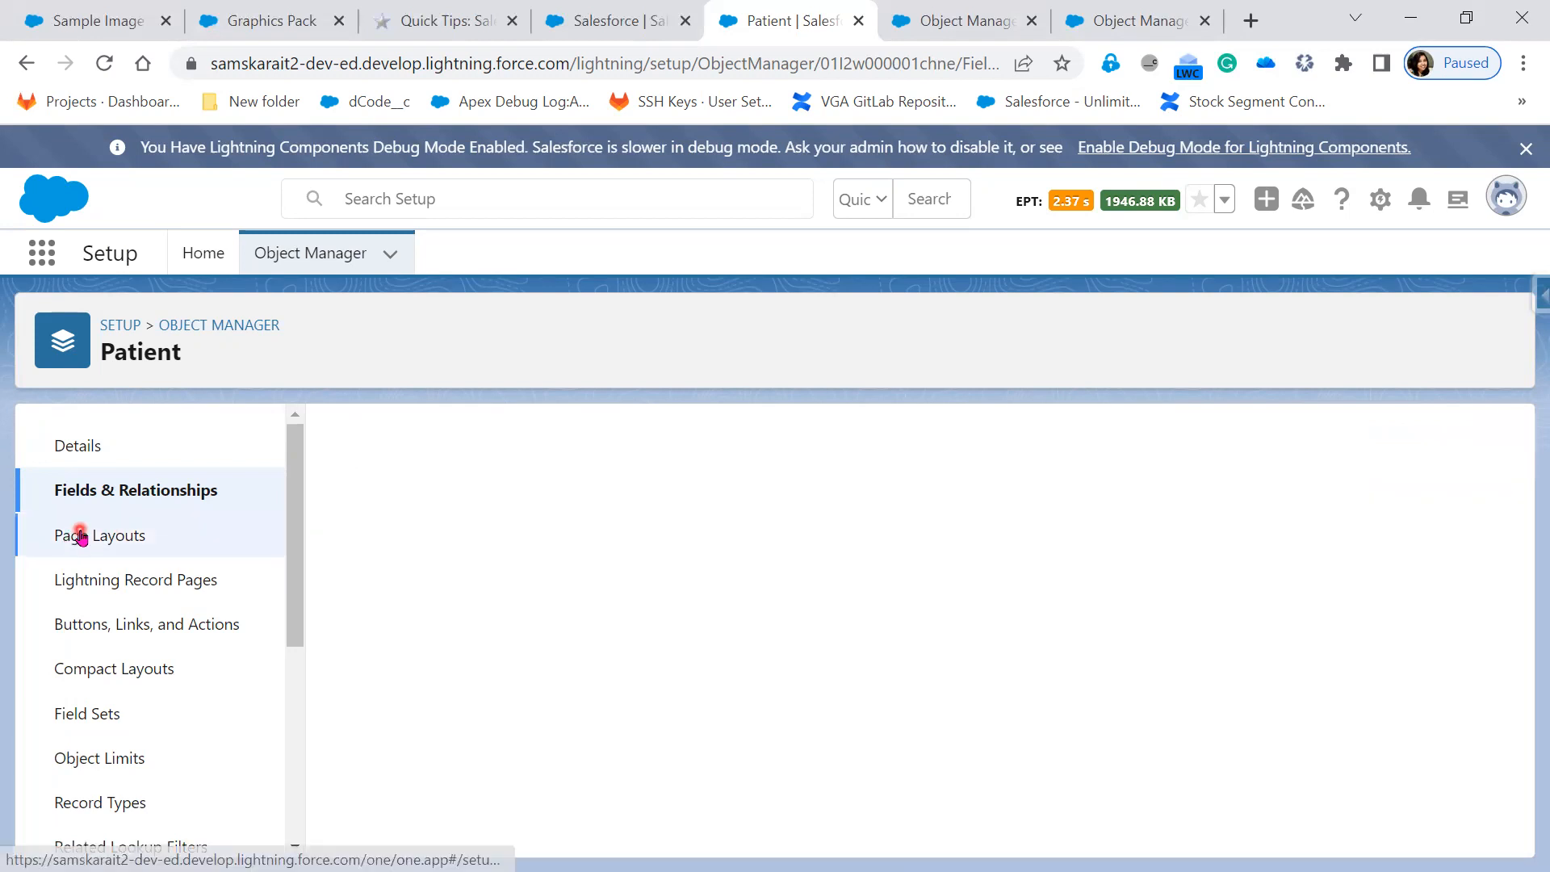
Find the Branch object in the Object Manager in the other browser tab and open its Fields & Relationships.
{"action": "left_click", "coordinate": [948, 10]}
{"action": "left_click", "coordinate": [309, 258]}
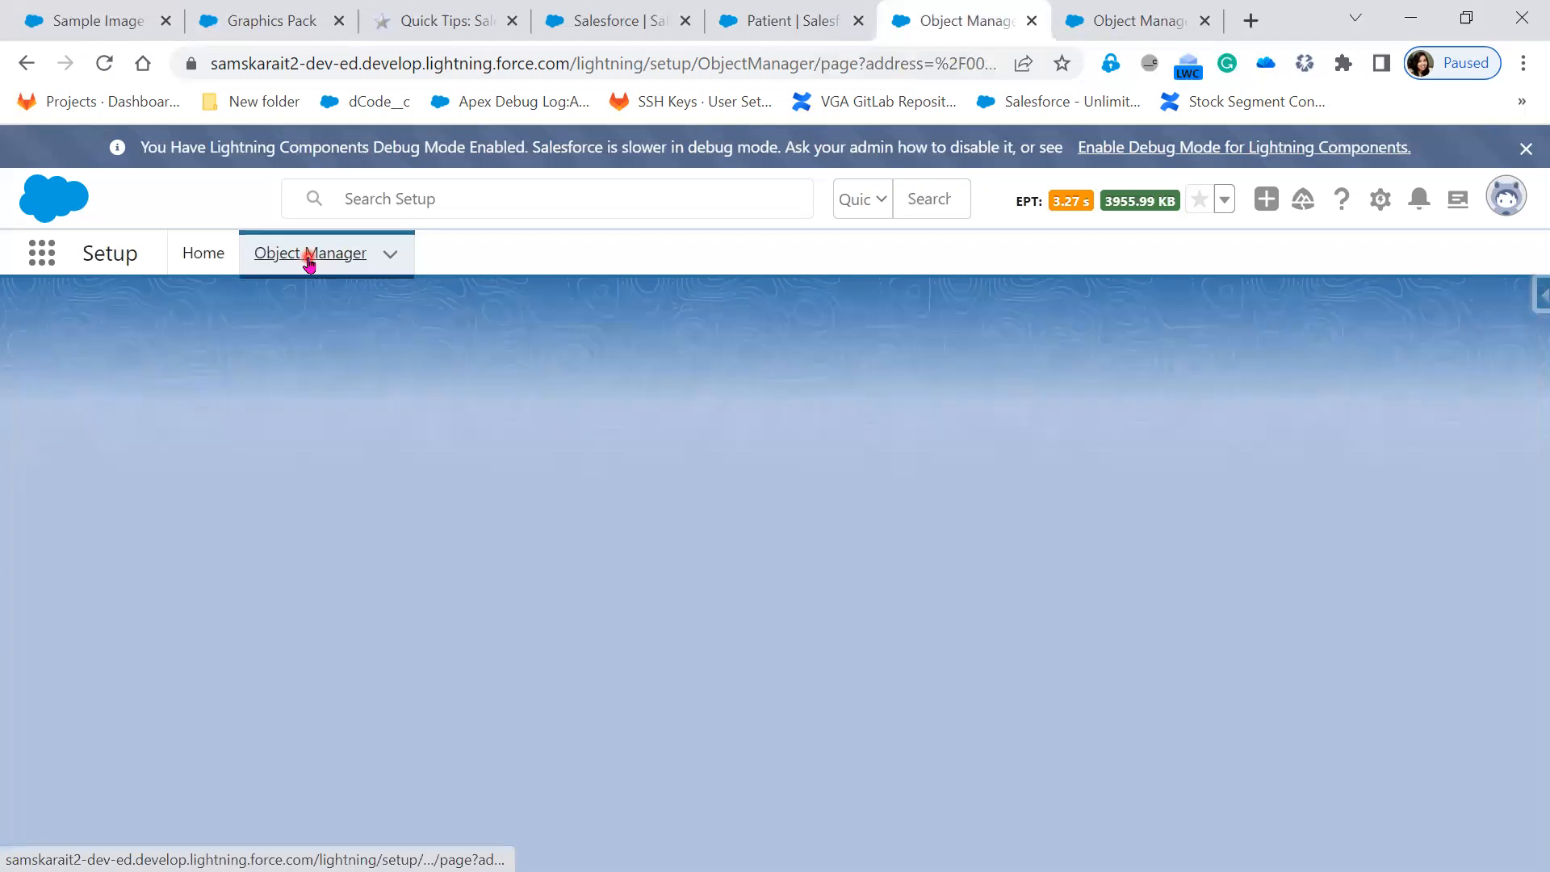
{"action": "left_click", "coordinate": [1100, 339]}
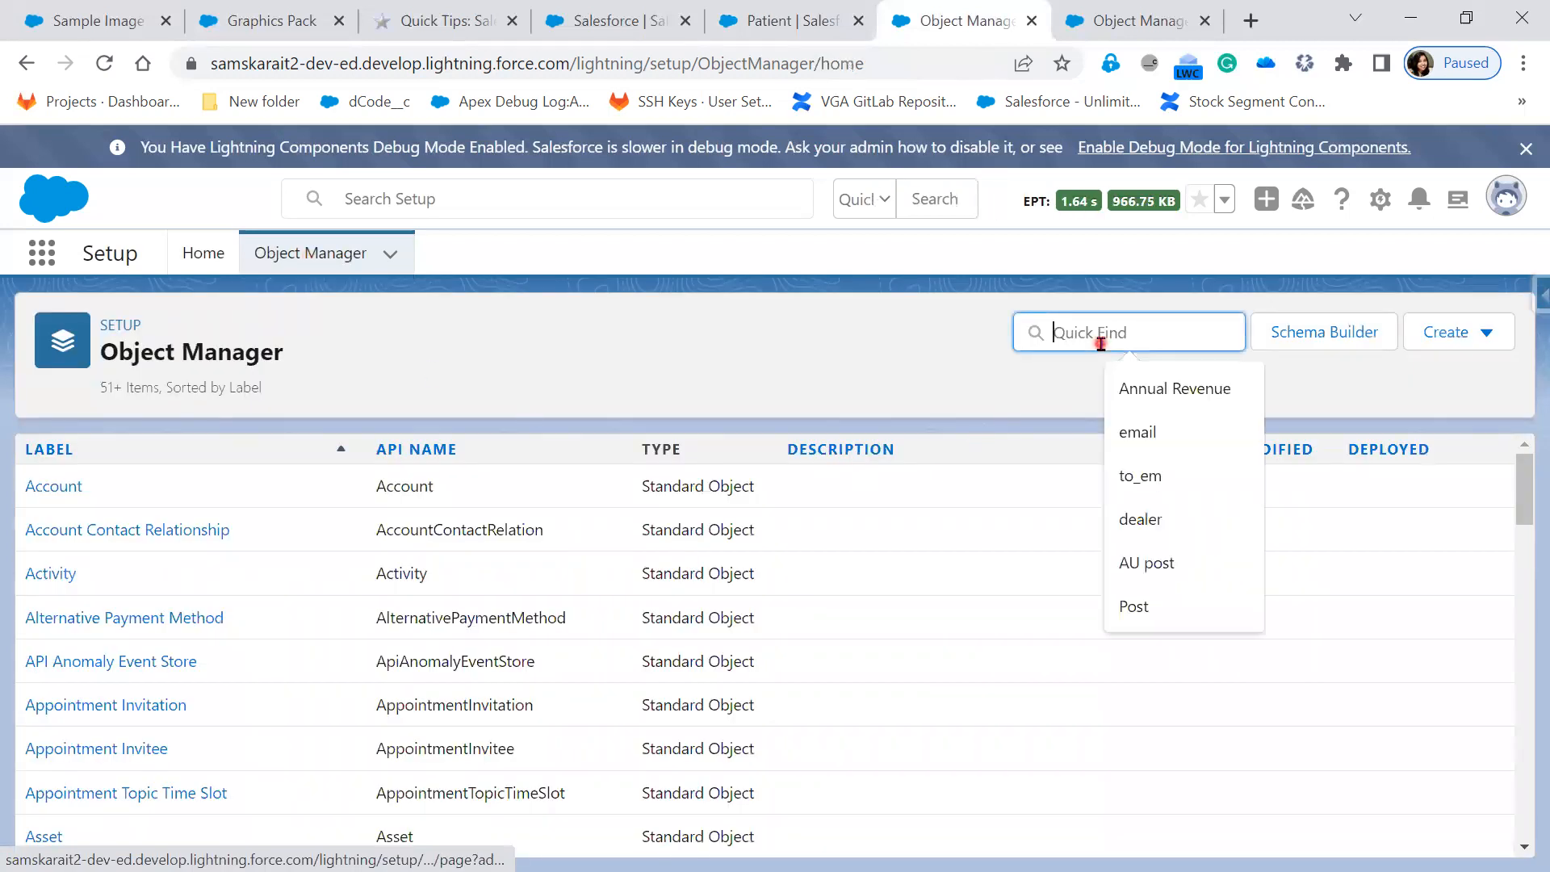
{"action": "type", "text": "brand"}
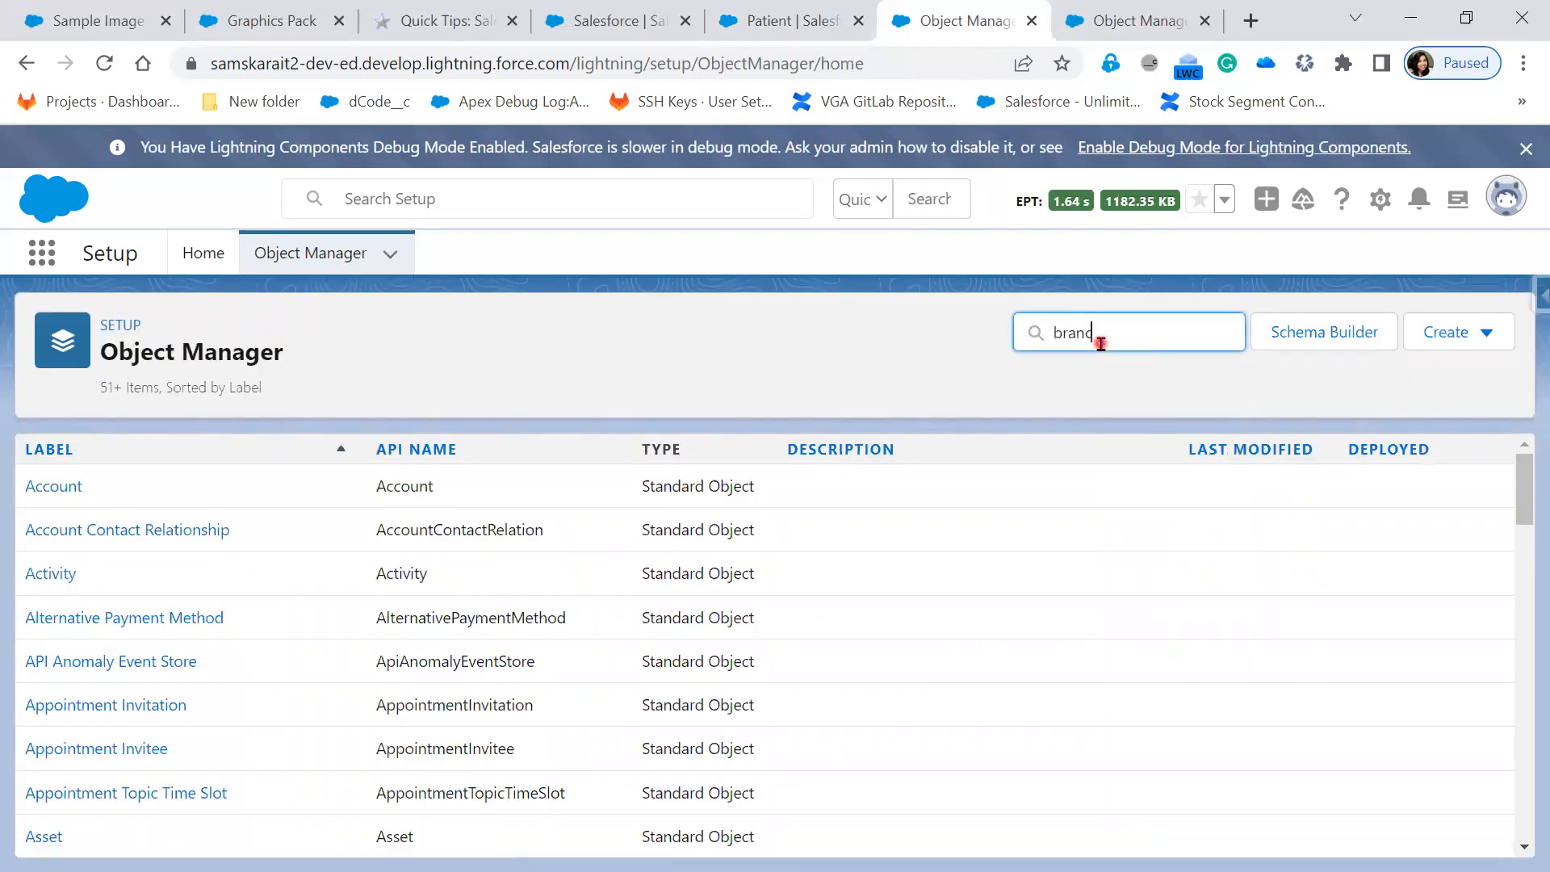
{"action": "left_click", "coordinate": [37, 498]}
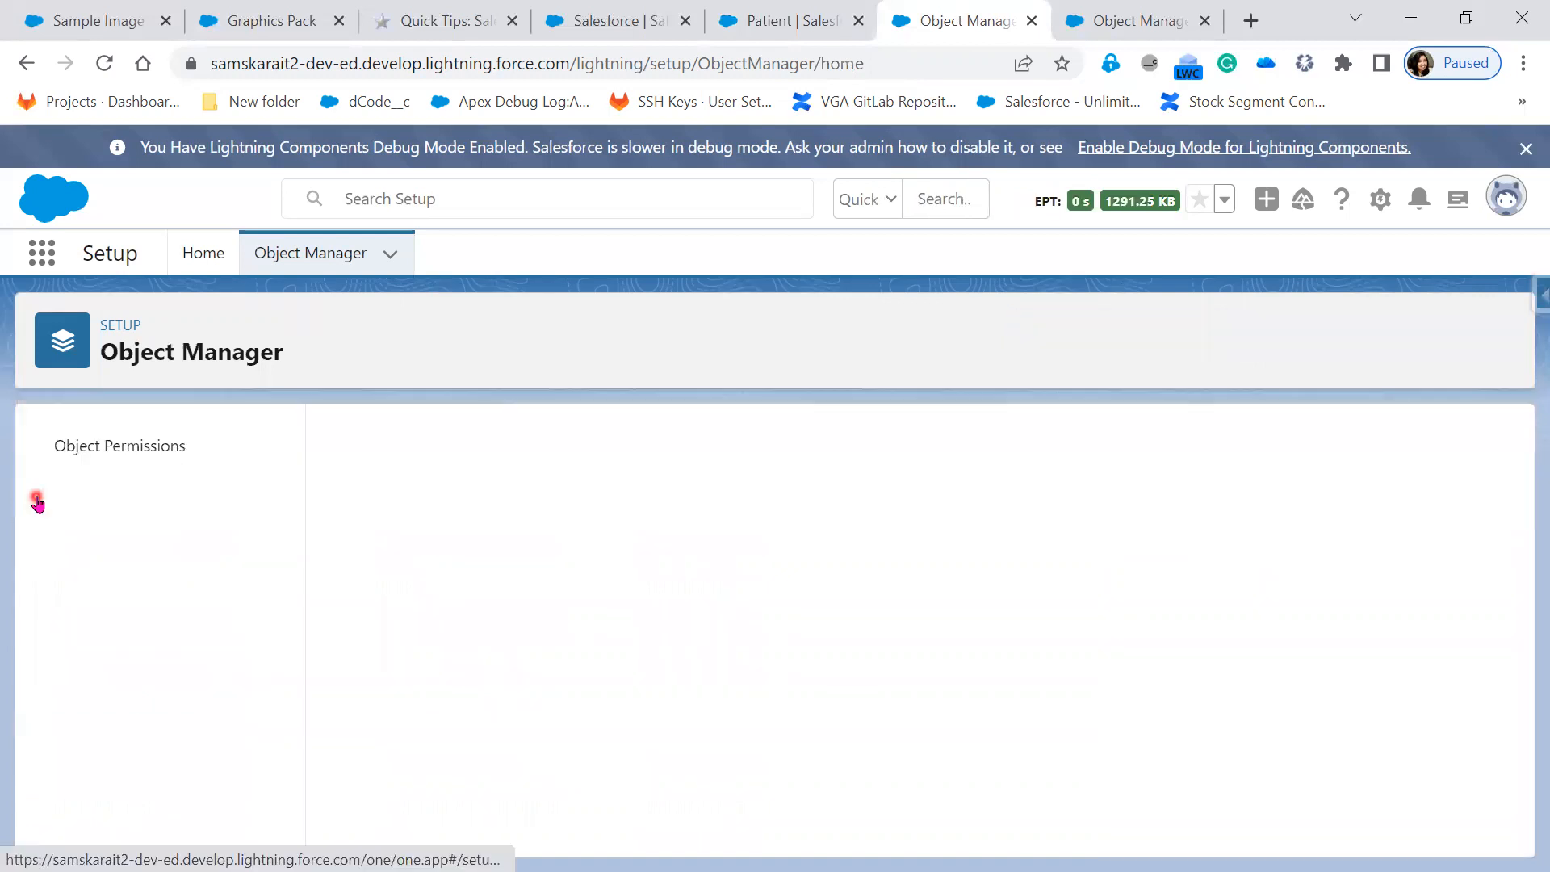
{"action": "left_click", "coordinate": [172, 491]}
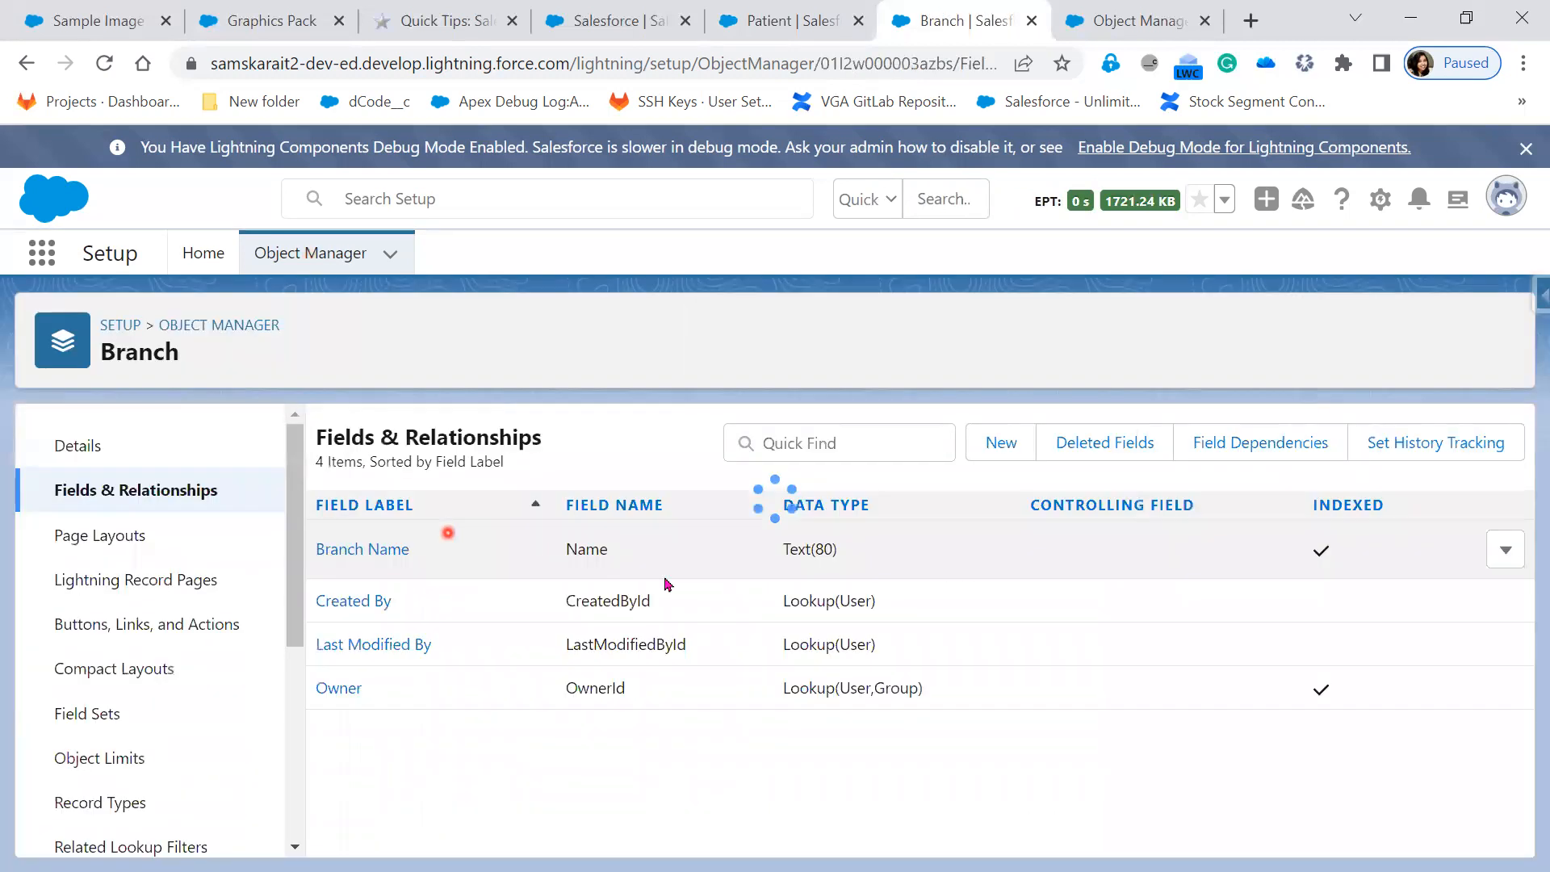
Start a new Roll-Up Summary custom field on Branch with the label and name Patient, and continue to the summary definition.
{"action": "left_click", "coordinate": [1001, 442]}
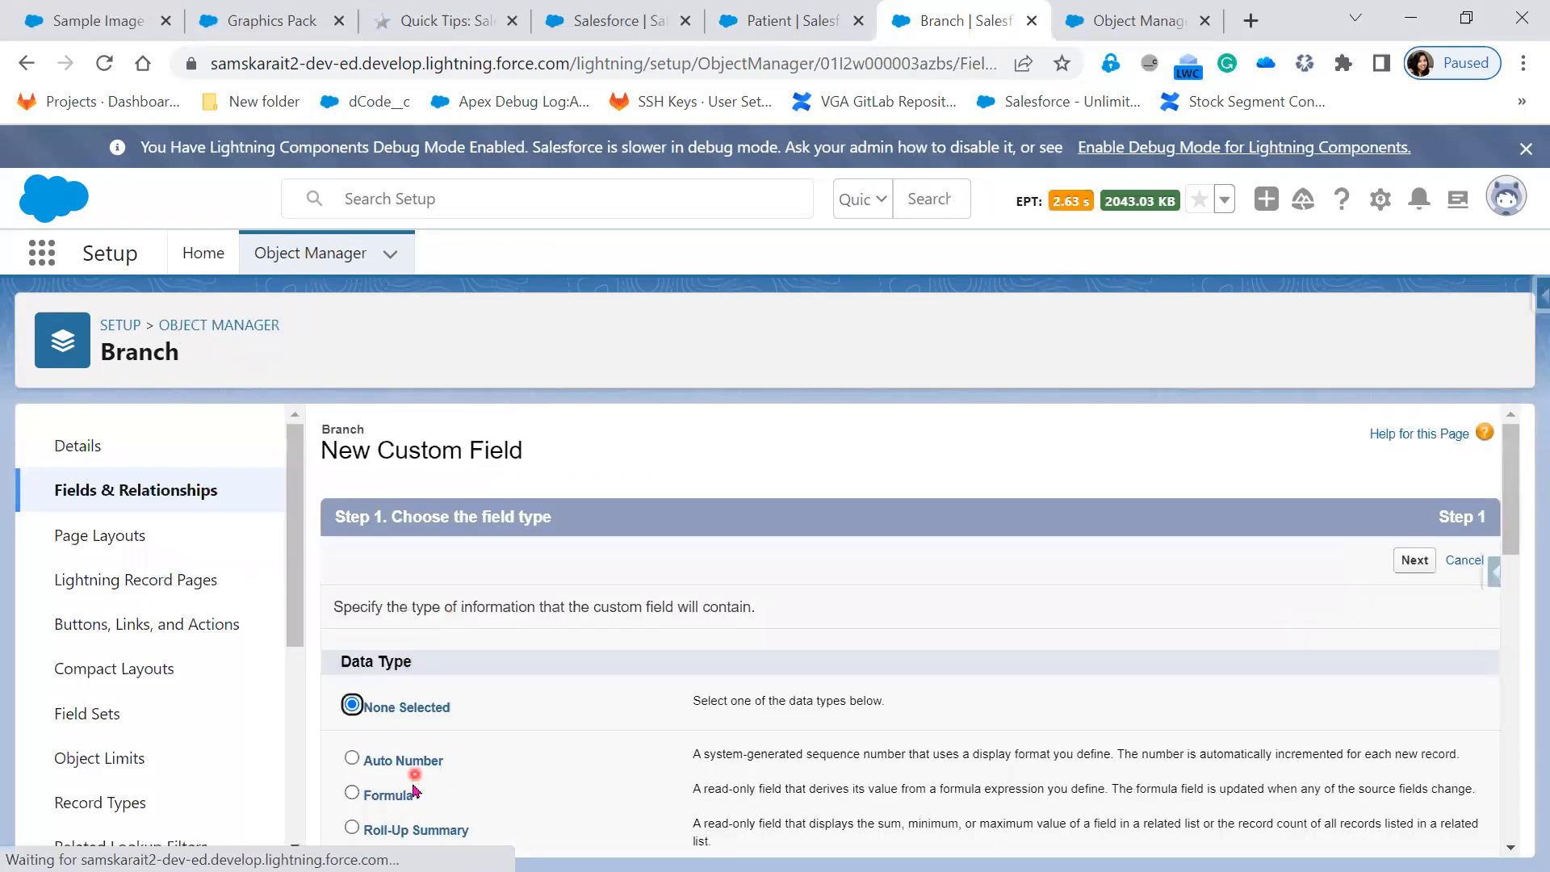
{"action": "left_click", "coordinate": [353, 827]}
{"action": "left_click", "coordinate": [1414, 560]}
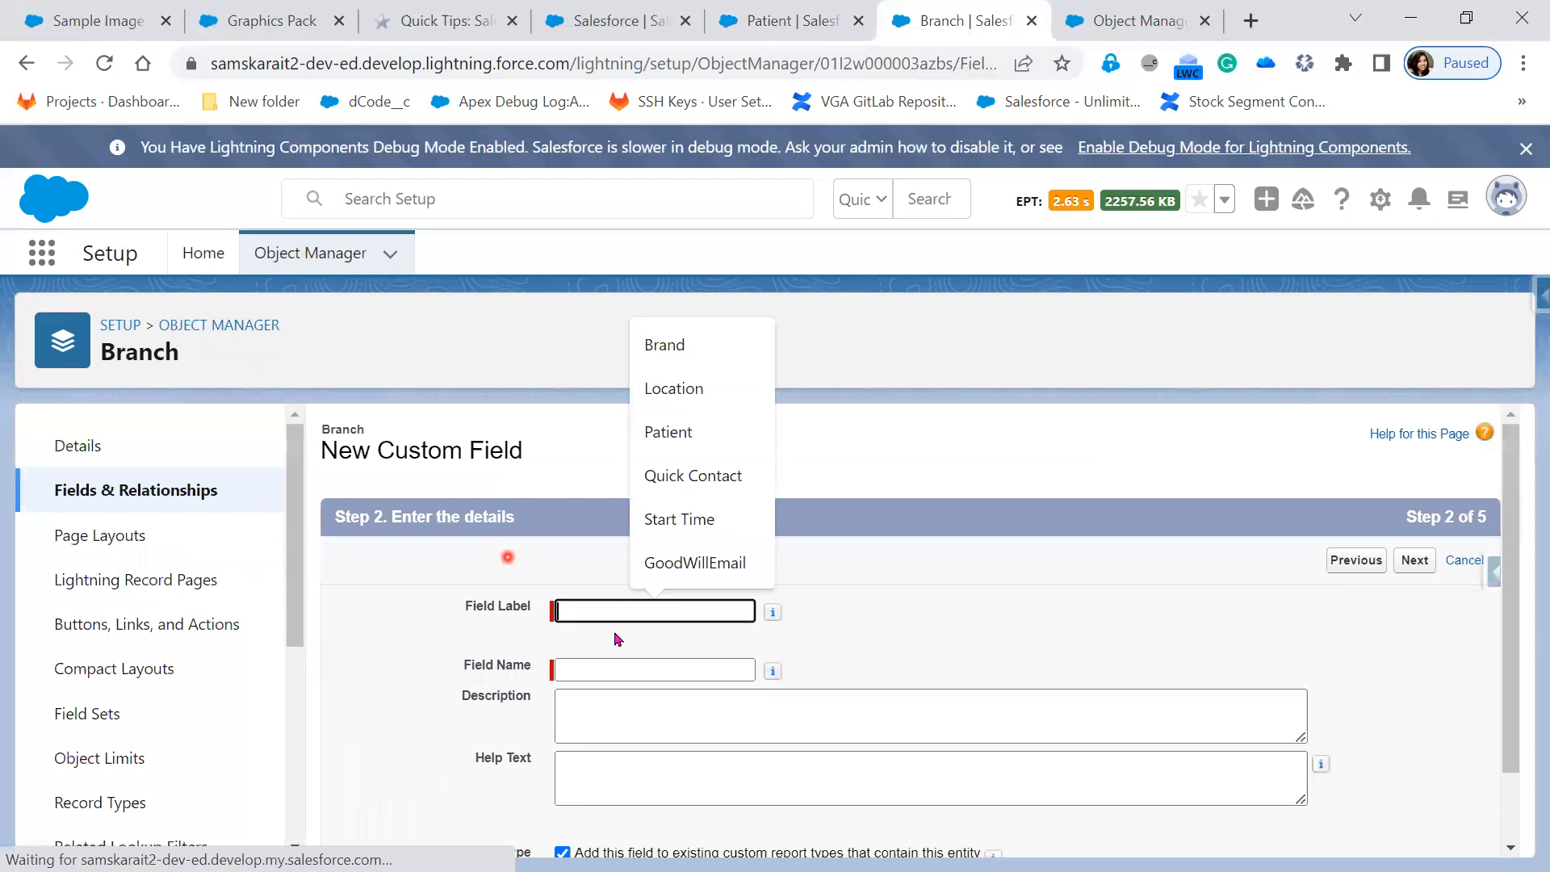
{"action": "left_click", "coordinate": [692, 433]}
{"action": "left_click", "coordinate": [1225, 646]}
{"action": "left_click", "coordinate": [1414, 560]}
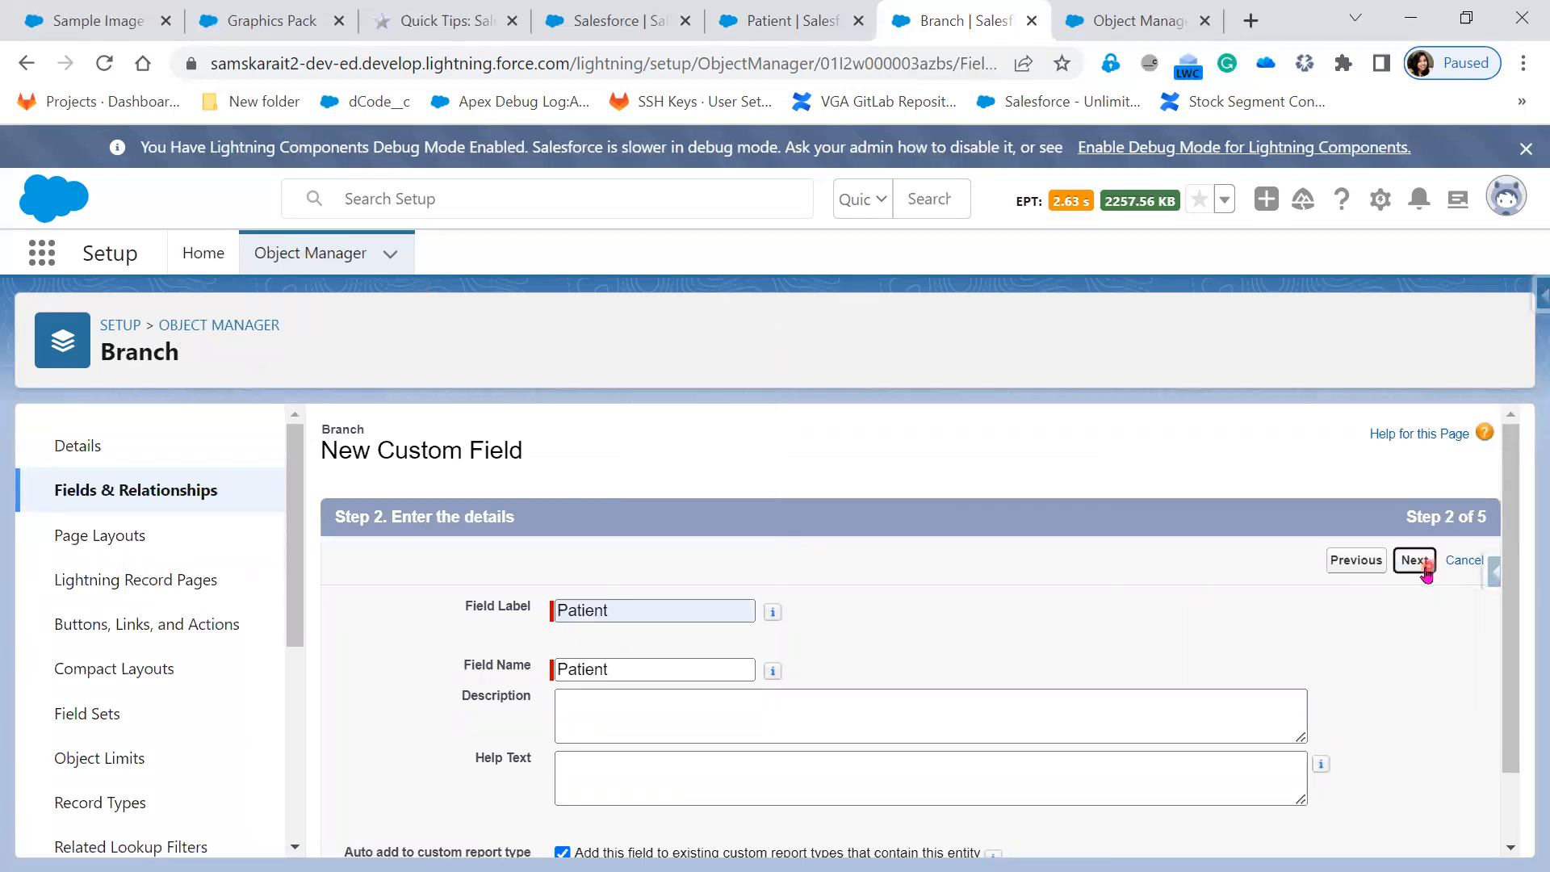
Define the roll-up summary on Patients as a SUM with PN as the field to aggregate.
{"action": "left_click", "coordinate": [635, 666]}
{"action": "left_click", "coordinate": [622, 702]}
{"action": "scroll", "coordinate": [448, 664], "scroll_direction": "down", "scroll_amount": 2}
{"action": "left_click", "coordinate": [363, 613]}
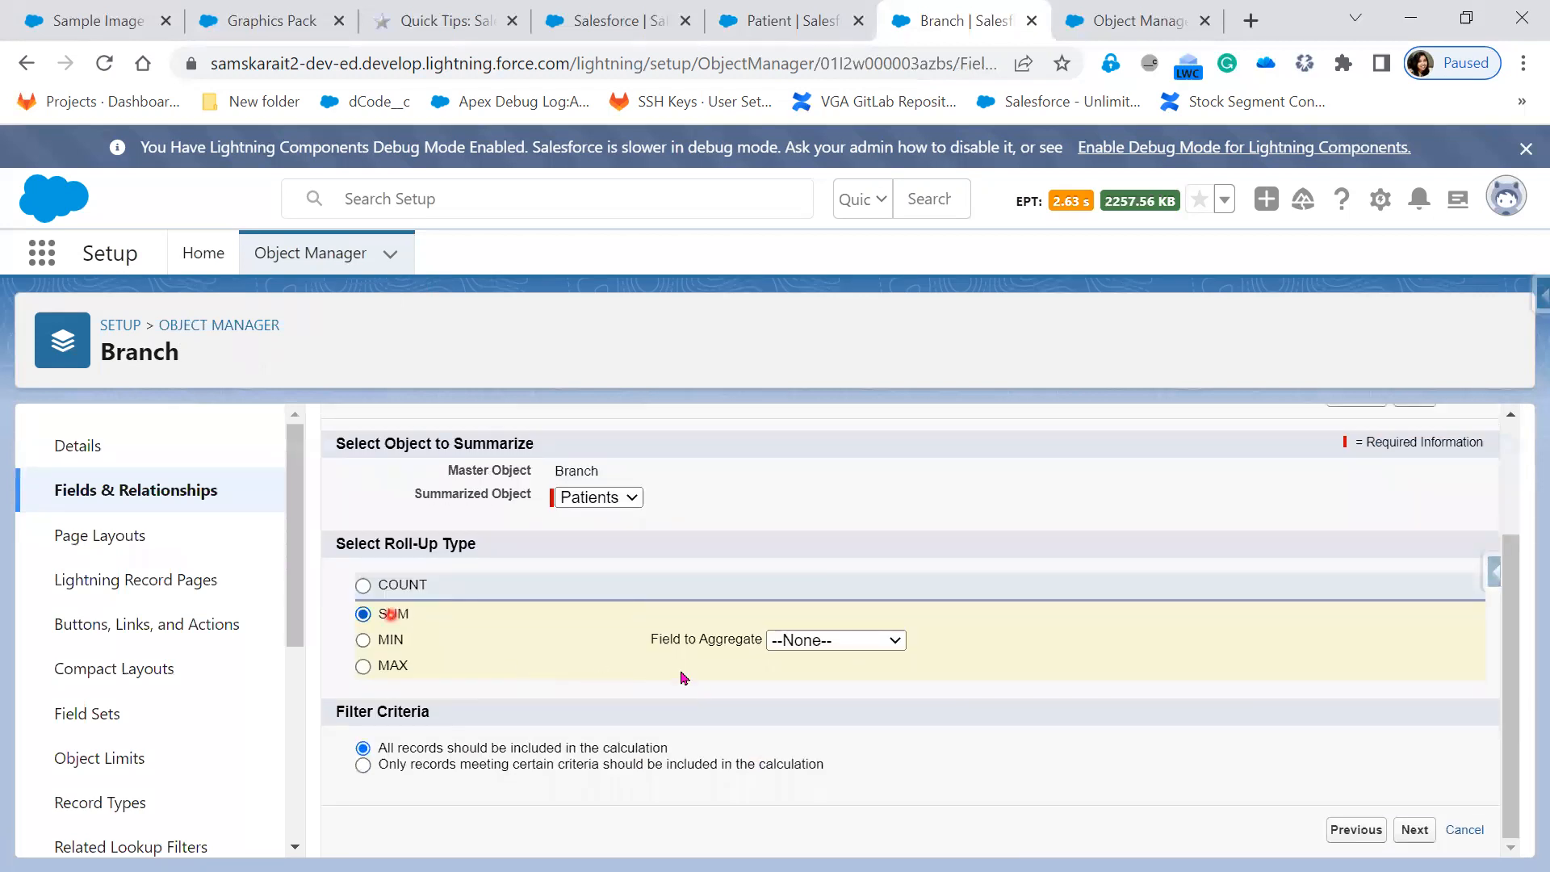
{"action": "left_click", "coordinate": [799, 640]}
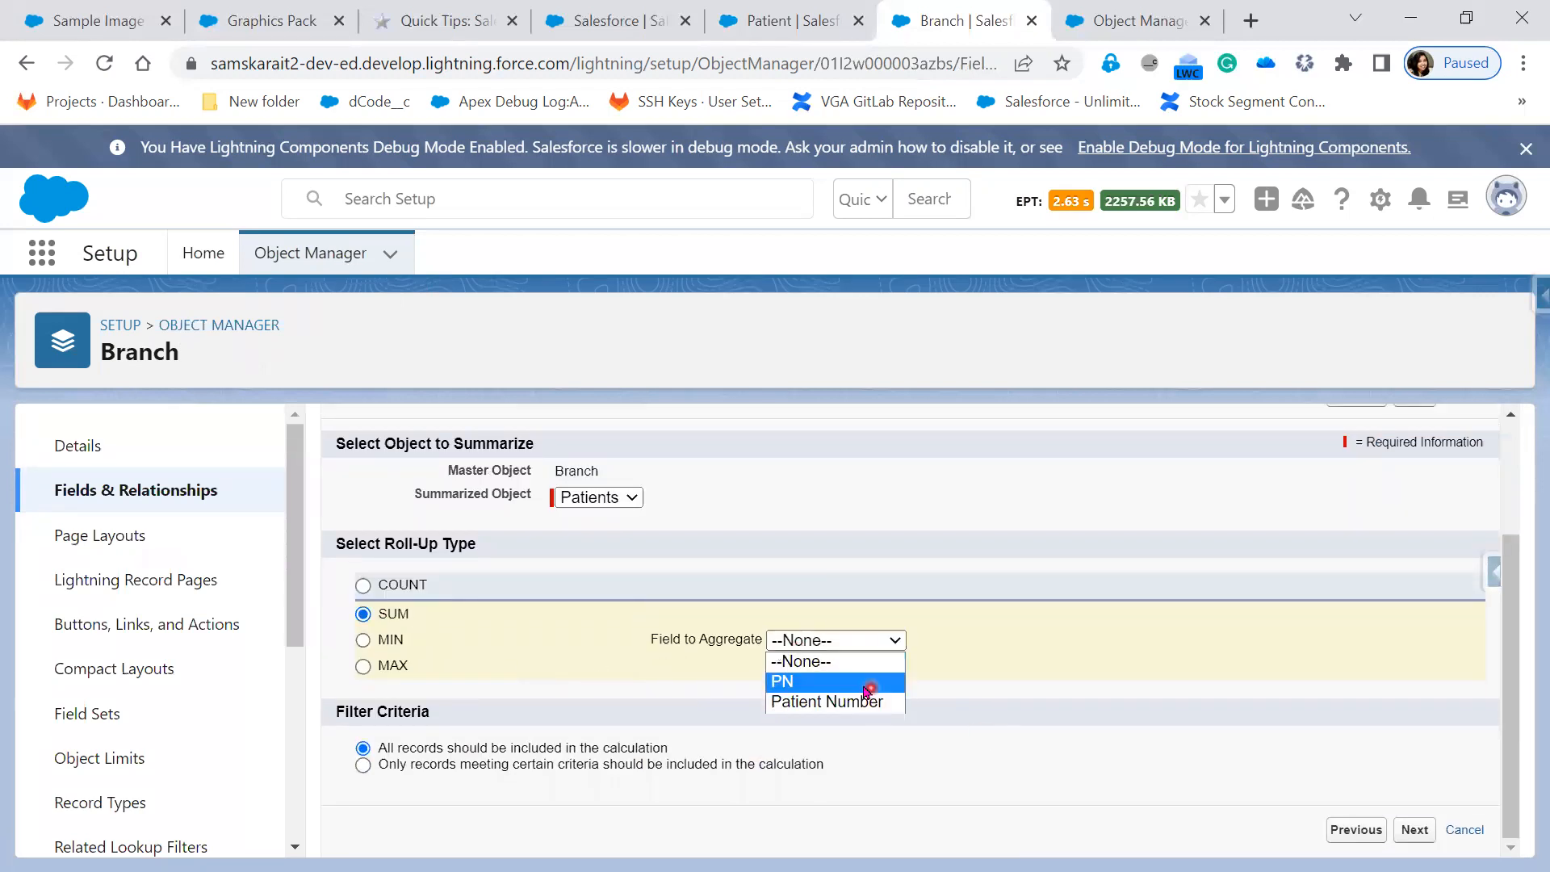
{"action": "left_click", "coordinate": [862, 683]}
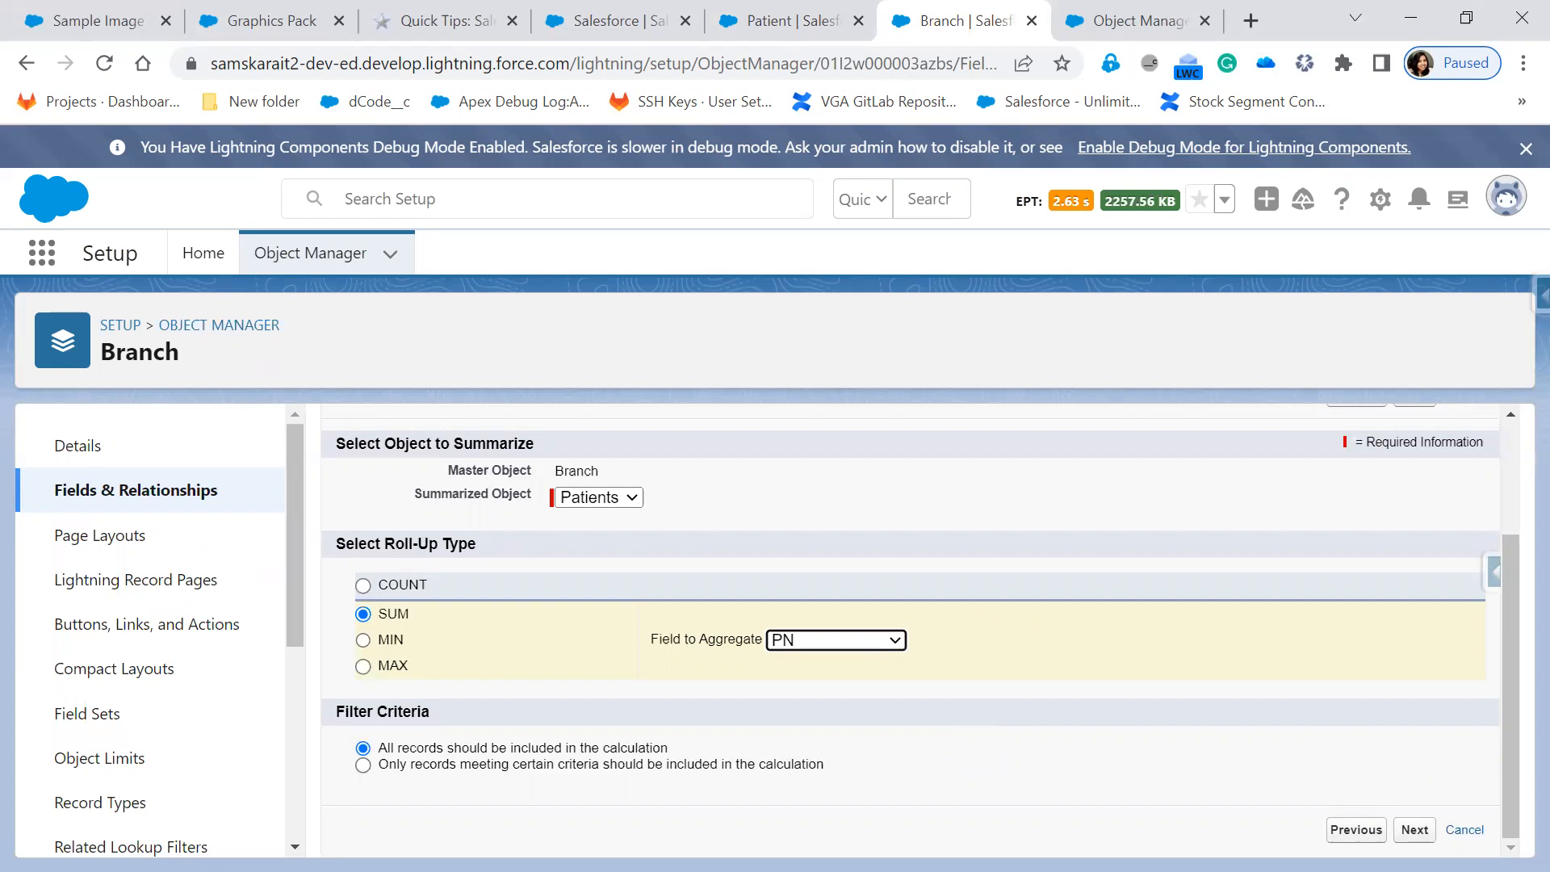
Switch to the PowerPoint slide show and go through the Formula Fields Use Case slides on calculating the customer's Net Revenue.
{"action": "key", "text": "alt+Tab"}
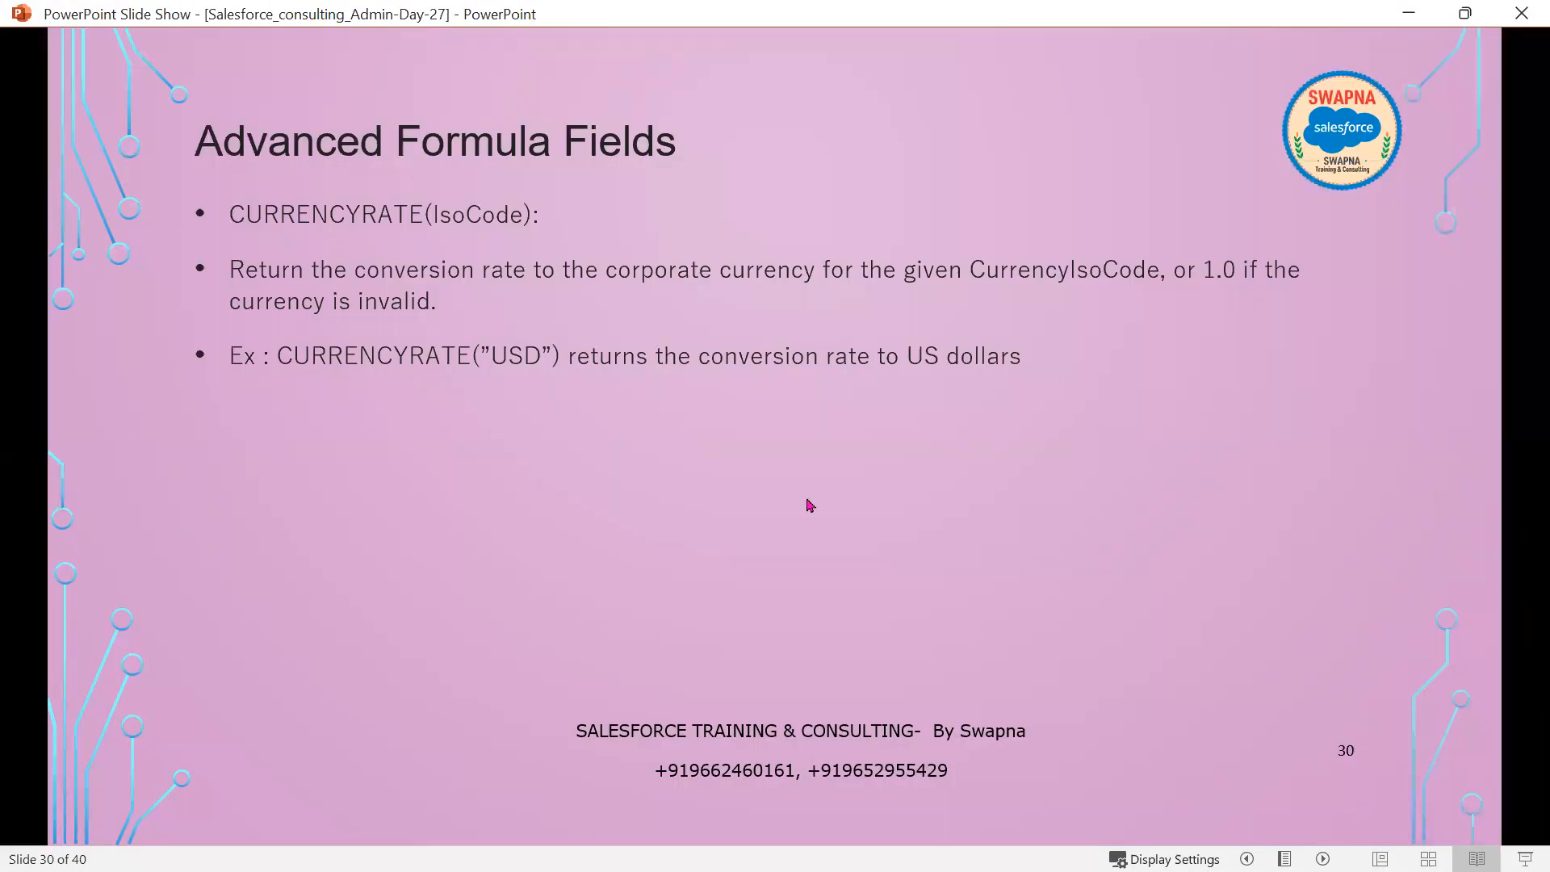
{"action": "key", "text": "Right"}
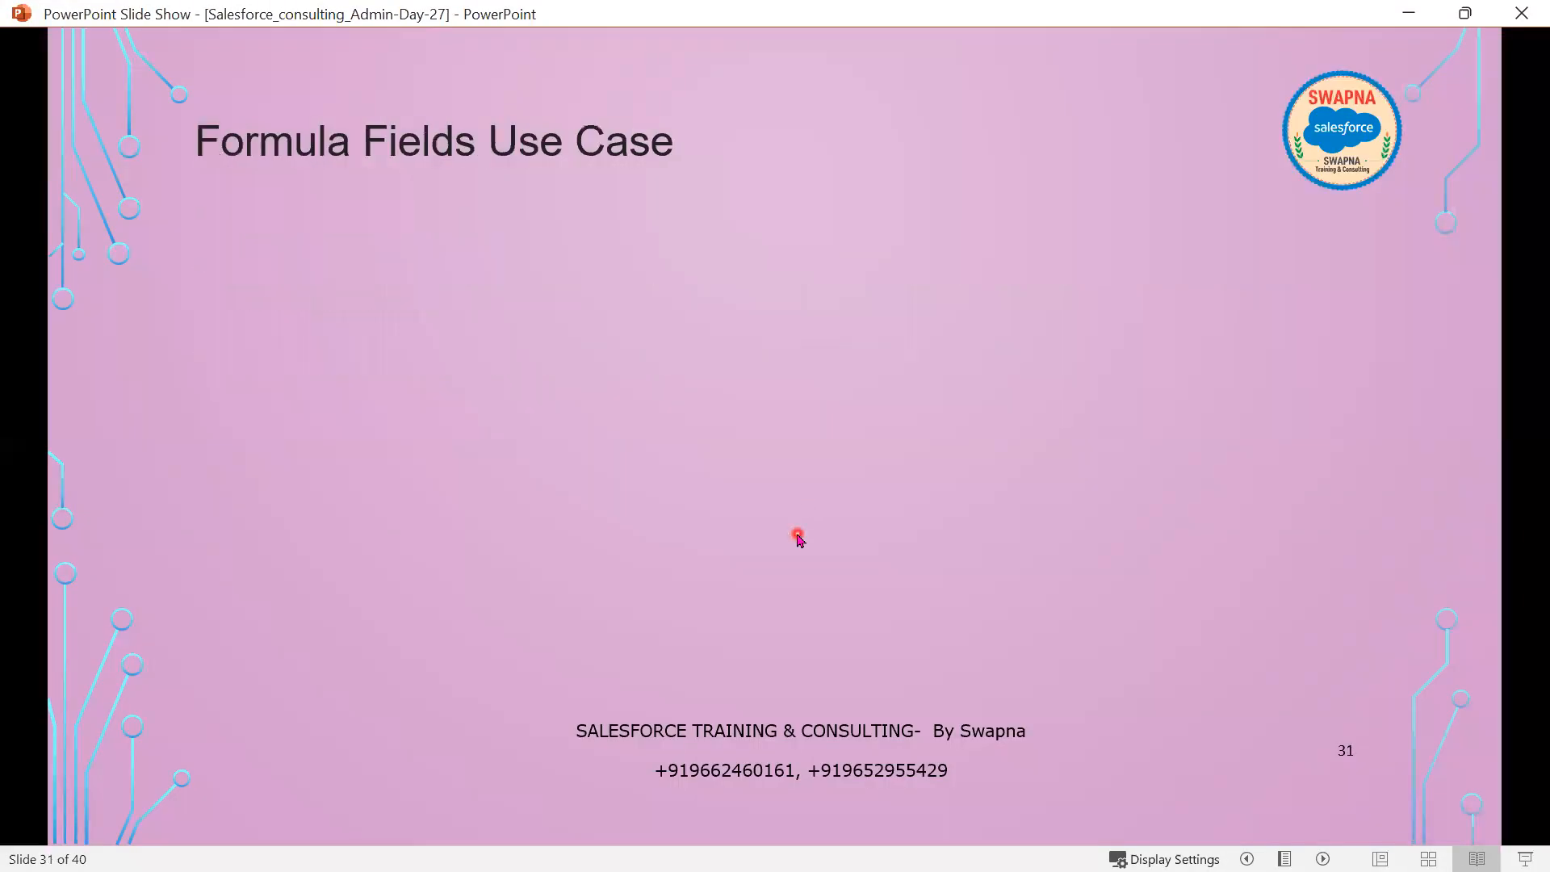
{"action": "key", "text": "Right"}
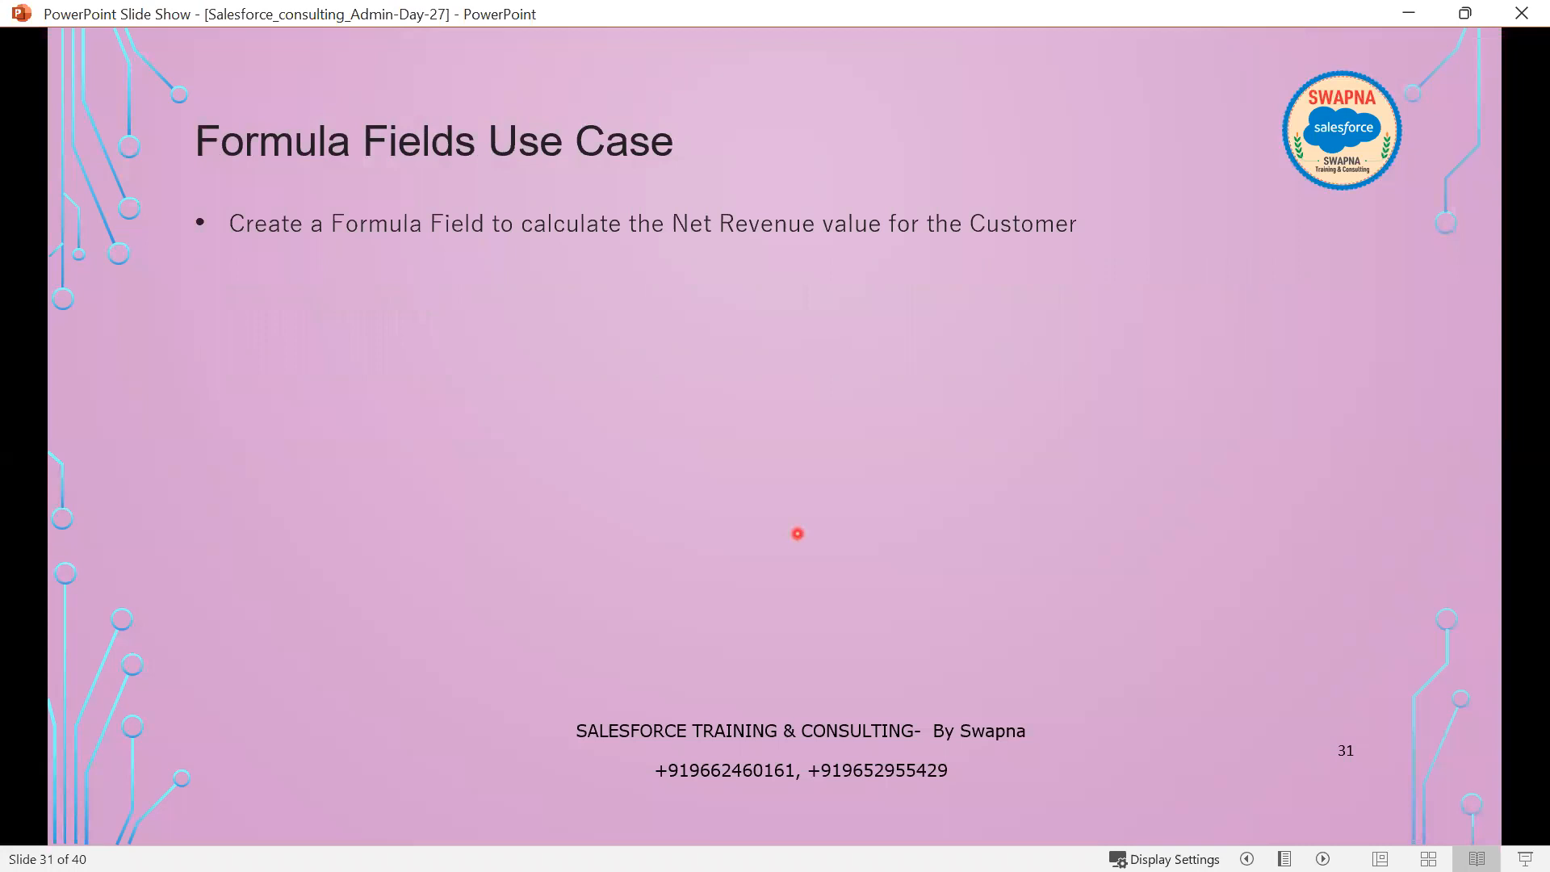
{"action": "key", "text": "Right"}
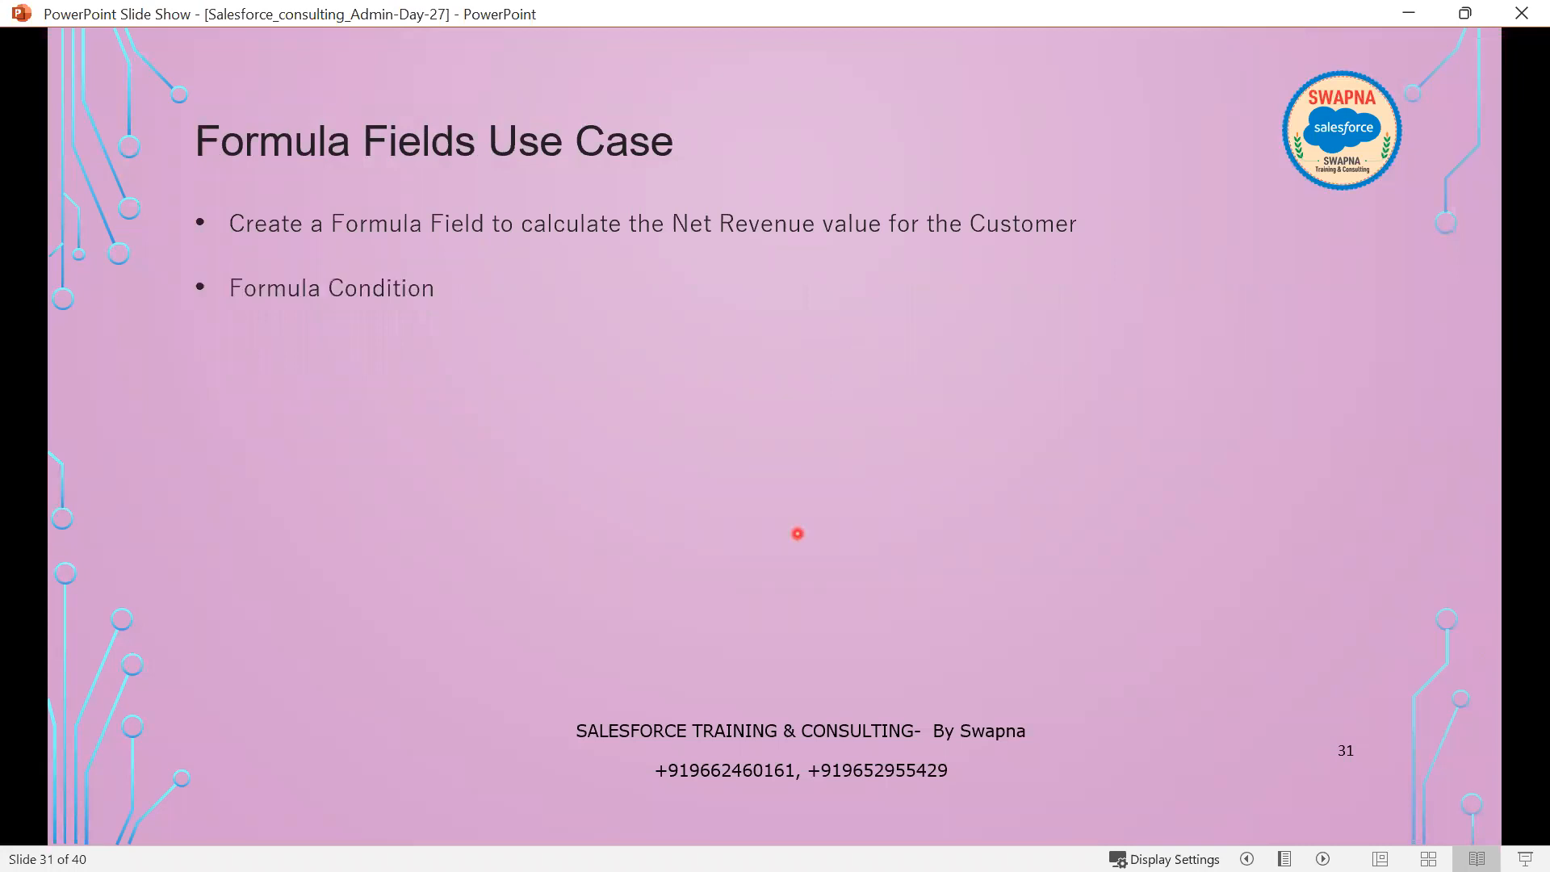
{"action": "key", "text": "Right"}
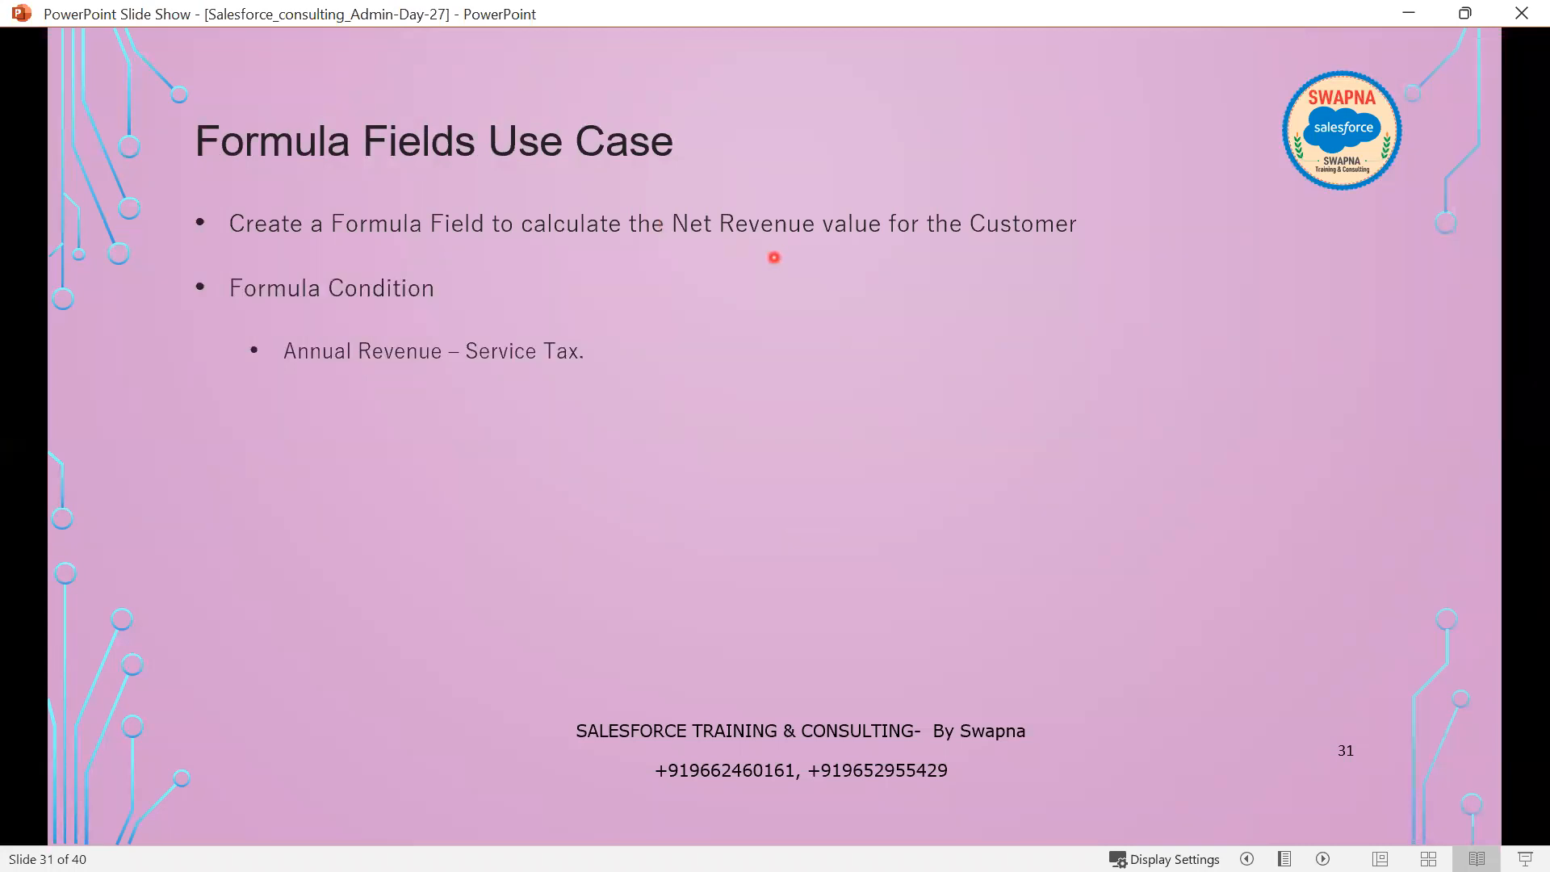
{"action": "key", "text": "Right"}
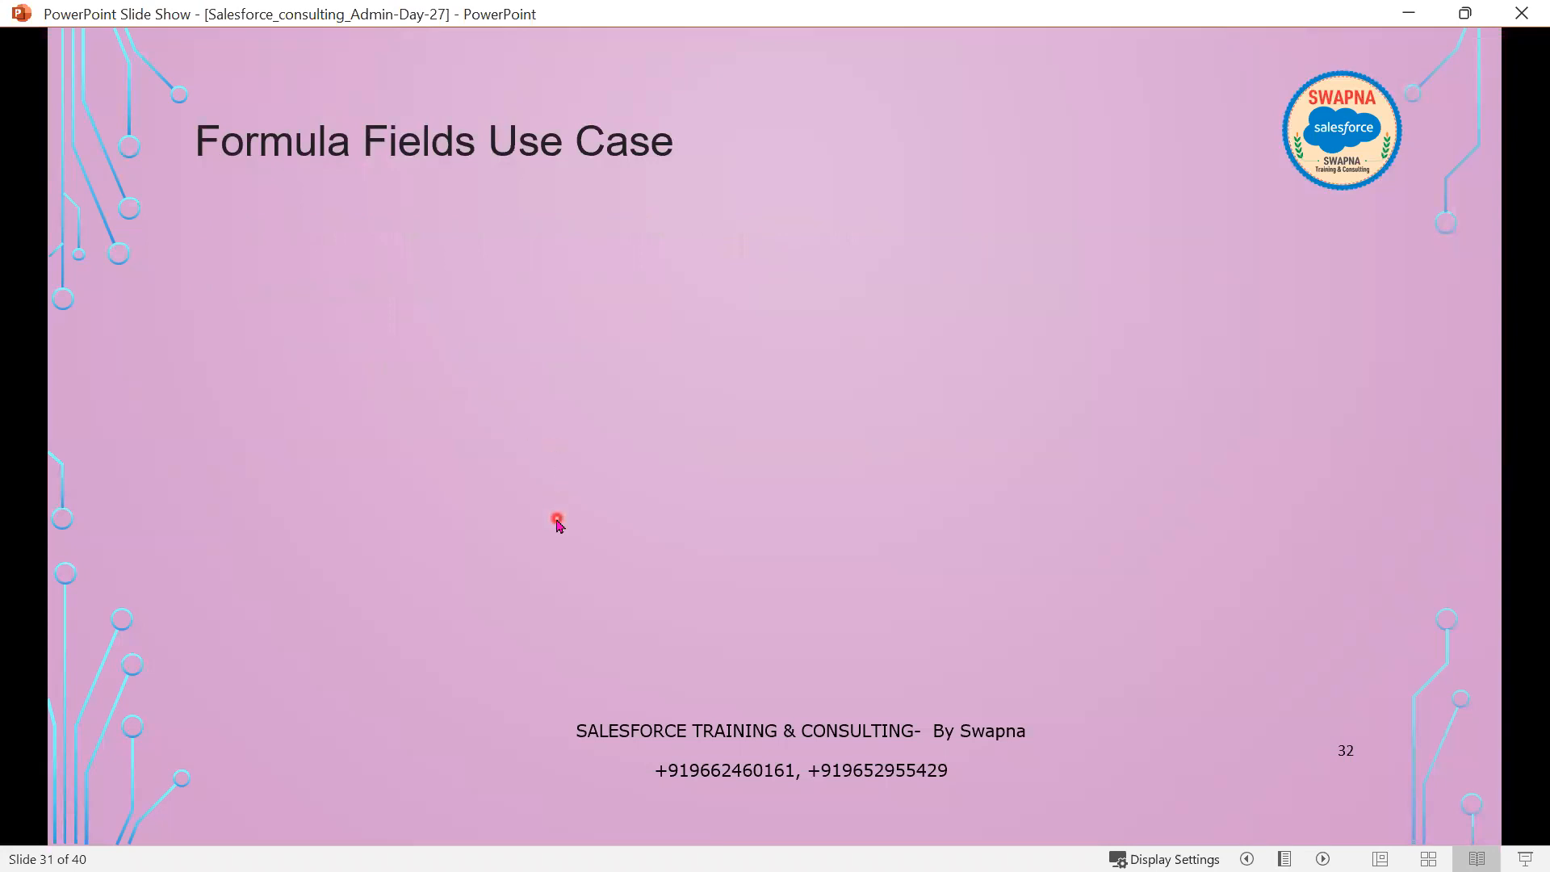
{"action": "key", "text": "Right"}
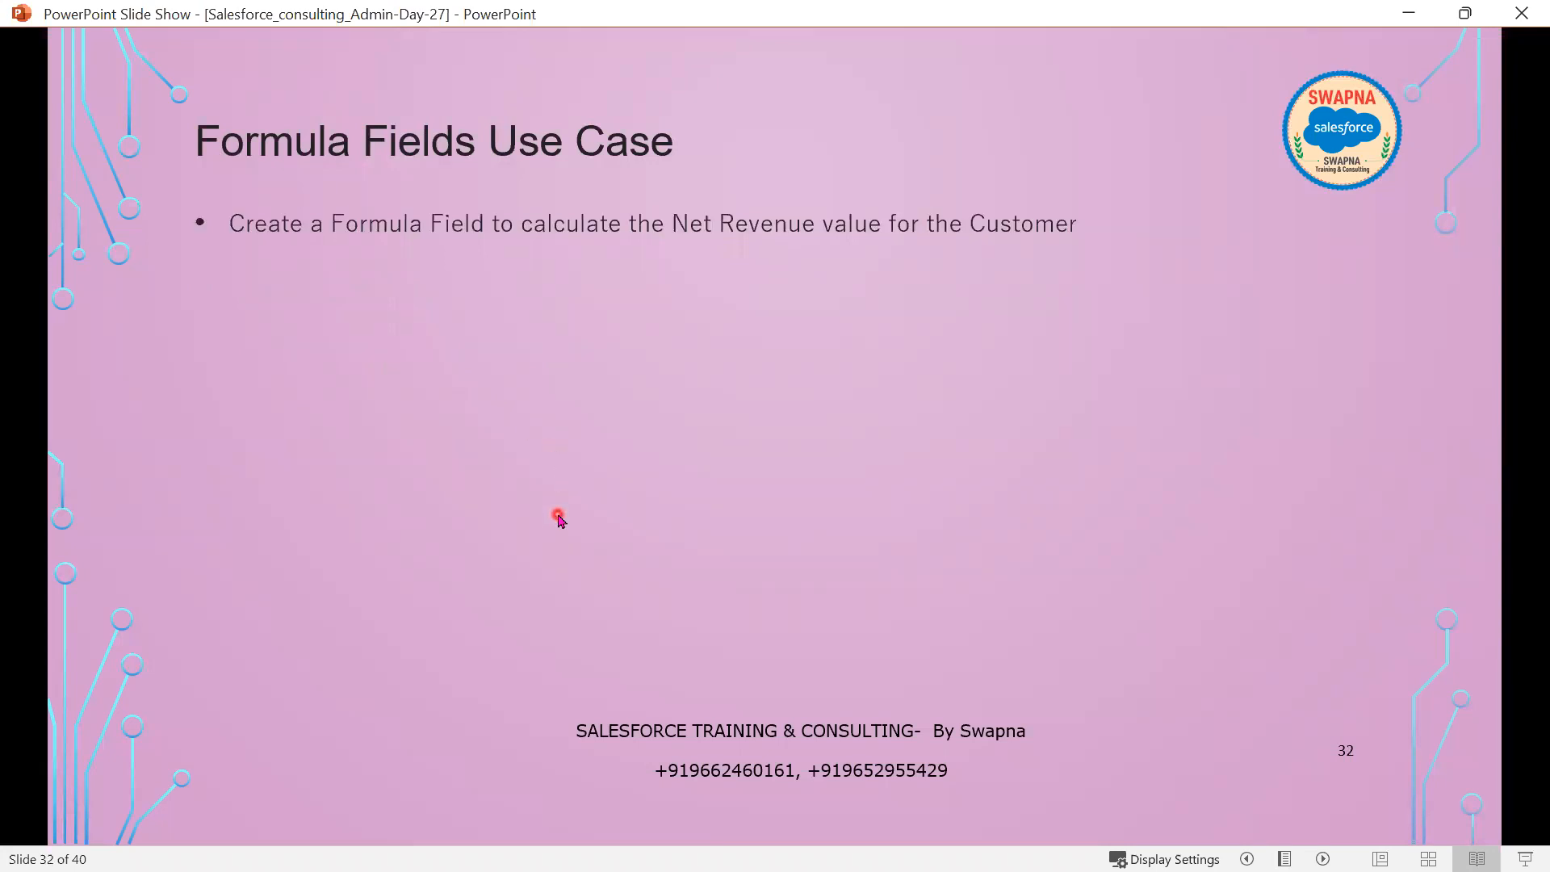
{"action": "key", "text": "Right"}
{"action": "key", "text": "Right"}
Go through the Formula Fields Home Work slides, from the Case status icons to the Account Rating exercise on slide 34.
{"action": "key", "text": "Right"}
{"action": "key", "text": "Right"}
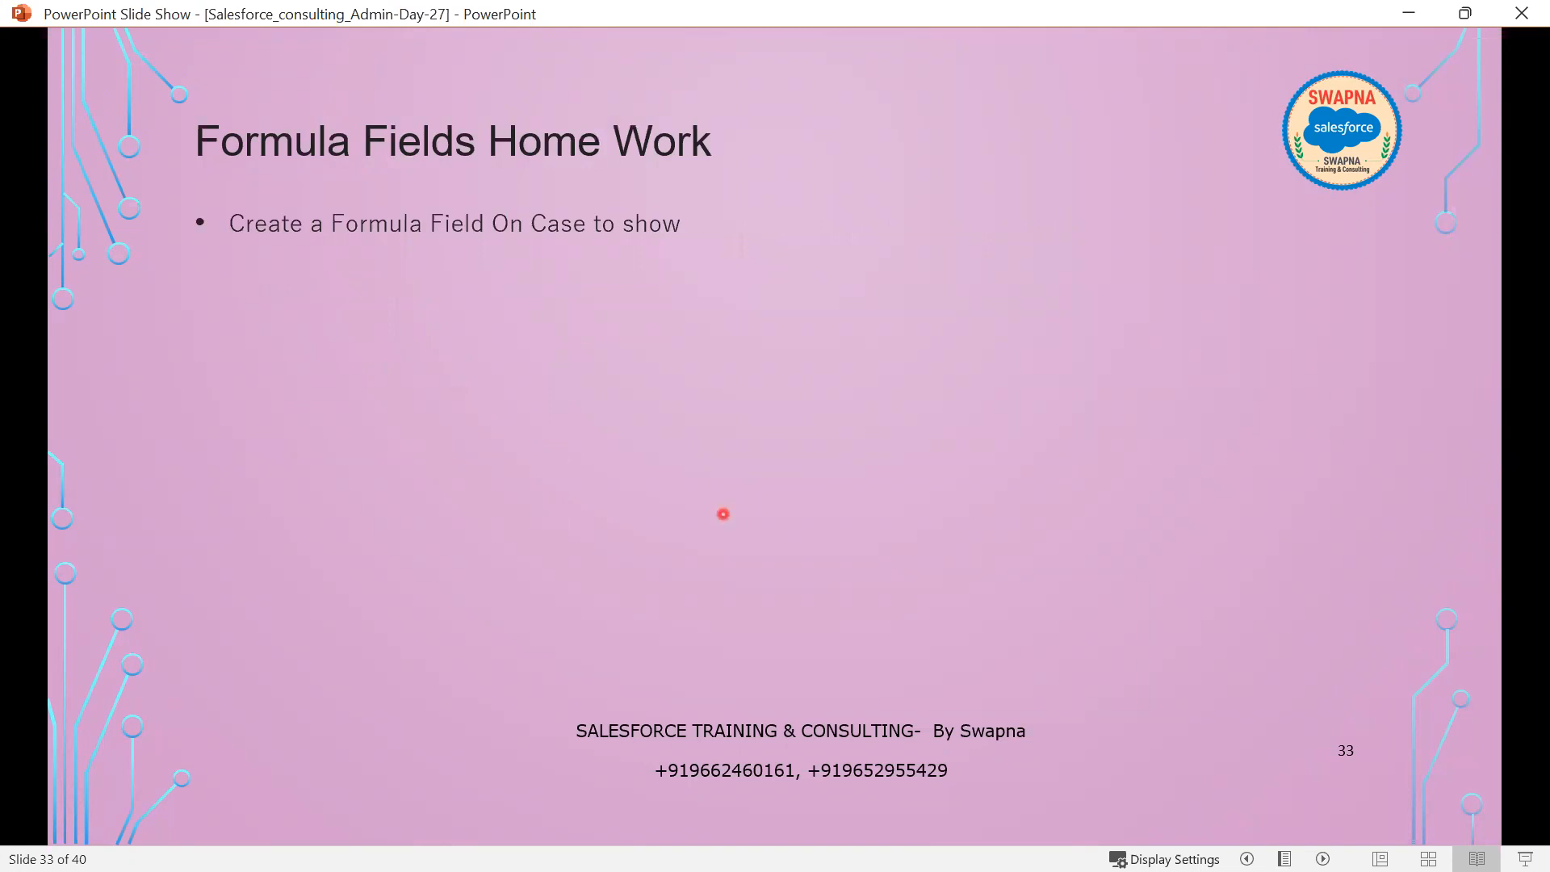
{"action": "key", "text": "Right"}
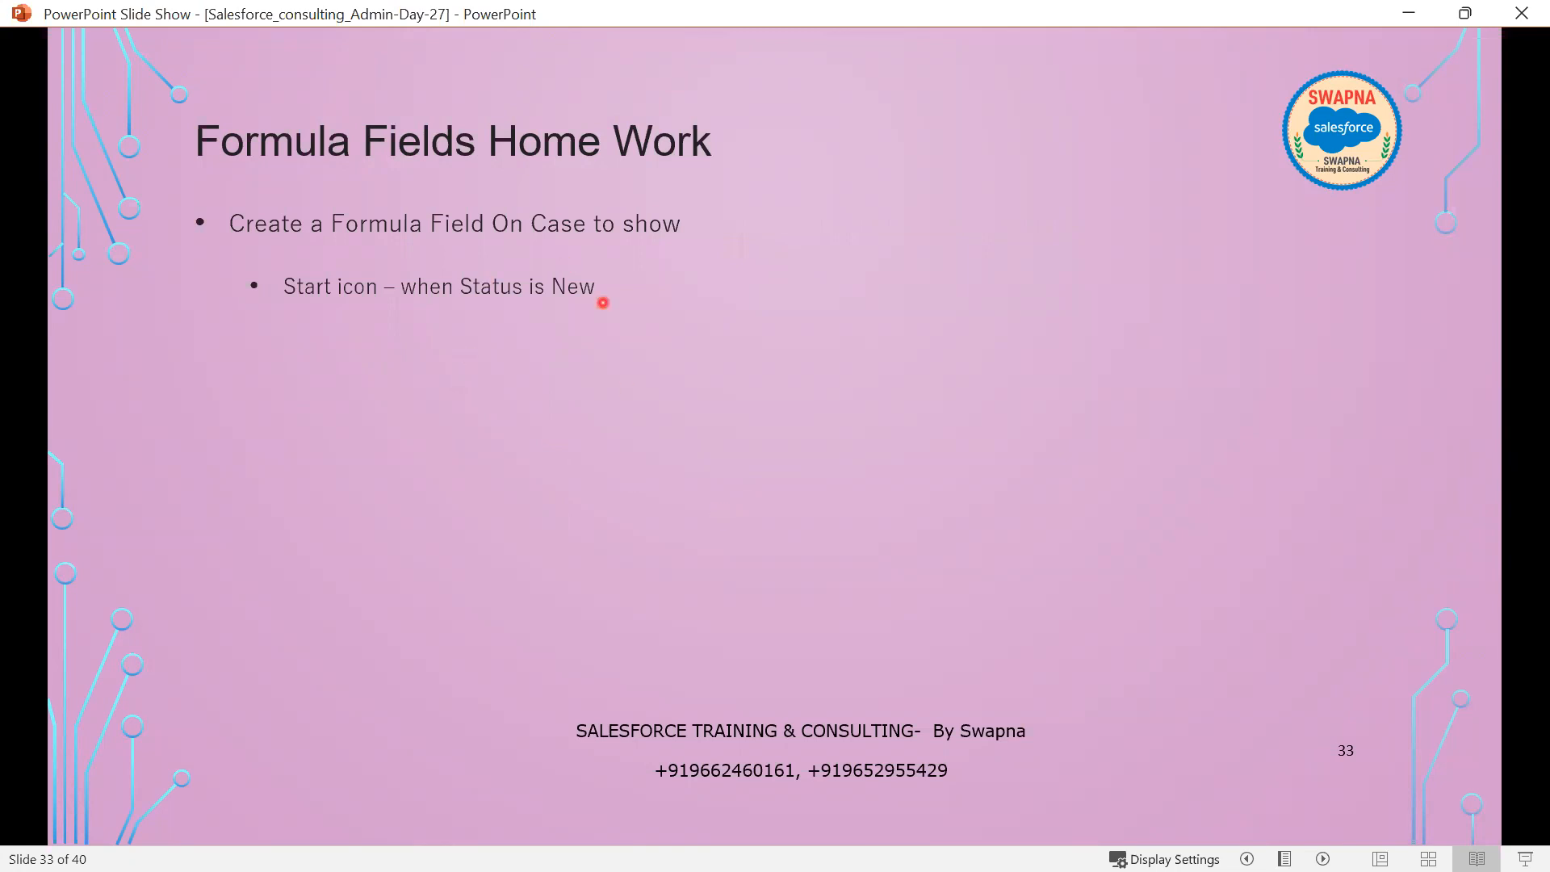
{"action": "key", "text": "Right"}
{"action": "key", "text": "Right"}
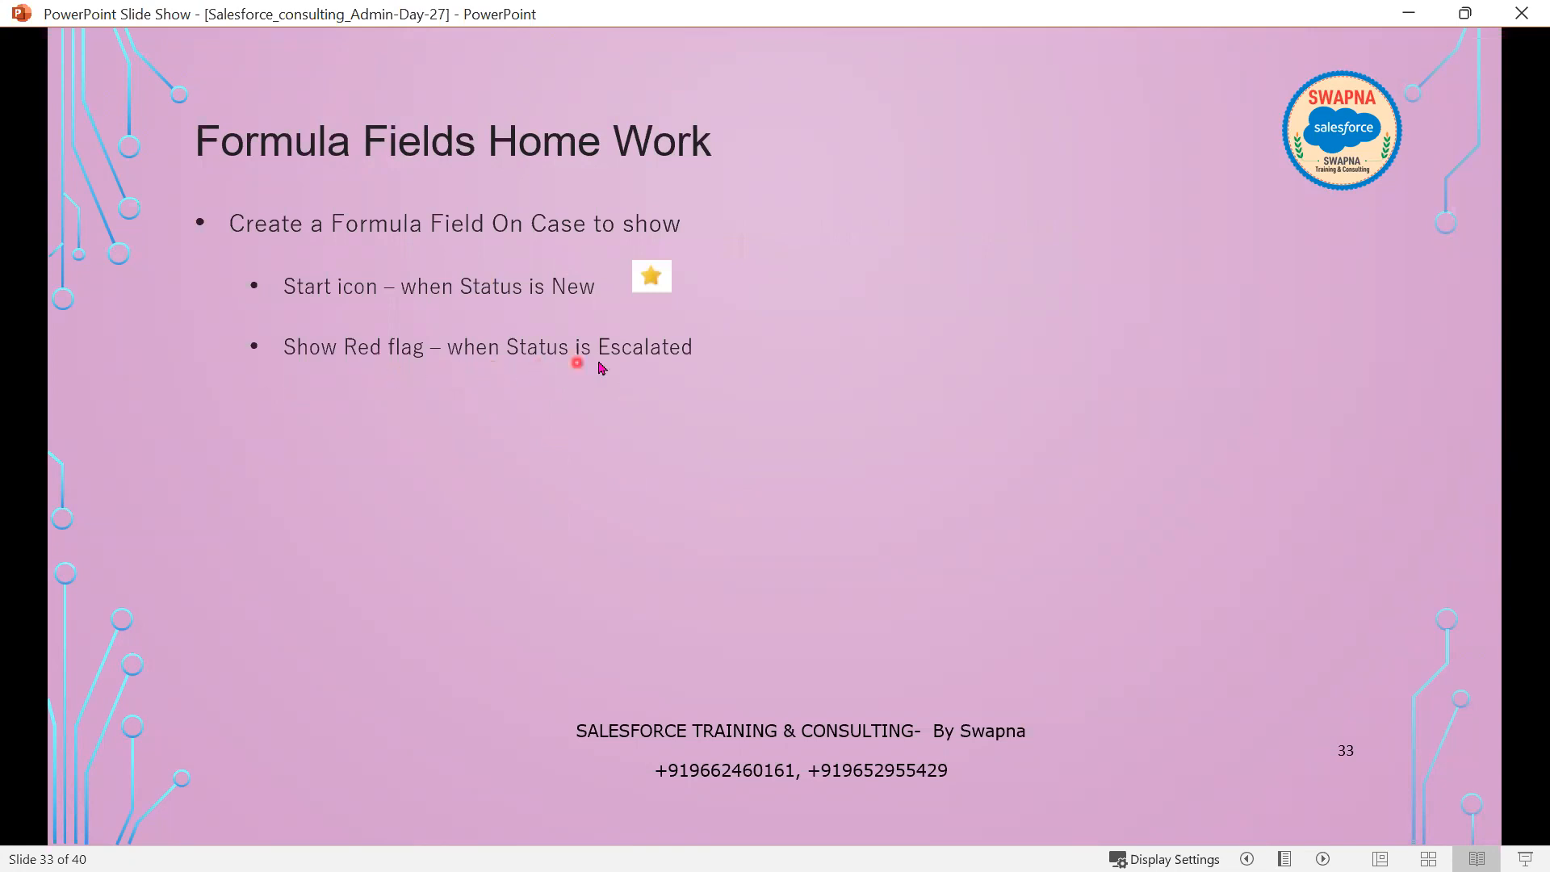
{"action": "key", "text": "Right"}
{"action": "key", "text": "Right"}
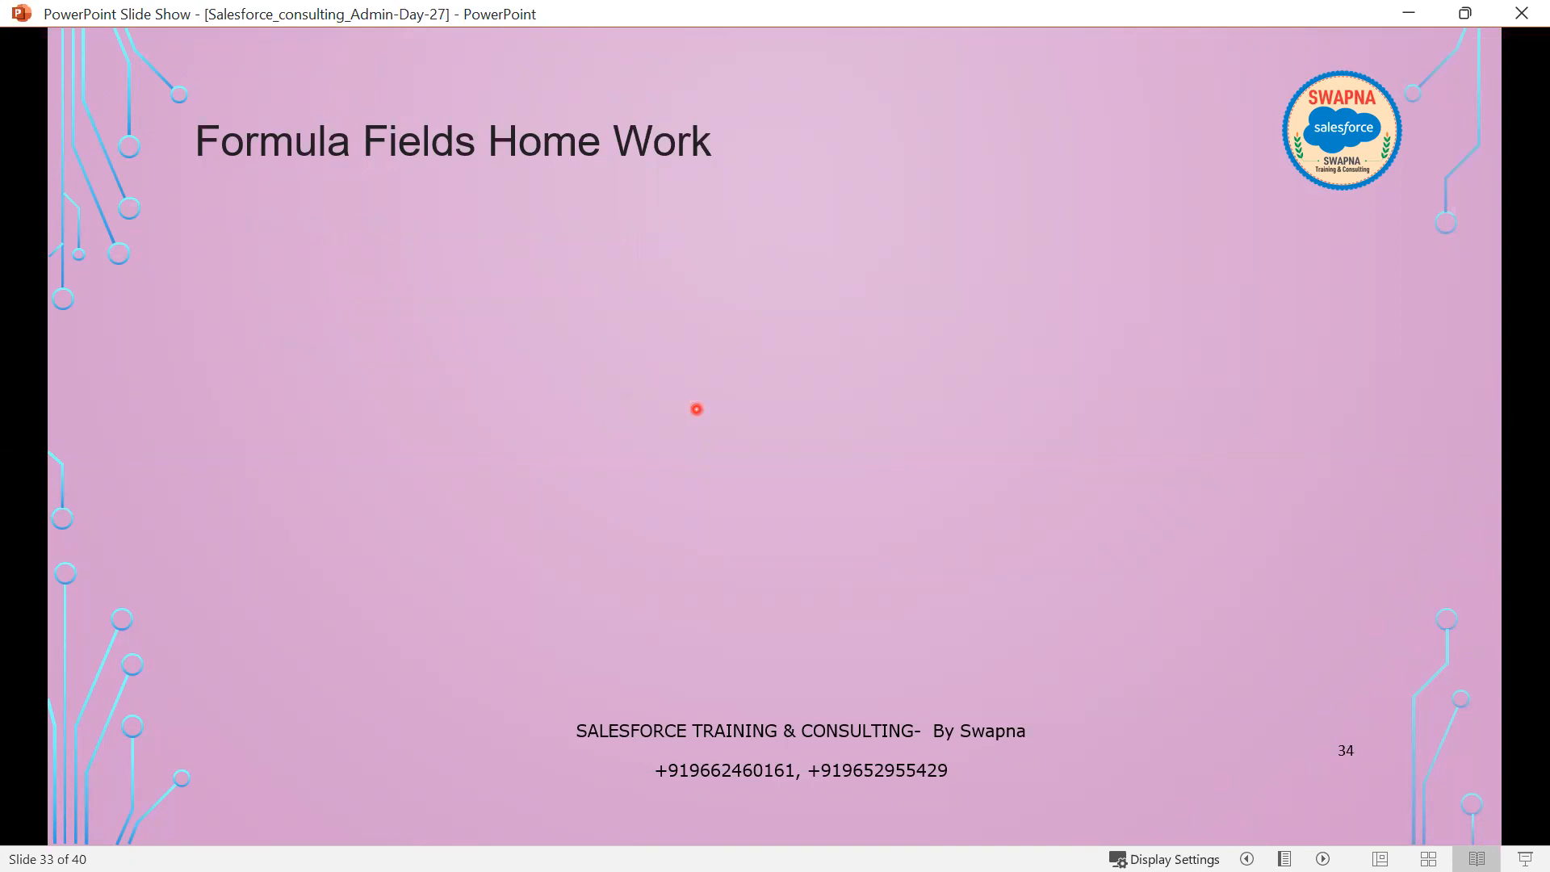
{"action": "key", "text": "Right"}
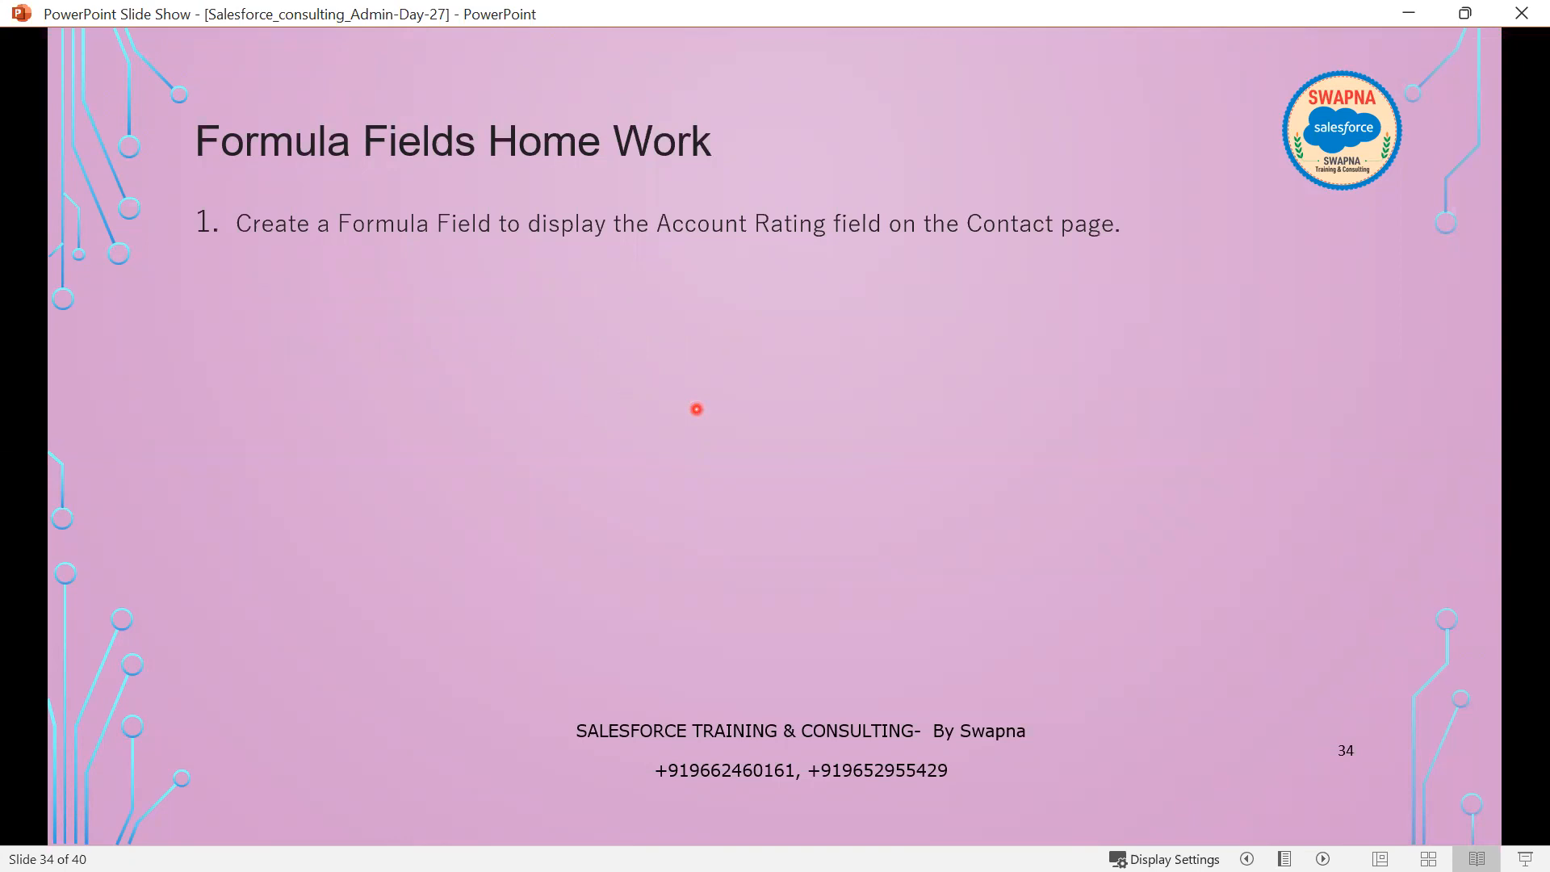
{"action": "key", "text": "Right"}
{"action": "key", "text": "Left"}
Add a text annotation below the first homework item reading (Account.Rating, with the pair "Hot","Hot" on its own line.
{"action": "left_click", "coordinate": [889, 289]}
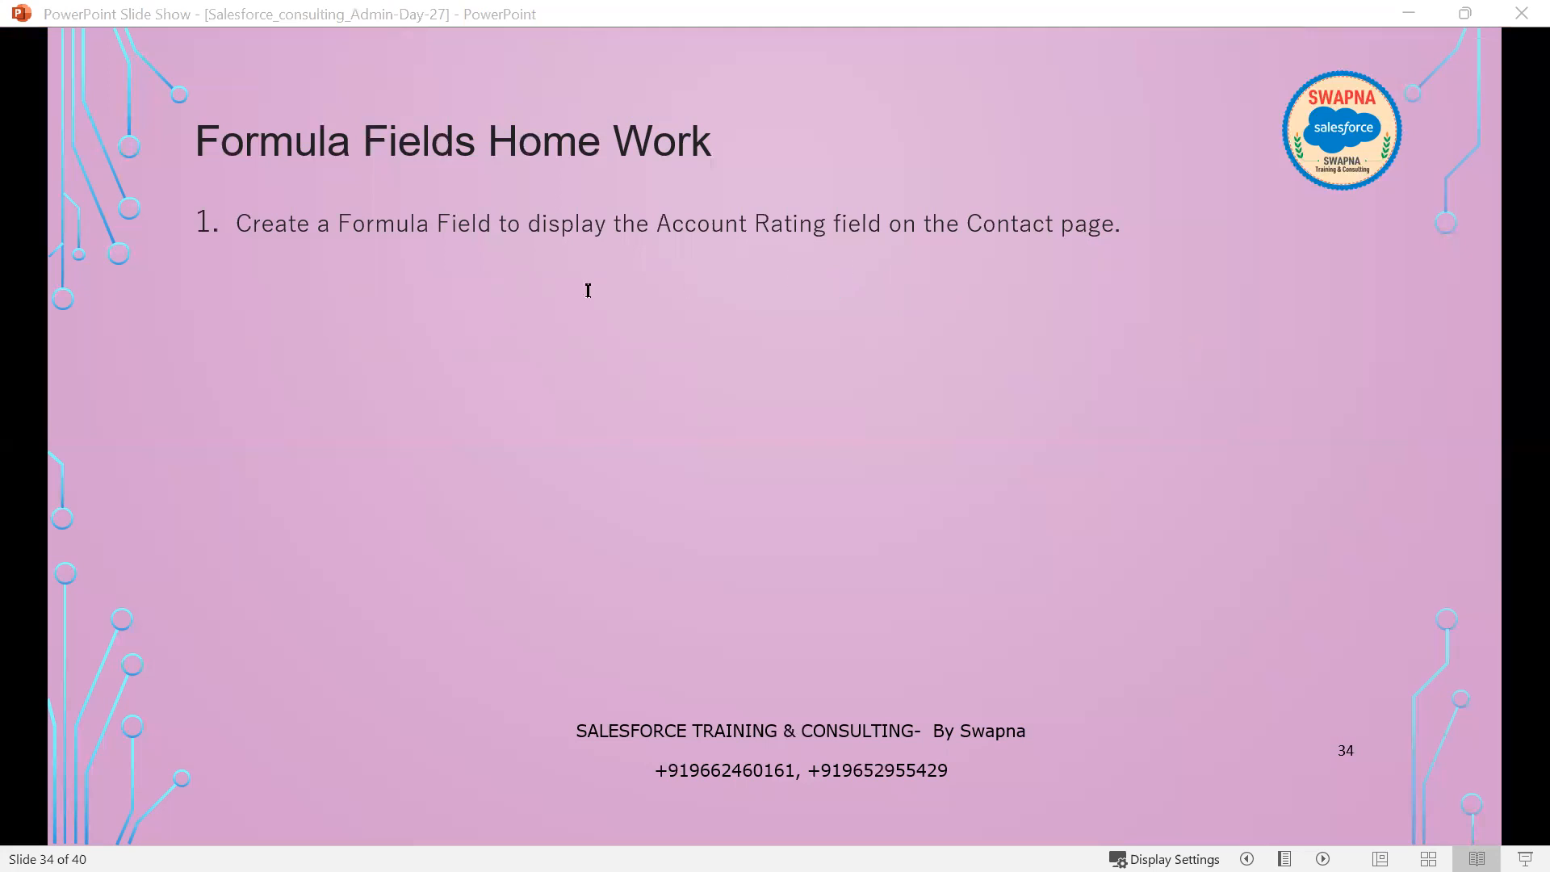
{"action": "left_click", "coordinate": [644, 278]}
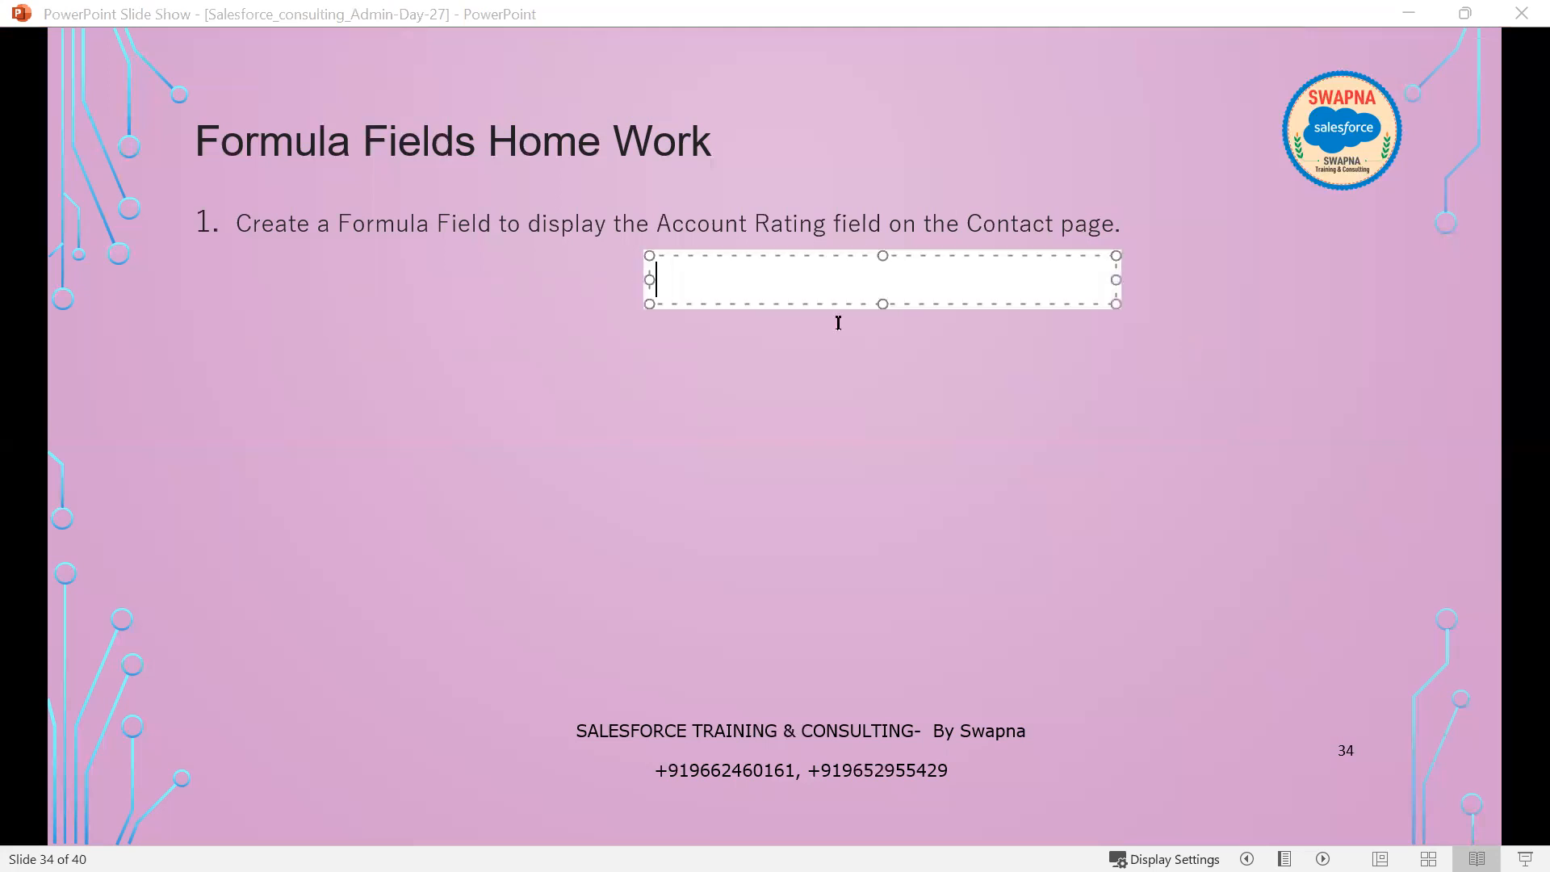
{"action": "type", "text": "(Acc"}
{"action": "type", "text": "ount.Rating,\"\""}
{"action": "key", "text": "Left"}
{"action": "type", "text": "Hot"}
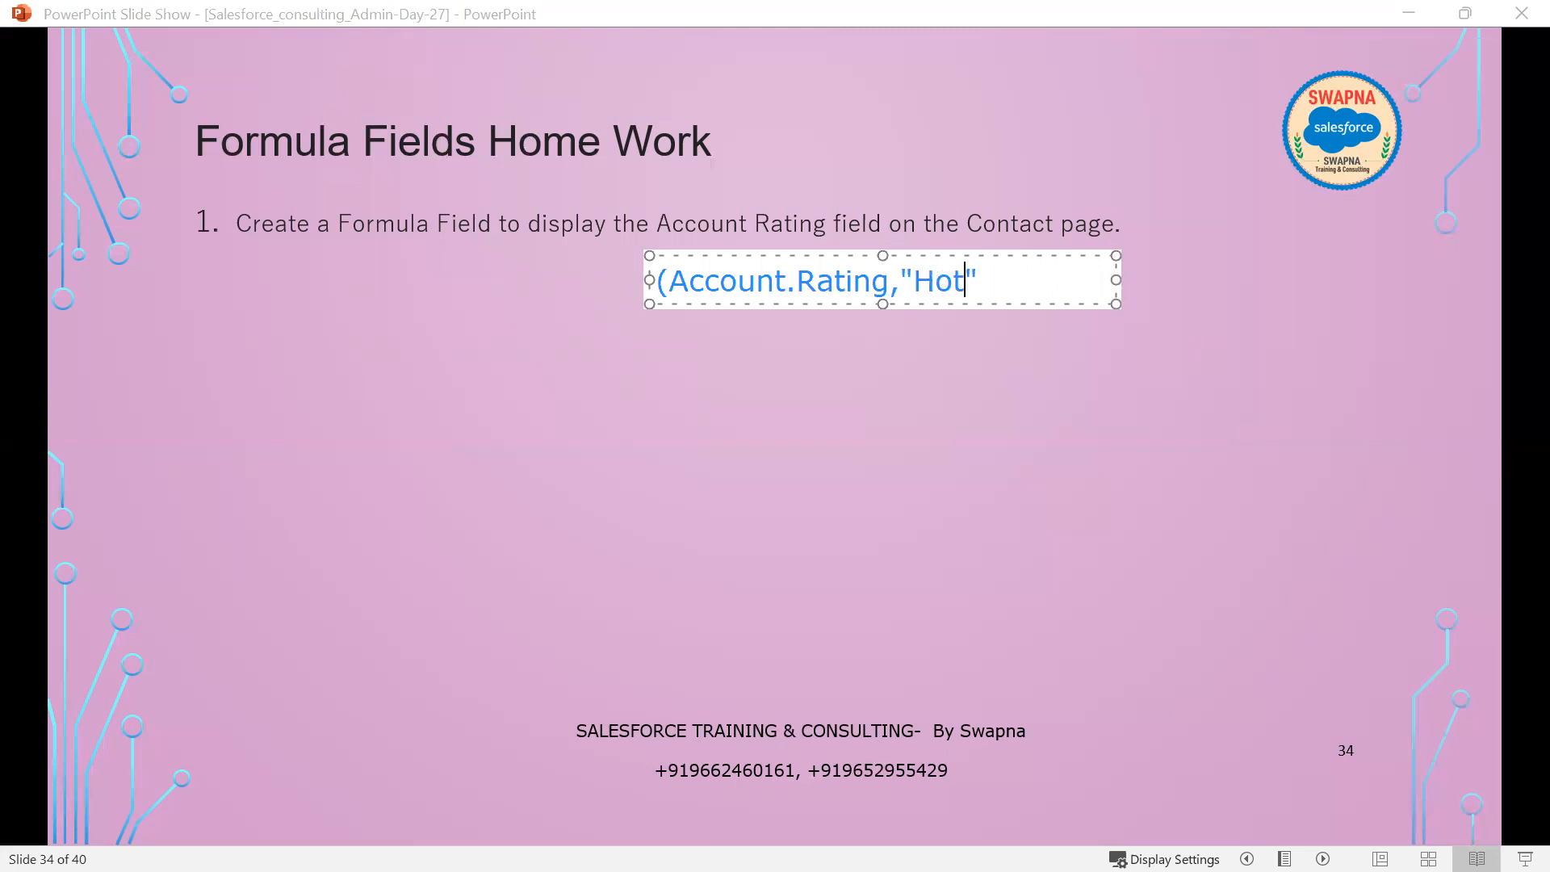
{"action": "key", "text": "Right"}
{"action": "type", "text": ",\"H\""}
{"action": "key", "text": "Left"}
{"action": "type", "text": "Hot"}
{"action": "key", "text": "Left"}
{"action": "key", "text": "Left"}
{"action": "key", "text": "Left"}
{"action": "key", "text": "Left"}
{"action": "key", "text": "Left"}
{"action": "key", "text": "Left"}
{"action": "key", "text": "Left"}
{"action": "key", "text": "Left"}
{"action": "key", "text": "Left"}
{"action": "key", "text": "Left"}
{"action": "key", "text": "Return"}
Add the pair "Warm","Warm" on a new line of the rating formula annotation.
{"action": "key", "text": "Right"}
{"action": "key", "text": "Right"}
{"action": "key", "text": "Right"}
{"action": "key", "text": "Right"}
{"action": "key", "text": "Right"}
{"action": "key", "text": "Right"}
{"action": "key", "text": "Right"}
{"action": "key", "text": "Right"}
{"action": "key", "text": "Right"}
{"action": "key", "text": "Right"}
{"action": "key", "text": "Return"}
{"action": "type", "text": "\"\""}
{"action": "key", "text": "Left"}
{"action": "type", "text": "Warm"}
{"action": "key", "text": "Right"}
{"action": "type", "text": ",\"Hot"}
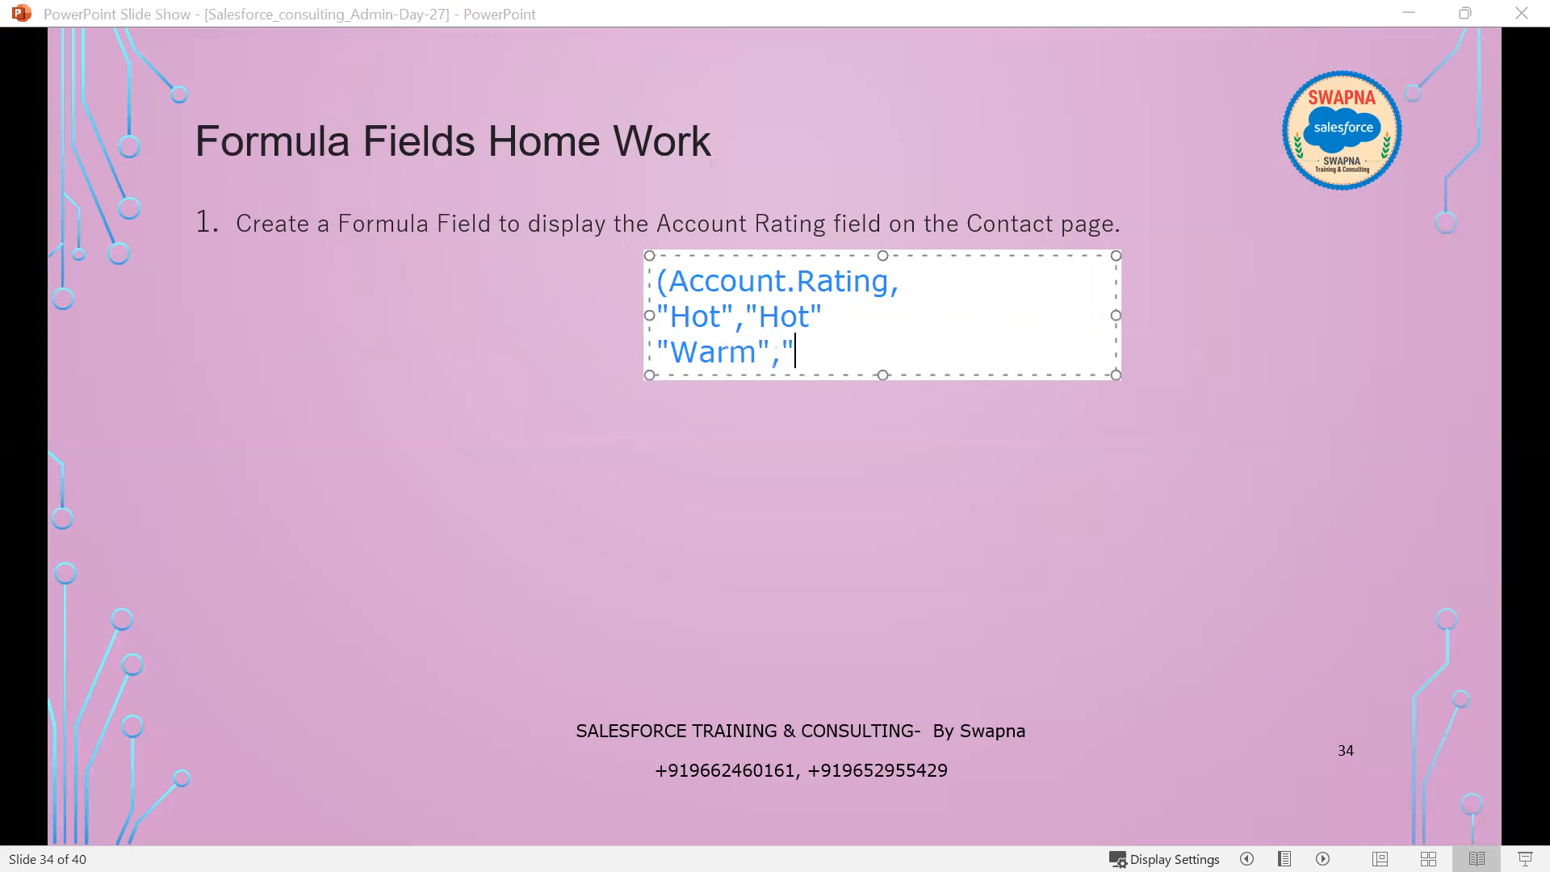
{"action": "type", "text": "\""}
{"action": "key", "text": "Left"}
{"action": "type", "text": "Warm"}
{"action": "left_click", "coordinate": [761, 316]}
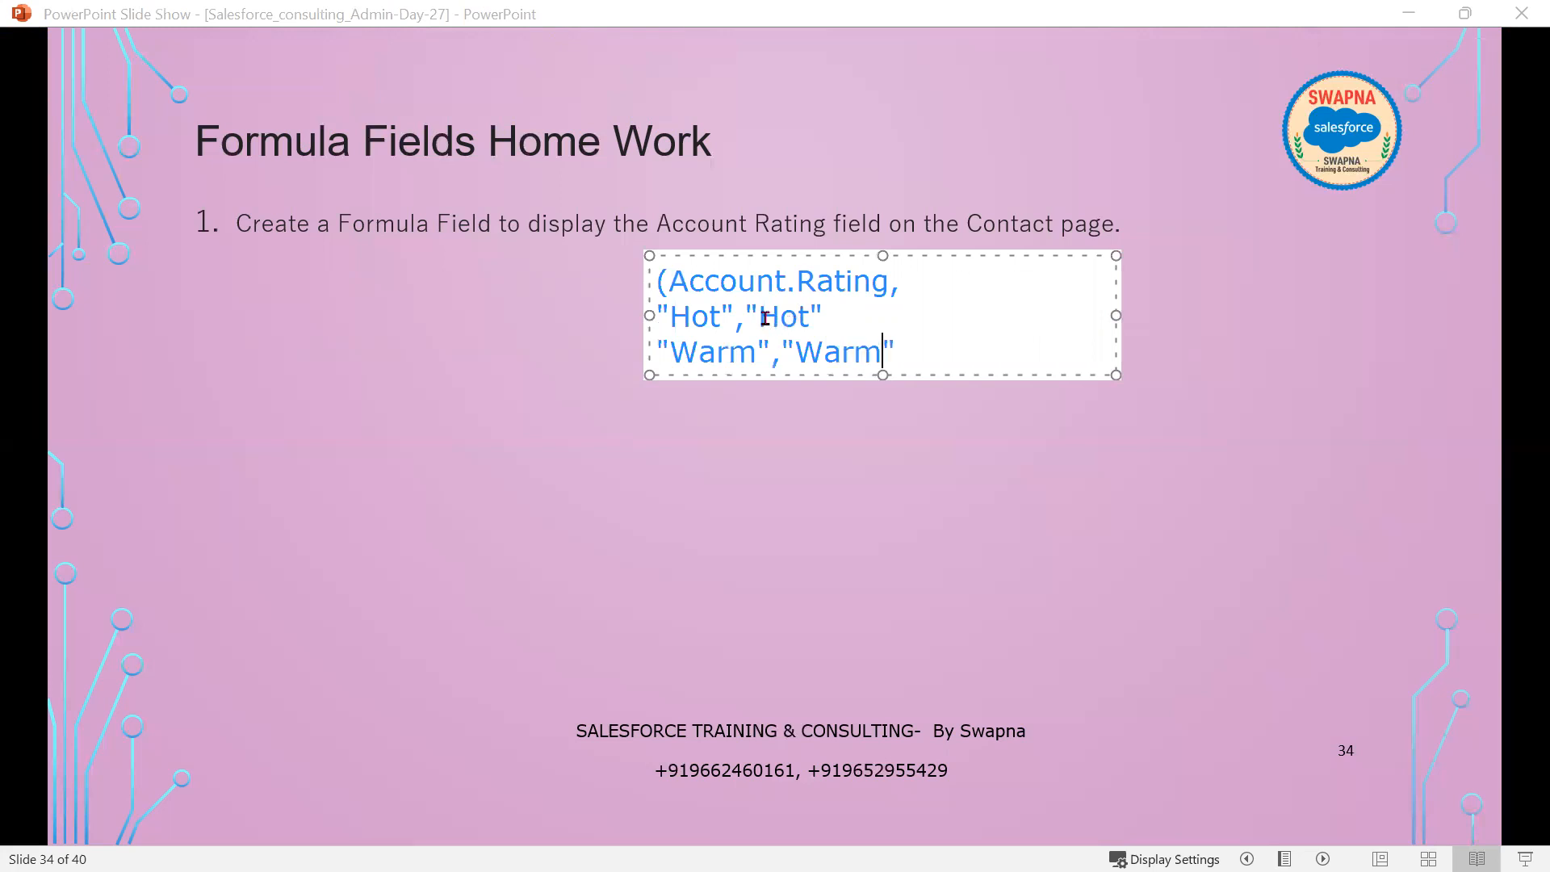
Add the pair "Cold","Cold" on a new line below the Warm pair.
{"action": "left_click", "coordinate": [910, 349]}
{"action": "key", "text": "Return"}
{"action": "type", "text": "\"\""}
{"action": "key", "text": "Left"}
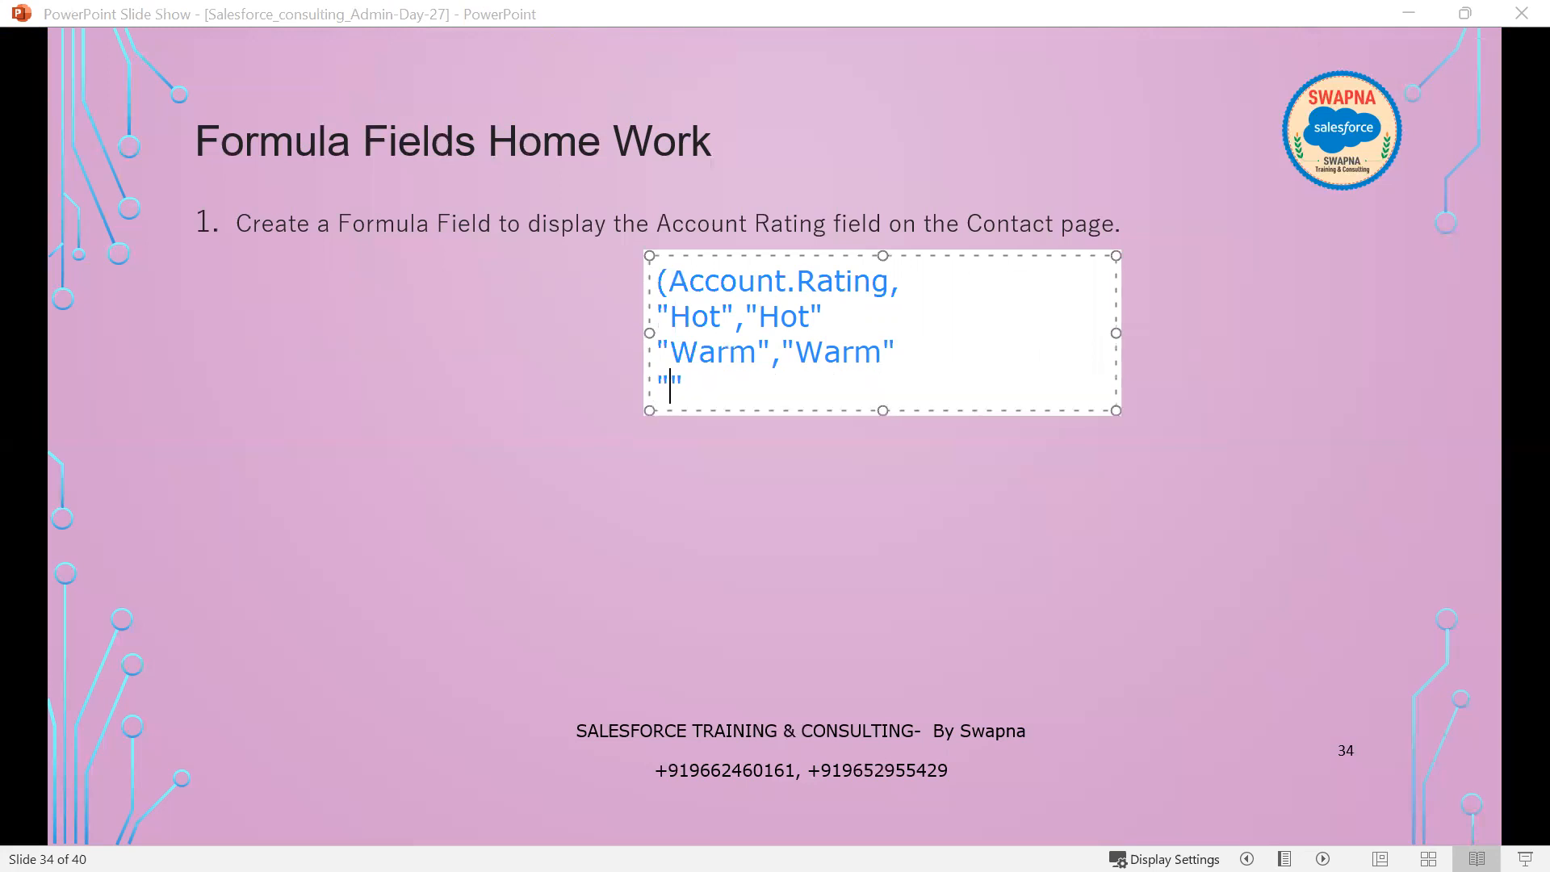
{"action": "type", "text": "Low"}
{"action": "left_click", "coordinate": [840, 380]}
{"action": "left_click", "coordinate": [682, 393]}
{"action": "double_click", "coordinate": [682, 394]}
{"action": "type", "text": "Cold"}
{"action": "left_click", "coordinate": [775, 391]}
{"action": "type", "text": ",\"Hot\""}
{"action": "key", "text": "Left"}
{"action": "type", "text": "Cold"}
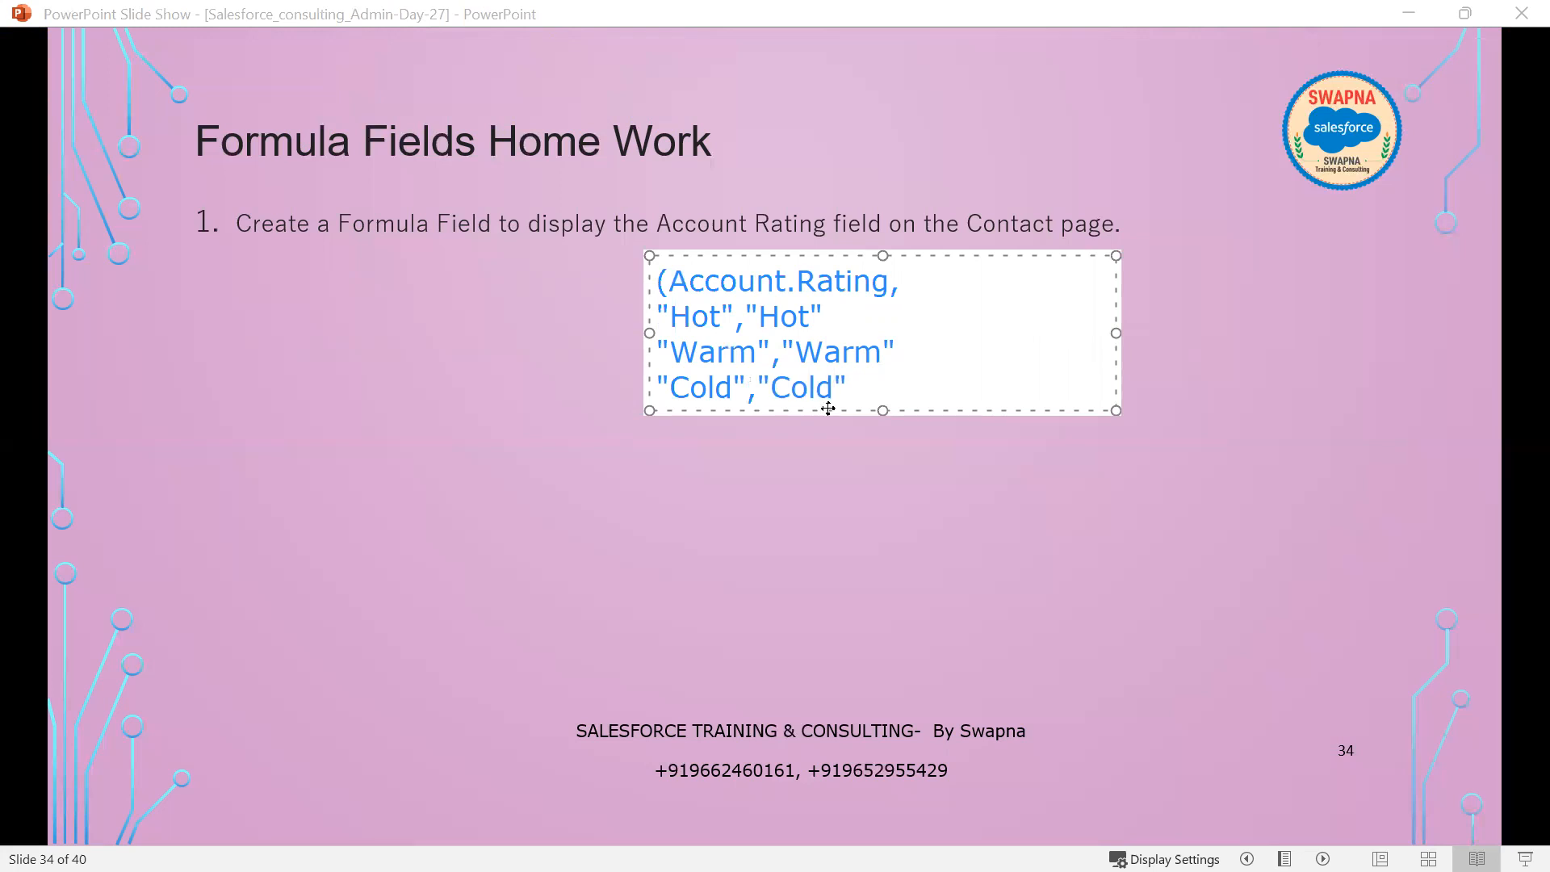
Finish the rating formula annotation with a comma after the Cold pair, the default value "Normal" and a closing parenthesis.
{"action": "left_click", "coordinate": [871, 396]}
{"action": "type", "text": ","}
{"action": "key", "text": "Return"}
{"action": "type", "text": "\"\""}
{"action": "key", "text": "Left"}
{"action": "type", "text": "No "}
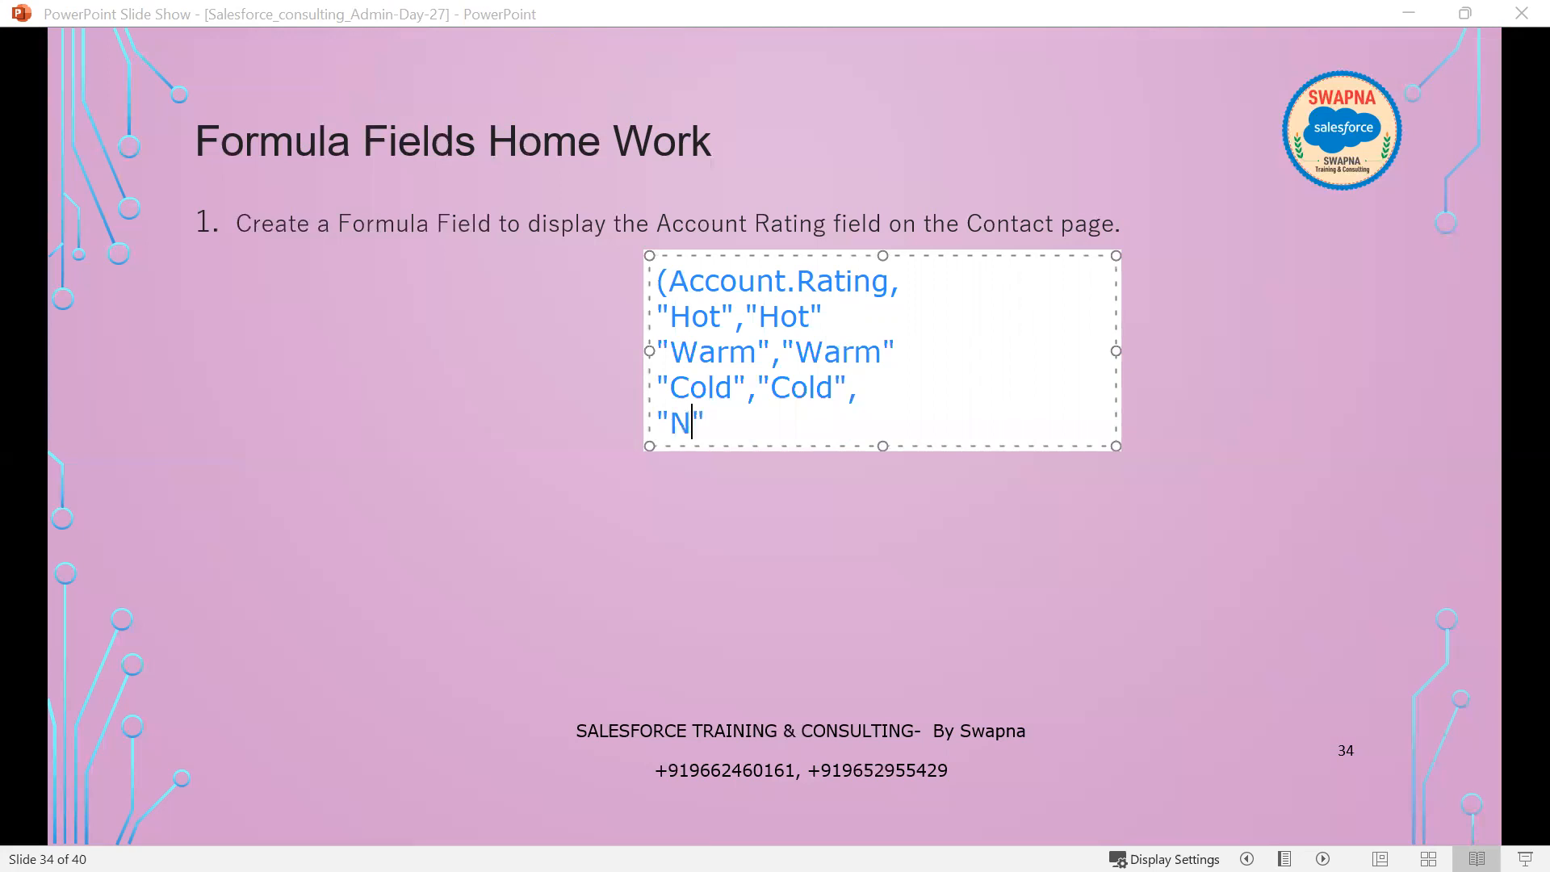
{"action": "type", "text": "Ra"}
{"action": "key", "text": "BackSpace"}
{"action": "key", "text": "BackSpace"}
{"action": "key", "text": "BackSpace"}
{"action": "key", "text": "BackSpace"}
{"action": "key", "text": "BackSpace"}
{"action": "type", "text": "Normal"}
{"action": "left_click", "coordinate": [859, 424]}
{"action": "type", "text": ")"}
{"action": "left_click", "coordinate": [931, 508]}
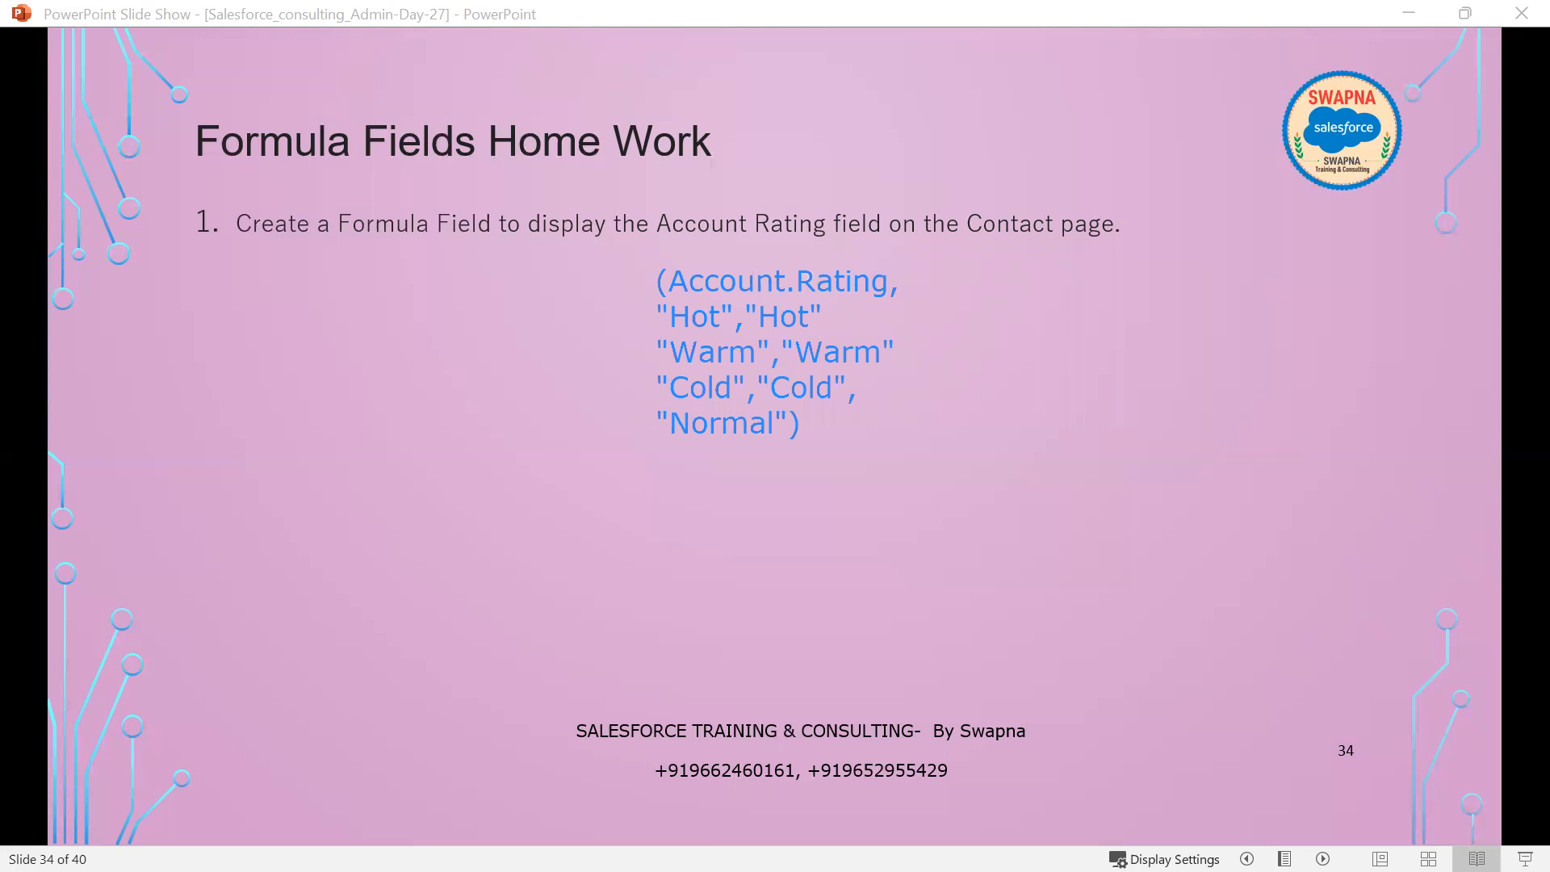
Delete the rating formula annotation and reveal homework items 2 and 3 with the leap year rule.
{"action": "key", "text": "Delete"}
{"action": "left_click", "coordinate": [858, 622]}
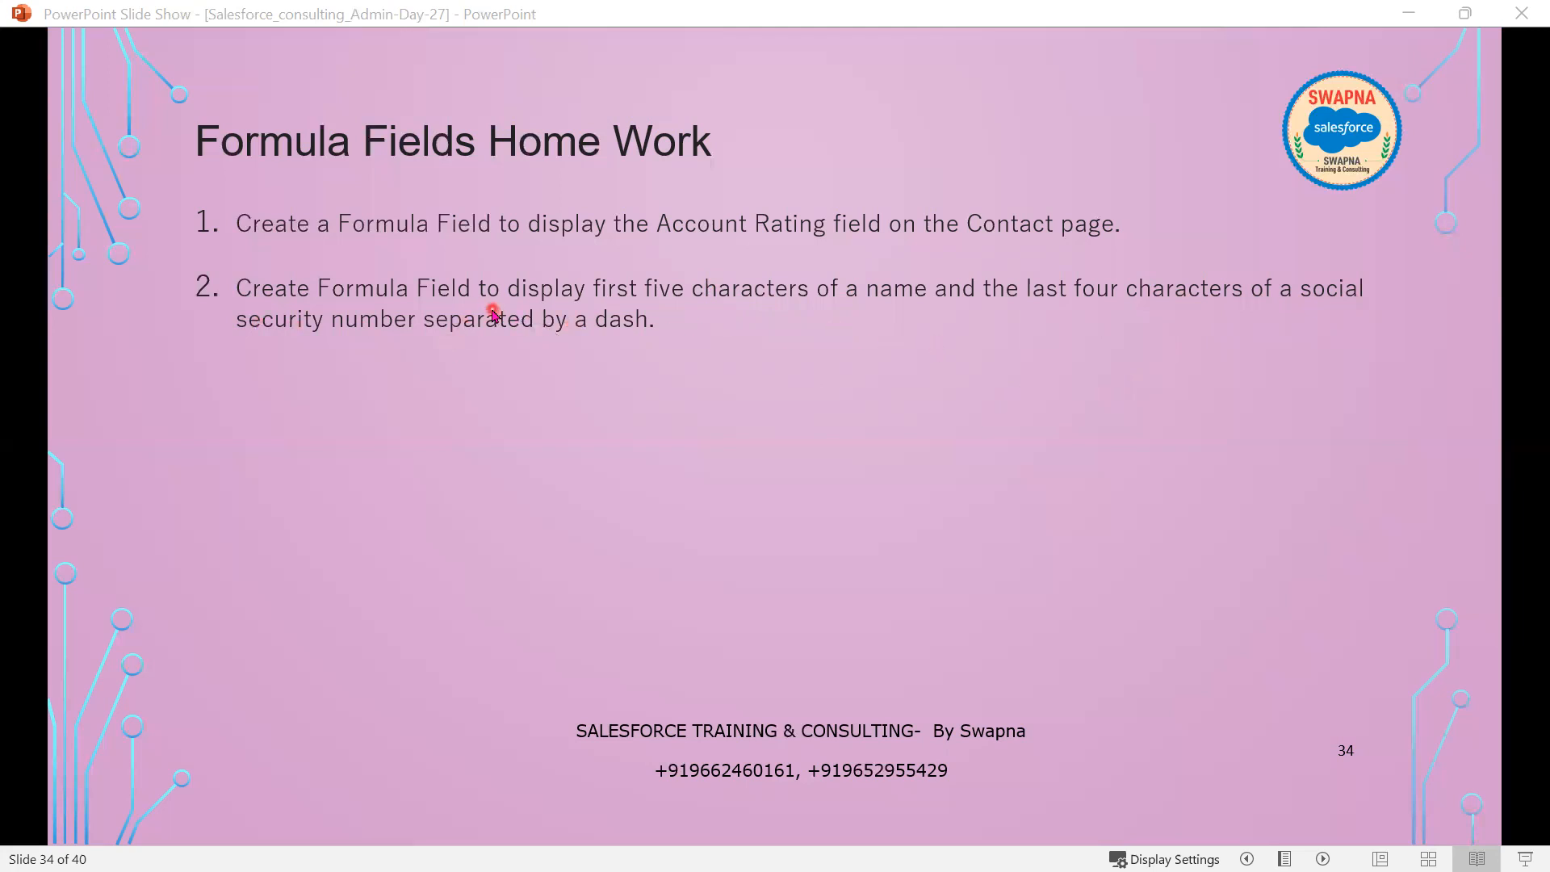
{"action": "left_click", "coordinate": [664, 413]}
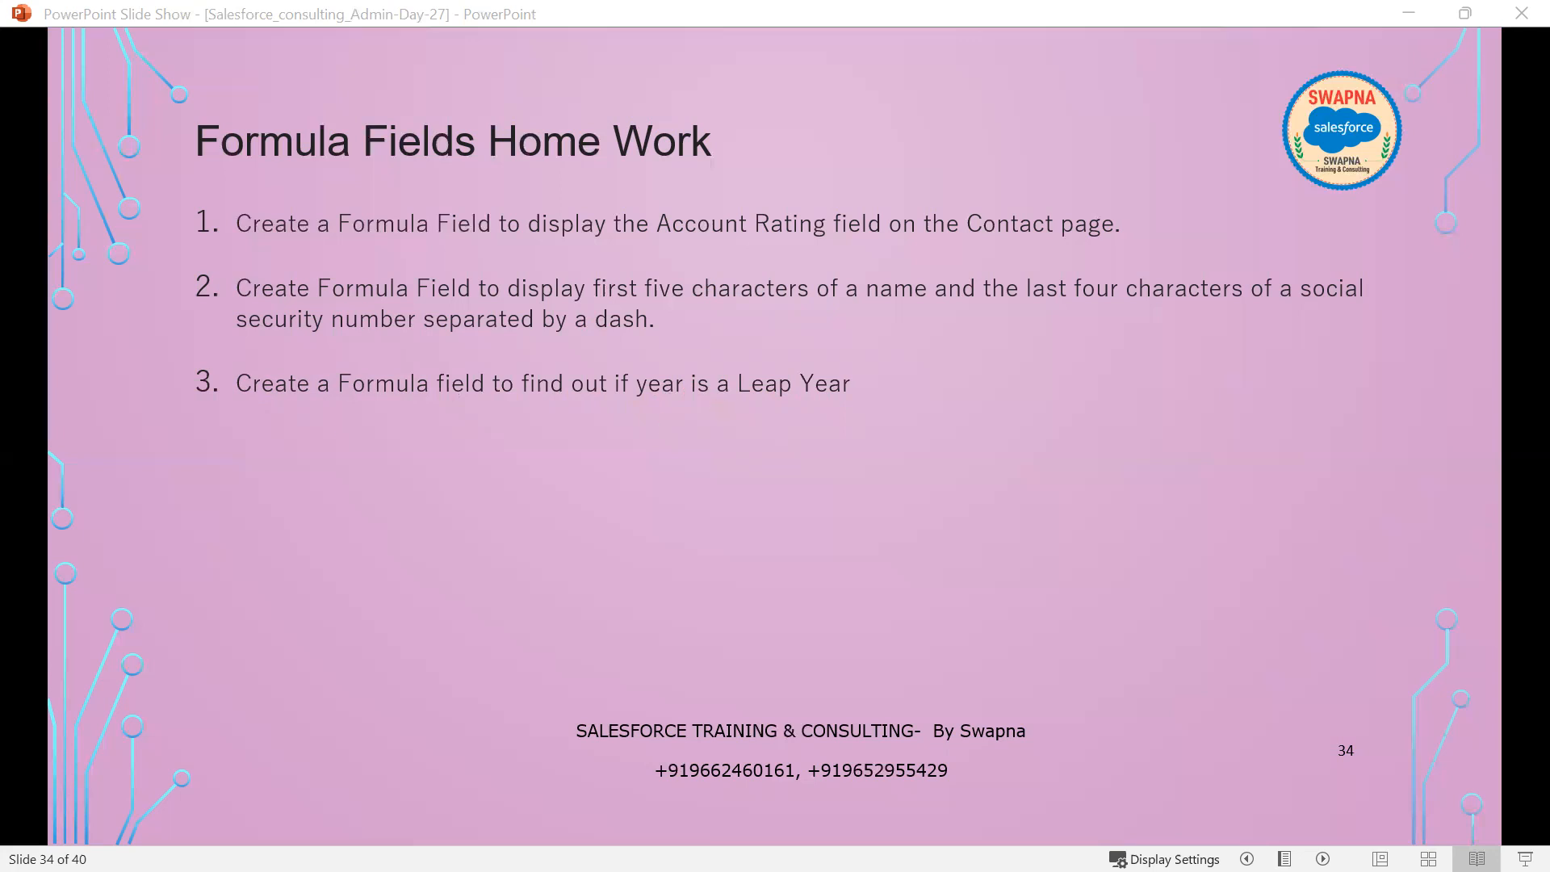
{"action": "left_click", "coordinate": [743, 427]}
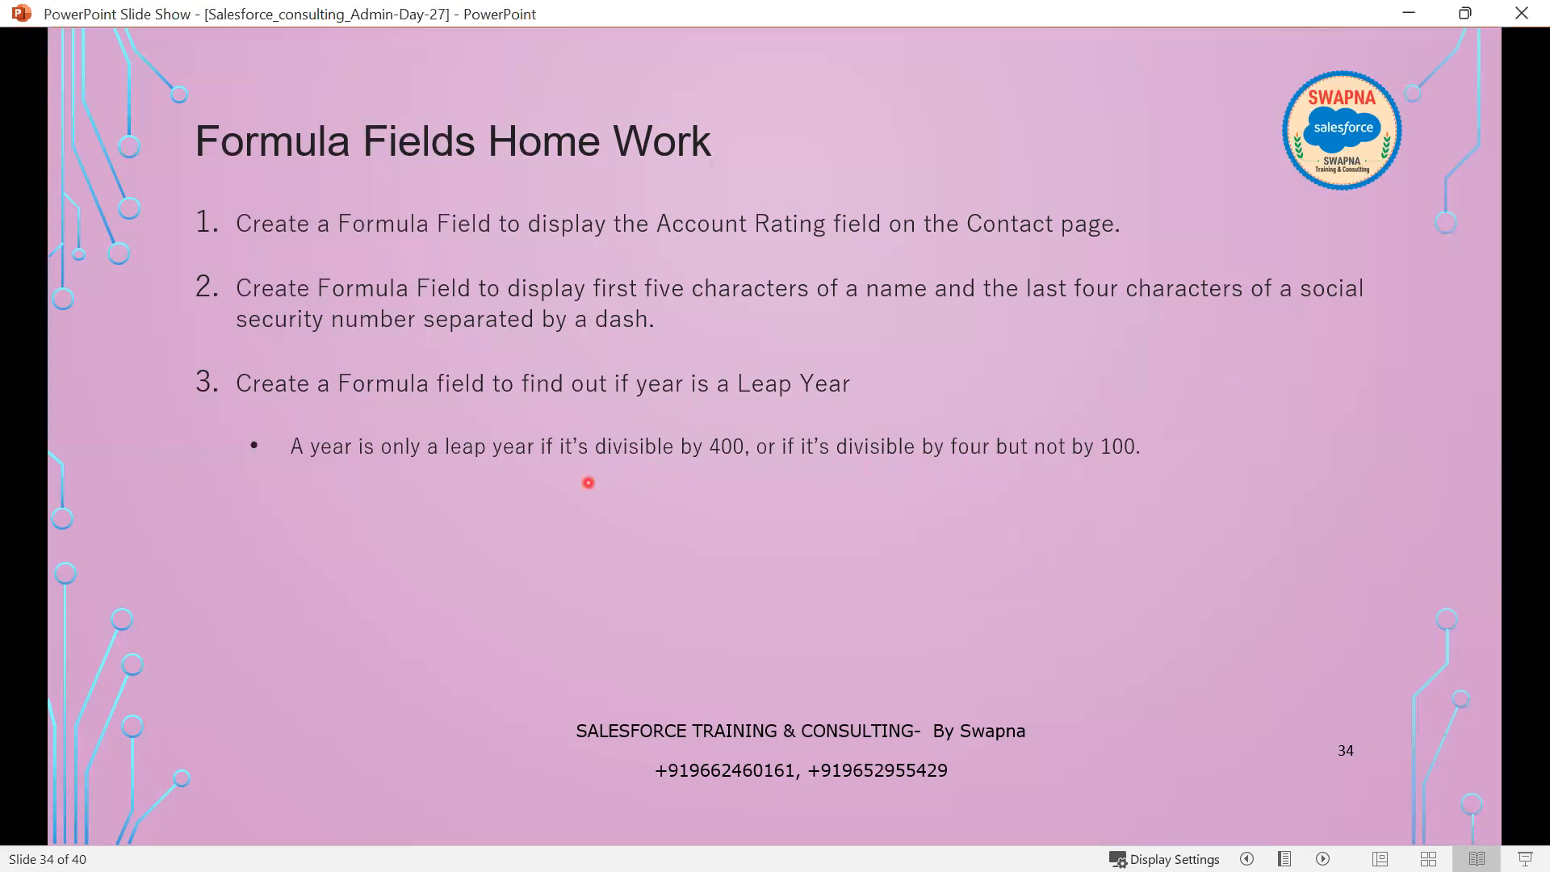
Add a text annotation below the leap year rule containing Or( , ) with the comma and closing parenthesis on separate lines.
{"action": "left_click", "coordinate": [611, 497]}
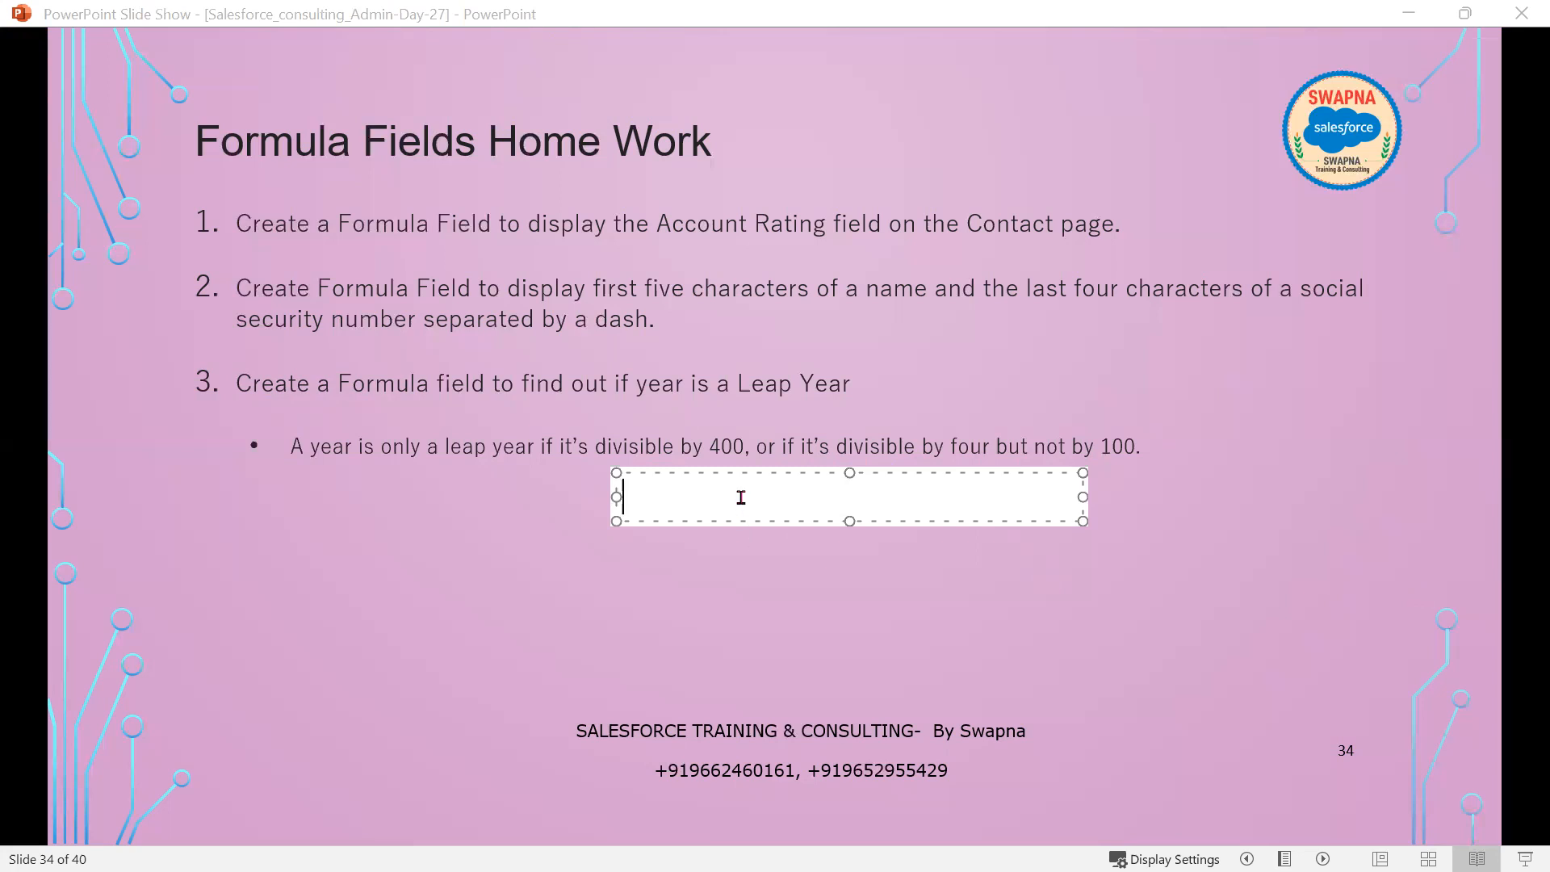
{"action": "type", "text": "Or()"}
{"action": "key", "text": "Left"}
{"action": "key", "text": "Left"}
{"action": "key", "text": "Right"}
{"action": "key", "text": "Right"}
{"action": "left_click", "coordinate": [682, 497]}
{"action": "type", "text": ","}
{"action": "key", "text": "Return"}
{"action": "key", "text": "Return"}
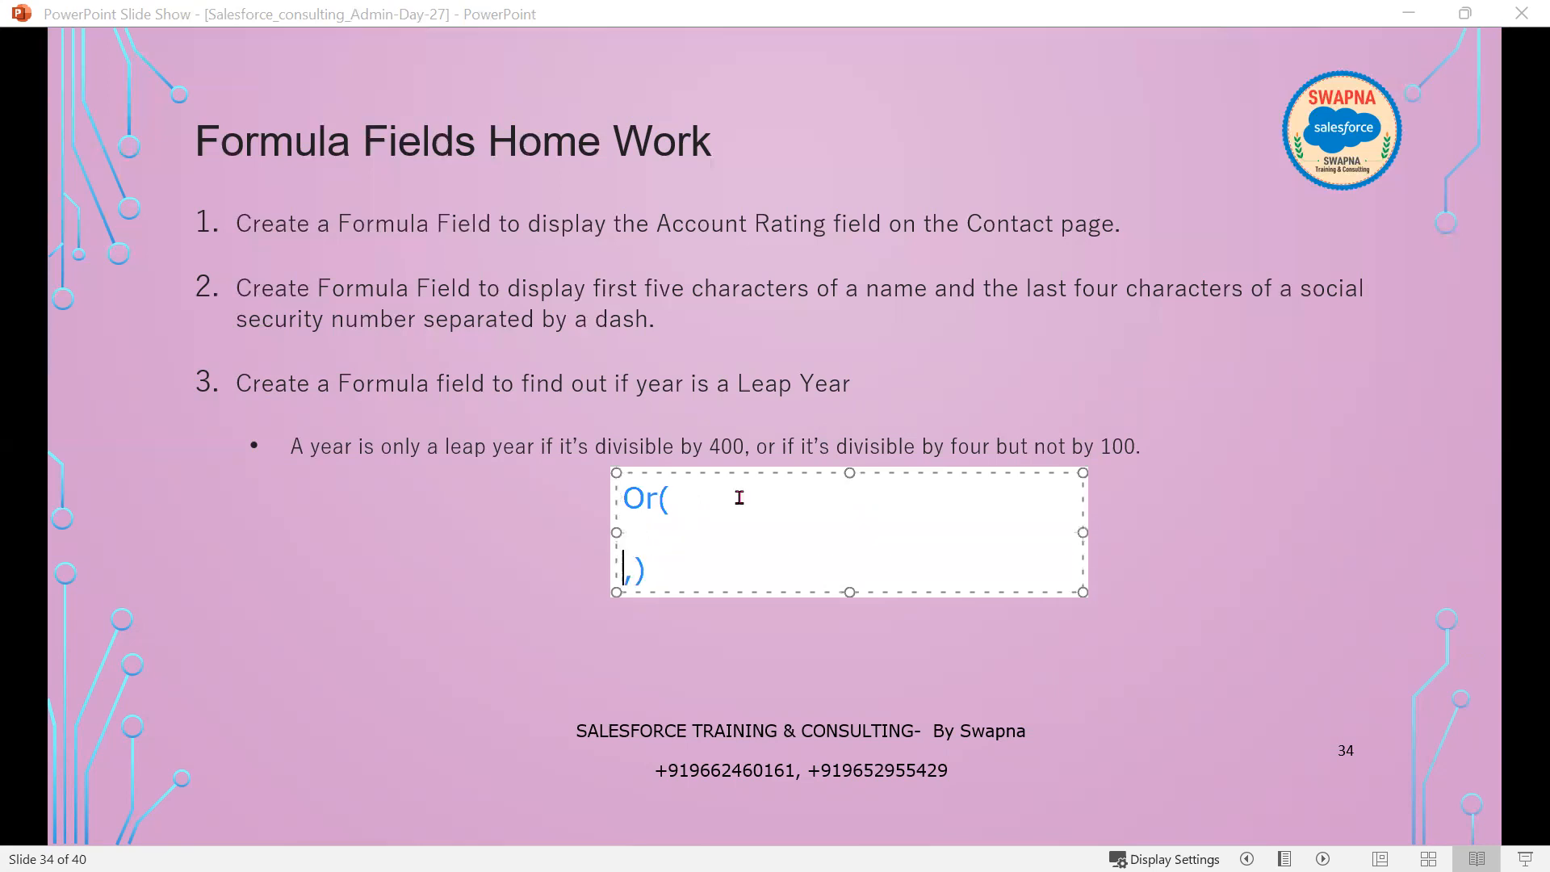
{"action": "key", "text": "Right"}
{"action": "key", "text": "Return"}
{"action": "key", "text": "Return"}
Enter MOD(YEAR(Date),400)==0,12 as the first part inside the Or formula.
{"action": "left_click", "coordinate": [687, 487]}
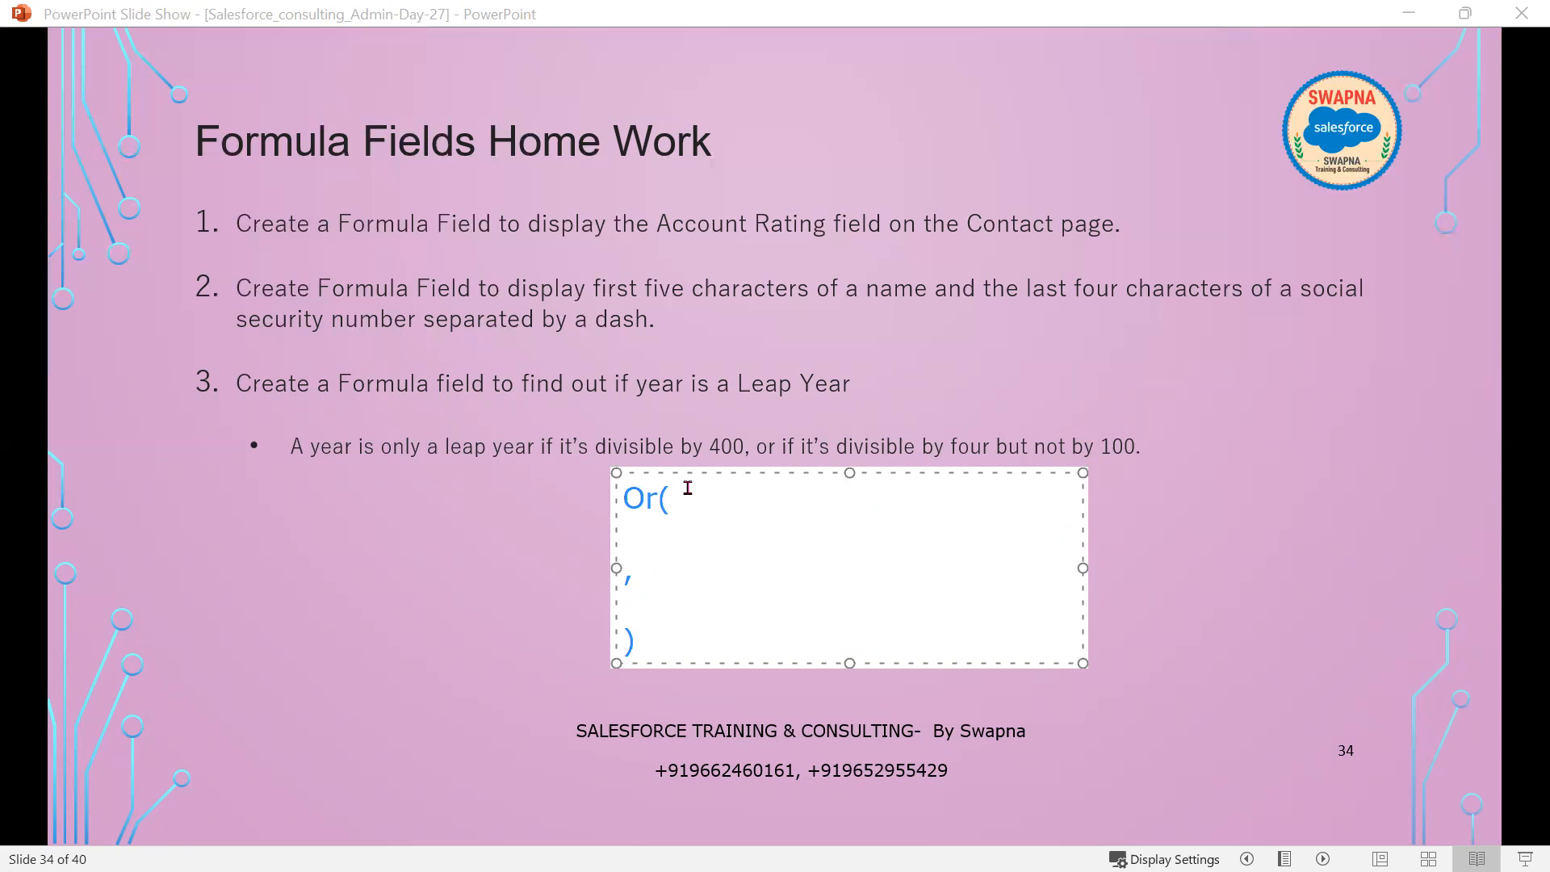
{"action": "type", "text": "MOD(YEAR(Date),400"}
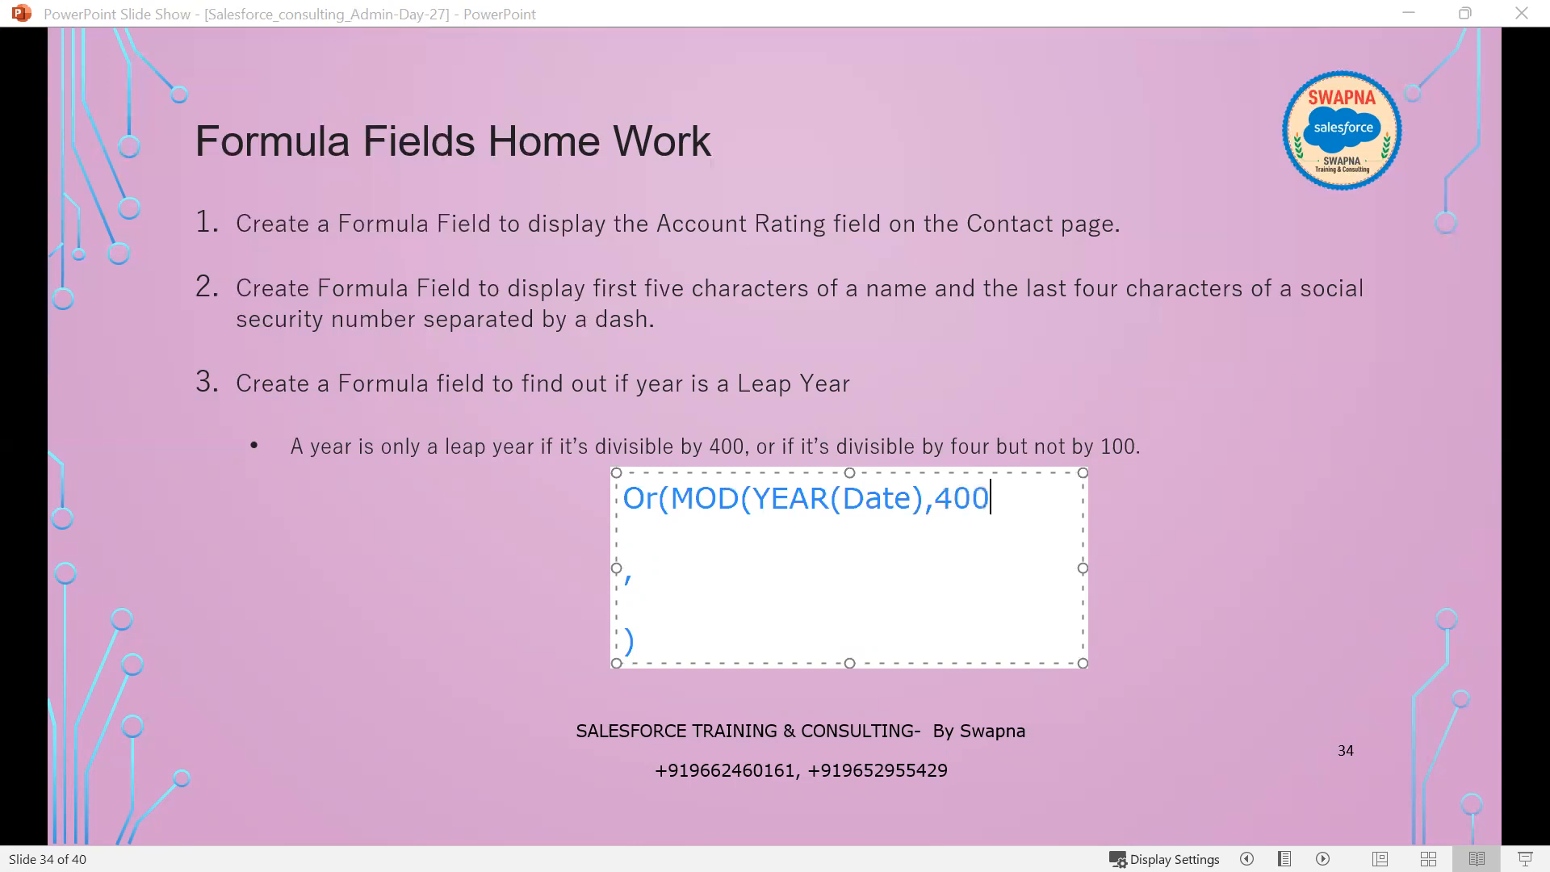
{"action": "type", "text": ")==0"}
{"action": "type", "text": ",12"}
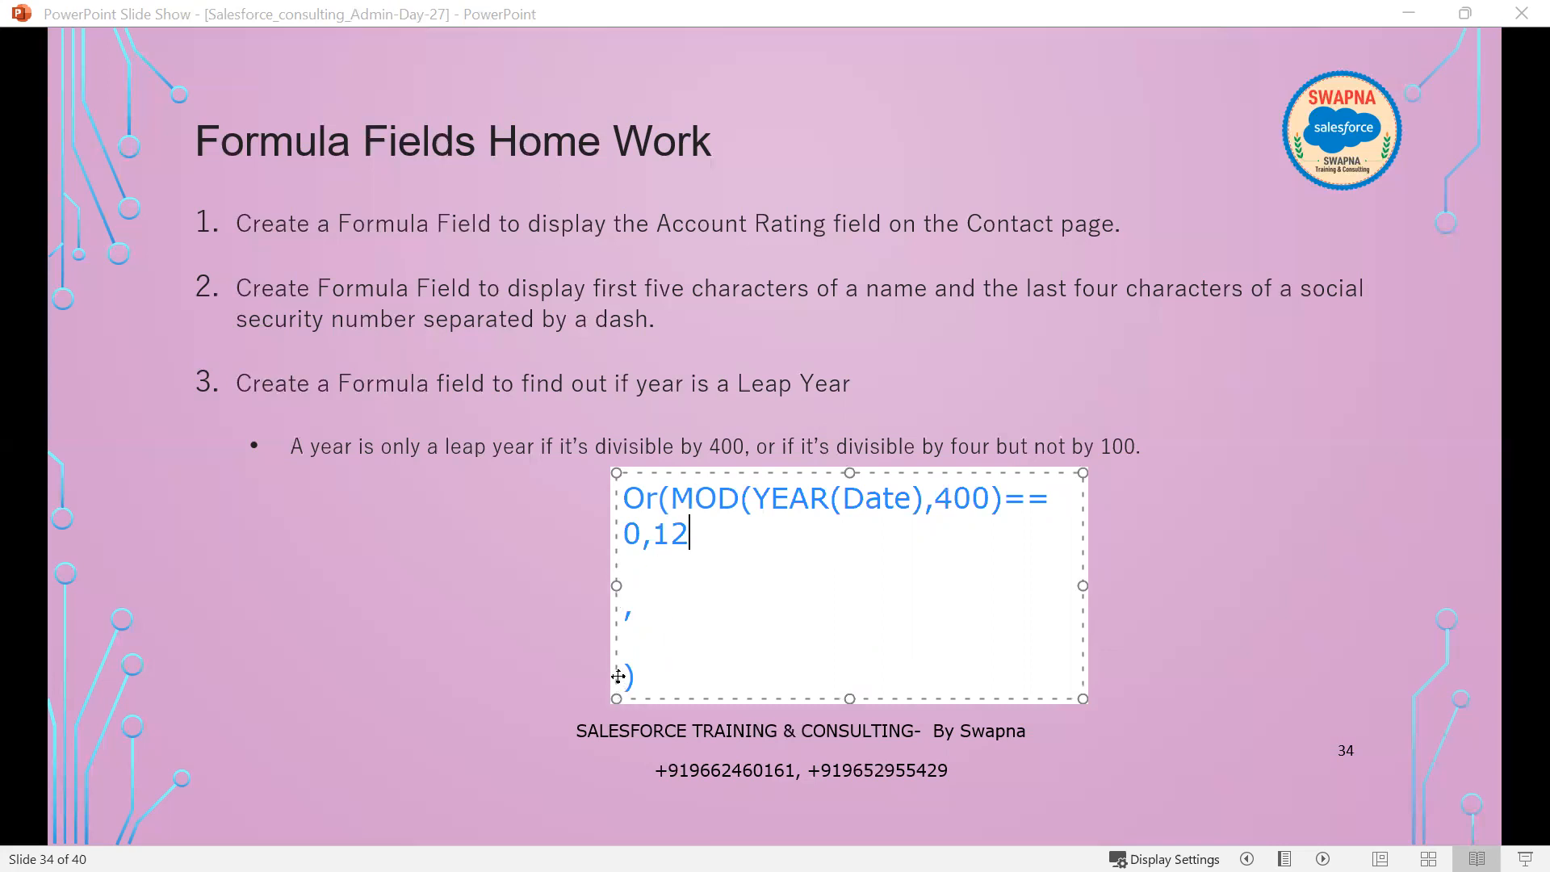
Enter MOD(YEAR(Date),4)=0 as the second condition, below the separating comma of the Or formula.
{"action": "left_click", "coordinate": [646, 617]}
{"action": "key", "text": "Down"}
{"action": "key", "text": "Down"}
{"action": "type", "text": "MOD(Y"}
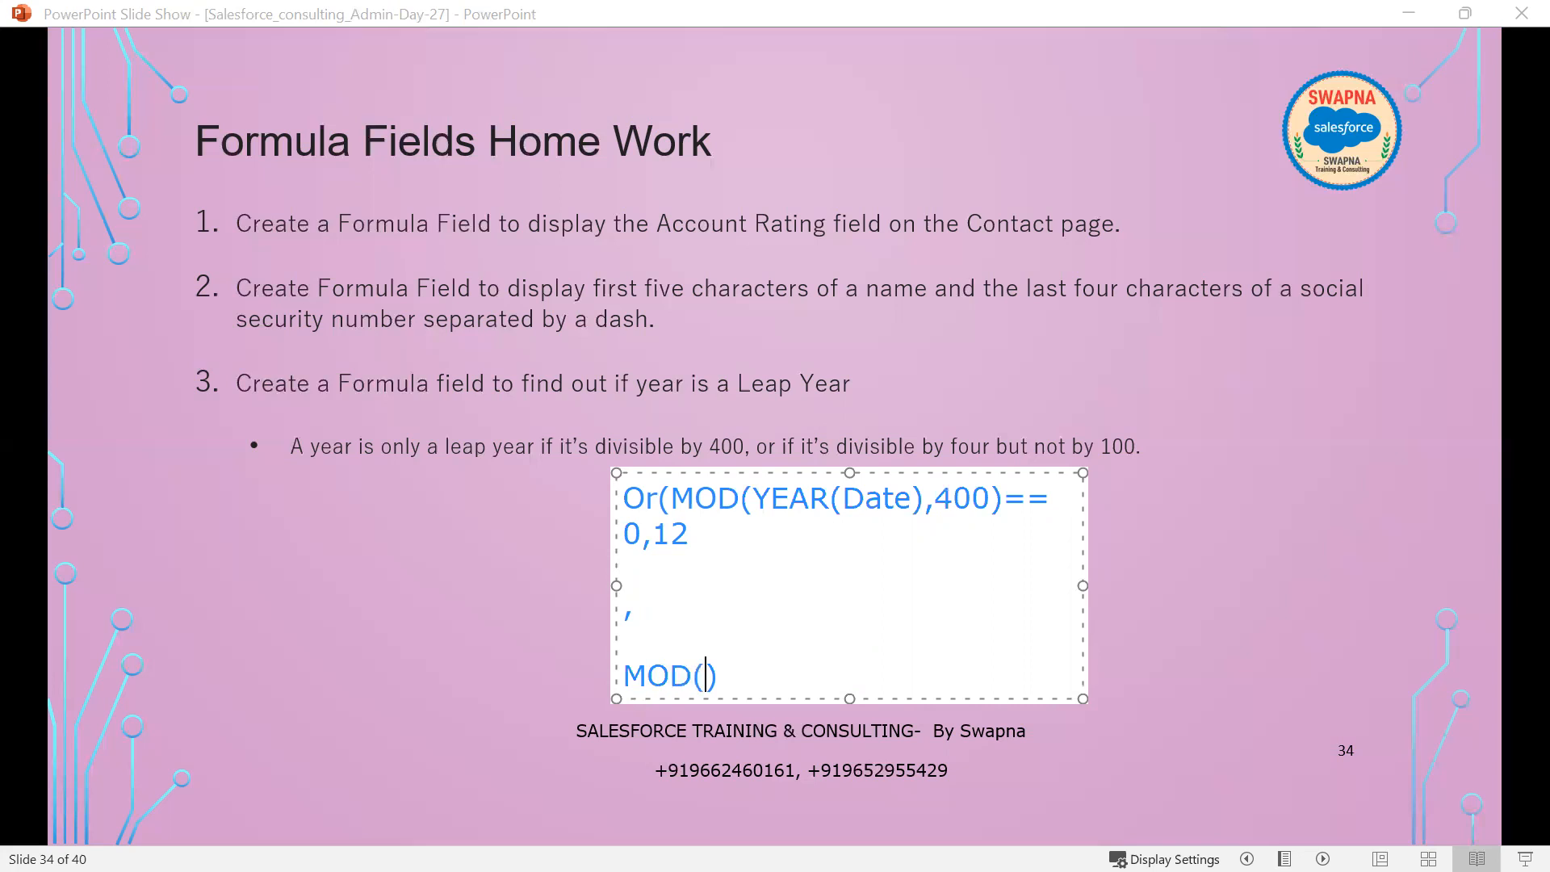
{"action": "type", "text": "EAR"}
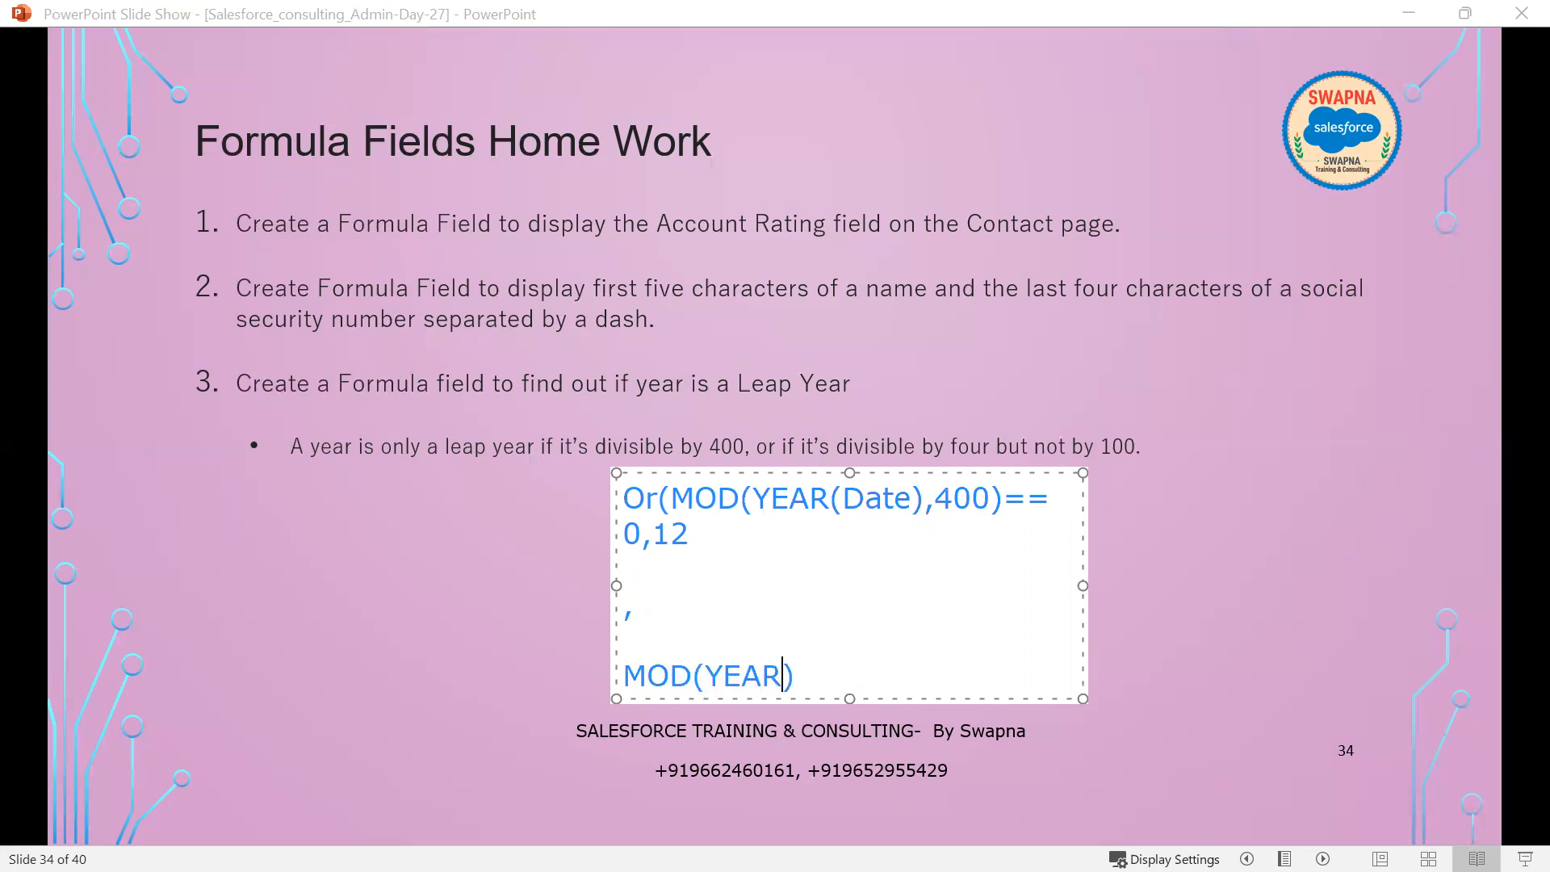
{"action": "type", "text": "(Date"}
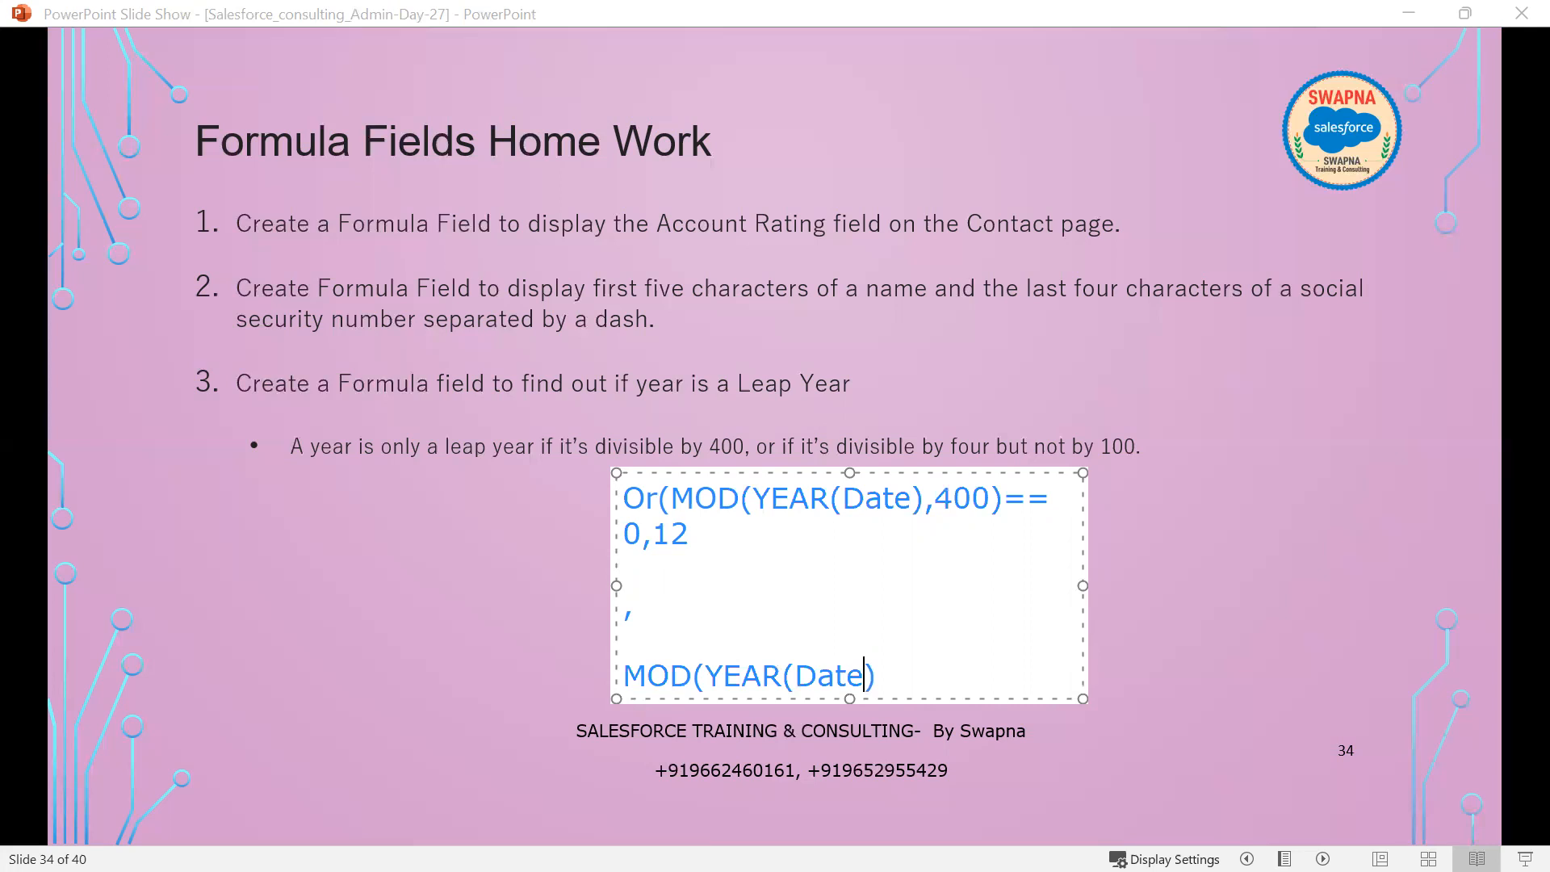
{"action": "left_click", "coordinate": [877, 675]}
{"action": "type", "text": ",4)=0"}
Widen the leap year formula annotation, move it up the slide, and place the closing parenthesis several lines below the last condition.
{"action": "left_click_drag", "start_coordinate": [1083, 585], "coordinate": [1331, 569]}
{"action": "left_click_drag", "start_coordinate": [975, 473], "coordinate": [993, 176]}
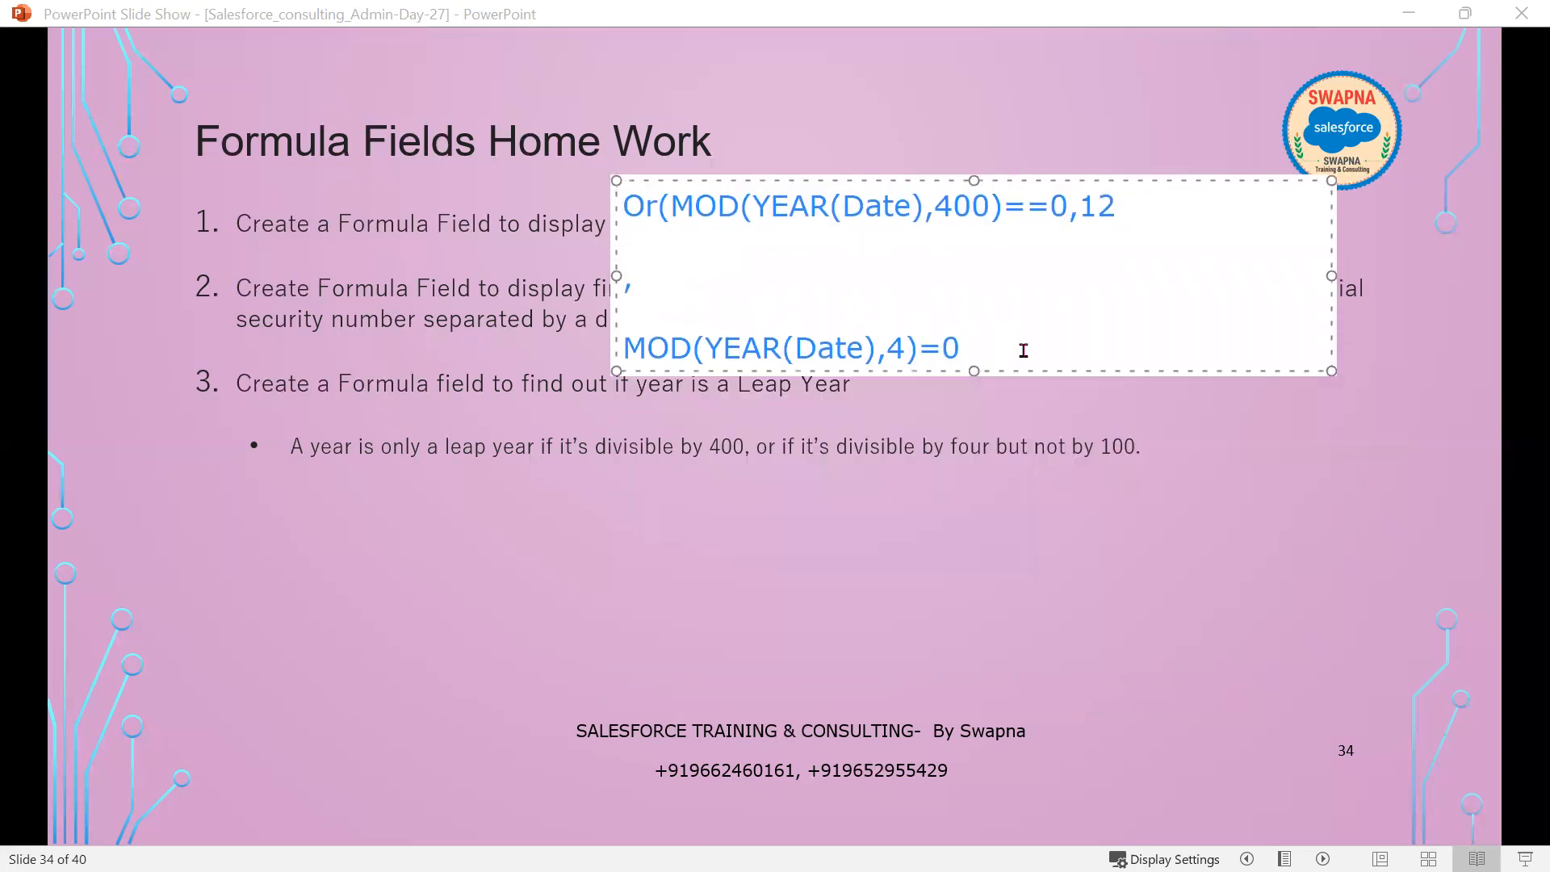
{"action": "key", "text": "Return"}
{"action": "key", "text": "Return"}
{"action": "key", "text": "Return"}
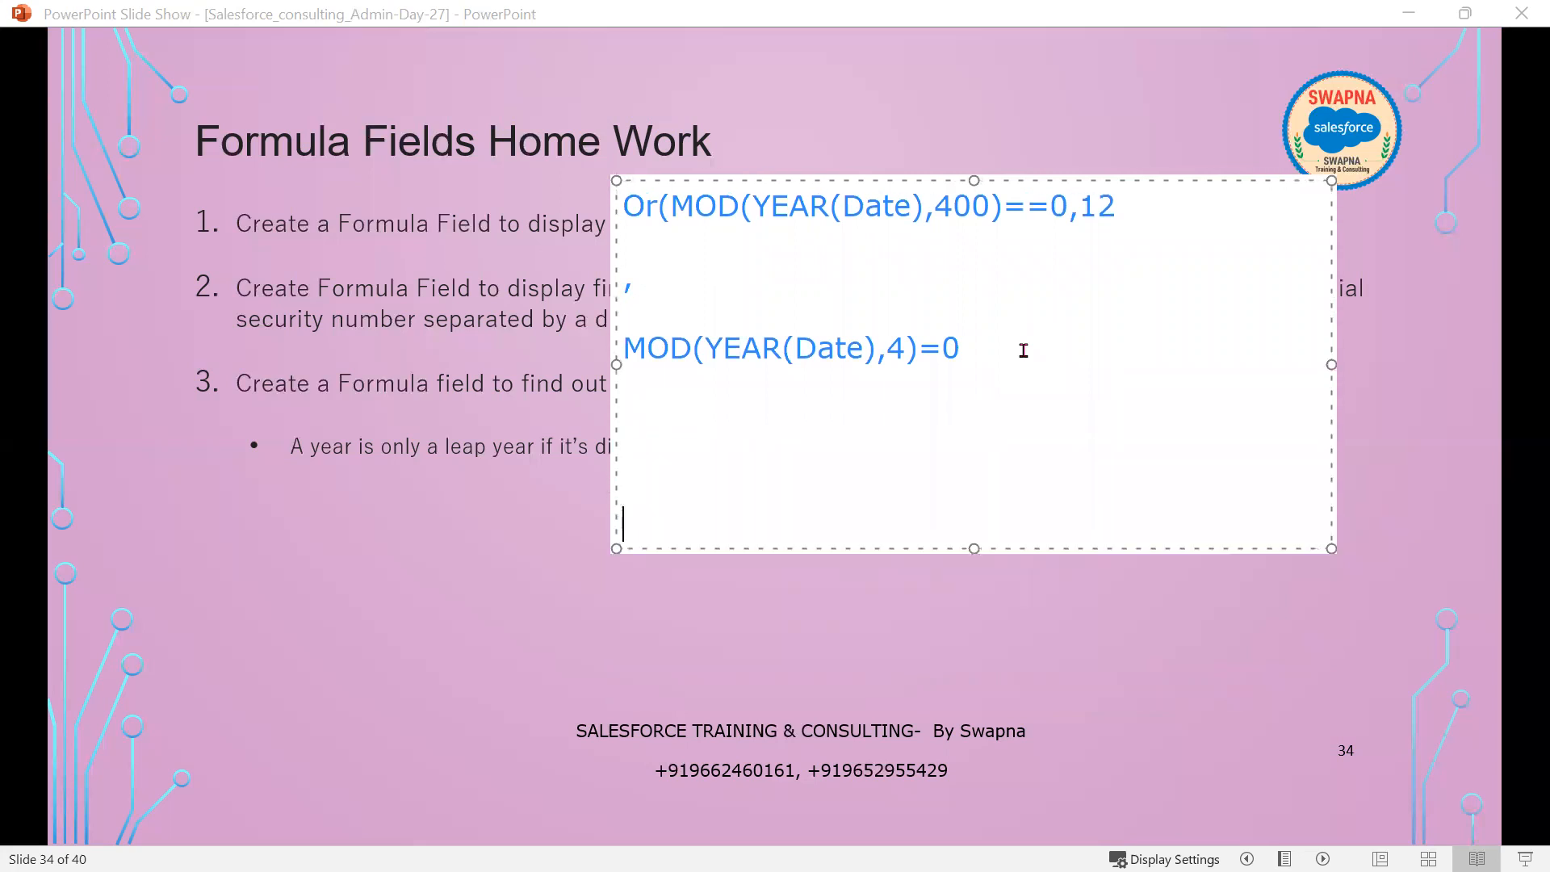
{"action": "type", "text": ")"}
Add a comma after MOD(YEAR(Date),4)=0 and enter the condition MOD(YEAR(Date),100)!=0 on the line below.
{"action": "left_click", "coordinate": [1029, 343]}
{"action": "type", "text": ","}
{"action": "key", "text": "Return"}
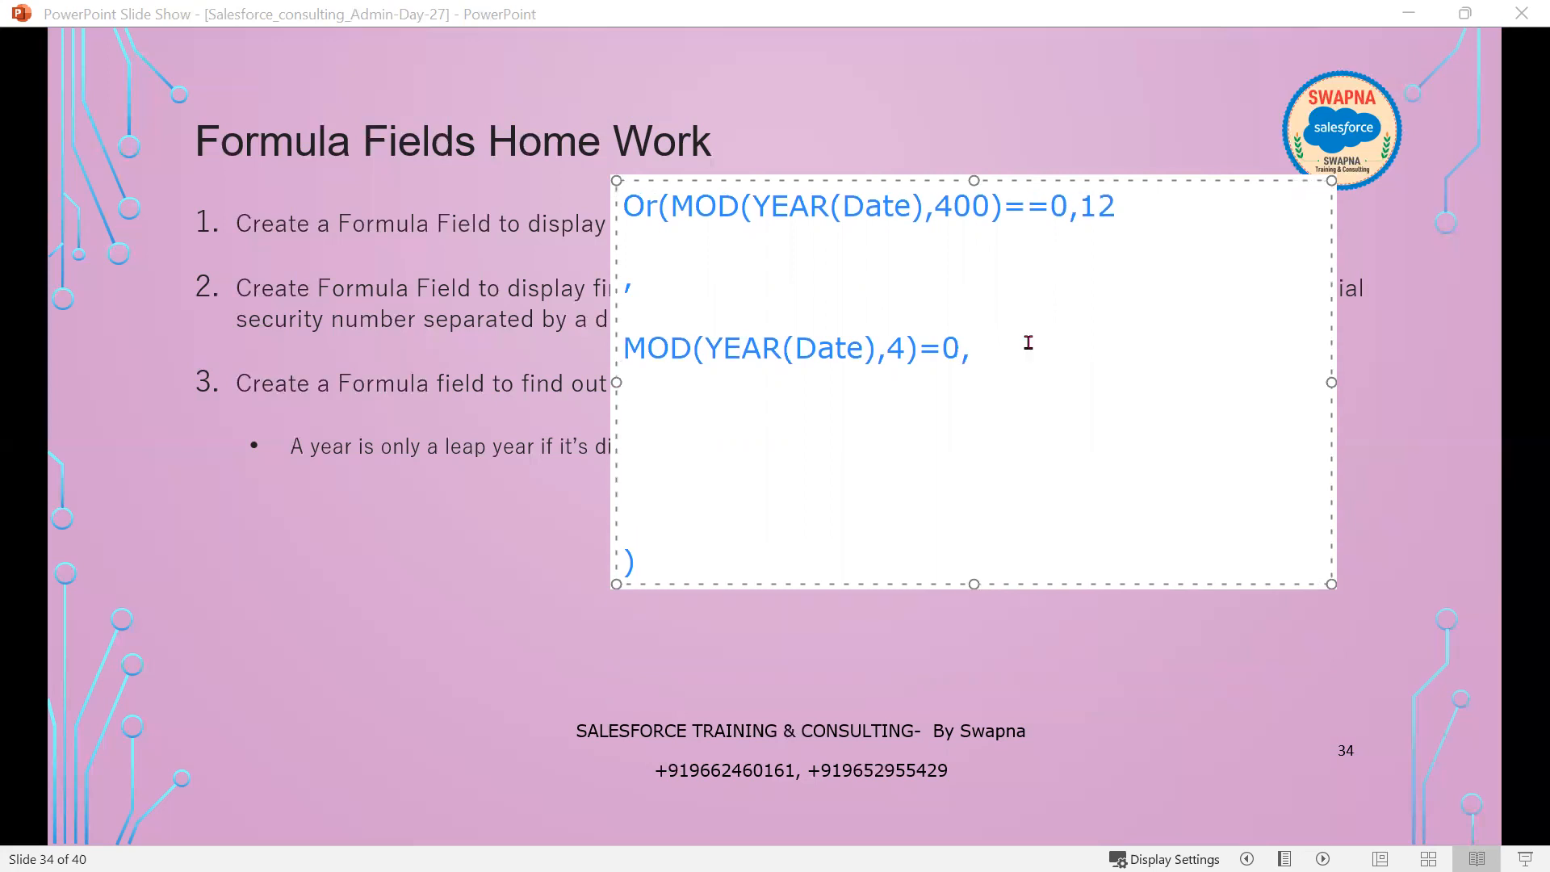
{"action": "left_click_drag", "start_coordinate": [1025, 207], "coordinate": [677, 209]}
{"action": "key", "text": "ctrl+c"}
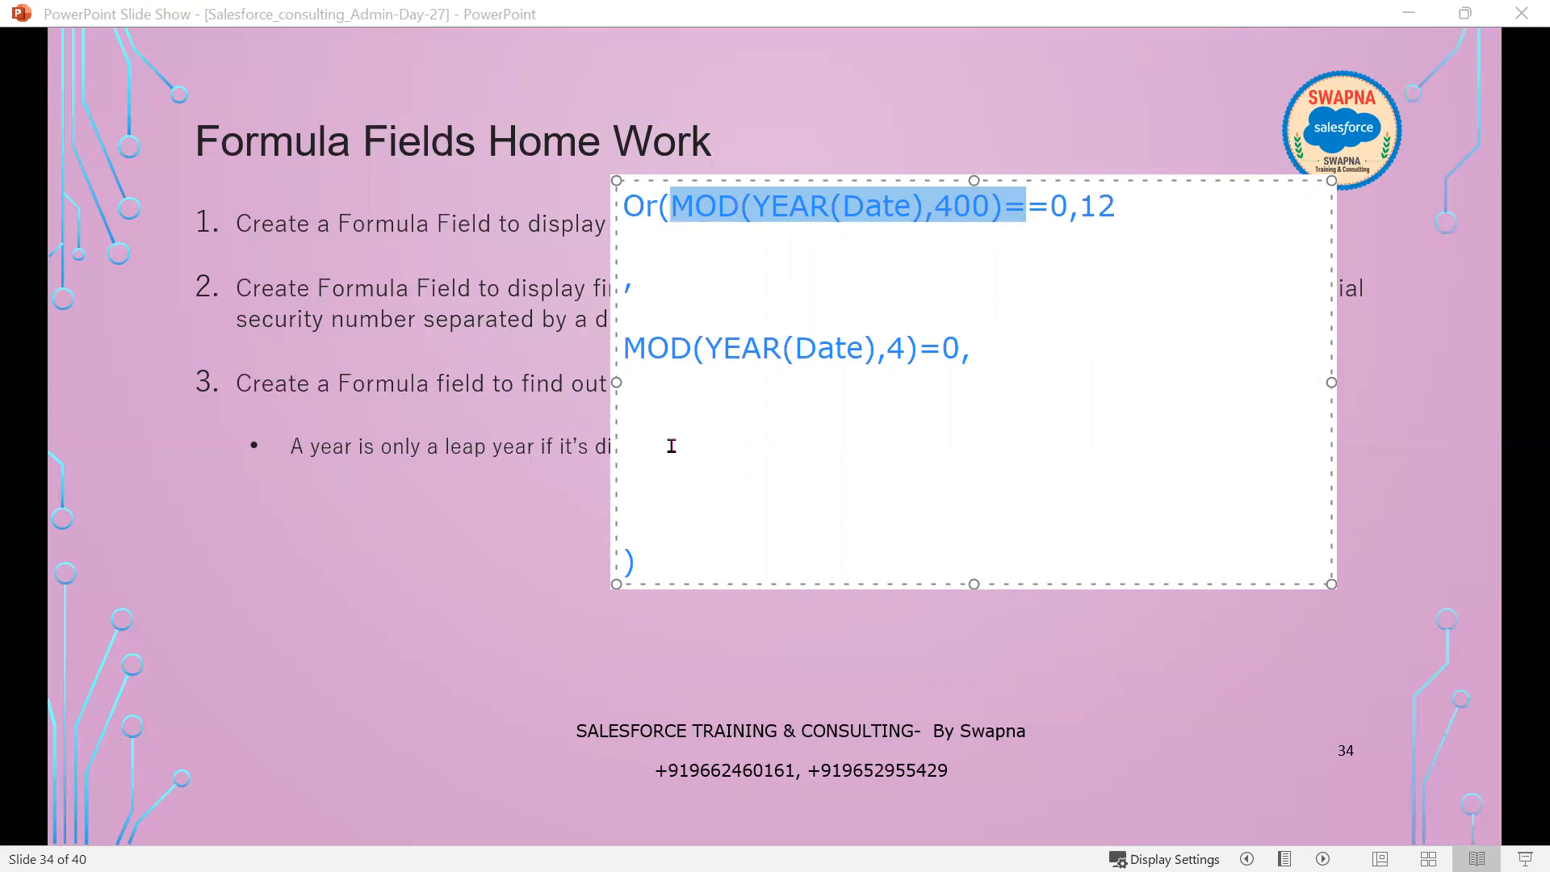
{"action": "left_click", "coordinate": [657, 387]}
{"action": "key", "text": "ctrl+v"}
{"action": "left_click", "coordinate": [904, 386]}
{"action": "key", "text": "BackSpace"}
{"action": "type", "text": "1"}
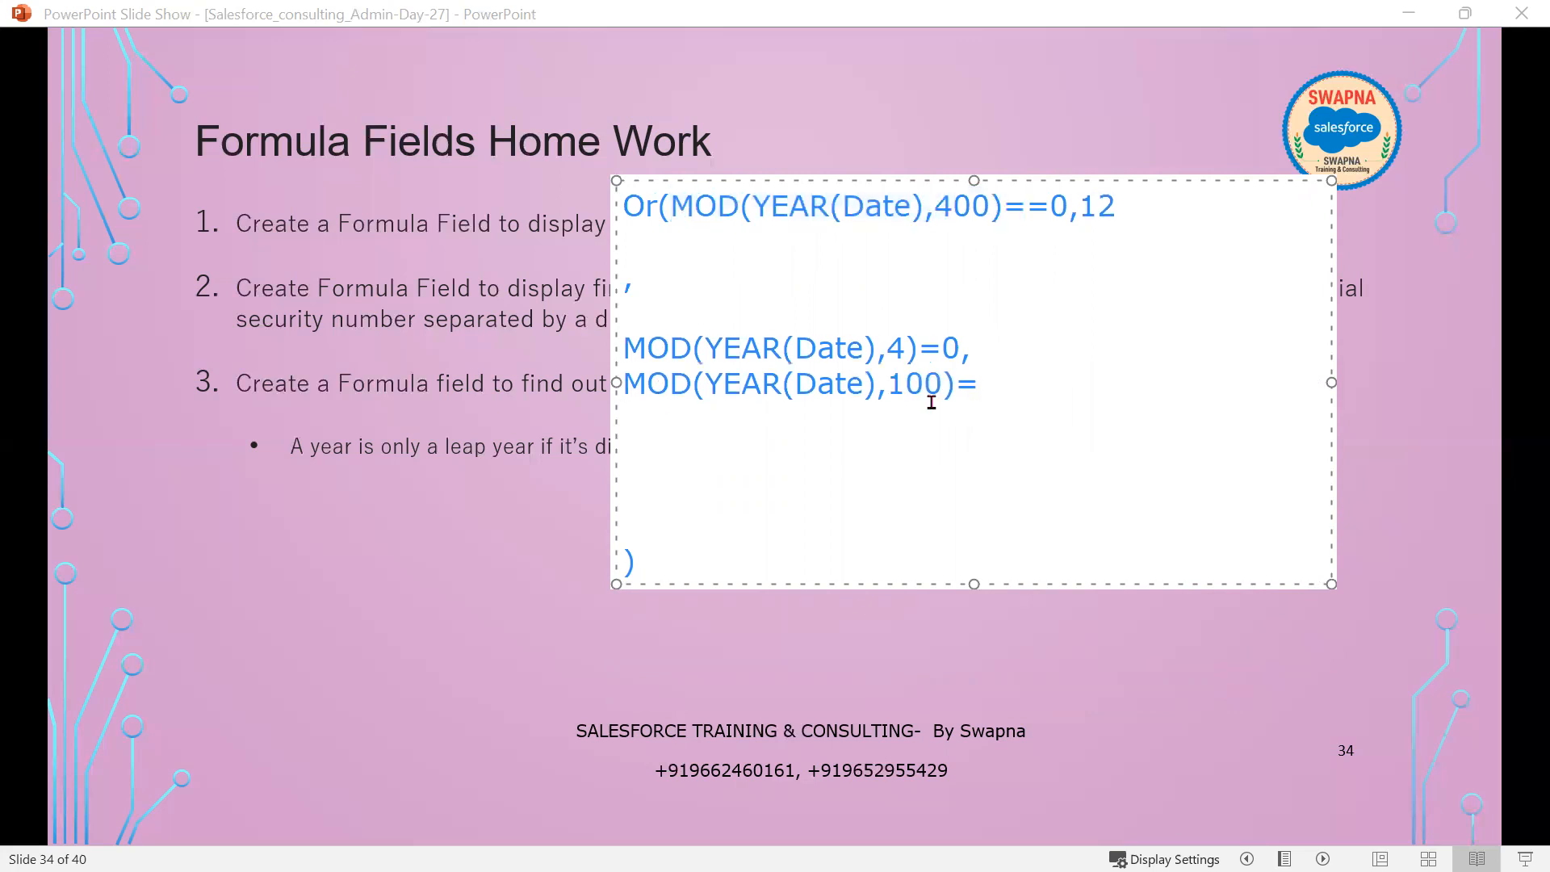
{"action": "left_click", "coordinate": [961, 384]}
{"action": "type", "text": "!"}
{"action": "key", "text": "Right"}
{"action": "type", "text": "0"}
Highlight in turn the Or operator, its first condition, and the two MOD conditions for 4 and 100.
{"action": "left_click_drag", "start_coordinate": [669, 205], "coordinate": [623, 207]}
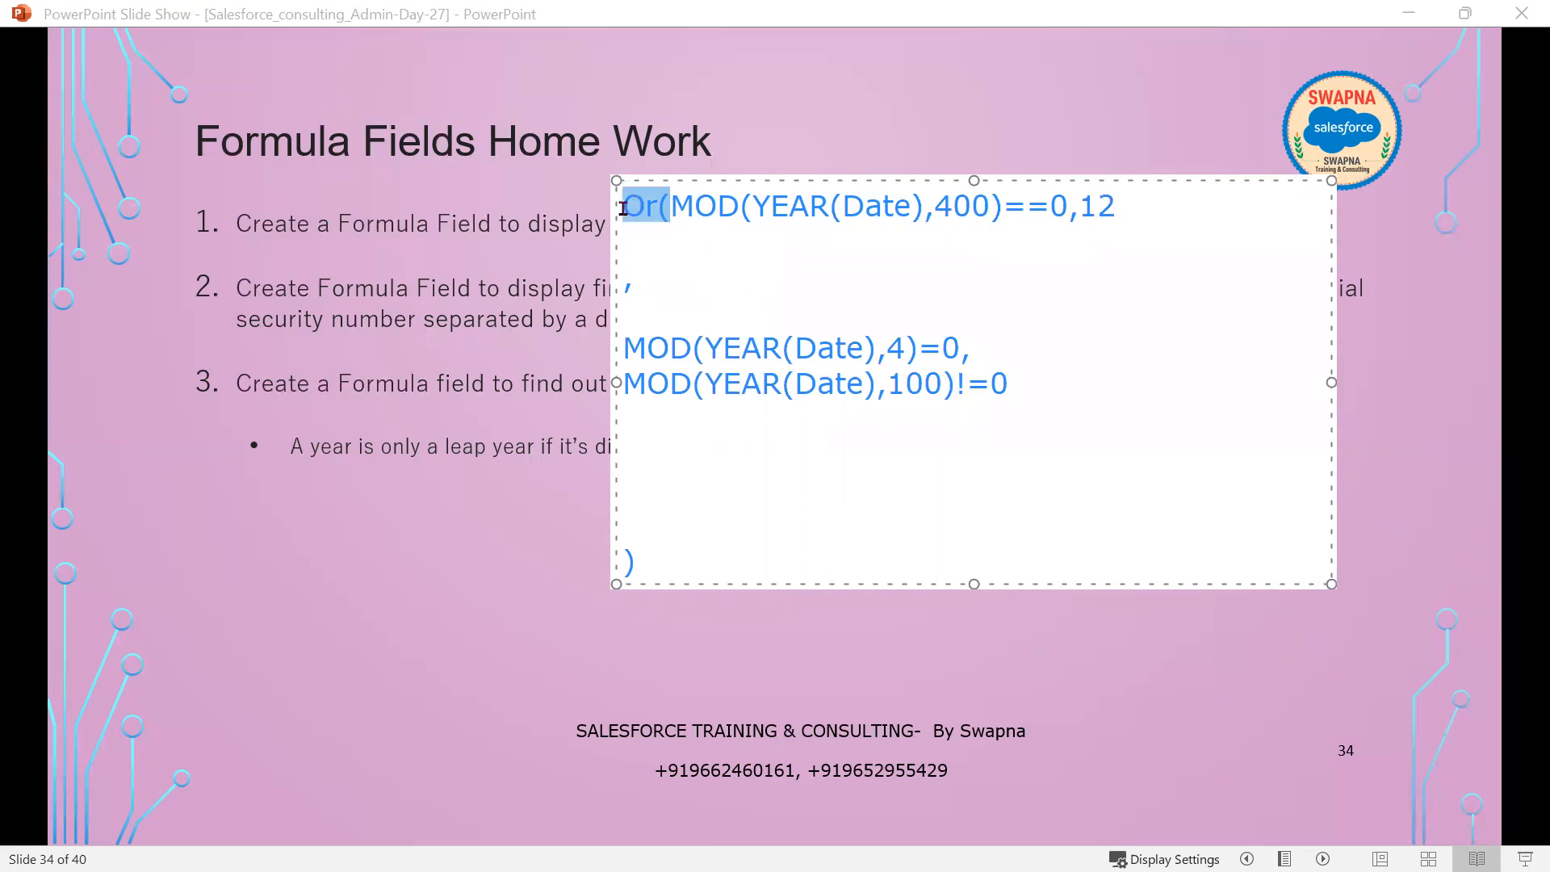
{"action": "left_click", "coordinate": [689, 206]}
{"action": "key", "text": "shift+Left"}
{"action": "left_click", "coordinate": [1146, 204], "text": "shift"}
{"action": "left_click_drag", "start_coordinate": [628, 312], "coordinate": [993, 463]}
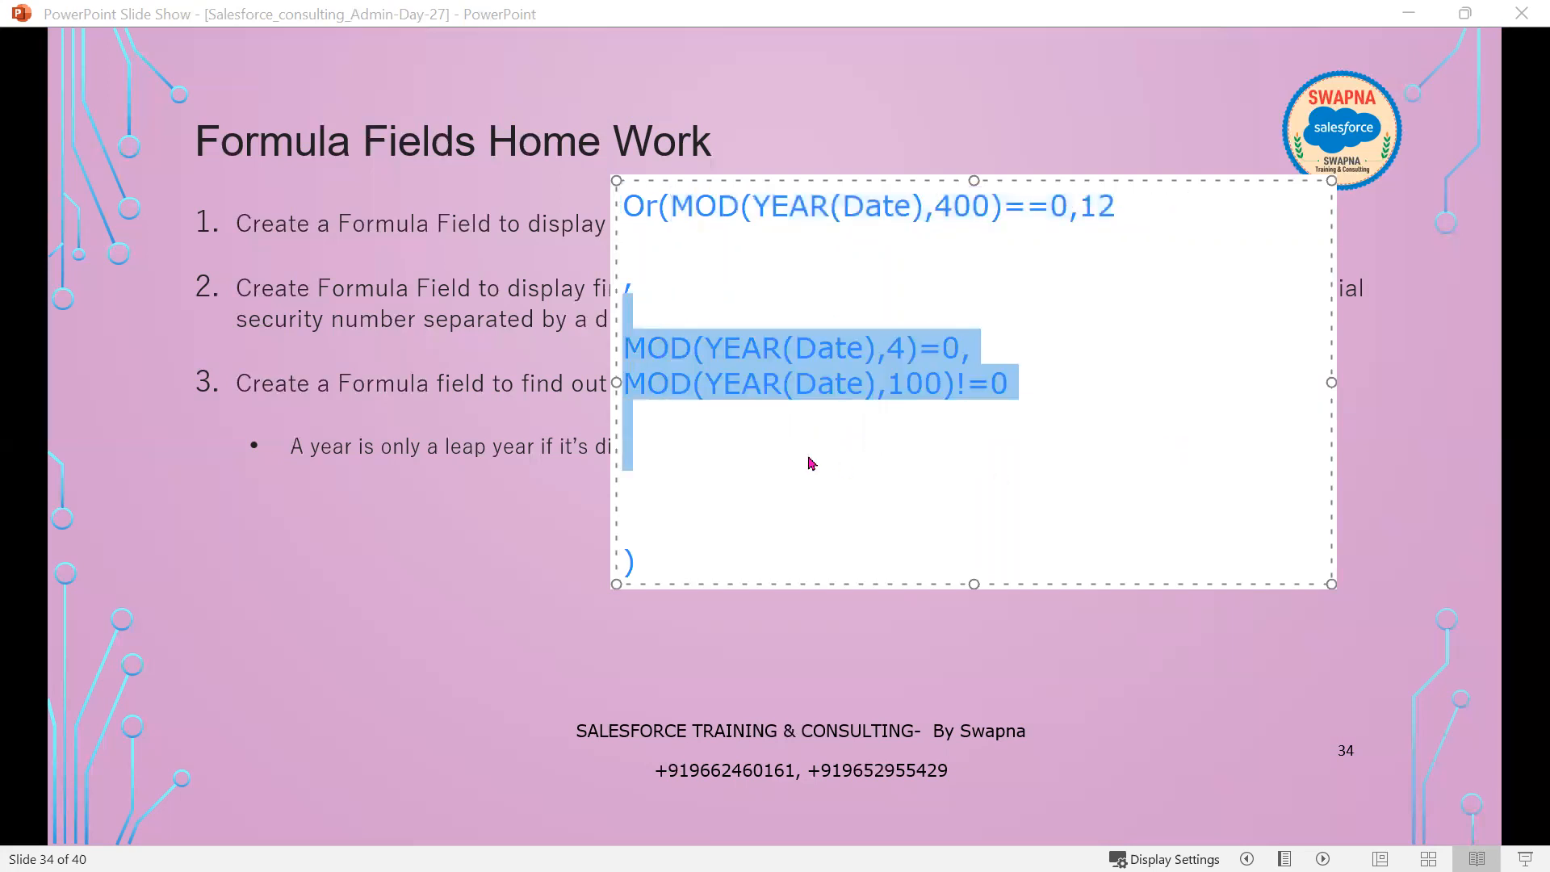
{"action": "left_click", "coordinate": [1001, 386]}
{"action": "left_click_drag", "start_coordinate": [1008, 386], "coordinate": [633, 342]}
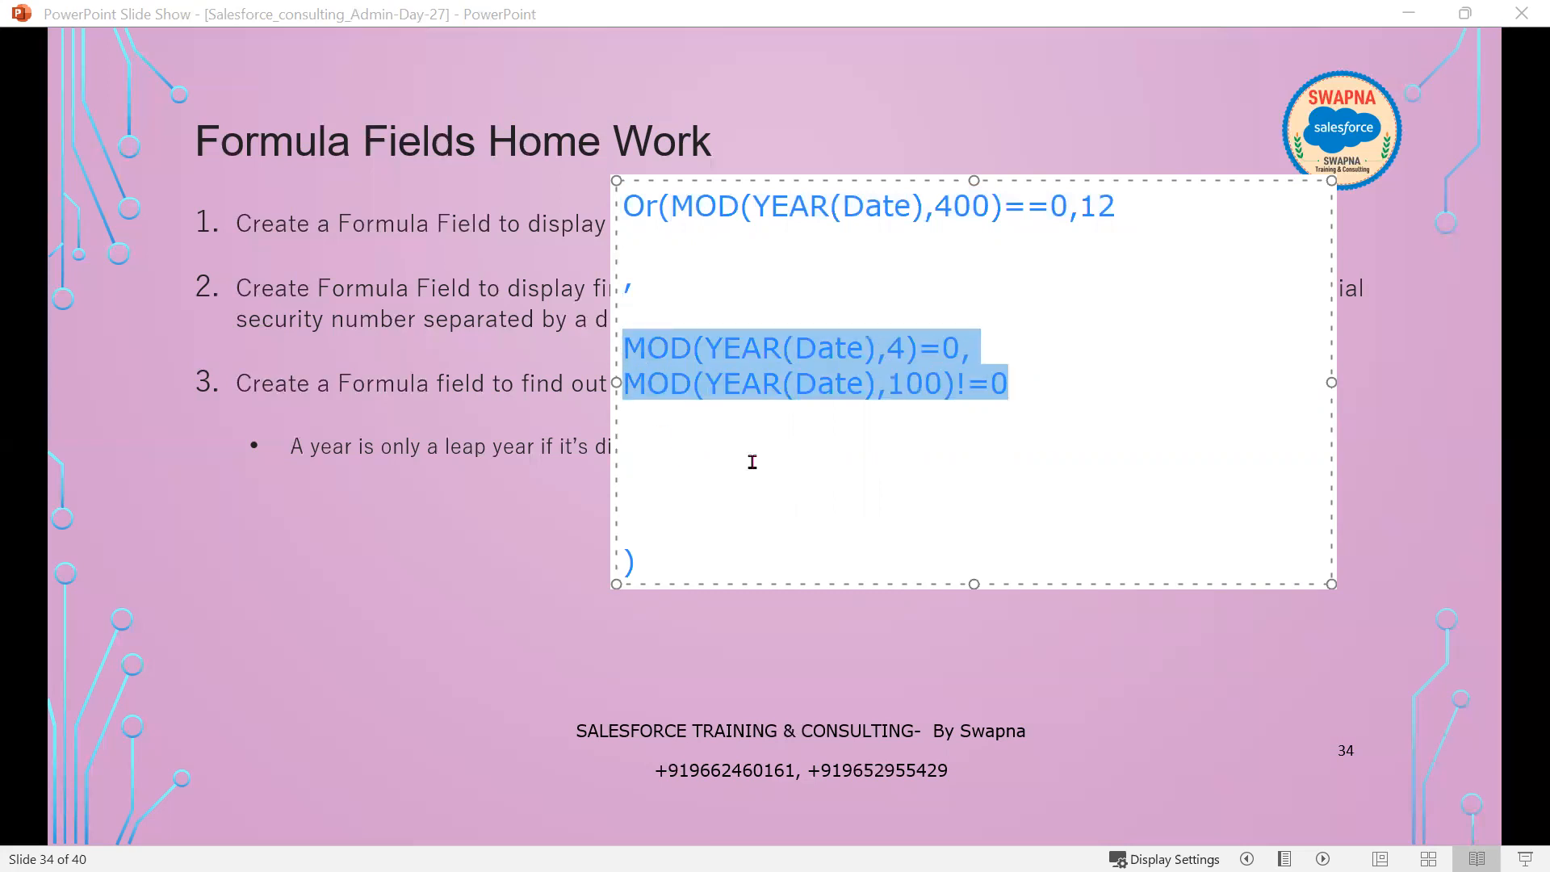
Wrap the MOD conditions for 4 and 100 in AND( ), with the opening and closing parts on their own lines.
{"action": "left_click", "coordinate": [624, 326]}
{"action": "key", "text": "Return"}
{"action": "type", "text": "AND("}
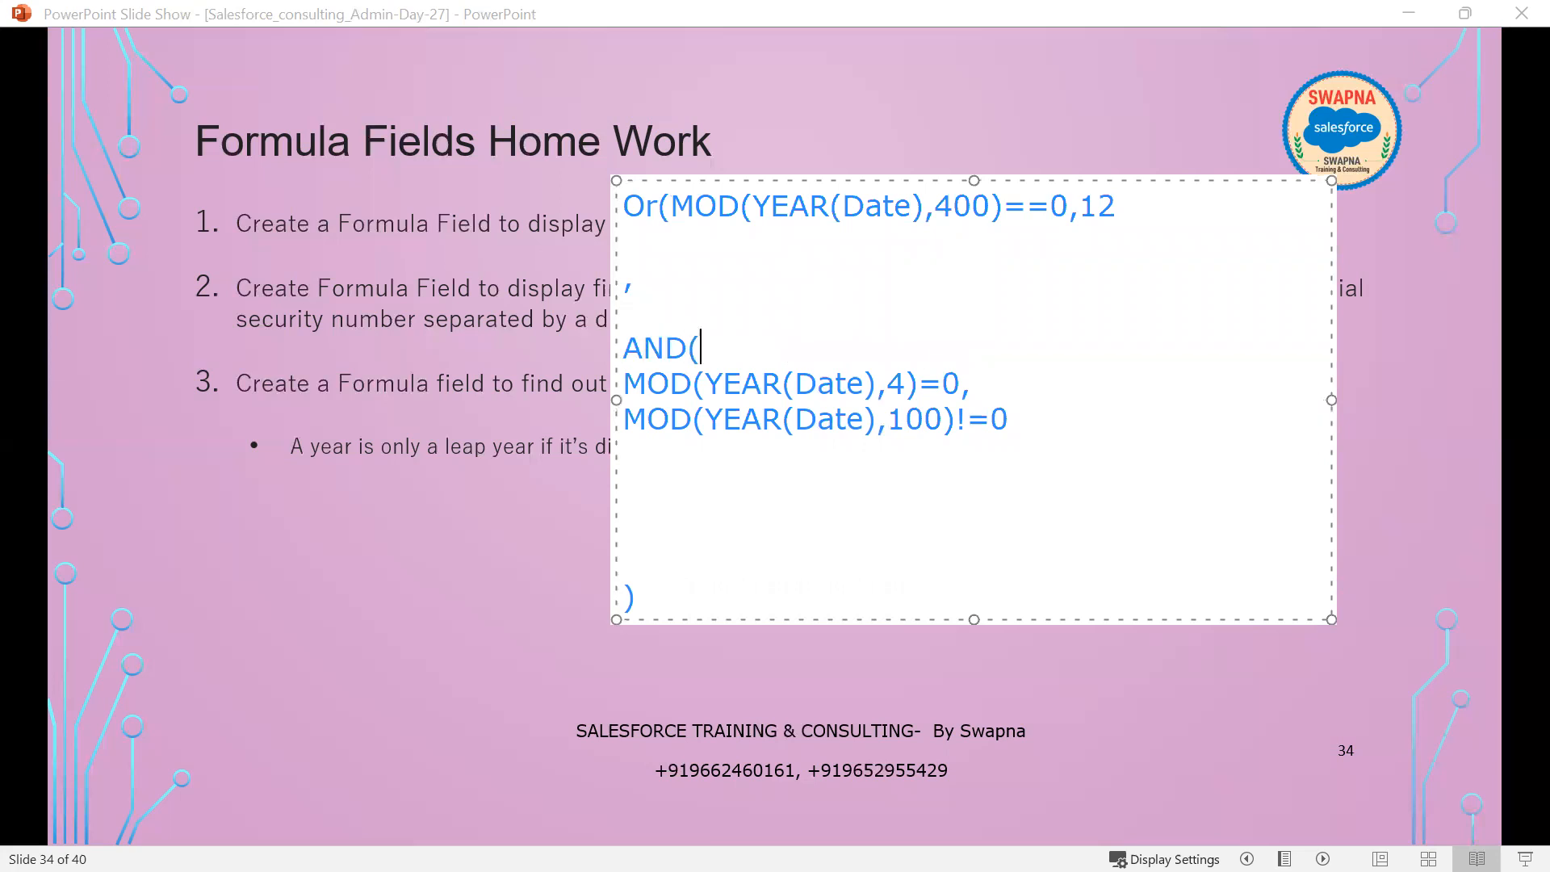
{"action": "left_click", "coordinate": [657, 466]}
{"action": "type", "text": ")"}
{"action": "left_click", "coordinate": [378, 245]}
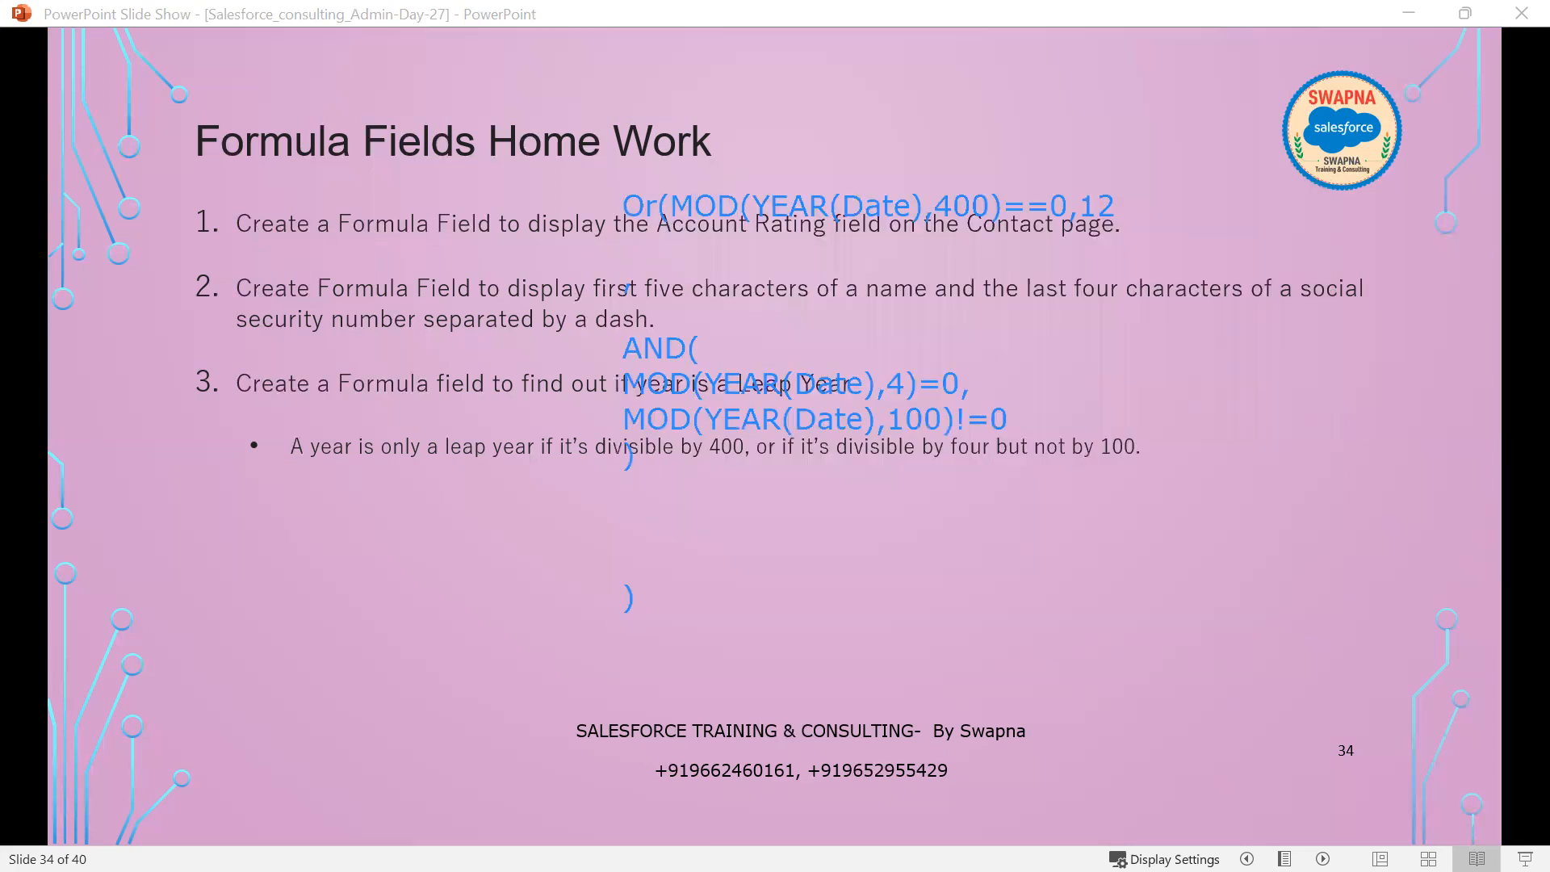
Switch to a blank area in Notepad++ and circle in red the Or operator, its first condition, the AND block and its inner conditions.
{"action": "key", "text": "alt+Tab"}
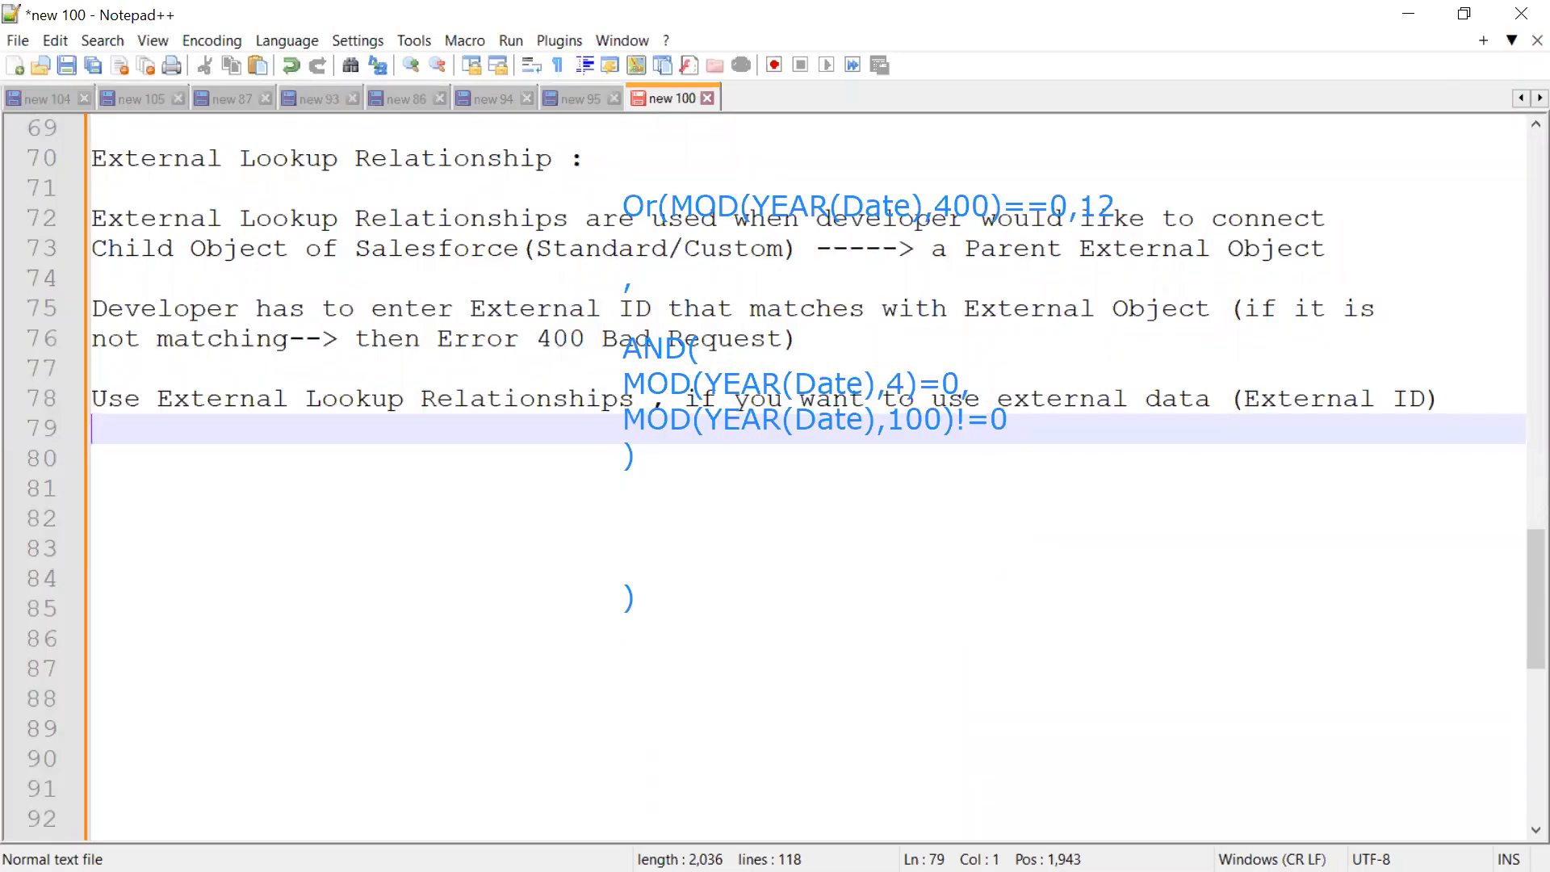
{"action": "scroll", "coordinate": [831, 708], "scroll_direction": "down", "scroll_amount": 4}
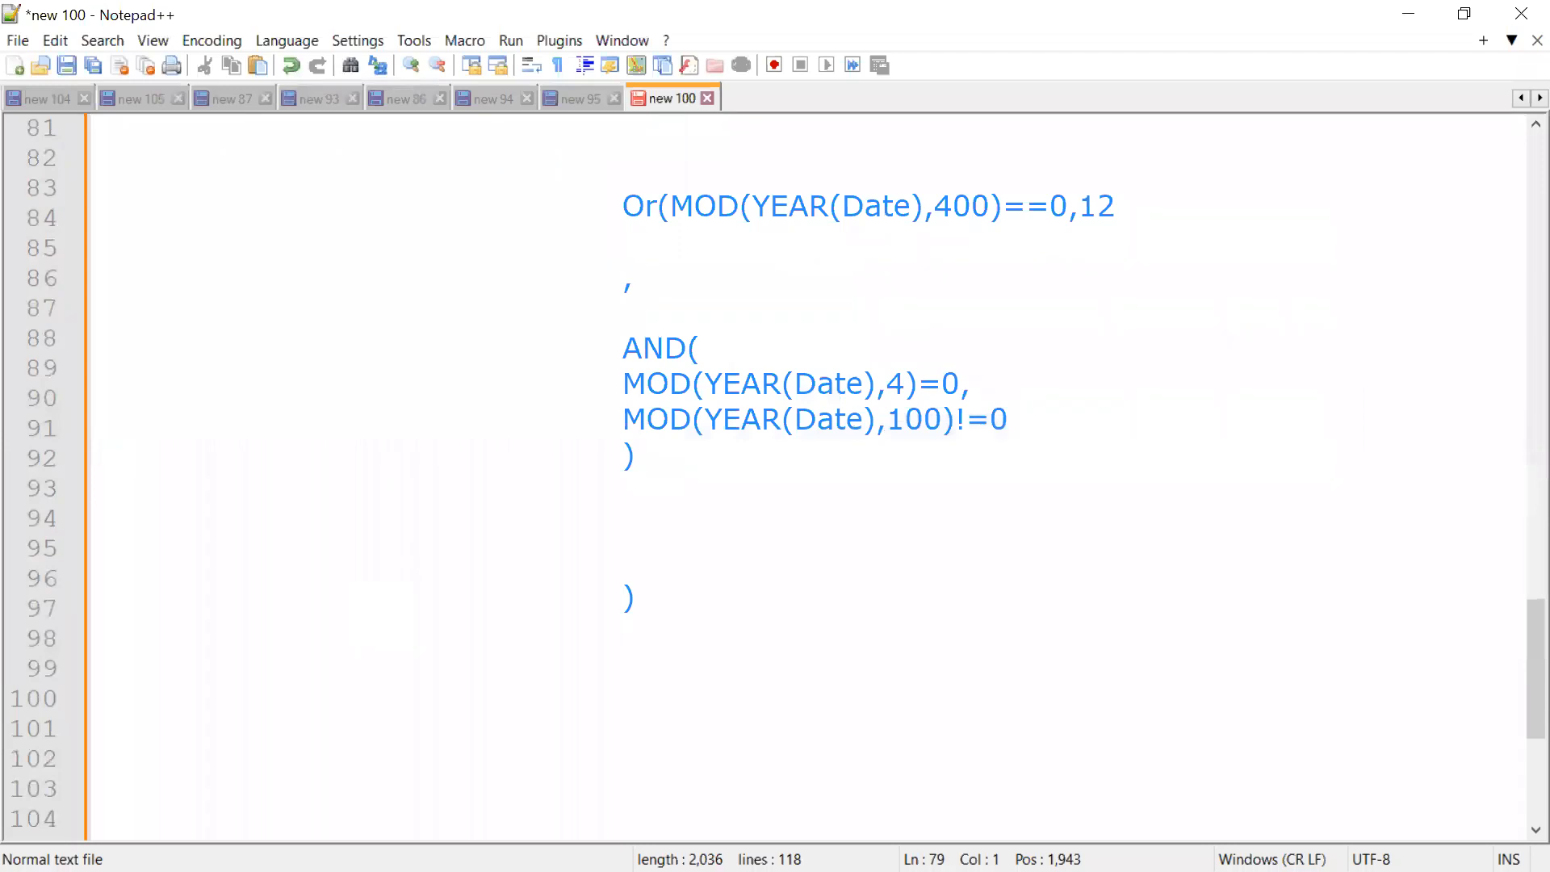
{"action": "mouse_move", "coordinate": [624, 183]}
{"action": "left_mouse_down"}
{"action": "mouse_move", "coordinate": [616, 220]}
{"action": "mouse_move", "coordinate": [666, 212]}
{"action": "mouse_move", "coordinate": [644, 179]}
{"action": "mouse_move", "coordinate": [622, 184]}
{"action": "left_mouse_up"}
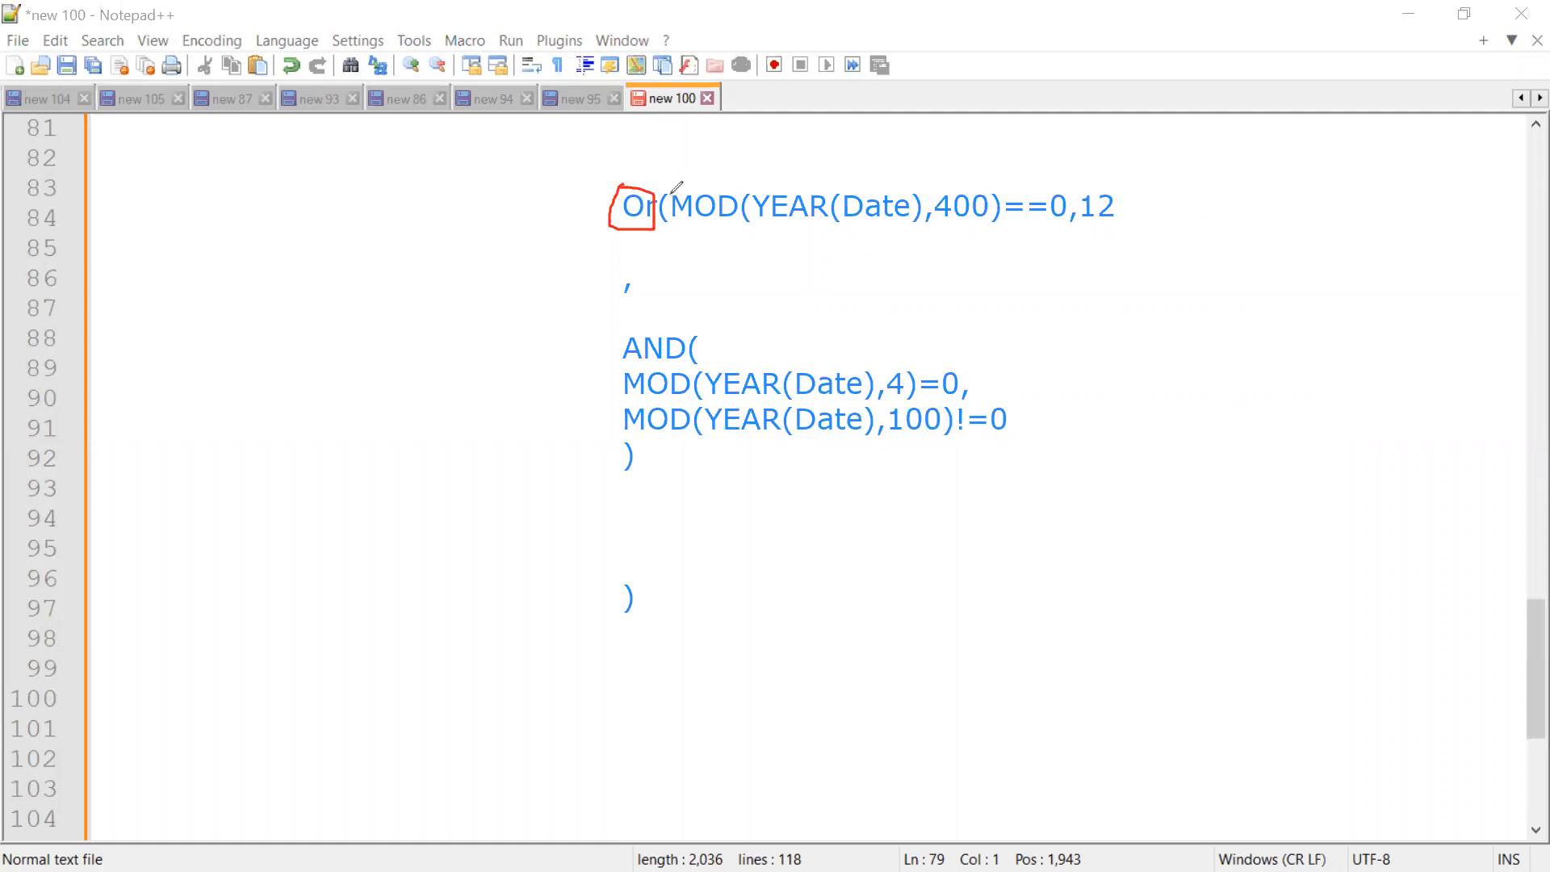
{"action": "mouse_move", "coordinate": [632, 260]}
{"action": "left_mouse_down"}
{"action": "mouse_move", "coordinate": [1104, 269]}
{"action": "mouse_move", "coordinate": [1134, 153]}
{"action": "mouse_move", "coordinate": [690, 174]}
{"action": "mouse_move", "coordinate": [632, 252]}
{"action": "left_mouse_up"}
{"action": "mouse_move", "coordinate": [543, 329]}
{"action": "left_mouse_down"}
{"action": "mouse_move", "coordinate": [1056, 364]}
{"action": "mouse_move", "coordinate": [651, 495]}
{"action": "mouse_move", "coordinate": [589, 390]}
{"action": "mouse_move", "coordinate": [589, 330]}
{"action": "left_mouse_up"}
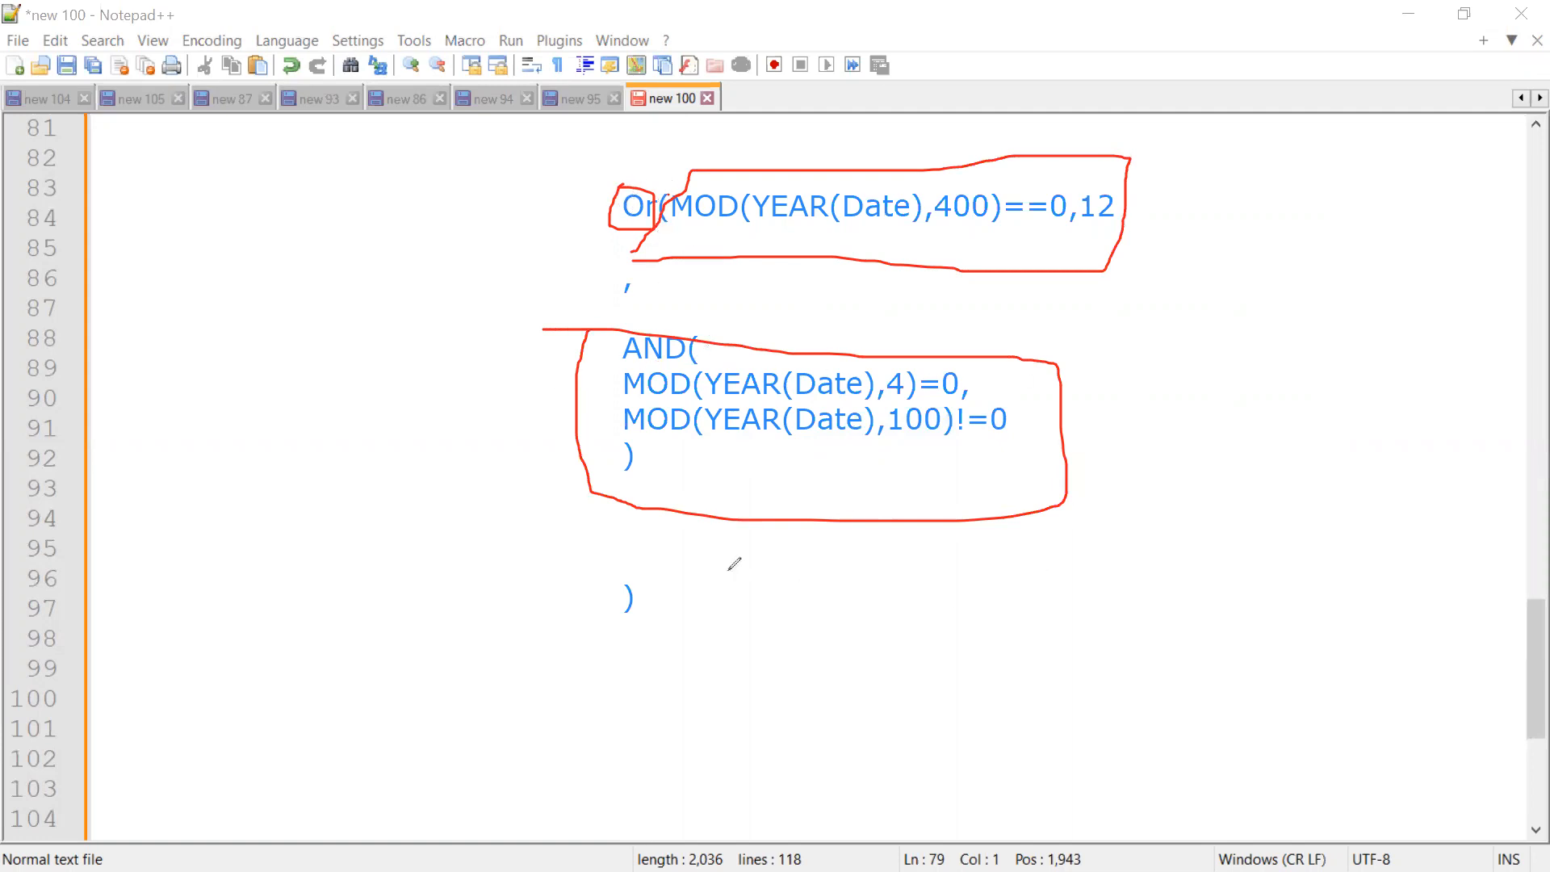
{"action": "mouse_move", "coordinate": [621, 371]}
{"action": "left_mouse_down"}
{"action": "mouse_move", "coordinate": [1001, 388]}
{"action": "mouse_move", "coordinate": [944, 440]}
{"action": "mouse_move", "coordinate": [604, 438]}
{"action": "mouse_move", "coordinate": [627, 368]}
{"action": "left_mouse_up"}
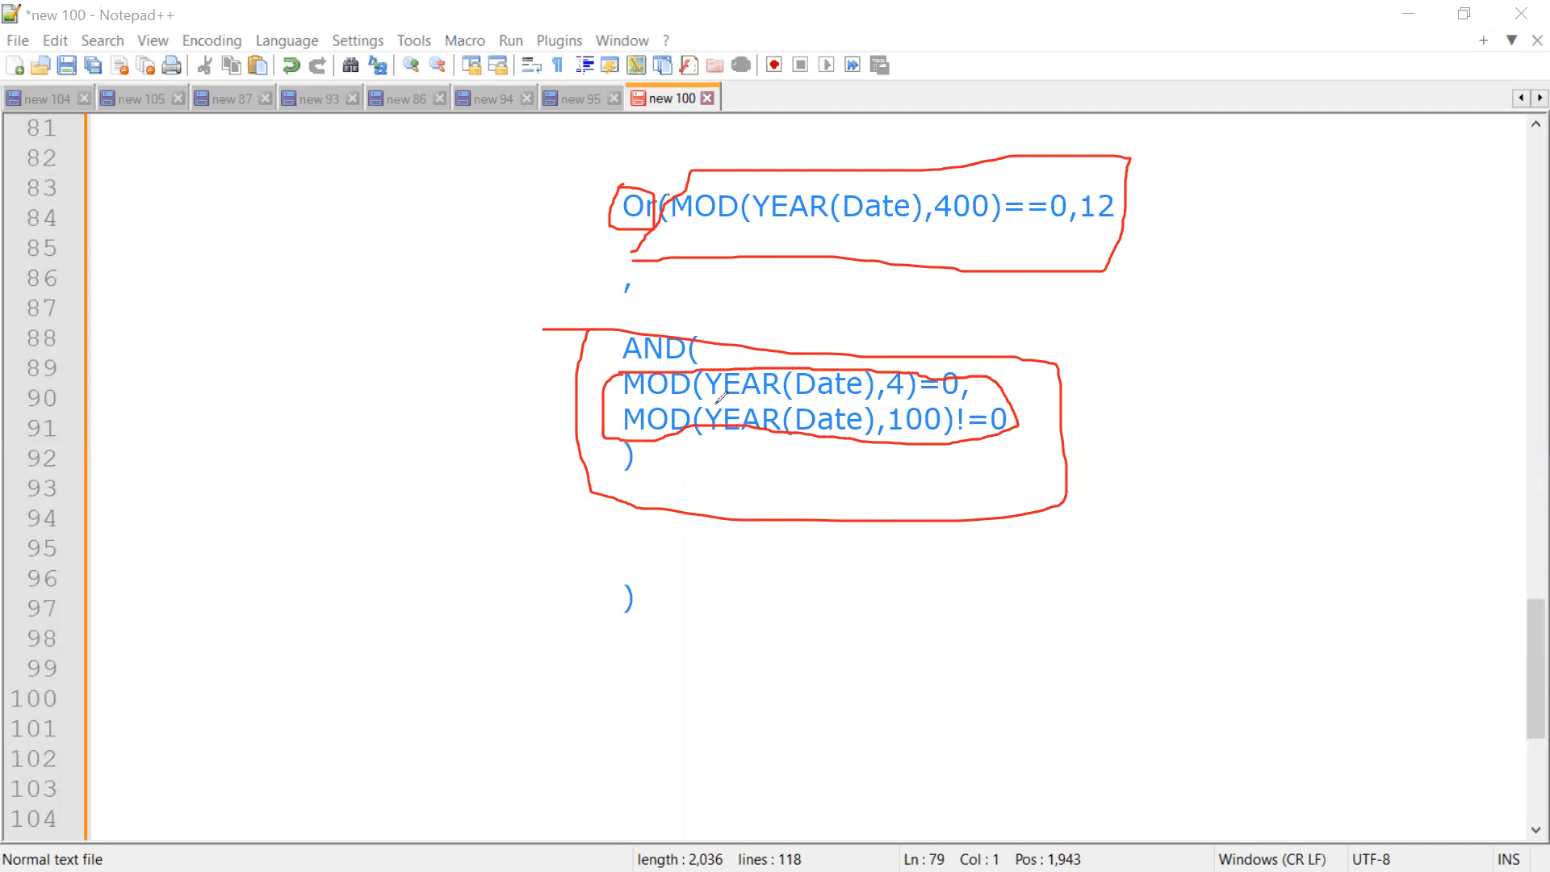
{"action": "mouse_move", "coordinate": [1019, 420]}
{"action": "left_mouse_down"}
{"action": "mouse_move", "coordinate": [1037, 408]}
{"action": "mouse_move", "coordinate": [1010, 365]}
{"action": "mouse_move", "coordinate": [1038, 419]}
{"action": "left_mouse_up"}
Add a text annotation reading Date && YEAR beside the AND block.
{"action": "left_click", "coordinate": [158, 438]}
{"action": "type", "text": "Date "}
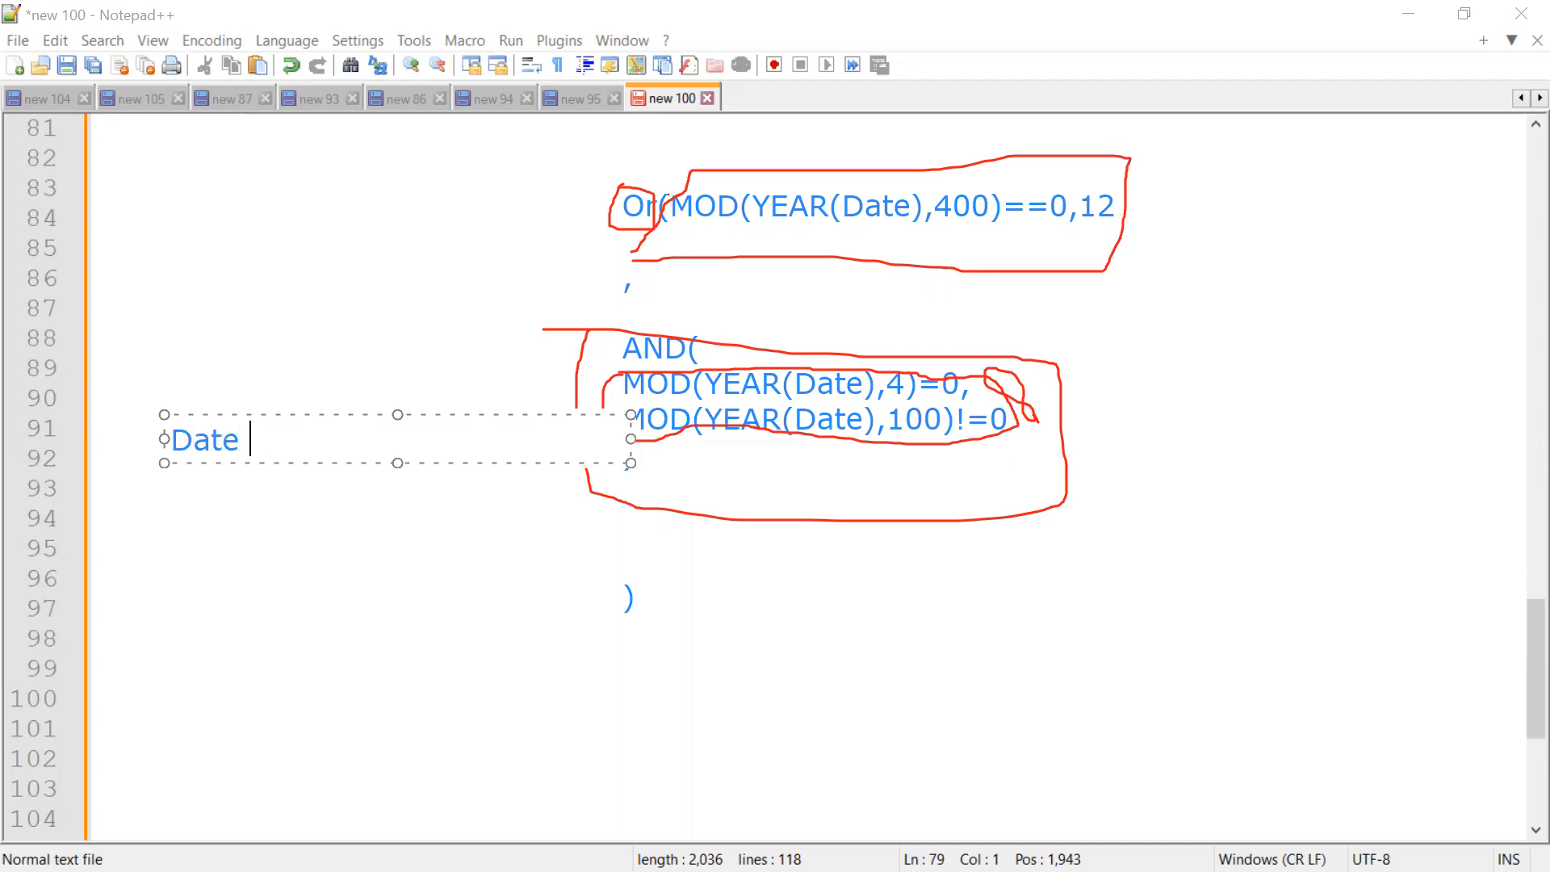
{"action": "type", "text": "&&&"}
{"action": "key", "text": "BackSpace"}
{"action": "type", "text": "YEAR"}
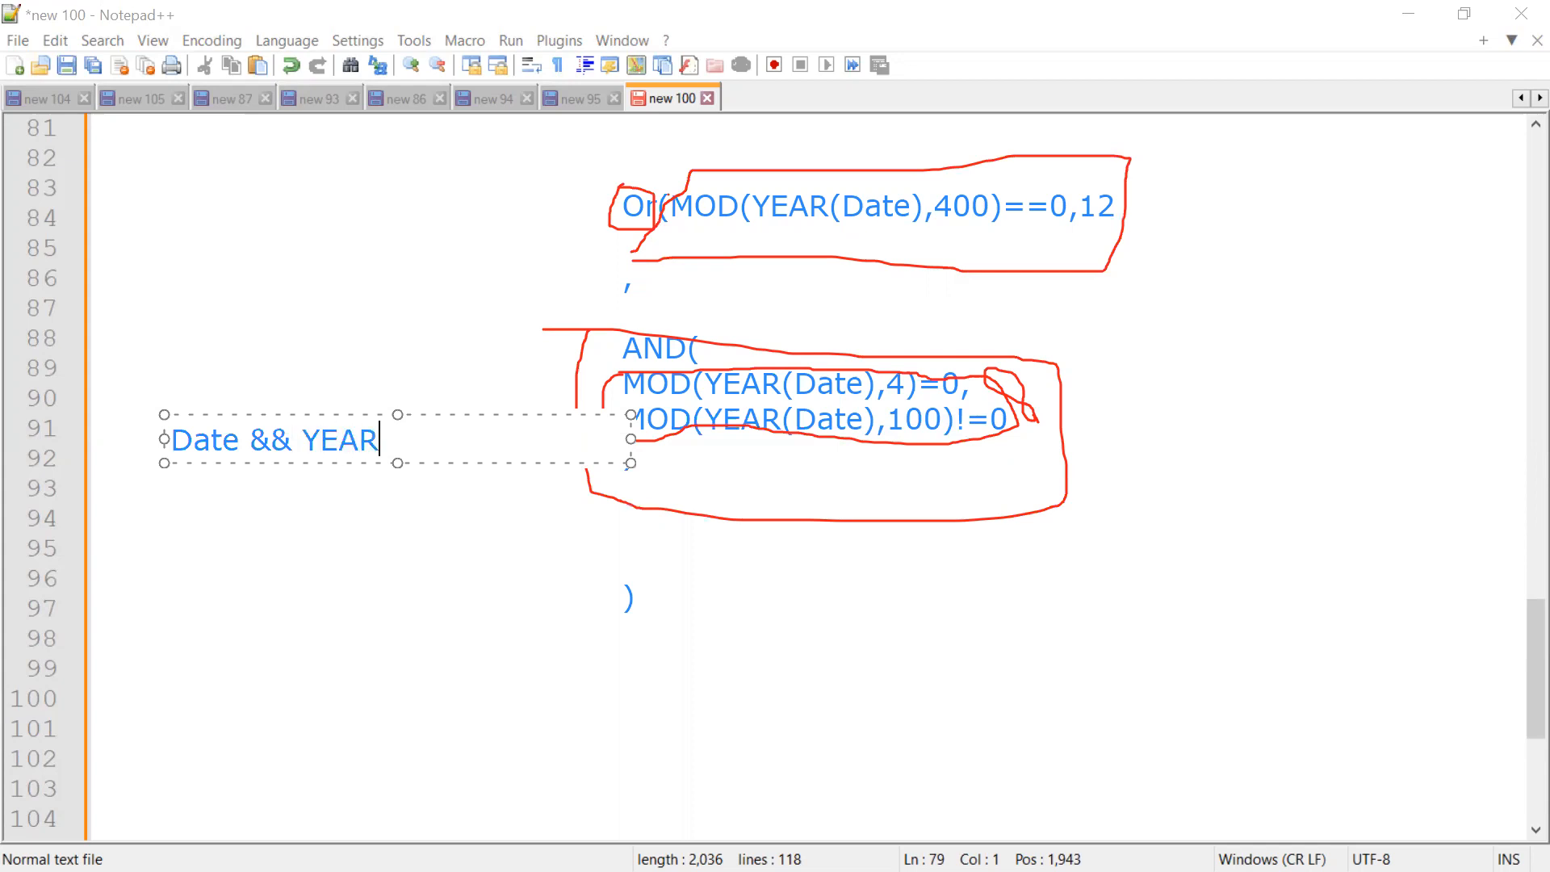
Enter AND(Date,Year) two lines below the Date && YEAR text in the same annotation.
{"action": "key", "text": "Return"}
{"action": "key", "text": "Return"}
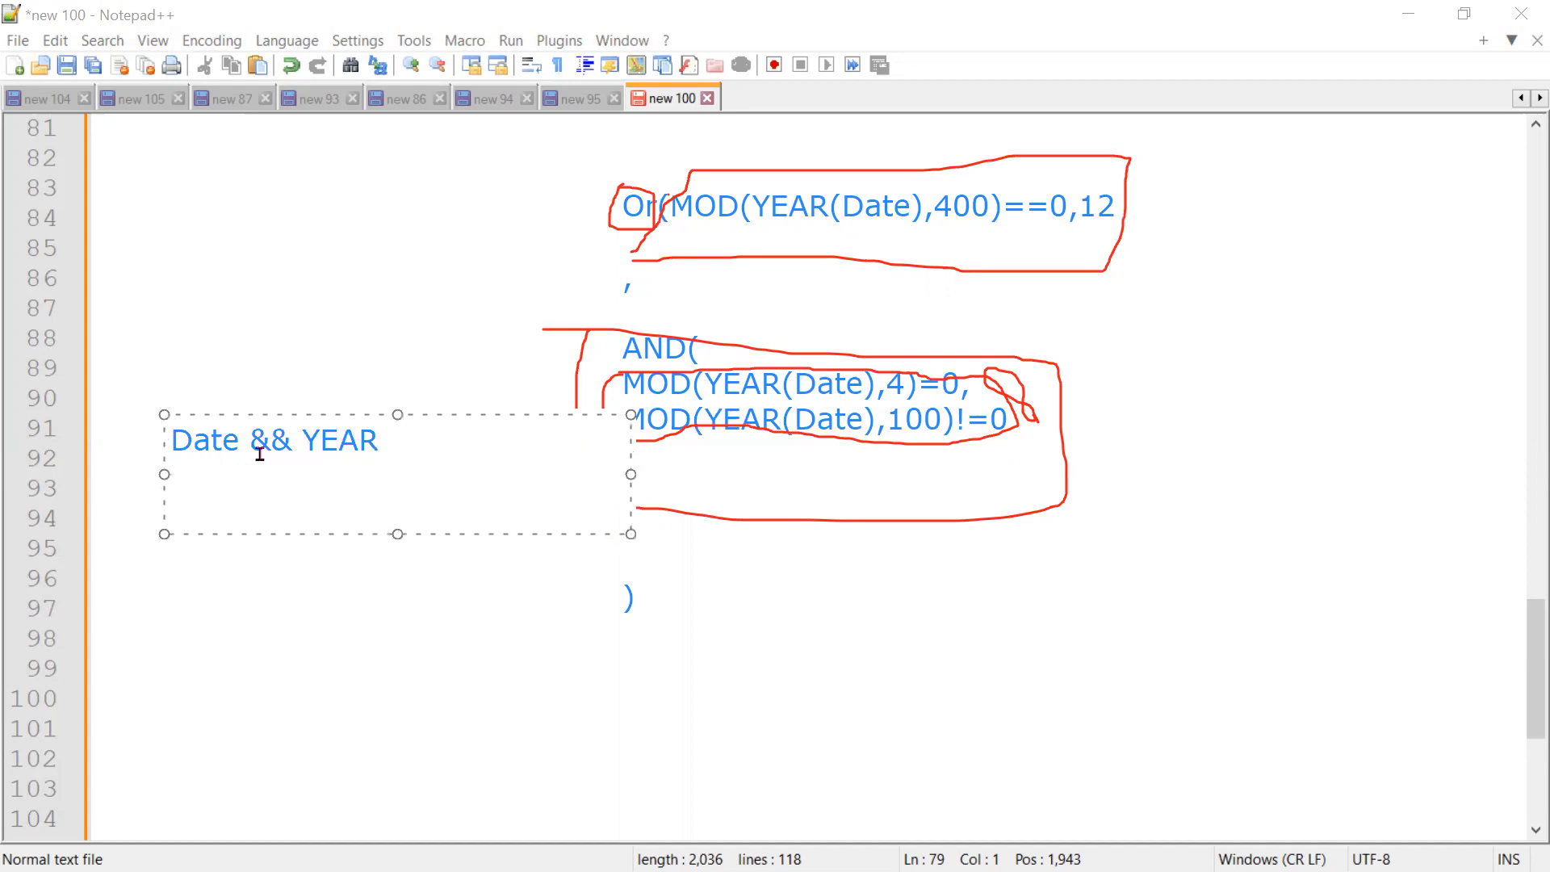
{"action": "type", "text": "AND"}
{"action": "type", "text": "()"}
{"action": "type", "text": "Date,"}
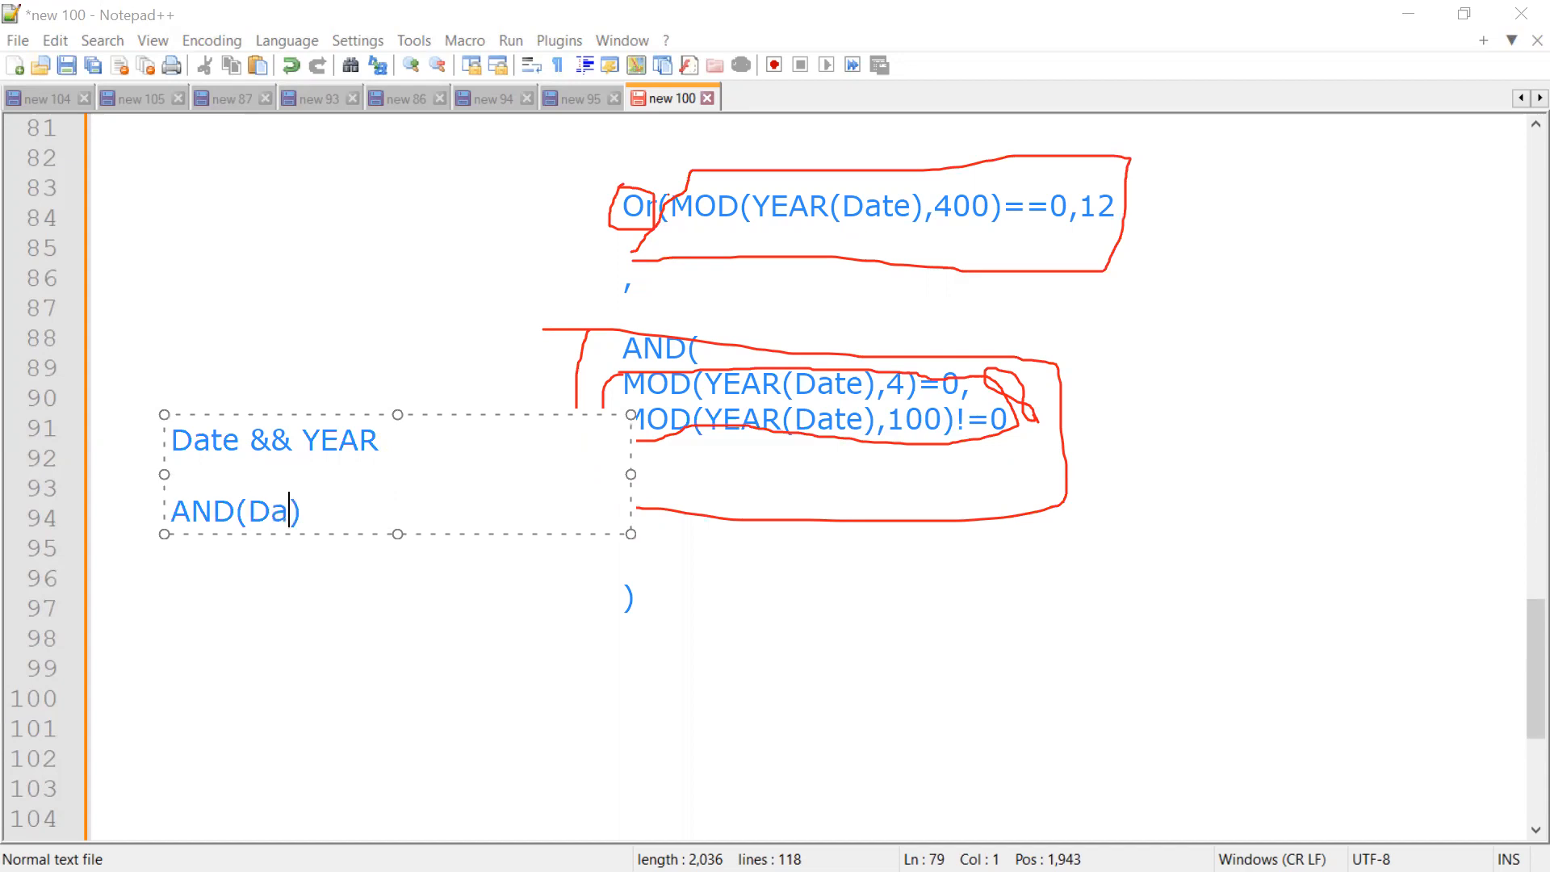
{"action": "type", "text": "Year"}
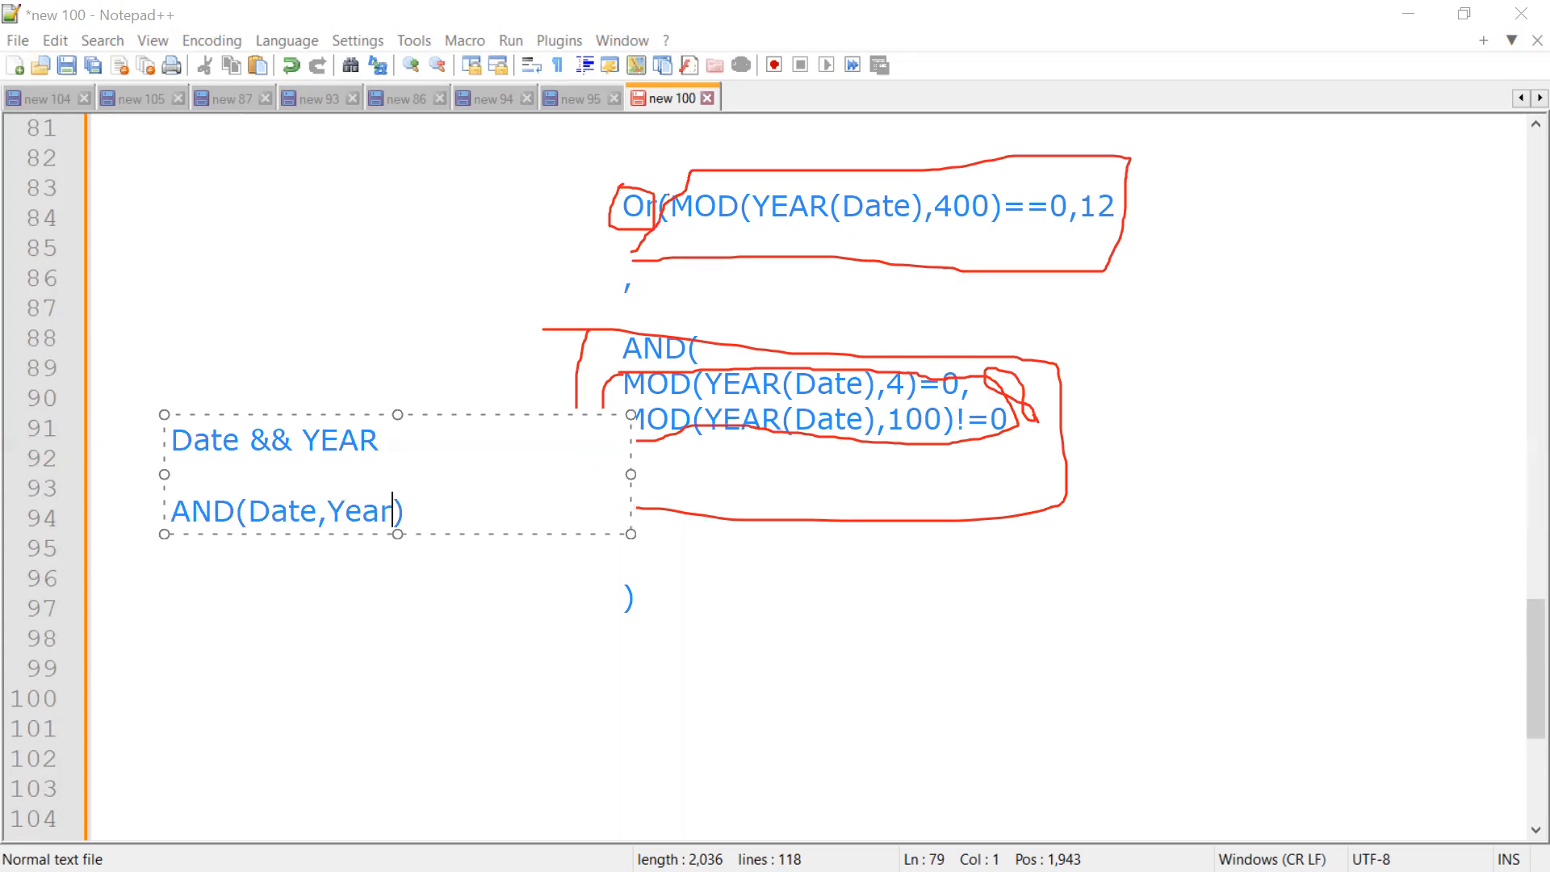
Switch back to the PowerPoint slide show and clear all annotations from the homework slide.
{"action": "key", "text": "alt+Tab"}
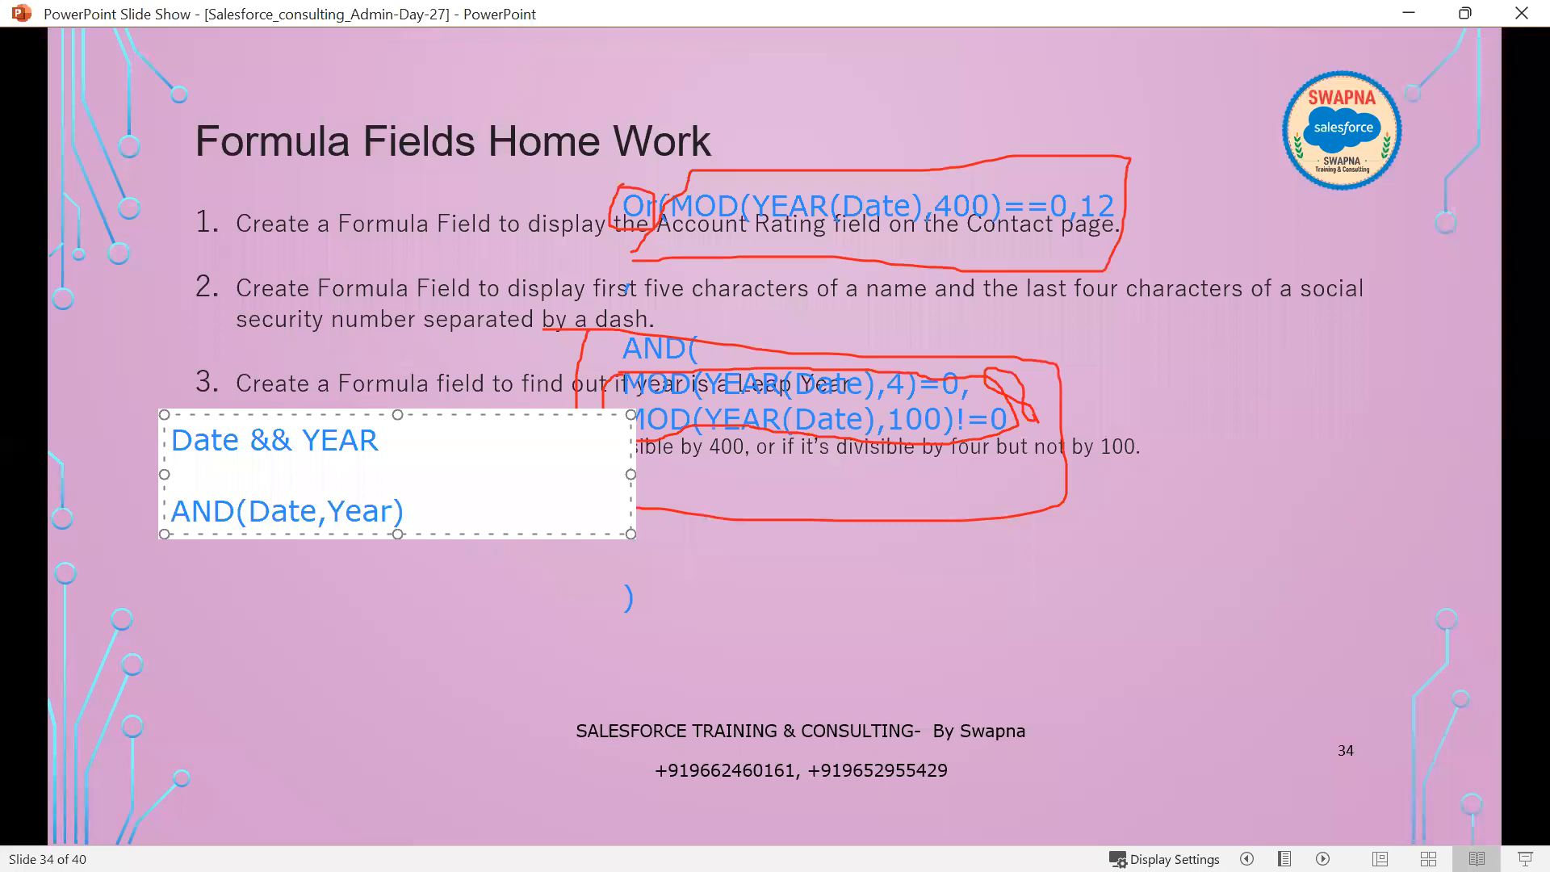
{"action": "key", "text": "Escape"}
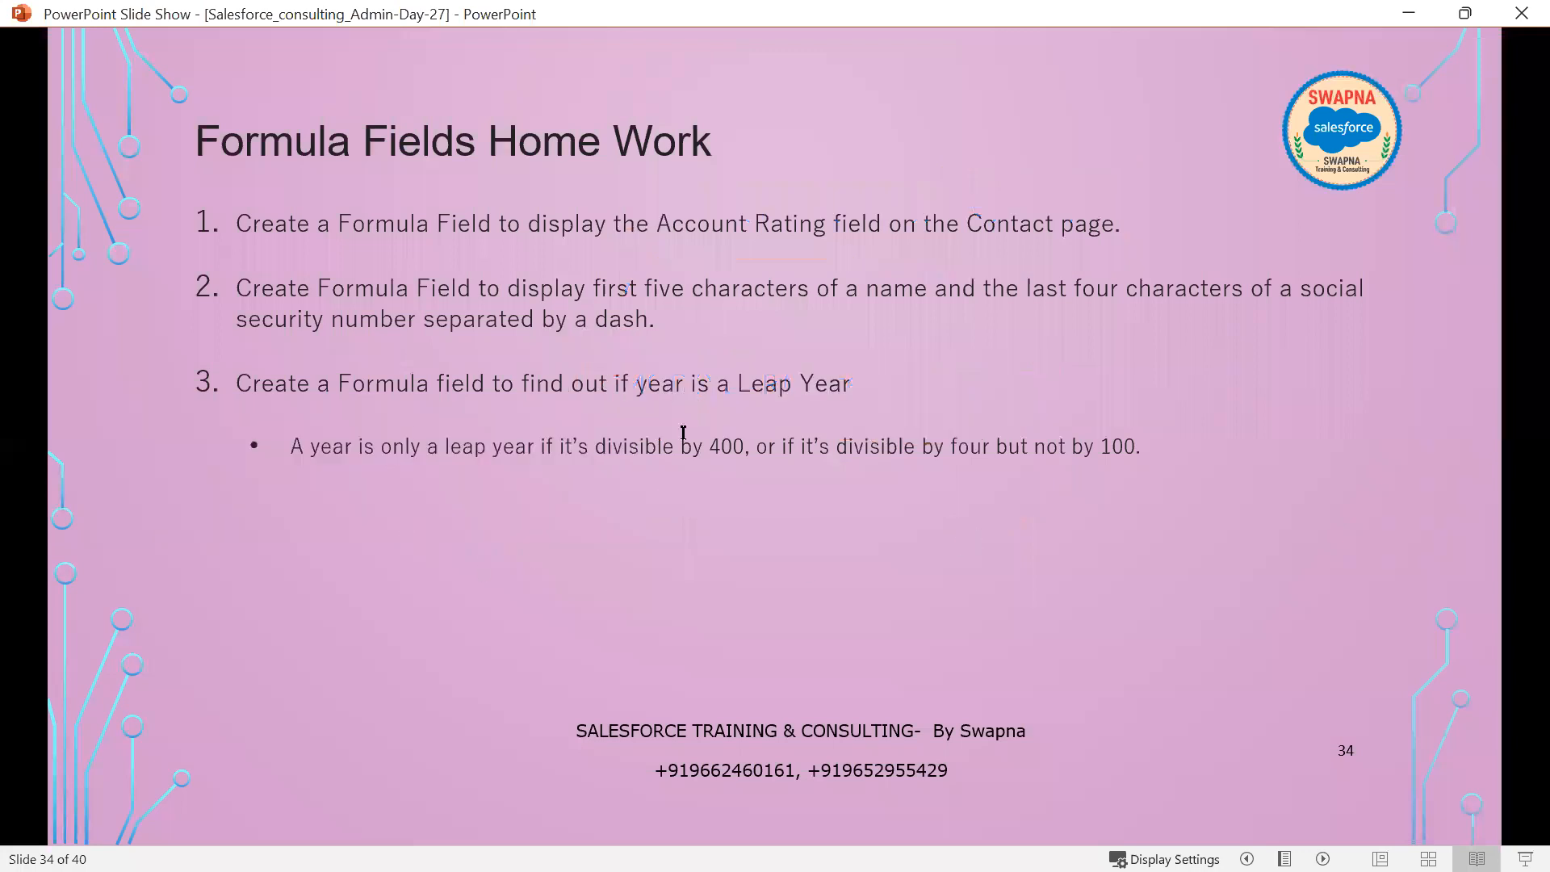
{"action": "left_click", "coordinate": [744, 440]}
{"action": "key", "text": "Escape"}
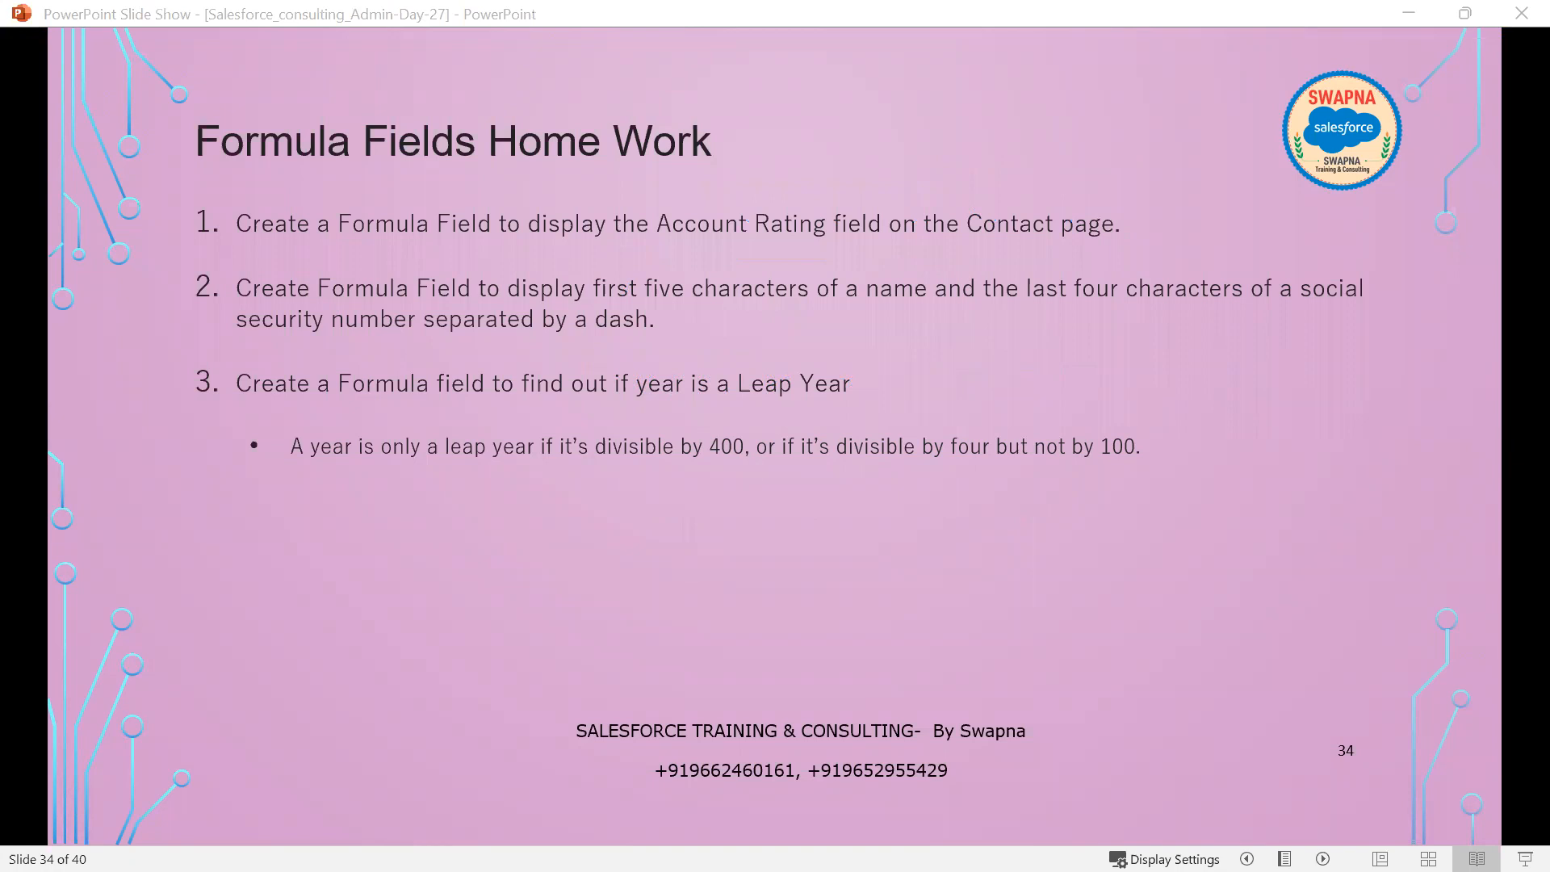
Advance the slide show past the question on viewing formula fields on the edit page to the one on formula result data types.
{"action": "left_click", "coordinate": [934, 644]}
{"action": "left_click", "coordinate": [935, 643]}
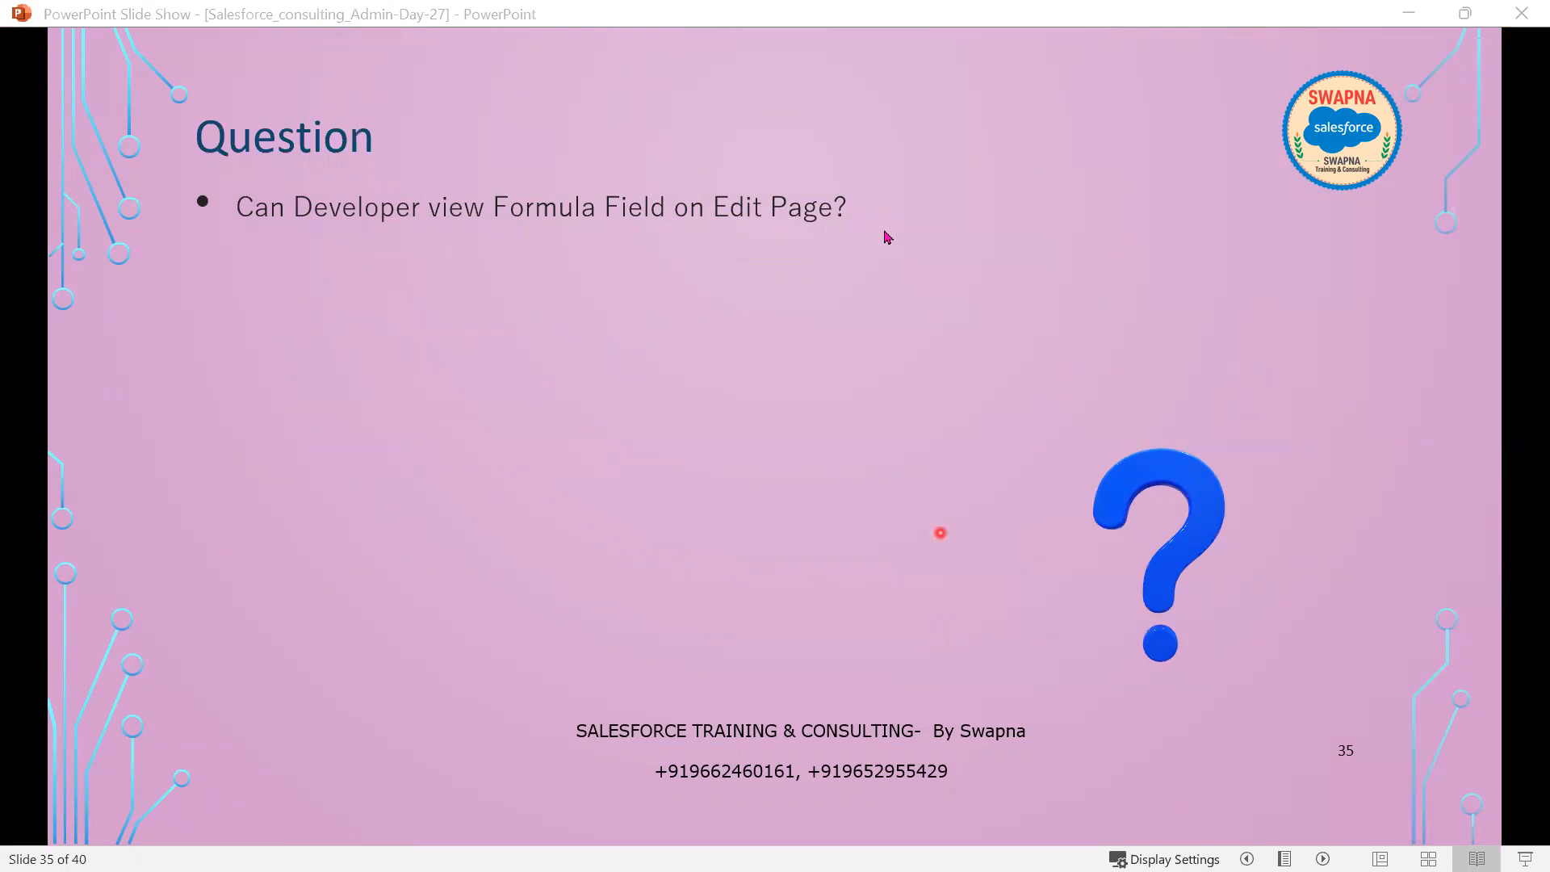
{"action": "left_click", "coordinate": [861, 412]}
{"action": "left_click", "coordinate": [854, 410]}
{"action": "left_click", "coordinate": [854, 411]}
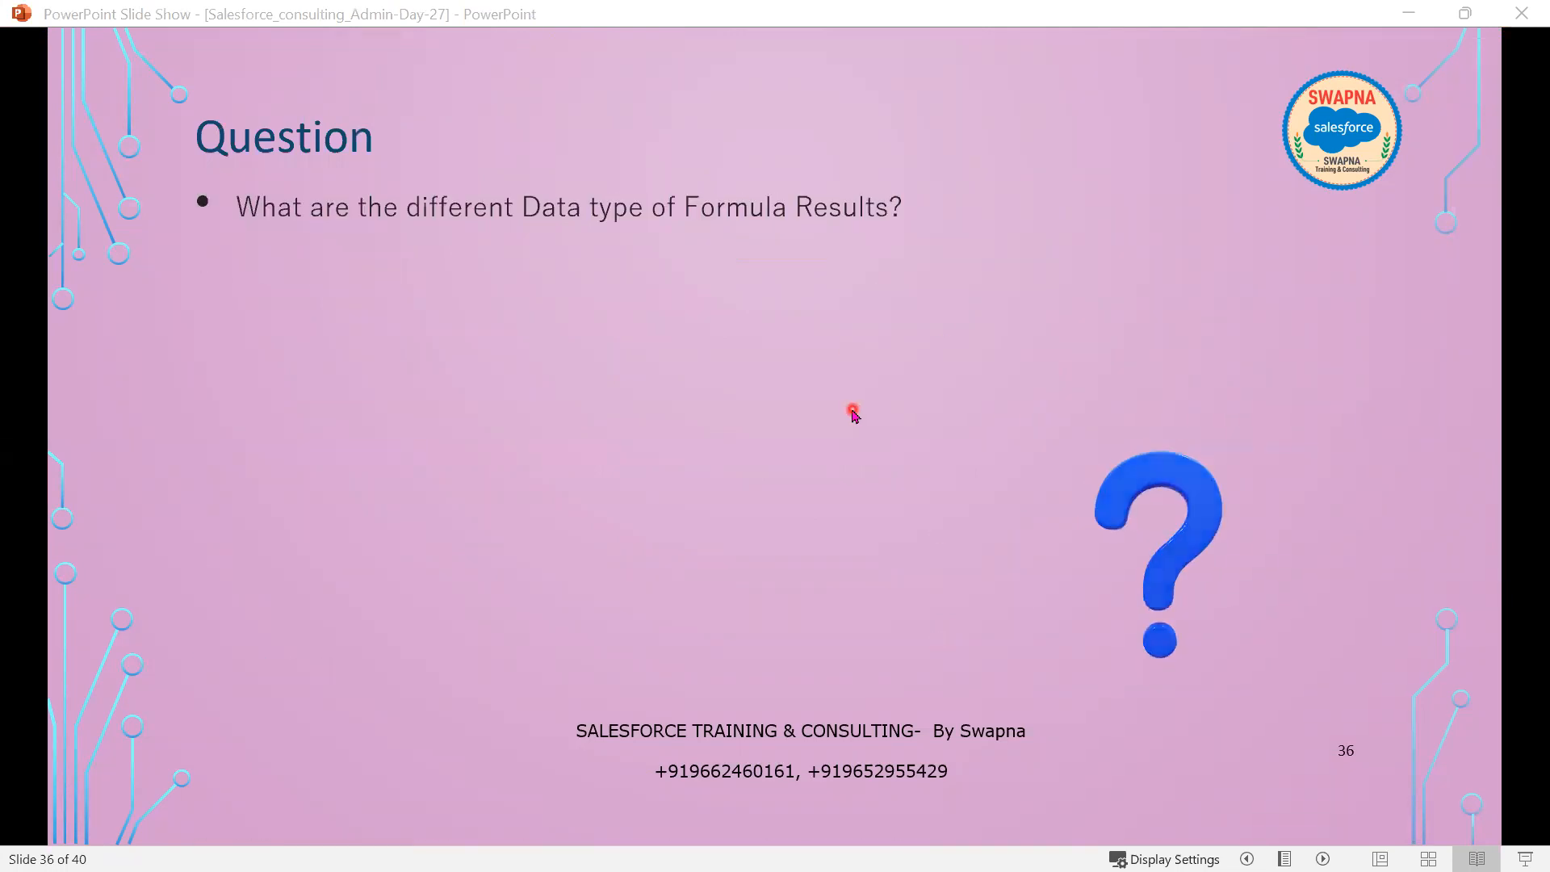